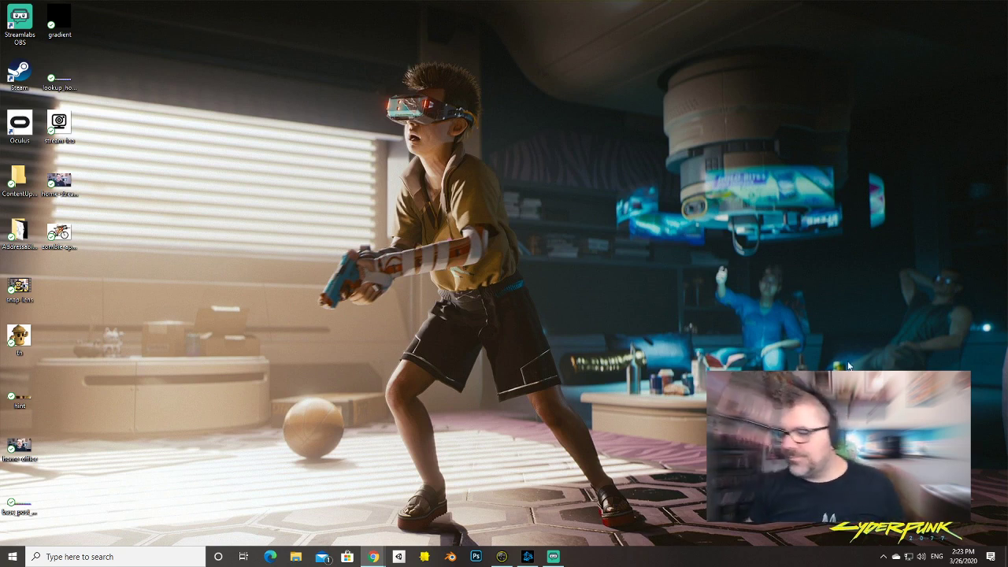
Bring the Chrome window showing Bing to the front, maximized.
click(553, 556)
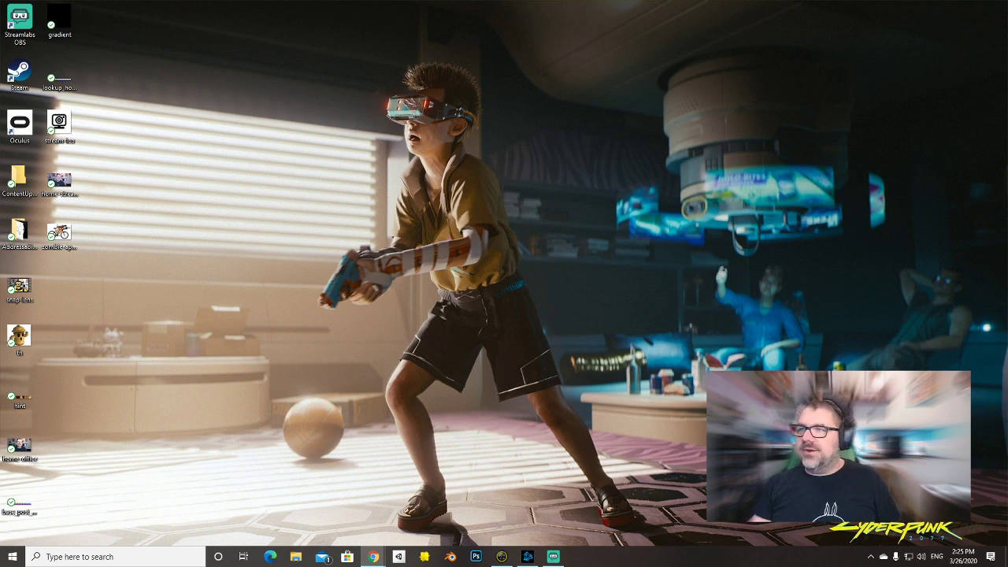
key(alt+Tab)
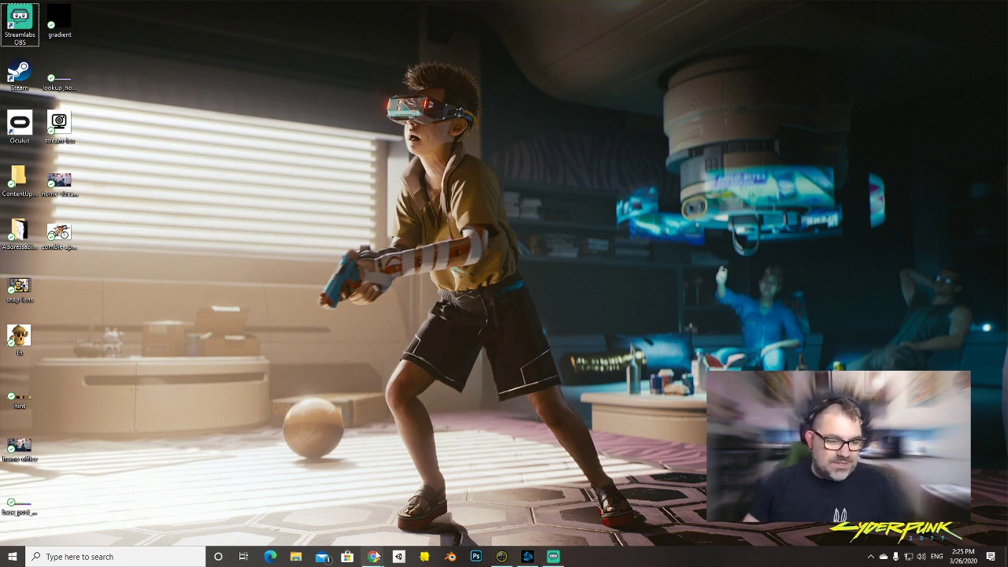
mouse_move(375, 557)
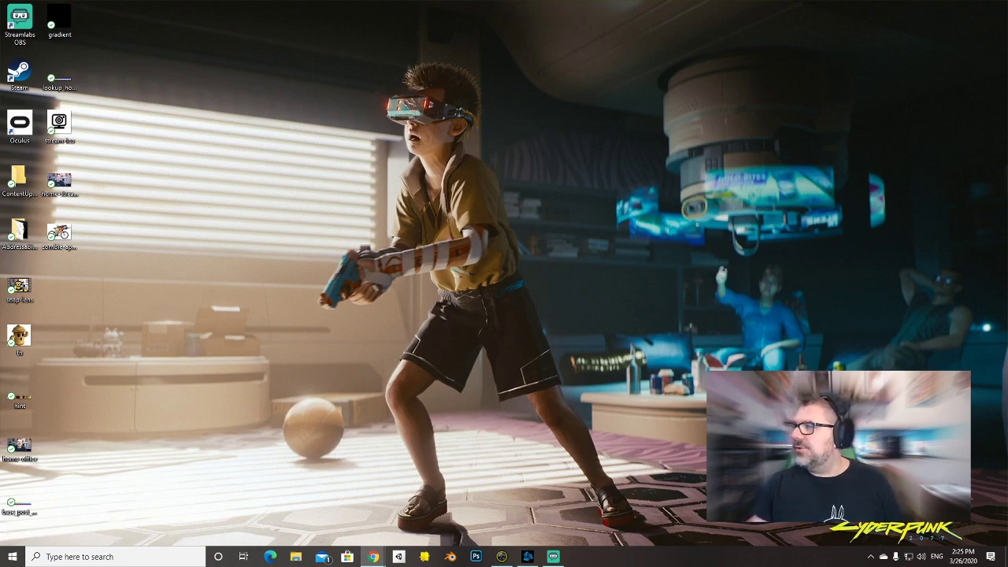
key(super+Left)
key(super+Up)
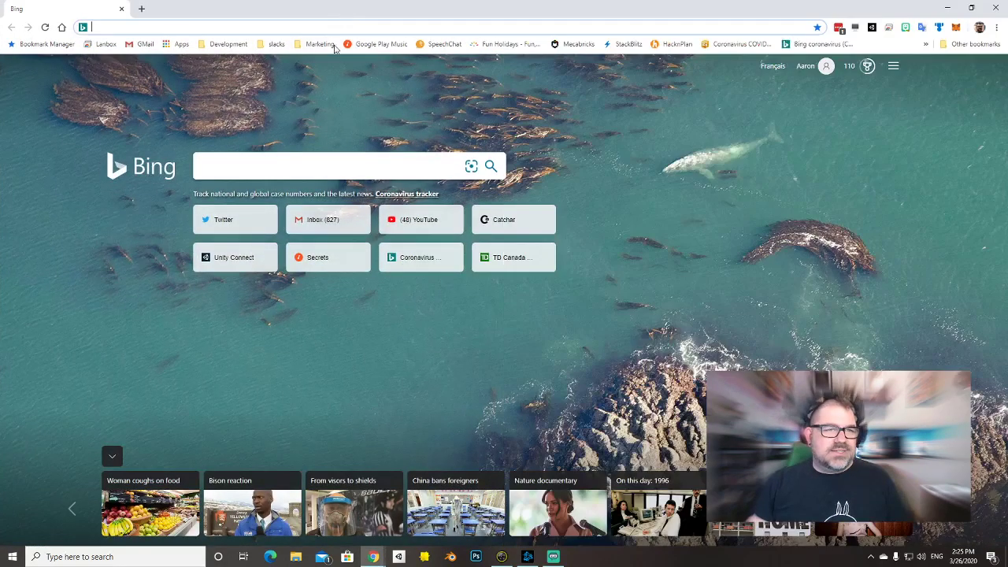
Search Bing Images for 'gyroid' and enlarge the first cartoon gyroid picture.
text(gyroid)
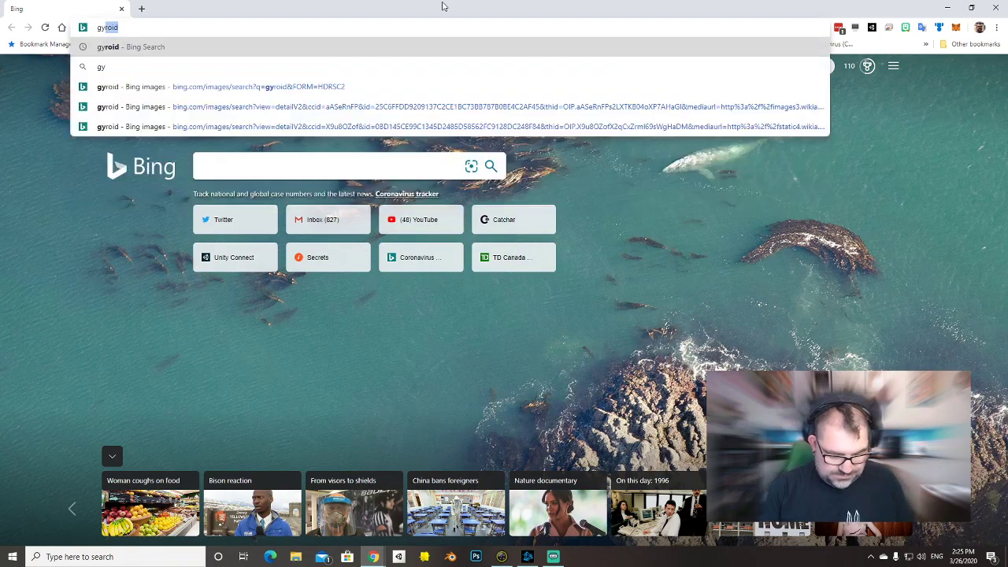
key(Return)
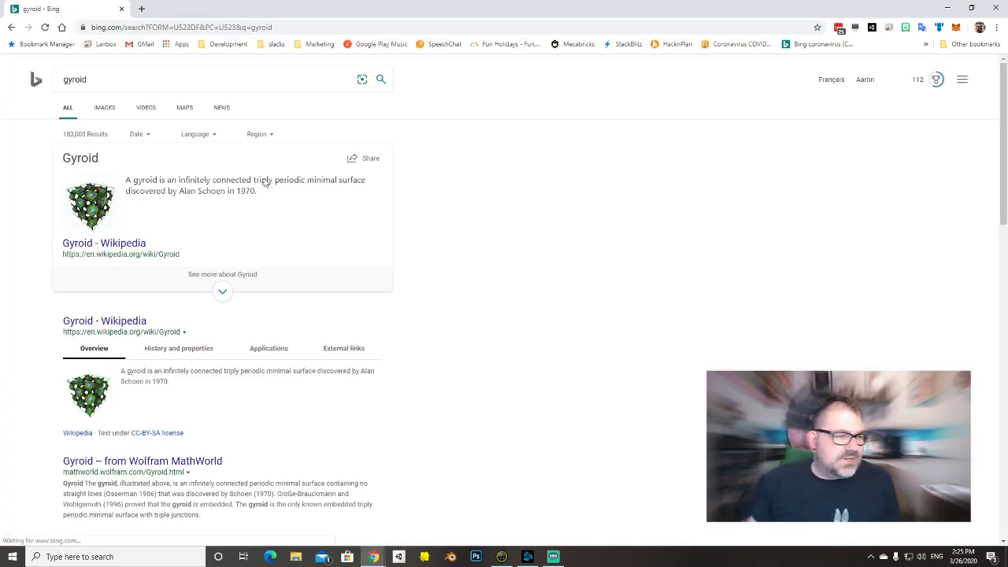
click(113, 108)
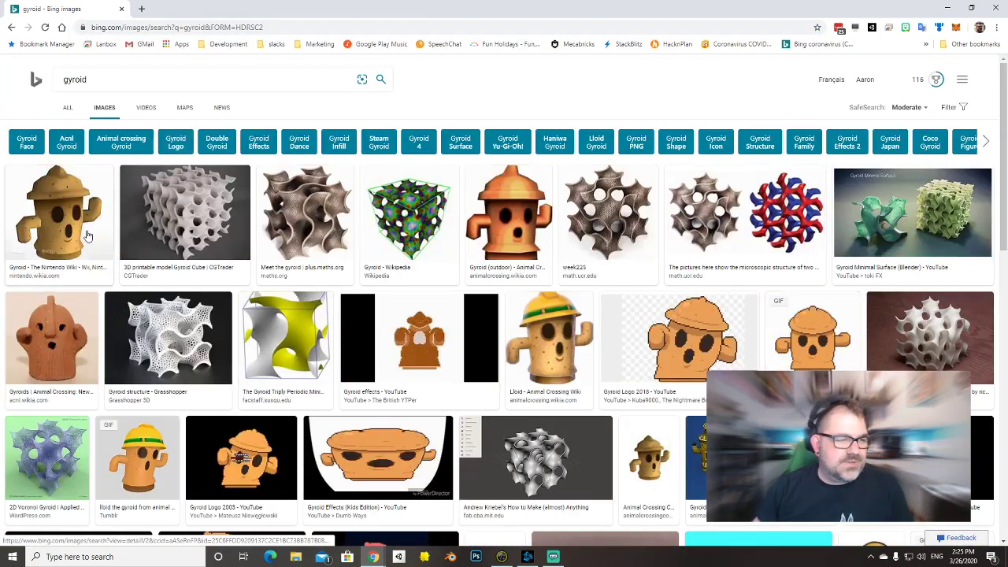
click(108, 230)
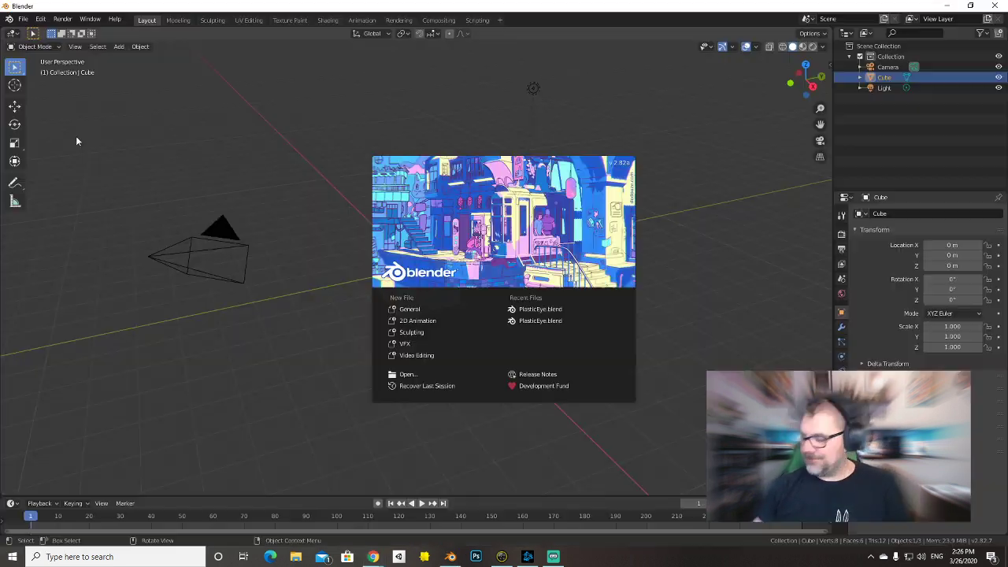
Dismiss the splash screen and replace the default cube with a cylinder.
click(346, 158)
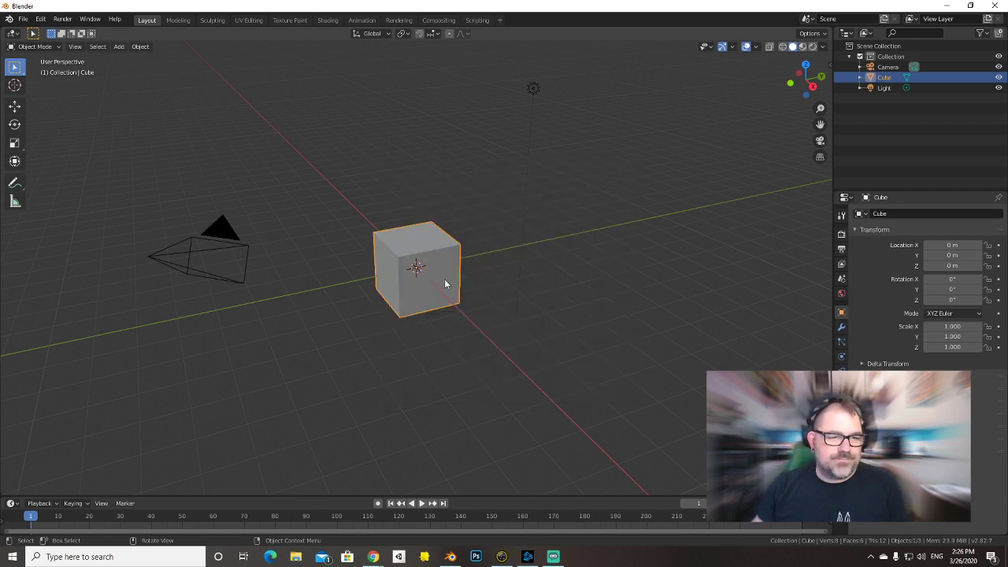
key(Delete)
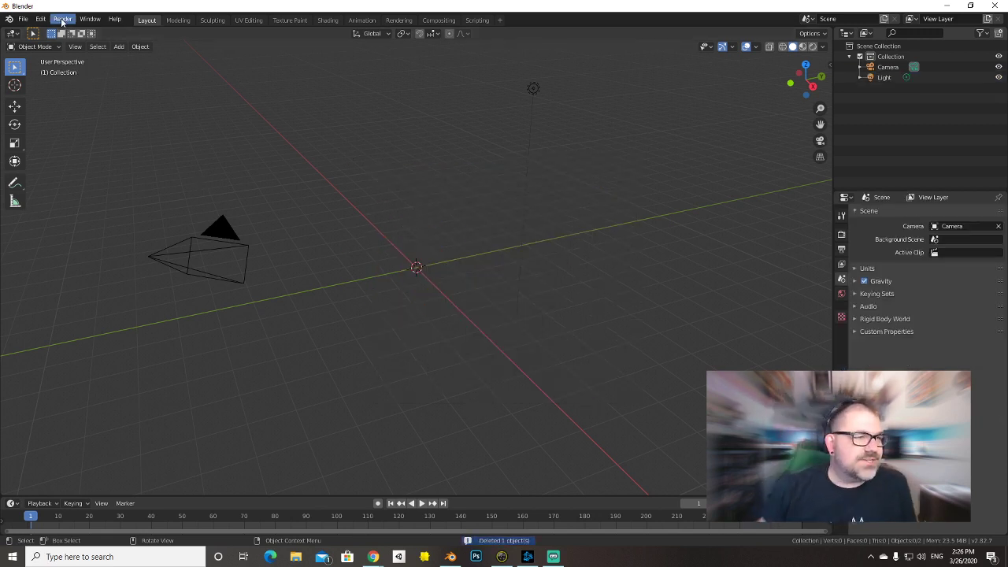
right_click(468, 302)
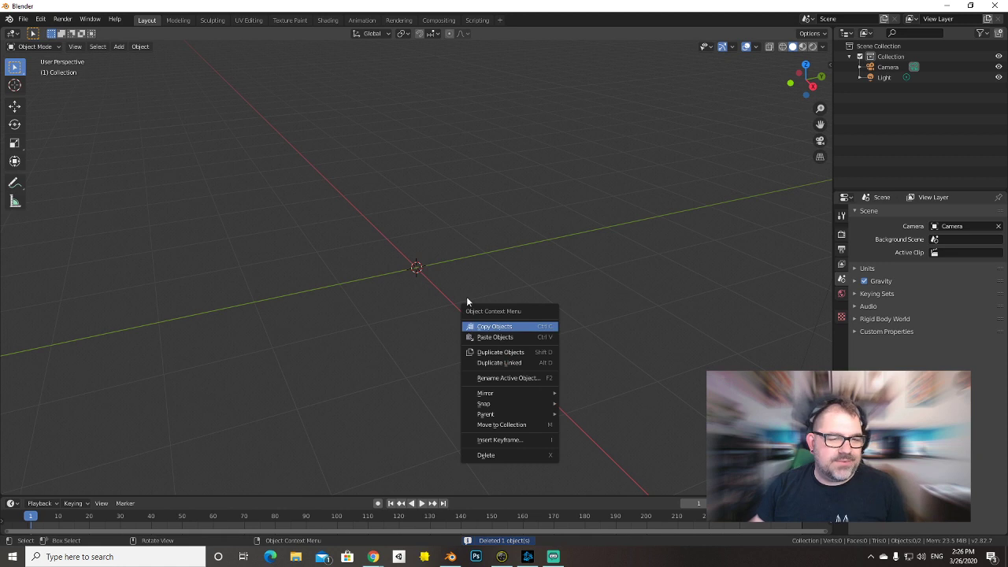
key(Escape)
middle_drag(475, 313, 444, 310)
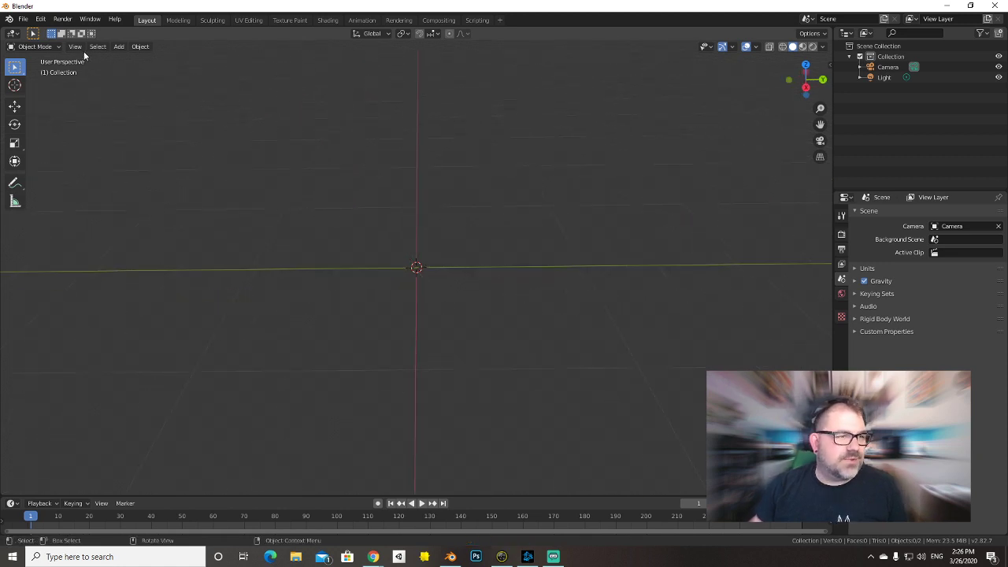
click(117, 47)
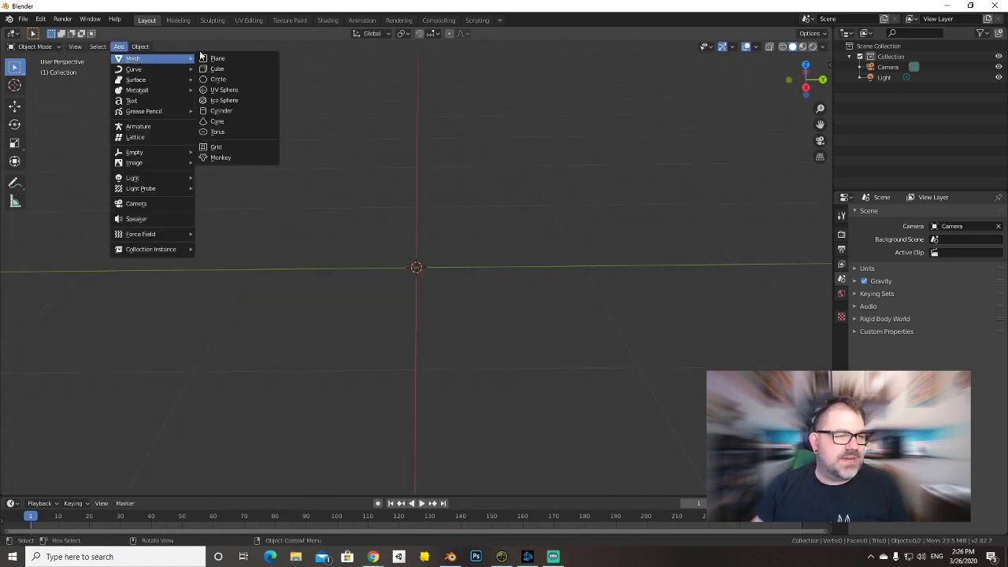
click(222, 110)
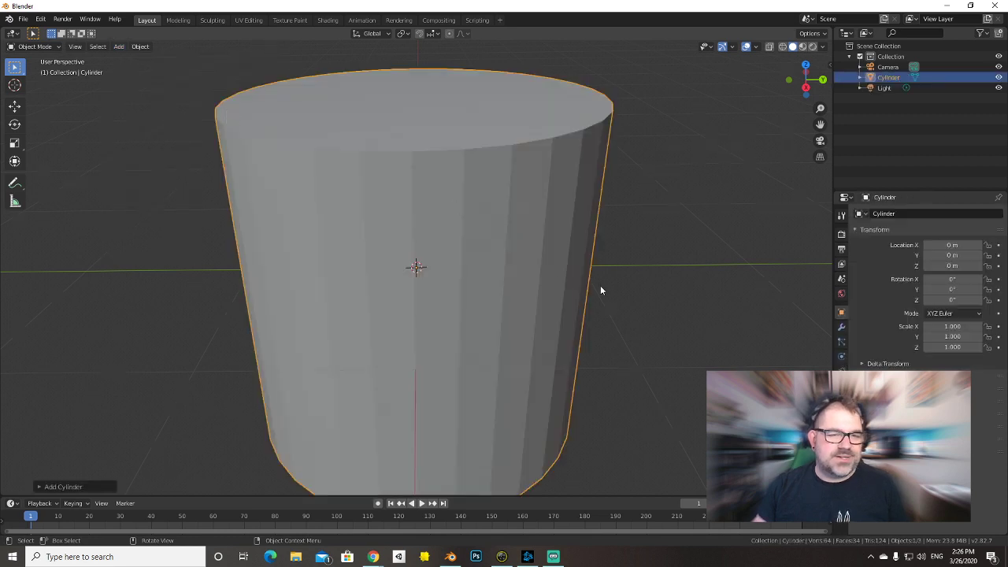
In Edit Mode with face selection, select the cylinder's bottom face.
scroll(600, 291, down, 3)
middle_drag(574, 310, 574, 241)
key(Tab)
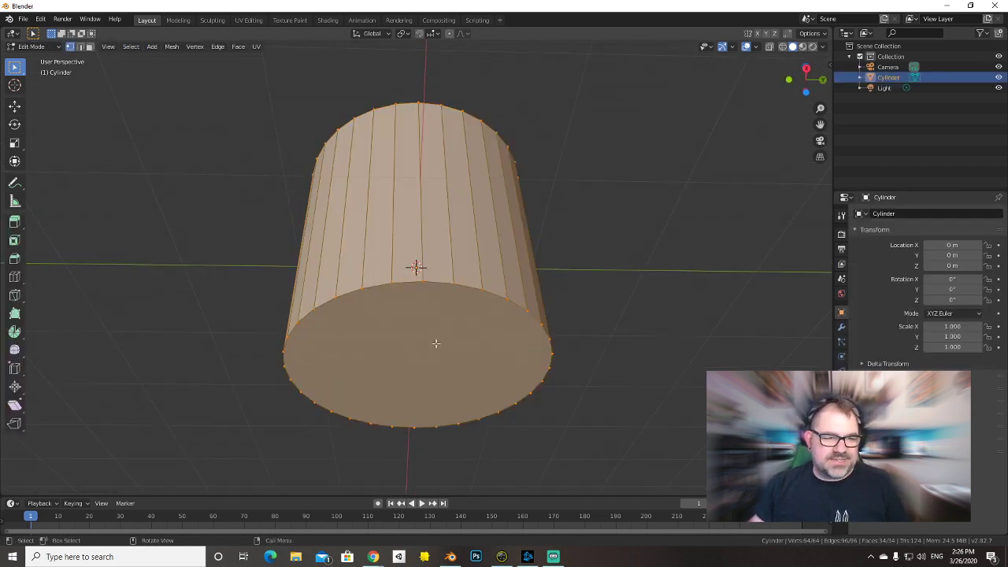
click(92, 47)
click(405, 346)
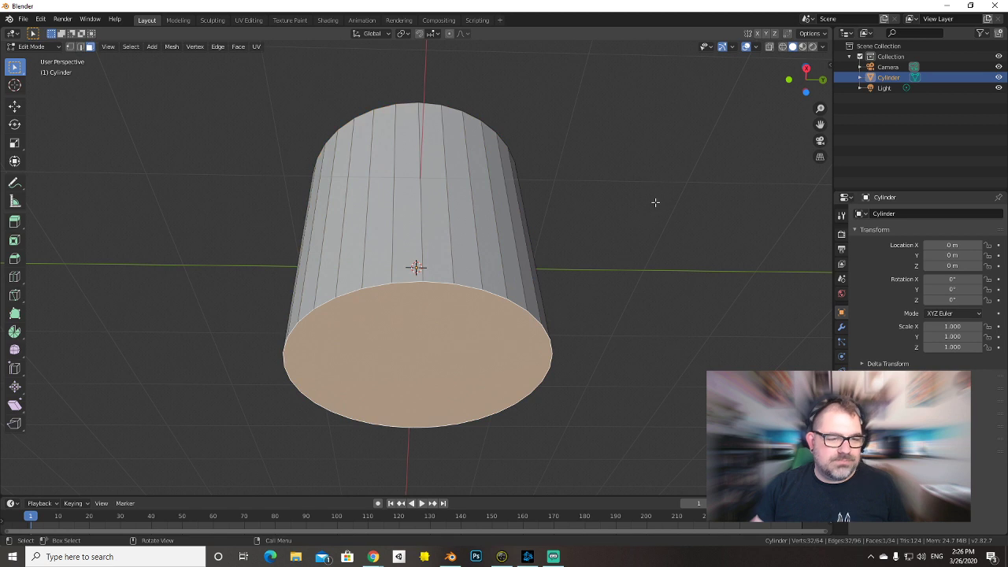
Set the bottom face's median Z to 0 in the transform panel.
middle_drag(655, 203, 666, 304)
click(14, 106)
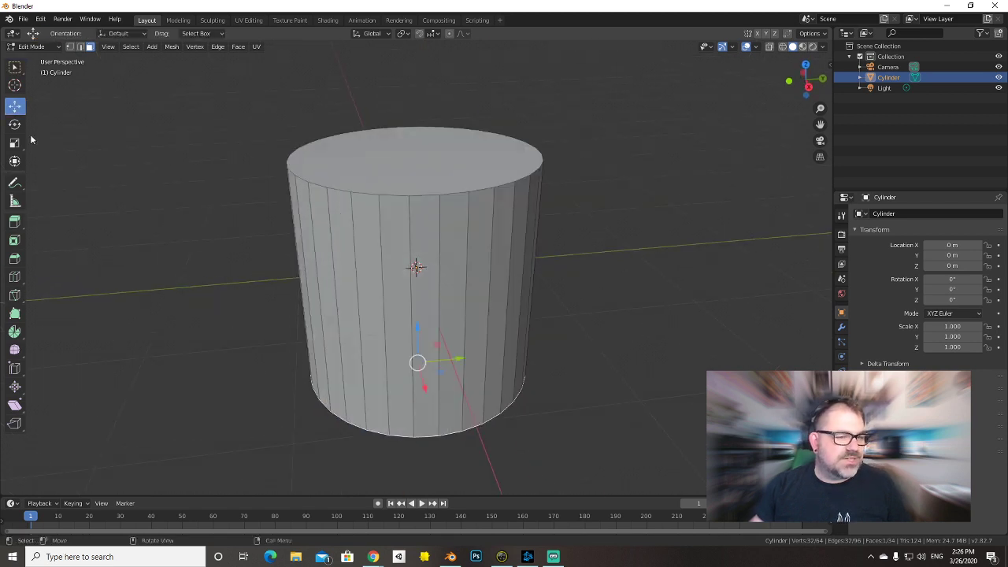
drag(418, 327, 416, 218)
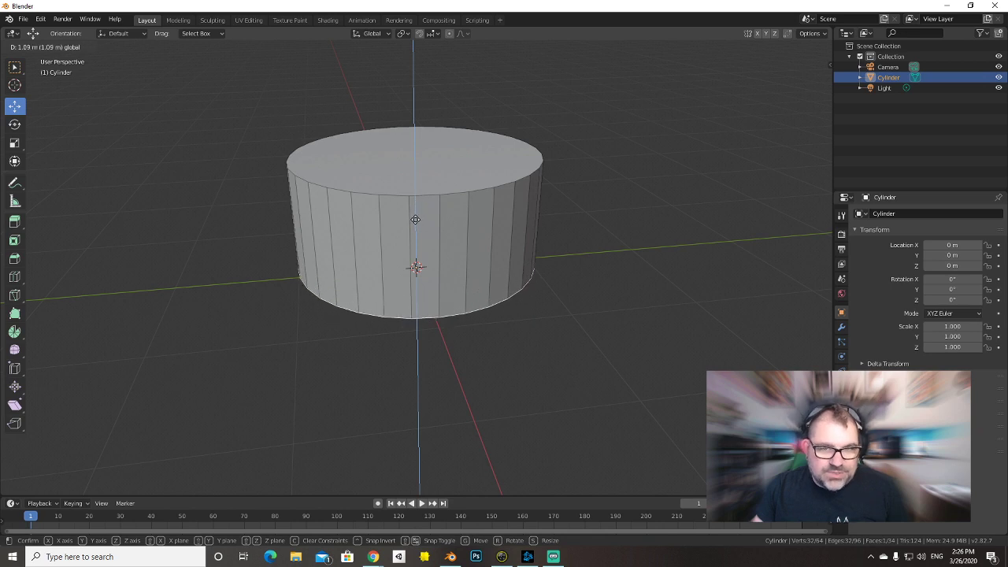
click(829, 67)
click(774, 106)
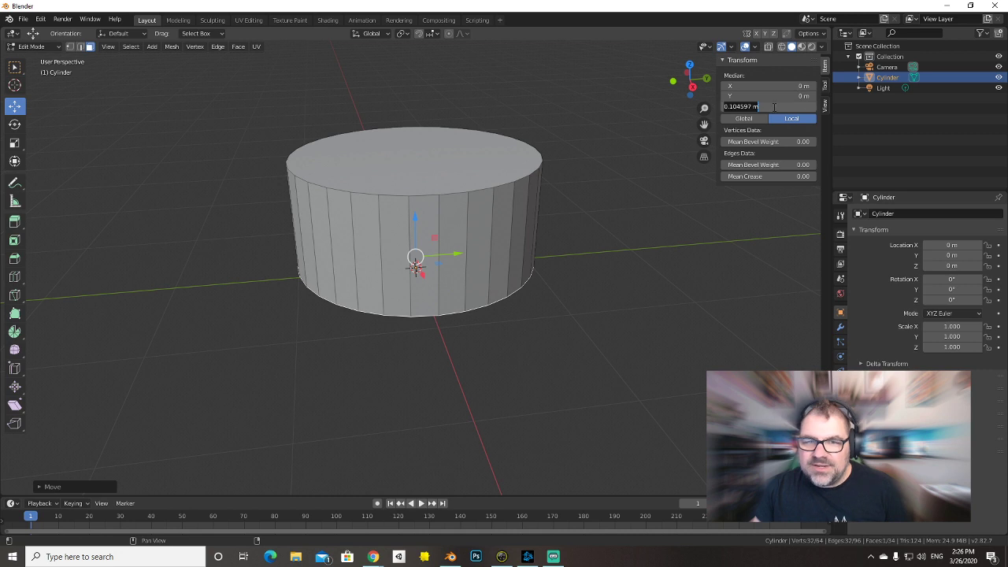
text(0)
key(Return)
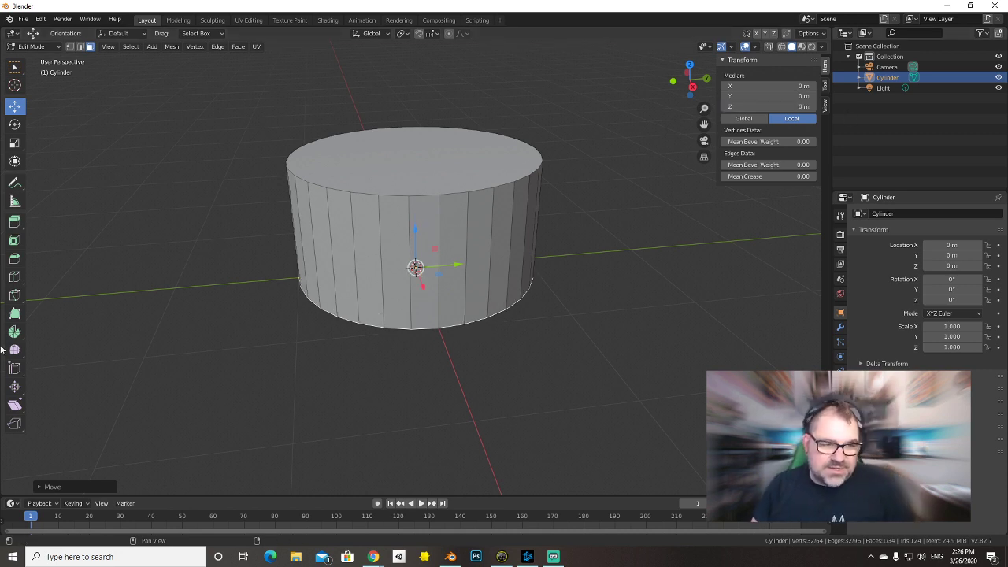
Select the cylinder's top face.
middle_drag(576, 405, 575, 380)
mouse_move(534, 157)
middle_down()
mouse_move(560, 205)
mouse_move(519, 166)
middle_up()
click(519, 166)
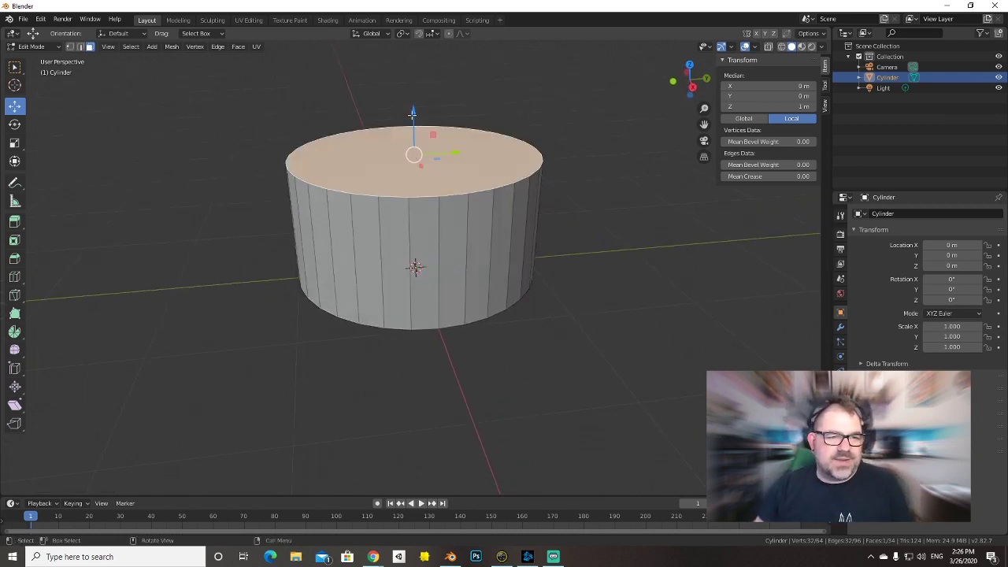
Lower the top face to shorten the cylinder, then extrude and enlarge it.
drag(413, 114, 420, 198)
key(alt+Tab)
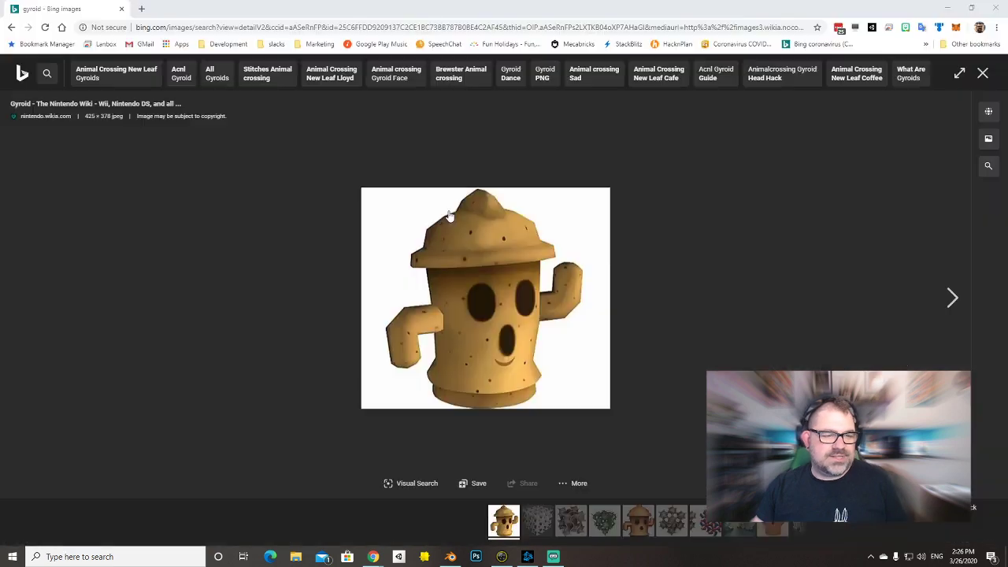
key(alt+Tab)
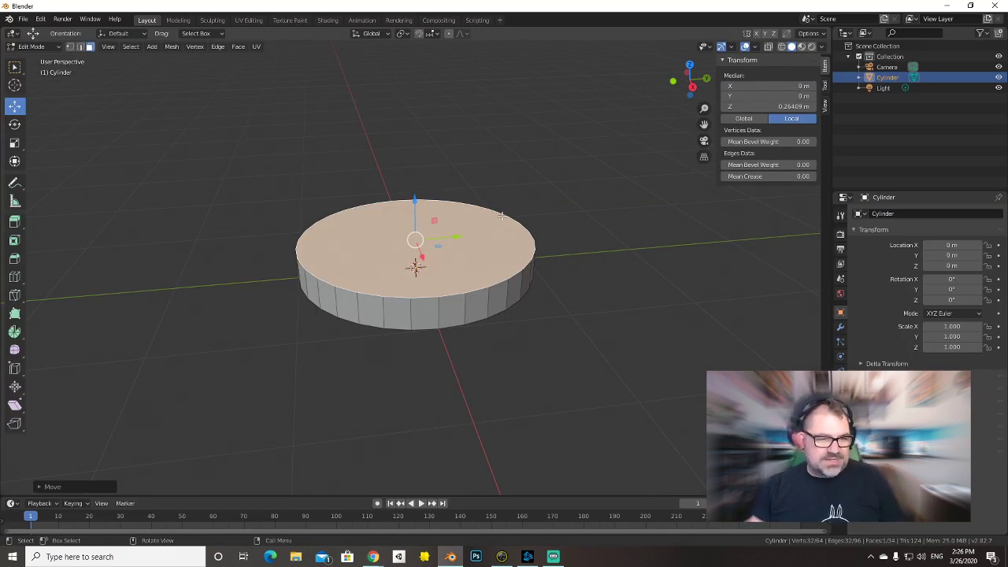
key(e)
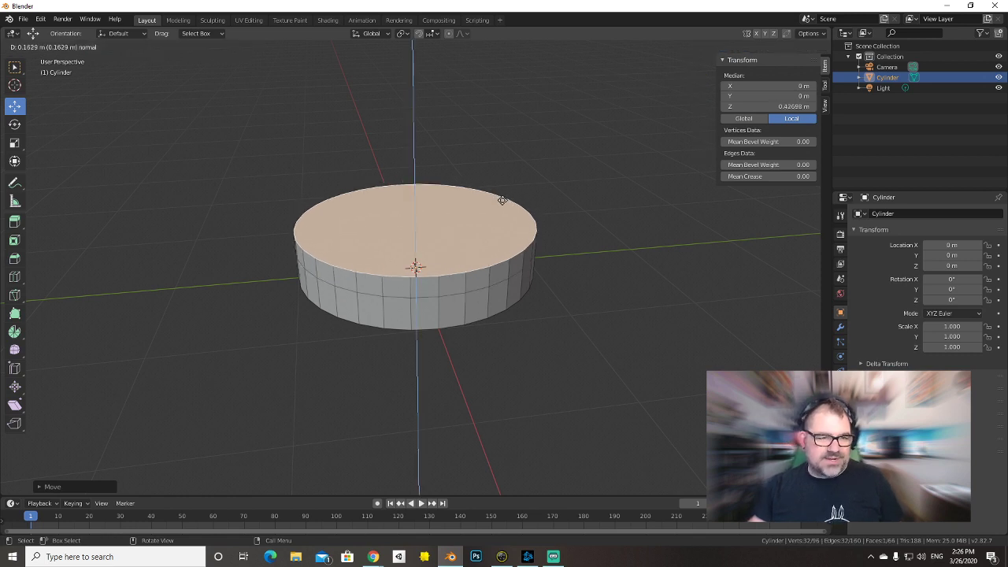
click(502, 200)
key(s)
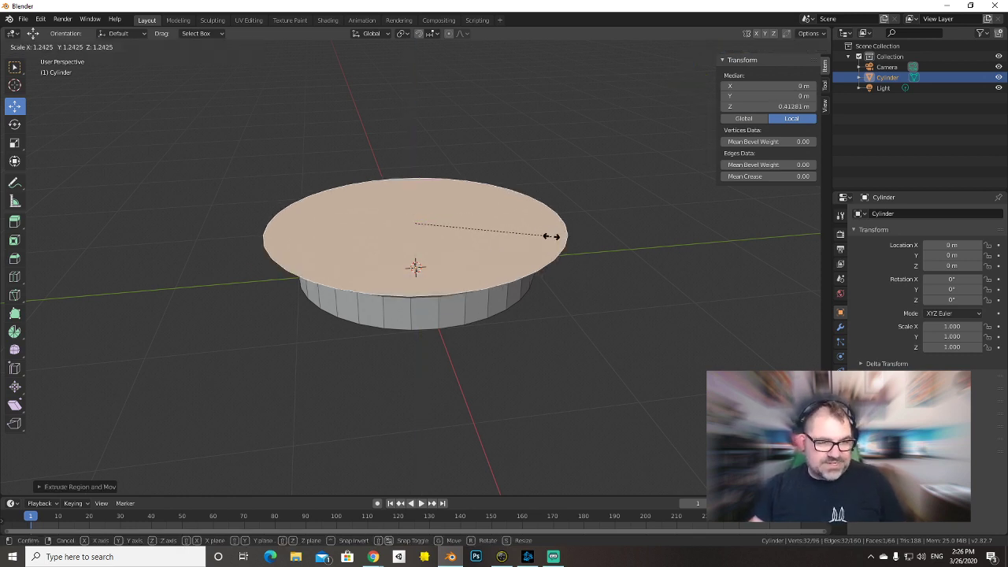
click(569, 241)
Lower the top face slightly and scale it to 0.8.
middle_drag(603, 404, 600, 370)
key(alt+Tab)
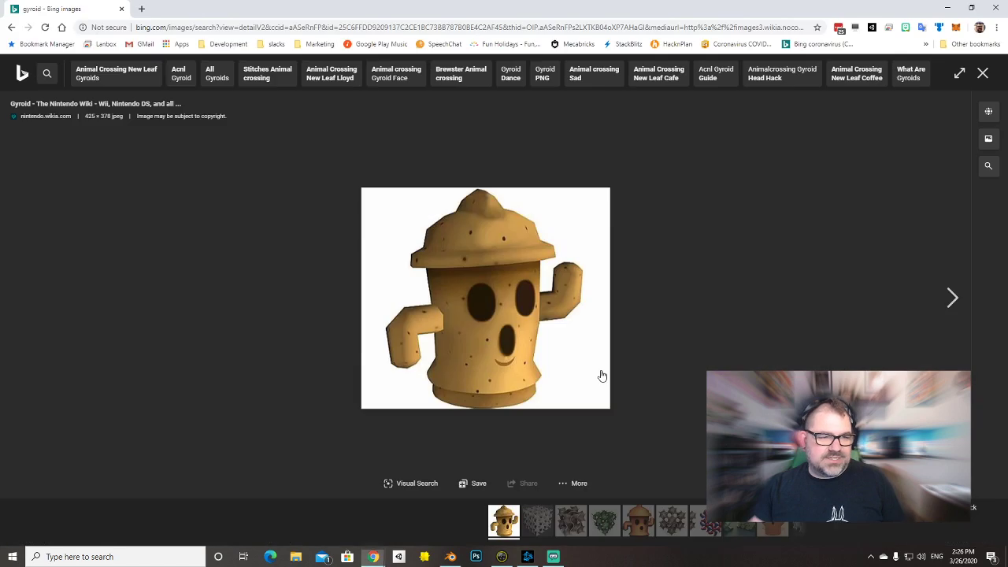
key(alt+Tab)
mouse_move(409, 331)
middle_down()
mouse_move(412, 360)
mouse_move(415, 348)
middle_up()
mouse_move(411, 180)
mouse_down()
mouse_move(416, 202)
mouse_move(422, 167)
mouse_up()
key(alt+Tab)
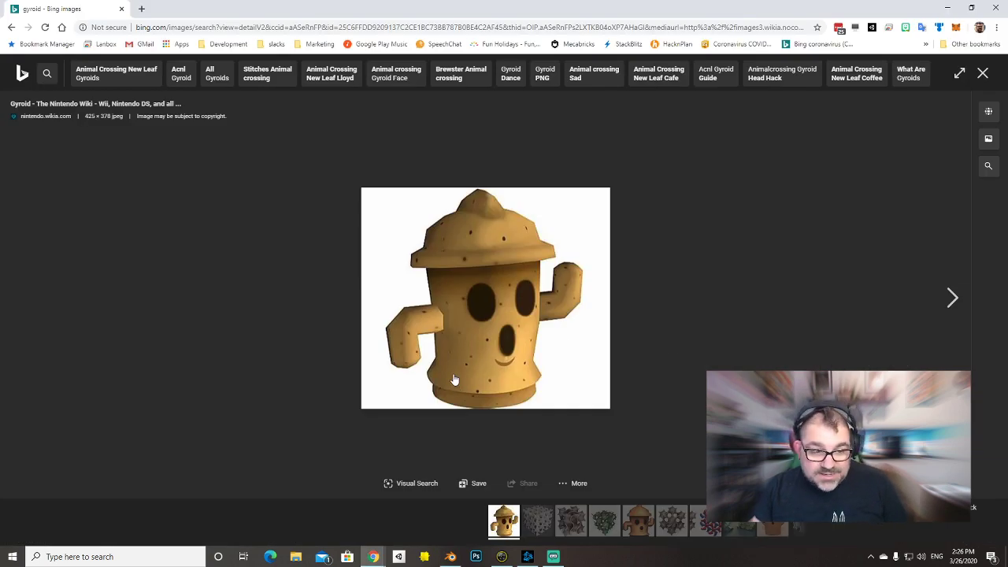
key(alt+Tab)
key(alt+Tab)
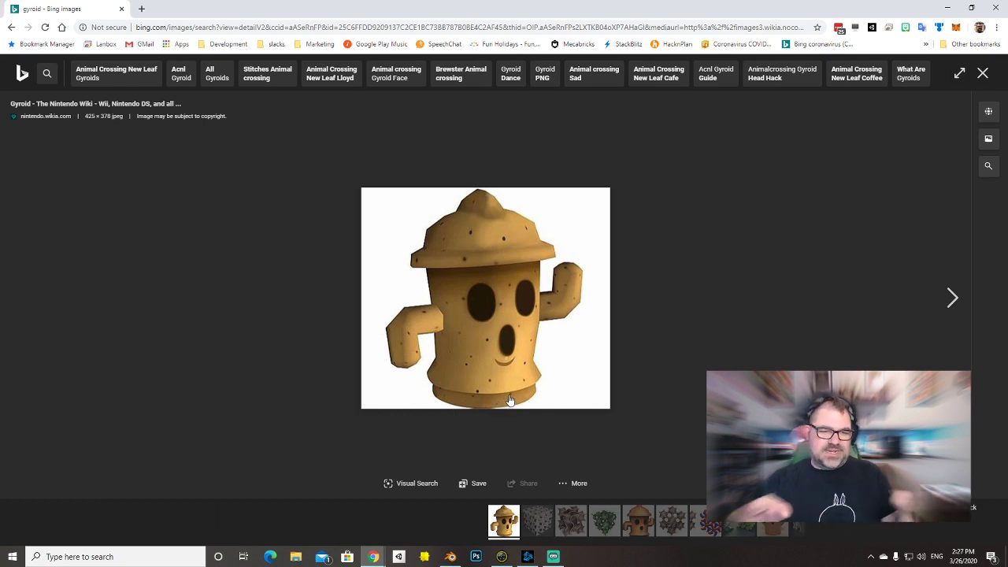
key(alt+Tab)
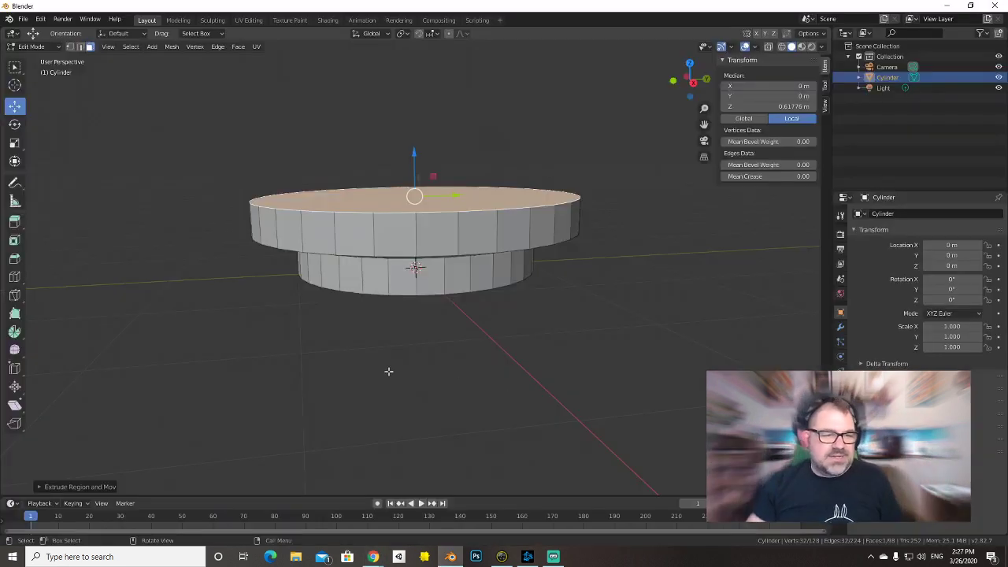
text(s.8)
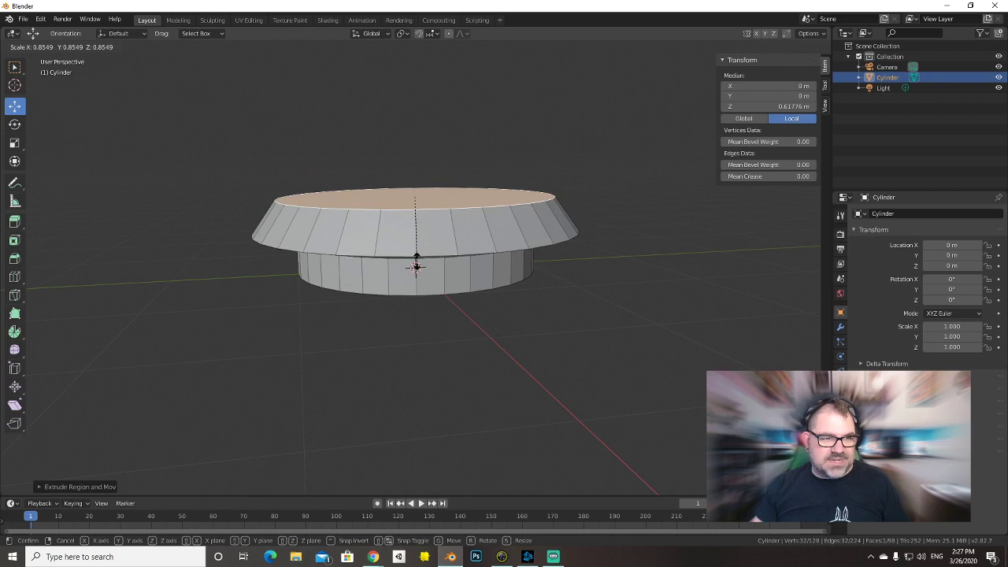
key(Return)
Extrude the top face upward into the tall body, comparing with the reference.
middle_drag(545, 310, 567, 312)
key(alt+Tab)
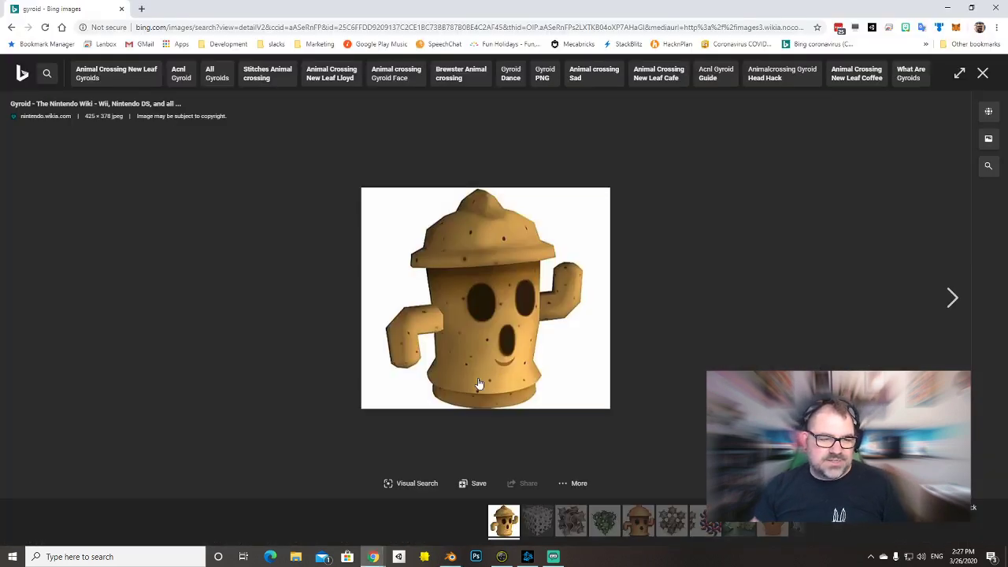
key(alt+Tab)
key(e)
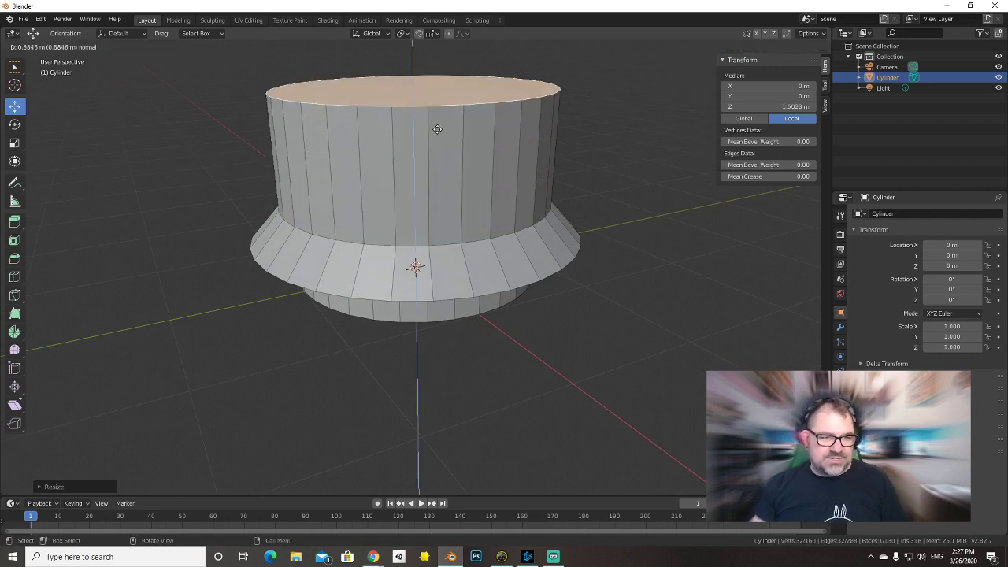
click(436, 475)
scroll(443, 425, down, 5)
key(alt+Tab)
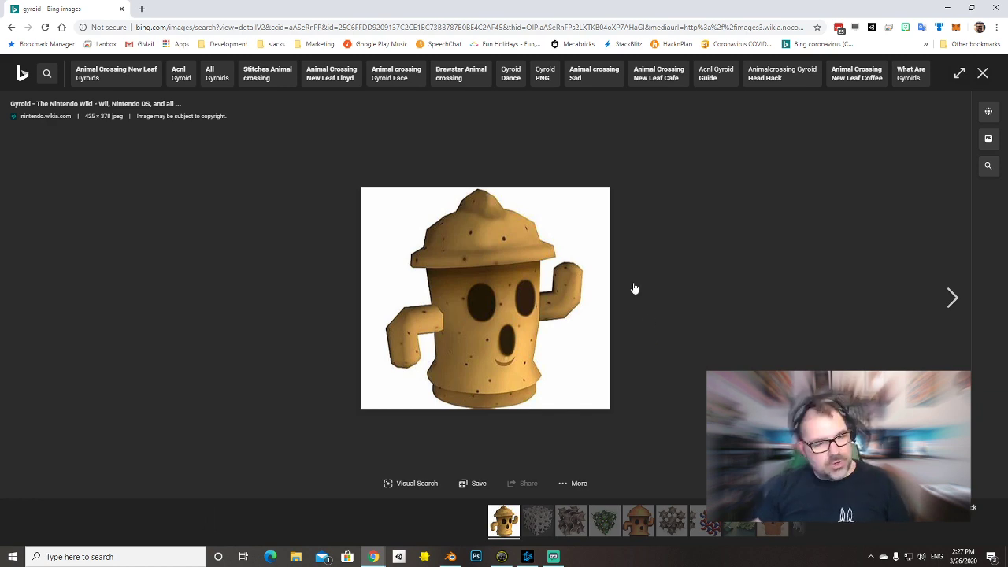
Raise the body's top face a little higher.
key(alt+Tab)
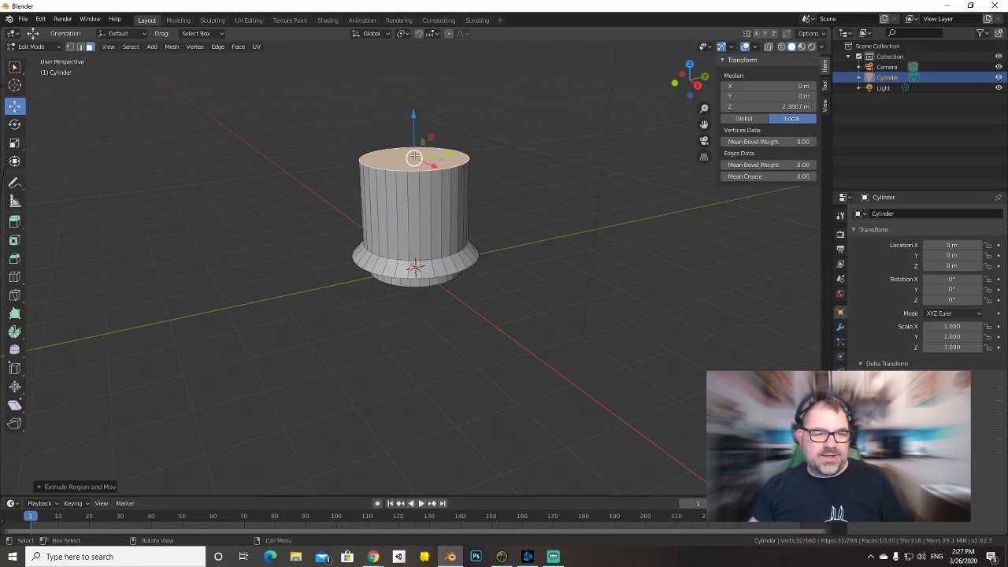
key(alt+Tab)
key(alt+Tab)
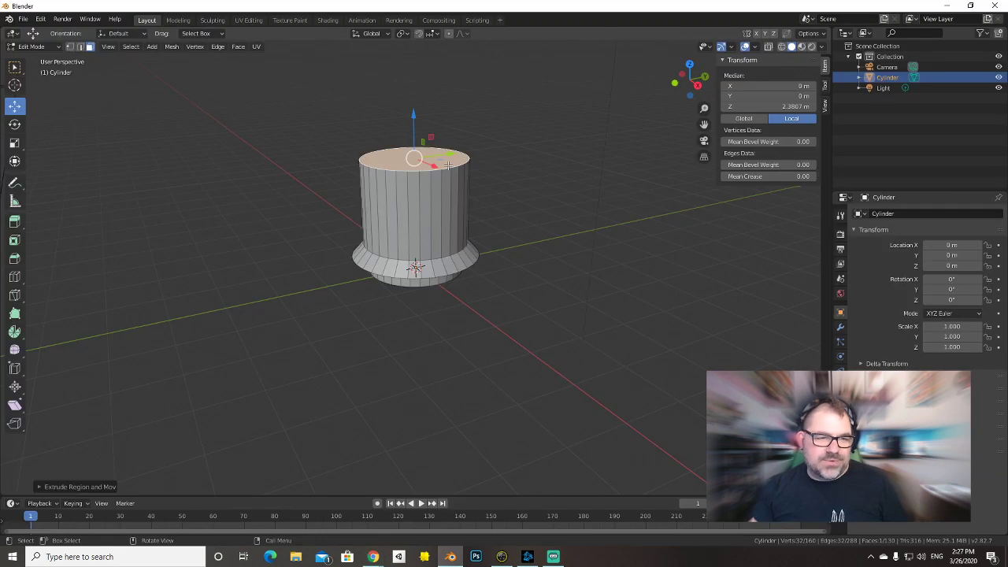
mouse_move(415, 115)
mouse_down()
mouse_move(415, 105)
mouse_move(425, 113)
mouse_up()
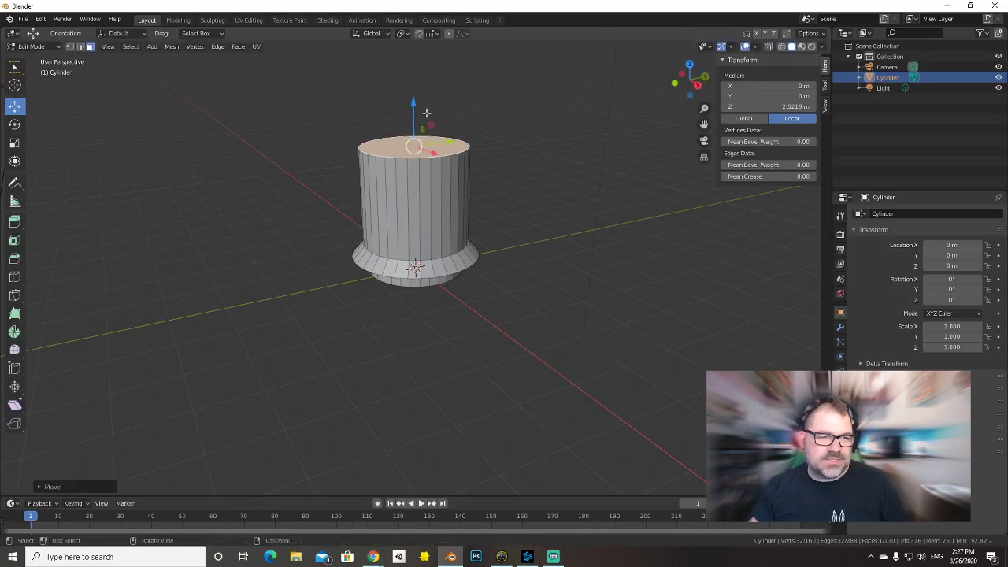
middle_drag(425, 113, 579, 304)
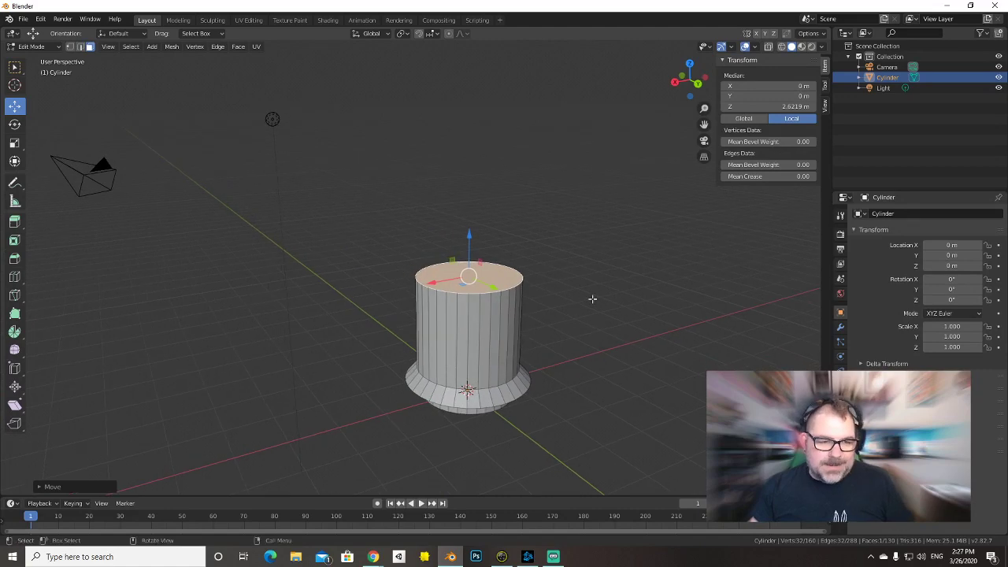
key(alt+Tab)
key(alt+Tab)
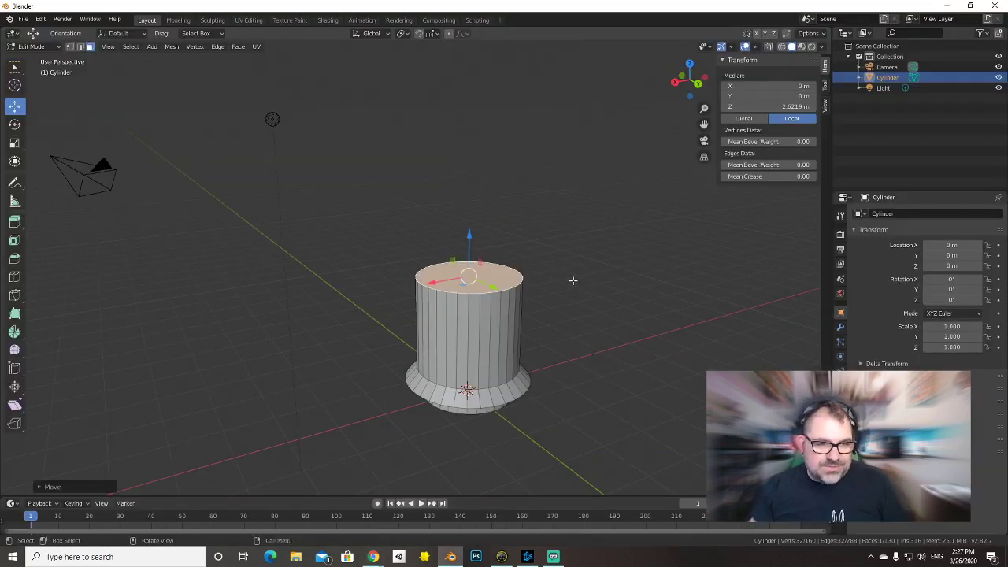
Extrude the top face in place and scale it outward into a hat brim.
key(e)
right_click(554, 266)
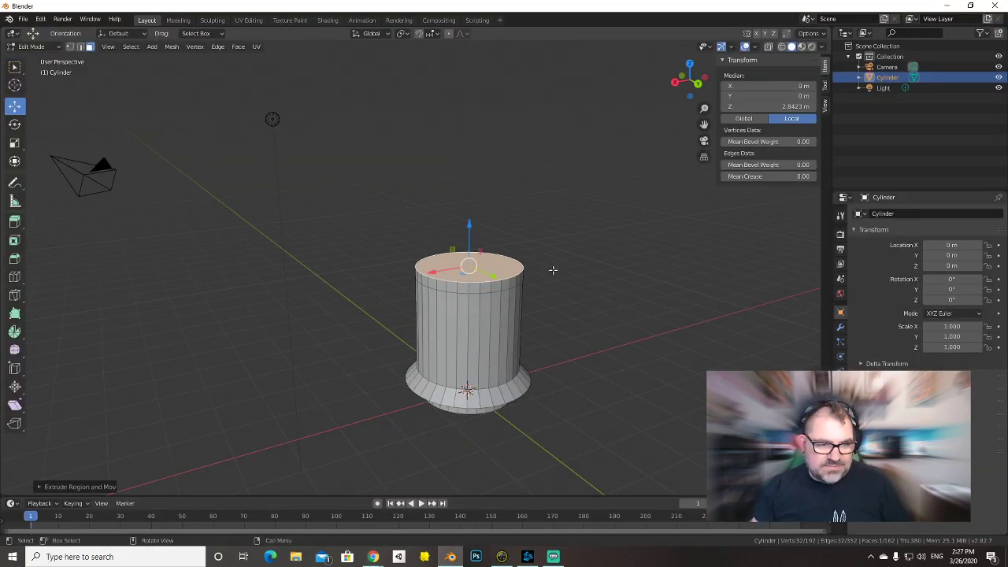
key(alt+Tab)
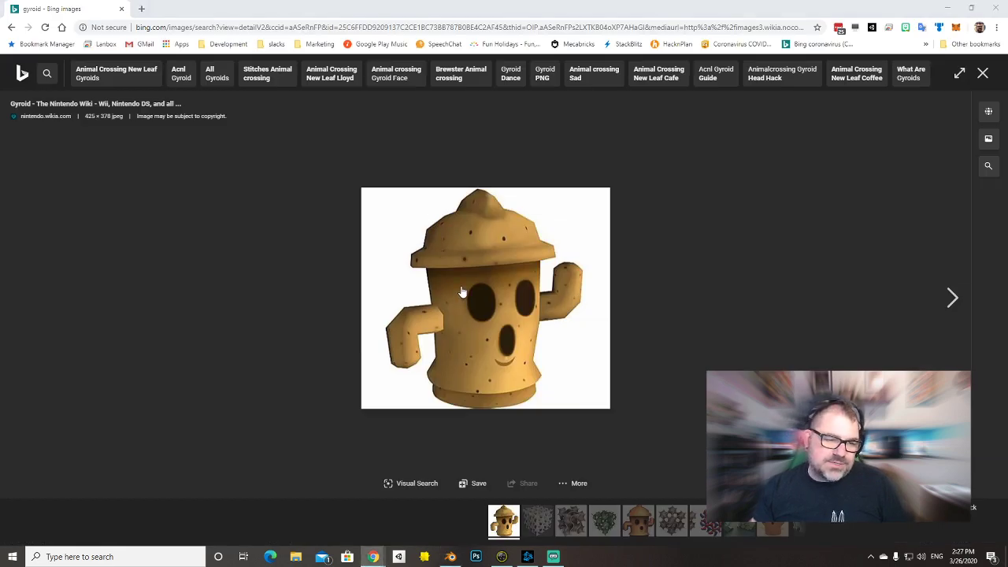
key(alt+Tab)
key(s)
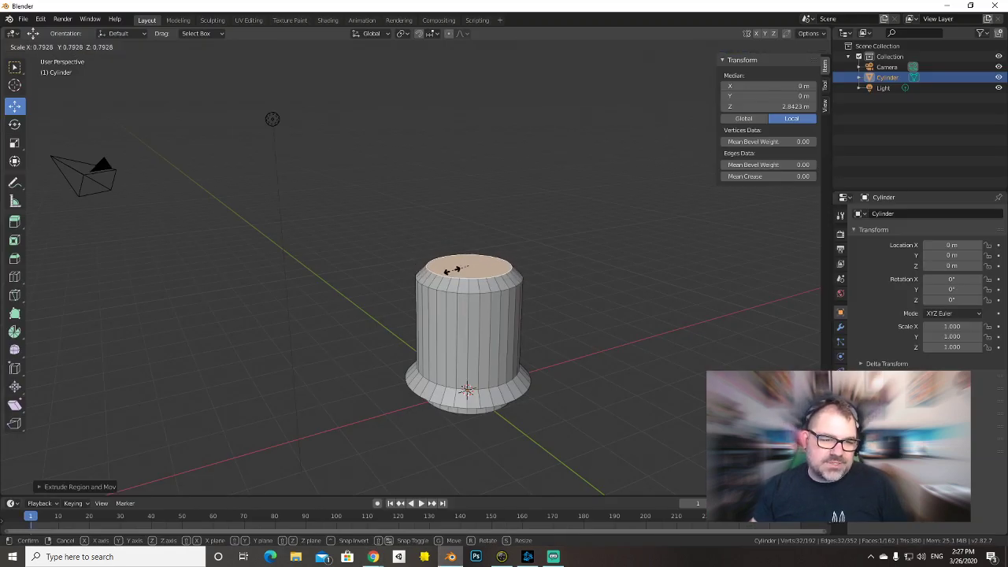
click(442, 277)
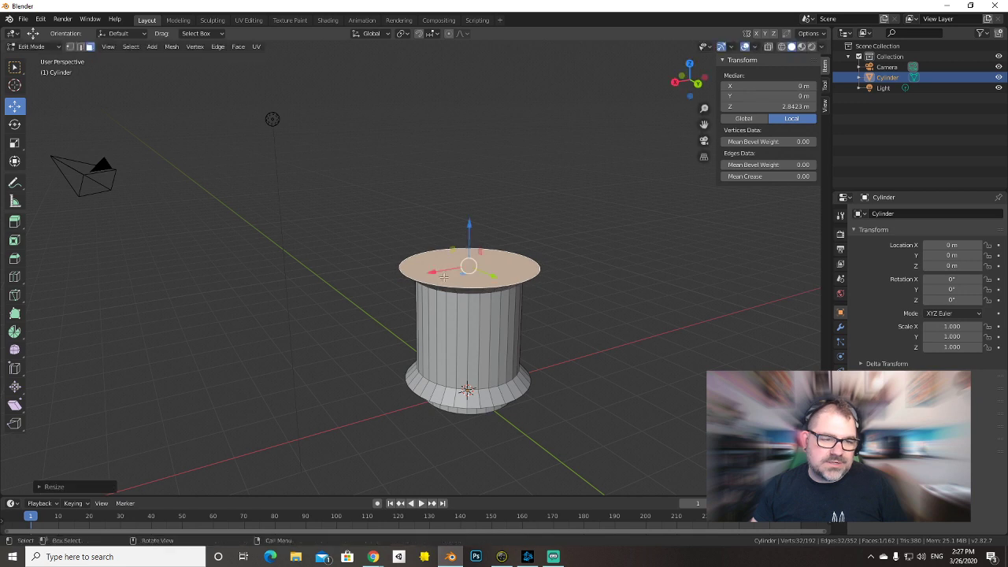
key(alt+Tab)
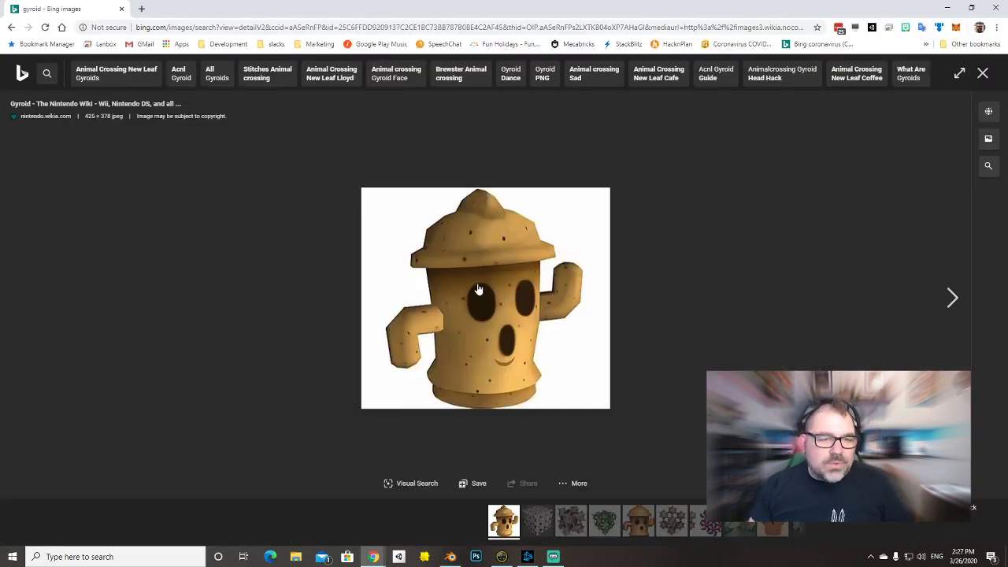
Search 'pretzel music', open pretzel.rocks and download the Windows installer.
key(ctrl+t)
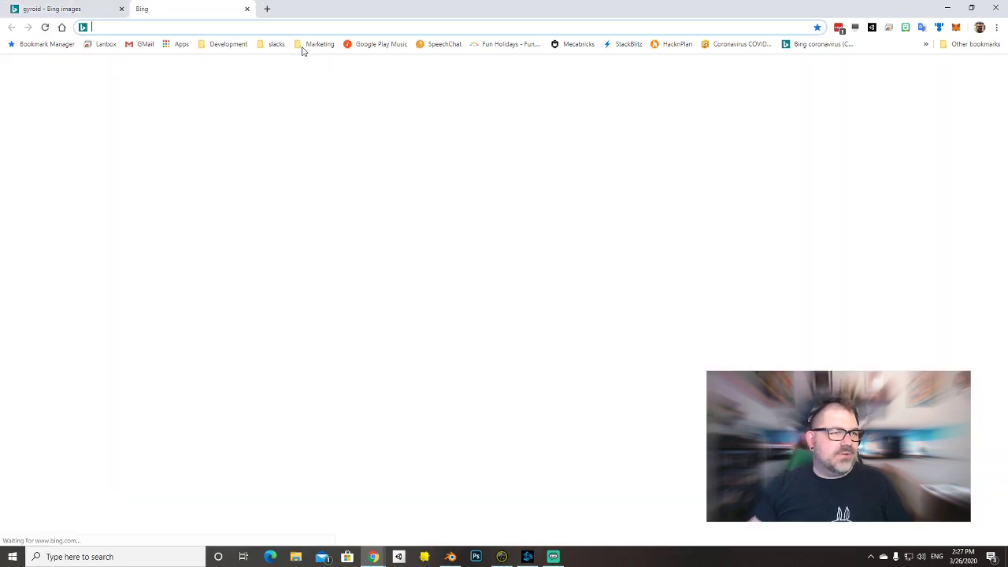
text(pretz)
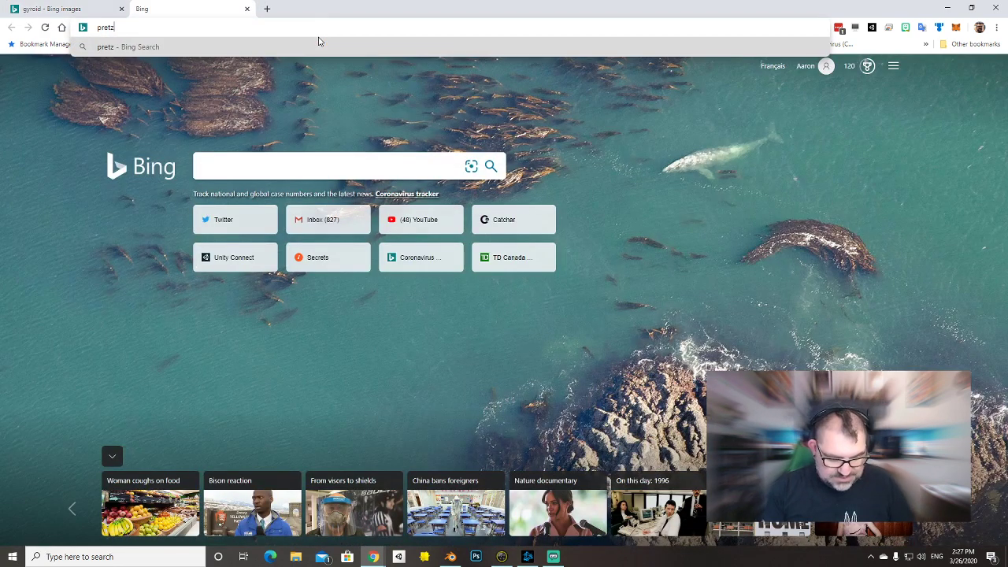
text(el music)
key(Return)
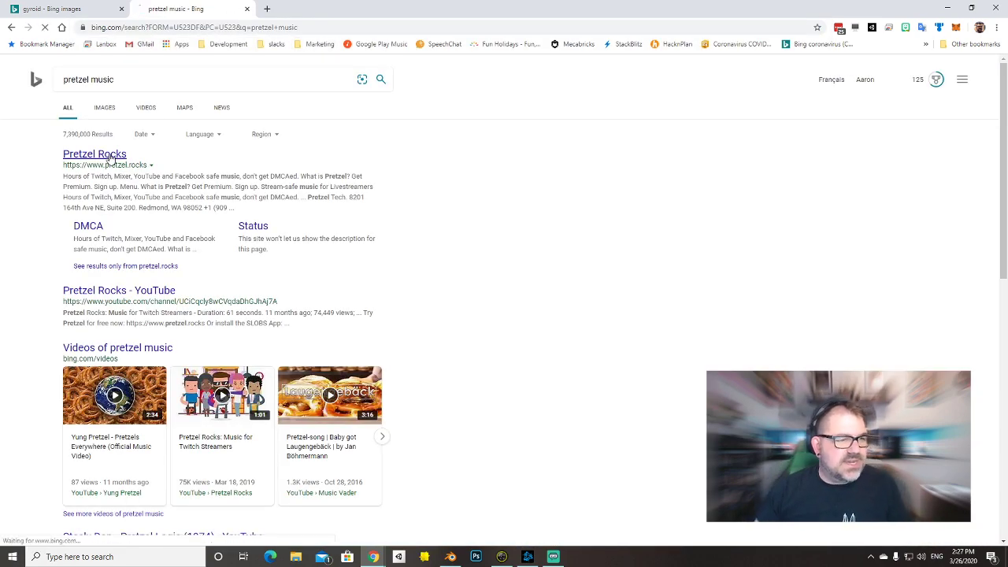
click(98, 156)
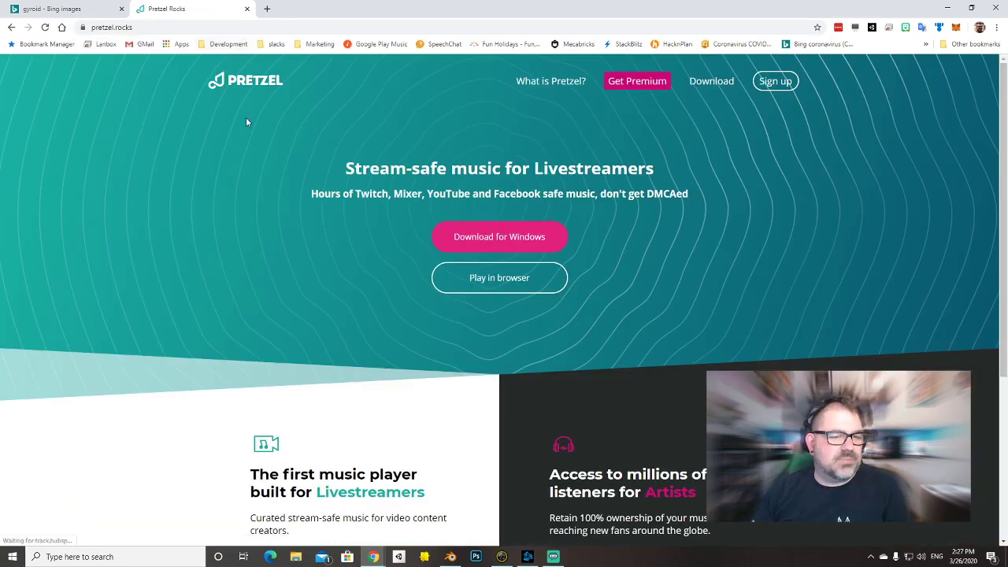
click(475, 242)
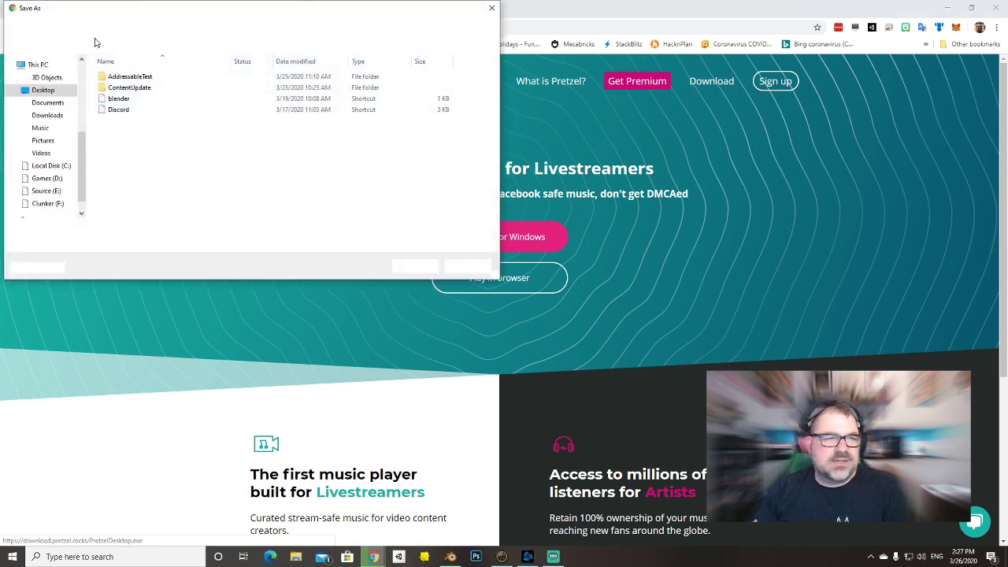
key(Return)
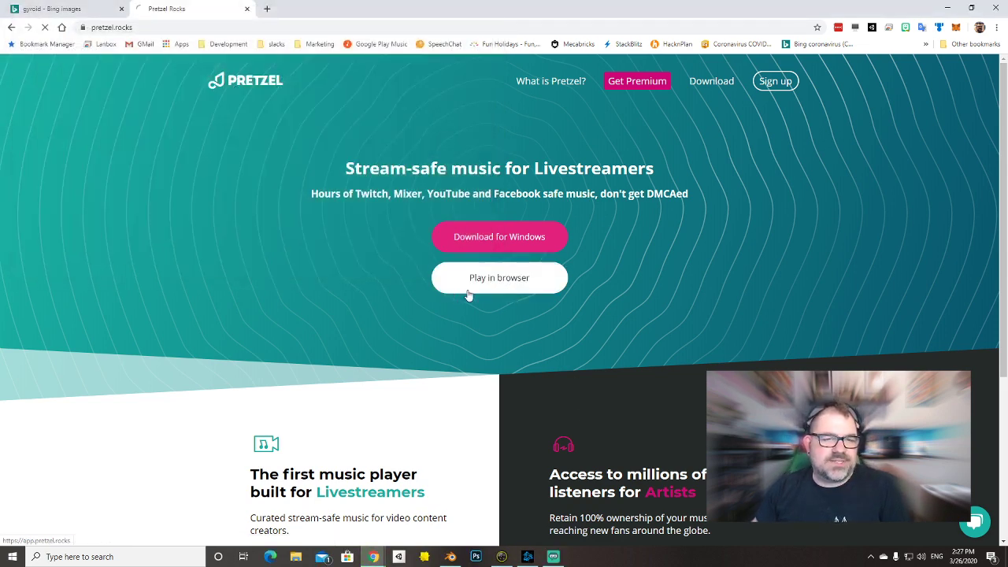
Open the Pretzel browser player and sign up with a saved Twitch login.
click(473, 286)
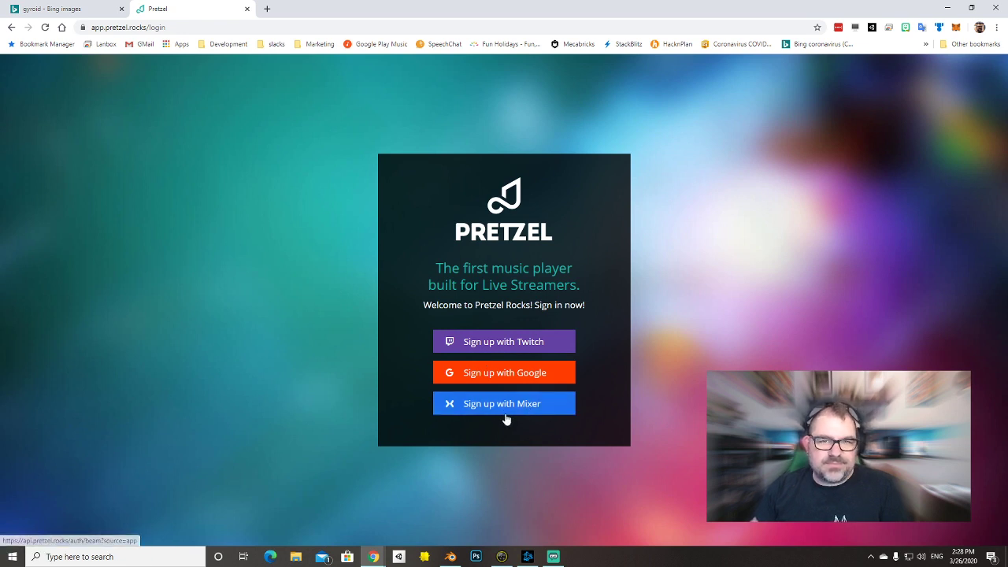
click(523, 344)
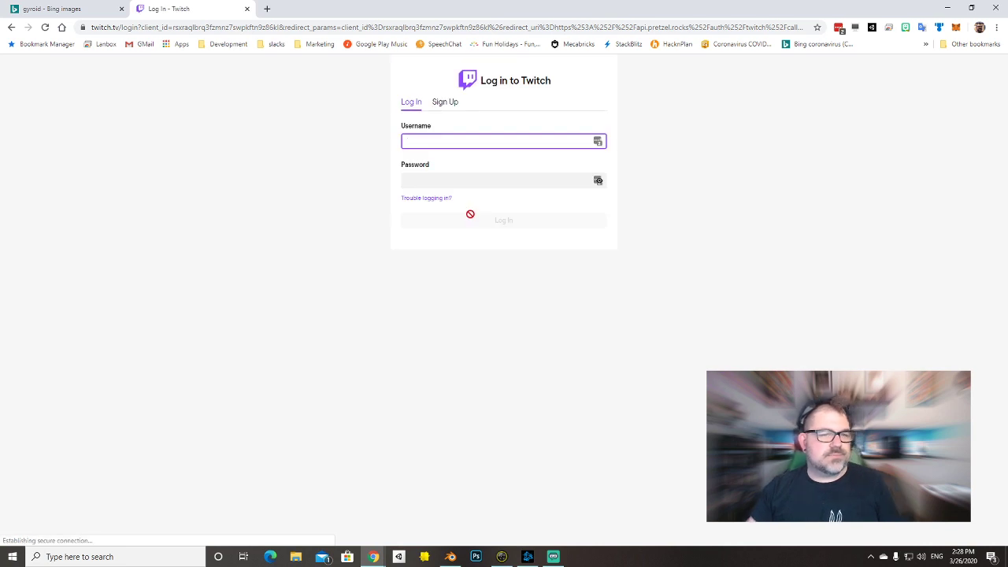
click(598, 141)
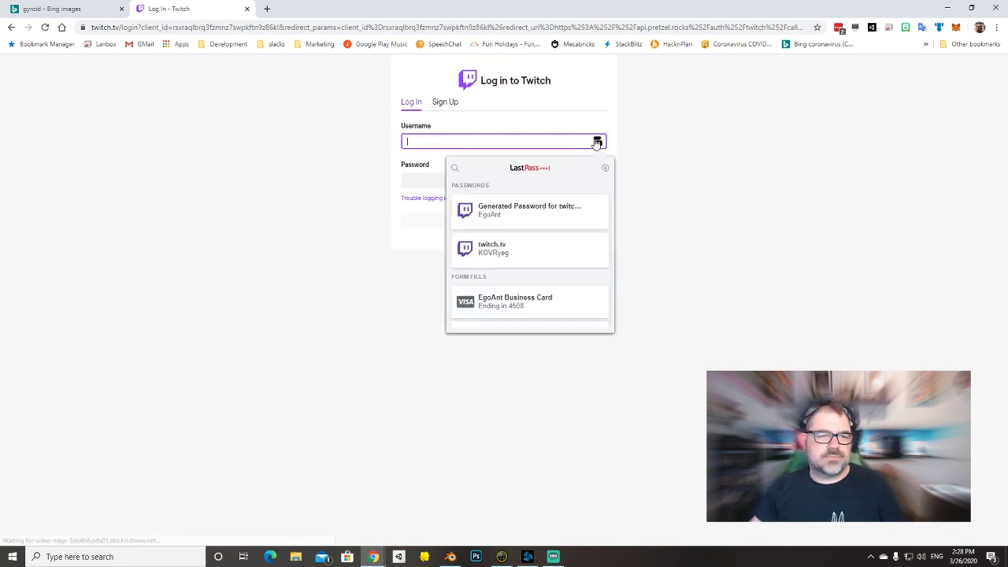
click(509, 221)
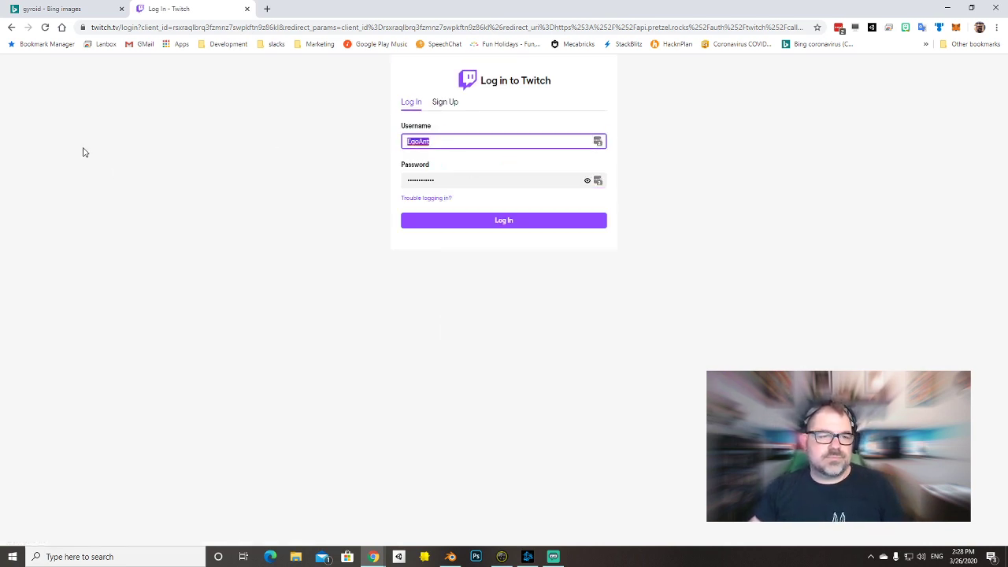
text(aaronxrd)
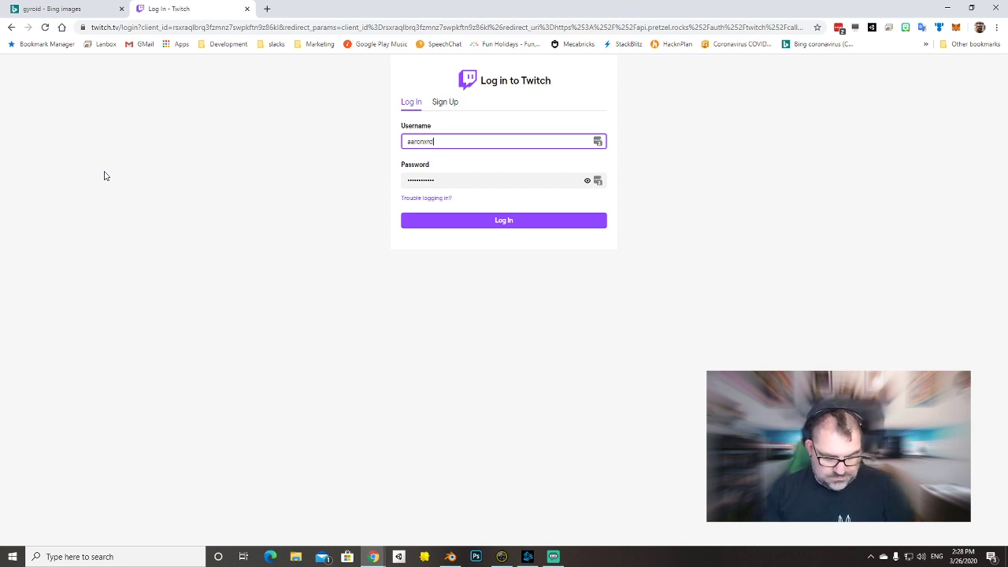
text(ev)
key(Return)
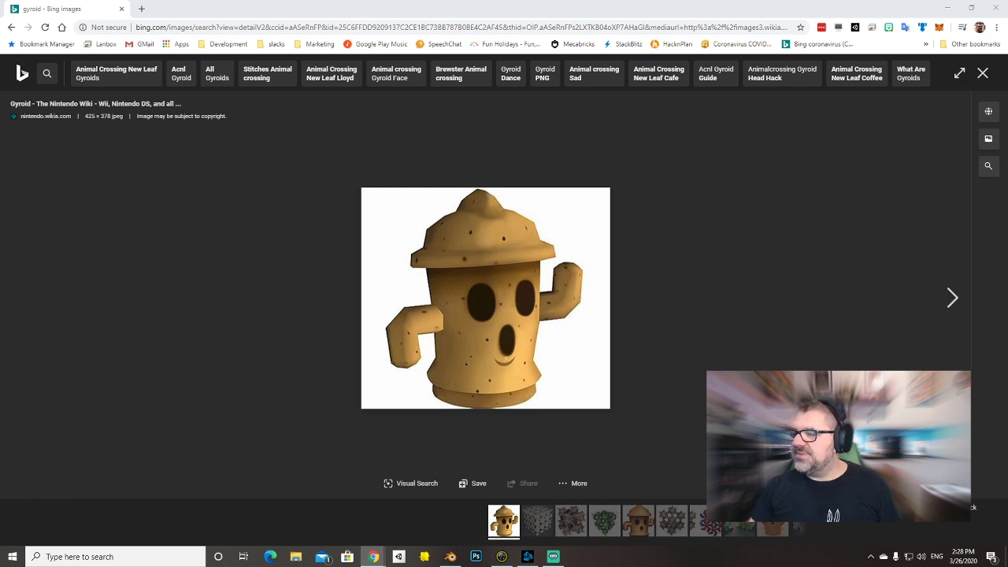
Cycle windows with Alt+Tab until the Blizzard Battle.net launcher is in front.
key(alt+Tab)
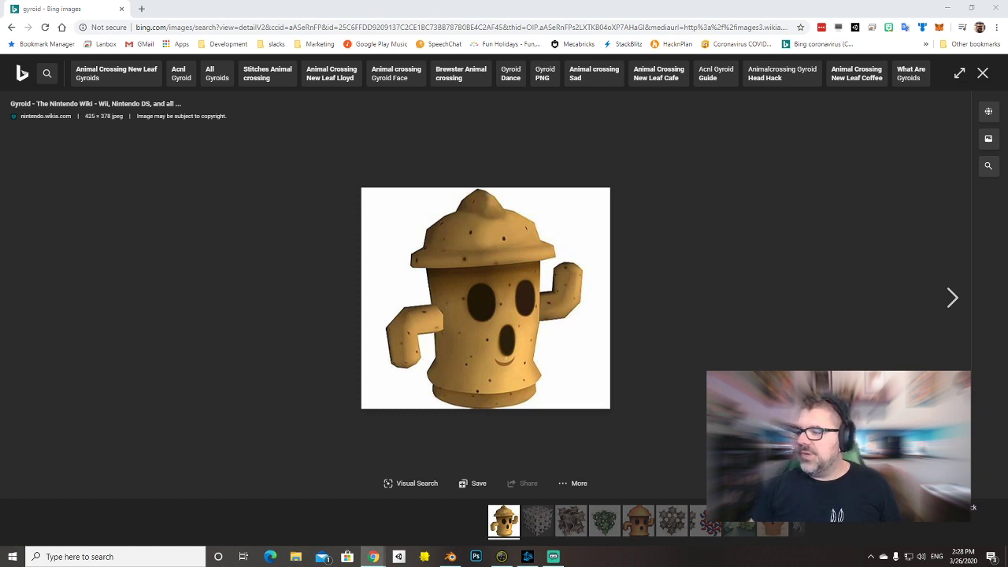
key(alt+Tab)
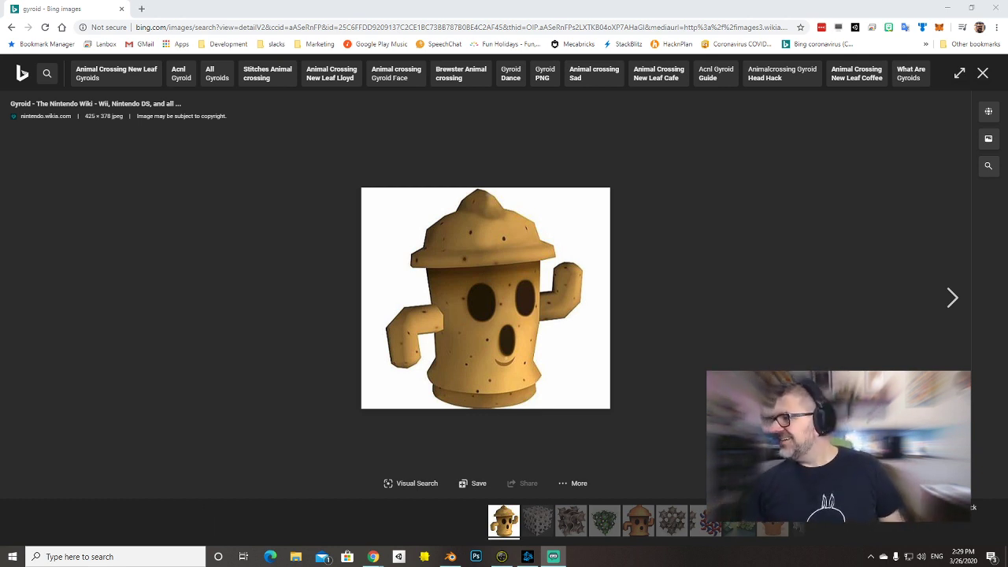
key(alt+Tab)
key(alt+Tab)
key(alt+Tab)
key(alt+Tab)
key(alt+Tab)
key(alt+Tab)
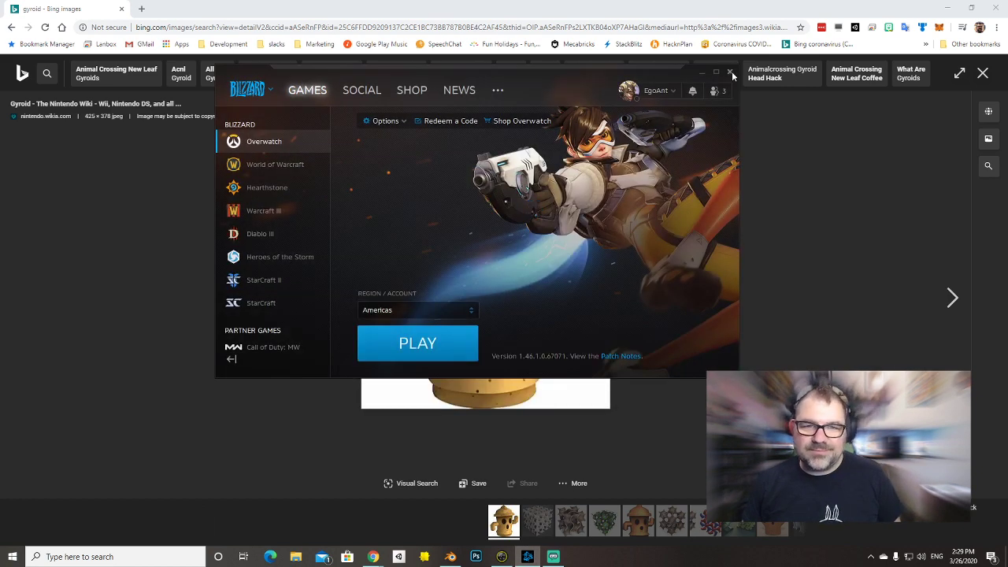
Close the Battle.net launcher and stay on the gyroid reference page.
click(731, 69)
key(alt+Tab)
key(alt+Tab)
key(alt+Tab)
key(alt+Tab)
key(alt+Tab)
key(alt+Tab)
key(alt+Tab)
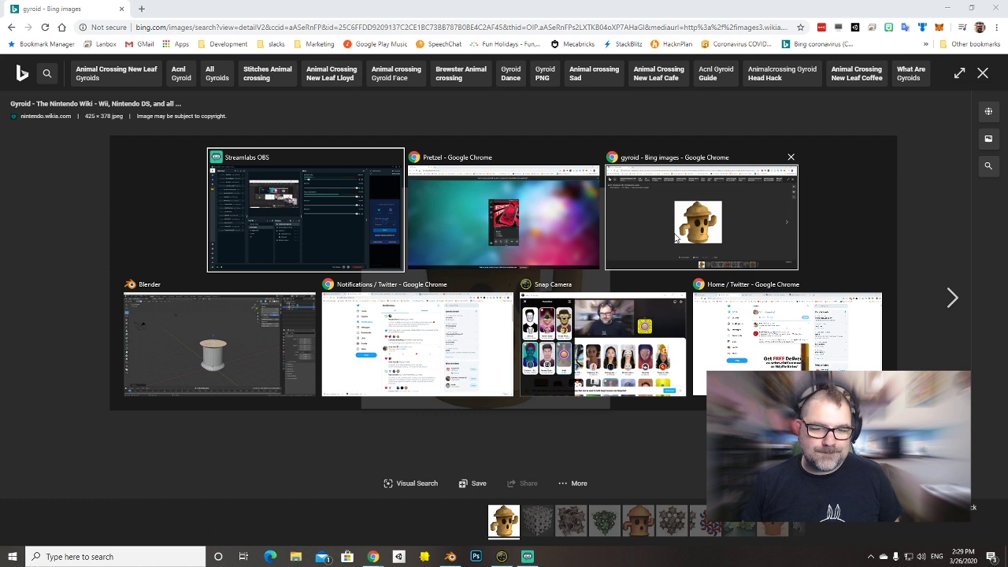
key(alt+shift+Tab)
click(771, 212)
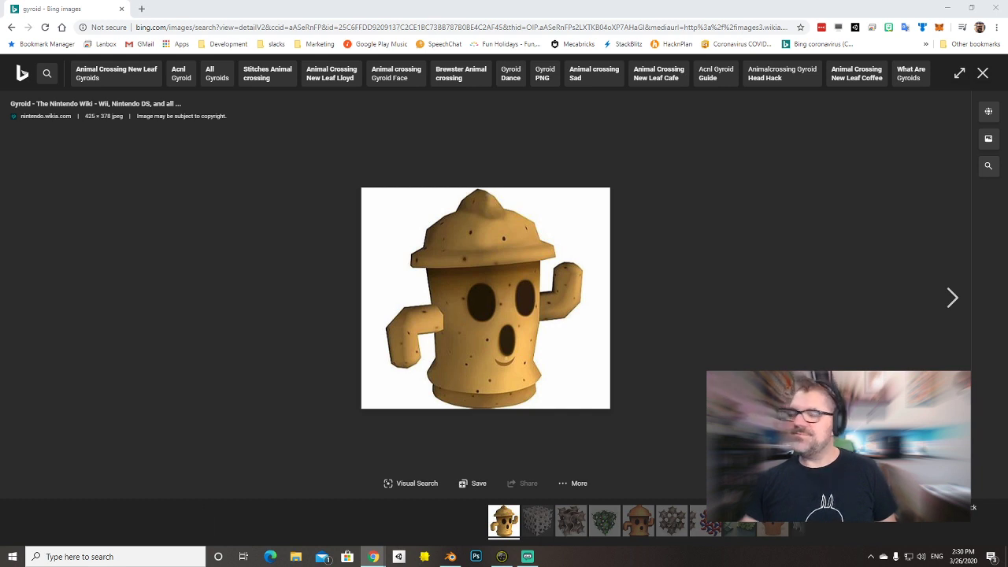
Compare the reference with Blender, ending with the Blender window in front.
key(alt+Tab)
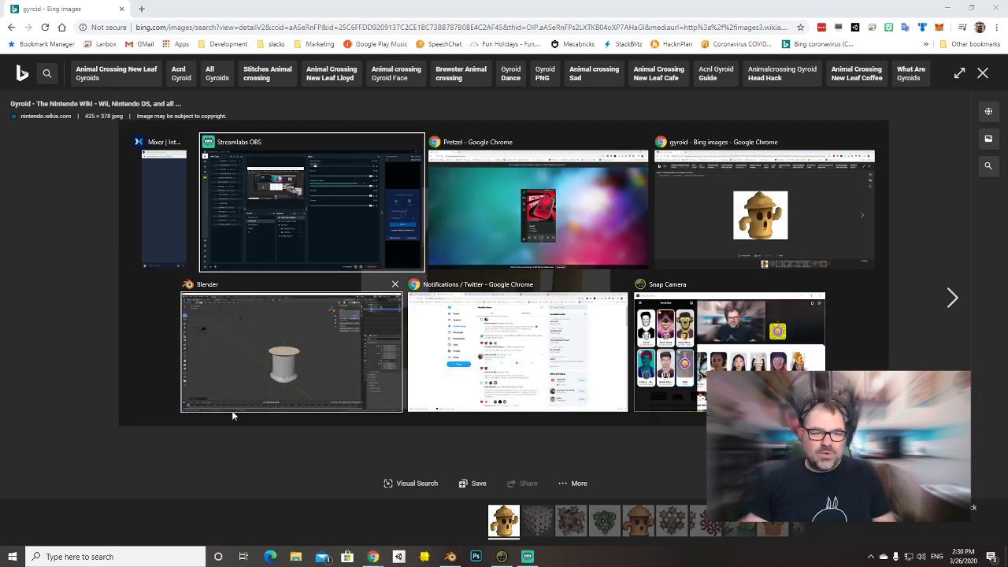
alt+click(218, 316)
key(alt+Tab)
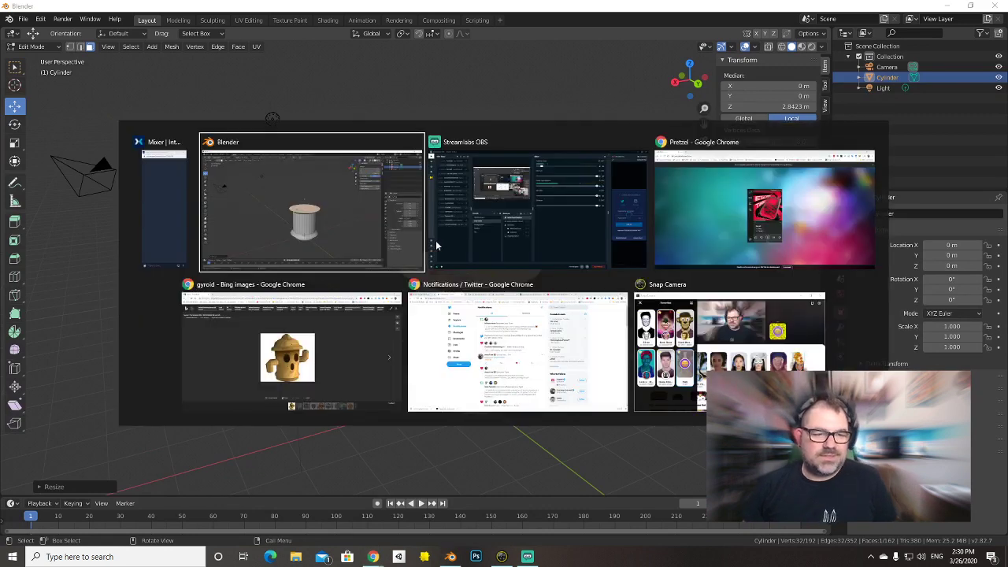
key(alt+Tab)
key(alt+Tab)
key(alt+Tab)
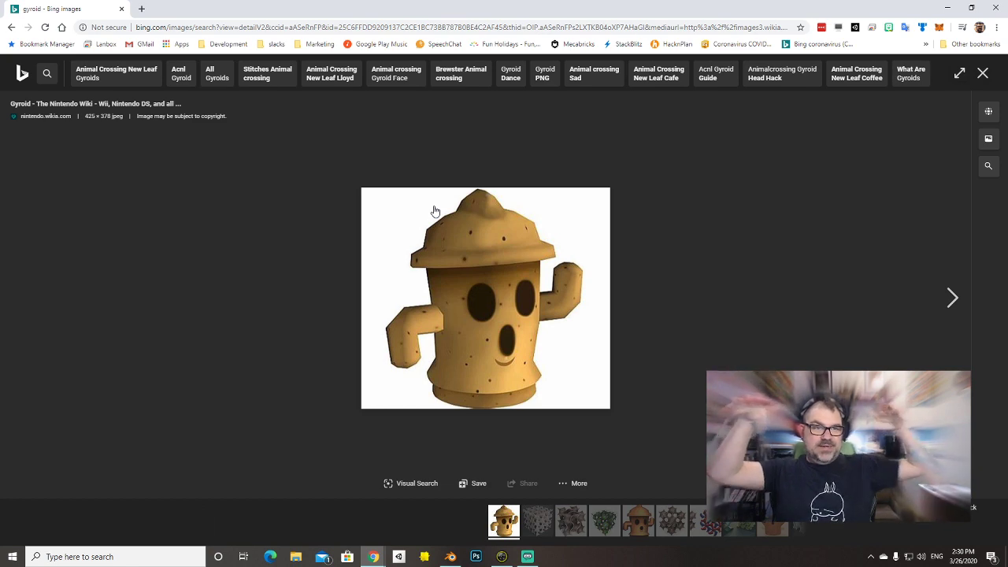
key(alt+Tab)
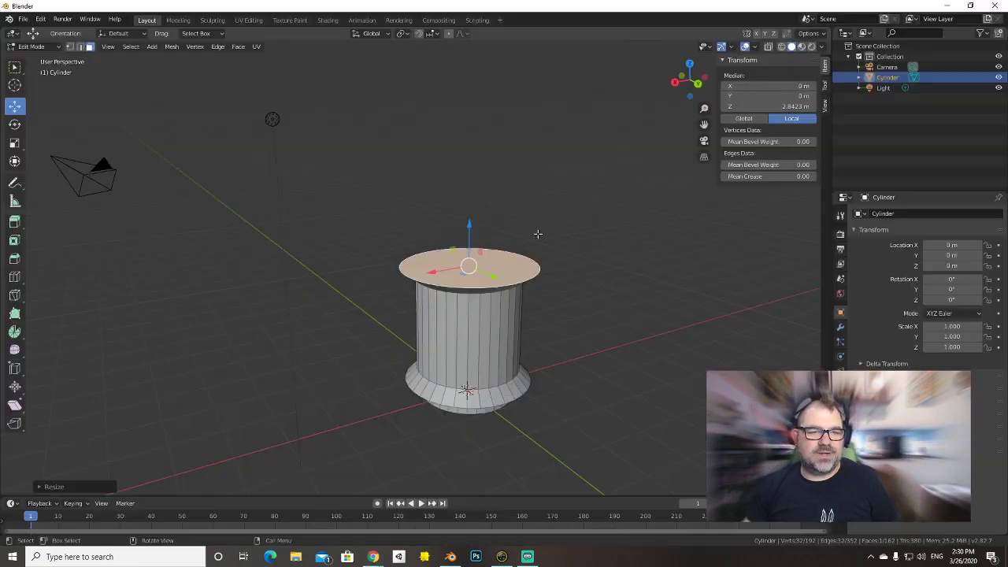
click(473, 225)
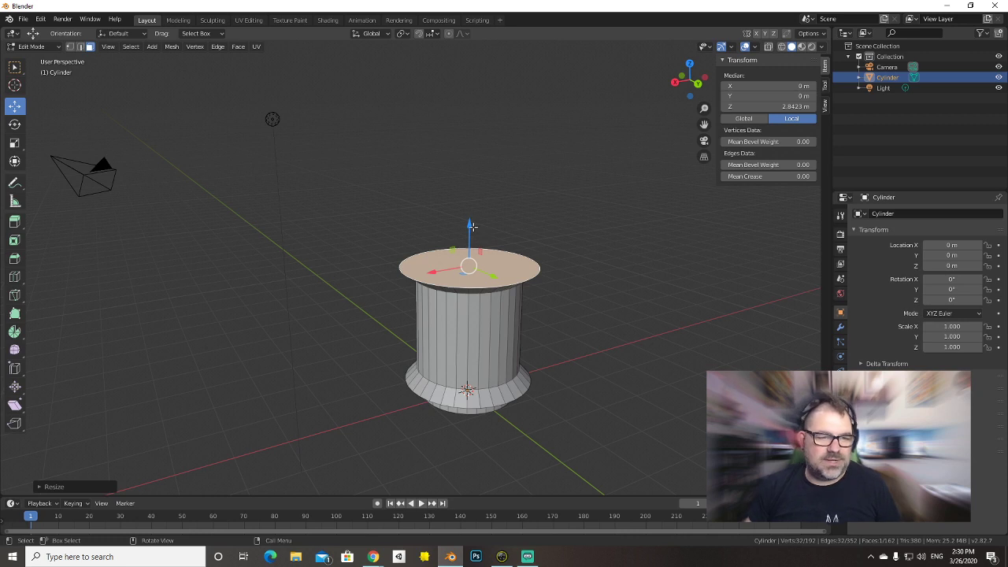
Extrude and resize the top face to form the first ring of the brim.
key(e)
click(478, 222)
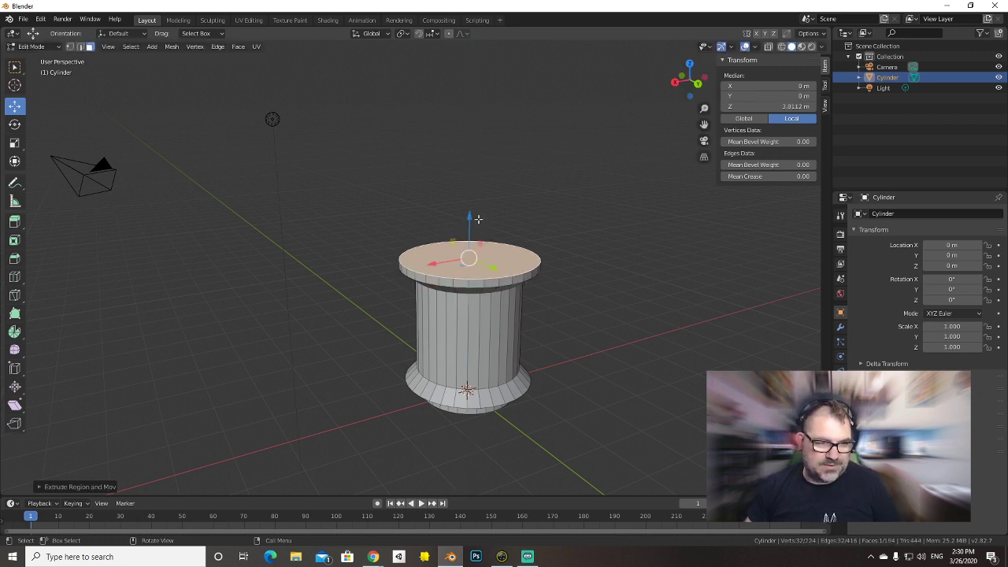
key(s)
click(475, 223)
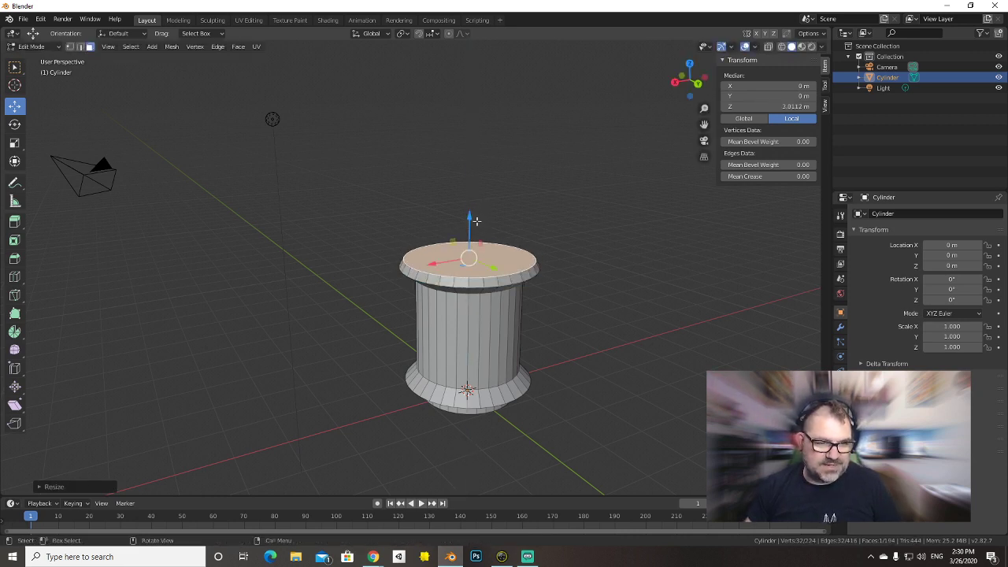
middle_drag(534, 270, 556, 295)
scroll(556, 295, up, 4)
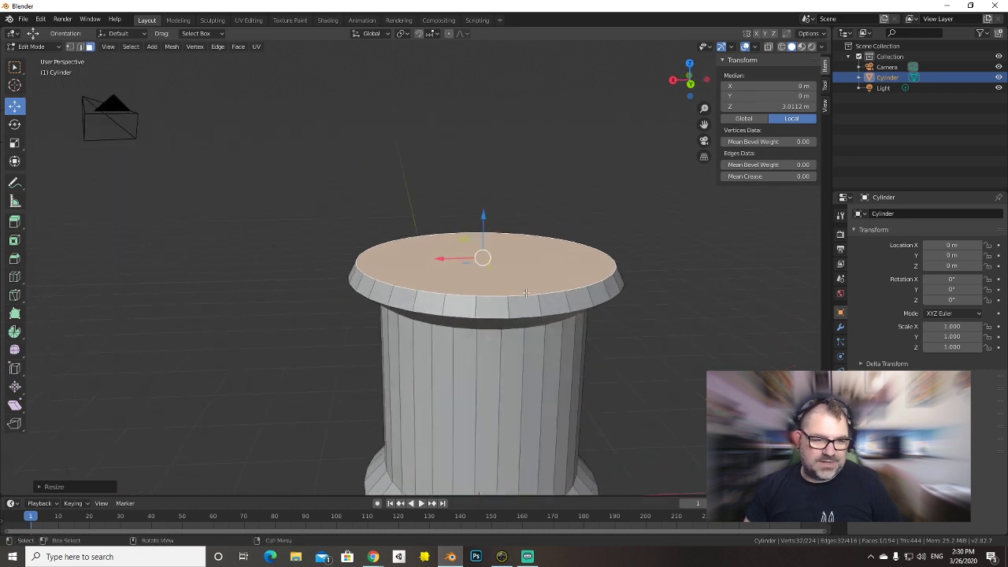
Extrude and resize another ring, then lower the top face to flatten the brim.
key(e)
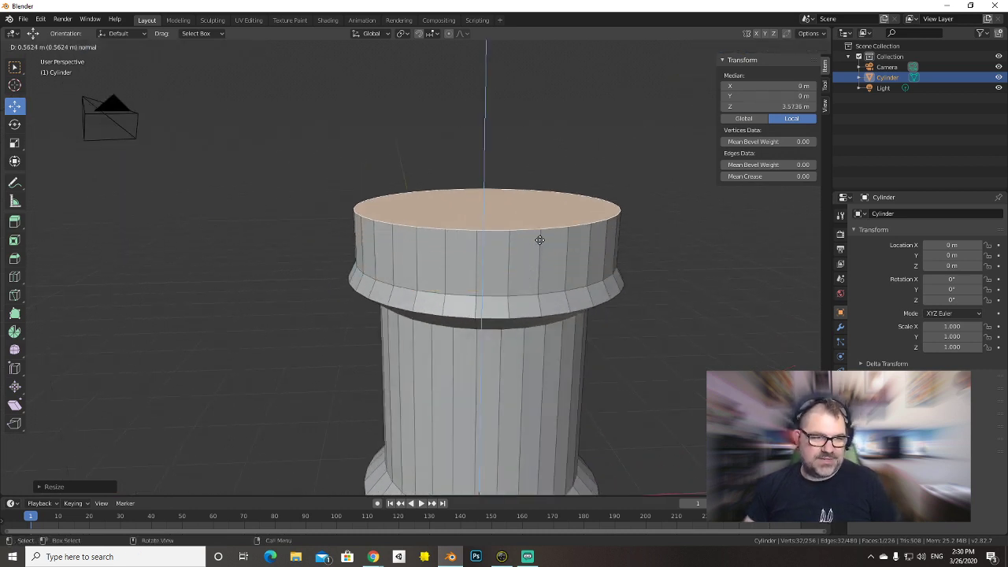
click(542, 246)
key(alt+Tab)
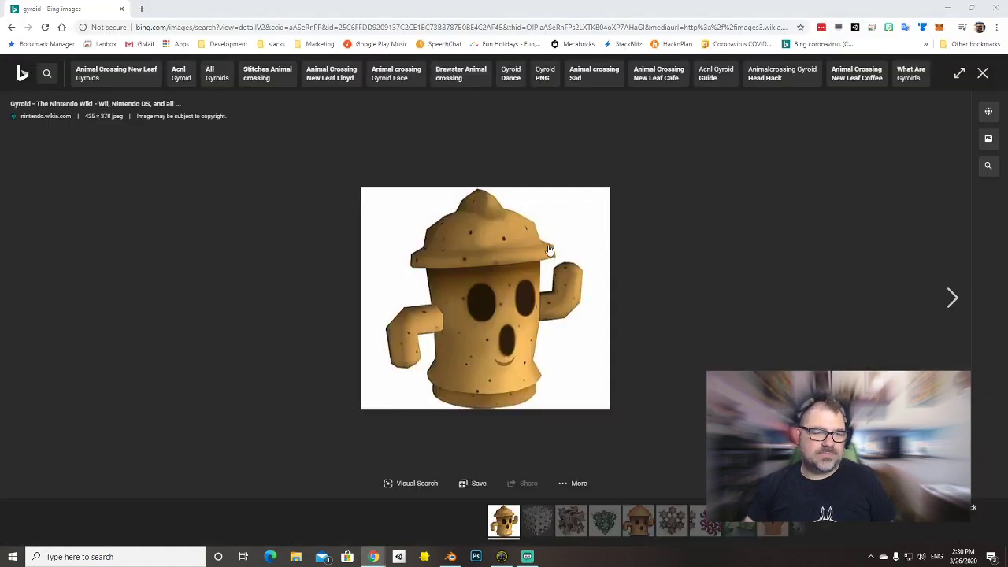
key(alt+Tab)
key(s)
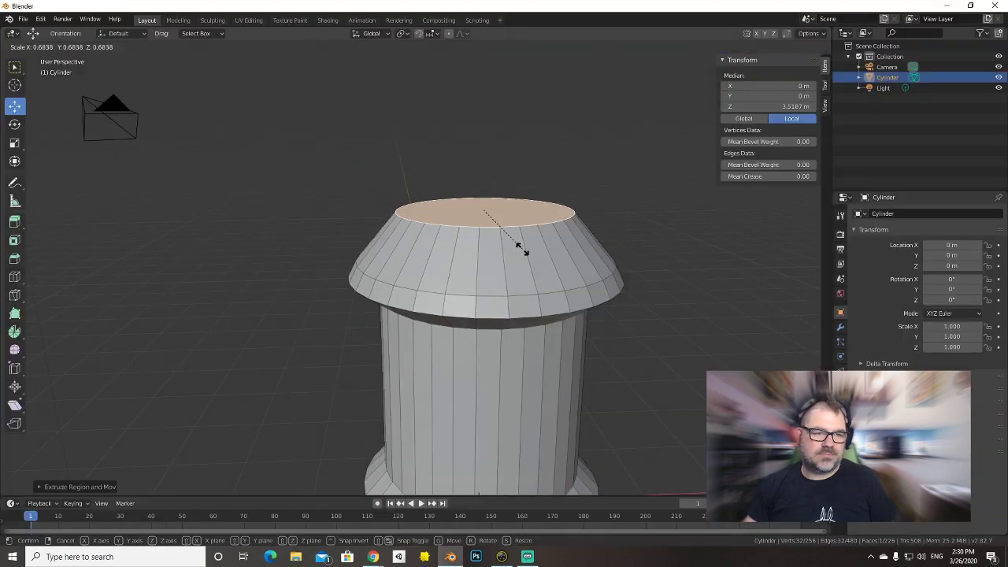
click(530, 251)
drag(486, 169, 486, 192)
Extrude two more narrowing rings to taper the hat into a dome.
key(e)
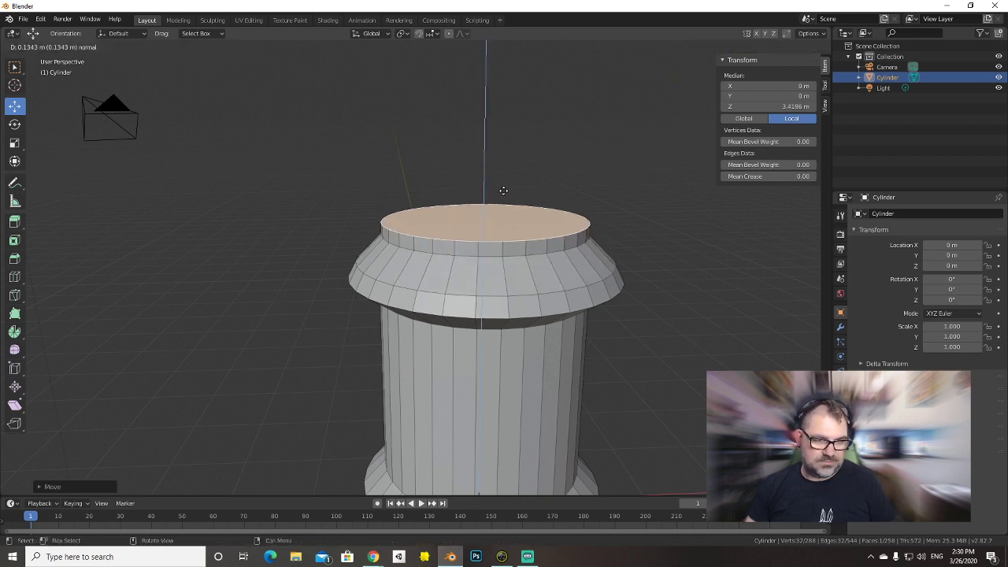
click(485, 199)
key(s)
click(496, 187)
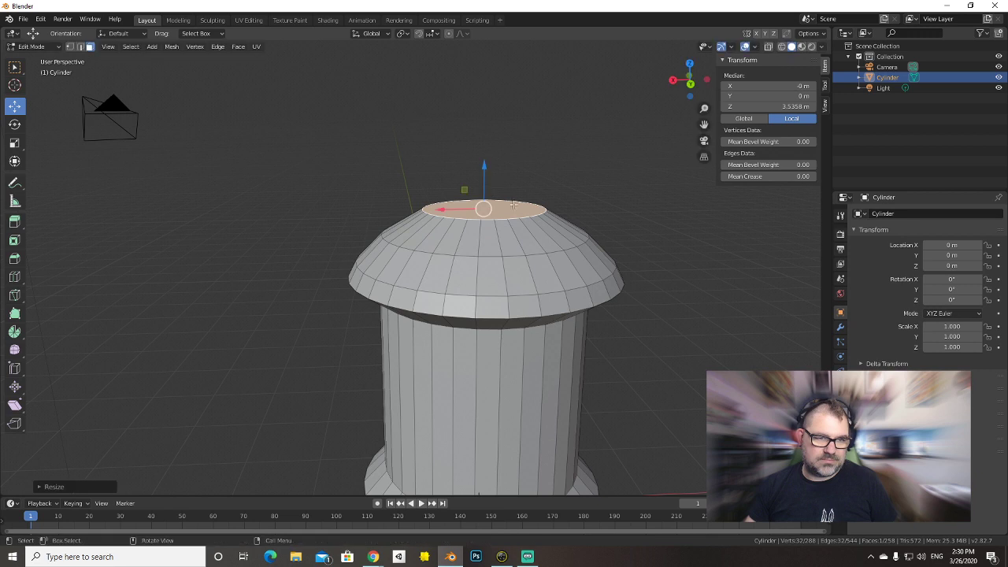
key(e)
click(548, 224)
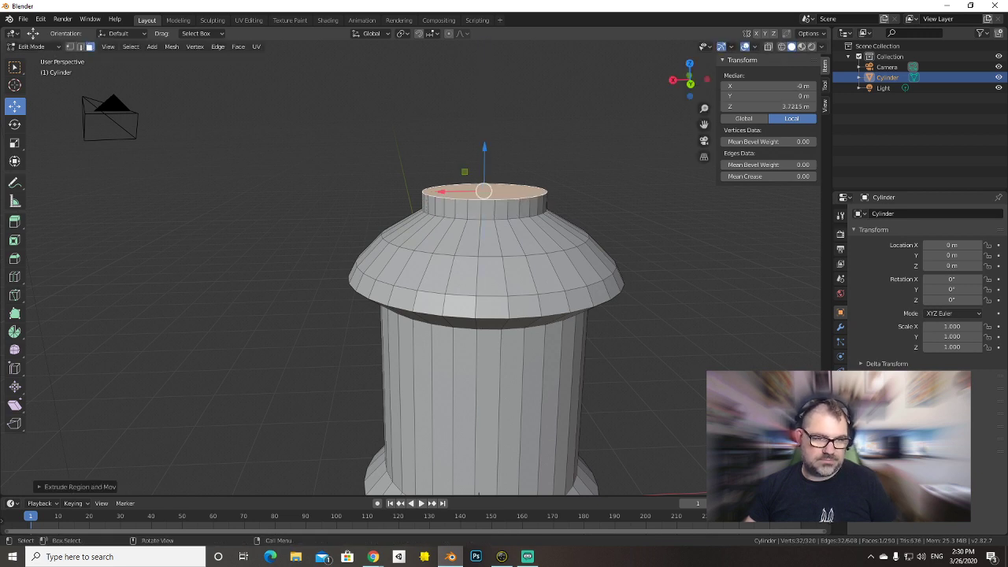
key(s)
click(518, 209)
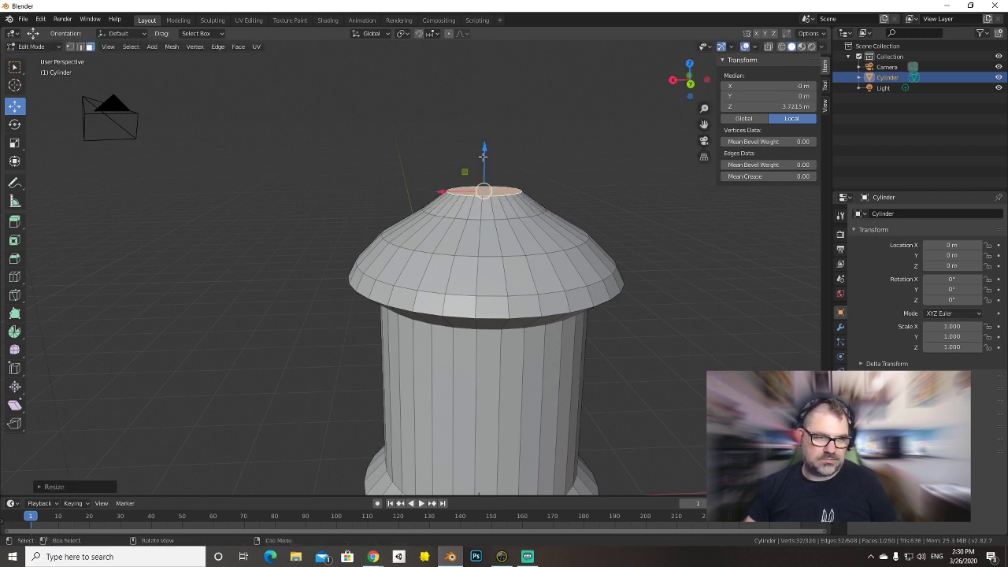
Lower the small top face along Z to 3.6236 m and check it against the reference.
key(g)
key(z)
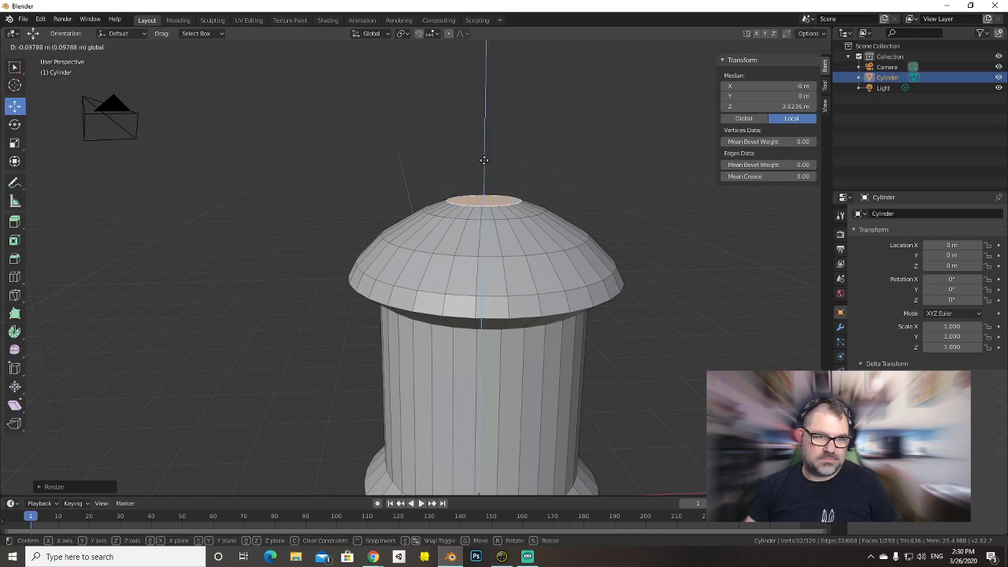
click(484, 254)
middle_drag(645, 358, 697, 322)
scroll(697, 322, down, 3)
middle_drag(639, 347, 578, 356)
key(alt+Tab)
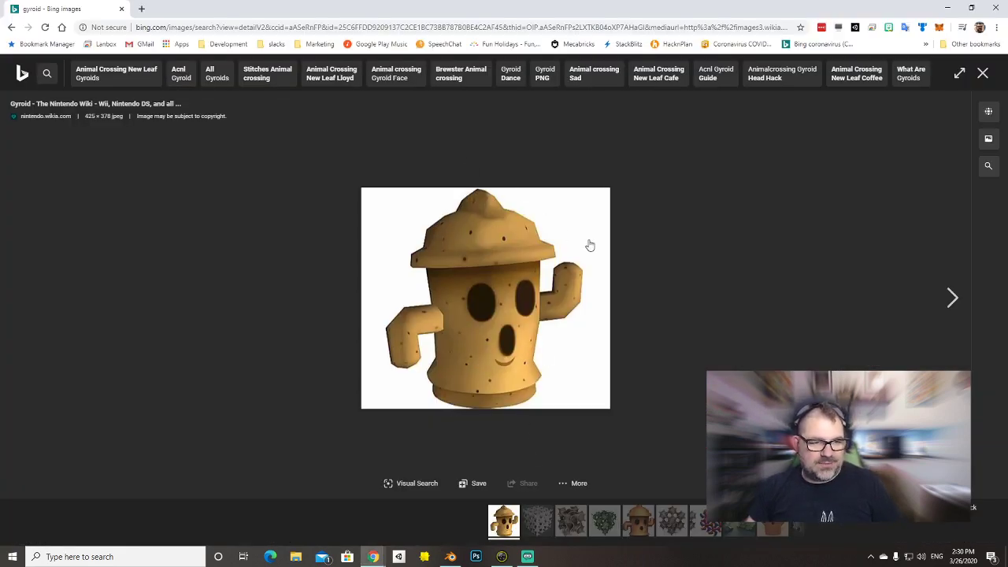
key(alt+Tab)
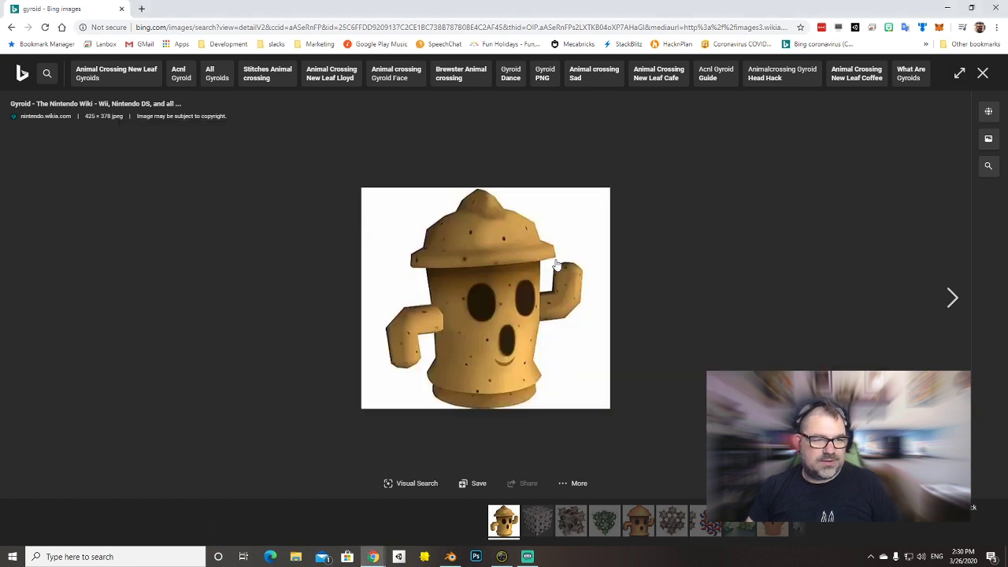
key(alt+Tab)
click(555, 259)
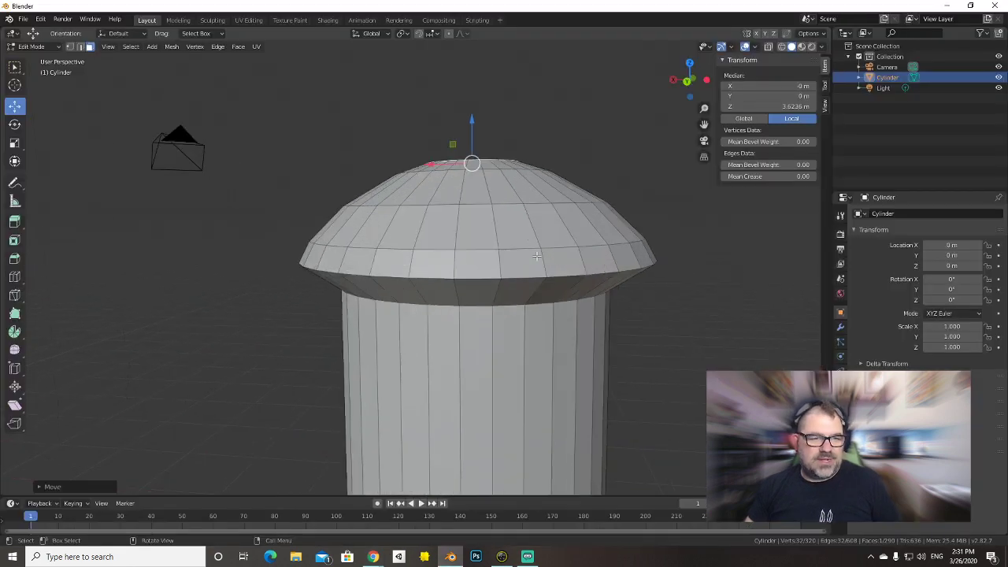
middle_drag(536, 256, 504, 252)
click(687, 83)
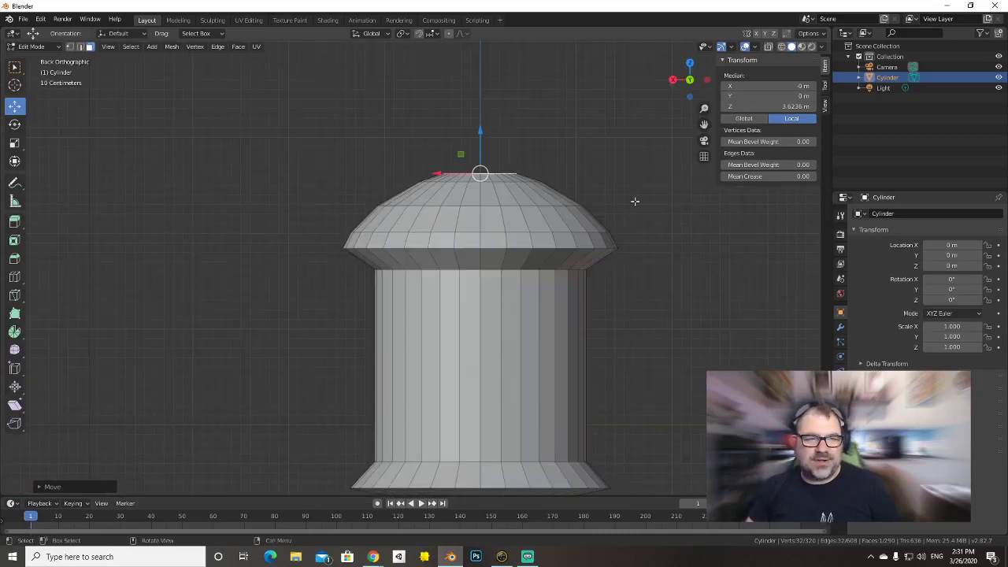
middle_drag(598, 220, 577, 285)
scroll(588, 279, up, 3)
click(454, 335)
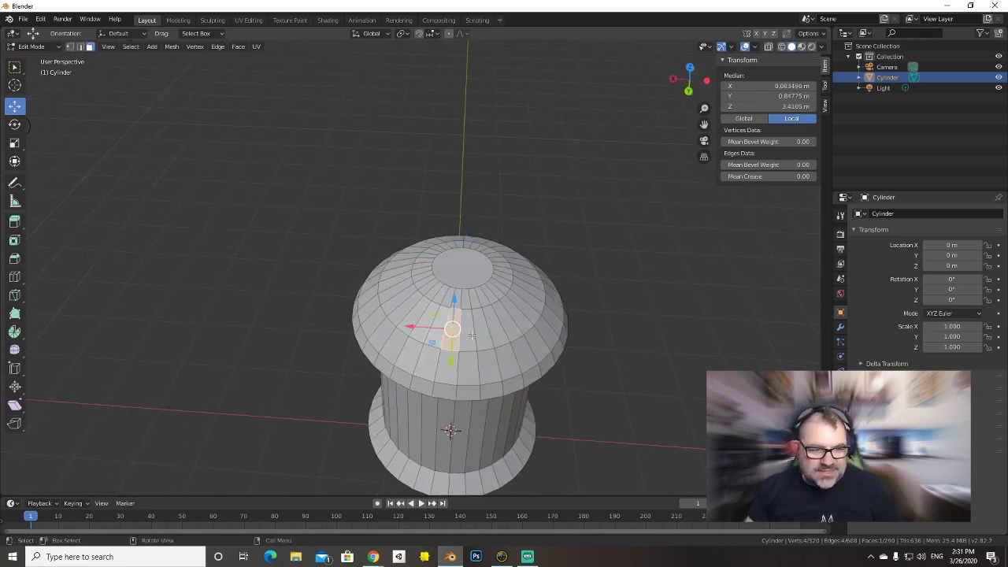
shift+click(471, 309)
middle_drag(466, 299, 441, 301)
shift+click(430, 312)
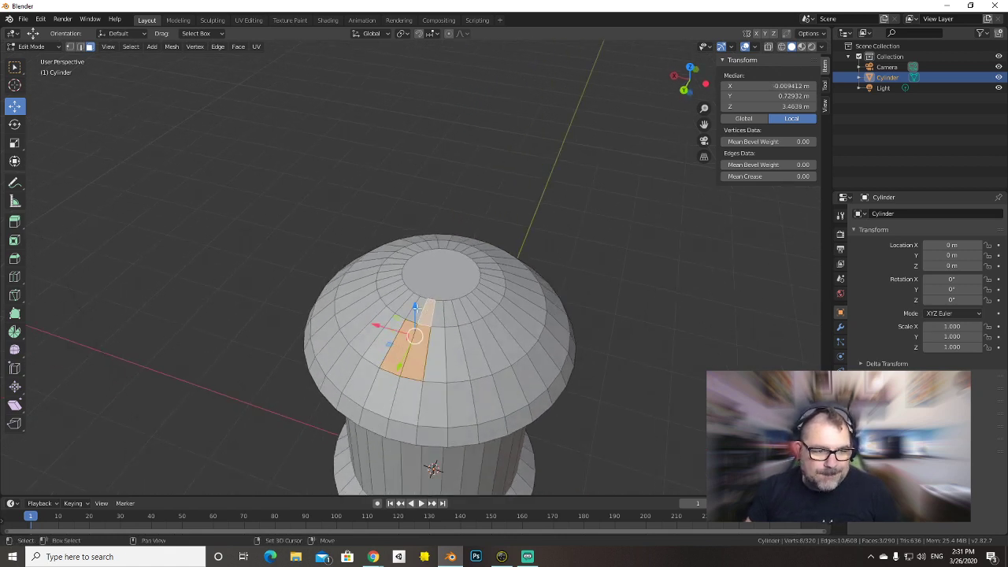
shift+click(422, 307)
shift+click(454, 245)
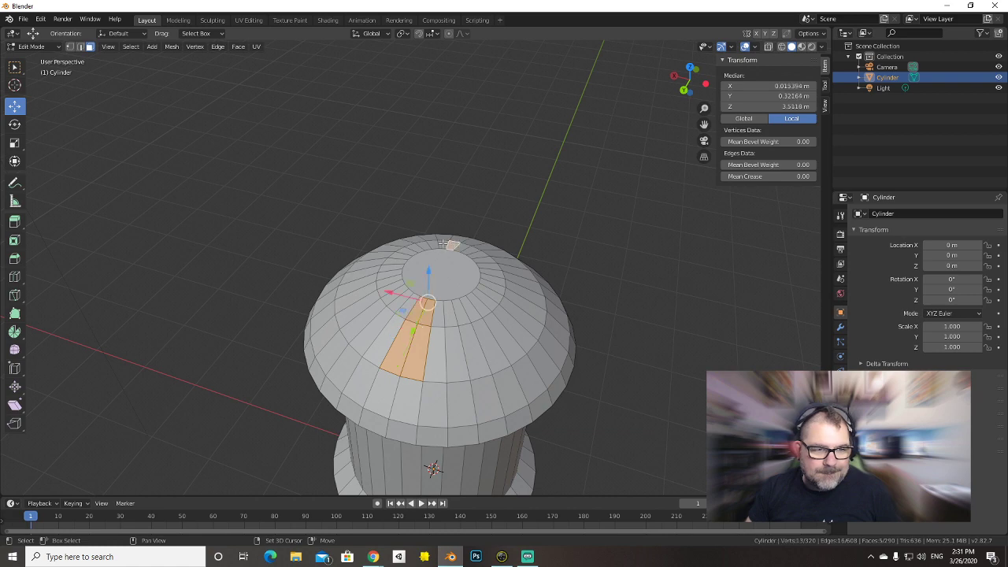
shift+click(444, 245)
middle_drag(504, 263, 429, 265)
shift+click(430, 265)
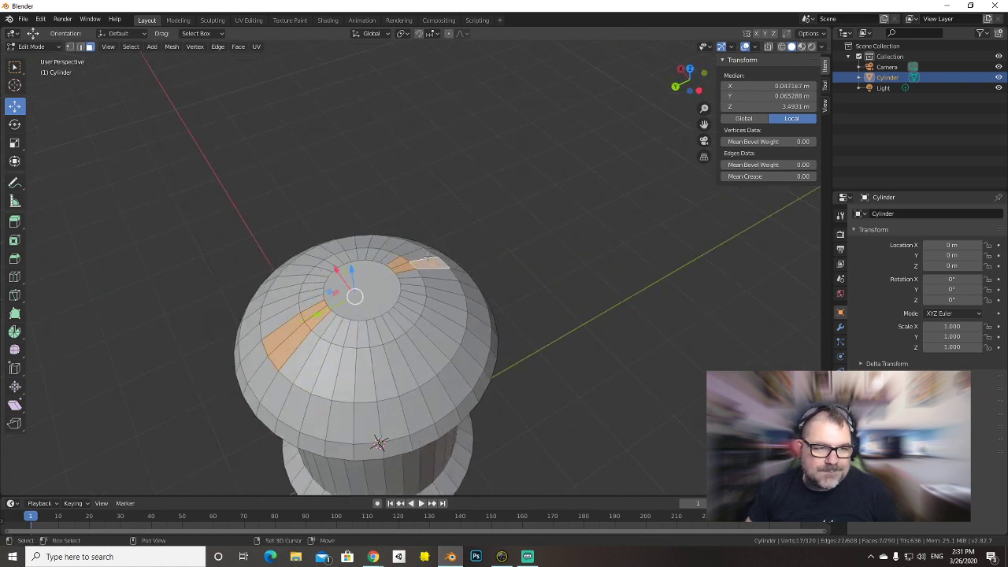
shift+click(424, 257)
click(391, 293)
middle_drag(397, 323, 445, 312)
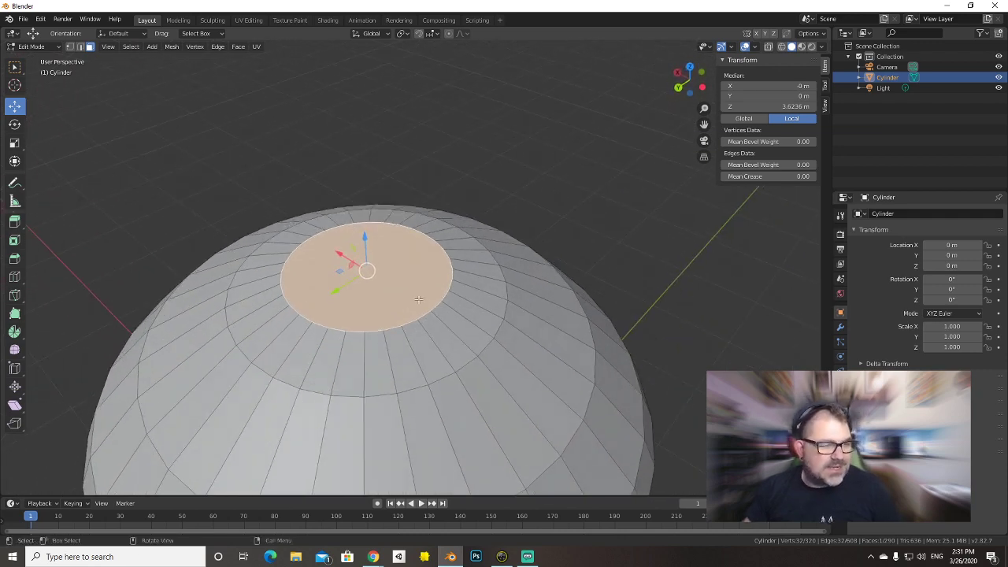
right_click(418, 300)
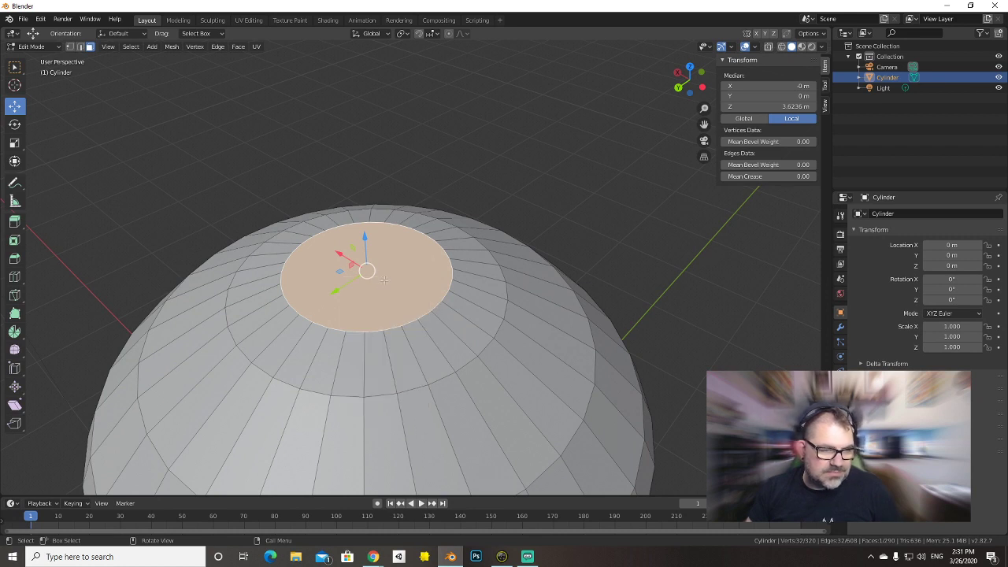
Convert the dome's top cap triangles into quads and check the mesh from the side.
right_click(385, 281)
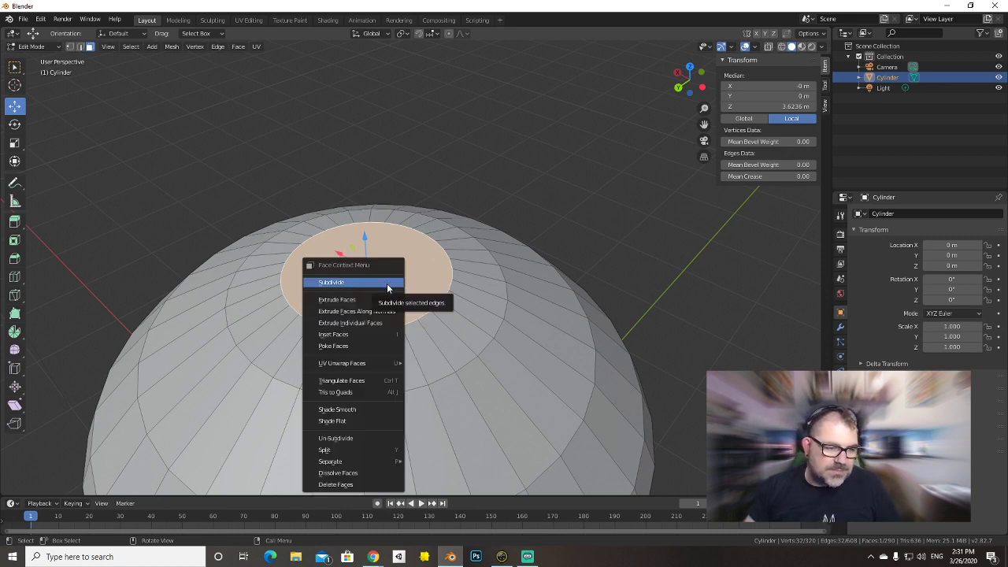
click(355, 393)
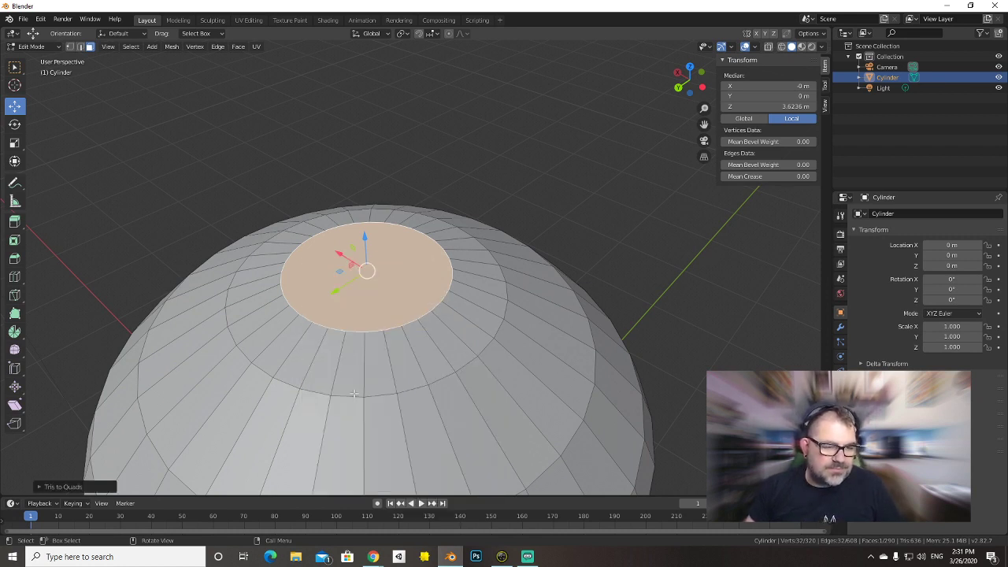
click(443, 262)
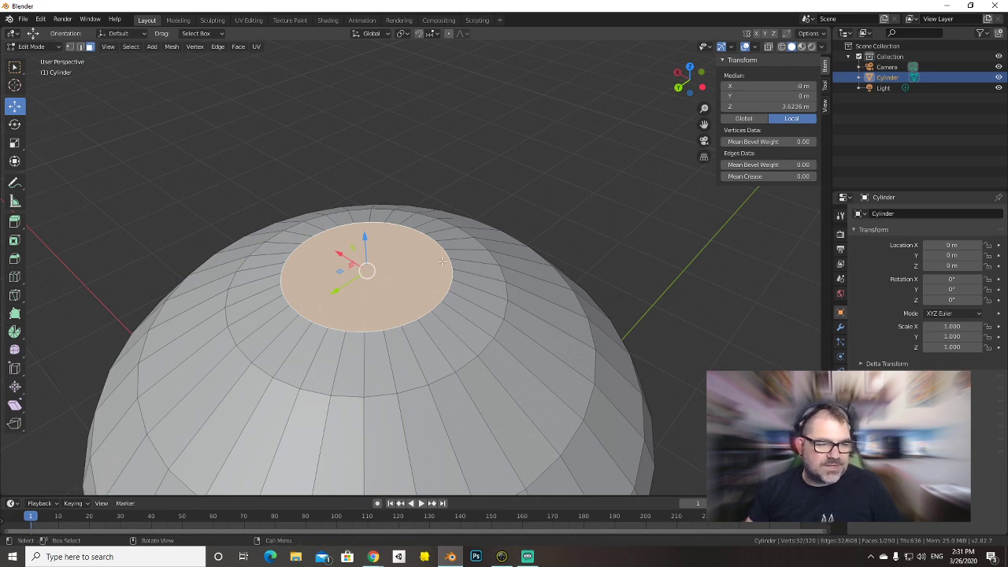
middle_drag(388, 281, 471, 257)
Select a 2x2 block of faces below the top cap and raise it upward.
click(477, 226)
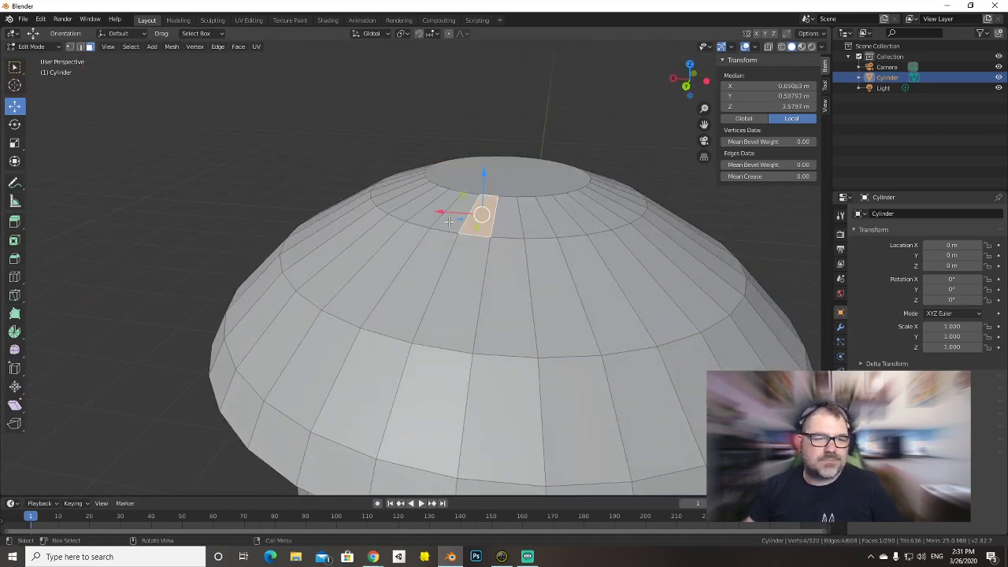
shift+click(451, 222)
shift+click(430, 256)
shift+click(465, 243)
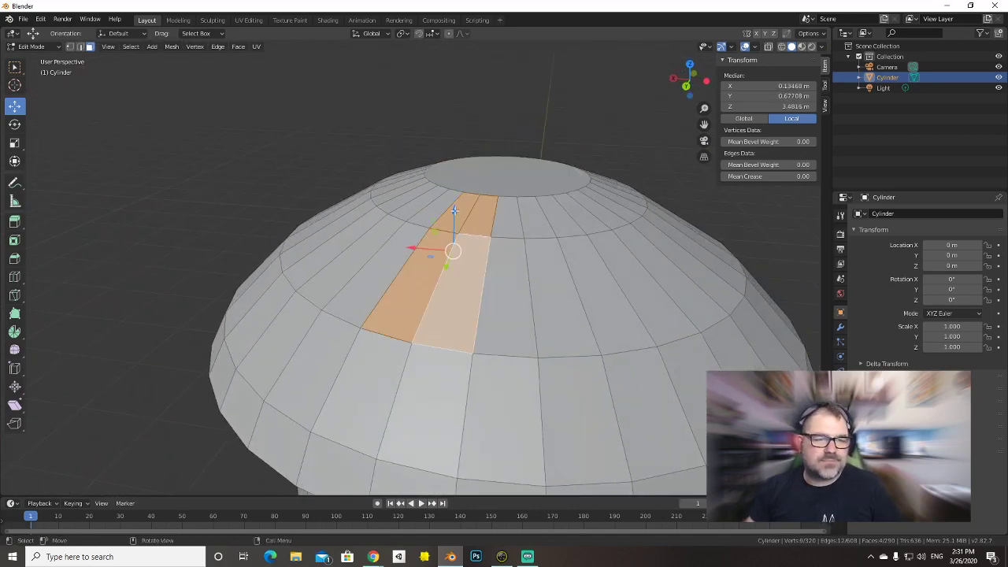
drag(455, 211, 457, 170)
middle_drag(534, 241, 454, 272)
scroll(520, 268, down, 2)
scroll(361, 230, up, 3)
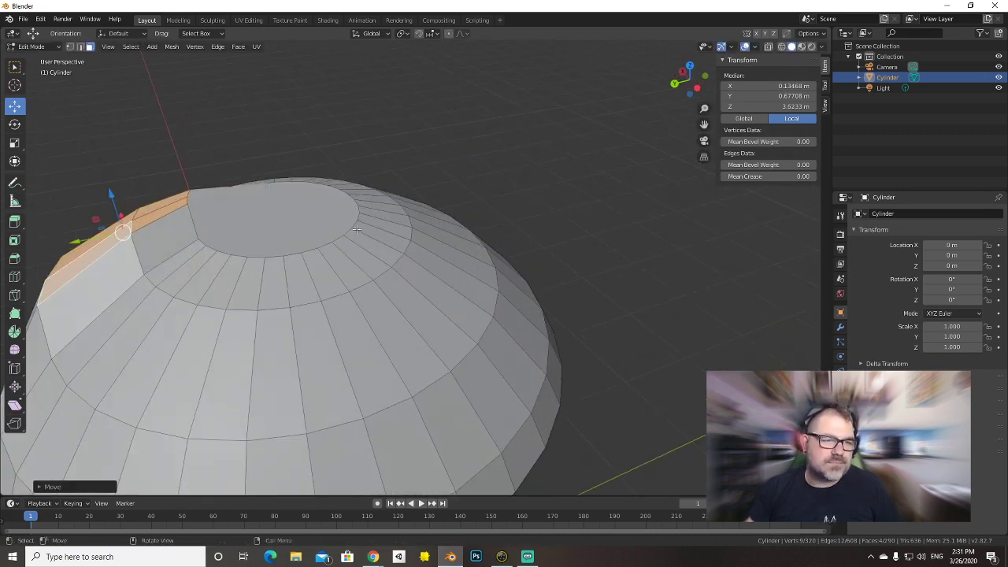
middle_drag(361, 230, 422, 352)
Try selecting a single face near the top ring, then clear it and view the dome side-on.
click(350, 251)
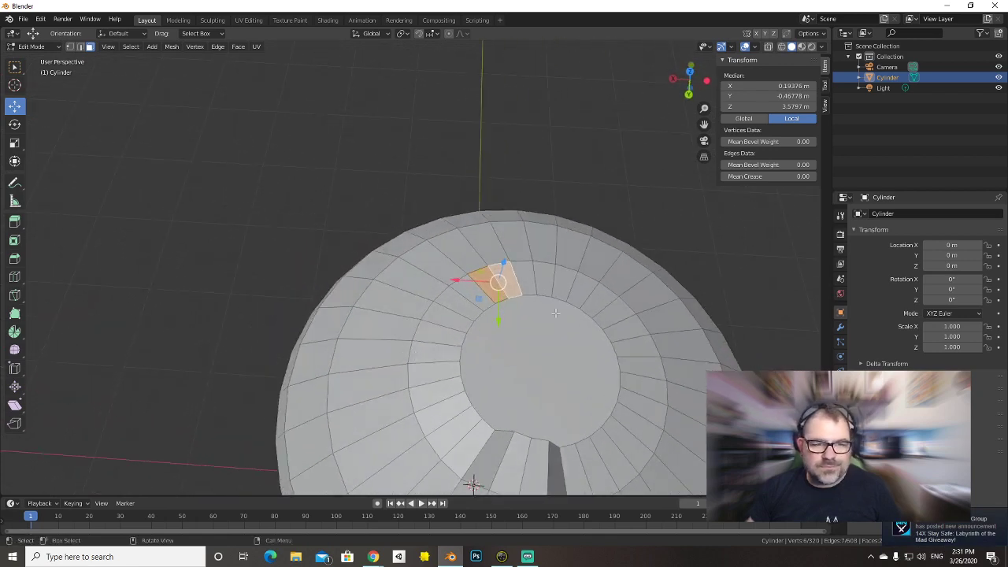
scroll(591, 288, down, 1)
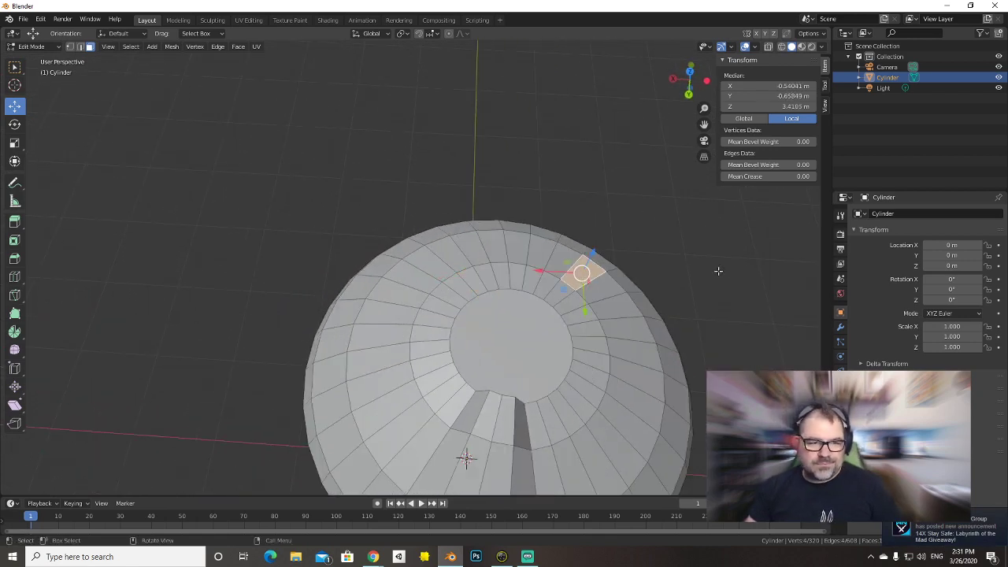
click(748, 279)
scroll(749, 278, down, 3)
middle_drag(748, 279, 714, 280)
scroll(714, 280, up, 2)
scroll(713, 281, up, 2)
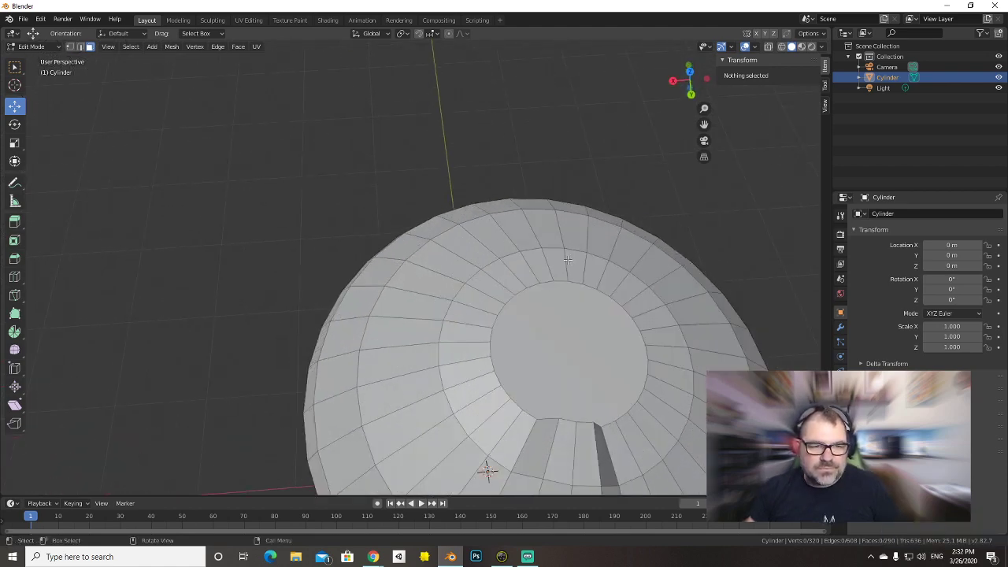
Raise two faces on the dome's top ring straight up along Z.
click(559, 266)
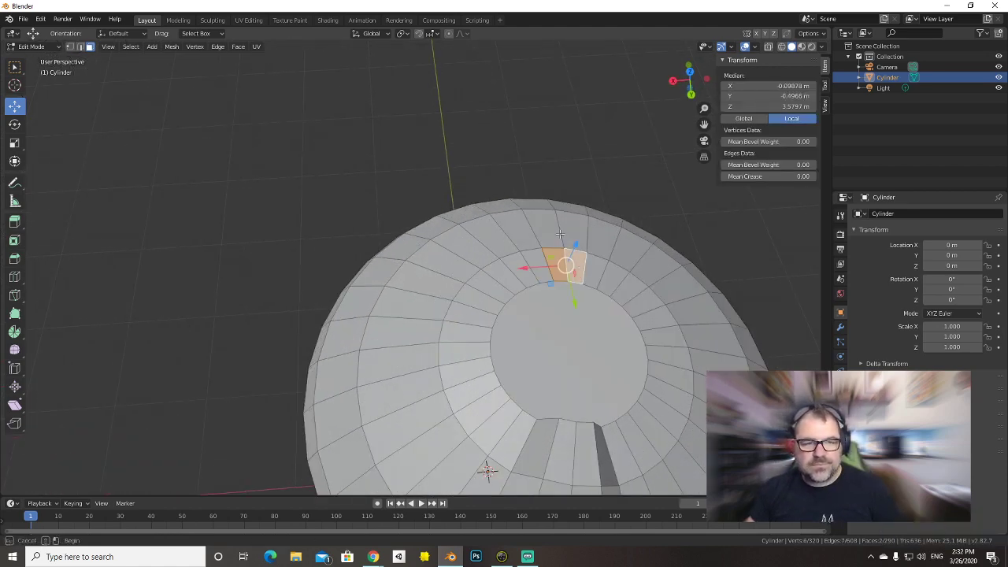
shift+click(574, 228)
key(g)
key(z)
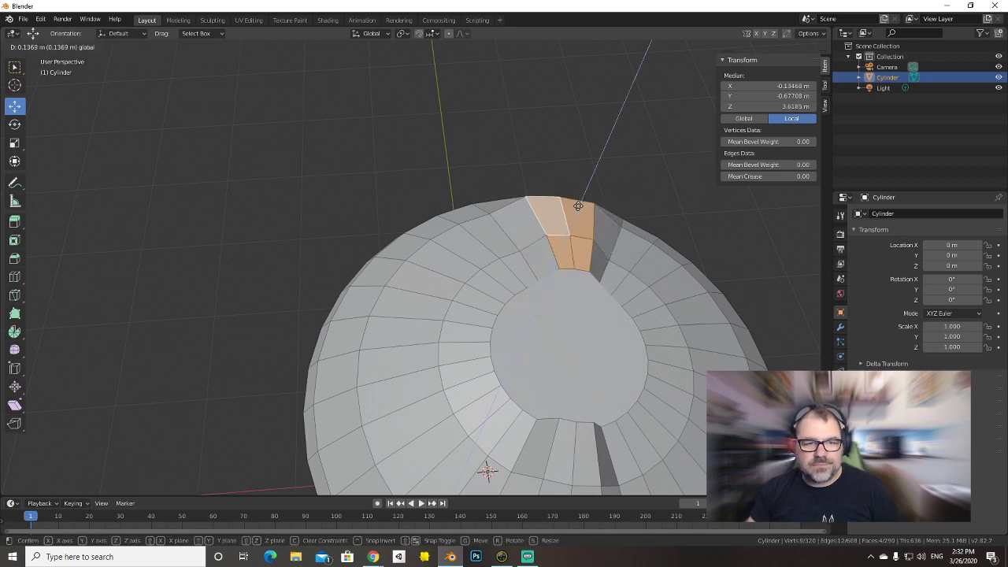
click(580, 199)
middle_drag(580, 199, 634, 286)
scroll(531, 310, up, 4)
Undo the raised face edits twice and select the dome's circular top face.
key(ctrl+z)
key(ctrl+z)
key(ctrl+z)
key(ctrl+z)
key(ctrl+z)
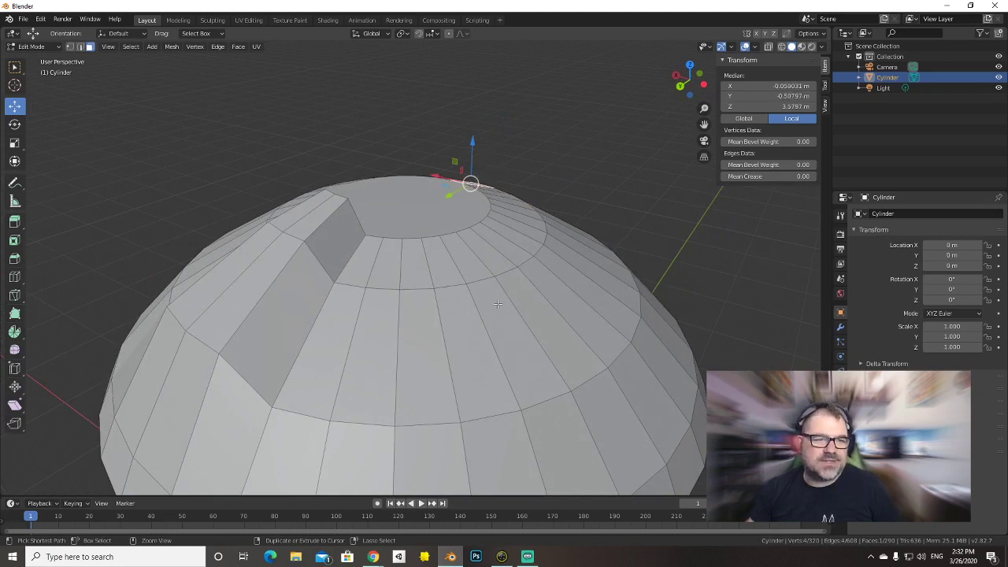
key(ctrl+z)
key(ctrl+z)
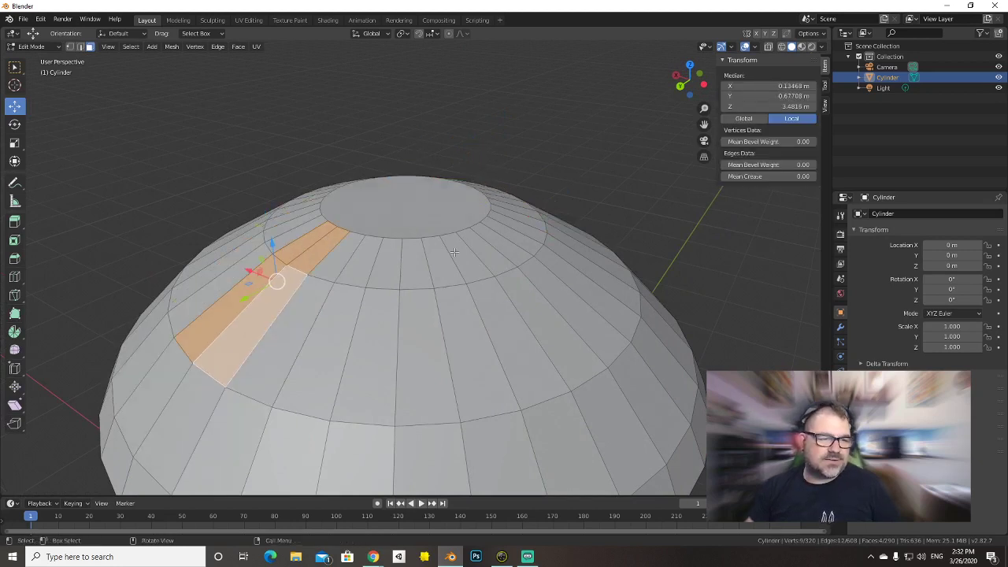
click(434, 195)
Subdivide the dome's circular top face and check it from a low side angle.
right_click(368, 207)
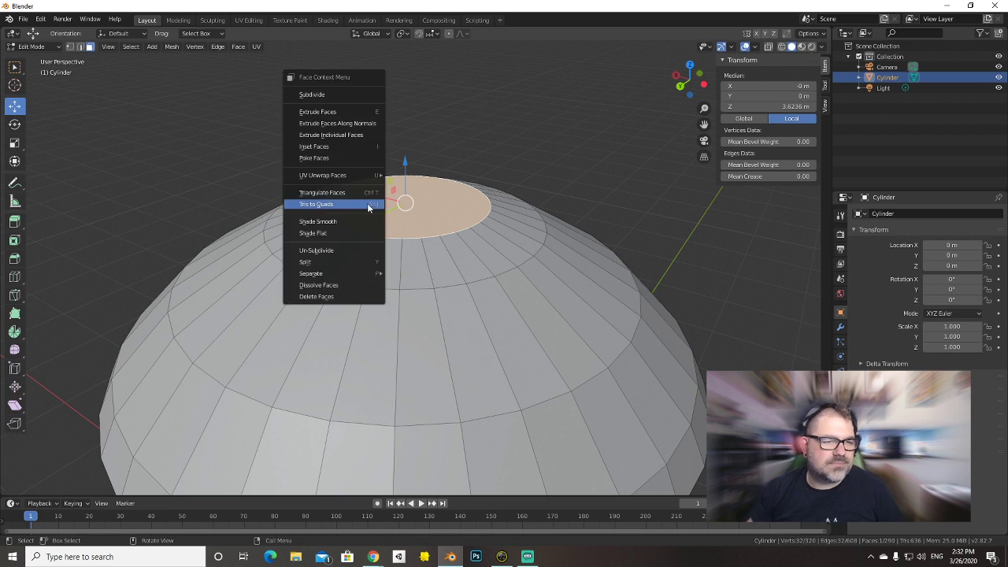
click(367, 95)
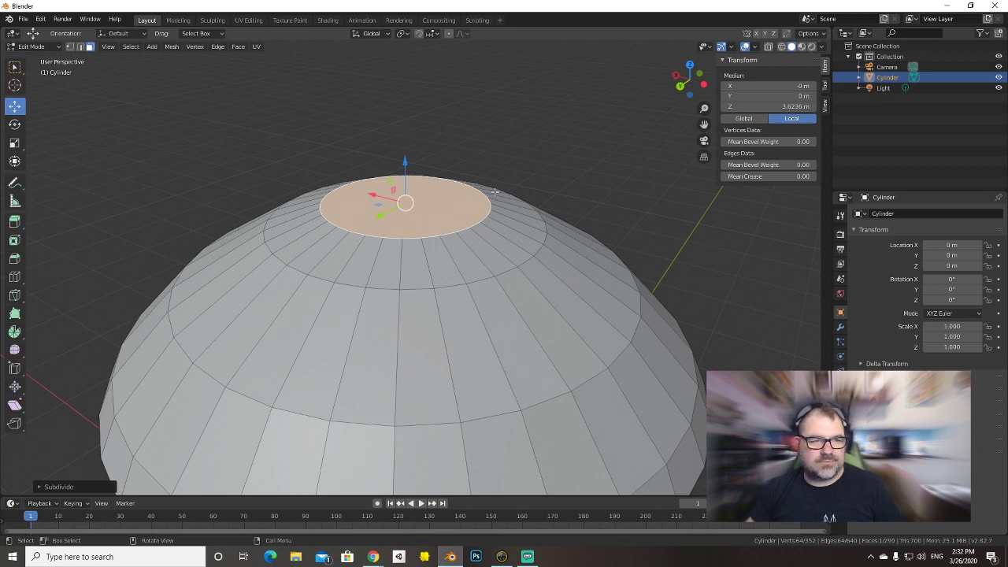
middle_drag(494, 191, 521, 168)
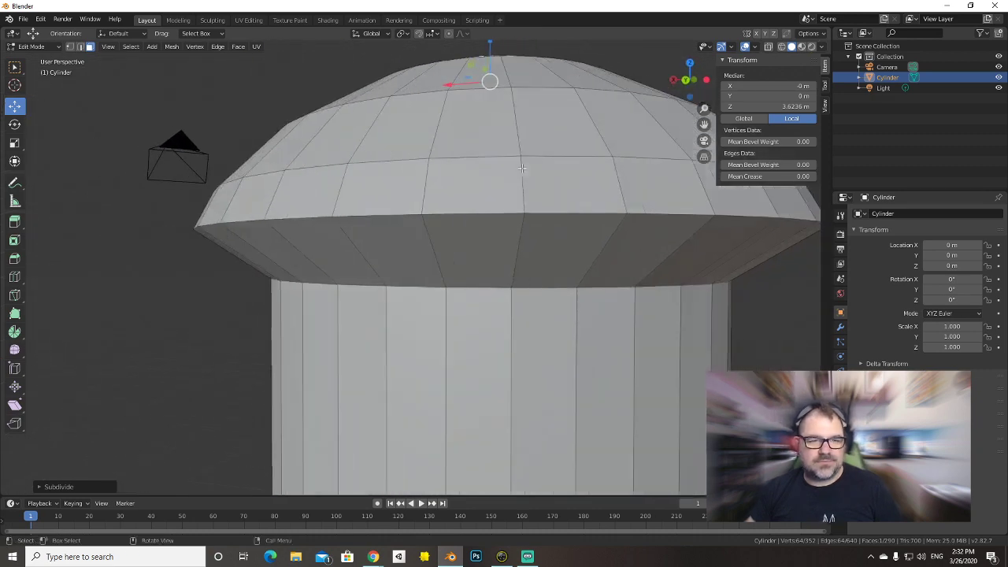
click(166, 315)
scroll(220, 335, down, 5)
mouse_move(526, 349)
middle_down()
mouse_move(547, 360)
mouse_move(533, 351)
middle_up()
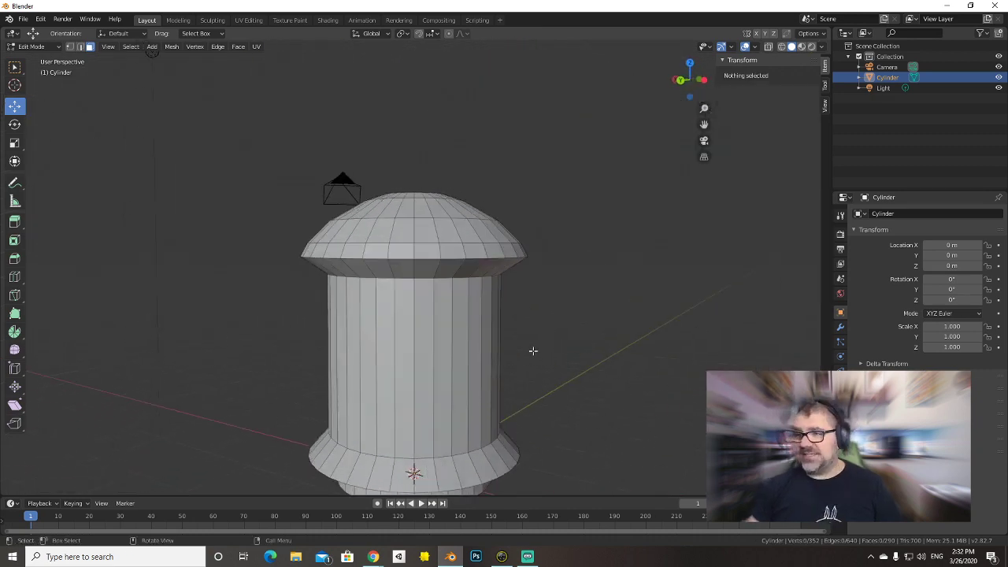
Glance at the browser, inspect the cylinder, and return to Object Mode.
key(alt+Tab)
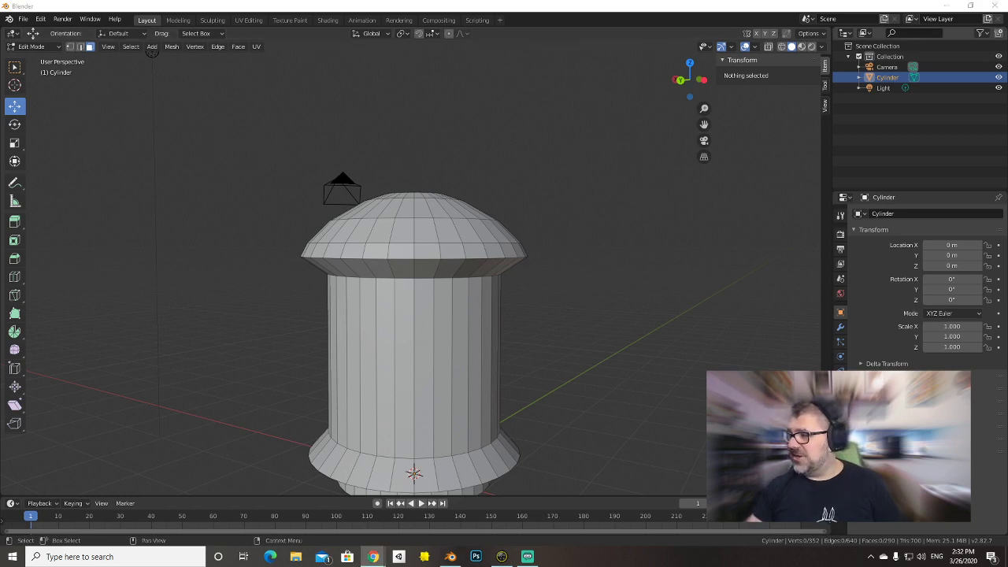
key(alt+Tab)
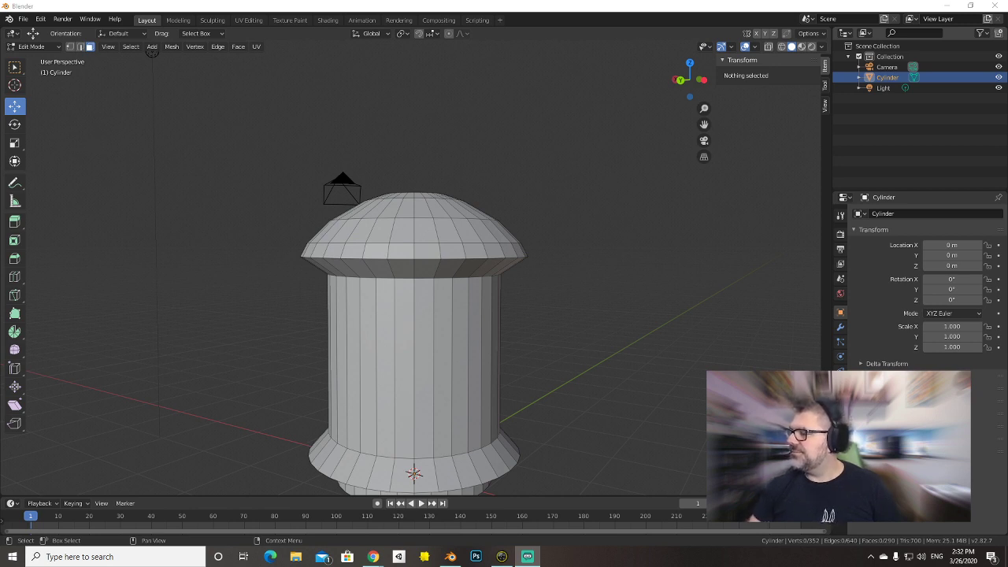
key(alt+Tab)
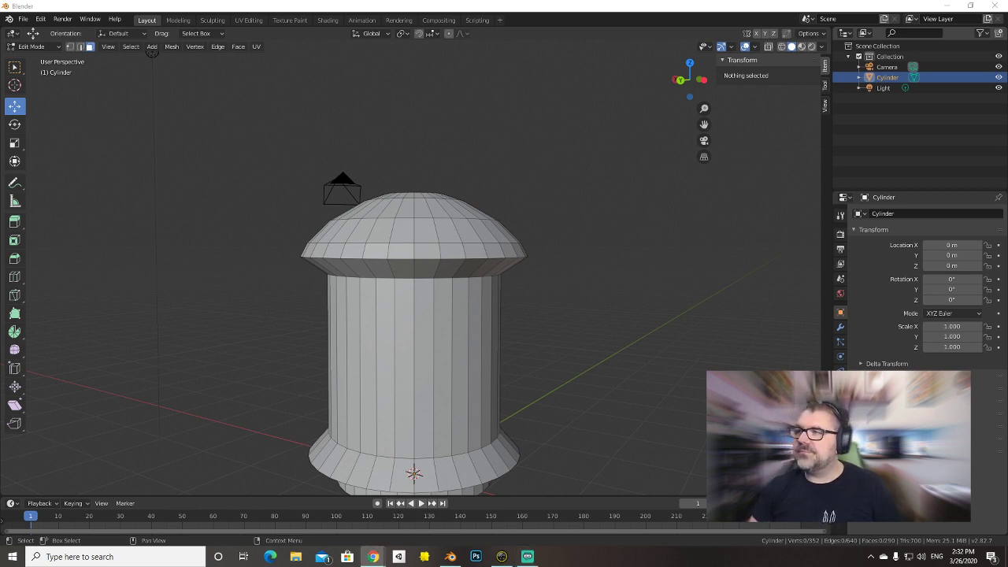
middle_drag(455, 268, 483, 268)
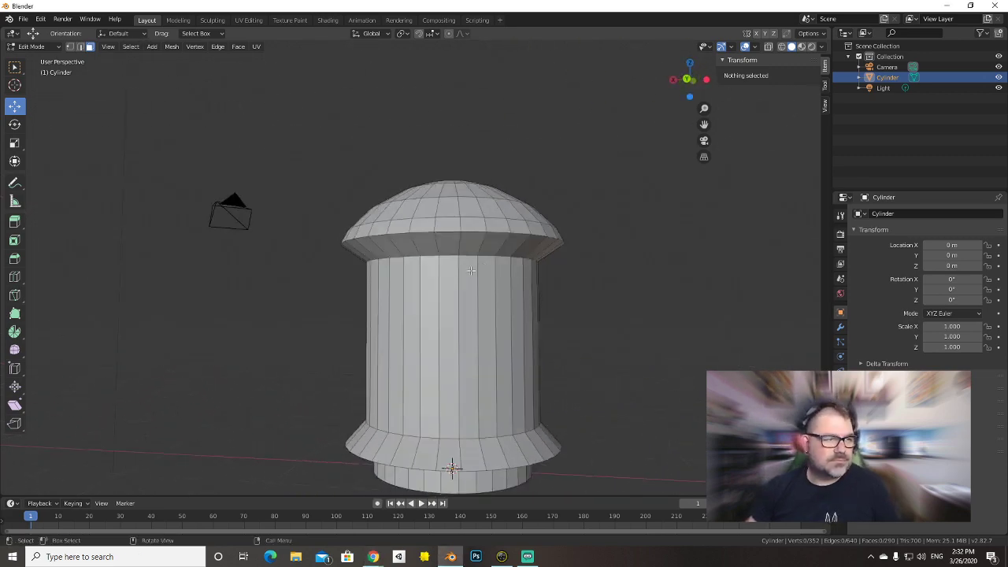
key(Tab)
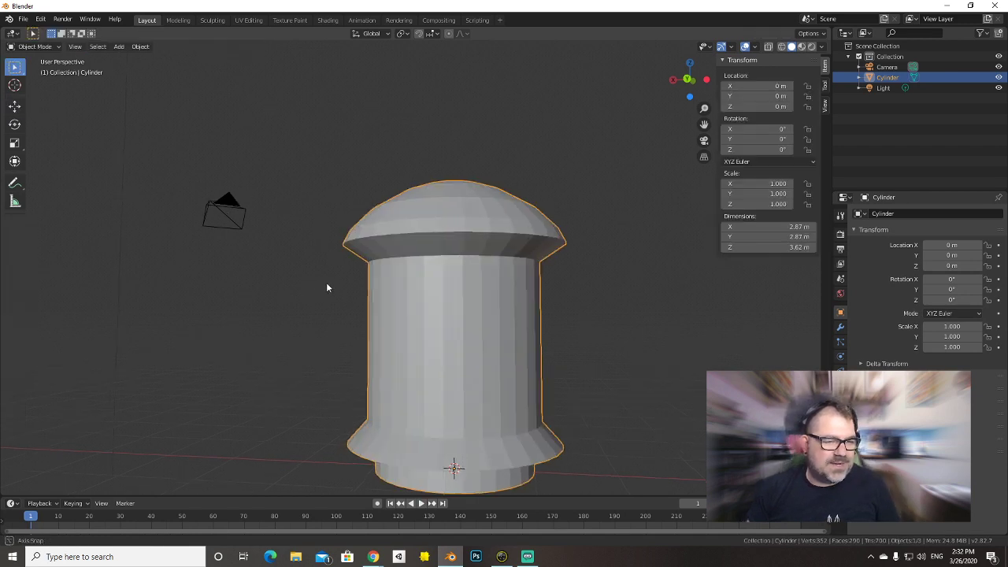
Compare the model with the Bing gyroid image, then re-enter Edit Mode on the cylinder.
middle_drag(326, 282, 298, 285)
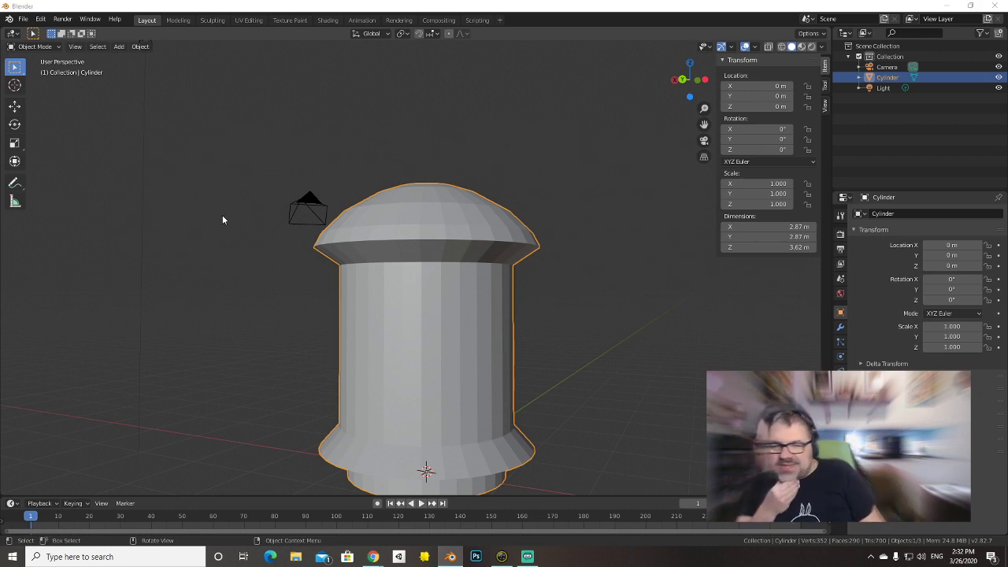
key(alt+Tab)
key(Tab)
key(Tab)
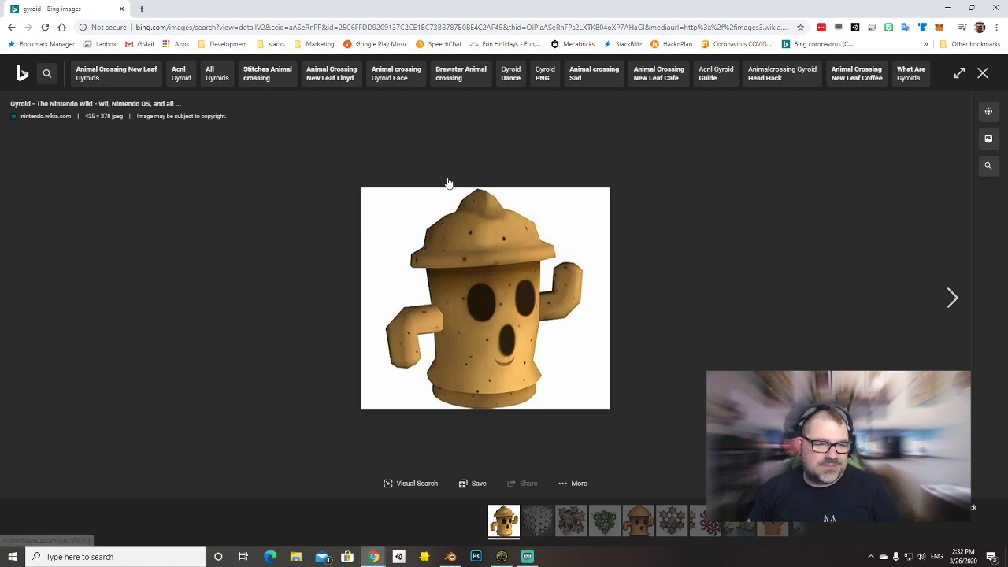
key(alt+Tab)
scroll(496, 223, down, 4)
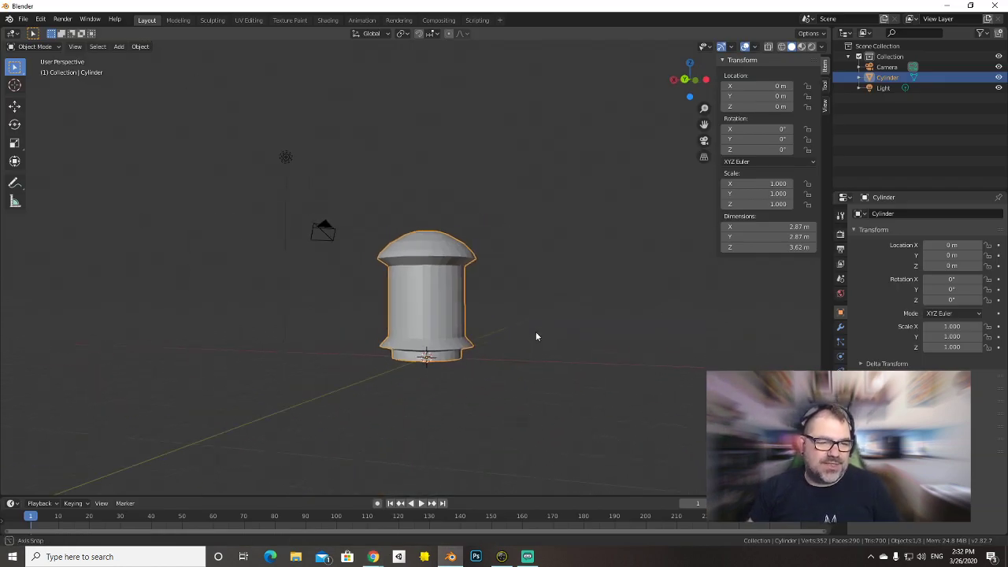
middle_drag(536, 332, 511, 341)
key(alt+Tab)
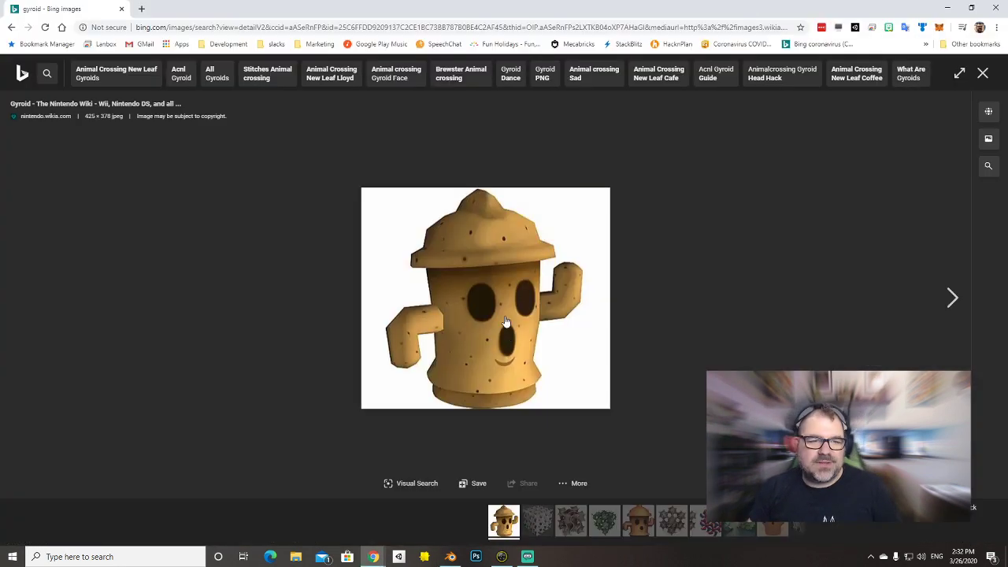
key(alt+Tab)
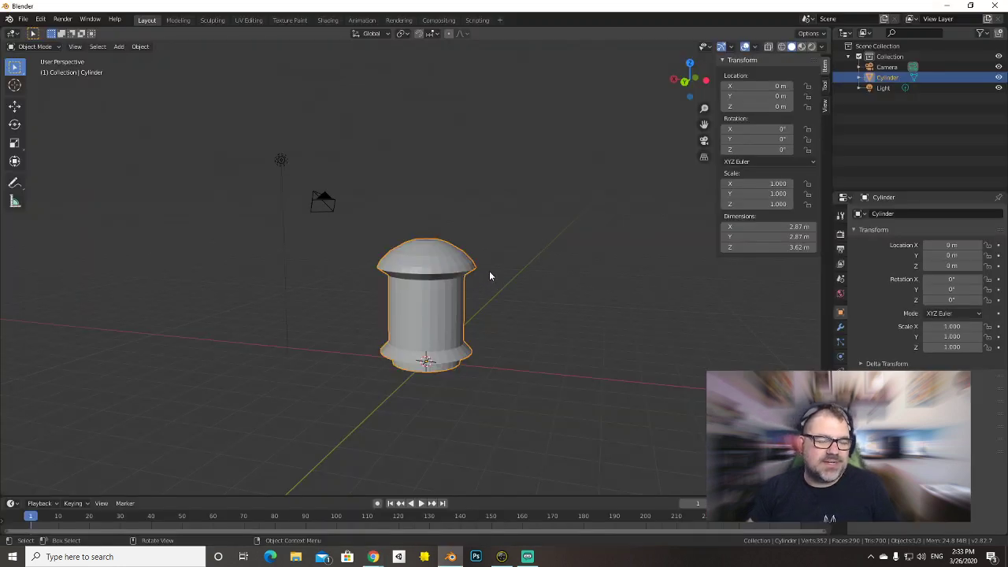
scroll(489, 271, up, 3)
key(Tab)
mouse_move(493, 267)
middle_down()
mouse_move(472, 272)
mouse_move(535, 268)
mouse_move(504, 260)
middle_up()
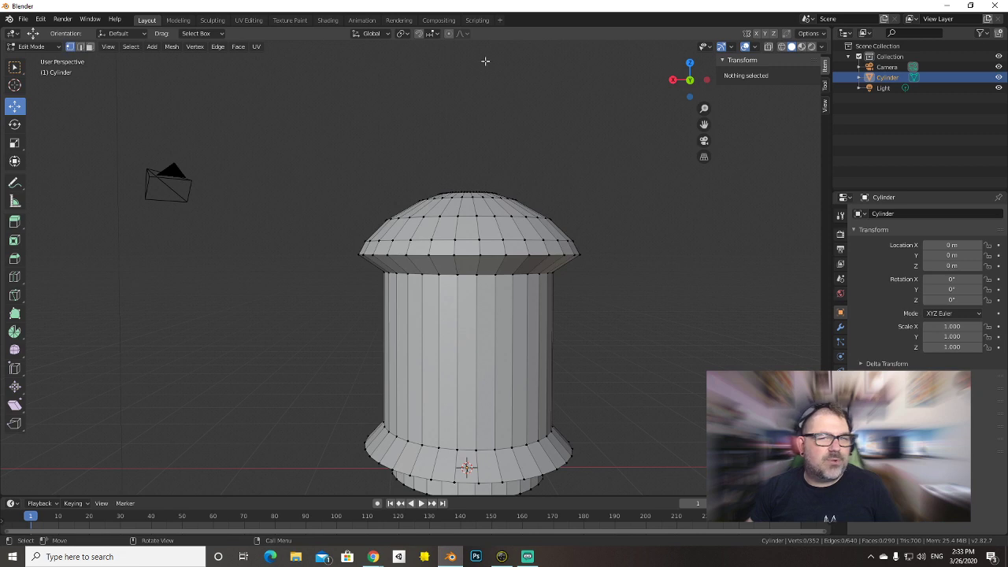
In X-ray Back Ortho view, box-select the dome vertices and drag them down onto the body.
click(768, 47)
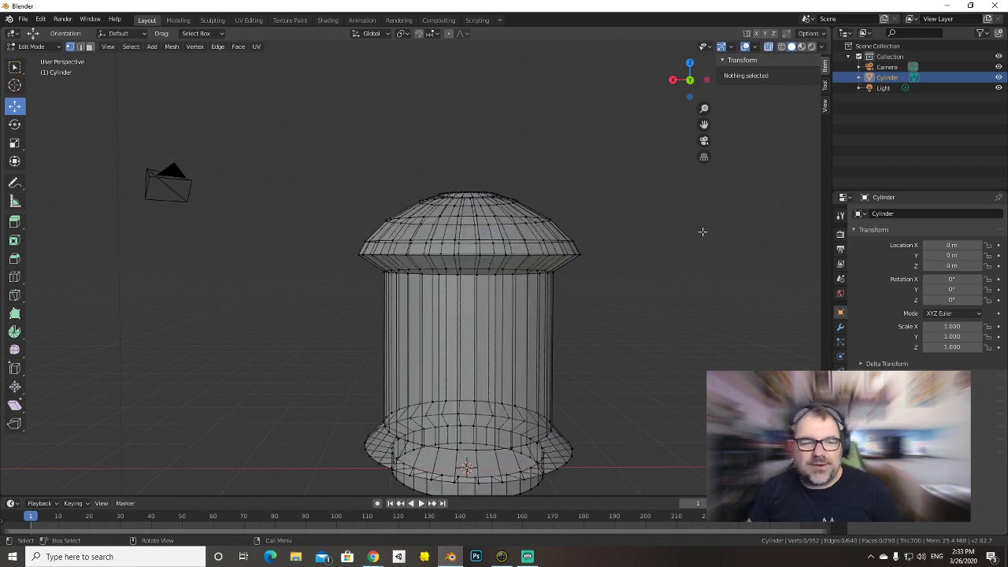
click(690, 80)
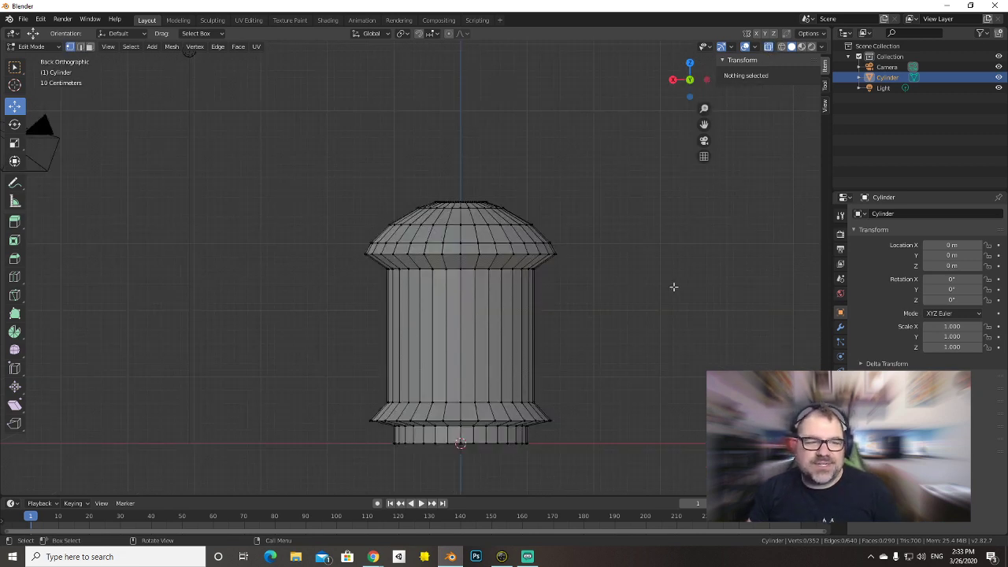
drag(288, 185, 606, 260)
drag(461, 181, 456, 200)
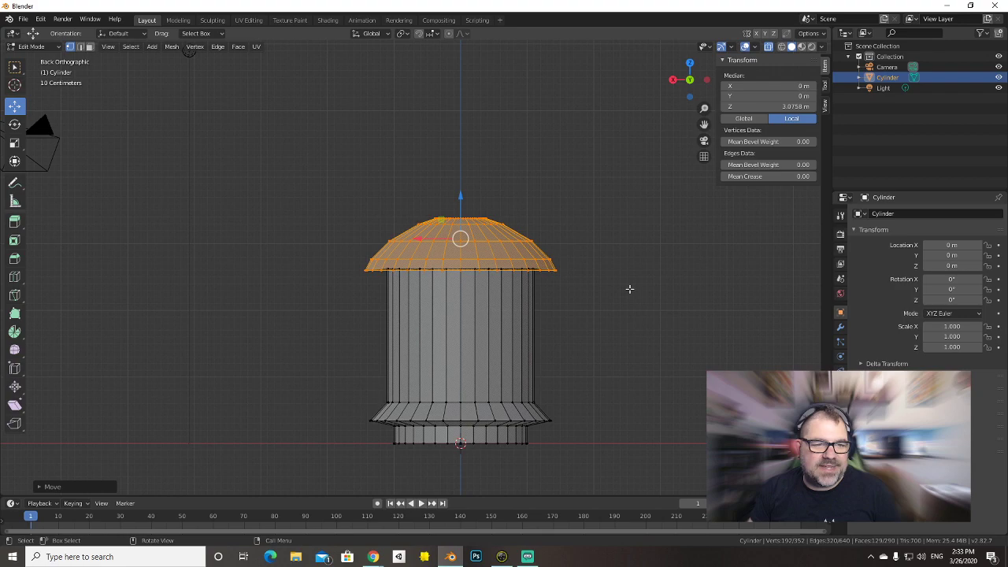
click(630, 289)
key(alt+z)
mouse_move(618, 337)
middle_down()
mouse_move(538, 360)
mouse_move(616, 341)
mouse_move(653, 300)
mouse_move(614, 331)
middle_up()
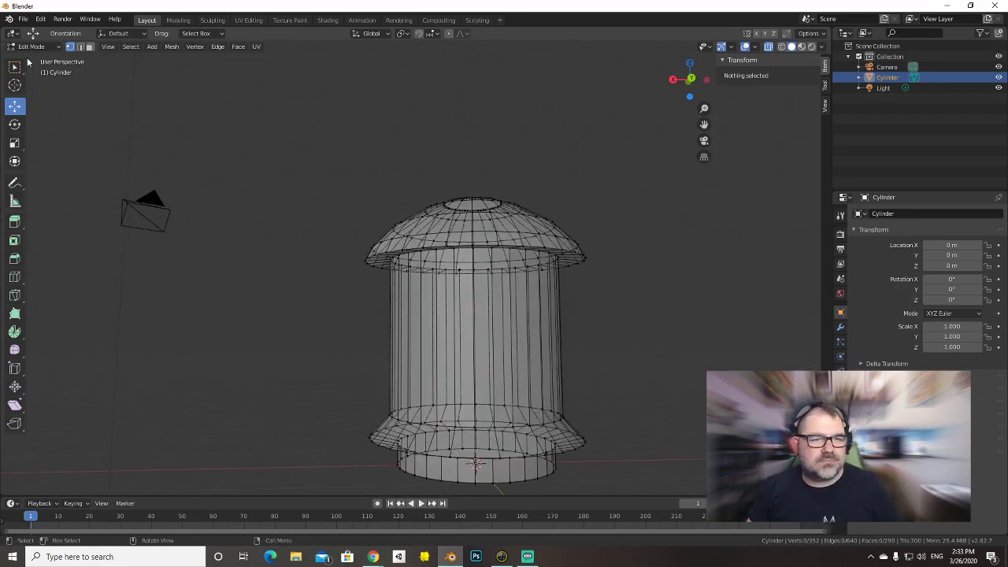
click(89, 47)
Return to Object Mode, turn off X-ray and deselect the body.
key(Tab)
key(alt+z)
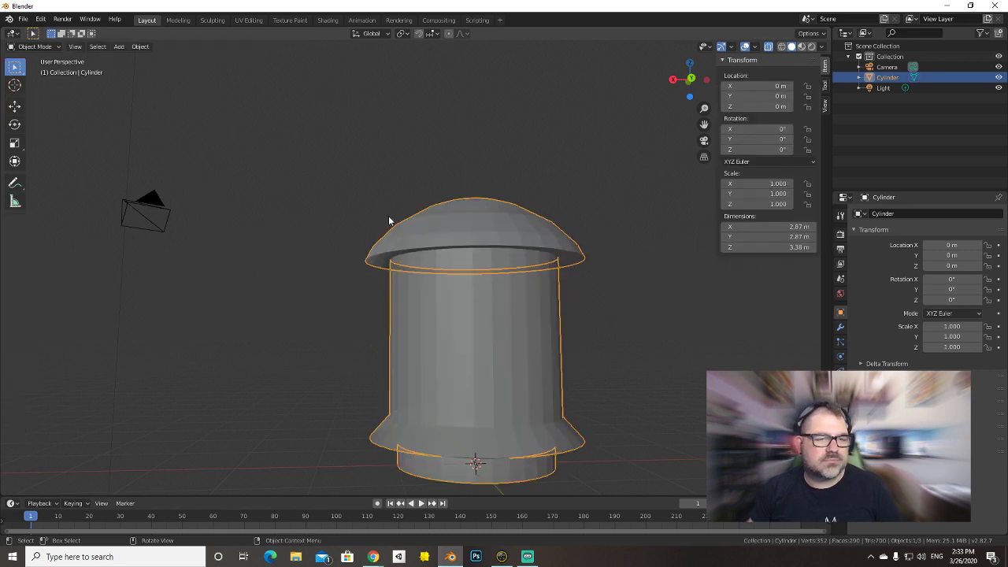
middle_drag(389, 218, 362, 248)
click(300, 282)
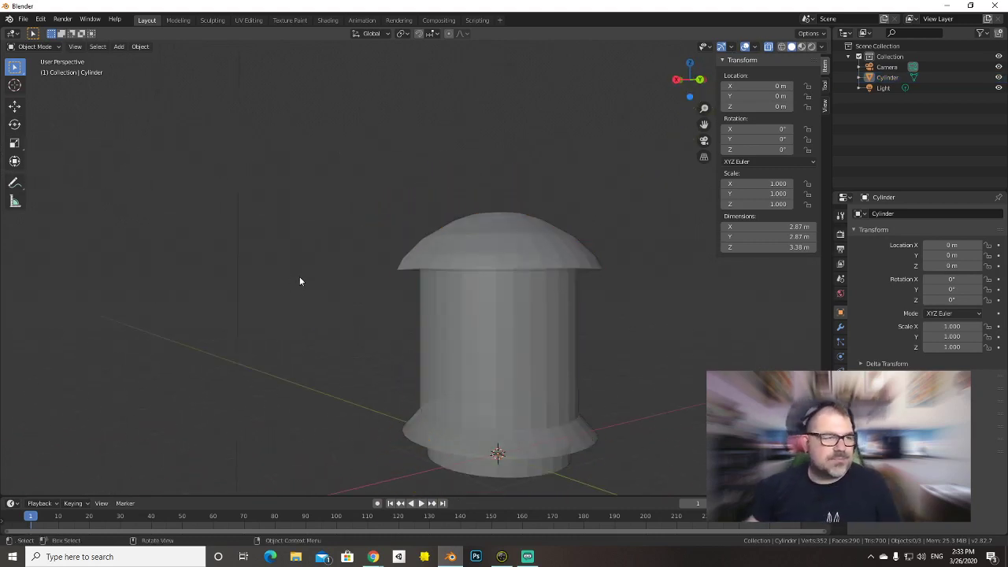
click(769, 47)
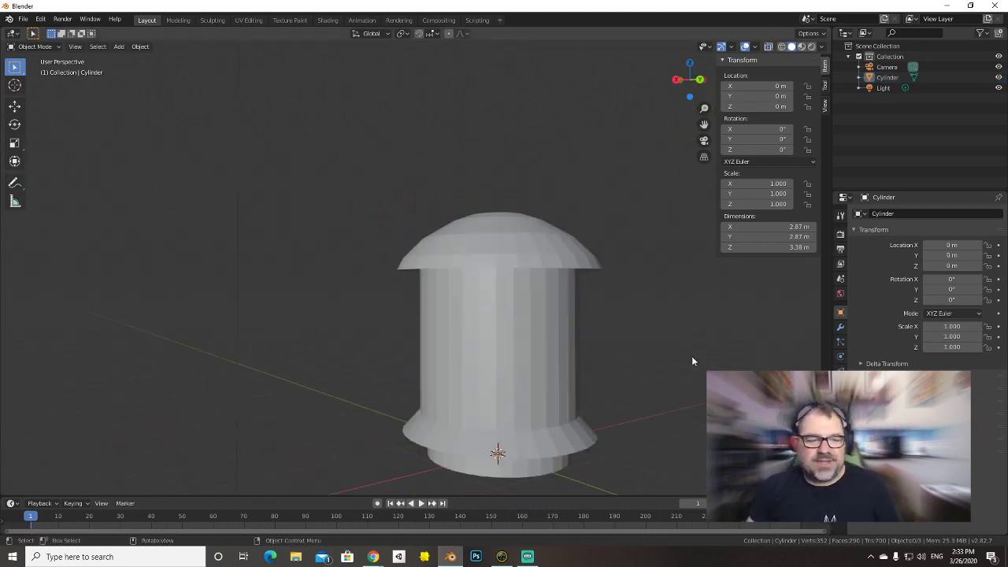
mouse_move(693, 360)
middle_down()
mouse_move(634, 360)
mouse_move(650, 368)
middle_up()
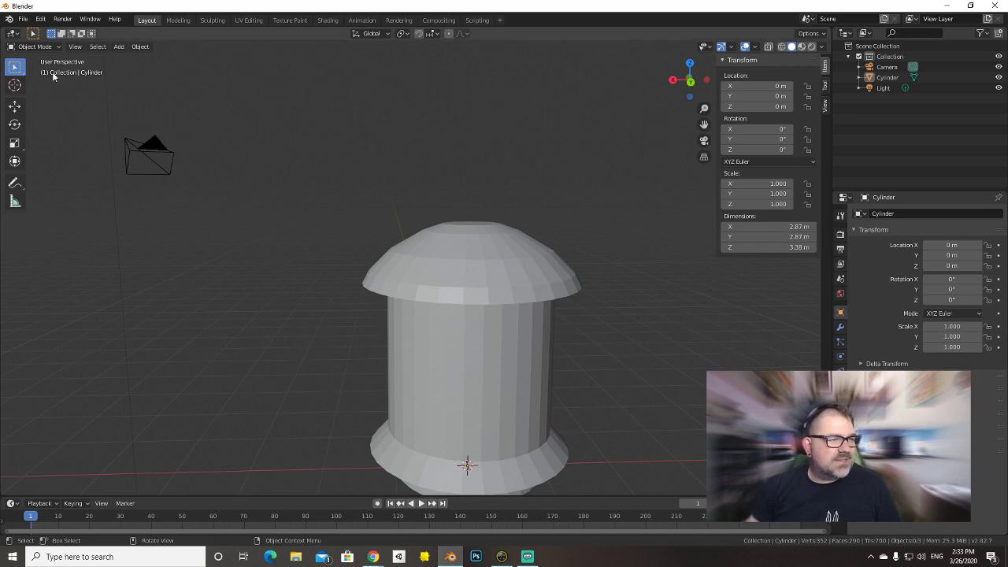
Add a new mesh cylinder to the scene.
click(119, 47)
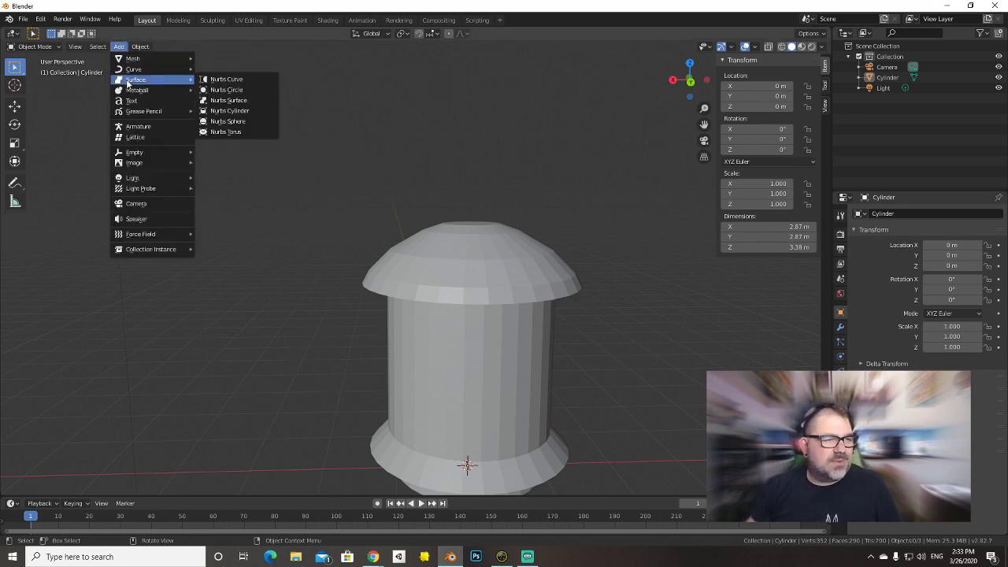
mouse_move(145, 62)
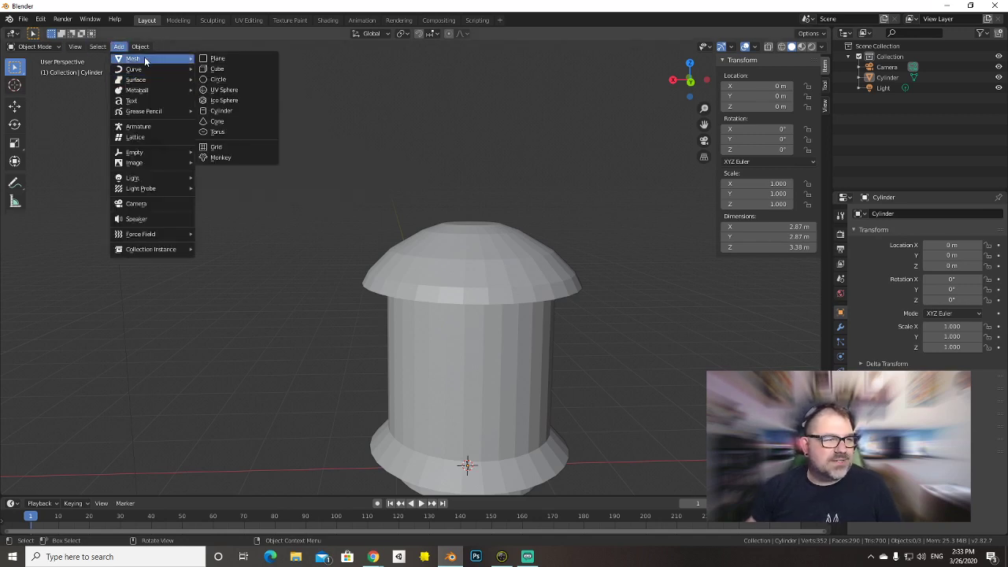
click(221, 111)
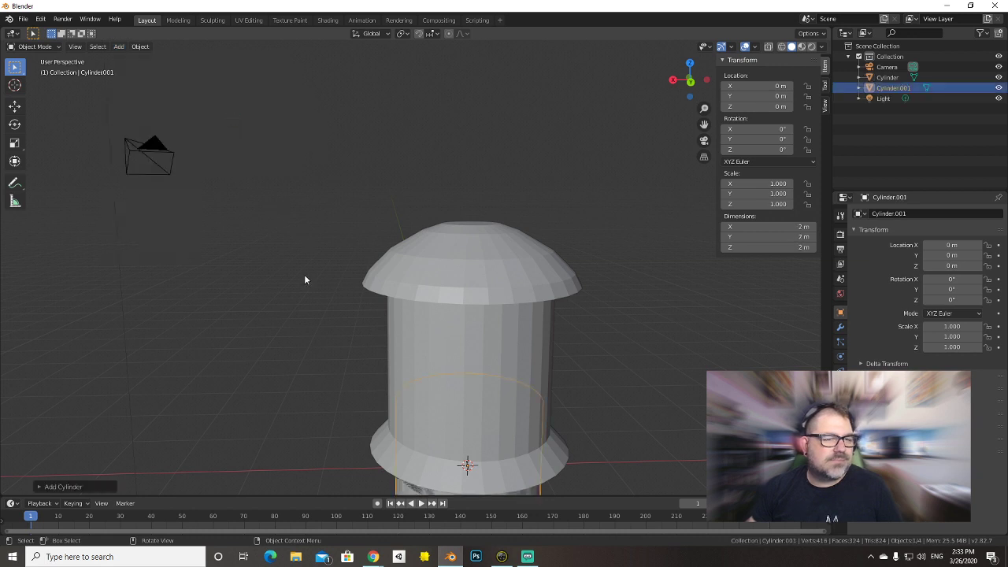
scroll(303, 277, down, 2)
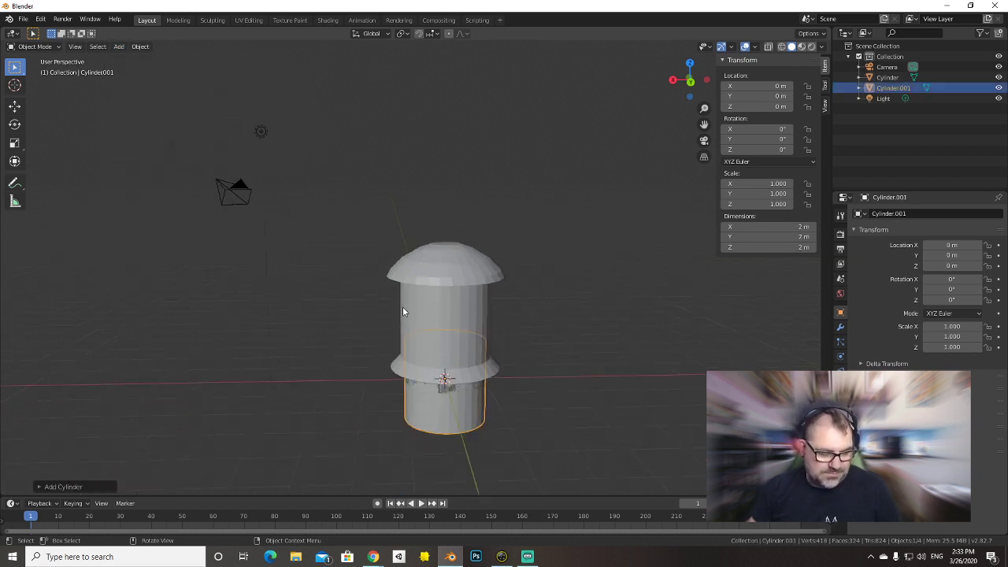
Scale the new cylinder's mesh down to about 1.05 m wide in Edit Mode.
key(Tab)
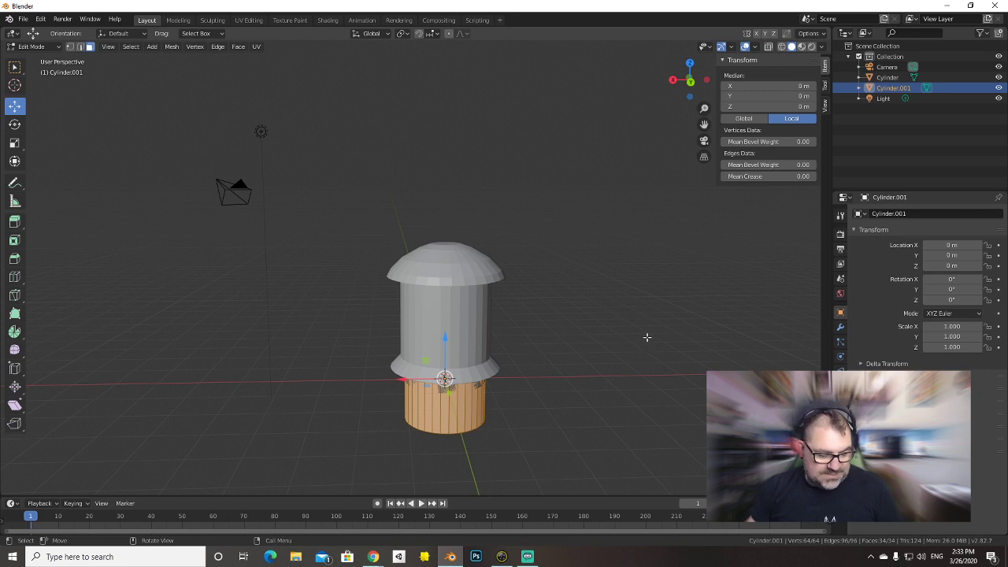
key(s)
click(561, 375)
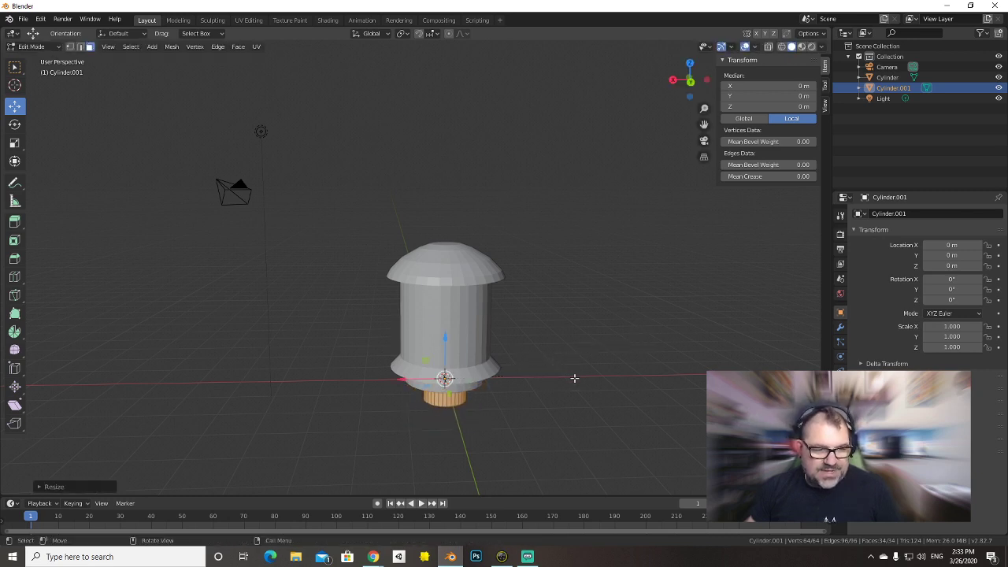
middle_drag(574, 378, 601, 279)
Set the bottom cap's Median Z to 0, making the cylinder 0.524 m tall.
click(467, 340)
click(768, 105)
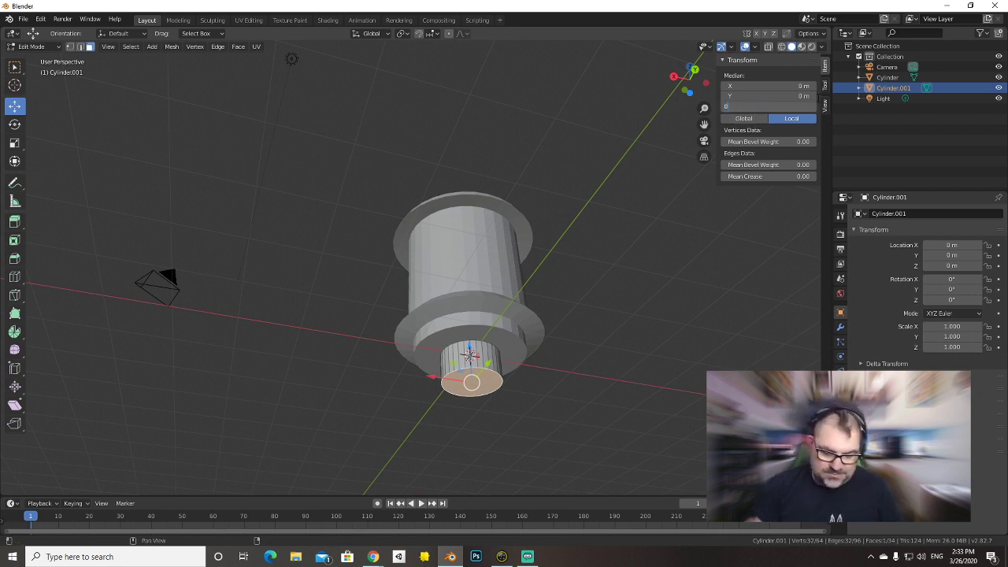
text(0)
key(Return)
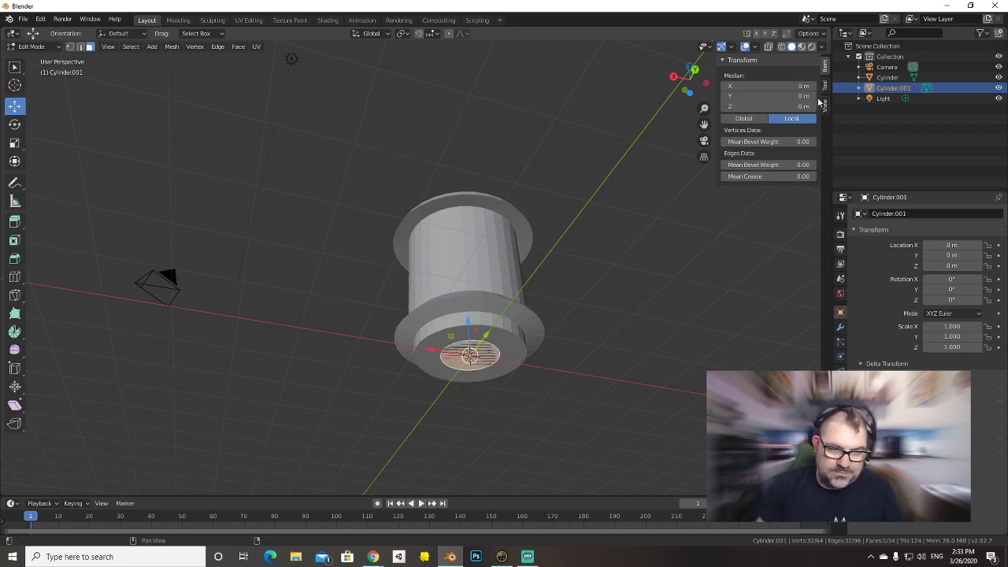
click(590, 280)
click(493, 361)
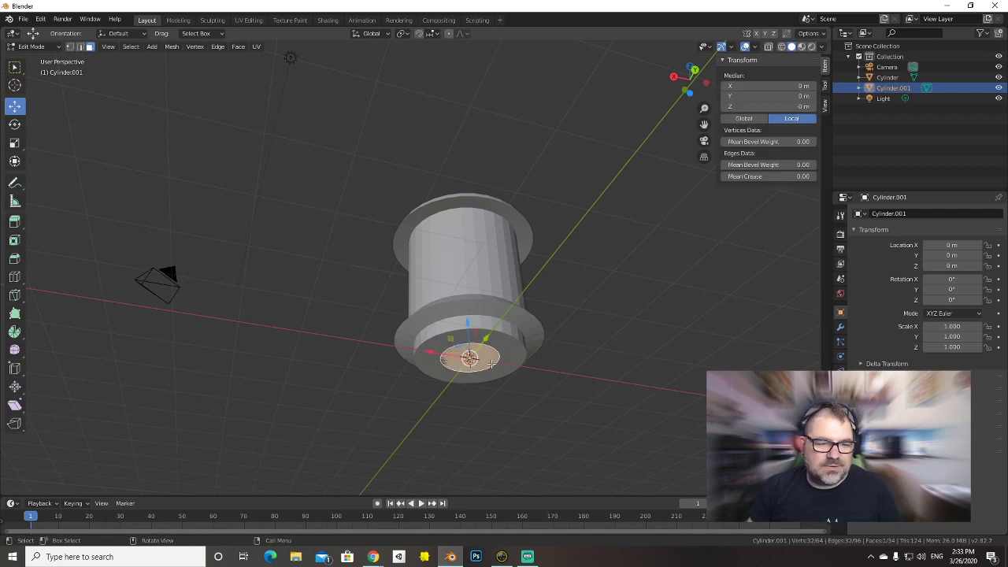
key(g)
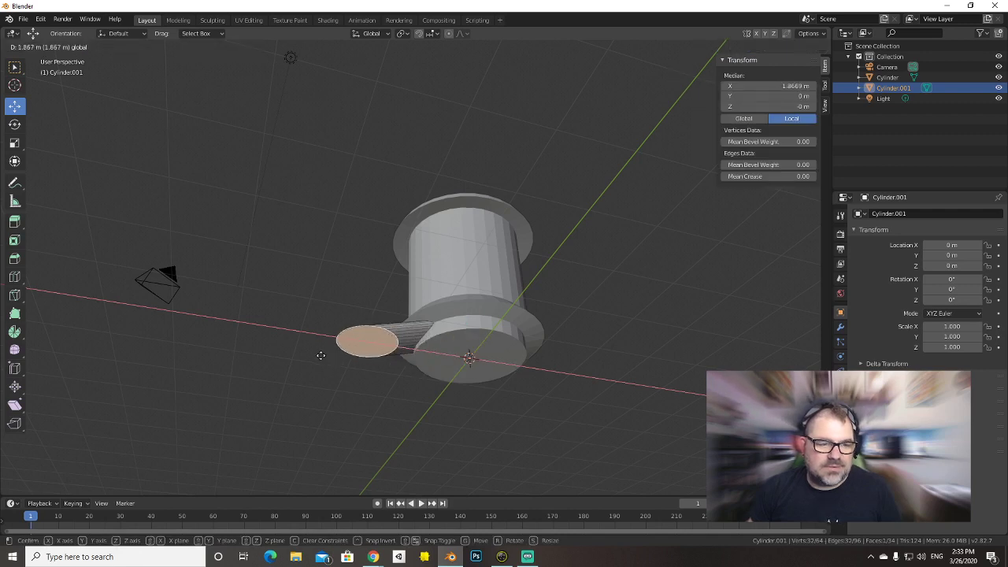
click(315, 334)
key(ctrl+z)
Move the small cylinder along X to sit beside the body at X 2.1374 m.
key(Tab)
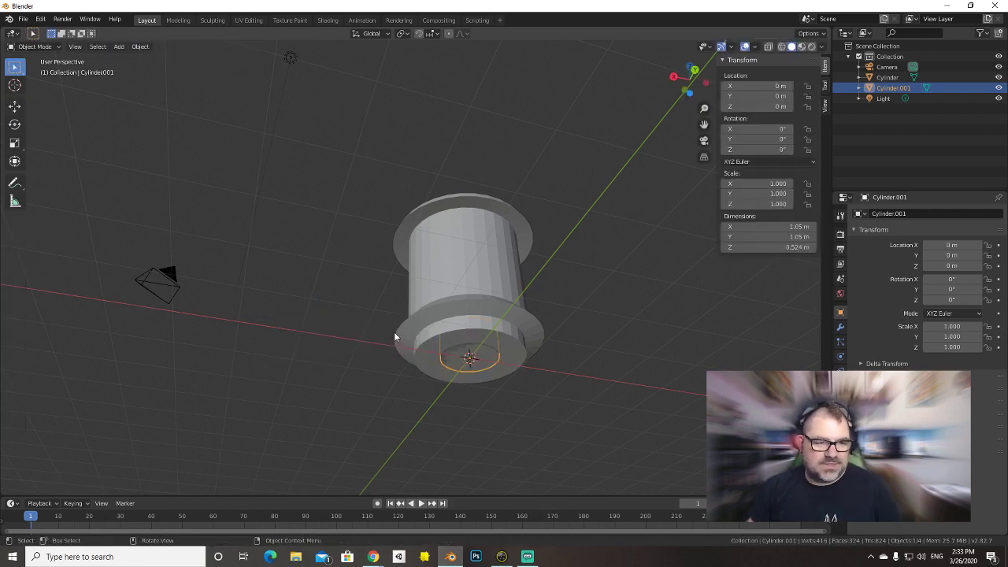
key(shift+space)
key(g)
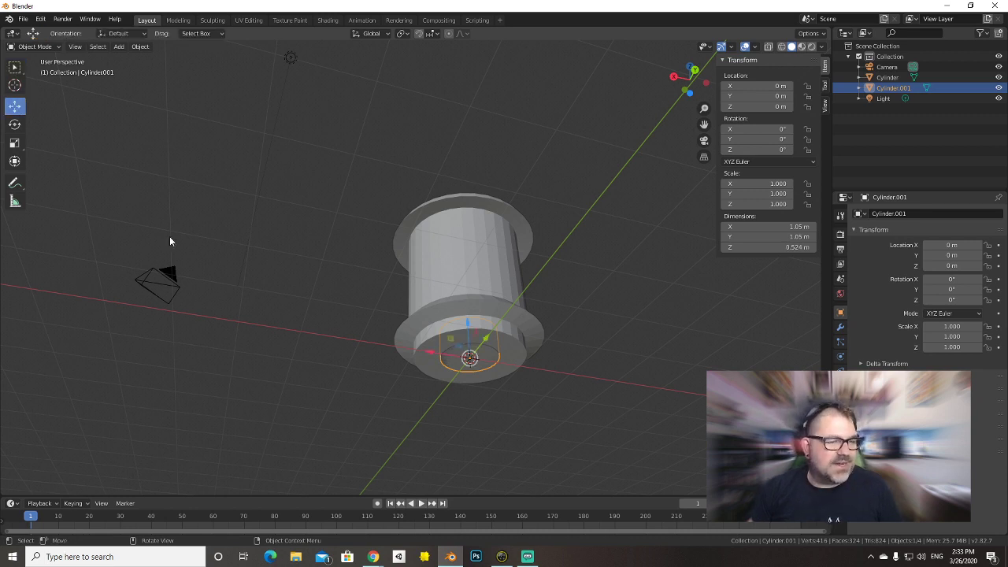
drag(430, 349, 307, 349)
middle_drag(307, 350, 378, 398)
scroll(386, 389, up, 4)
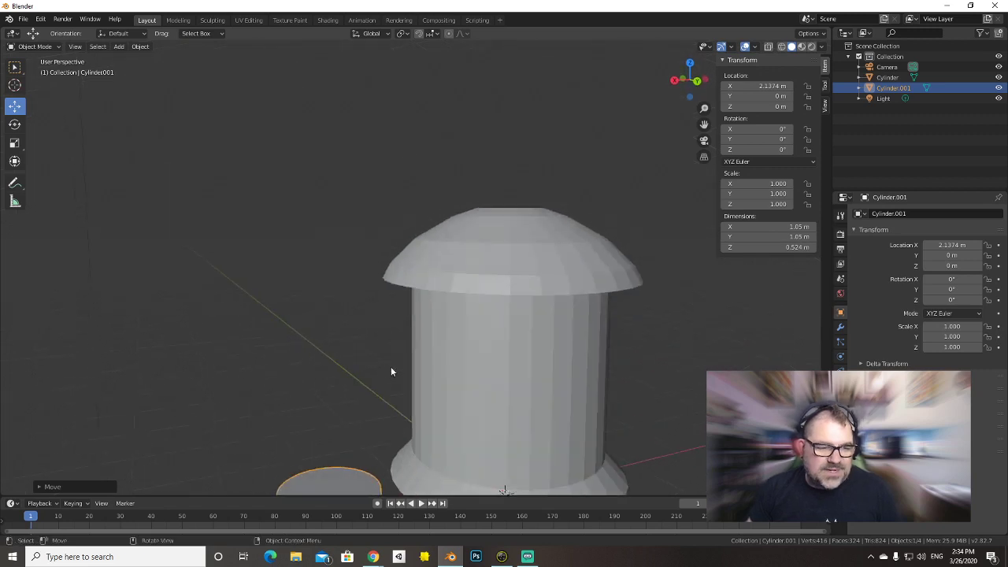
scroll(397, 374, down, 5)
middle_drag(434, 381, 485, 339)
scroll(496, 269, up, 5)
scroll(492, 319, down, 4)
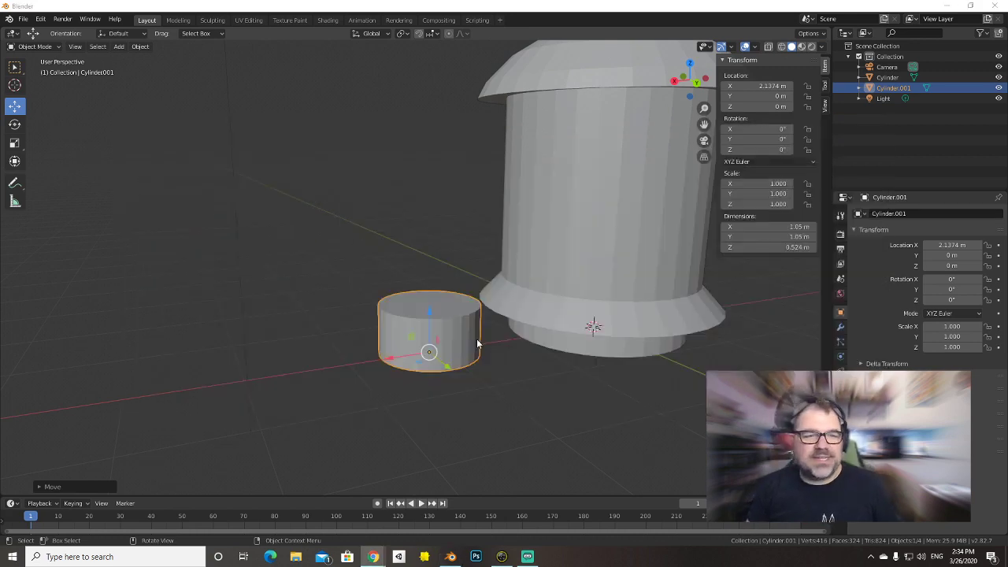
key(alt+Tab)
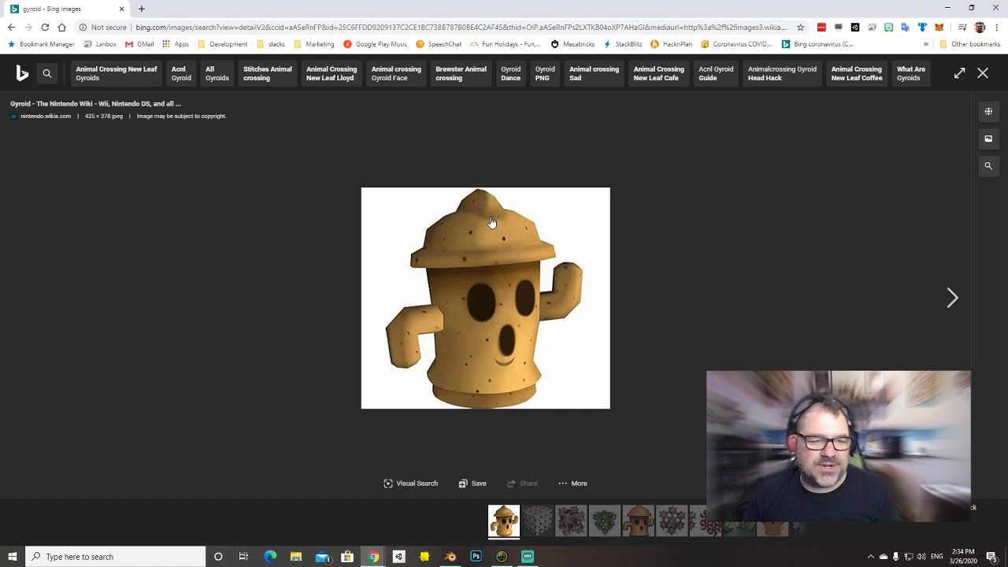
key(alt+Tab)
click(468, 208)
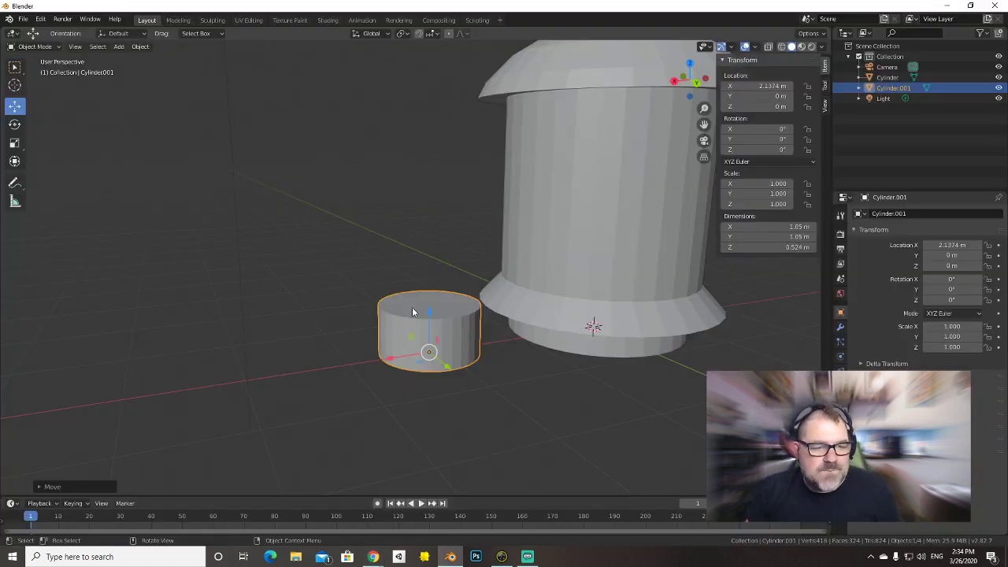
Extrude the small cylinder's top face upward four times into a tall column.
key(Tab)
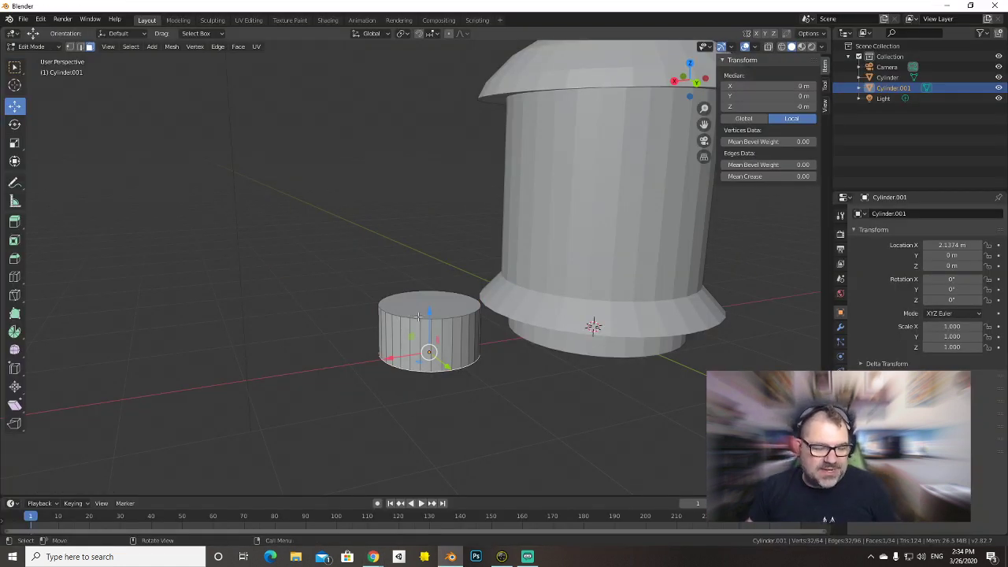
click(418, 316)
key(e)
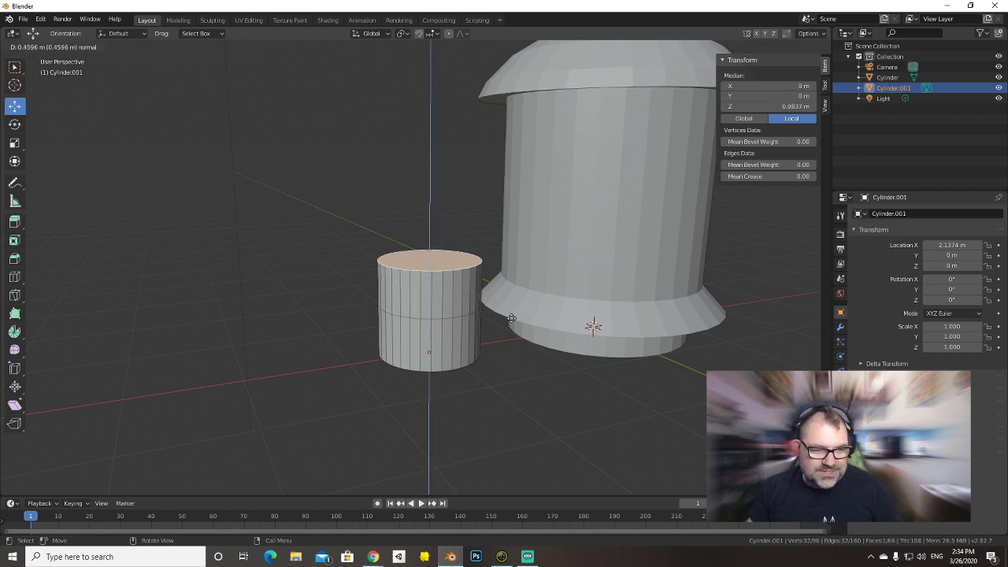
click(512, 316)
key(e)
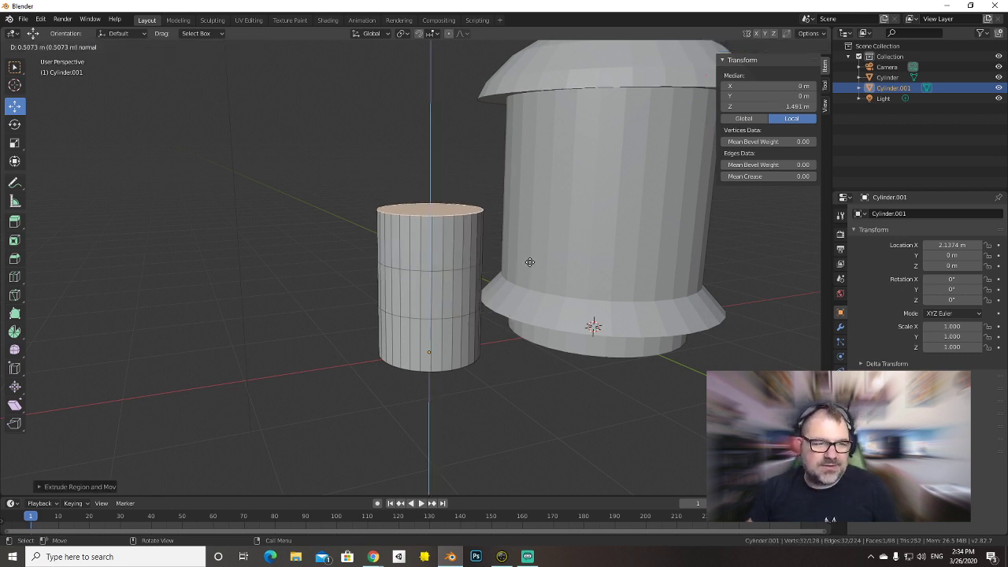
click(529, 261)
key(e)
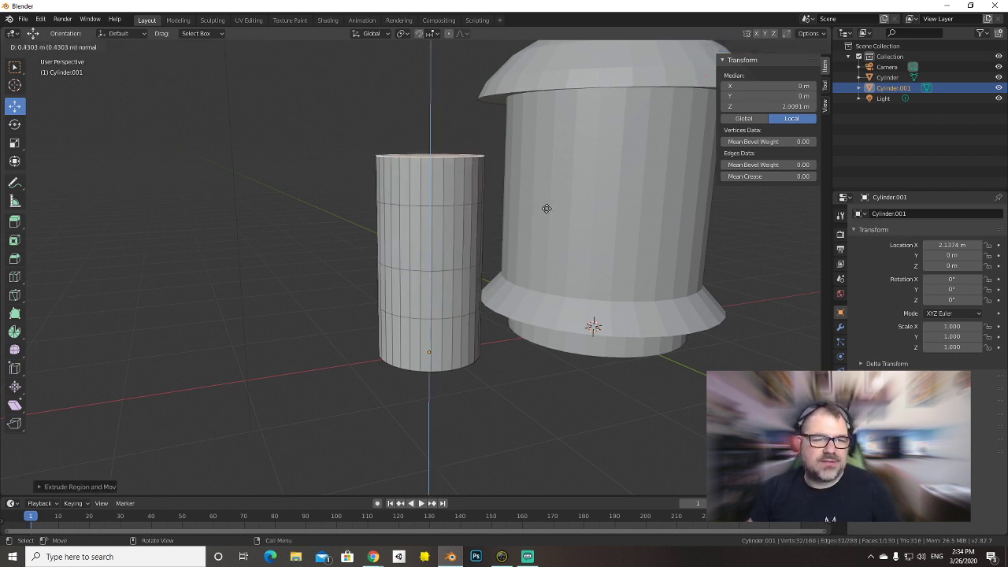
click(554, 210)
key(e)
click(566, 201)
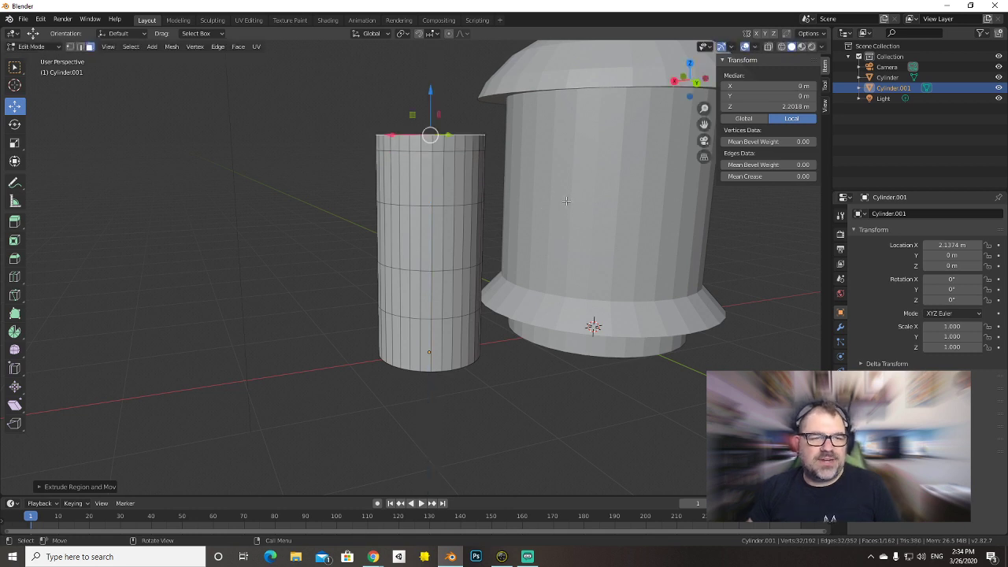
Taper the column's top into a rounded cap with alternating scale and short extrusions.
key(s)
click(536, 206)
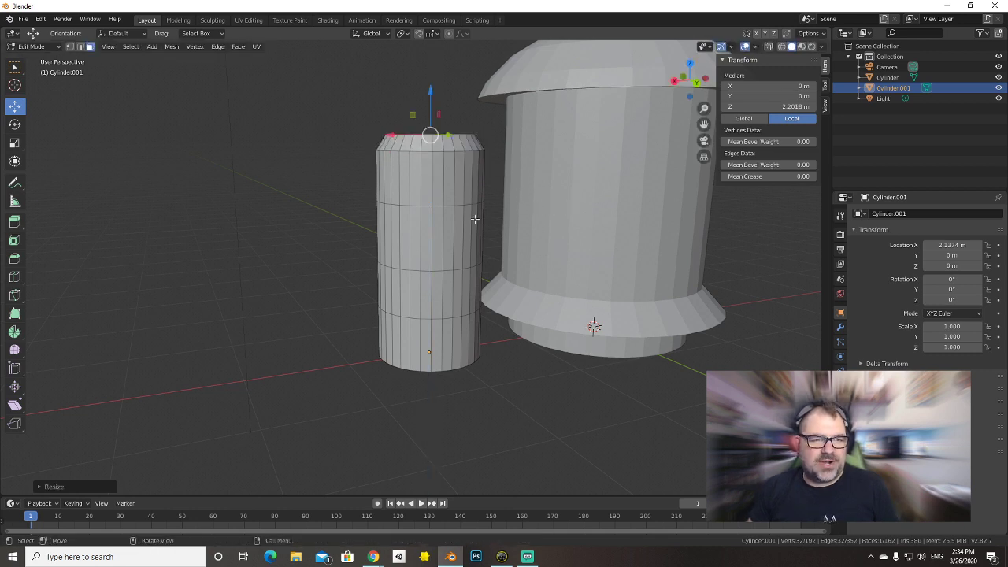
middle_drag(475, 219, 472, 231)
scroll(473, 231, up, 3)
key(e)
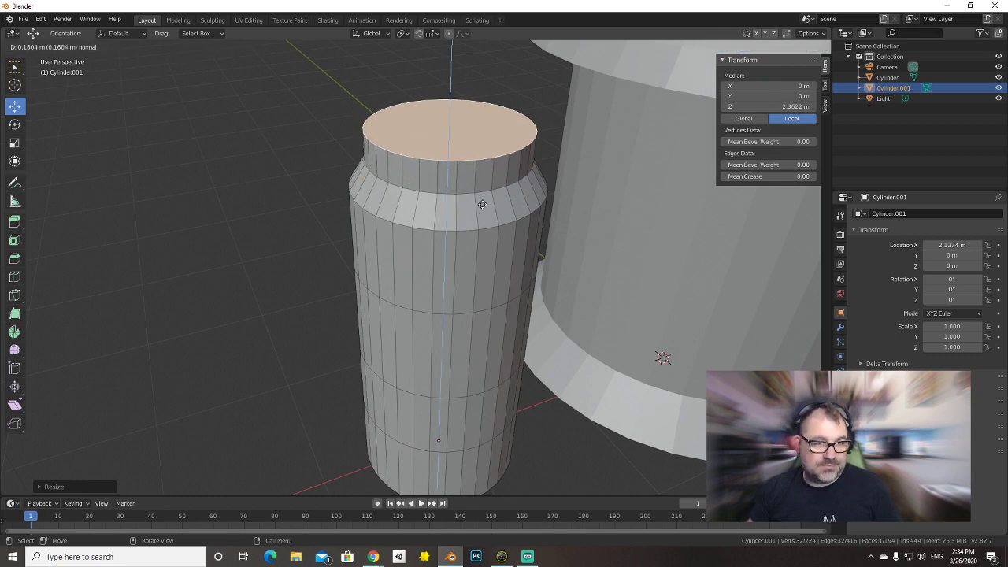
click(481, 209)
key(s)
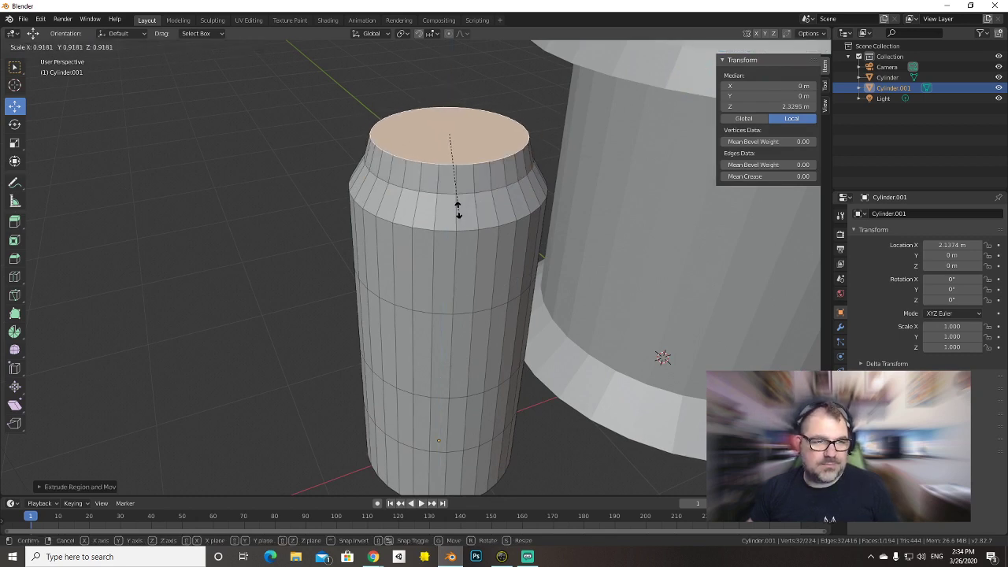
click(458, 189)
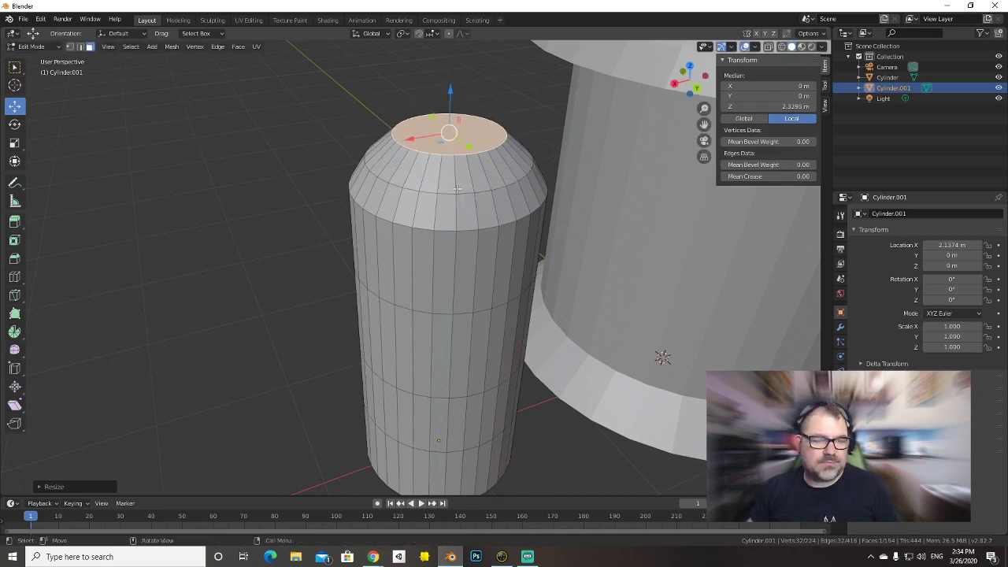
key(e)
click(457, 186)
key(s)
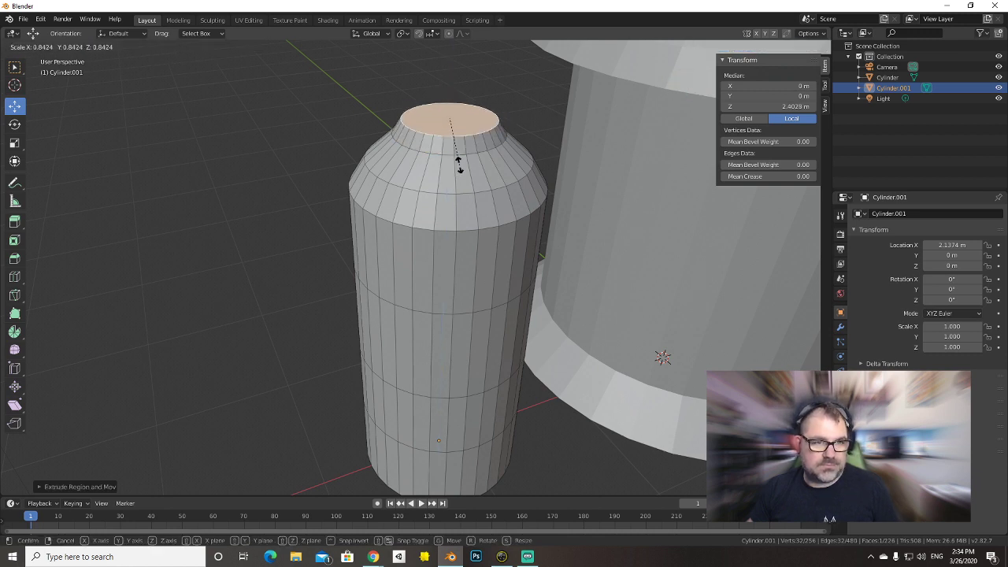
click(457, 138)
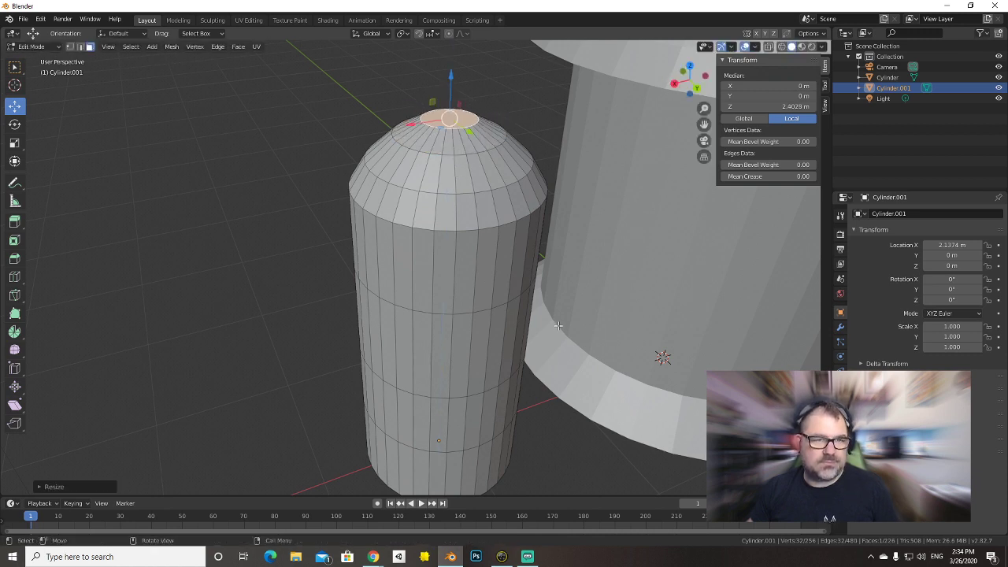
scroll(561, 325, down, 5)
middle_drag(578, 342, 570, 304)
Shrink the small cylinder's geometry and lower it toward the ground.
key(a)
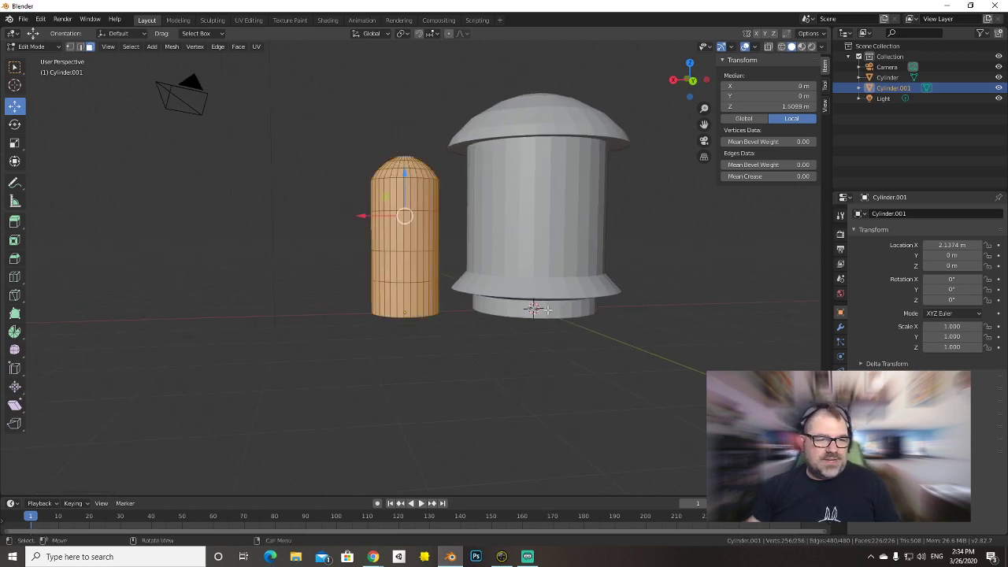
key(s)
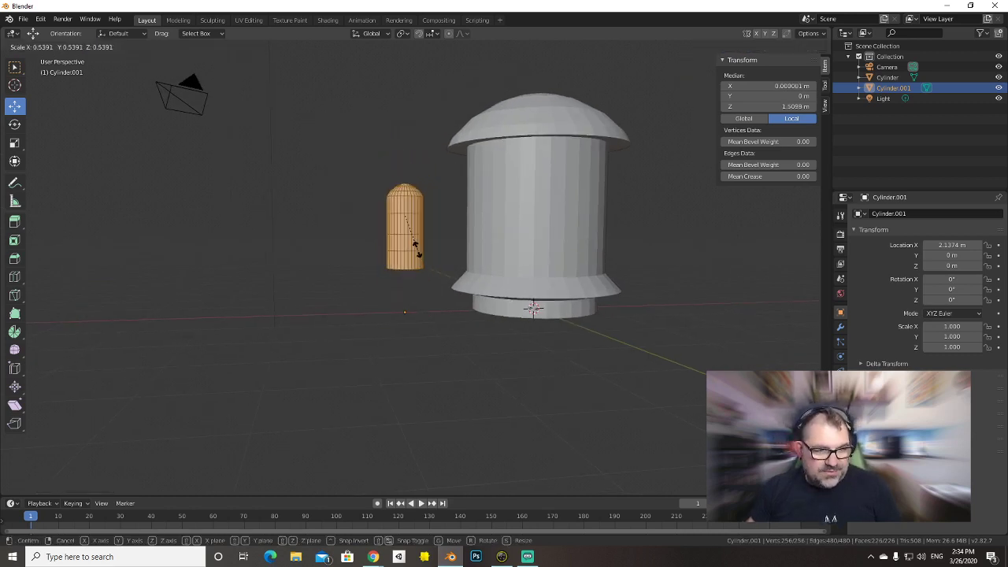
click(423, 262)
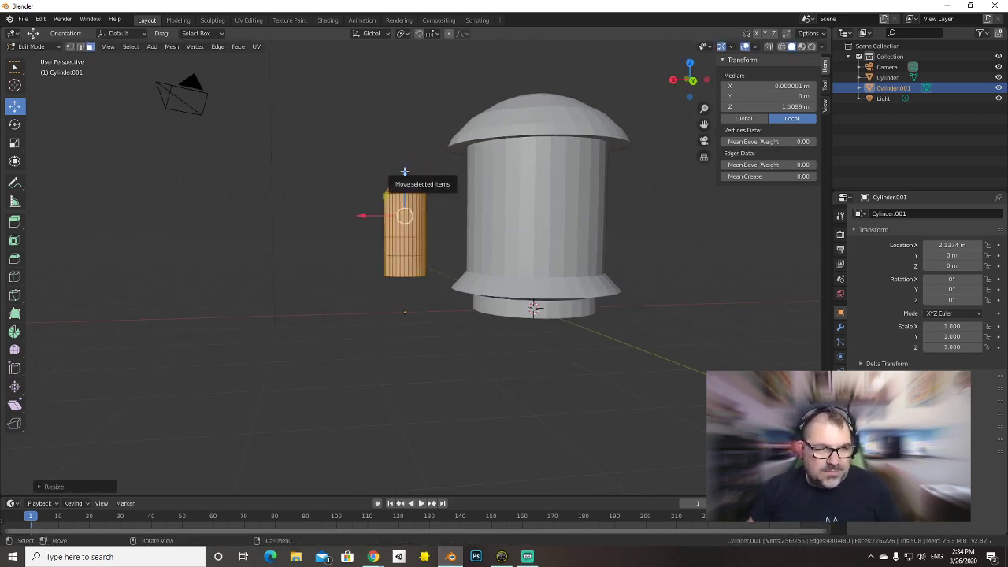
drag(410, 163, 409, 203)
scroll(434, 372, up, 2)
scroll(434, 373, up, 2)
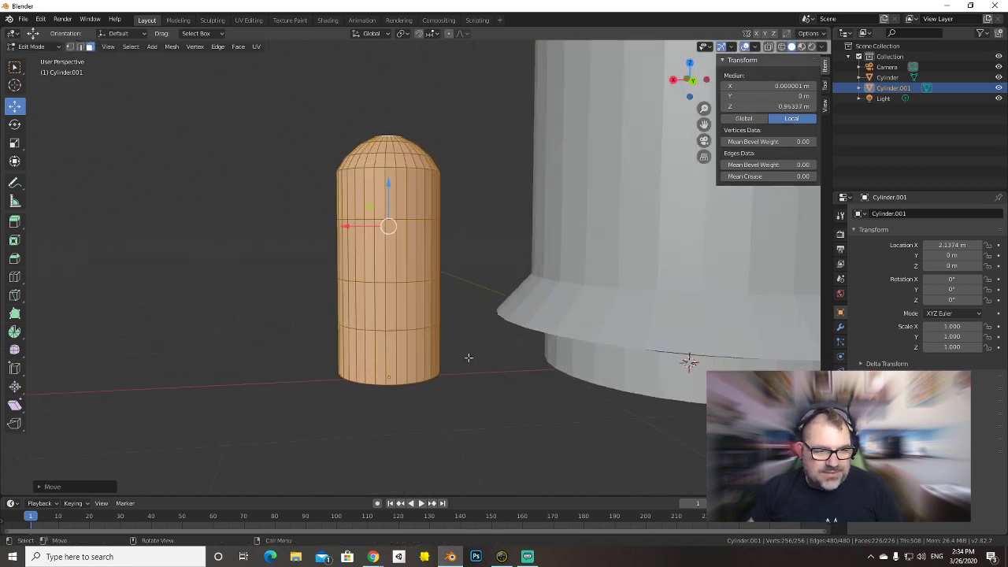
middle_drag(468, 355, 480, 308)
Set the cylinder's bottom face Median Z to 0 so it rests on the ground.
click(496, 239)
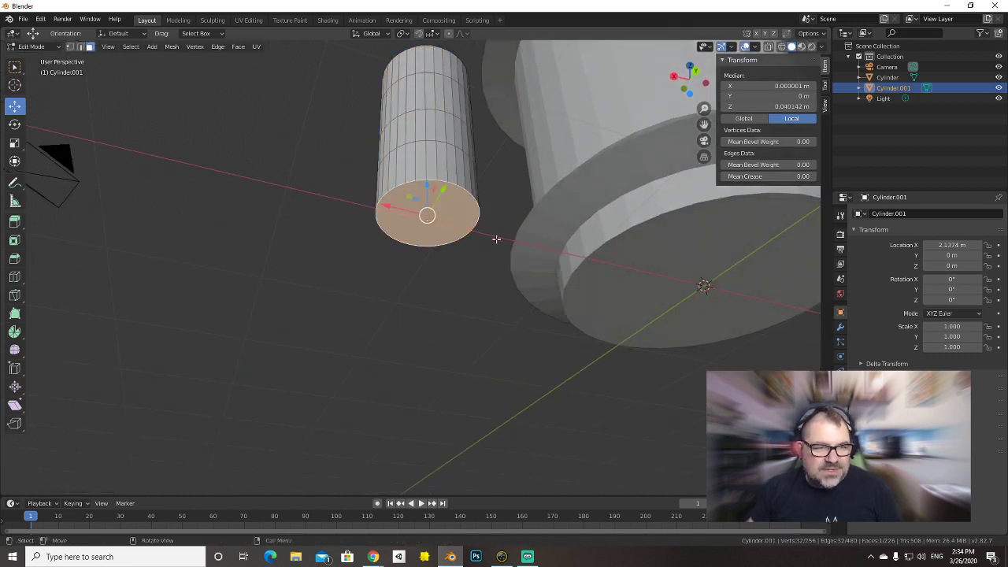
click(799, 106)
text(0)
key(Return)
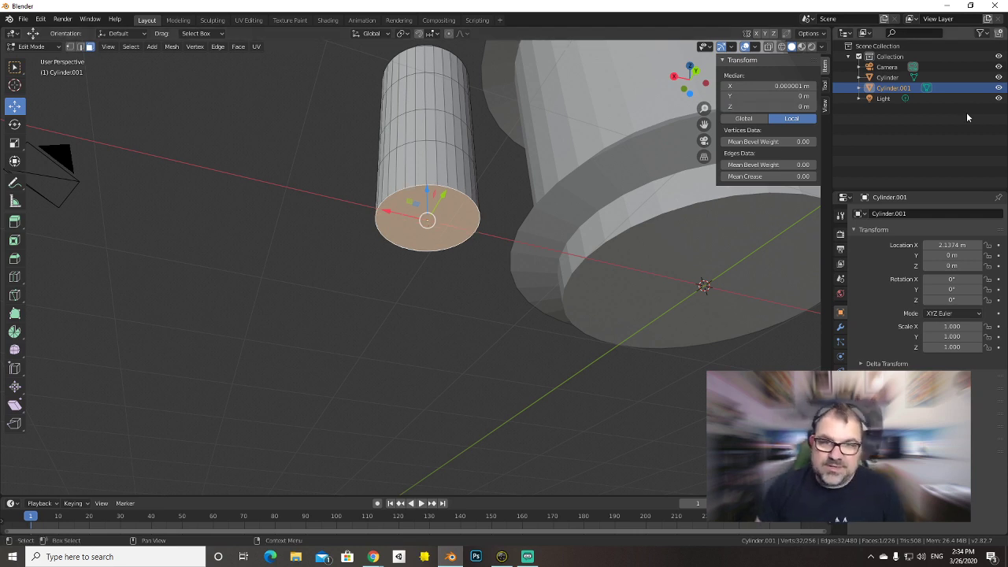
In Object Mode, try a 90° X rotation on the cylinder, then reset X to 0.
key(Tab)
middle_drag(444, 157, 457, 237)
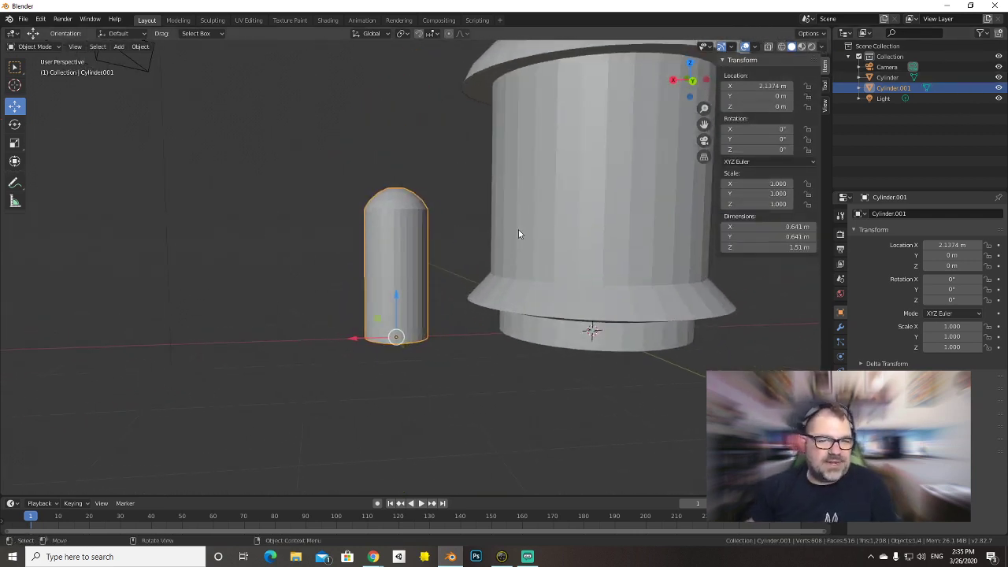
click(774, 129)
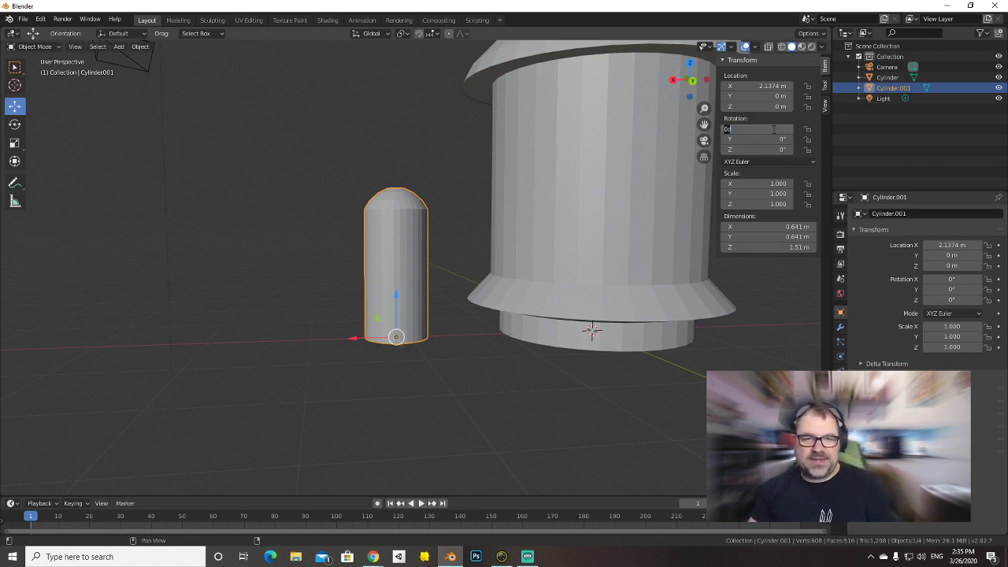
text(90)
key(Return)
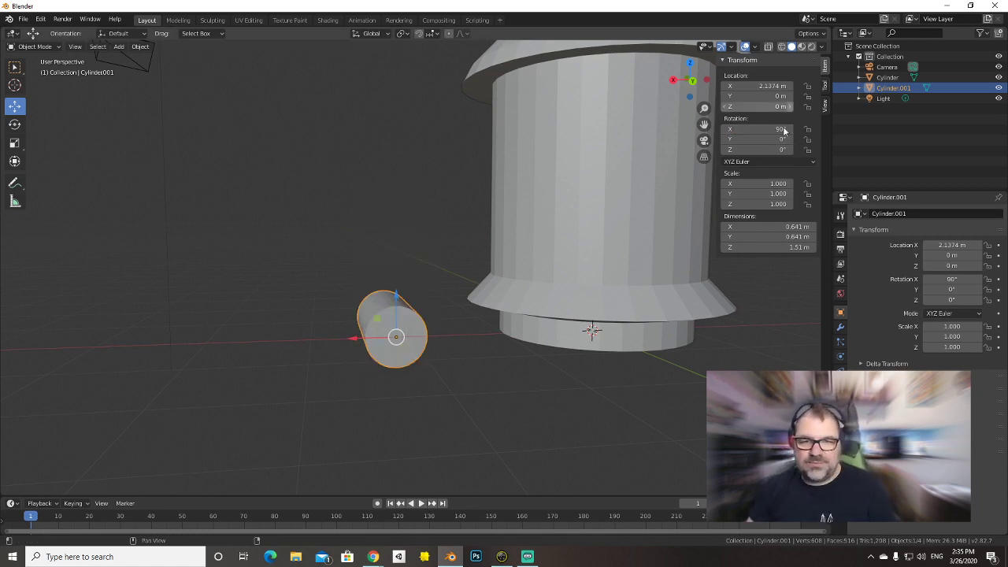
click(780, 129)
text(0)
key(Return)
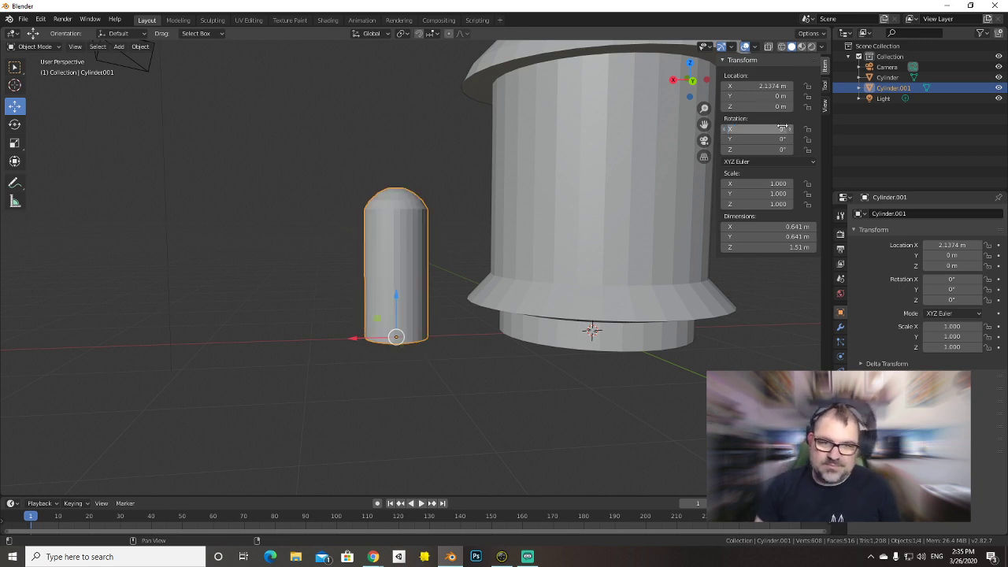
Zero the Z rotation and set Y rotation to 90° to lay the cylinder sideways.
click(760, 150)
text(0)
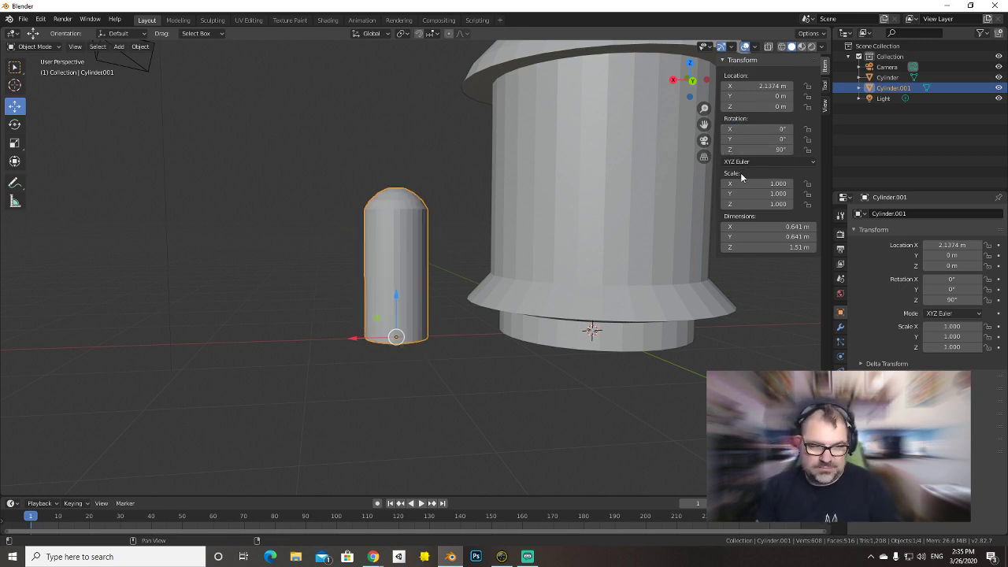
click(766, 148)
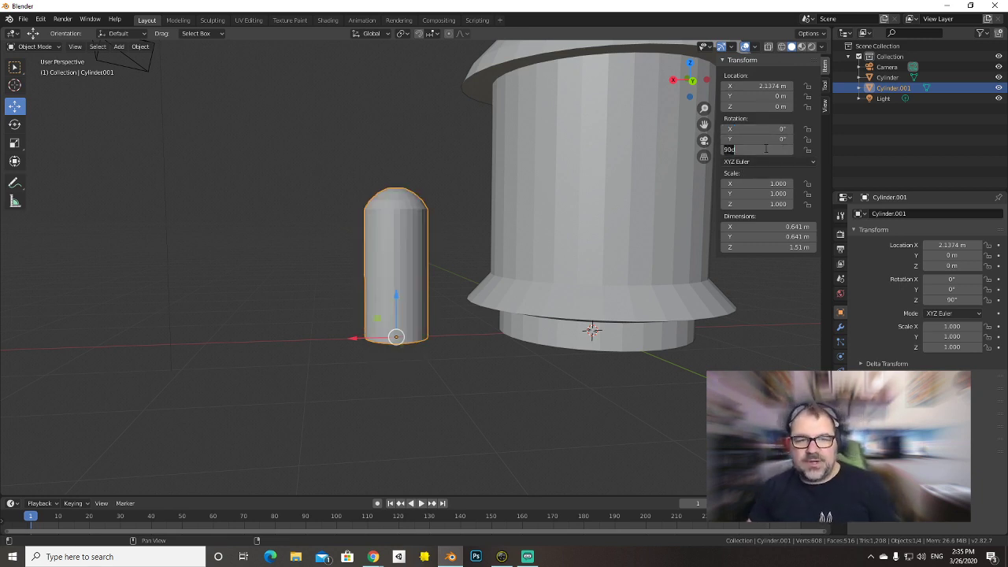
key(Return)
click(766, 138)
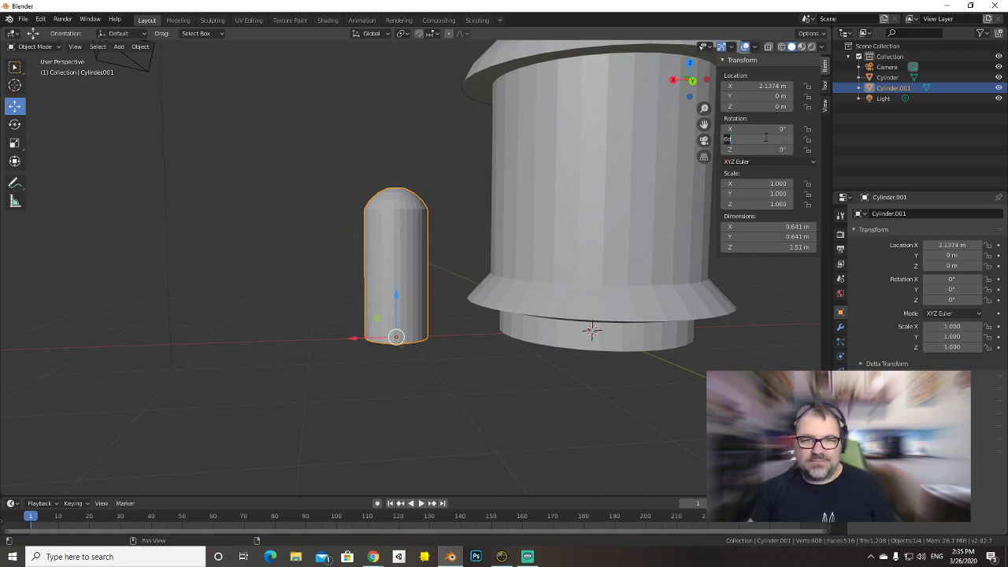
text(90)
key(Return)
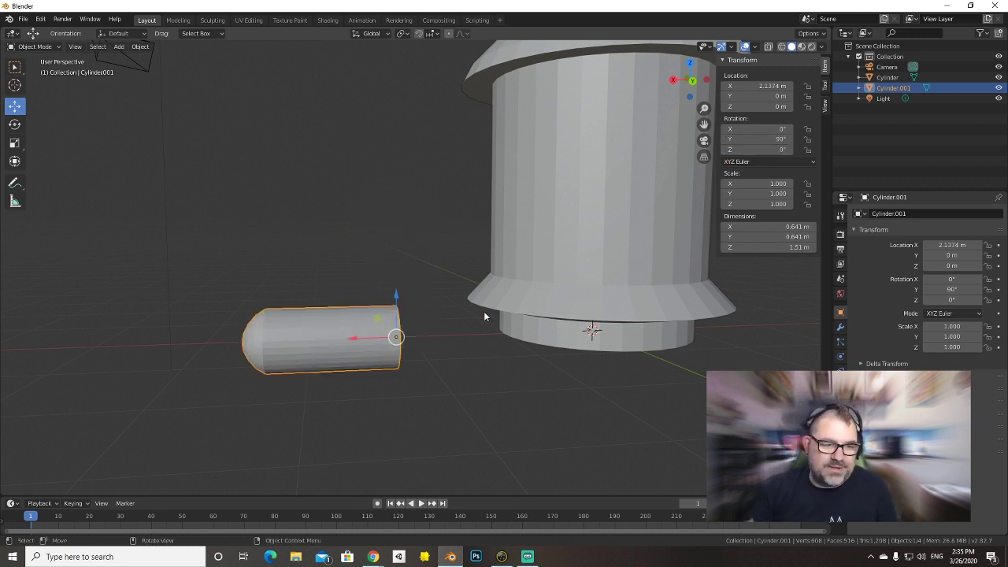
Raise the cylinder to Z 1.6049 m and slide it to X 1.0163 m against the body.
middle_drag(483, 311, 477, 312)
drag(465, 296, 464, 135)
scroll(545, 247, up, 2)
middle_drag(545, 246, 545, 240)
drag(321, 207, 435, 194)
scroll(481, 328, down, 4)
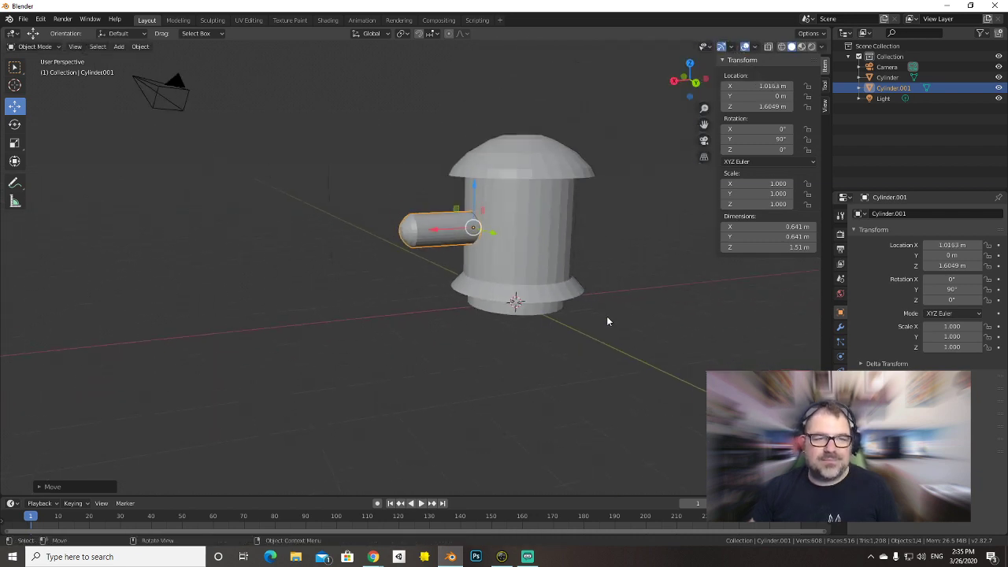
mouse_move(607, 315)
middle_down()
mouse_move(528, 314)
mouse_move(612, 315)
mouse_move(596, 310)
middle_up()
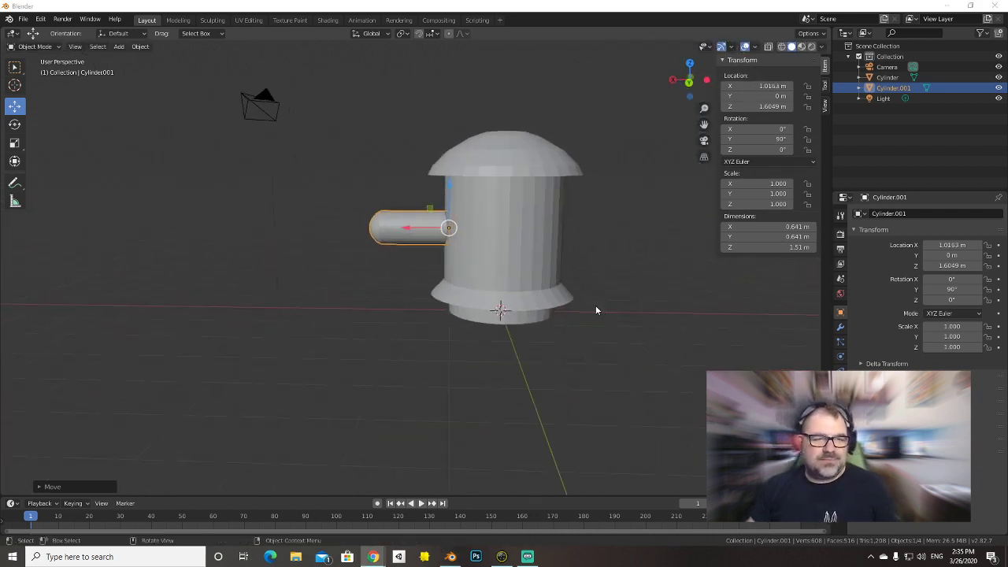
Compare the arm with the gyroid reference image and inspect it around the model.
key(alt+Tab)
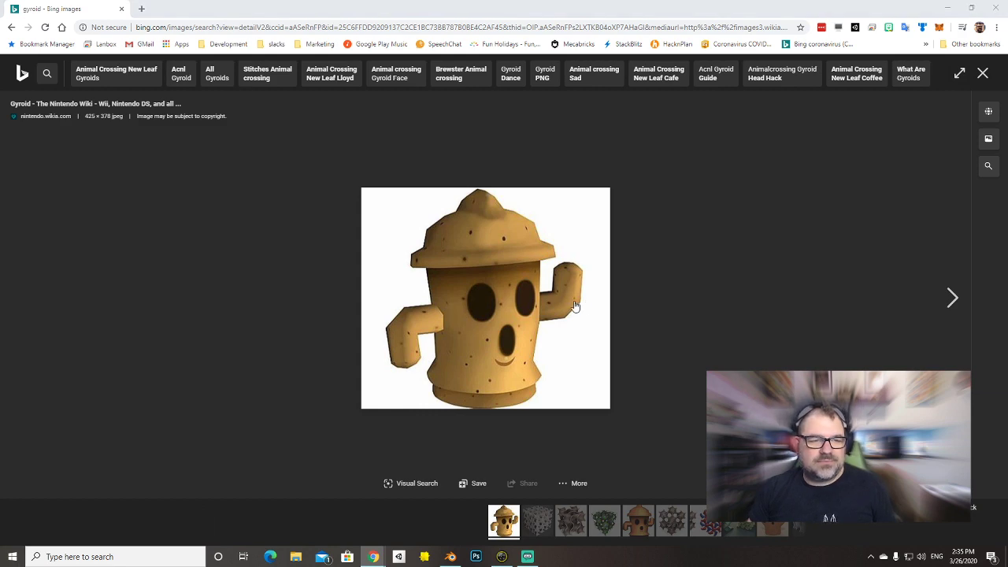
key(alt+Tab)
scroll(449, 262, up, 2)
scroll(450, 266, up, 2)
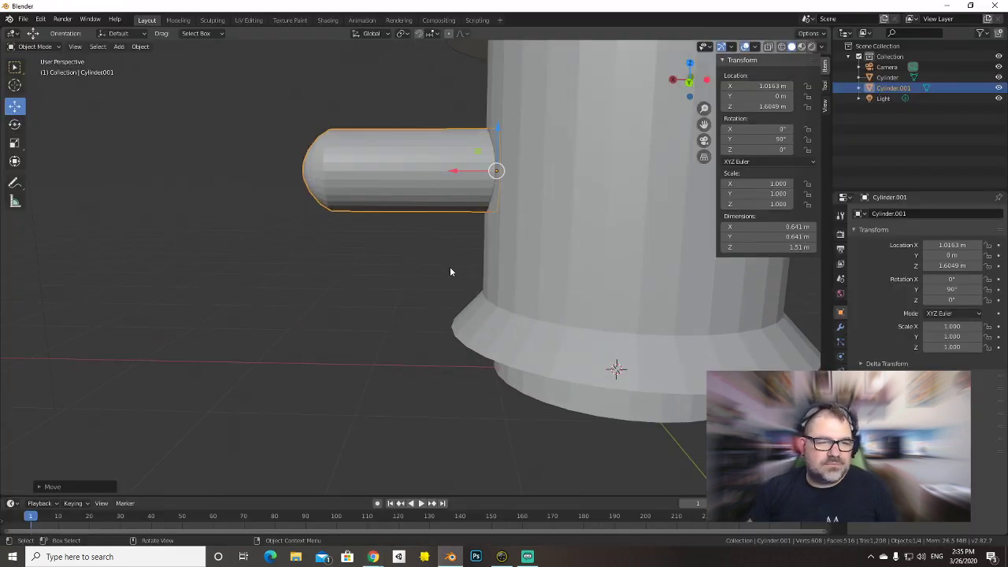
scroll(450, 267, down, 1)
mouse_move(449, 266)
middle_down()
mouse_move(671, 331)
mouse_move(446, 273)
middle_up()
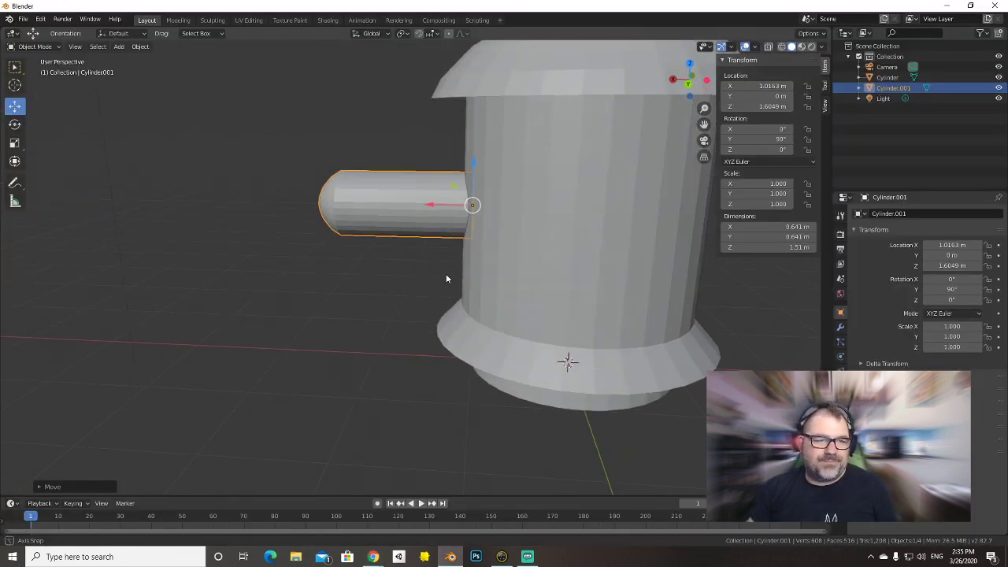
Rename Cylinder.001 to RightArm in the Outliner and select the main Cylinder.
double_click(890, 88)
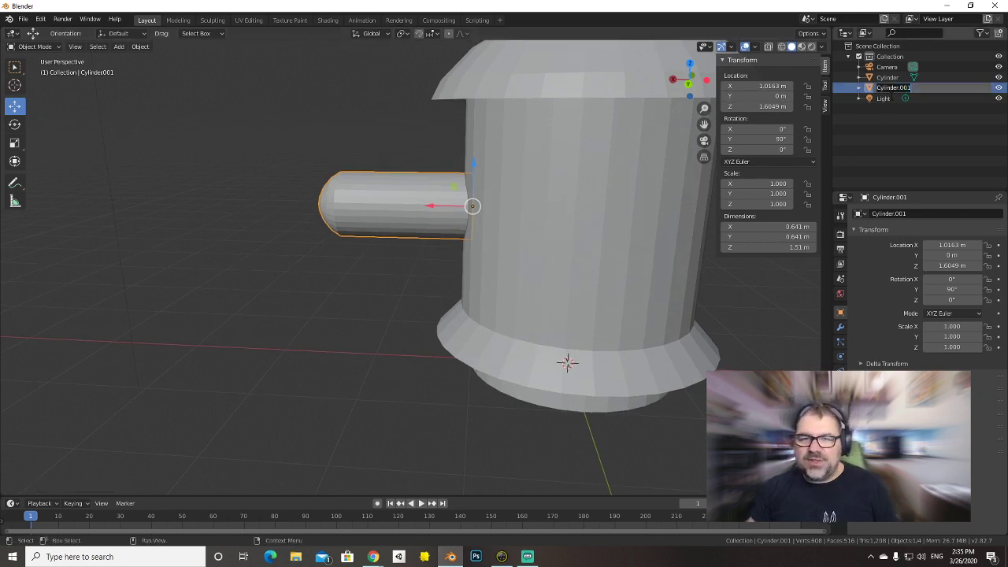
text(RightAr)
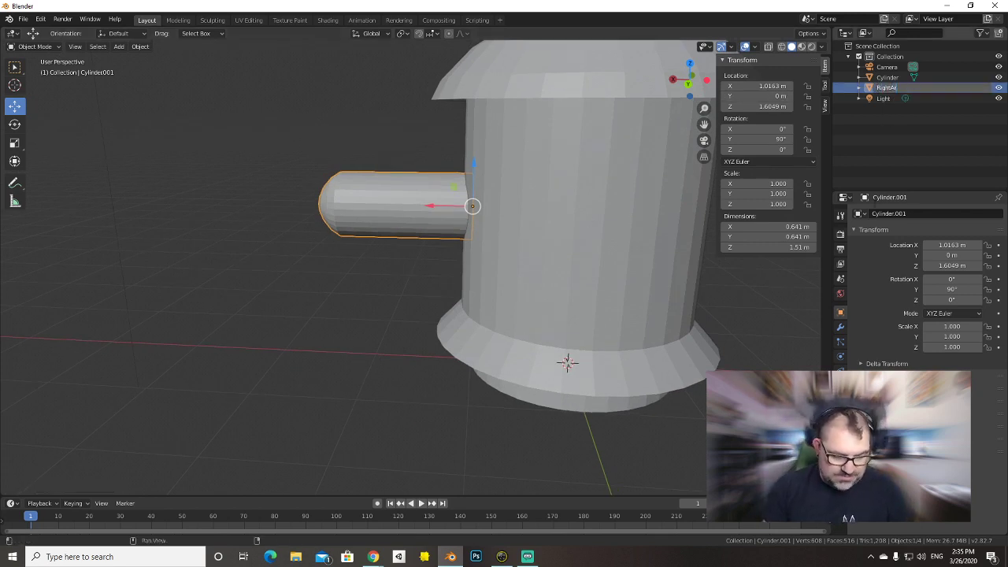
text(m)
key(Return)
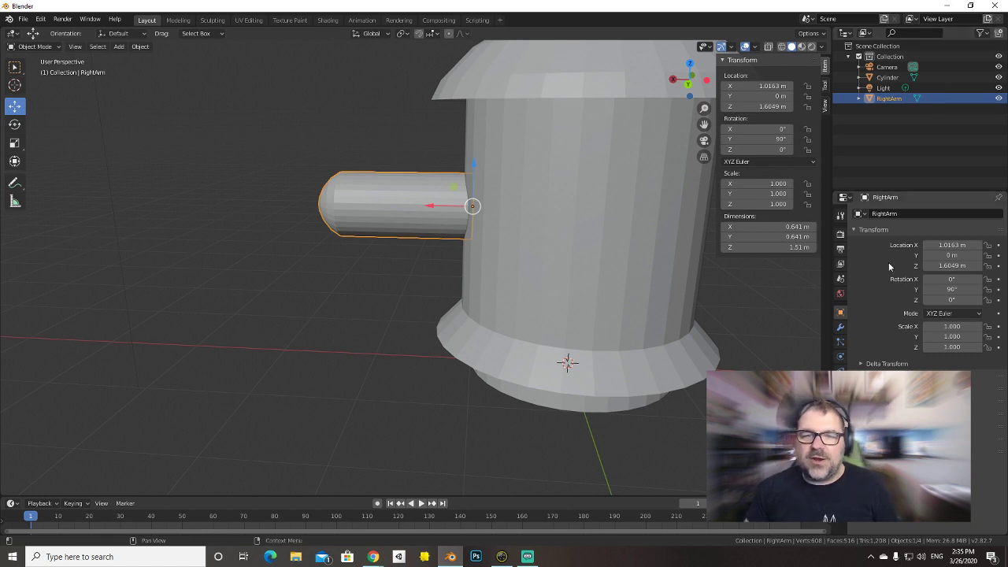
click(887, 78)
Rename the main Cylinder object and its mesh data to Body.
double_click(887, 77)
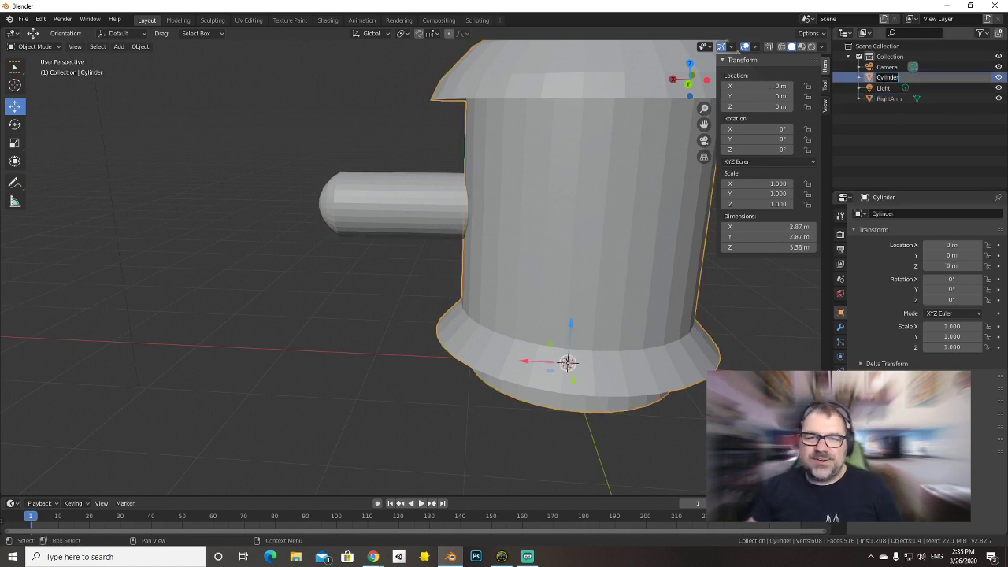
text(Body)
key(Return)
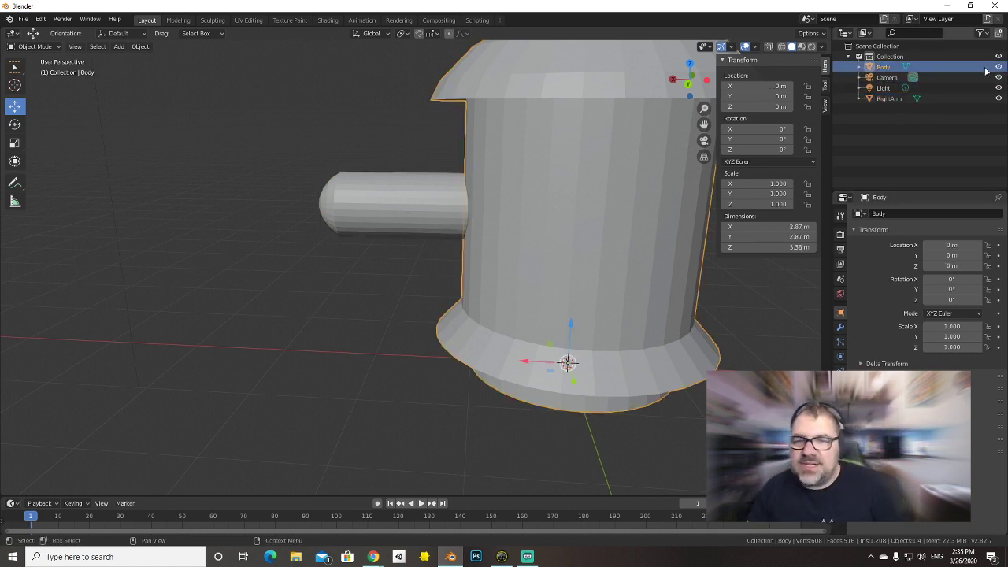
click(859, 67)
click(881, 77)
double_click(894, 77)
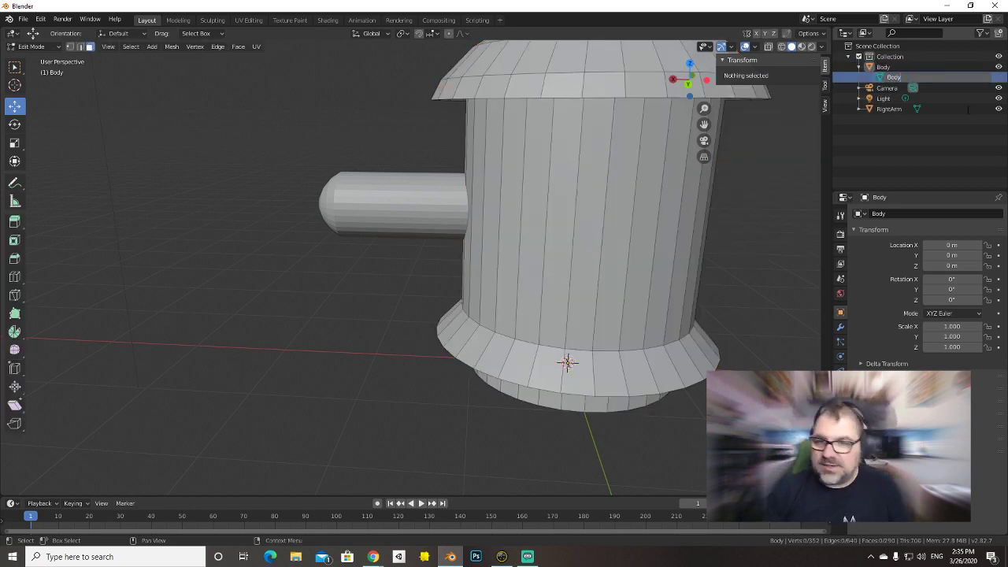
key(Return)
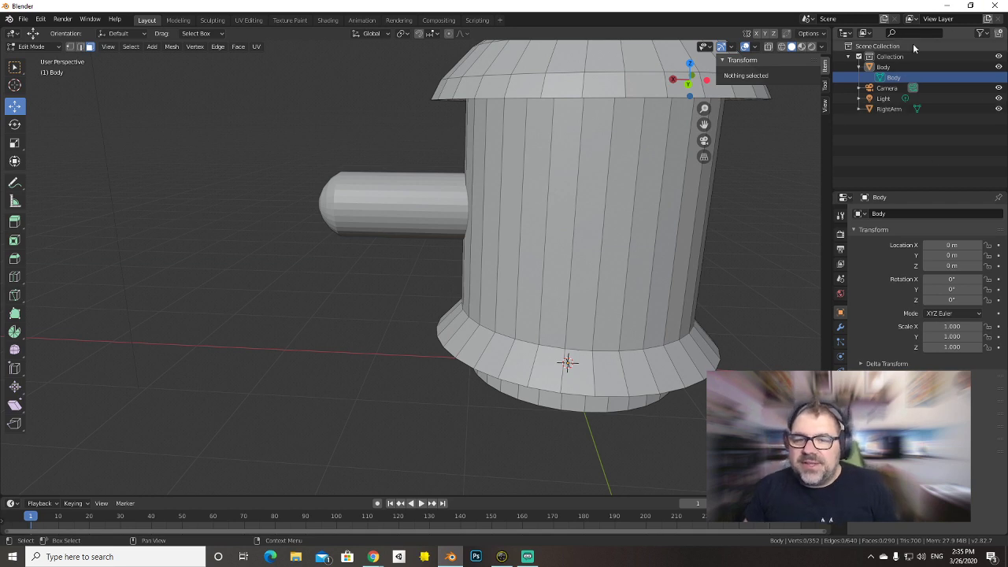
Rename RightArm's mesh data to RightArm, return to Object Mode and select the arm.
click(859, 109)
double_click(896, 119)
text(R)
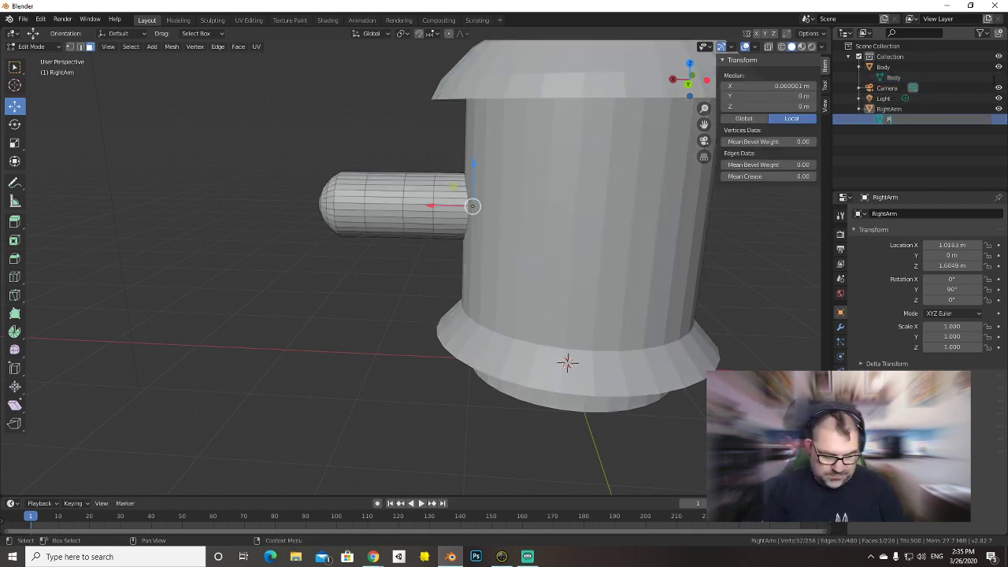
text(ightArm)
key(Return)
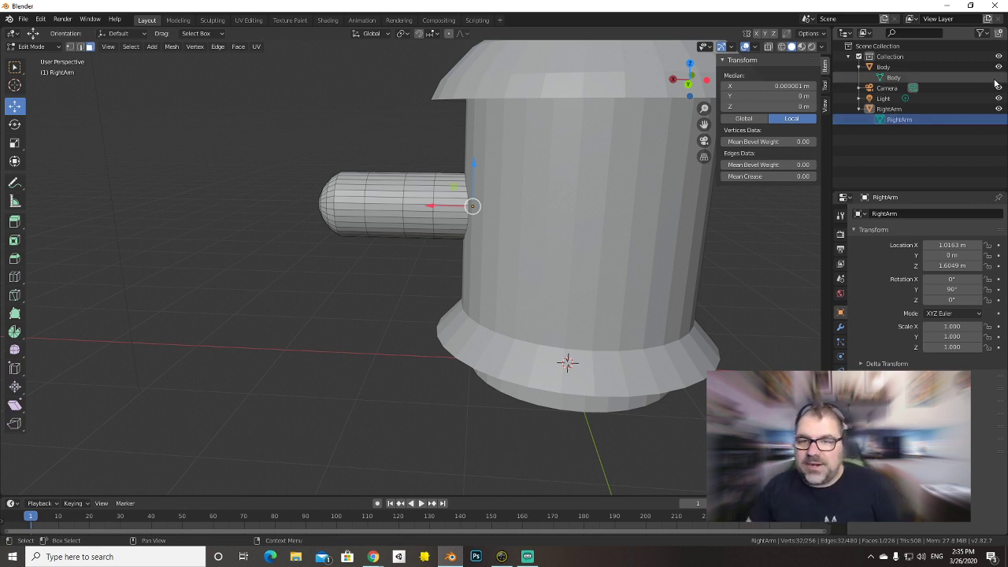
key(Tab)
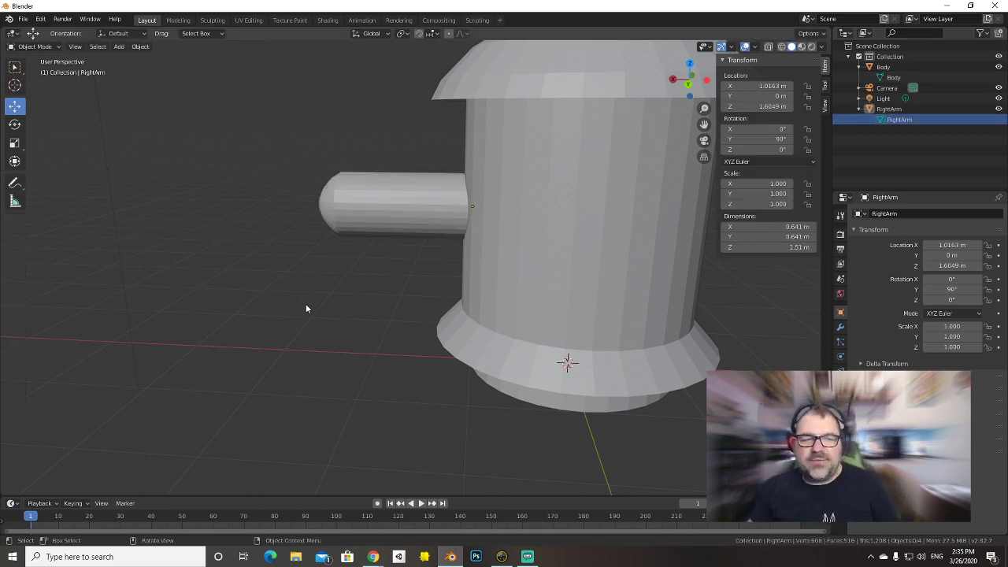
click(382, 220)
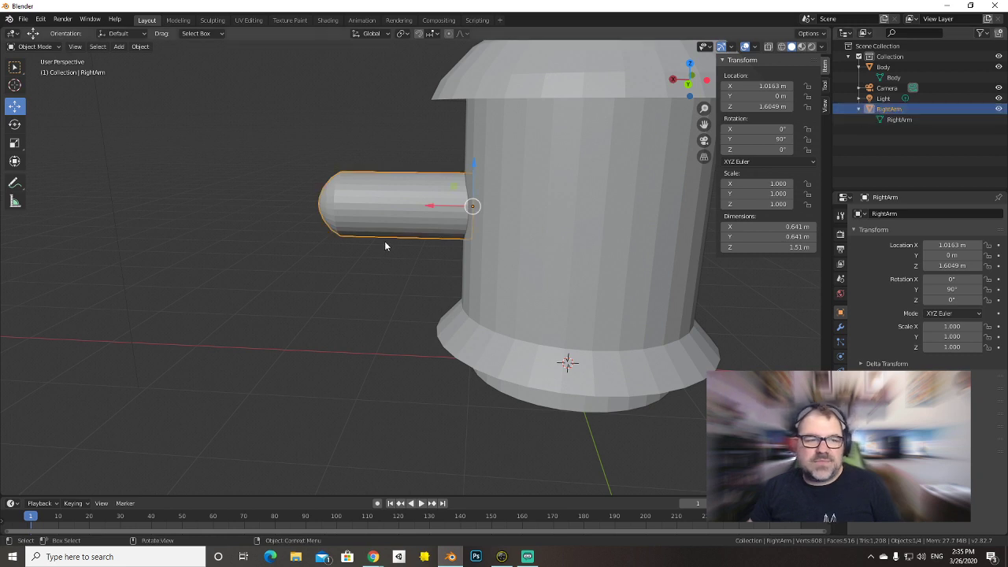
Shade the right arm smooth and paste a copy of RightArm via the Outliner.
right_click(372, 218)
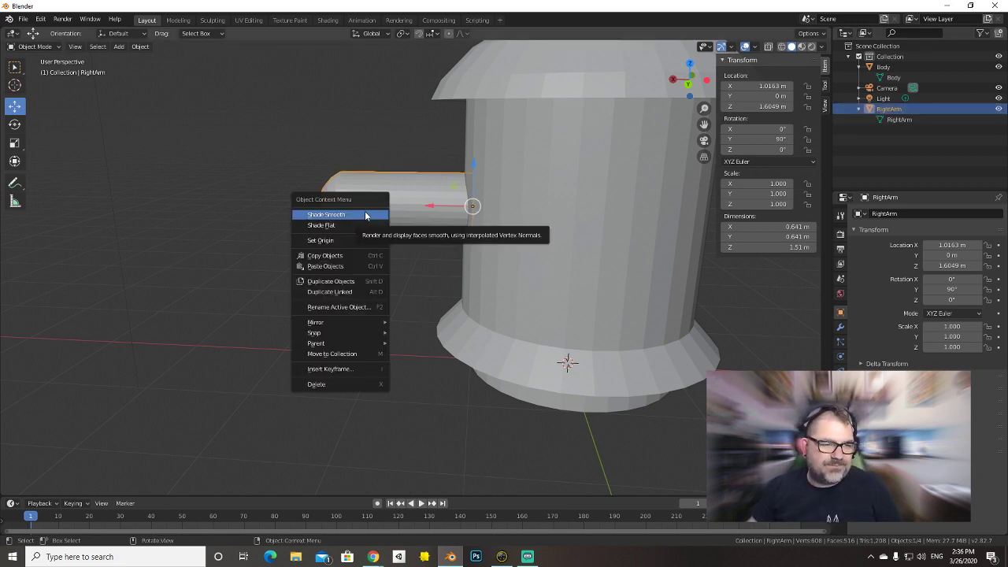
click(366, 215)
right_click(897, 118)
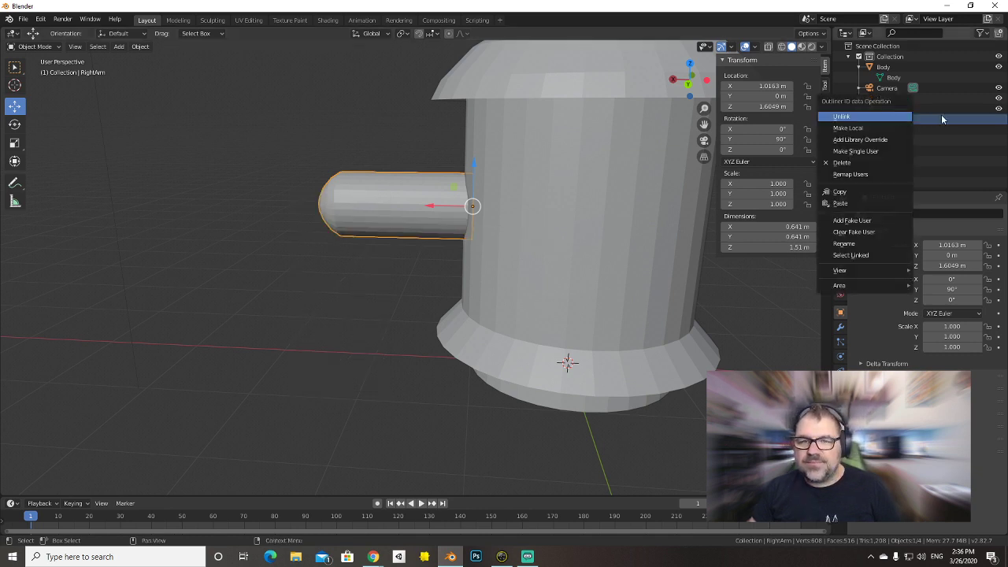
right_click(938, 118)
right_click(931, 110)
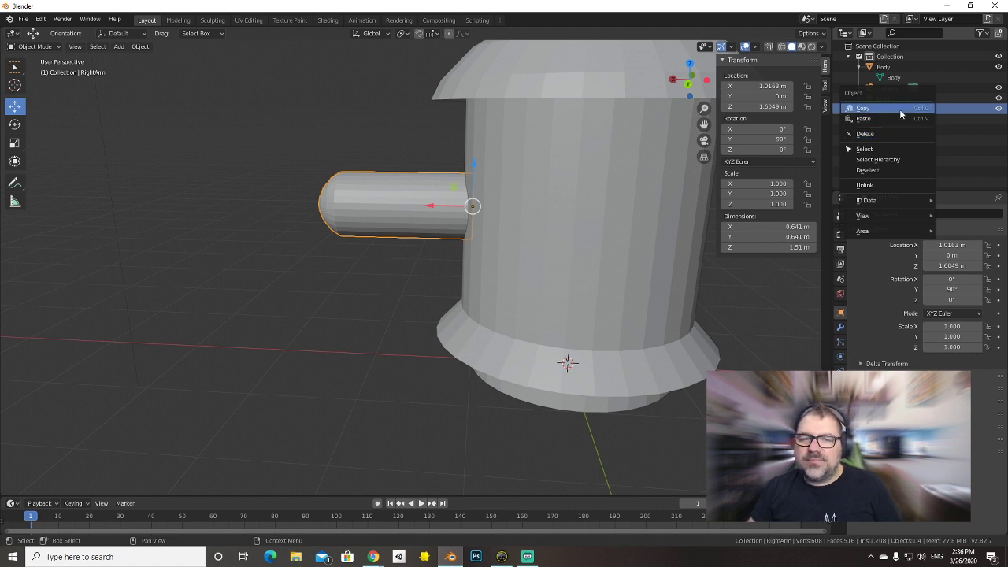
click(899, 109)
right_click(901, 115)
click(887, 119)
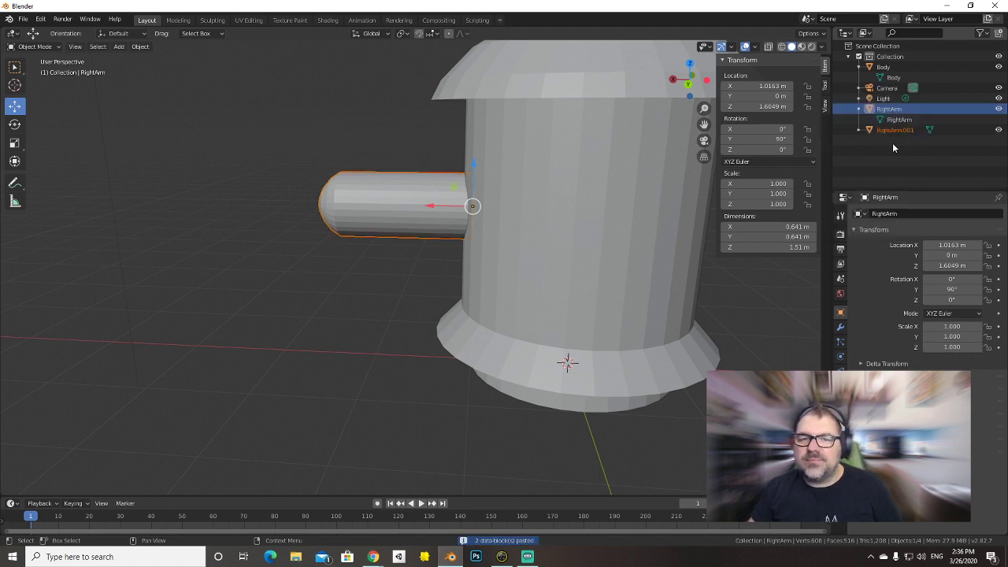
Rename the copied object and its mesh data to LeftArm, then select LeftArm.
double_click(895, 130)
text(LeftArm)
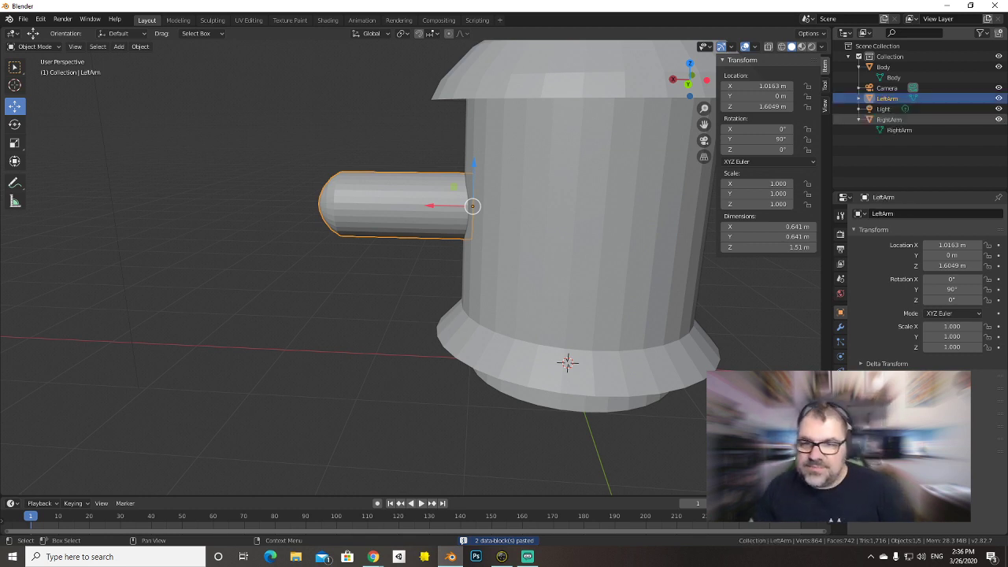
click(859, 99)
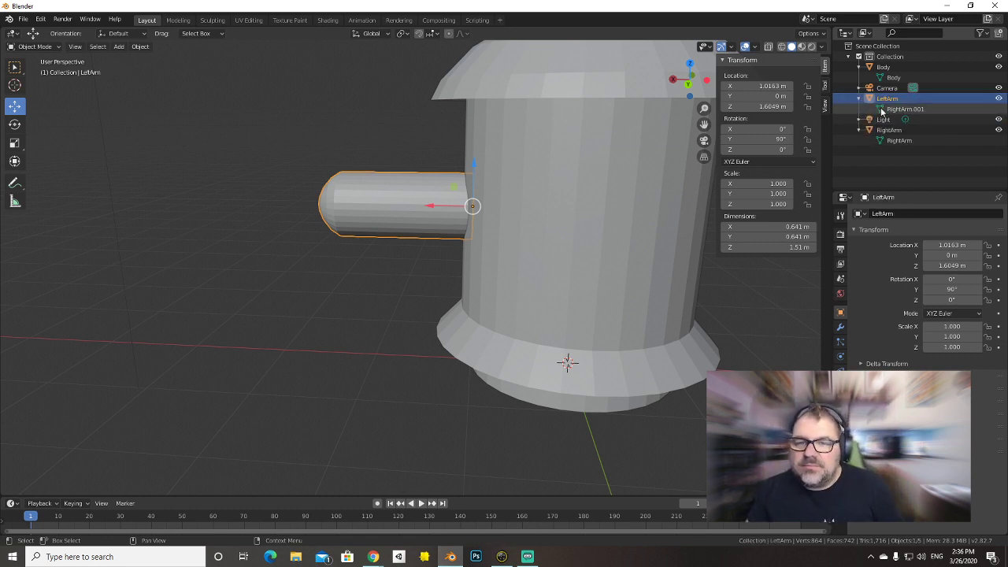
double_click(881, 111)
text(Left)
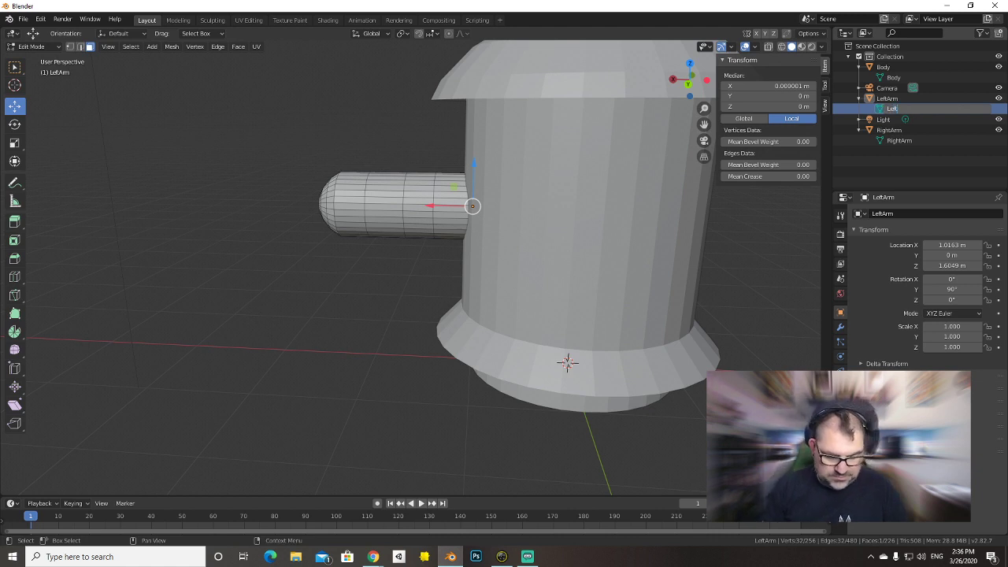
text(Arm)
key(Return)
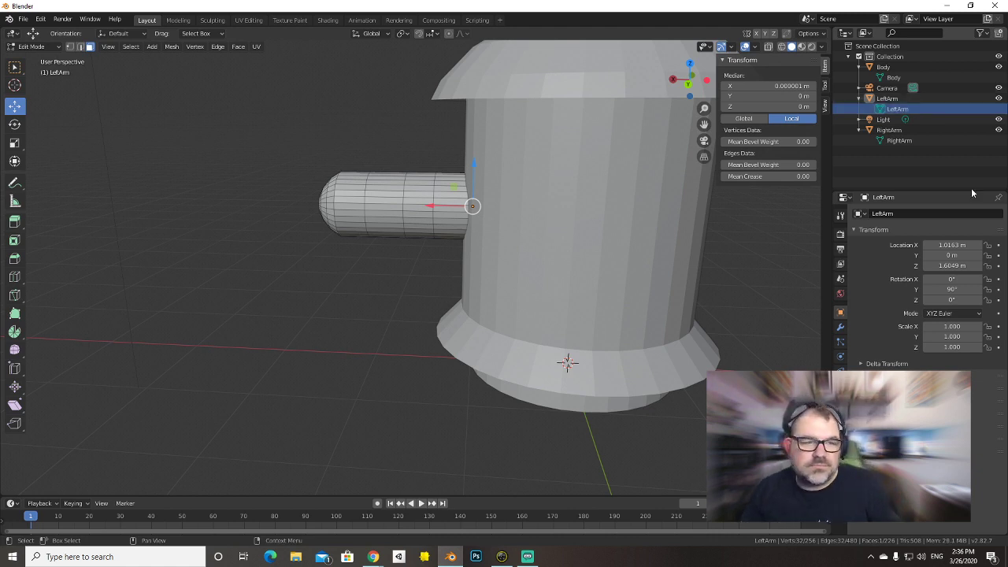
click(894, 98)
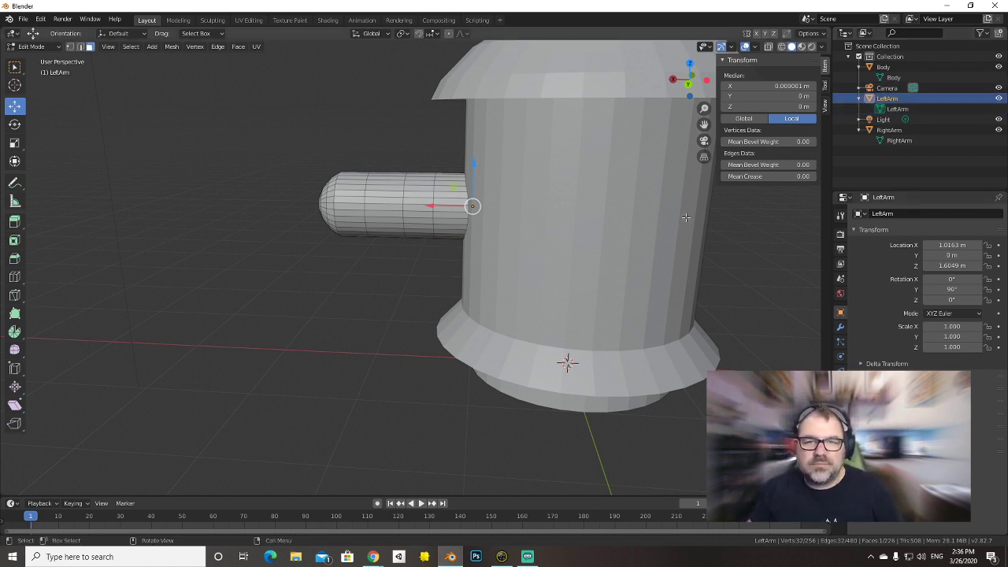
click(721, 262)
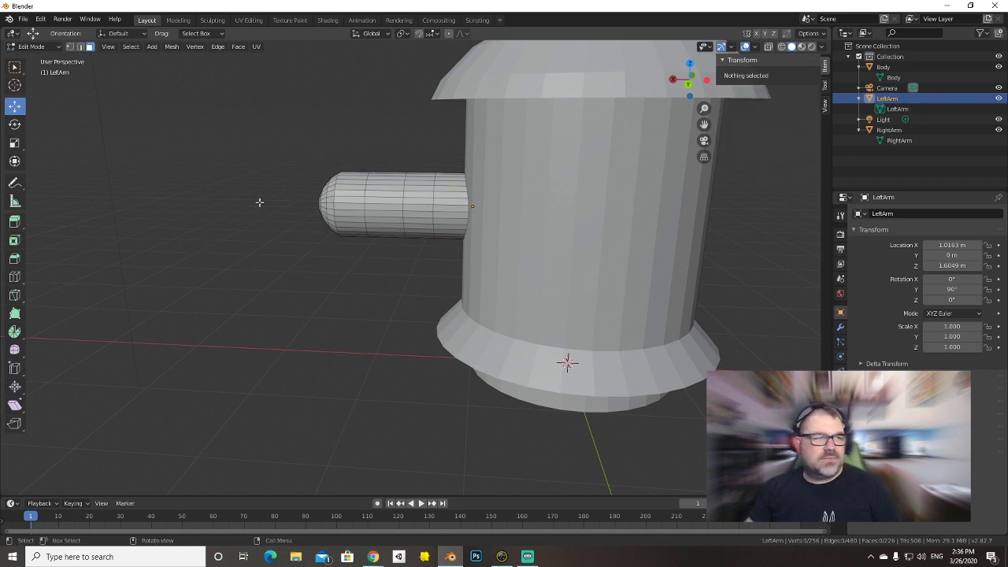
Move LeftArm to the body's other side with Y rotation -90° and X location -1.
key(Tab)
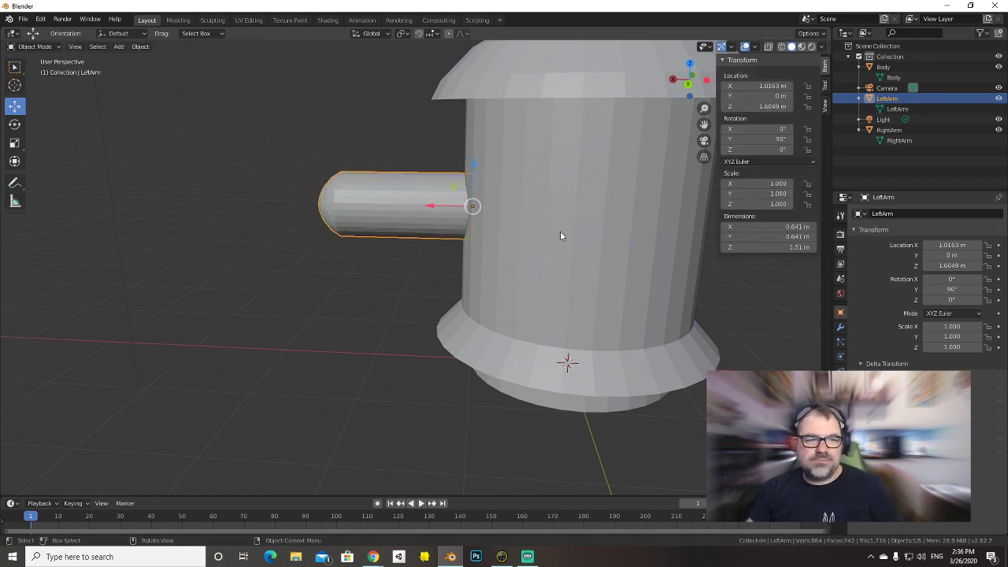
drag(434, 207, 792, 228)
middle_drag(772, 292, 545, 298)
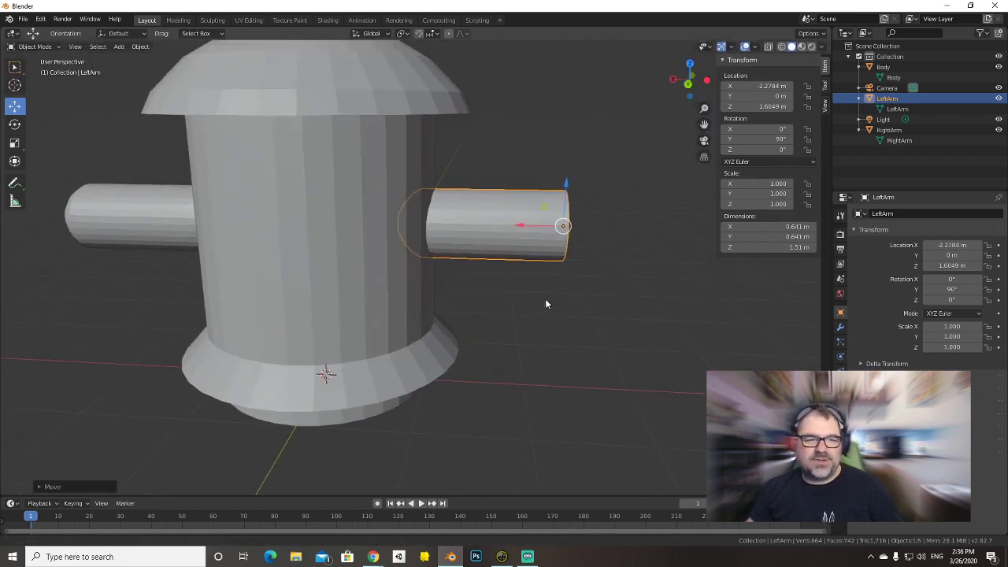
click(761, 139)
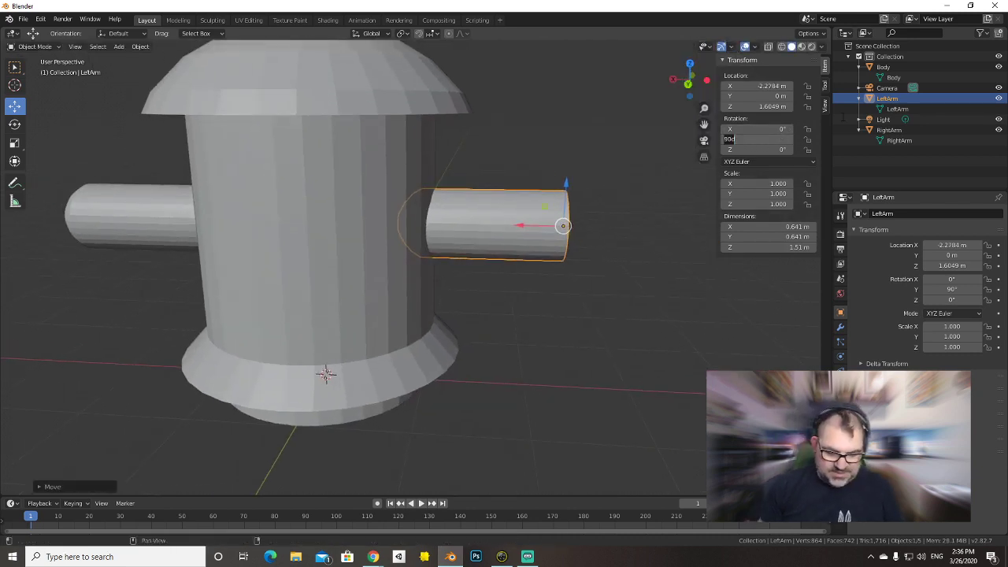
text(-90)
key(Return)
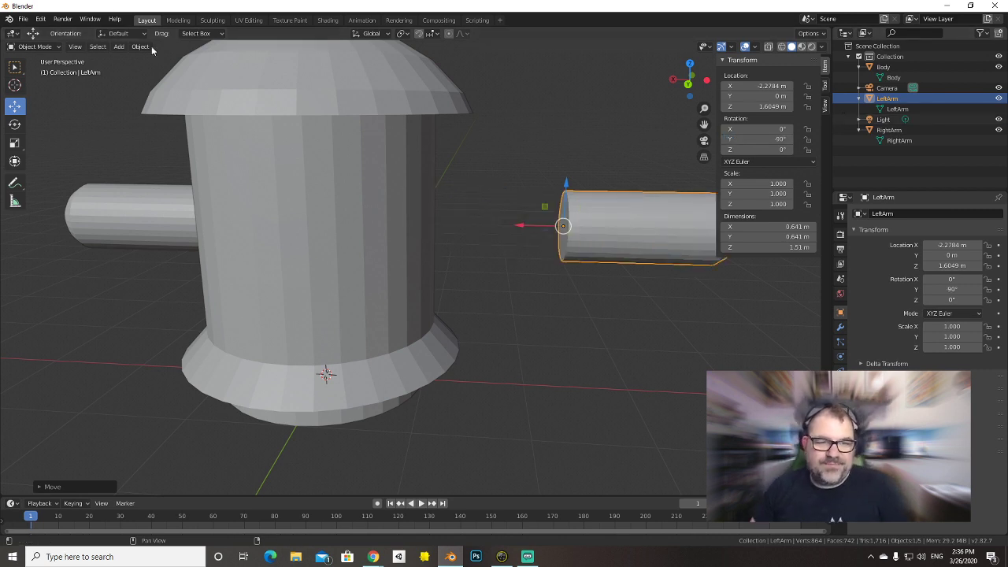
drag(521, 232, 385, 233)
click(758, 86)
text(-1)
key(Return)
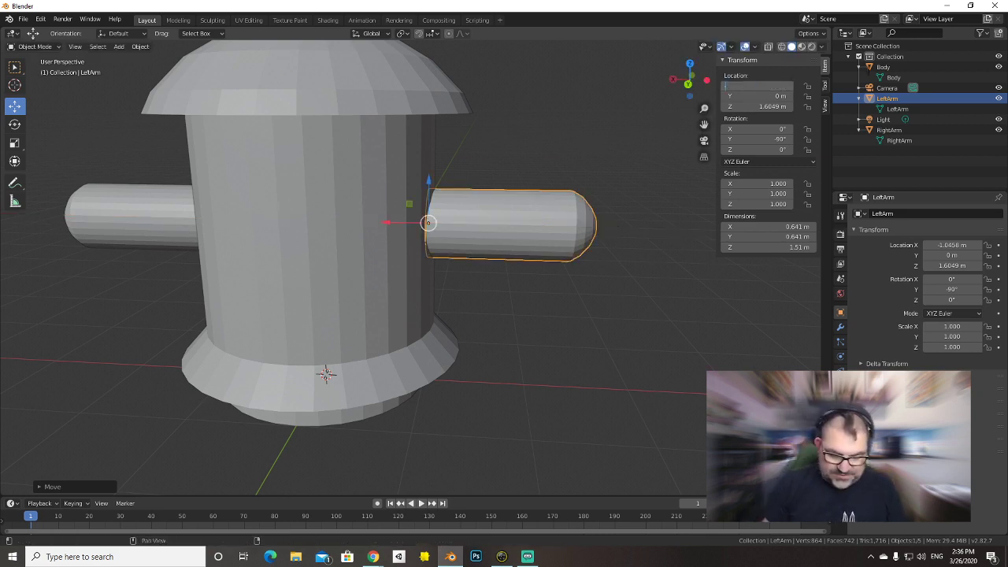
Set RightArm's X location to 1 and view both arms from the front.
click(117, 206)
click(776, 85)
text(1)
key(Return)
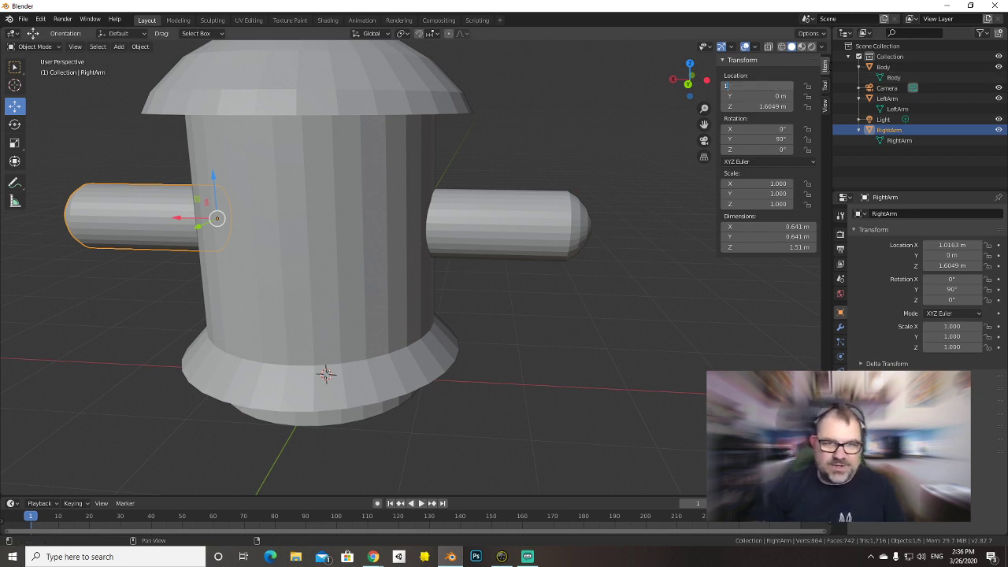
mouse_move(108, 252)
middle_down()
mouse_move(165, 243)
mouse_move(121, 252)
middle_up()
middle_drag(155, 297, 519, 294)
middle_drag(531, 241, 458, 244)
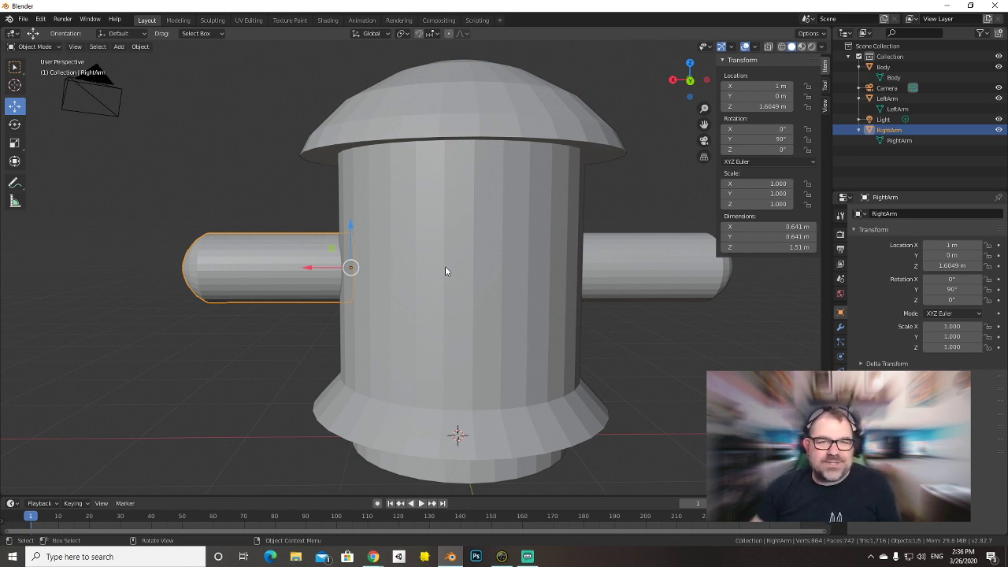
Deselect everything, check the reference image, and view the head from above.
click(713, 337)
scroll(555, 293, down, 3)
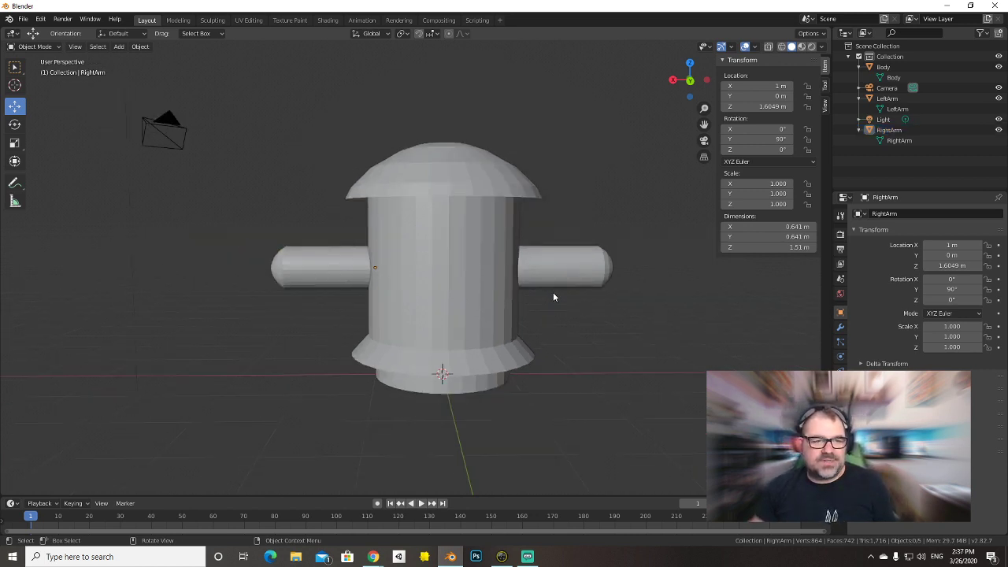
key(alt+Tab)
key(alt+Tab)
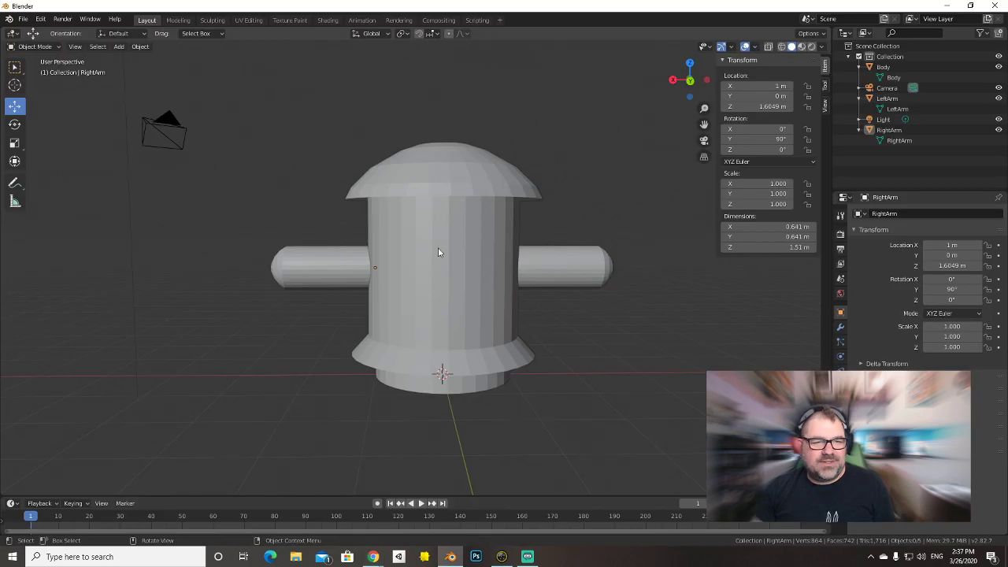
middle_drag(484, 147, 434, 256)
scroll(468, 219, up, 4)
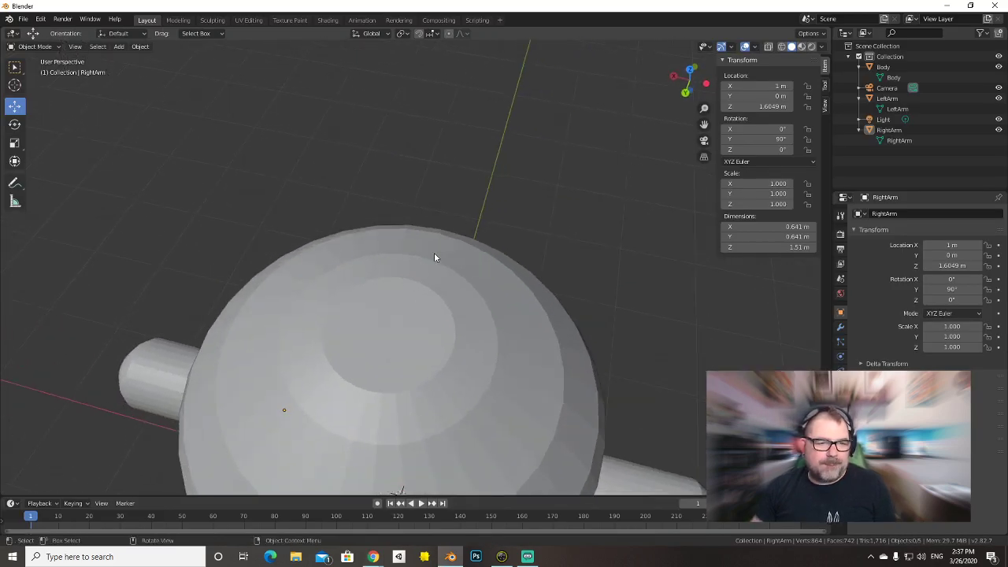
Delete the Body's top cap face in Edit Mode, leaving an open hole in the dome.
click(363, 311)
key(Tab)
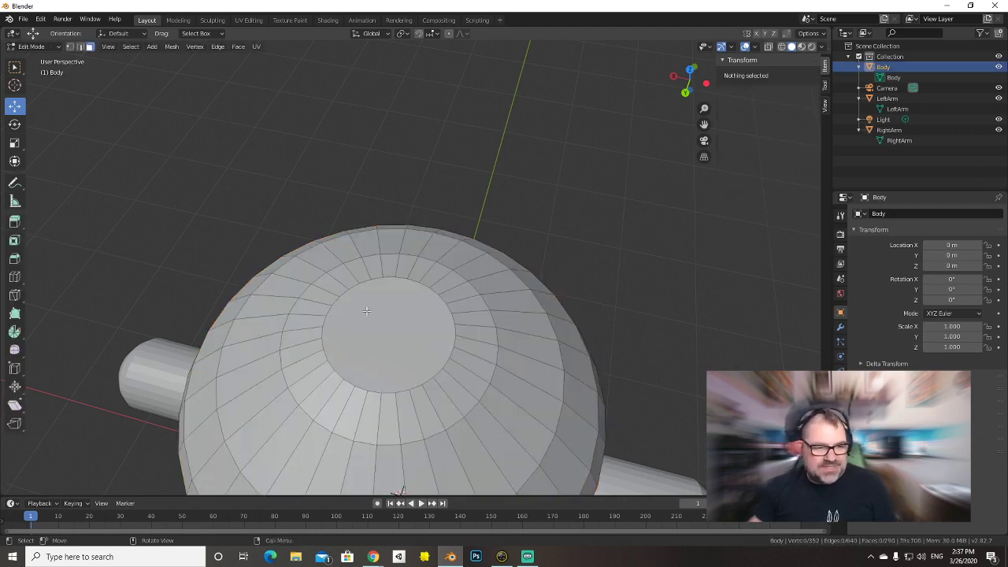
click(371, 315)
key(x)
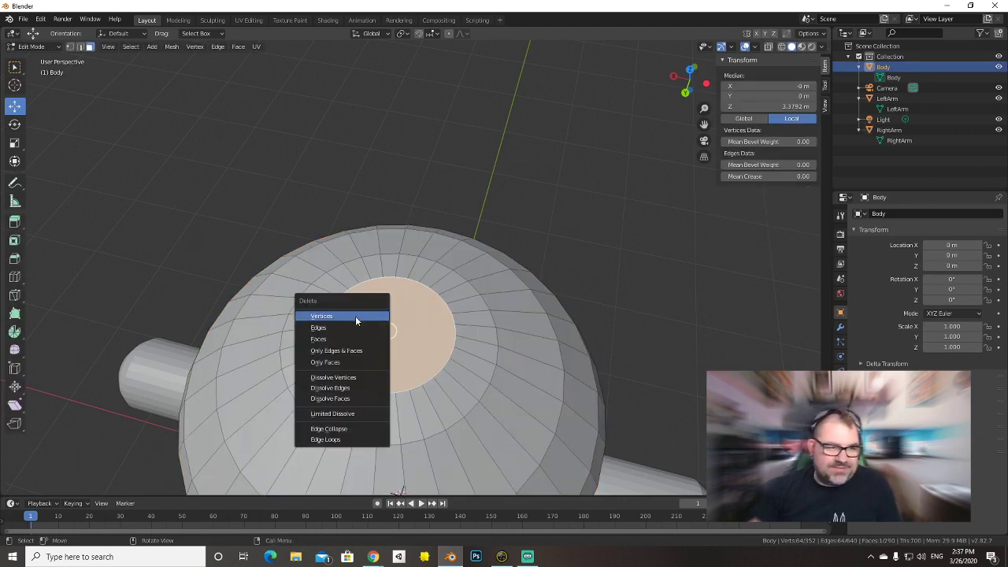
click(347, 337)
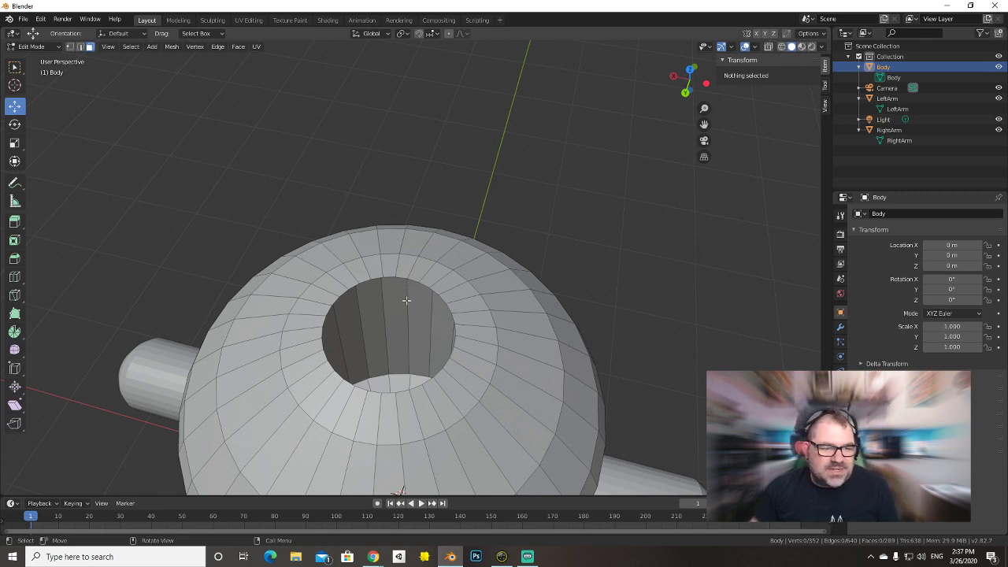
middle_drag(405, 297, 399, 323)
Switch to edge select mode and begin selecting edges along the hole's upper rim.
click(80, 46)
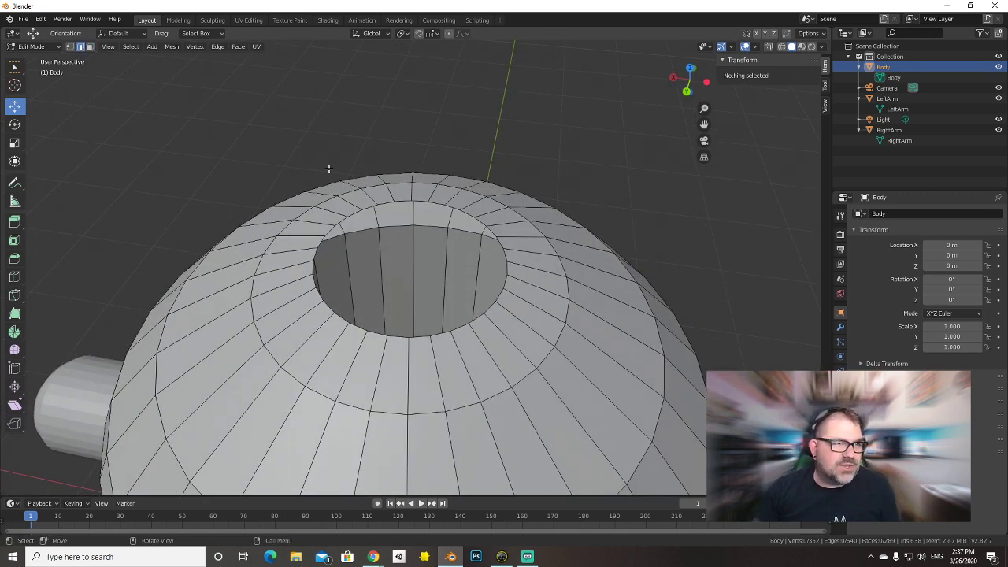
click(371, 202)
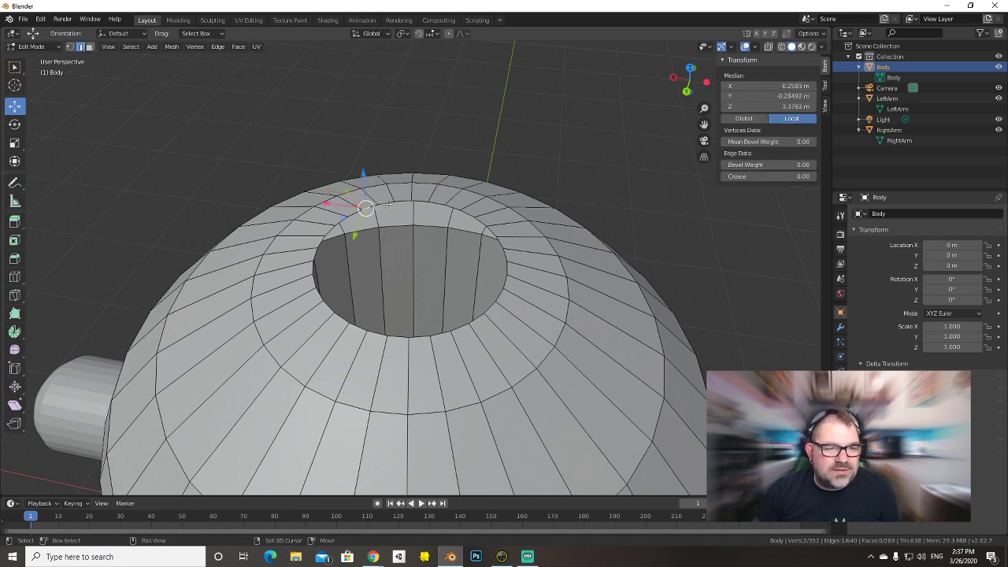
scroll(386, 213, up, 2)
middle_drag(387, 212, 427, 267)
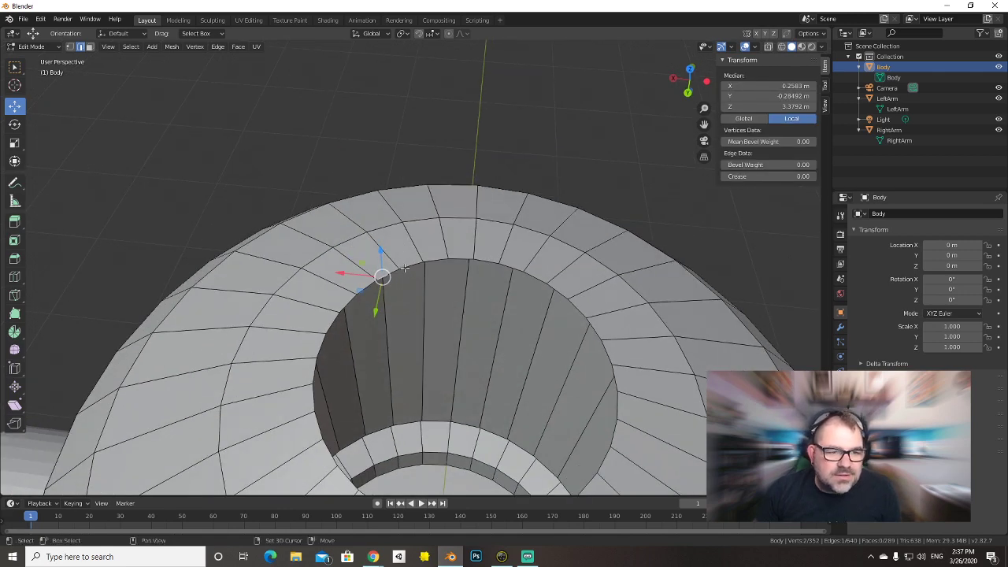
shift+click(429, 268)
shift+click(425, 265)
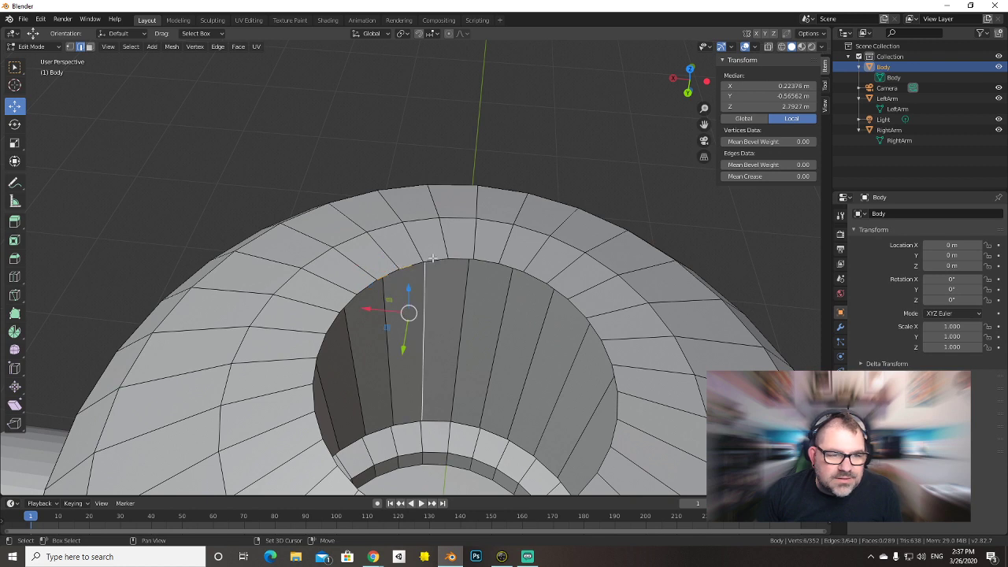
shift+click(442, 264)
click(418, 262)
scroll(410, 265, up, 2)
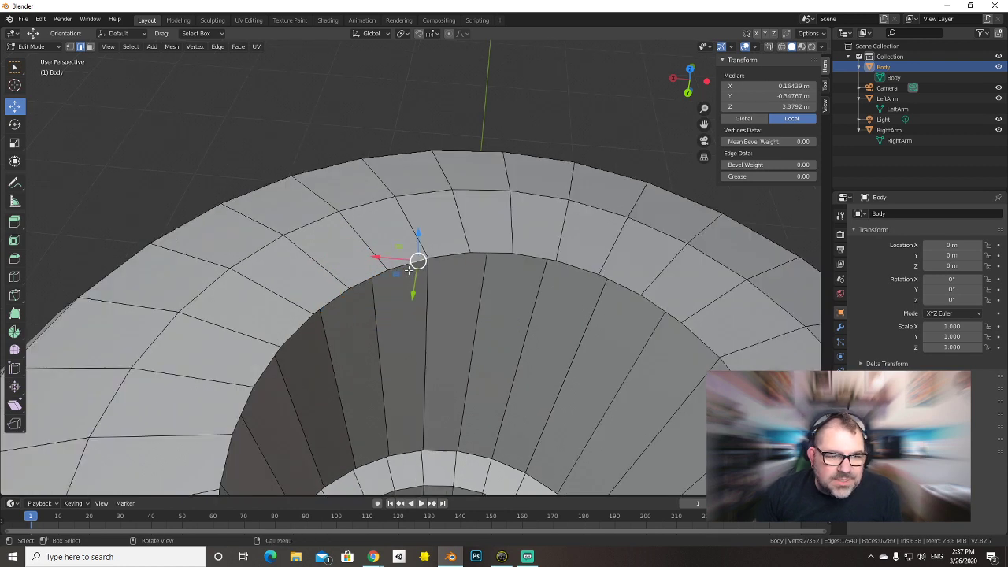
shift+click(364, 269)
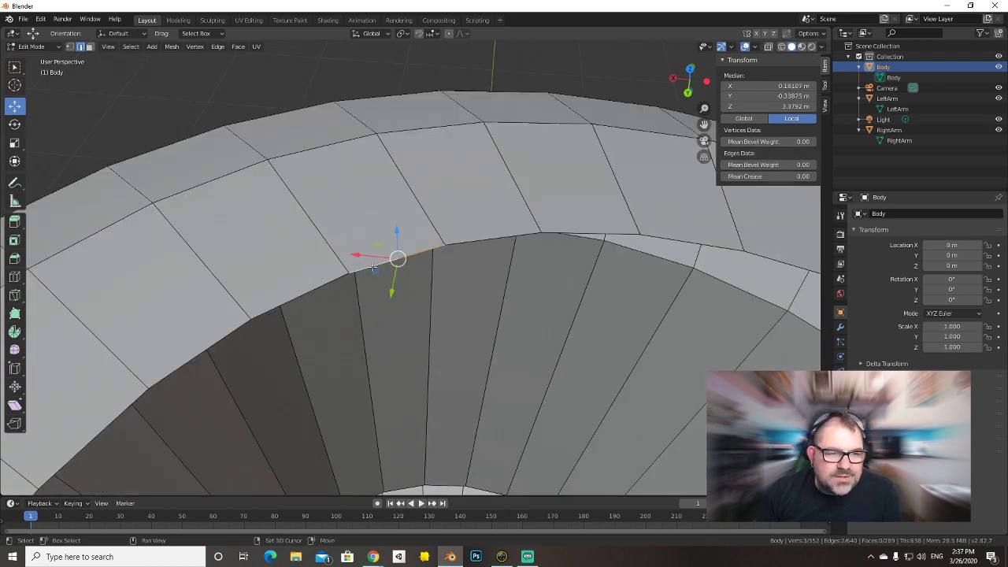
shift+click(334, 280)
shift+click(270, 304)
shift+click(238, 329)
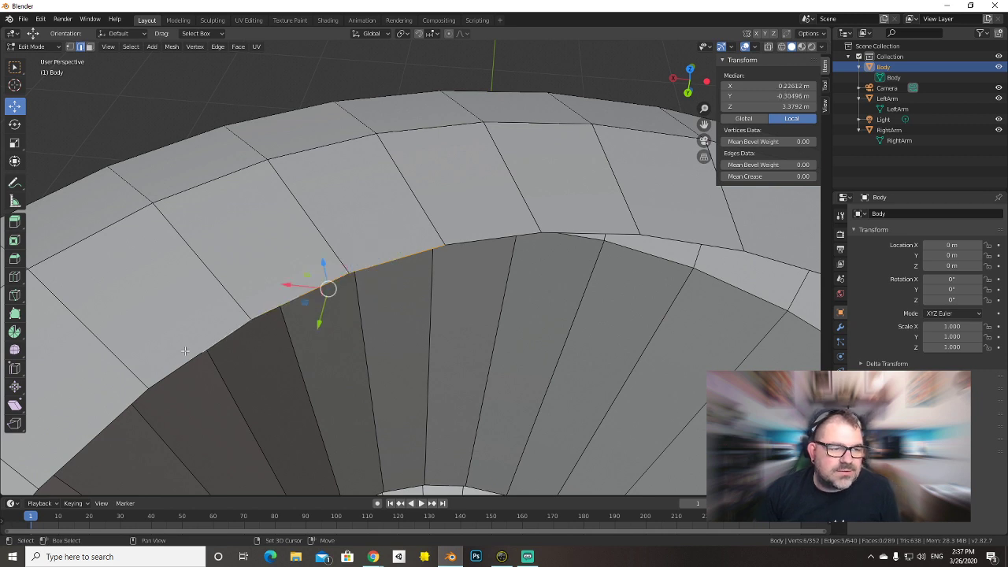
shift+click(180, 370)
shift+click(110, 410)
shift+click(67, 453)
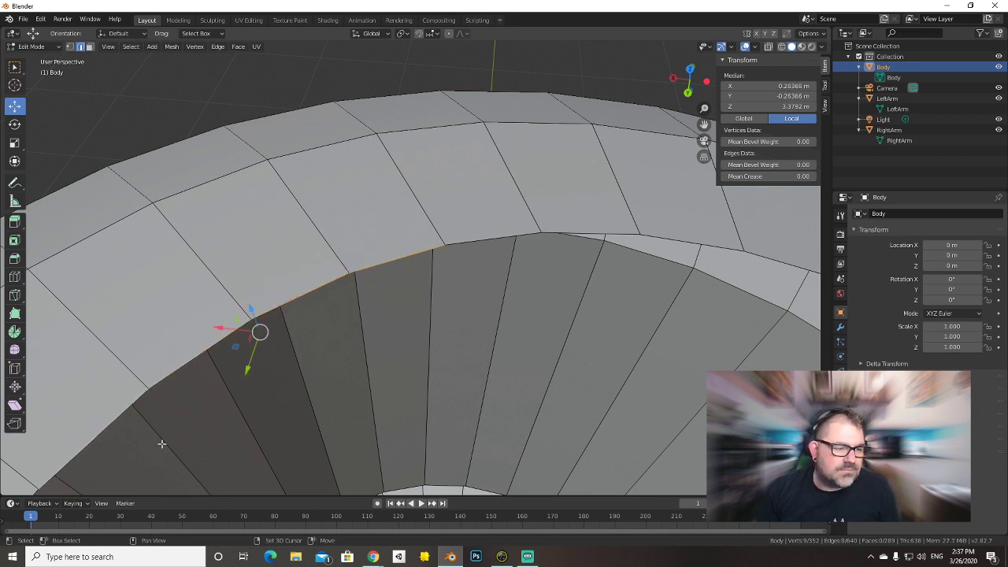
Extend the rim edge selection down the hole and across to the right.
middle_drag(304, 423, 385, 247)
shift+click(387, 240)
shift+click(370, 259)
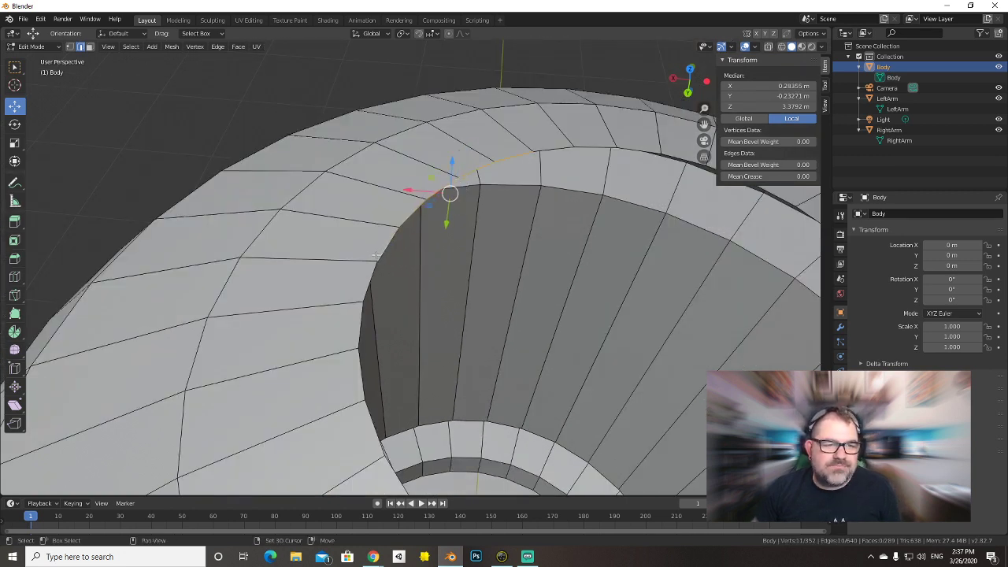
shift+click(373, 271)
shift+click(365, 293)
shift+click(361, 317)
shift+click(359, 338)
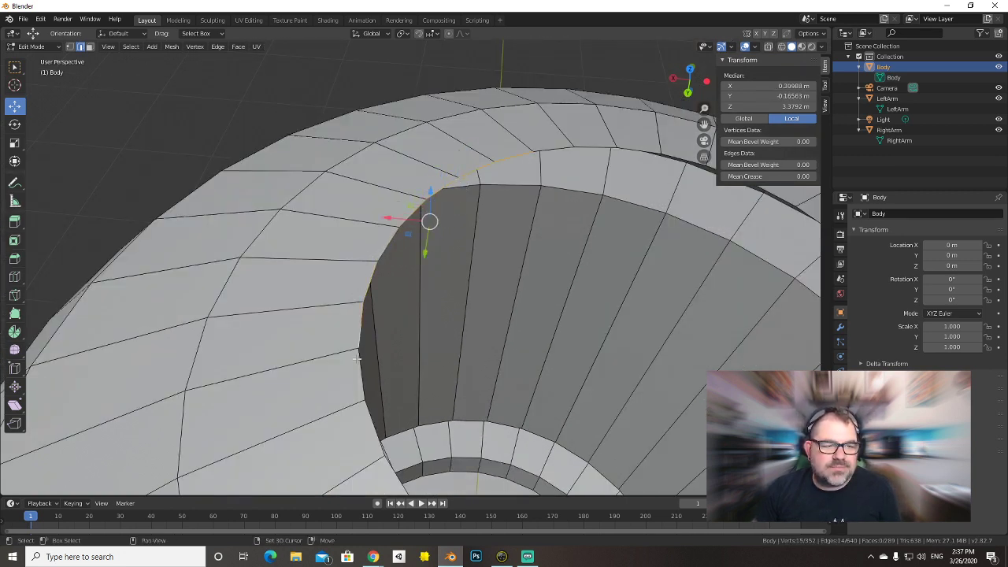
shift+click(356, 362)
shift+click(362, 389)
shift+click(366, 426)
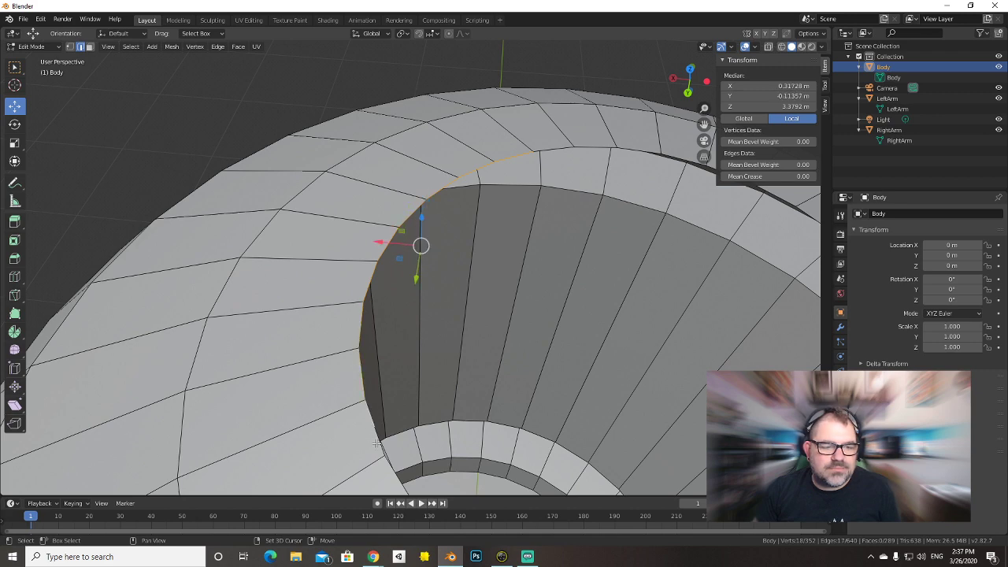
shift+click(375, 443)
shift+middle_drag(375, 444, 352, 248)
shift+click(376, 207)
shift+click(394, 230)
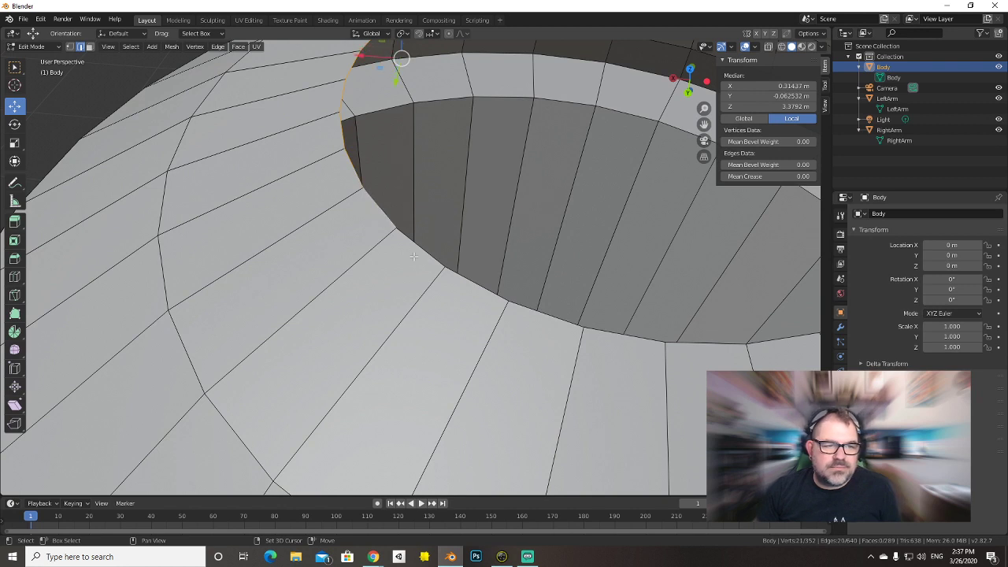
shift+click(403, 234)
shift+click(450, 272)
shift+click(480, 296)
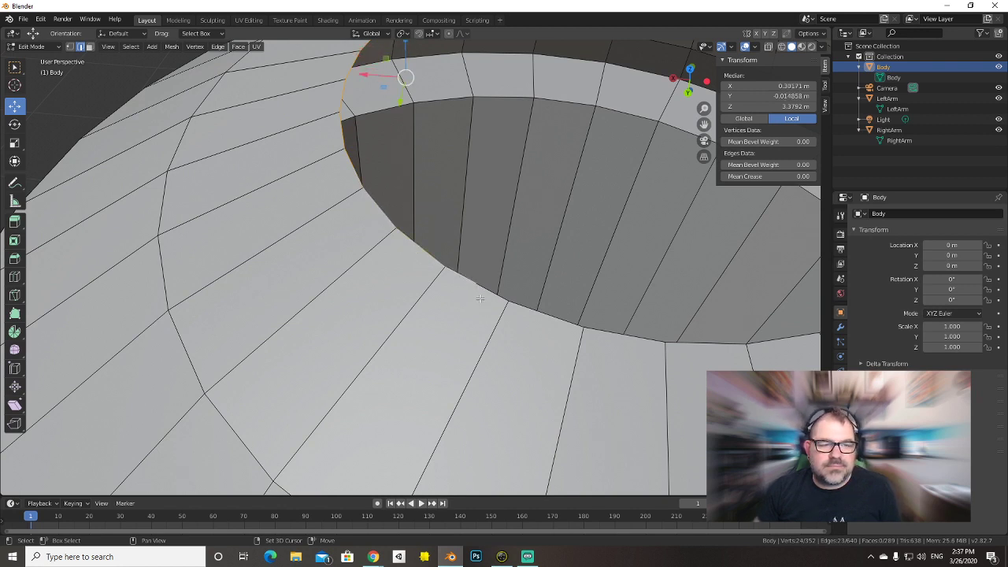
shift+click(566, 326)
shift+click(569, 326)
shift+click(604, 330)
shift+click(645, 339)
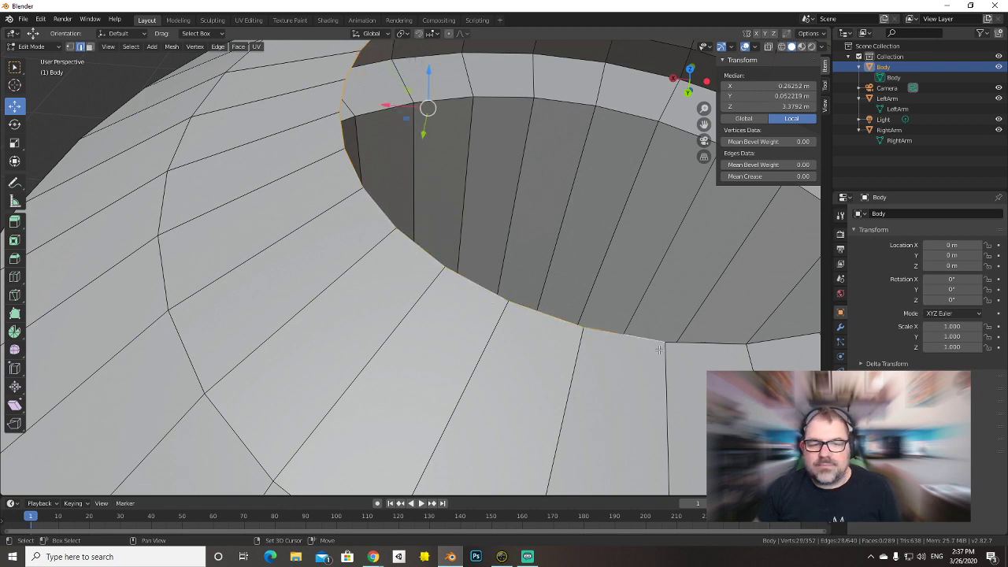
shift+click(685, 342)
shift+click(726, 342)
shift+click(755, 345)
Select the remaining far-side rim edges until the whole loop around the hole is selected.
middle_drag(749, 339, 653, 284)
shift+click(530, 375)
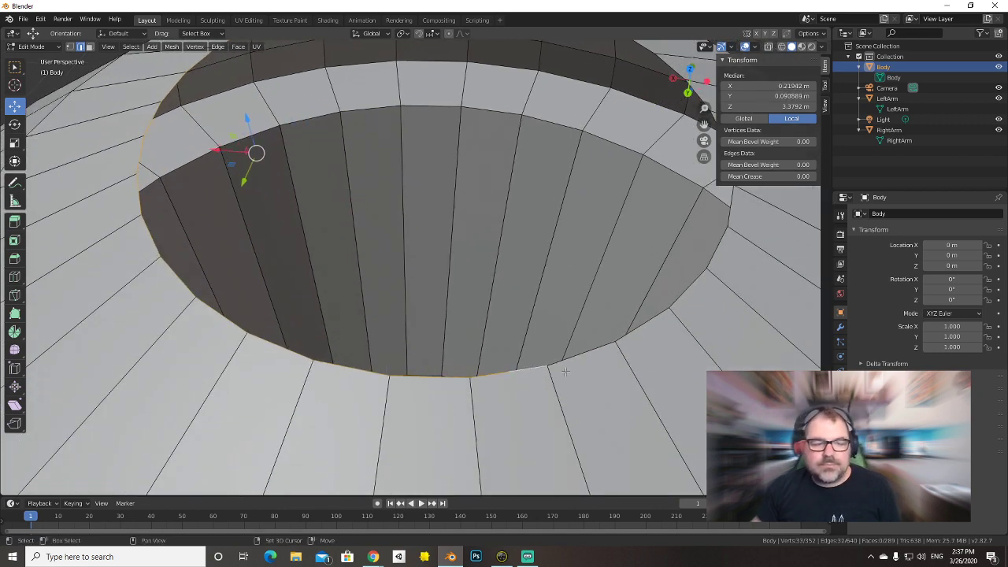
shift+click(565, 365)
shift+click(602, 352)
shift+click(651, 331)
shift+click(666, 319)
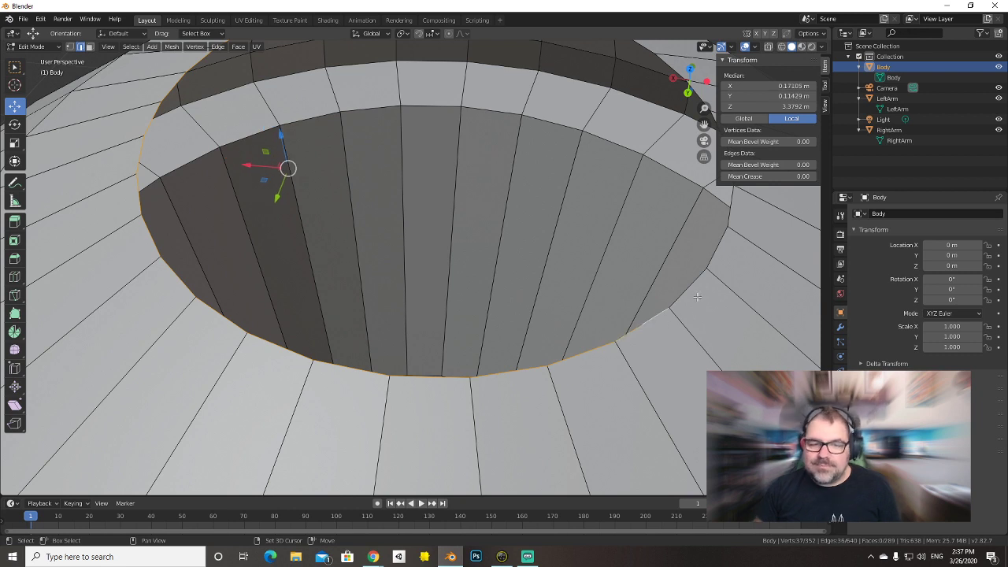
shift+click(693, 299)
shift+click(717, 277)
shift+click(711, 279)
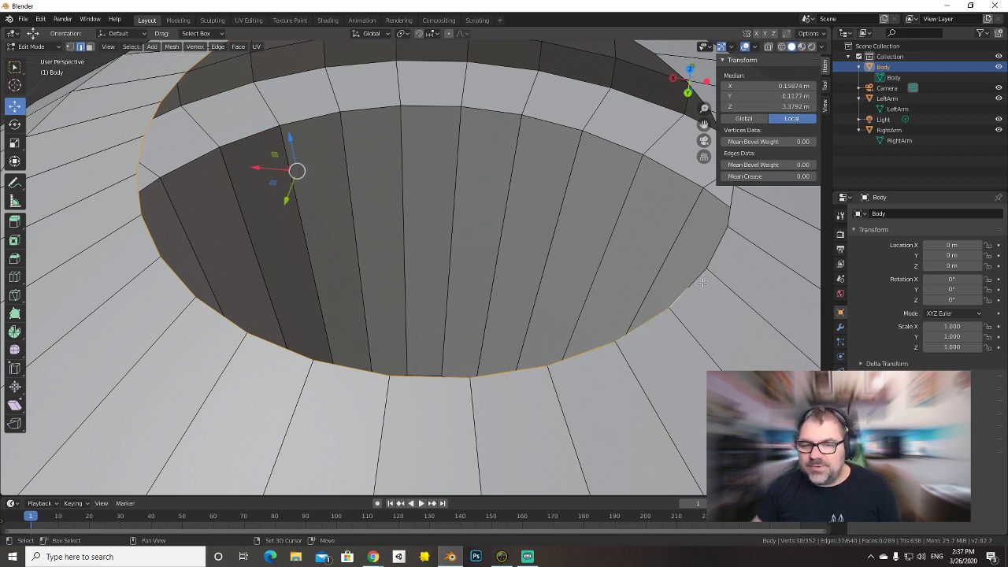
shift+click(701, 284)
shift+click(719, 255)
shift+click(723, 241)
shift+click(733, 220)
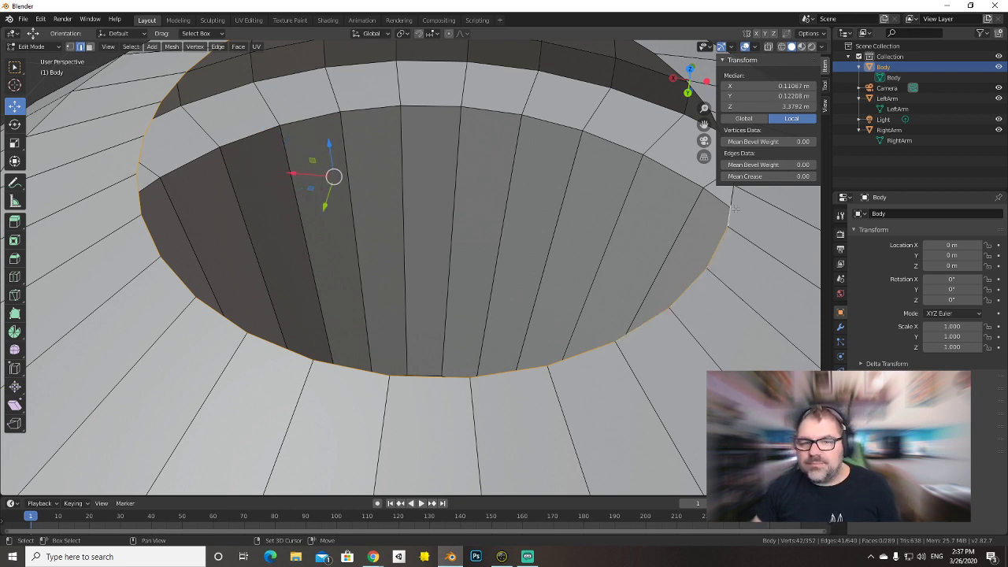
shift+click(735, 201)
middle_drag(669, 252, 642, 262)
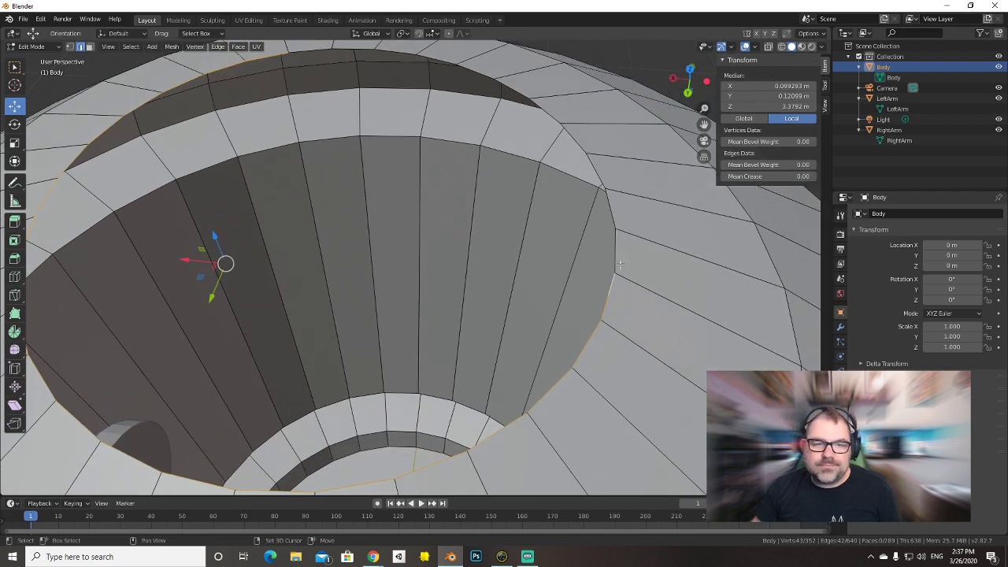
shift+click(619, 263)
shift+click(621, 240)
shift+click(615, 225)
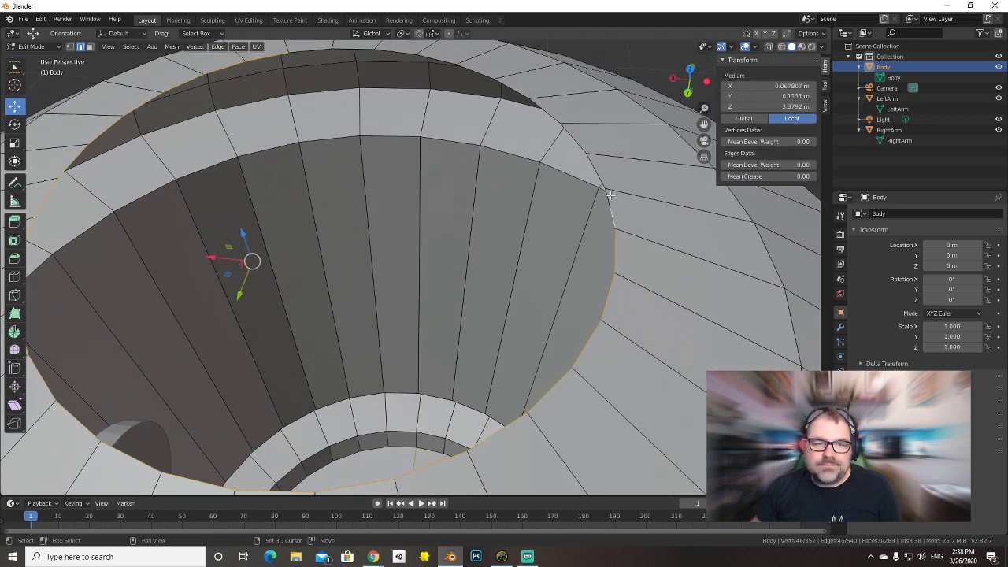
shift+click(610, 207)
shift+click(603, 189)
shift+click(596, 170)
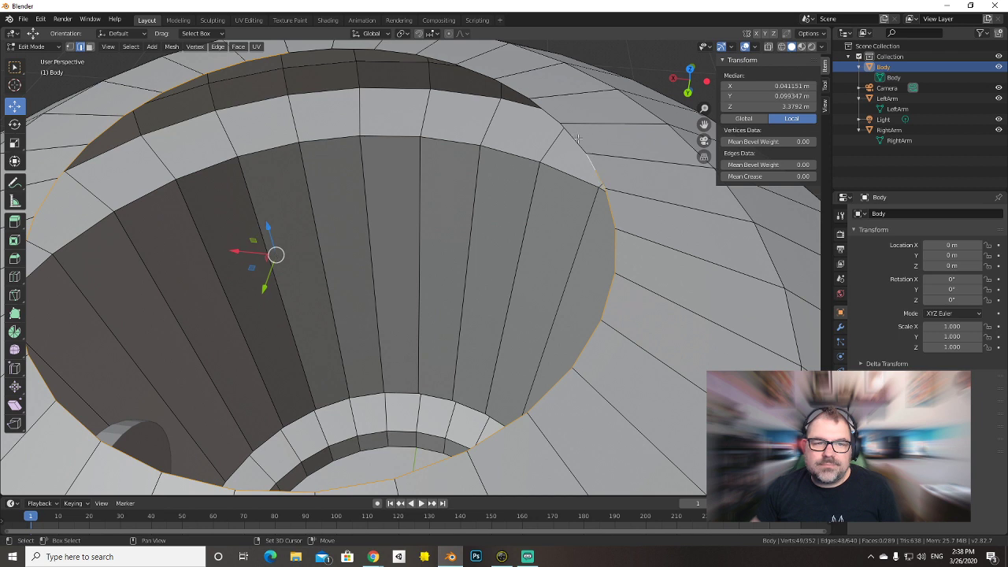
shift+click(571, 137)
shift+click(556, 117)
shift+click(545, 106)
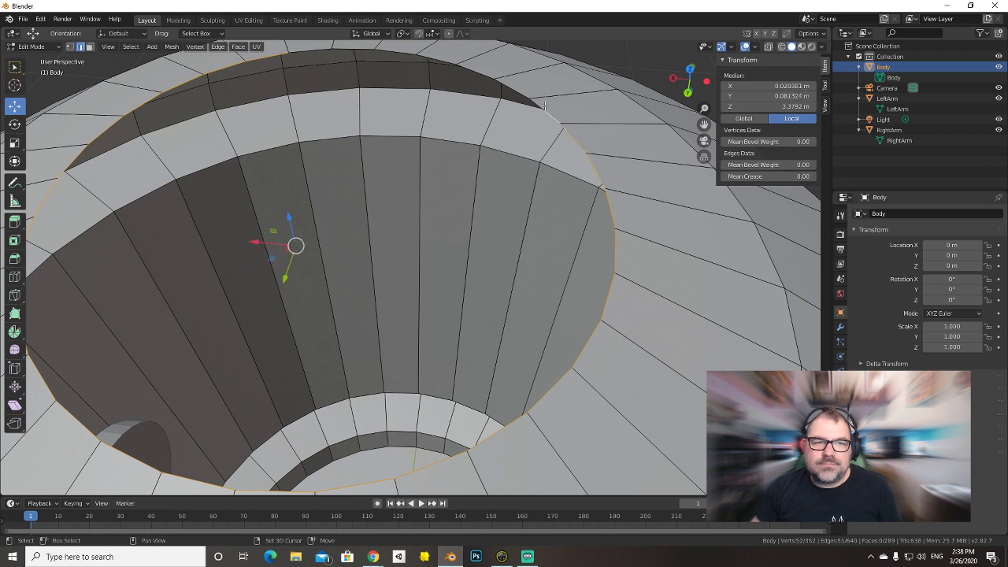
shift+click(529, 91)
shift+click(512, 84)
shift+click(502, 81)
shift+click(490, 76)
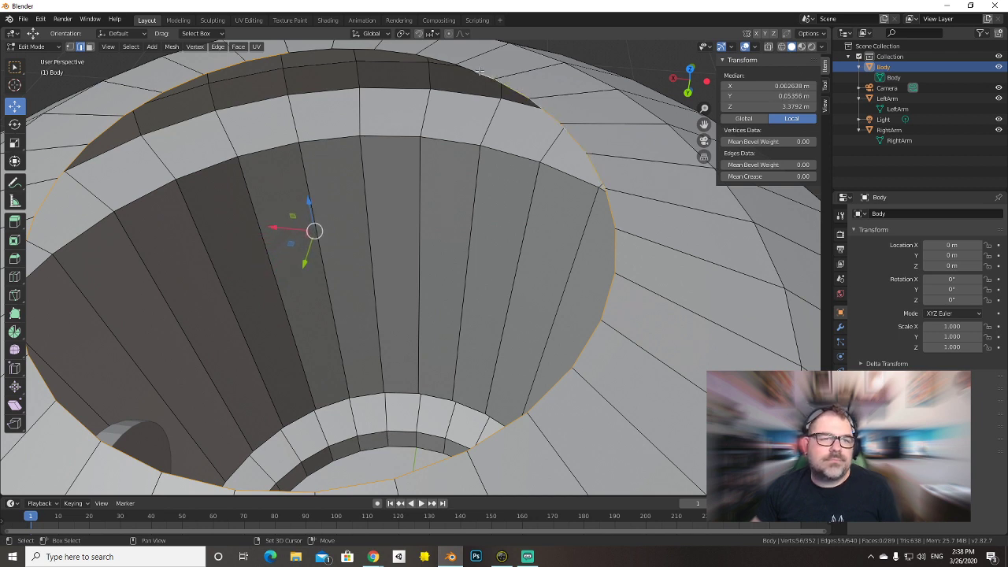
shift+click(477, 69)
middle_drag(477, 70, 484, 178)
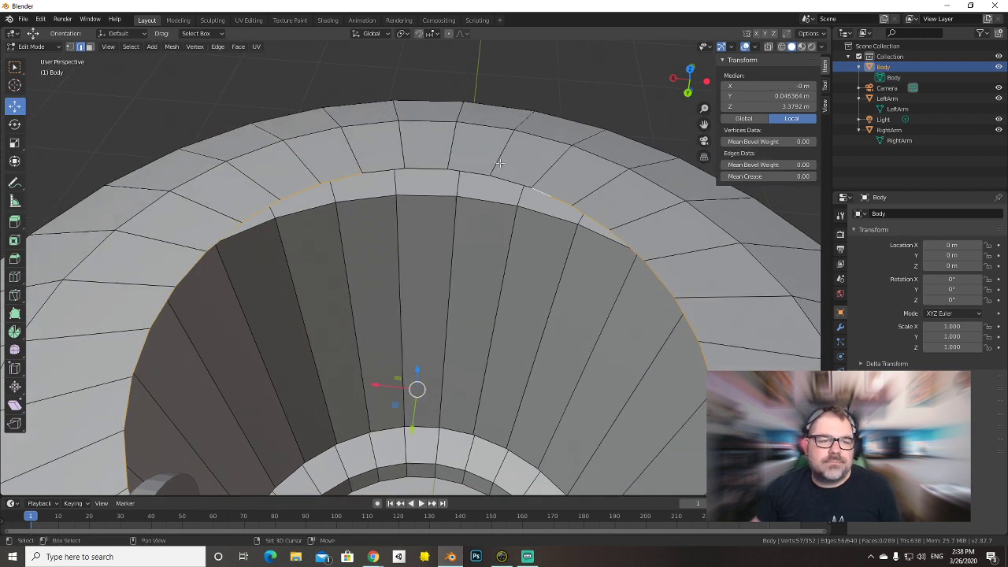
shift+click(520, 174)
shift+click(482, 165)
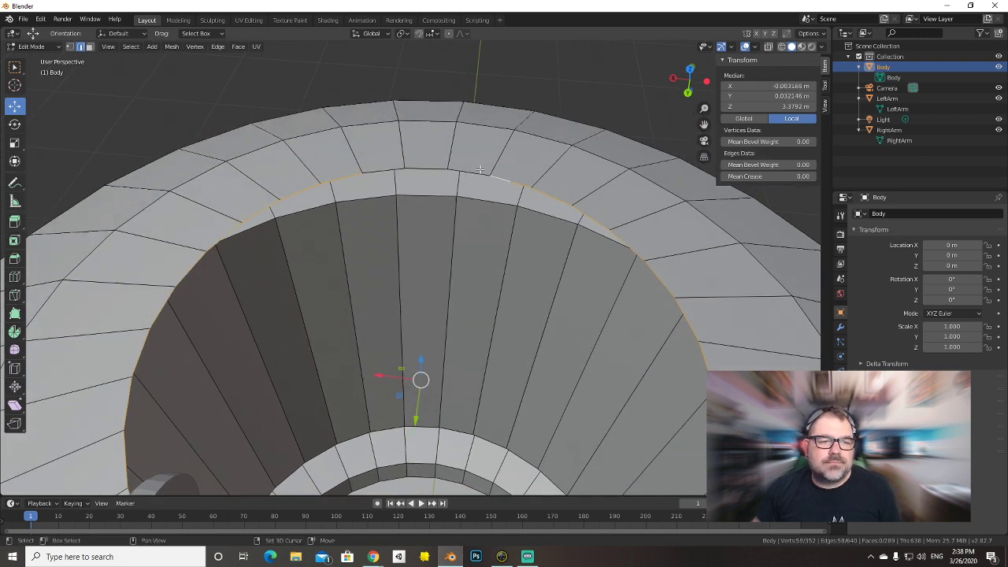
shift+click(479, 169)
shift+click(460, 167)
shift+click(435, 167)
shift+click(411, 167)
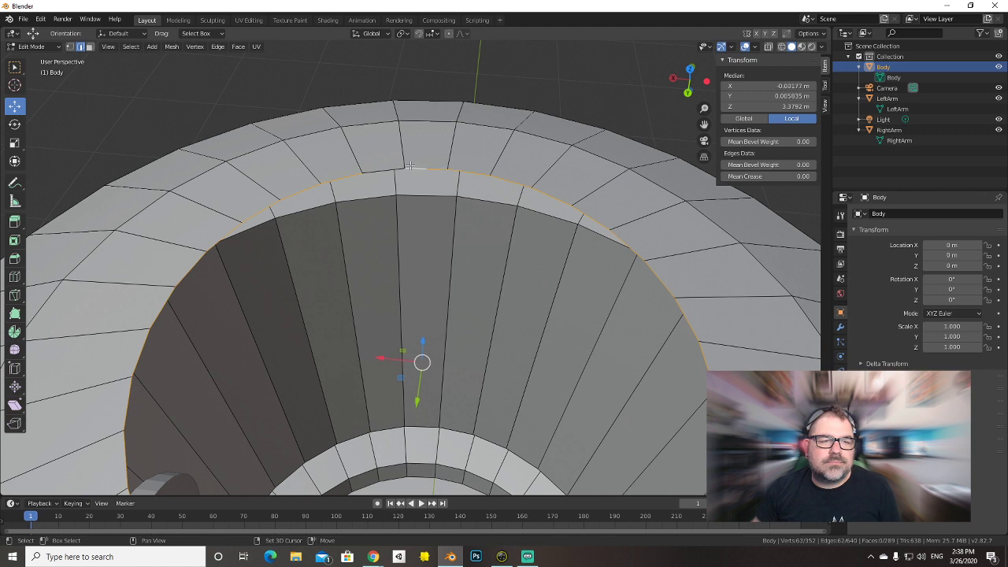
shift+click(387, 167)
shift+click(378, 169)
Fill the selected rim loop with a single face, then subdivide that face.
key(f)
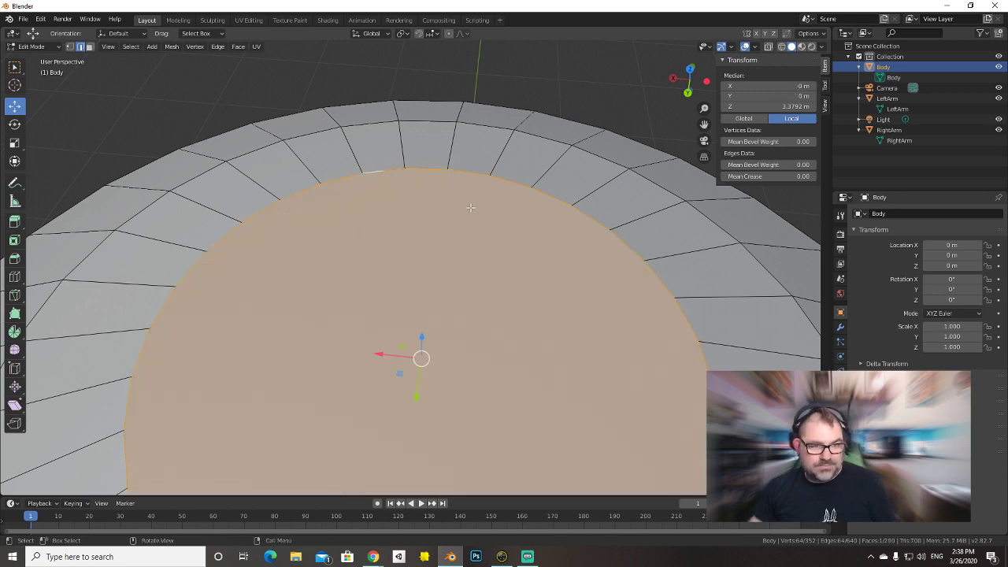
middle_drag(472, 207, 479, 266)
scroll(494, 260, up, 3)
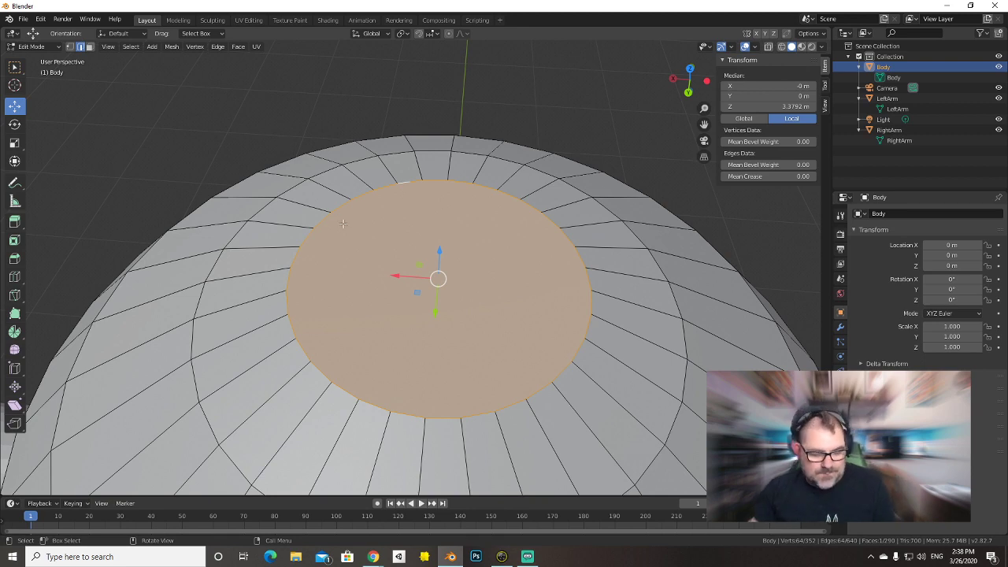
right_click(419, 203)
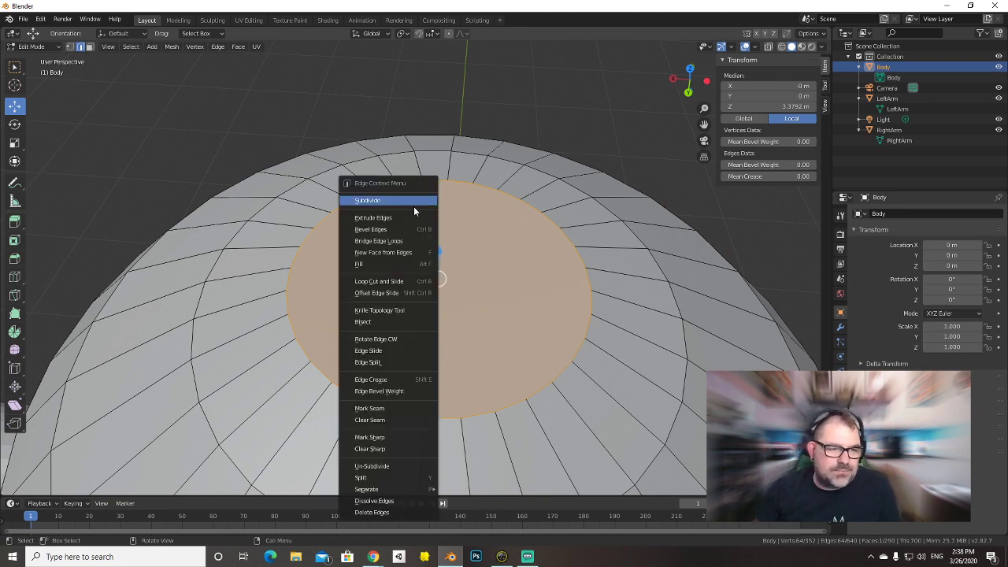
click(414, 210)
Deselect everything and revert the fill and subdivide so the top is an open hole again.
middle_drag(414, 210, 545, 228)
scroll(548, 228, up, 2)
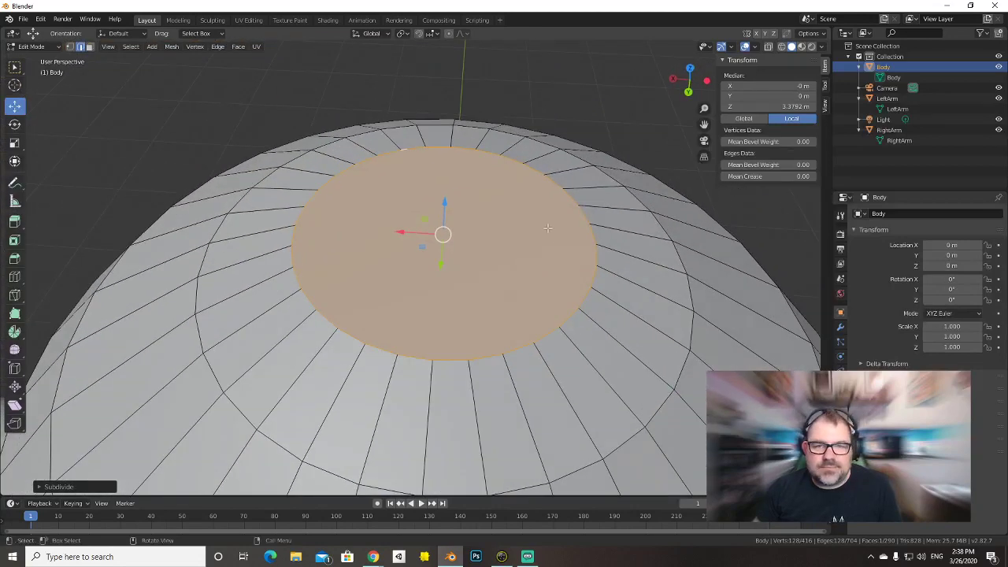
key(alt+a)
click(496, 204)
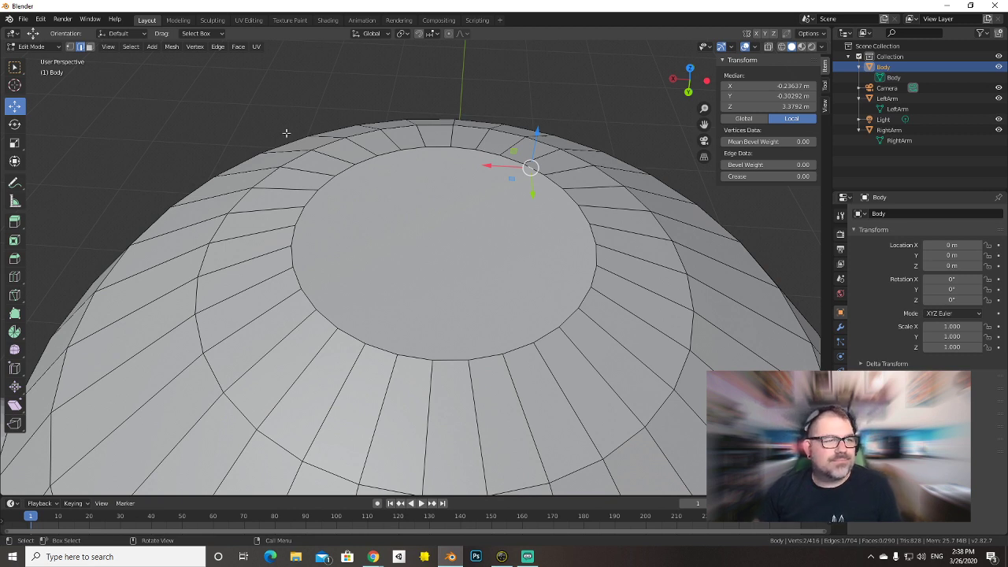
key(alt+a)
alt+click(359, 156)
key(e)
click(361, 143)
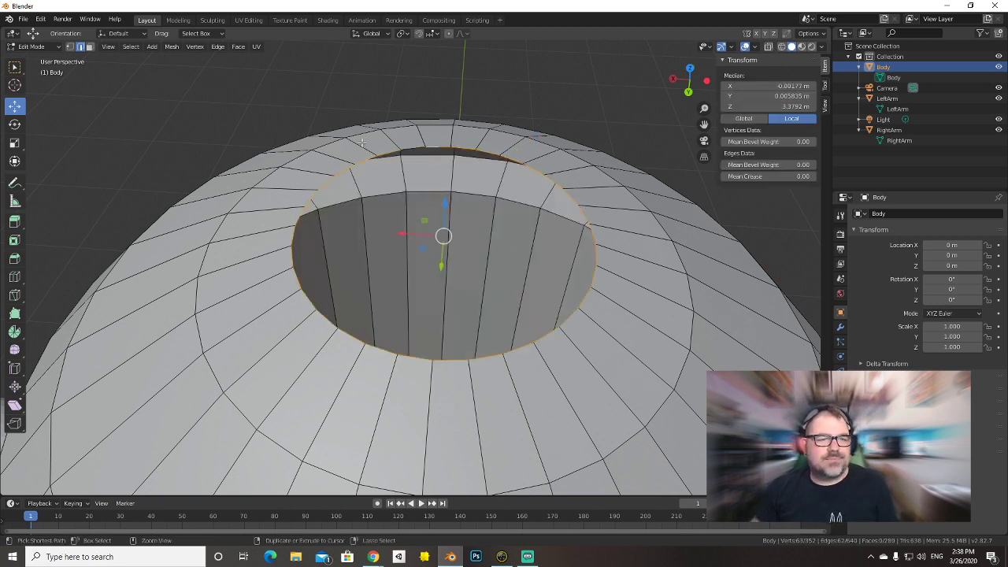
Return to Object Mode and start saving the file with Ctrl+S.
key(Tab)
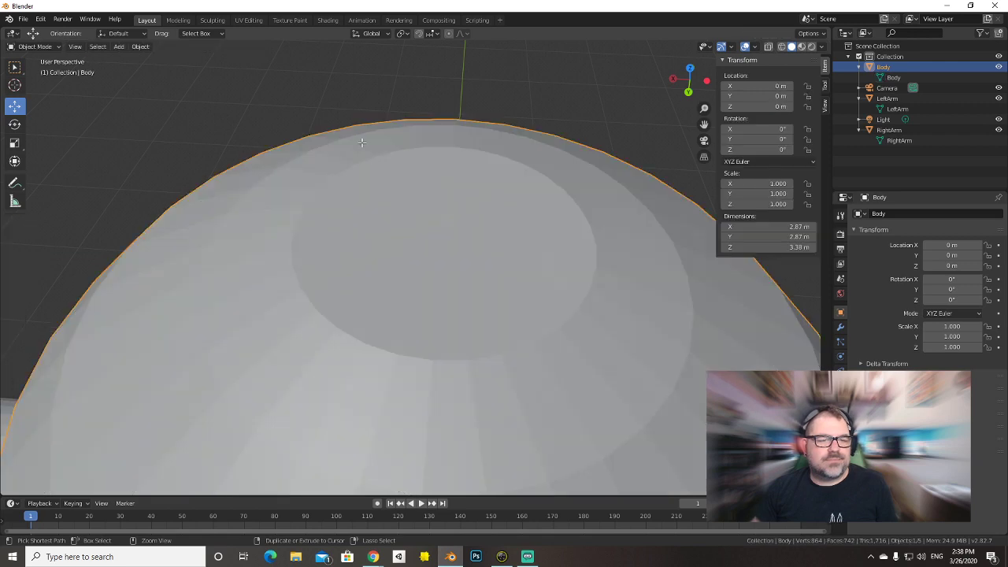
scroll(457, 147, down, 5)
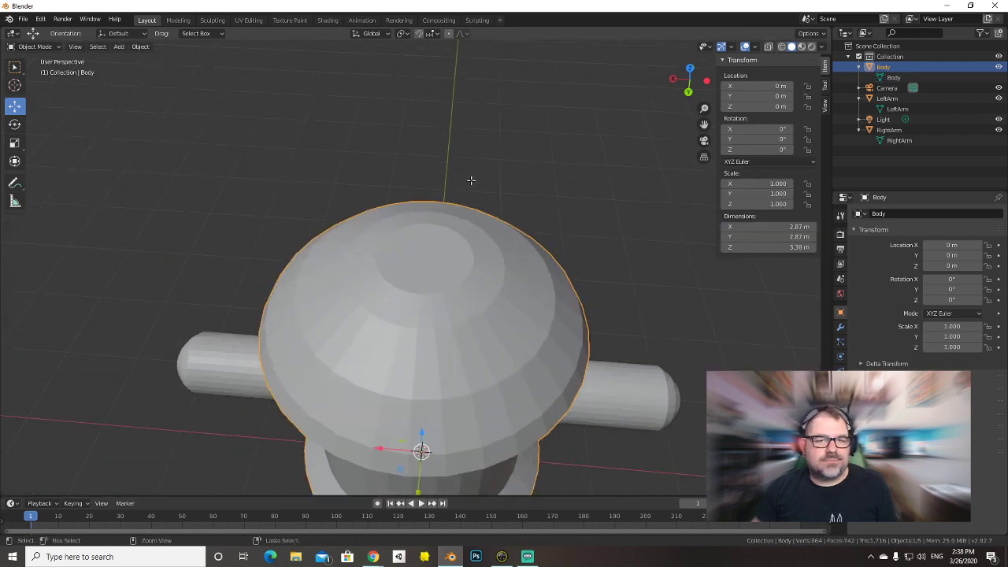
key(ctrl+s)
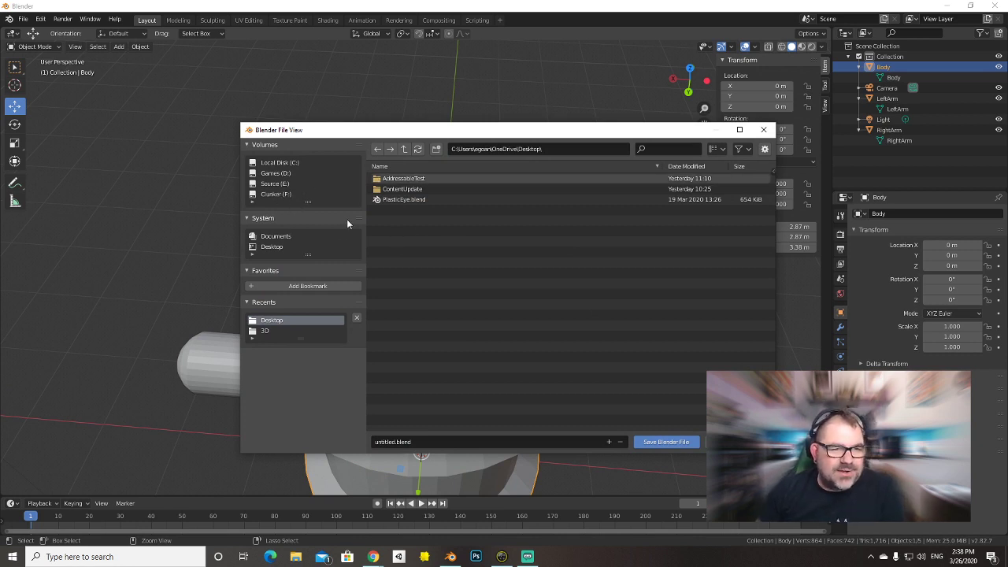
Browse the Source (E:) and Clunker (F:) drives, then bring up File Explorer instead.
click(252, 255)
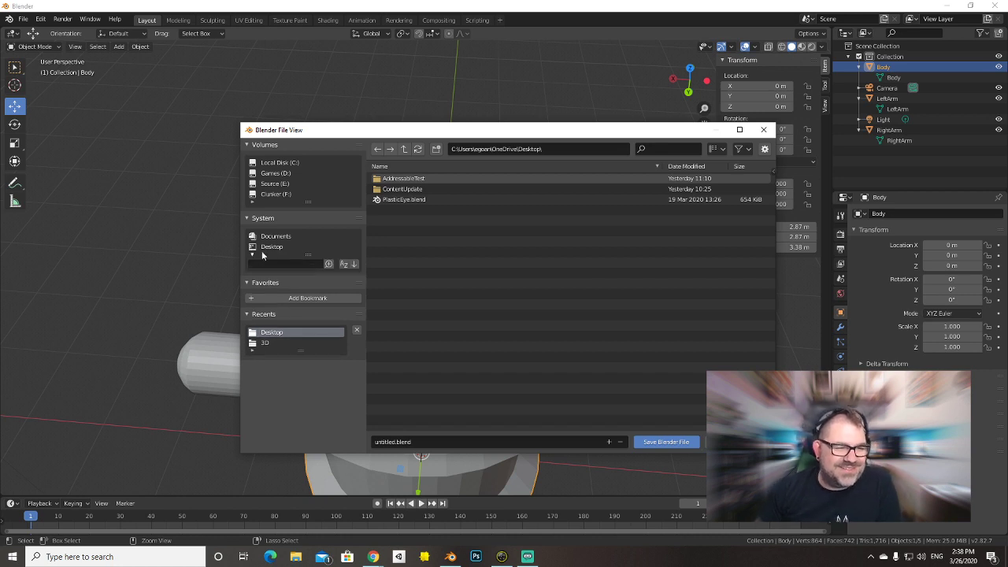
click(272, 186)
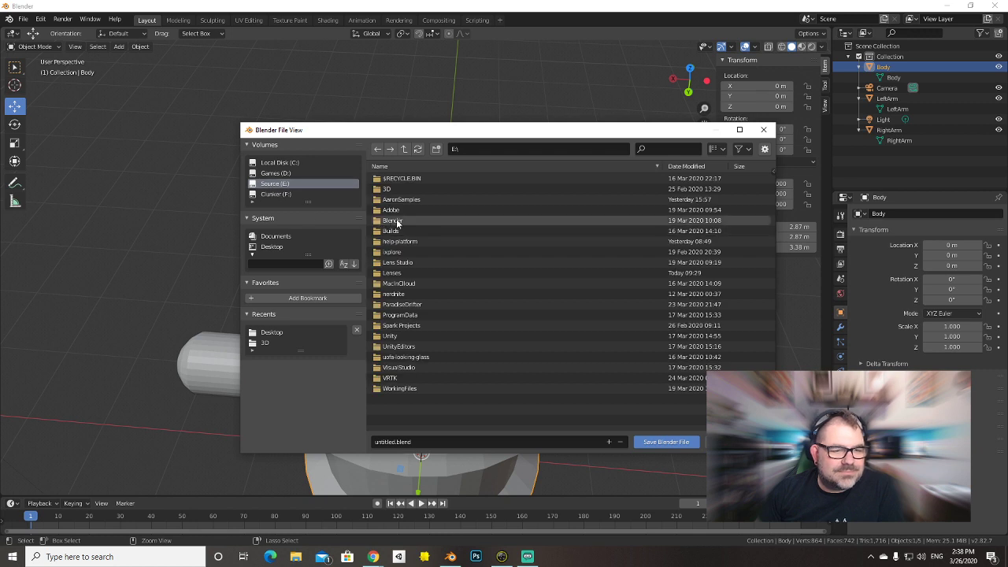
click(284, 194)
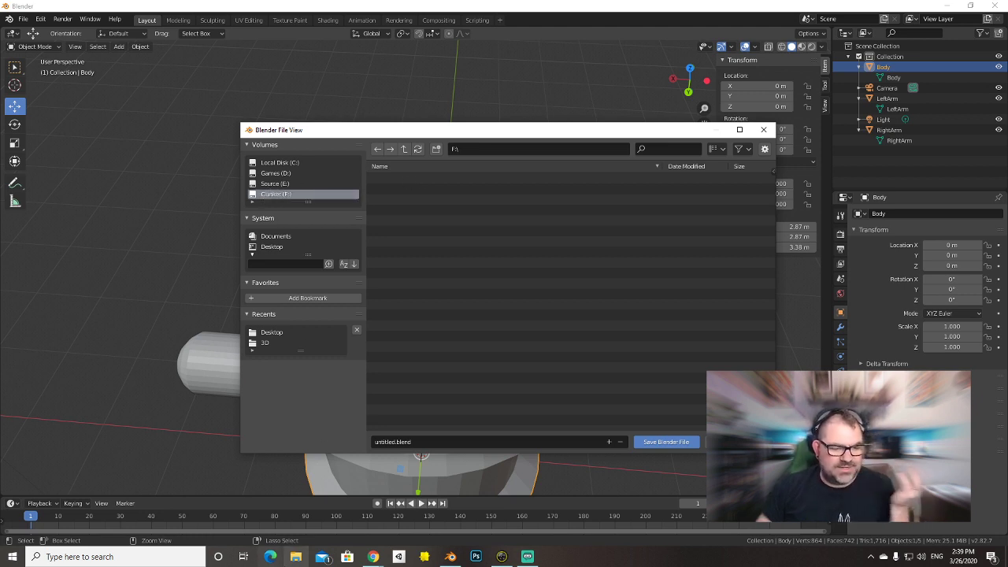
click(296, 557)
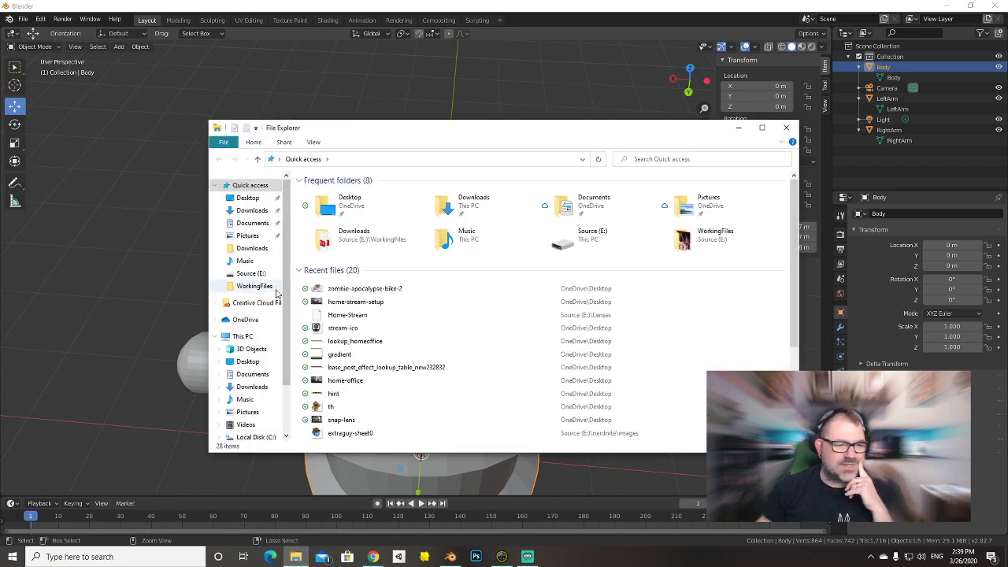
In File Explorer, check Clunker (F:) and Source (E:), open E:'s 3D folder, and return to Blender.
scroll(259, 365, down, 2)
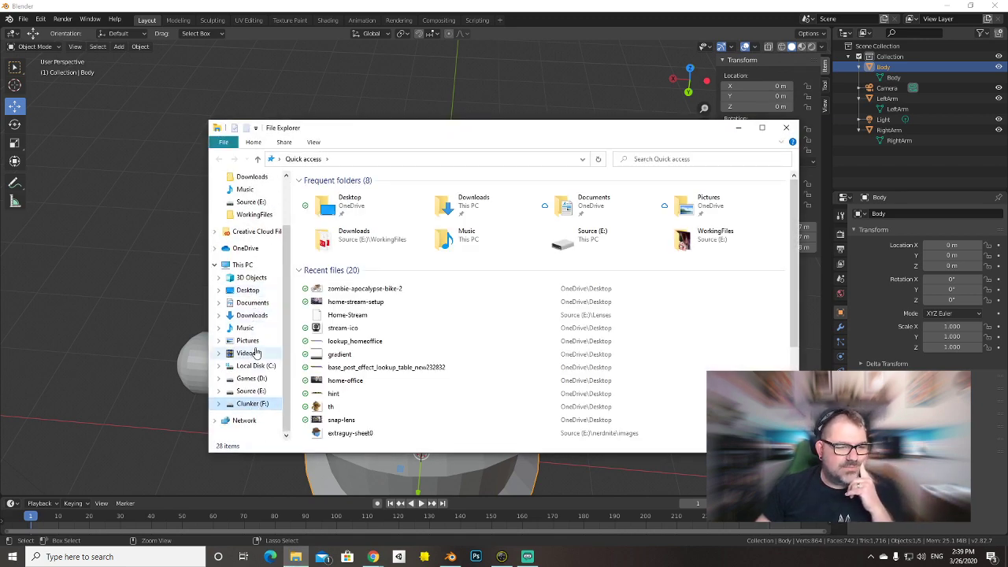
click(250, 404)
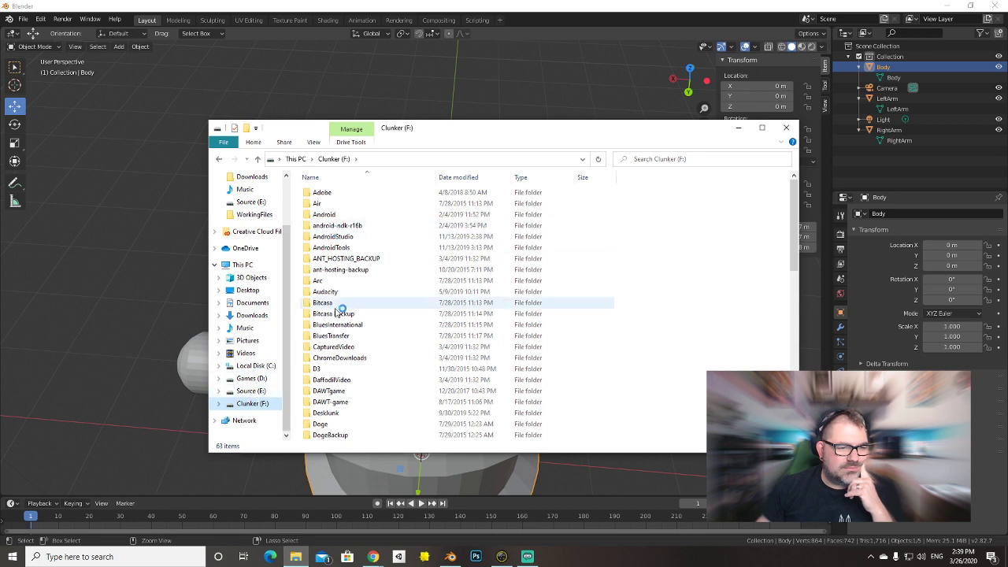
click(260, 401)
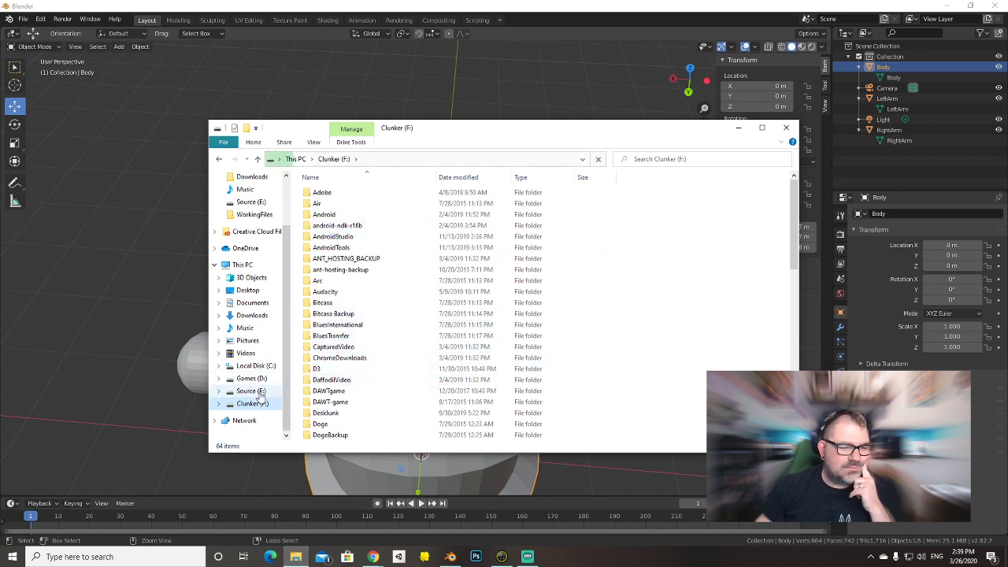
click(259, 391)
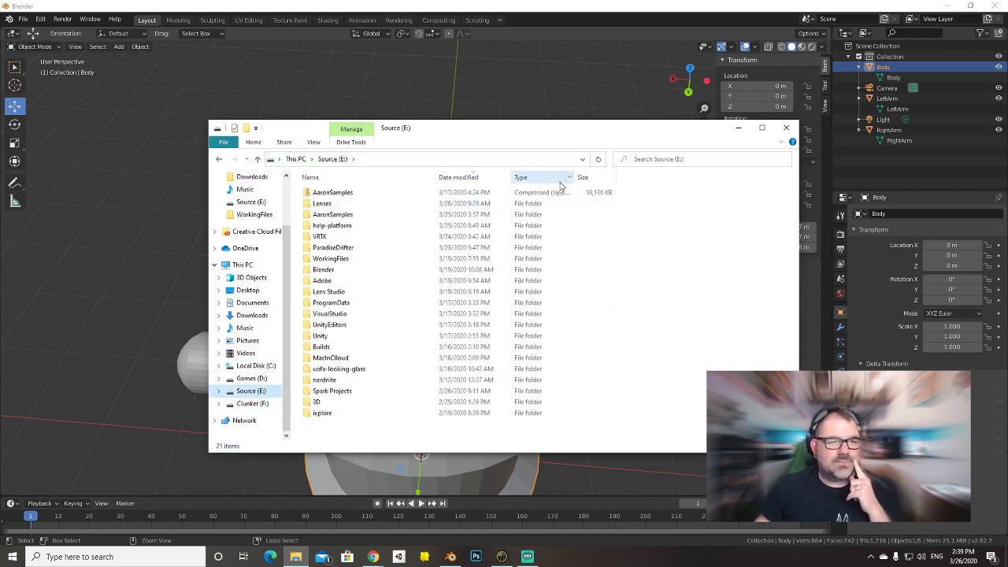
right_click(371, 438)
double_click(322, 405)
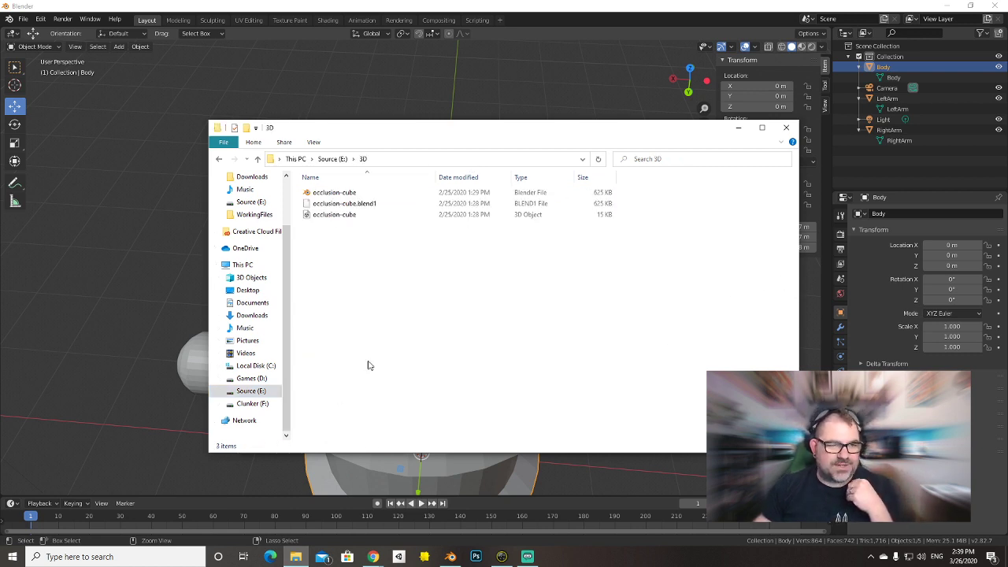
click(333, 110)
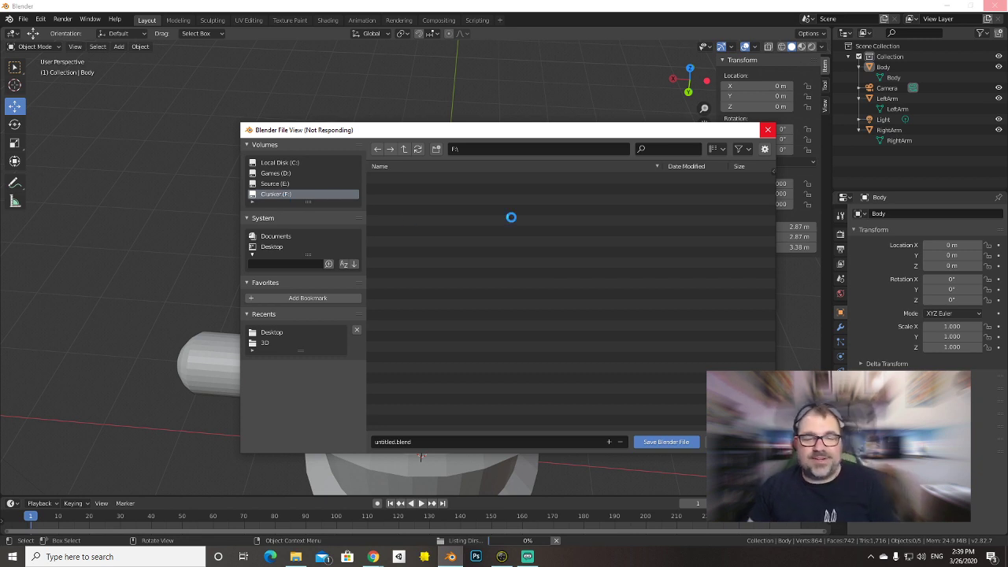
Close File Explorer and save the scene as gyroid.blend in the E:\3D folder.
click(296, 557)
click(784, 129)
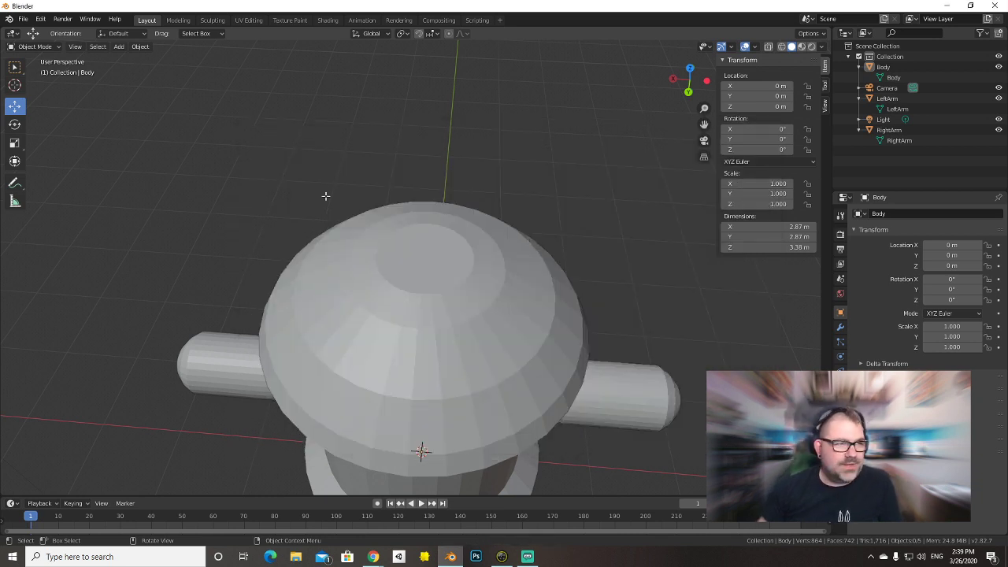
click(24, 19)
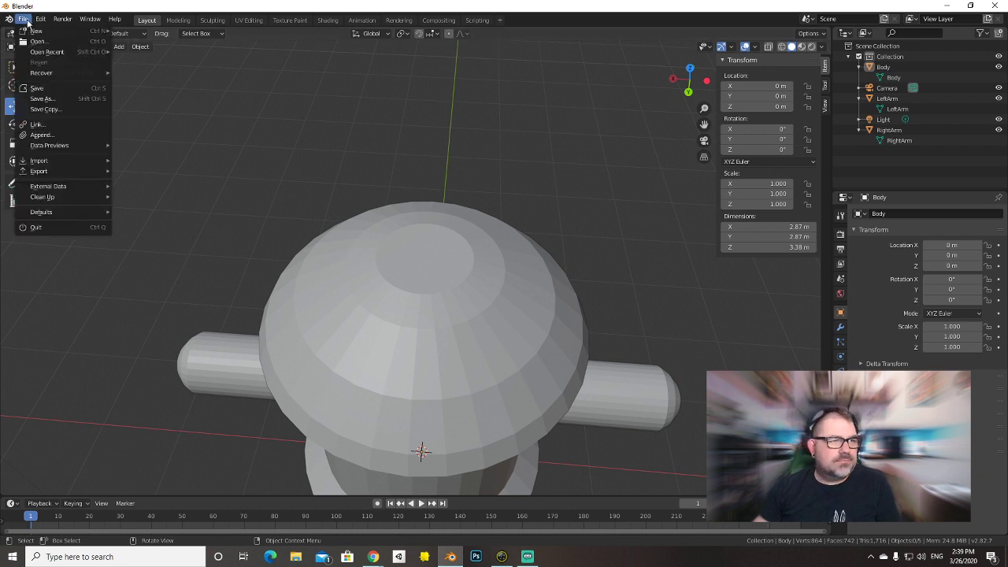
click(49, 89)
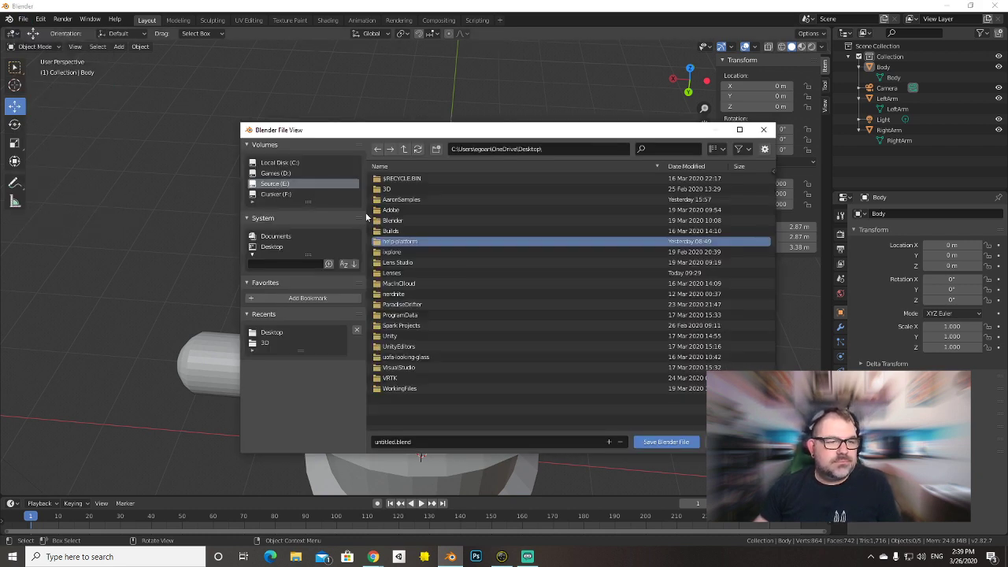
double_click(402, 241)
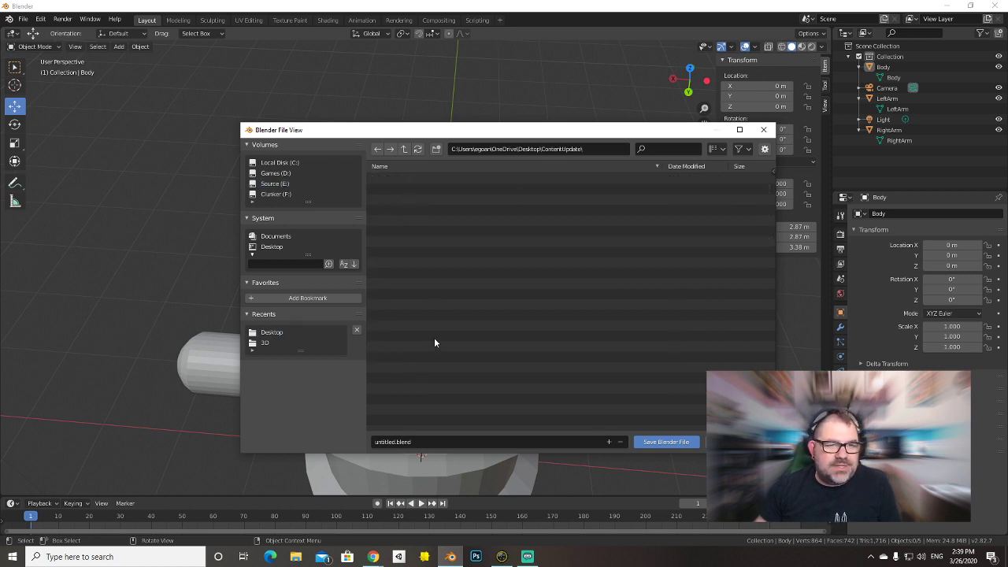
click(280, 184)
click(398, 189)
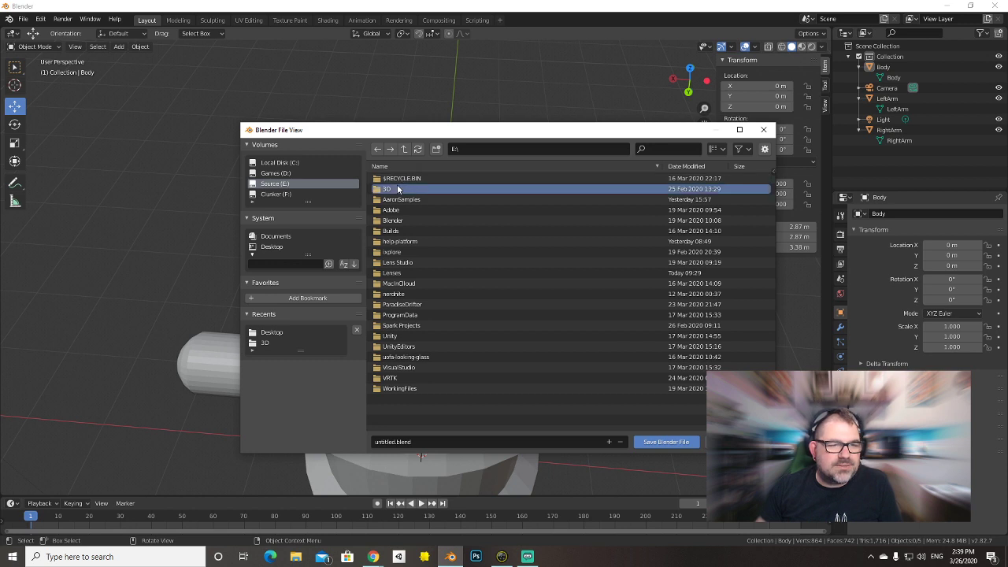
double_click(397, 189)
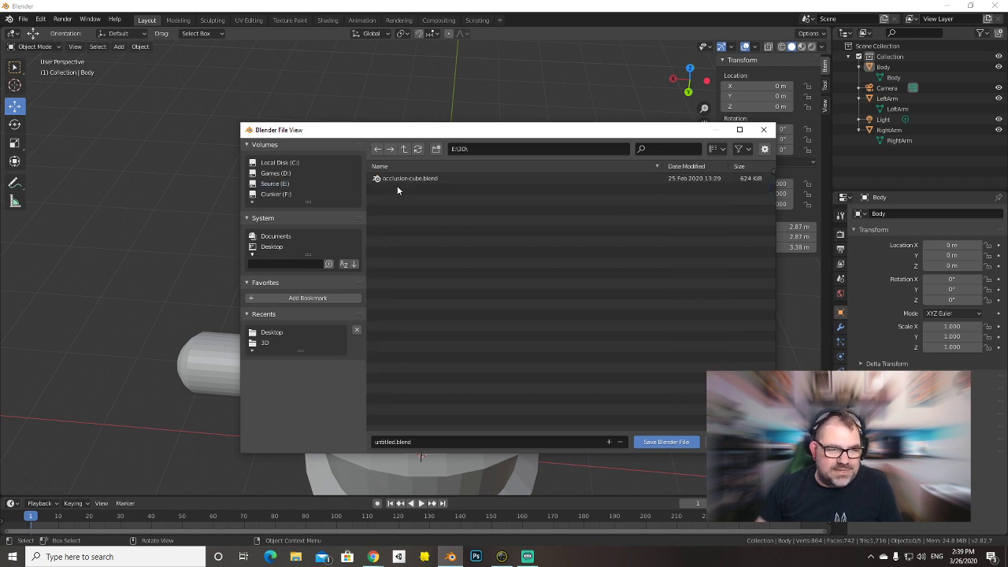
click(389, 442)
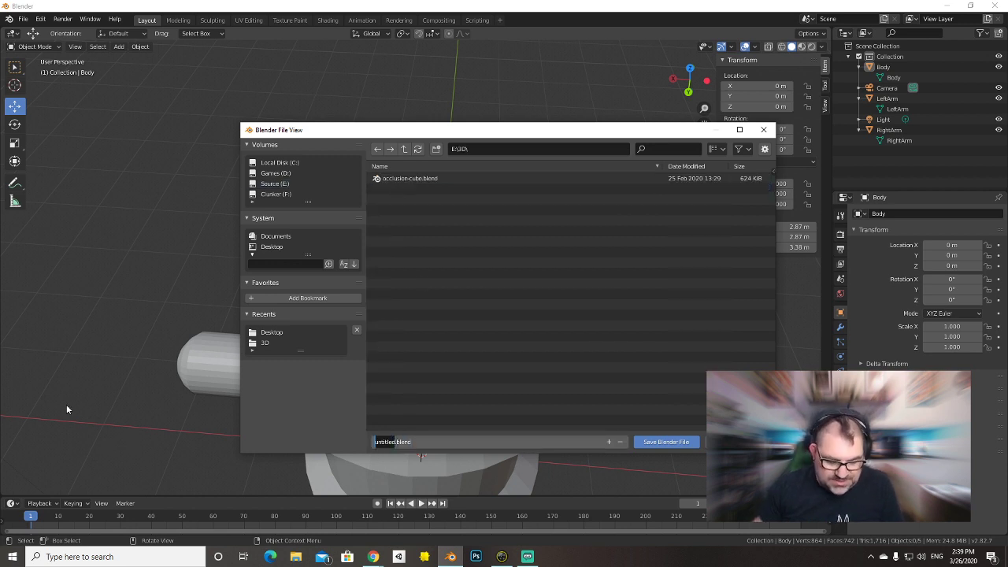
text(gyroid)
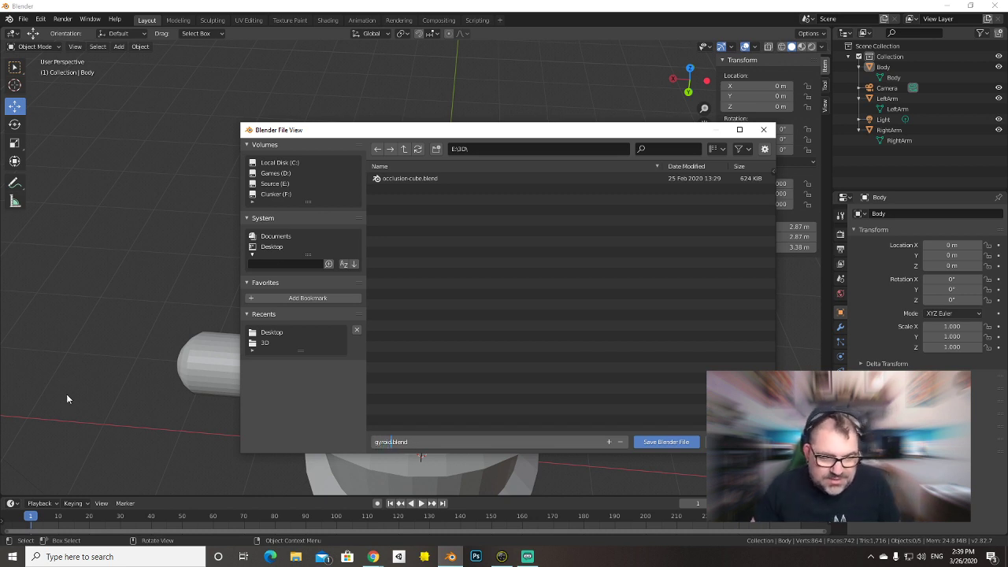
click(666, 442)
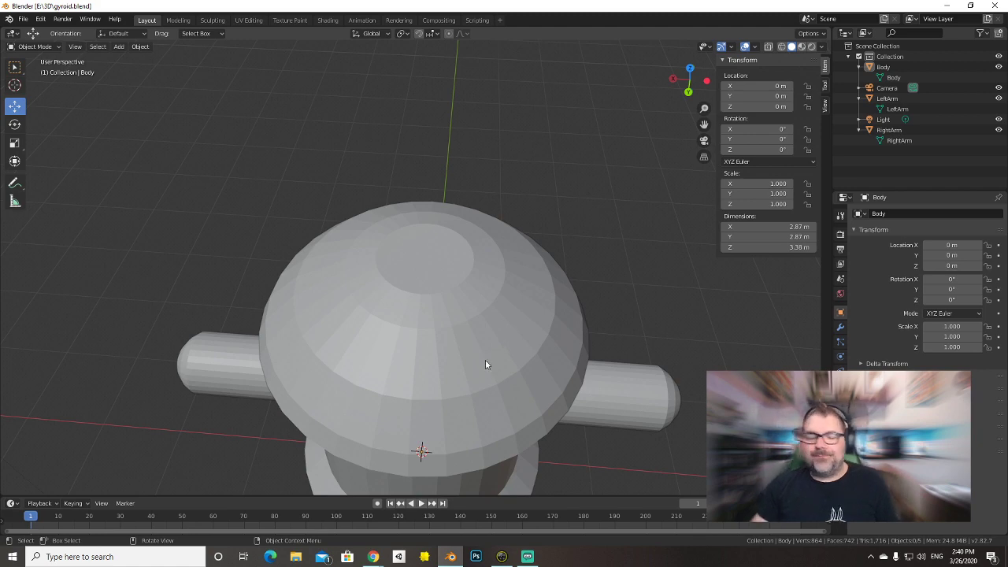
Compare the model with the gyroid reference image, then return to Blender.
middle_drag(485, 364, 493, 290)
key(super+Tab)
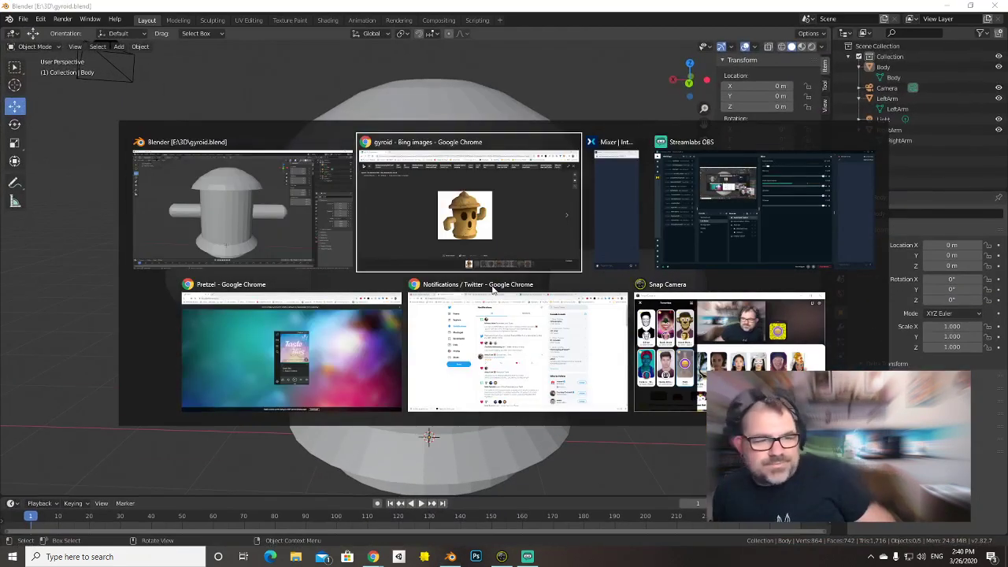
click(499, 267)
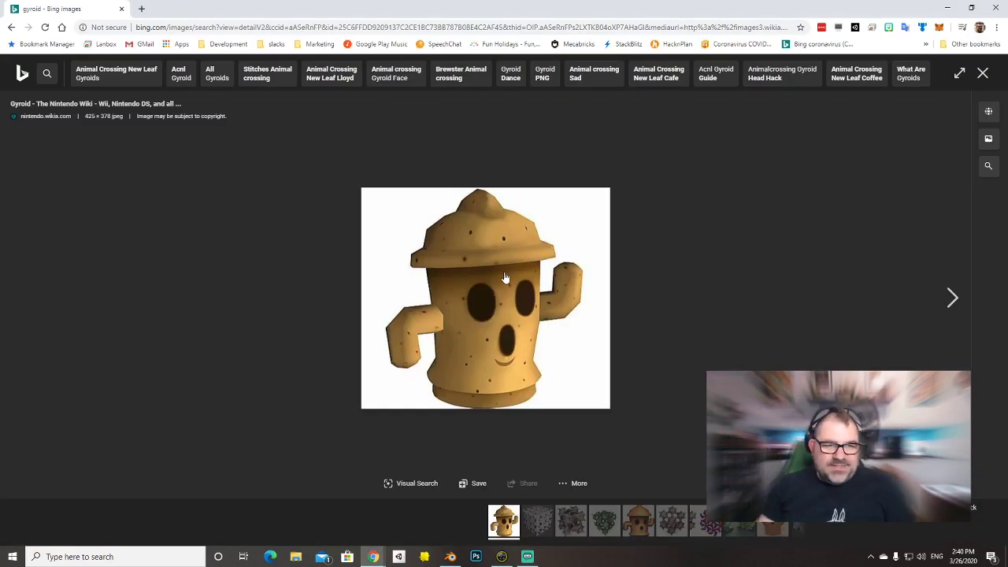
key(alt+Tab)
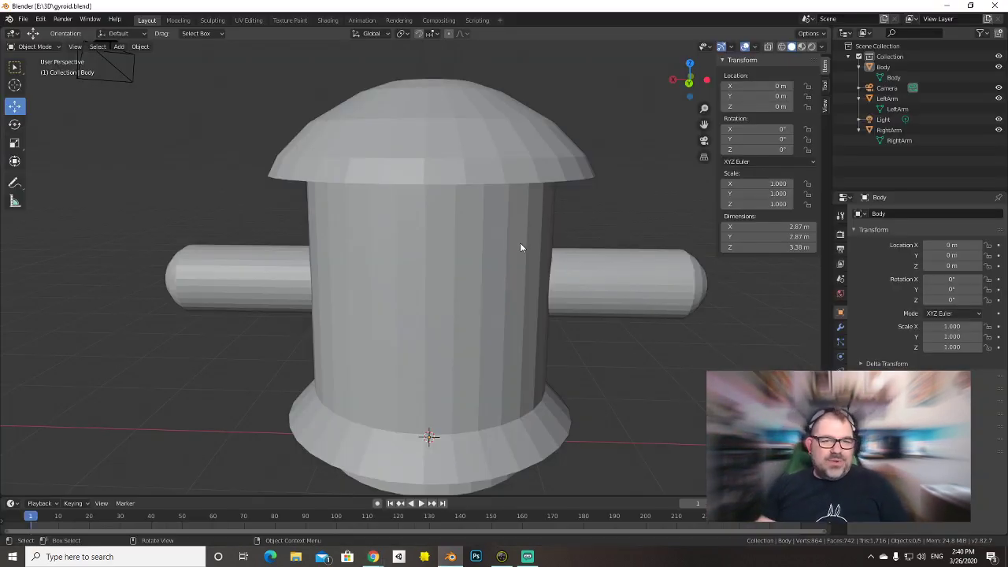
In back orthographic view, select RightArm and the Body, and add a Boolean modifier to the Body.
click(689, 82)
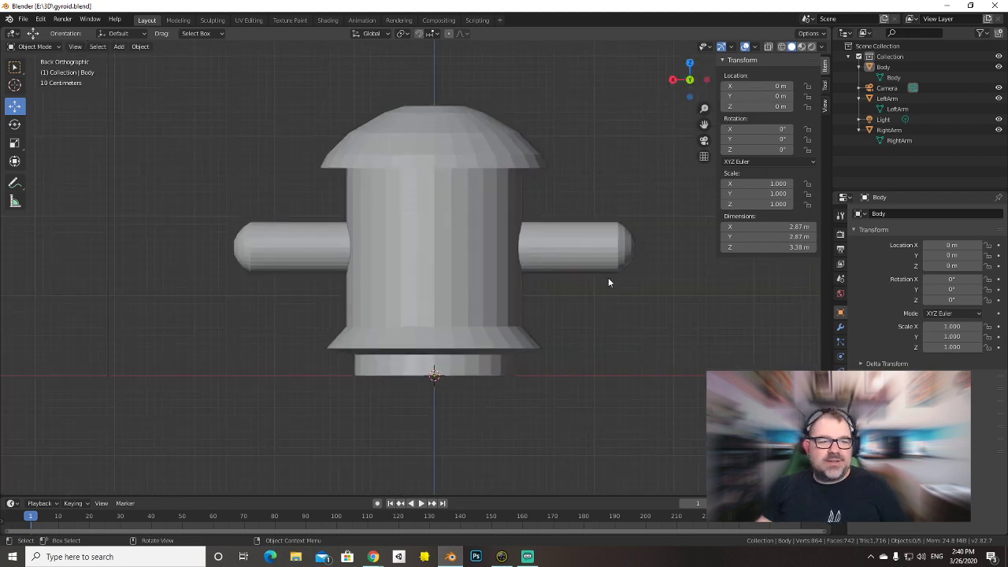
click(245, 245)
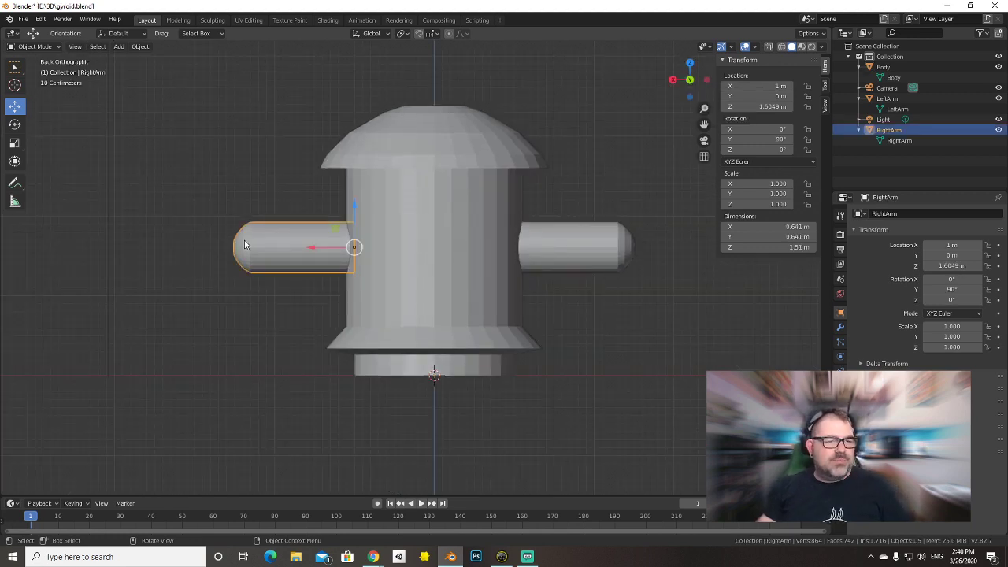
shift+click(406, 204)
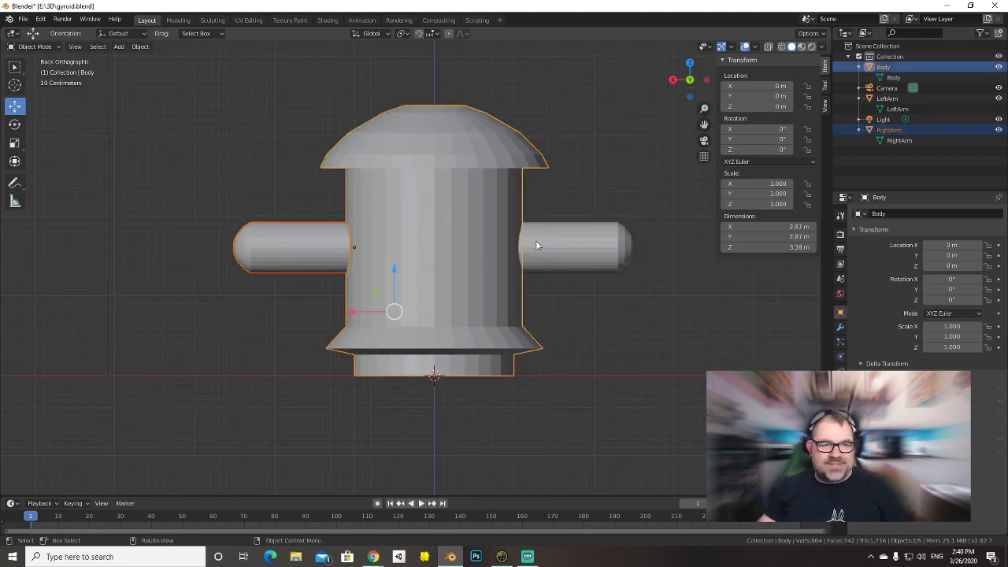
click(840, 401)
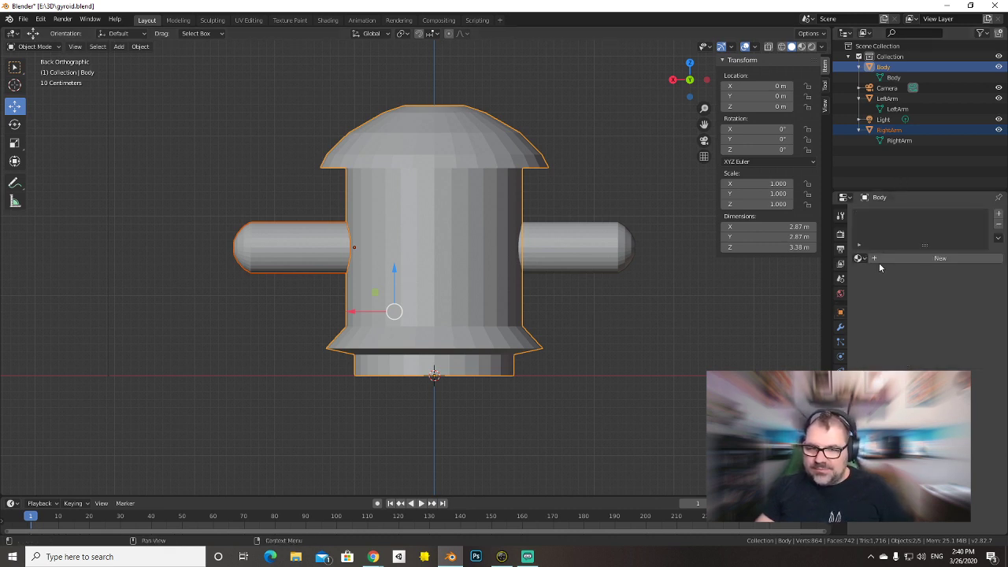
click(841, 327)
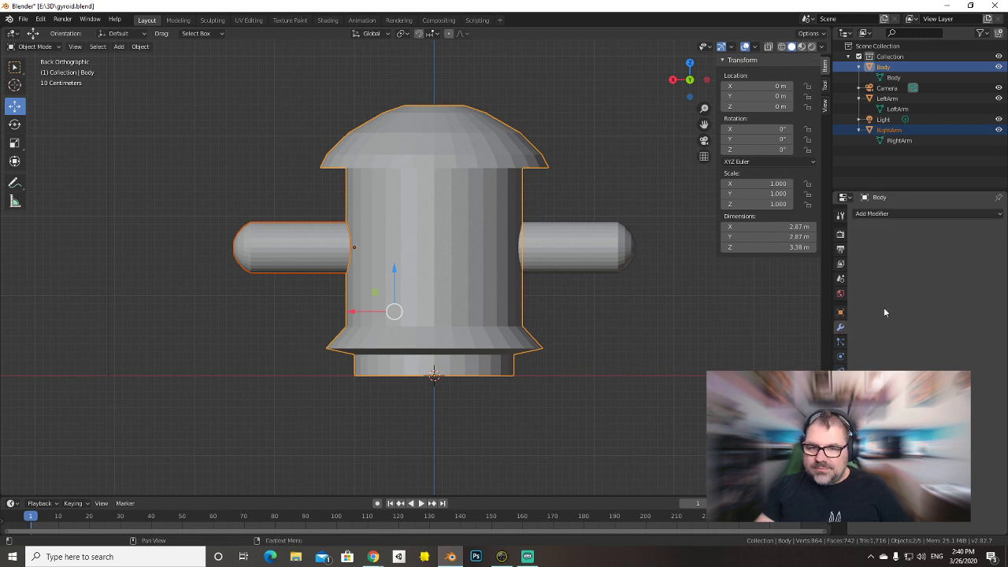
click(876, 214)
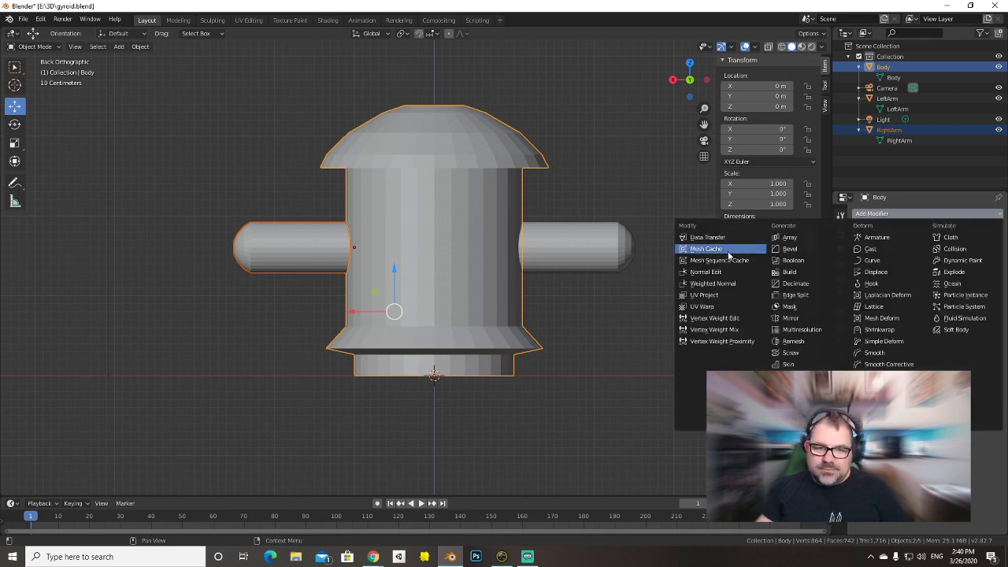
click(784, 260)
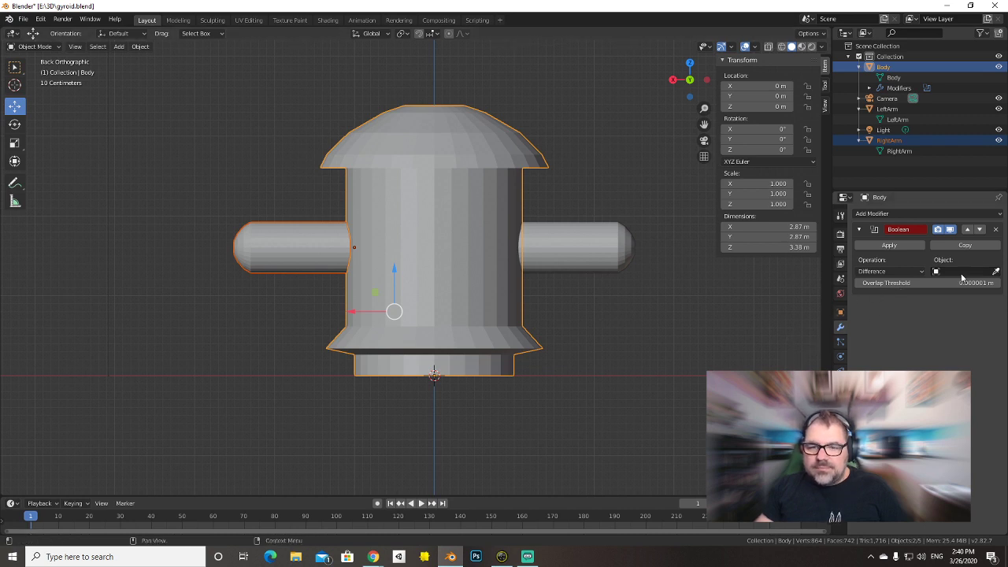
Set the Boolean operation to Union with RightArm as the object, and apply it.
key(alt+a)
click(422, 183)
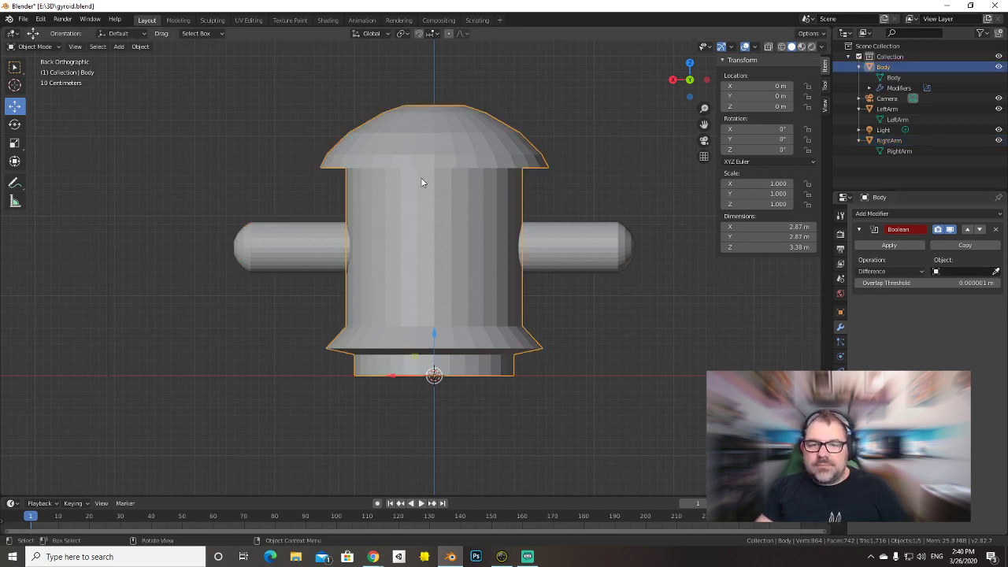
click(282, 247)
click(388, 198)
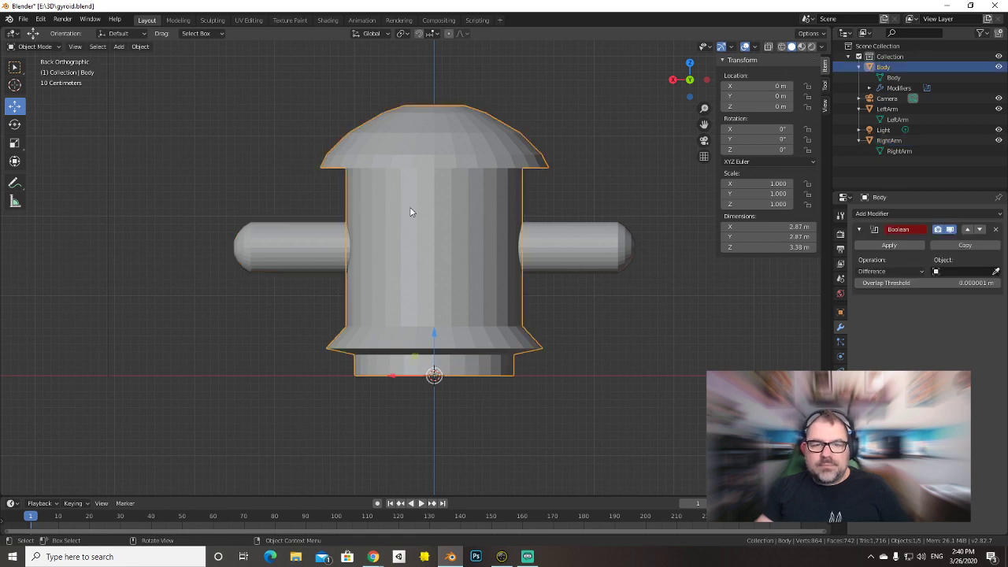
click(898, 271)
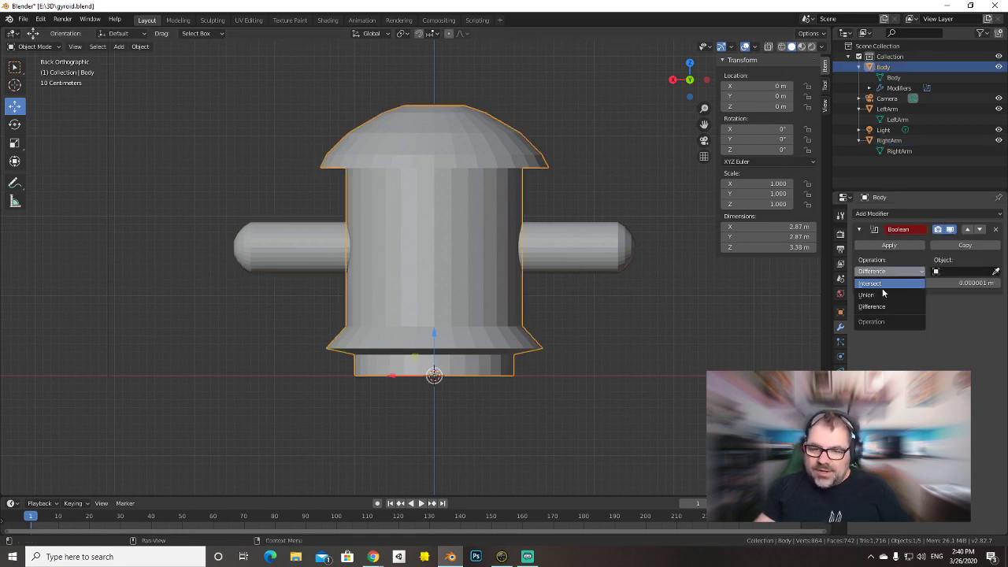
click(872, 295)
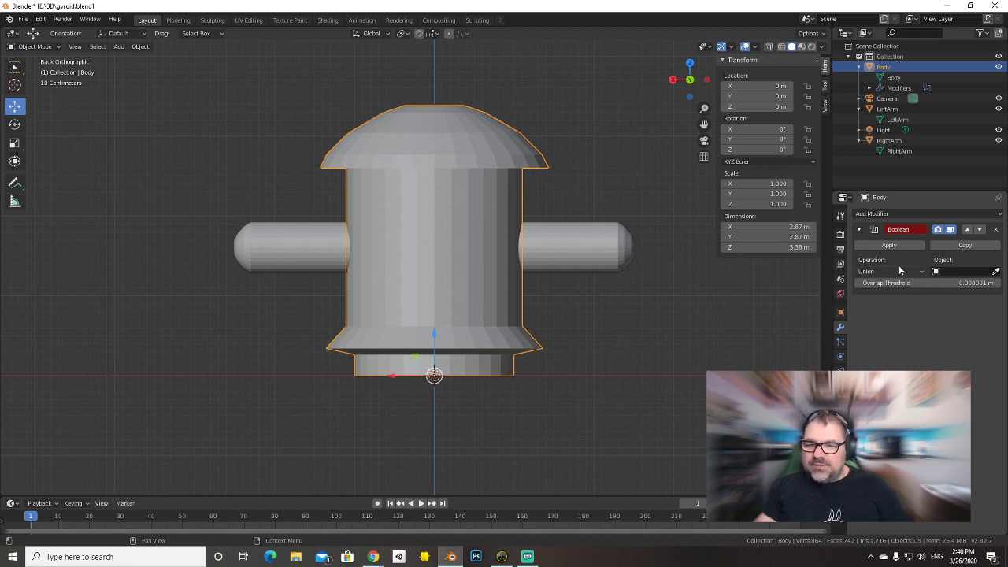
click(962, 272)
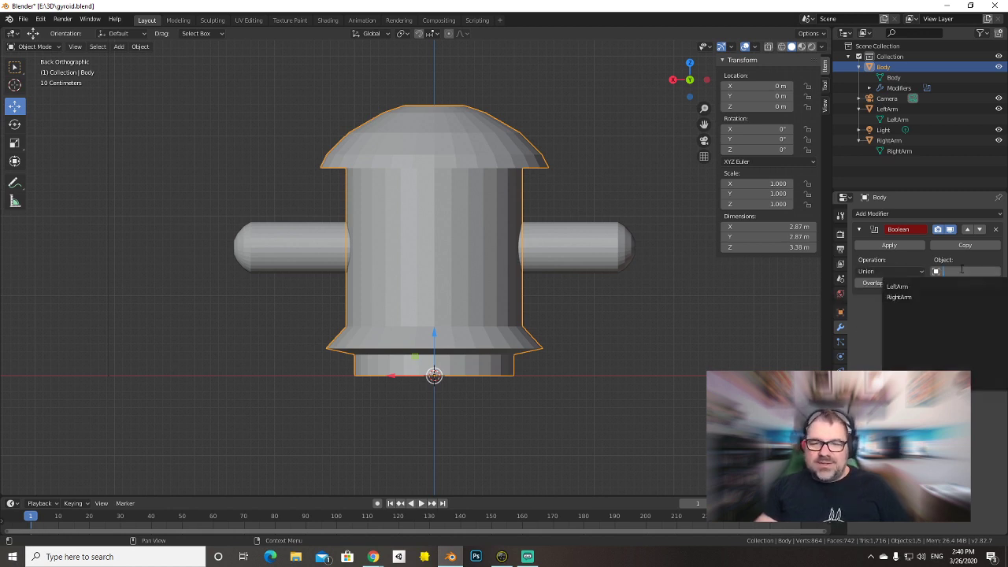
click(917, 297)
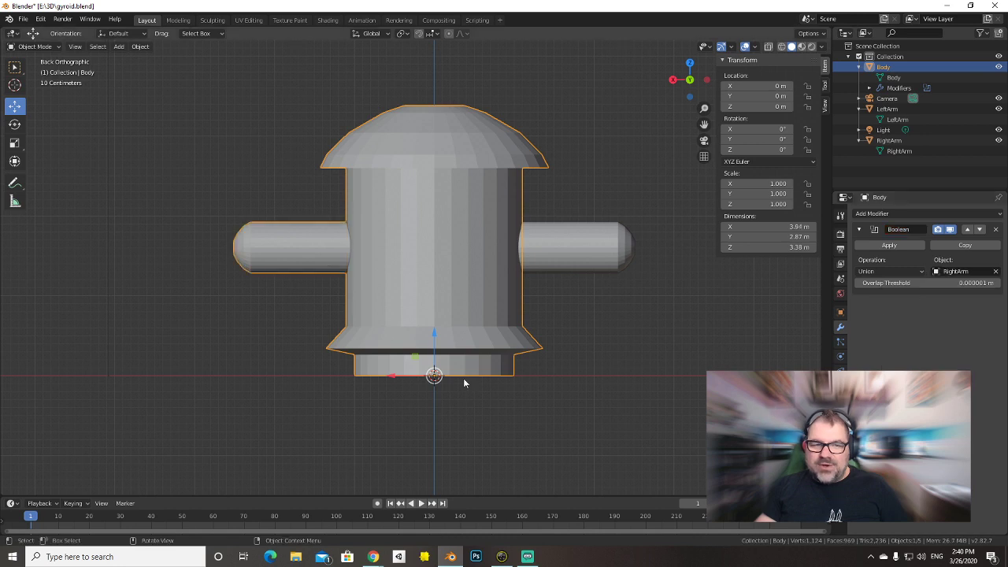
click(892, 245)
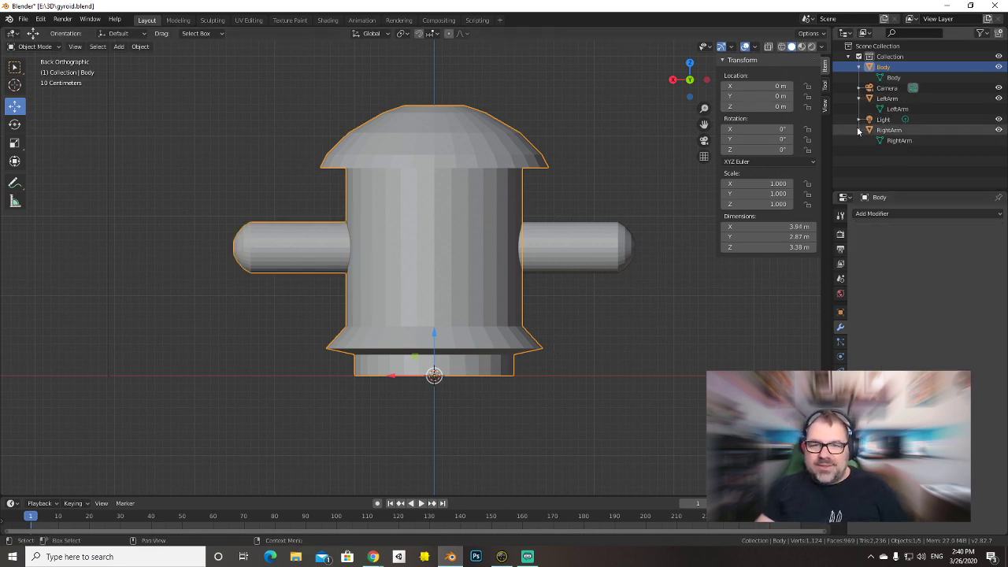
Hide the RightArm object and select the Body.
click(999, 129)
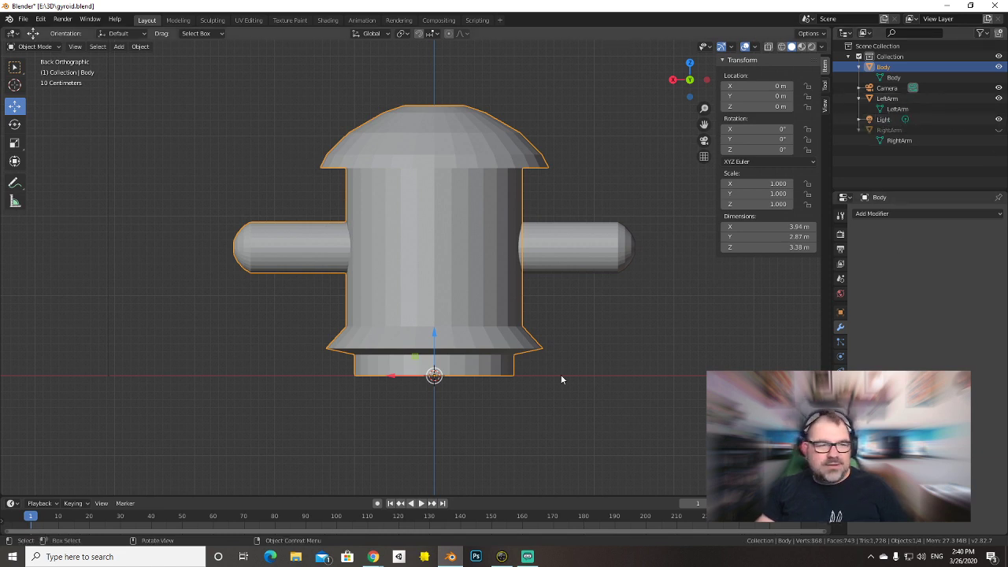
click(636, 317)
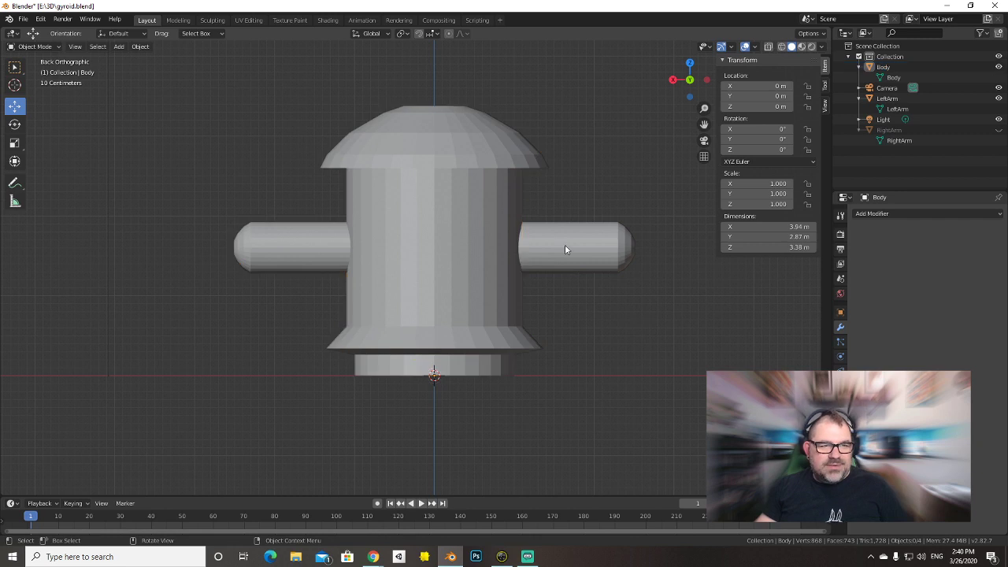
click(568, 243)
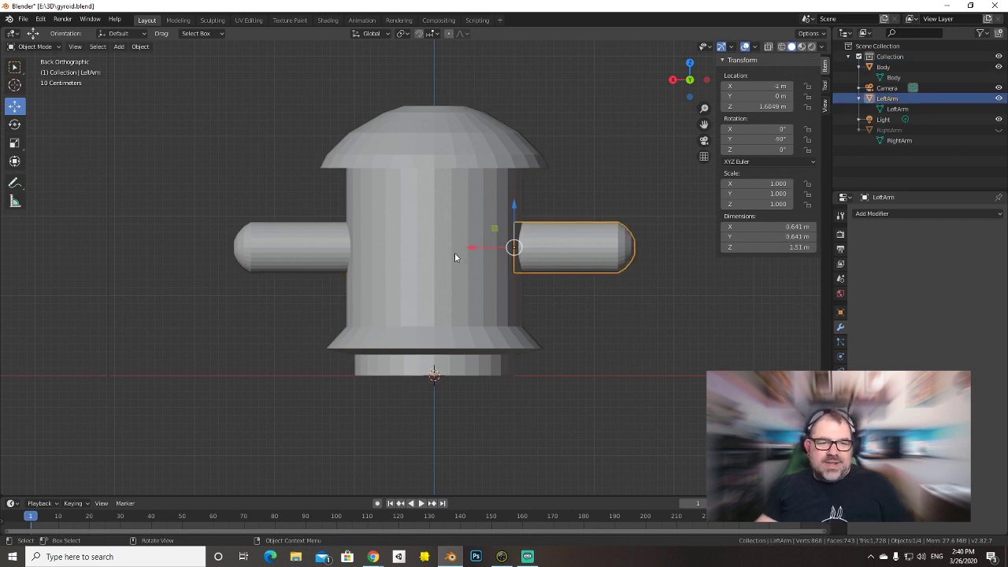
click(443, 196)
Apply a Boolean Union modifier with LeftArm to the Body, then select LeftArm.
click(878, 214)
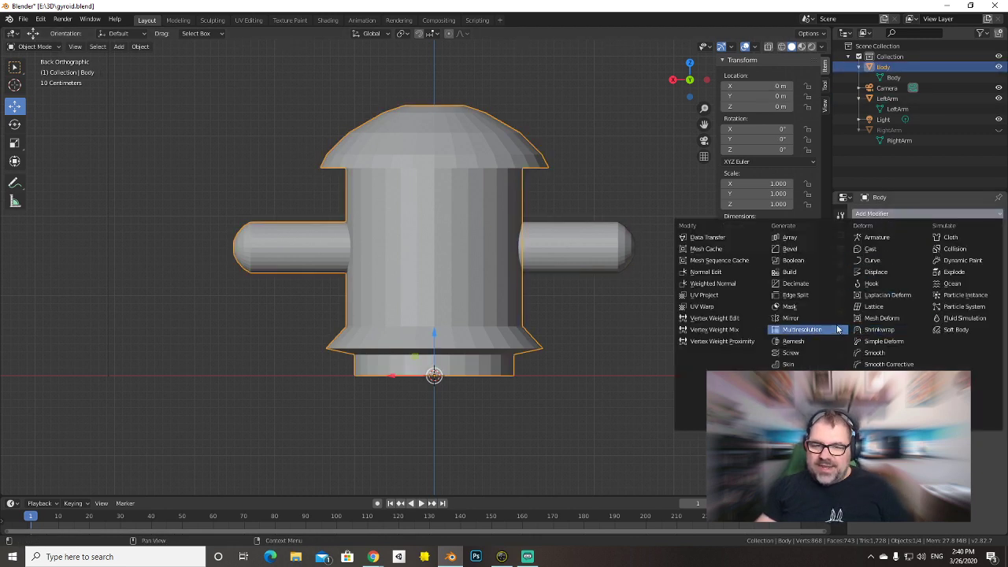
click(819, 260)
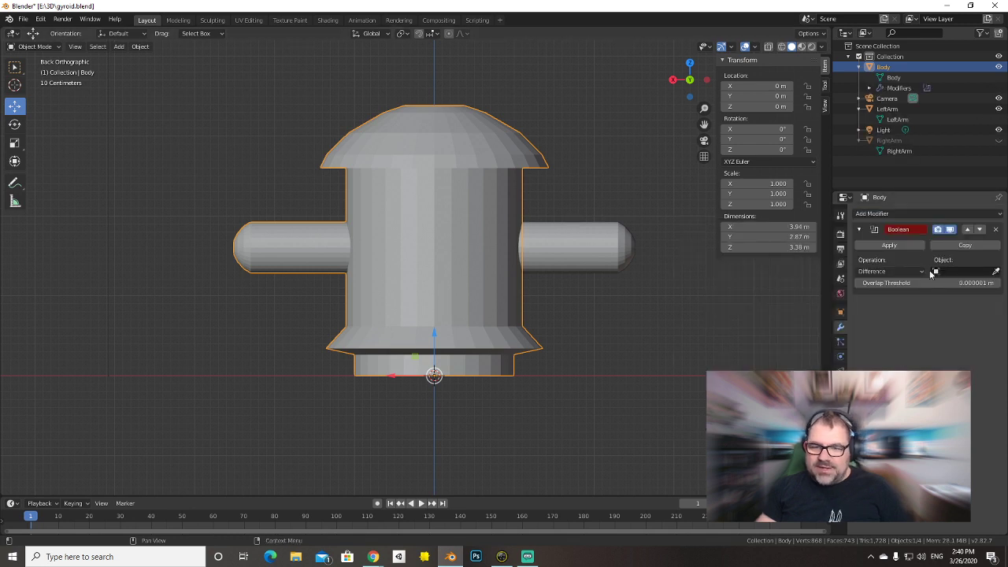
click(901, 271)
click(880, 298)
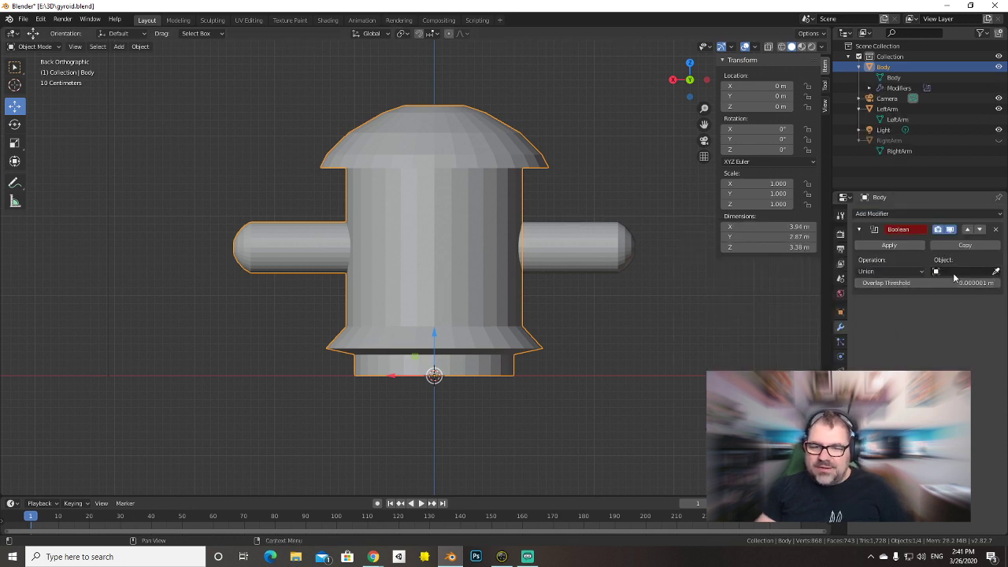
click(954, 272)
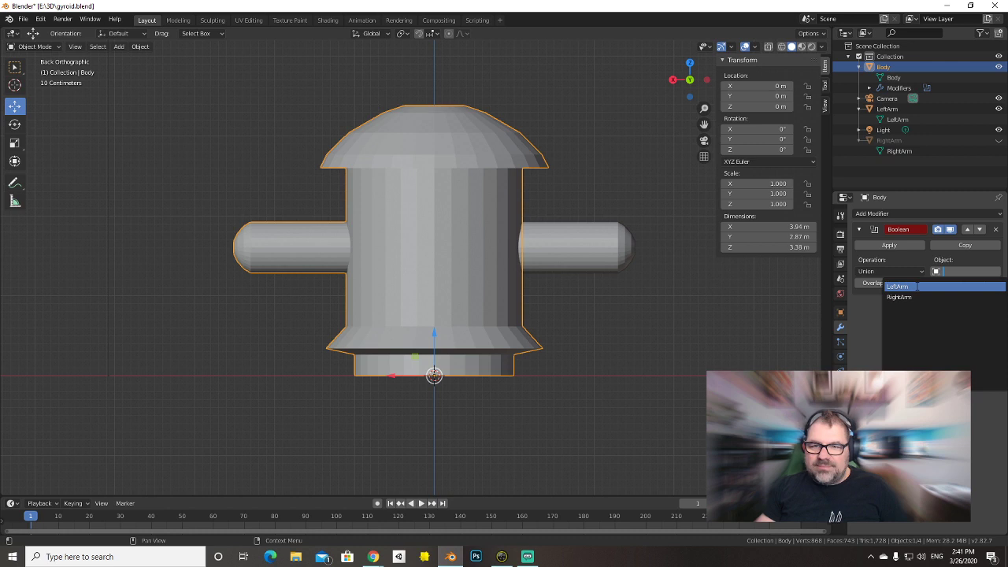
click(918, 286)
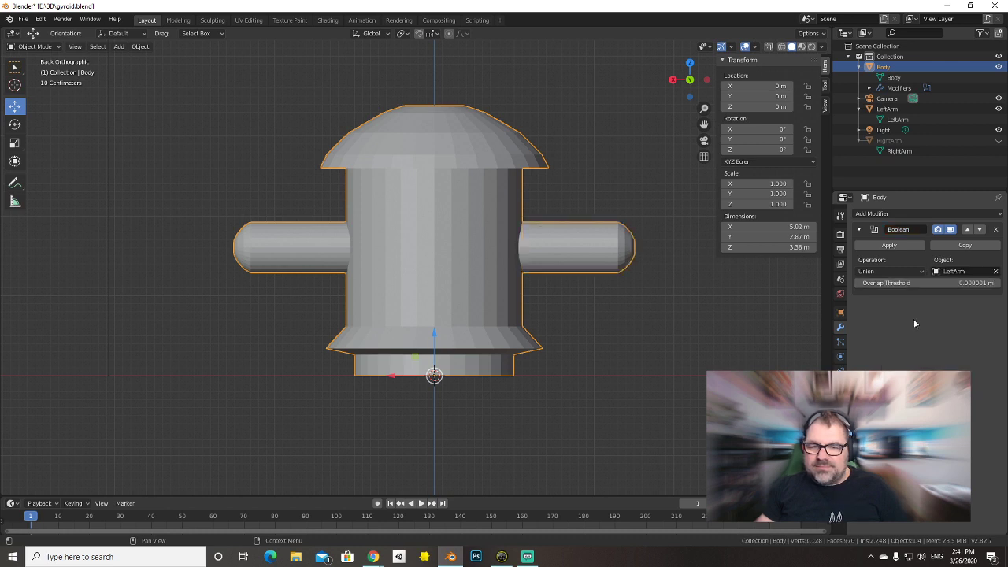
click(889, 245)
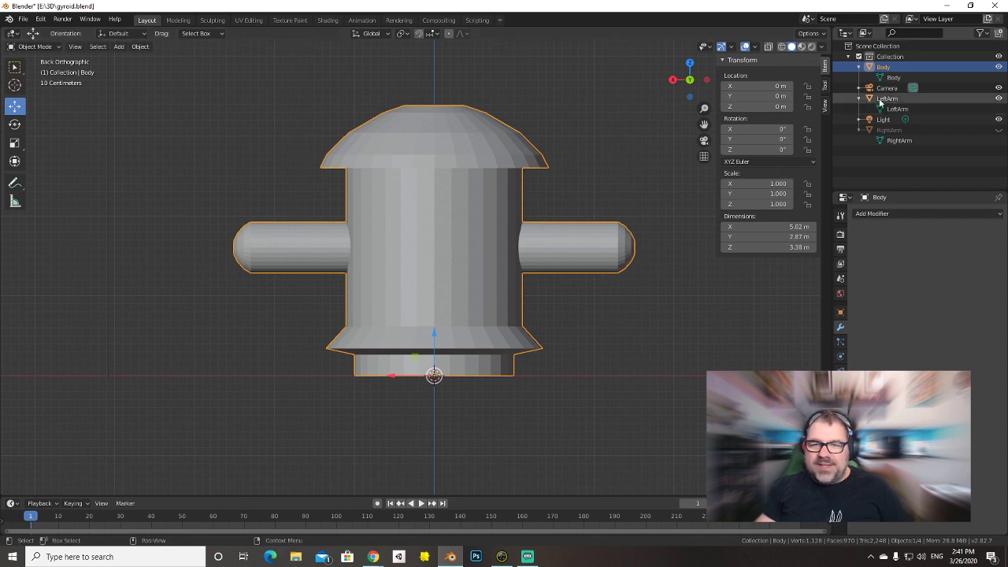
click(597, 254)
click(674, 272)
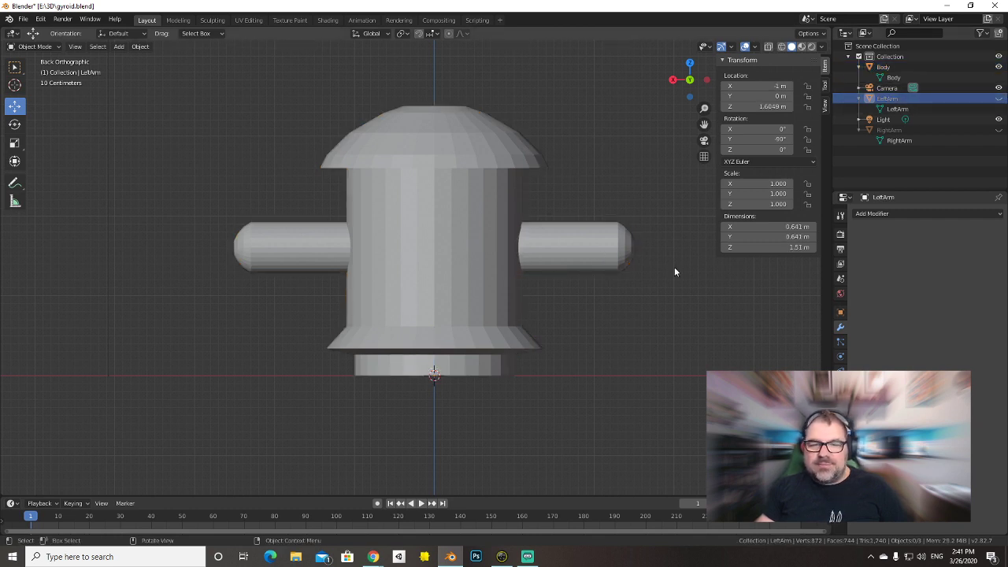
Delete both leftover arm objects, LeftArm and RightArm, from the Outliner.
right_click(886, 105)
click(886, 105)
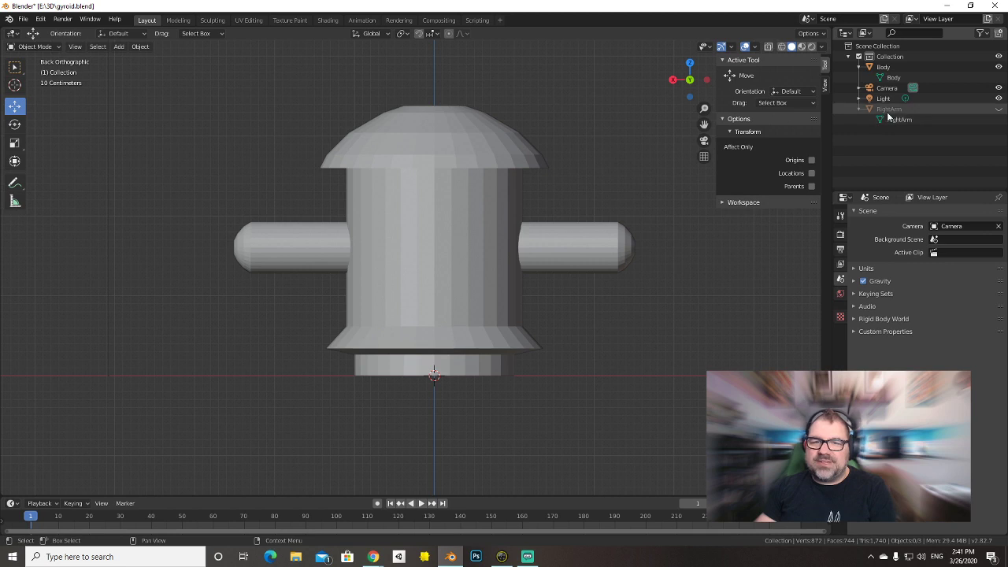
right_click(886, 114)
click(883, 111)
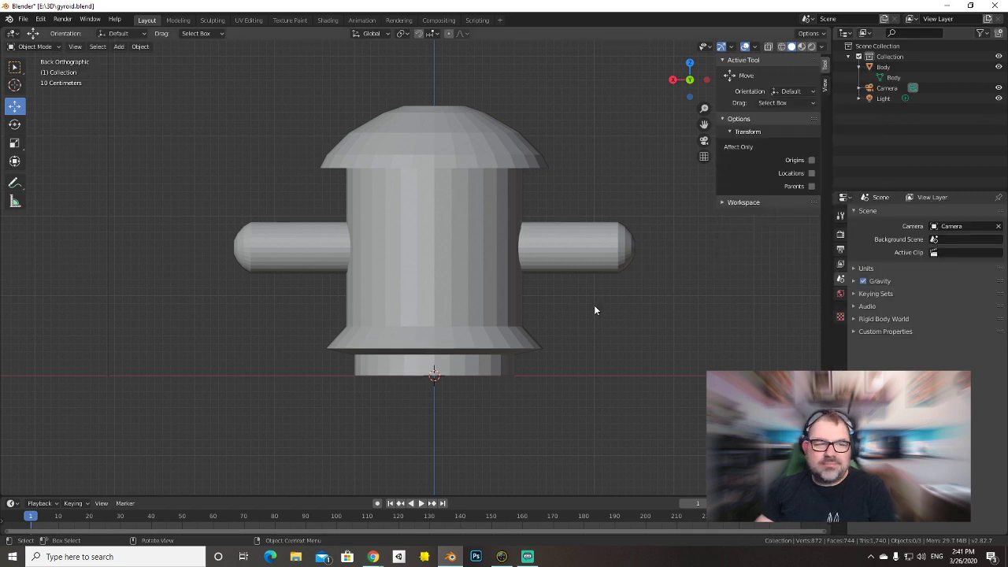
Select the merged Body and inspect its mesh in Edit Mode.
click(382, 256)
middle_drag(387, 263, 401, 315)
key(Tab)
scroll(459, 297, up, 10)
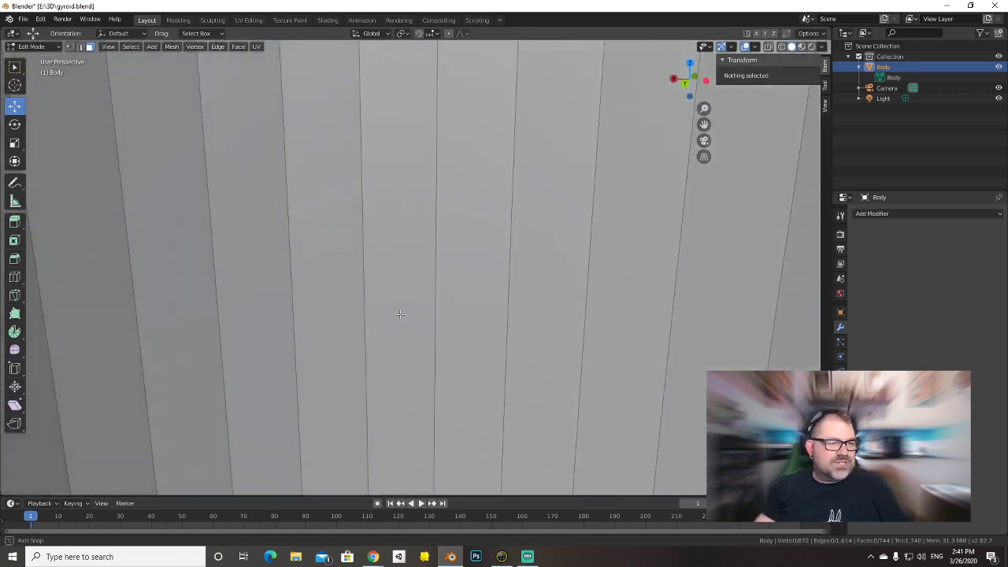
scroll(401, 315, down, 8)
scroll(501, 241, up, 3)
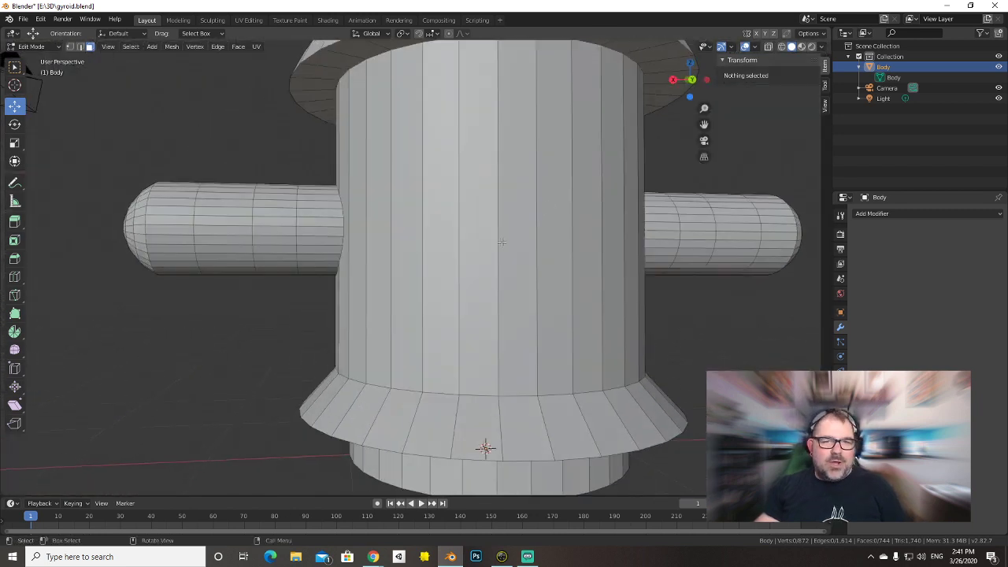
Snap to the back view, save gyroid.blend, and return to Object Mode.
click(691, 79)
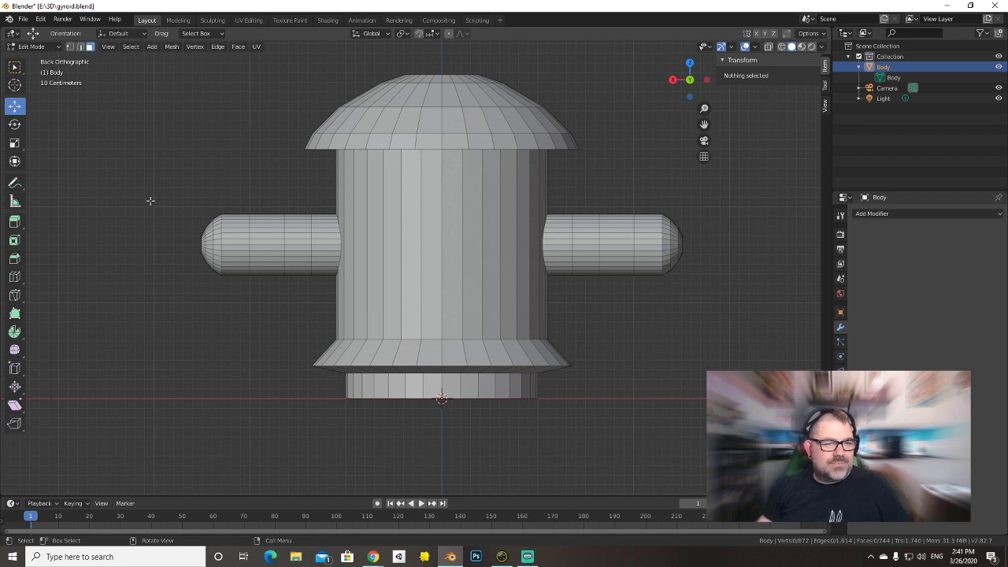
key(ctrl+s)
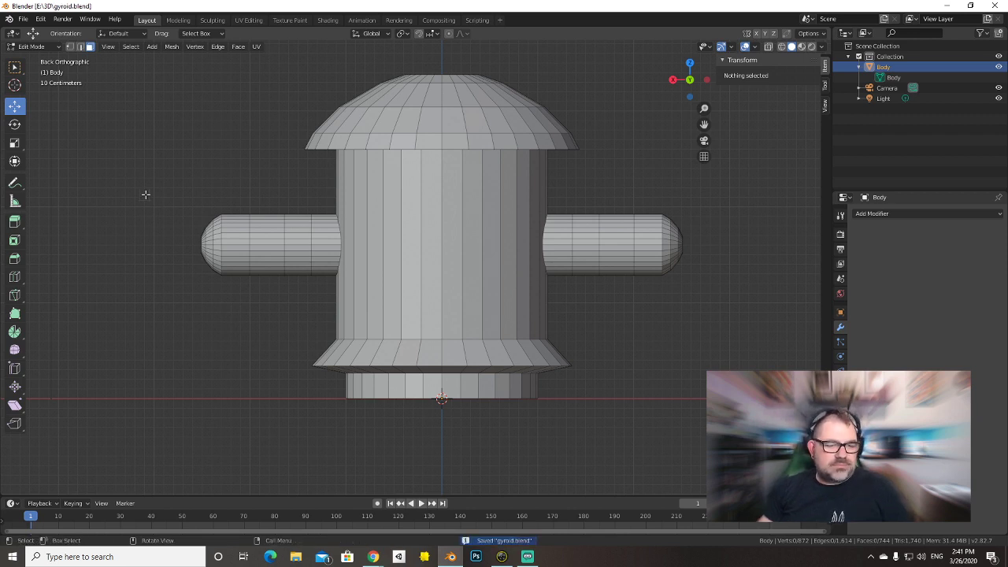
key(Tab)
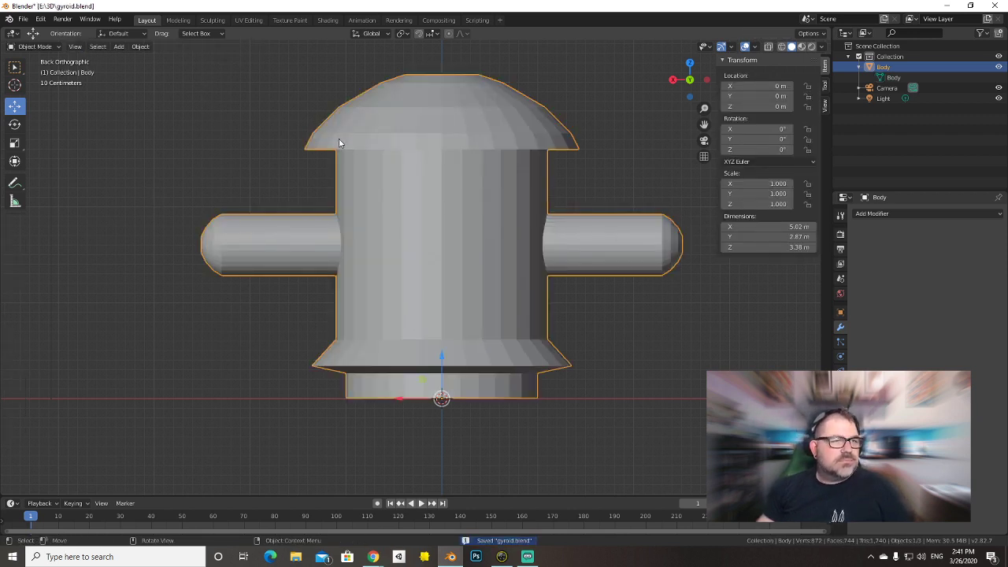
shift+middle_drag(339, 142, 321, 204)
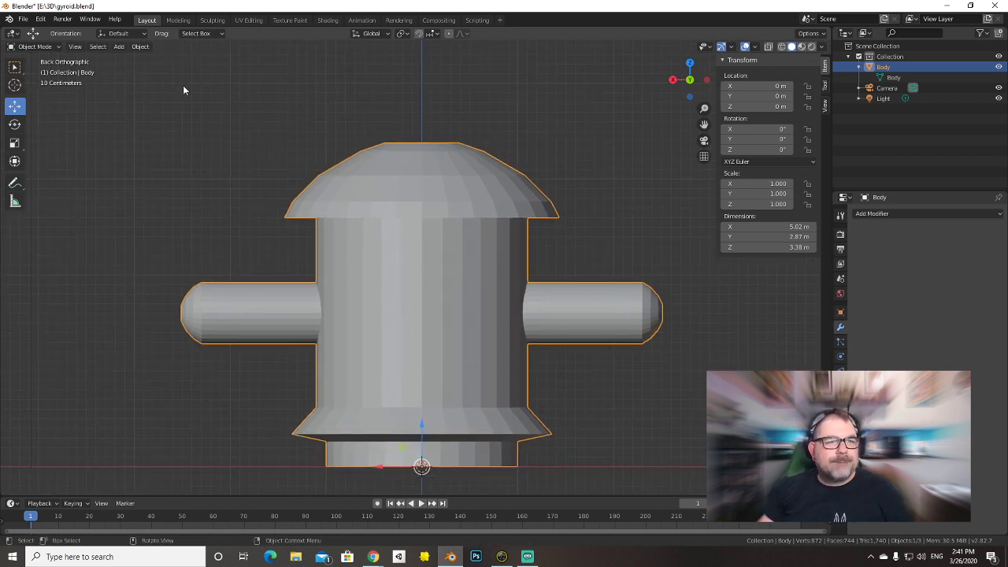
Toggle the merged Body into Edit Mode and back to Object Mode.
click(44, 47)
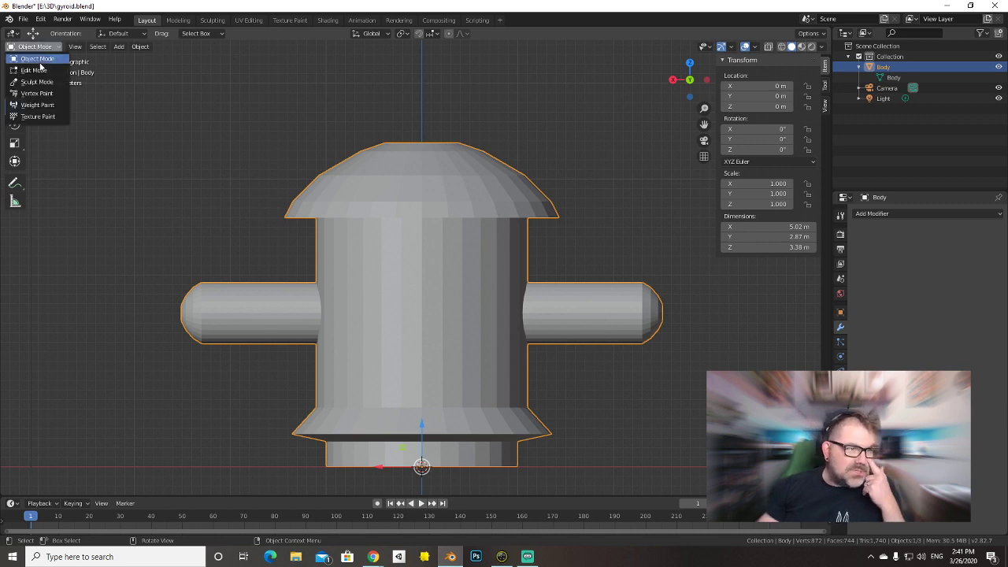
key(Tab)
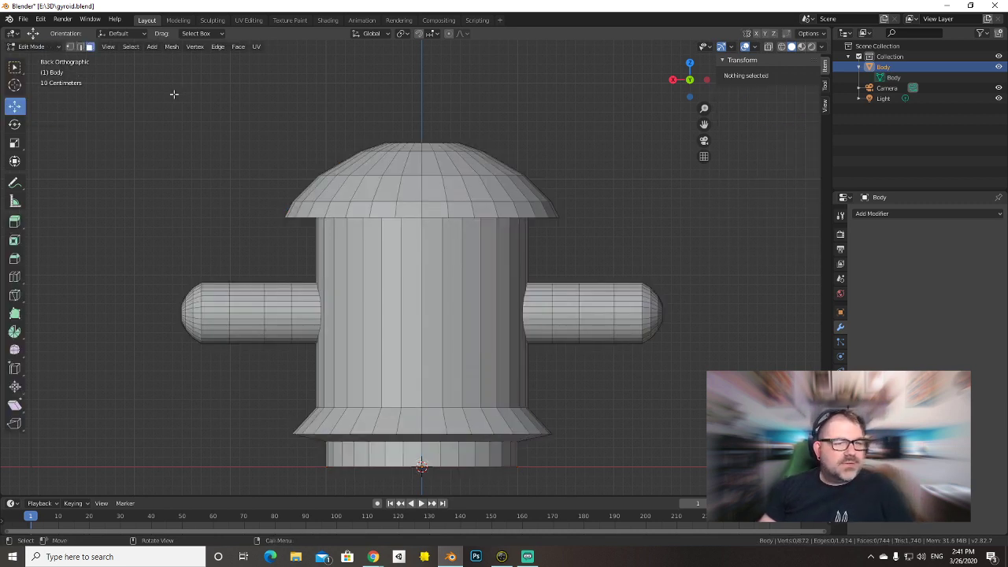
click(37, 48)
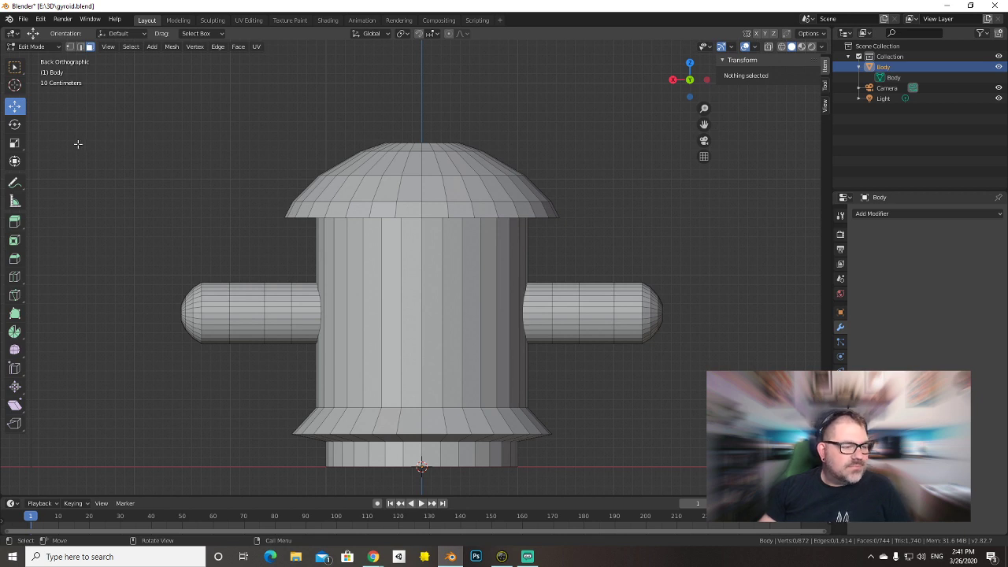
key(Tab)
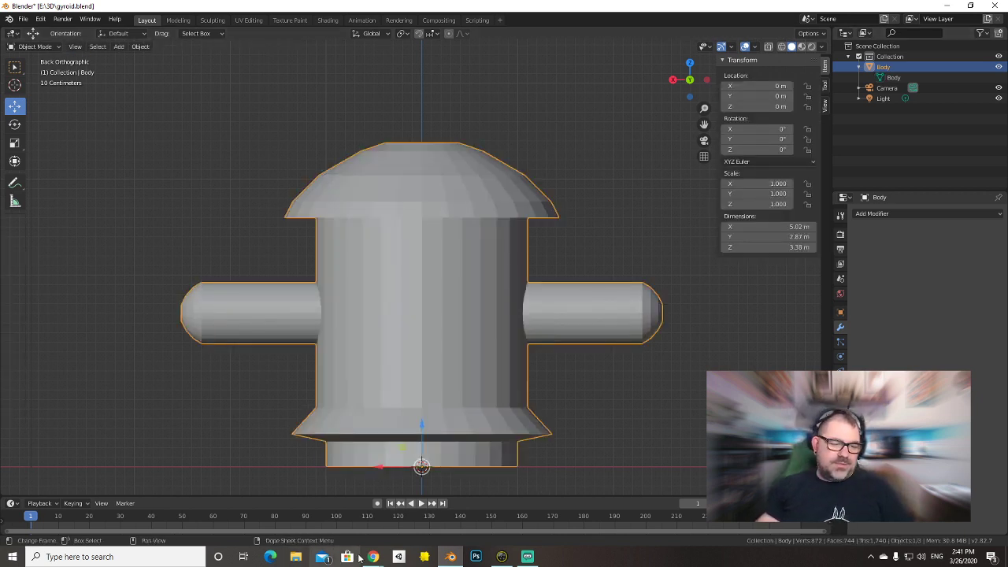
Bring the gyroid Bing Images reference window forward in Chrome.
mouse_move(374, 559)
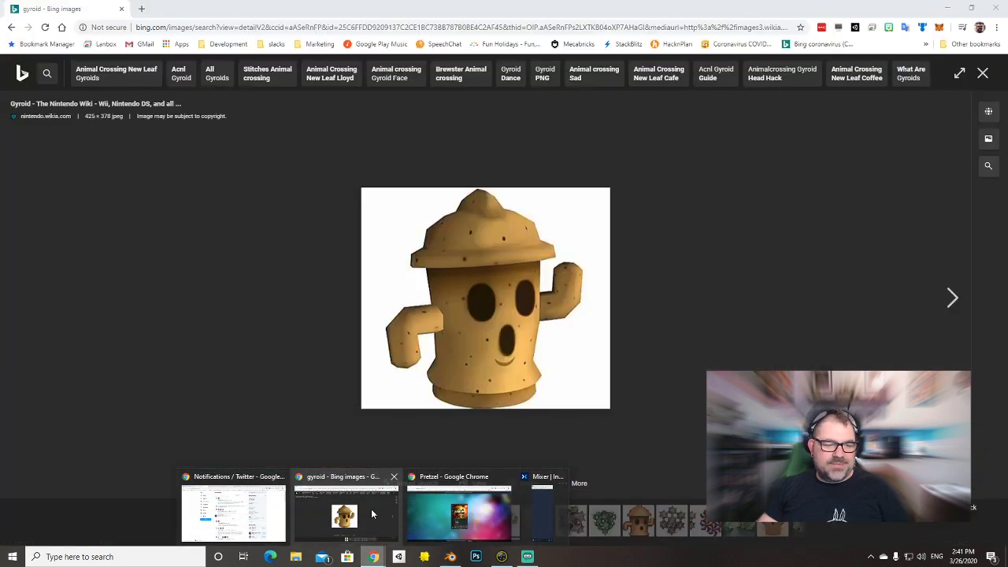
click(374, 510)
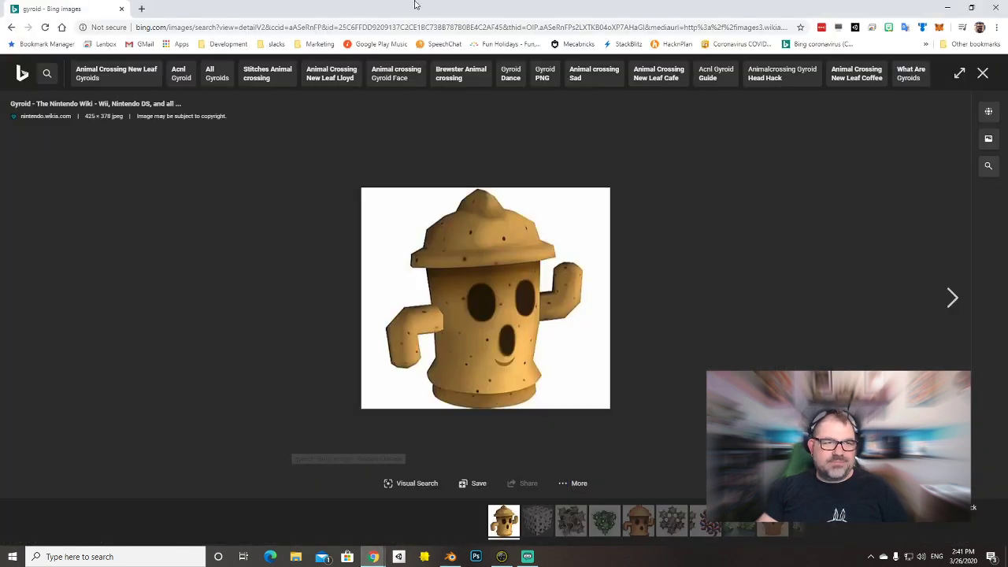
click(141, 8)
key(ctrl+w)
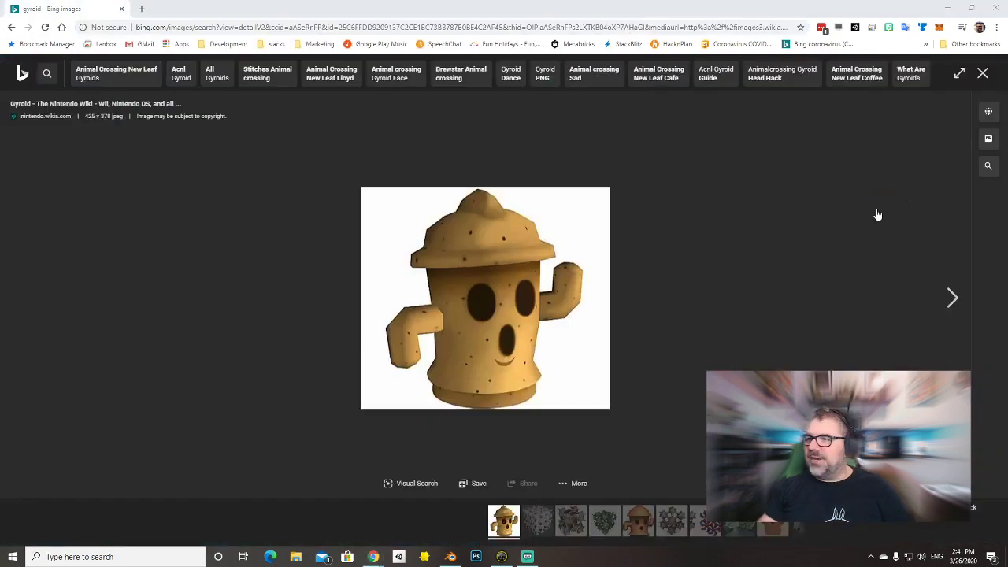
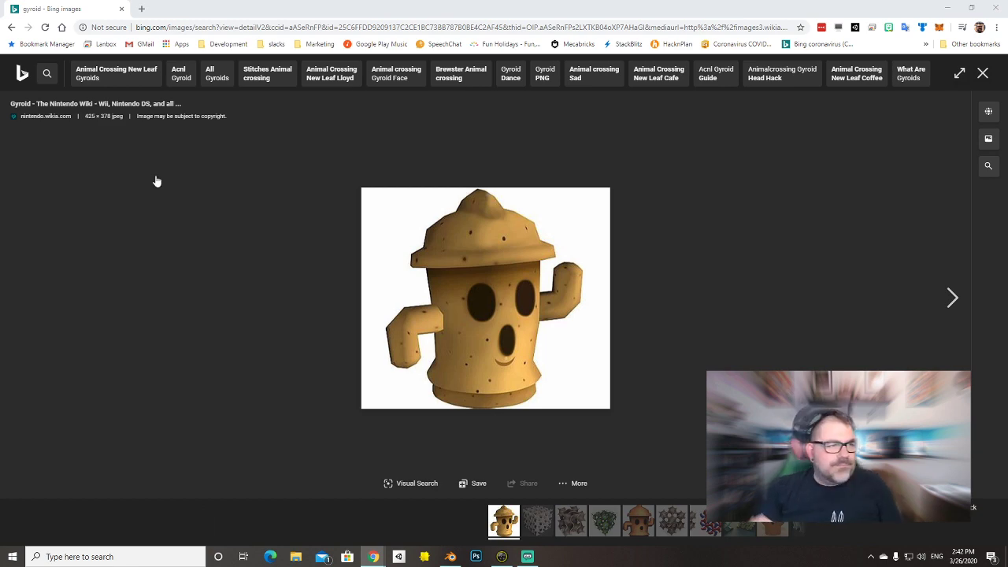
Switch from the Chrome gyroid reference image back to the Blender gyroid model.
key(alt+Tab)
key(alt+Tab)
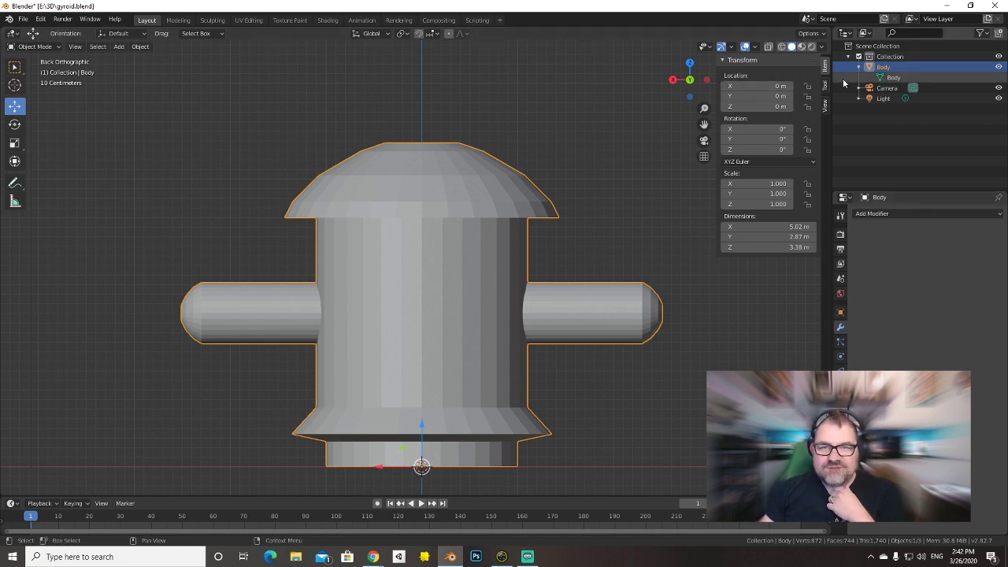
Inspect the Body mesh in the Modeling workspace, then return to Object Mode.
click(179, 20)
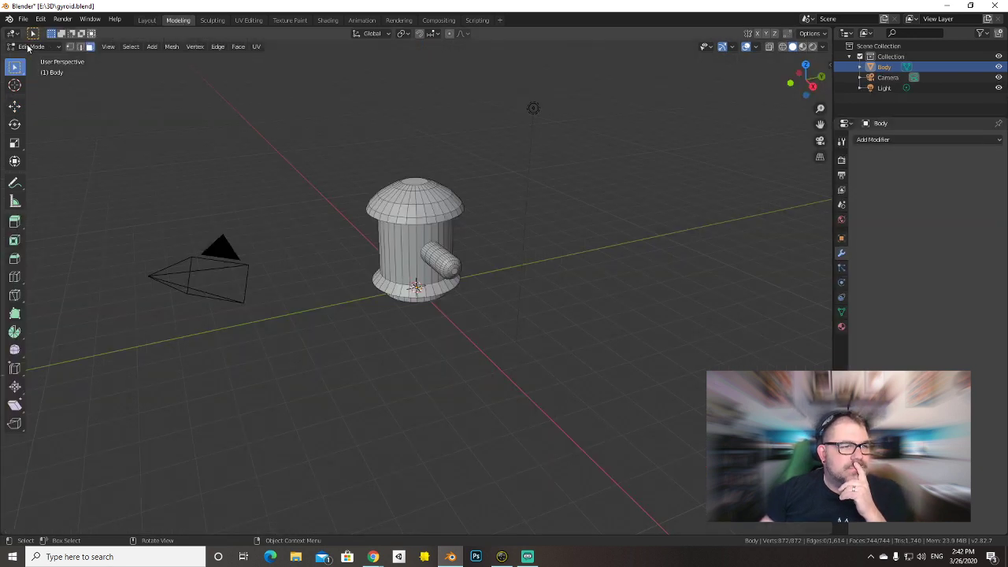
click(32, 46)
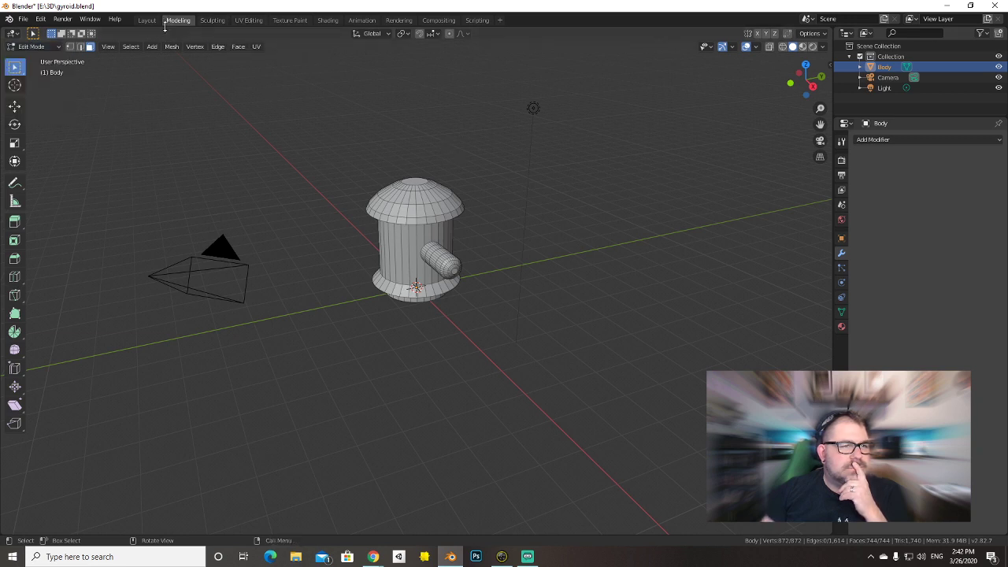
scroll(416, 163, up, 5)
mouse_move(399, 174)
middle_down()
mouse_move(408, 196)
mouse_move(383, 169)
middle_up()
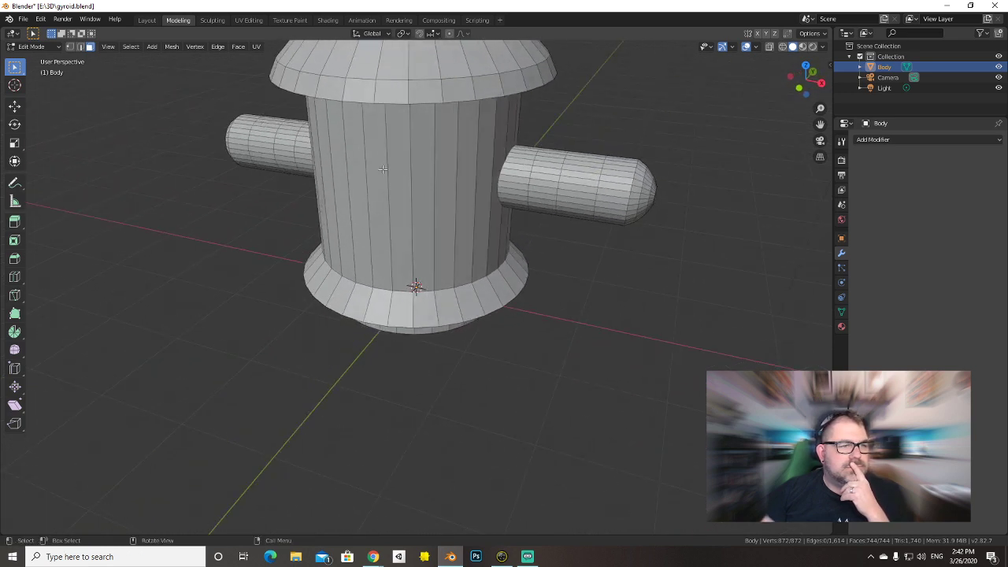
click(154, 48)
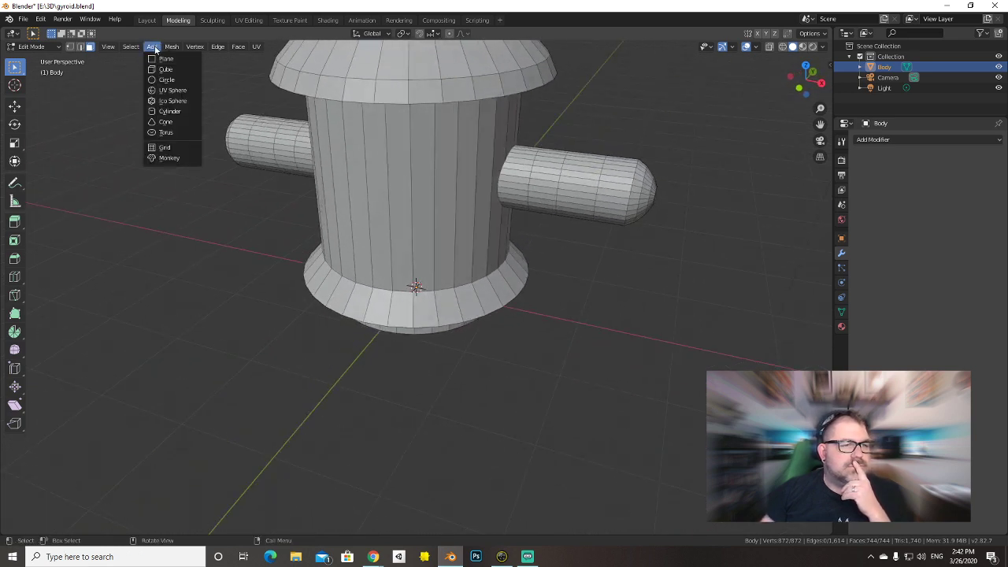
key(Tab)
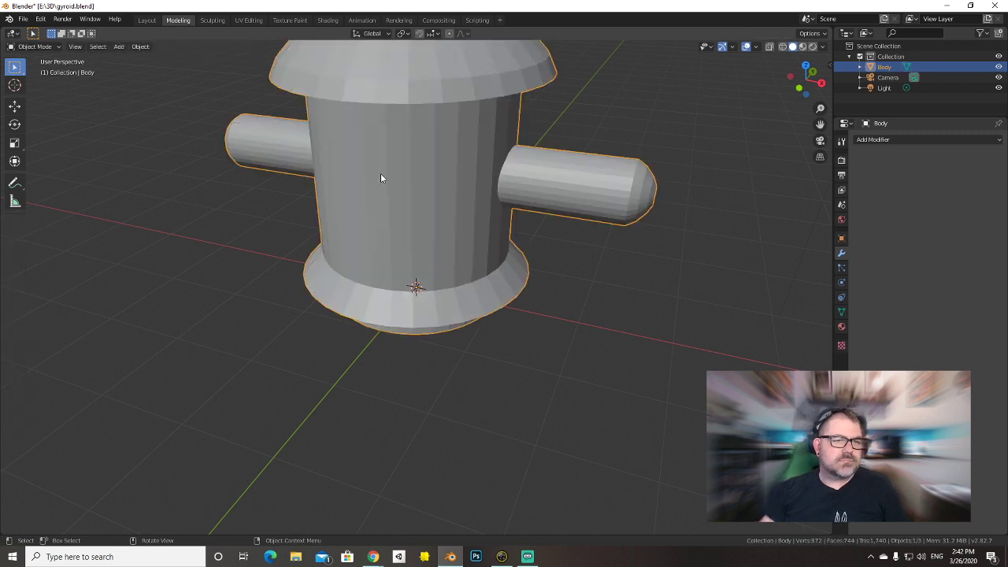
middle_drag(381, 178, 428, 272)
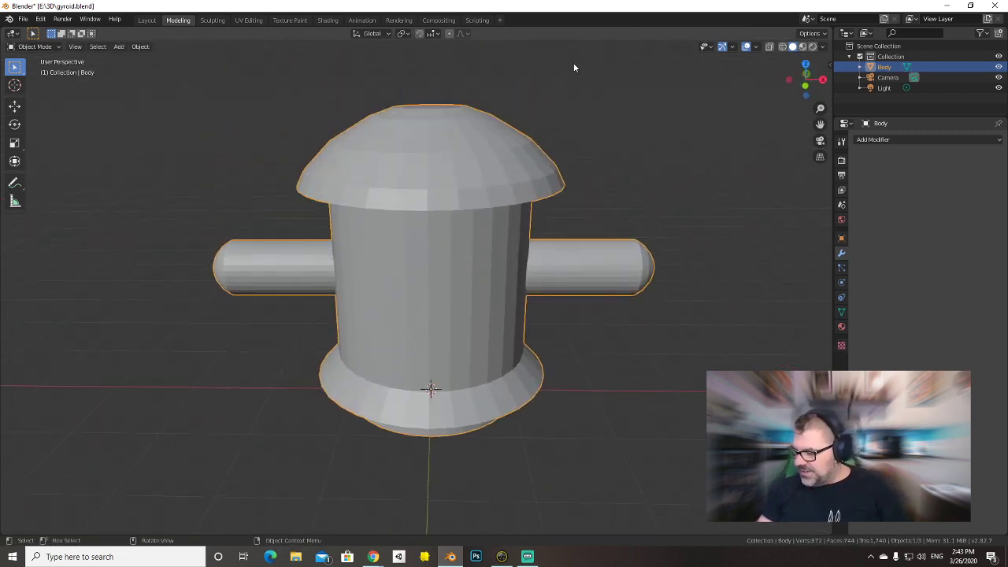
Switch to the Animation workspace with its camera preview and Dope Sheet.
key(alt+Tab)
key(alt+Tab)
key(alt+Tab)
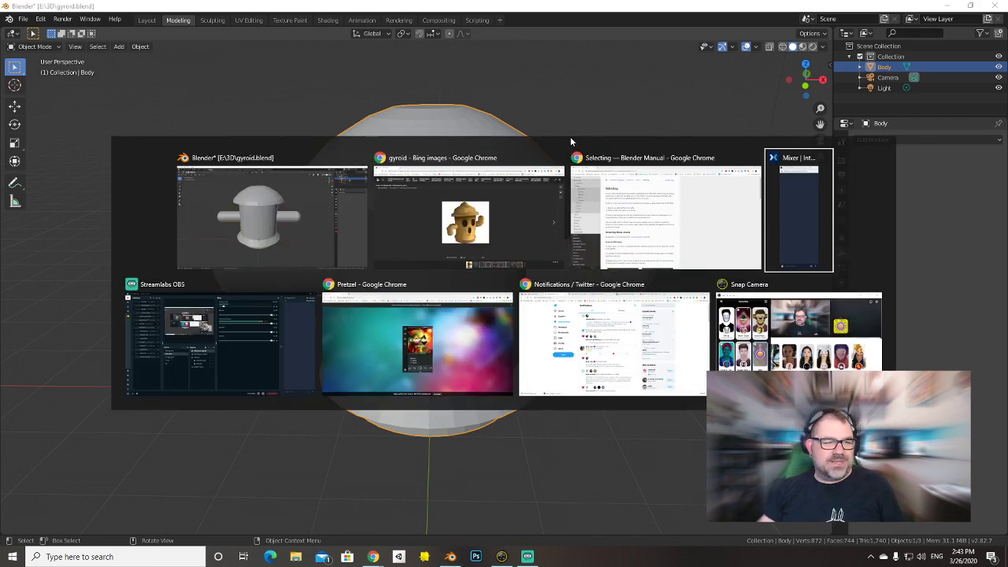
key(Escape)
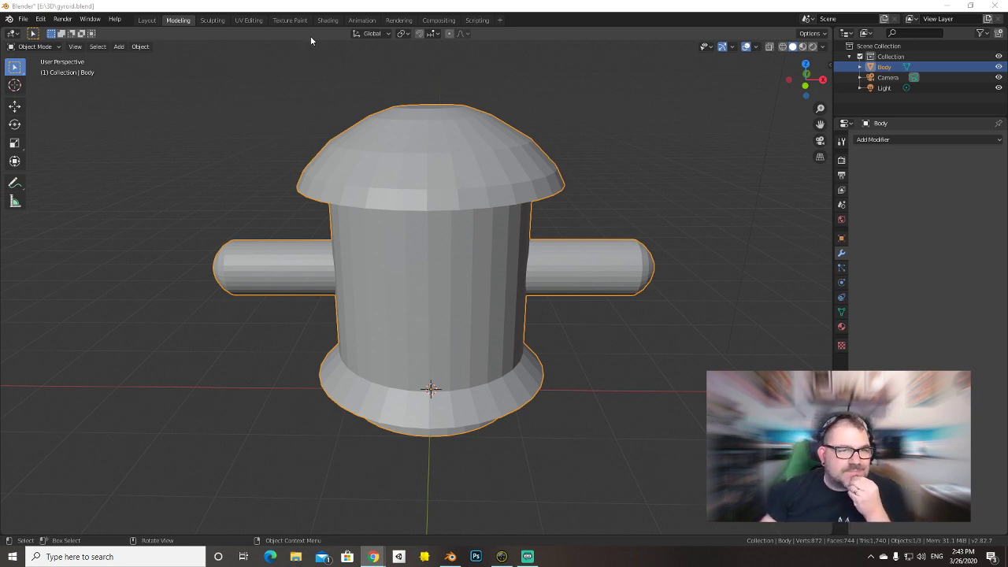
click(363, 19)
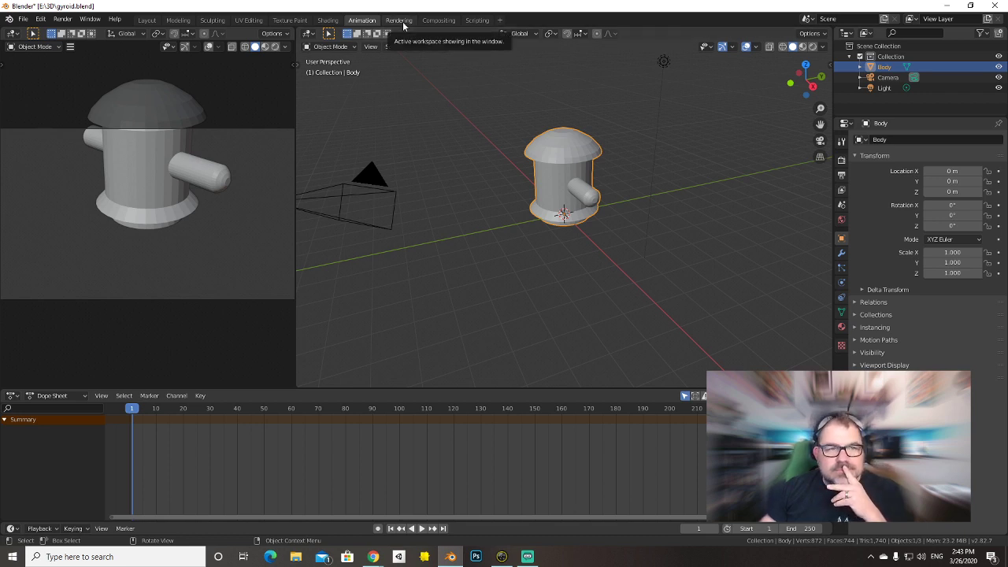
Return to the Layout workspace and look over the orientation and editor-type menus.
click(147, 20)
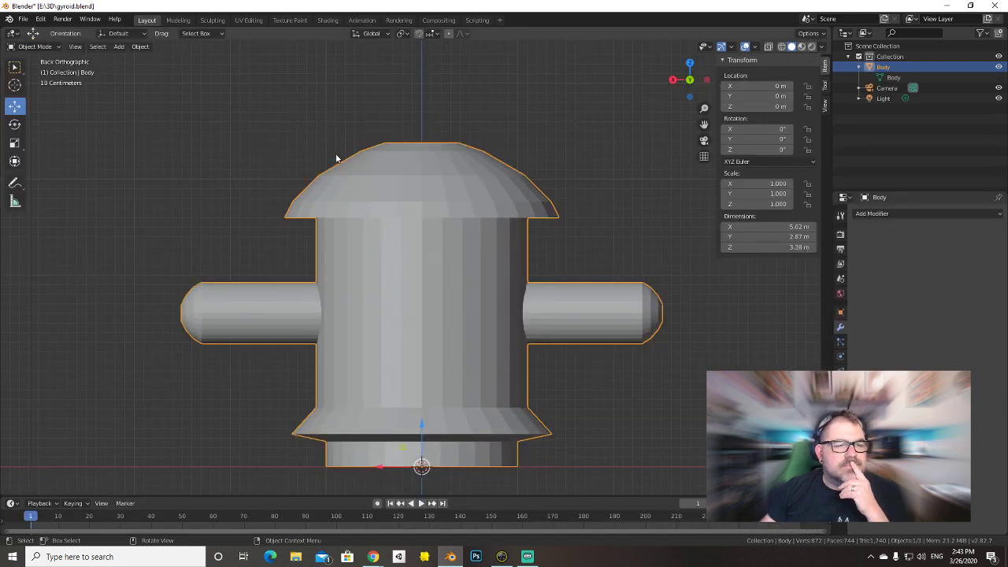
shift+middle_drag(468, 268, 474, 220)
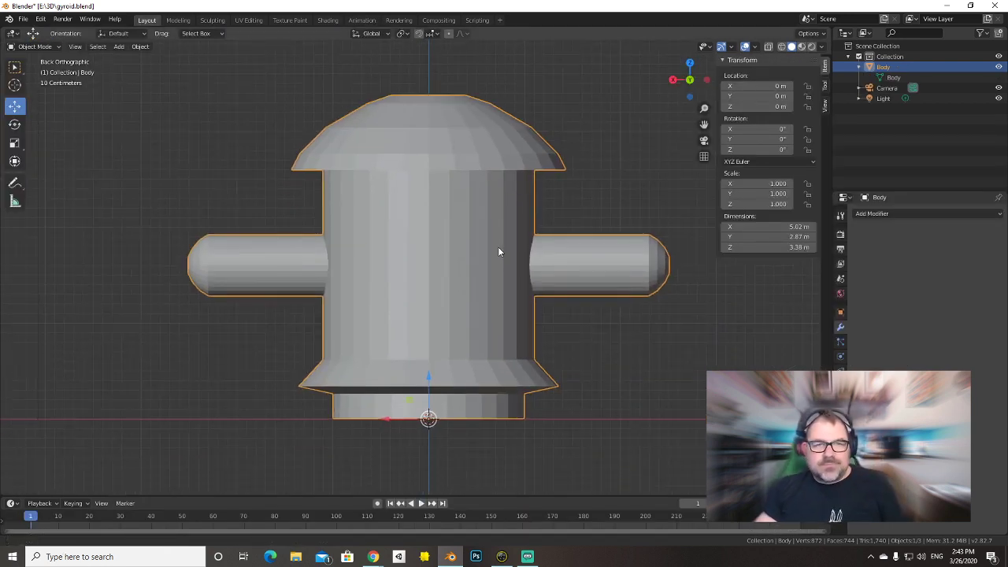
click(370, 34)
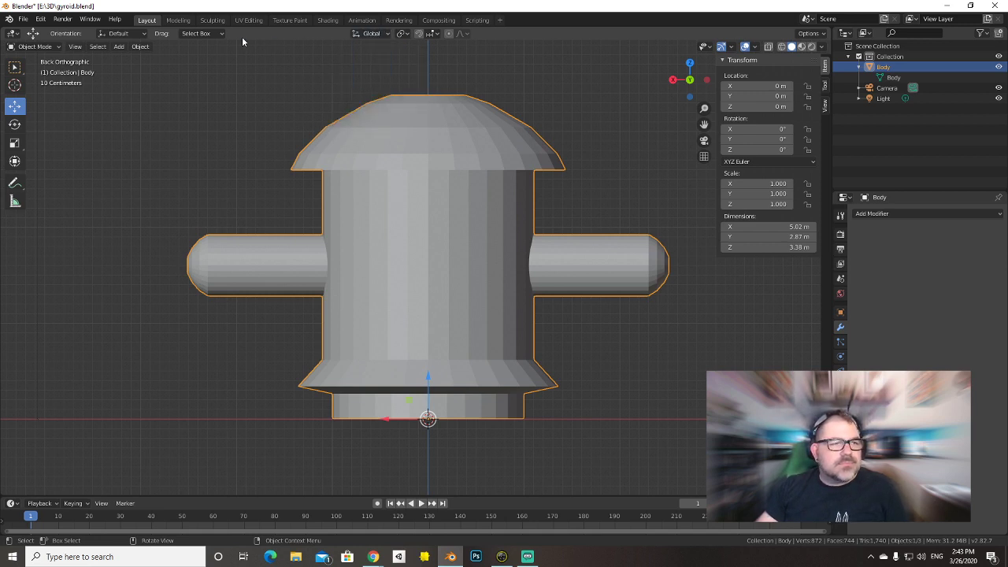
click(120, 34)
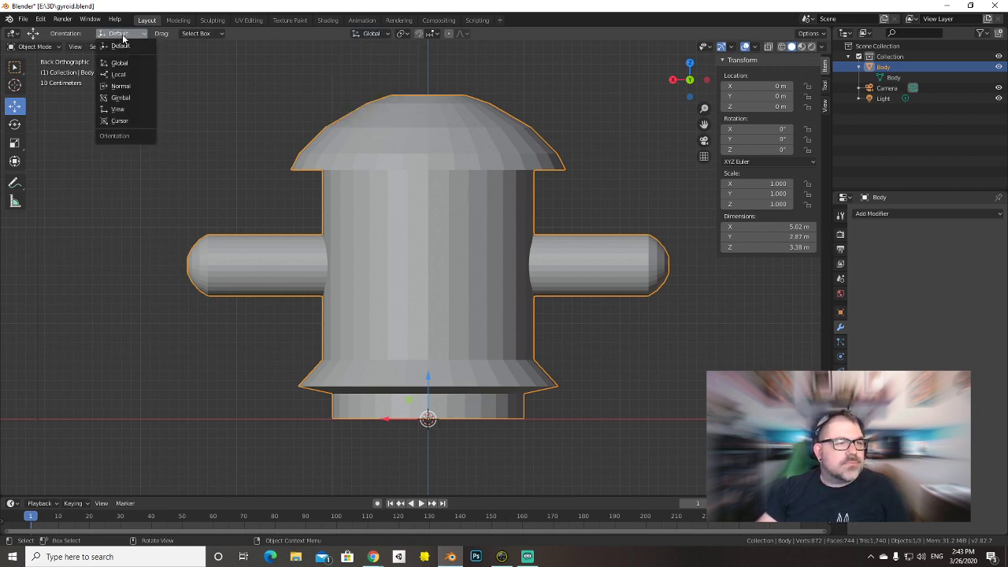
click(11, 33)
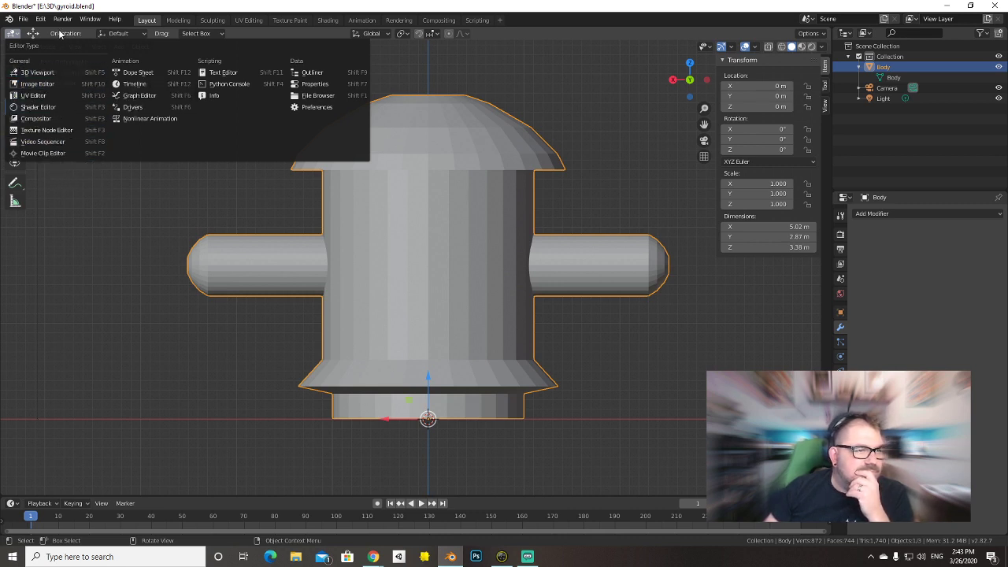
key(Escape)
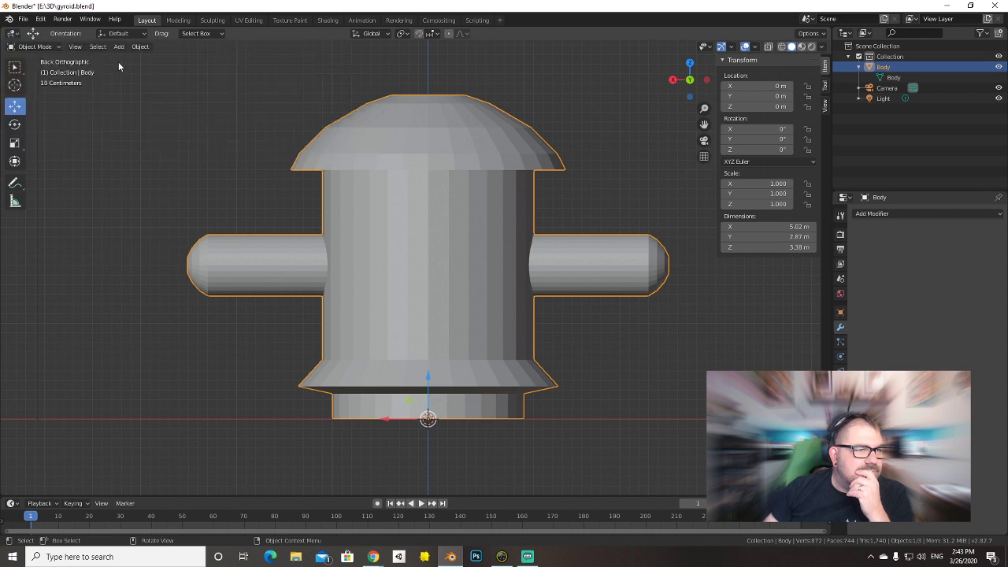
click(15, 125)
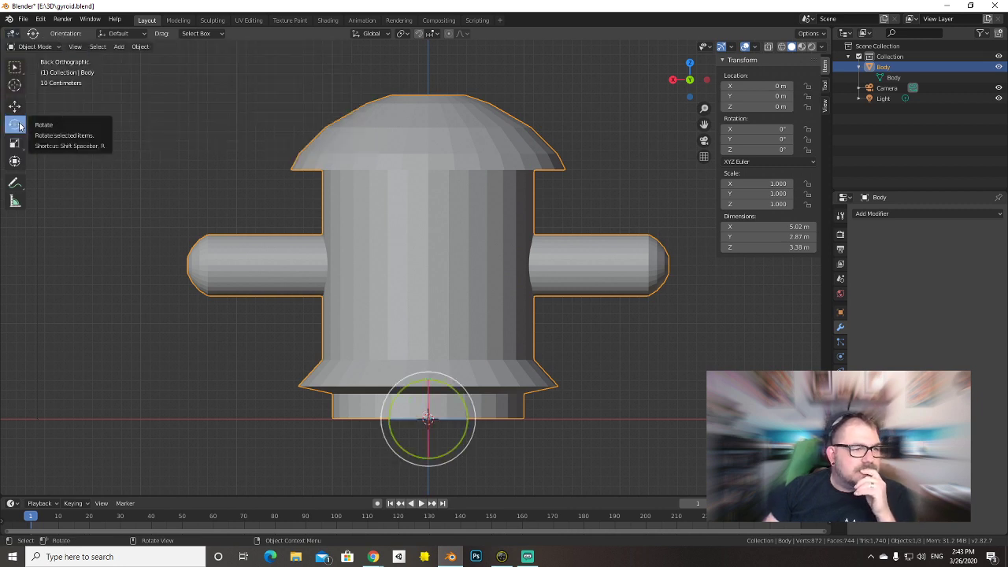
click(14, 67)
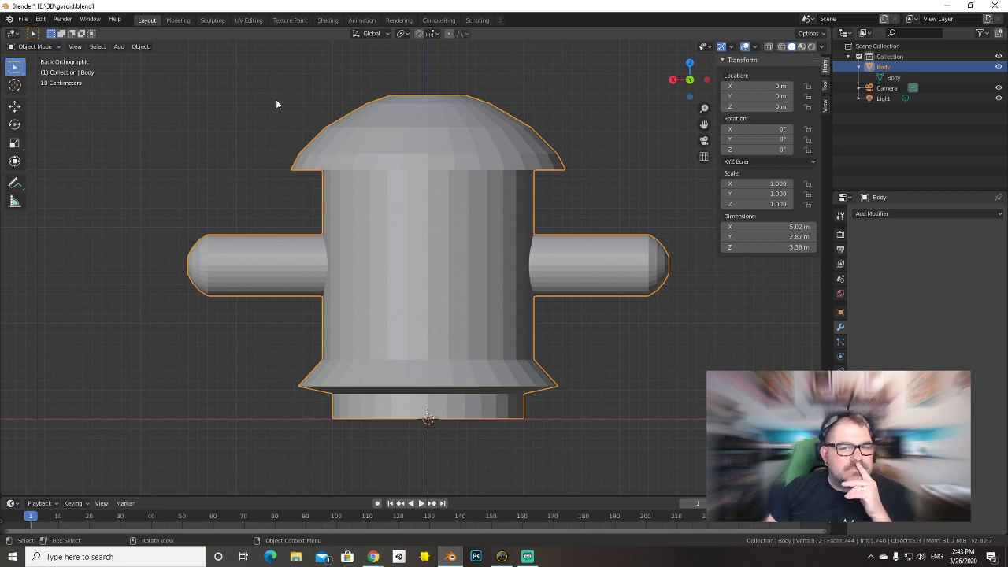
Apply Rotation & Scale, then All Transforms, to Body and deselect it.
key(ctrl+a)
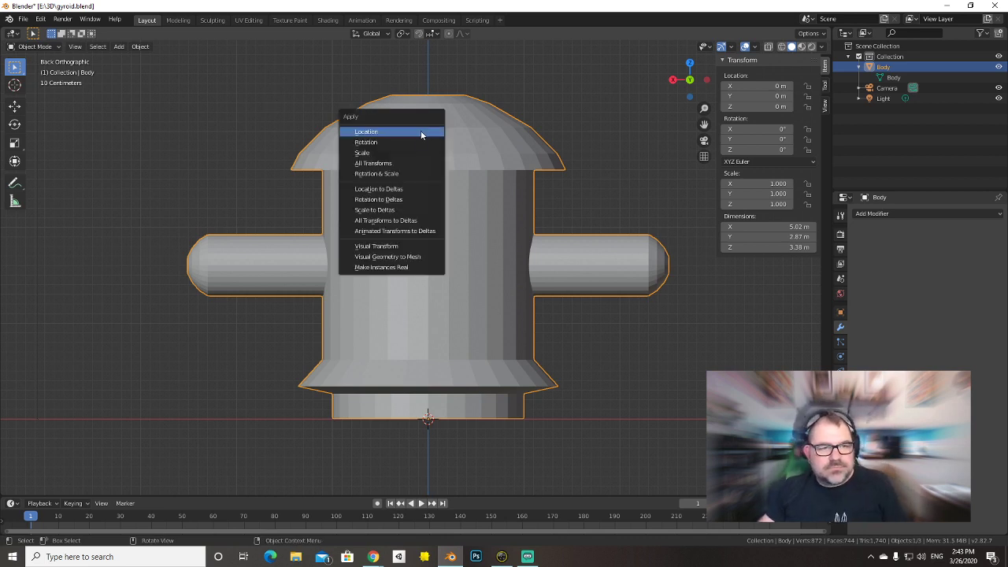
click(398, 173)
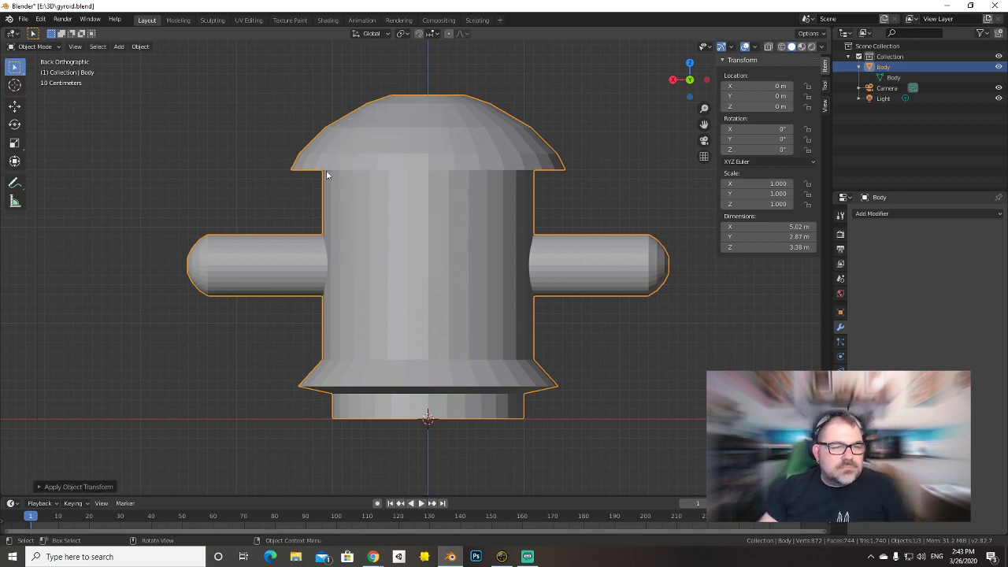
key(ctrl+a)
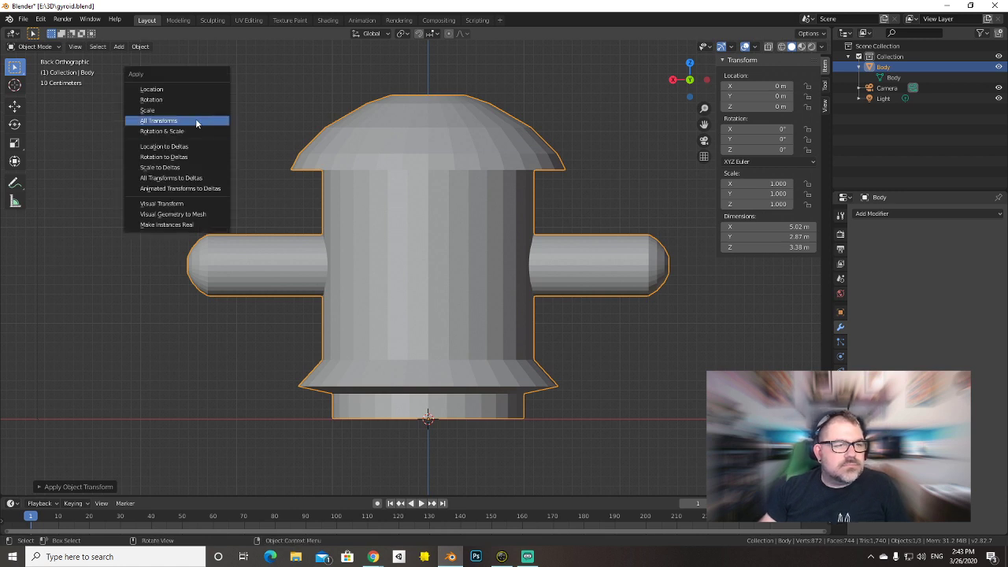
click(197, 120)
click(261, 155)
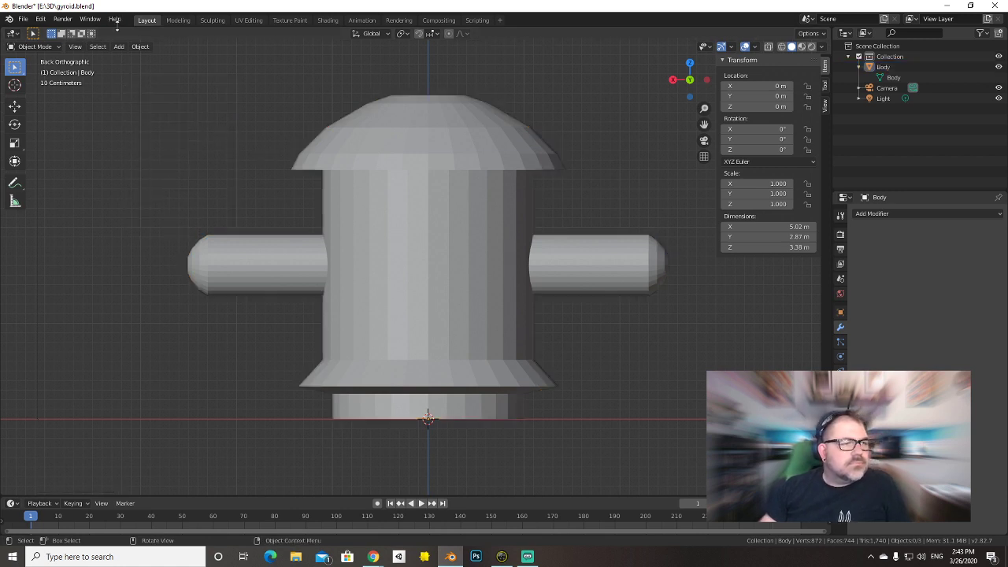
Save gyroid.blend, then browse the Window and Add Workspace menus without choosing anything.
key(ctrl+s)
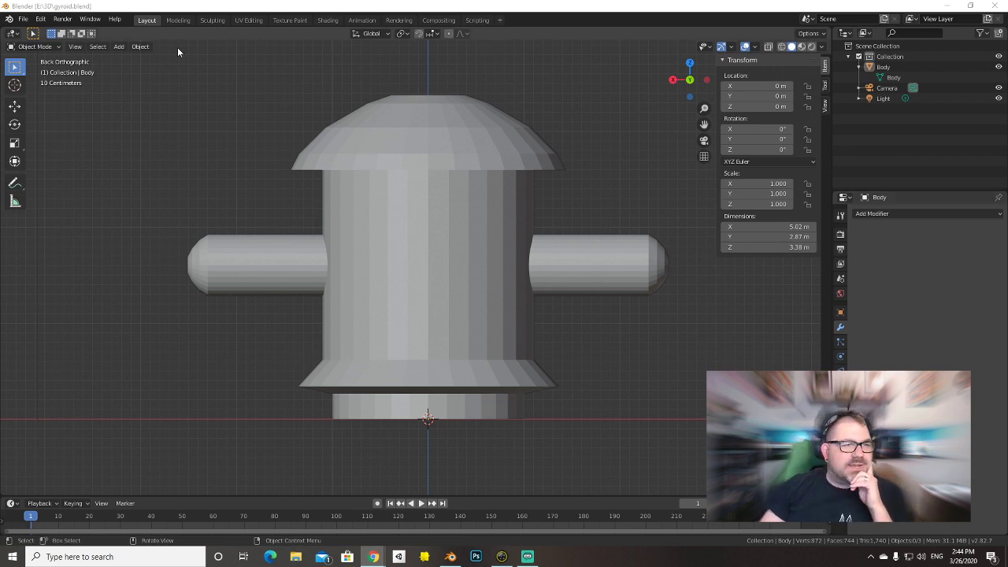
click(90, 19)
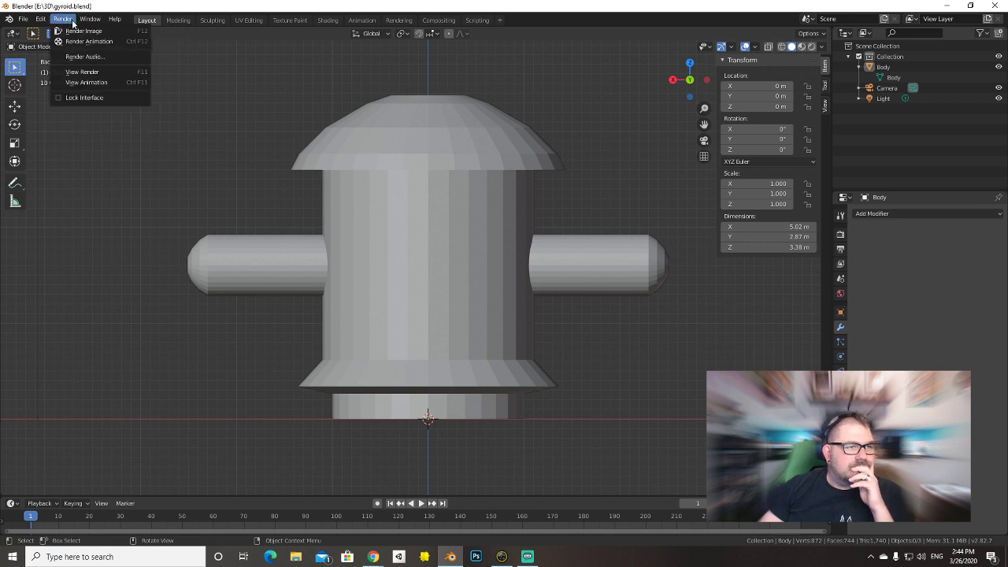
mouse_move(115, 22)
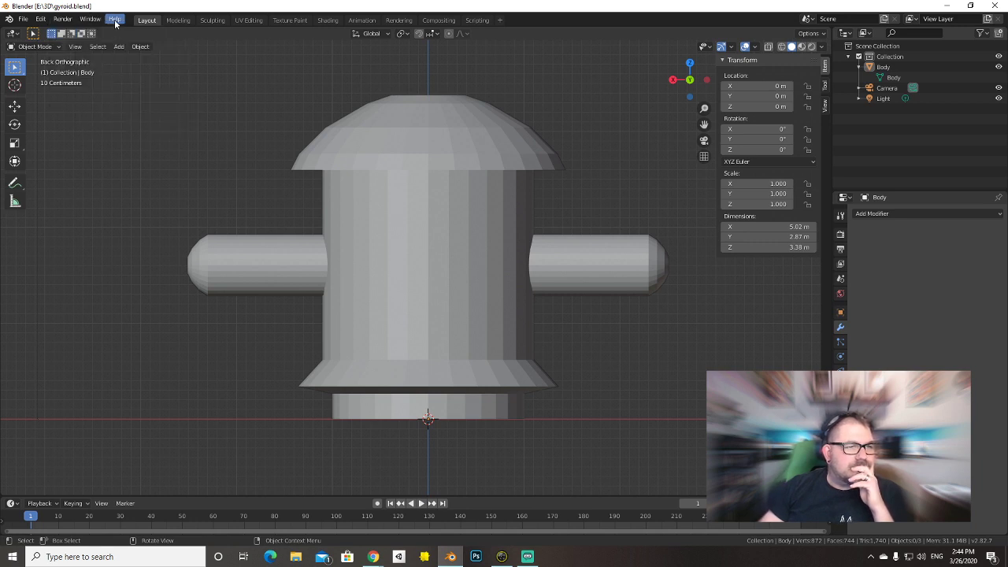
click(499, 20)
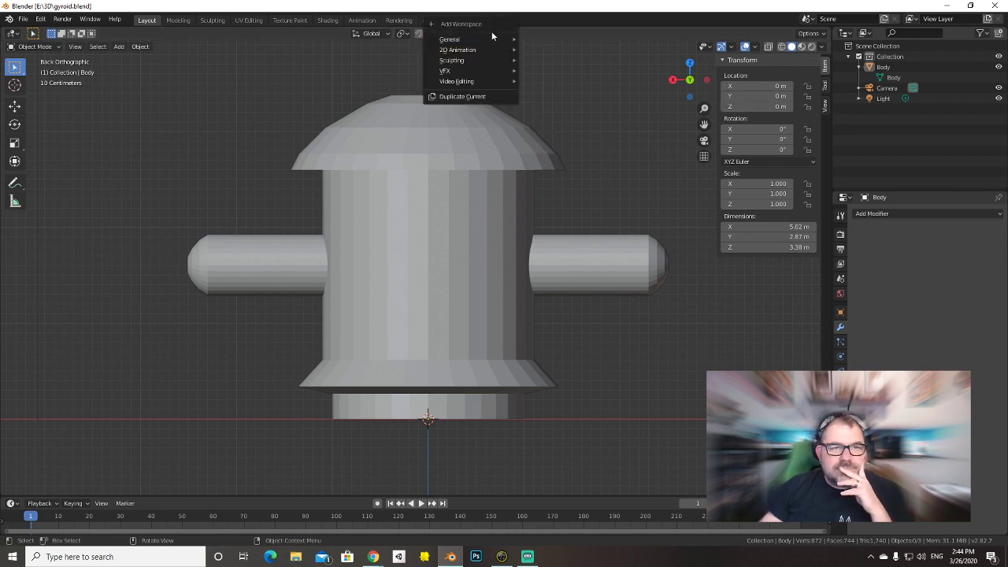
mouse_move(492, 41)
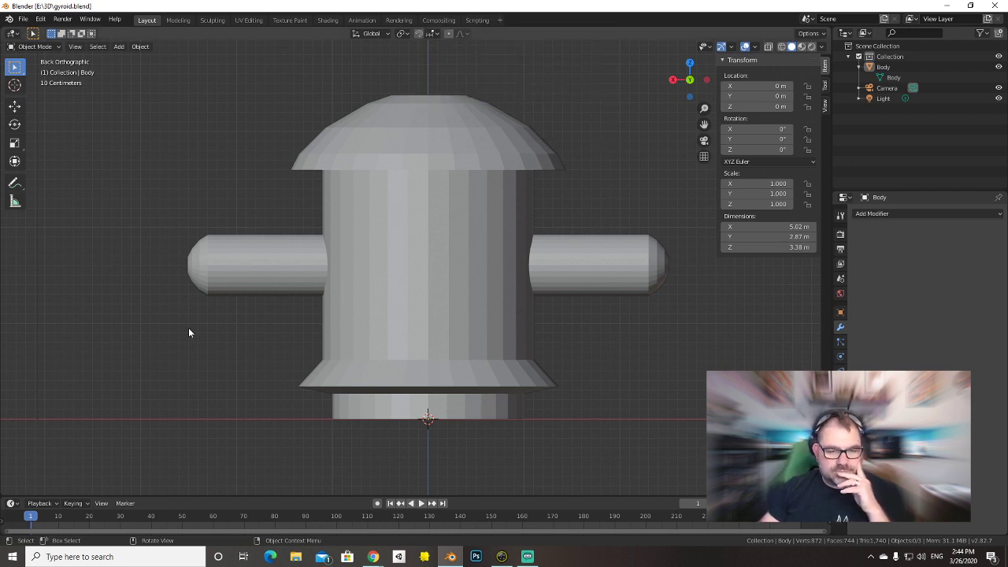
key(Tab)
middle_drag(399, 265, 432, 284)
scroll(436, 278, down, 3)
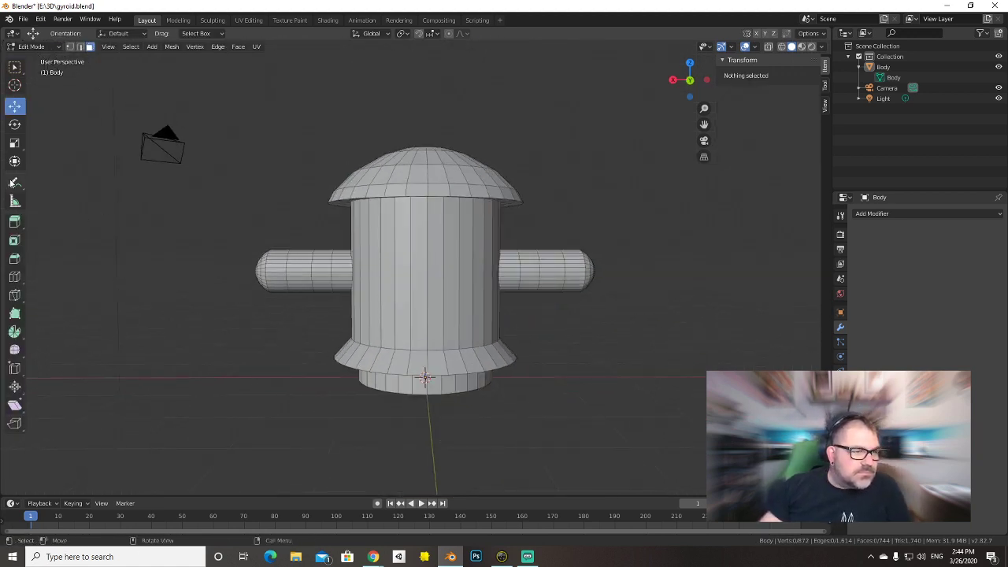
click(45, 48)
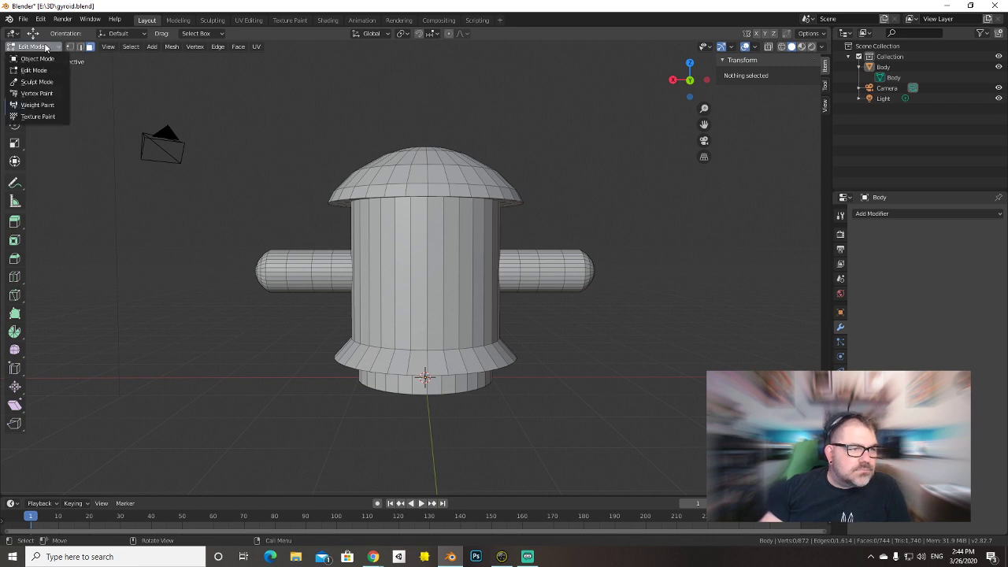
click(46, 48)
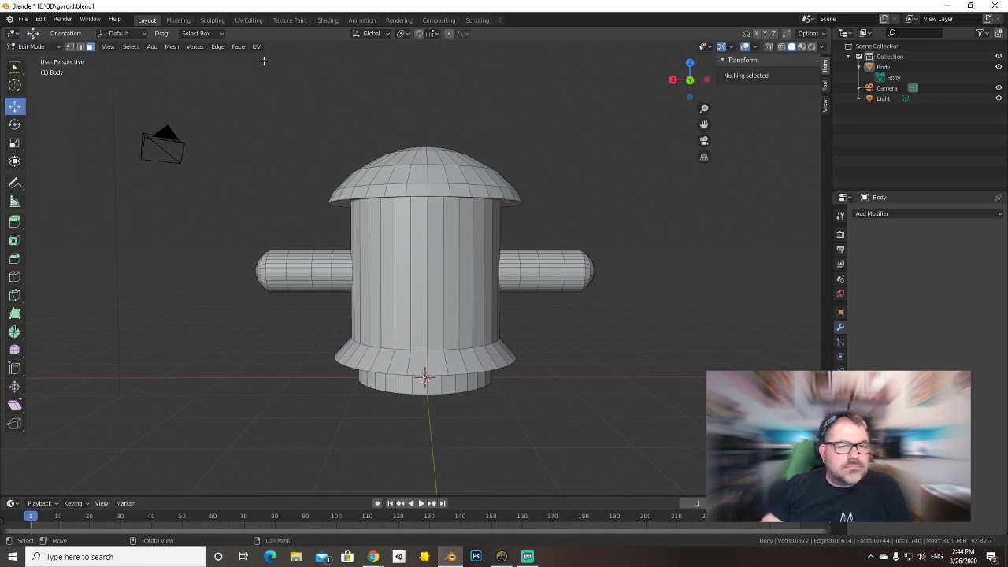
click(705, 47)
click(706, 46)
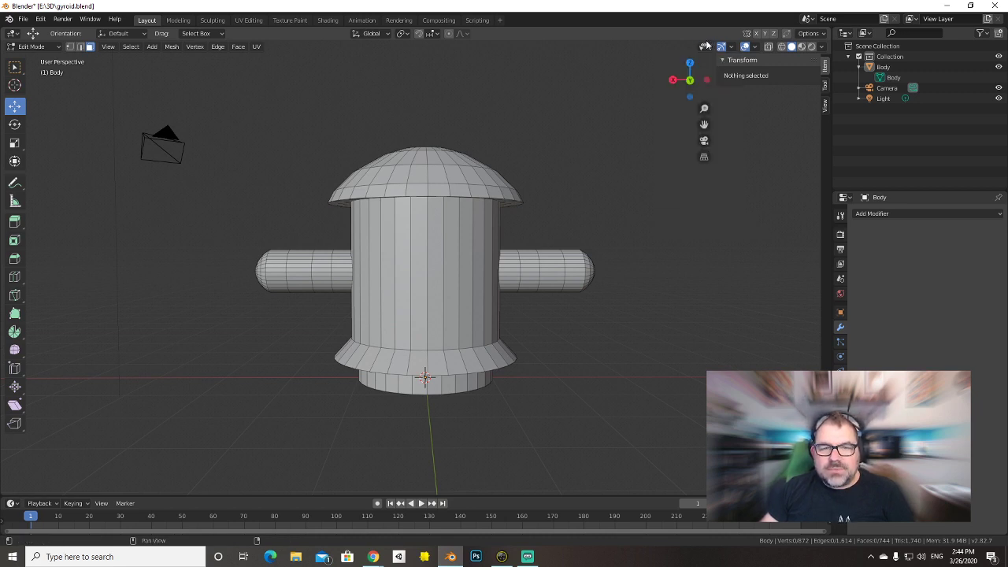
click(706, 45)
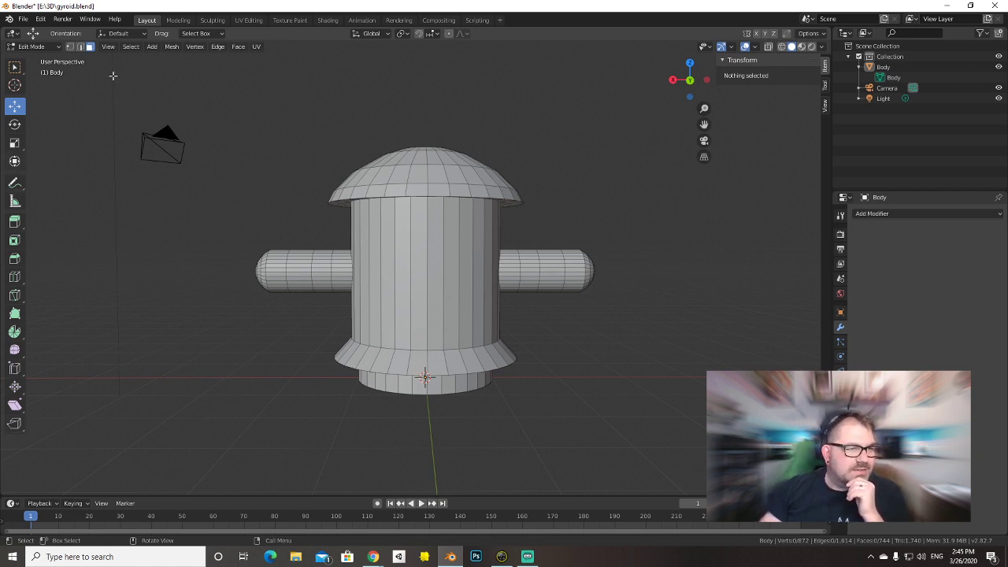
click(153, 47)
click(153, 49)
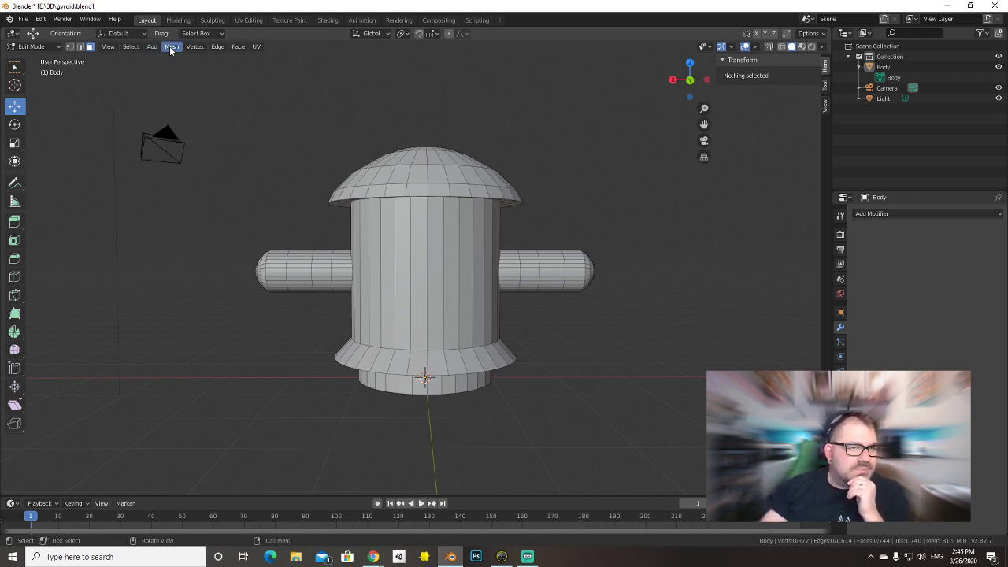
click(173, 46)
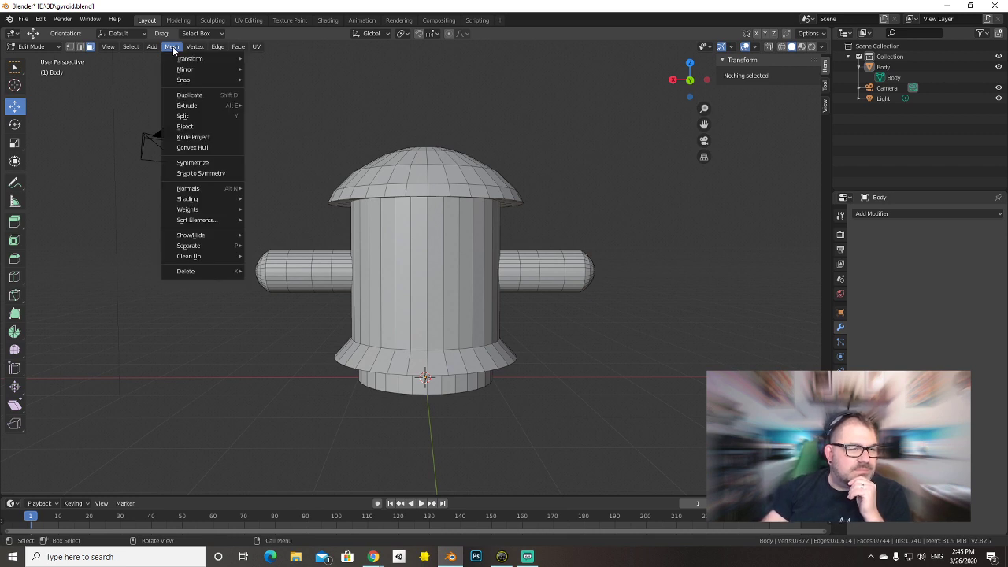
click(172, 47)
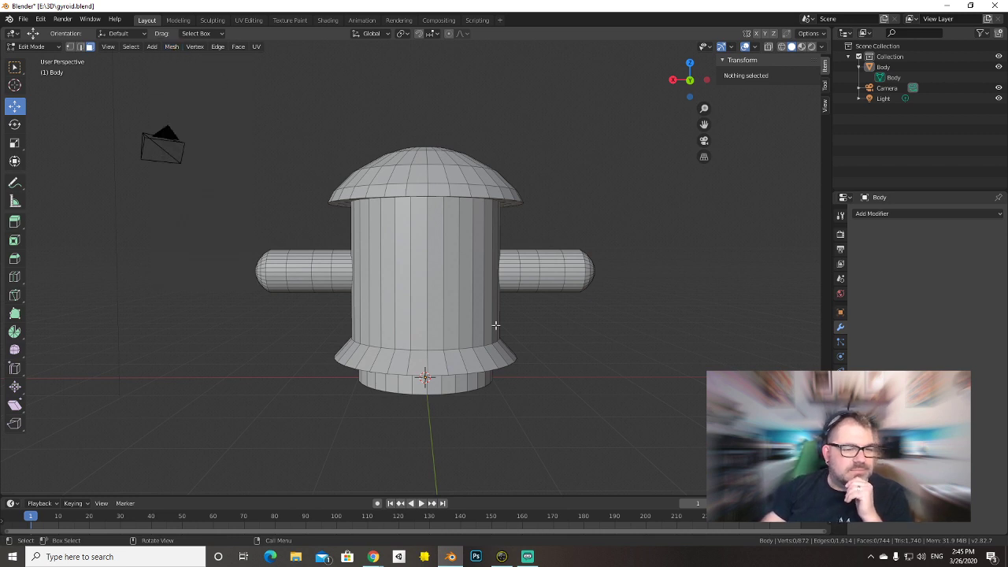
Select all of the Body's geometry in Edit Mode and look over the View menu.
key(a)
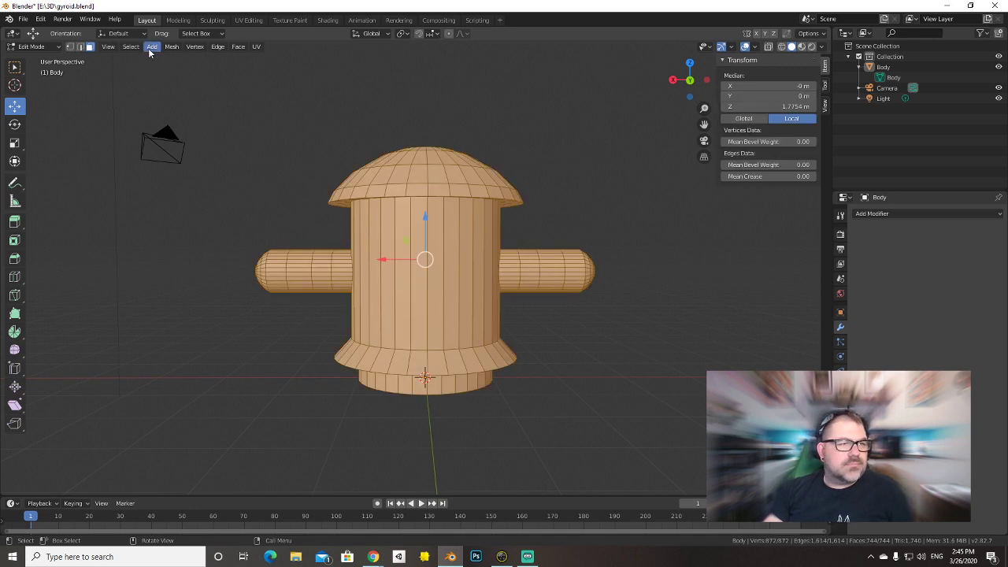
click(113, 48)
click(109, 48)
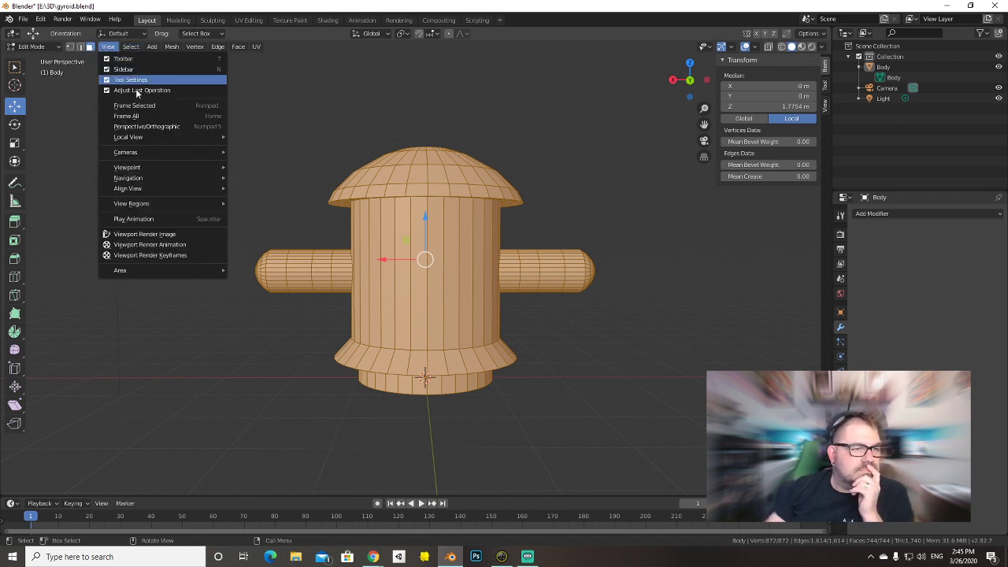
mouse_move(159, 153)
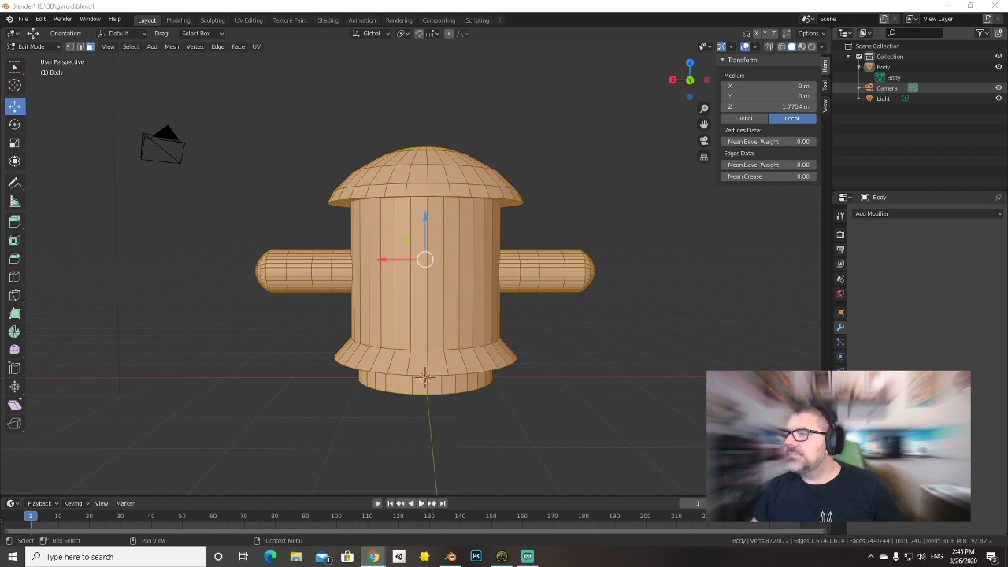
Check the mode list, then switch briefly to Chrome and back to Blender.
click(37, 48)
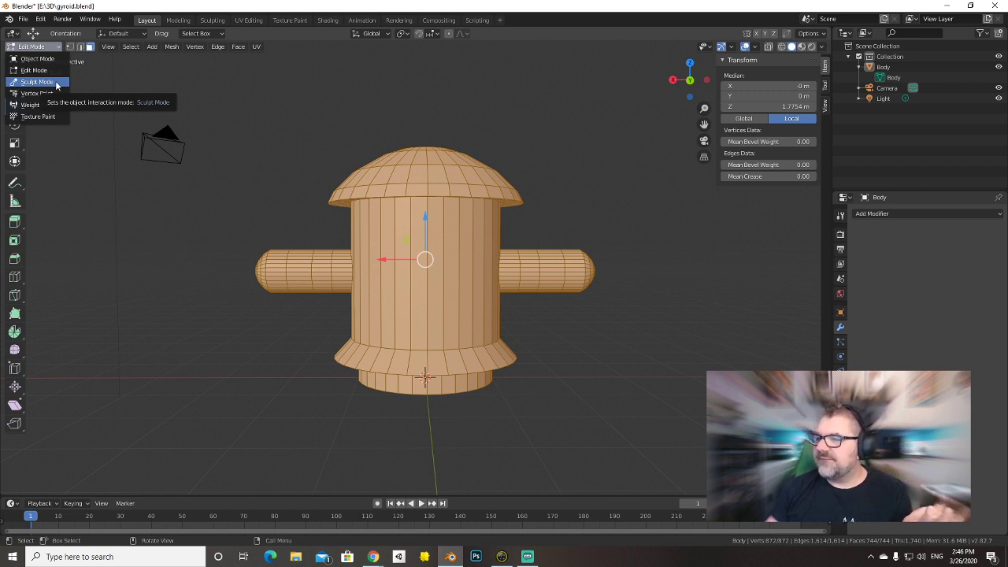
key(Escape)
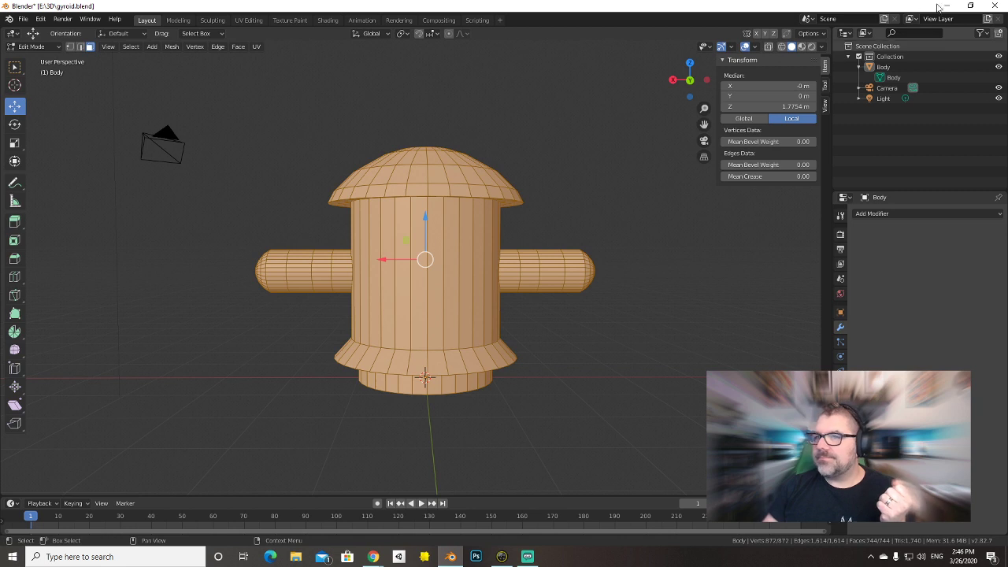
key(alt+Tab)
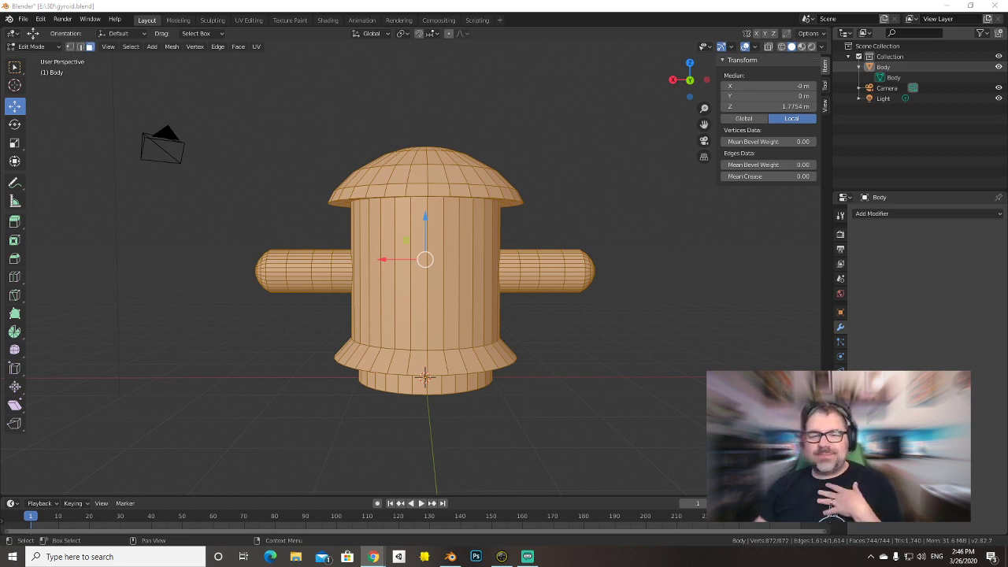
key(alt+Tab)
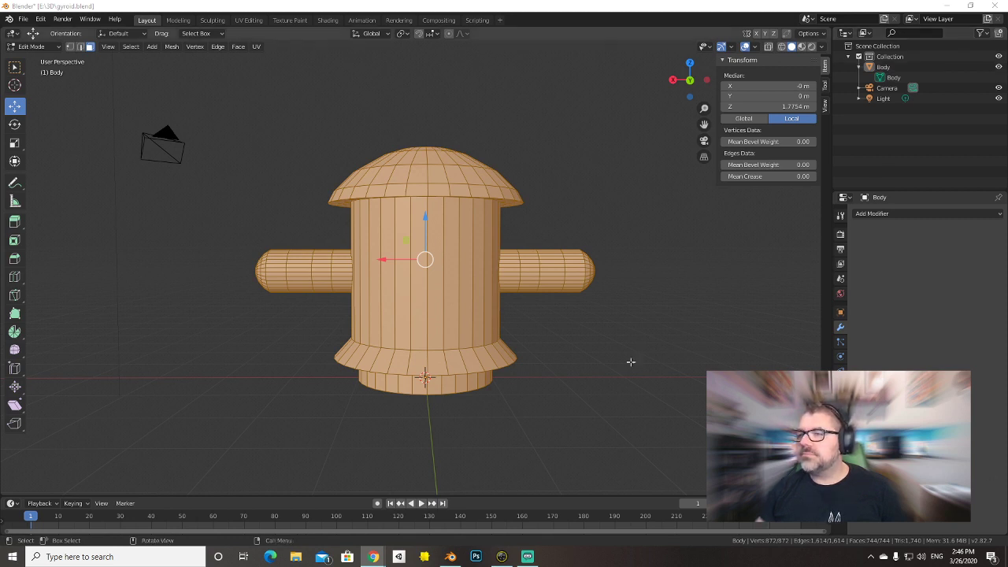
Return Body to Object Mode, add an Armature, and open its Bone for editing.
click(155, 47)
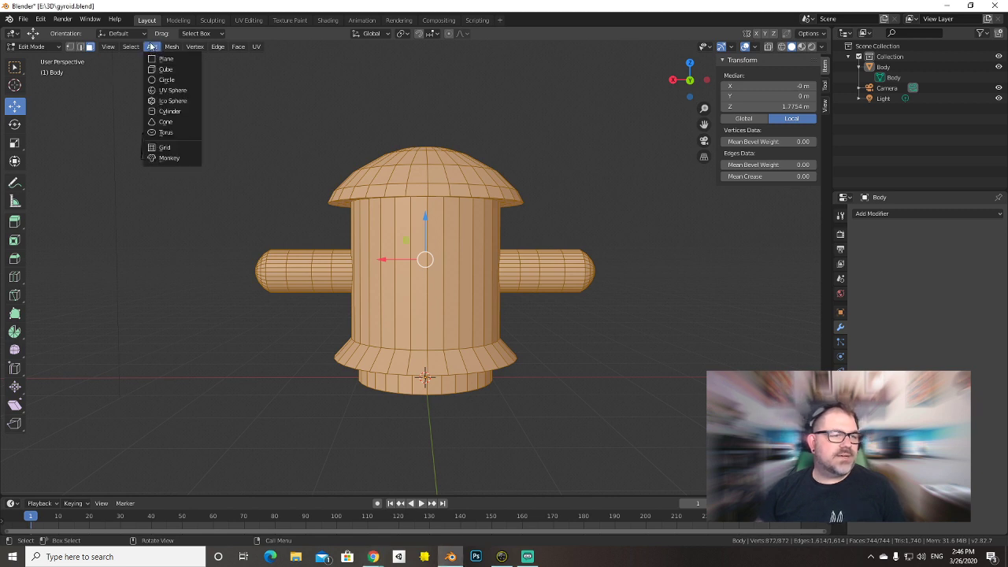
key(Tab)
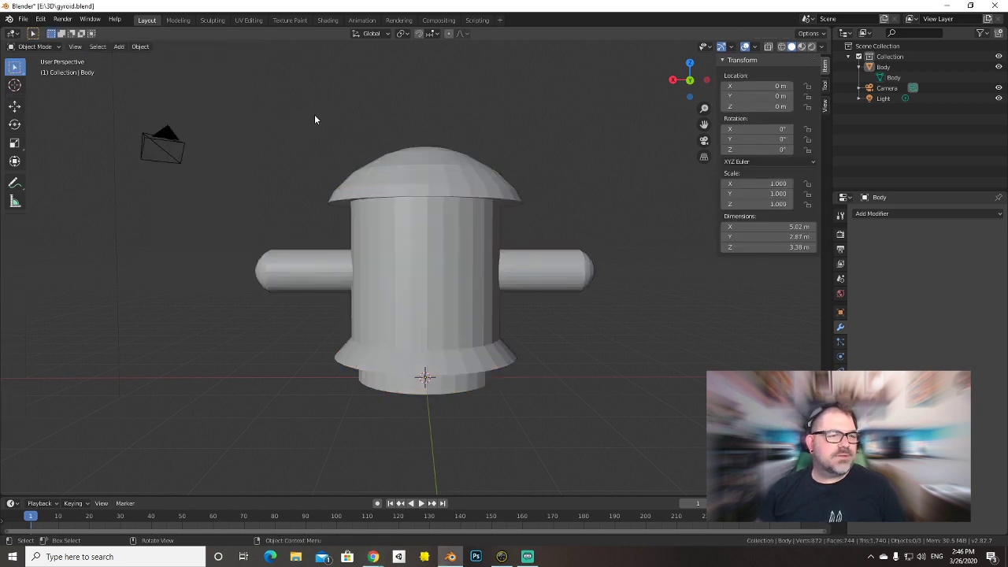
click(118, 48)
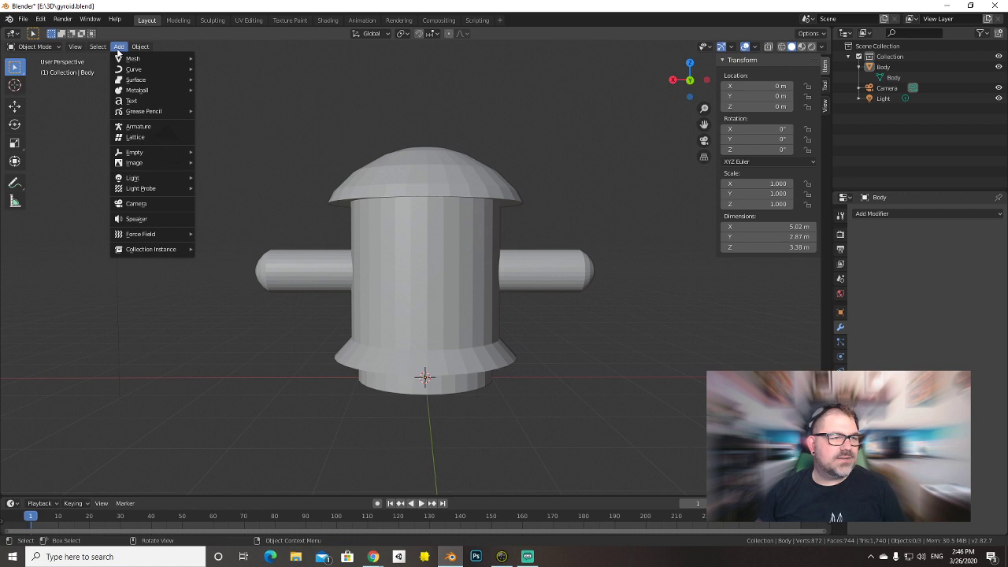
click(146, 126)
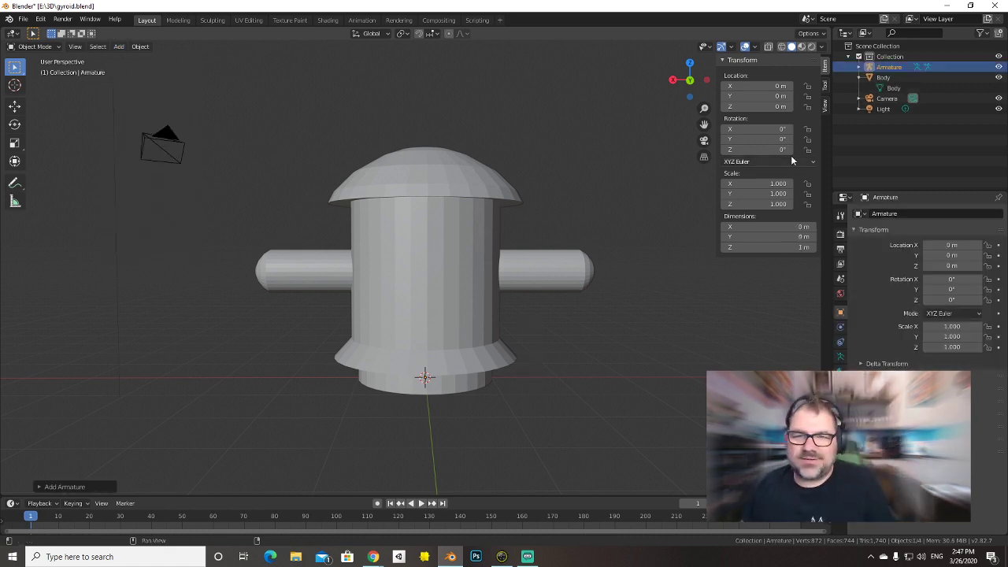
click(859, 68)
click(879, 77)
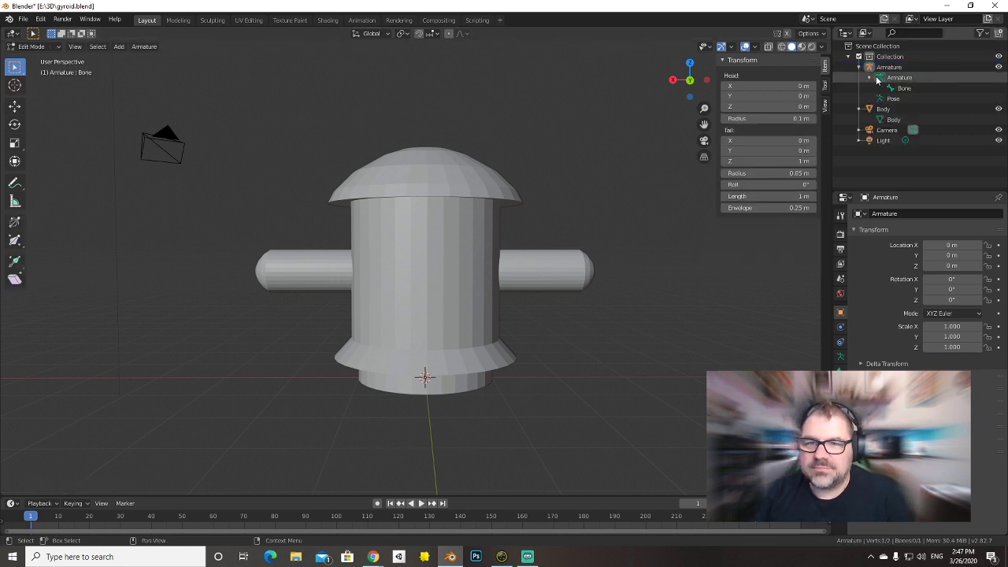
Select the Armature's Bone and toggle between Object and Edit Mode while viewing the base.
click(902, 87)
scroll(532, 296, up, 3)
middle_drag(531, 296, 516, 322)
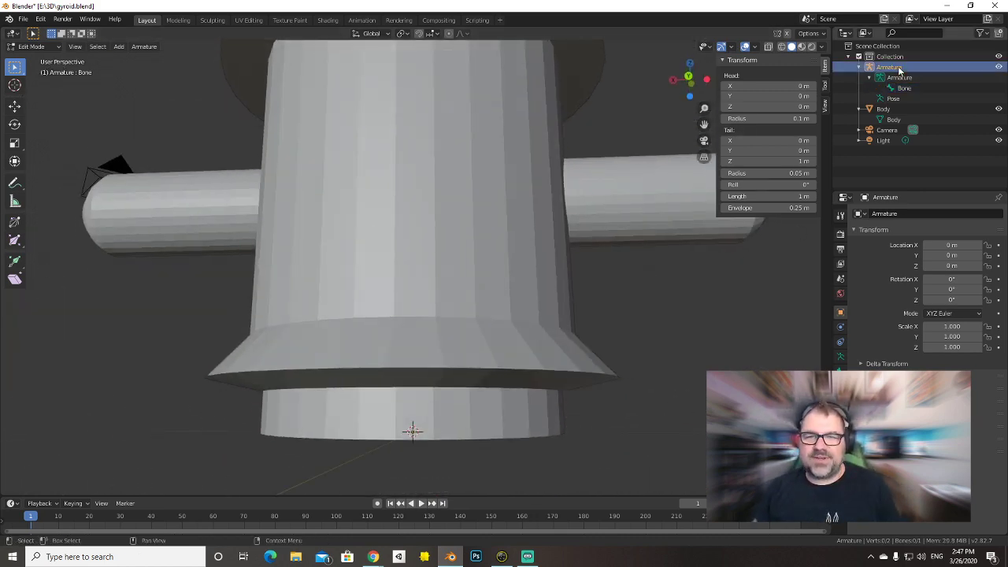
key(Tab)
middle_drag(513, 345, 514, 337)
click(423, 387)
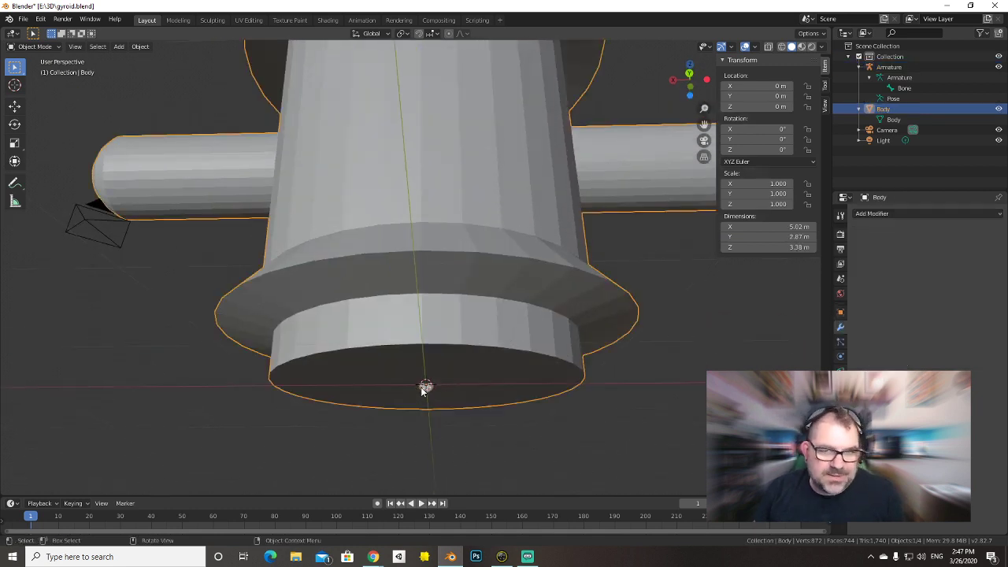
click(905, 87)
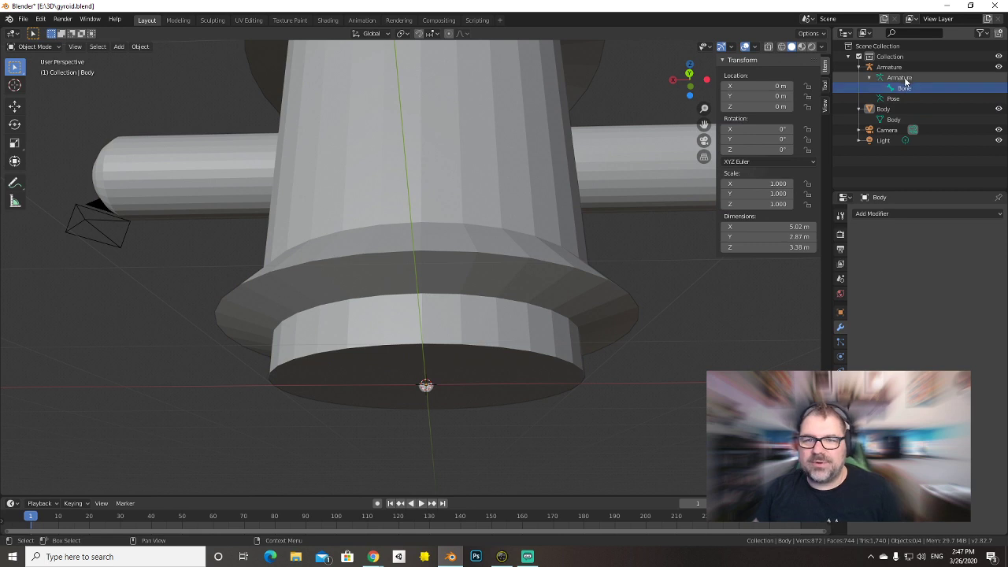
click(906, 88)
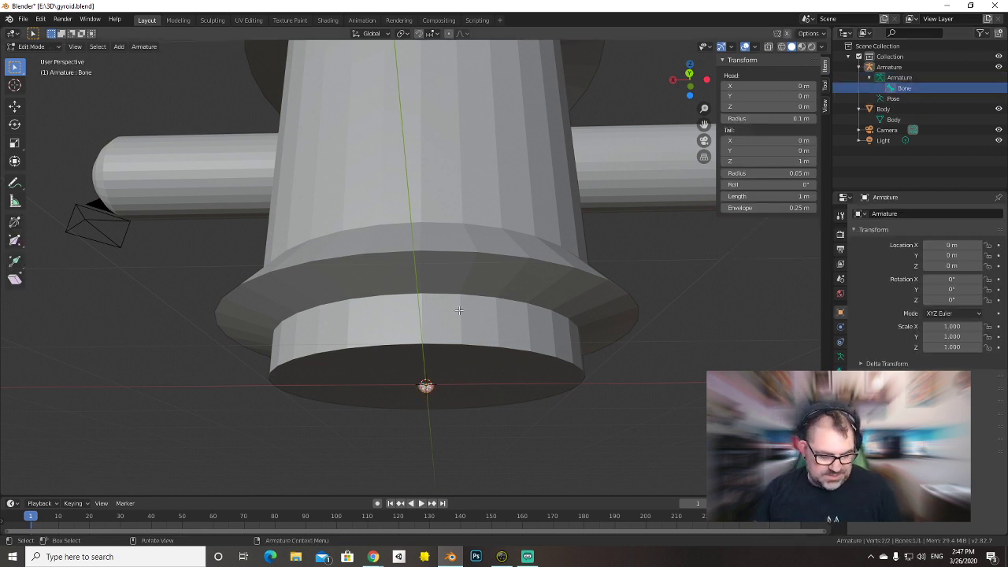
scroll(465, 314, up, 4)
middle_drag(473, 317, 460, 403)
key(Tab)
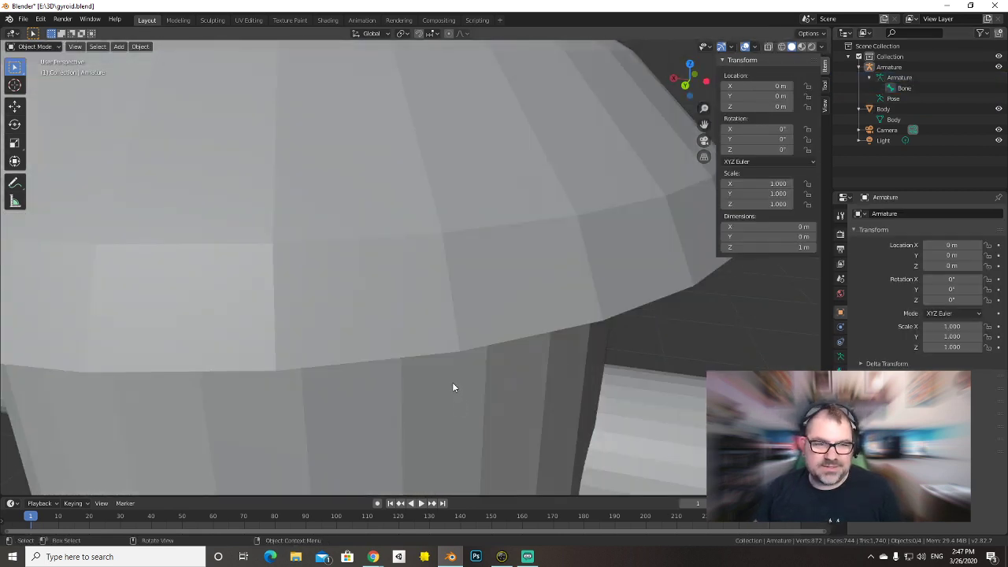
scroll(457, 355, down, 6)
scroll(472, 327, up, 2)
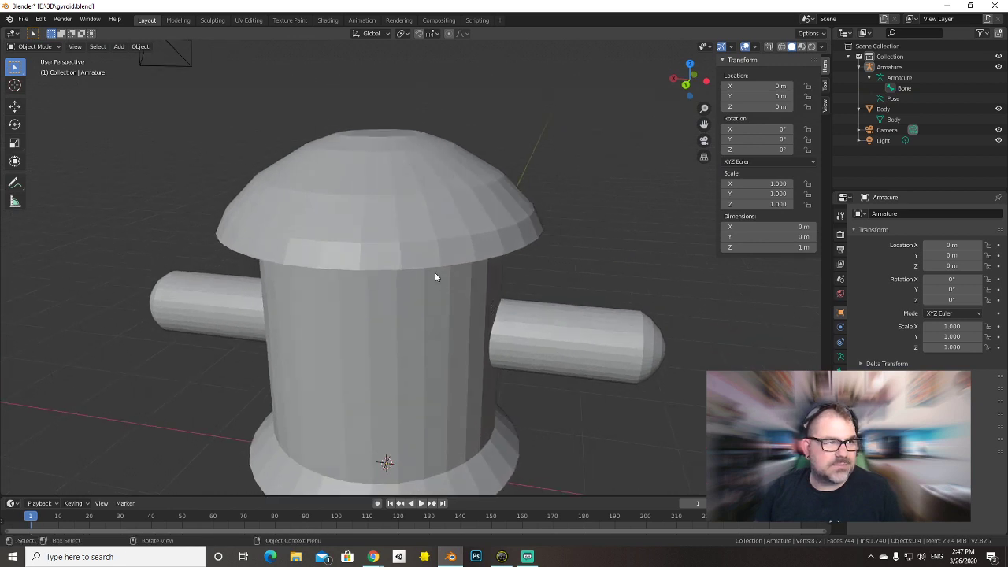
key(Tab)
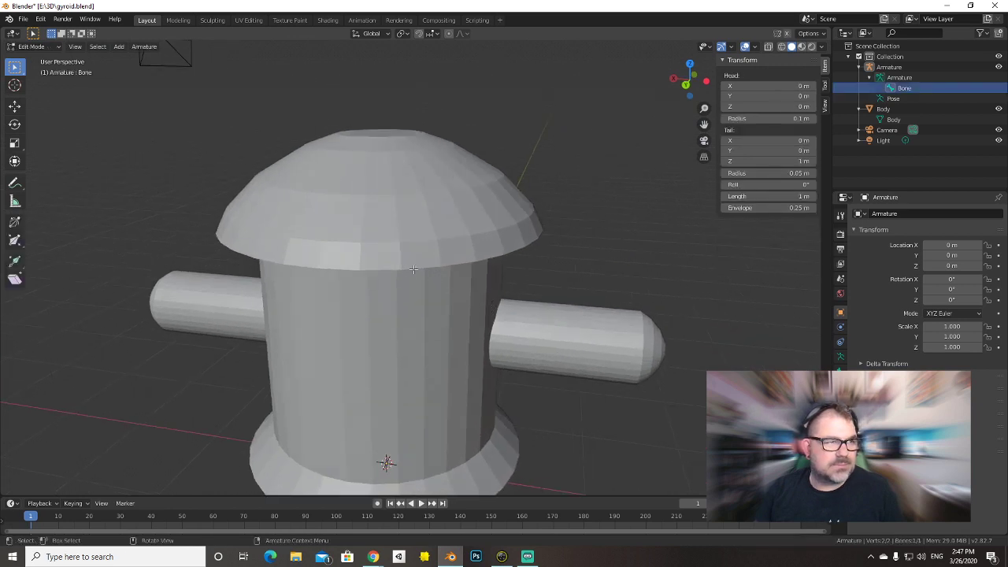
Extrude a test bone, turn on wireframe shading, and undo the extra bone.
click(47, 46)
click(49, 46)
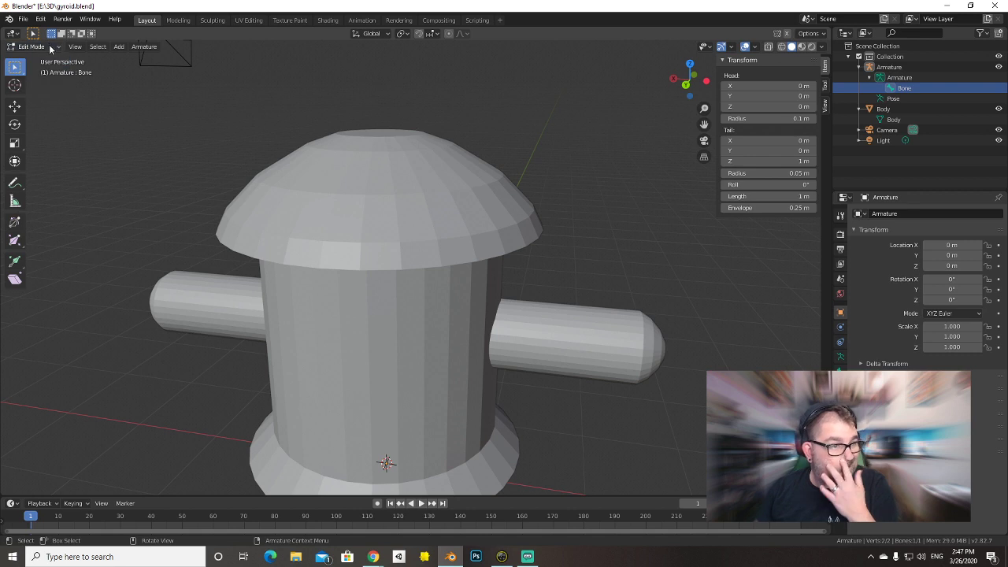
scroll(470, 388, up, 4)
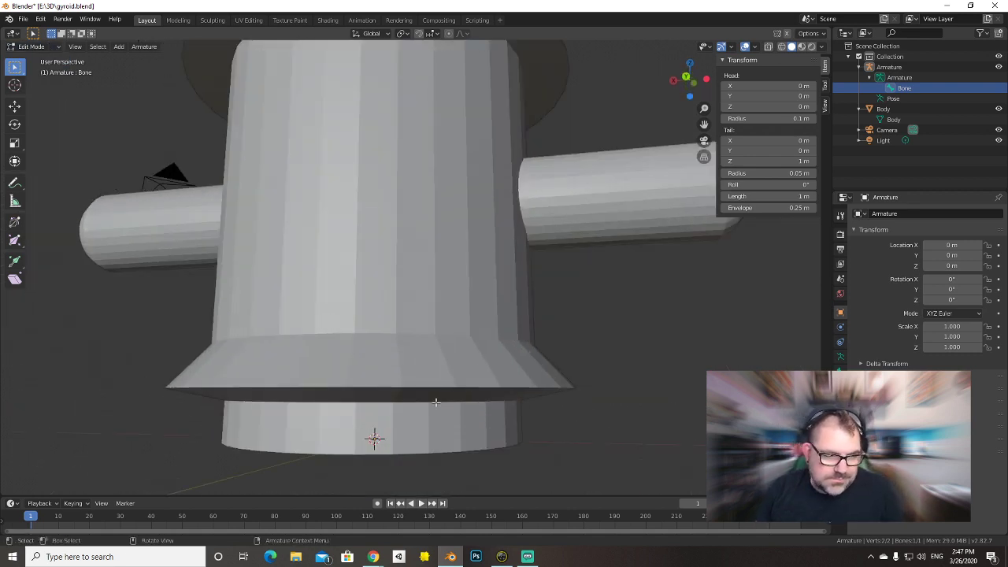
key(e)
click(407, 214)
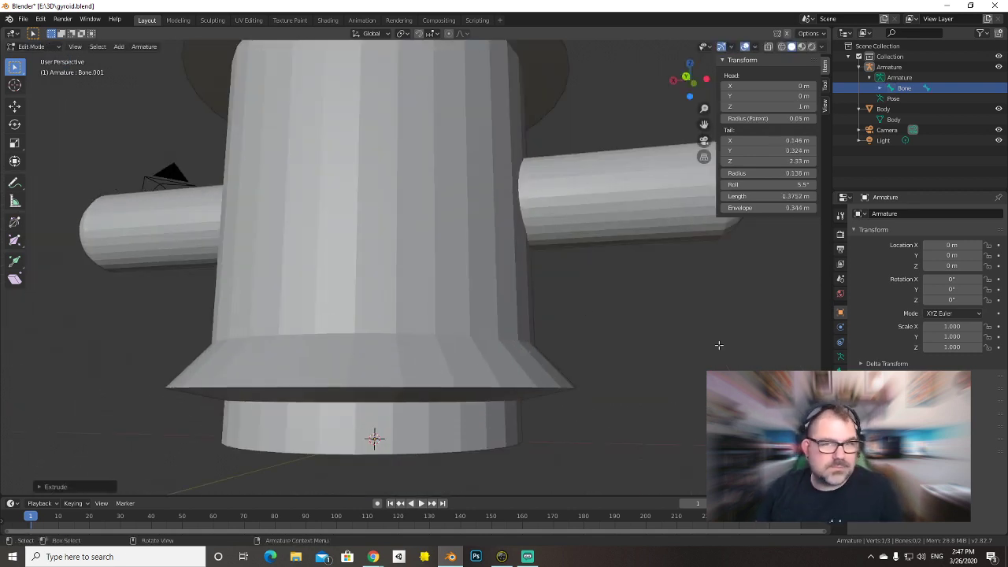
click(782, 45)
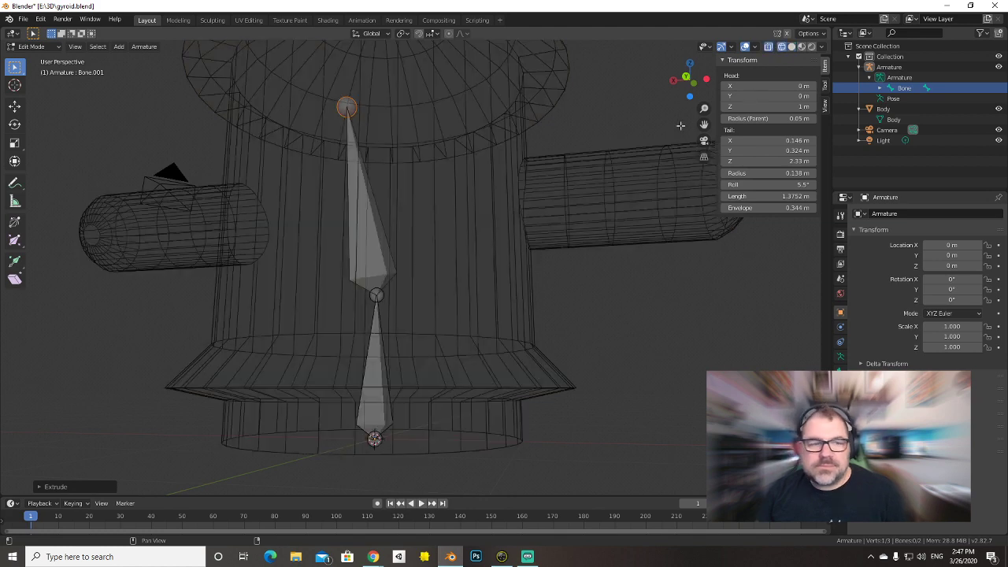
key(ctrl+z)
middle_drag(465, 319, 481, 370)
middle_drag(507, 299, 511, 271)
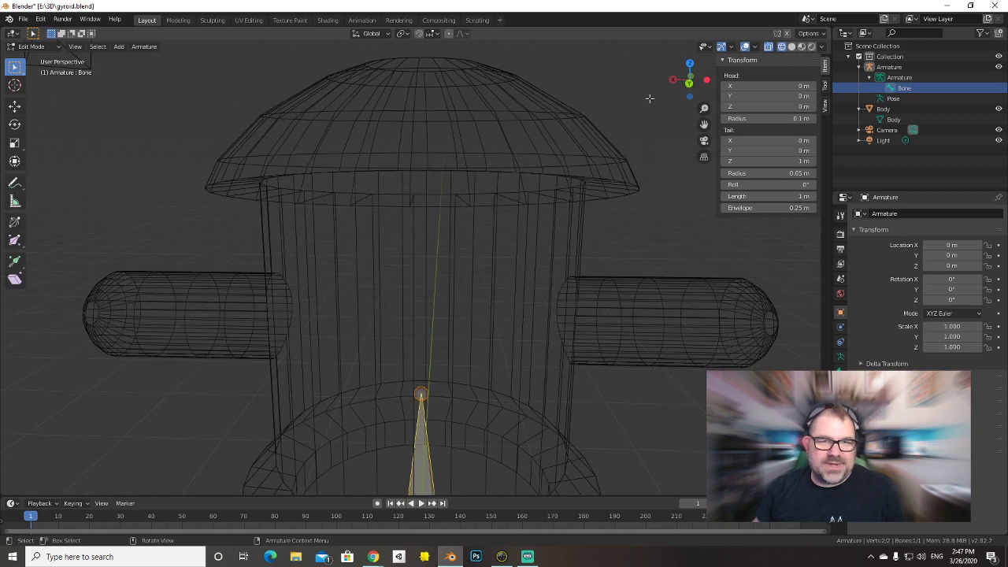
In Back Orthographic view, extrude a second spine bone upward.
click(692, 82)
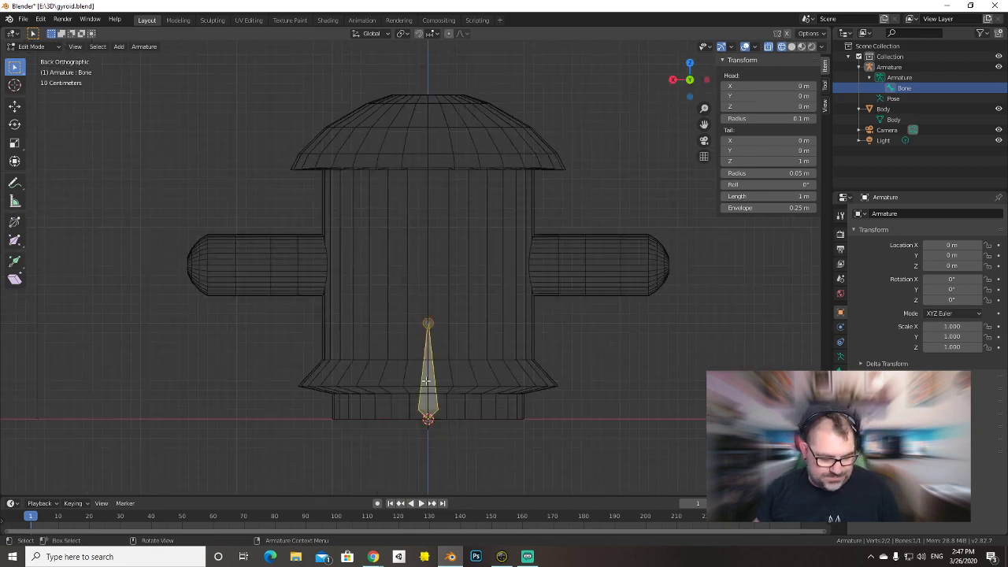
key(e)
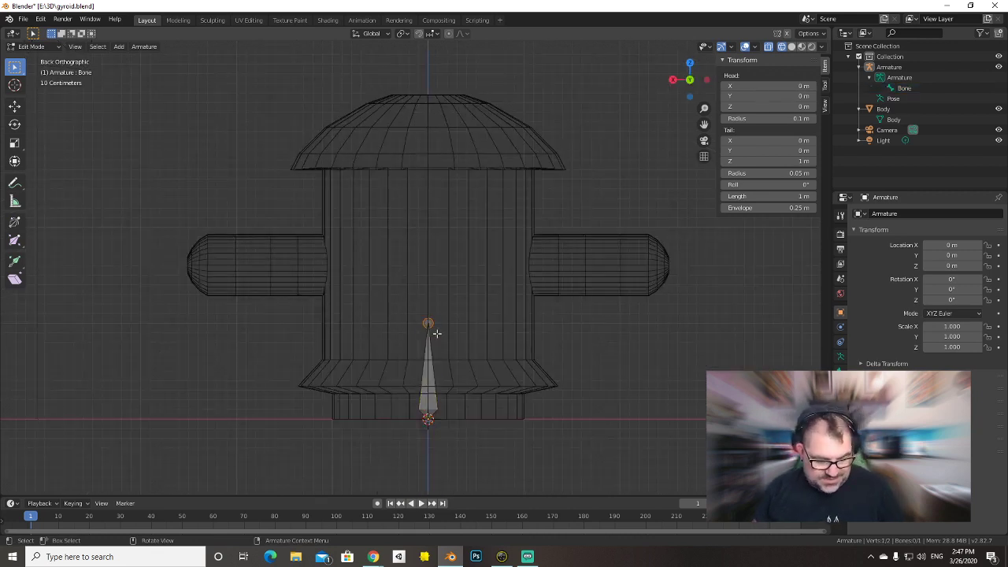
right_click(436, 333)
key(g)
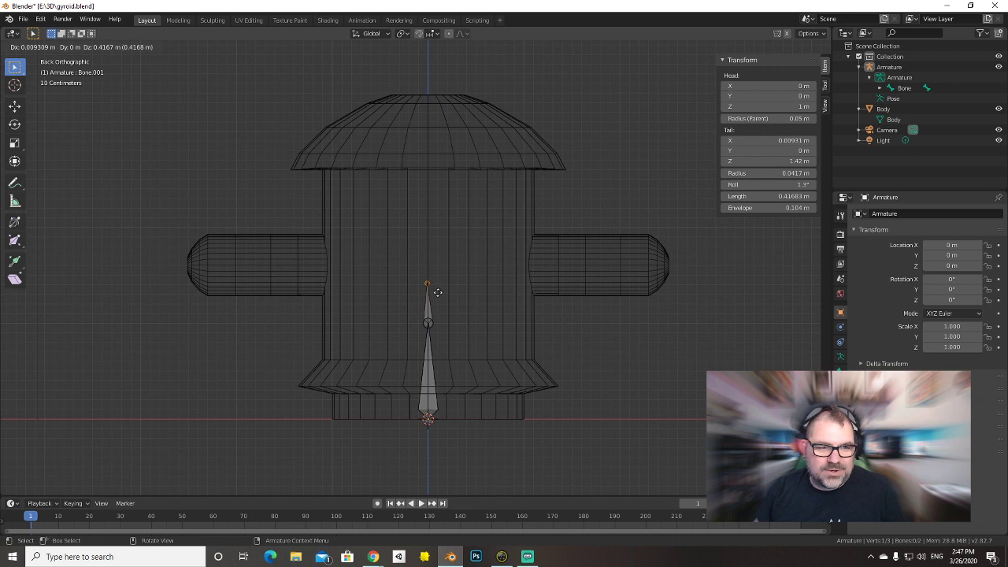
click(439, 292)
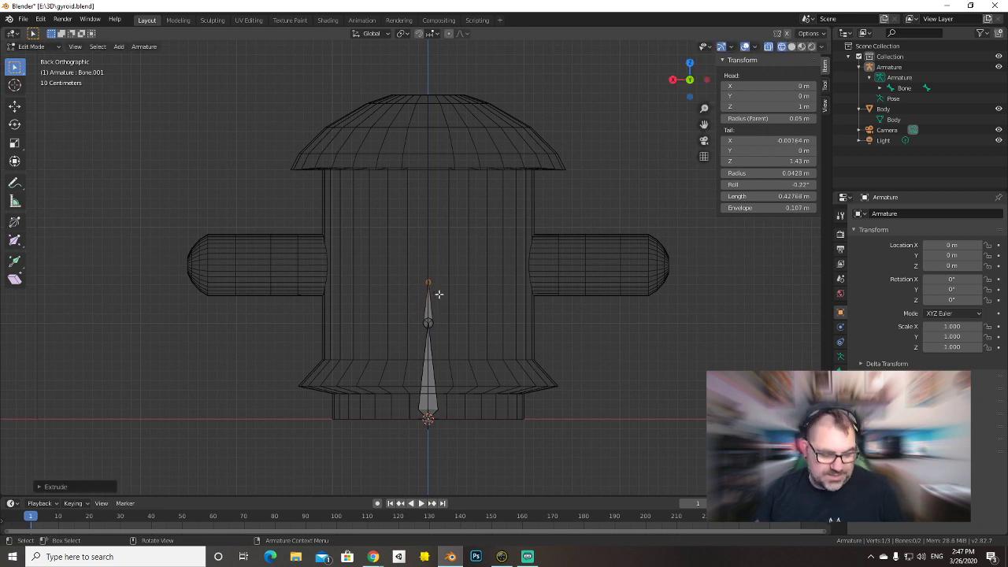
Extrude a three-bone chain from the spine out to the left arm's tip.
key(e)
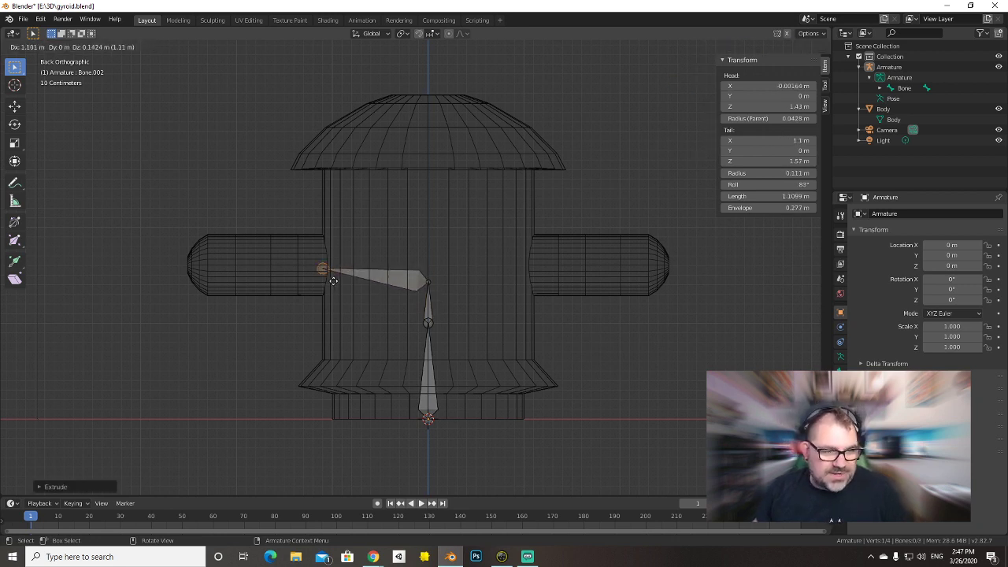
click(336, 279)
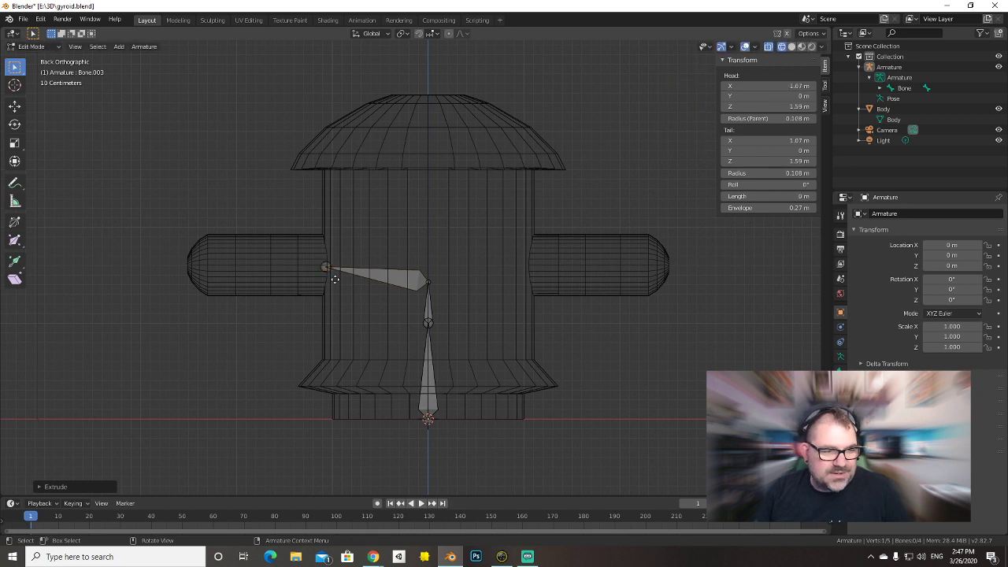
key(e)
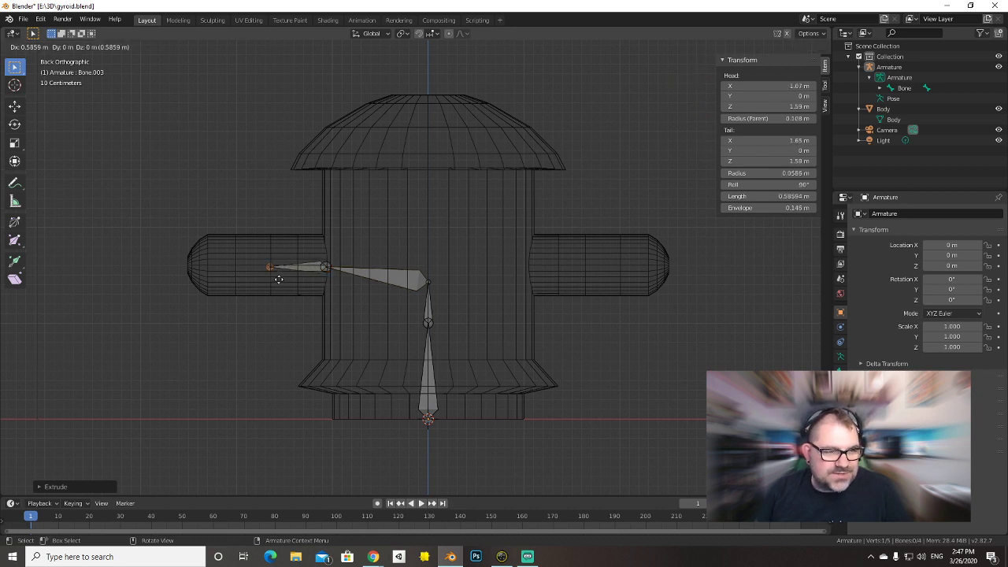
click(272, 279)
key(e)
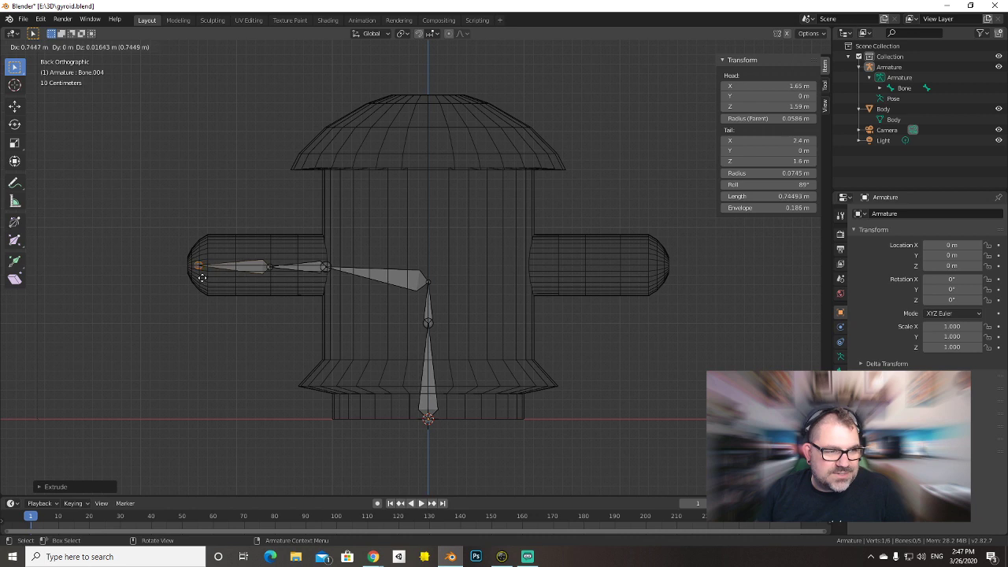
click(202, 279)
Extrude a three-bone chain from the spine joint out to the right arm's tip.
click(427, 286)
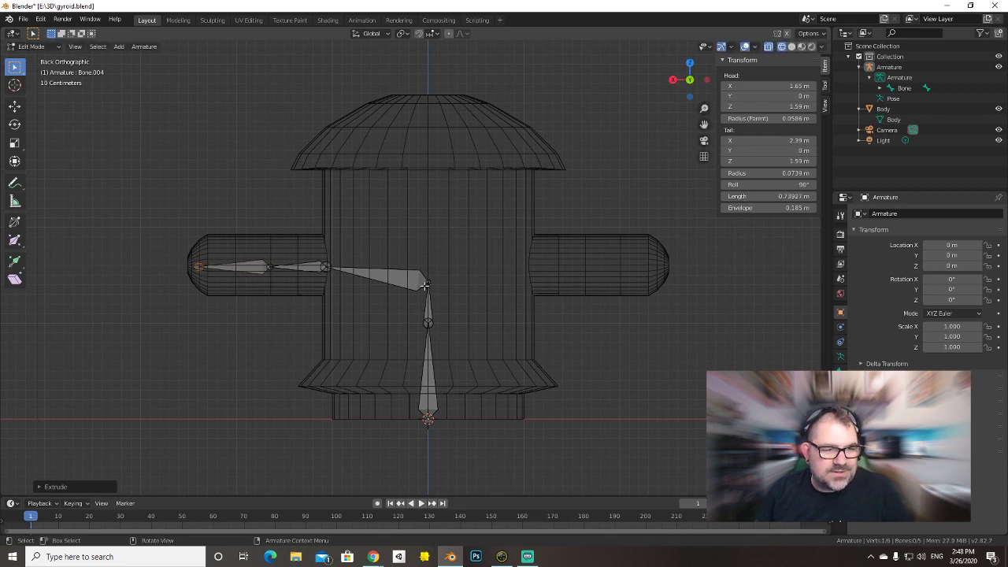
key(e)
right_click(444, 284)
key(g)
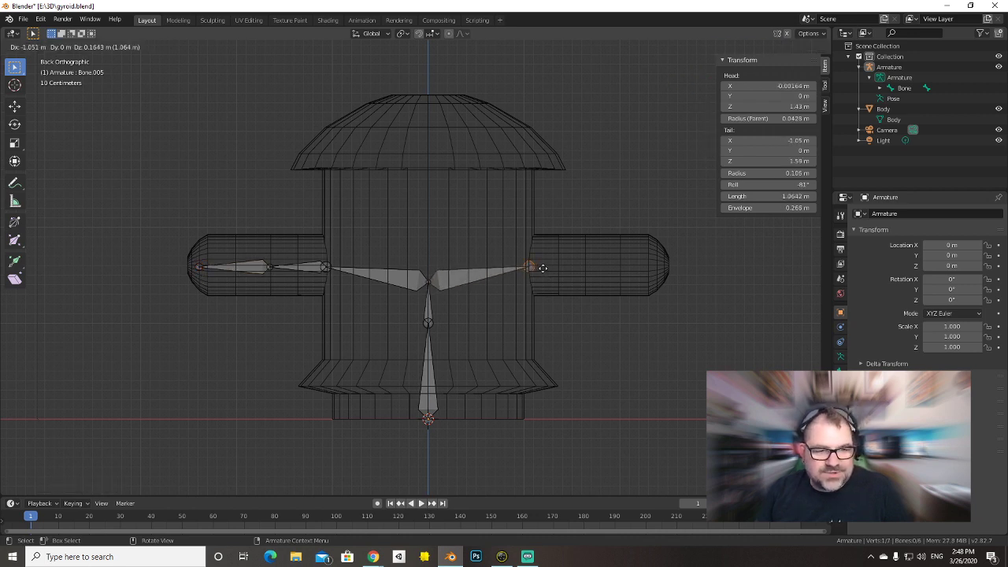
click(545, 268)
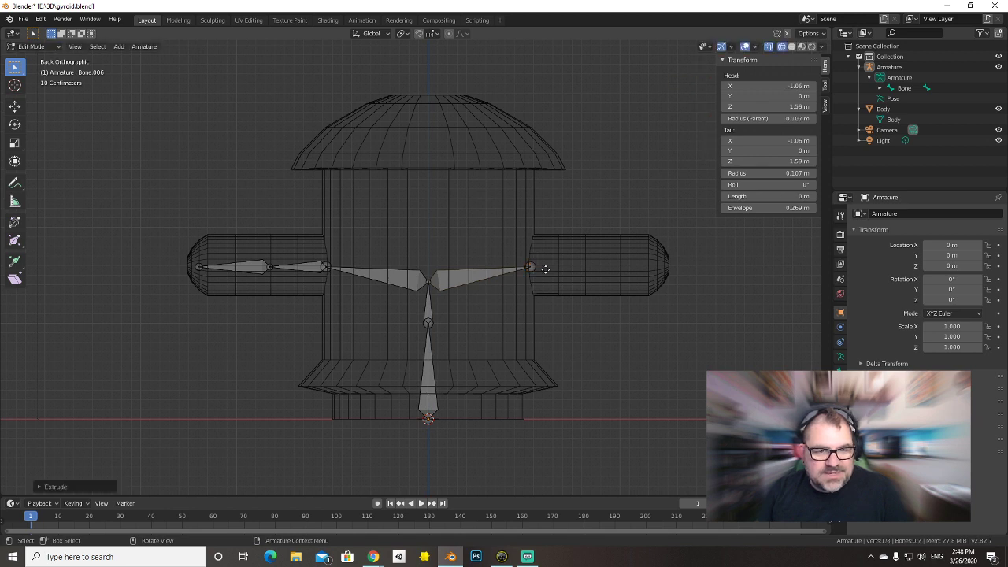
key(e)
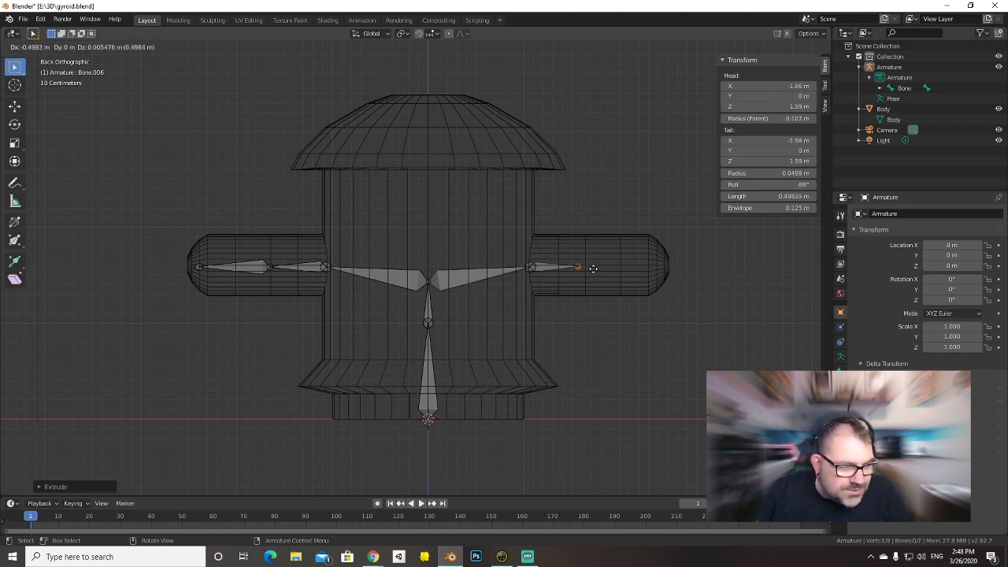
click(600, 267)
key(e)
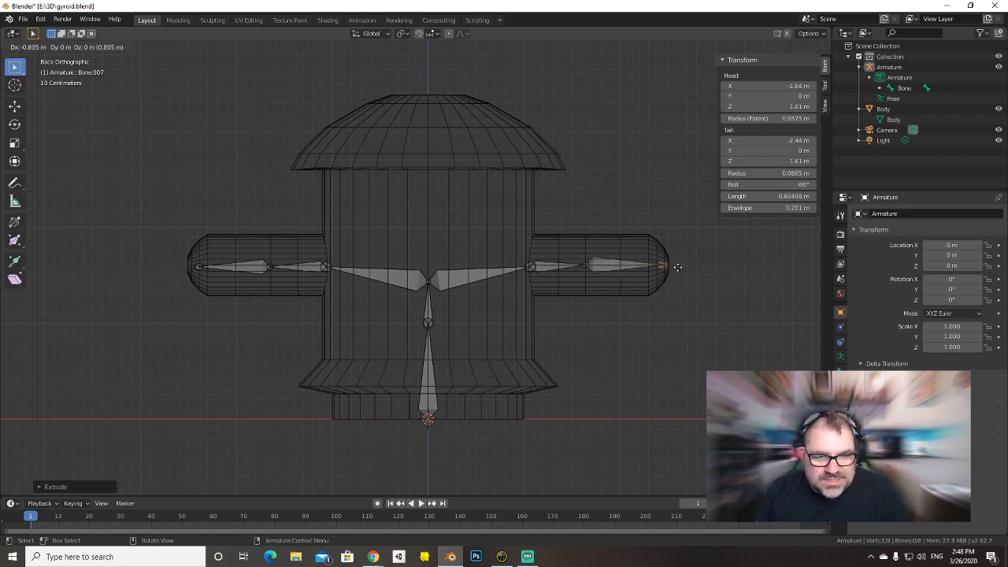
click(676, 267)
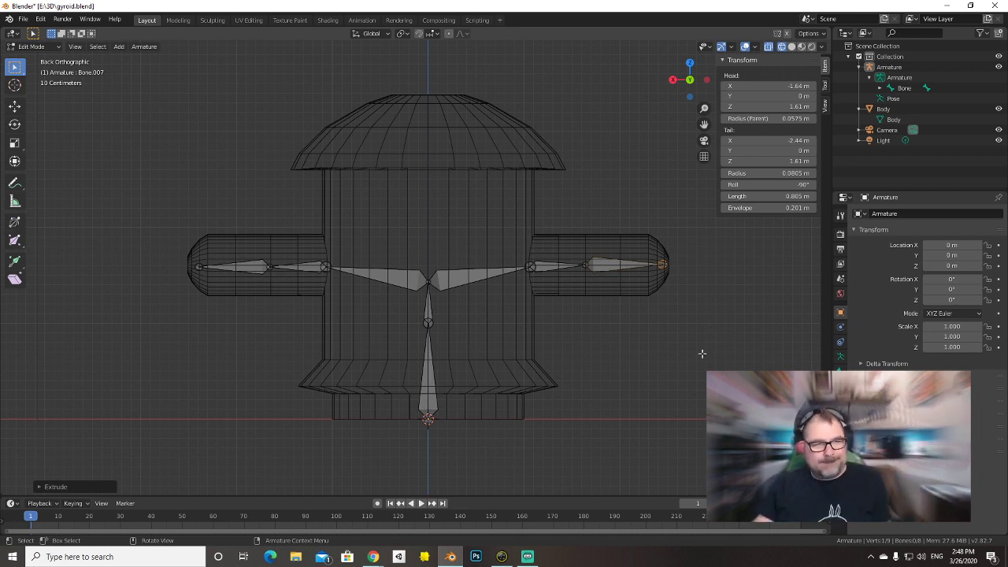
Extrude a bone from the centre spine joint up into the head.
click(425, 281)
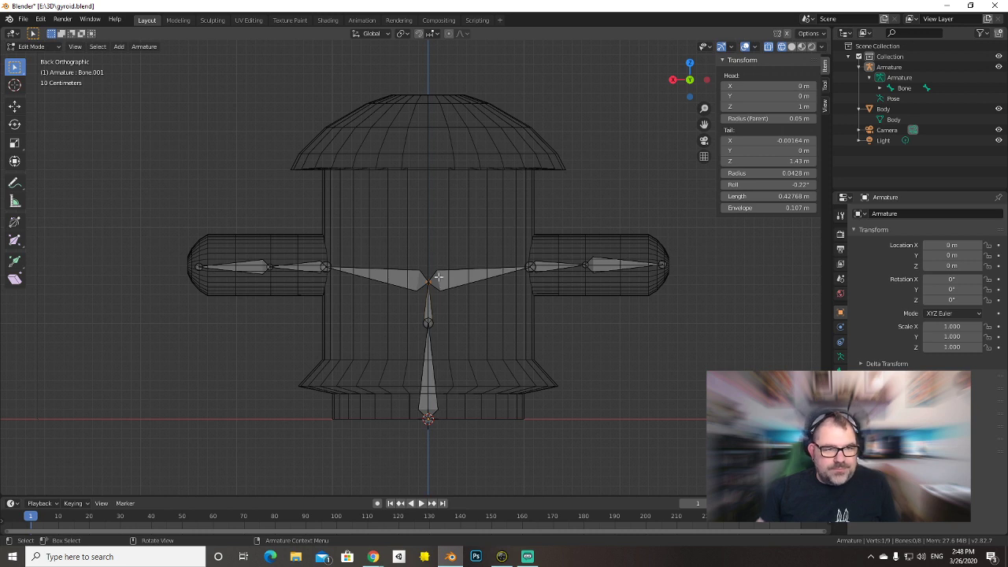
key(e)
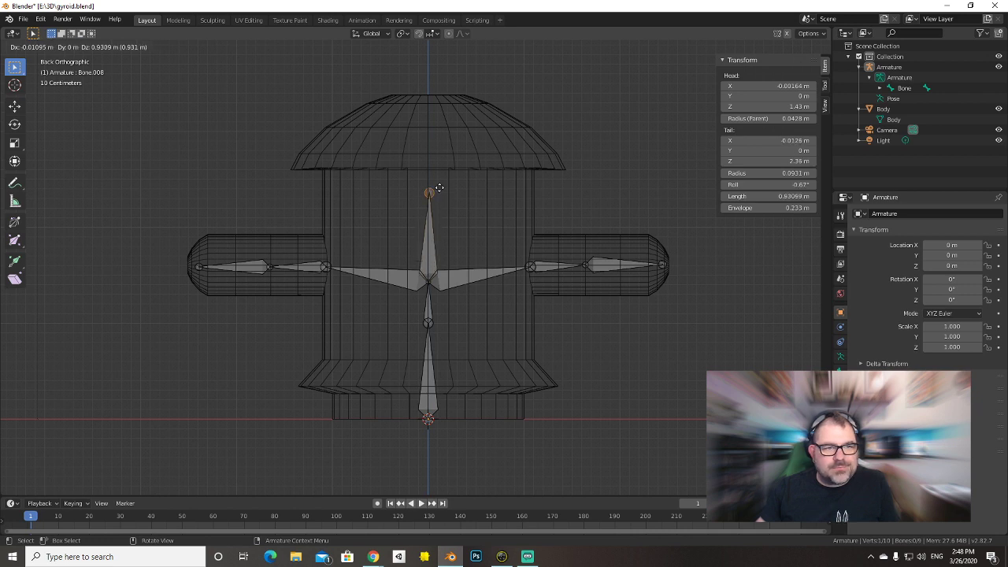
click(438, 195)
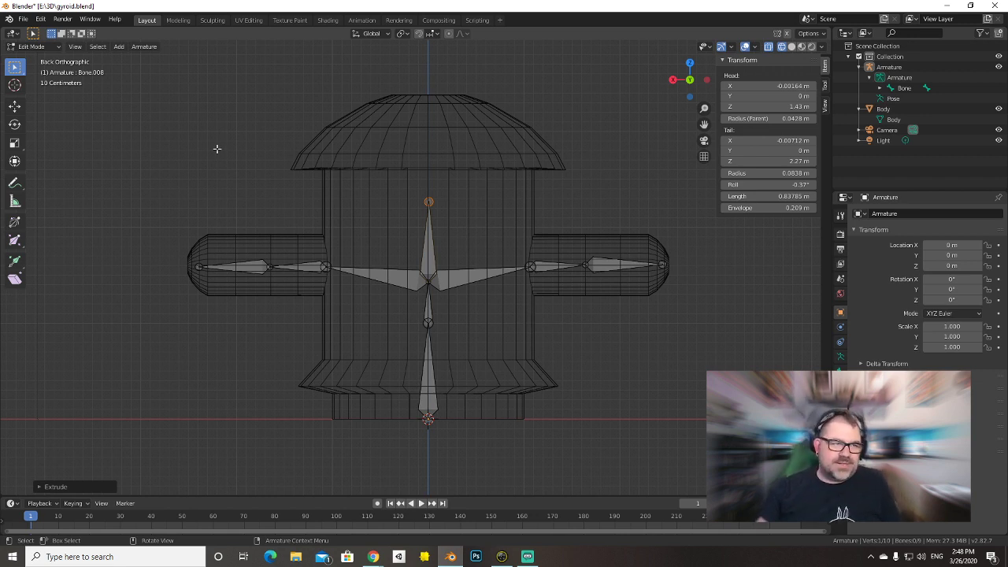
key(Tab)
Reselect the Armature from the overlapping objects and enter bone Edit Mode.
mouse_move(216, 151)
middle_down()
mouse_move(258, 182)
mouse_move(344, 153)
mouse_move(414, 209)
mouse_move(211, 151)
mouse_move(225, 153)
middle_up()
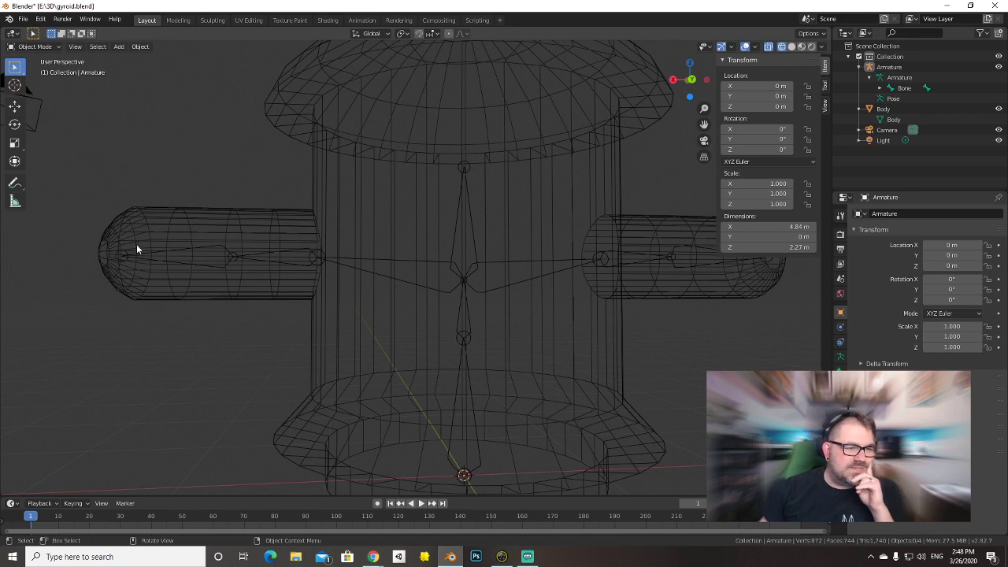
click(127, 265)
click(123, 259)
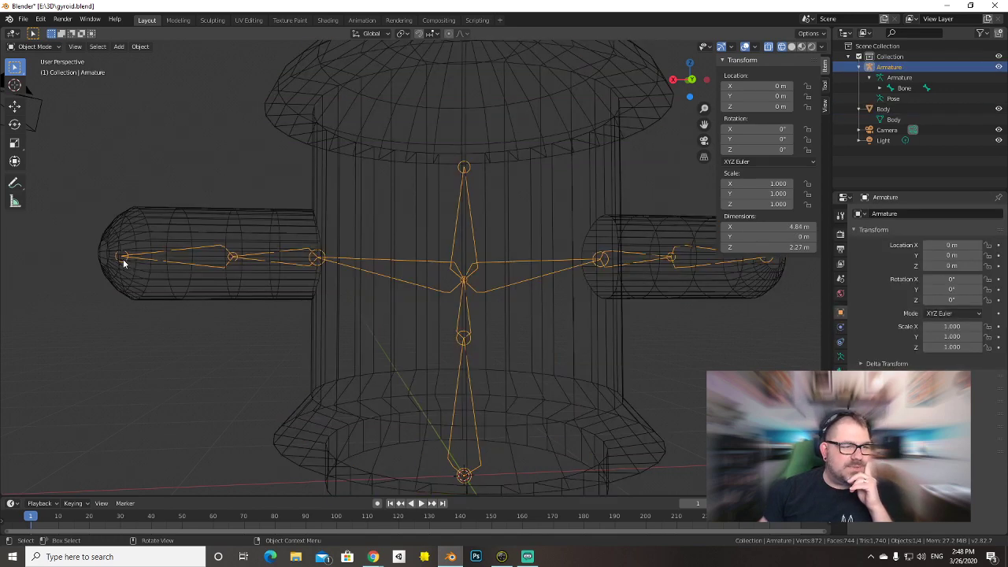
click(123, 260)
click(123, 259)
key(Tab)
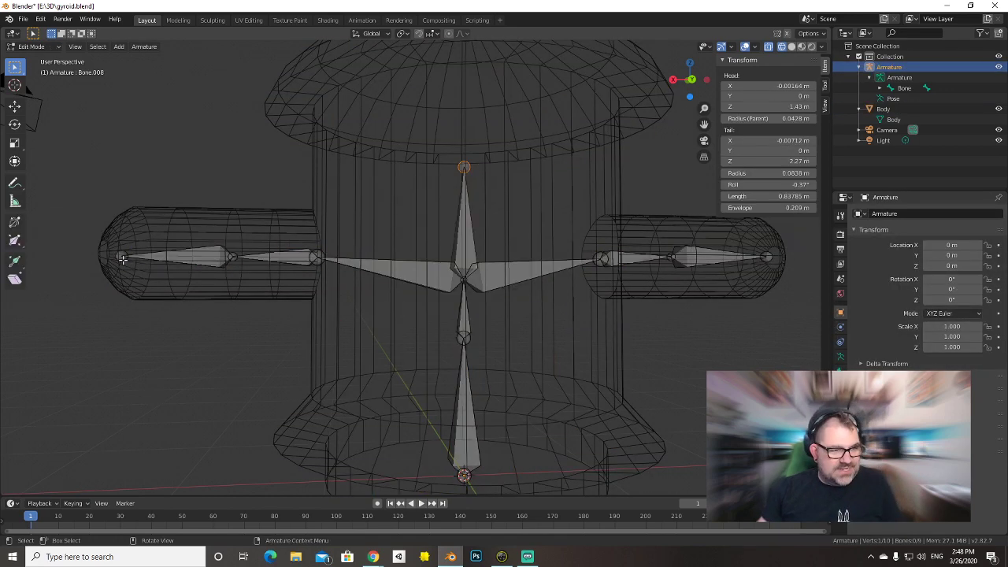
Inspect the left arm bones, then return the Armature to Object Mode.
click(122, 257)
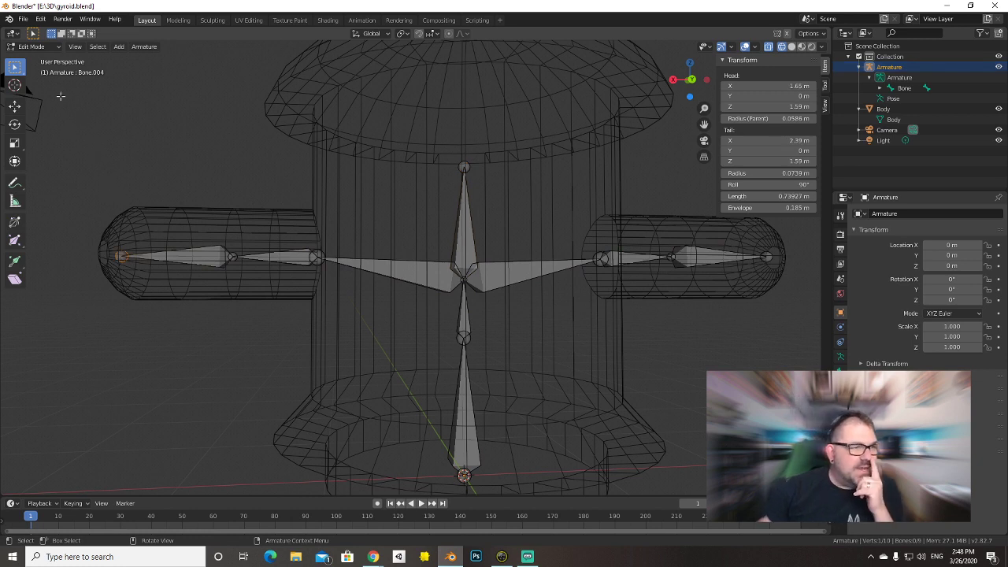
click(45, 48)
click(46, 48)
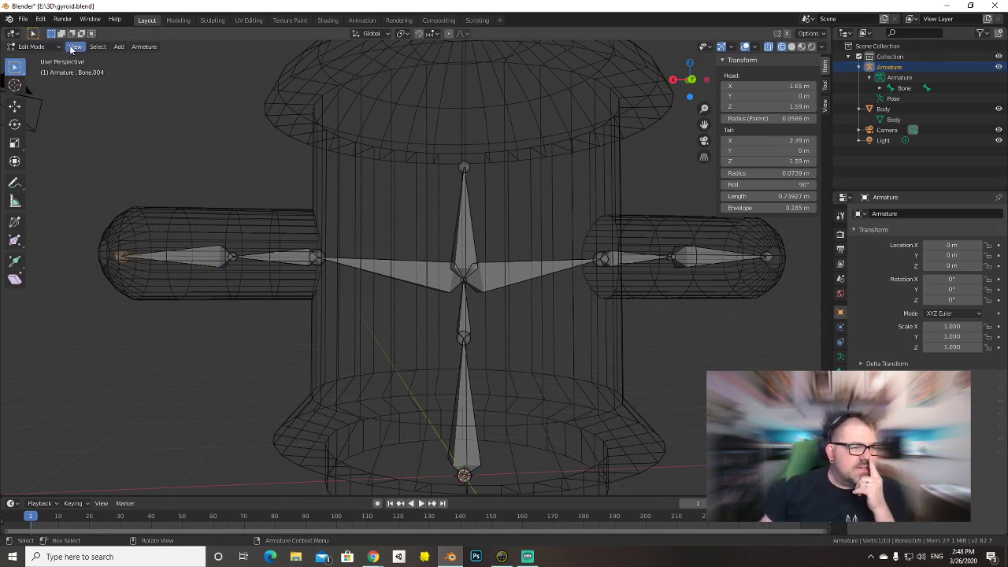
click(194, 261)
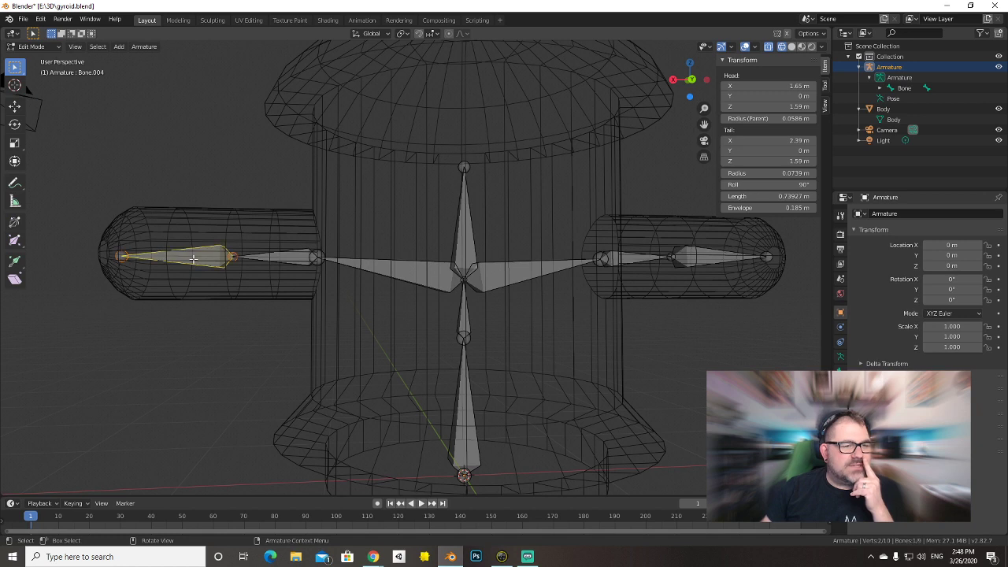
click(49, 48)
click(49, 48)
click(49, 45)
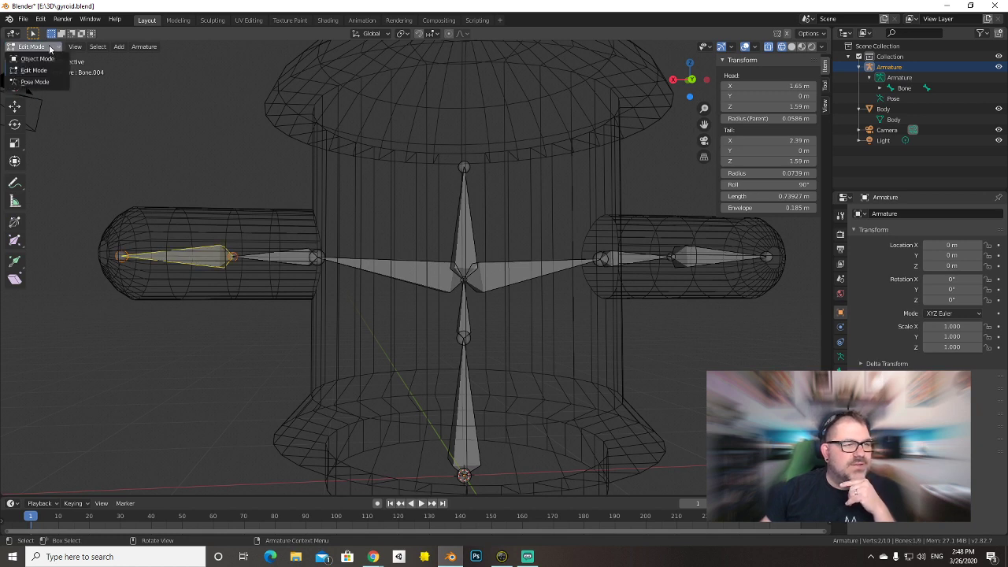
click(49, 46)
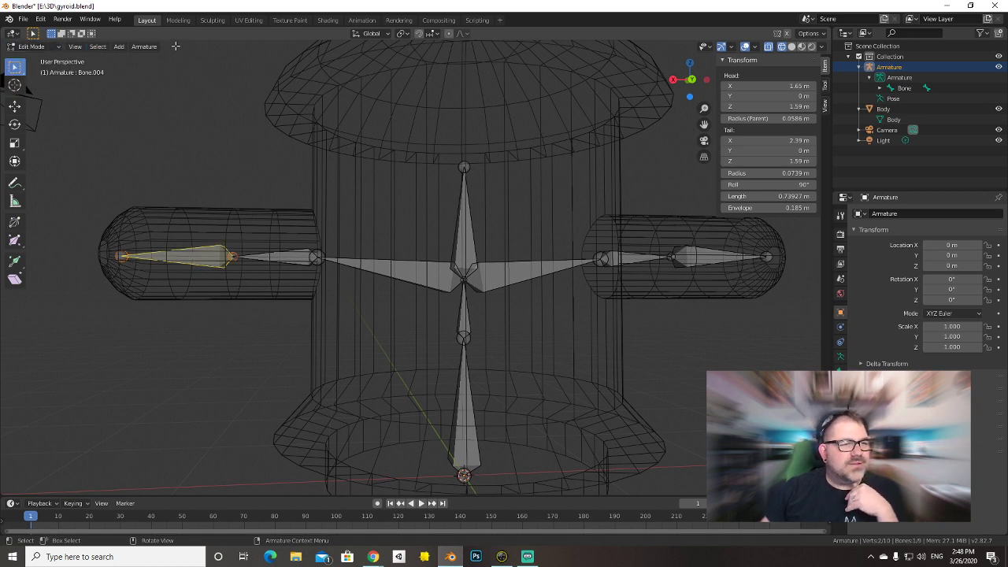
click(149, 48)
click(151, 49)
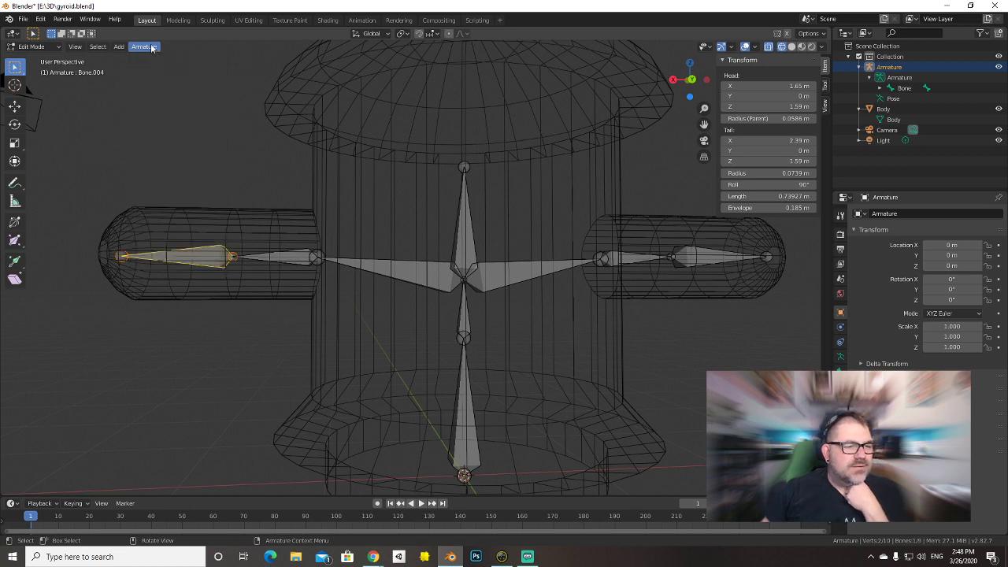
key(Tab)
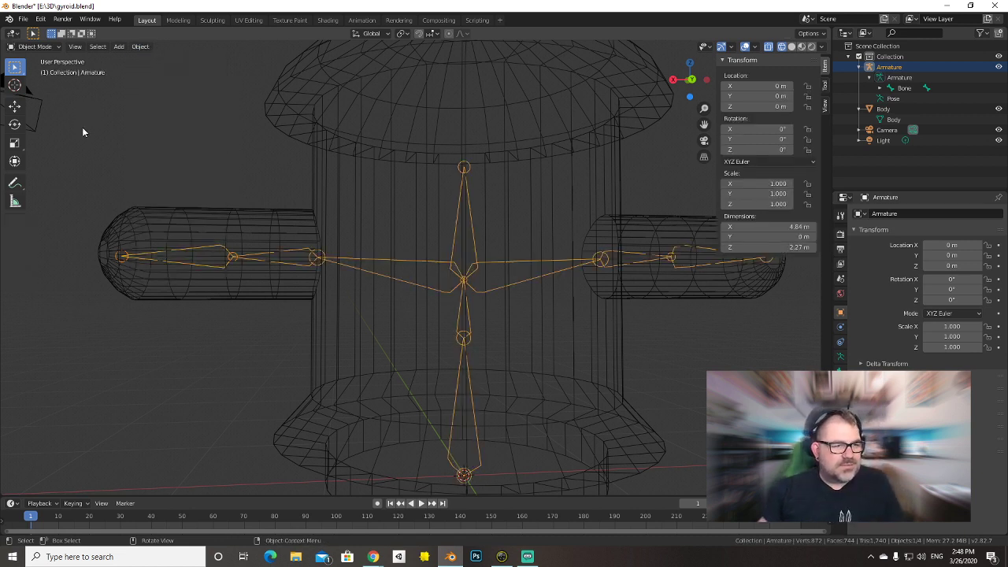
click(31, 47)
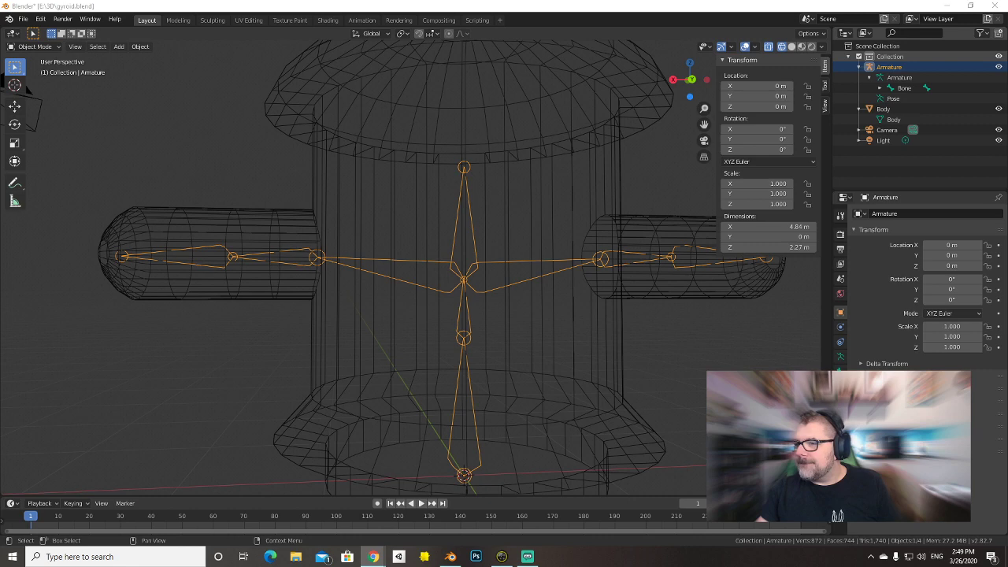
Try selecting Body and the Armature in the Outliner and viewport, checking the browser in between.
click(907, 110)
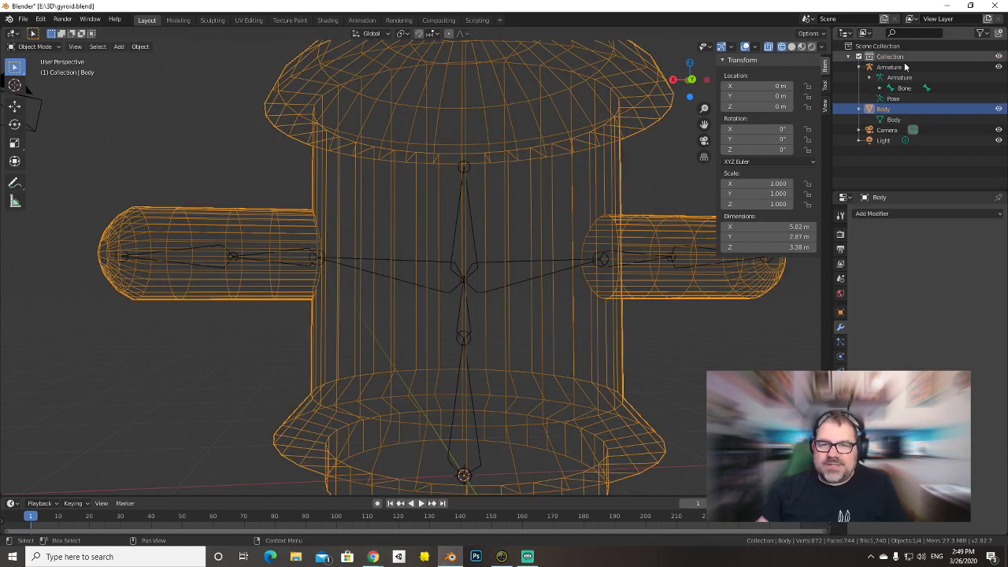
click(904, 68)
click(902, 110)
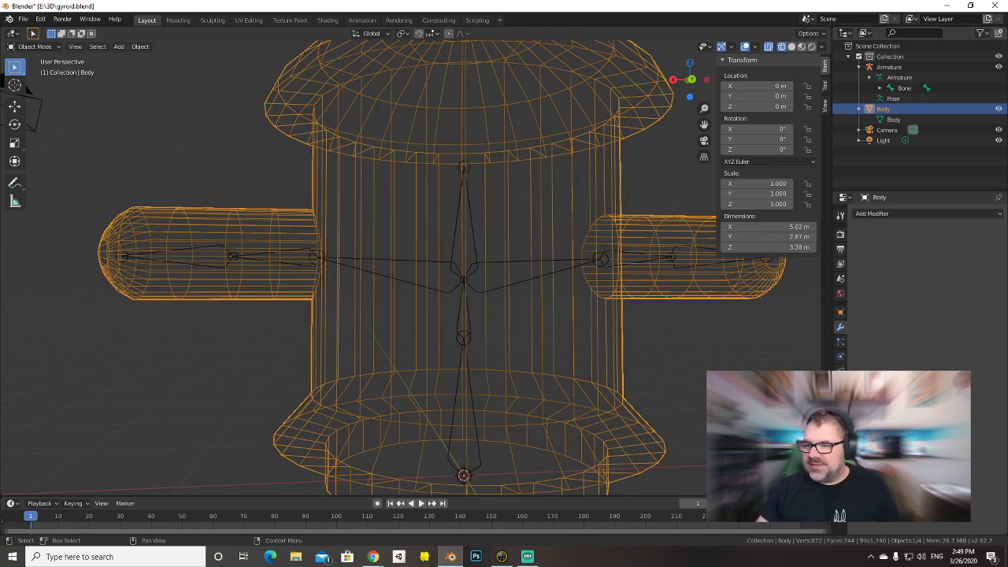
key(alt+Tab)
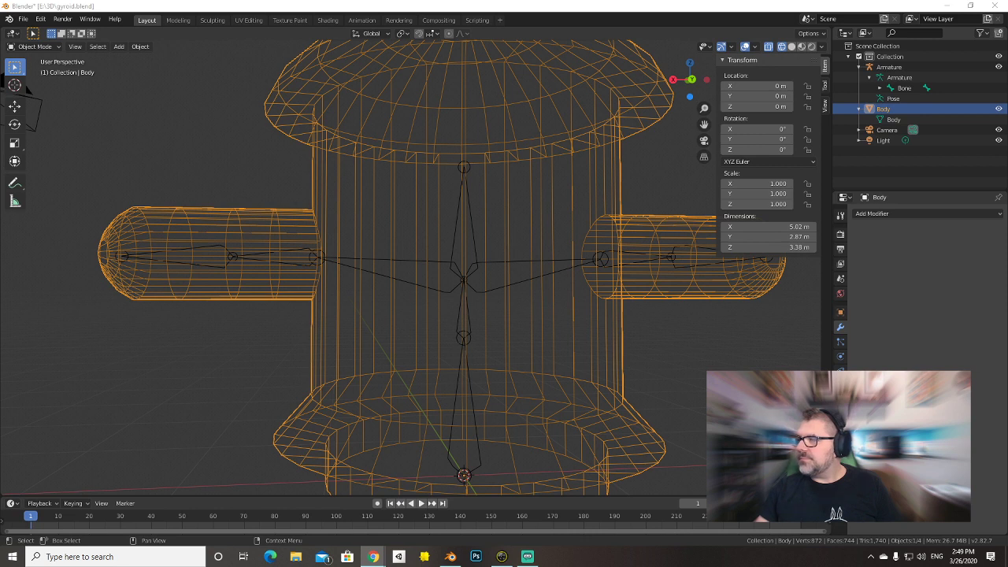
click(392, 280)
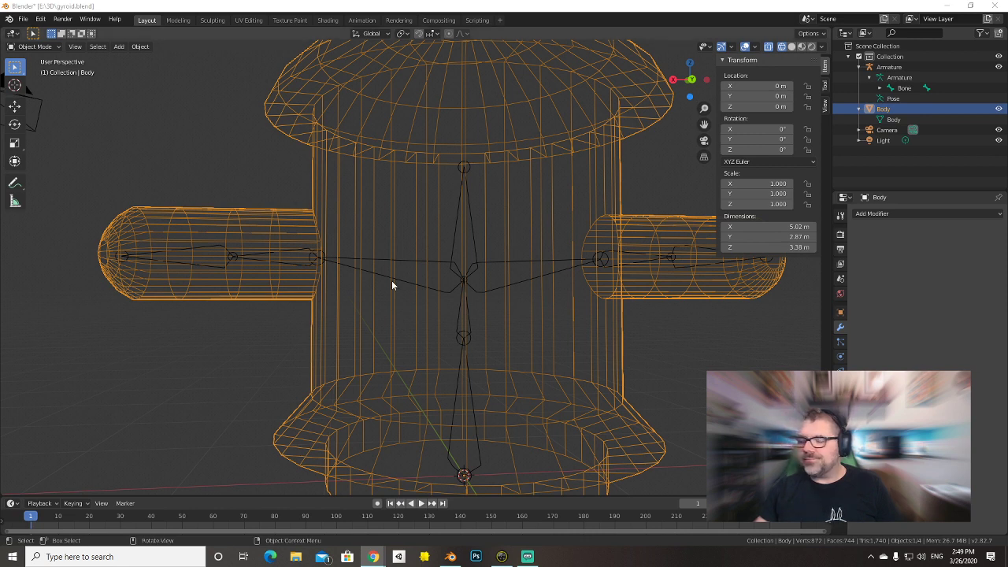
click(463, 276)
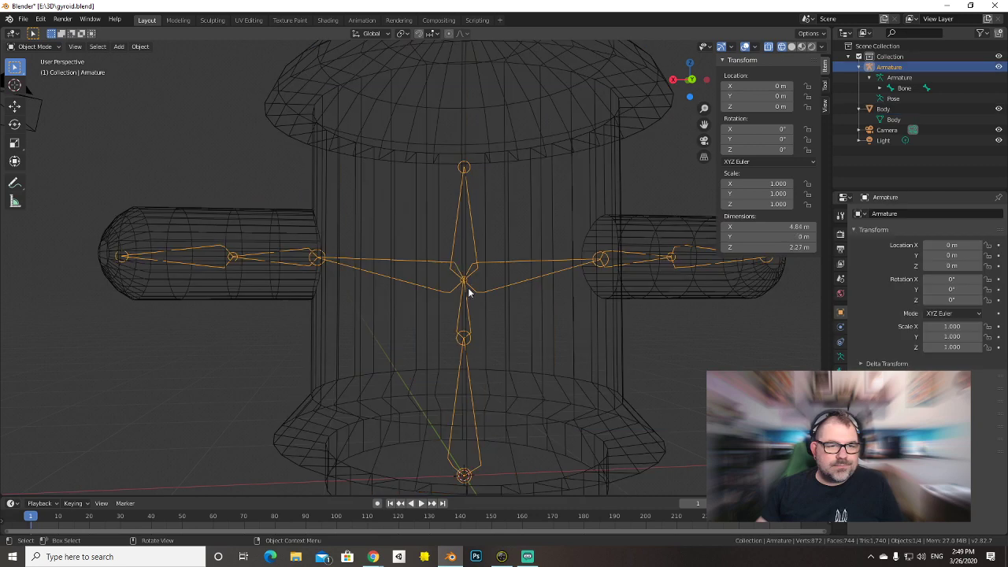
key(alt+Tab)
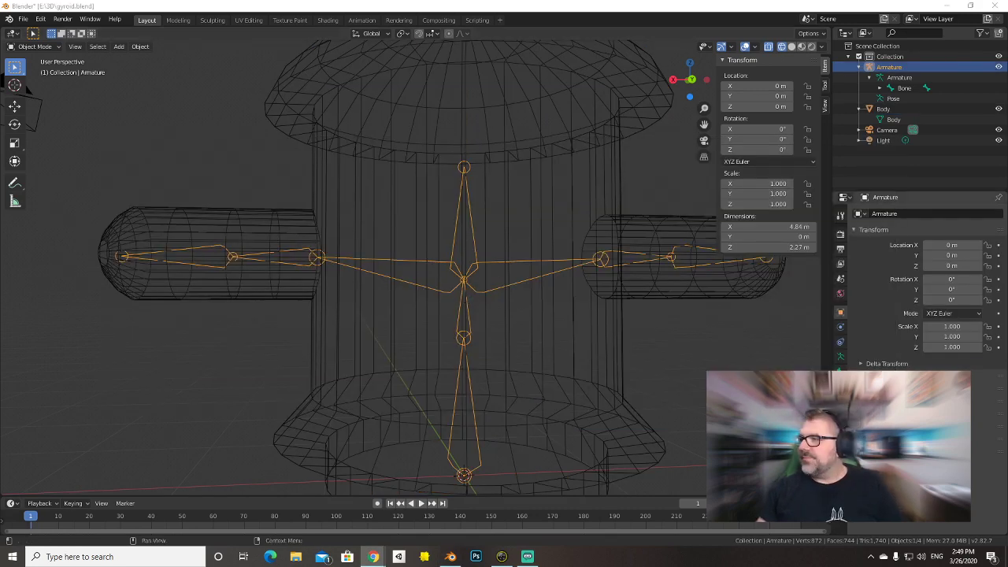
key(alt+Tab)
key(alt+Tab)
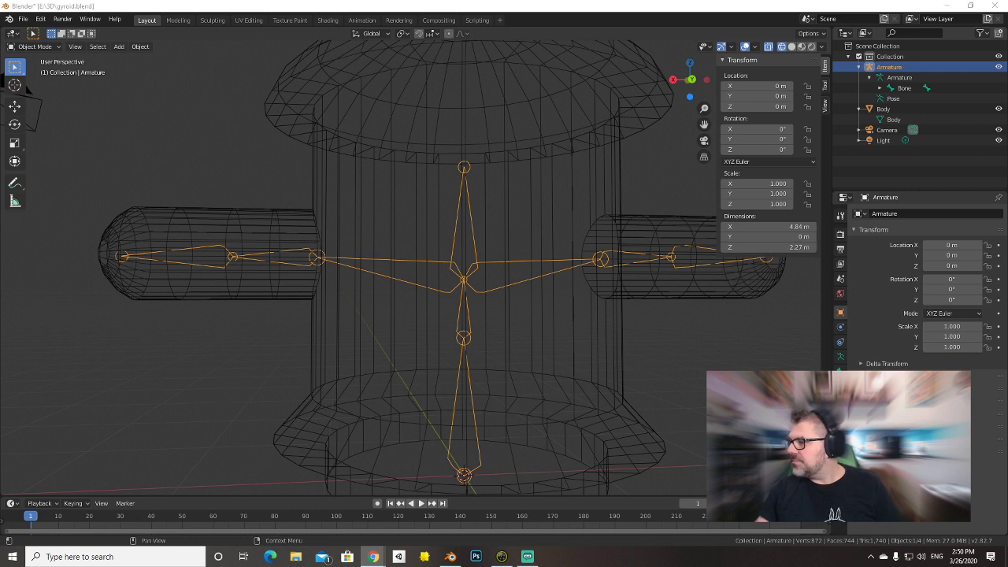
Select every object, then narrow the selection to only the Body mesh.
right_click(441, 268)
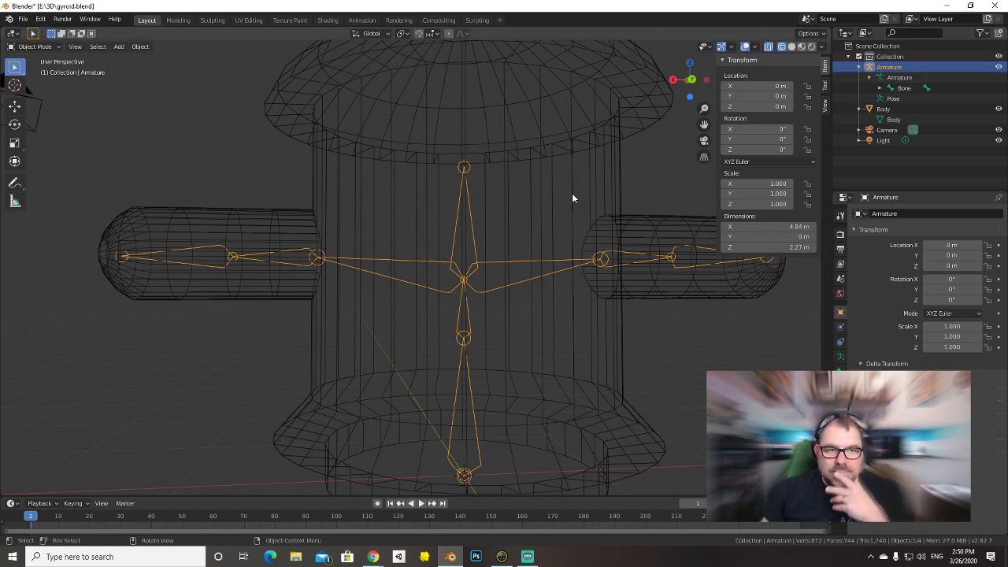
key(a)
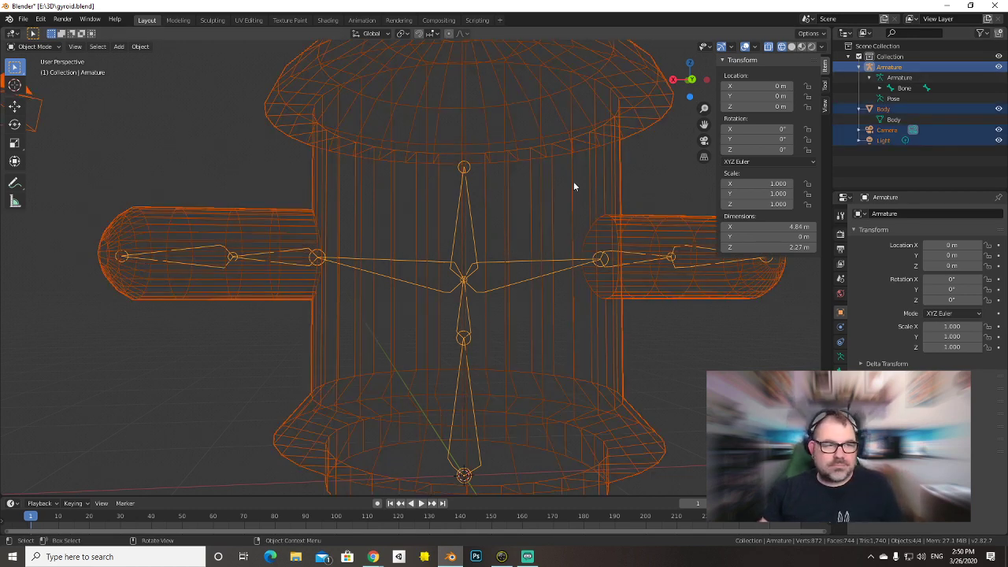
right_click(550, 233)
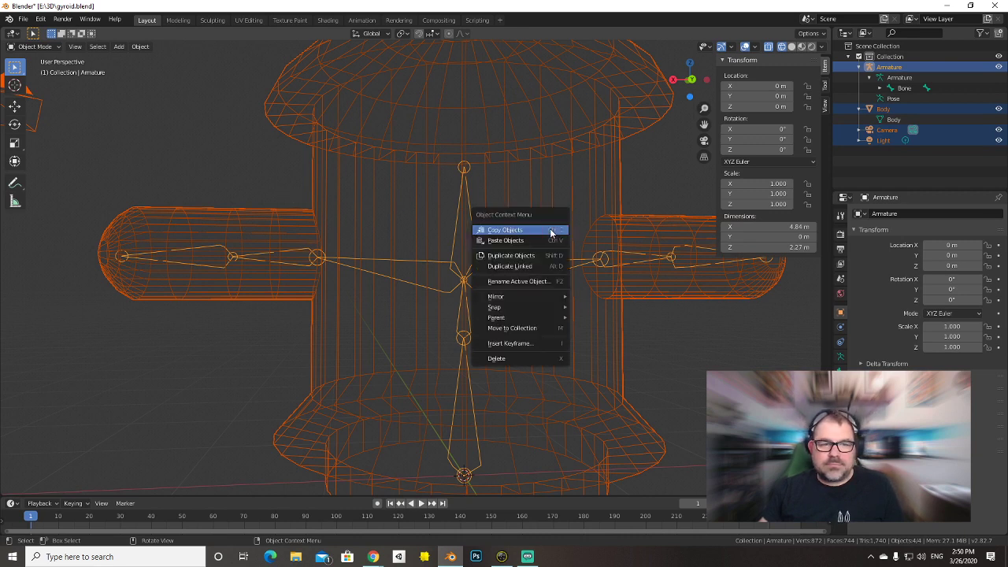
click(428, 144)
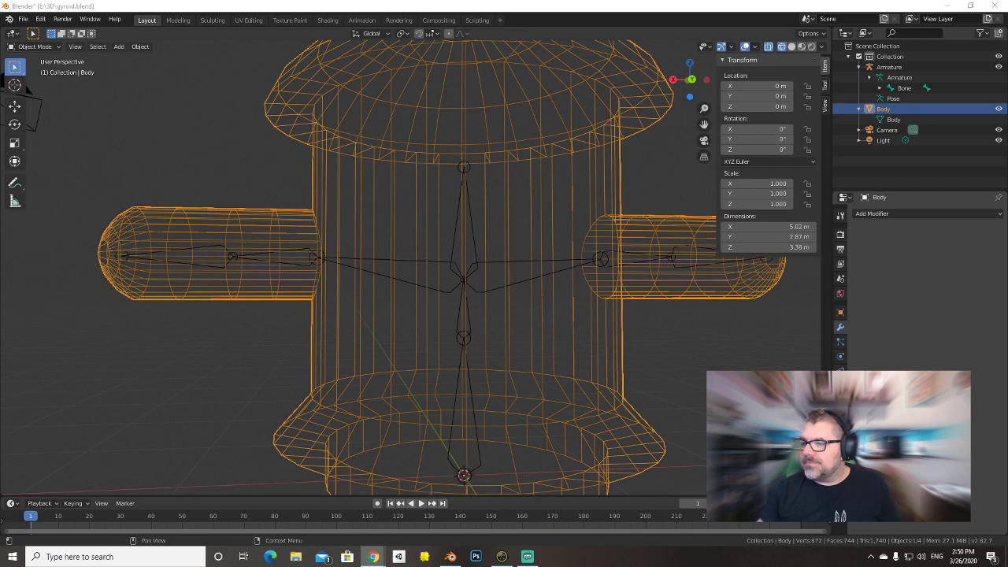
Select Body, then add the Armature as active, ready for Ctrl+P parenting.
click(891, 68)
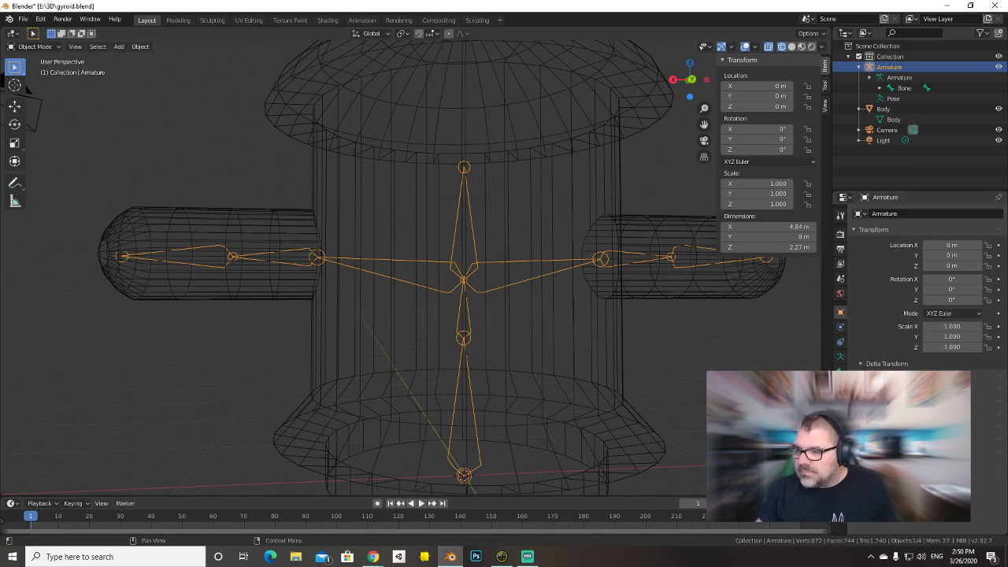
key(alt+Tab)
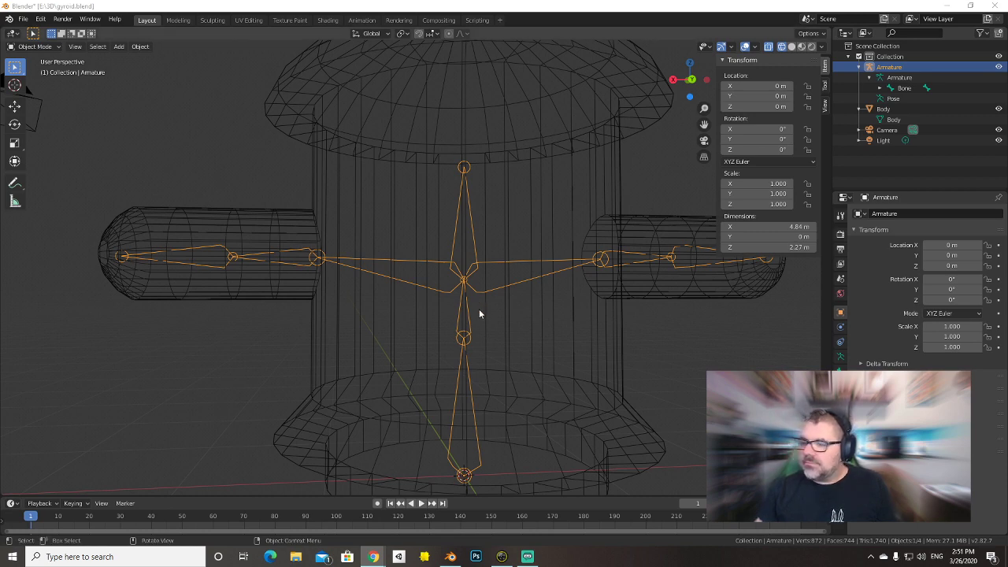
click(511, 143)
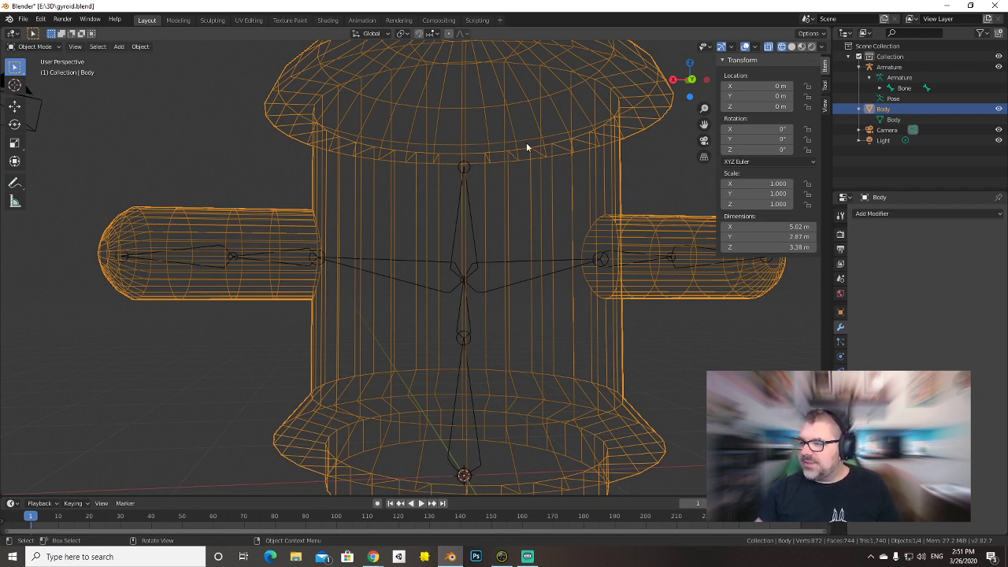
shift+click(455, 230)
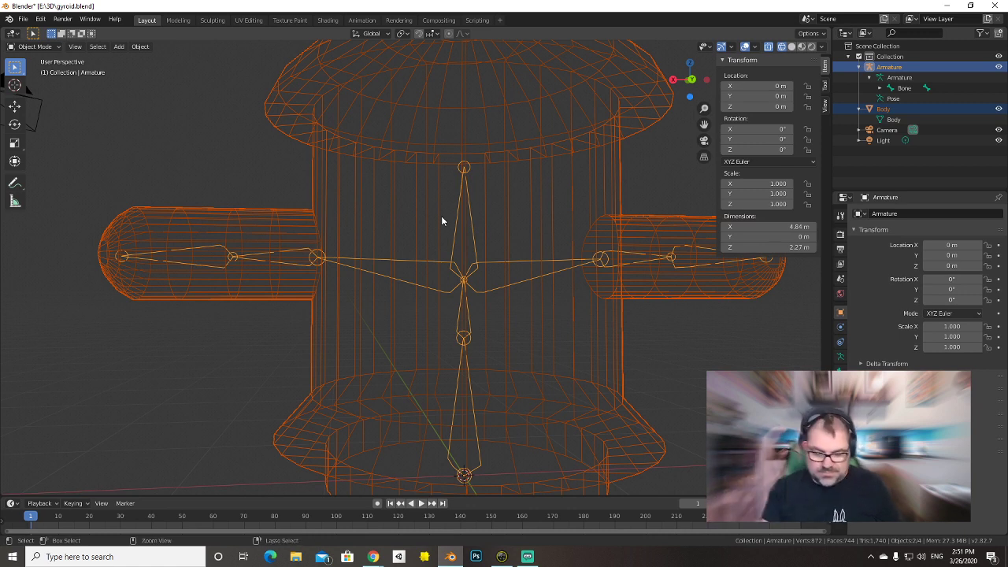
key(ctrl+p)
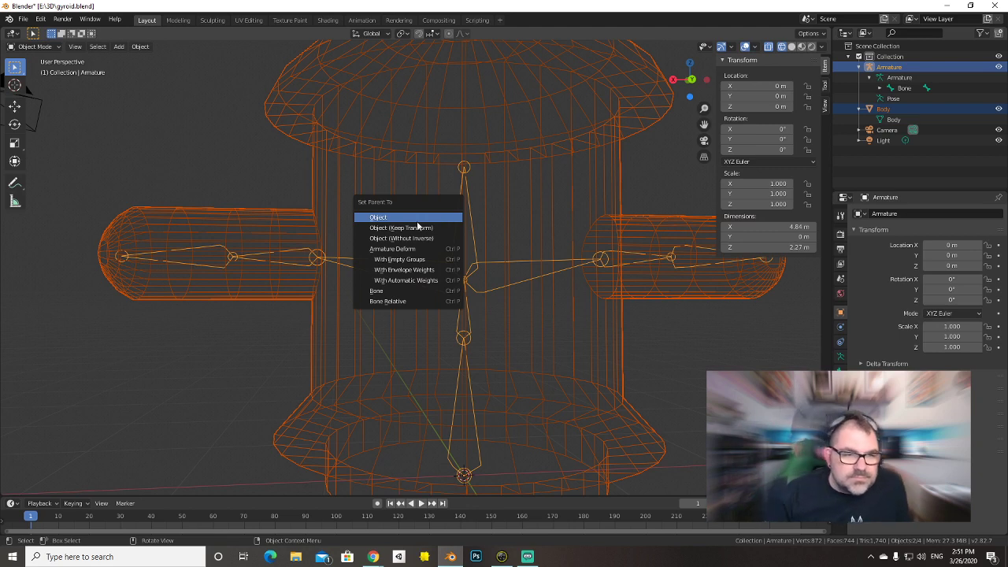
Parent the Body mesh to the armature With Automatic Weights and check Body's Armature modifier.
click(424, 280)
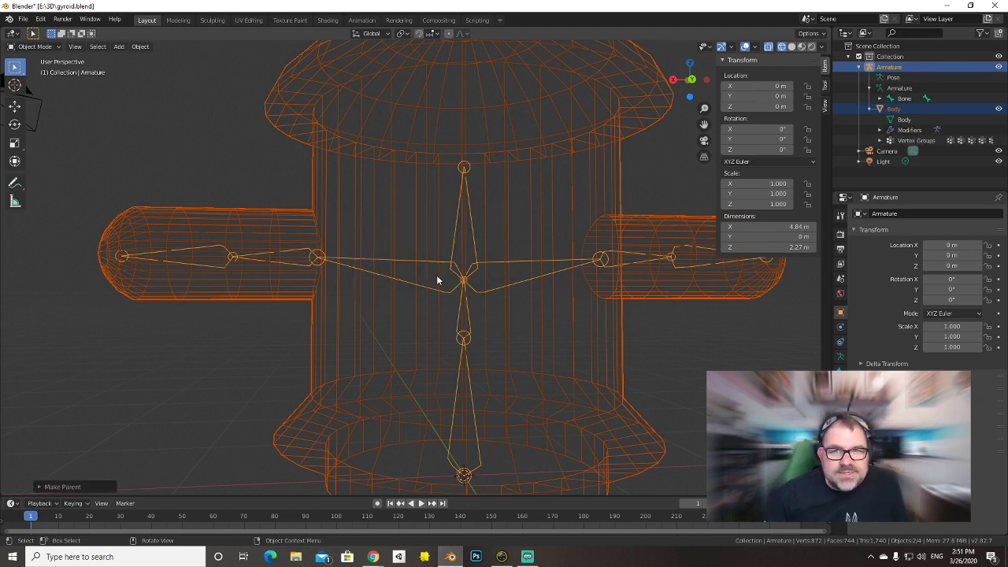
click(262, 291)
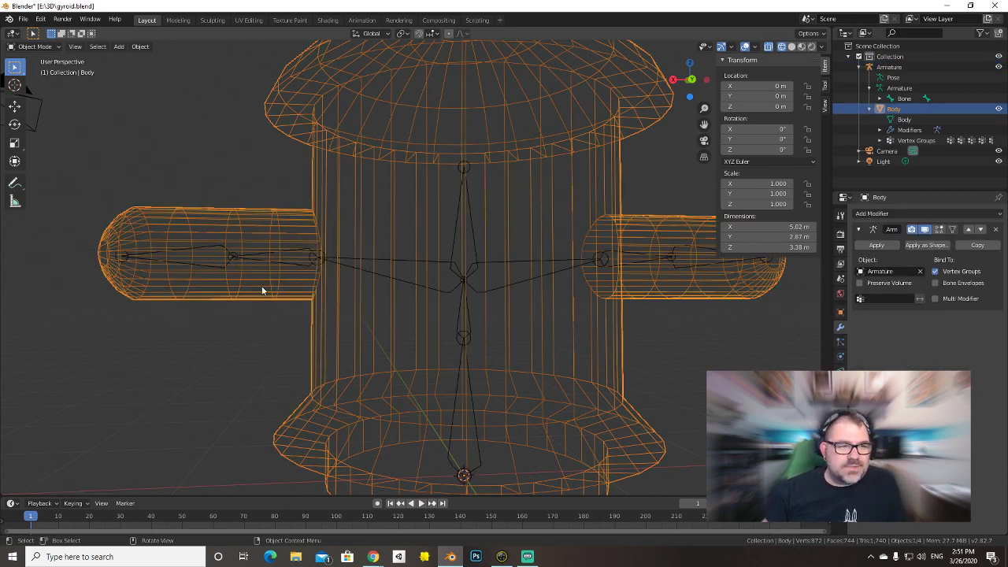
click(234, 257)
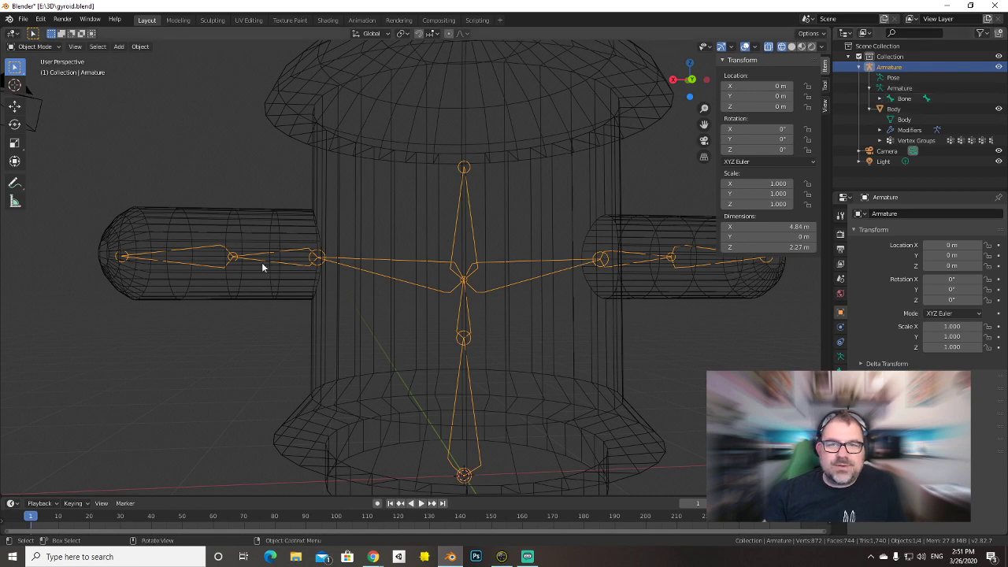
mouse_move(262, 263)
middle_down()
mouse_move(210, 290)
mouse_move(275, 261)
middle_up()
click(286, 262)
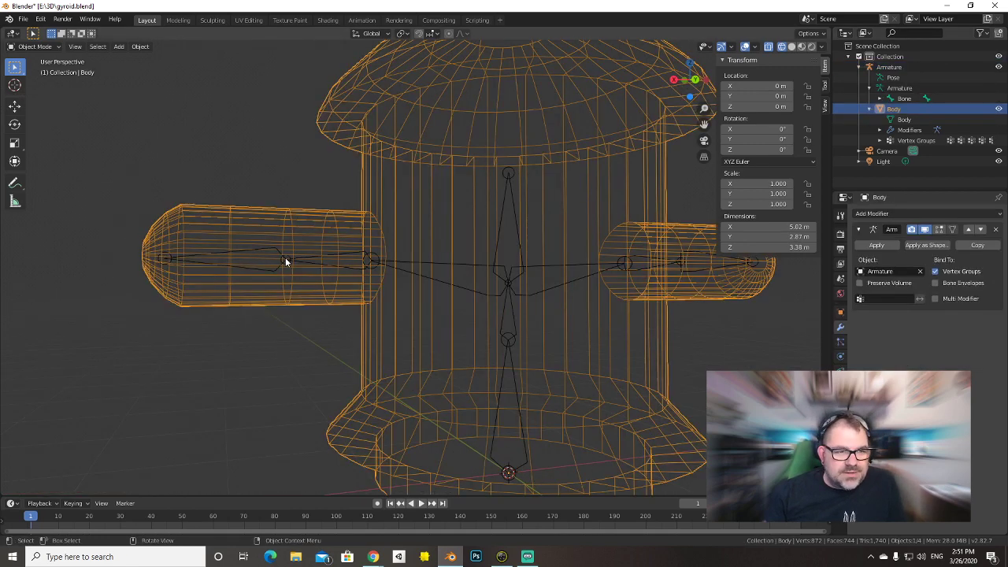
click(286, 262)
Test-rotate Bone.003 in the armature's Edit Mode, then return to Object Mode.
key(Tab)
click(285, 261)
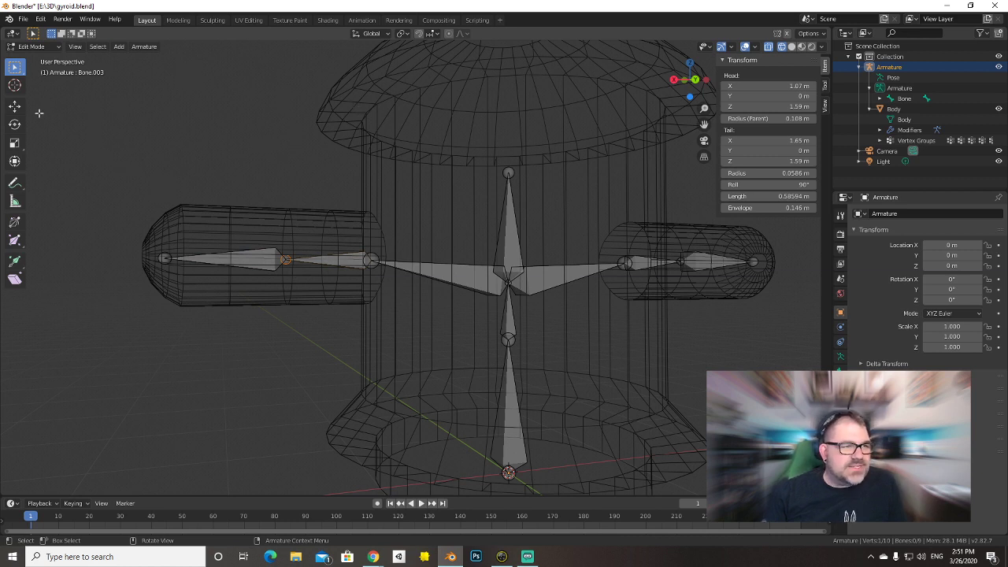
click(15, 125)
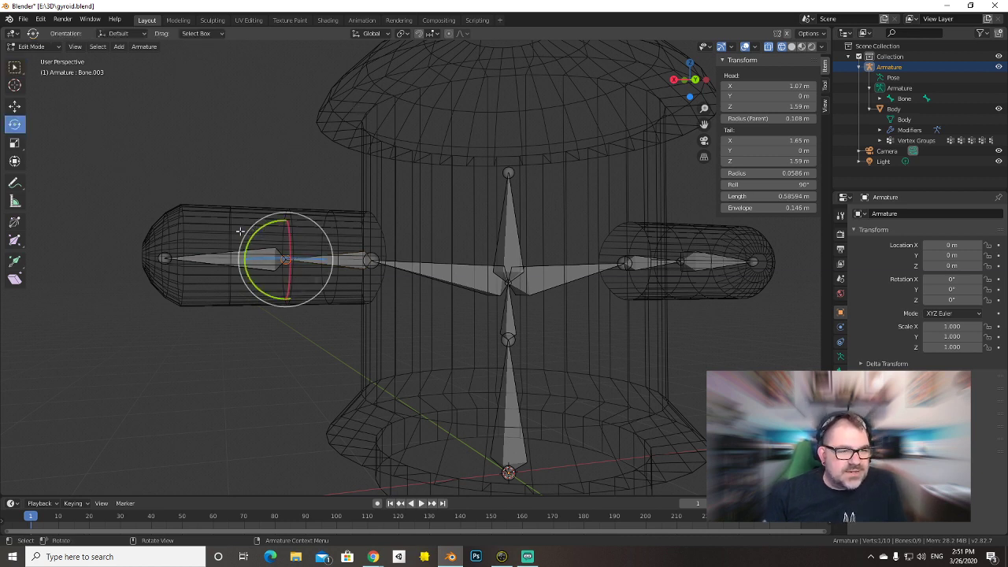
drag(241, 231, 178, 299)
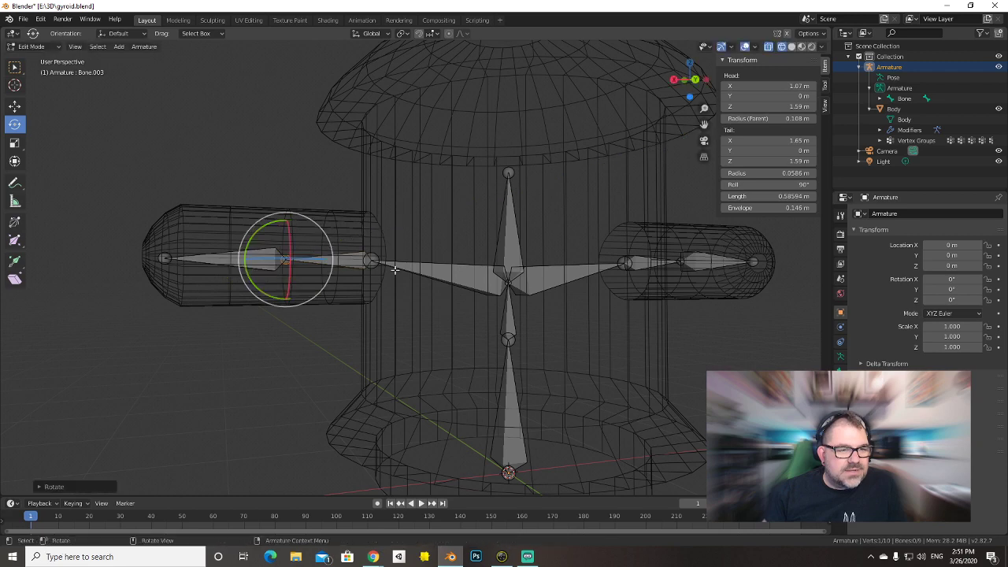
middle_drag(396, 271, 472, 323)
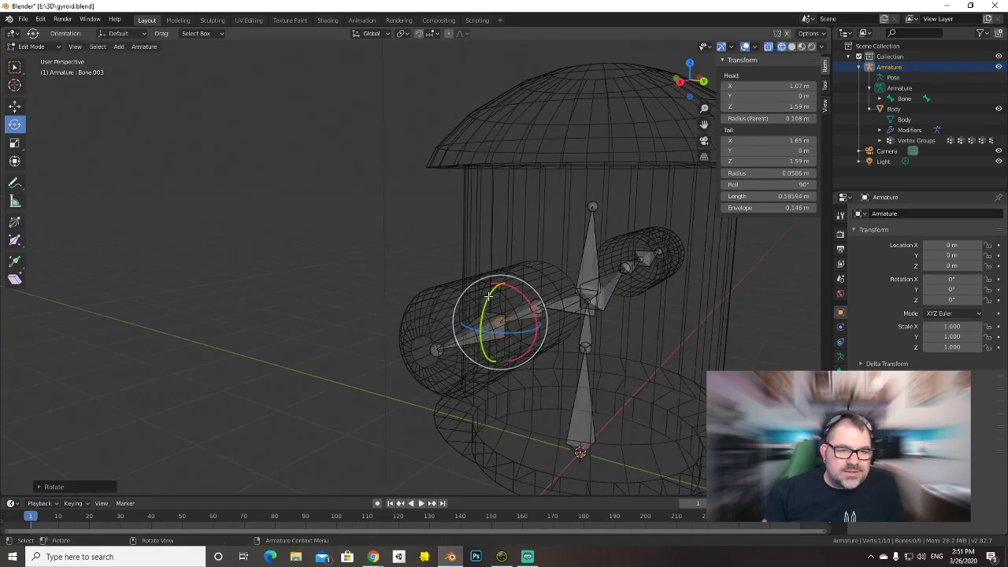
drag(476, 329, 469, 303)
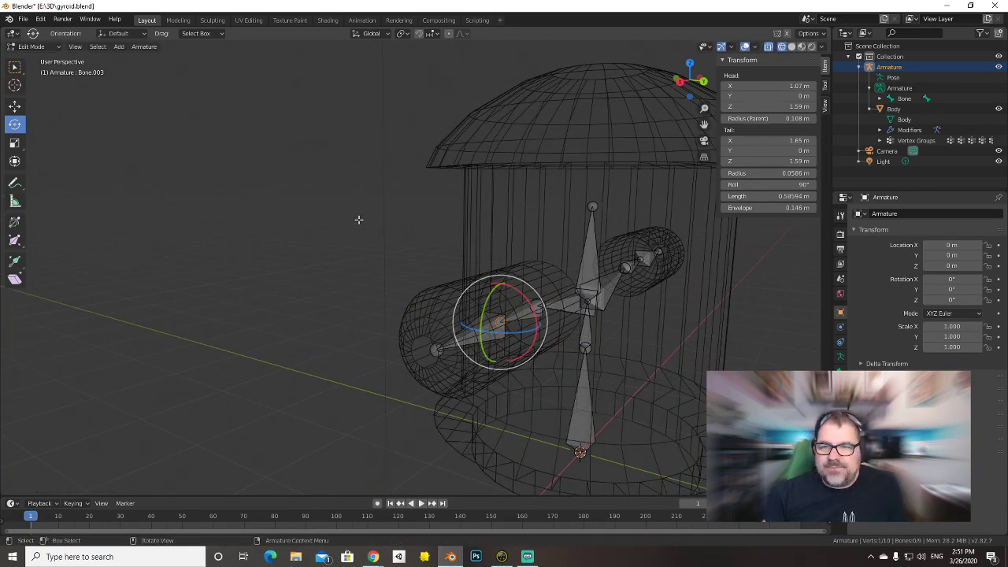
click(382, 240)
middle_drag(382, 240, 304, 243)
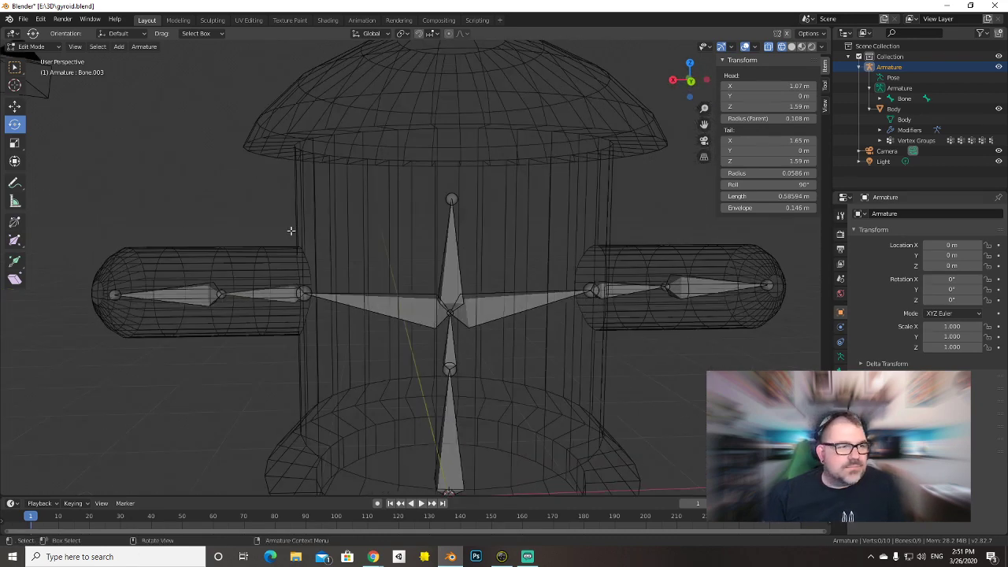
key(Tab)
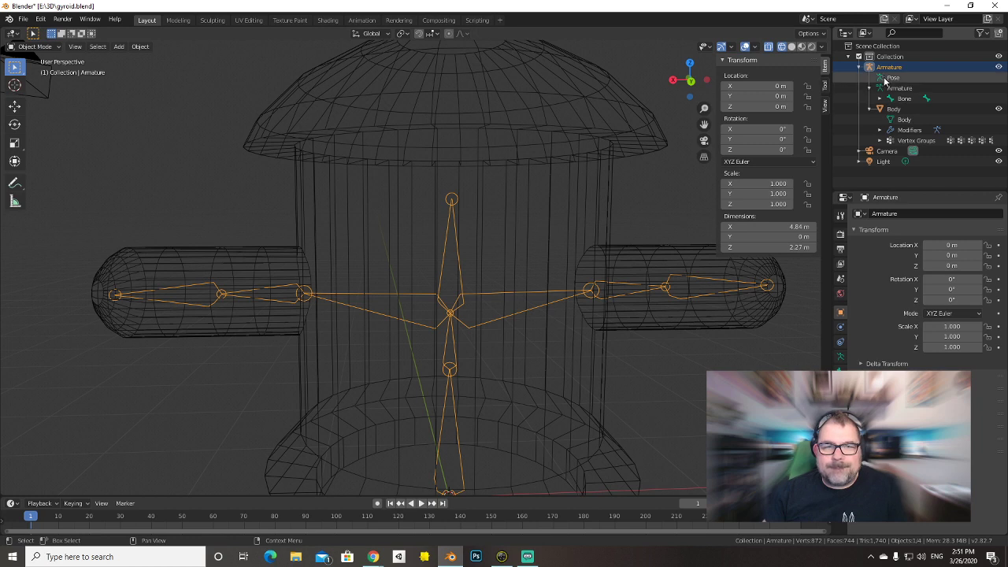
In Pose Mode, rotate the left arm bone Bone.004 downward.
key(ctrl+Tab)
click(222, 293)
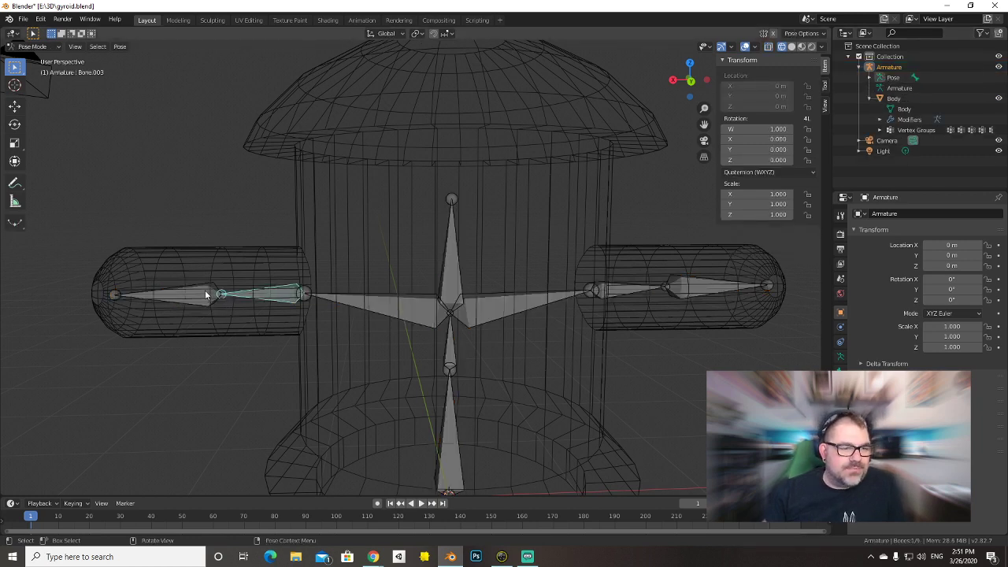
click(204, 291)
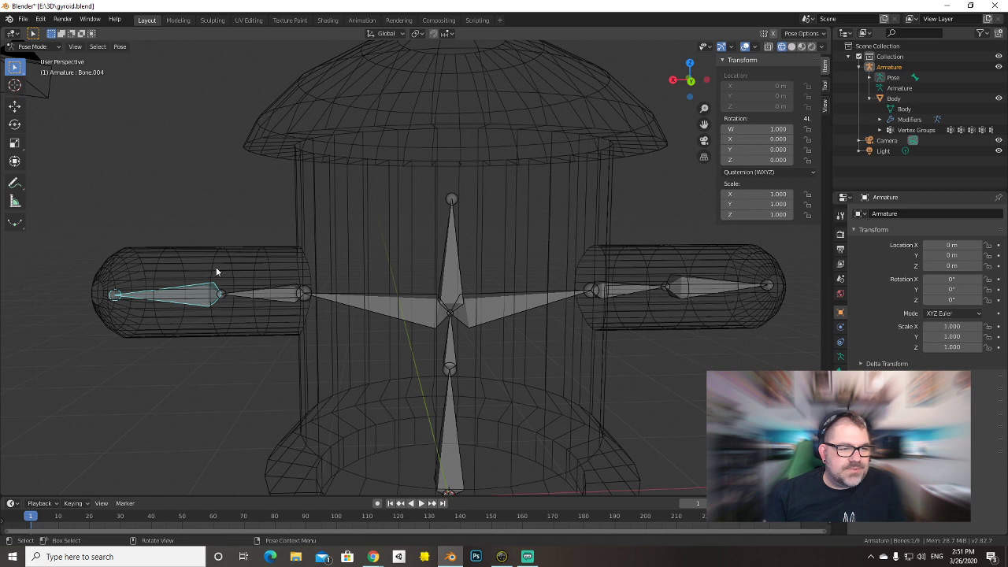
click(16, 127)
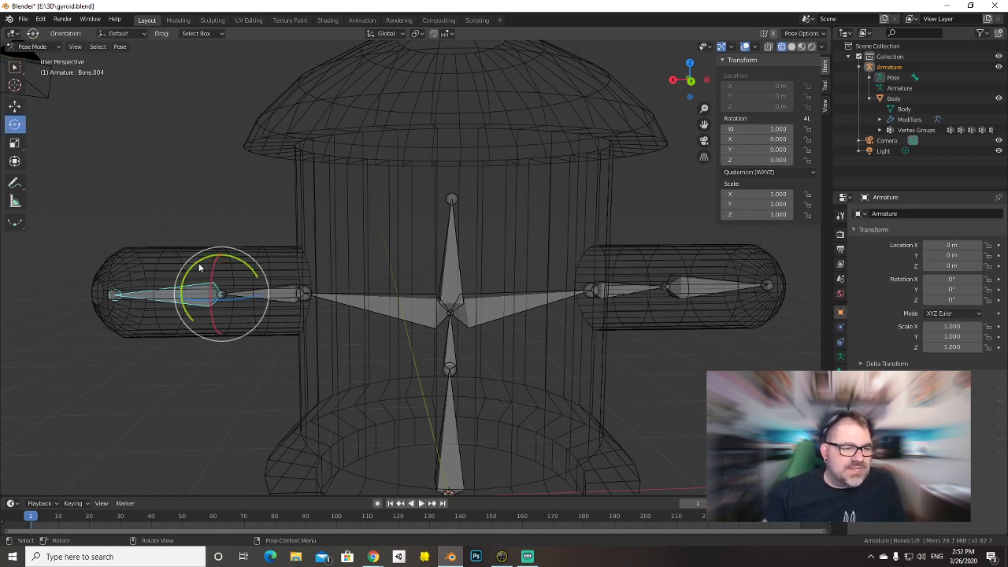
drag(170, 253, 92, 339)
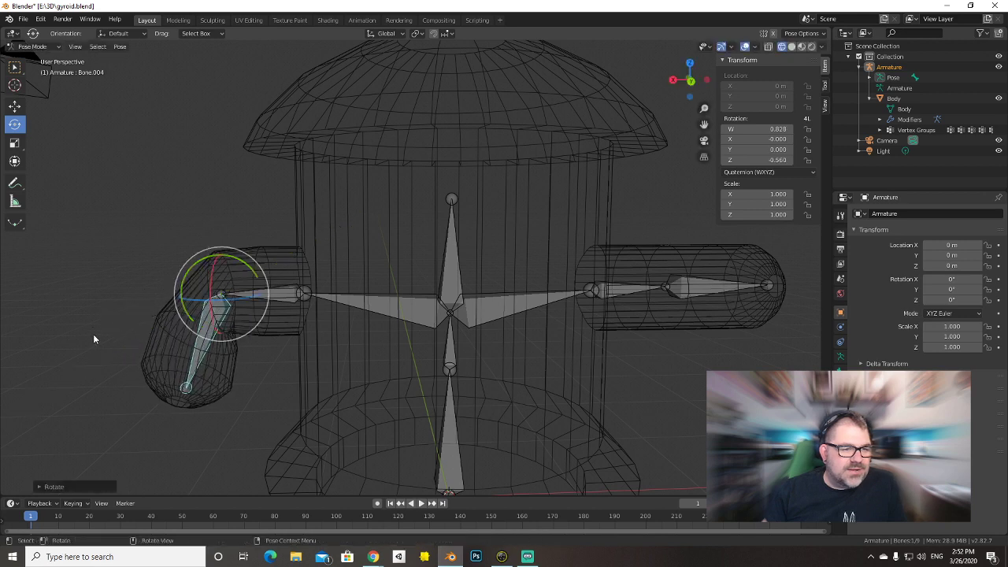
Bend the right arm bone Bone.007 upward and switch to Solid viewport shading.
click(673, 289)
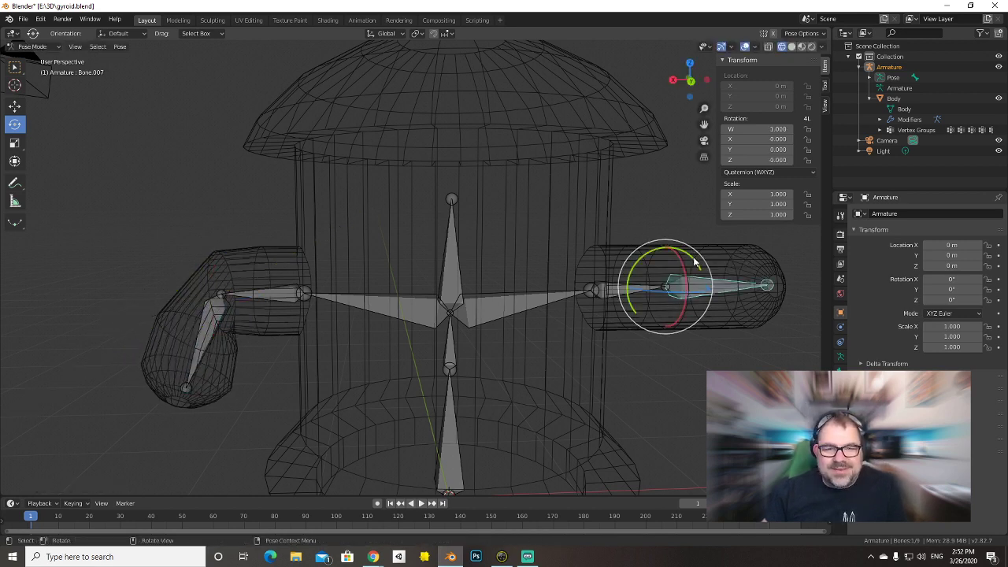
drag(694, 262, 636, 239)
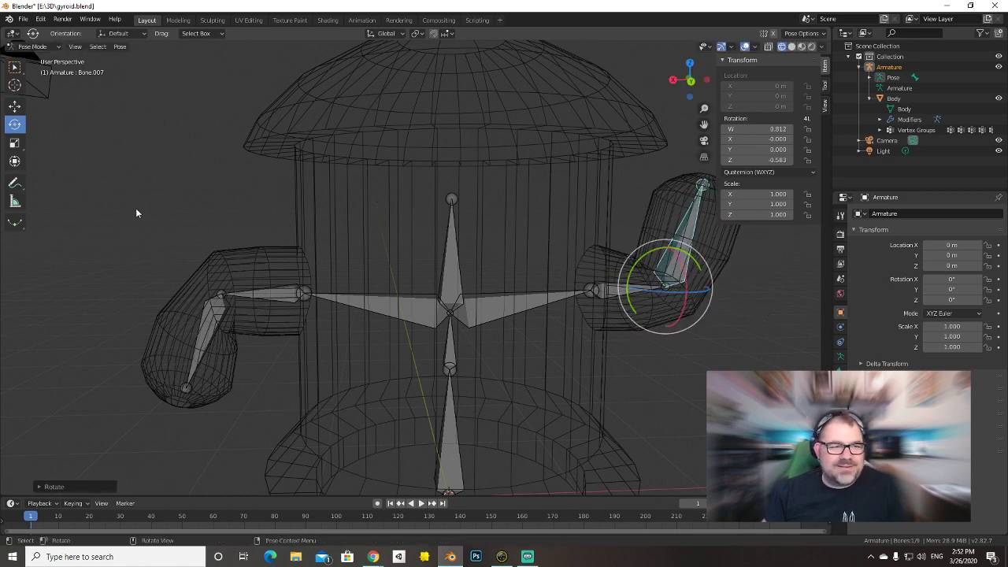
mouse_move(136, 208)
middle_down()
mouse_move(211, 265)
mouse_move(176, 264)
mouse_move(247, 238)
middle_up()
click(791, 46)
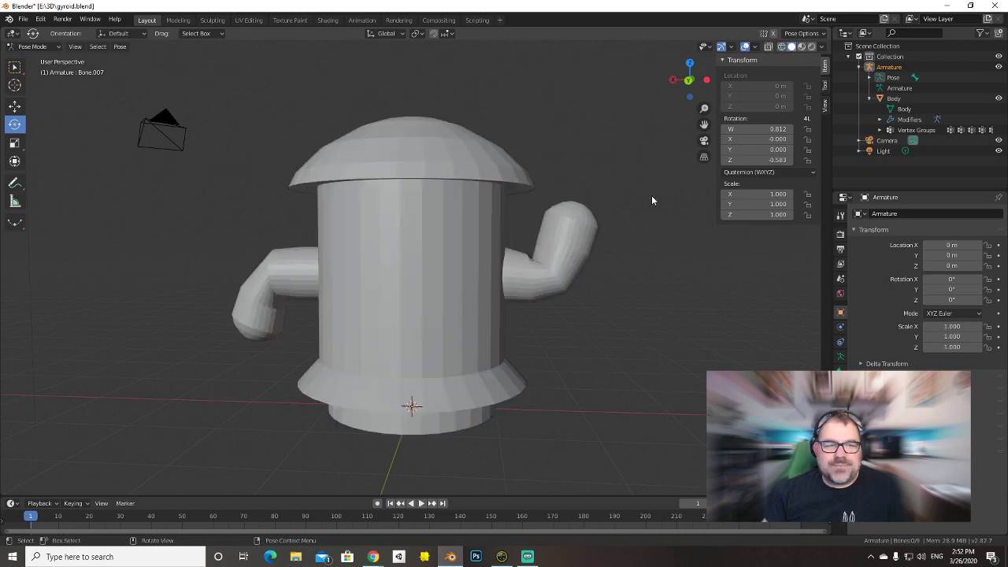
middle_drag(651, 200, 561, 313)
key(alt+Tab)
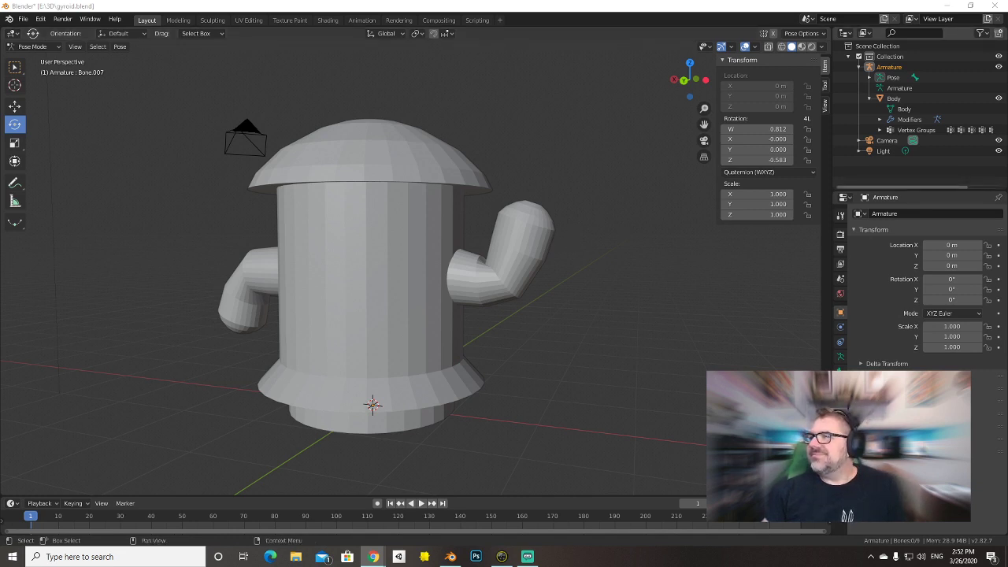
key(alt+Tab)
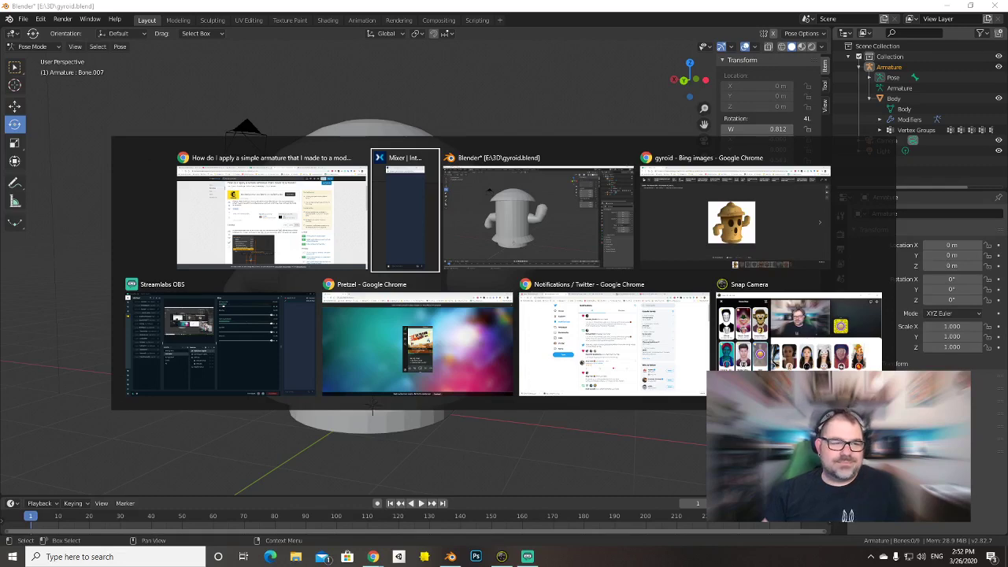
key(alt+Tab)
key(alt+Tab)
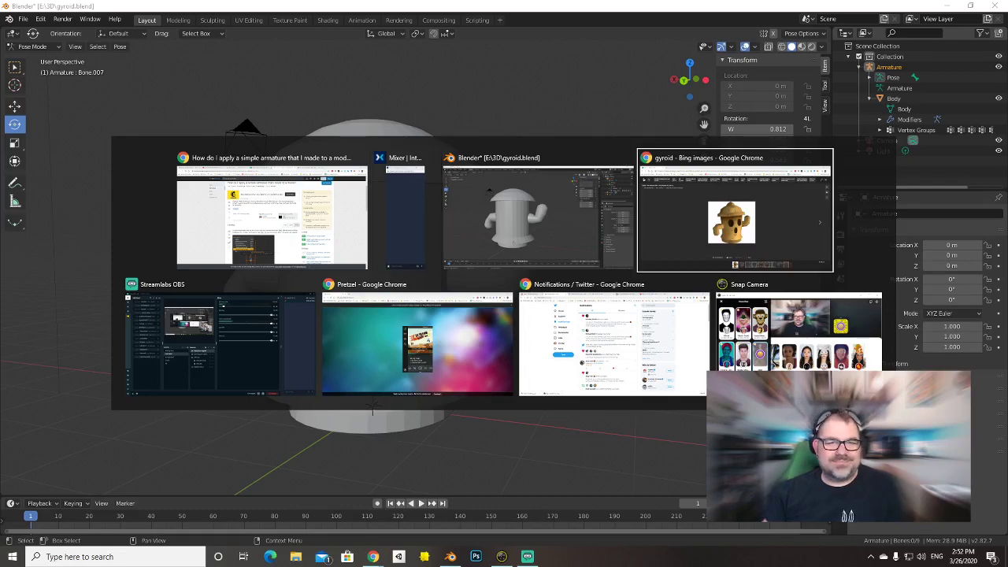
key(alt+Tab)
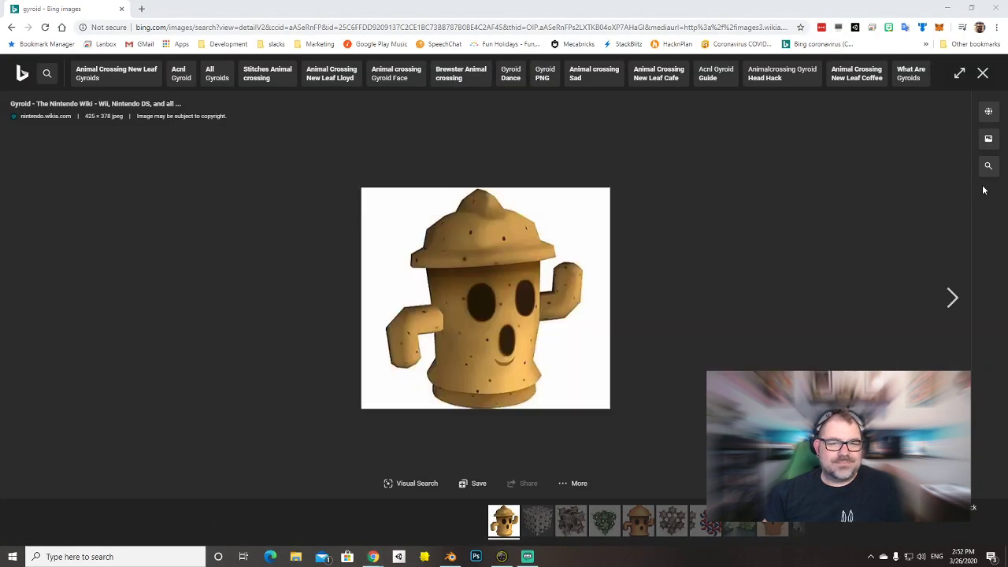
key(alt+Tab)
key(alt+Tab)
key(alt+Tab)
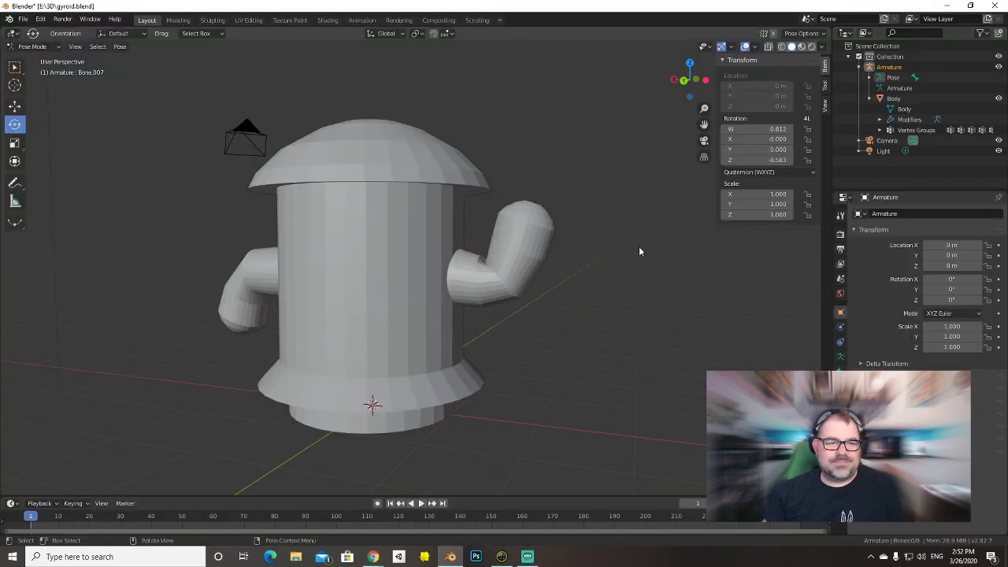
middle_drag(639, 246, 687, 257)
key(alt+Tab)
key(alt+Tab)
key(alt+Tab)
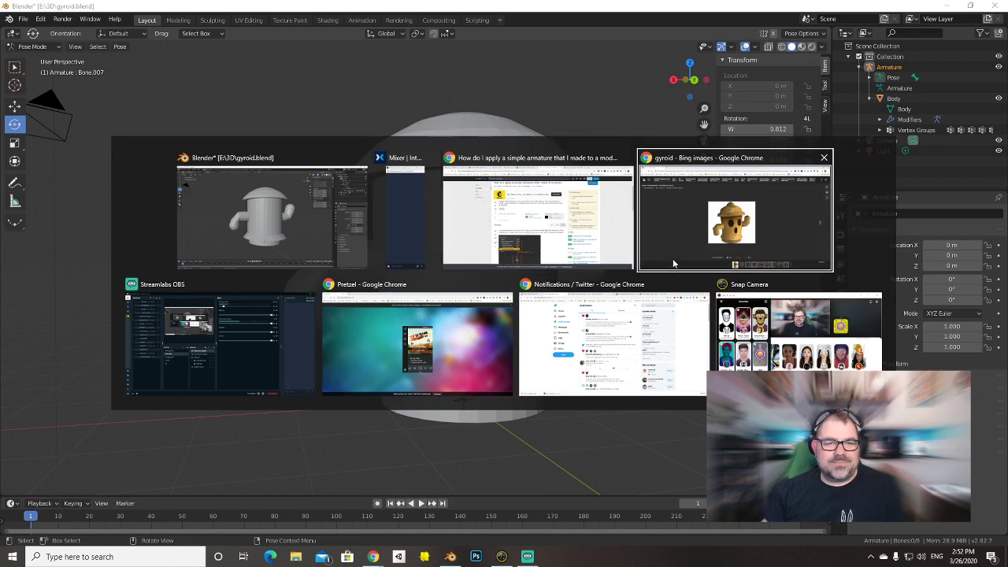
key(alt+Tab)
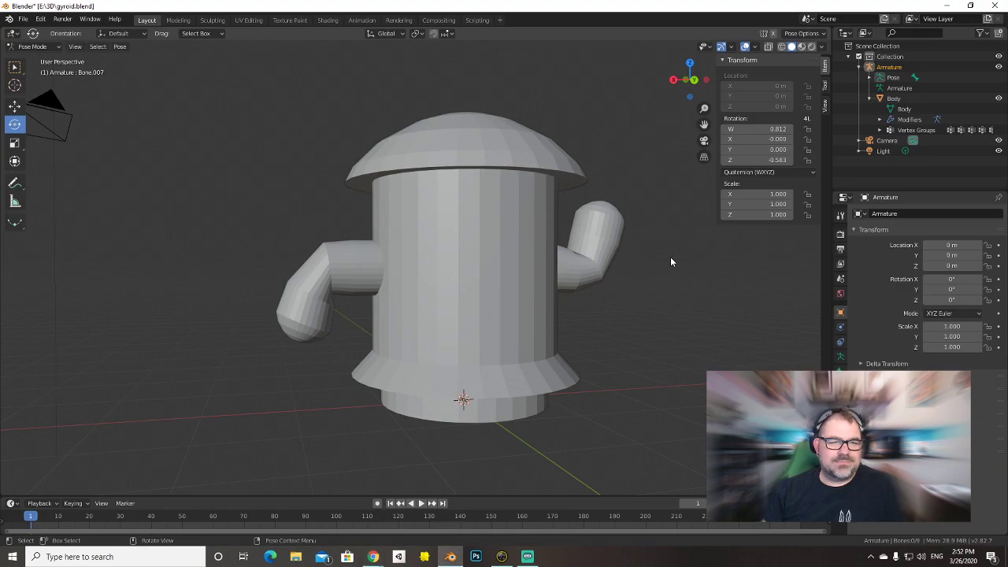
key(alt+Tab)
key(alt+Tab)
key(alt+Tab)
key(alt+Tab)
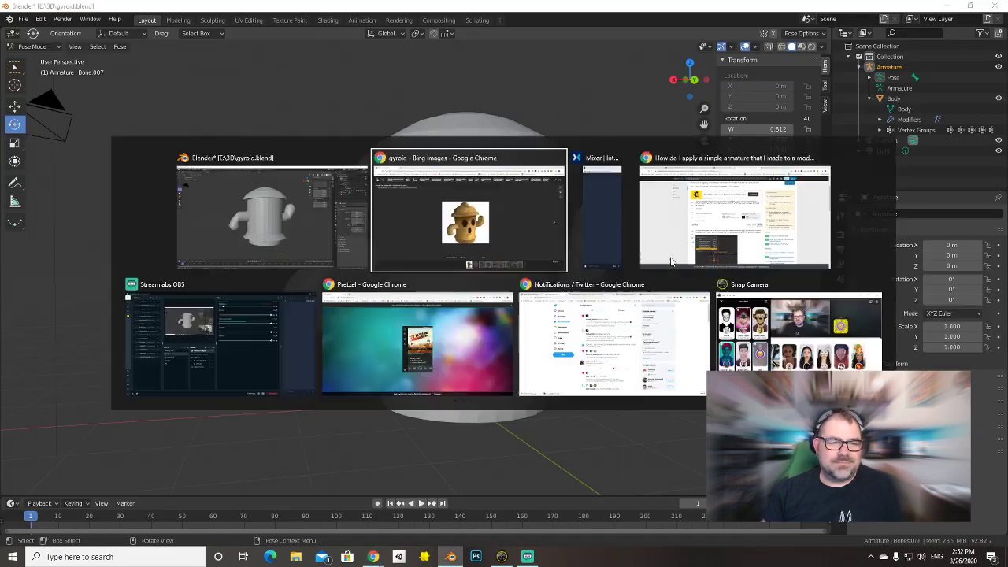
key(alt+Tab)
key(alt+Tab)
key(alt+Tab)
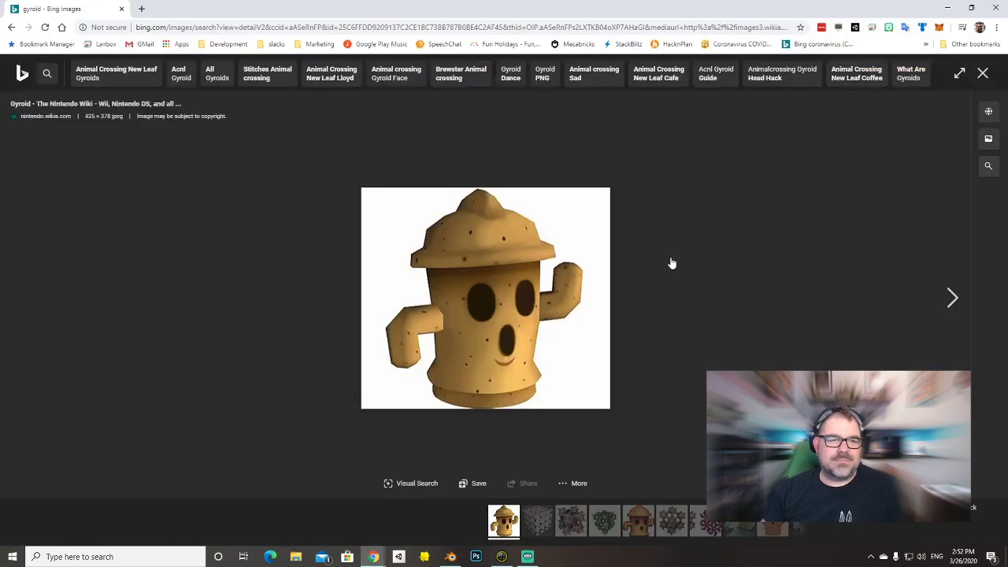
key(alt+Tab)
key(alt+Tab)
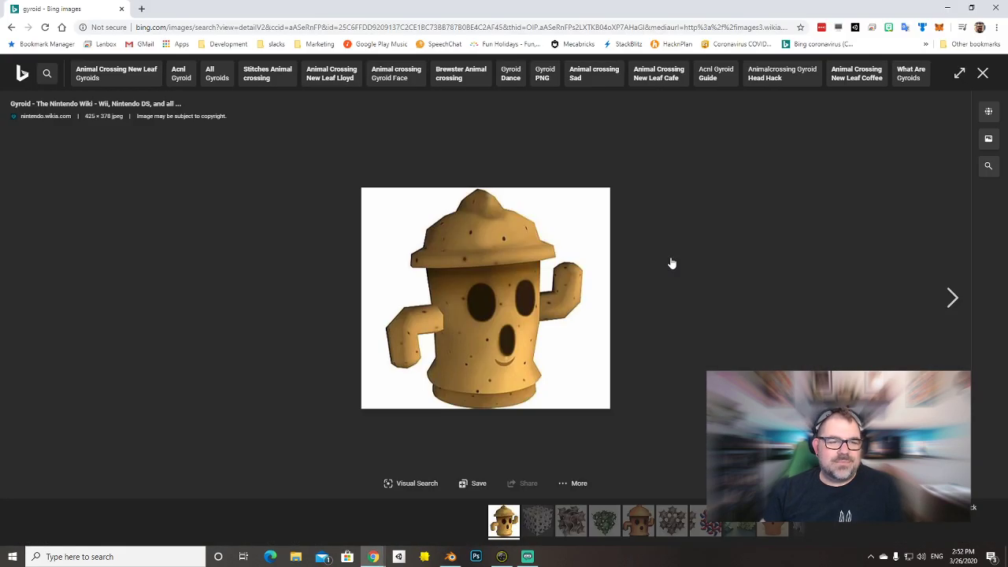
key(alt+Tab)
middle_drag(546, 220, 425, 194)
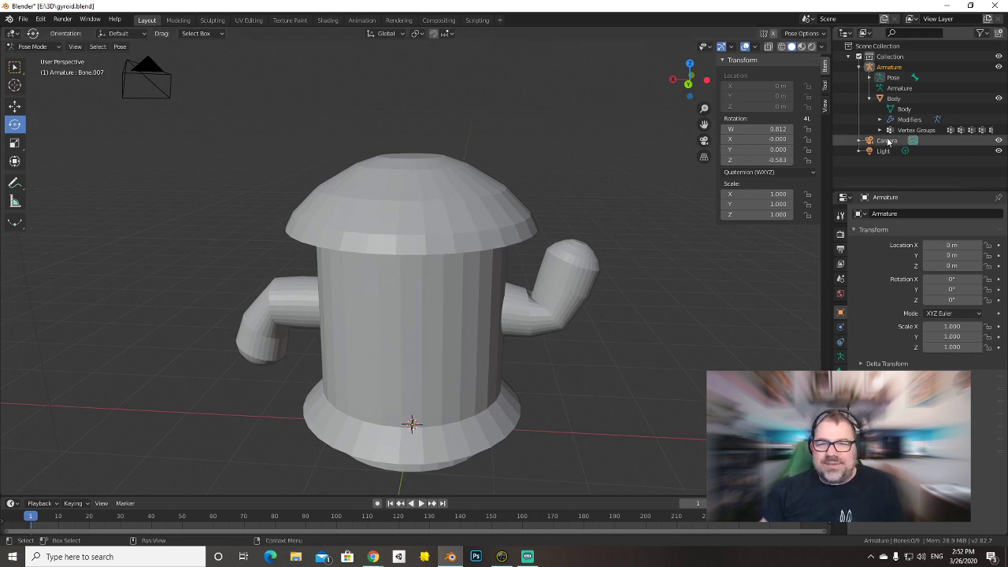
Compare Body's unposed arms in Edit Mode with the posed arms, then deselect all bones.
click(894, 98)
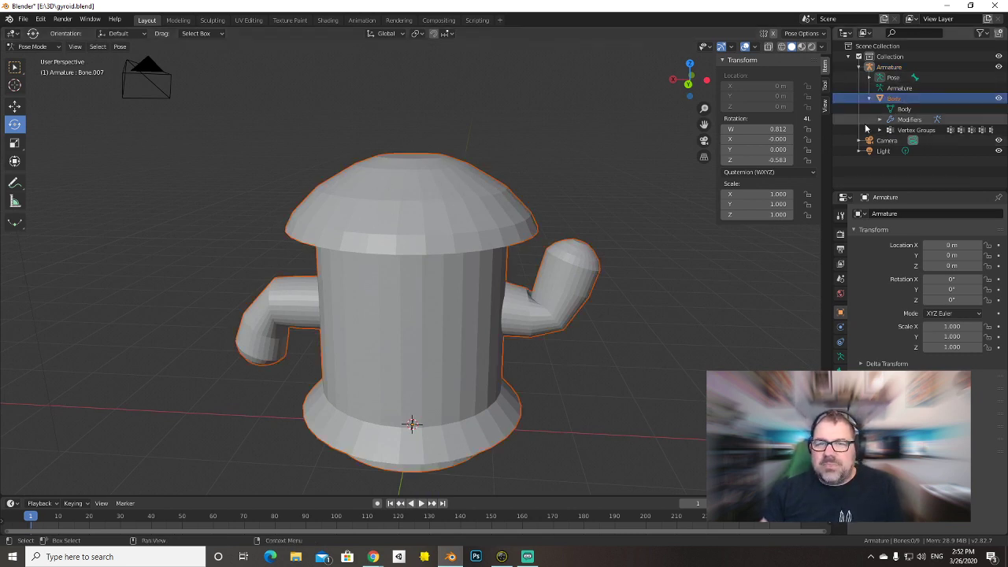
key(Tab)
mouse_move(542, 209)
middle_down()
mouse_move(564, 194)
mouse_move(553, 196)
middle_up()
key(Tab)
key(ctrl+Tab)
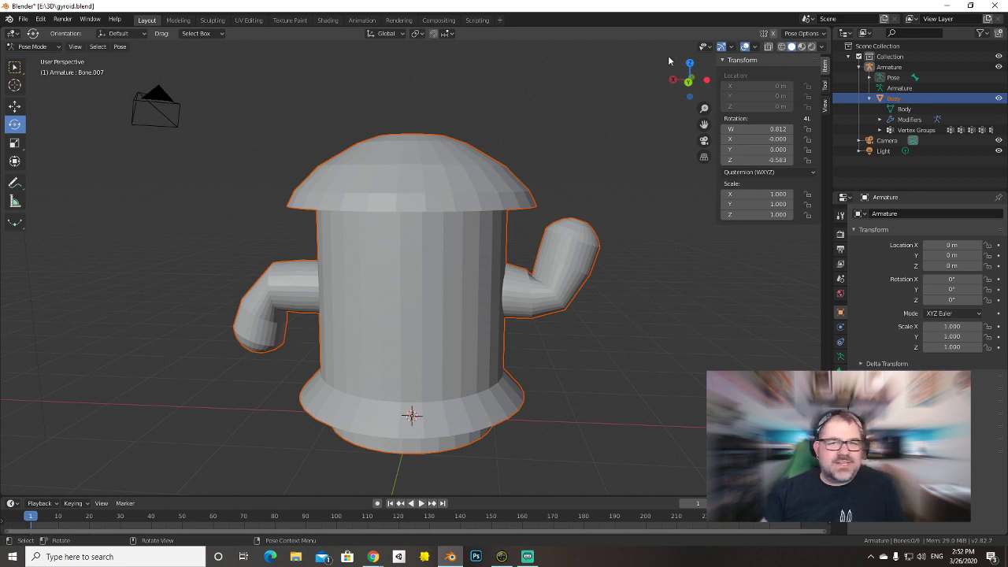
key(a)
key(Tab)
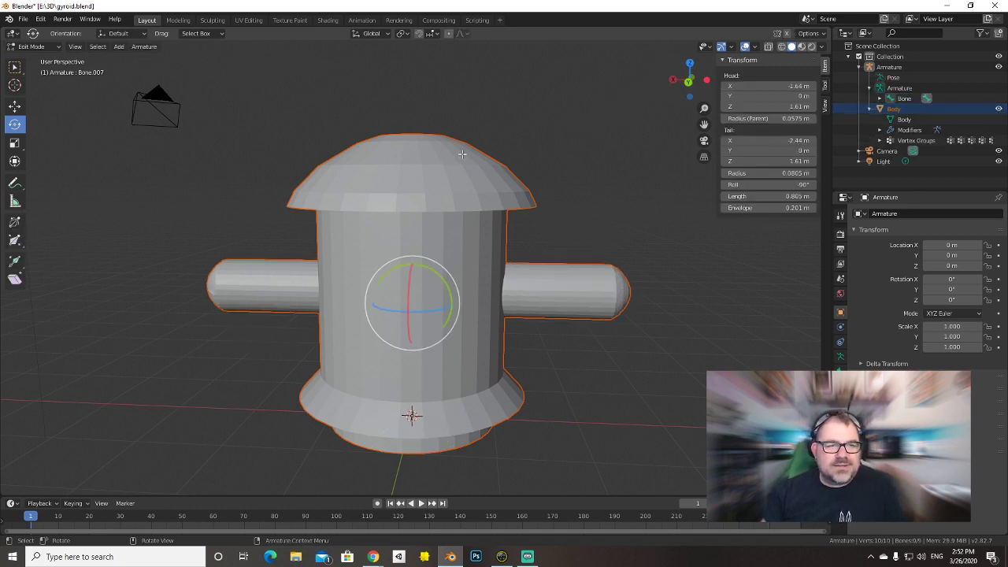
key(alt+a)
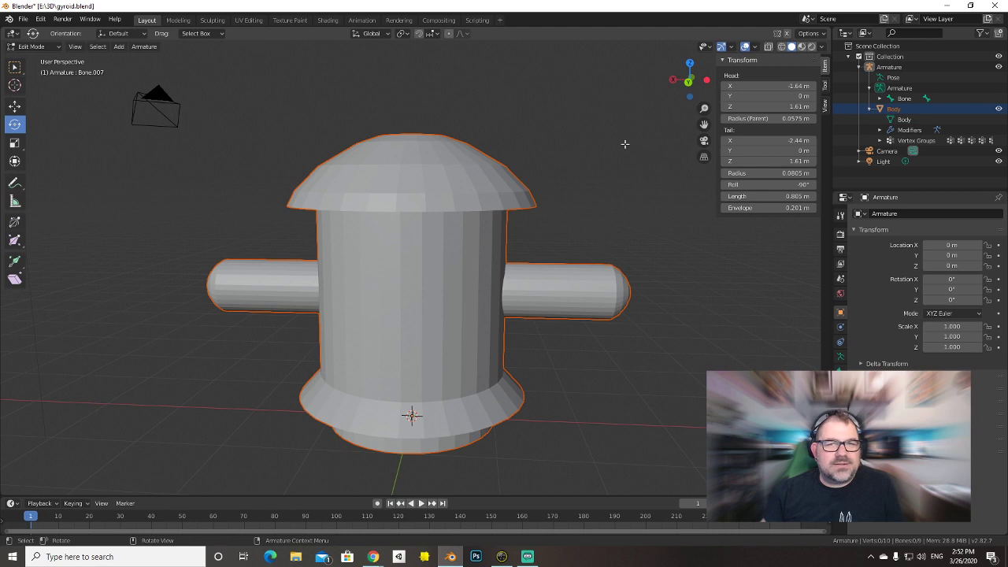
Edit the Body mesh in vertex select mode with X-ray on, viewed from the back.
click(898, 120)
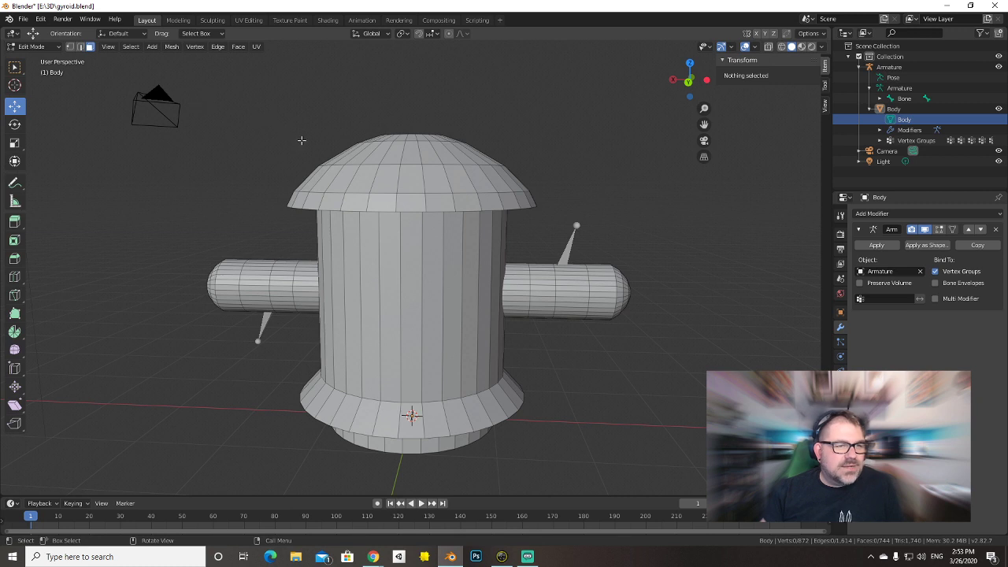
click(70, 47)
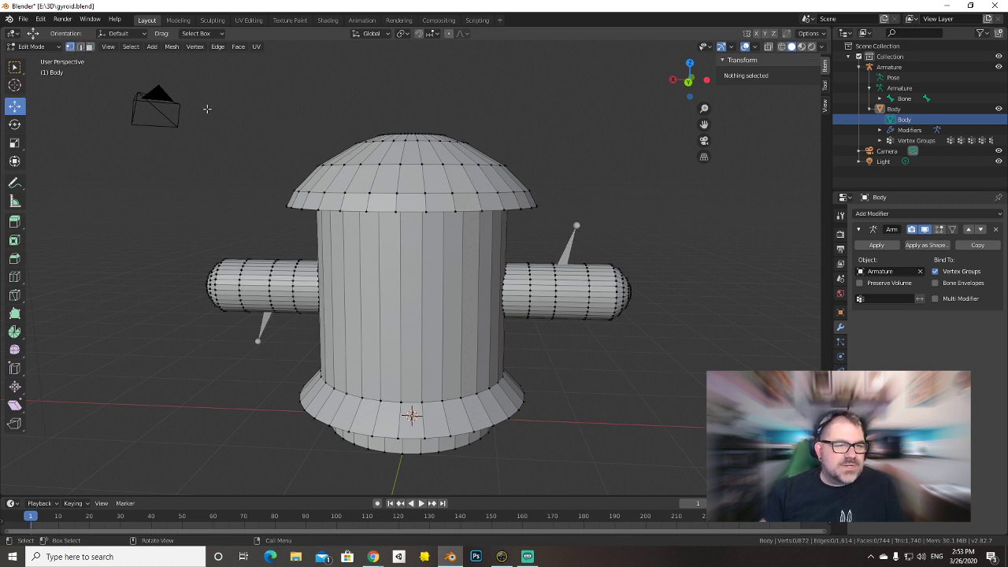
middle_drag(376, 122, 371, 119)
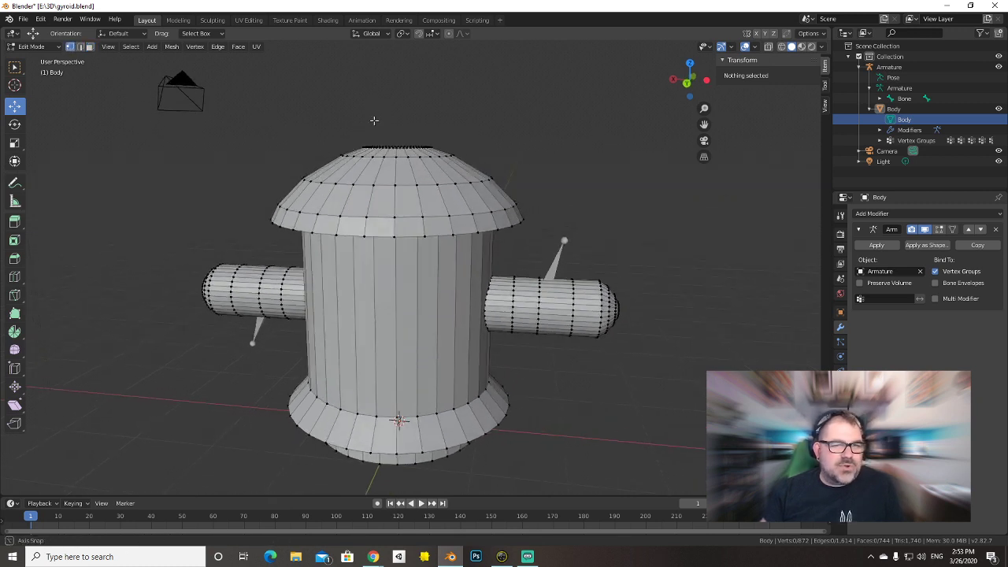
click(768, 46)
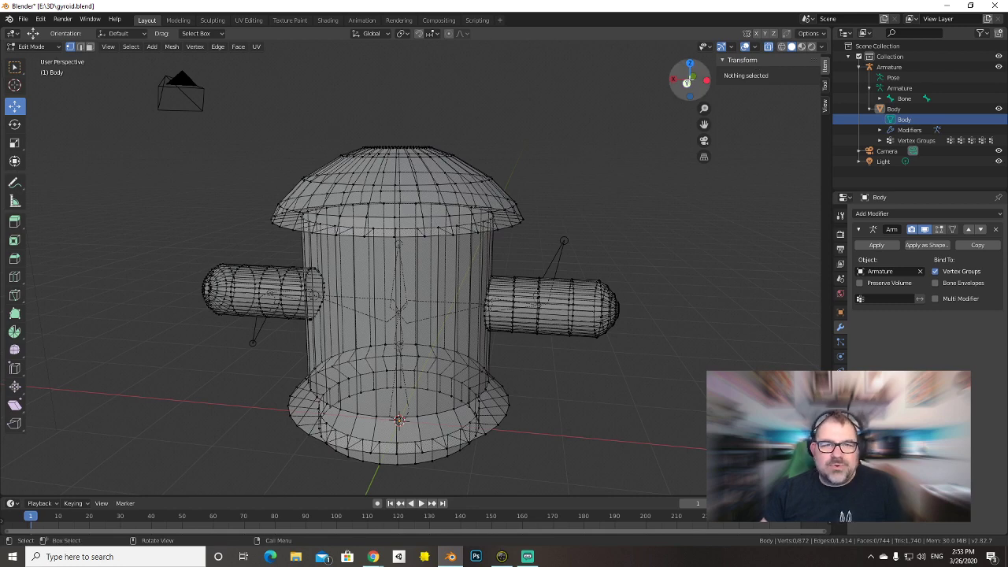
click(687, 82)
key(alt+Tab)
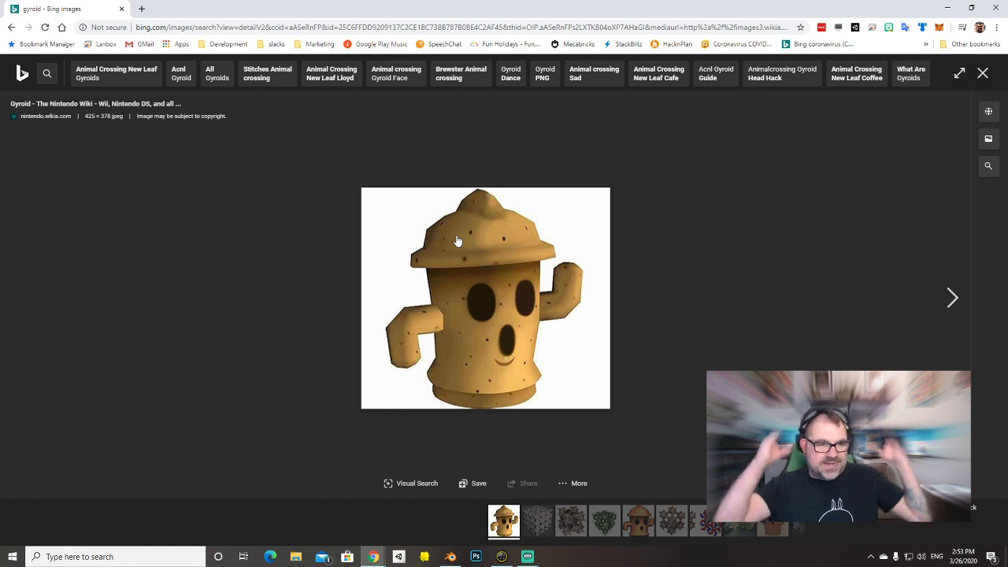
key(alt+Tab)
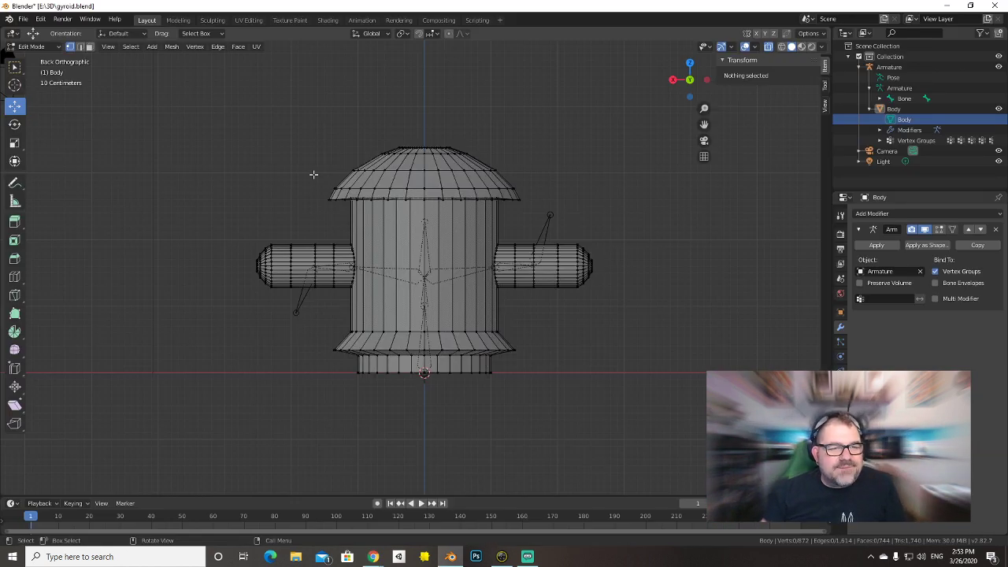
Box-select the dome's top vertex rows, shrink them and lower them slightly.
drag(322, 116, 533, 181)
middle_drag(600, 183, 541, 189)
key(s)
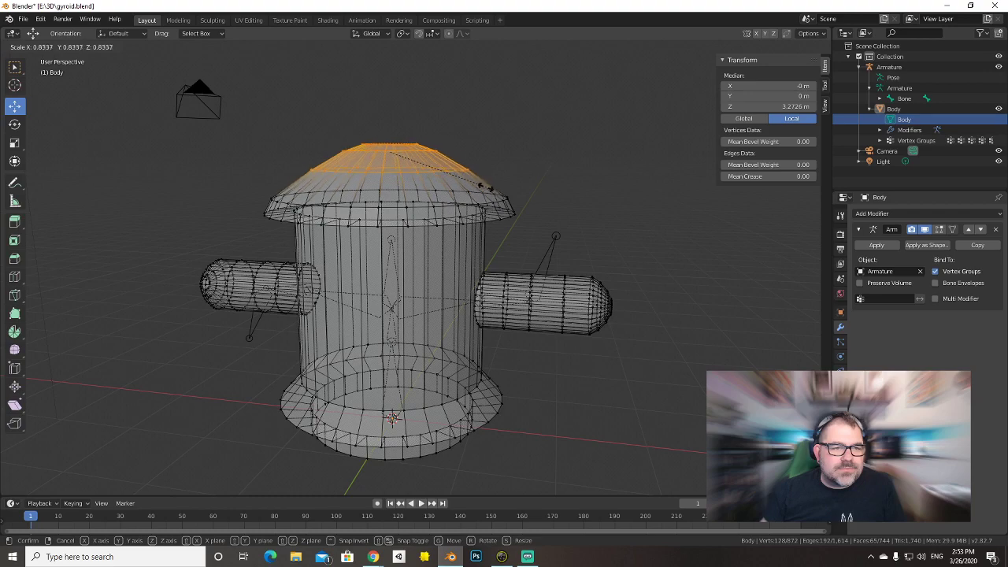
click(461, 181)
drag(390, 111, 390, 127)
middle_drag(625, 200, 659, 198)
key(alt+Tab)
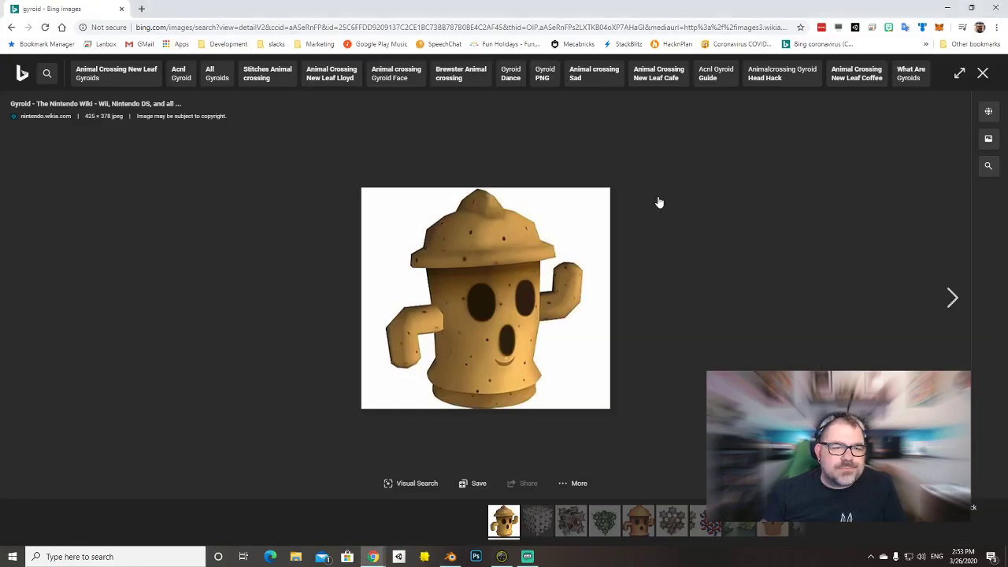
key(alt+Tab)
Rescale the top vertices, enlarge them, and lower them slightly into a tapering cap.
mouse_move(646, 189)
middle_down()
mouse_move(635, 248)
mouse_move(608, 281)
mouse_move(653, 225)
mouse_move(648, 207)
middle_up()
key(s)
click(627, 272)
key(s)
click(638, 211)
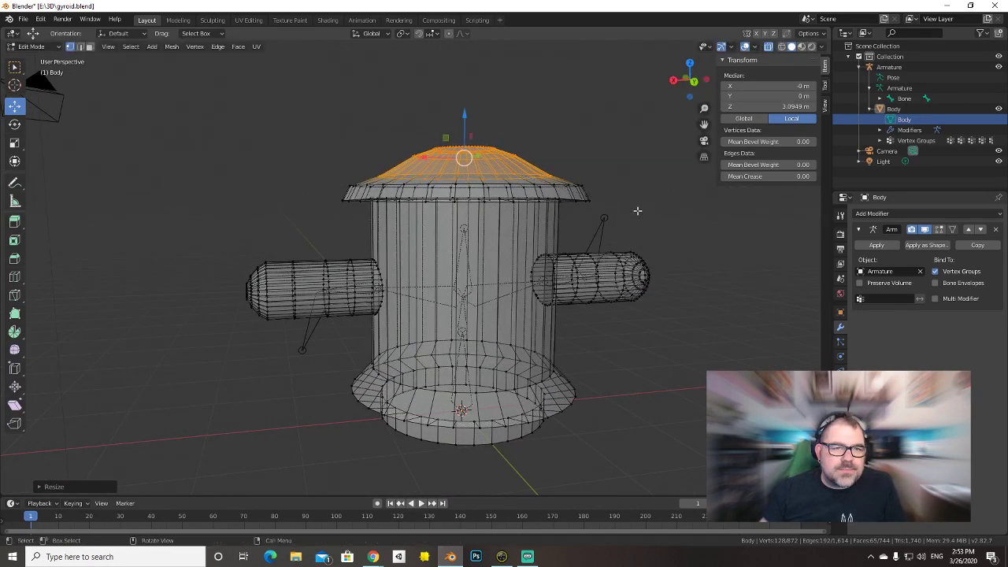
drag(466, 116, 469, 119)
Inspect a top vertex's bone weights, then leave Edit Mode to view the whole object.
middle_drag(581, 149, 575, 158)
click(569, 186)
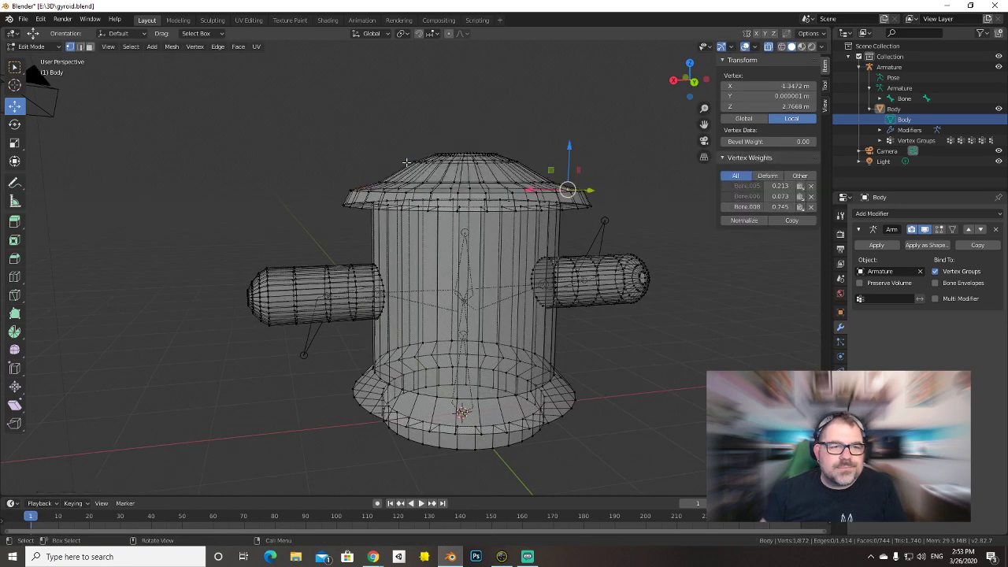
drag(359, 126, 551, 174)
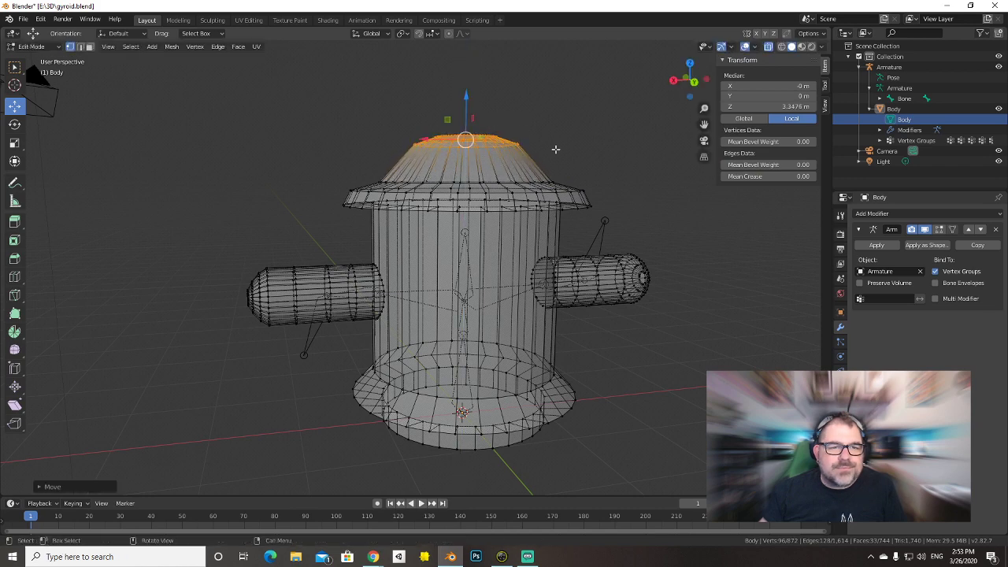
click(552, 183)
key(Tab)
middle_drag(649, 227, 630, 315)
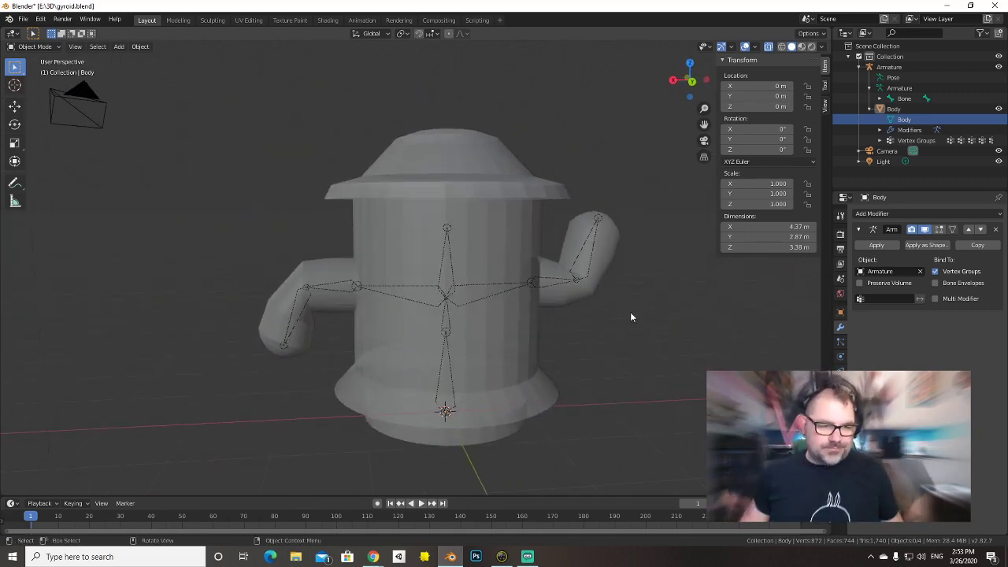
Compare with the reference image, then put the Armature in Pose Mode and check the rest arms.
key(alt+Tab)
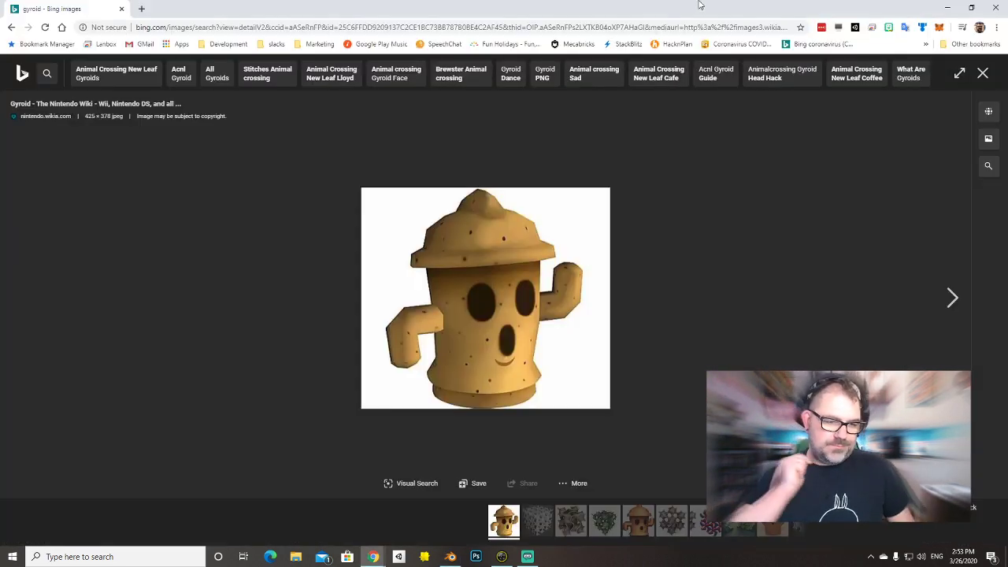
key(alt+Tab)
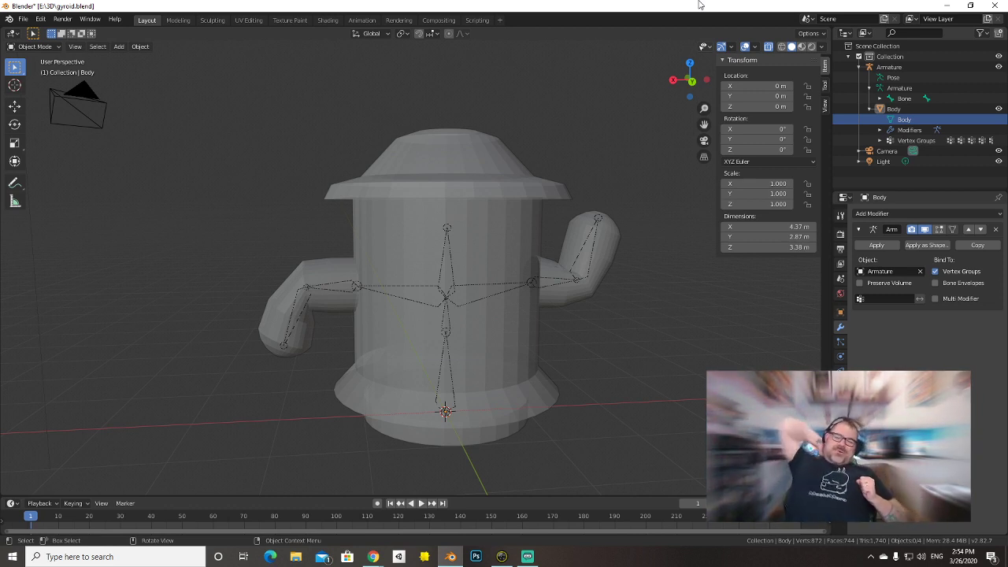
click(886, 77)
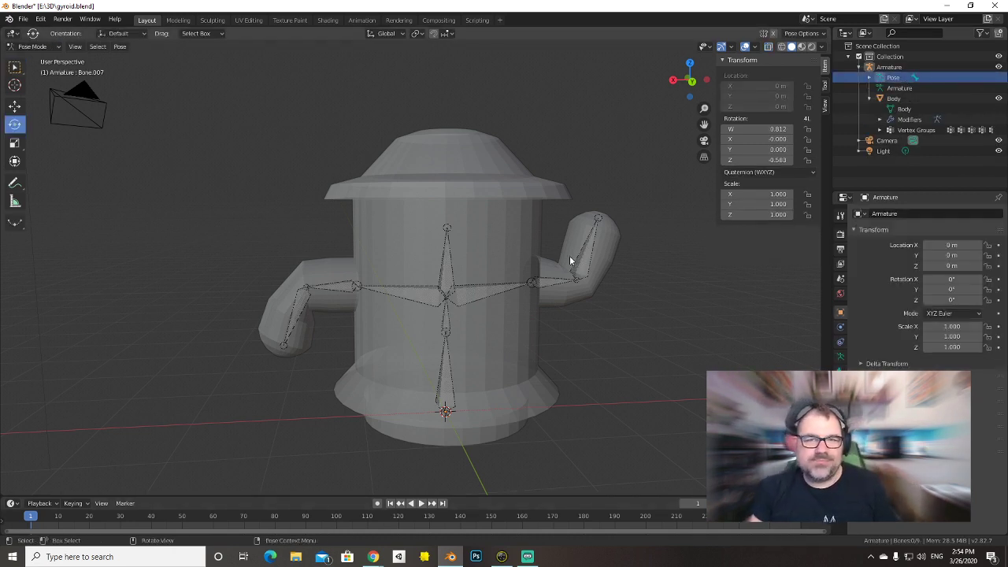
key(Tab)
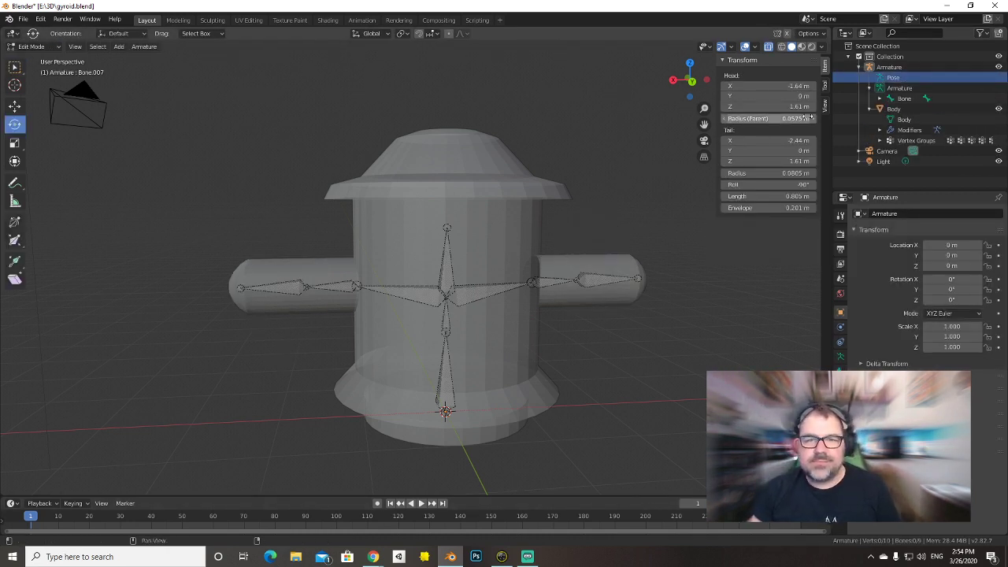
key(Tab)
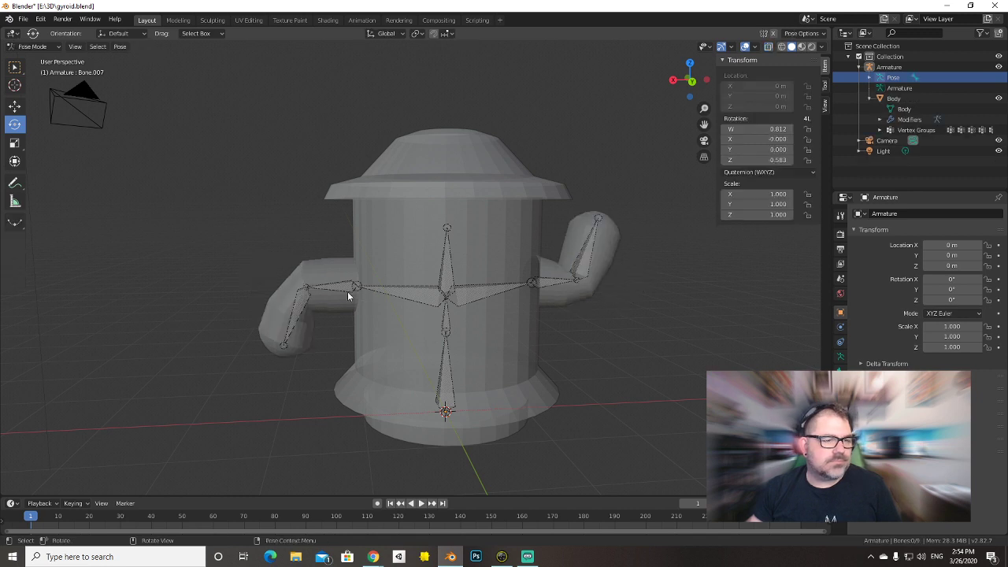
Set the left arm bone's quaternion Z rotation to 0.
click(304, 297)
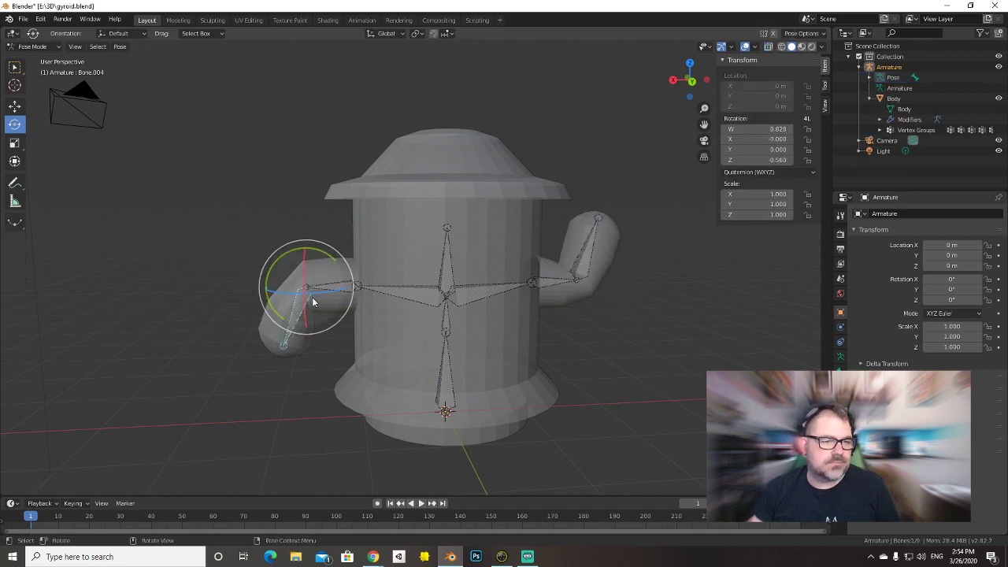
click(758, 128)
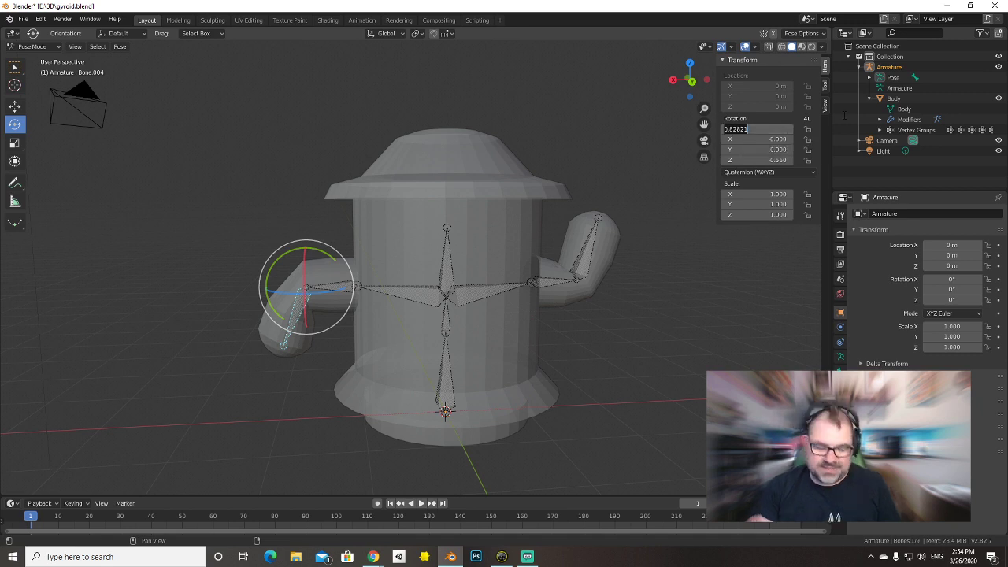
key(Escape)
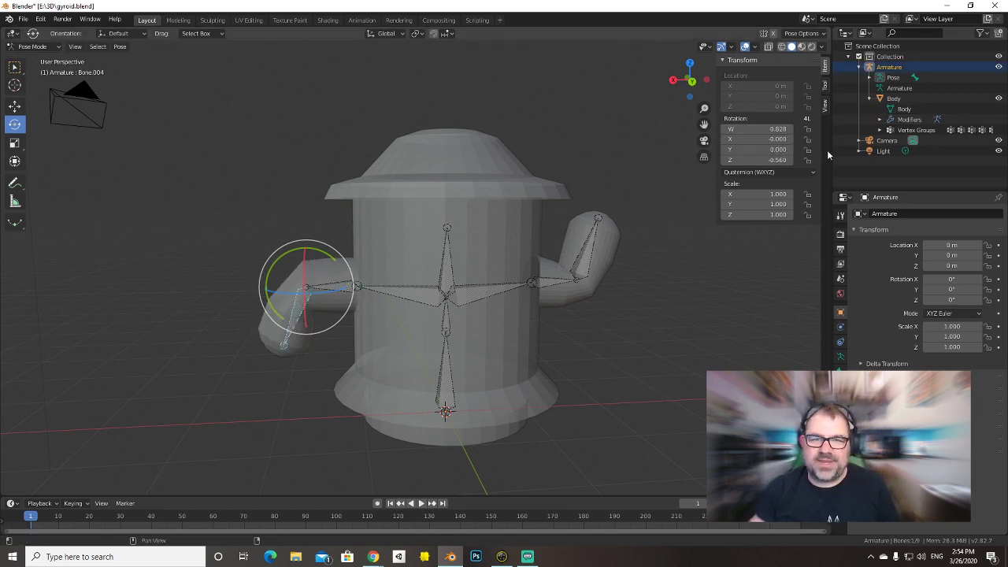
click(769, 160)
text(0)
key(Return)
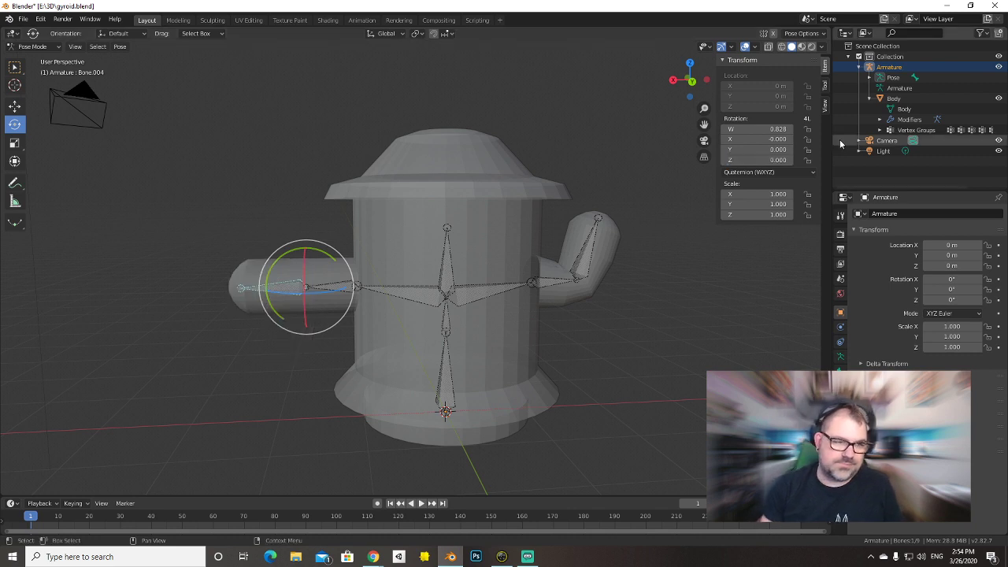
Set Bone.007's quaternion Z rotation to 0 so the right arm is horizontal.
click(585, 279)
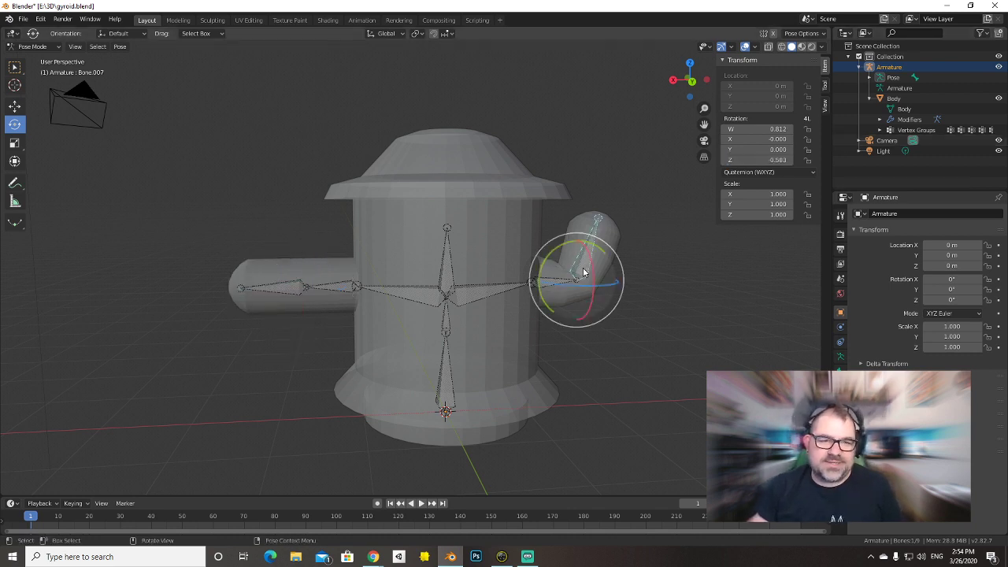
click(764, 161)
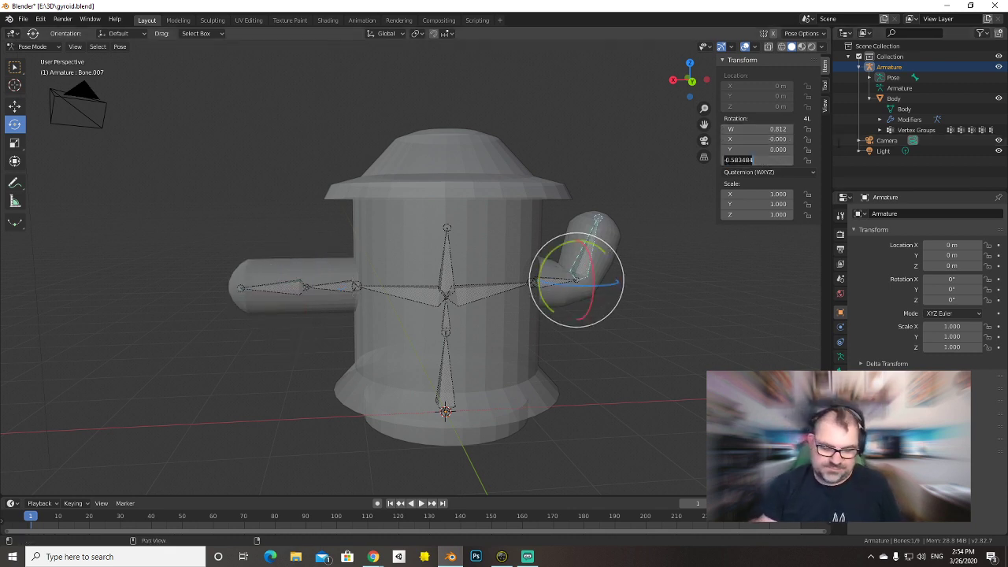
text(0)
key(Return)
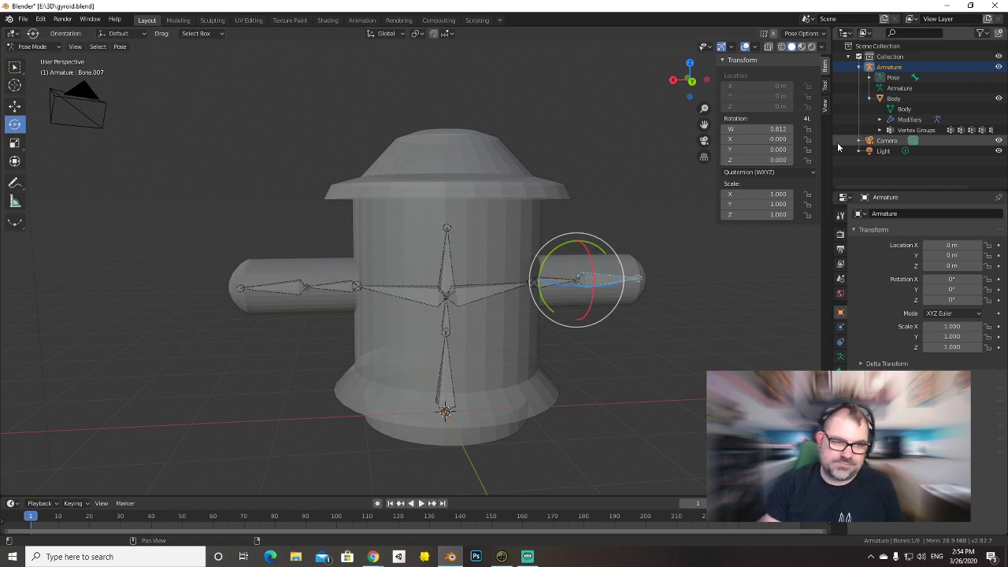
click(731, 348)
click(596, 282)
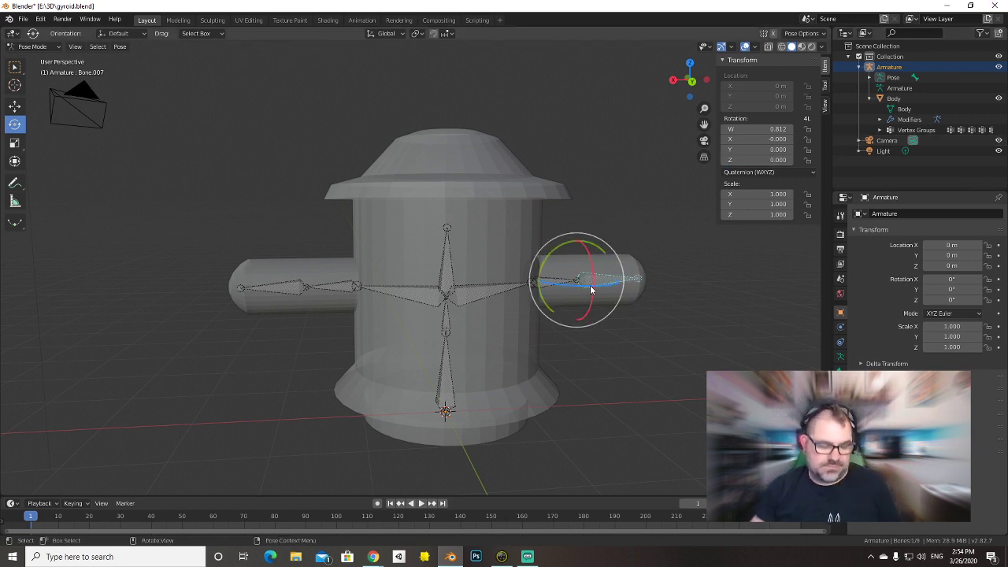
key(ctrl+a)
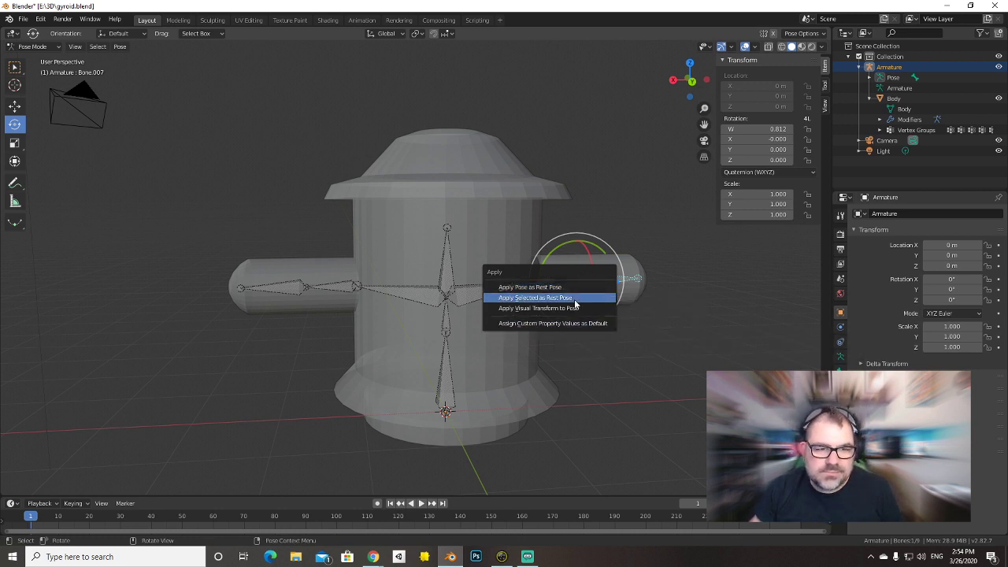
Select all bones and apply the current pose as the rest pose.
click(683, 307)
key(a)
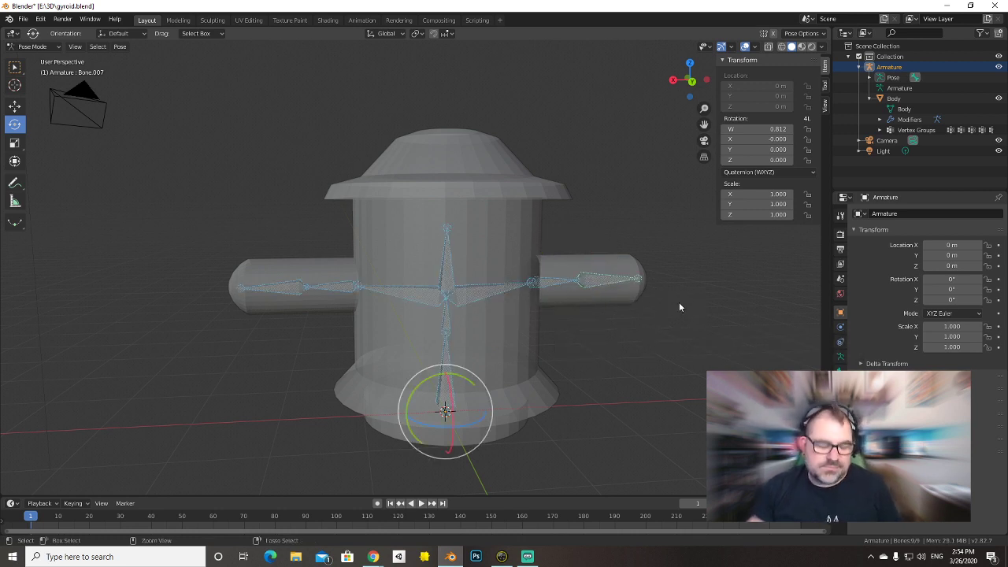
key(ctrl+a)
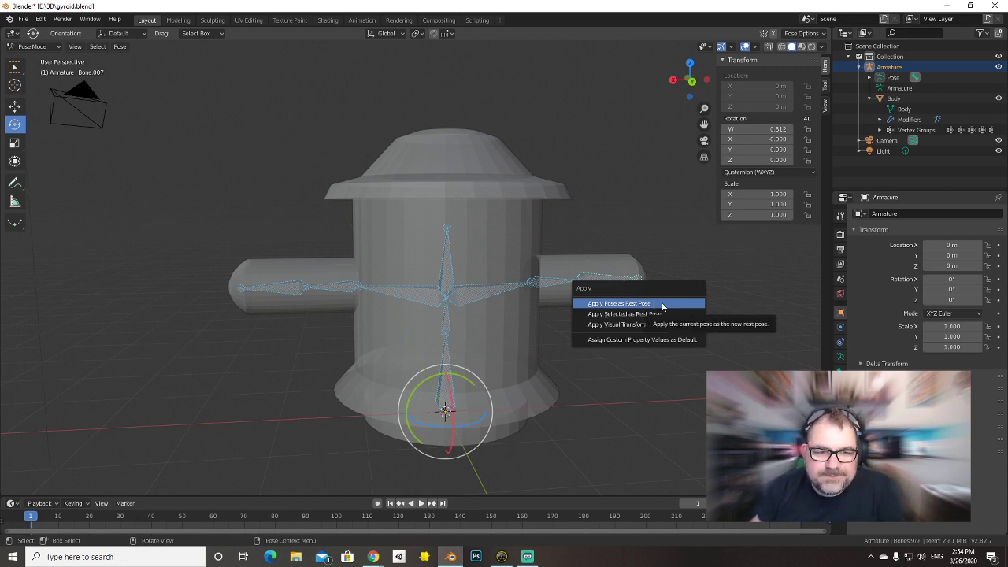
click(664, 306)
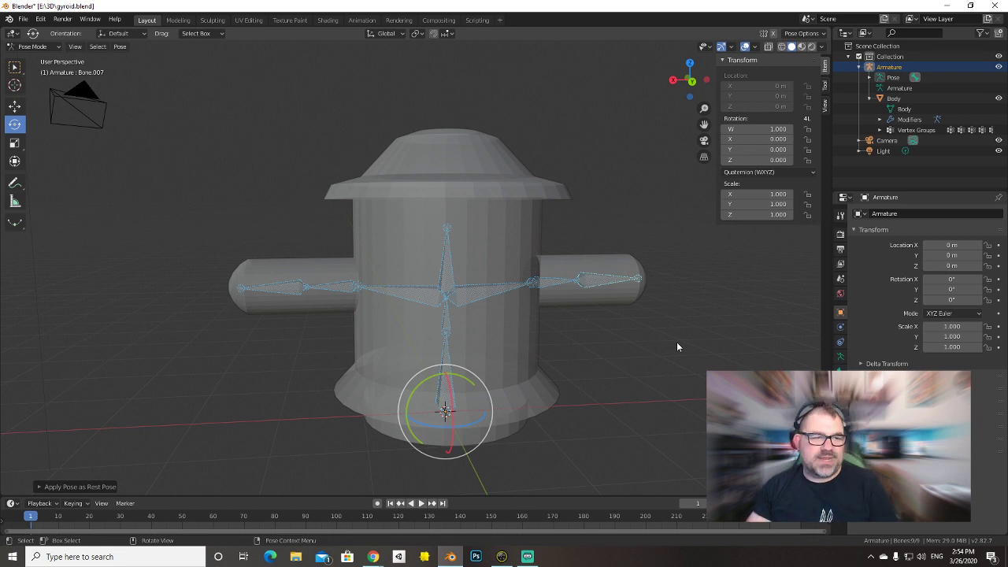
Inspect each bone in turn: right arm, Bone.002, Bone.001, root and Bone.004.
click(640, 320)
click(598, 280)
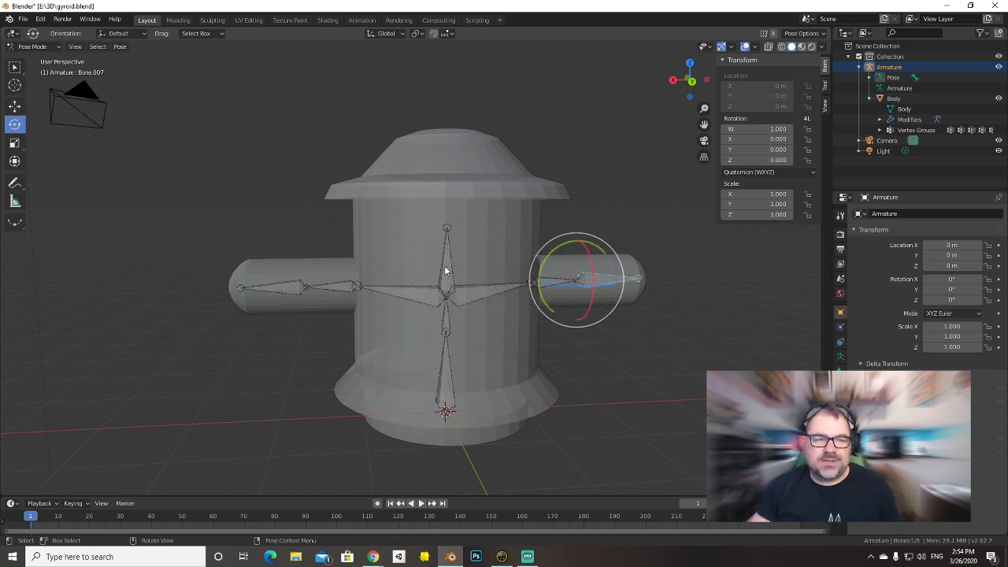
click(433, 293)
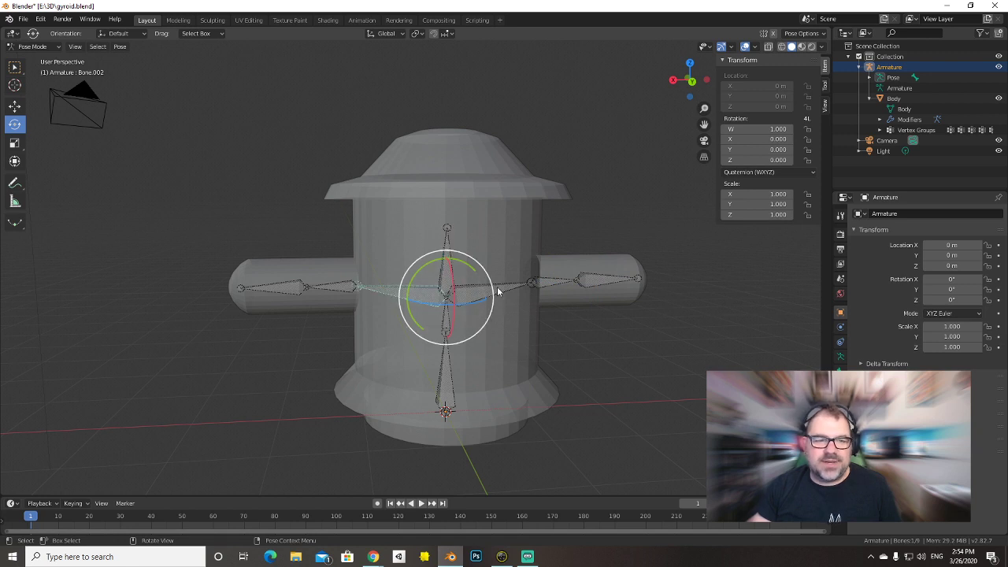
click(446, 394)
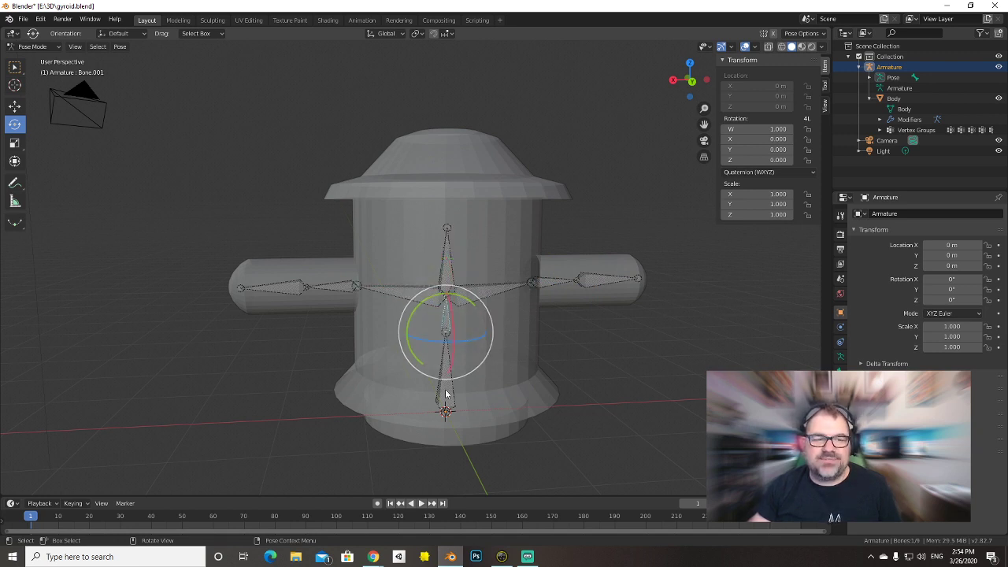
click(446, 398)
click(309, 294)
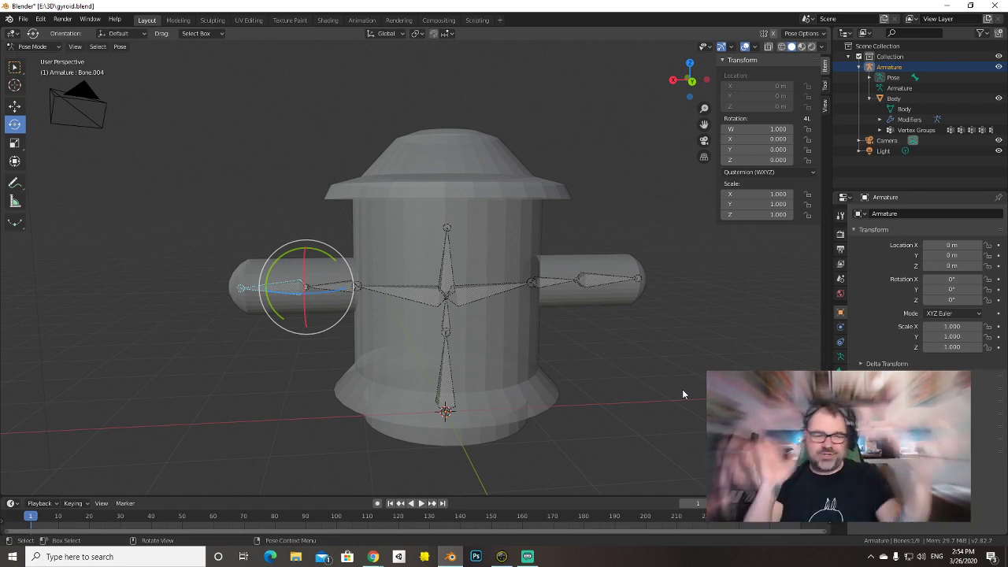
click(636, 148)
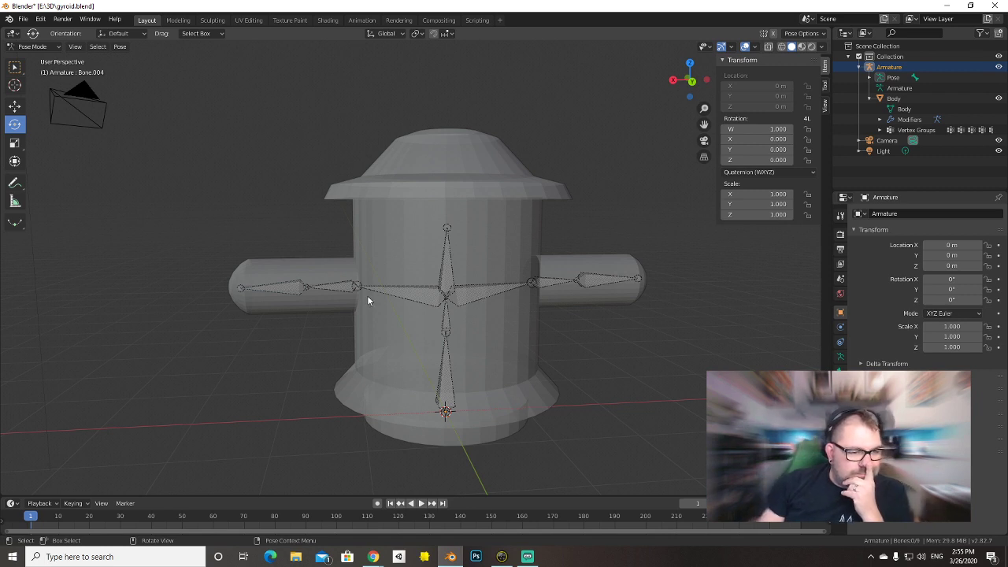
Test-bend the left arm bone Bone.003, undo it back to horizontal, and deselect.
click(341, 289)
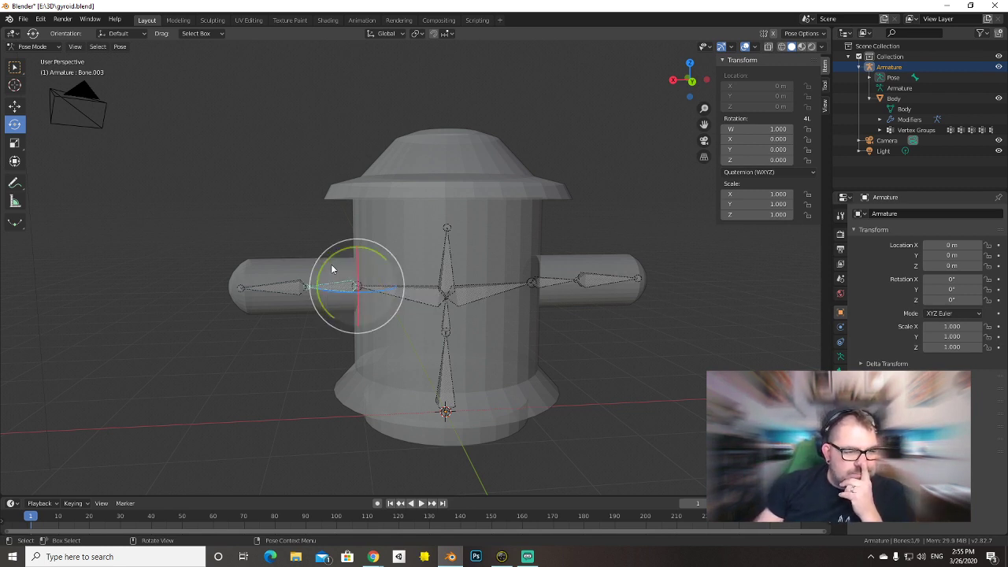
drag(330, 268, 334, 236)
key(ctrl+z)
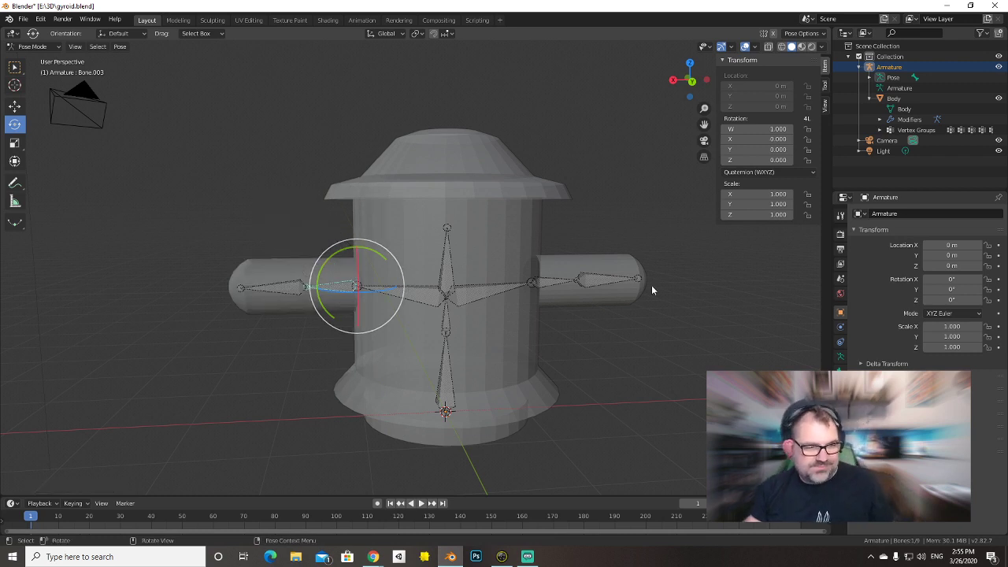
click(640, 203)
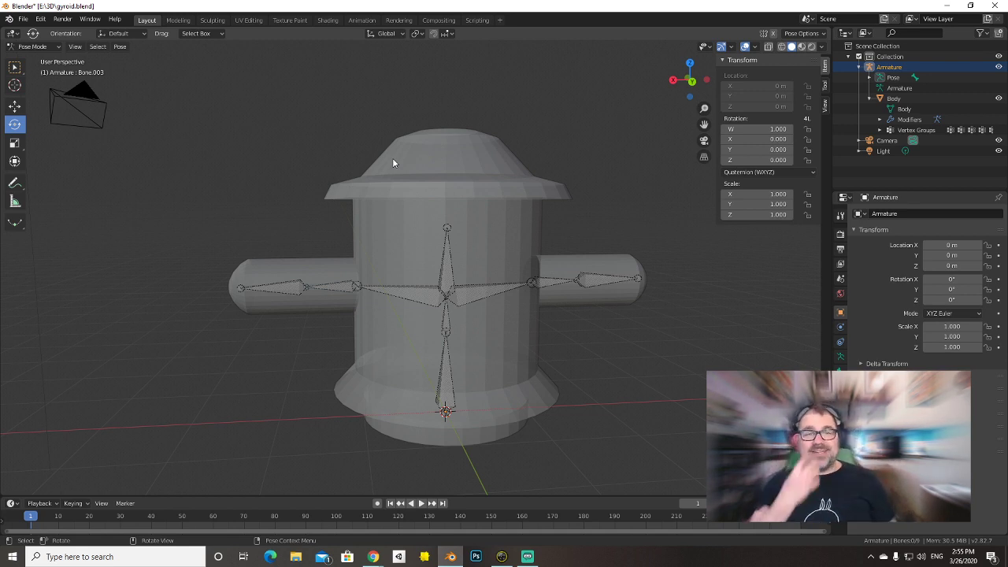
Compare with the reference image and put the Armature in Edit Mode with all bones deselected.
key(alt+Tab)
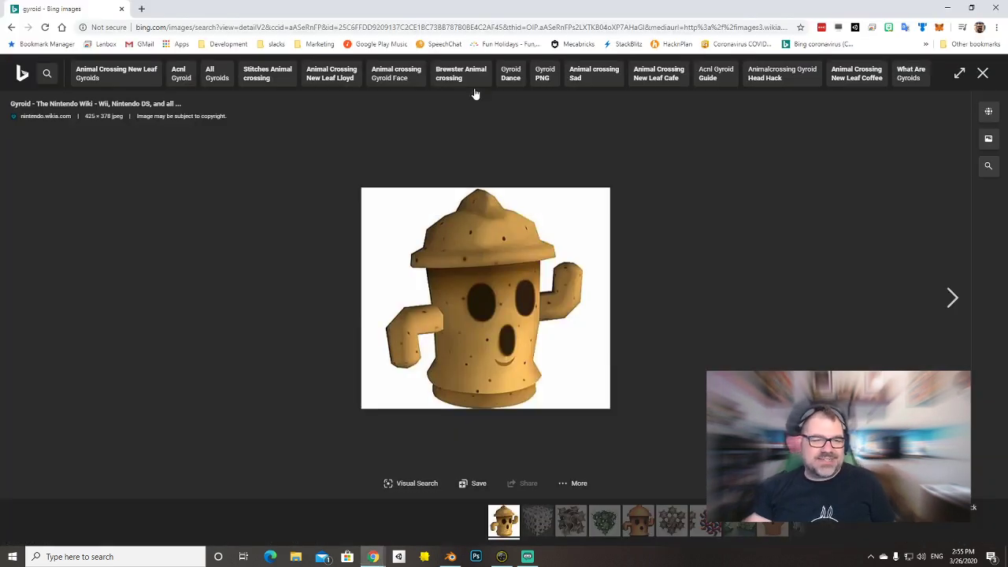
key(alt+Tab)
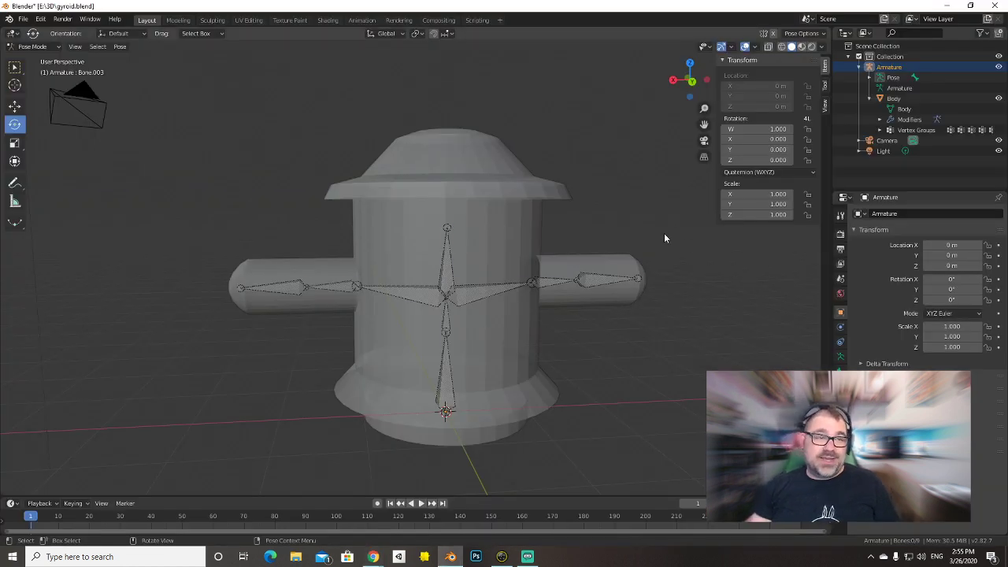
key(Tab)
key(a)
key(alt+a)
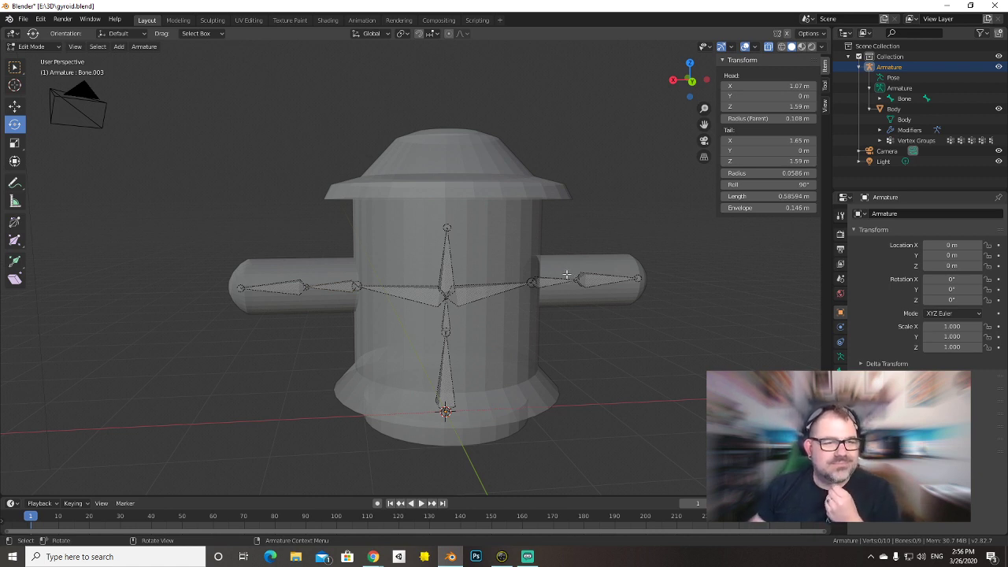
key(alt+Tab)
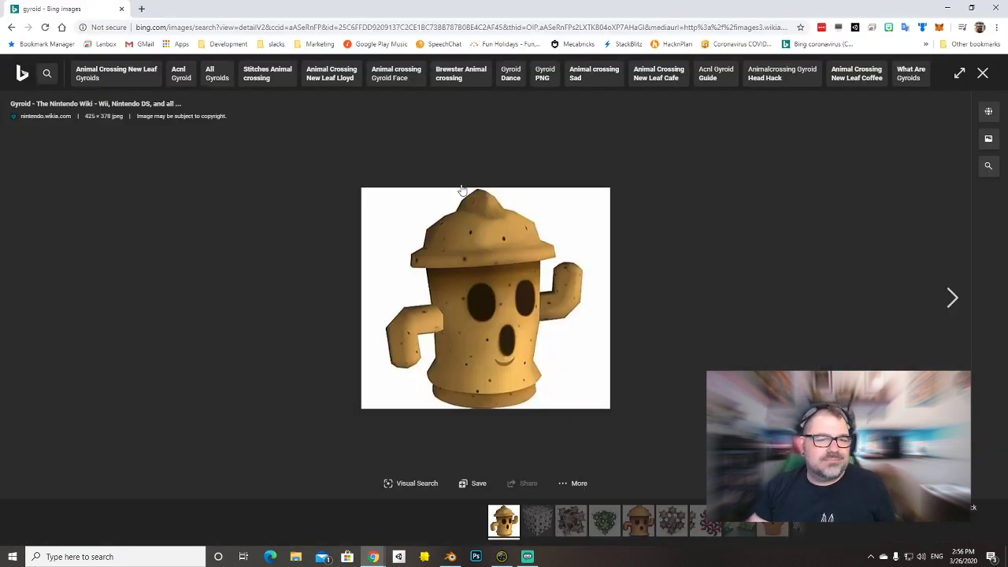
key(alt+Tab)
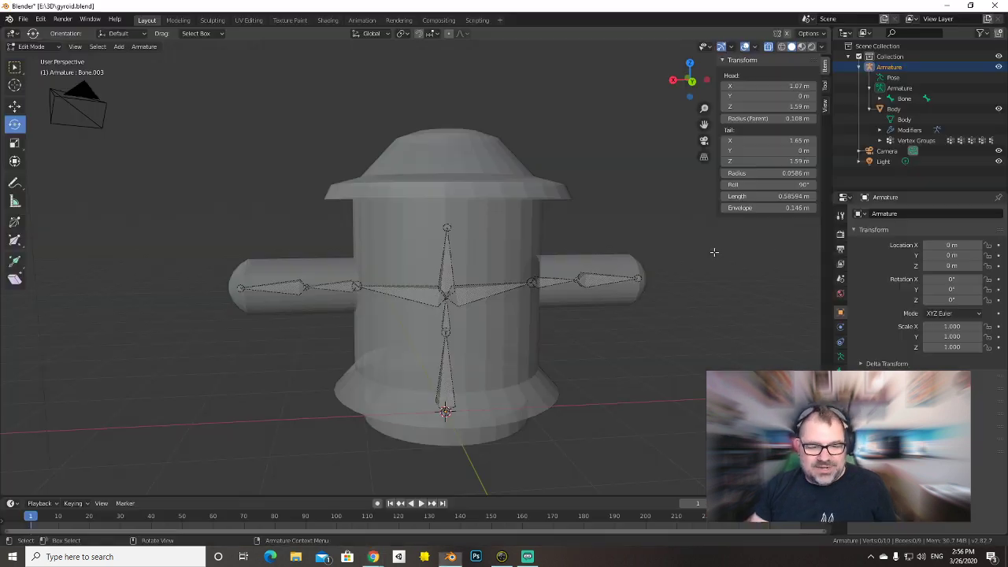
middle_drag(540, 241, 522, 256)
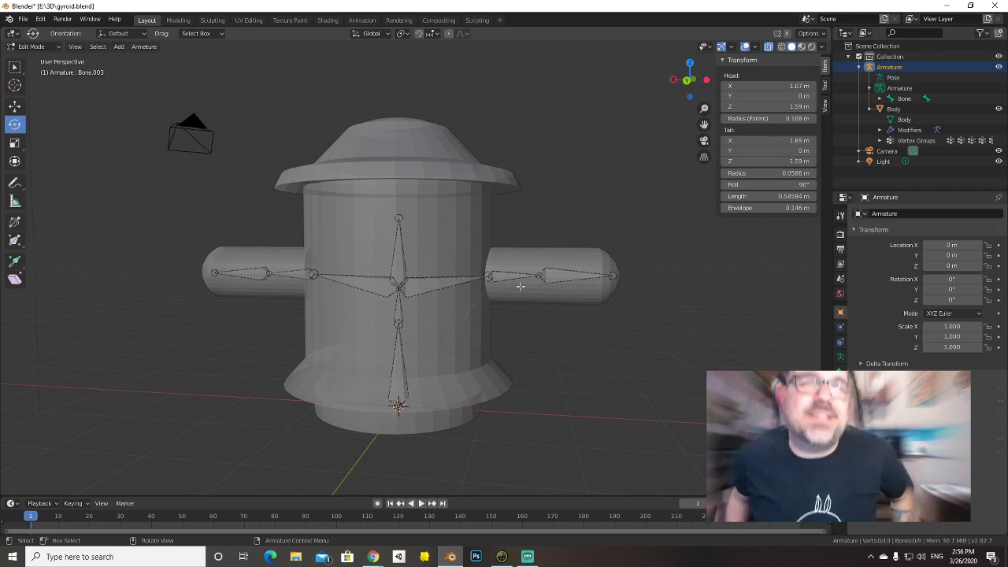
Test-rotate the top bone Bone.008 in Pose Mode, reset it upright, and deselect it.
click(399, 217)
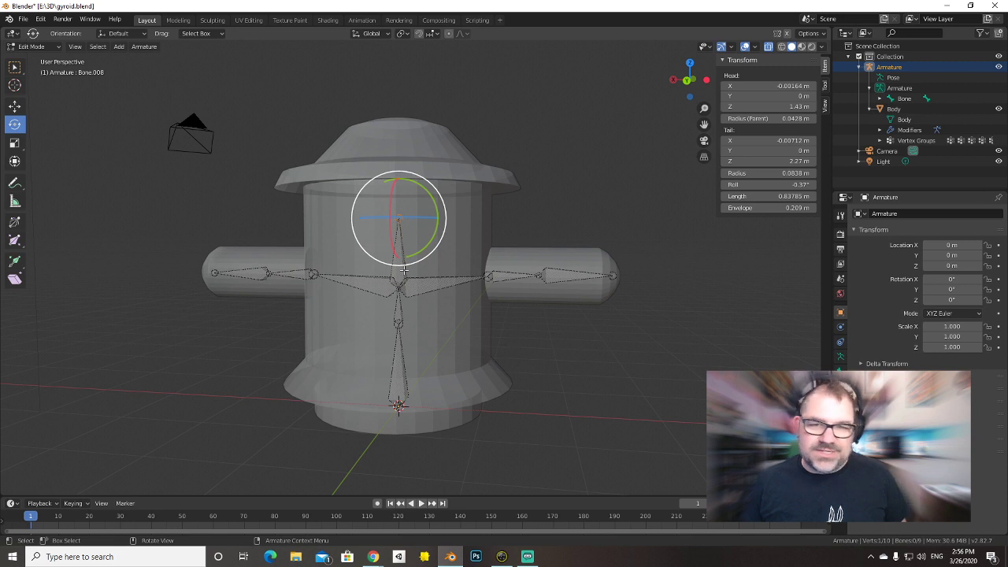
key(ctrl+Tab)
key(Tab)
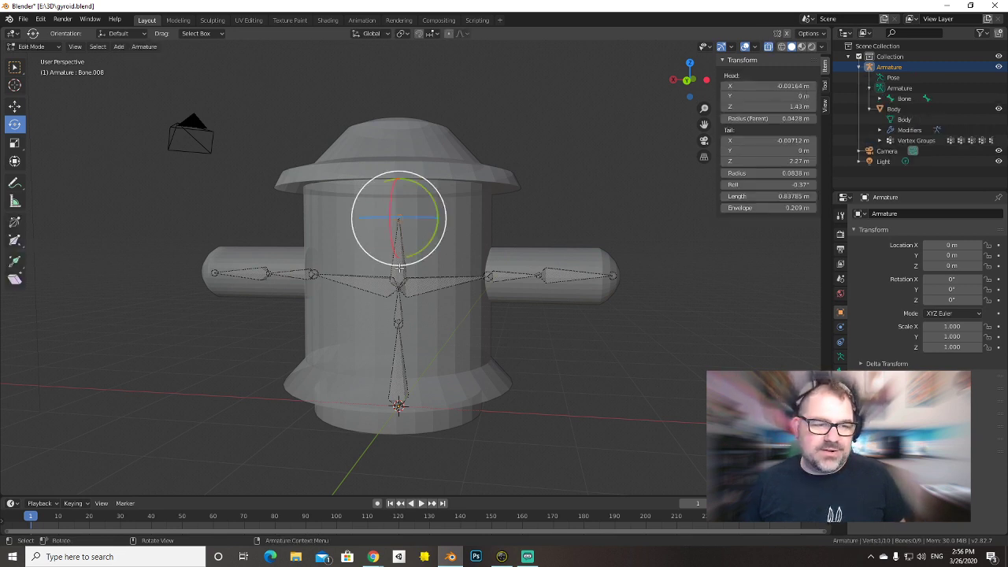
click(904, 76)
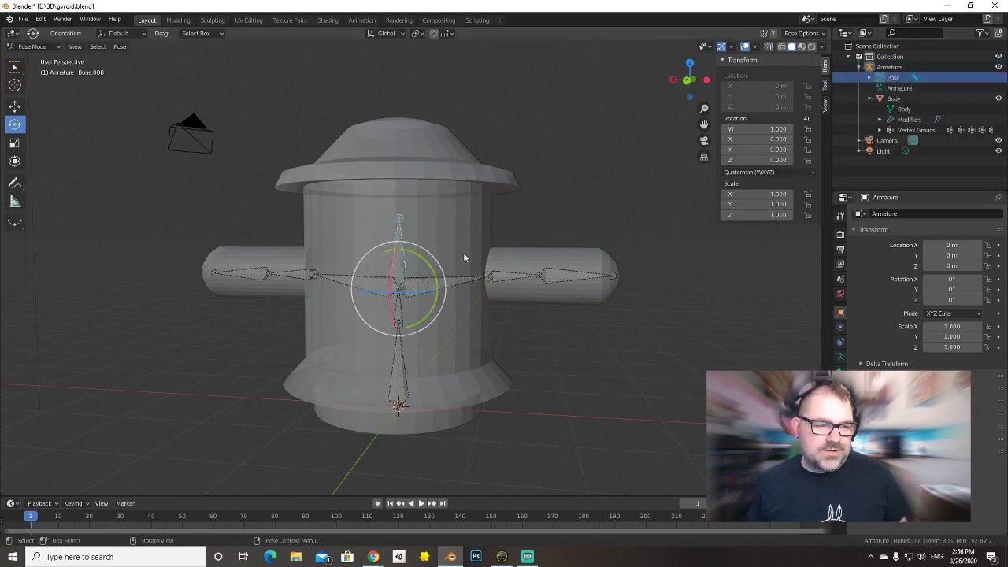
mouse_move(418, 265)
mouse_down()
mouse_move(433, 265)
mouse_move(403, 251)
mouse_move(422, 273)
mouse_move(418, 261)
mouse_move(412, 270)
mouse_move(437, 266)
mouse_move(409, 266)
mouse_move(428, 260)
mouse_move(405, 253)
mouse_move(431, 265)
mouse_move(404, 252)
mouse_move(417, 259)
mouse_up()
click(579, 150)
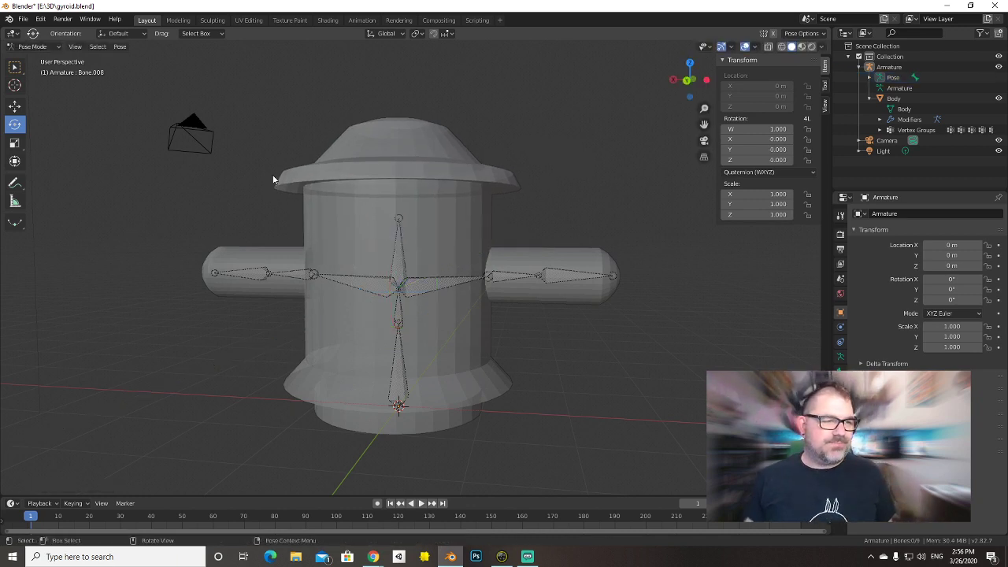
Save gyroid.blend and delete the Camera and Light from the outliner.
mouse_move(273, 179)
middle_down()
mouse_move(308, 192)
mouse_move(288, 189)
middle_up()
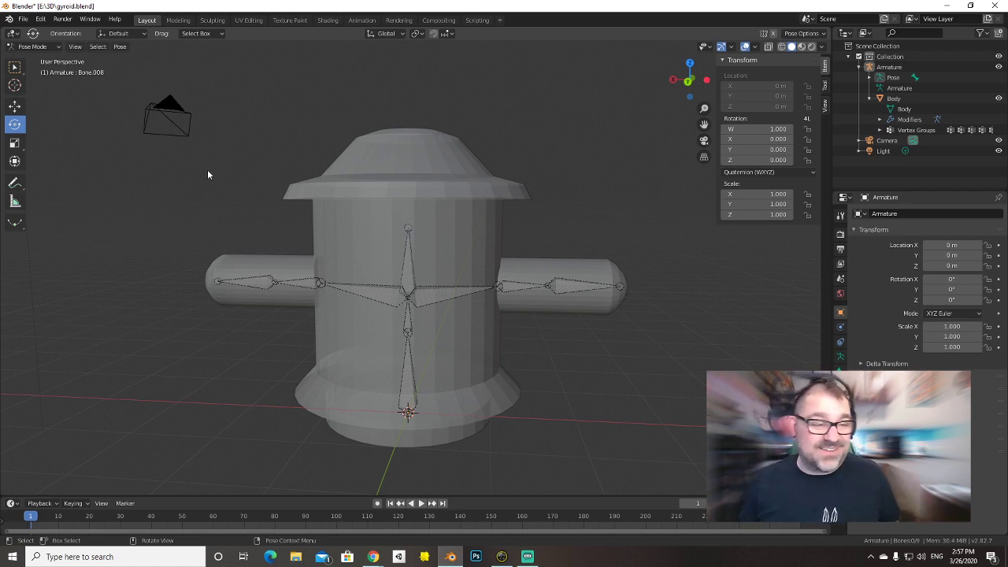
key(ctrl+s)
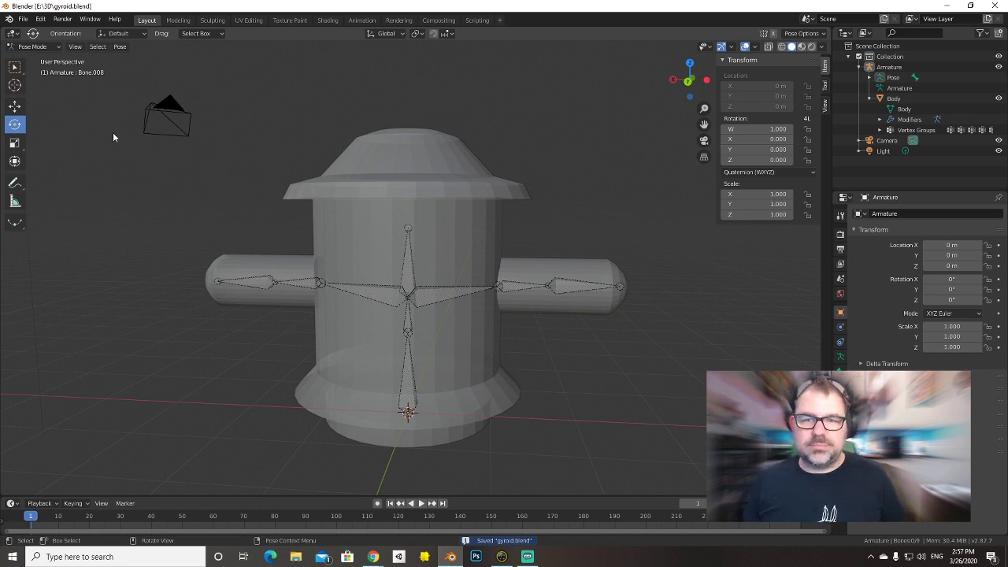
click(879, 131)
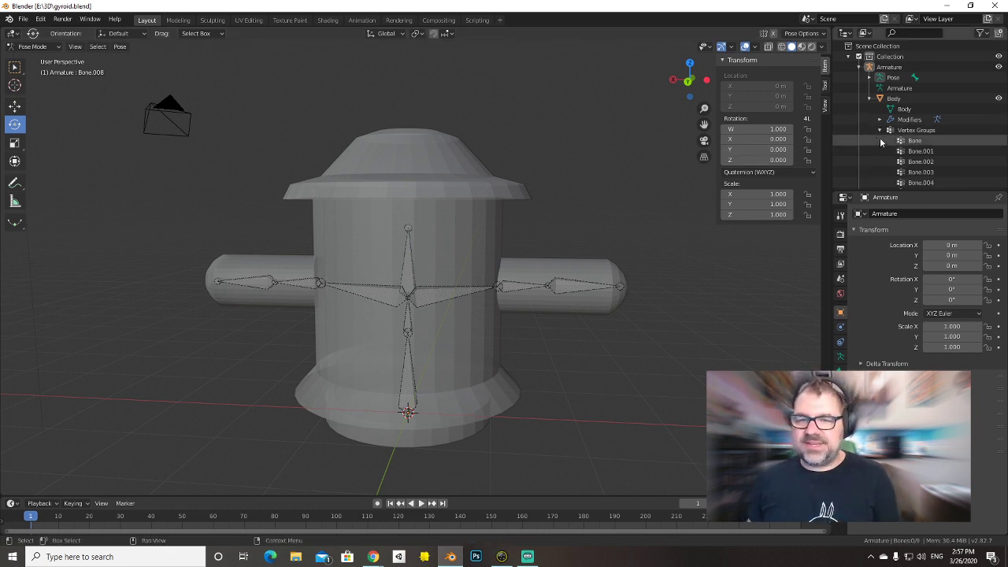
click(880, 130)
click(882, 140)
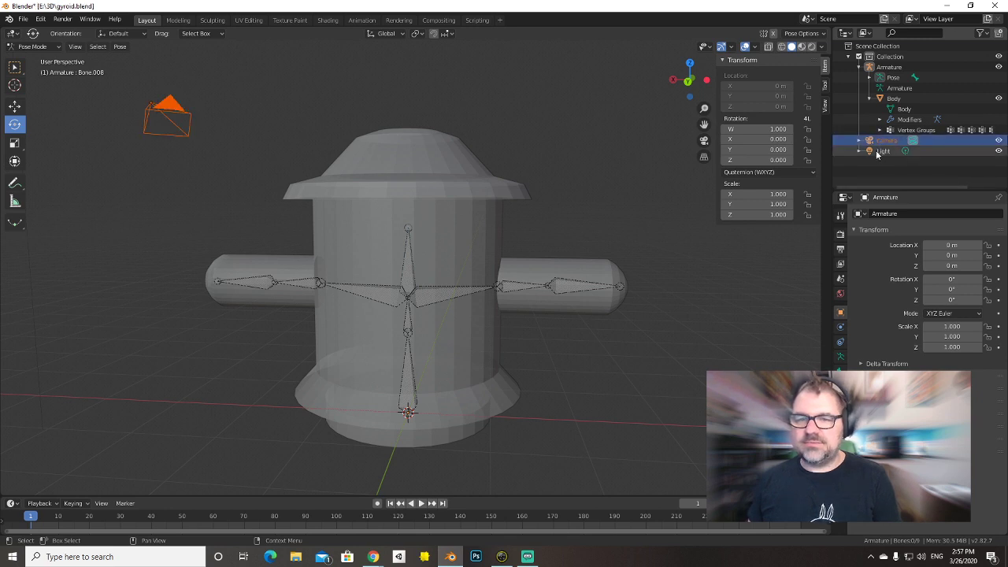
right_click(879, 142)
click(877, 141)
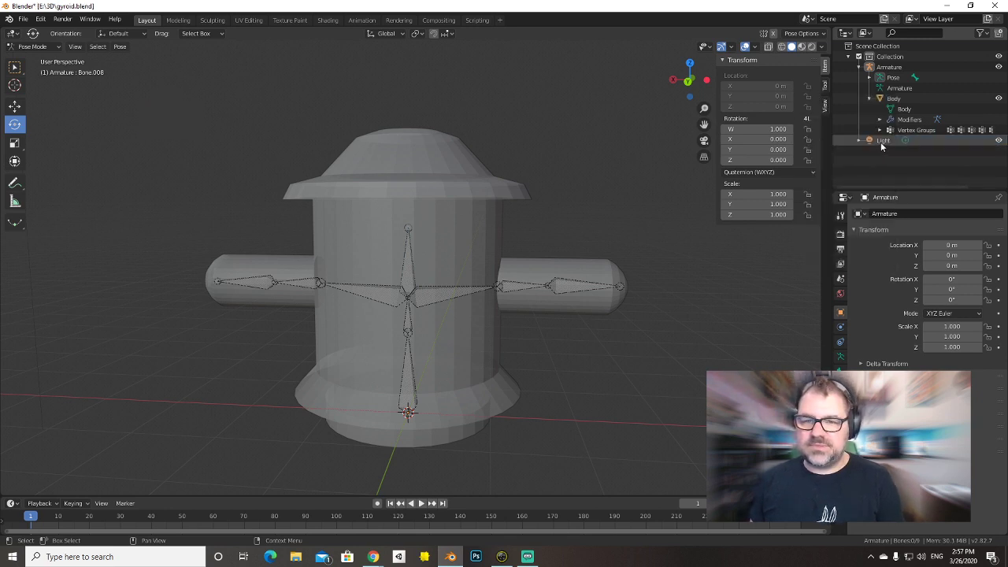
right_click(882, 141)
click(881, 141)
middle_drag(557, 201, 576, 175)
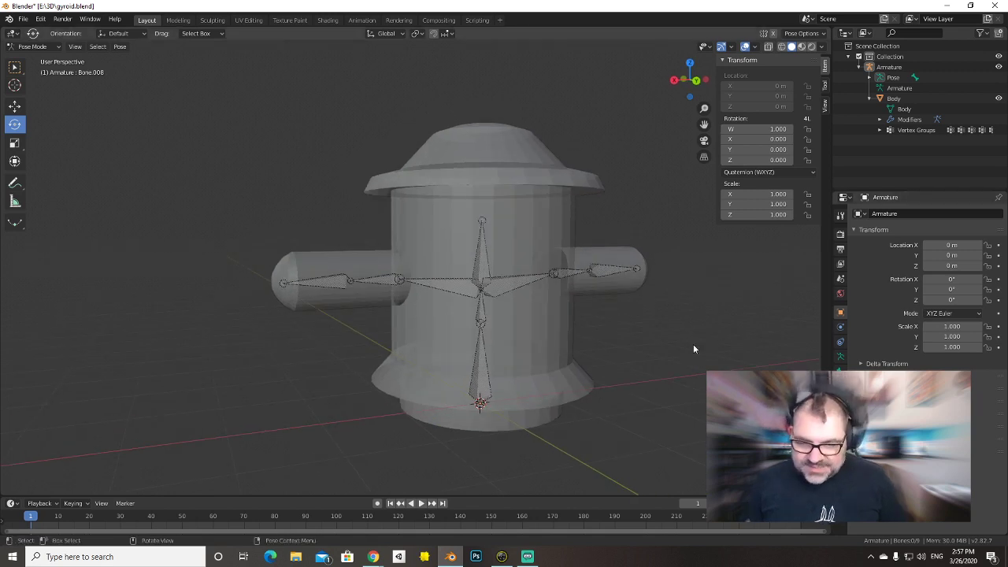
Select the Body mesh and switch back to Object Mode from the mode dropdown.
click(896, 100)
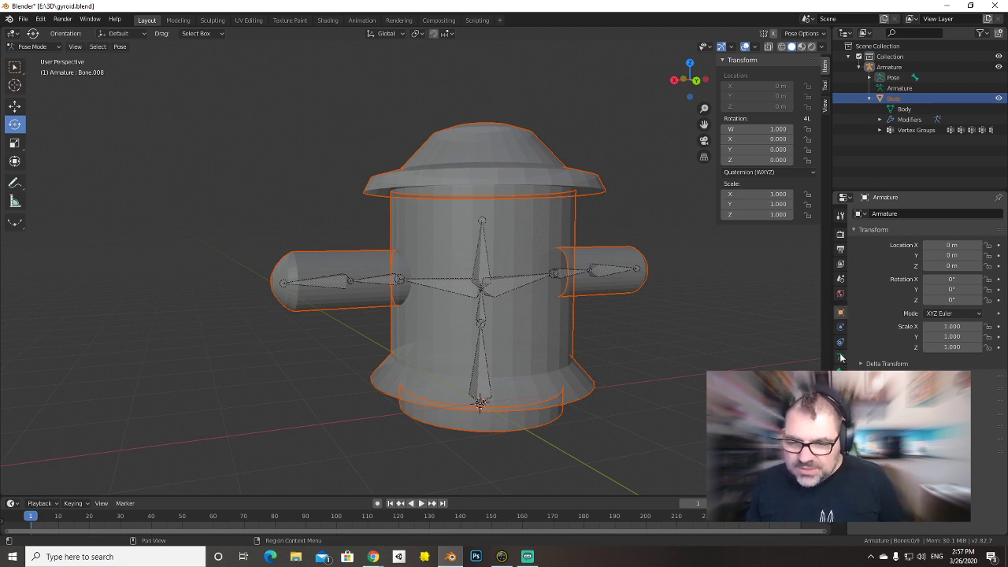
key(Tab)
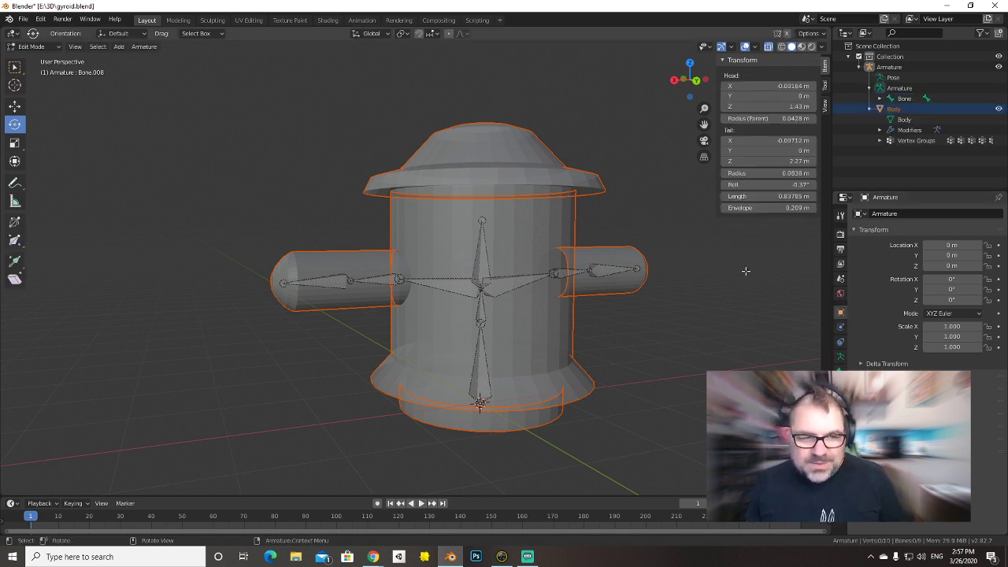
click(840, 294)
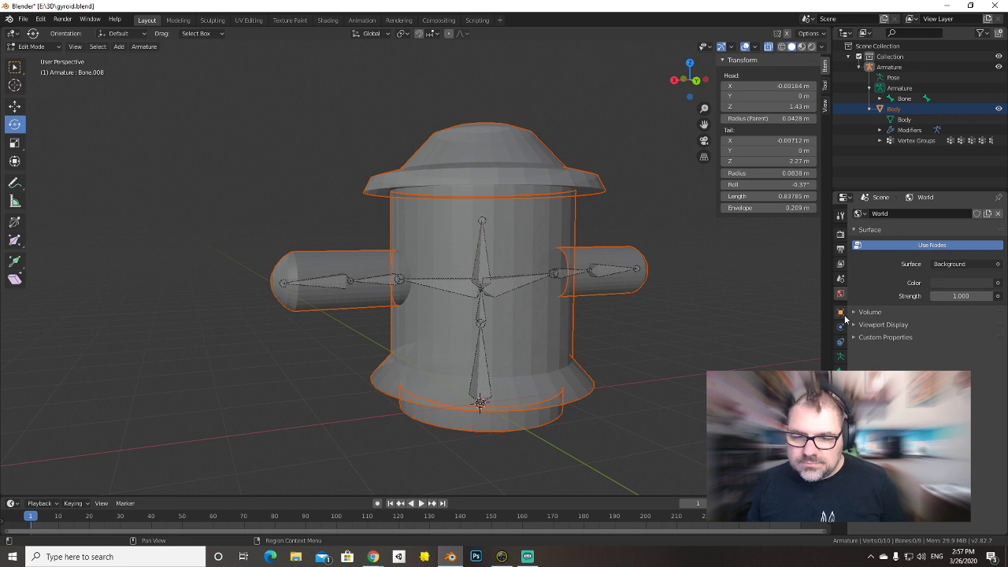
click(869, 108)
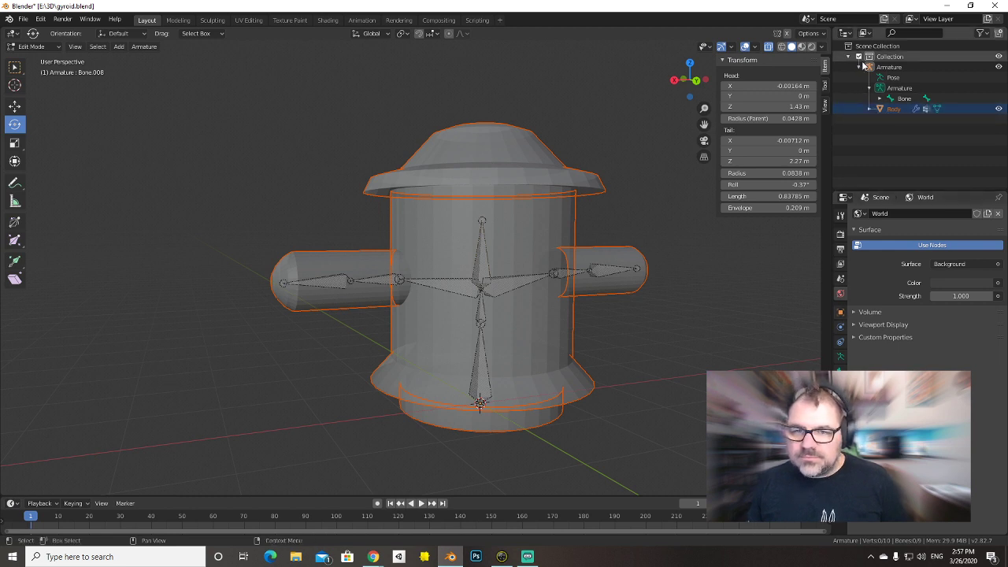
click(859, 67)
click(890, 69)
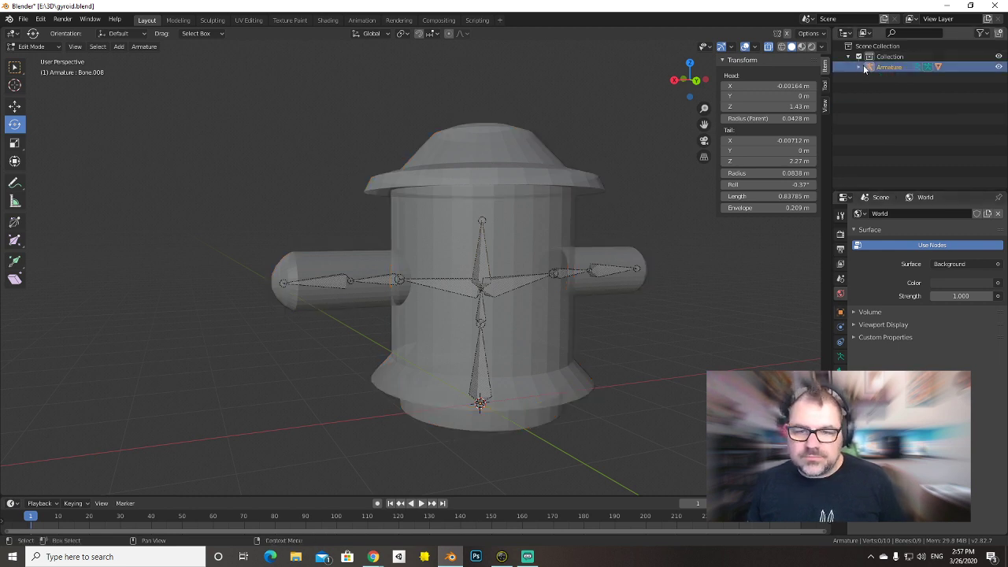
click(863, 66)
click(885, 108)
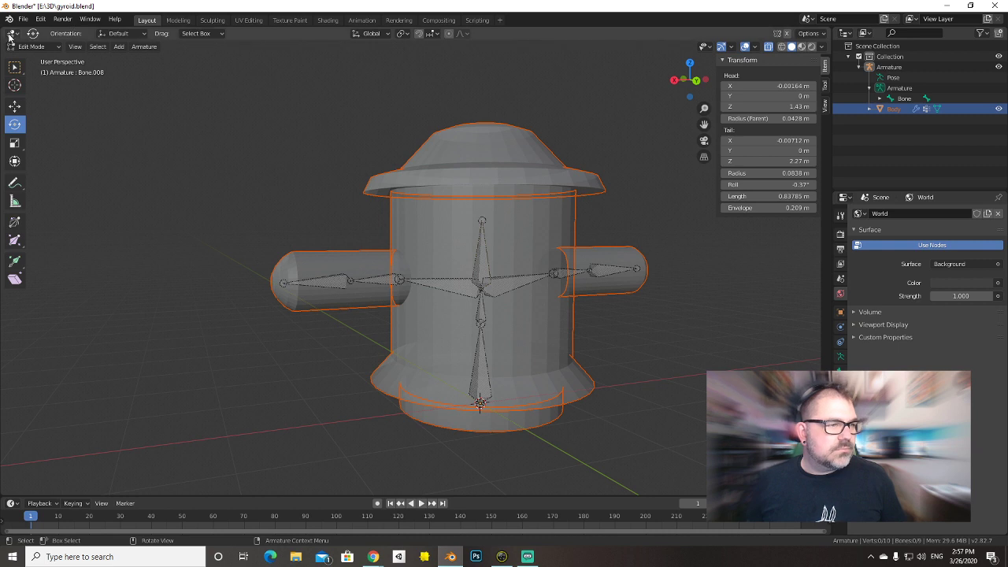
click(30, 46)
click(31, 57)
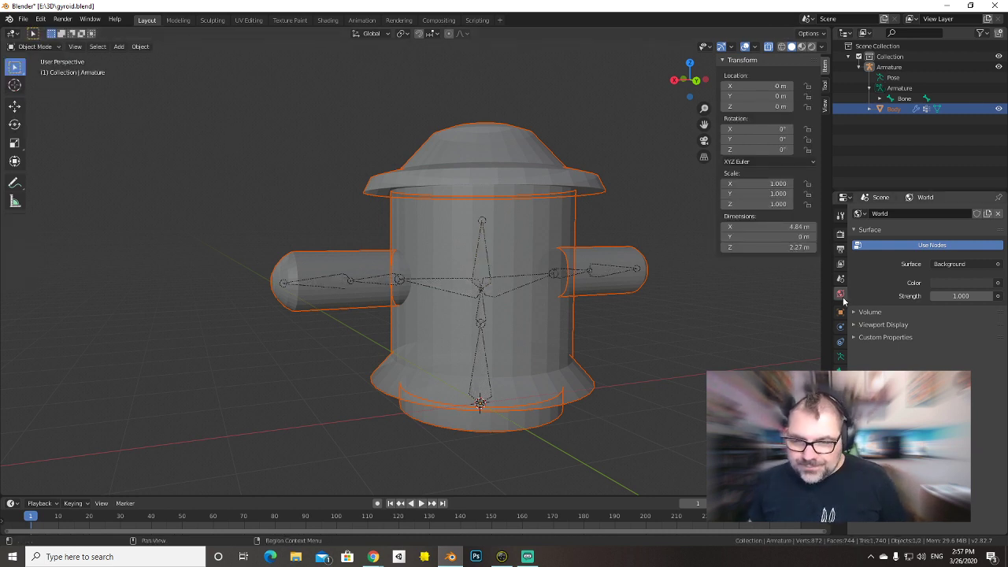
click(840, 371)
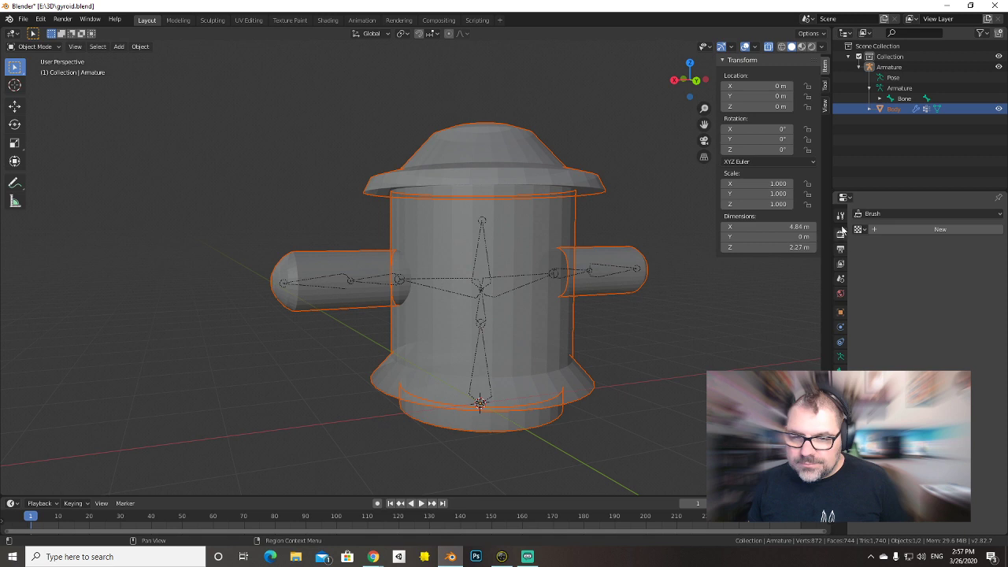
Create a new material on the Body mesh and name it 'Body', fixing the mistyped 'bODY'.
click(869, 109)
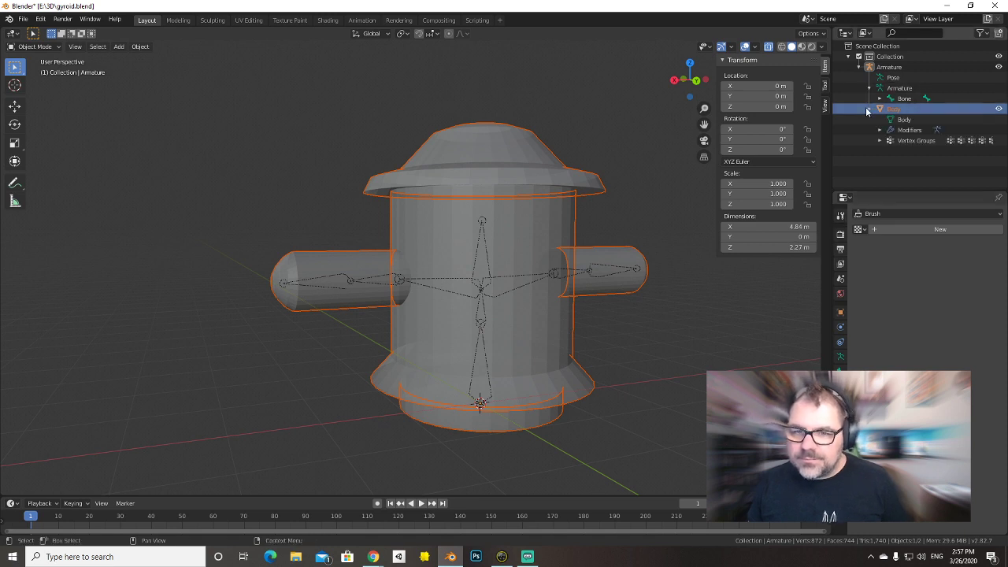
click(896, 119)
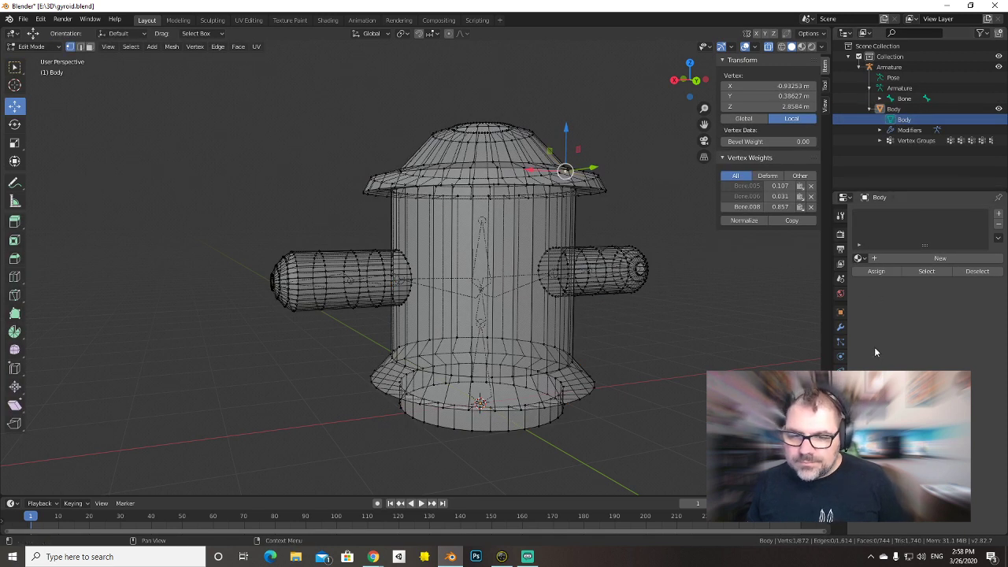
click(917, 259)
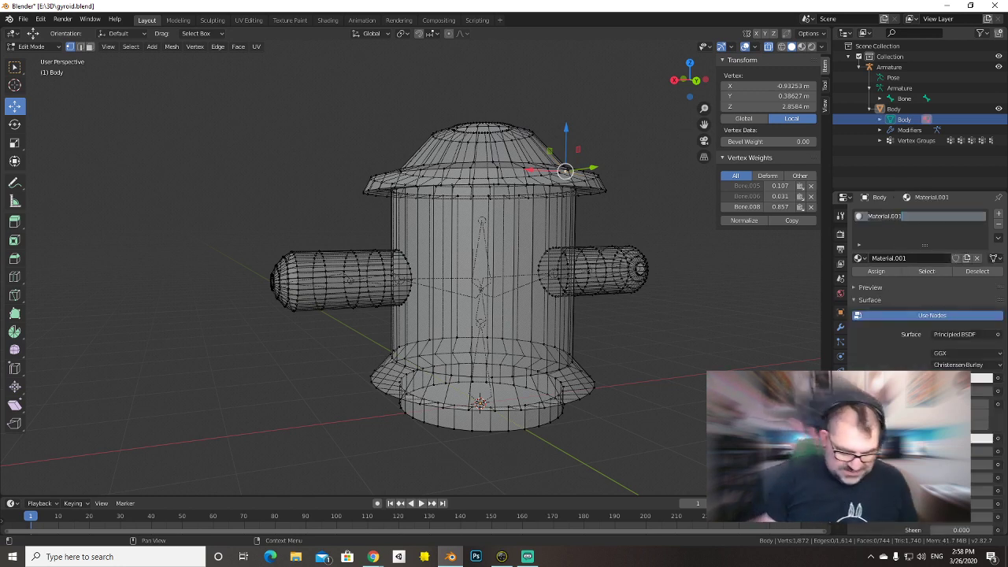
text(bODY)
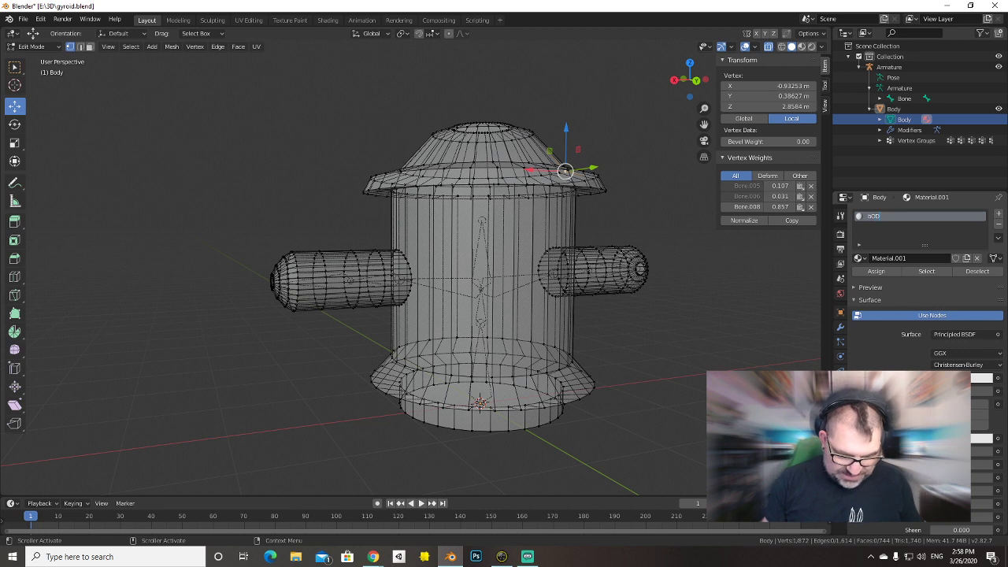
key(Return)
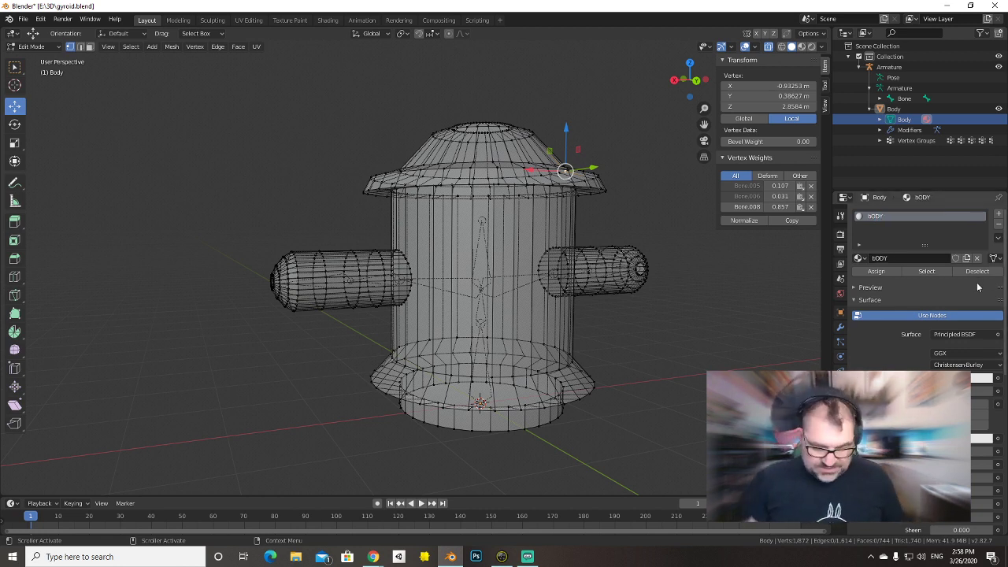
right_click(879, 216)
key(Escape)
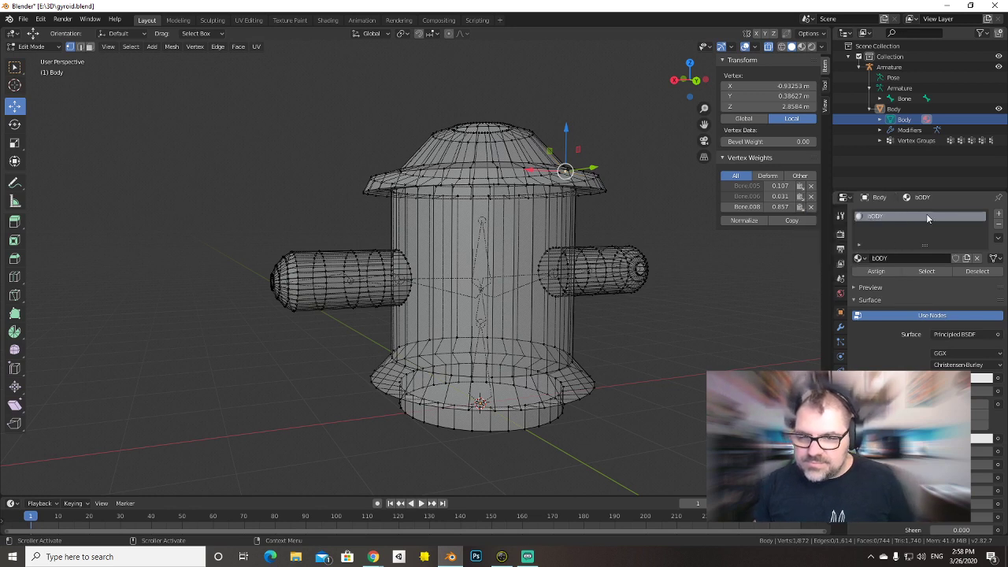
double_click(897, 218)
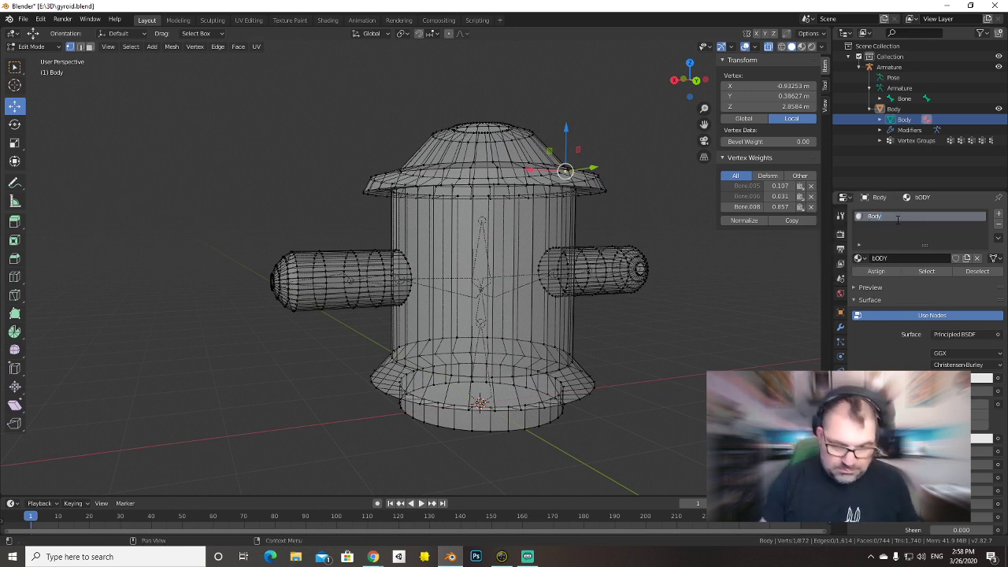
text(Body)
key(Return)
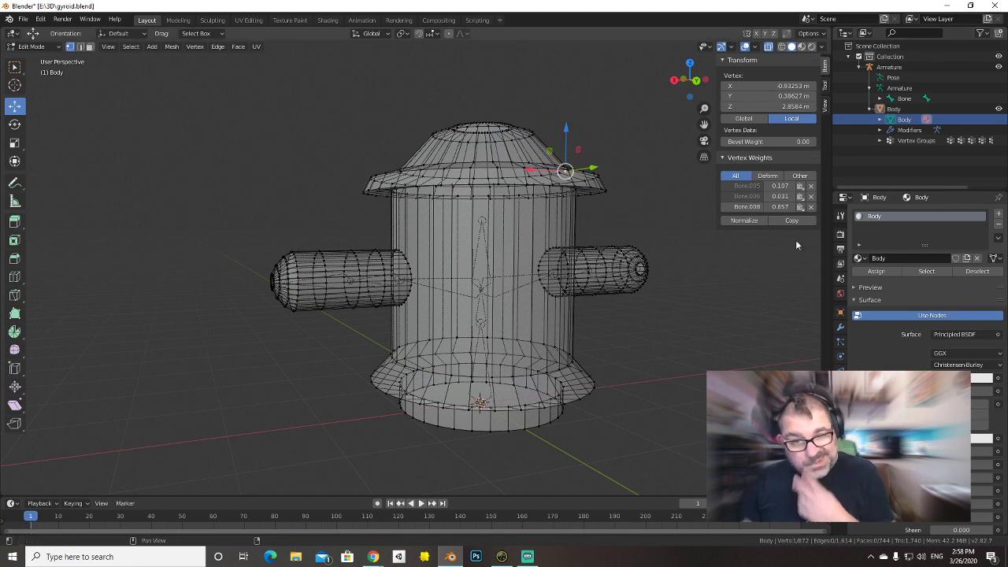
With all faces selected, set the Body material's base colour to green and return to Object Mode.
key(a)
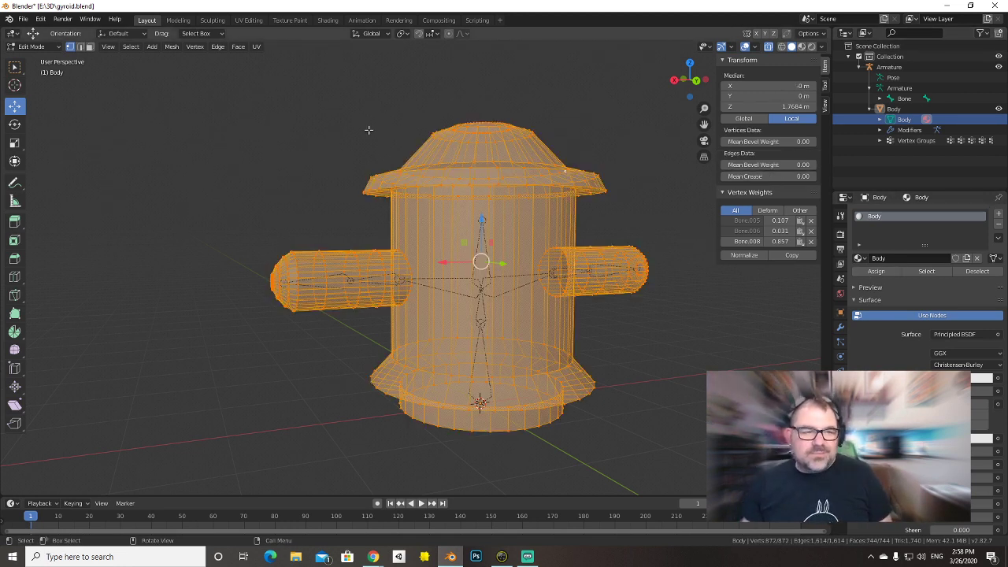
click(89, 46)
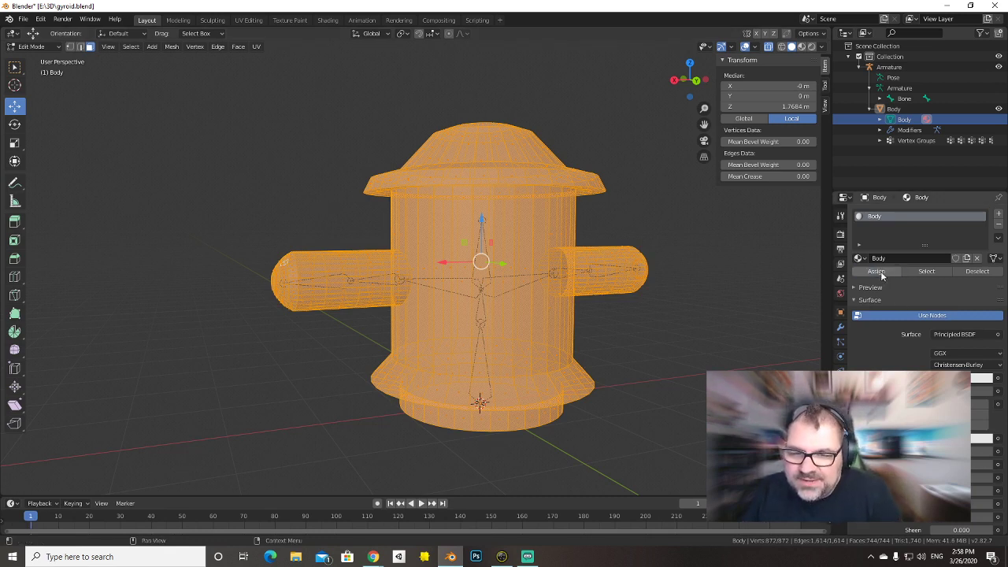
click(981, 378)
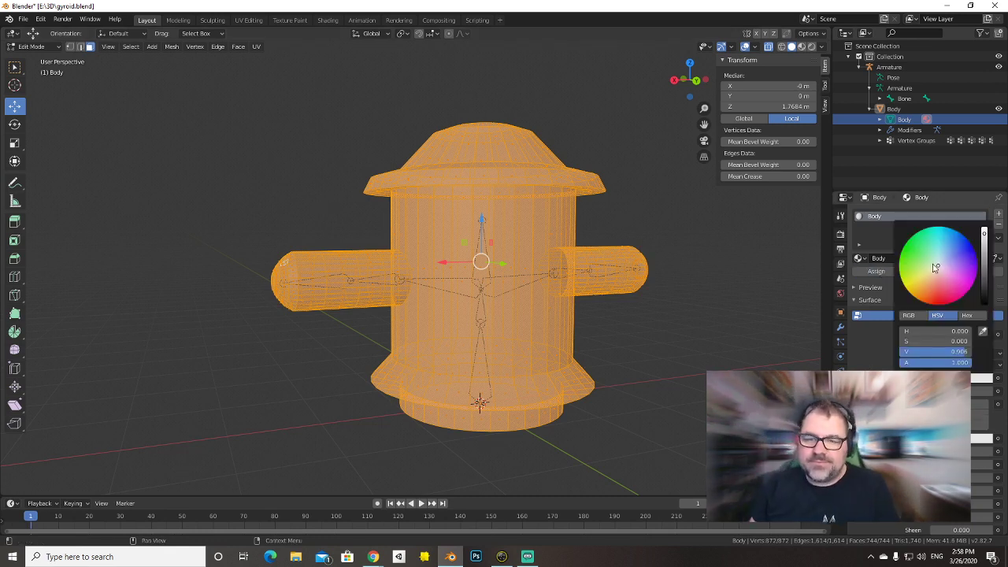
drag(934, 267, 922, 250)
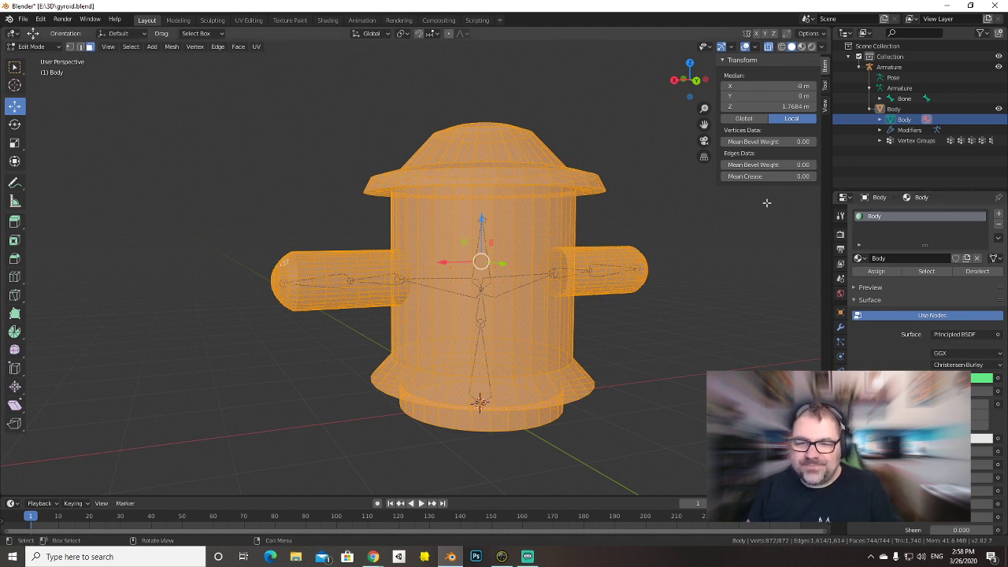
key(Tab)
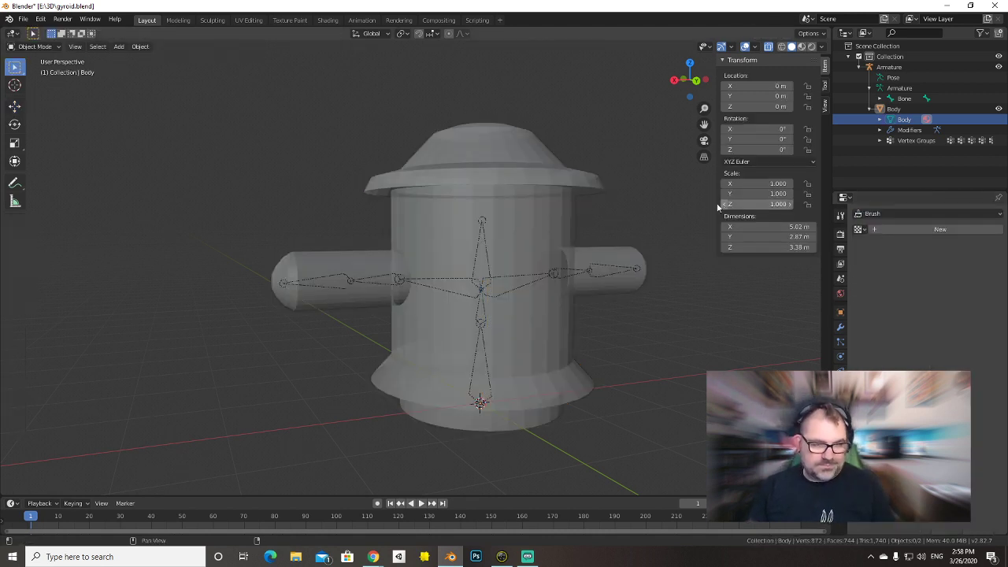
Switch to Material Preview, shade the whole Body mesh smooth, and bring up Apply transforms.
click(802, 46)
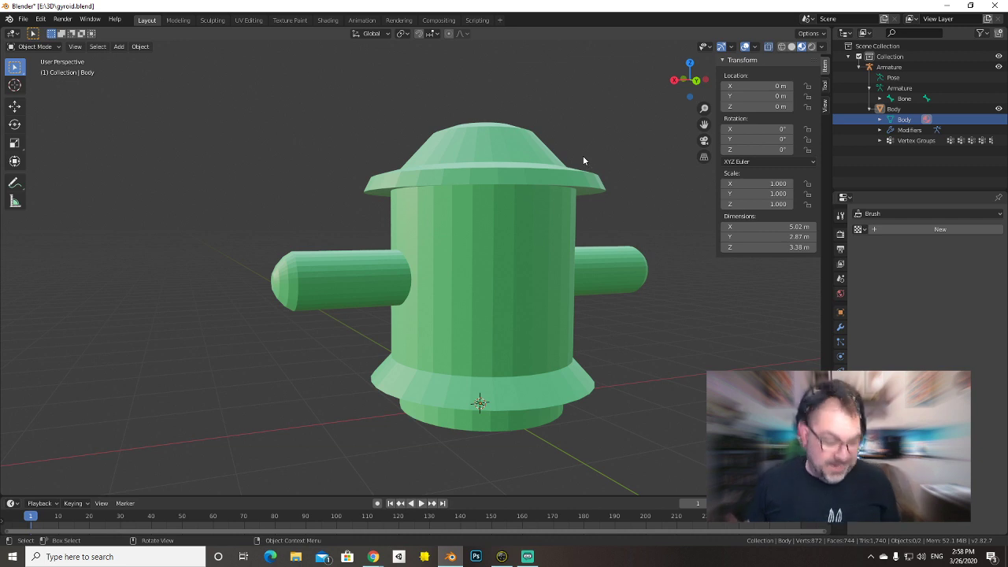
key(Tab)
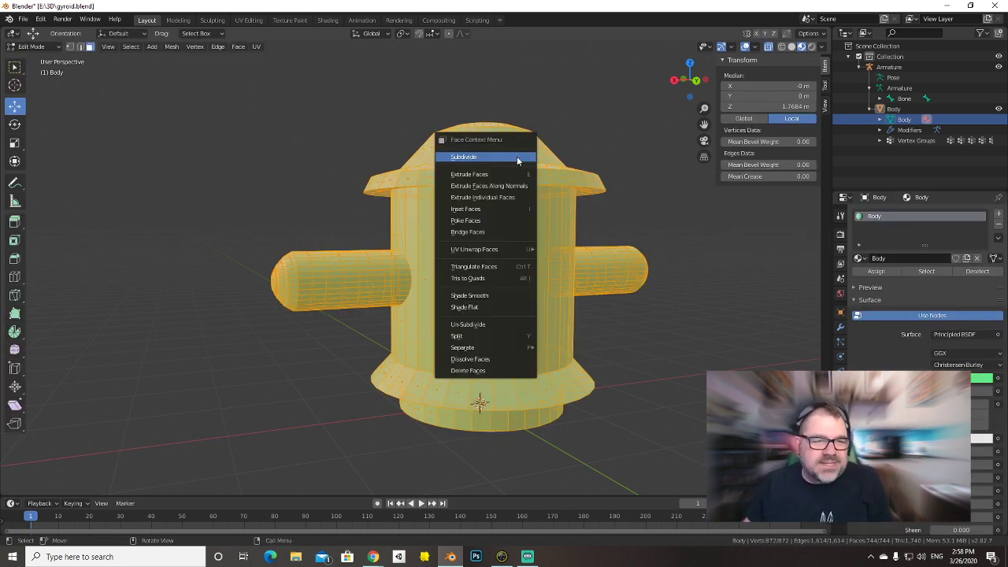
right_click(484, 156)
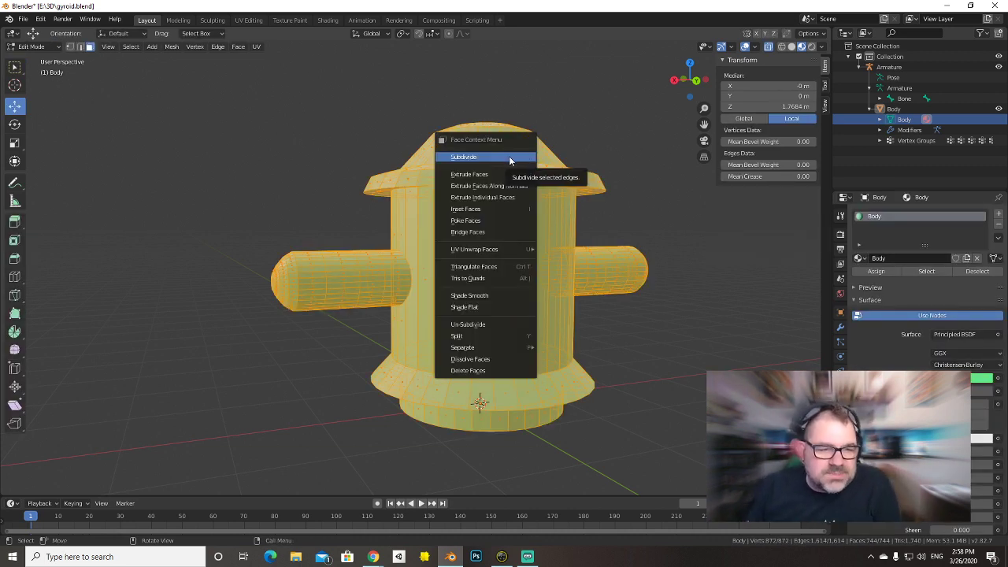
click(488, 296)
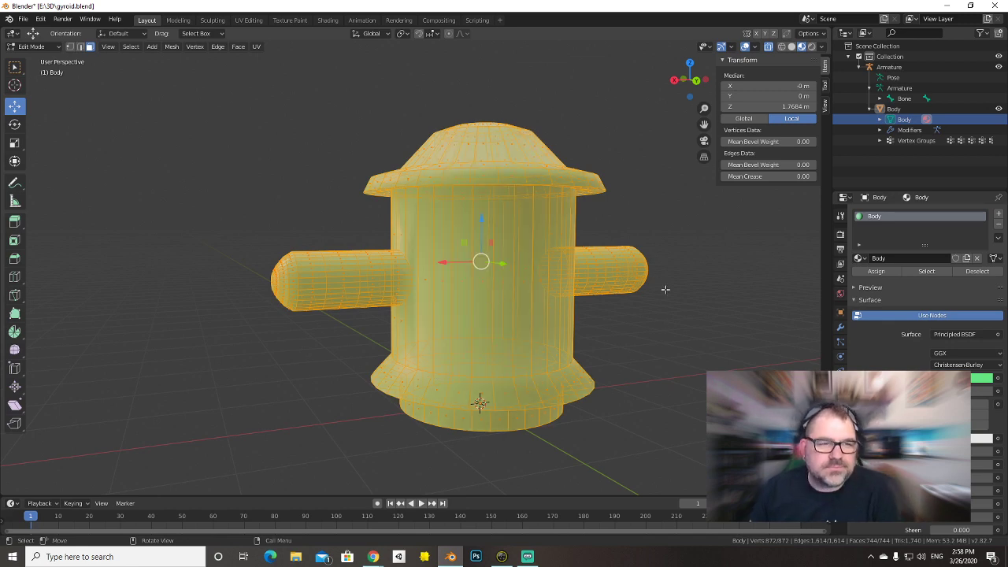
key(Tab)
mouse_move(683, 360)
middle_down()
mouse_move(583, 355)
mouse_move(520, 374)
mouse_move(614, 407)
mouse_move(740, 336)
mouse_move(615, 359)
mouse_move(625, 316)
mouse_move(665, 367)
mouse_move(618, 378)
mouse_move(621, 345)
mouse_move(685, 360)
mouse_move(654, 301)
mouse_move(619, 361)
mouse_move(666, 356)
middle_up()
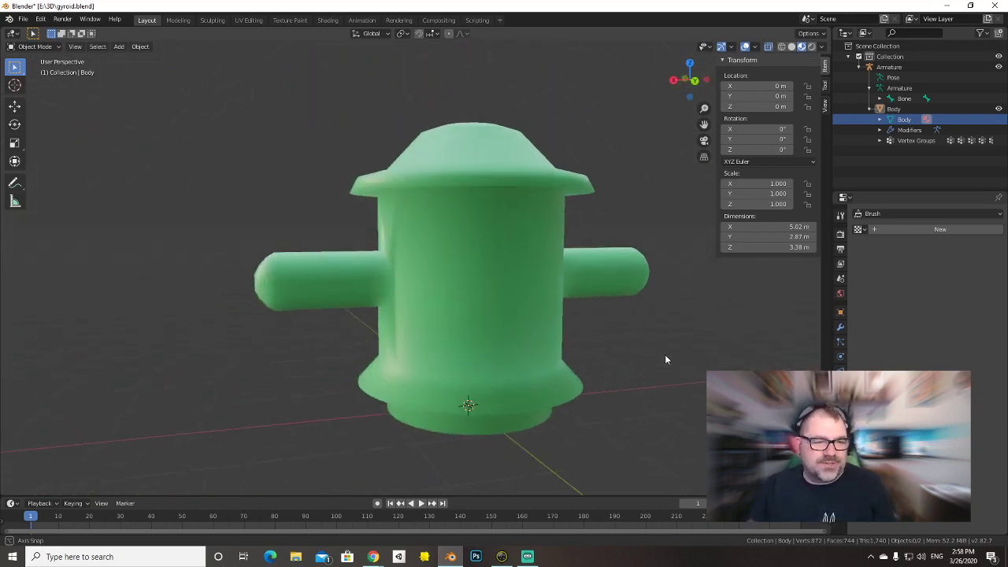
key(ctrl+a)
Apply the Body's location, save gyroid.blend, export gyroid.fbx, and quit Blender saving changes.
click(282, 224)
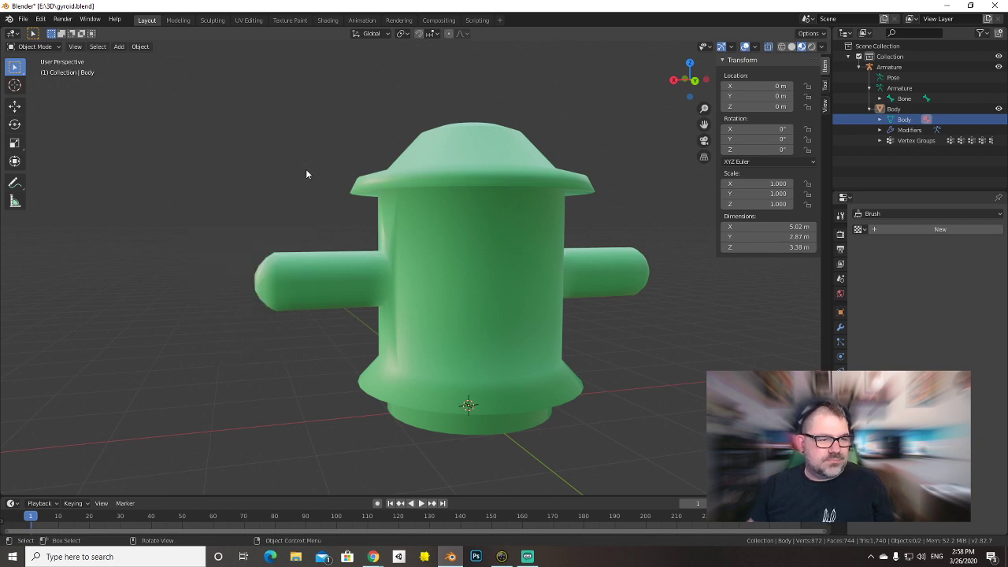
key(ctrl+s)
click(23, 19)
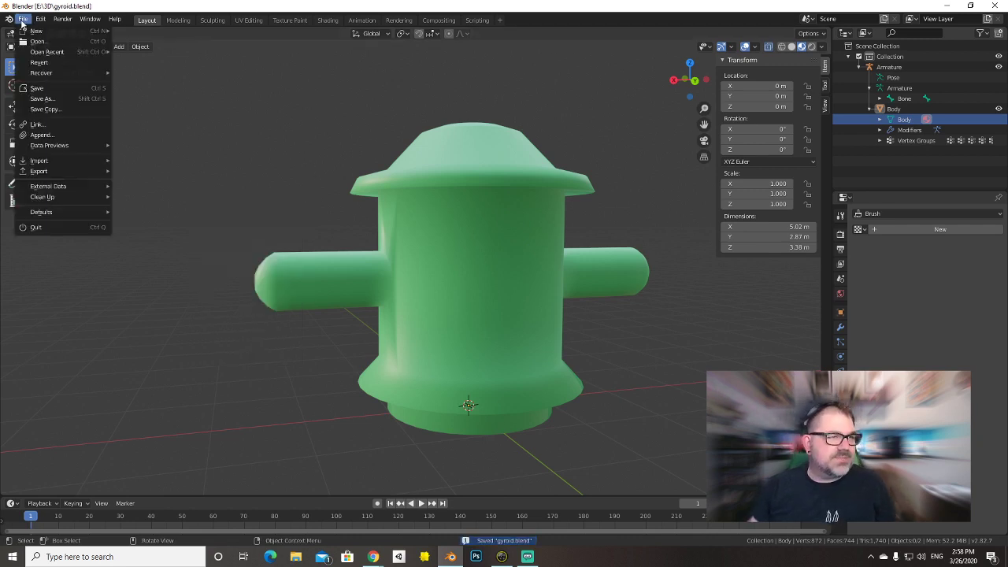
mouse_move(39, 171)
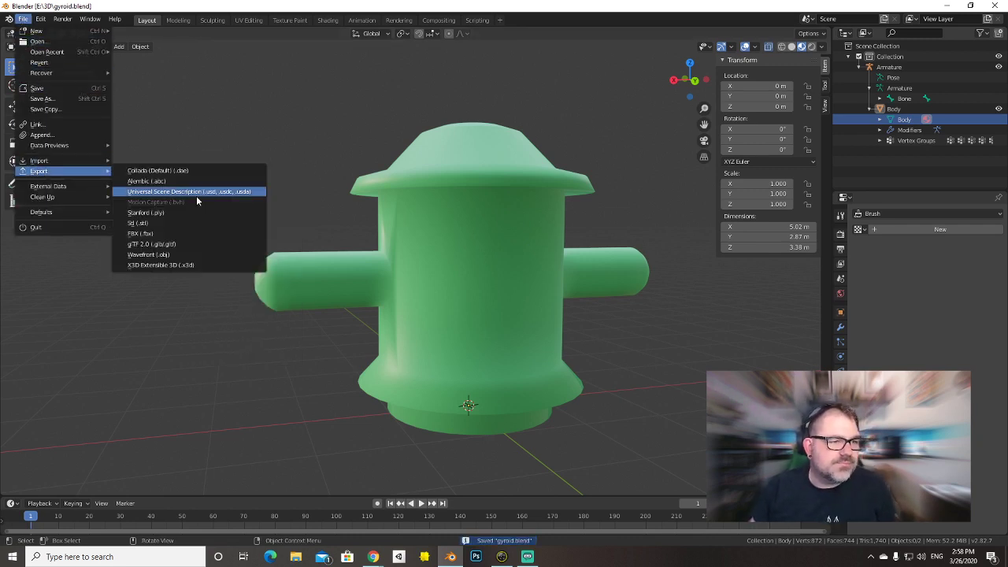
click(205, 235)
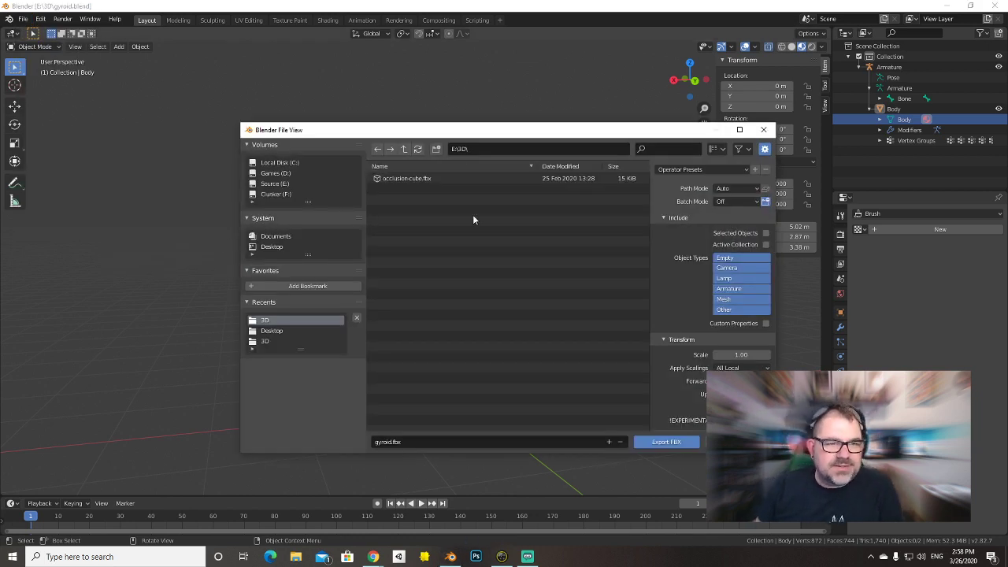
click(667, 442)
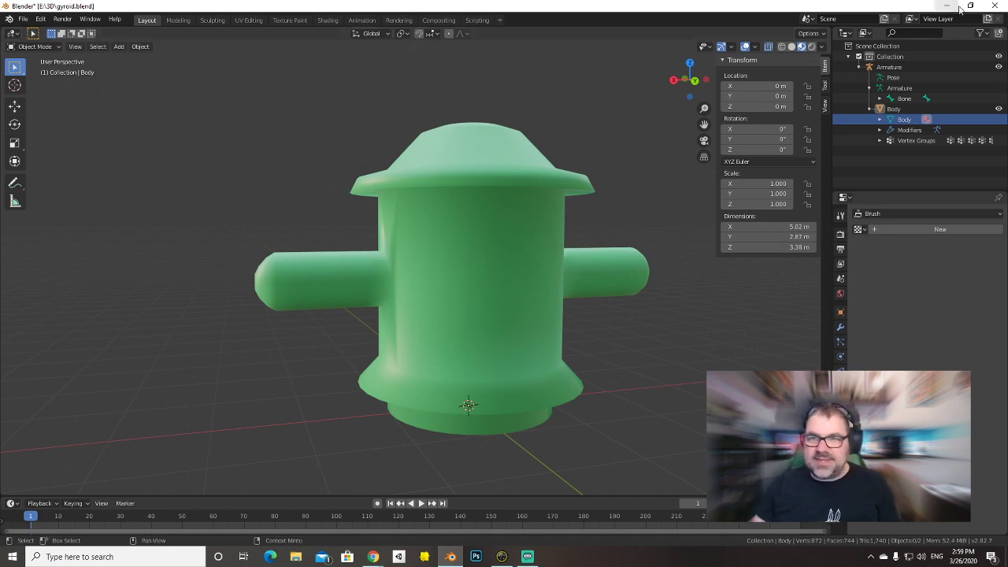
click(1004, 4)
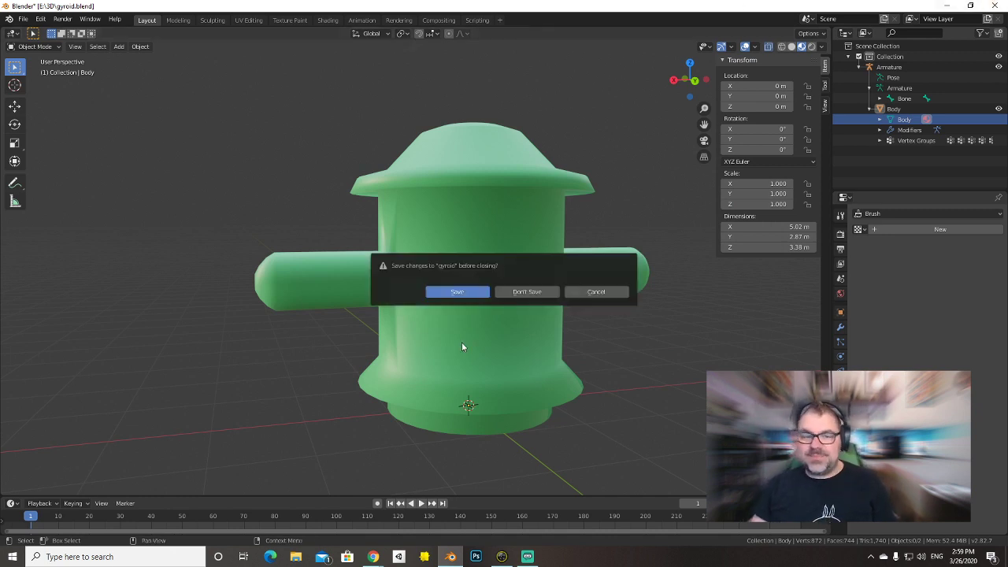
click(470, 291)
Review the Bing gyroid reference image, then minimize Chrome with Win+D to reveal the desktop.
click(501, 558)
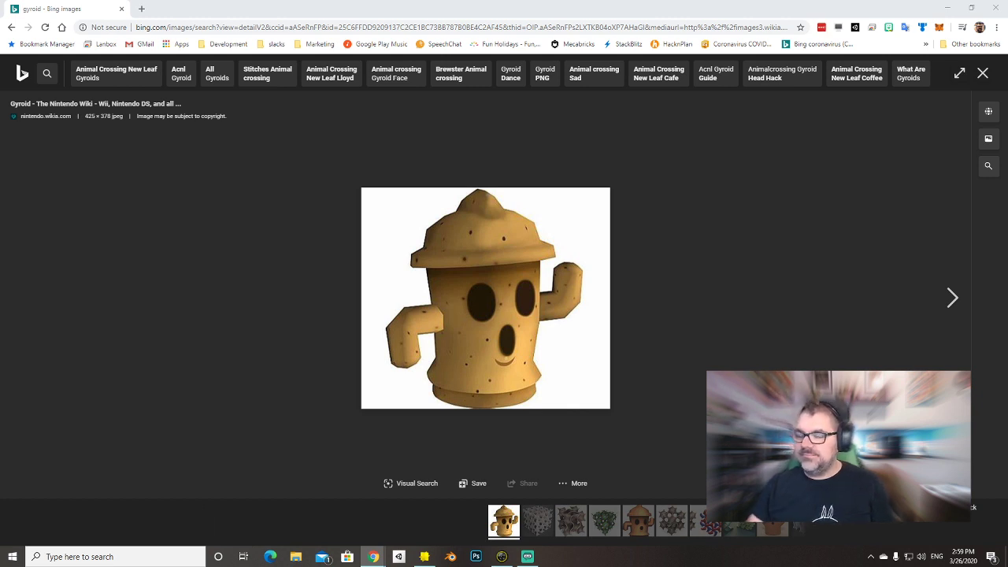
key(alt+Tab)
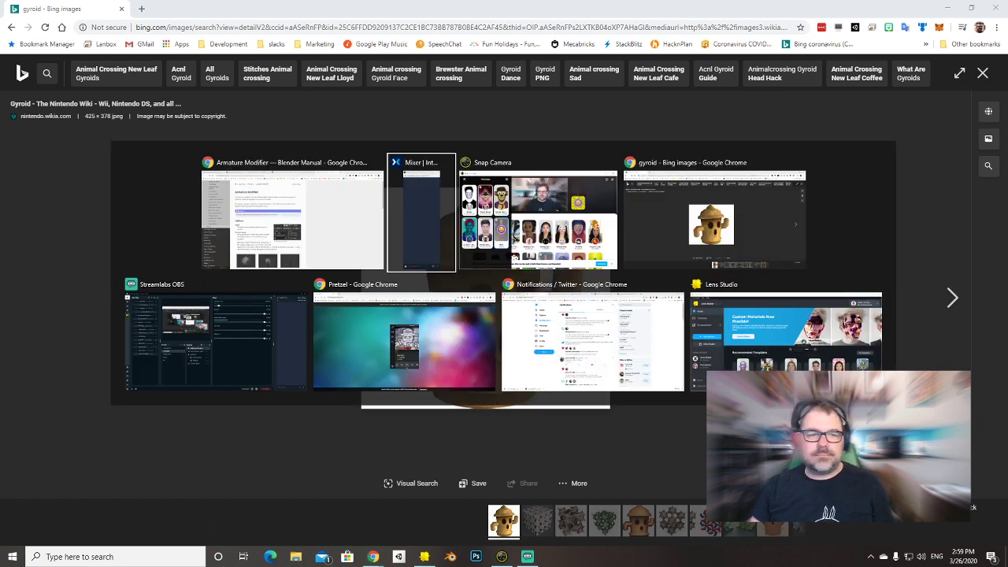
key(Escape)
key(alt+Tab)
key(alt+Tab)
key(alt+Tab)
key(alt+Tab)
key(alt+Tab)
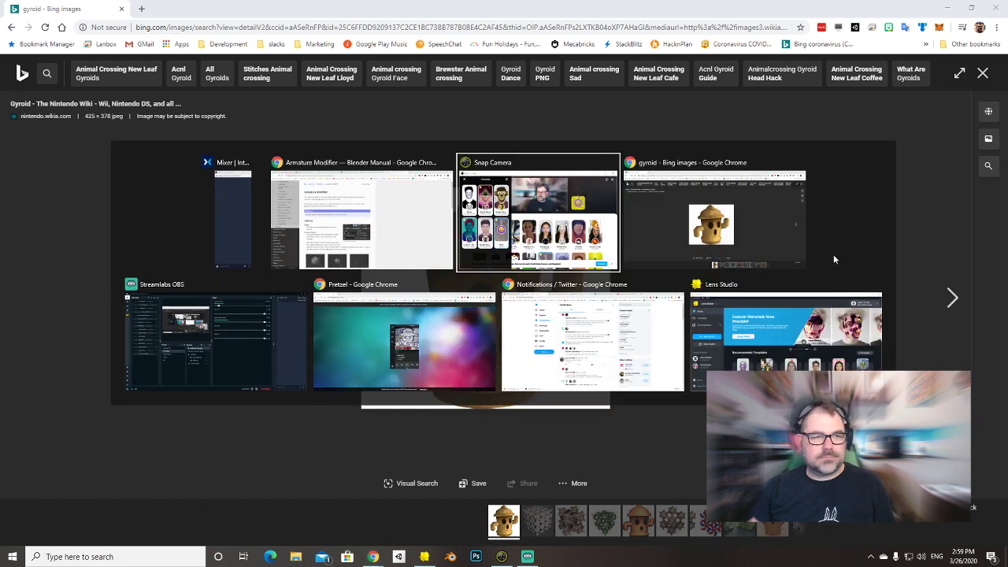
key(Escape)
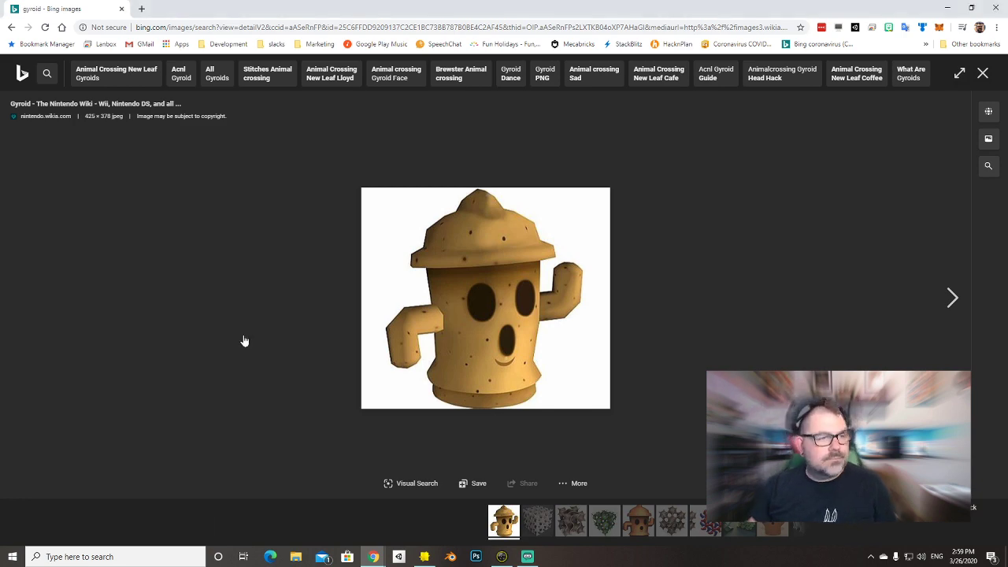
key(super+d)
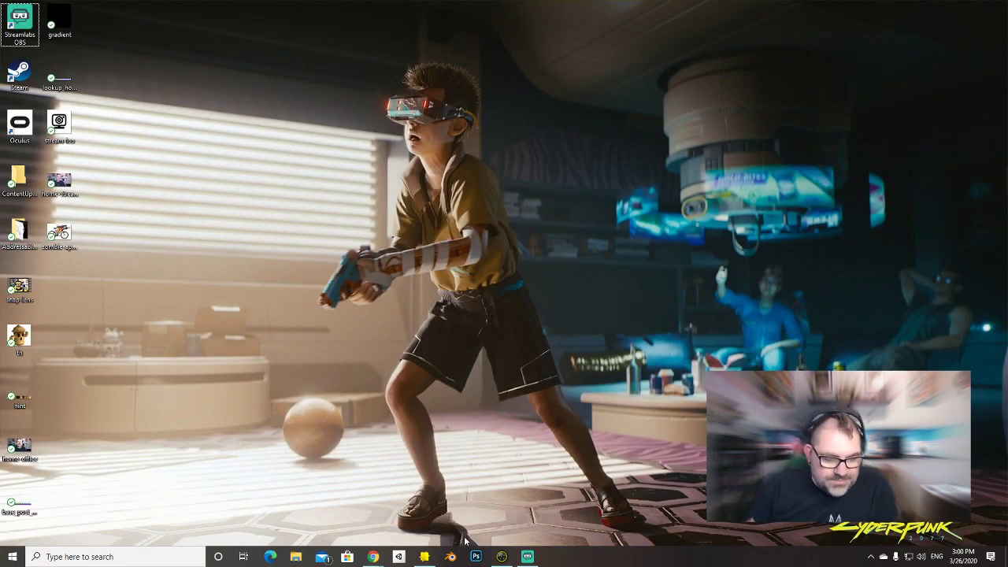
Launch Lens Studio from the taskbar, maximise its window, and start a new project.
click(423, 558)
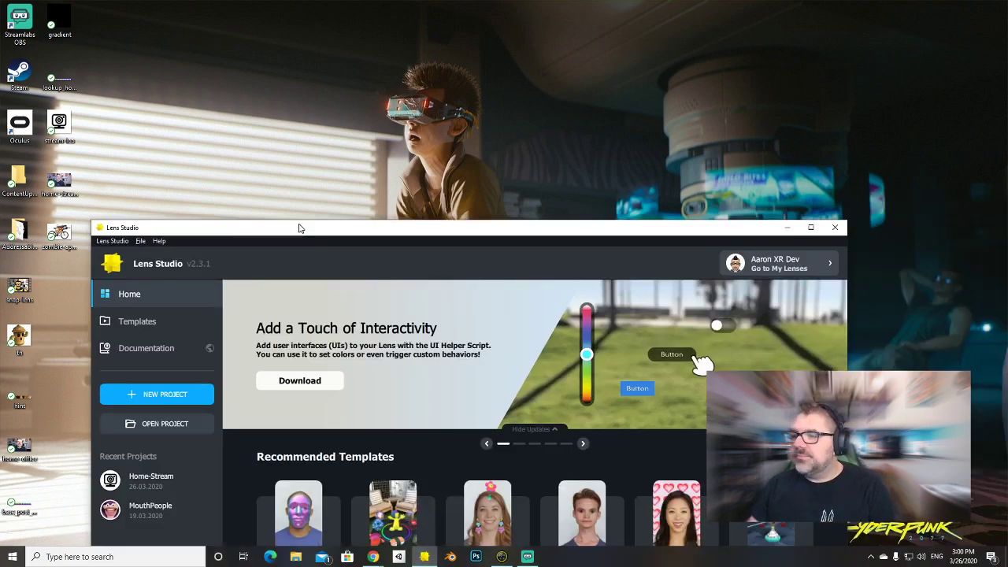
drag(299, 226, 338, 113)
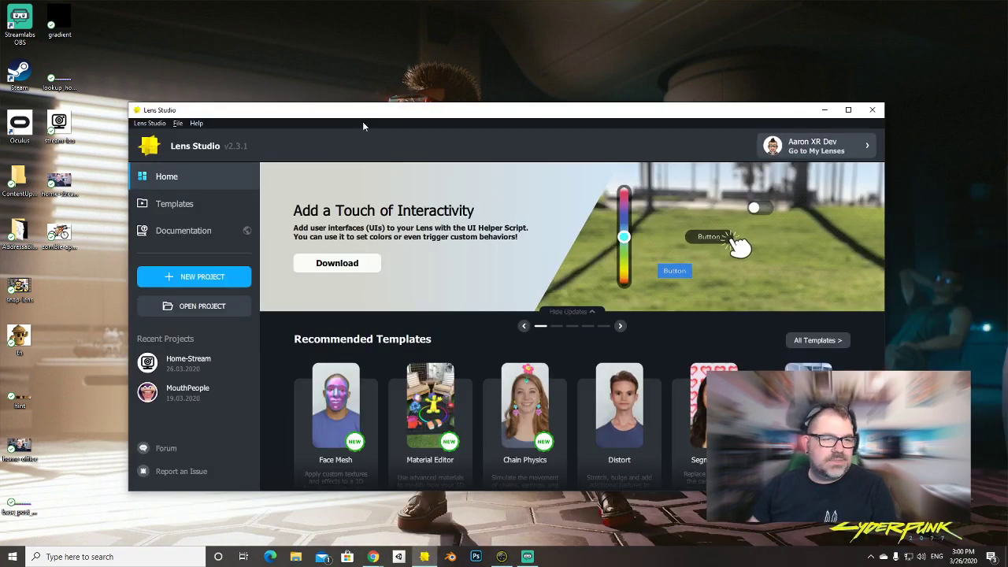
double_click(362, 119)
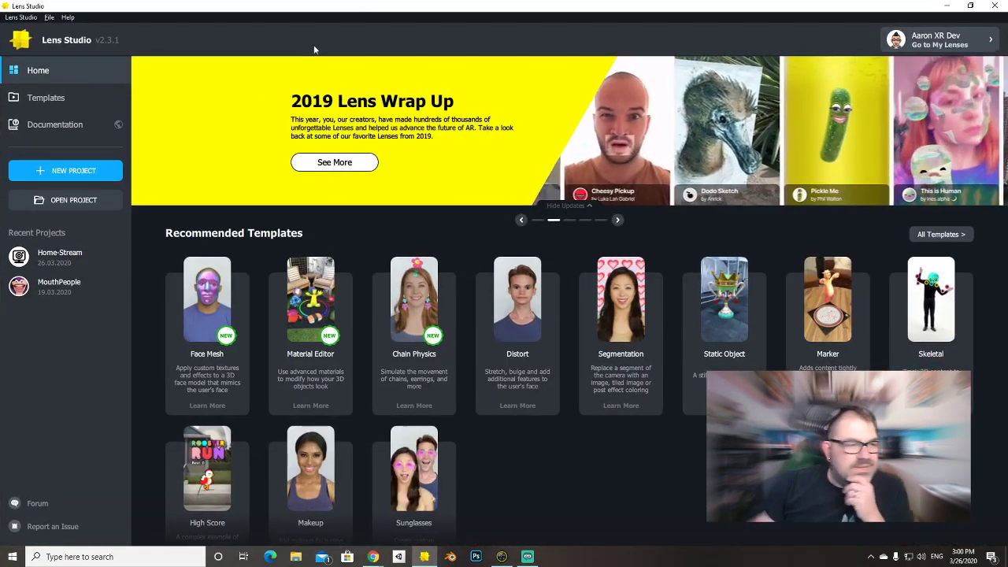
click(99, 172)
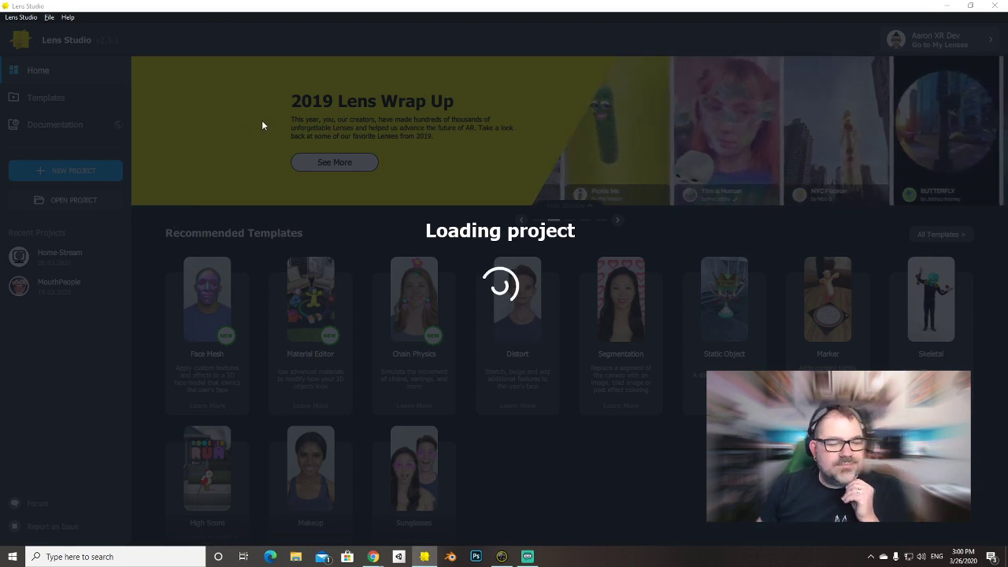
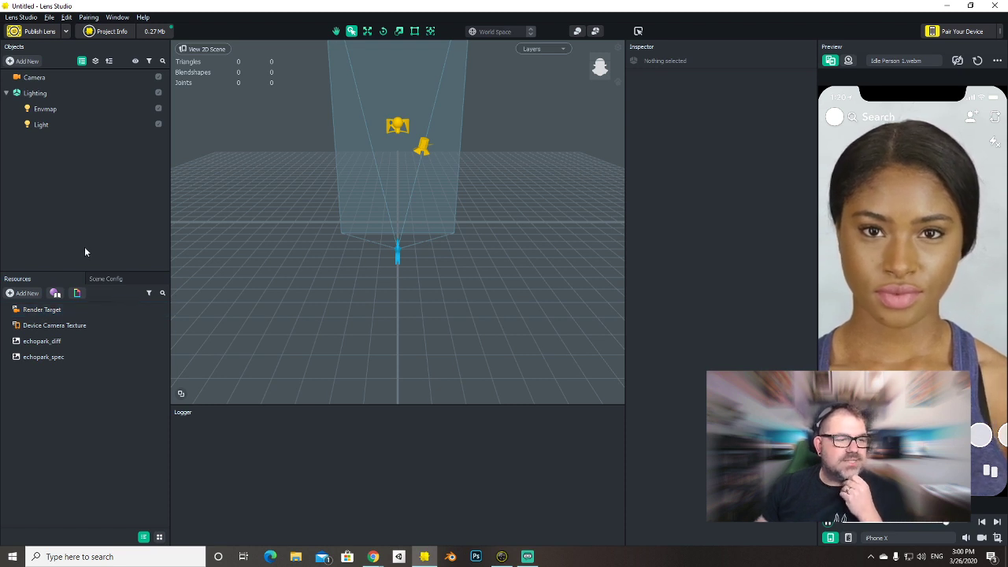
Start a file import from Resources, then cancel it without importing anything.
click(26, 293)
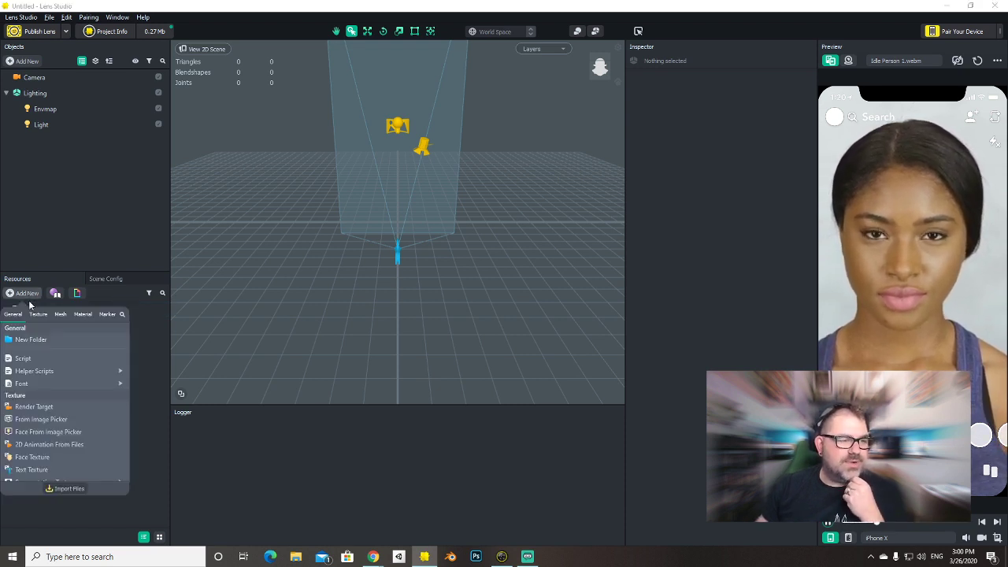
click(70, 489)
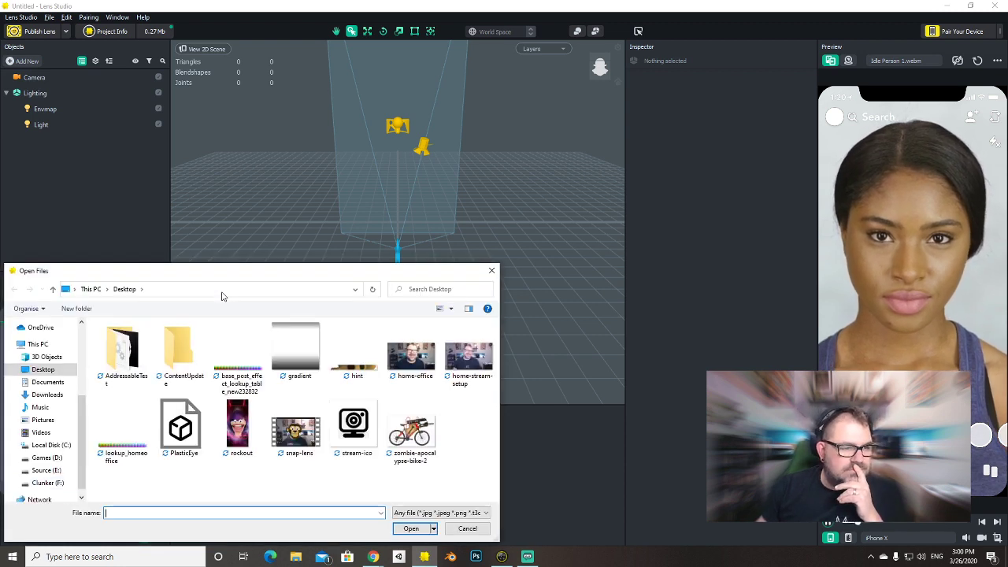
mouse_move(374, 560)
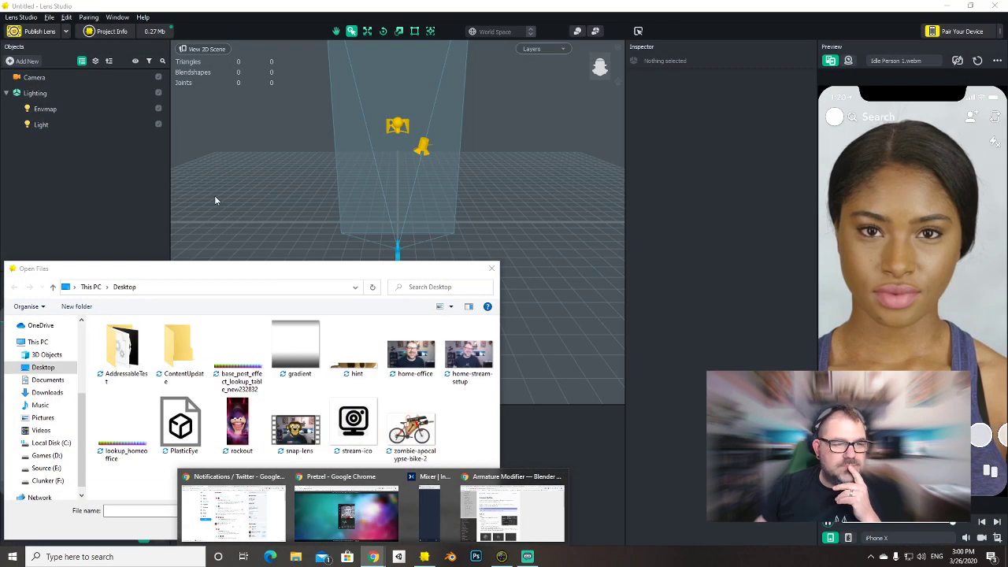
click(301, 218)
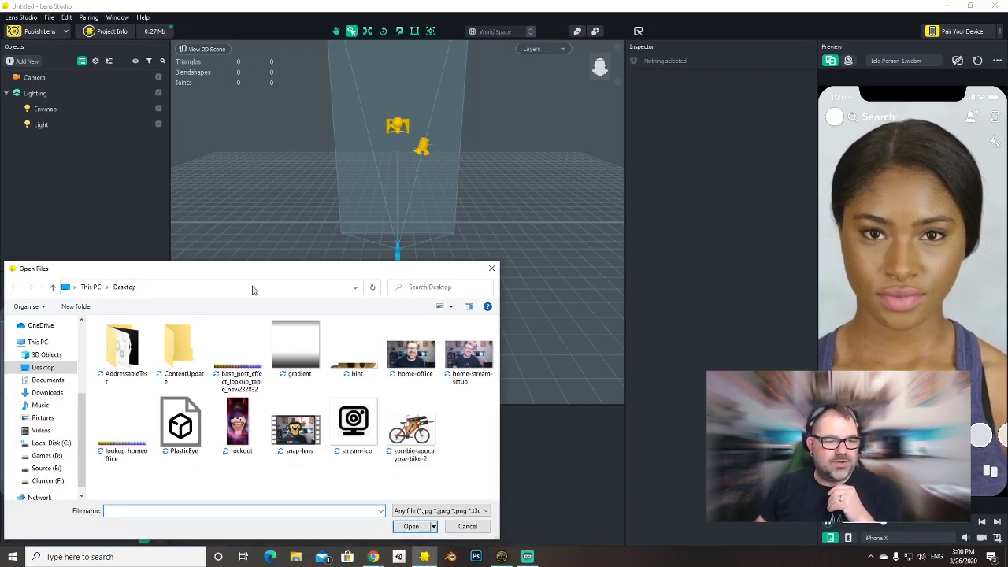
drag(193, 276, 415, 164)
click(688, 415)
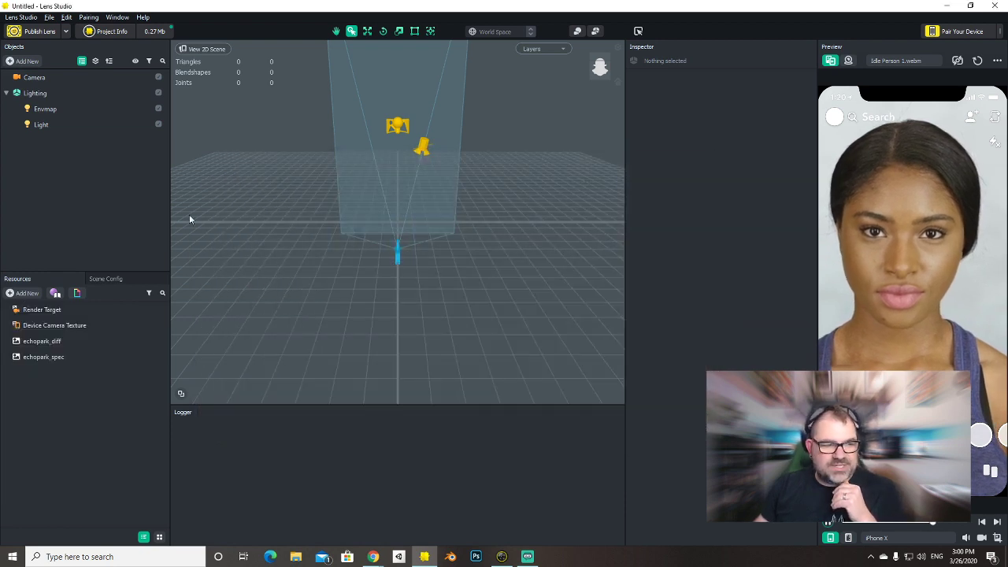
From Save As, create a new folder named Gyroid inside Lenses.
click(50, 17)
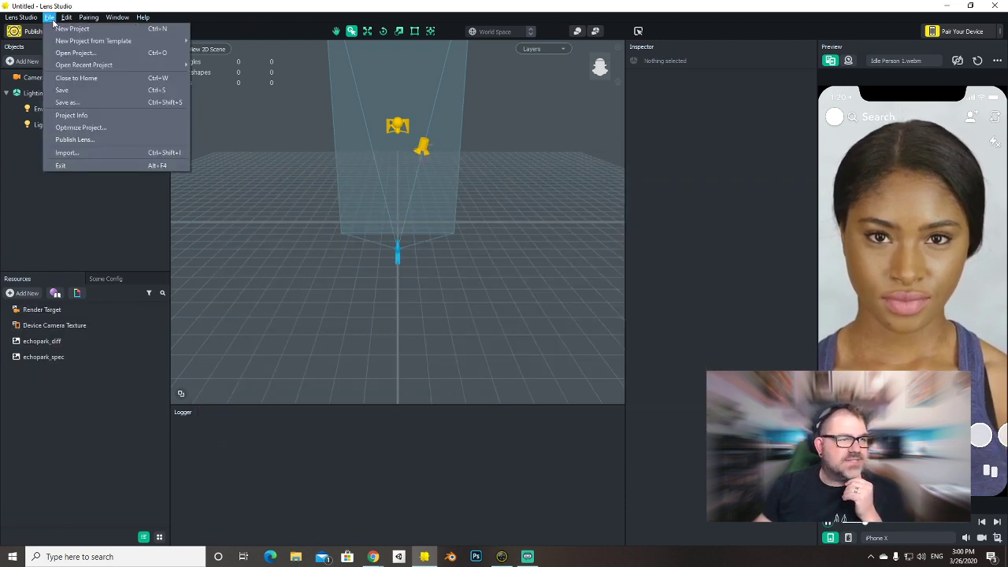
click(66, 102)
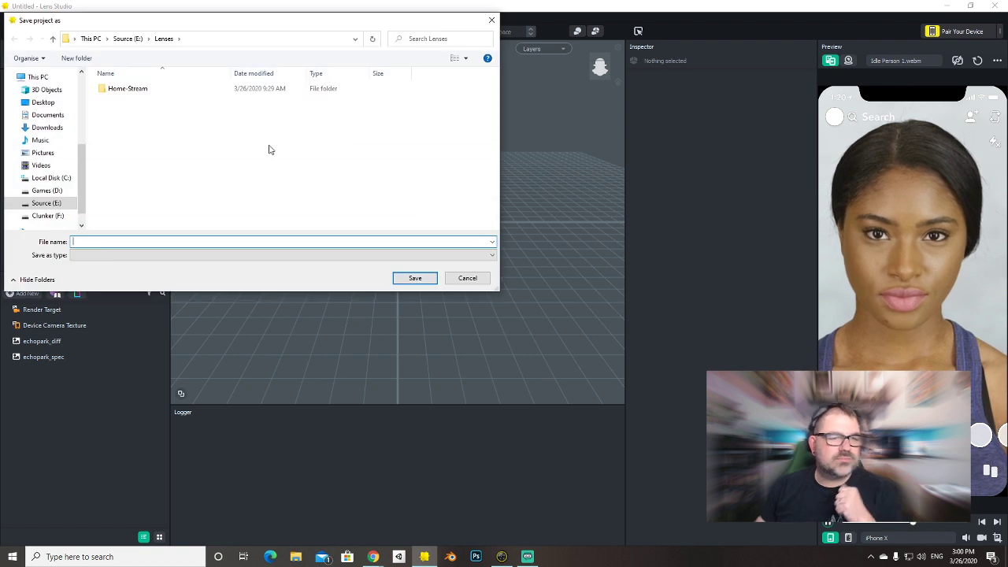
drag(189, 30, 391, 61)
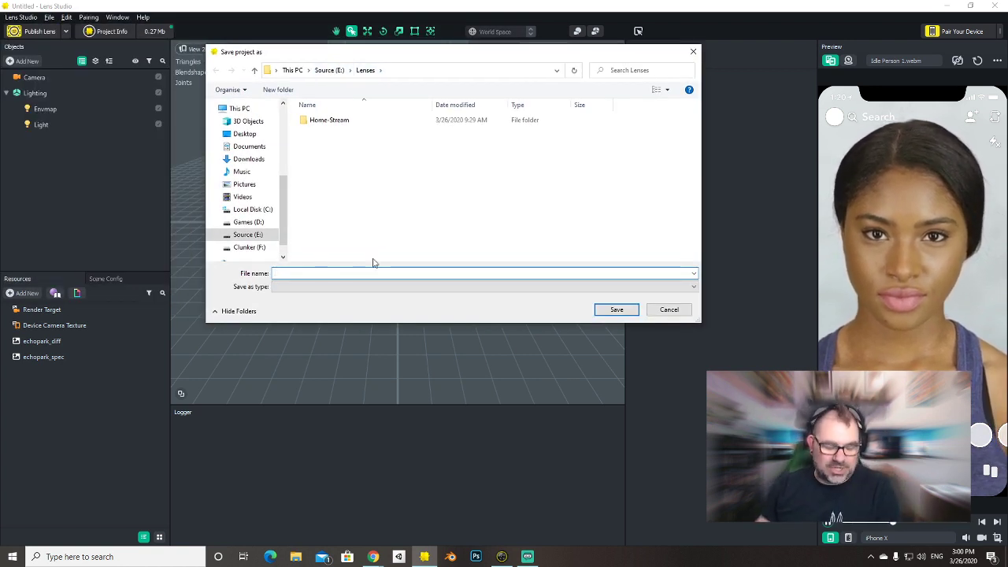
click(278, 89)
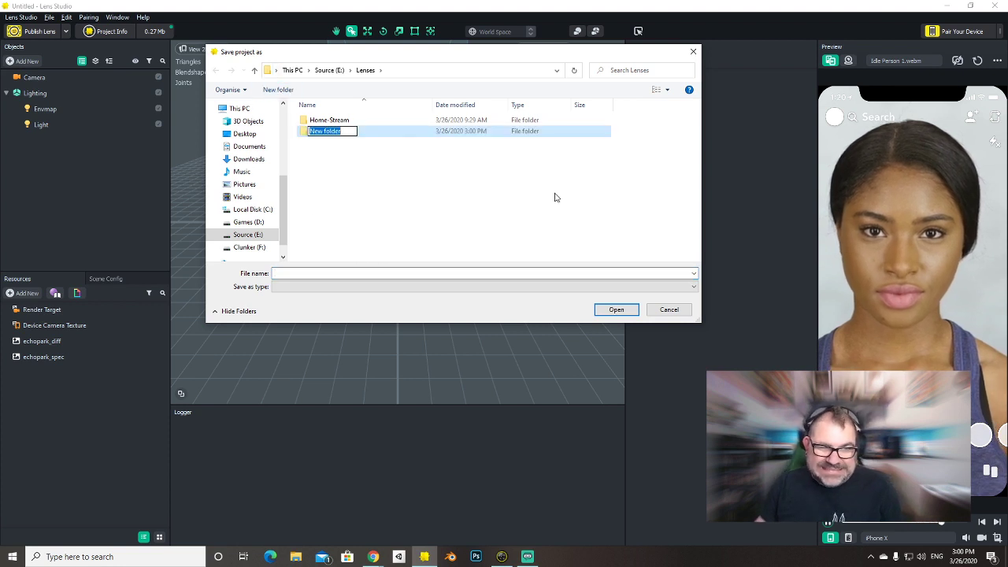
text(Gyroid)
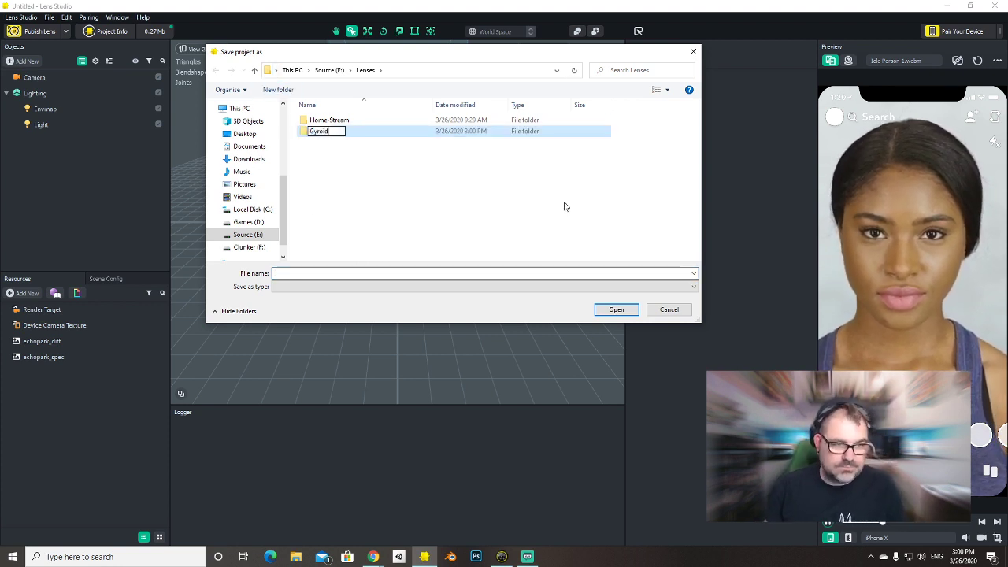
key(Return)
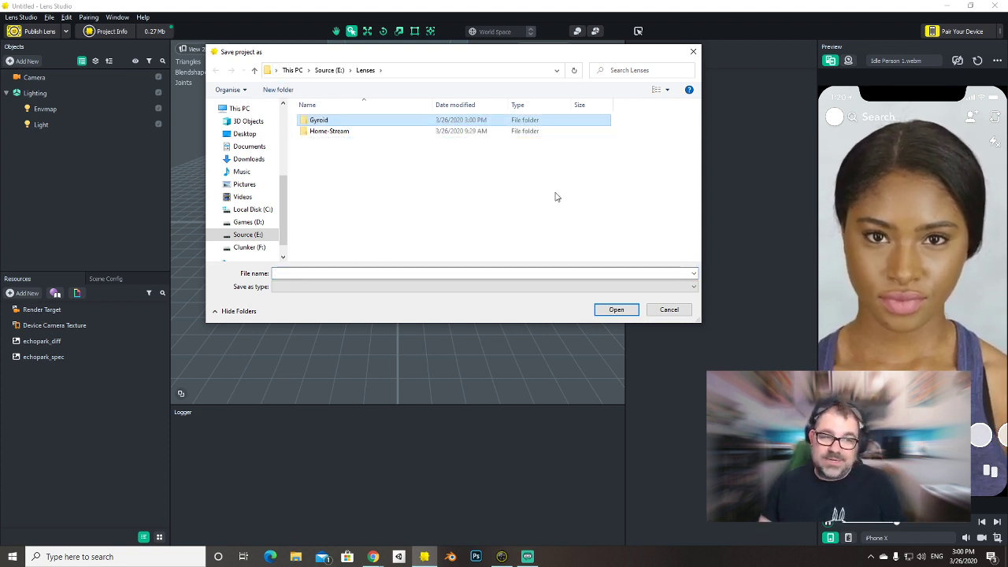
Save the project as Gyroid inside the new Gyroid folder.
double_click(319, 121)
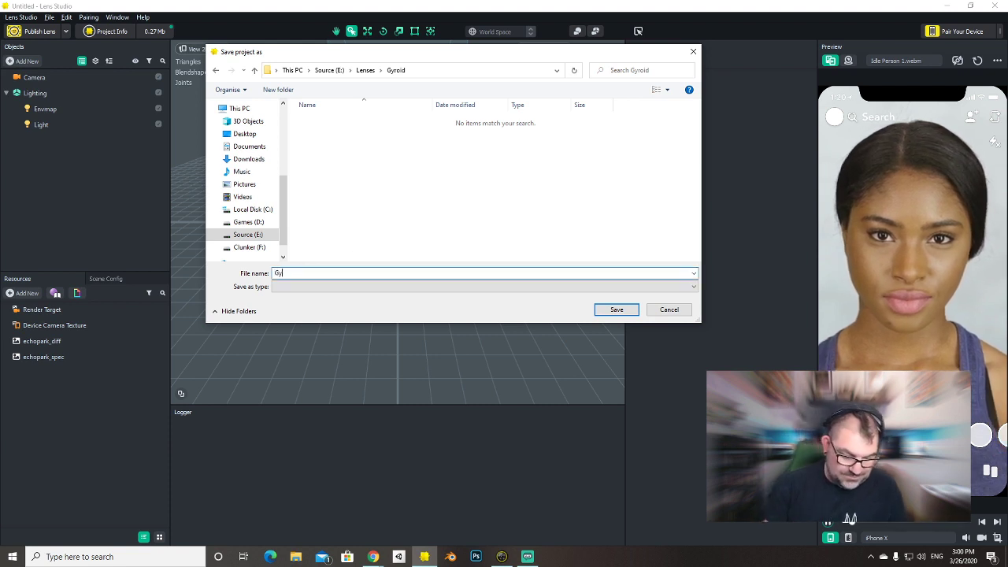
text(Gyroid)
key(Return)
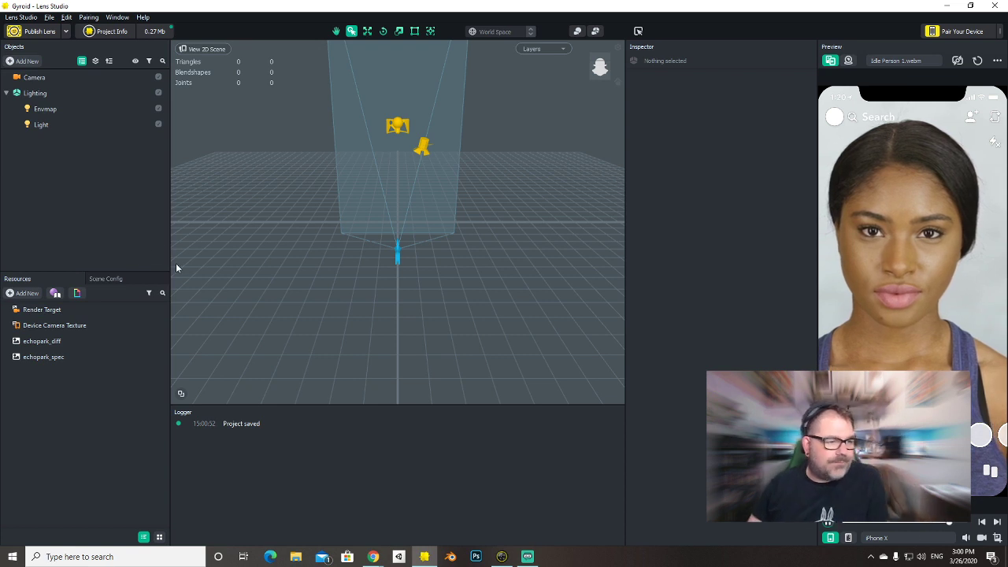
Import gyroid.fbx from Source (E:) > 3D, accepting the default FBX import options.
click(24, 294)
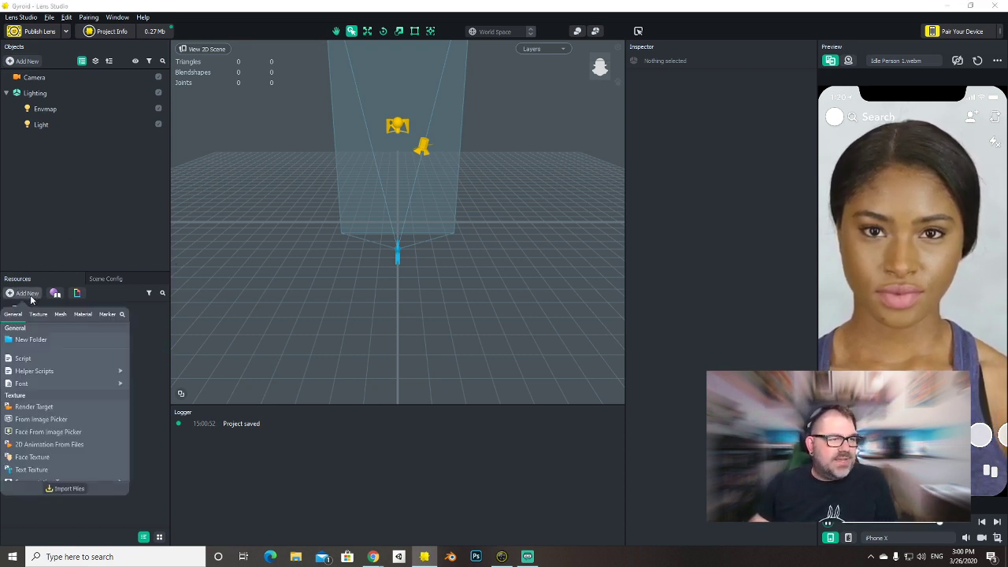
click(60, 489)
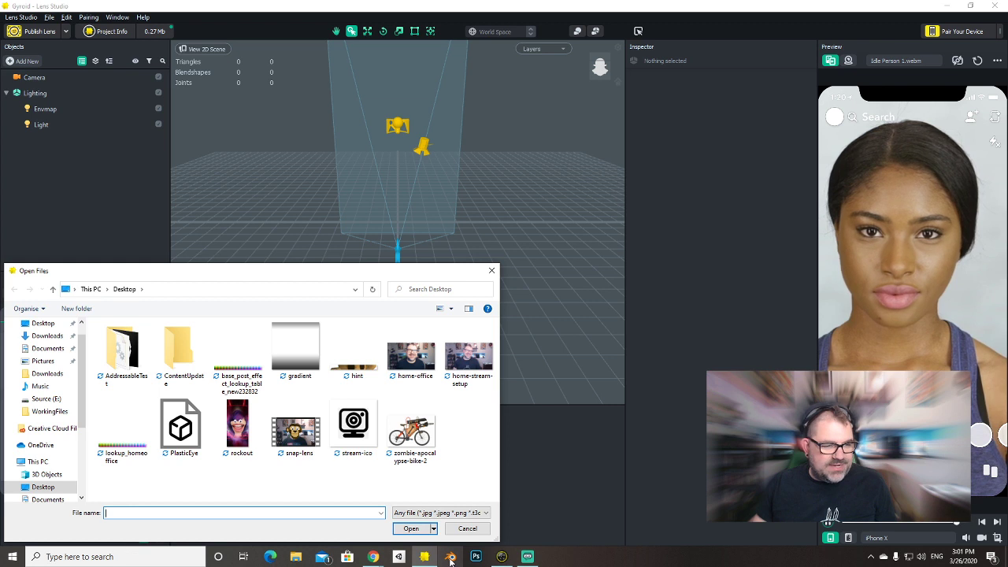
scroll(32, 441, down, 4)
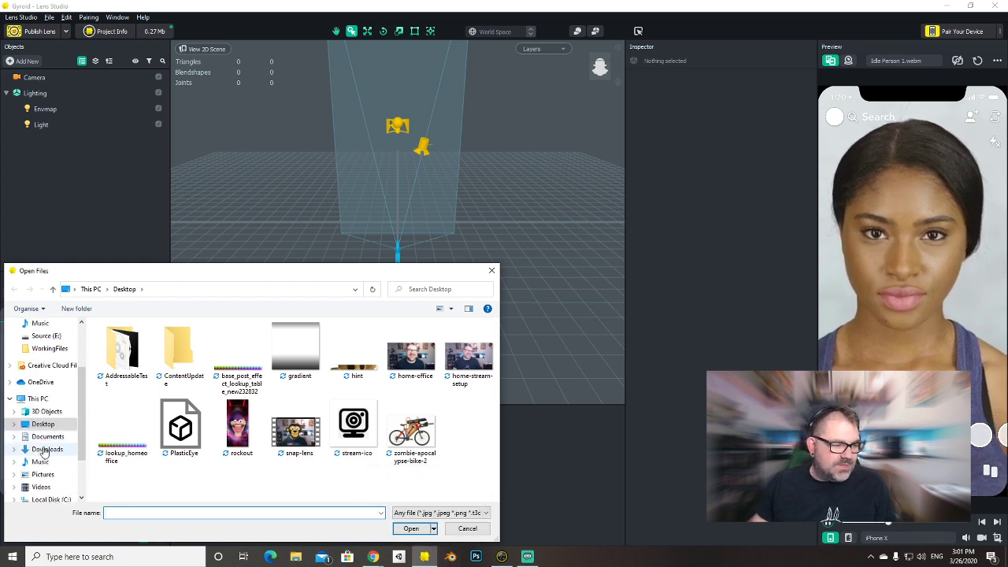
click(47, 453)
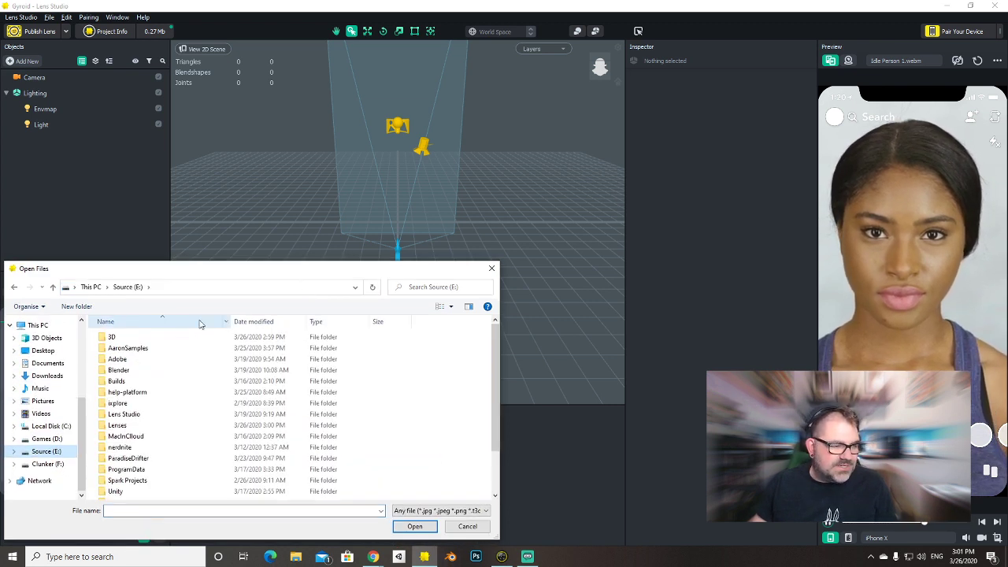
double_click(117, 337)
click(118, 337)
double_click(118, 337)
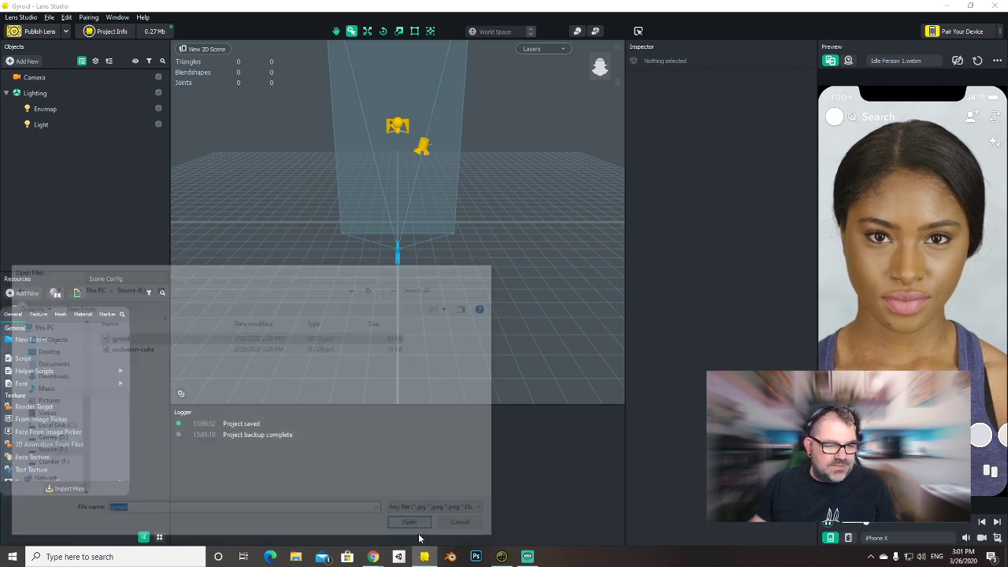
click(554, 370)
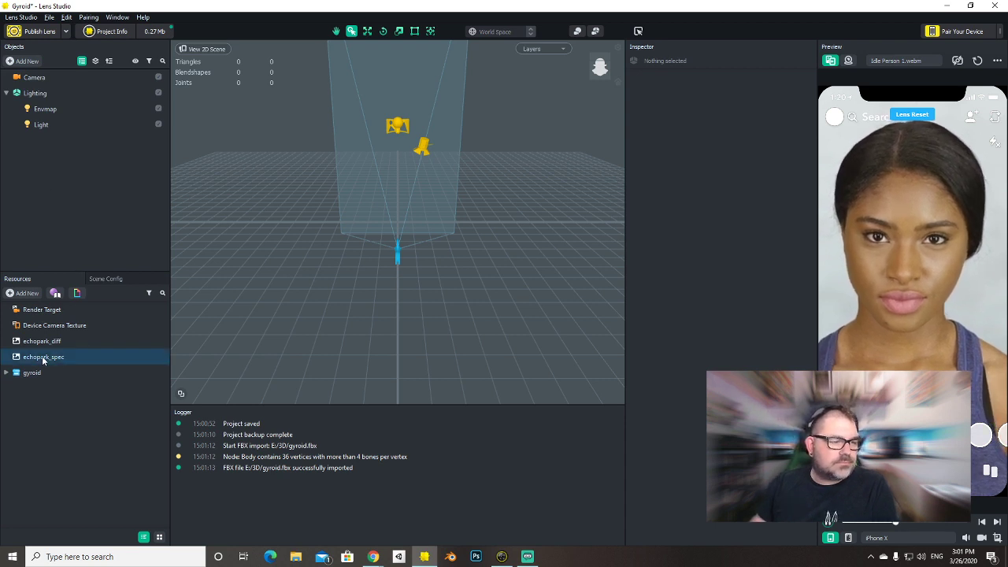
Drop the gyroid model onto Camera, frame it in the viewport, and pick the Unified Tool.
click(6, 372)
drag(42, 436, 35, 83)
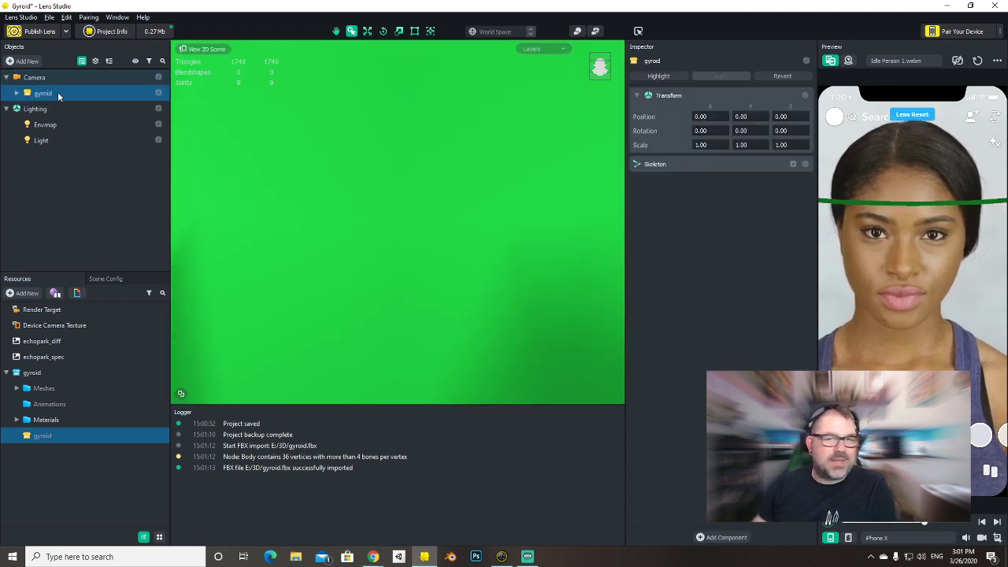
scroll(367, 213, down, 5)
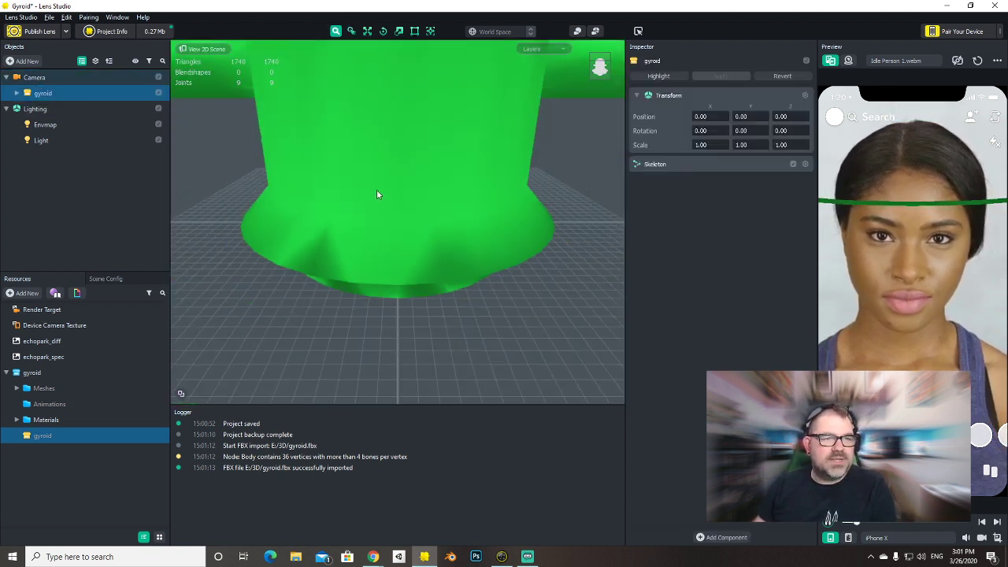
alt+drag(508, 261, 371, 304)
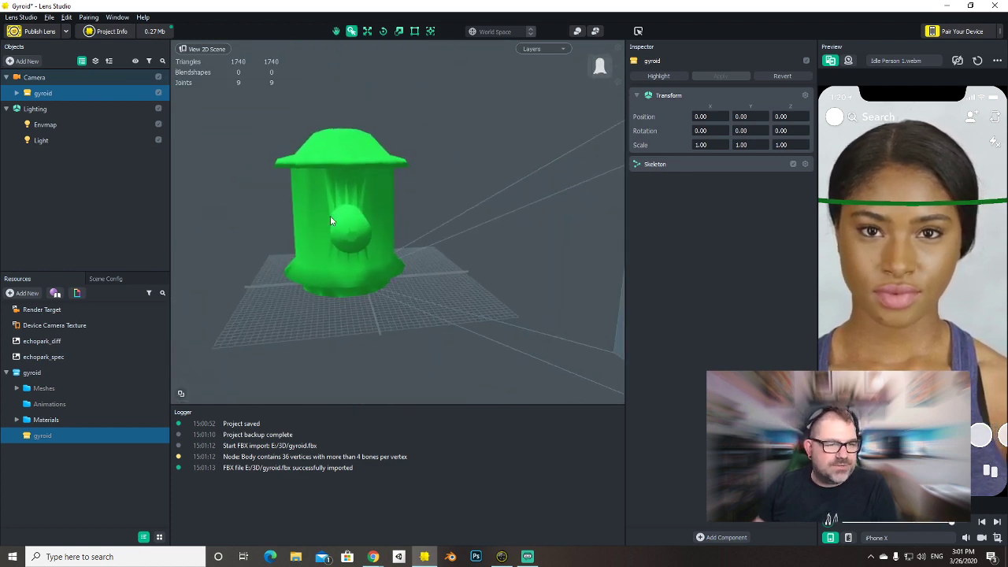
scroll(330, 228, up, 5)
alt+drag(290, 244, 457, 239)
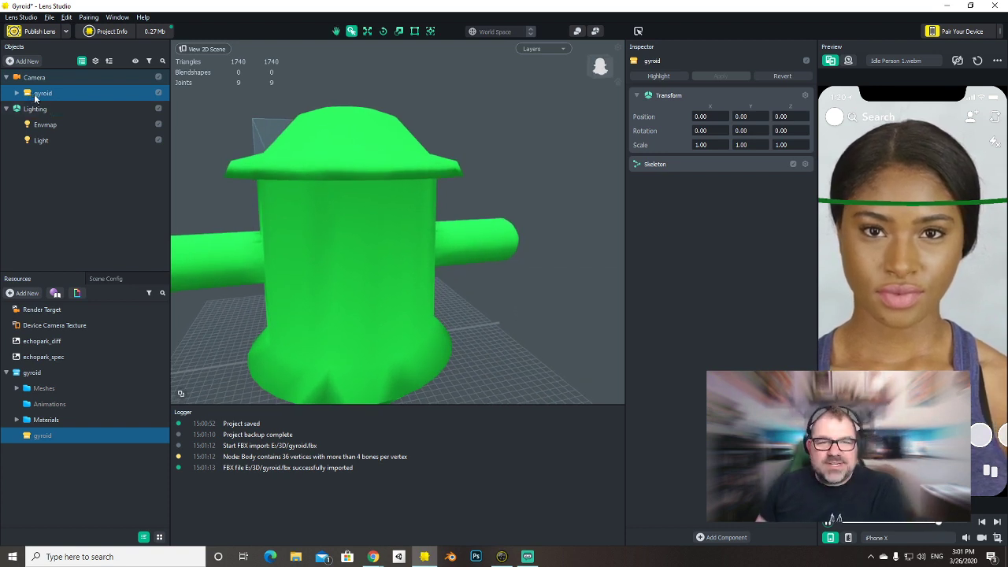
alt+right_drag(336, 255, 378, 280)
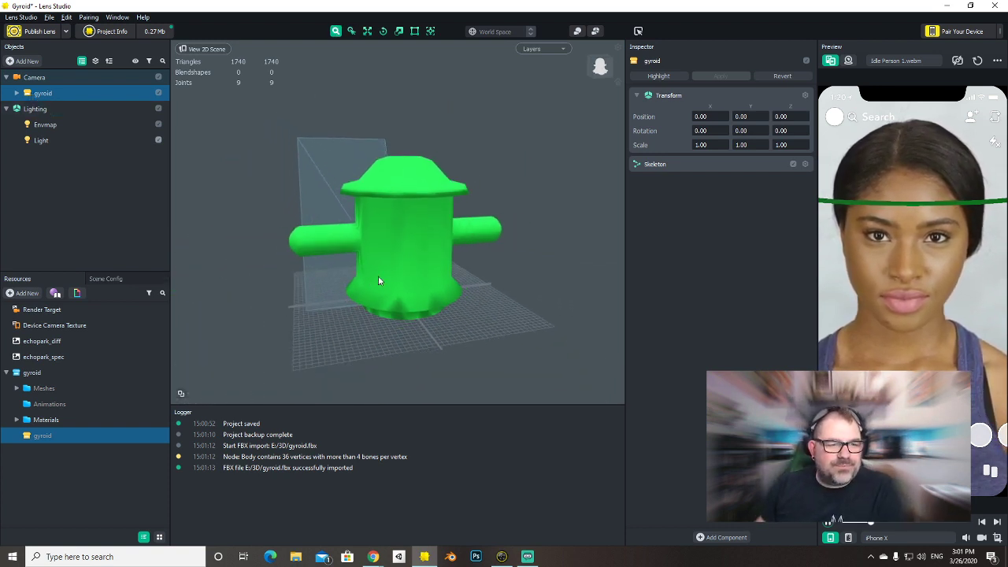
alt+drag(378, 281, 535, 307)
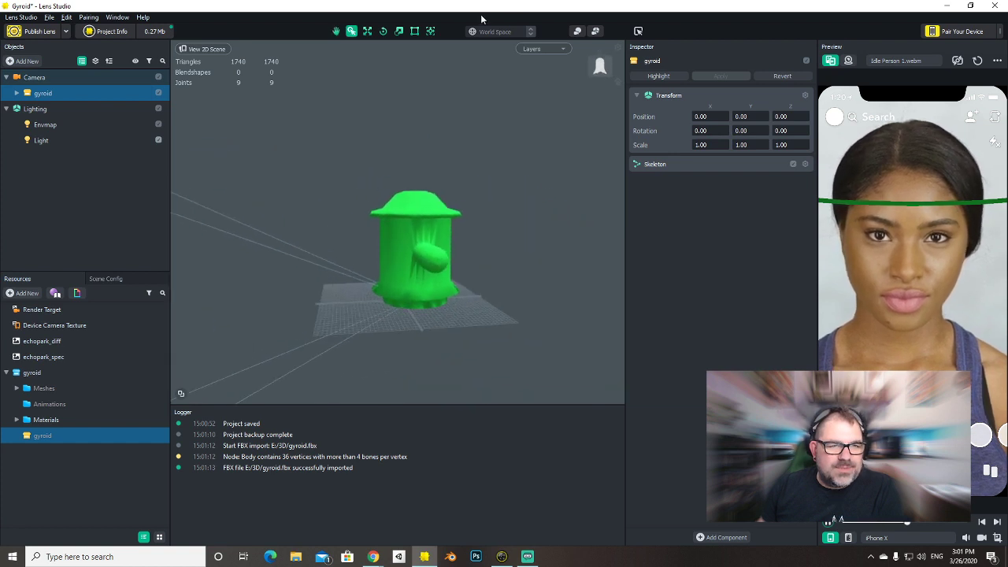
click(430, 32)
Push the gyroid back to about Z -785.73 and turn it 2.61 on Y.
drag(447, 302, 175, 377)
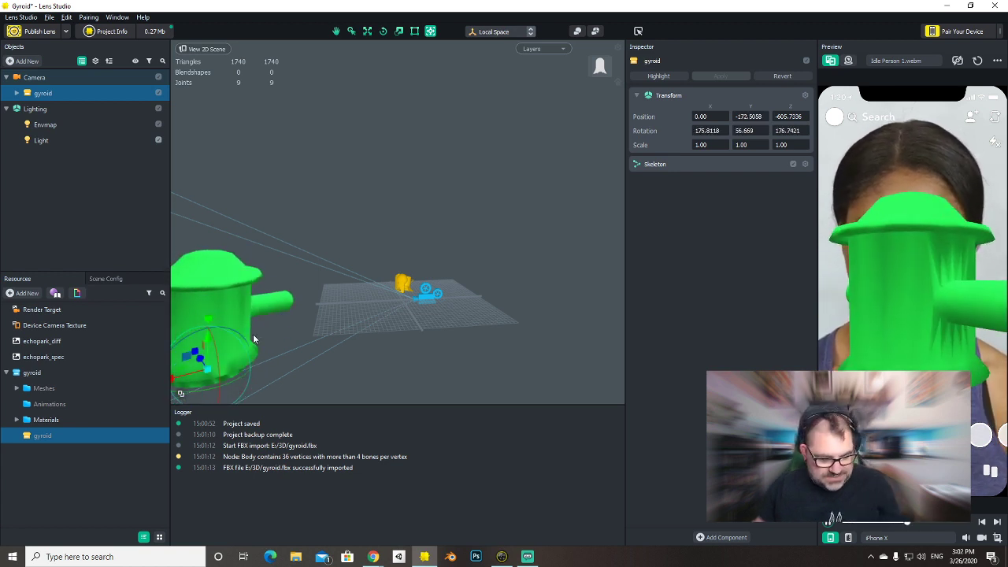
key(ctrl+z)
drag(244, 371, 199, 371)
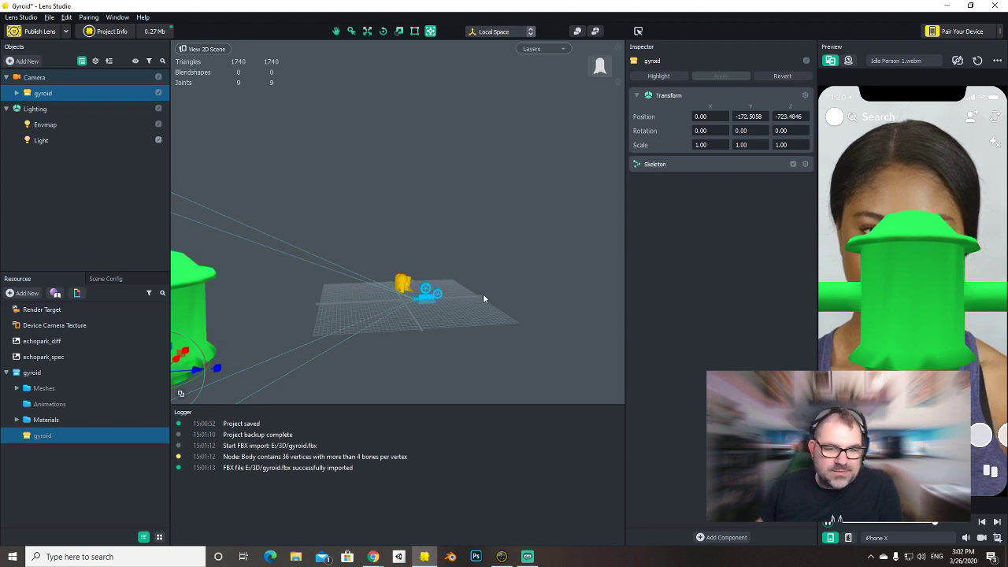
alt+drag(483, 299, 586, 180)
drag(275, 286, 256, 292)
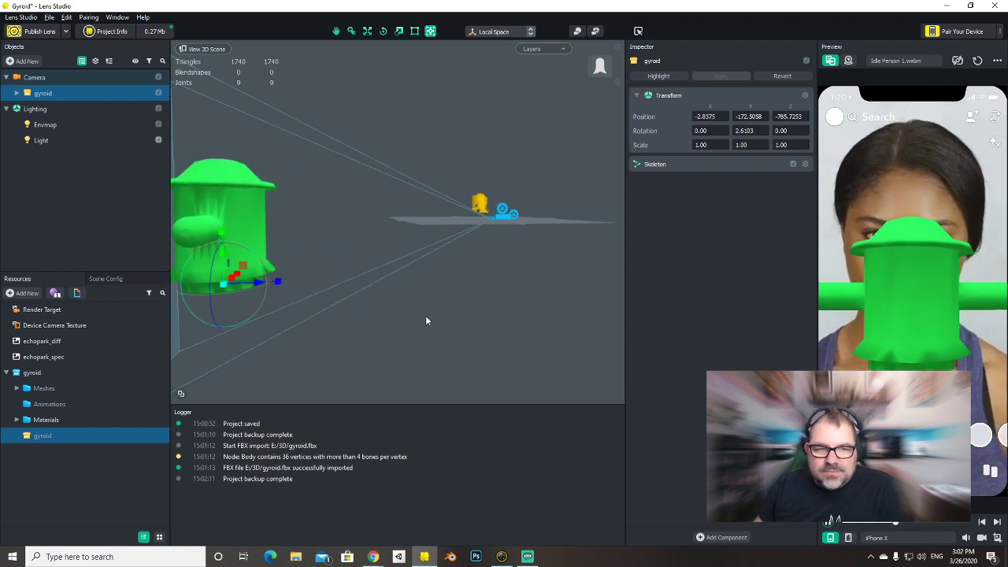
click(472, 356)
Expand the gyroid's Body and Armature hierarchy down to the arm bones.
click(16, 93)
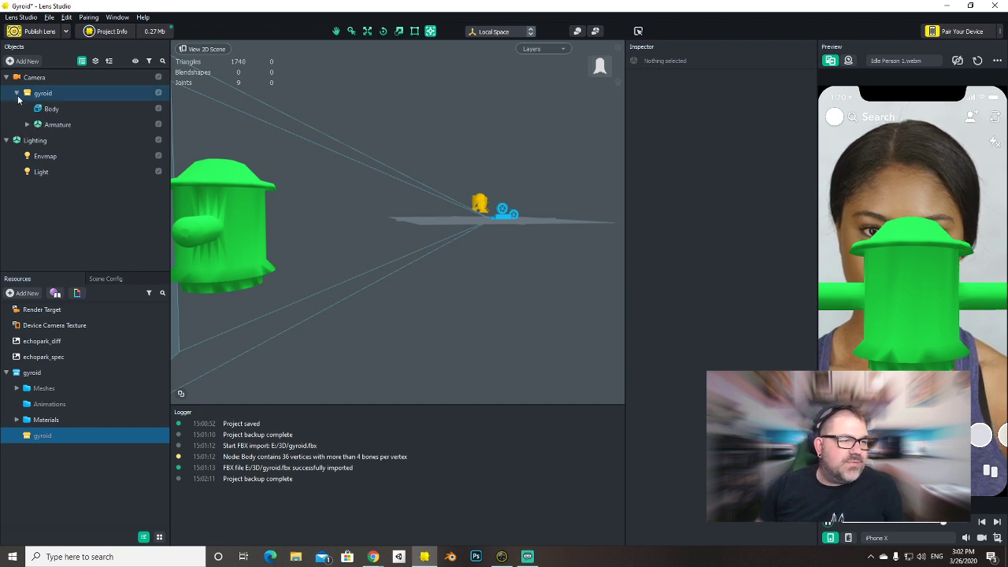
click(29, 124)
click(38, 140)
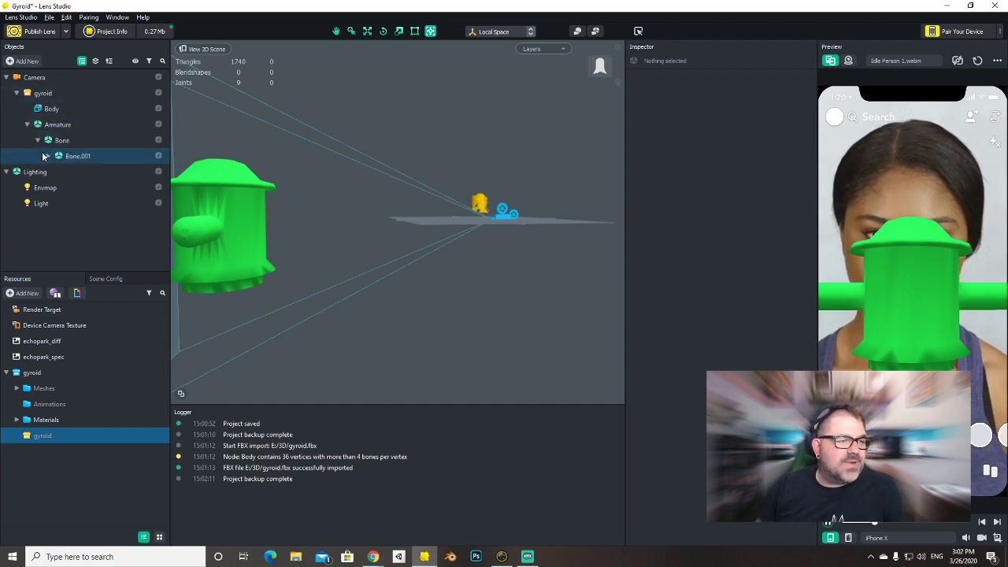
click(48, 155)
click(52, 108)
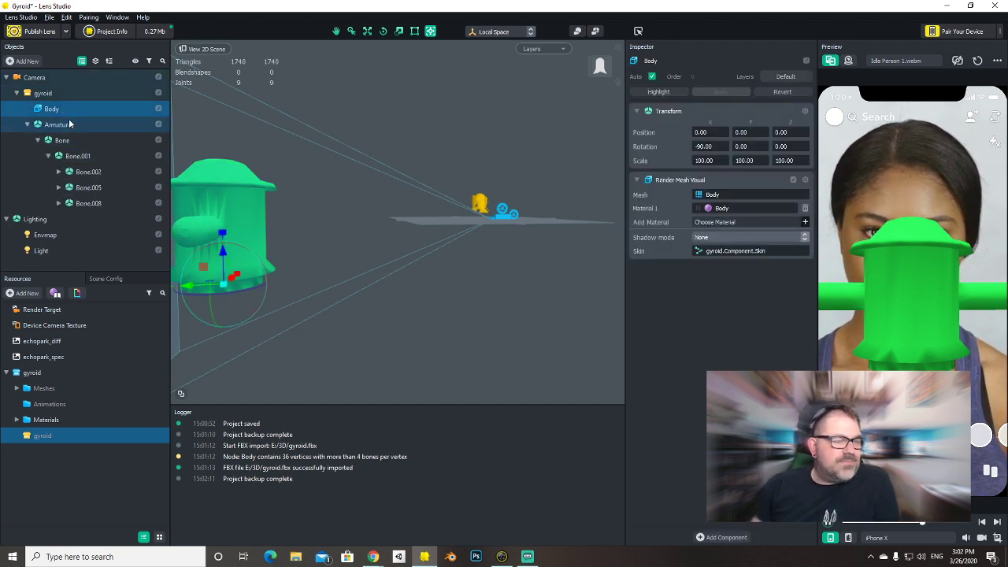
click(71, 157)
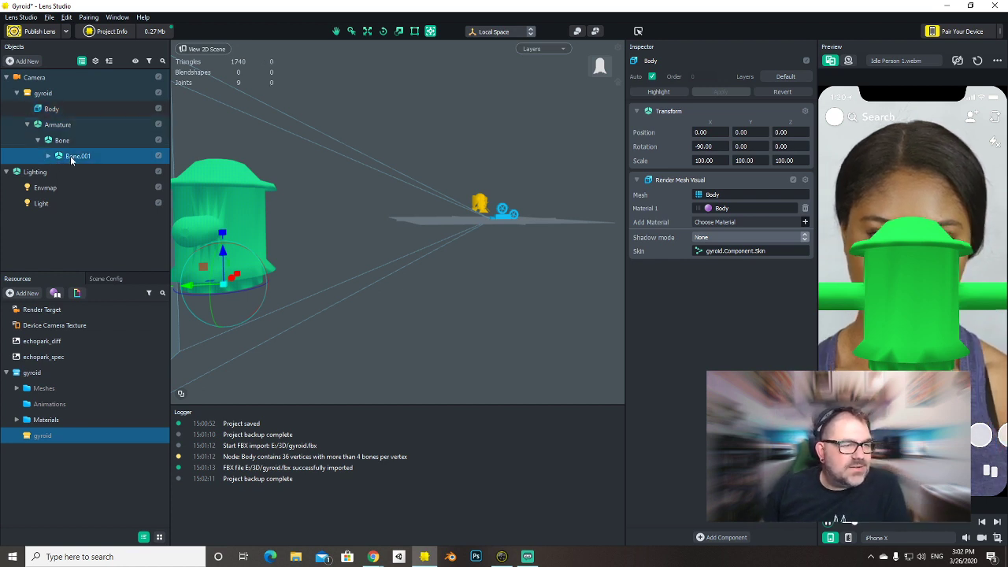
click(68, 172)
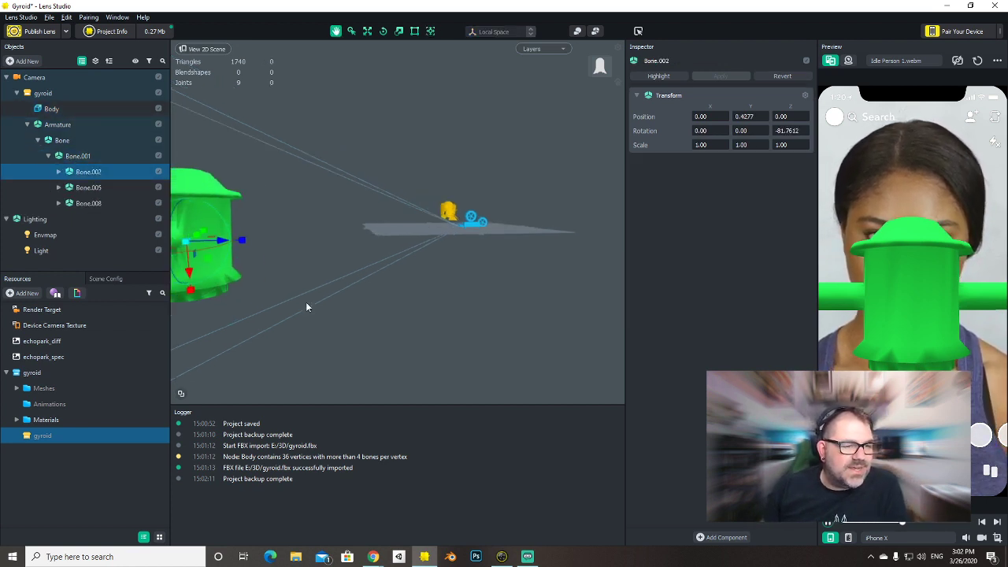
Rotate Bone.004 to bend the right-hand arm down at the elbow.
alt+drag(305, 301, 404, 299)
scroll(403, 304, up, 3)
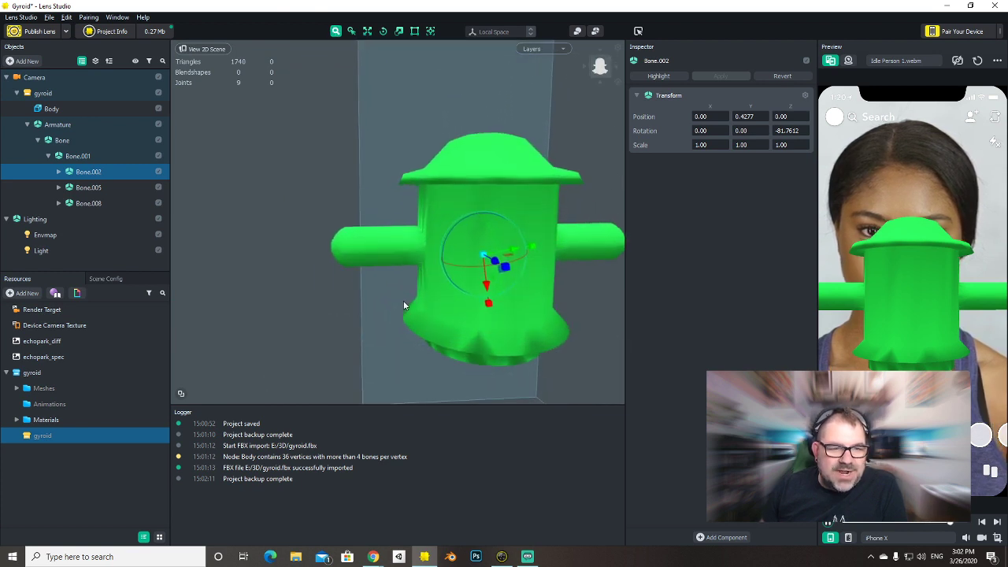
click(59, 172)
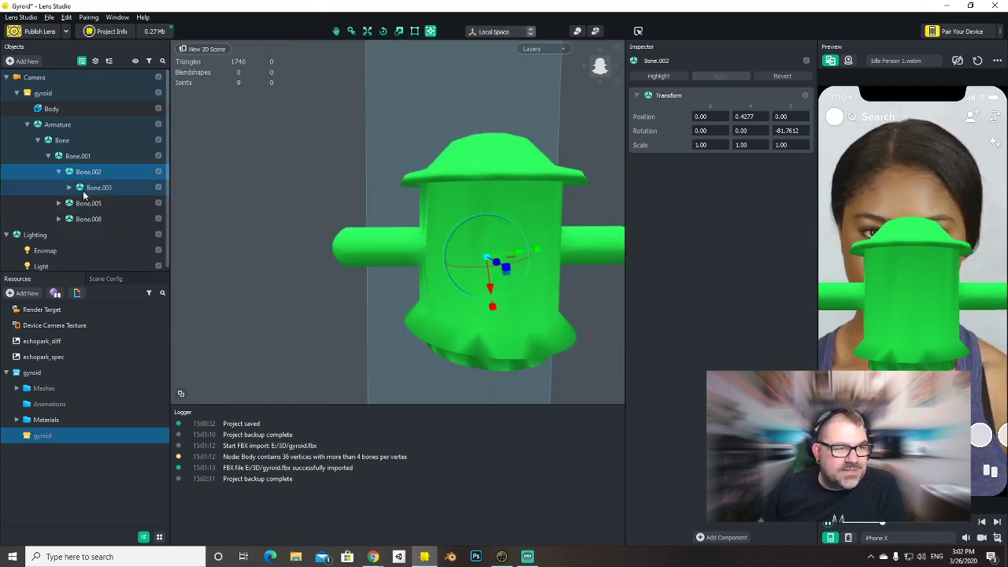
click(67, 189)
click(69, 188)
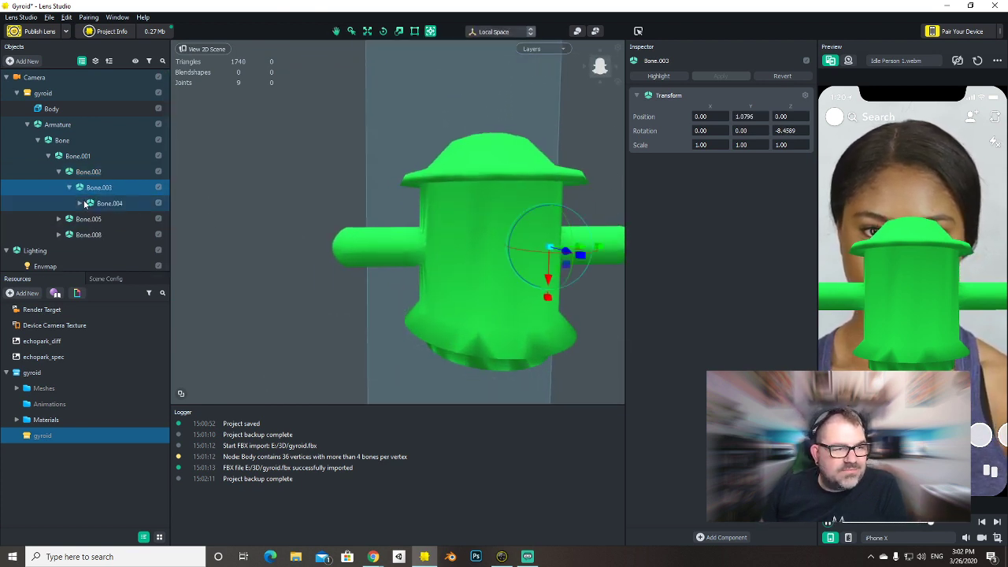
click(94, 203)
middle_drag(568, 280, 383, 287)
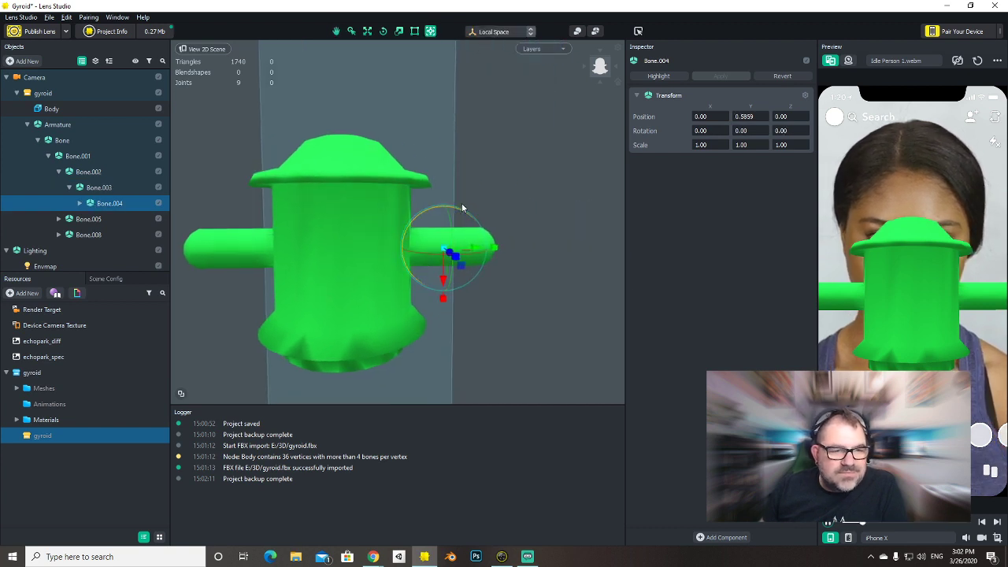
drag(466, 209, 725, 290)
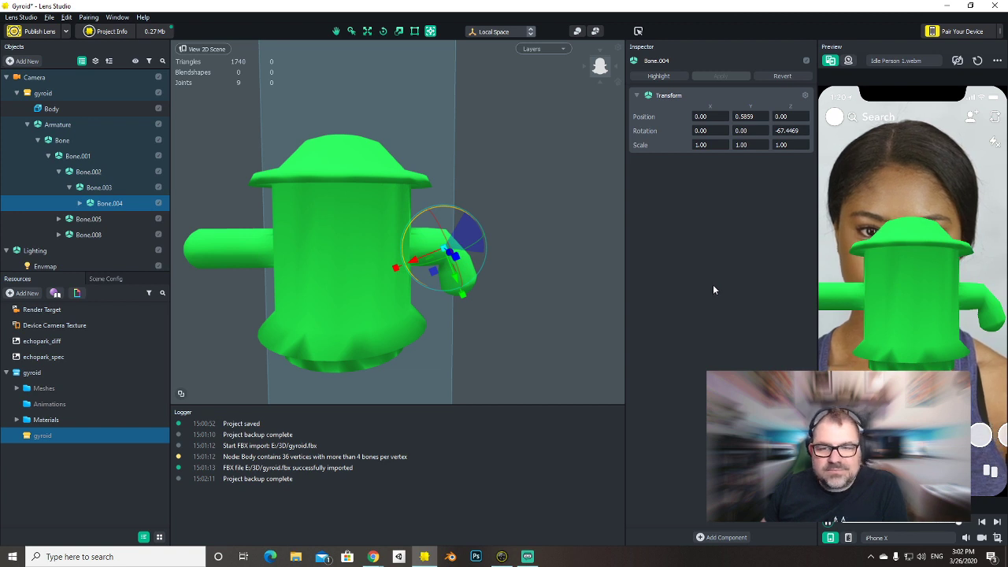
Rotate Bone.007 to raise the left-hand arm, about -73.6 on Z.
click(65, 221)
click(52, 232)
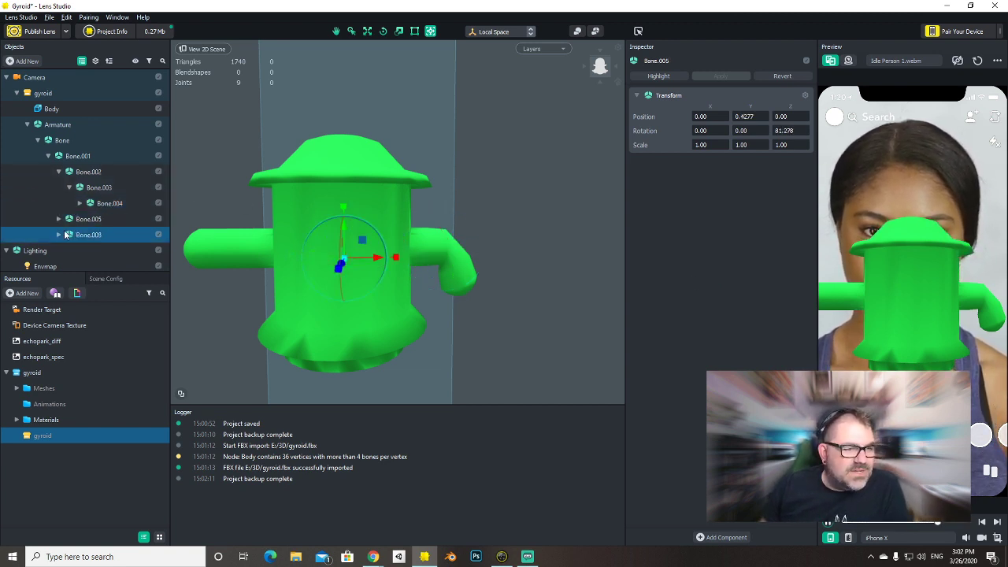
click(57, 218)
click(88, 235)
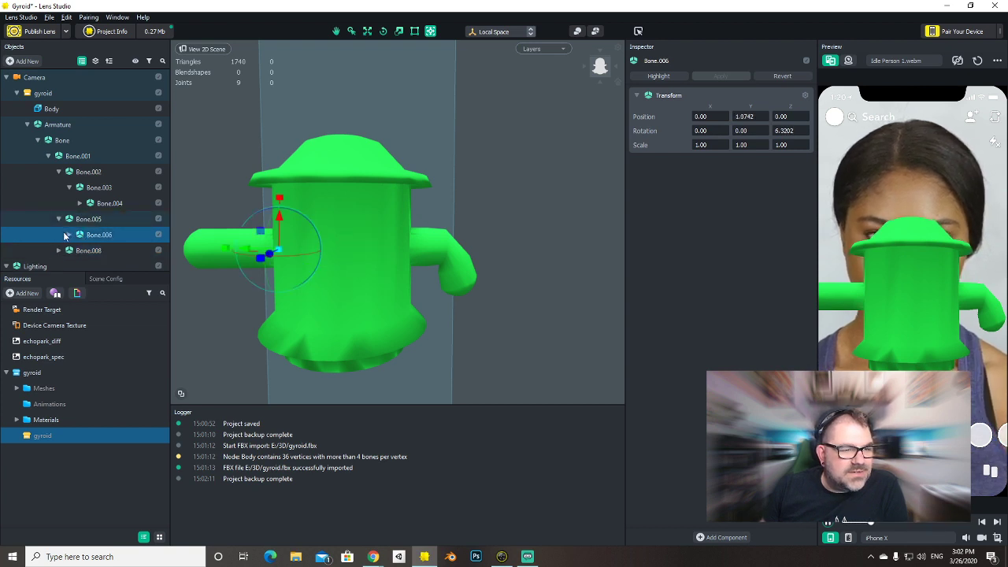
click(69, 235)
click(95, 251)
click(78, 250)
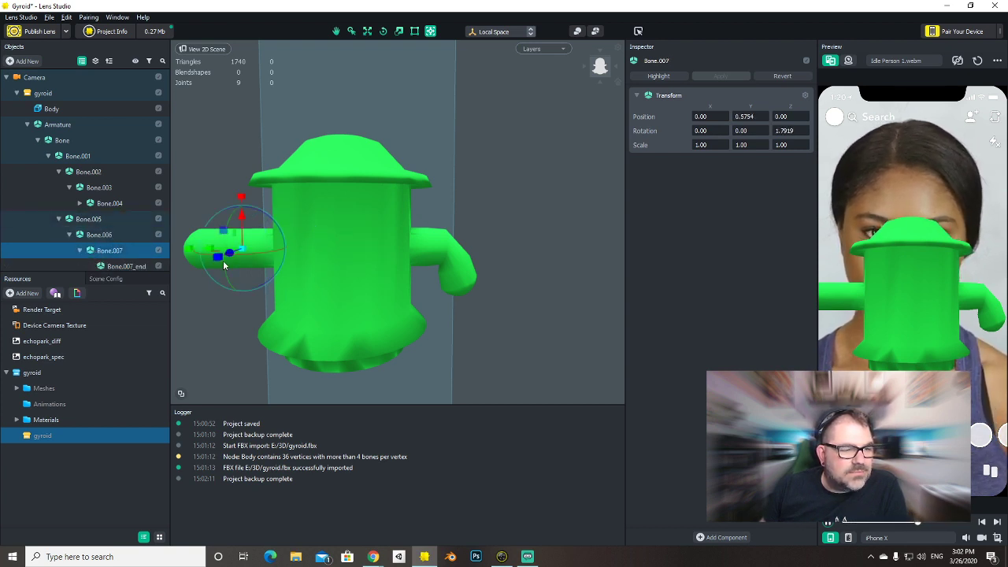
drag(253, 207, 403, 250)
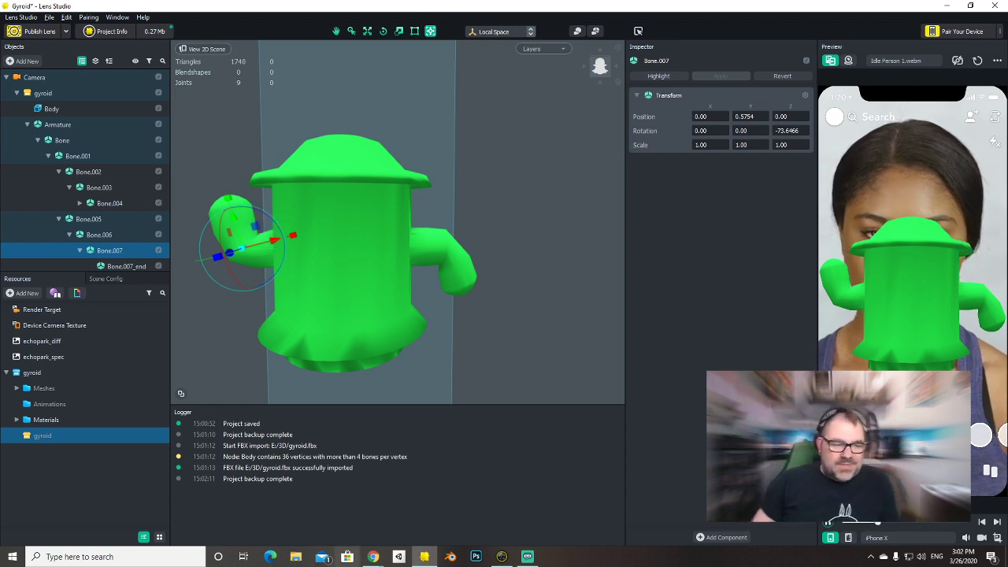
Switch to the Bing browser window and snap it to the left.
mouse_move(376, 557)
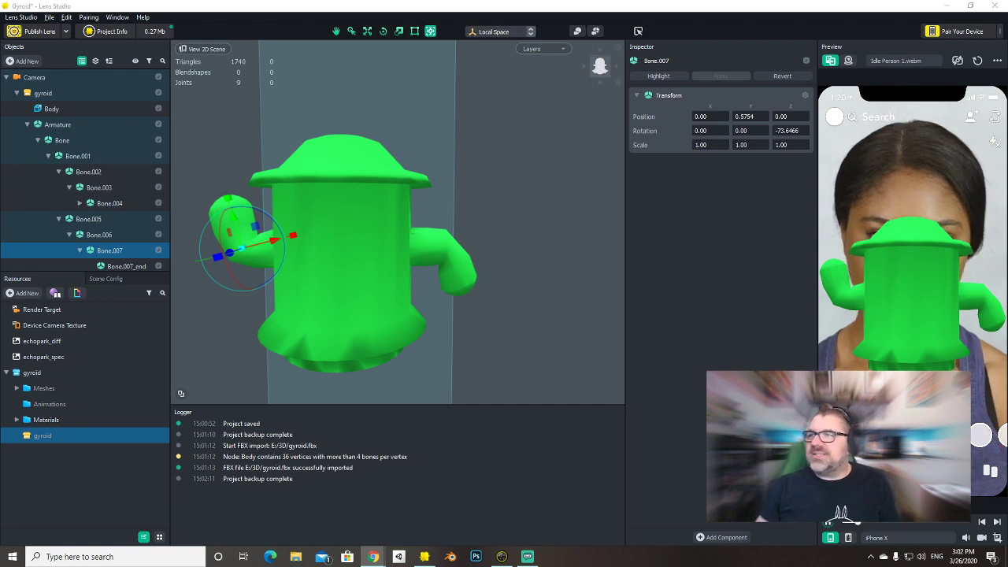
key(alt+Tab)
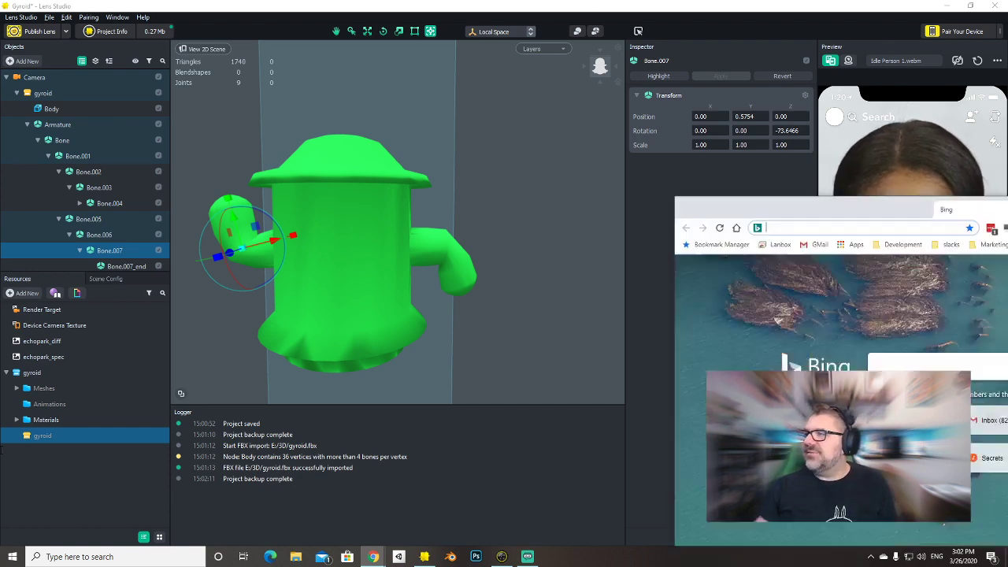
key(super+Left)
Search Bing Images for 'animal crossing', open the New Leaf image, then return to Lens Studio.
click(415, 23)
key(super+Up)
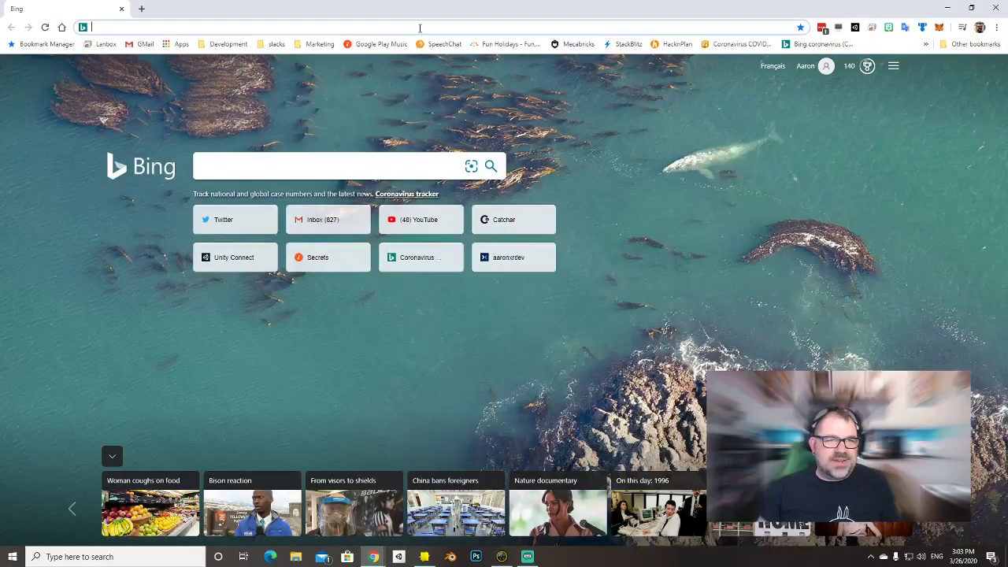
text(anima)
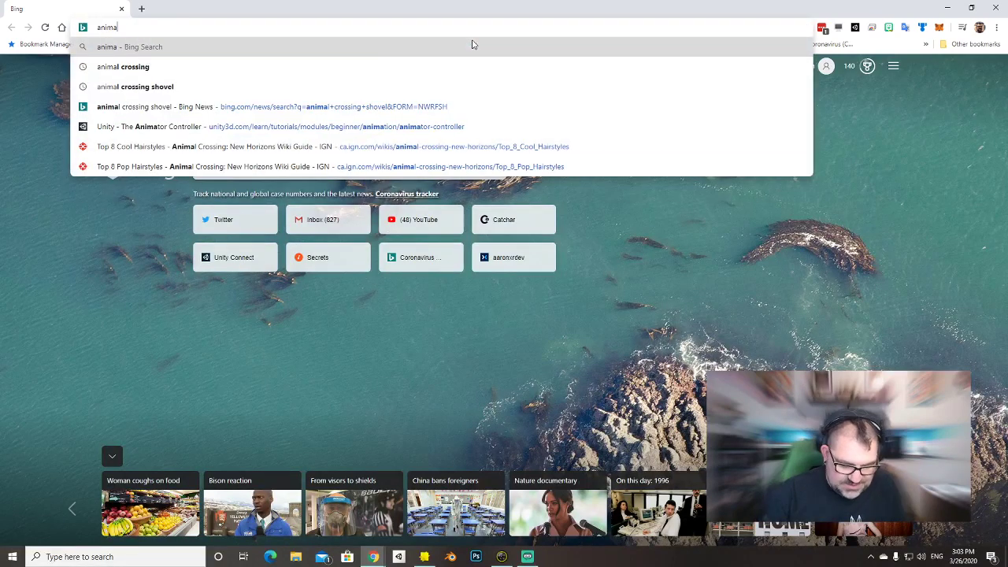
text(l crossing)
key(Return)
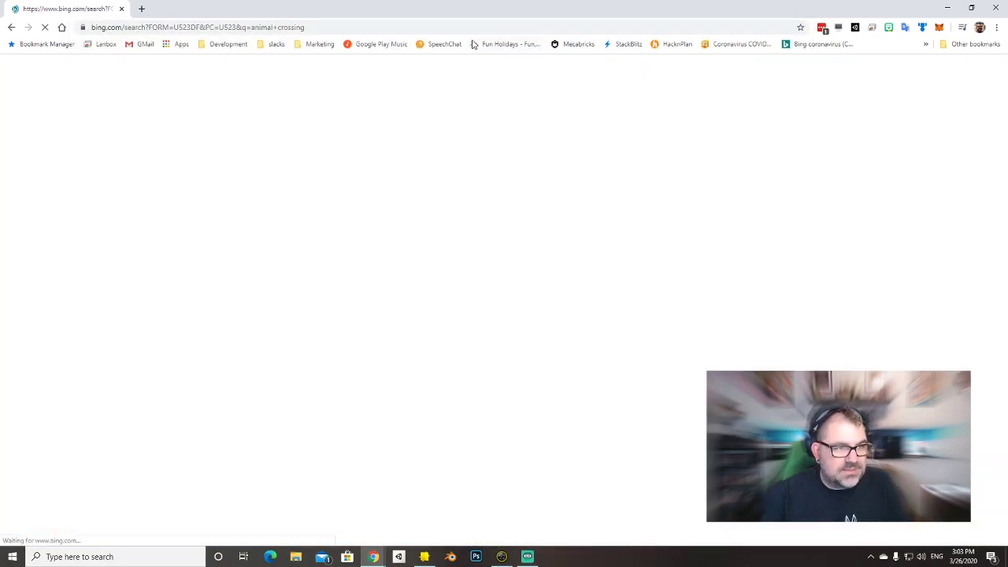
click(105, 108)
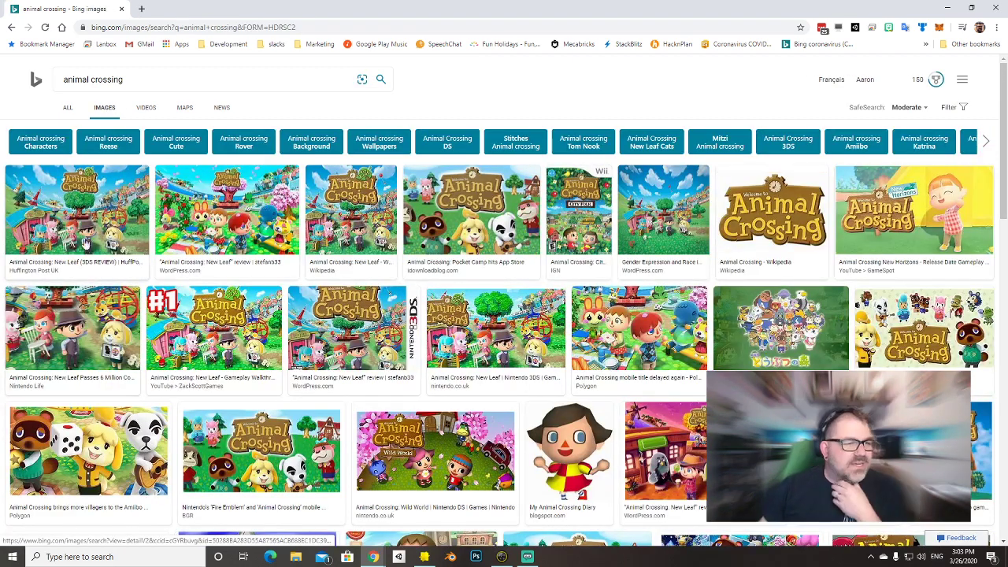
click(113, 213)
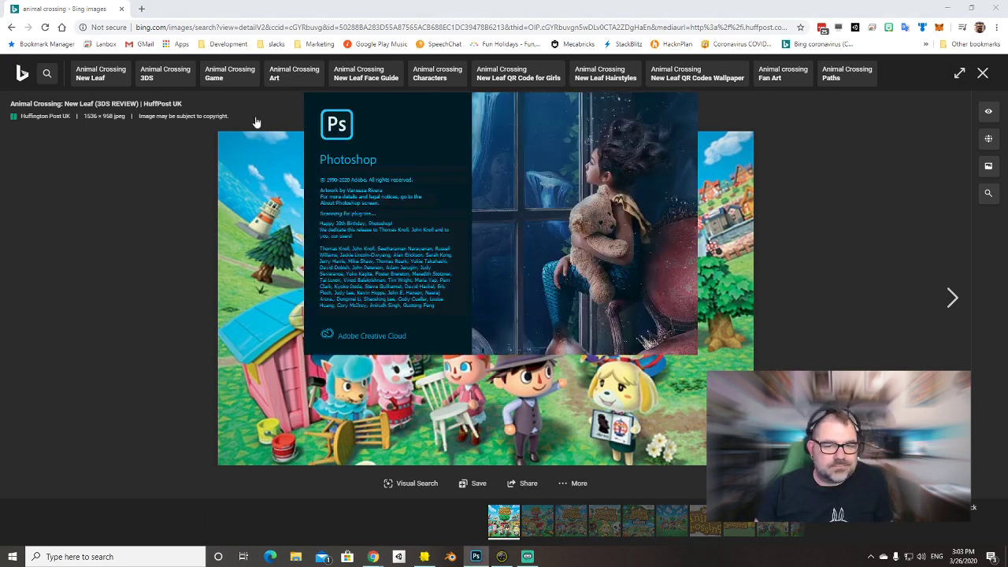
key(alt+Tab)
key(alt+Tab)
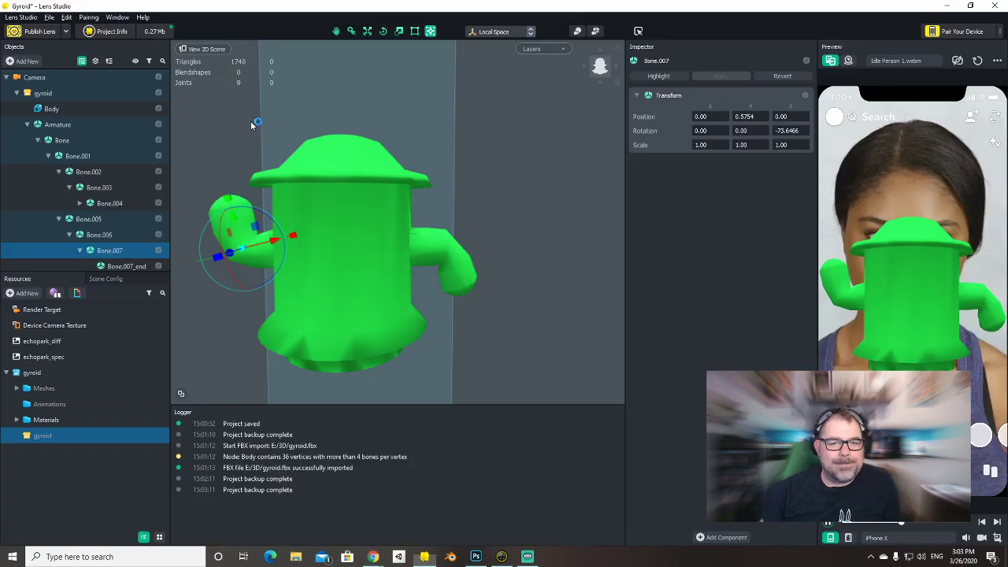
Set the Render Target's Input to None, removing the camera feed.
click(48, 78)
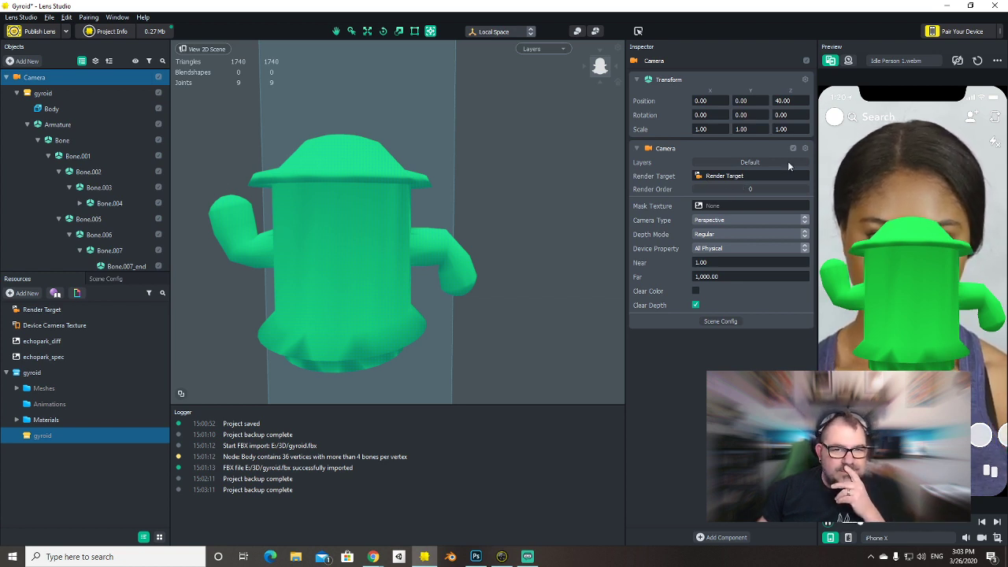
click(79, 311)
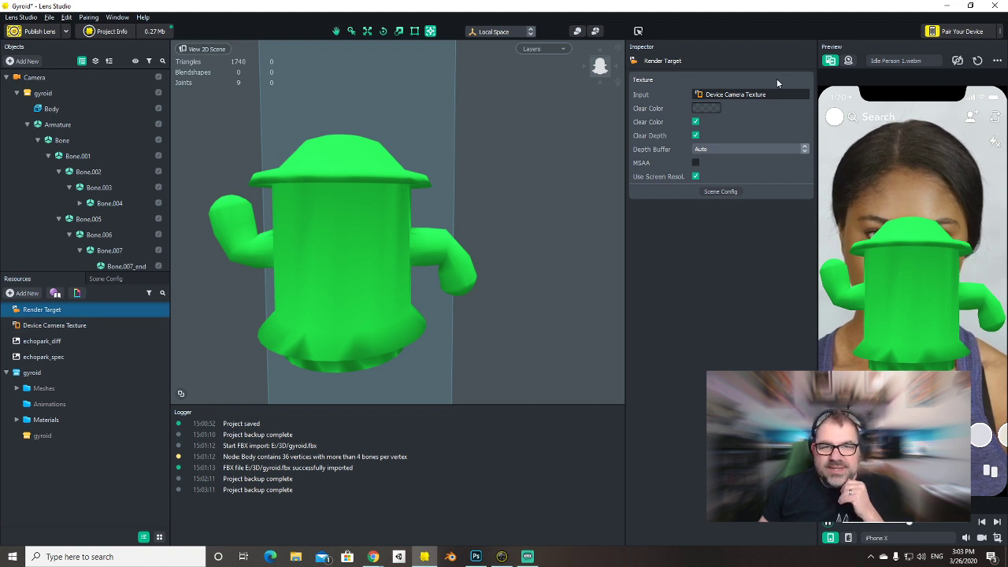
click(764, 94)
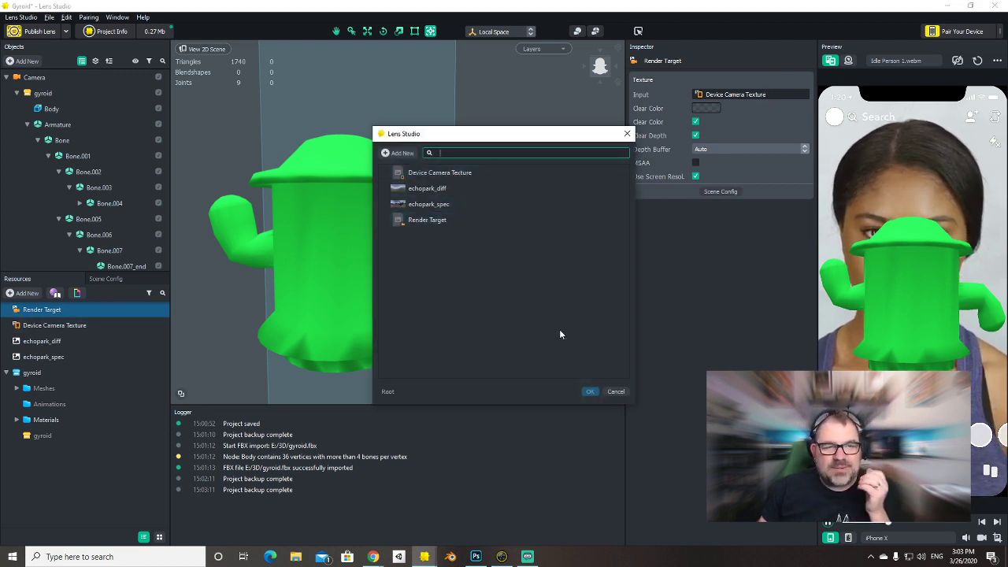
click(617, 391)
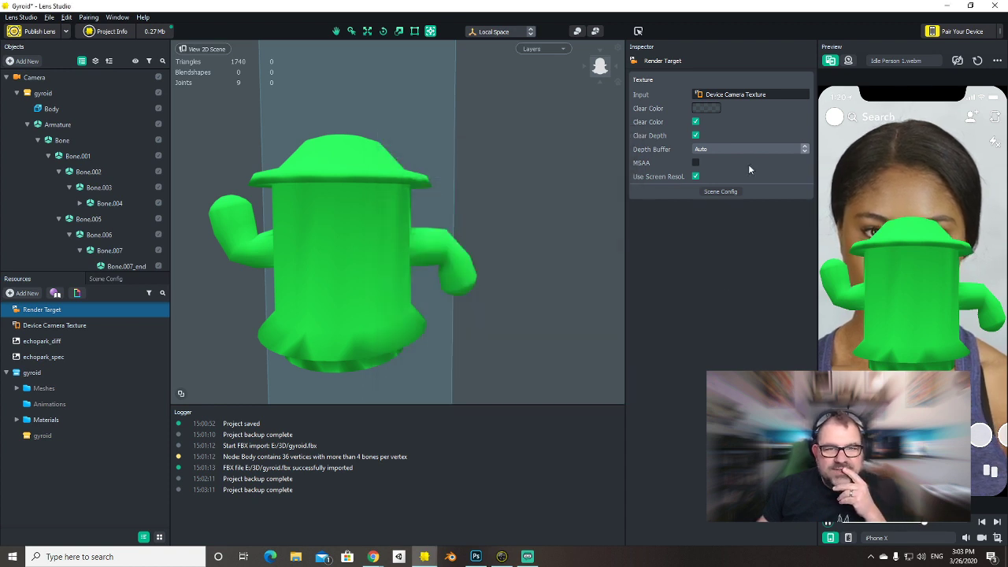
right_click(732, 95)
click(739, 98)
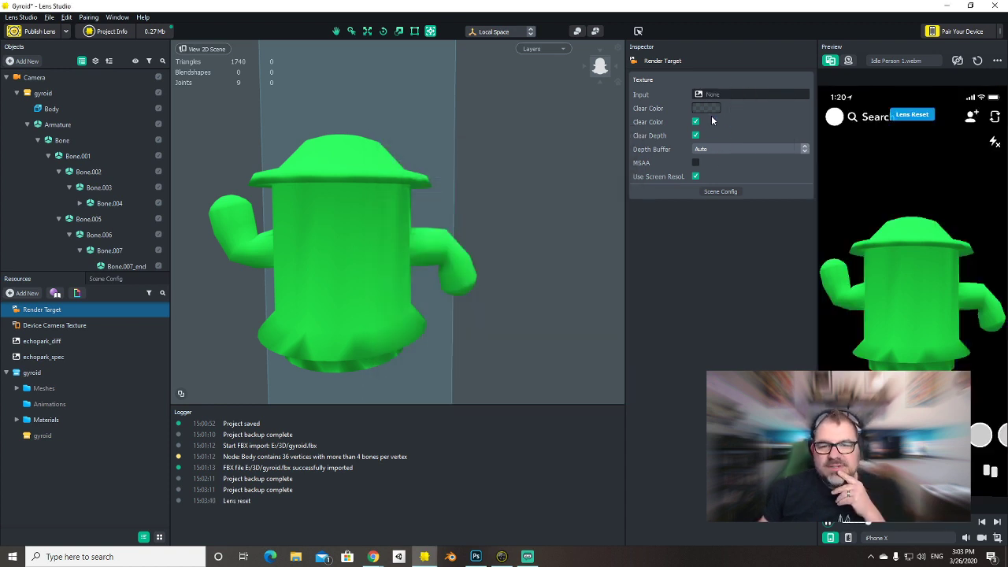
Change the Render Target clear colour to light sky blue (#4cc5ea).
click(709, 109)
click(548, 225)
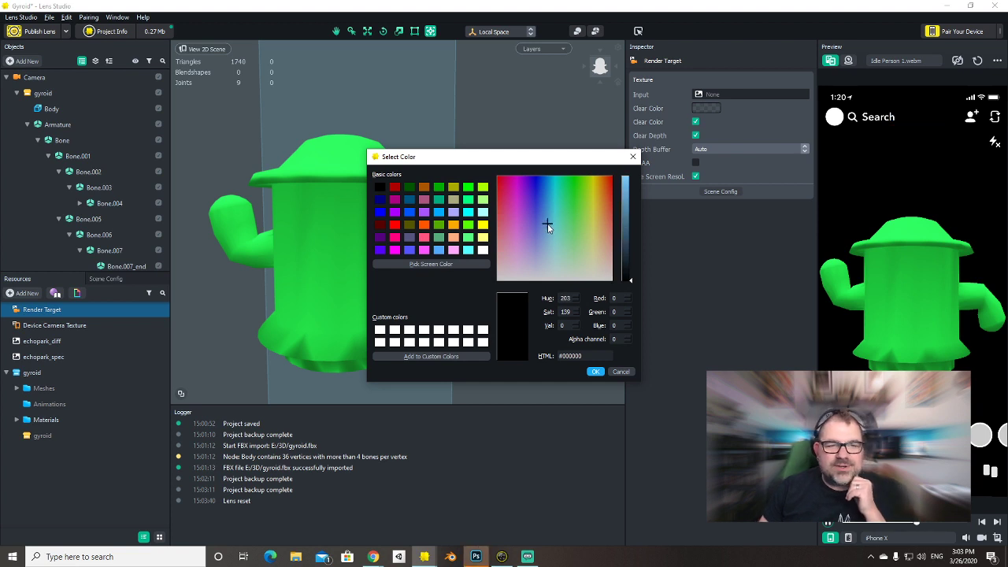
drag(627, 211, 622, 188)
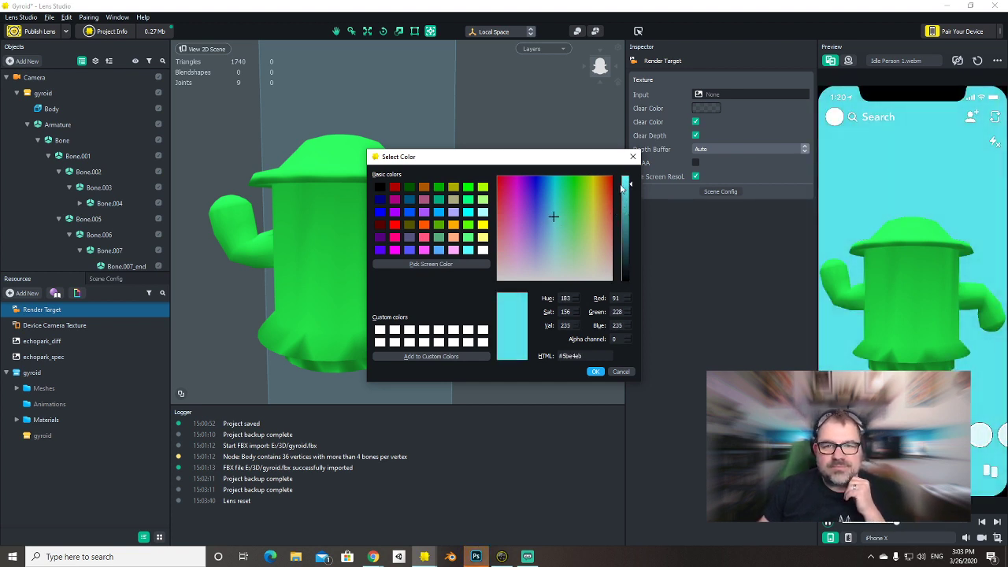
click(549, 211)
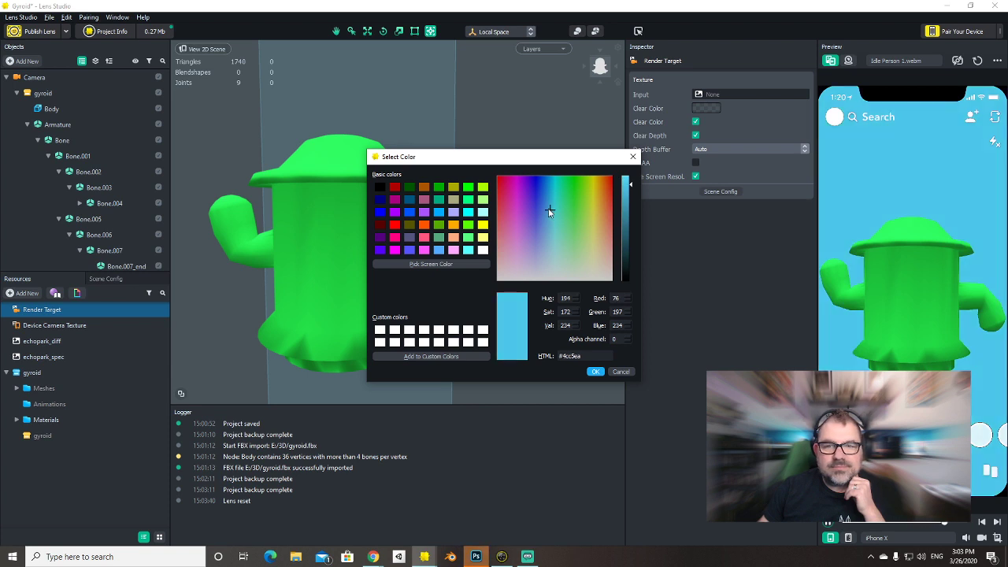
click(596, 373)
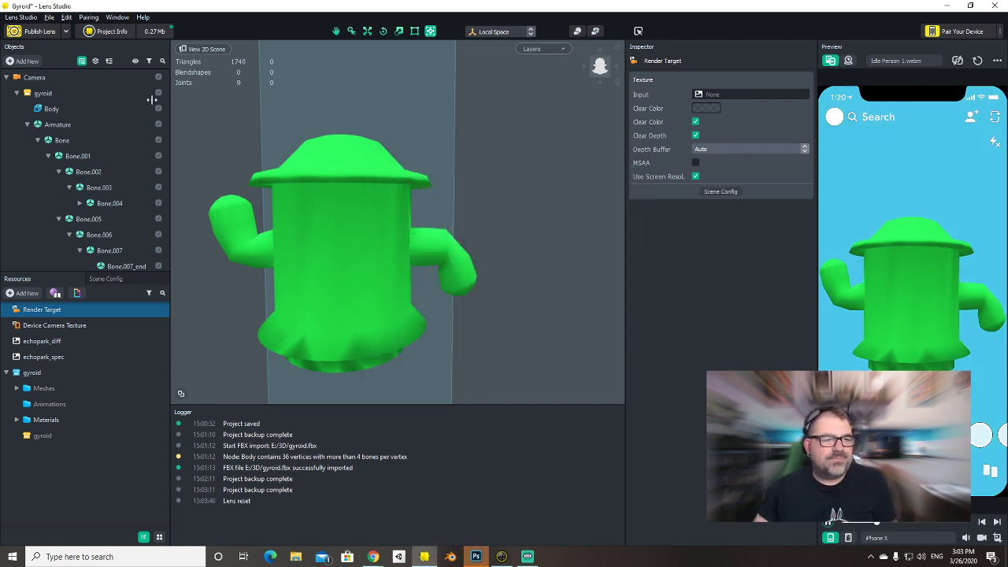
click(16, 93)
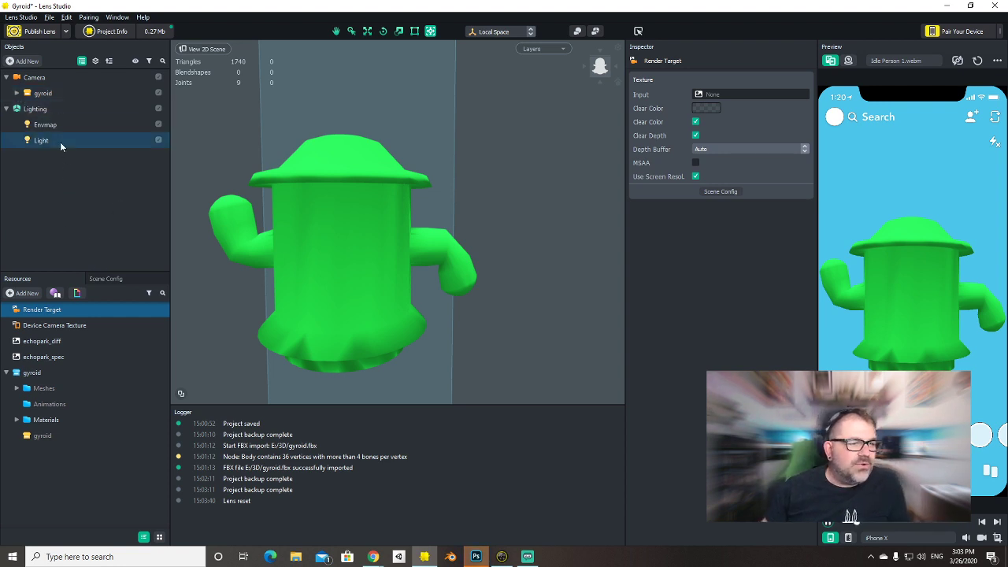
Add a Plane mesh object and nest it under the Camera.
click(24, 61)
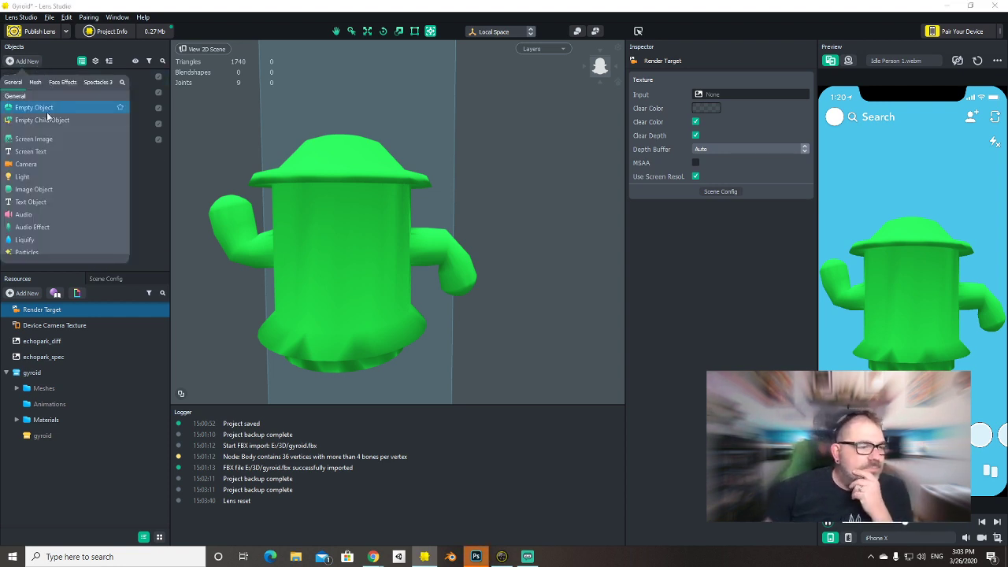
scroll(38, 135, down, 2)
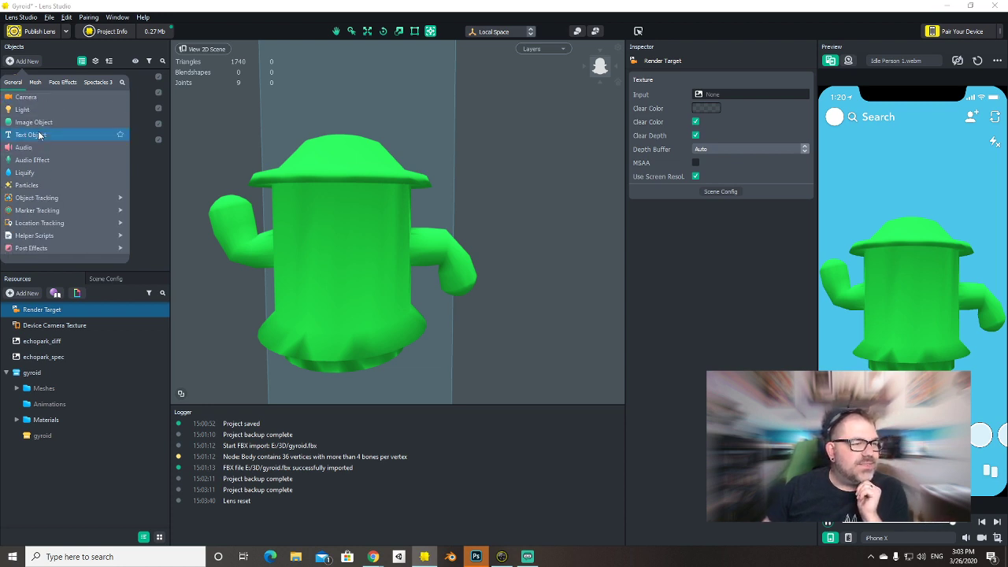
scroll(47, 142, down, 5)
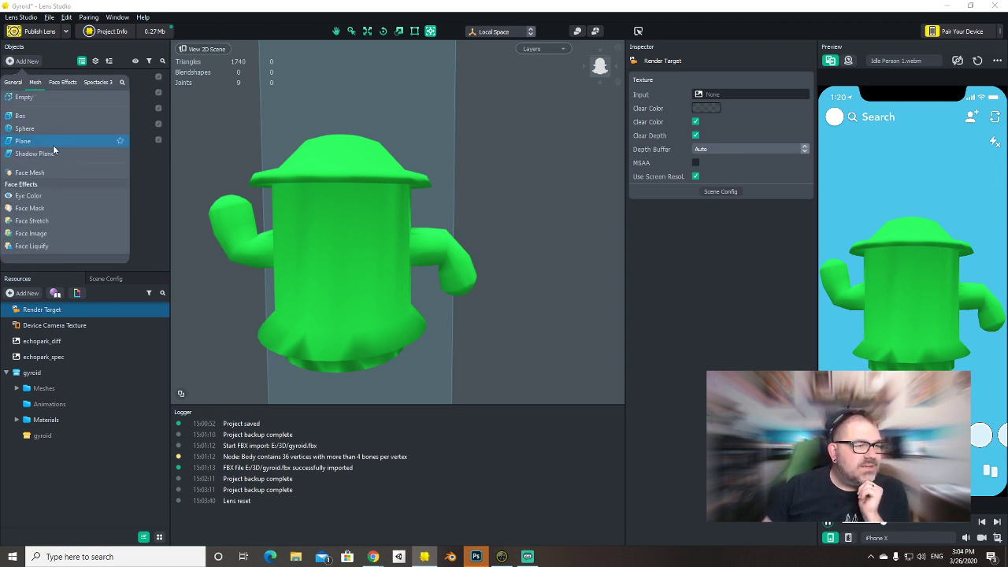
click(53, 142)
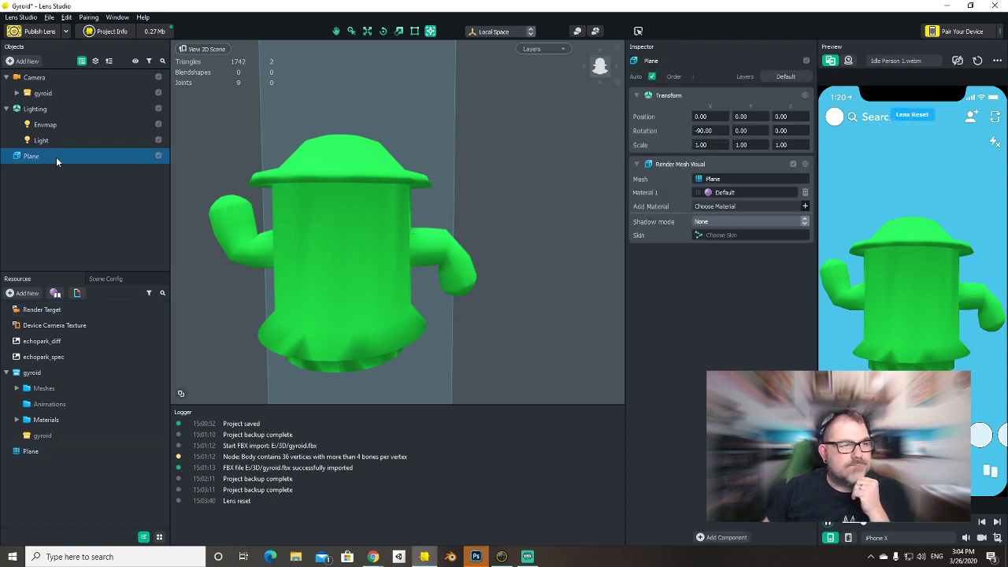
drag(56, 157, 45, 78)
scroll(358, 279, down, 1)
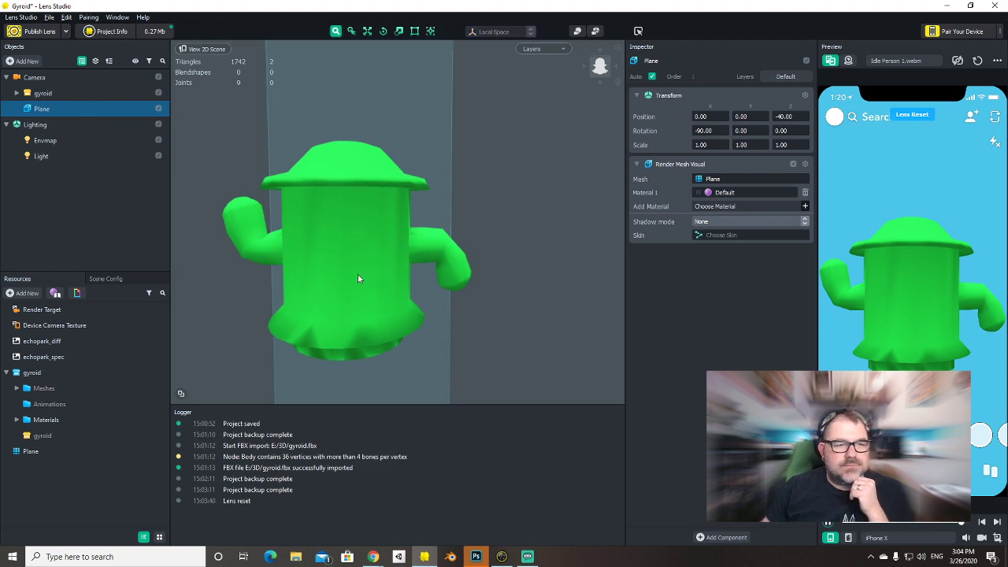
scroll(366, 267, down, 3)
middle_drag(394, 268, 418, 293)
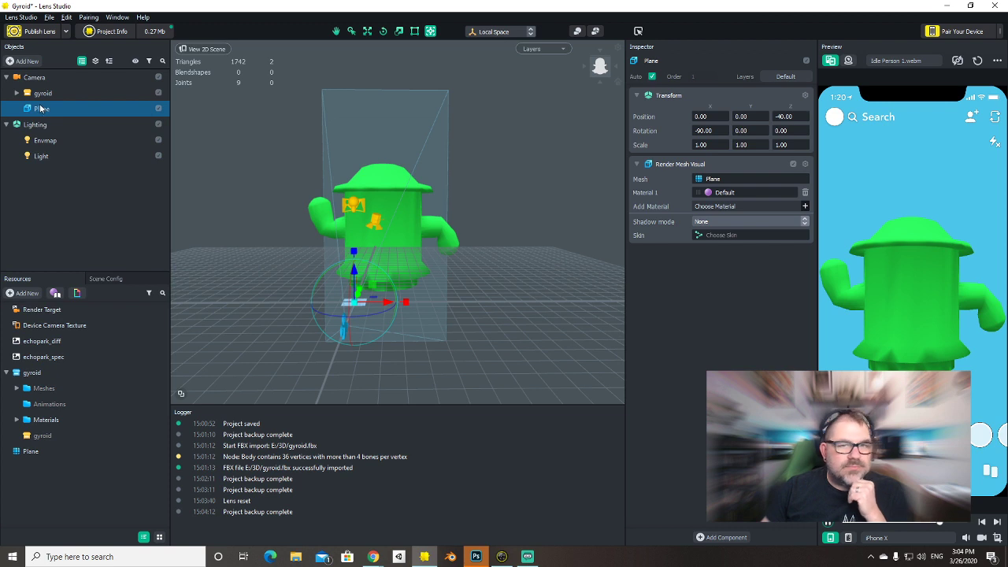
Scale the gyroid down uniformly to about 0.1292.
click(41, 94)
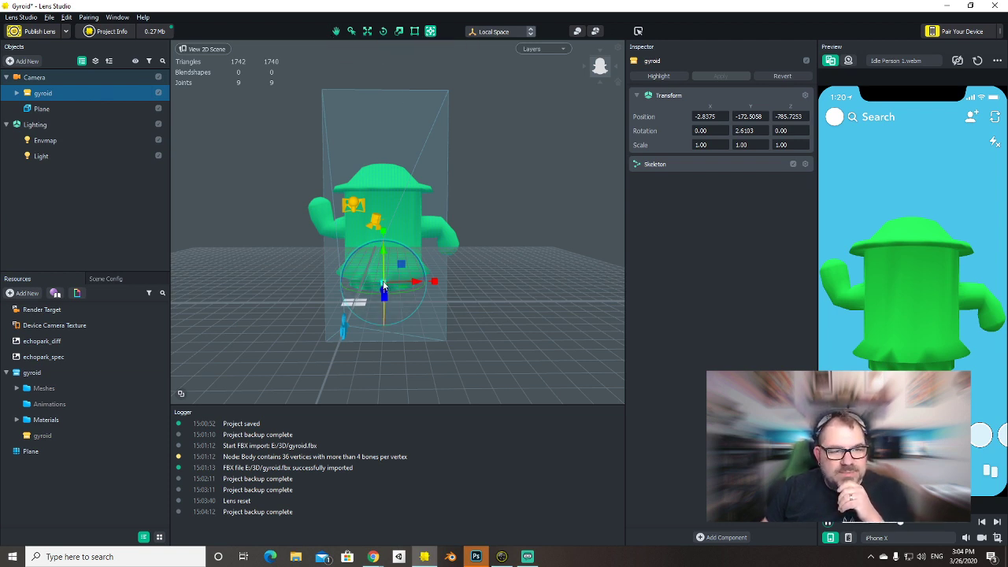
drag(383, 287, 379, 288)
key(ctrl+z)
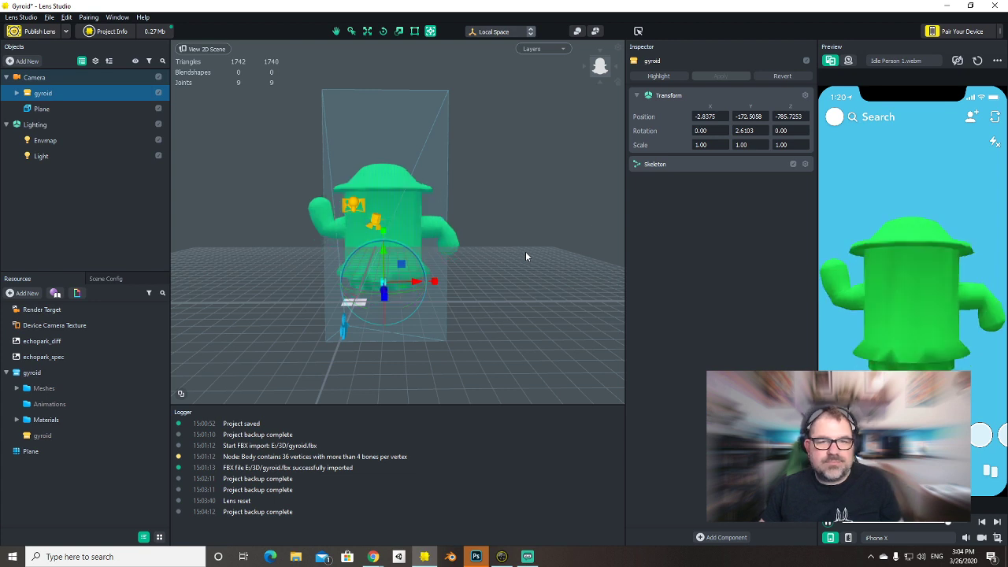
scroll(509, 274, up, 6)
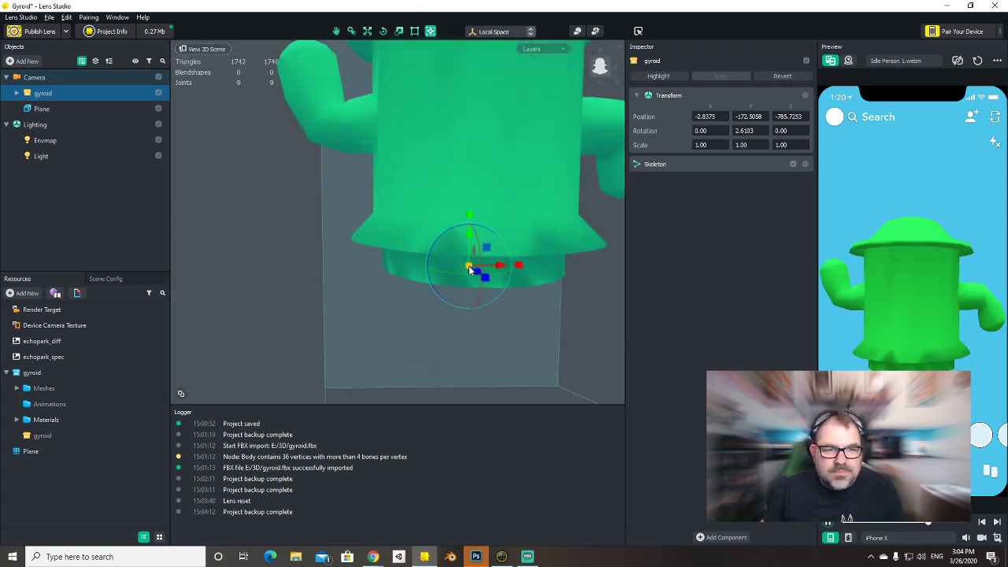
drag(469, 270, 443, 296)
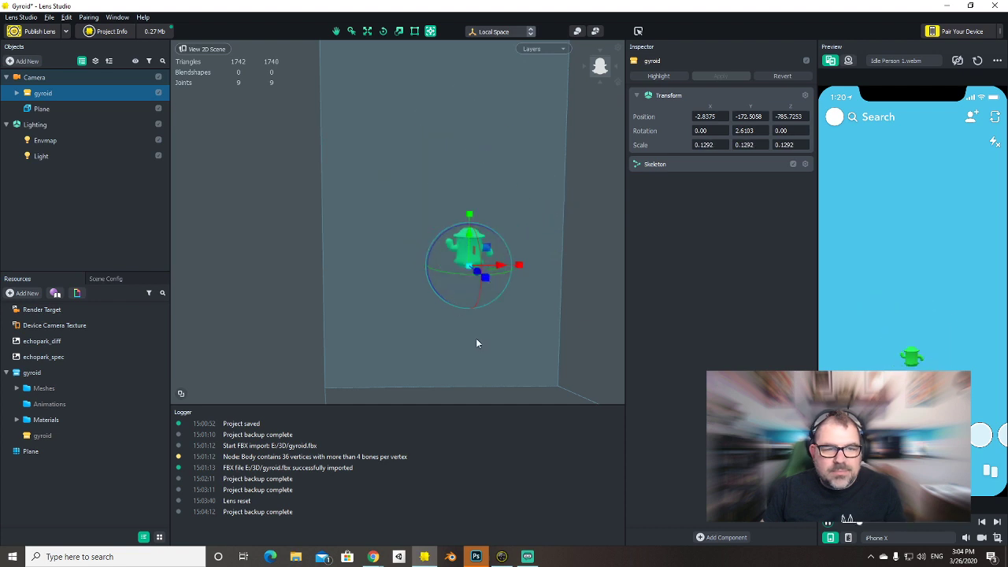
alt+drag(476, 343, 441, 268)
Scale the Plane up uniformly to about 74.92.
click(41, 109)
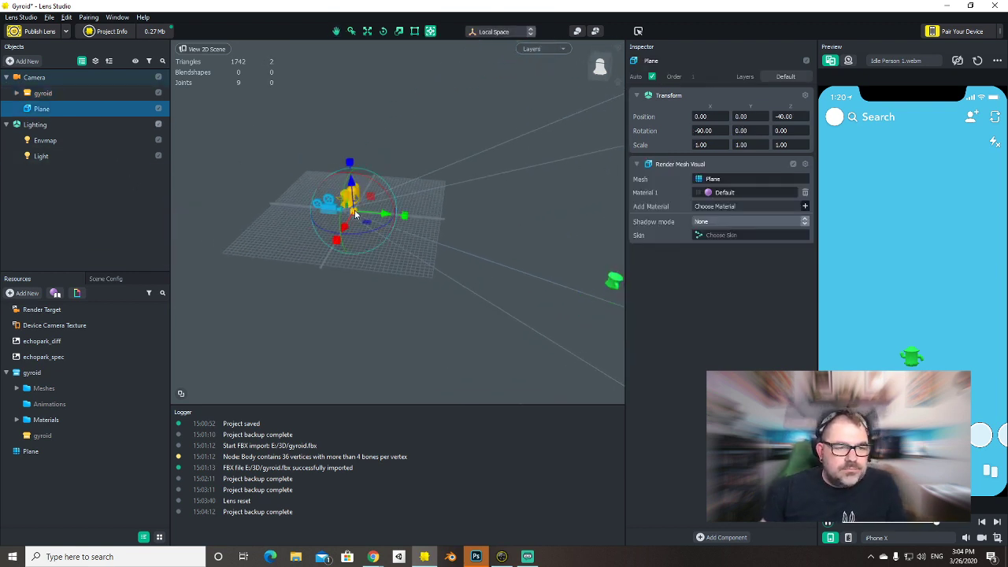
drag(356, 214, 827, 137)
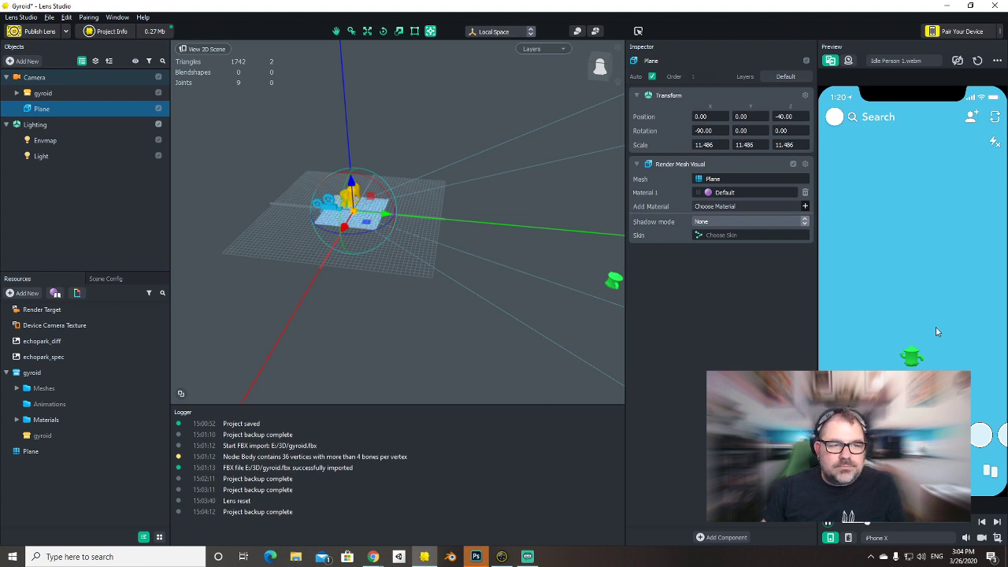
drag(538, 372, 527, 363)
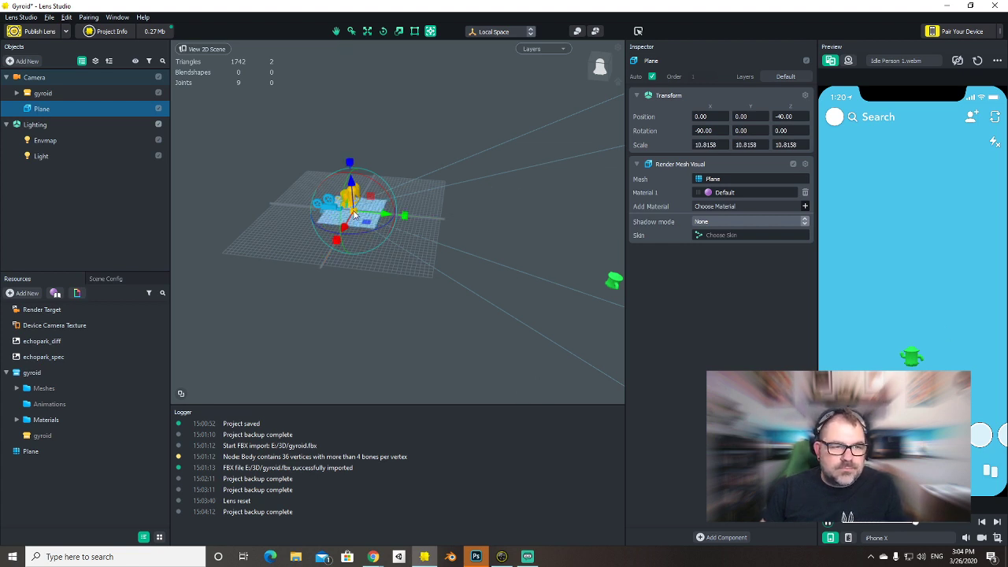
drag(355, 215, 577, 161)
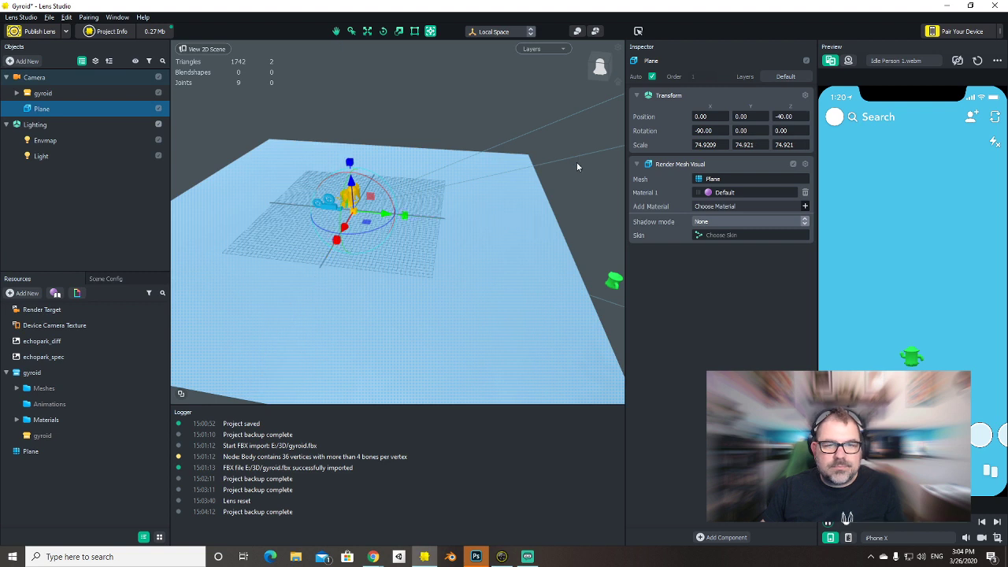
Create a new Simple PBR material in Resources.
click(12, 388)
click(26, 294)
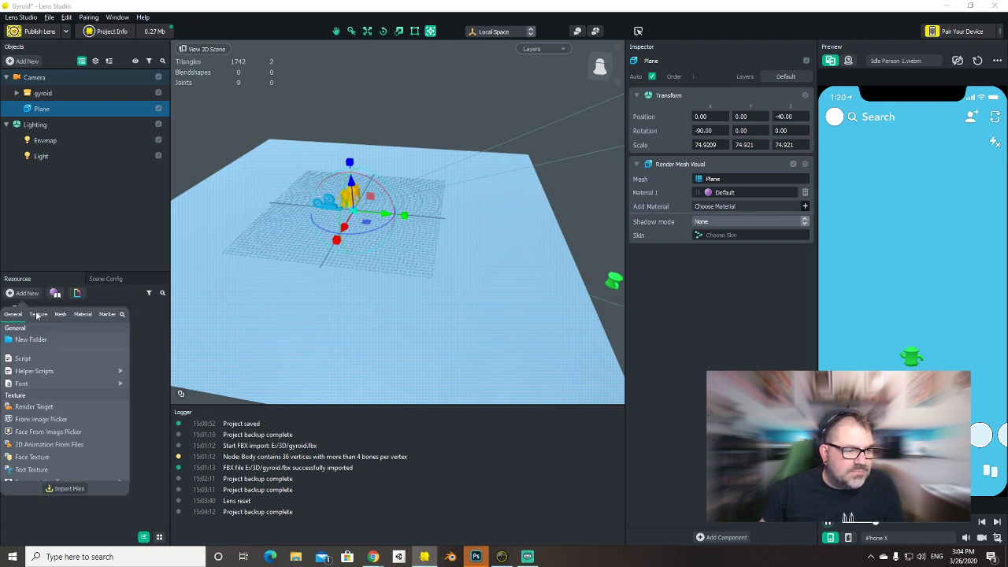
click(82, 314)
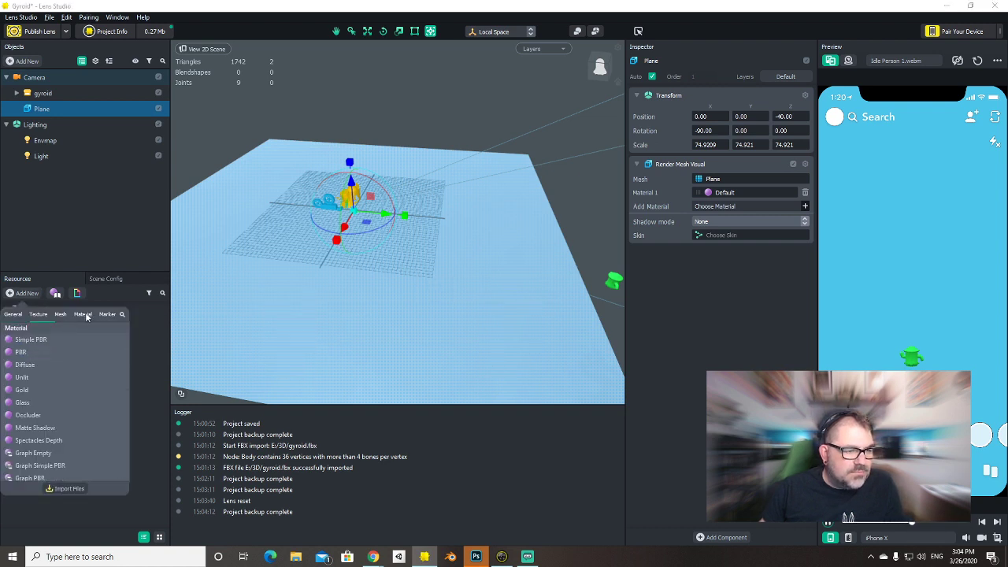
click(39, 340)
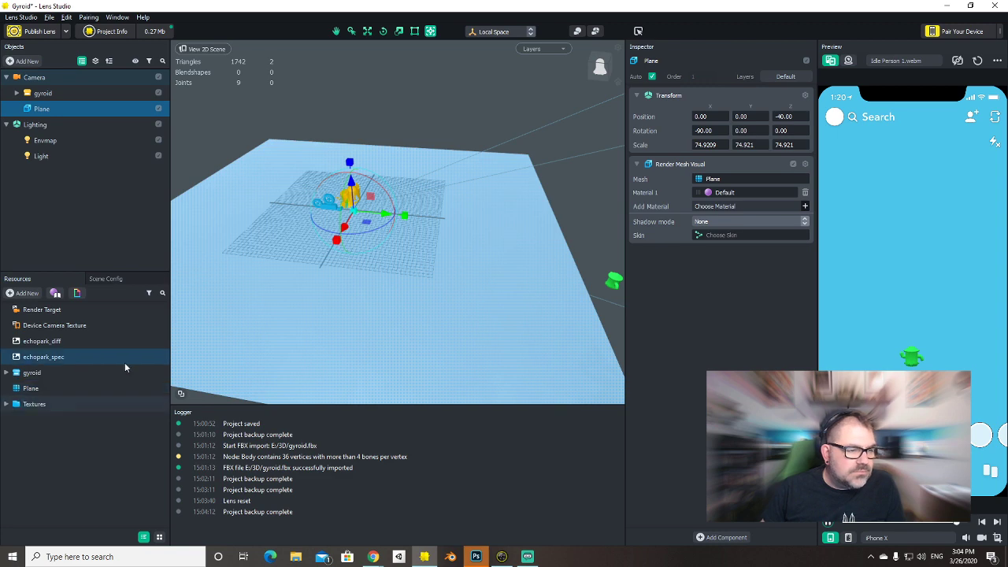
click(80, 425)
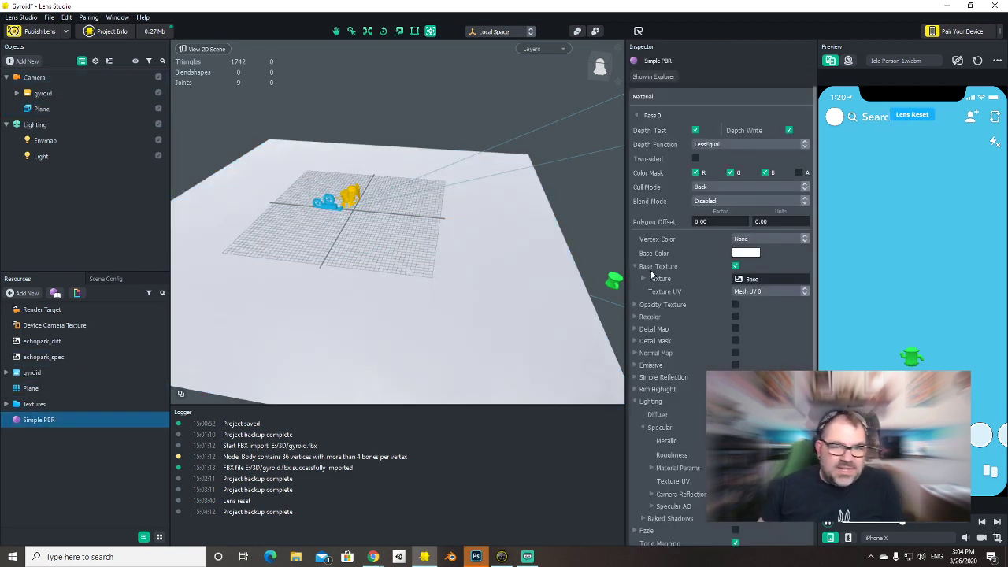
Give the material a dark green base colour, name it Grass, and apply it to Plane.
click(748, 253)
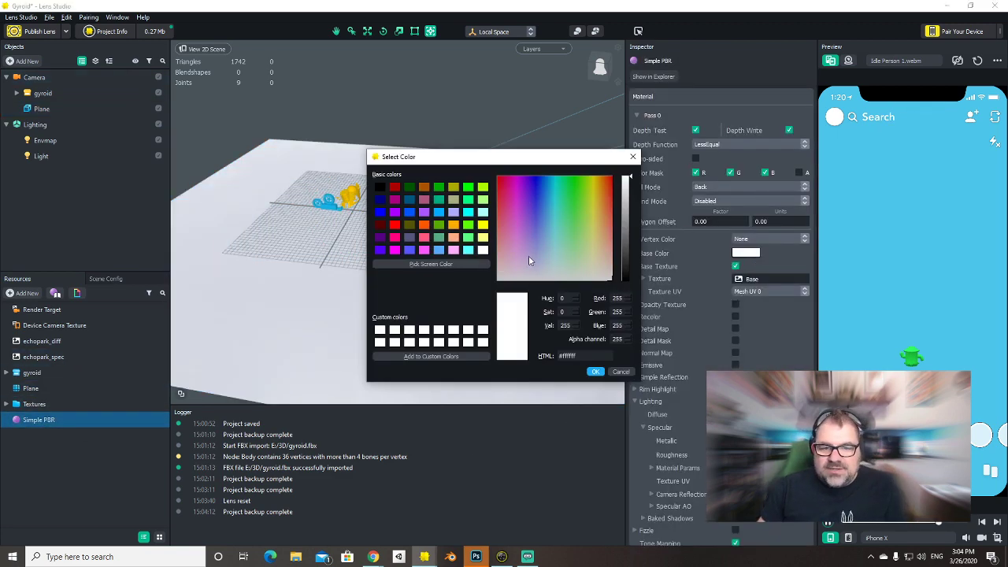
click(568, 225)
click(564, 229)
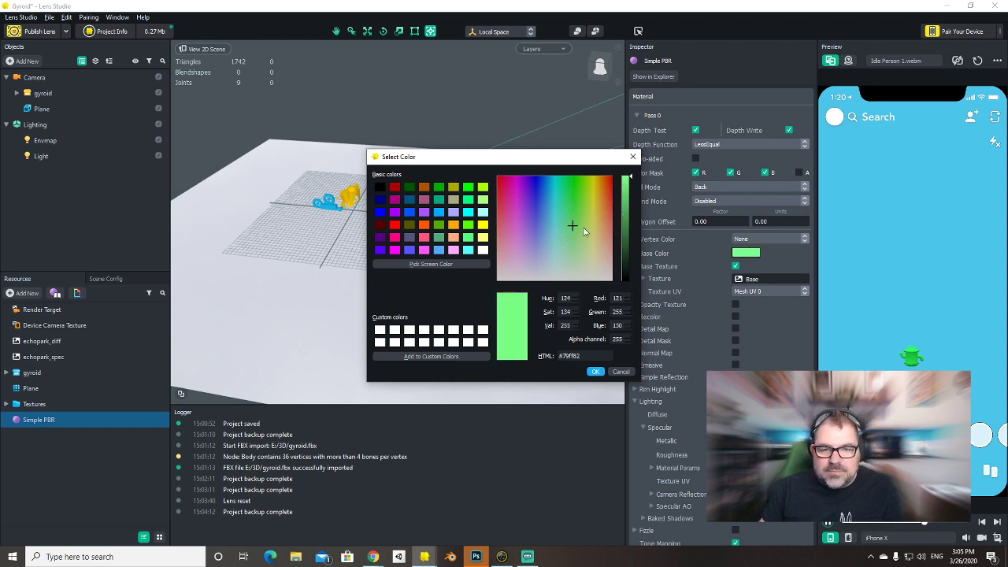
drag(624, 225, 623, 247)
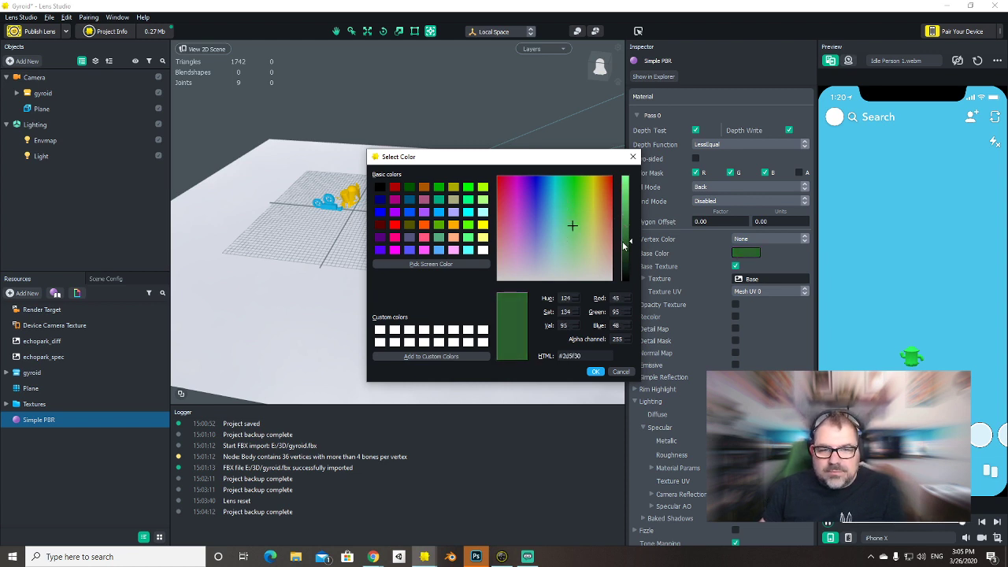
click(597, 372)
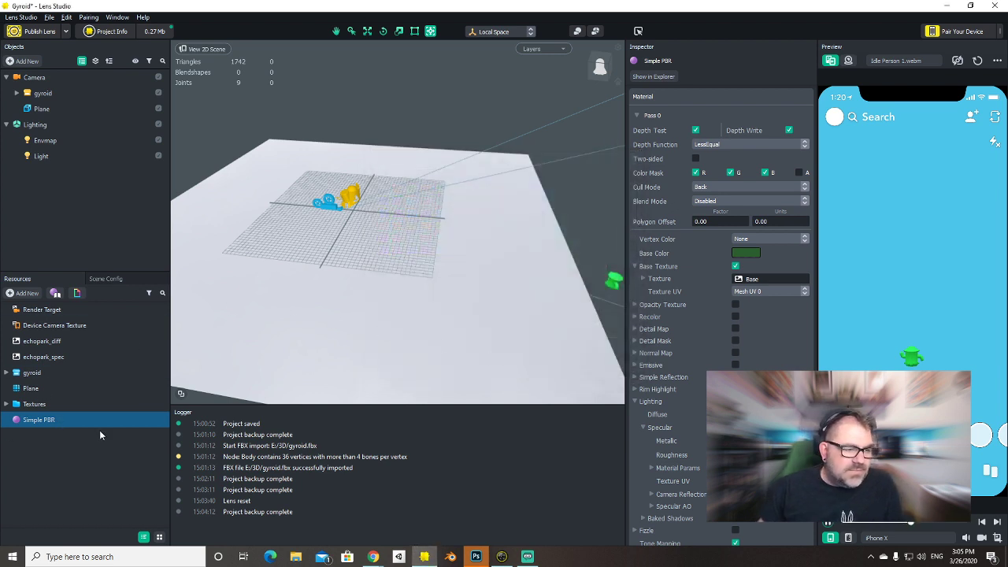
text(Grass)
key(Return)
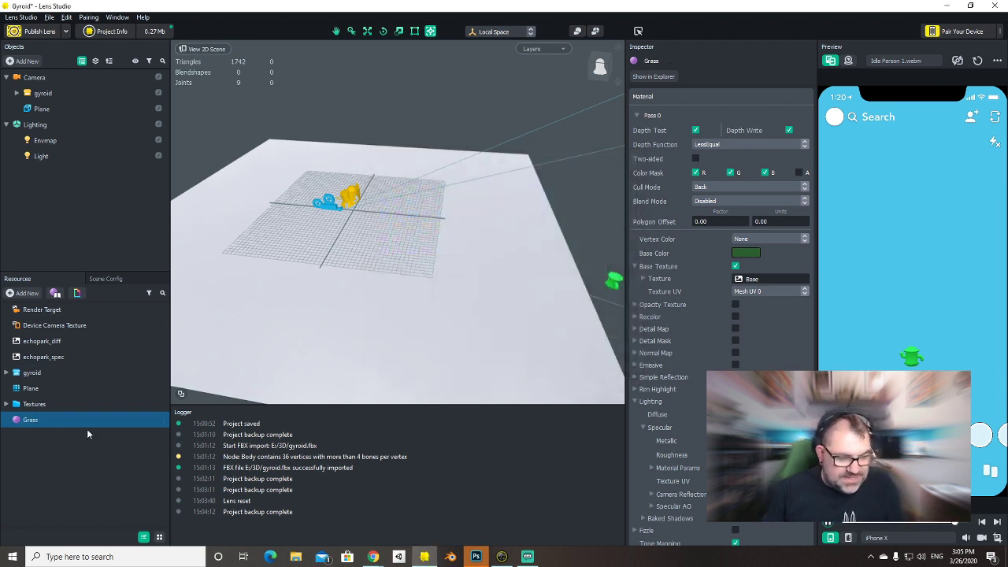
click(43, 108)
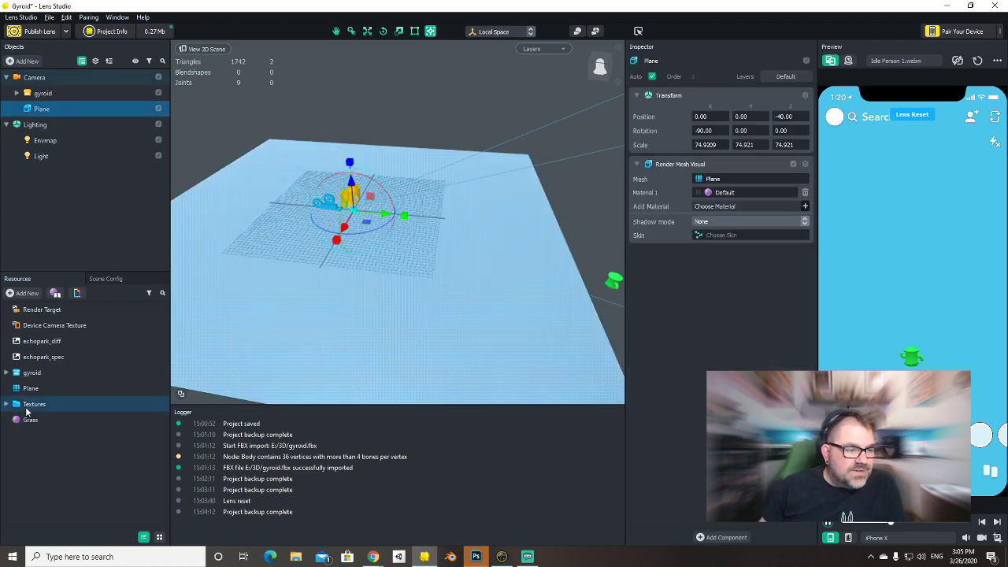
drag(101, 424, 726, 193)
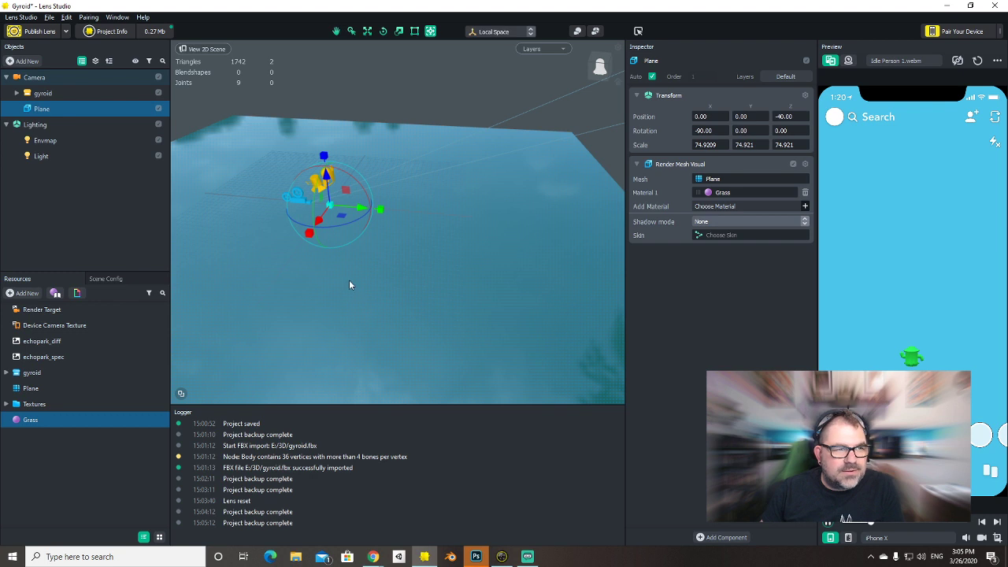
Reposition the plane, moving it down and farther back in depth.
alt+drag(377, 298, 315, 333)
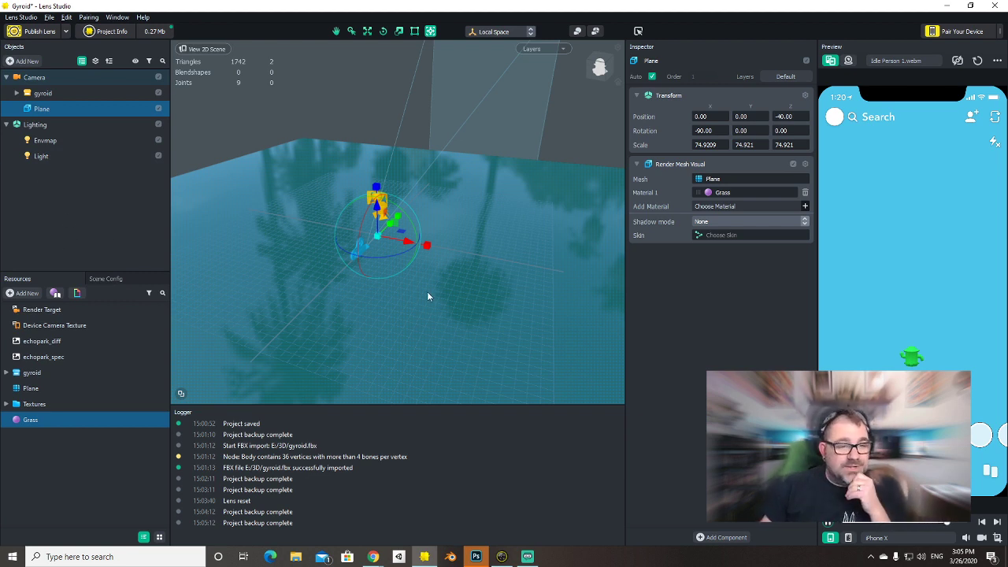
alt+drag(483, 280, 260, 189)
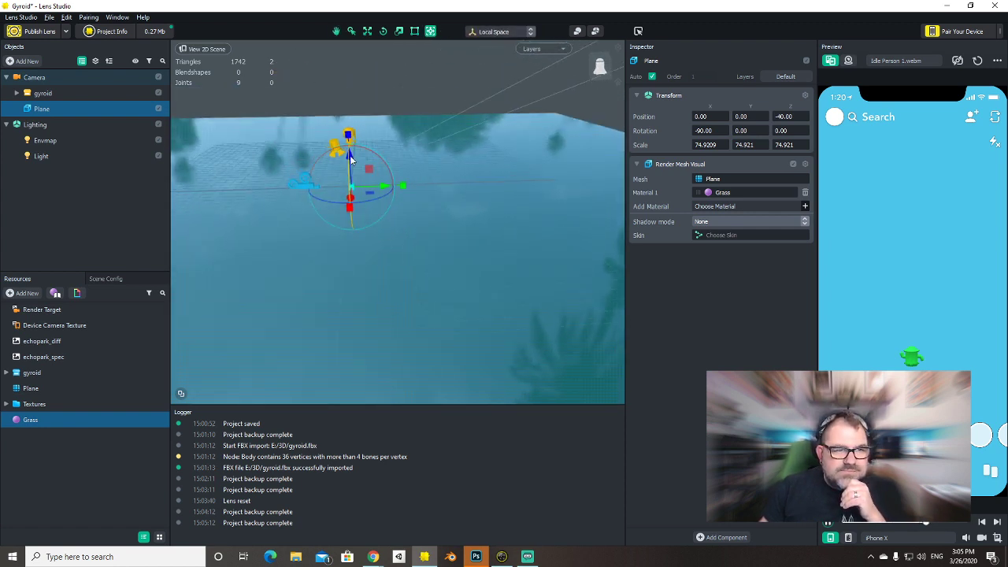
drag(352, 160, 344, 238)
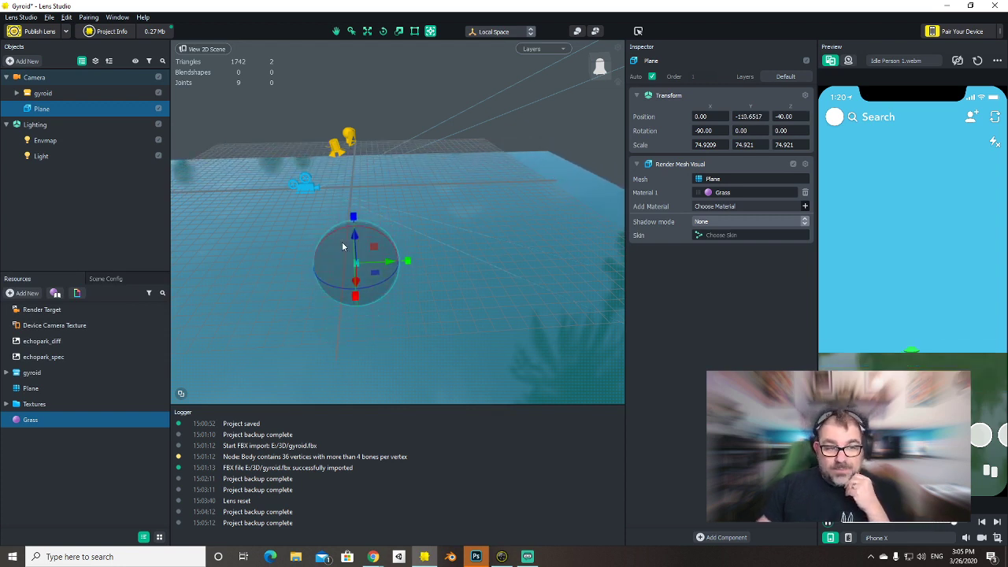
drag(386, 265, 660, 260)
scroll(427, 244, down, 2)
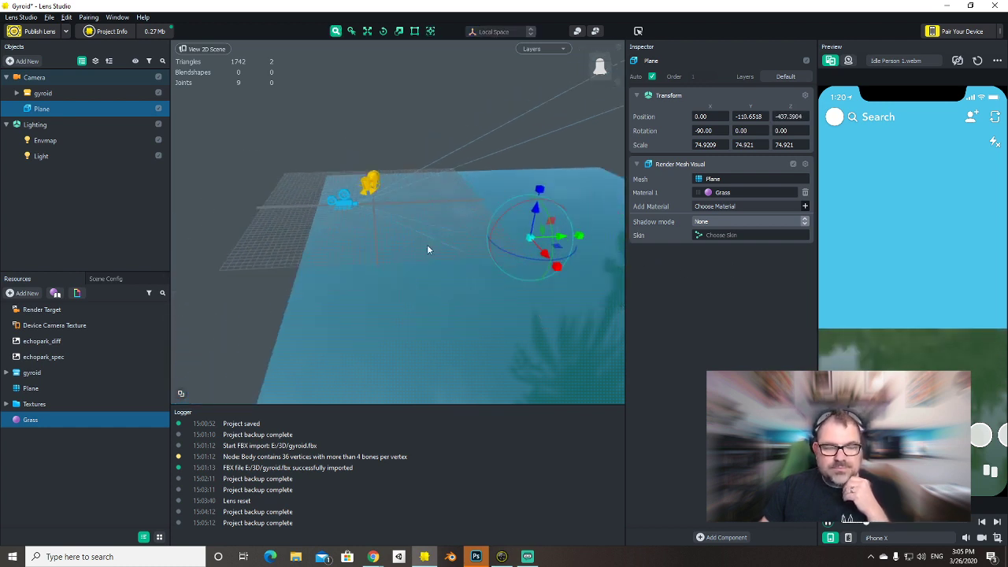
Raise the grass plane to about Y -30.72 beneath the gyroid.
click(61, 95)
double_click(61, 95)
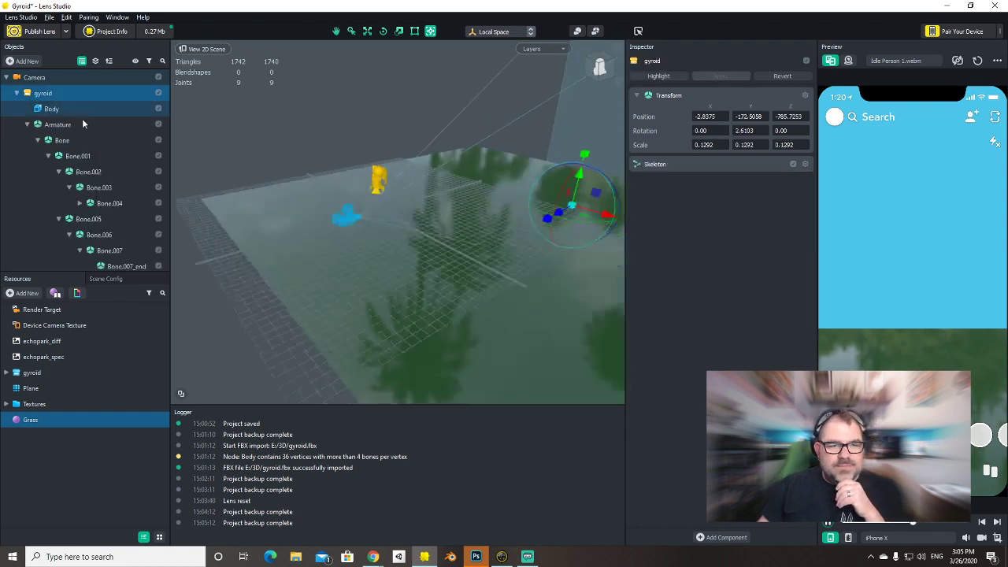
right_drag(557, 294, 400, 168)
click(473, 269)
scroll(78, 100, up, 1)
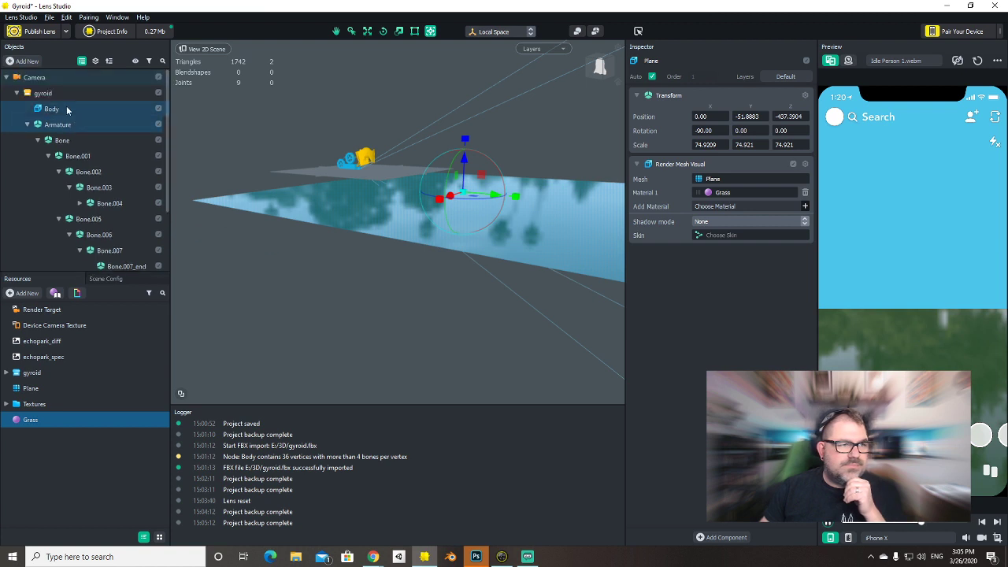
click(71, 94)
right_drag(246, 185, 529, 165)
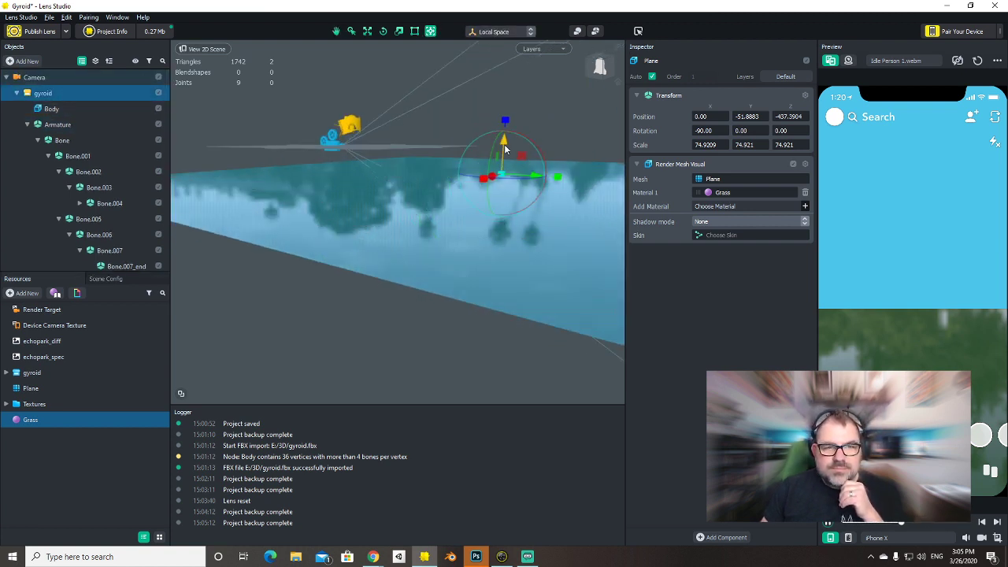
drag(505, 148, 338, 140)
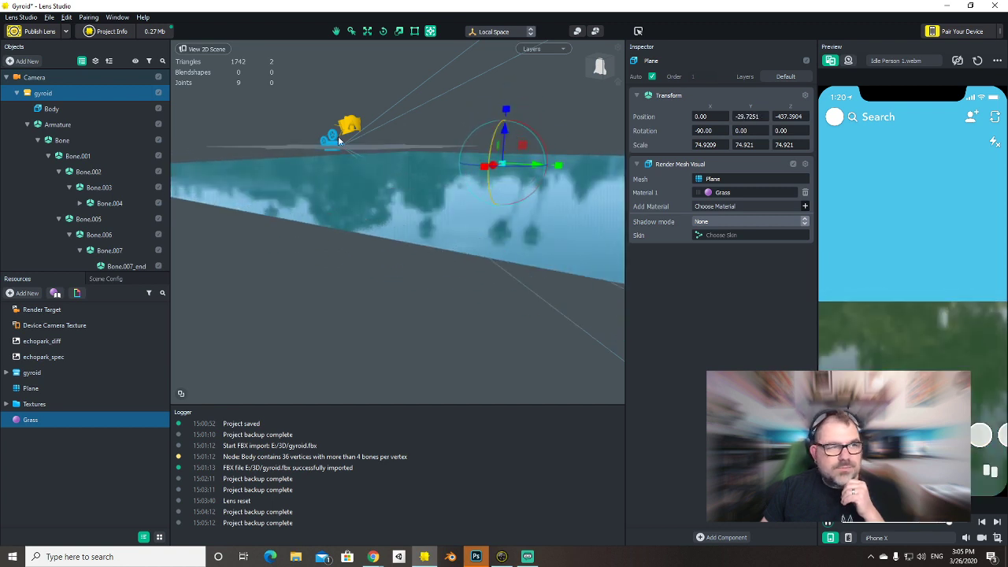
click(18, 93)
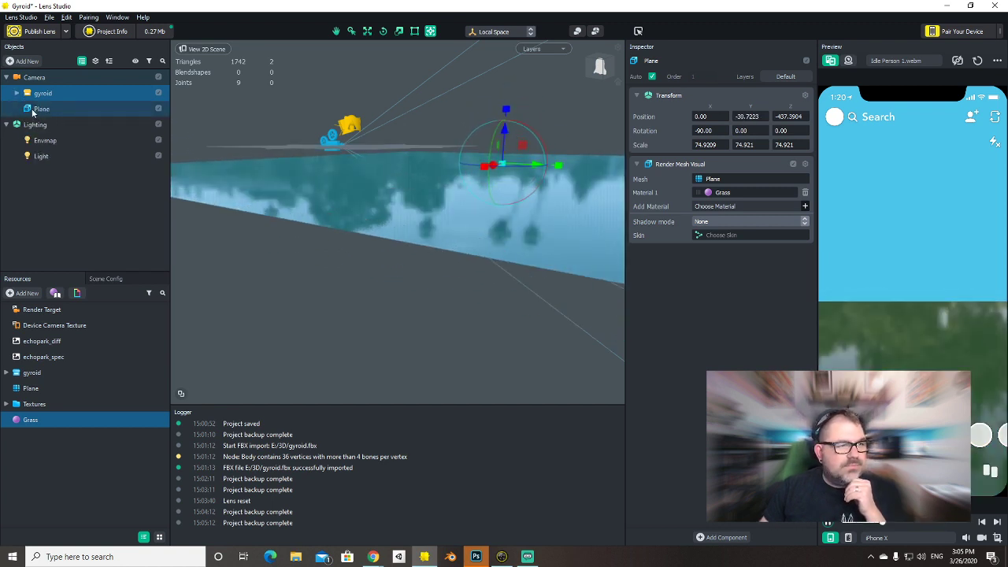
click(55, 95)
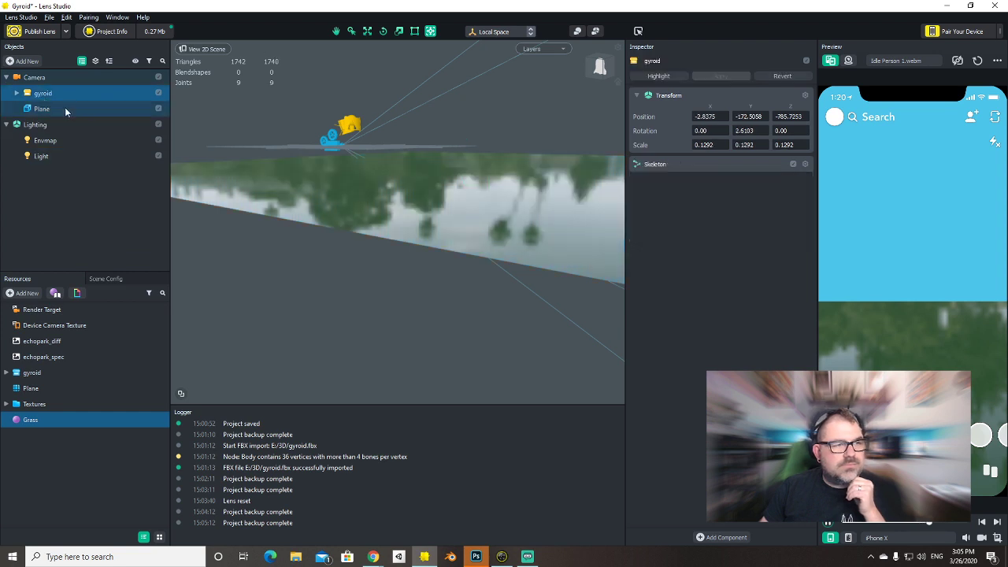
Lift the gyroid onto the grass plane, set its Position X to 0, and scale it to about 0.1732.
key(f)
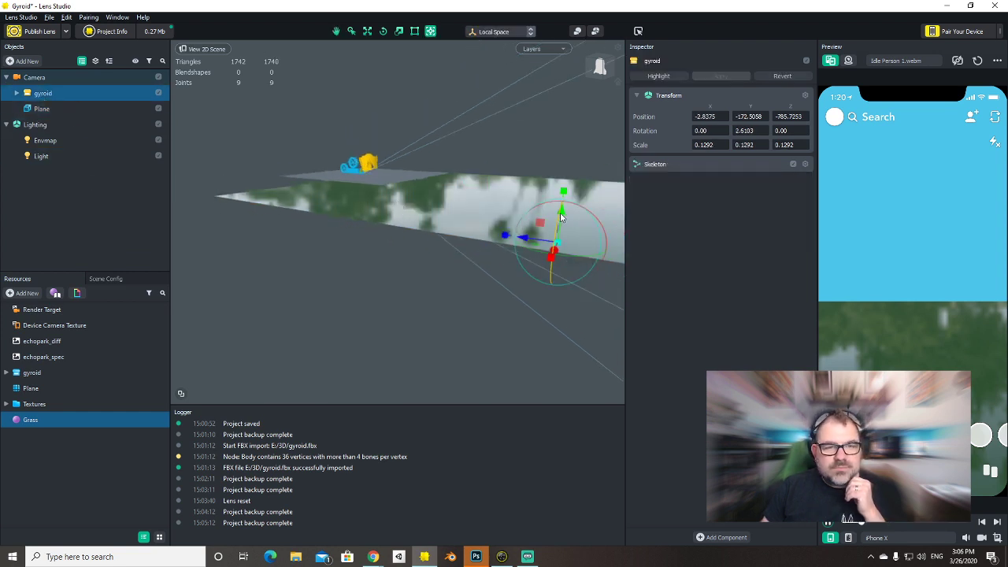
drag(562, 216, 386, 195)
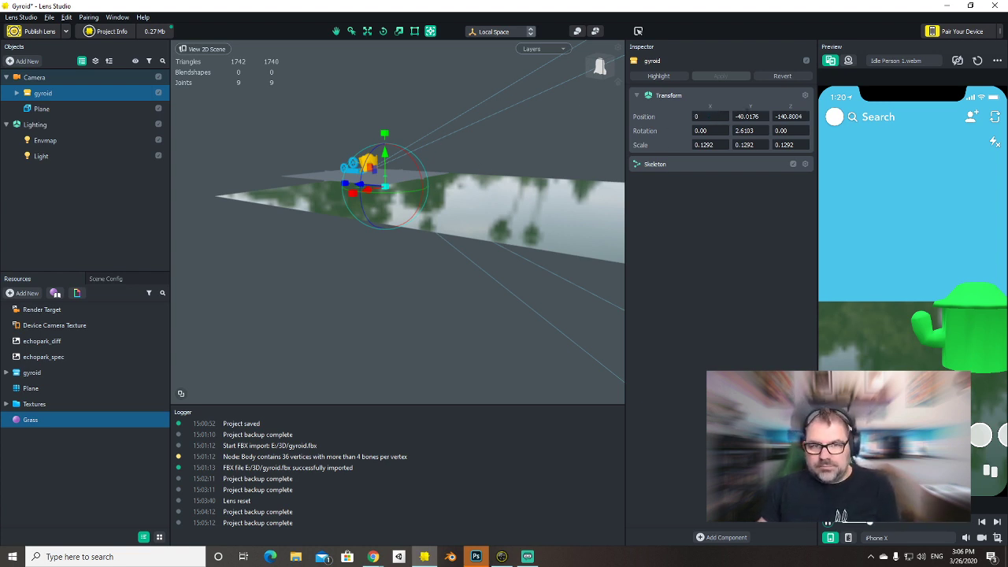
text(0)
key(Return)
alt+drag(444, 198, 391, 253)
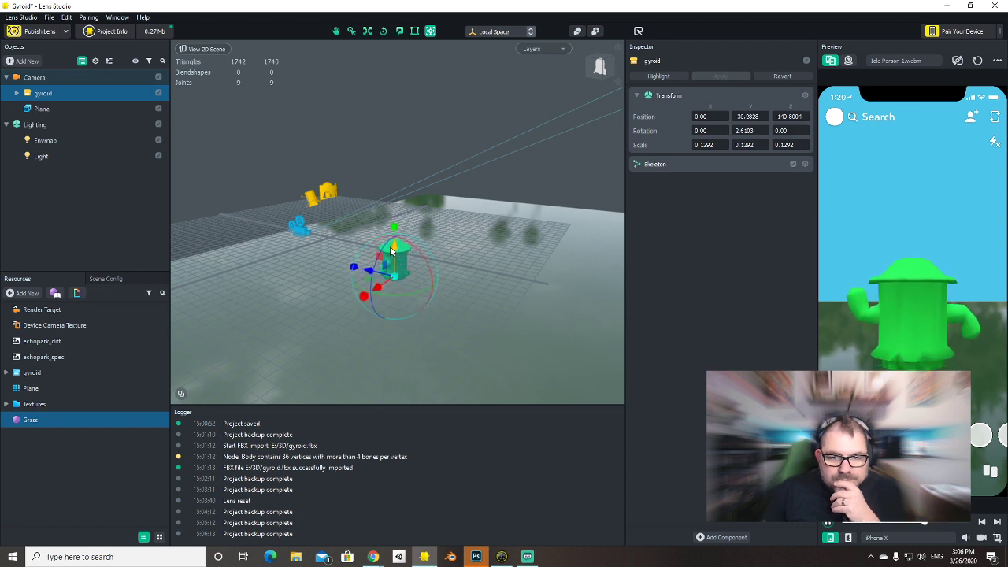
key(ctrl+z)
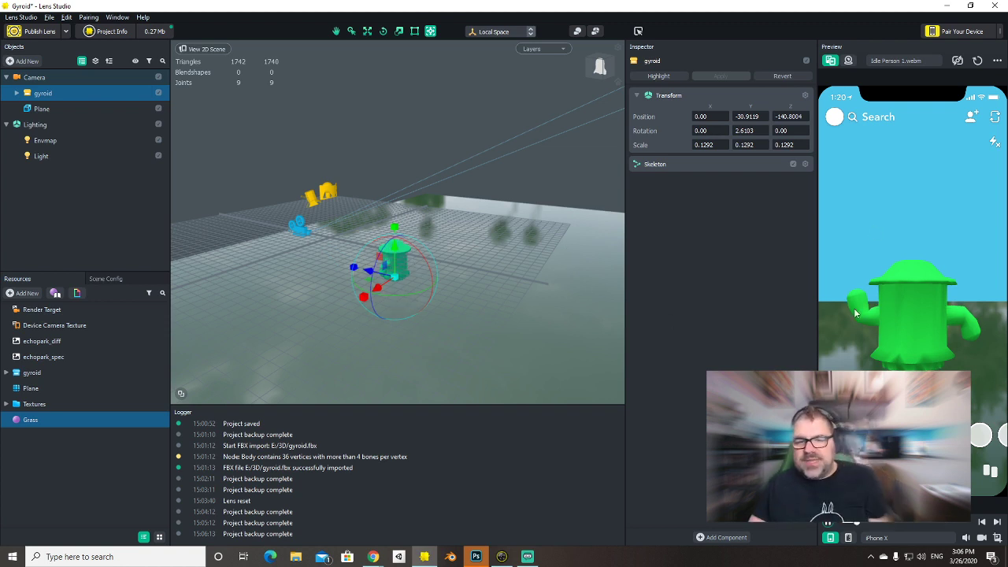
key(alt+Tab)
key(alt+Tab)
key(alt+Tab)
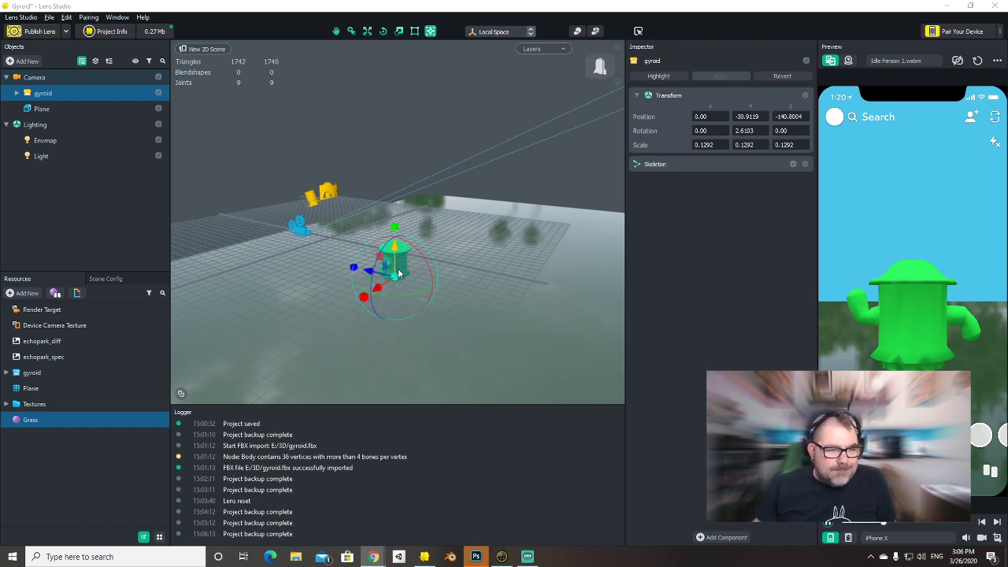
drag(398, 281, 407, 279)
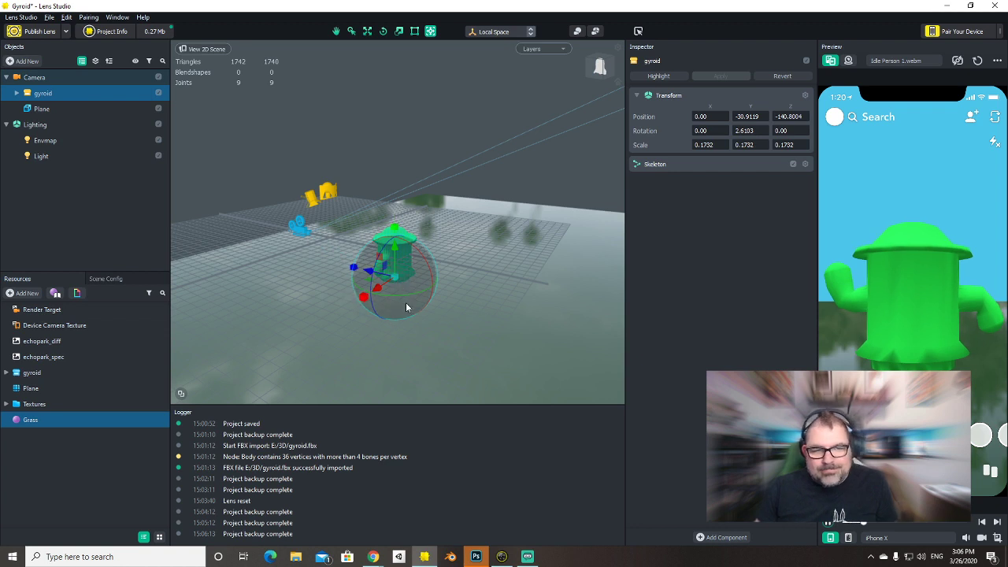
click(88, 238)
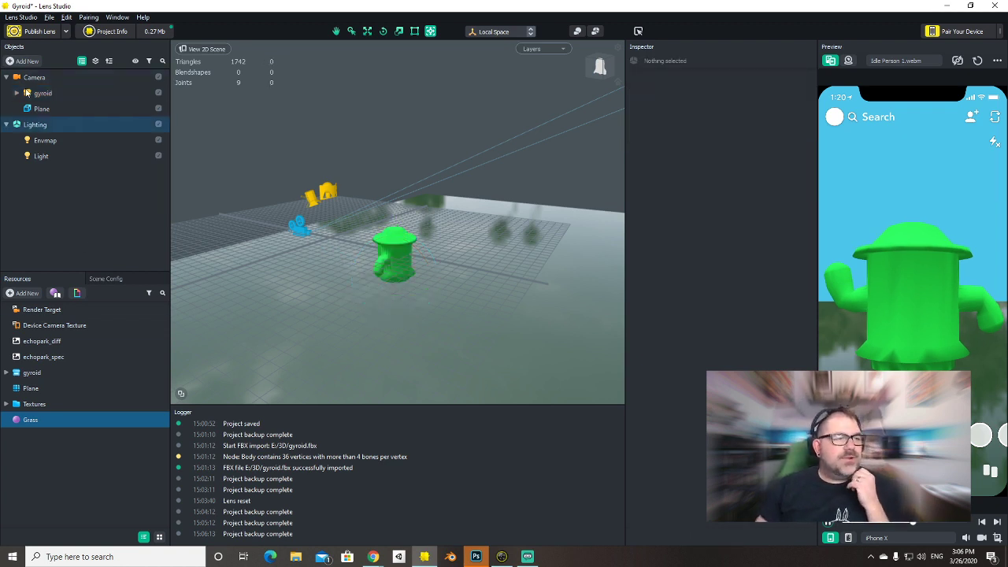
Add a Face Inset effect from the Face Effects menu.
click(36, 66)
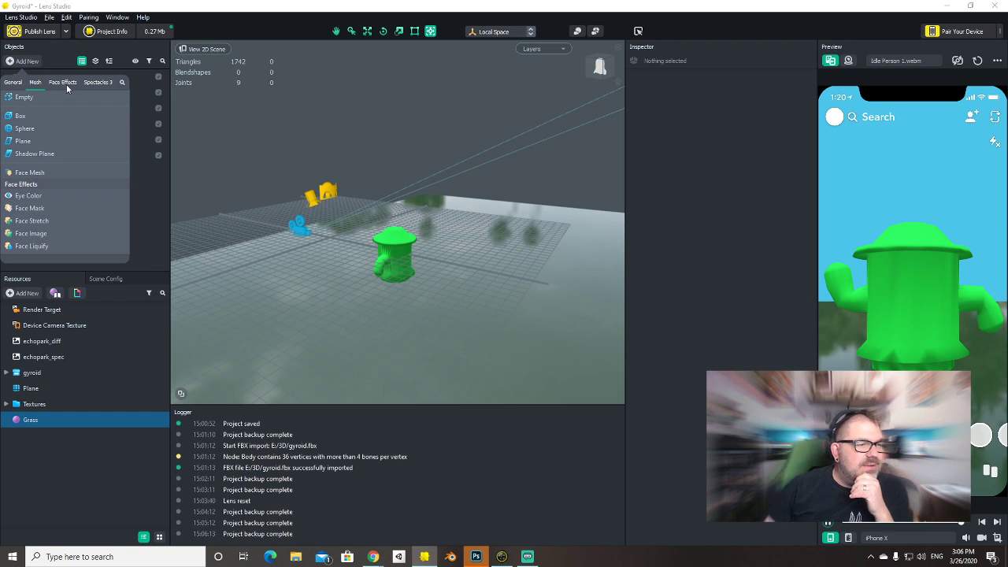
click(64, 82)
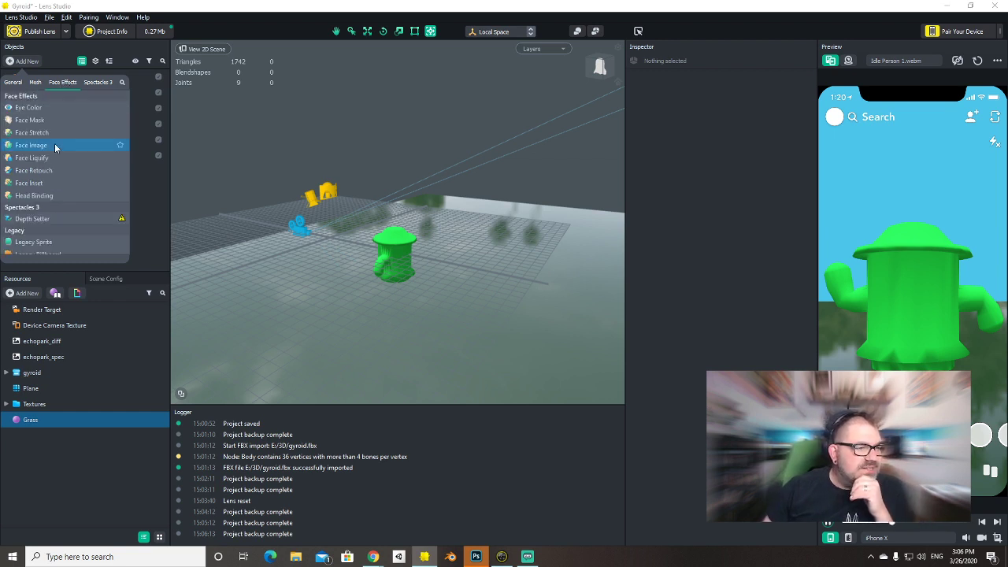
click(29, 183)
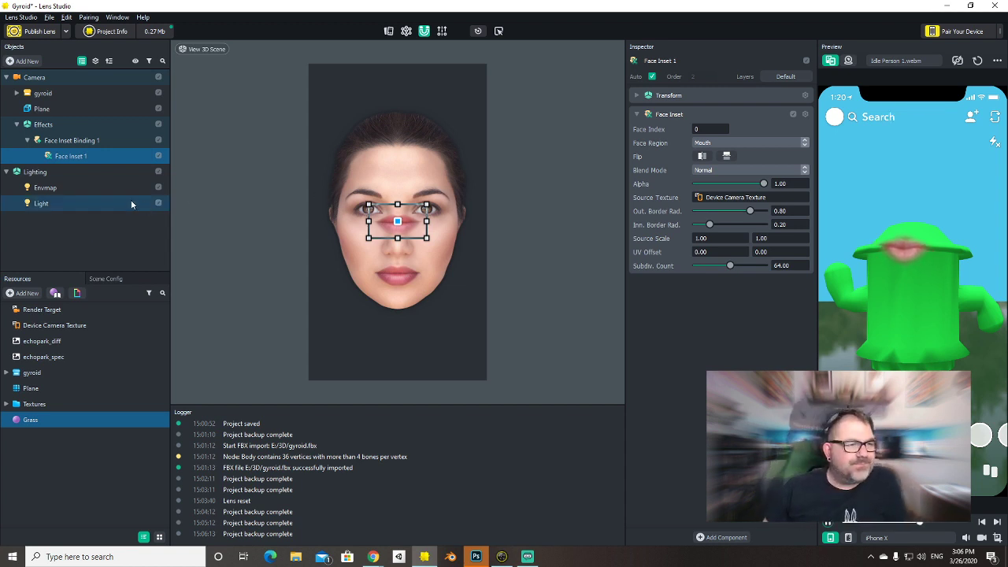
Make Face Inset Binding 1 a child of the gyroid's Body.
click(16, 94)
click(26, 124)
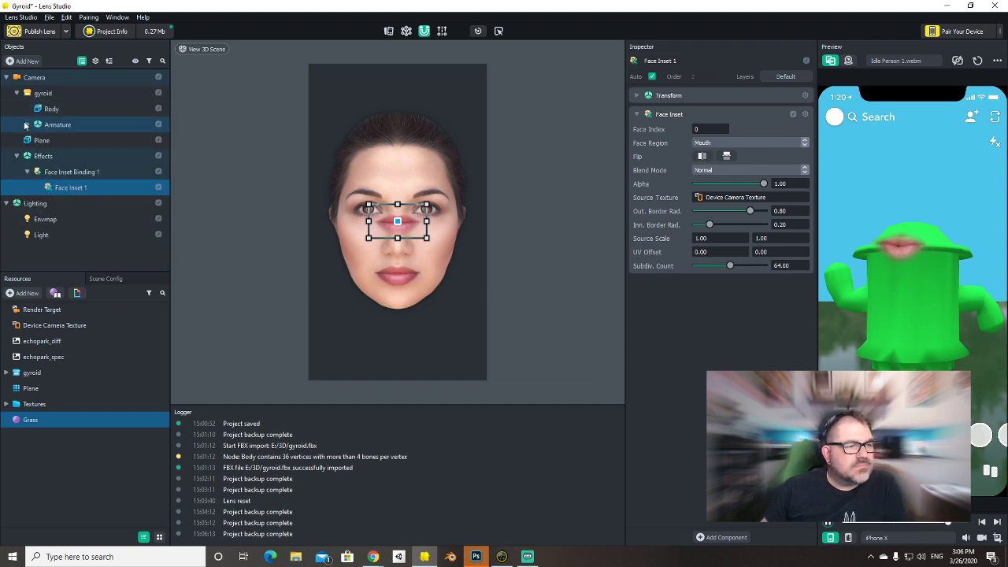
drag(71, 177, 69, 110)
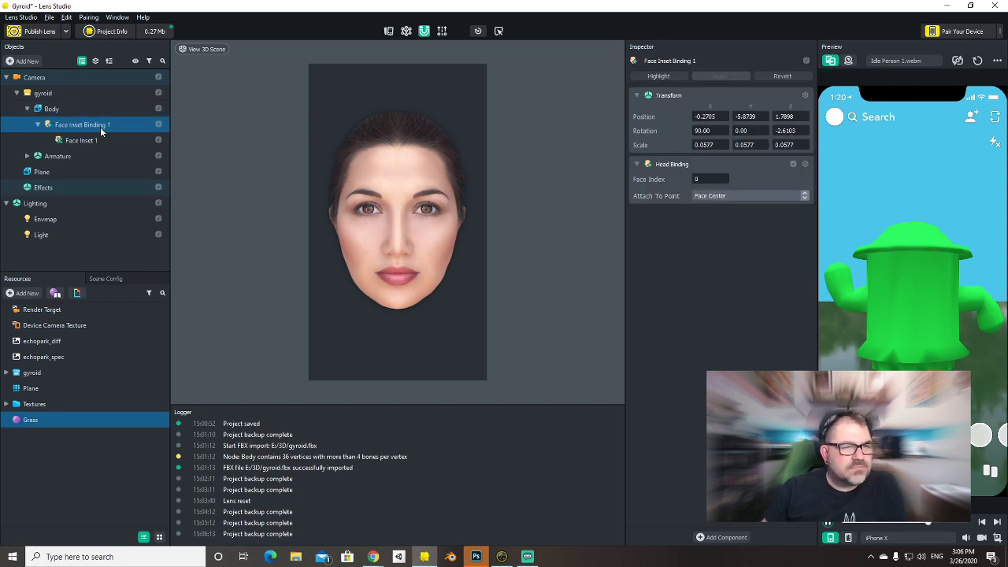
click(55, 109)
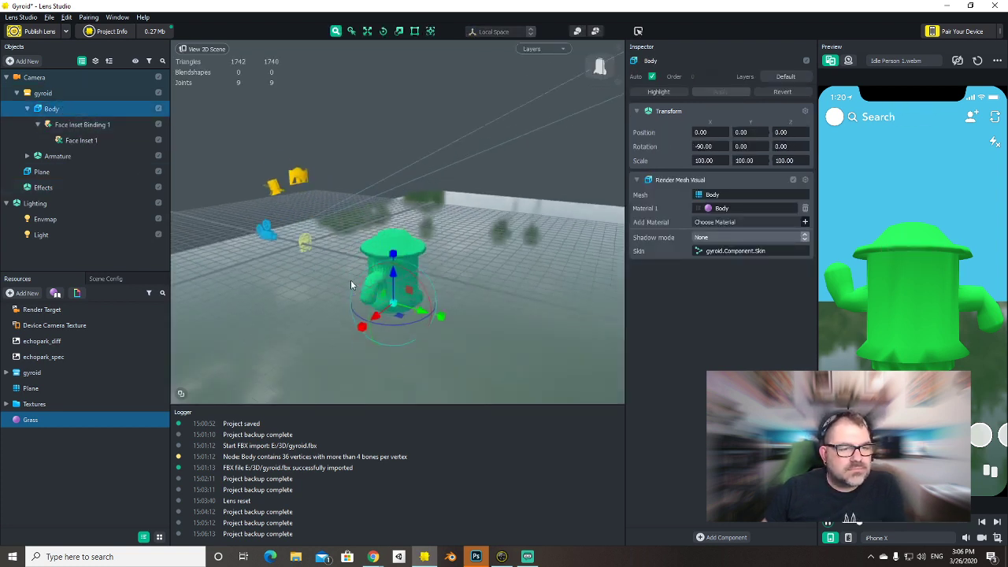
Zoom in on the Body mesh and select Face Inset Binding 1 to show its transform.
scroll(344, 283, up, 3)
right_drag(344, 283, 340, 236)
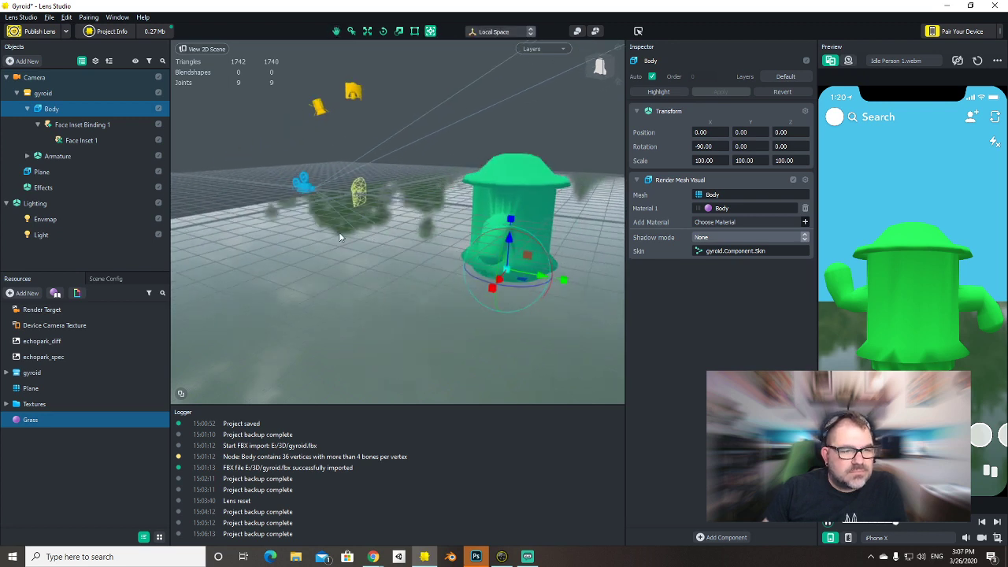
click(68, 126)
click(82, 140)
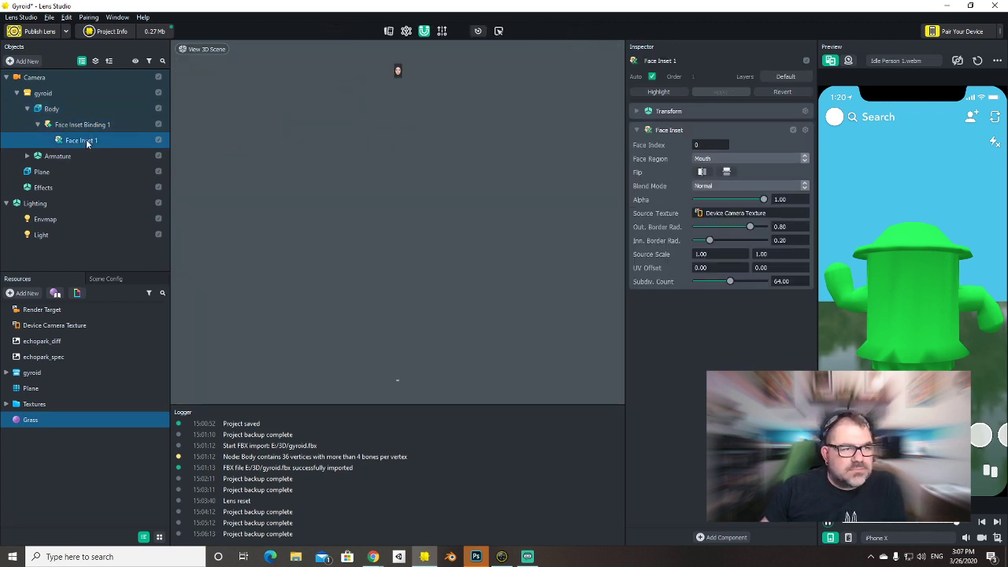
click(83, 126)
click(204, 49)
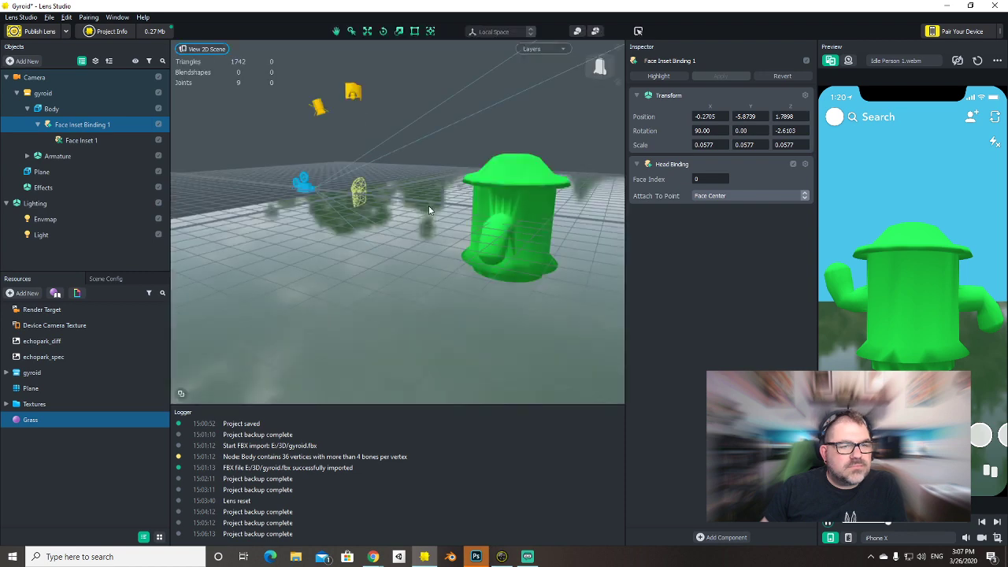
right_drag(300, 252, 406, 228)
click(88, 141)
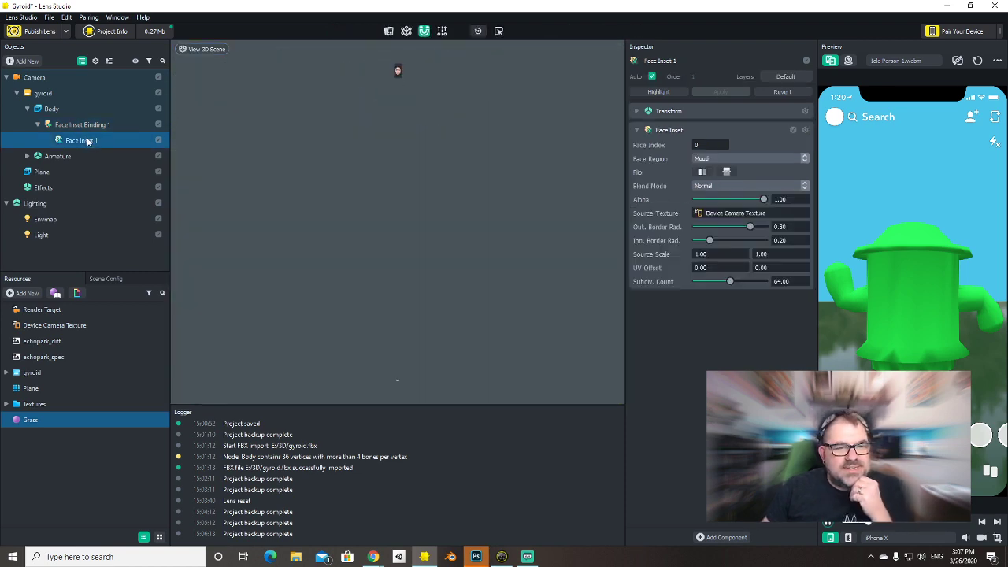
click(203, 49)
right_drag(473, 145, 338, 243)
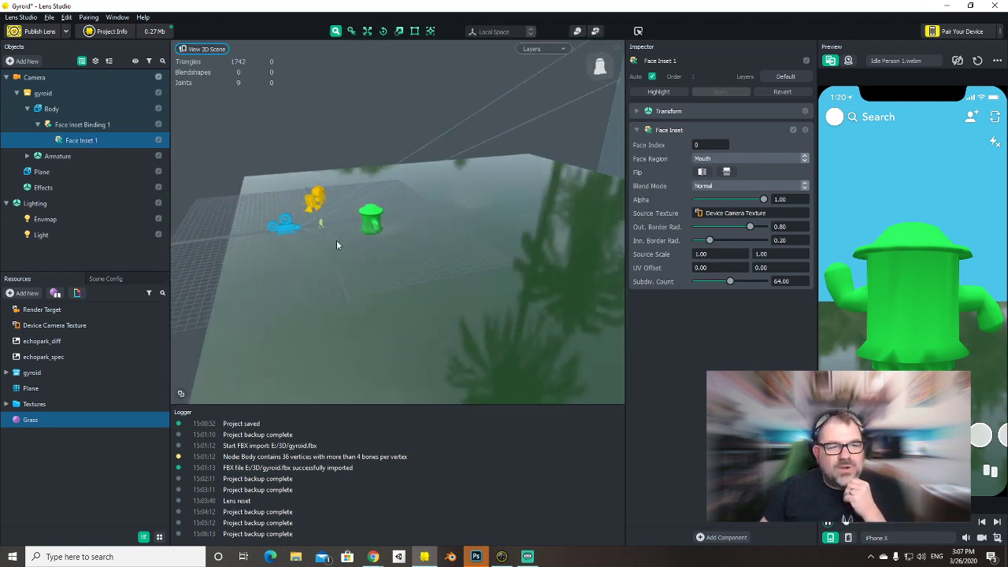
double_click(91, 141)
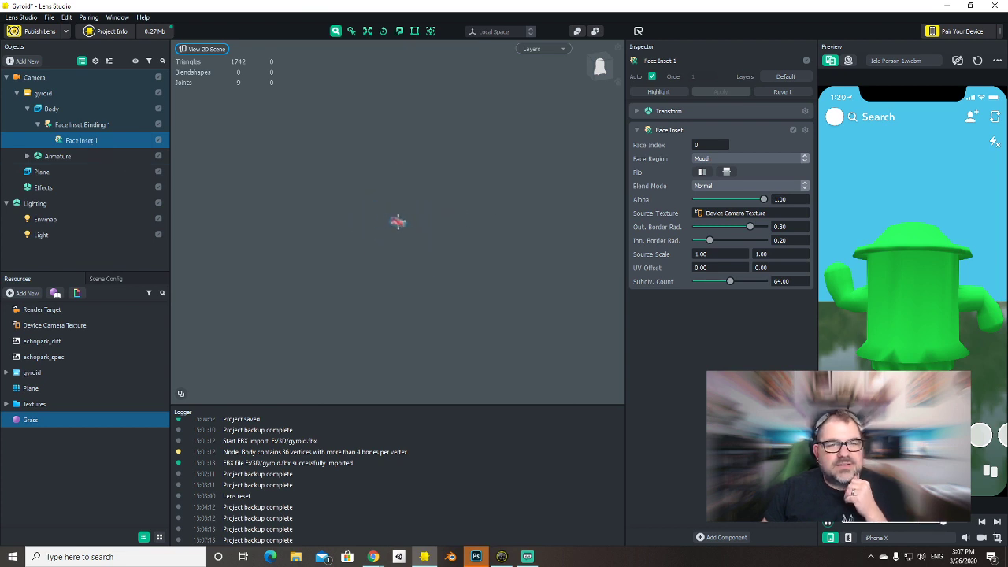
click(638, 112)
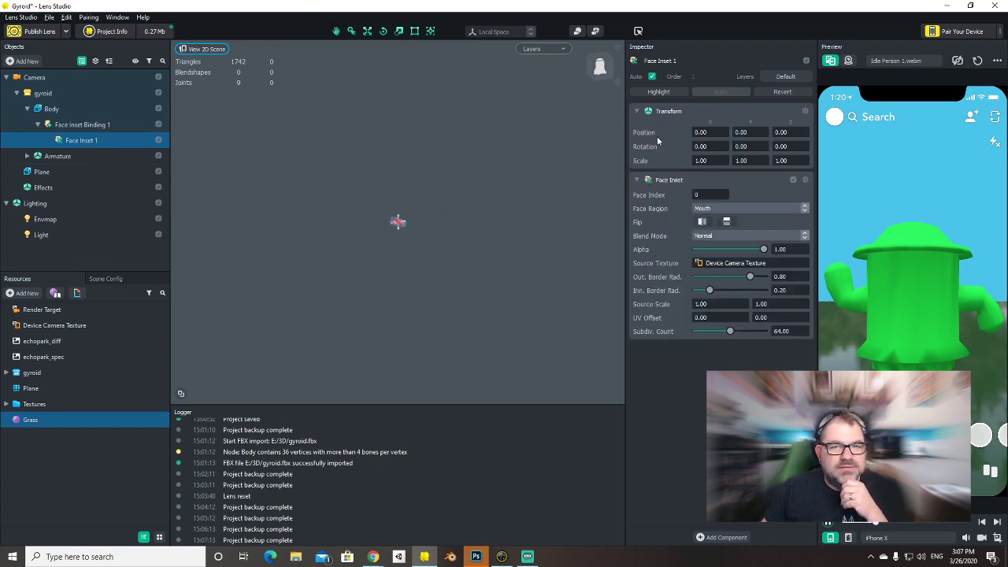
click(107, 126)
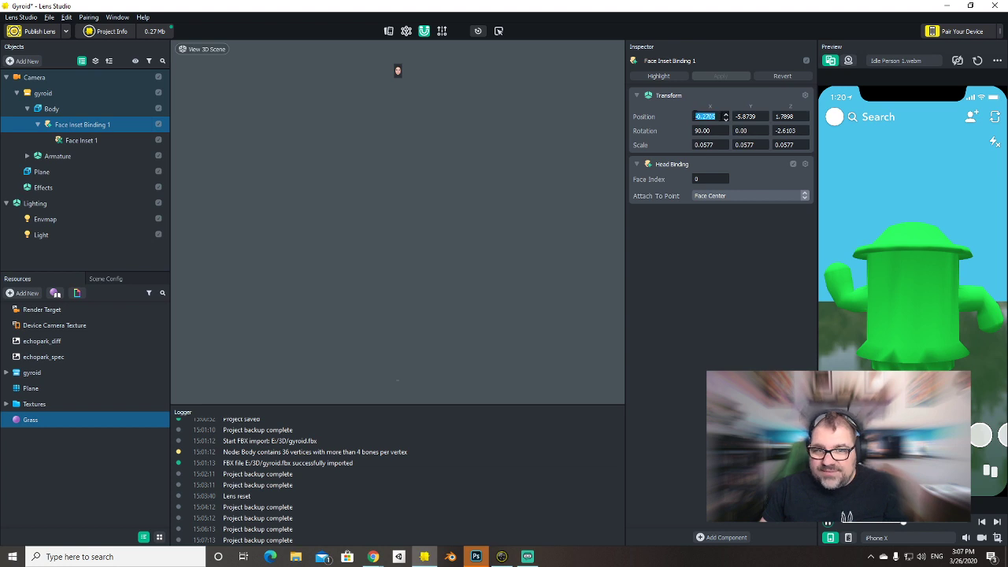
Set Face Inset Binding 1's position to 0, 0, 0 and zero its rotation.
text(0)
key(Tab)
text(0)
key(Tab)
text(0)
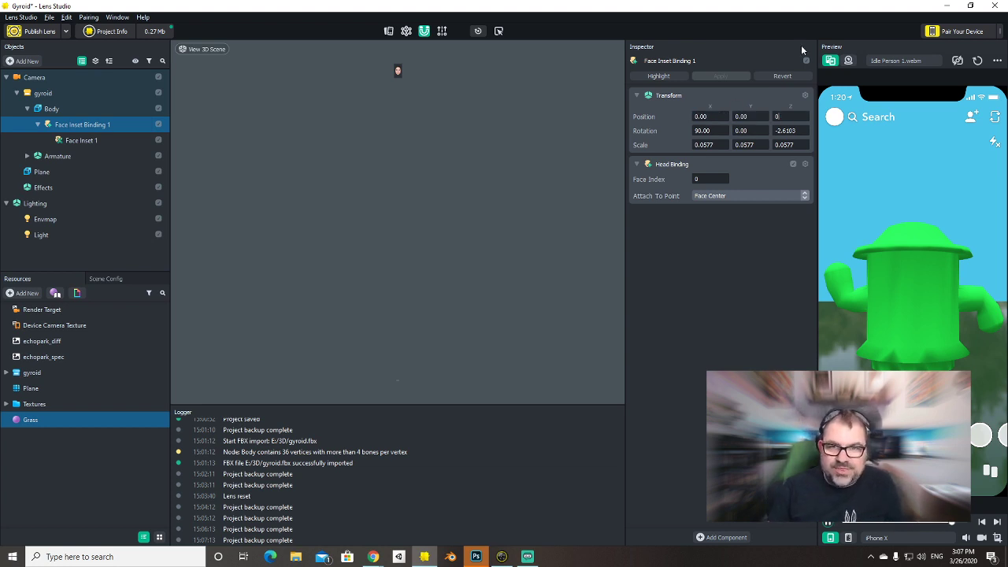
key(Tab)
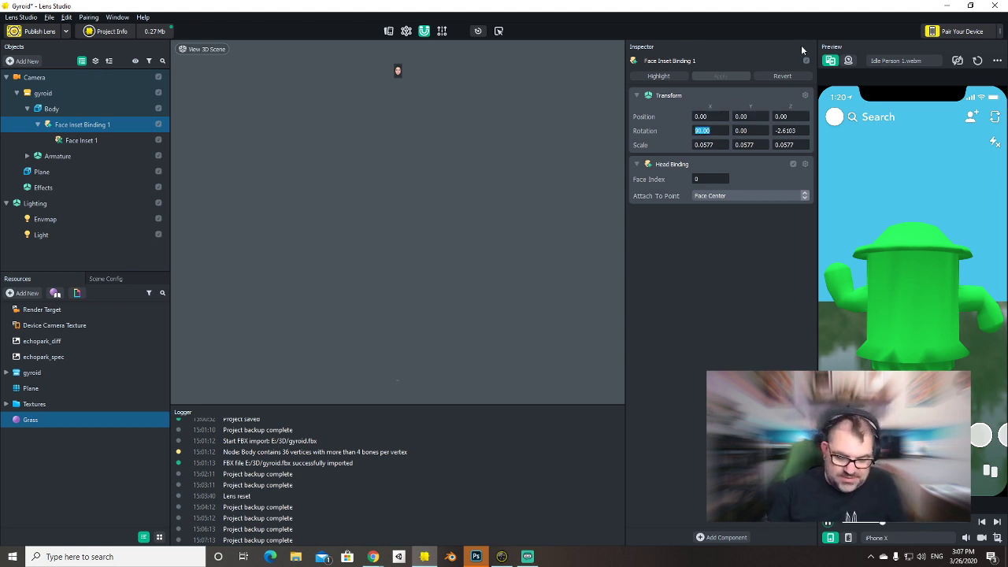
text(0)
key(Tab)
text(0)
key(Tab)
text(0)
click(214, 50)
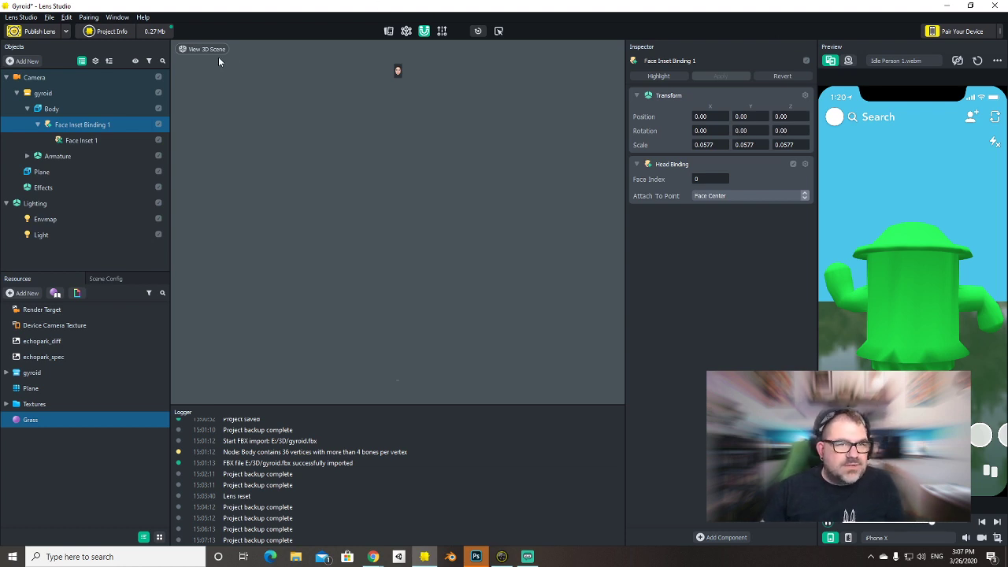
alt+right_drag(378, 203, 394, 272)
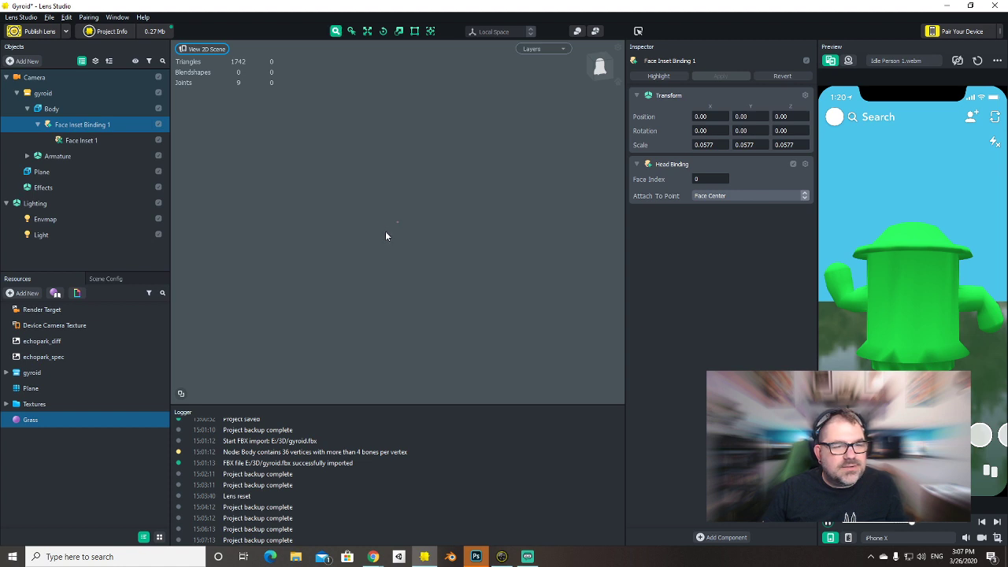
scroll(396, 233, up, 5)
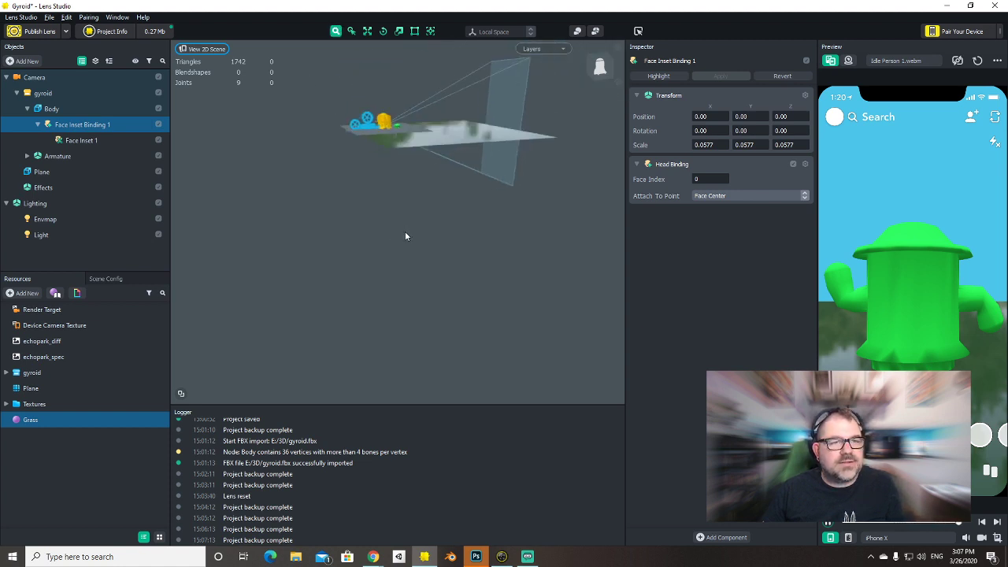
scroll(405, 237, up, 5)
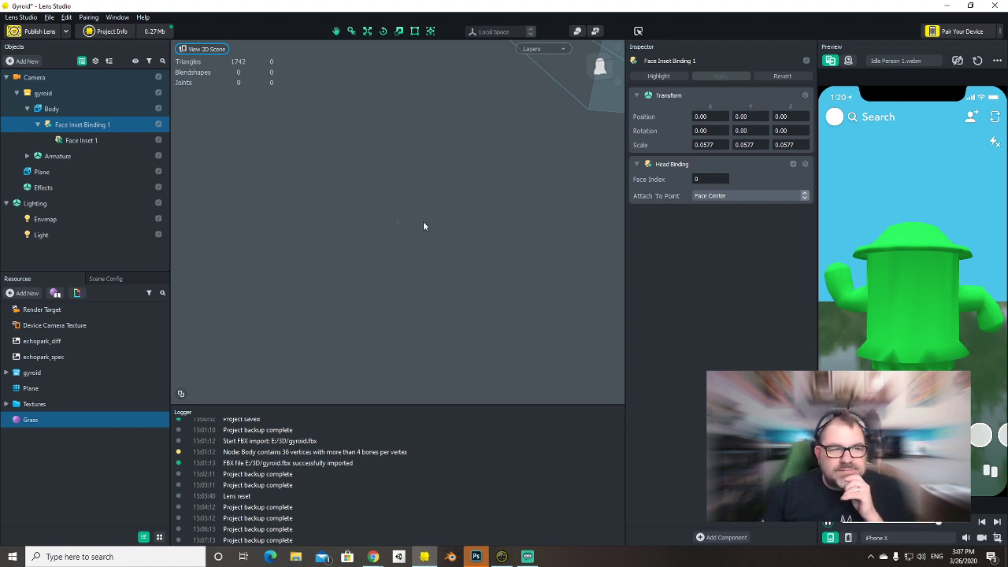
Use the combined transform tool to move the face inset binding off the origin.
click(430, 31)
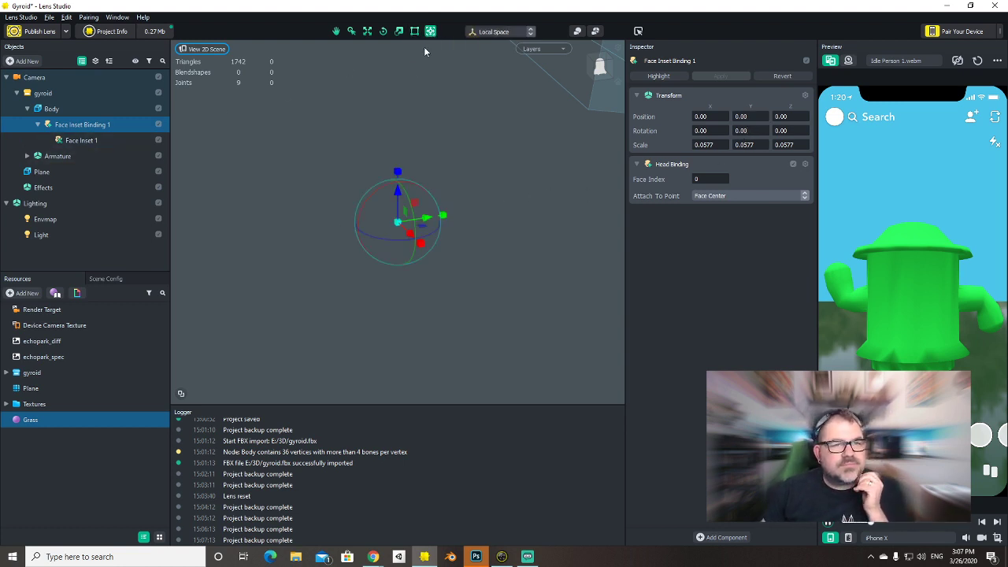
right_drag(398, 178, 401, 209)
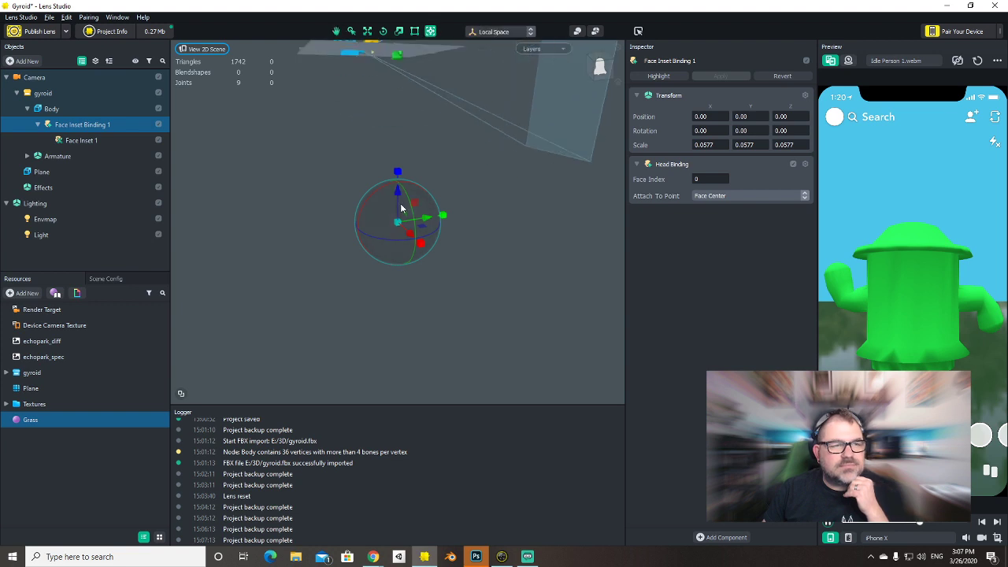
drag(398, 195, 398, 32)
right_drag(378, 71, 362, 219)
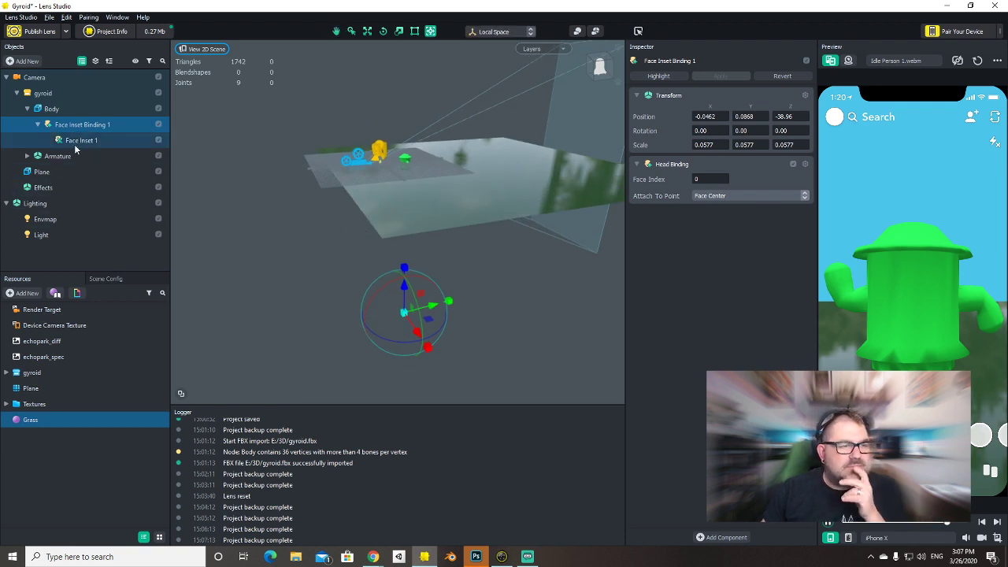
Move Face Inset 1 directly under Body and delete the empty Face Inset Binding 1.
click(69, 111)
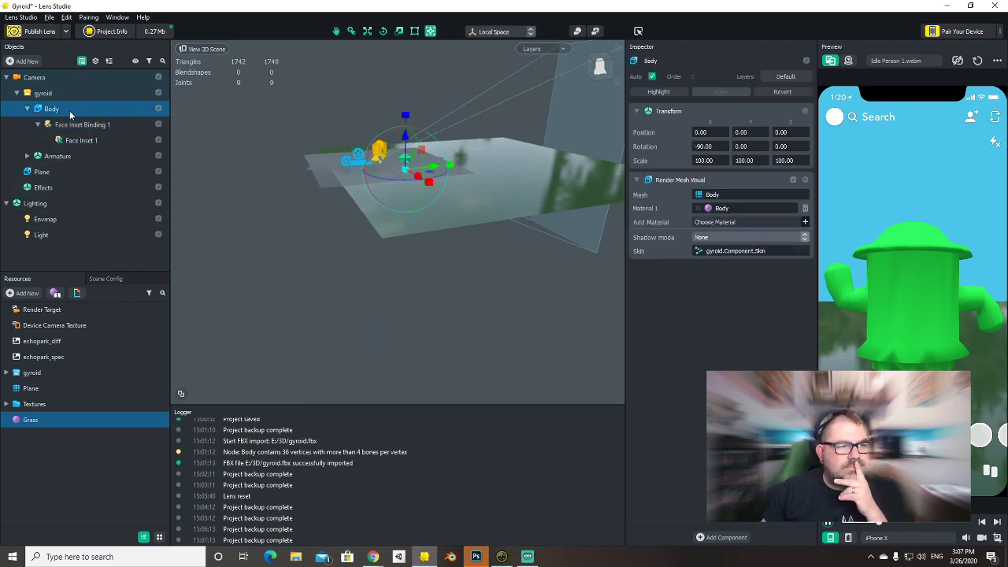
click(77, 125)
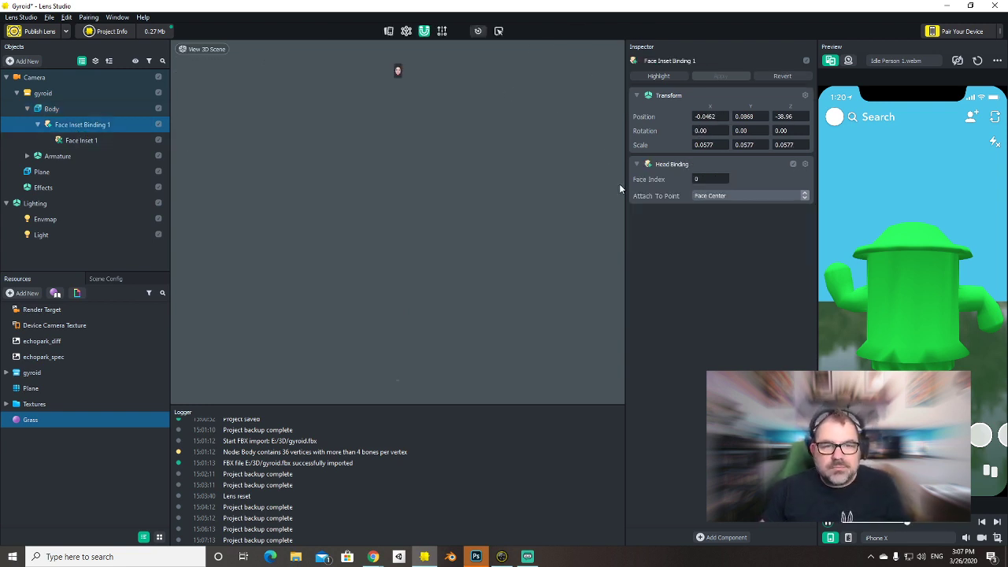
click(90, 140)
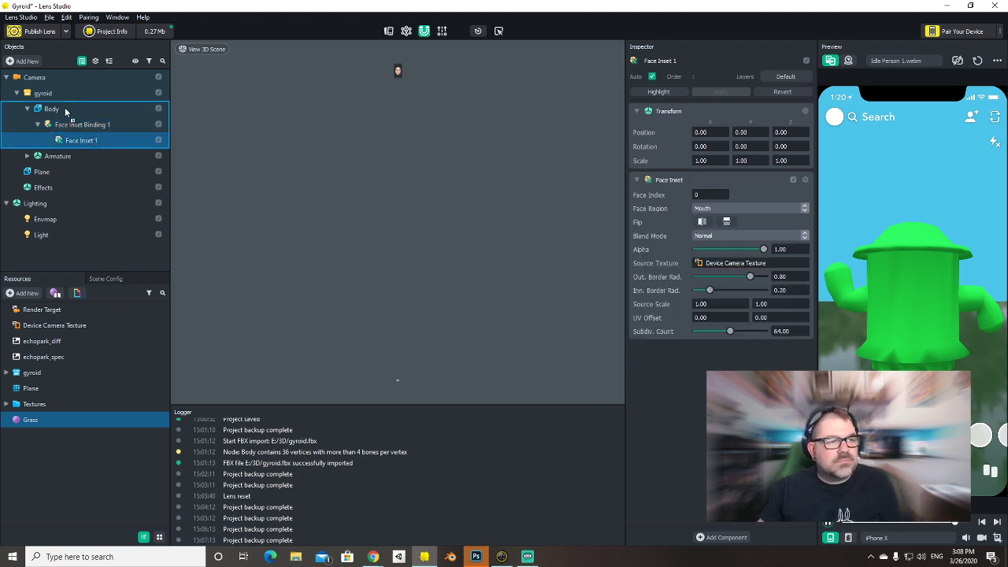
drag(63, 111, 64, 110)
click(77, 124)
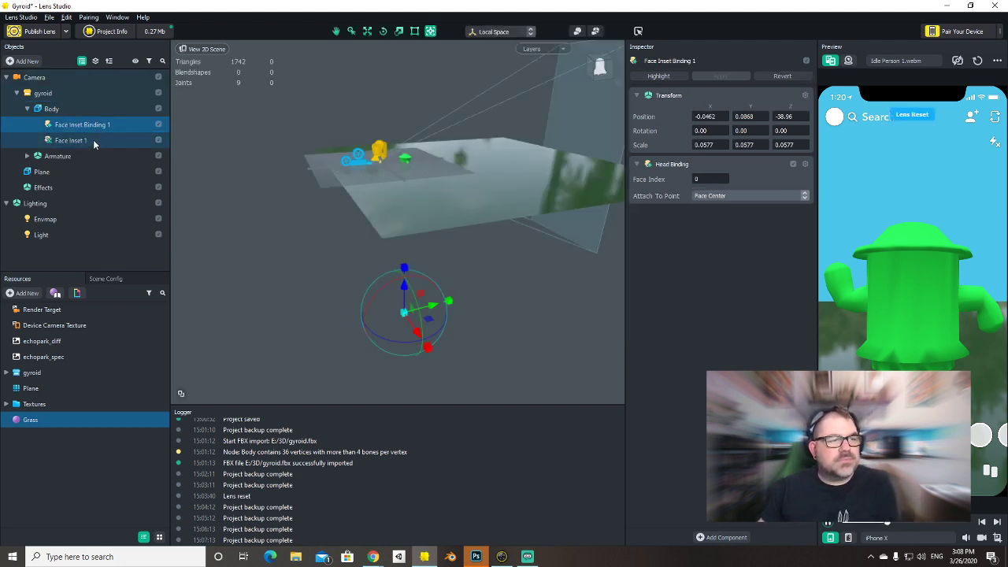
key(Delete)
Reset Face Inset 1's position to zero and set its X rotation to 90.
click(76, 124)
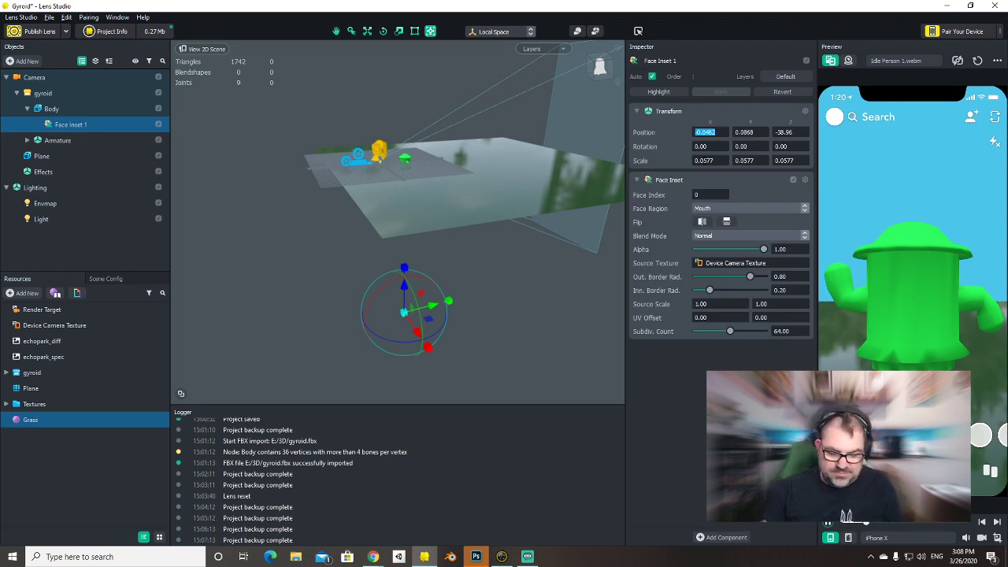
key(Tab)
key(Tab)
key(Tab)
key(Tab)
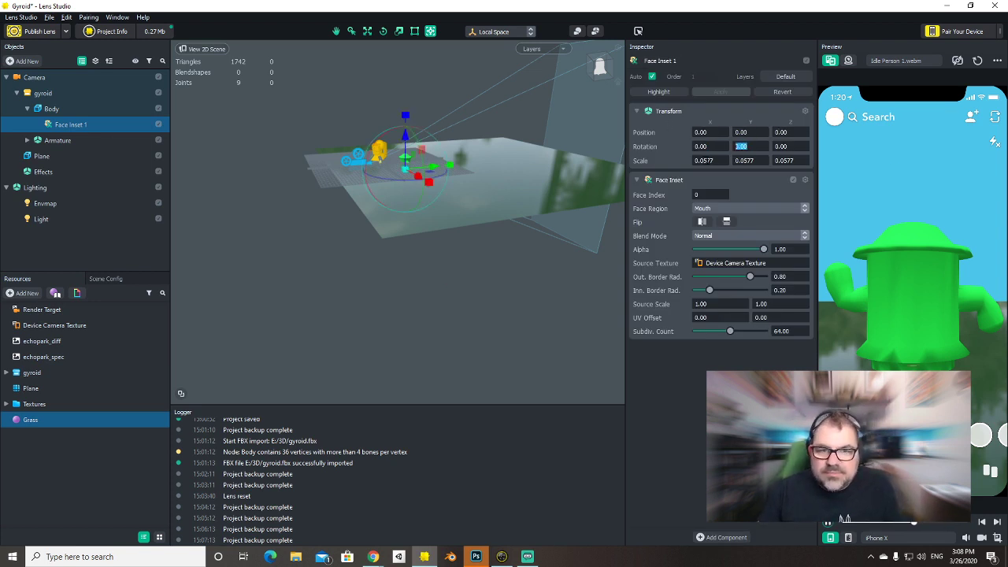
scroll(347, 160, up, 5)
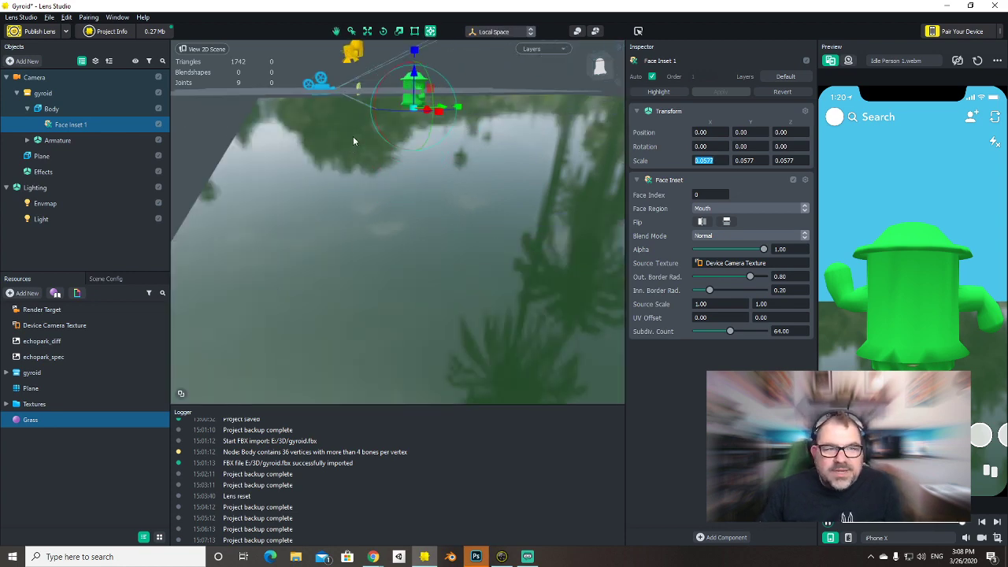
right_drag(353, 139, 511, 248)
drag(500, 260, 415, 243)
mouse_move(415, 244)
right_down()
mouse_move(431, 293)
mouse_move(412, 259)
right_up()
drag(426, 220, 269, 422)
key(ctrl+z)
key(ctrl+z)
drag(304, 393, 304, 392)
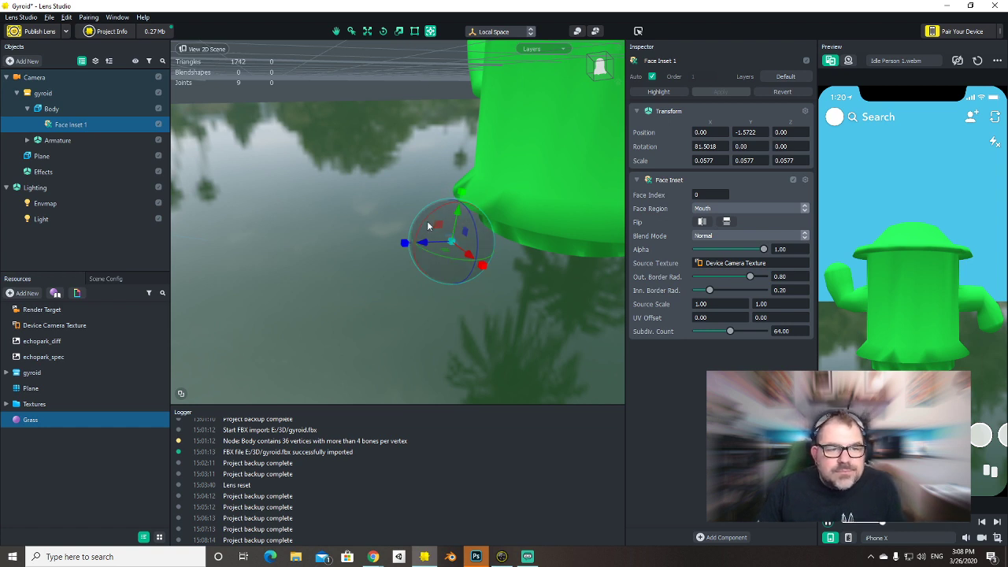
drag(423, 226, 419, 236)
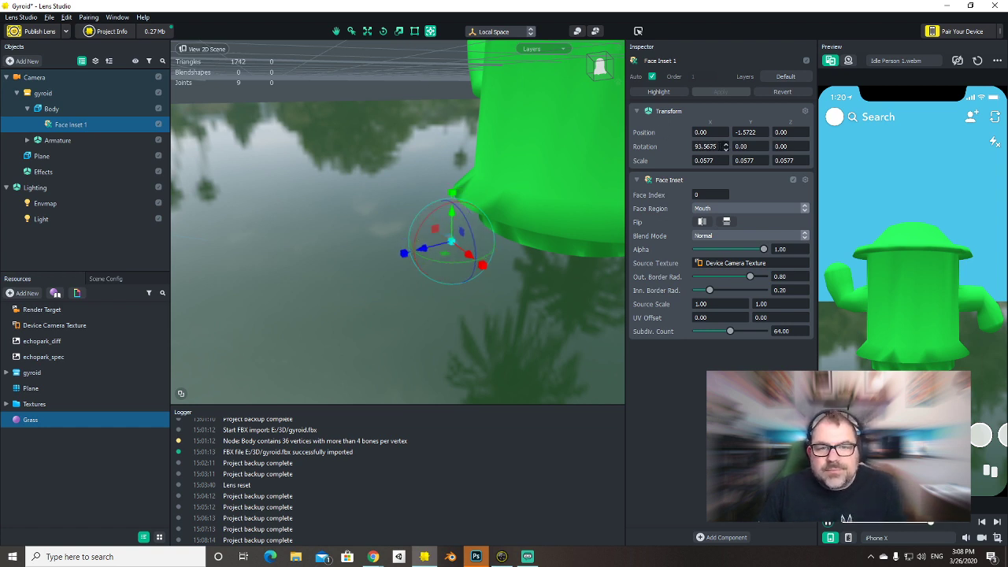
text(90)
key(Return)
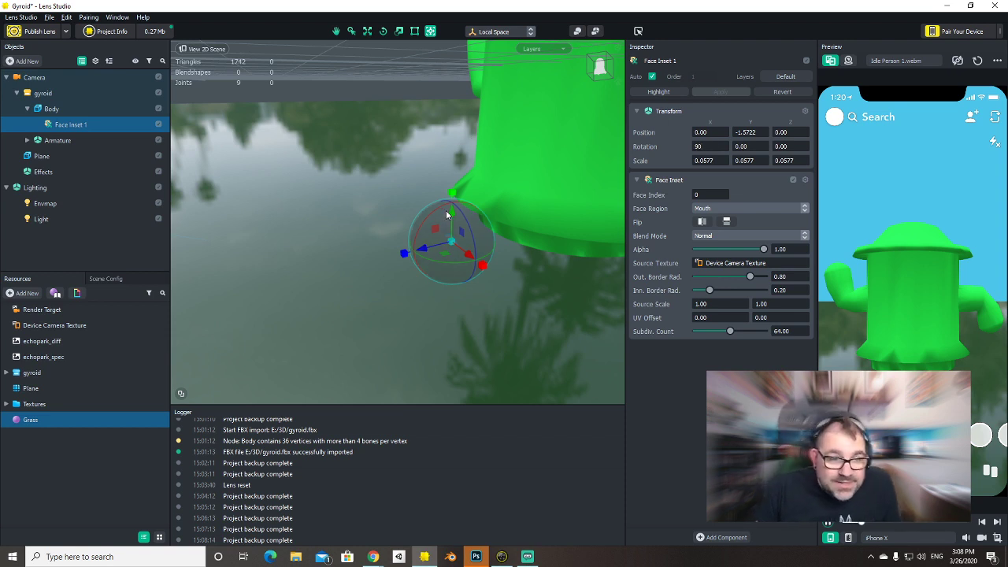
Slide the face inset onto the front of the green body and shrink it to about 0.1518.
drag(453, 213, 446, 90)
key(f)
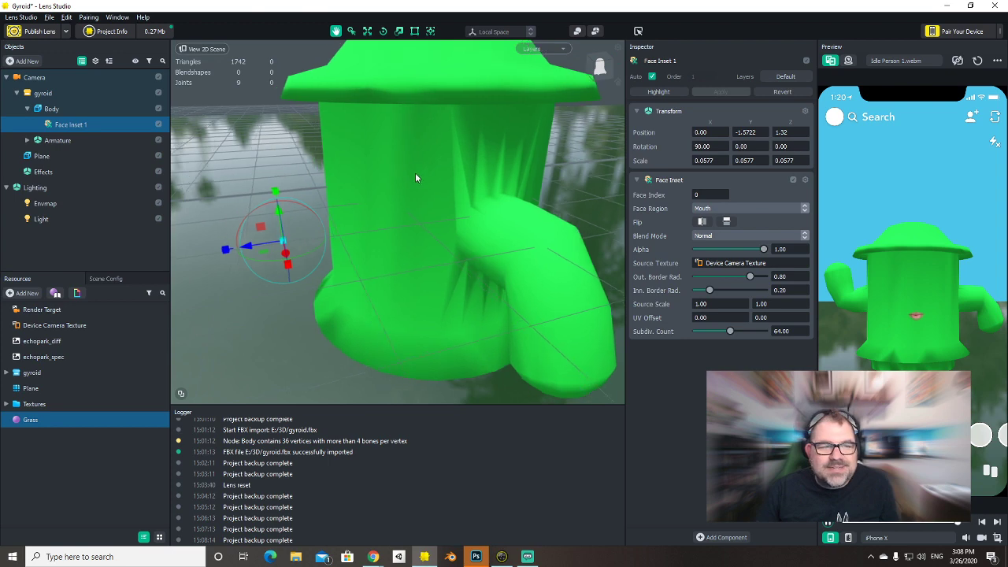
drag(274, 230, 315, 225)
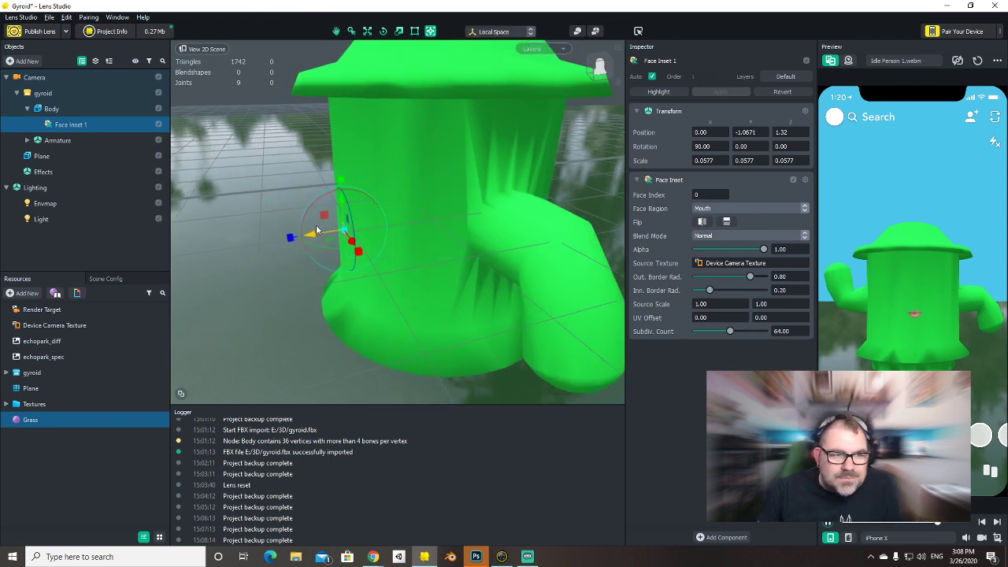
middle_drag(304, 290, 341, 215)
scroll(341, 215, up, 5)
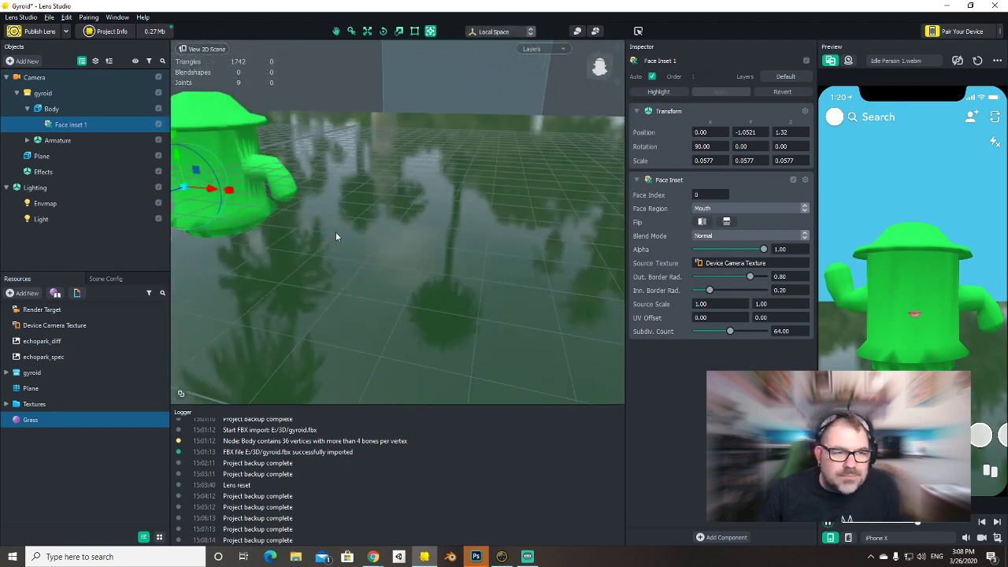
key(f)
scroll(433, 272, up, 2)
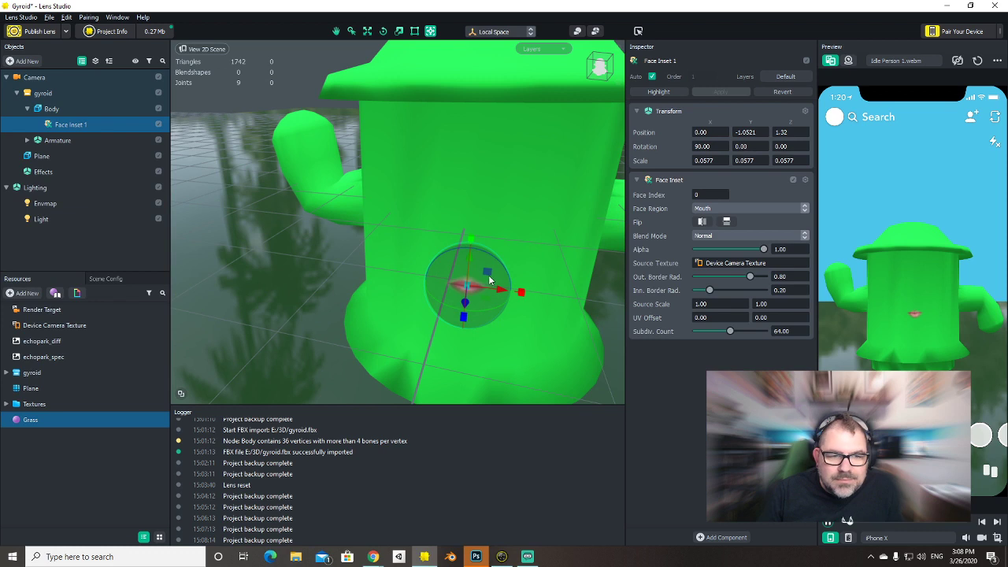
drag(478, 286, 474, 289)
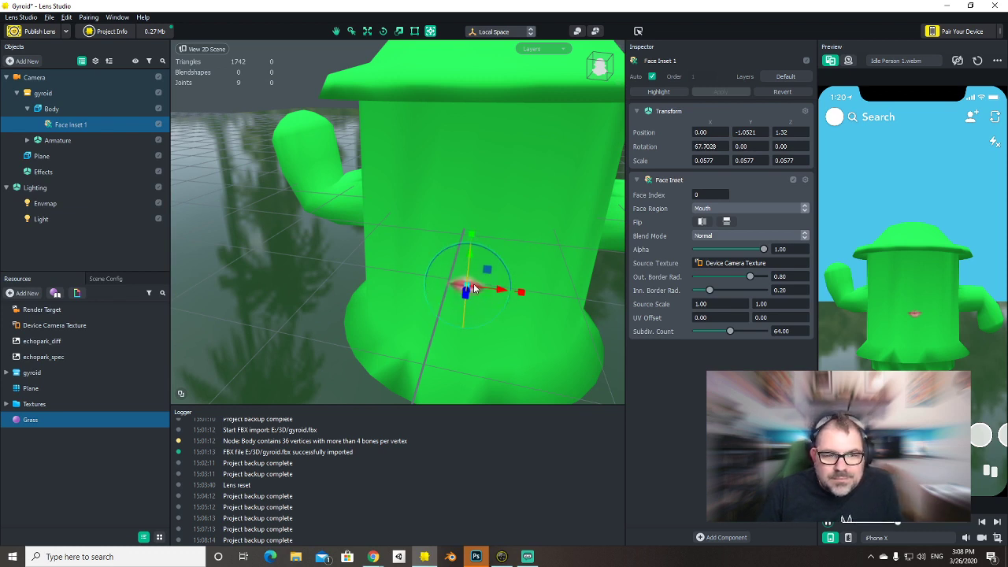
key(ctrl+z)
key(ctrl+z)
key(ctrl+z)
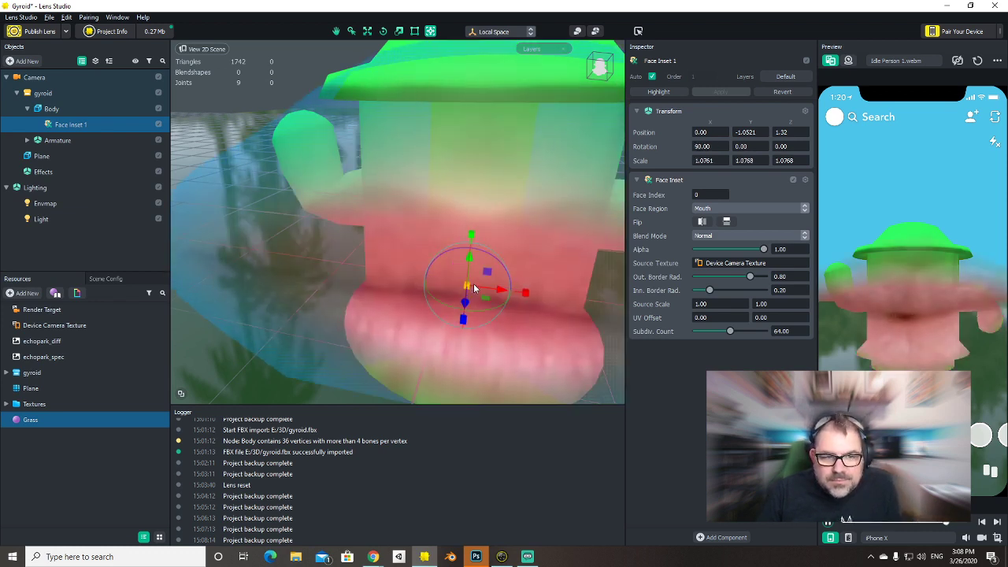
drag(473, 288, 433, 286)
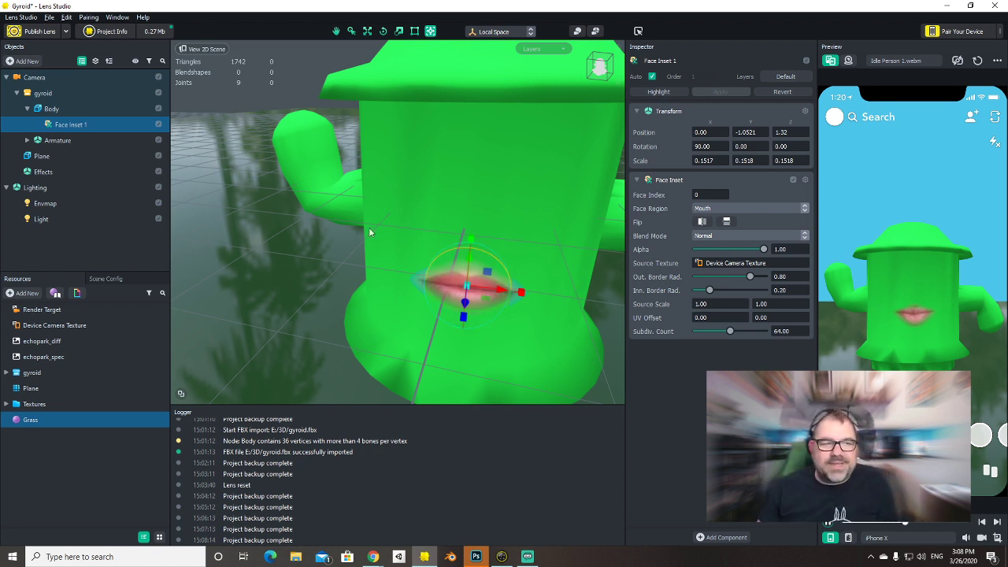
Rename Face Inset 1 to 'Mouth'.
double_click(66, 126)
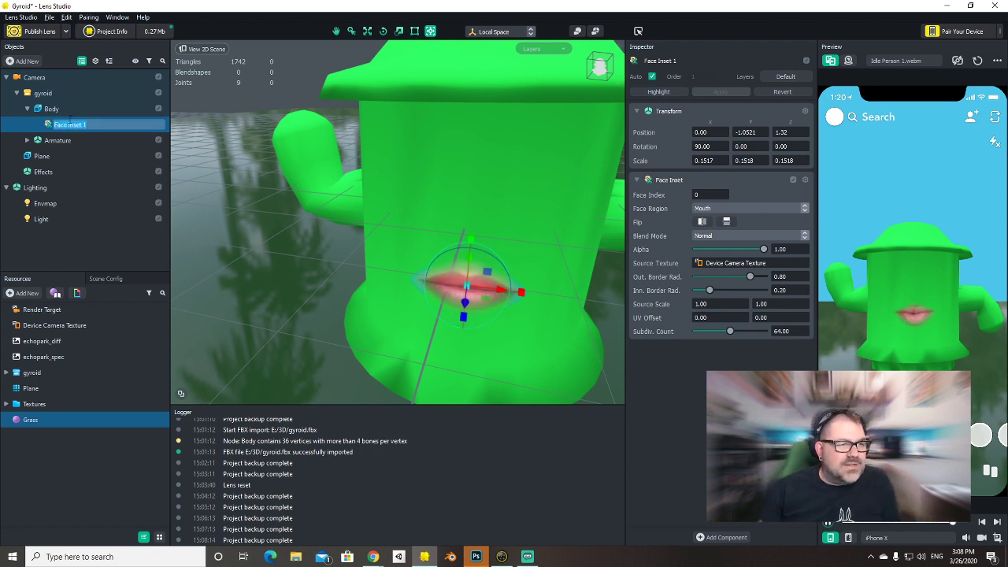
text(Mouth)
key(Return)
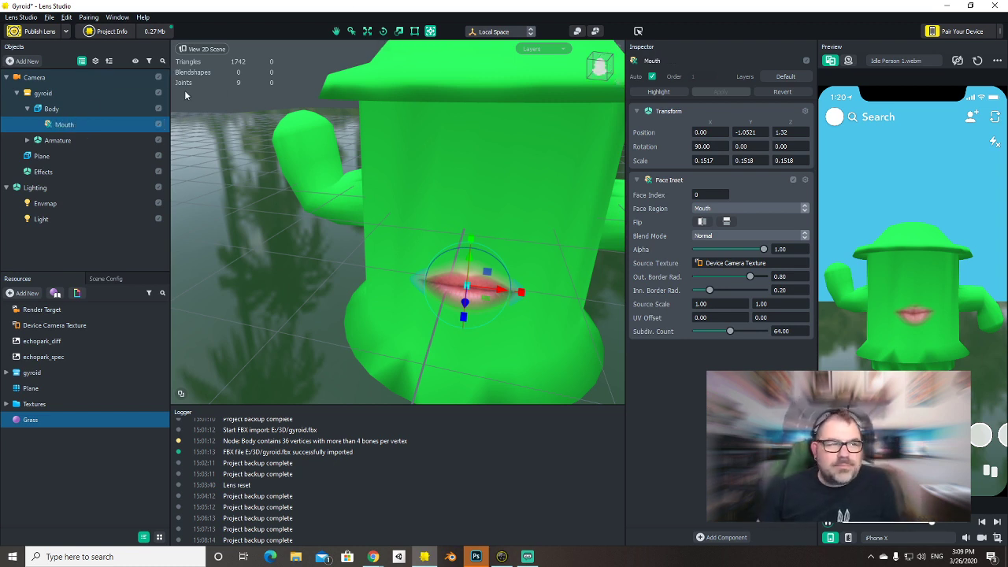
Duplicate Mouth, name the copy 'RightEye', and set its face region to Right Eye.
click(102, 107)
click(98, 124)
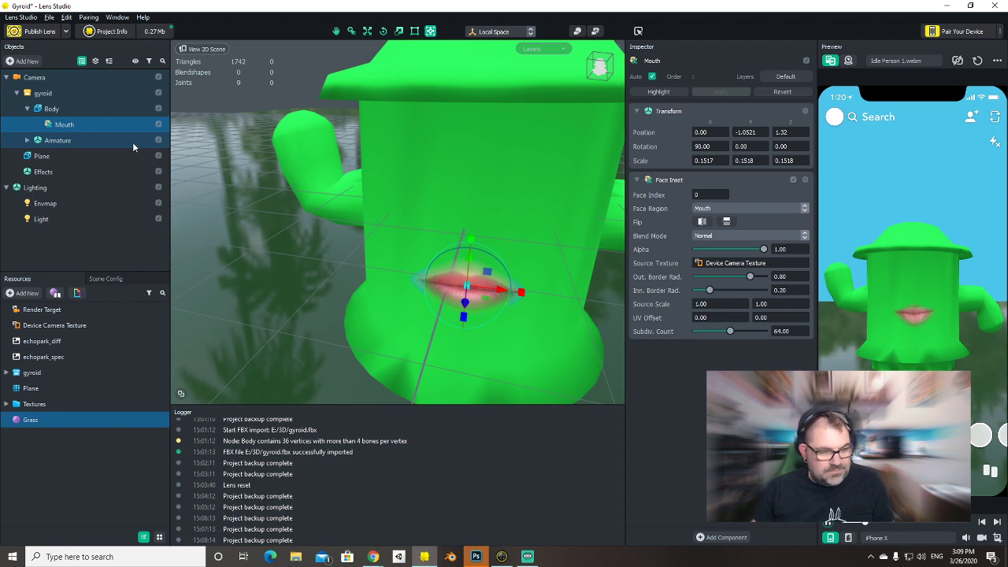
key(ctrl+d)
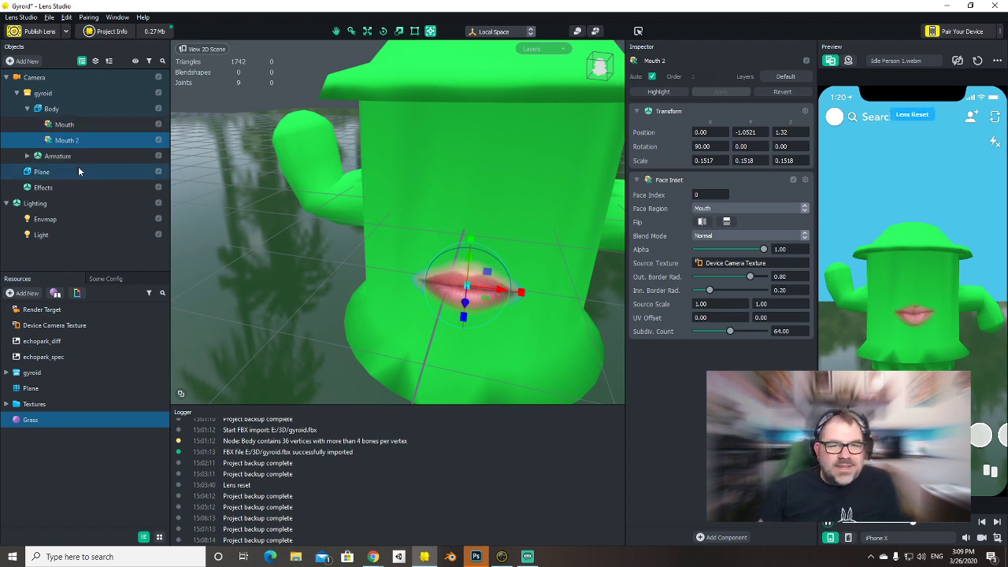
double_click(109, 141)
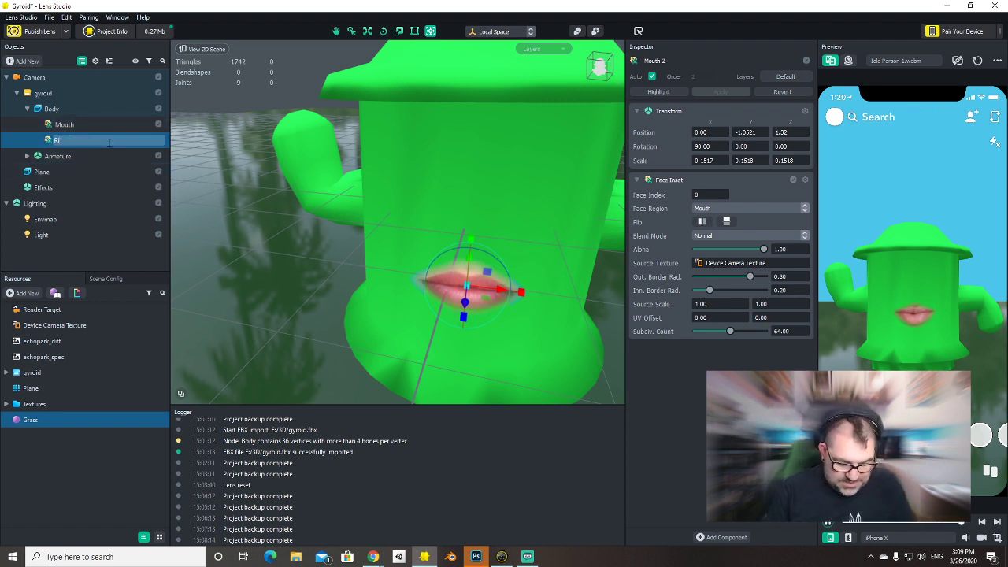
text(RightEye)
key(Return)
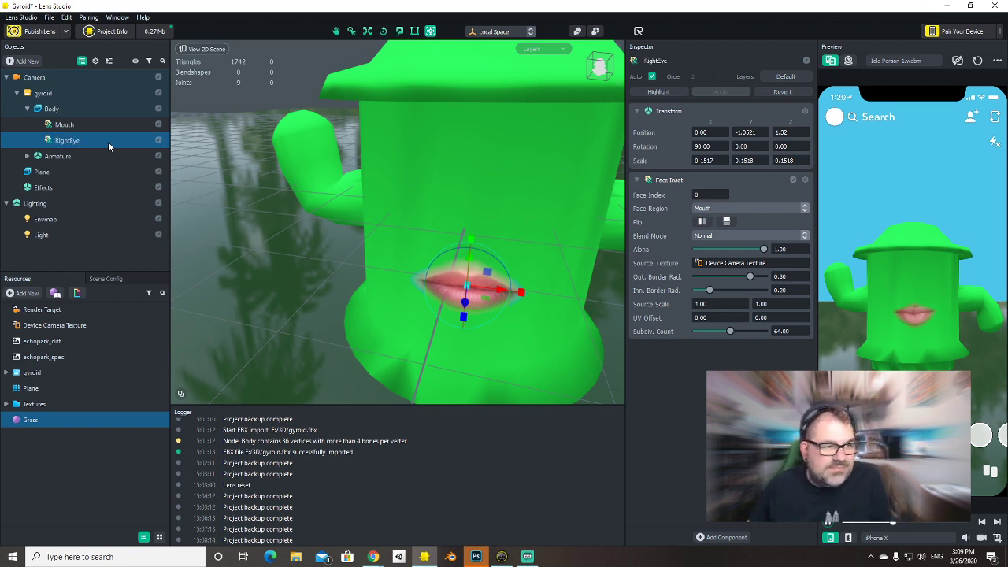
click(711, 209)
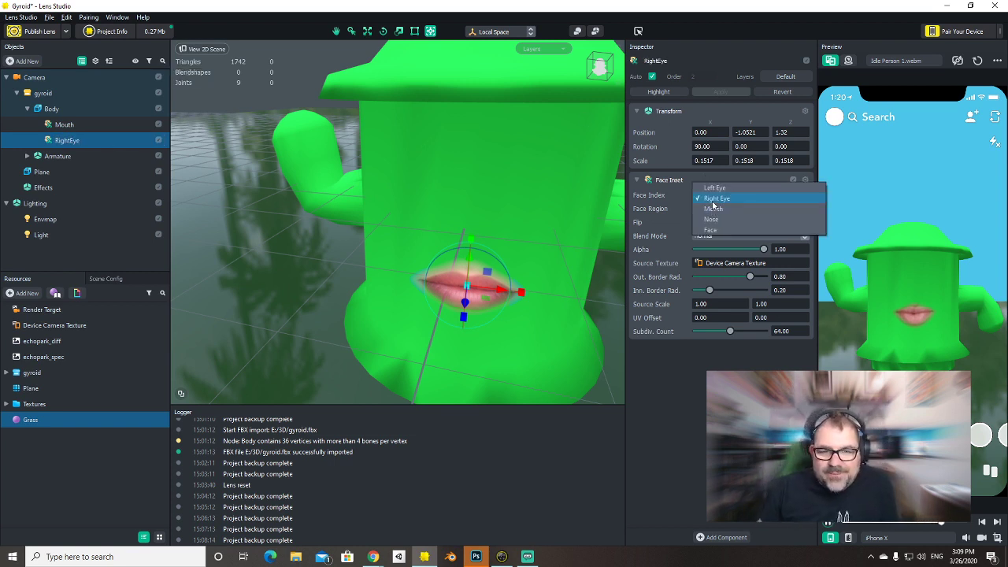
click(716, 199)
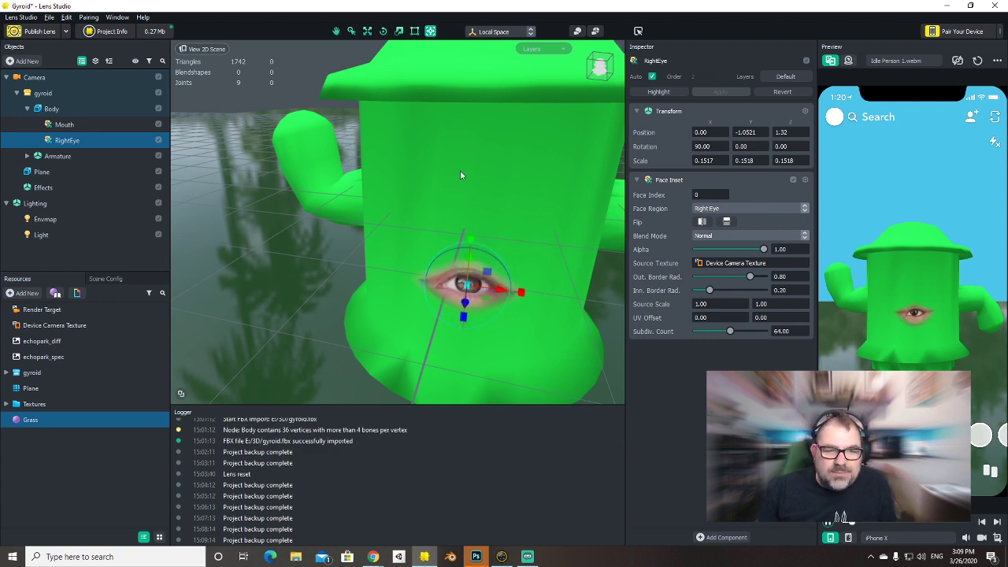
Raise RightEye and shift it right, enlarge it to about 0.1969 × 0.2485, and duplicate it.
click(368, 31)
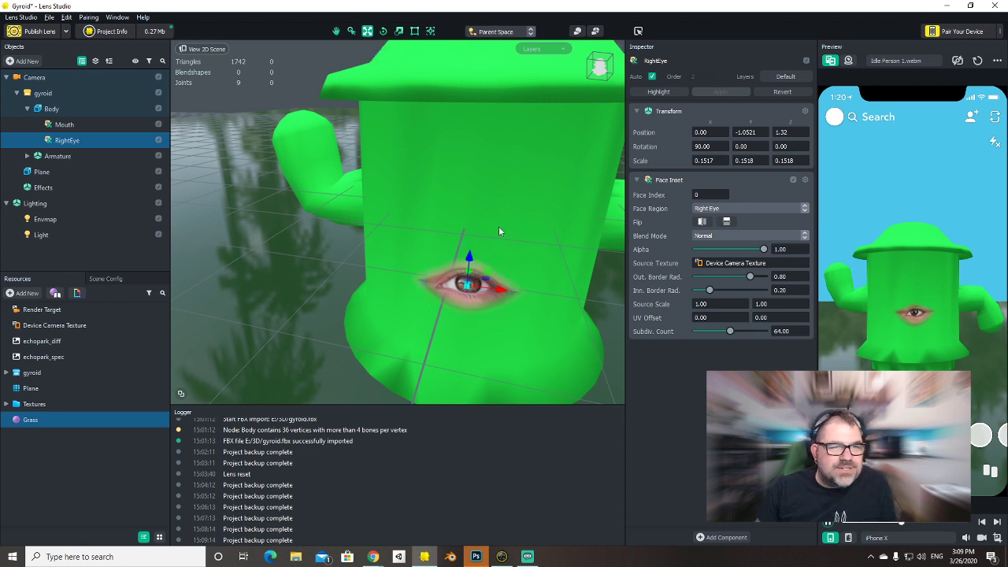
drag(469, 258, 479, 171)
drag(505, 208, 575, 210)
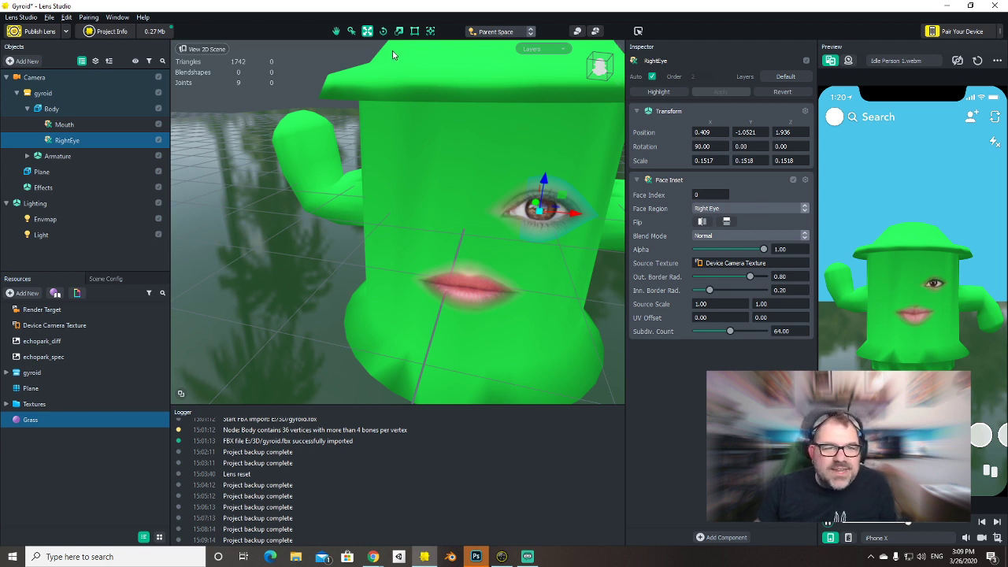
click(400, 31)
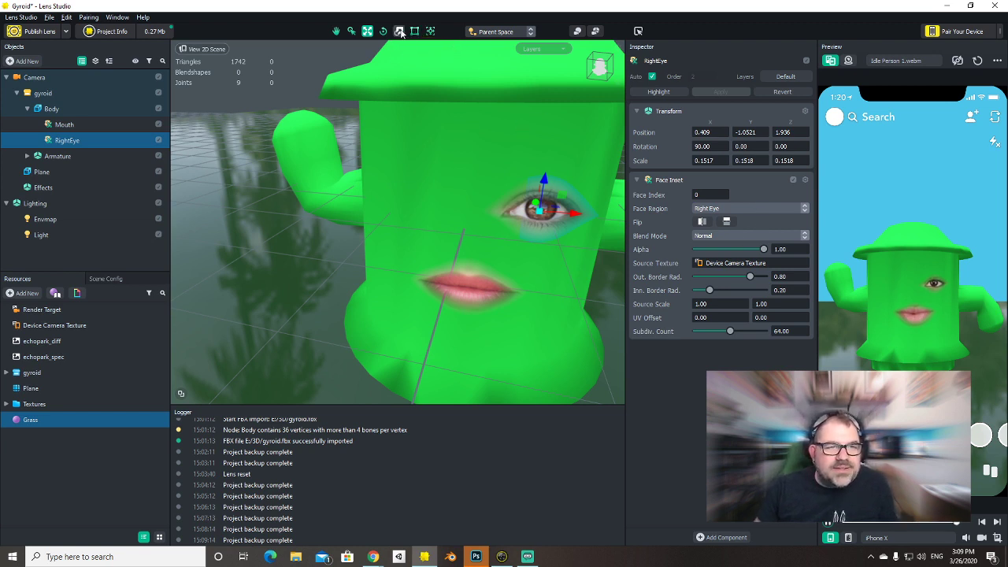
drag(540, 212, 550, 192)
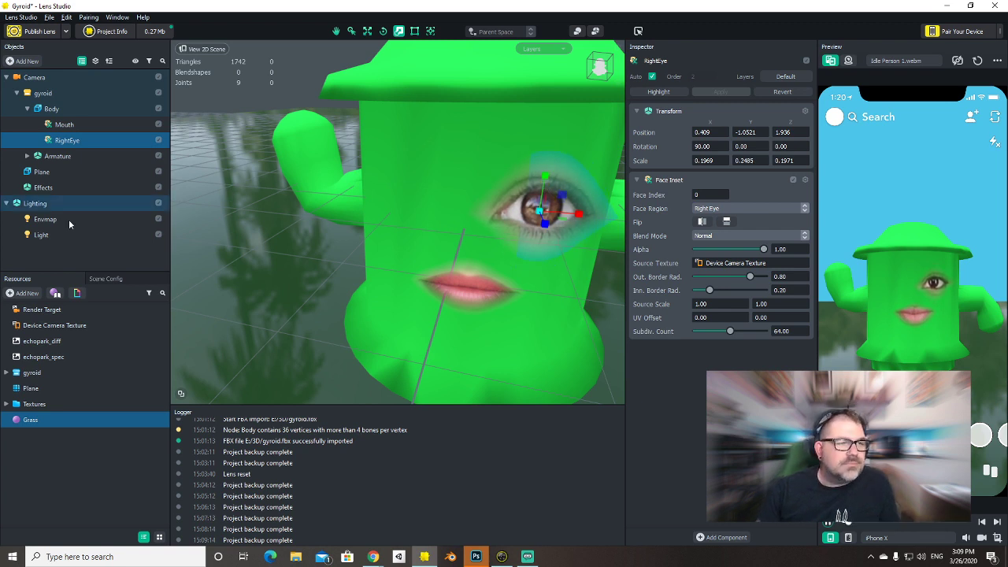
click(88, 125)
click(109, 146)
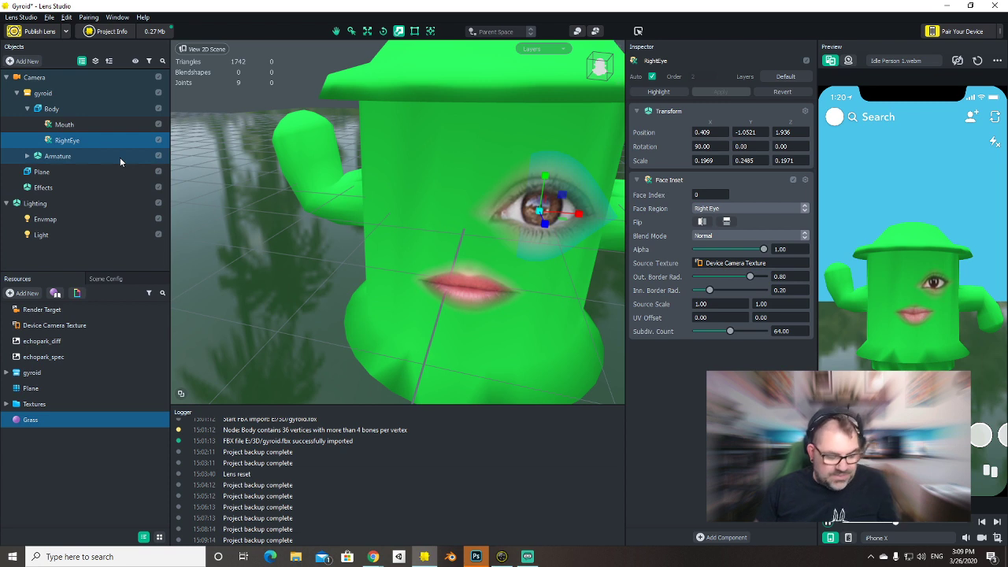
key(ctrl+d)
Rename the duplicate to 'LeftEye' and set its face region to Left Eye.
double_click(90, 162)
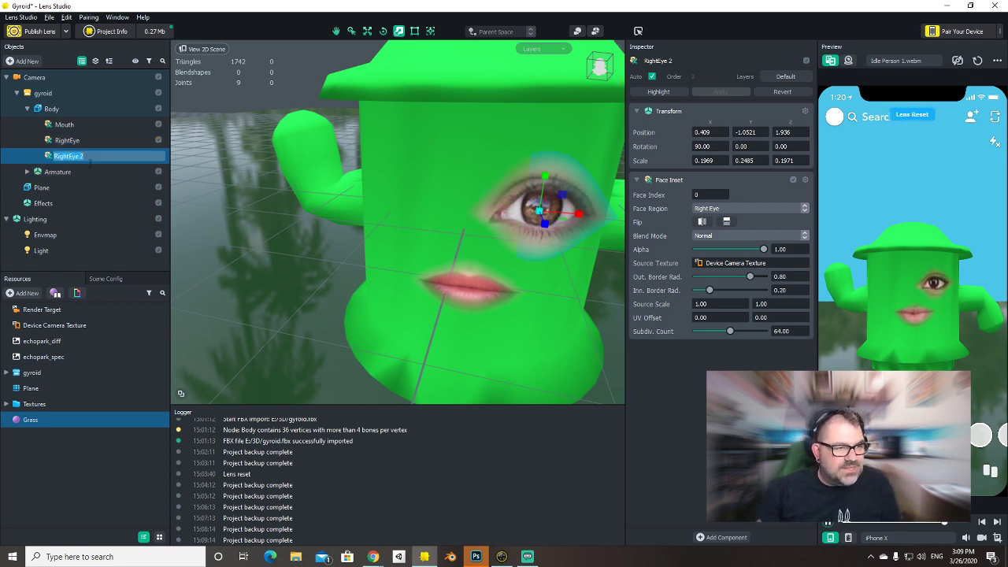
text(LeftEye)
key(Return)
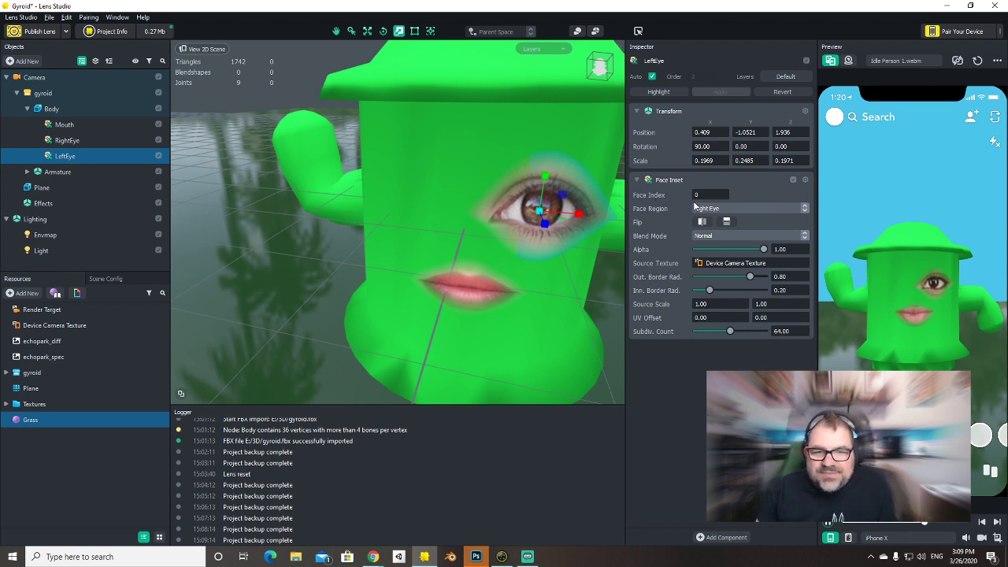
click(717, 209)
click(713, 198)
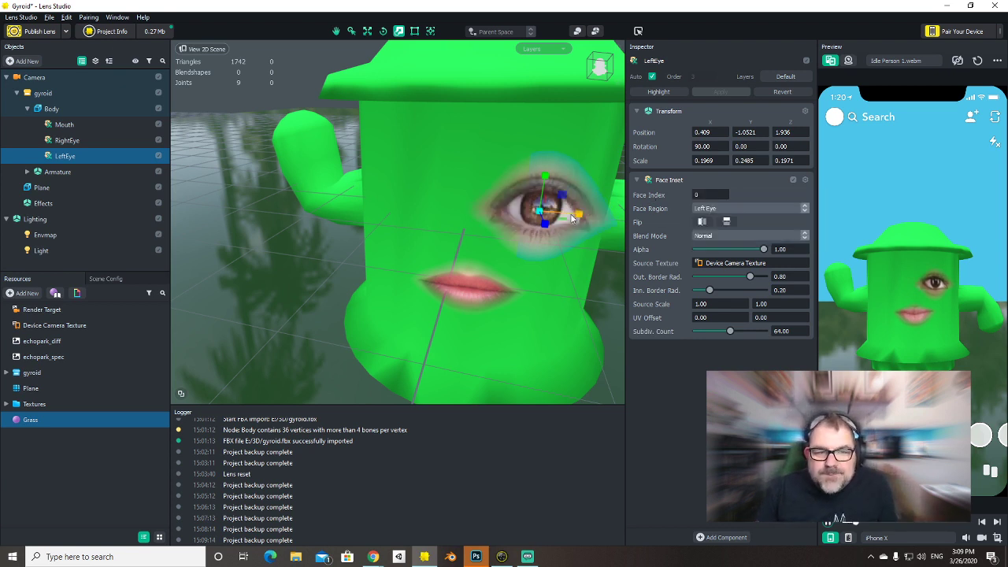
Set LeftEye's Position X to -0.409 and switch the preview to the webcam.
click(367, 35)
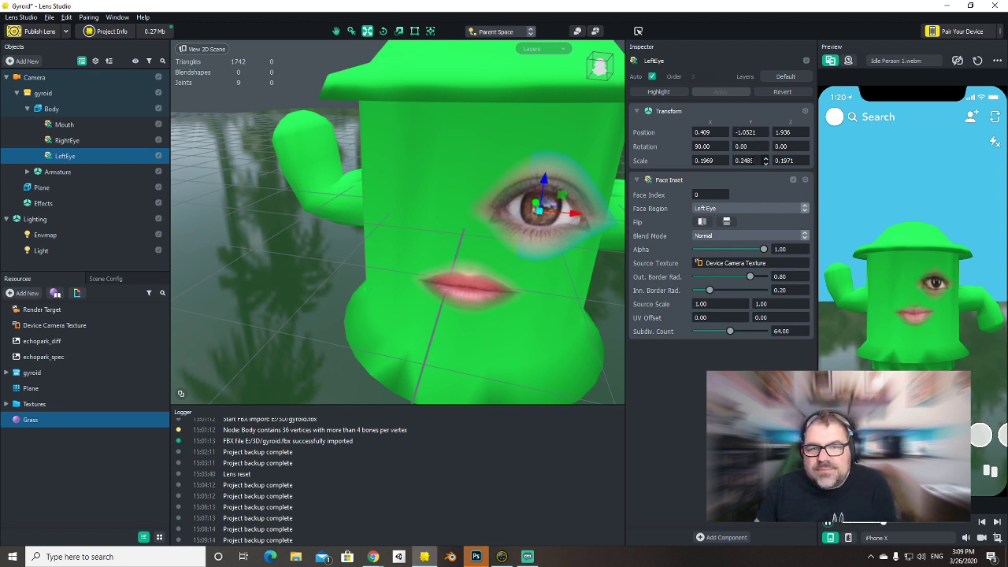
key(Return)
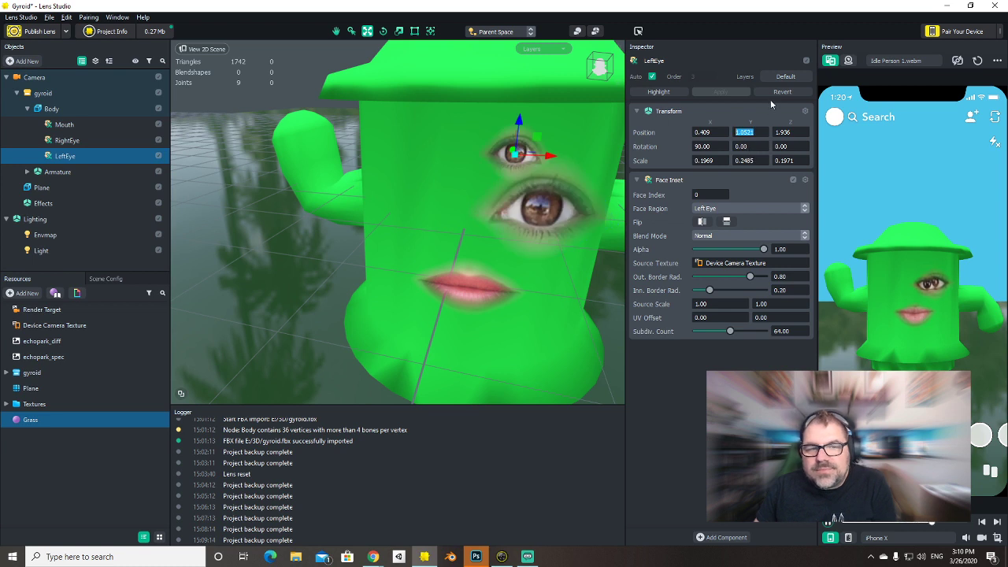
key(ctrl+z)
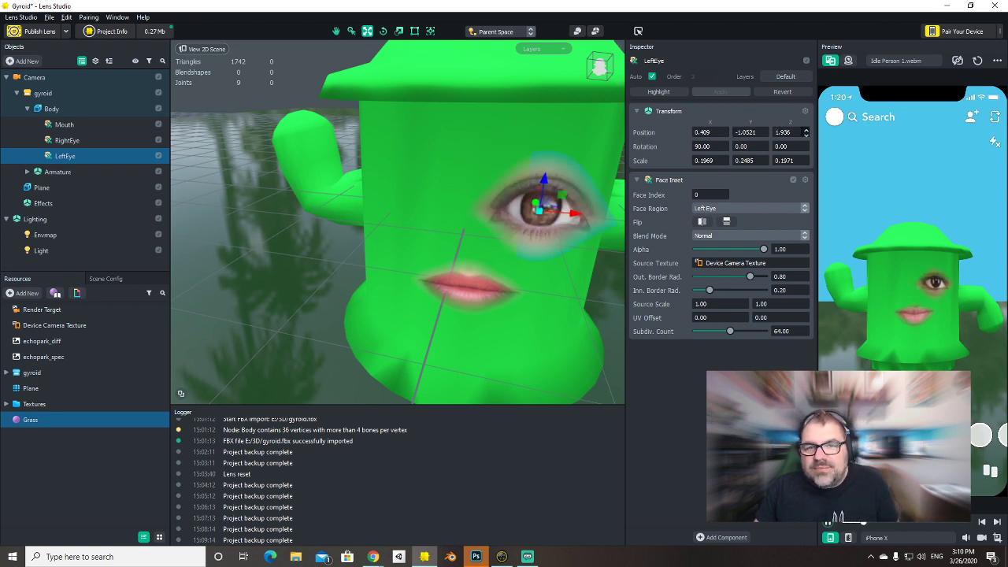
key(Tab)
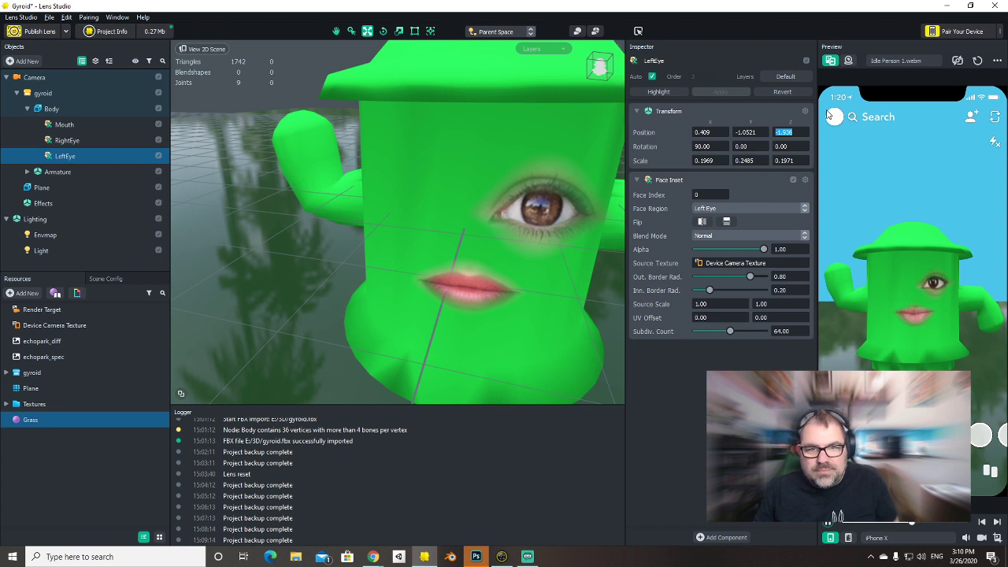
key(shift+Tab)
key(shift+Tab)
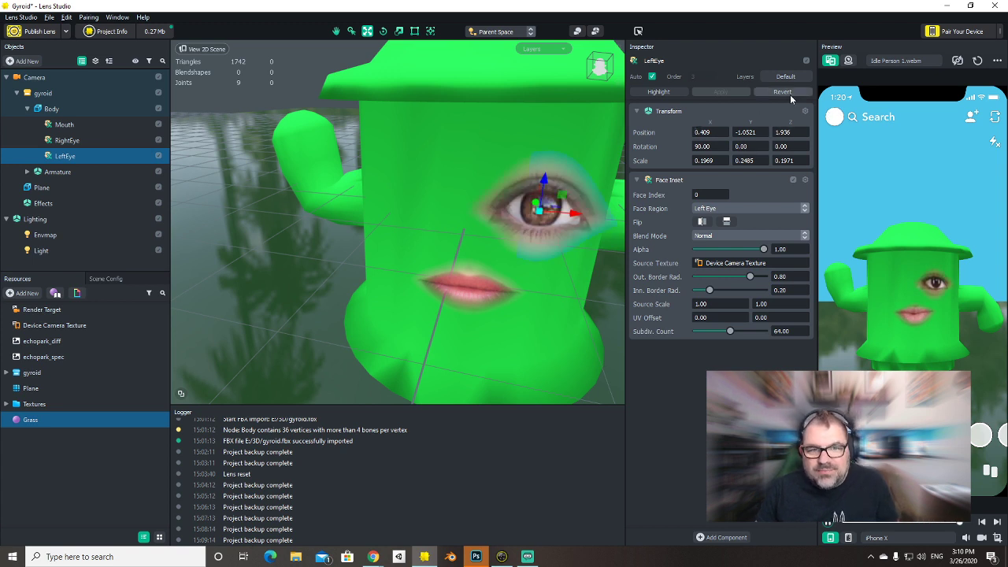
text(-0.409)
key(Return)
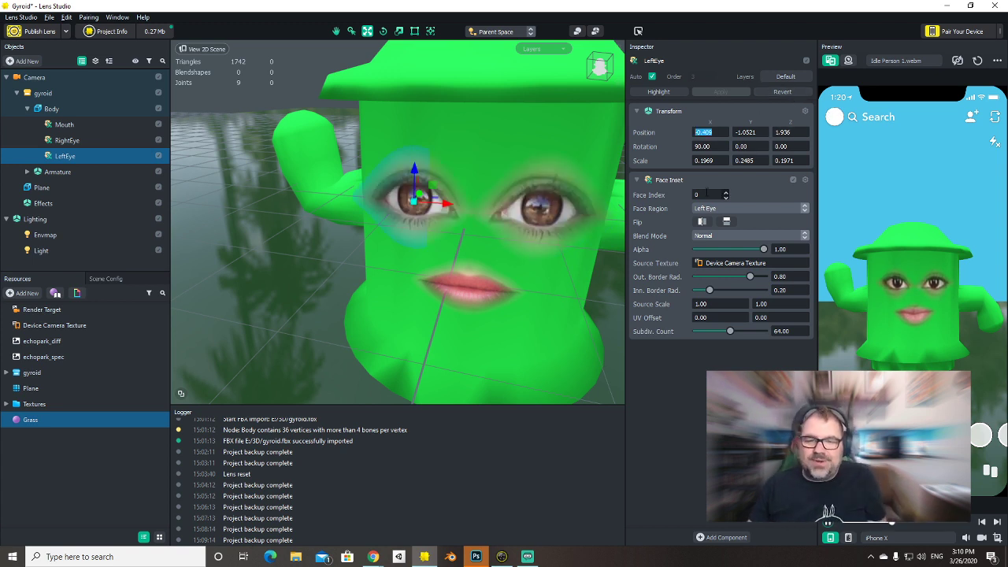
click(669, 408)
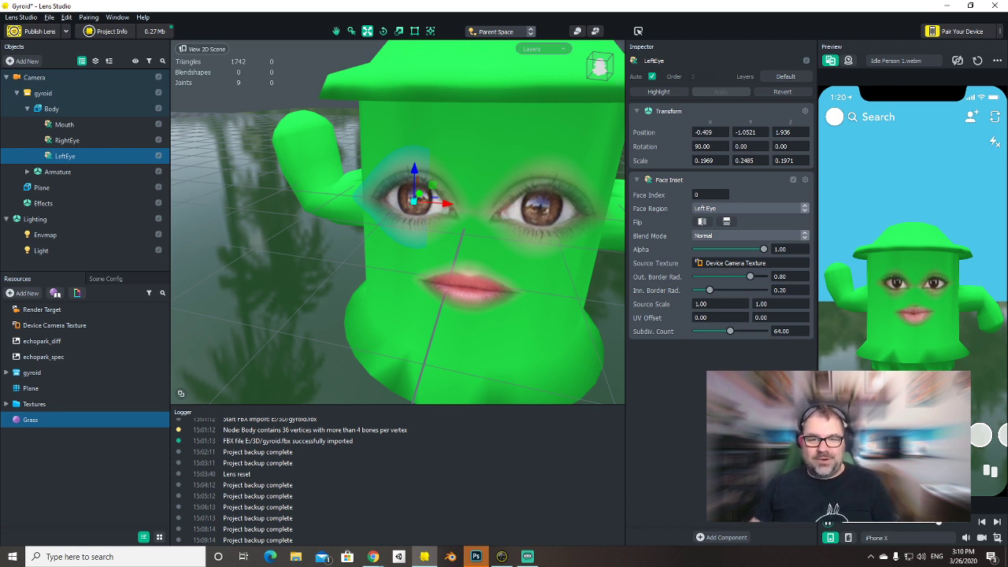
click(848, 60)
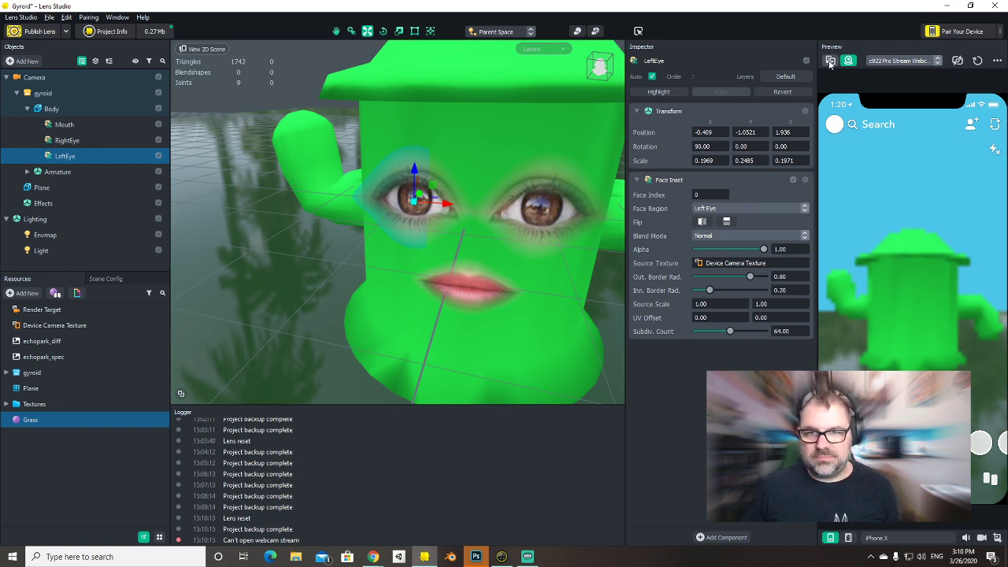
Try the Snap Camera preview, then preview on the Open Mouth Person 4 sample video.
click(902, 61)
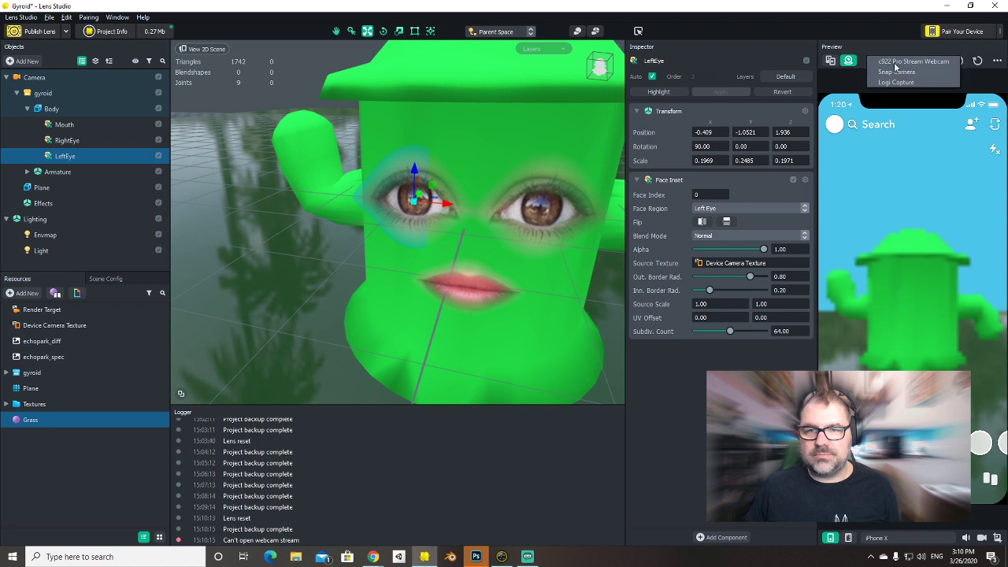
click(894, 79)
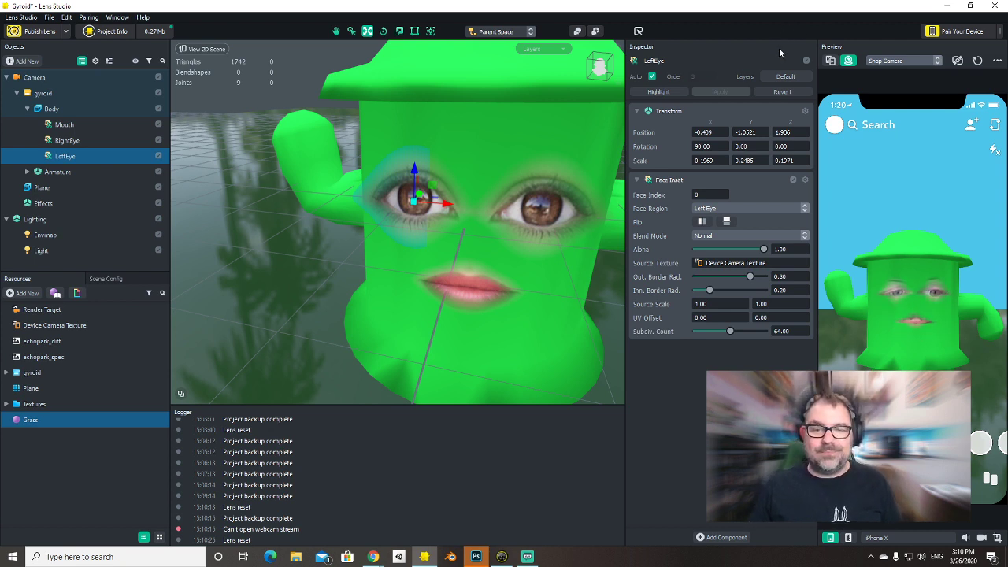
click(831, 61)
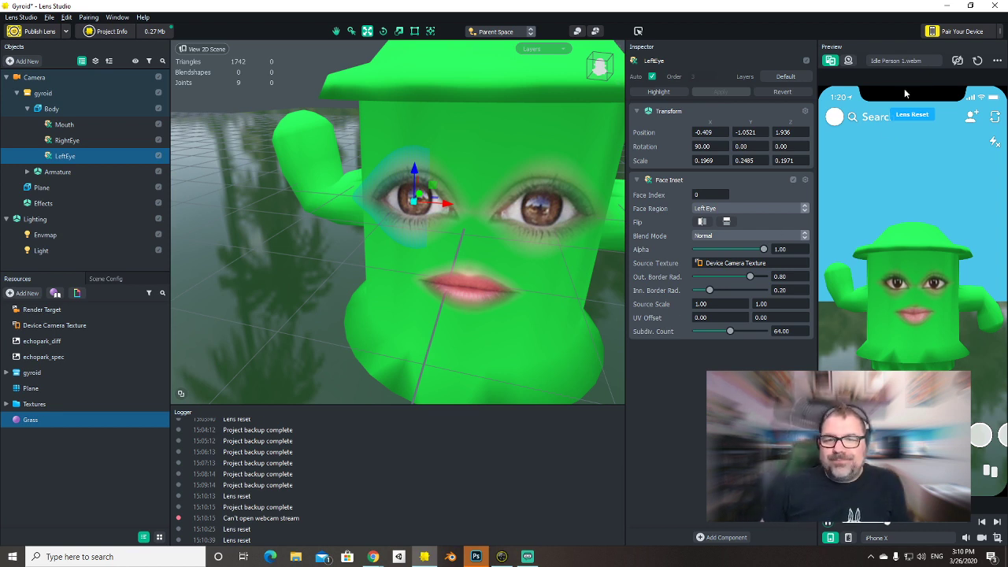
click(898, 61)
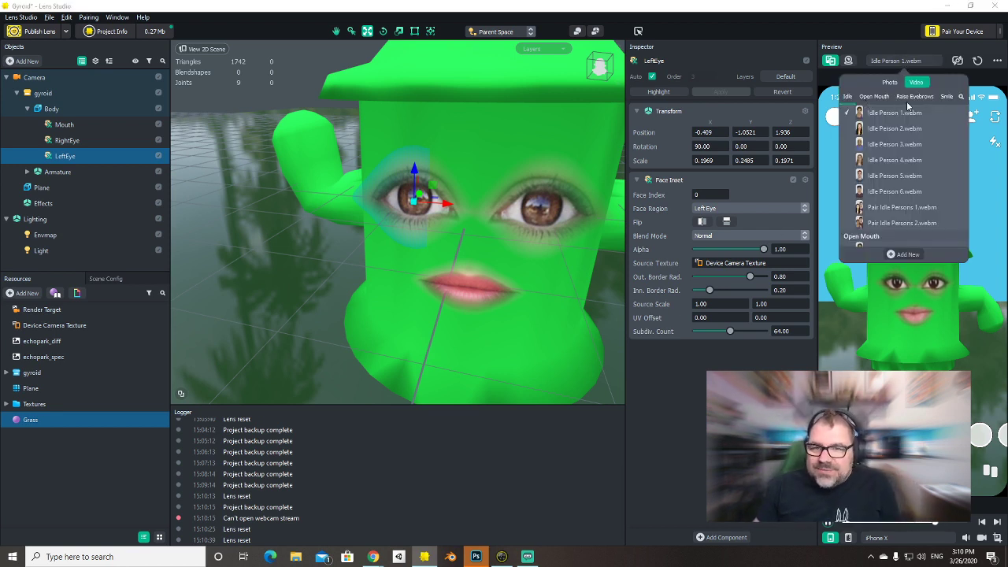
click(874, 96)
click(898, 167)
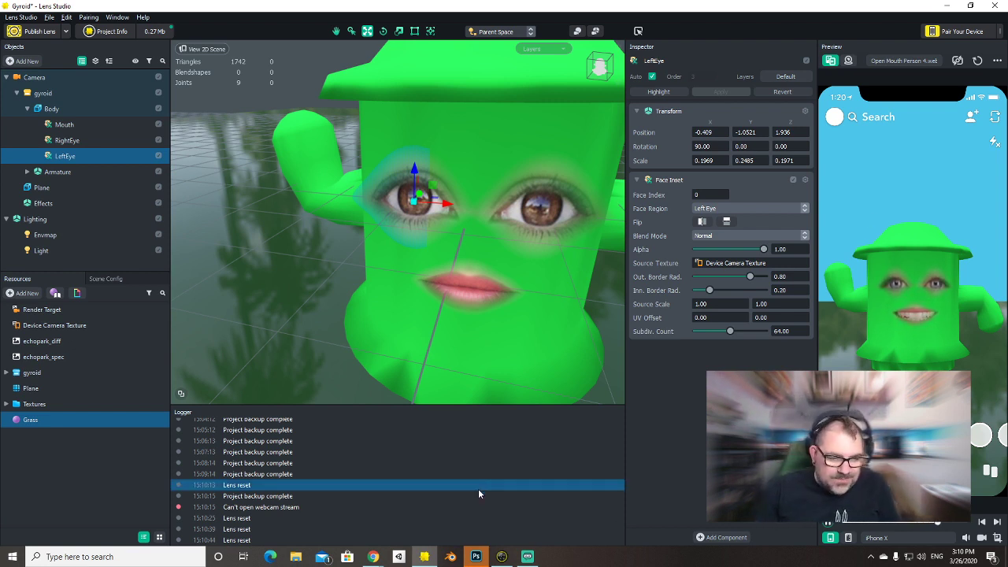
click(476, 557)
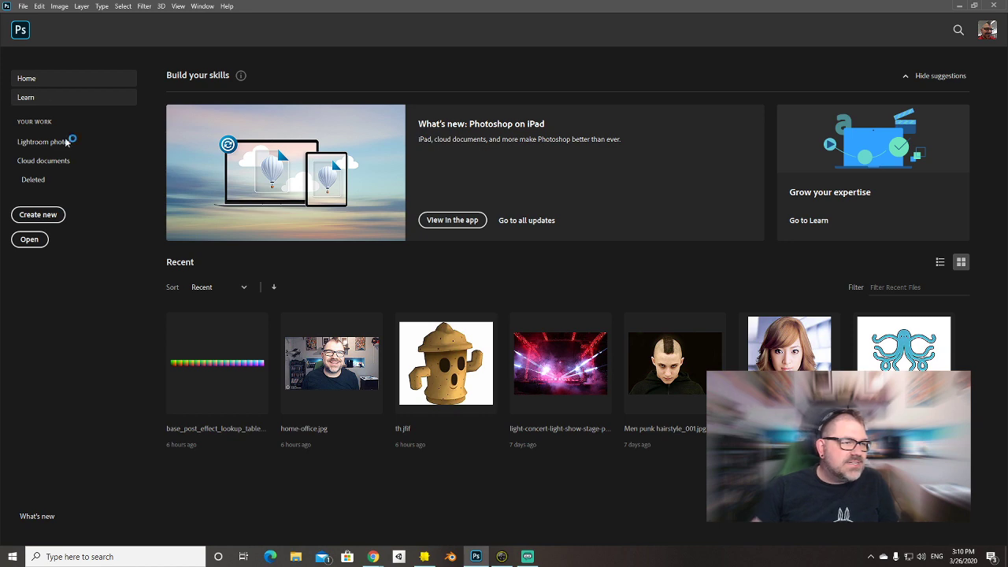
Create a new 512 × 512 px document from the custom preset.
click(49, 214)
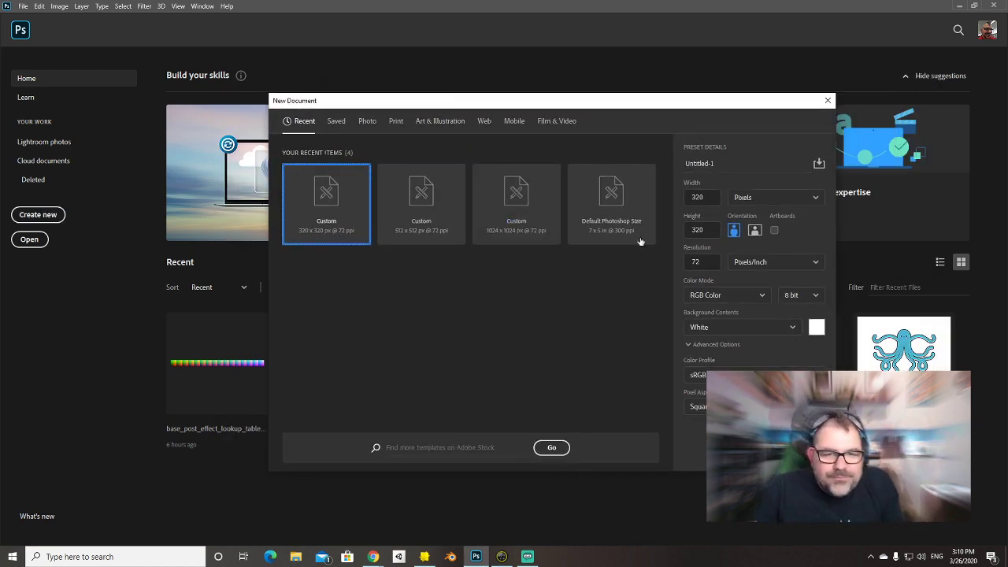
click(421, 208)
double_click(421, 205)
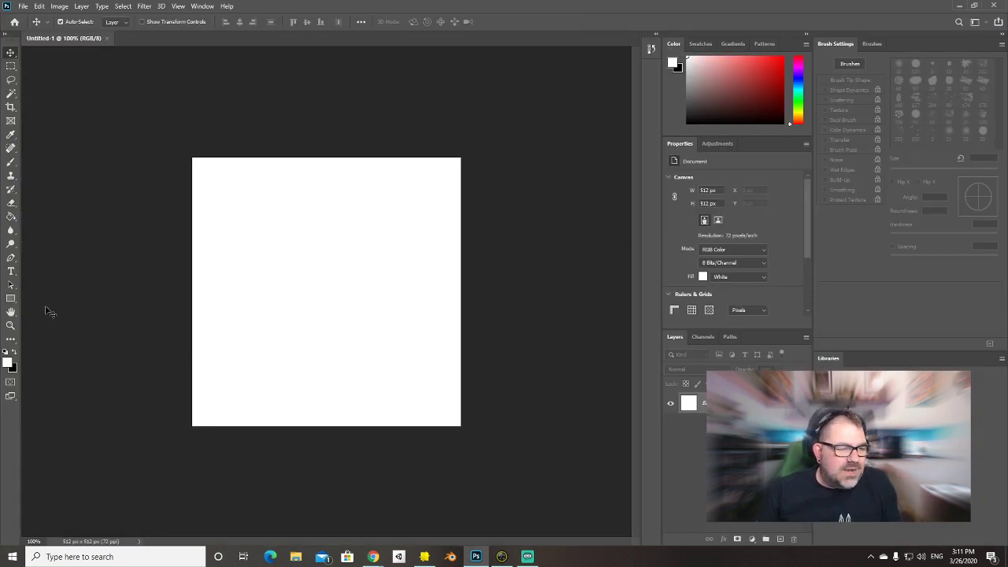
Set the foreground colour to light green #45c551 and fill the canvas with it.
click(8, 362)
click(510, 214)
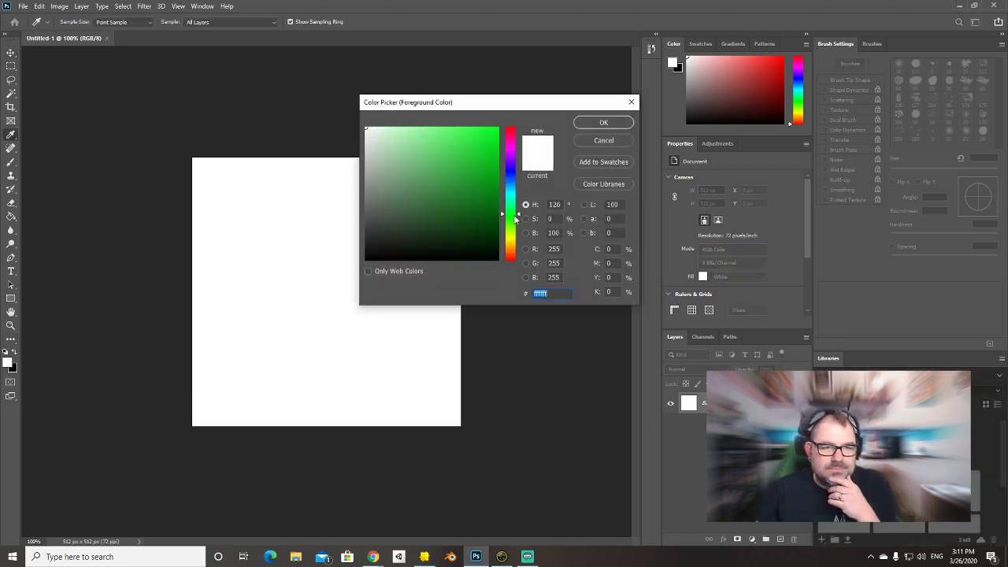
click(432, 138)
click(454, 166)
click(452, 157)
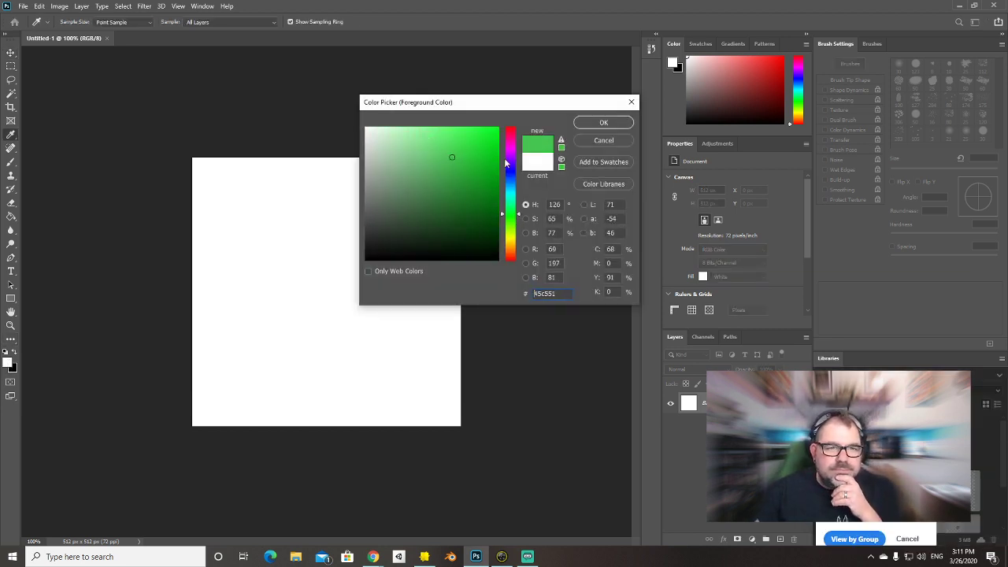
click(603, 123)
key(v)
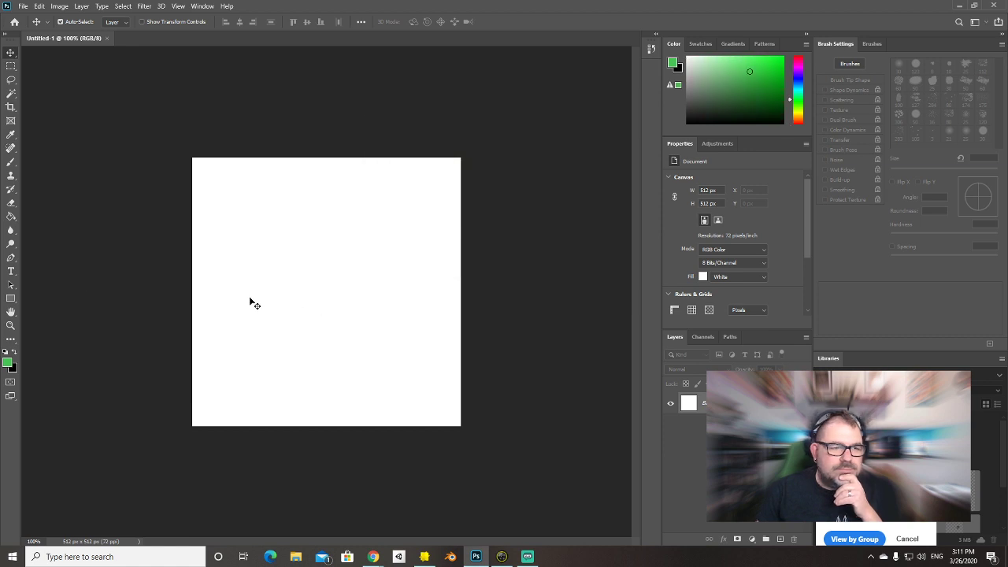
key(g)
click(331, 317)
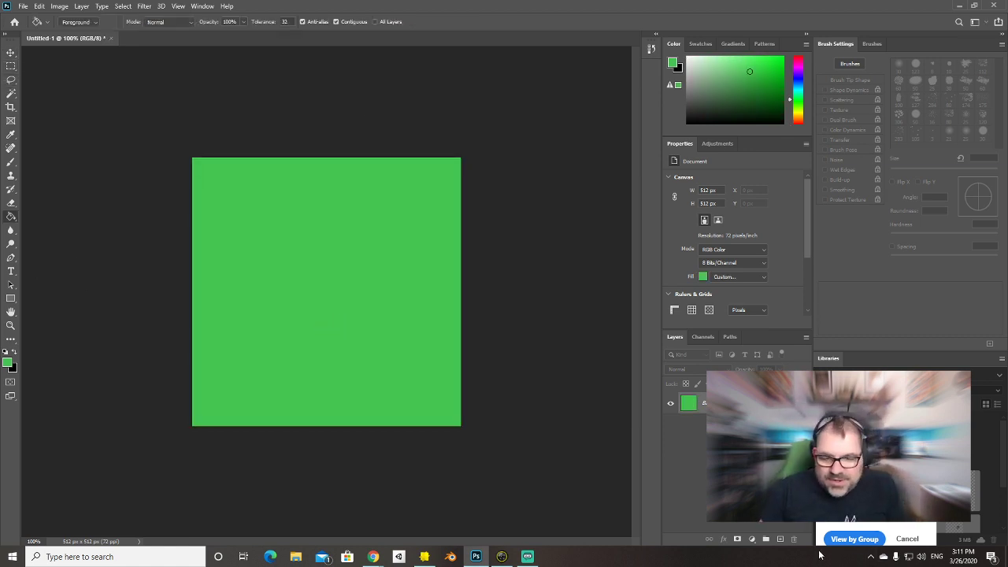
Add a new empty layer and choose the Polygonal Lasso tool.
click(779, 539)
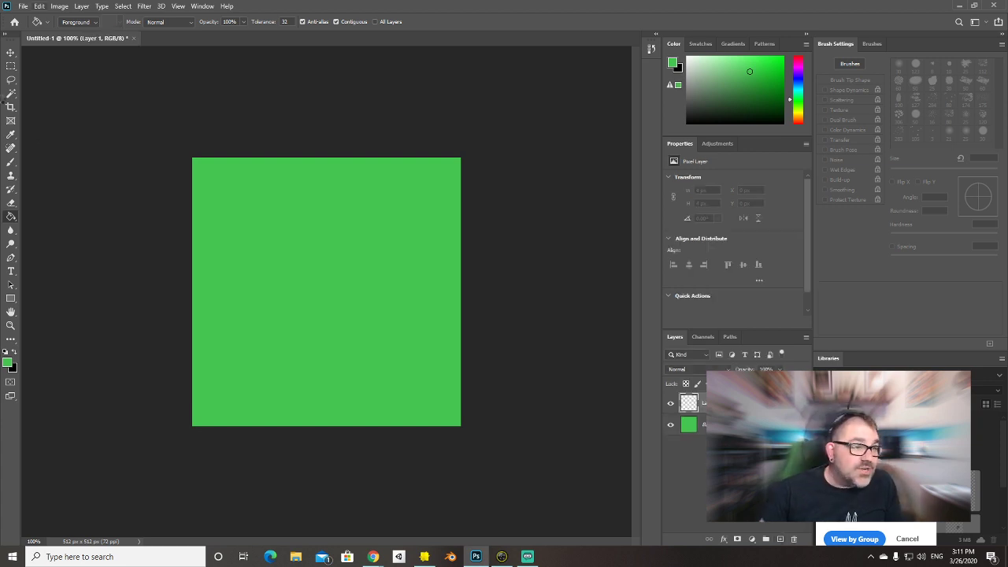
right_click(10, 79)
click(55, 89)
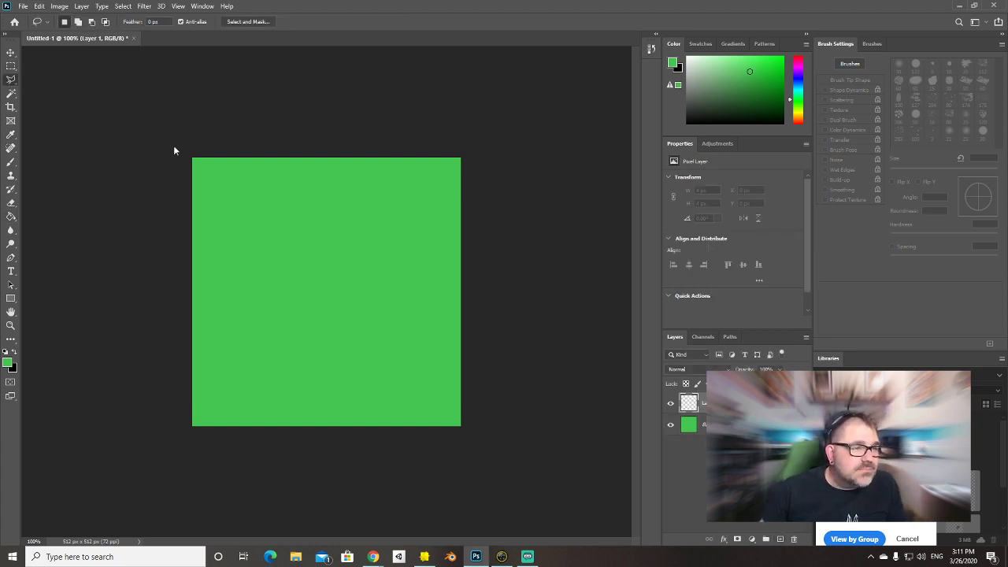
Select a small triangle near the upper left and fill it with black.
click(250, 234)
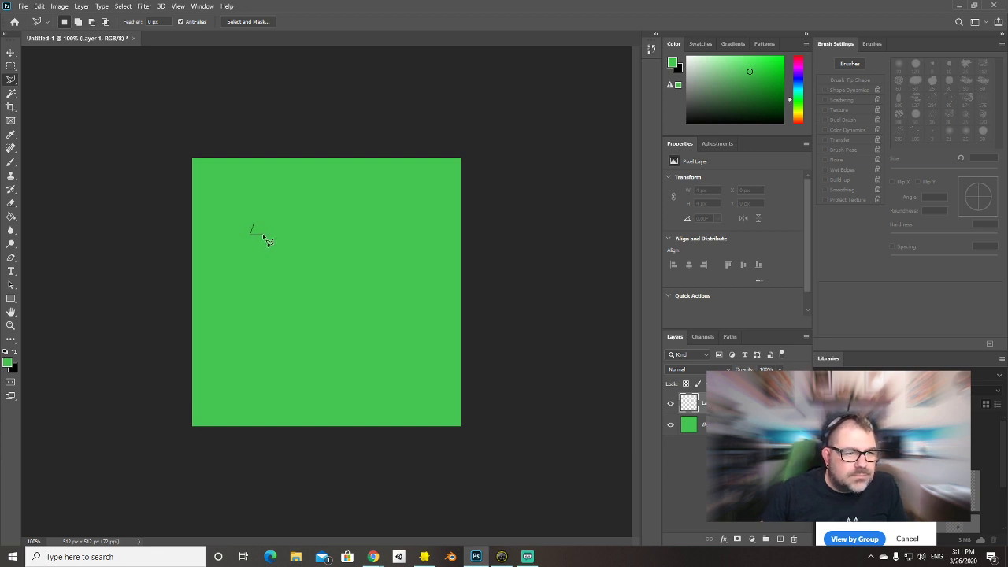
click(257, 230)
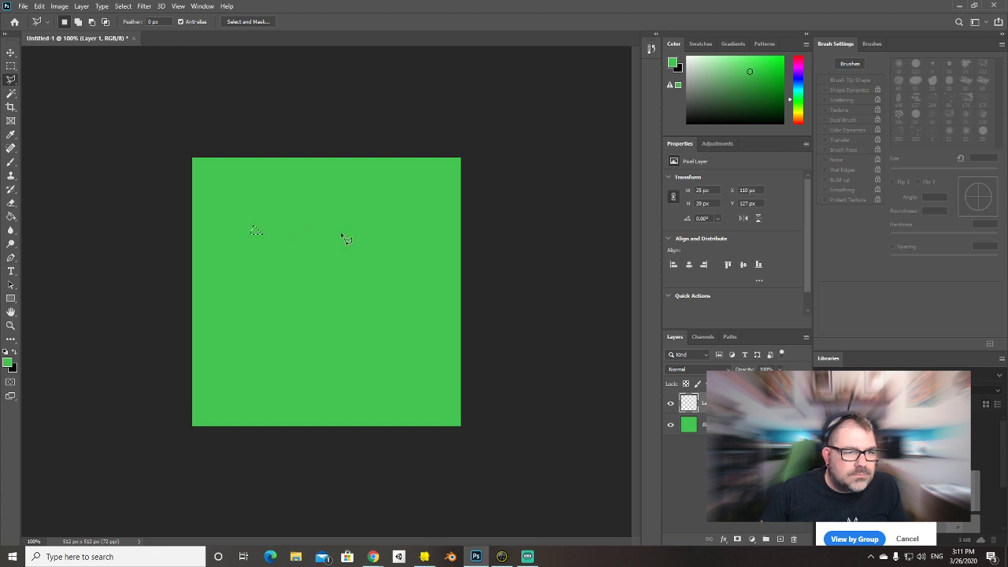
click(15, 354)
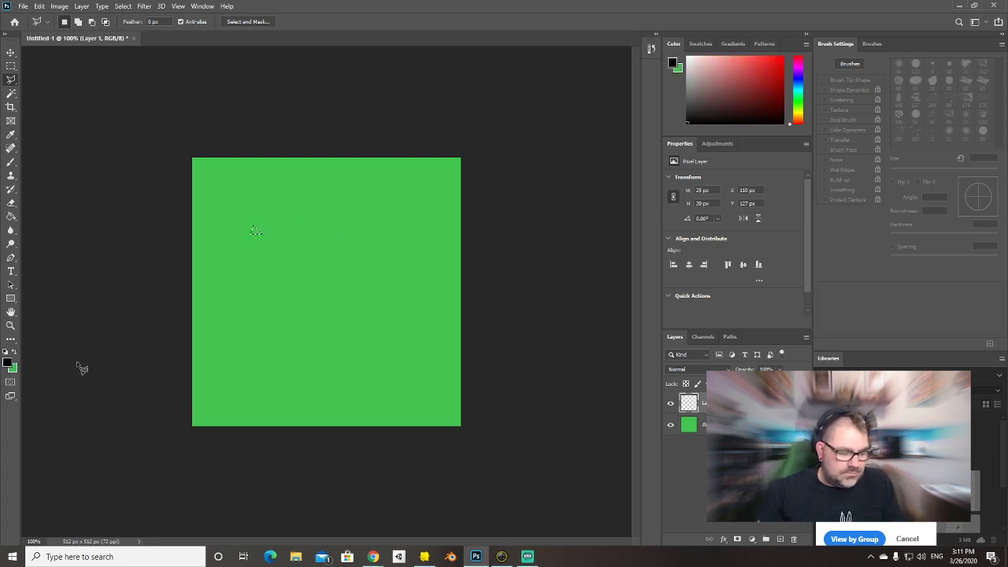
key(g)
click(258, 232)
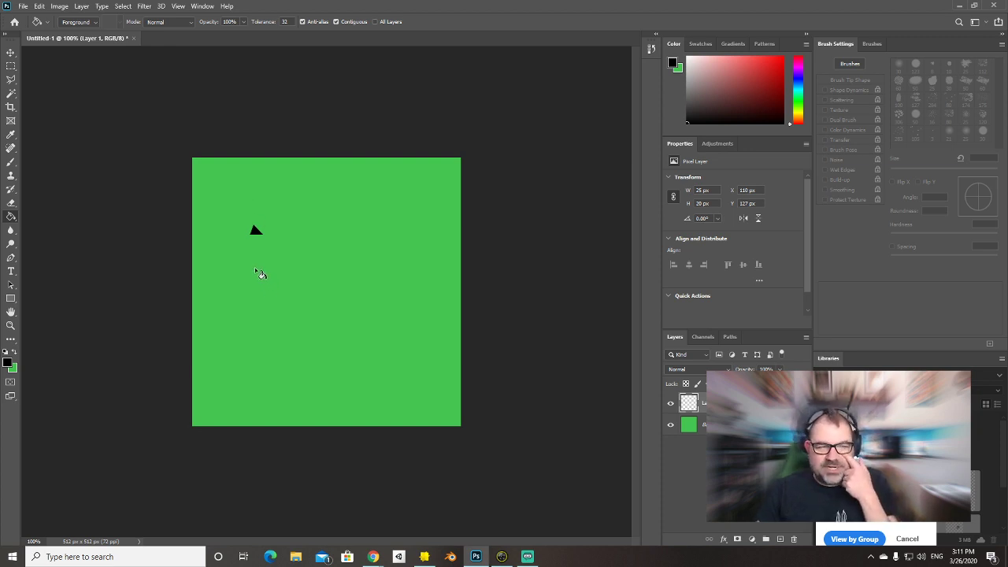
click(11, 52)
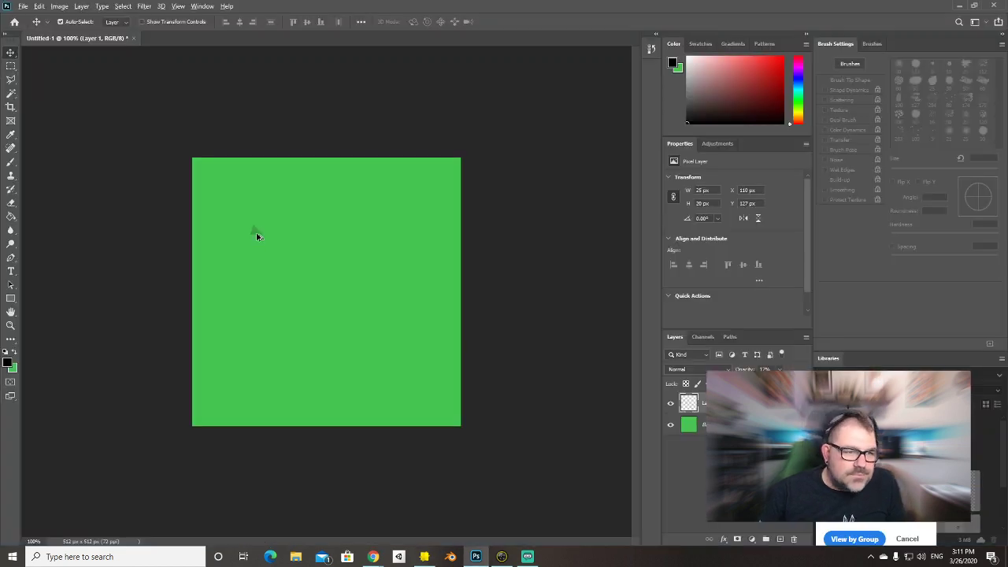
Alt-drag a copy of the triangle beside the original and rotate it about 162°.
alt+drag(256, 236, 245, 271)
key(ctrl+t)
Commit the rotated copy, Alt-drag another triangle up-left, and fill it white with the Paint Bucket.
click(10, 52)
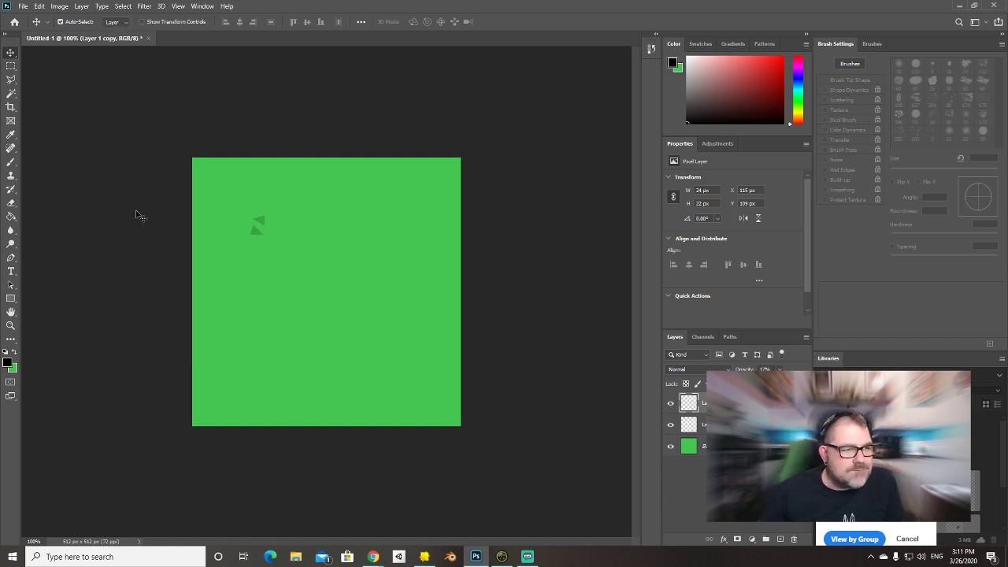
alt+drag(259, 222, 232, 216)
click(7, 352)
click(13, 352)
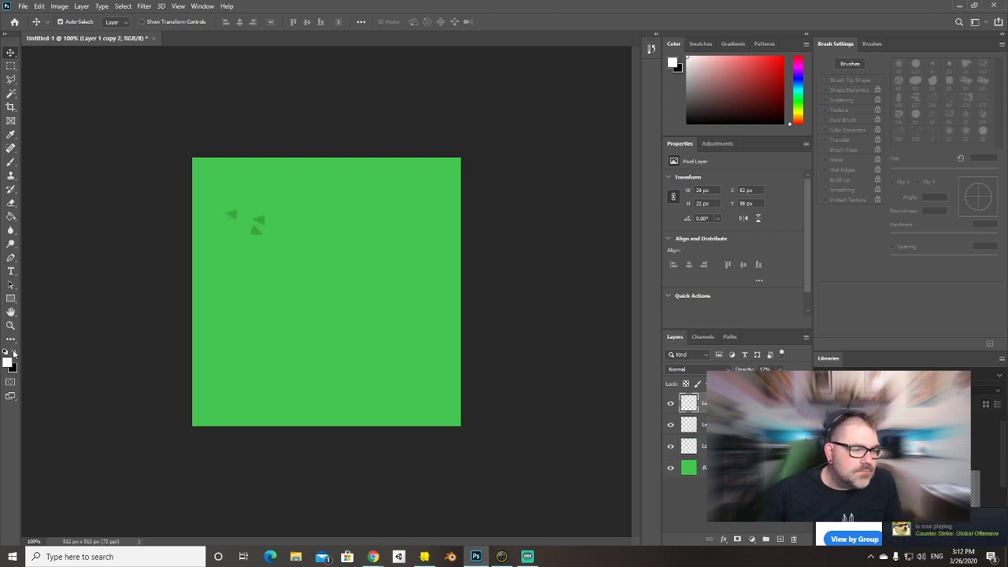
key(g)
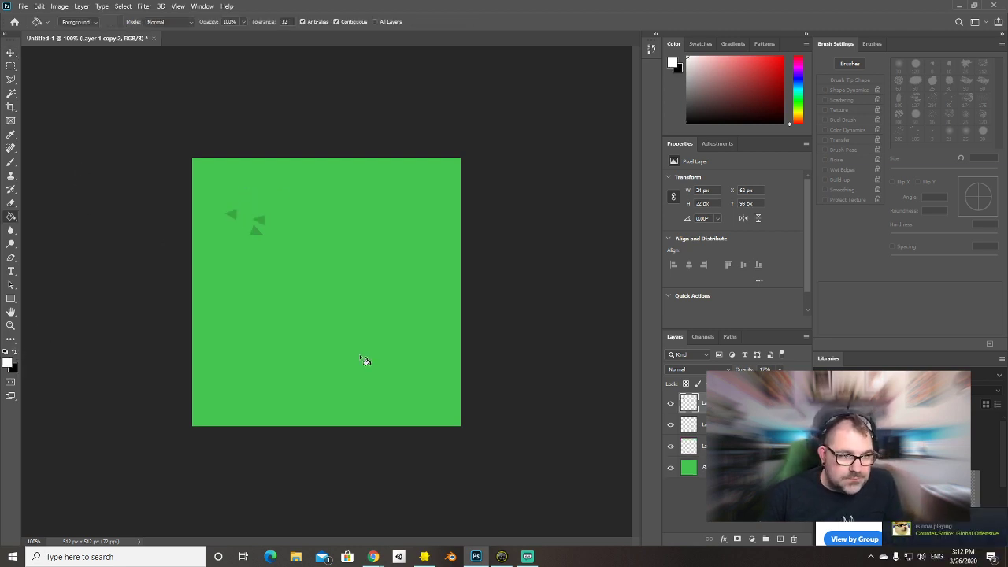
click(11, 52)
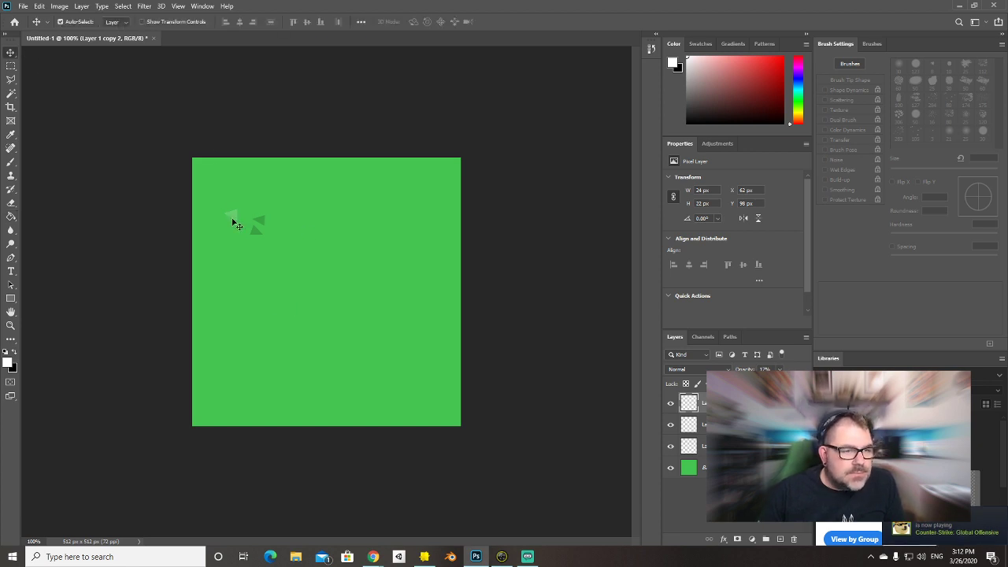
Duplicate the light triangle to the right, rotate it, and nudge a lower triangle into the cluster.
mouse_move(235, 219)
mouse_down()
mouse_move(242, 234)
mouse_move(288, 226)
mouse_move(276, 249)
mouse_up()
key(ctrl+t)
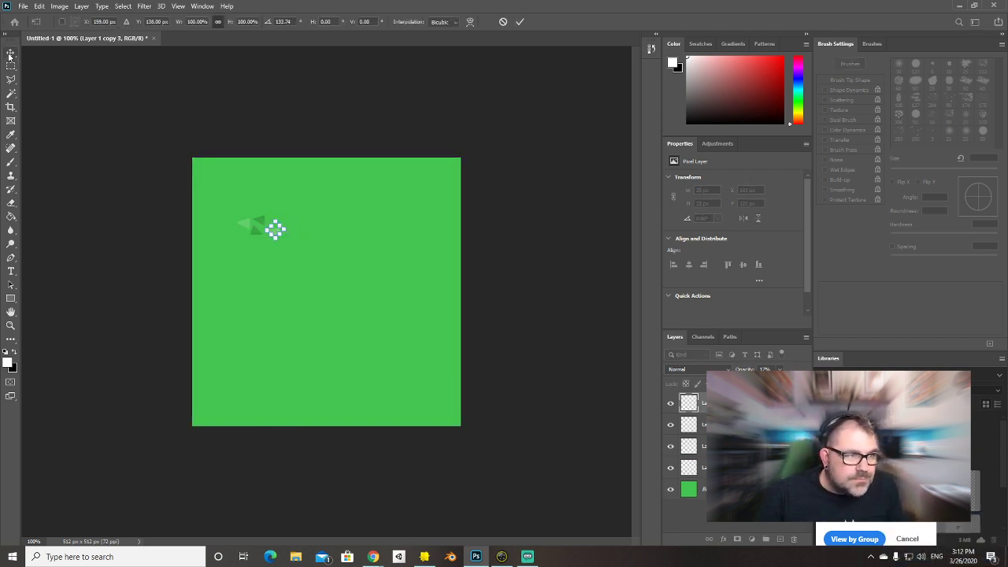
key(Return)
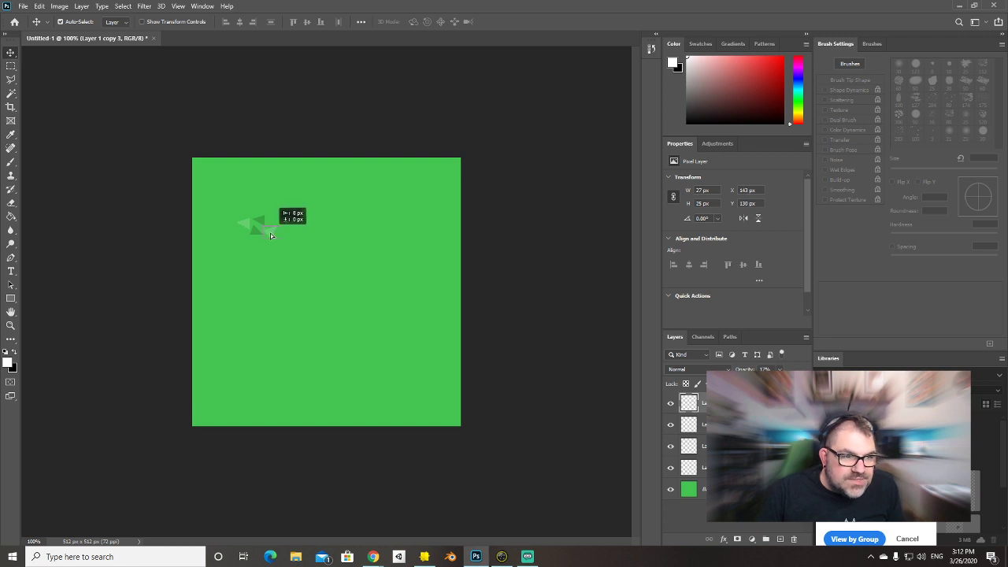
click(260, 226)
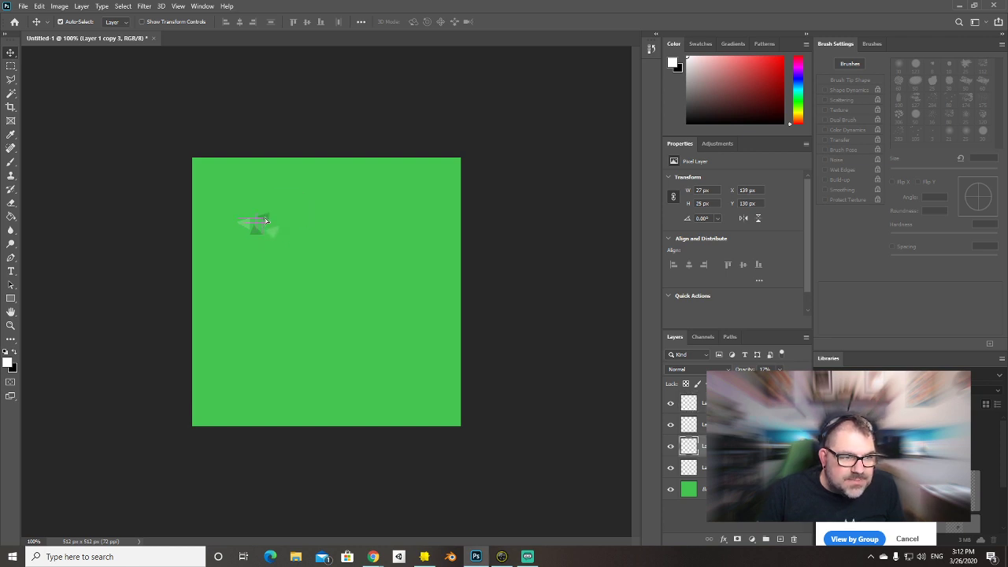
drag(259, 226, 257, 236)
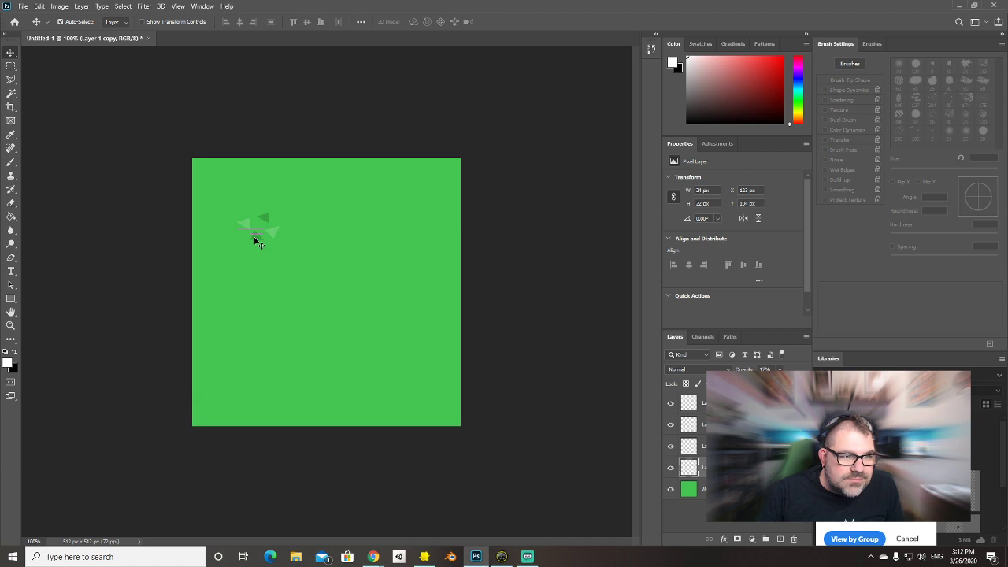
Select all four triangle layers, Layer 1 through Layer 1 copy 3, together.
click(133, 266)
click(748, 403)
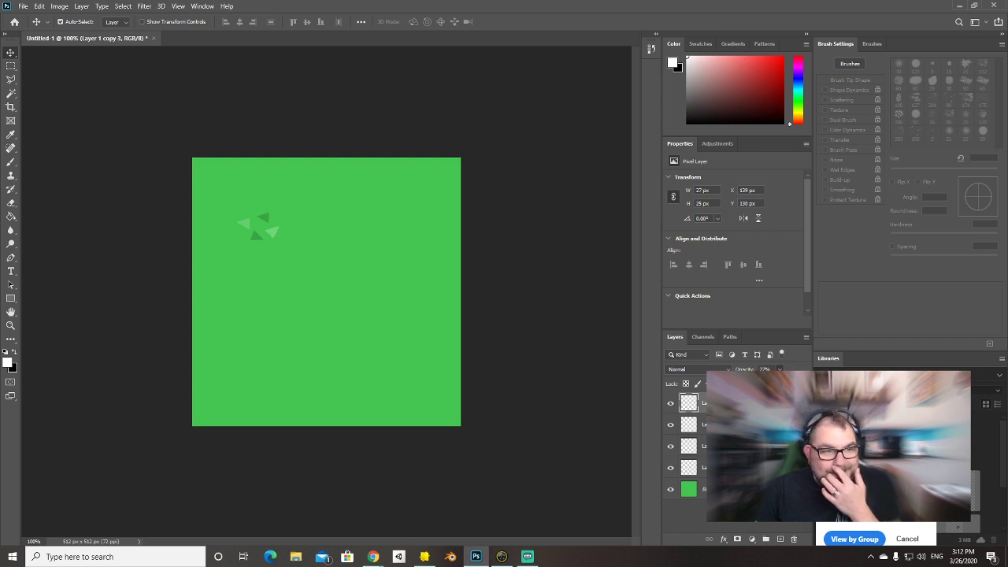
click(748, 446)
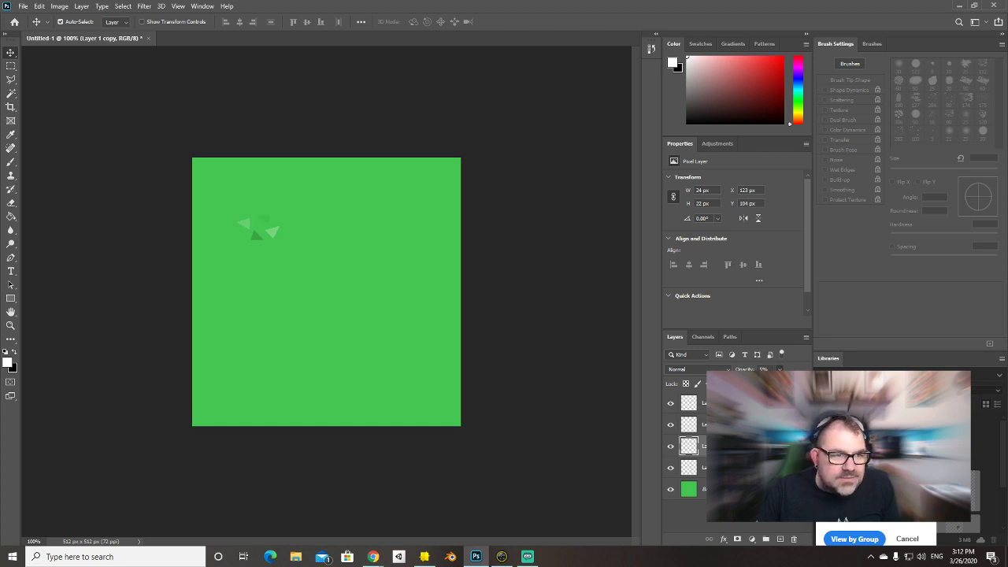
click(749, 468)
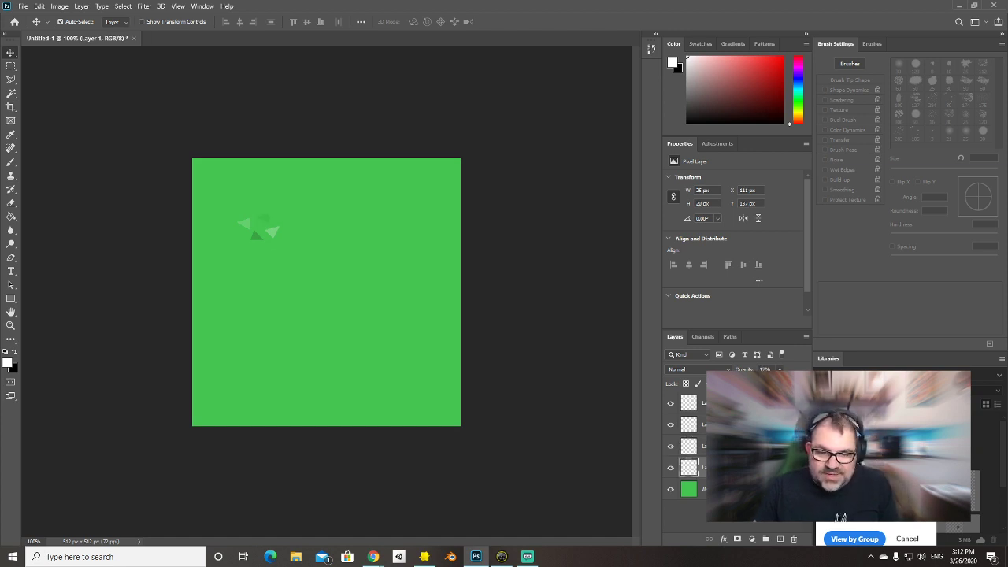
click(748, 512)
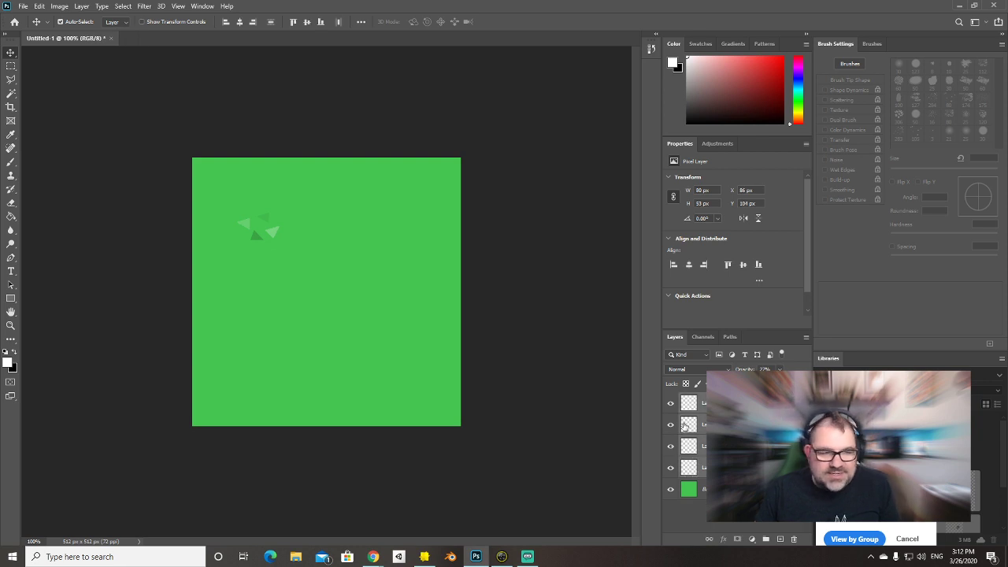
key(ctrl)
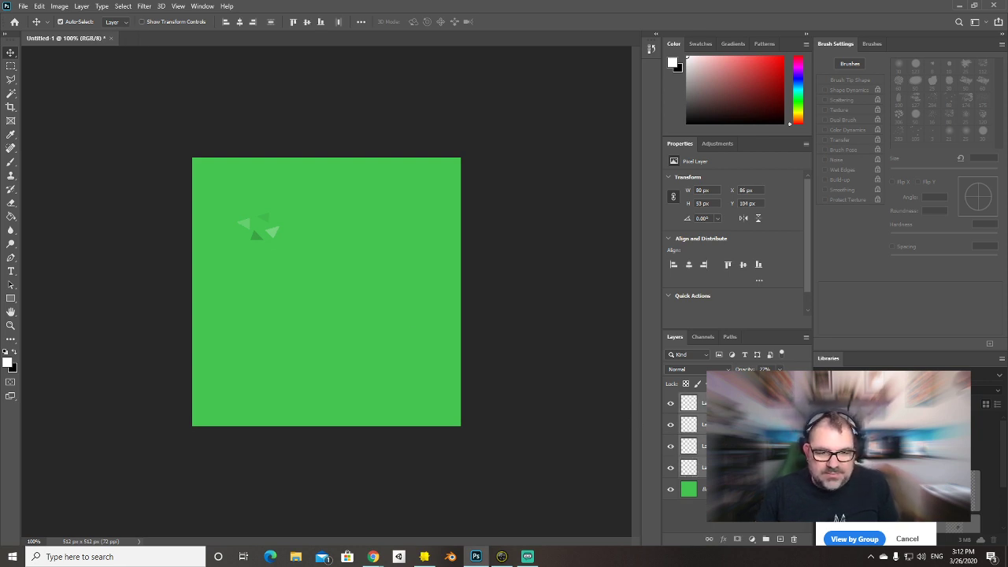
Duplicate the selected triangle layers and move the new cluster below the first.
right_click(743, 446)
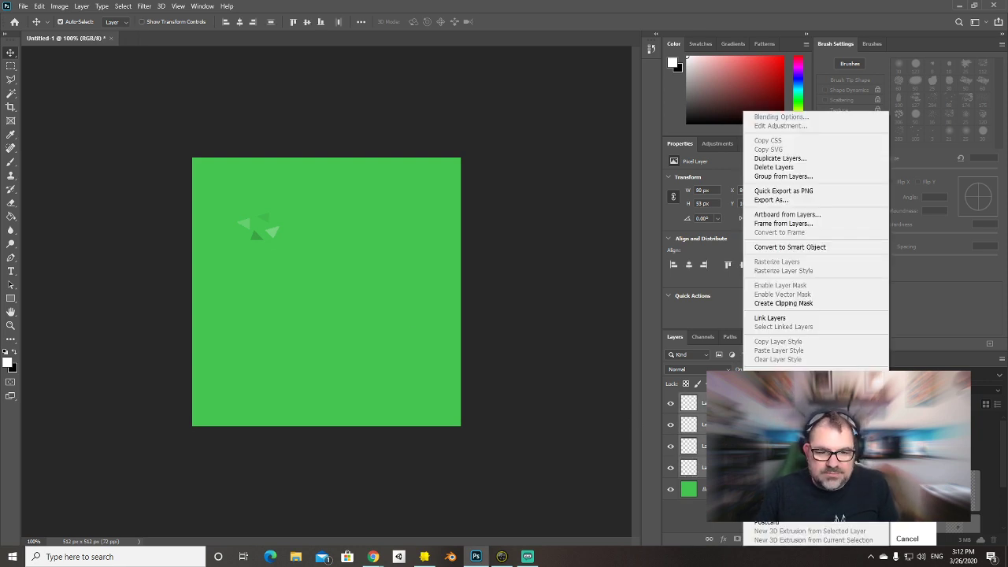
click(791, 157)
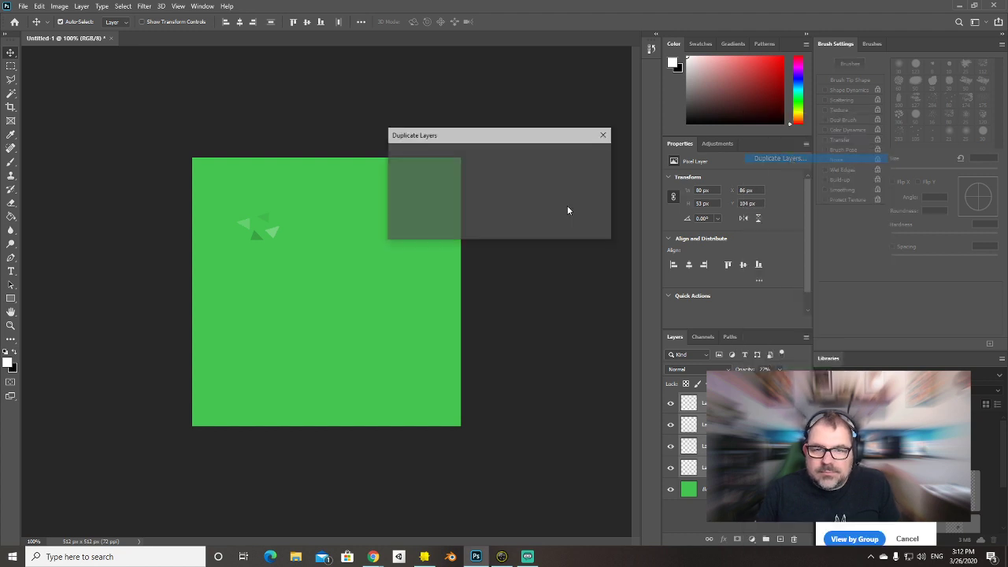
click(590, 156)
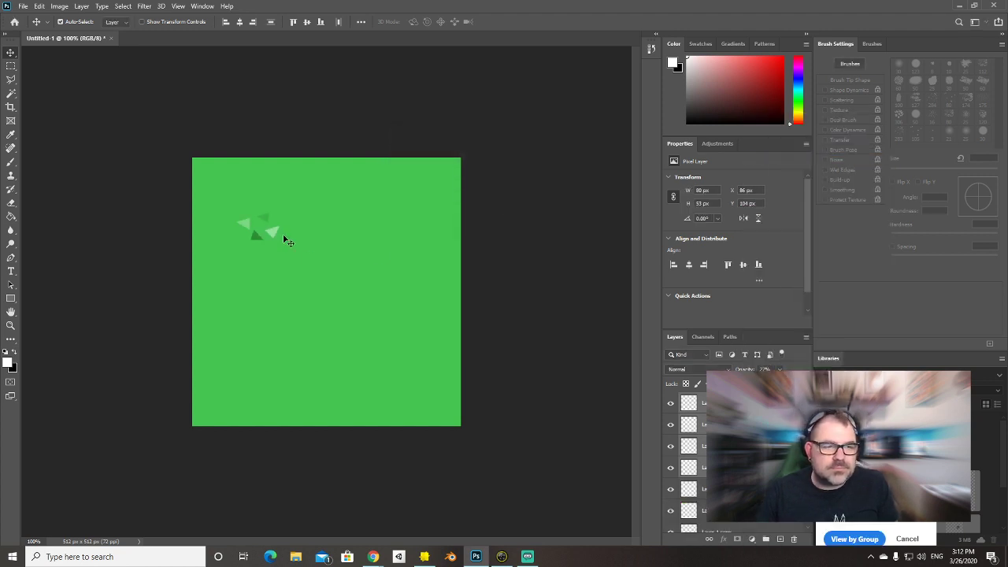
drag(274, 232, 260, 296)
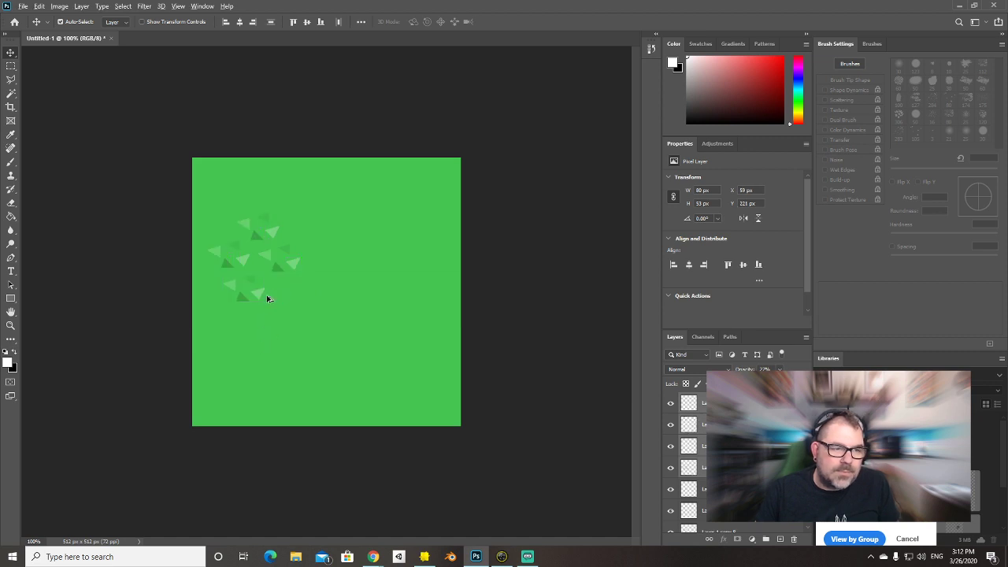
Alt-drag cluster copies up-left and lower-right across the canvas, removing one misplaced copy.
alt+drag(264, 297, 341, 245)
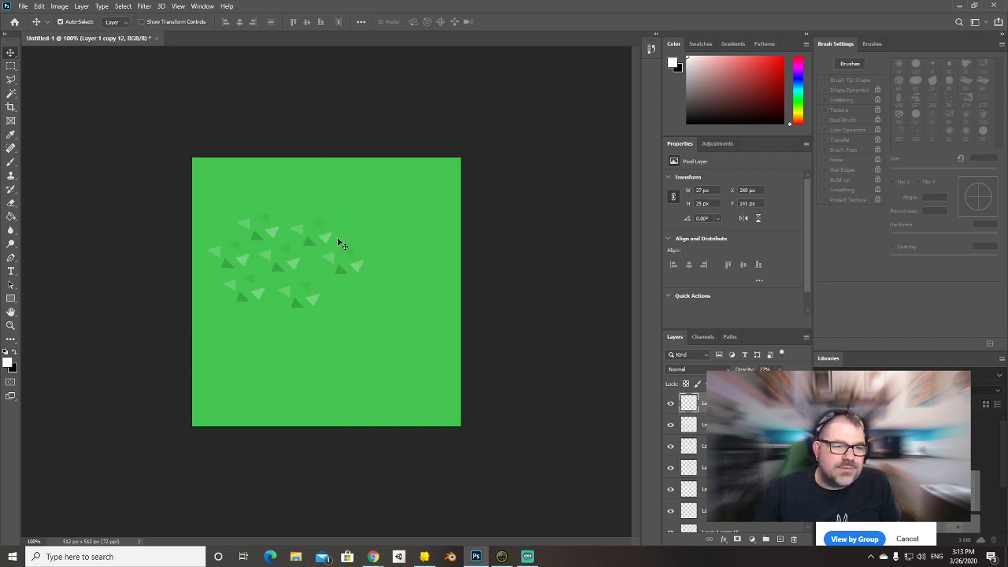
key(Delete)
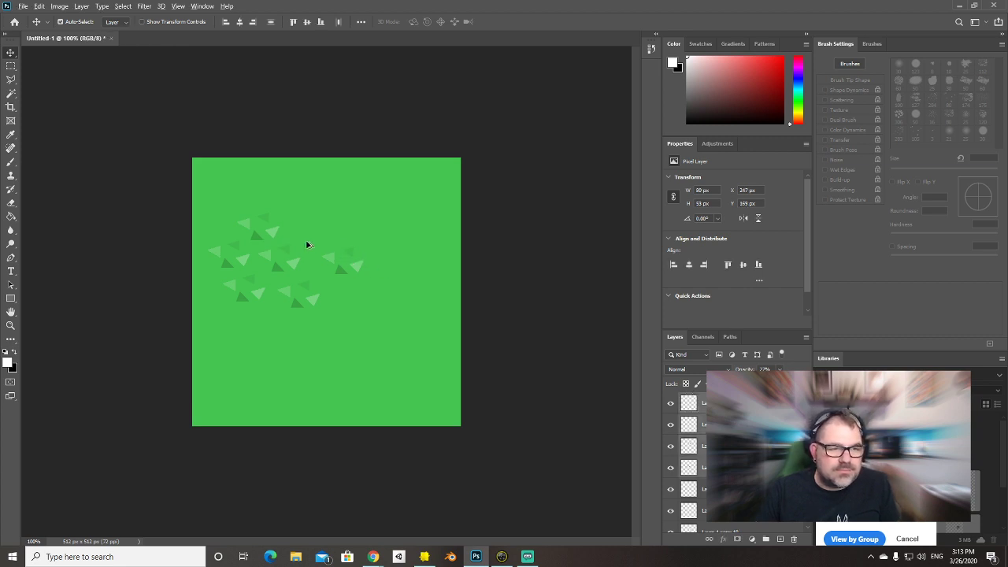
alt+drag(332, 261, 294, 213)
key(Escape)
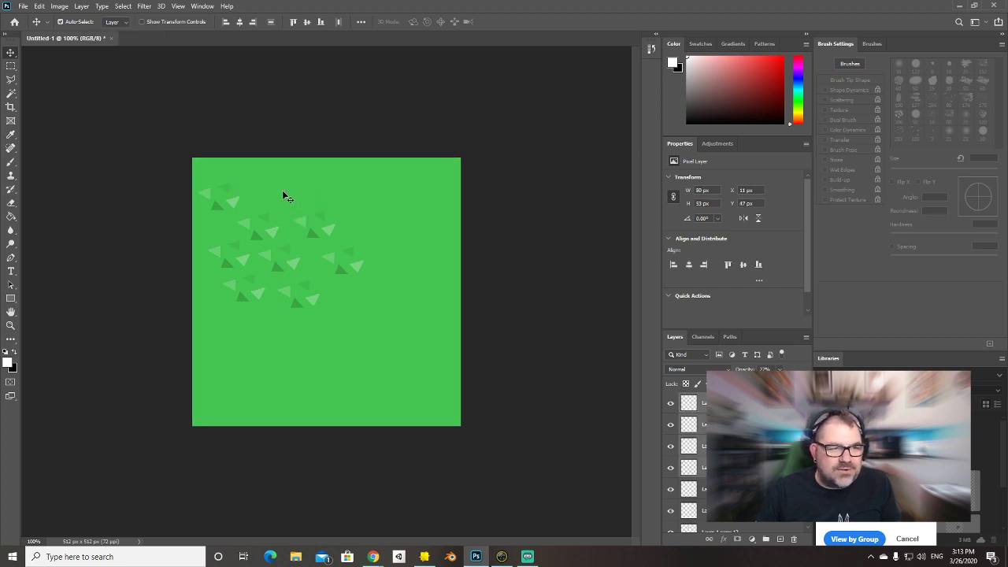
alt+drag(233, 202, 405, 382)
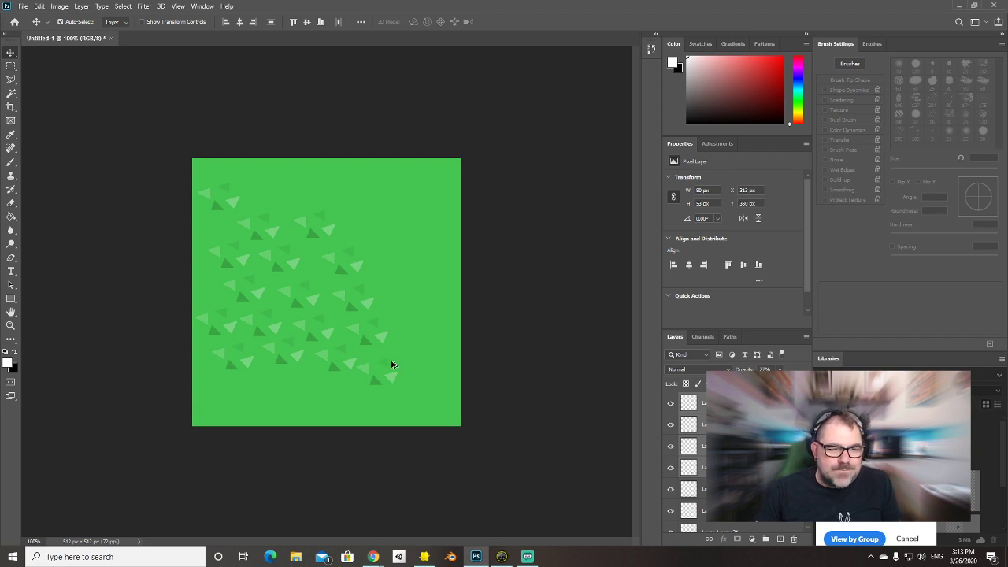
Alt-drag further triangle-cluster copies to the left and into the remaining gaps until the square is covered.
alt+drag(390, 380, 301, 218)
click(225, 323)
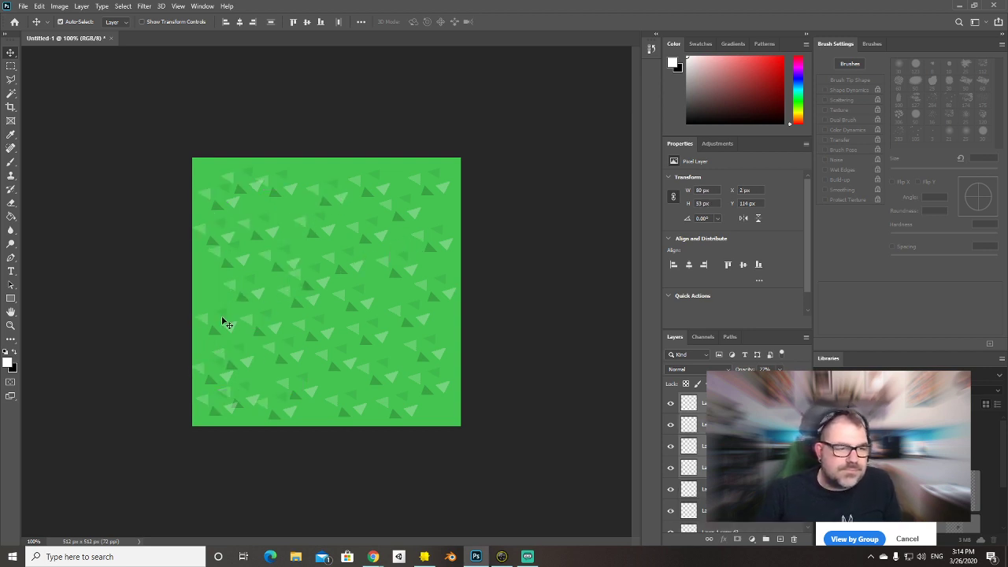
alt+drag(231, 293, 313, 300)
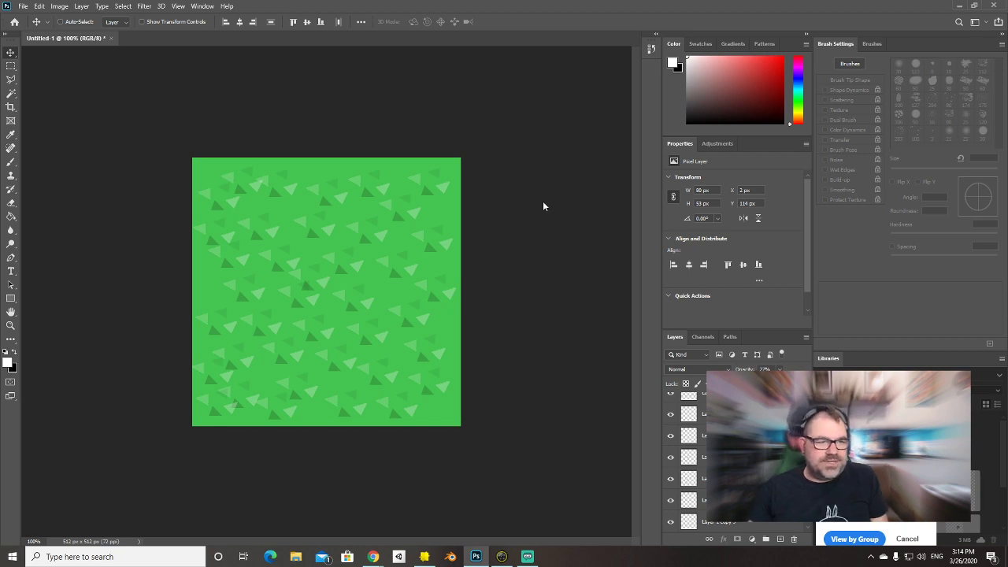
Save the tile for web as 'green' on the Desktop, then switch back to Lens Studio.
key(ctrl+alt+shift+s)
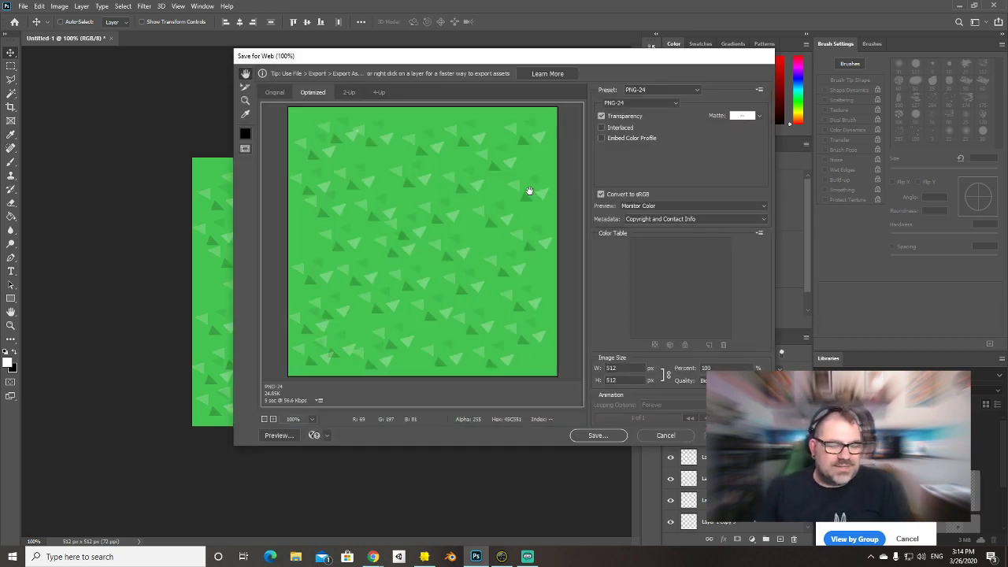
click(599, 436)
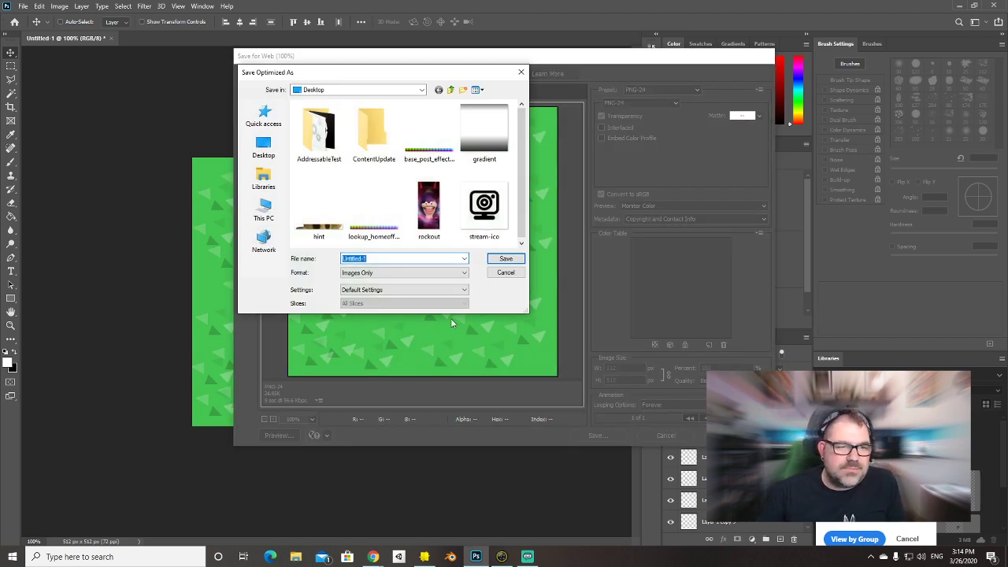
text(green)
key(Return)
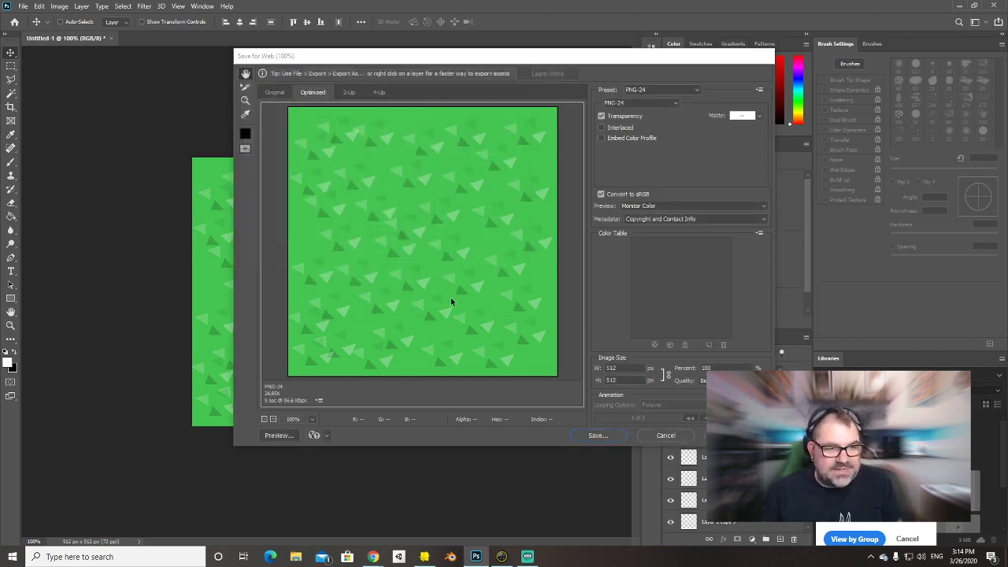
key(alt+Tab)
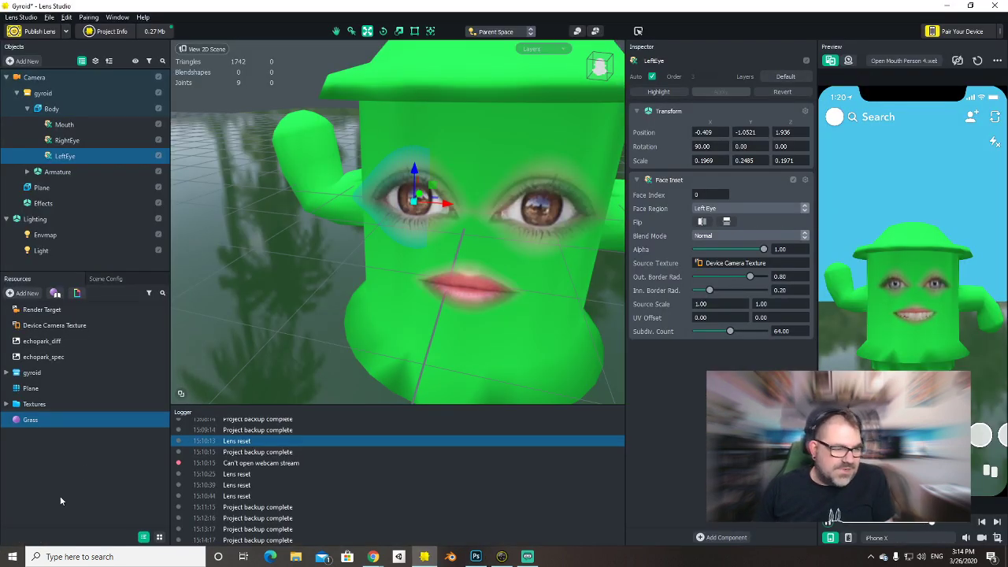
Import the grass image from the Desktop into the project resources.
click(26, 293)
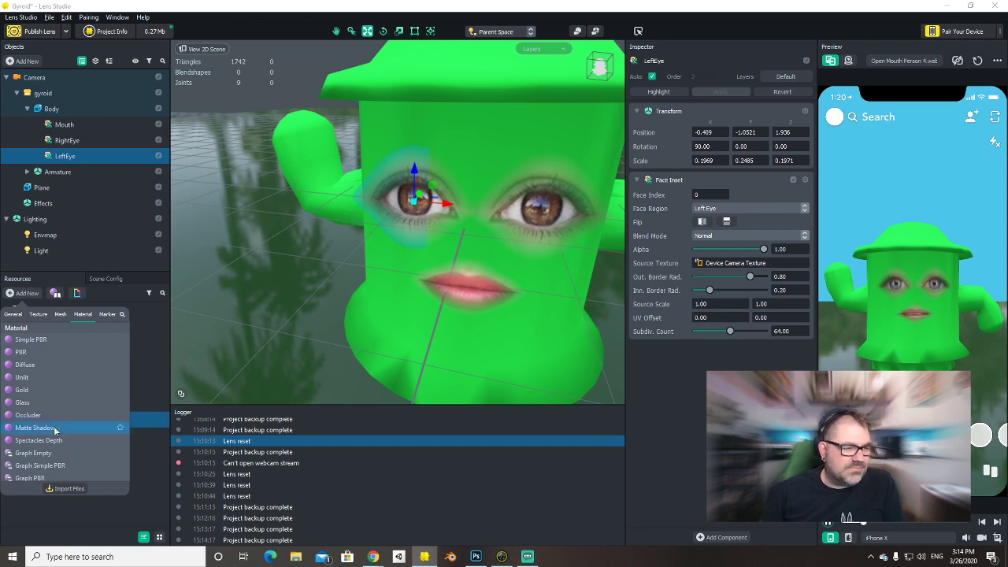
click(60, 490)
right_click(170, 337)
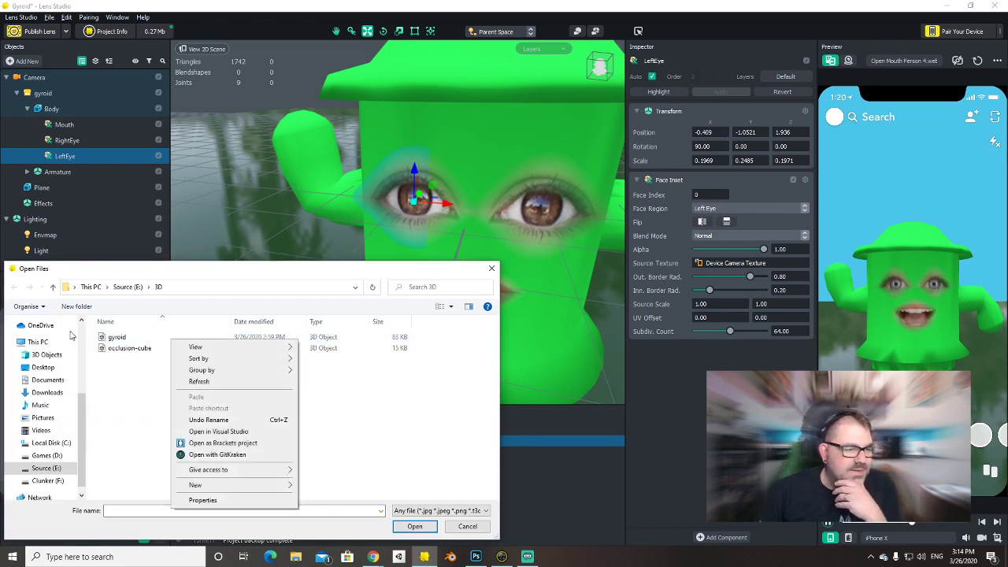
click(53, 372)
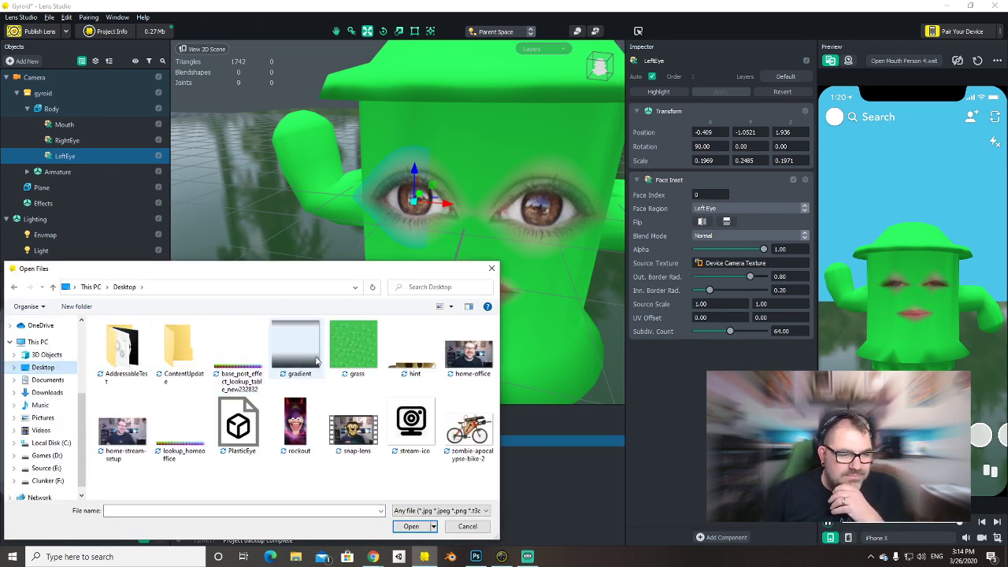
click(354, 347)
click(411, 526)
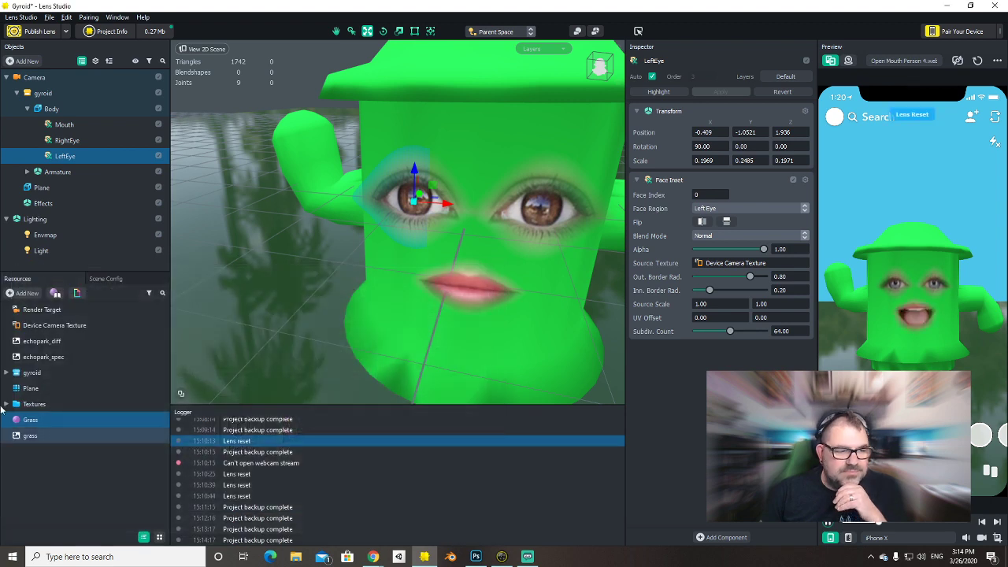
Drag the grass texture into the Grass material's Base Texture slot.
click(32, 437)
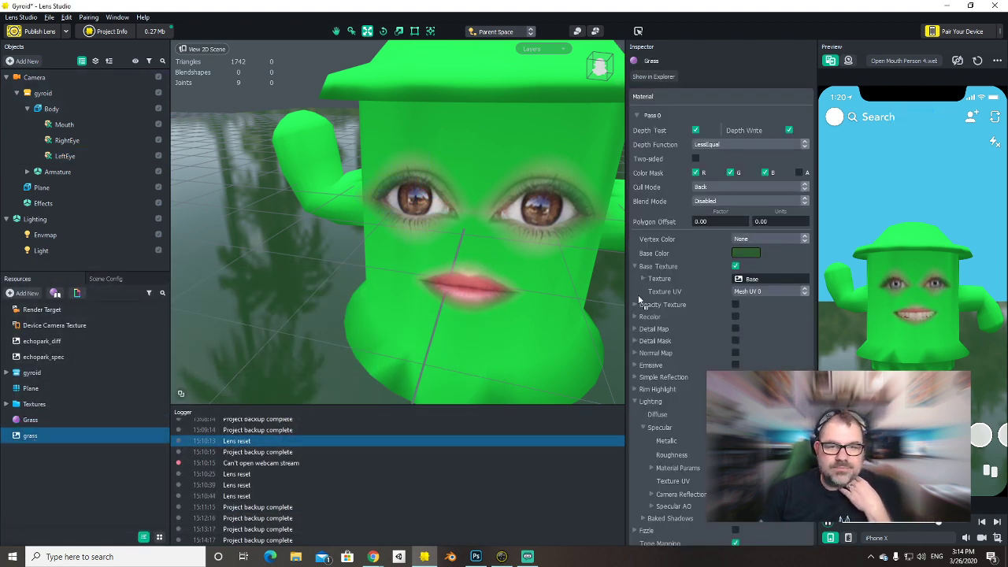
drag(648, 290, 752, 279)
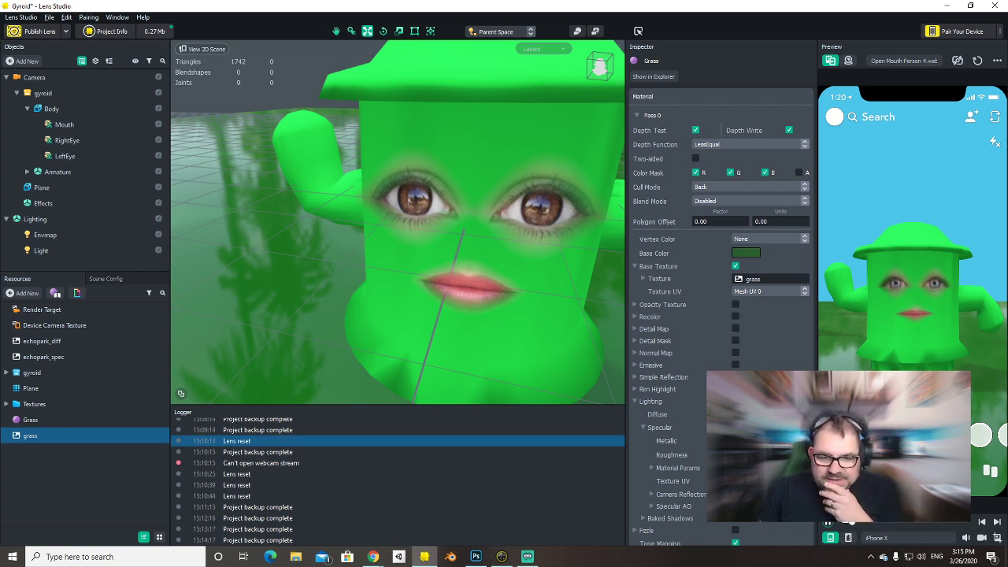
scroll(705, 416, down, 1)
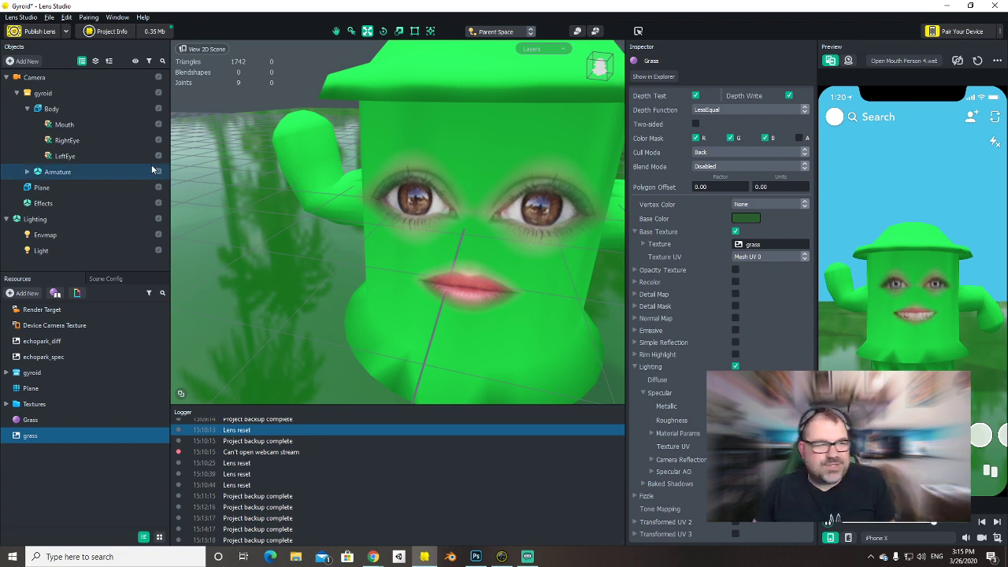
Toggle Simple Reflection on the Grass material to compare, leaving it off.
click(87, 420)
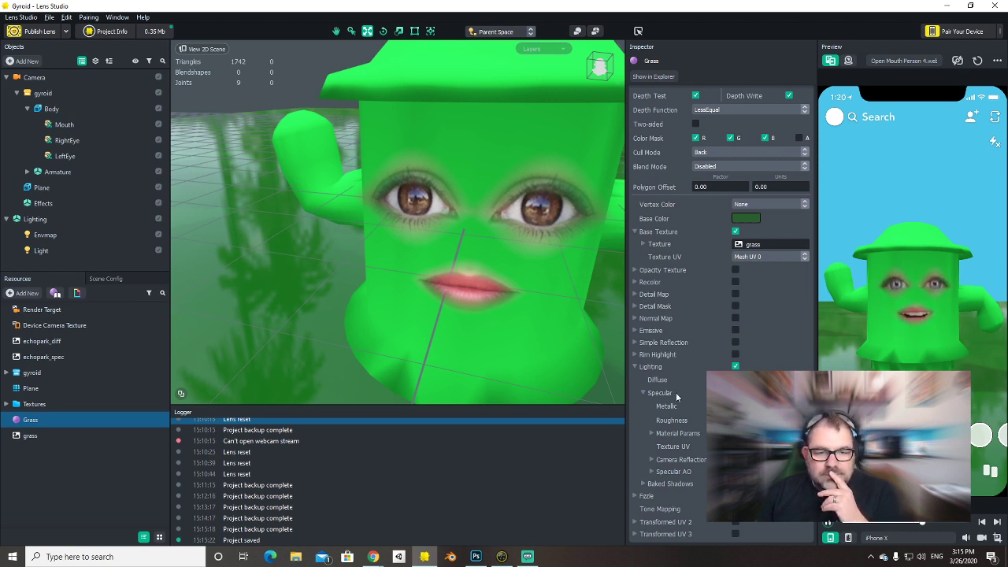
scroll(721, 315, up, 1)
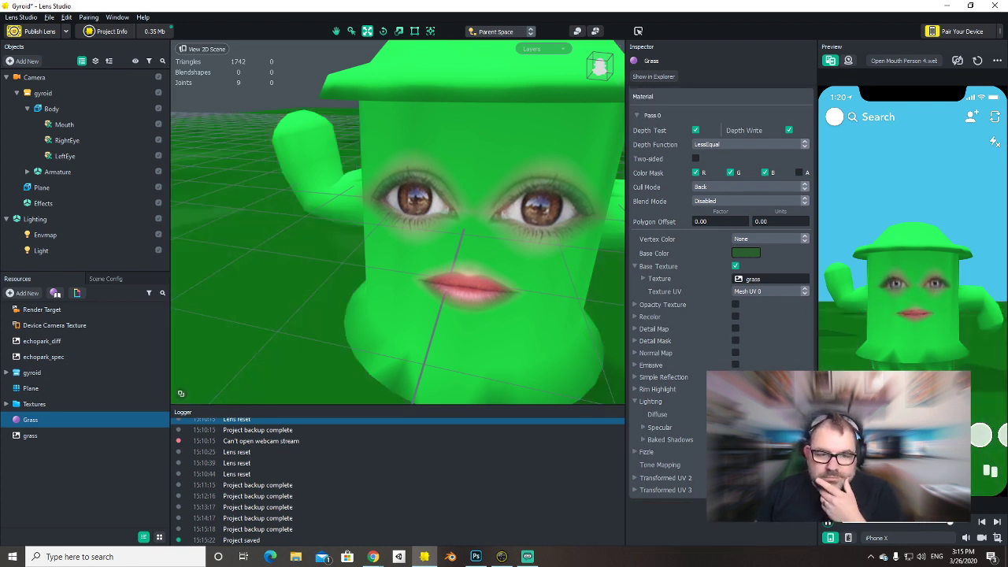
click(736, 377)
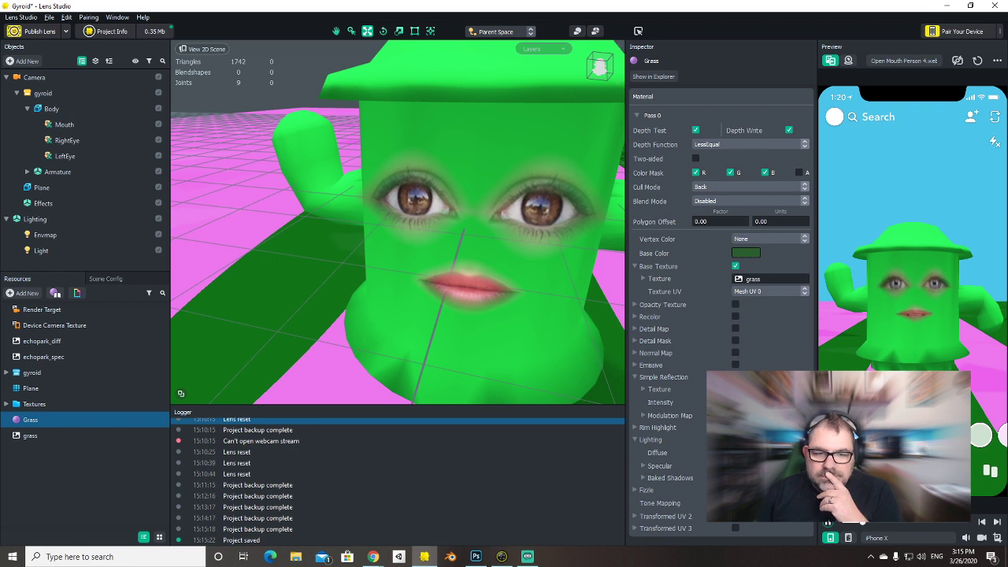
click(736, 376)
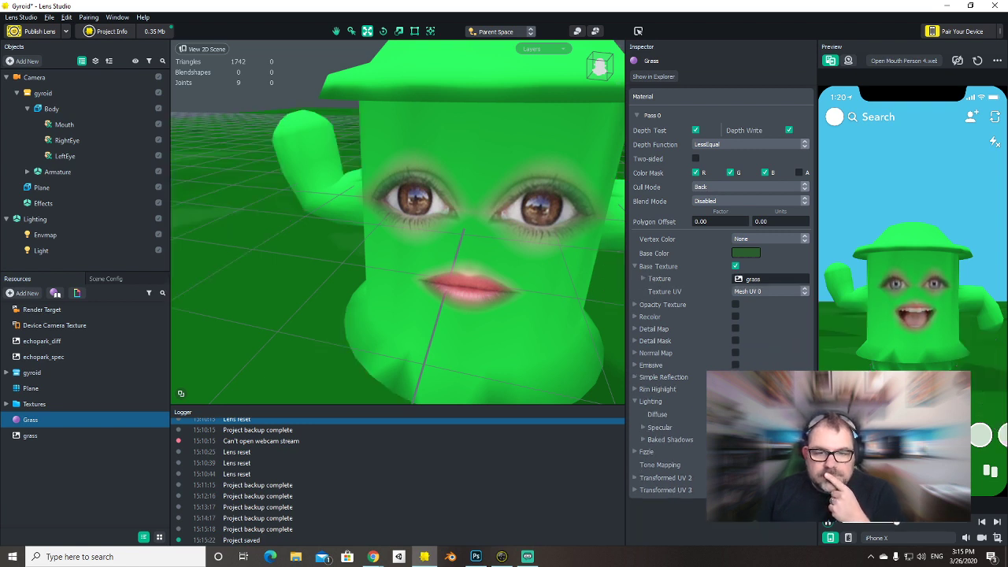
click(736, 377)
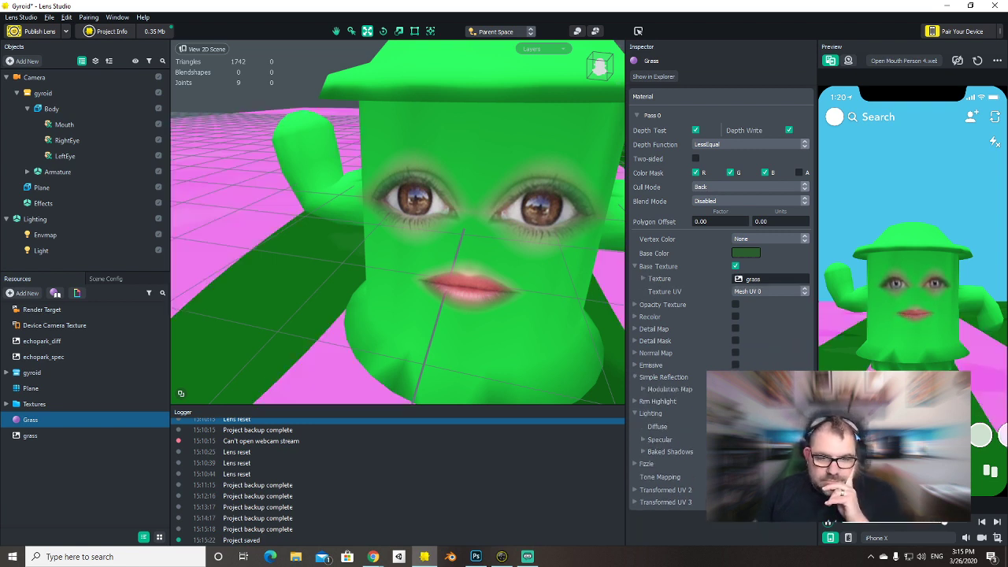
click(736, 376)
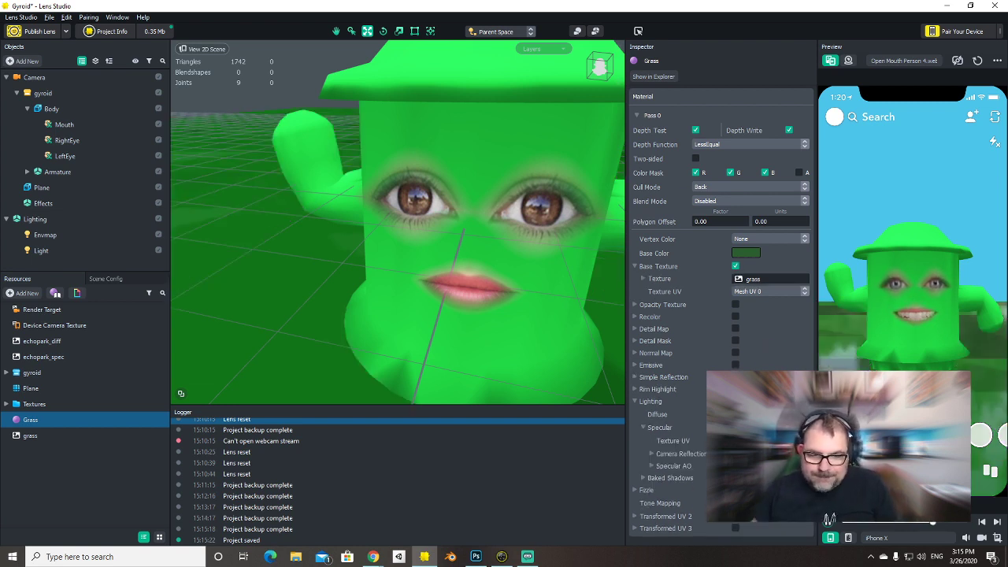
Enable Specular, inspect its parameters, and keep the base texture UV at Mesh UV 0.
click(735, 427)
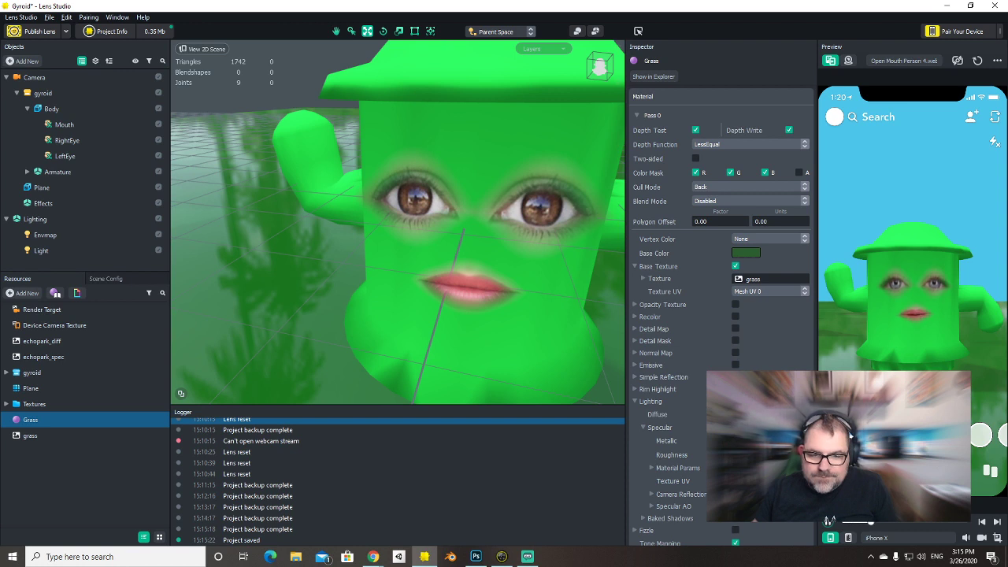
click(650, 467)
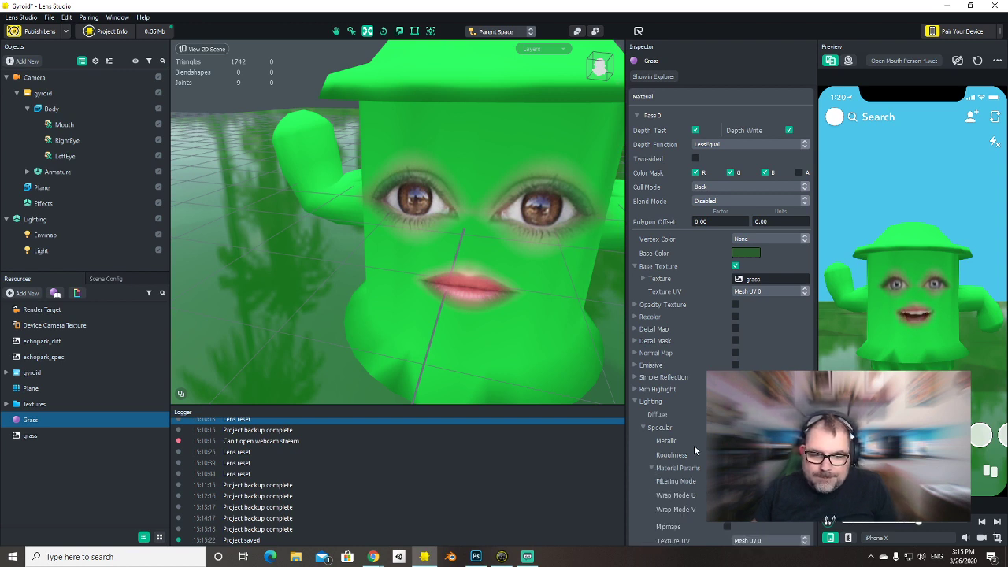
scroll(694, 445, down, 2)
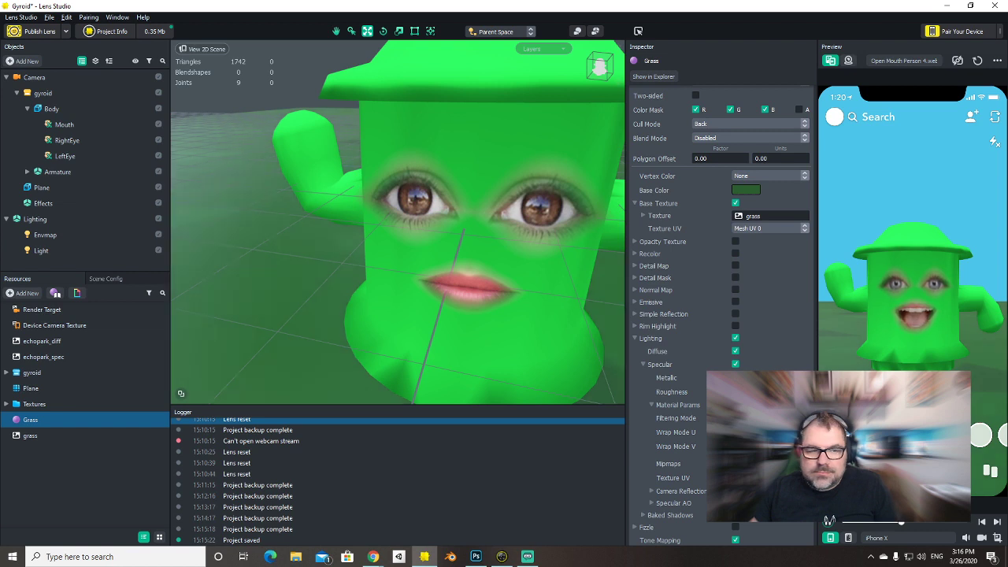
click(644, 215)
click(643, 216)
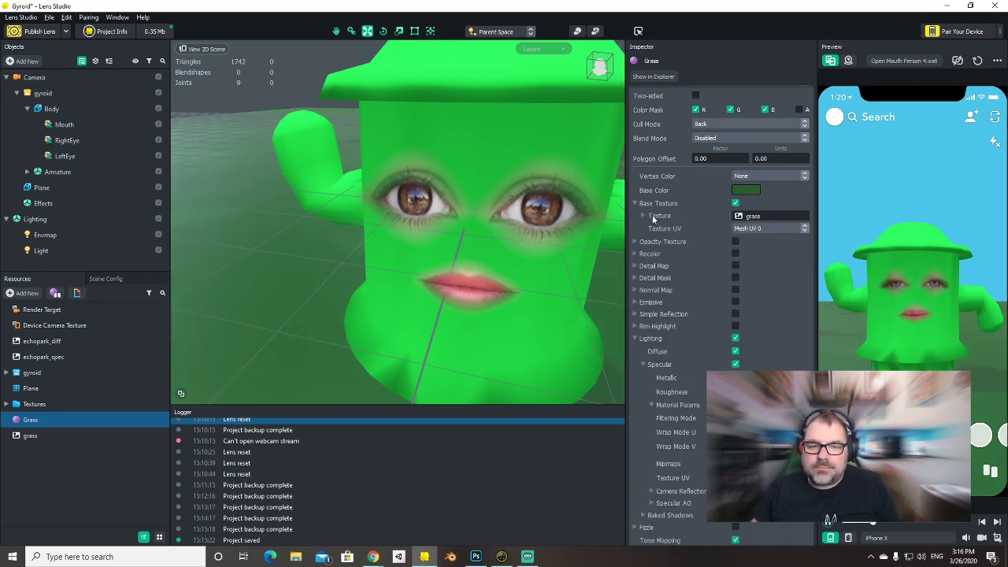
click(764, 229)
click(759, 229)
Inspect the Transformed UV 2 settings, then turn Specular off on the grass.
scroll(759, 352, down, 1)
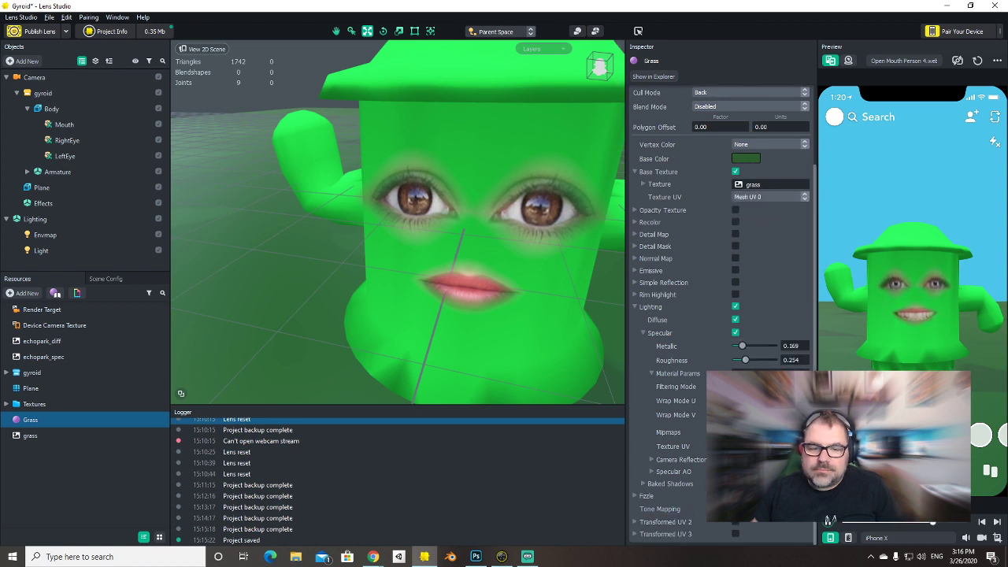
click(634, 523)
scroll(634, 526, down, 1)
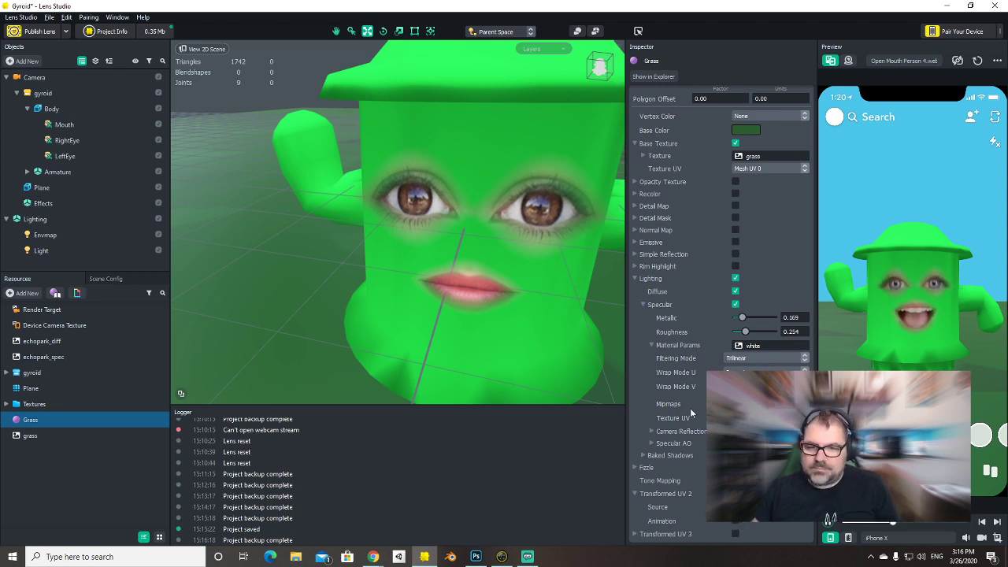
click(635, 493)
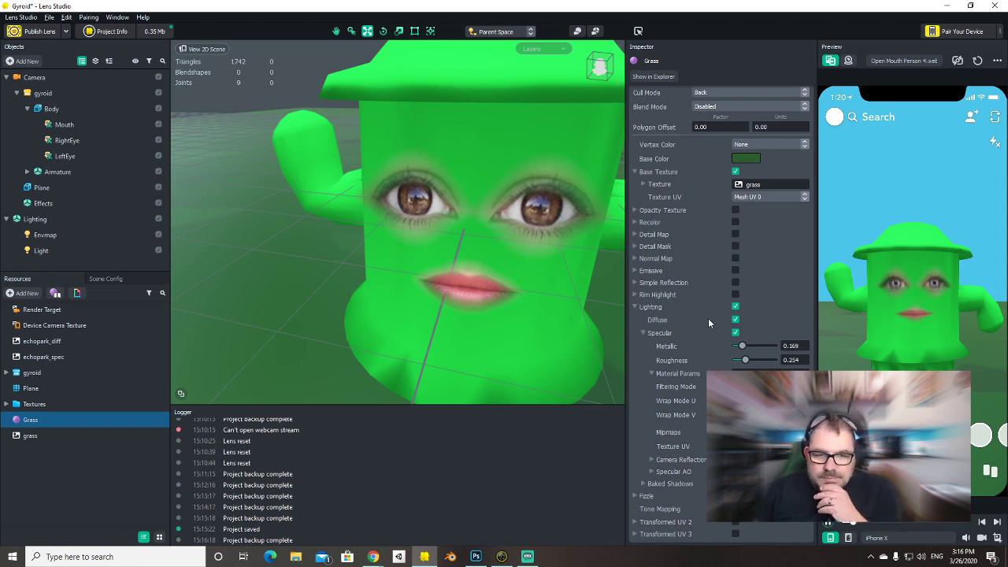
click(736, 333)
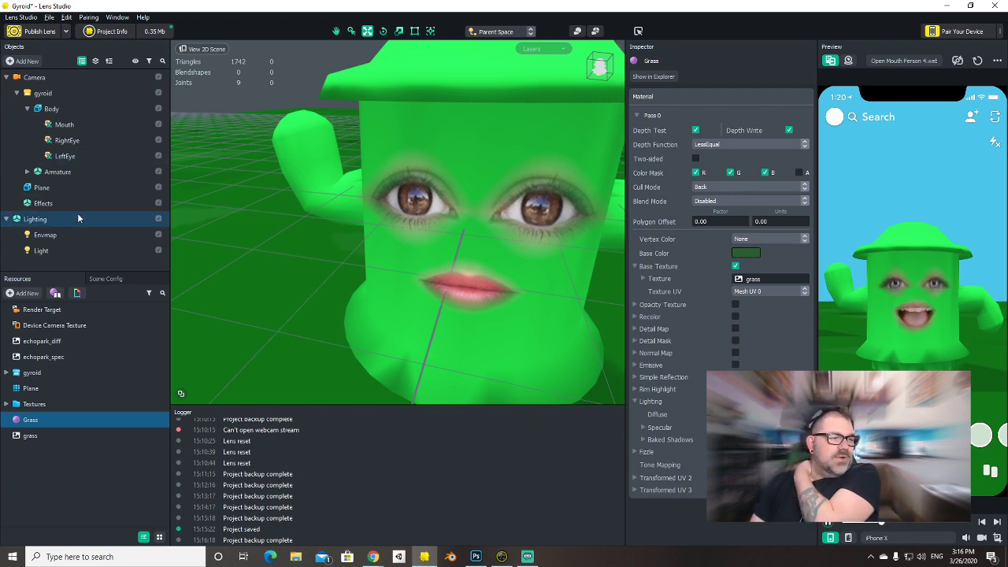
Select the existing scene light and frame it, pulling the view back to the whole scene.
click(75, 250)
key(f)
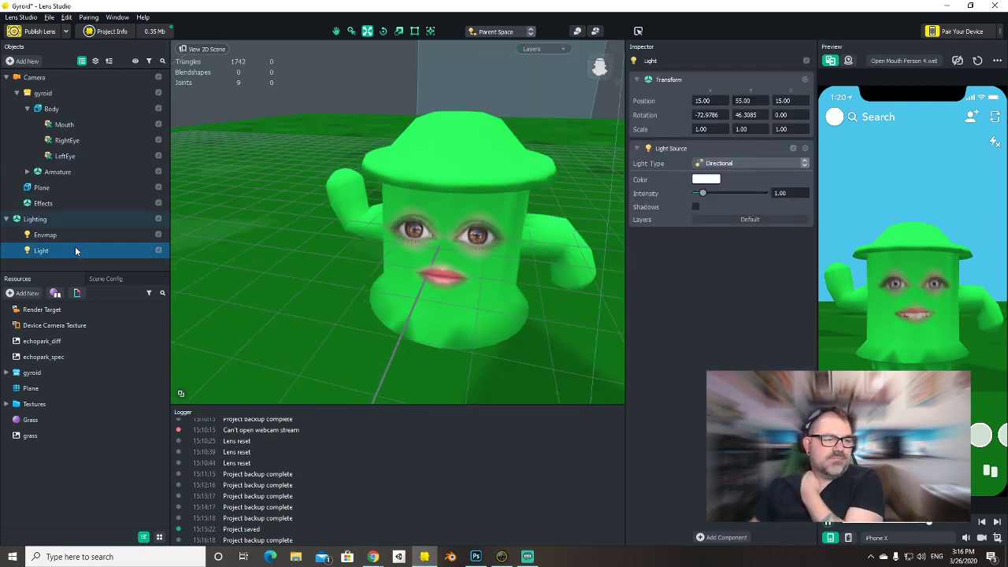
alt+drag(540, 250, 371, 253)
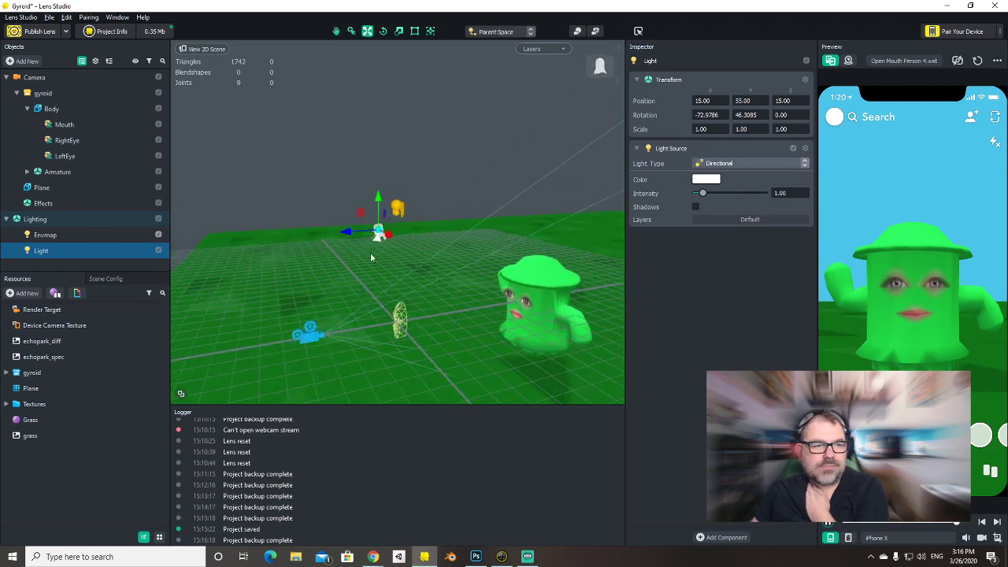
Add a new light to the scene under the Lighting group.
click(38, 219)
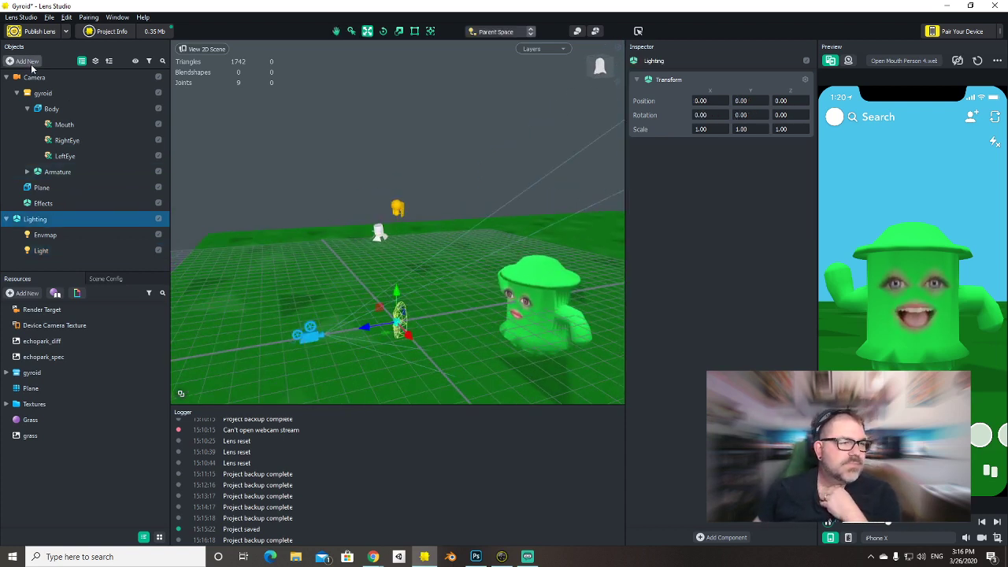
click(28, 62)
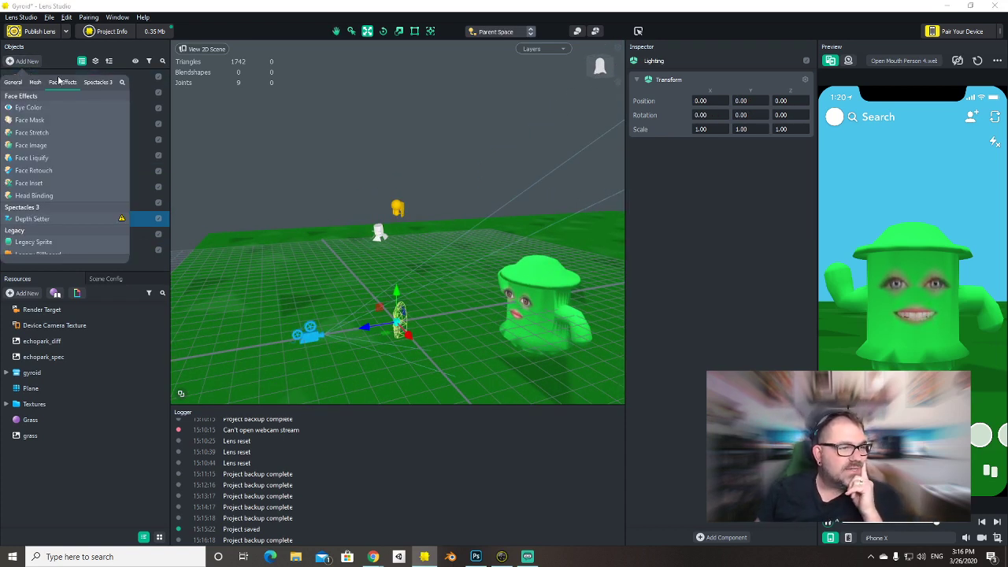
key(Escape)
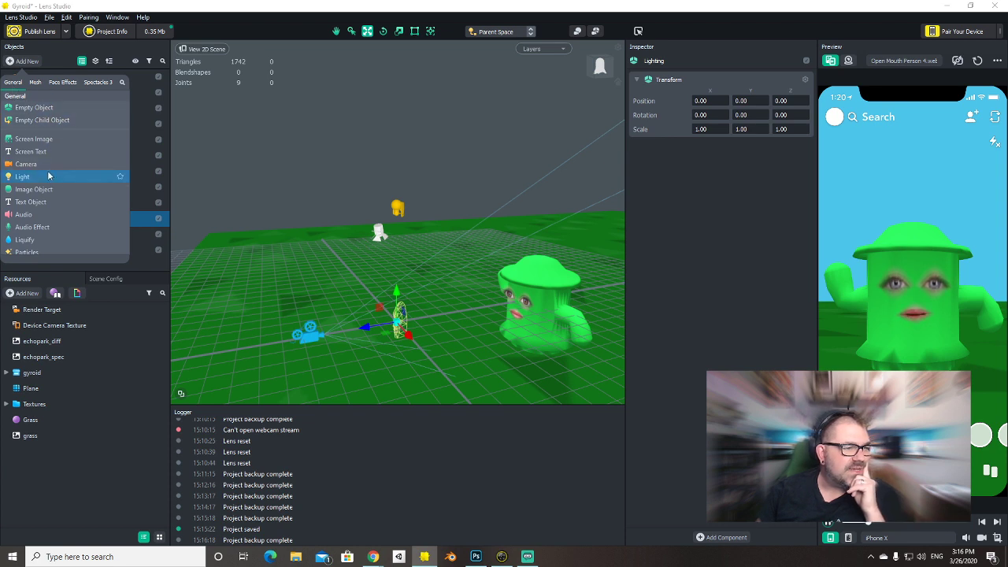
click(63, 265)
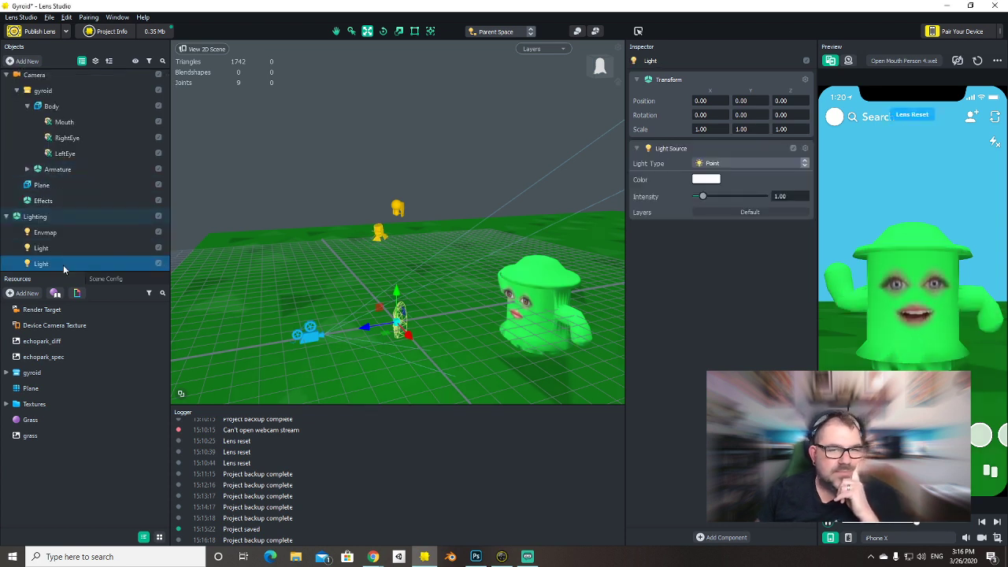
Set the new light's type to Directional and enable its shadows.
click(715, 166)
click(728, 175)
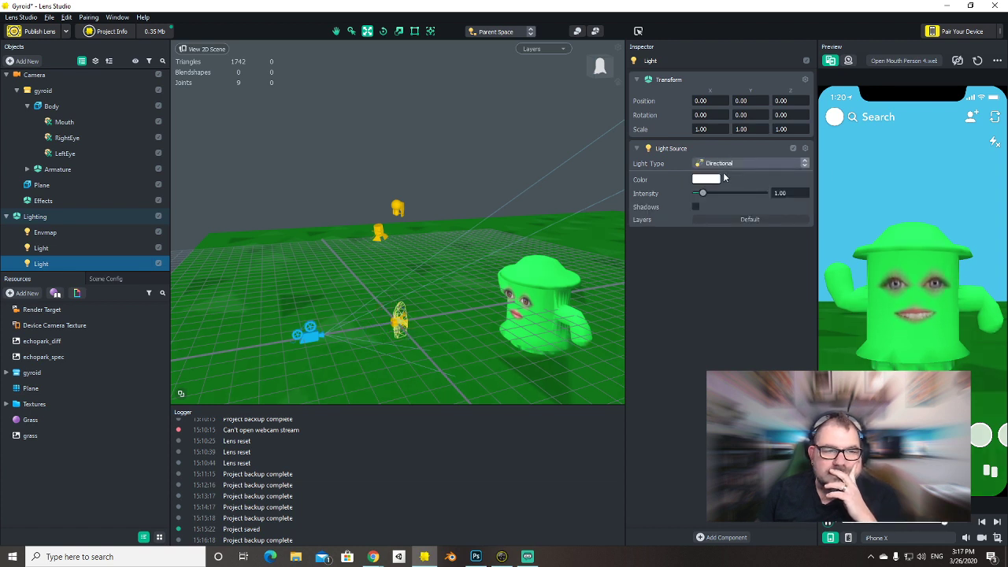
click(695, 207)
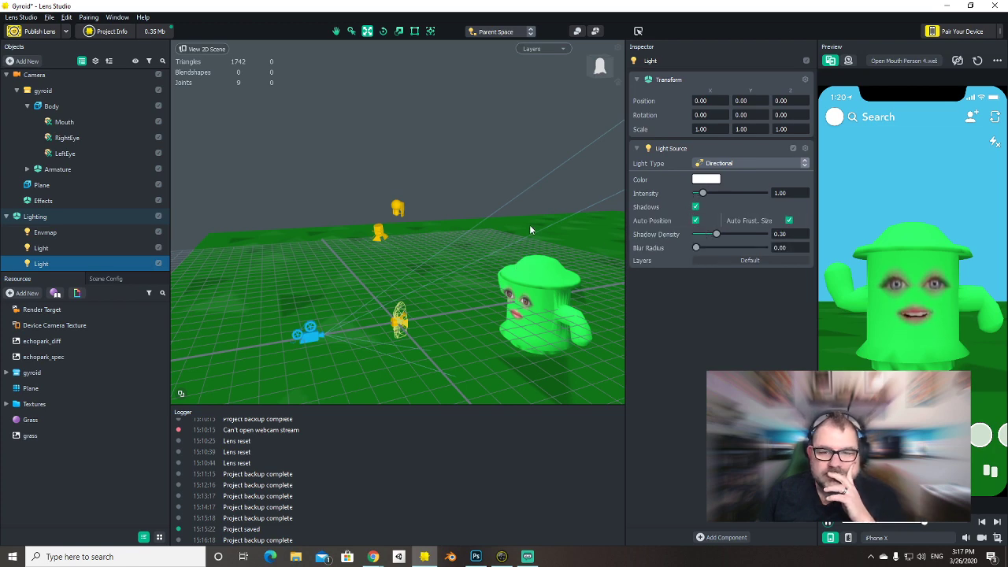
alt+drag(453, 284, 416, 264)
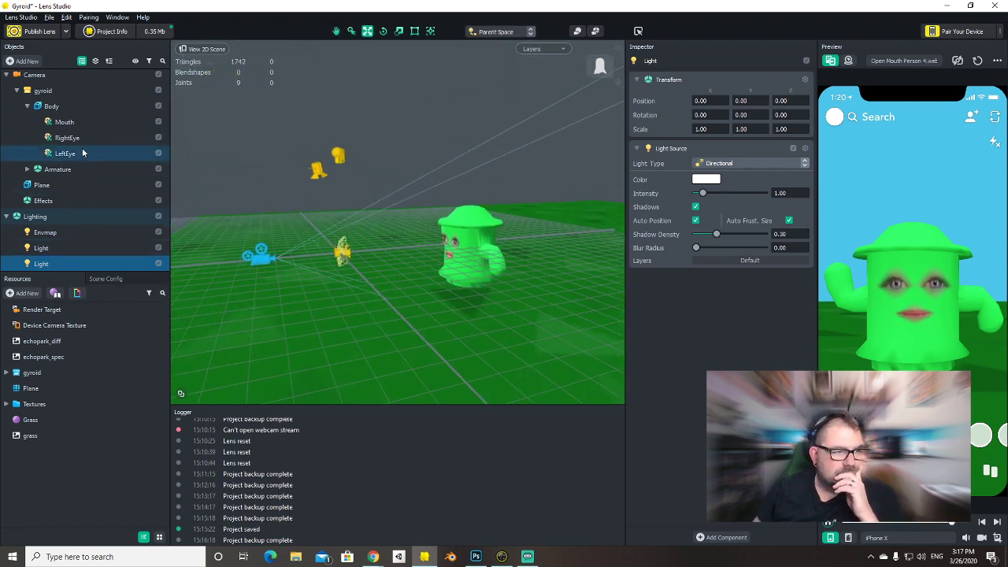
Set the character Body's shadow mode to Caster.
click(73, 106)
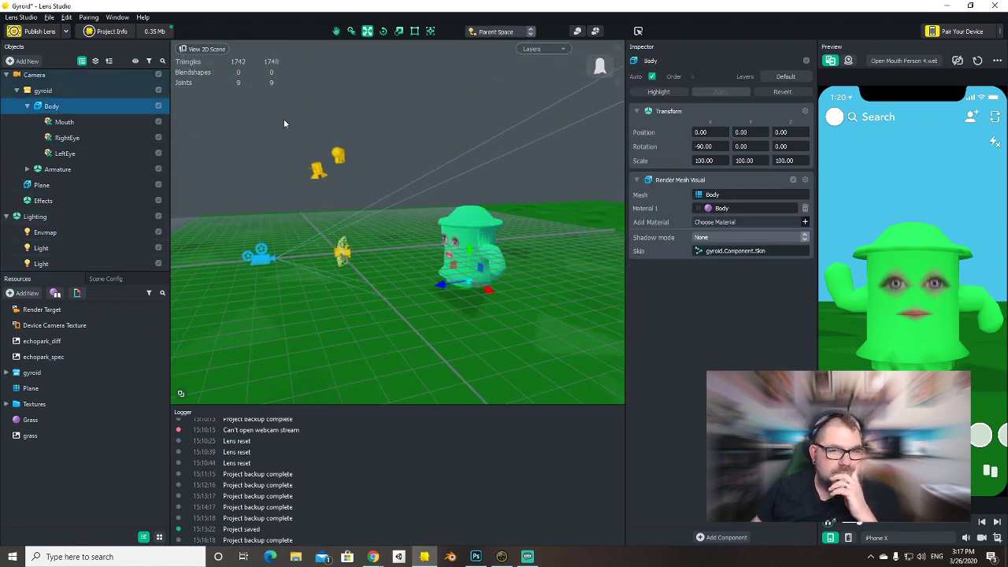
click(750, 237)
click(733, 249)
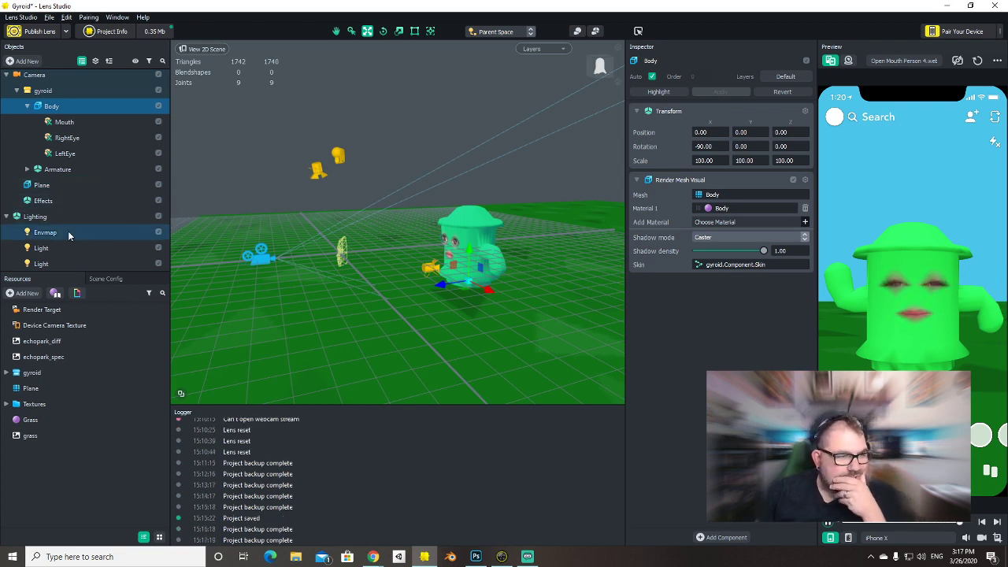
Rotate the new directional light to about -66.83 on X so it angles onto the character.
click(47, 264)
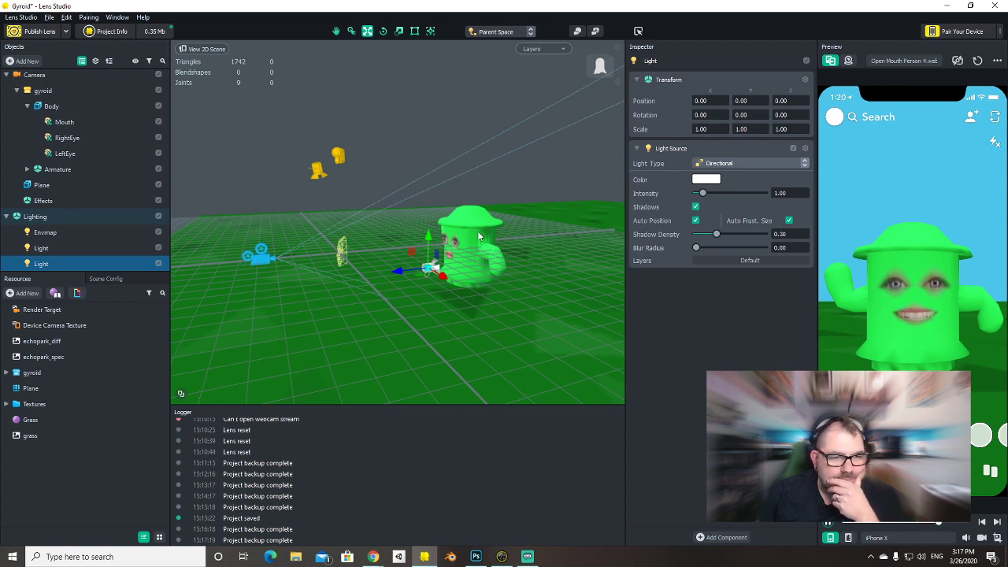
drag(401, 271, 351, 279)
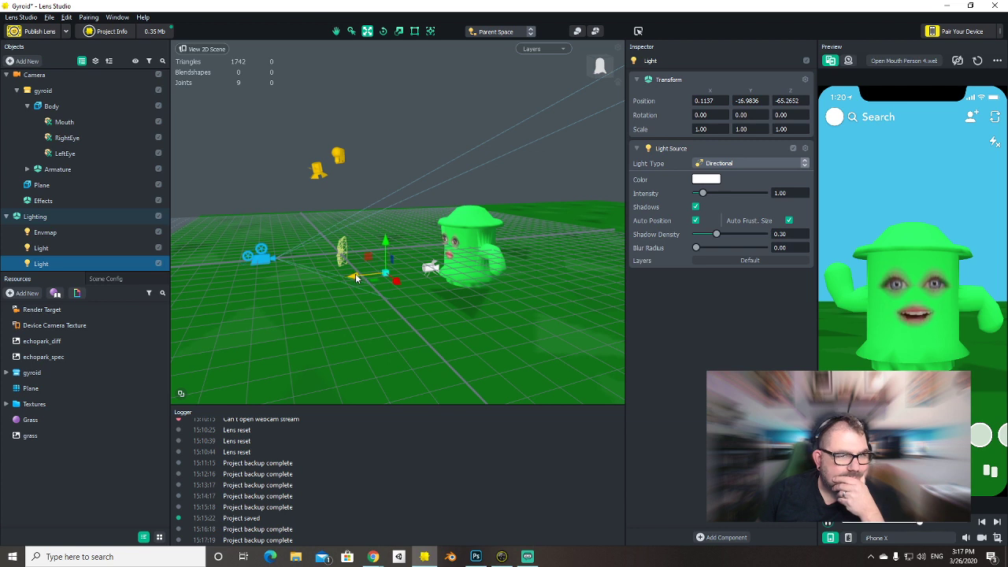
key(ctrl+z)
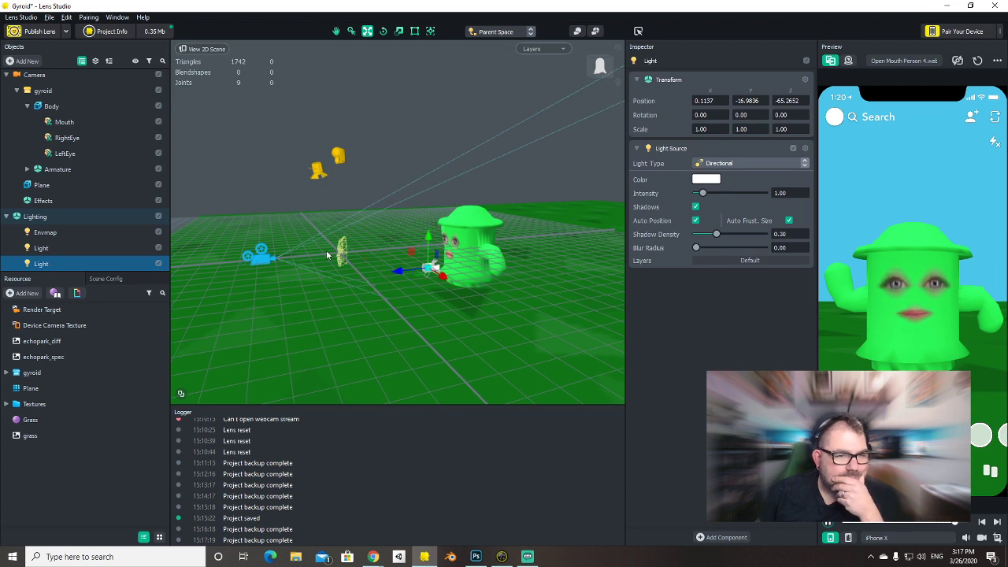
click(96, 248)
click(93, 261)
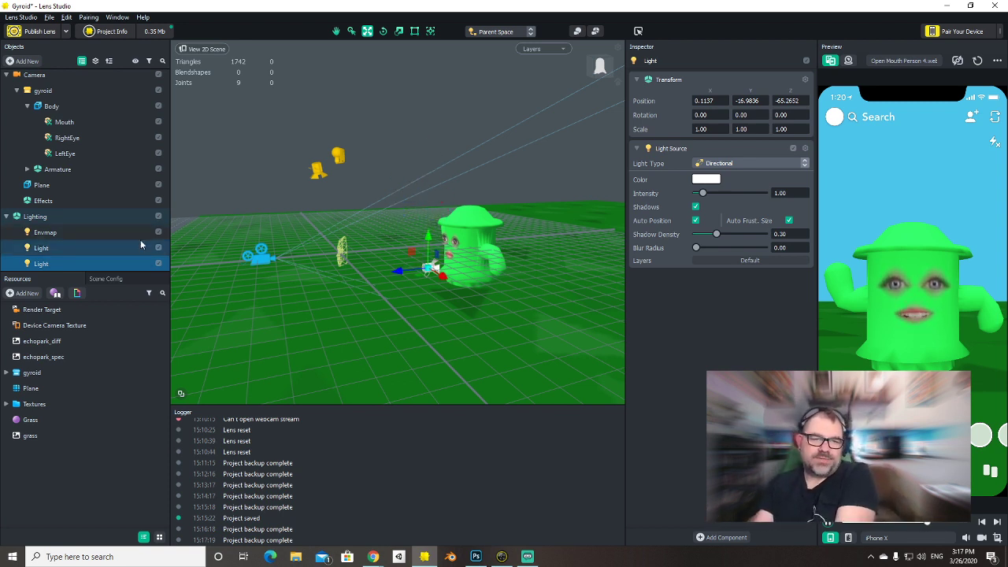
alt+right_drag(294, 258, 355, 295)
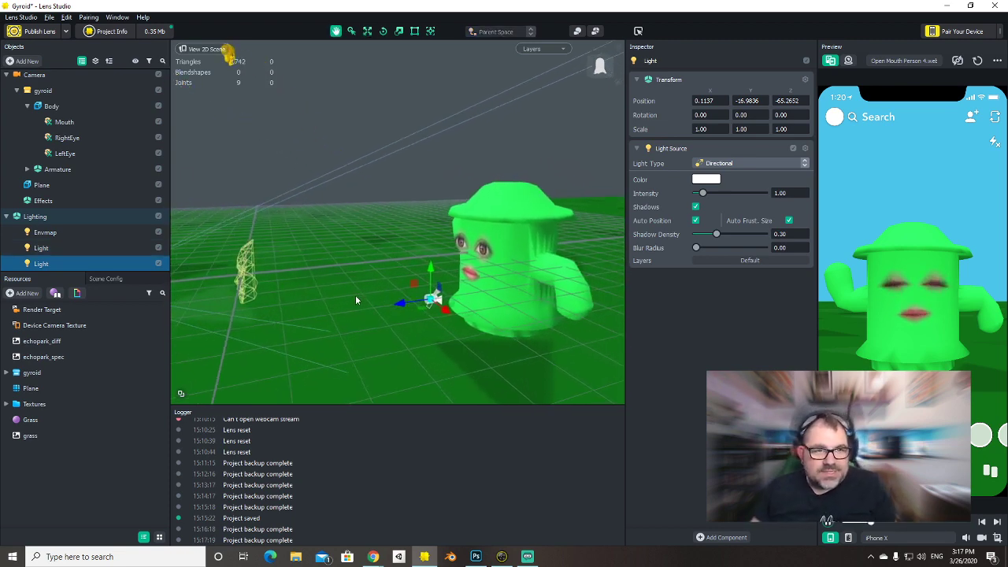
click(384, 31)
mouse_move(423, 289)
mouse_down()
mouse_move(532, 250)
mouse_move(457, 292)
mouse_move(417, 299)
mouse_move(482, 248)
mouse_move(495, 257)
mouse_move(443, 270)
mouse_up()
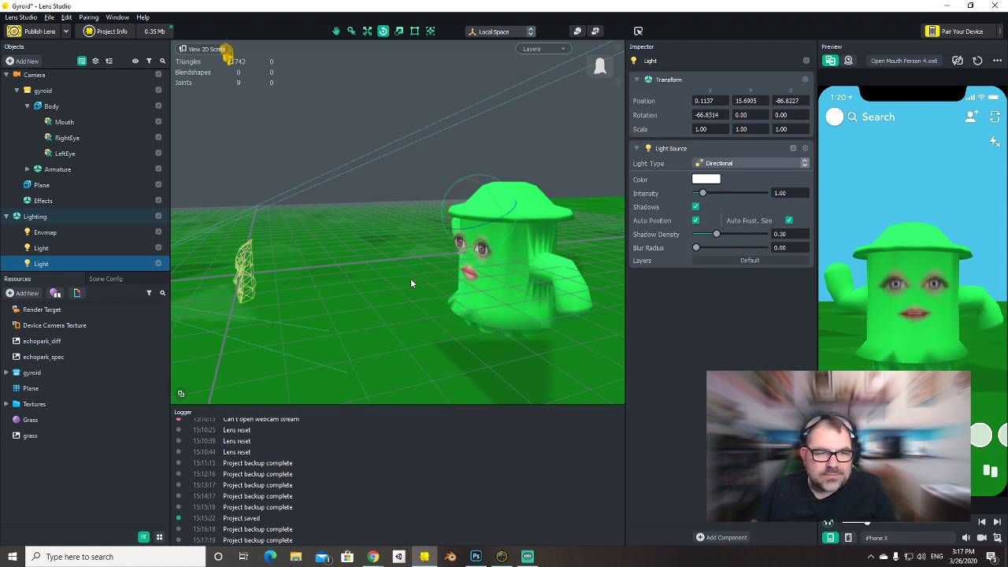
drag(363, 264, 361, 255)
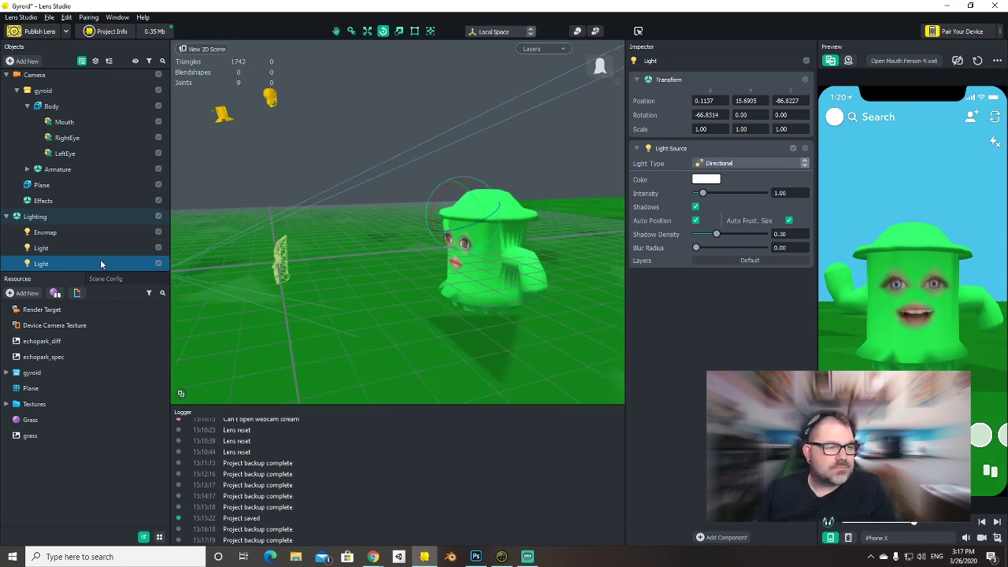
Switch off the original Light, then select the ground plane.
click(75, 249)
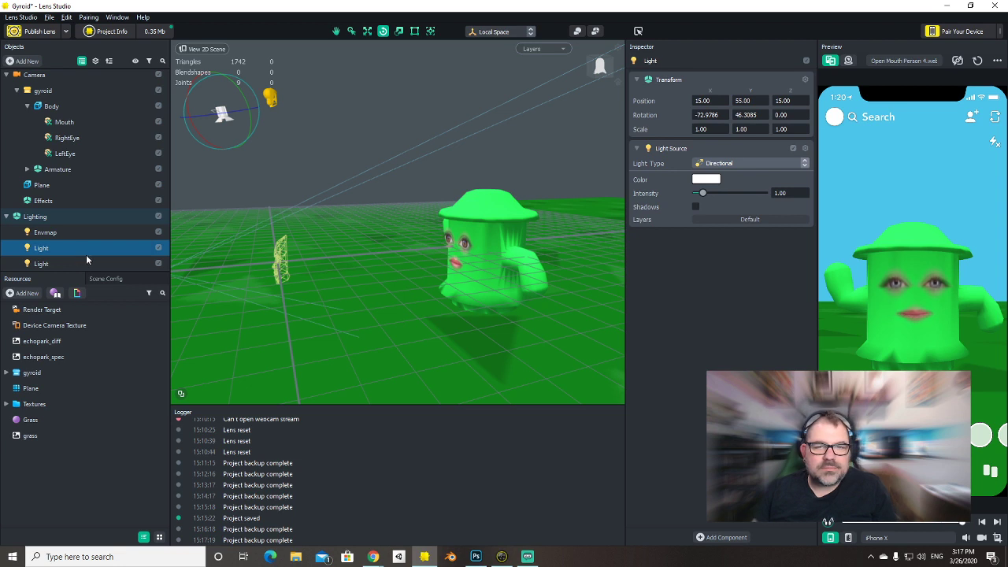
click(156, 248)
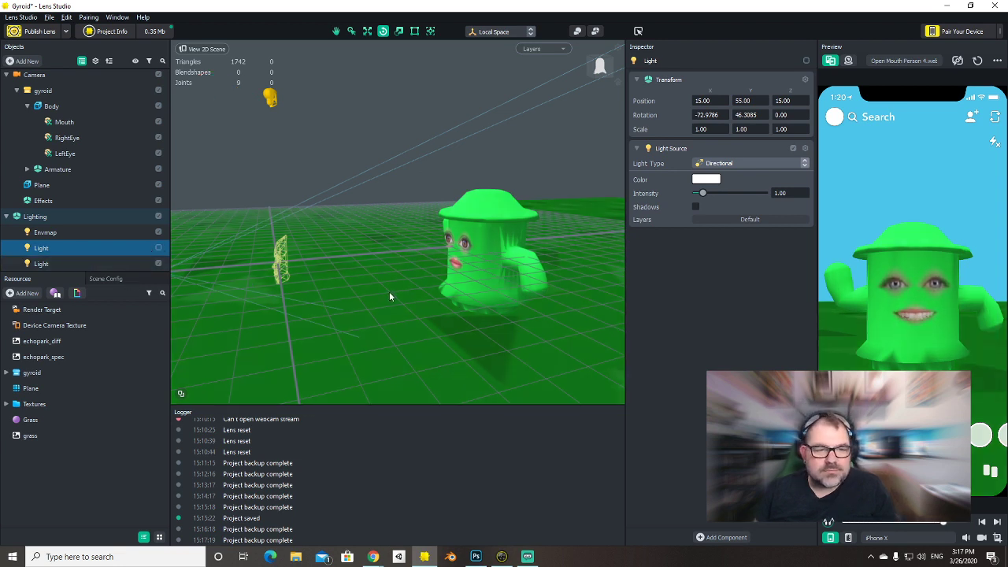
click(383, 306)
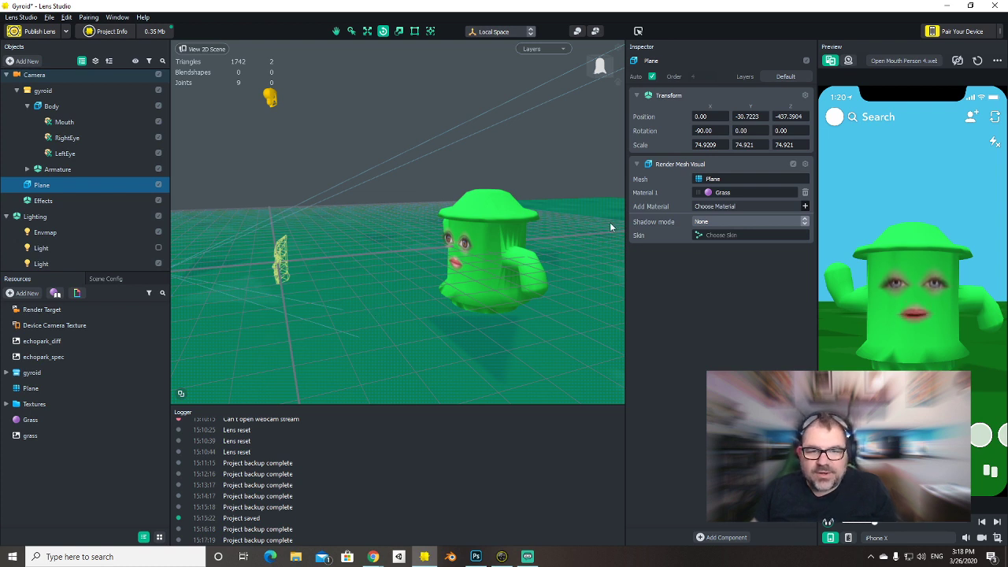
Review the Grass material's Baked Shadows and Specular settings and the gyroid Body material.
click(30, 419)
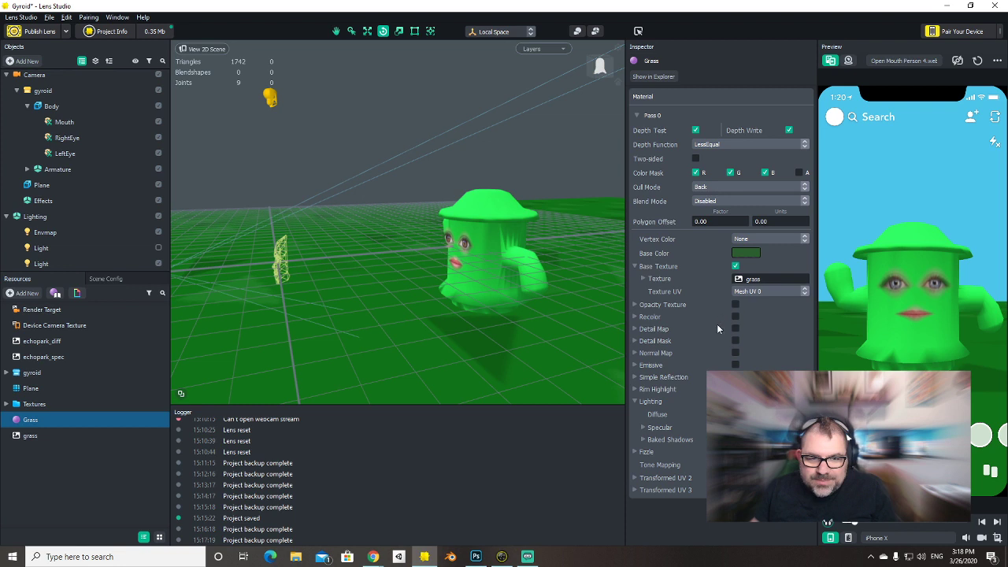
click(644, 440)
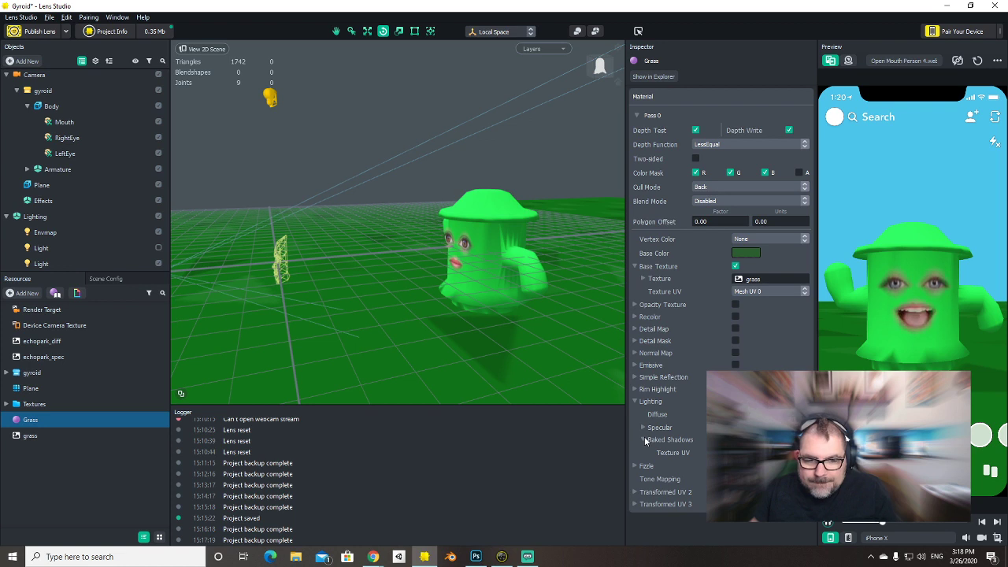
click(645, 440)
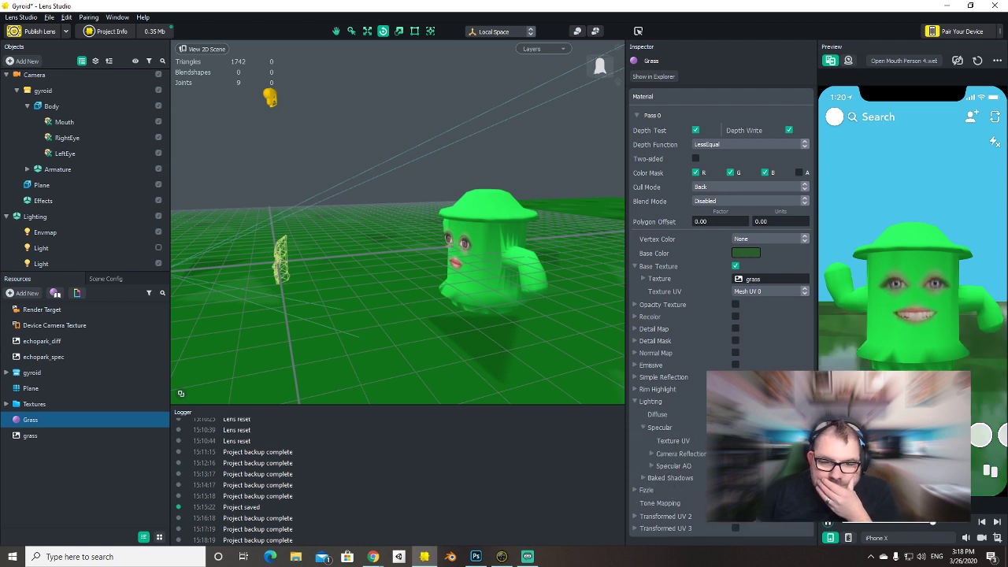
click(691, 427)
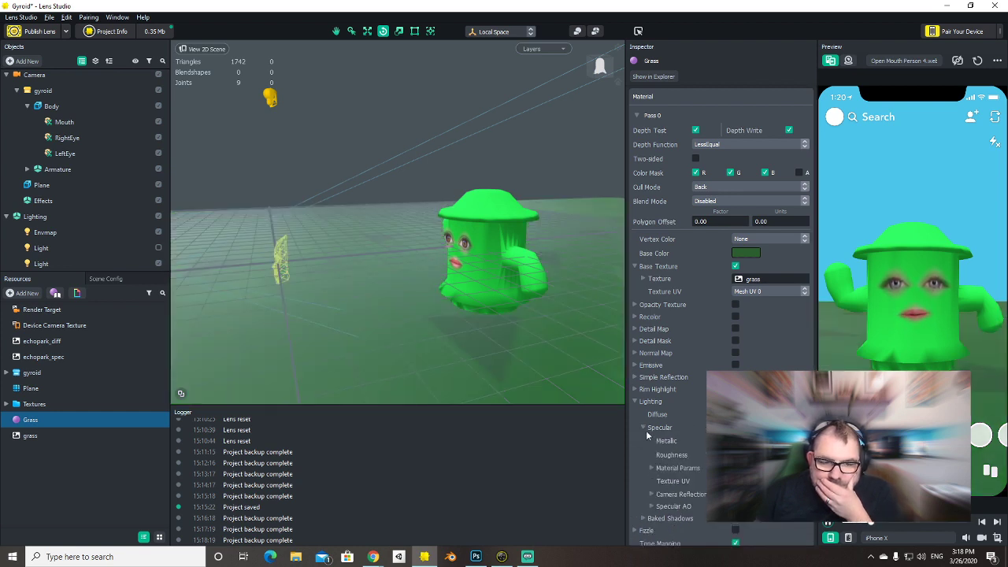
click(661, 427)
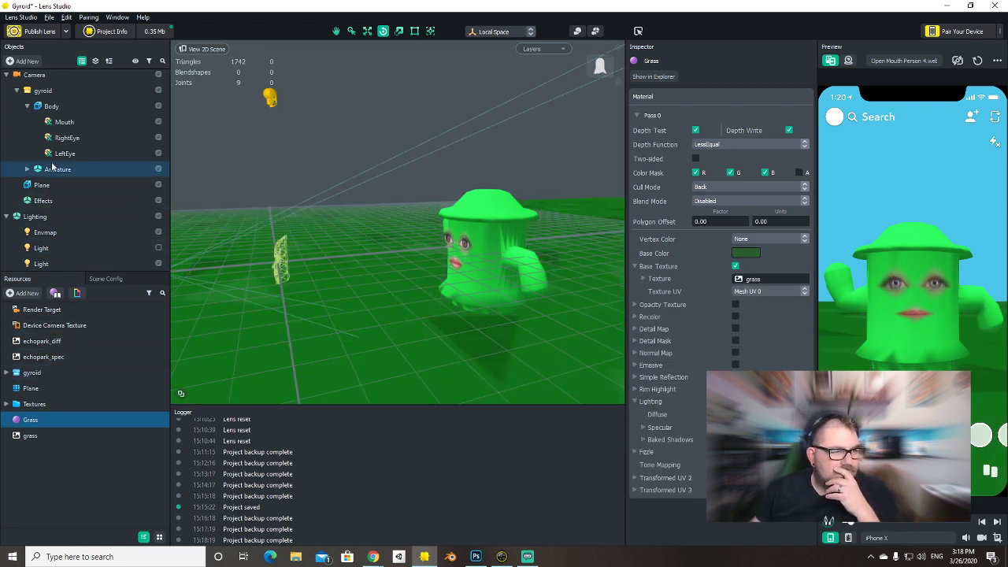
click(65, 108)
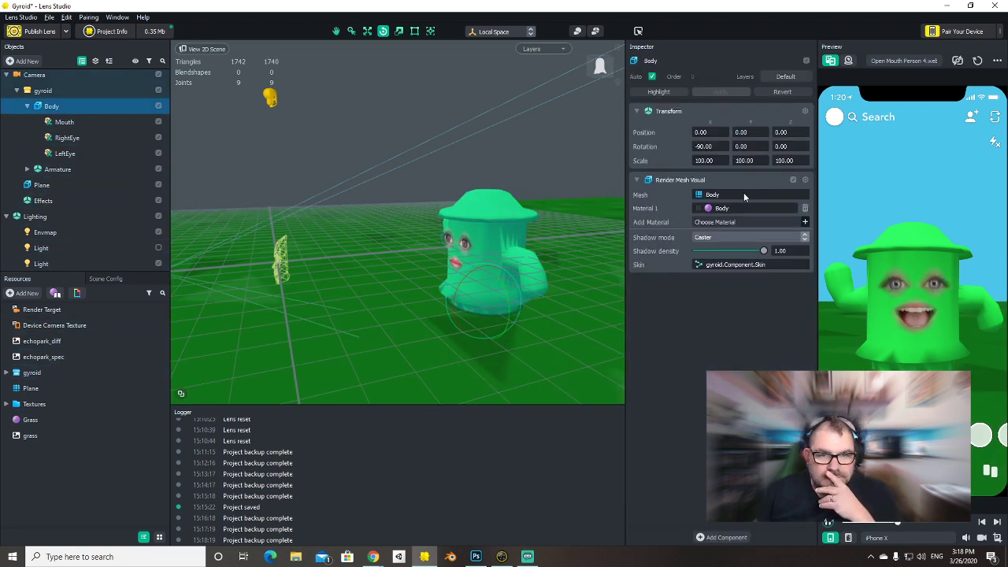
click(6, 373)
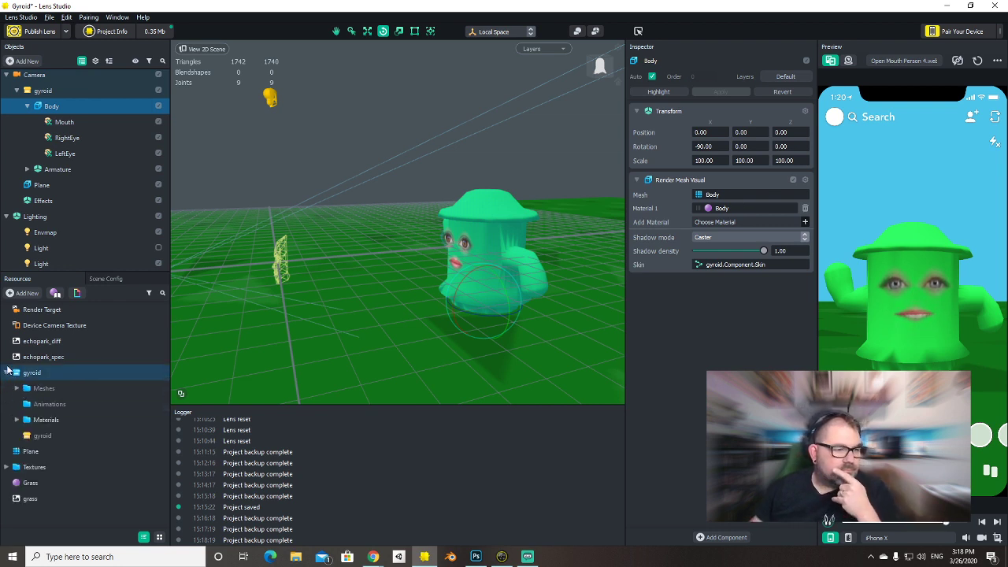
click(16, 420)
click(49, 436)
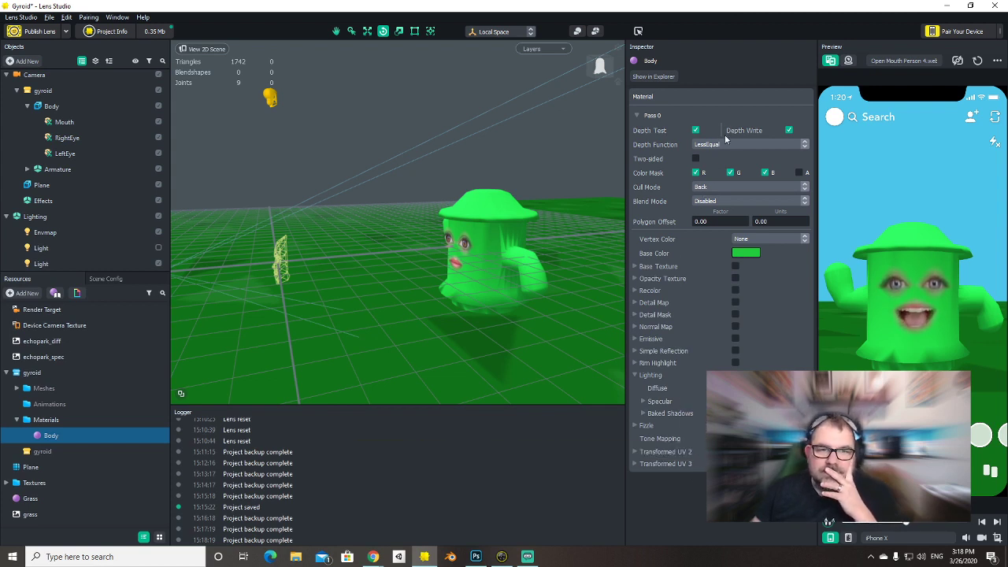
Set the Plane's shadow mode to Receiver and save the project with Ctrl+S.
click(79, 185)
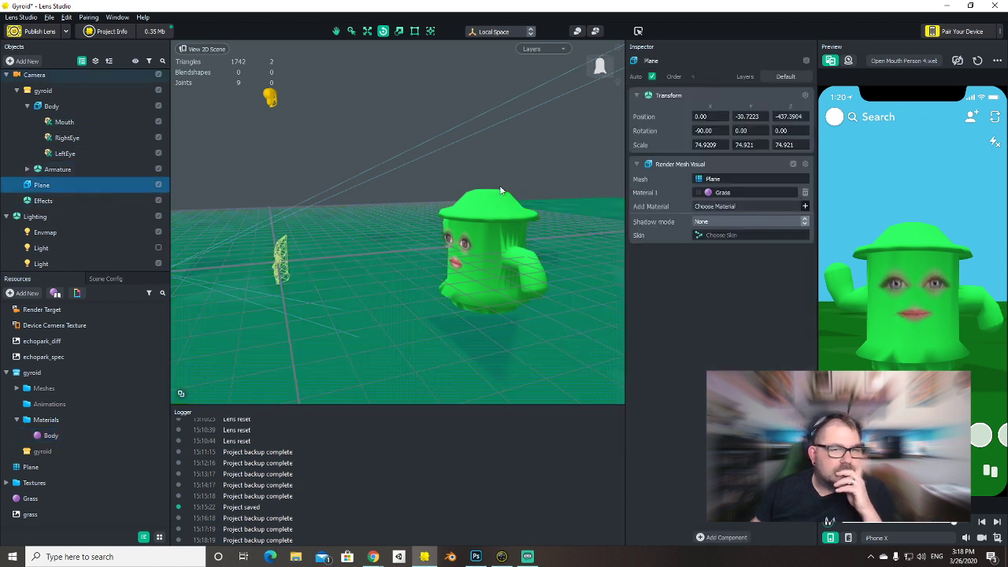
click(713, 221)
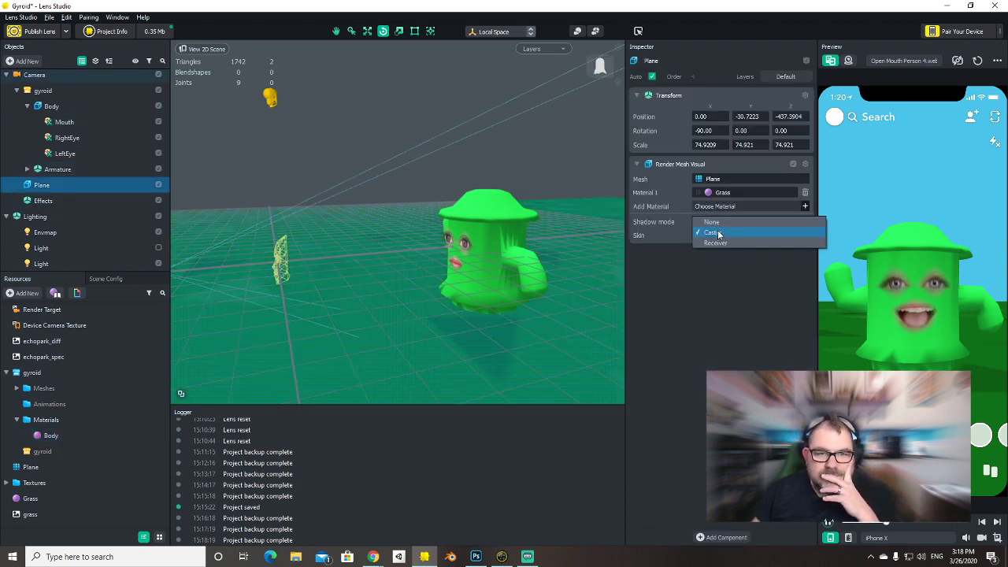
click(720, 244)
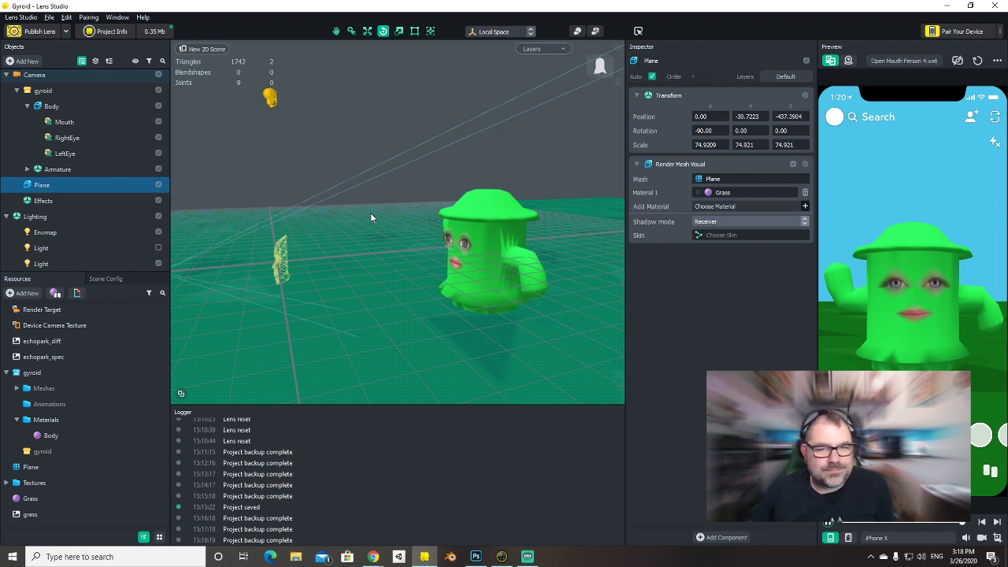
key(ctrl+s)
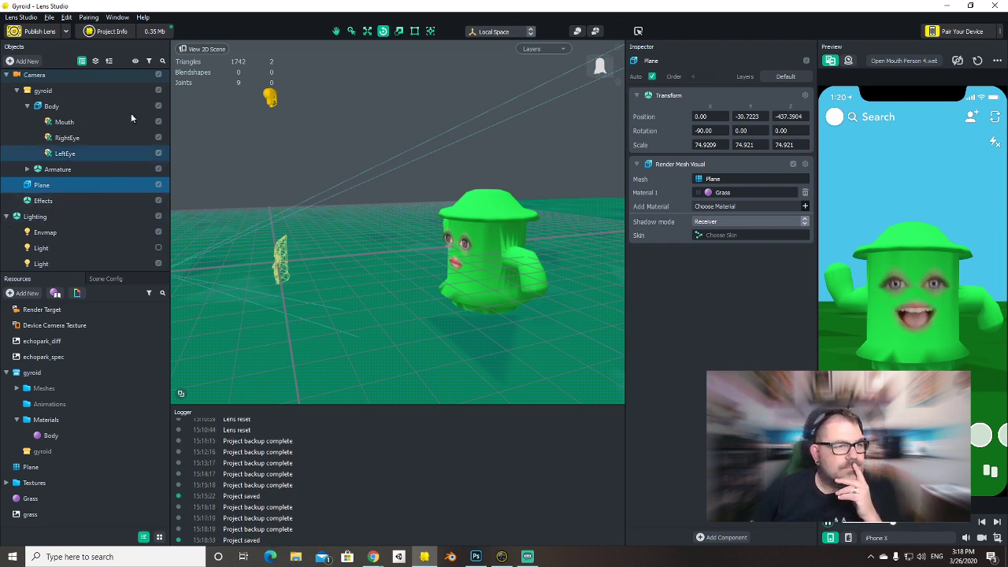
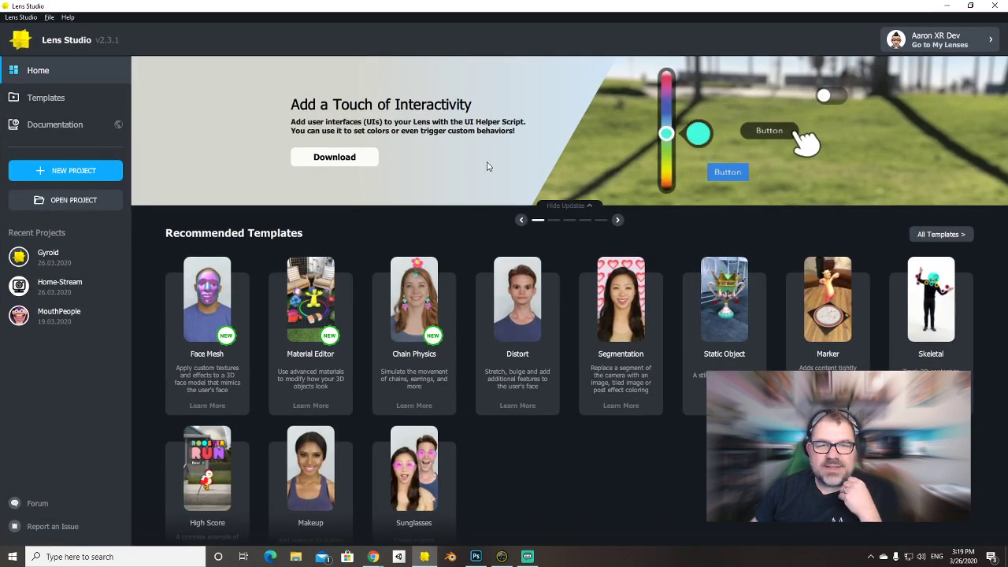
Download the UI system zip from the UI Helper guide and save it to the Desktop.
click(356, 161)
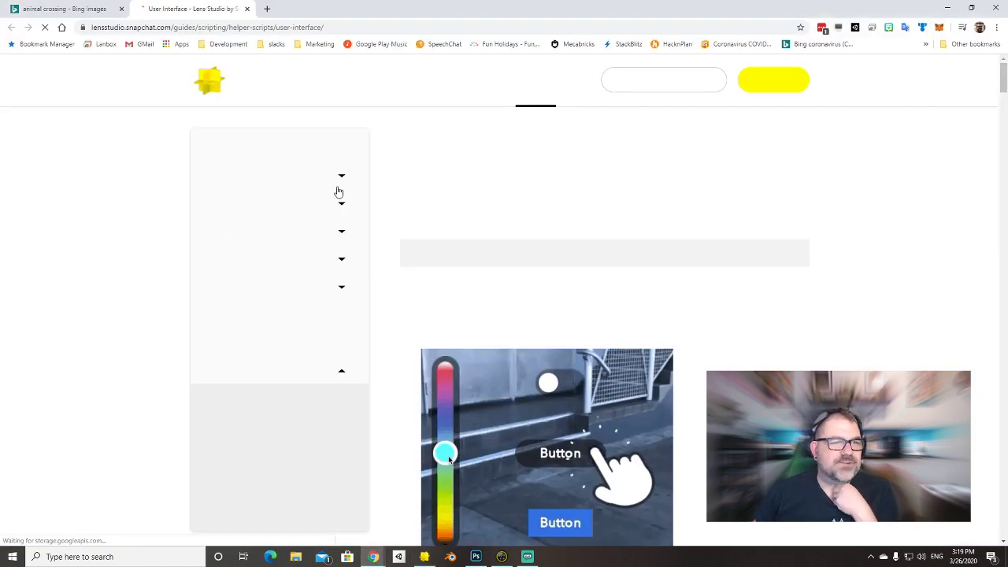
scroll(565, 304, down, 5)
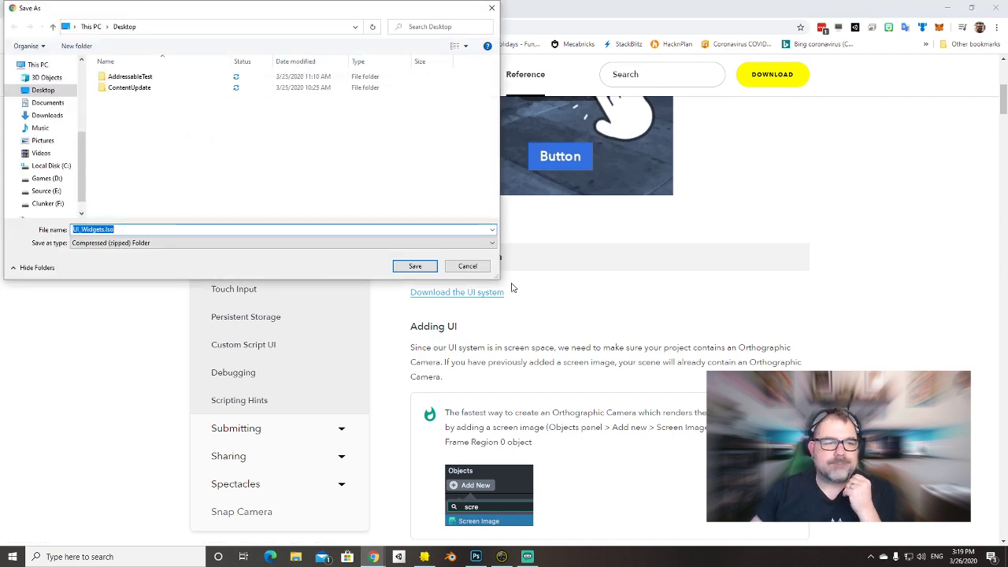
drag(174, 19, 428, 36)
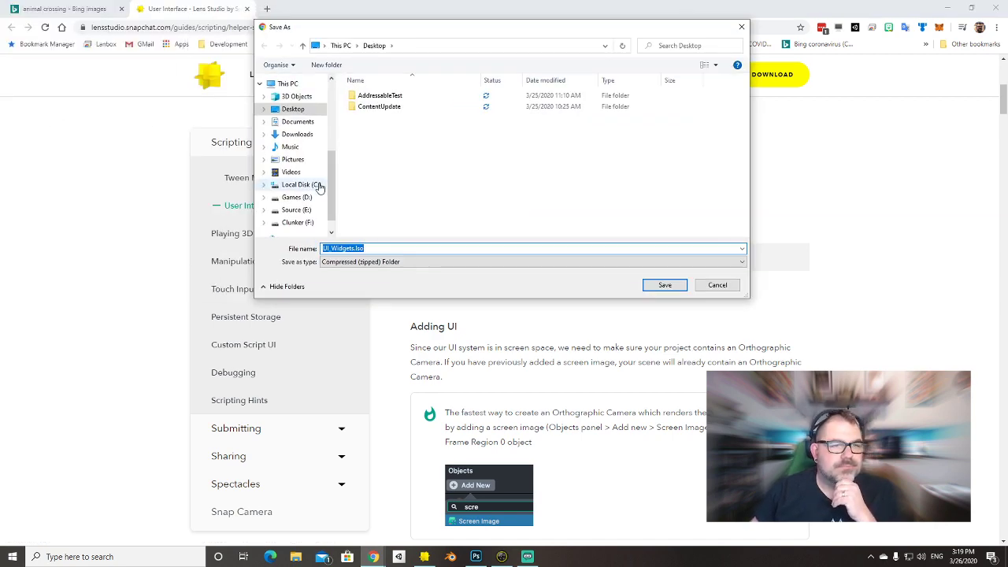
click(665, 285)
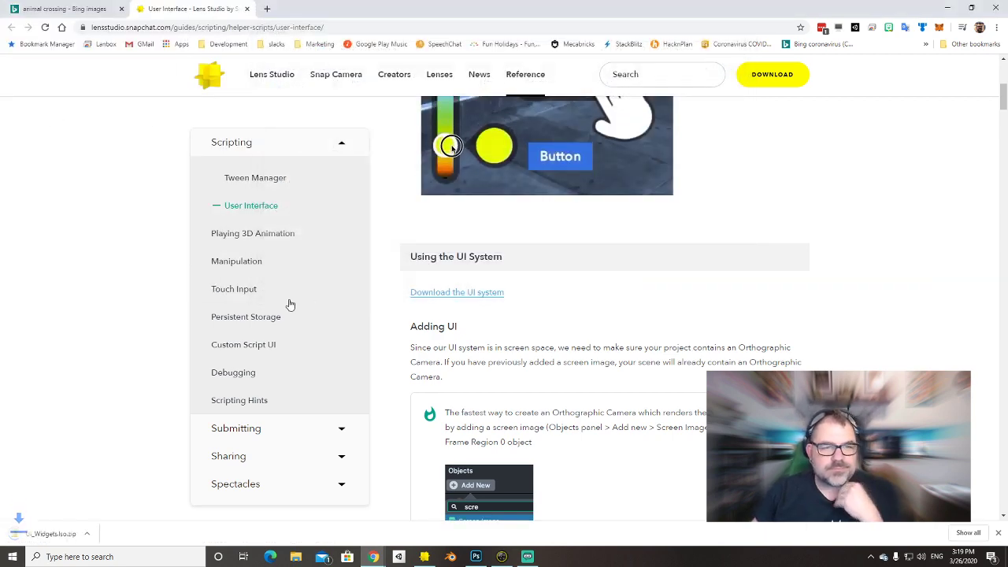
Open the downloaded zip, copy UI_Widgets.lso onto the Desktop, and return to Lens Studio.
key(alt+Tab)
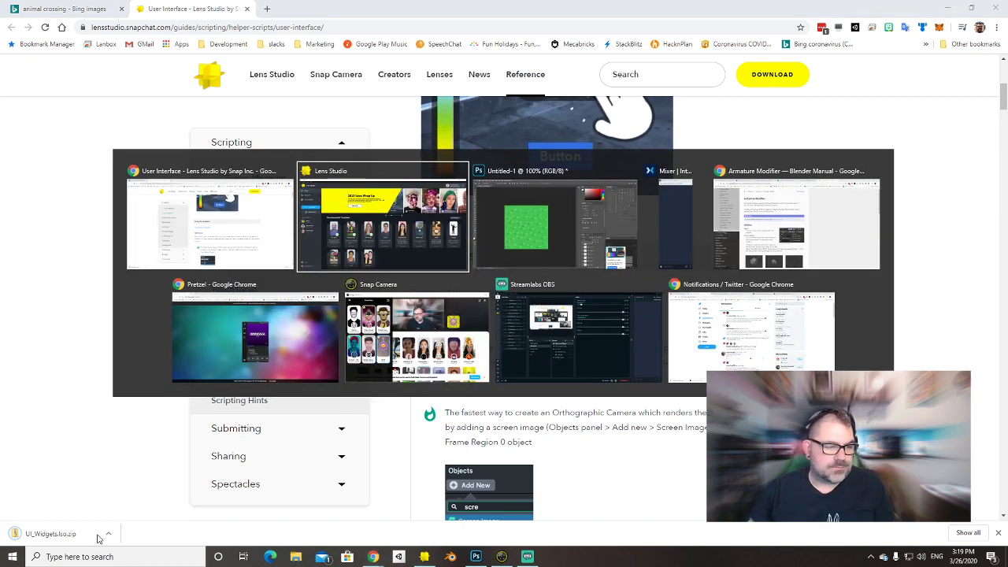
key(Escape)
click(55, 534)
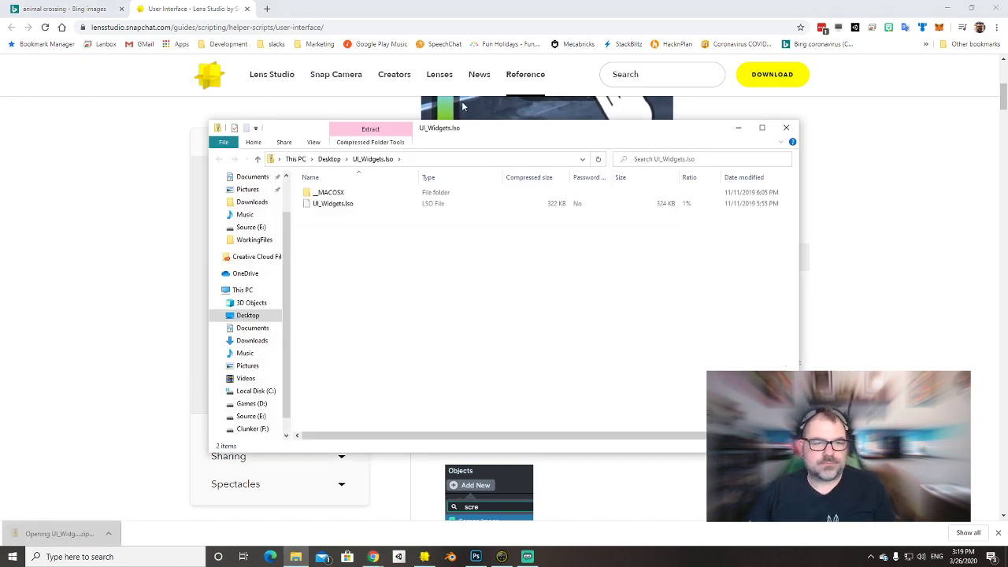
drag(351, 206, 255, 319)
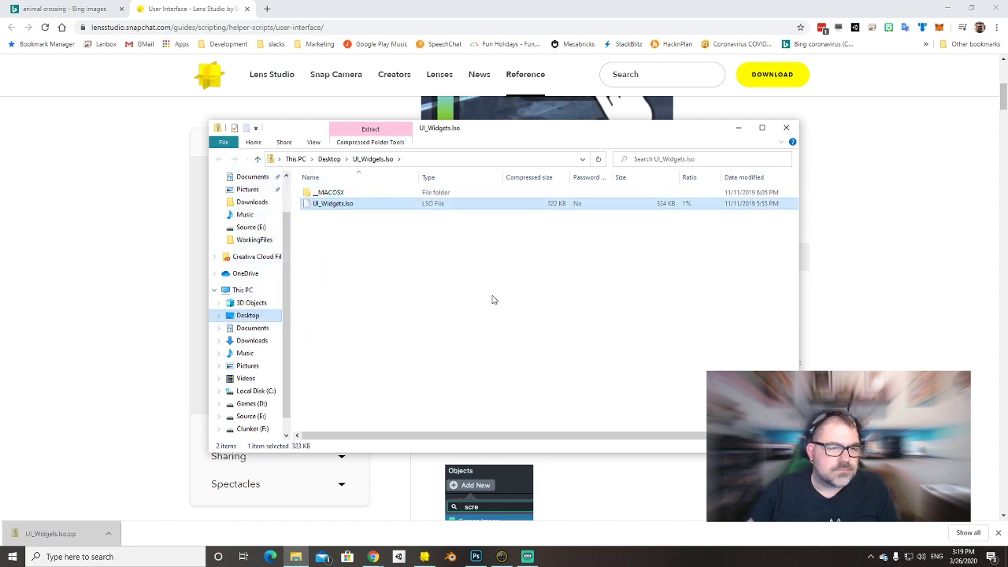
key(alt+Tab)
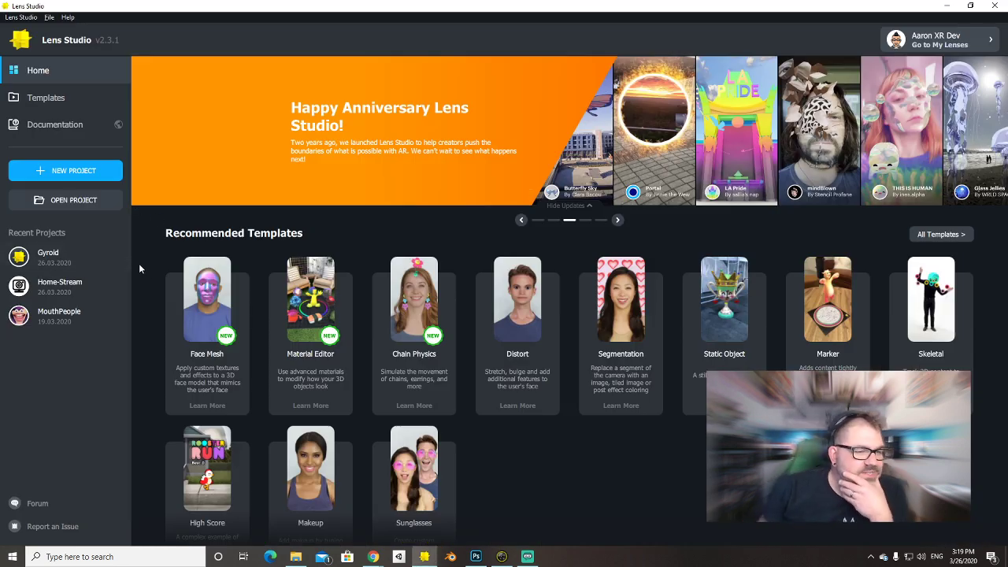
Open the recent Gyroid project and change the Body material's base colour from green to grey #7d7d7d.
click(45, 254)
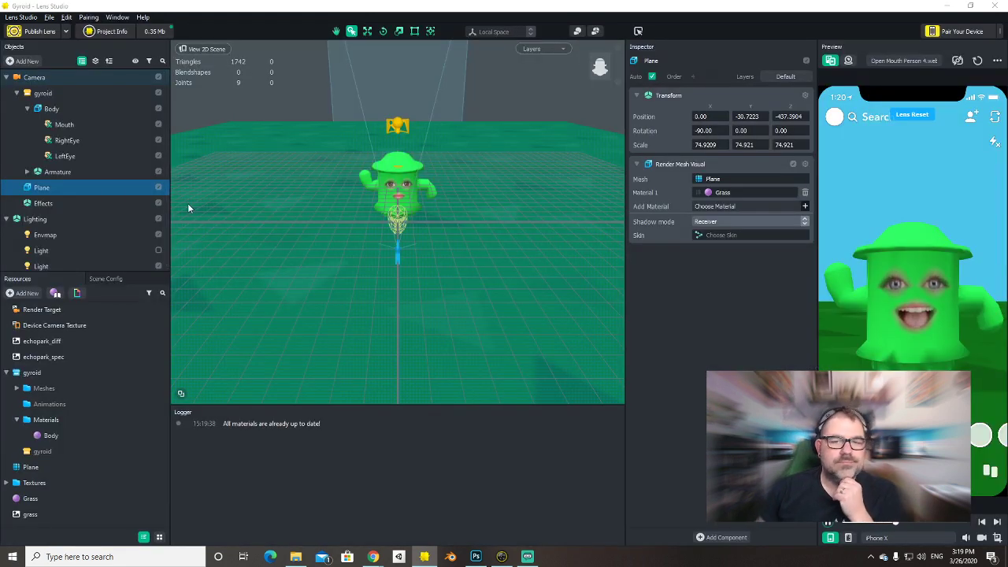
click(63, 435)
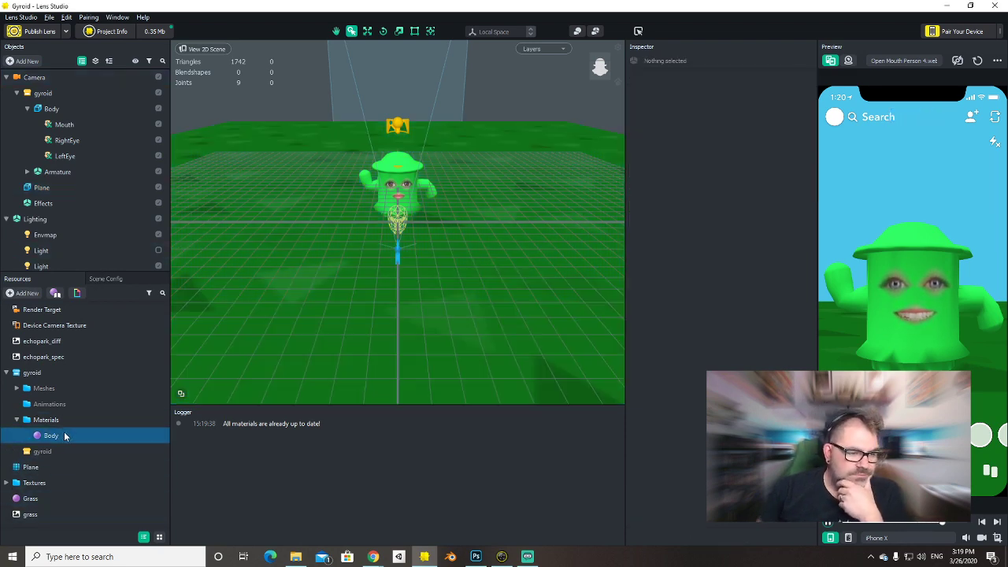
click(746, 252)
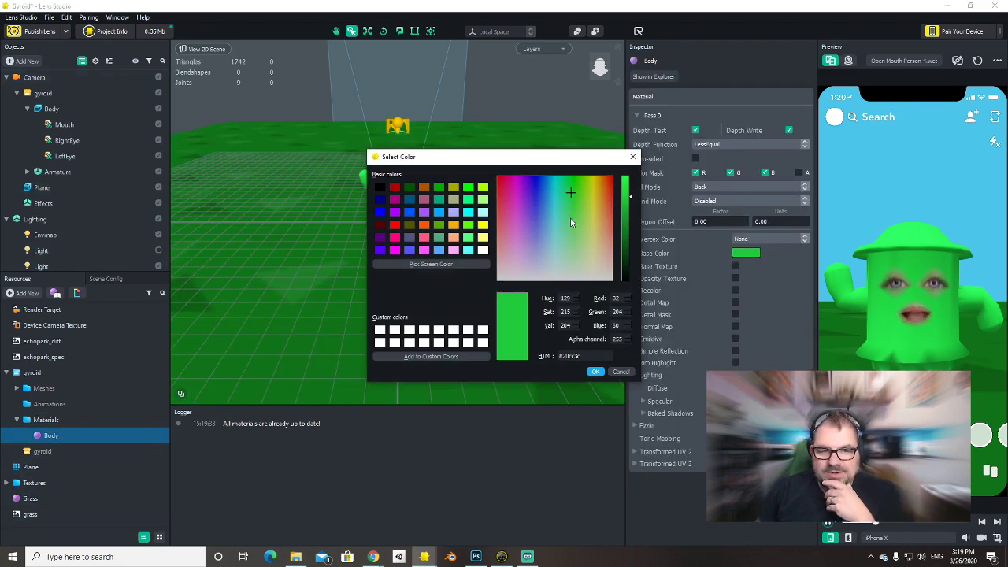
click(499, 278)
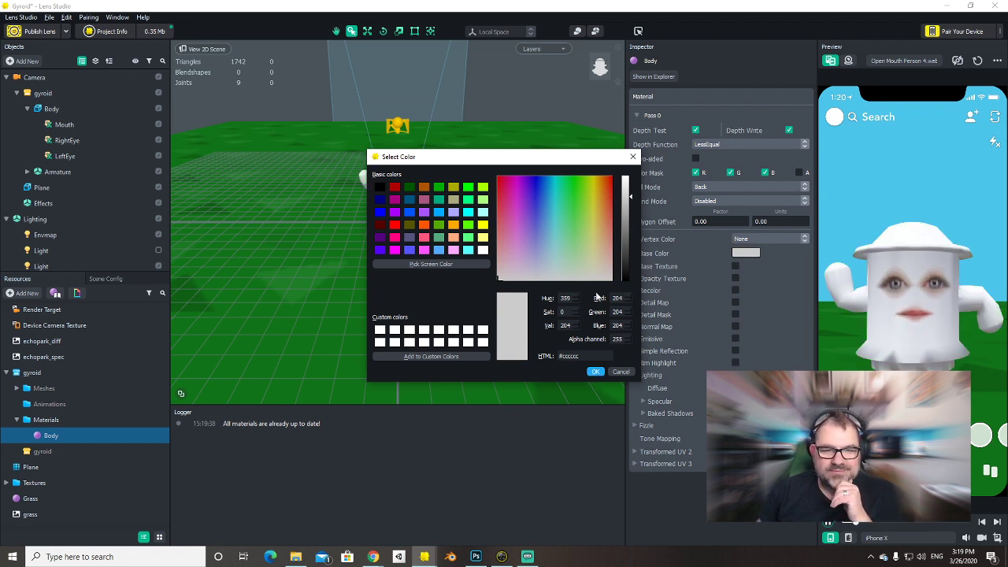
drag(628, 197, 631, 230)
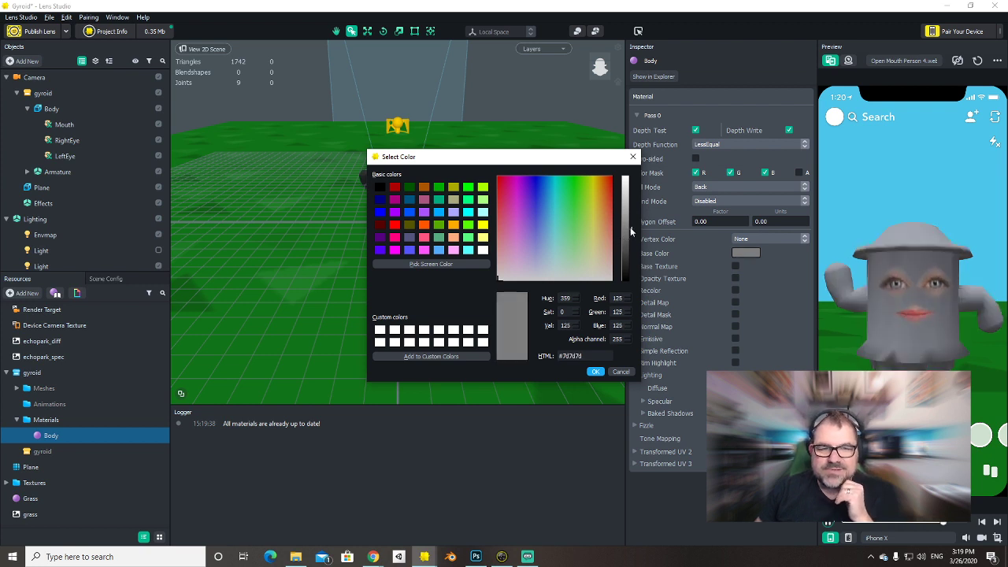
click(594, 371)
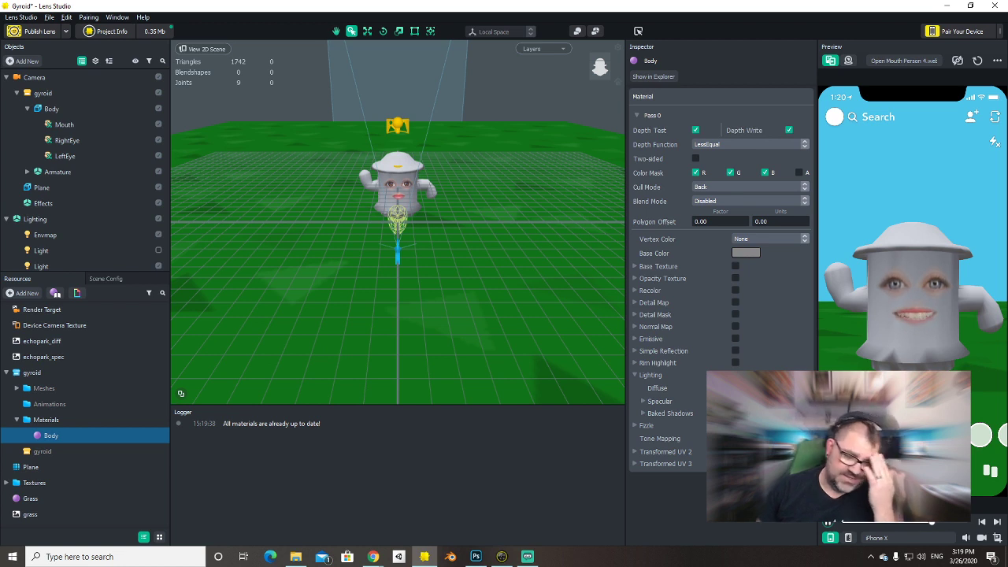
Launch Blender and open the recent gyroid.blend file.
click(201, 556)
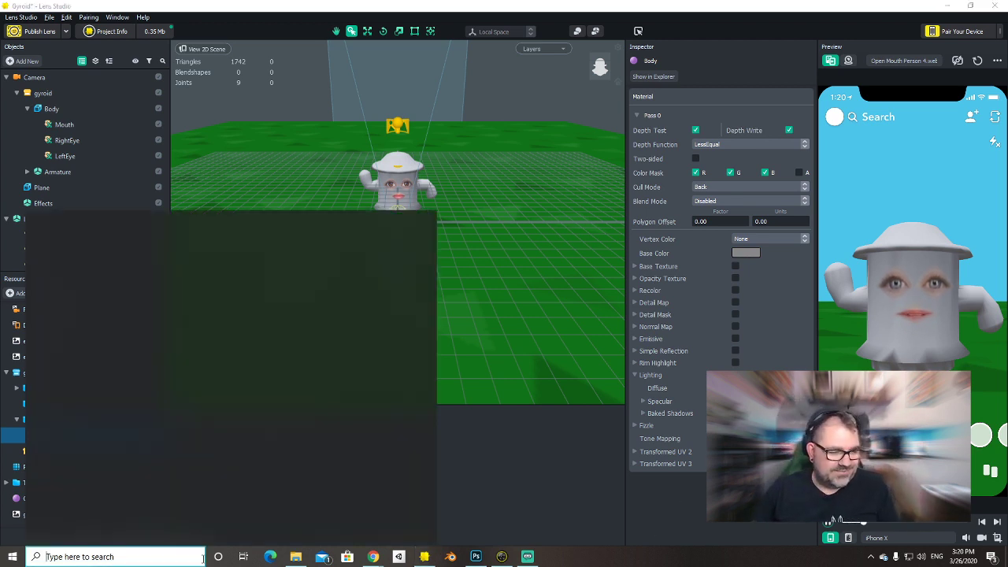
text(blender)
key(Return)
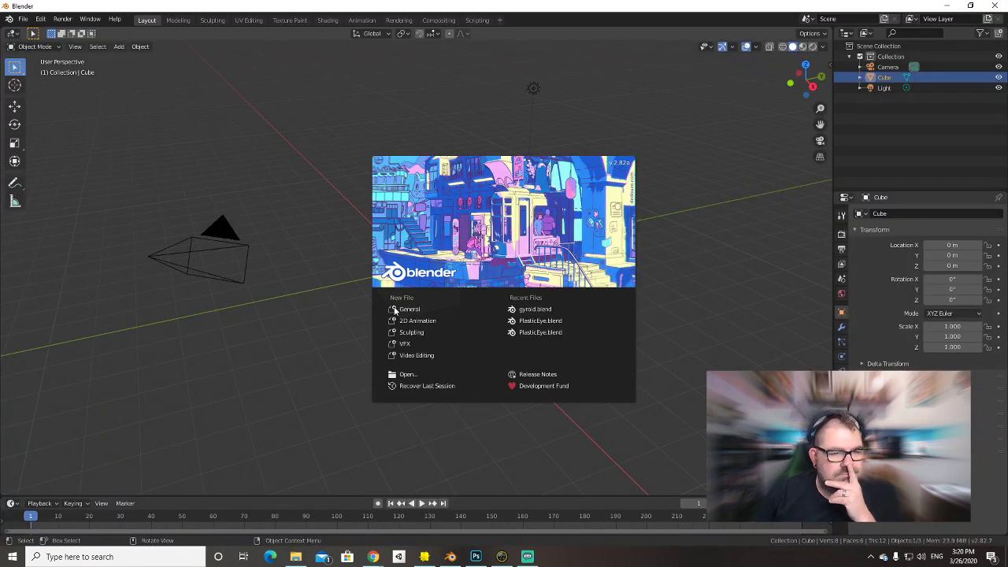
click(536, 311)
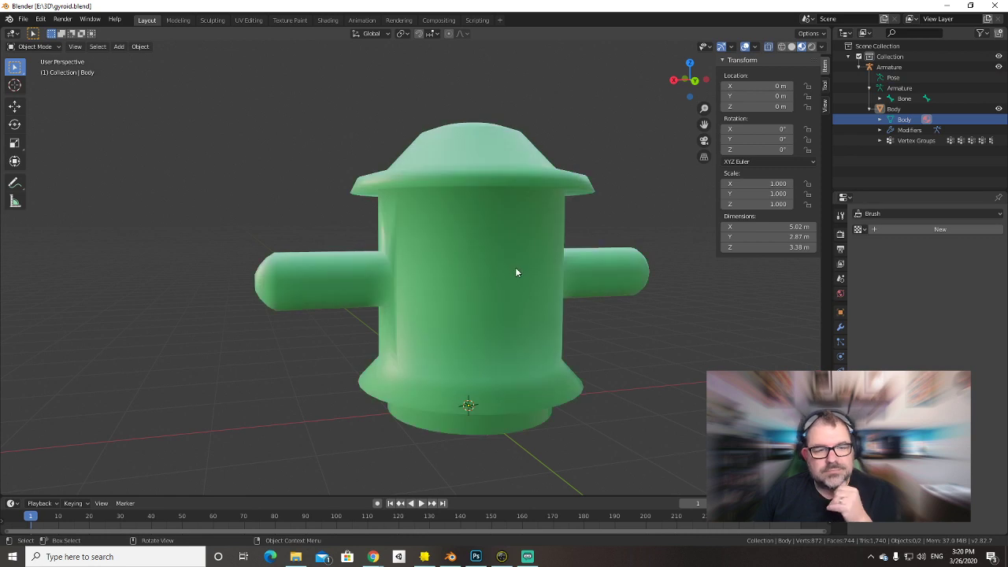
Select the Body object and subdivide its whole mesh in Edit Mode.
click(497, 295)
middle_drag(497, 296, 518, 281)
key(Tab)
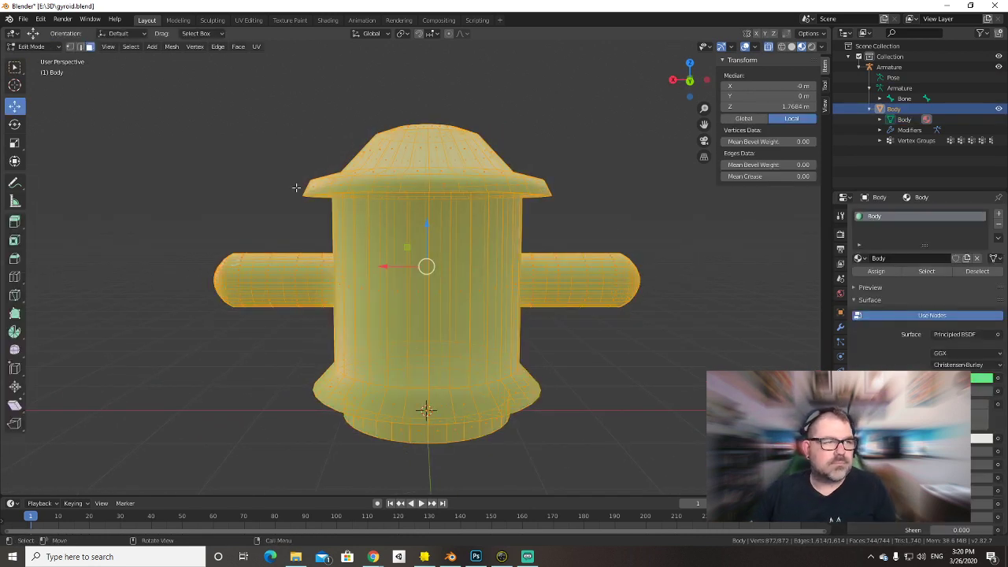
right_click(405, 183)
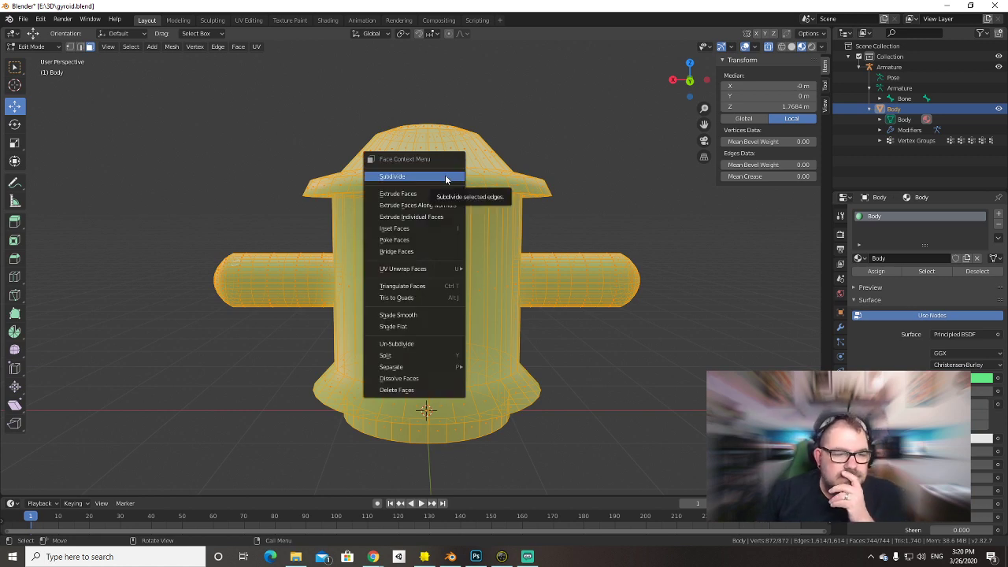
click(409, 180)
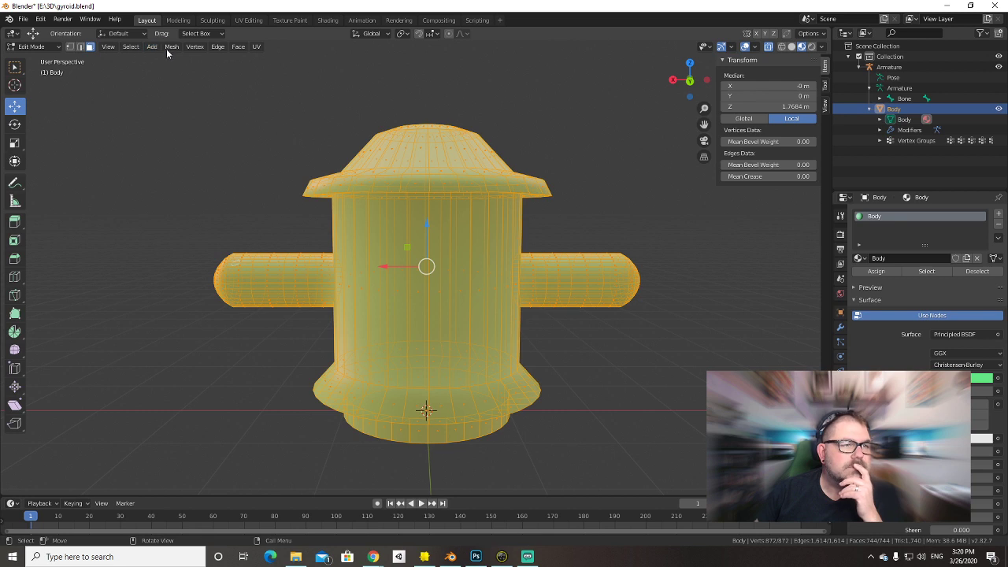
Recalculate the Body mesh normals to point outside.
click(169, 48)
mouse_move(194, 191)
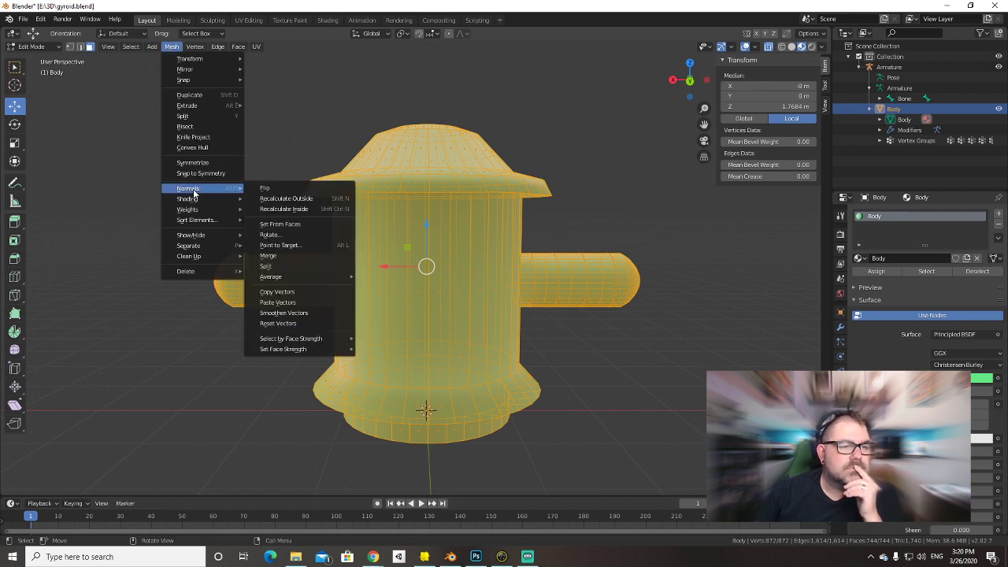
click(282, 200)
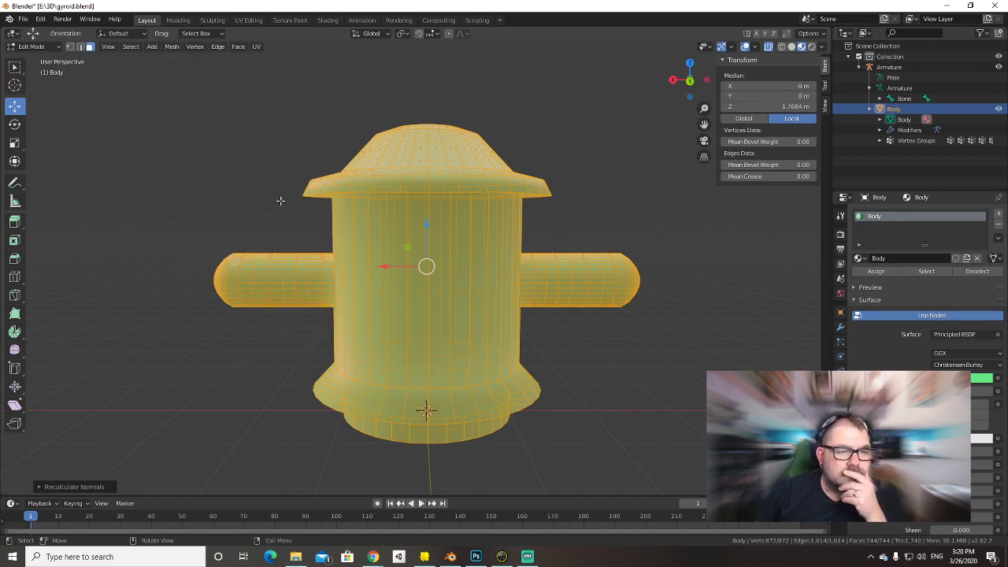
Mark the Body mesh's edges as sharp with Mesh > Shading > Sharp Edges.
key(Tab)
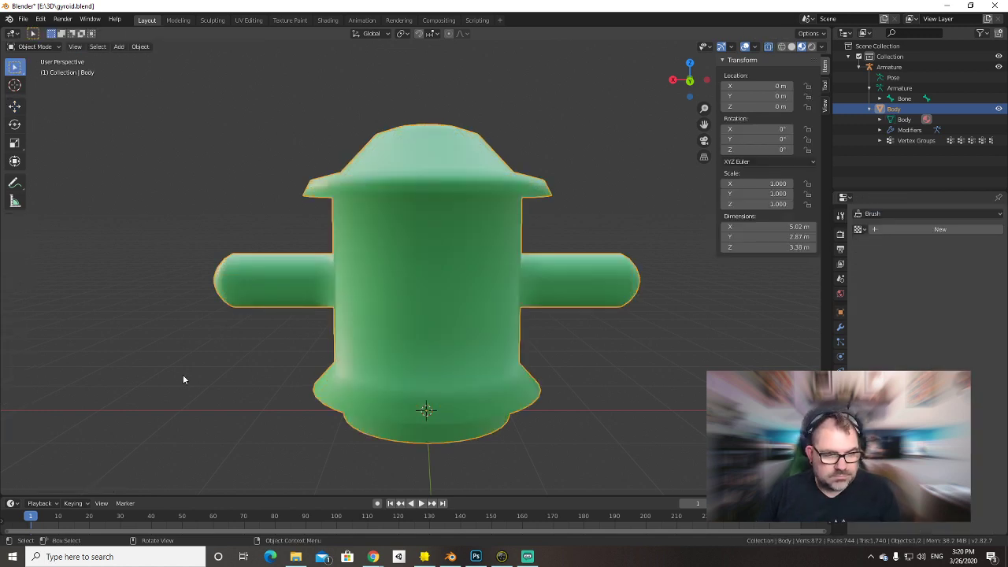
middle_drag(183, 374, 409, 322)
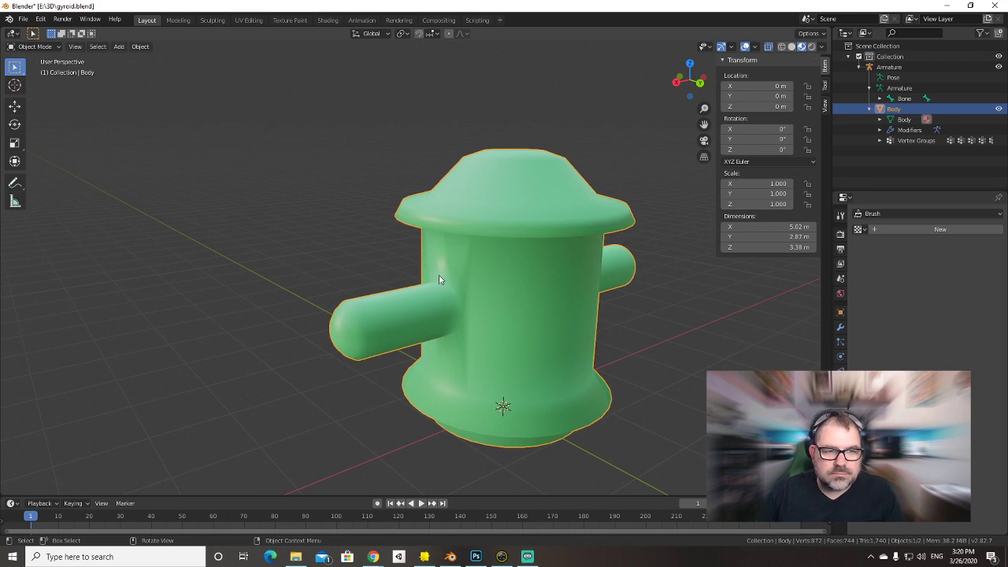
key(Tab)
scroll(465, 275, up, 5)
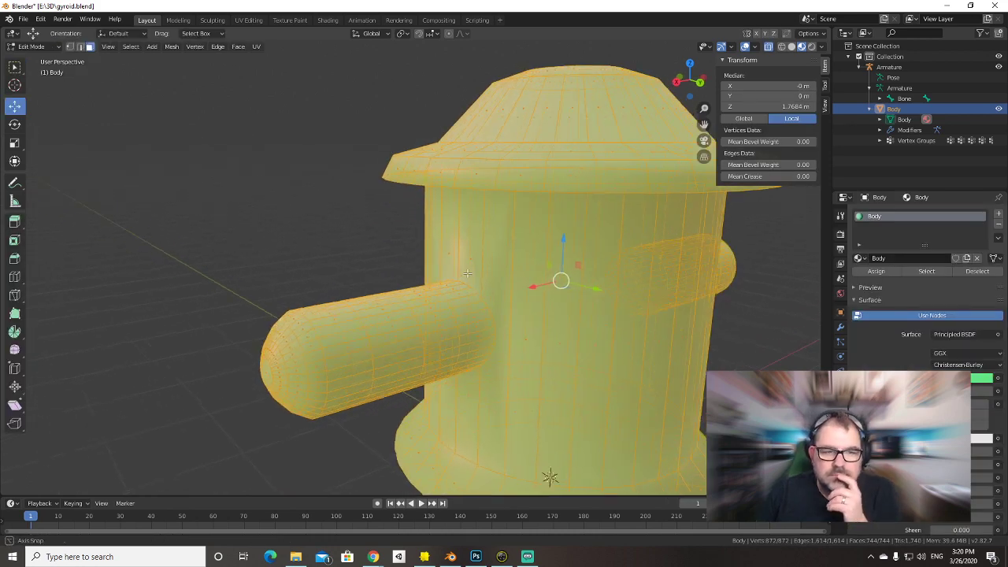
middle_drag(468, 273, 504, 253)
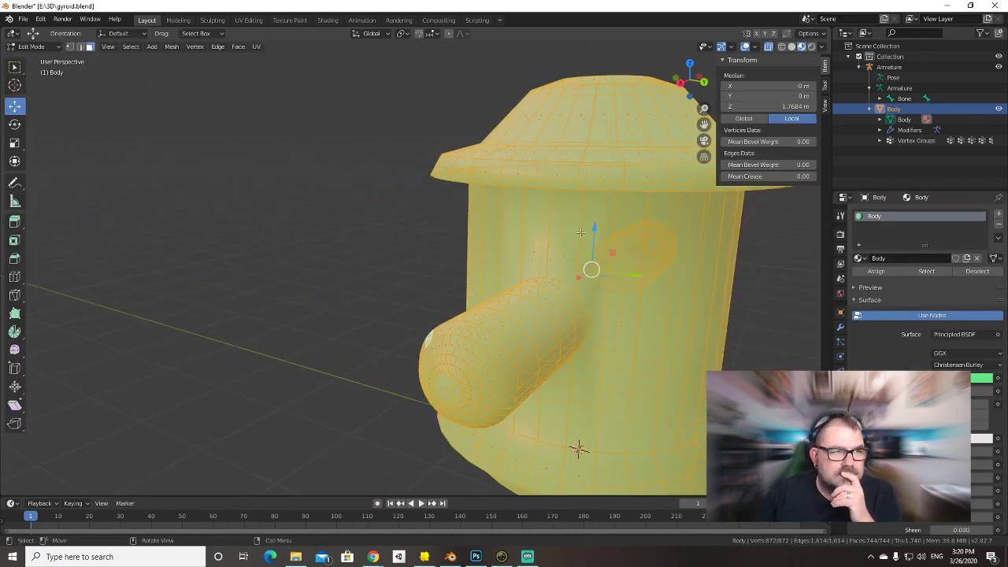
right_click(603, 211)
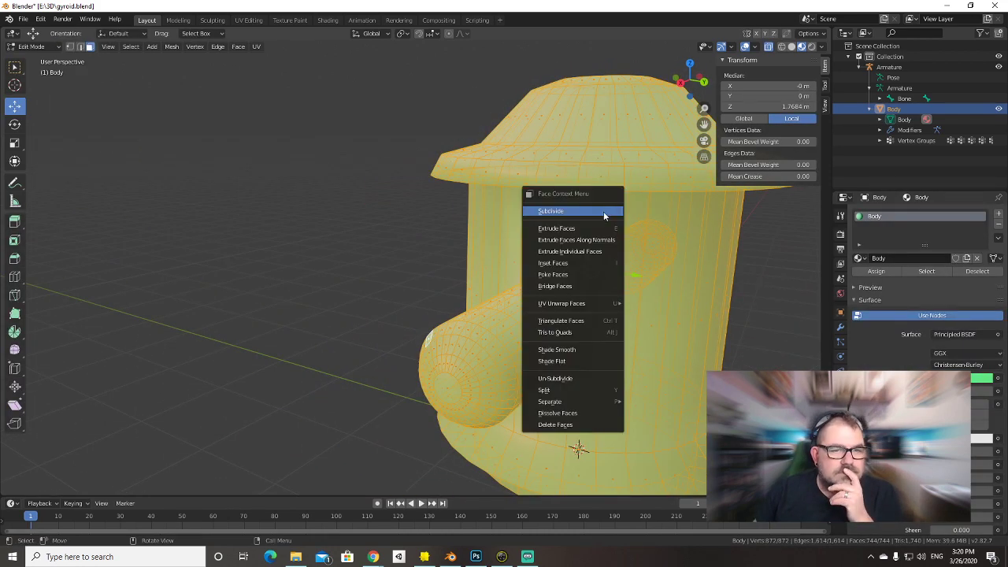
click(171, 47)
mouse_move(217, 191)
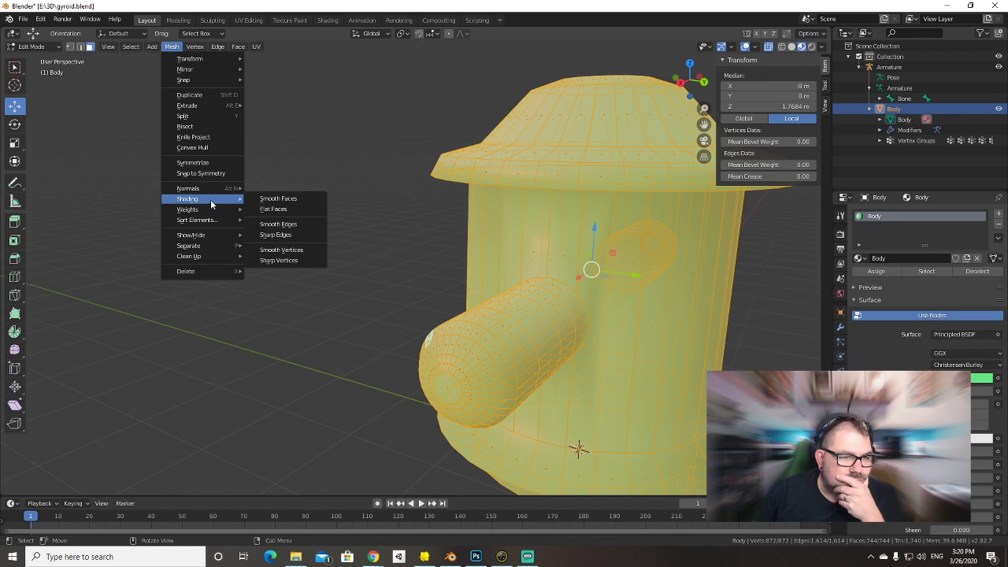
click(279, 228)
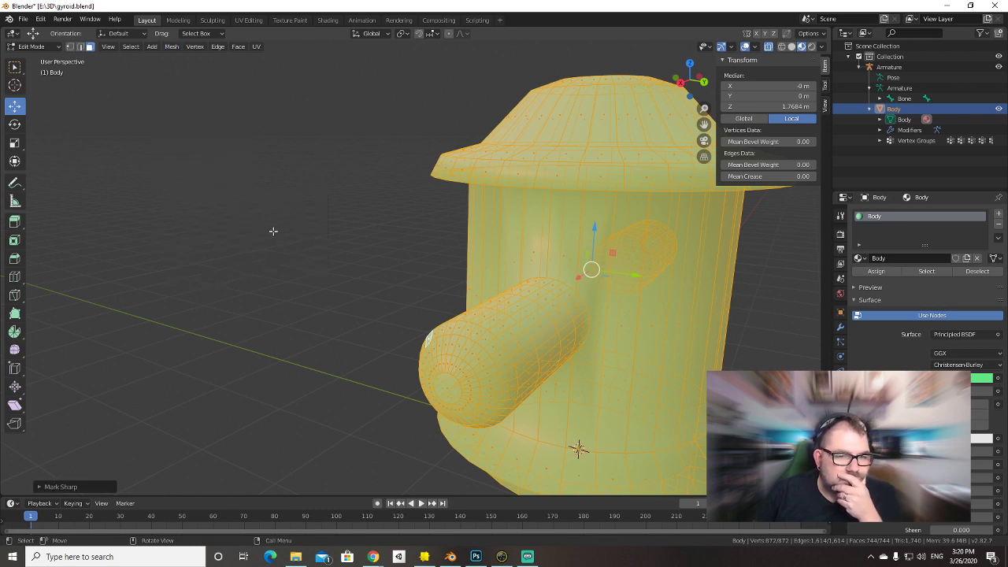
Return to Object Mode and inspect the shaded body and arm from several angles.
key(Tab)
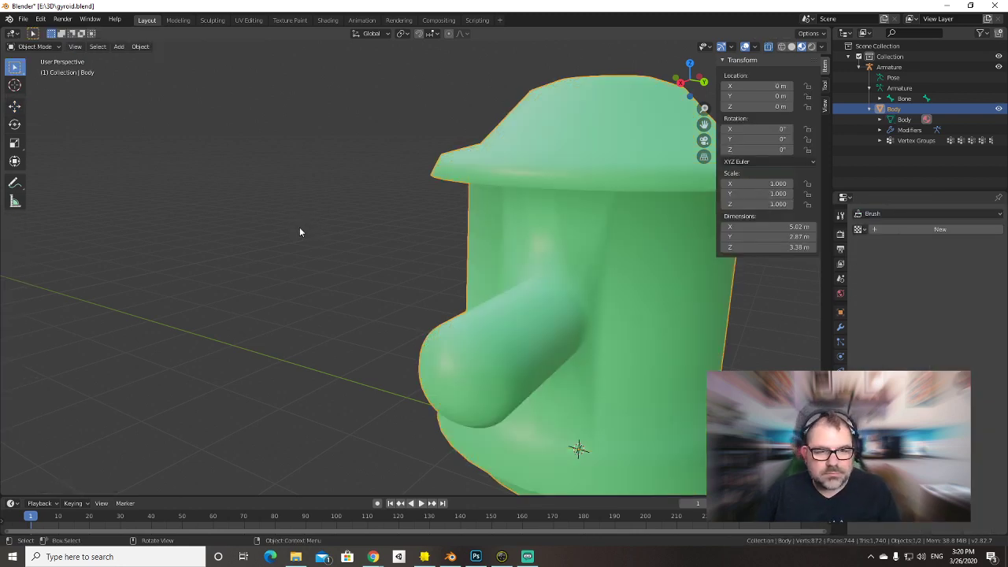
middle_drag(299, 229, 285, 259)
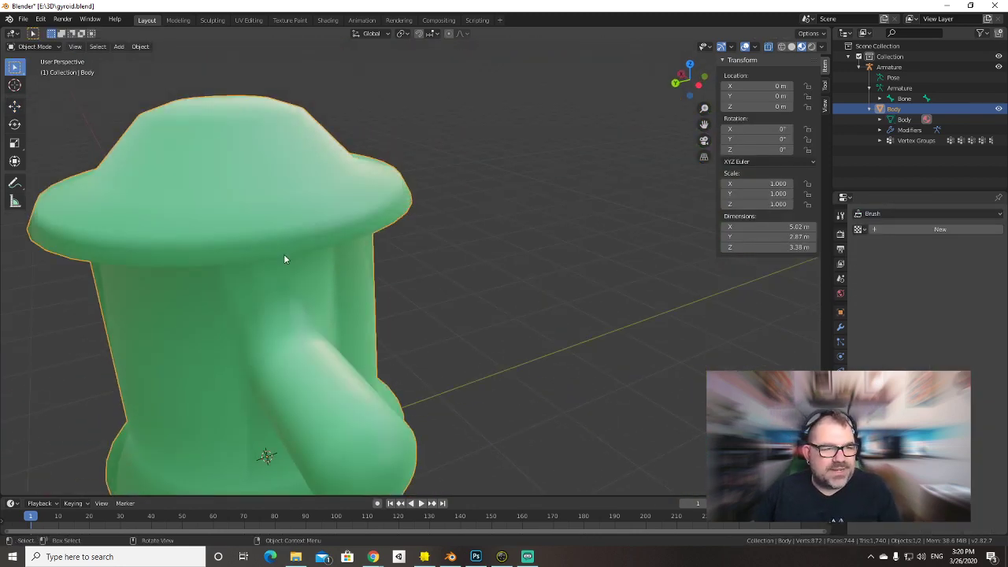
middle_drag(271, 331, 379, 279)
Apply Smooth Vertices shading to the whole Body mesh.
key(Tab)
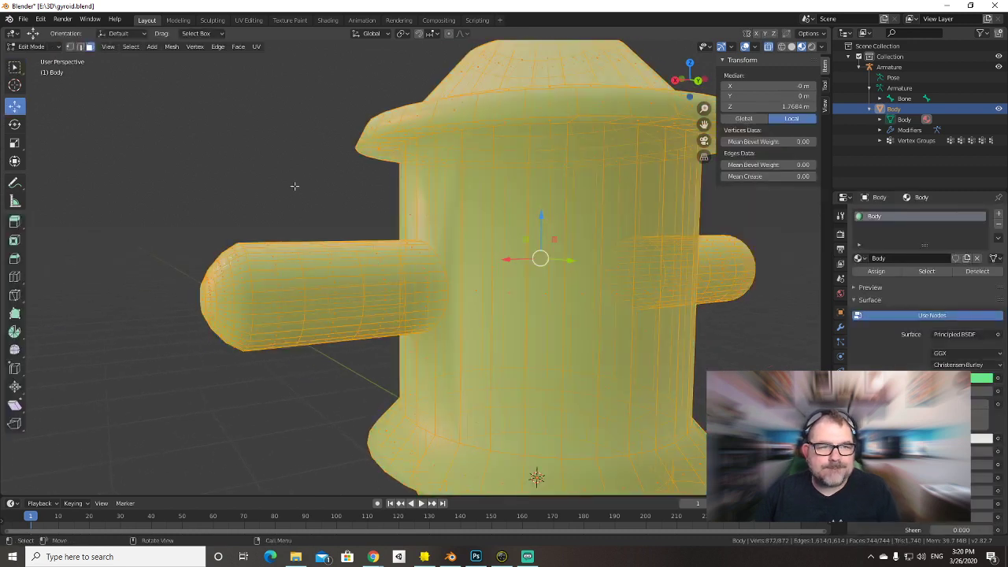
click(175, 47)
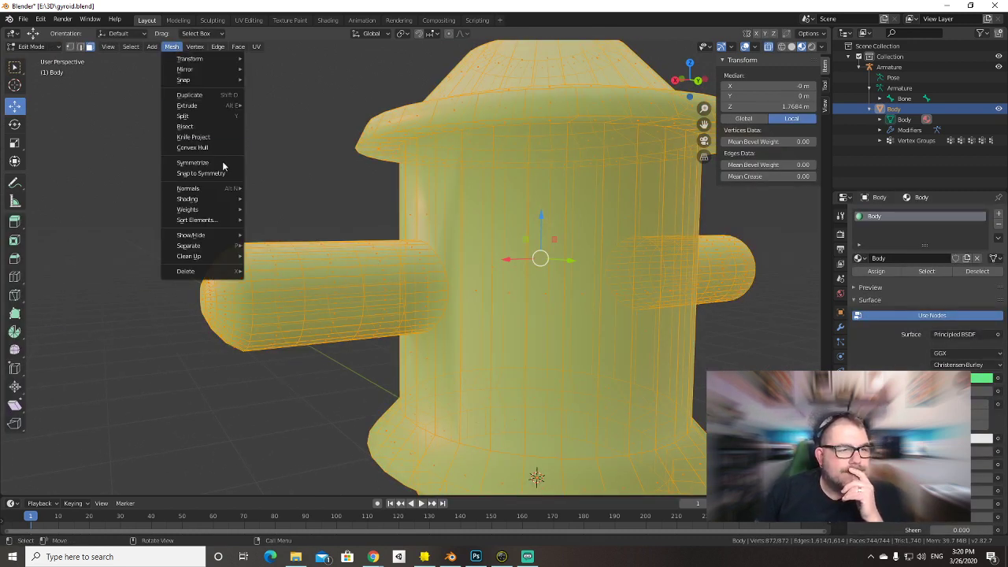
mouse_move(227, 206)
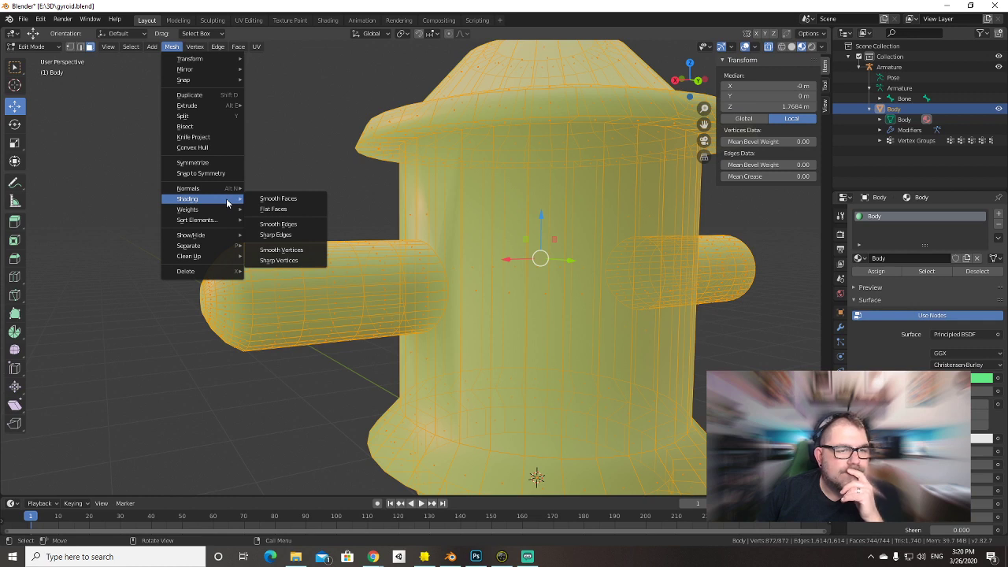
click(299, 253)
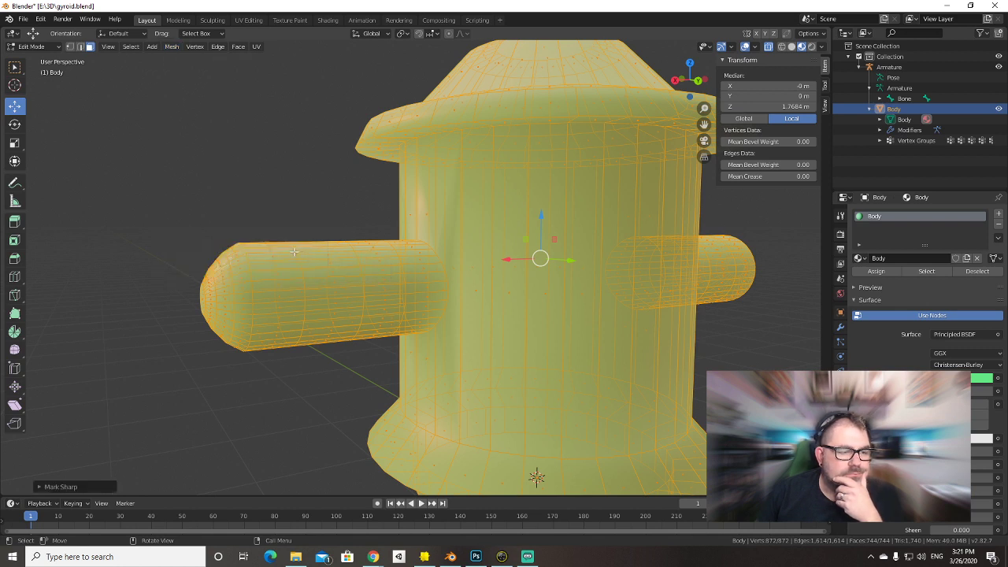
Set the Body's custom normals from its faces and check the shading.
click(172, 47)
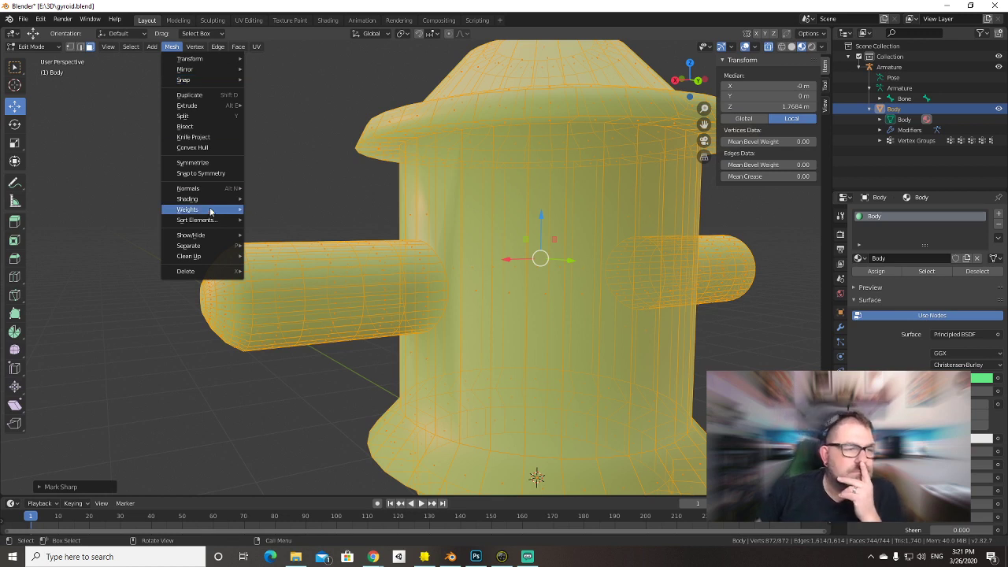
mouse_move(221, 189)
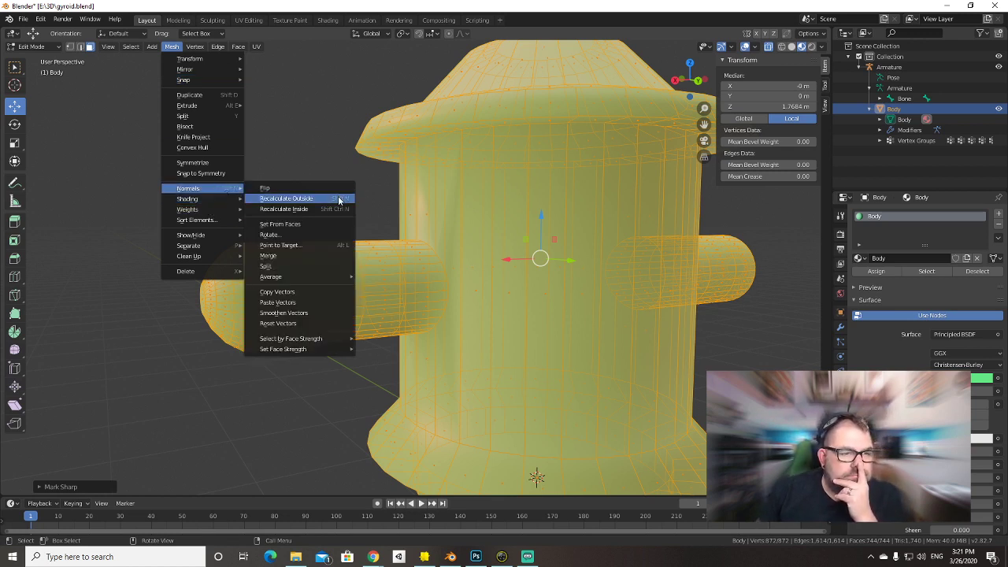
click(313, 224)
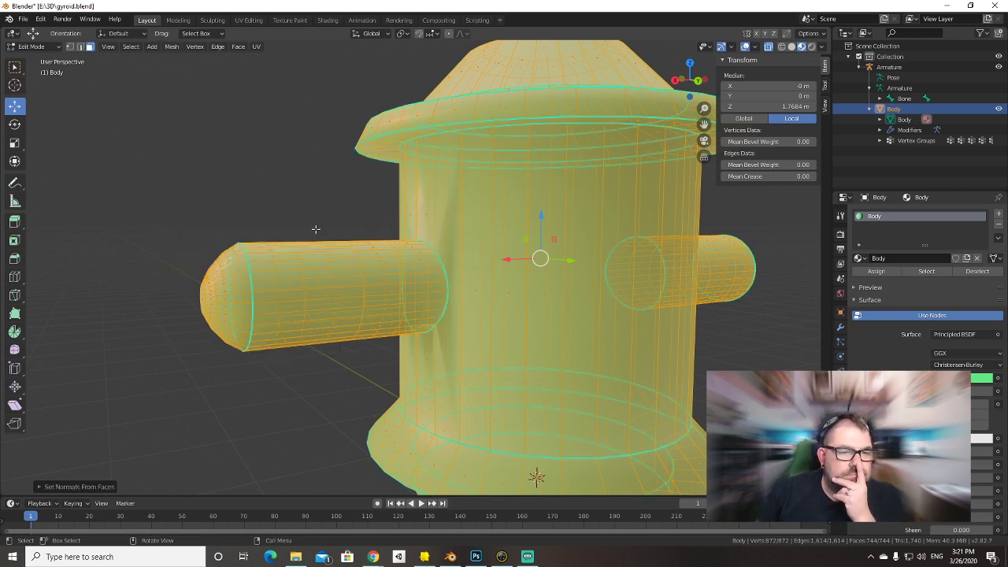
mouse_move(367, 228)
middle_down()
mouse_move(461, 241)
mouse_move(441, 237)
mouse_move(450, 225)
mouse_move(355, 238)
mouse_move(374, 243)
middle_up()
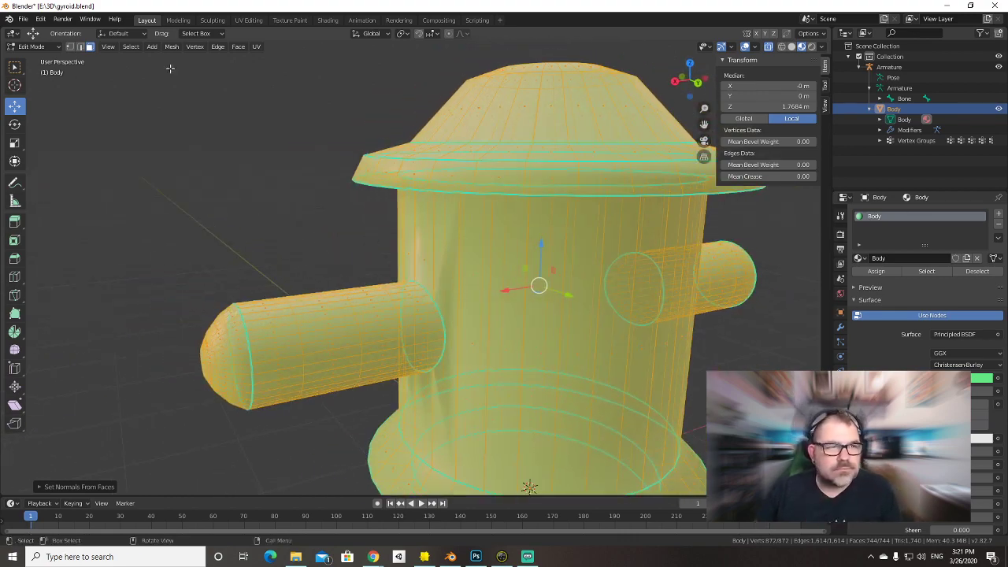
key(Tab)
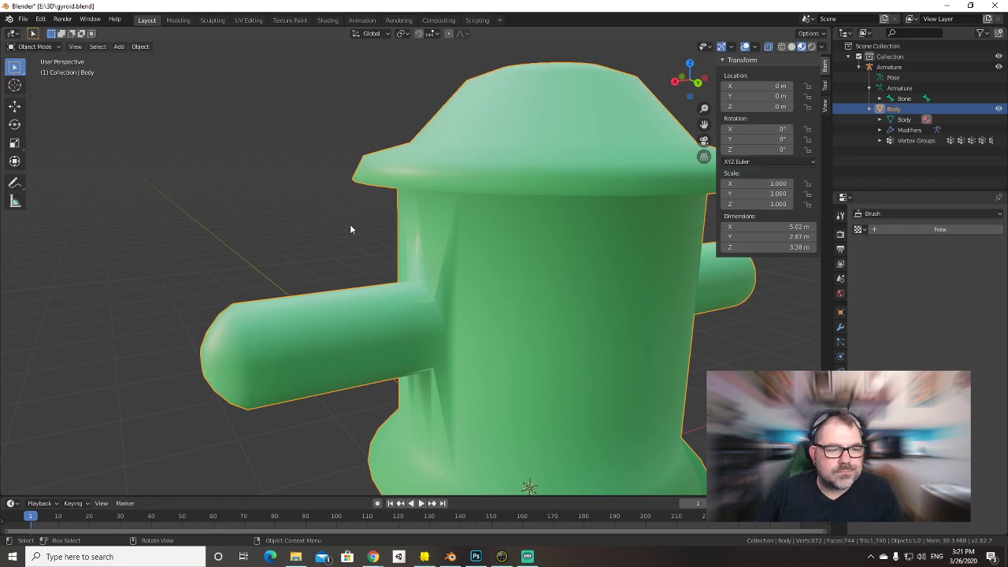
key(Tab)
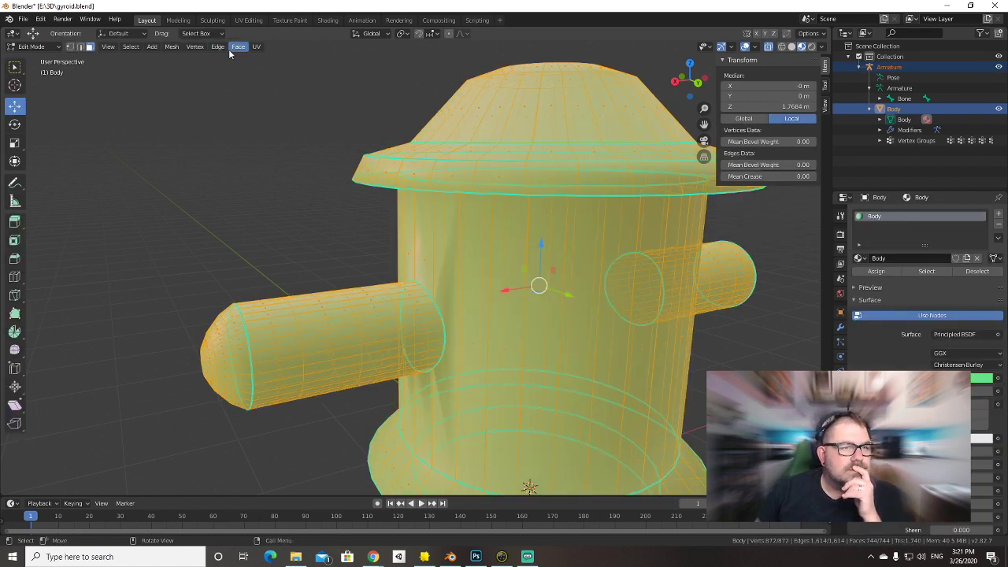
Average the Body normals by Face Area and view the front of the shaded body.
click(170, 49)
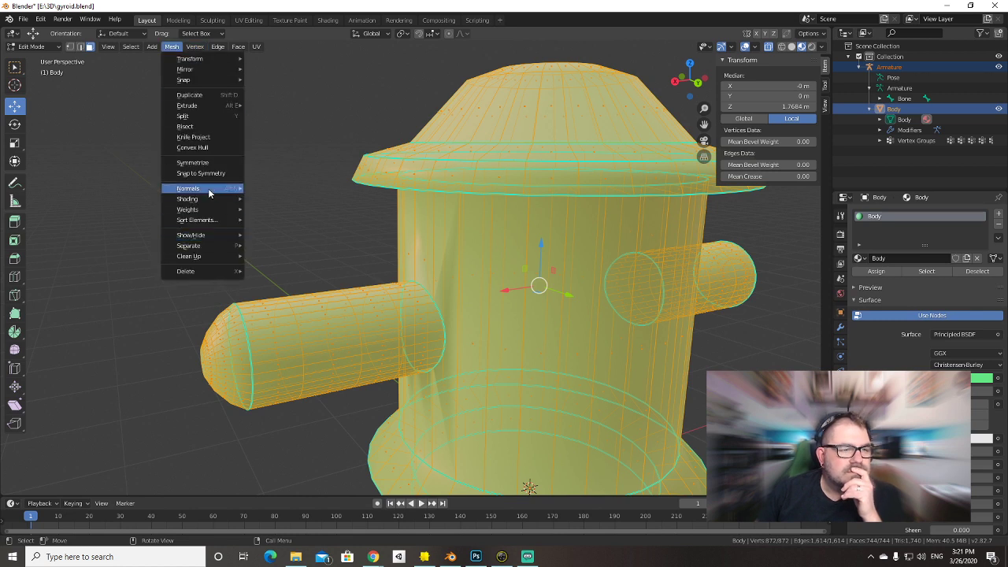
mouse_move(213, 192)
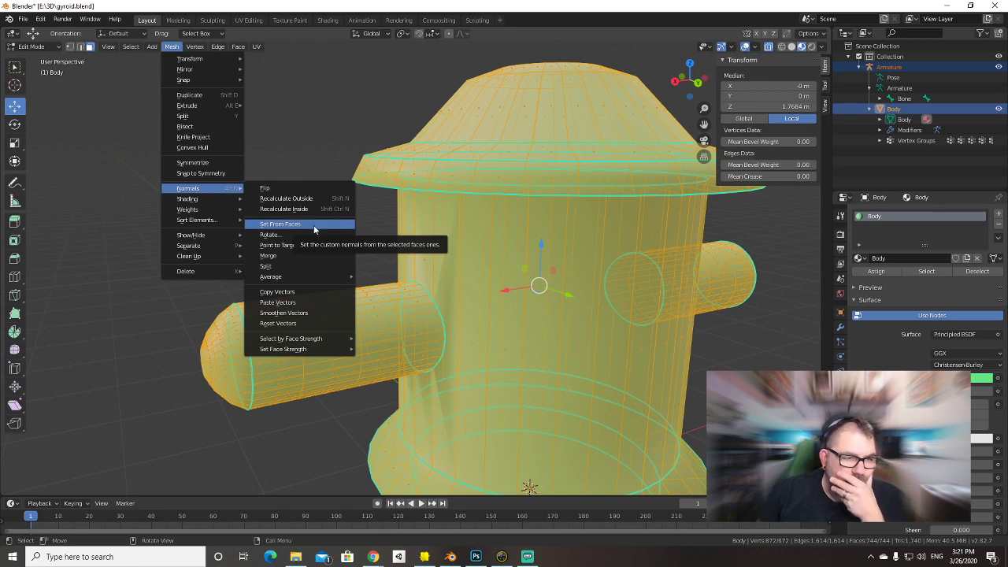
mouse_move(304, 278)
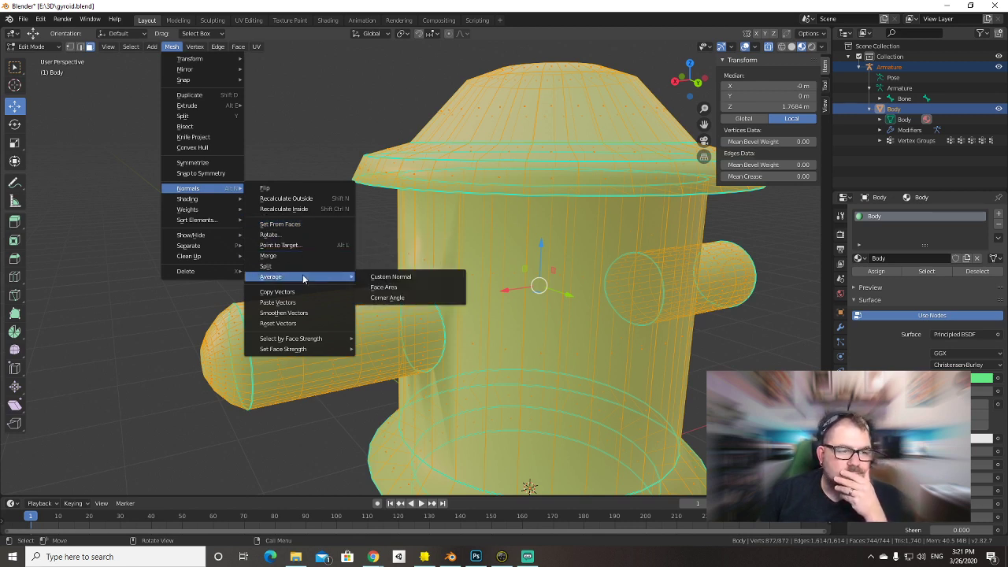
click(386, 288)
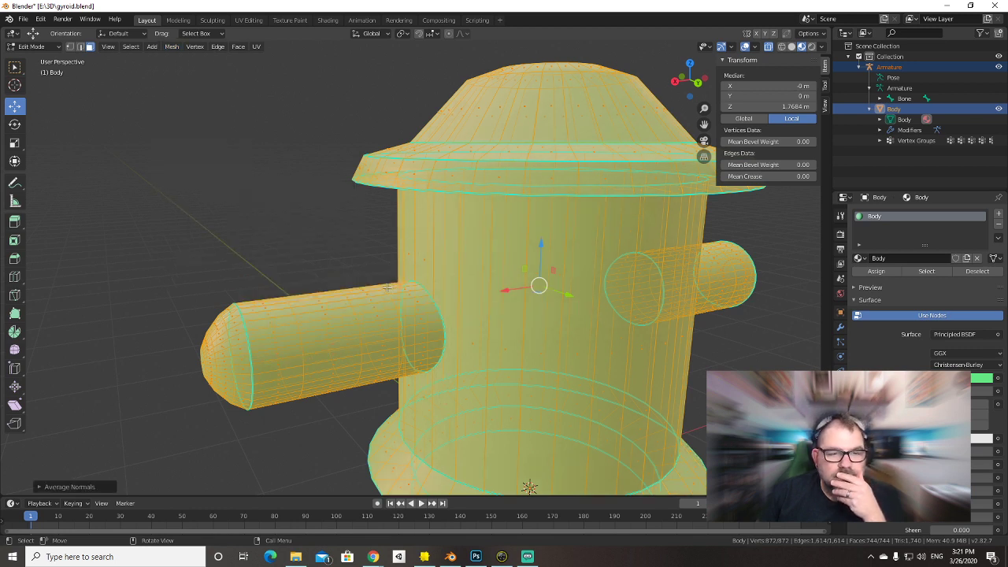
key(Tab)
middle_drag(221, 232, 178, 239)
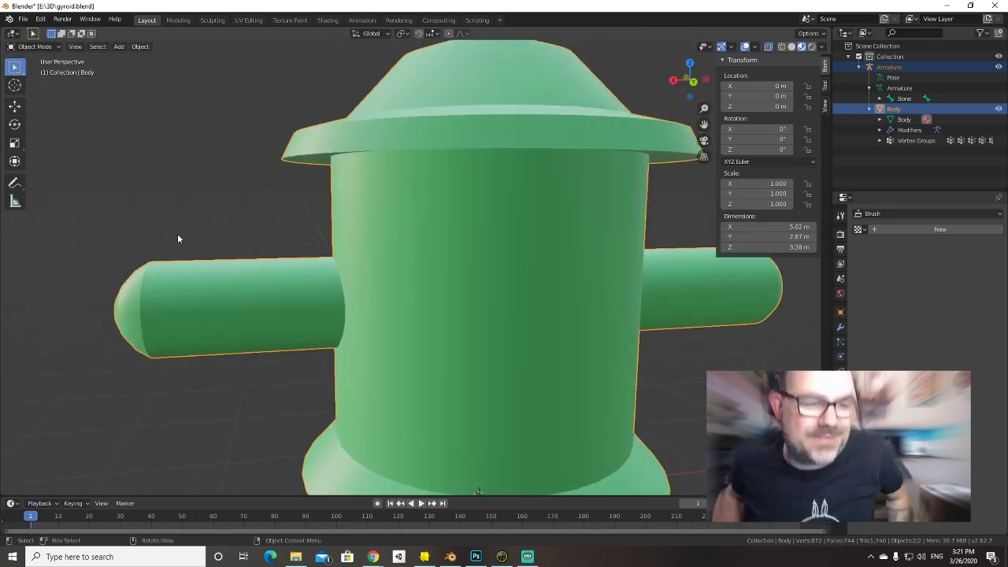
Save gyroid.blend and export the model as FBX, overwriting gyroid.fbx in E:\3D.
key(ctrl+s)
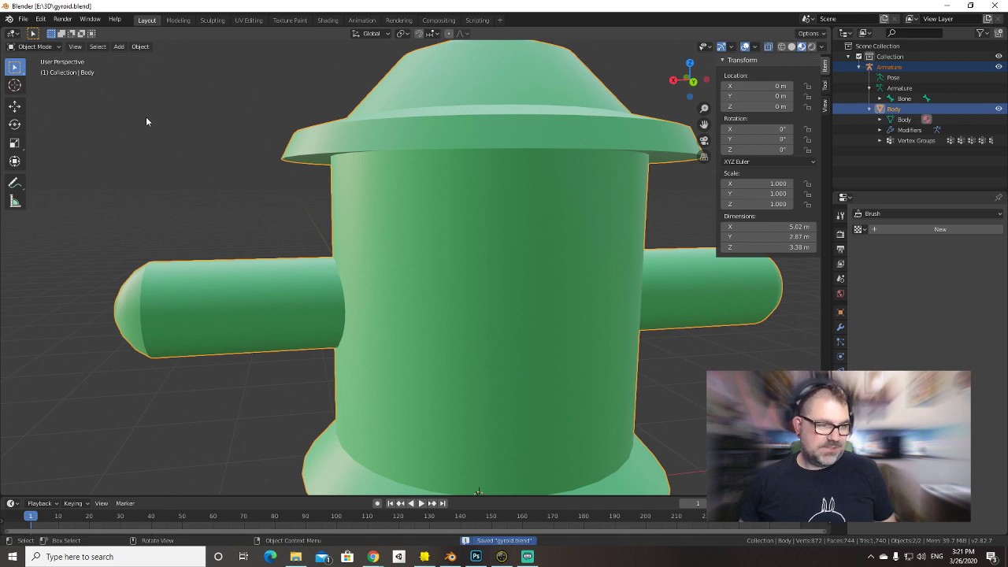
click(23, 19)
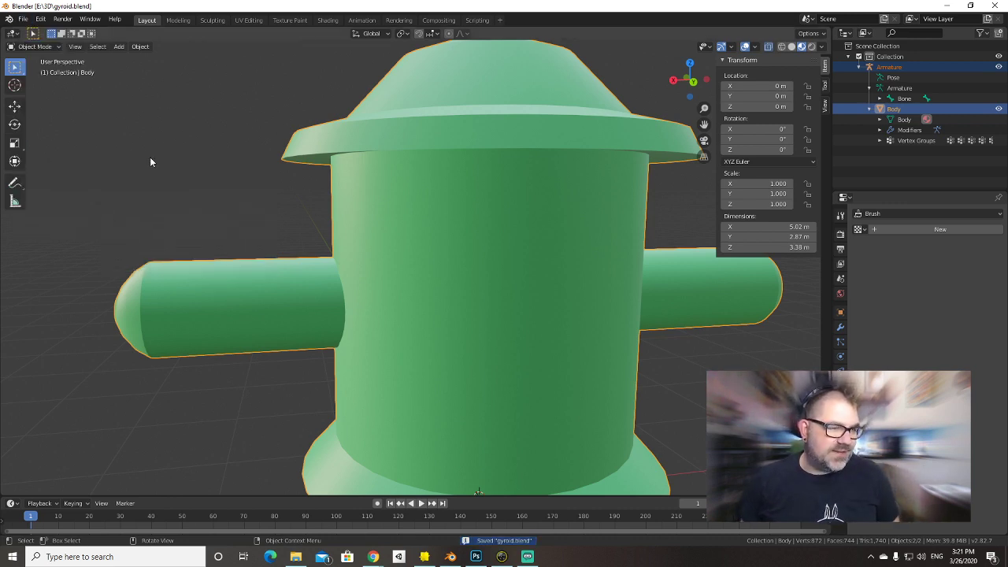
click(23, 19)
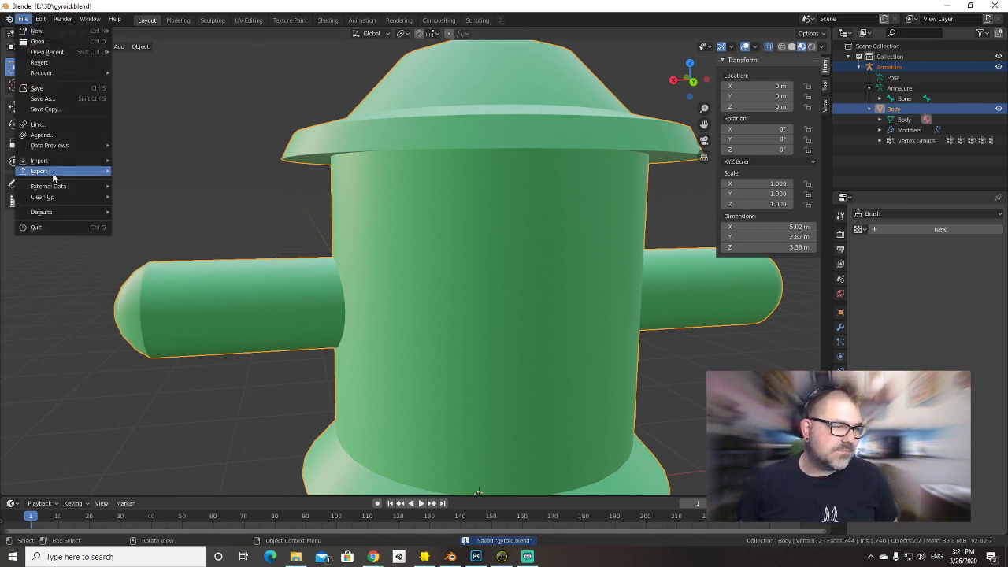
mouse_move(47, 171)
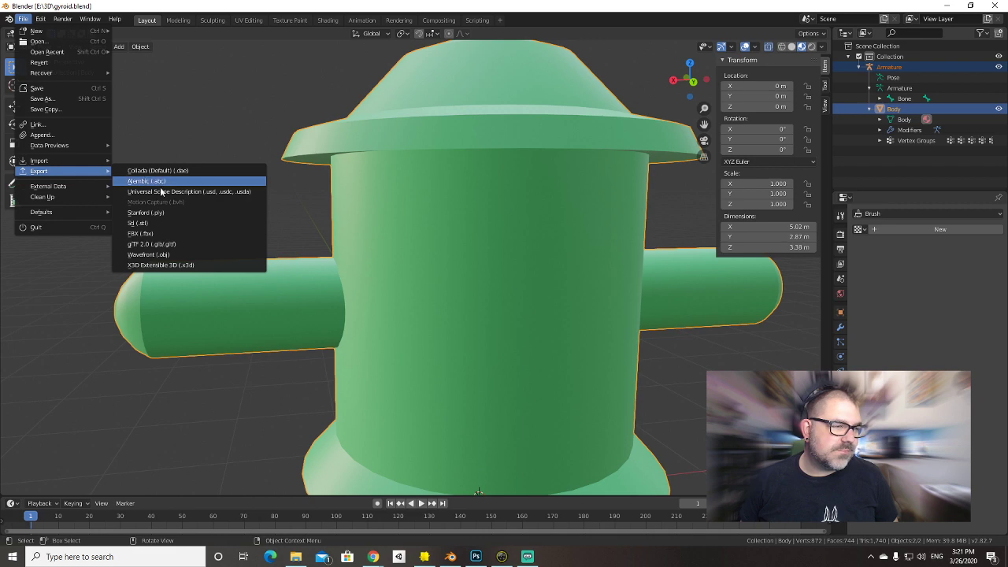
click(162, 233)
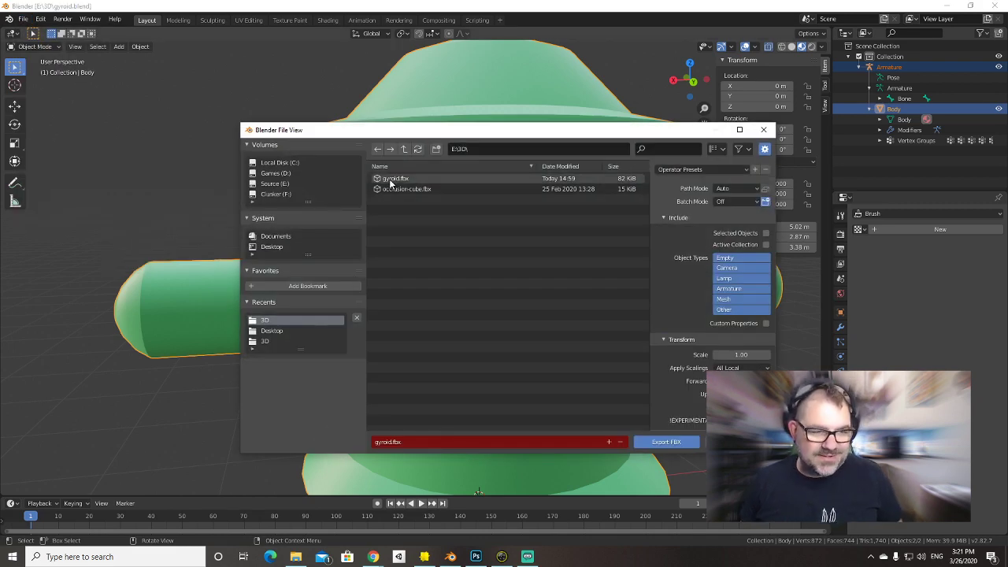
click(390, 180)
click(669, 443)
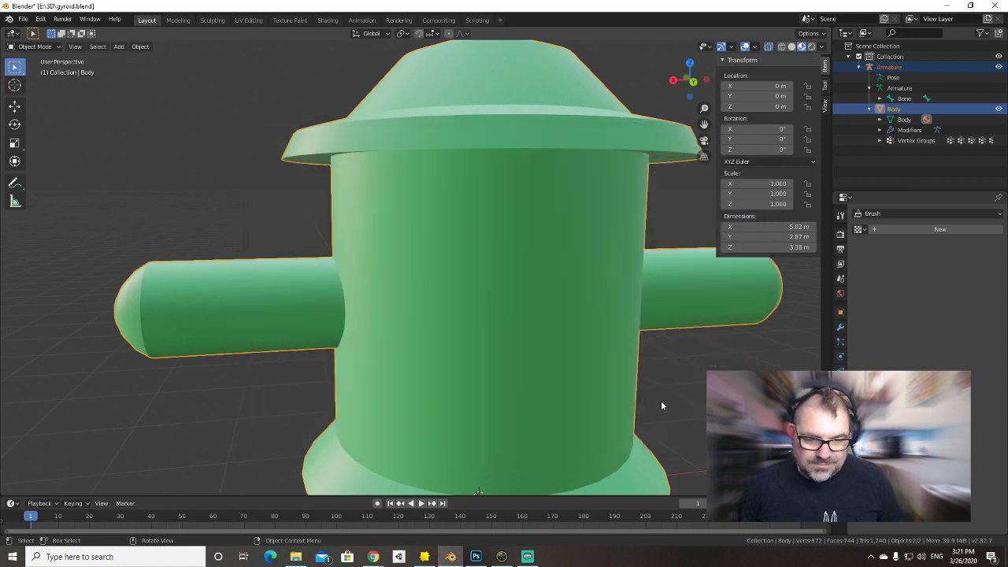
click(505, 557)
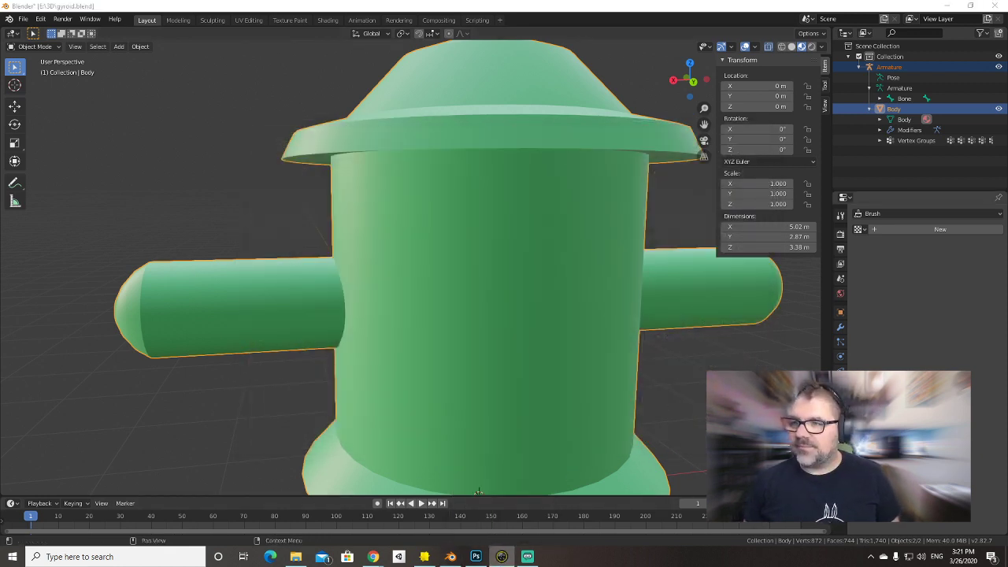
Back in Lens Studio, reimport the gyroid resource with the default FBX import options.
click(424, 557)
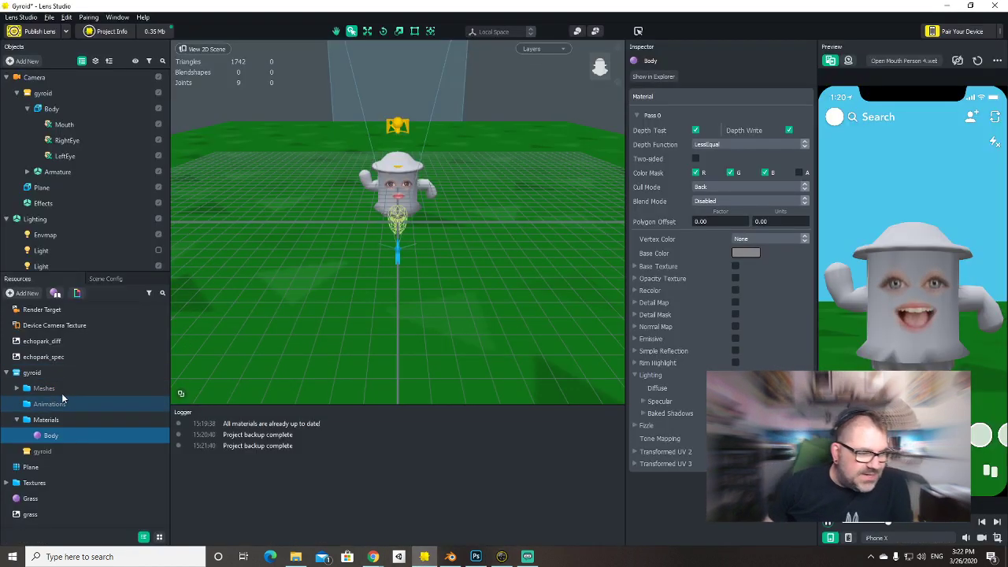
right_click(57, 374)
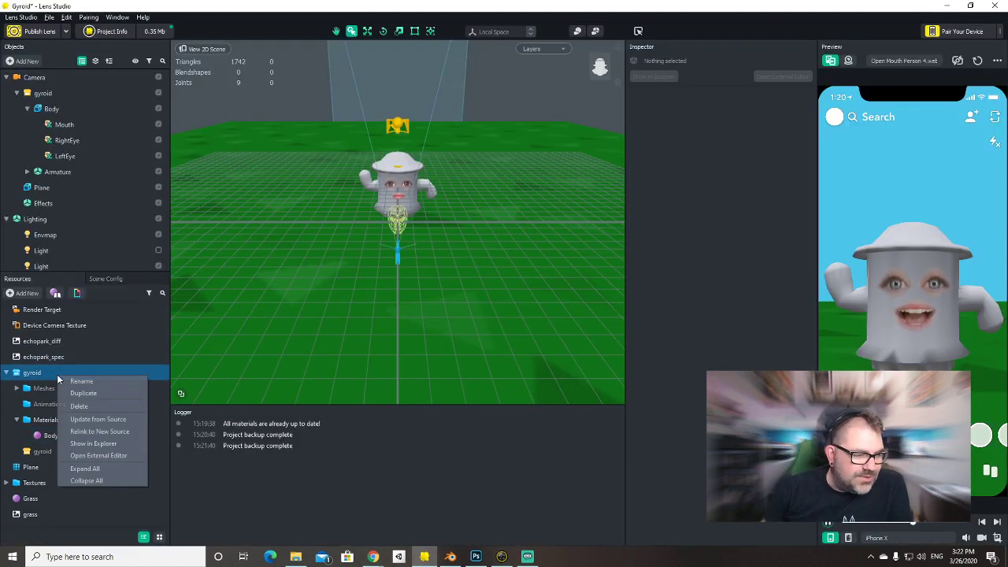
click(118, 418)
click(552, 369)
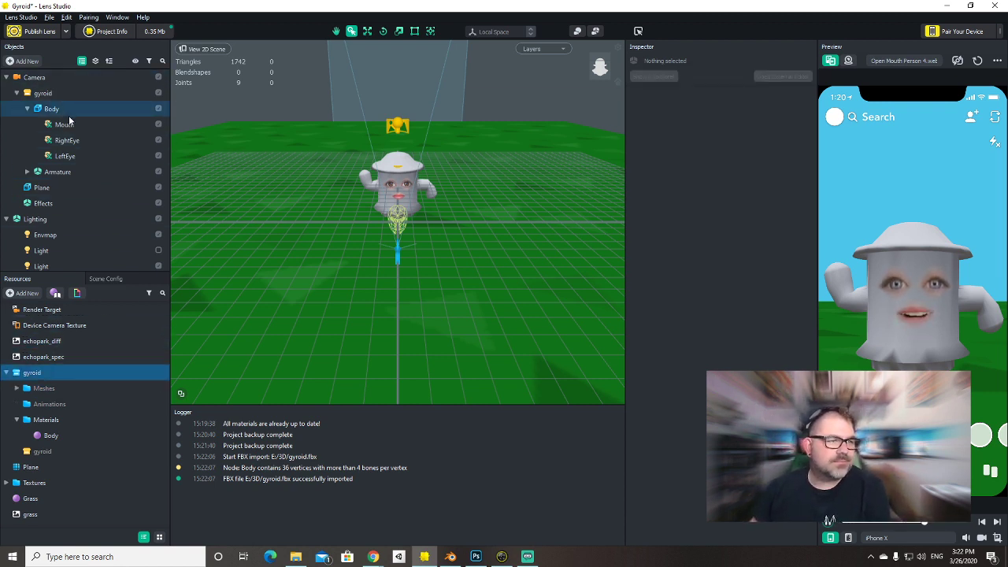
Relink the gyroid resource to E:\3D\gyroid and import the updated FBX.
right_click(78, 367)
click(140, 423)
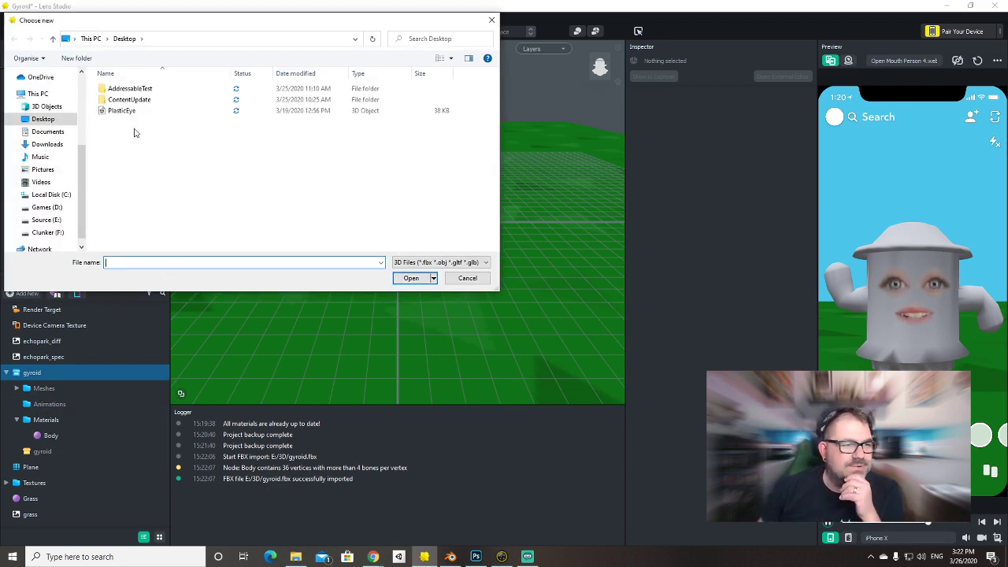
click(43, 221)
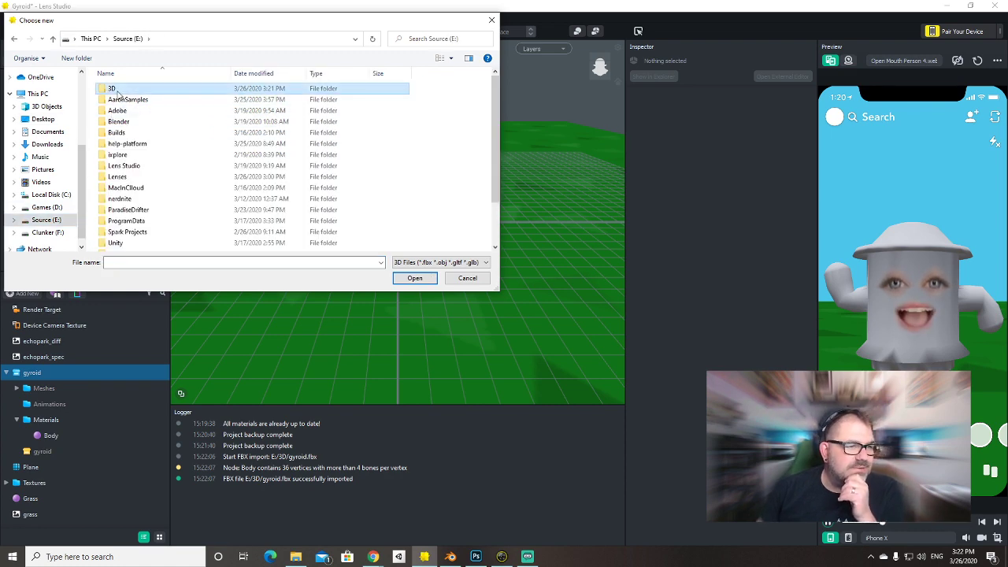
double_click(110, 88)
click(120, 89)
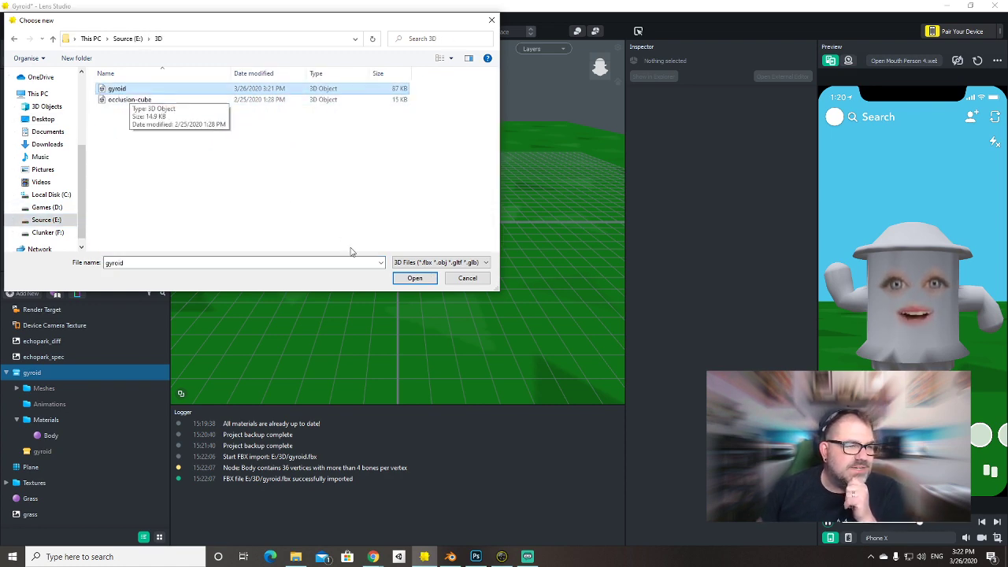
click(414, 278)
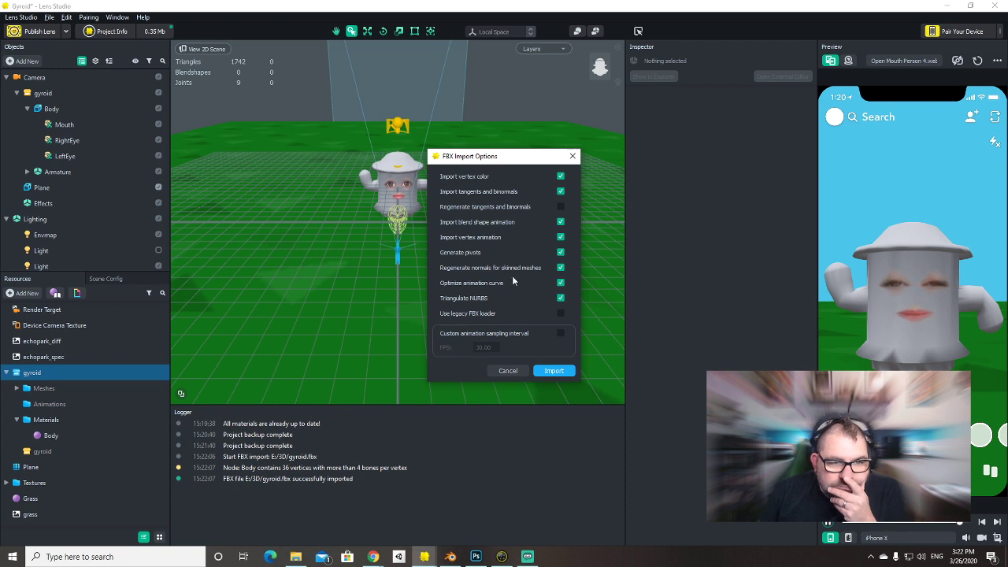
click(554, 371)
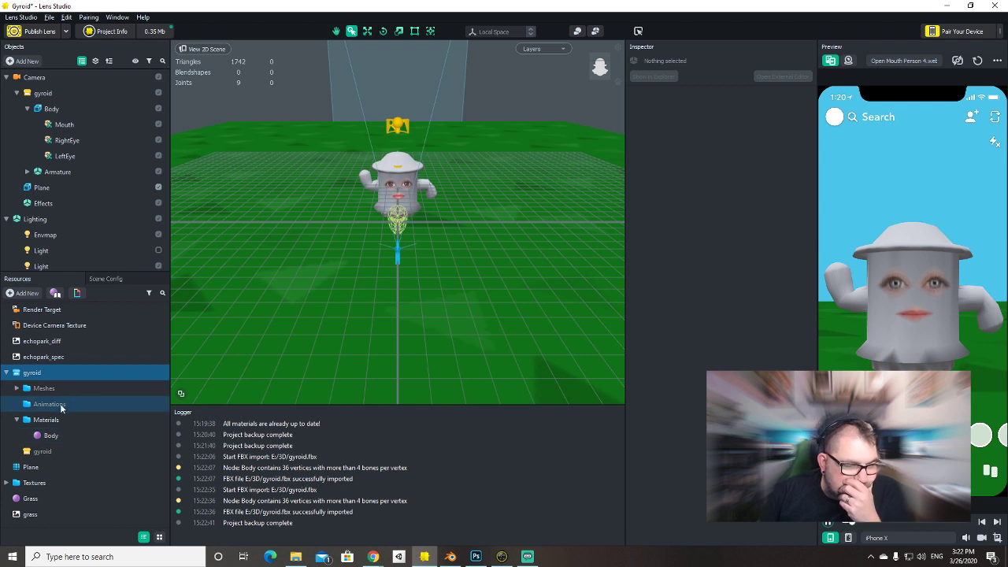
Move Mouth, RightEye and LeftEye out of Body to sit under Camera.
click(78, 131)
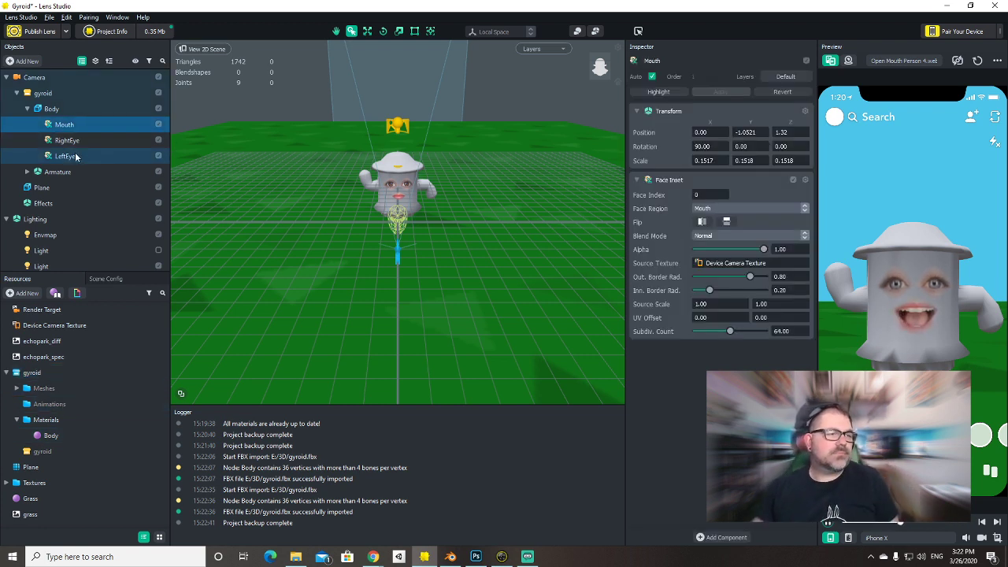
shift+click(65, 156)
drag(63, 129, 45, 78)
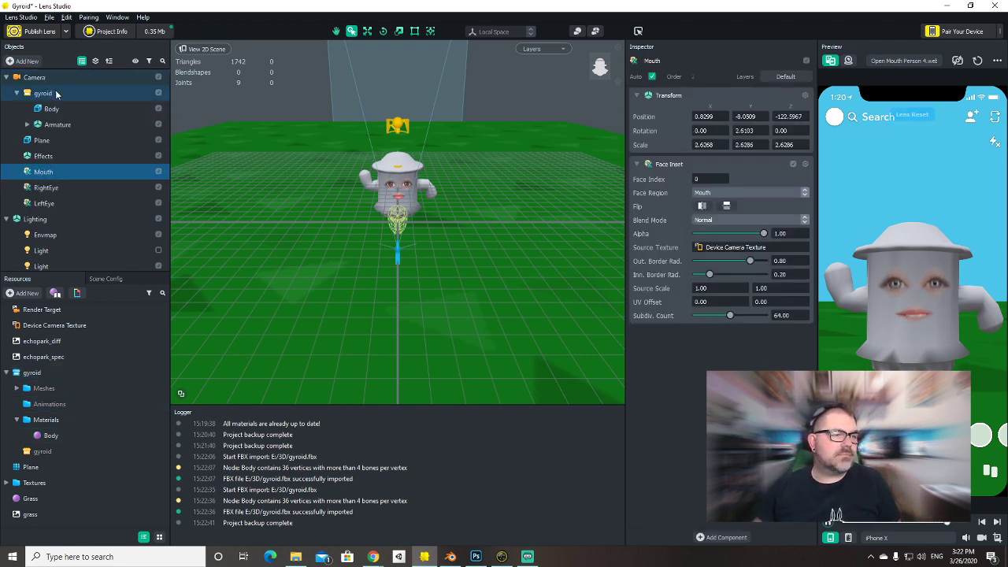
Delete the gyroid object from the scene and its resource folder.
click(47, 94)
key(Delete)
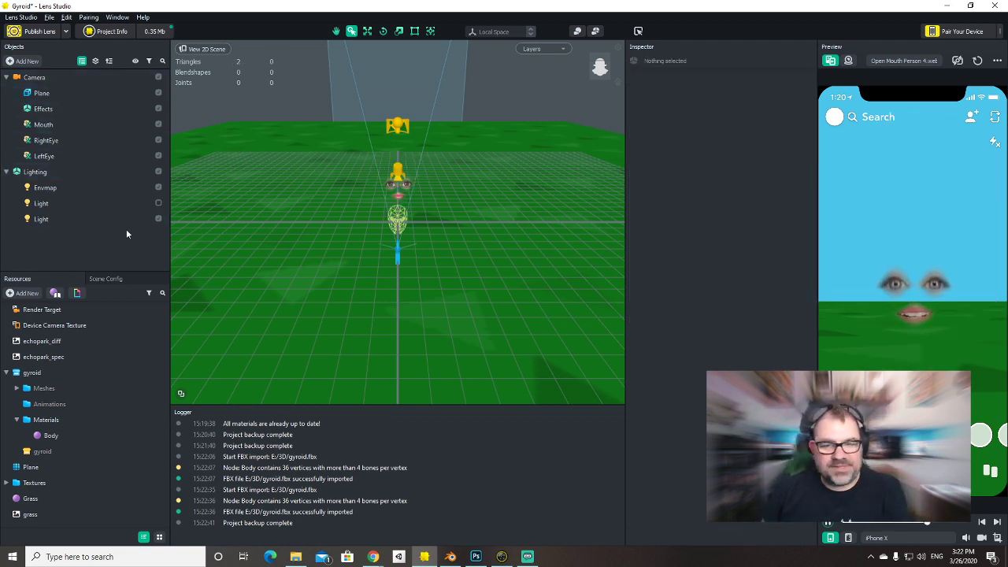
click(53, 370)
key(Delete)
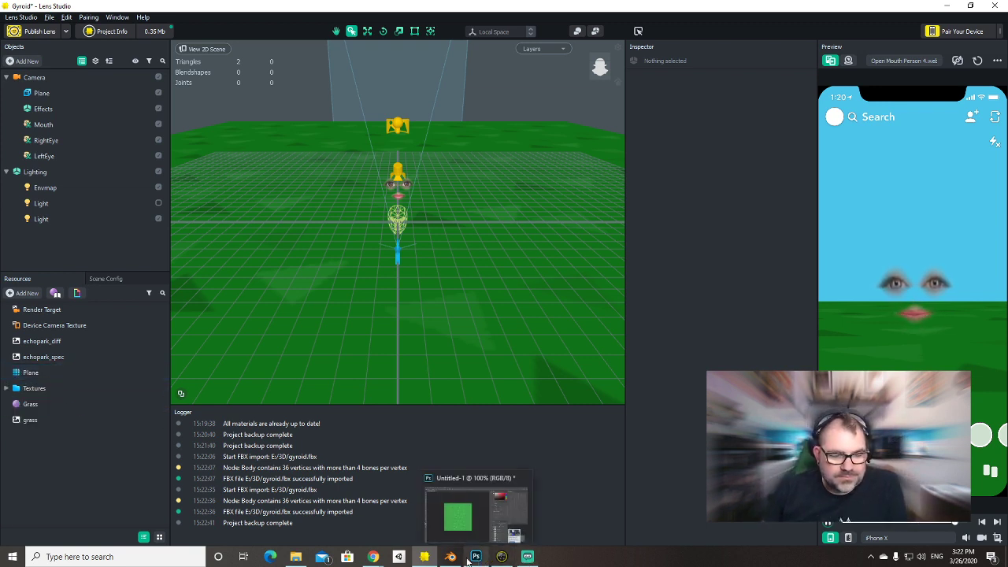
Import the gyroid FBX again and place the model in the scene under Camera.
click(24, 298)
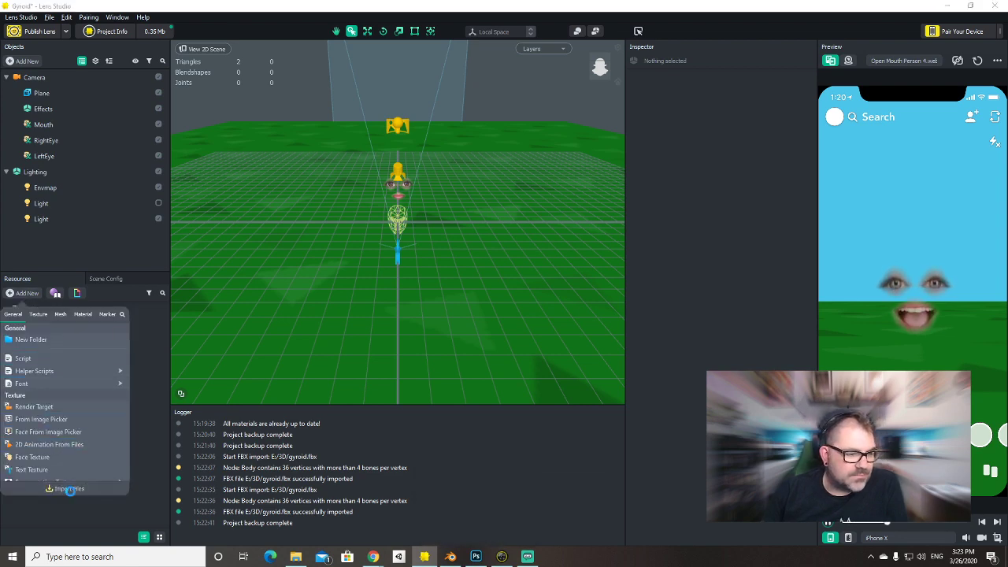
click(66, 489)
double_click(117, 337)
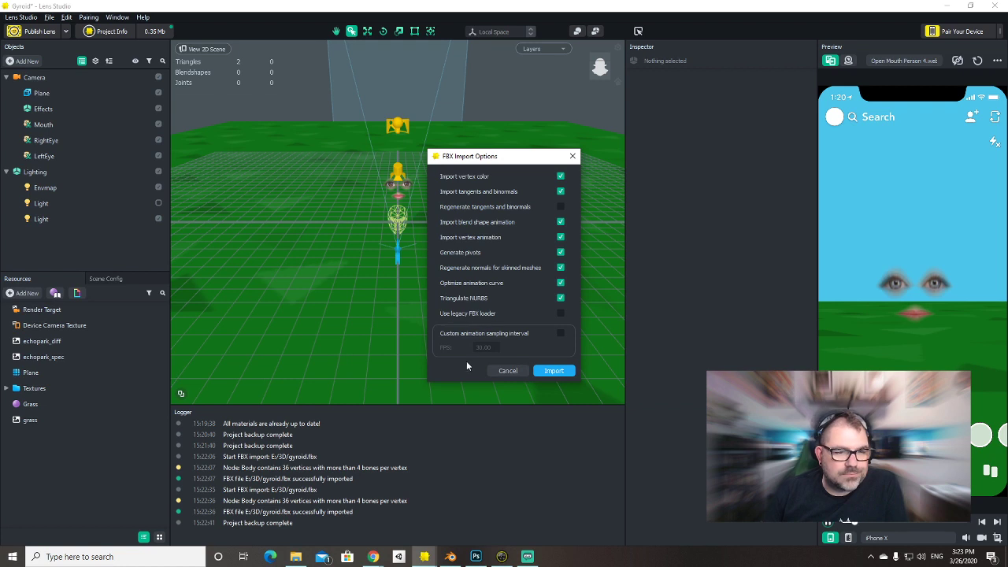
click(561, 371)
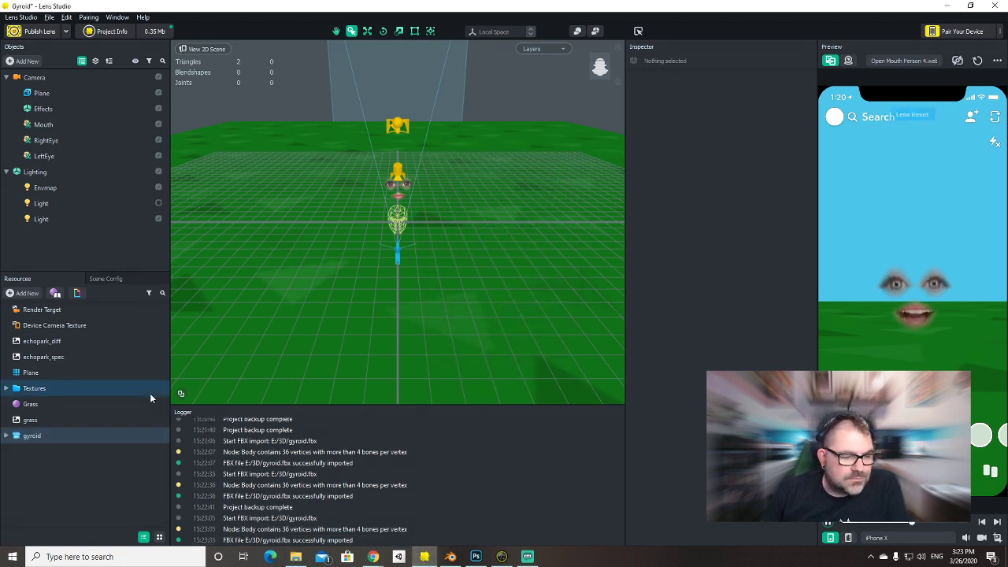
click(5, 436)
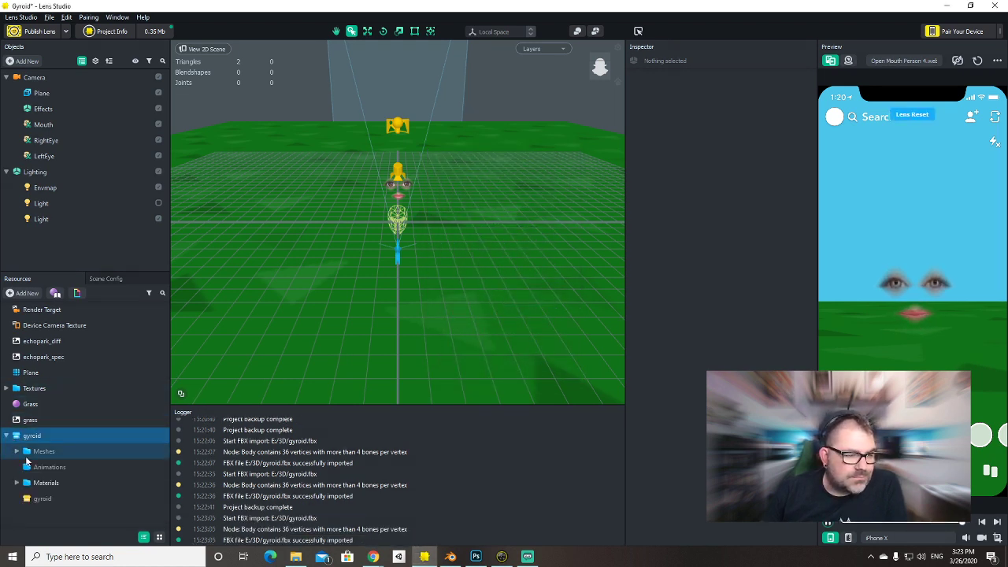
click(40, 499)
drag(39, 498, 48, 79)
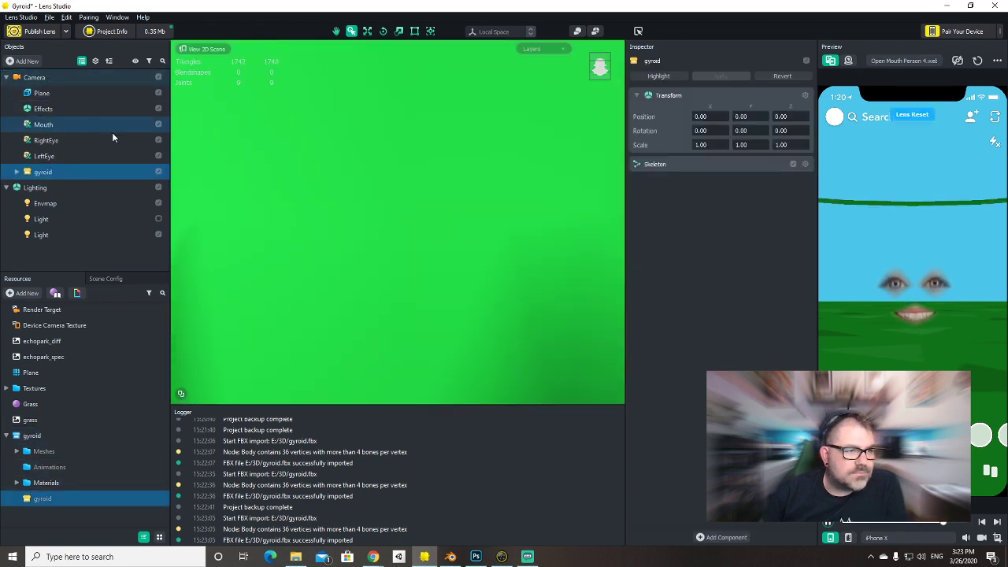
scroll(402, 213, down, 5)
scroll(403, 241, down, 5)
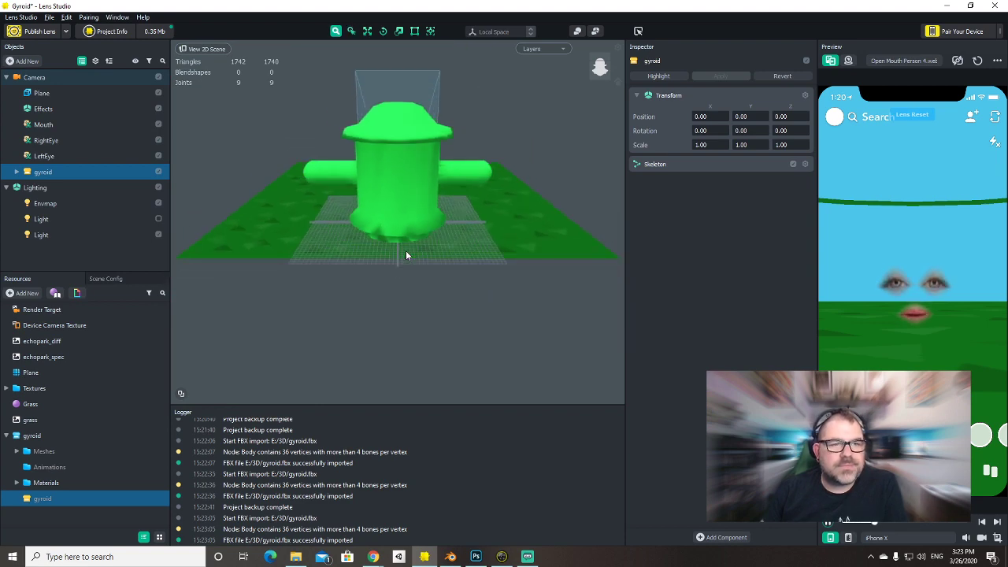
scroll(310, 213, up, 4)
alt+drag(309, 213, 284, 187)
Delete the gyroid object and resources again, cancel a new import, and bring up Blender.
key(Delete)
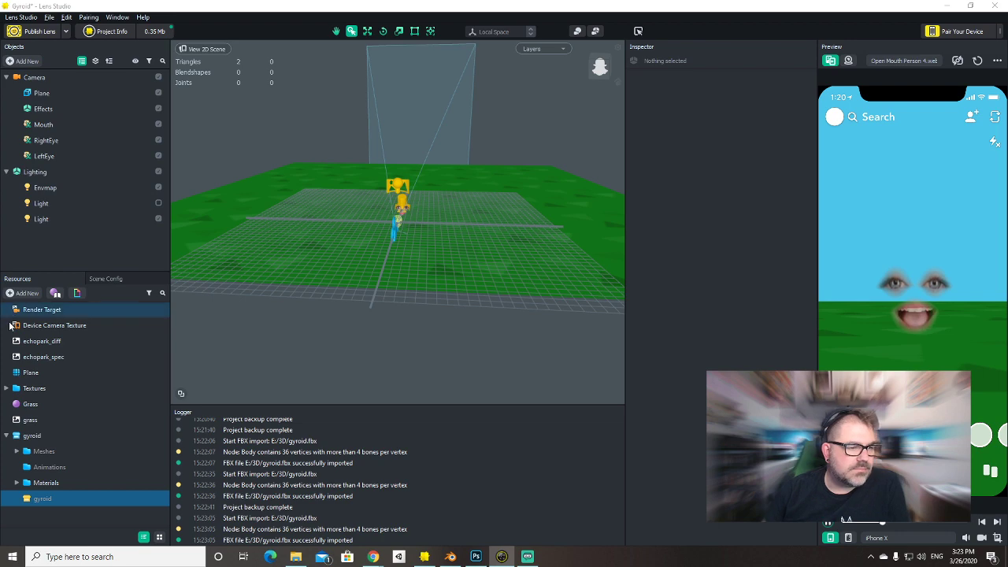
click(31, 435)
key(Delete)
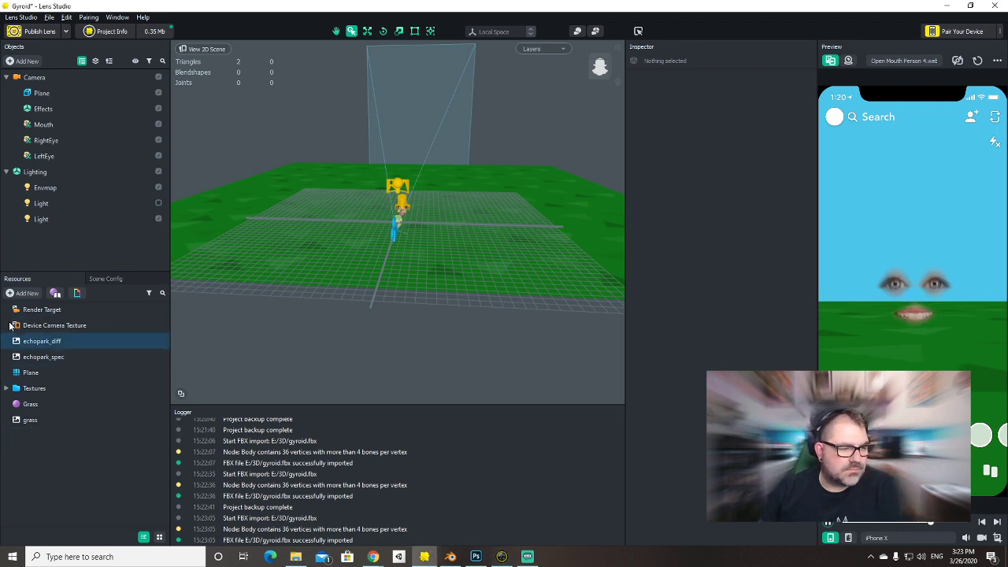
click(21, 293)
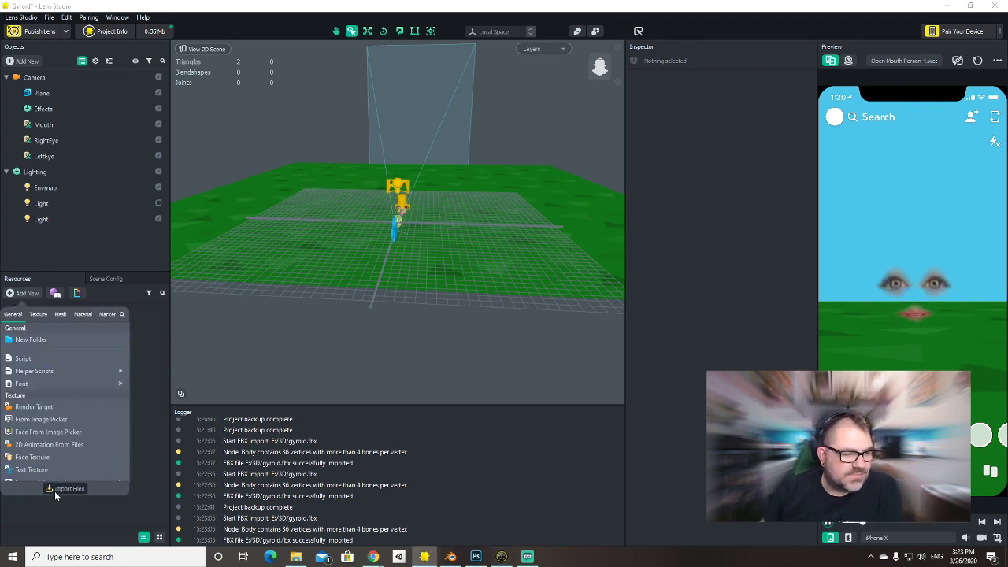
click(54, 489)
click(116, 337)
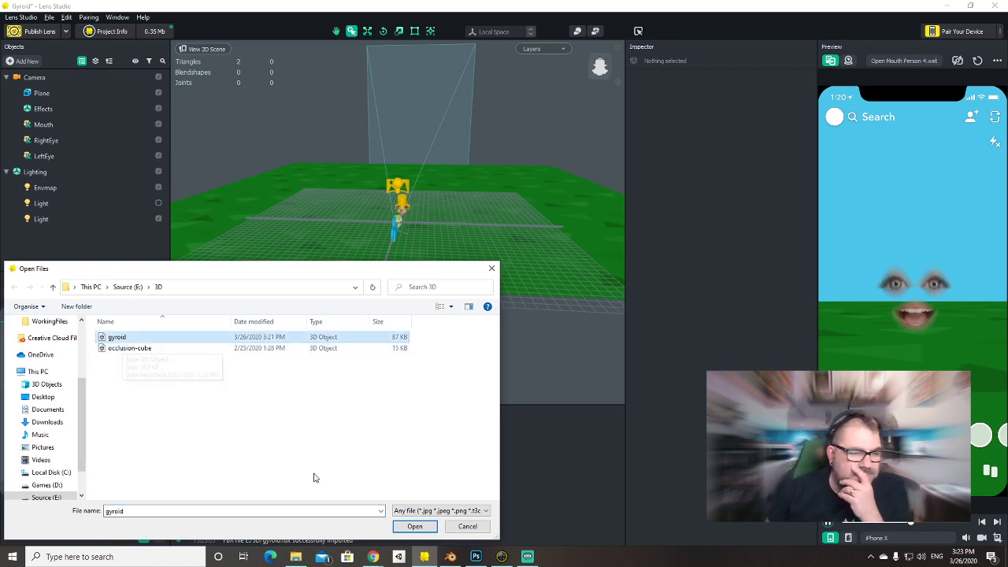
click(468, 526)
click(450, 557)
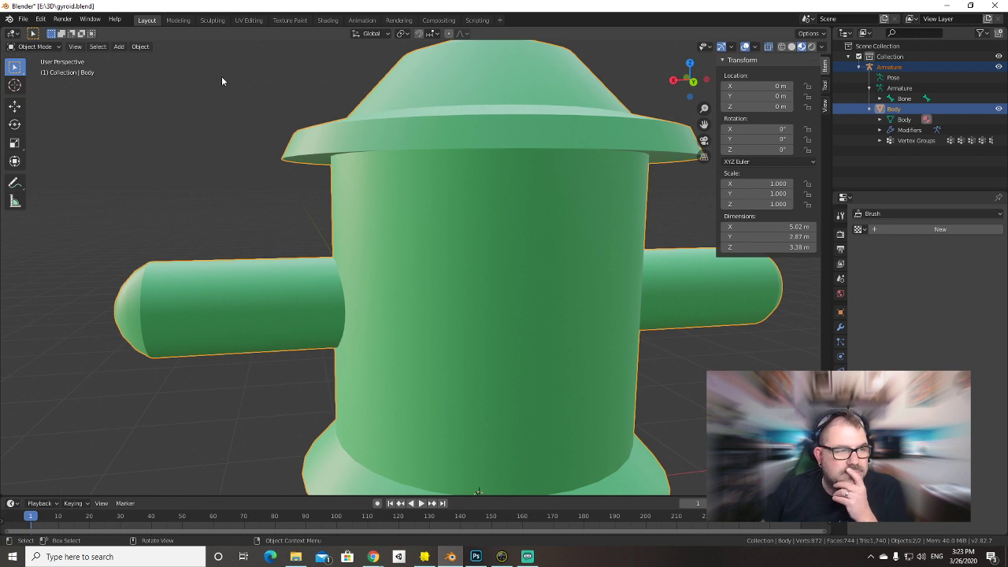
Save gyroid.blend and start an FBX export.
key(ctrl+s)
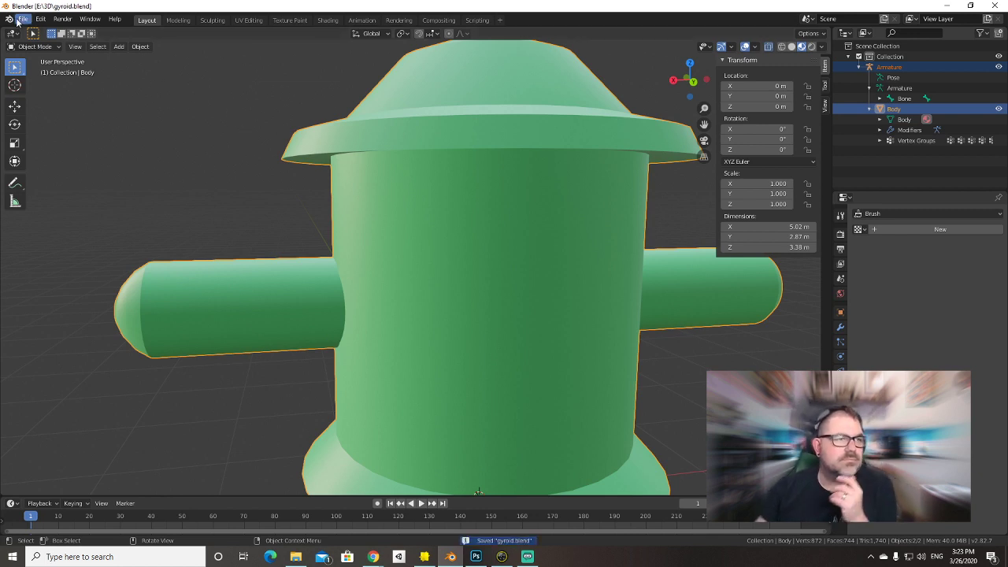
middle_drag(502, 239, 467, 252)
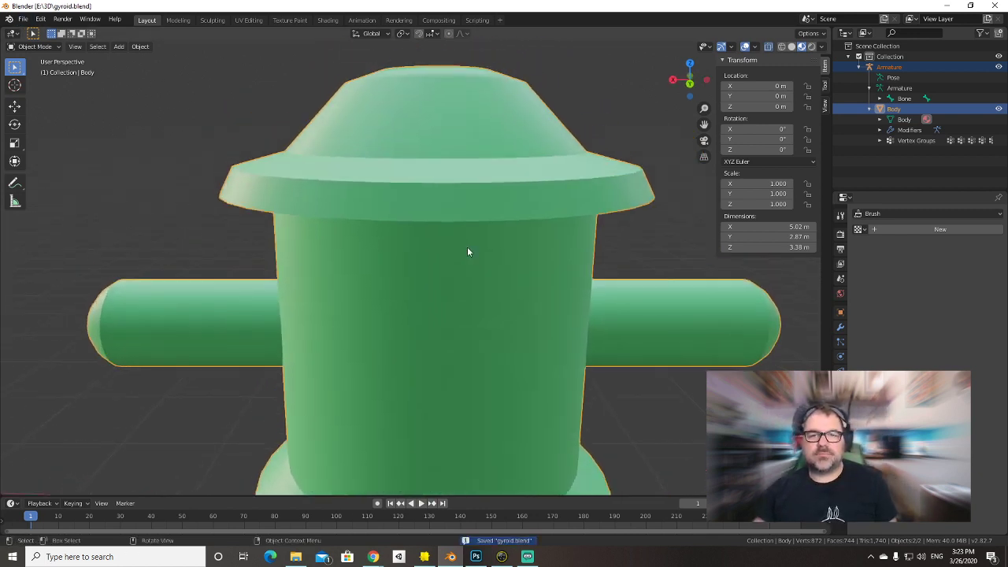
click(23, 19)
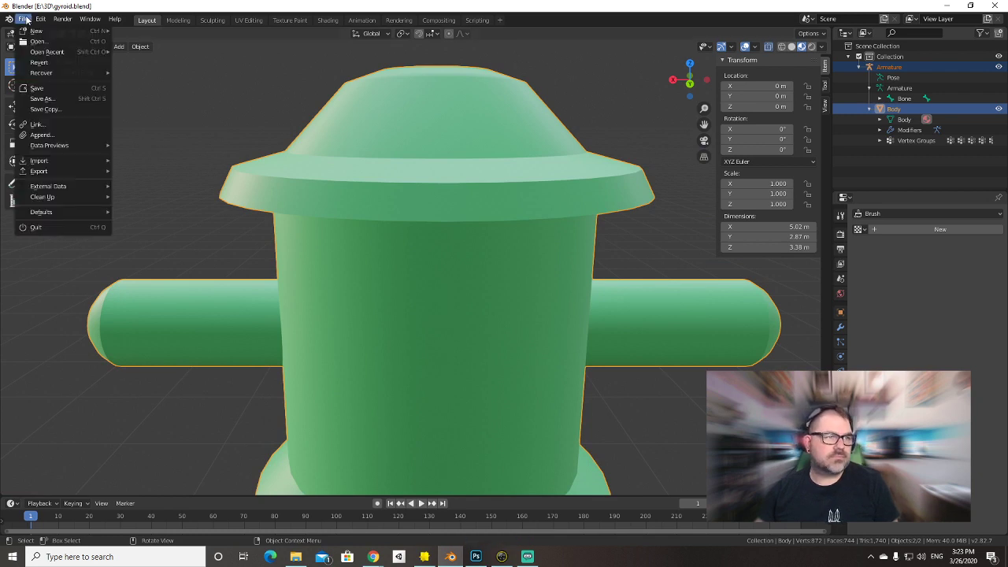
mouse_move(73, 171)
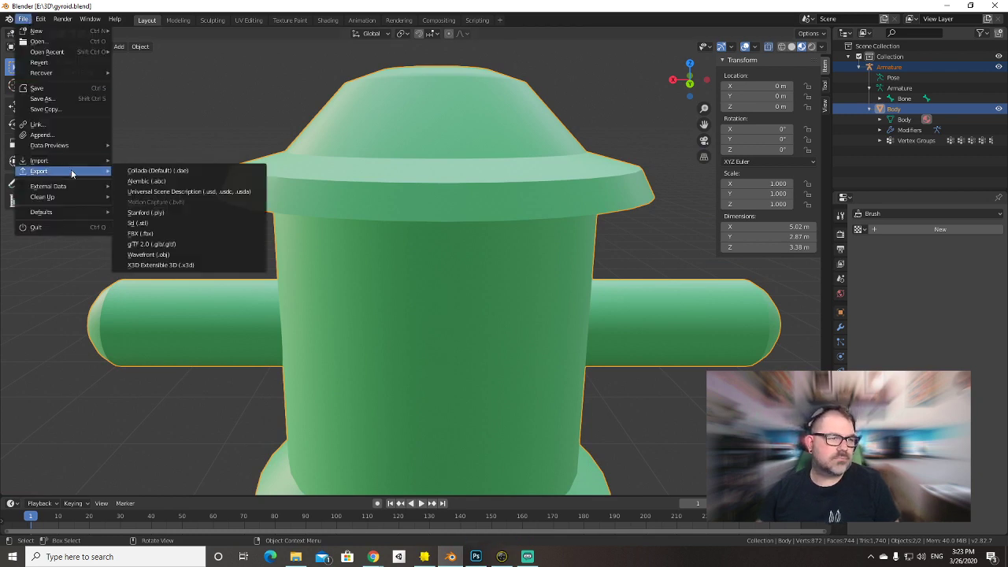
click(168, 234)
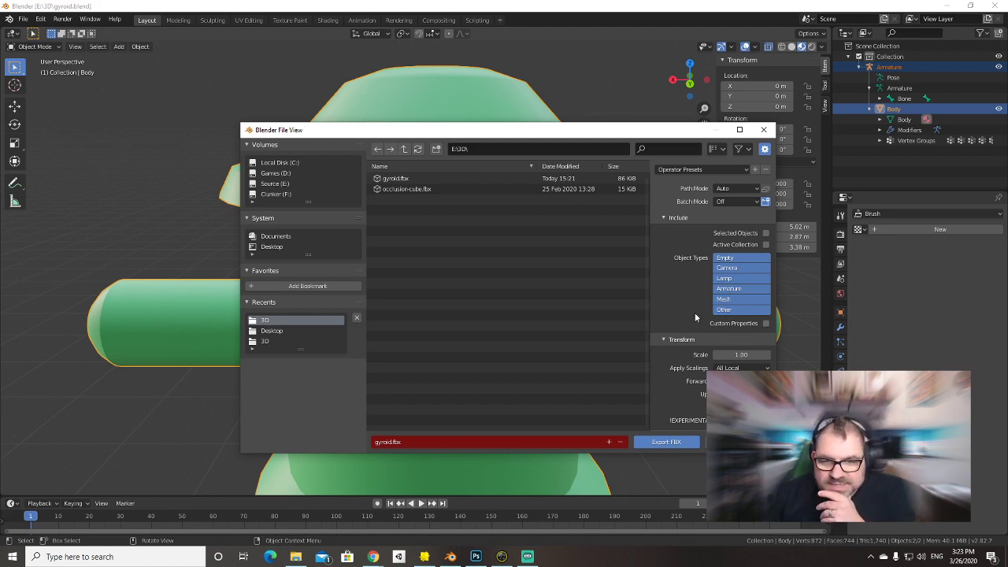
Enlarge the export window and set Geometry smoothing to Face.
drag(587, 134, 422, 73)
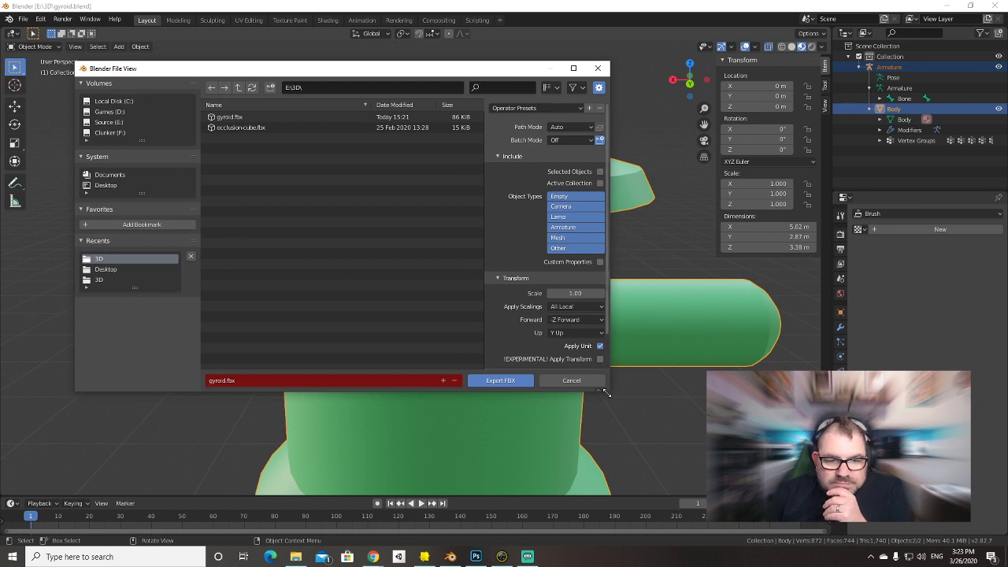
drag(606, 392, 674, 474)
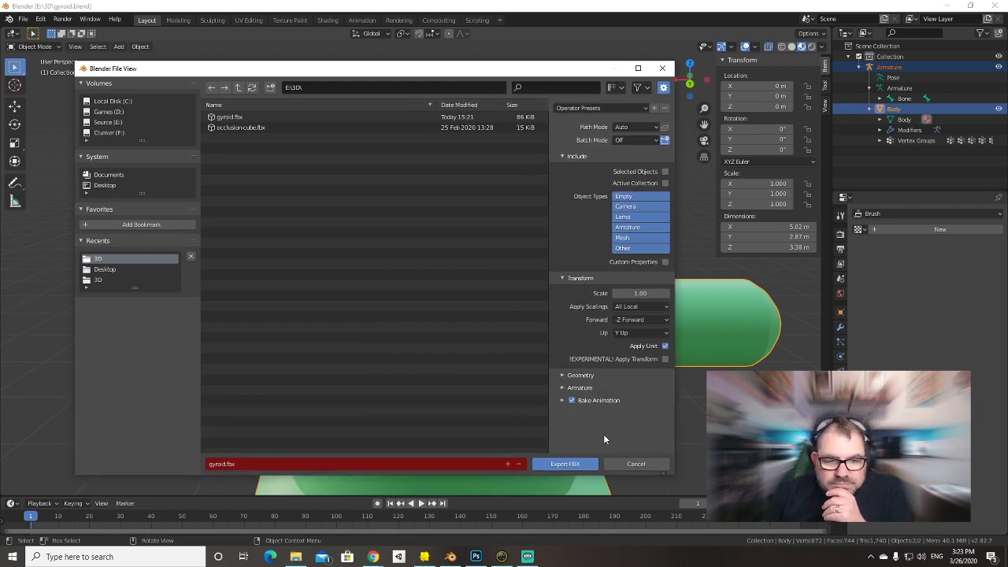
click(563, 375)
scroll(569, 375, down, 1)
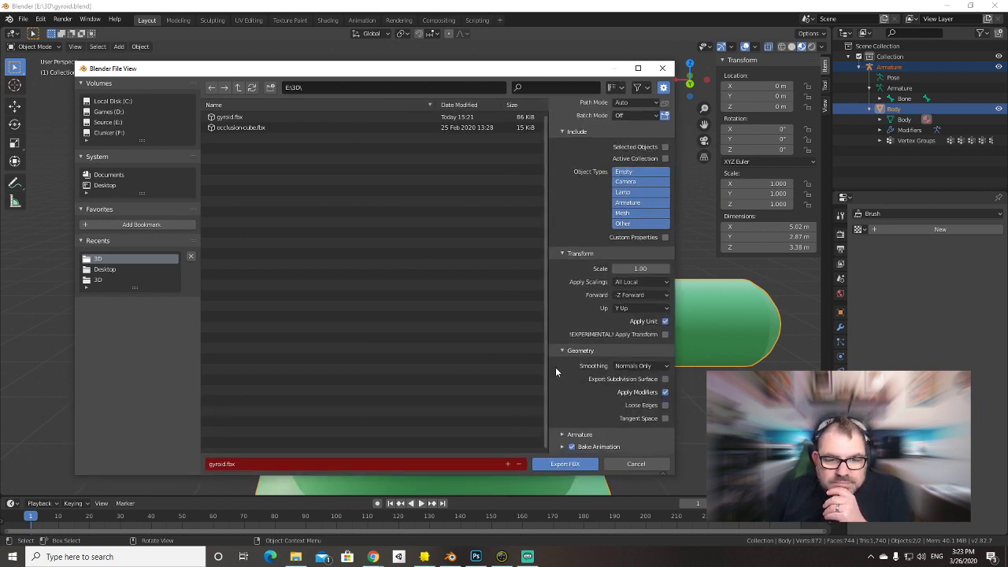
click(653, 367)
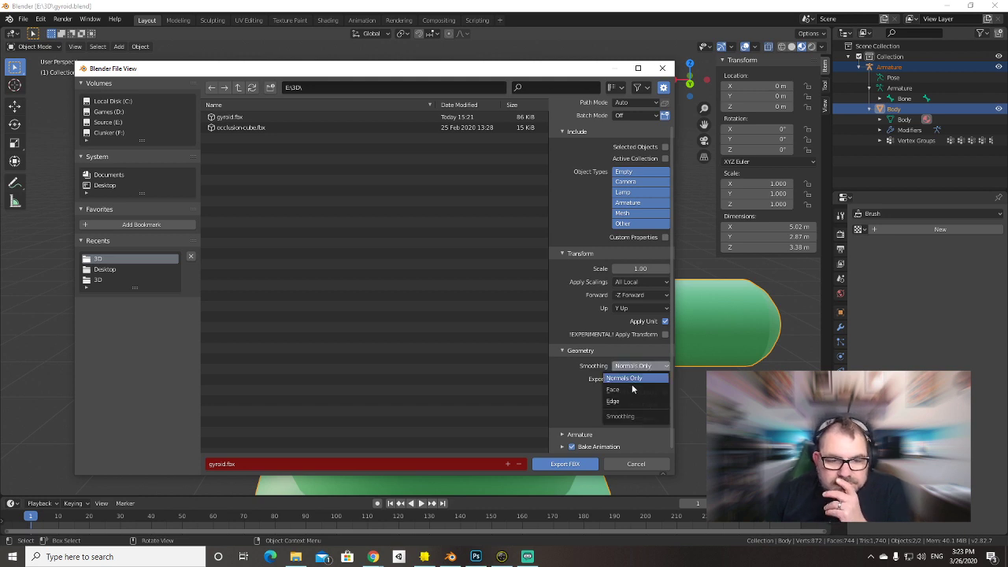
click(630, 380)
click(641, 367)
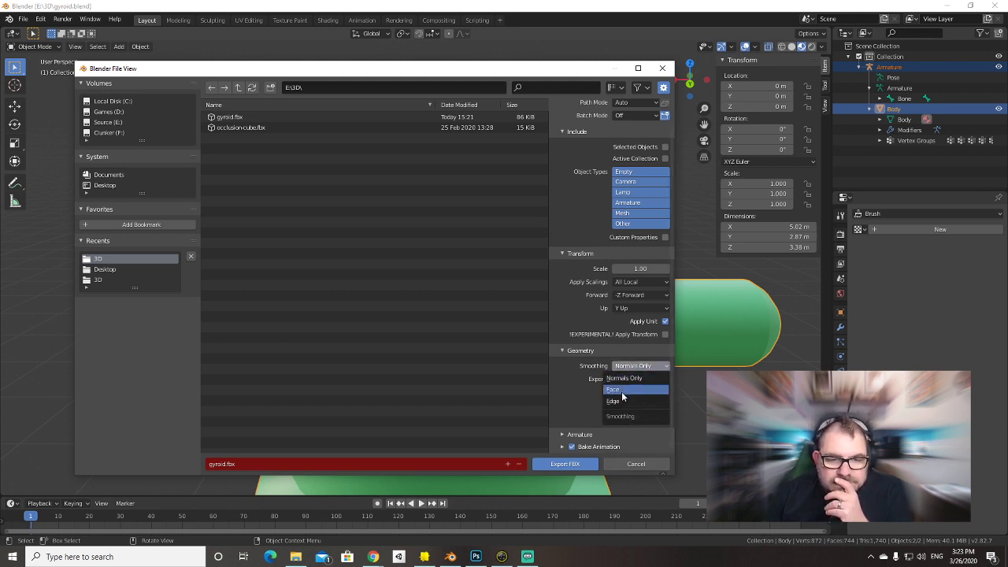
click(622, 390)
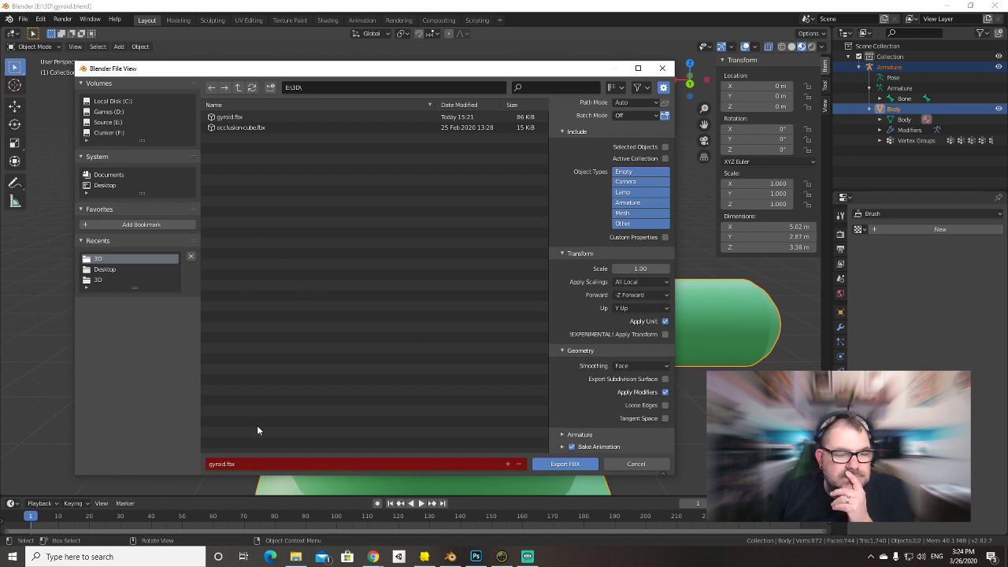
Name the file gyroid_1.fbx and export it, then return to Lens Studio.
click(221, 464)
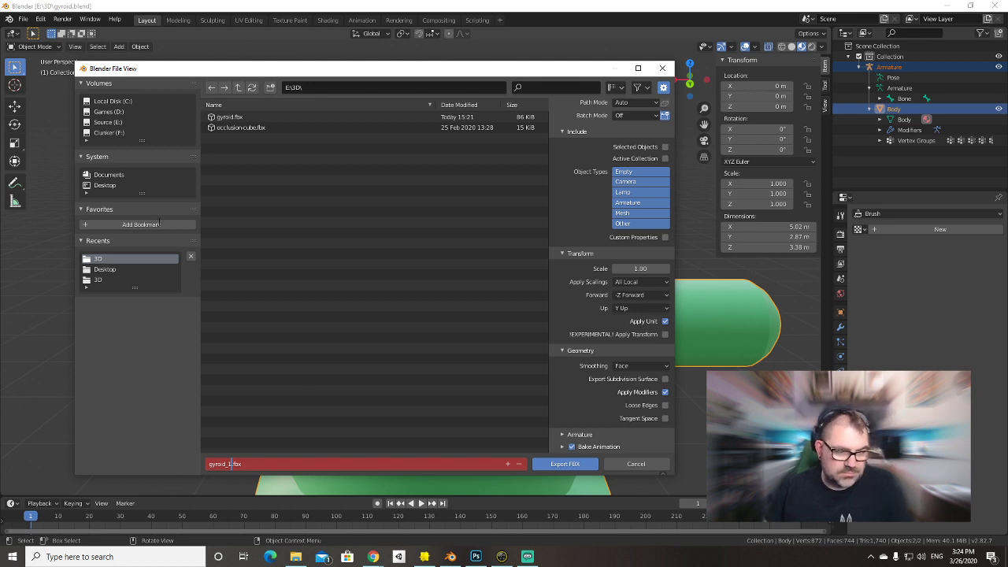
key(Return)
click(555, 464)
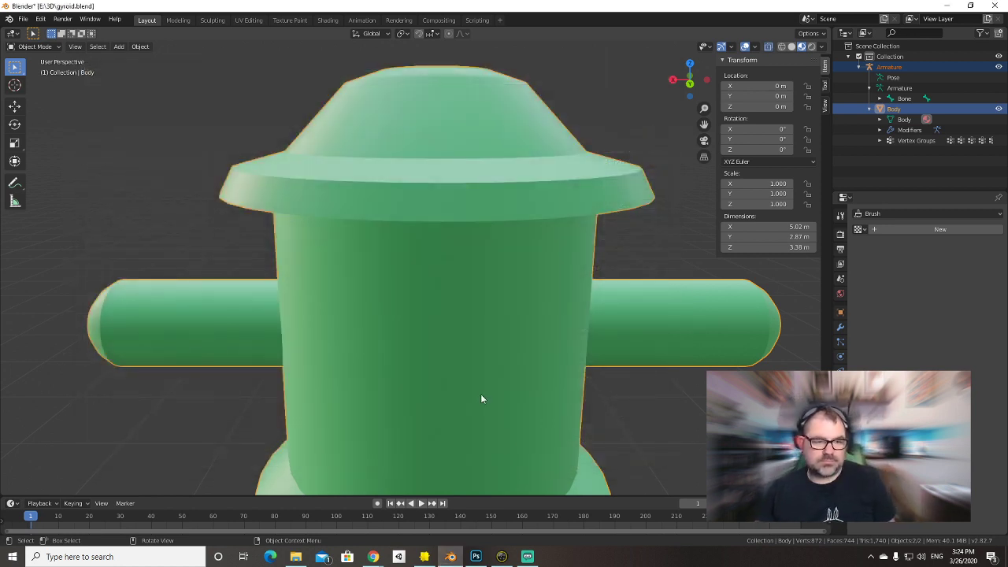
click(423, 557)
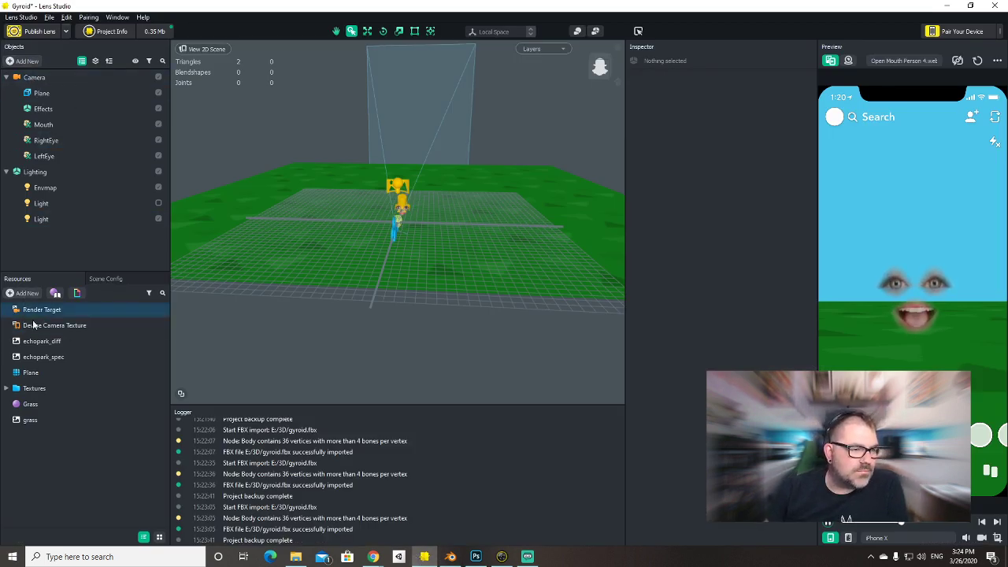
Expand the Textures folder and inspect the Base and white textures.
click(6, 388)
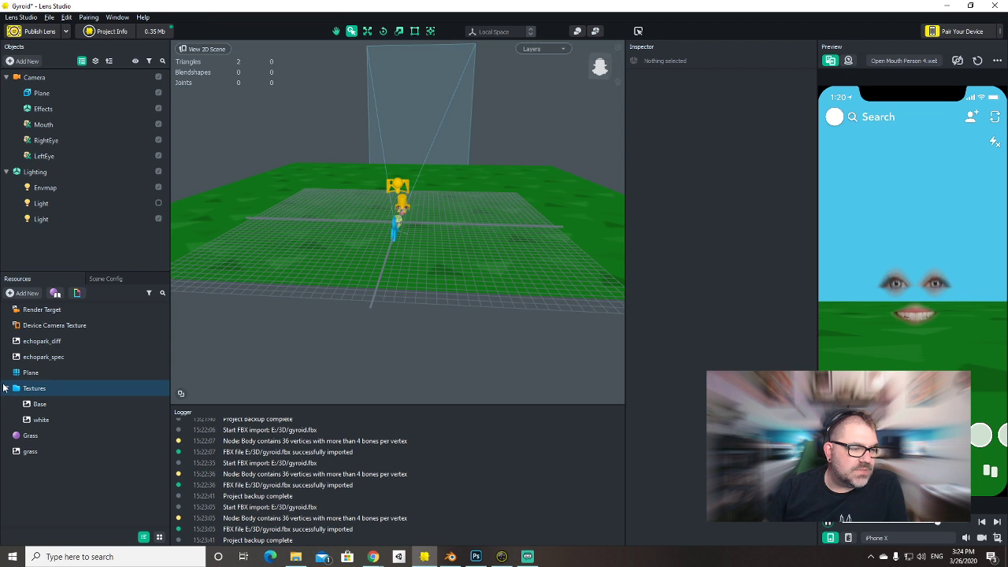
click(38, 404)
click(38, 420)
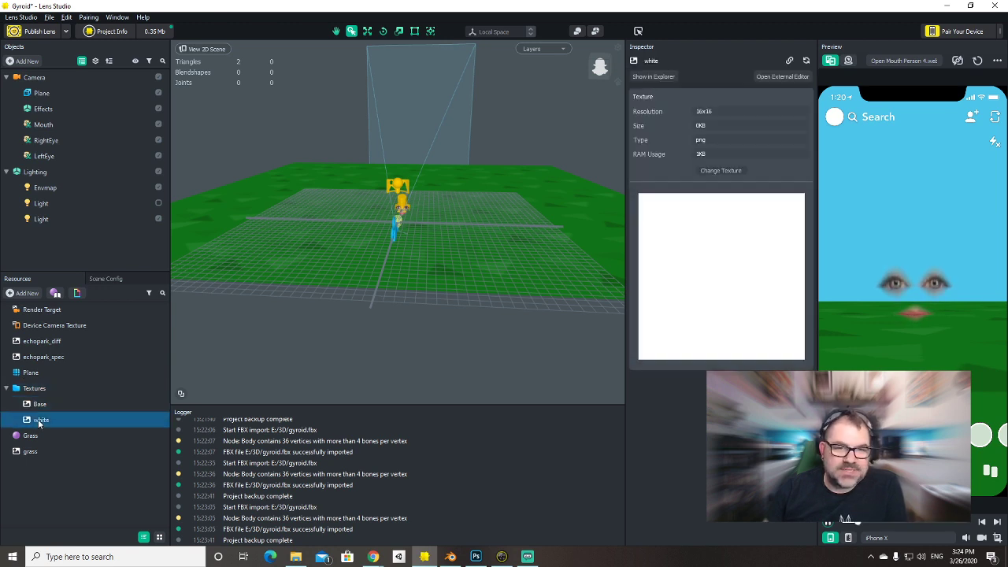
Import gyroid_1 from E:\3D as a resource with the default FBX options.
click(23, 293)
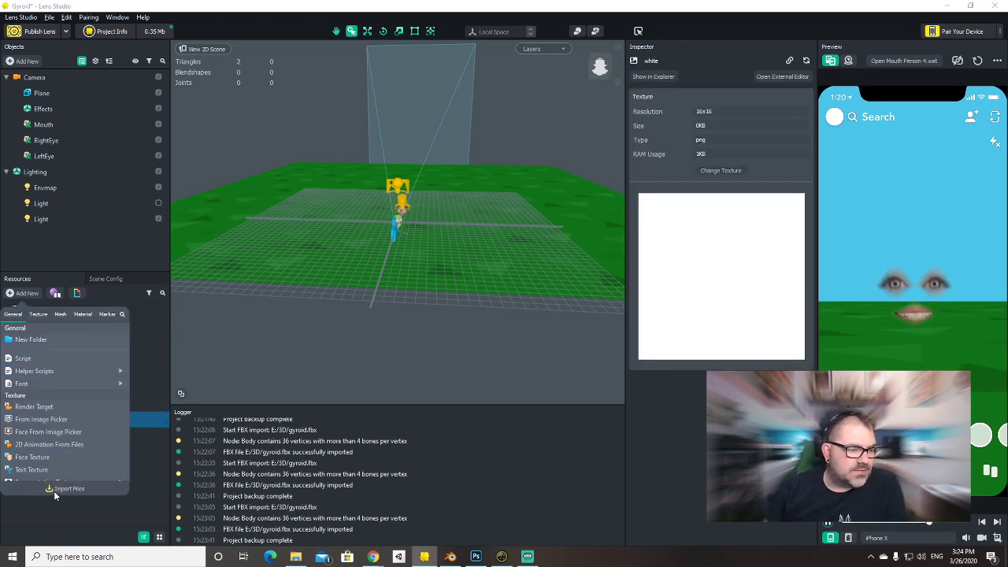
click(53, 489)
click(120, 349)
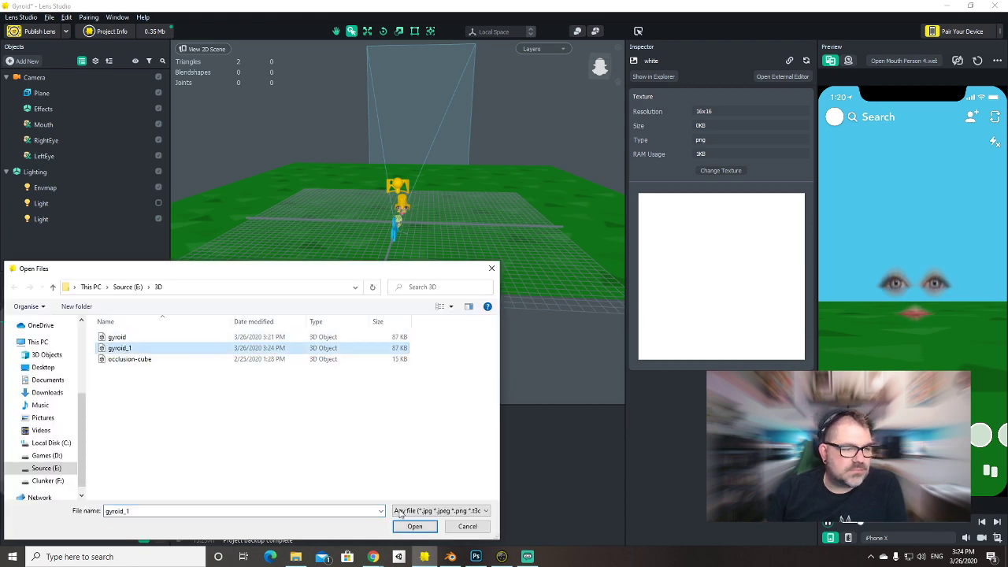
click(415, 526)
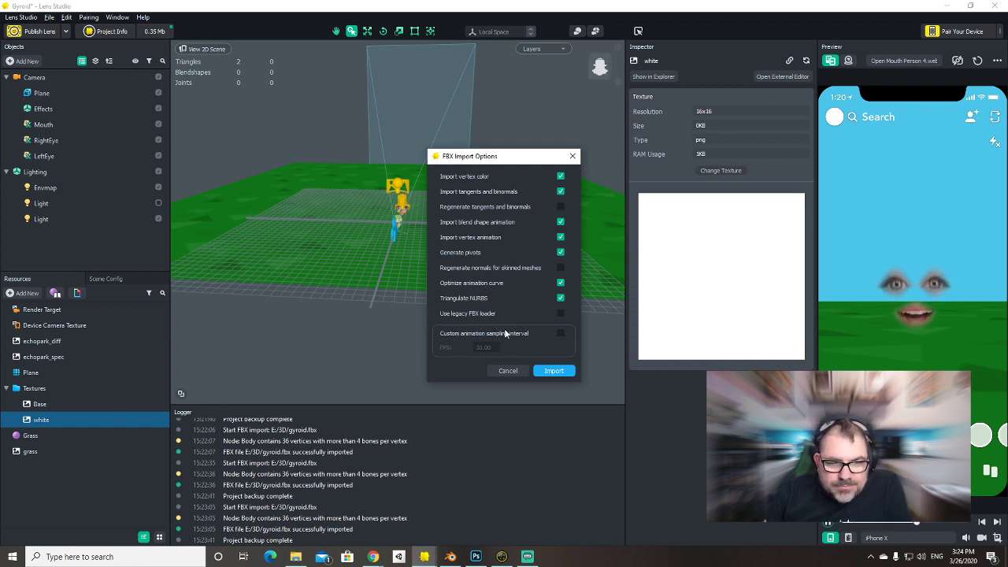
click(552, 370)
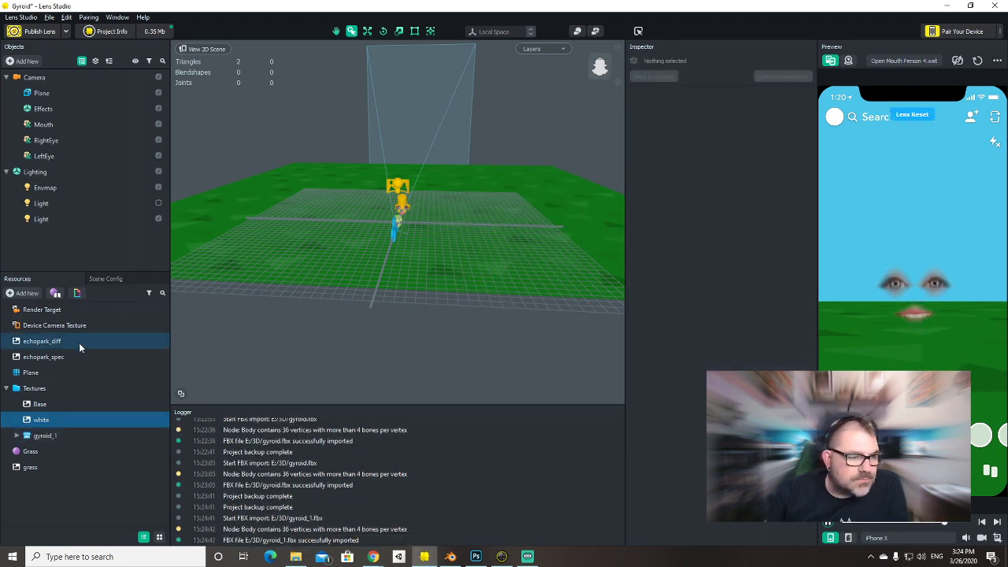
Add gyroid_1 from Resources to the scene under Camera.
click(17, 437)
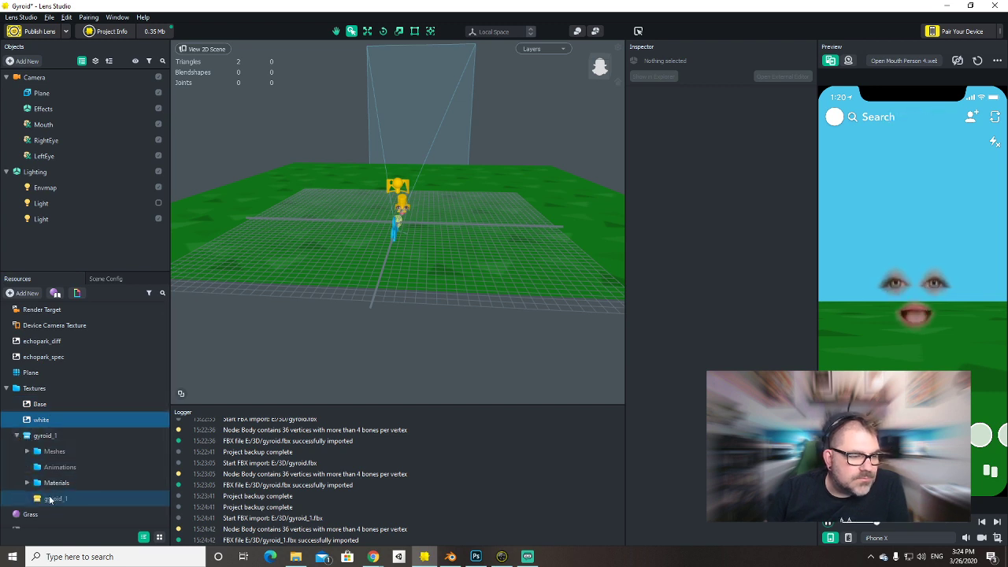
drag(51, 498, 35, 82)
scroll(350, 182, down, 3)
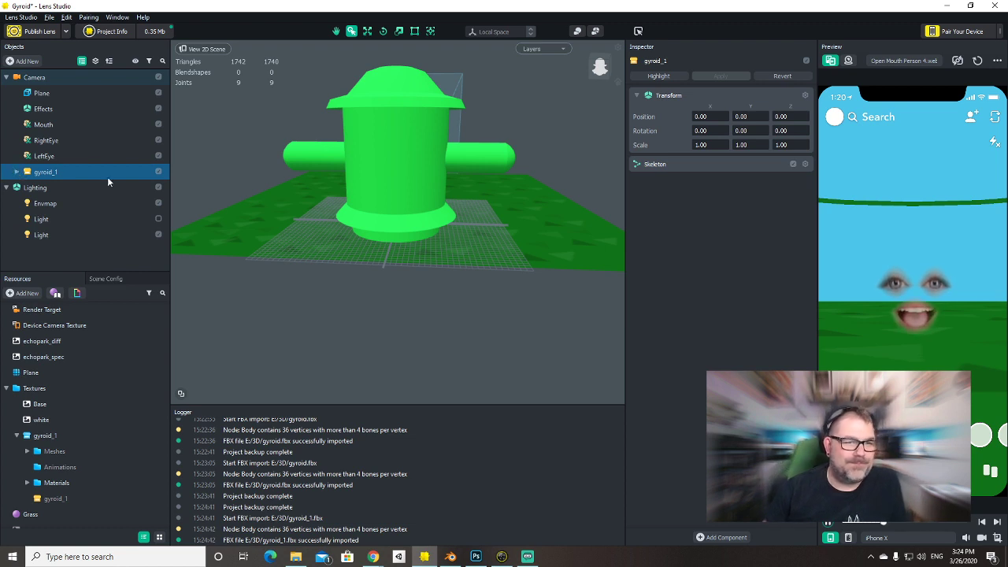
alt+drag(455, 178, 465, 224)
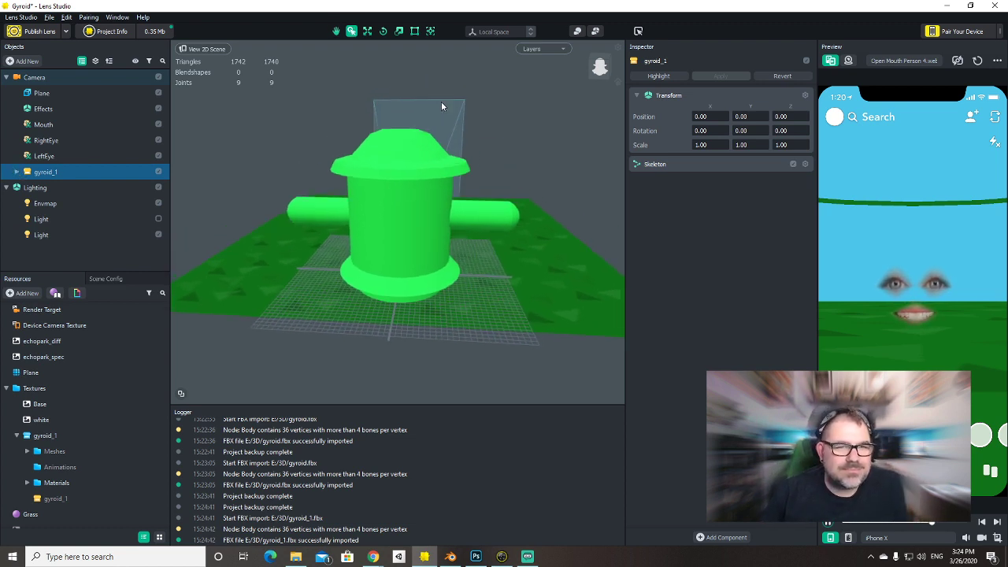
Shrink gyroid_1 to 0.1585 scale, push it back along Z, and move it under Plane.
click(430, 33)
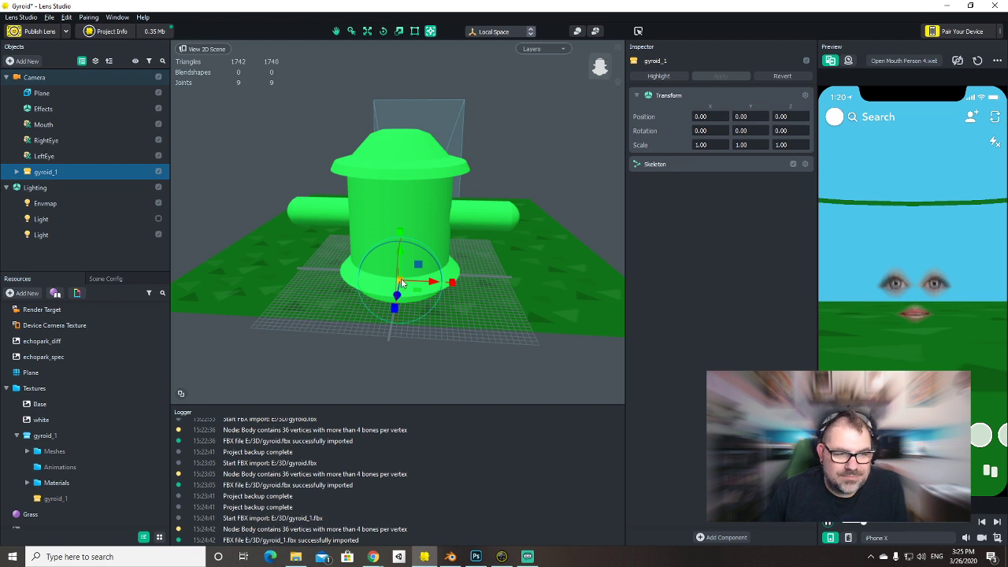
drag(401, 282, 362, 295)
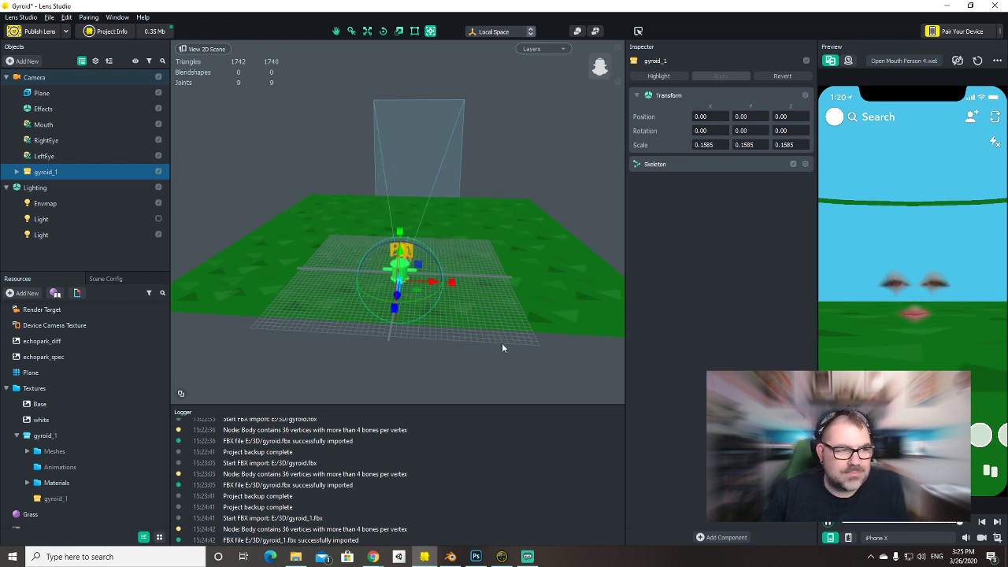
right_drag(502, 343, 344, 324)
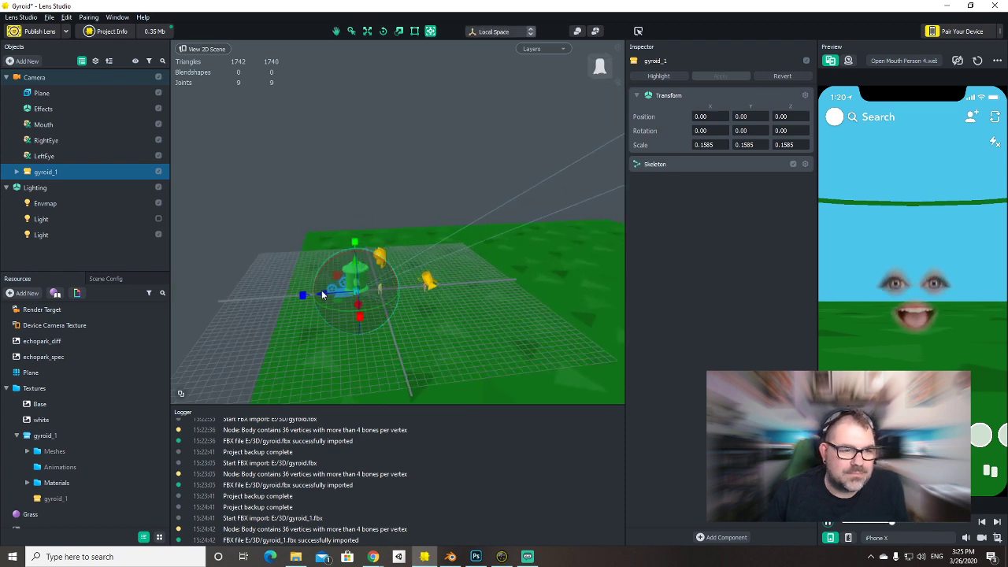
drag(323, 294, 354, 312)
right_drag(354, 313, 401, 189)
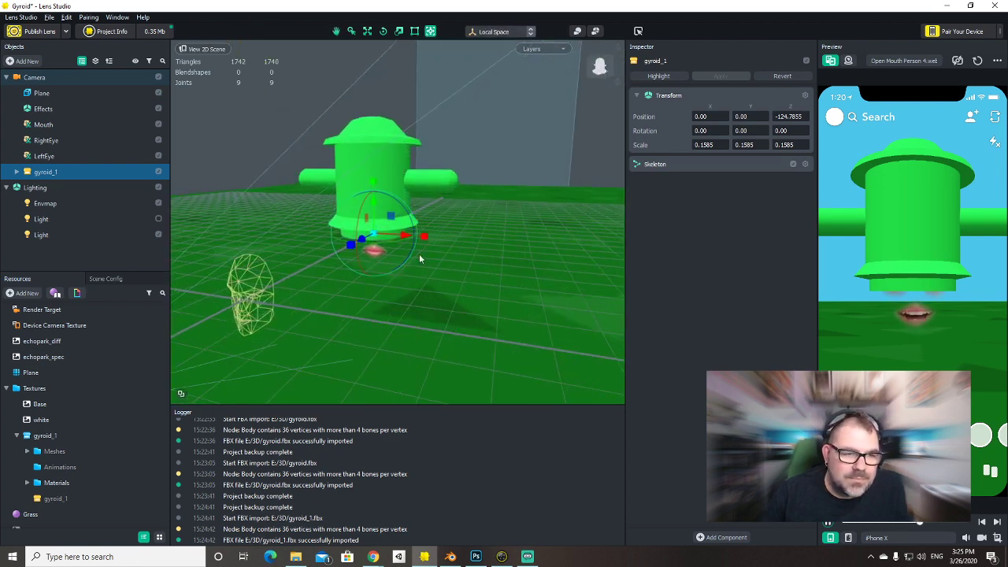
mouse_move(360, 241)
mouse_down()
mouse_move(379, 234)
mouse_move(369, 234)
mouse_up()
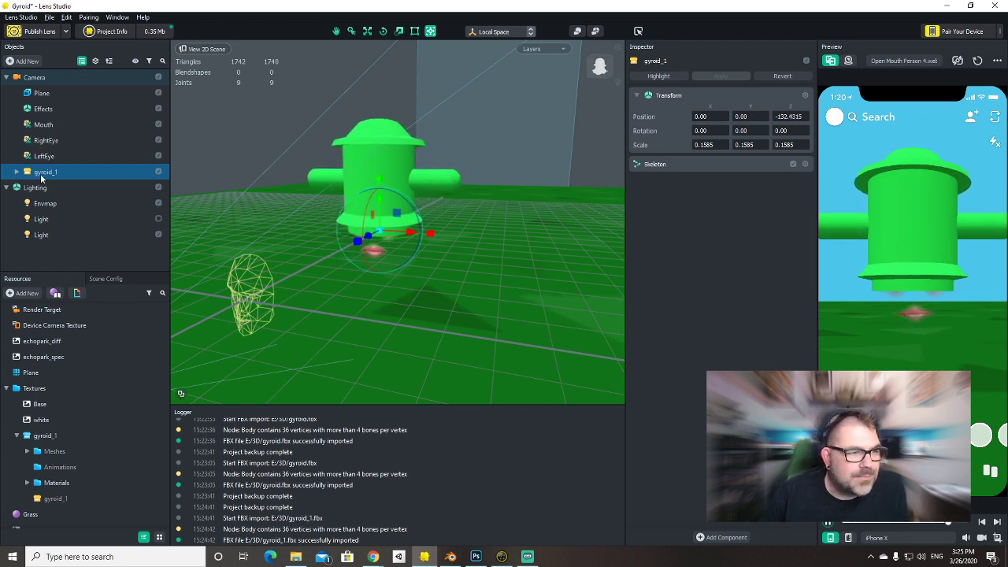
drag(40, 178, 39, 93)
Expand gyroid_1, Armature, Bone, Bone.001, Bone.002 and Bone.005 in the Objects panel.
click(26, 108)
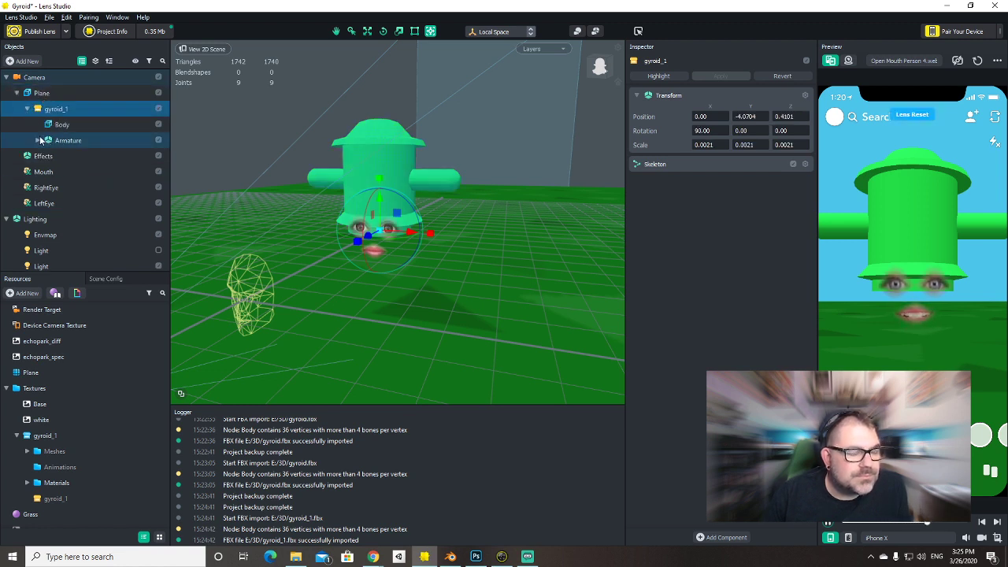
click(37, 140)
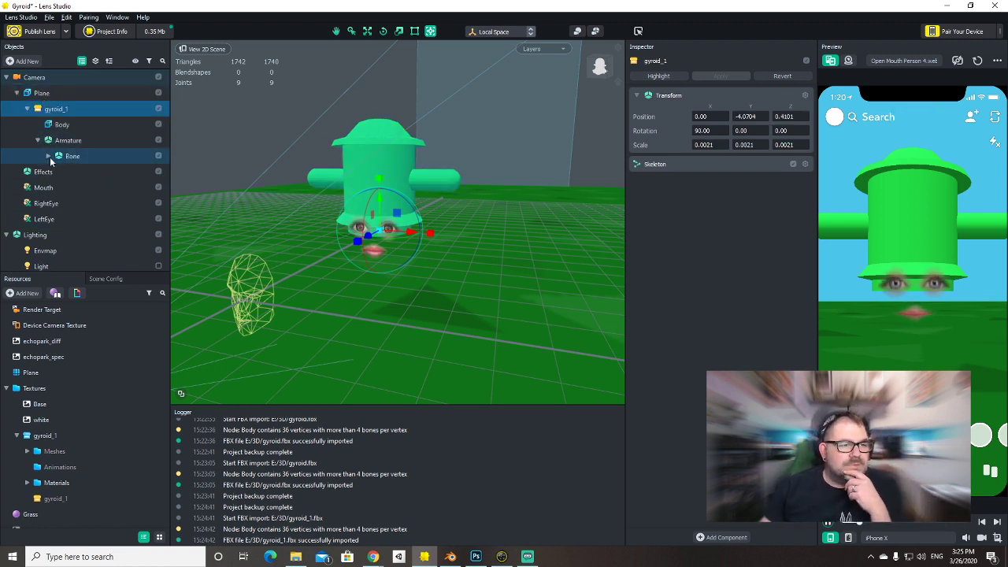
click(48, 156)
click(58, 172)
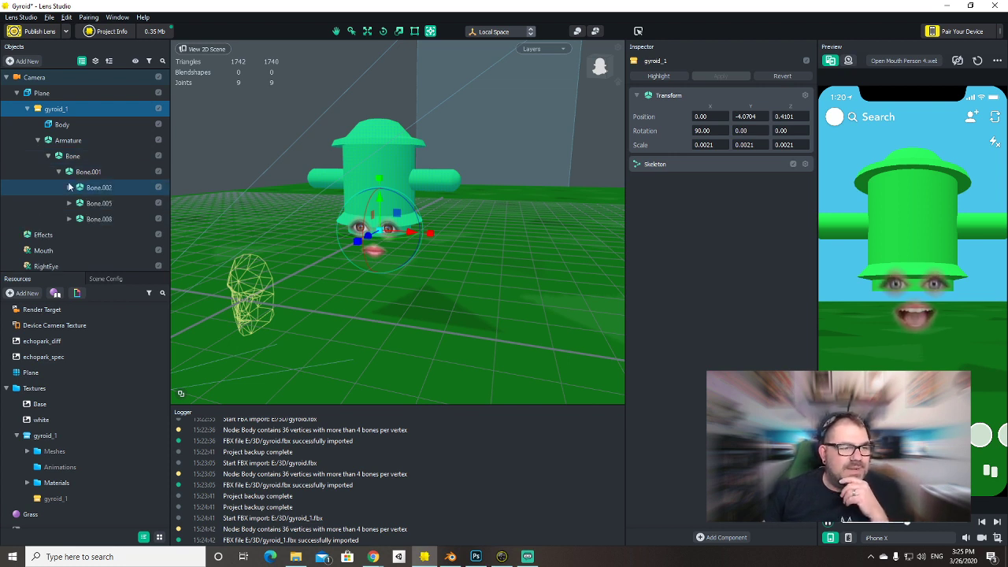
click(70, 188)
click(69, 219)
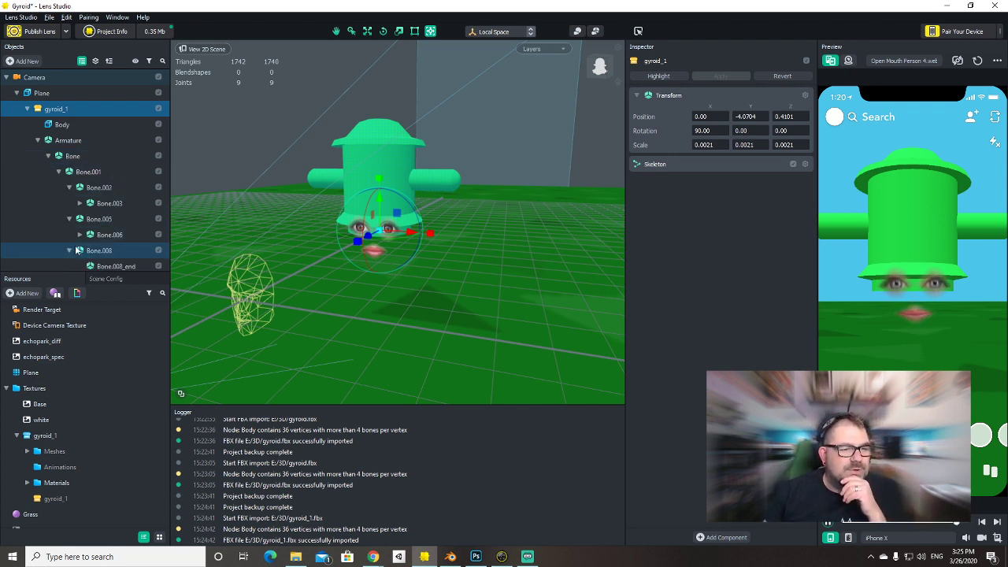
Inspect the Bone.008_end bone at the chain's end, then select gyroid_1.
scroll(80, 224, down, 4)
scroll(86, 228, up, 3)
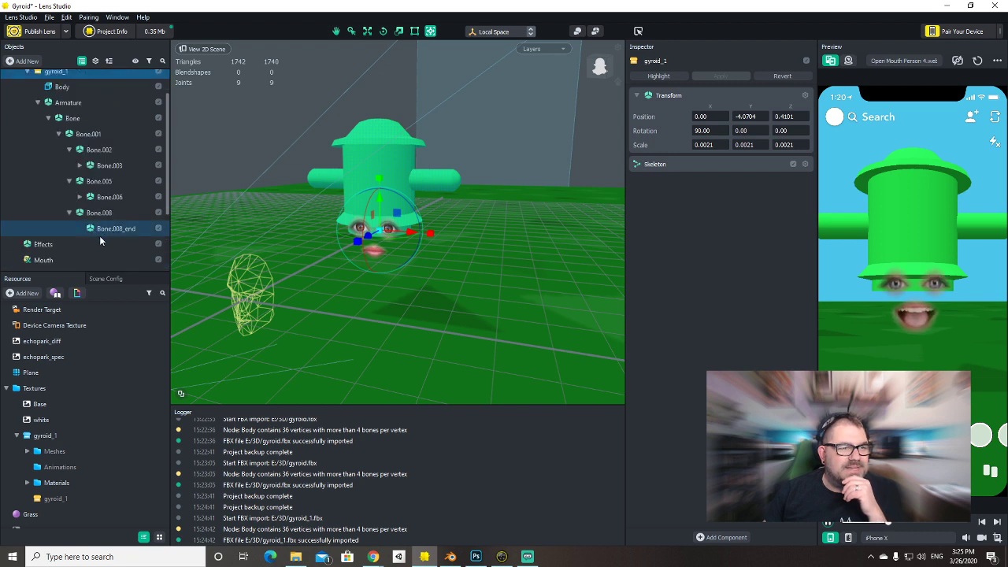
click(110, 229)
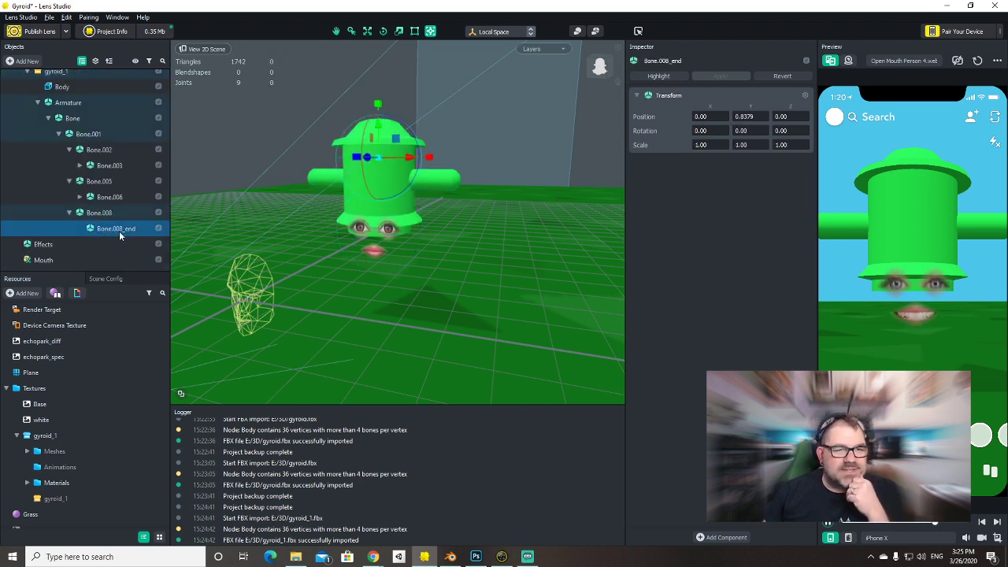
scroll(78, 99, up, 2)
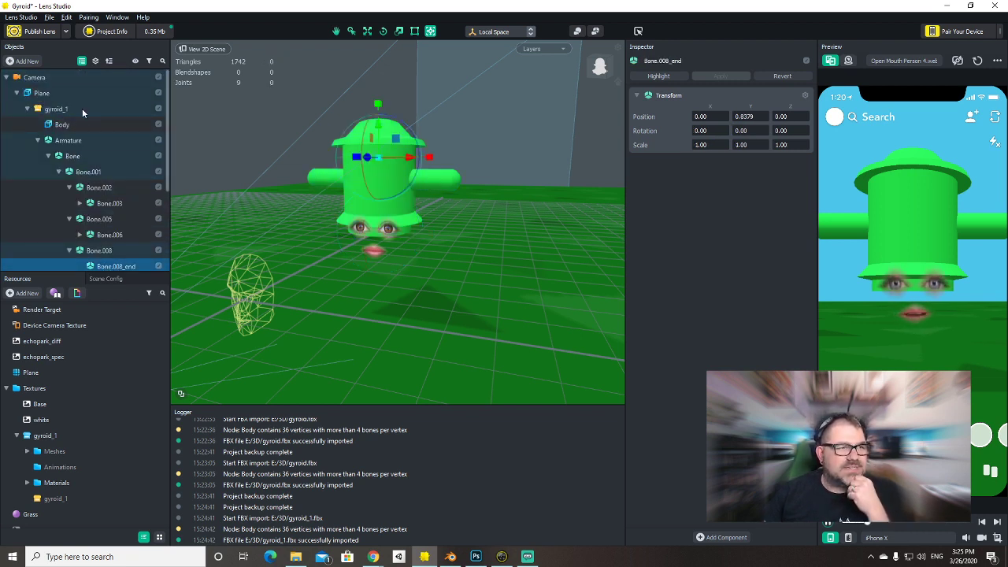
click(66, 110)
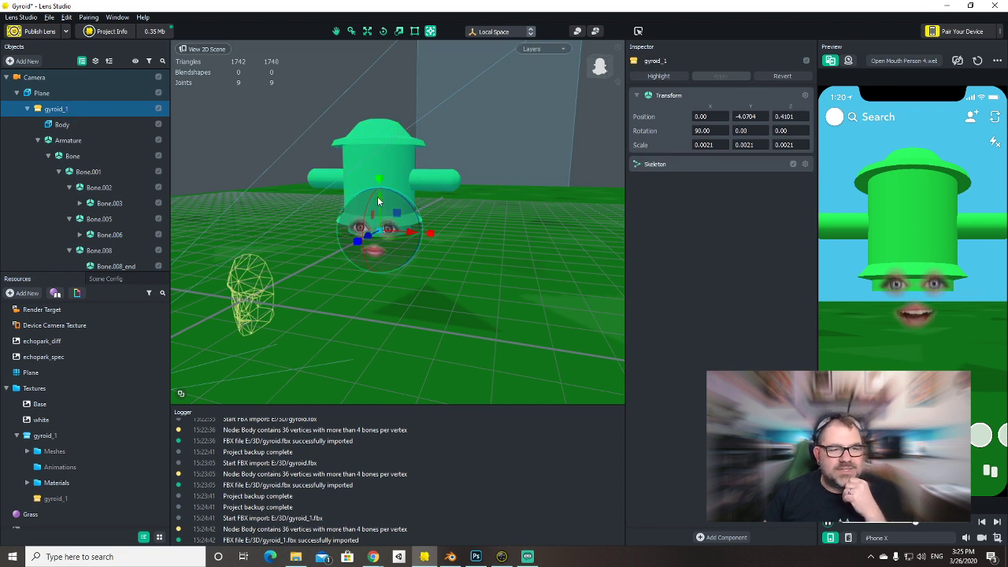
Move gyroid_1 along Z to about 0 and nudge its scale so the face sits on the body.
drag(380, 203, 362, 256)
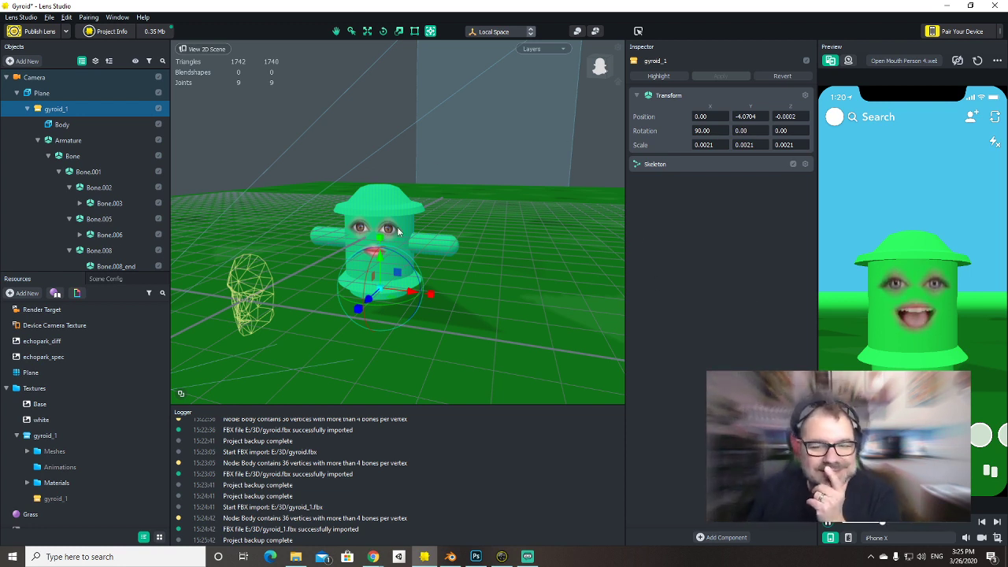
mouse_move(384, 292)
mouse_down()
mouse_move(401, 286)
mouse_move(378, 287)
mouse_up()
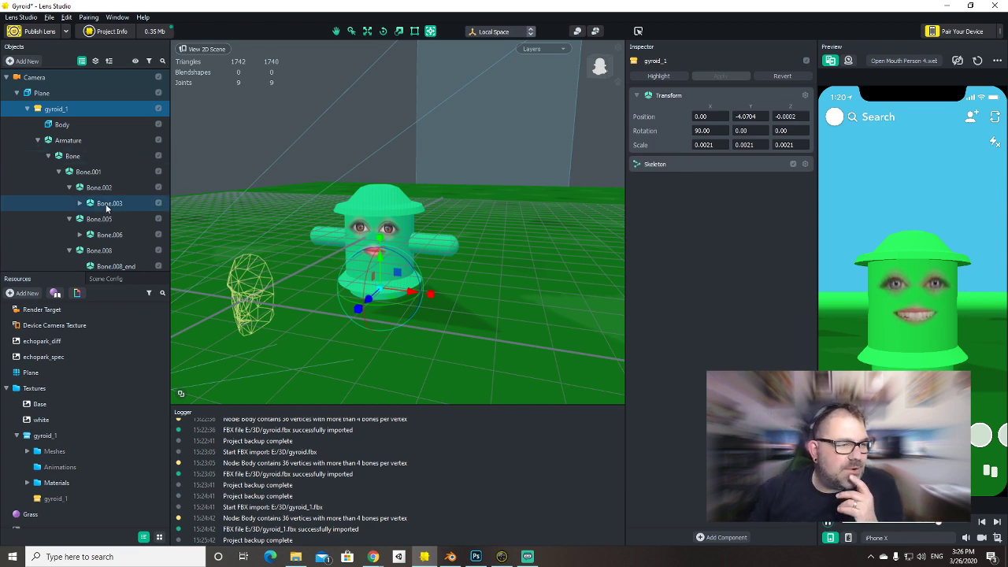
Select head bone Bone.008, test-tilt it, then undo the tilt.
click(98, 249)
alt+right_drag(339, 252, 179, 273)
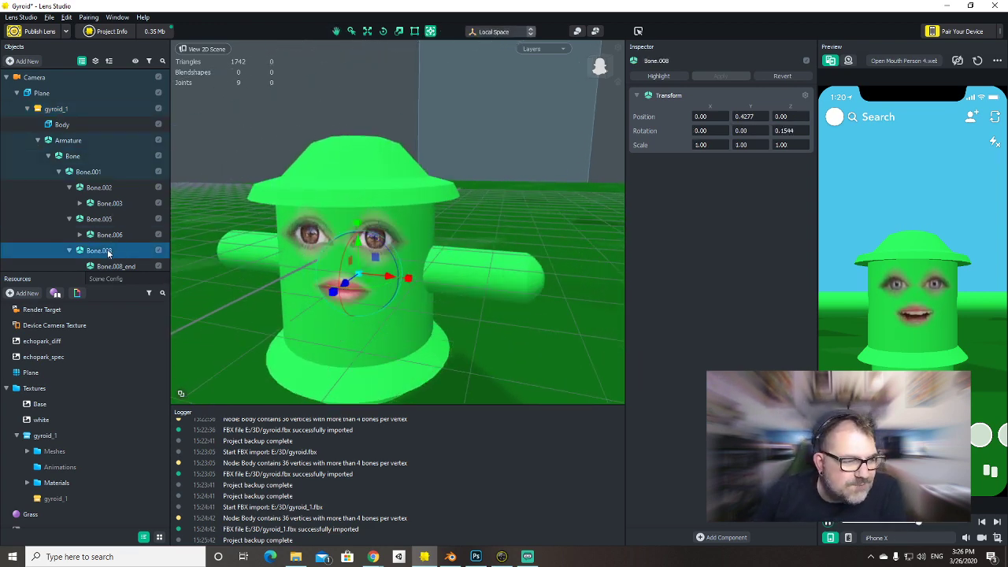
scroll(109, 244, down, 4)
scroll(106, 235, up, 3)
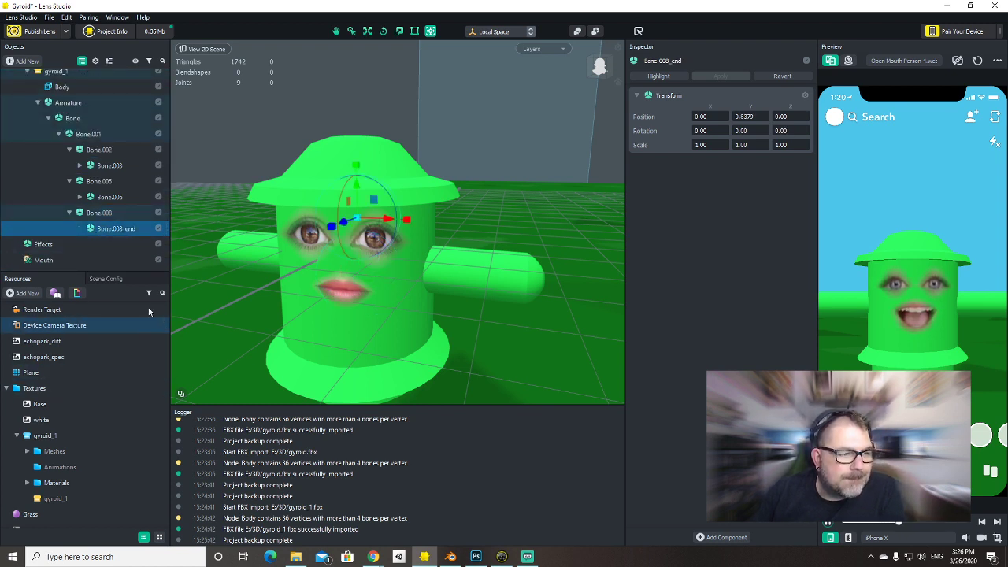
scroll(148, 218, down, 2)
scroll(147, 218, up, 1)
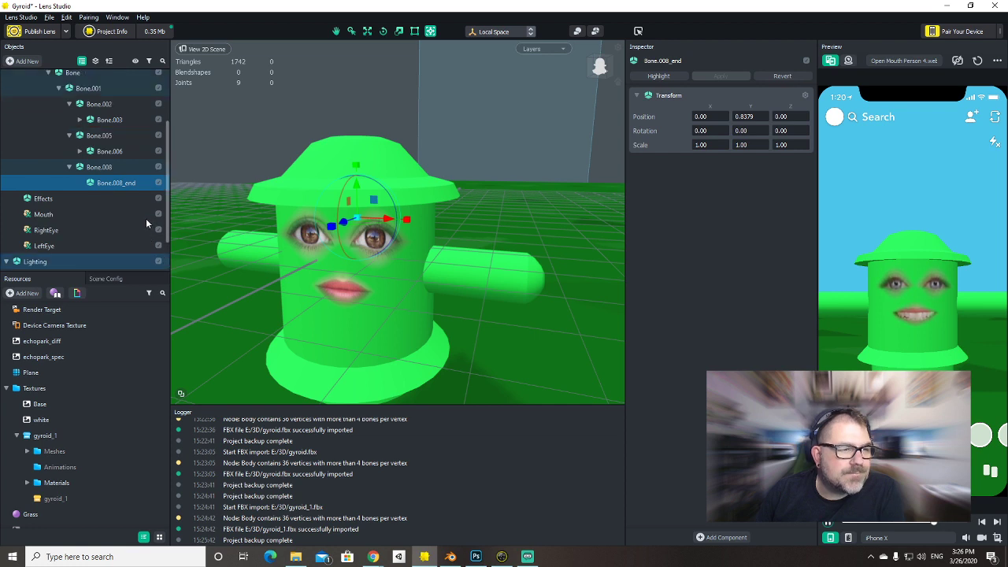
click(101, 168)
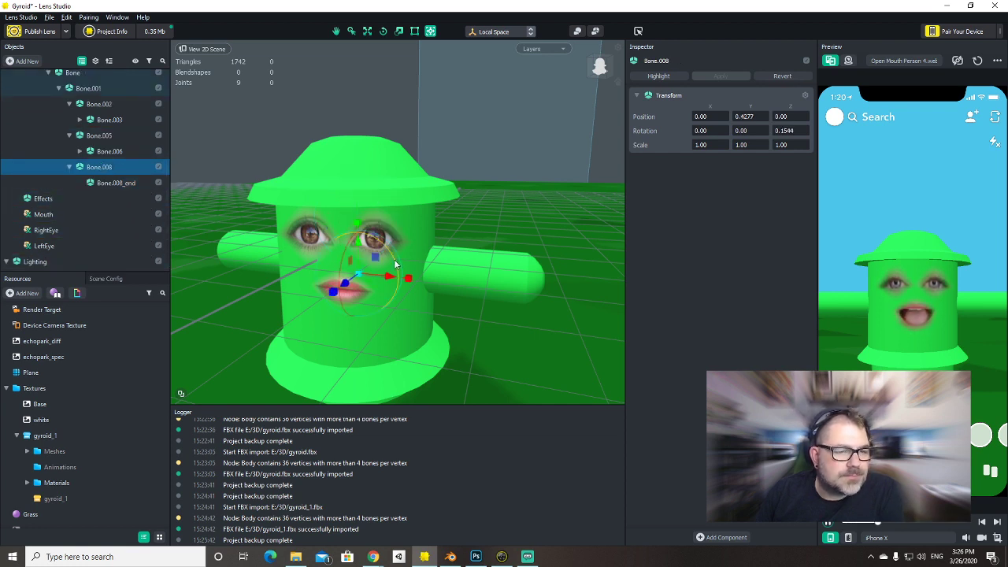
drag(395, 264, 375, 266)
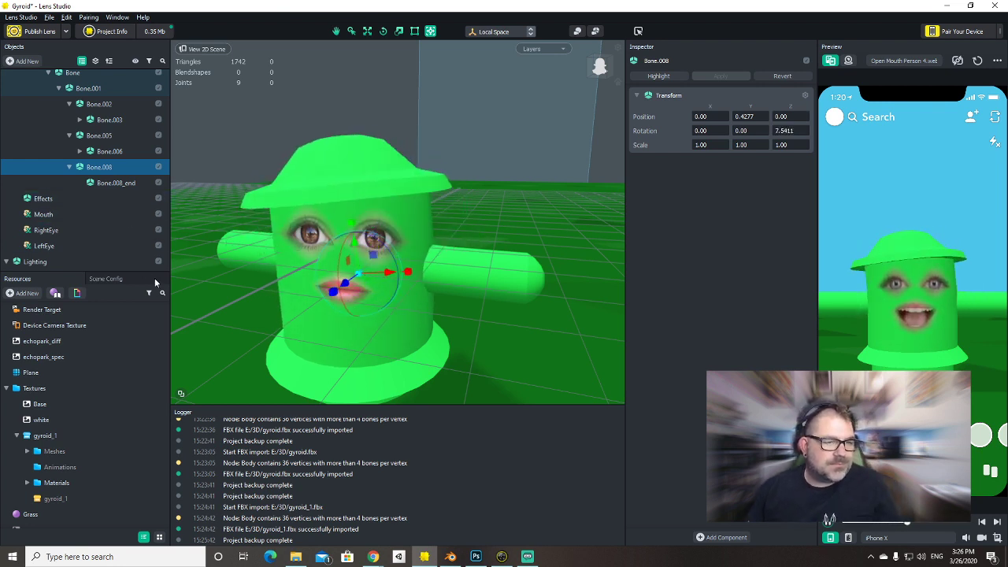
key(ctrl+z)
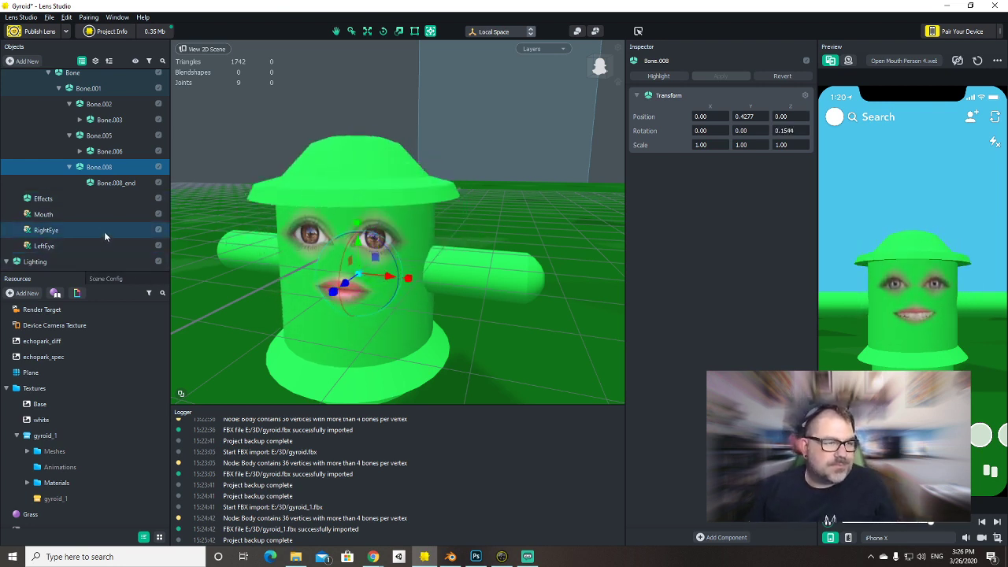
Parent Mouth, RightEye and LeftEye under Bone.008_end and swing Bone.008 to confirm the face follows.
click(63, 216)
shift+click(48, 246)
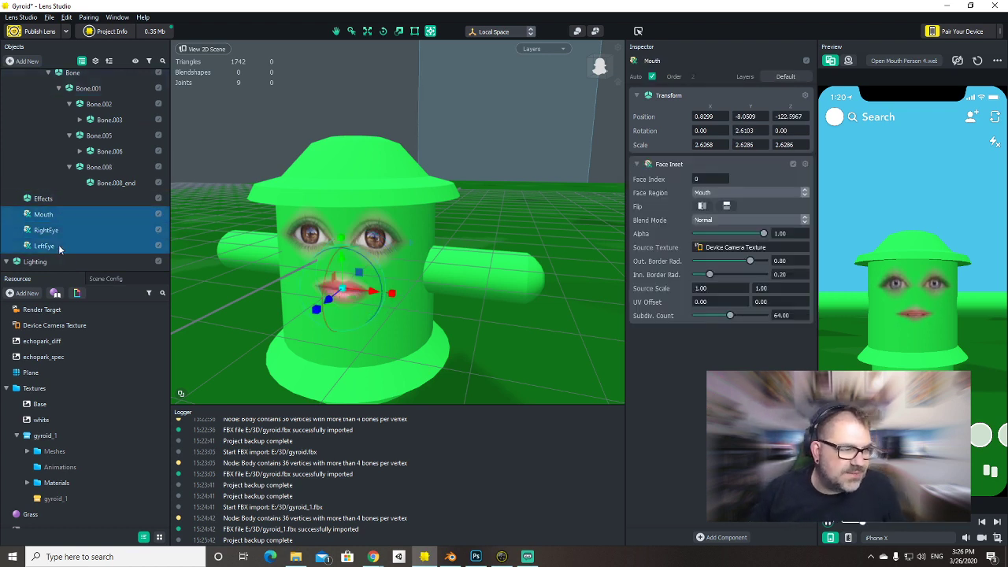
drag(114, 183, 116, 184)
click(98, 167)
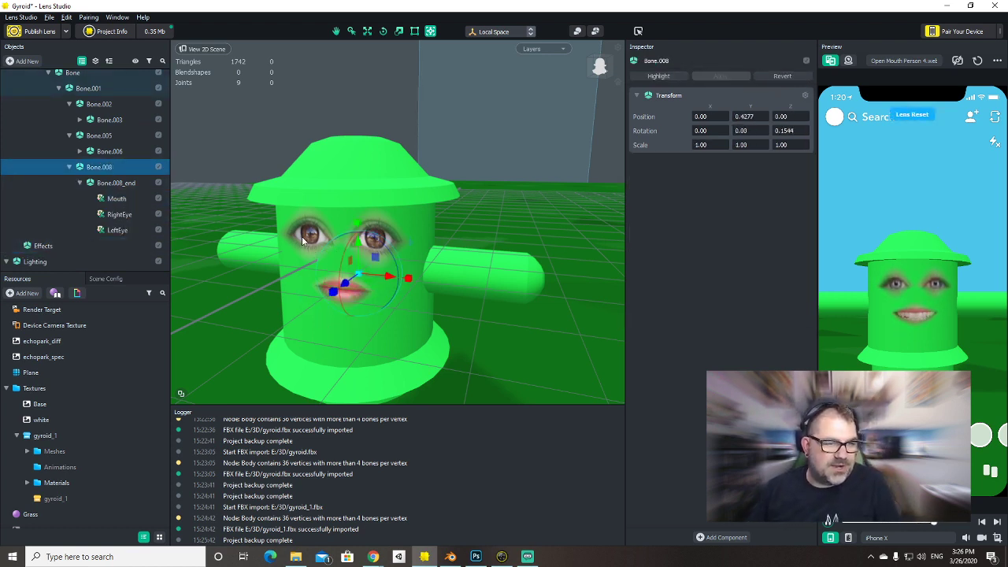
drag(387, 252, 367, 268)
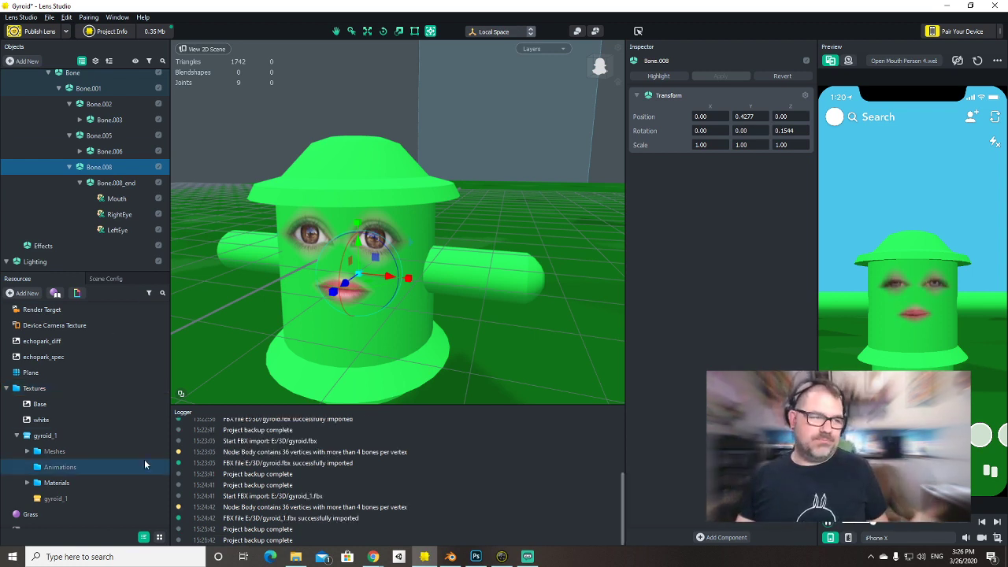
scroll(94, 133, up, 3)
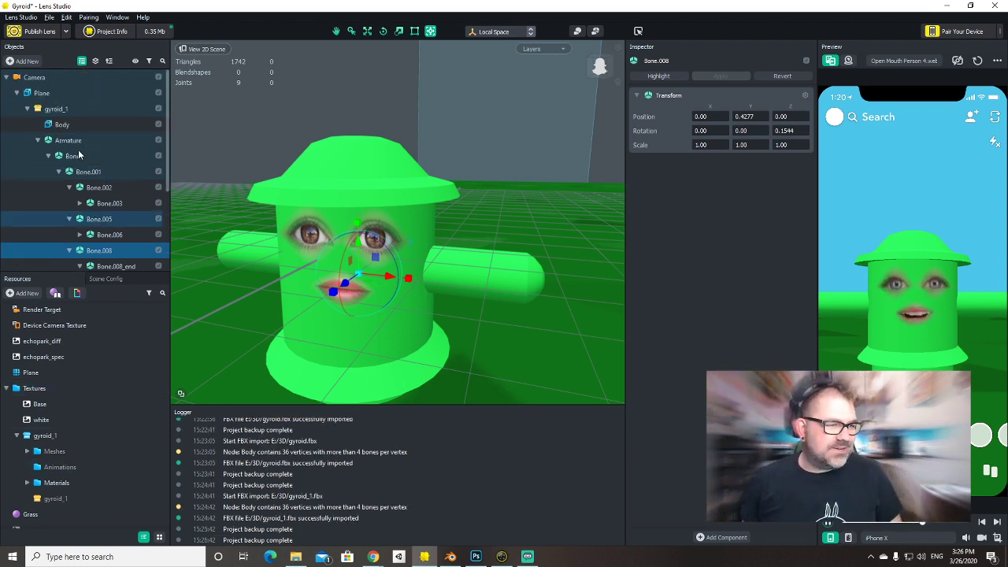
click(84, 130)
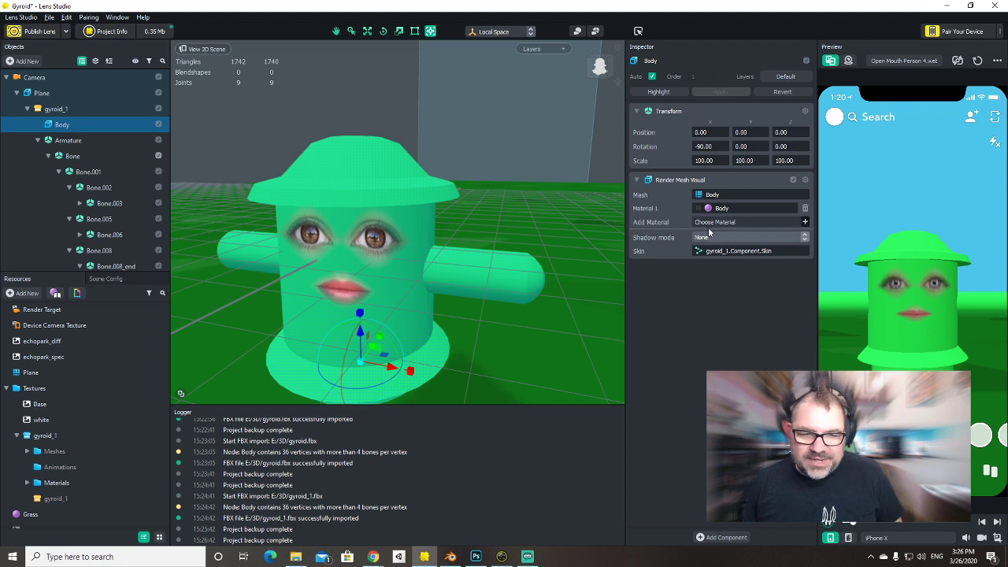
Set the Body's Render Mesh Visual shadow mode to Caster, then collapse gyroid_1.
click(704, 240)
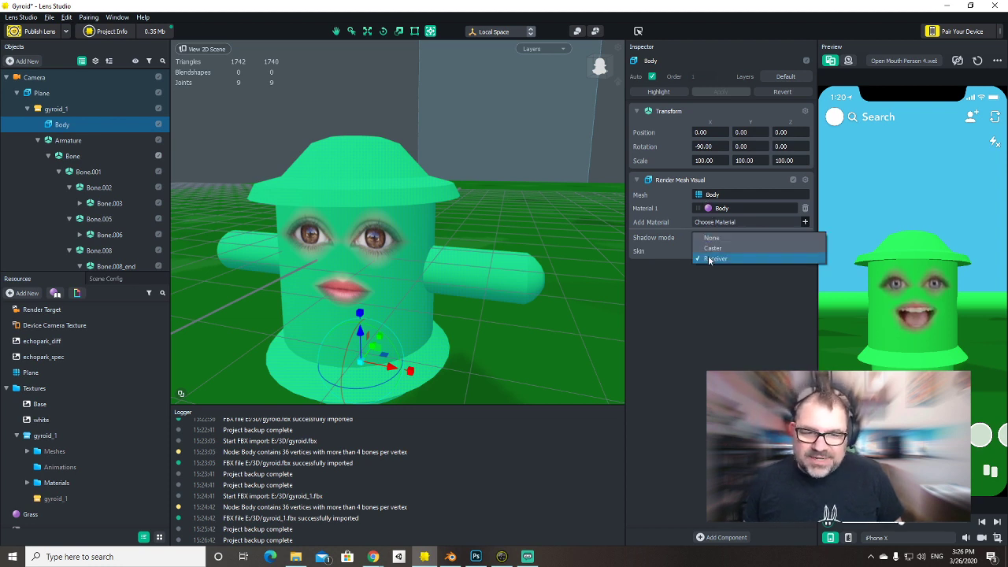
click(715, 248)
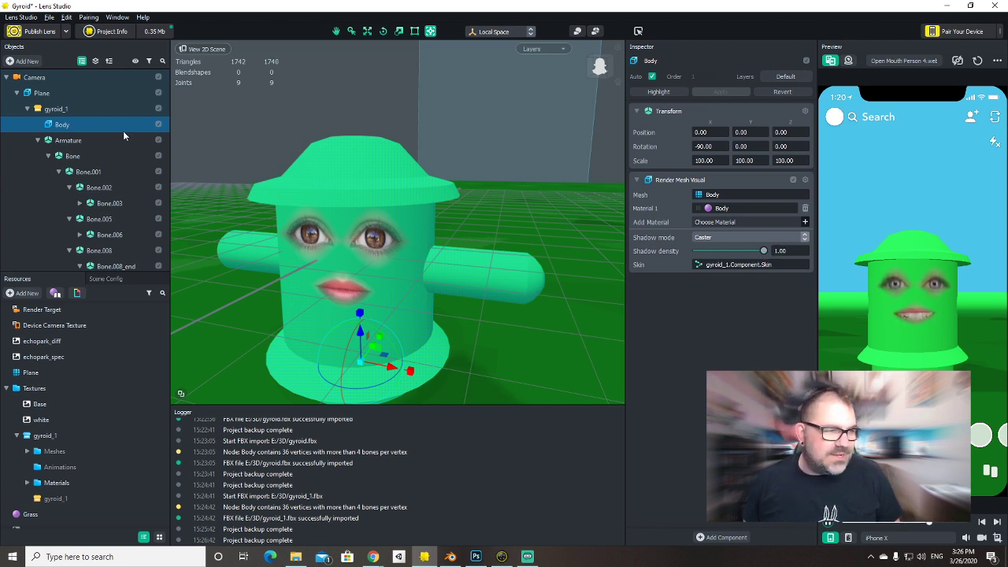
click(27, 108)
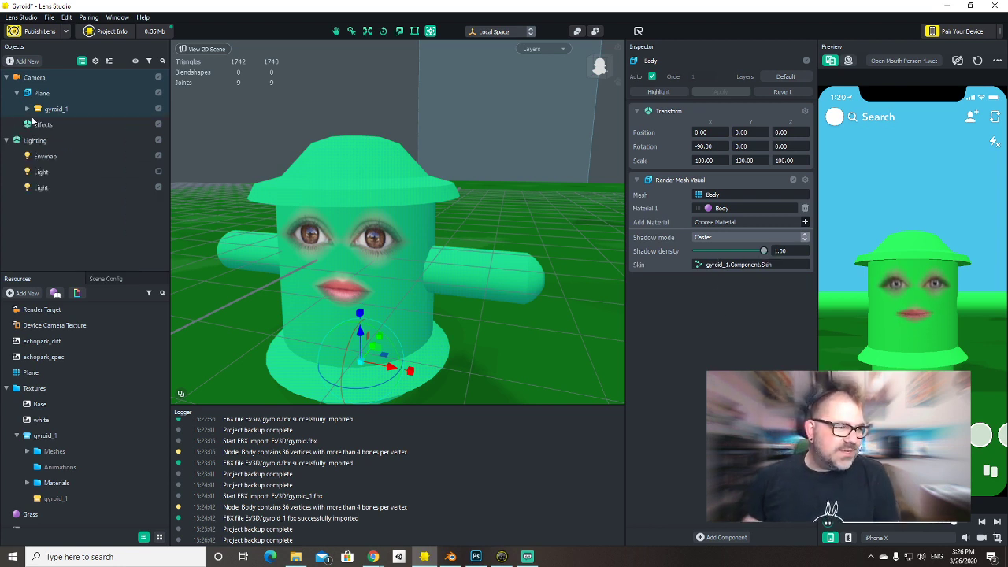
Delete the duplicate Light and rotate the remaining light to re-aim it.
click(44, 173)
key(Delete)
click(41, 172)
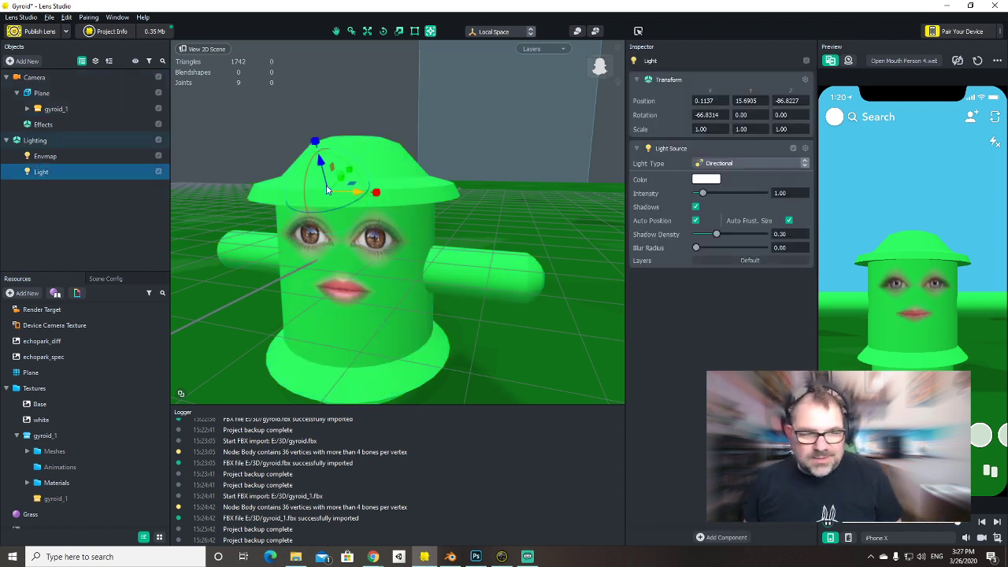
drag(326, 185, 321, 143)
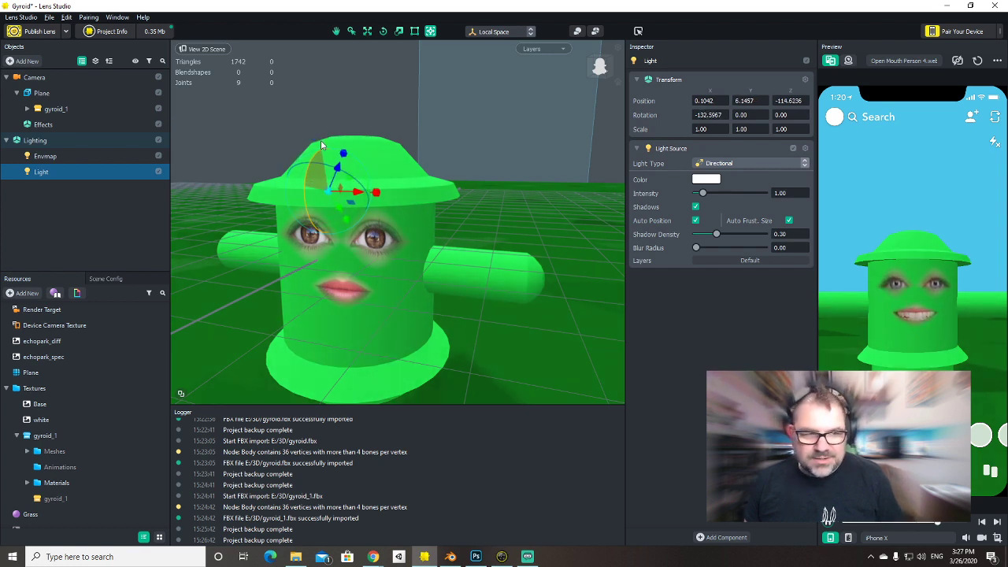
alt+drag(533, 339, 461, 337)
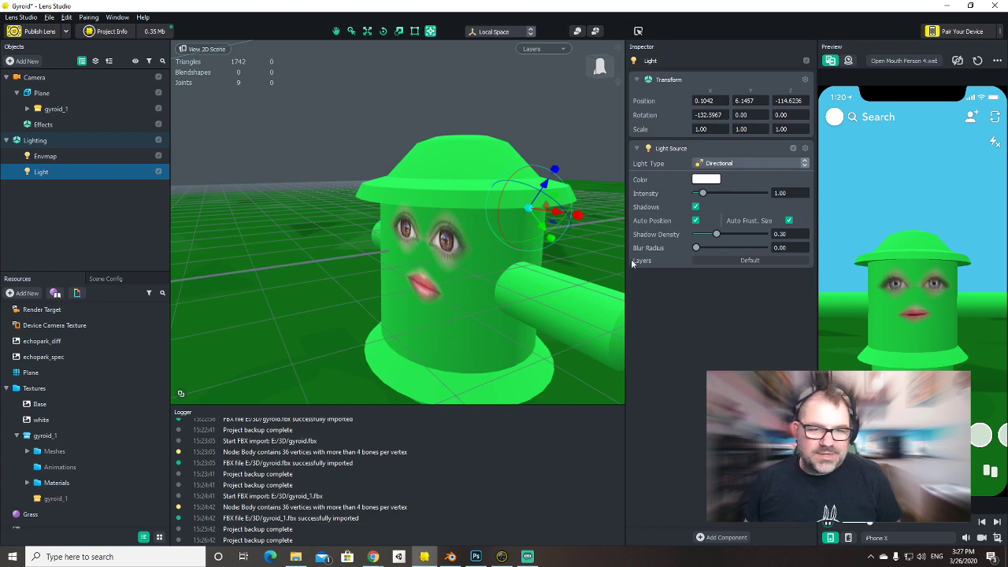
Brighten the light, raise shadow density to 0.69, and zero its X and Y position.
mouse_move(703, 197)
mouse_down()
mouse_move(723, 194)
mouse_move(696, 197)
mouse_move(714, 196)
mouse_up()
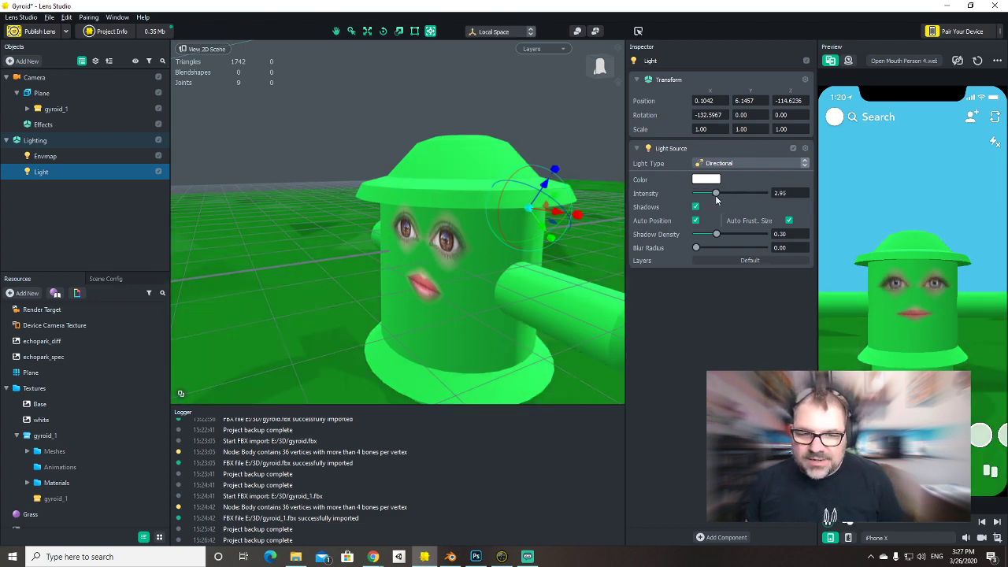
drag(717, 235, 741, 239)
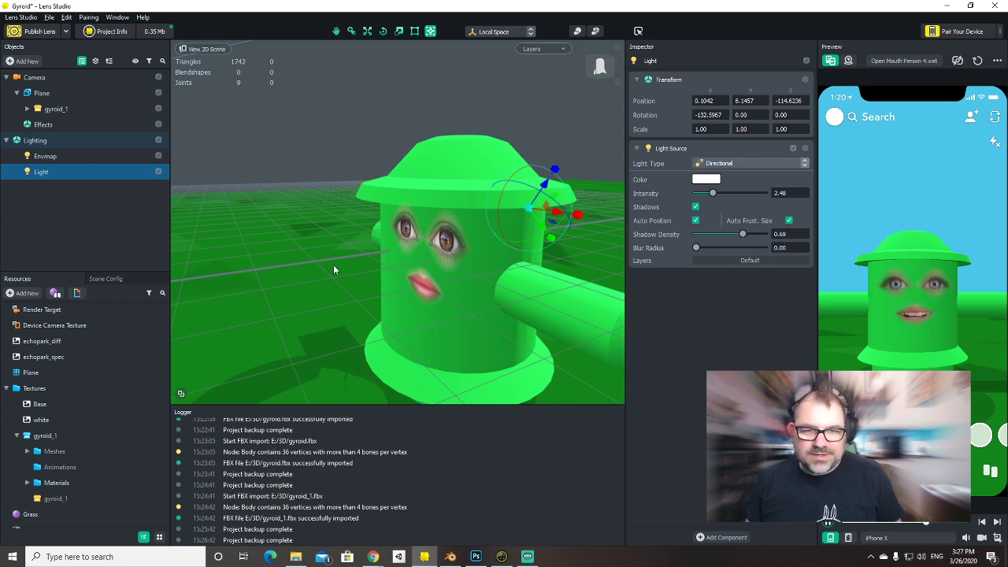
drag(714, 101, 534, 105)
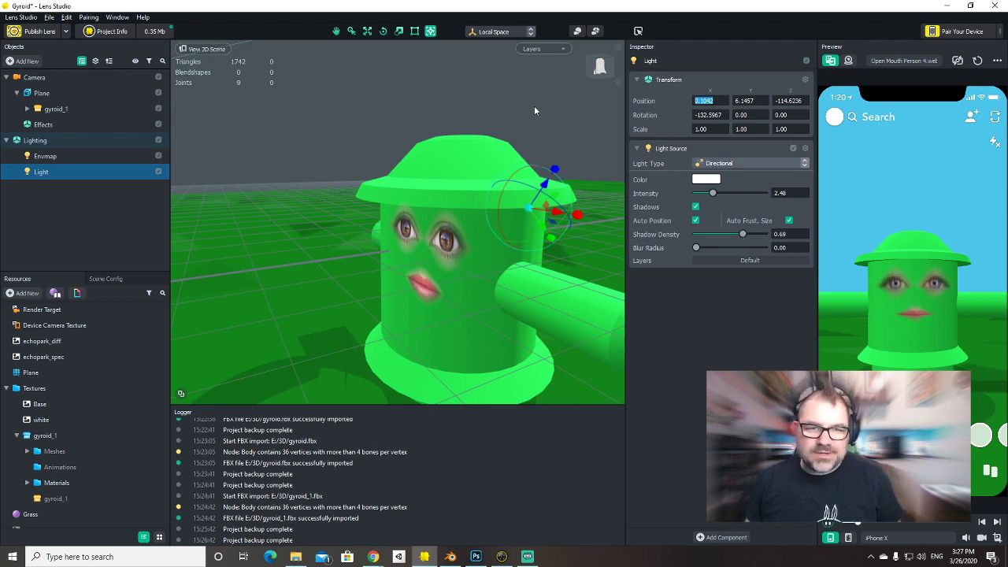
text(0)
key(Tab)
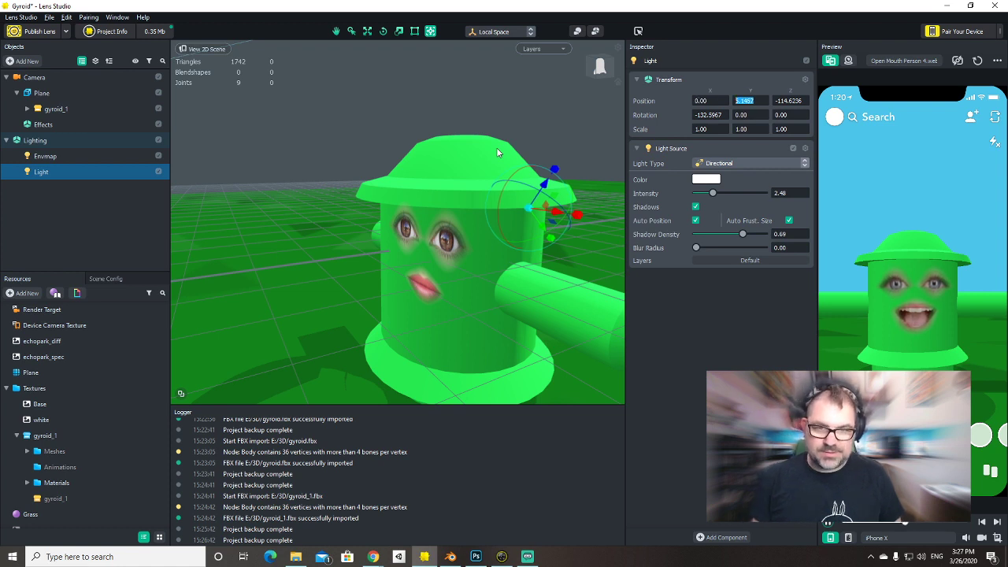
text(0)
key(Tab)
text(0)
key(Tab)
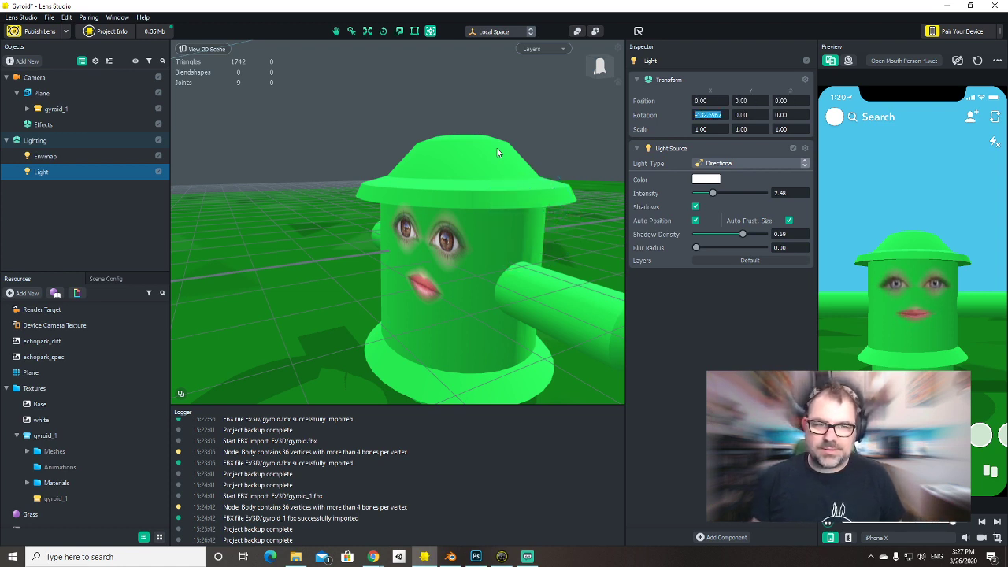
Raise the light along its axis, then set intensity 1.32 and shadow blur radius 7.00.
scroll(424, 247, down, 2)
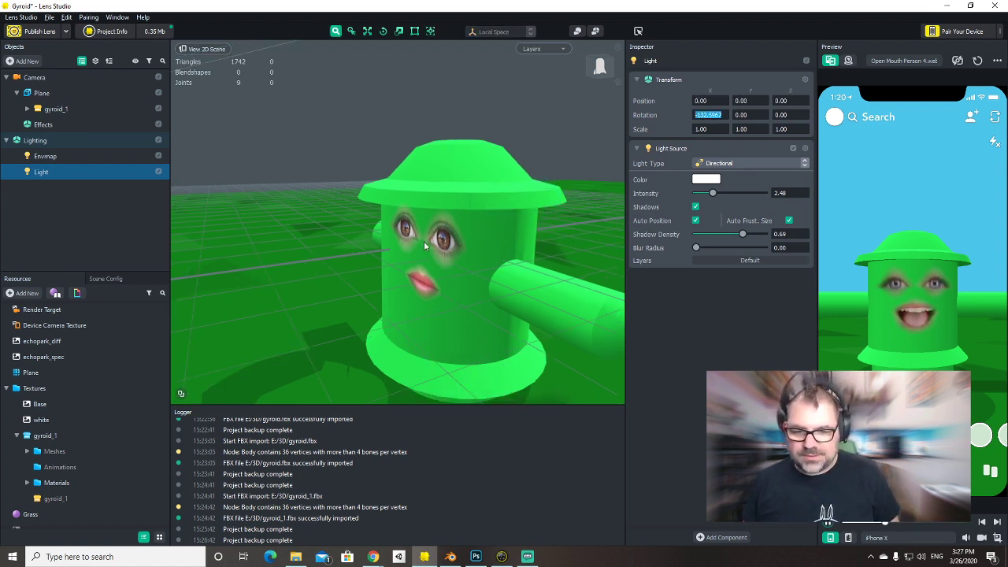
scroll(424, 241, down, 4)
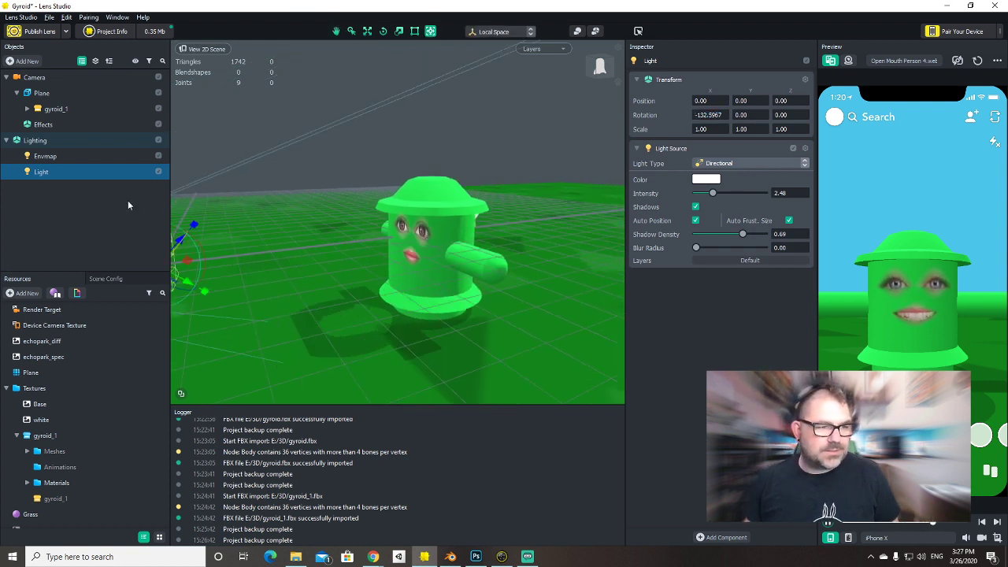
mouse_move(228, 237)
right_down()
mouse_move(260, 244)
mouse_move(234, 254)
right_up()
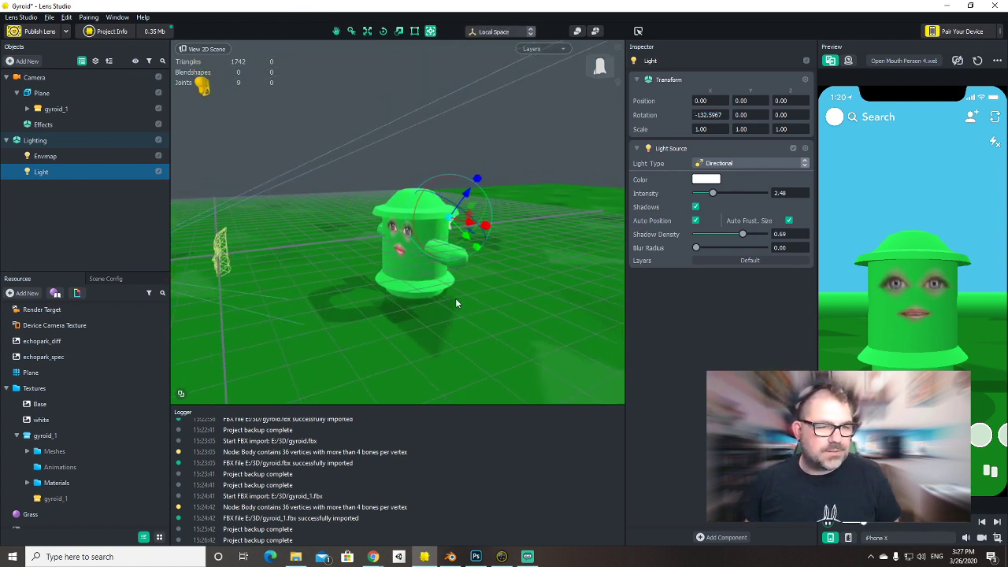
drag(466, 189, 471, 174)
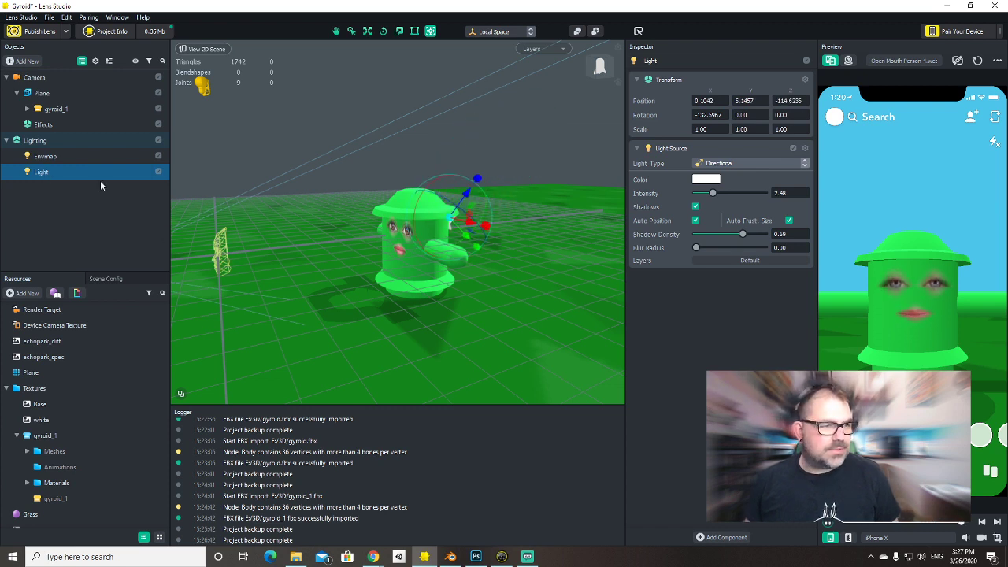
drag(713, 192, 707, 191)
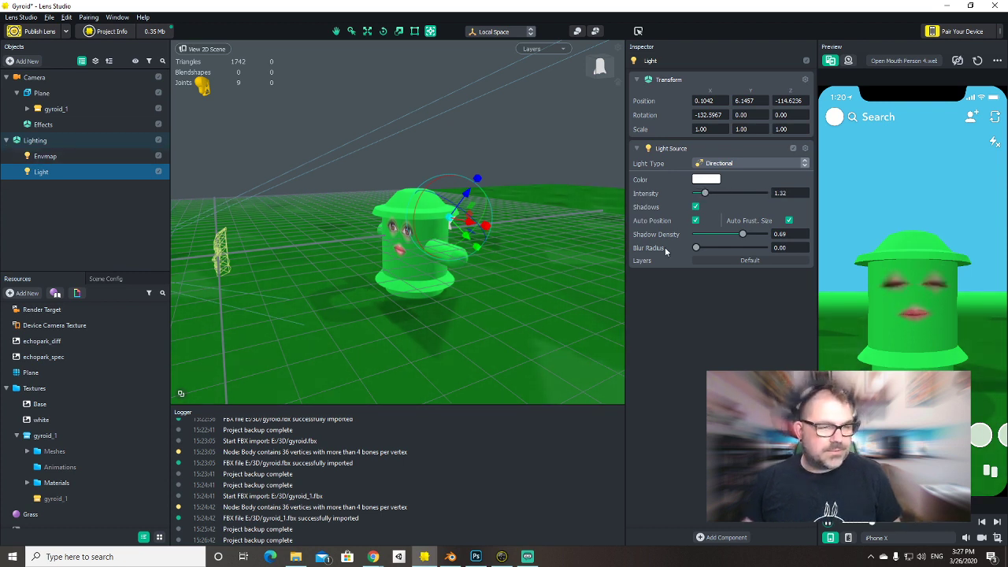
drag(697, 248, 725, 247)
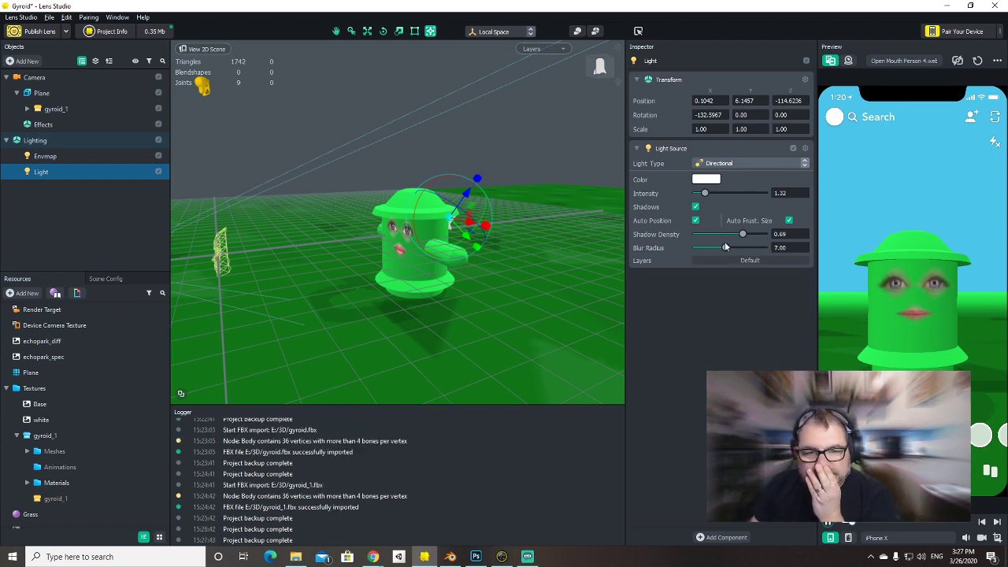
Set the light colour to pale yellow #f8ffb5, then briefly switch windows and return.
click(706, 180)
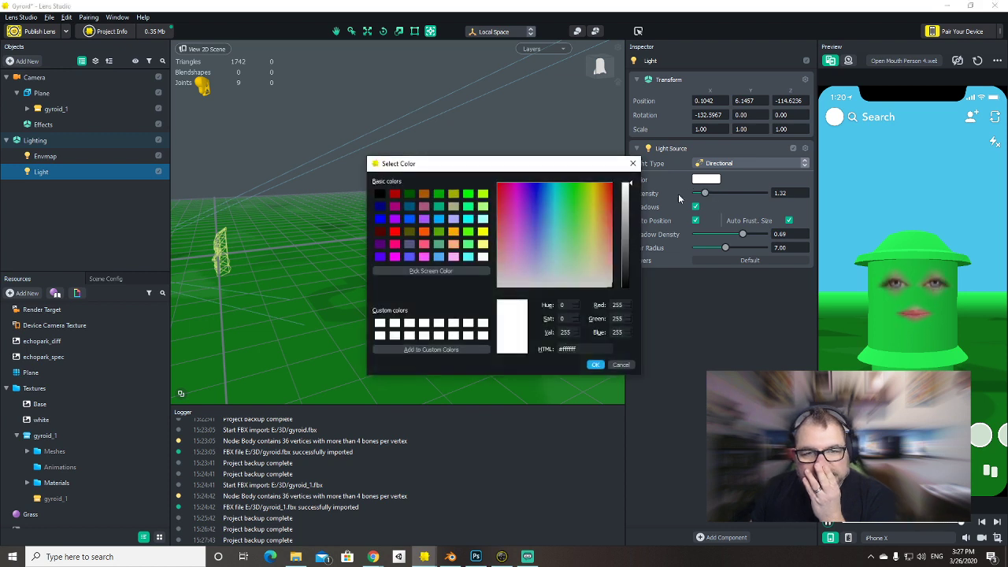
click(591, 257)
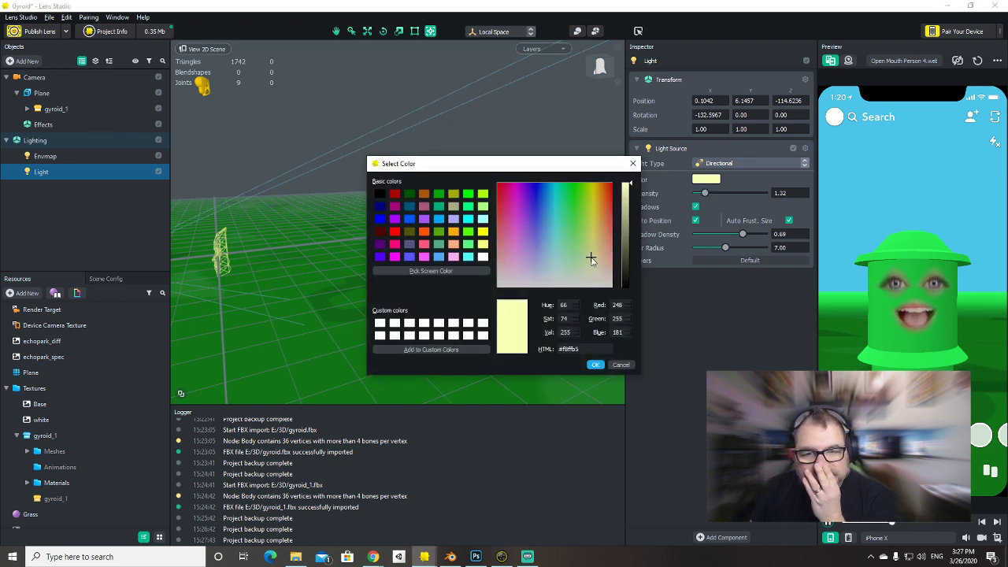
click(596, 365)
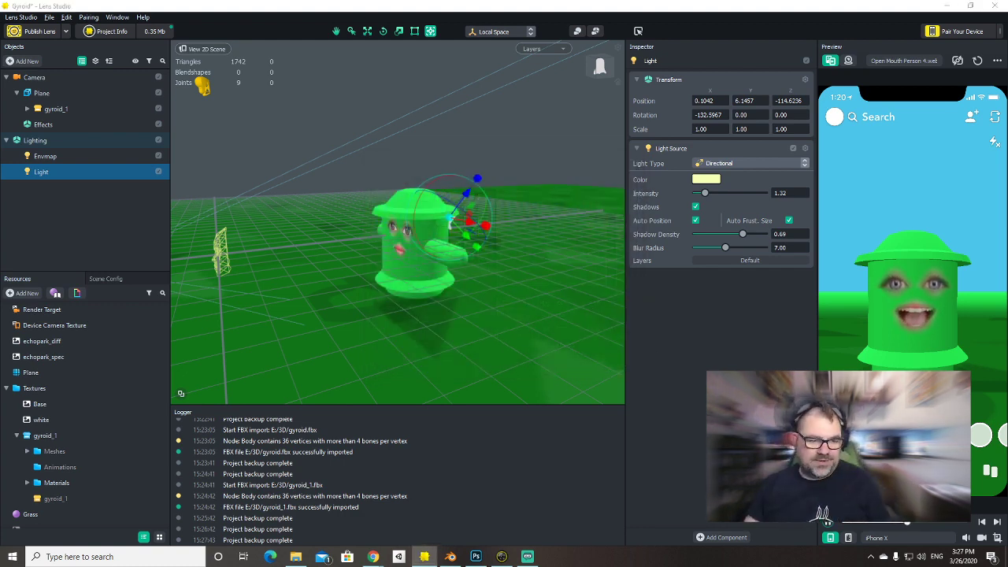
key(alt+Tab)
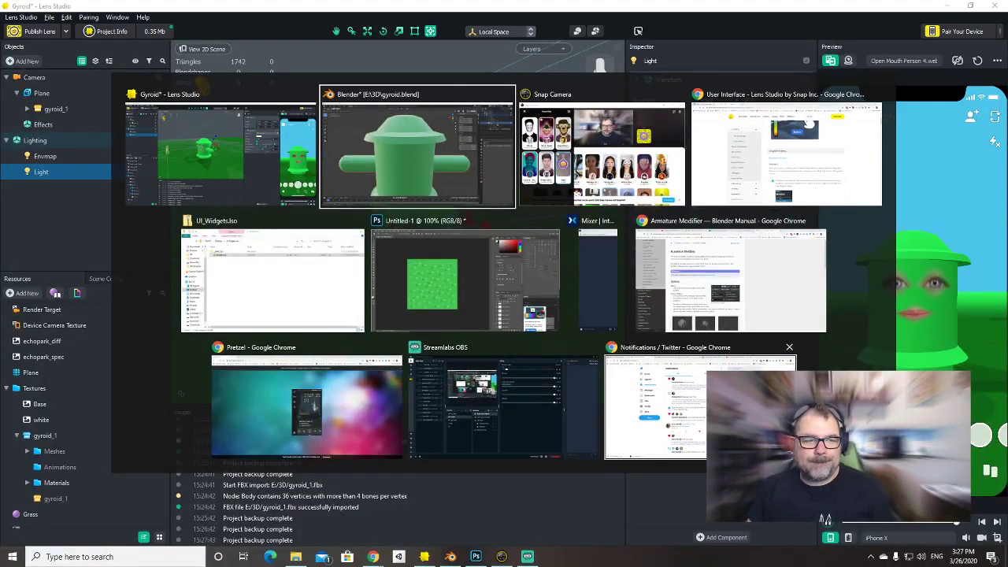
key(alt+shift+Tab)
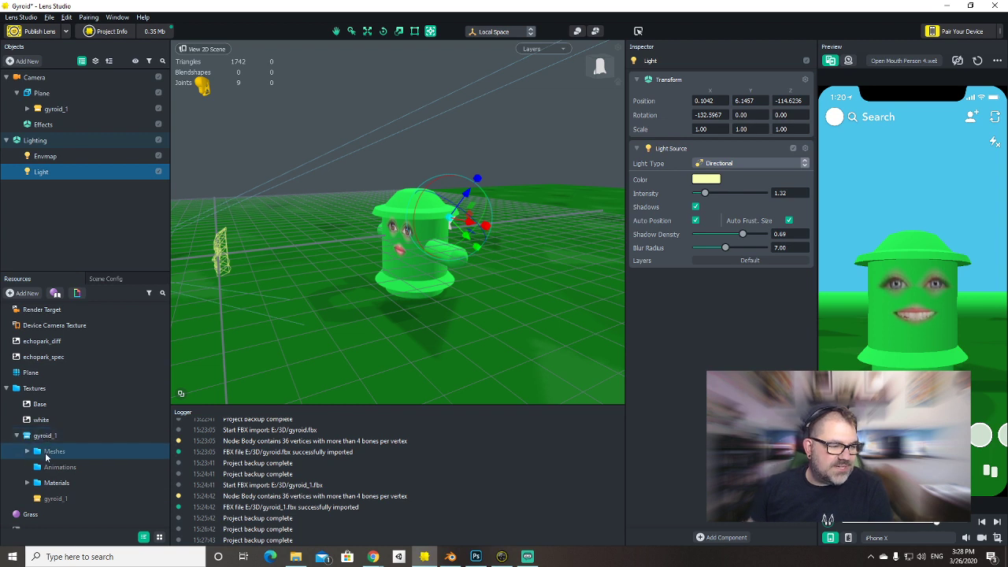
Make the gyroid_1 Body material's base colour light grey, save the project, and collapse Lighting.
click(28, 483)
click(61, 499)
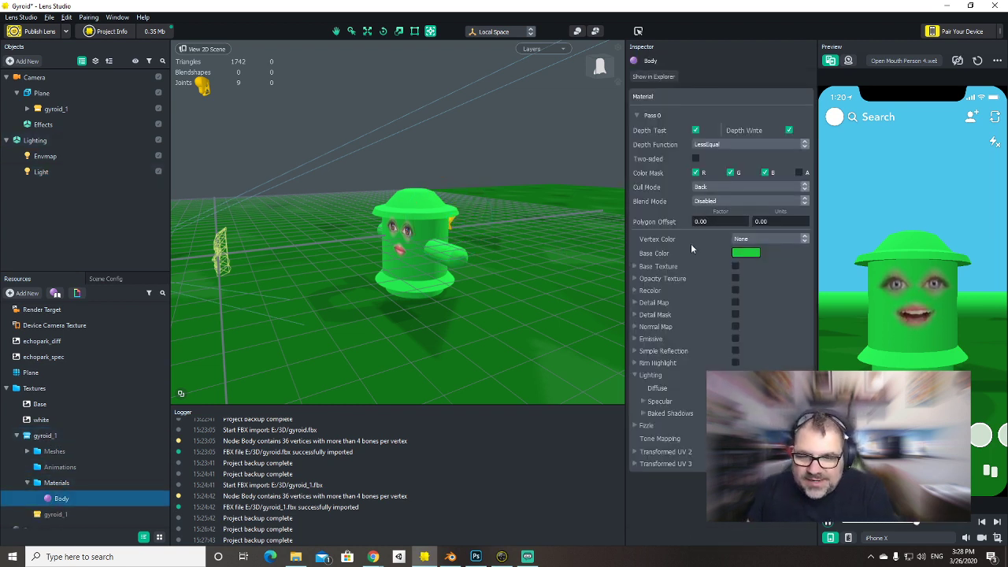
click(745, 253)
drag(592, 248, 513, 408)
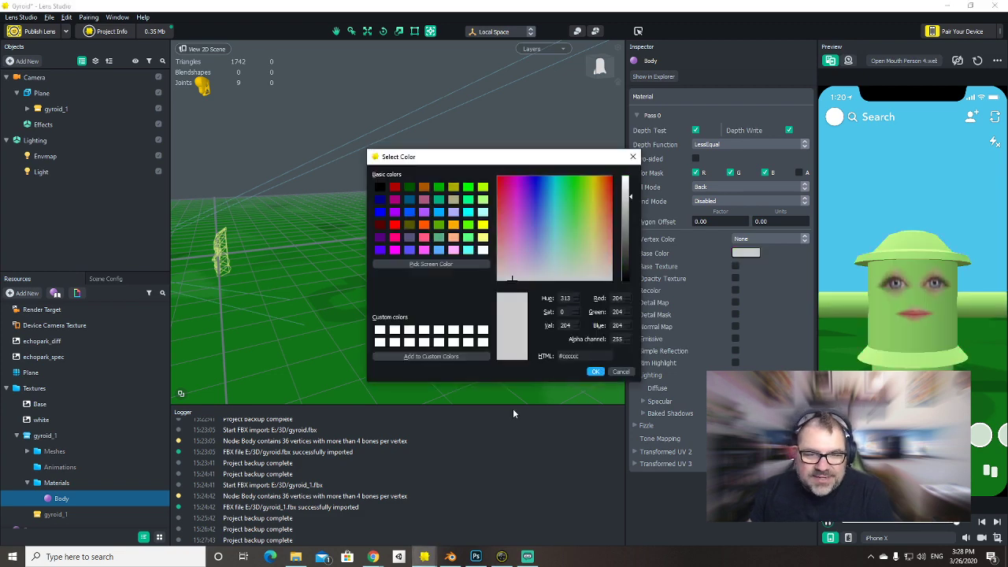
drag(588, 249, 572, 281)
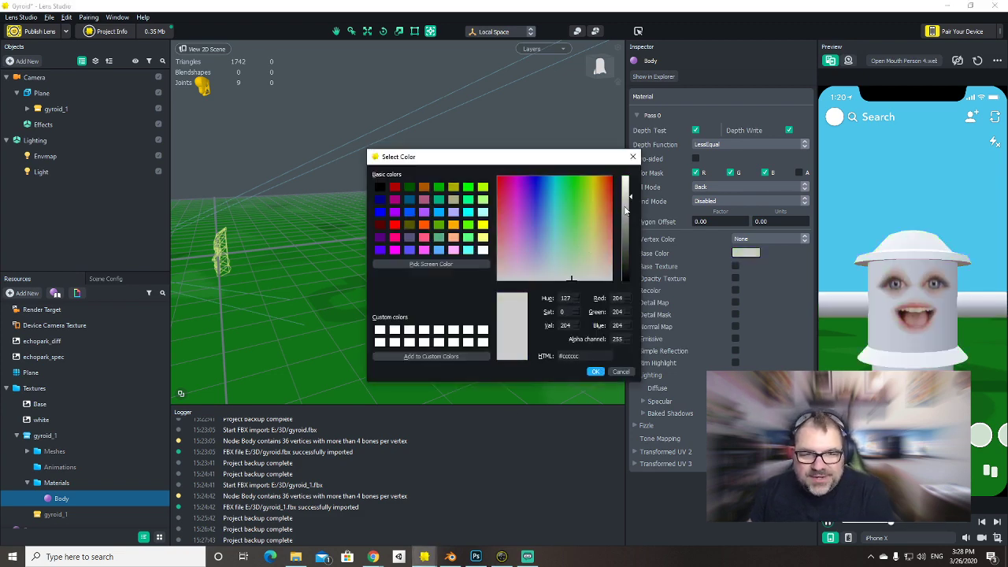
mouse_move(625, 213)
mouse_down()
mouse_move(627, 247)
mouse_move(630, 204)
mouse_up()
click(601, 372)
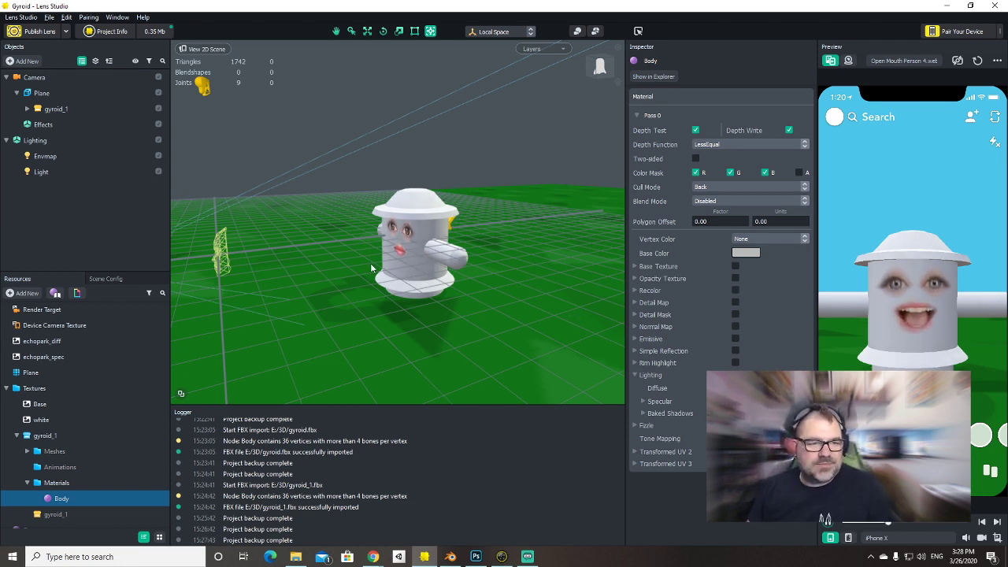
key(ctrl+s)
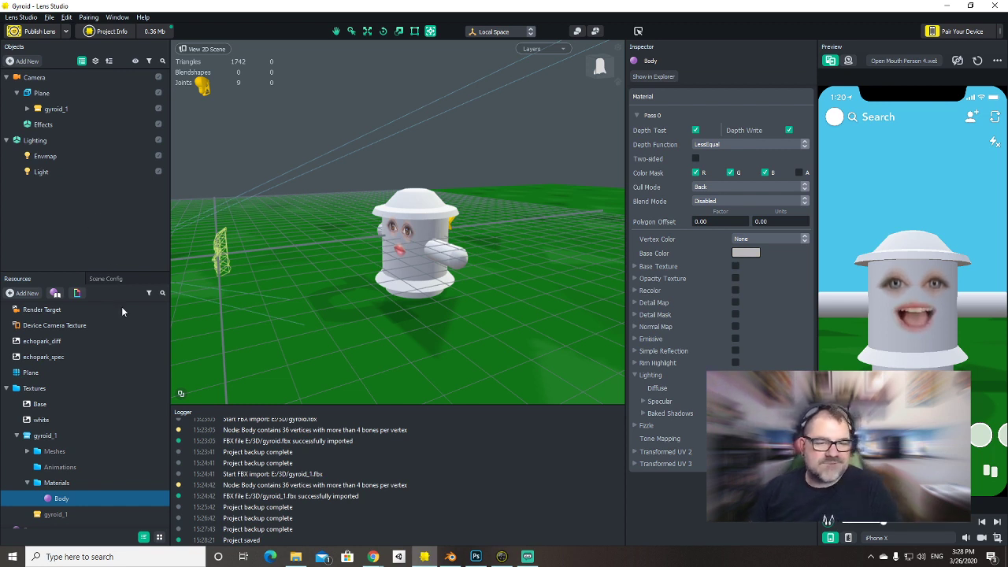
click(6, 140)
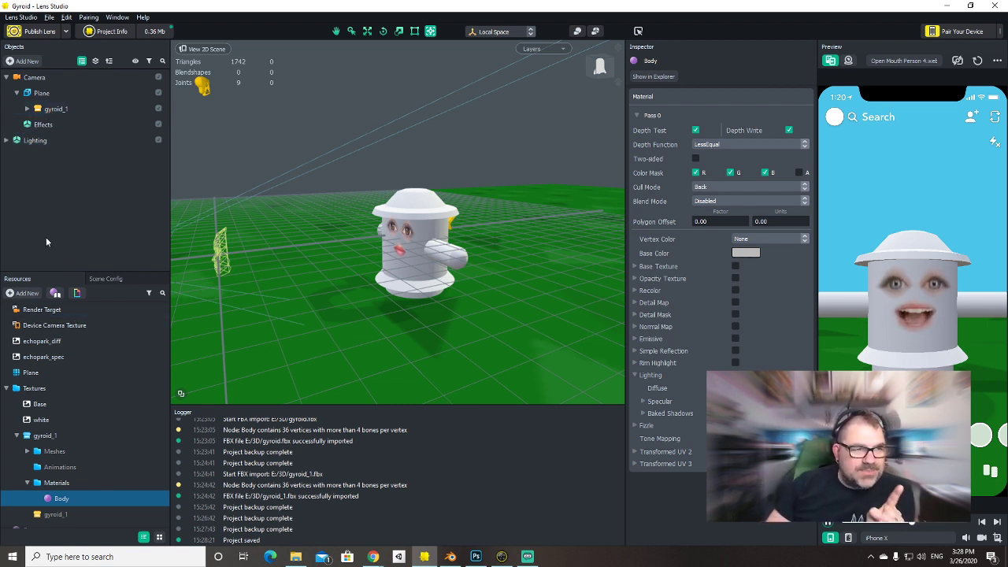
Import the UI_Widgets.lso package from the Desktop into Resources.
click(22, 293)
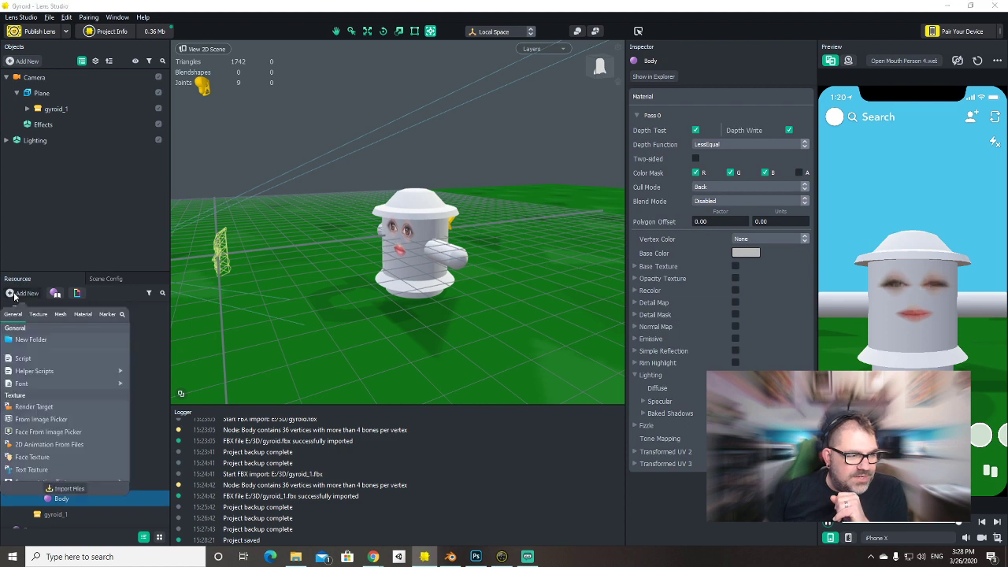
click(60, 489)
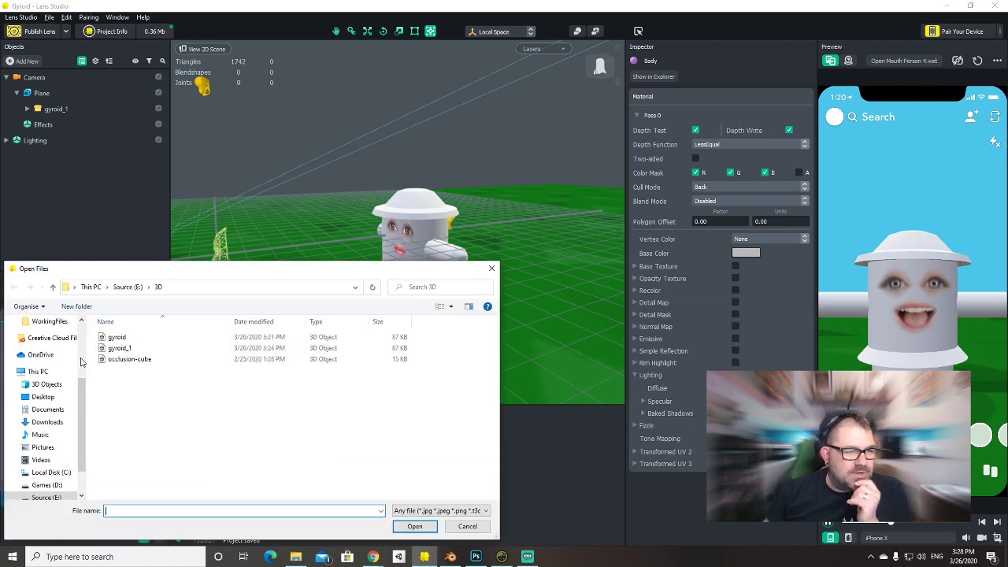
click(43, 397)
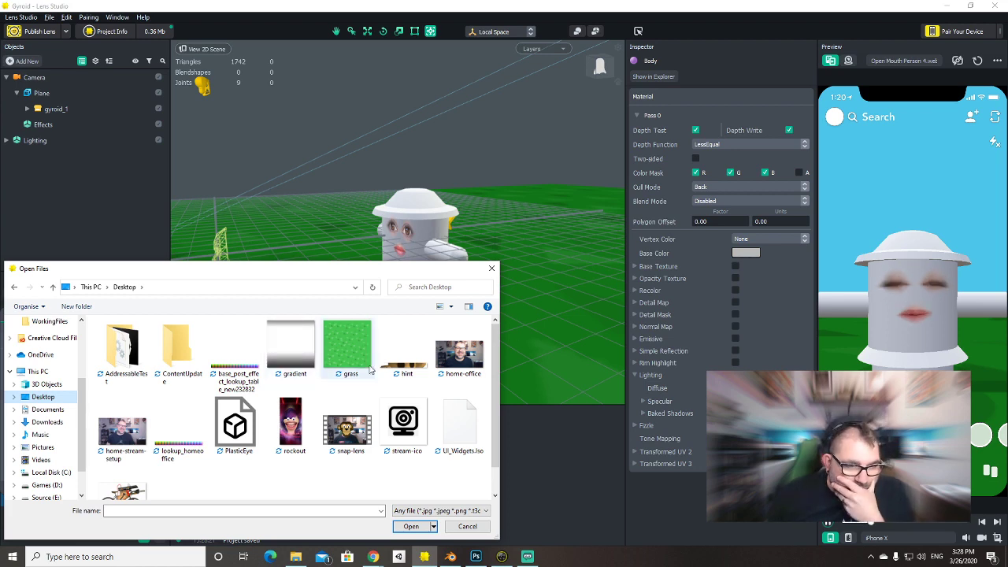
double_click(459, 439)
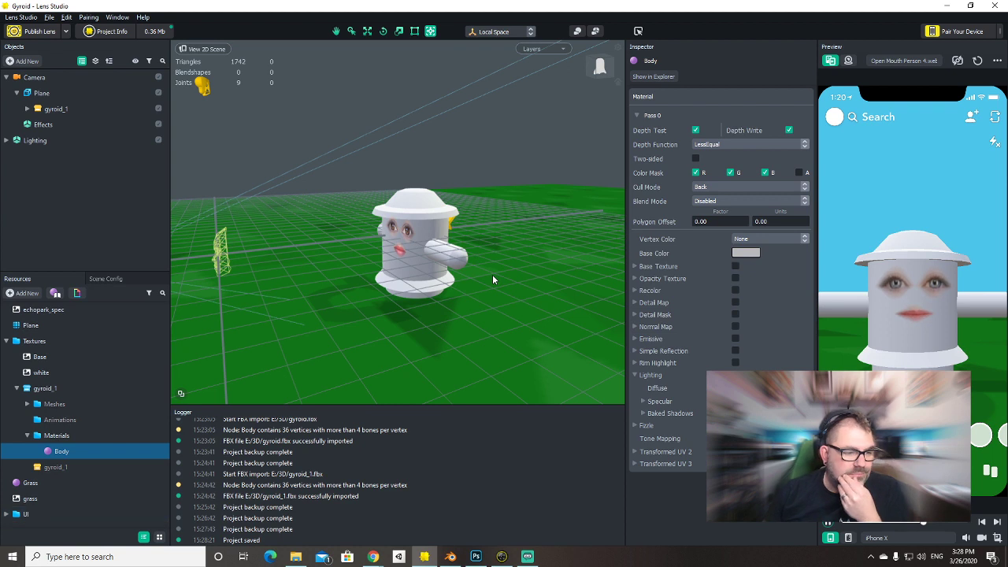
Drag the UI widgets object from UI > Resources into the Objects panel.
click(6, 514)
scroll(102, 383, down, 1)
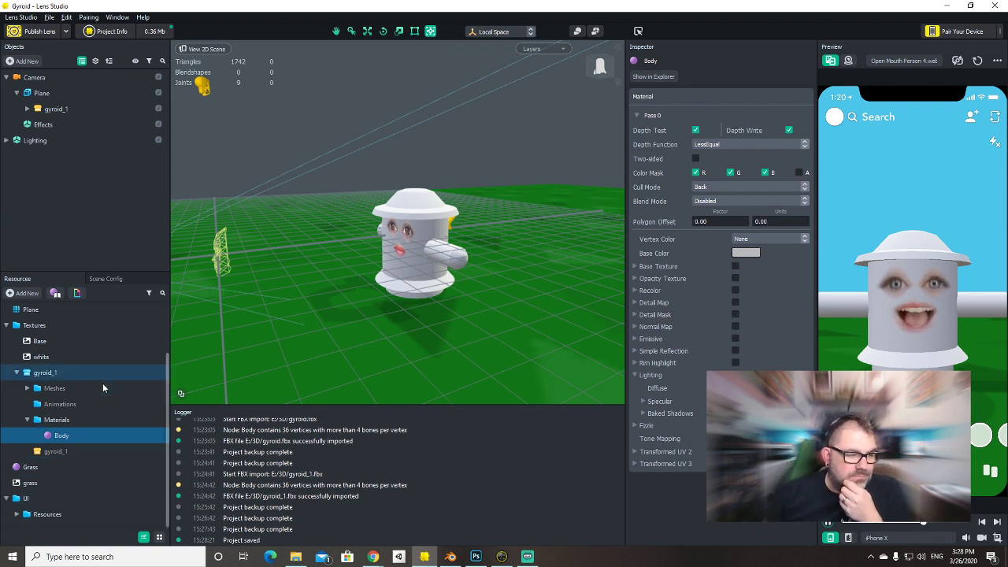
click(17, 513)
scroll(32, 472, down, 4)
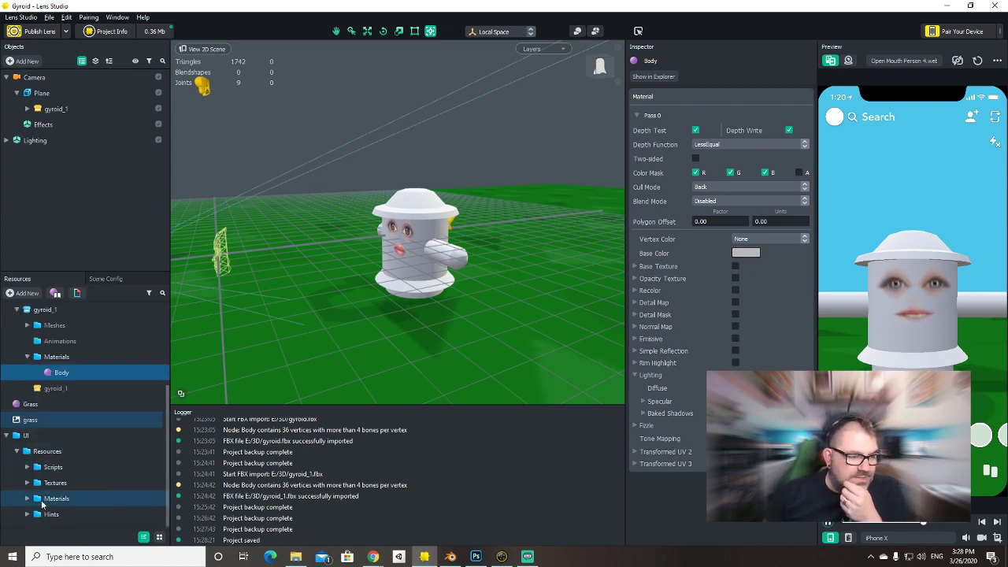
drag(32, 513, 72, 156)
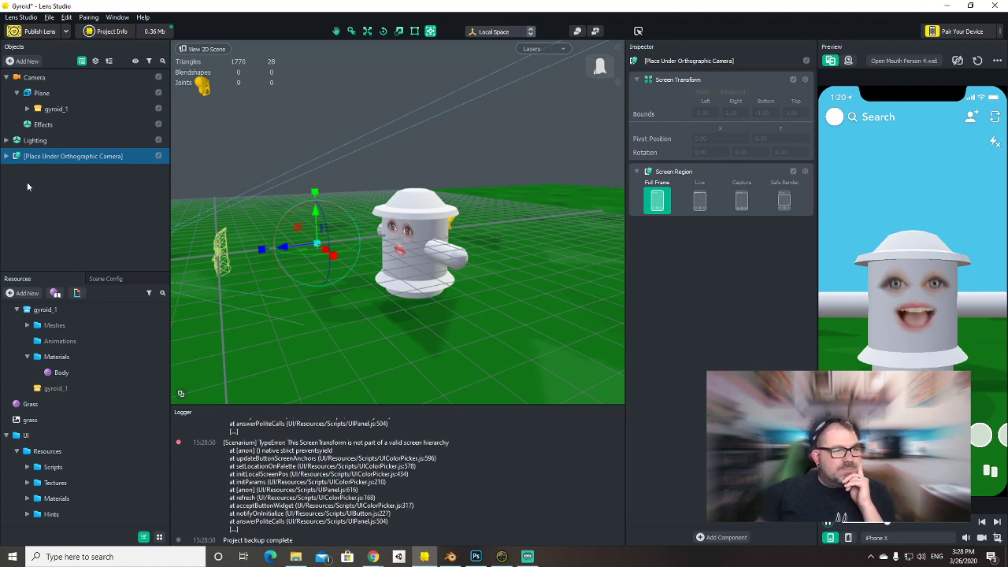
Add a new Camera object to the scene.
click(57, 180)
click(32, 61)
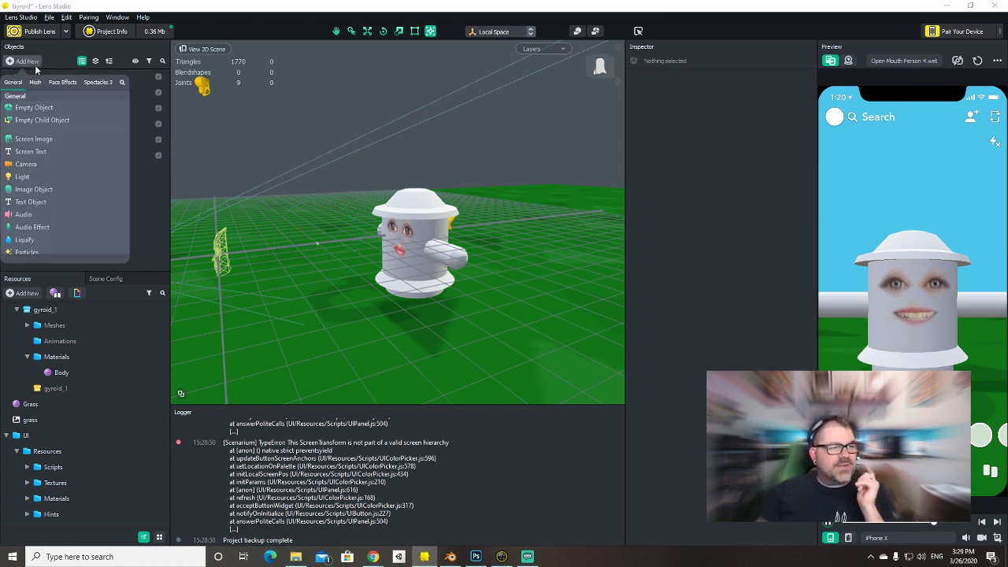
click(29, 164)
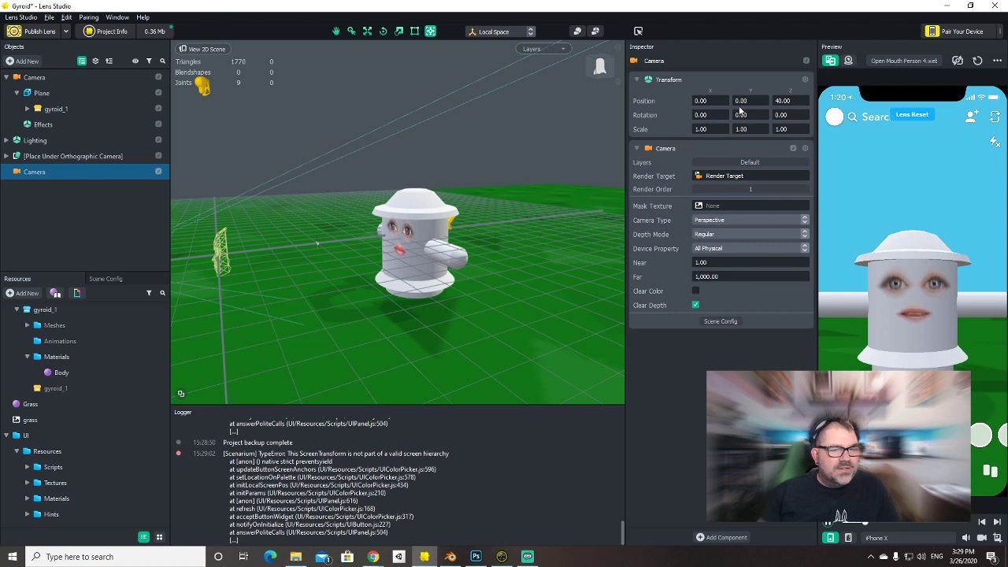
Make the camera orthographic, rendering only the Orthographic layer, and parent the UI widgets under it.
click(745, 163)
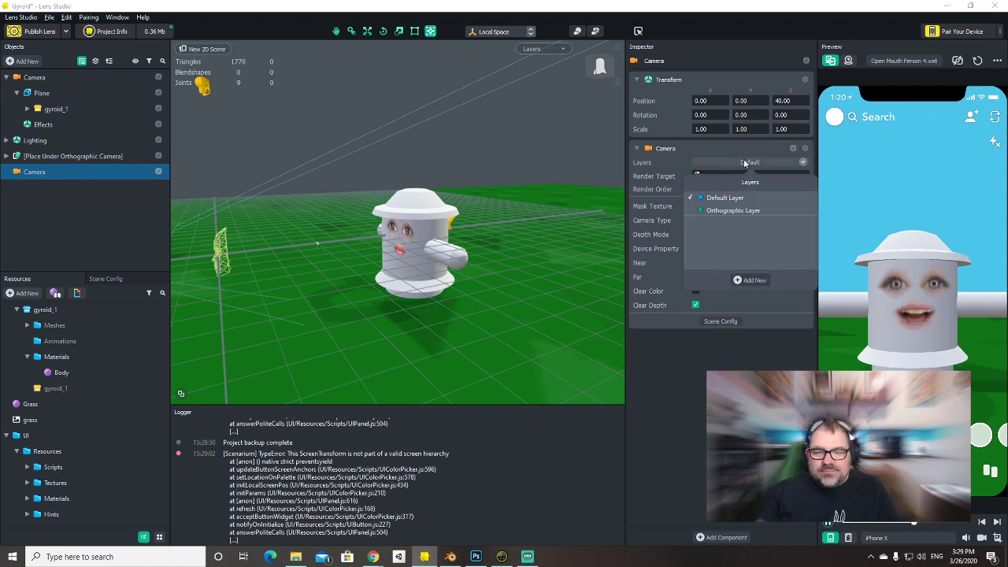
click(733, 210)
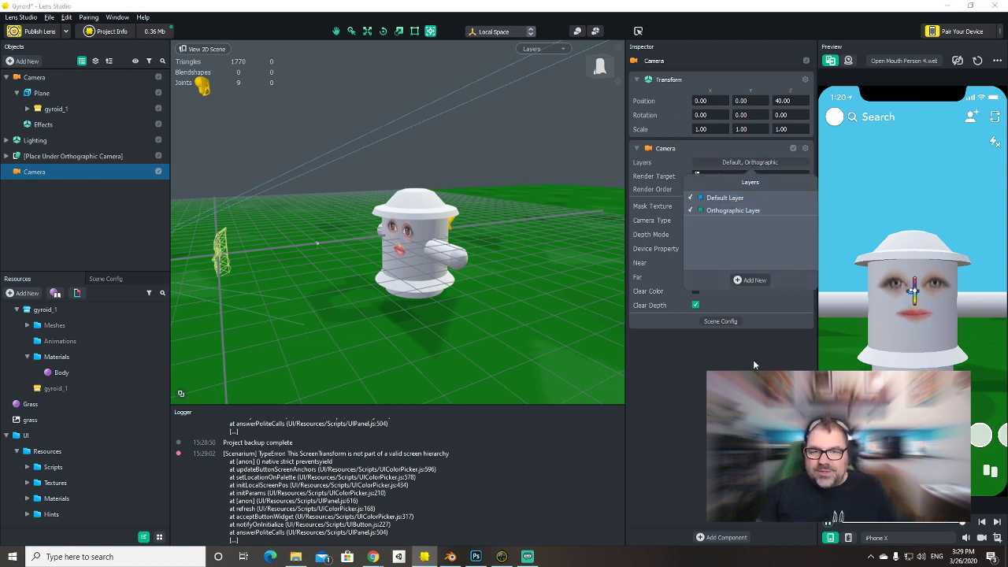
click(723, 198)
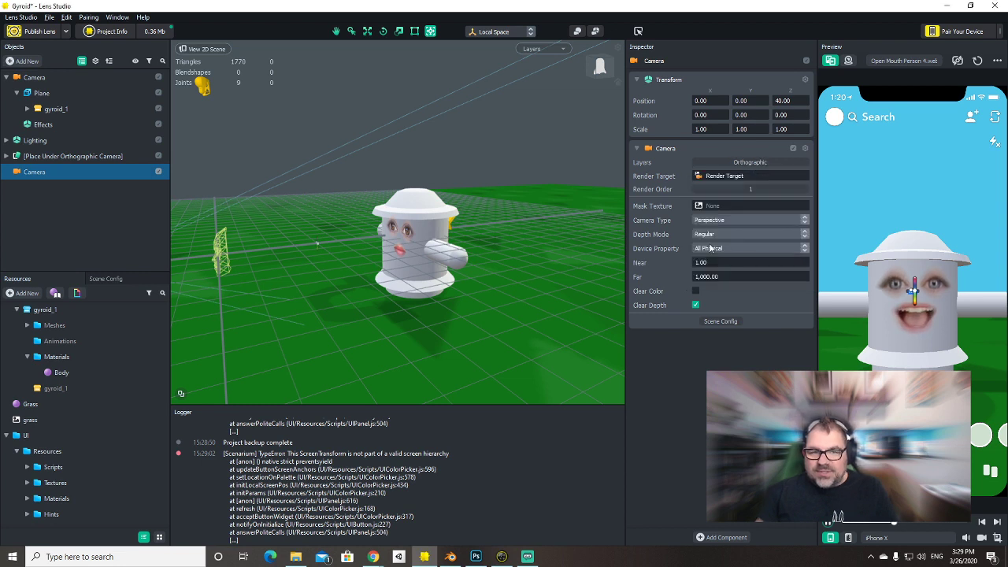
click(728, 220)
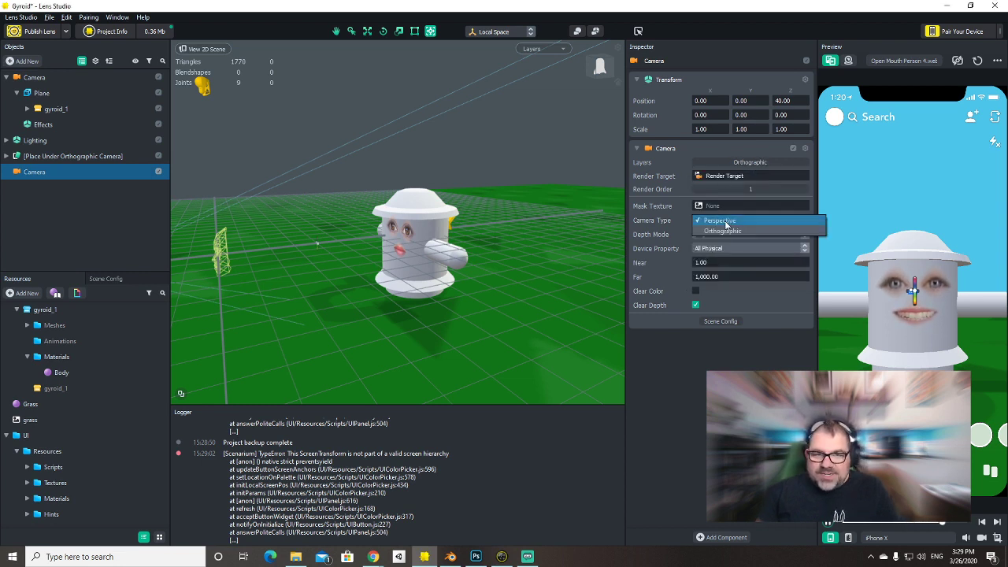
click(713, 233)
drag(33, 161, 32, 176)
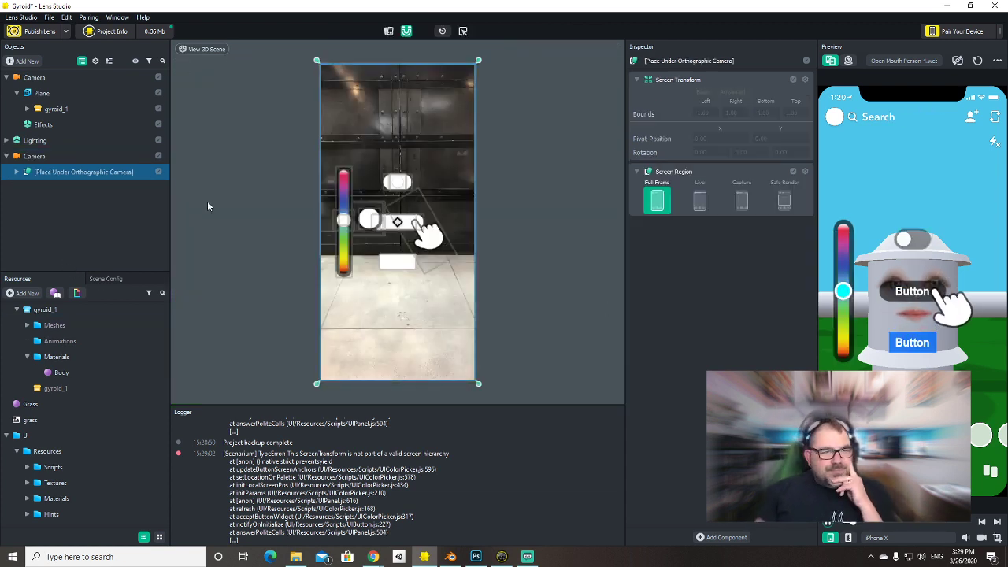
click(16, 172)
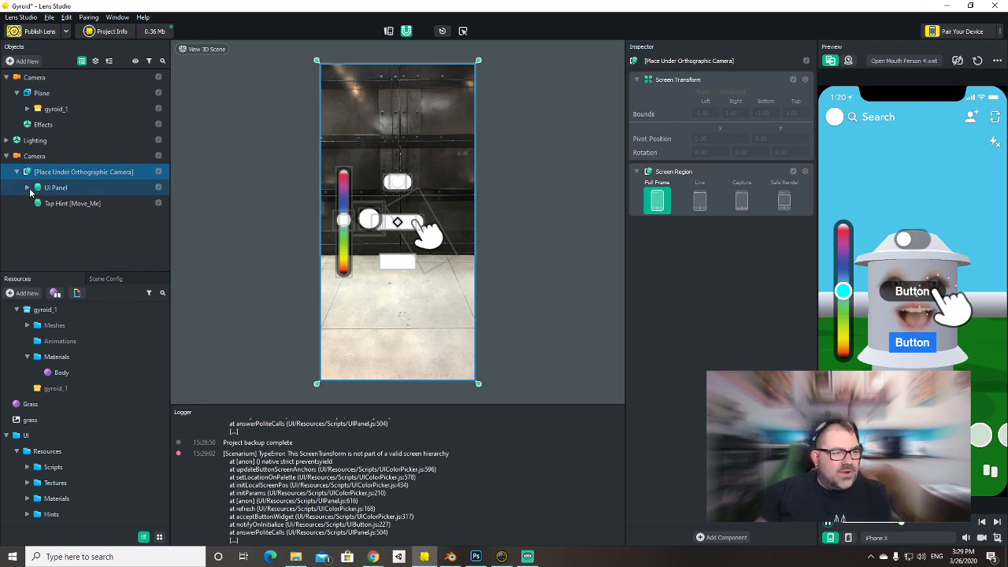
Delete the Tap Hint [Move_Me] object and the UI Rounded Button.
click(52, 203)
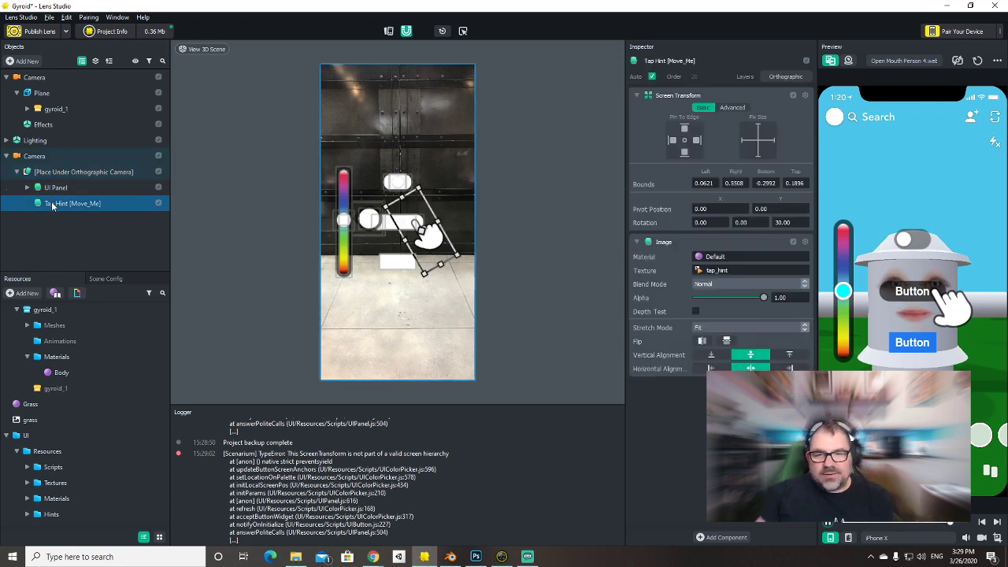
key(Delete)
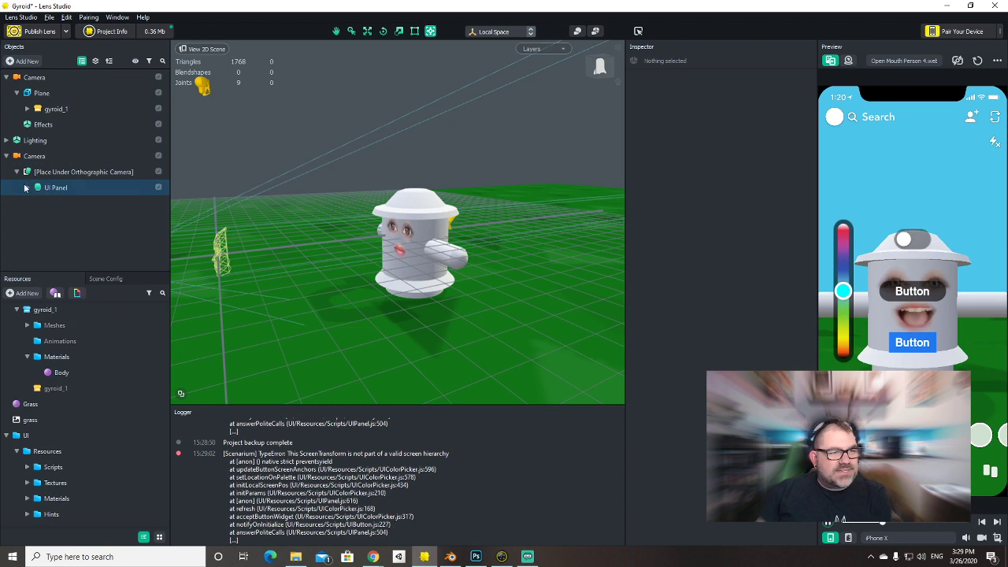
click(28, 188)
click(83, 203)
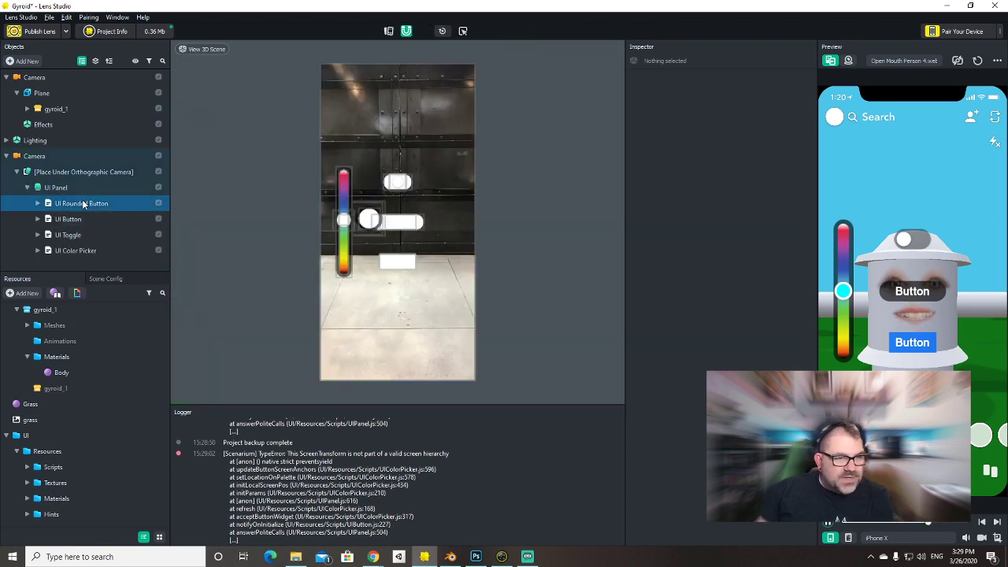
key(Delete)
Delete the UI Button and UI Toggle, then expand UI Color Picker's children.
click(82, 203)
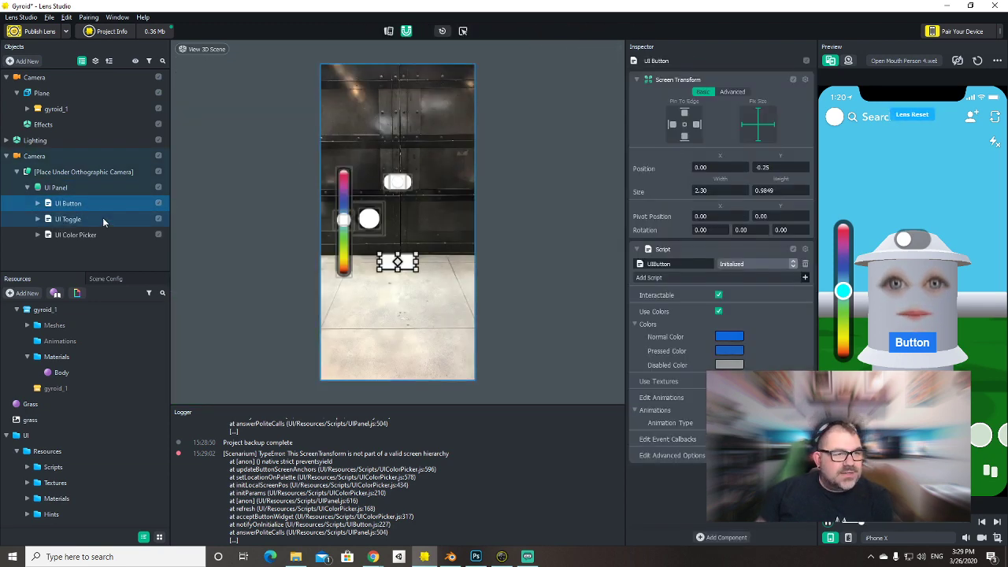
key(Delete)
click(72, 203)
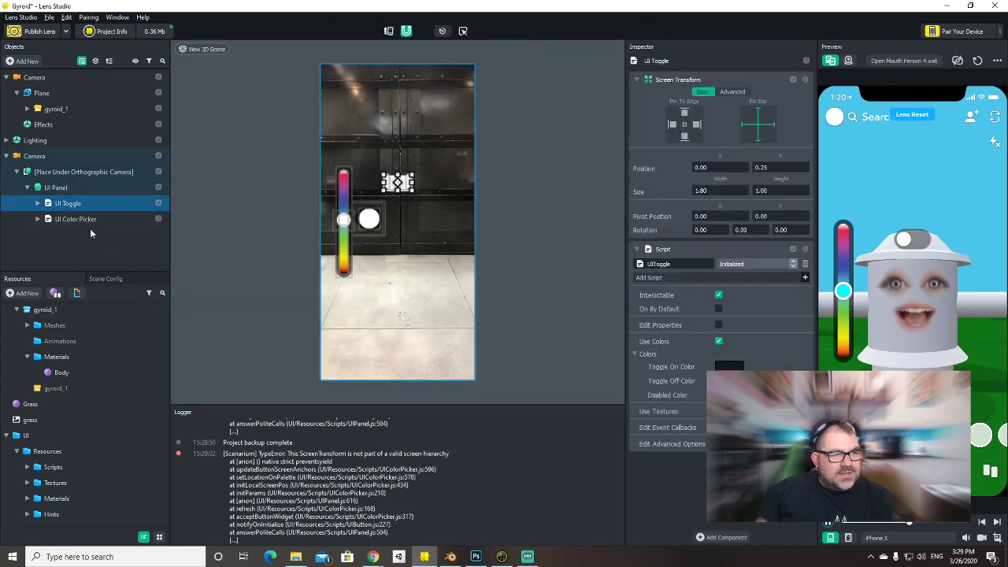
key(Delete)
click(44, 209)
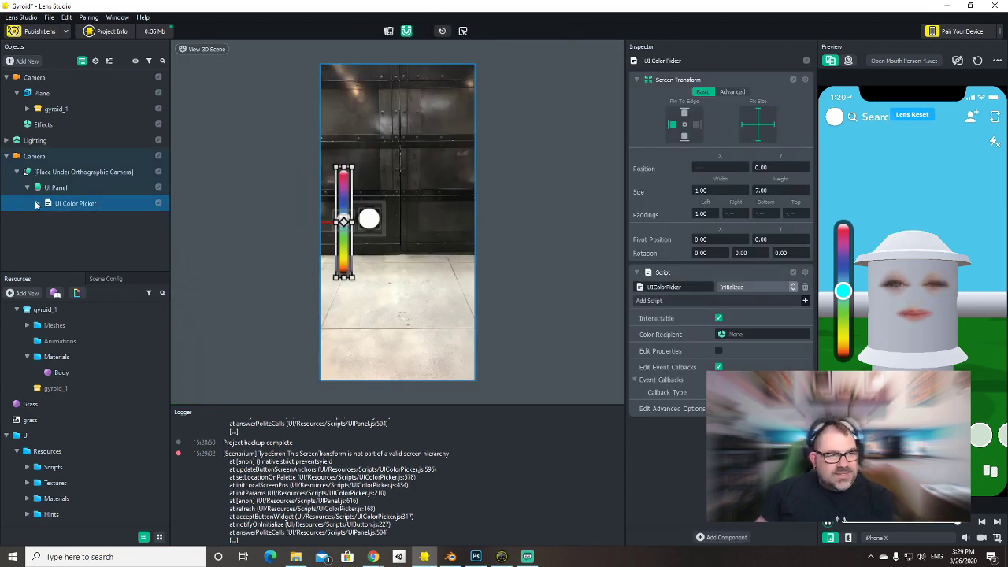
click(38, 204)
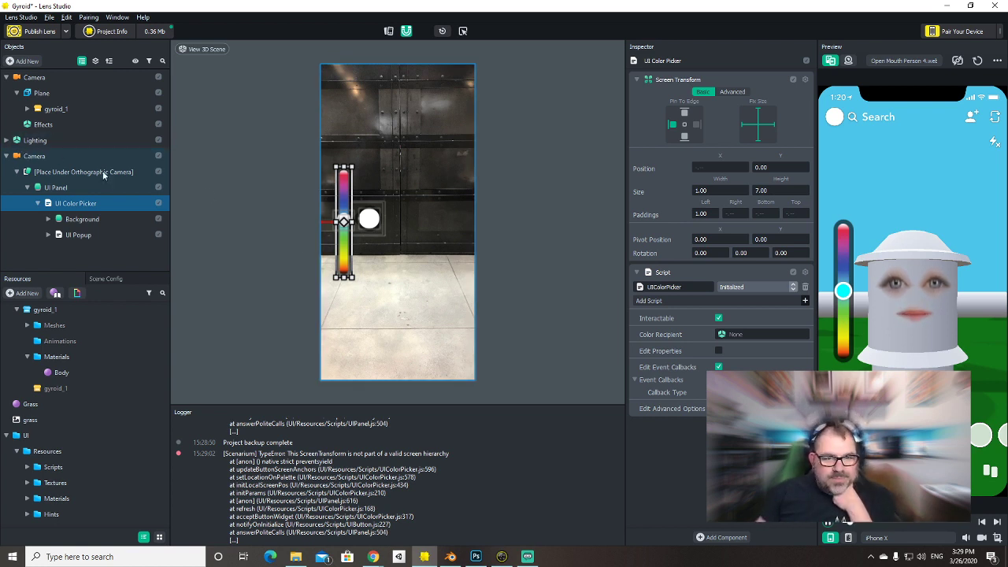
Set the color picker's Color Recipient to Plane : Mesh Visual 1.
click(723, 335)
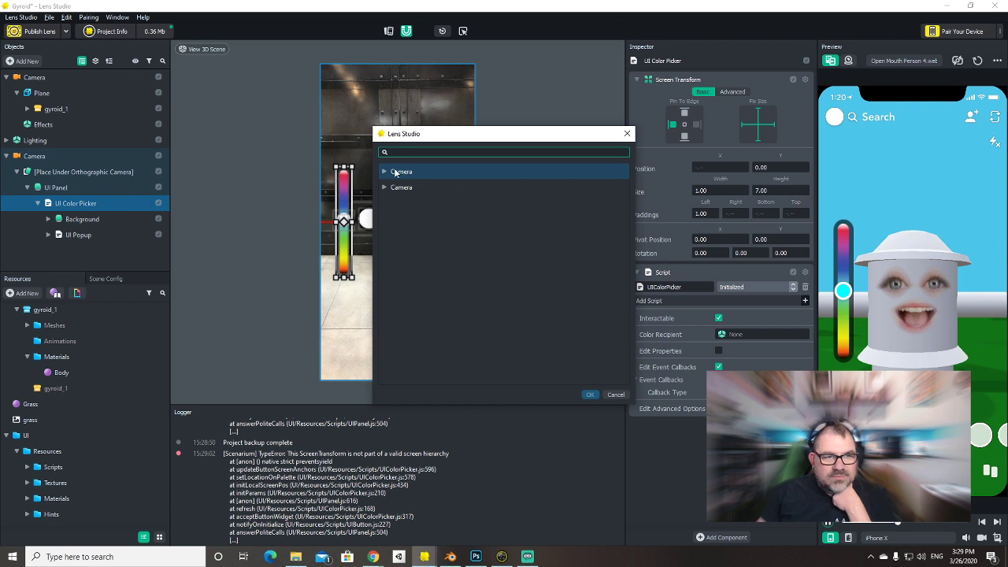
click(386, 172)
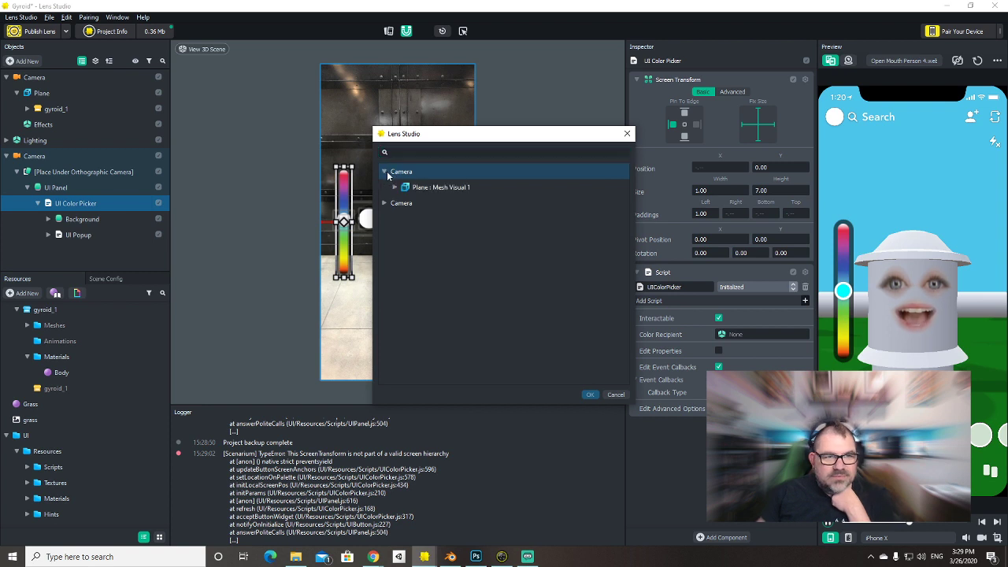
click(426, 190)
click(589, 394)
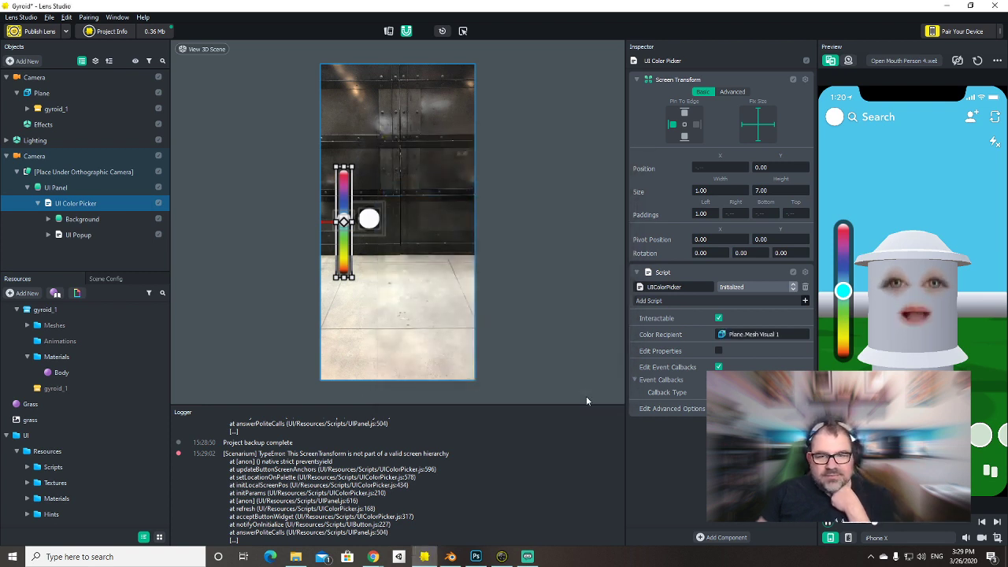
Switch the Color Recipient to gyroid_1's Body : Render Mesh Visual and test the hue in preview.
click(776, 333)
click(384, 172)
click(395, 188)
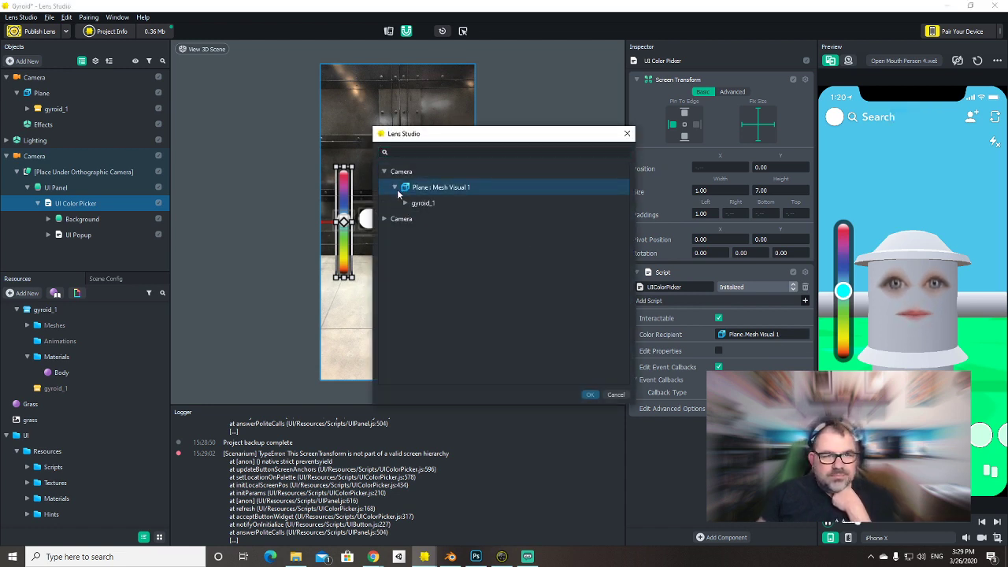
click(405, 203)
click(464, 235)
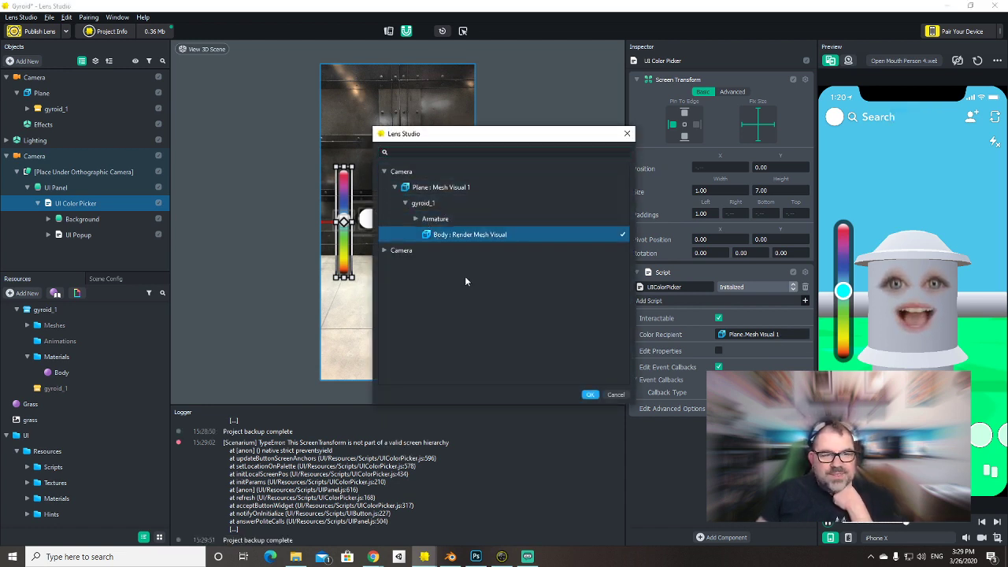
click(590, 393)
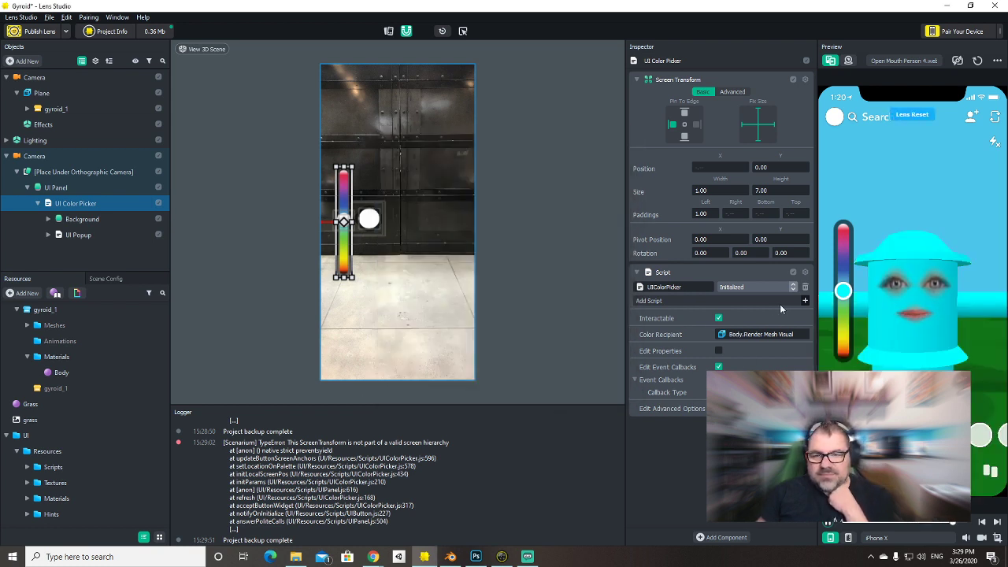
mouse_move(843, 290)
mouse_down()
mouse_move(843, 217)
mouse_move(843, 354)
mouse_move(842, 269)
mouse_move(828, 245)
mouse_move(835, 310)
mouse_move(841, 289)
mouse_up()
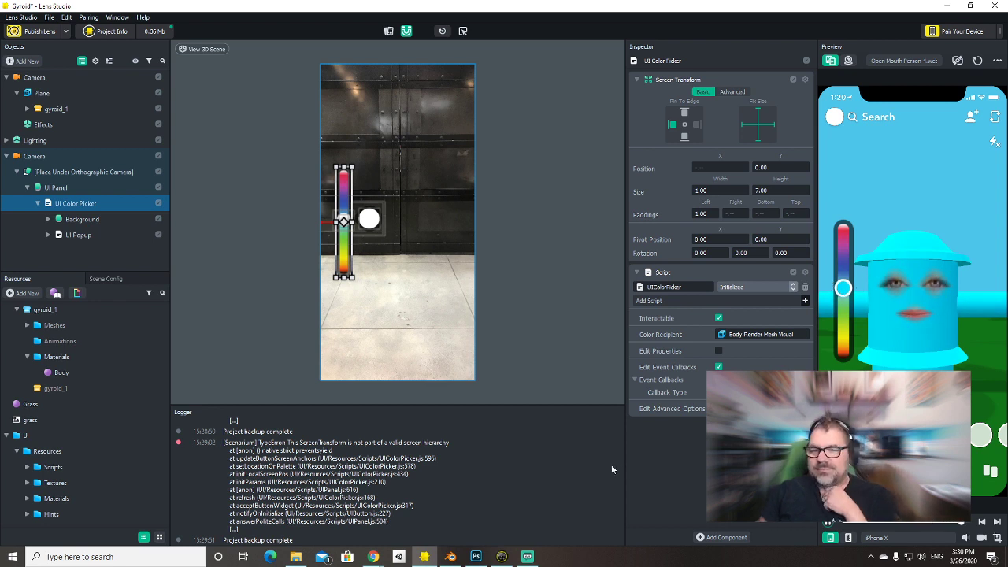
mouse_move(843, 288)
mouse_down()
mouse_move(843, 259)
mouse_move(841, 282)
mouse_up()
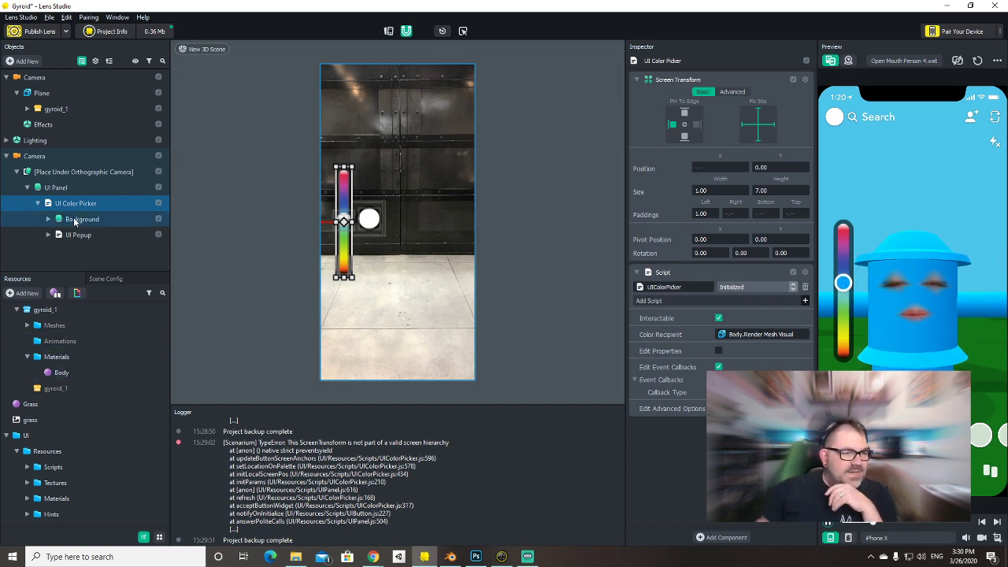
On gyroid_1's Body mesh, keep Shadow mode Caster and lower Shadow density to 0.78.
click(27, 109)
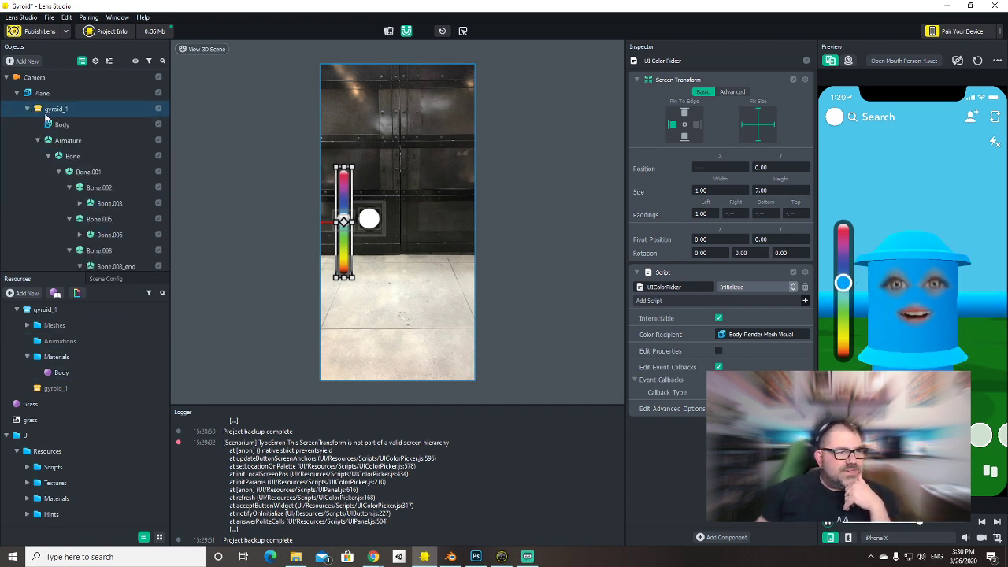
click(61, 123)
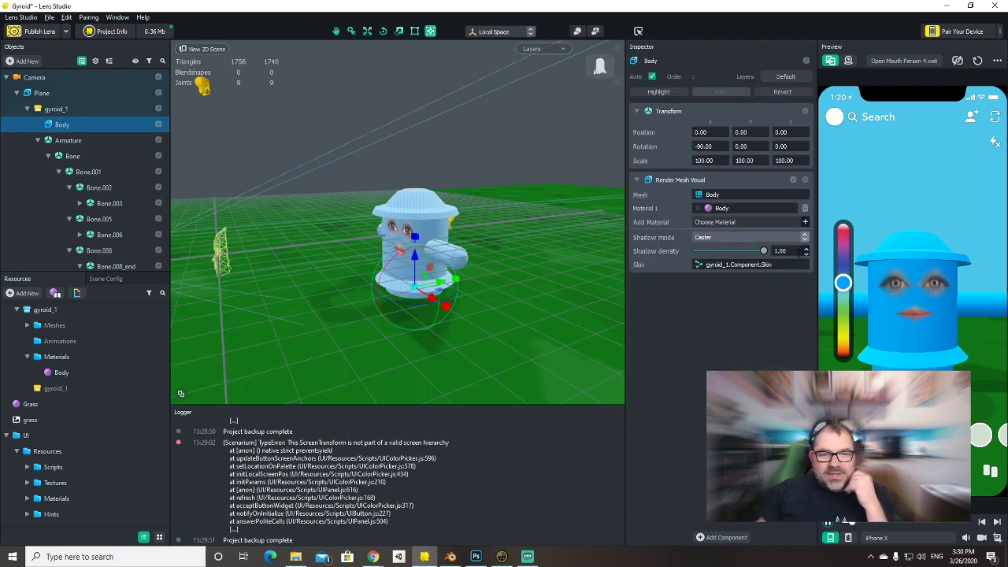
click(729, 238)
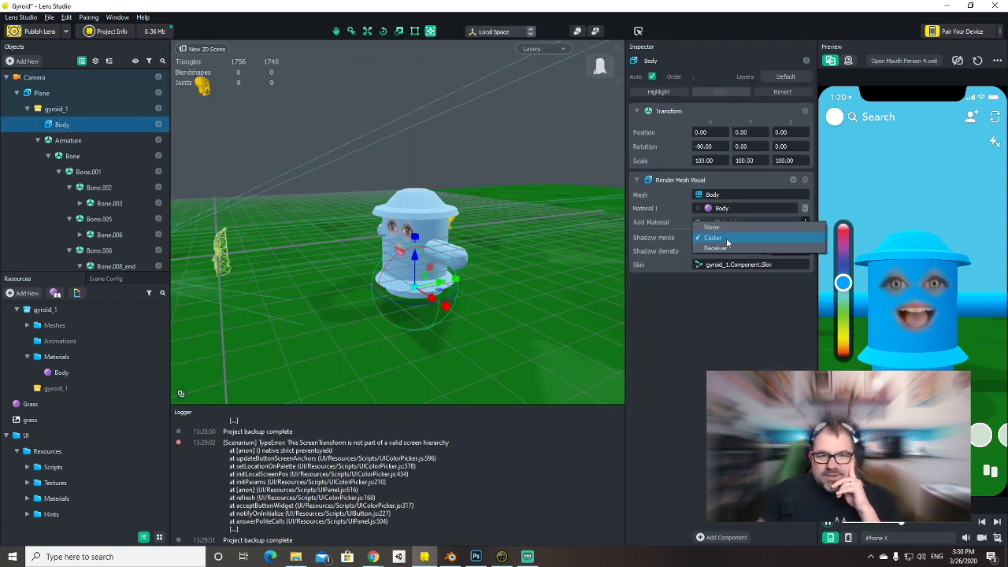
click(727, 239)
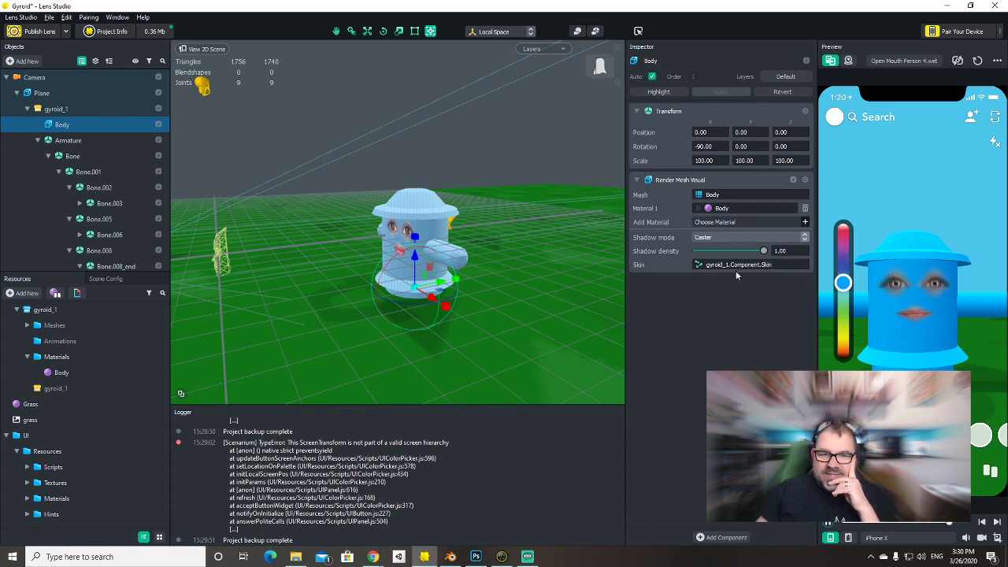
mouse_move(763, 250)
mouse_down()
mouse_move(731, 252)
mouse_move(759, 253)
mouse_move(752, 258)
mouse_up()
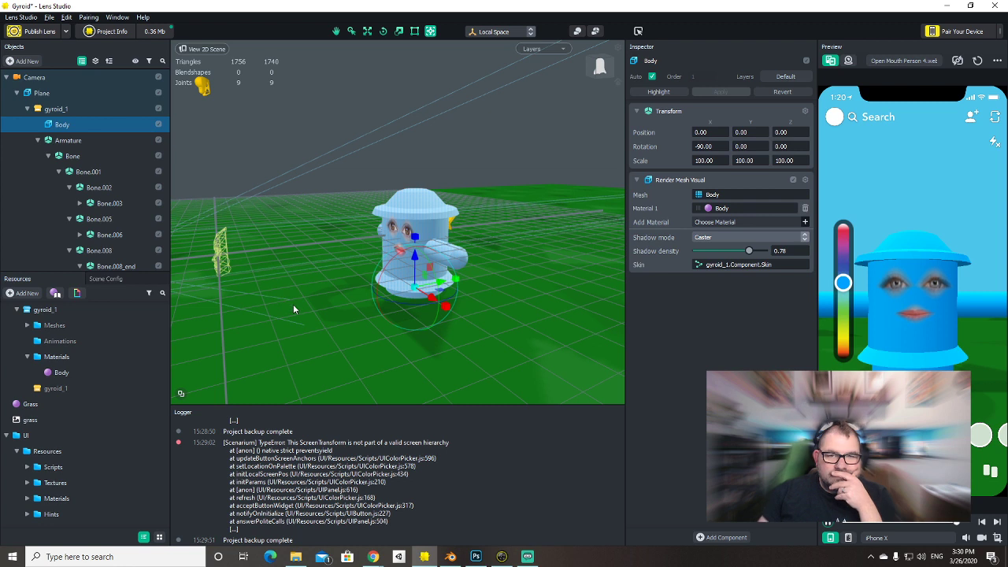
Select the Armature, save the project, and clear all Logger messages.
click(39, 141)
click(52, 141)
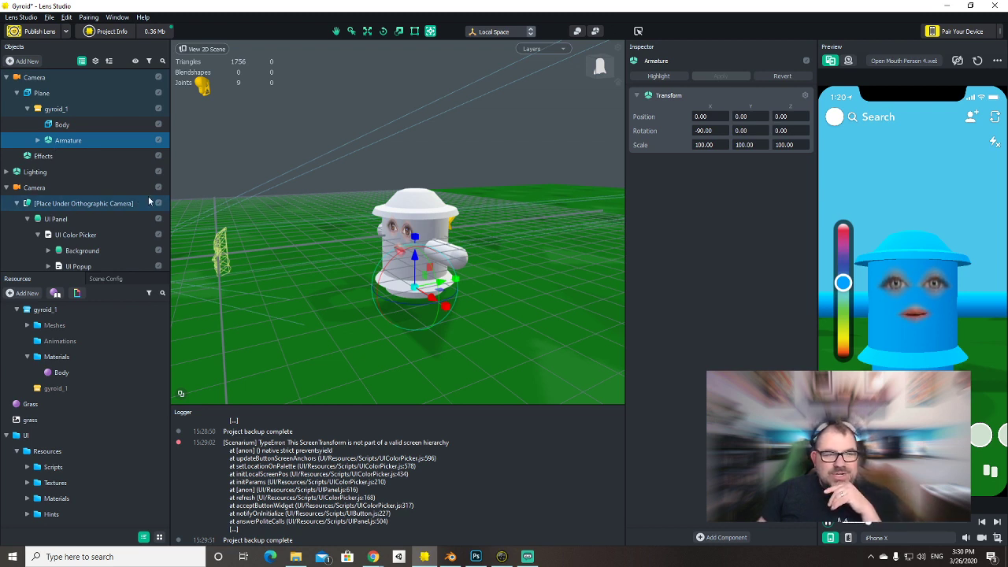
click(37, 141)
click(37, 141)
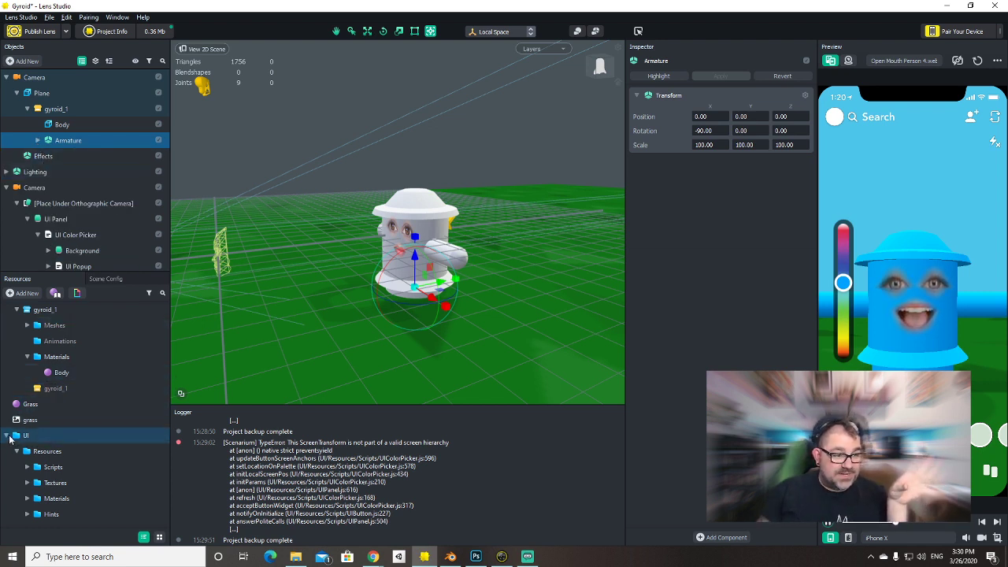
click(7, 435)
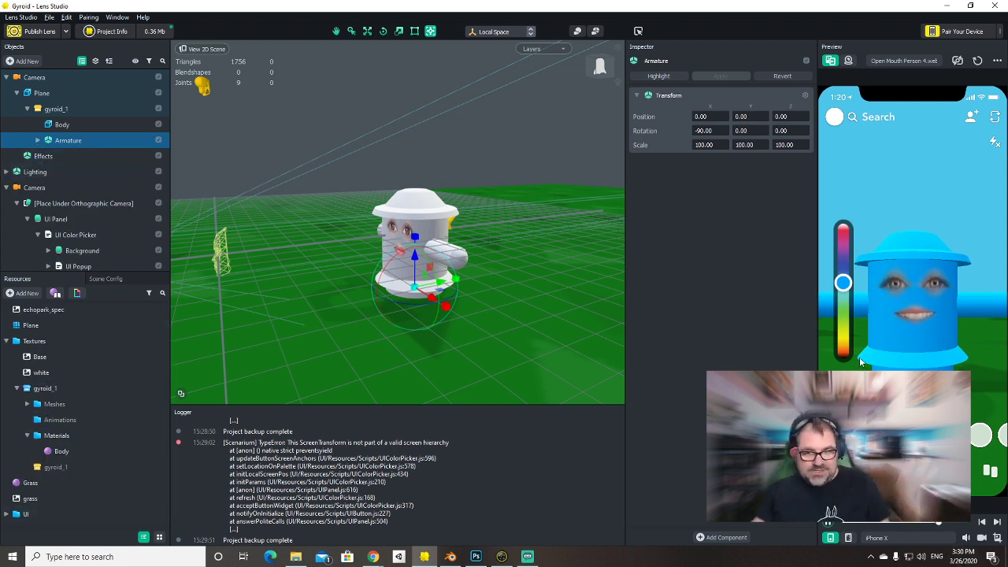
key(ctrl+s)
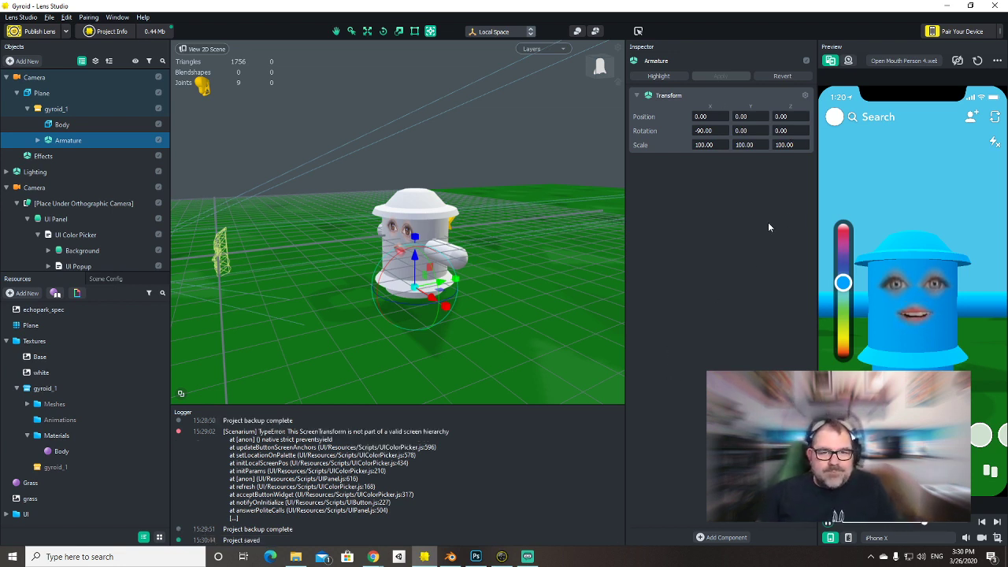
right_click(291, 463)
click(309, 465)
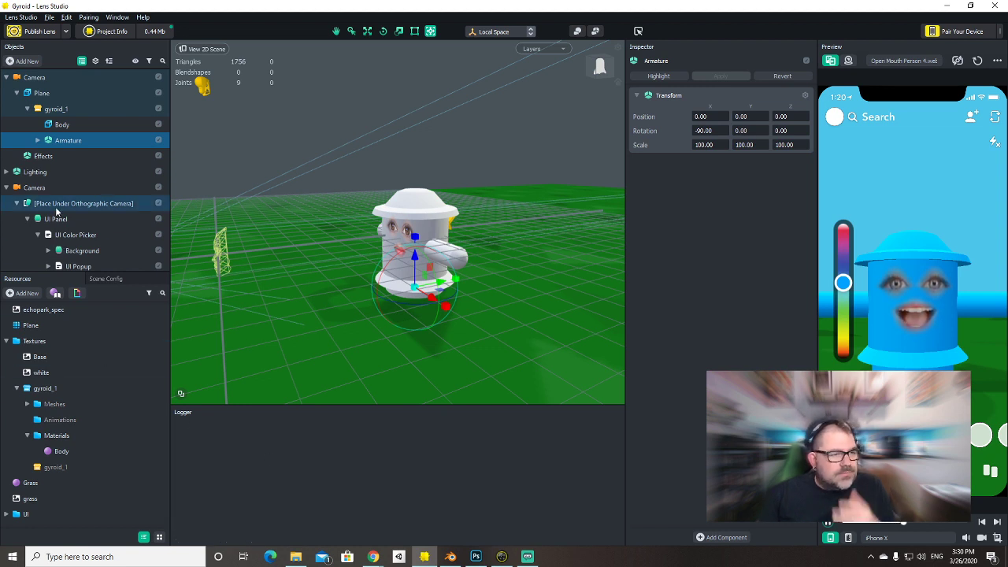
Move echopark_spec and echopark_diff into Textures and gyroid_1 back to the resource root.
click(6, 188)
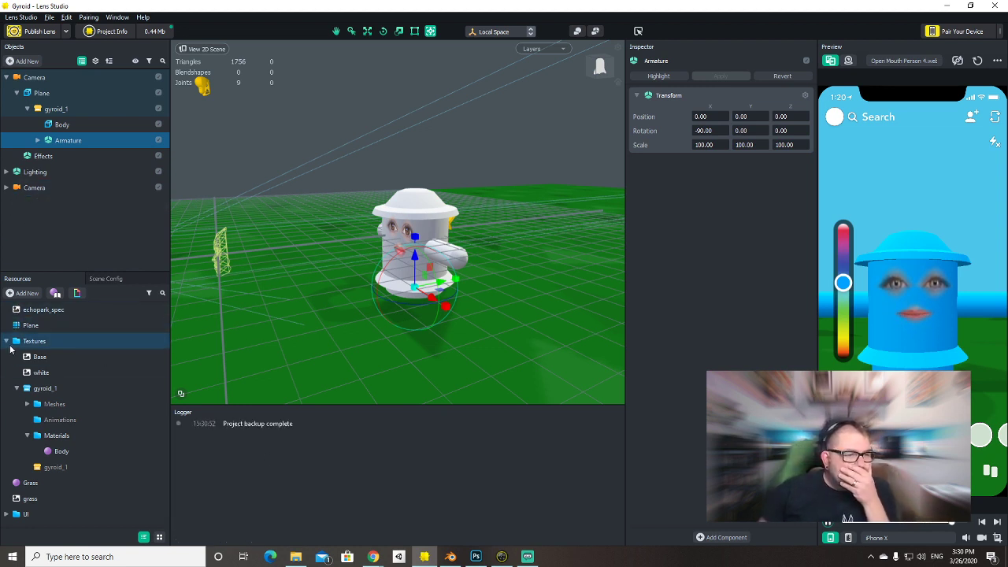
click(6, 342)
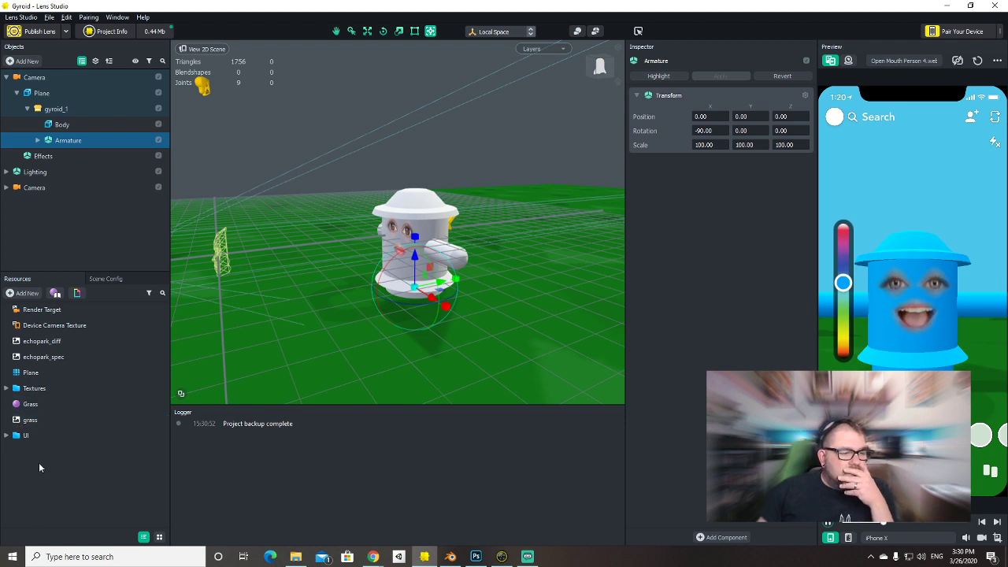
drag(33, 420, 37, 390)
drag(39, 341, 46, 373)
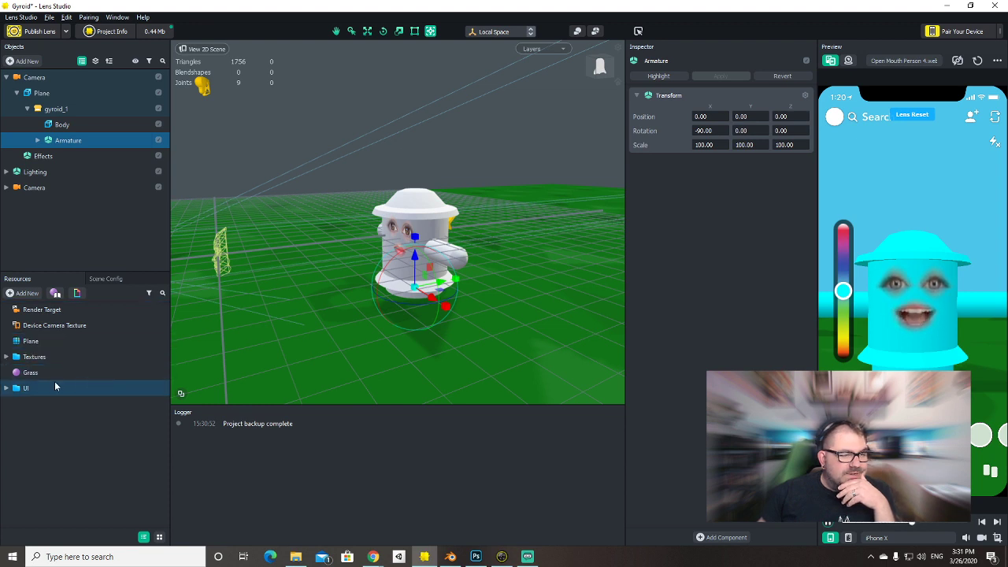
click(6, 357)
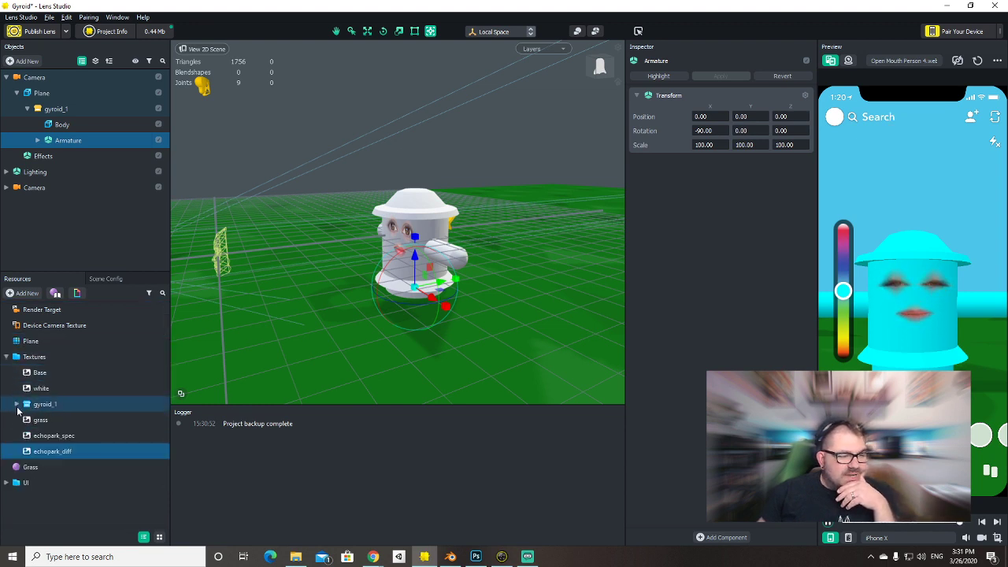
drag(45, 404, 28, 379)
click(6, 357)
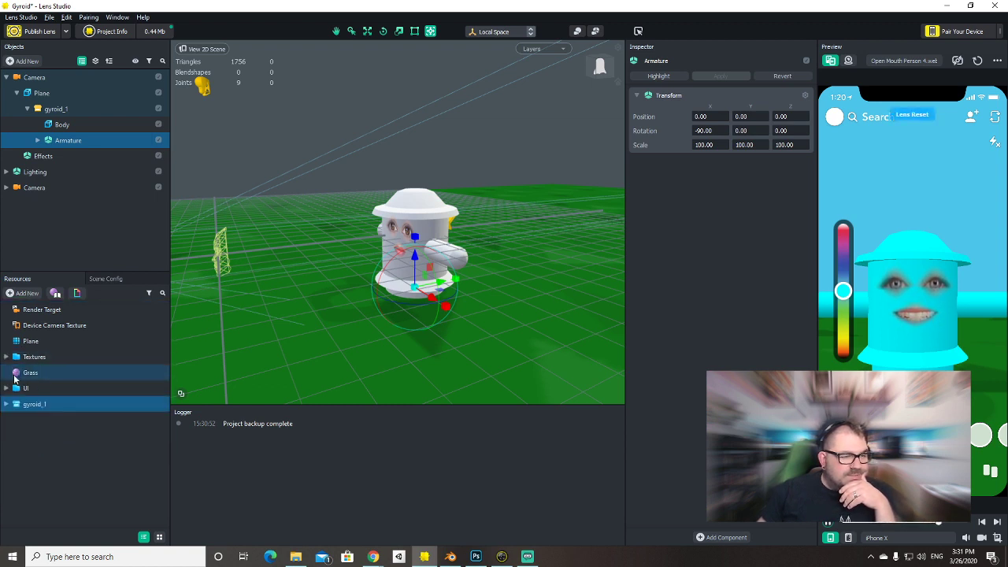
Create a new resource folder named Materials.
click(22, 293)
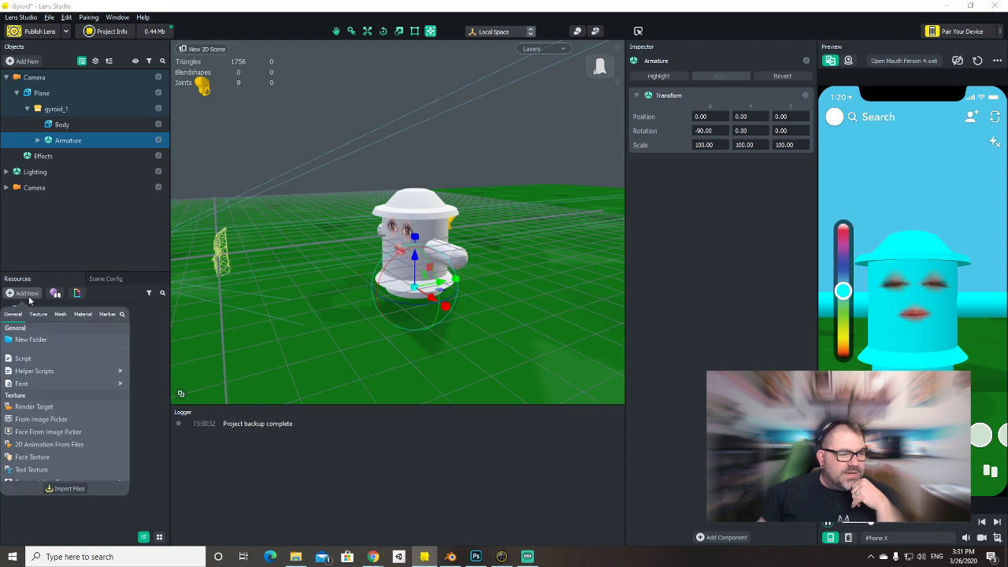
click(109, 342)
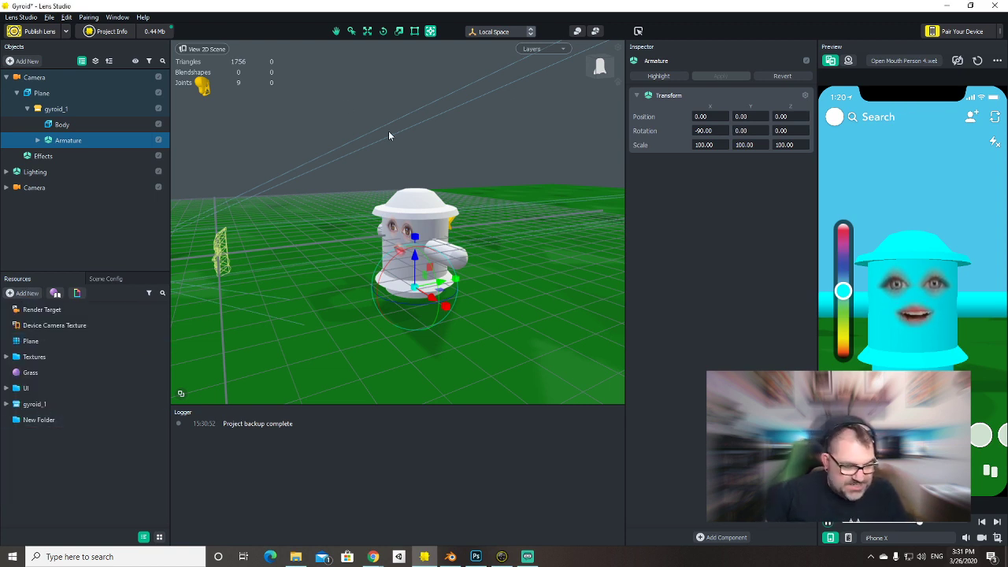
click(27, 424)
click(27, 424)
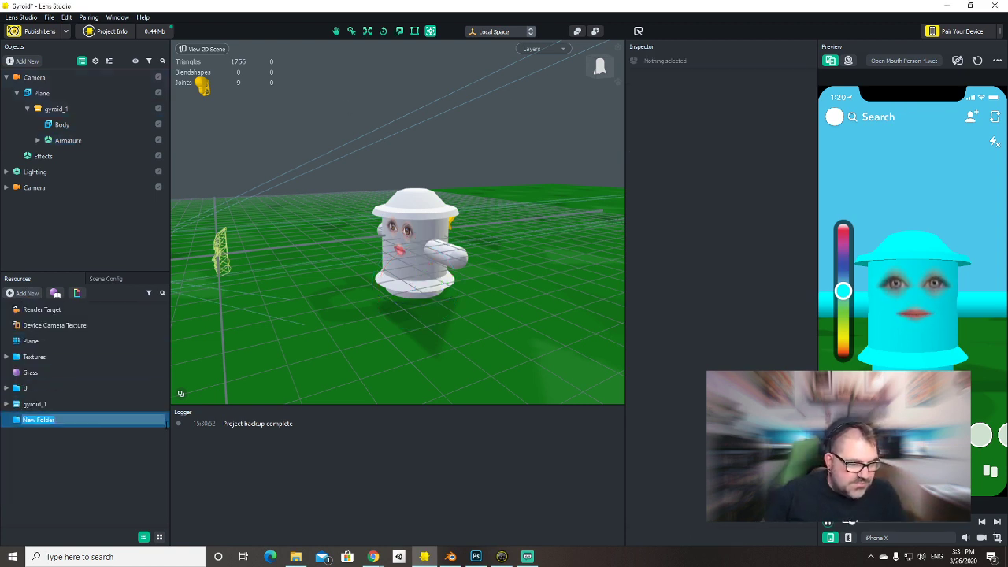
text(Materials)
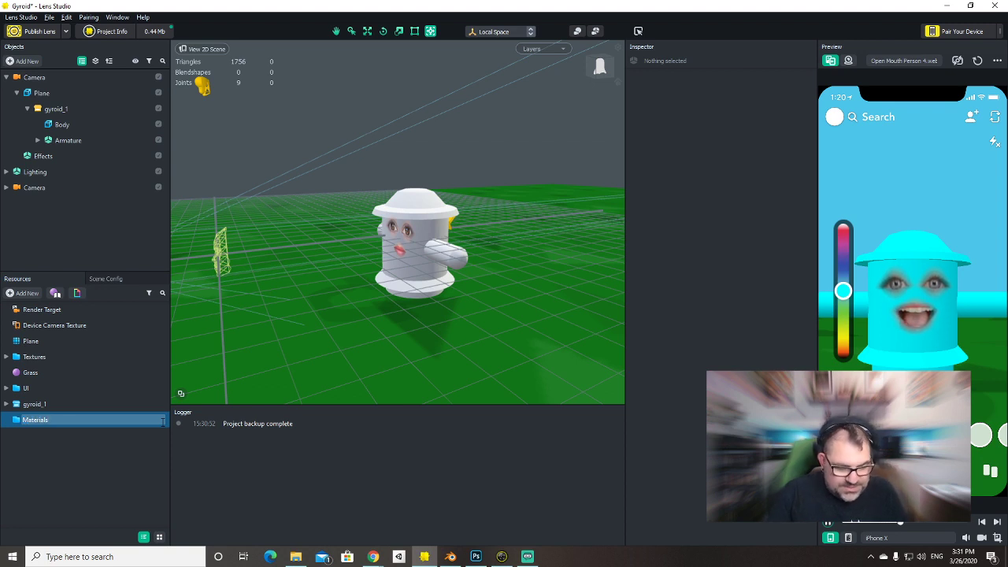
key(Return)
Move the Grass material and gyroid_1's Body material into the Materials folder.
click(34, 357)
drag(30, 373, 37, 420)
click(35, 356)
click(8, 360)
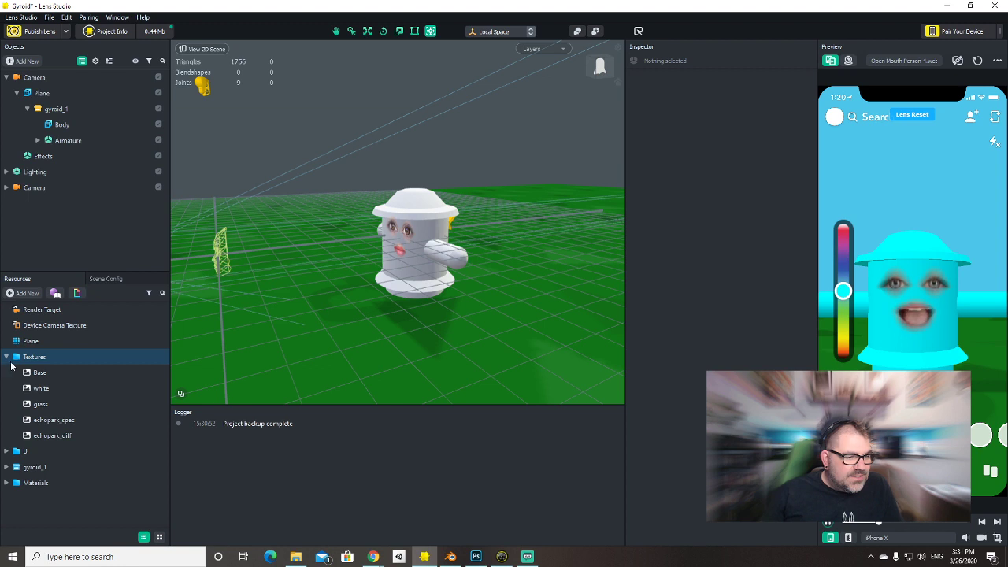
click(7, 358)
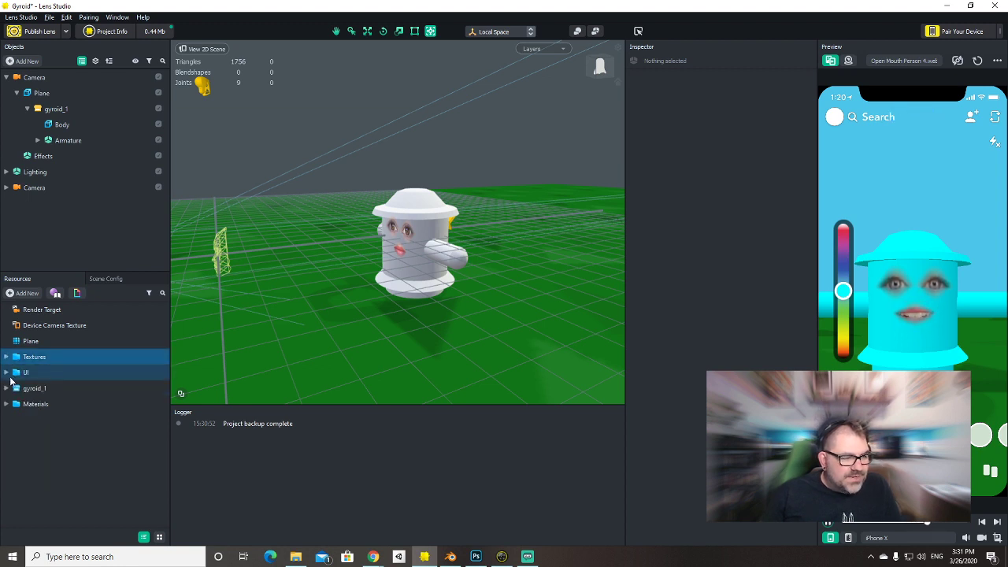
click(7, 389)
drag(44, 453, 14, 465)
click(22, 390)
Rename the Armature's Bone.008 to HeadBone.
click(7, 389)
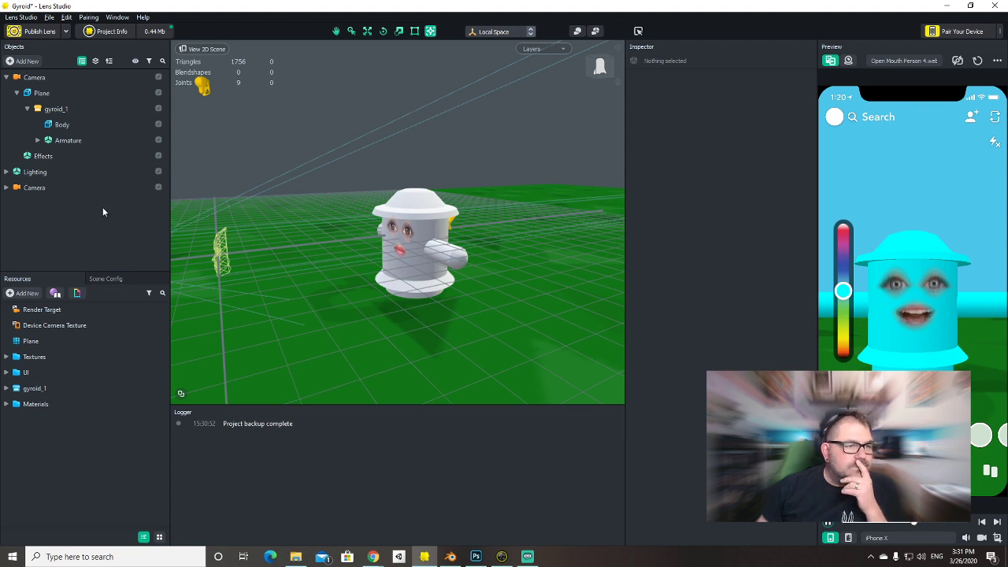
click(38, 141)
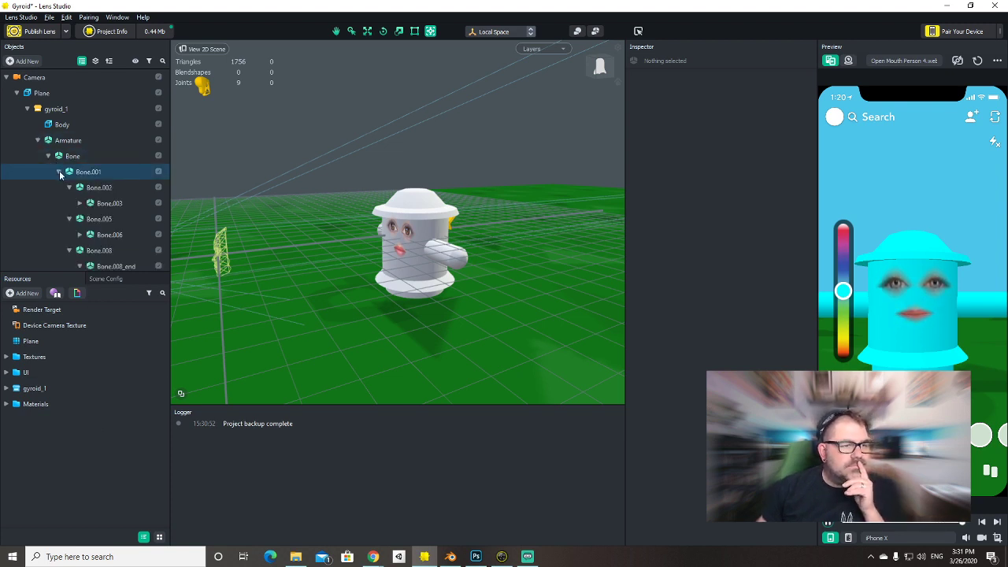
click(48, 156)
click(48, 156)
scroll(88, 207, down, 3)
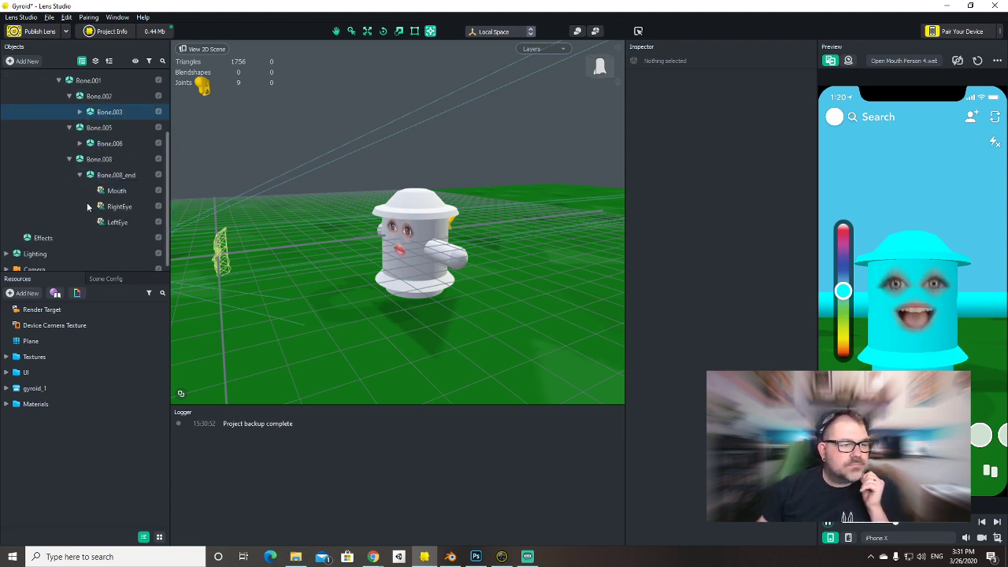
scroll(102, 166, down, 1)
click(107, 157)
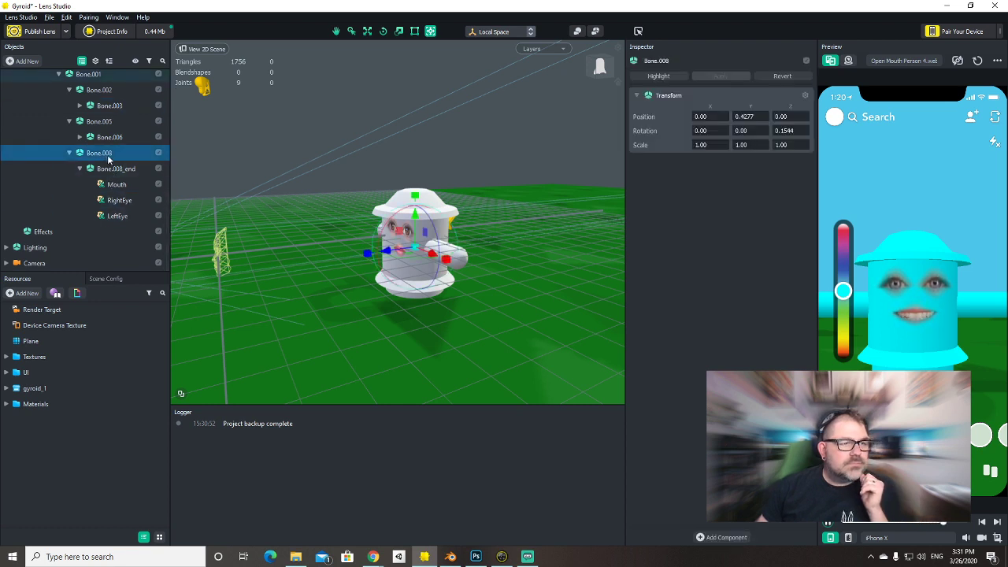
double_click(108, 160)
text(Head)
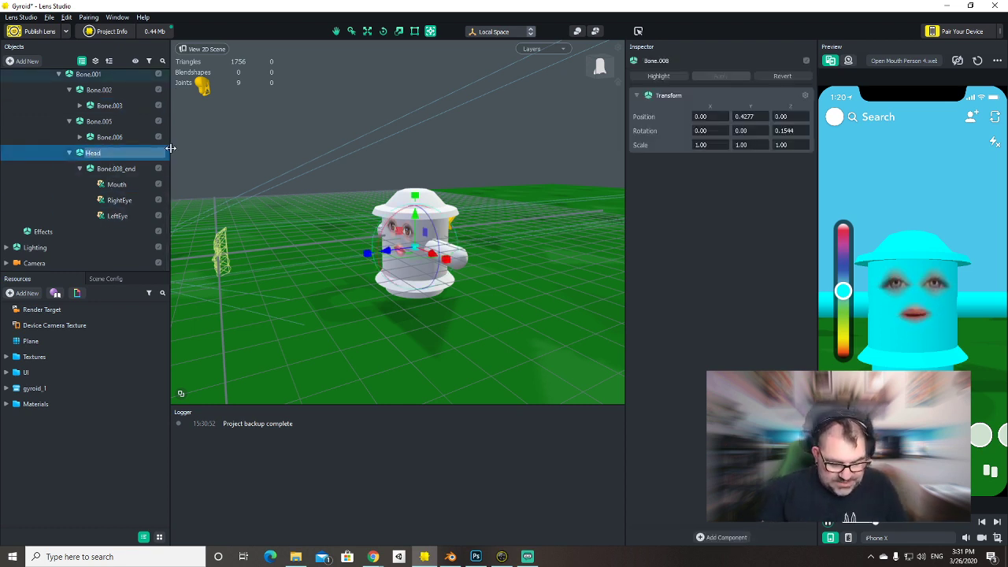
text(Bone)
key(Return)
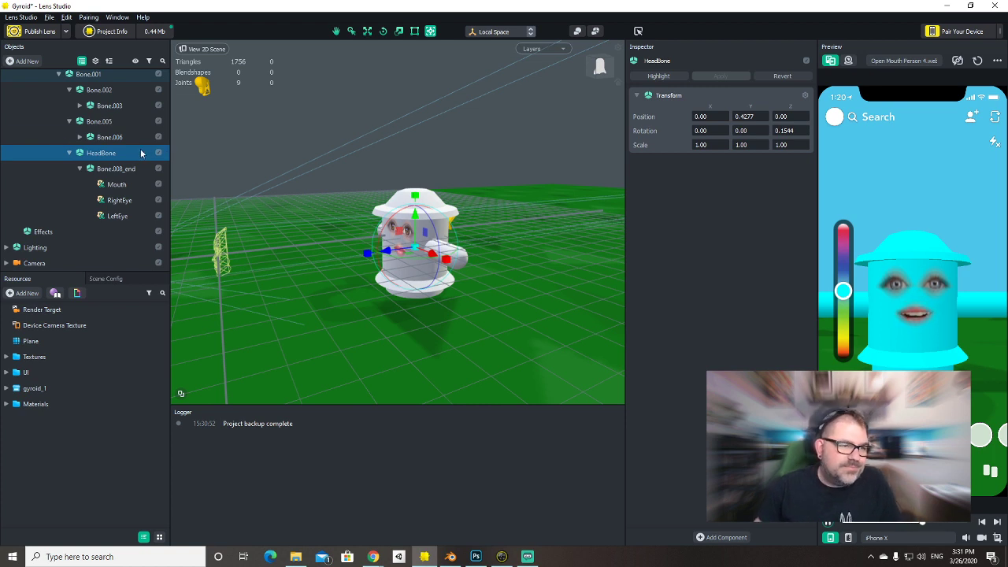
Rename Bone.008_end to Head.
click(122, 170)
double_click(122, 170)
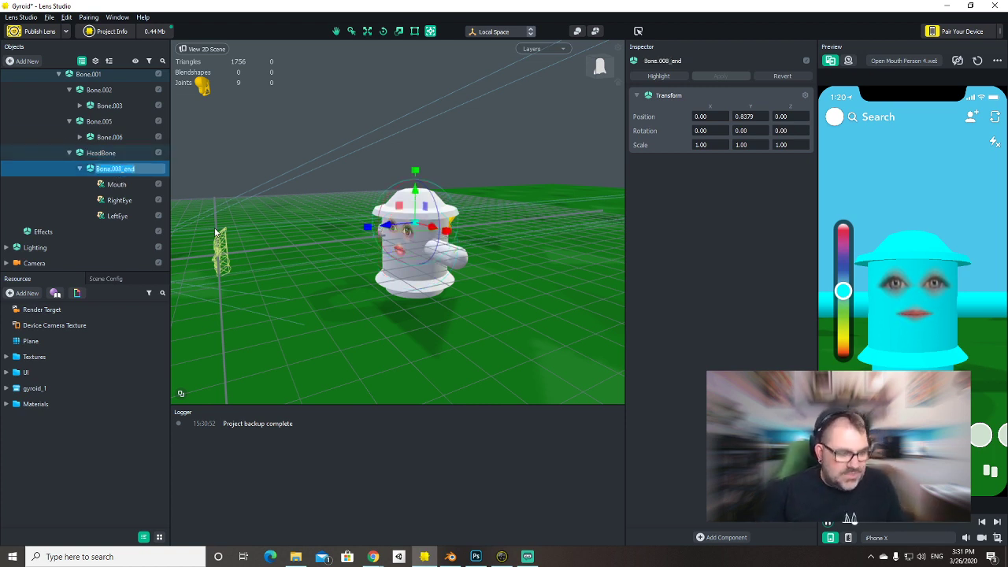
text(Head)
key(Return)
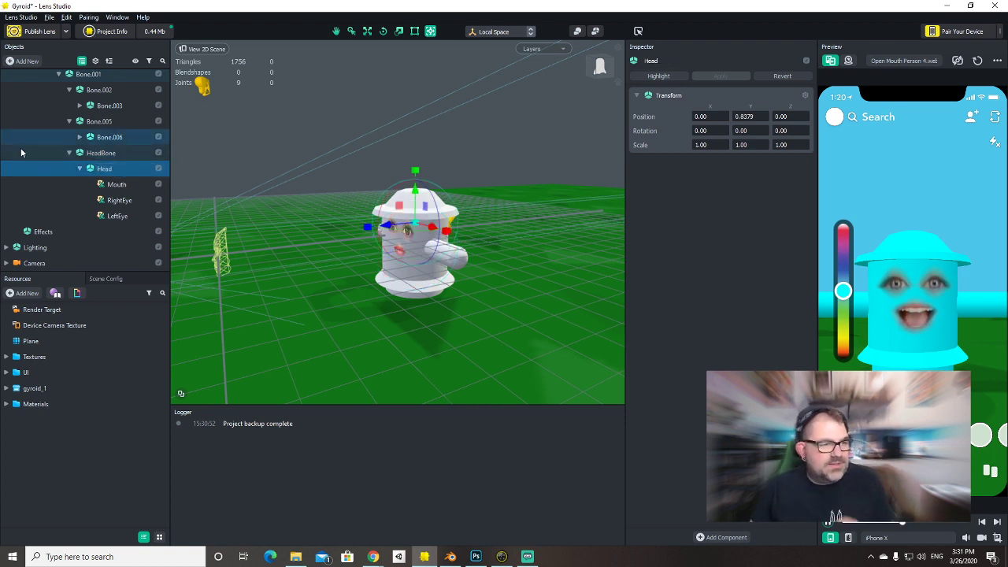
click(81, 170)
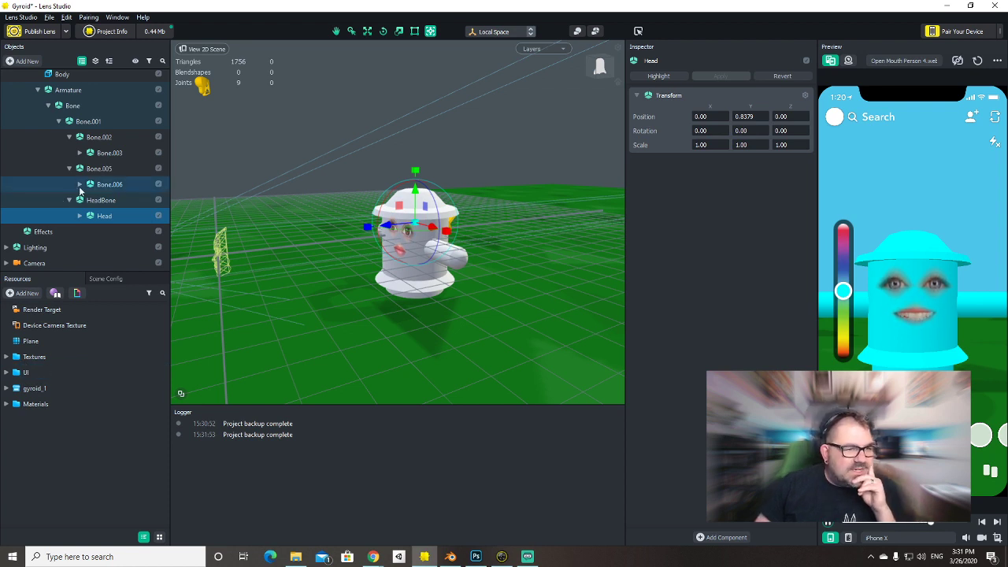
Rename Bone.006 to RightArmBone and Bone.005 to RightArm.
click(100, 169)
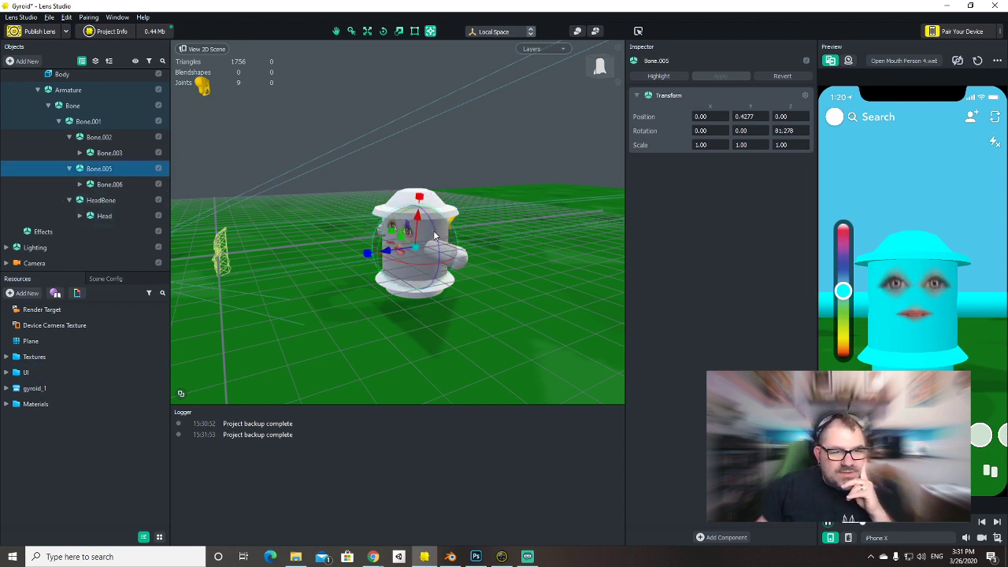
drag(437, 235, 419, 216)
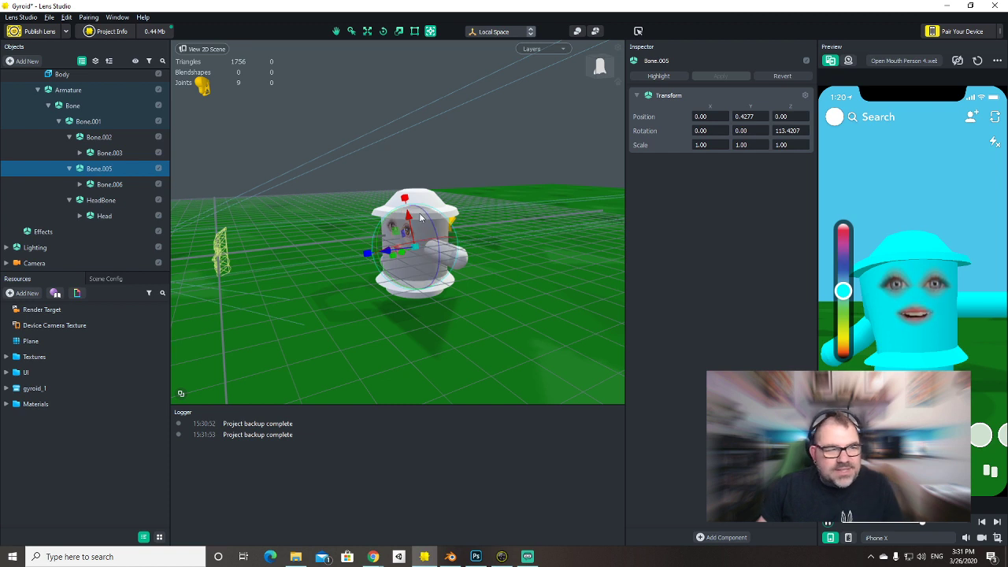
click(98, 185)
click(104, 184)
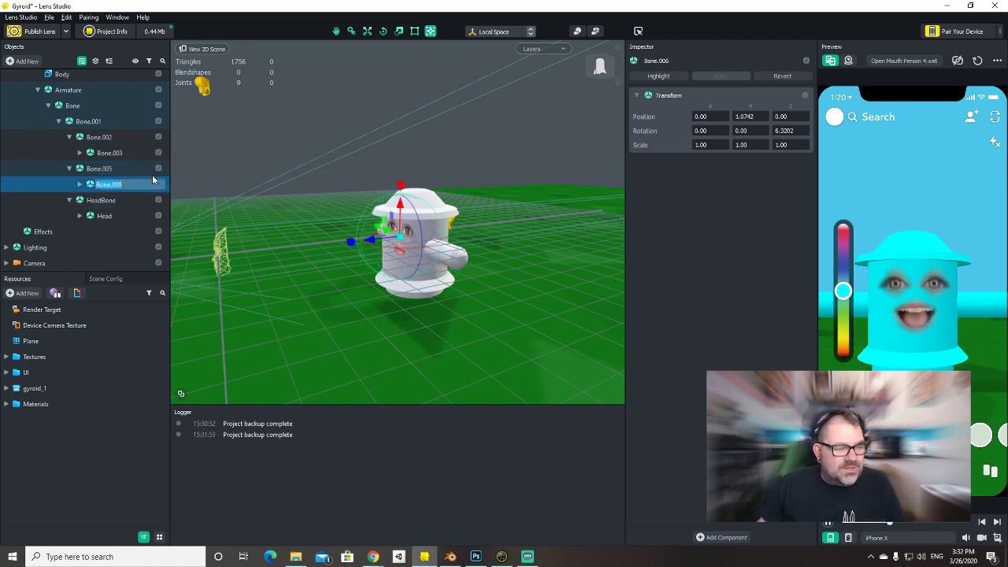
text(RightArm)
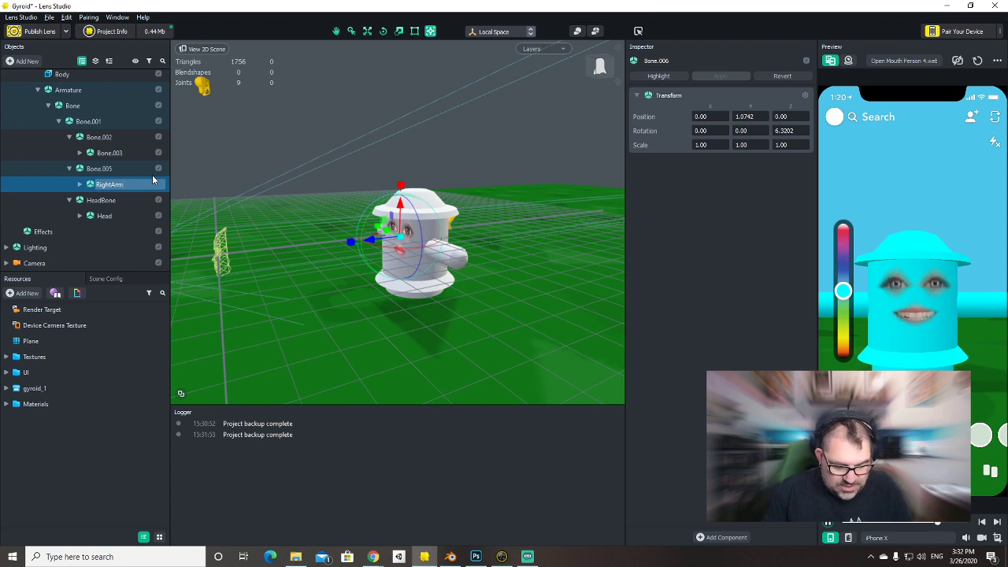
key(Return)
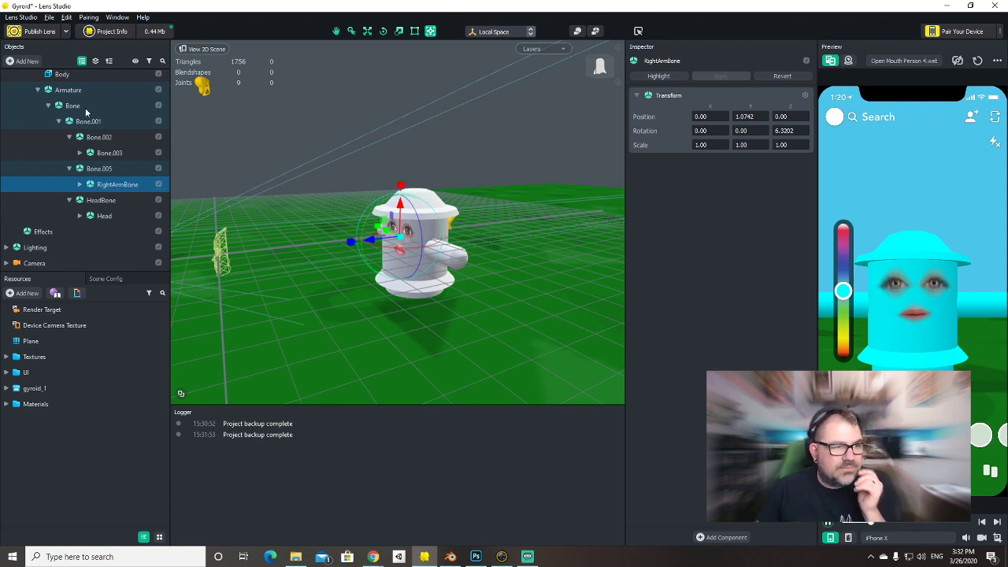
click(101, 170)
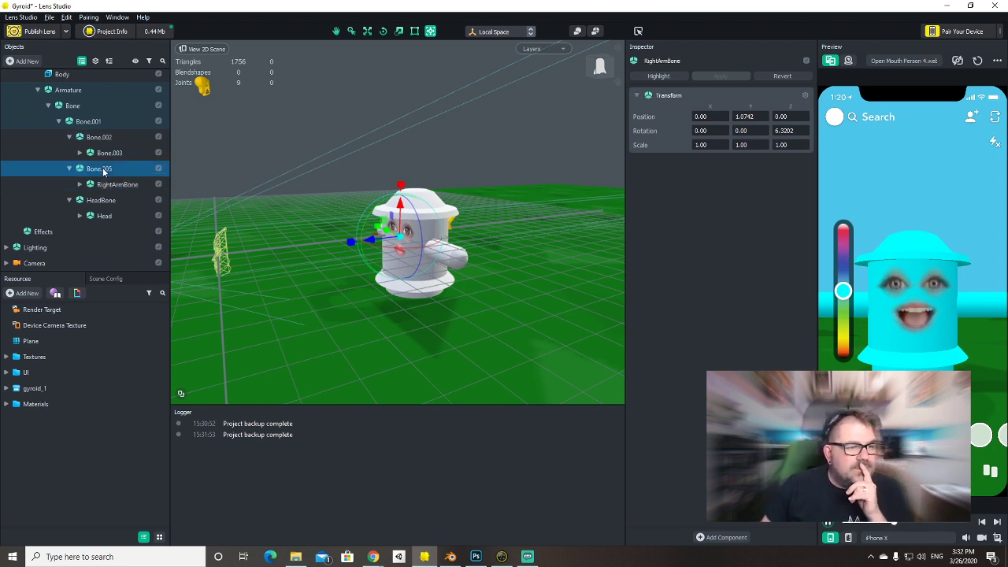
double_click(143, 171)
text(RightAr)
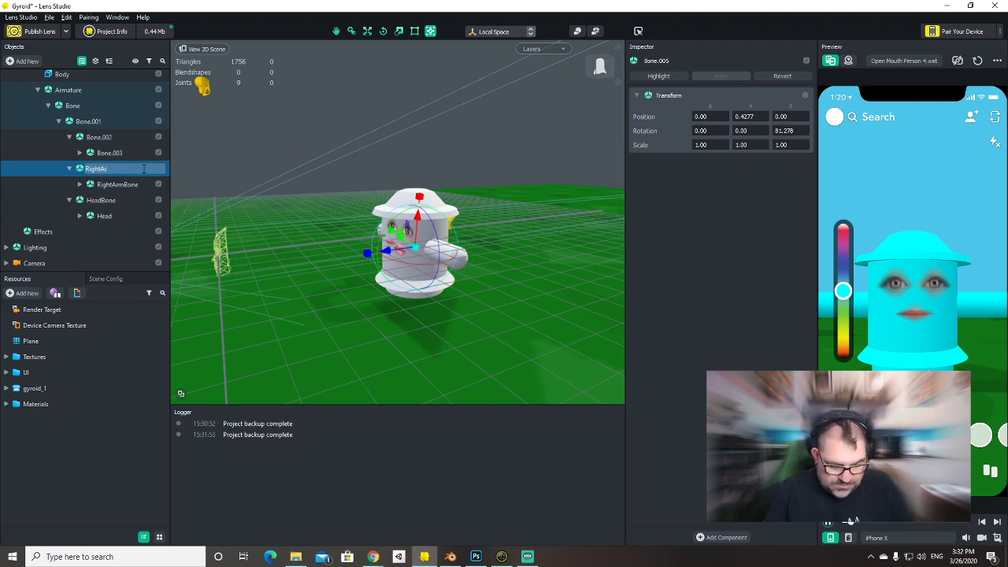
text(m)
key(Return)
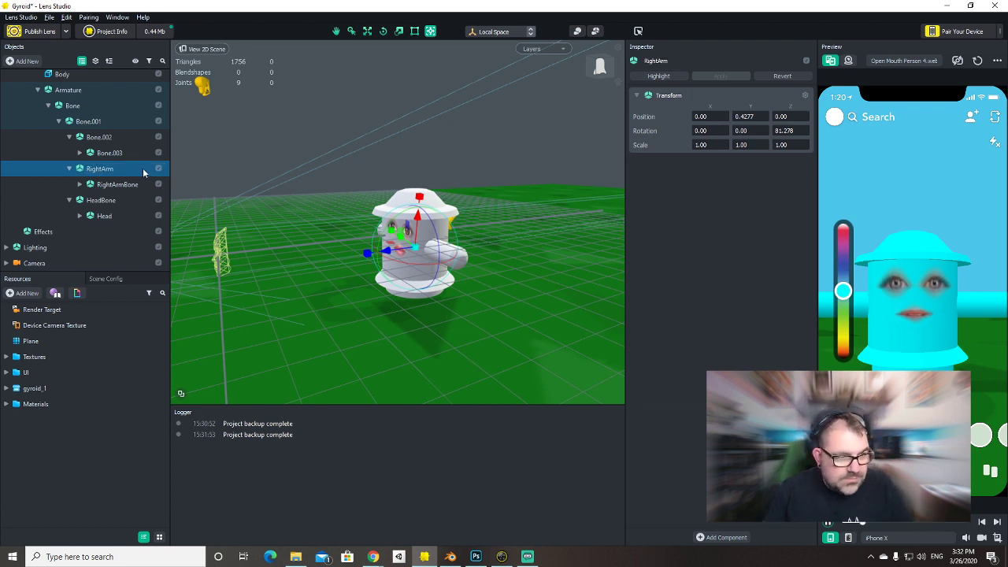
Rename Bone.001 to Spine and Bone.002 to LeftArm.
click(94, 123)
double_click(100, 123)
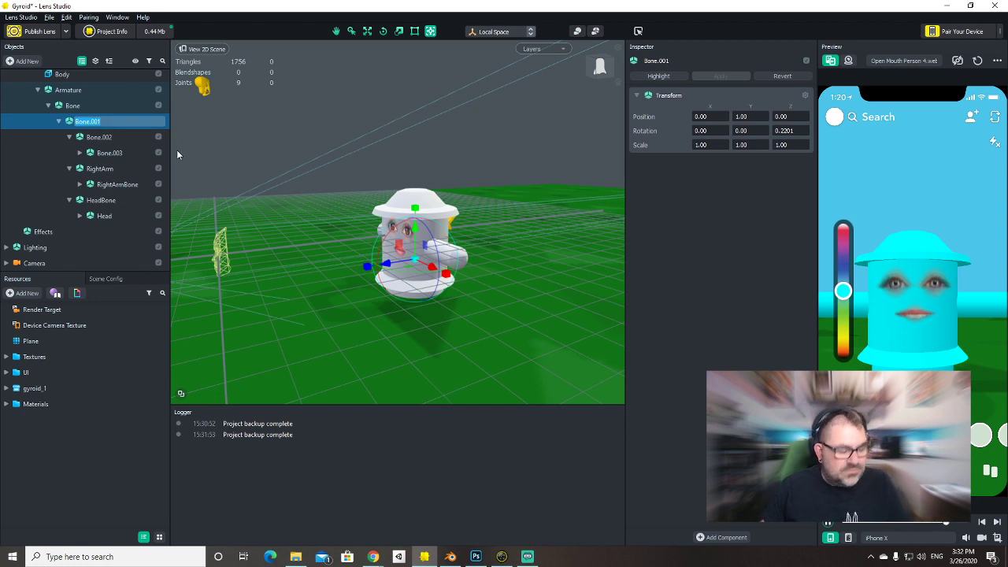
text(Spine)
key(Return)
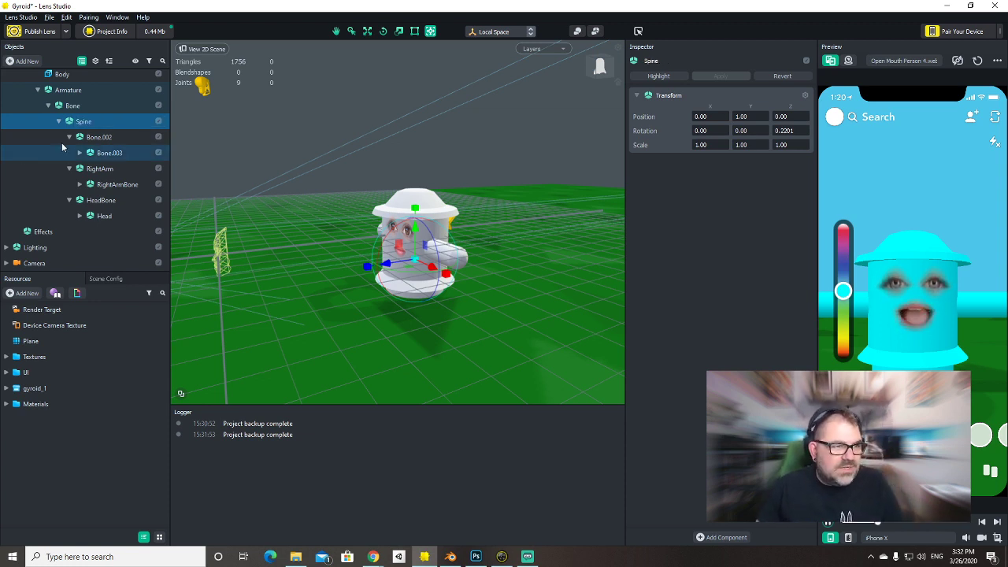
click(99, 137)
click(106, 139)
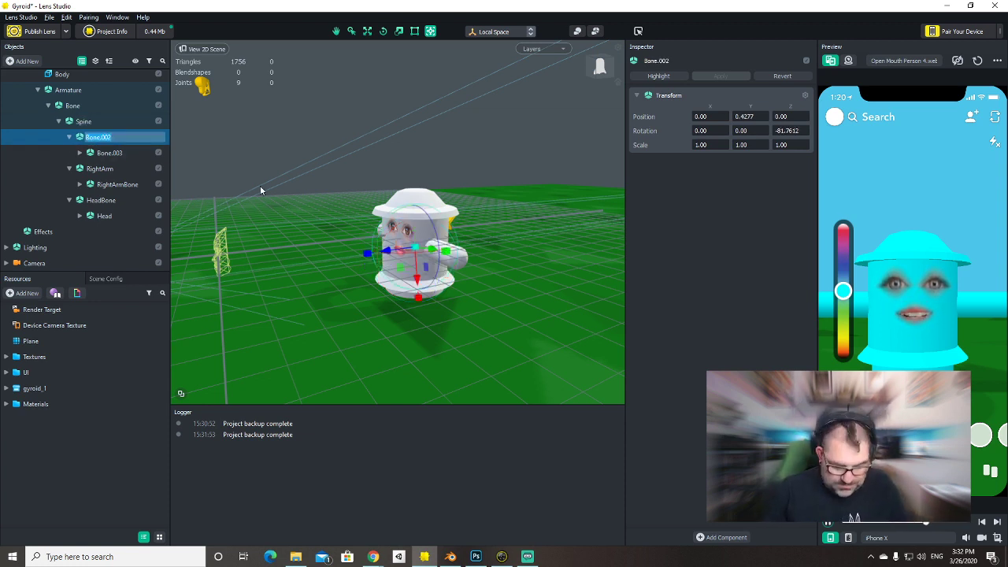
text(LeftAr)
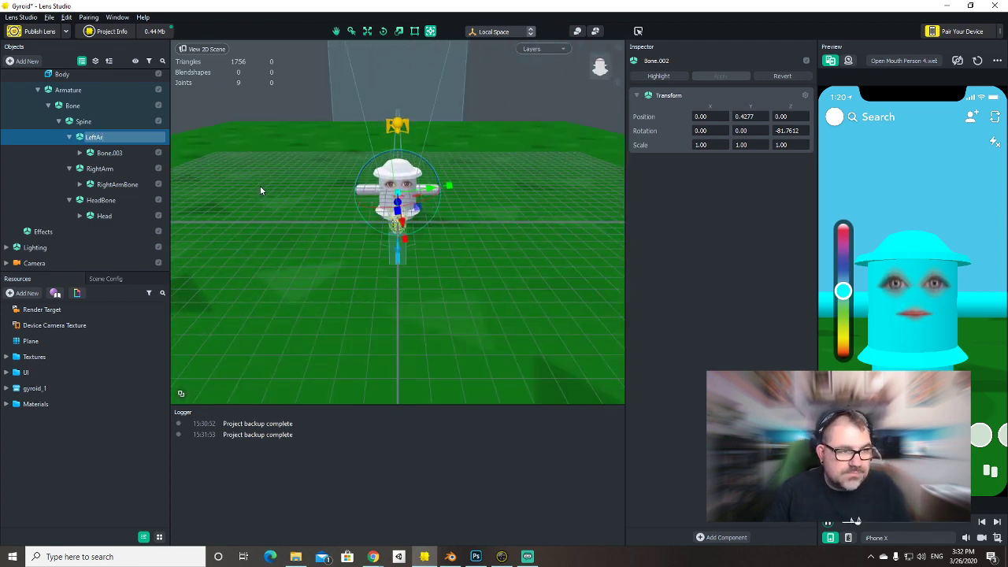
text(m)
key(Return)
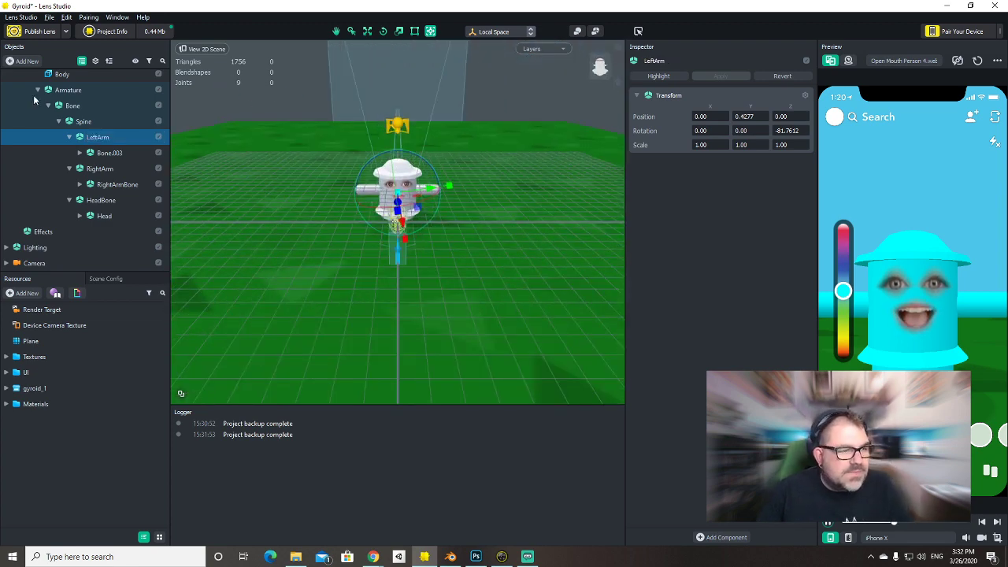
Rename Bone.003 to LeftArmBone and its child Bone.004 to LeftElbow.
click(110, 153)
key(F2)
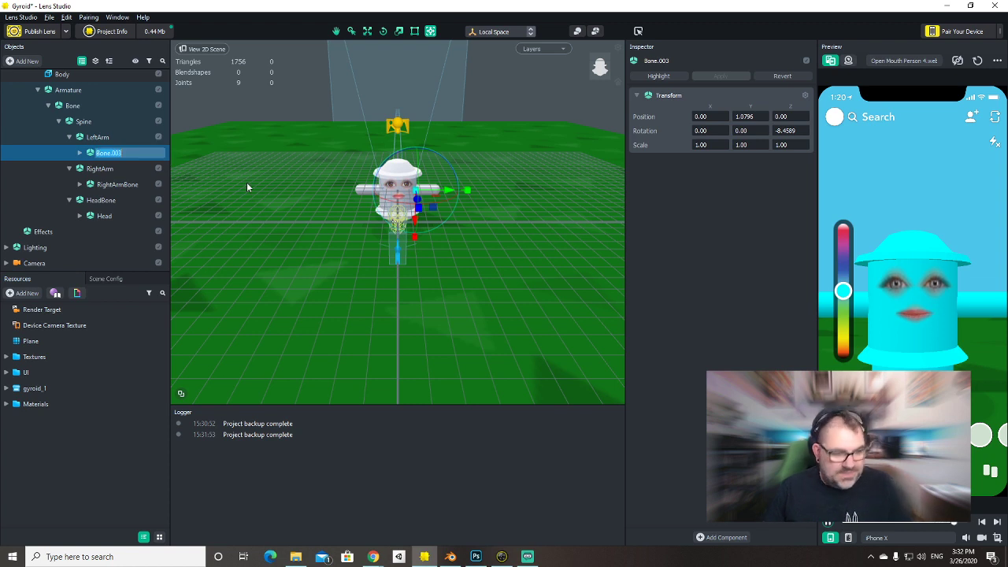
text(LeftArmBo)
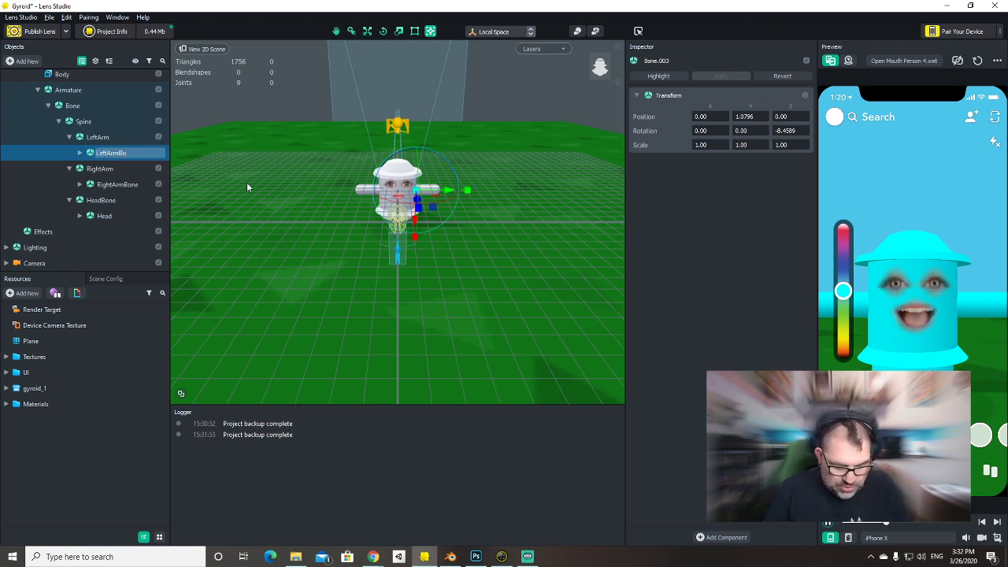
text(ne)
key(Return)
alt+right_drag(494, 288, 528, 190)
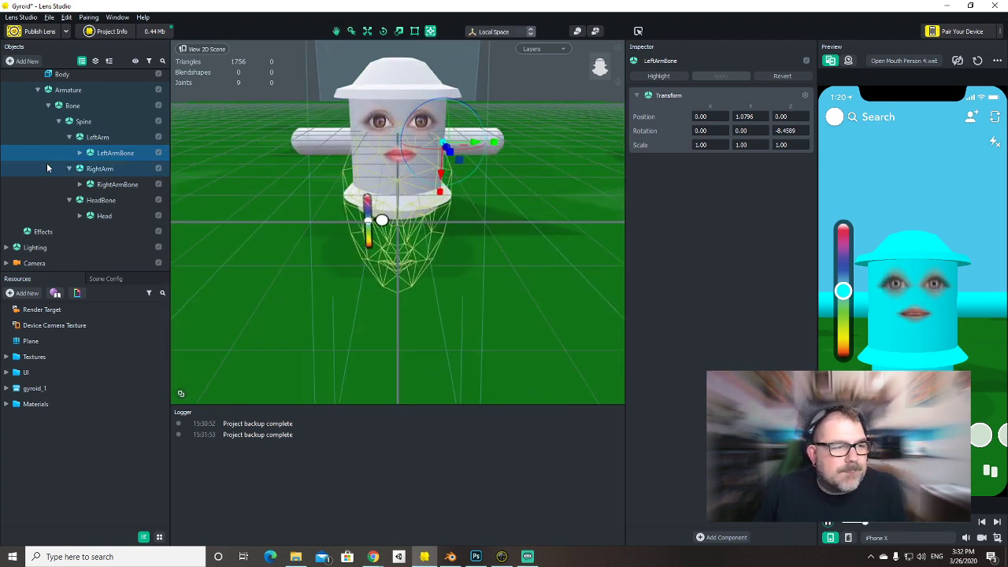
click(80, 153)
click(117, 170)
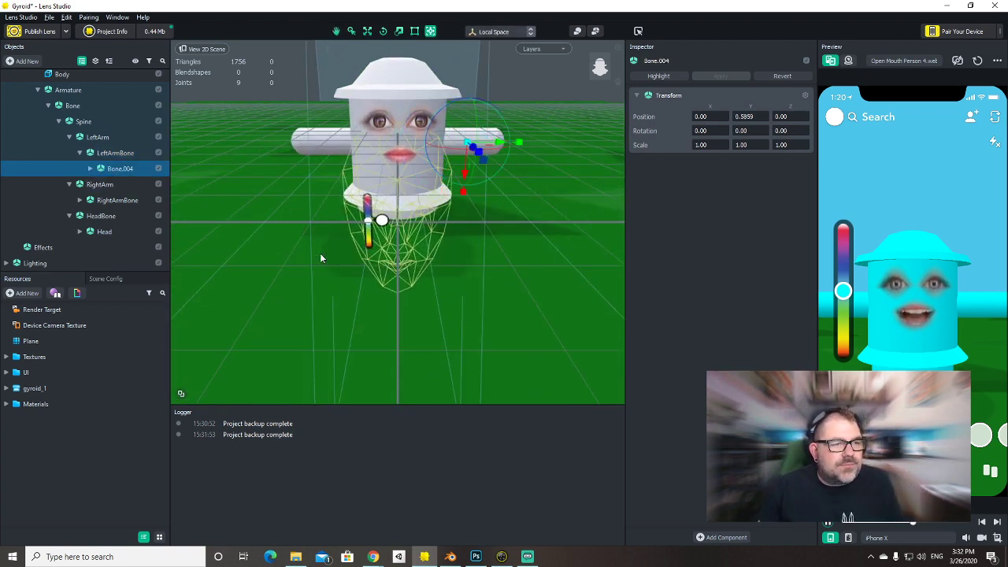
key(F2)
text(LeftE)
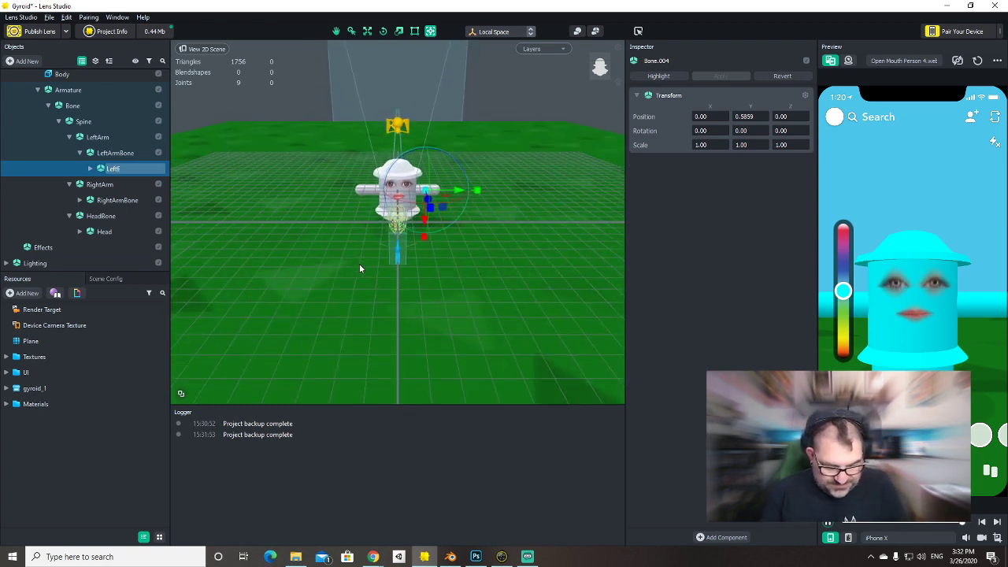
text(lbow)
key(Return)
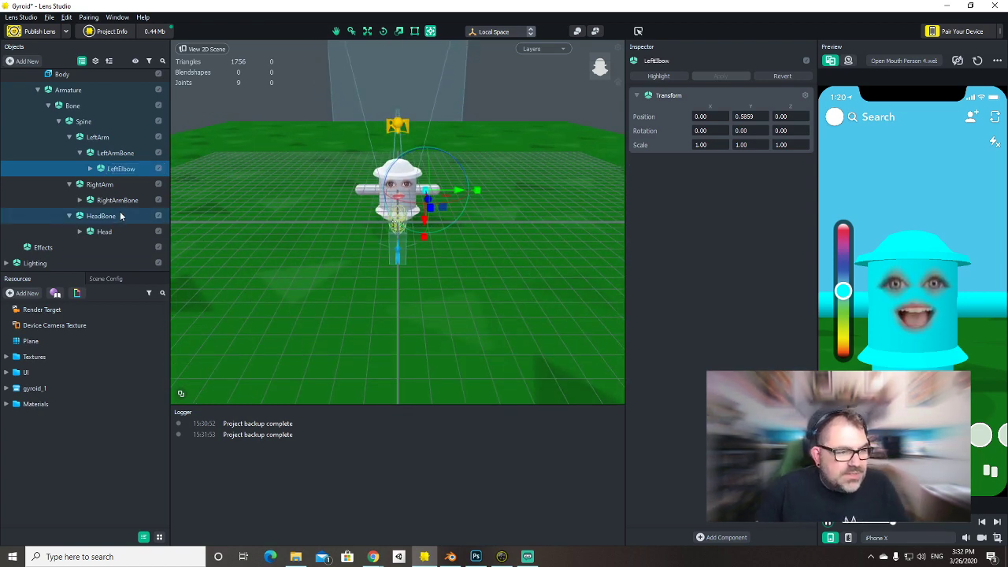
Rename Bone.007 under RightArmBone to RightElbow.
click(80, 200)
click(121, 217)
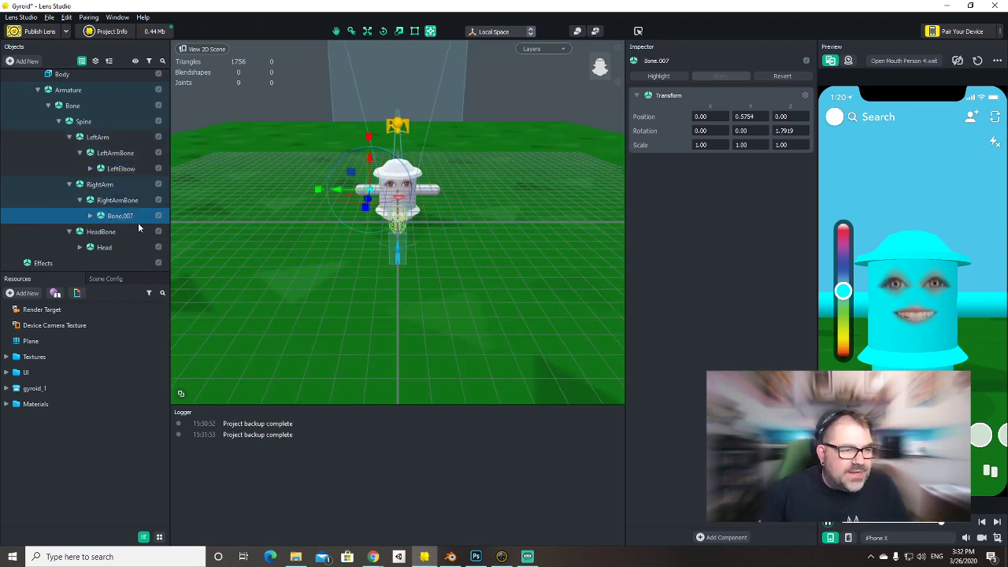
key(F2)
text(RightElbow)
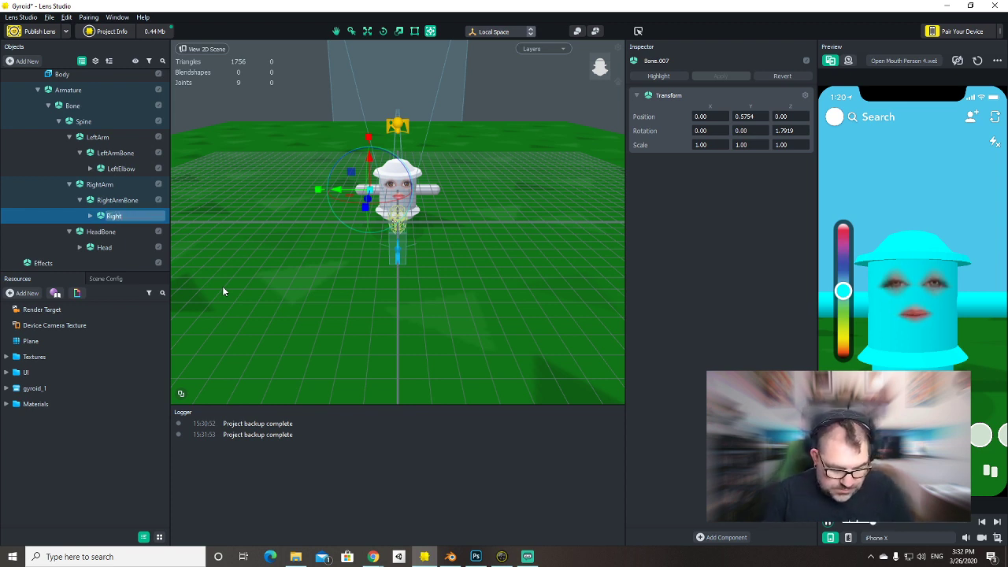
key(Return)
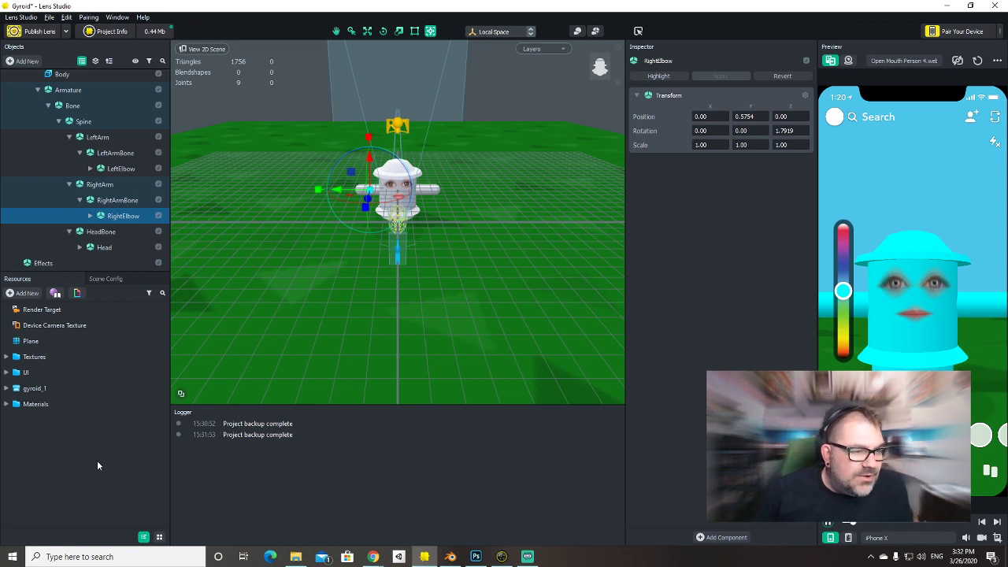
Create a new resource folder named scripts.
click(24, 293)
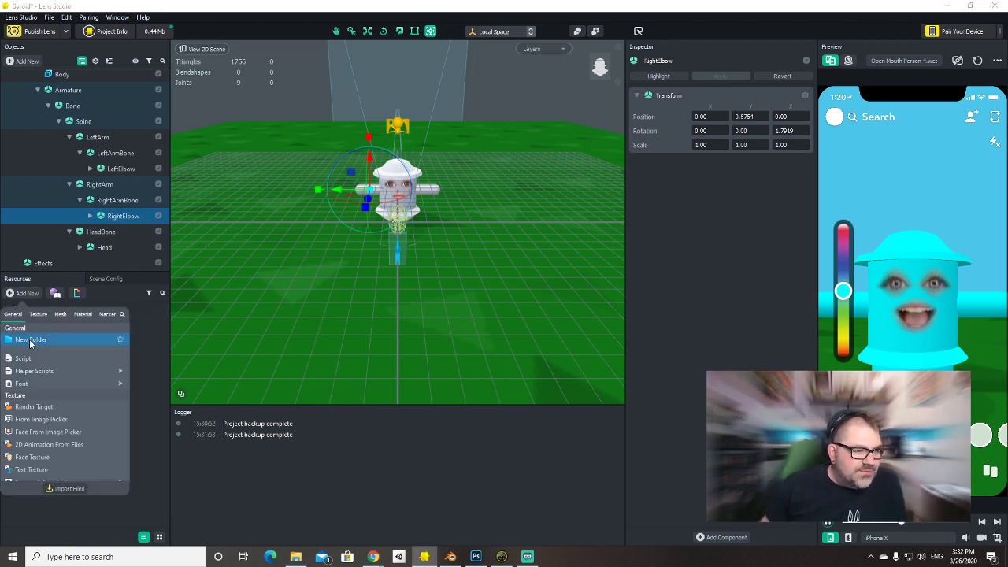
click(30, 342)
click(39, 419)
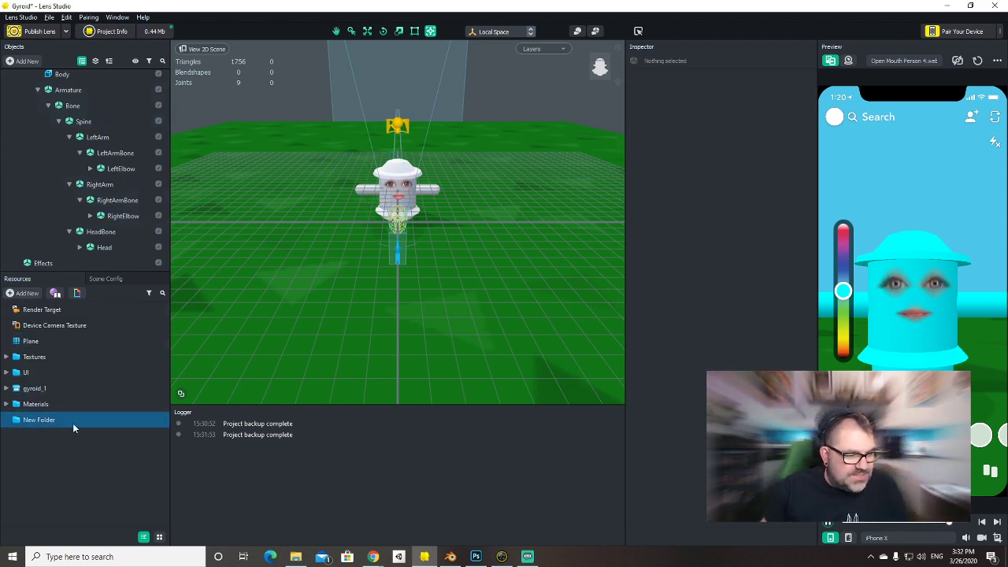
text(scriptas)
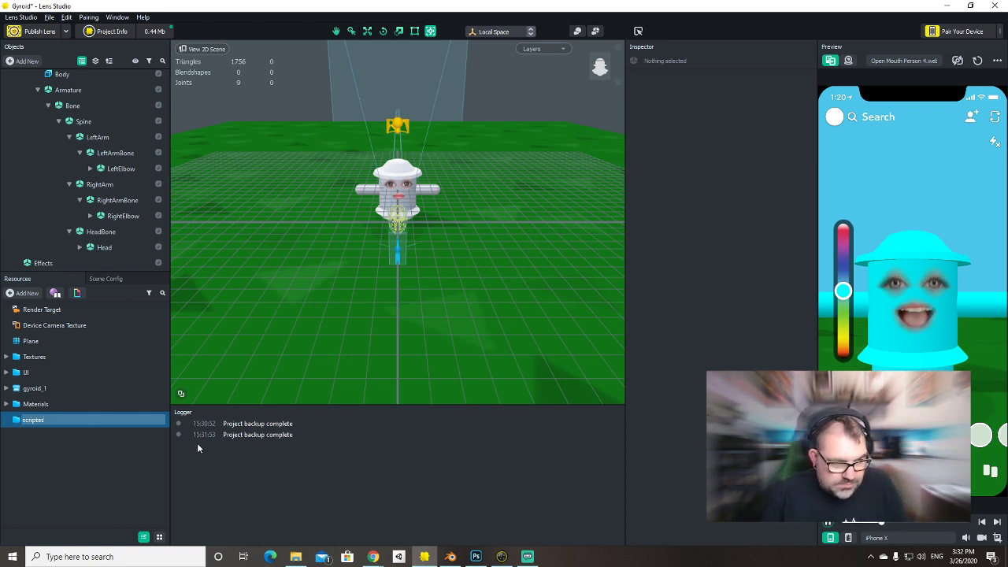
key(Return)
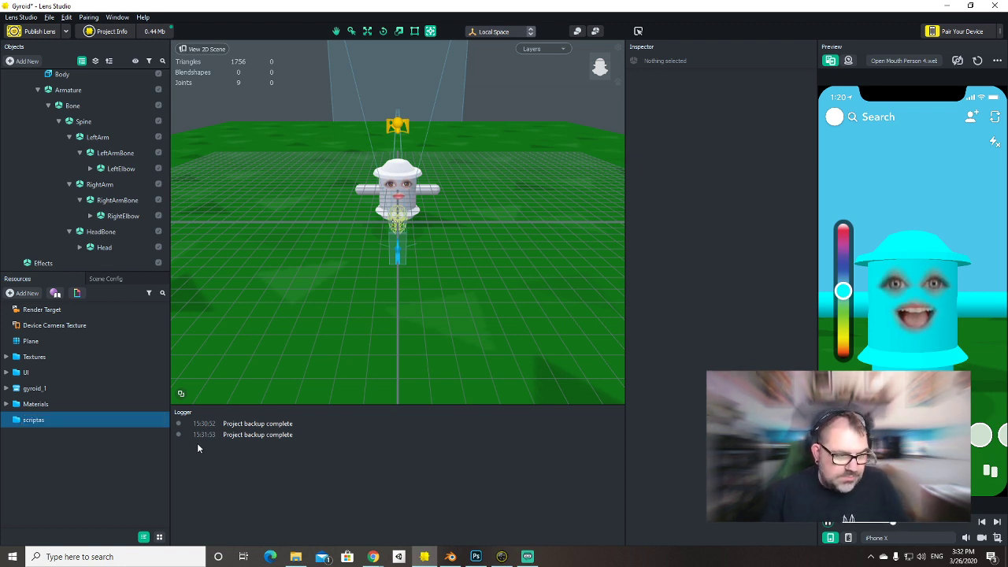
double_click(38, 421)
key(Return)
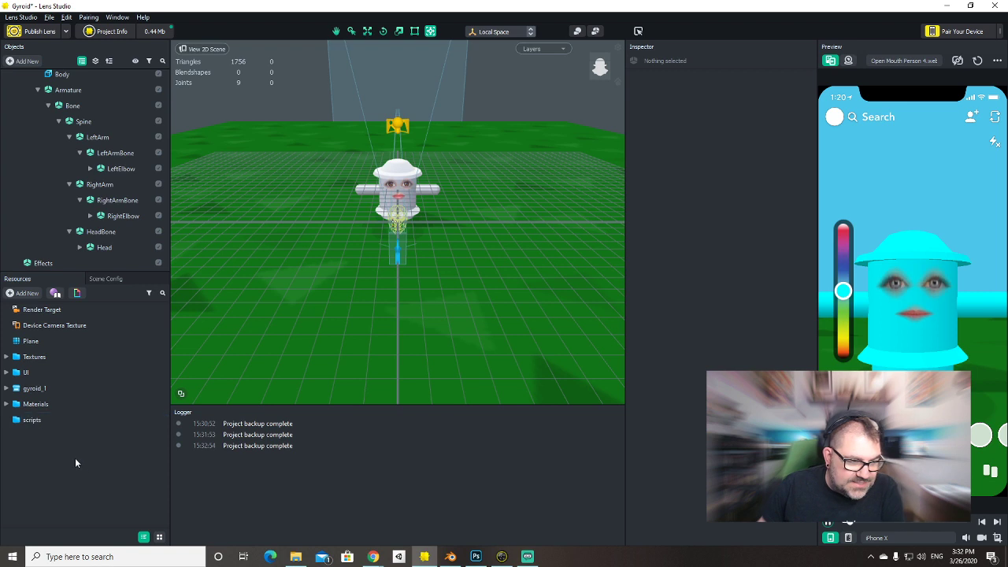
Add a new script named Tap inside the scripts folder.
right_click(40, 422)
click(27, 294)
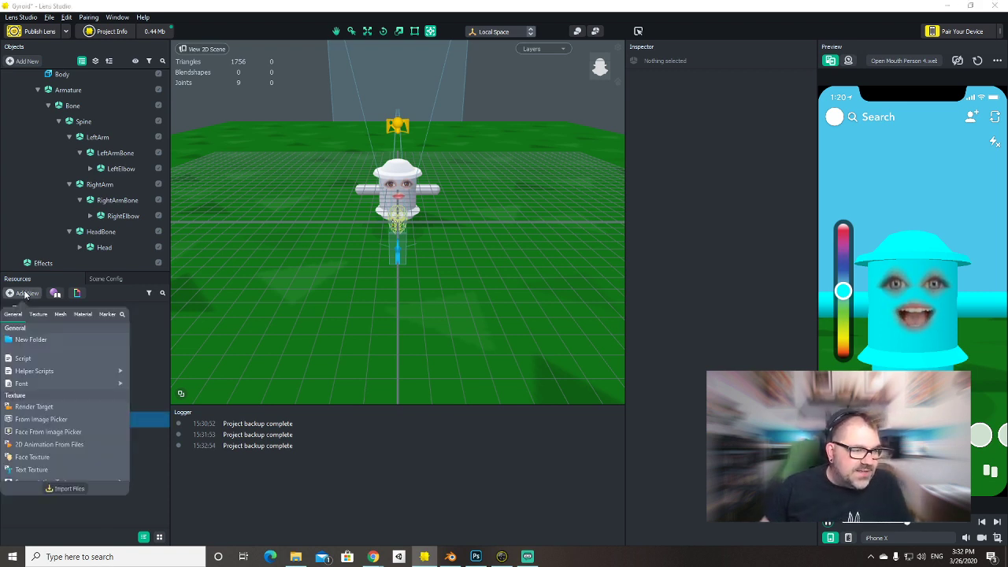
click(32, 360)
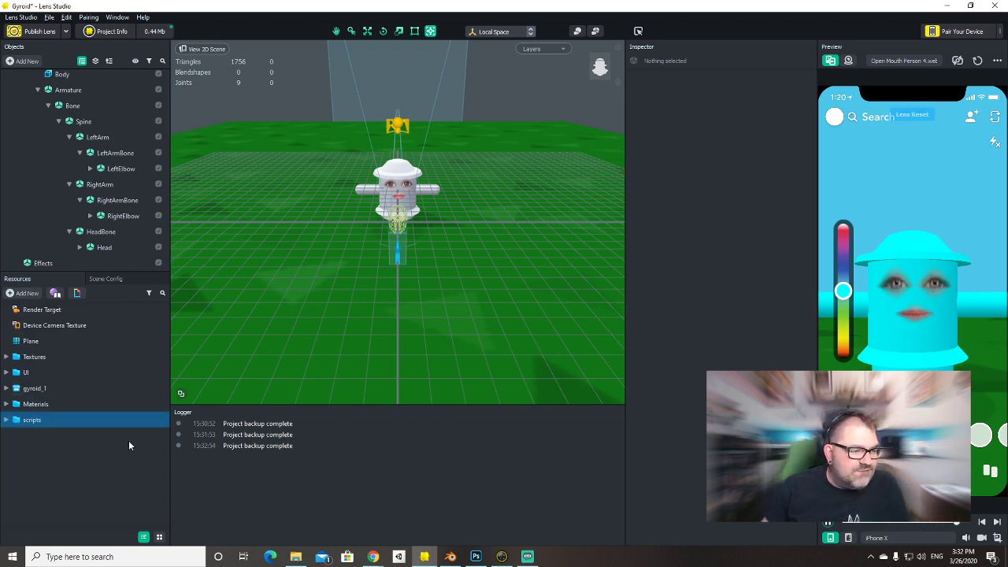
click(46, 437)
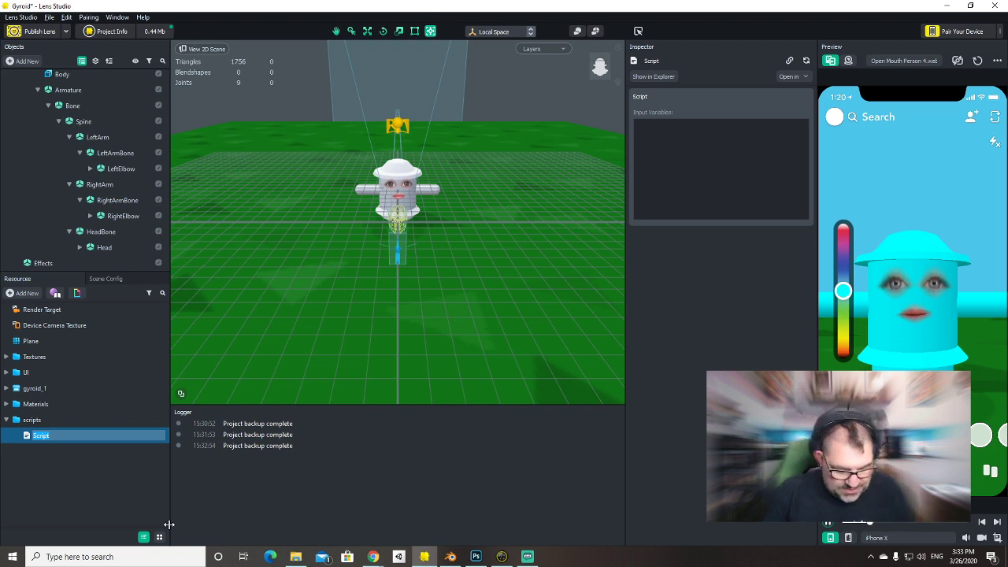
text(T)
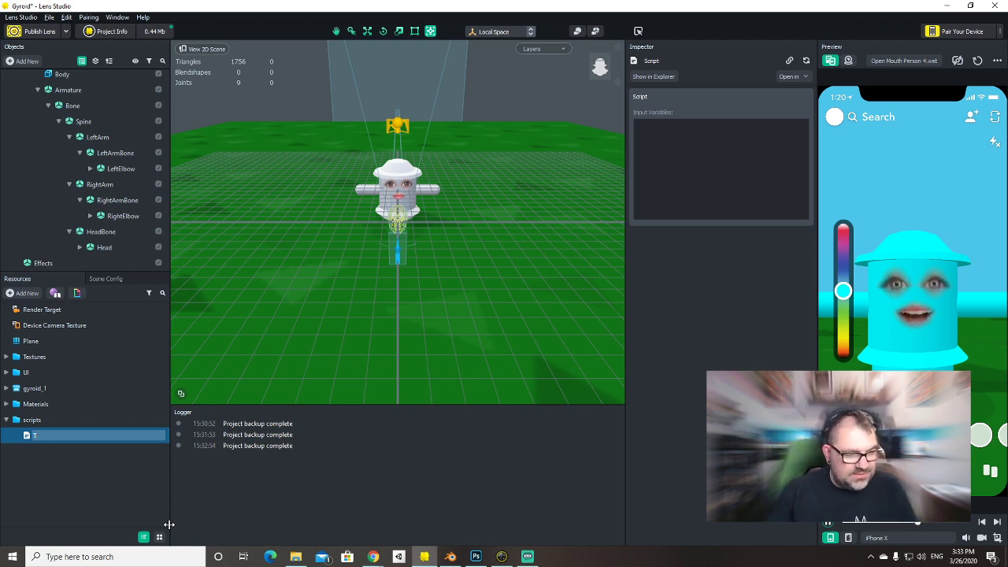
text(ap)
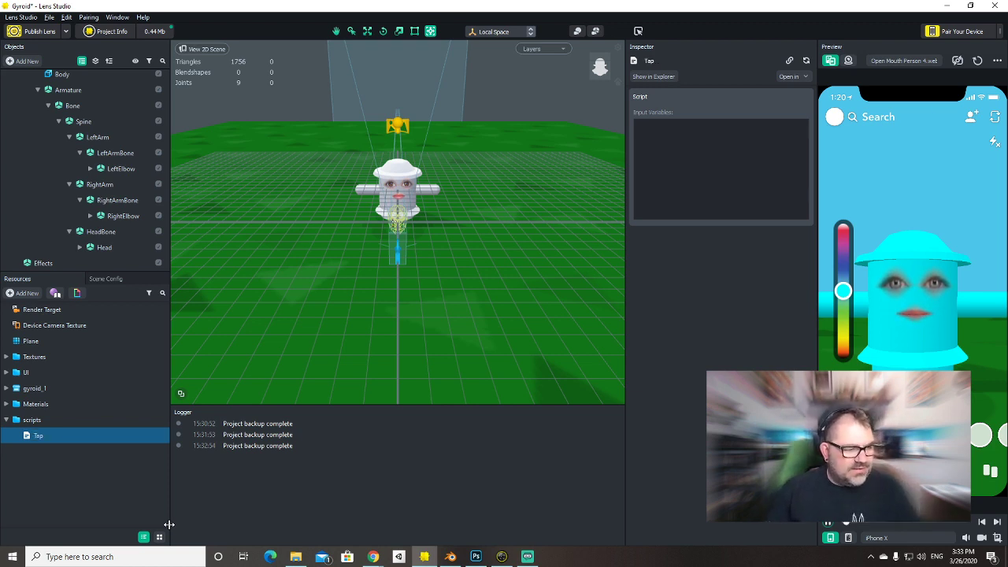
click(37, 449)
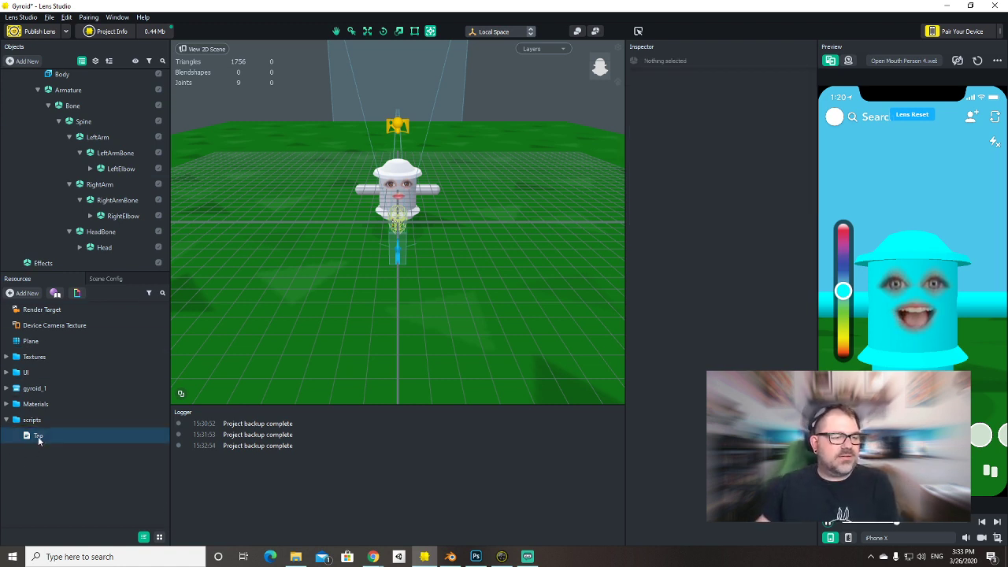
Add a Behavior helper script to scripts and attach it to the LeftElbow bone.
double_click(37, 420)
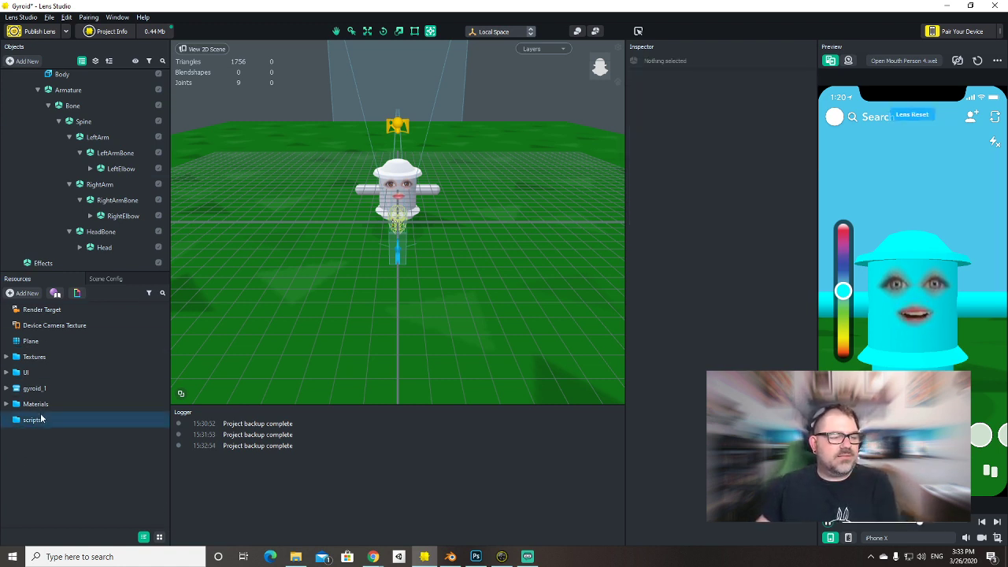
click(22, 293)
mouse_move(37, 371)
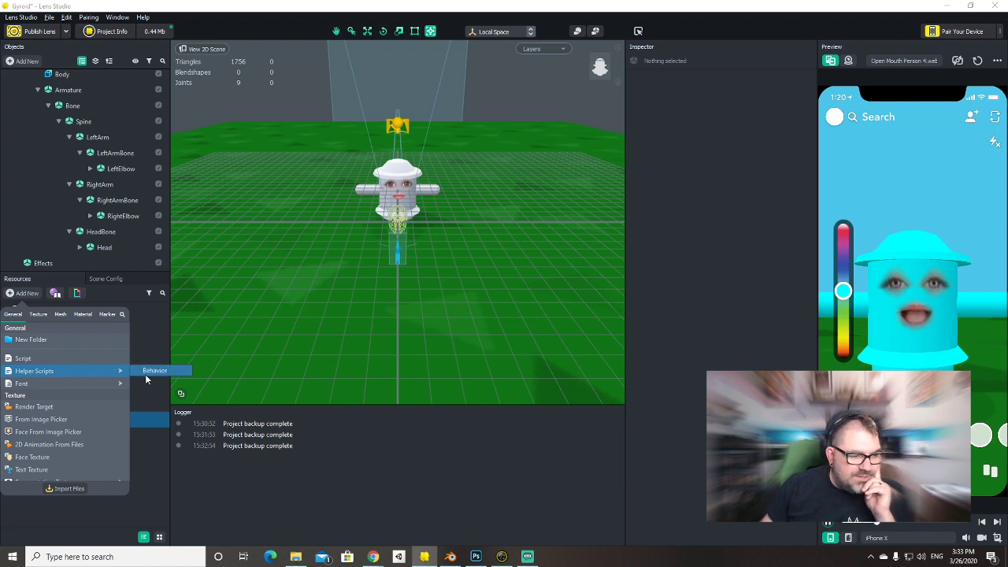
click(147, 372)
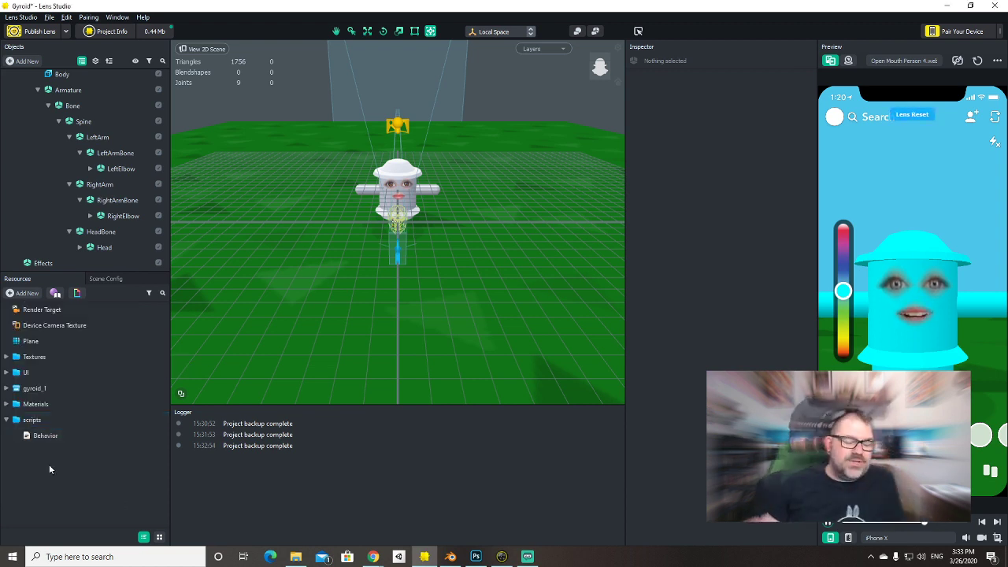
click(48, 437)
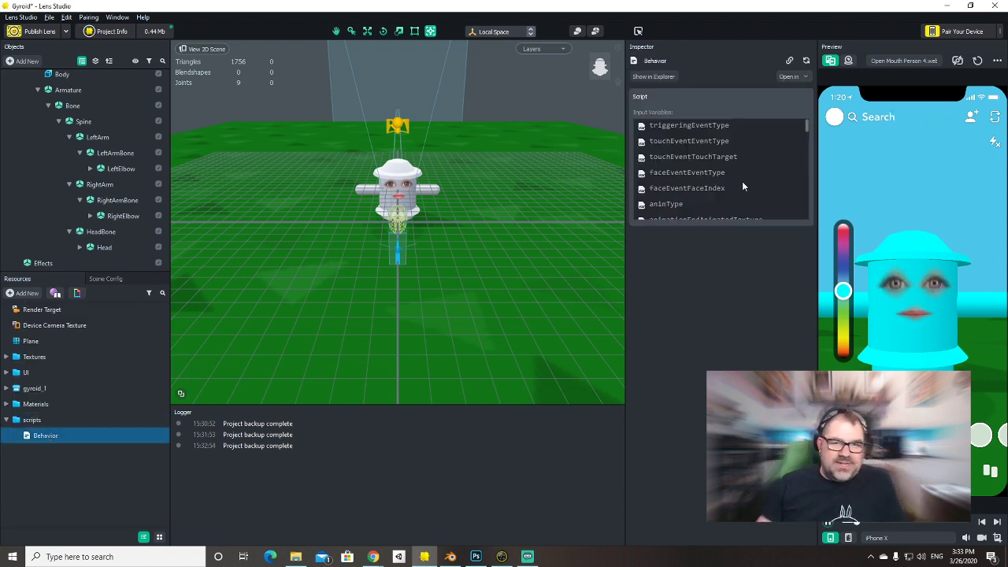
click(119, 168)
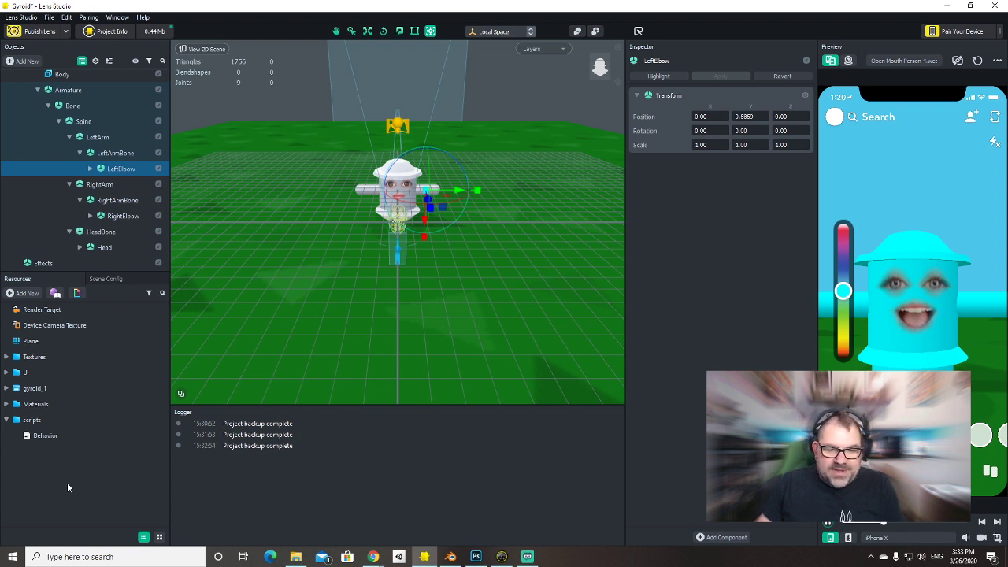
click(45, 436)
drag(668, 228, 665, 260)
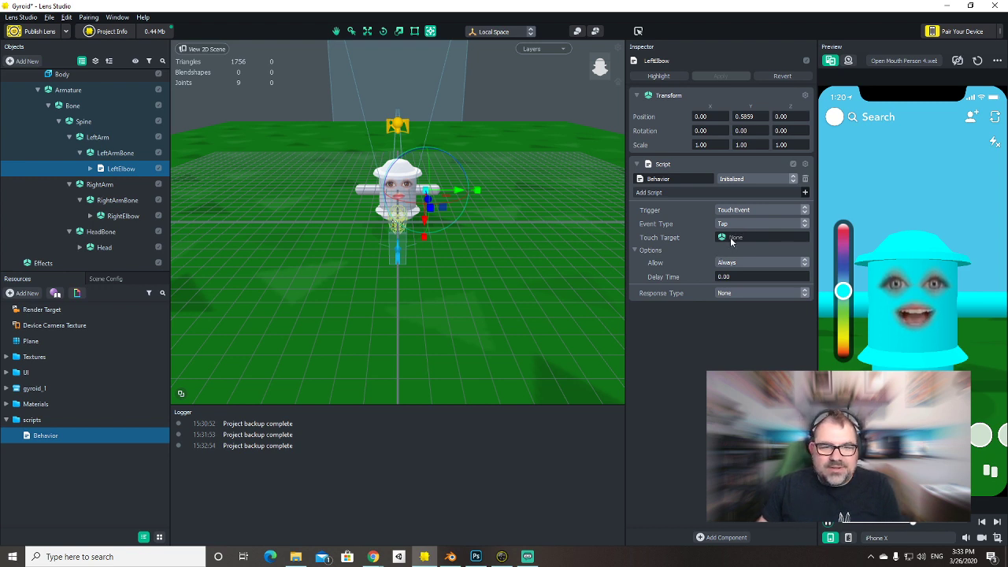
Set the LeftElbow Behavior's Response Type to Set Rotation with LeftElbow as Object to Rotate.
click(743, 292)
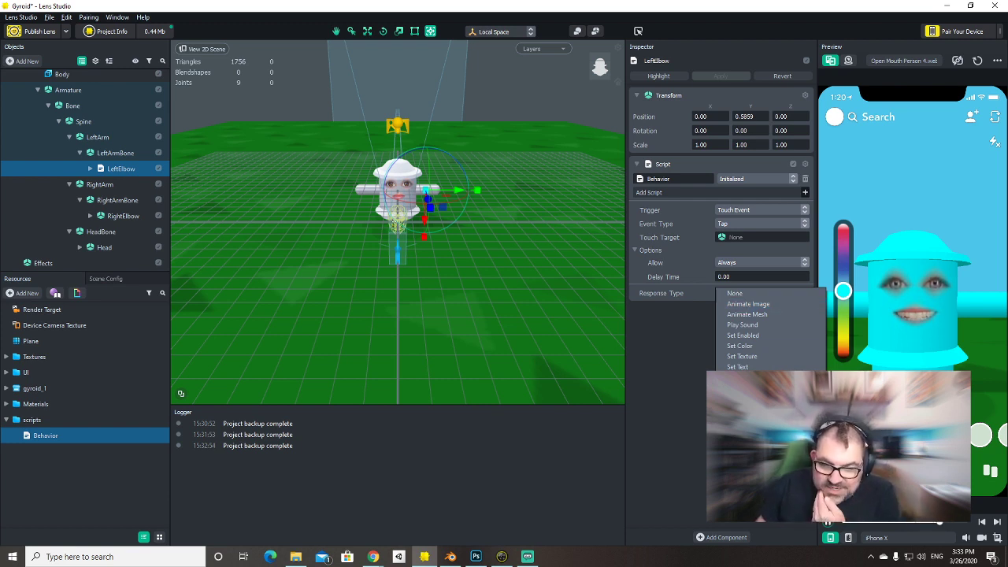
click(745, 388)
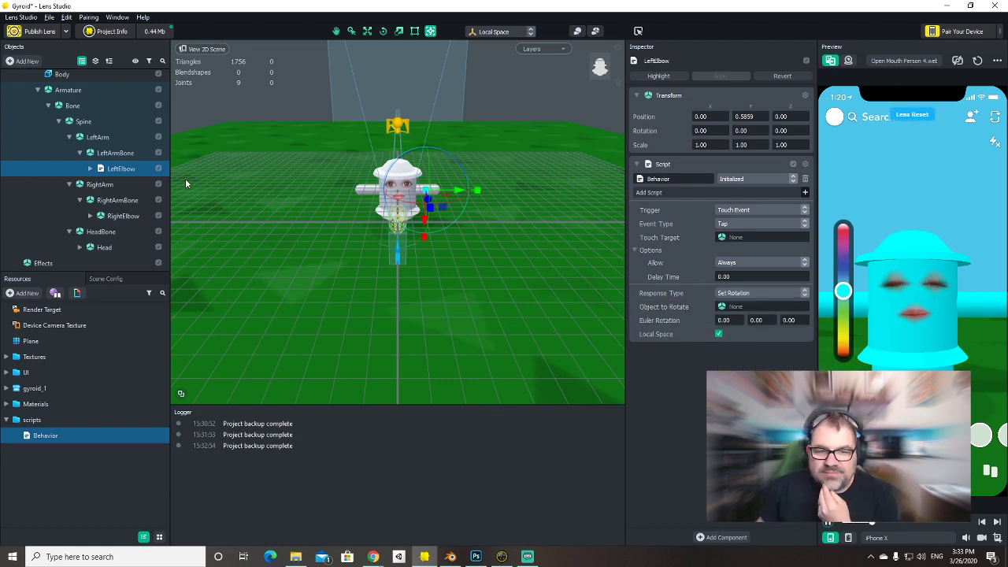
scroll(108, 167, down, 1)
drag(660, 279, 752, 307)
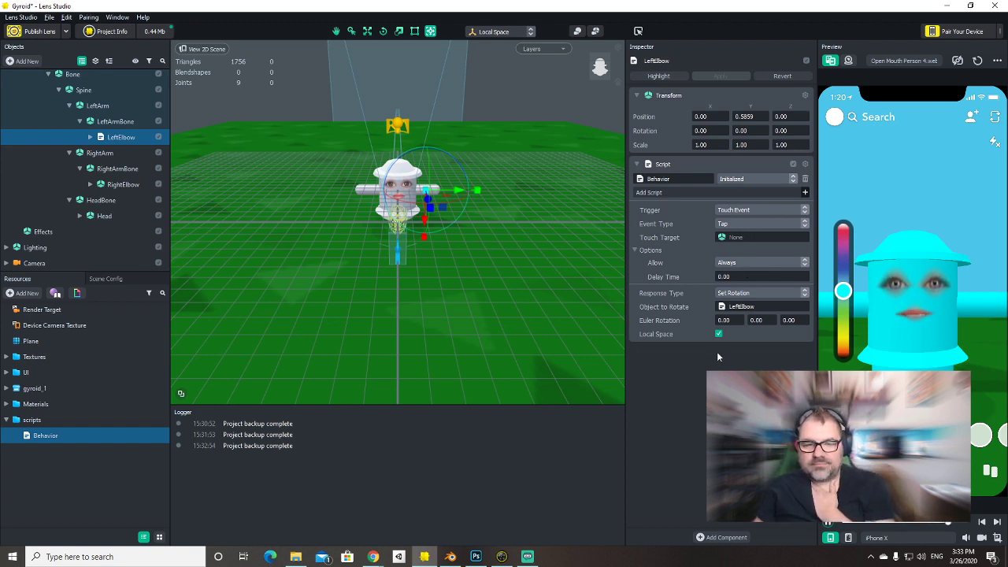
click(739, 294)
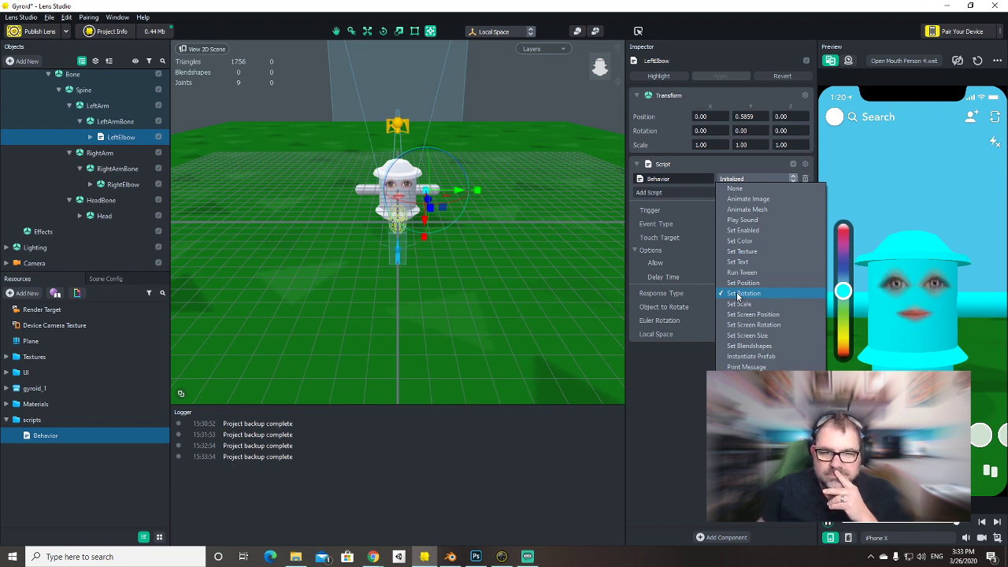
click(703, 397)
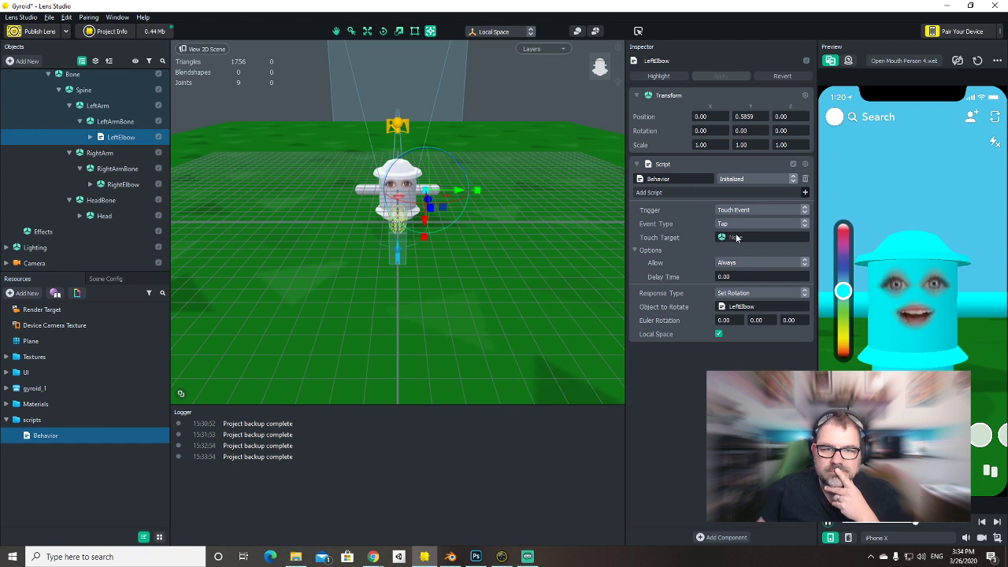
click(735, 293)
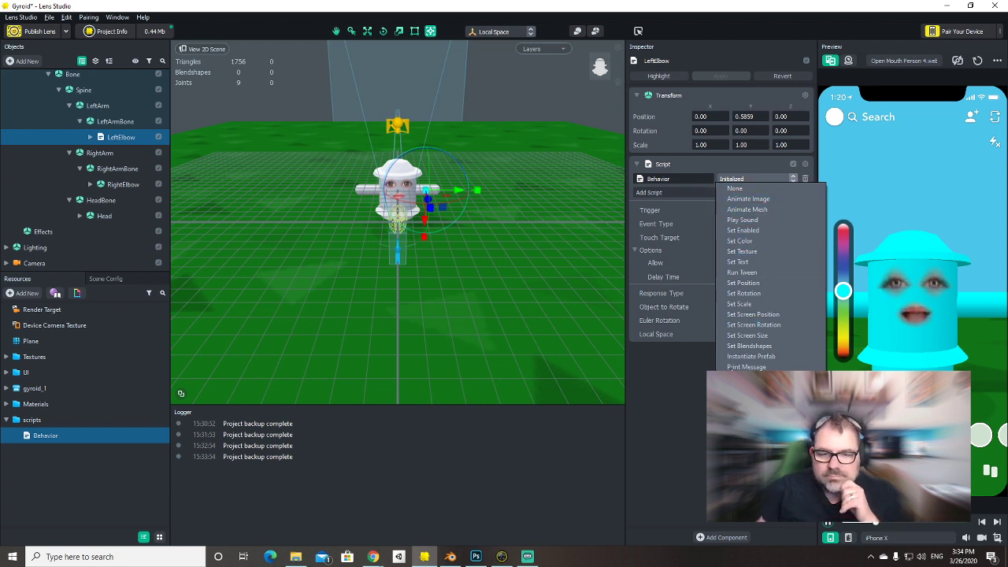
click(675, 416)
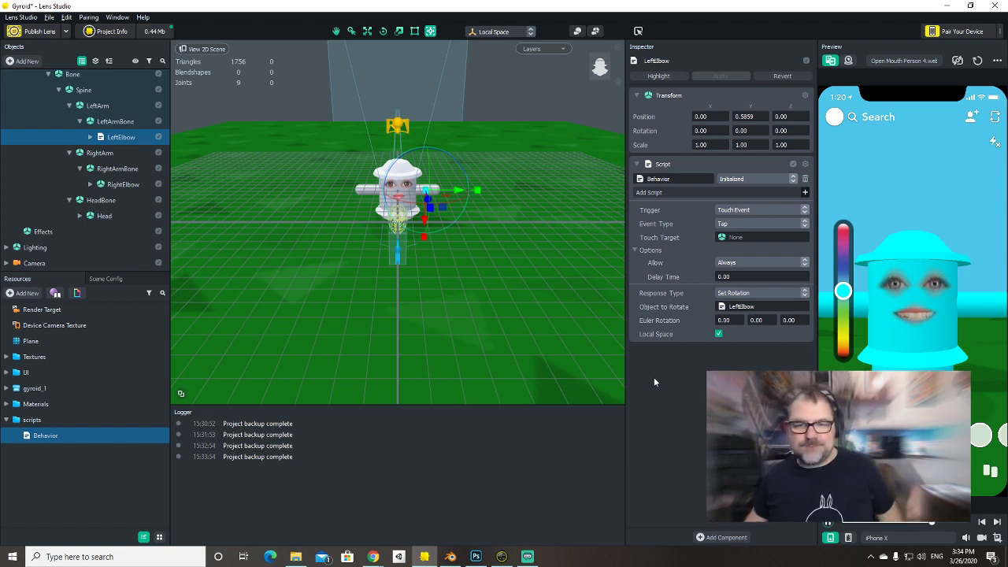
Delete the Behavior script resource and remove the script component from LeftElbow.
click(32, 419)
key(Left)
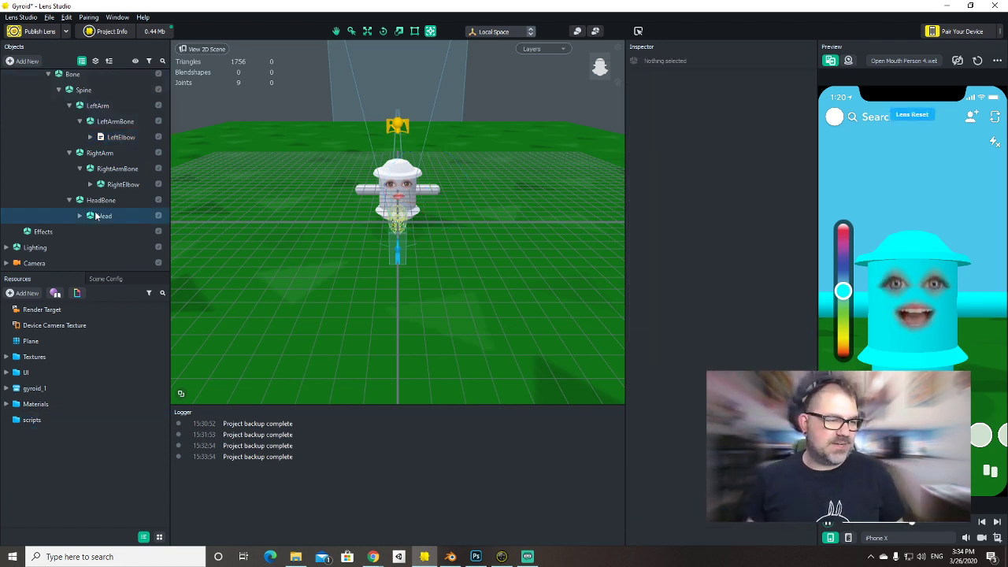
click(111, 138)
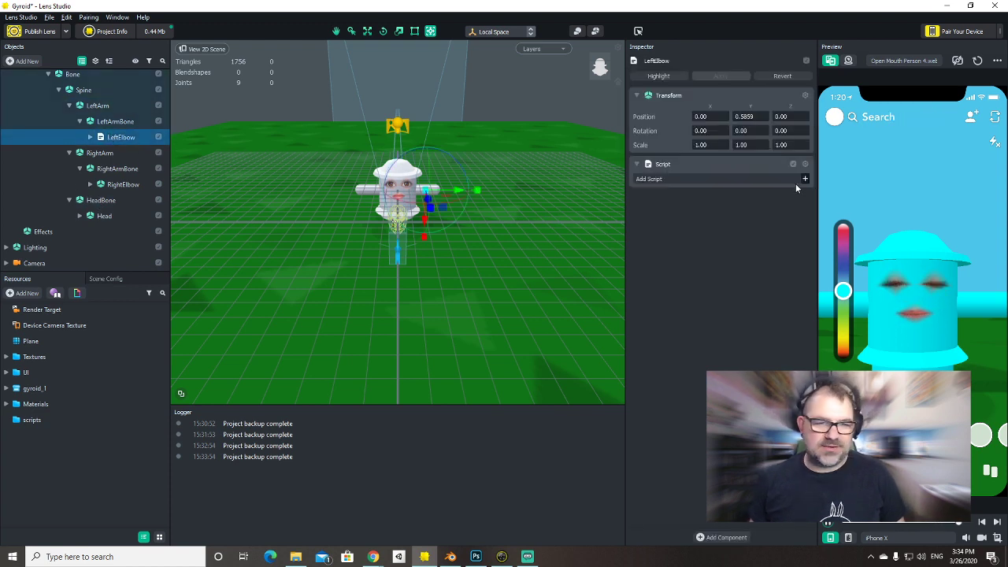
click(805, 164)
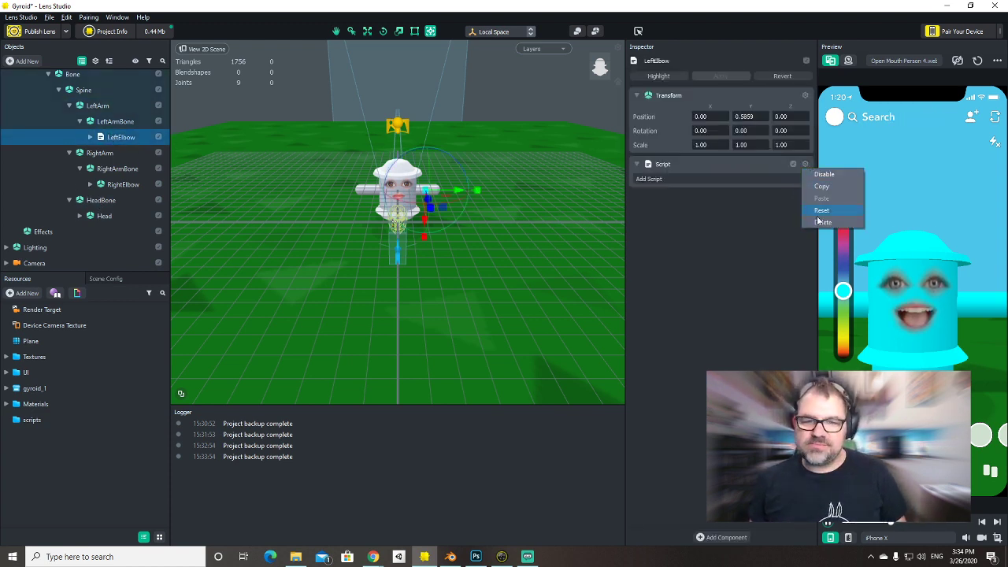
click(822, 222)
Create a new script in the scripts folder named tapToDance.
click(30, 420)
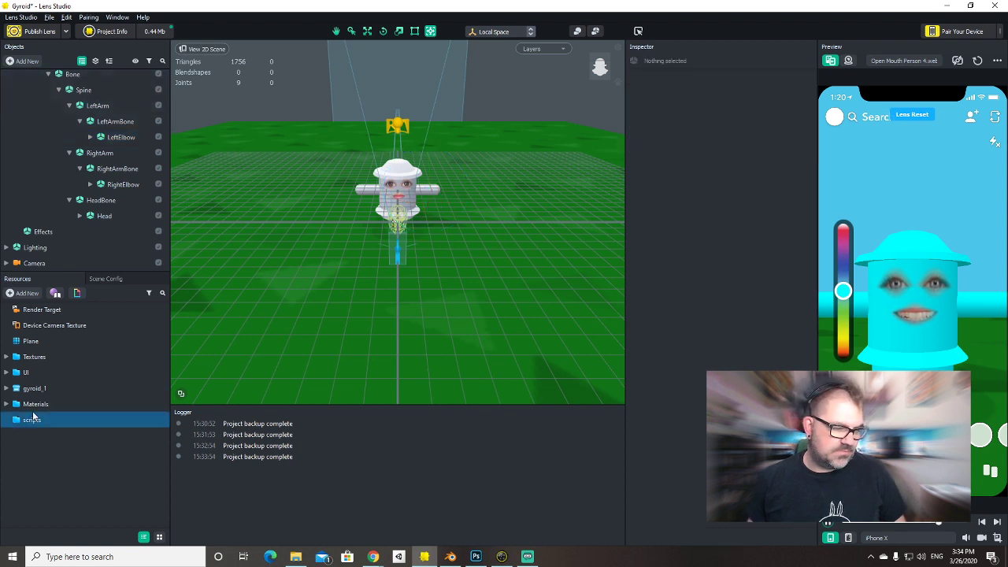
click(24, 293)
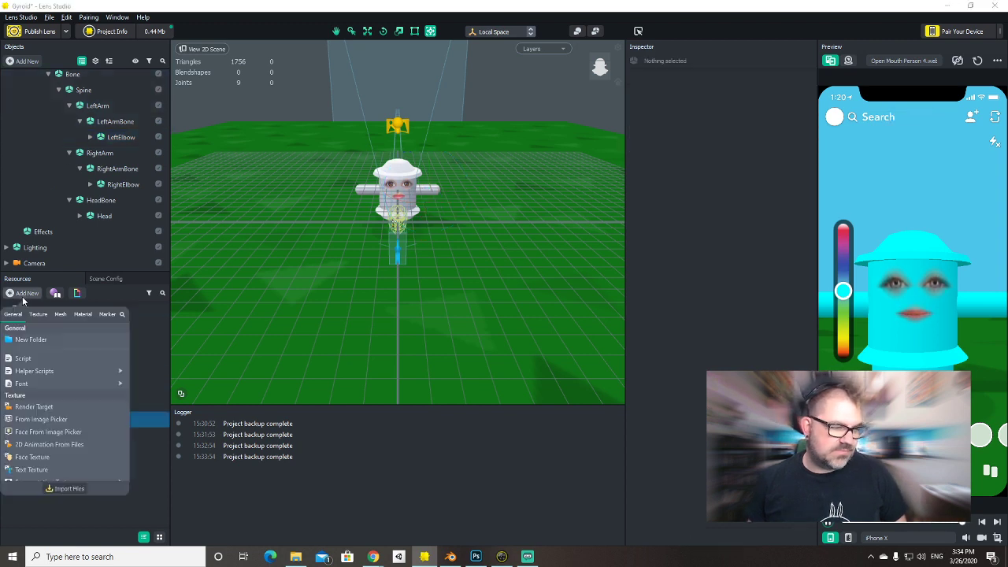
click(23, 358)
click(51, 435)
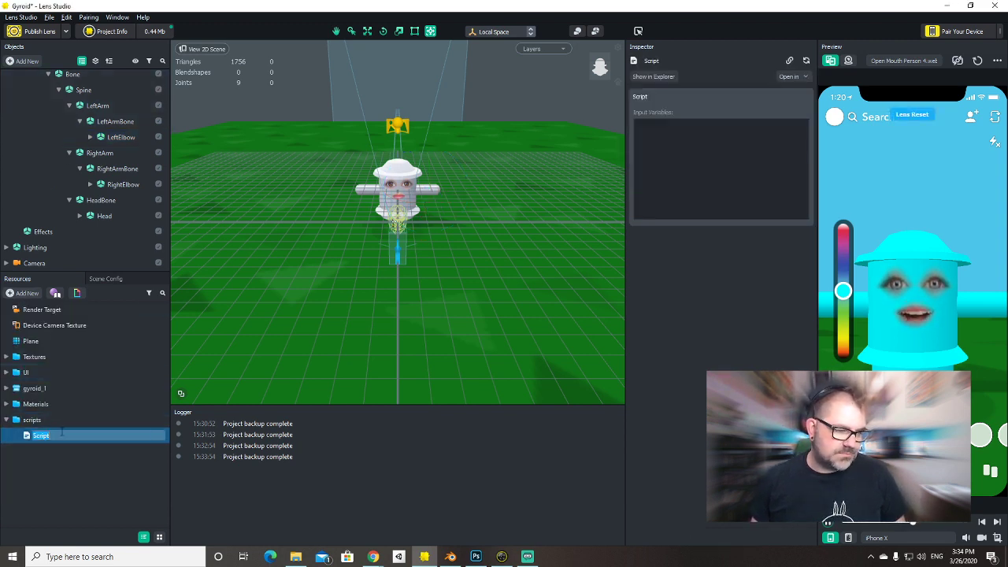
text(tapT)
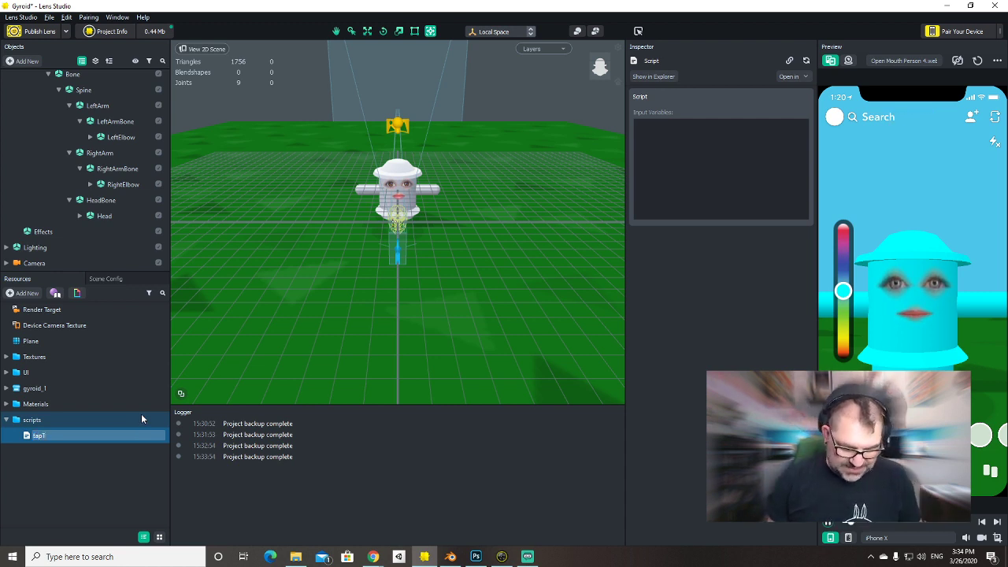
text(oDance)
key(Return)
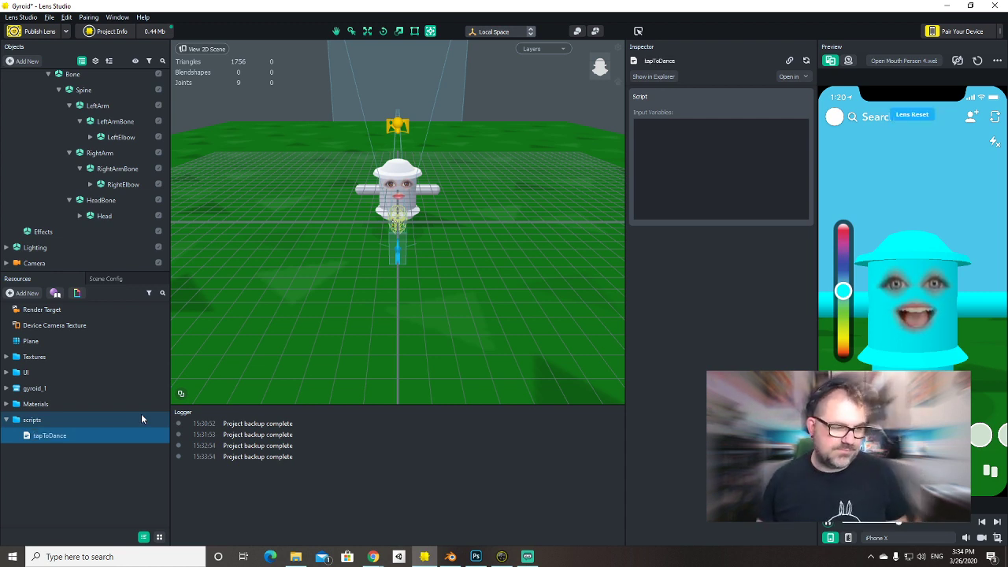
Rename the script to TapToDance with a capital T and select it.
click(36, 440)
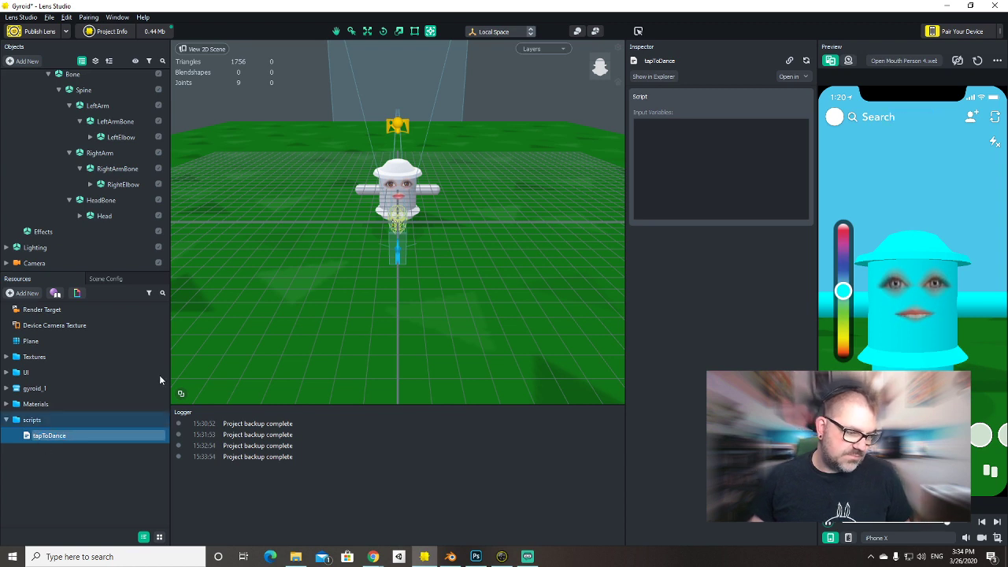
click(72, 520)
mouse_move(374, 557)
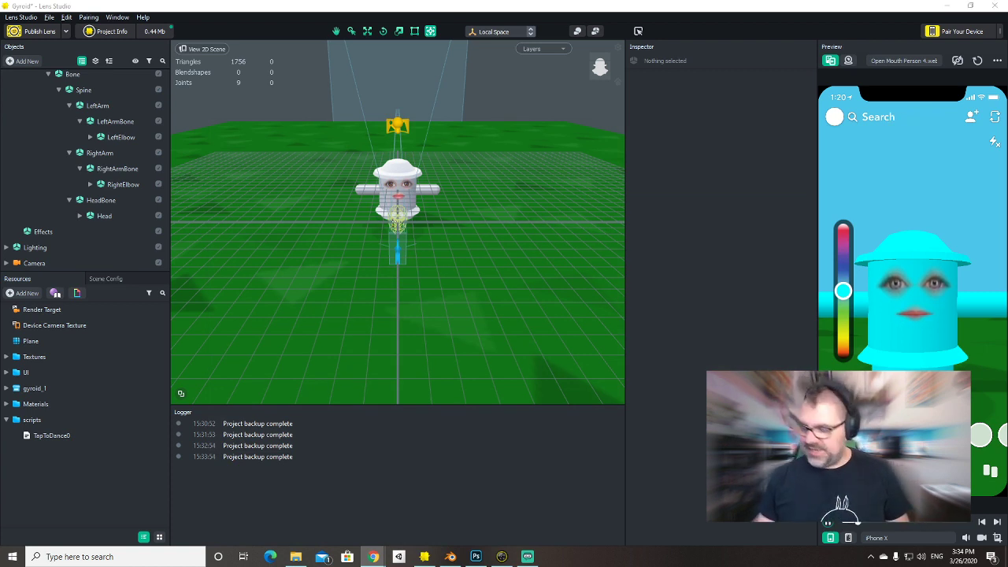
click(87, 436)
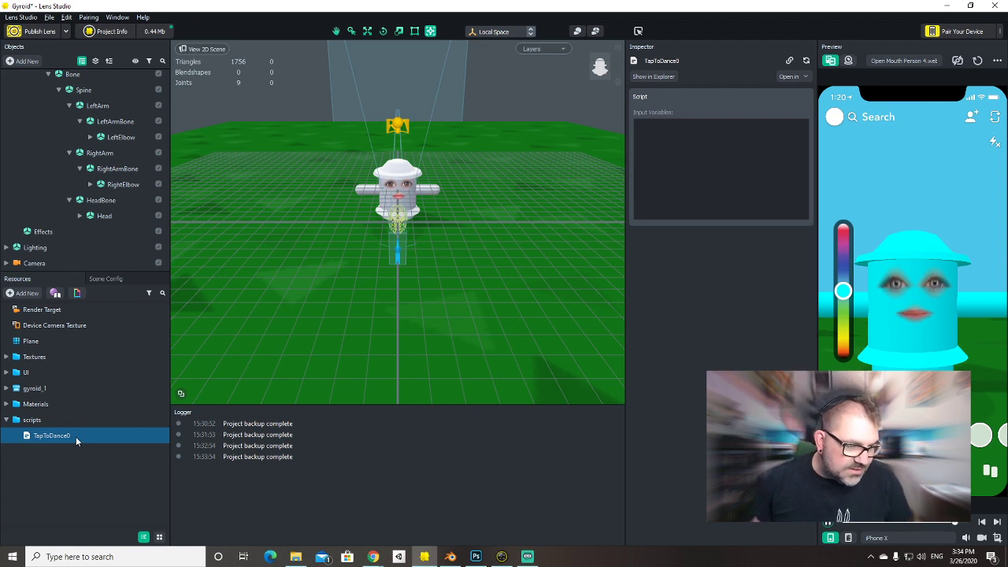
double_click(76, 436)
key(End)
key(BackSpace)
click(103, 422)
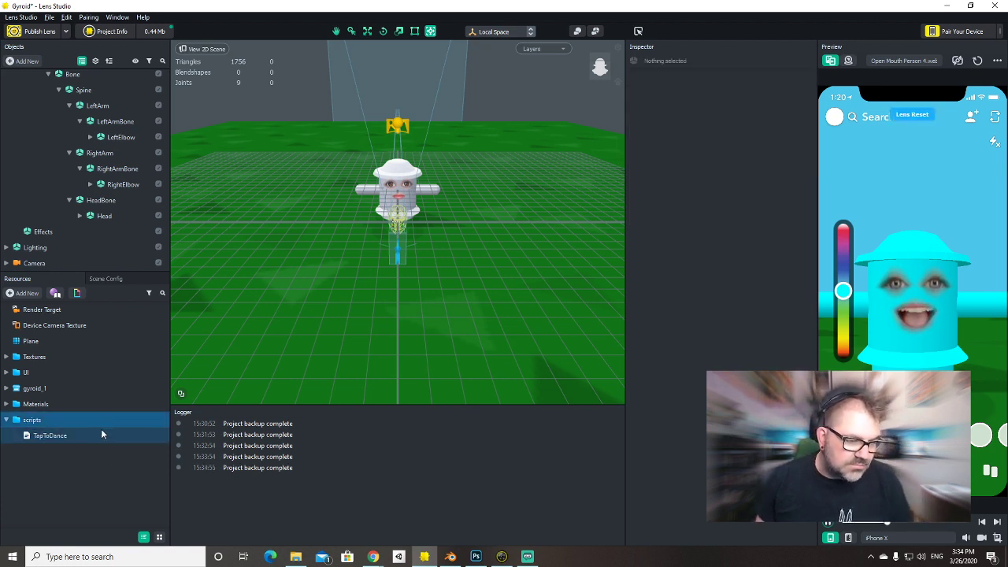
click(101, 434)
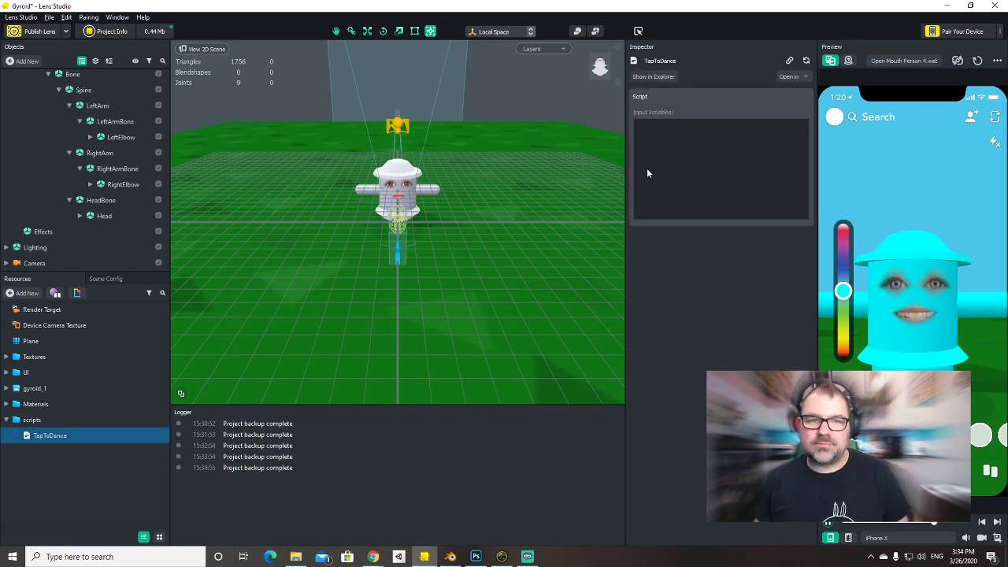
Open TapToDance in an external editor, choosing Brackets as the app.
click(792, 77)
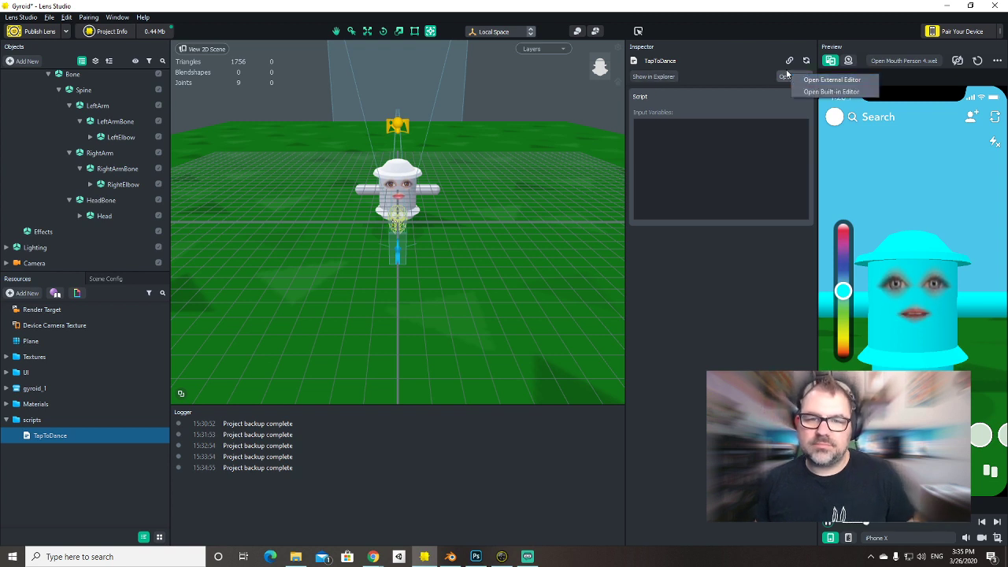
click(807, 80)
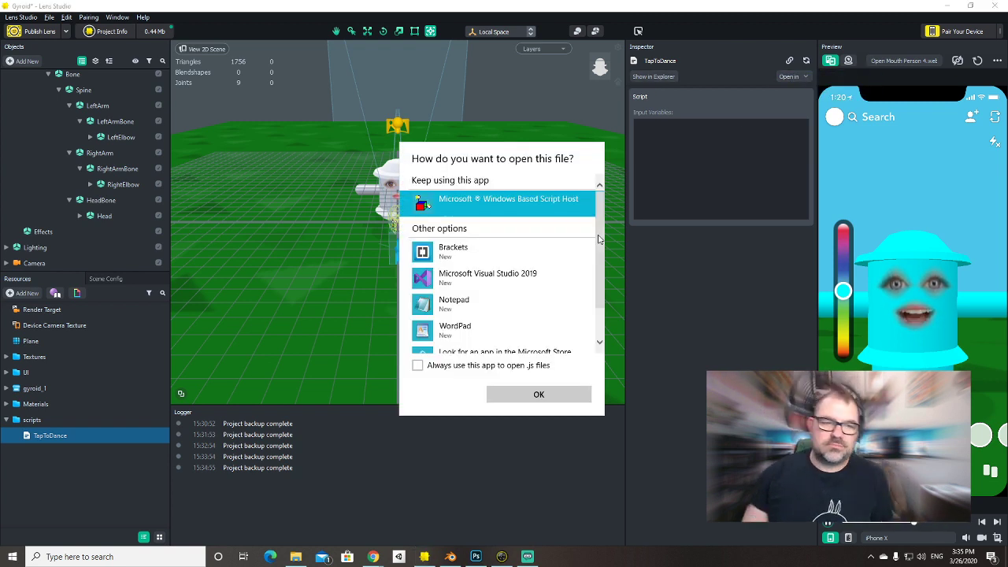
click(512, 250)
click(551, 396)
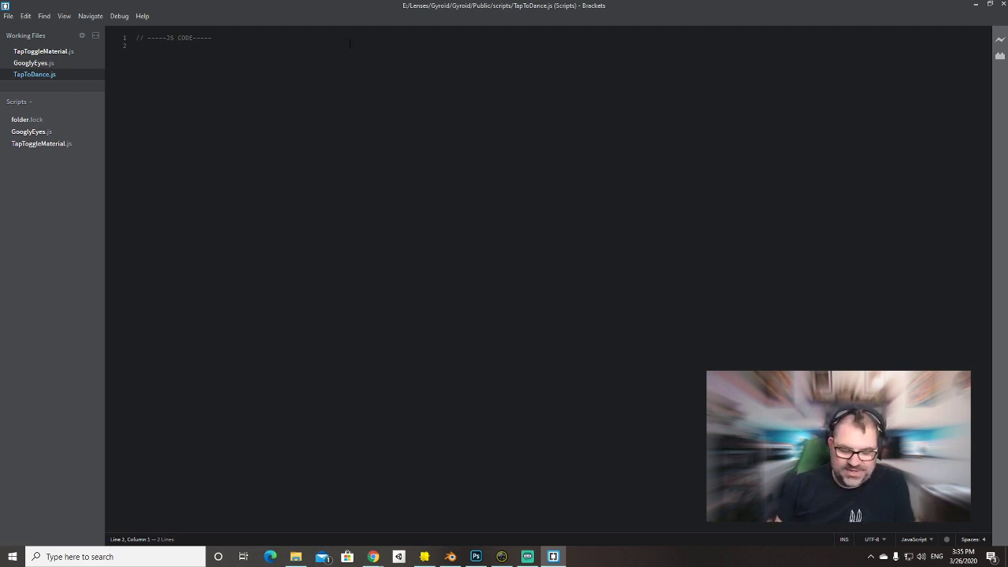
In Brackets, add blank lines and type 'var tapEvt = script.' on line 4.
click(424, 556)
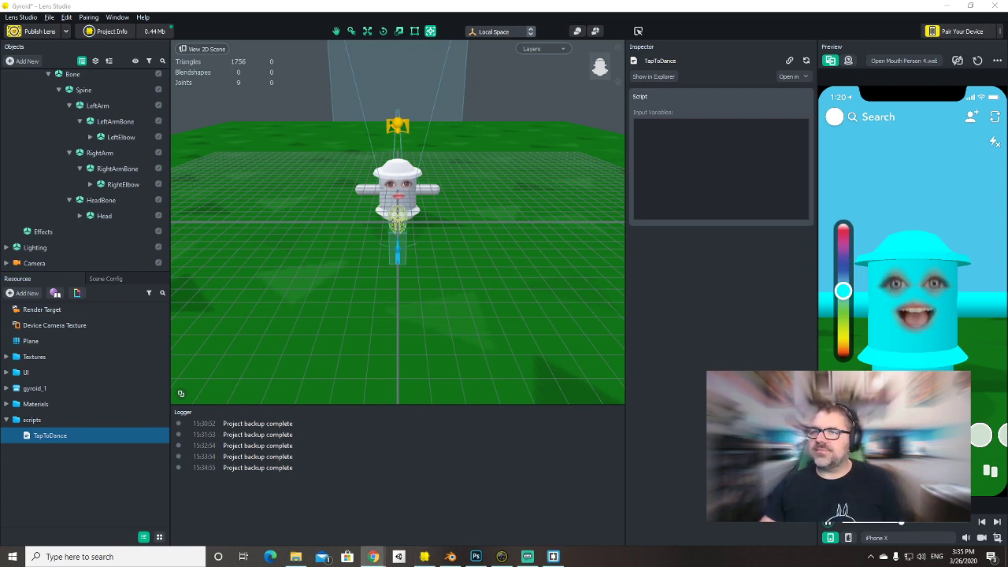
key(alt+Tab)
click(751, 238)
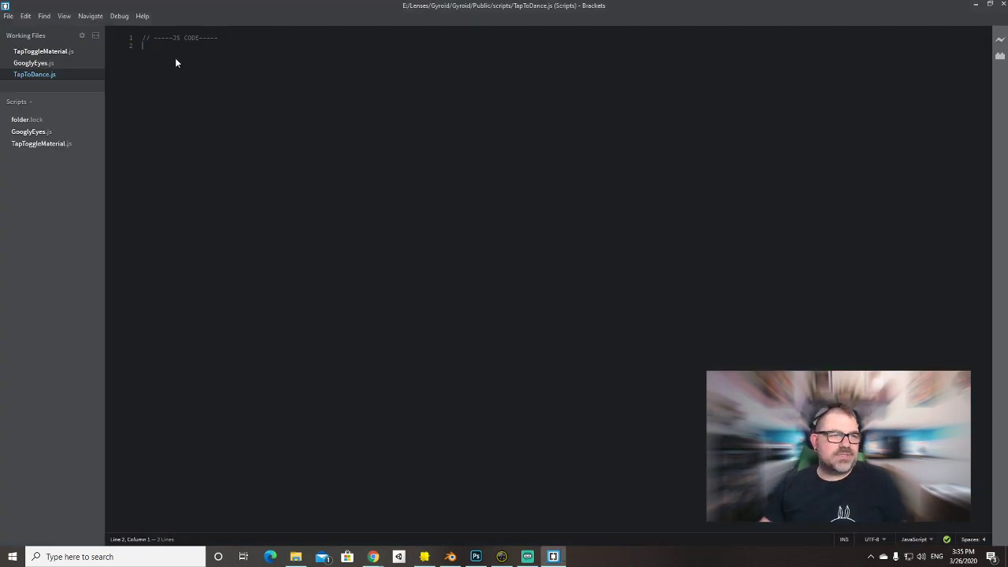
key(Return)
key(Return)
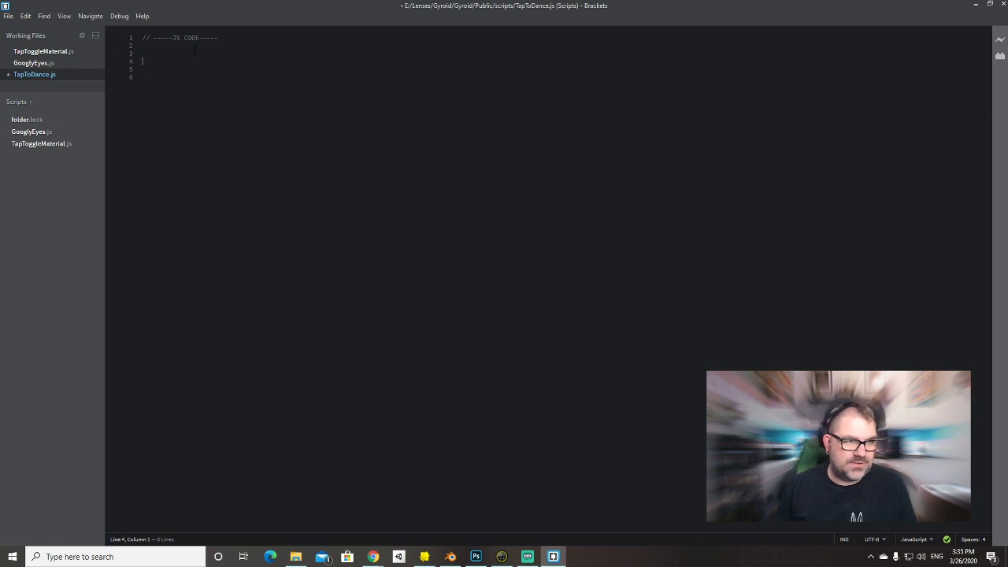
text(var ta)
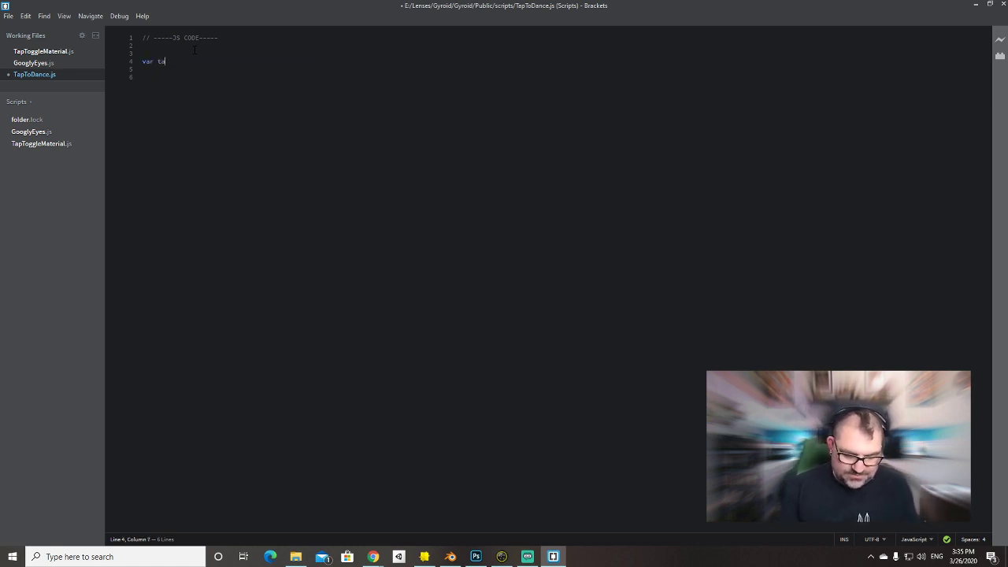
text(pEvt)
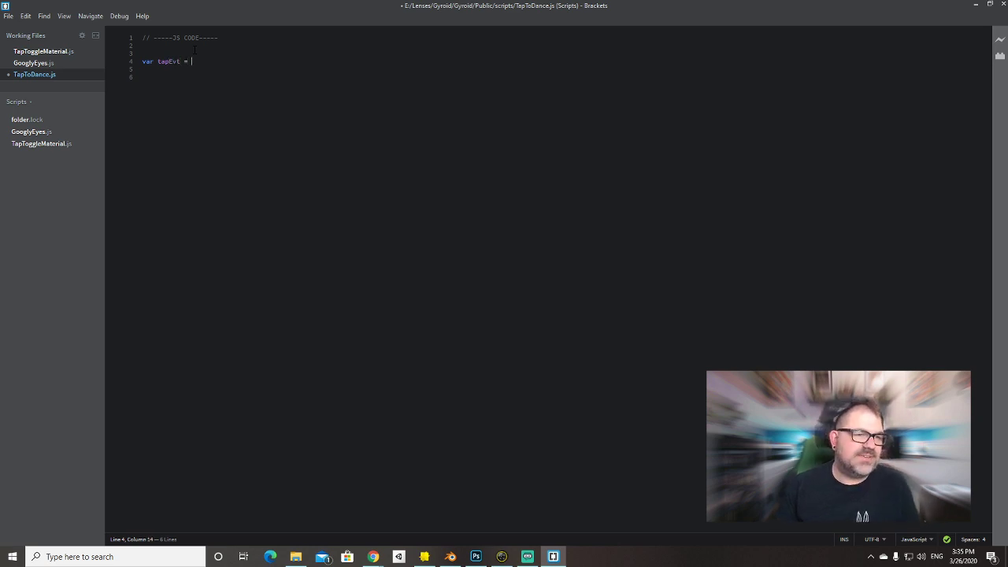
text( = script.)
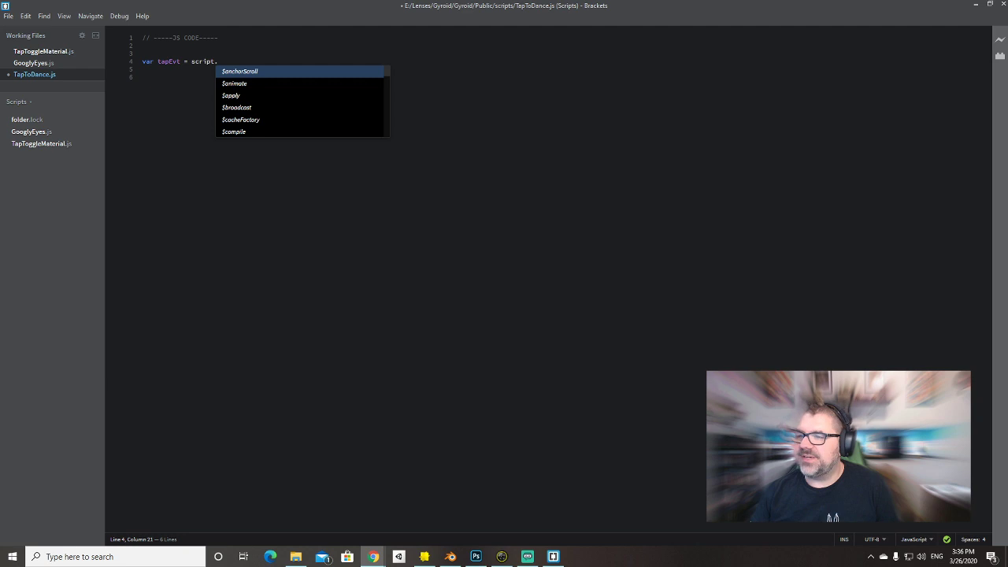
Switch between the Lens Studio and Brackets windows, ending back in the TapToDance.js editor.
key(alt+Tab)
key(alt+Tab)
key(alt+Tab)
key(alt+Tab)
key(alt+Tab)
key(alt+Tab)
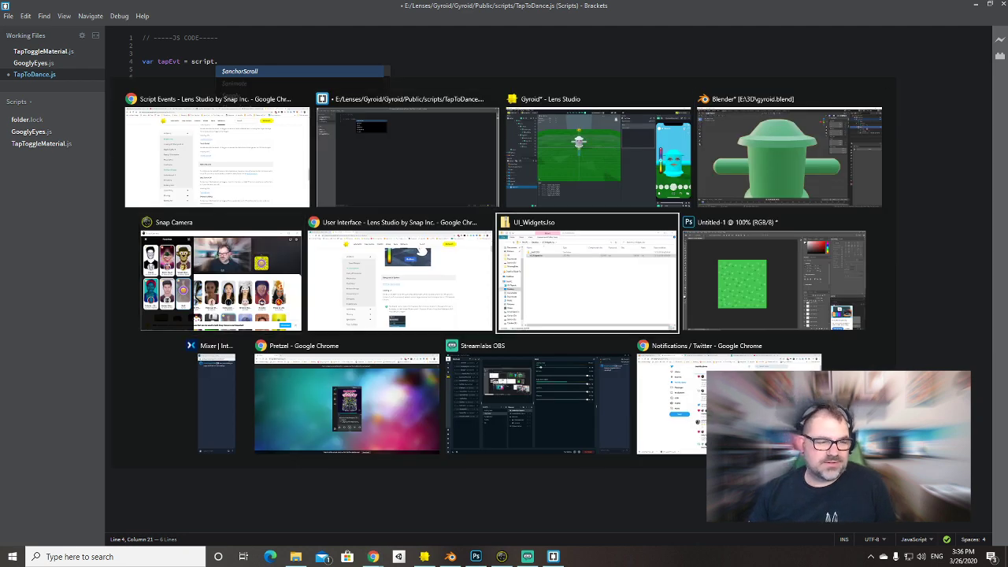
key(Escape)
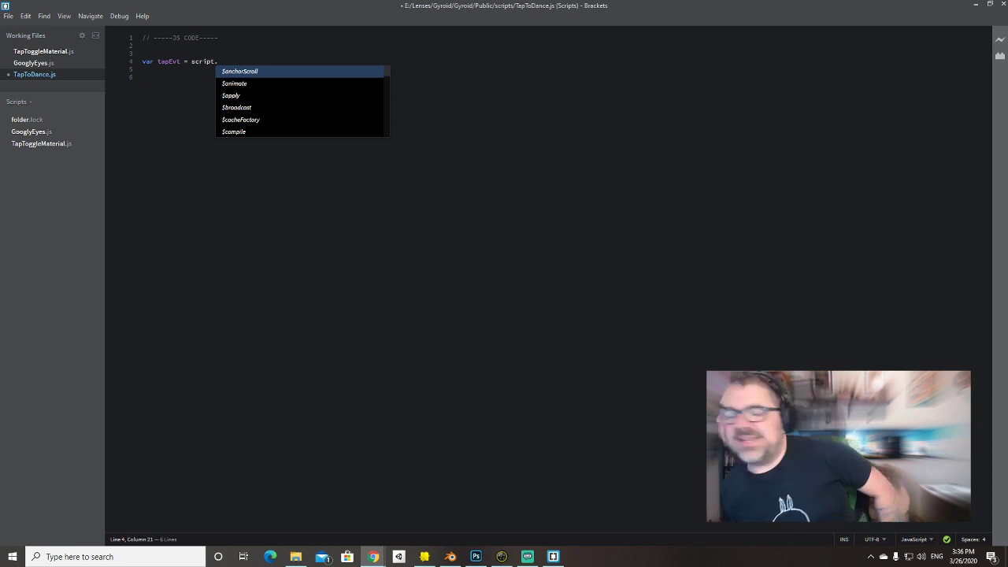
key(alt+Tab)
key(alt+Tab)
key(alt+Tab)
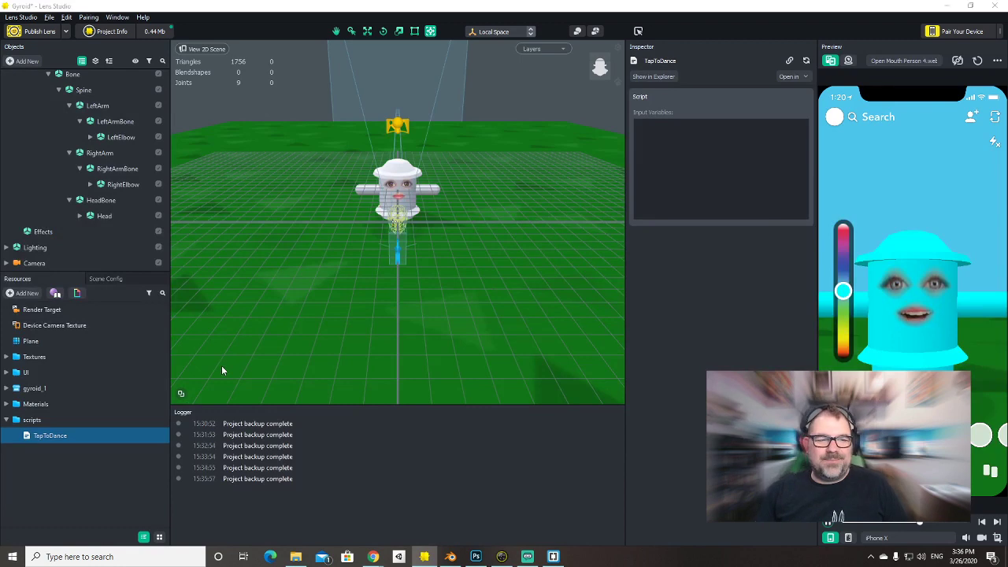
key(alt+Tab)
key(alt+Tab)
key(alt+Tab)
key(alt+Tab)
key(alt+Tab)
key(alt+Tab)
key(Tab)
key(Tab)
key(Tab)
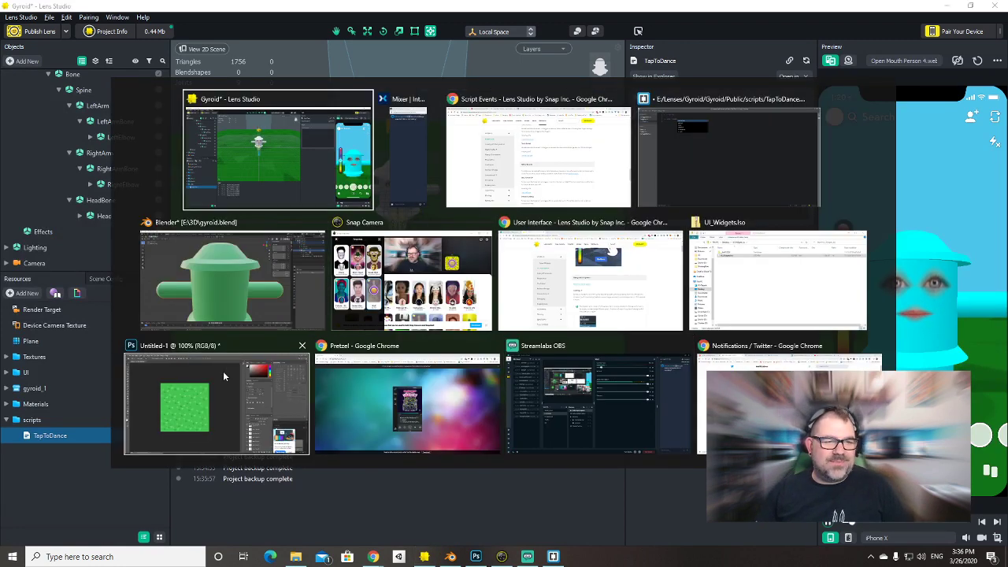
key(alt+Tab)
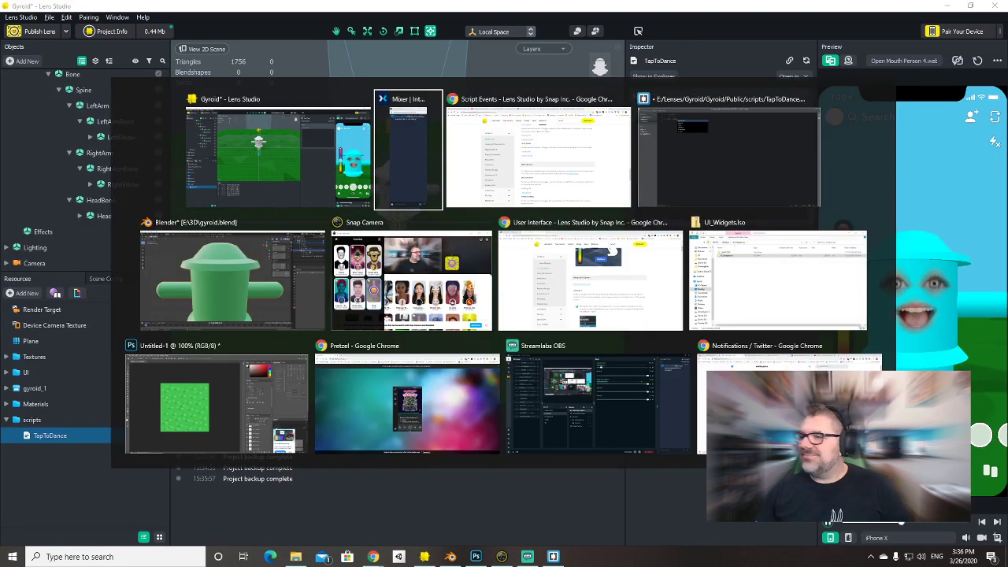
key(alt+shift+Tab)
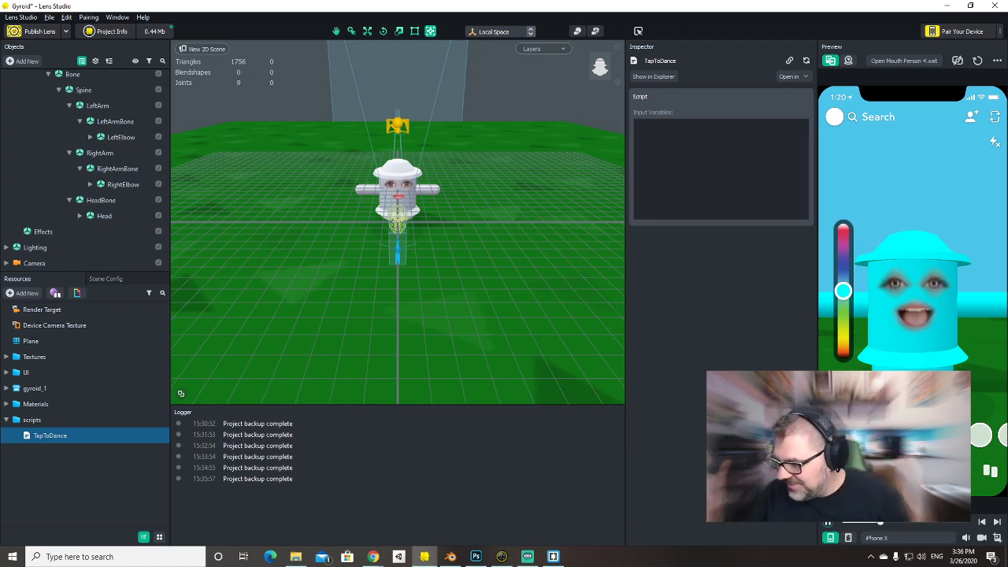
key(alt+Tab)
key(Tab)
key(Tab)
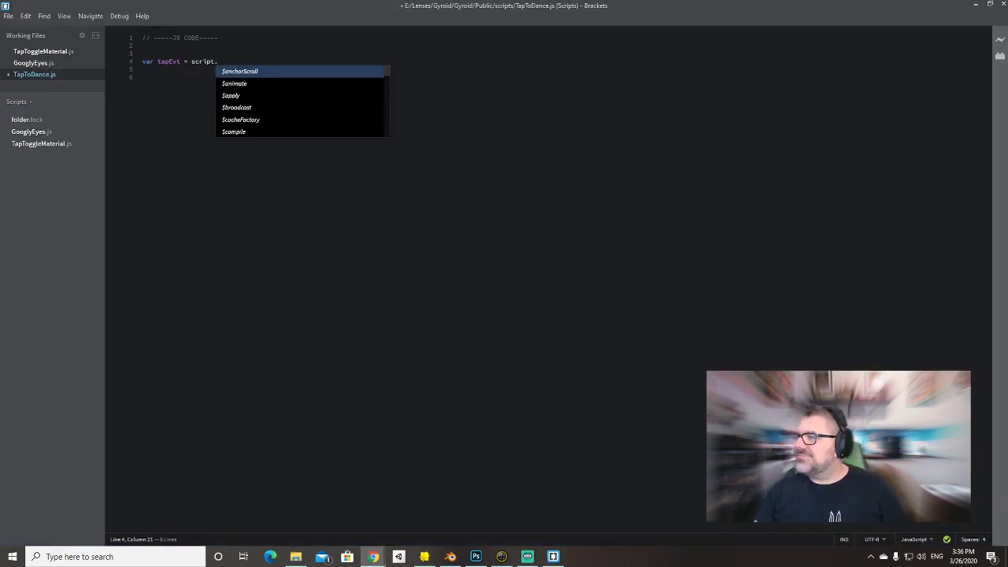
key(alt+Tab)
key(Tab)
key(Escape)
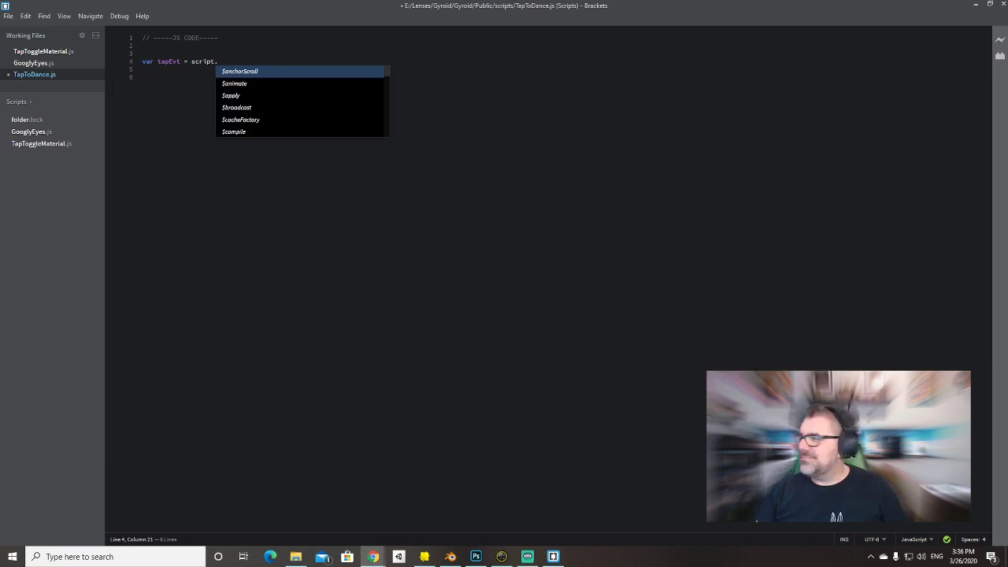
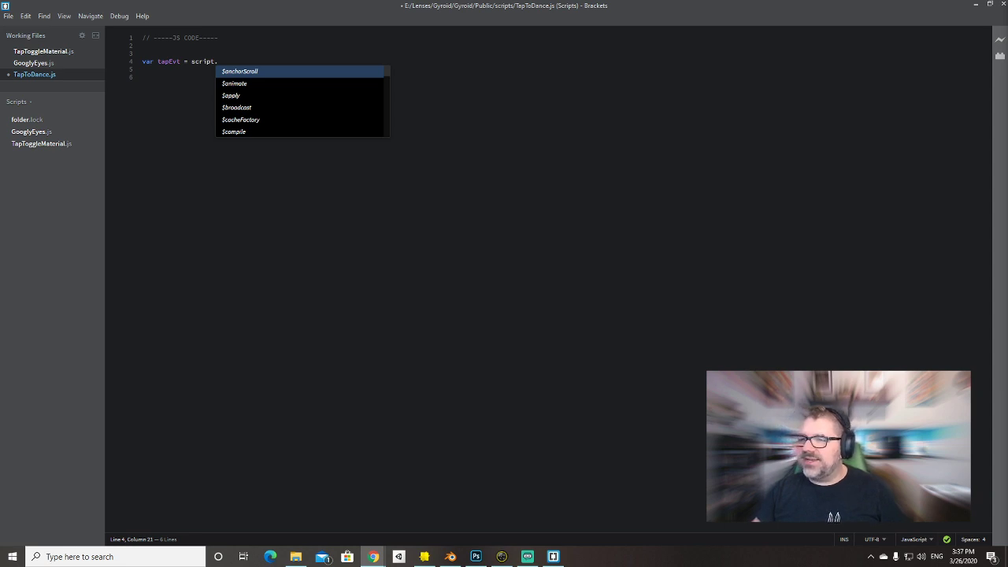
Replace the unfinished lines with the onTapped tap handler and event binding, removing its print line.
drag(132, 70, 117, 55)
text(function onTapped(eventData) {     print("Tap Position: (" + eventData.getTapPosition().x + ", " + eventData.getTapPosition().y + ")"); }  var event = script.createEvent("TapEvent"); event.bind(onTapped);)
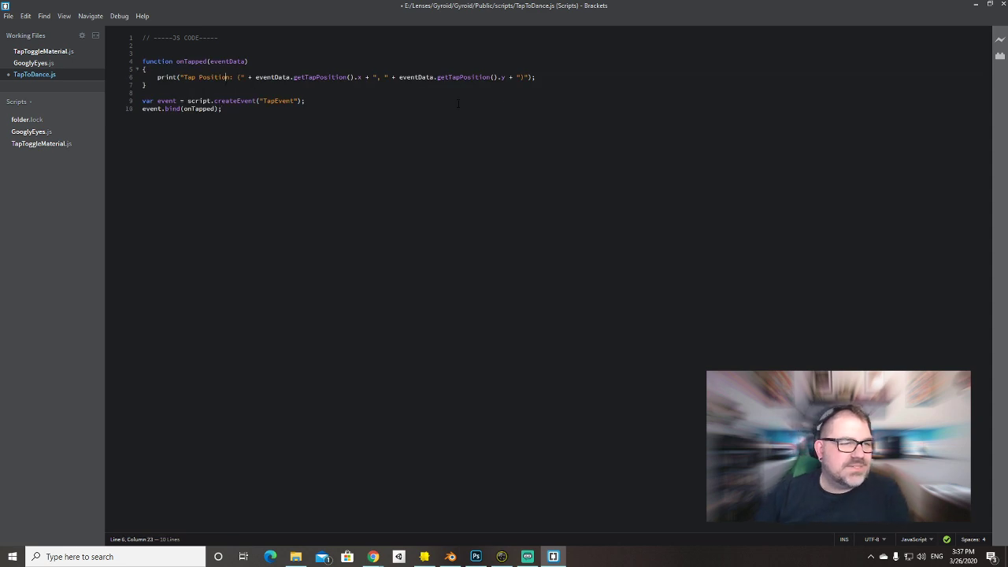
drag(537, 77, 157, 77)
key(BackSpace)
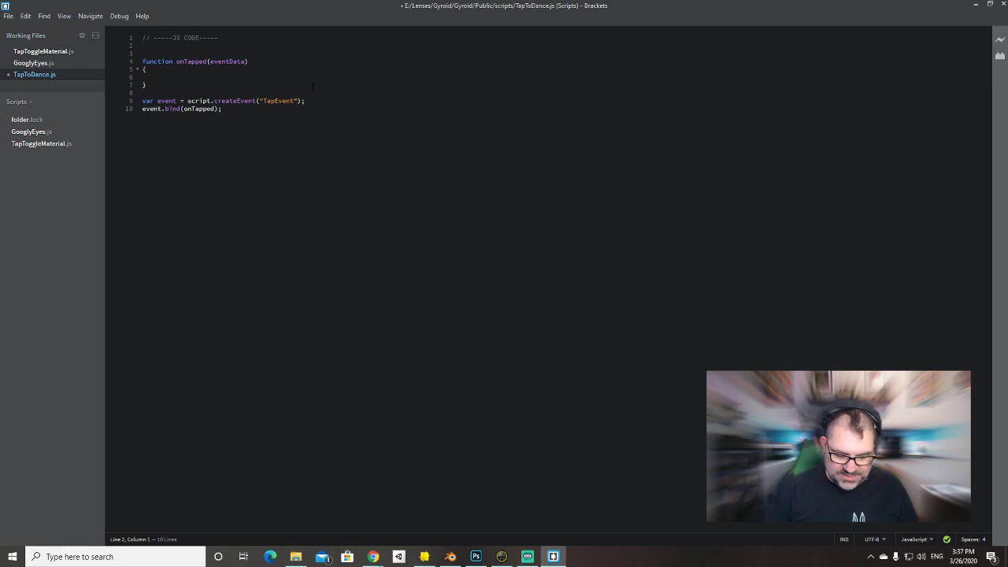
text(//)
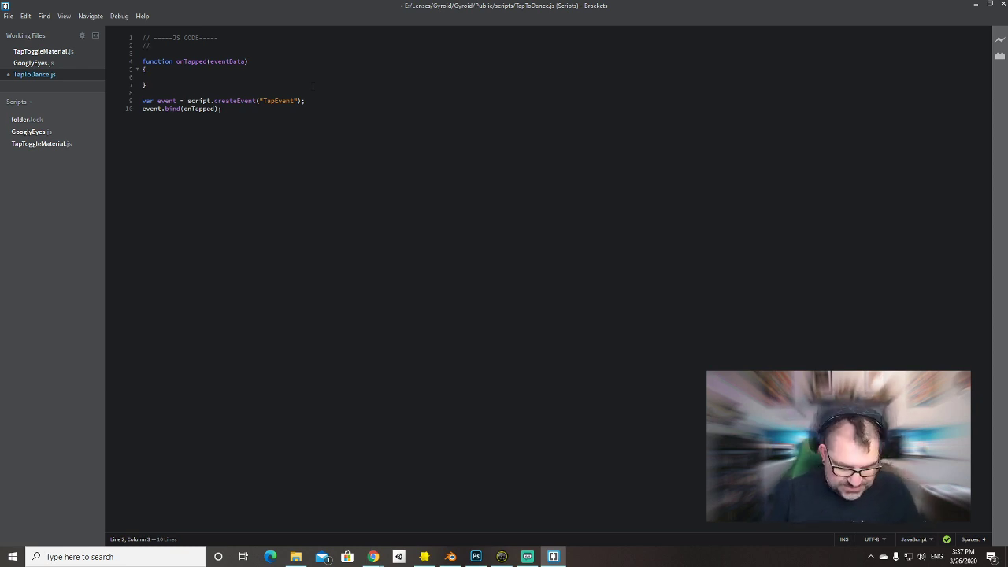
text(@inpu)
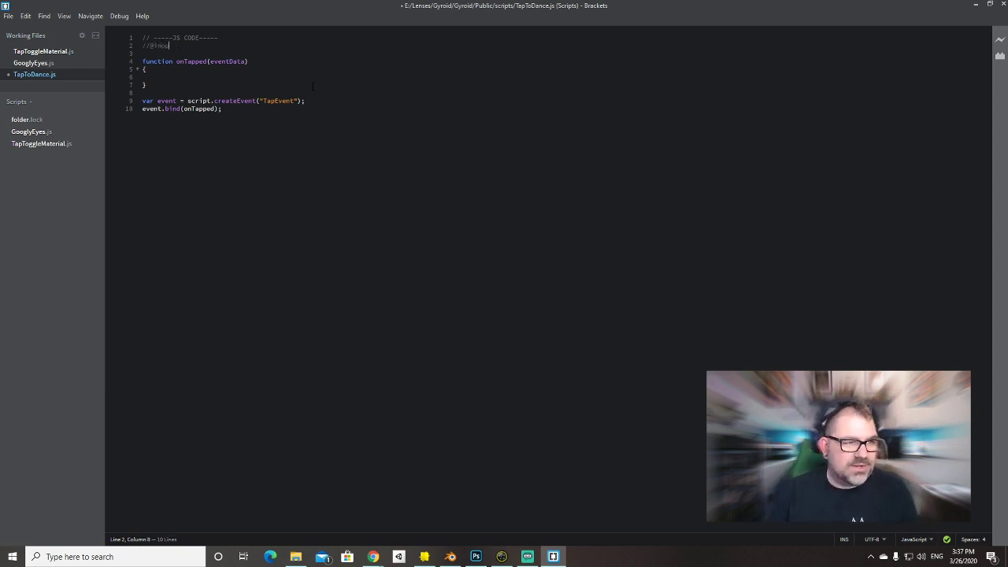
key(BackSpace)
key(BackSpace)
text(put )
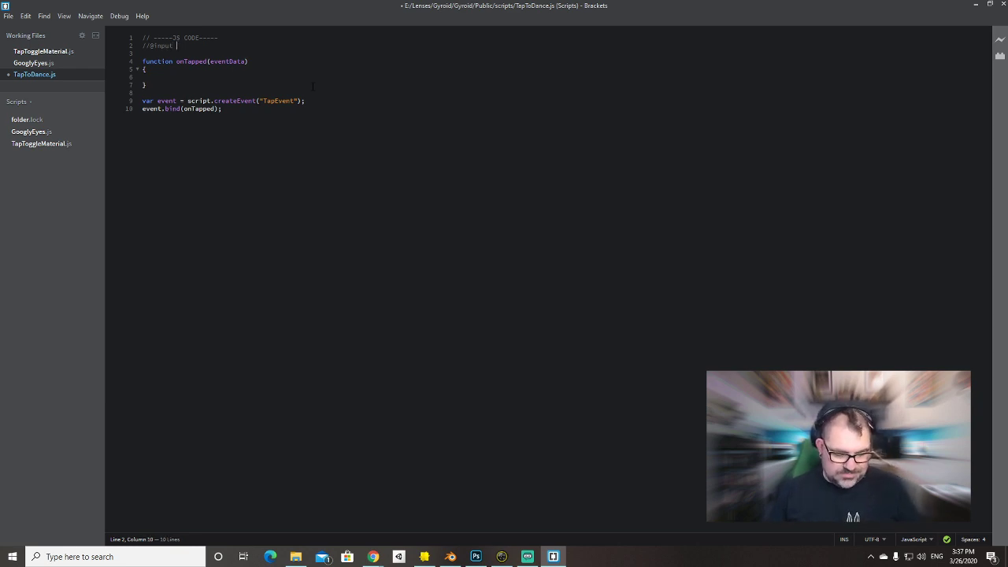
text(Scr)
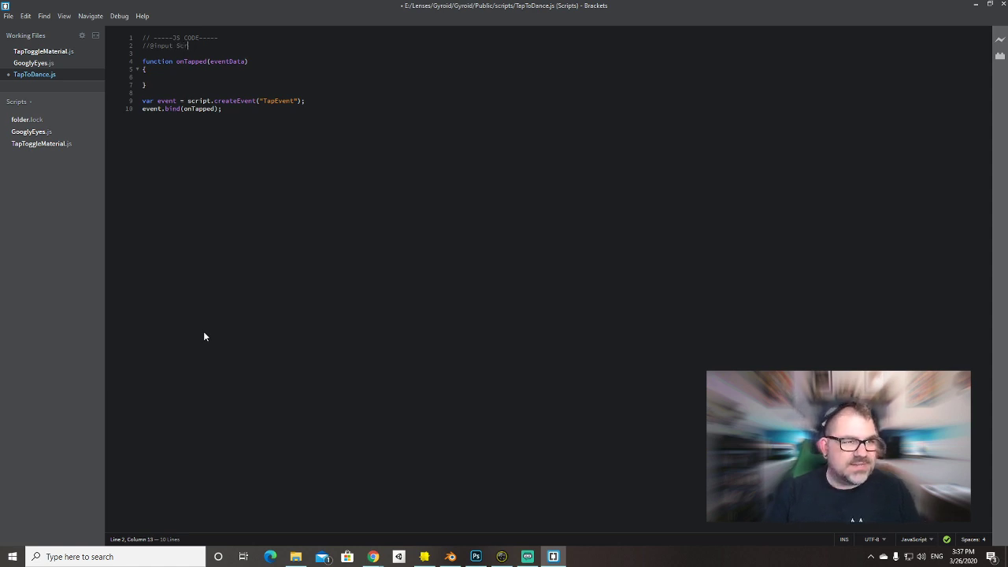
key(BackSpace)
text(e)
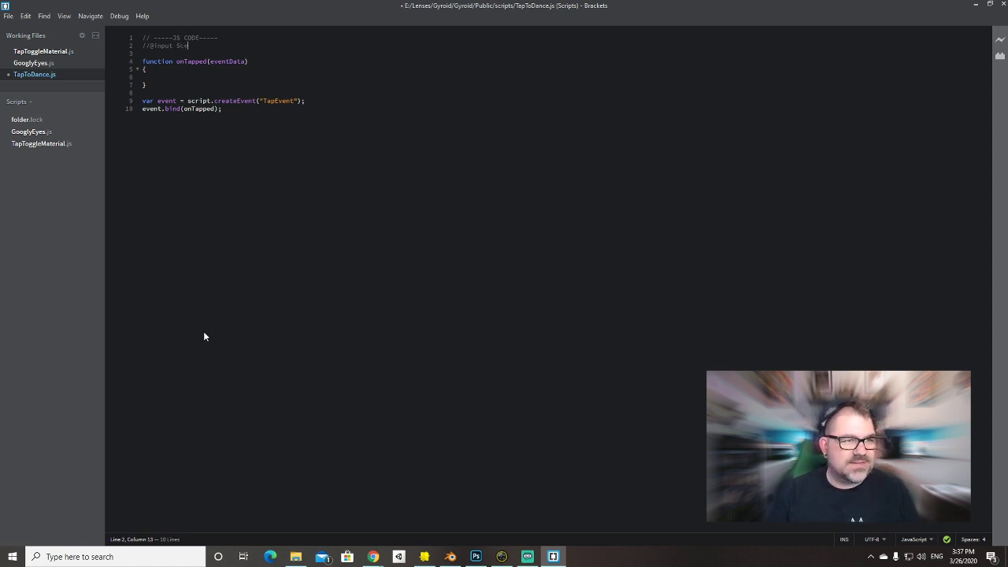
text(neObje)
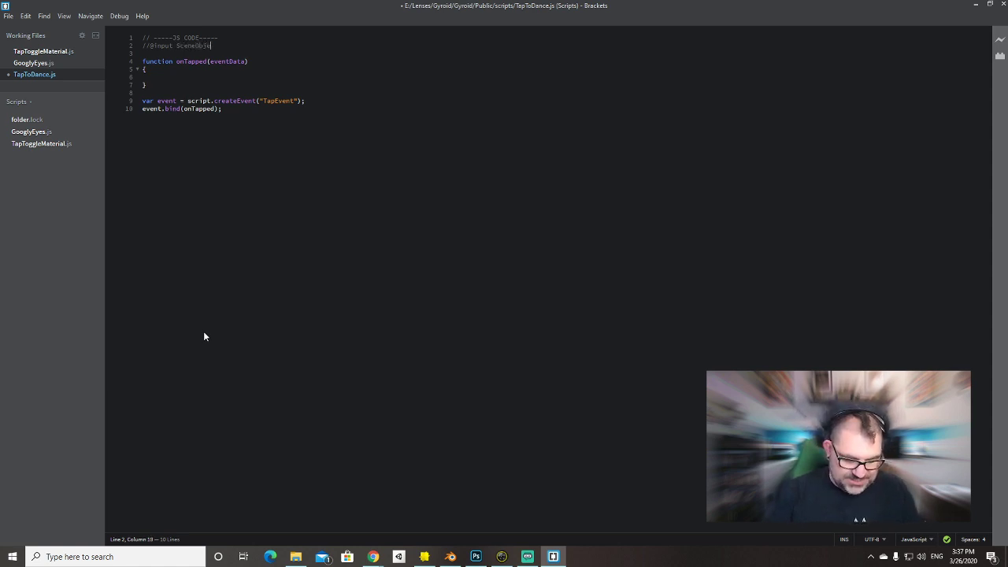
text(ct leftArm)
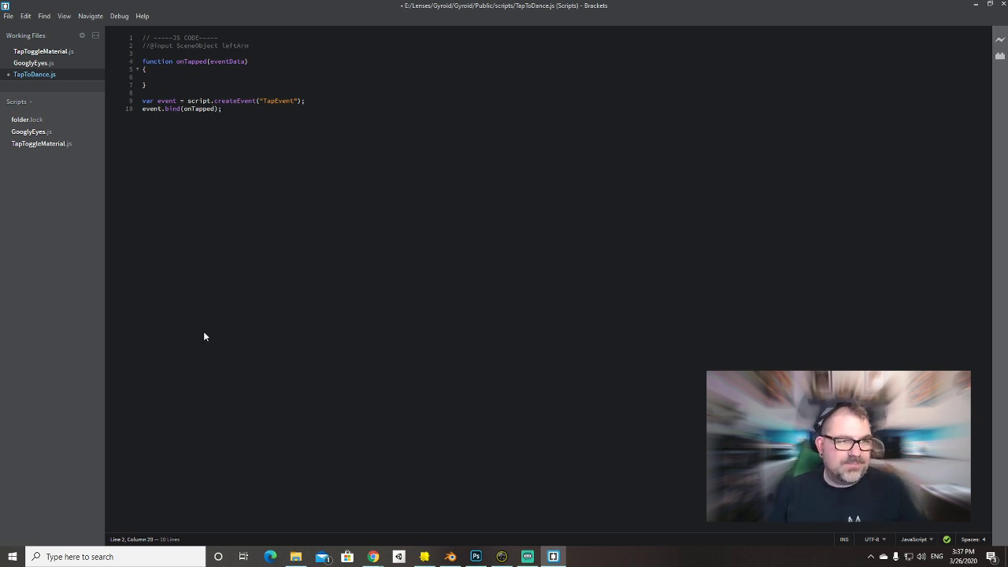
key(shift+Home)
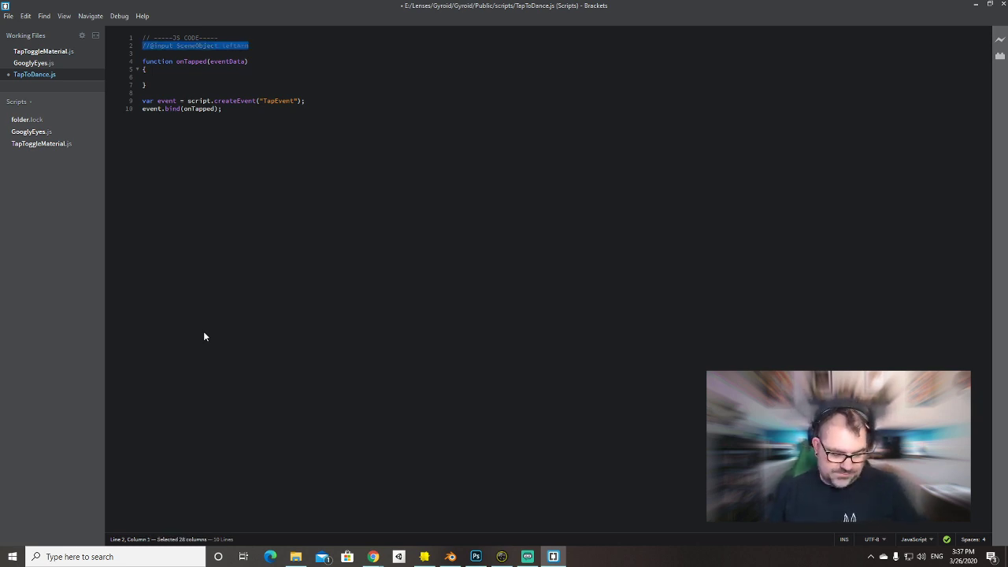
key(ctrl+c)
key(End)
key(Return)
key(ctrl+v)
key(BackSpace)
key(BackSpace)
key(BackSpace)
key(BackSpace)
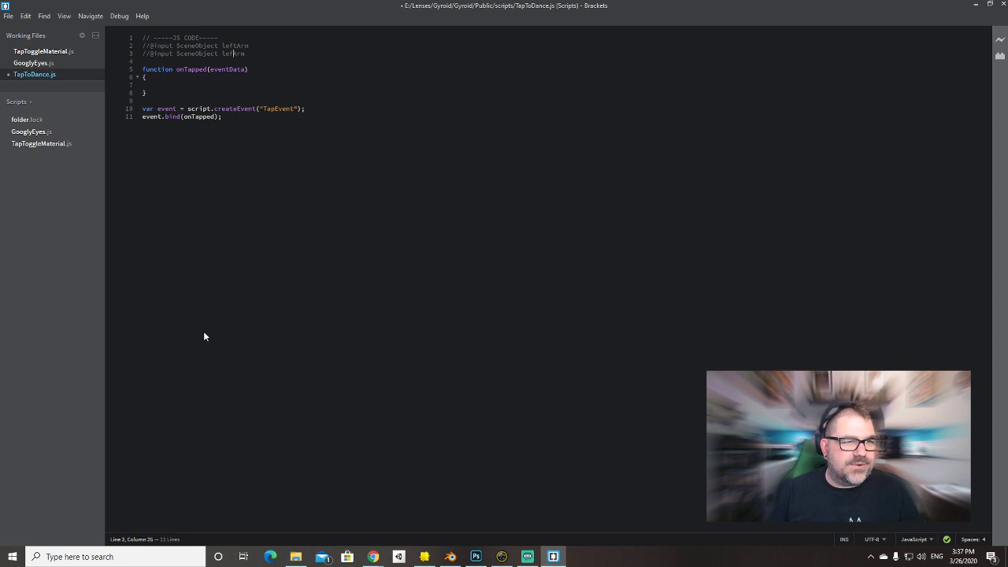
text(right)
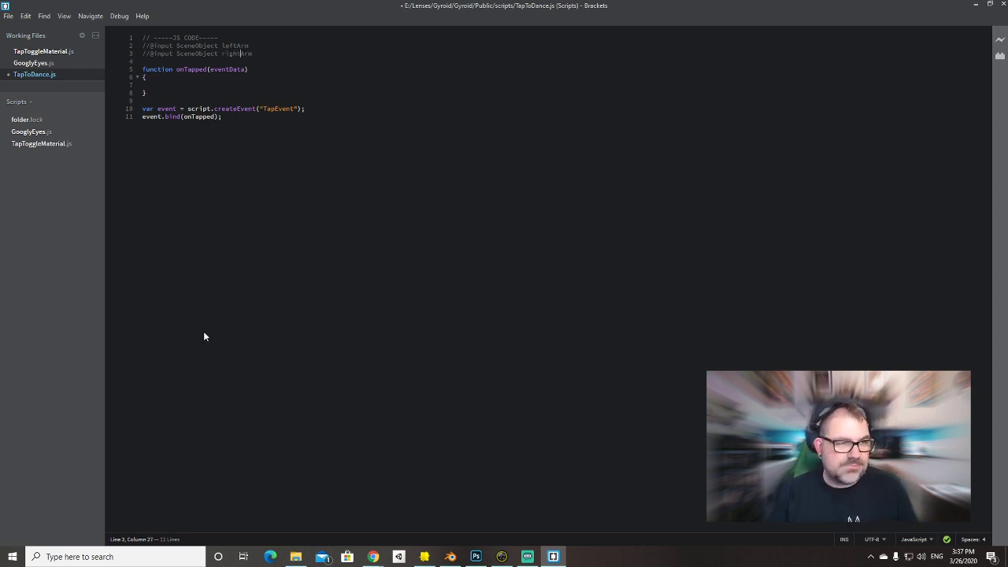
click(268, 52)
Add var leftTrans = script.leftArm.GetTransform(); above the tap handler.
key(Return)
key(Return)
key(Return)
key(Return)
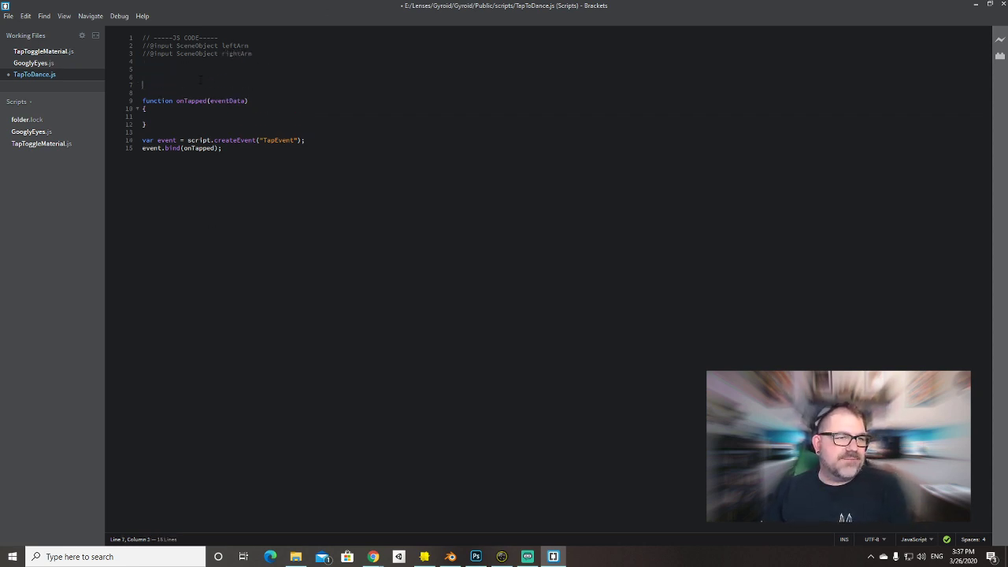
text(script.)
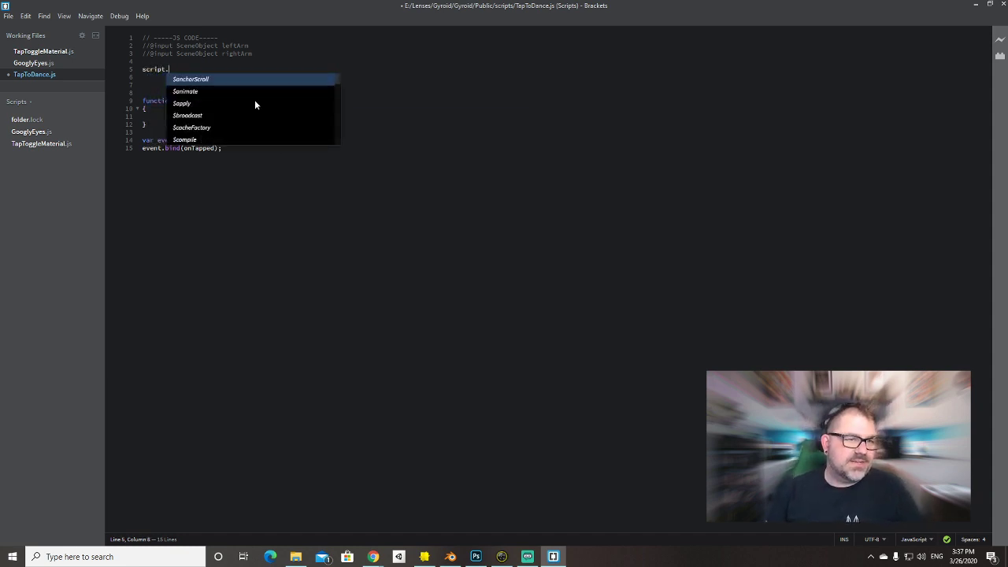
double_click(237, 46)
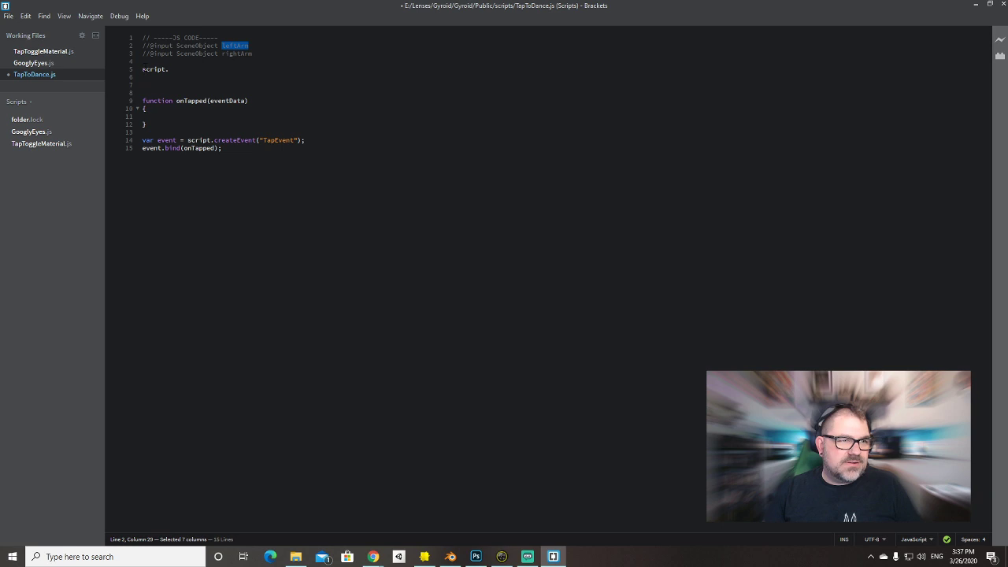
click(143, 69)
text(var left)
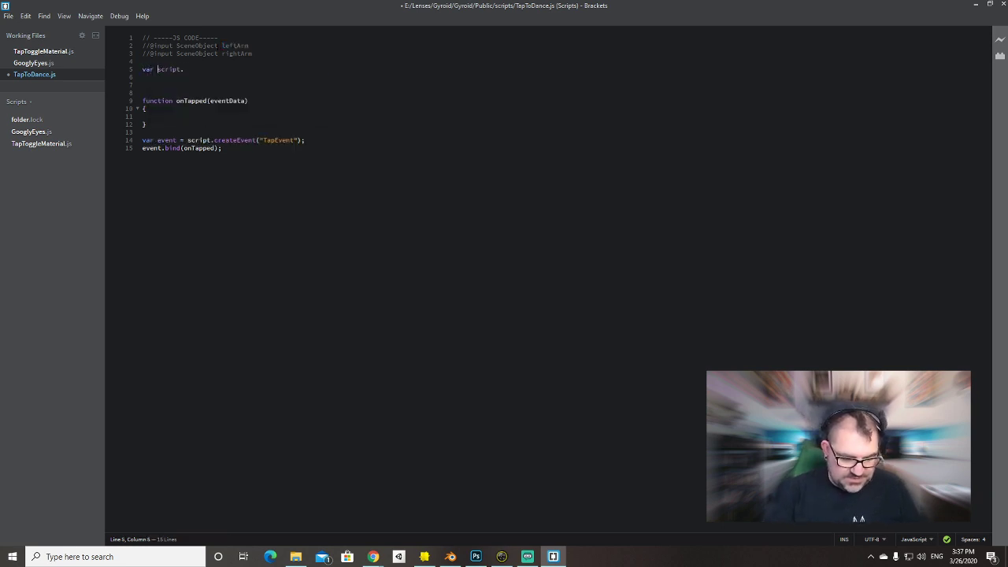
text(Trans)
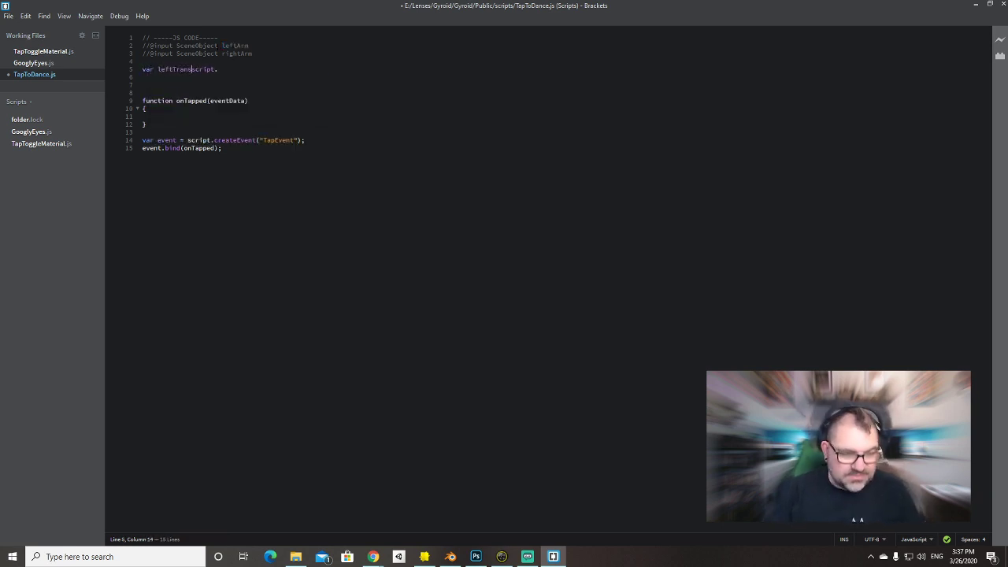
text( = script.)
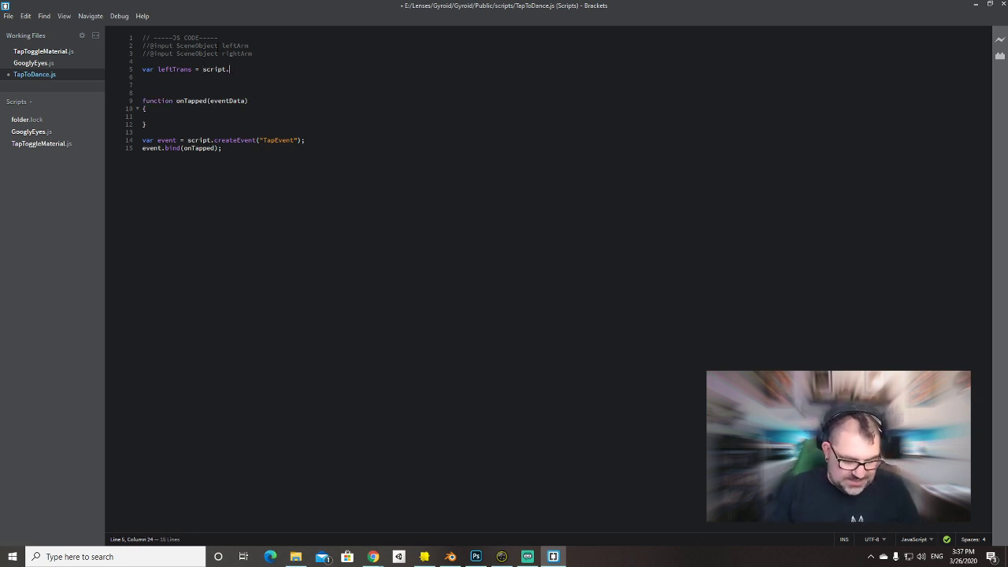
text(leftArm.)
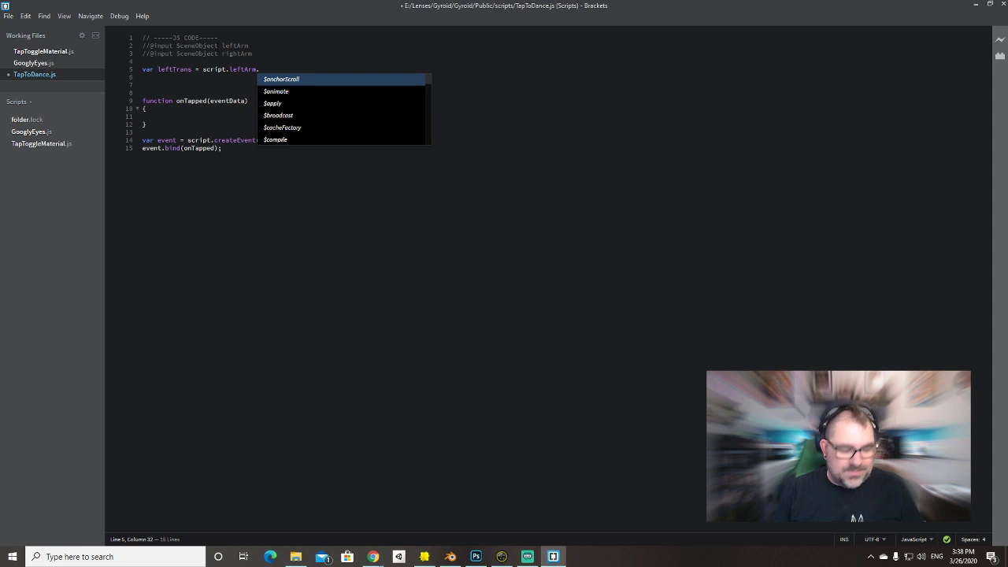
text(Get)
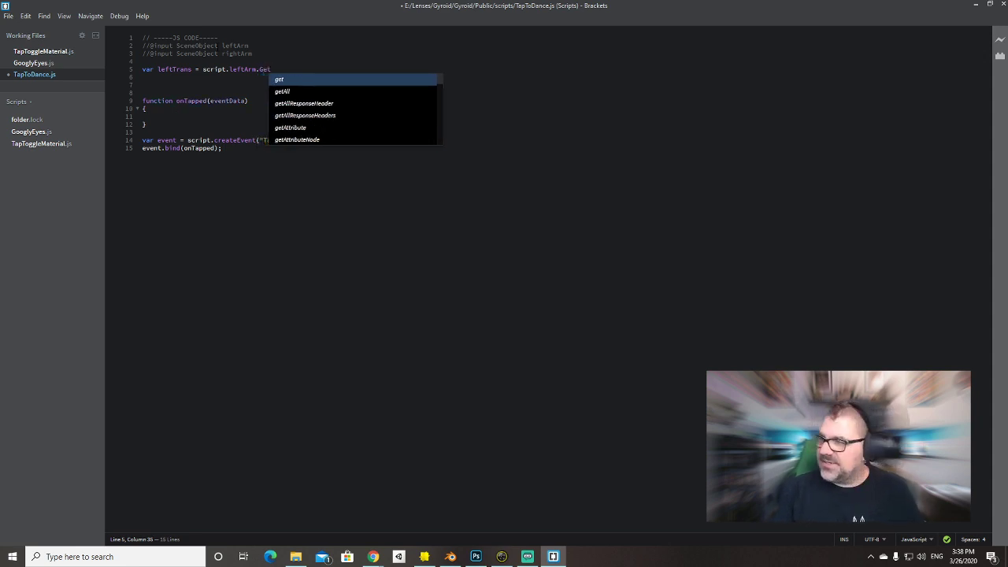
text(Transform)
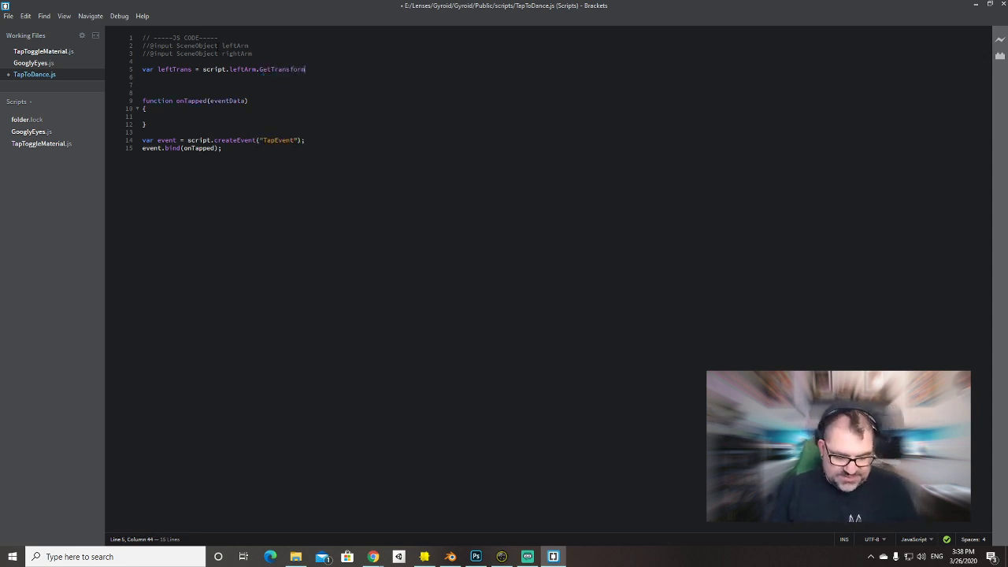
text(();)
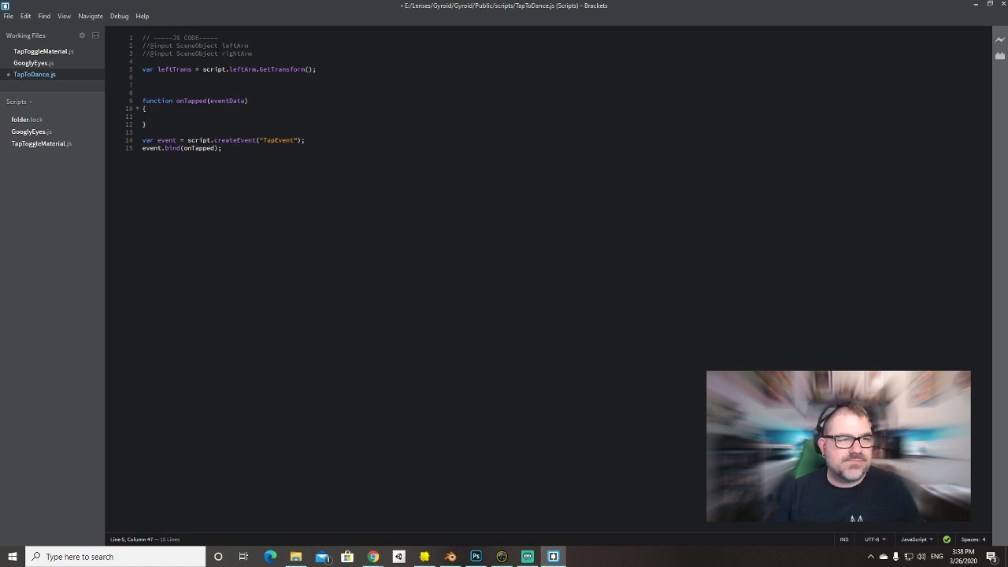
Duplicate that line as var rightTrans = script.rightArm.GetTransform();.
key(shift+Home)
key(ctrl+c)
key(End)
key(Return)
key(ctrl+v)
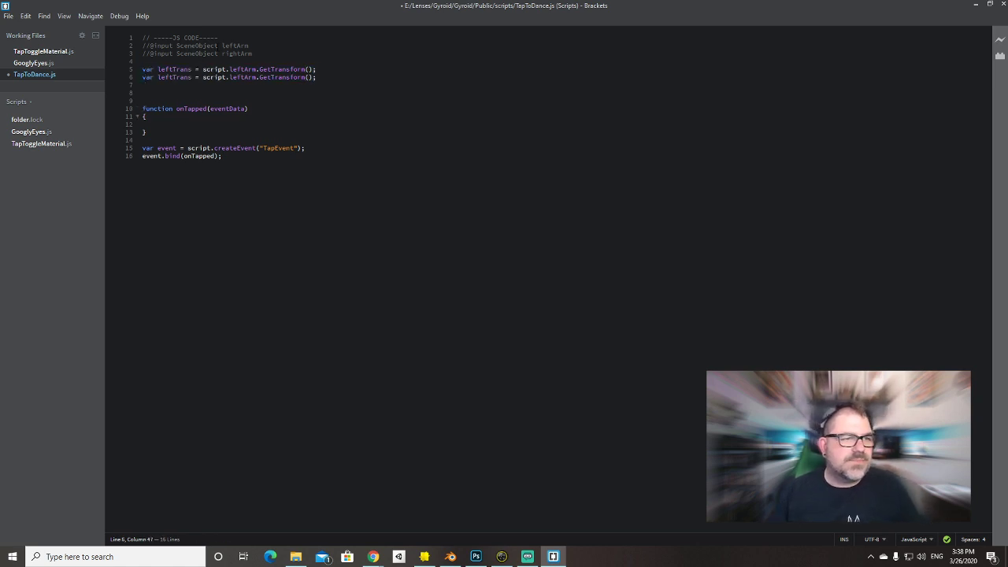
double_click(236, 53)
double_click(242, 77)
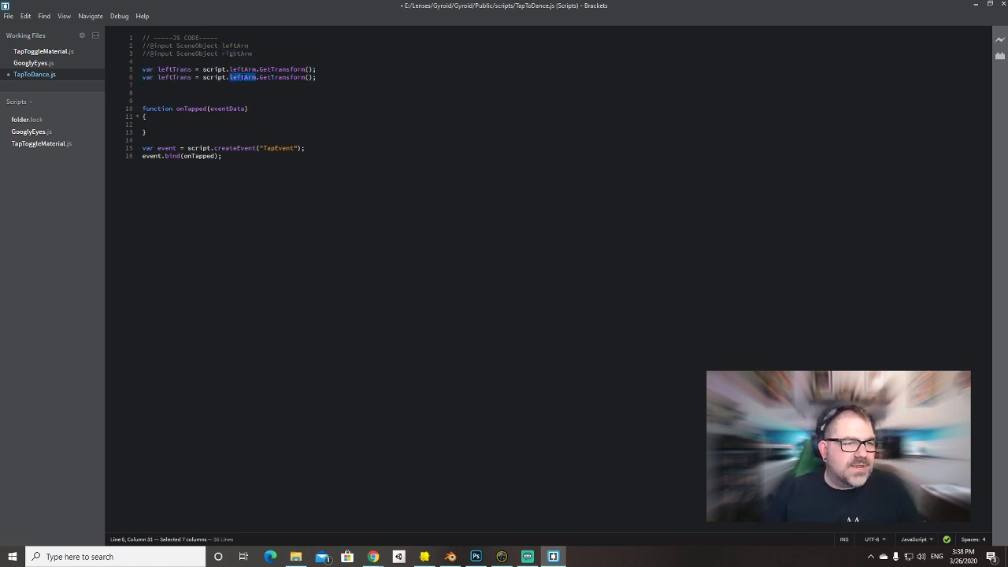
key(ctrl+v)
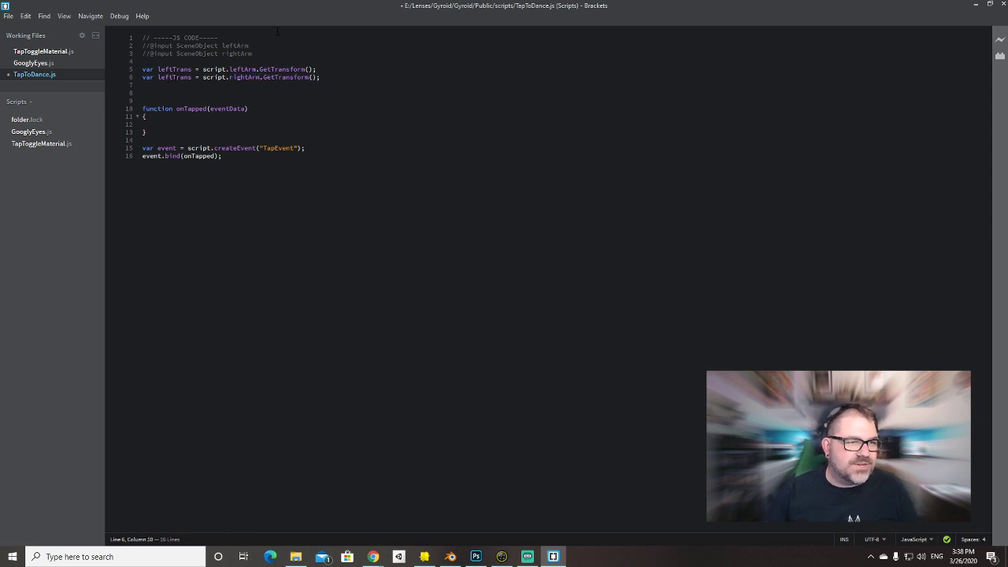
key(Home)
key(Right)
key(Right)
key(Right)
key(Right)
key(Delete)
key(Delete)
key(Delete)
key(Delete)
text(right)
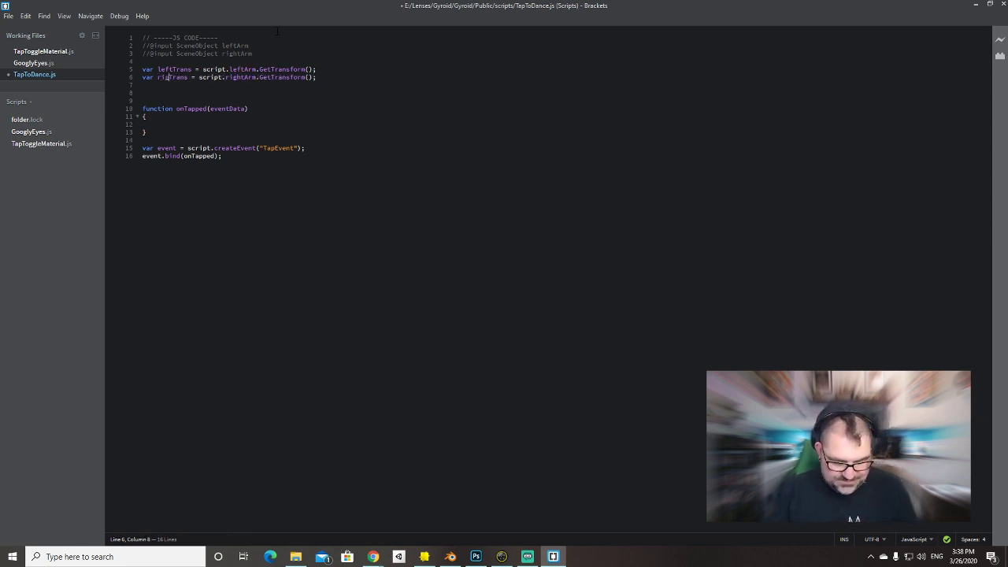
click(248, 92)
Save the script and declare a leftArmUp flag initialised to false on line 8.
key(ctrl+s)
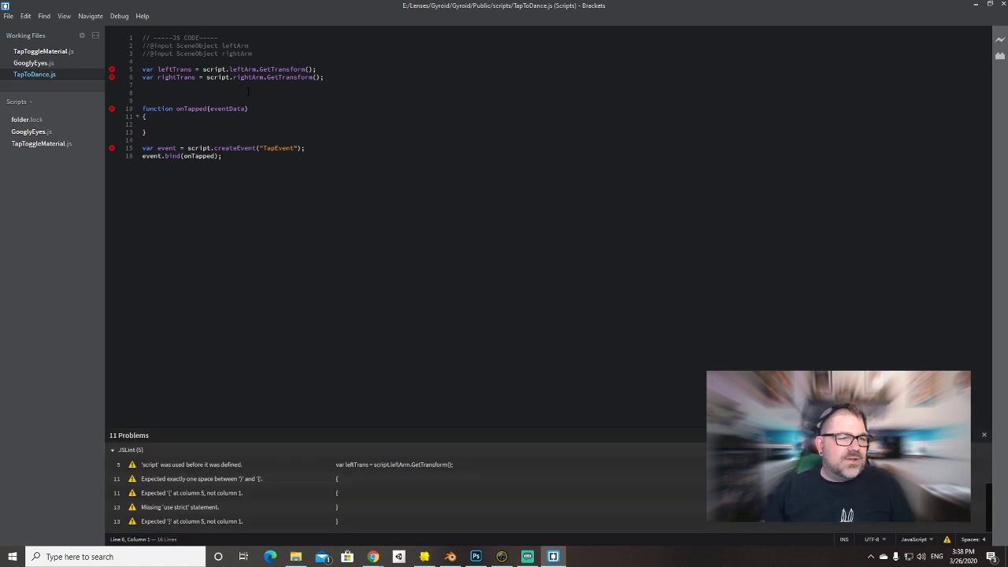
text(/)
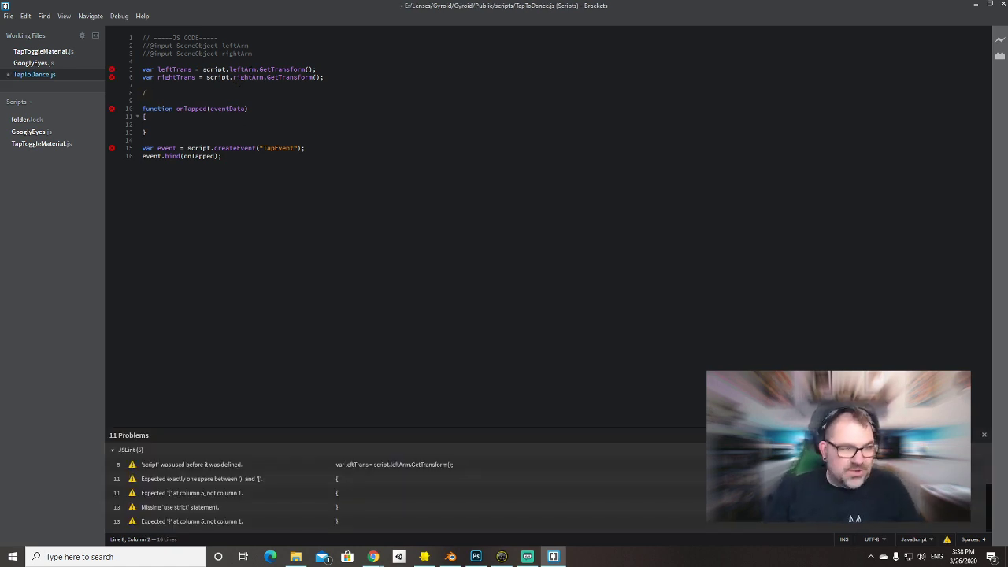
text(v)
key(BackSpace)
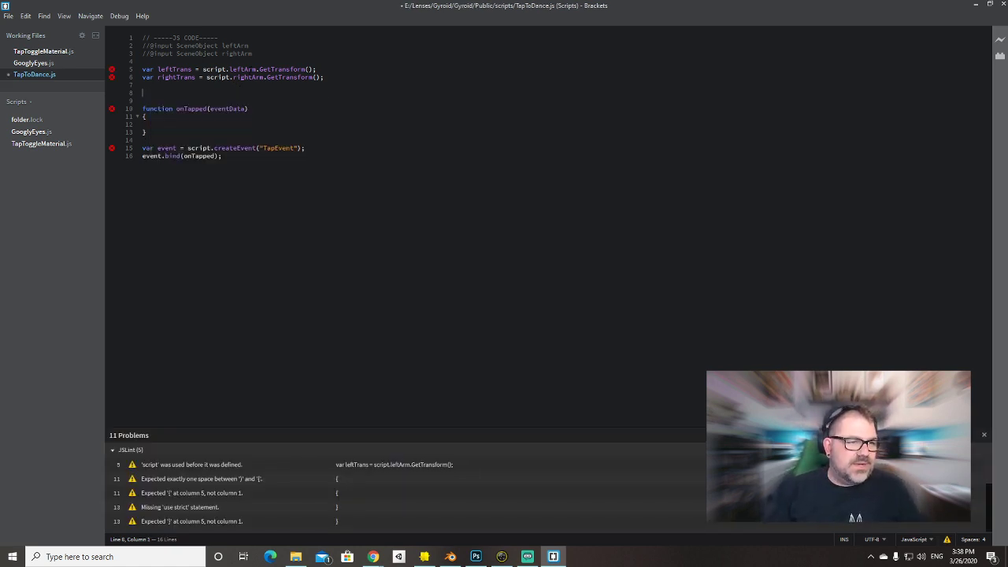
text(var l)
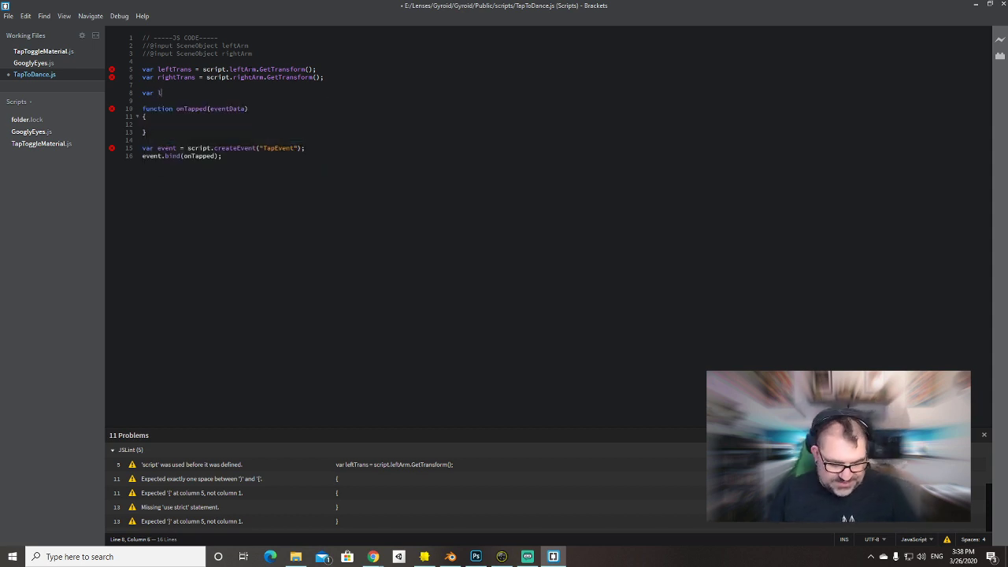
text(eftArmRp)
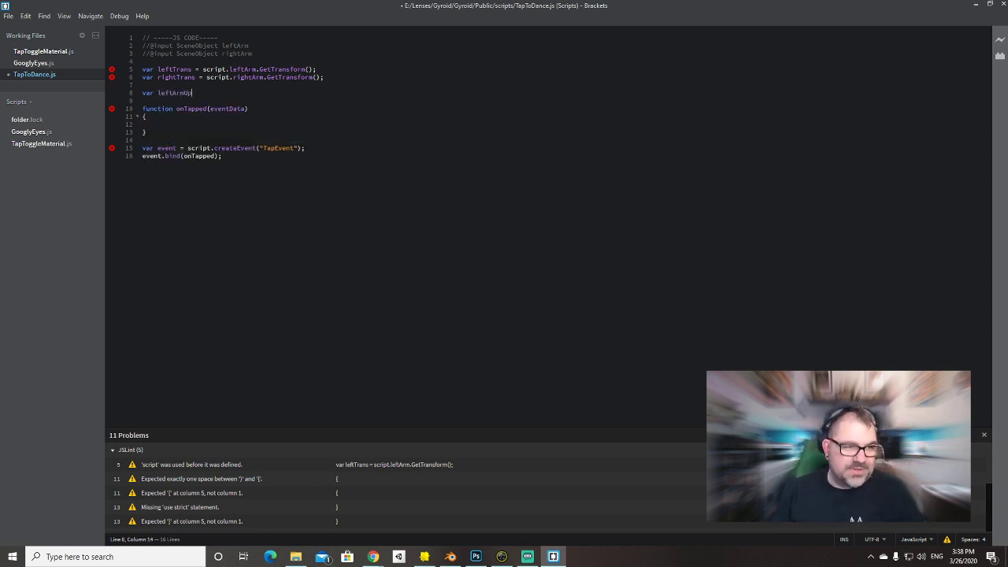
text( = false;)
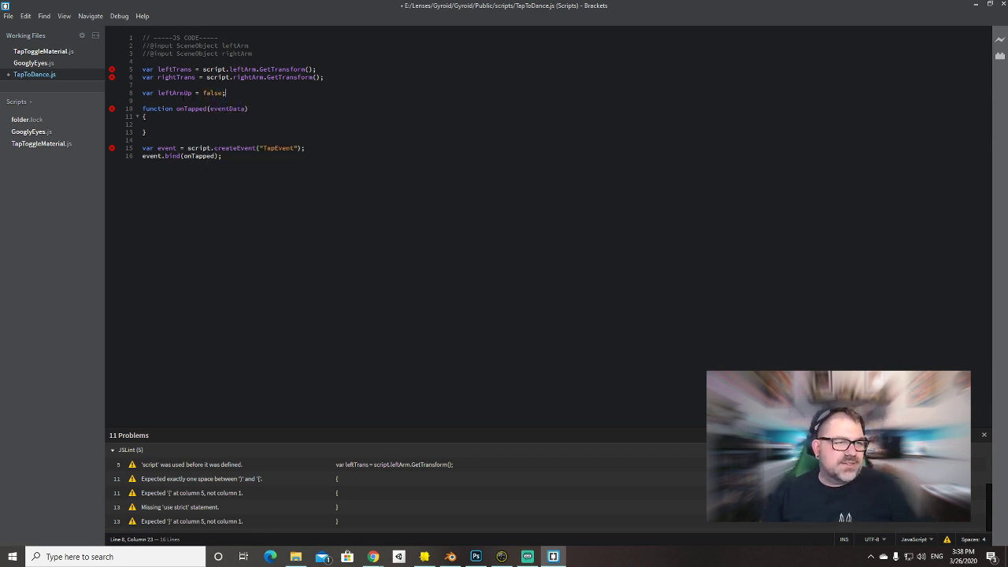
In onTapped, toggle leftArmUp = !leftArmUp; then add an empty if(leftArmUp)/else block.
key(Down)
key(Down)
key(Down)
key(Down)
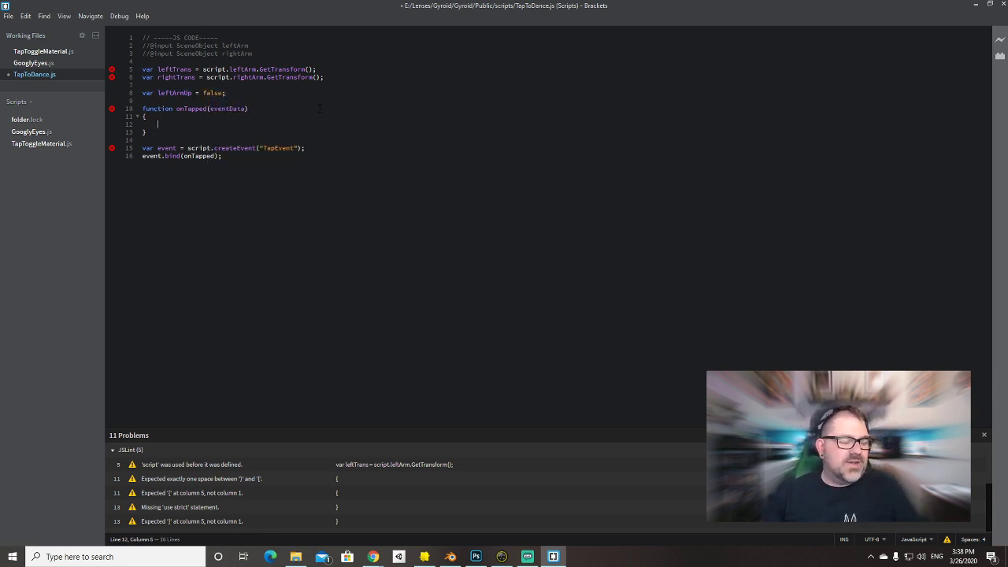
text(leftArmUp)
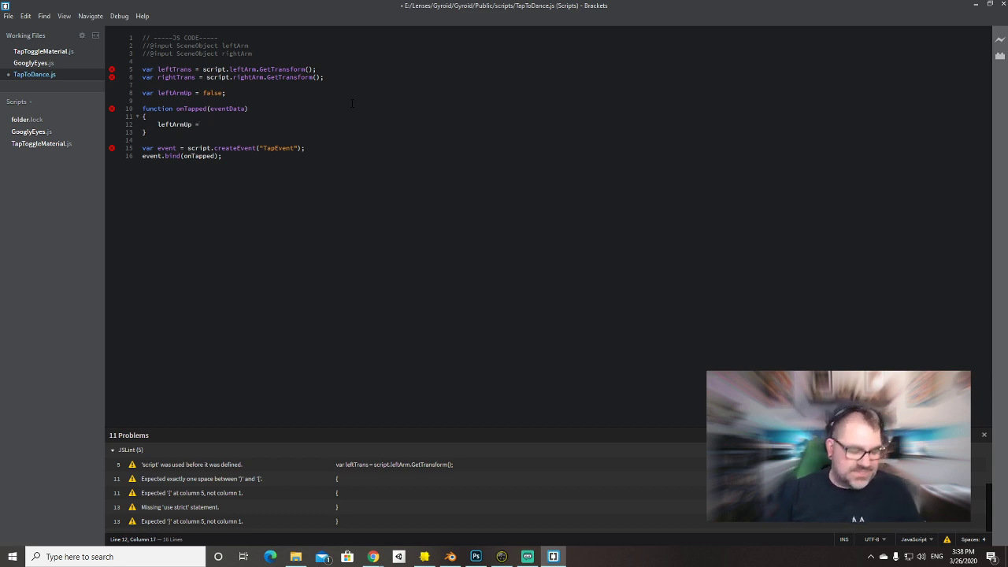
text( = !leftArmUp;)
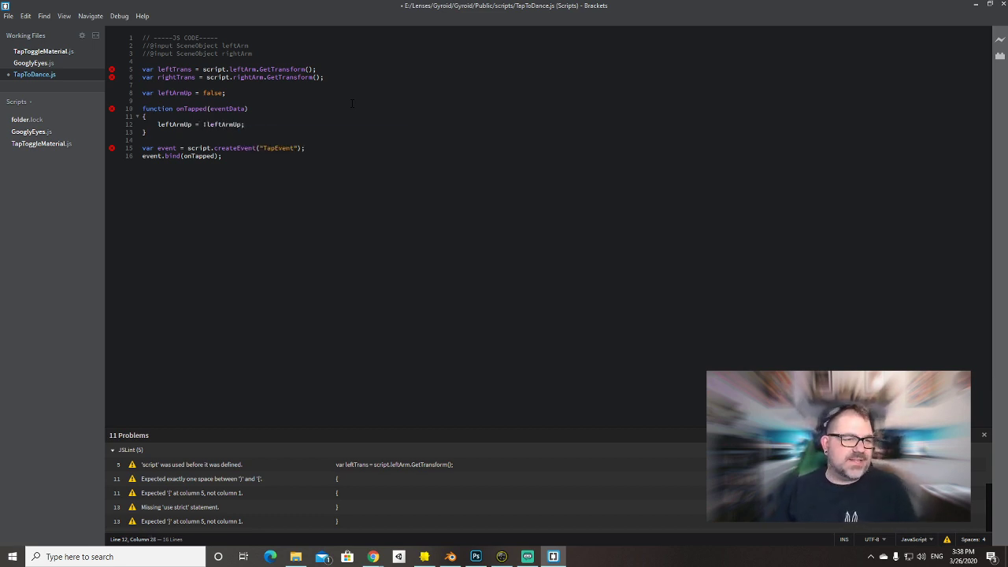
key(Return)
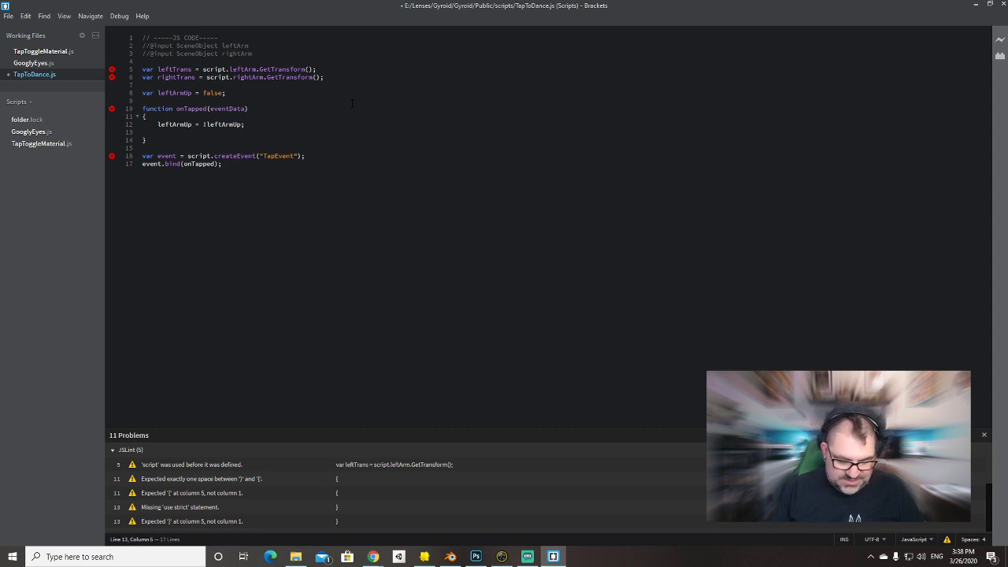
text(if()
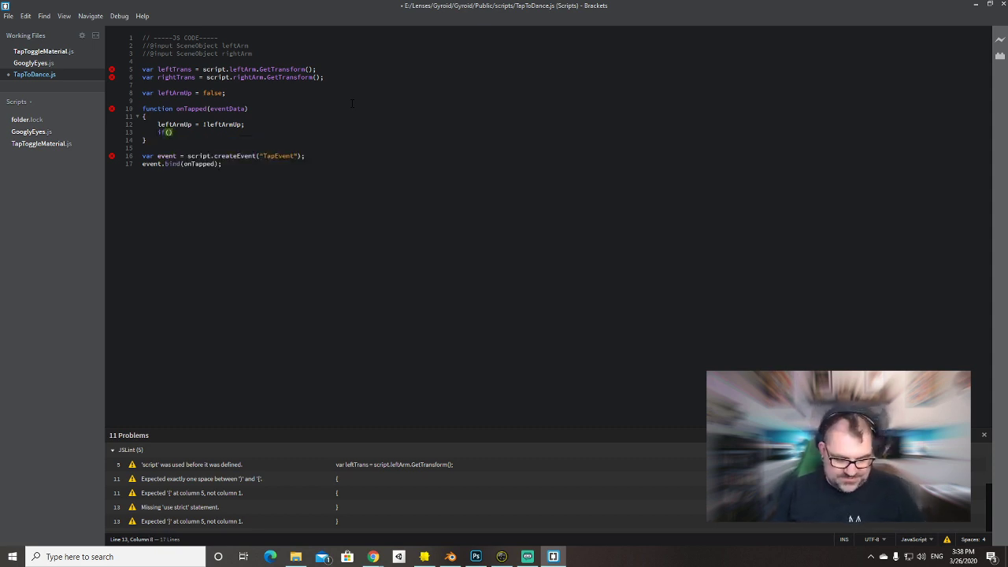
text(leftArmUp))
key(Return)
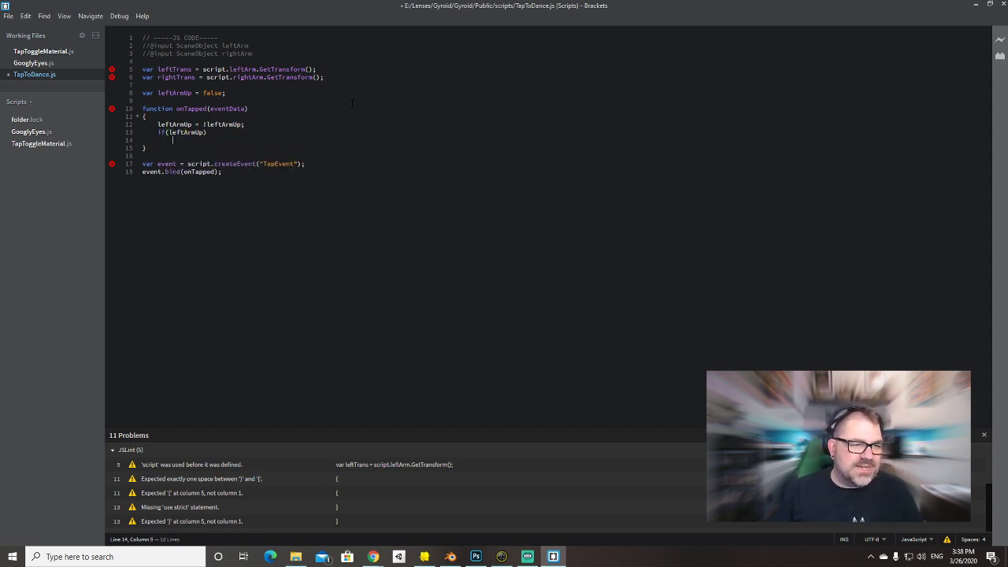
text({)
key(Return)
key(Down)
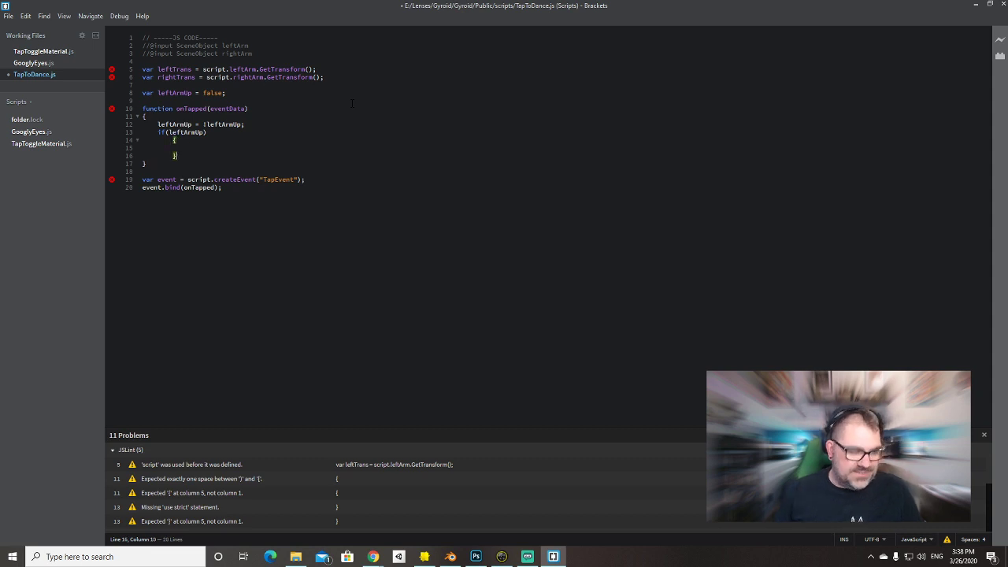
text(else{)
key(Return)
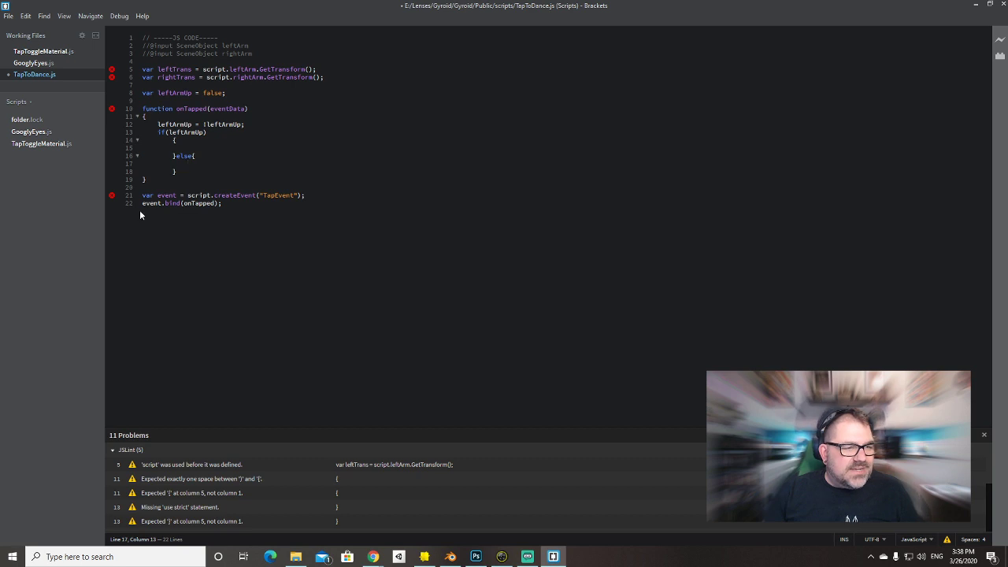
Rename the event variable to tapevent in both binding lines and save.
click(158, 196)
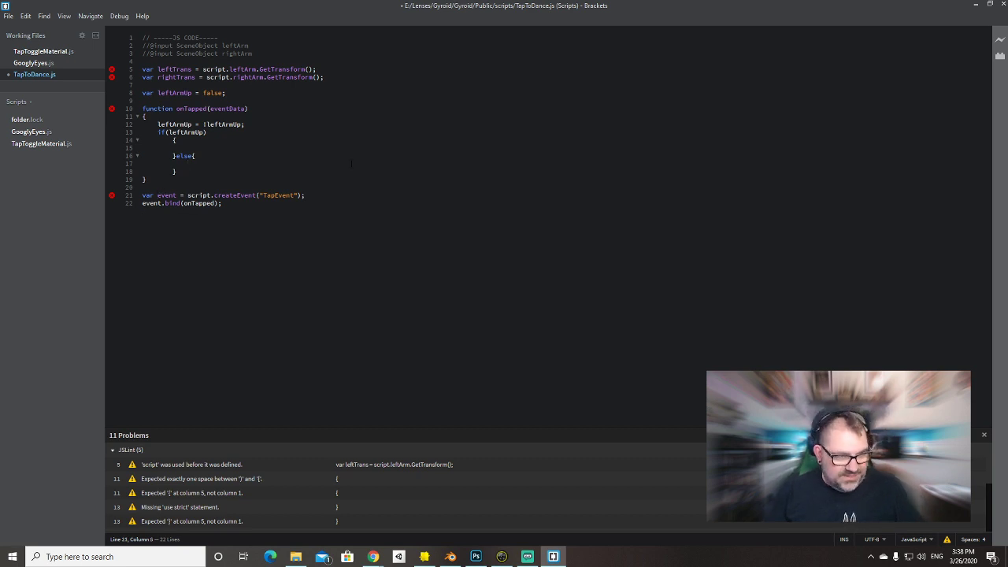
text(tap)
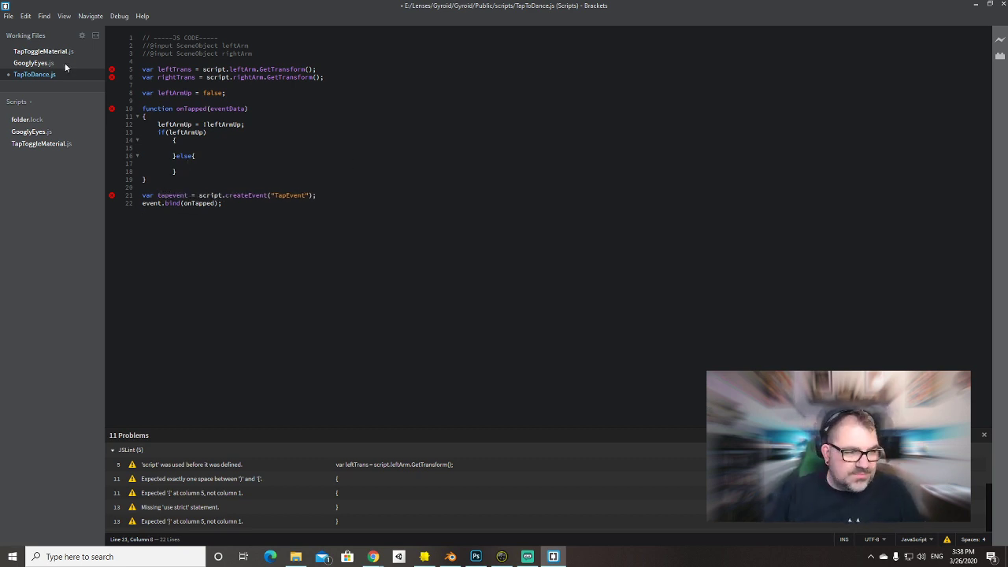
double_click(170, 196)
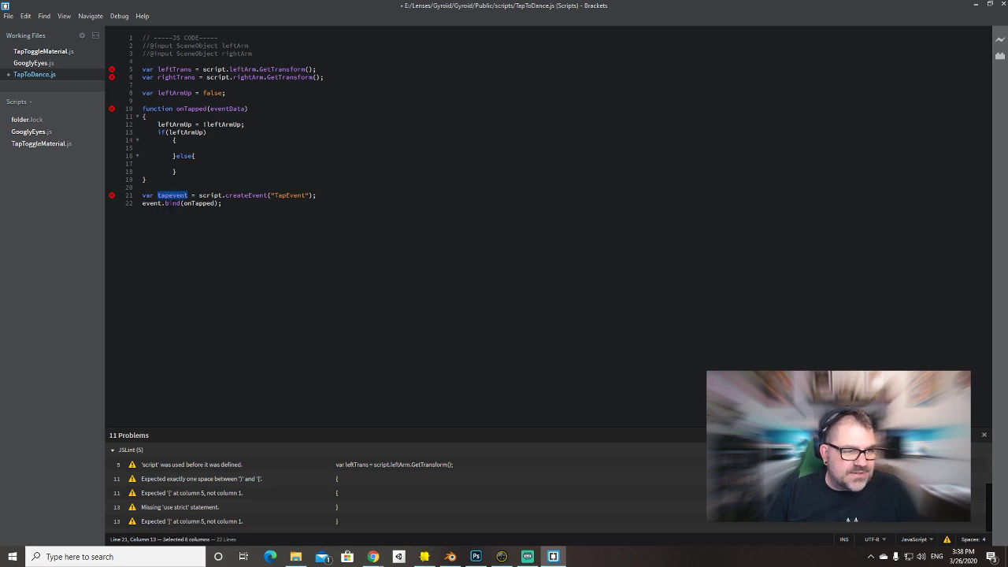
key(ctrl+c)
double_click(150, 203)
key(ctrl+v)
click(225, 159)
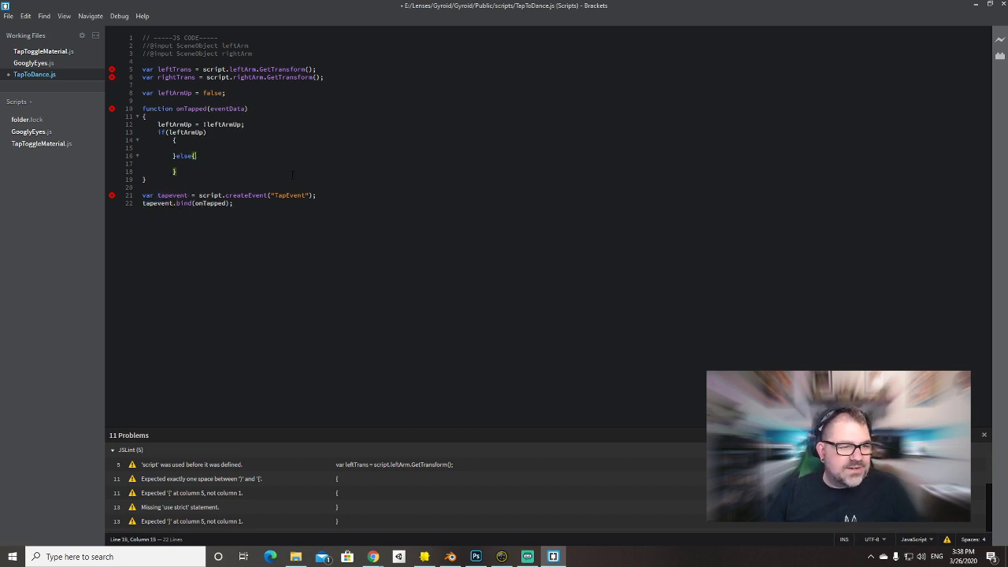
key(ctrl+s)
click(246, 147)
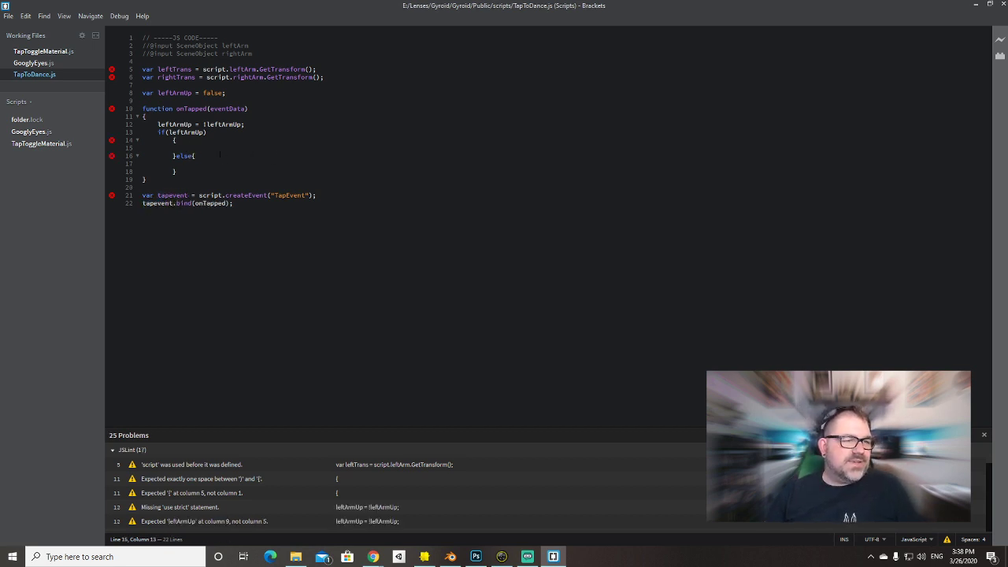
double_click(175, 70)
key(ctrl+d)
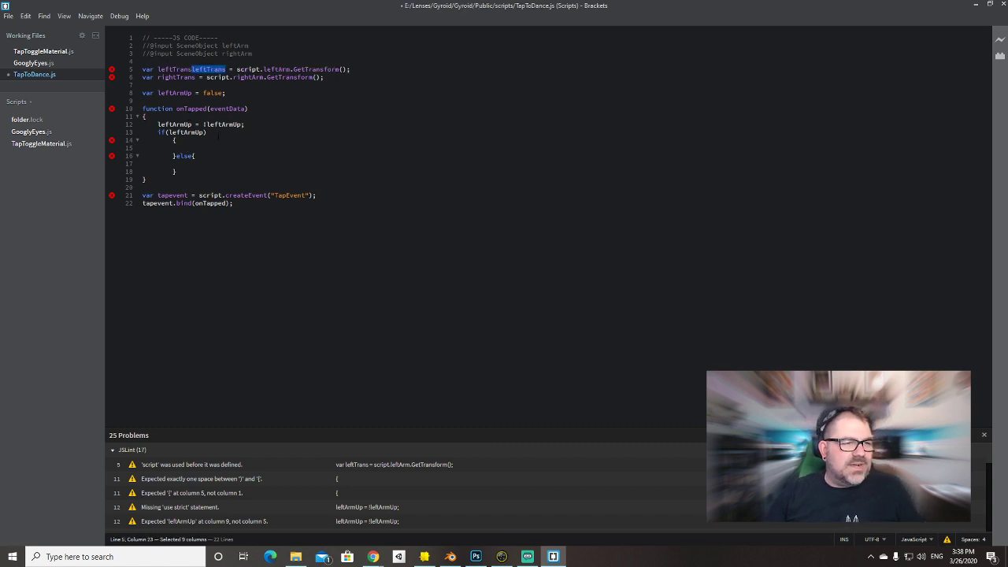
Paste leftTrans, indented, on the if block's first line and begin typing .setl.
key(ctrl+z)
click(281, 147)
key(shift+Home)
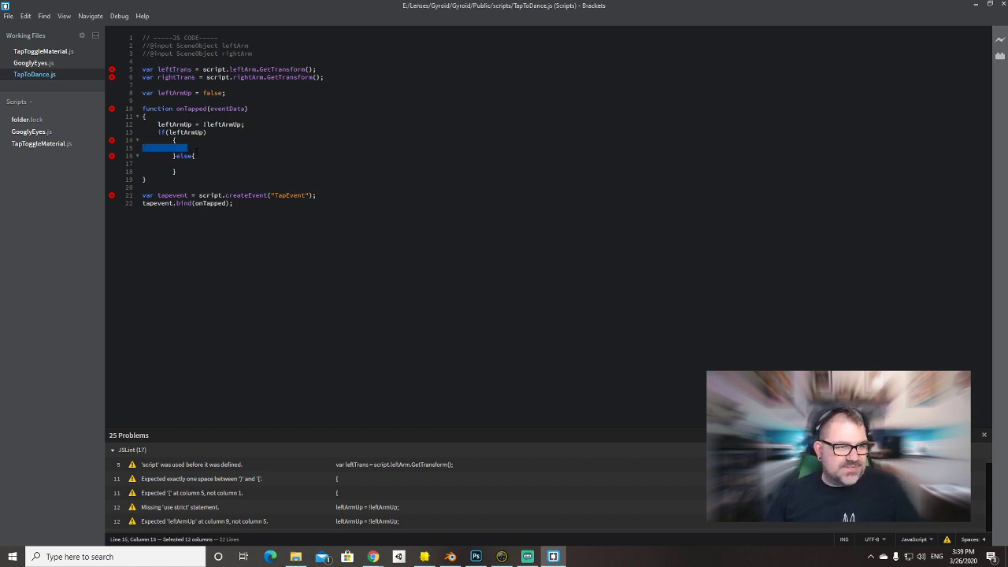
key(ctrl+v)
key(Home)
key(Tab)
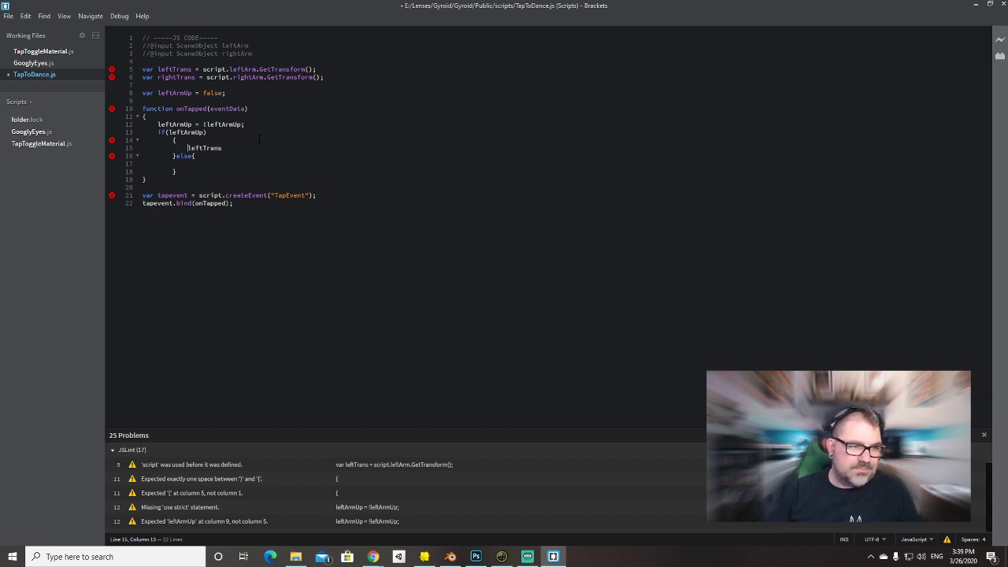
text(.setl)
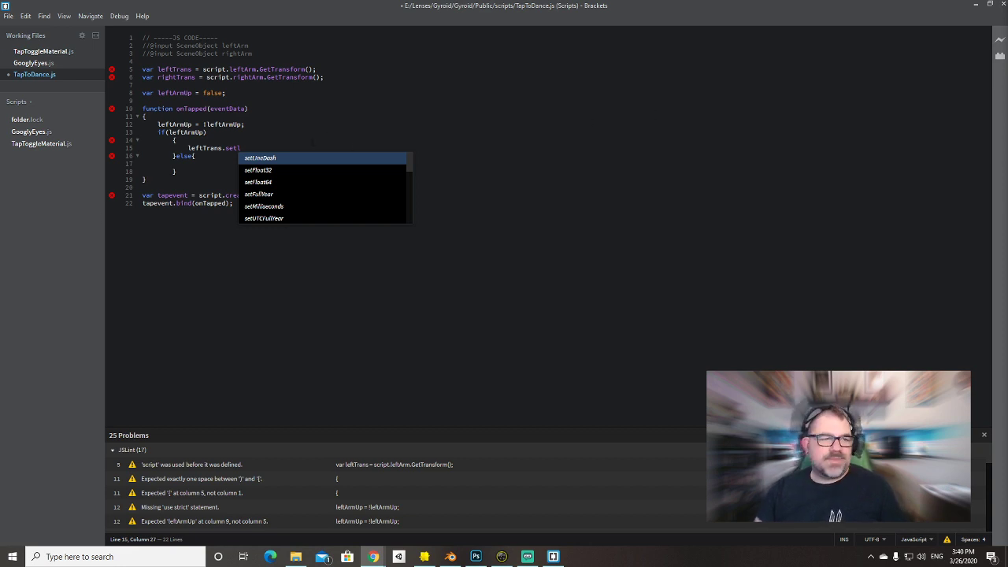
Complete leftTrans.setLocalRotation(quat.fromEulerAngles()); in the if branch.
text(ocalRotation)
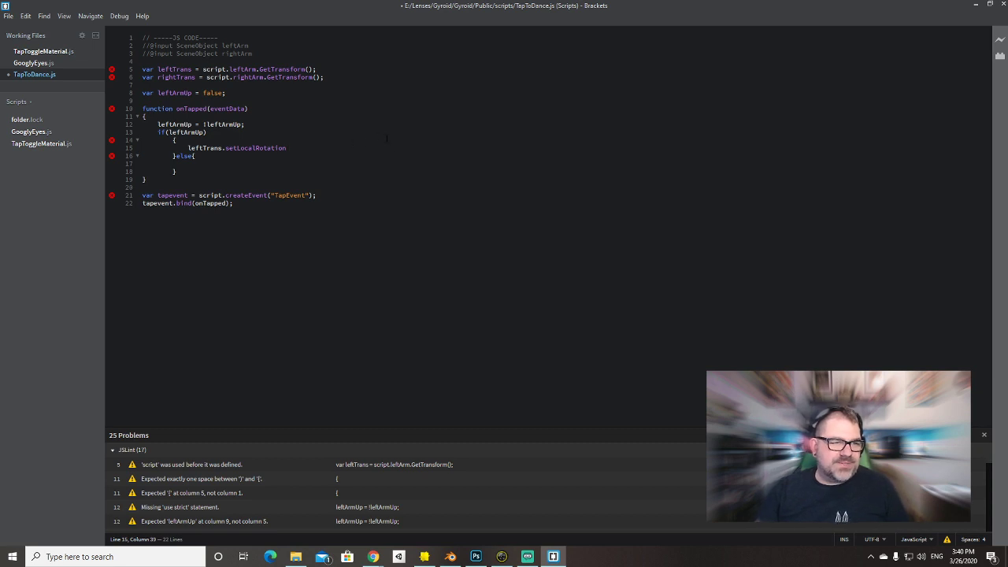
text(()
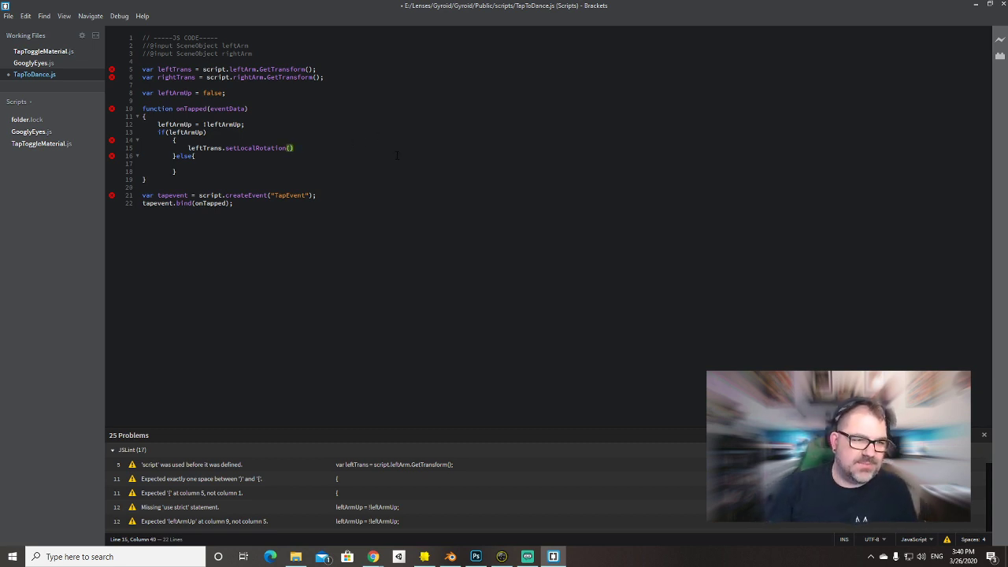
text();)
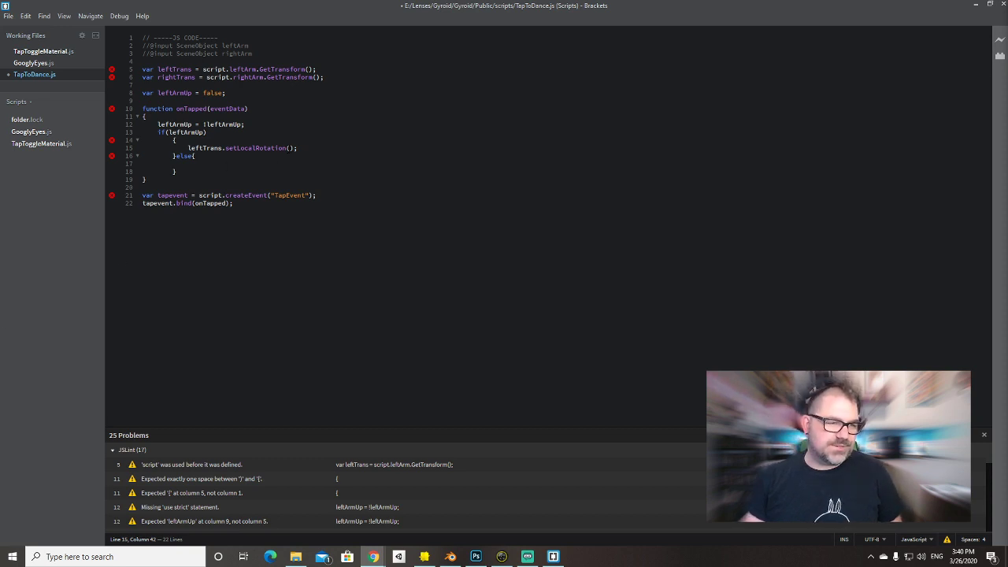
key(Left)
key(Left)
text(quat)
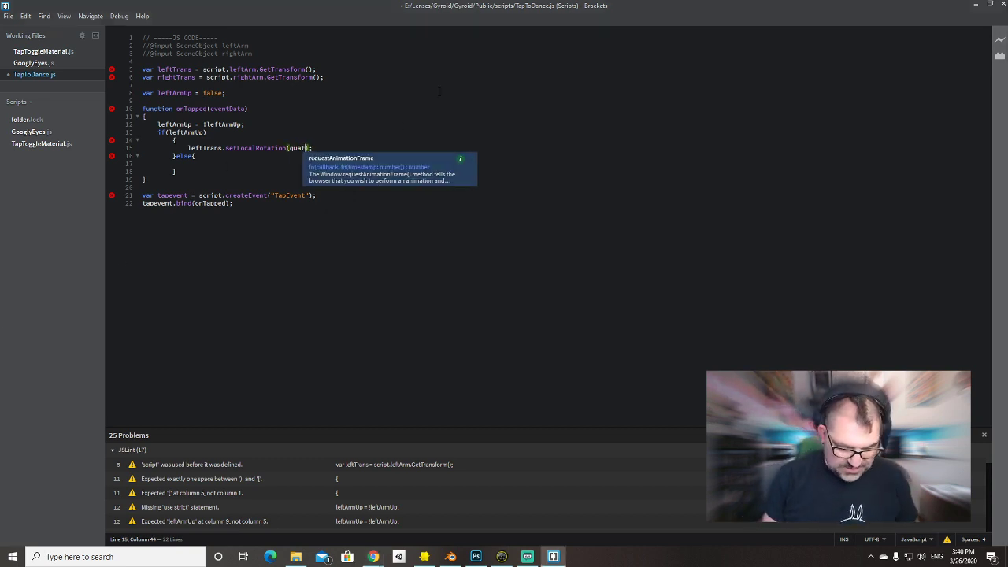
text(.fromEulerAngles())
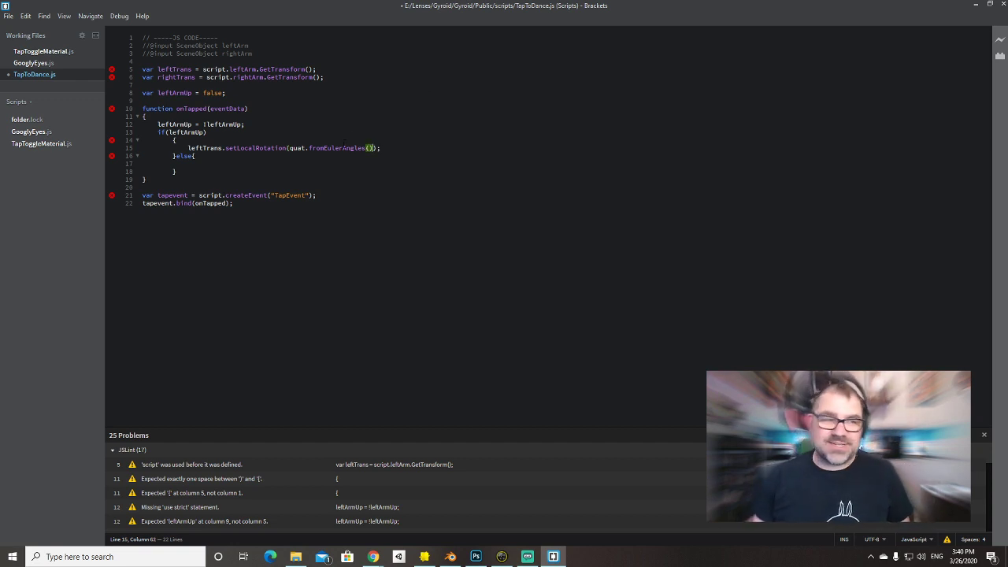
Add a matching rightTrans.setLocalRotation(quat.fromEulerAngles()); line beneath it.
drag(402, 148, 189, 148)
key(End)
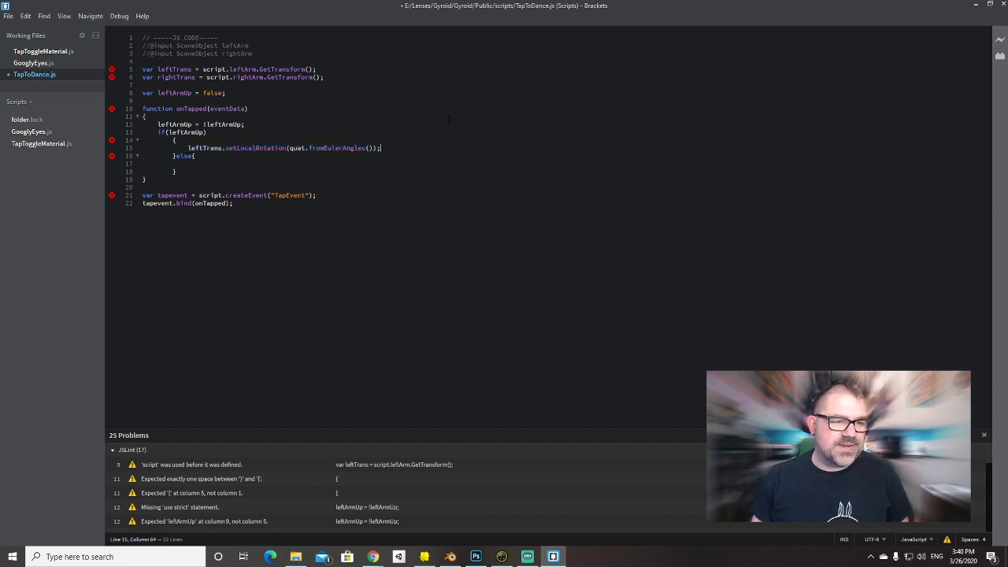
key(Return)
key(ctrl+v)
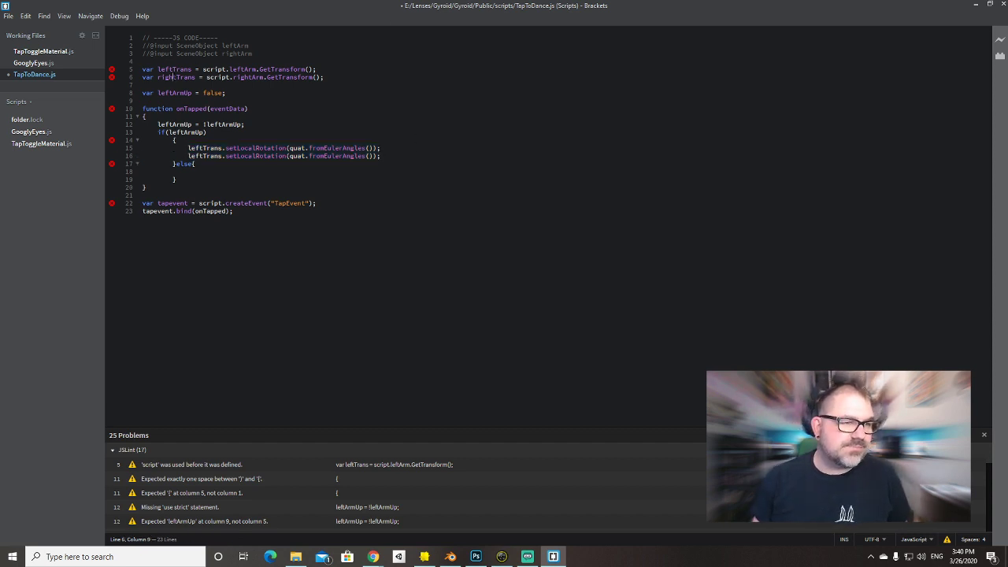
double_click(176, 77)
key(ctrl+c)
double_click(205, 156)
key(ctrl+v)
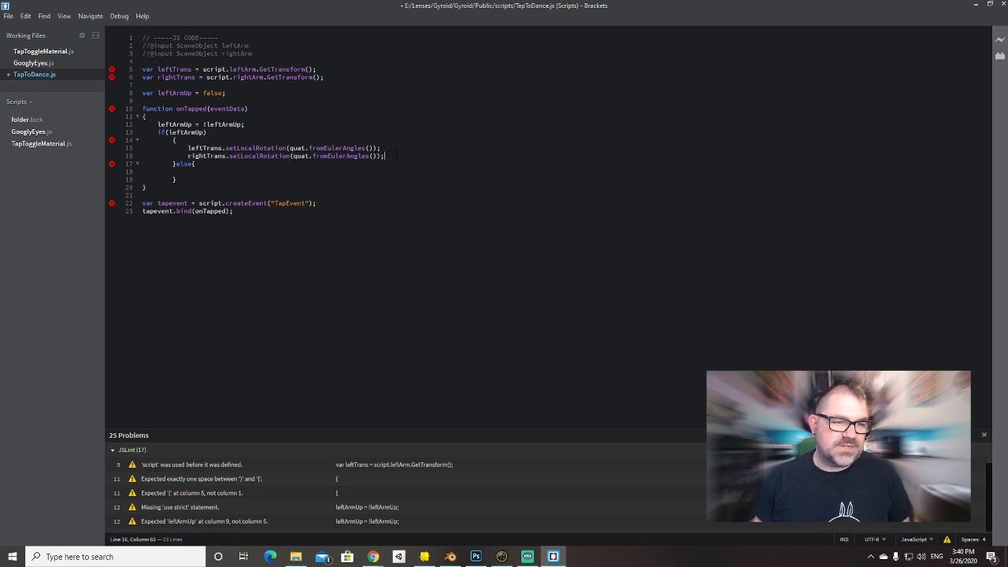
Copy both rotation lines into the else block and fix their indentation.
drag(397, 154, 82, 144)
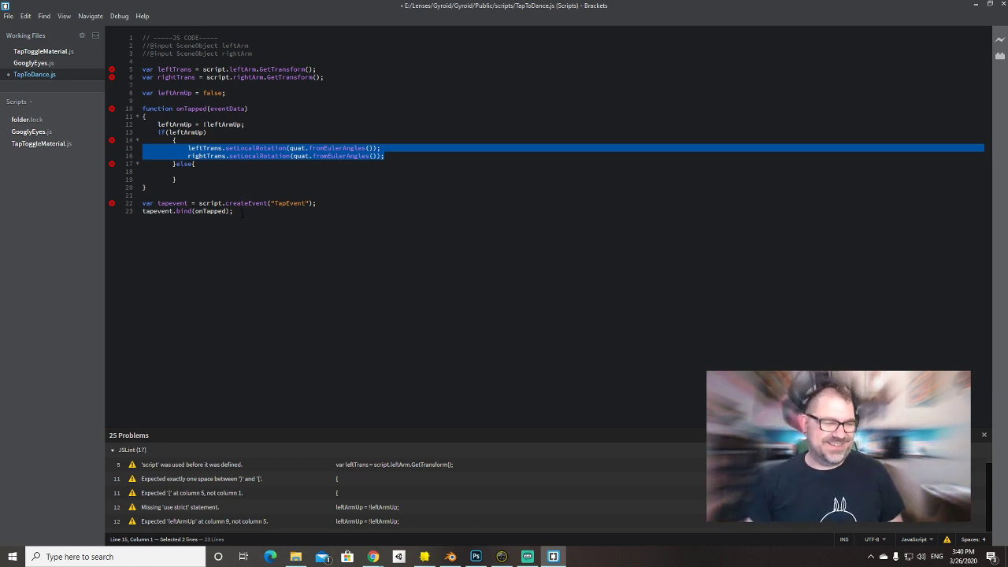
key(ctrl+c)
click(236, 172)
key(ctrl+v)
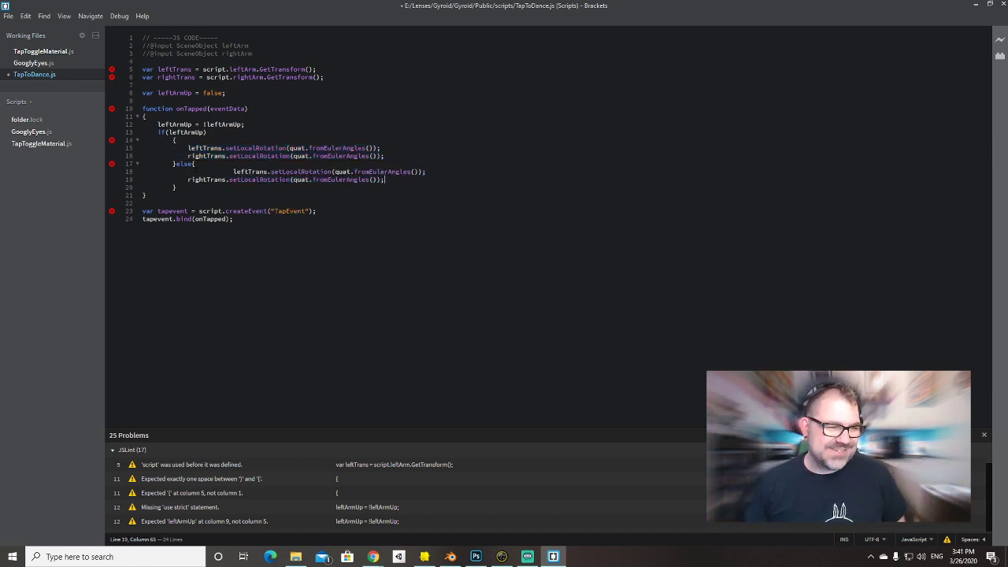
click(233, 172)
key(BackSpace)
key(BackSpace)
key(BackSpace)
key(BackSpace)
key(BackSpace)
key(BackSpace)
key(BackSpace)
key(BackSpace)
key(BackSpace)
key(BackSpace)
key(BackSpace)
key(BackSpace)
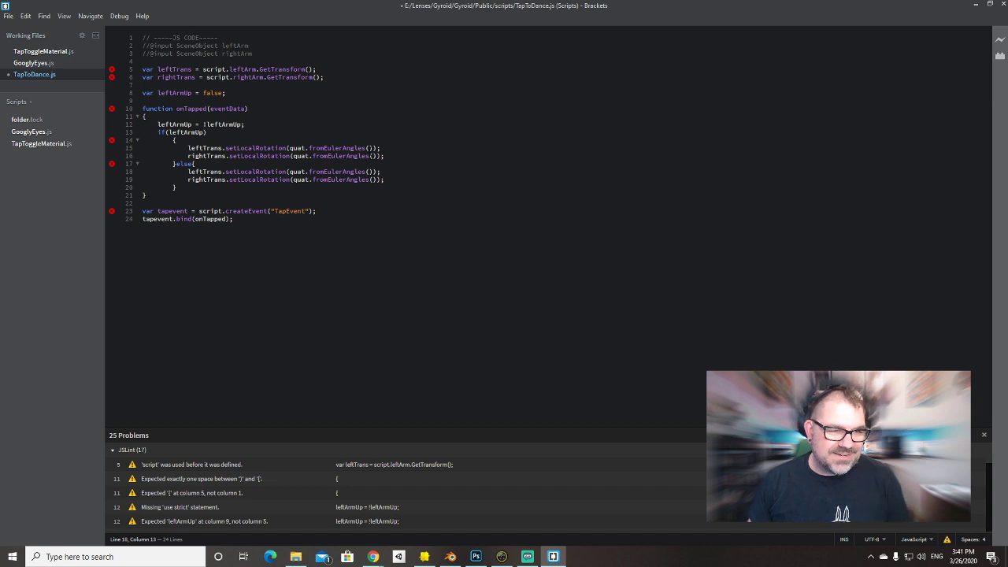
Give the if branch's leftTrans fromEulerAngles call the angles 0,0,0.
click(368, 148)
text(0,0,0)
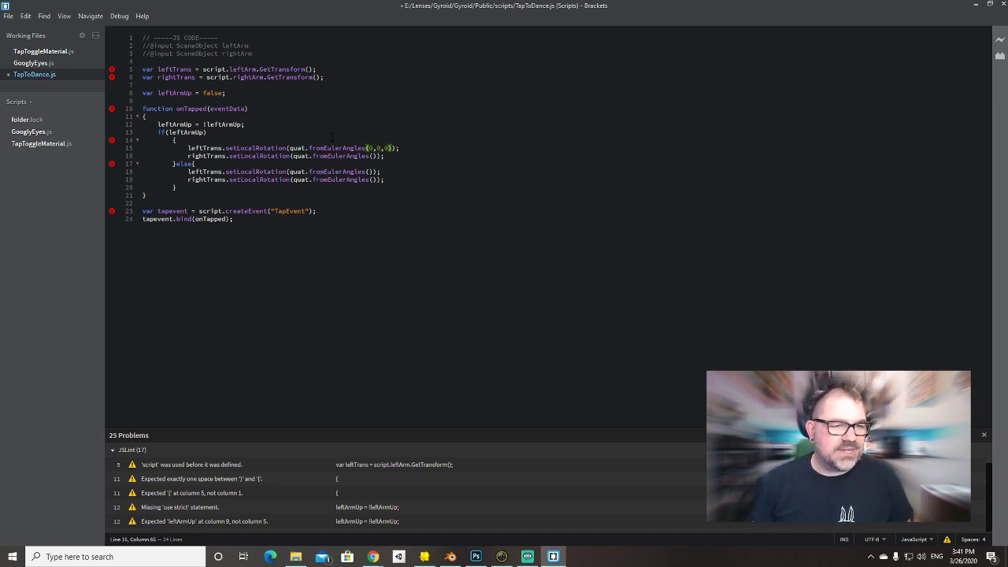
key(Up)
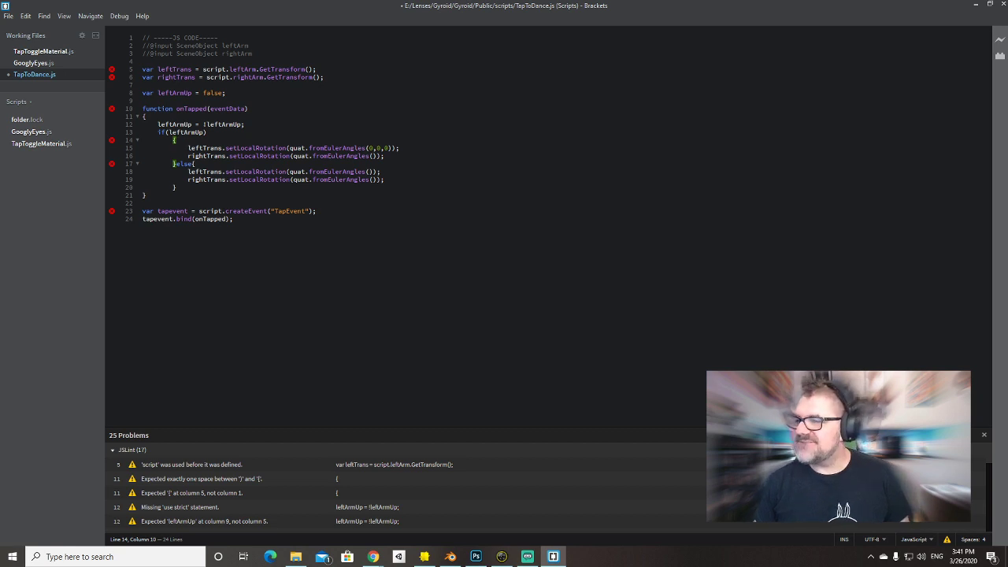
click(257, 53)
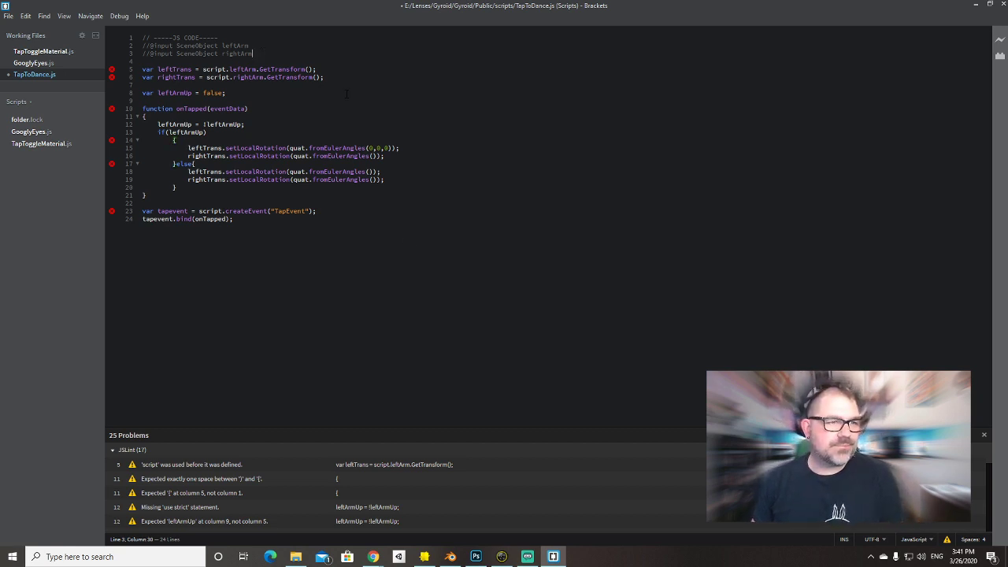
key(Return)
key(Return)
key(Return)
click(179, 63)
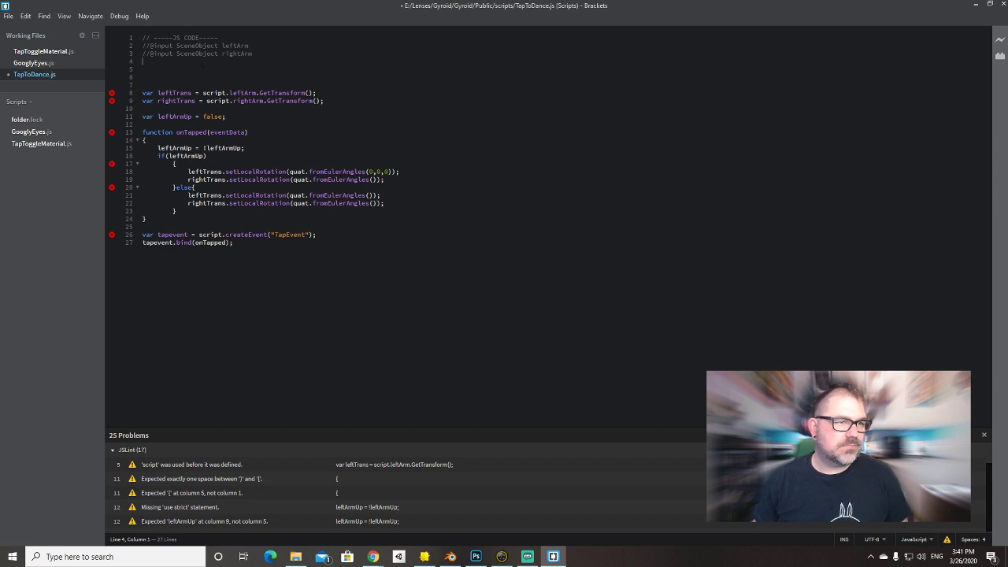
text(//@input )
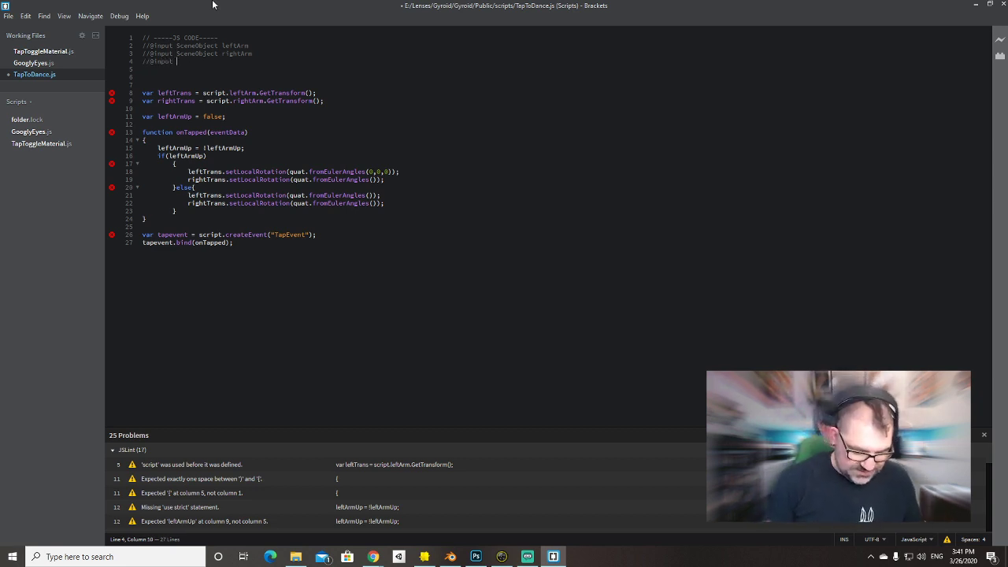
text(vec)
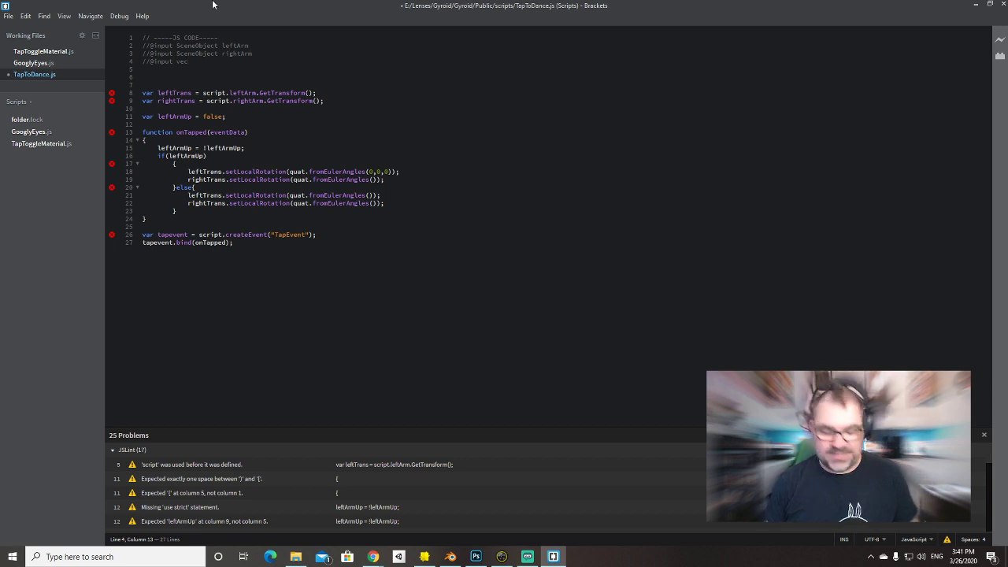
text(3 l)
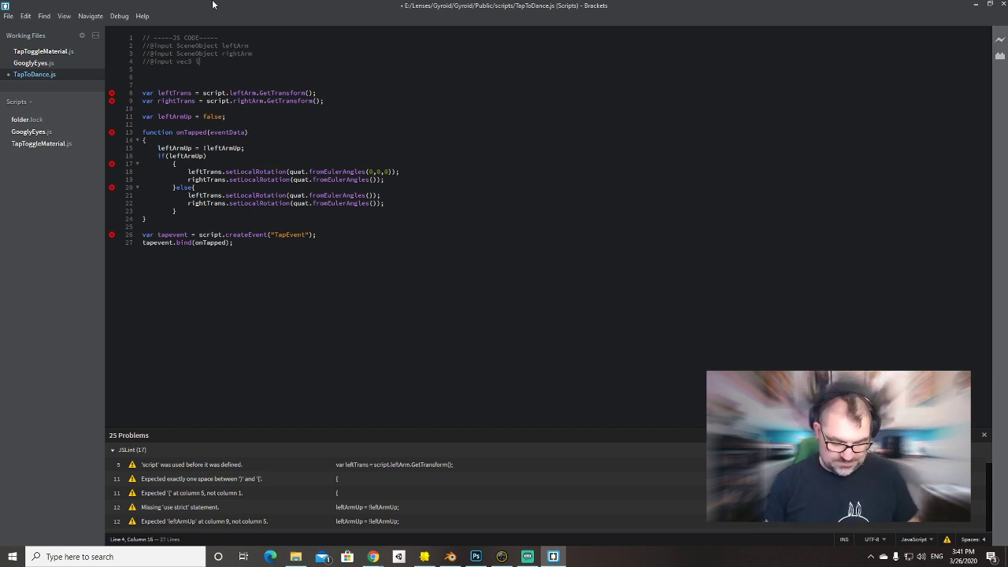
text(eftArmUp)
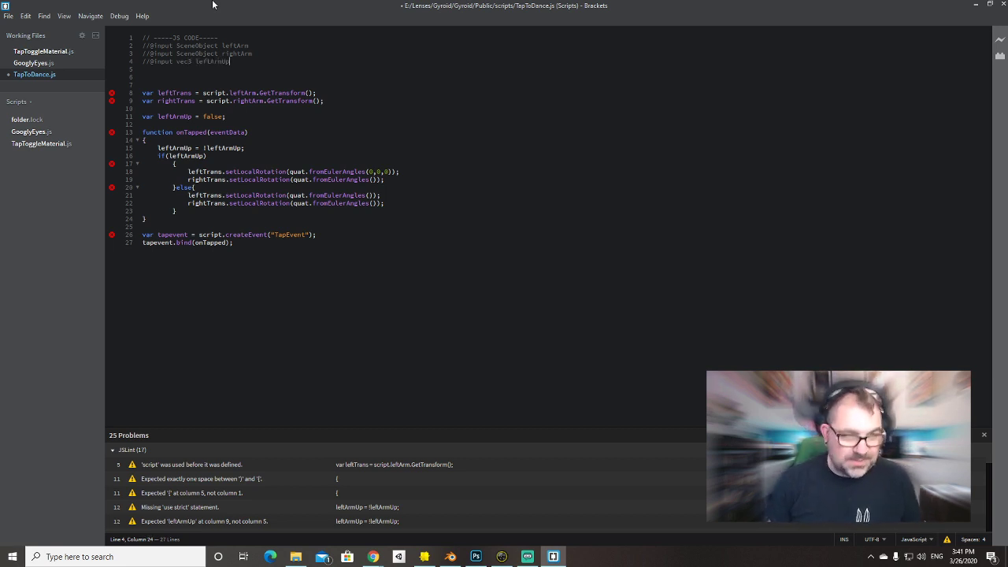
key(shift+Home)
key(ctrl+c)
key(End)
key(Return)
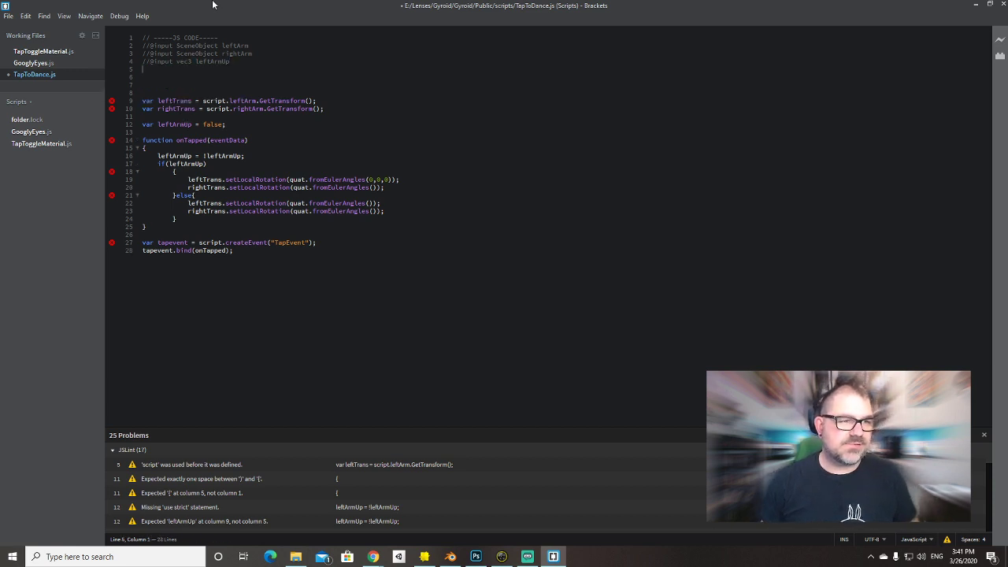
key(ctrl+v)
key(shift+Left)
key(shift+Left)
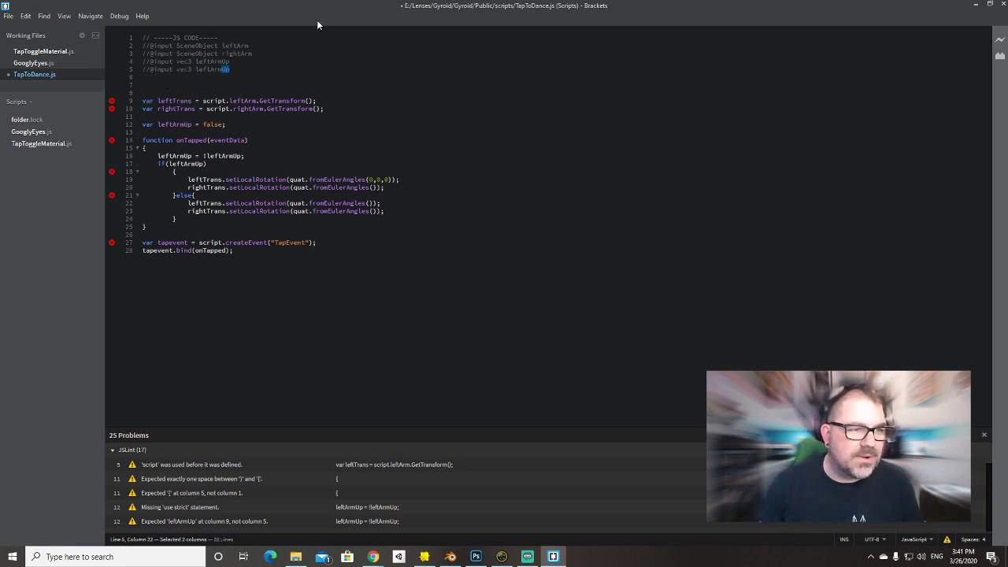
text(Down)
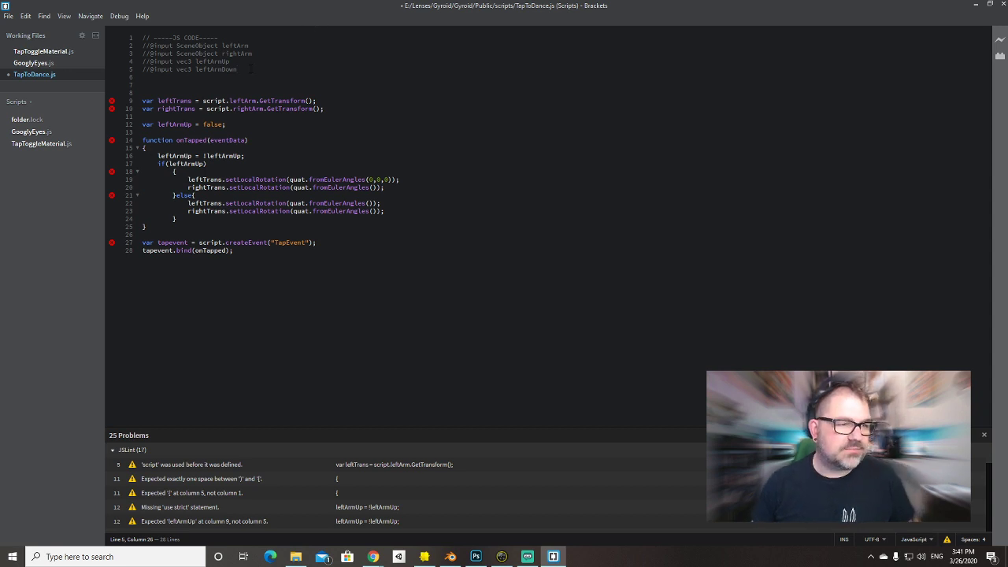
Duplicate both vec3 inputs as rightArmUp and rightArmDown.
drag(238, 69, 83, 63)
key(ctrl+c)
key(Down)
key(End)
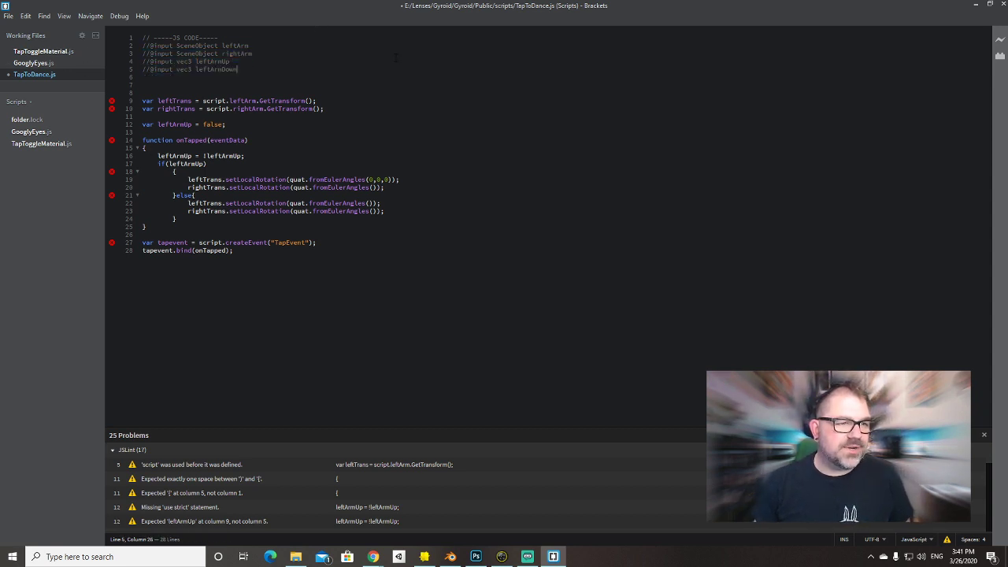
key(Return)
key(ctrl+v)
drag(196, 77, 211, 78)
text(right)
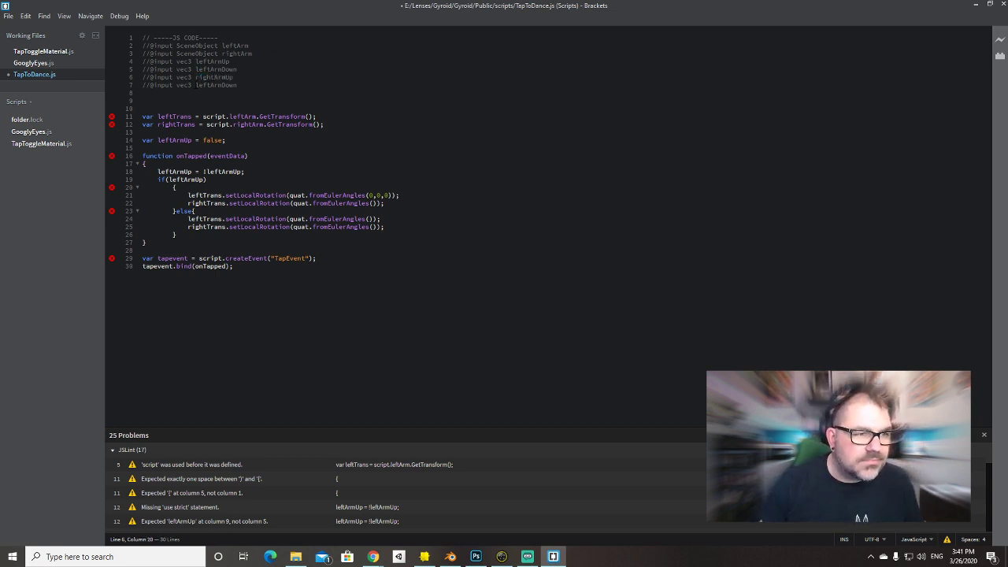
drag(195, 85, 210, 85)
text(right)
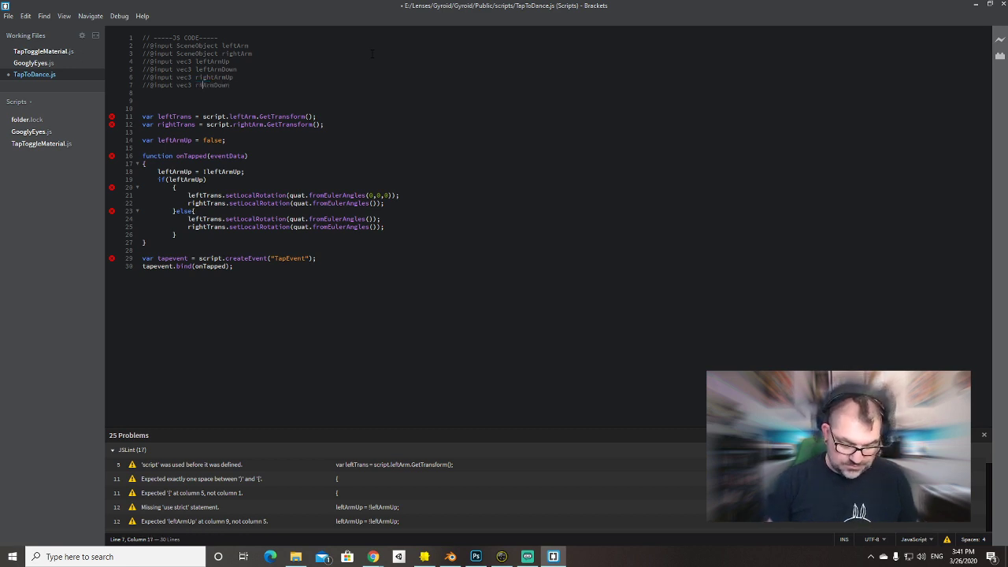
double_click(213, 61)
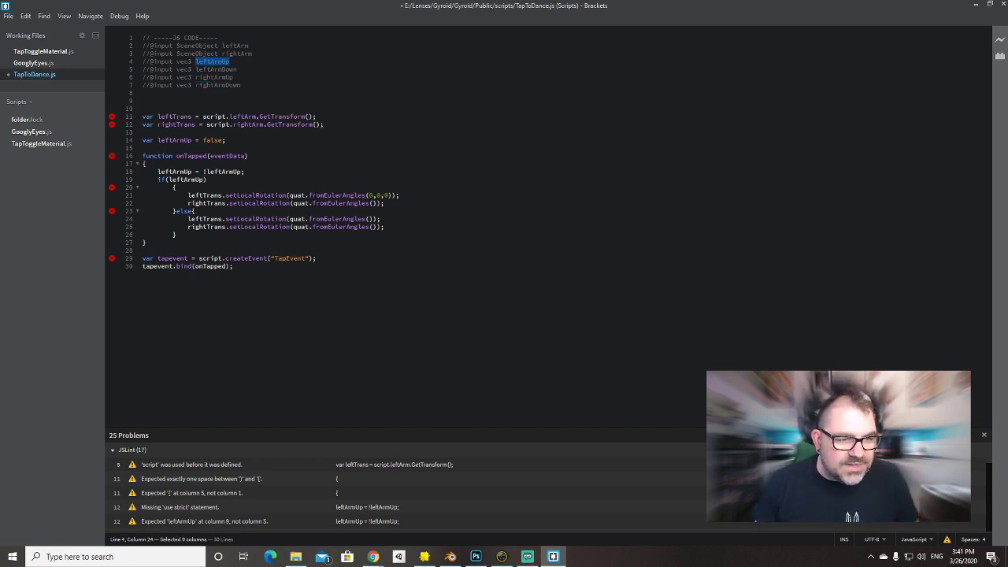
Fill the raised left arm rotation with script.leftArmUp.x, script.leftArmUp.y, script.leftArmUp.z.
drag(369, 195, 386, 195)
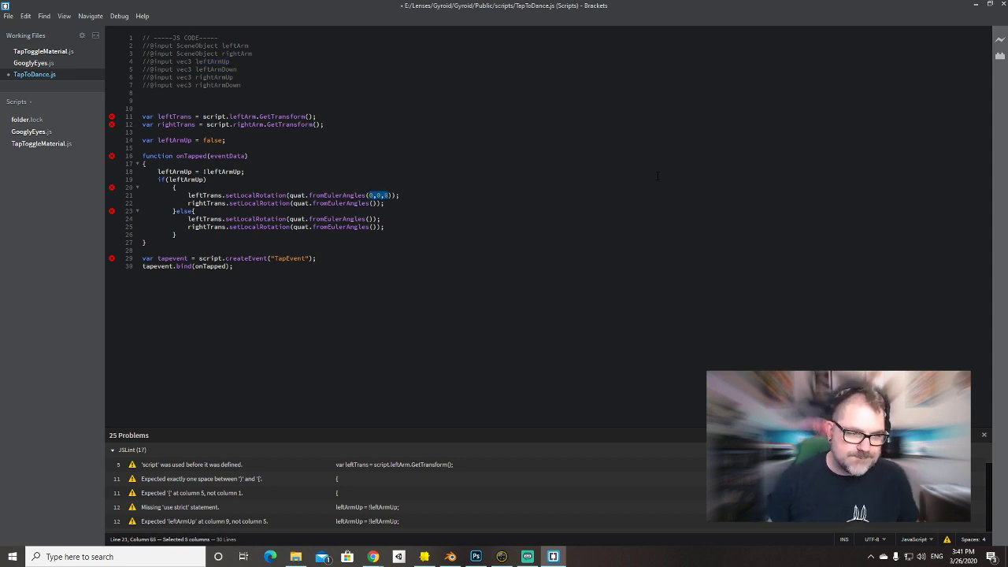
text(script.leftArmUp)
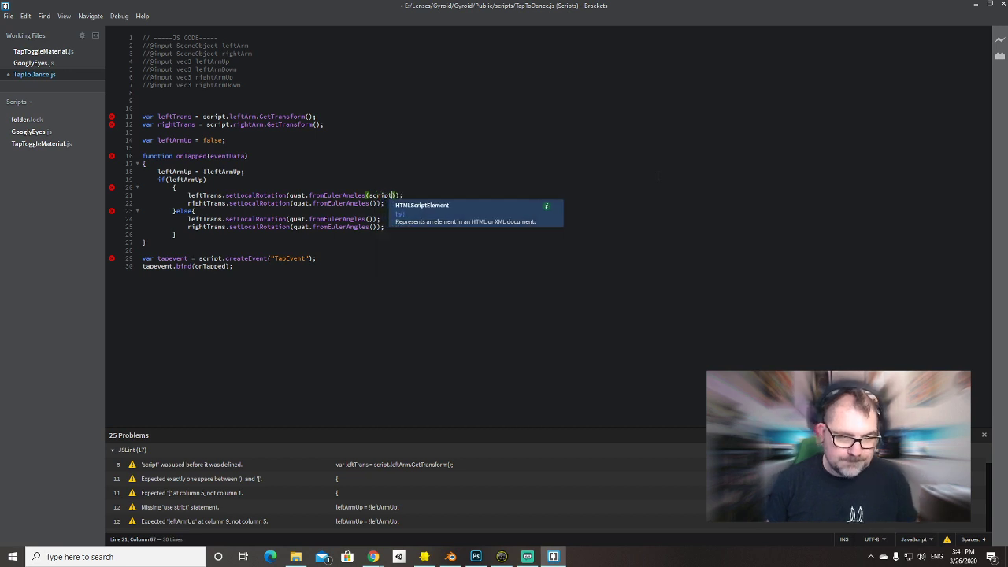
text(.x,)
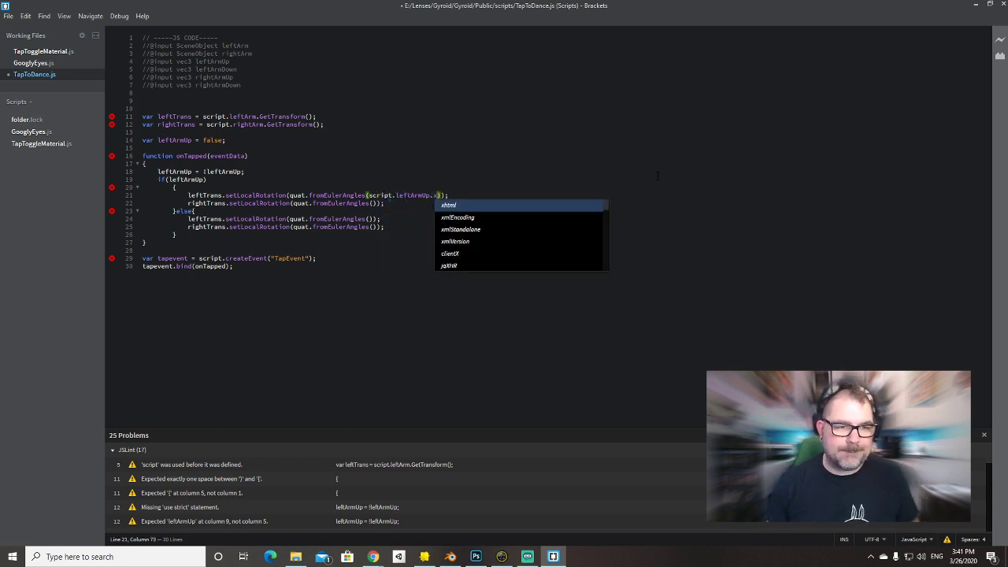
text(leftArmUp)
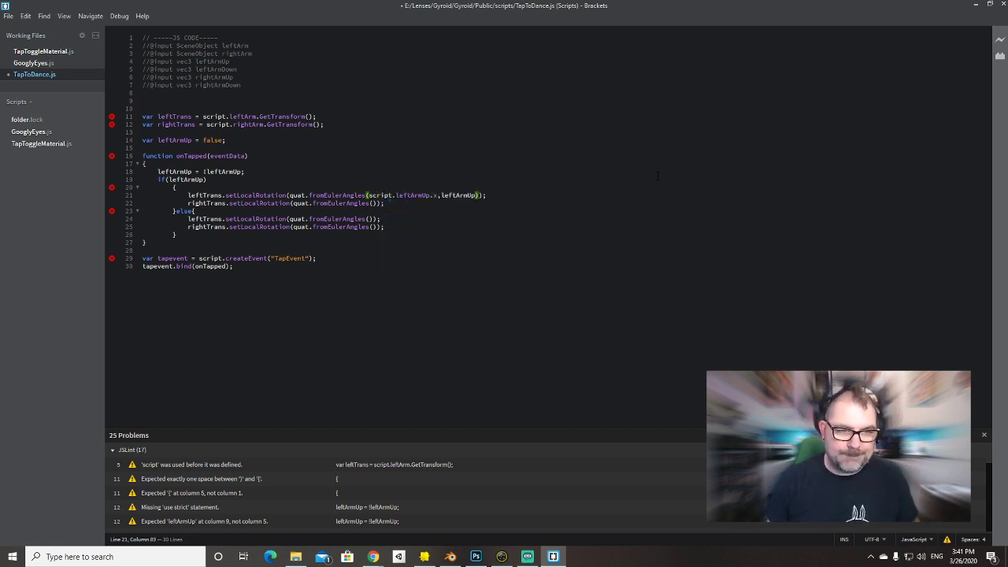
text(.)
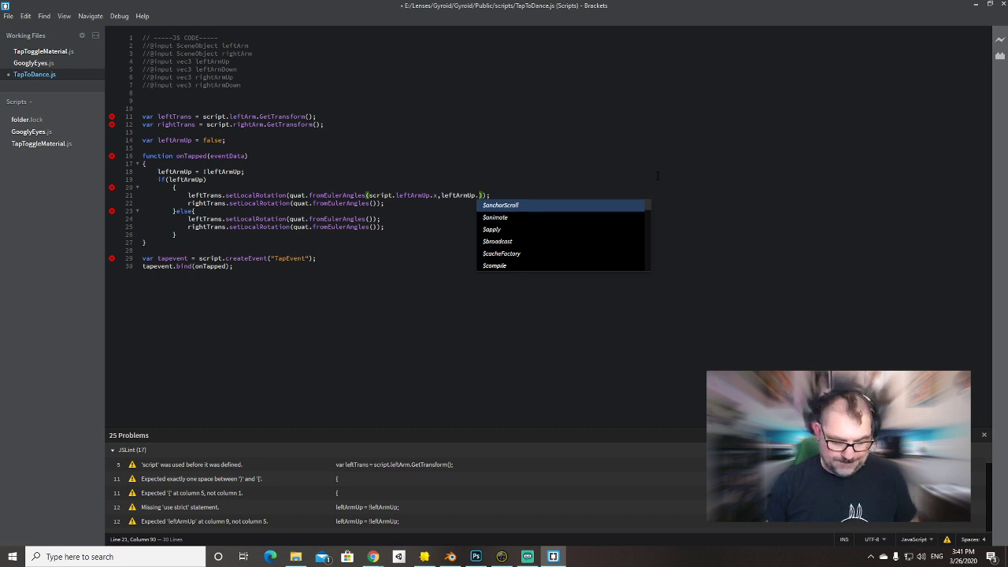
text(y, leftArmUp.)
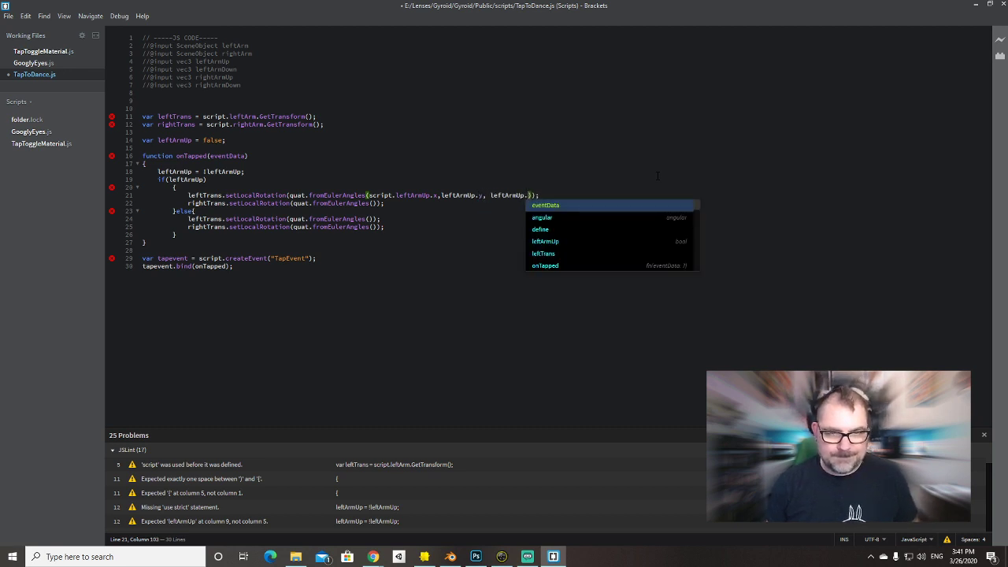
text(z)
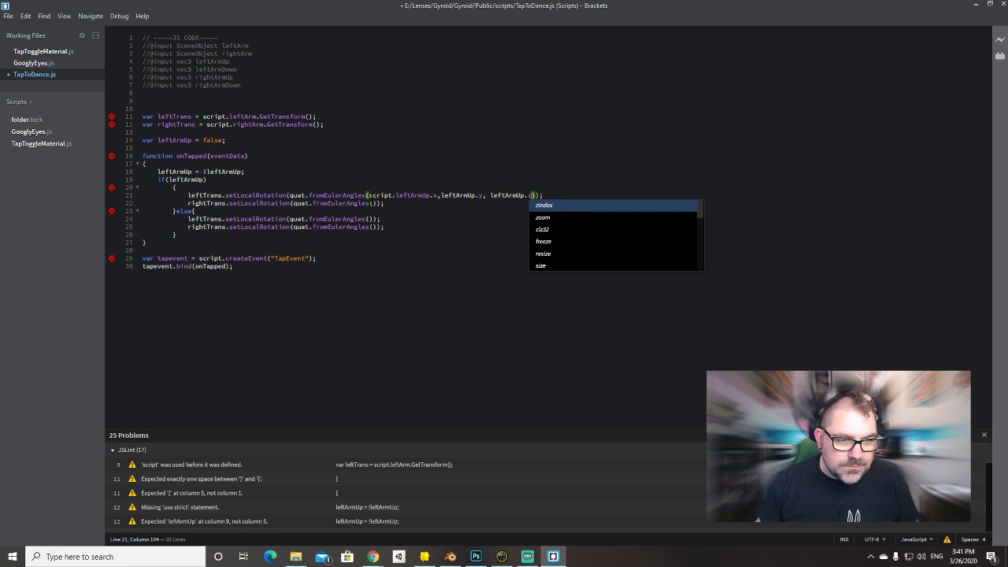
drag(368, 195, 395, 195)
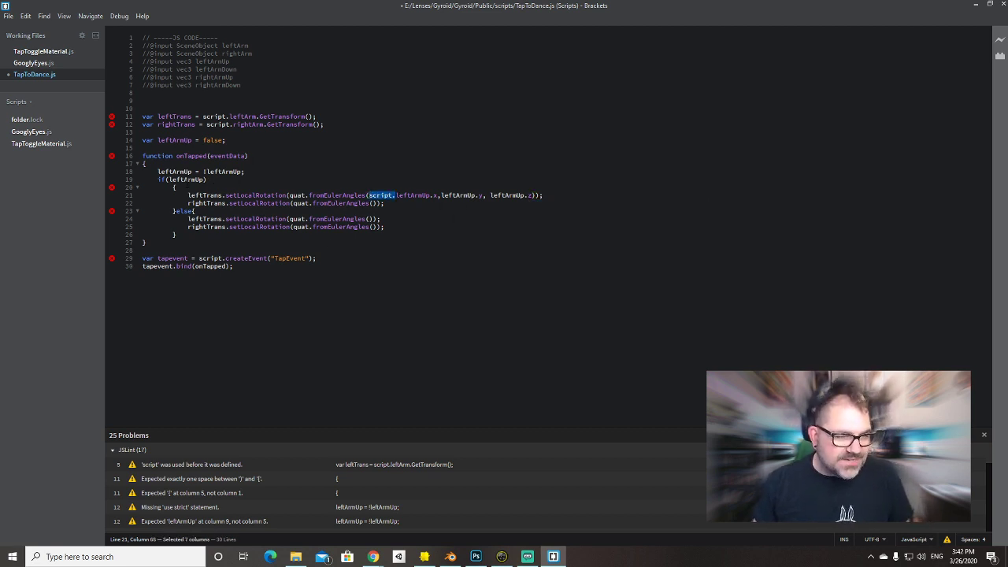
key(ctrl+c)
click(442, 195)
key(ctrl+v)
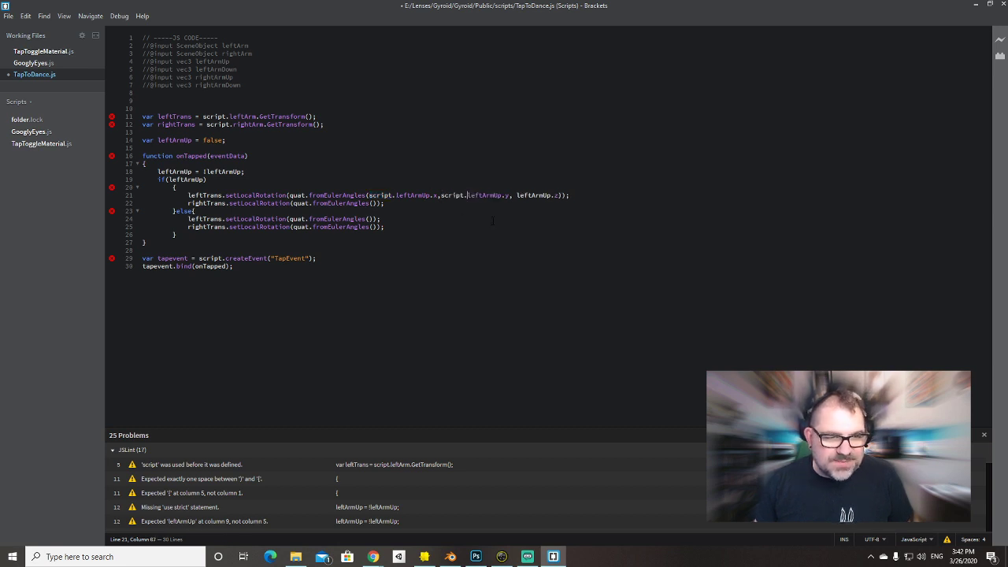
click(517, 196)
key(ctrl+v)
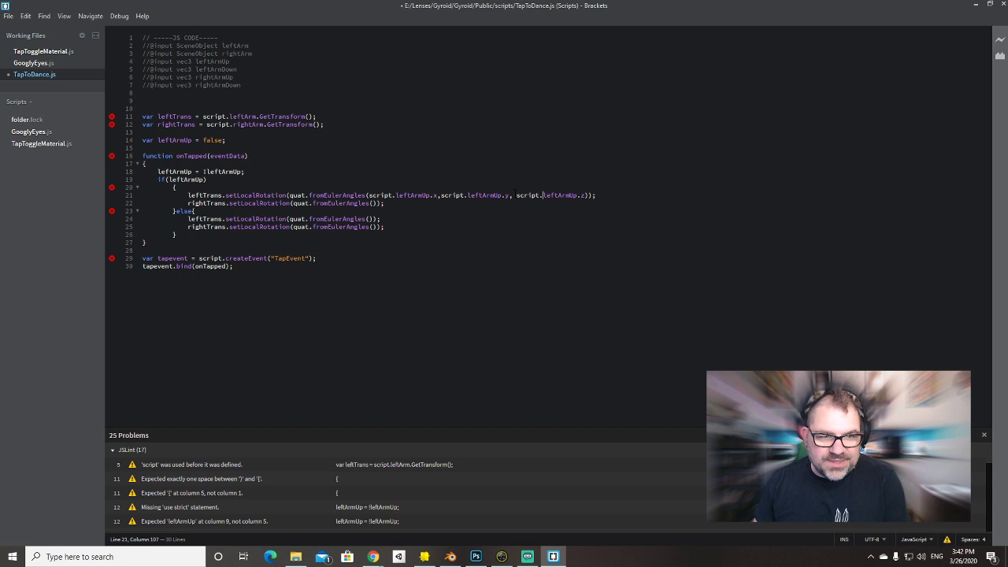
click(517, 195)
key(BackSpace)
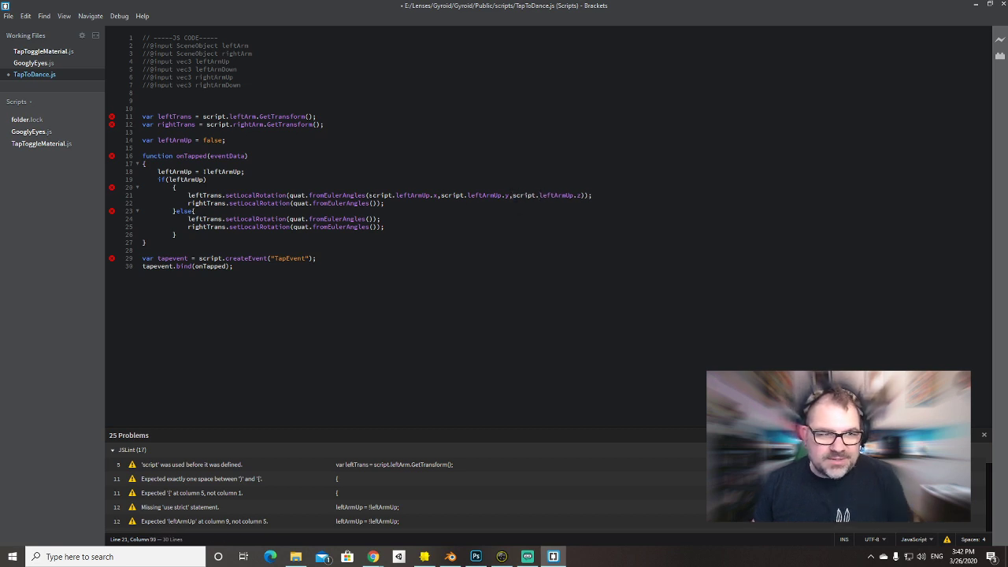
Copy those arguments to the right arm line and rename them to rightArmDown.
drag(368, 195, 580, 195)
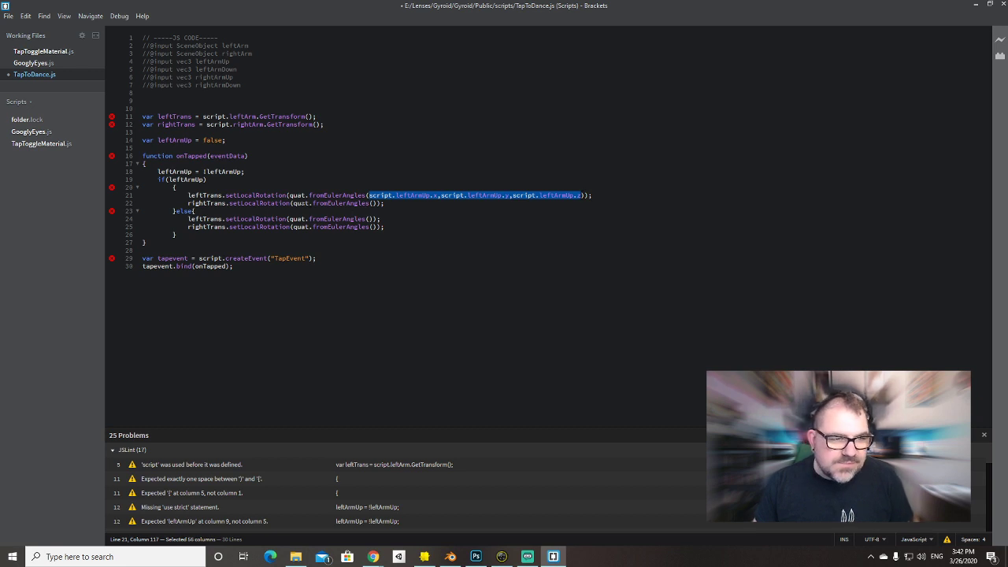
key(ctrl+c)
click(369, 203)
key(ctrl+v)
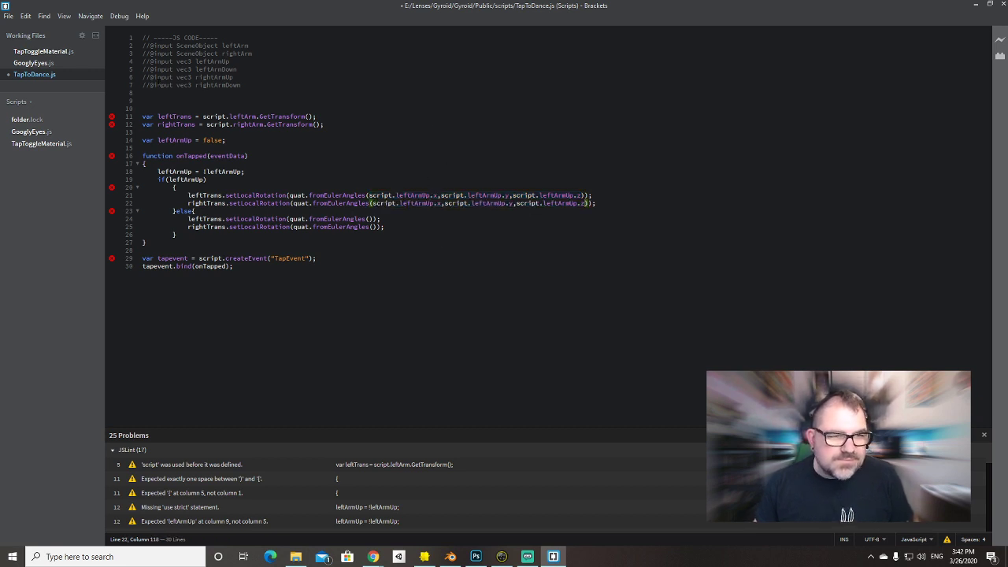
double_click(217, 86)
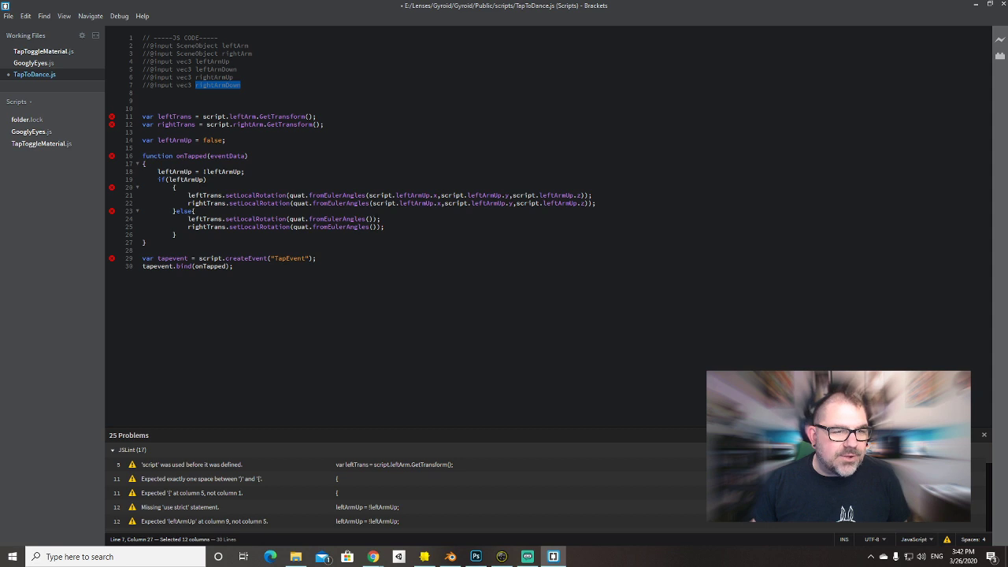
key(ctrl+c)
double_click(416, 203)
key(ctrl+v)
double_click(499, 203)
key(ctrl+v)
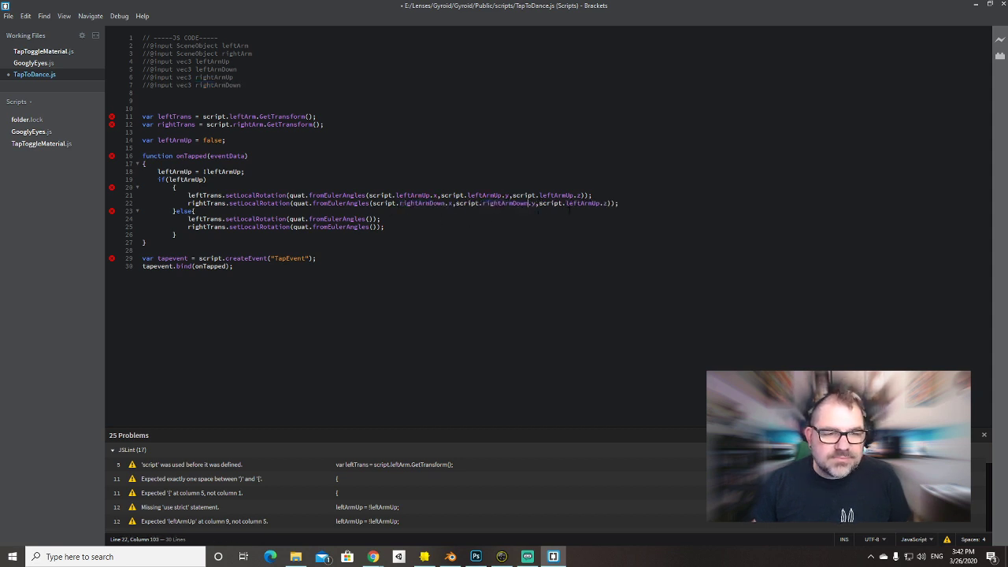
double_click(582, 203)
key(ctrl+v)
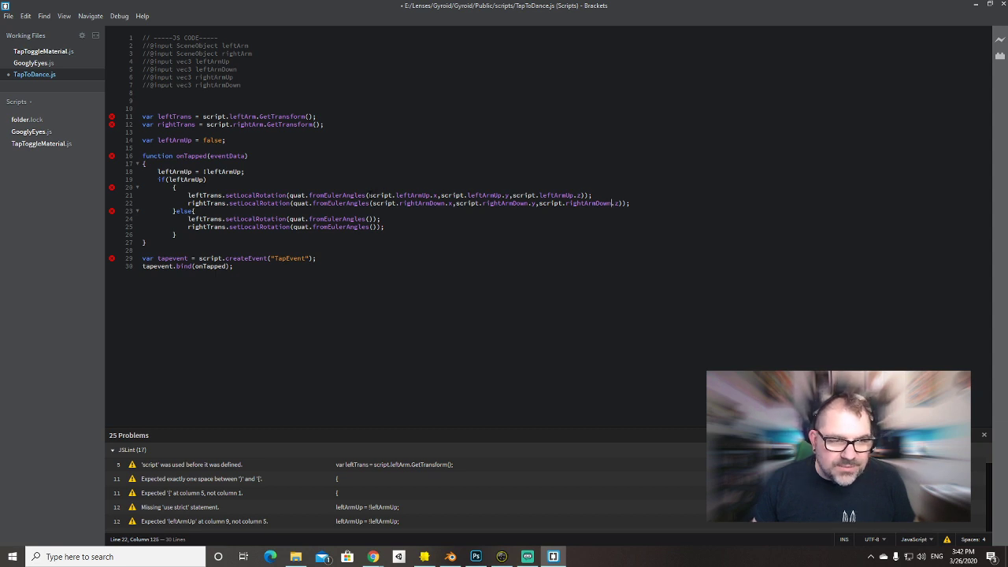
Paste the line 21 angle arguments into line 24's empty rotation.
drag(369, 195, 578, 196)
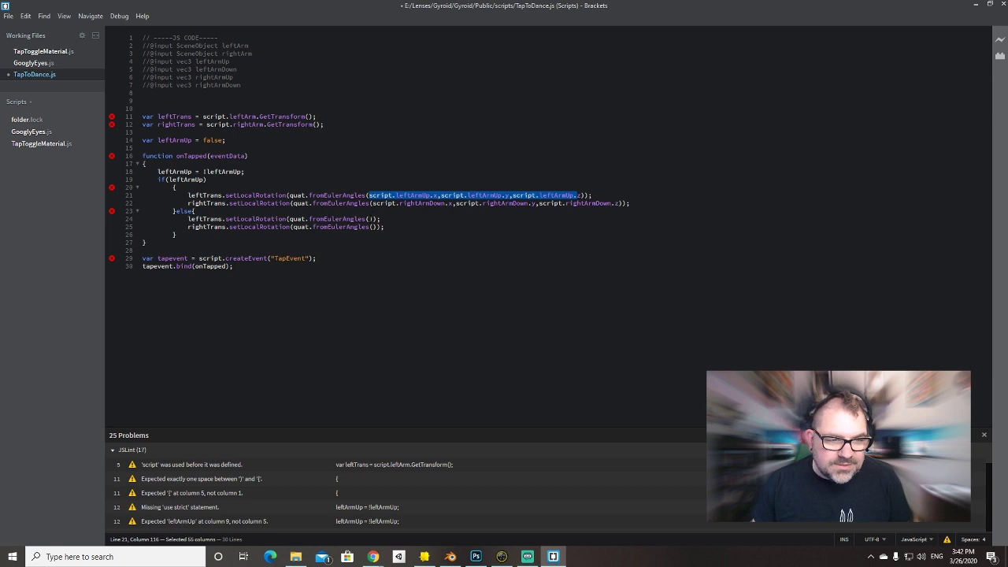
key(ctrl+c)
click(368, 219)
key(ctrl+v)
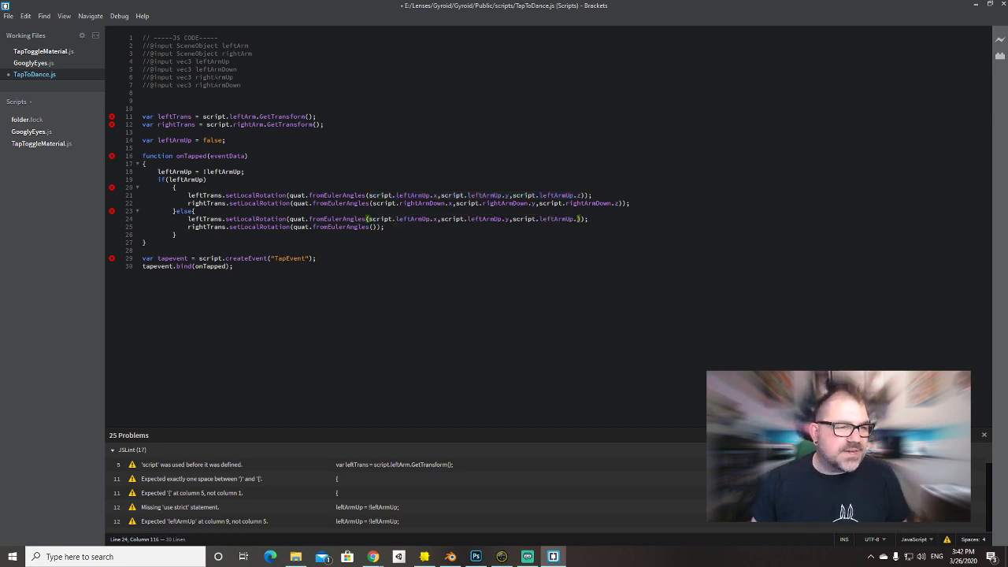
Rename all three arguments on line 24 to leftArmDown.
double_click(216, 69)
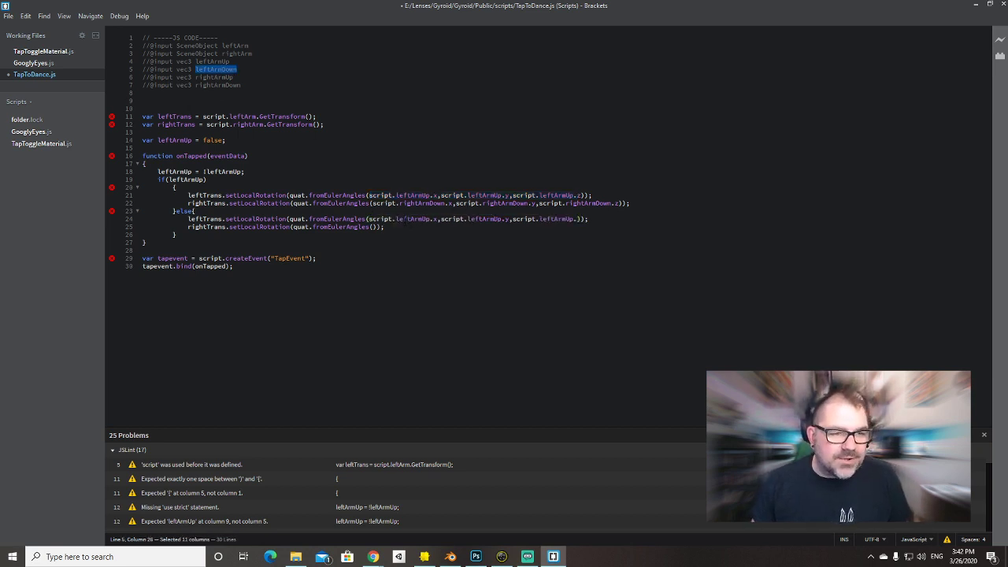
click(395, 219)
shift+click(384, 227)
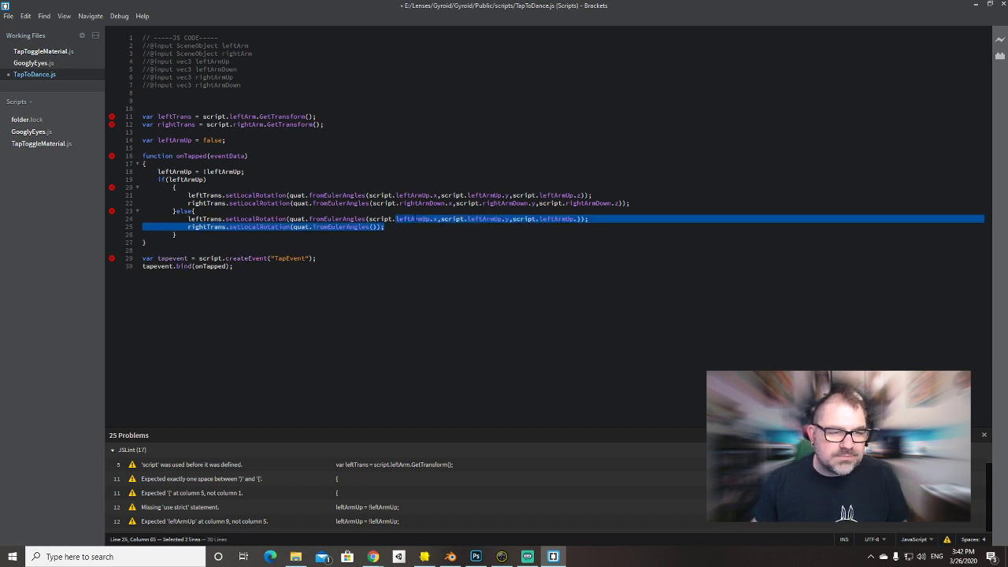
click(415, 219)
double_click(413, 219)
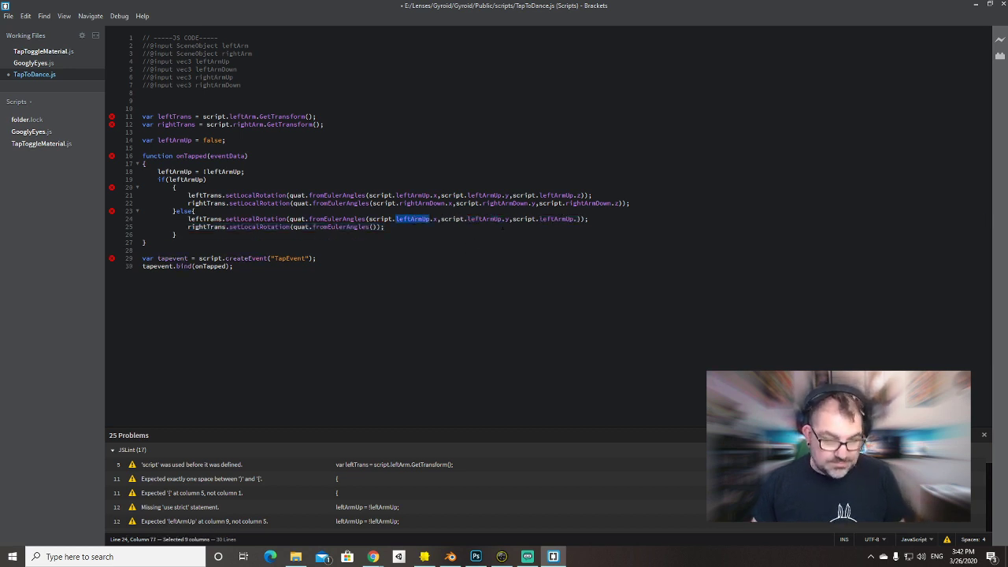
key(ctrl+v)
double_click(492, 219)
key(ctrl+v)
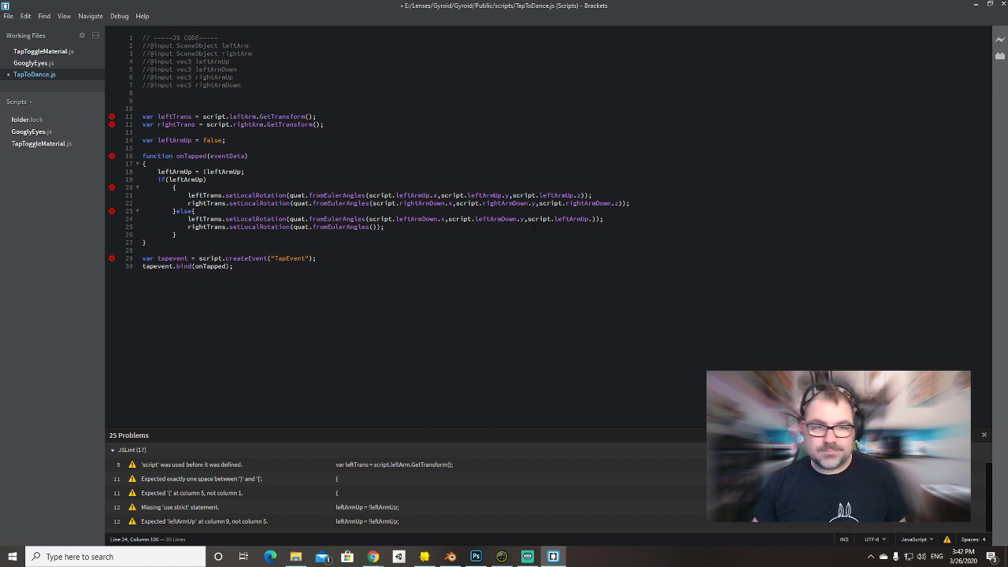
double_click(571, 219)
key(ctrl+v)
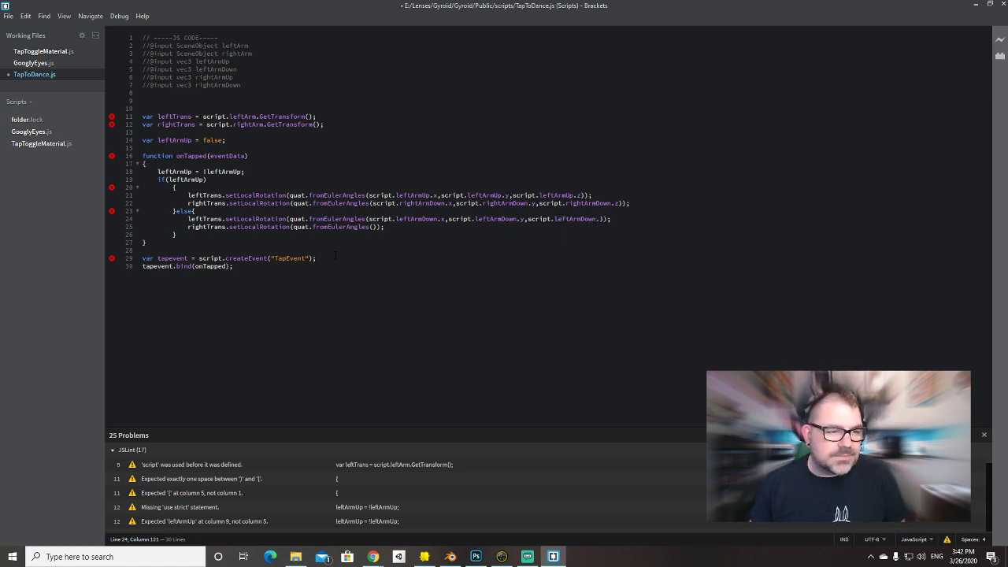
Fill line 25's rotation with rightArmUp x, y, z arguments.
drag(371, 204, 619, 203)
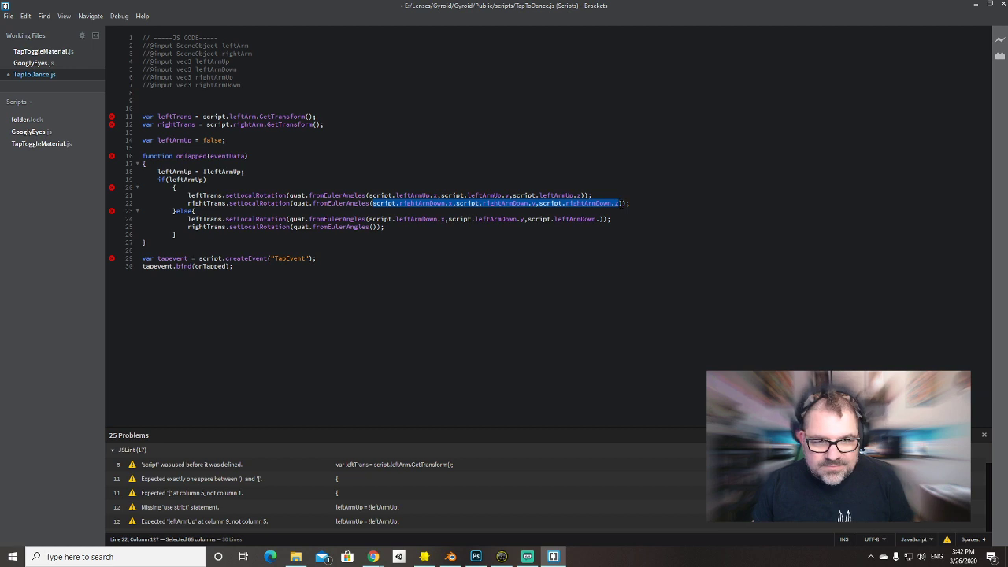
click(370, 227)
key(ctrl+v)
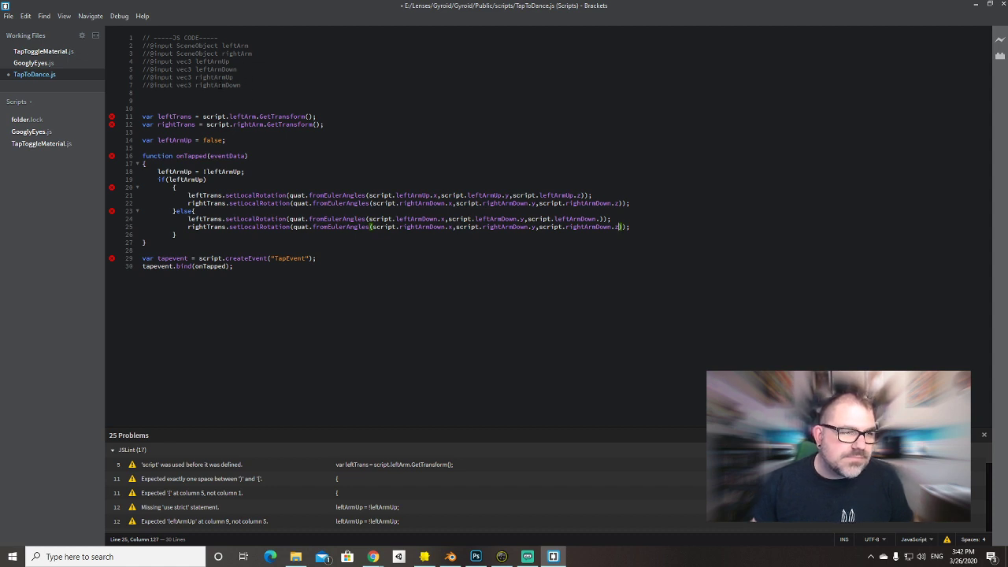
double_click(214, 77)
double_click(423, 227)
key(ctrl+v)
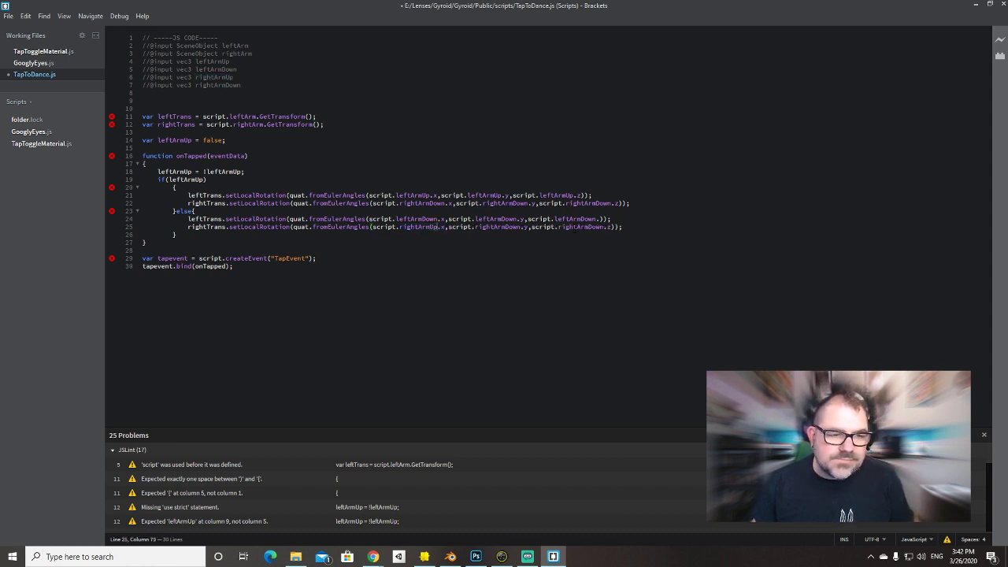
double_click(496, 227)
key(ctrl+v)
double_click(573, 227)
key(ctrl+v)
click(666, 183)
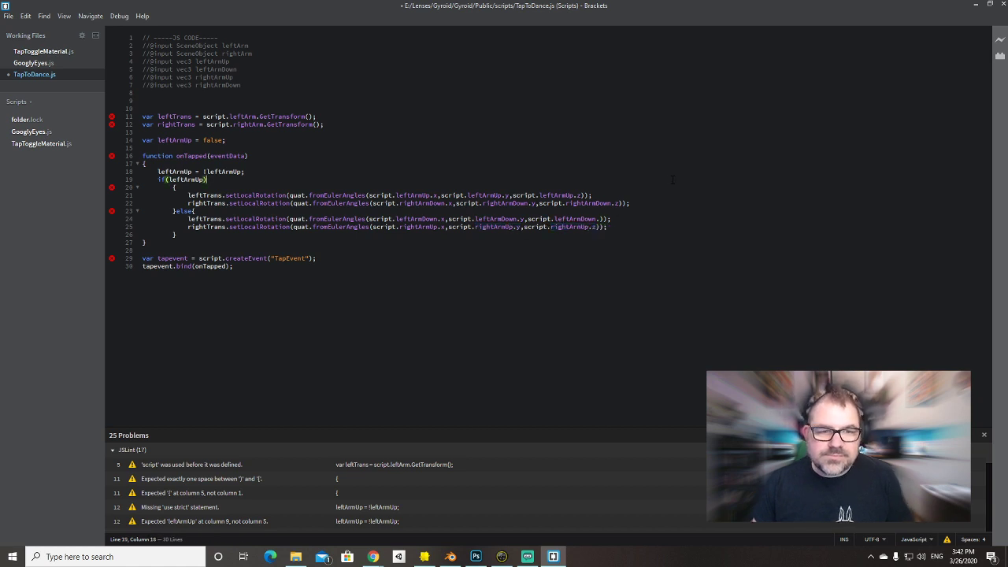
drag(666, 182, 630, 205)
key(alt+Tab)
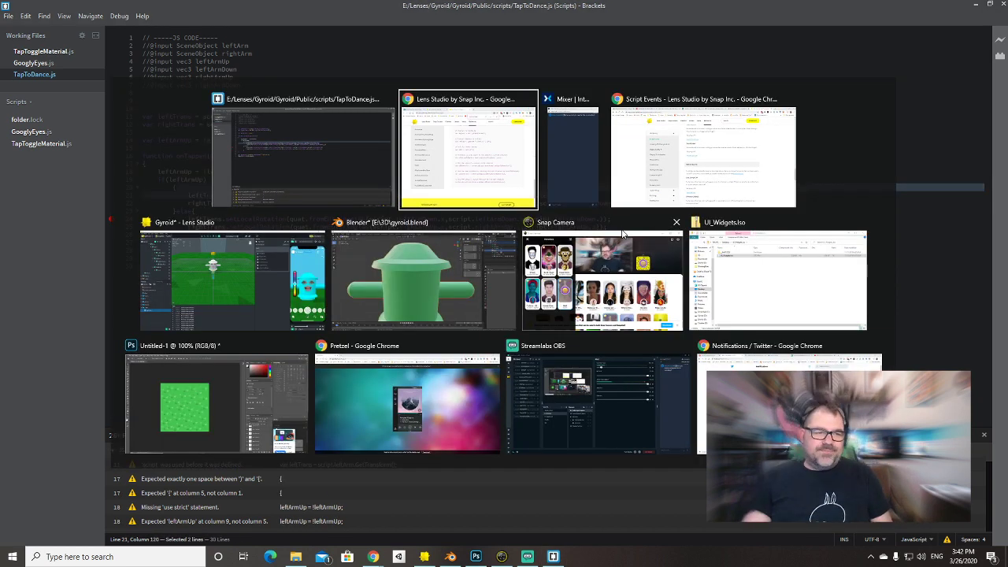
Attach the TapToDance script from Resources to the Body object.
key(alt+Tab)
key(alt+Tab)
key(alt+Tab)
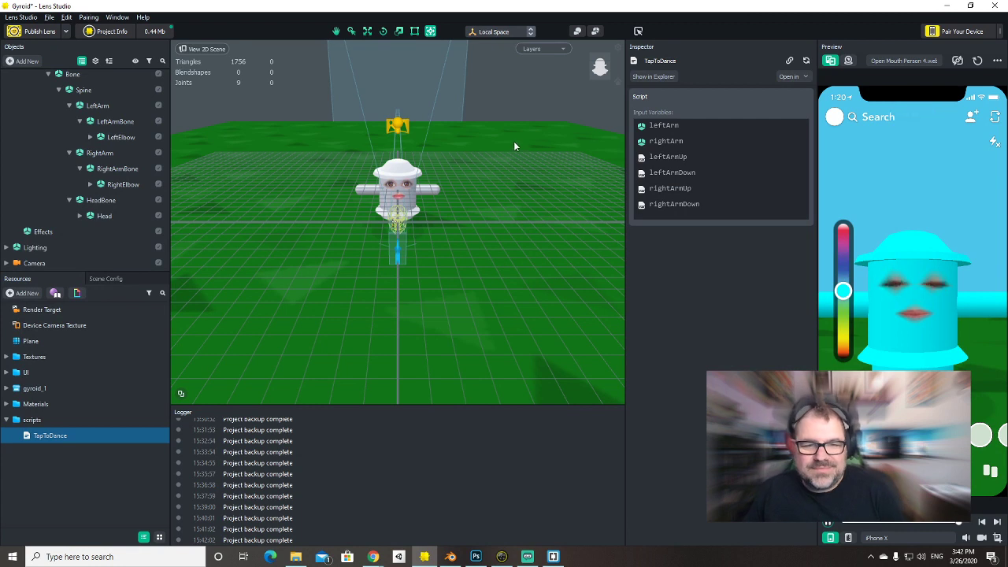
scroll(86, 205, up, 2)
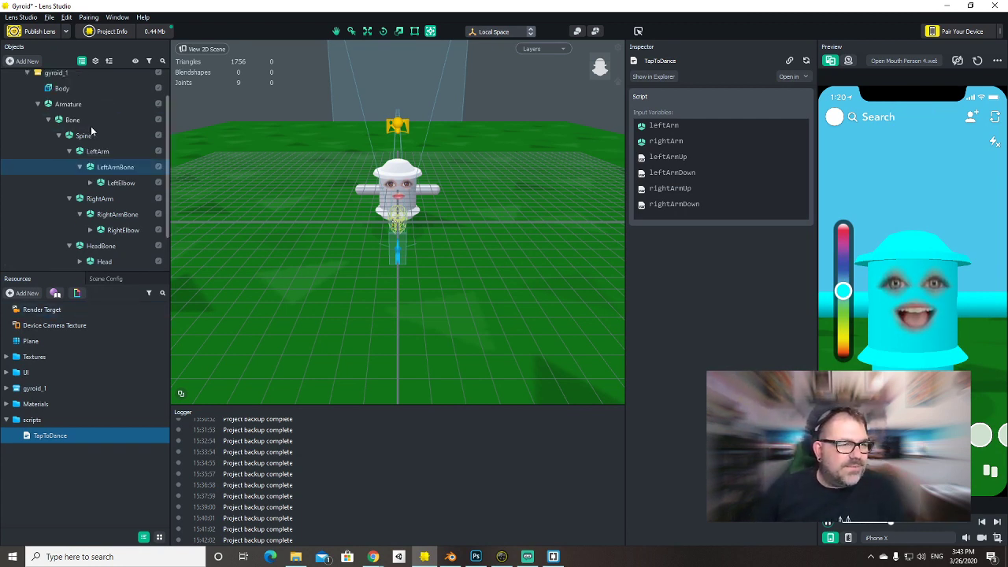
click(79, 126)
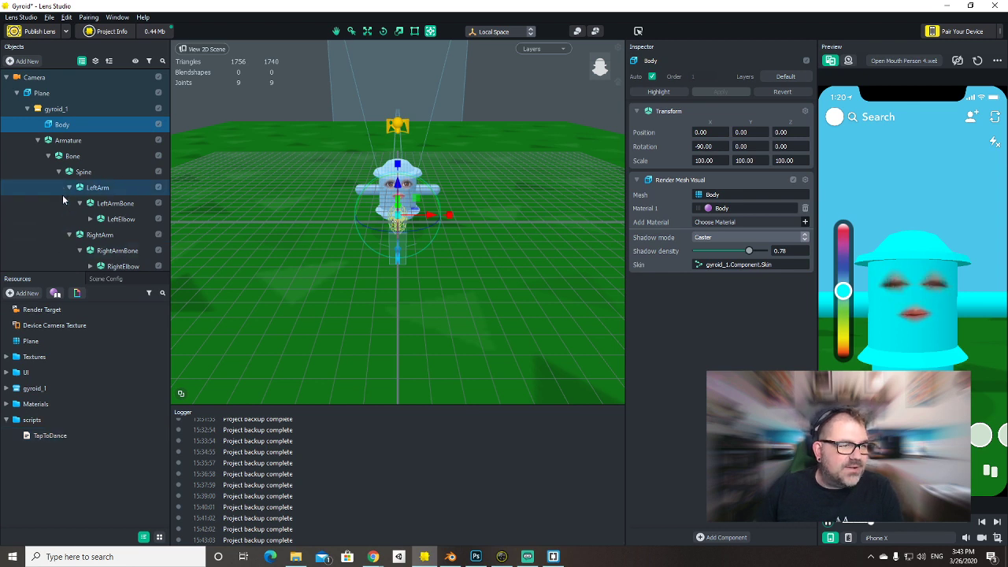
drag(722, 368, 721, 367)
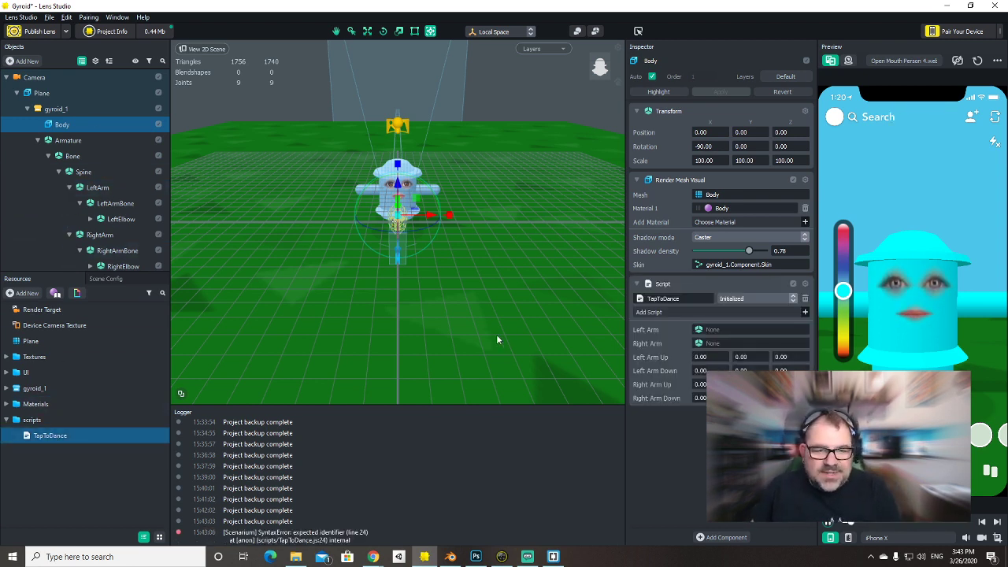
Assign LeftElbow to Left Arm and RightElbow to Right Arm in the script inputs.
scroll(110, 189, down, 1)
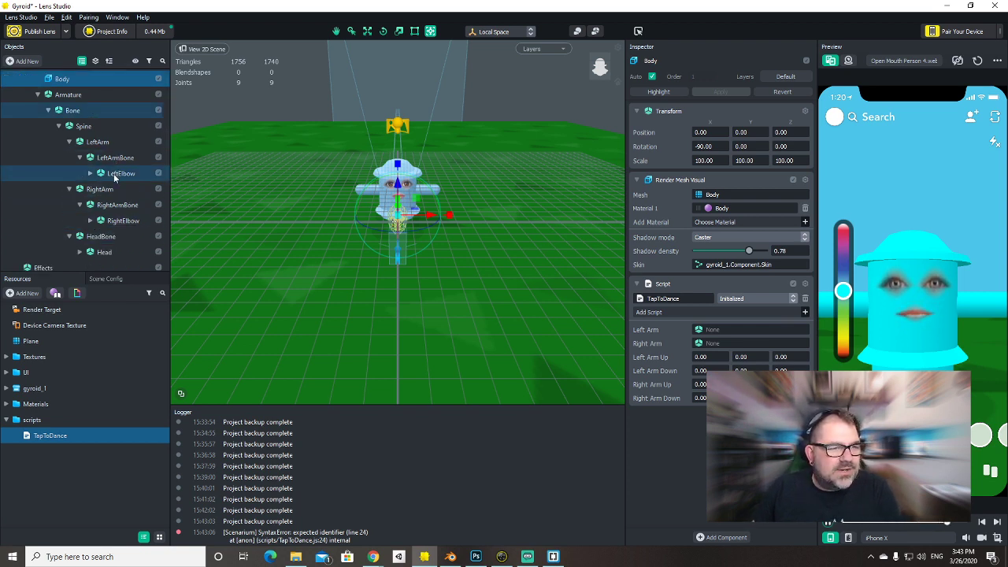
click(107, 175)
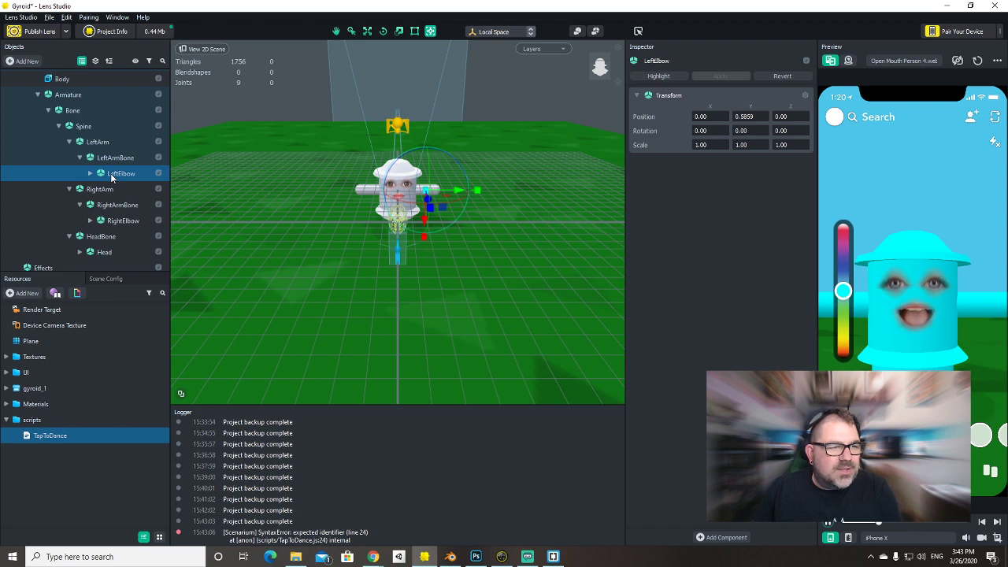
scroll(93, 146, up, 1)
click(86, 131)
scroll(102, 158, down, 2)
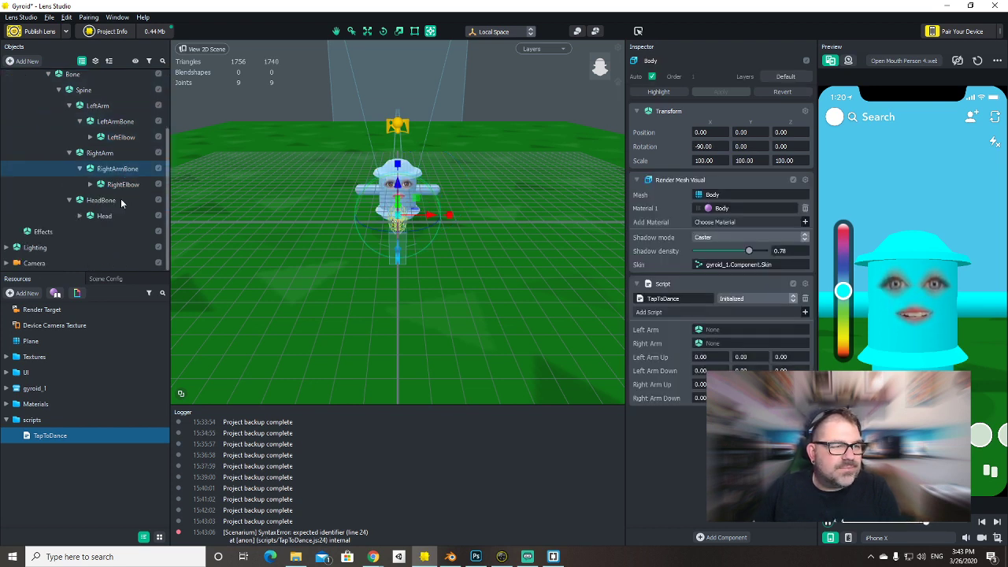
drag(122, 138, 421, 191)
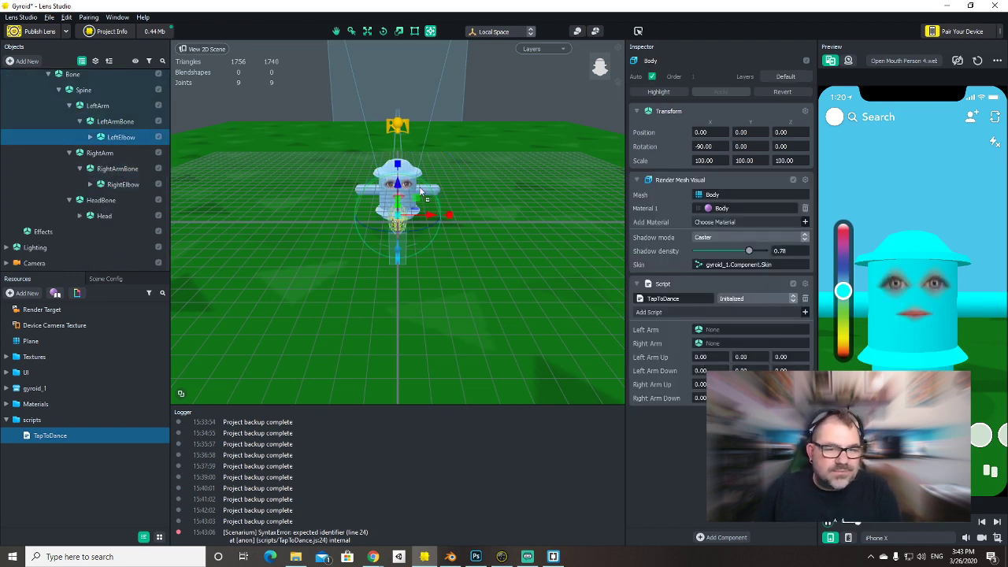
drag(732, 317, 727, 328)
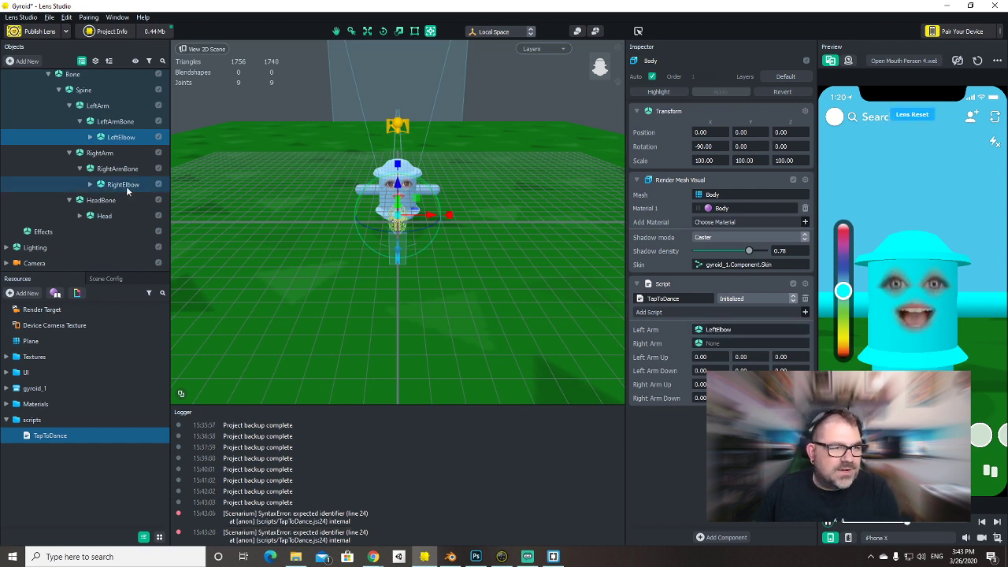
drag(124, 184, 697, 344)
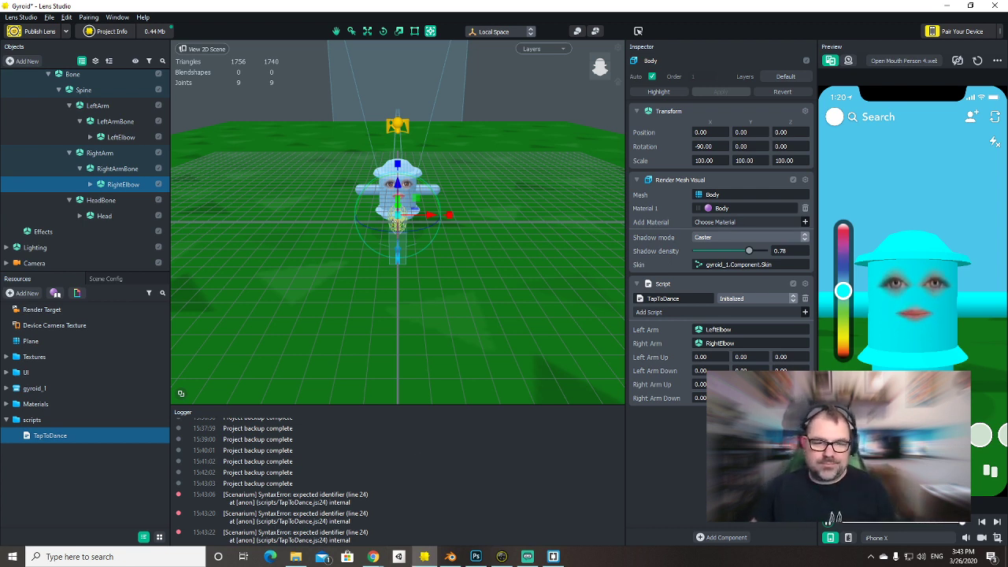
click(79, 435)
Add the missing z so line 24 passes leftArmDown.z, then save.
key(alt+Tab)
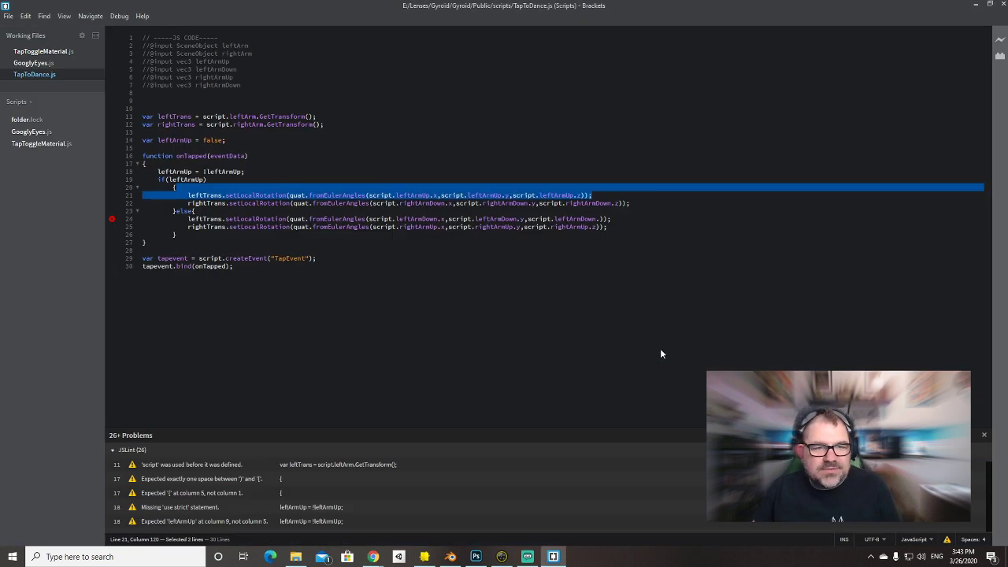
click(316, 170)
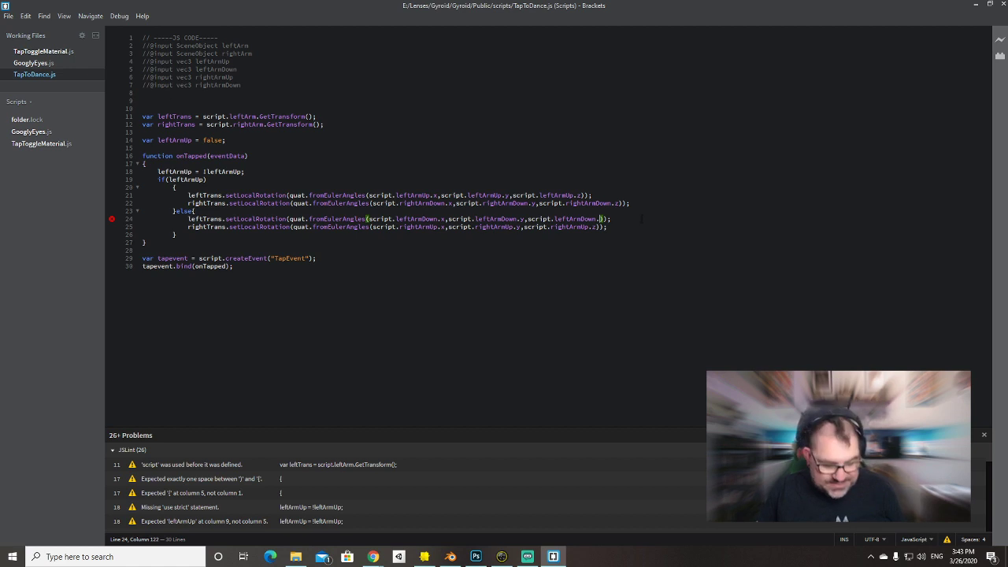
text(z)
key(ctrl+a)
click(651, 193)
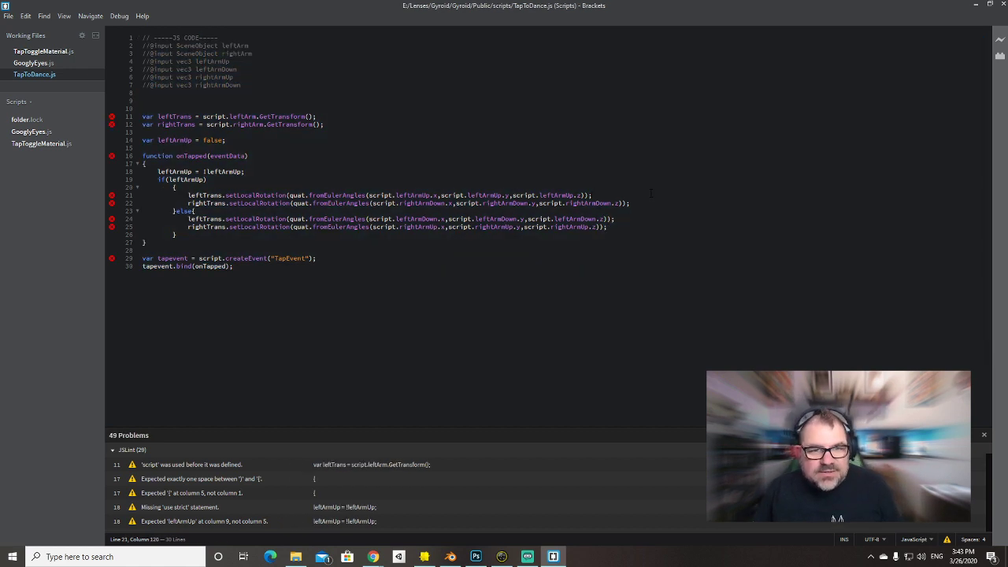
key(alt+Tab)
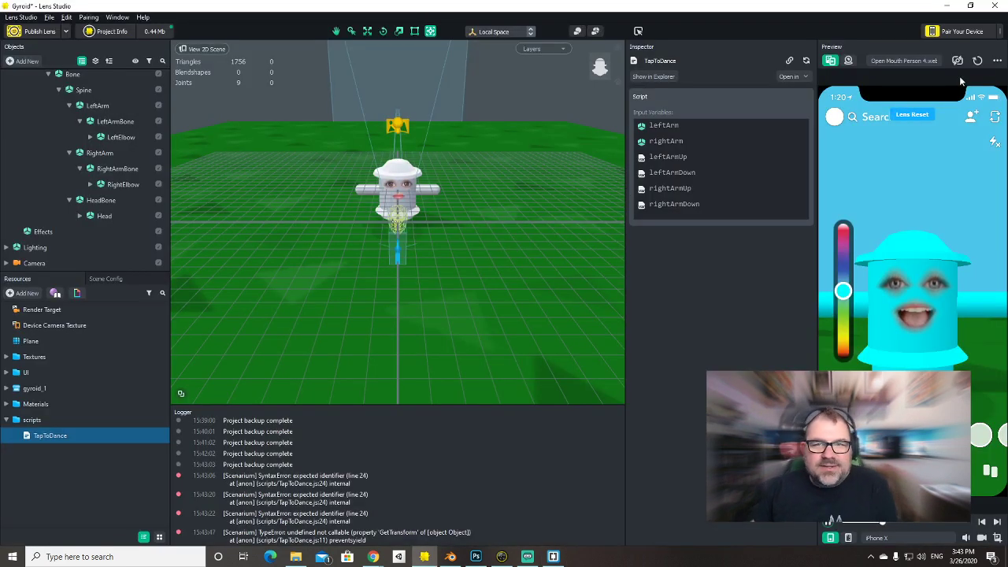
Clear all Logger messages and reset the lens preview.
right_click(405, 491)
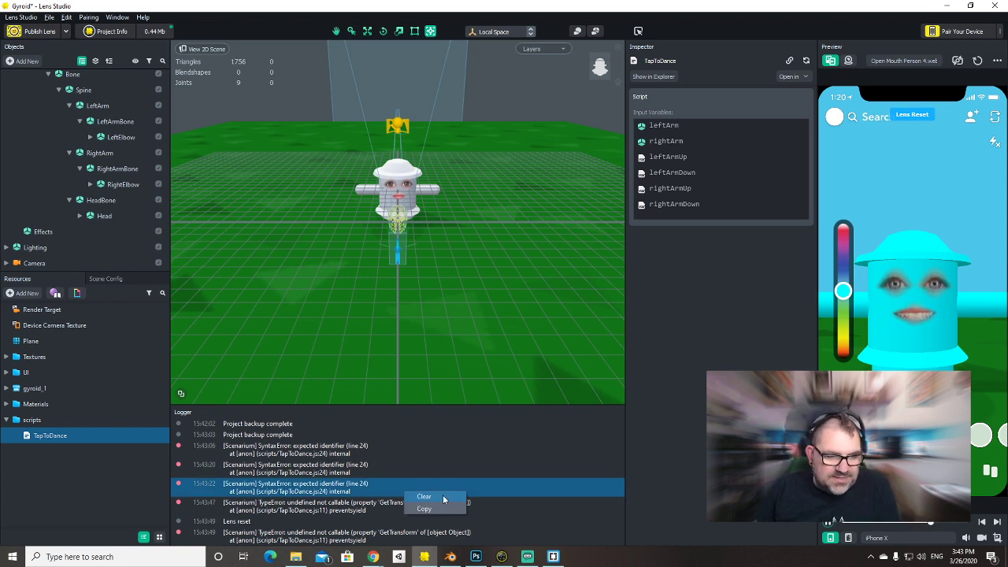
click(424, 496)
click(978, 61)
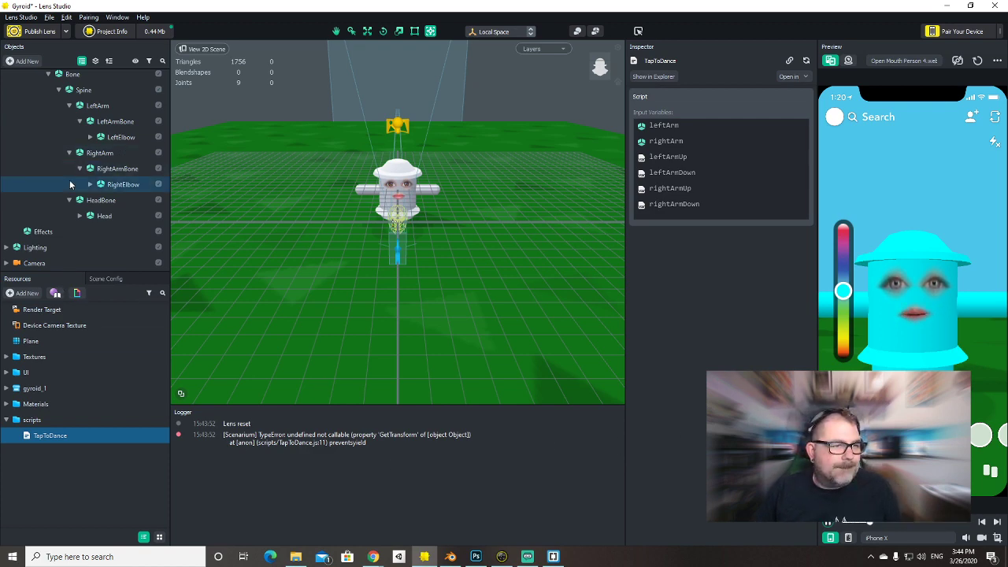
key(alt+Tab)
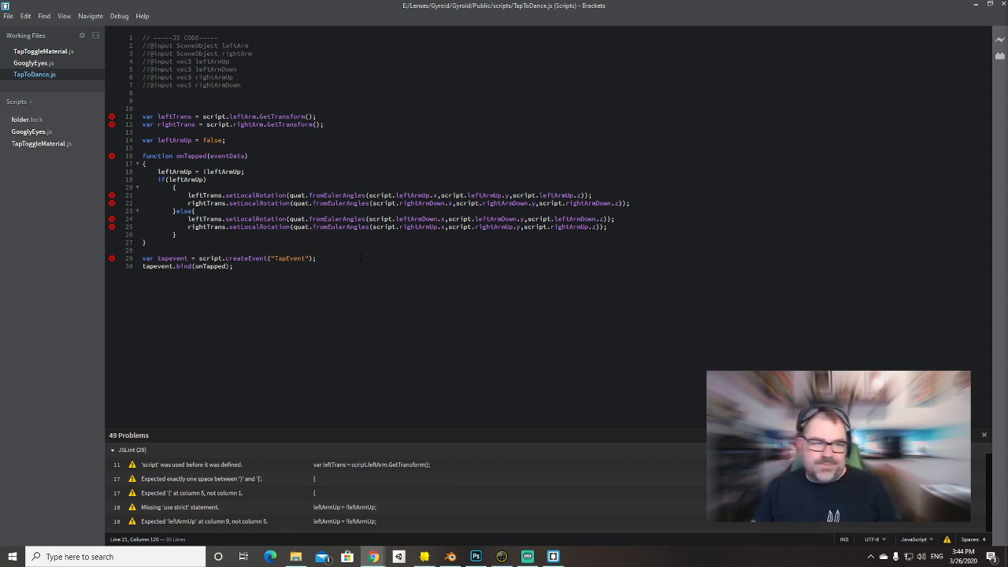
Change GetTransform to lowercase getTransform on lines 11 and 12, and save.
click(303, 137)
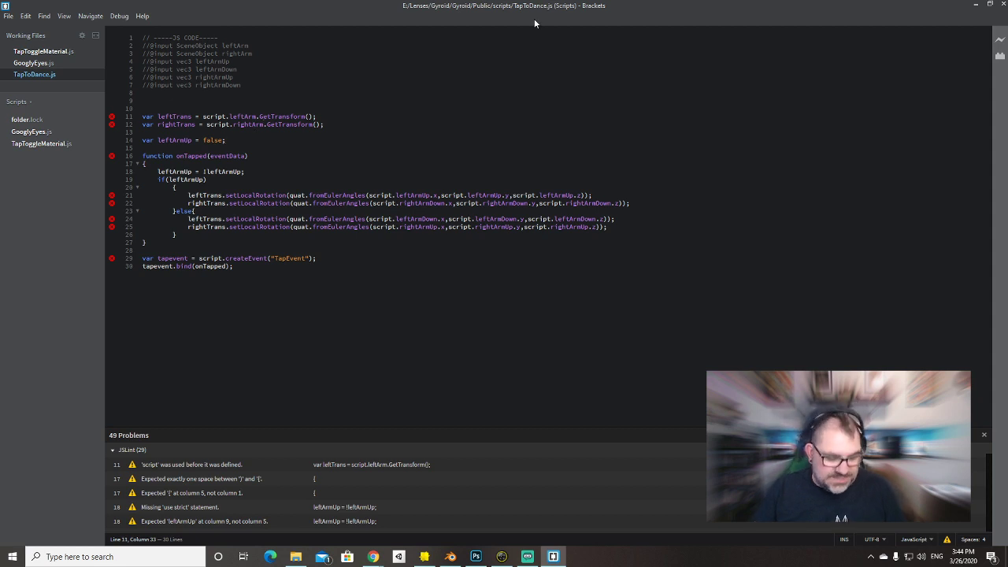
key(BackSpace)
text(g)
key(Down)
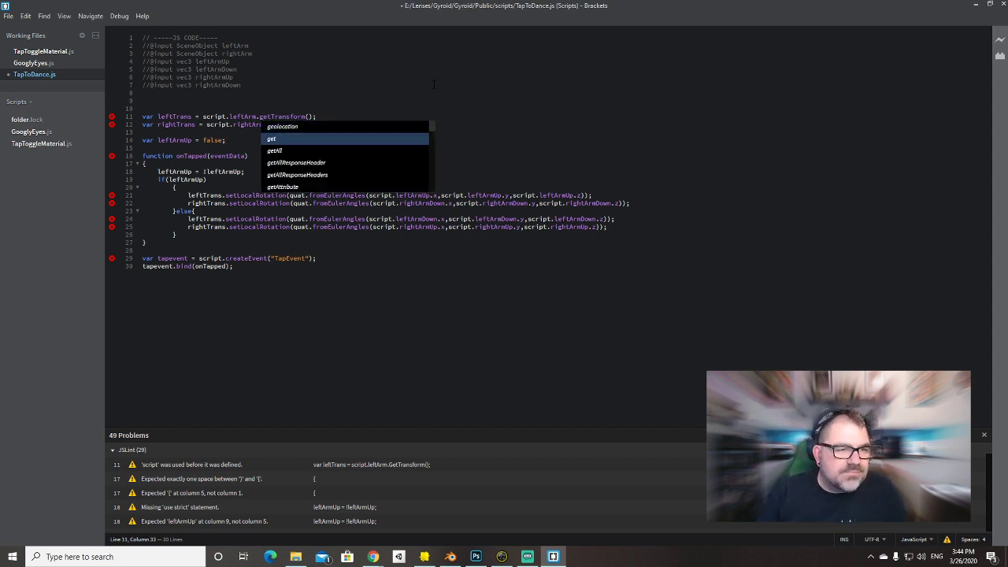
click(241, 85)
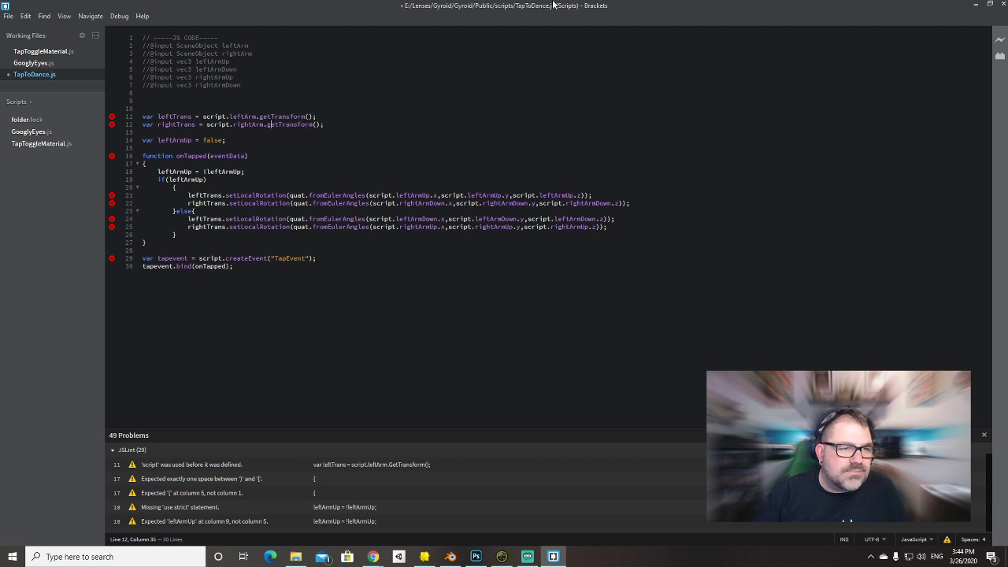
text(g)
key(ctrl+s)
key(alt+Tab)
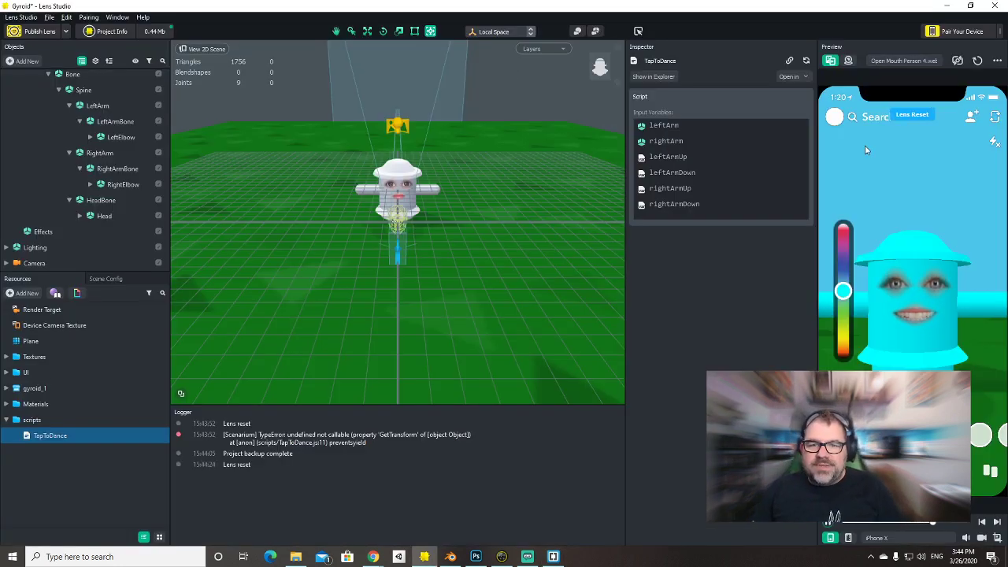
Set the RightElbow bone's Z rotation to -65, then select Body.
click(110, 184)
drag(311, 182, 229, 231)
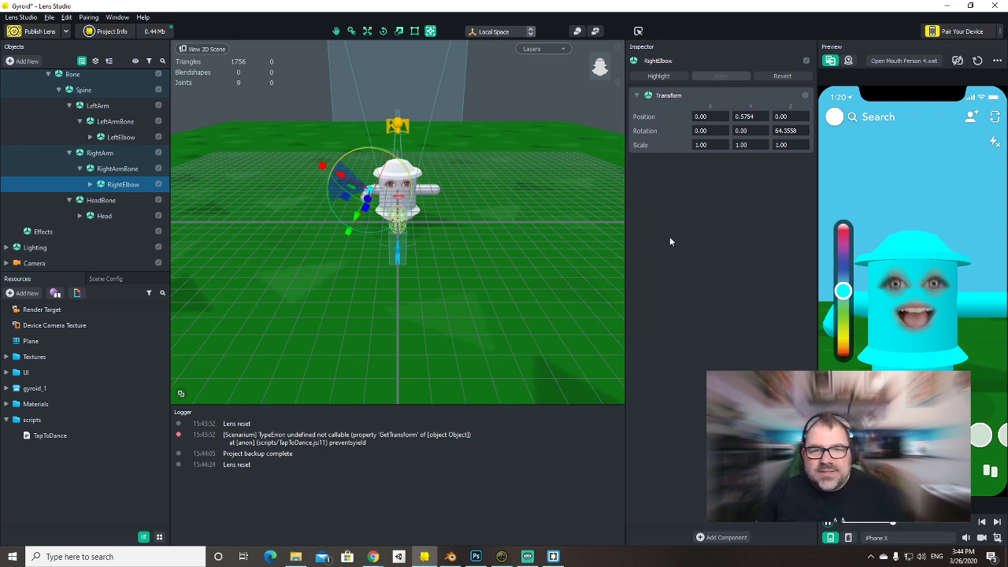
click(792, 131)
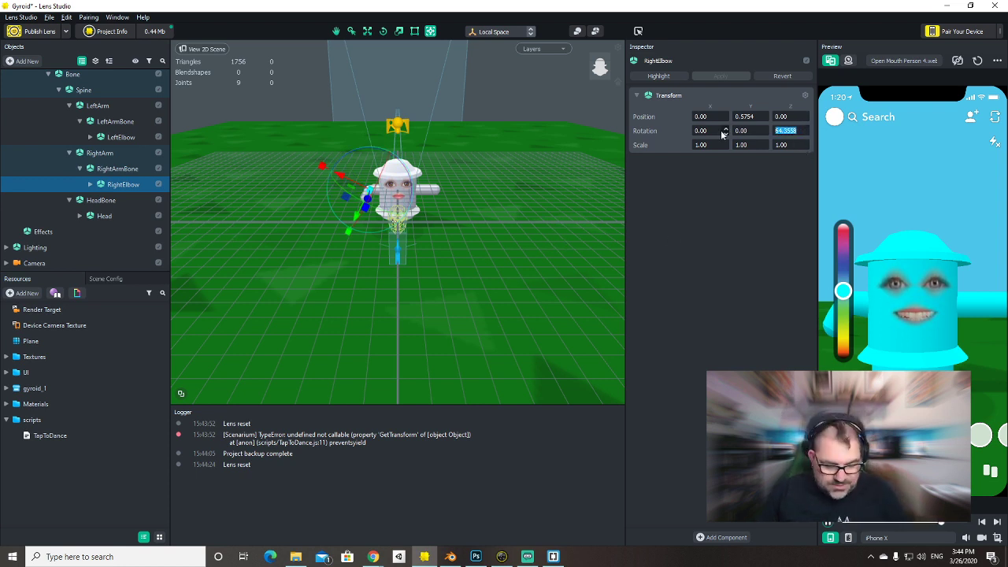
text(65)
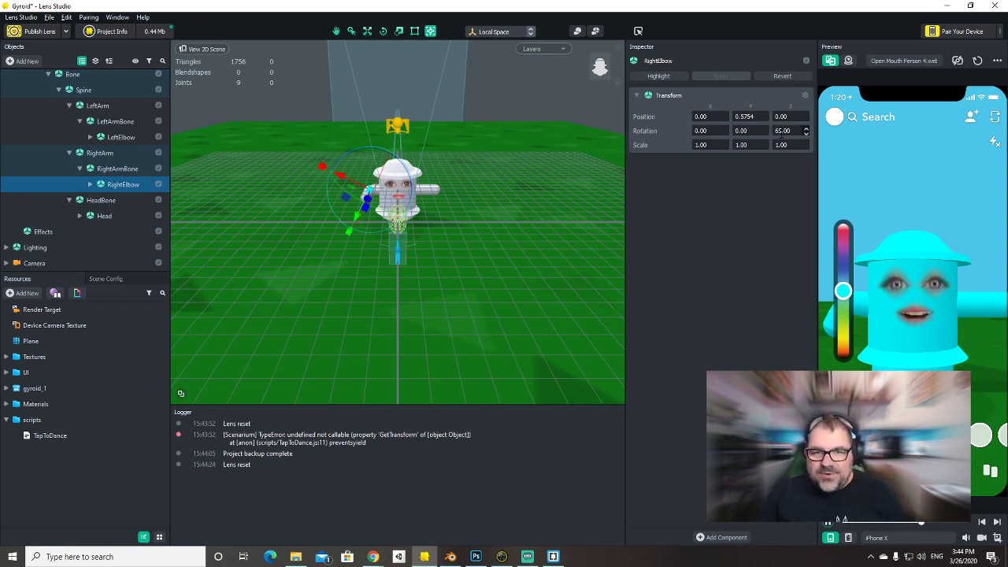
text(-55)
key(Return)
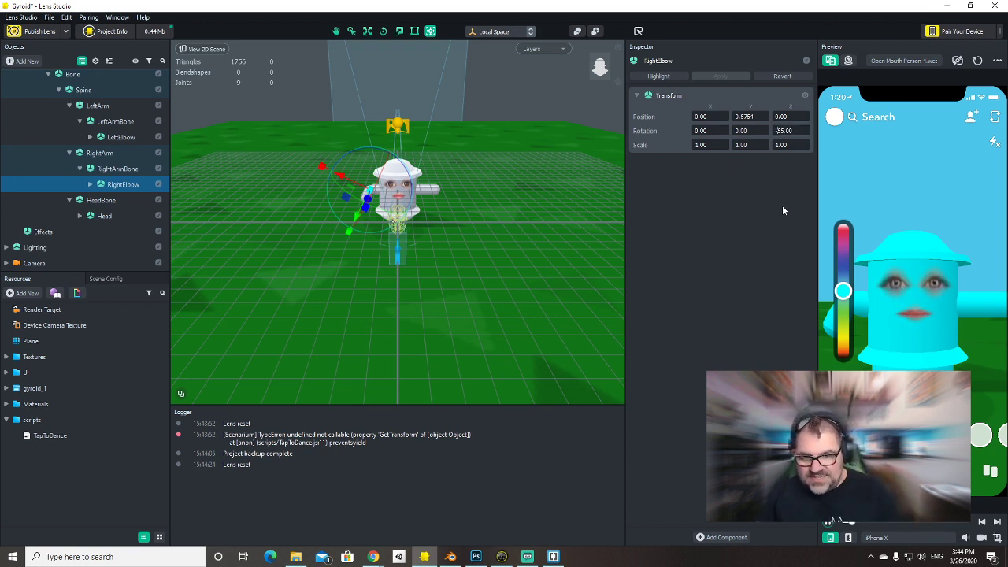
click(785, 134)
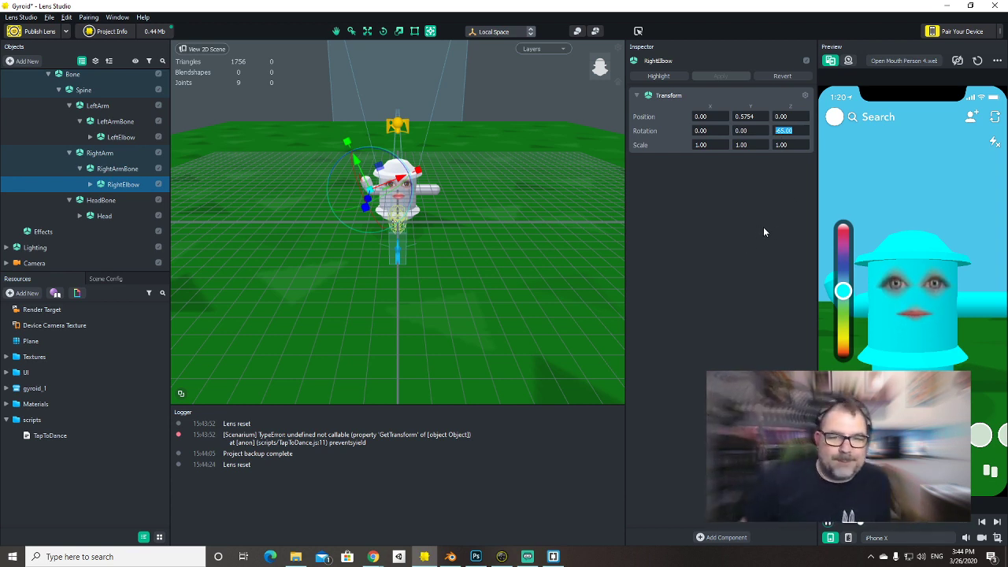
scroll(81, 110, up, 3)
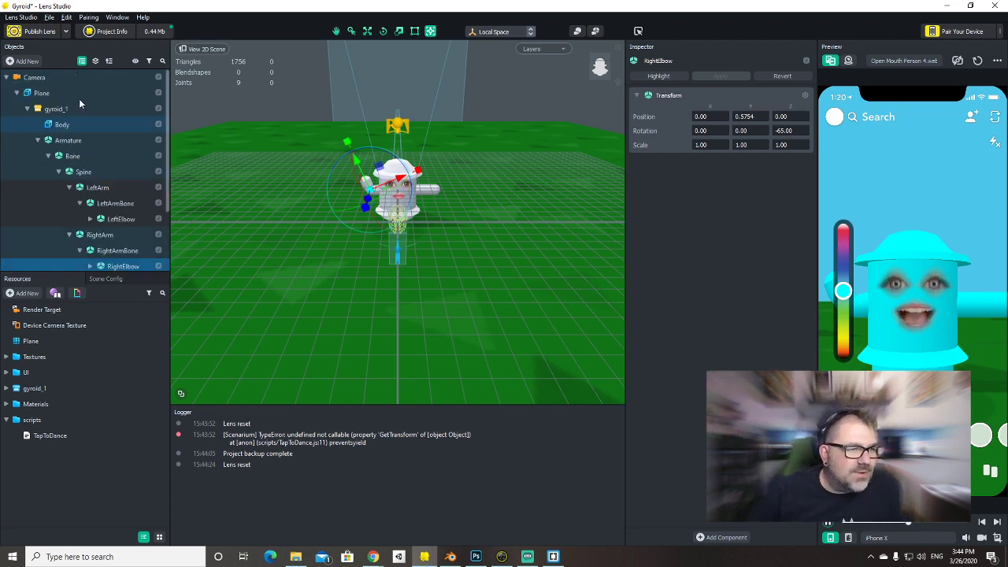
click(79, 124)
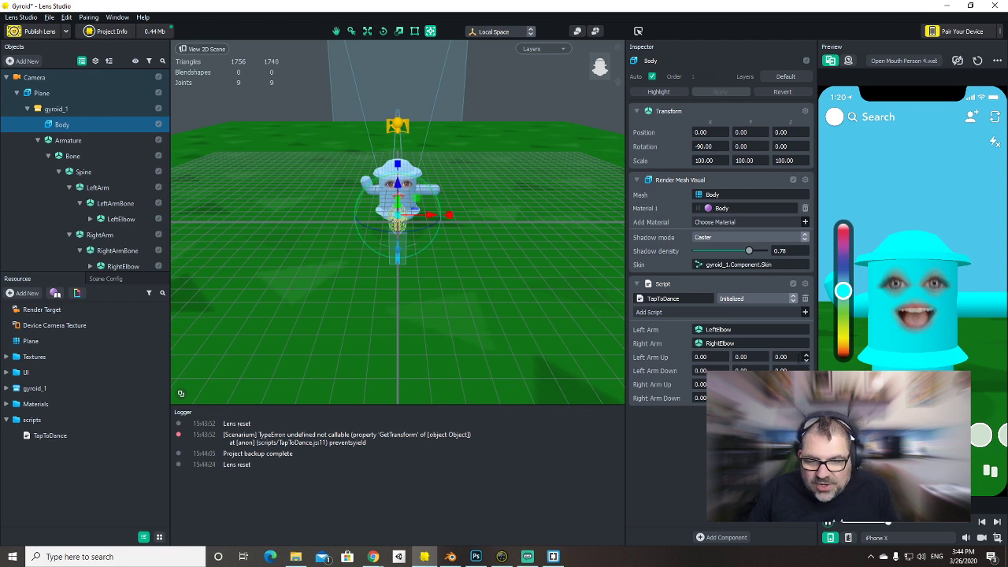
Set Body's Left Arm Up Z rotation to 65 and enter a Left Arm Down Z value.
click(781, 357)
text(55)
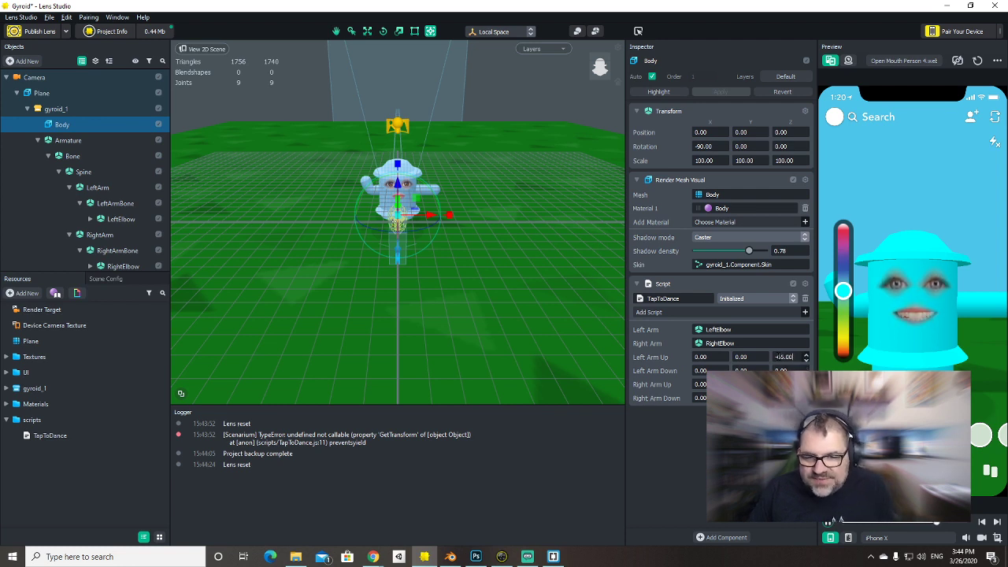
key(Return)
scroll(784, 357, up, 1)
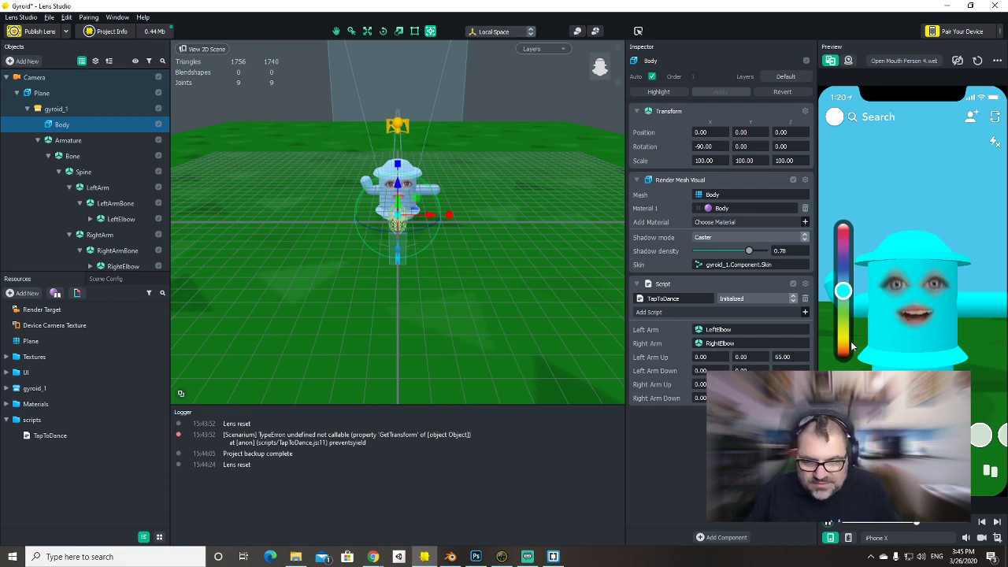
click(783, 370)
text(65)
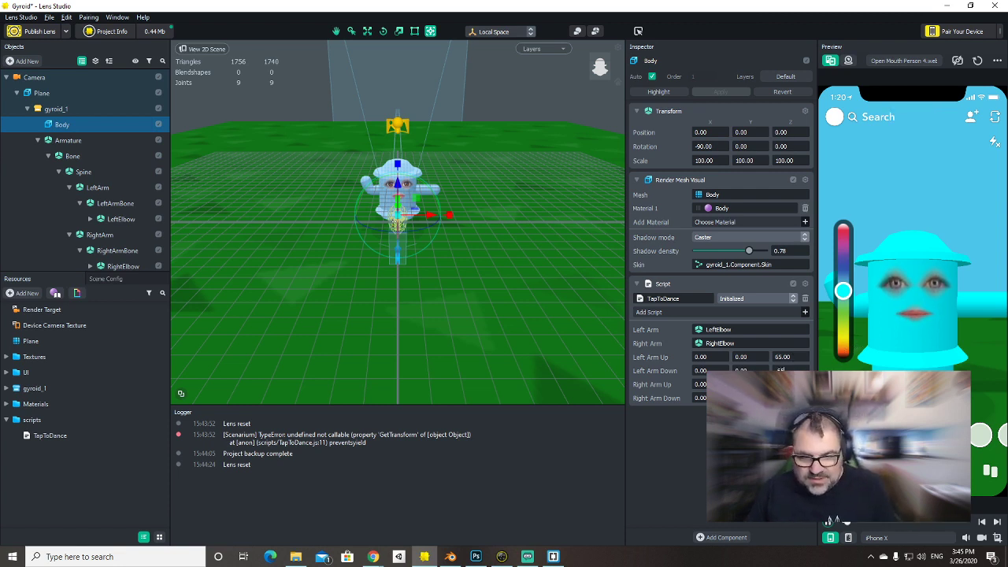
key(Return)
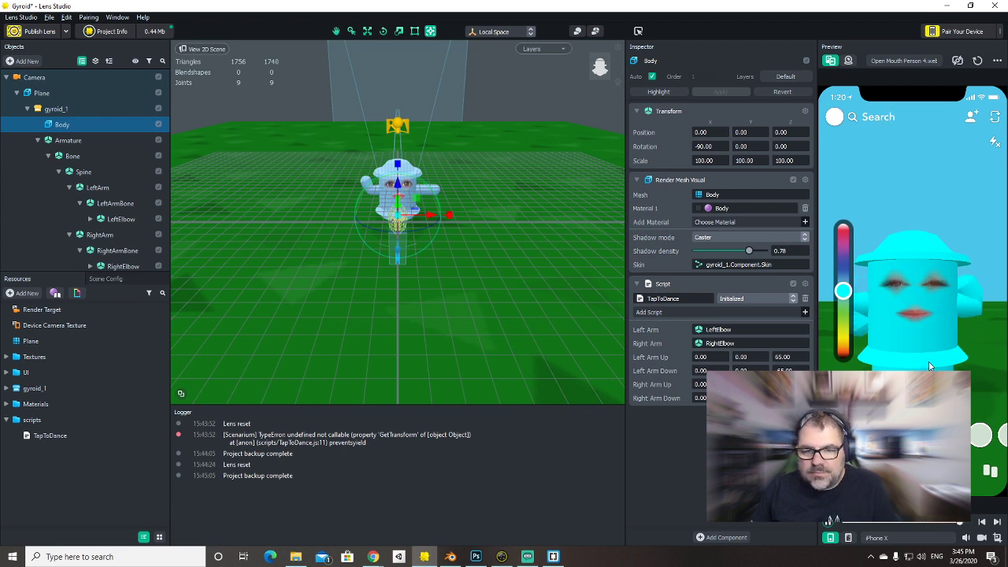
Try rotating LeftArmBone, undo it, then test-rotate the LeftElbow bone.
click(122, 207)
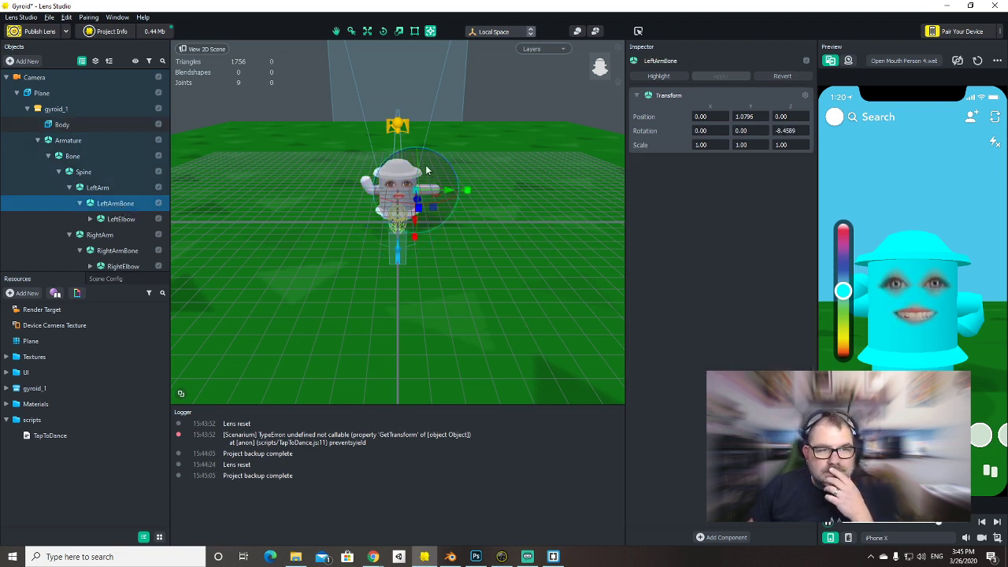
drag(430, 151, 398, 220)
key(ctrl+z)
click(120, 219)
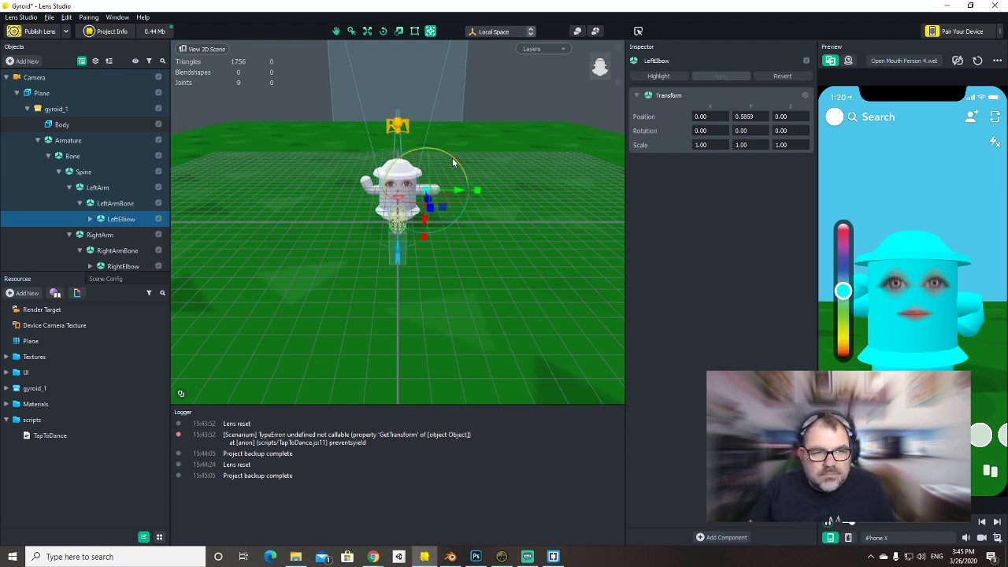
drag(463, 188, 547, 196)
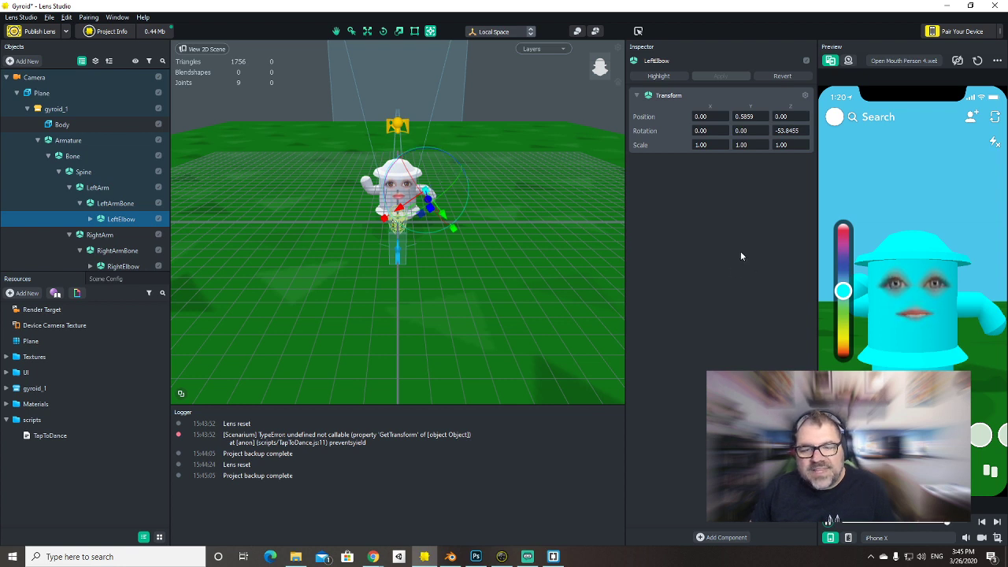
Test LeftElbow Z rotations of 0 and 65, leaving it at -65.
double_click(789, 131)
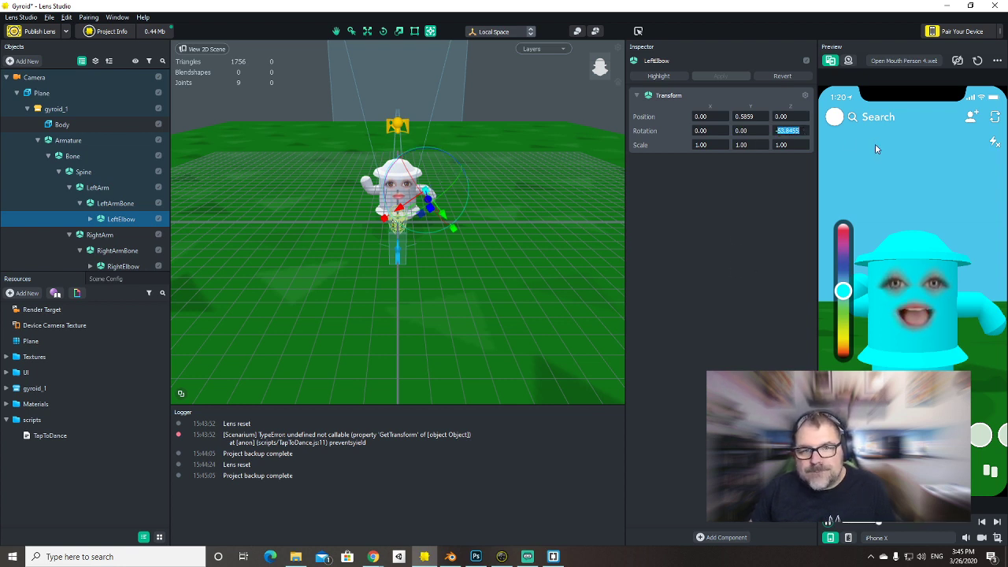
text(65)
key(Return)
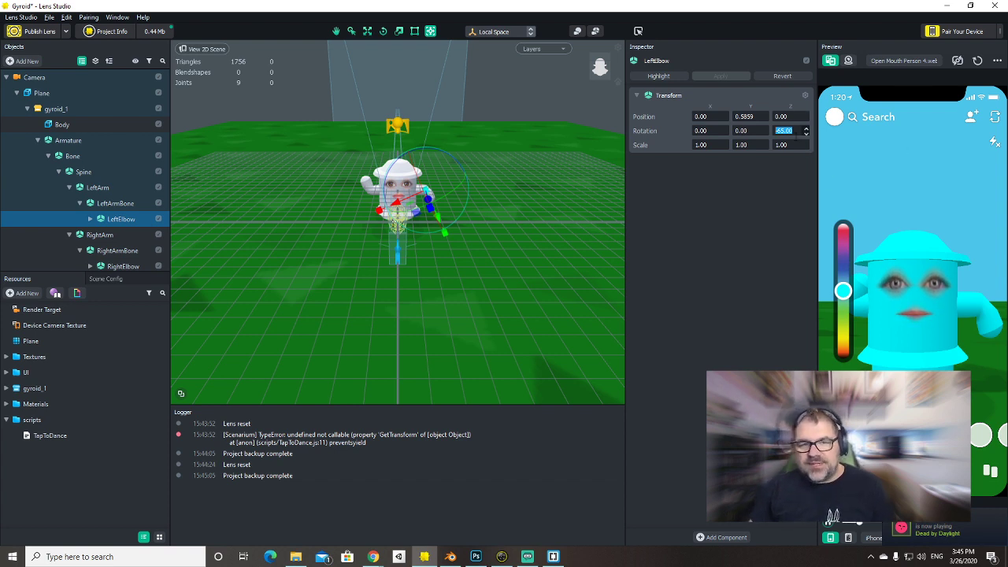
text(0)
key(Return)
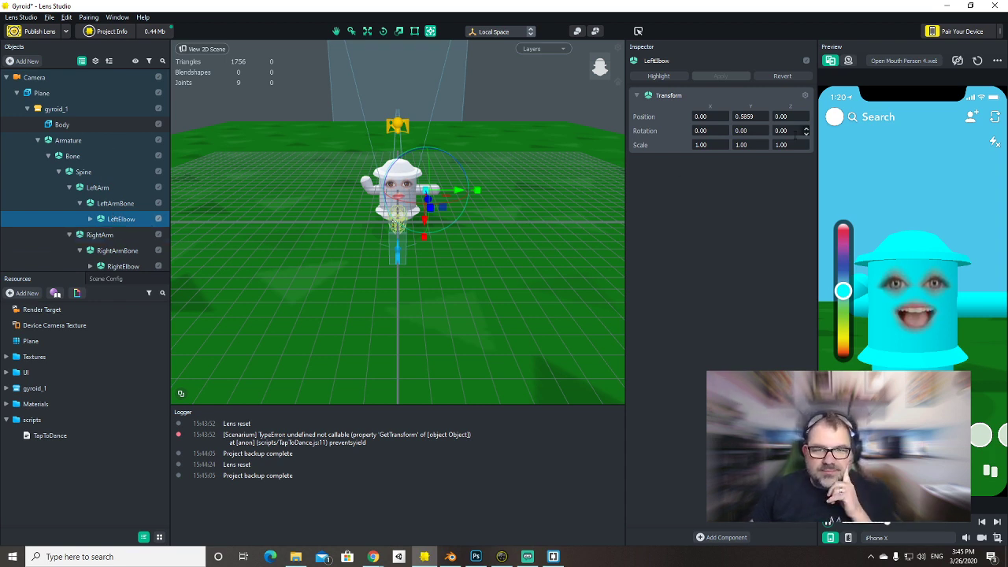
text(65)
key(Return)
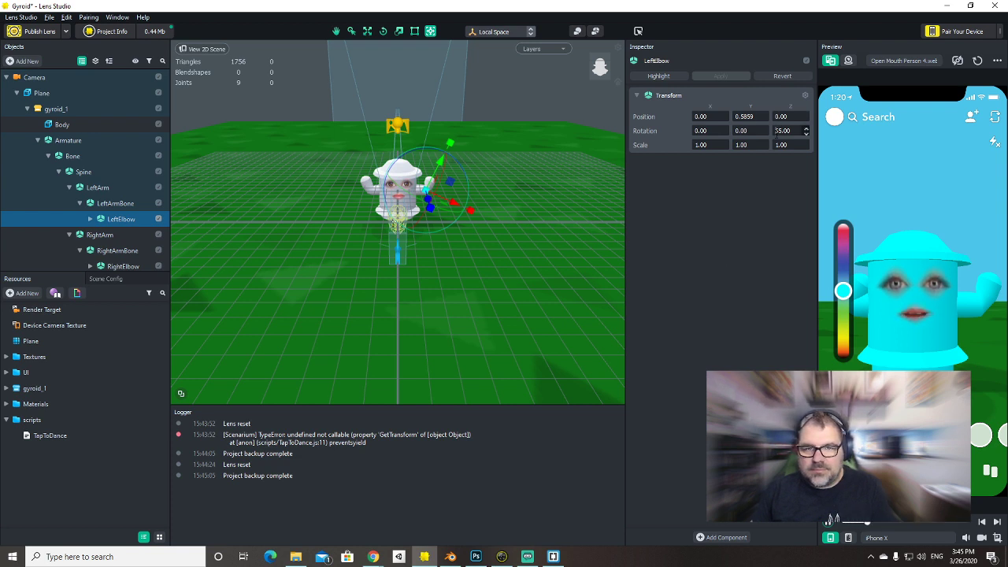
text(-65)
key(Return)
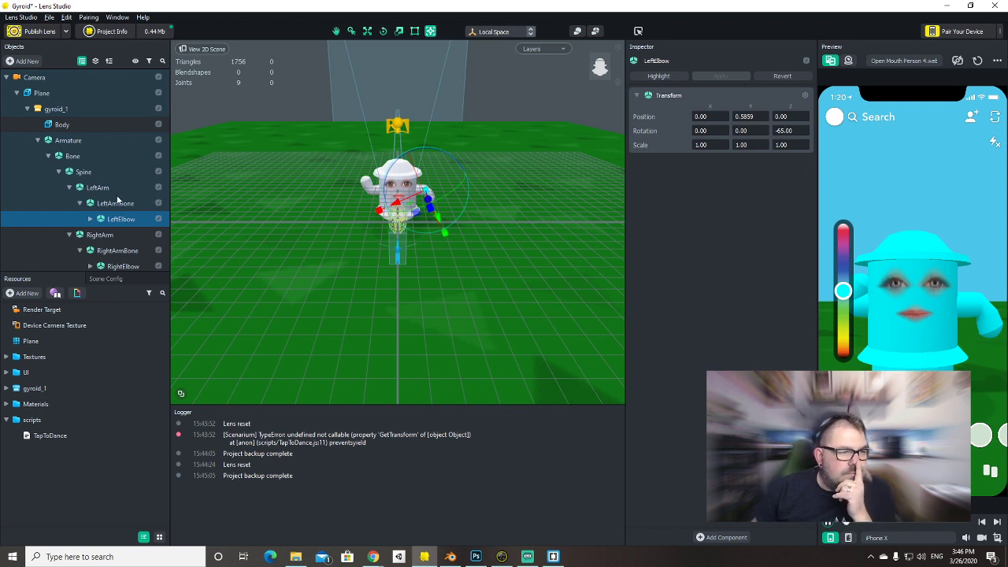
Set RightElbow's Z rotation back to -65 and select Body.
click(123, 266)
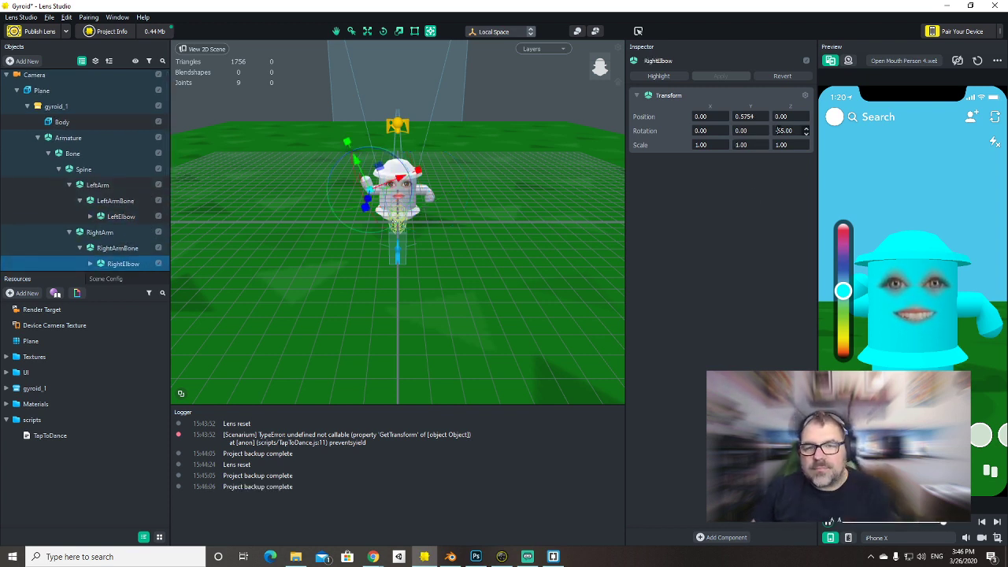
text(65)
key(Return)
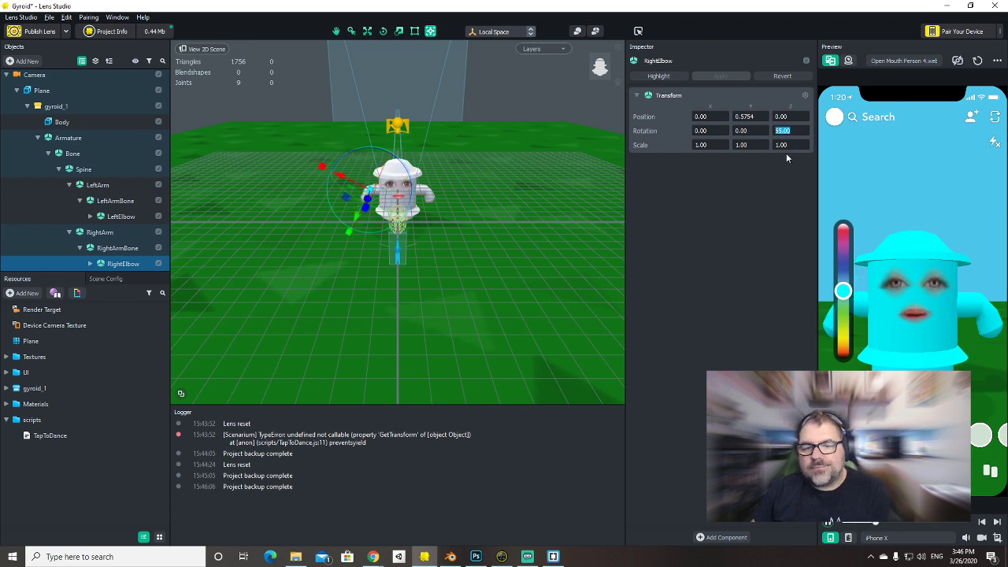
text(55)
key(Return)
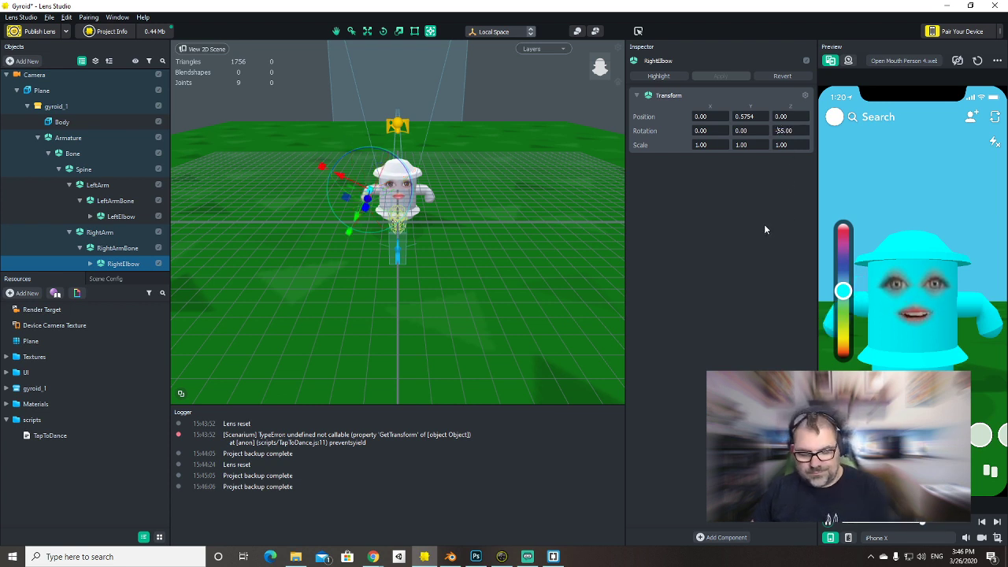
key(ctrl+z)
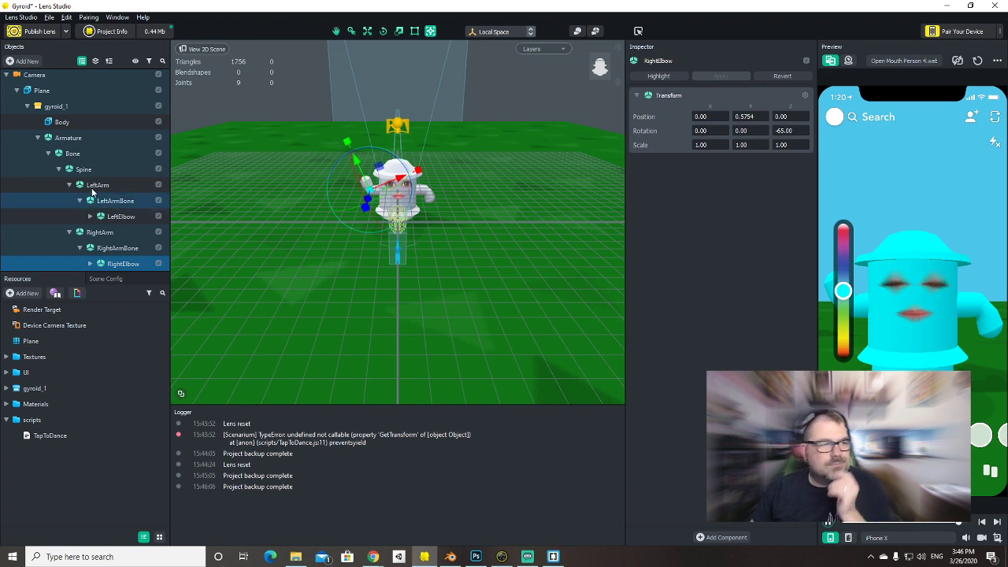
click(83, 122)
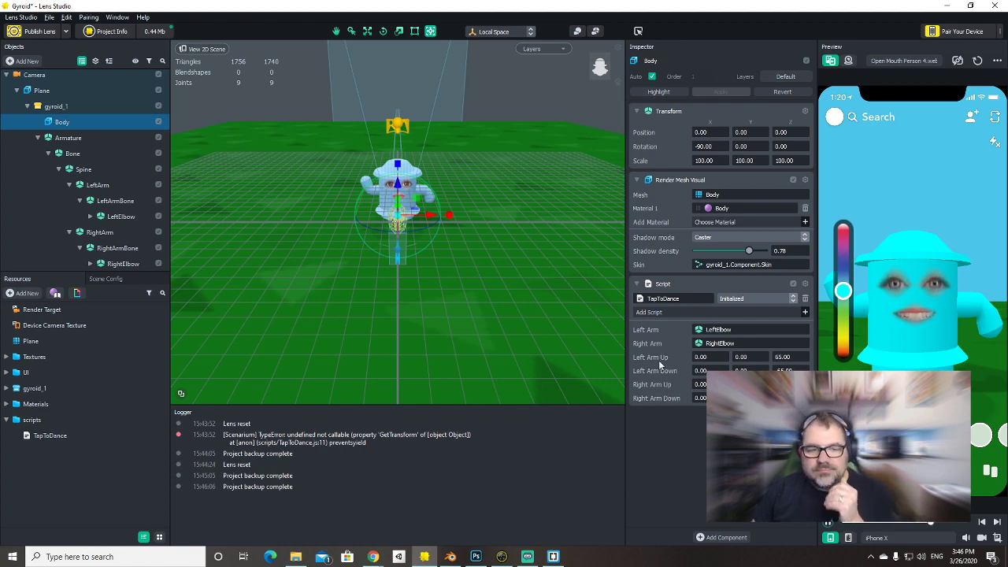
key(alt+Tab)
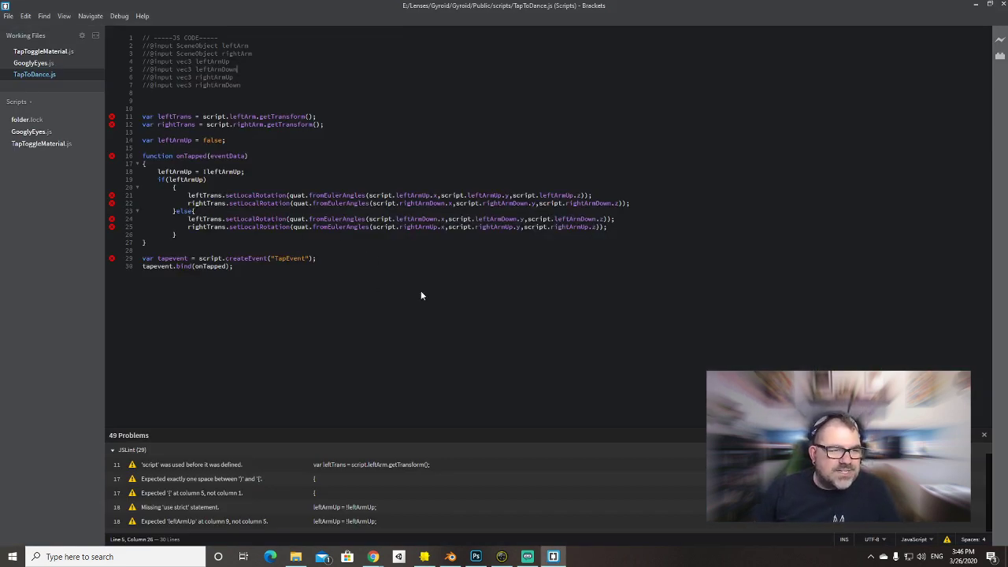
Replace setLocalRotation with setWorldRotation on the onTapped arm rotation lines.
key(alt+Tab)
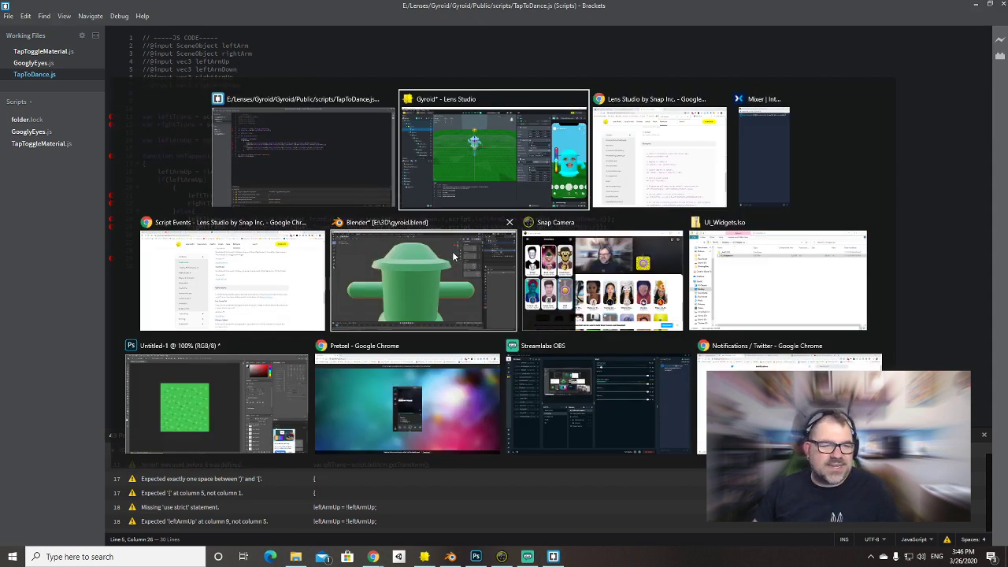
key(alt+Tab)
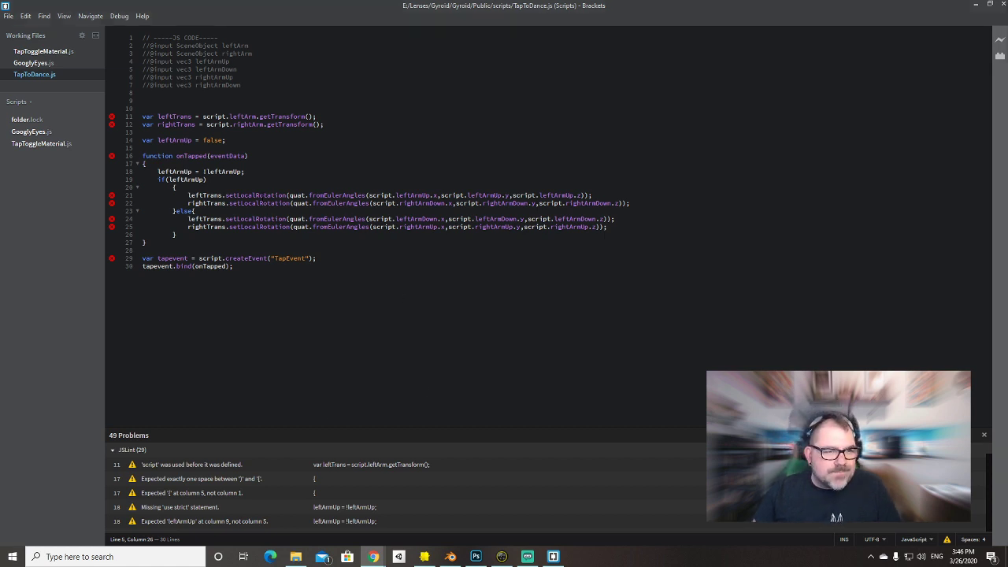
double_click(256, 196)
text(setWorldRotation)
double_click(260, 203)
text(setWorldRotation)
click(266, 219)
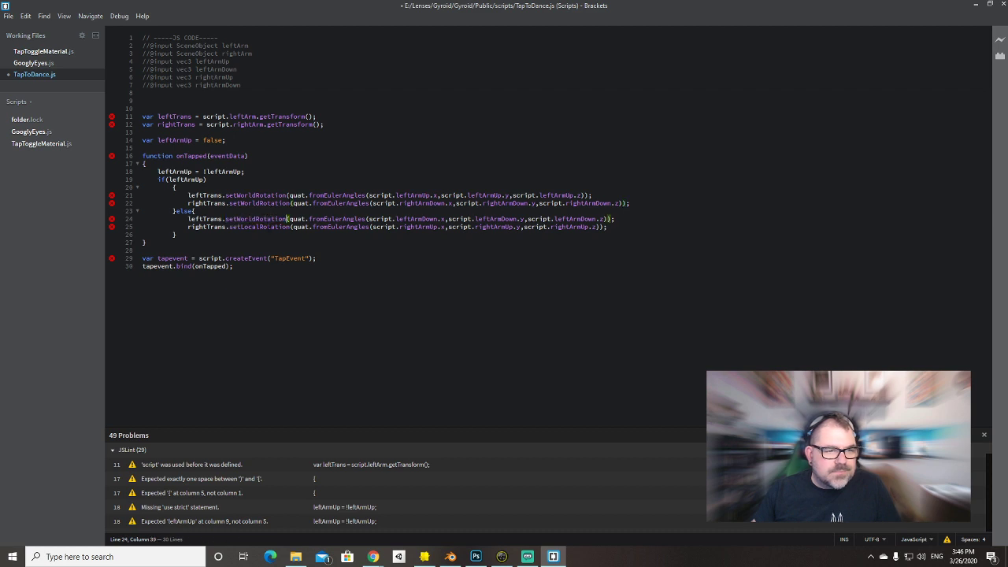
key(alt+Tab)
key(alt+Tab)
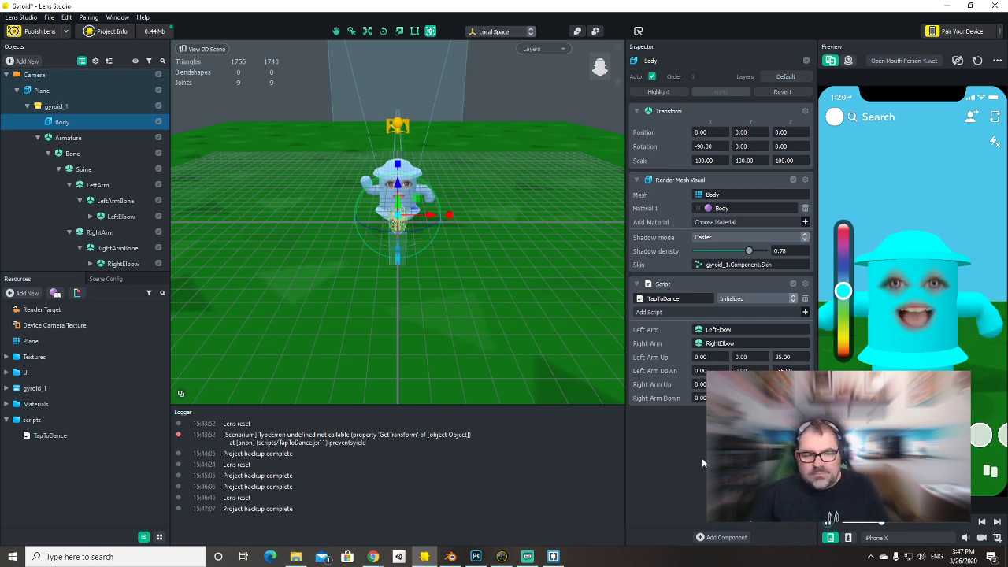
Revert the arm code to setLocalRotation and tap the preview twice to test the dance.
key(alt+Tab)
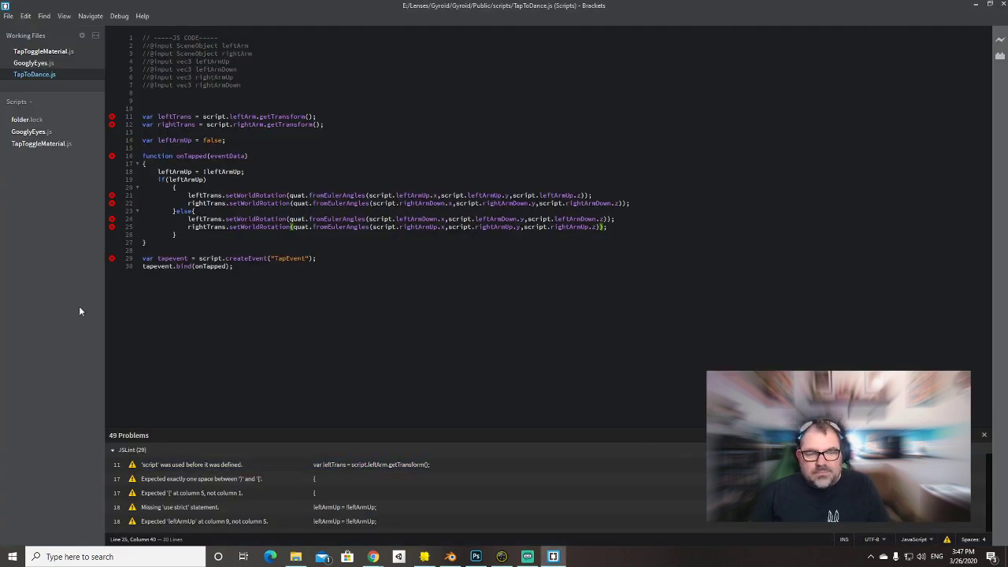
key(ctrl+z)
key(ctrl+z)
key(ctrl+z)
key(ctrl+z)
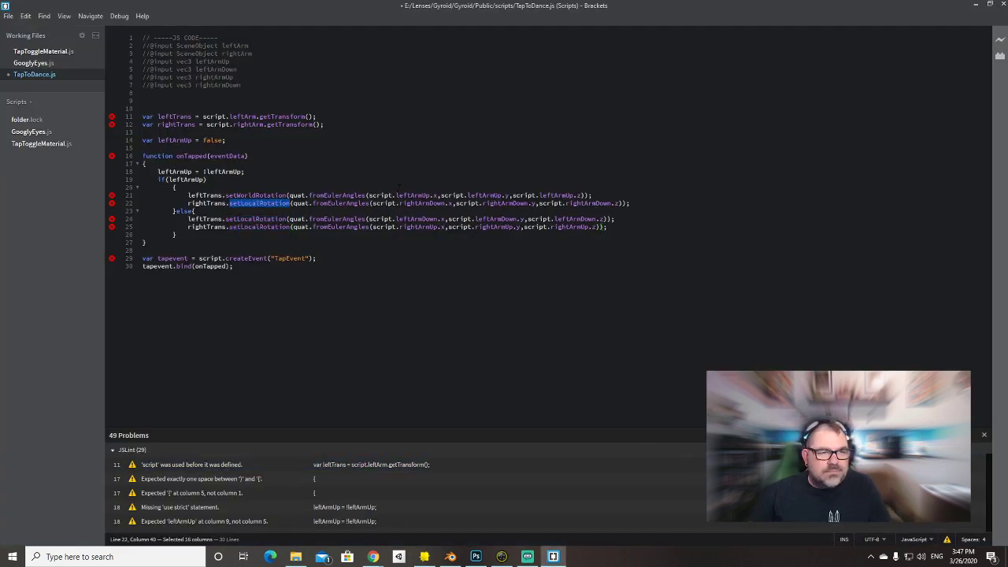
key(alt+Tab)
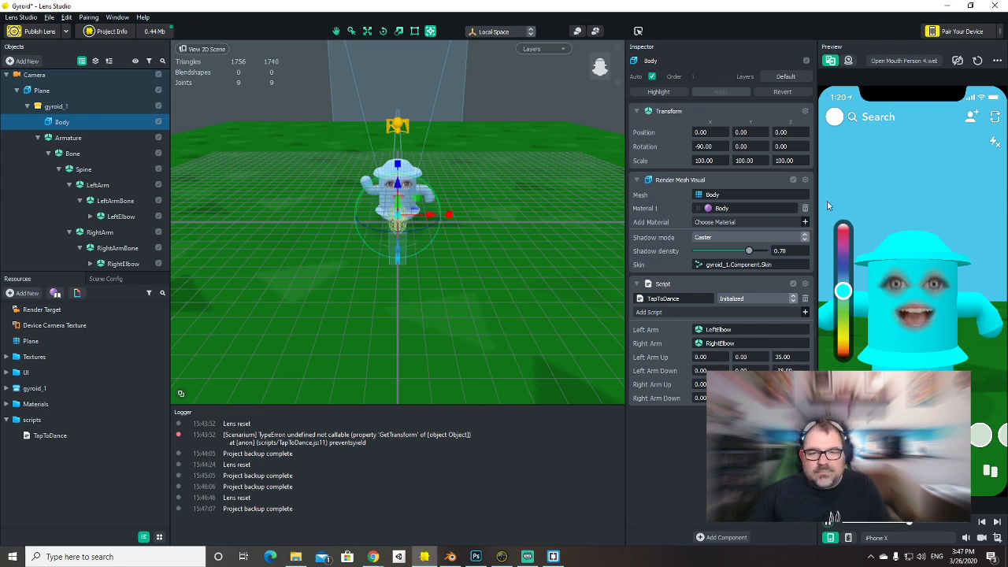
click(963, 281)
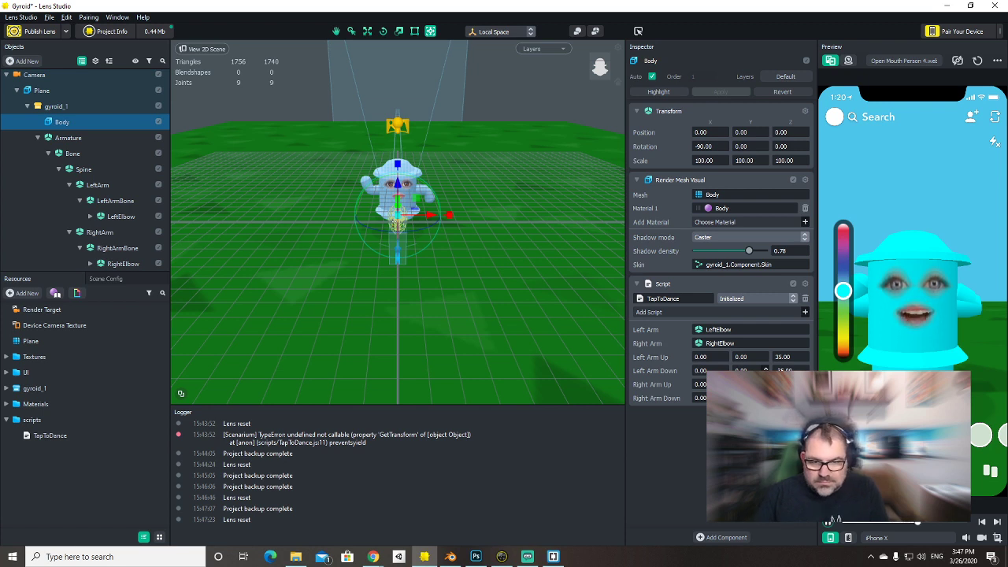
click(898, 333)
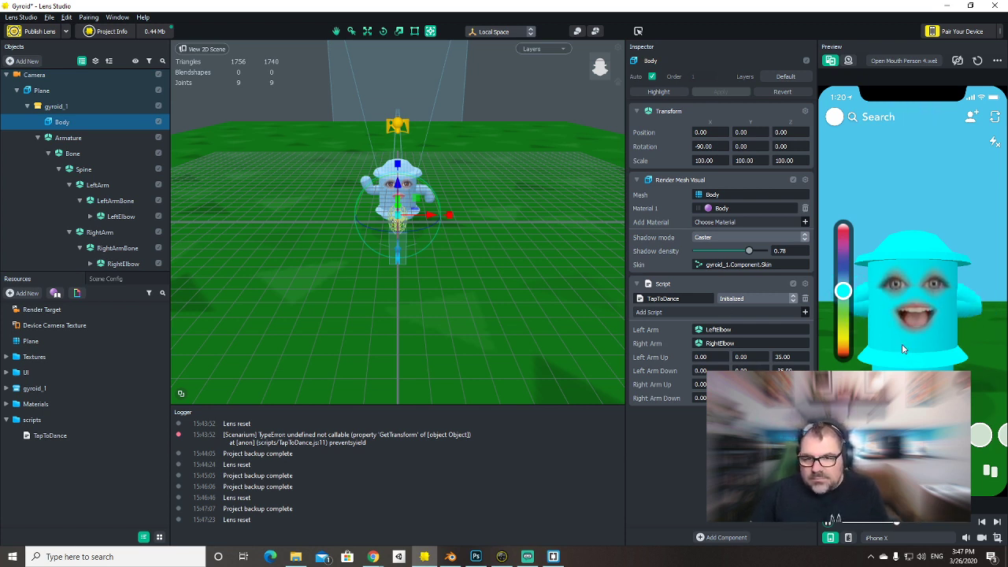
Tint the character's body purple with the colour slider.
key(alt+Tab)
click(145, 164)
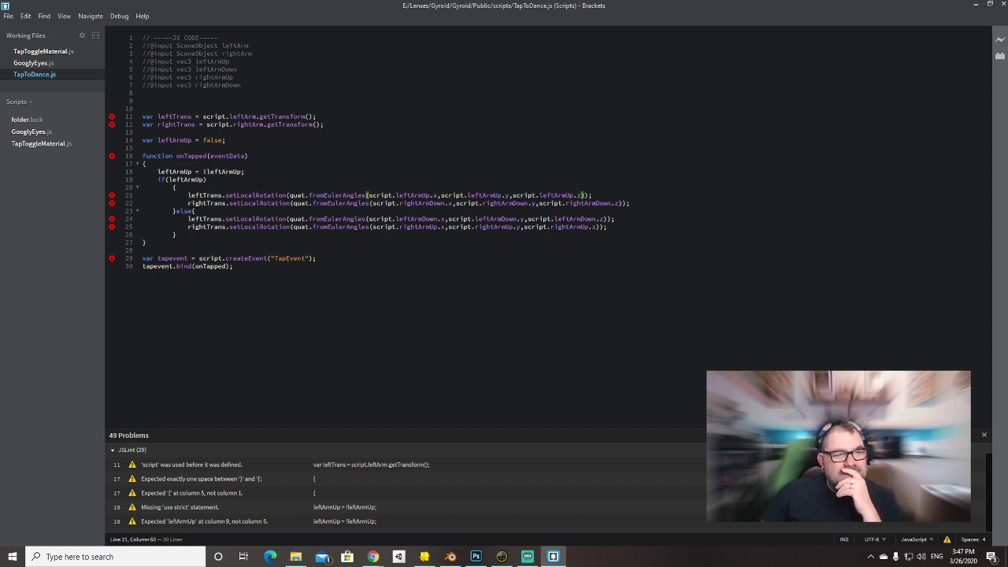
key(alt+Tab)
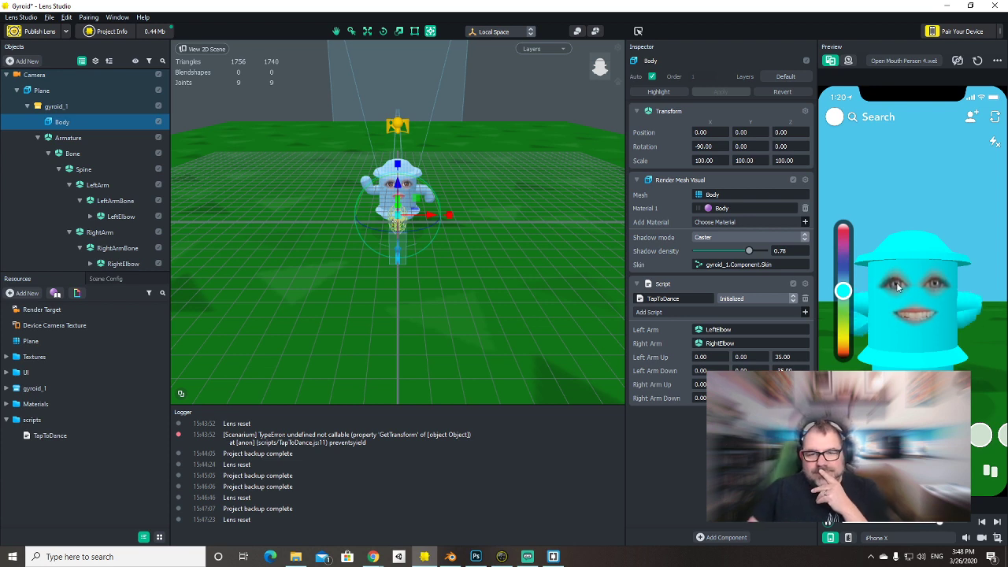
drag(843, 298, 843, 262)
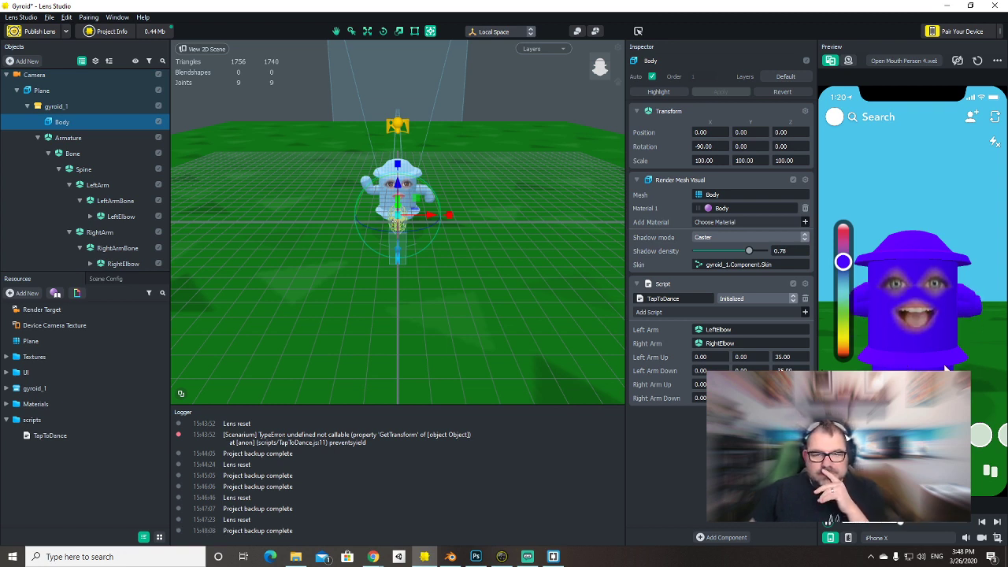
Set Left Arm Up's third value to 10.
double_click(782, 357)
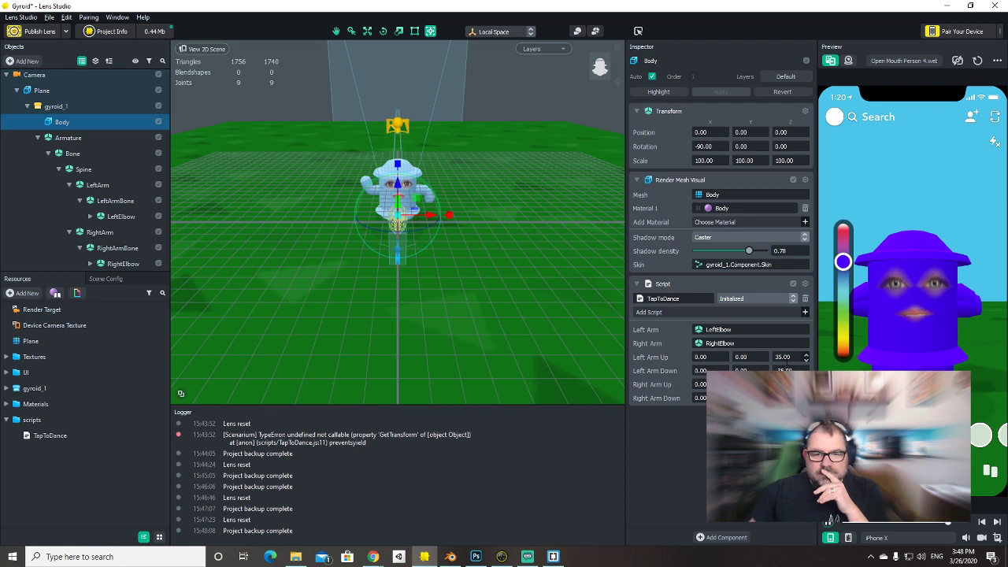
text(10)
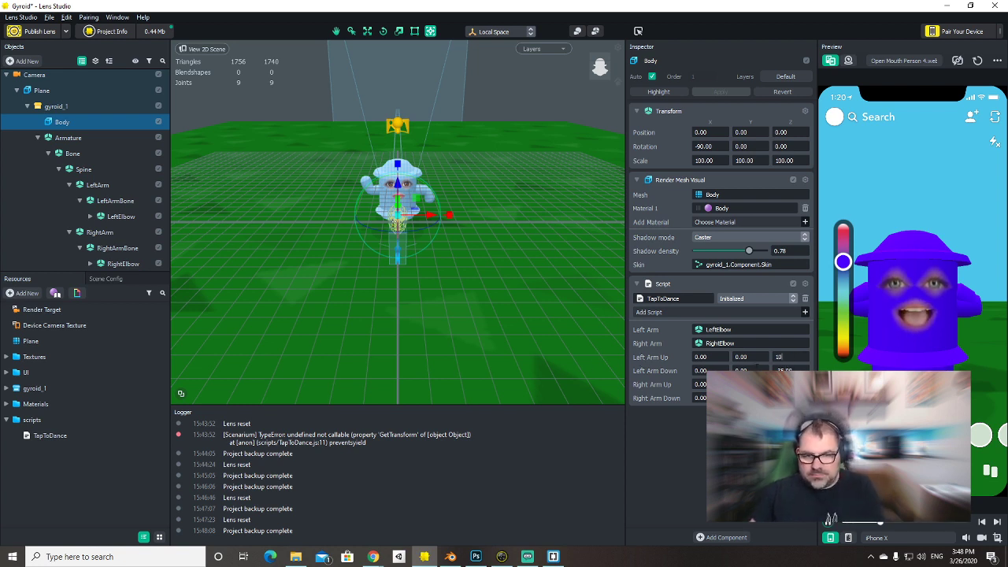
key(Return)
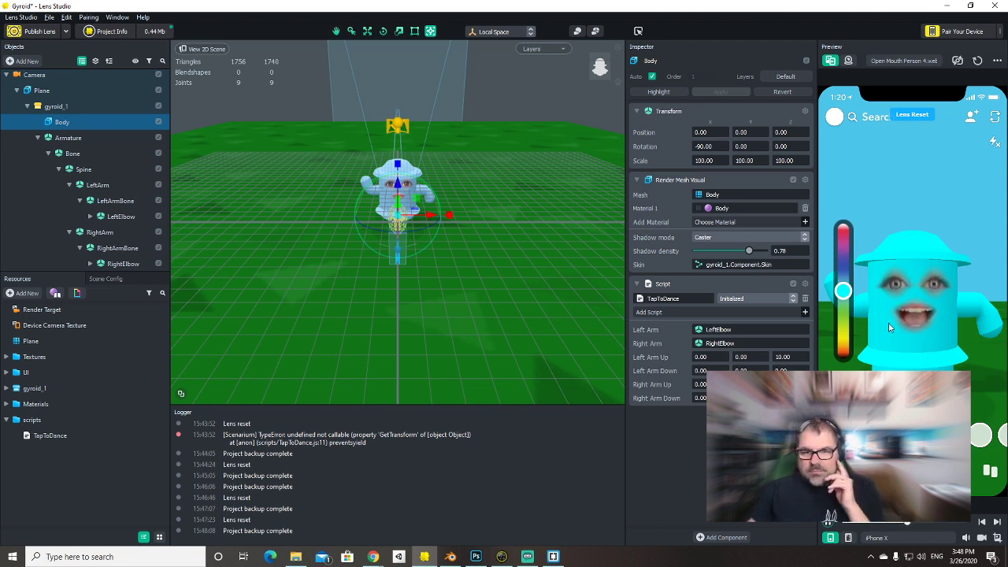
Zero the Z rotation of LeftArmBone and LeftElbow.
click(110, 200)
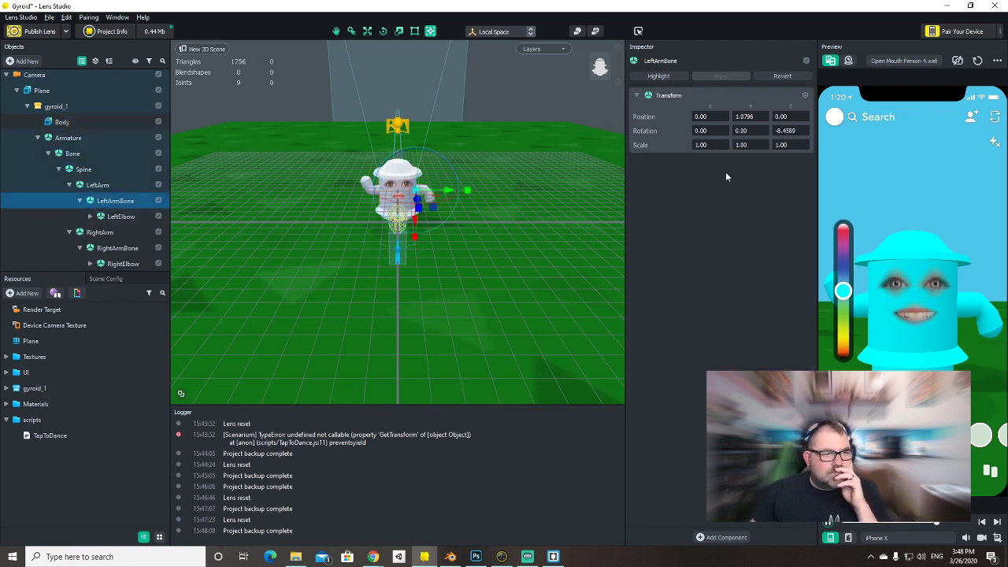
double_click(786, 130)
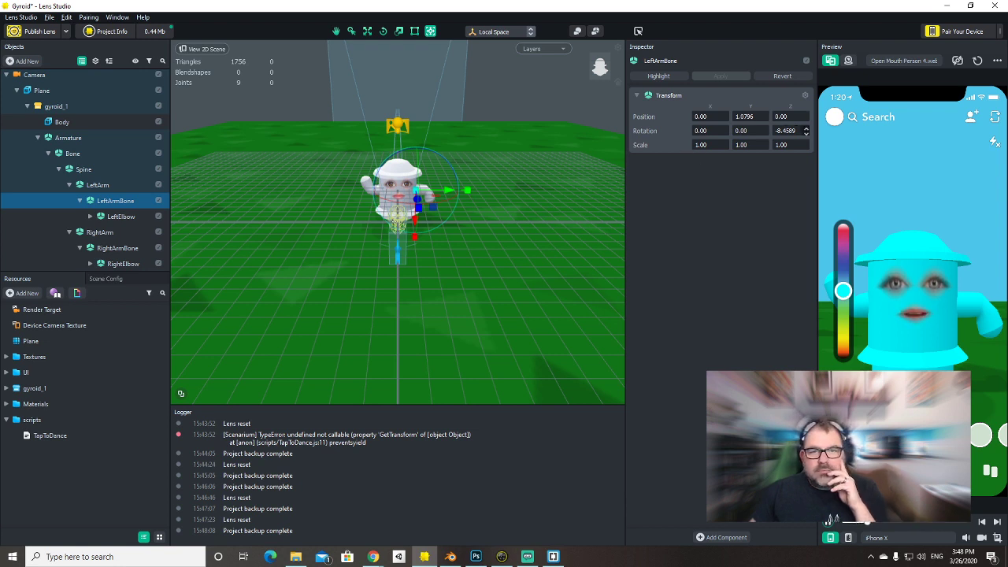
text(0)
key(Return)
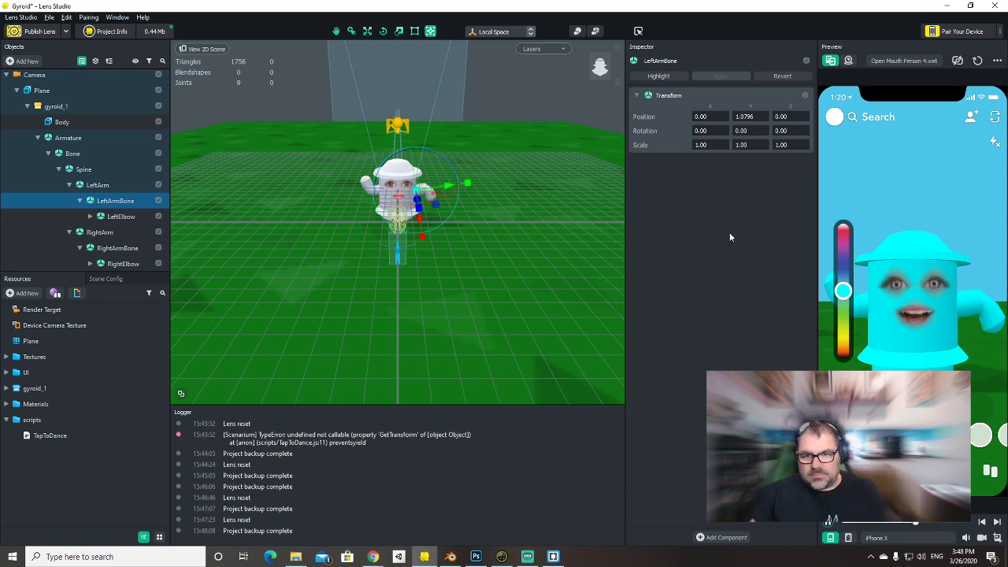
click(118, 216)
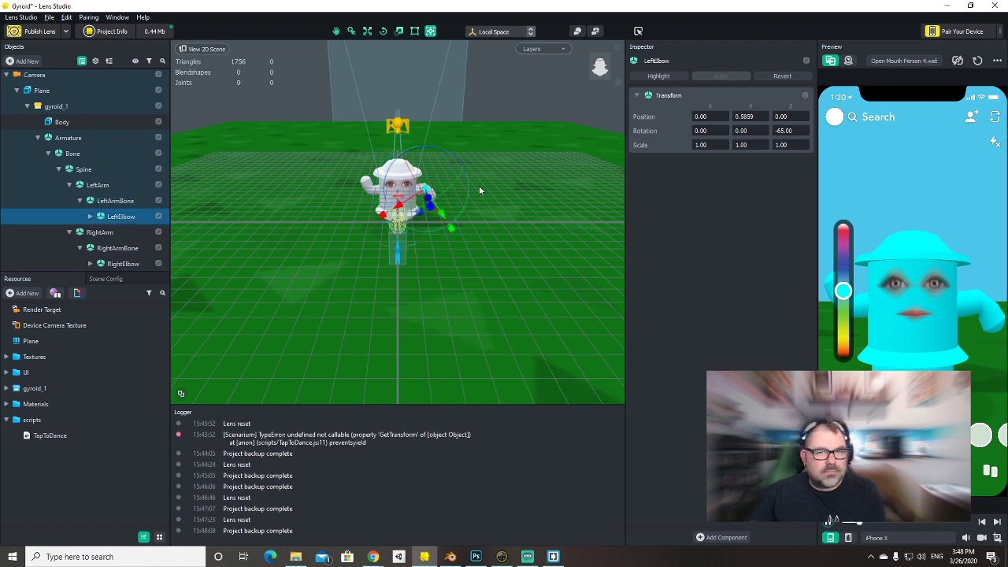
double_click(788, 130)
text(0)
key(Return)
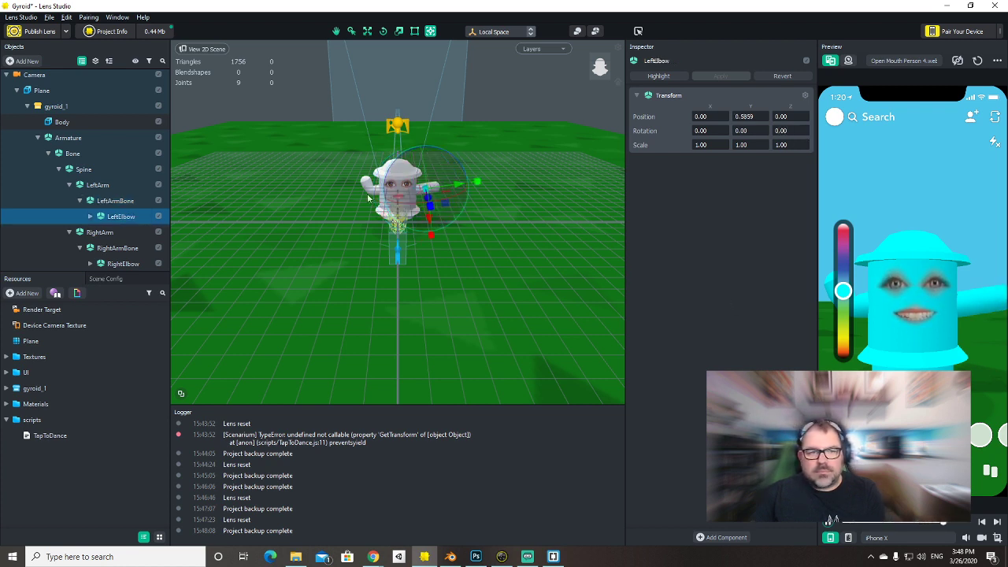
Set LeftArmBone's Z rotation to -8 and RightElbow's Z rotation to 0.
click(146, 200)
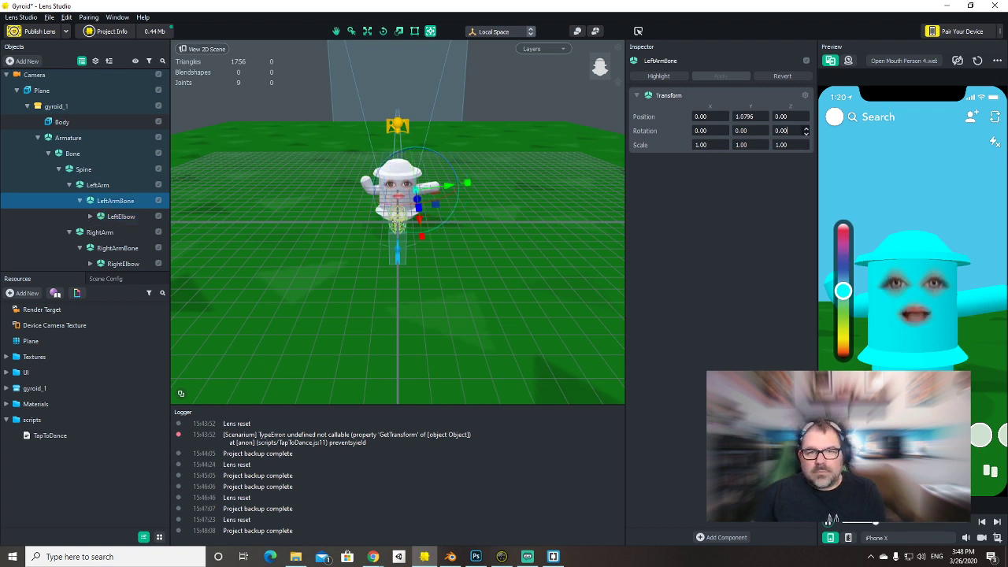
drag(787, 130, 651, 130)
text(-8)
key(Return)
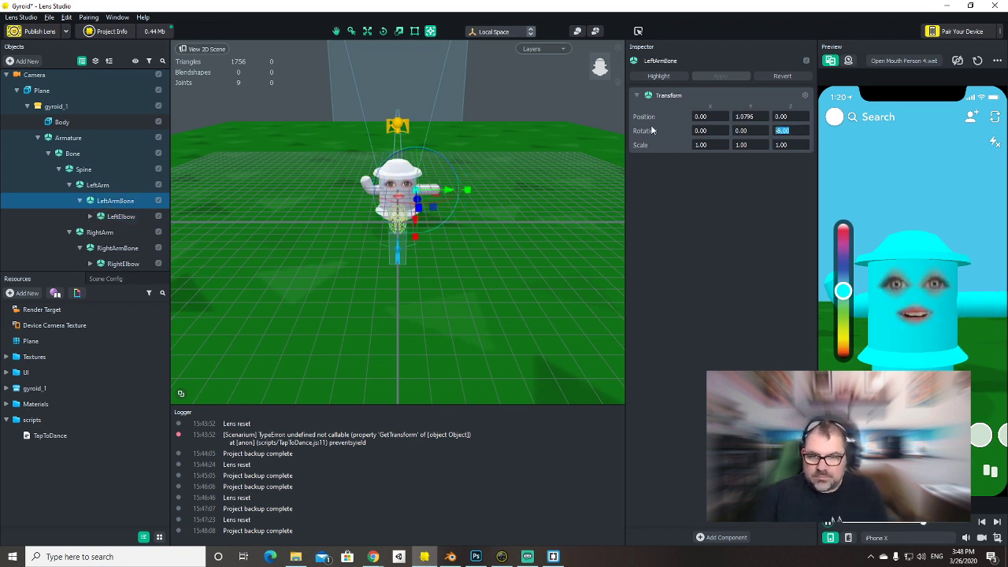
click(118, 247)
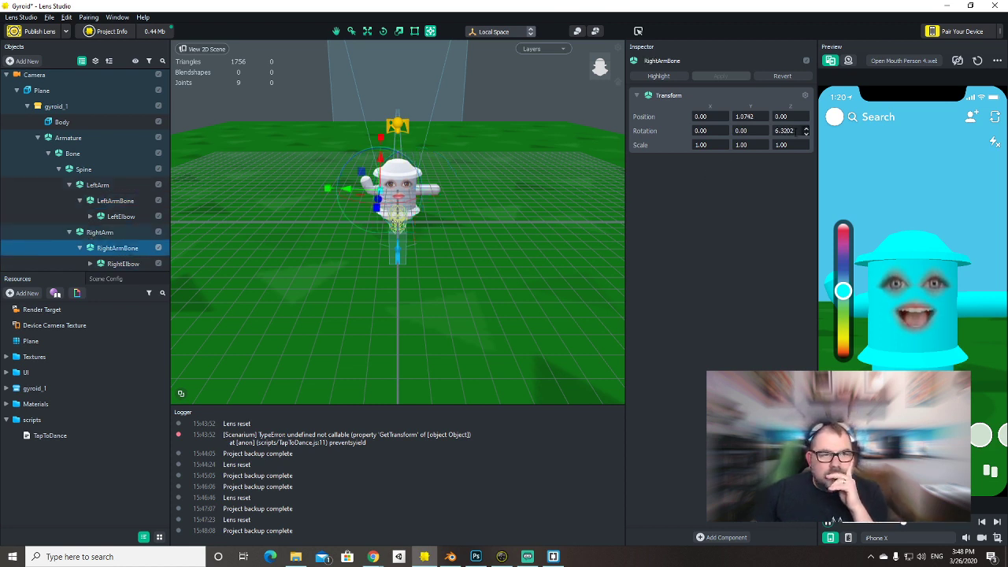
key(Down)
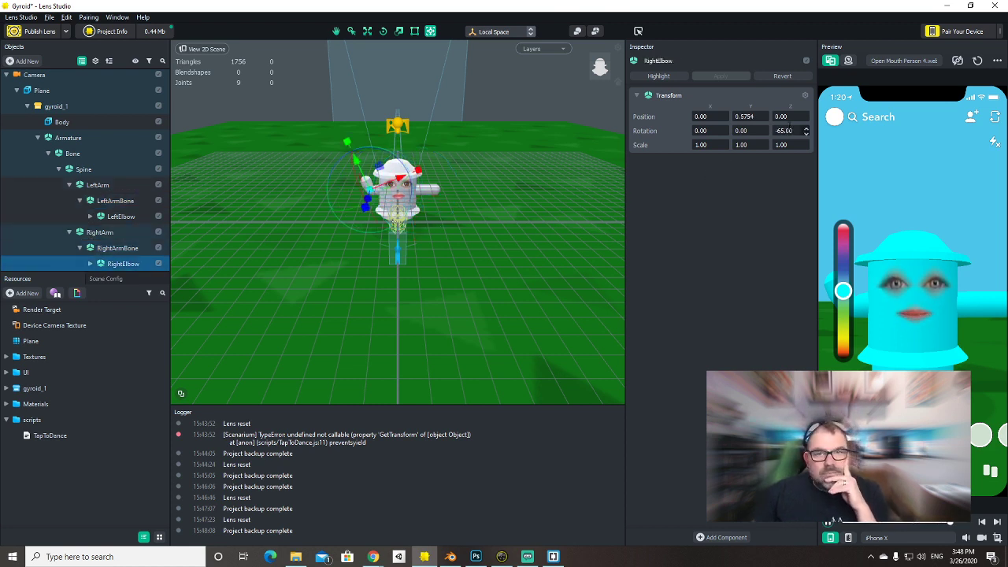
text(0)
key(Return)
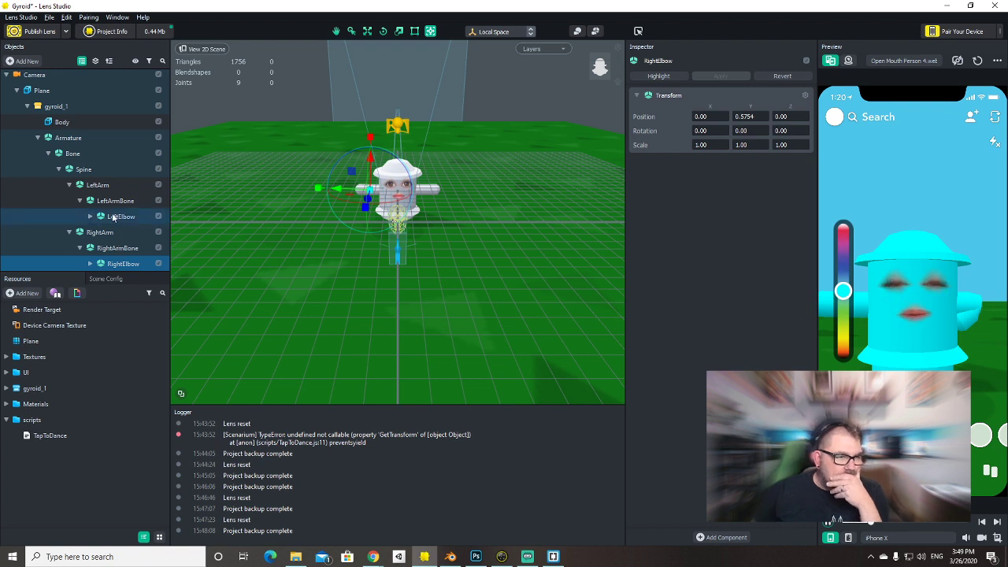
Set the Body script's Left Arm Up third value to 80, then lower it to 70.
click(86, 123)
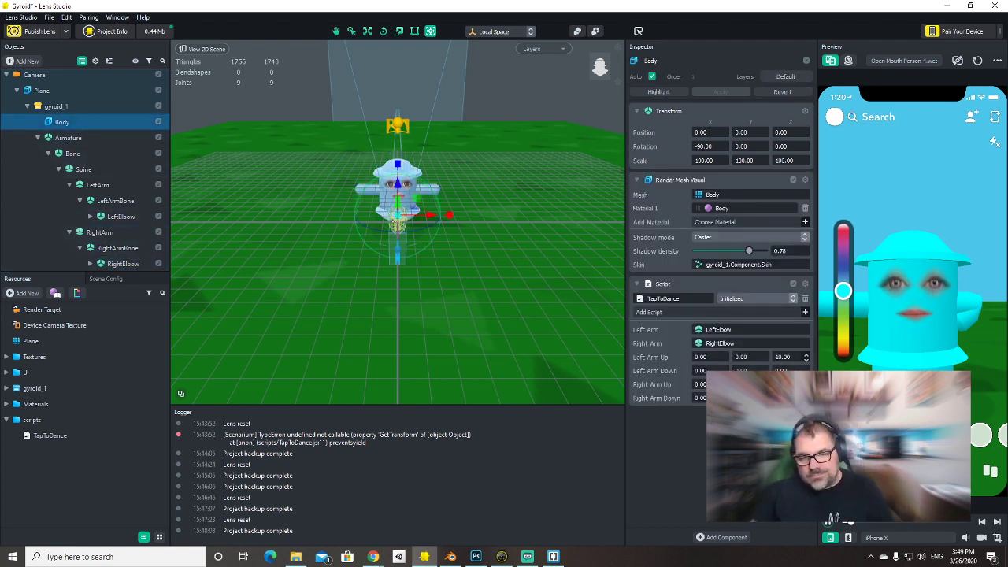
text(80)
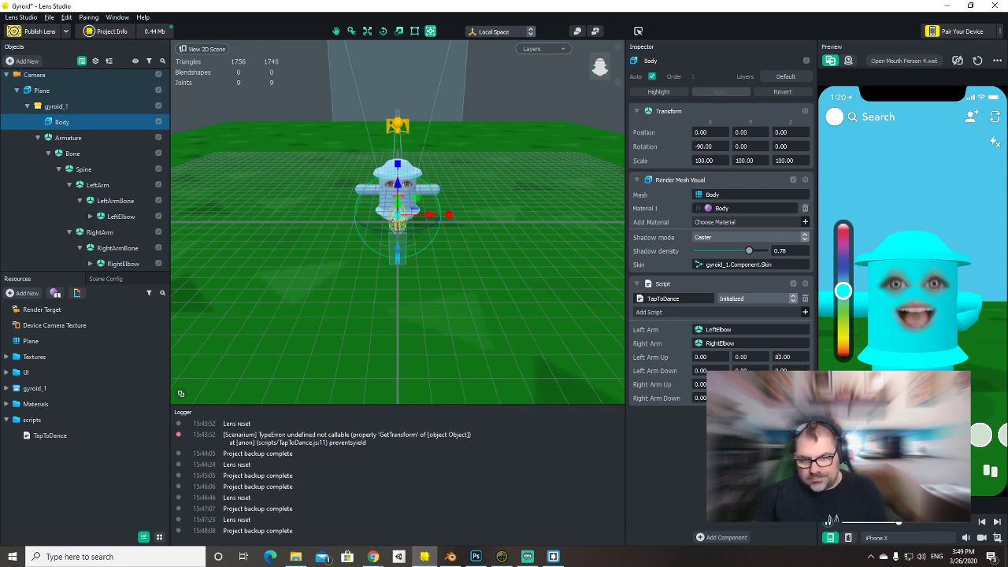
key(Return)
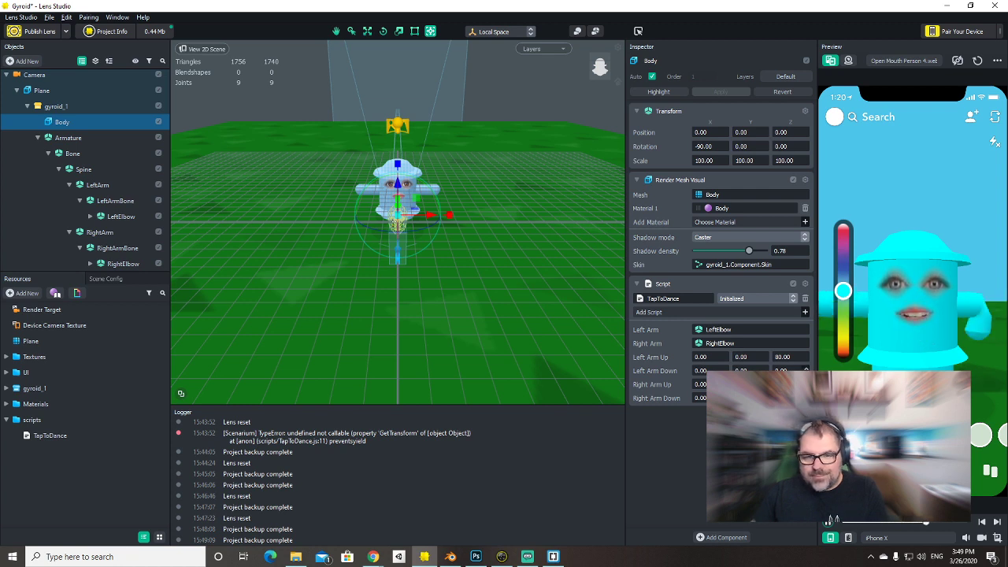
drag(781, 357, 763, 359)
text(75)
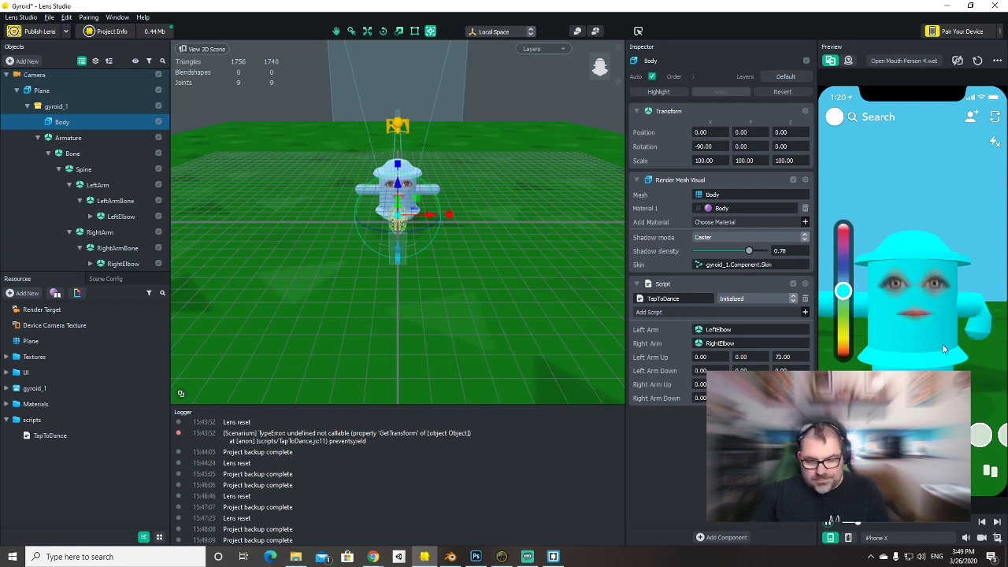
click(945, 348)
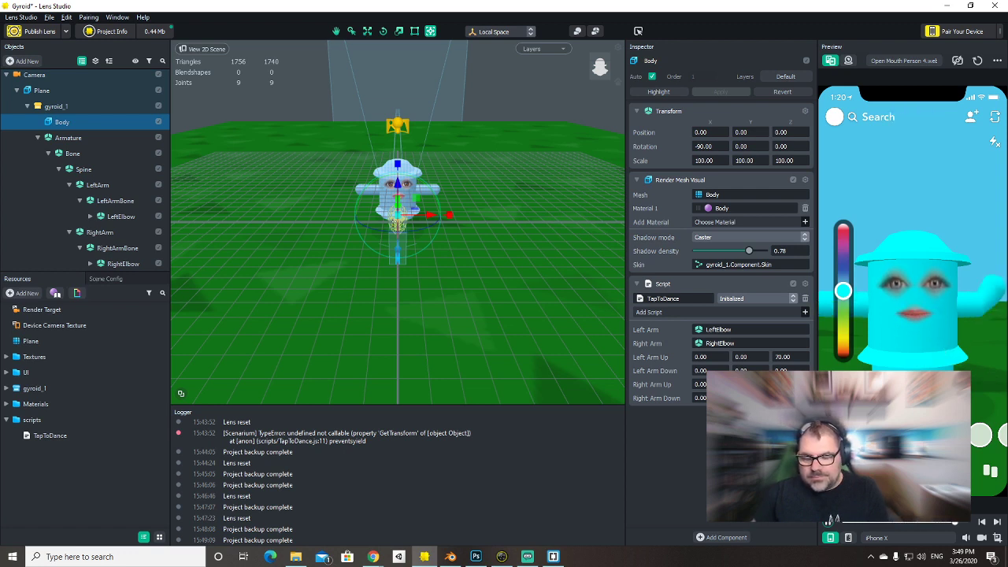
key(BackSpace)
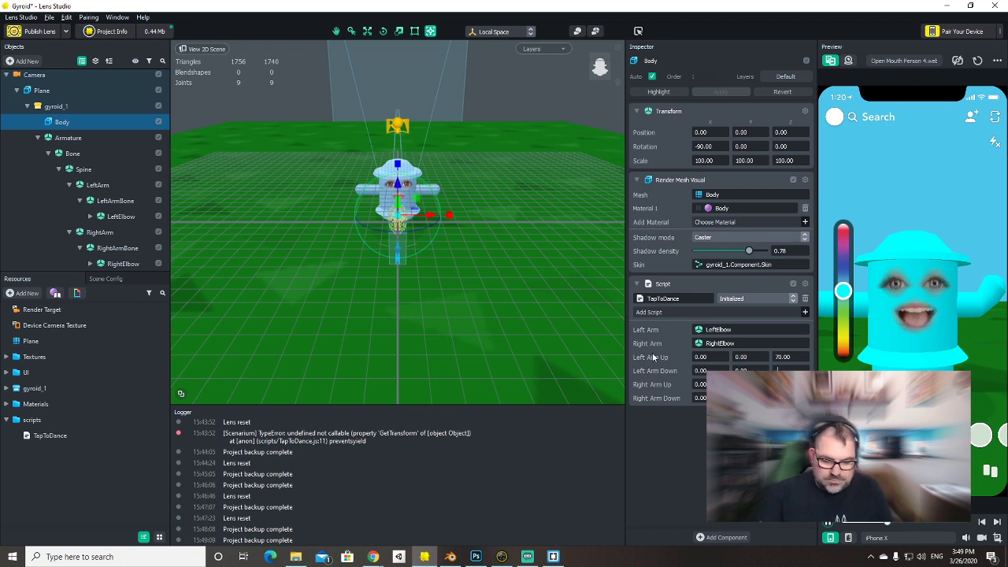
key(Return)
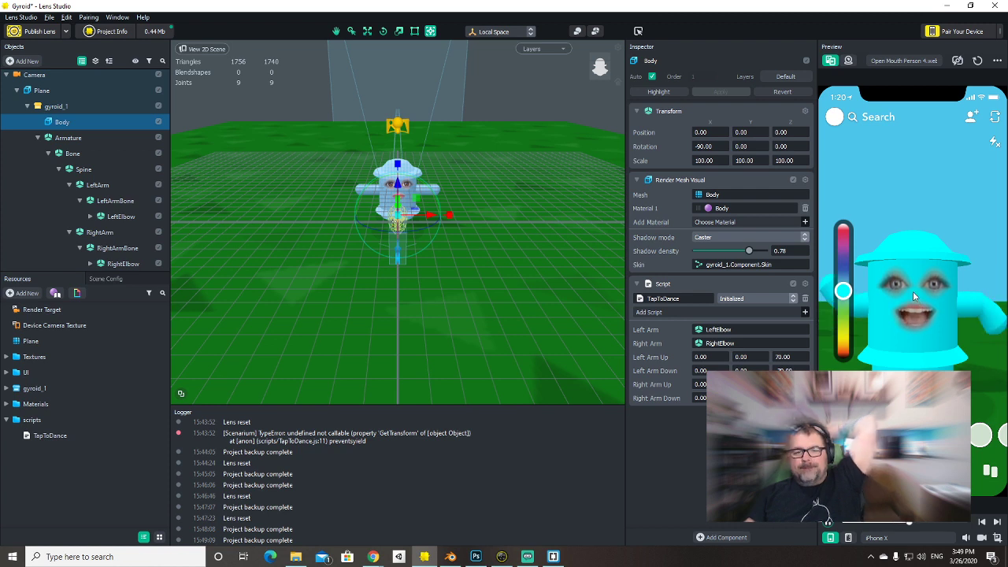
mouse_move(374, 557)
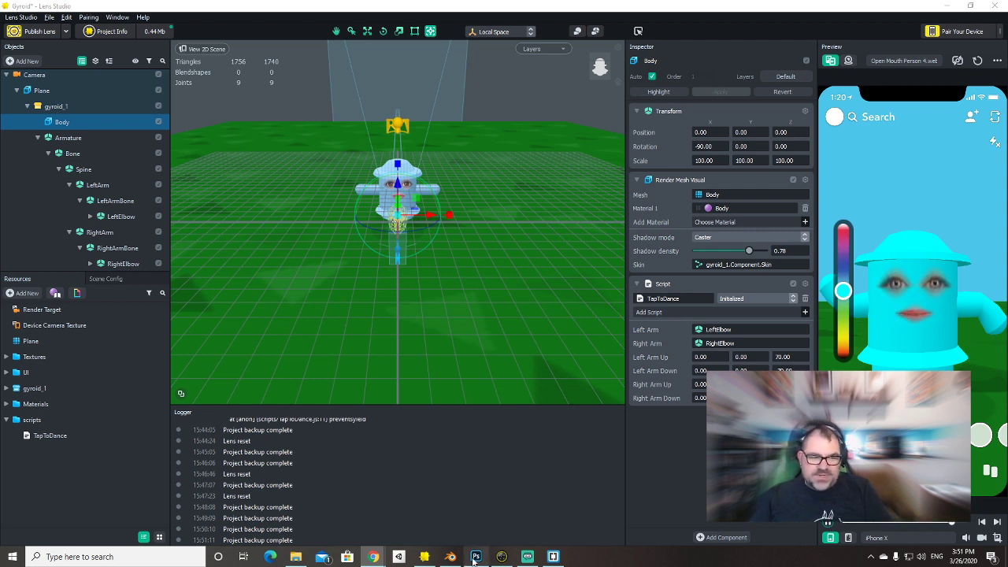
Paste the 'Enable full screen touches' comment and touchBlocking = true line into TapToDance.js.
click(553, 557)
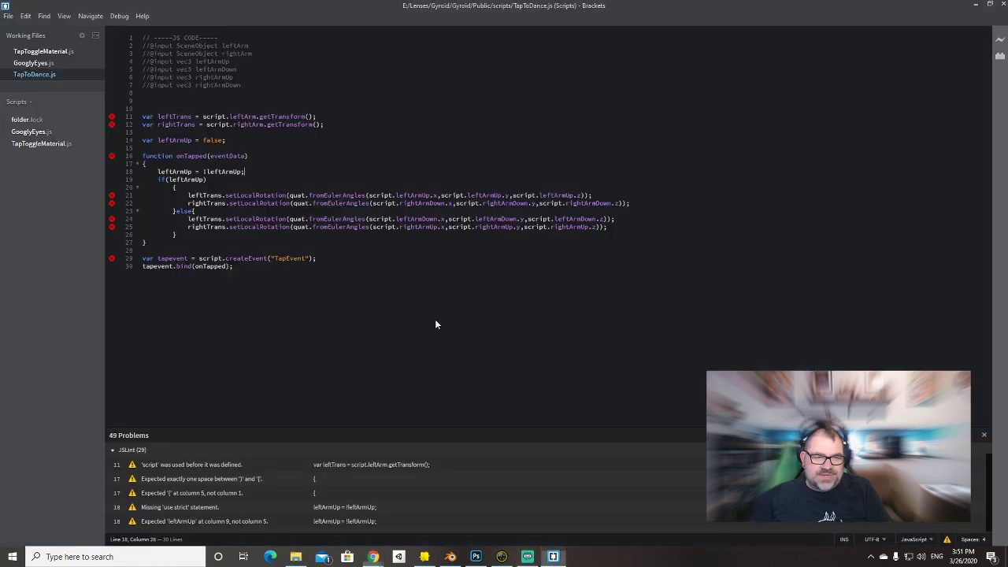
click(213, 99)
text(// Enable full screen touches global.touchSystem.touchBlocking = true;)
click(308, 92)
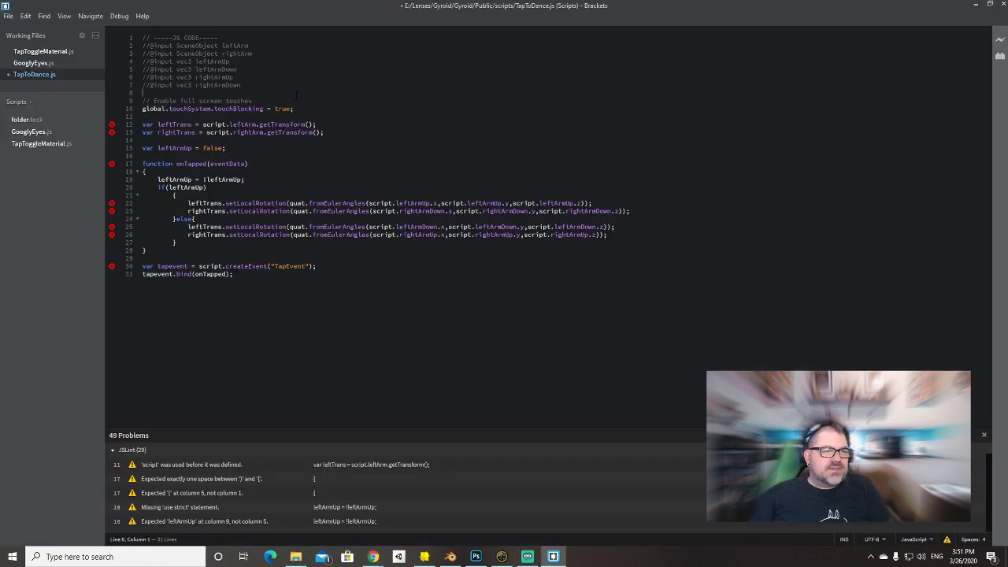
key(alt+Tab)
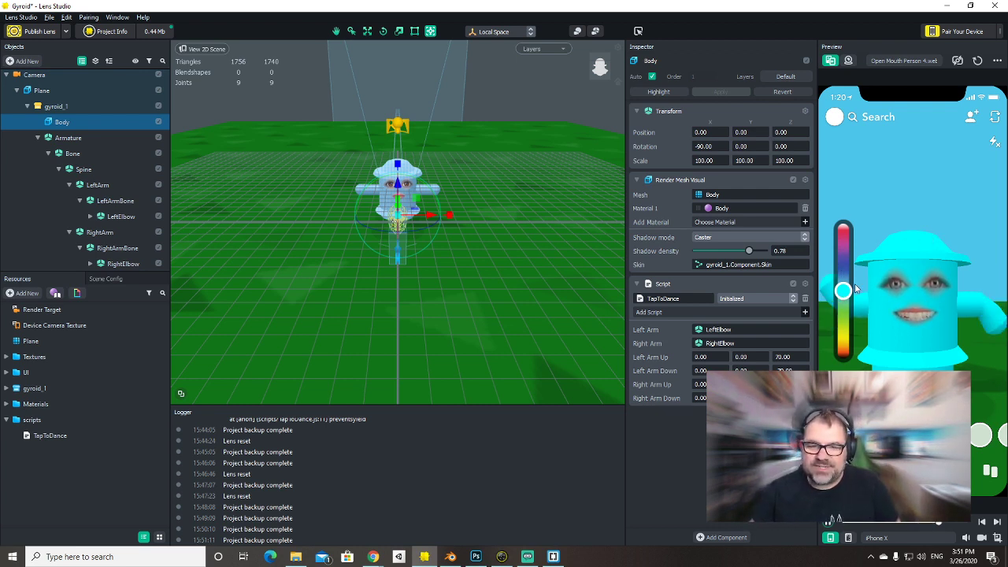
drag(843, 291, 843, 261)
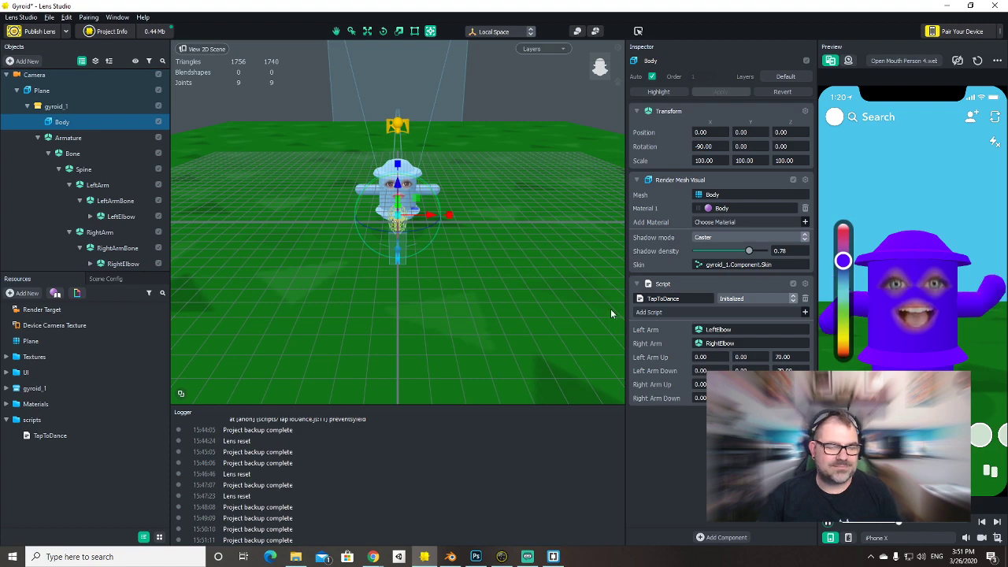
alt+drag(567, 303, 347, 300)
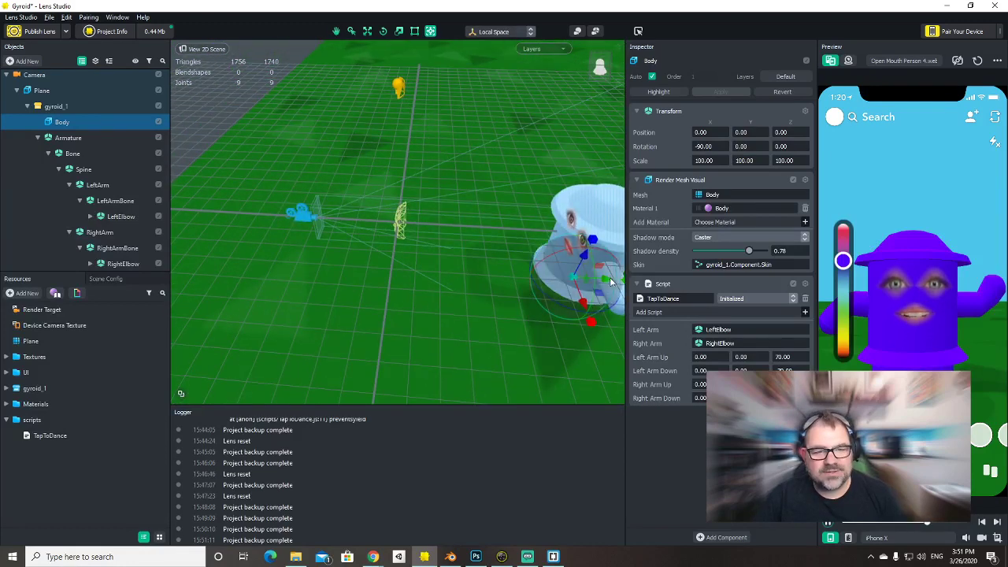
drag(601, 296, 488, 276)
key(ctrl+z)
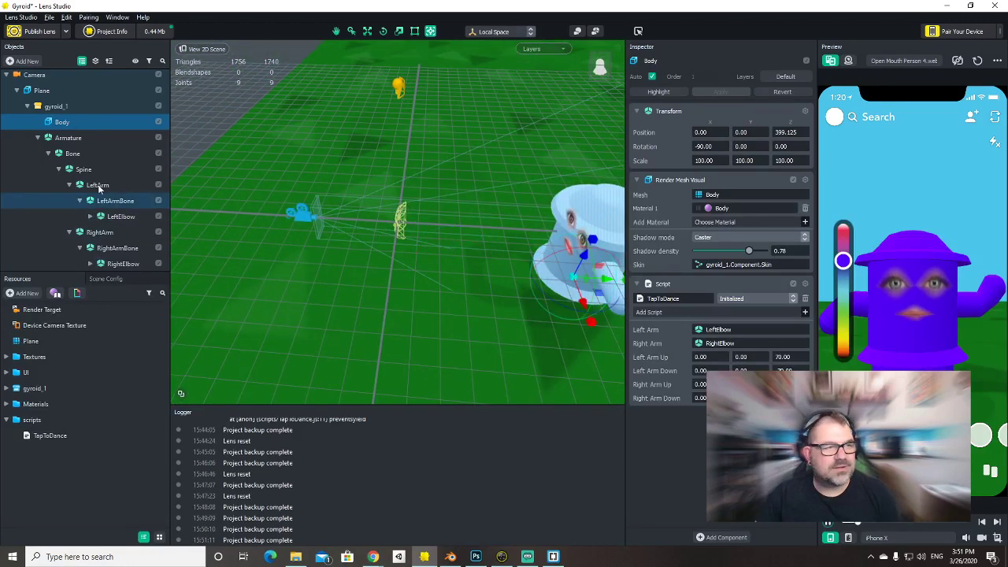
click(55, 106)
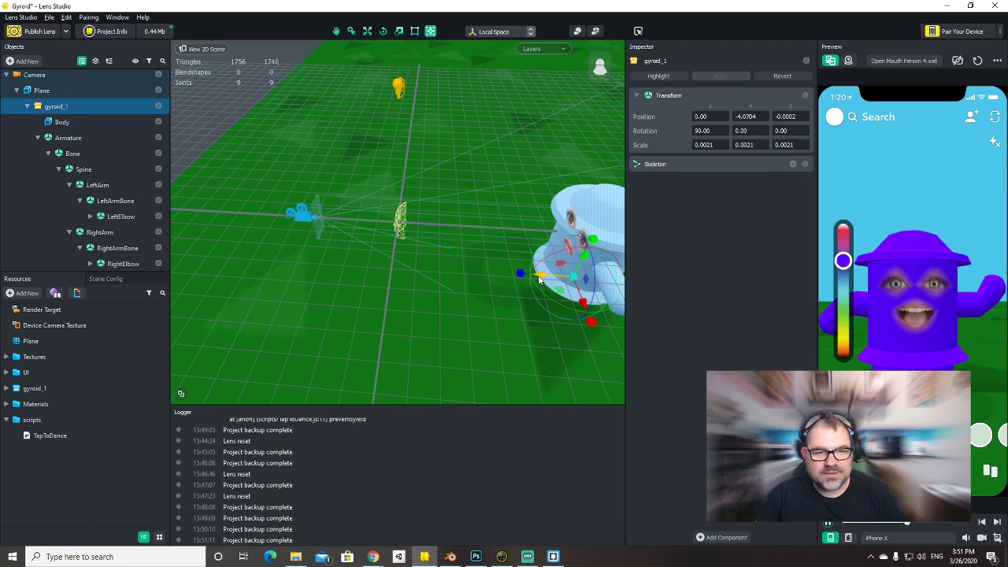
drag(548, 272, 518, 334)
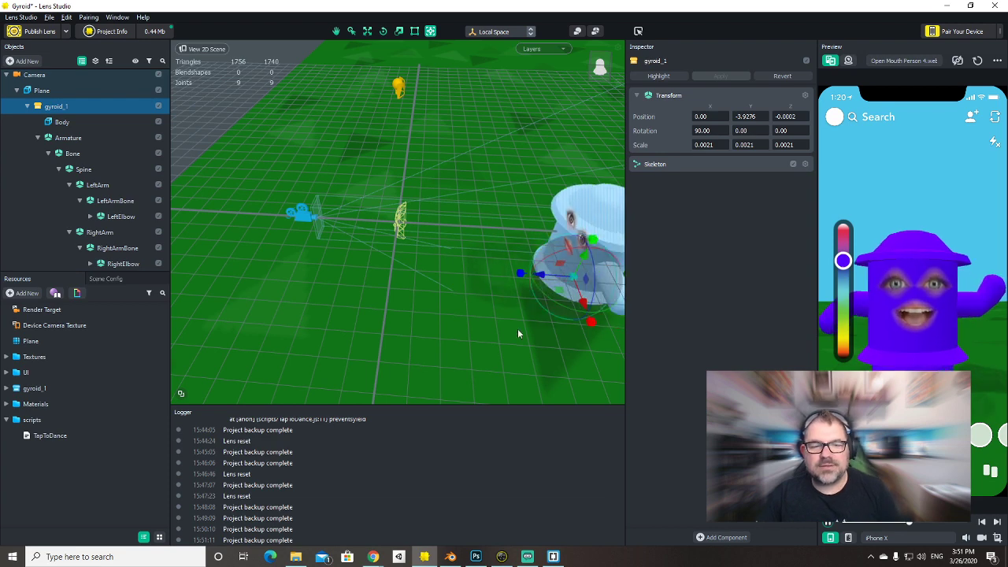
click(476, 316)
Move gyroid_1 out from under Plane so it sits under Camera.
scroll(249, 192, down, 5)
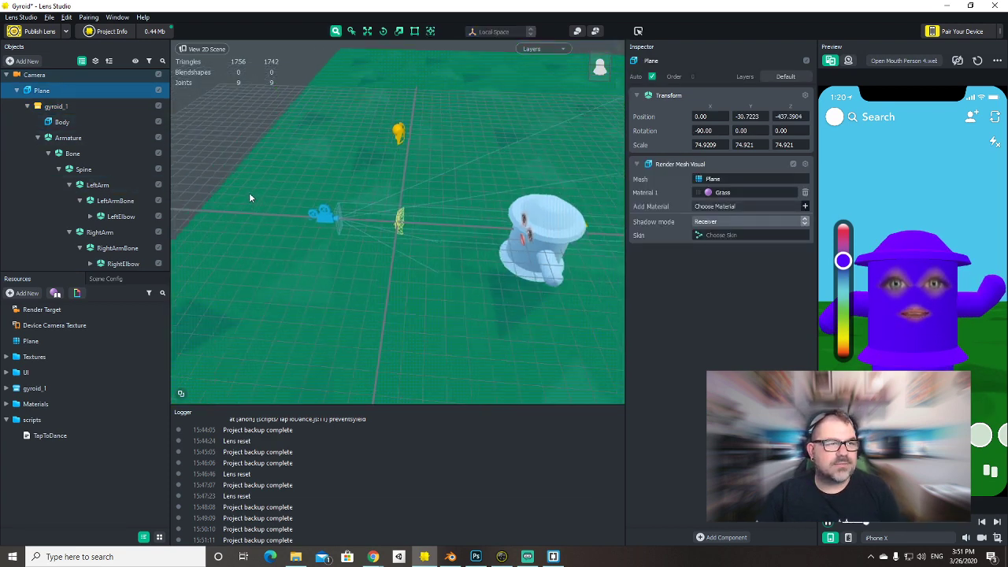
alt+drag(299, 231, 399, 281)
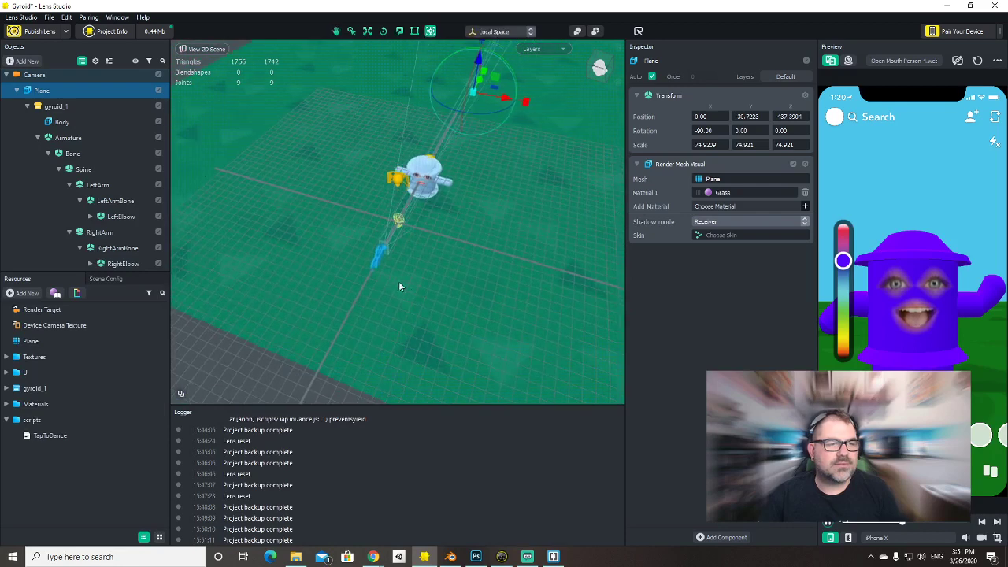
click(28, 107)
drag(59, 111, 47, 89)
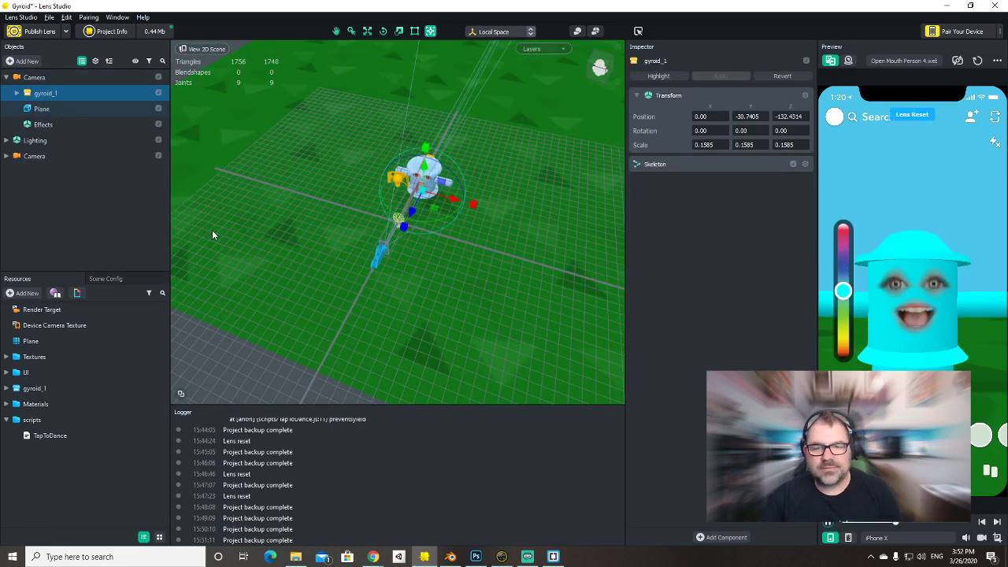
Slide the ground Plane along its X axis and save the project.
click(64, 115)
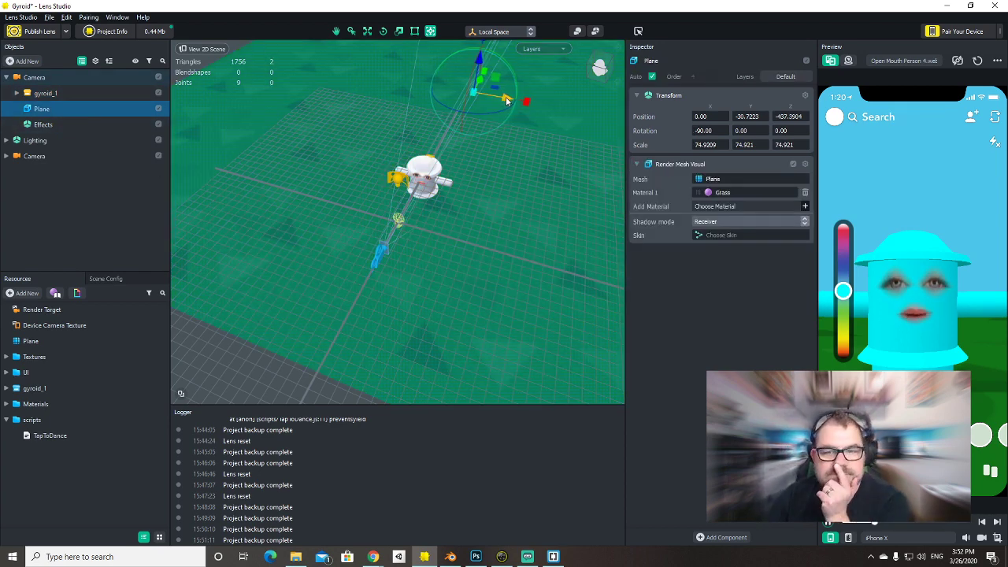
drag(507, 100, 322, 250)
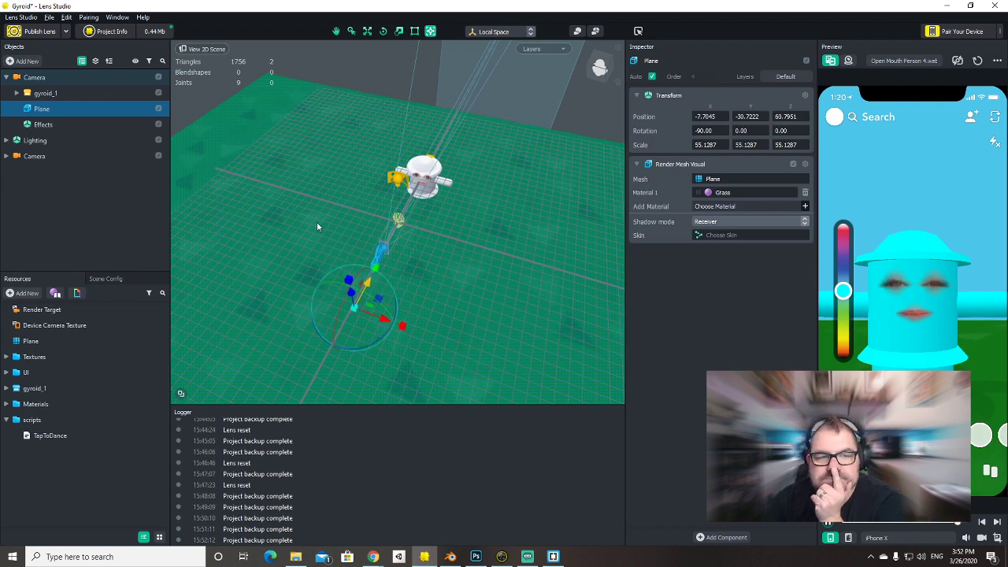
click(379, 58)
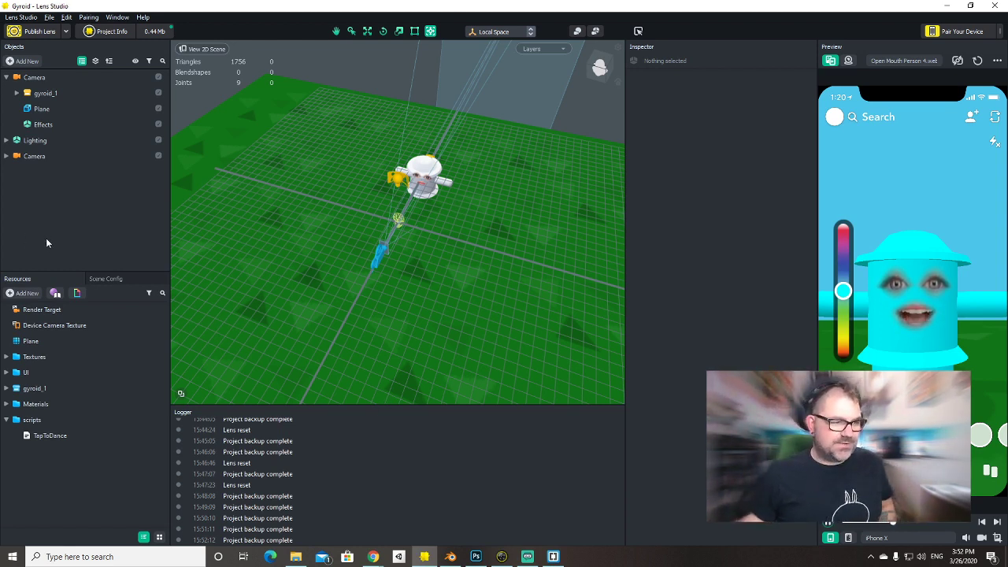
key(ctrl+s)
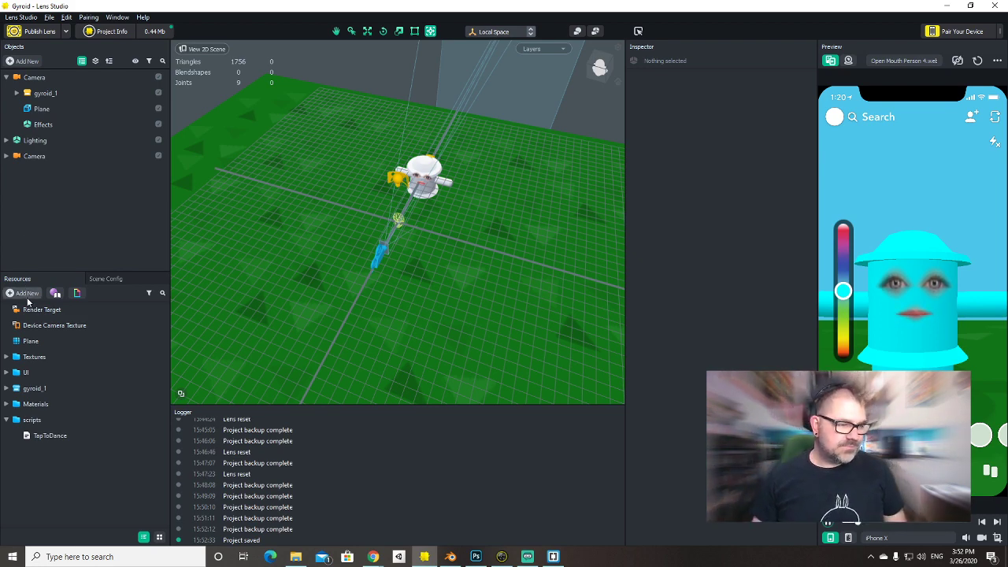
Try recolouring the character with the Preview colour slider, then bring up TapToDance.js.
click(476, 557)
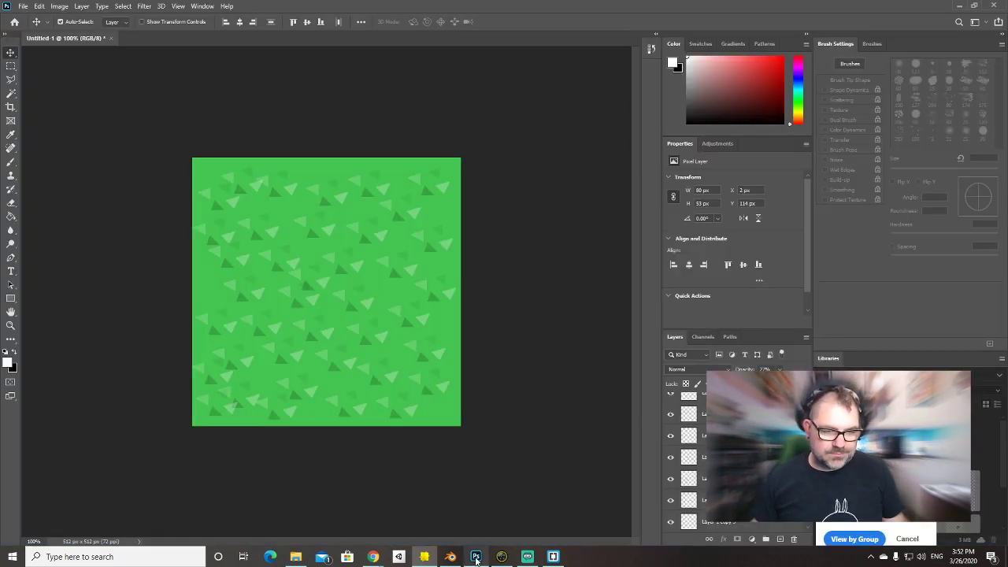
key(alt+Tab)
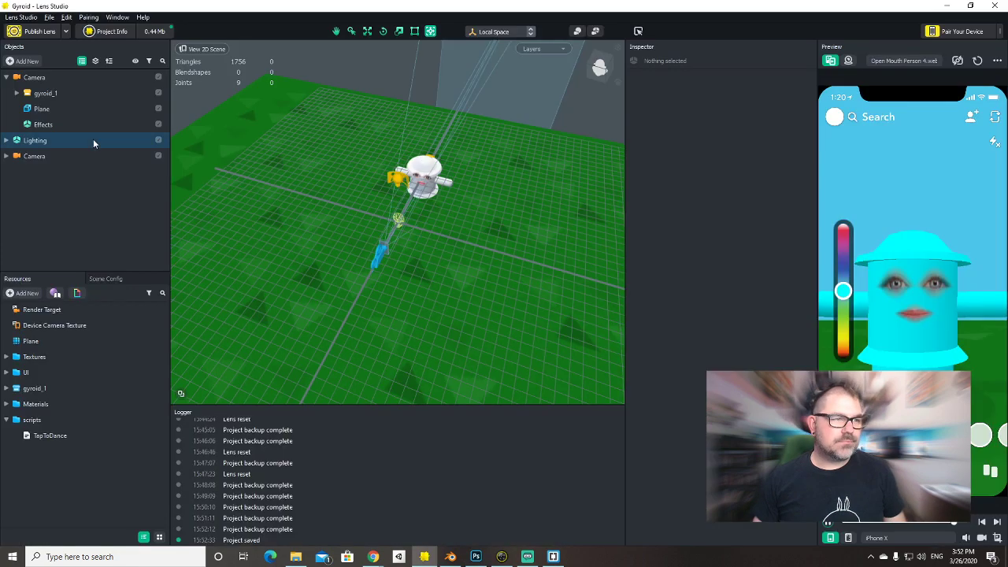
key(alt+Tab)
key(alt+Tab)
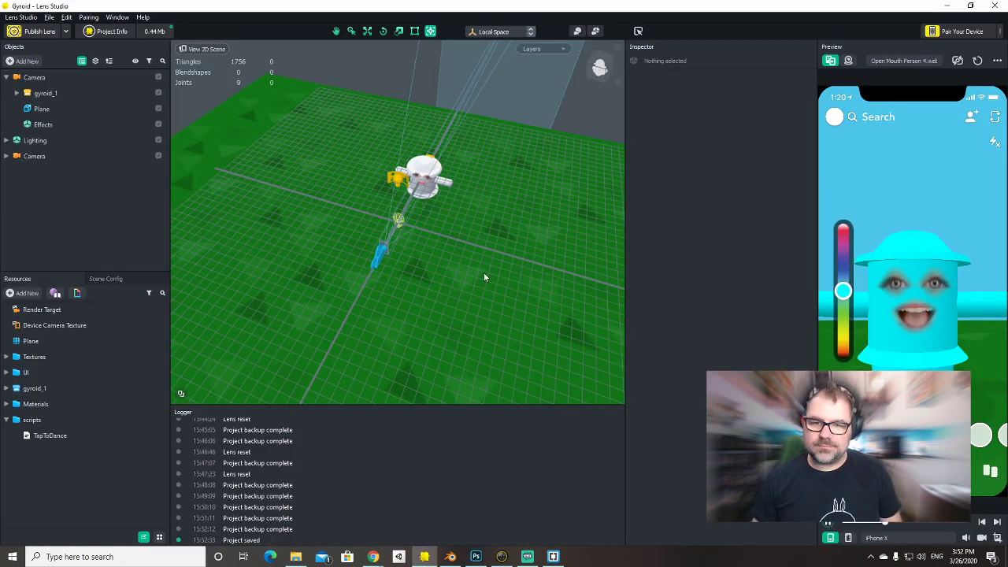
mouse_move(844, 299)
mouse_down()
mouse_move(843, 255)
mouse_move(843, 294)
mouse_up()
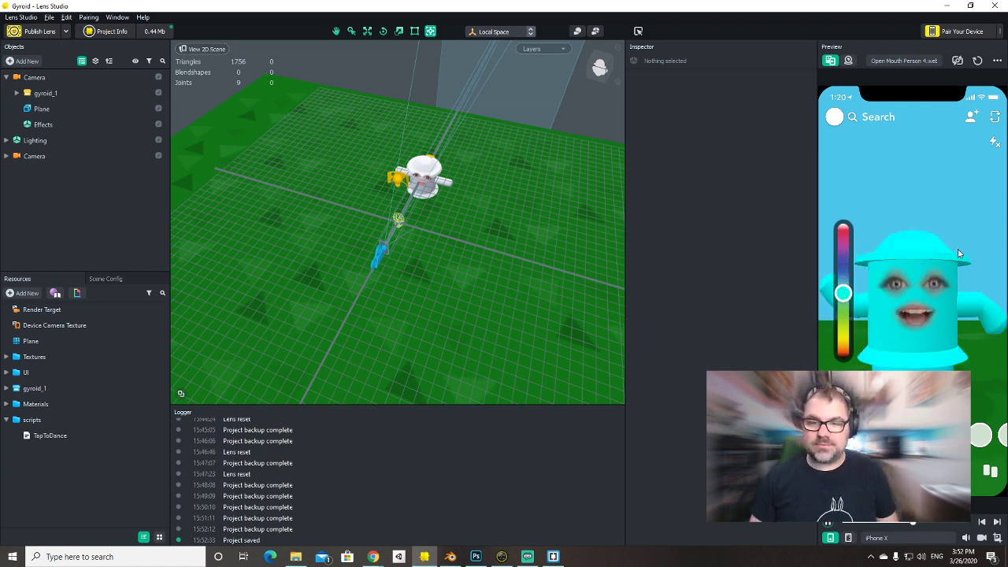
key(alt+Tab)
key(alt+Tab)
key(alt+Tab)
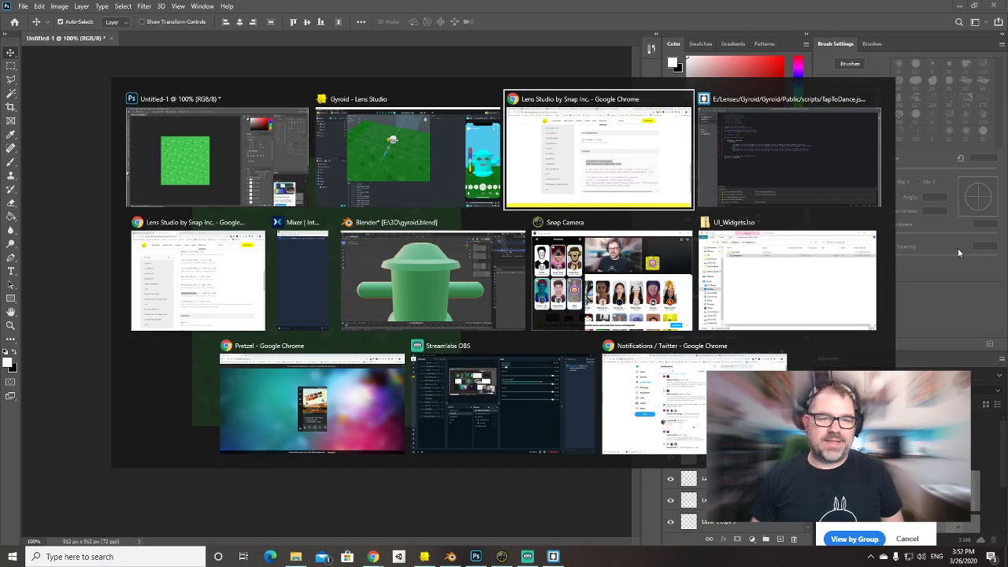
key(alt+Tab)
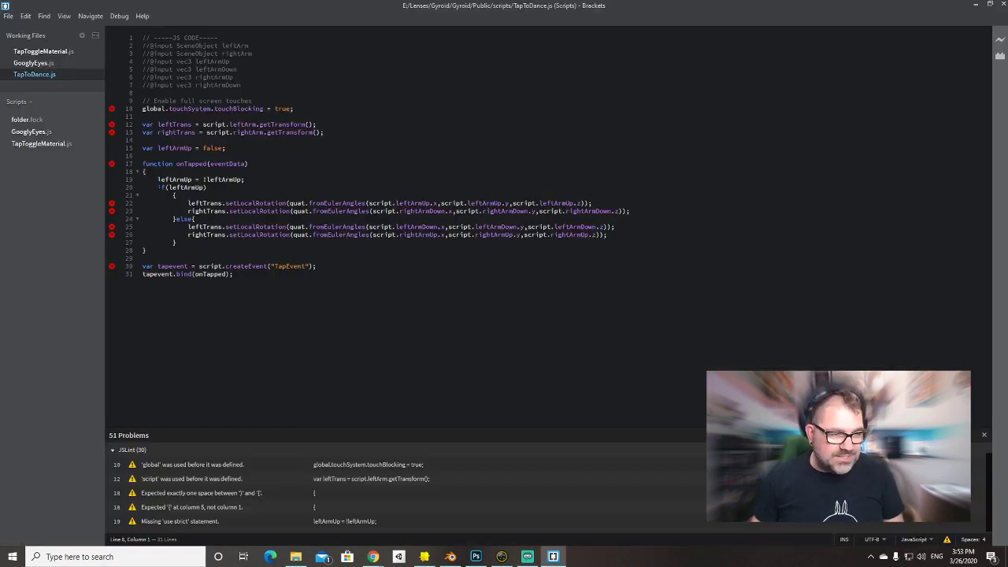
Delete the else branch's two rotation lines (25-26) in TapToDance.js, then undo it.
drag(620, 238, 189, 227)
click(629, 241)
drag(627, 240, 60, 228)
key(BackSpace)
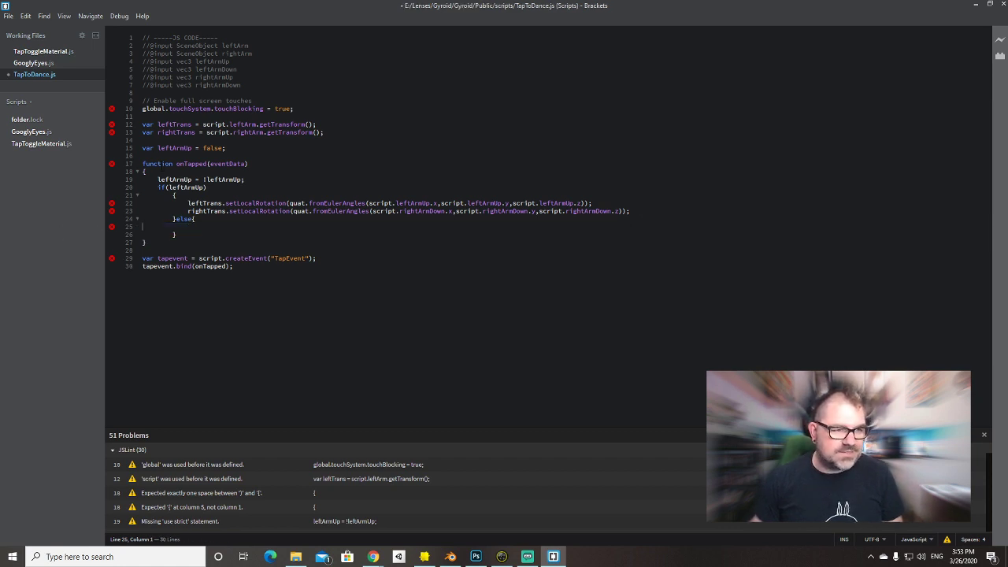
key(ctrl+z)
key(alt+Tab)
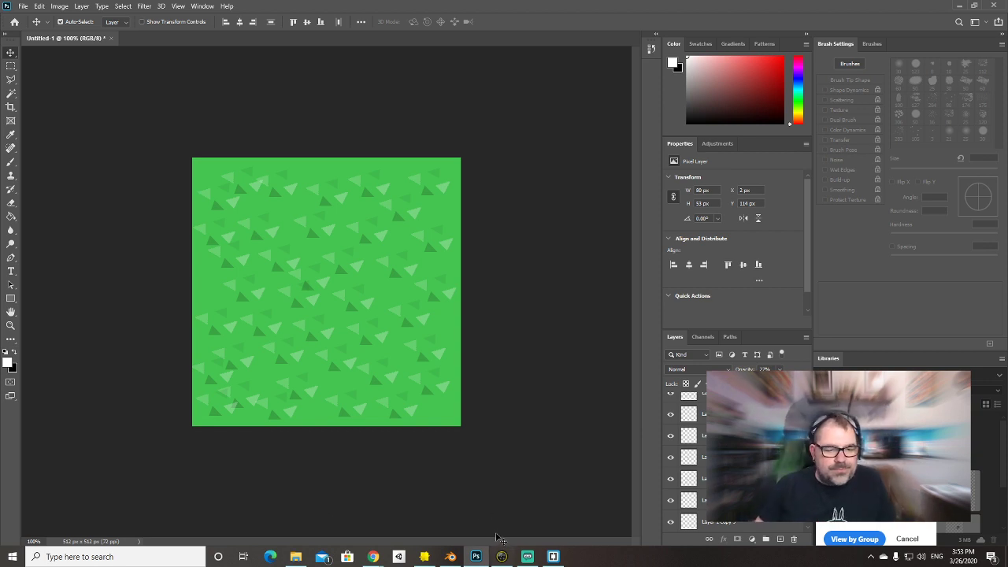
Close the Untitled-1 Photoshop document without saving and return to Lens Studio.
key(alt+Tab)
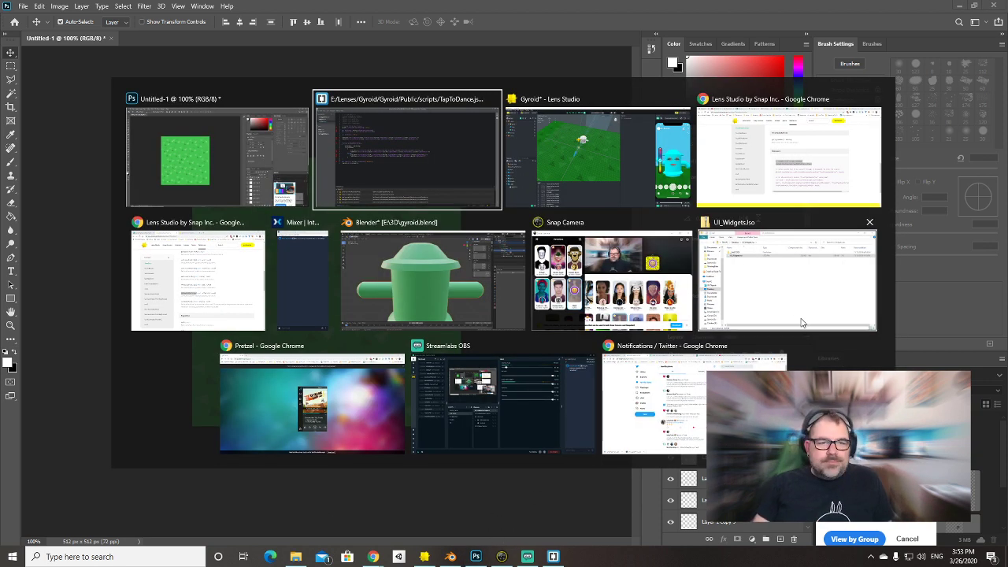
key(Escape)
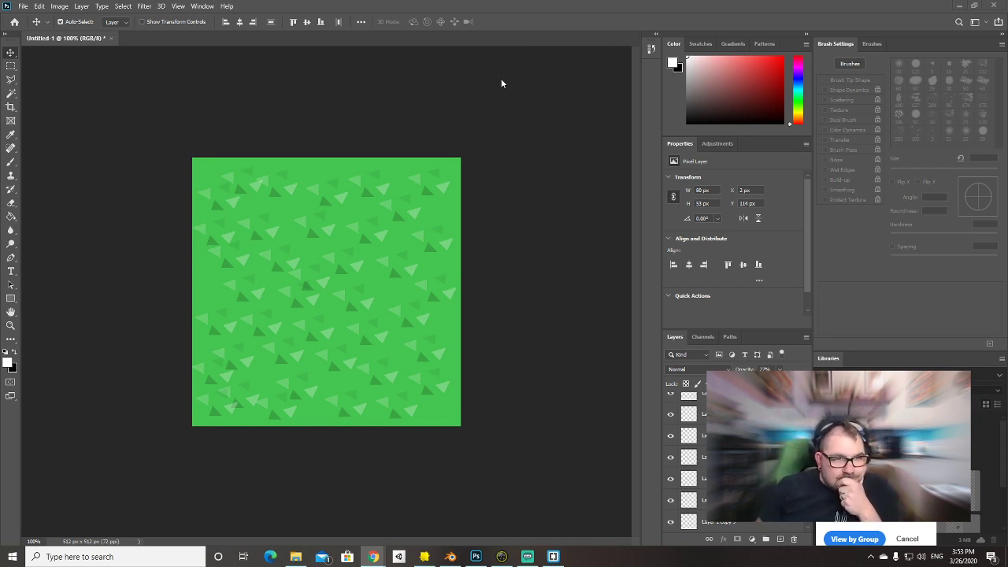
click(996, 5)
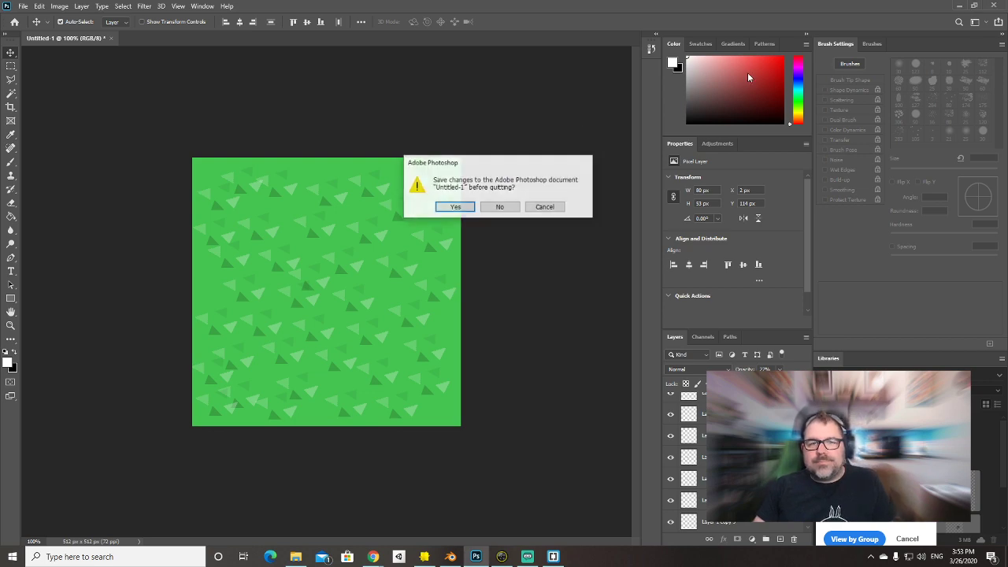
click(499, 207)
key(alt+Tab)
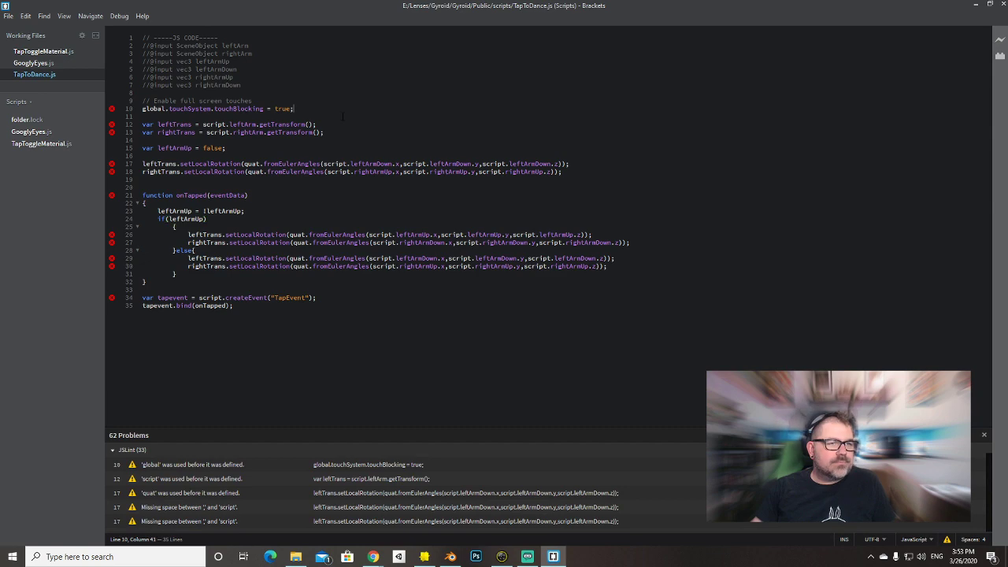
key(alt+Tab)
key(alt+Tab)
key(alt+Tab)
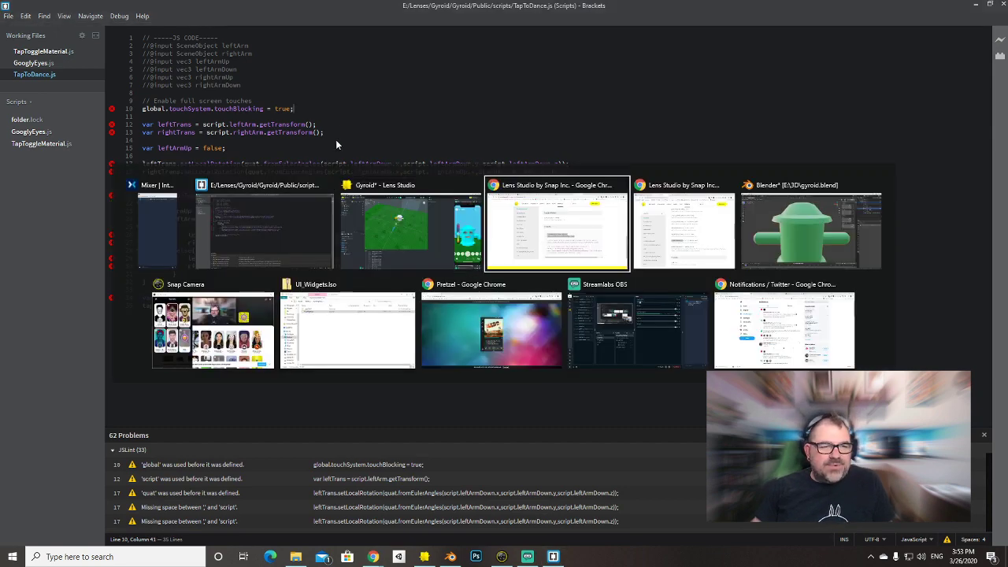
key(alt+shift+Tab)
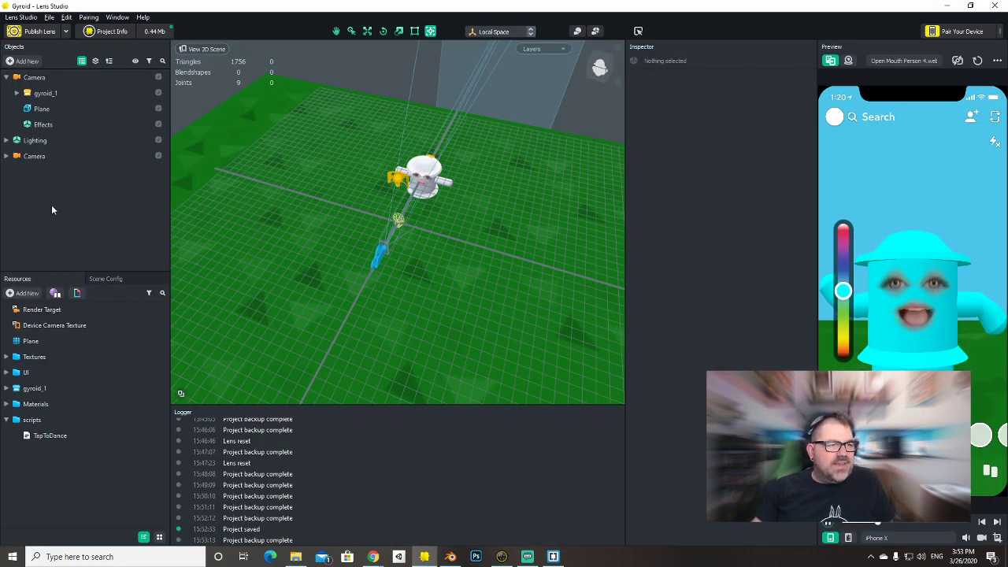
Add a Head Binding to the scene from the Face Effects objects.
click(26, 63)
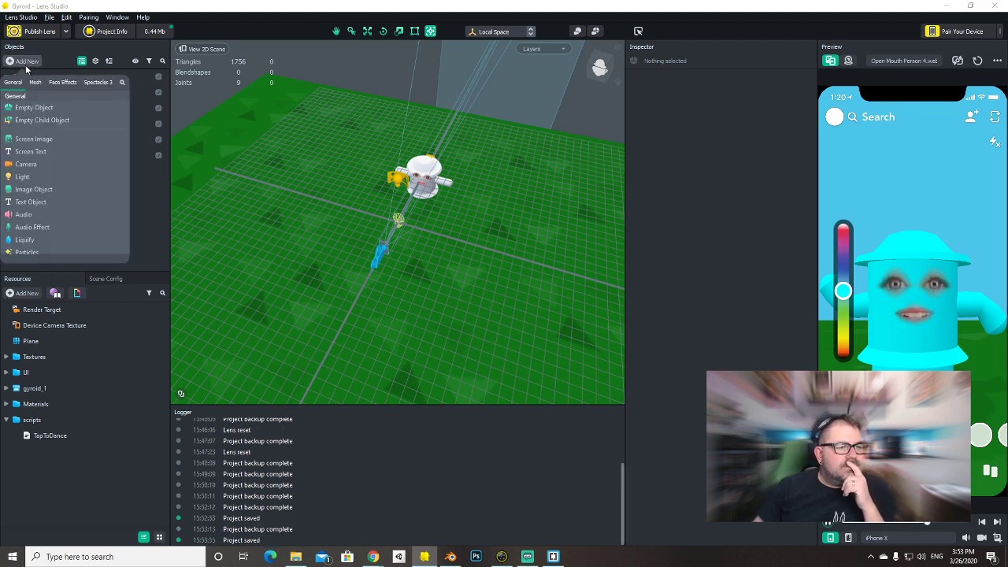
scroll(40, 153, down, 2)
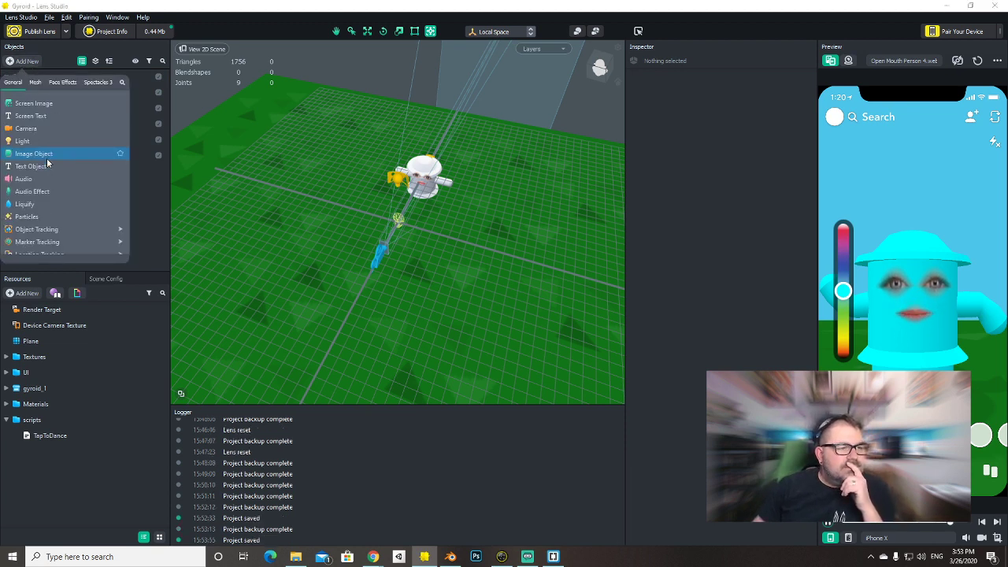
click(36, 82)
click(62, 82)
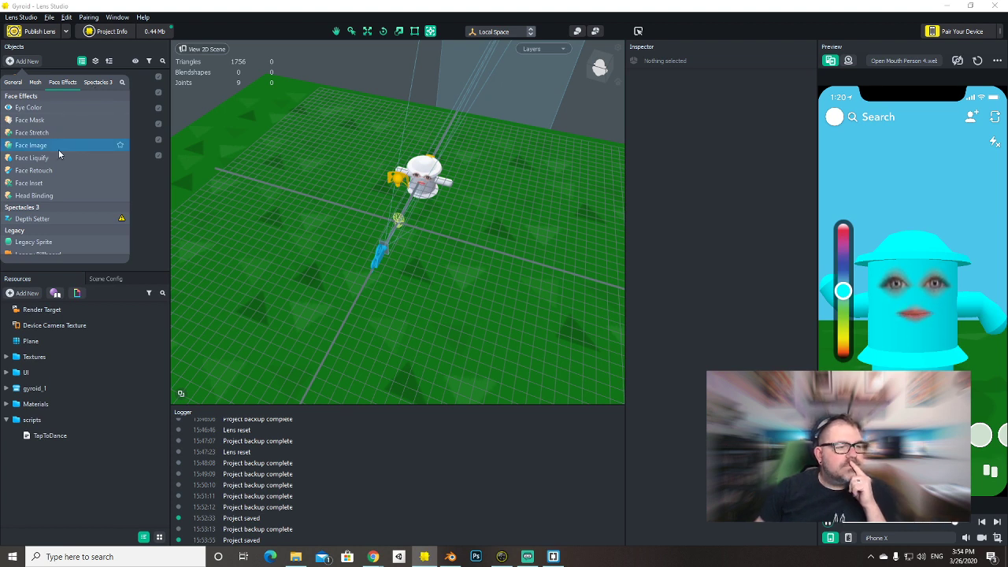
click(52, 196)
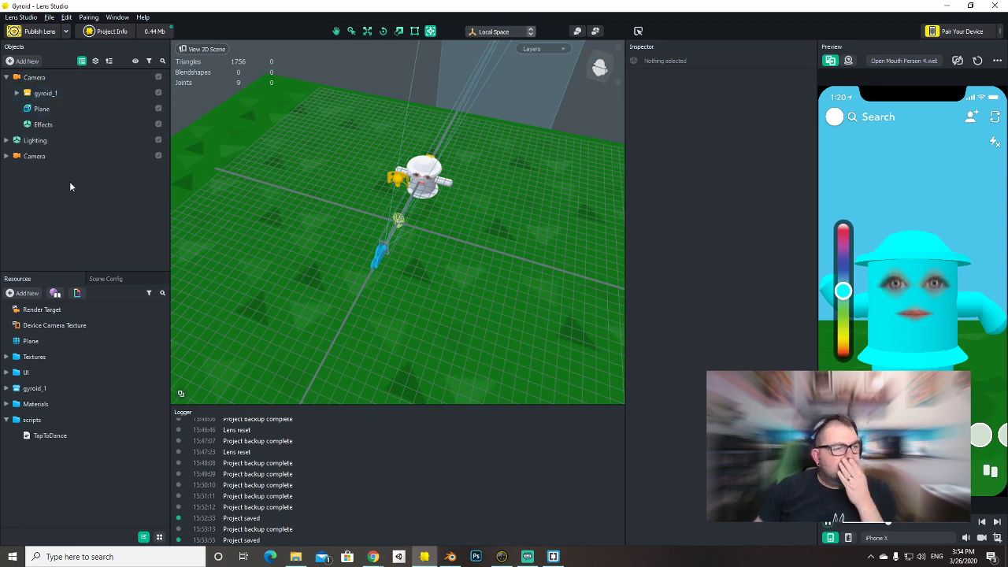
Expand gyroid_1 and Head Binding 0 to reveal the Face Occluder child.
click(16, 93)
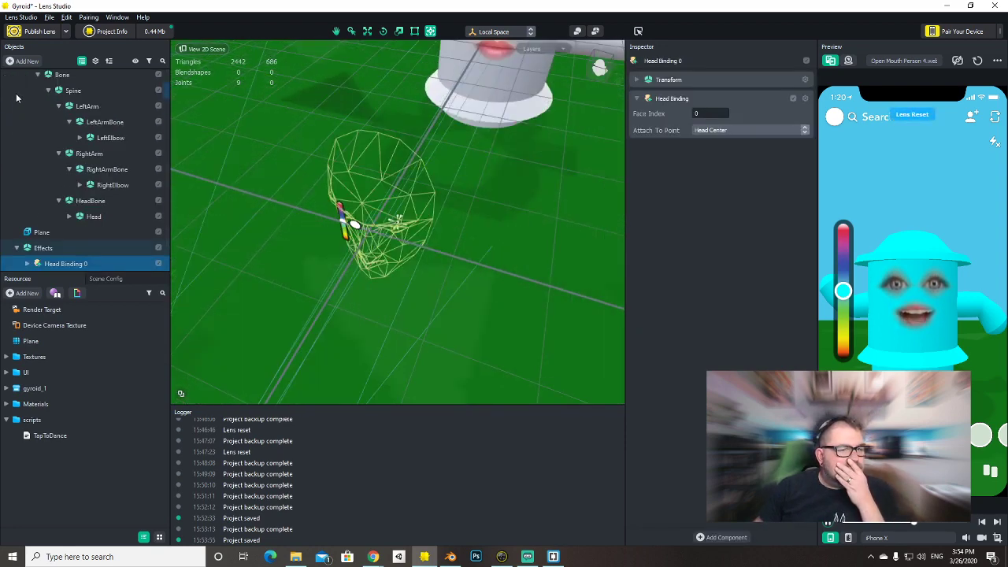
scroll(47, 157, down, 1)
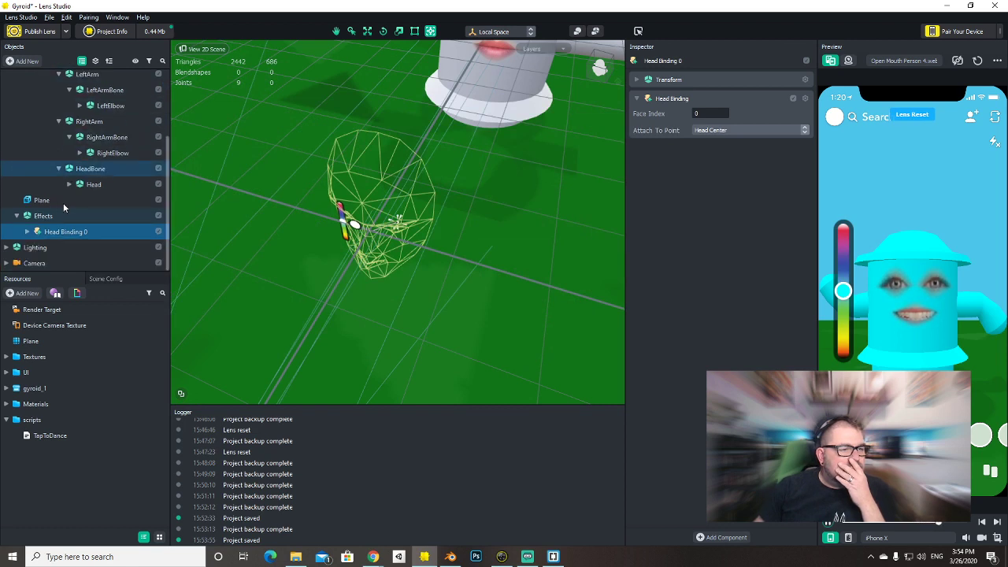
click(27, 231)
scroll(49, 247, down, 1)
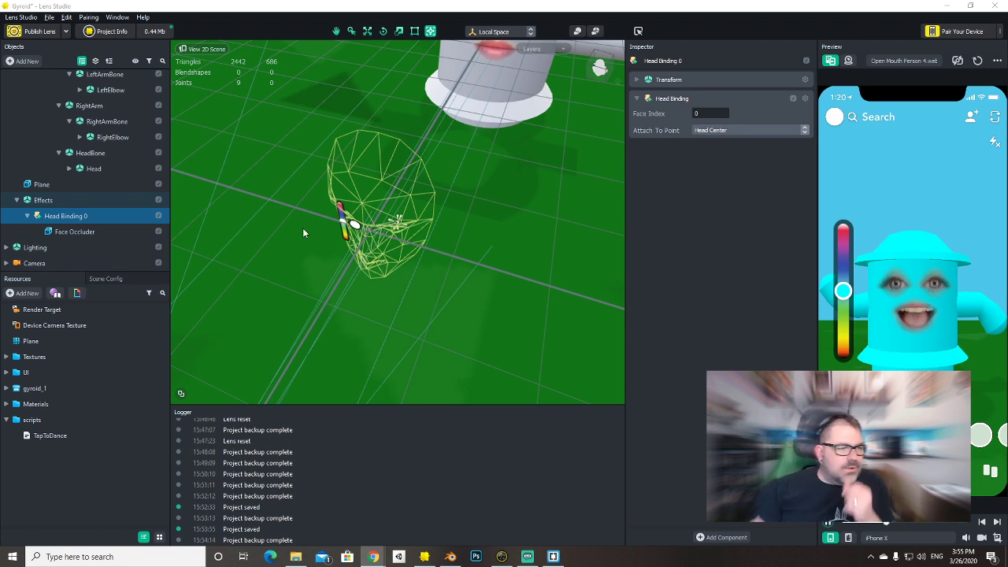
Create a HeadTiltBind script in the scripts folder and open it in the external editor.
click(35, 420)
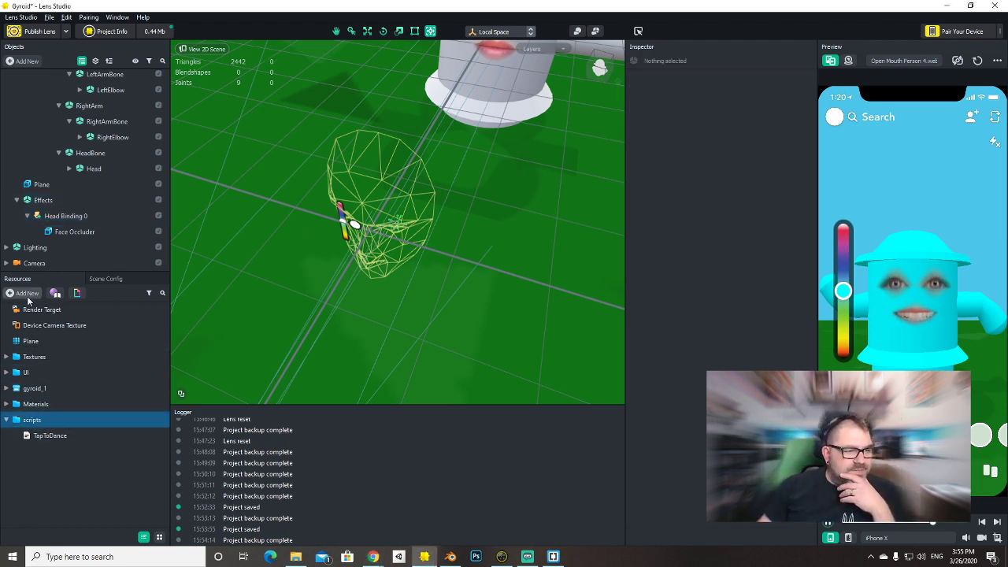
click(23, 293)
click(32, 360)
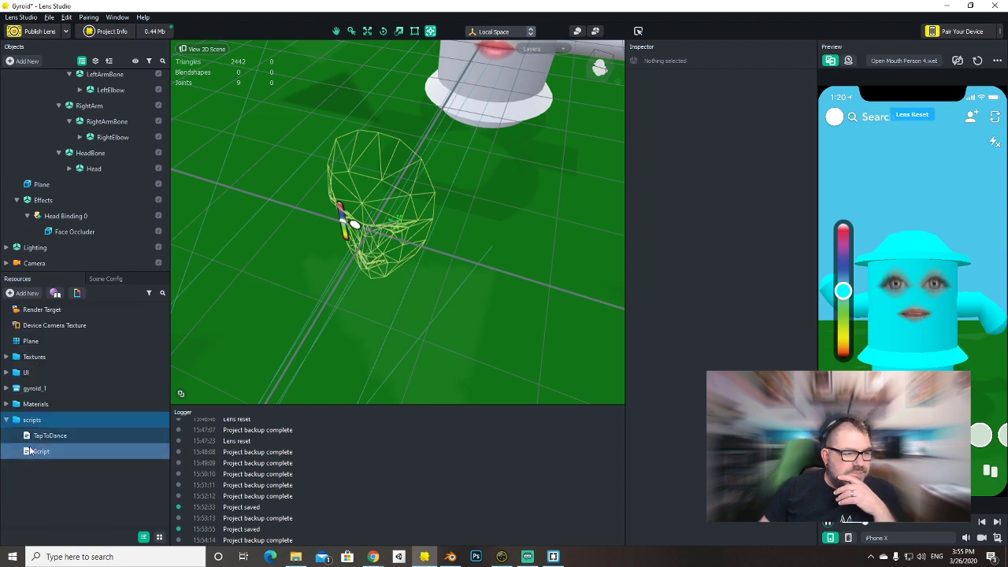
click(35, 454)
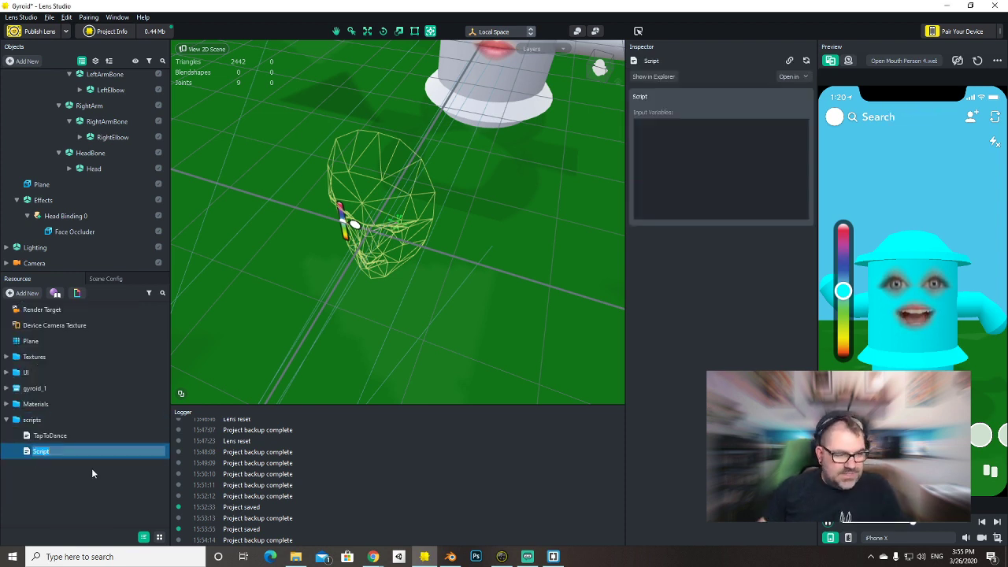
text(M)
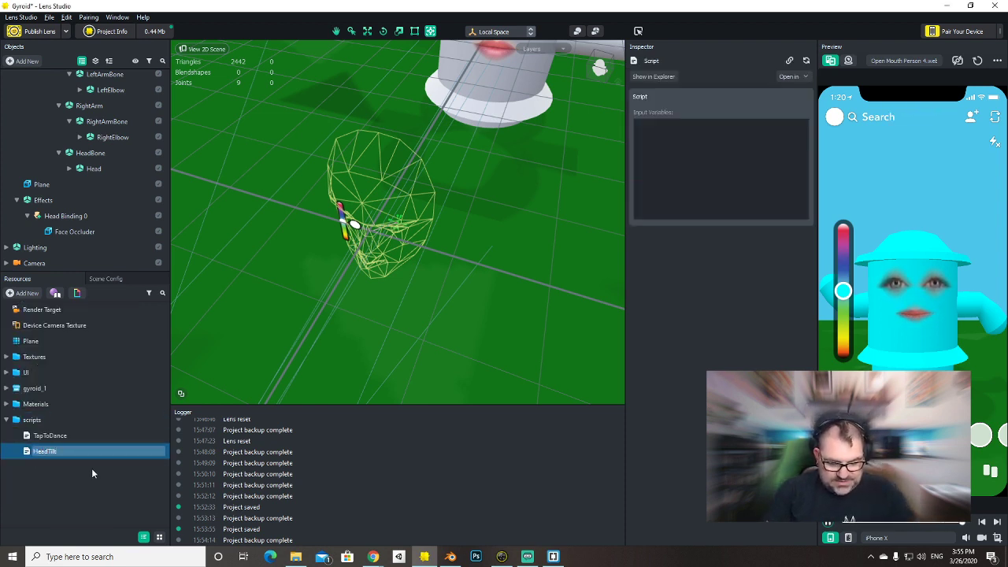
text(Bind)
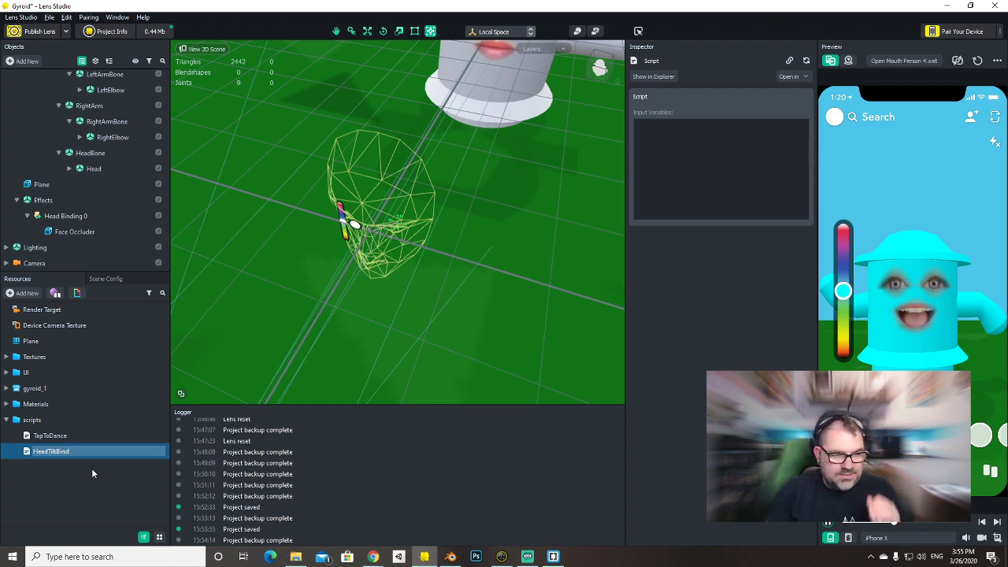
key(Return)
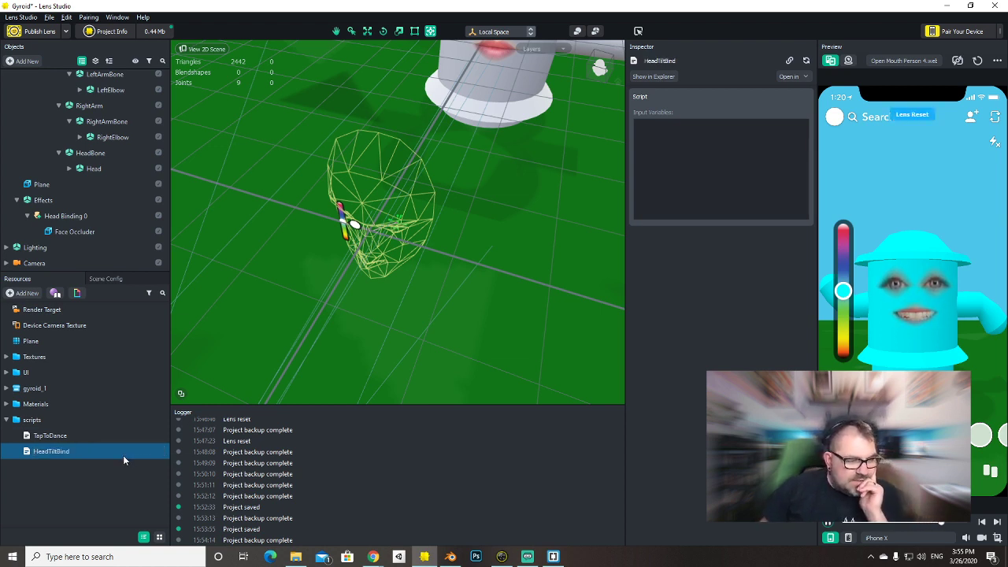
right_click(123, 455)
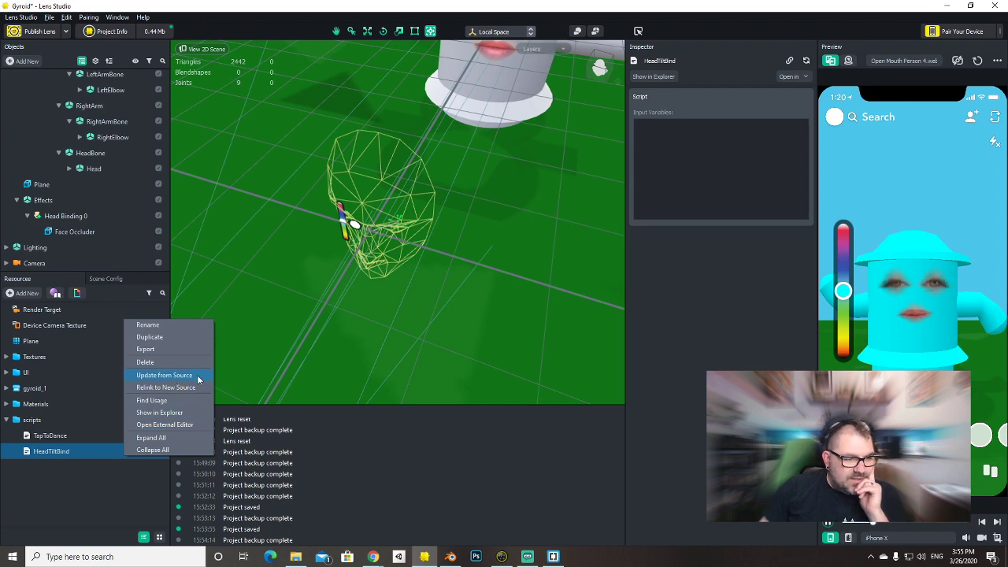
click(182, 425)
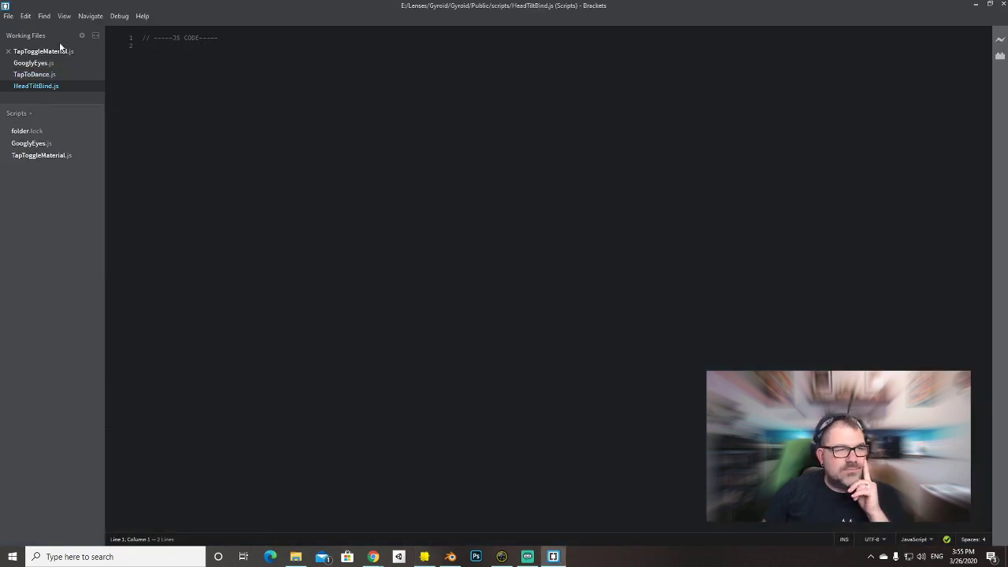
click(266, 49)
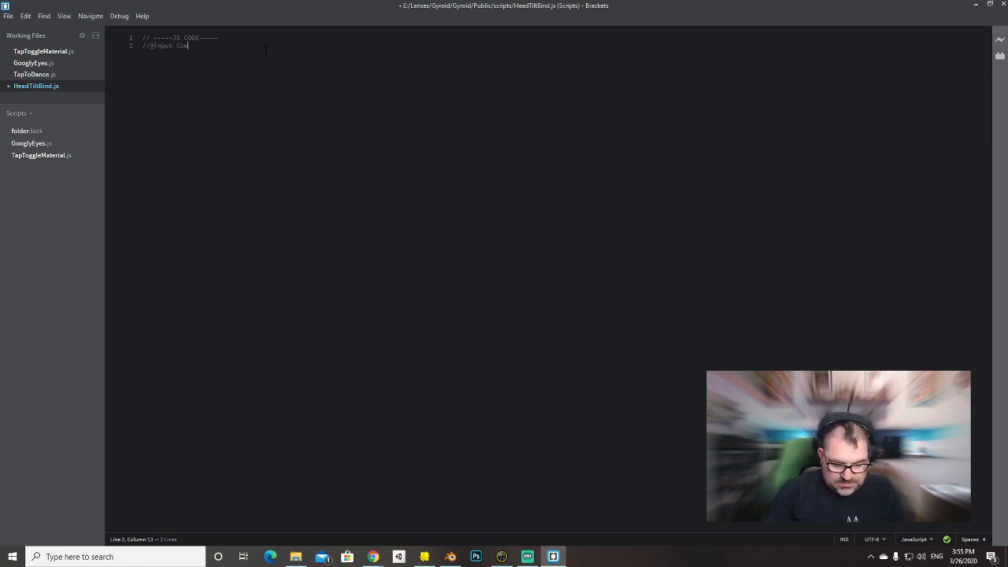
text(//@input Component.H)
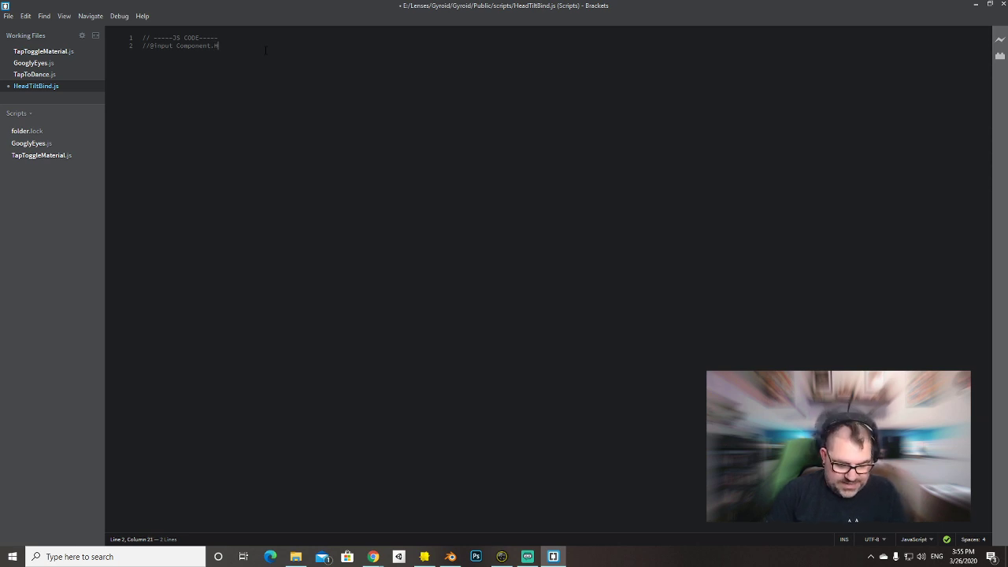
text(ead h)
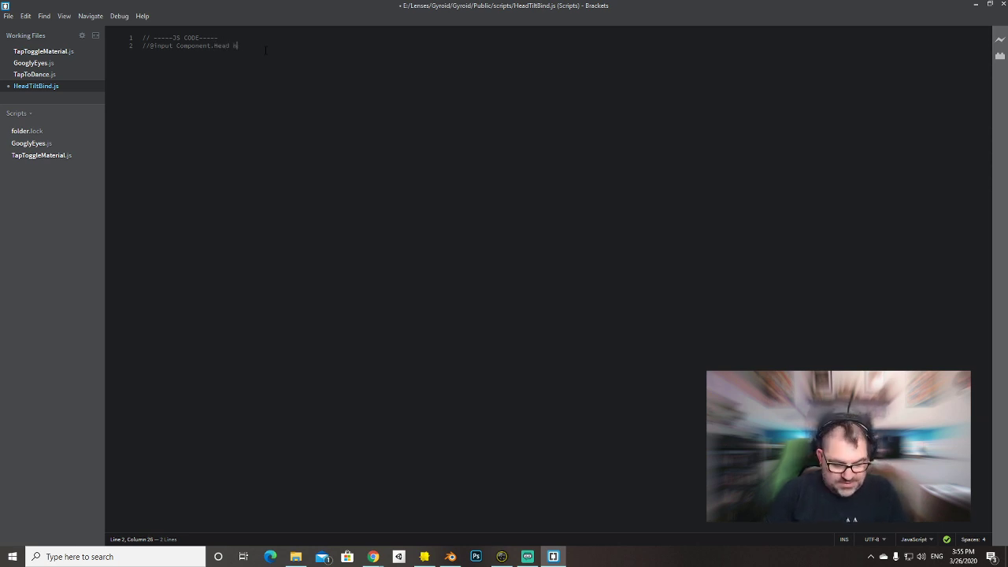
text(ead)
text(Component.Head)
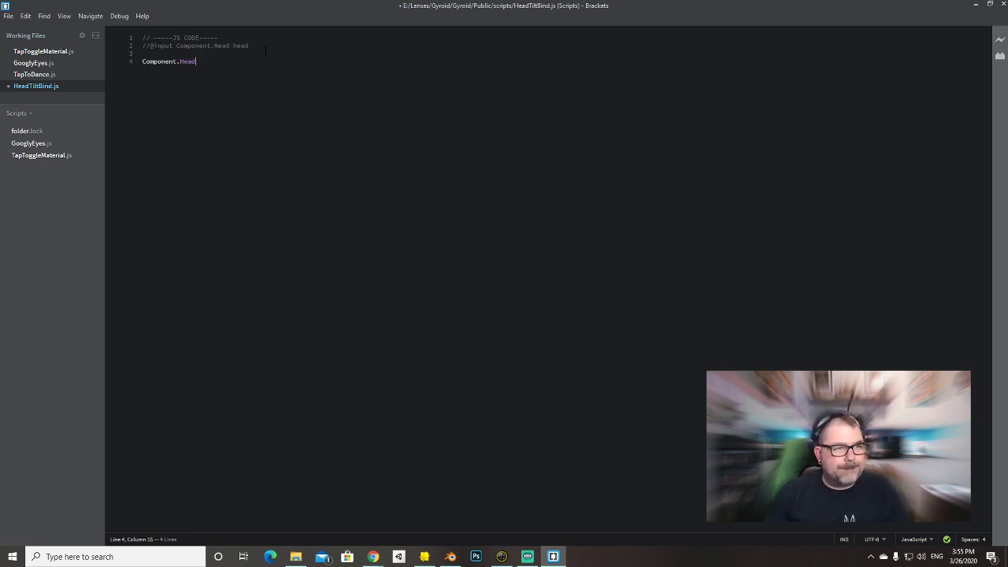
key(ctrl+z)
key(alt+Tab)
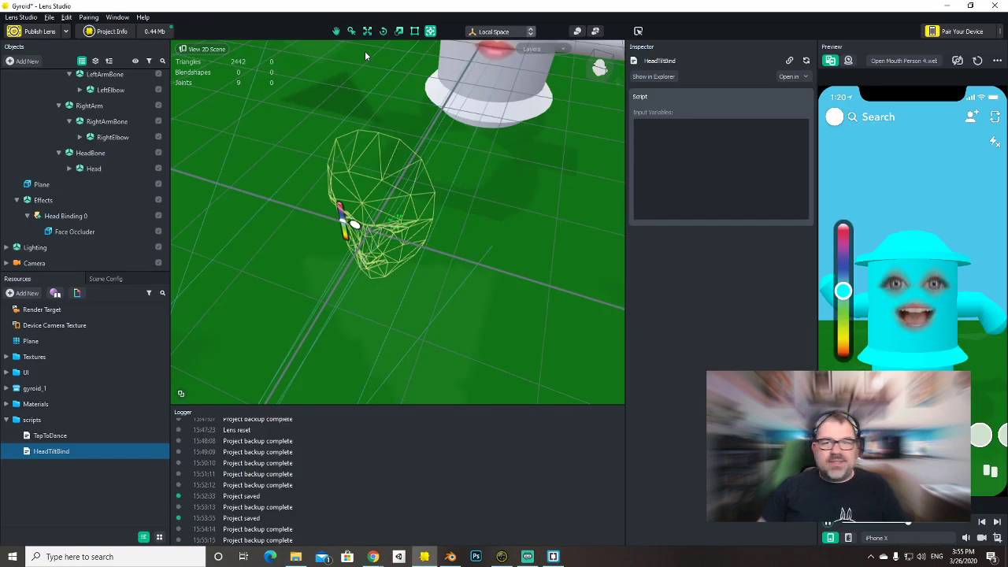
key(alt+Tab)
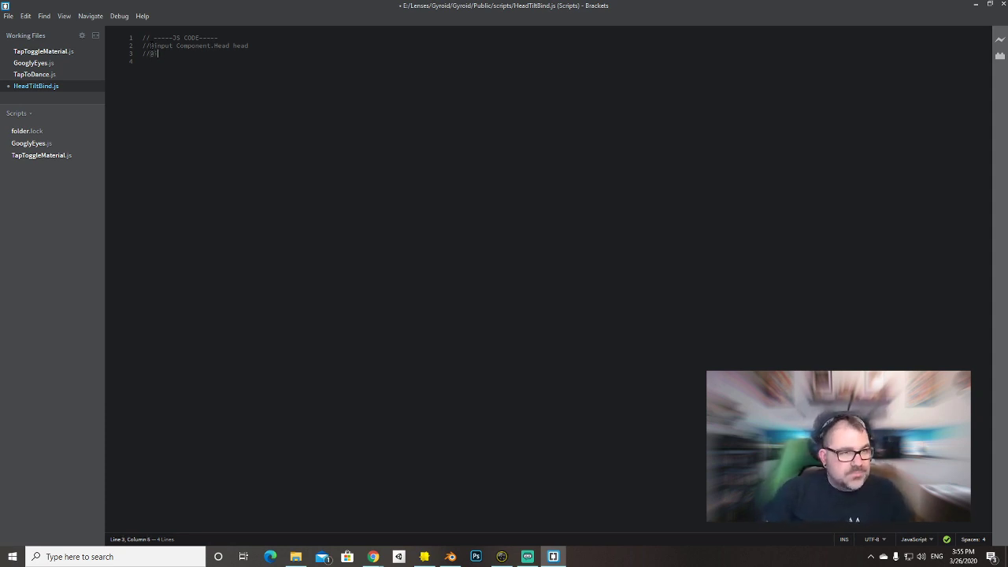
text(put )
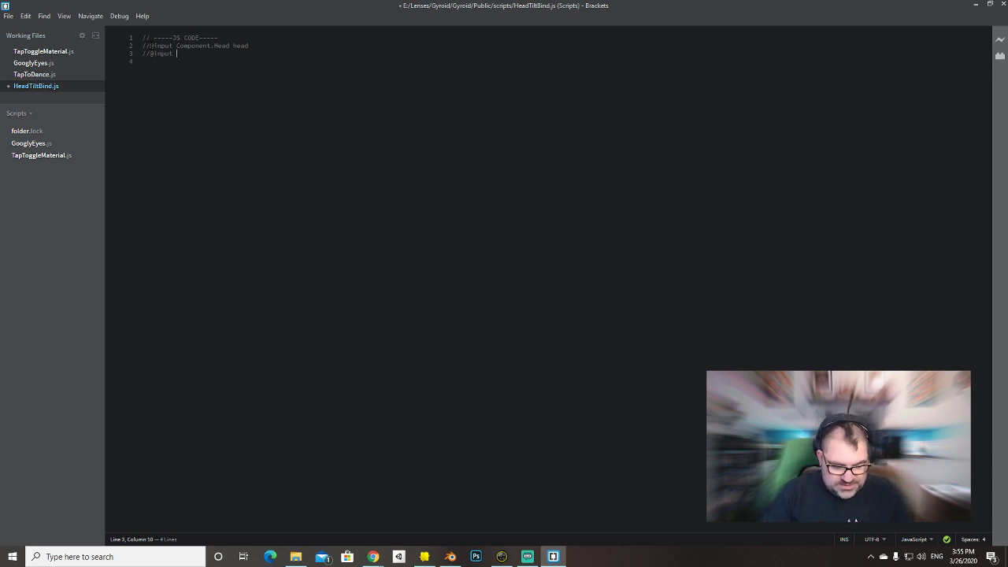
text(SceneObject gyroidHead)
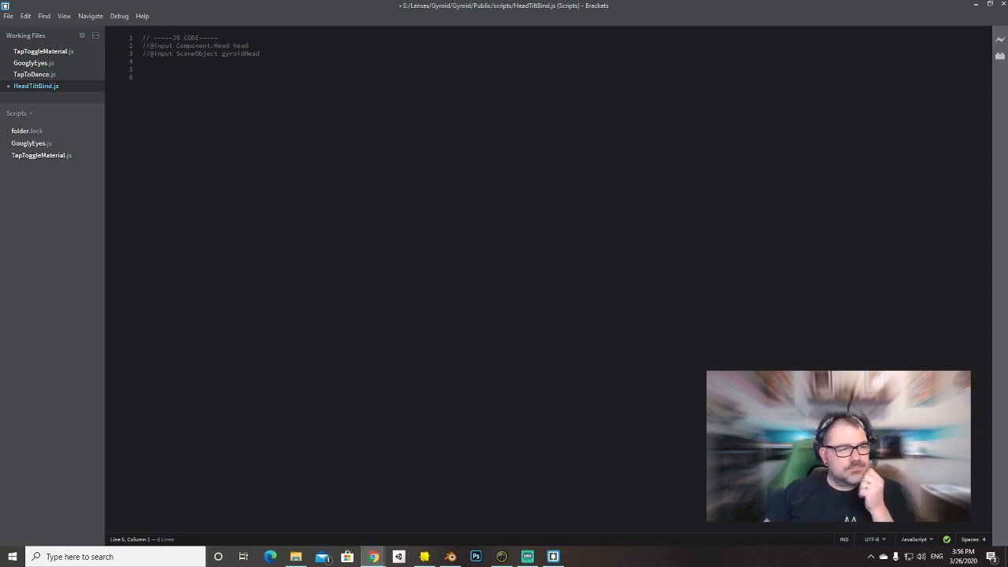
Write var headTransform = script.head.getTransform(); on line 6 of HeadTiltBind.js.
click(199, 75)
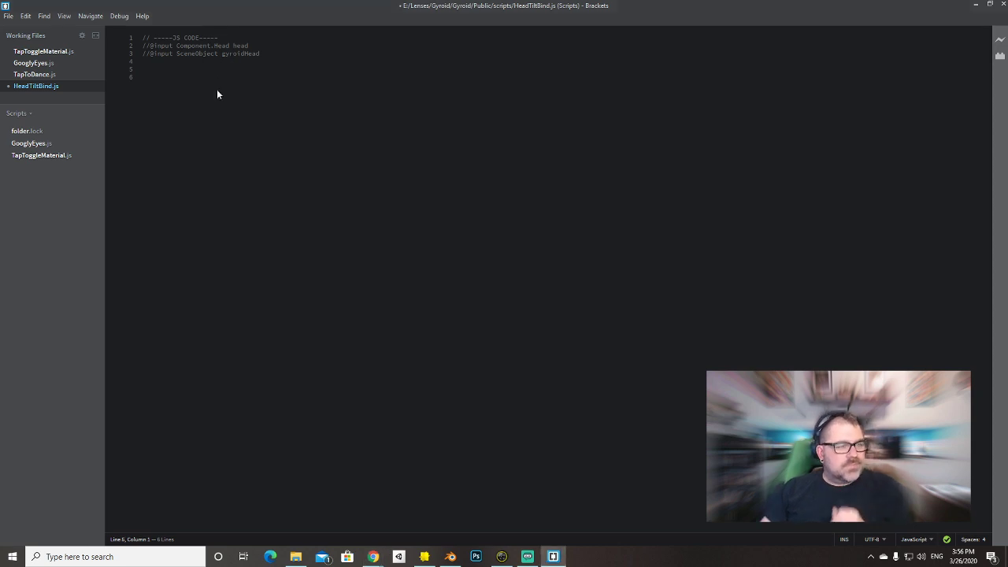
text(head)
key(BackSpace)
key(BackSpace)
key(BackSpace)
key(BackSpace)
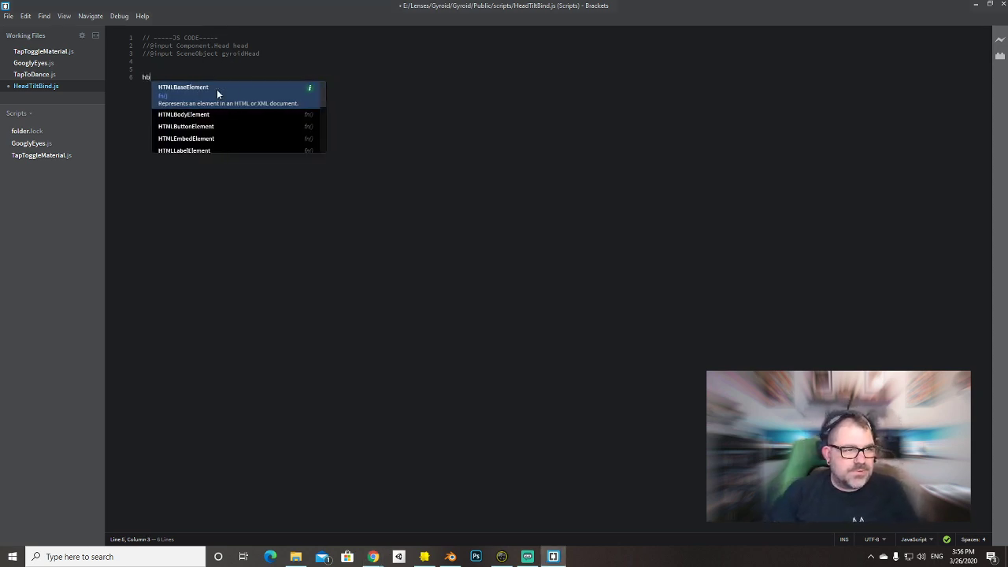
text(var )
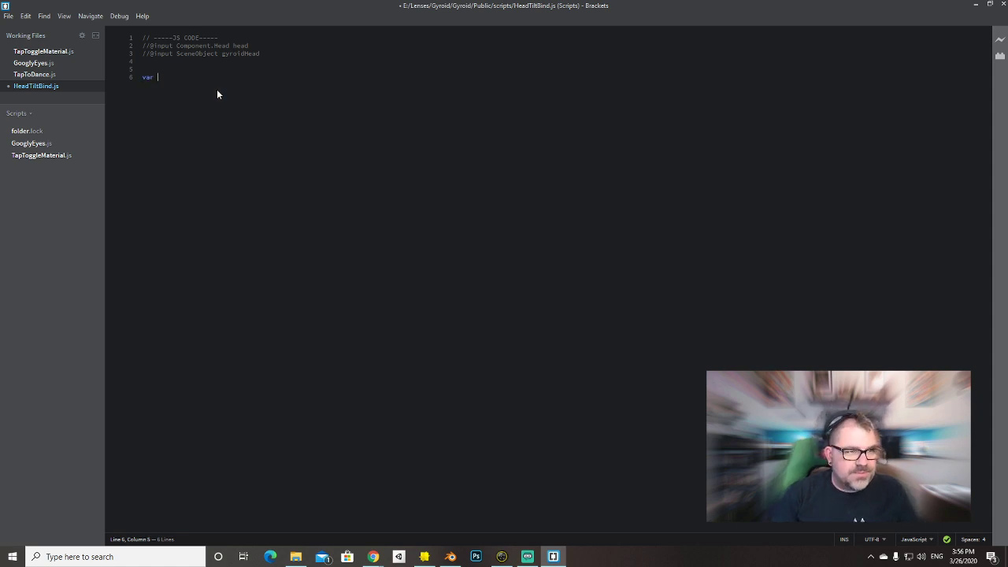
text(headTrans)
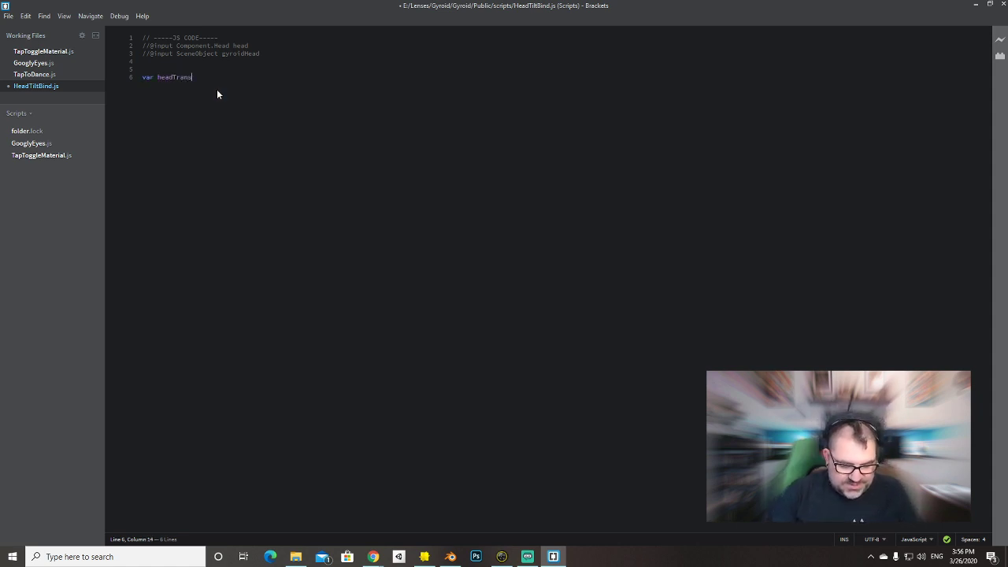
text(form =-)
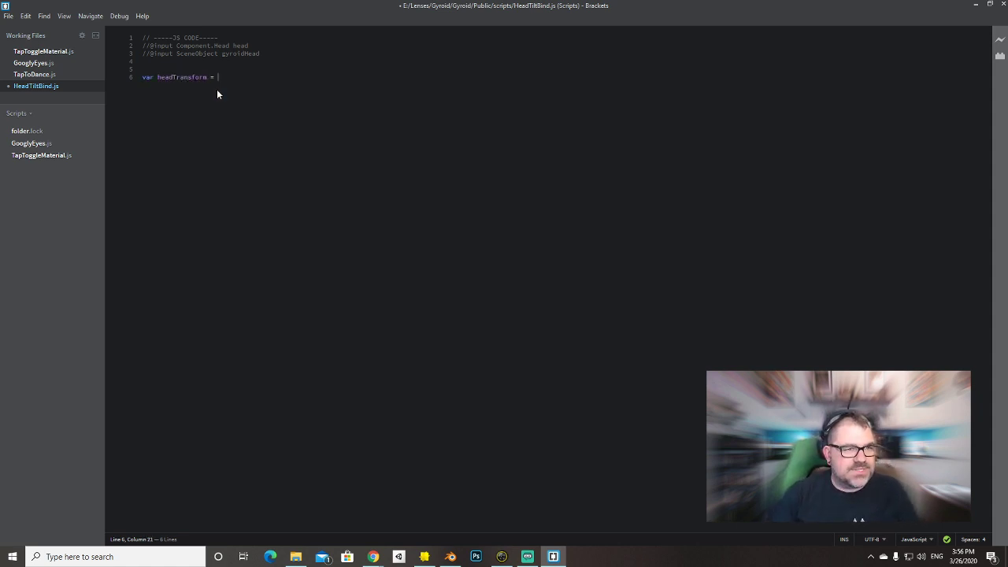
text(pt.head.)
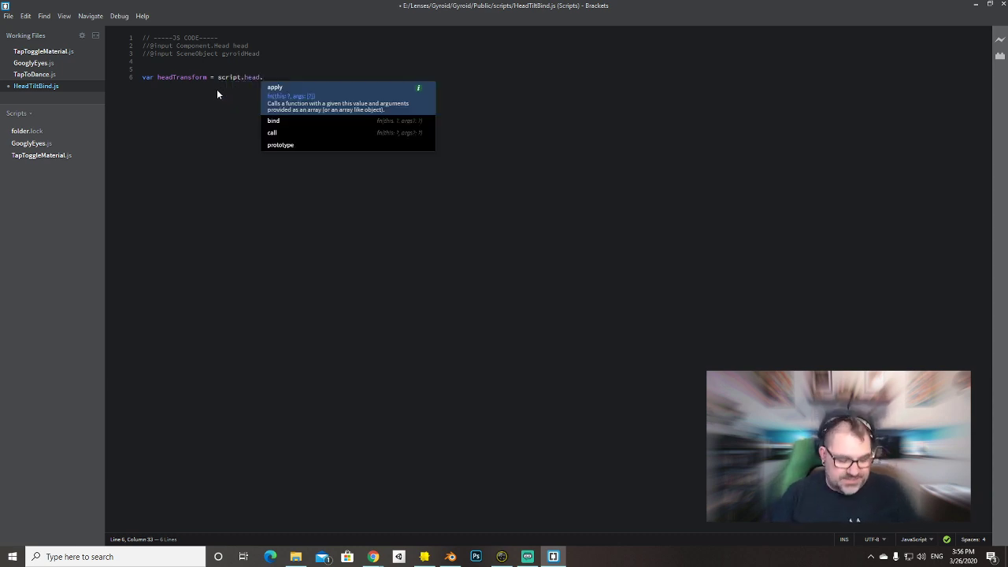
text(getTransform();)
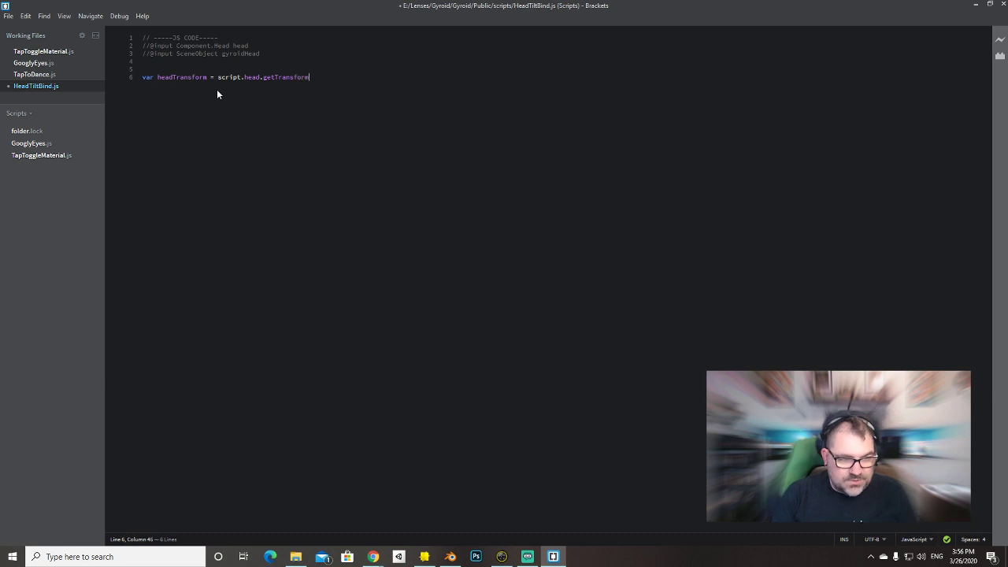
key(Return)
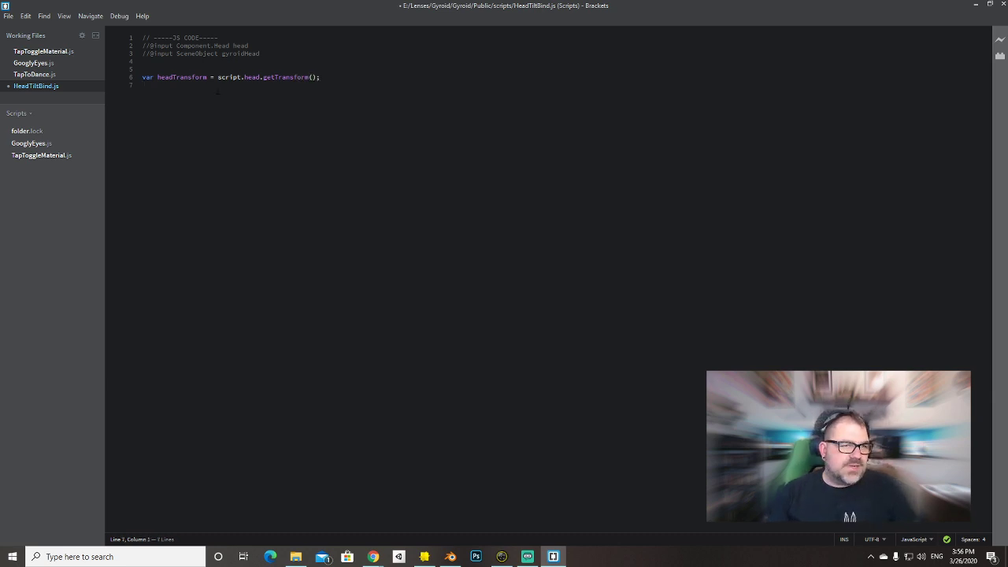
Add line 7: var gyroidHeadTransform = script.gyroidHead.getTransform();.
key(End)
key(shift+Home)
key(ctrl+c)
key(End)
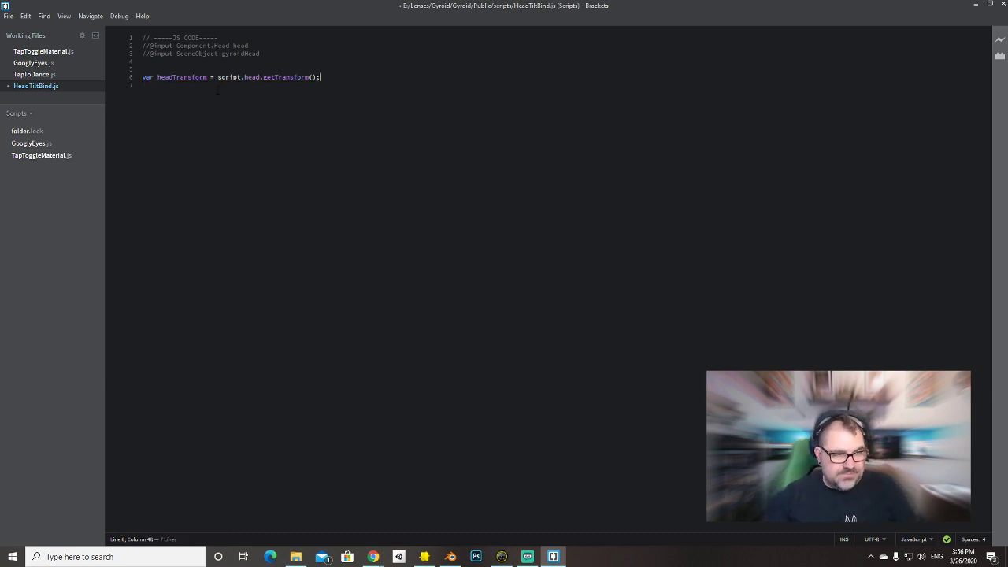
key(Return)
key(ctrl+v)
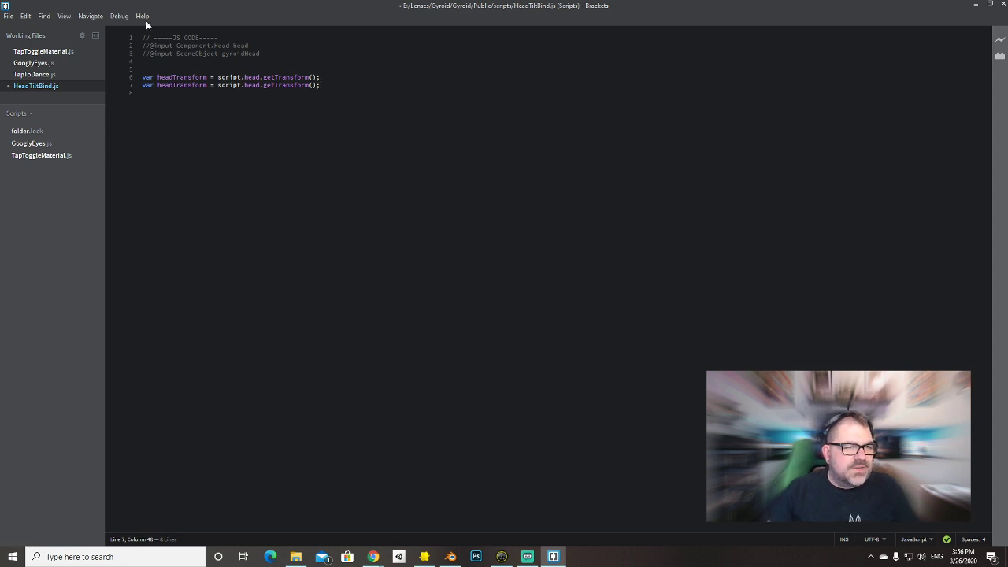
double_click(228, 54)
key(ctrl+c)
drag(158, 85, 177, 85)
key(ctrl+v)
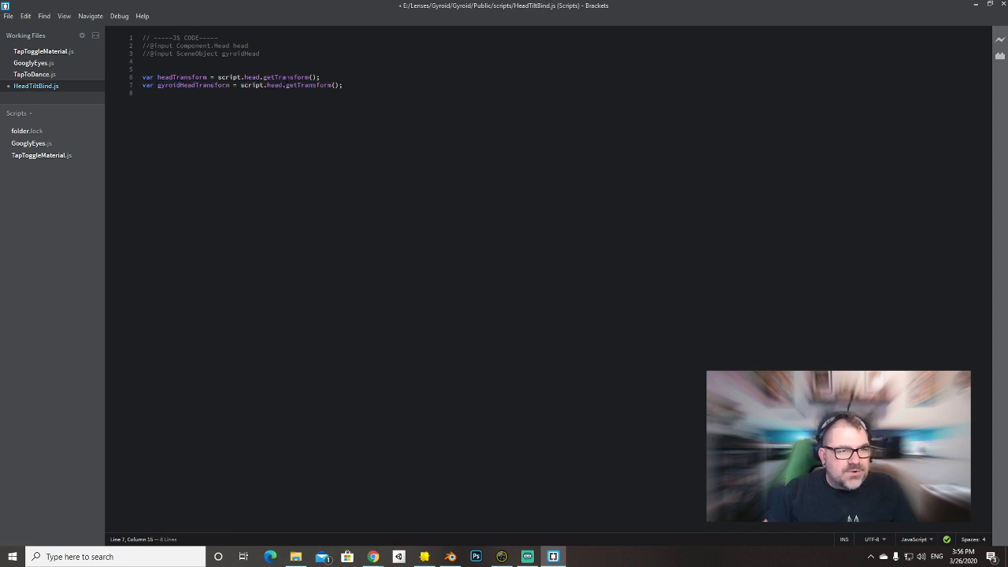
double_click(227, 53)
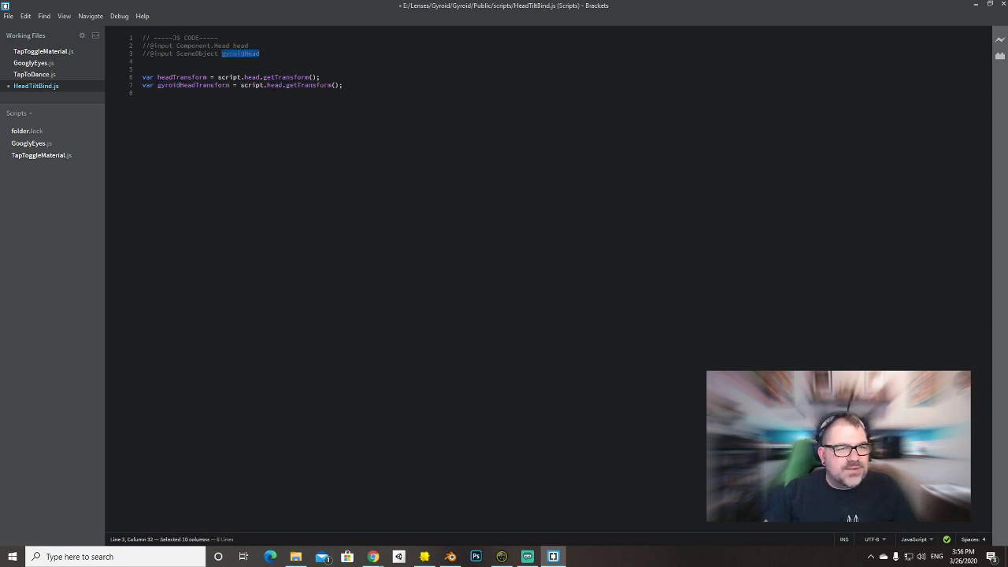
double_click(275, 85)
key(ctrl+v)
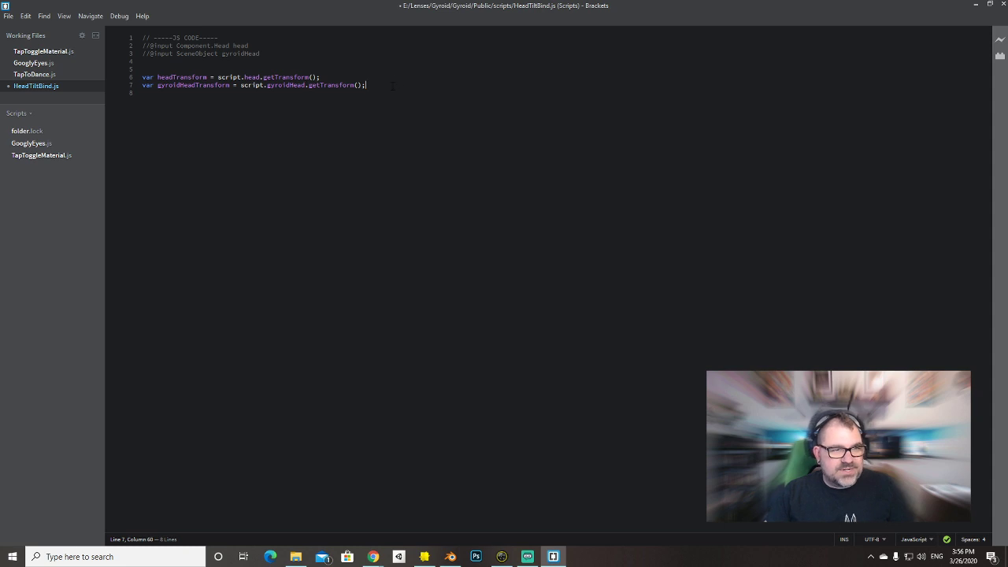
key(BackSpace)
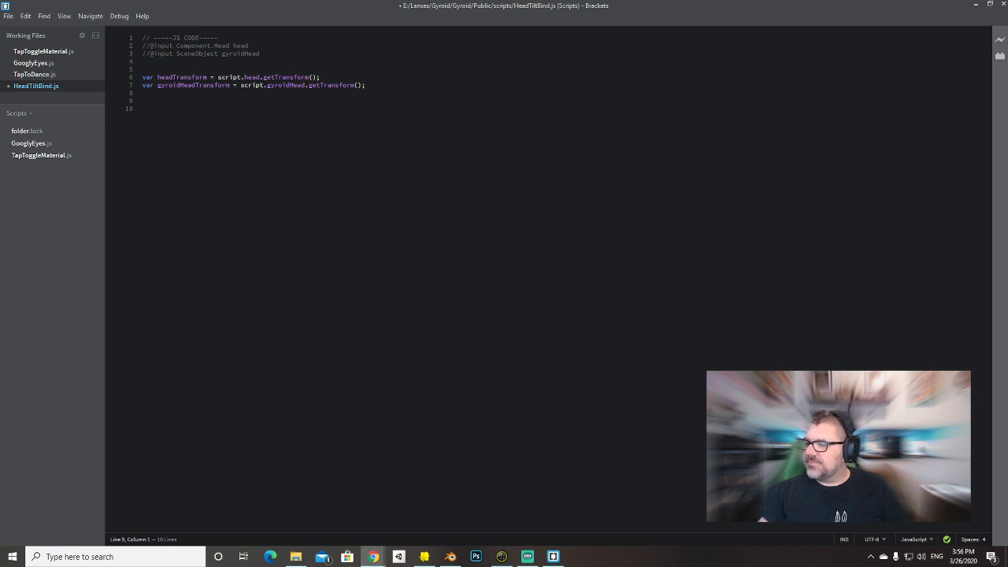
Insert an UpdateEvent snippet named updevent and clear out its sample lines and body.
key(ctrl+v)
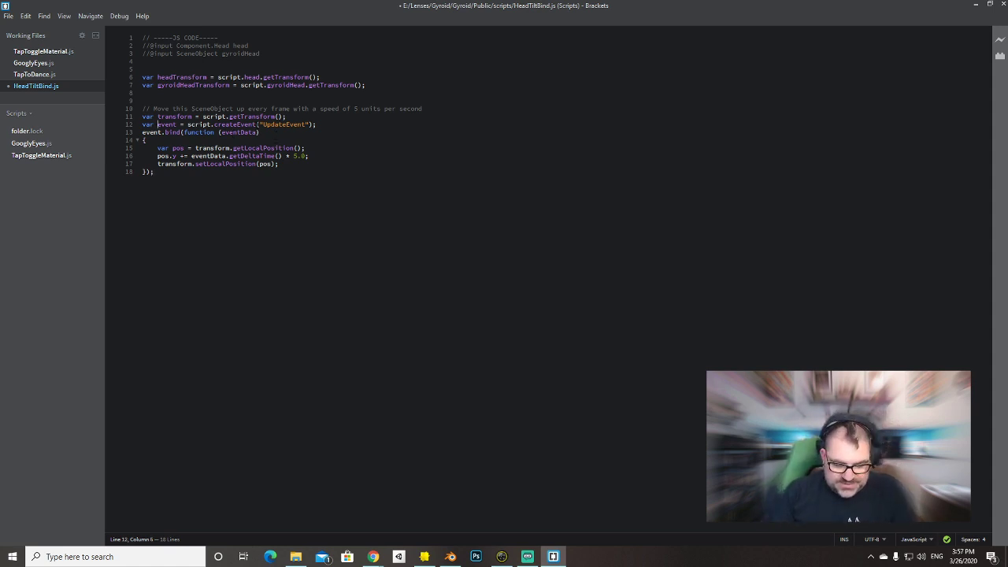
text(upd)
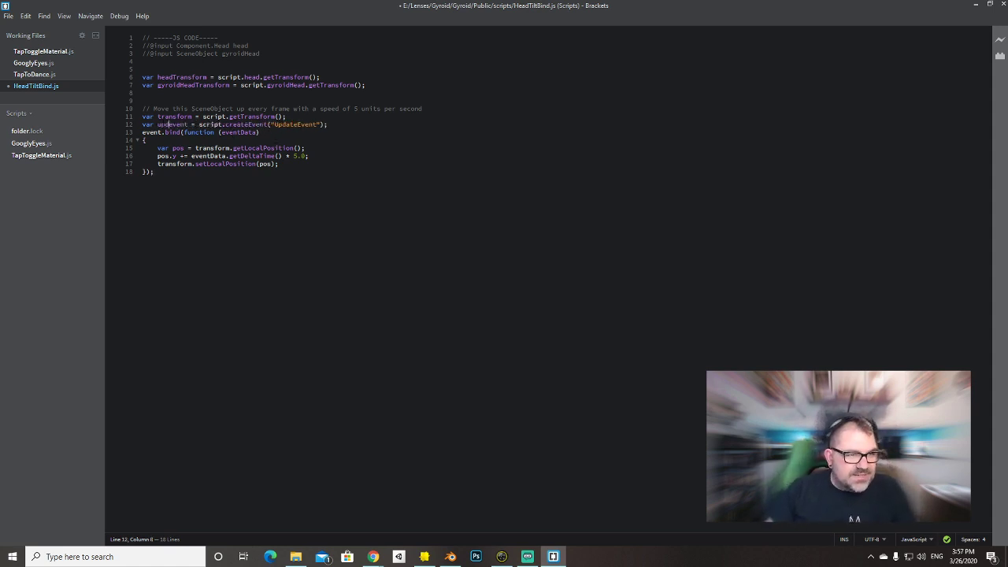
double_click(173, 124)
key(ctrl+c)
double_click(152, 132)
key(ctrl+v)
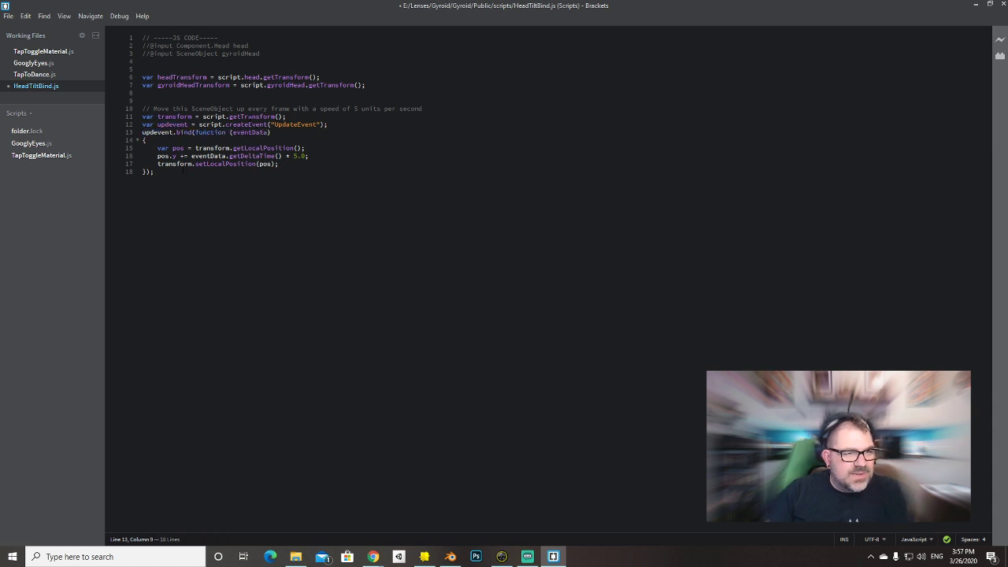
drag(287, 117, 93, 101)
key(BackSpace)
key(BackSpace)
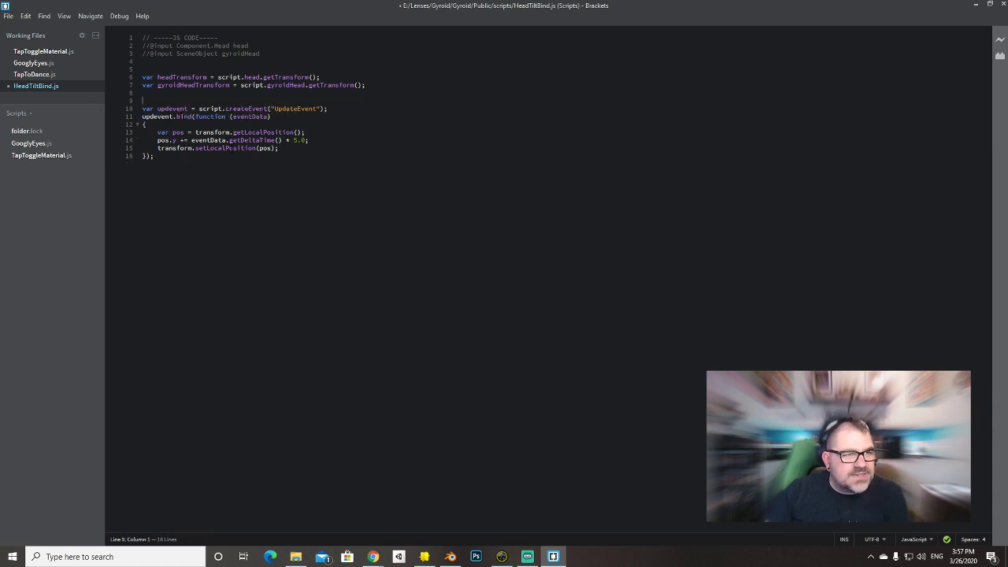
drag(280, 140, 139, 122)
key(BackSpace)
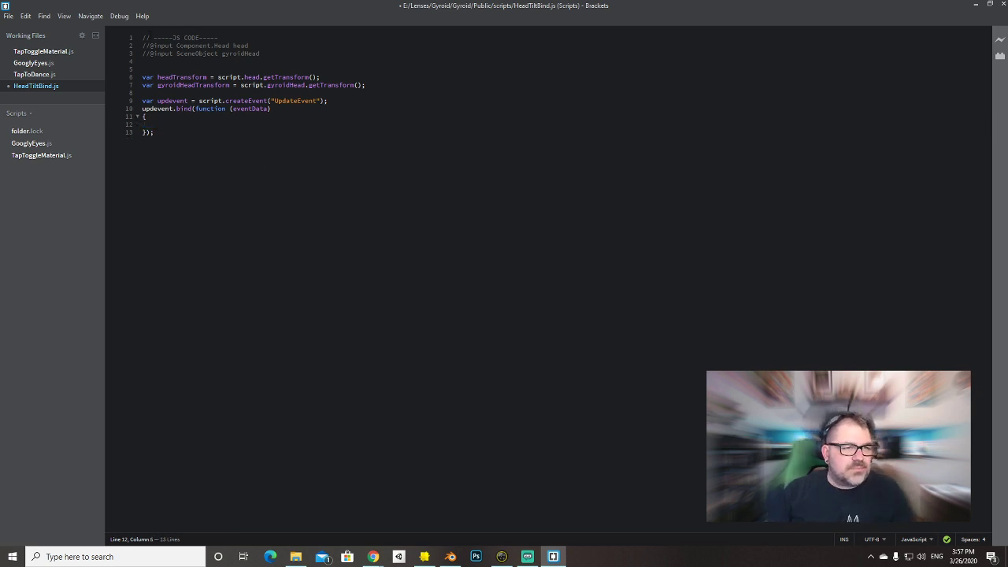
In the update function, write gyroidHeadTransform.setLocalRotation(headTransform.getLocalRotation());.
double_click(177, 84)
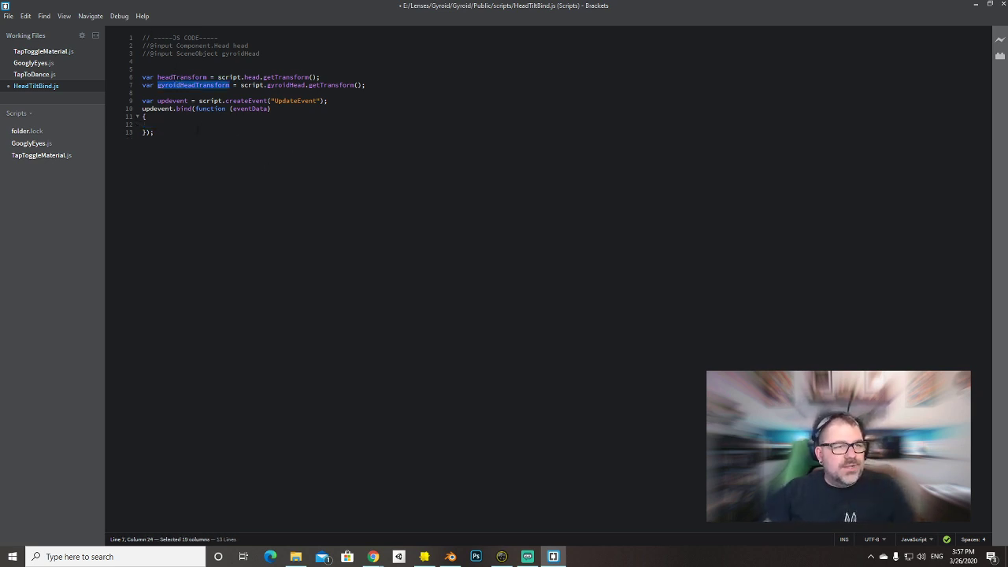
click(174, 122)
key(ctrl+v)
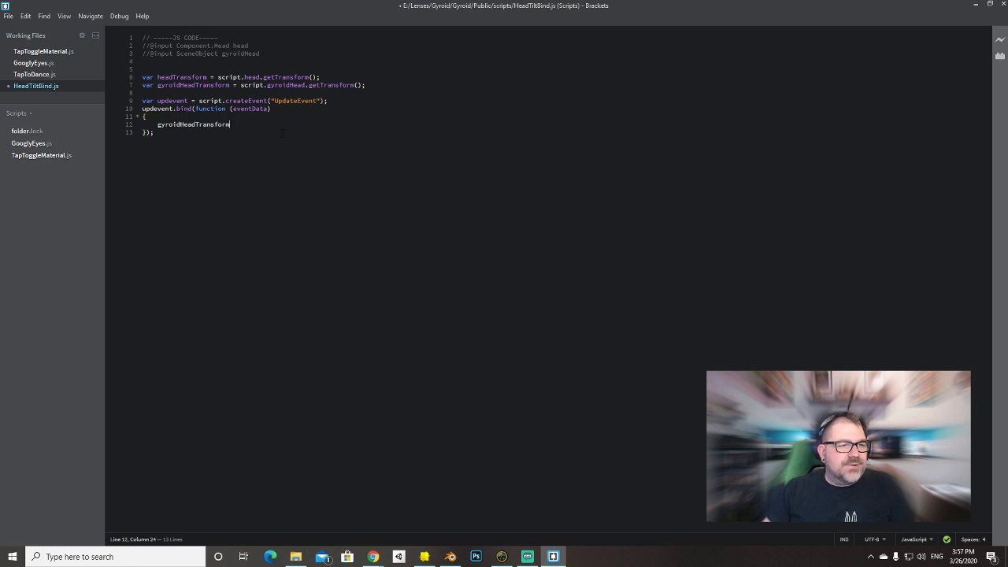
text(.set)
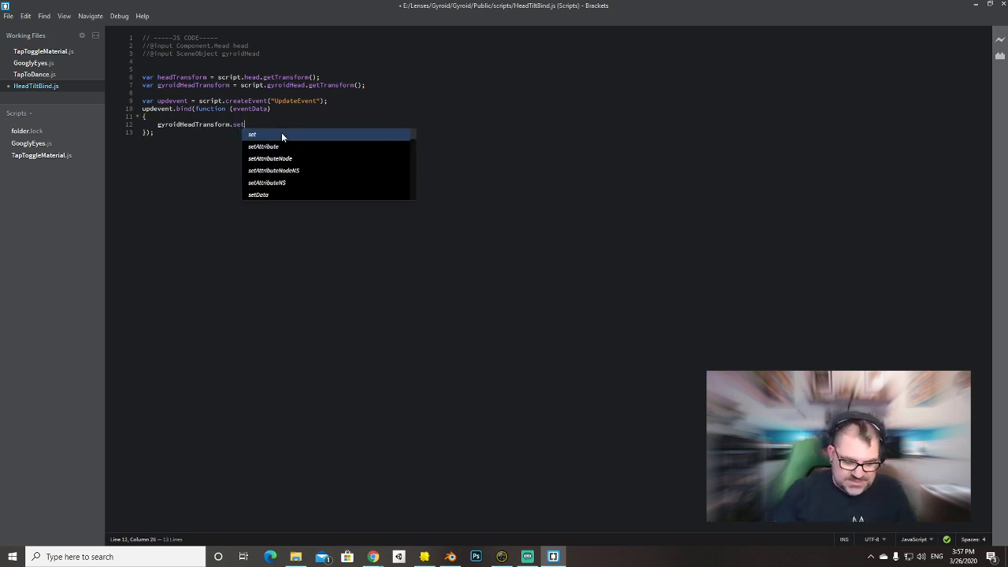
text(LocalRotation();)
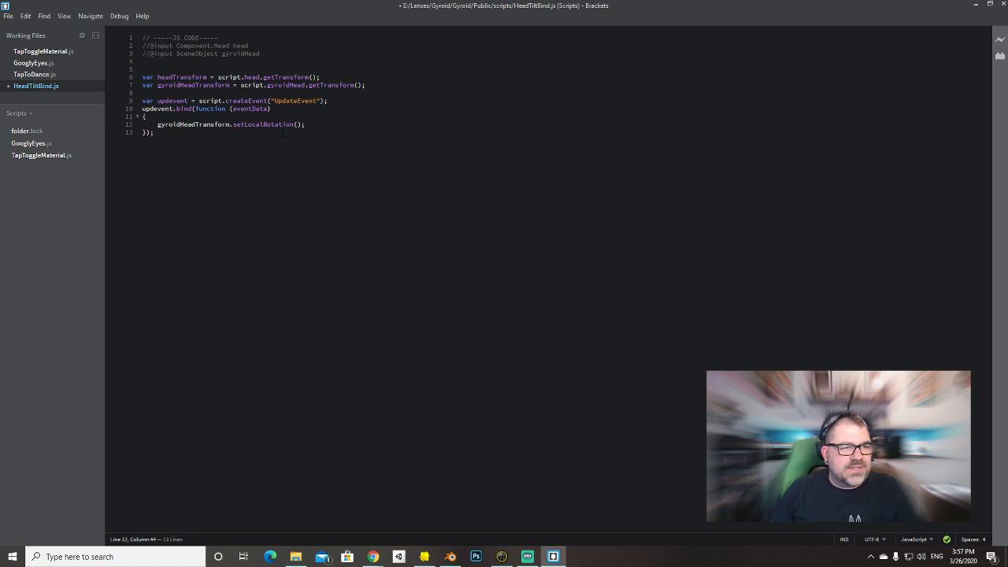
double_click(182, 77)
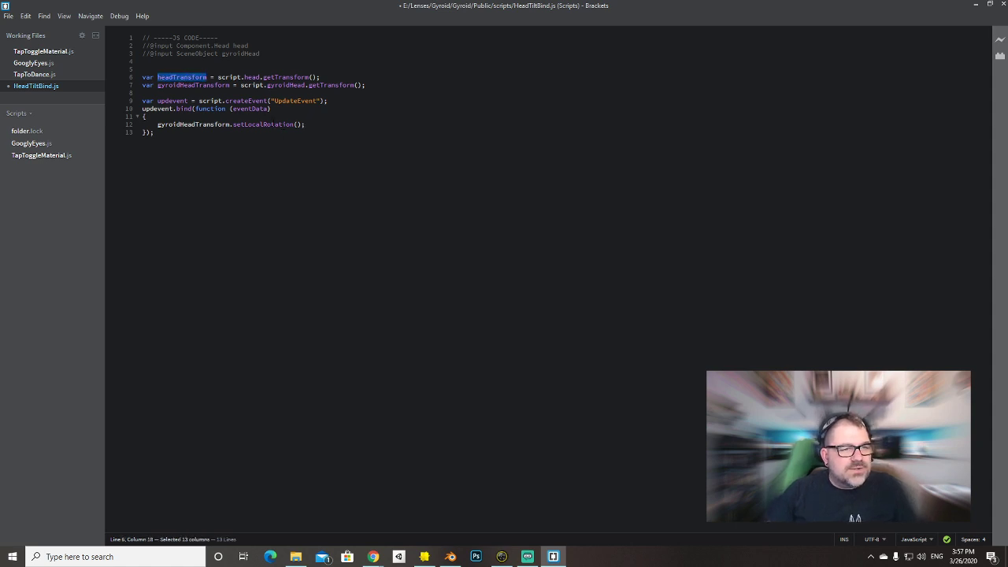
key(ctrl+c)
click(297, 124)
key(ctrl+v)
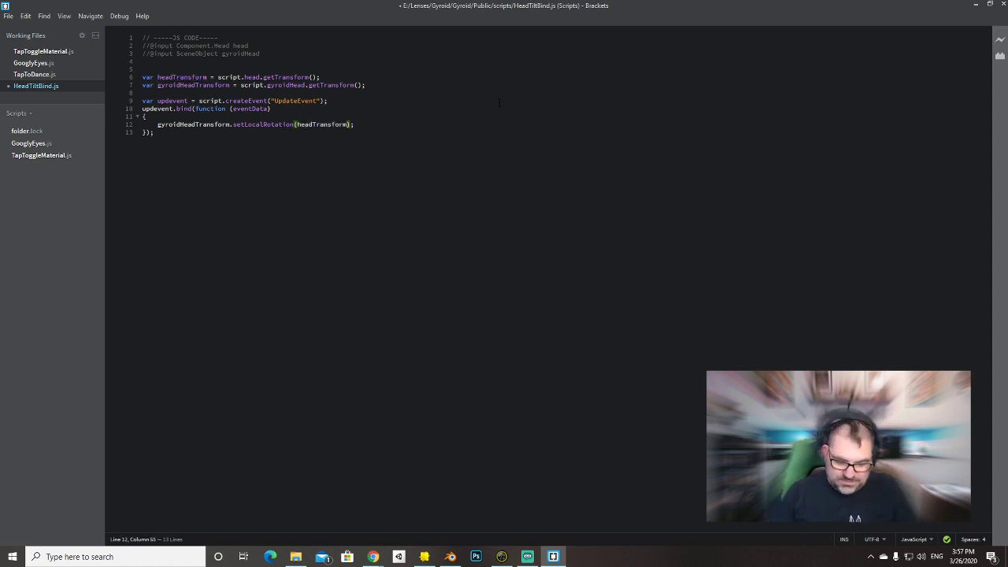
text(.getLocalRotation()
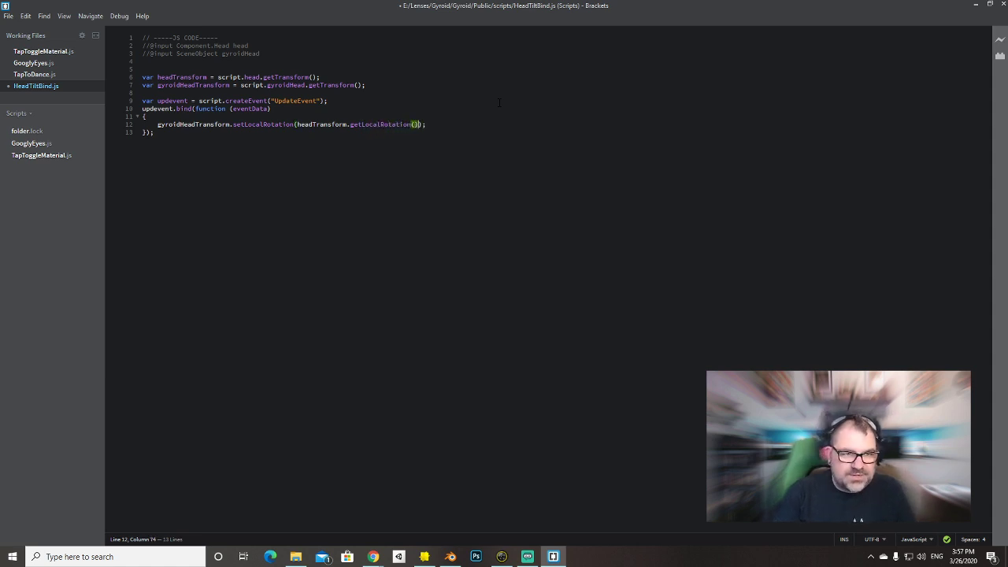
Save HeadTiltBind.js.
click(467, 85)
key(ctrl+s)
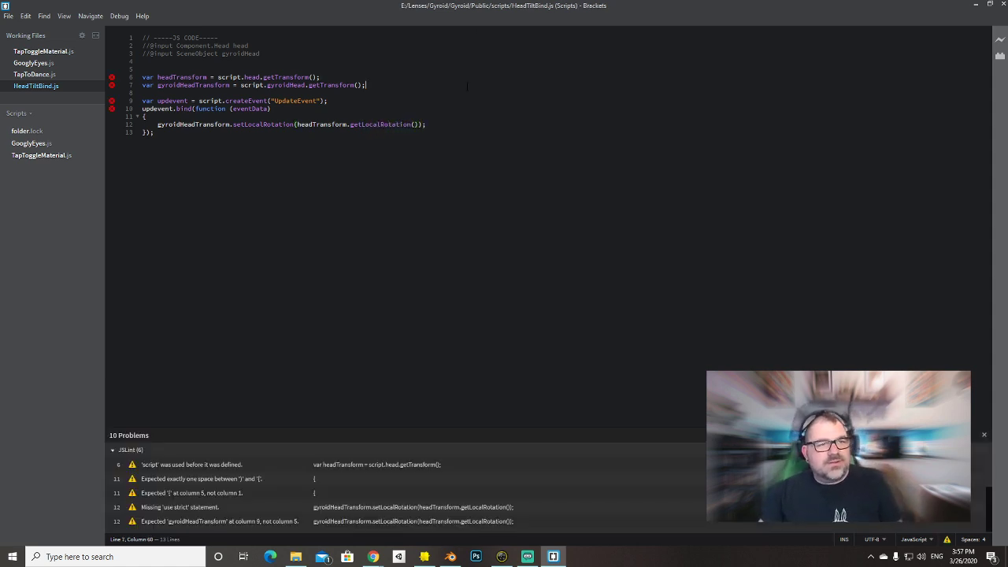
click(470, 125)
In Lens Studio, delete Face Occluder under Head Binding 0, then select Head Binding 0.
key(alt+Tab)
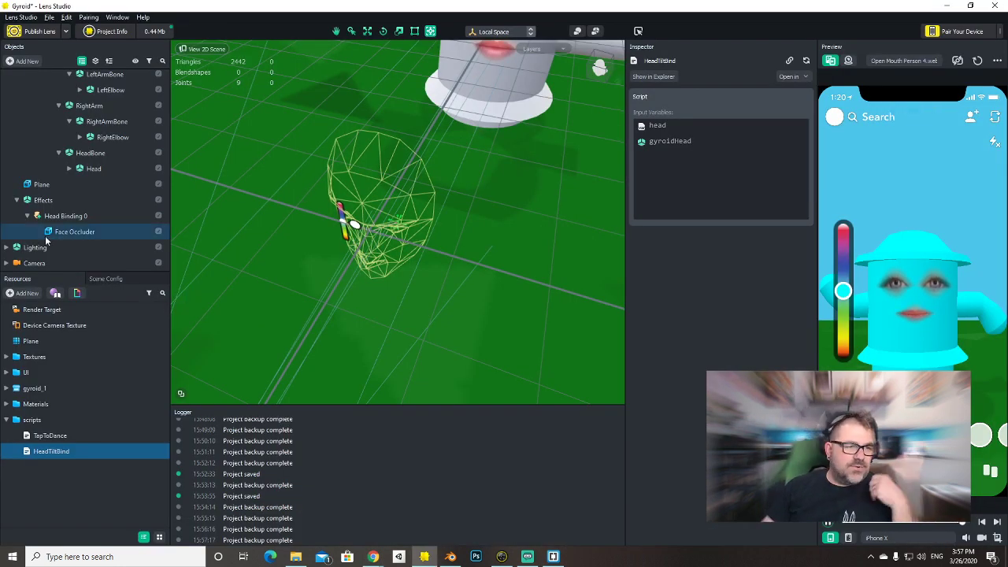
click(74, 233)
right_click(97, 232)
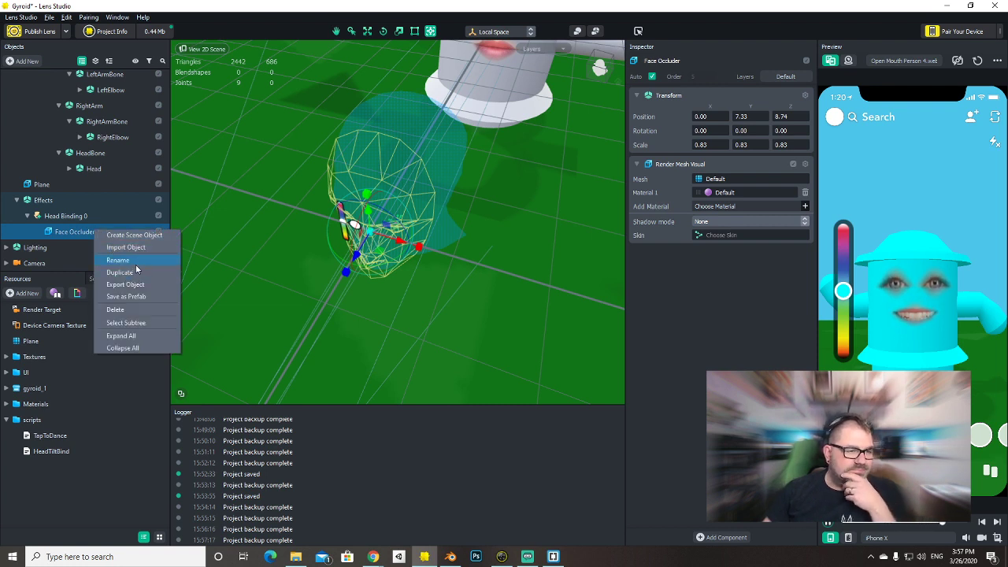
click(115, 310)
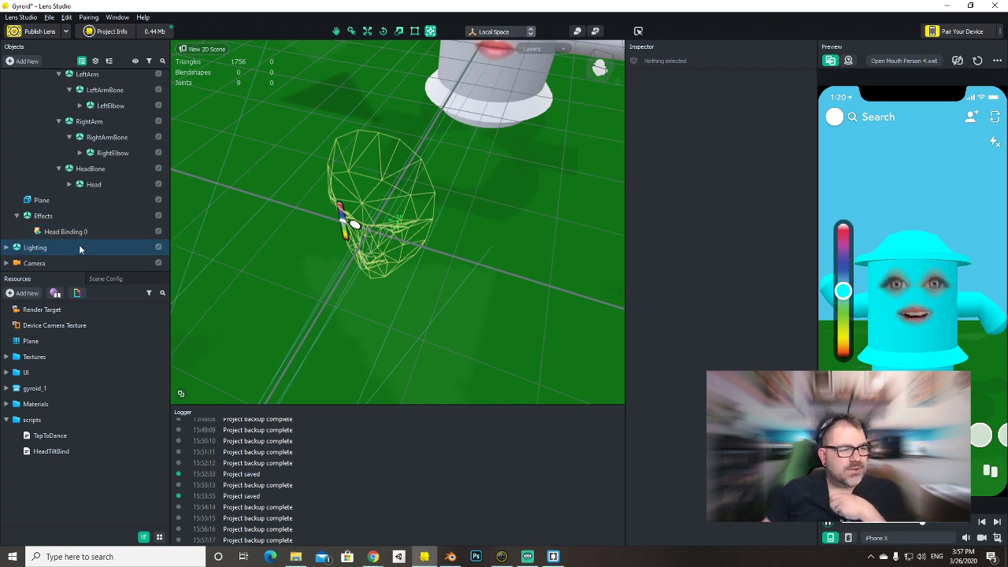
scroll(79, 237, up, 2)
scroll(71, 212, down, 3)
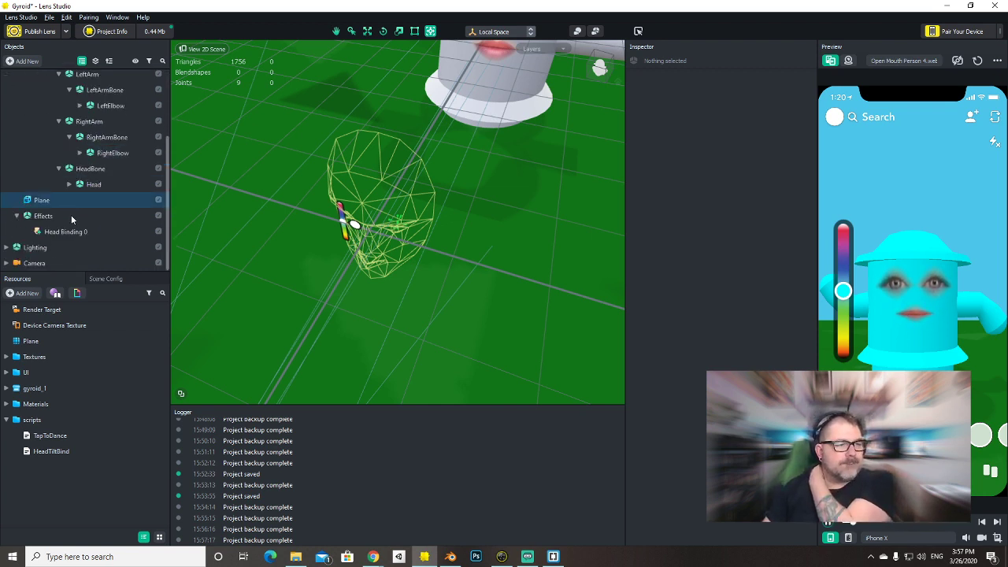
click(71, 232)
Attach HeadTiltBind with Head = Head Binding 0, Gyroid Head = HeadBone; preview via Snap Camera.
drag(99, 456, 759, 194)
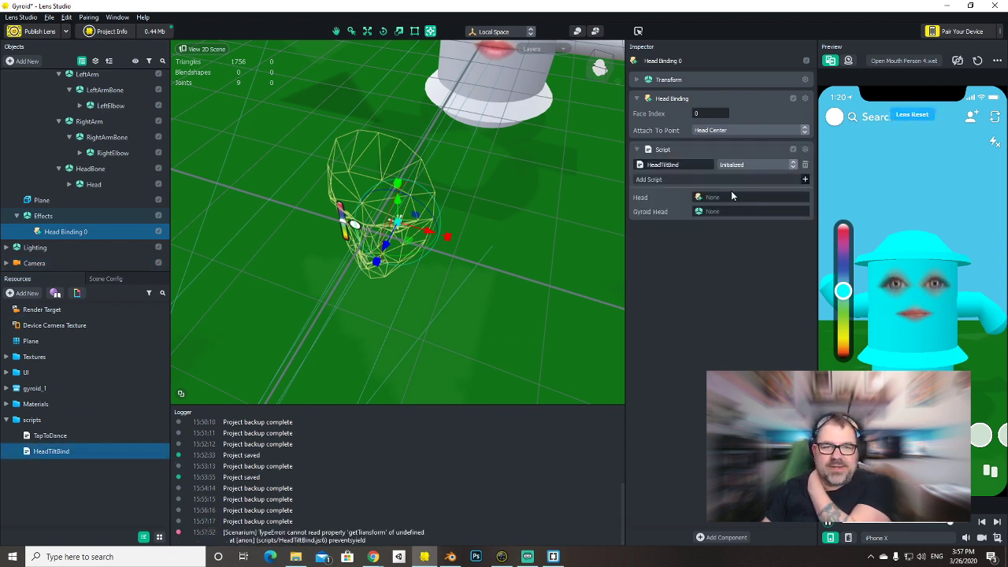
click(731, 198)
click(384, 172)
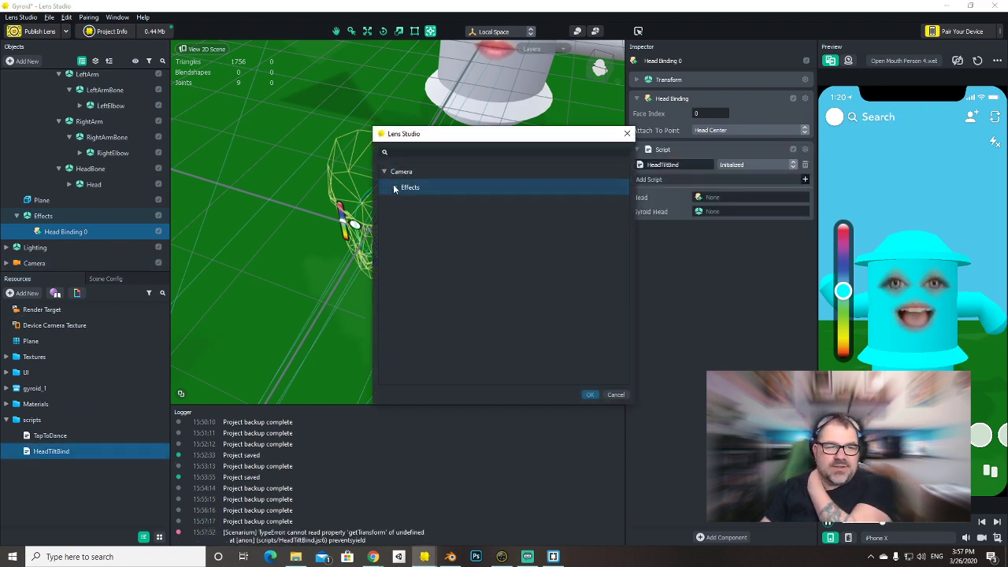
click(395, 188)
click(465, 203)
click(591, 396)
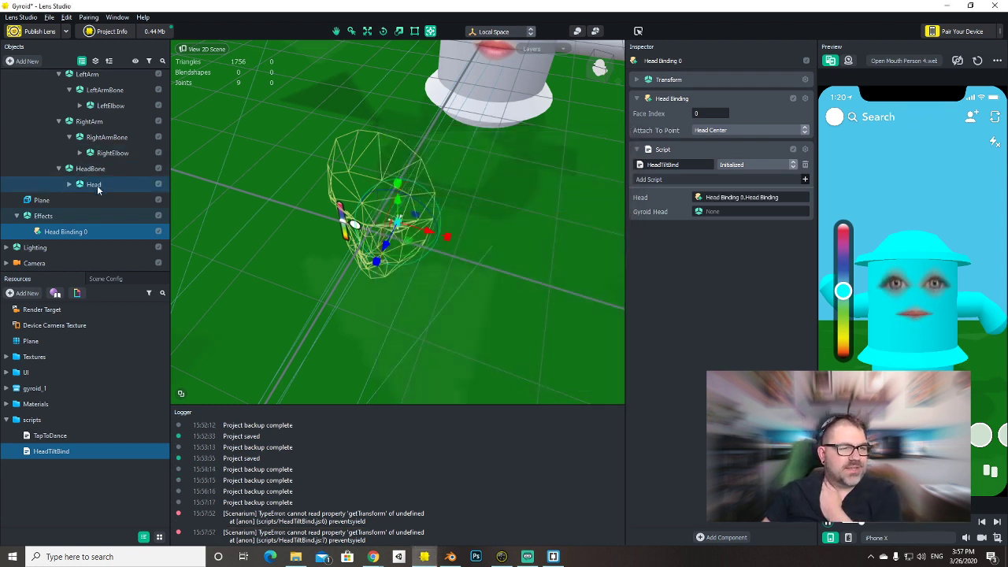
drag(90, 169, 710, 211)
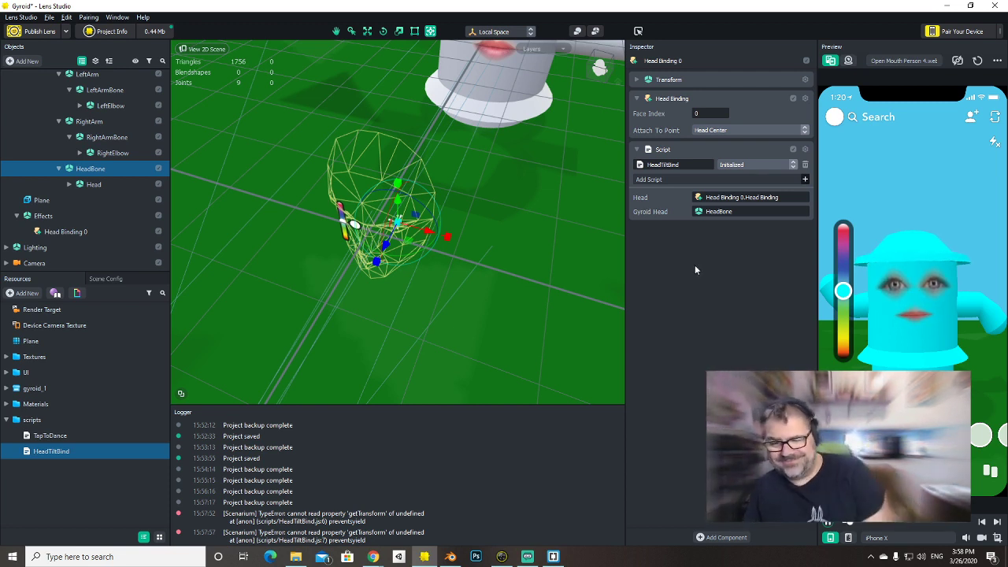
click(852, 61)
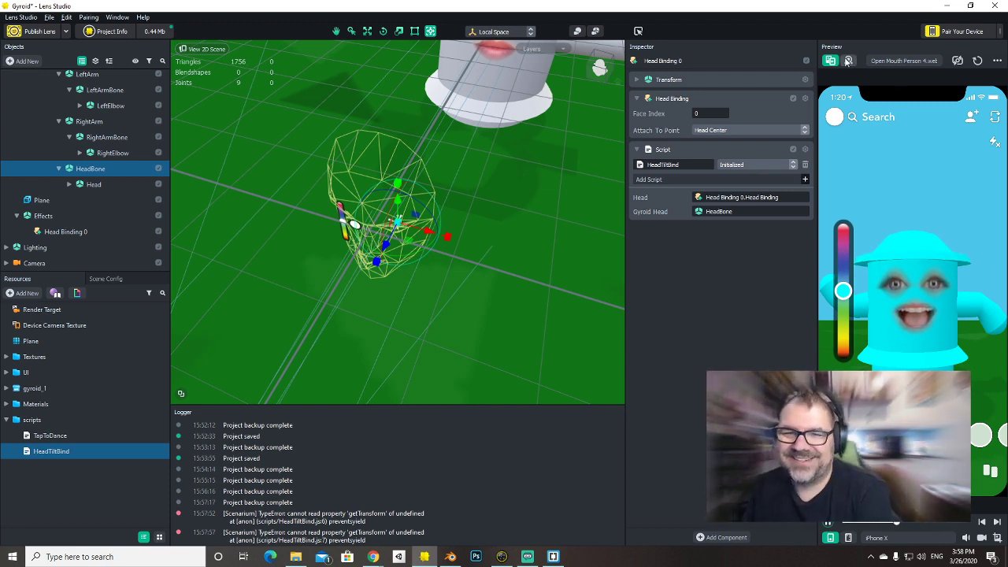
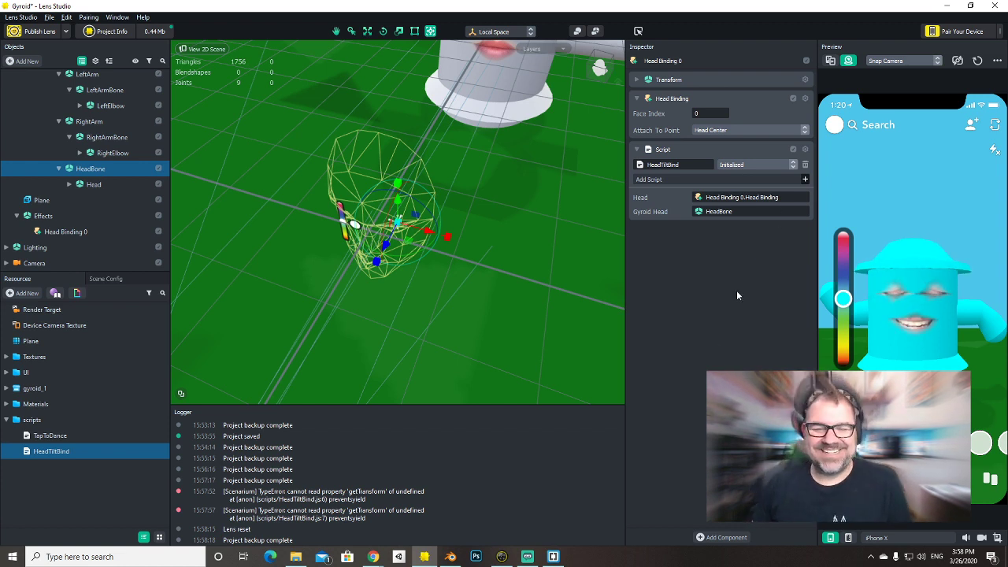
Preview the lens on Open Mouth Person 4.webm, save the project, and launch Photoshop.
click(831, 62)
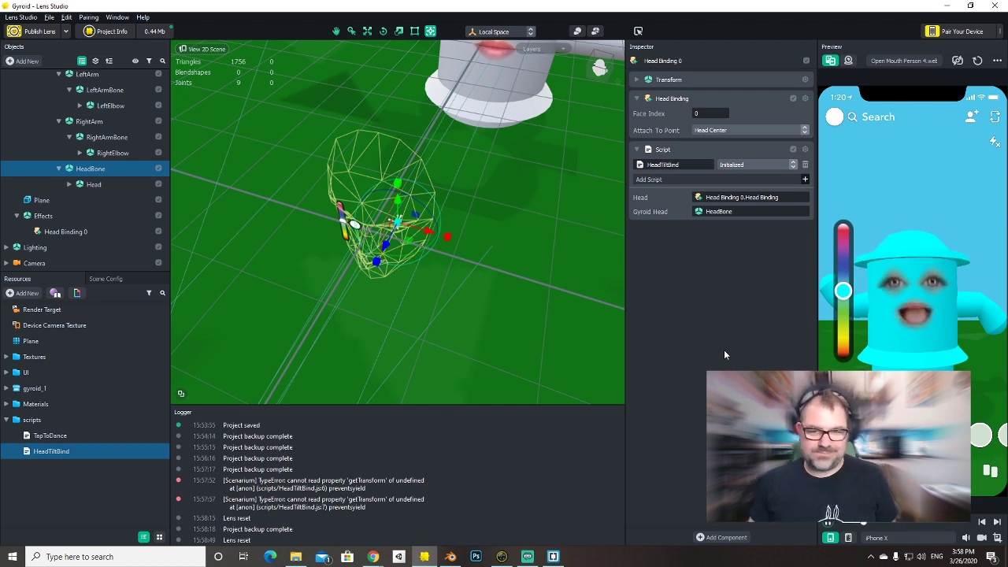
key(ctrl+s)
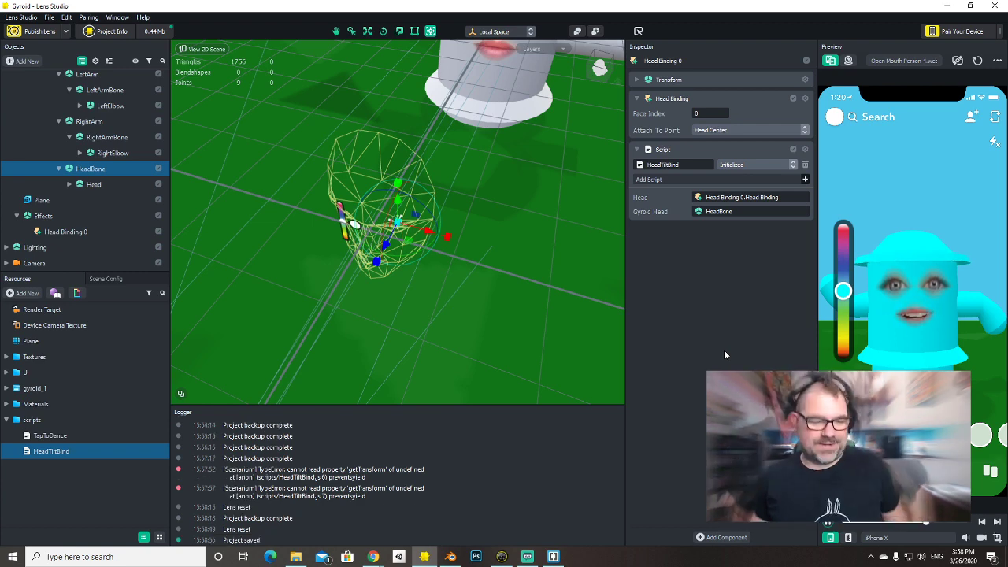
click(270, 556)
drag(479, 512, 489, 423)
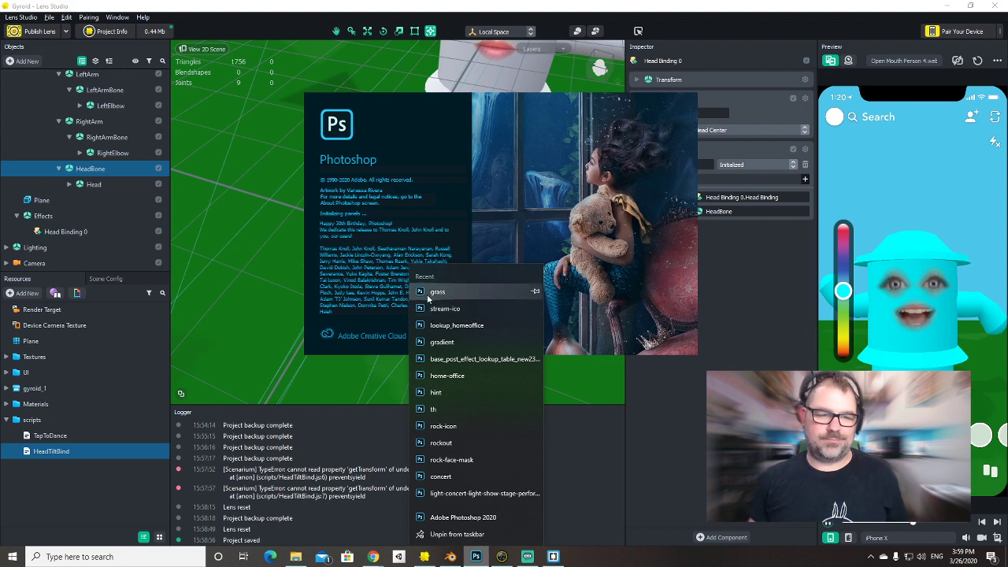
Create a new blank 512 x 512 px document from the Photoshop Home screen.
key(Escape)
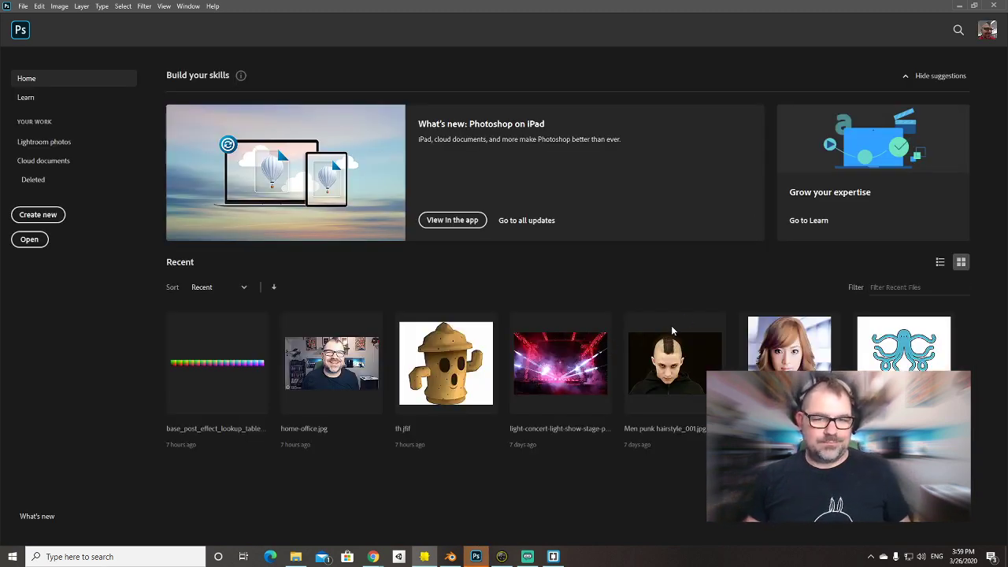
click(50, 218)
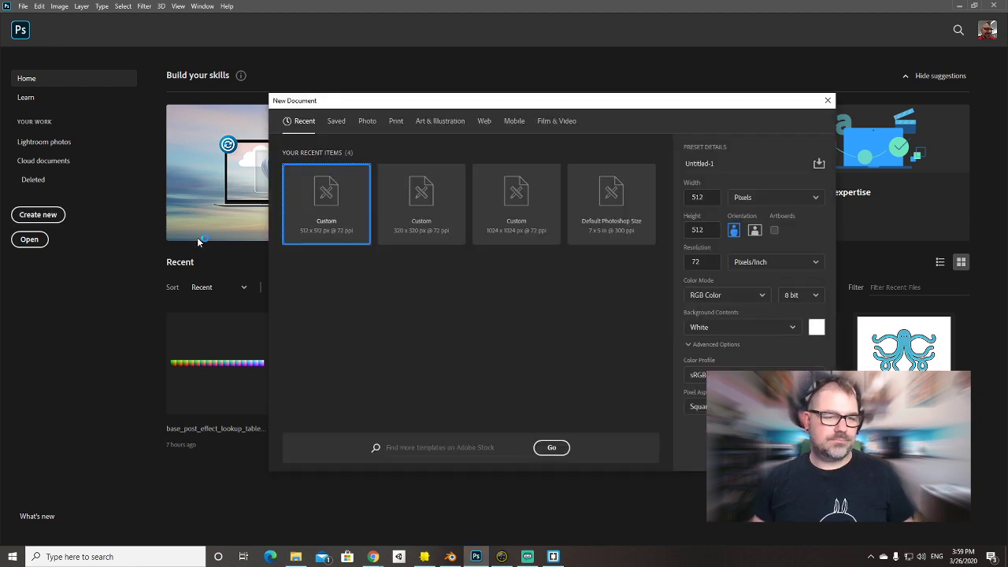
key(Return)
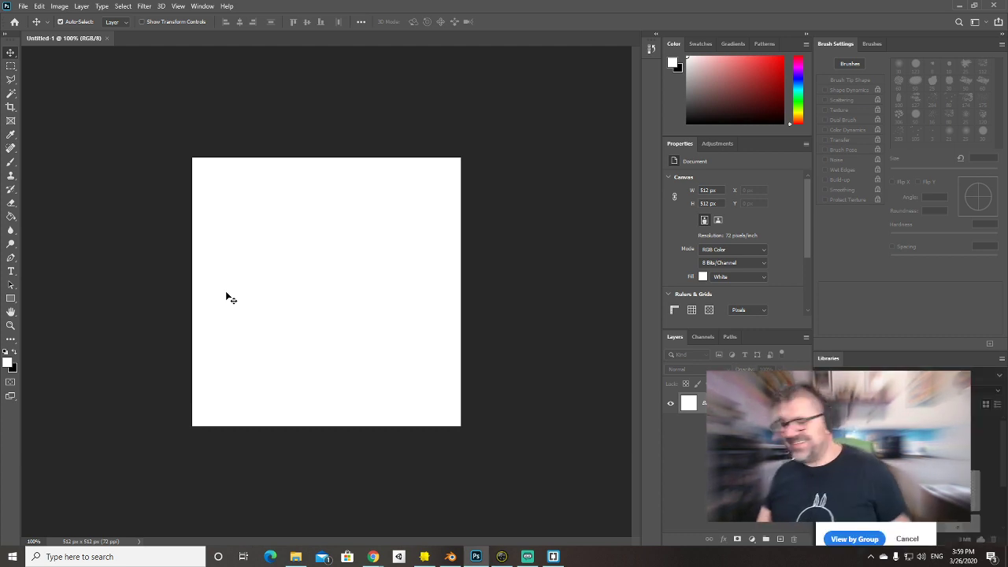
Replace the white Background with a new empty layer and choose the Elliptical Marquee tool.
click(780, 539)
drag(689, 425, 793, 540)
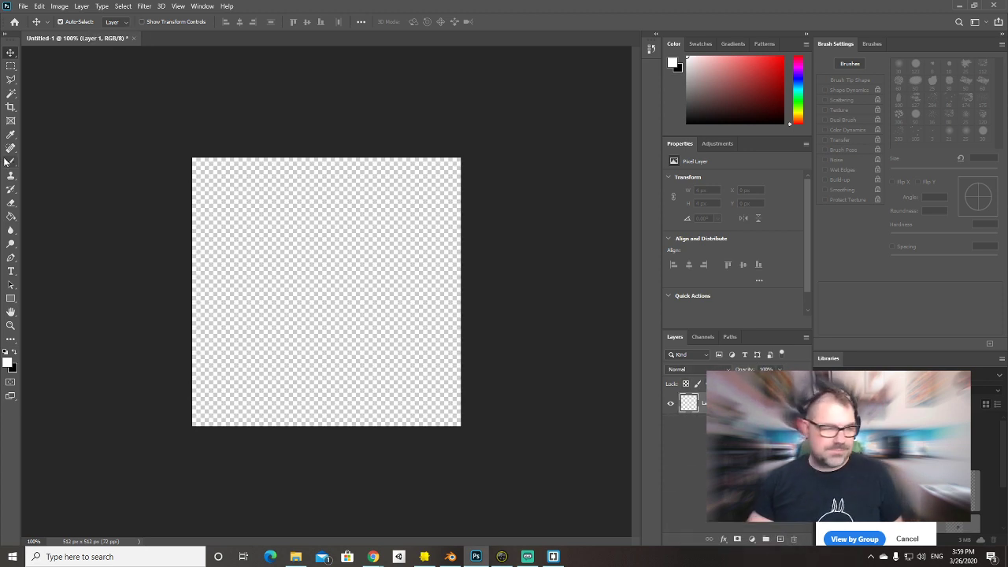
click(11, 66)
click(71, 96)
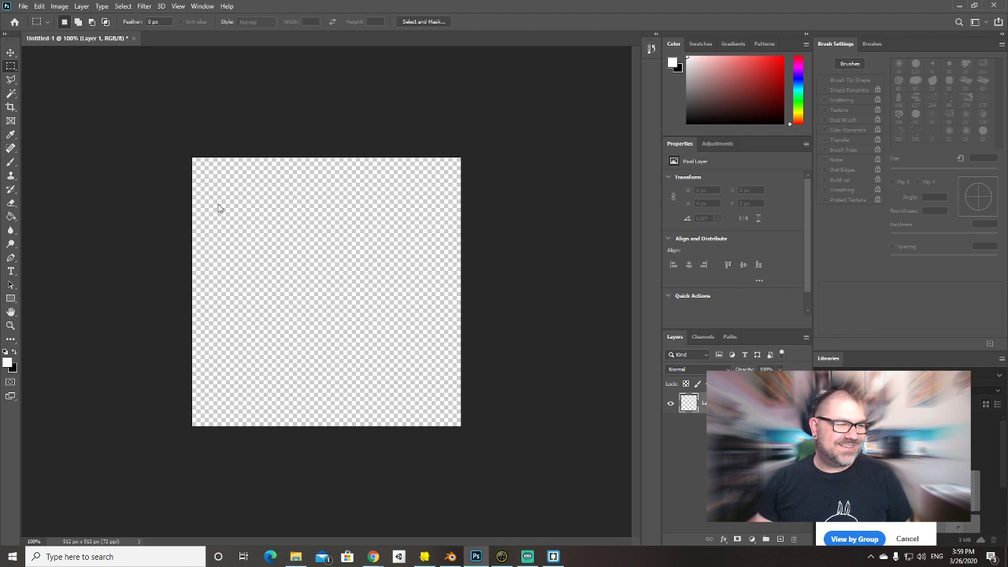
drag(302, 292, 334, 290)
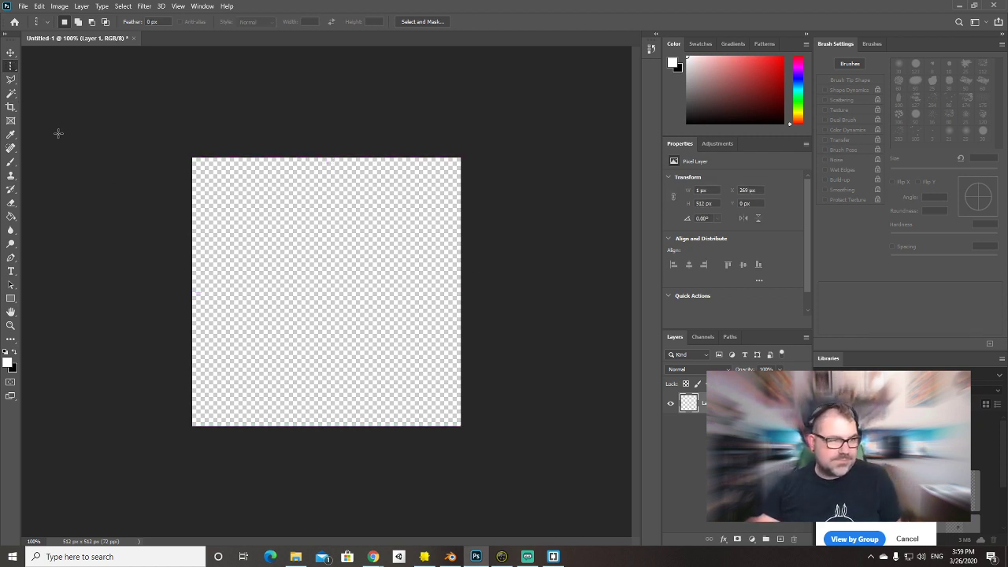
right_click(6, 68)
click(49, 77)
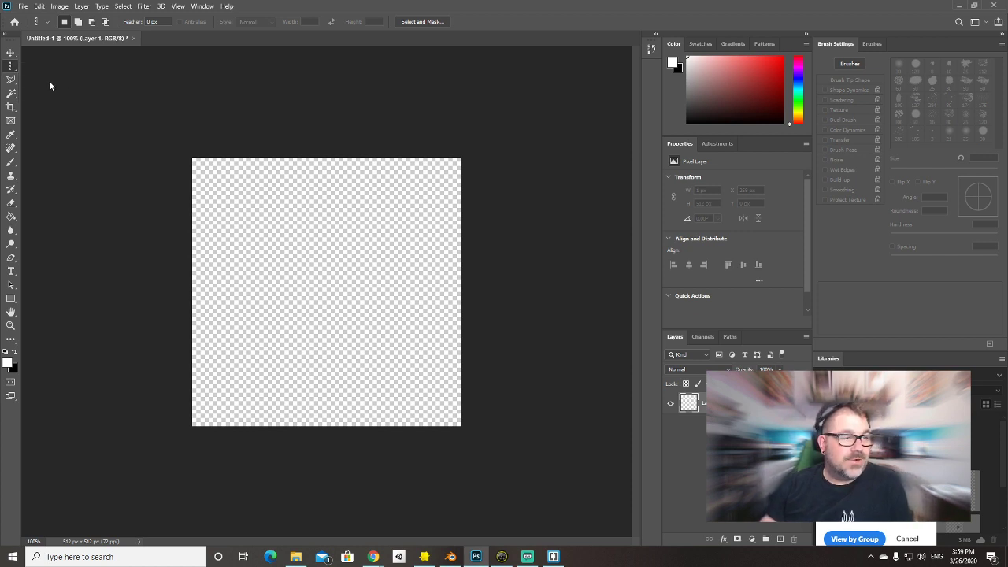
Combine three overlapping ovals into a cloud outline and fill it white.
drag(286, 235, 406, 293)
shift+drag(337, 274, 454, 356)
shift+drag(201, 276, 386, 361)
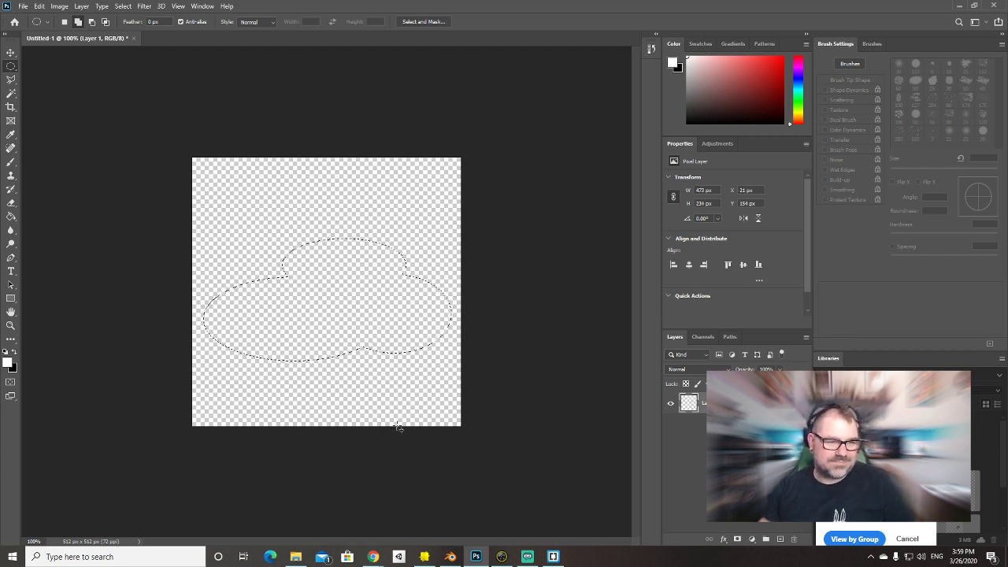
key(g)
click(344, 318)
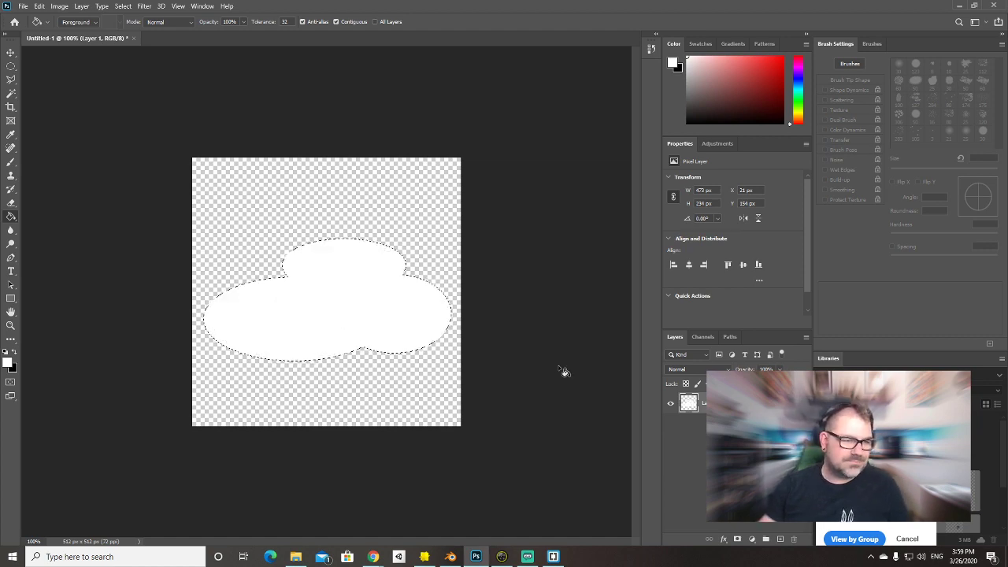
Export the cloud through Save for Web as a PNG-24 file named 'clou'.
key(ctrl+alt+shift+s)
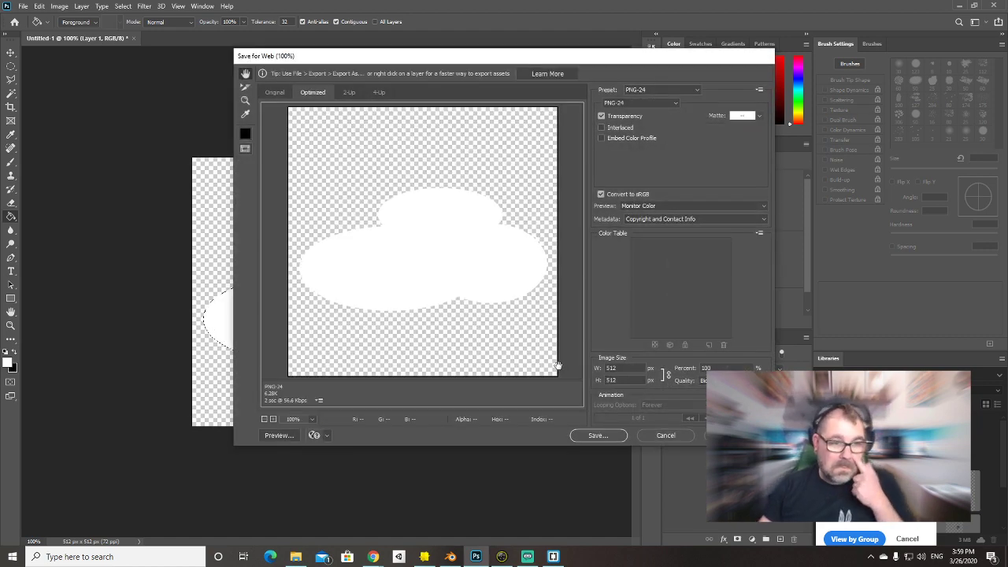
click(596, 434)
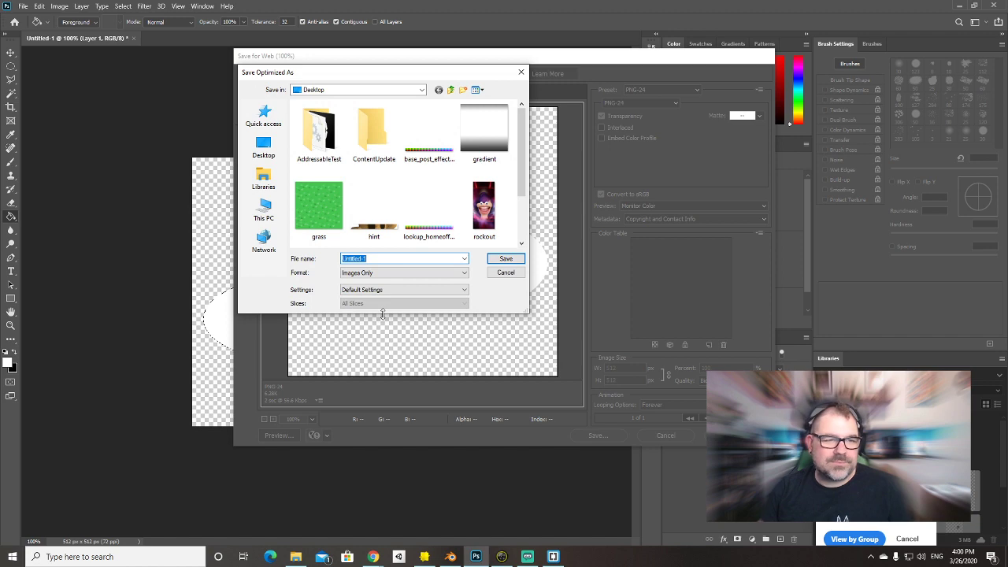
text(cloud)
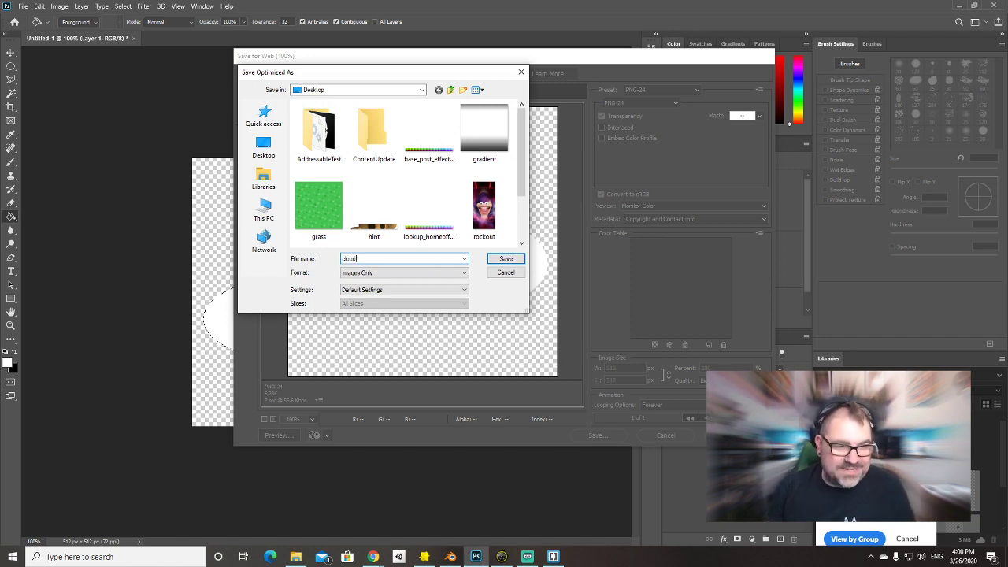
key(Return)
key(alt+Tab)
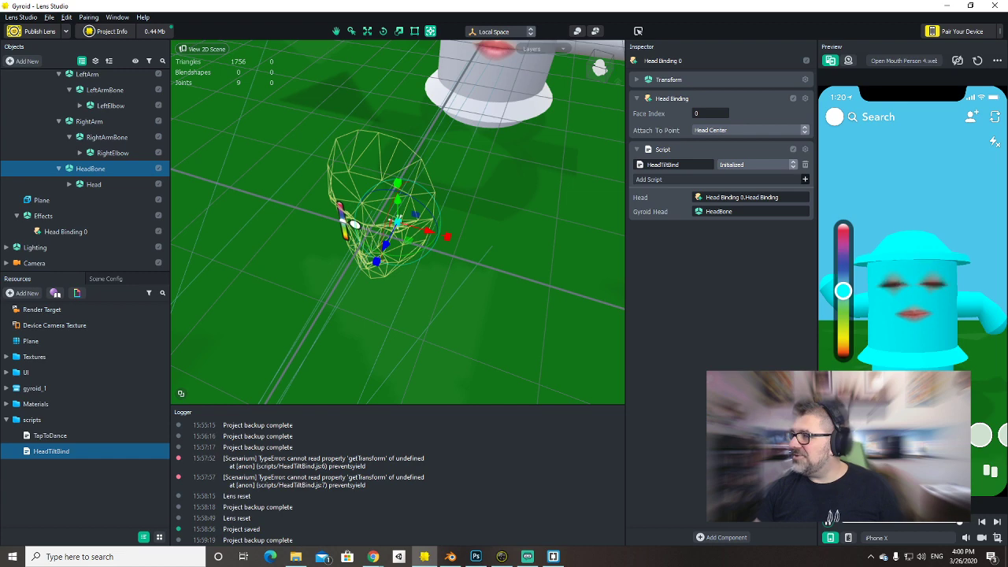
Back in Lens Studio, expand HeadBone > Head and select its Mouth face inset.
key(alt+Tab)
key(alt+Tab)
key(alt+Tab)
key(alt+Tab)
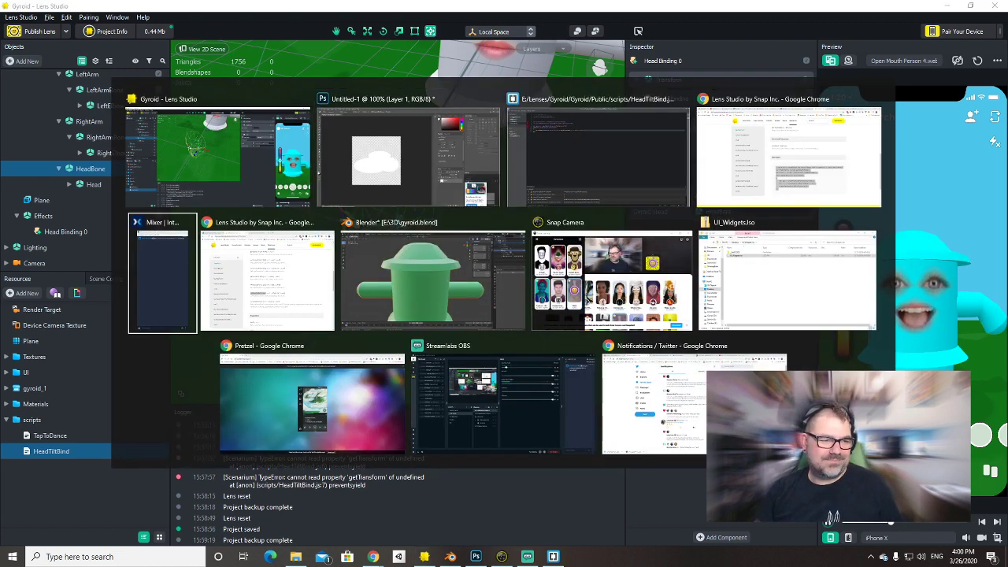
key(alt+Tab)
key(alt+Tab)
key(alt+Tab)
key(alt+Tab)
key(alt+Tab)
key(alt+Tab)
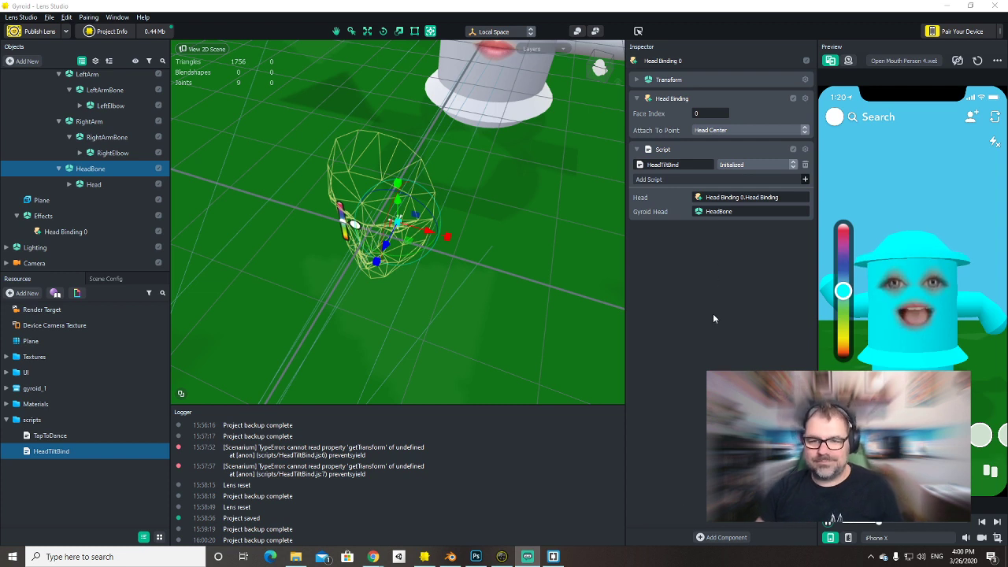
scroll(127, 170, up, 3)
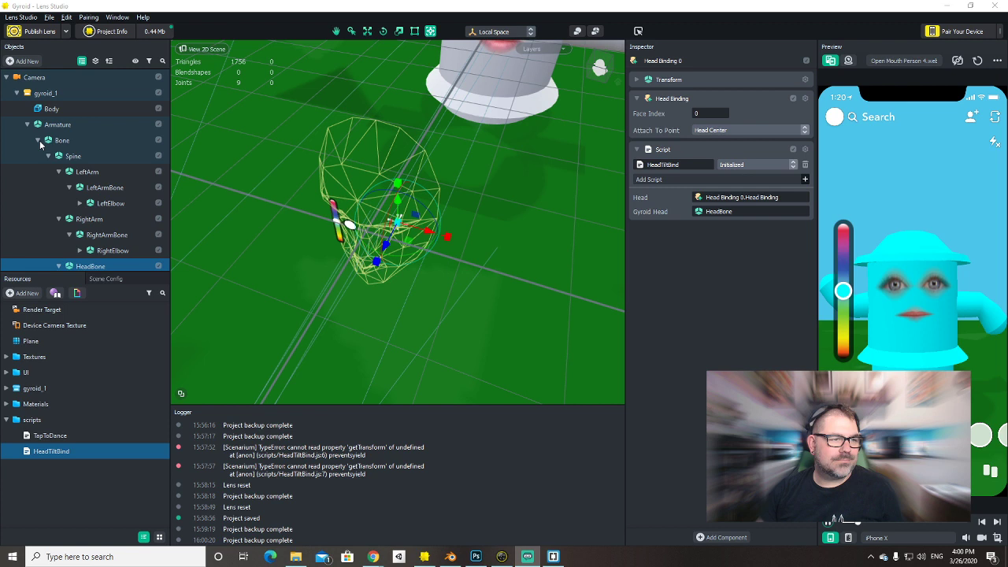
scroll(59, 174, down, 3)
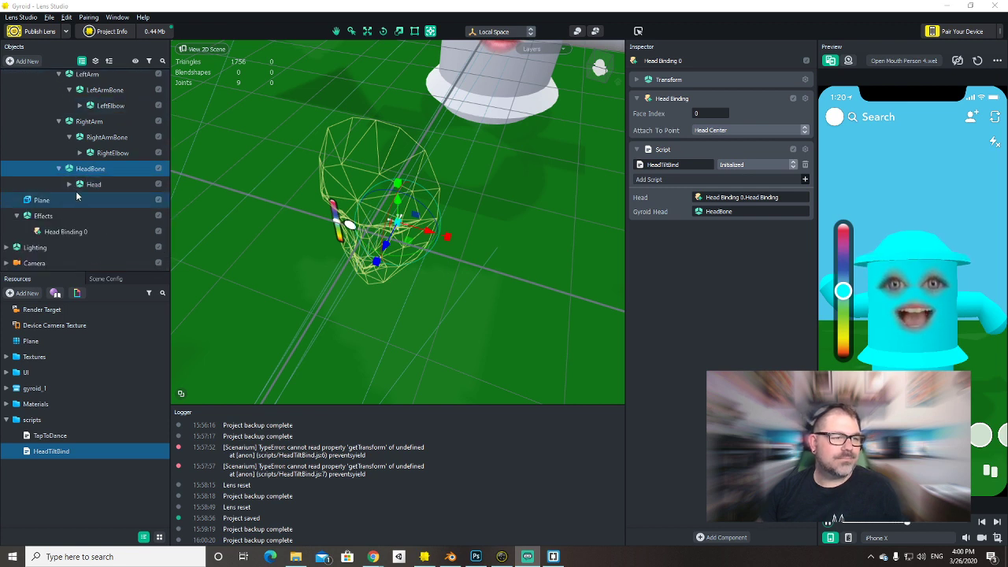
click(69, 184)
click(104, 200)
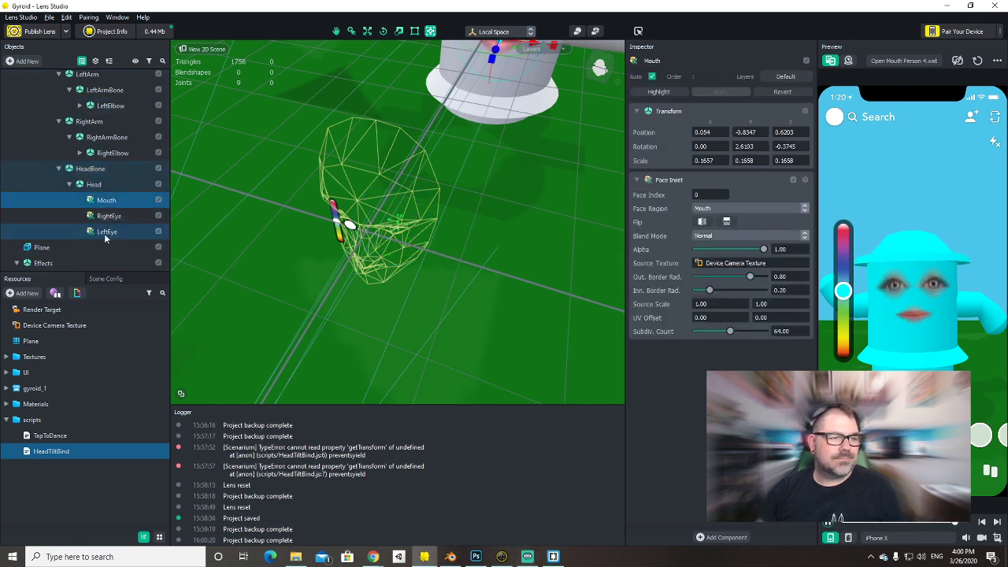
Focus the viewport on the Mouth and eye insets, preview on Snap Camera, and tint the character green.
shift+click(107, 232)
key(f)
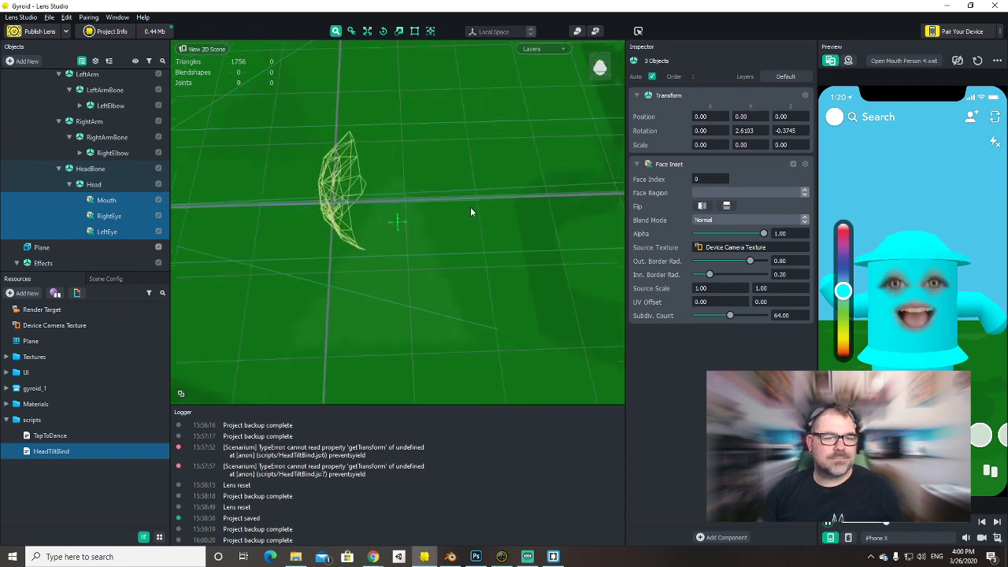
alt+drag(471, 210, 327, 222)
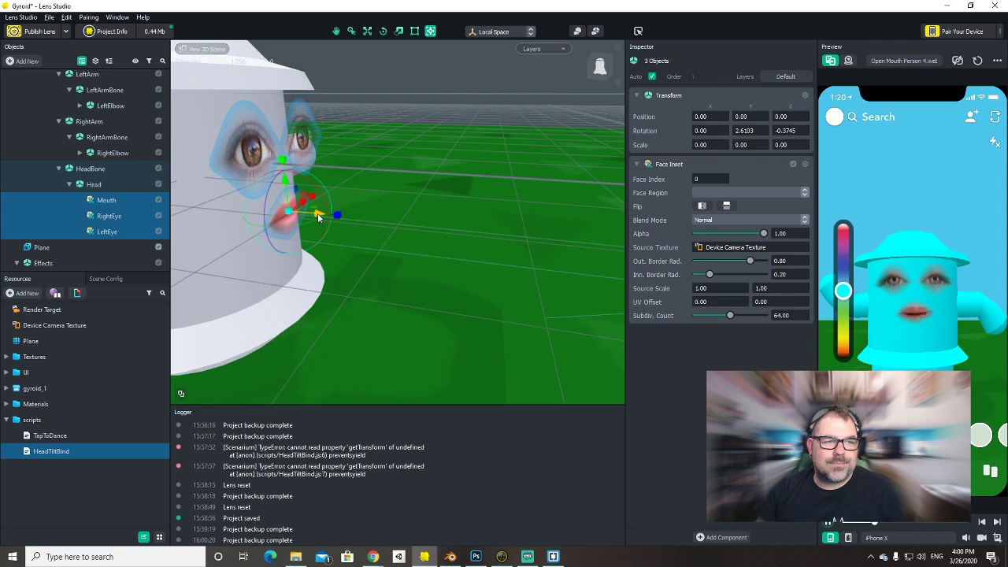
click(849, 61)
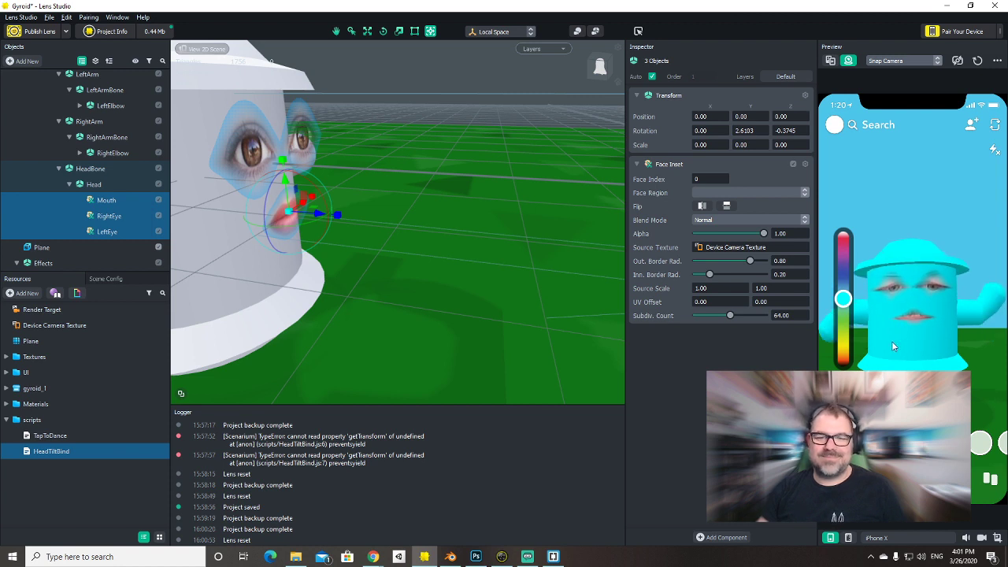
drag(843, 299, 842, 330)
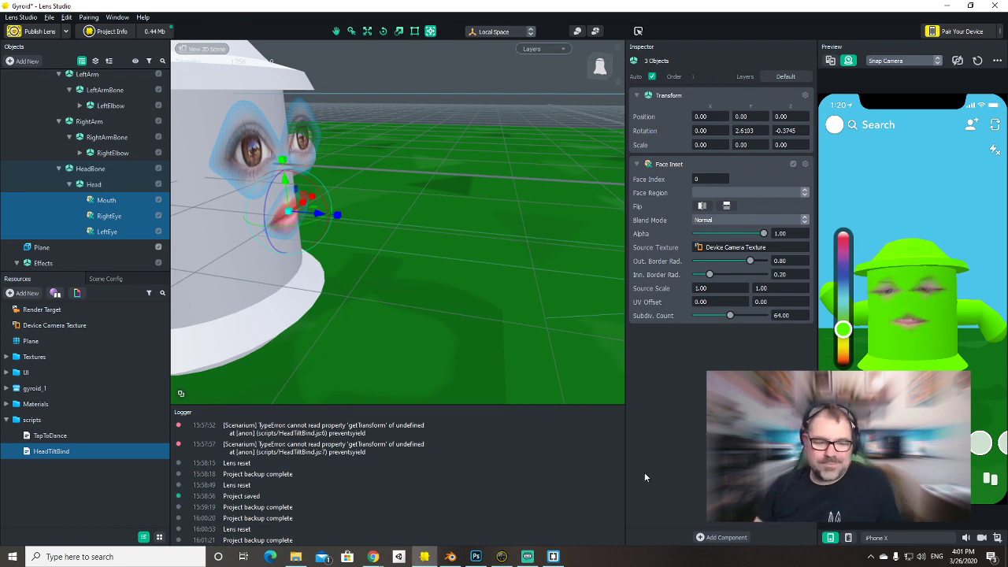
Hide the cloud layer, add a new layer, and draw a small oval selection near the top-left.
click(476, 557)
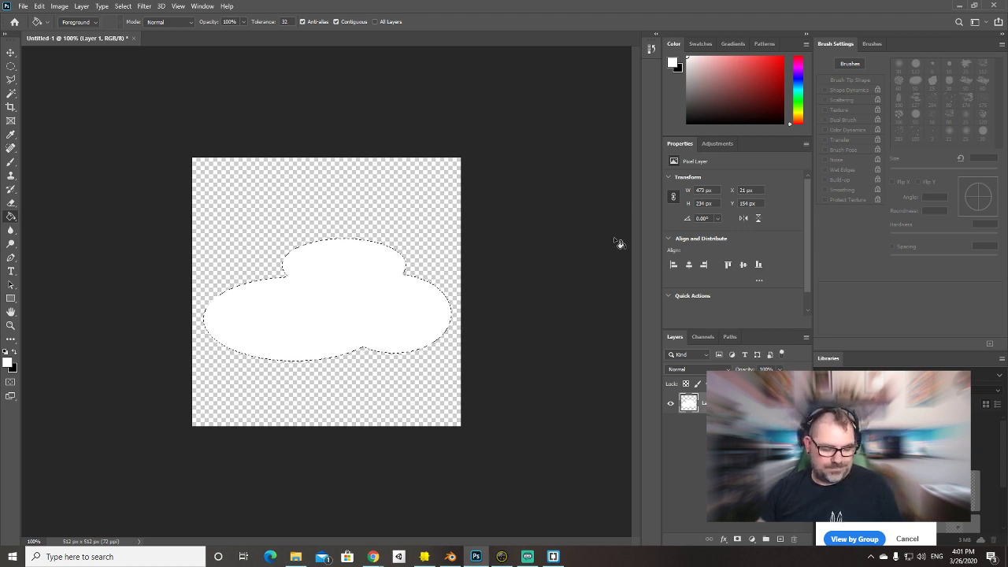
click(673, 405)
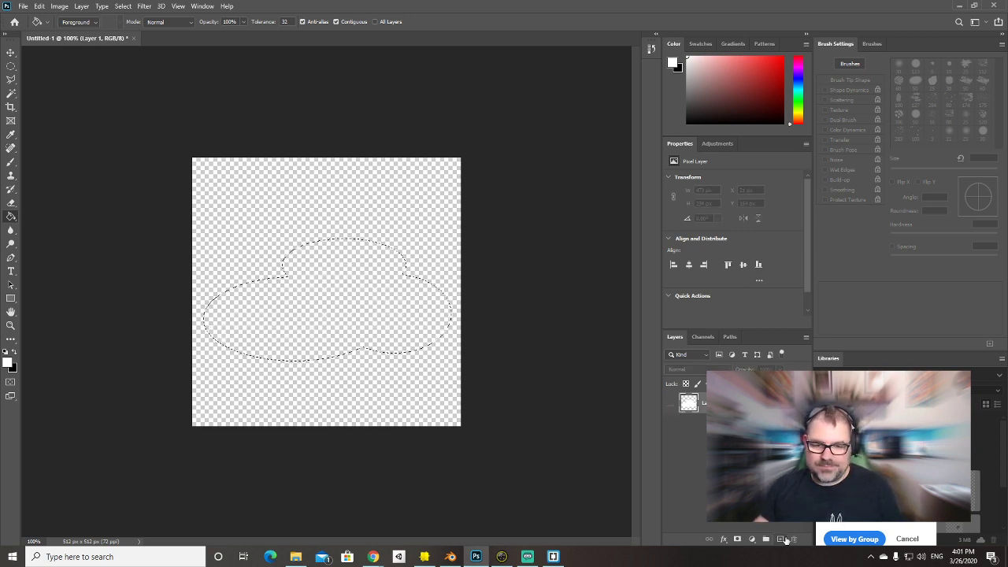
click(779, 540)
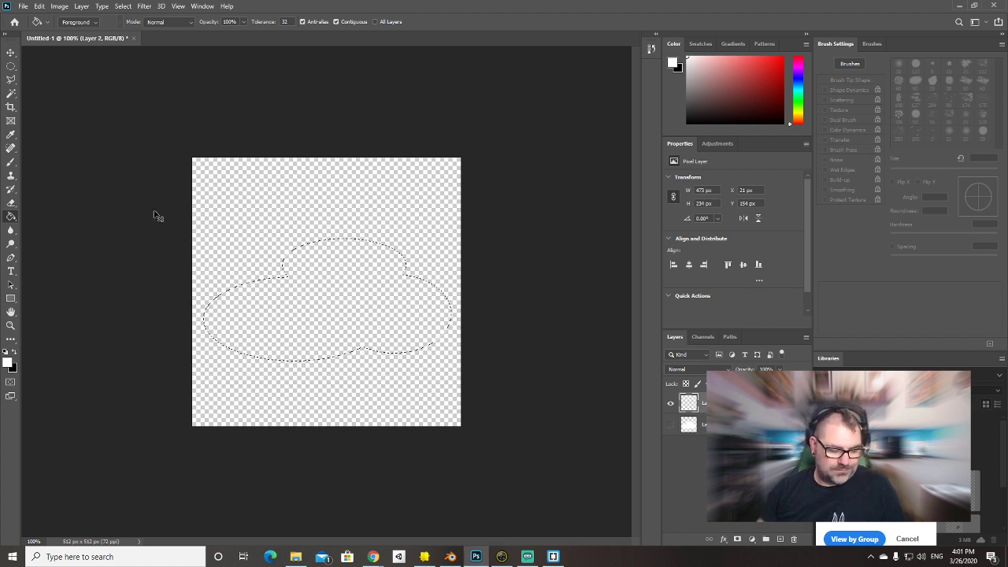
key(ctrl+d)
right_click(11, 66)
click(55, 76)
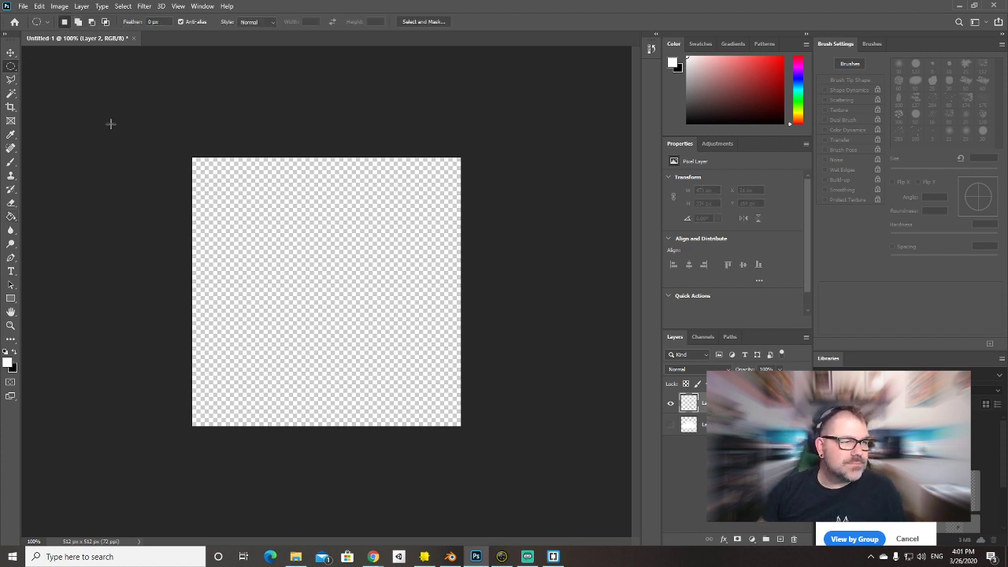
drag(218, 190, 226, 208)
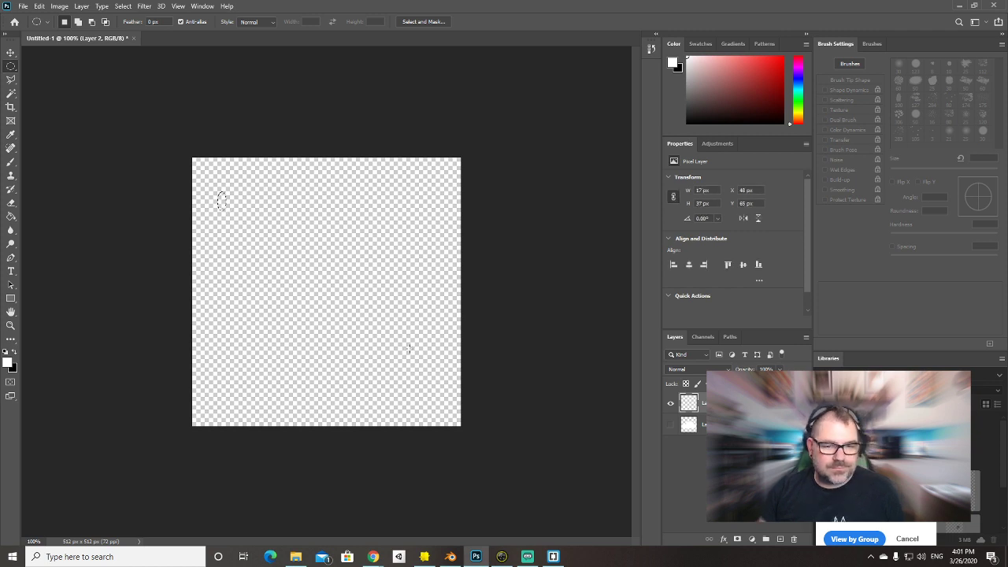
Set the foreground colour to grey 7e7c7c for filling the oval.
click(9, 363)
mouse_move(418, 164)
mouse_down()
mouse_move(368, 204)
mouse_move(343, 166)
mouse_up()
click(603, 123)
key(m)
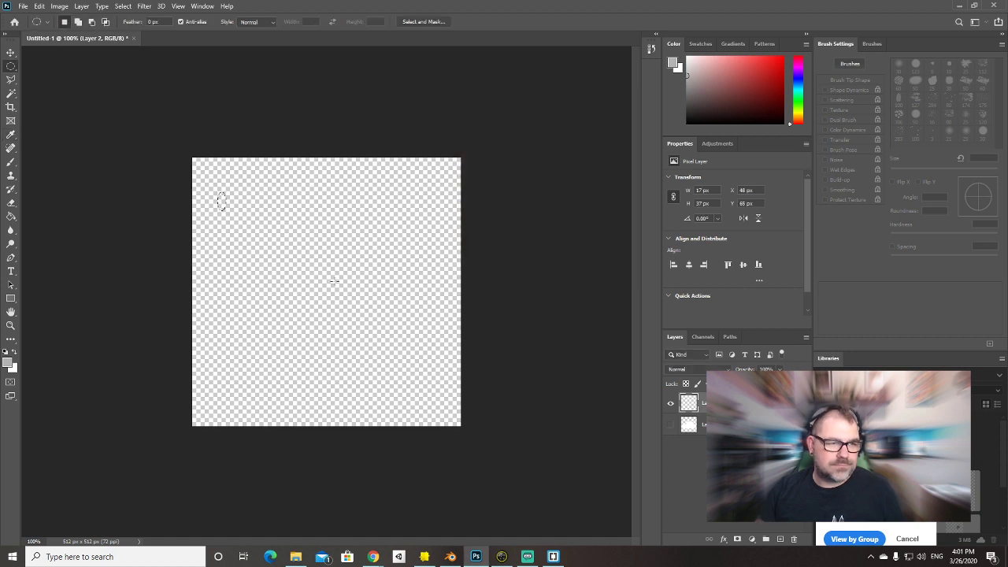
key(g)
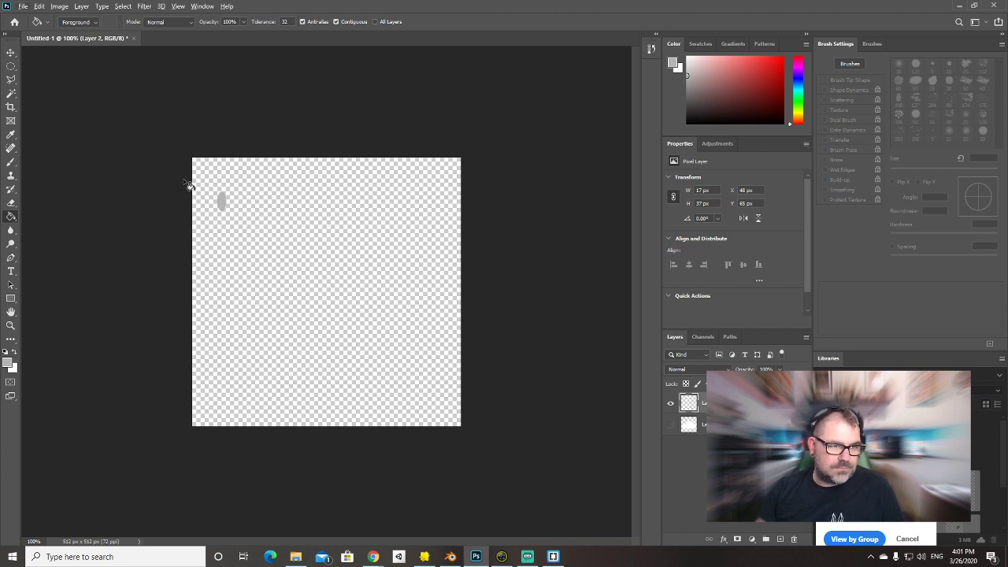
Duplicate the grey oval repeatedly across the canvas with Alt-drags, then select Layer 1.
click(9, 52)
alt+drag(220, 203, 350, 183)
alt+drag(350, 182, 391, 176)
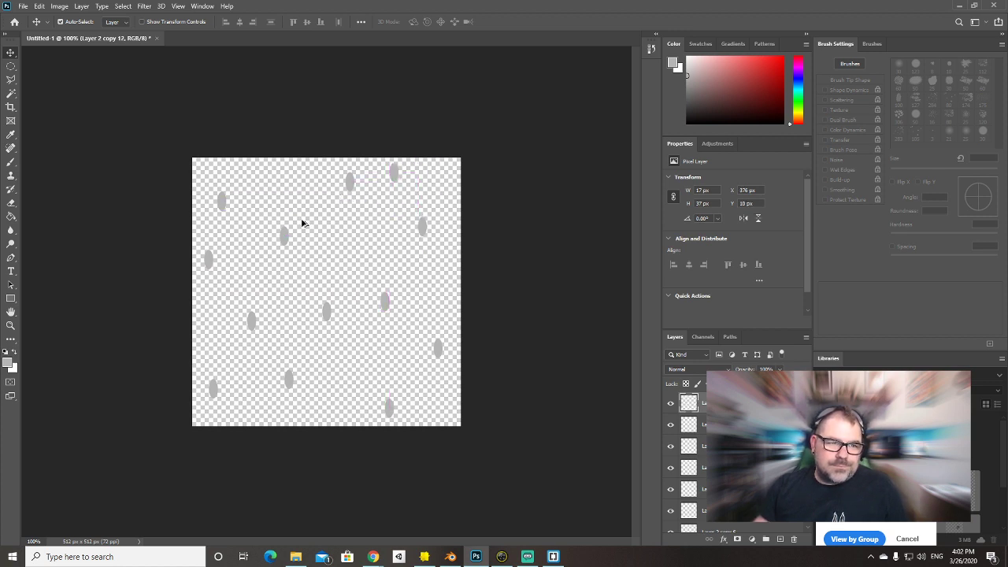
alt+drag(287, 240, 265, 177)
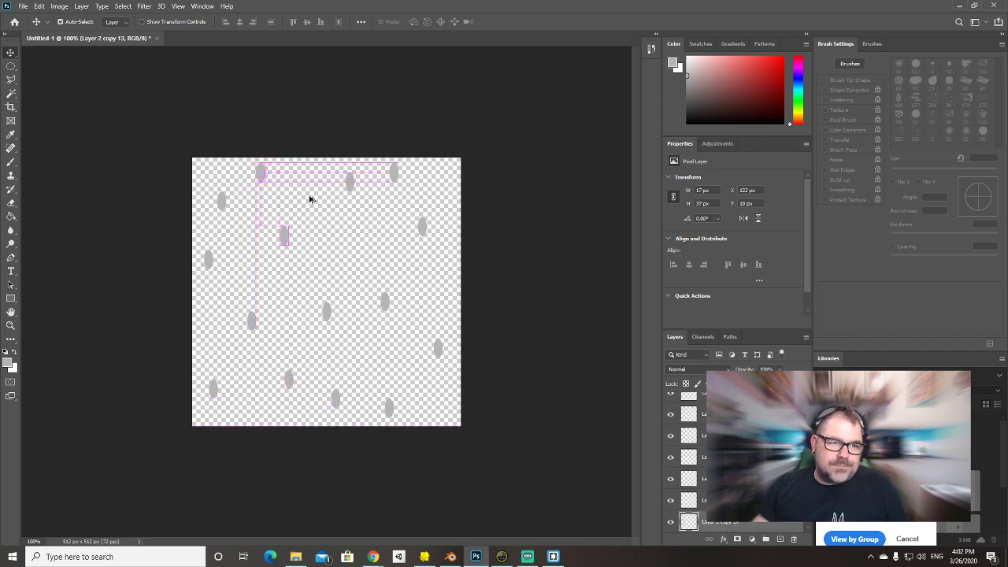
alt+drag(398, 176, 374, 231)
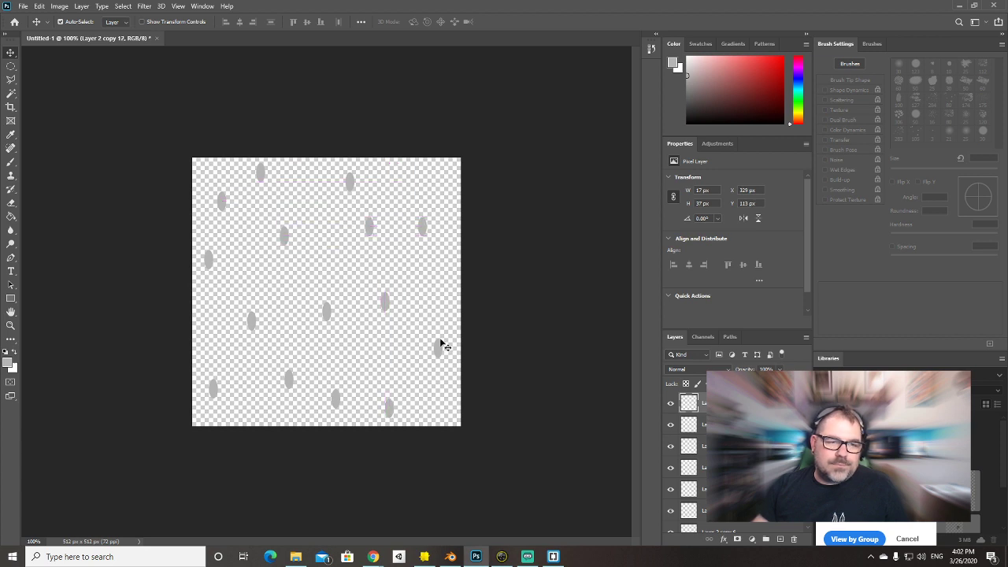
alt+drag(385, 307, 453, 197)
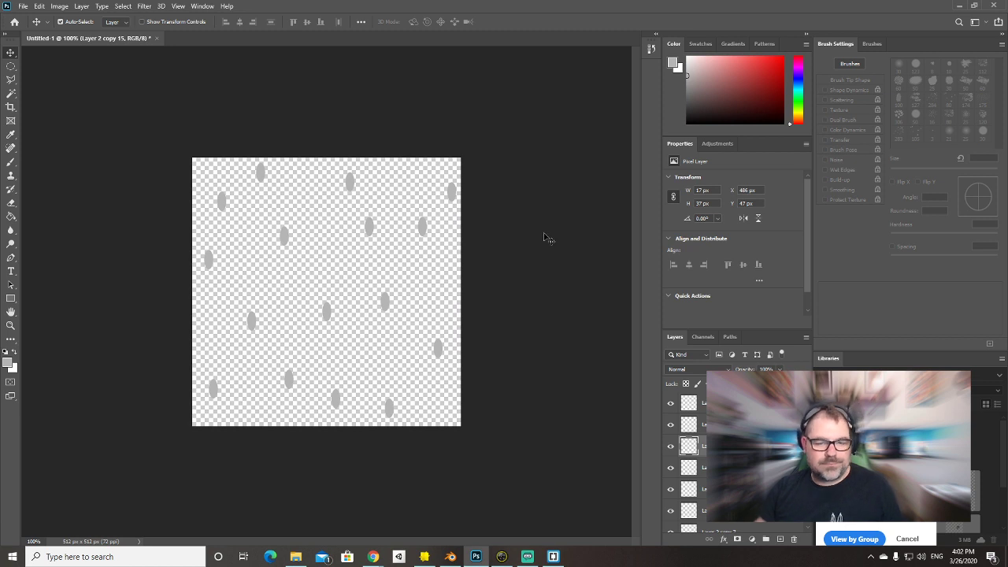
scroll(701, 424, down, 3)
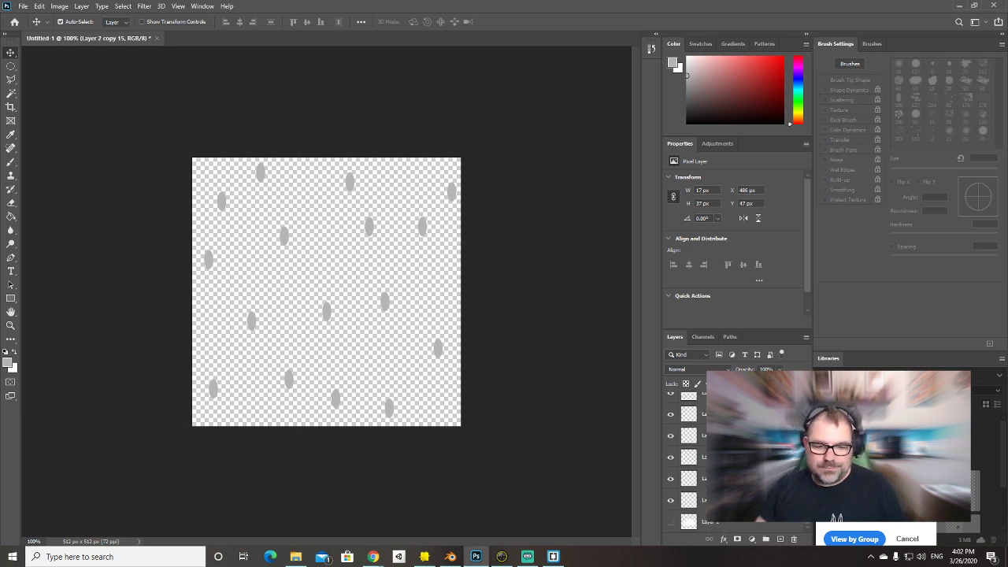
click(712, 522)
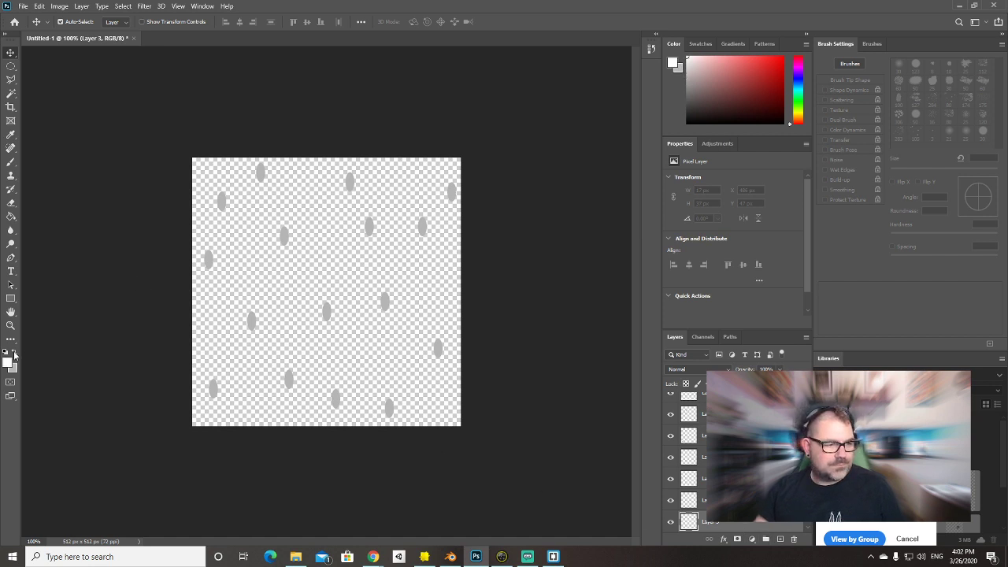
Fill Layer 1 white and export the image through Save for Web as gyroidskin.
key(g)
click(326, 289)
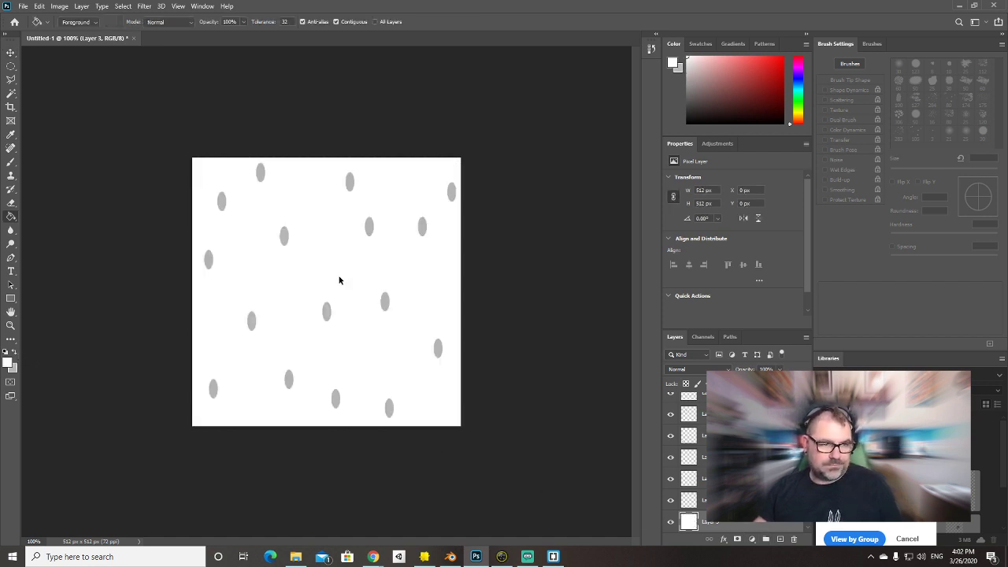
key(ctrl+alt+shift+s)
click(590, 436)
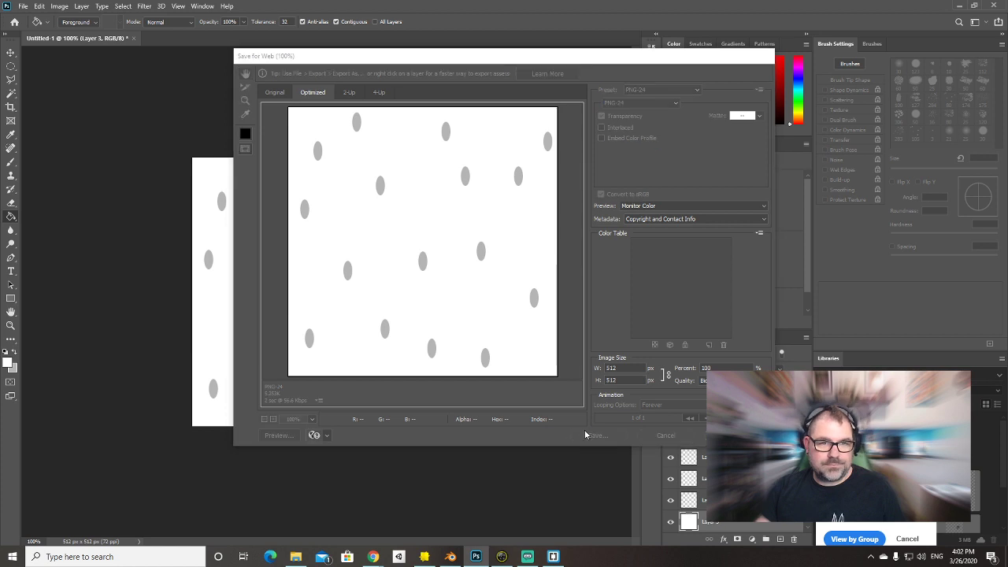
text(gr)
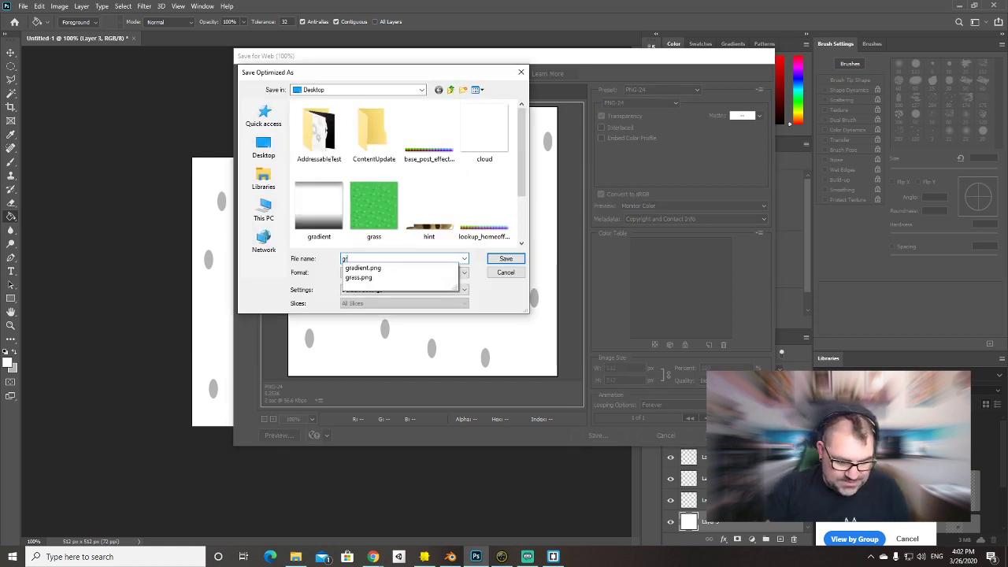
text(yroidskin)
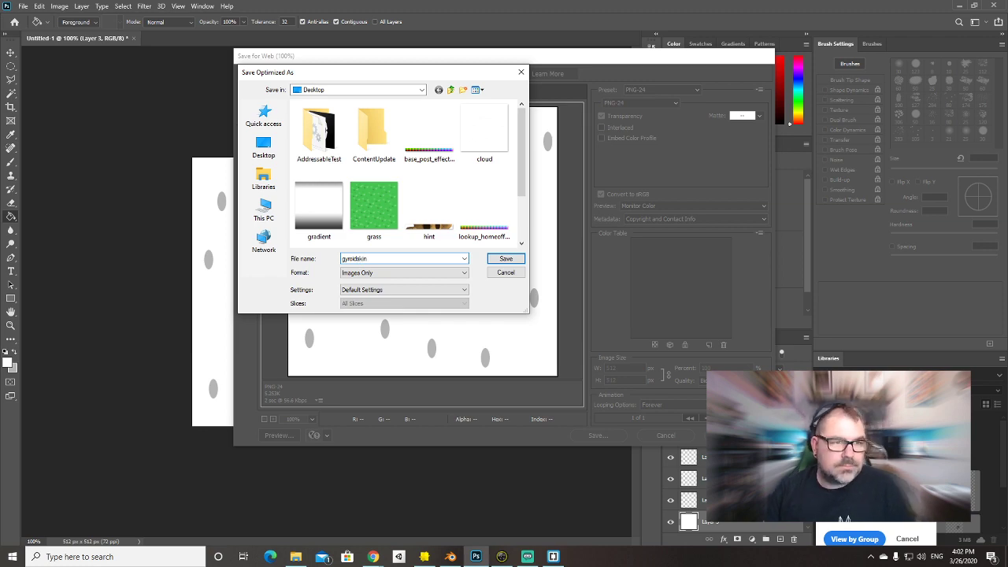
key(Return)
Import the gyroidskin image from the Desktop into Lens Studio's Resources.
key(alt+Tab)
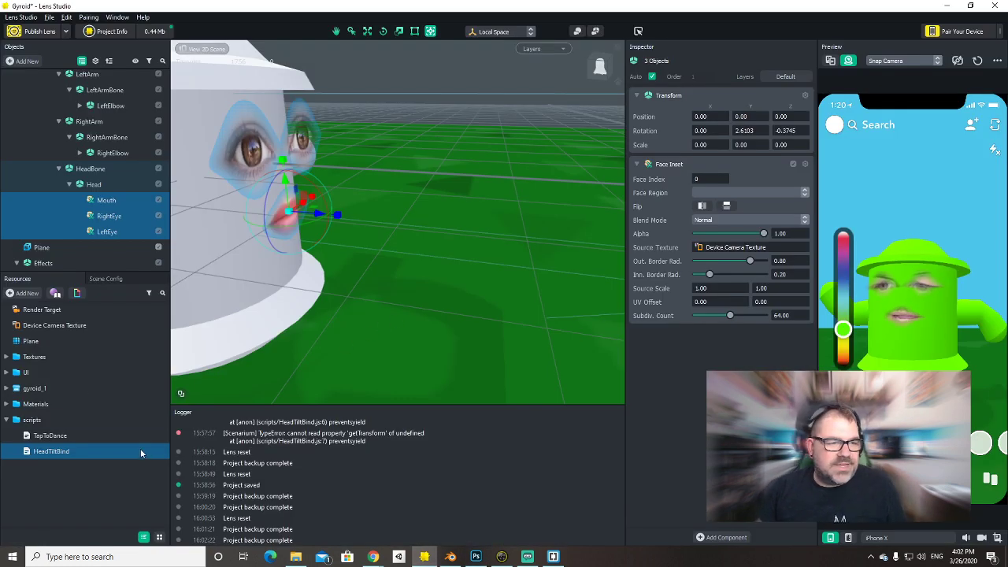
click(22, 293)
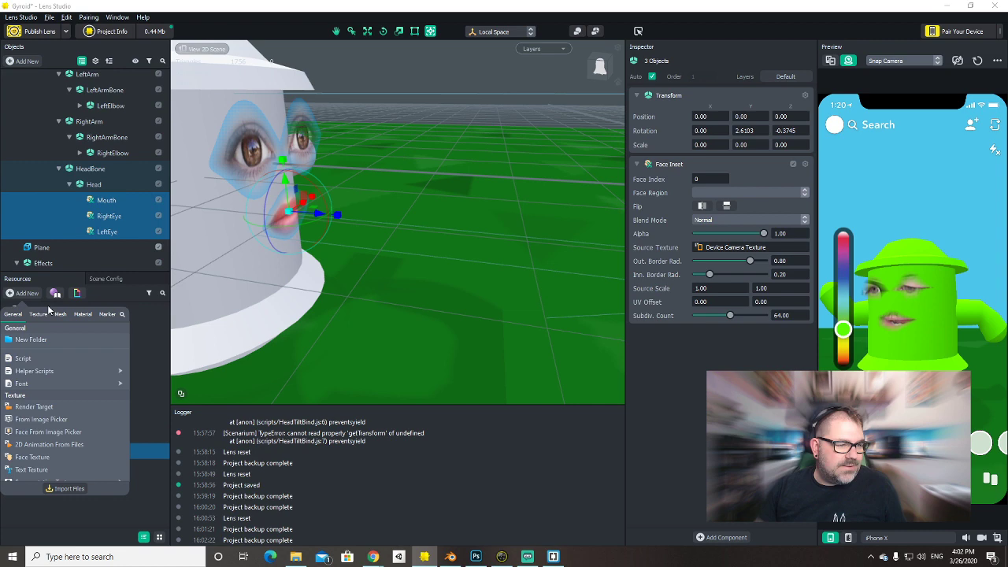
click(56, 489)
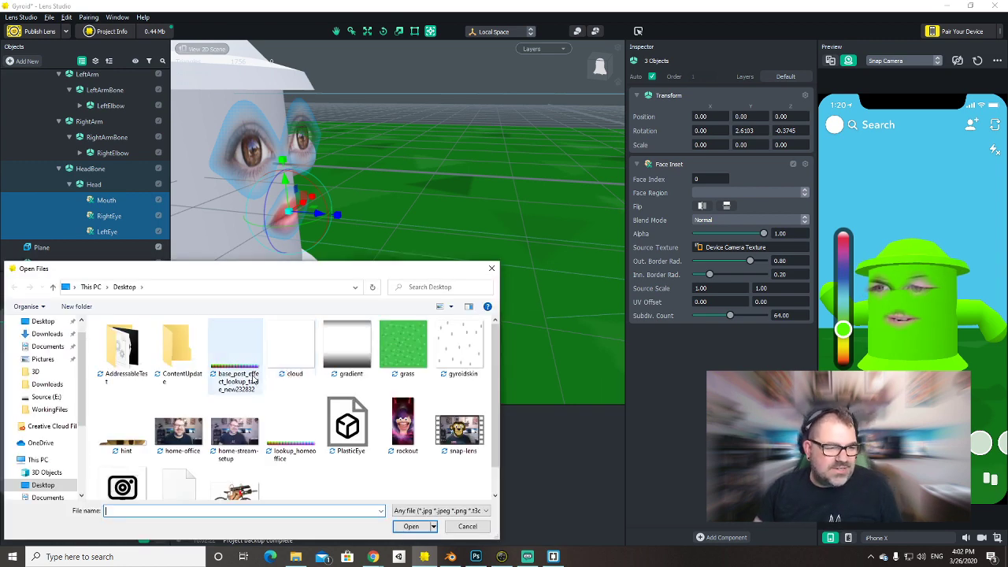
click(460, 352)
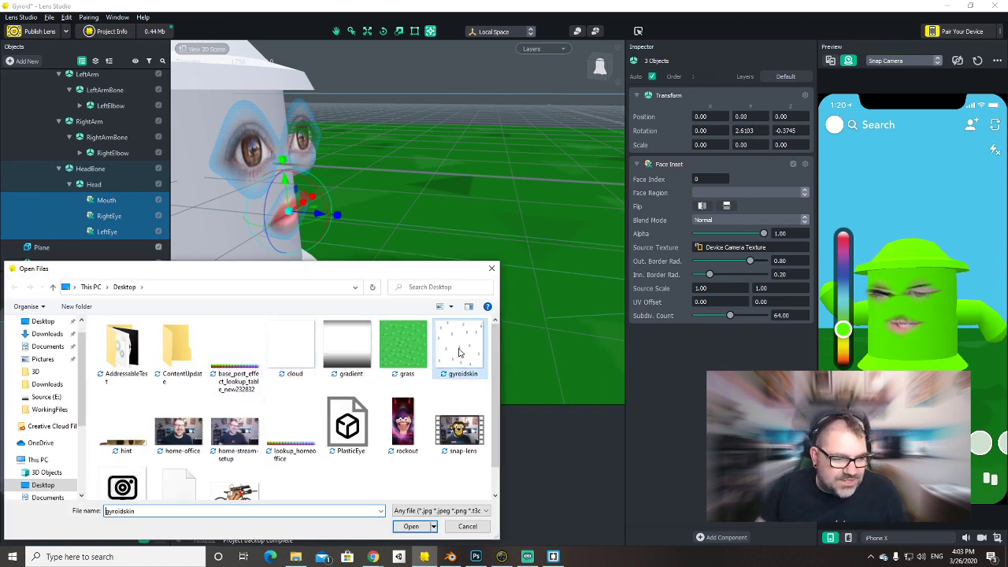
click(411, 526)
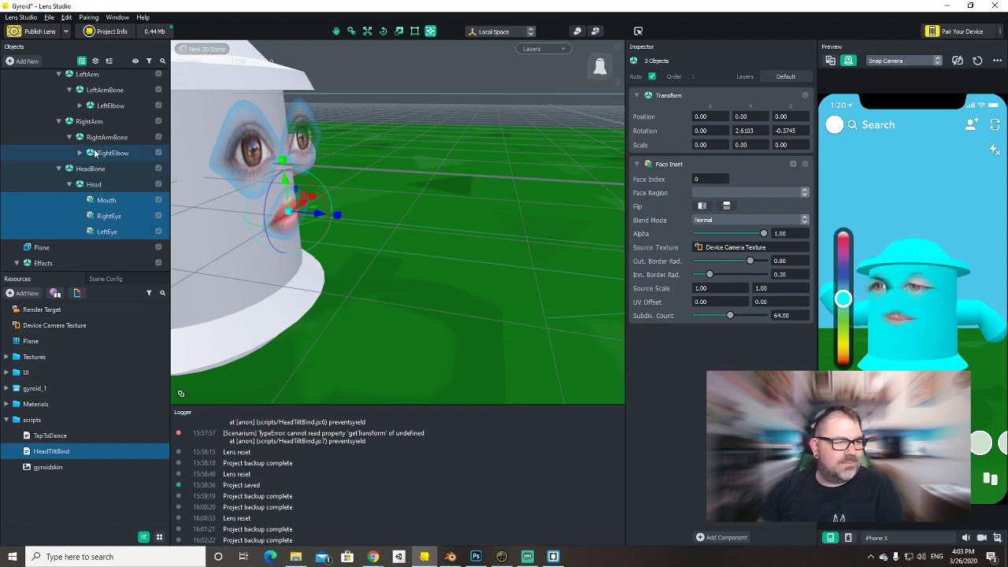
click(8, 404)
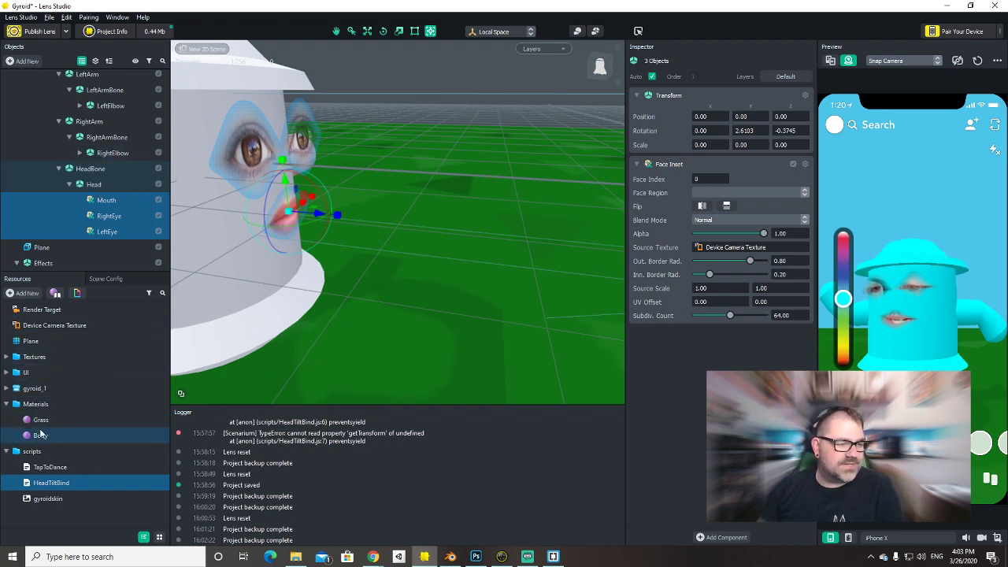
Enable Base Texture on the Body material, assign gyroidskin to it, and save the project.
click(40, 435)
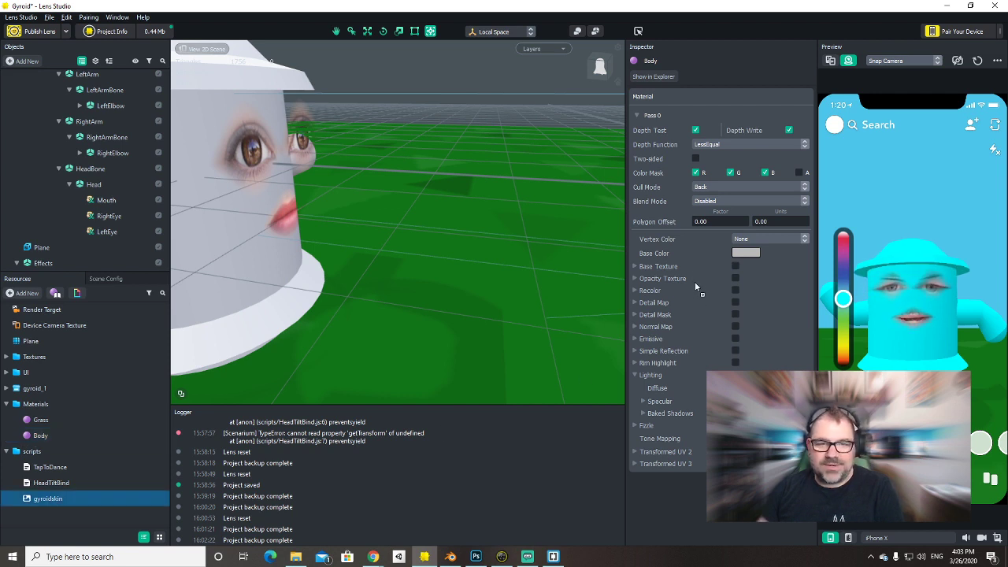
drag(734, 266, 734, 268)
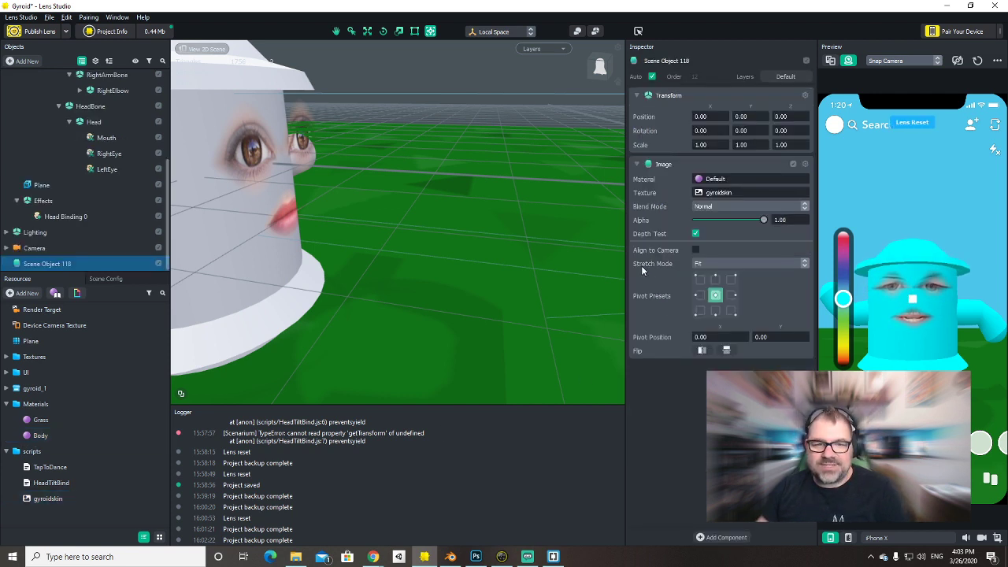
key(ctrl+z)
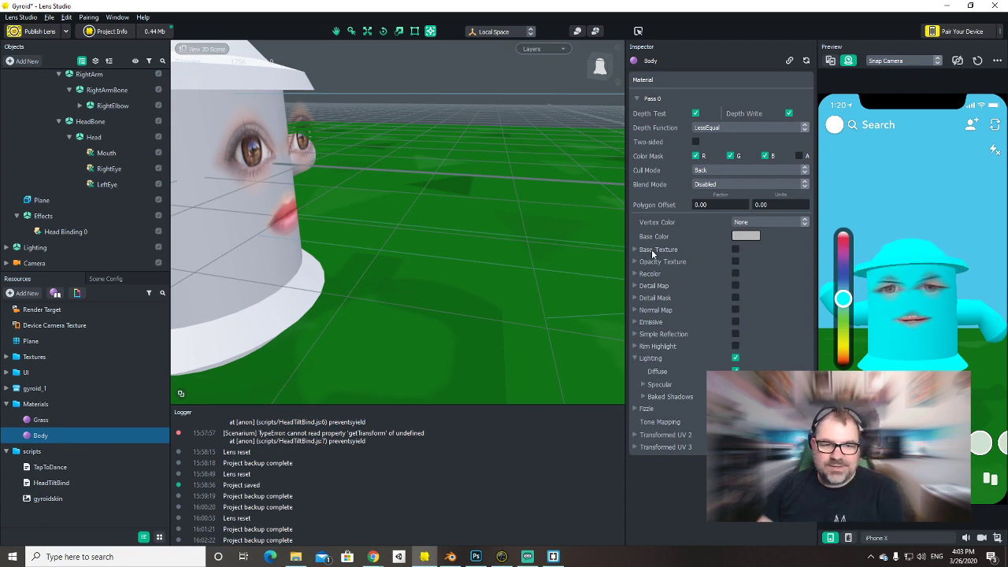
click(735, 250)
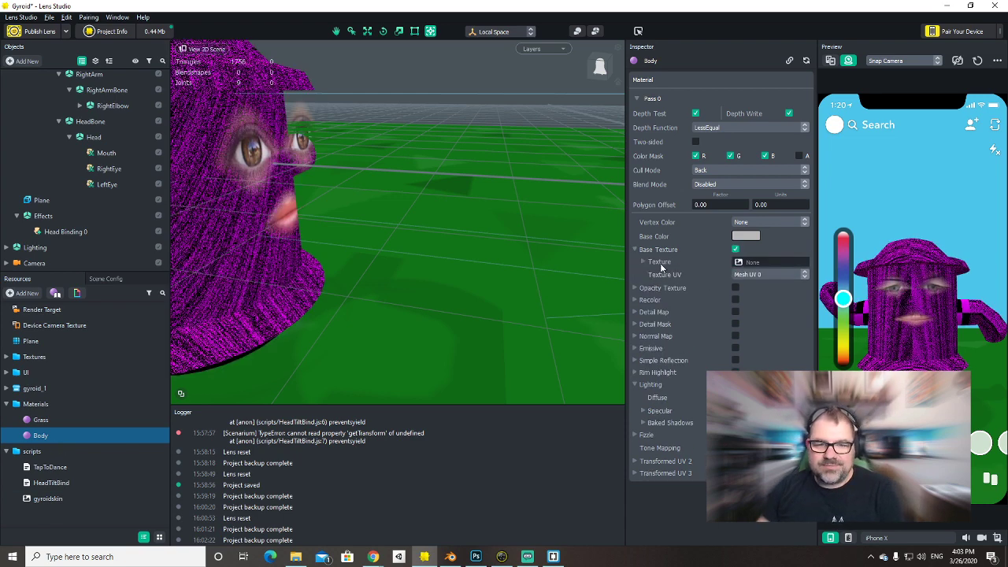
drag(48, 499, 755, 265)
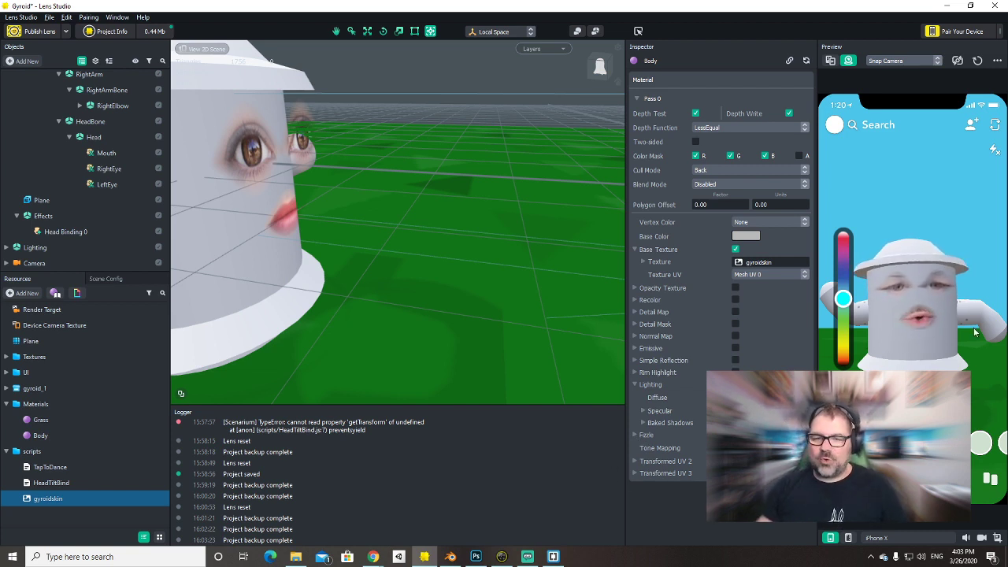
mouse_move(842, 299)
mouse_down()
mouse_move(842, 281)
mouse_move(843, 331)
mouse_move(845, 278)
mouse_move(843, 293)
mouse_up()
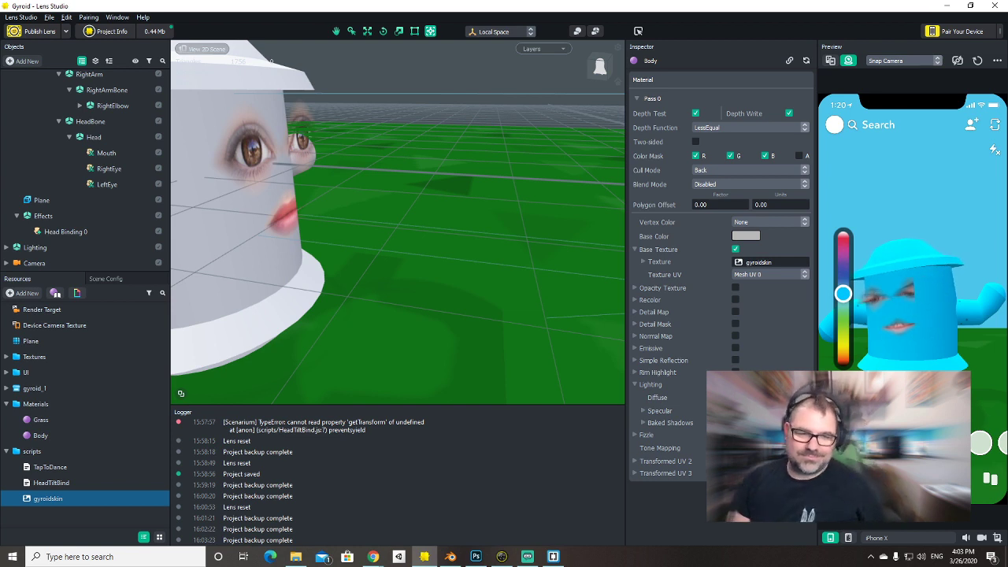
key(ctrl+s)
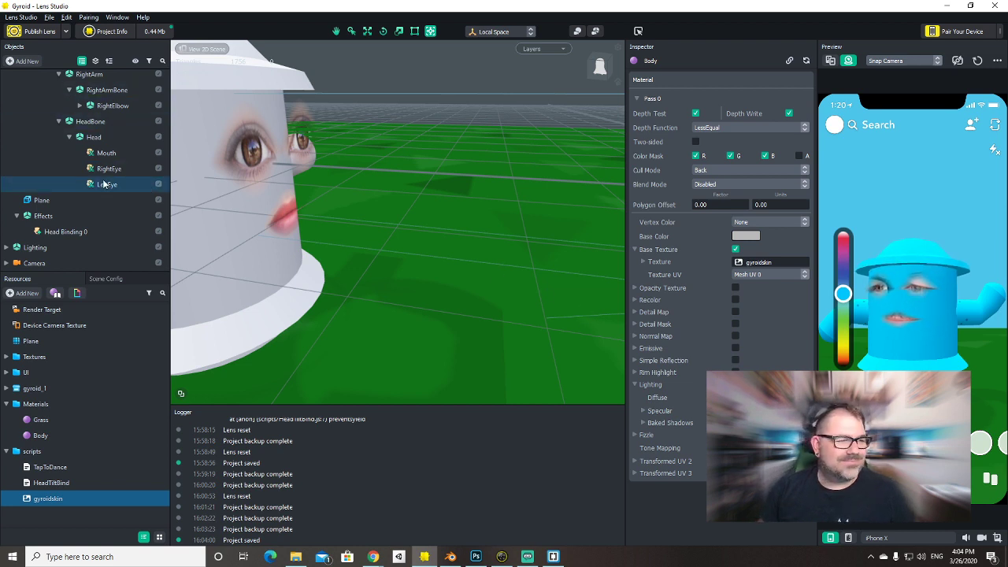
click(107, 153)
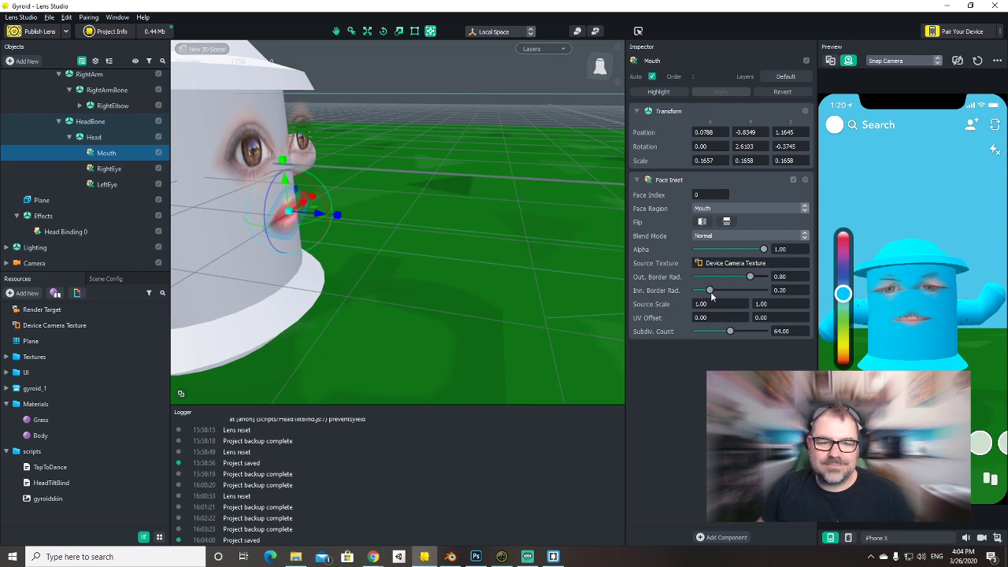
drag(710, 290, 733, 291)
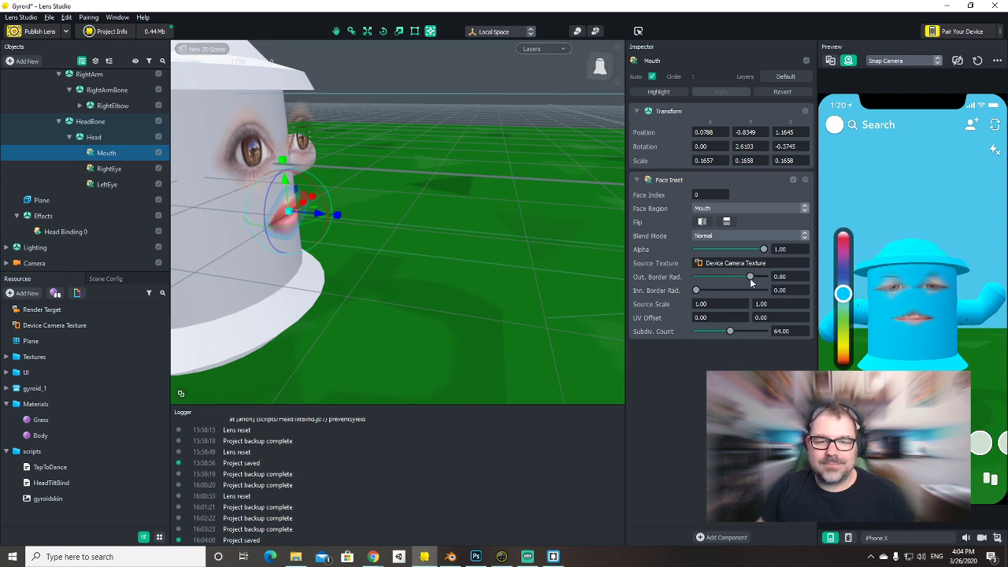
drag(704, 271, 743, 266)
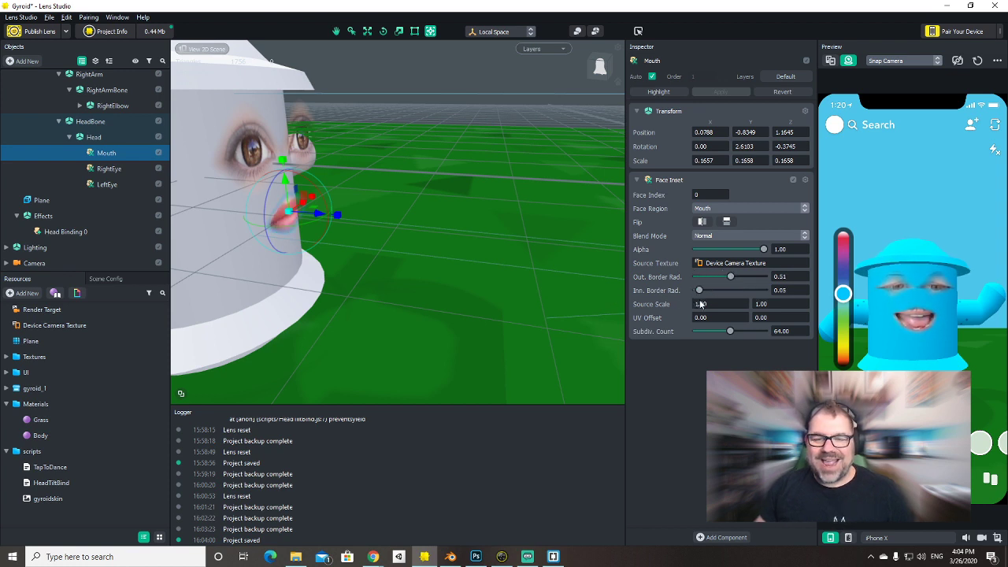
drag(700, 304, 700, 305)
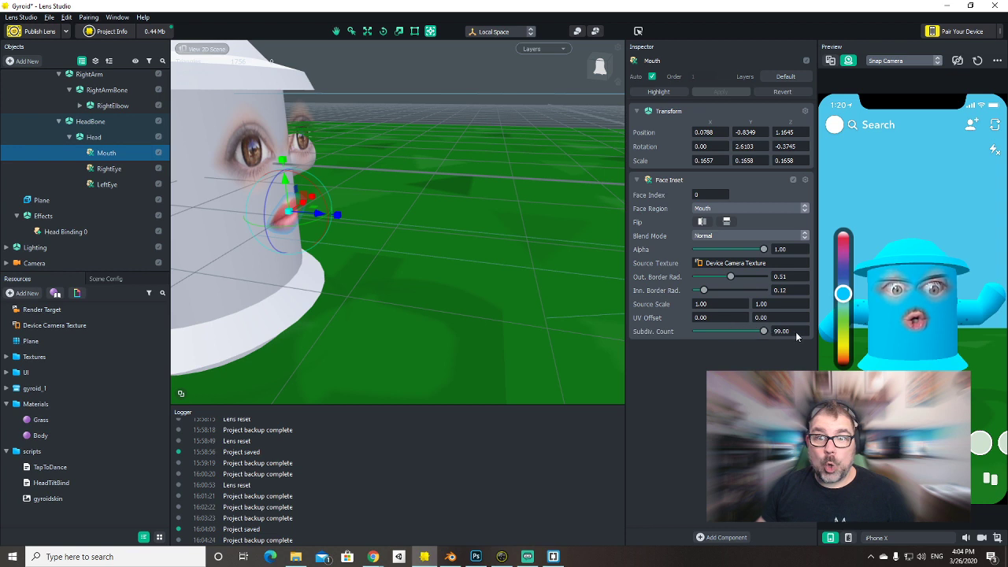
drag(764, 331, 695, 331)
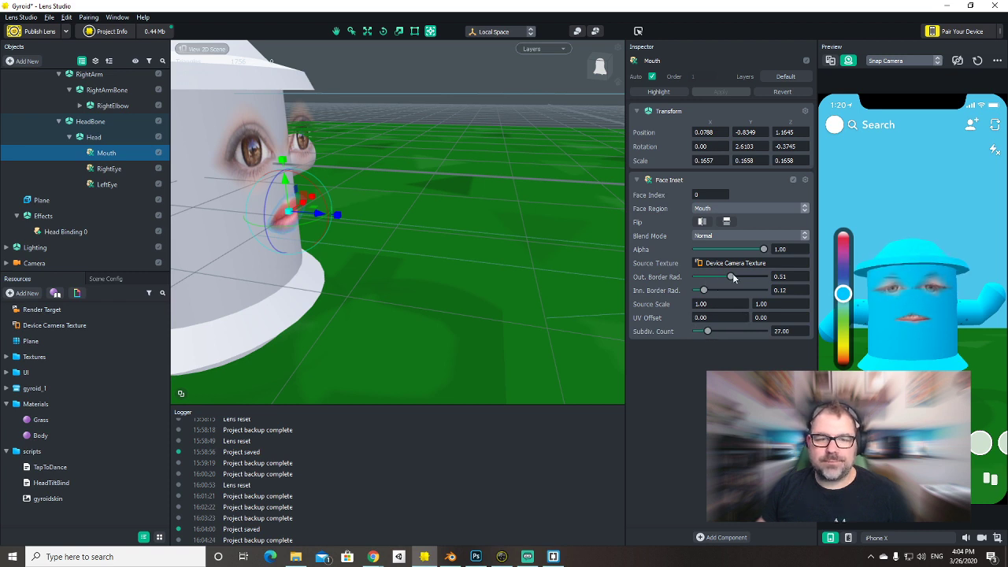
Try Darken blending on the Mouth face inset and tint the preview character dark blue.
click(718, 235)
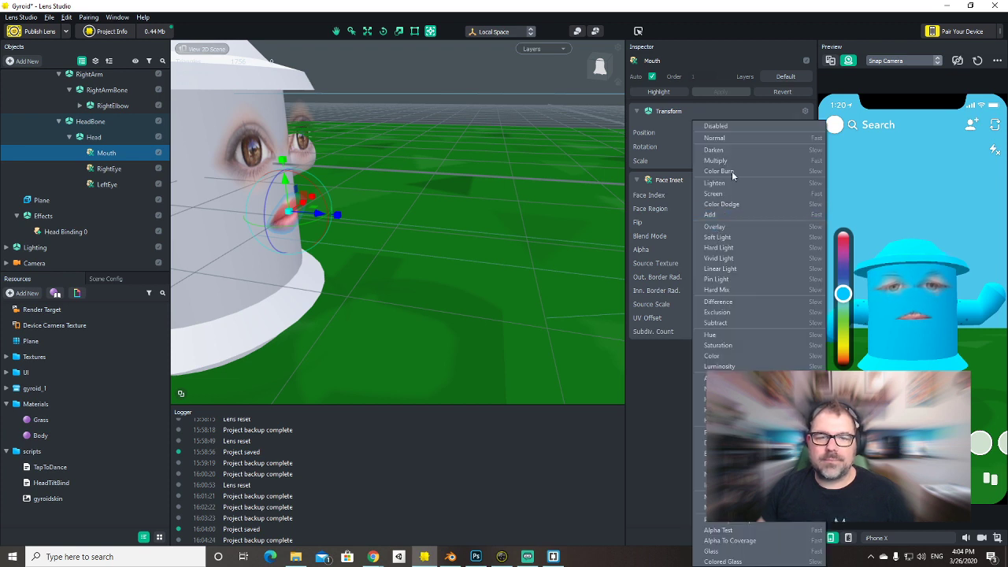
click(727, 149)
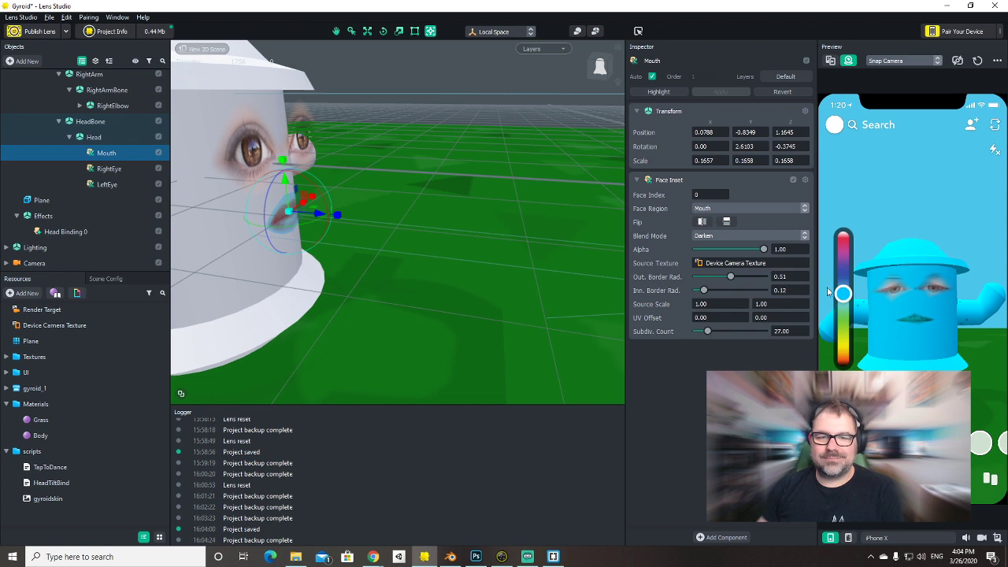
drag(828, 293, 832, 318)
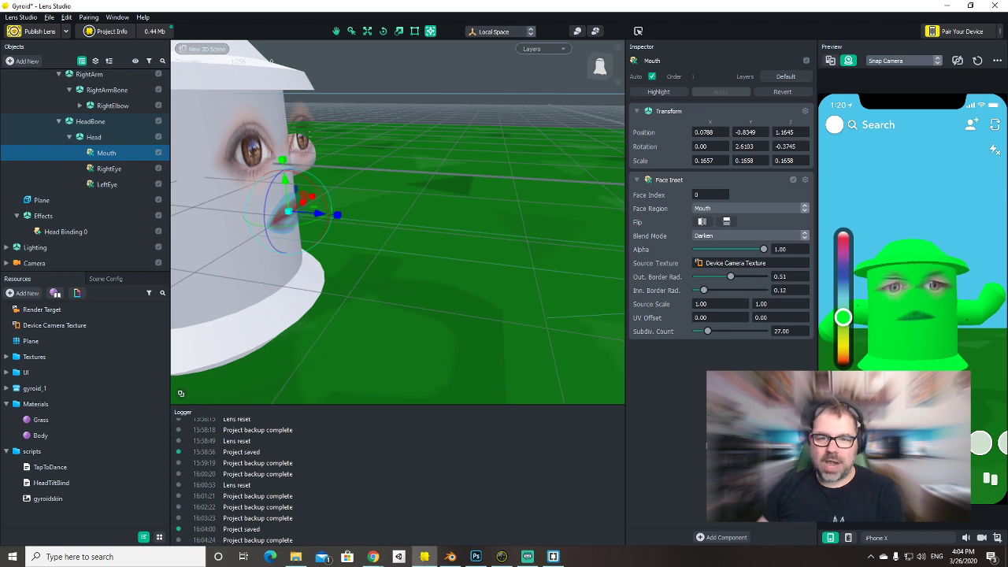
Step the Mouth inset's blend mode through nearby modes to Subtract and tint the preview blue.
click(713, 237)
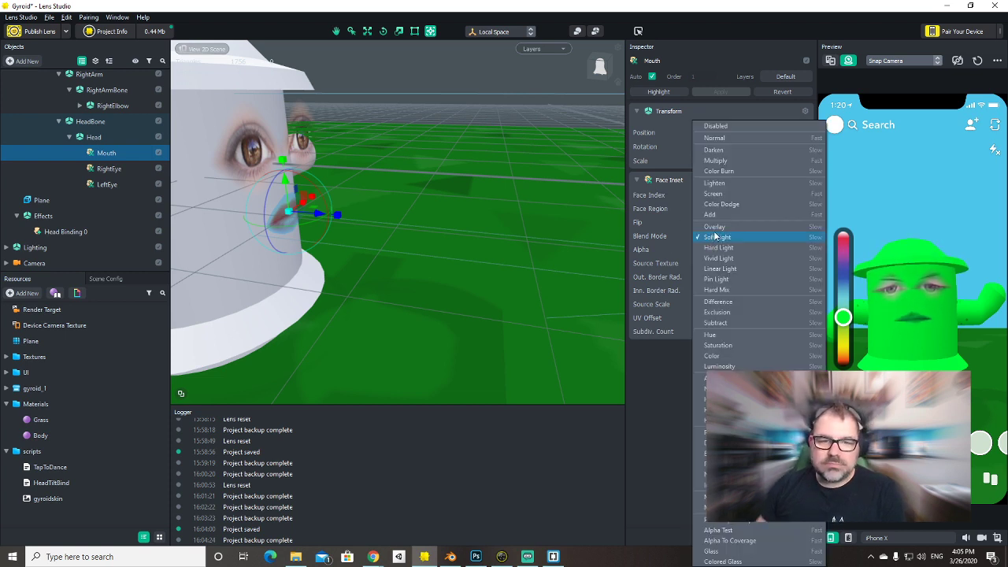
click(721, 227)
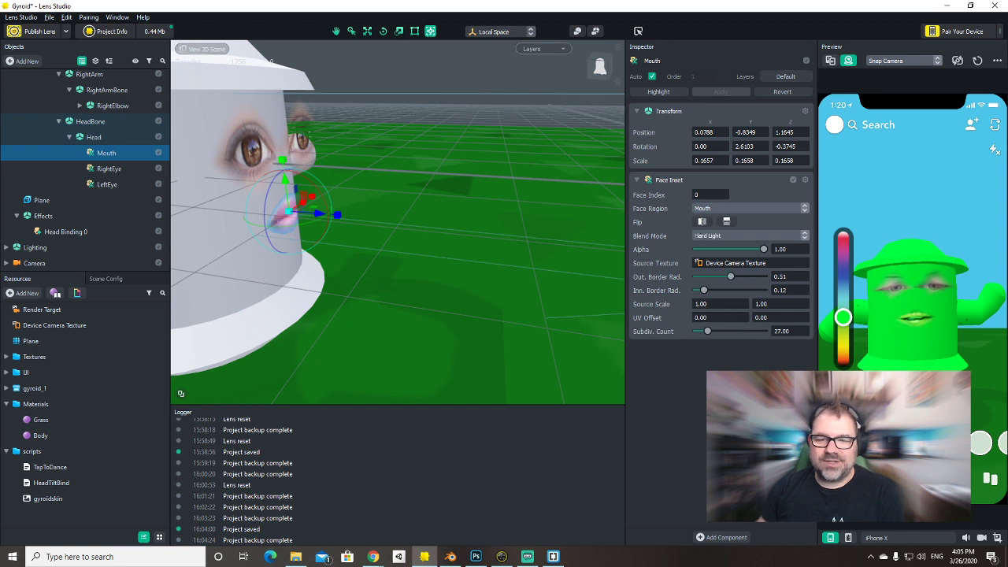
key(Down)
key(Down)
key(Down)
key(Down)
key(Down)
key(Down)
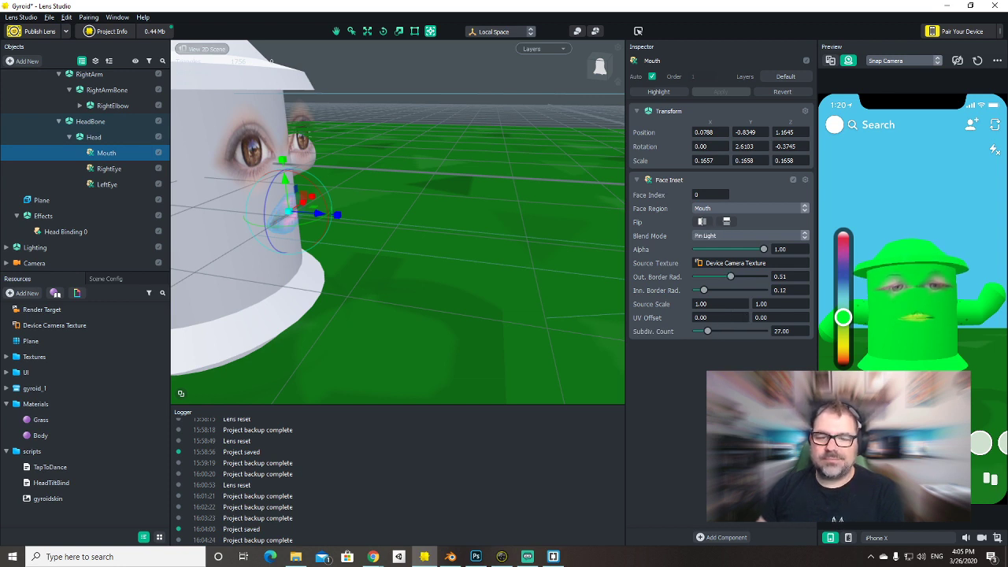
key(Down)
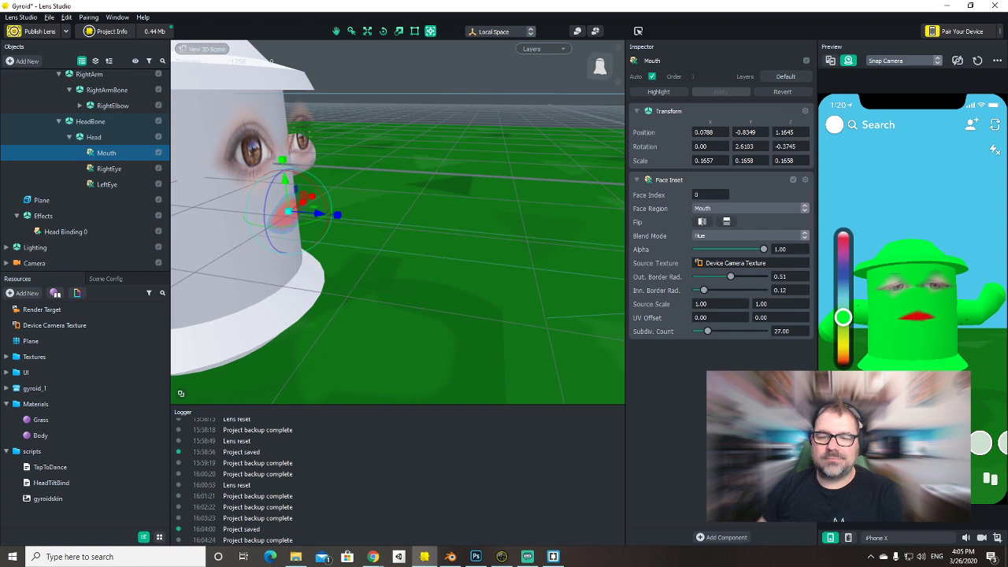
key(Up)
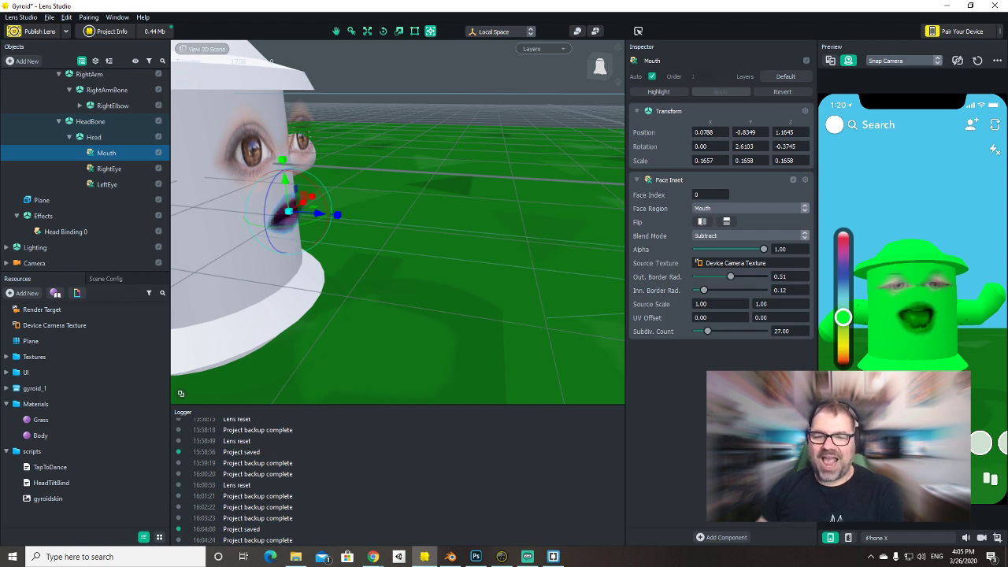
drag(843, 318, 842, 291)
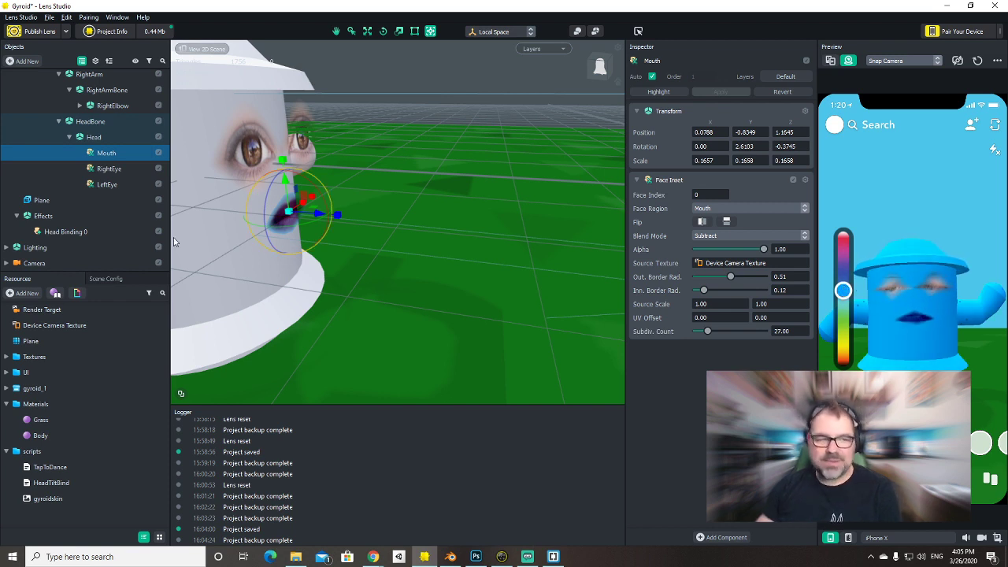
Set the RightEye and LeftEye insets to Subtract blending and tint the preview green.
click(105, 169)
ctrl+click(106, 184)
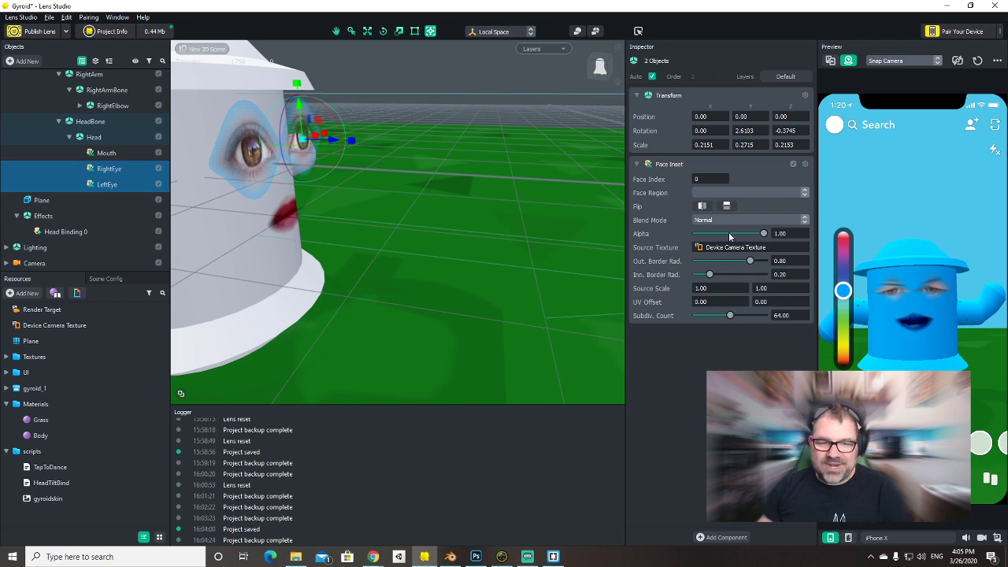
click(704, 220)
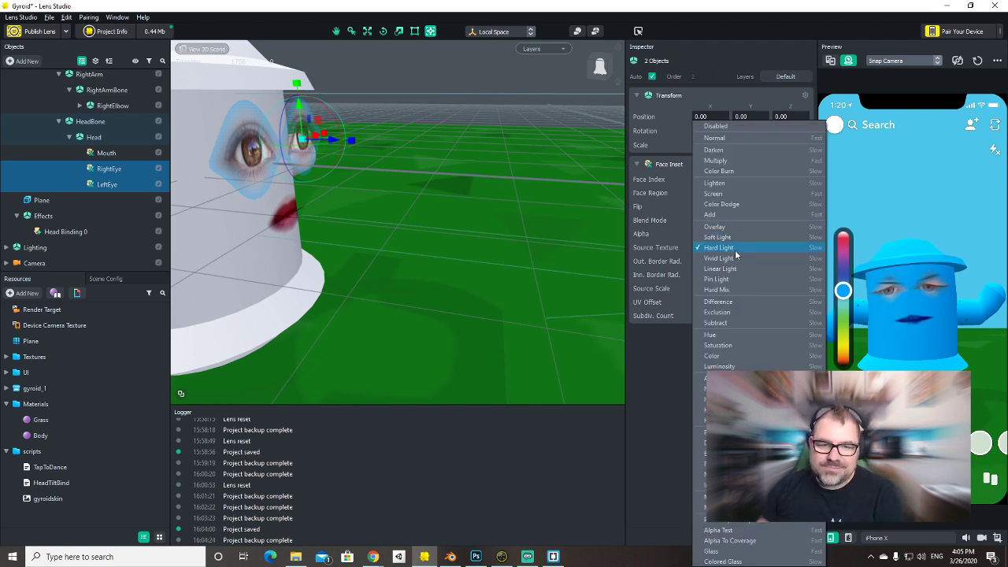
click(726, 323)
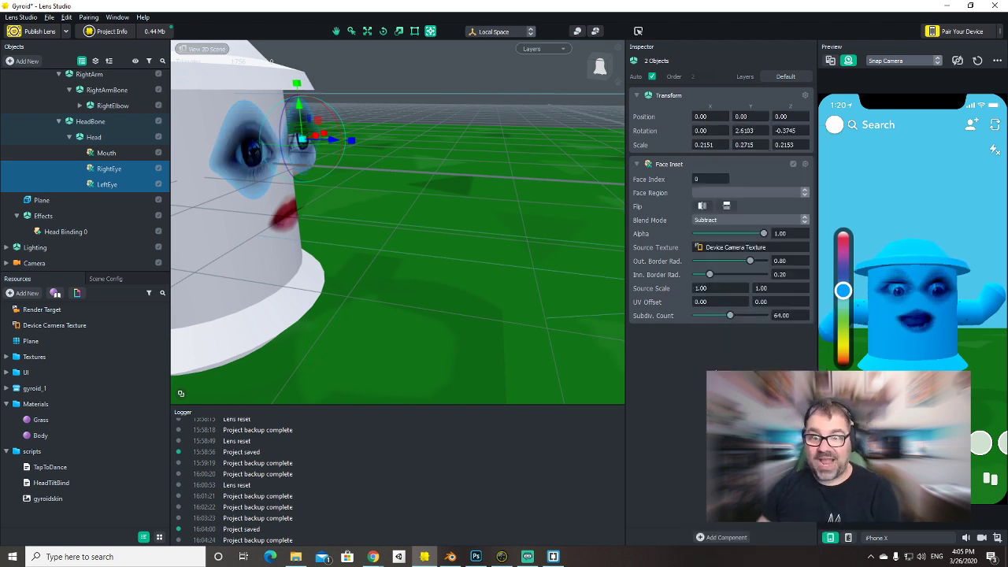
drag(843, 291, 840, 318)
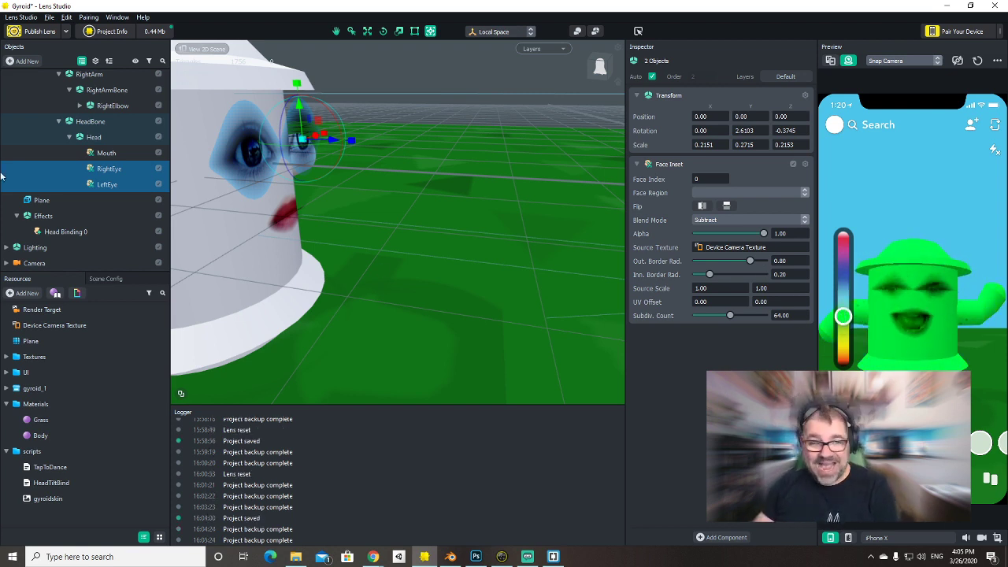
Add Mouth to the selection and cycle all three insets from Pin Light through to Darken.
ctrl+click(106, 153)
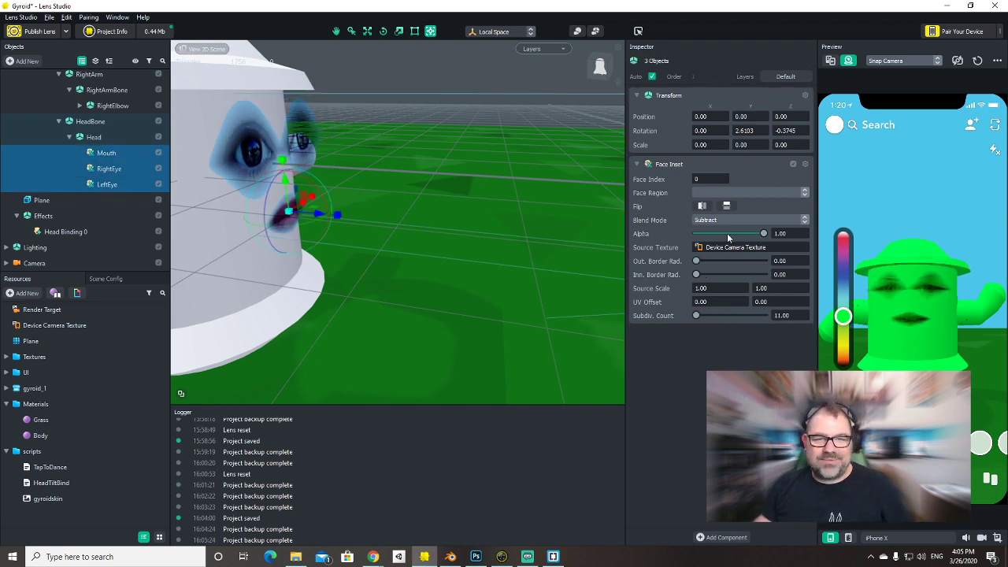
click(725, 220)
click(724, 175)
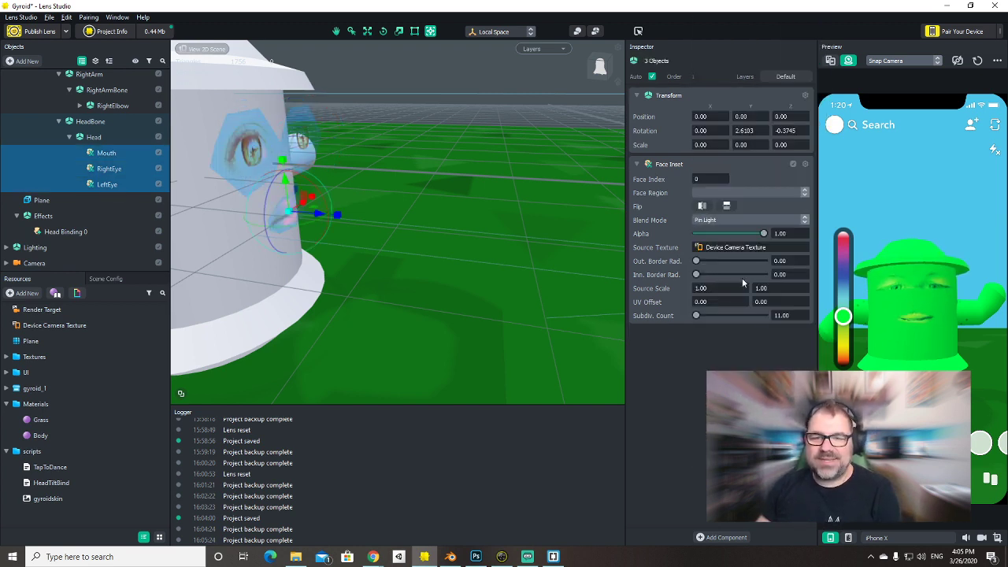
key(Down)
key(Down)
key(Down)
key(Down)
key(Down)
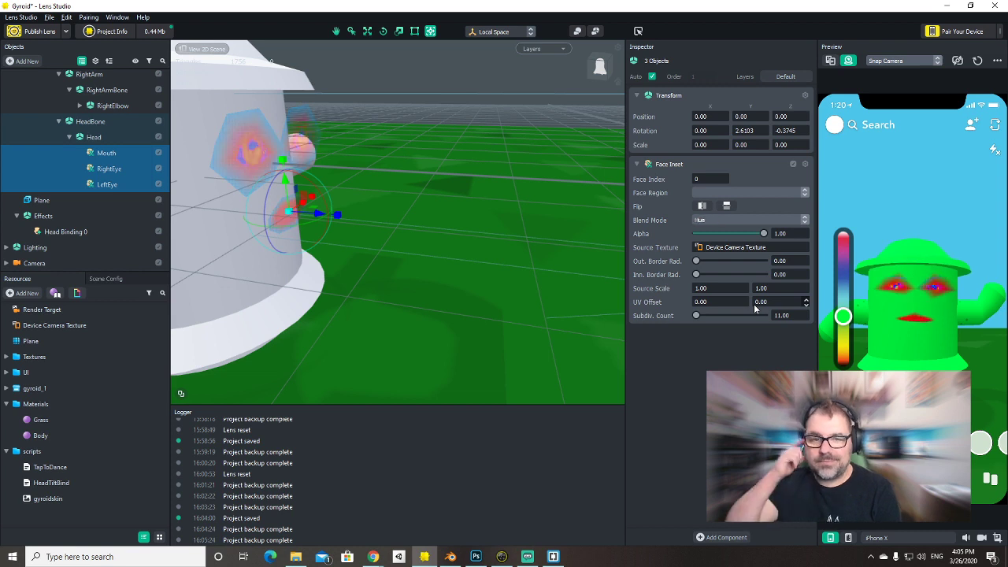
key(Down)
key(Down)
key(Down)
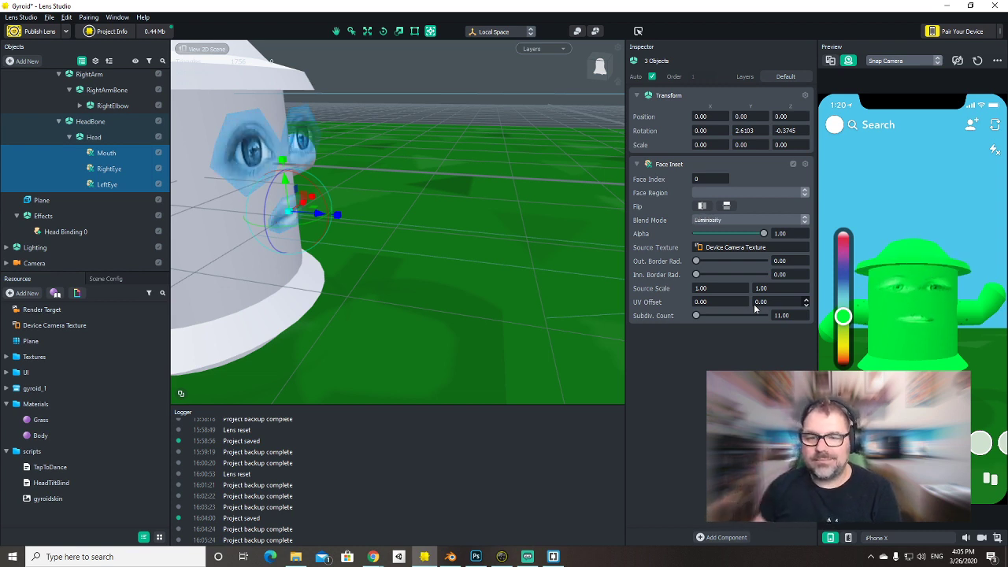
key(Down)
key(Down)
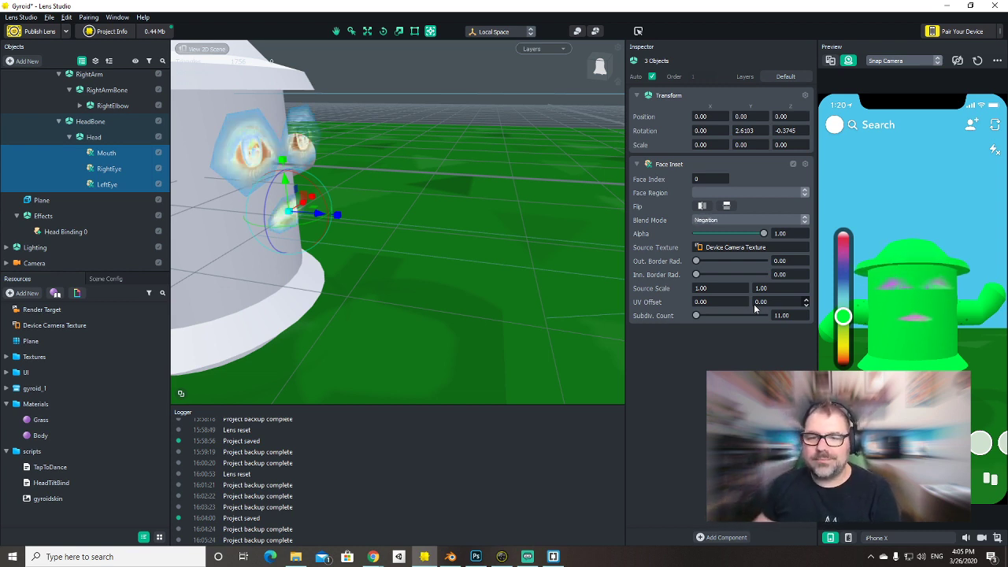
key(Down)
key(Down)
key(Down)
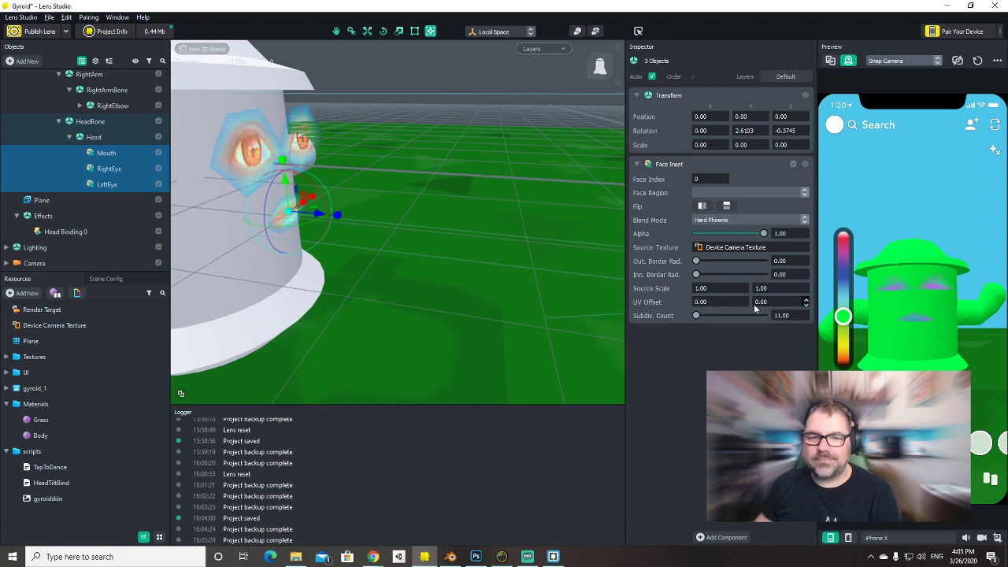
key(Down)
key(Down)
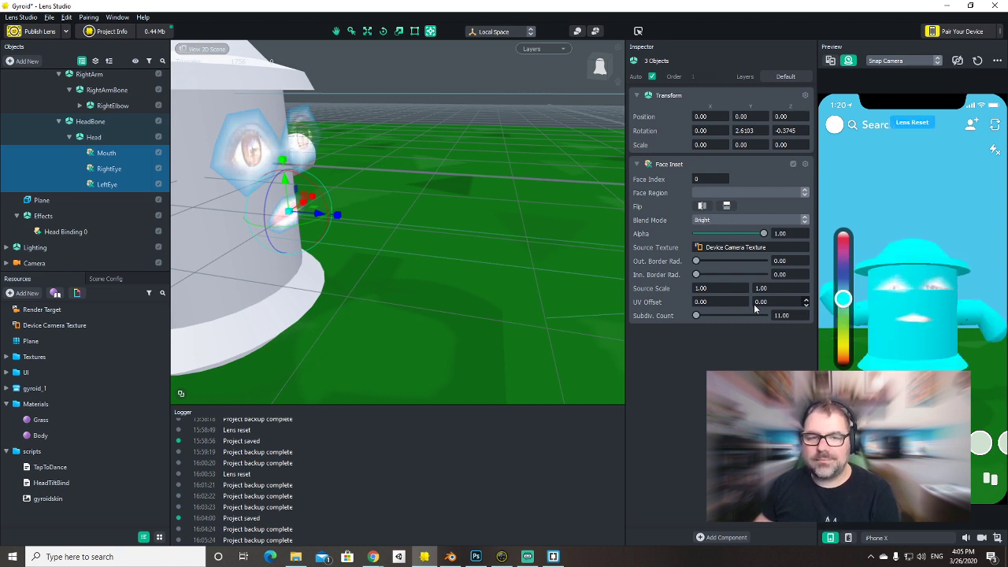
key(Down)
key(Down)
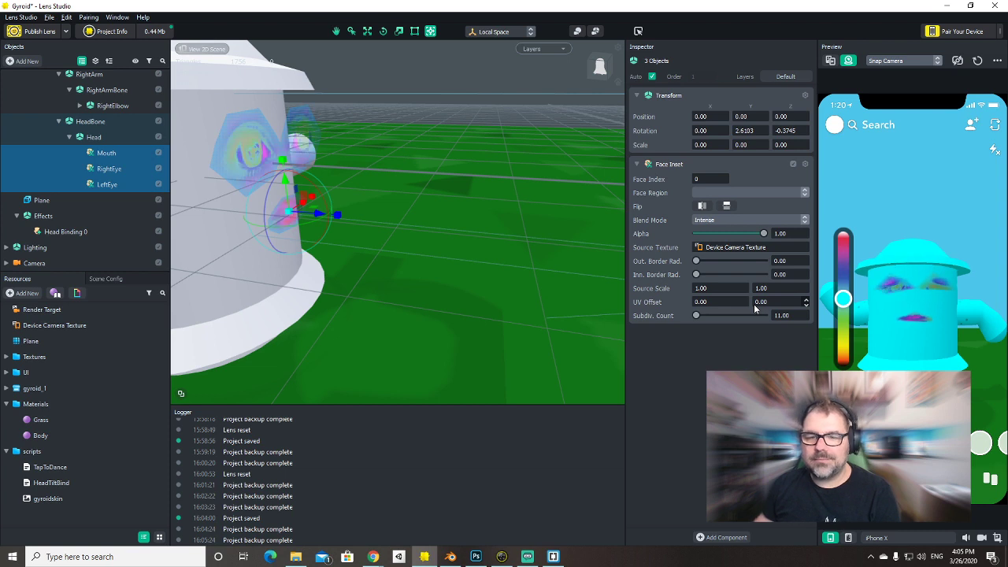
key(Down)
key(Down)
key(Down)
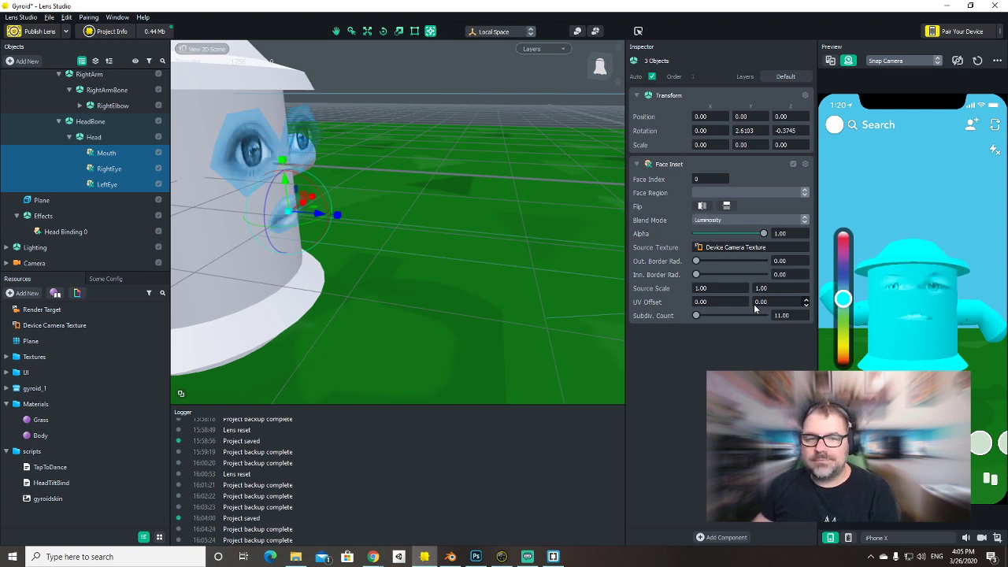
key(Down)
key(Down)
key(Down)
key(Down)
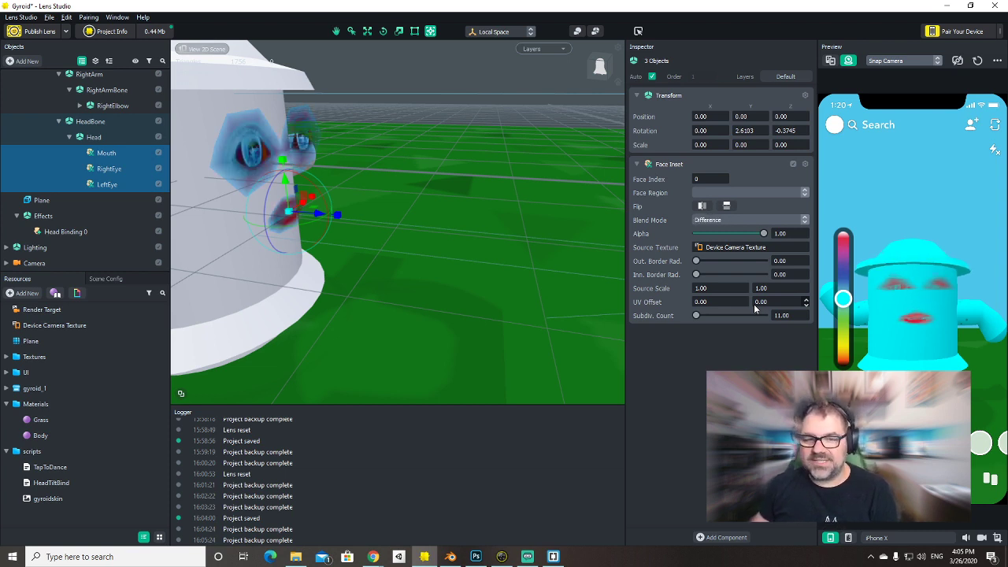
key(Down)
key(Down)
key(Down)
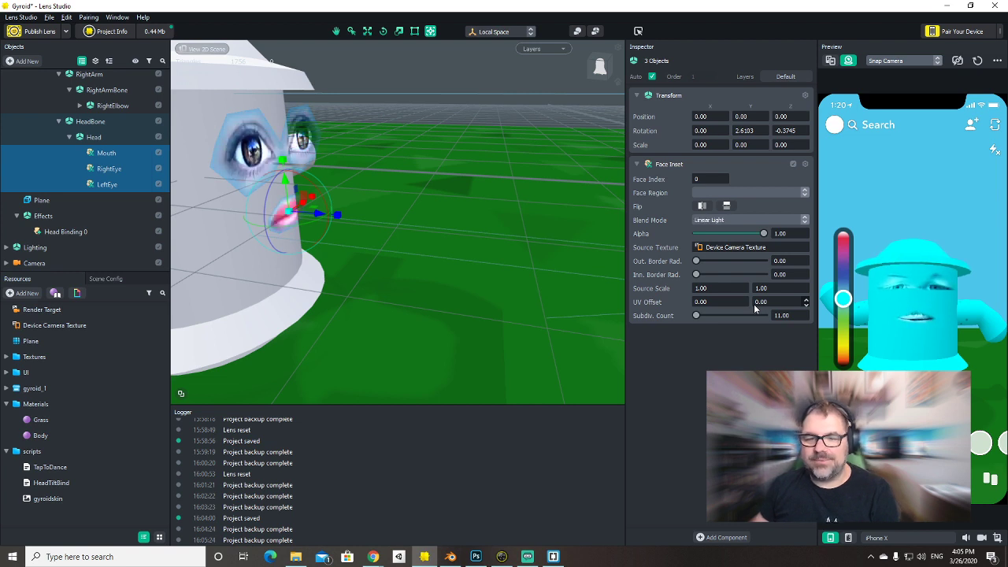
key(Down)
key(Down)
key(Down)
key(Down)
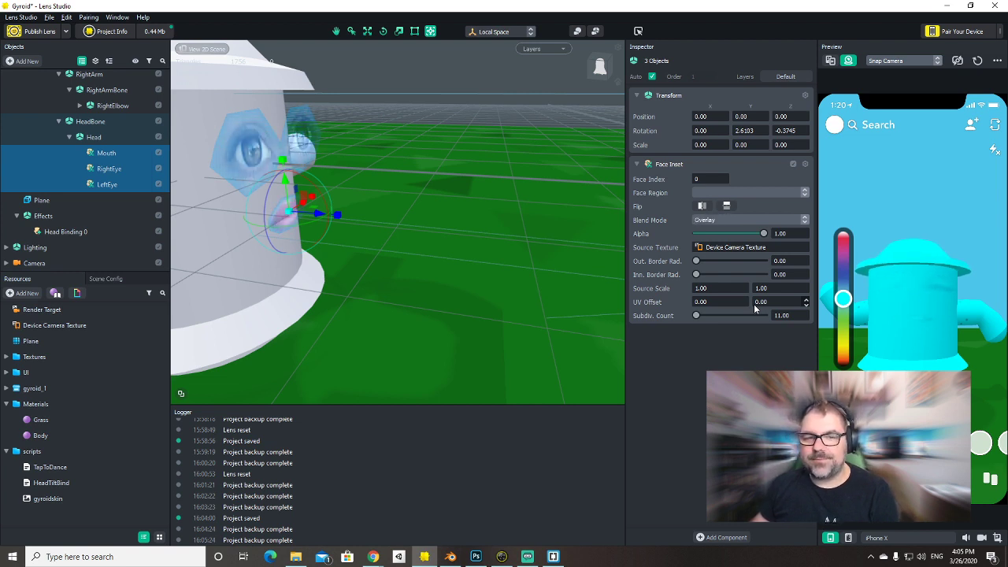
key(Down)
key(Down)
key(Down)
key(Down)
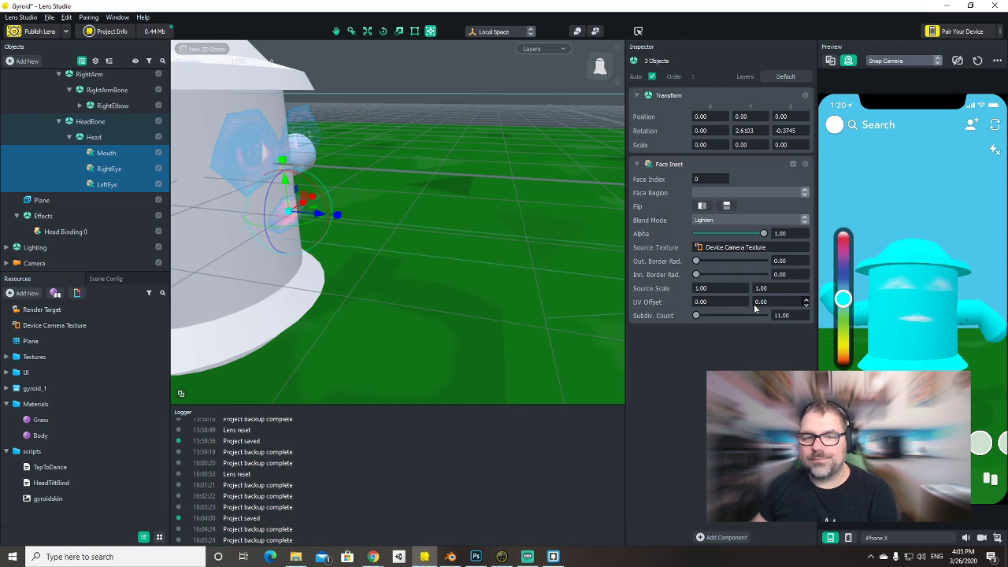
key(Down)
key(Down)
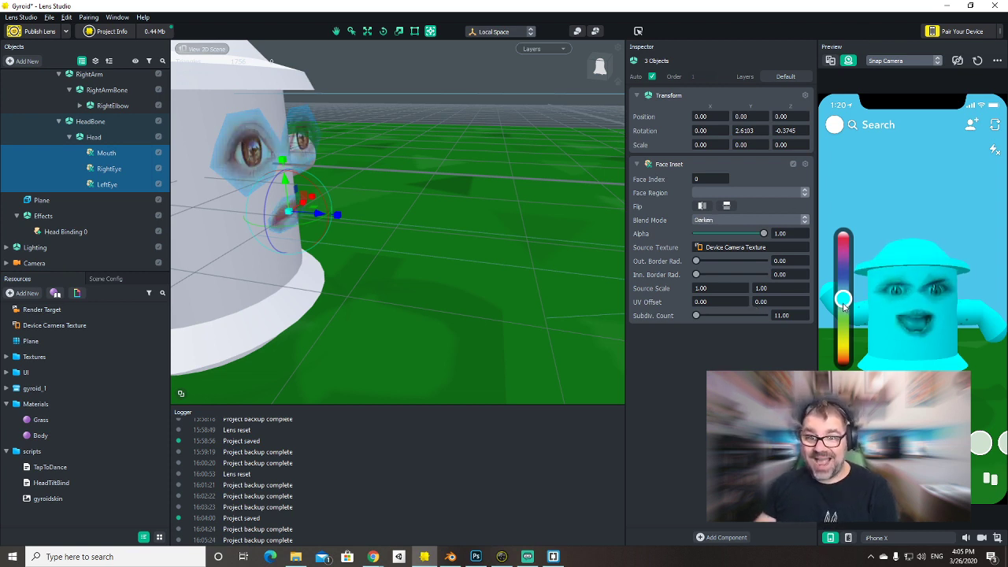
mouse_move(844, 306)
mouse_down()
mouse_move(845, 343)
mouse_move(843, 241)
mouse_move(866, 368)
mouse_move(879, 250)
mouse_move(867, 369)
mouse_move(843, 323)
mouse_up()
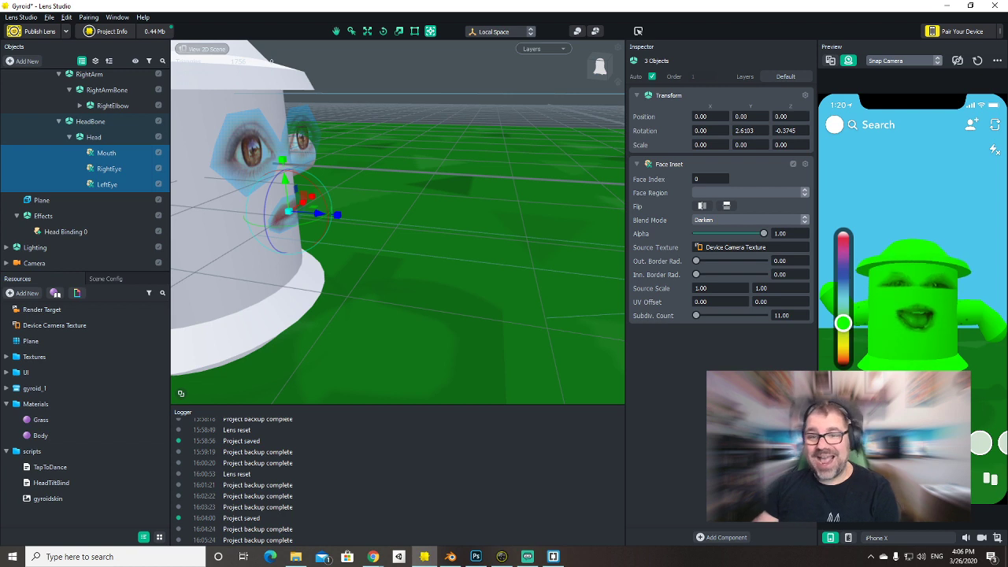
Try Difference then Exclusion blending on the face insets, tinting the preview blue and cyan.
click(722, 220)
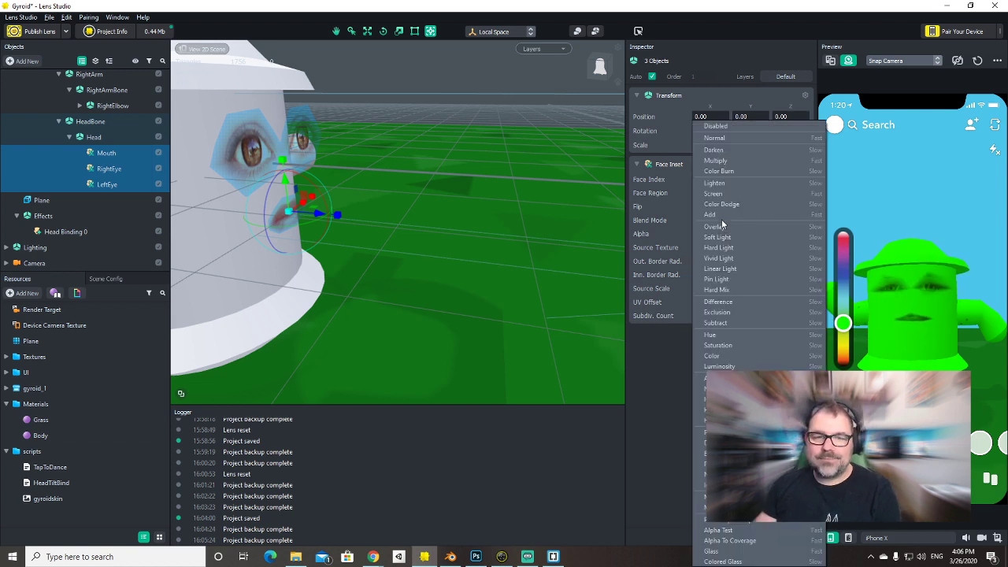
click(720, 302)
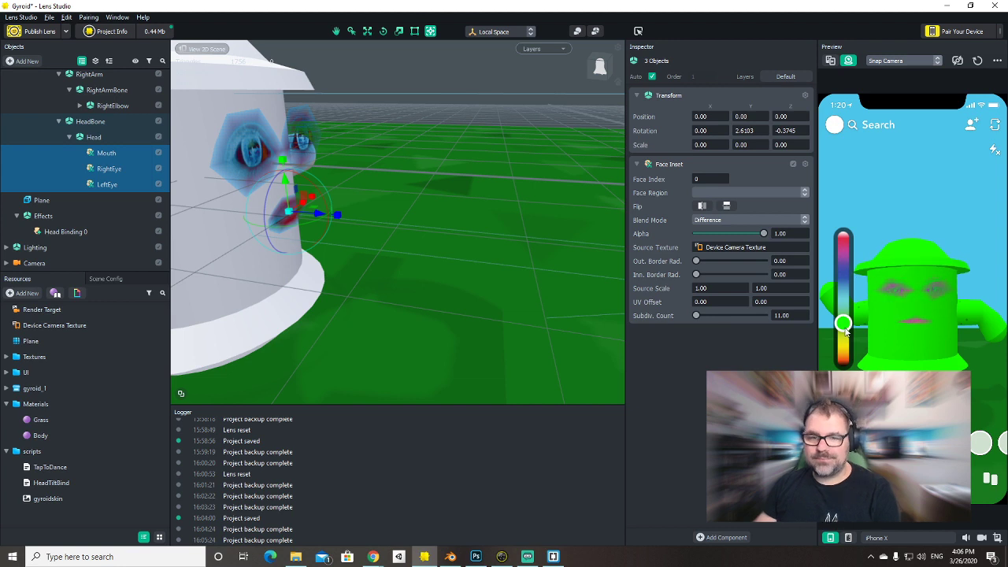
drag(846, 331, 840, 301)
drag(843, 361, 842, 294)
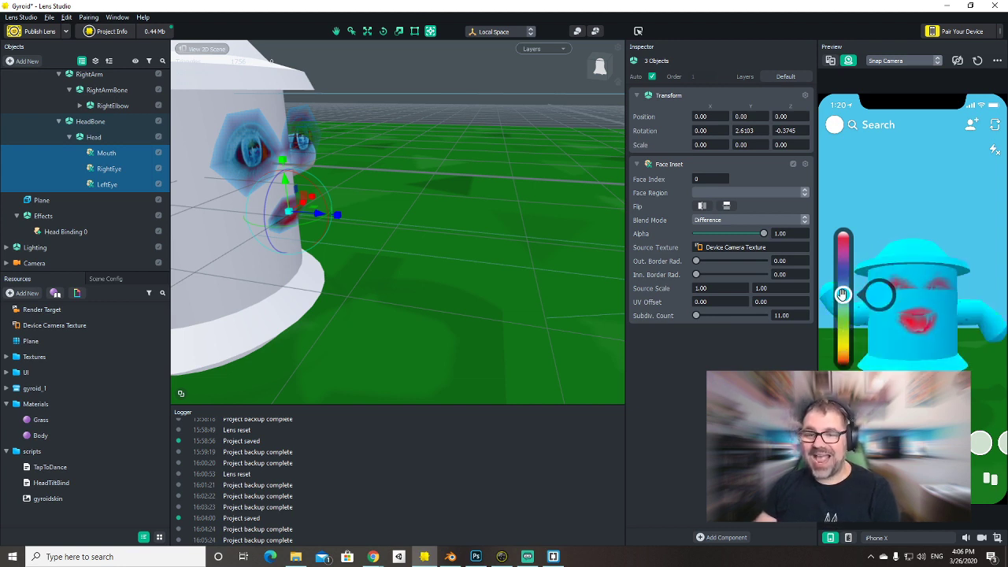
click(712, 221)
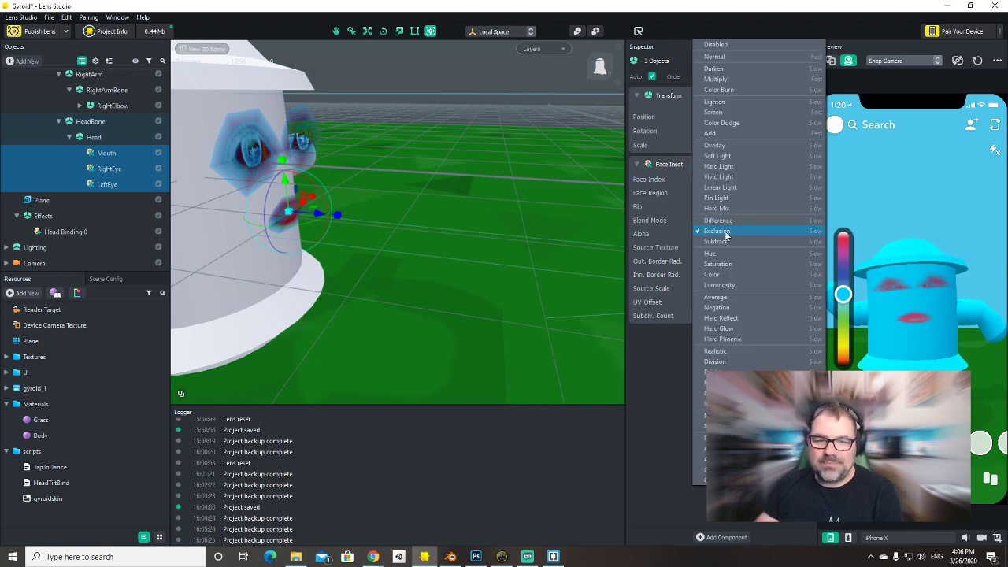
click(717, 231)
drag(863, 295, 839, 296)
Switch the face insets to Pin Light blending and tint the preview orange.
click(738, 221)
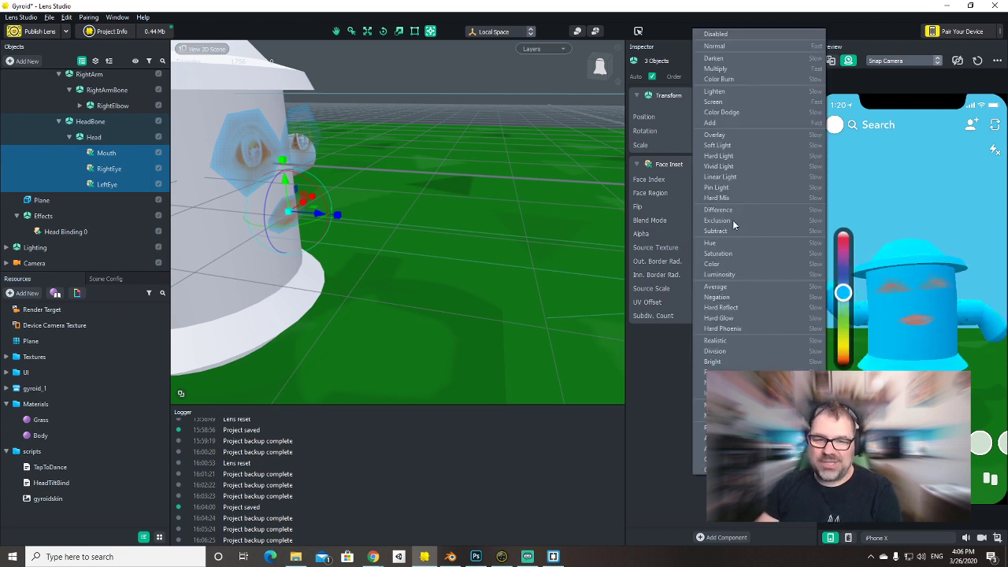
click(727, 188)
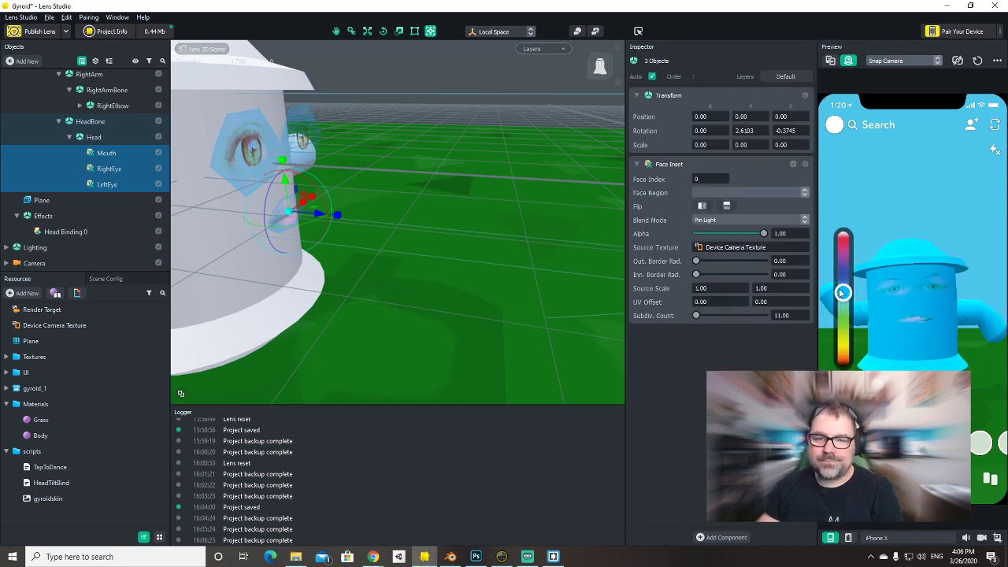
drag(843, 292, 843, 319)
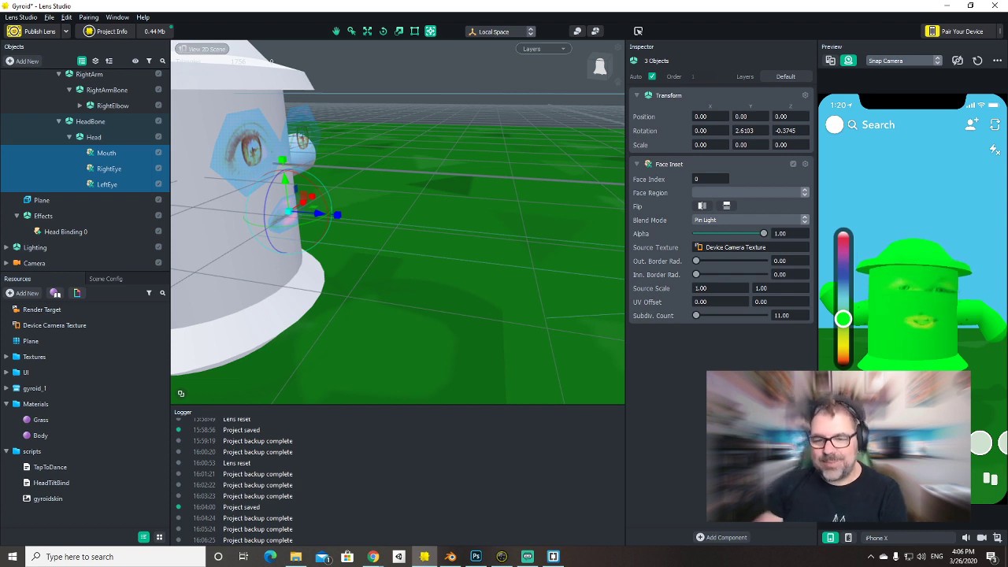
mouse_move(842, 319)
mouse_down()
mouse_move(844, 366)
mouse_move(843, 323)
mouse_up()
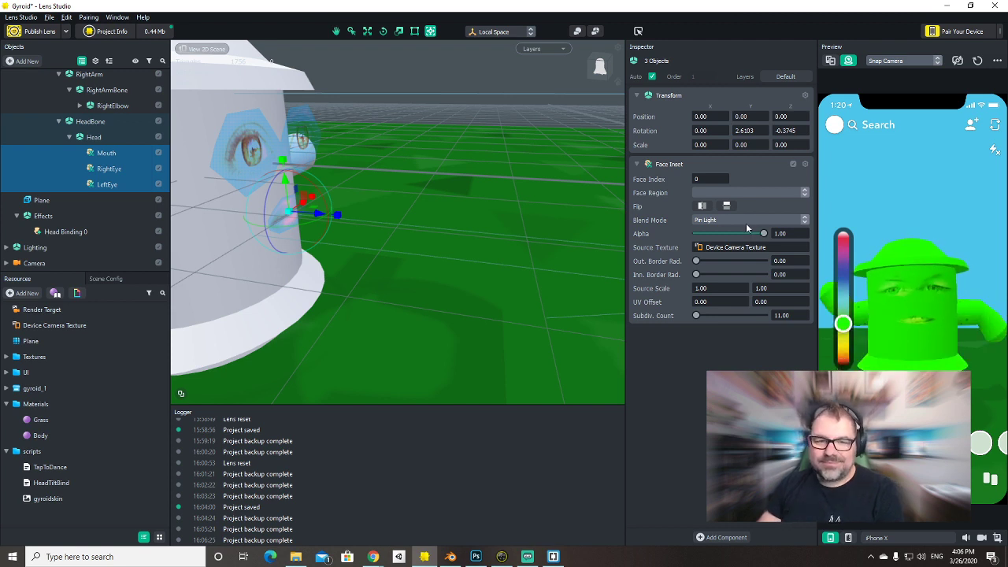
Try Subtract, then settle the face insets on Negation and tint the preview blue.
click(746, 223)
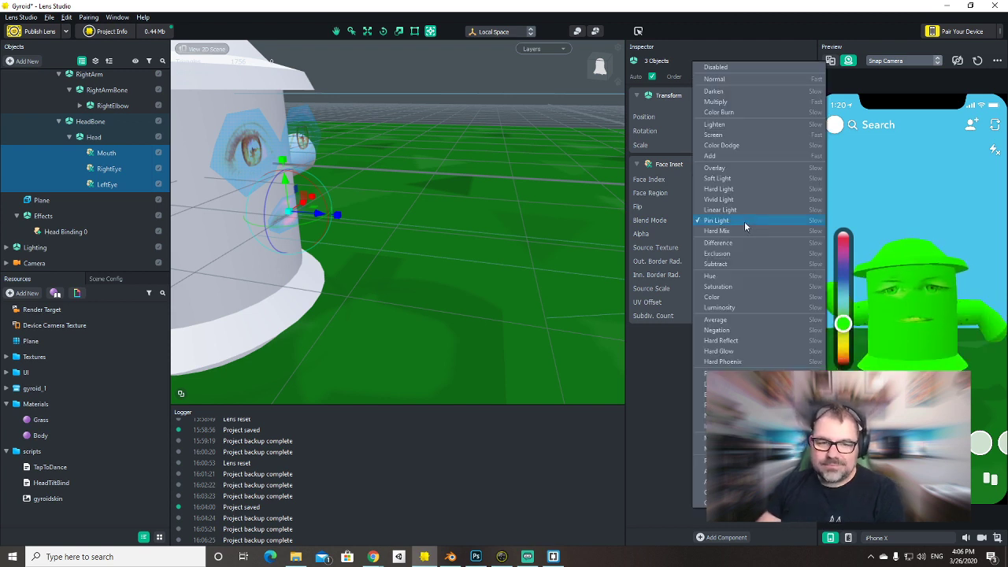
click(730, 264)
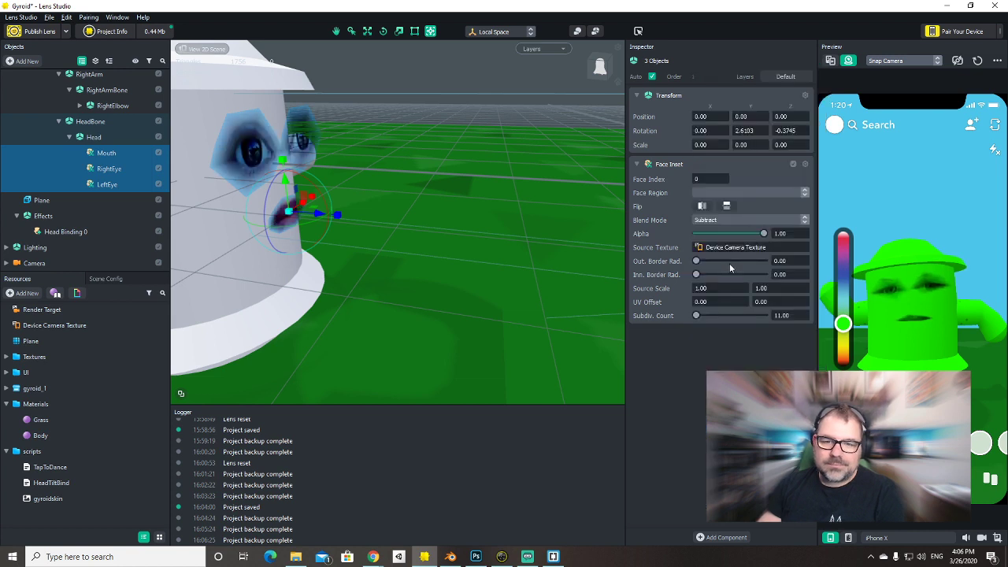
click(749, 220)
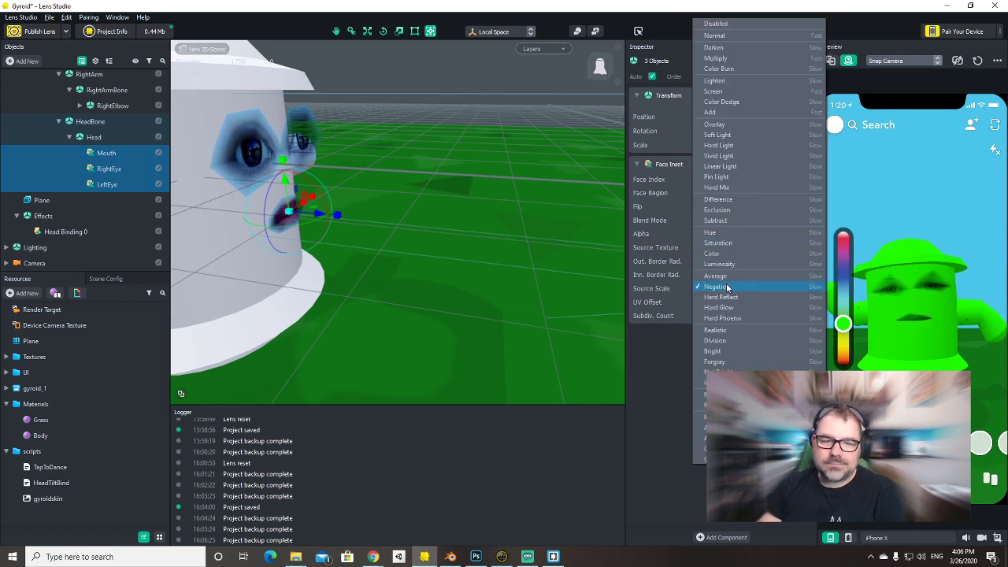
click(728, 288)
mouse_move(842, 323)
mouse_down()
mouse_move(843, 363)
mouse_move(843, 238)
mouse_move(842, 331)
mouse_up()
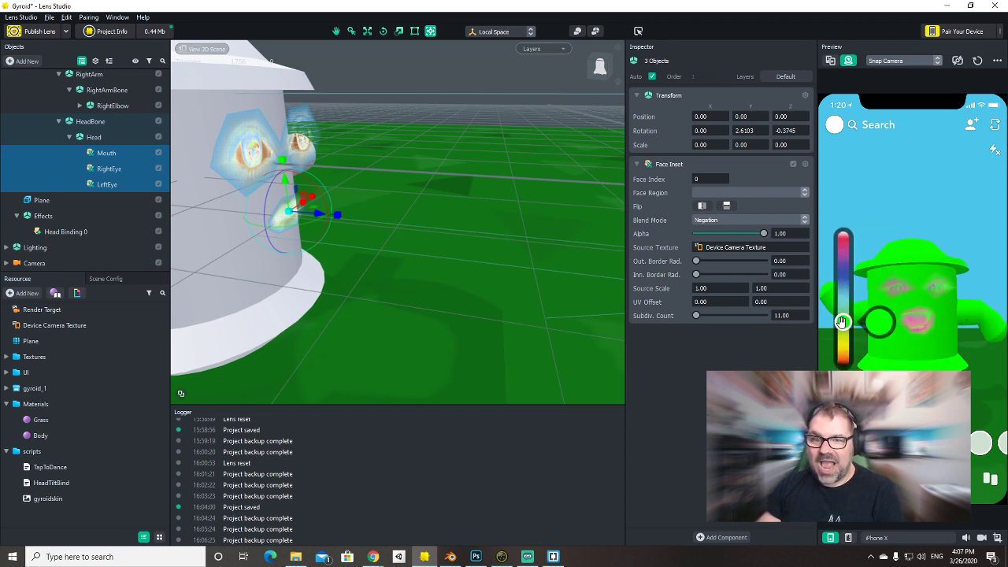
Apply Glass, then Alpha Test blending to the face insets, tinting the preview white.
click(723, 221)
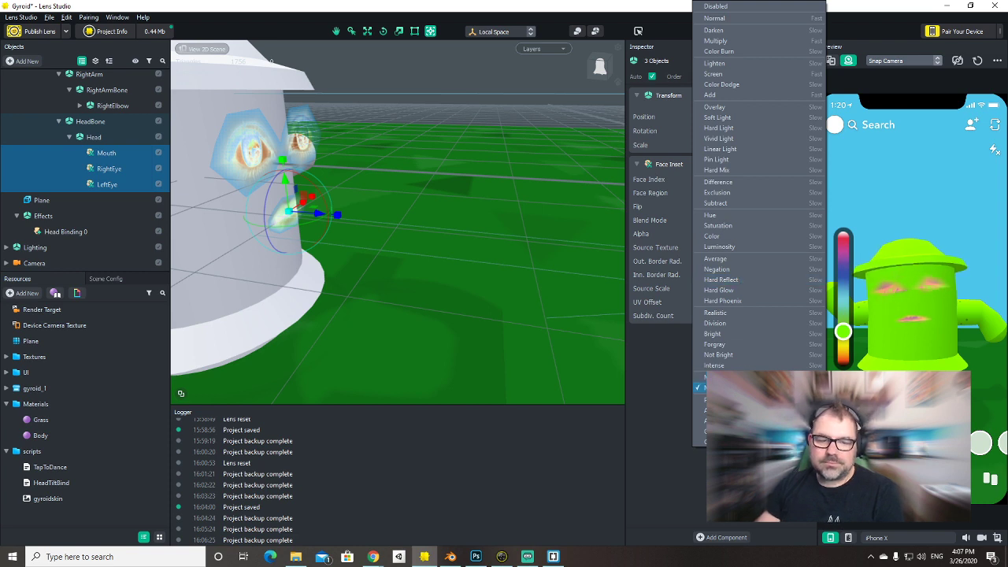
key(Return)
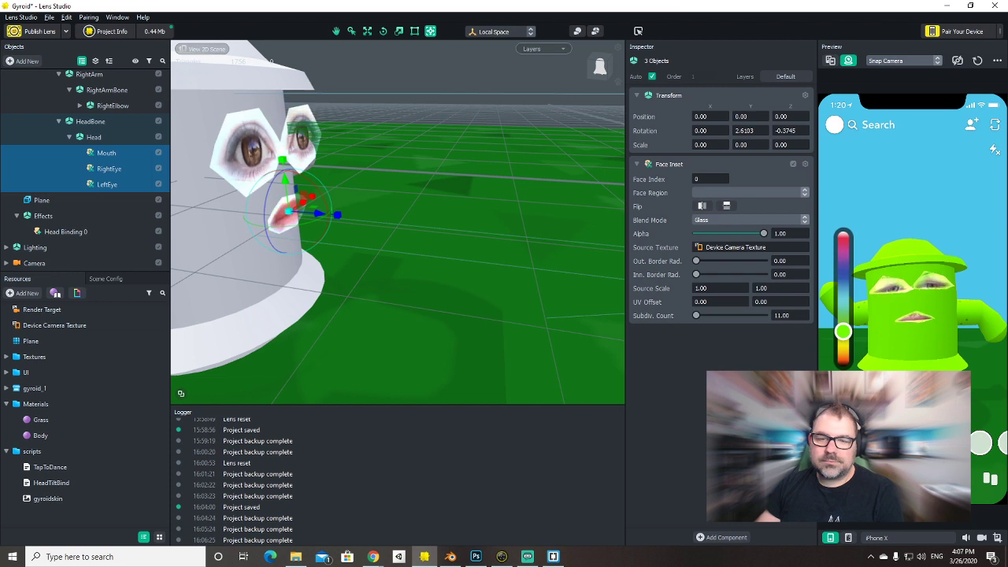
mouse_move(843, 332)
mouse_down()
mouse_move(831, 228)
mouse_move(839, 314)
mouse_up()
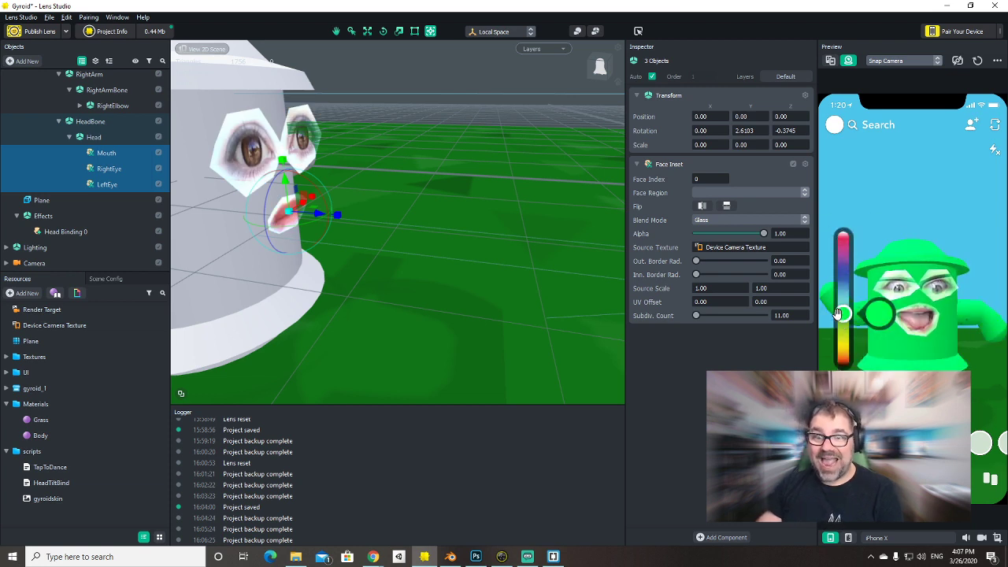
click(748, 220)
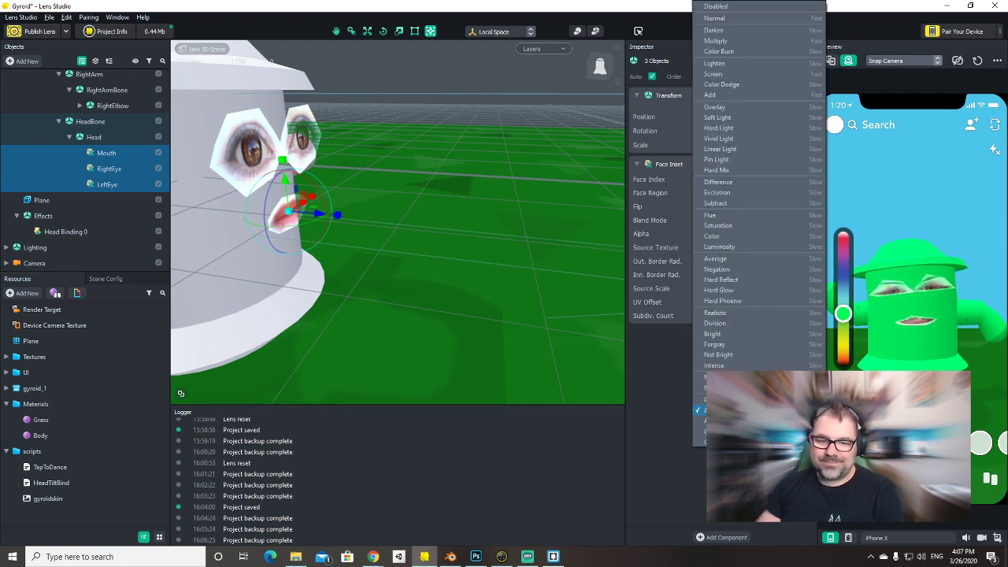
key(Return)
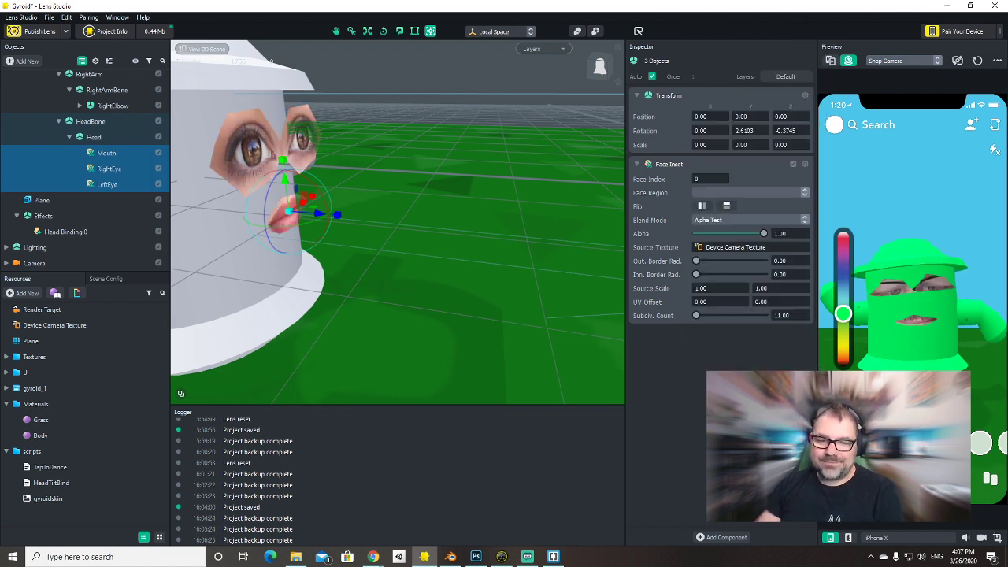
Try Intense and Forgray blending on the face insets, tinting the preview blue and yellow.
click(727, 221)
click(725, 360)
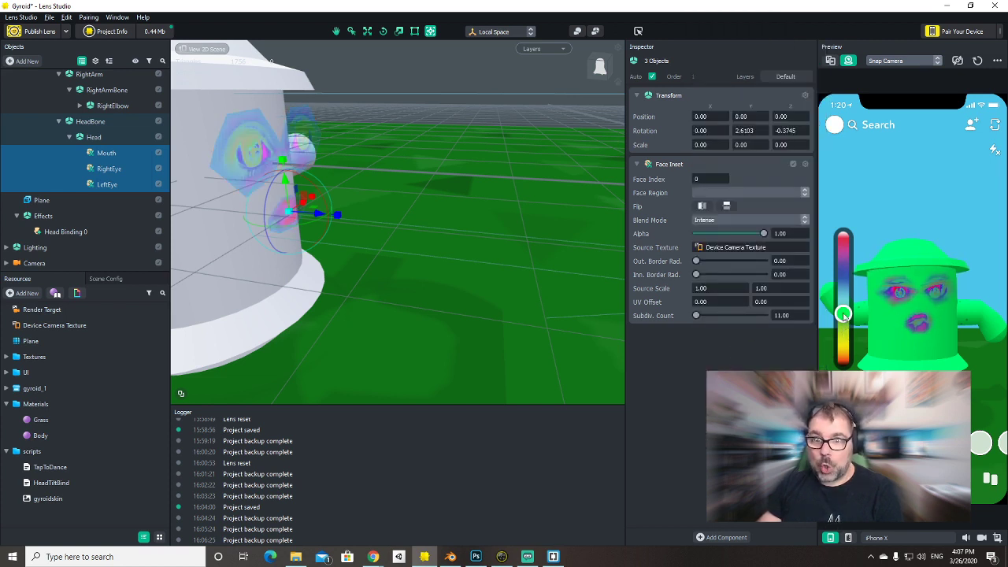
drag(842, 315, 839, 295)
click(726, 222)
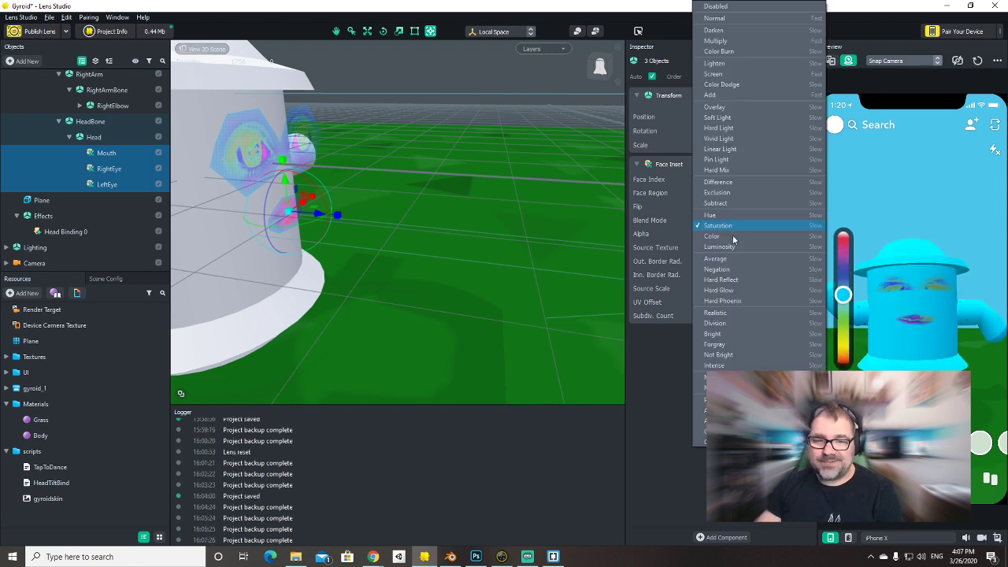
click(738, 344)
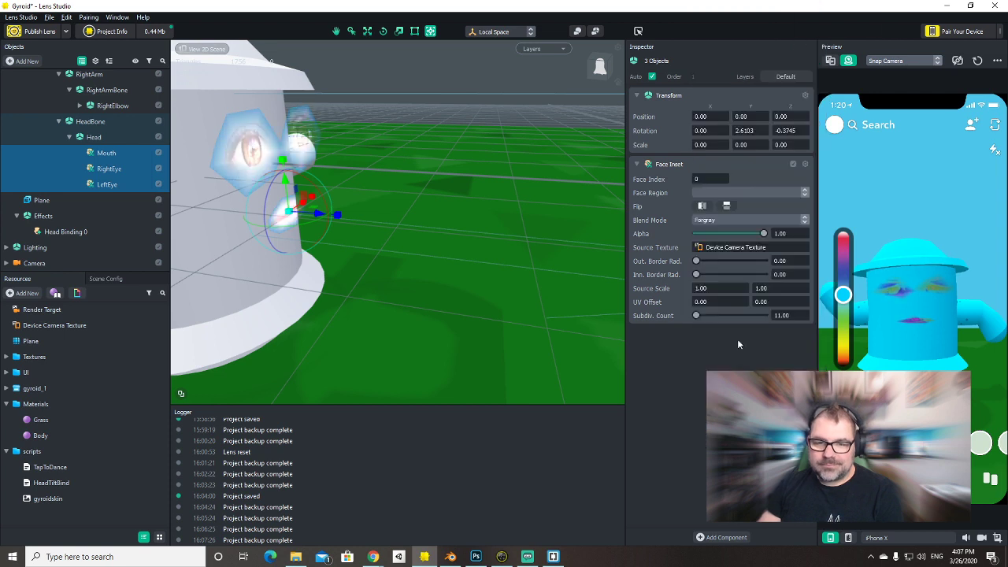
mouse_move(843, 296)
mouse_down()
mouse_move(840, 356)
mouse_move(842, 295)
mouse_move(843, 313)
mouse_up()
Try Multiply with a pink tint, then set the face insets to Darken.
click(723, 220)
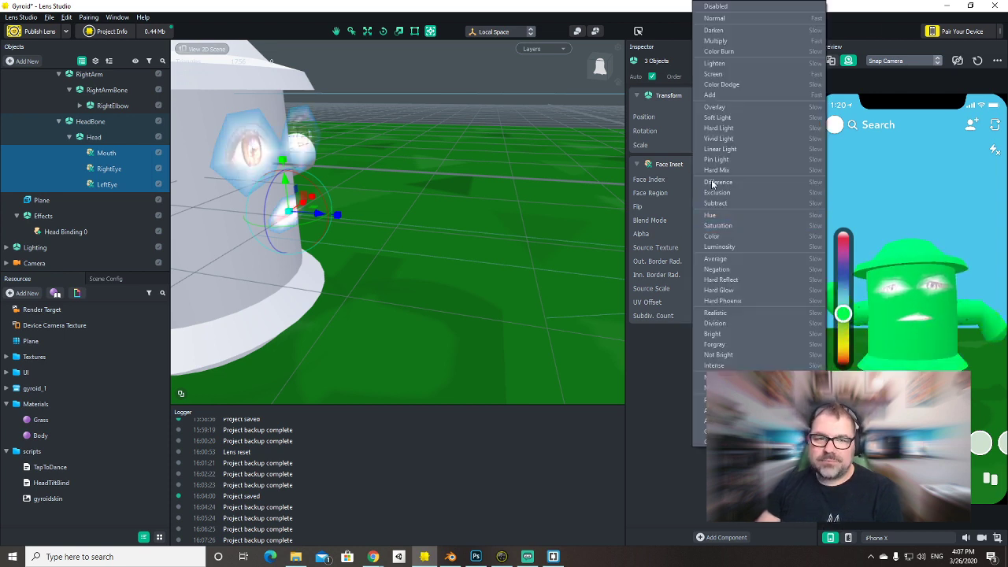
click(751, 41)
mouse_move(836, 325)
mouse_down()
mouse_move(840, 364)
mouse_move(841, 182)
mouse_move(842, 319)
mouse_up()
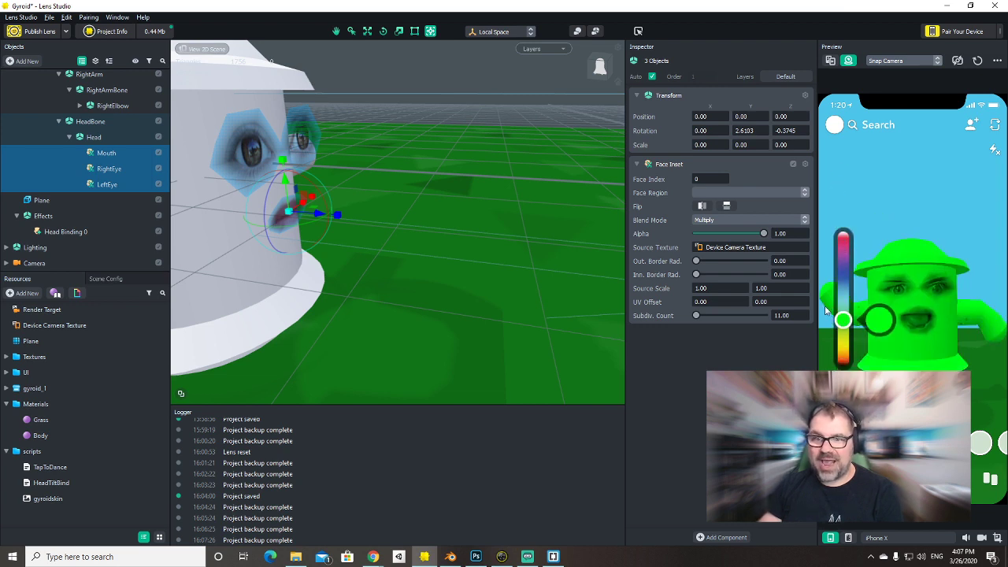
click(730, 222)
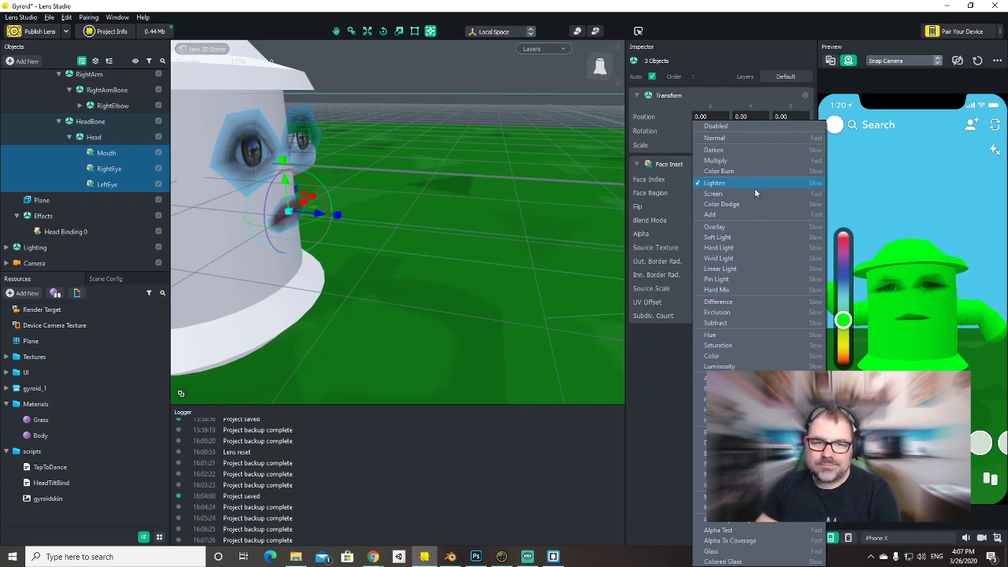
click(756, 149)
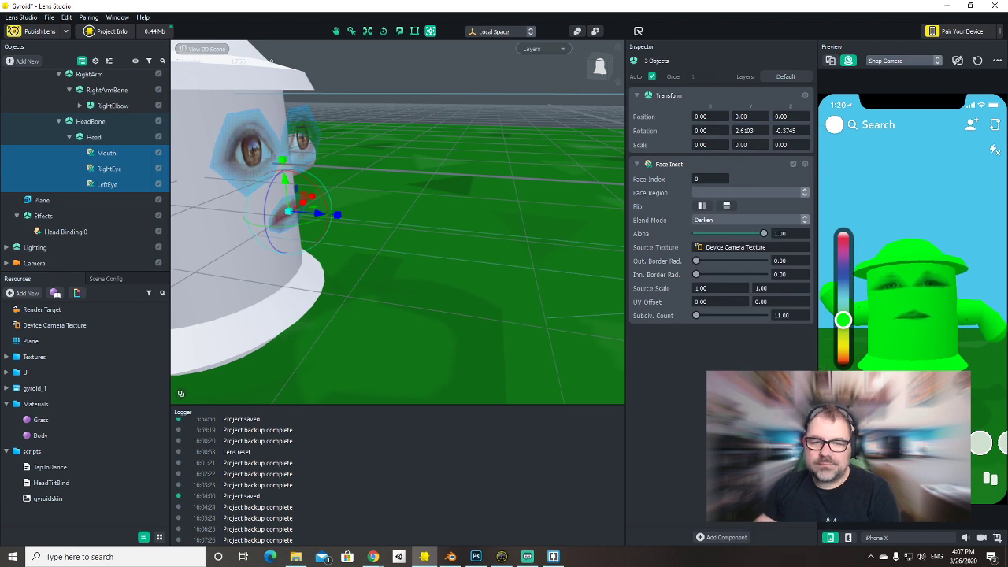
Tint the preview blue, test a lower face-inset alpha, and select the Head object.
drag(851, 320, 845, 296)
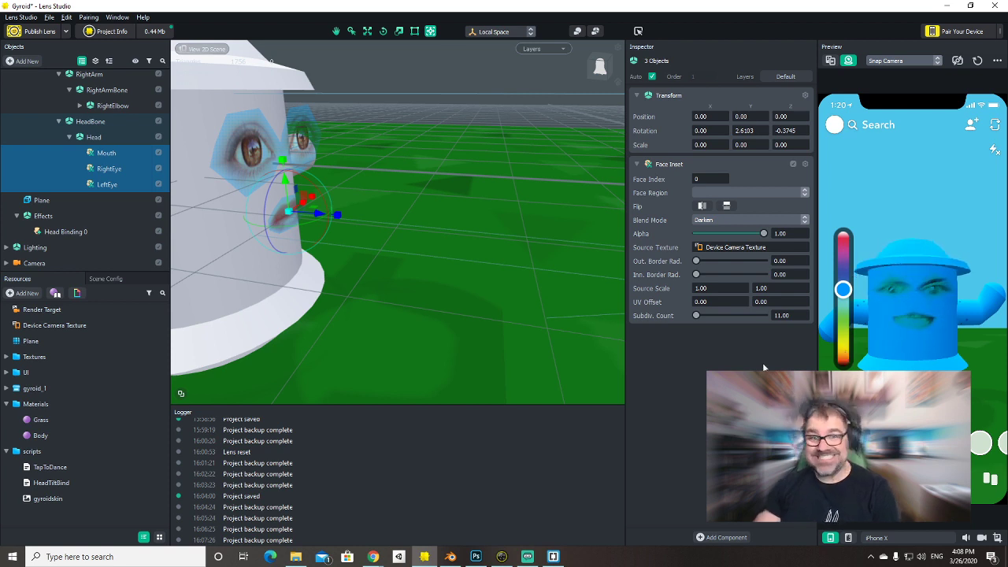
mouse_move(764, 233)
mouse_down()
mouse_move(714, 234)
mouse_move(766, 233)
mouse_up()
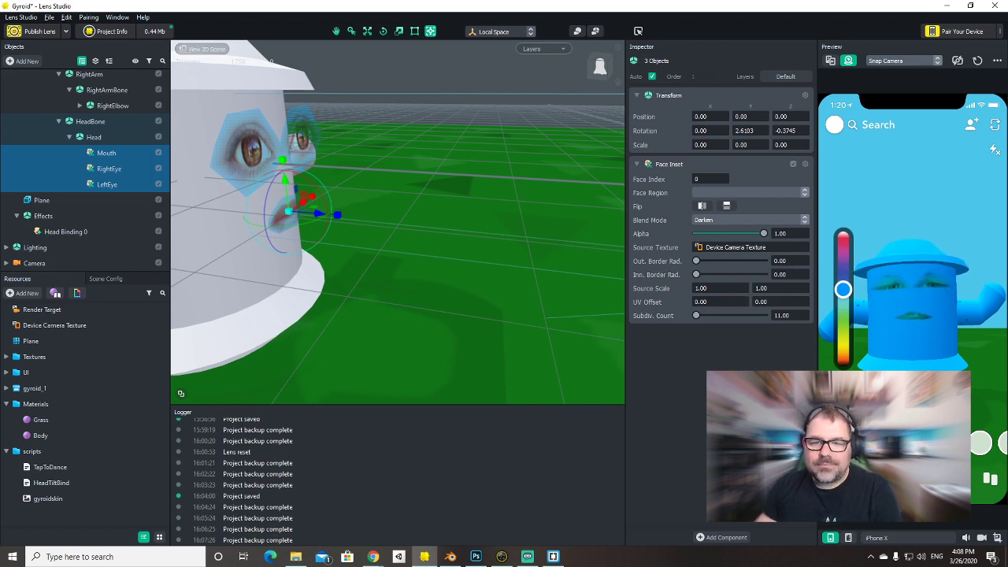
click(106, 137)
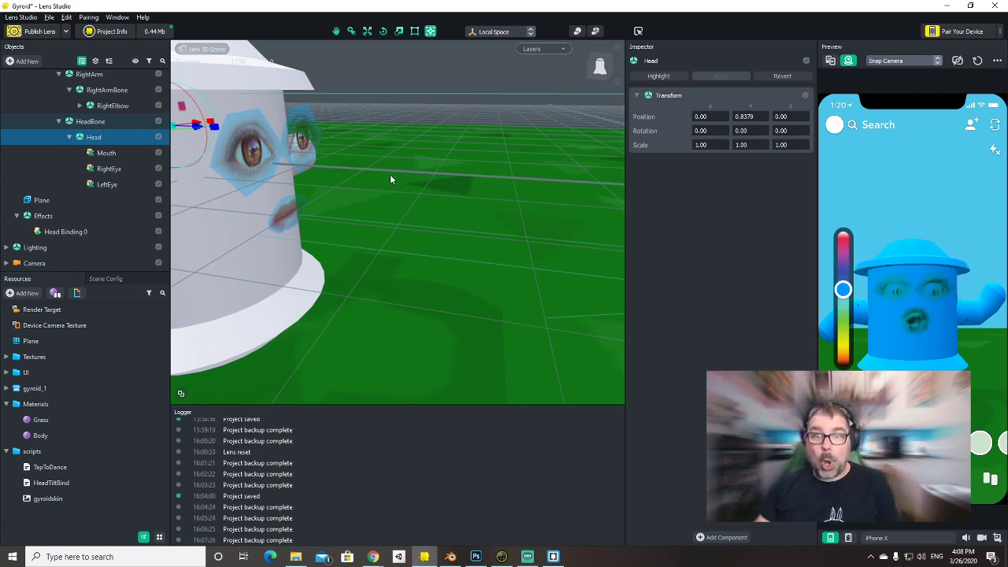
Reselect Mouth, RightEye and LeftEye, tint the preview yellow, and move gyroidskin into Textures.
click(106, 153)
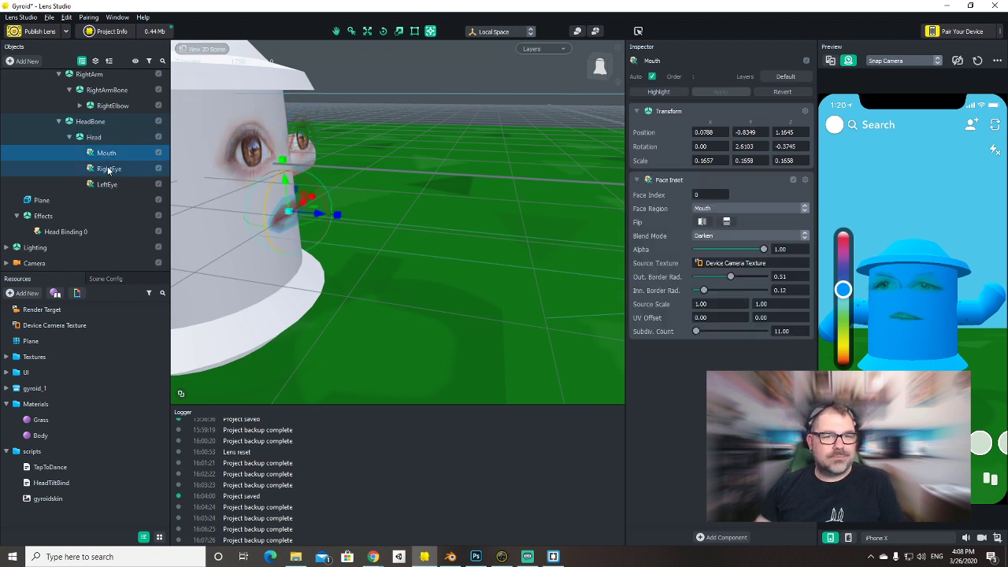
click(107, 170)
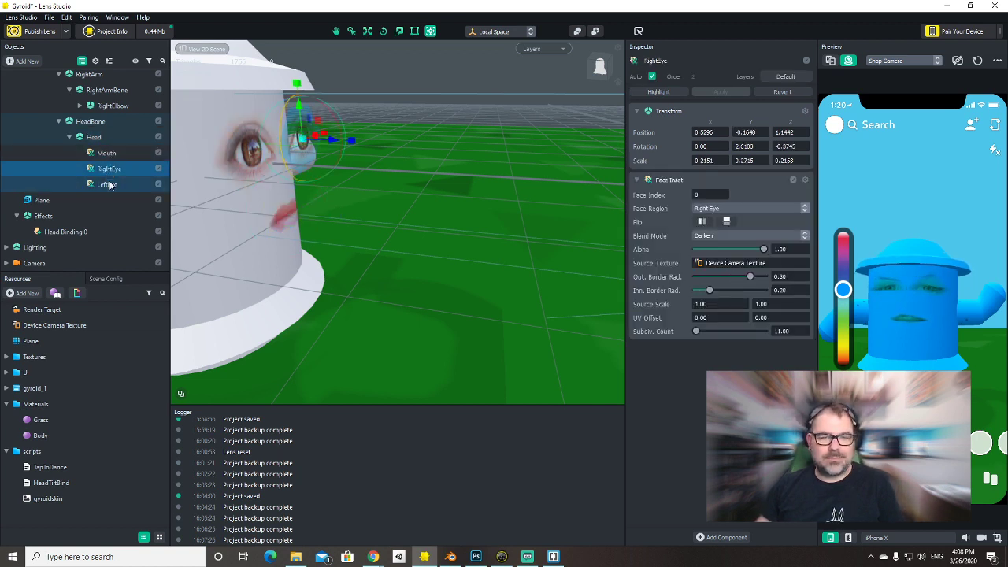
click(111, 185)
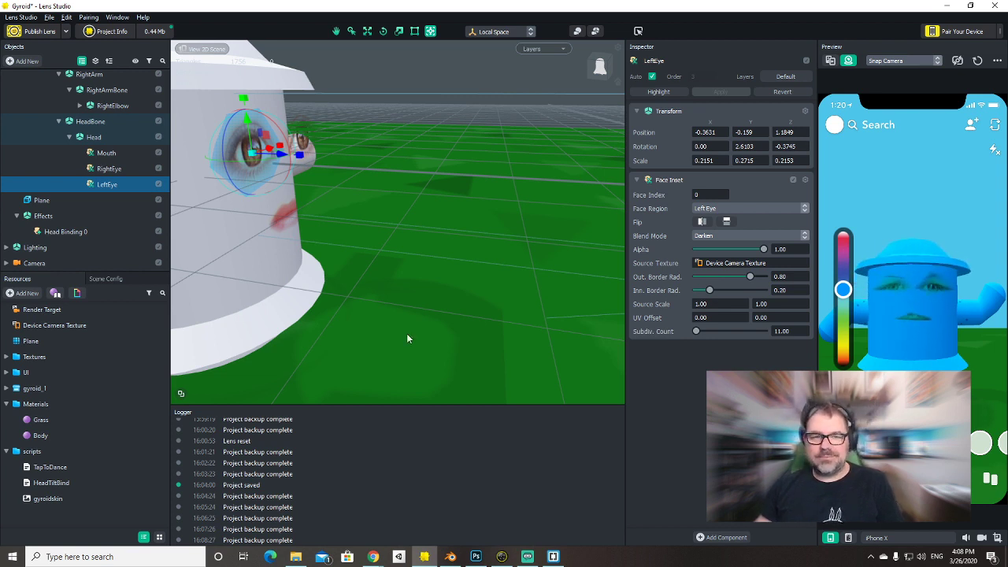
shift+click(101, 155)
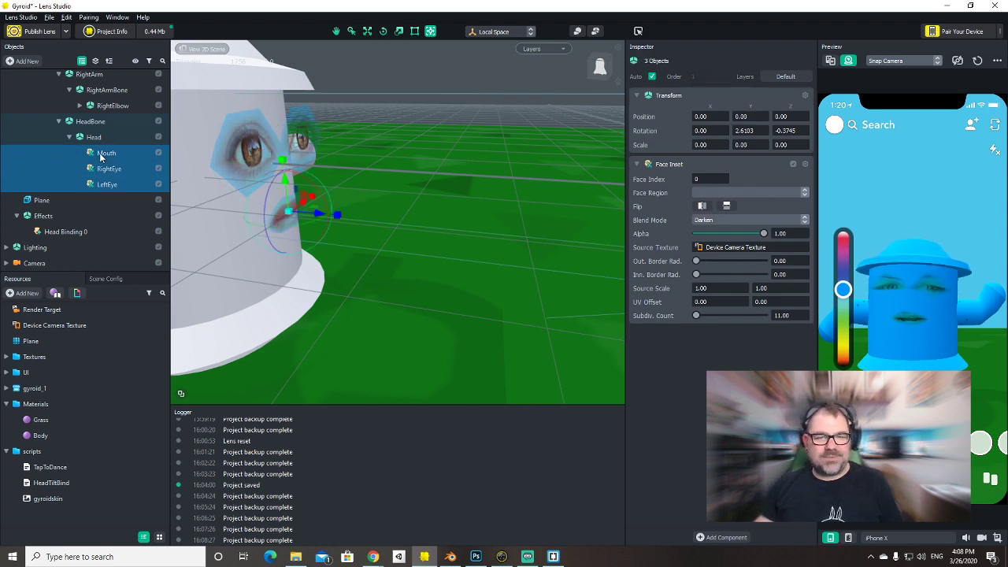
drag(843, 291, 841, 345)
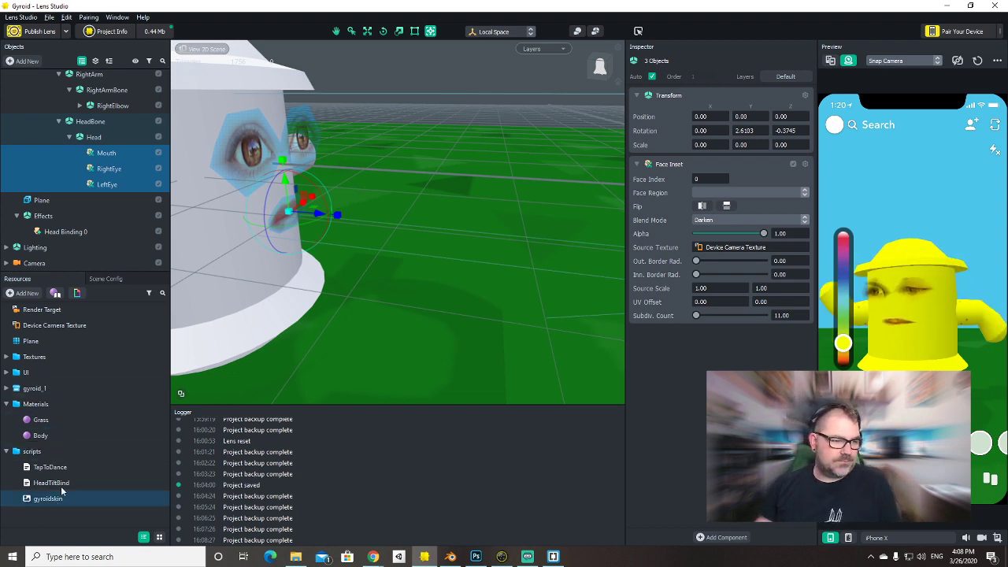
drag(52, 499, 37, 361)
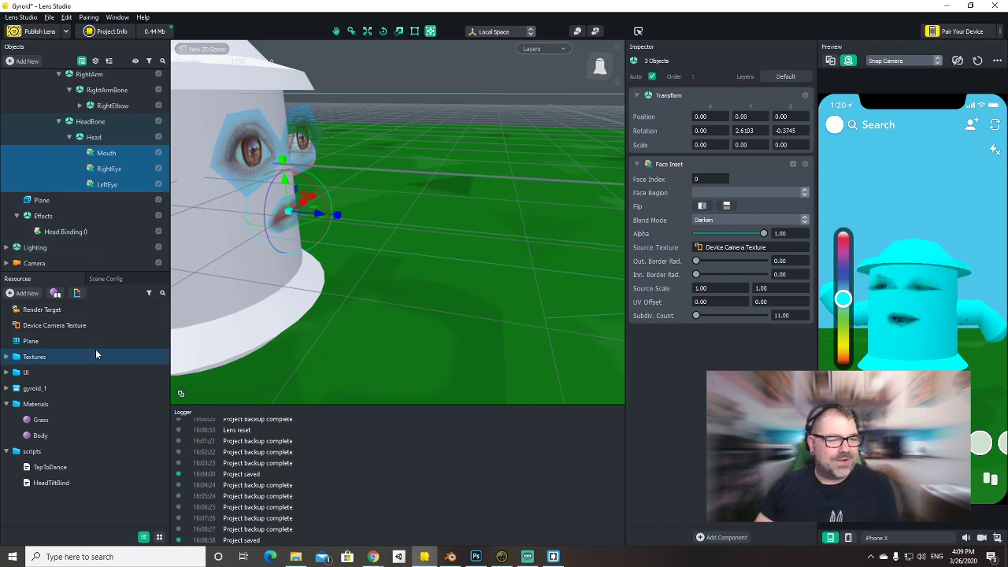
Create a script named CloudMover in the scripts folder and open it in the external editor.
click(44, 453)
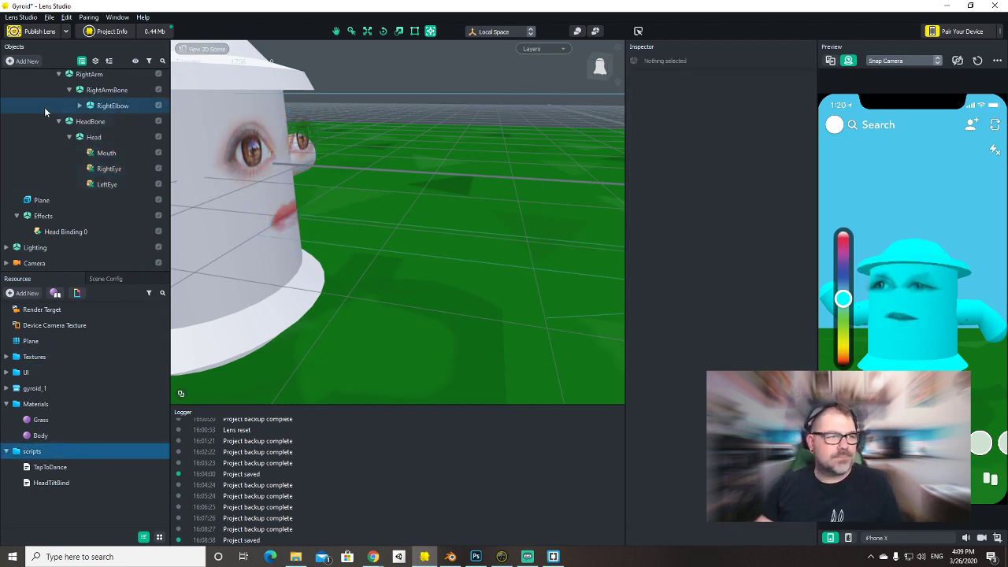
click(23, 293)
click(22, 358)
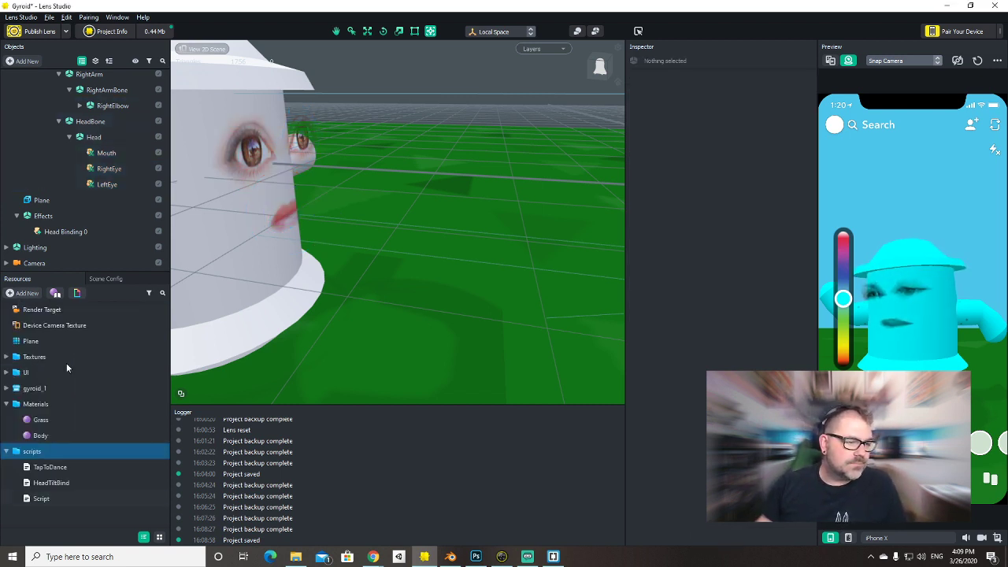
click(43, 500)
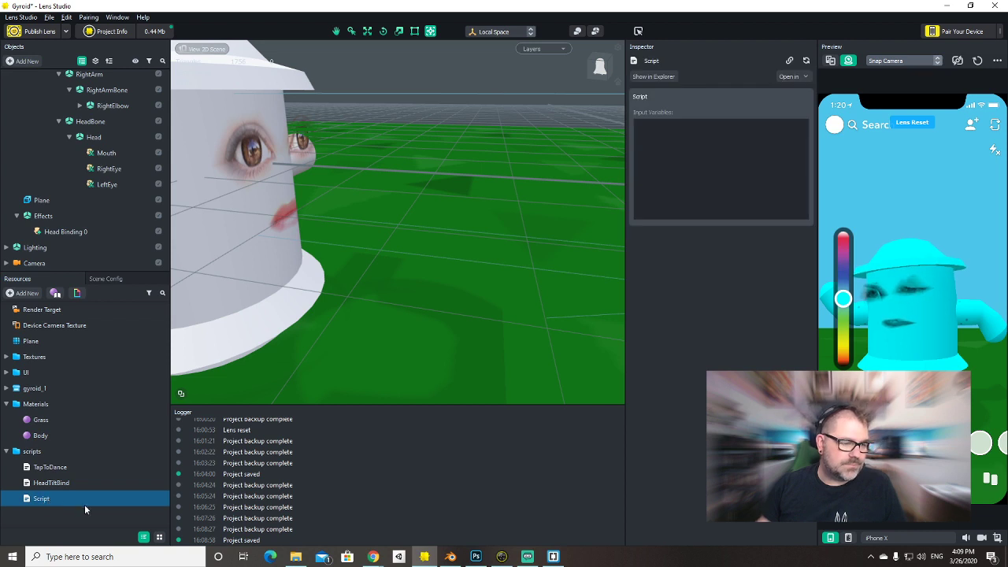
text(CloudMover)
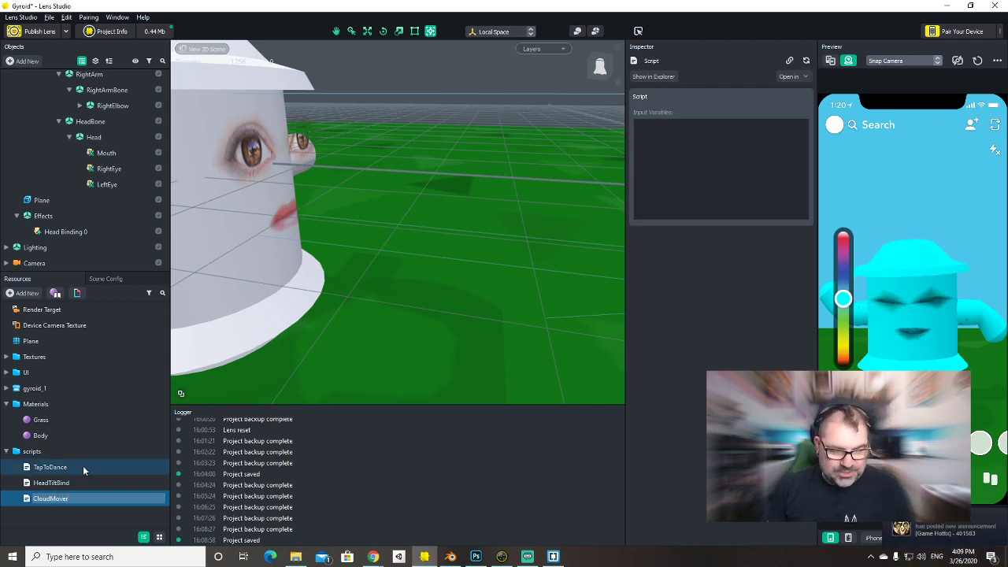
key(Return)
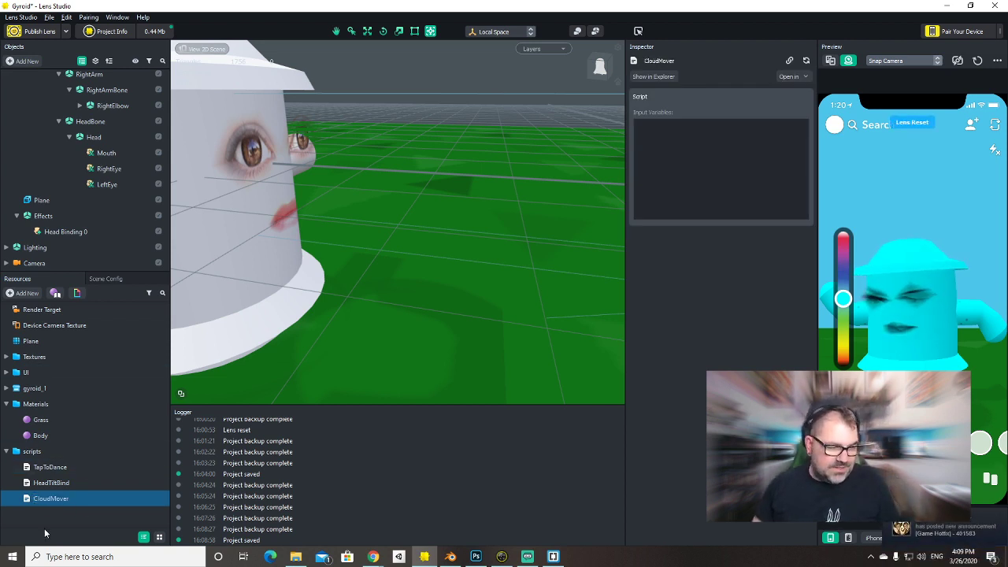
right_click(54, 504)
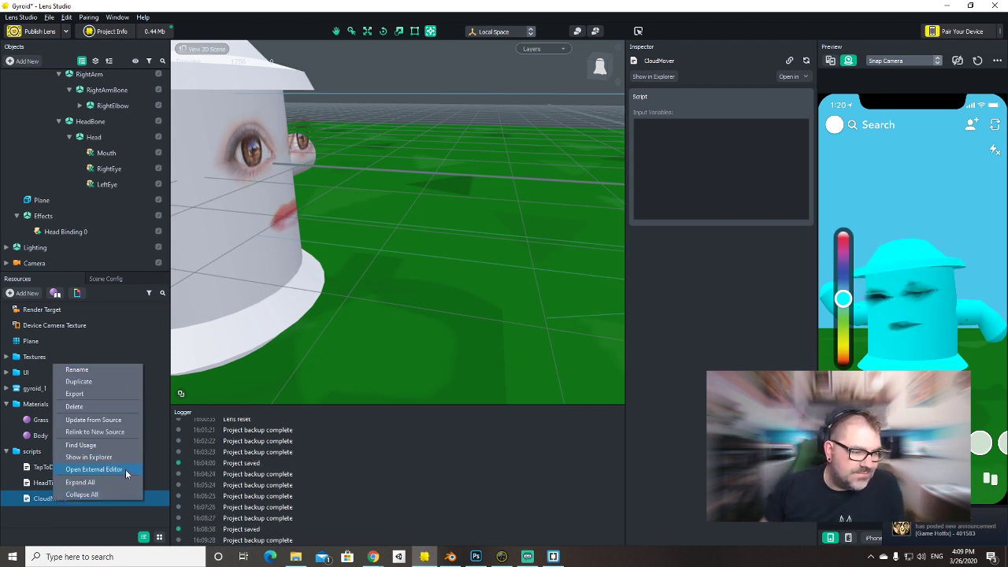
click(126, 470)
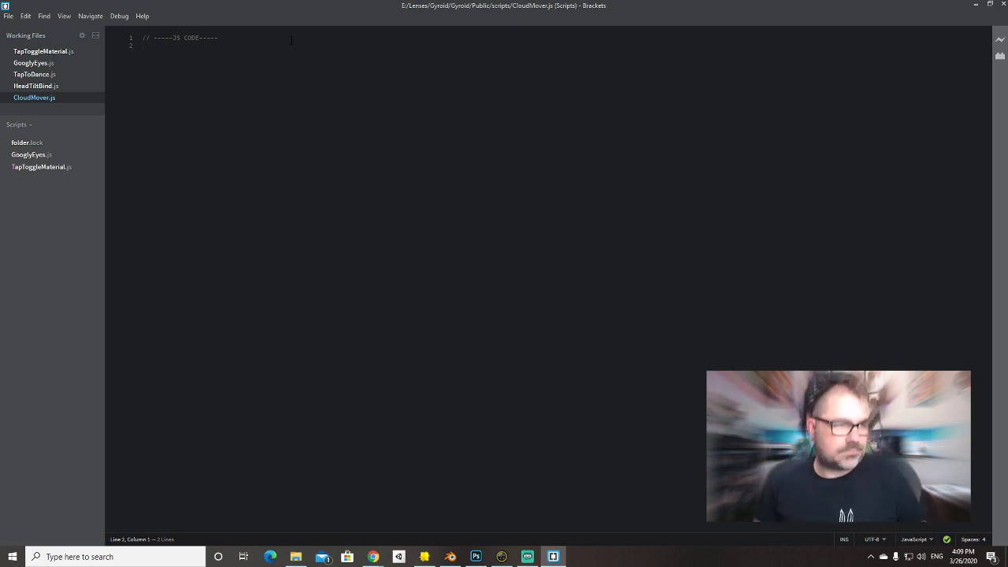
text(//@input fstartX)
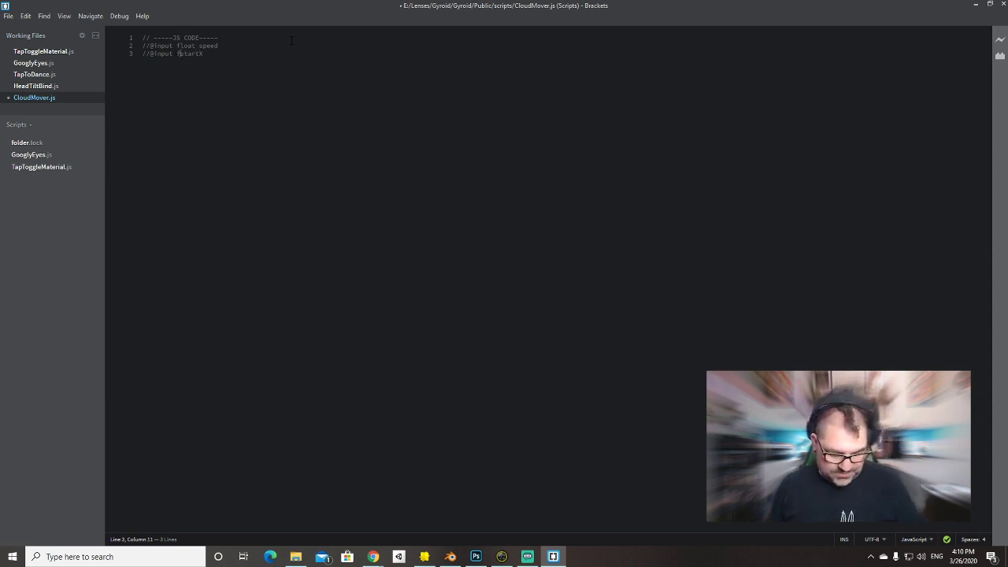
text(loat)
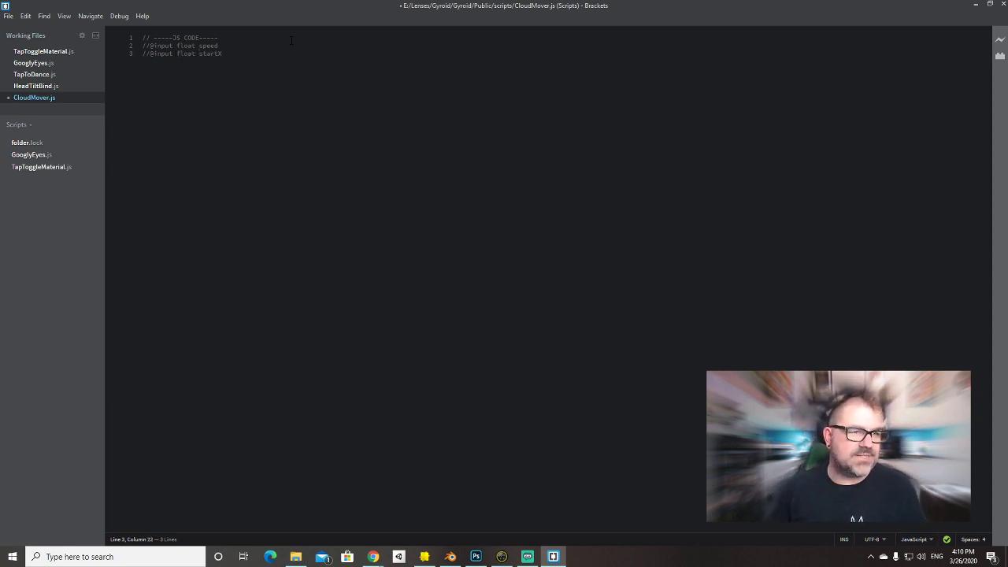
key(shift+Home)
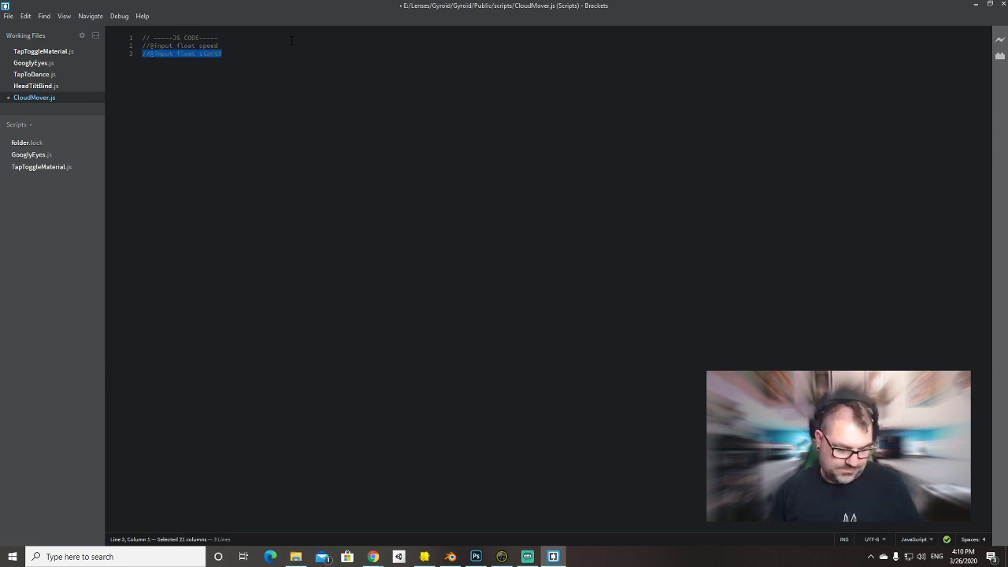
key(ctrl+c)
key(End)
key(Return)
key(ctrl+v)
key(Left)
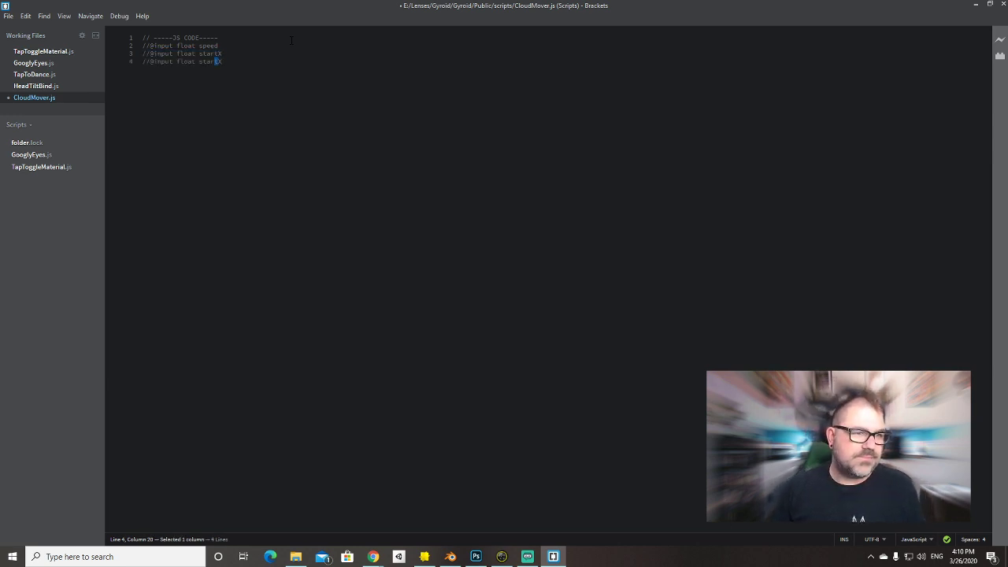
key(shift+Left)
key(shift+Left)
key(shift+Left)
key(shift+Left)
text(s)
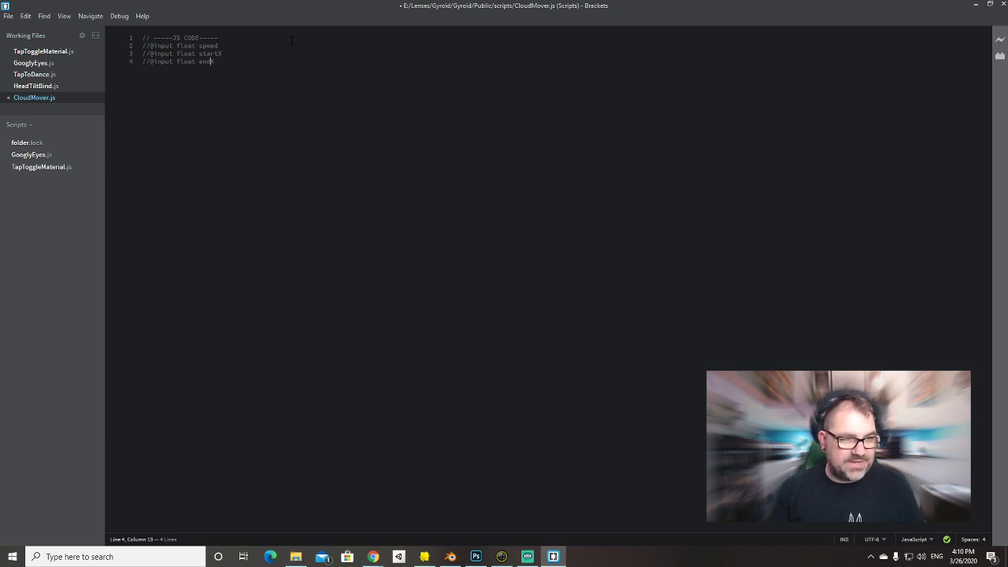
Save CloudMover.js and return to Lens Studio.
key(ctrl+s)
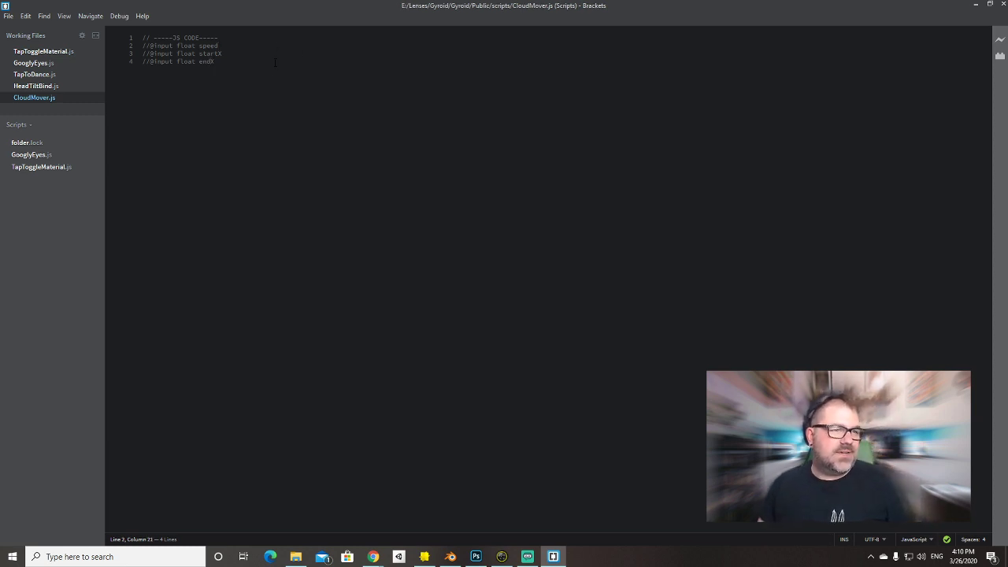
click(255, 66)
key(alt+Tab)
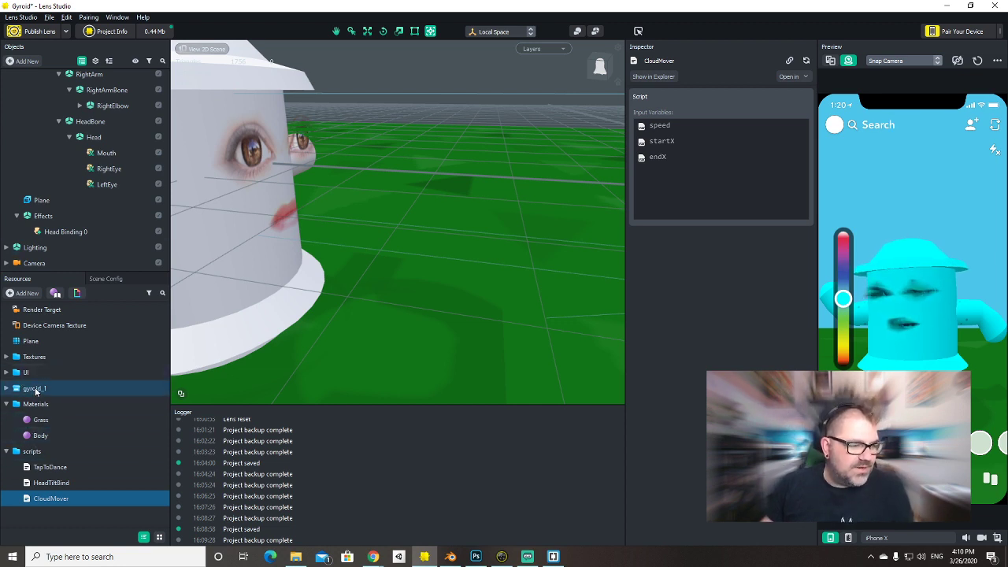
Import the cloud image into the Textures folder.
click(36, 358)
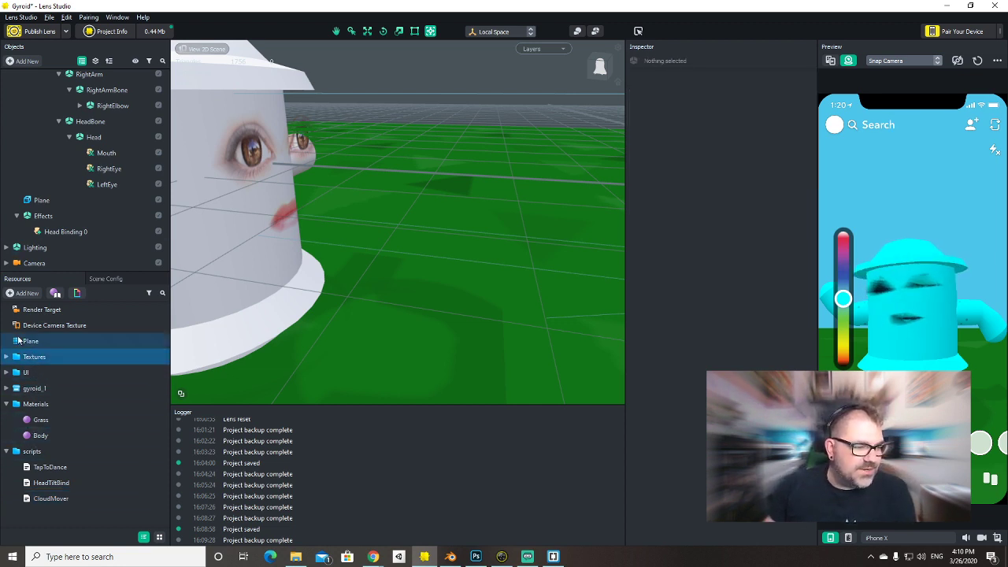
click(23, 293)
click(69, 488)
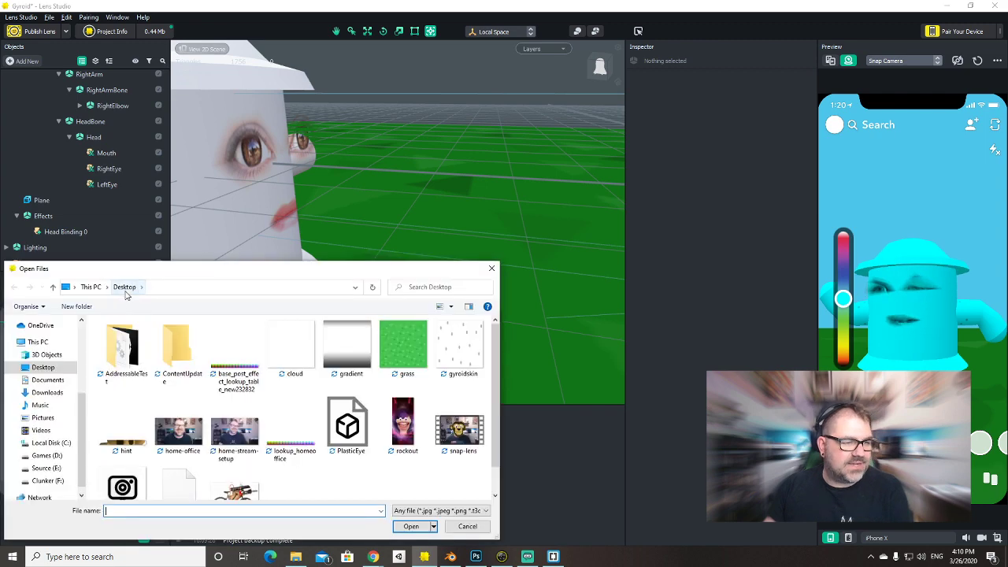
click(291, 347)
click(411, 526)
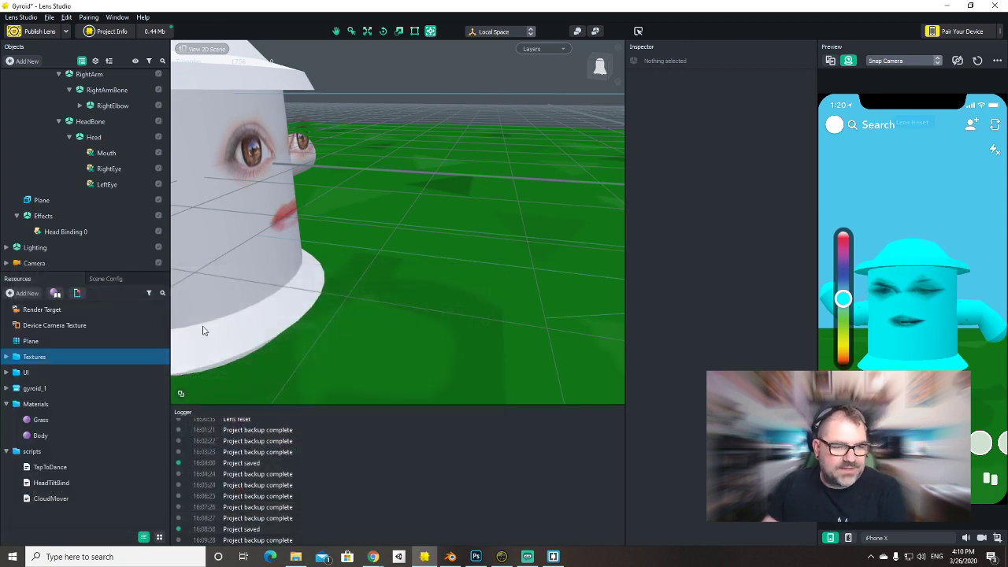
Collapse the Armature, gyroid_1 and Effects branches and add a plane named Cloud under Camera.
scroll(72, 174, up, 3)
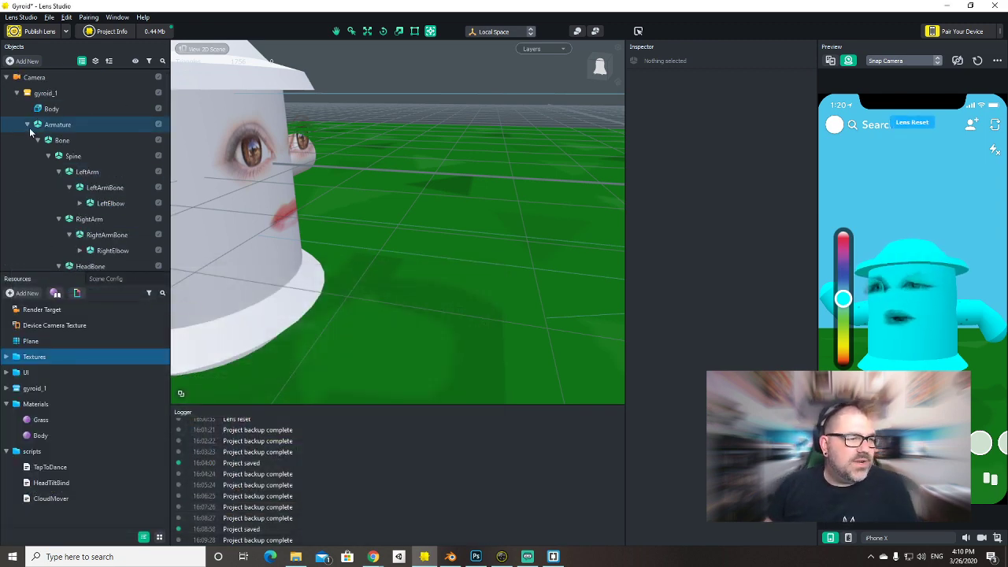
click(27, 125)
click(17, 93)
click(17, 125)
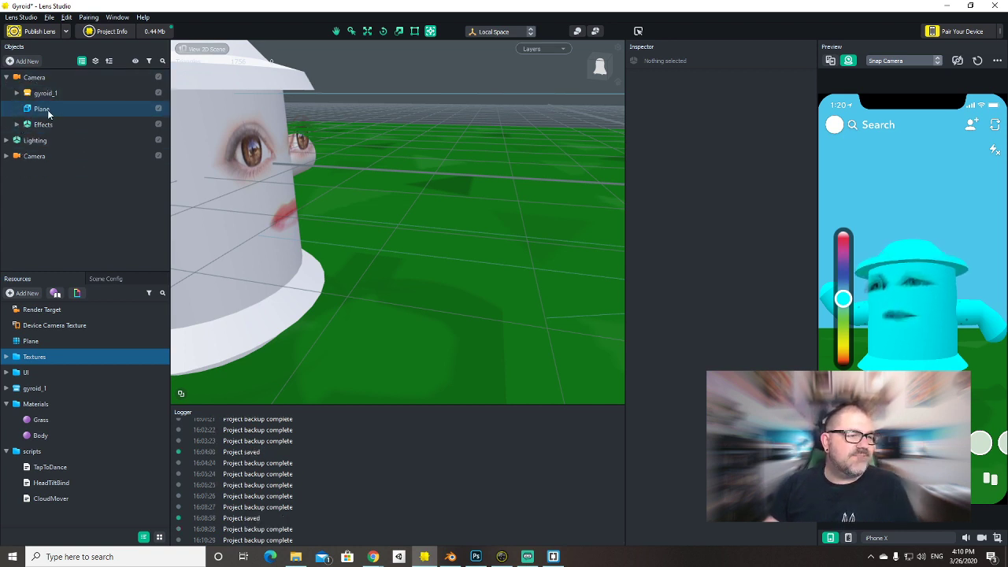
right_click(47, 110)
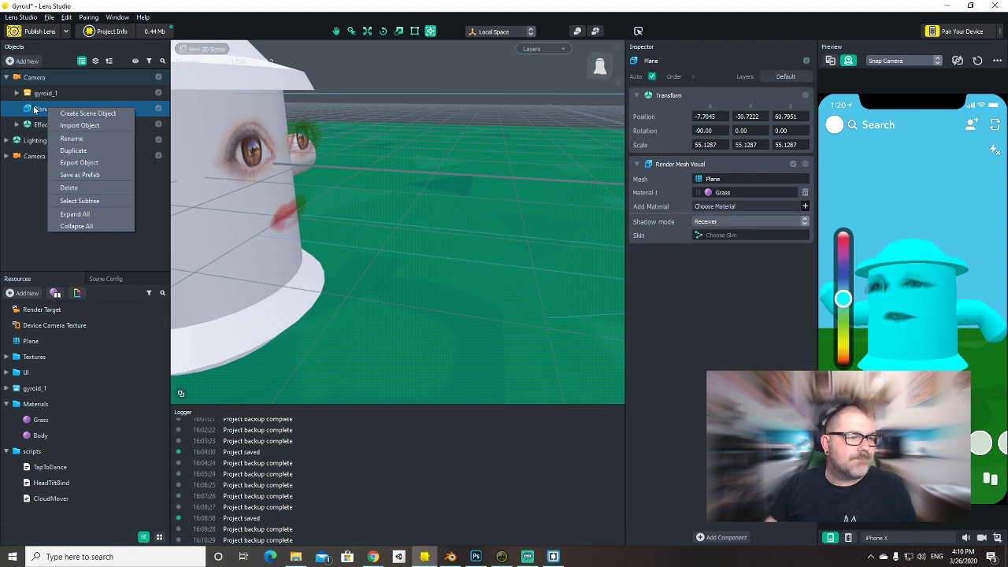
click(34, 77)
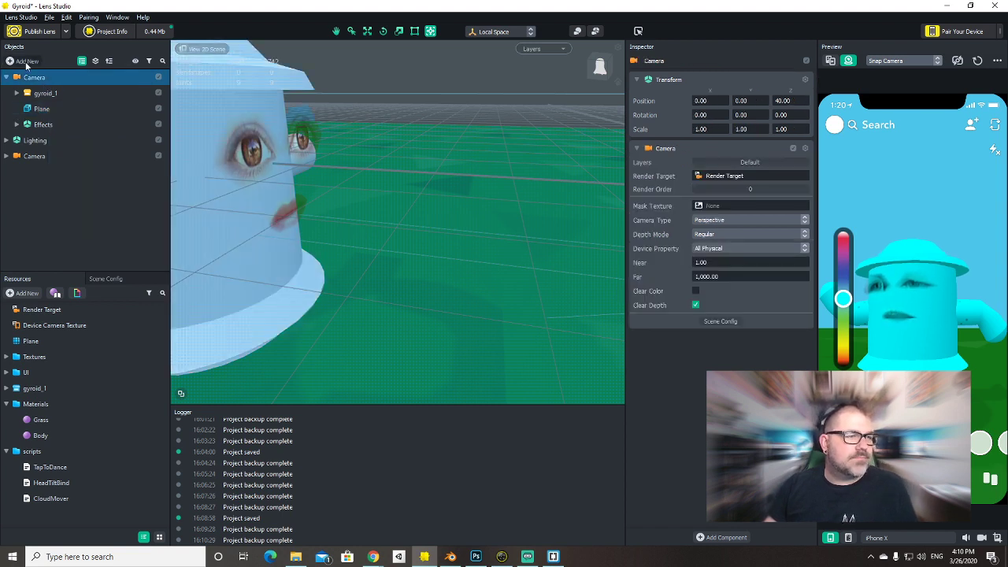
click(23, 61)
scroll(39, 150, up, 4)
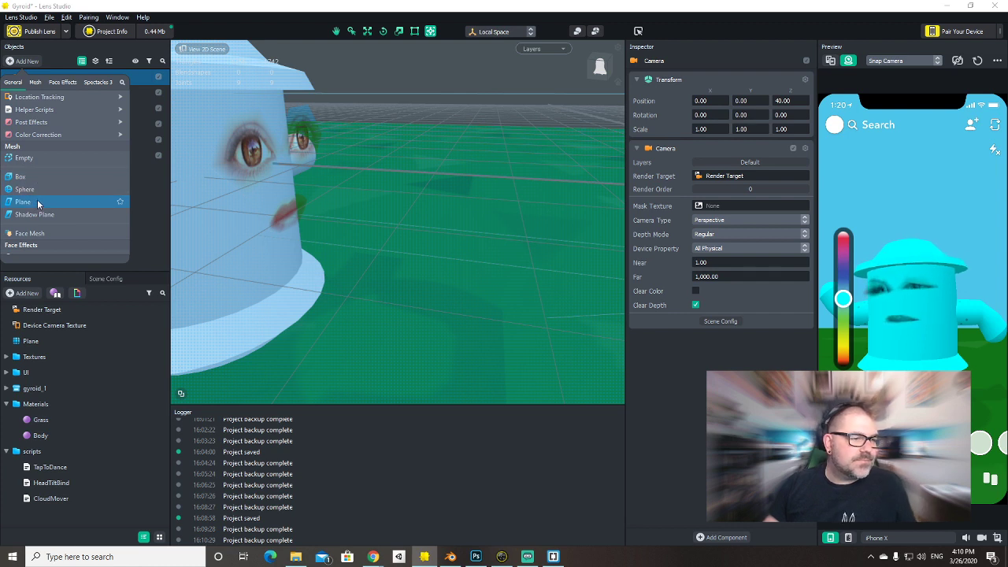
click(38, 204)
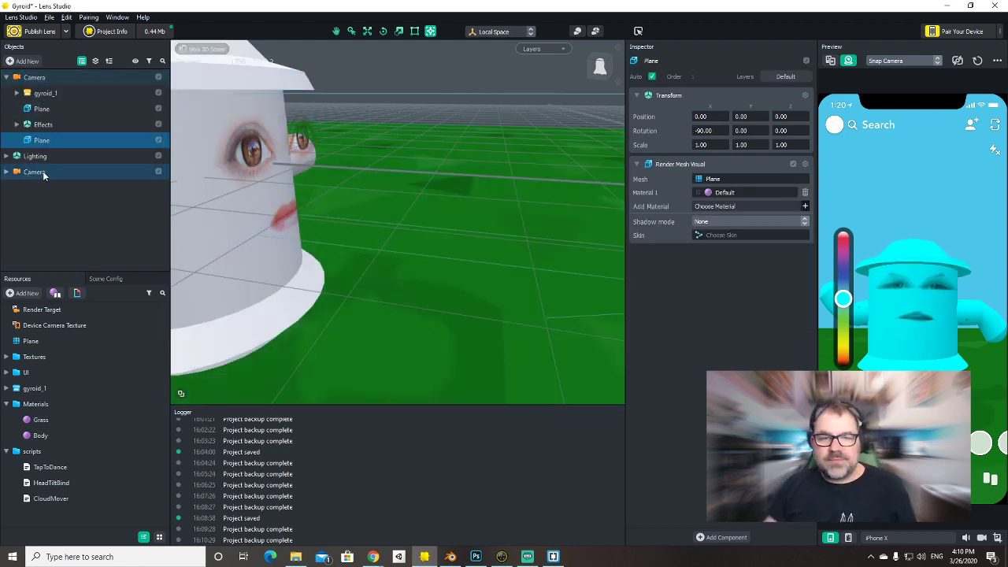
double_click(57, 142)
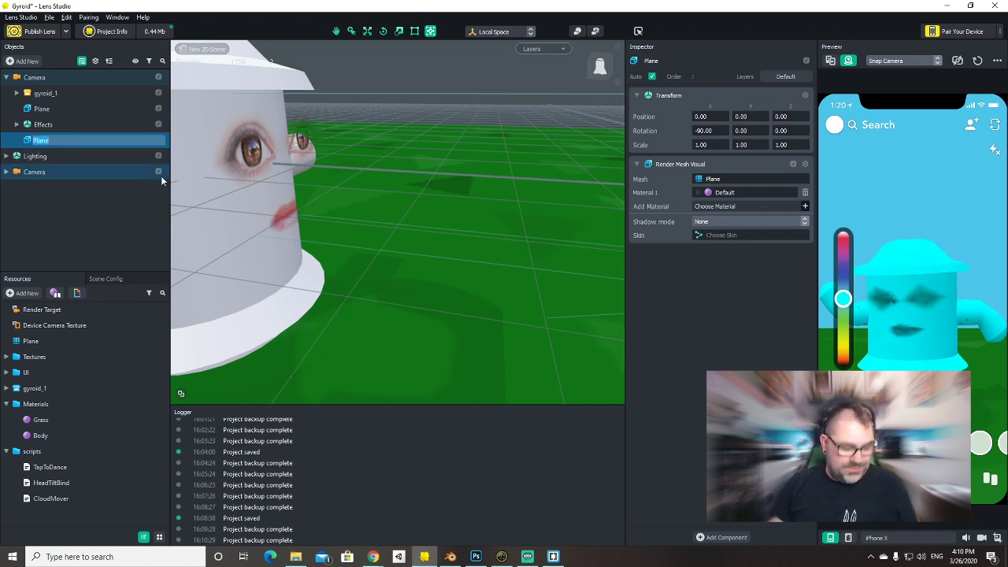
text(Cloud)
key(Return)
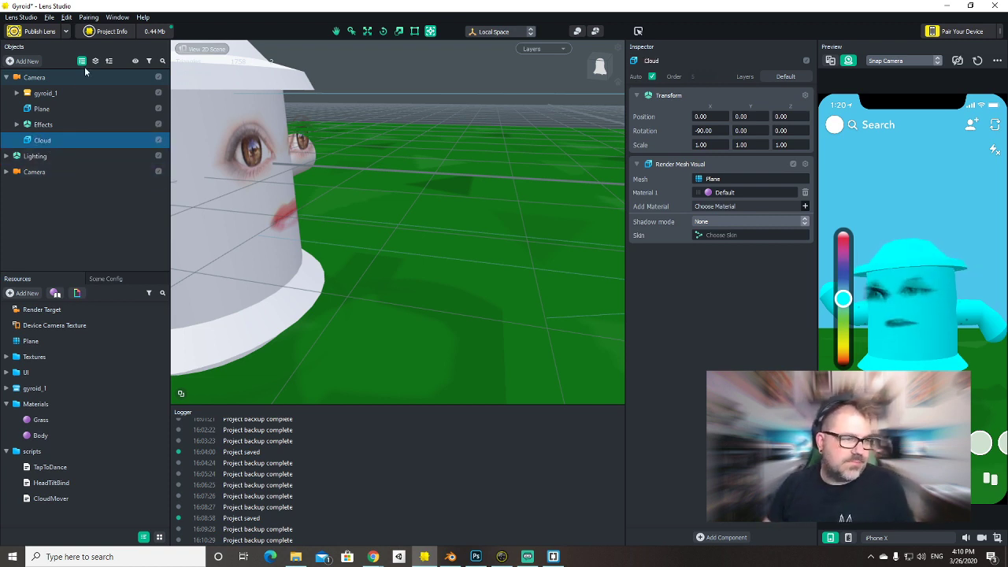
Attach the CloudMover script to the Cloud plane and push the plane further back.
click(61, 501)
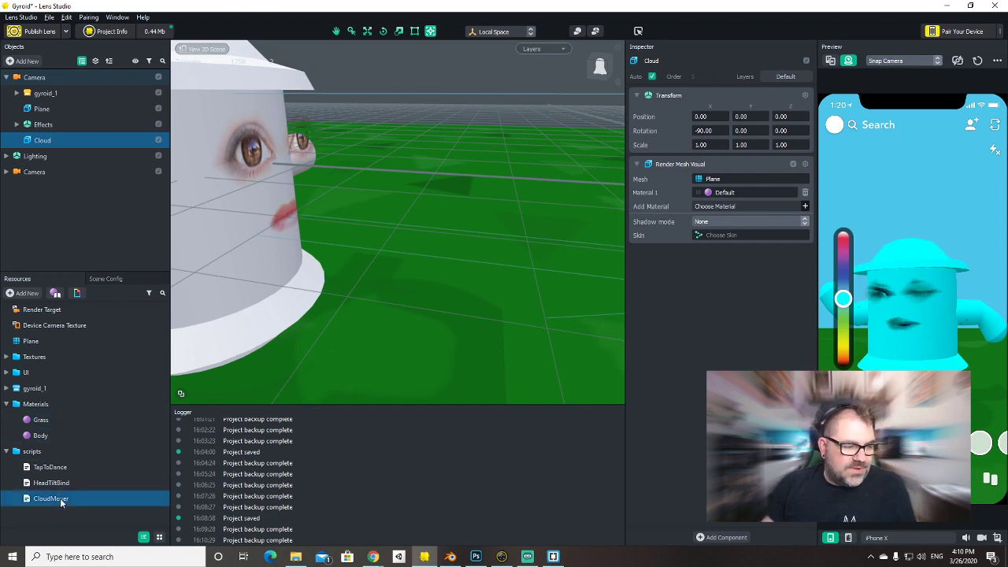
drag(740, 275, 740, 279)
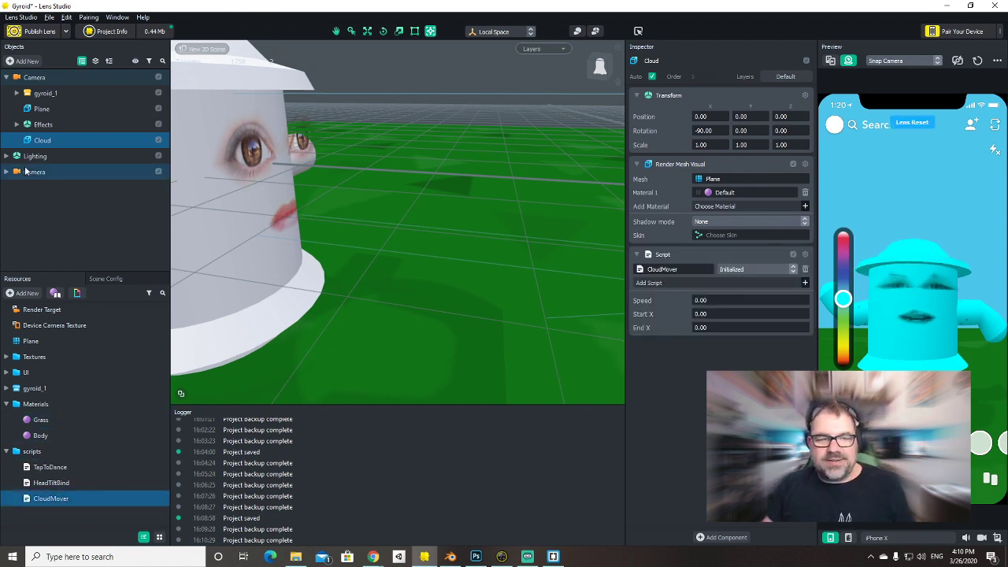
double_click(40, 141)
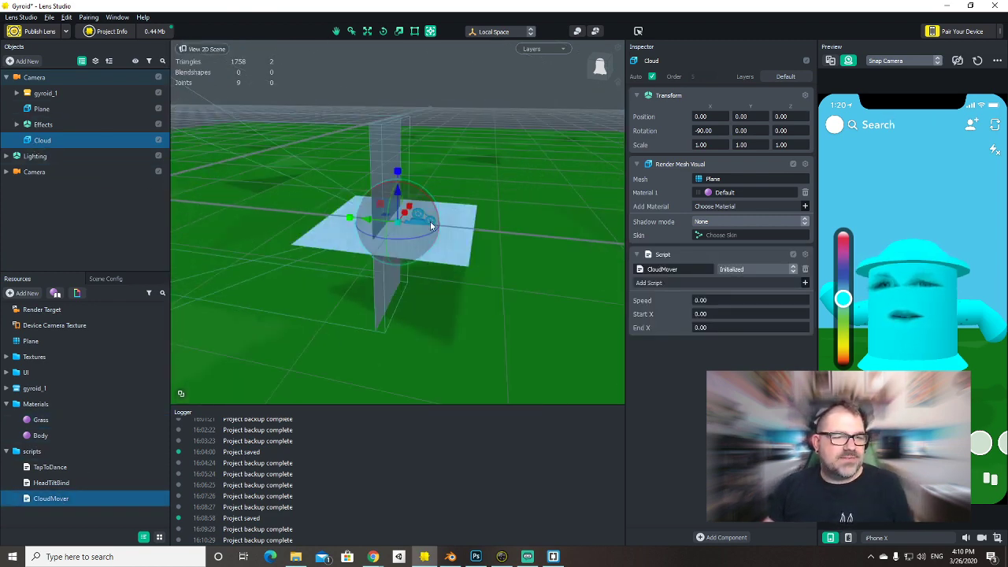
alt+drag(267, 228, 315, 241)
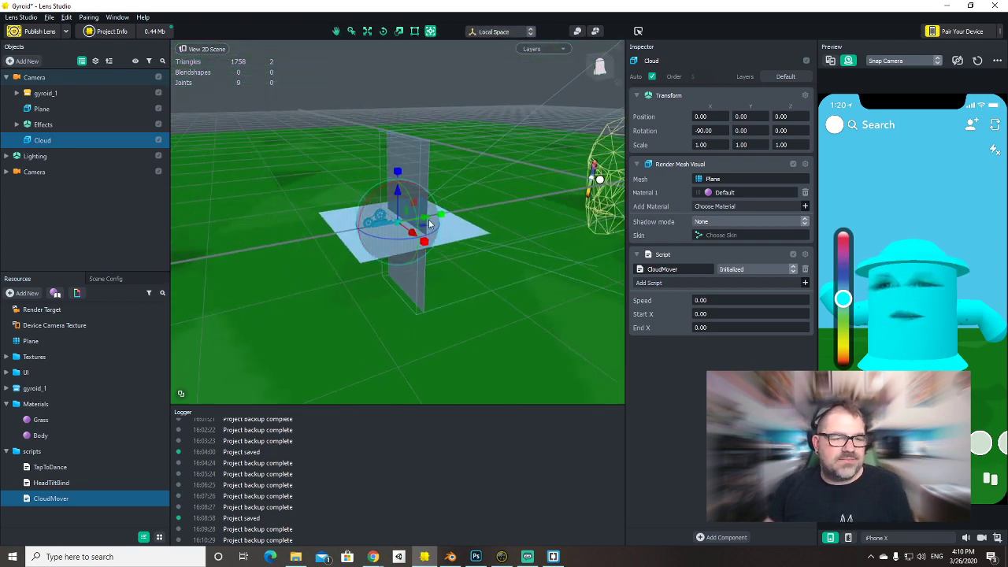
drag(432, 223, 558, 193)
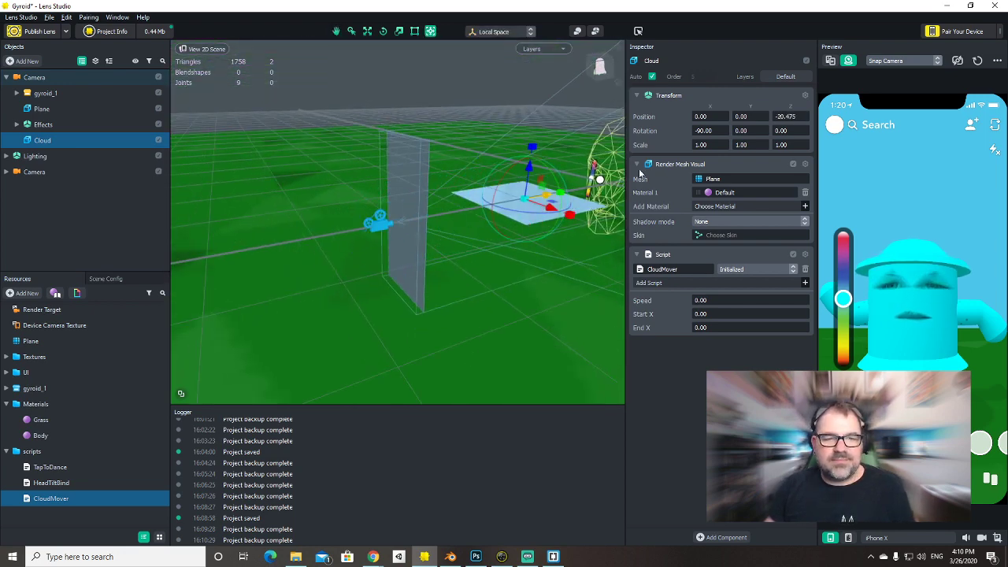
Set the Cloud's Rotation X to 0, lift it into the sky, and slide it right.
text(0)
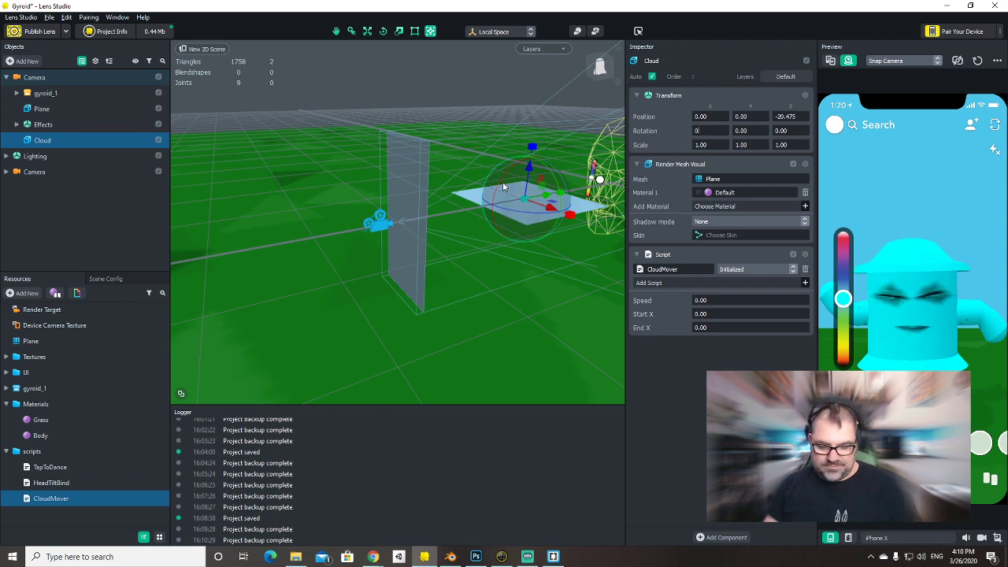
key(Return)
scroll(426, 189, down, 5)
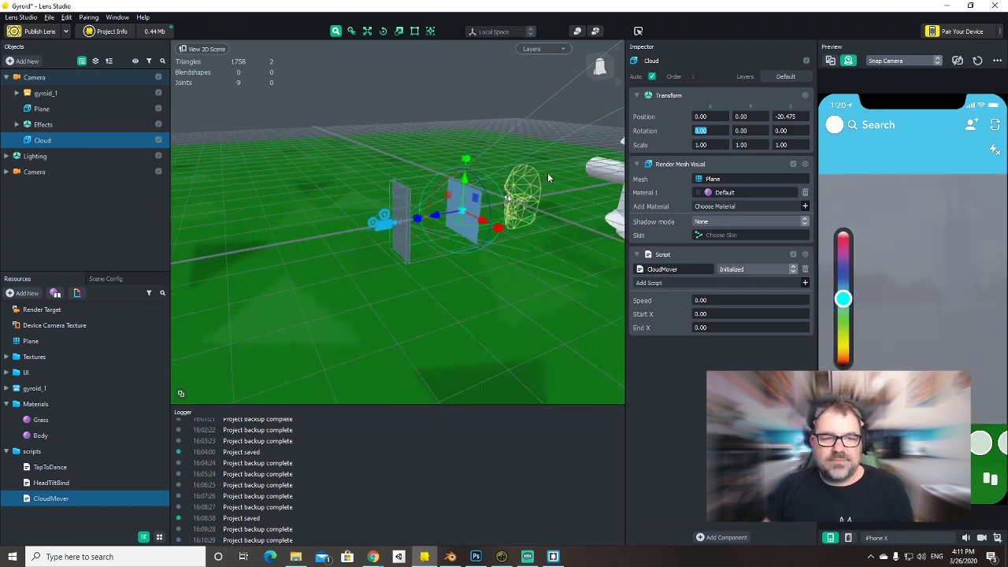
drag(425, 189, 536, 194)
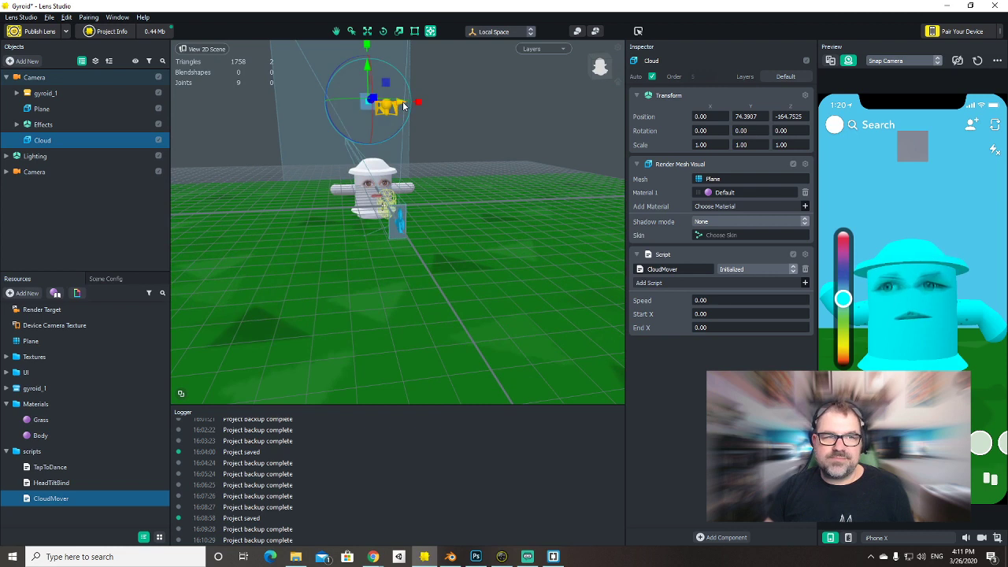
drag(400, 99, 501, 149)
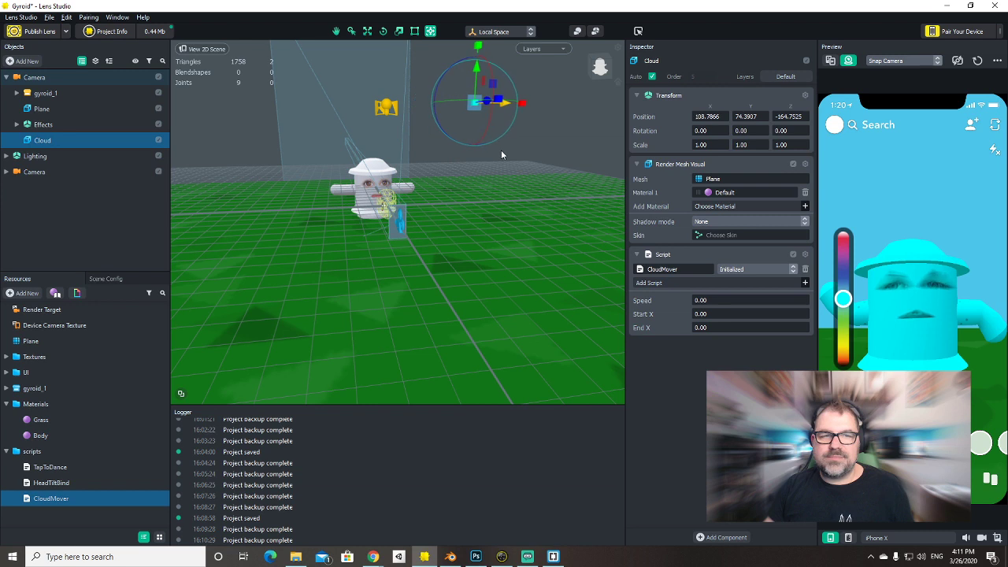
Set the Cloud's Position X to 100, briefly trying -100.
click(708, 117)
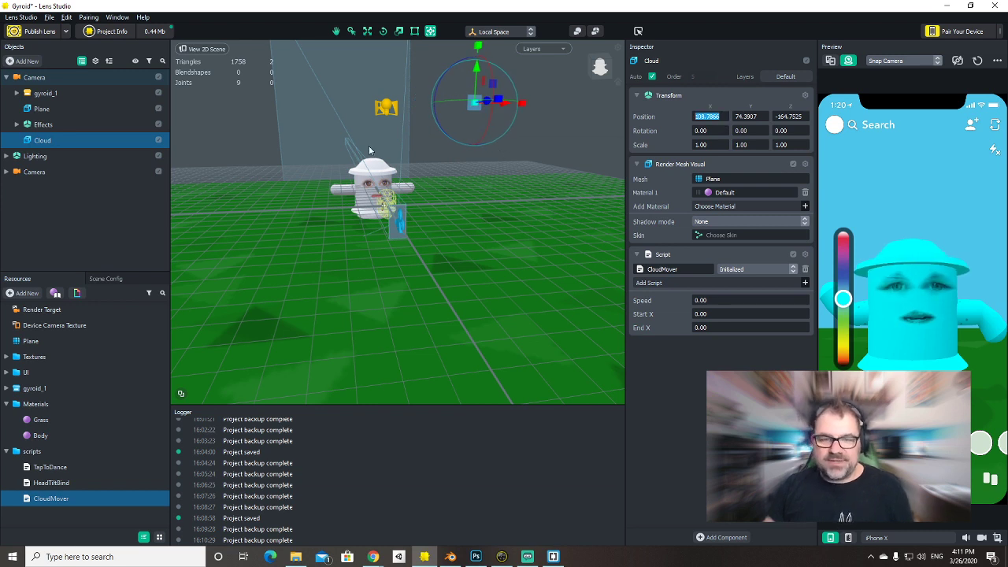
text(100)
key(Return)
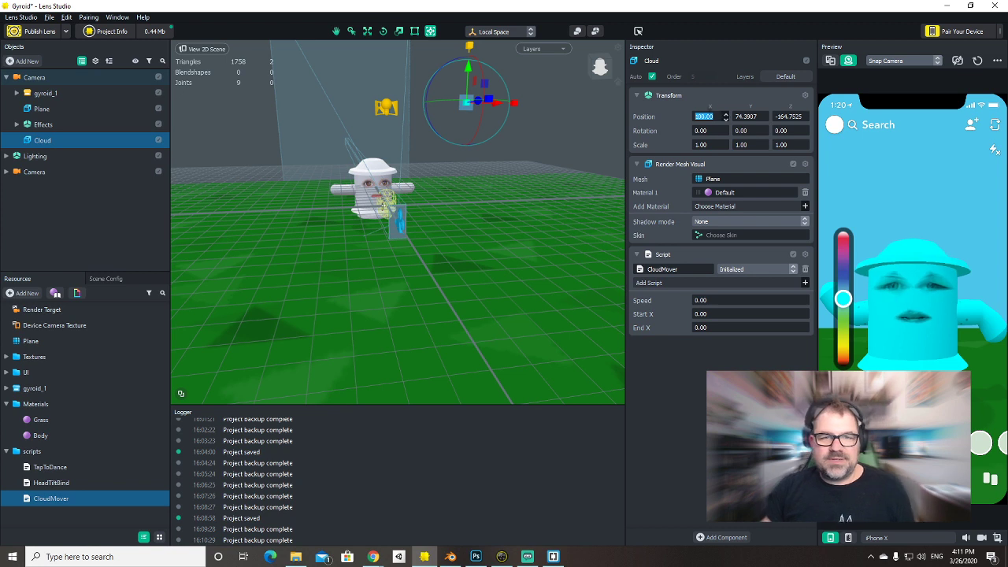
click(695, 116)
text(-)
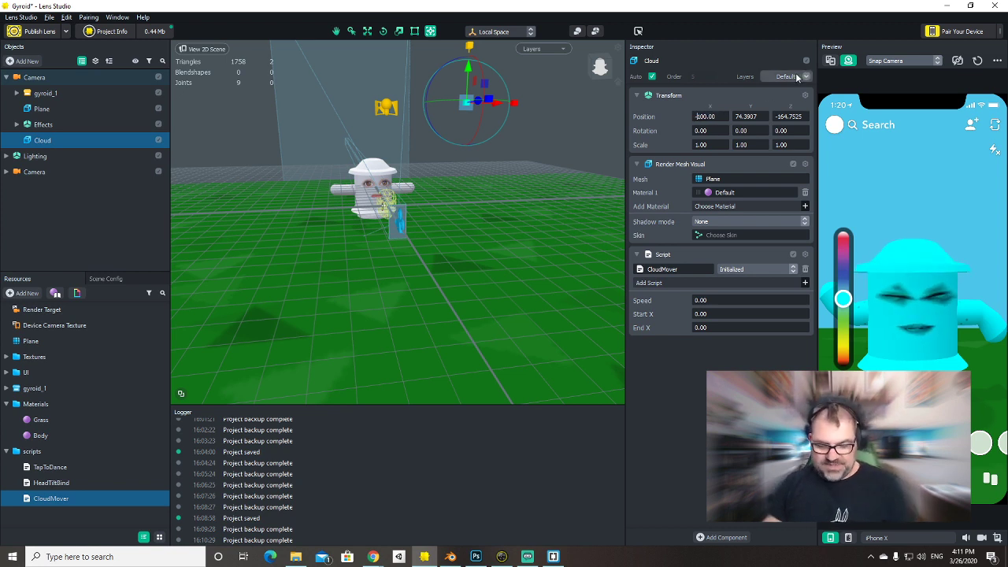
key(Return)
text(100)
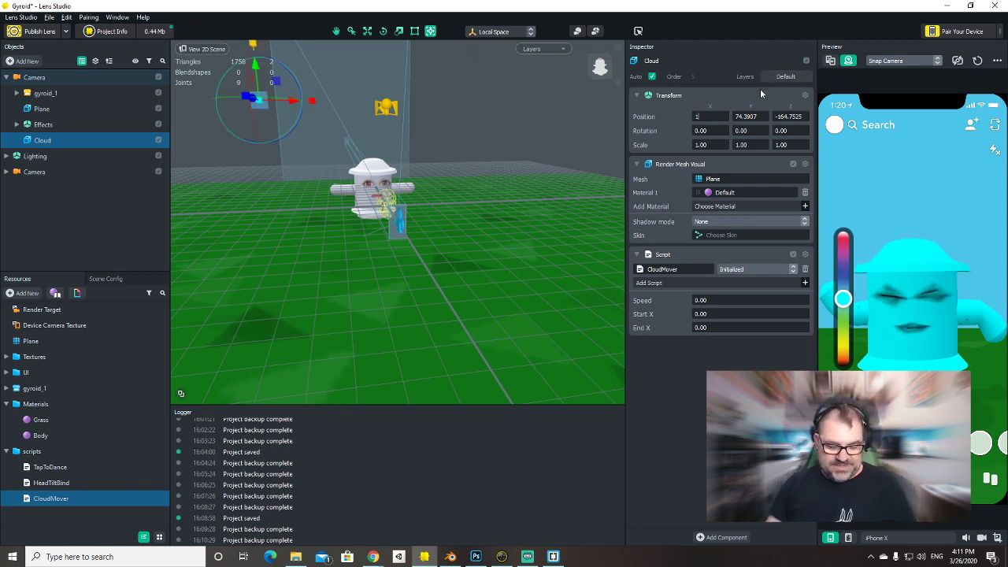
key(Return)
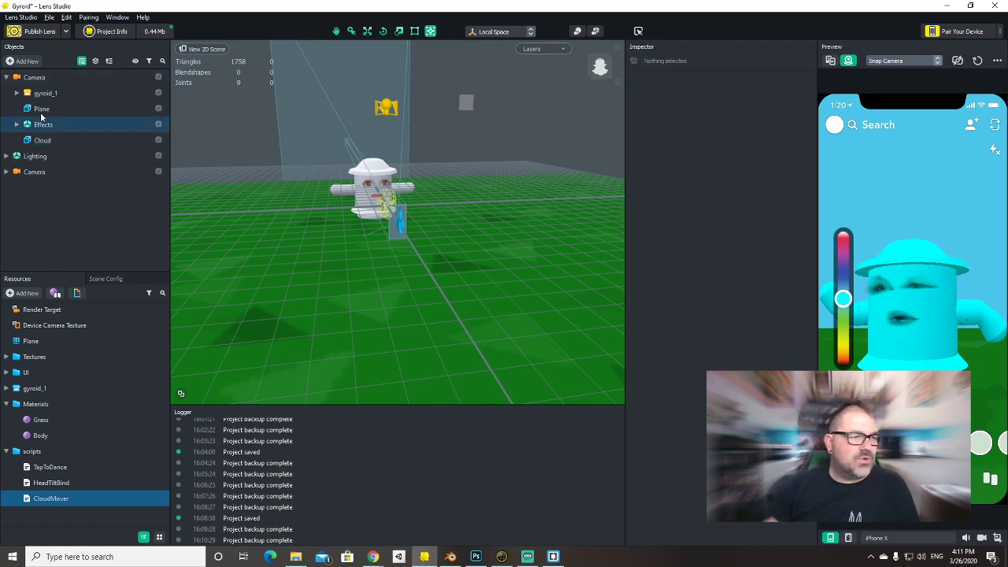
drag(31, 139, 33, 162)
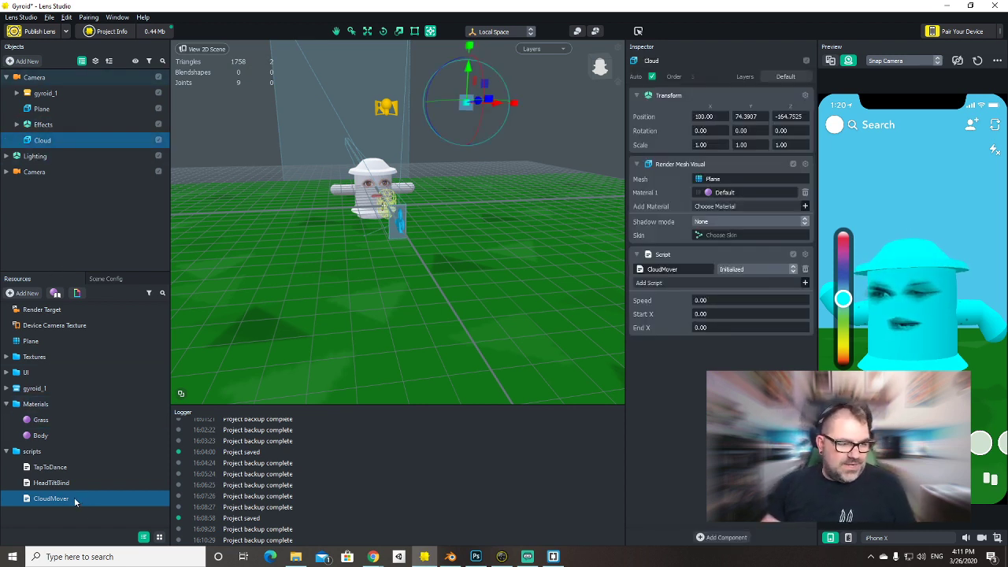
Select the Cloud object and set its CloudMover Speed to -10.
click(46, 126)
click(42, 140)
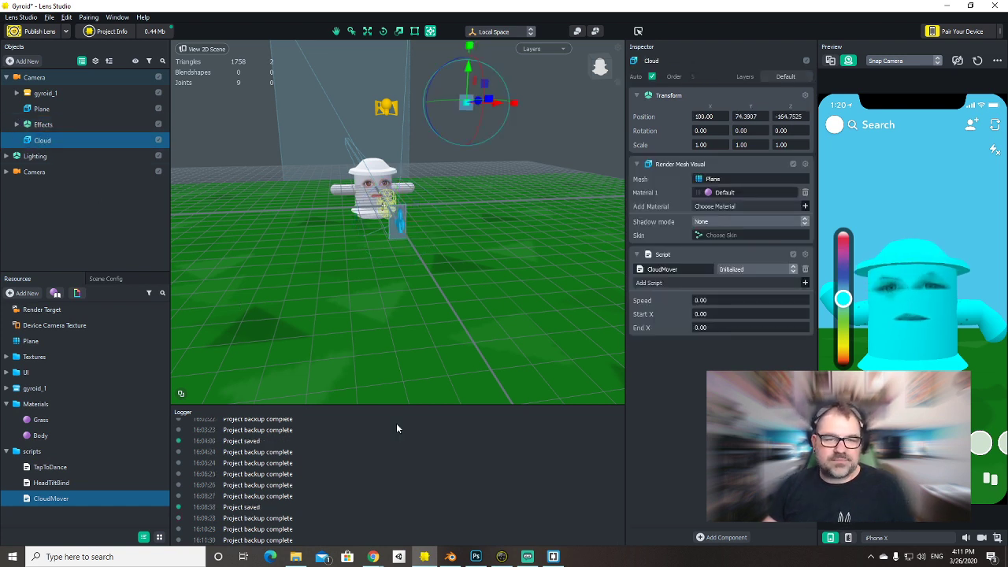
click(721, 301)
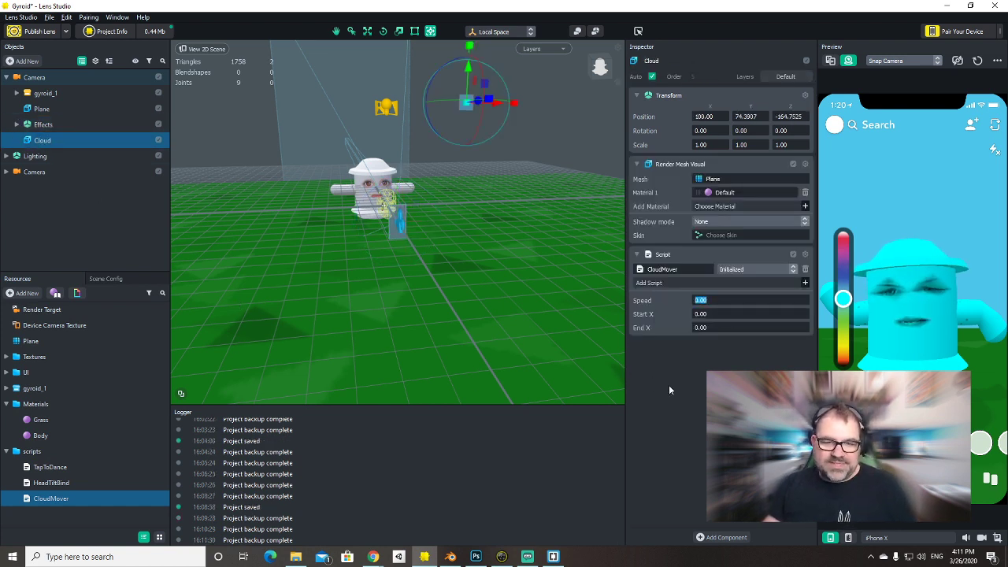
text(-1)
key(Return)
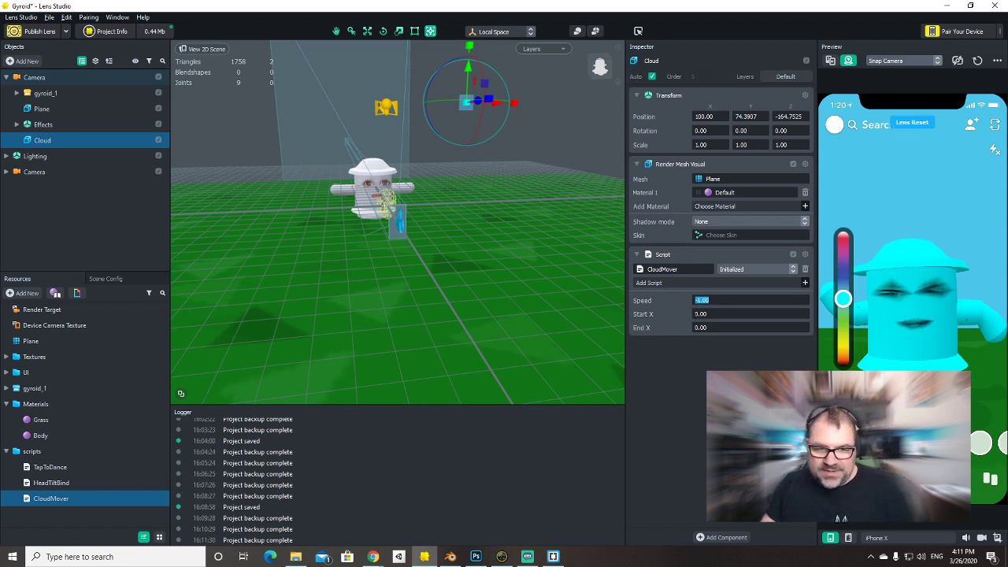
text(-1)
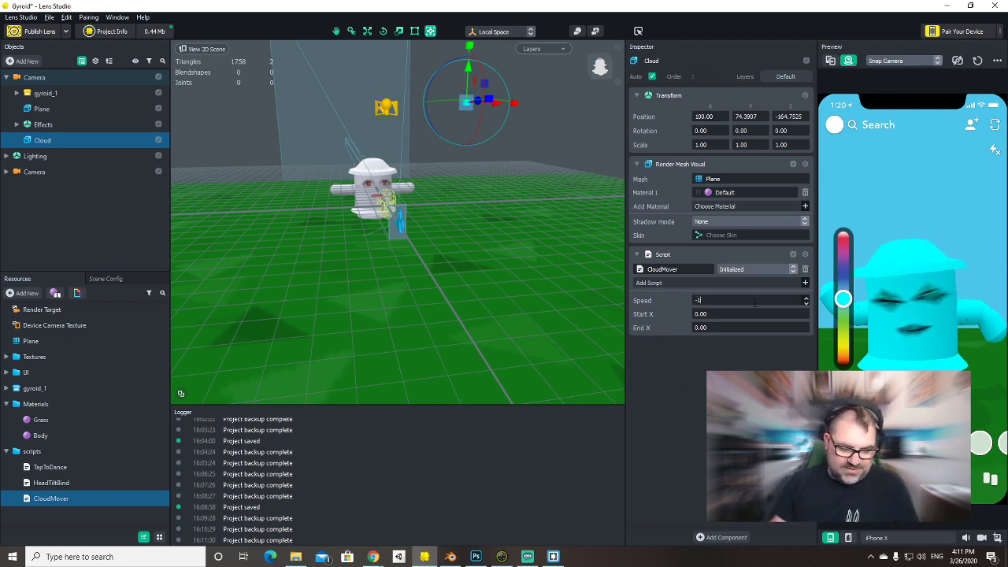
text(0)
key(Return)
Set the CloudMover Start X to 100 and End X to -100.
key(Tab)
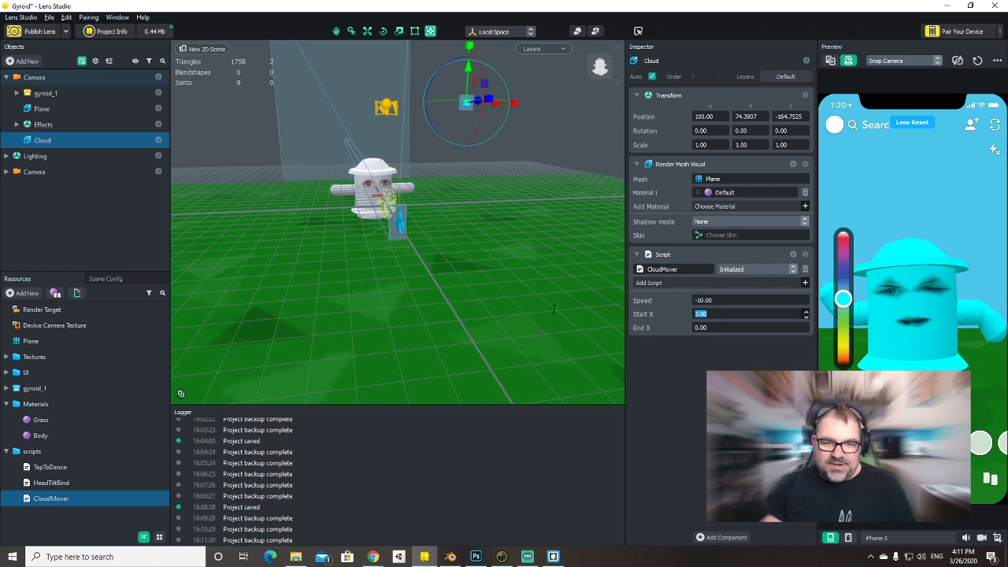
text(100)
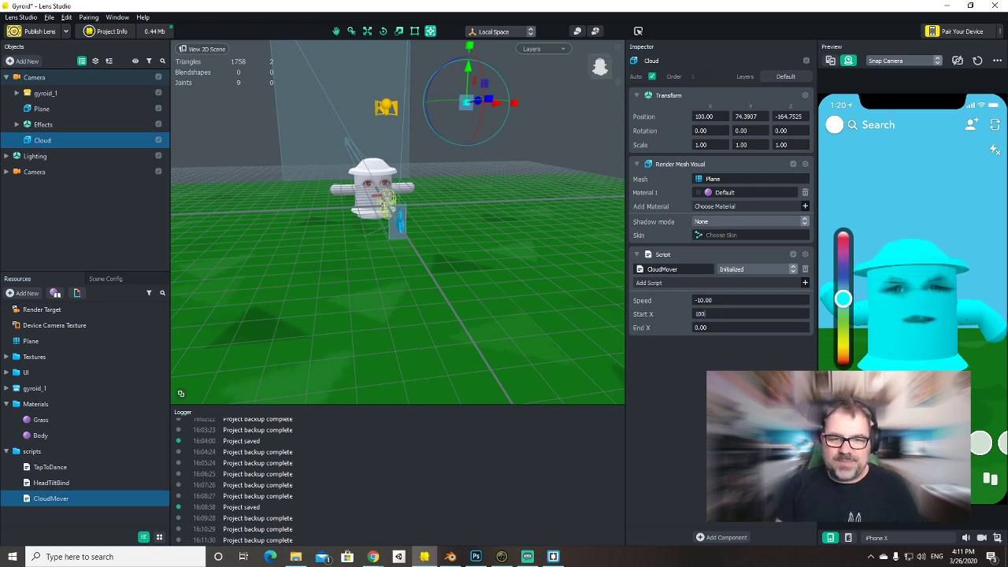
key(Tab)
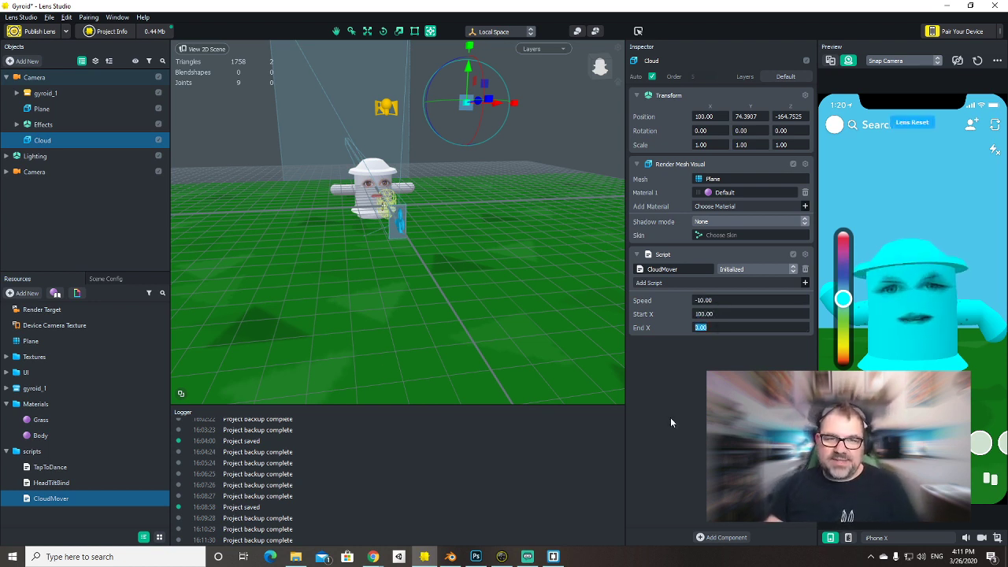
text(-100)
key(Return)
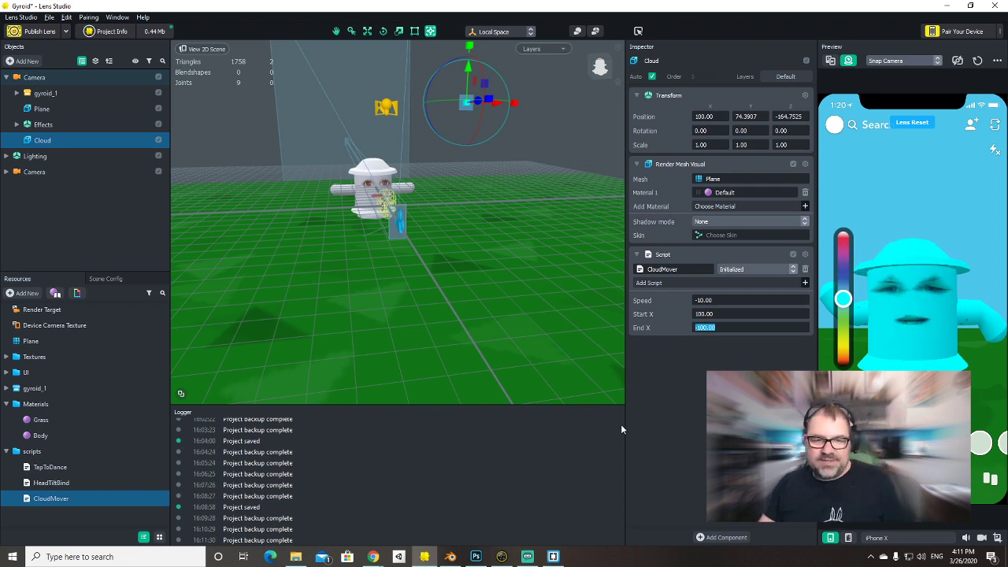
click(696, 394)
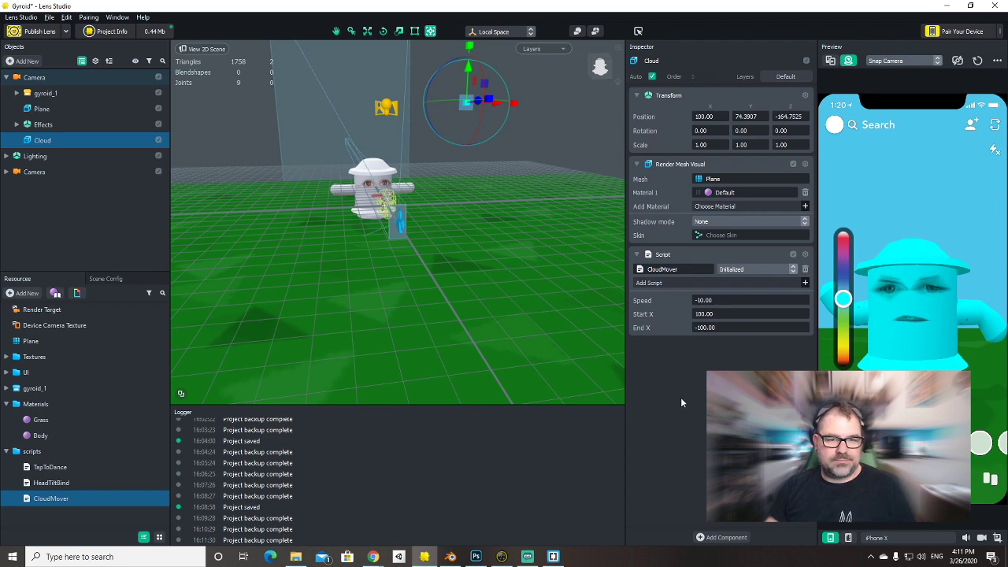
Copy the update-event block from HeadTiltBind.js into CloudMover.js below the input declarations.
key(alt+Tab)
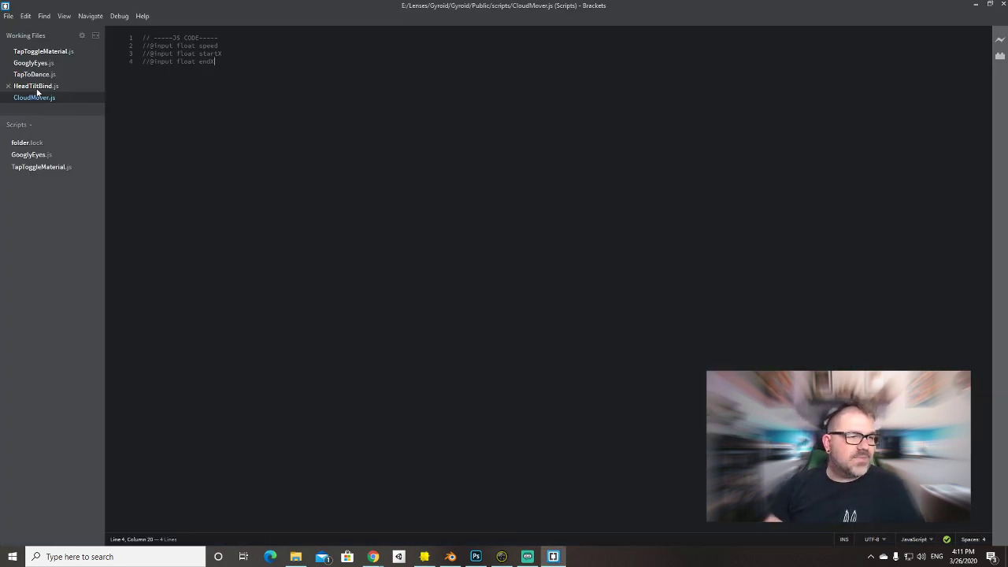
click(36, 86)
key(shift+Up)
key(shift+Up)
key(shift+Up)
key(shift+Up)
key(ctrl+c)
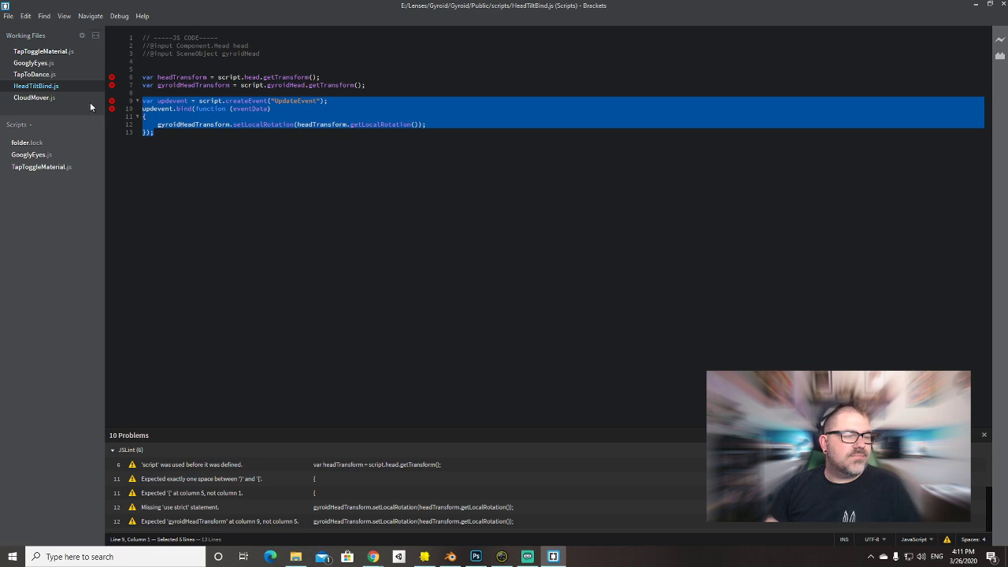
click(29, 97)
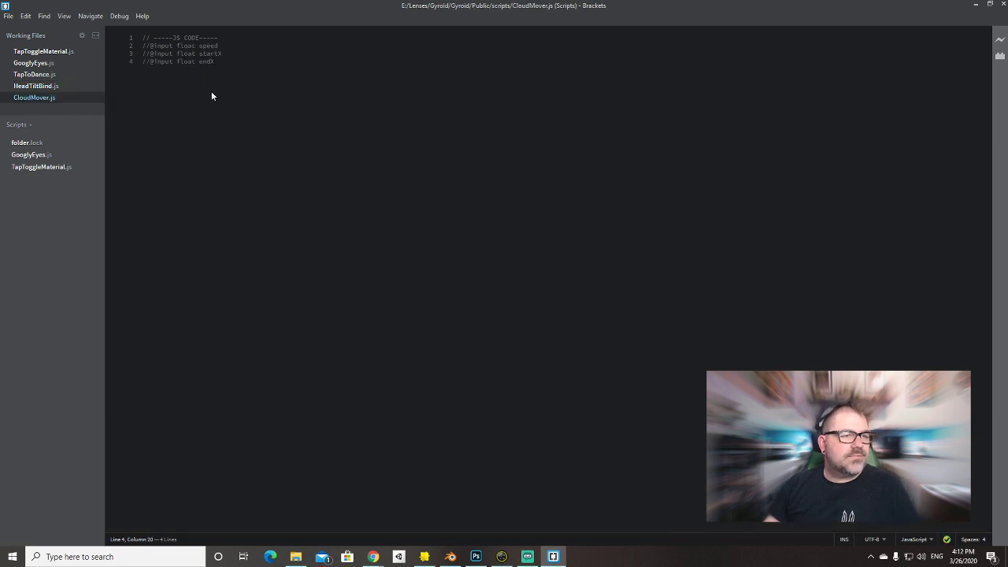
key(Return)
key(Return)
key(Return)
key(Return)
key(ctrl+v)
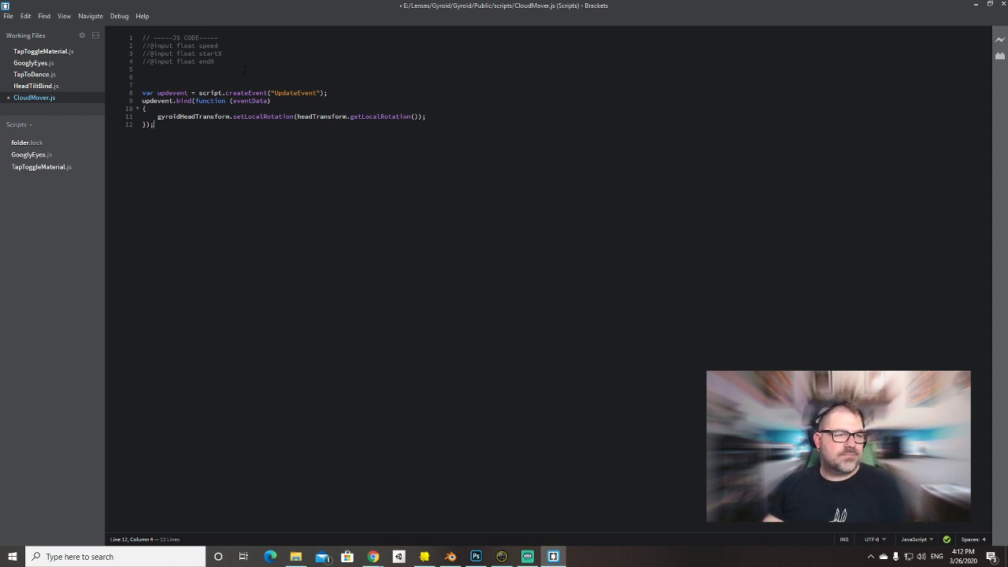
Remove the leftover head rotation line and rename the updevent variables with a trailing 1.
double_click(210, 53)
drag(426, 116, 157, 117)
key(ctrl+x)
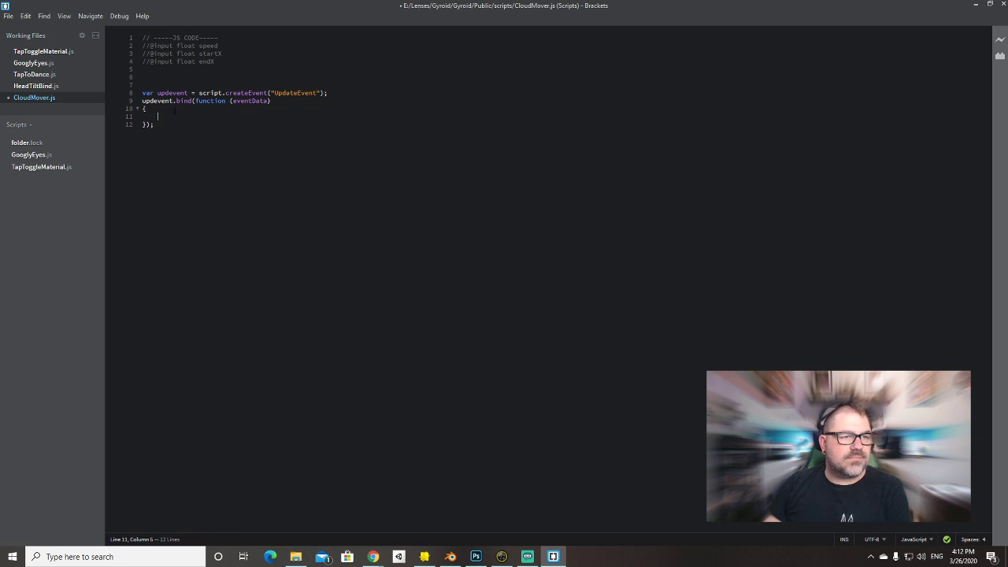
click(188, 93)
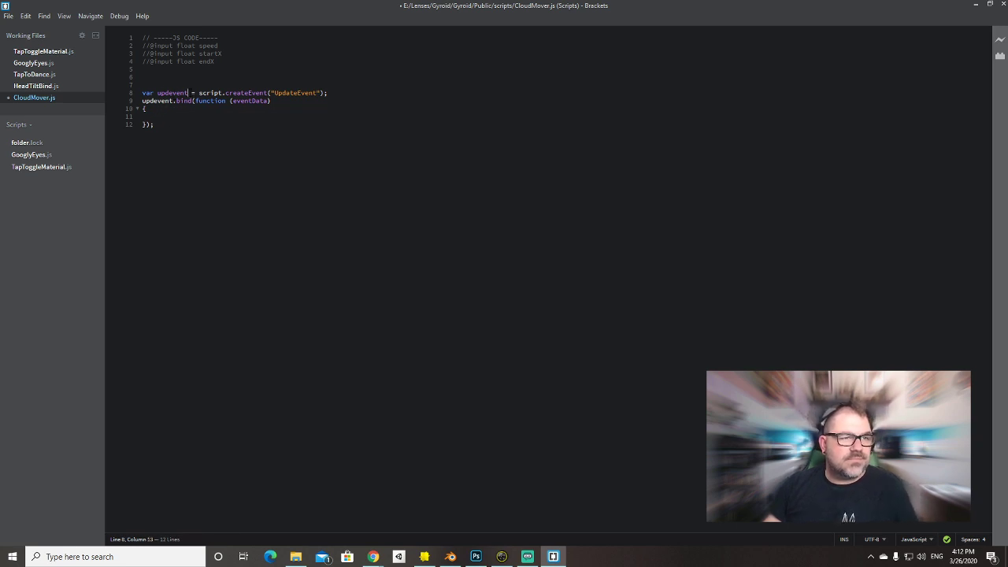
text(1)
click(173, 100)
text(1)
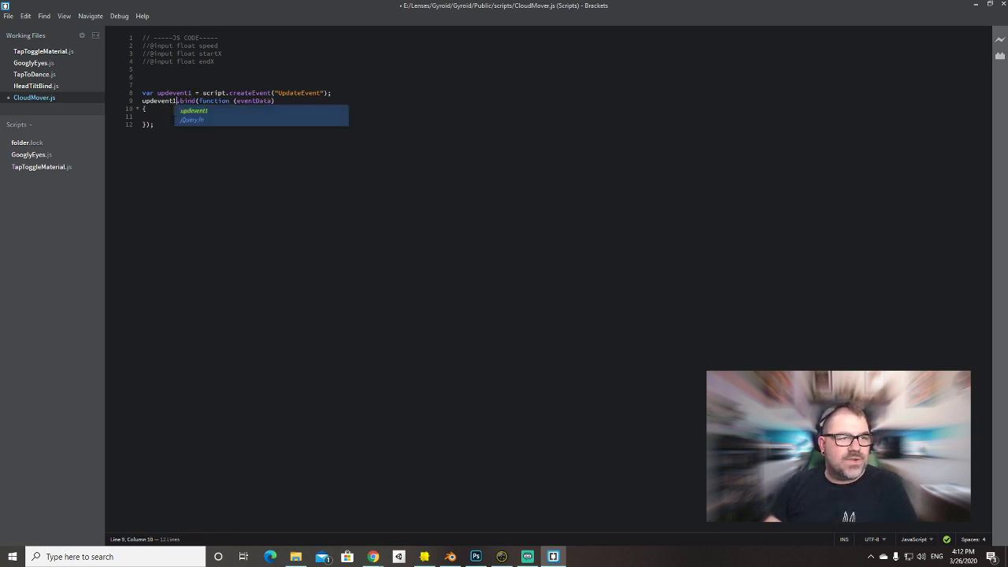
Start the handler body with script.transform.setLocalPosition( using the transform code hint.
click(187, 120)
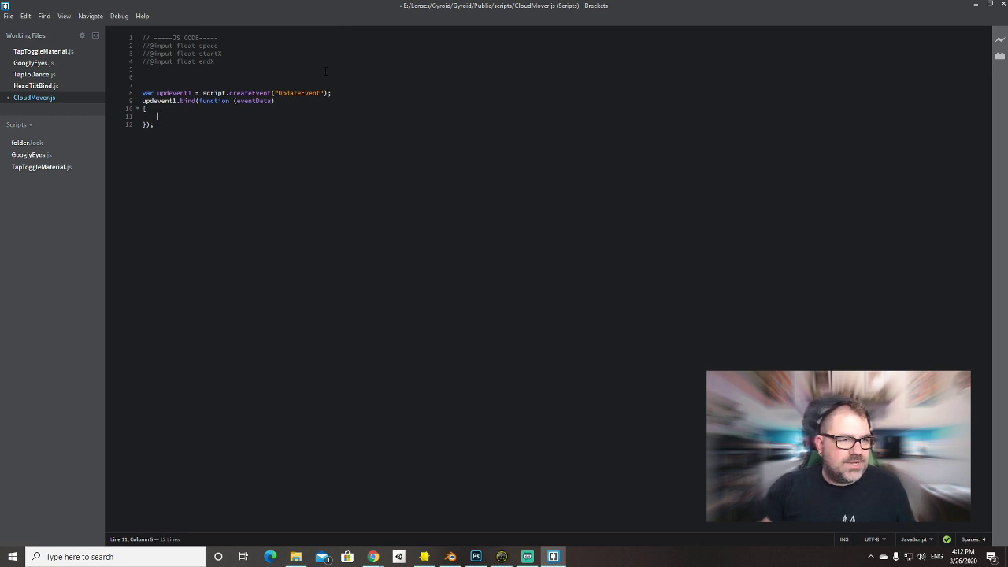
text(script.tr)
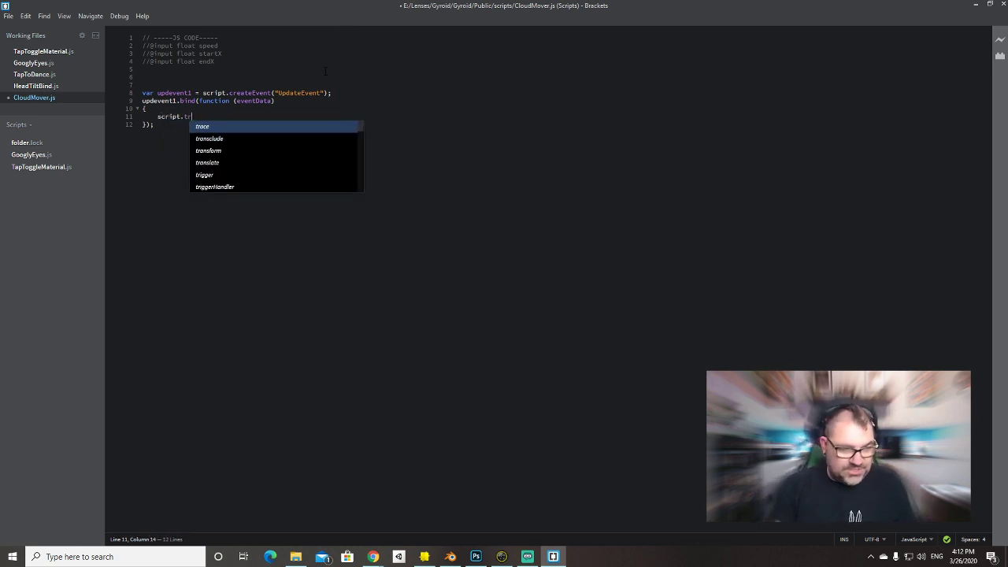
text(ans)
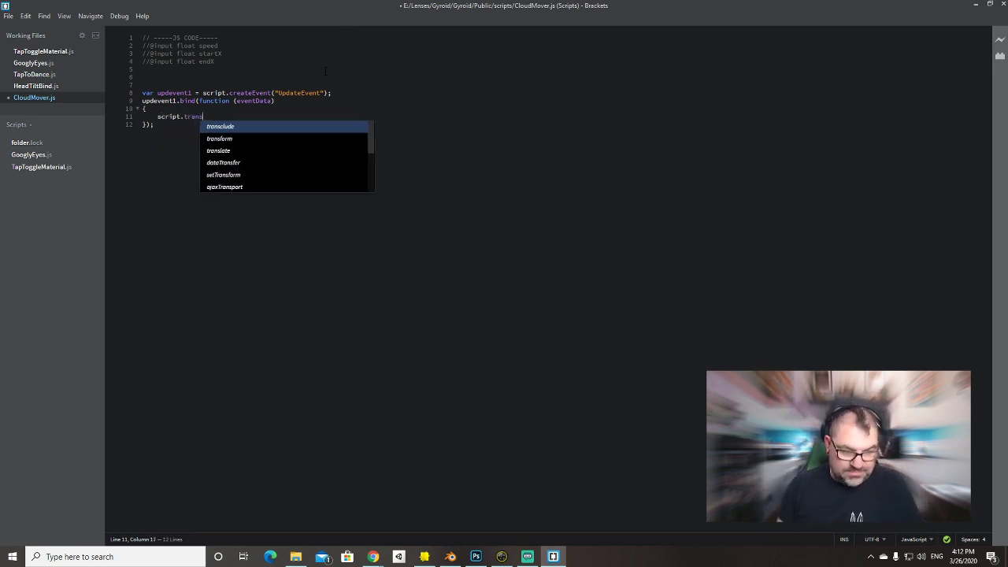
key(Down)
key(Return)
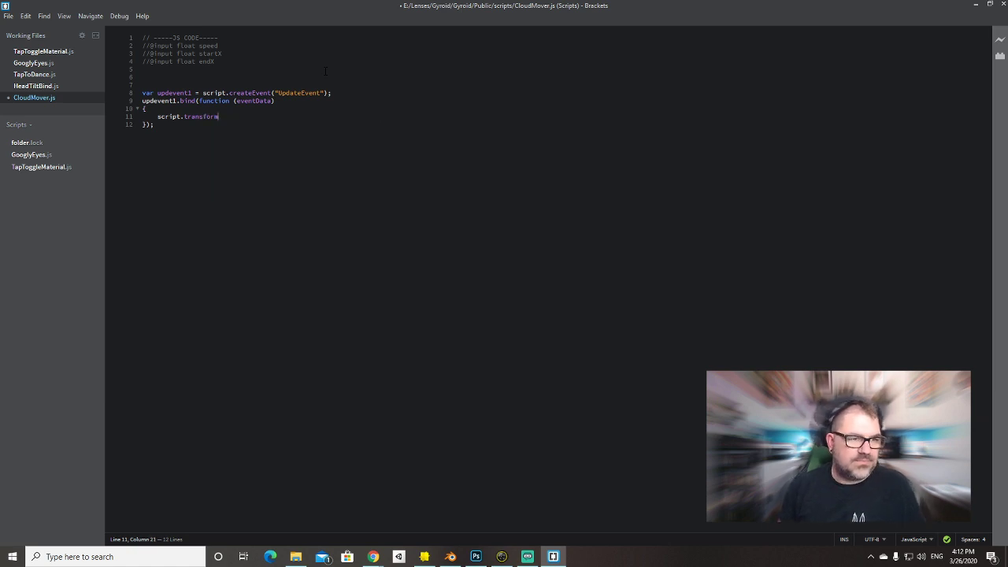
text(.)
text(setLocalPos)
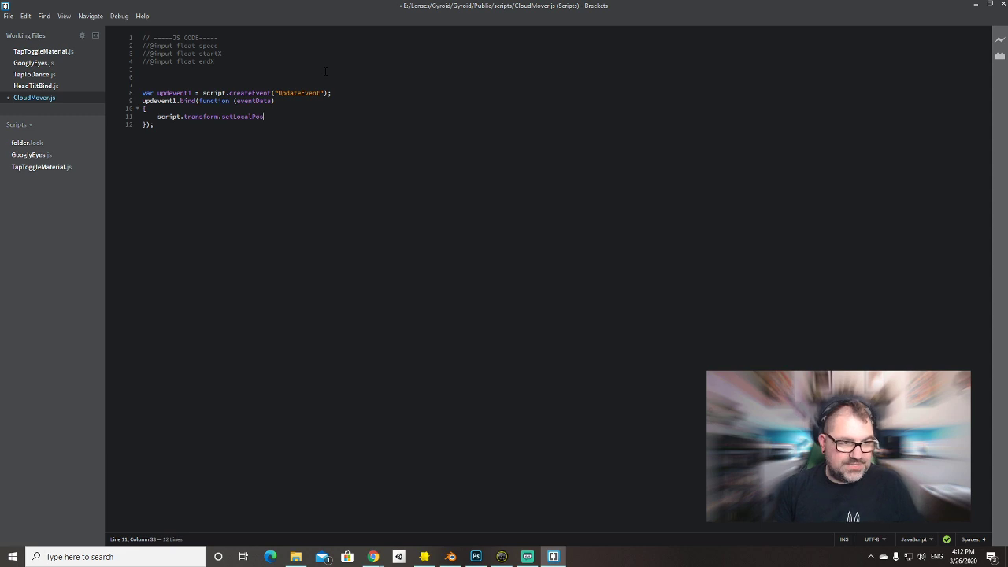
text(ition()
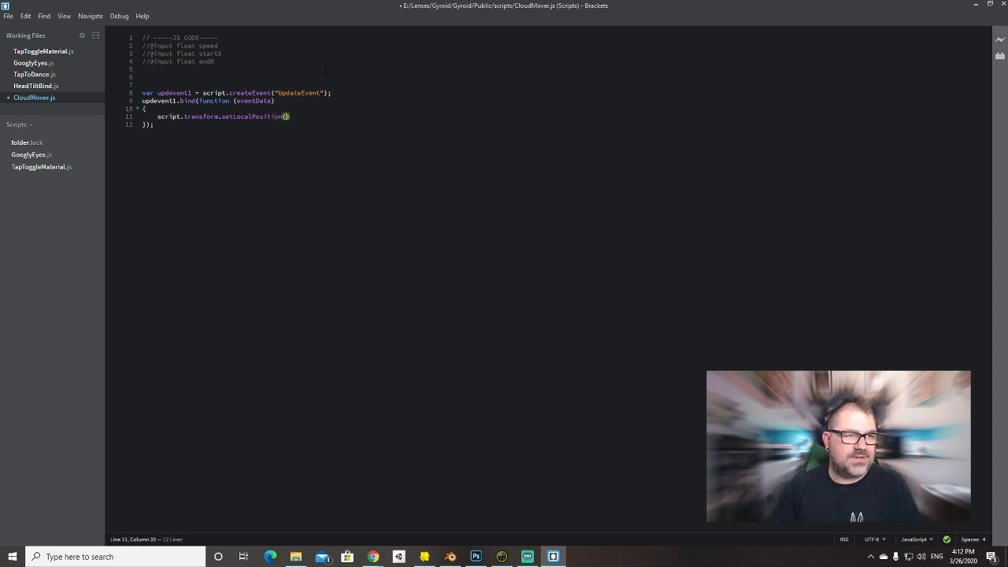
Declare var trans = script.getTransform(); on line 6 of CloudMover.js.
click(189, 75)
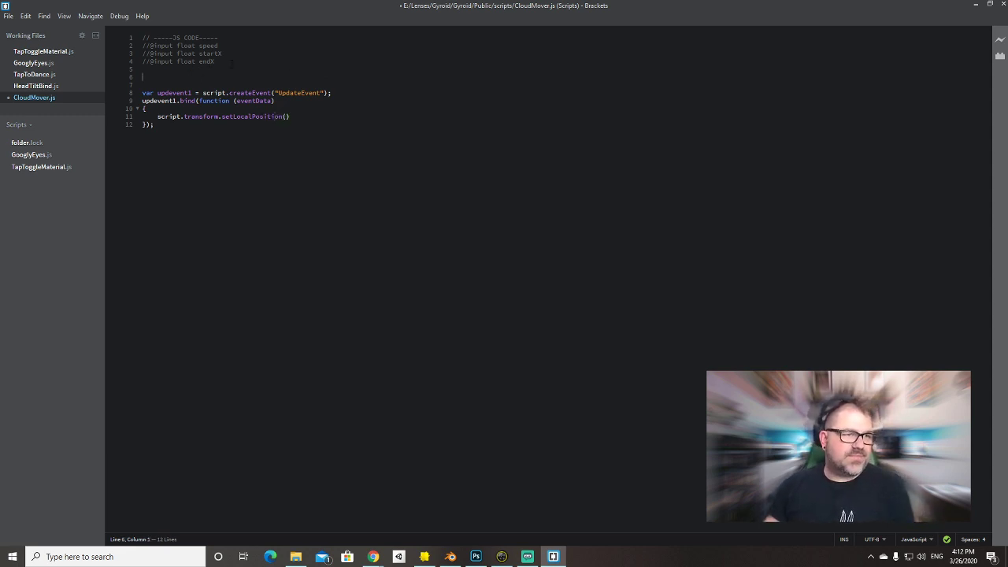
text(vAR )
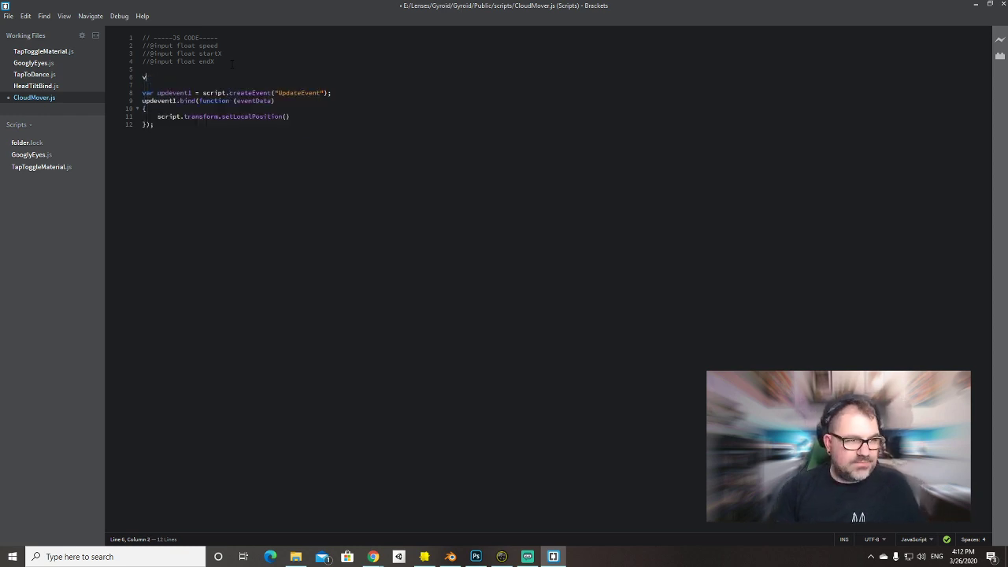
text(ar )
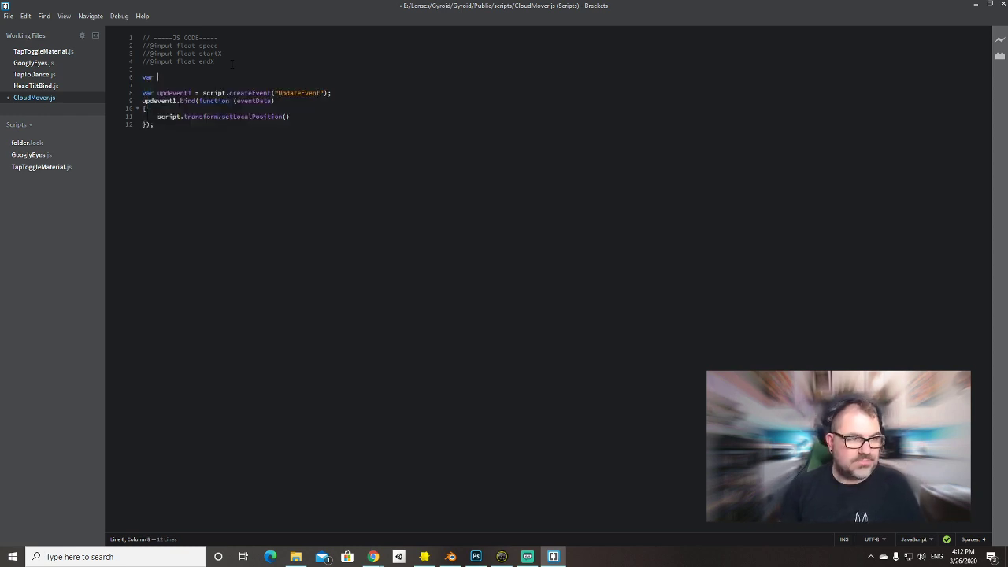
text(t = scri)
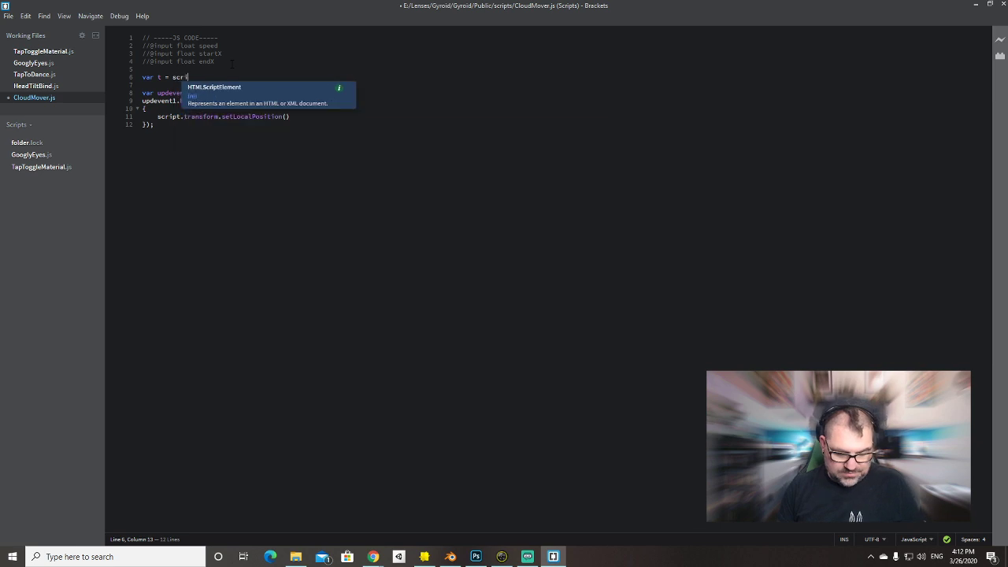
text(pt.get)
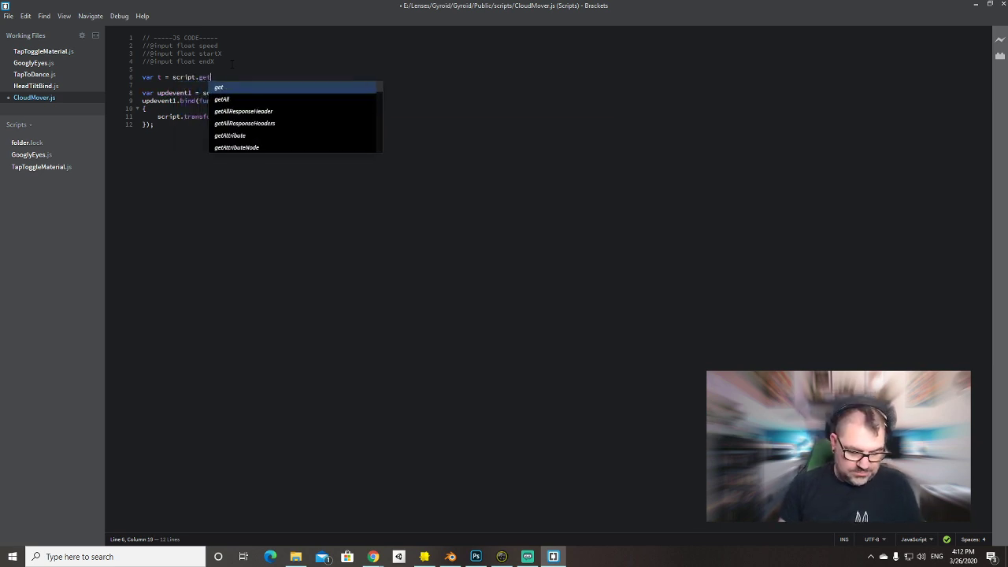
text(Transform)
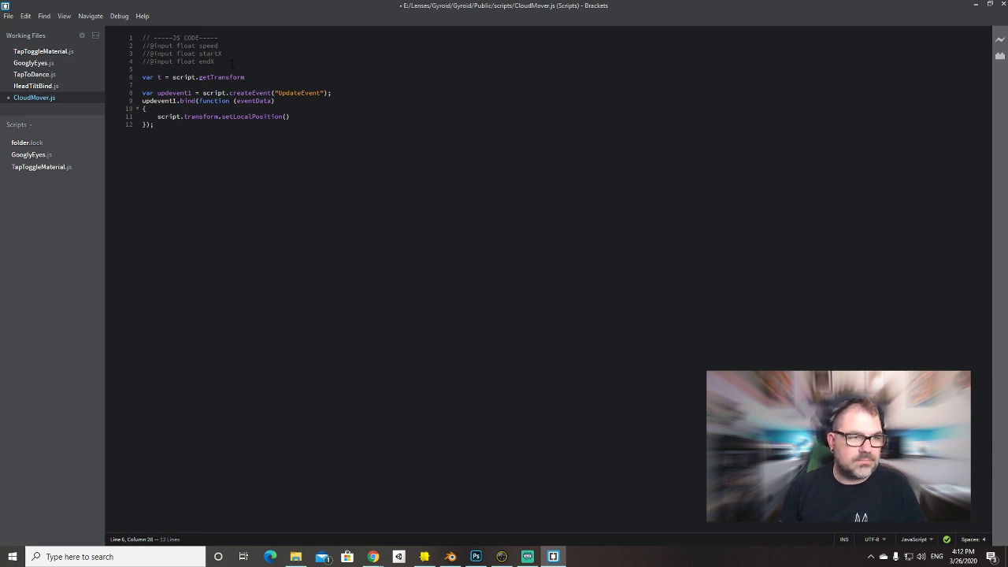
text(;)
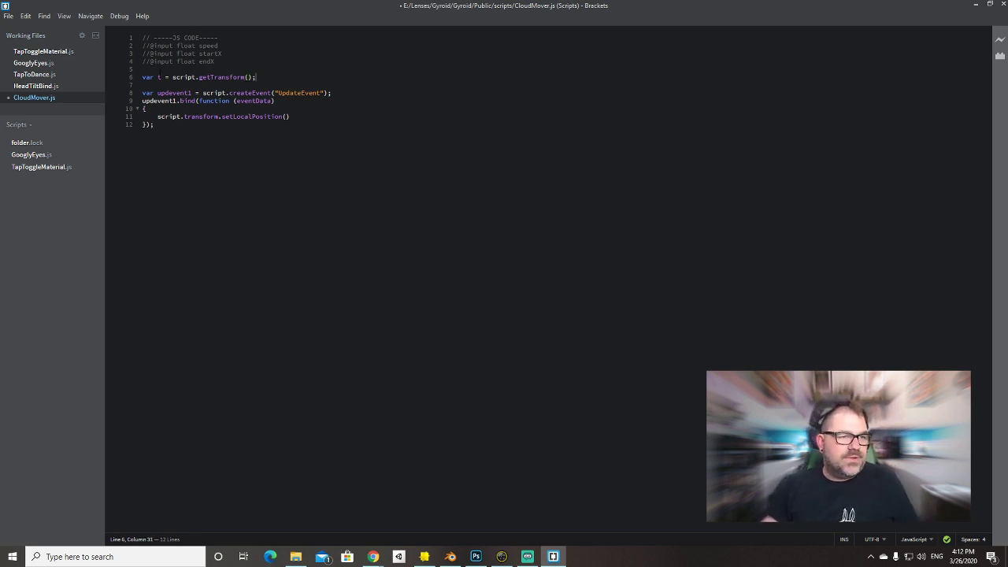
click(158, 76)
text(tr)
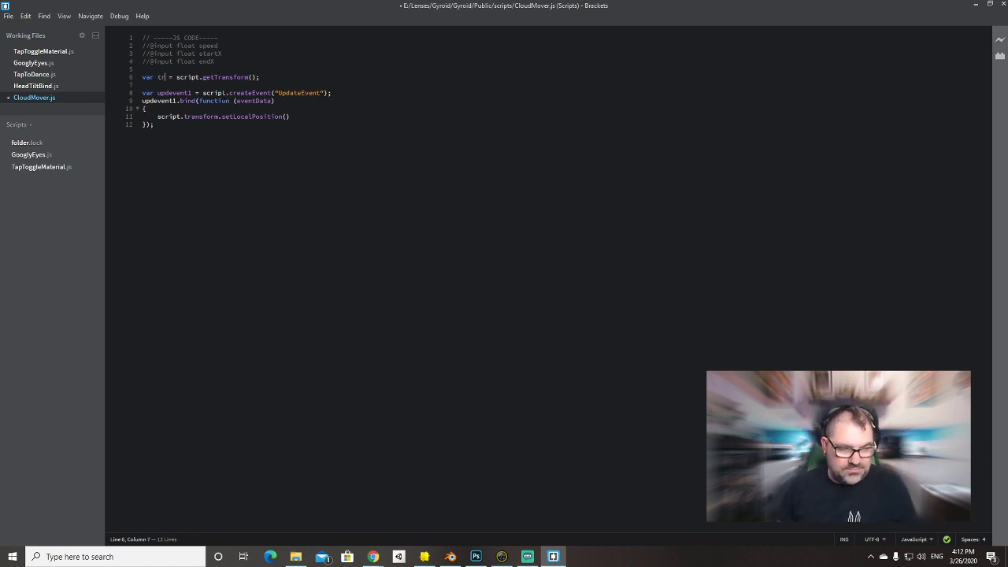
text(ans)
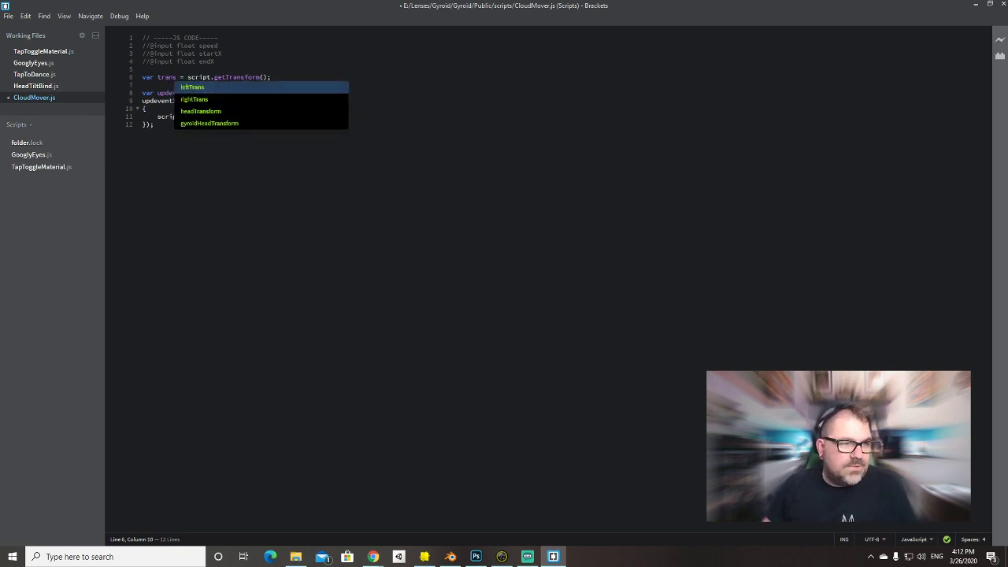
key(Escape)
key(ctrl+l)
Replace script.transform with trans on line 11 and begin the argument trans.x + script.s.
double_click(167, 78)
key(ctrl+c)
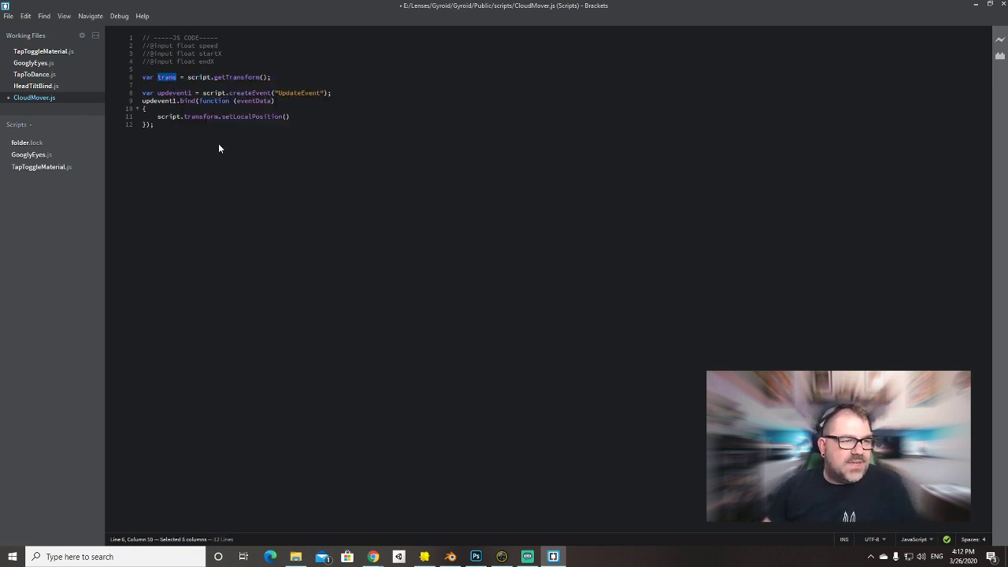
drag(157, 117, 222, 117)
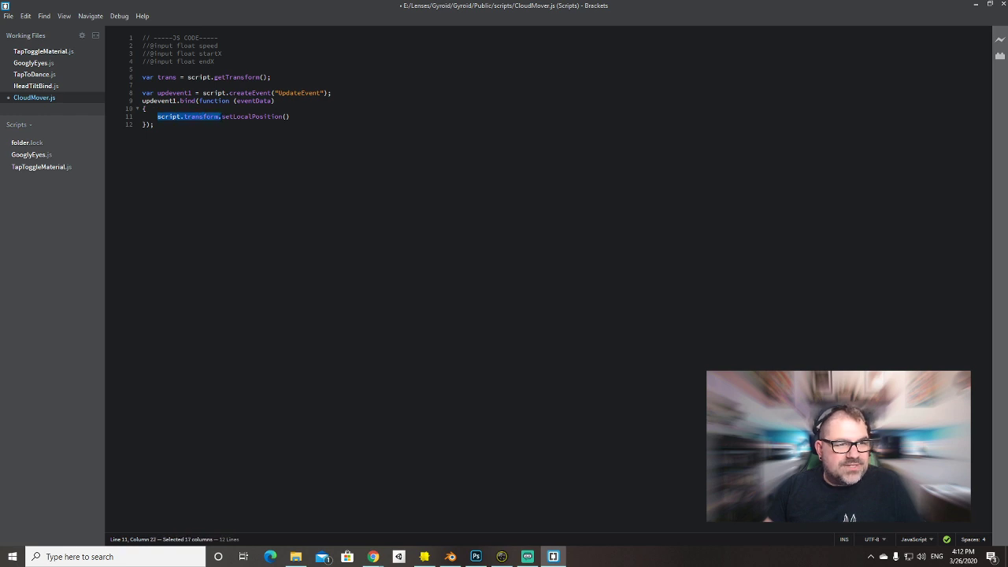
key(ctrl+v)
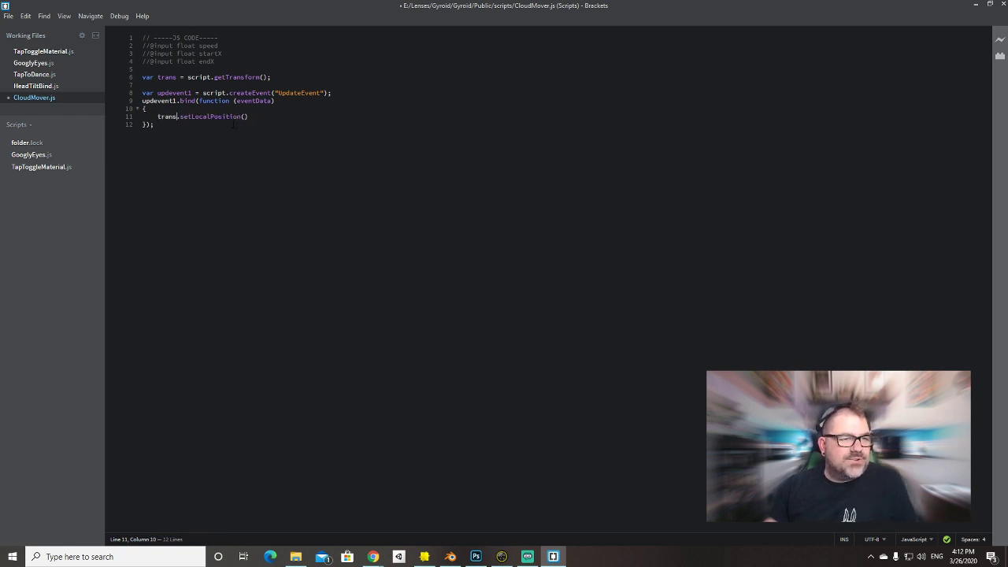
click(244, 117)
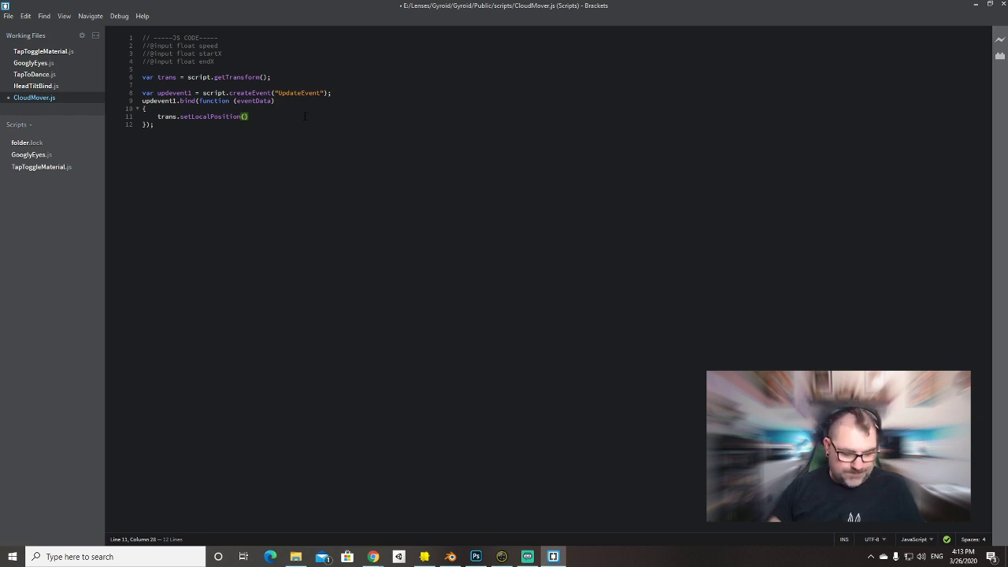
text(trans.x)
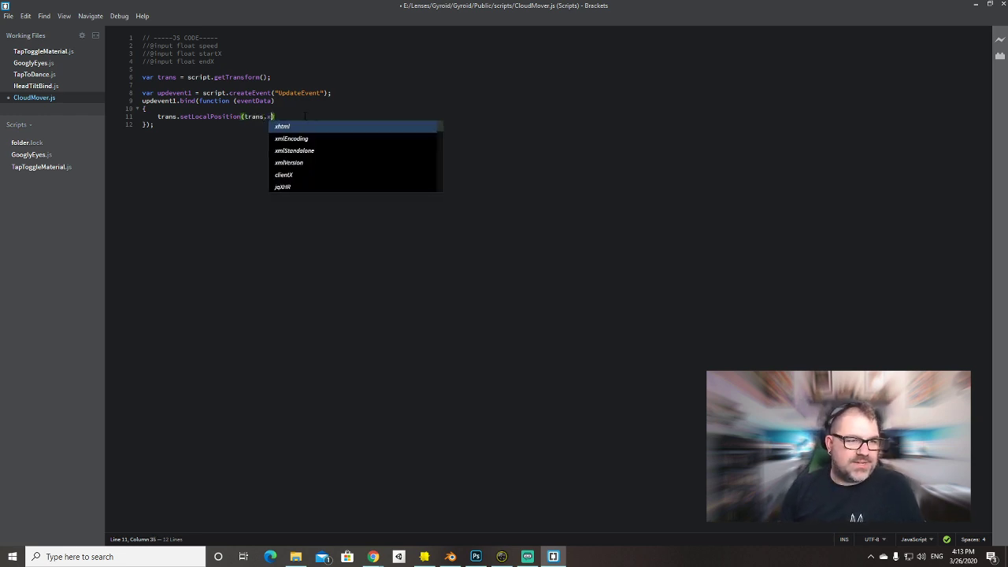
text( + )
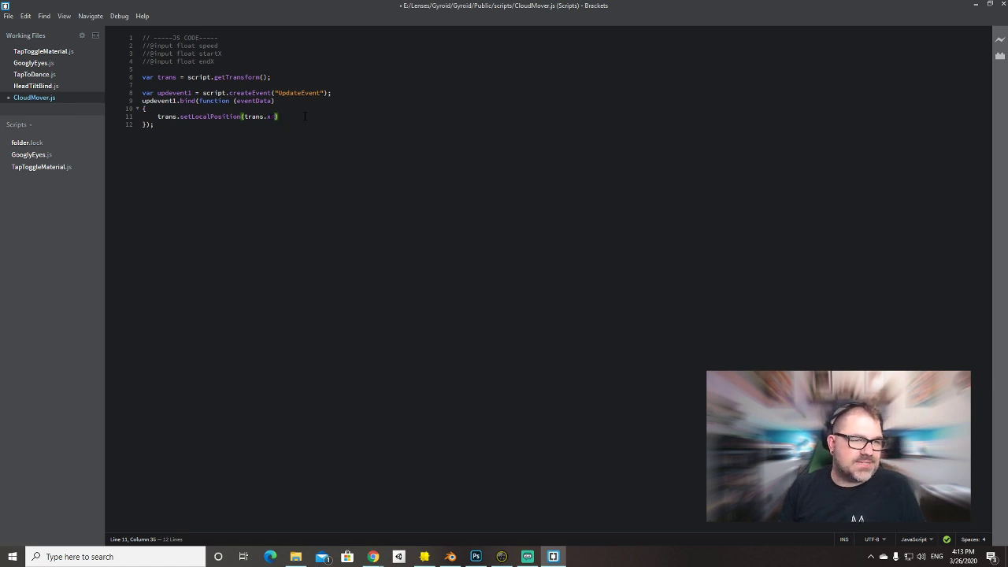
text(script.)
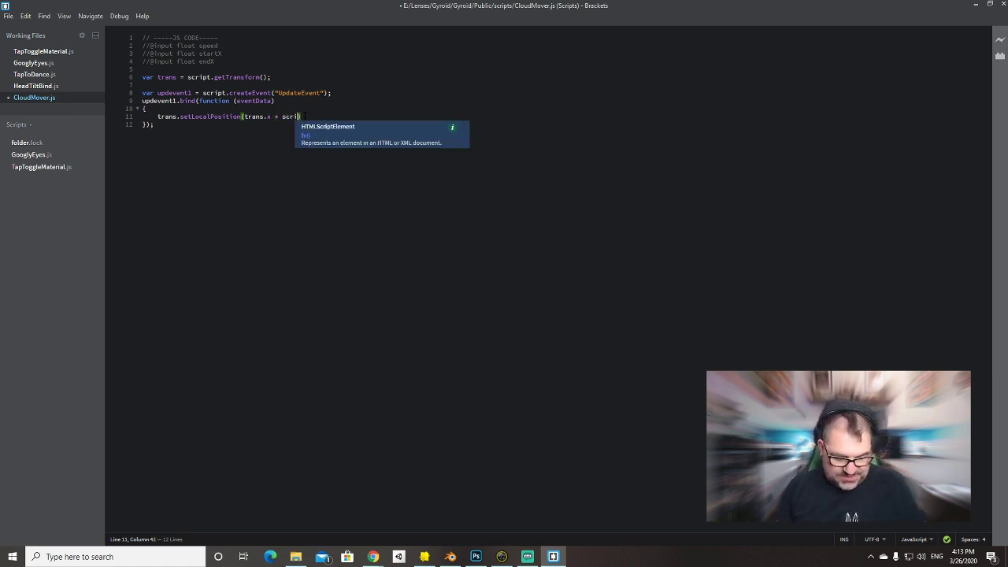
text(s)
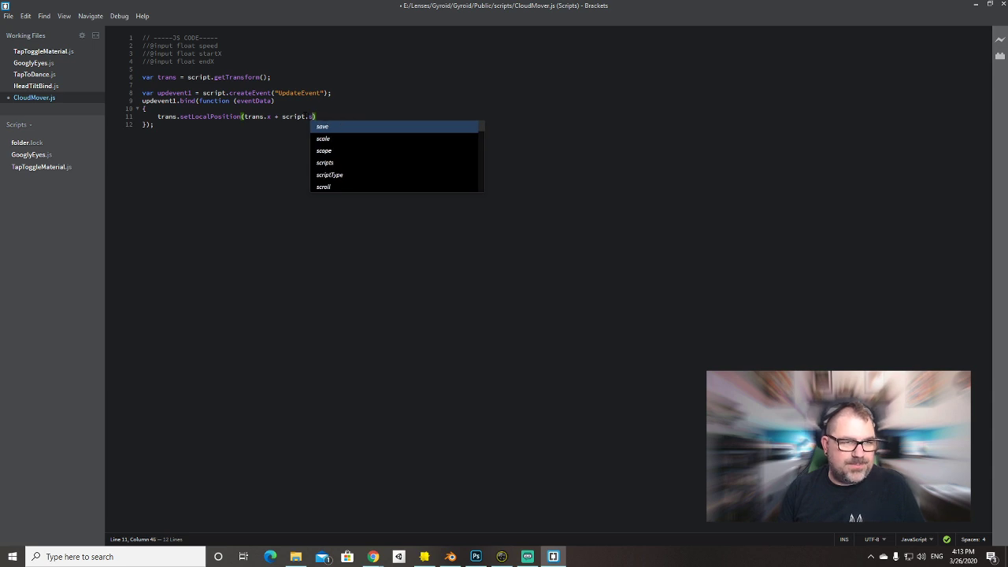
Move the setLocalPosition argument onto a new line as var newx = trans.x + script.s.
click(245, 109)
key(Return)
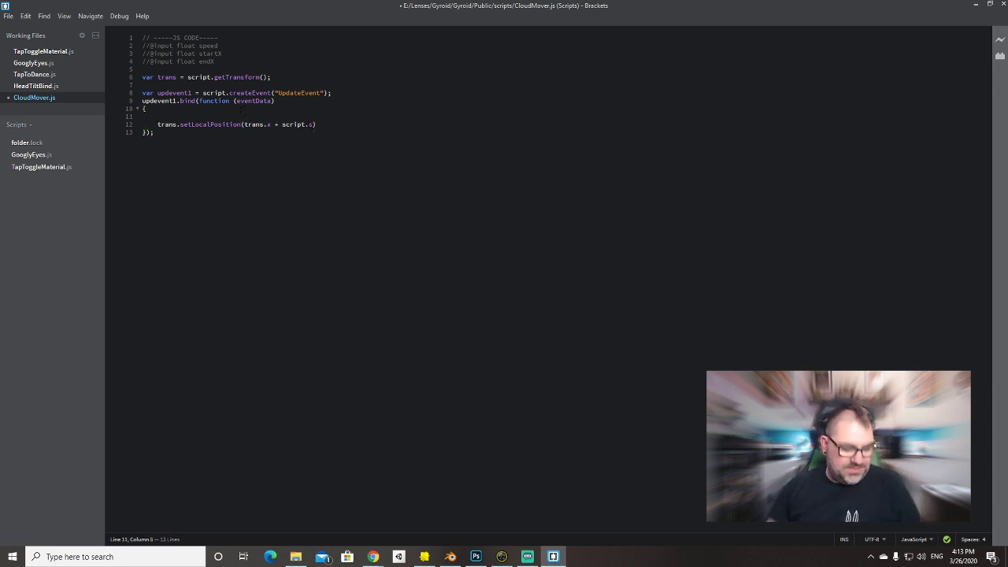
text(var newx =)
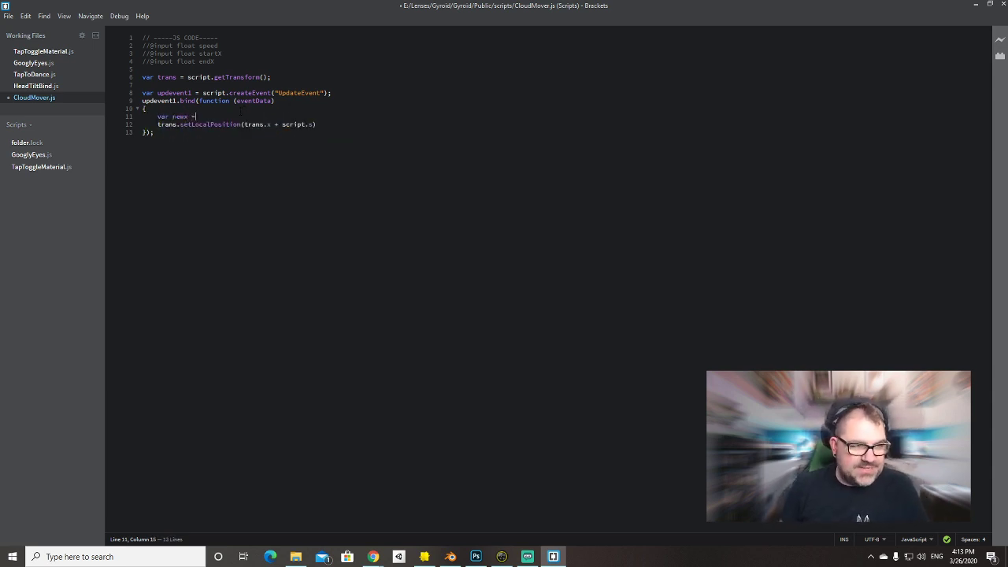
drag(244, 124, 315, 125)
key(ctrl+x)
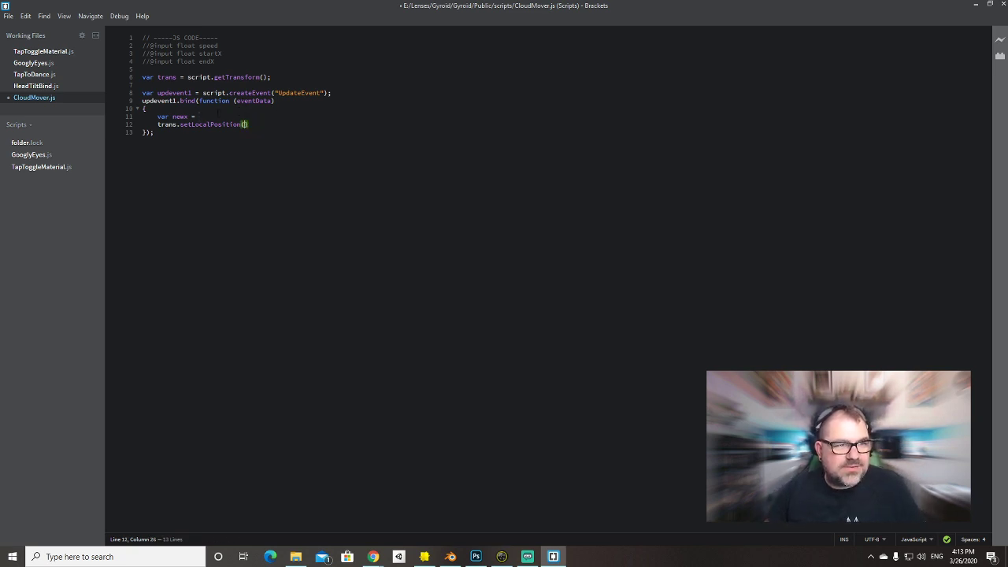
click(197, 116)
key(ctrl+v)
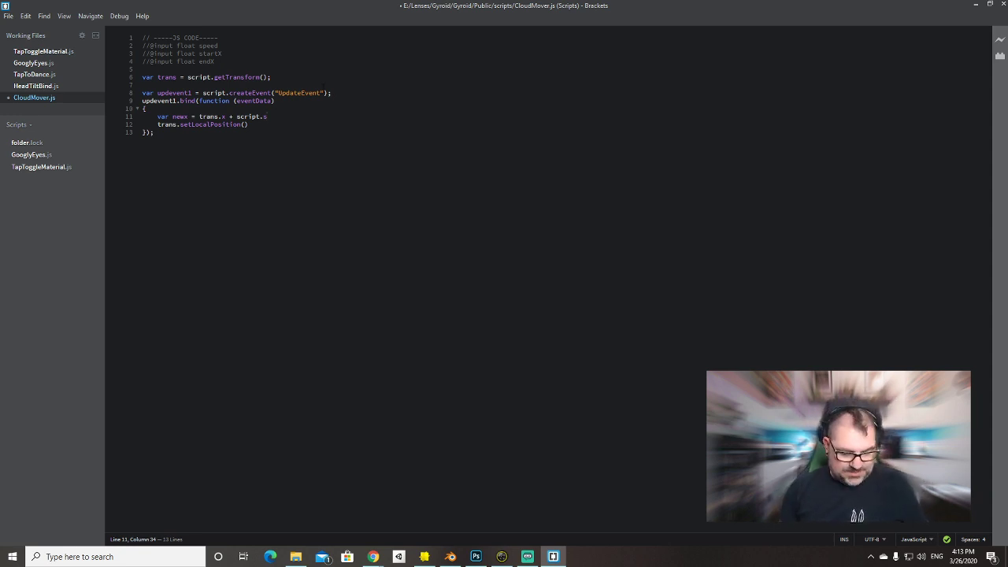
Complete script.speed, wrap it in parentheses, and multiply it by eventData.
text(pee)
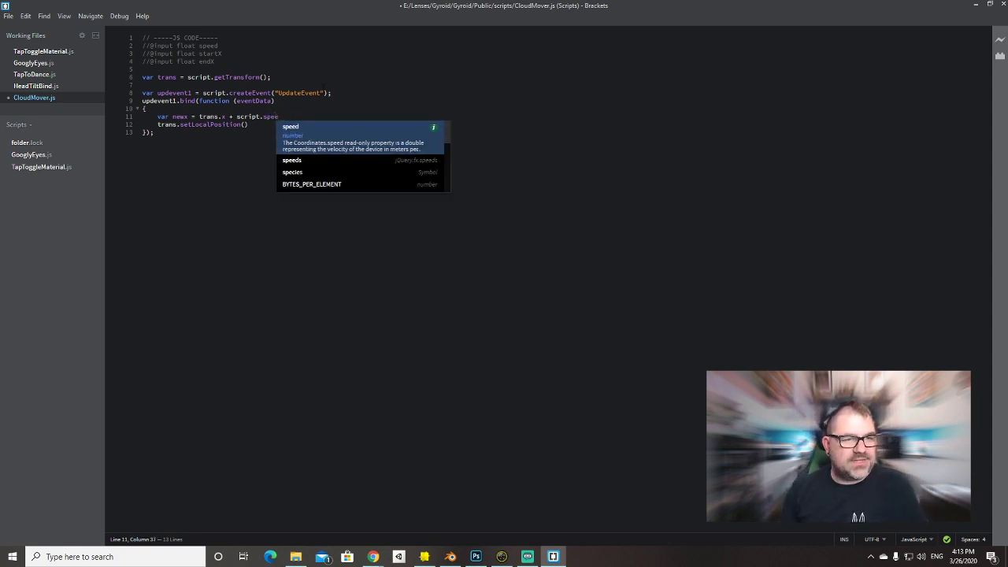
text(d)
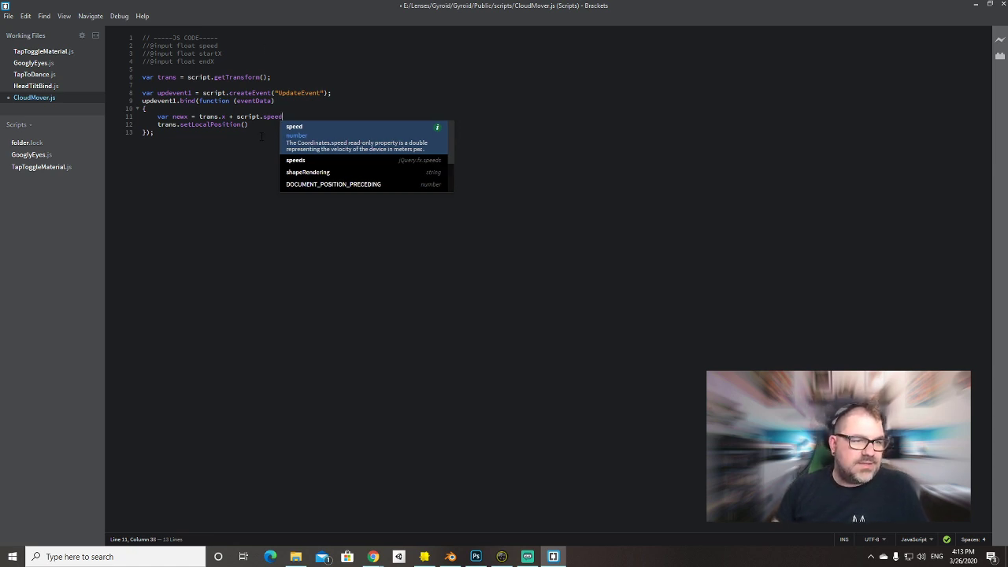
key(ctrl+Left)
key(ctrl+Left)
key(ctrl+Left)
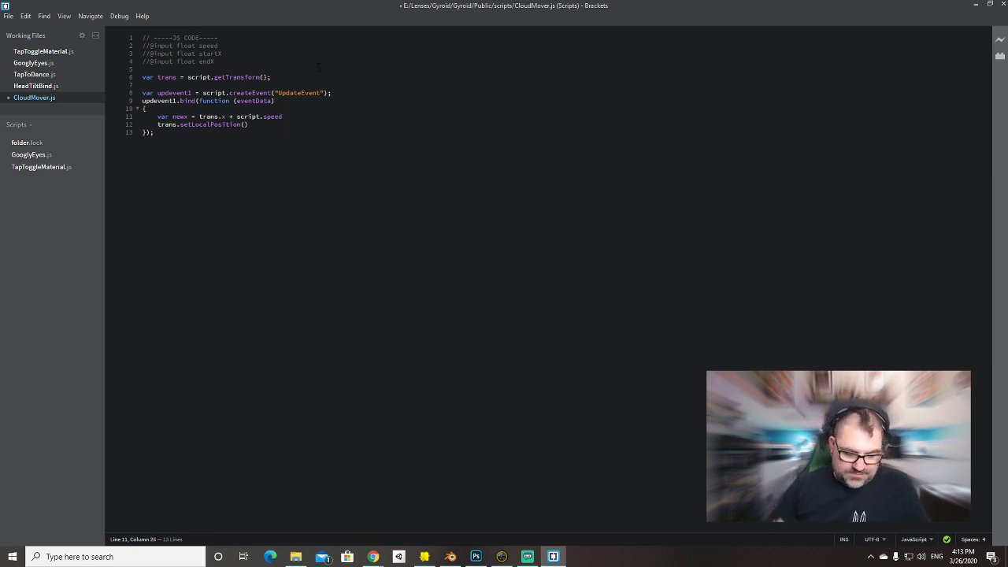
text(()
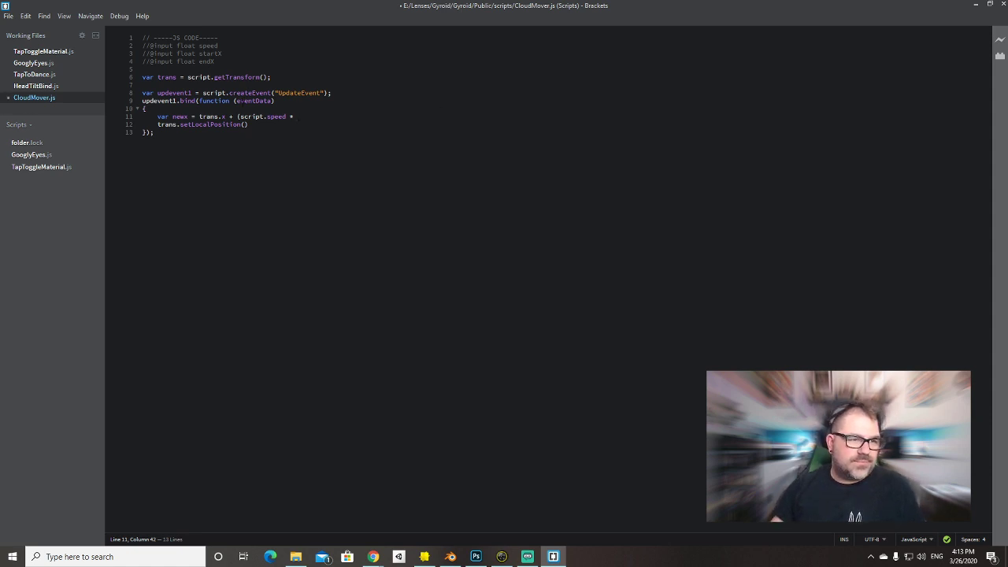
double_click(254, 100)
key(ctrl+c)
click(297, 117)
key(ctrl+v)
Finish the newx line with .getDeltaTime());.
key(alt+Tab)
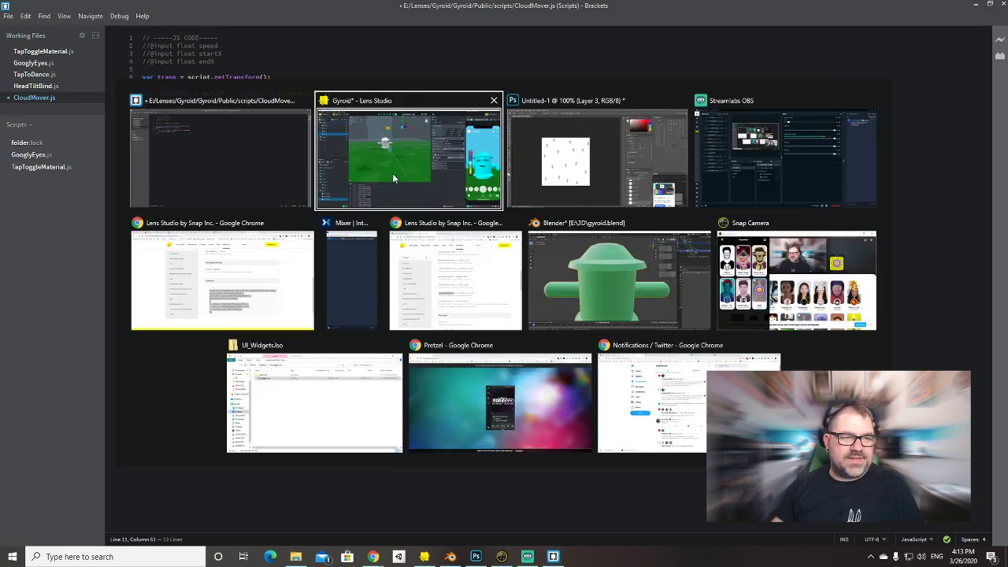
key(alt+Tab)
key(alt+Tab)
key(alt+Tab)
key(alt+Tab)
key(Escape)
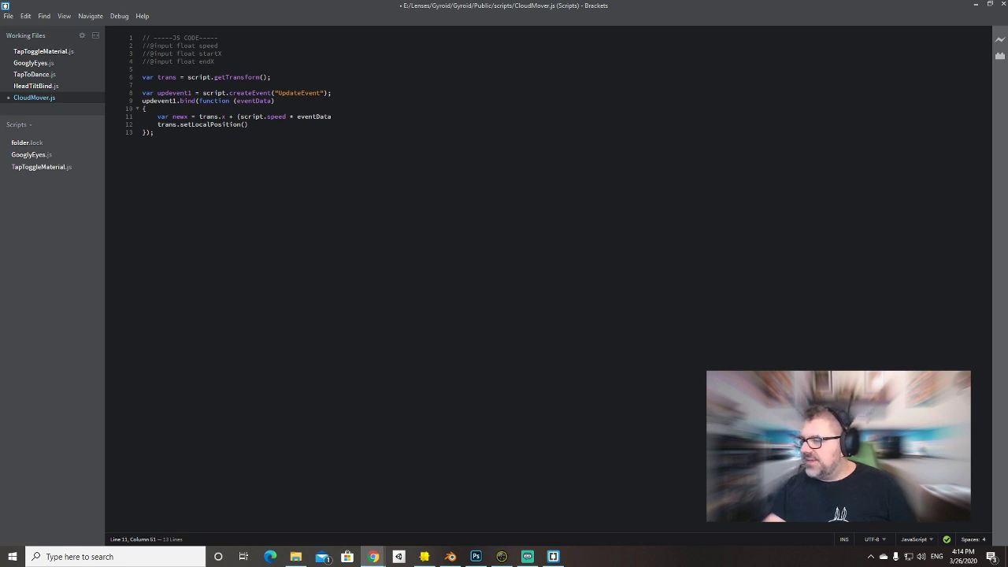
text(.getDeltaTime())
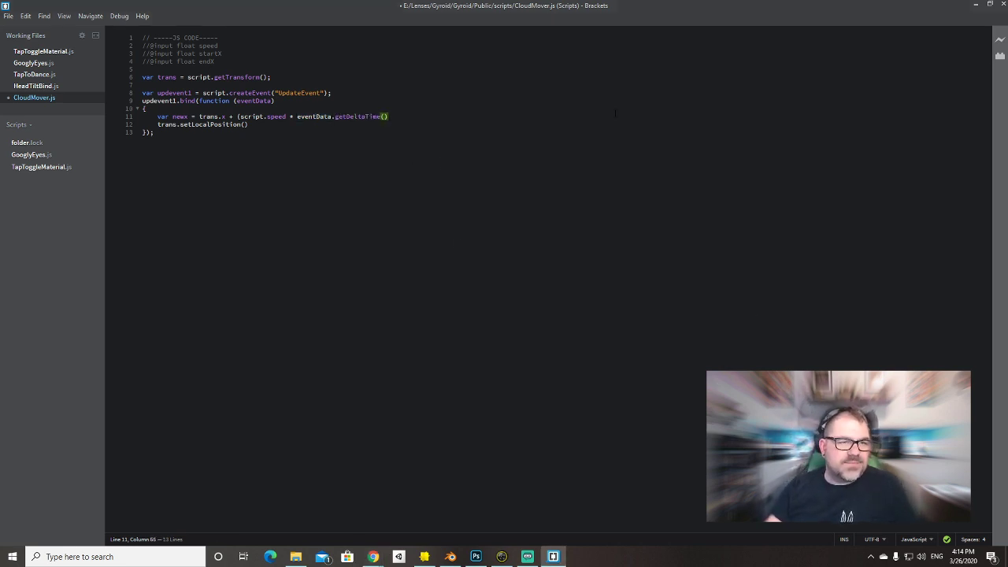
text();)
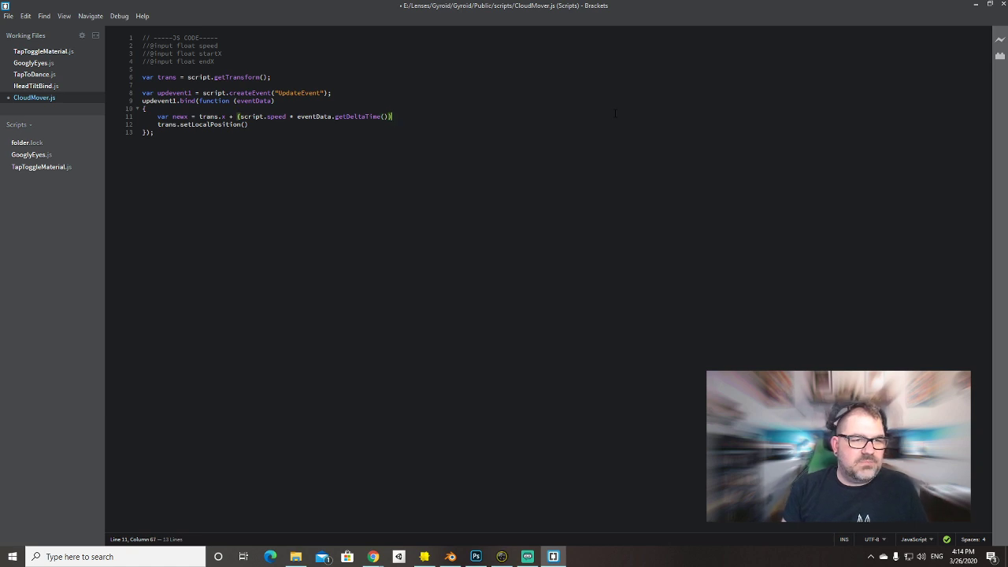
Replace the setLocalPosition argument with a new vec3 call using newx as x.
double_click(180, 116)
click(244, 125)
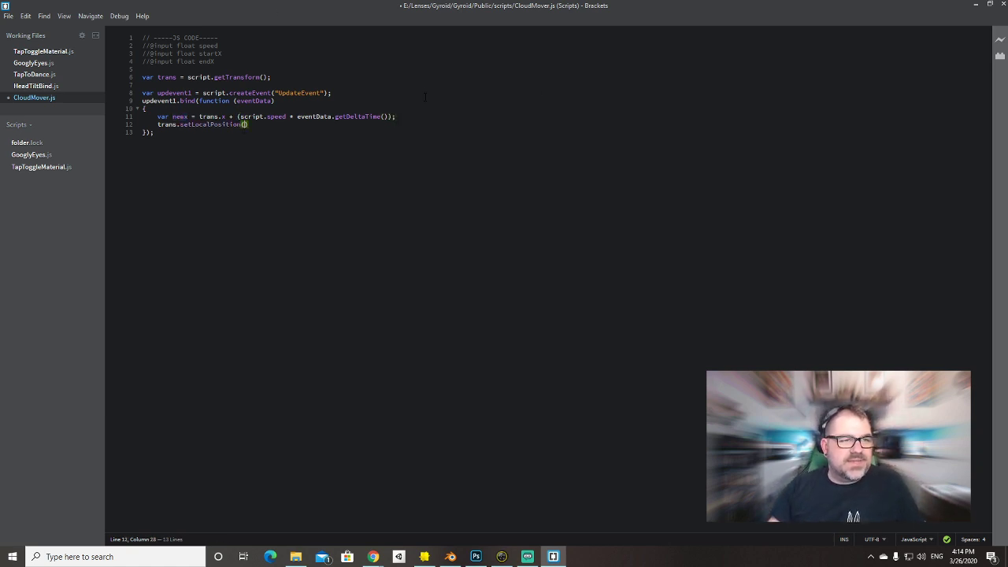
key(ctrl+v)
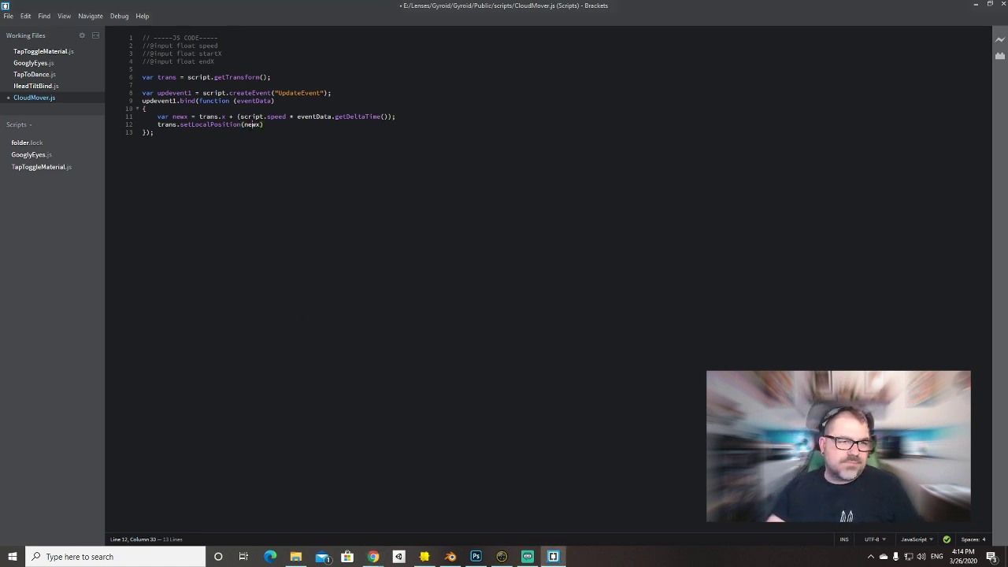
double_click(252, 125)
key(ctrl+v)
double_click(180, 116)
key(BackSpace)
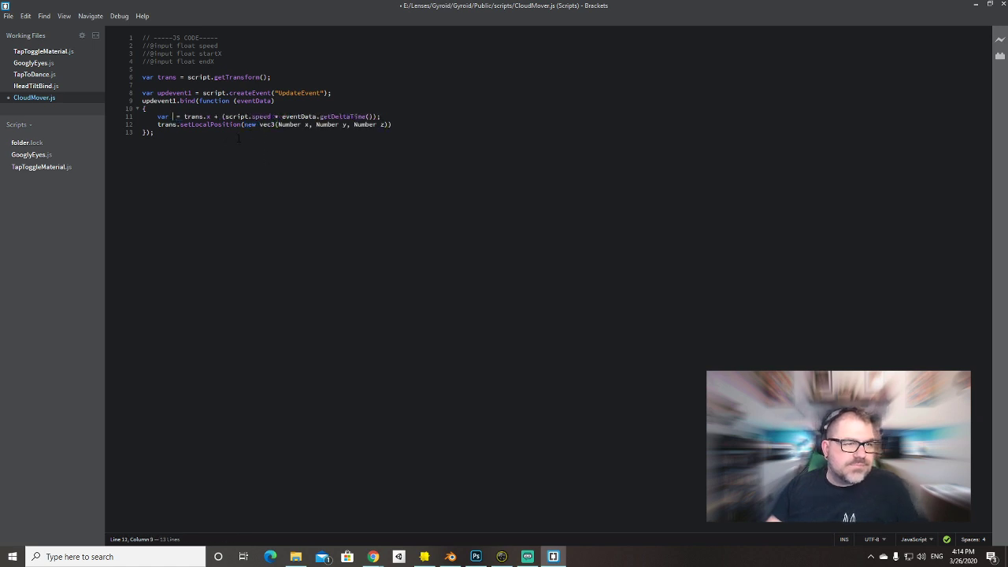
key(ctrl+z)
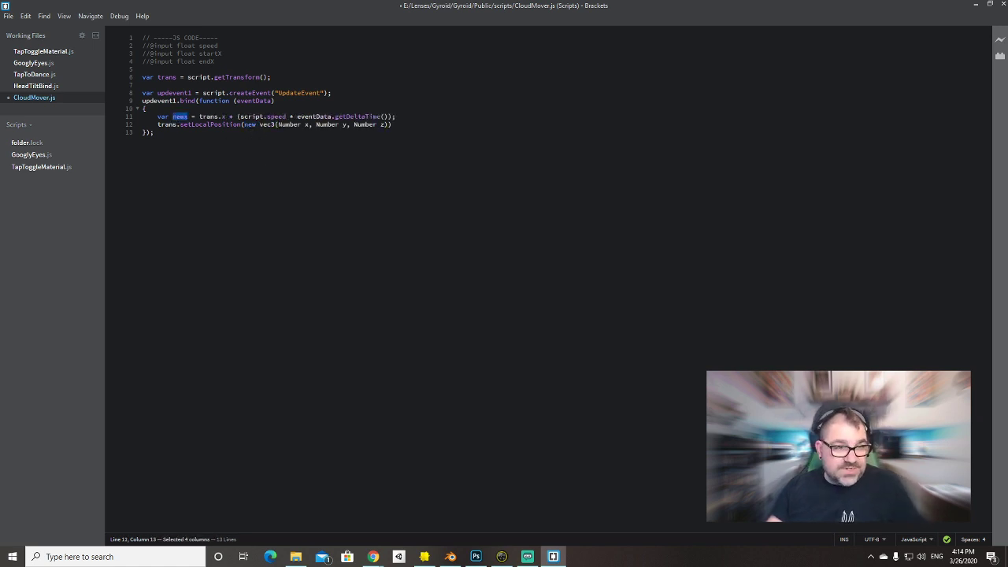
key(ctrl+c)
drag(277, 124, 309, 125)
key(ctrl+v)
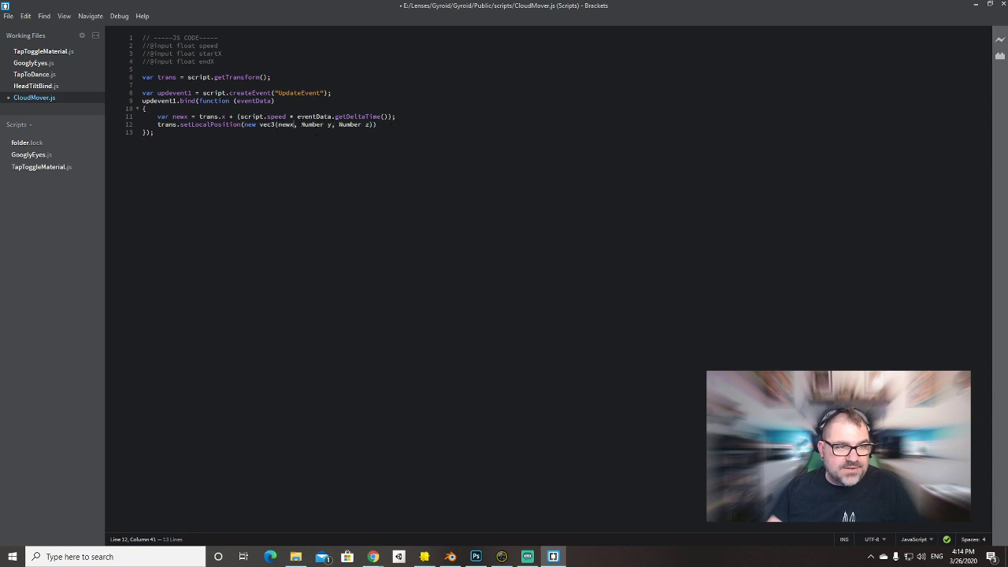
Fill the vec3 y and z values with trans.y and trans.z.
double_click(209, 117)
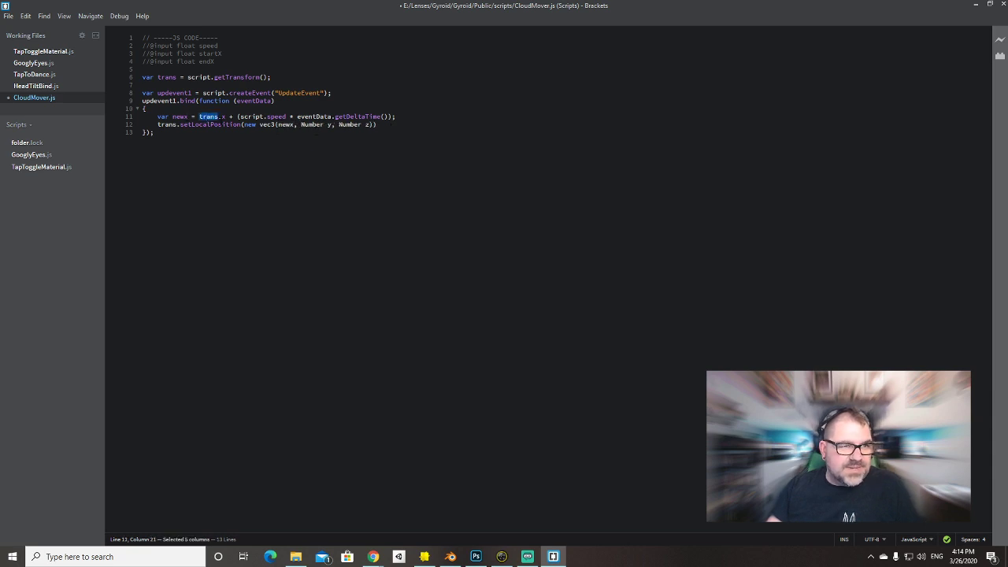
key(ctrl+c)
drag(301, 124, 329, 125)
key(ctrl+v)
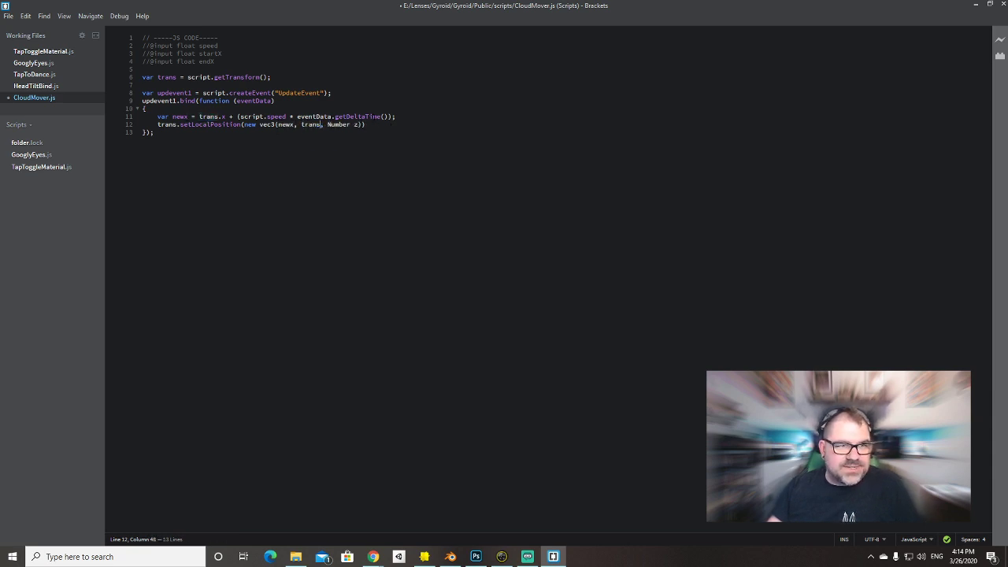
text(.y)
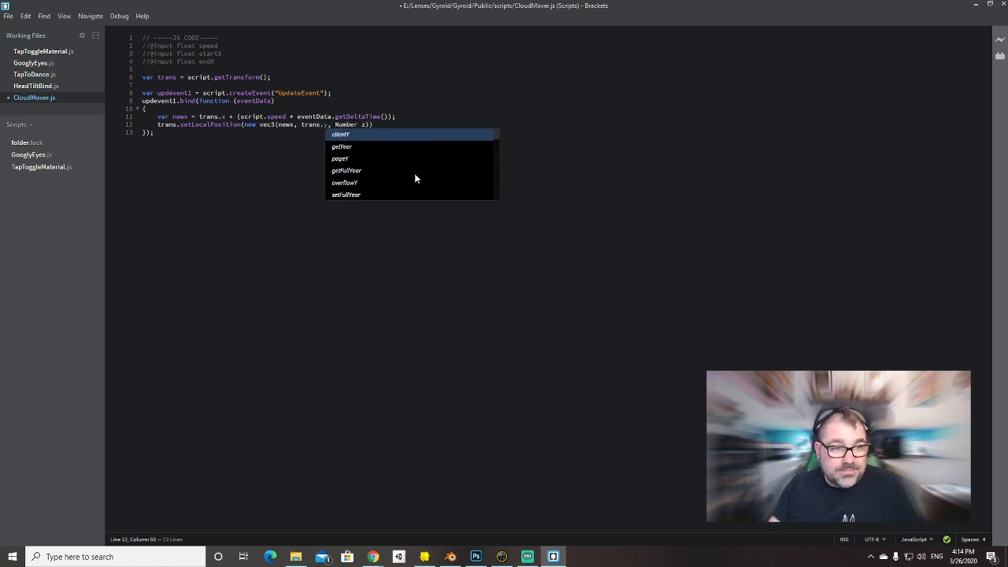
drag(334, 124, 367, 124)
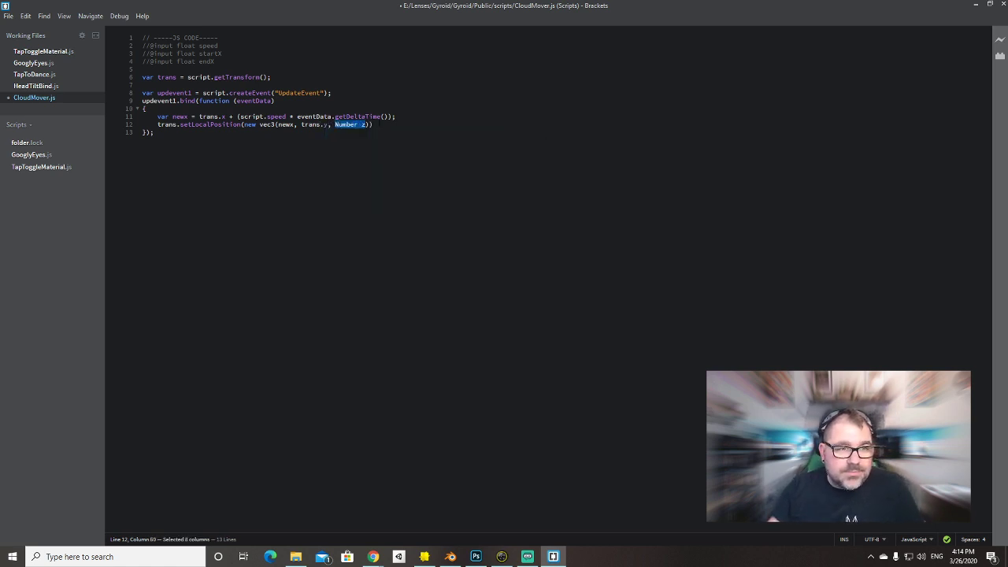
key(ctrl+v)
text(.z)
click(453, 110)
Save CloudMover.js, end line 12 with a semicolon, and add an empty if block.
key(ctrl+s)
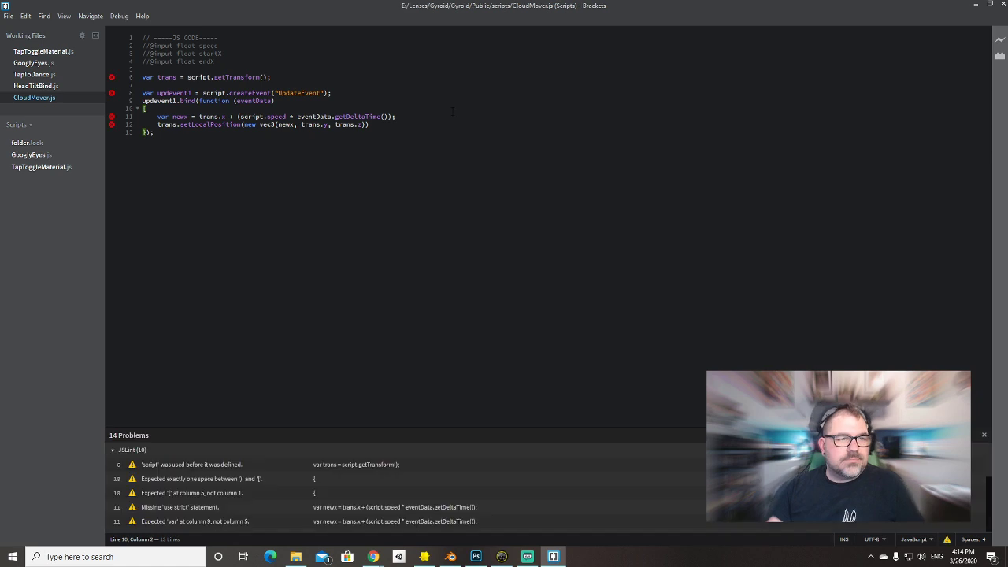
click(402, 124)
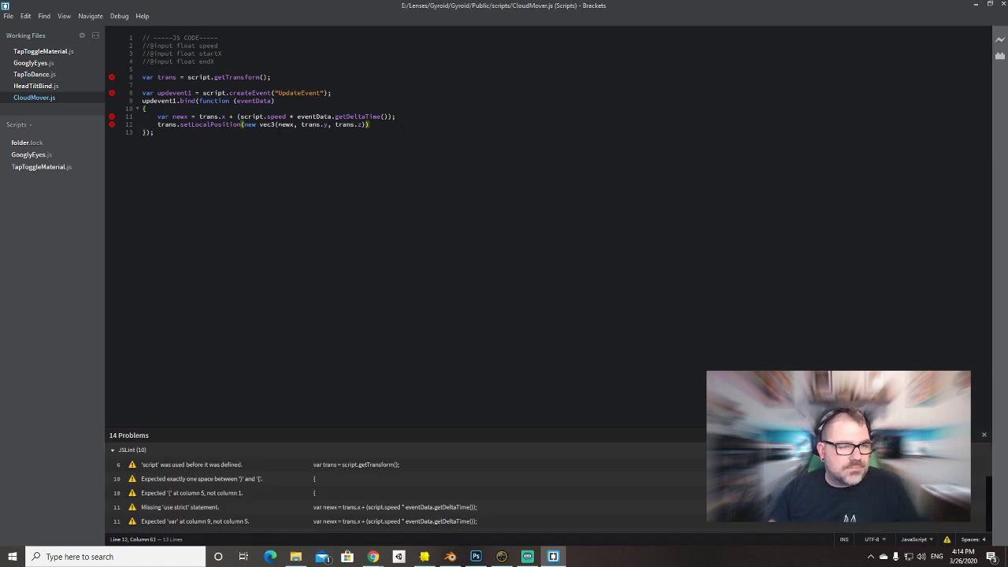
key(Up)
key(Up)
key(Up)
key(Up)
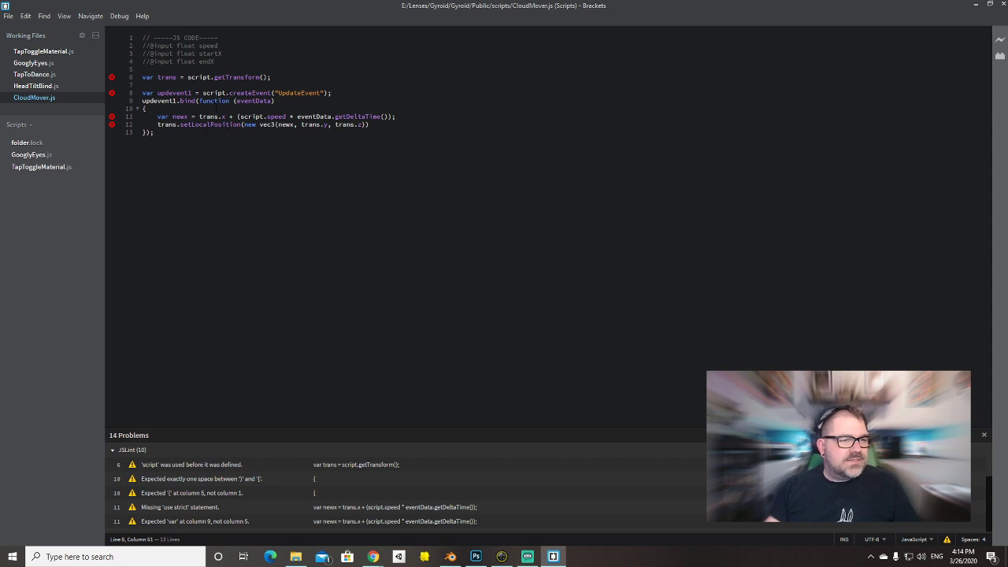
key(Down)
key(Down)
key(Down)
key(Down)
click(379, 126)
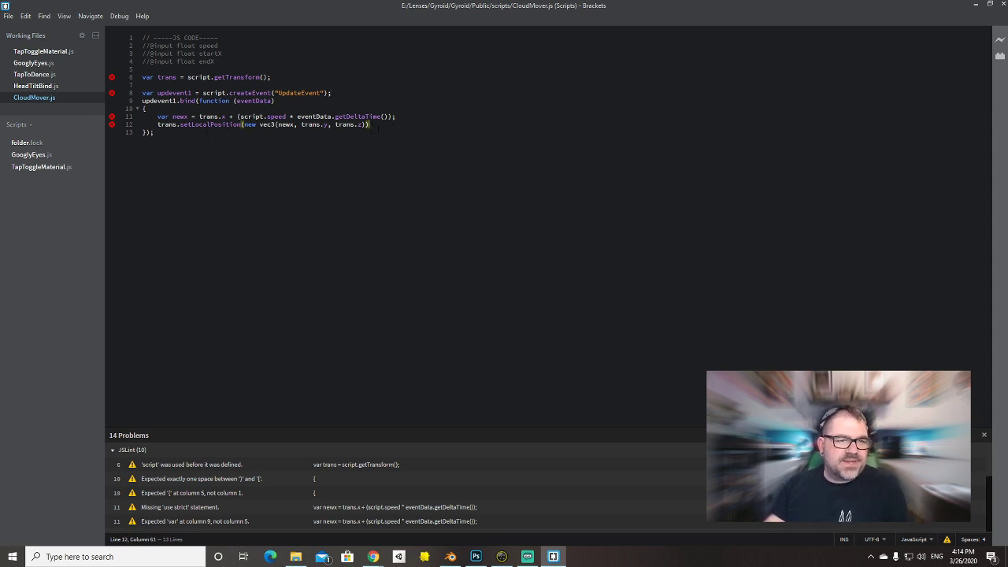
text(;)
key(Return)
key(Return)
key(Return)
key(Return)
key(Up)
key(Up)
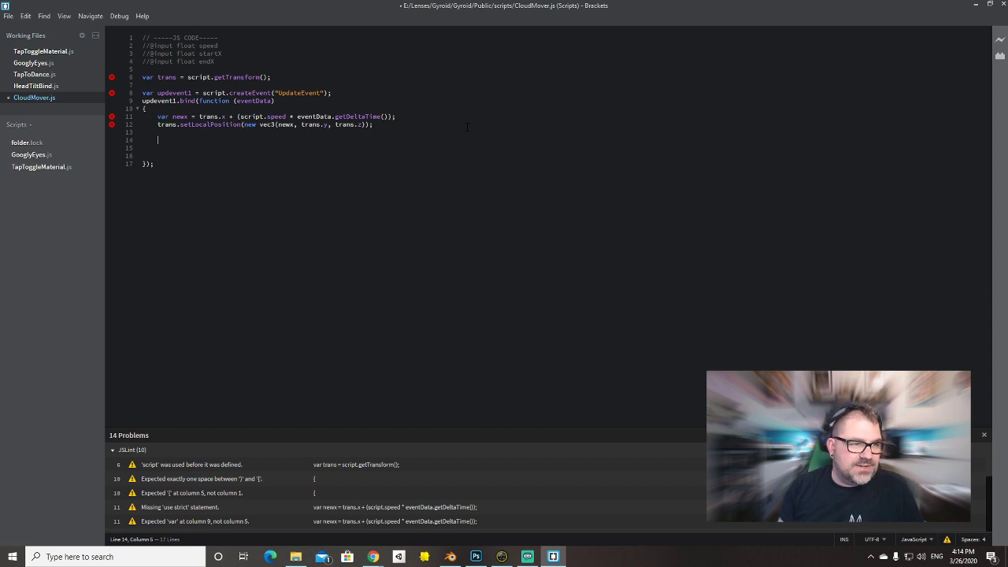
text(if()P{-})
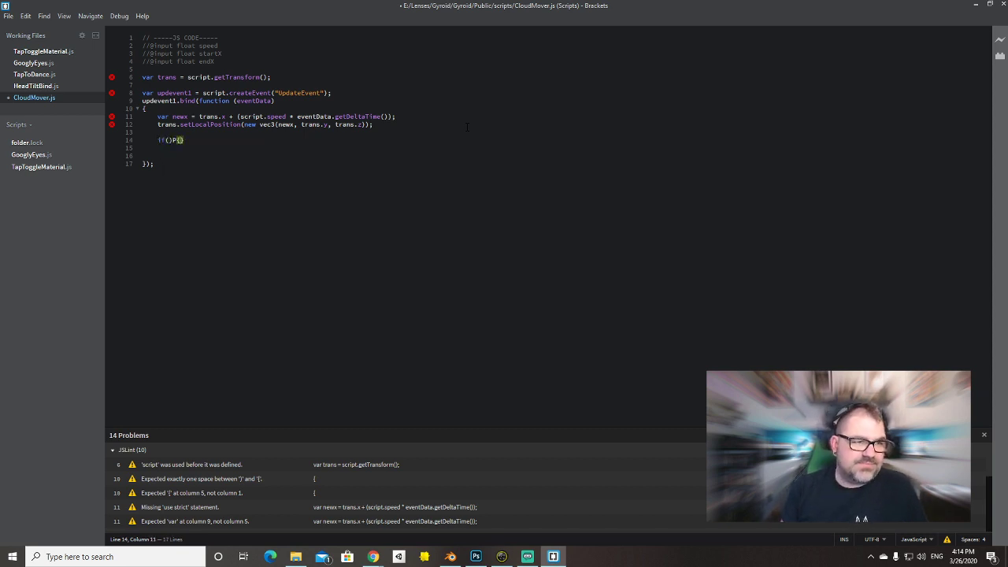
key(BackSpace)
key(BackSpace)
key(BackSpace)
key(BackSpace)
text({)
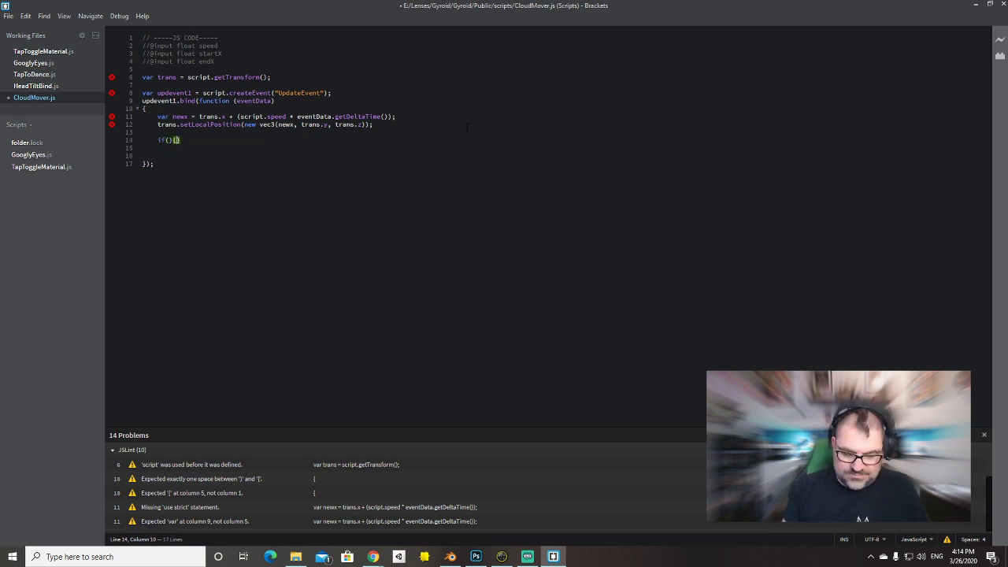
key(Return)
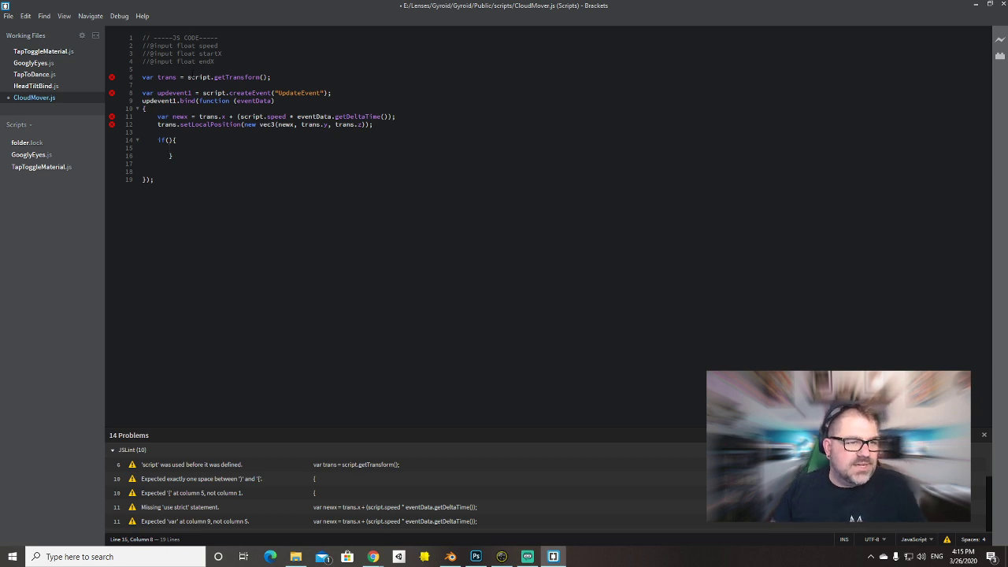
Give the if the condition newx < endX and move it above the position update.
double_click(180, 117)
key(ctrl+c)
click(166, 140)
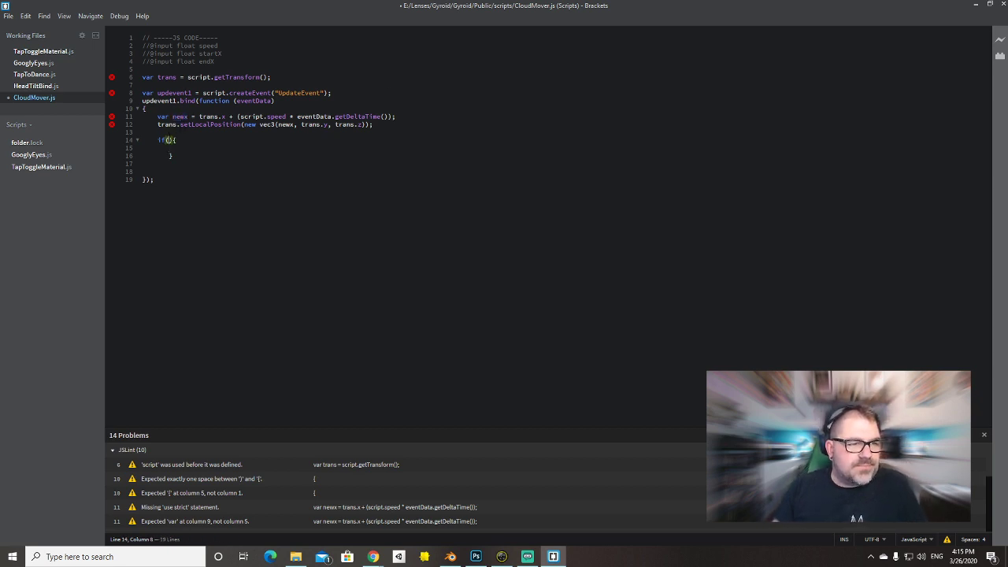
key(ctrl+v)
text(< )
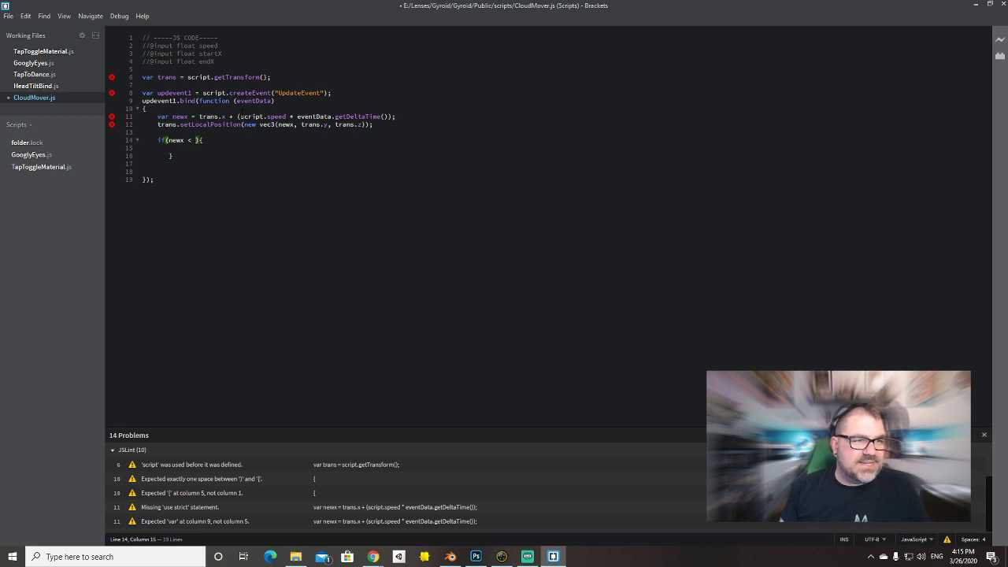
text(endX)
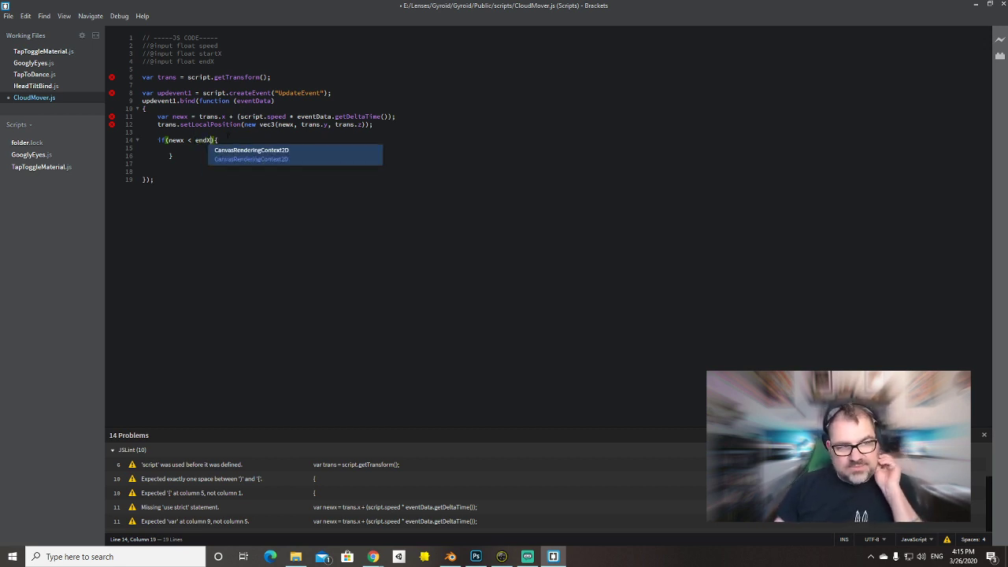
drag(173, 156, 99, 139)
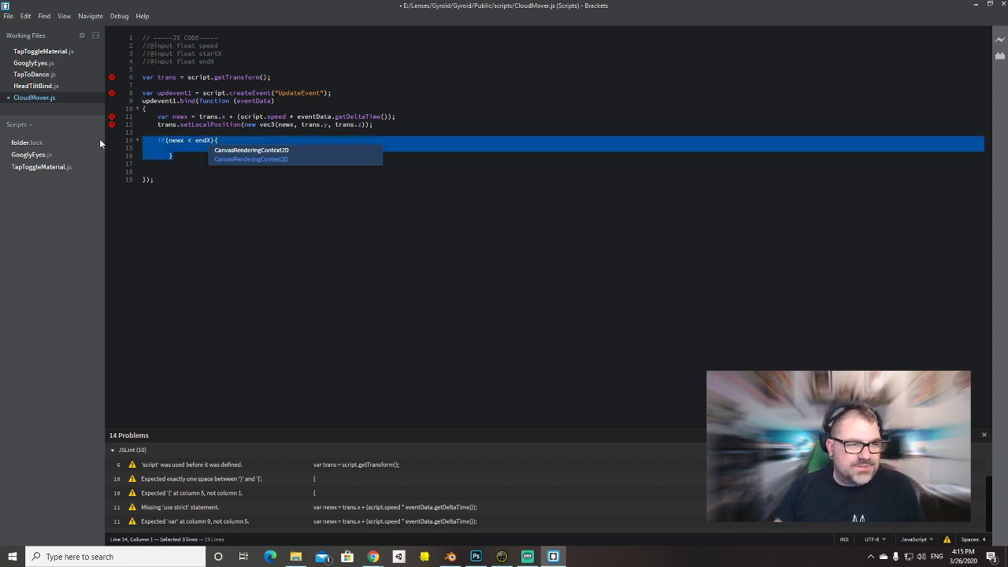
key(Delete)
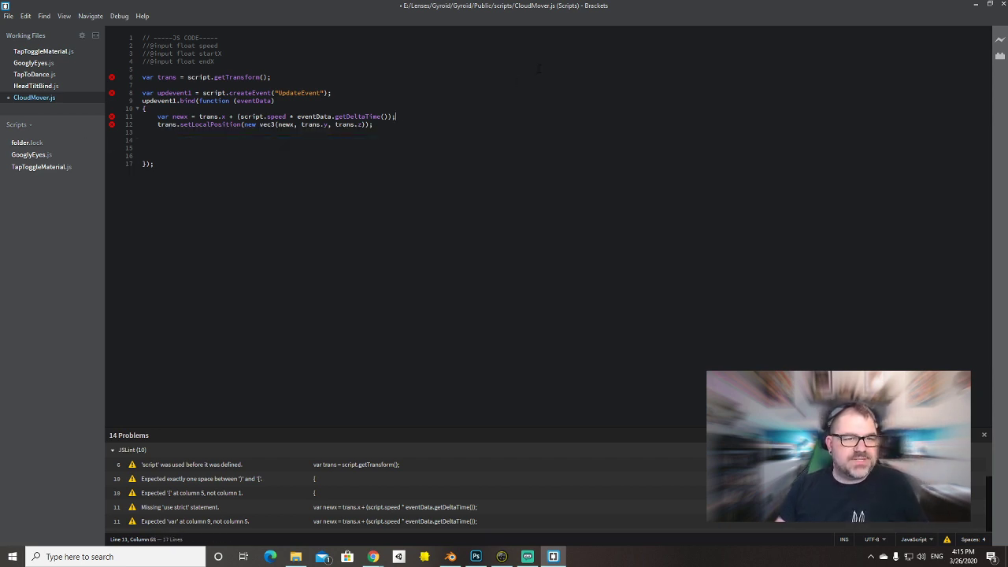
key(Return)
key(ctrl+v)
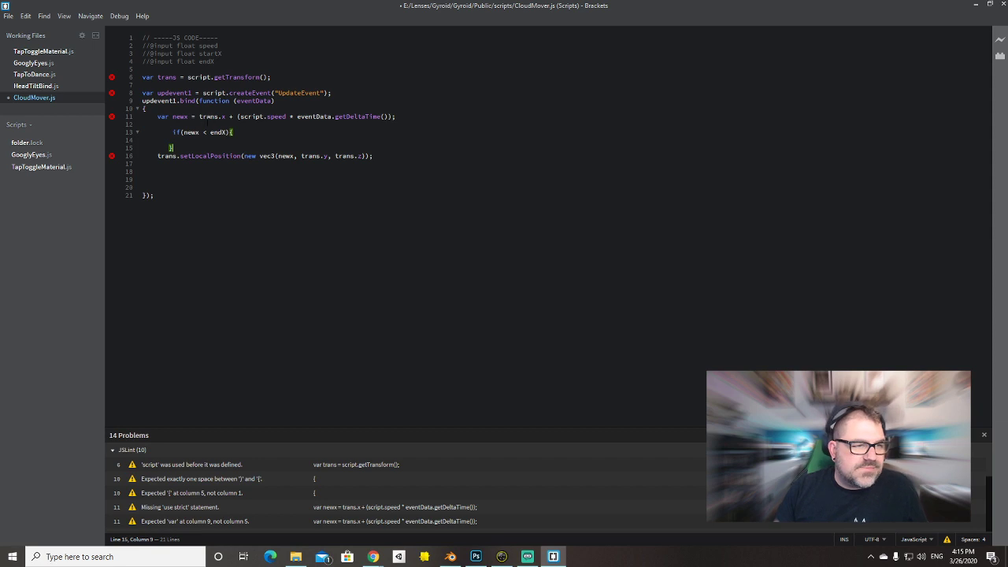
Write newx = script.startX inside the if block.
click(169, 140)
text(newx)
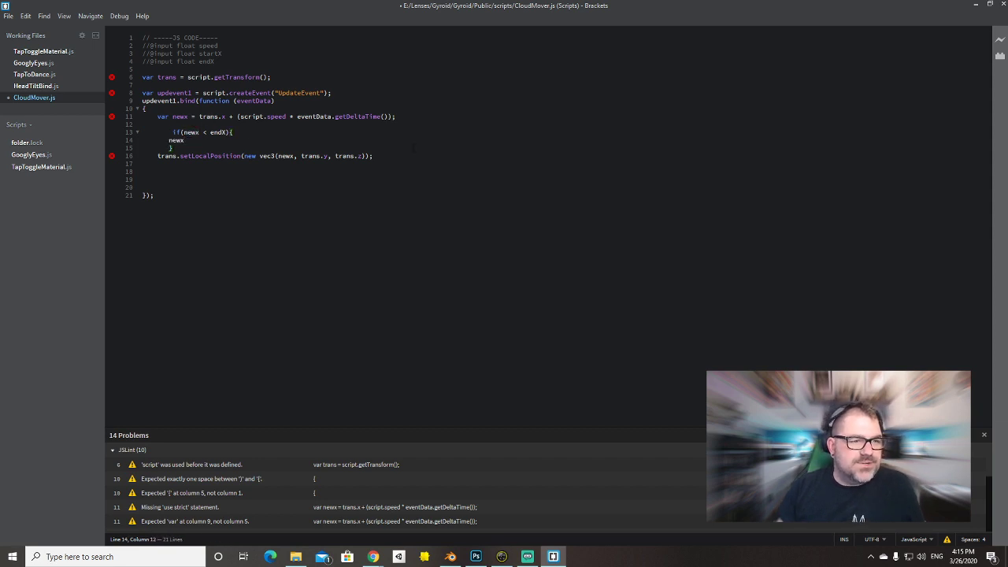
text( = scriu)
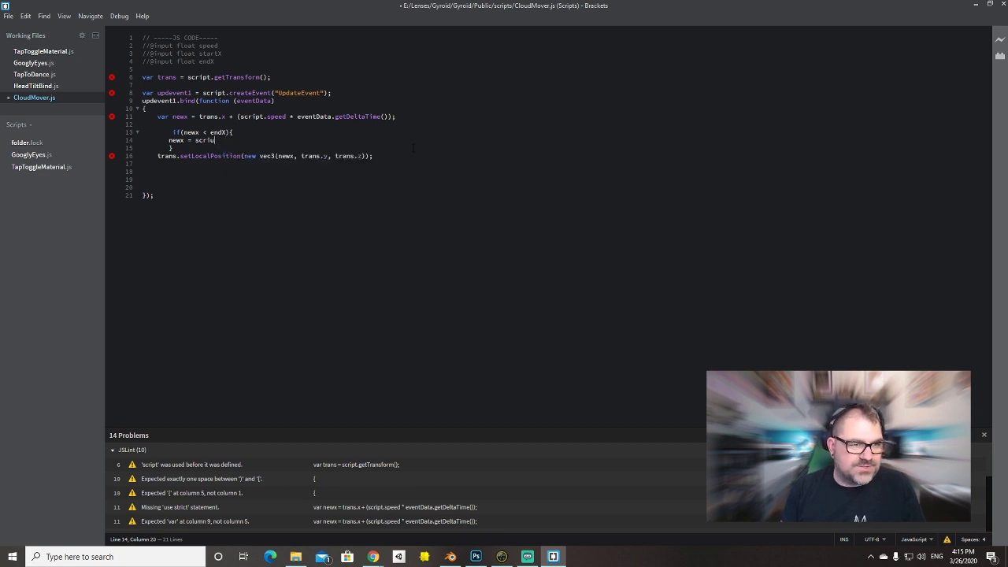
key(BackSpace)
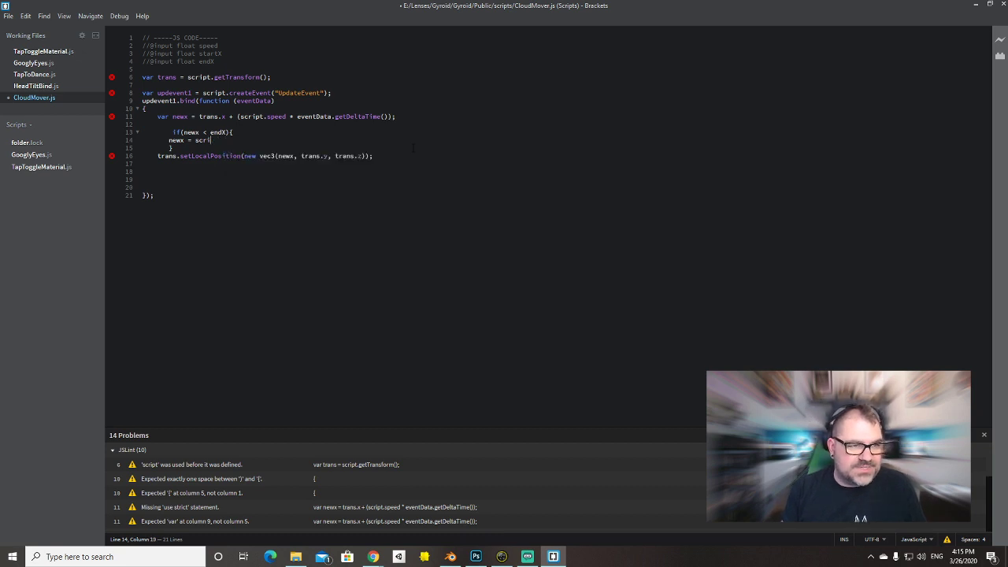
text(pt.st)
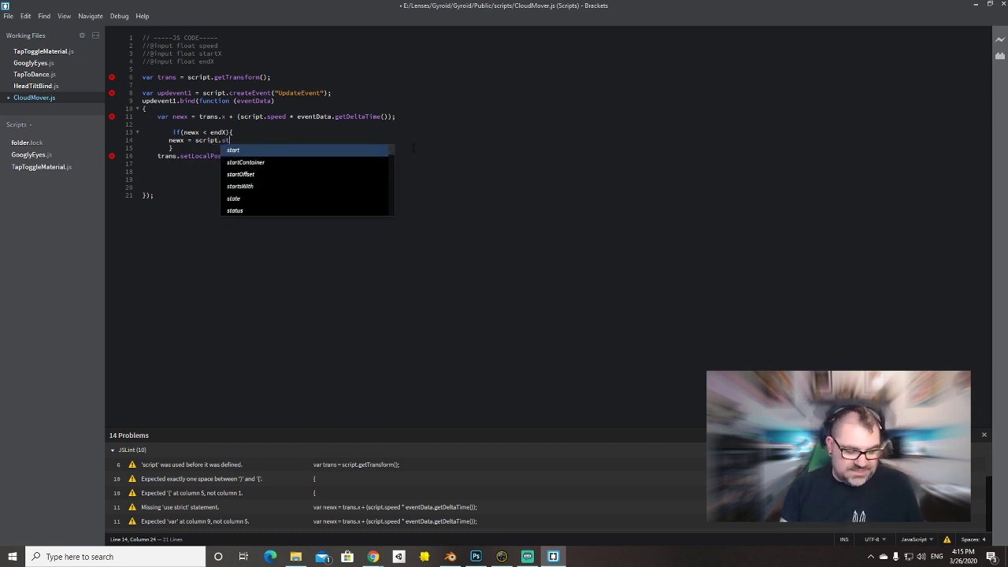
text(artX)
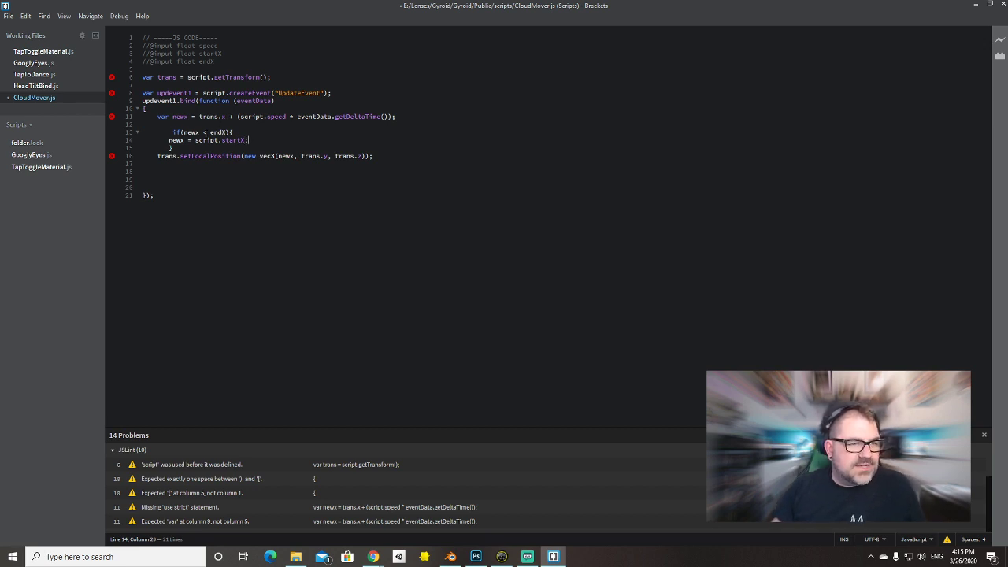
text(scri)
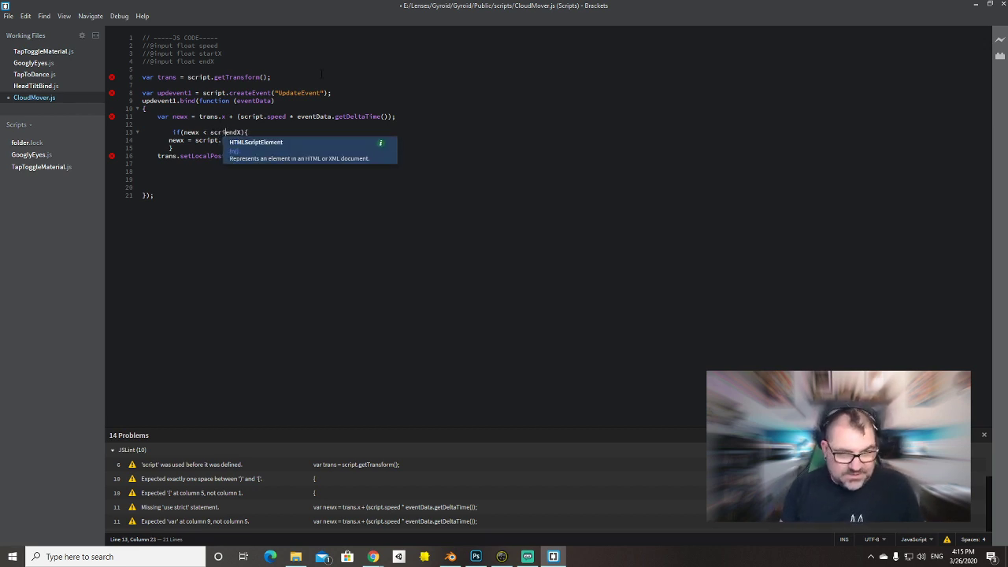
text(pt.)
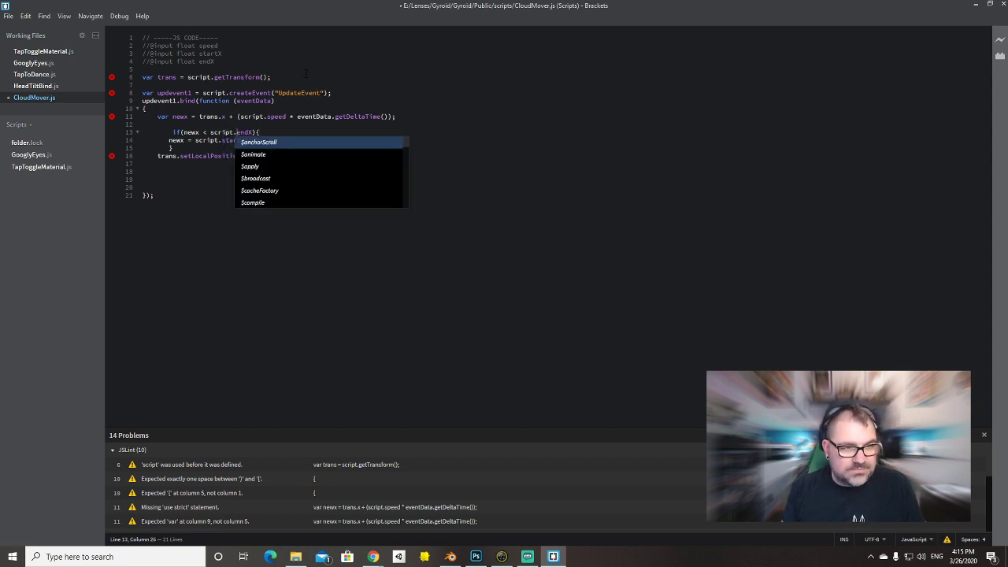
key(Escape)
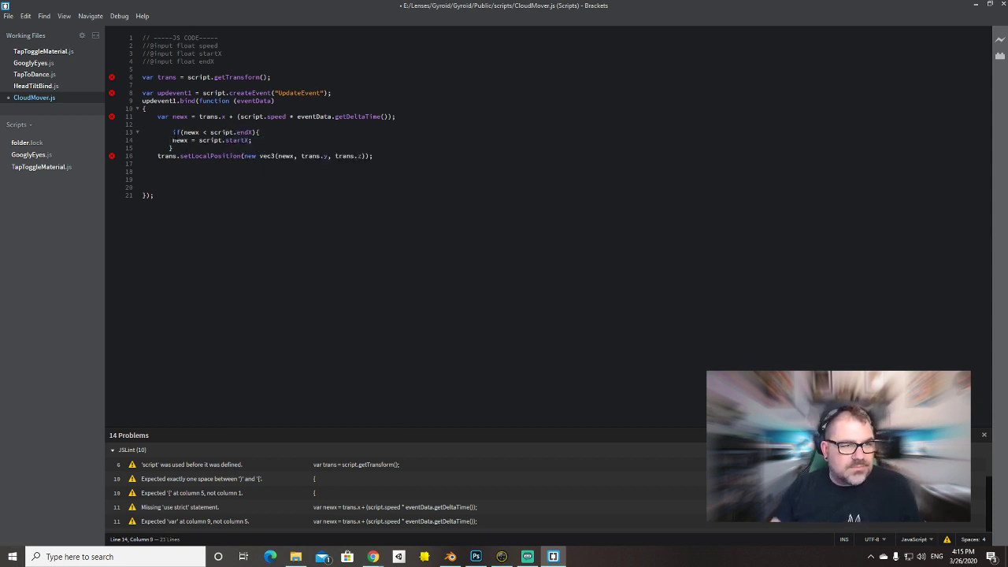
Remove the extra indentation before the if line and its closing brace.
key(shift+Left)
key(shift+Left)
key(shift+Left)
key(shift+Left)
key(shift+Left)
key(shift+Left)
key(shift+Right)
key(shift+Right)
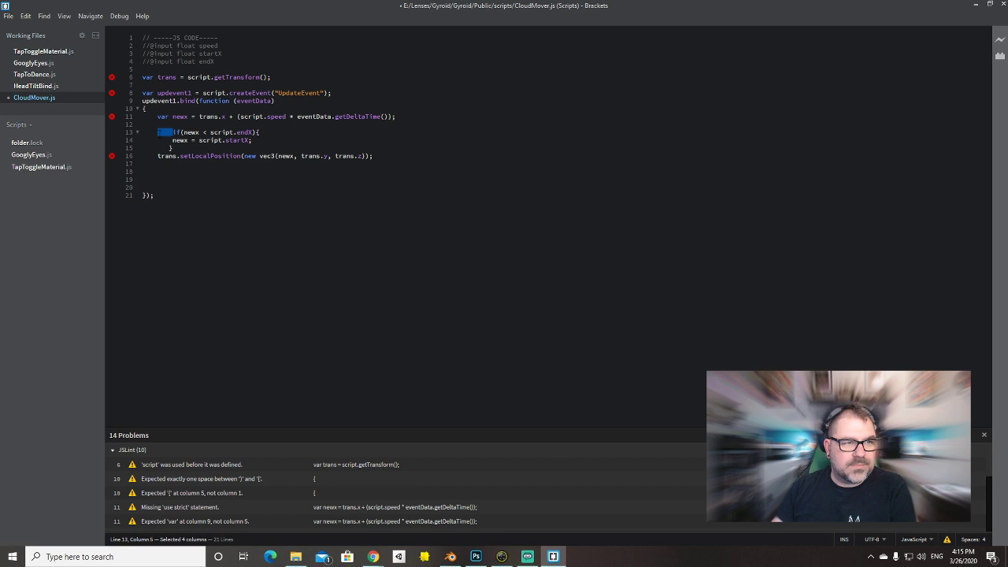
key(BackSpace)
click(170, 149)
key(BackSpace)
key(BackSpace)
key(BackSpace)
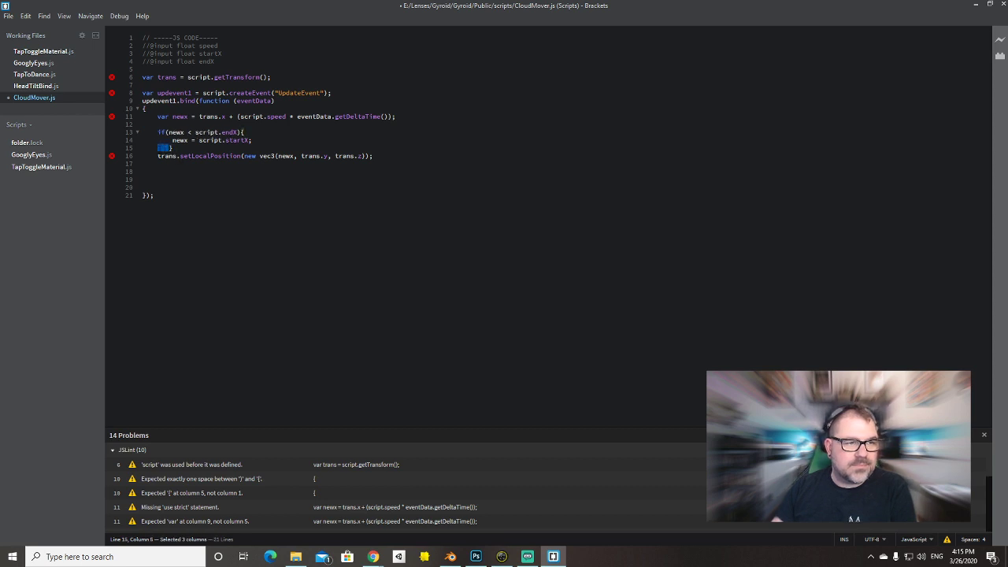
click(238, 132)
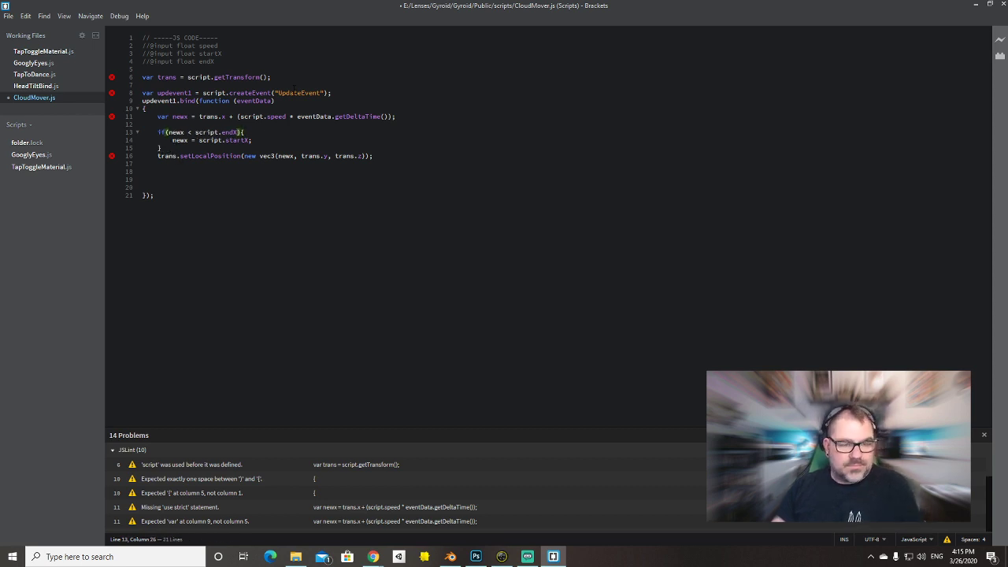
Append || newx > script.startX to the if condition and delete the duplicate closing parenthesis.
text(|| )
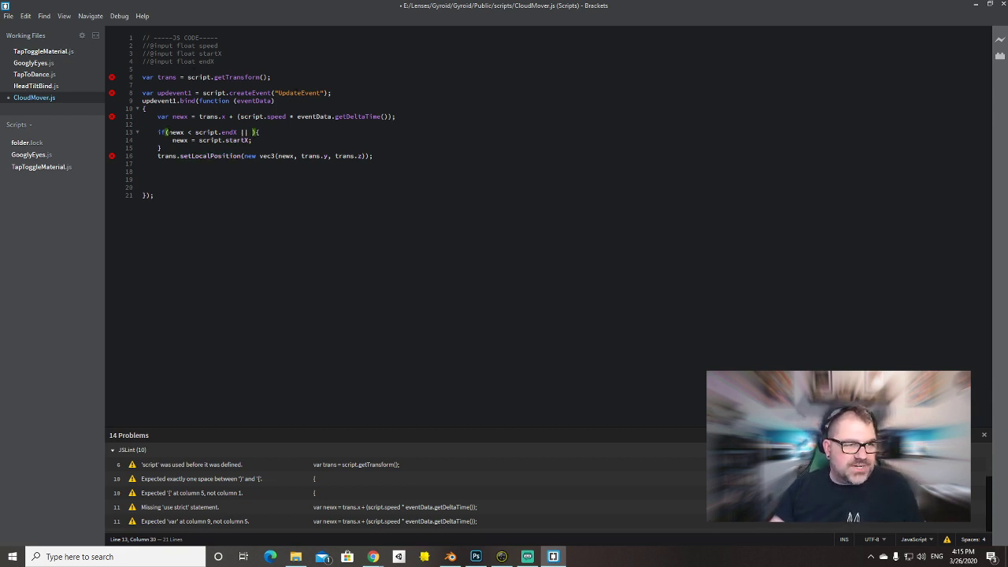
text(newx > )
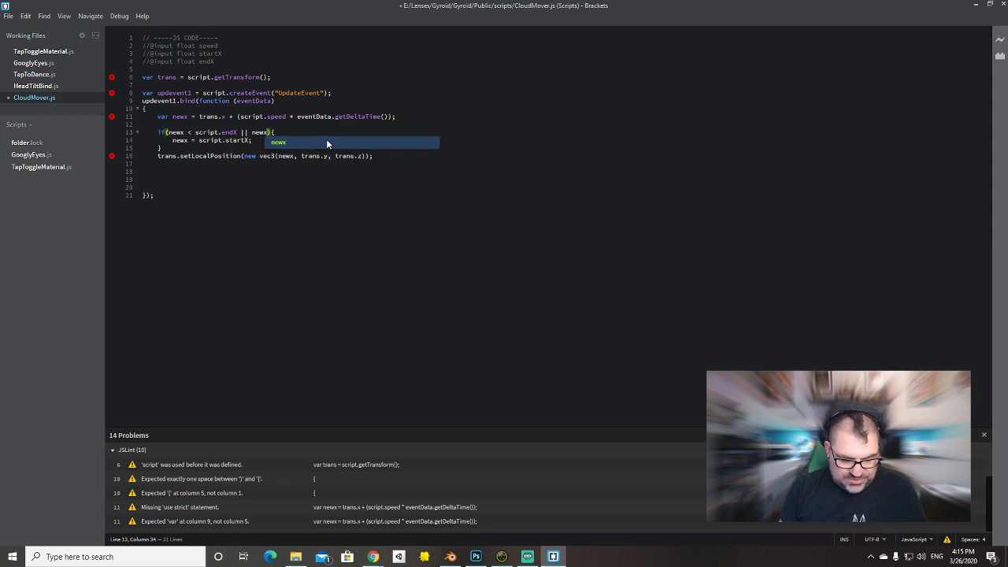
text(script.)
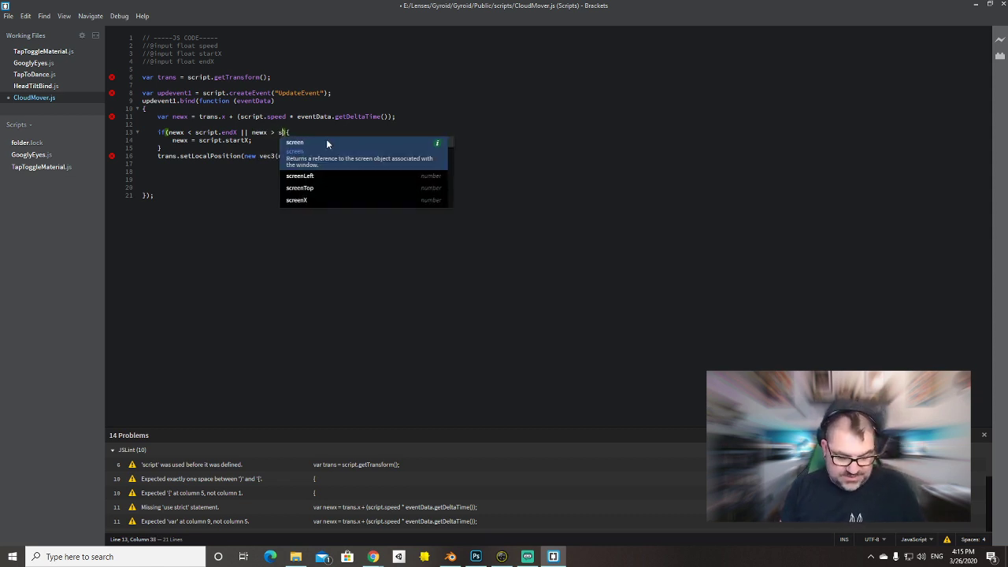
text(sta)
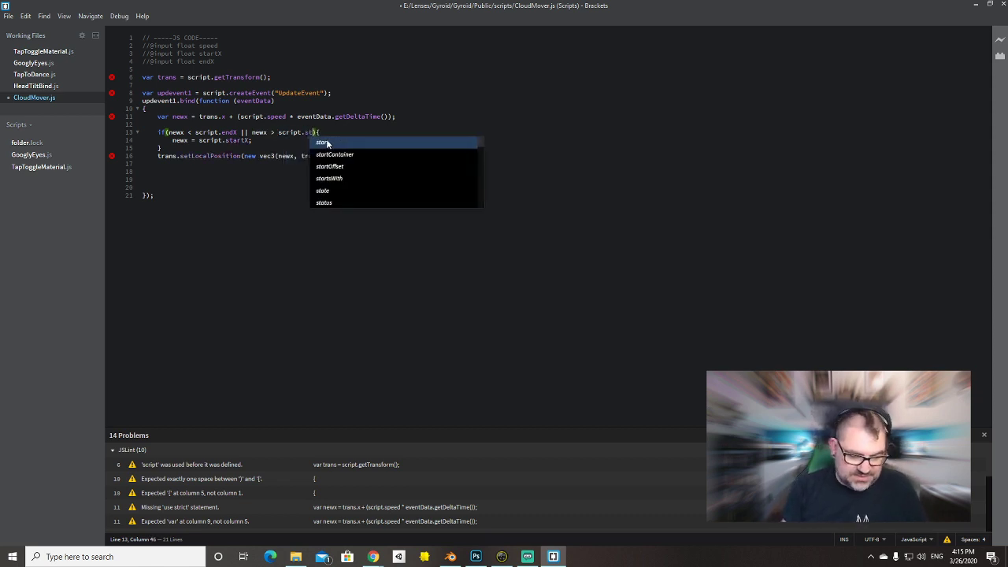
text(rtX)
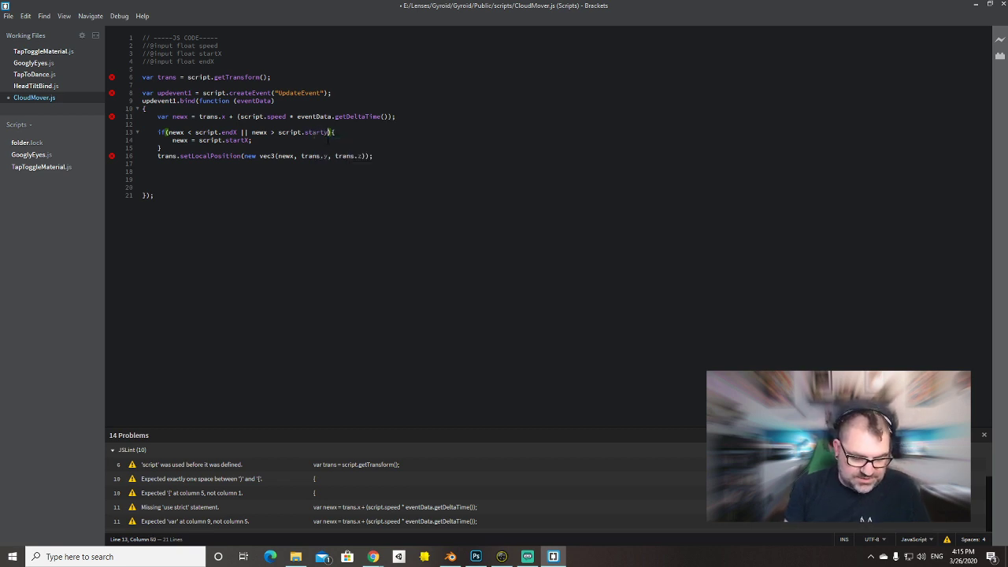
key(Right)
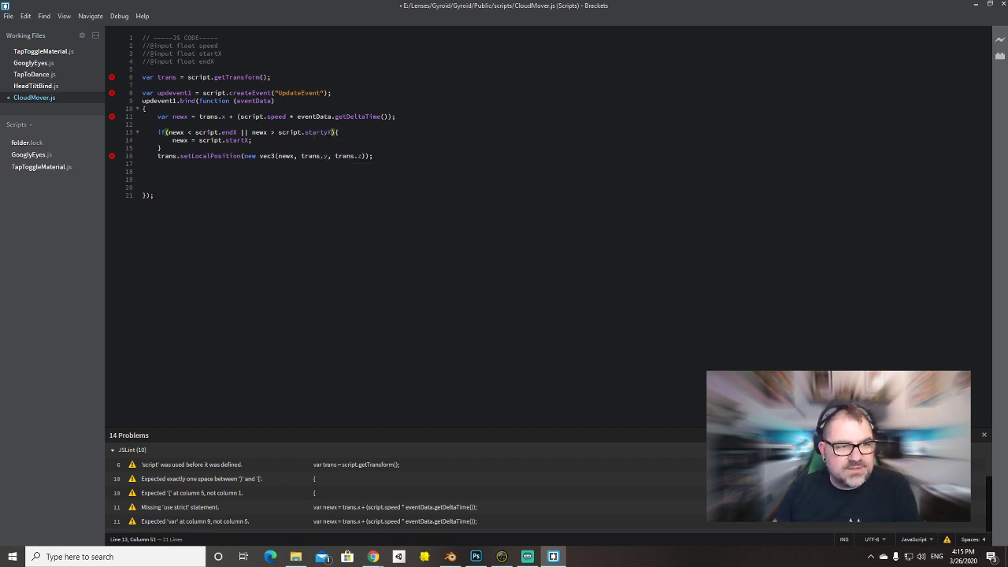
key(BackSpace)
click(371, 147)
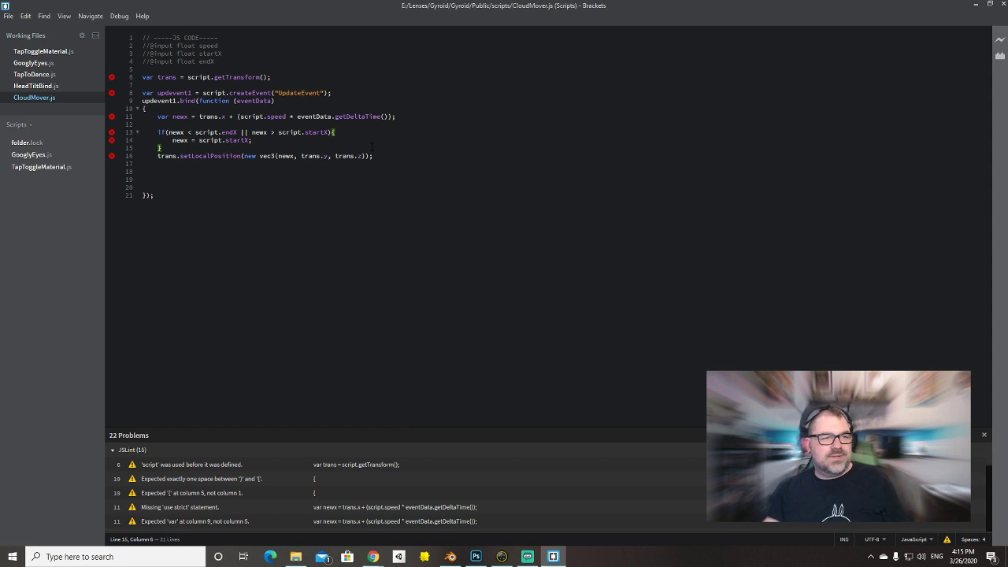
Minimize the Brackets editor so Photoshop's Untitled-1 canvas is visible.
click(432, 141)
key(alt+Tab)
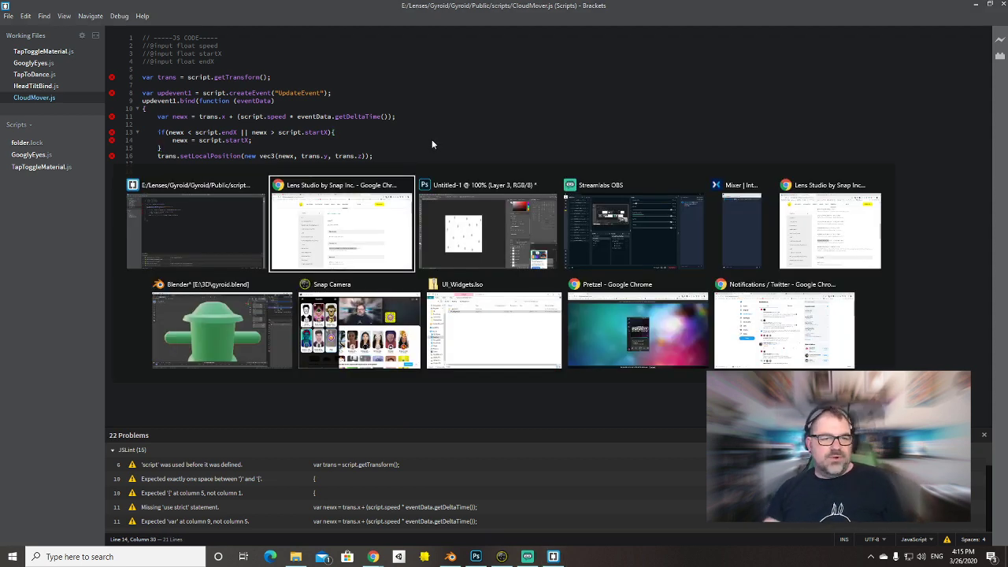
key(alt+Tab)
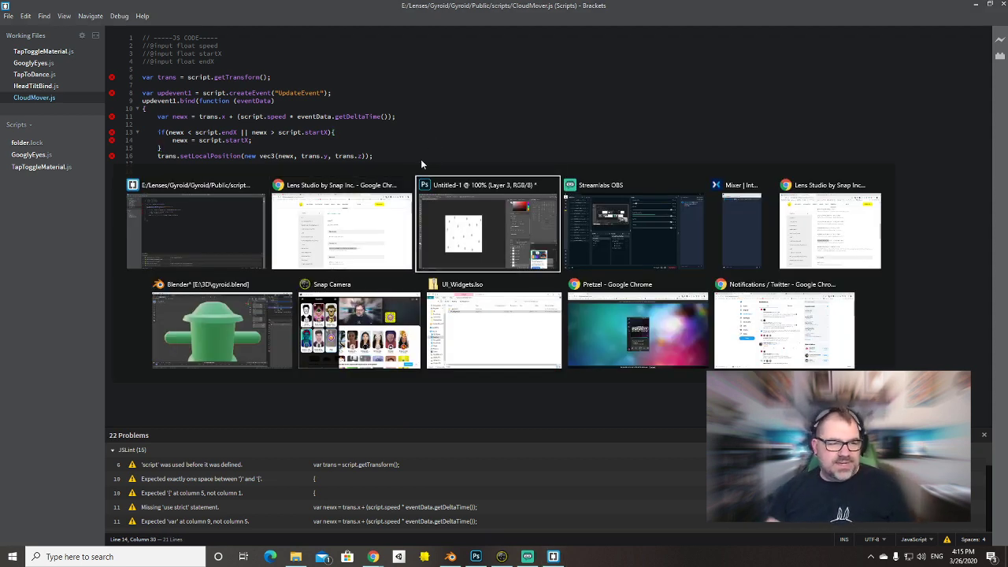
key(alt+Tab)
key(alt+Tab)
key(alt+Tab)
key(alt+Tab)
key(alt+Tab)
key(alt+Tab)
key(alt+Tab)
key(alt+Tab)
key(alt+Tab)
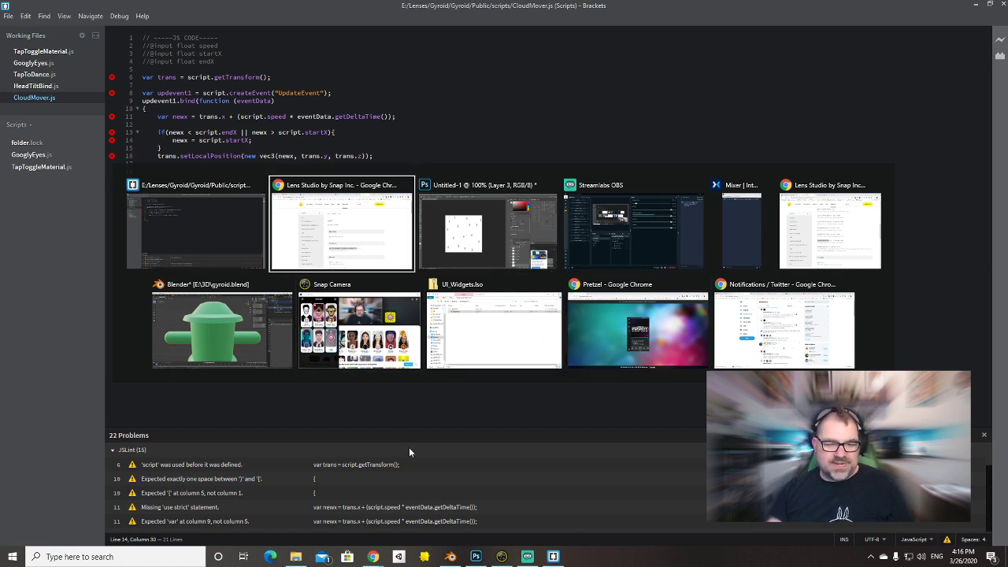
key(Escape)
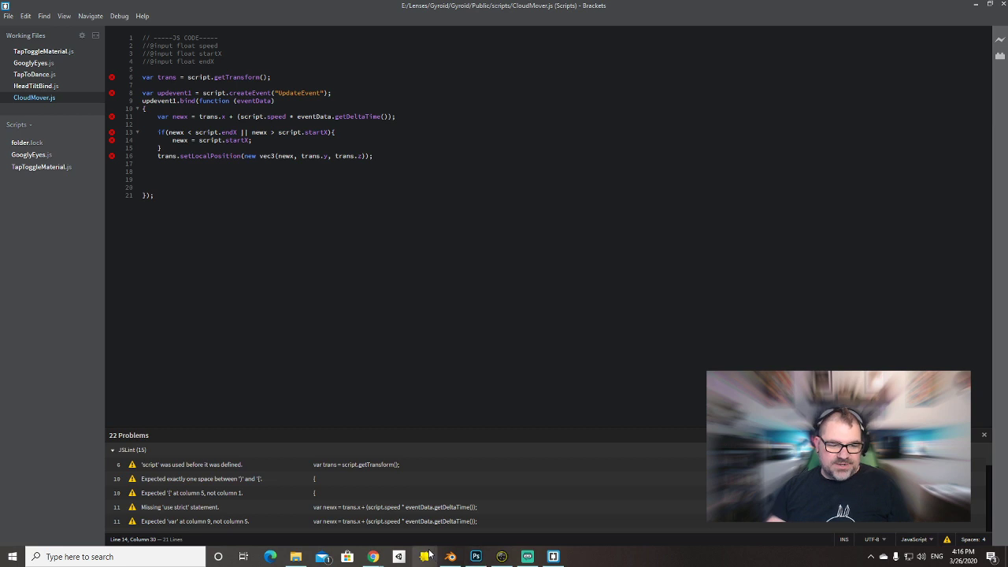
click(975, 4)
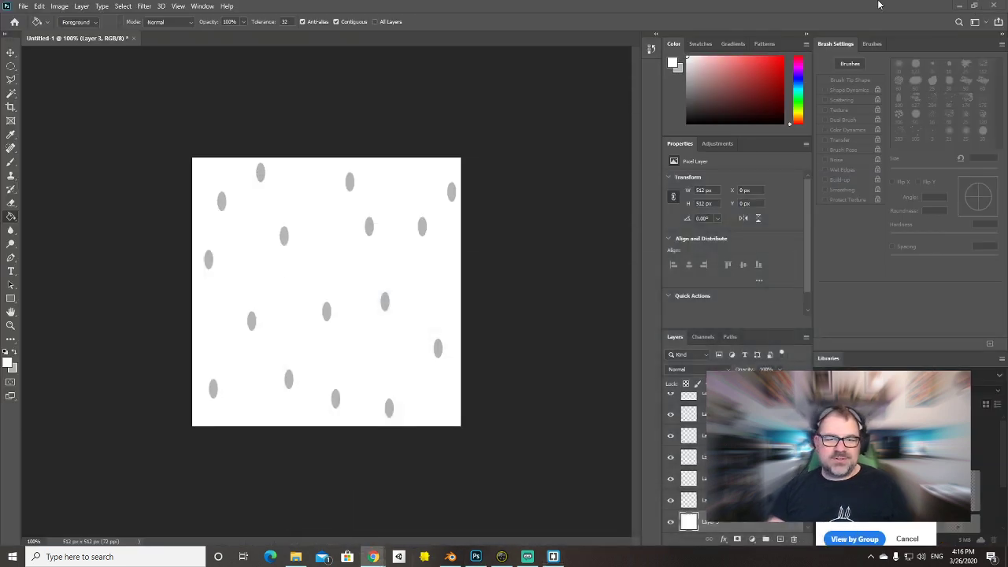
Quit Photoshop without saving Untitled-1, then close Blender's gyroid window.
click(996, 6)
click(500, 206)
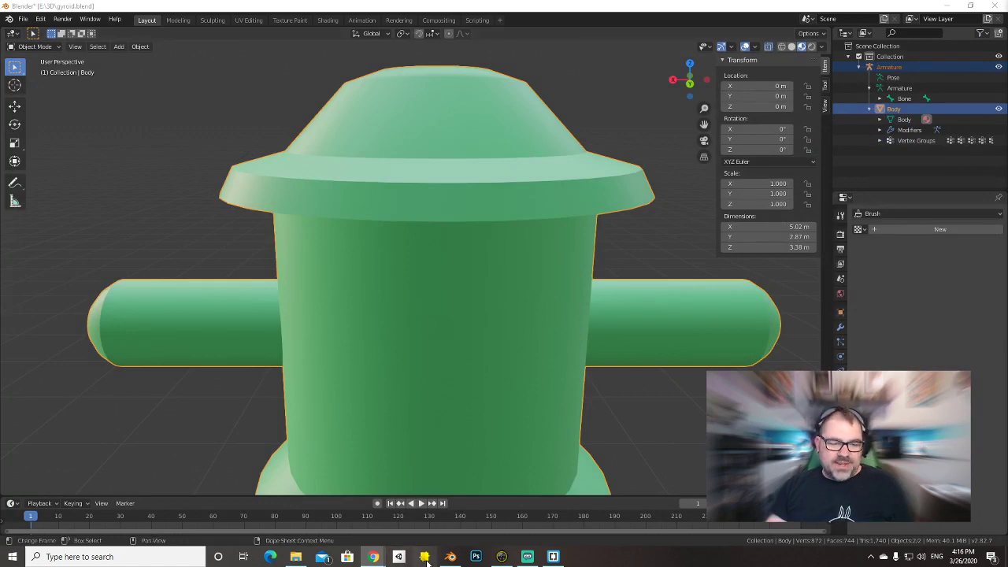
click(996, 5)
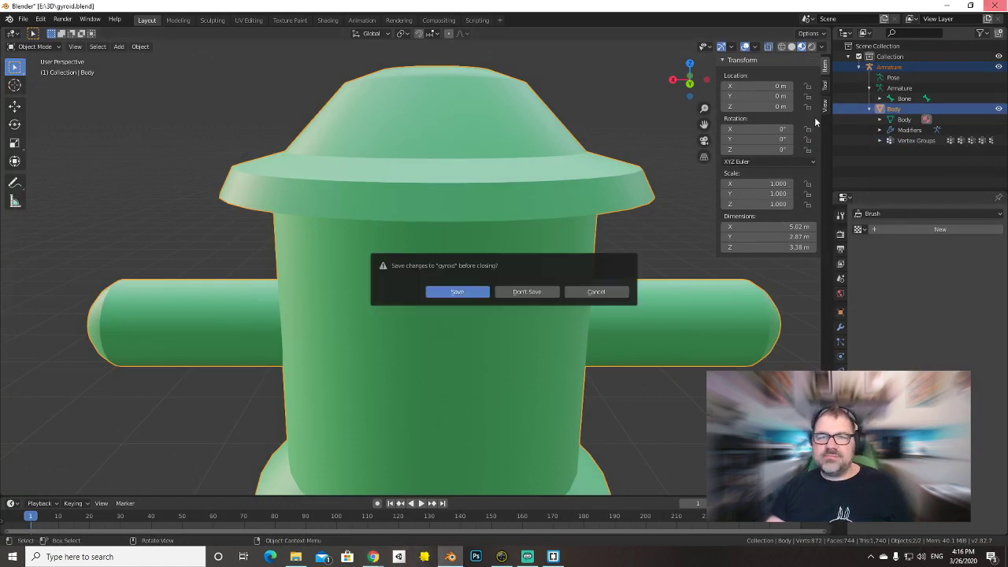
click(480, 293)
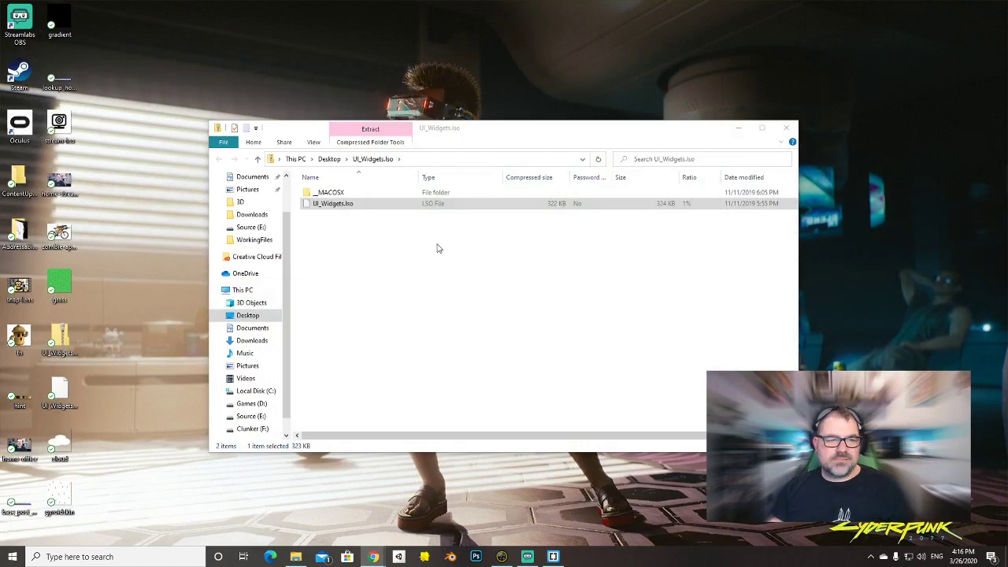
Close File Explorer, dismiss the error, crash report and backup recovery prompts, and maximize Lens Studio.
click(785, 128)
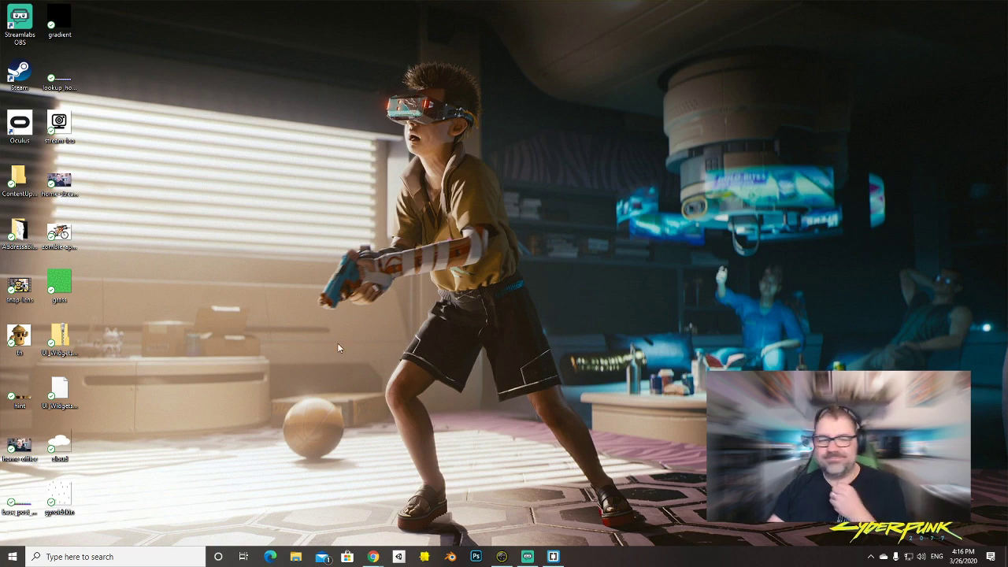
click(599, 286)
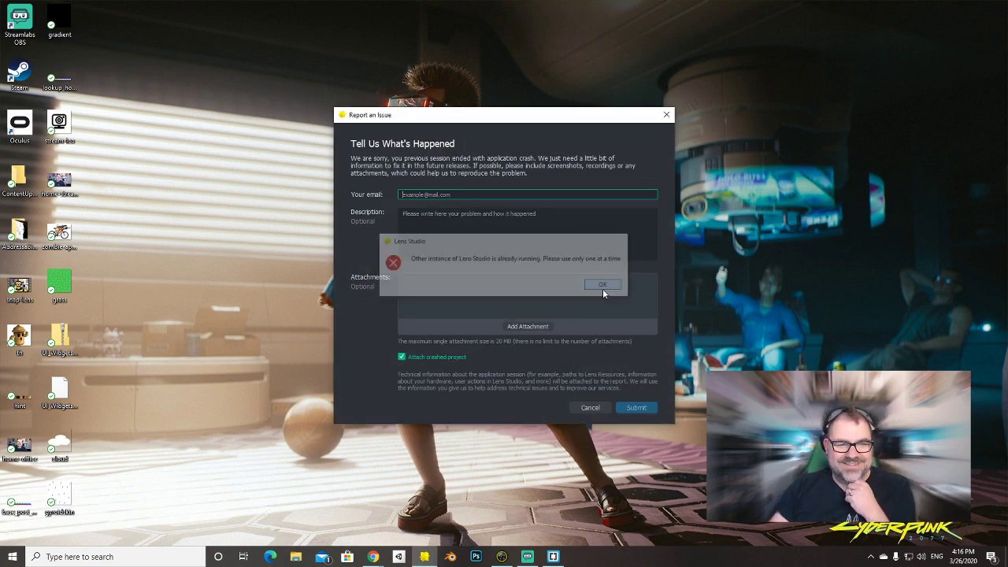
click(591, 408)
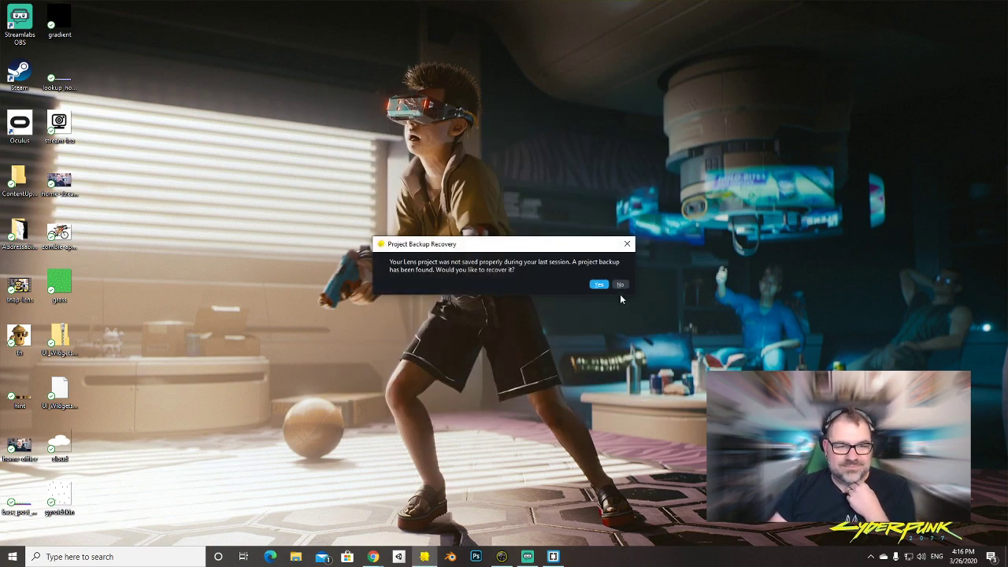
click(620, 285)
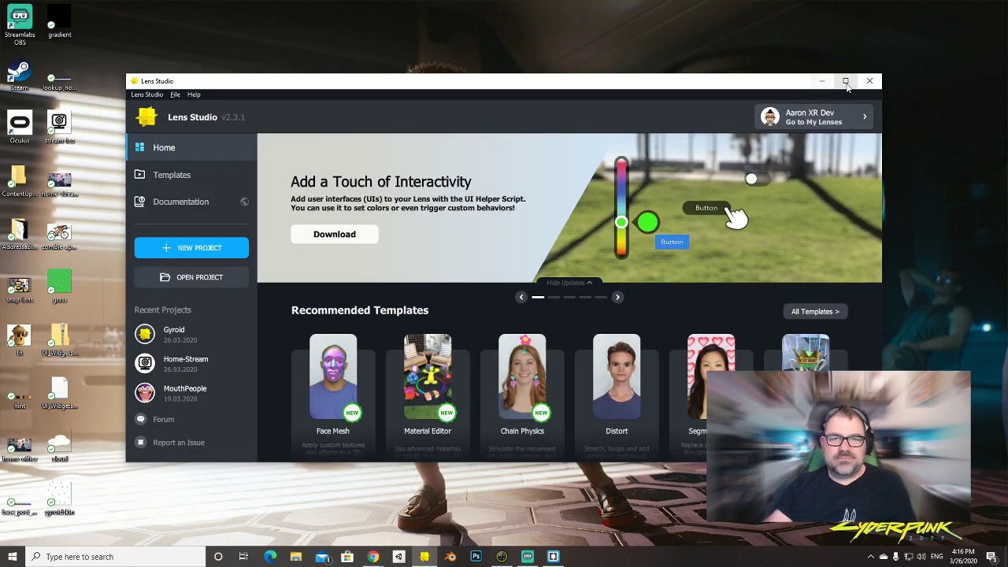
click(845, 81)
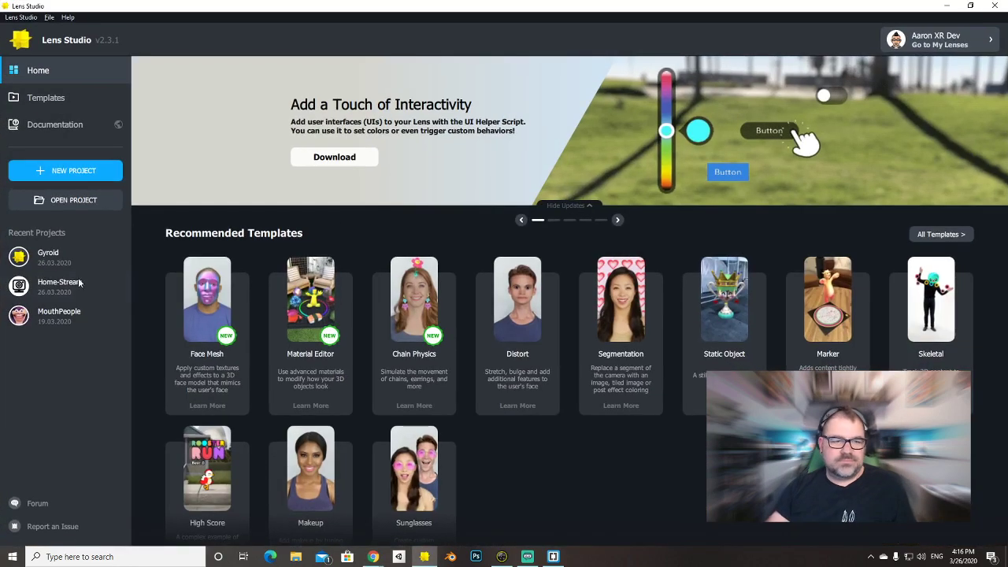
Reopen the Gyroid recent project and select the Materials folder in Resources.
click(43, 254)
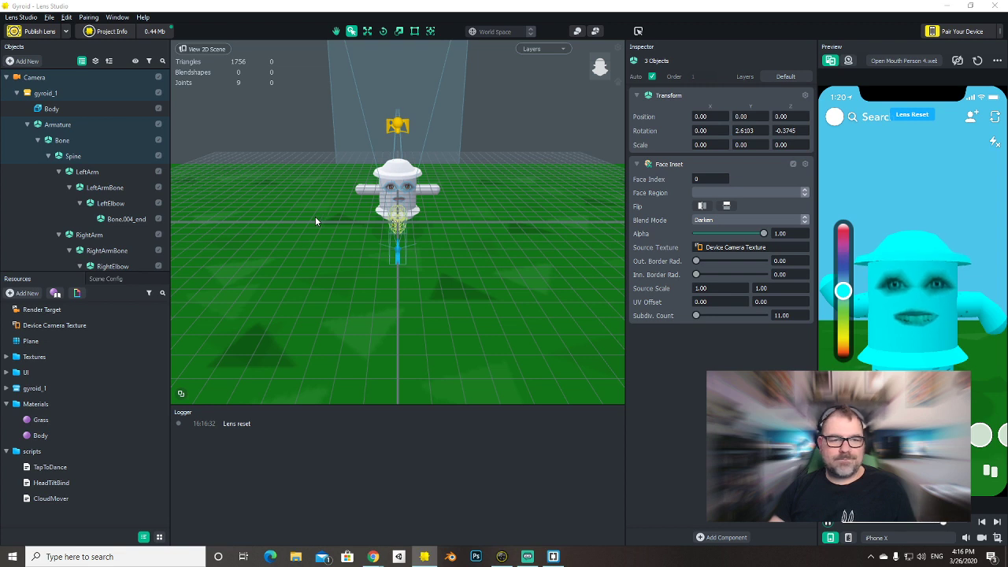
click(6, 357)
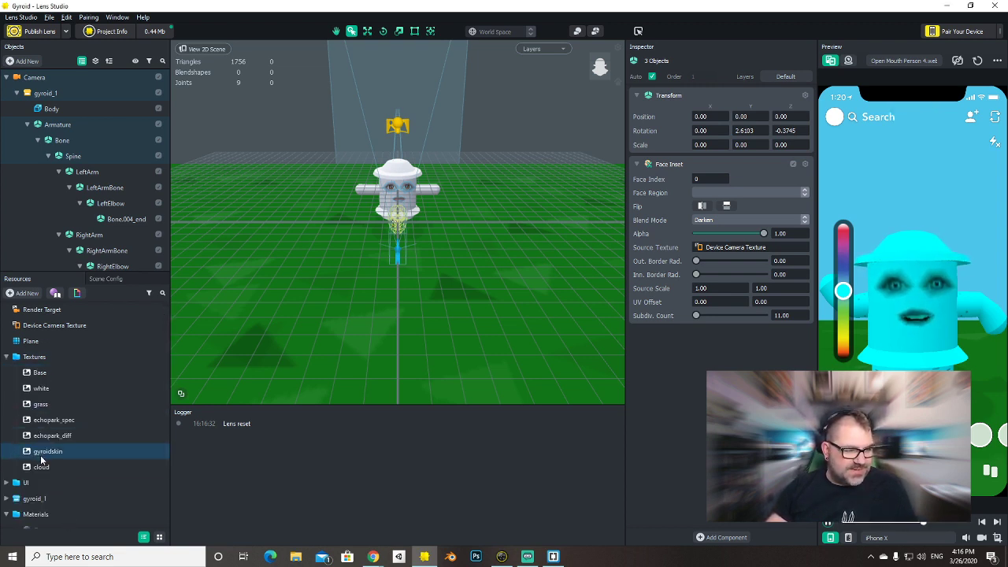
click(7, 356)
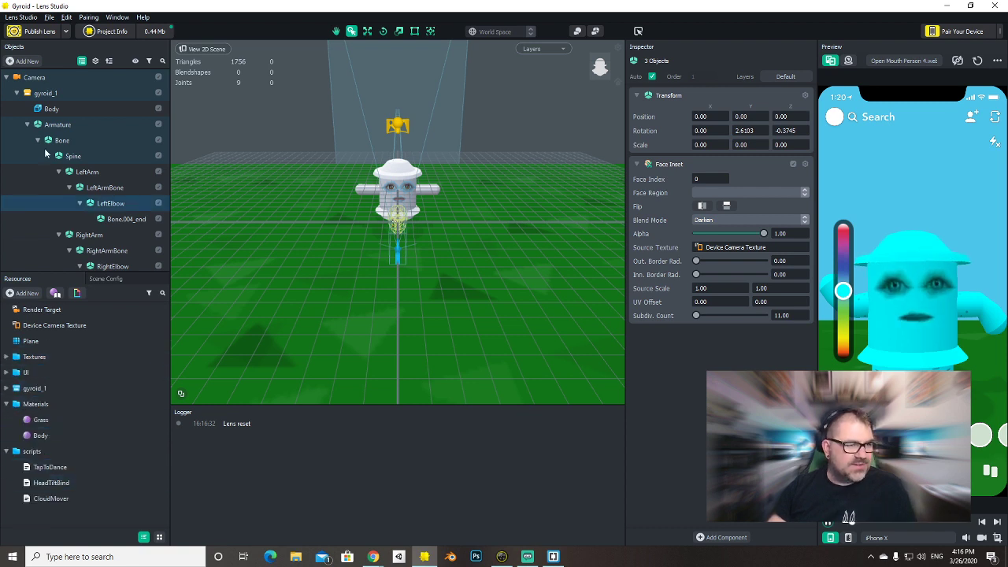
click(24, 407)
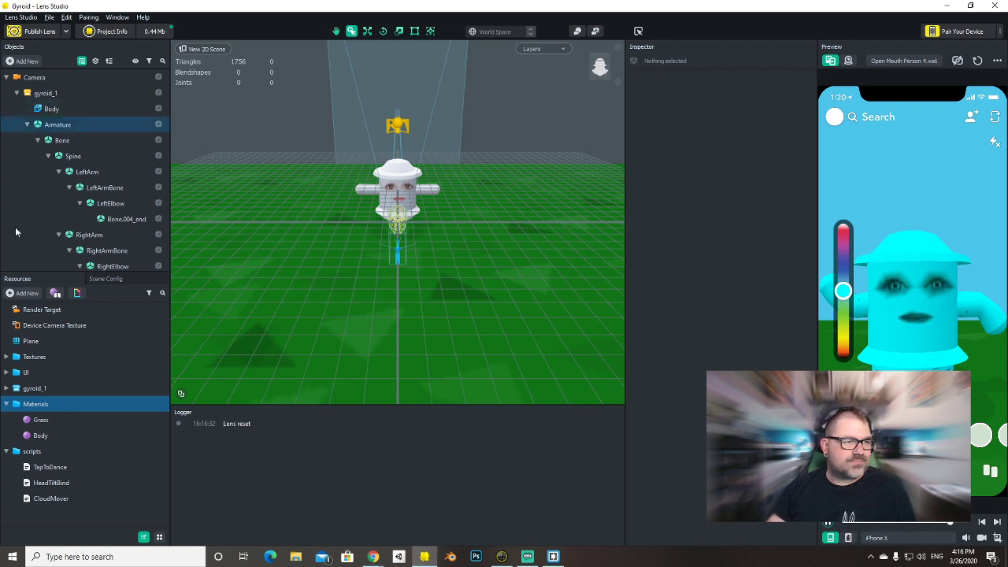
Create a new Simple PBR material in Materials and rename it Cloud.
click(23, 293)
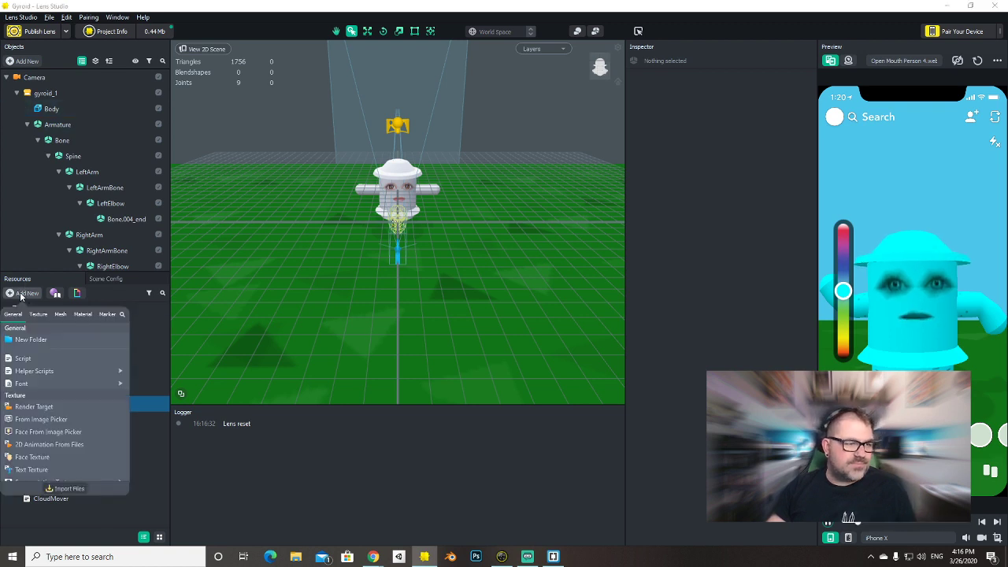
click(83, 315)
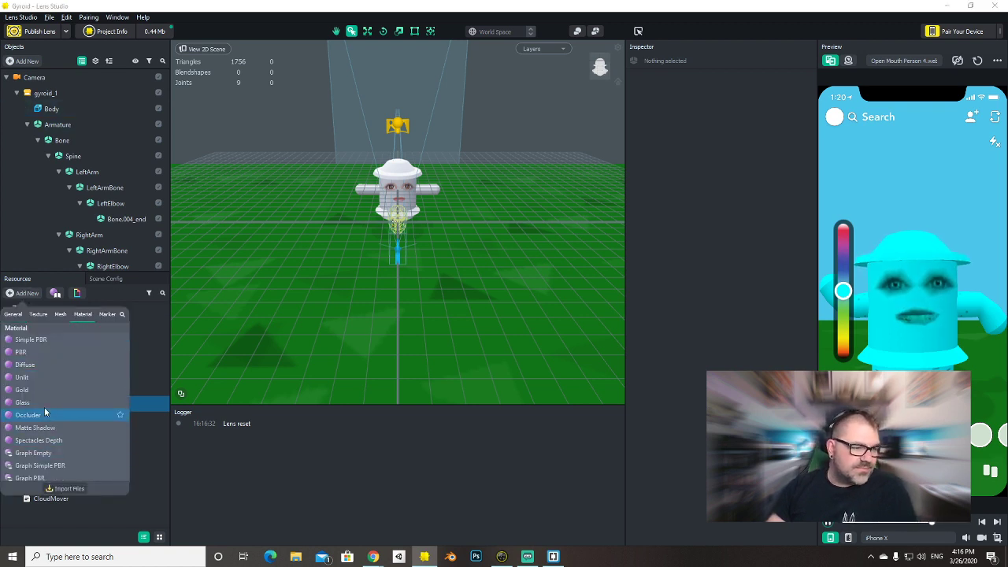
scroll(48, 409, down, 3)
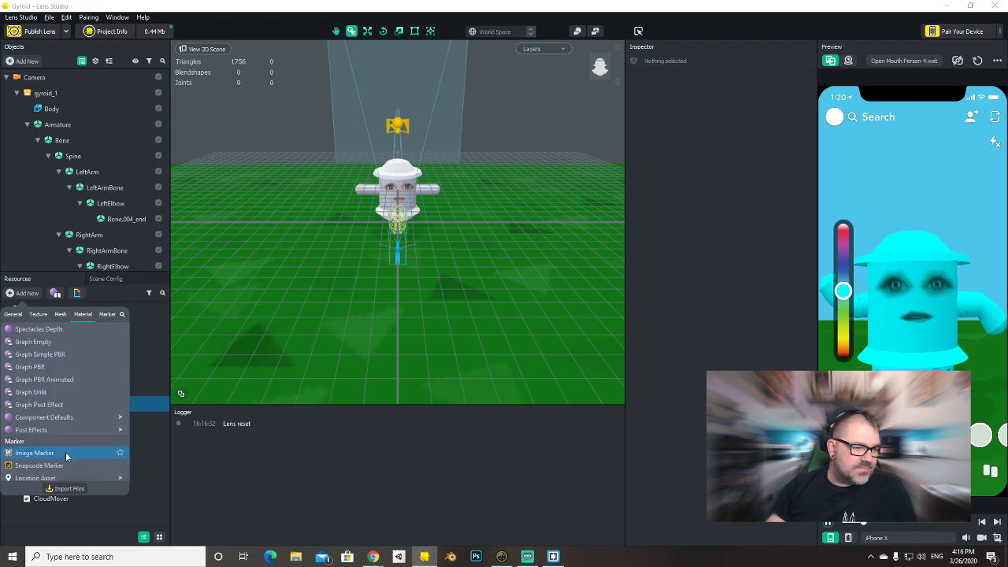
scroll(65, 452, up, 3)
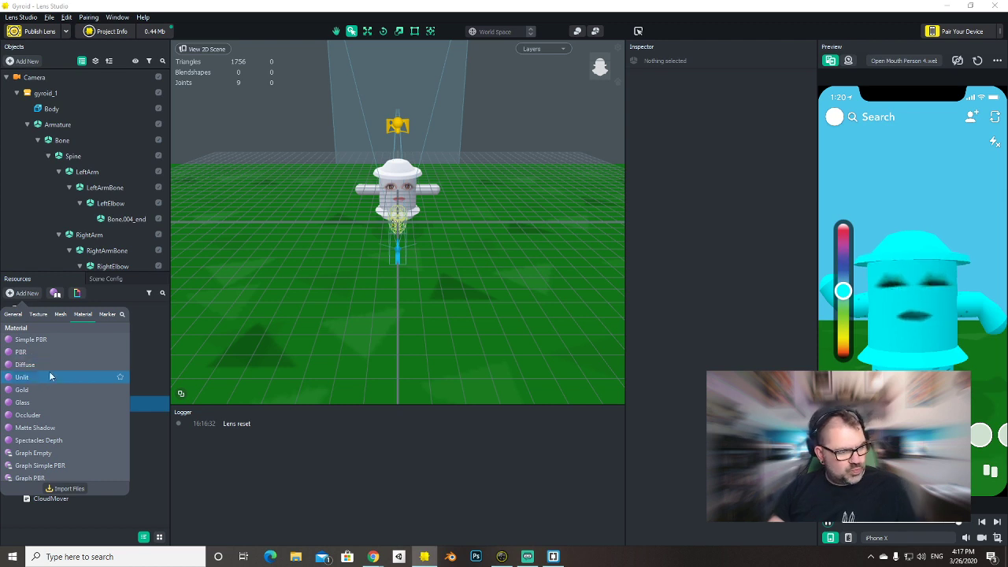
click(44, 340)
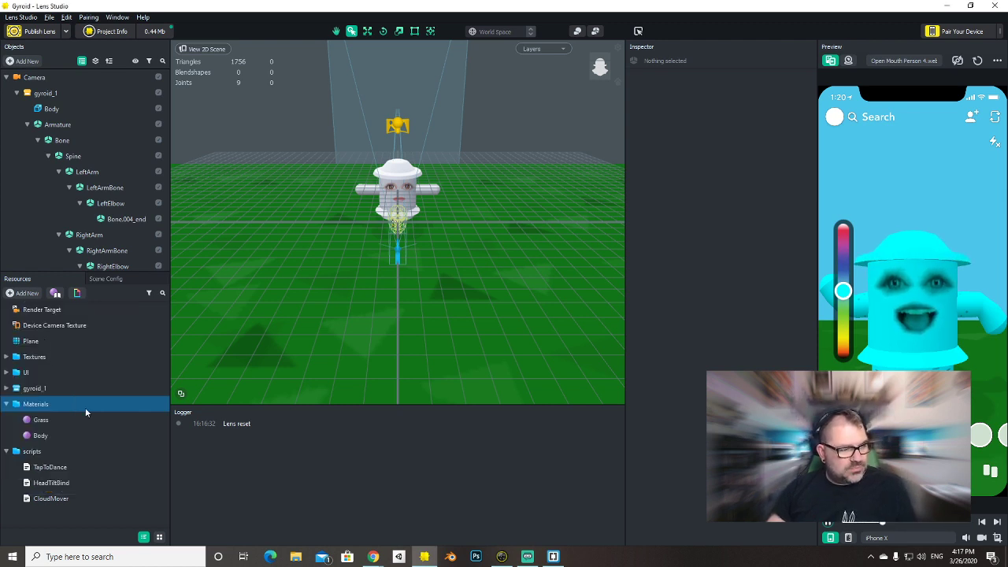
click(90, 451)
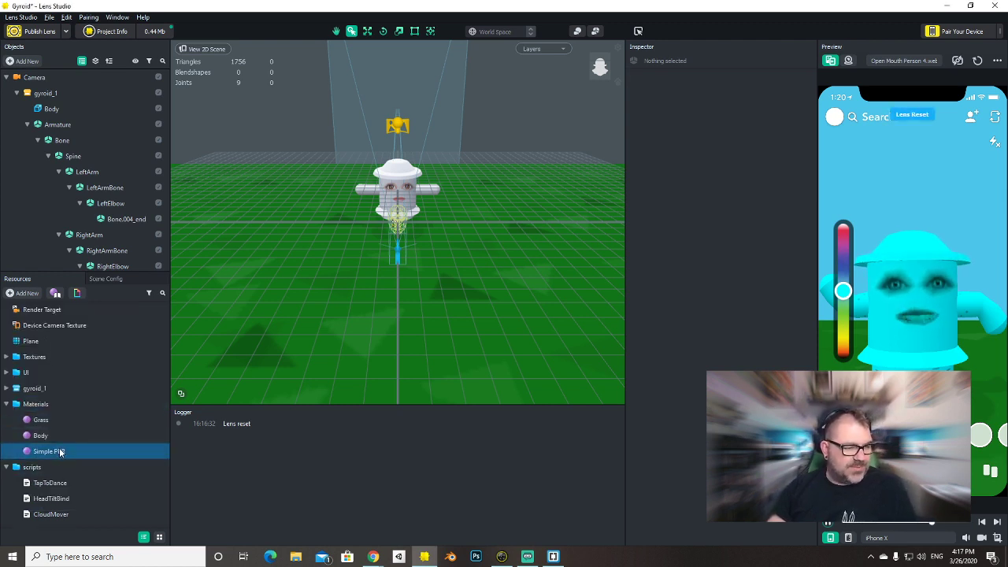
click(108, 450)
text(Cloud)
key(Return)
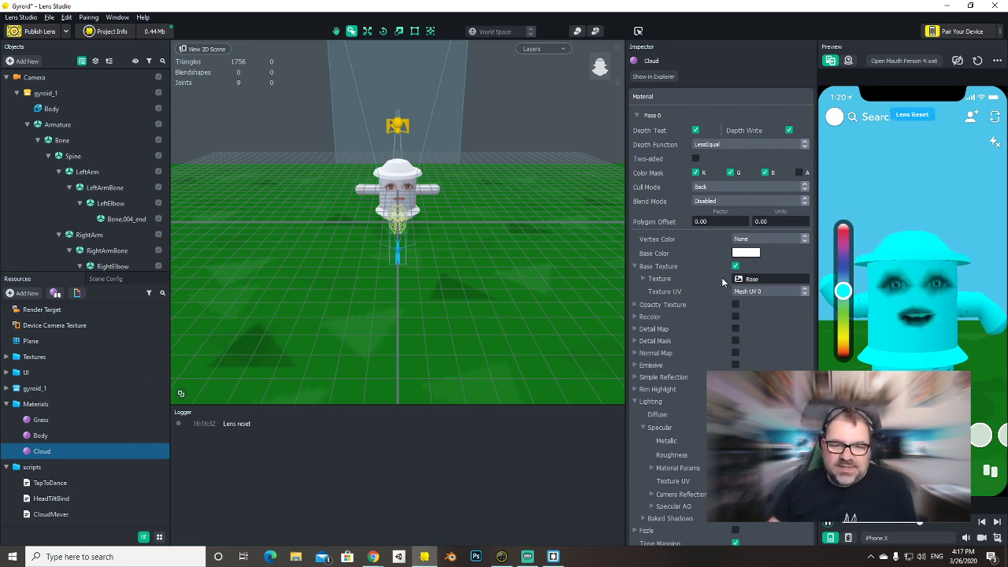
Assign the cloud texture to the Cloud material's Base Texture slot.
click(6, 357)
drag(41, 467, 581, 356)
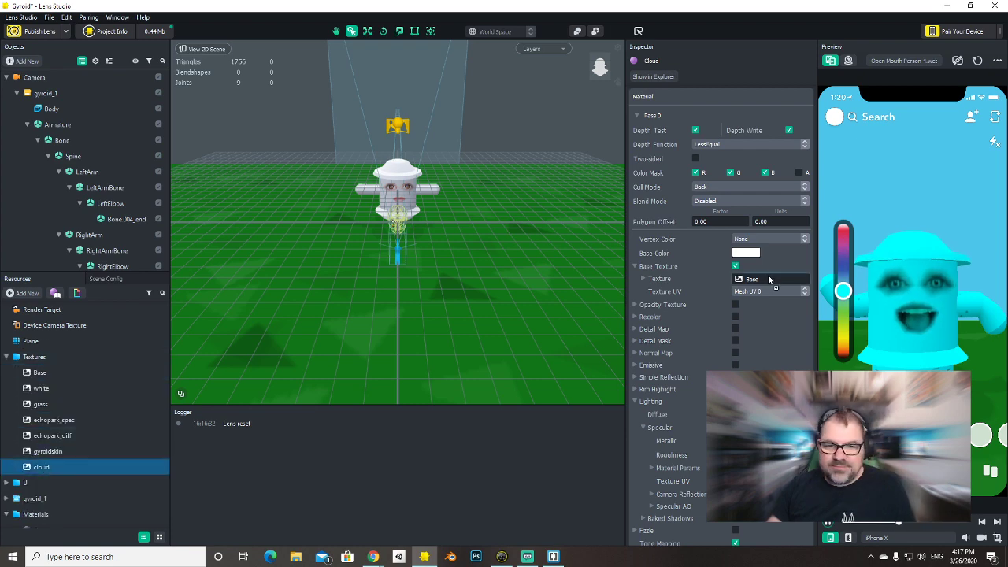
scroll(449, 165, down, 5)
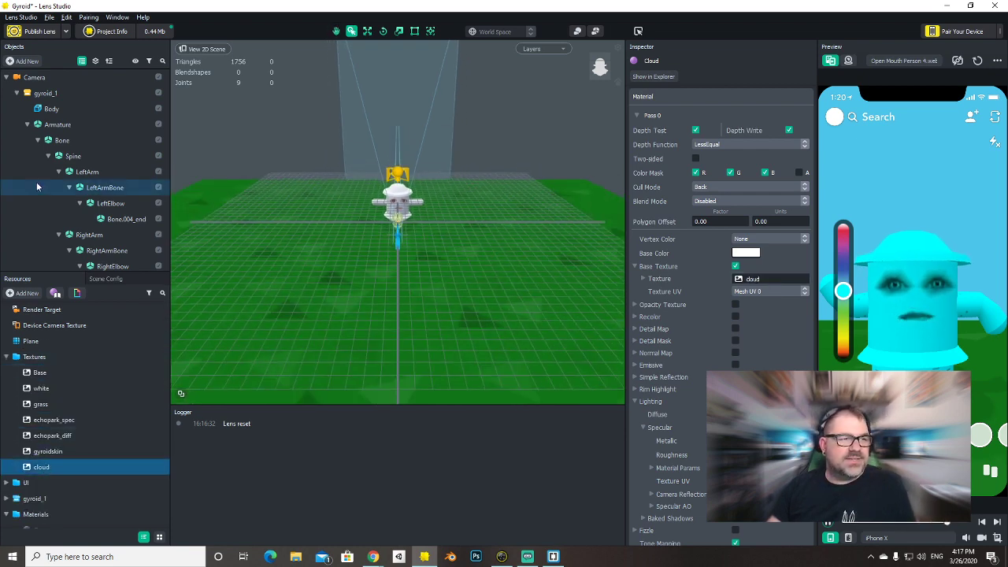
Add a plane under the Camera, rename it Cloud, and set its Position X to 100.
click(27, 126)
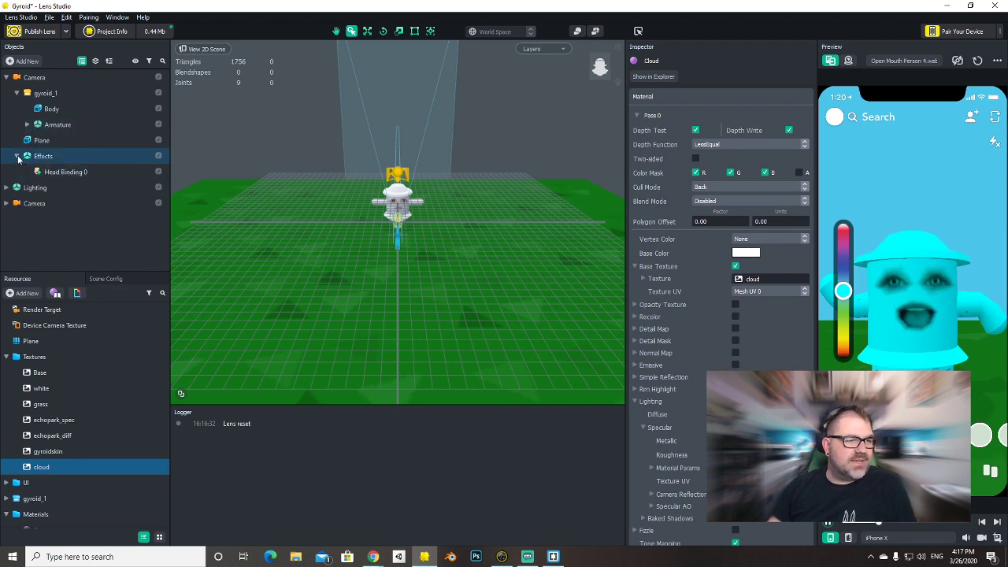
click(17, 156)
click(33, 78)
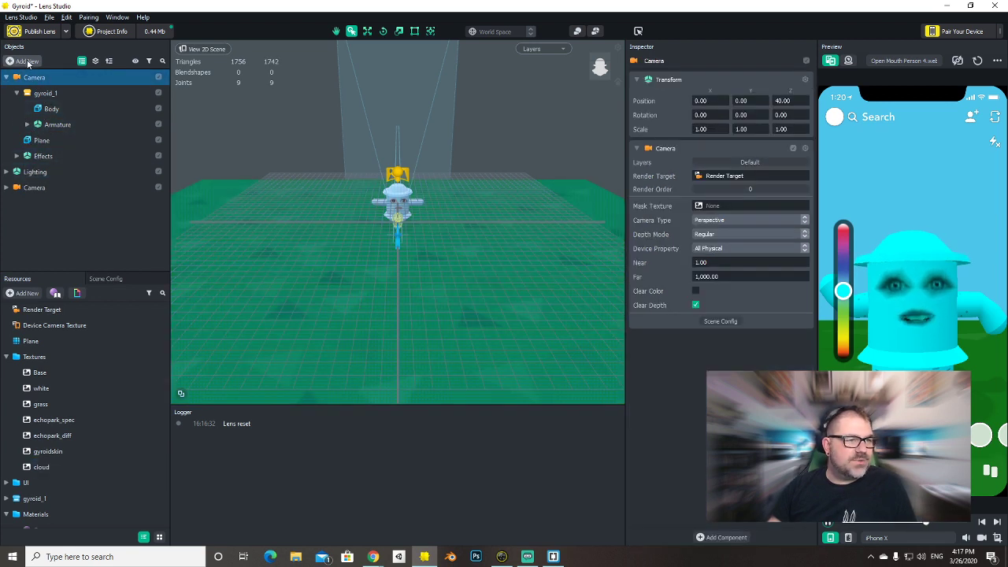
click(27, 61)
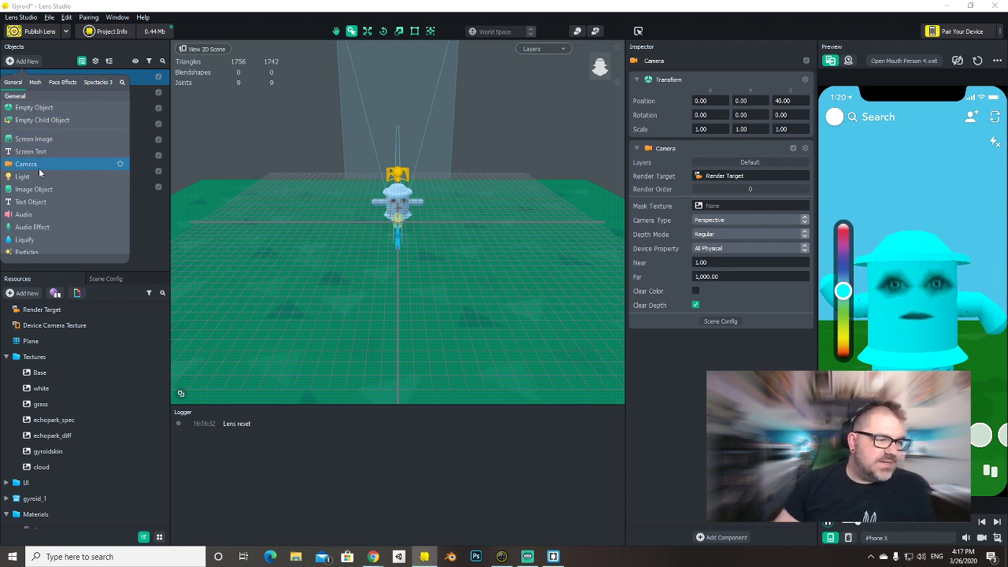
scroll(39, 180, down, 10)
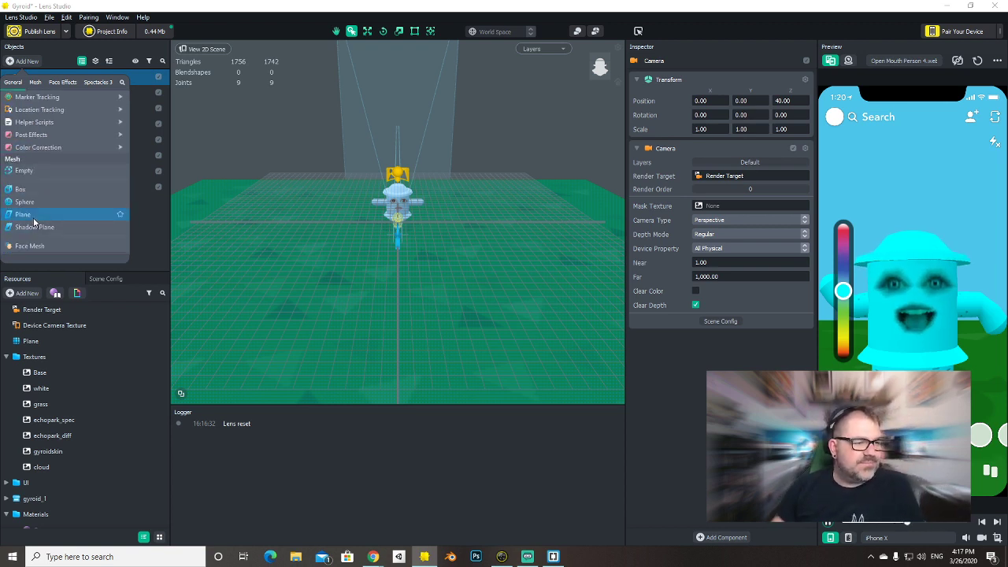
click(36, 215)
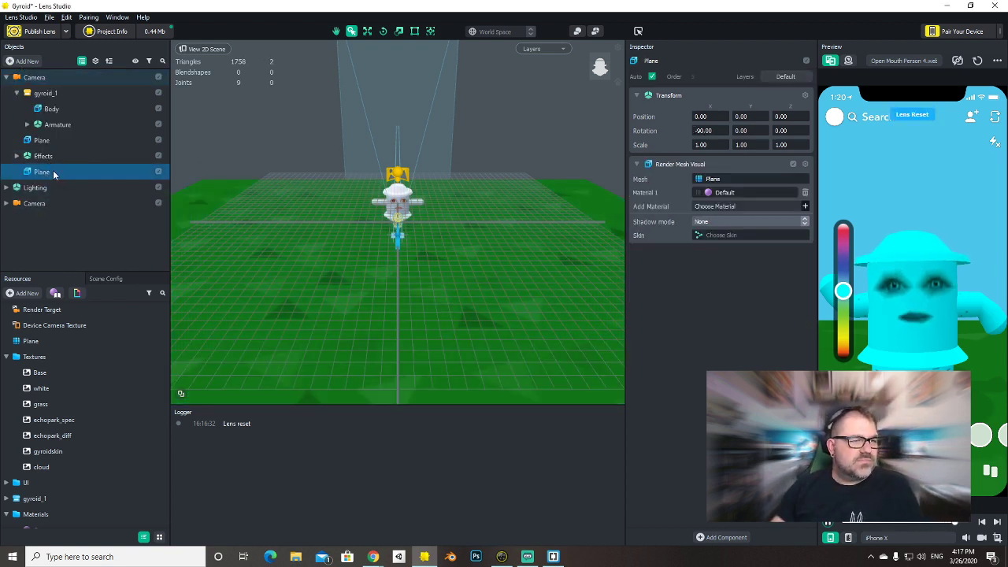
double_click(53, 172)
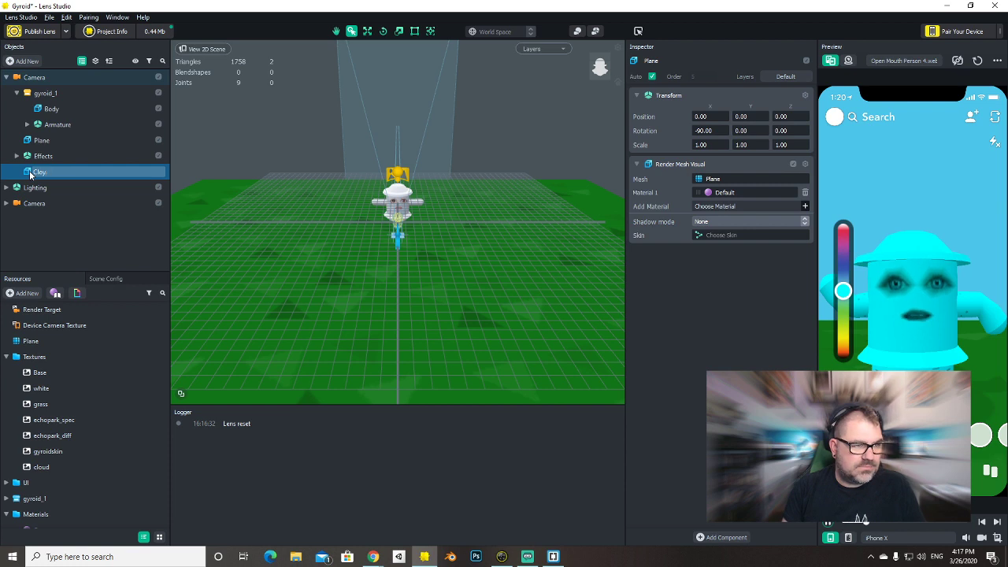
text(Cloud)
key(Return)
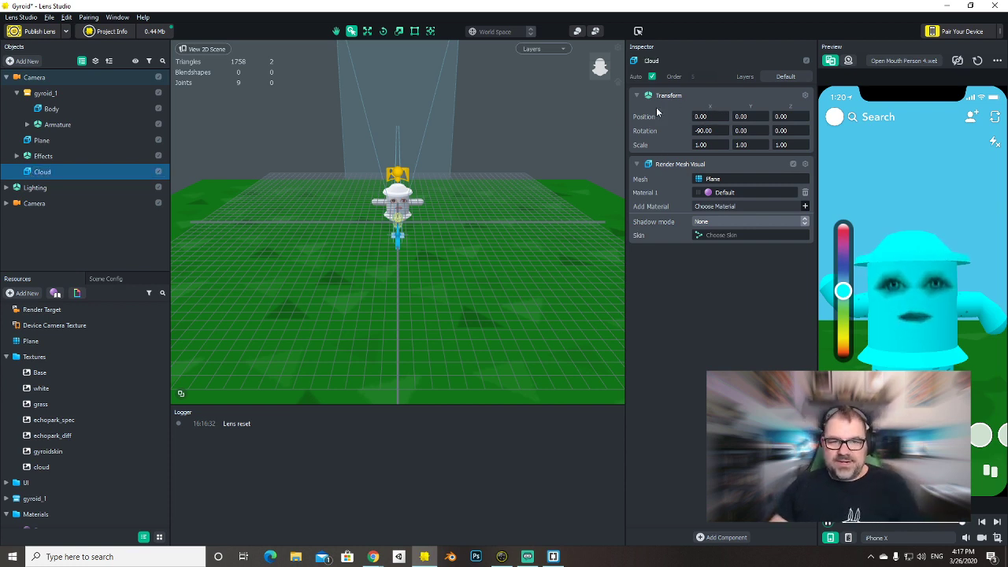
text(100)
key(Return)
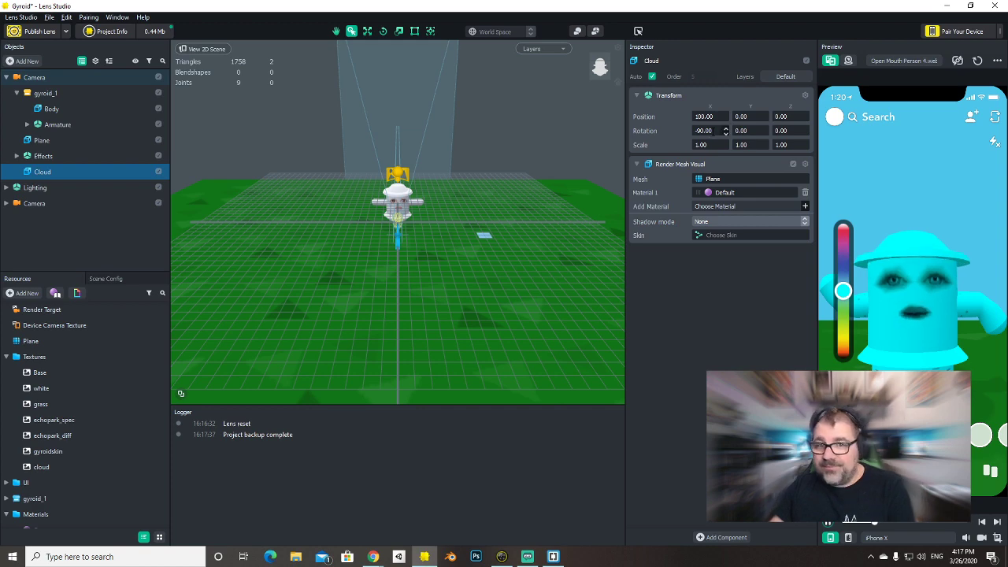
Set the Cloud plane's Rotation X to 0 to stand it upright.
click(709, 131)
text(0)
key(Return)
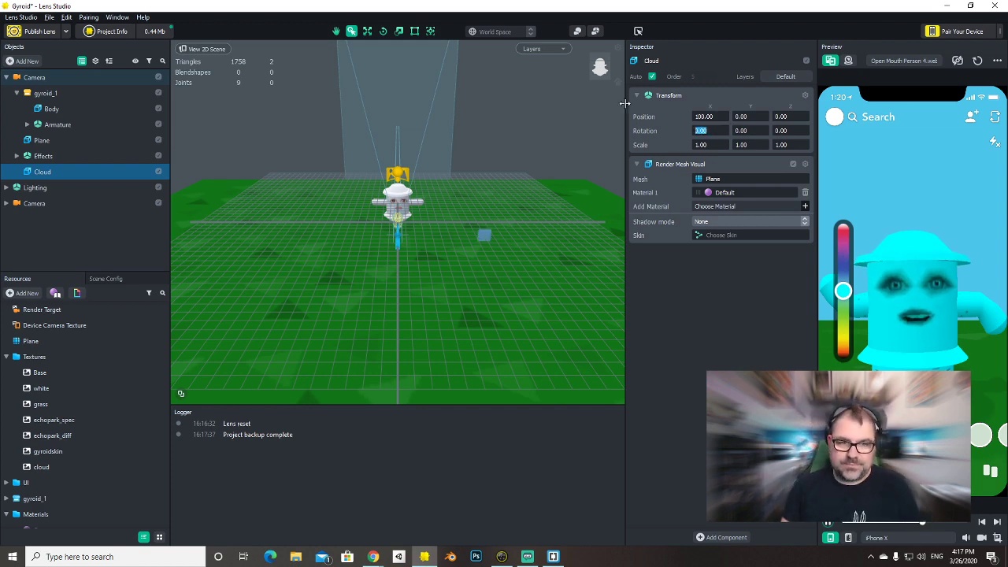
key(alt+Tab)
key(alt+Tab)
key(alt+Tab)
key(alt+Tab)
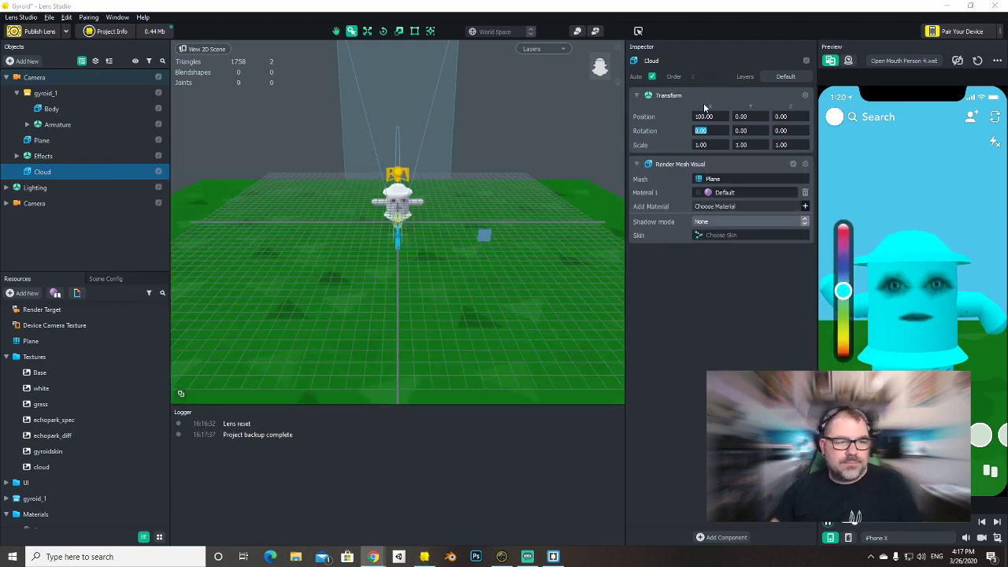
key(alt+Tab)
key(alt+Tab)
key(alt+Tab)
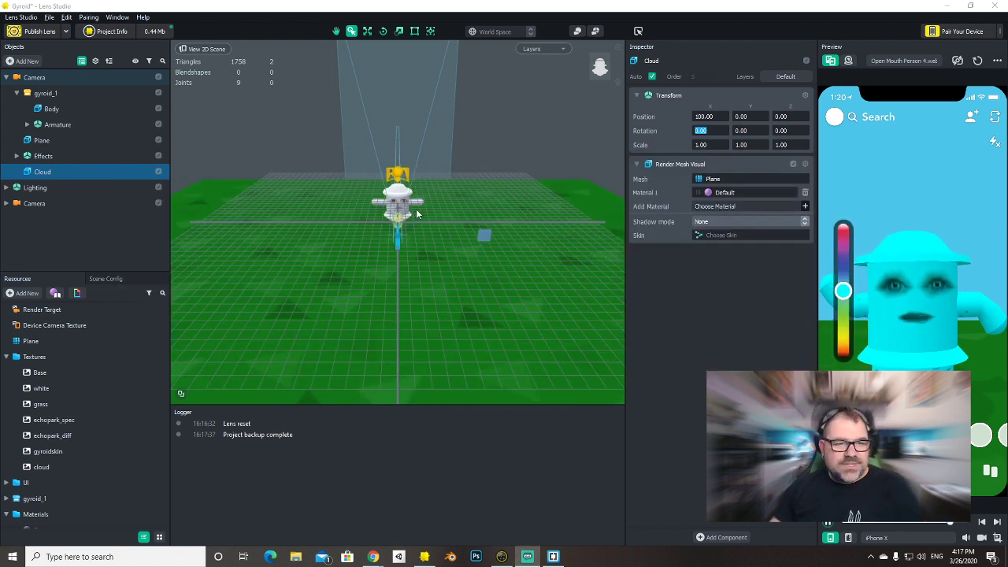
click(486, 237)
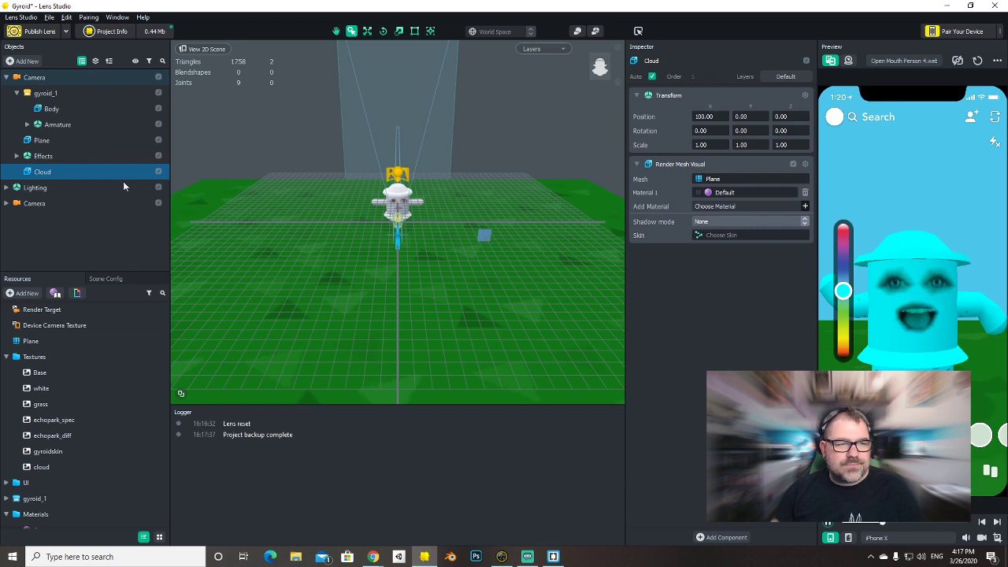
Drag the Cloud plane up to about Y 134.9 and Z -238.5, keeping X at 100.
click(430, 31)
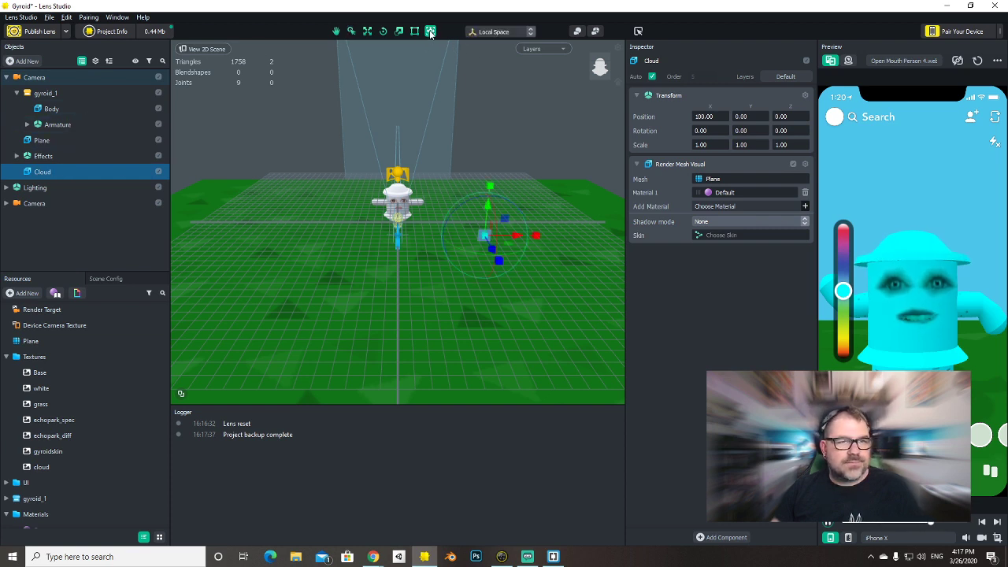
drag(488, 206, 493, 73)
drag(529, 116, 425, 113)
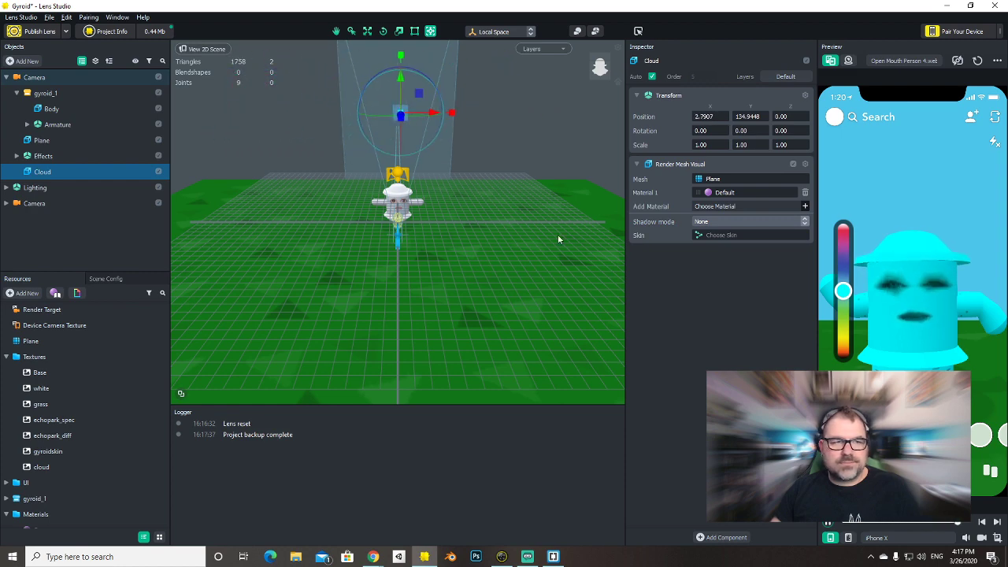
alt+drag(558, 234, 535, 147)
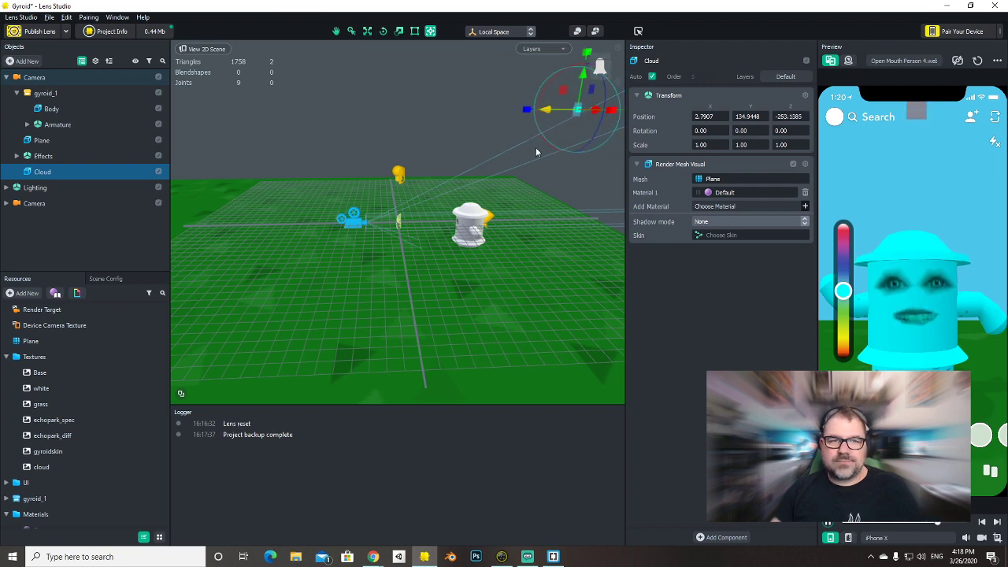
alt+drag(409, 197, 592, 225)
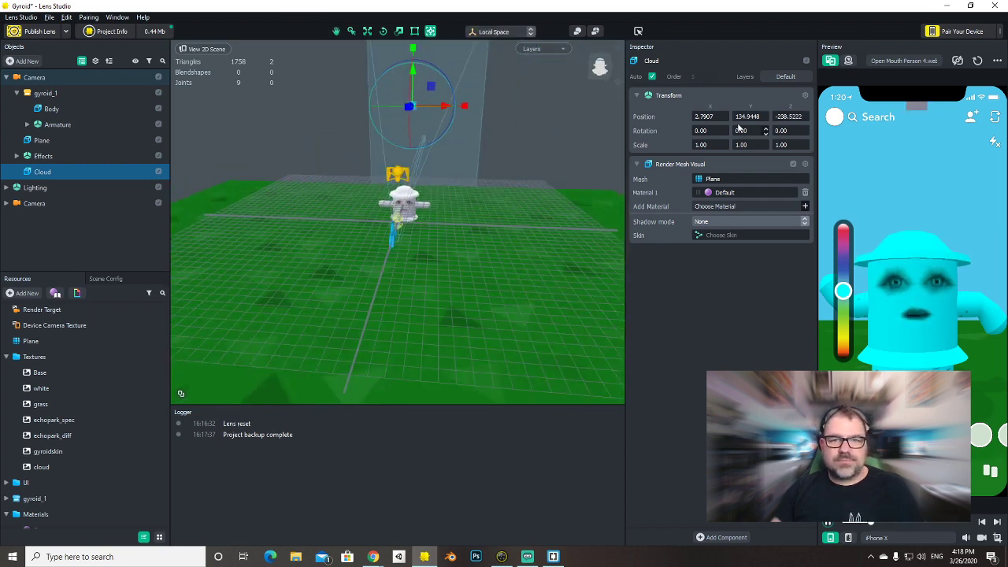
text(100)
key(Return)
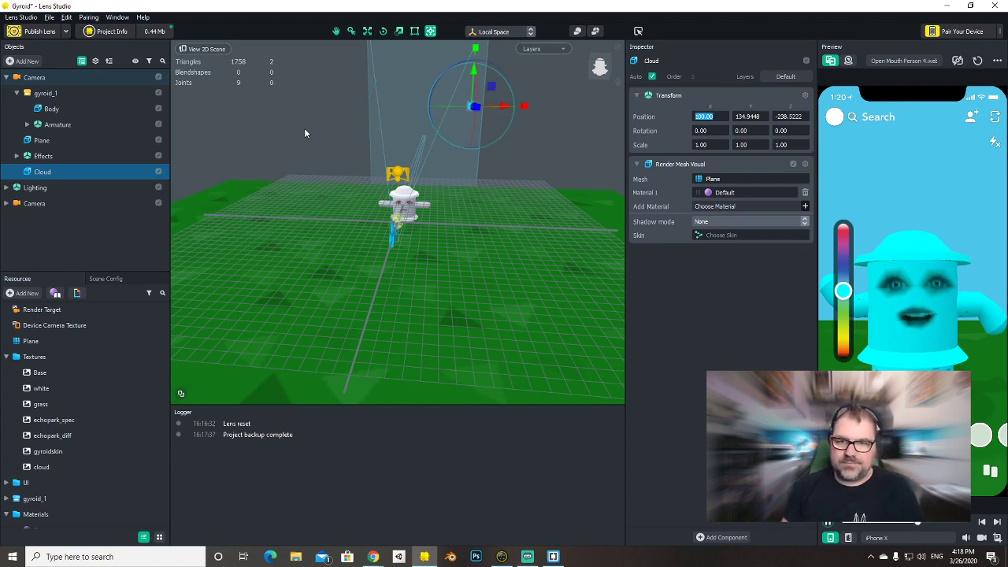
Select an item in the project scripts and minimise Lens Studio to the desktop.
scroll(71, 451, down, 3)
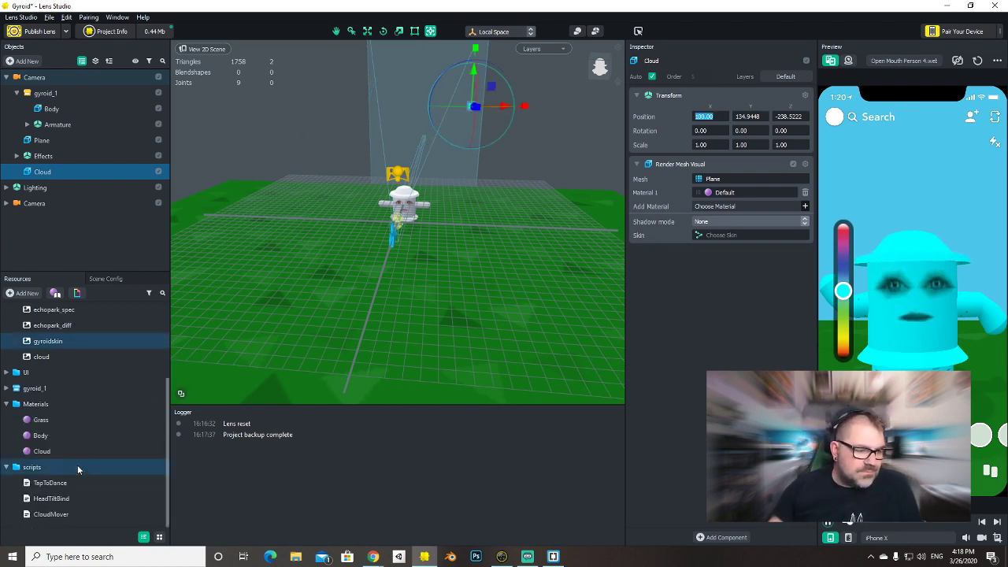
click(49, 515)
key(super+d)
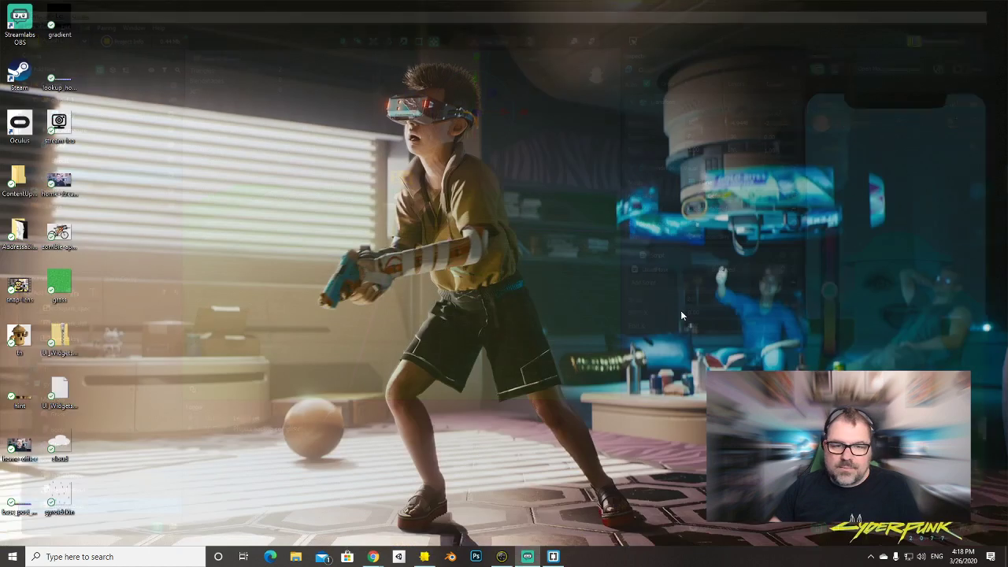
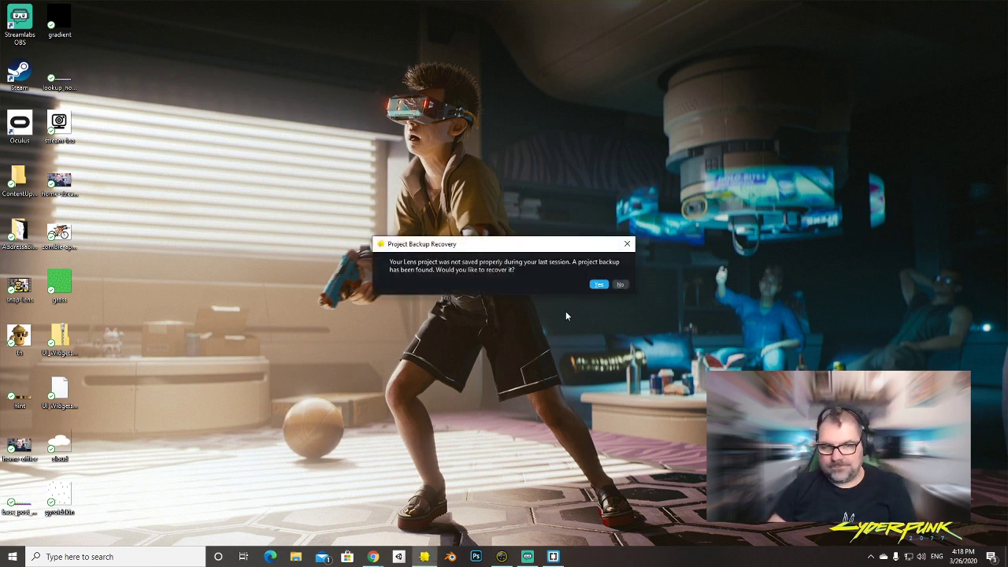
Decline backup recovery, reopen the recent Gyroid project, and bring up CloudMover.js in the code editor.
click(620, 283)
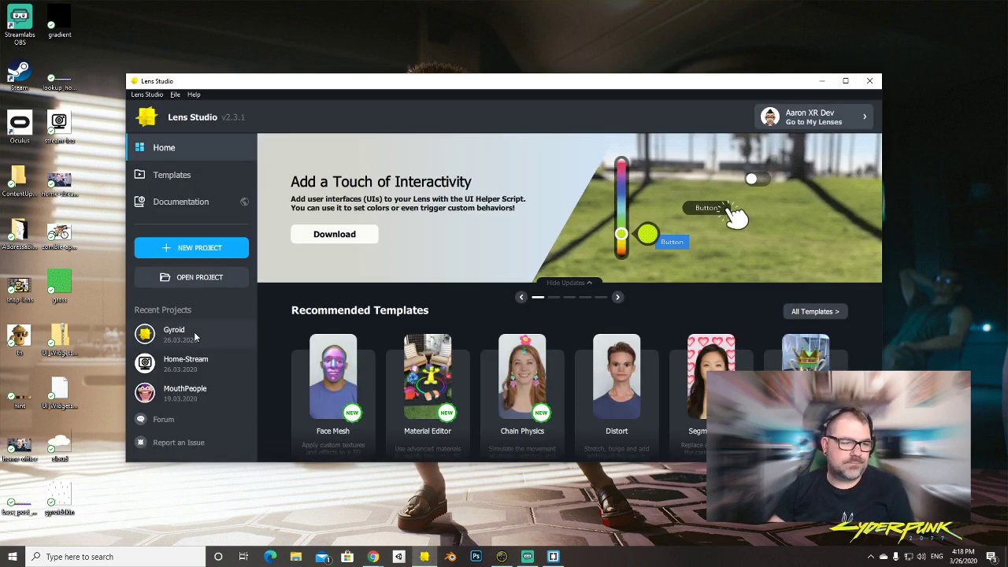
click(193, 334)
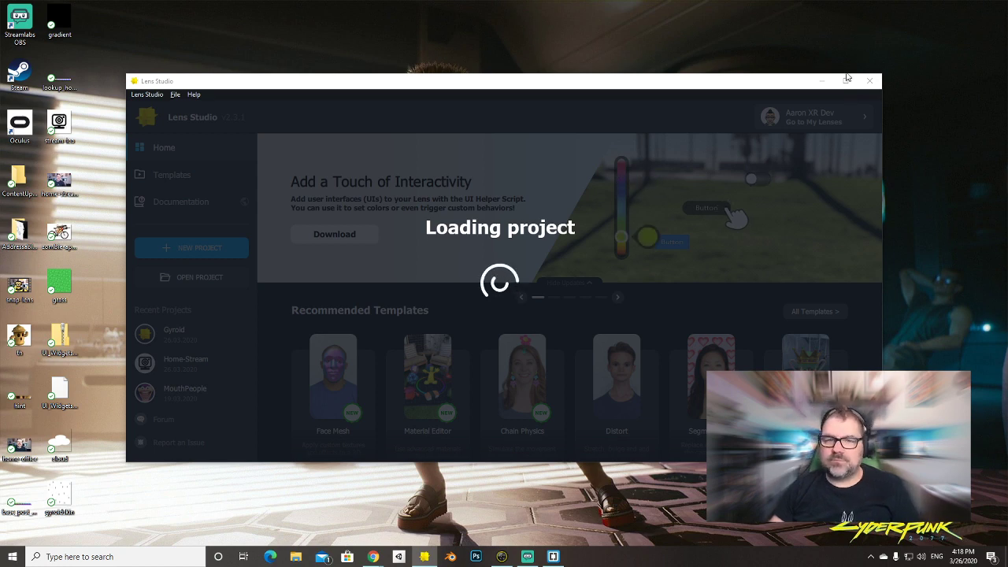
click(553, 557)
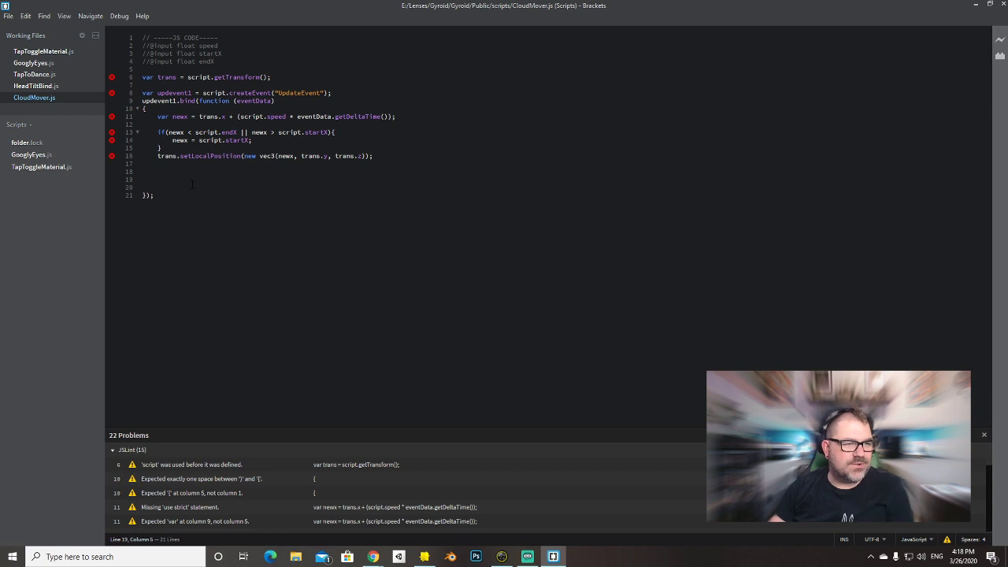
Delete blank lines 17–19 from CloudMover.js's update function and save the script.
drag(191, 184, 91, 160)
key(BackSpace)
key(BackSpace)
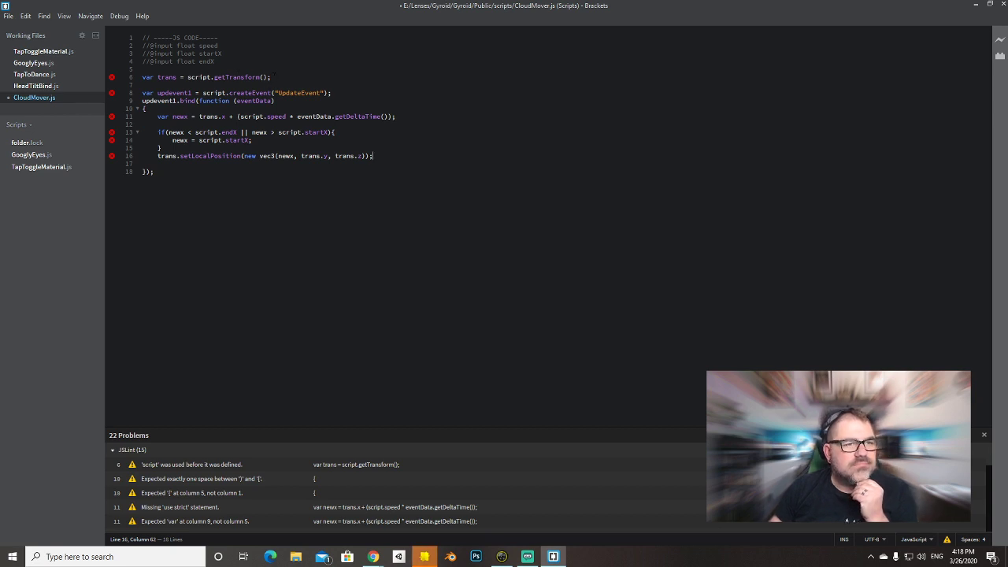
click(369, 147)
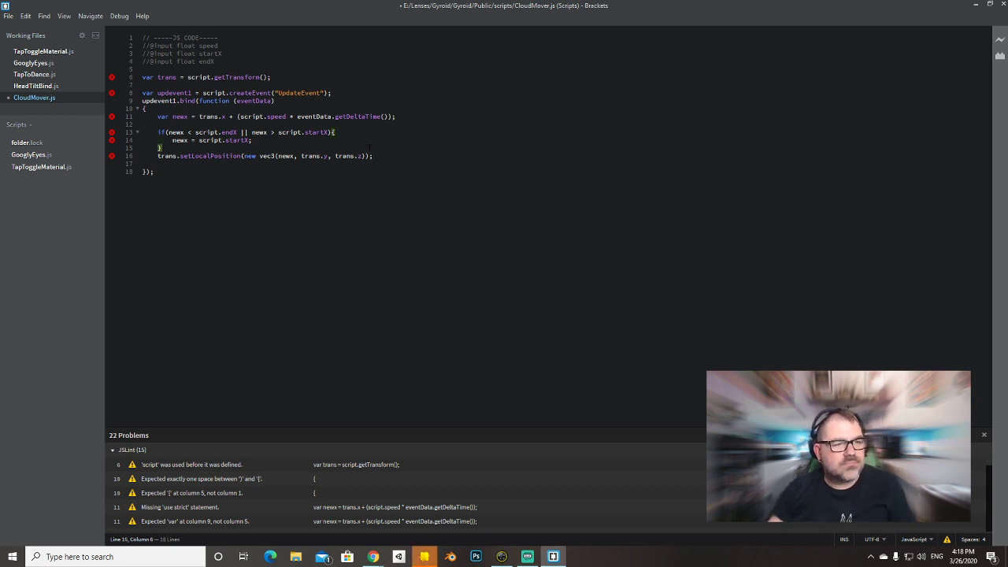
click(364, 141)
key(ctrl+s)
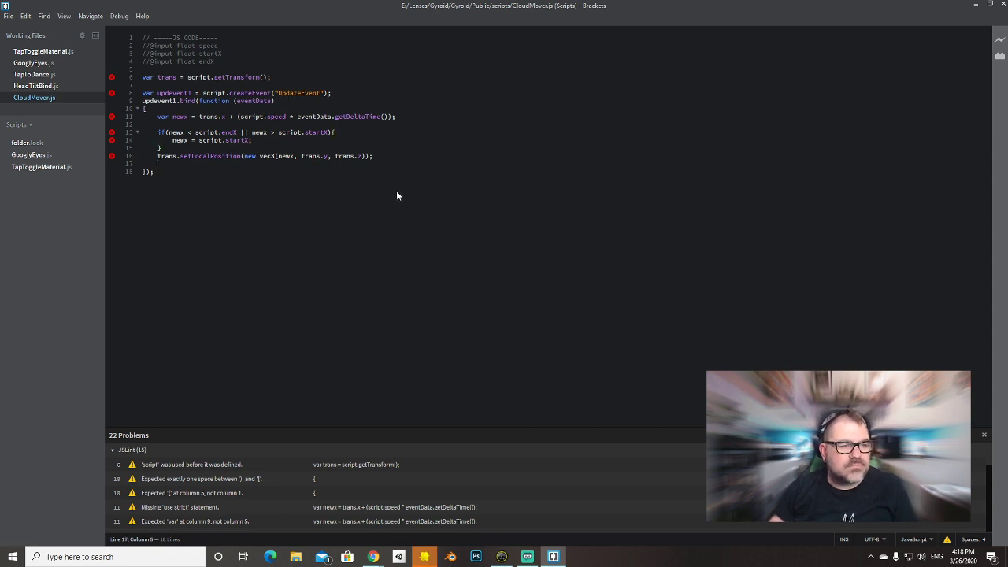
key(alt+Tab)
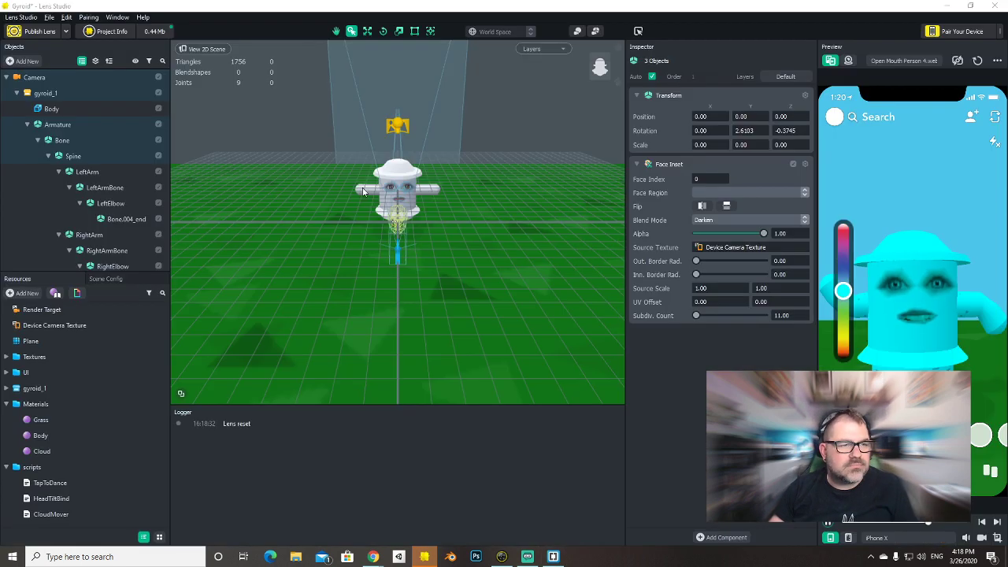
Collapse the object tree and rename the Plane object to Grass.
click(79, 511)
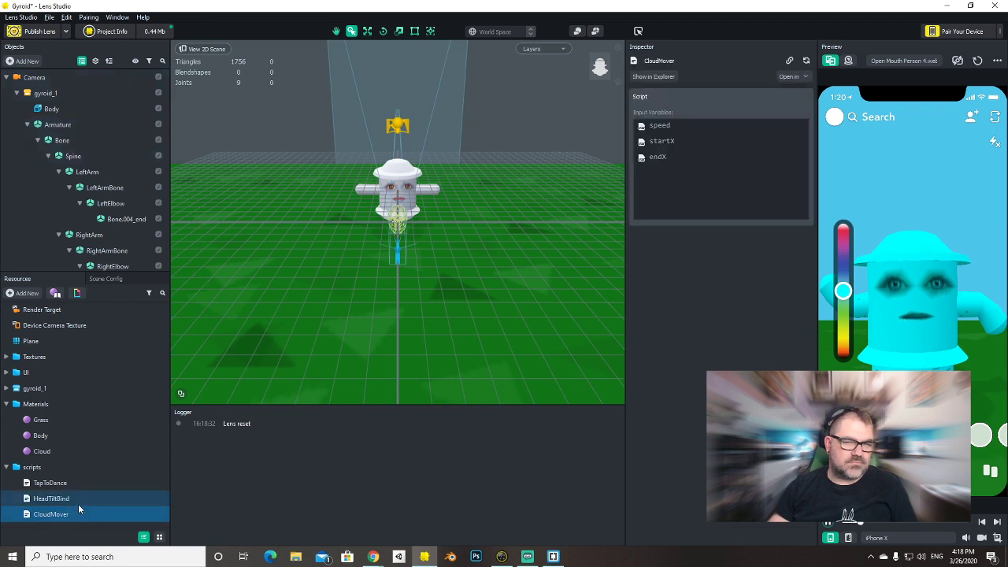
click(27, 125)
click(17, 93)
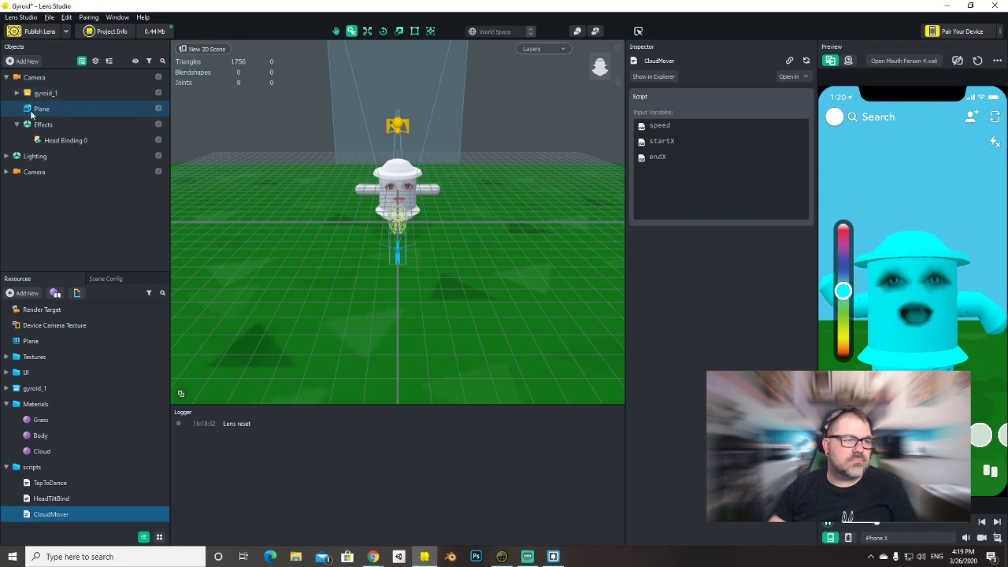
click(42, 110)
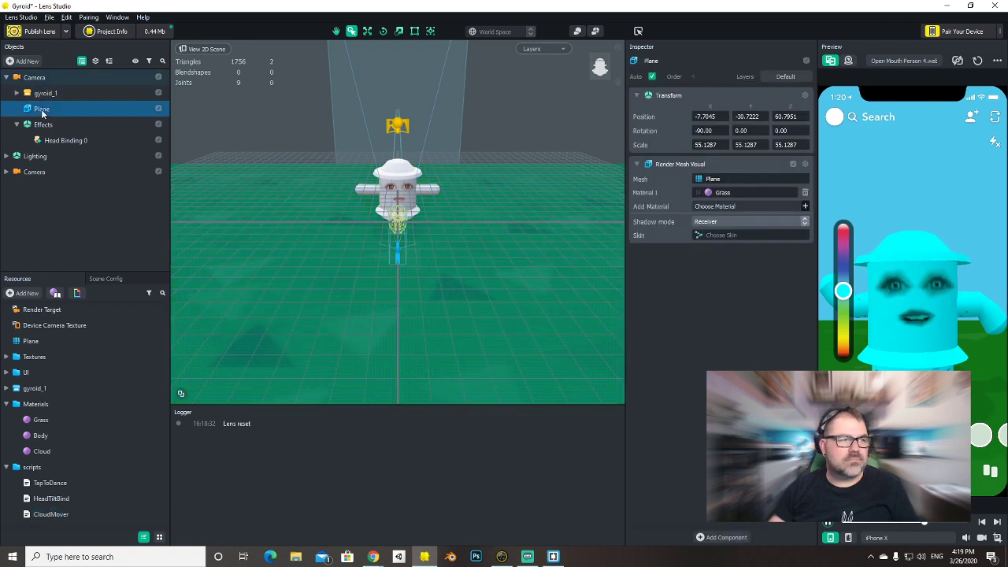
key(F2)
text(Grass)
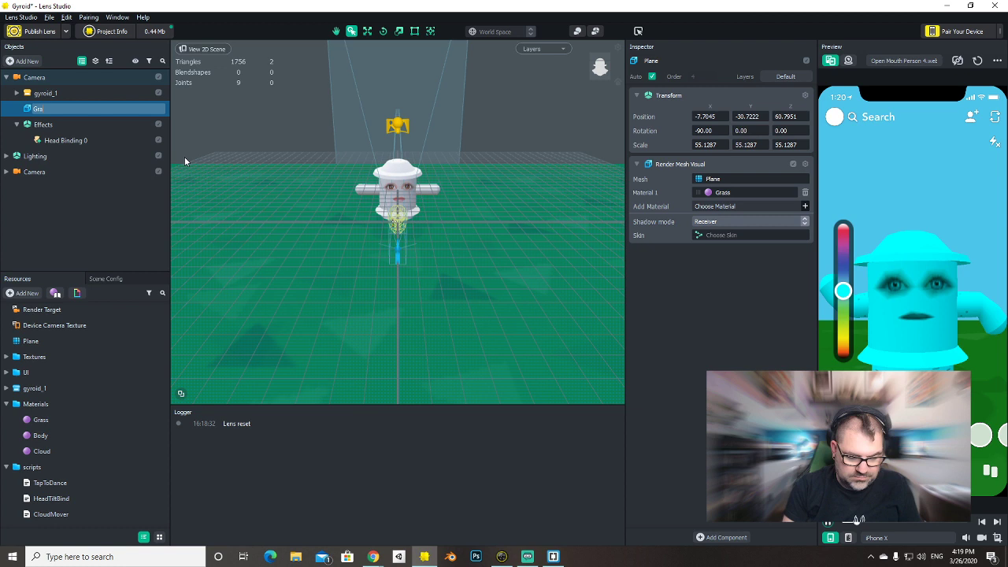
key(Return)
Add a new plane under the Camera and name it Cloud.
click(97, 72)
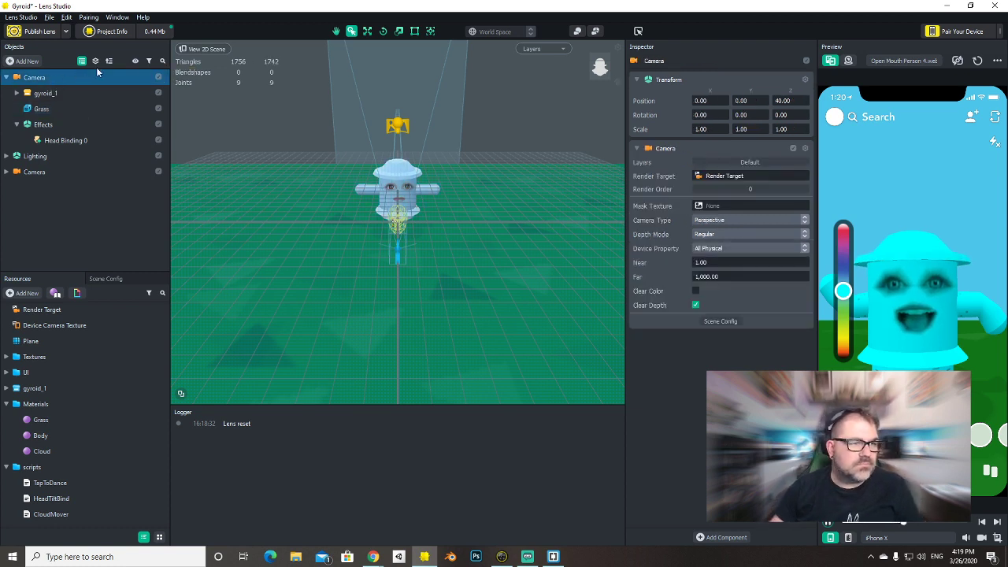
click(26, 61)
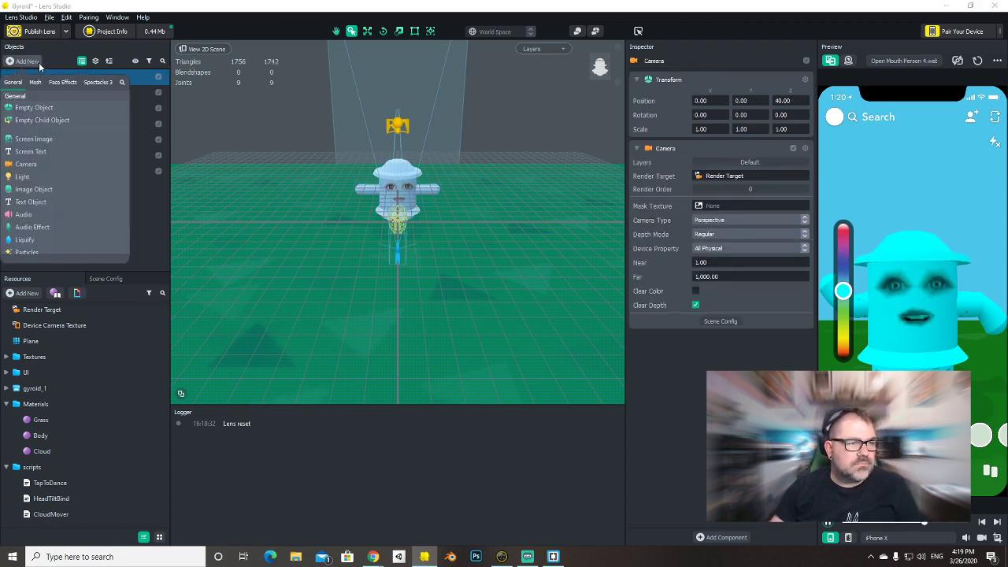
scroll(40, 226, down, 1)
click(39, 217)
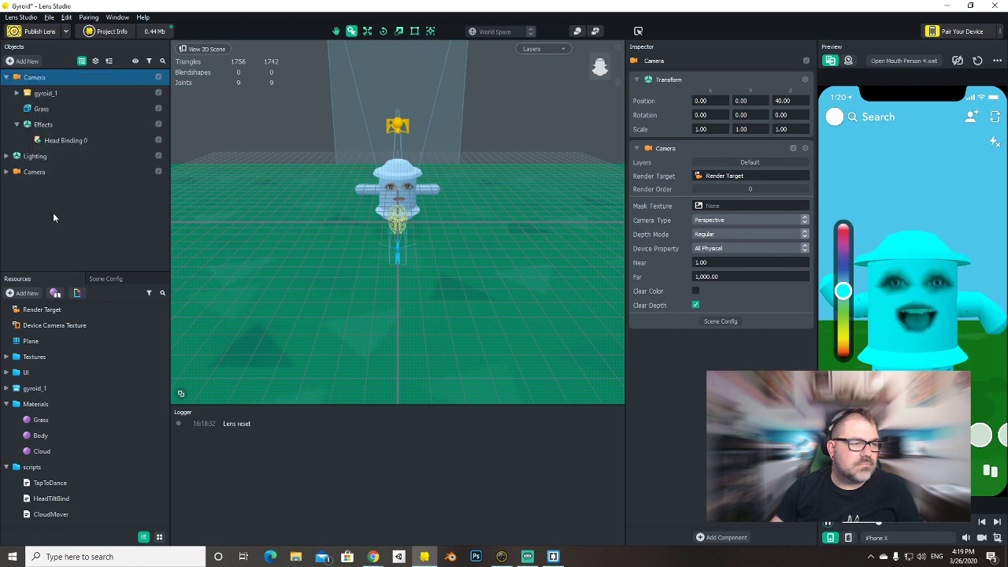
double_click(39, 158)
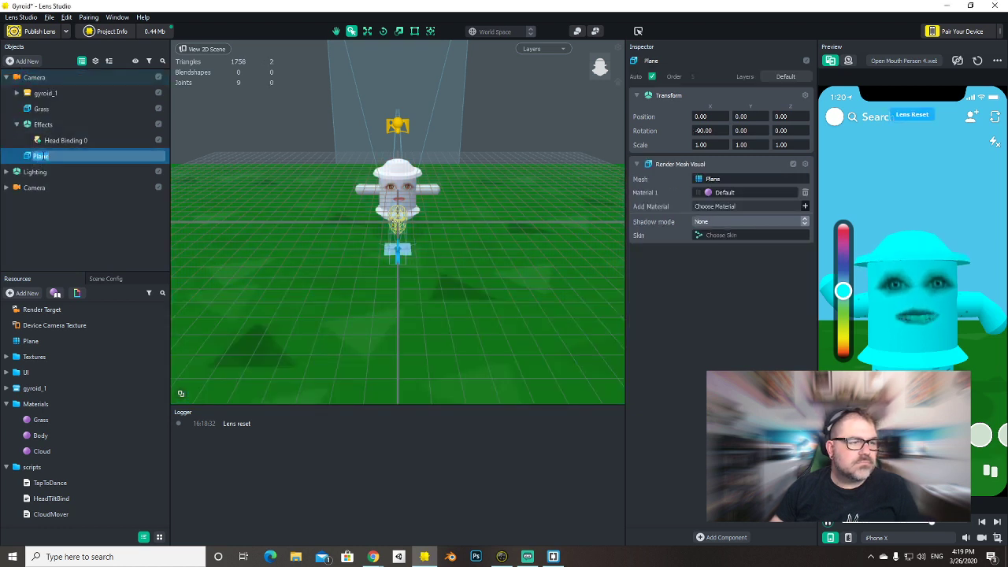
text(Cloud)
key(Return)
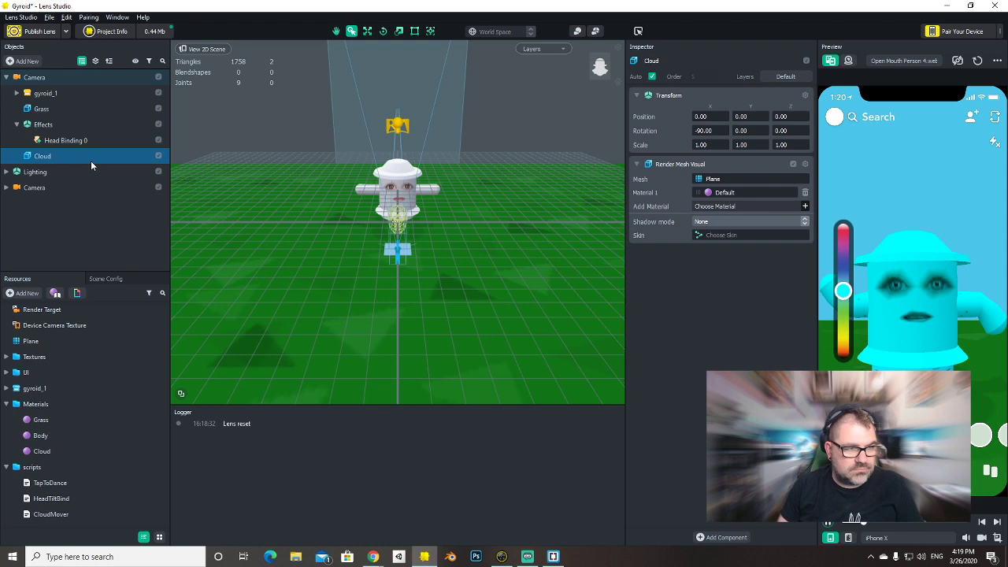
Make Cloud the first child of Camera and save the project.
click(49, 17)
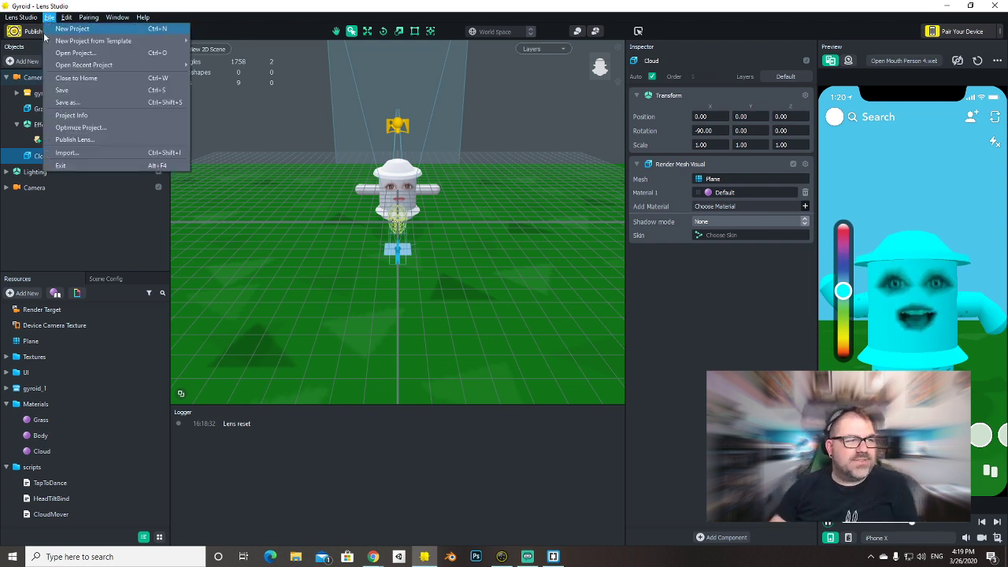
click(71, 92)
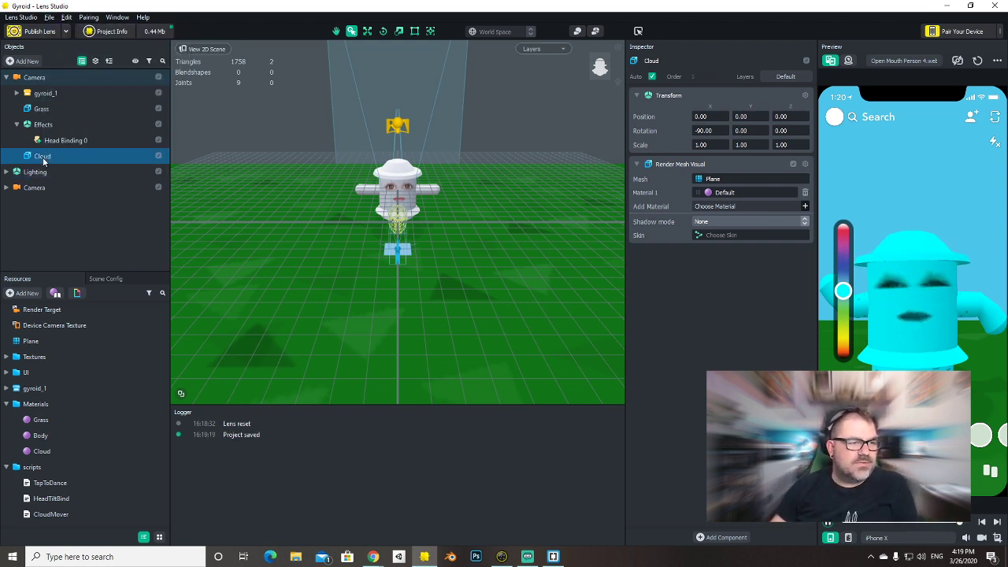
drag(43, 157, 51, 89)
key(ctrl+s)
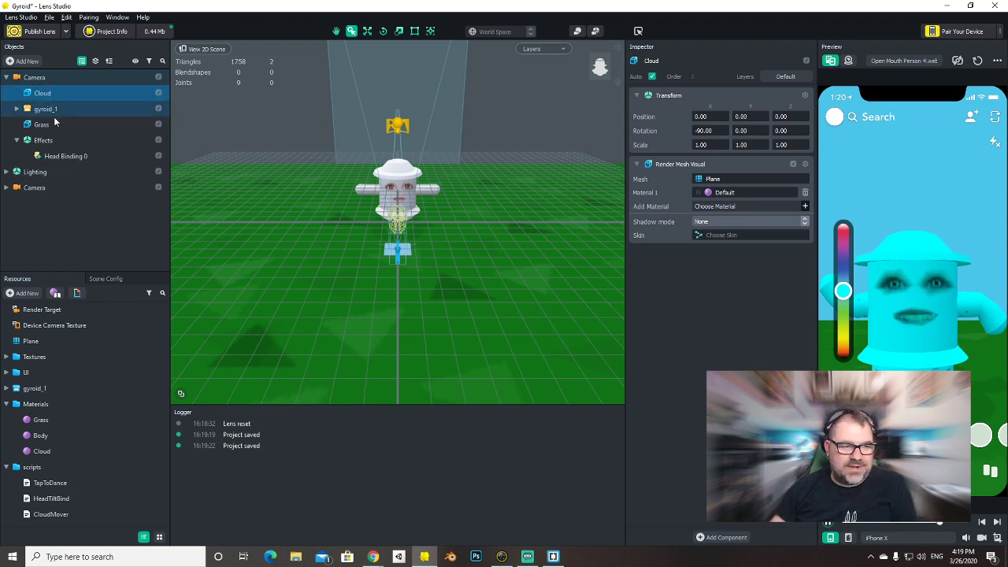
Apply the Cloud material to the Cloud plane and set its X rotation to 0.
drag(41, 457, 831, 221)
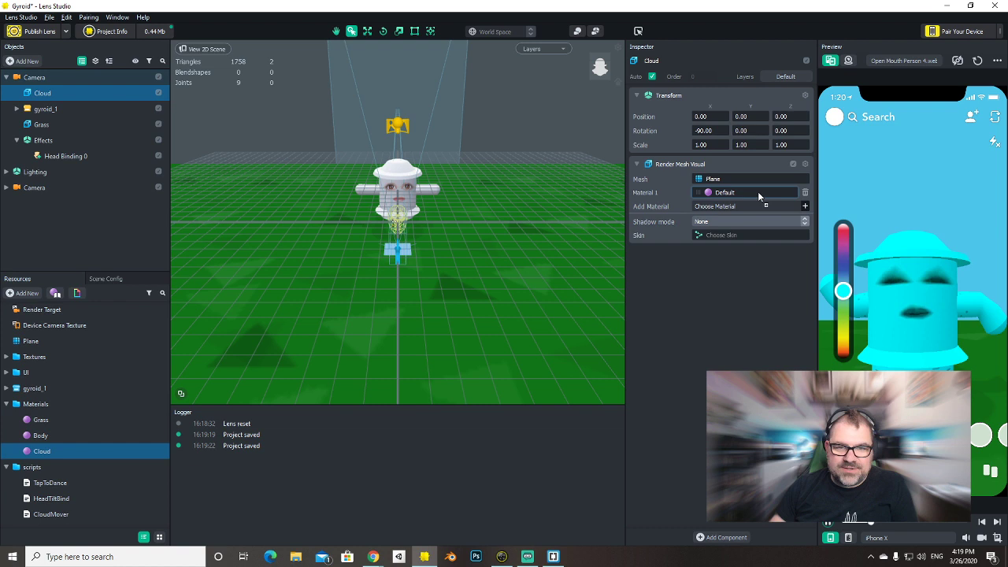
drag(757, 192, 758, 192)
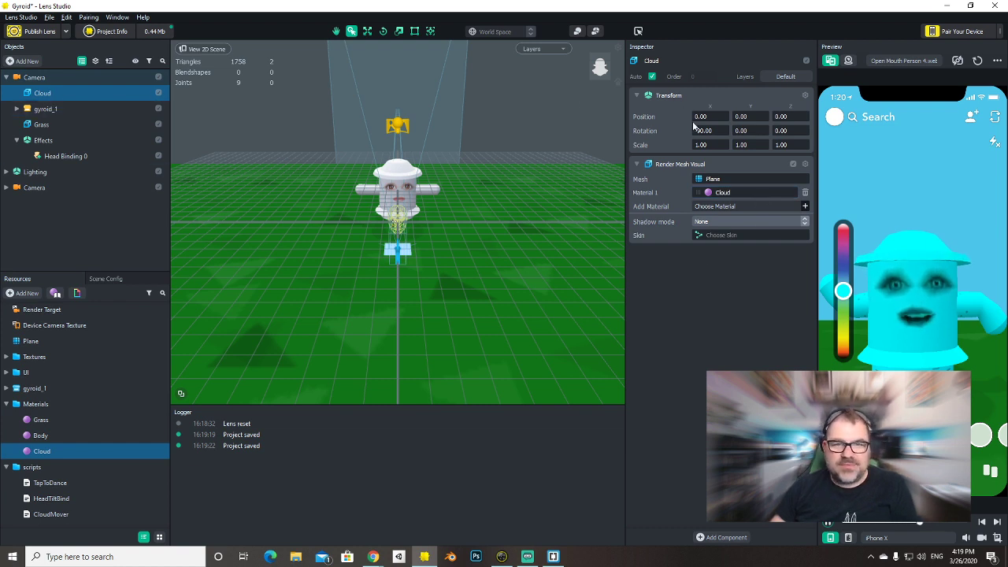
key(ctrl+a)
text(0)
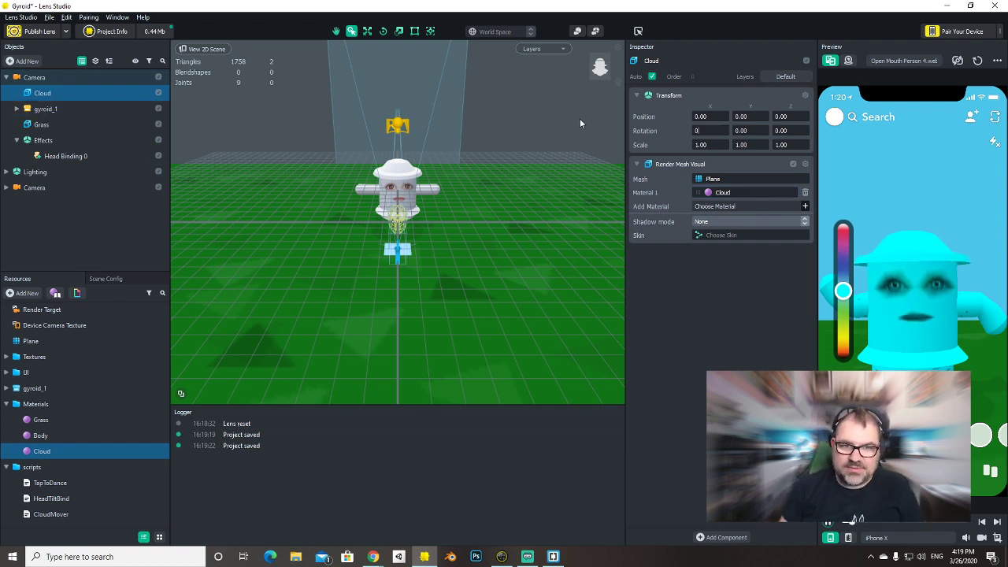
click(712, 116)
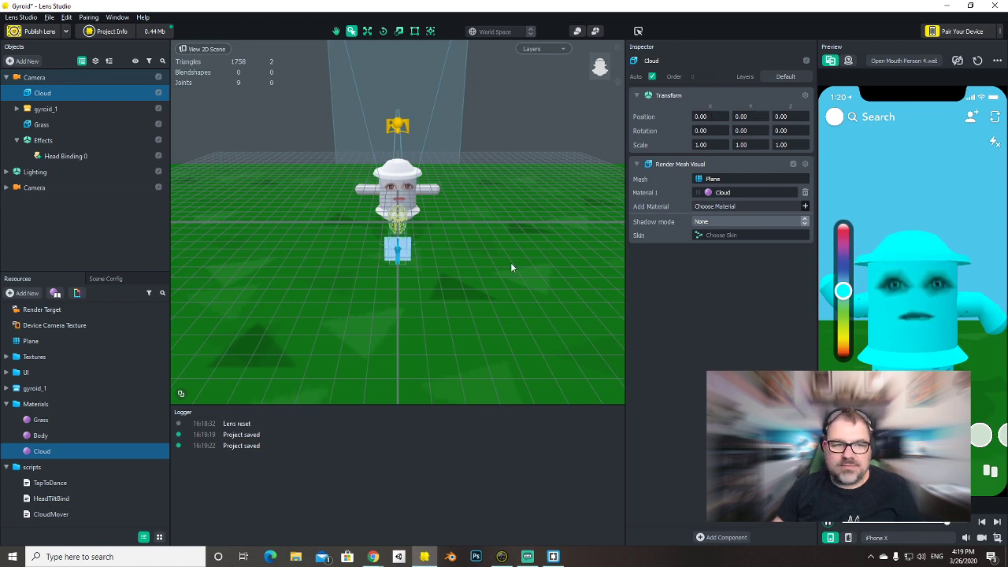
right_drag(511, 269, 356, 103)
Move the Cloud plane up and away from the camera, then inspect the Body and Cloud materials.
click(367, 32)
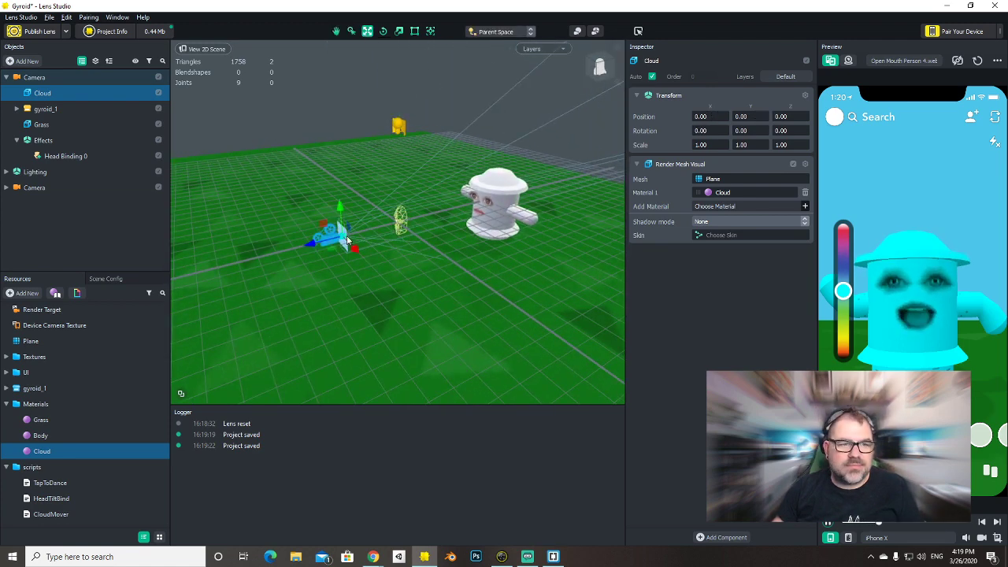
drag(307, 244, 572, 69)
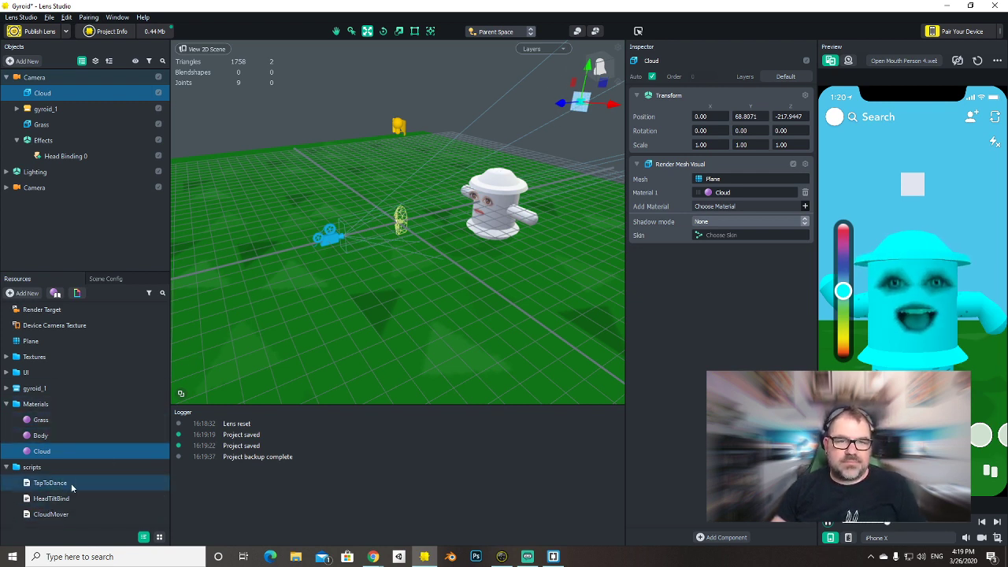
click(39, 435)
click(45, 451)
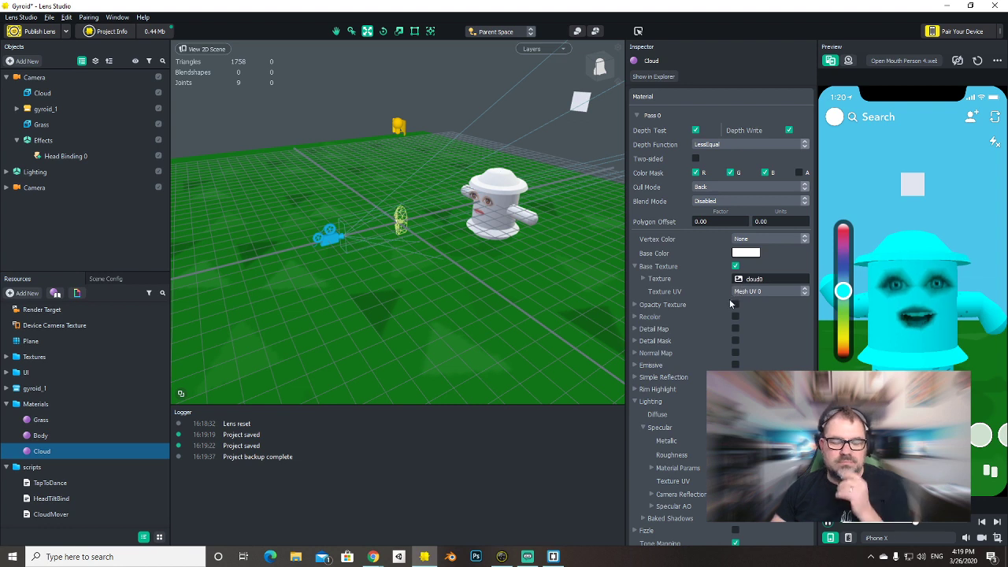
click(59, 95)
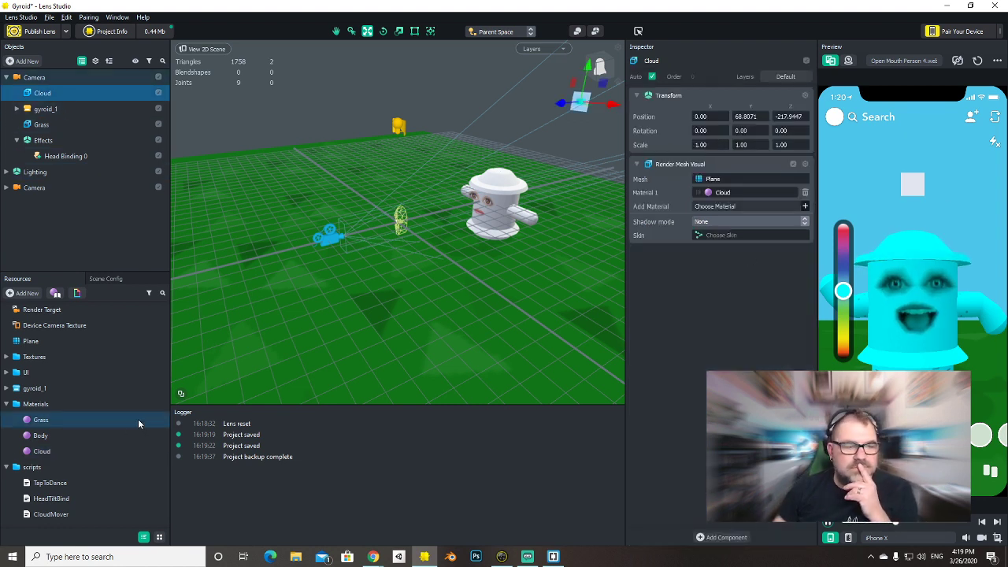
Preview the cloud texture and set the Cloud material's blend mode to Normal.
click(11, 358)
click(41, 482)
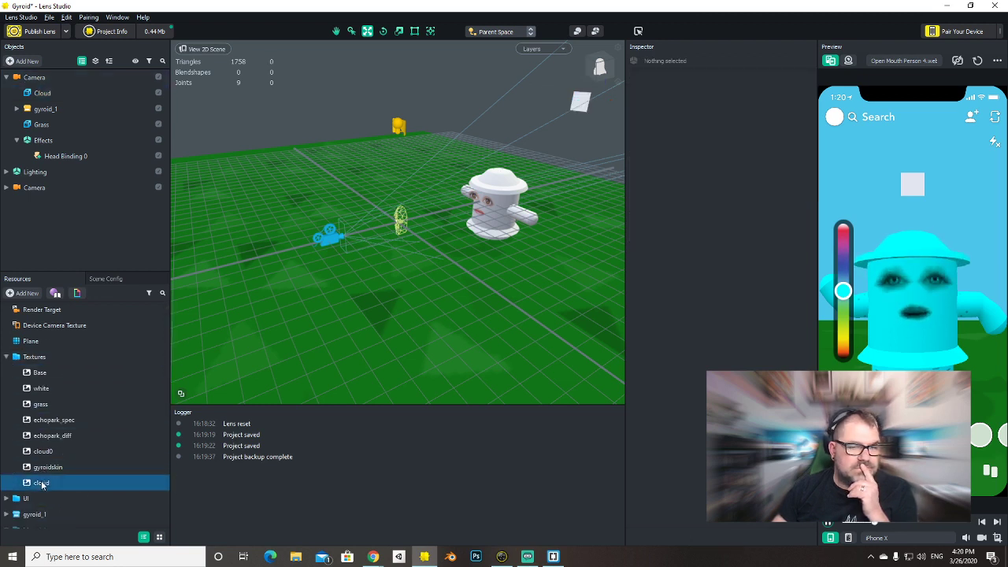
scroll(87, 465, down, 3)
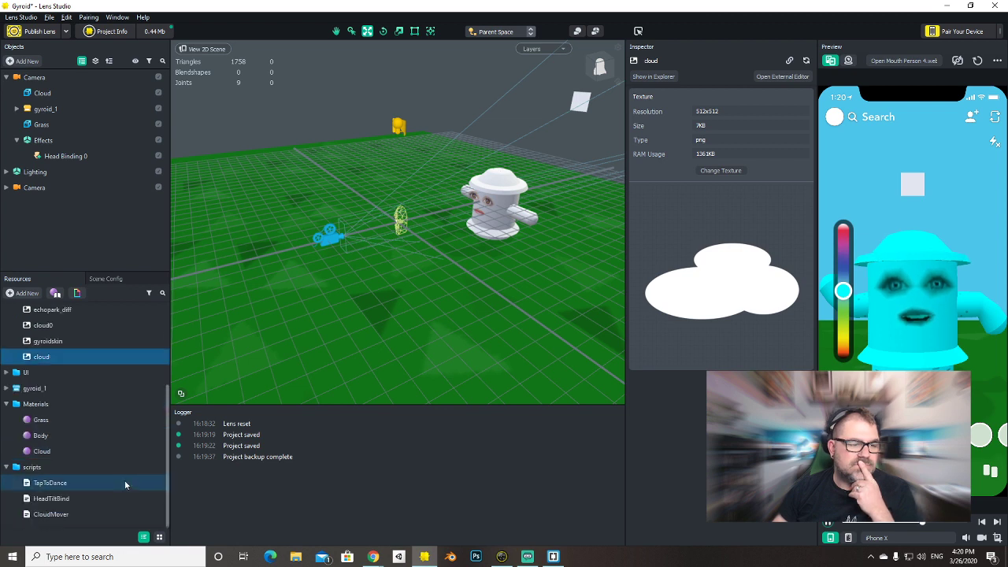
click(63, 453)
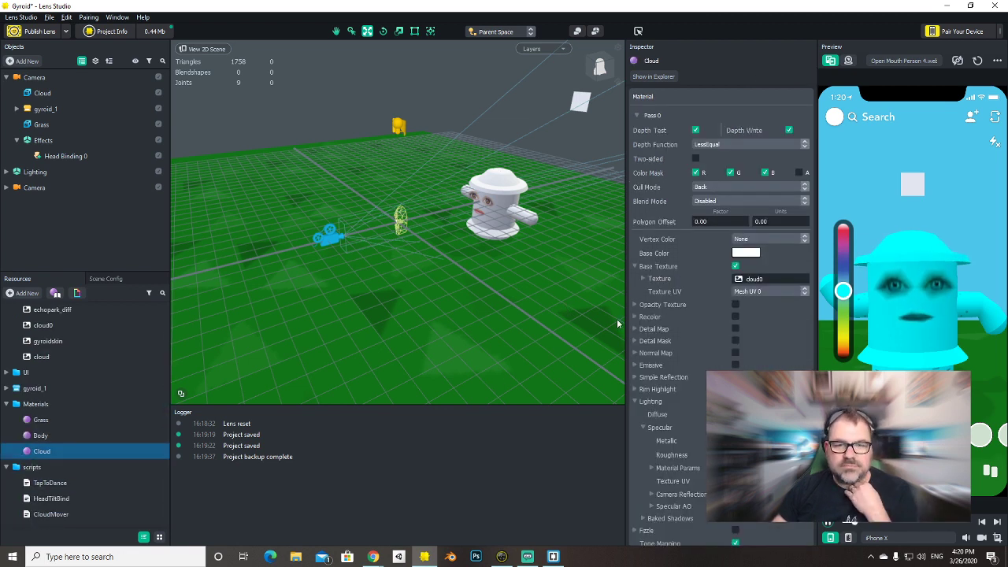
click(715, 202)
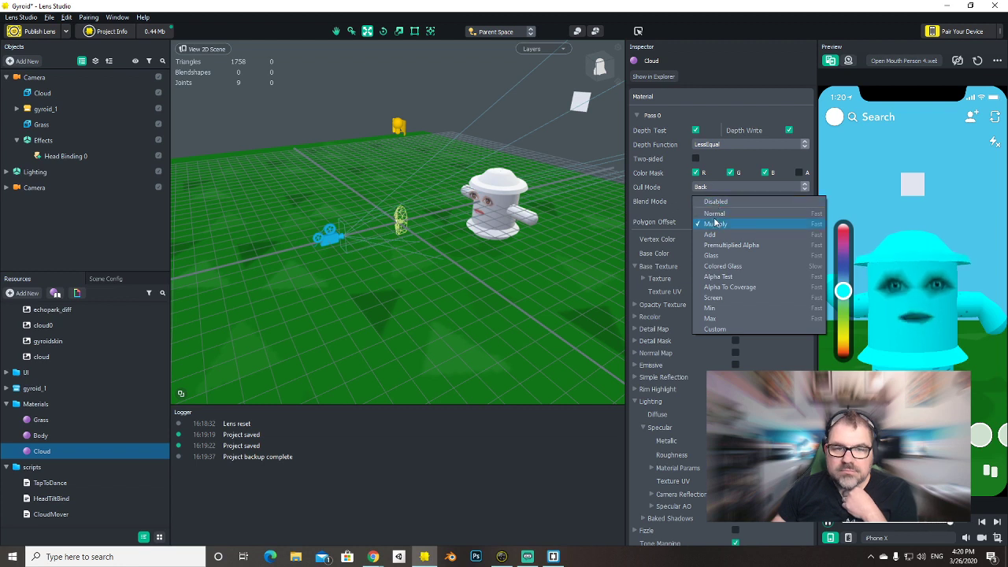
click(715, 215)
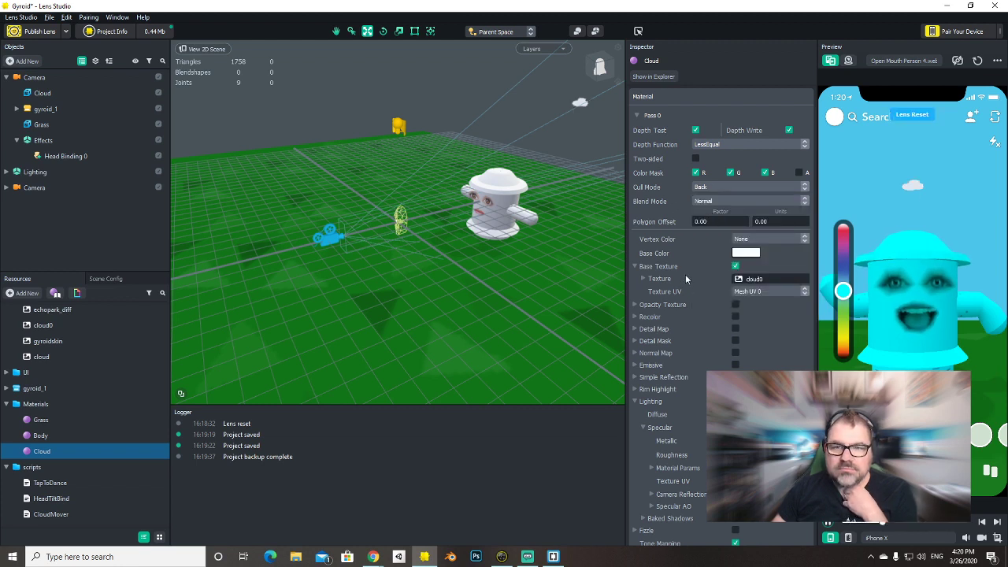
click(114, 94)
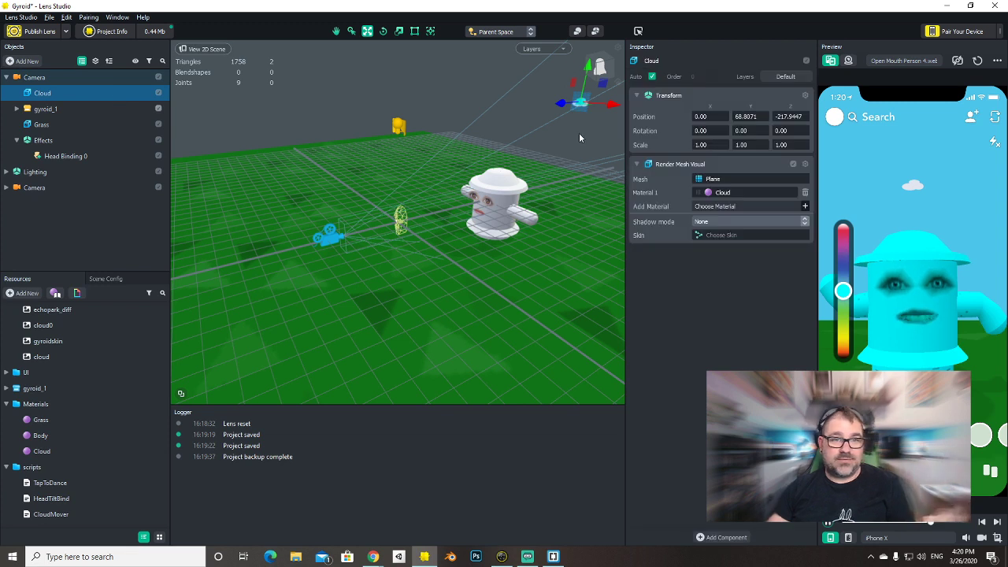
Scale the Cloud plane uniformly to about 3.52 and save the project.
drag(580, 103, 585, 112)
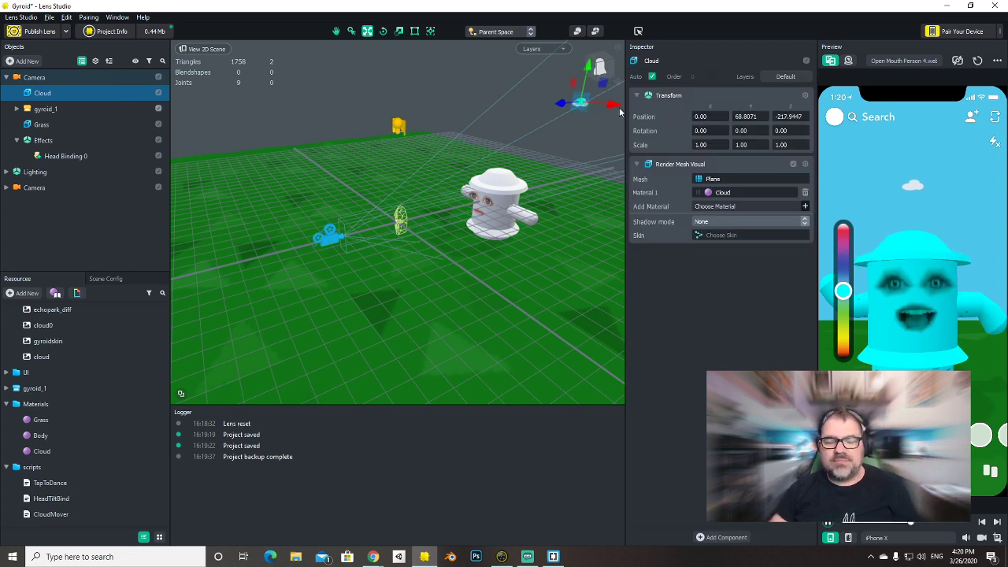
click(399, 32)
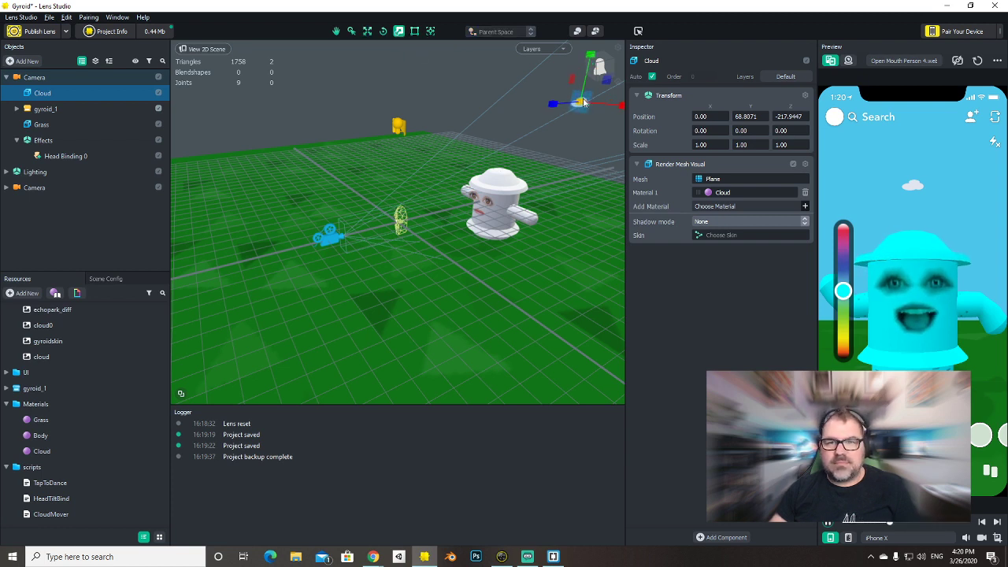
drag(581, 103, 601, 95)
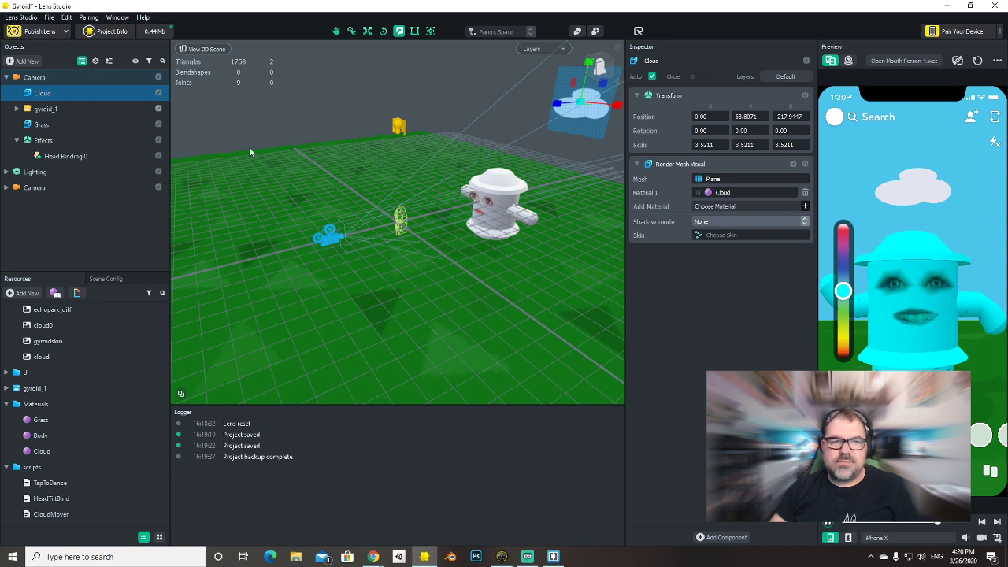
click(129, 241)
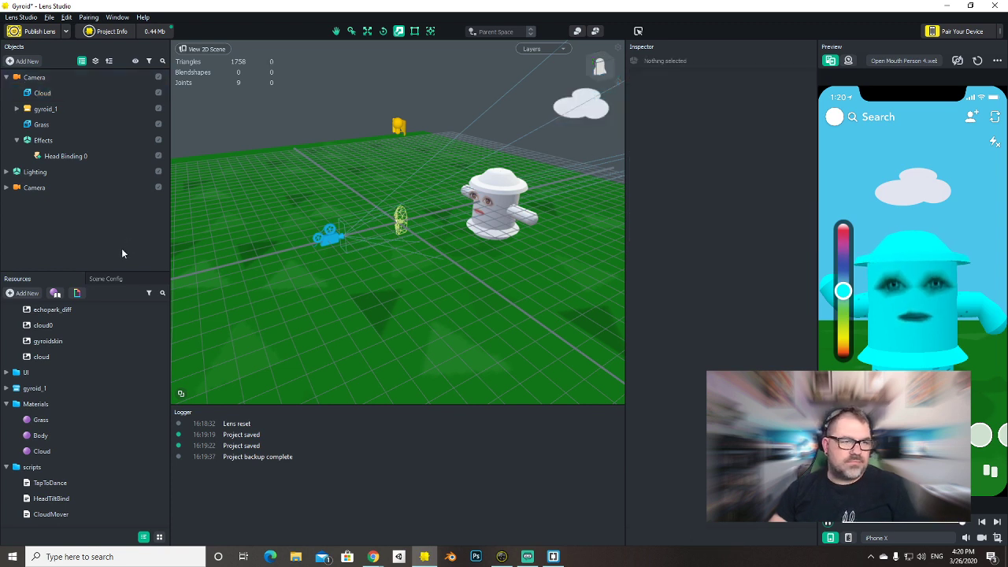
click(49, 18)
click(78, 86)
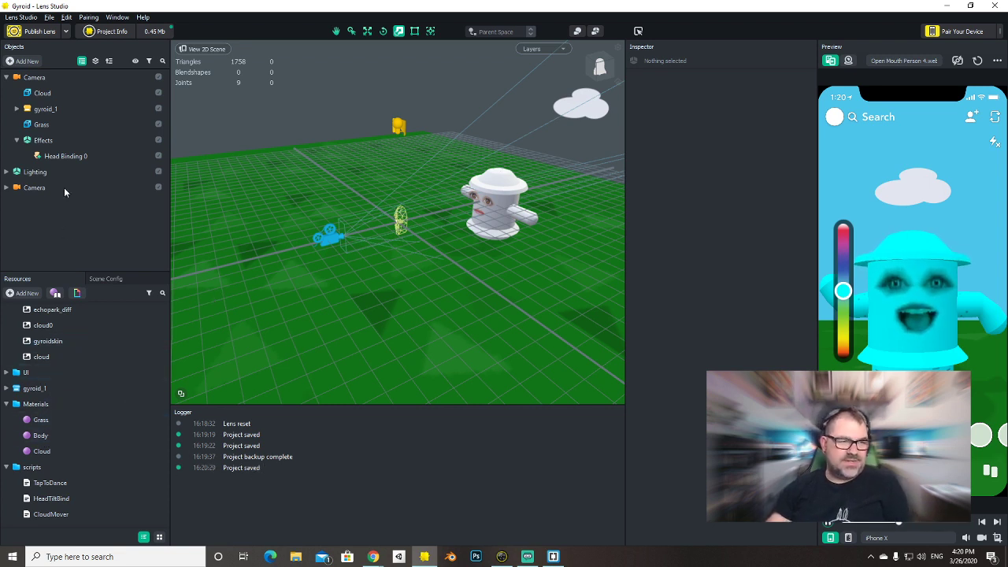
click(55, 94)
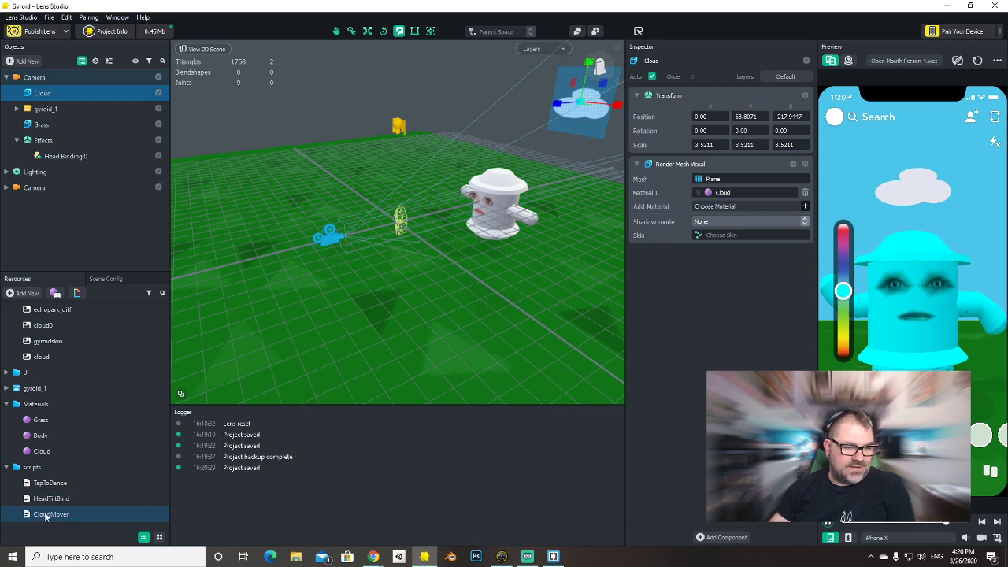
Attach the CloudMover script to the Cloud object and return to the script code.
drag(49, 514, 721, 339)
key(alt+Tab)
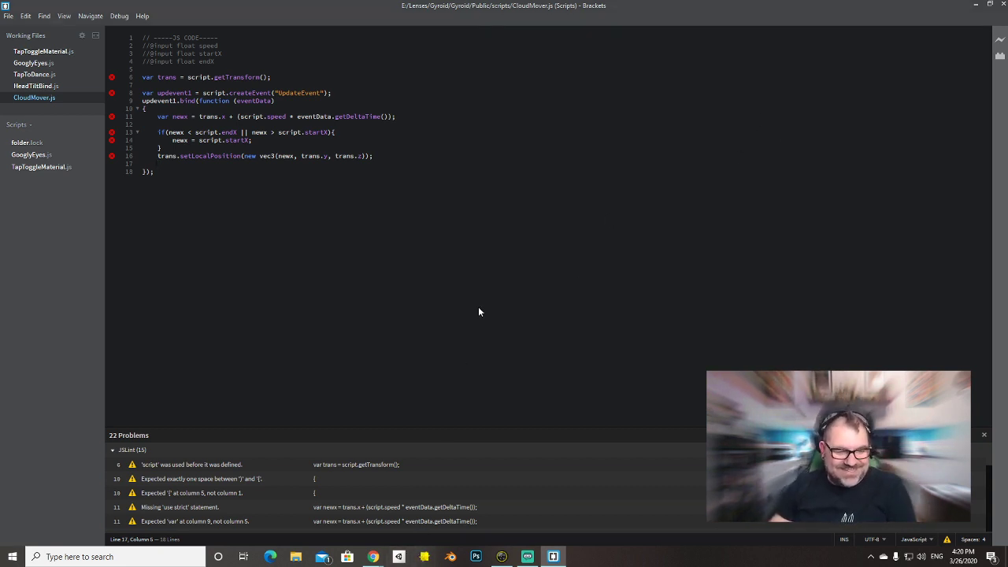
click(394, 138)
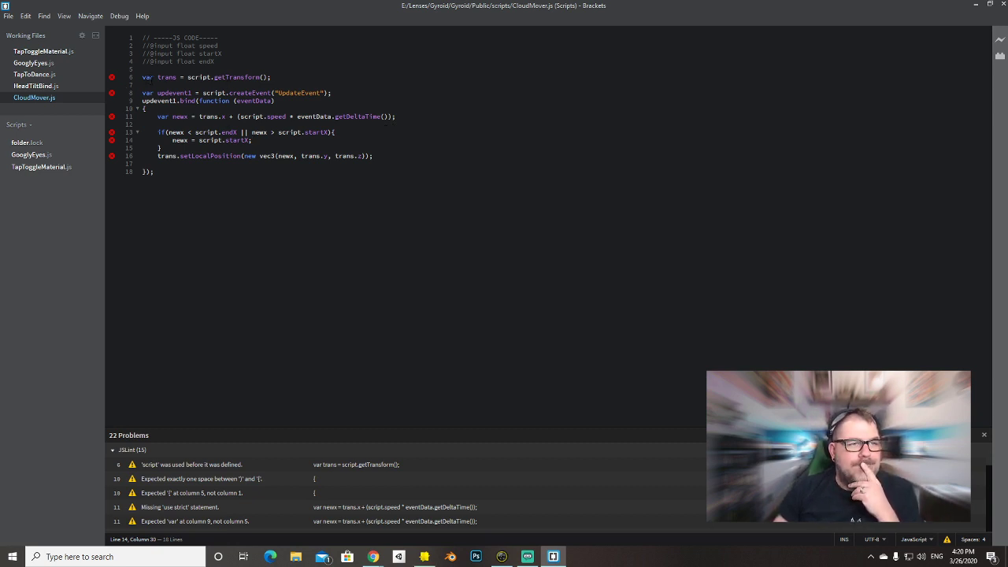
Comment out line 6 with // and open a /* block comment inside update.
click(142, 78)
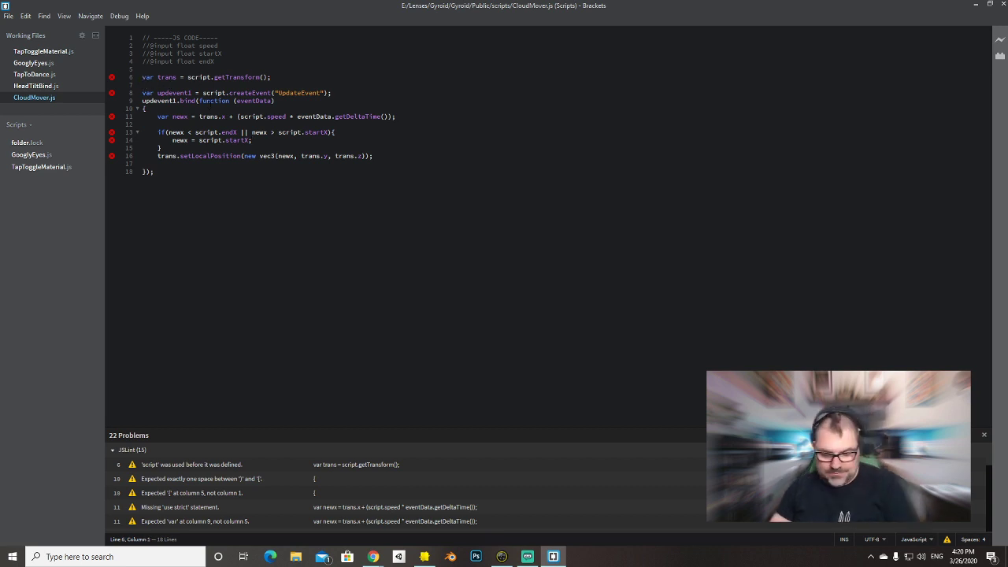
text(//)
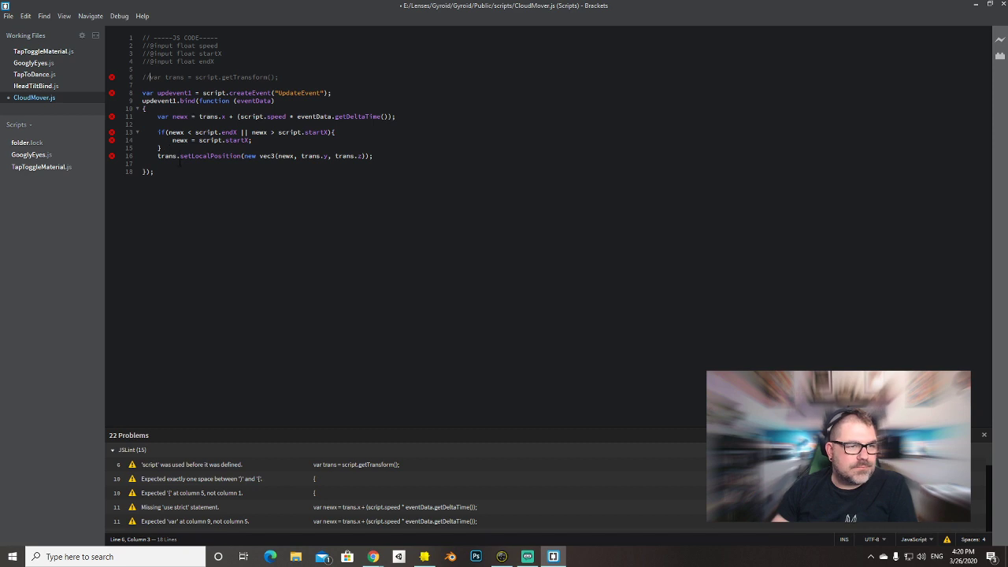
click(145, 109)
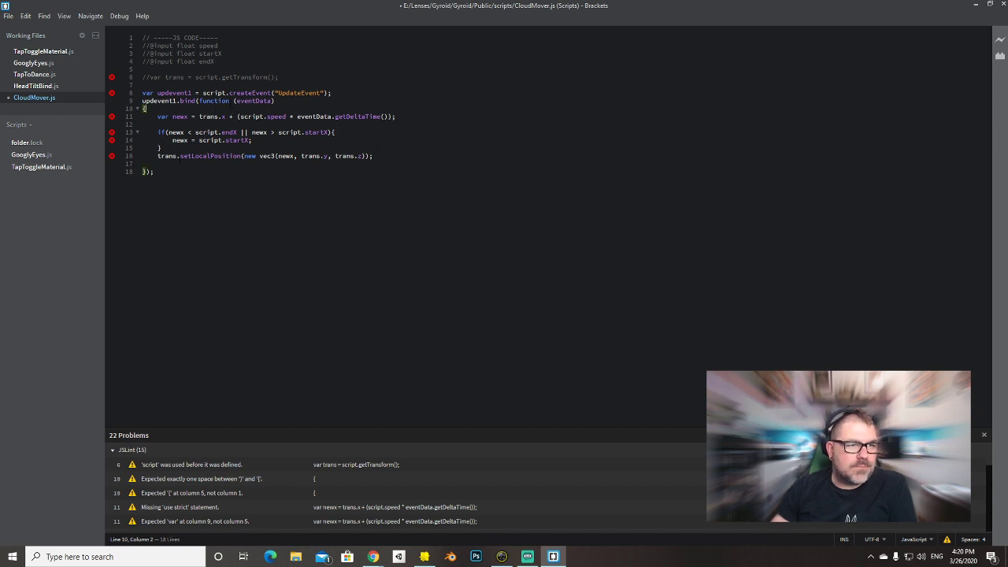
key(Return)
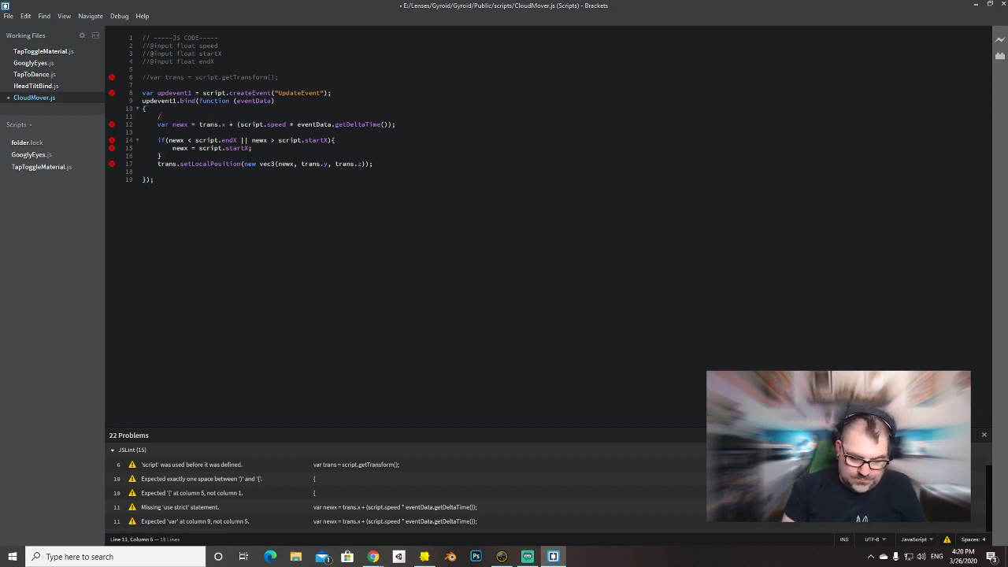
text(/*)
click(390, 164)
key(Return)
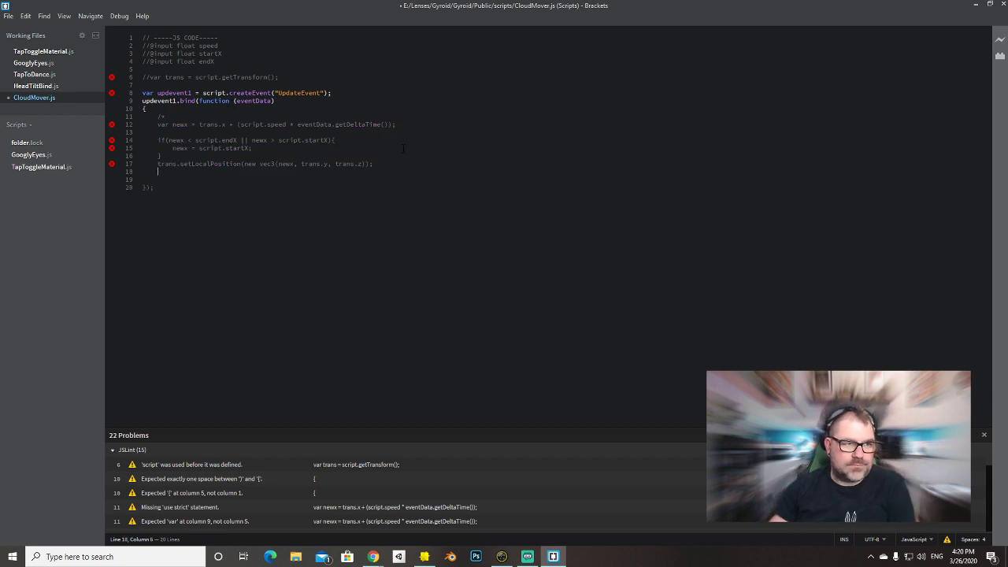
Close the block comment with */, then reopen Gyroid after dismissing the issue report and backup recovery.
text(*/)
key(alt+Tab)
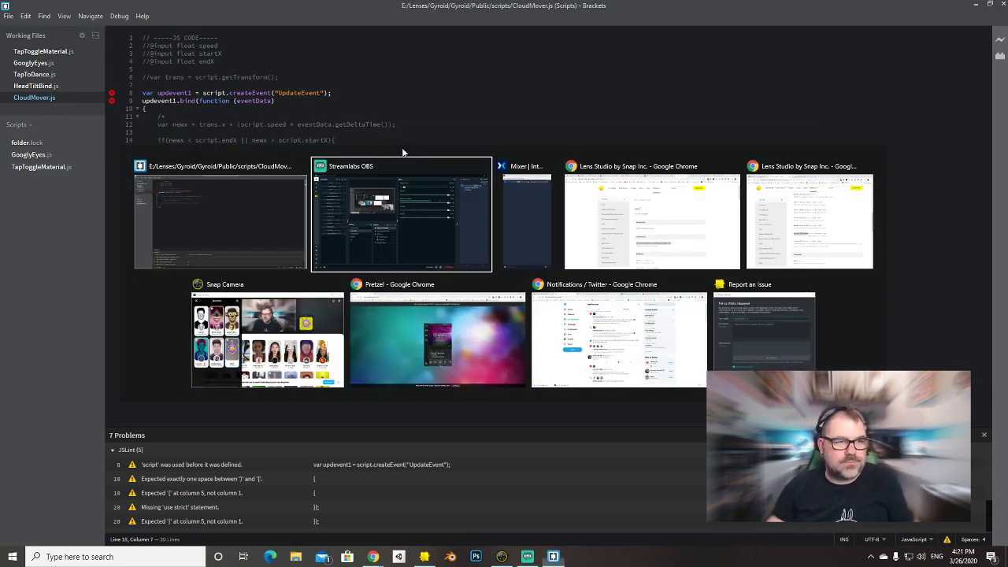
key(alt+Tab)
key(alt+Tab)
key(alt+Tab)
key(alt+Tab)
key(alt+Tab)
key(alt+Tab)
key(alt+Tab)
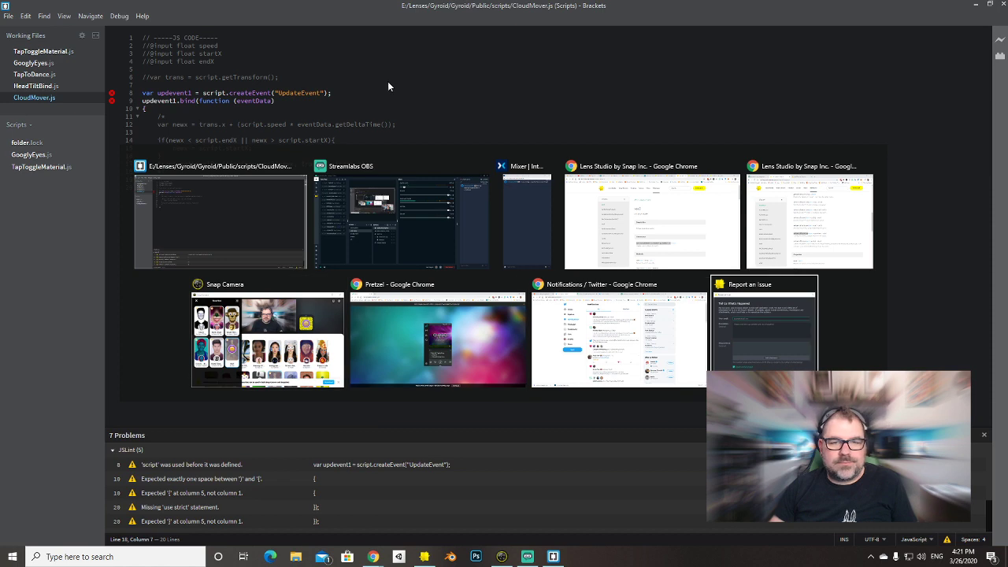
click(590, 407)
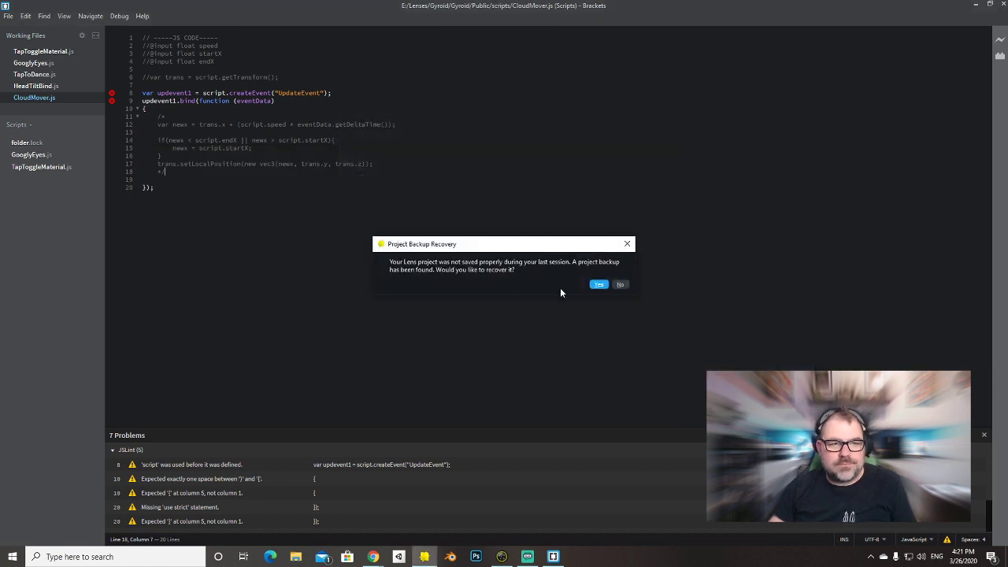
click(620, 285)
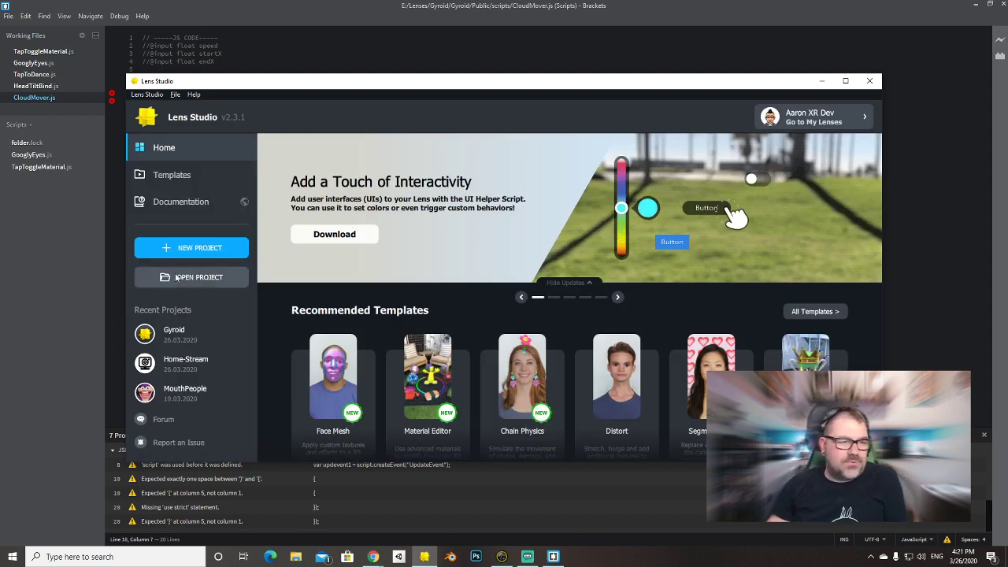
click(189, 334)
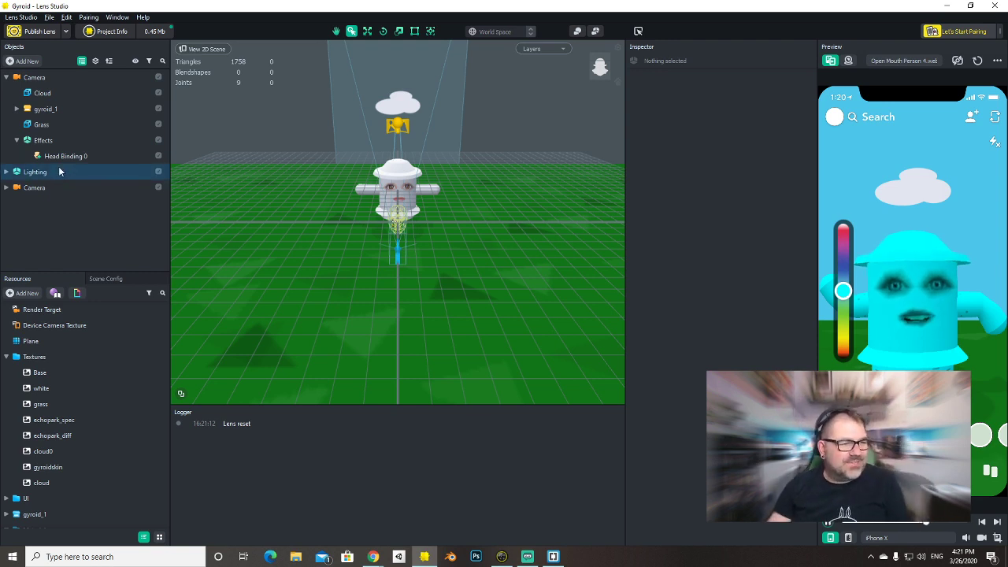
Attach CloudMover to the Cloud with Speed -10, Start X 100 and End X -100.
click(43, 93)
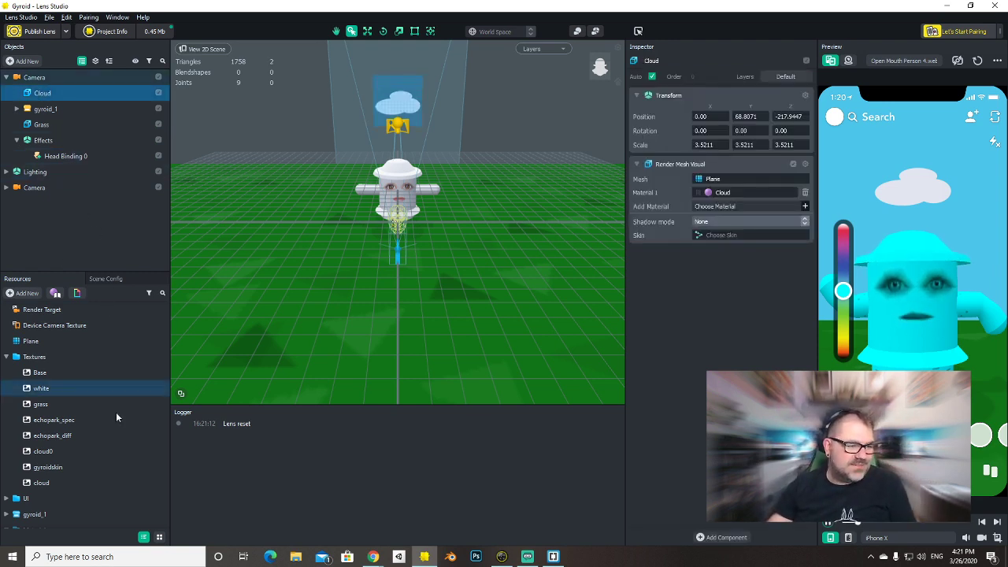
scroll(79, 441, down, 3)
drag(51, 515, 679, 363)
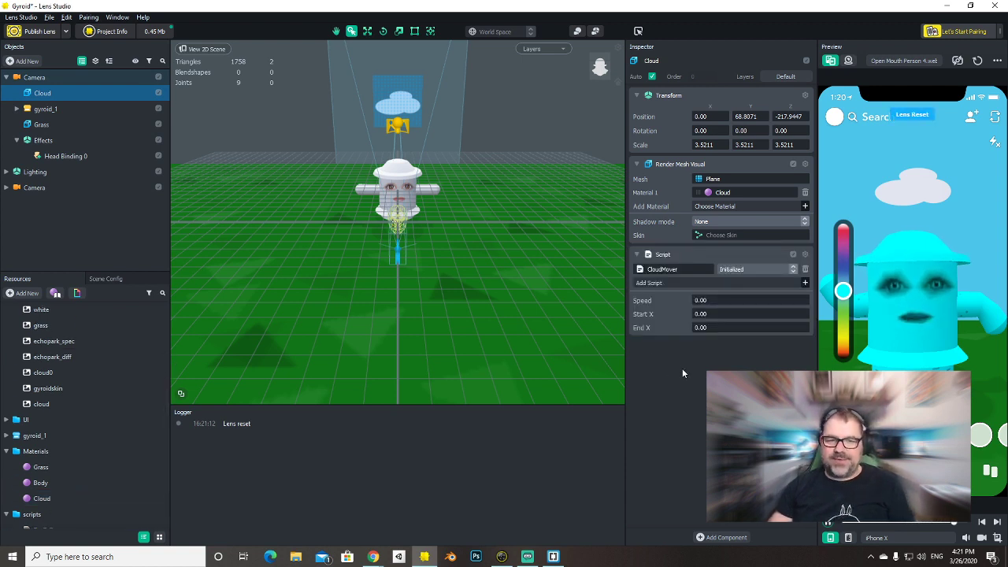
click(756, 301)
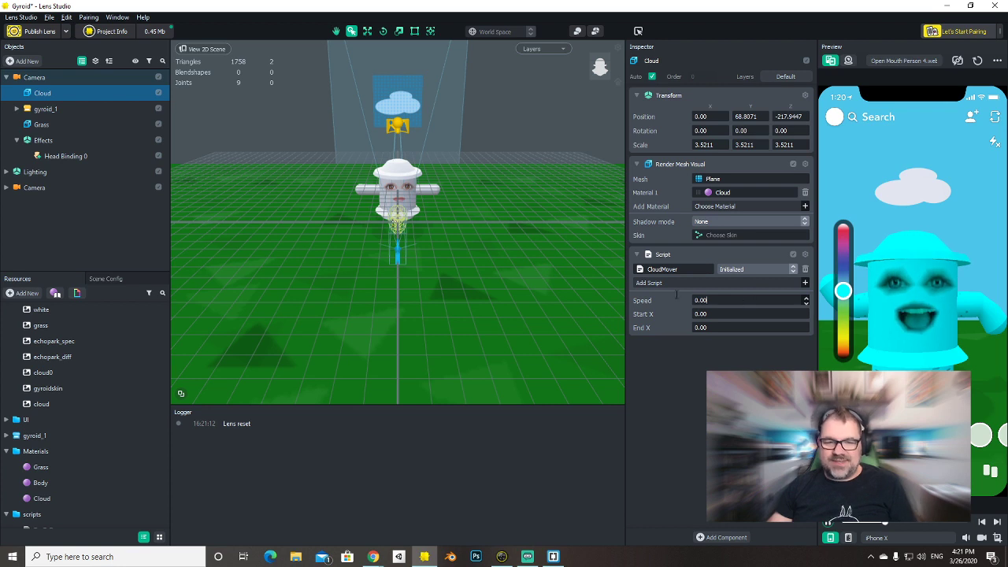
text(-10)
key(Tab)
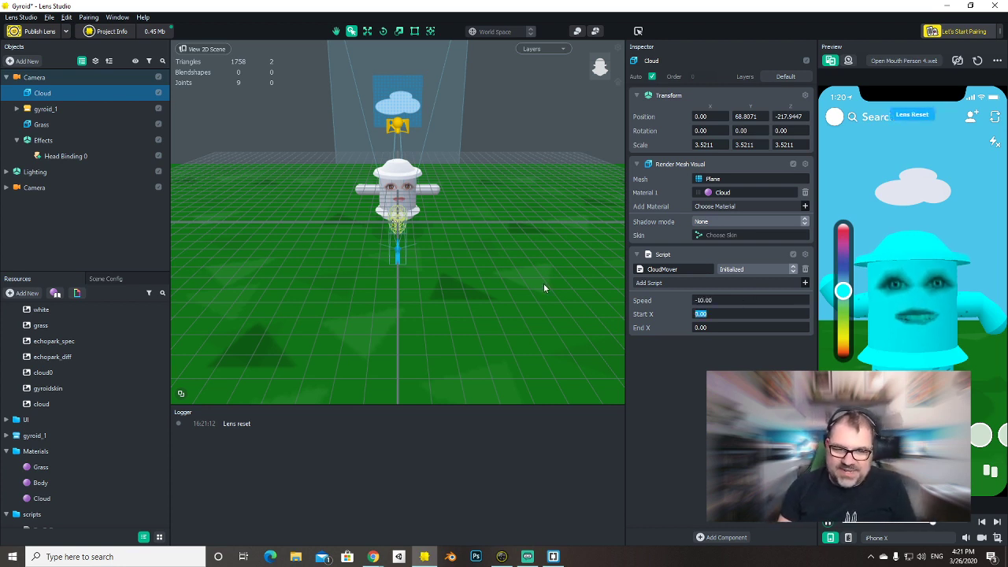
text(100)
key(Tab)
text(-100)
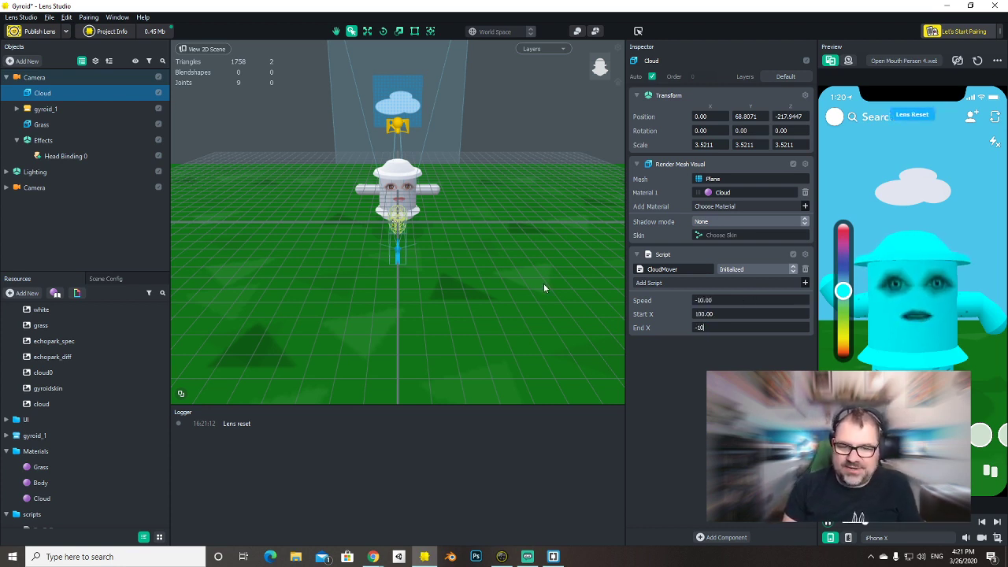
key(Return)
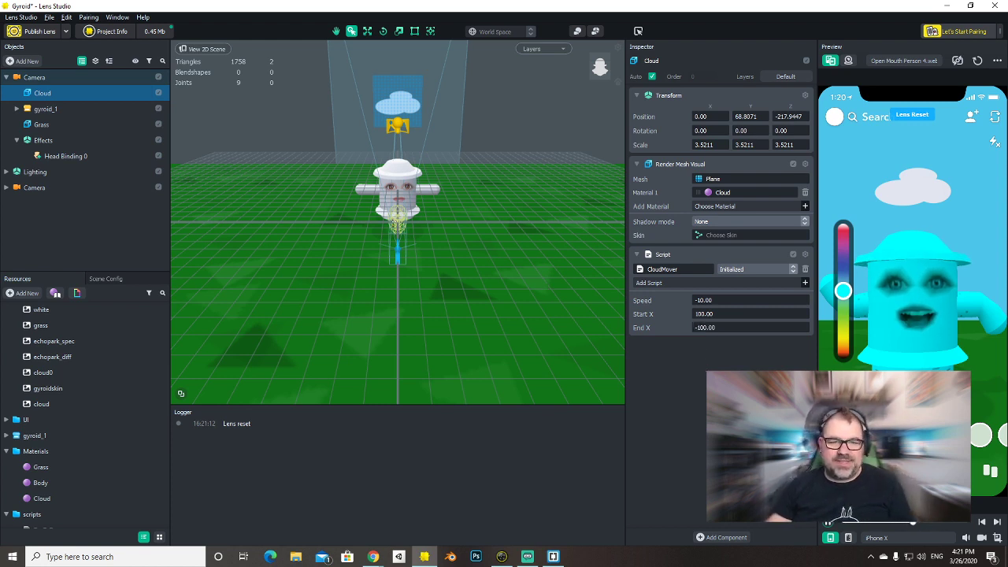
Save the project and try different character colours in the preview.
key(ctrl+s)
drag(843, 291, 843, 326)
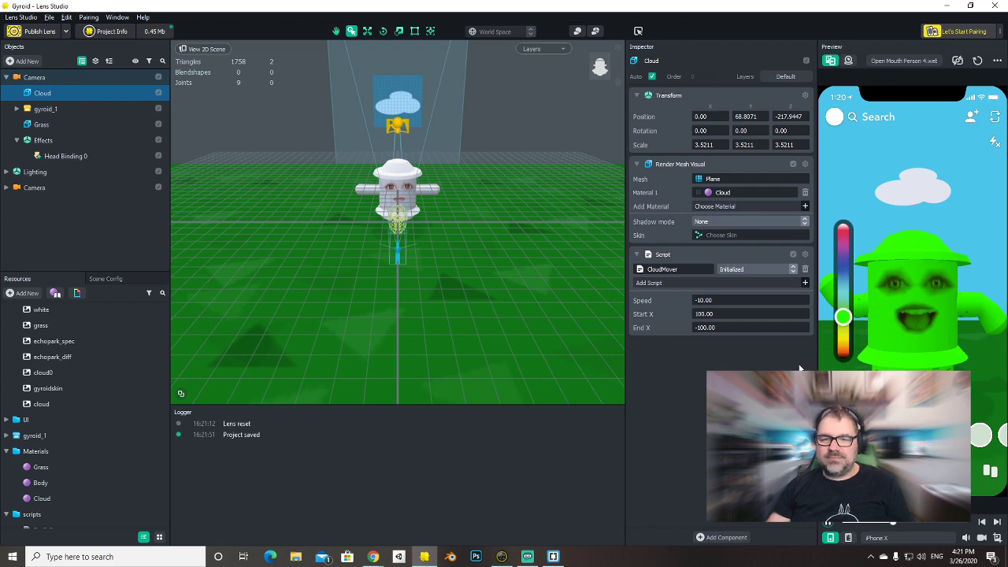
key(alt+Tab)
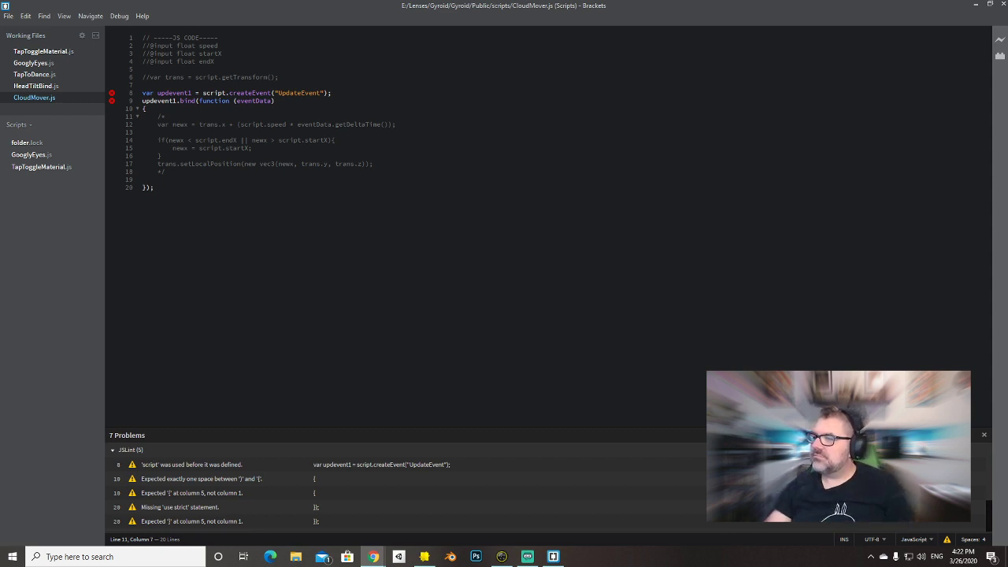
Paste the scene-object line below line 5, save, and uncomment the transform line on line 7.
click(164, 69)
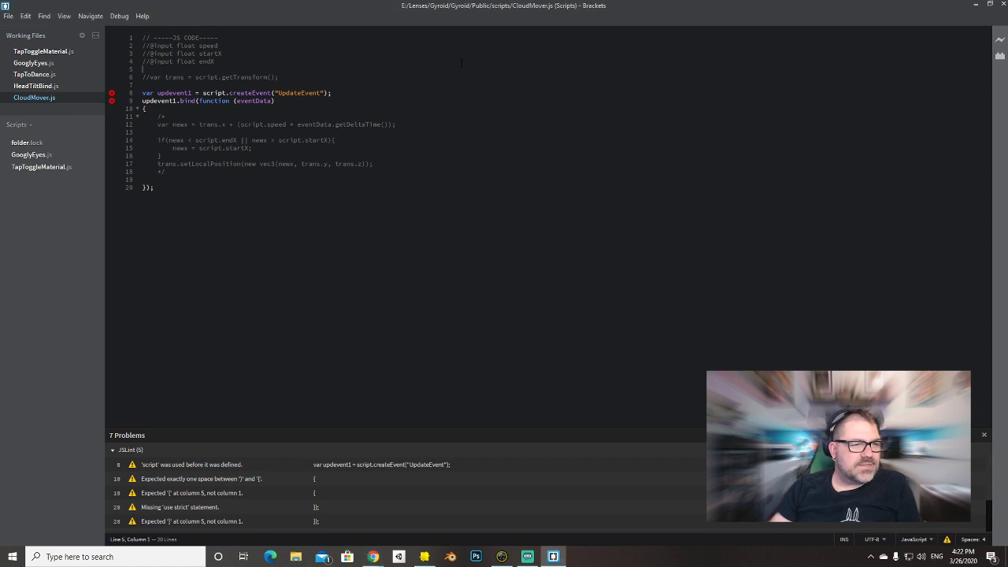
key(Return)
text(var sceneObj = script.getSceneObject();)
key(ctrl+s)
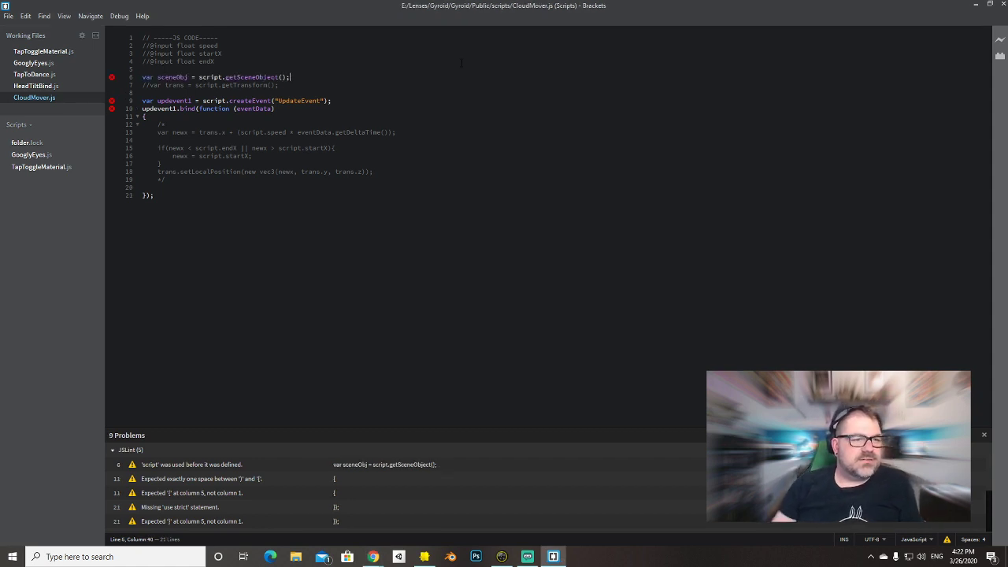
key(alt+Tab)
key(alt+Tab)
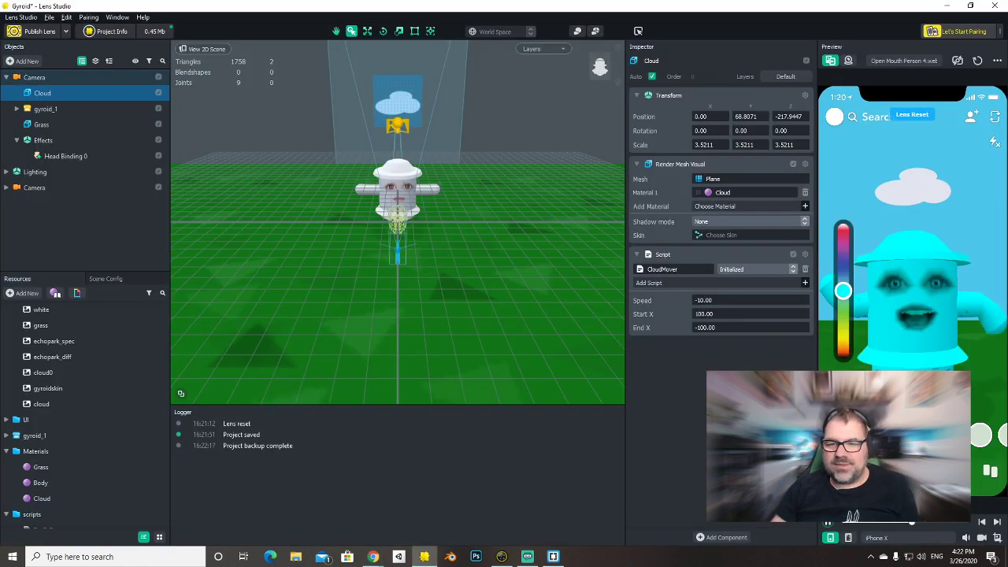
key(alt+Tab)
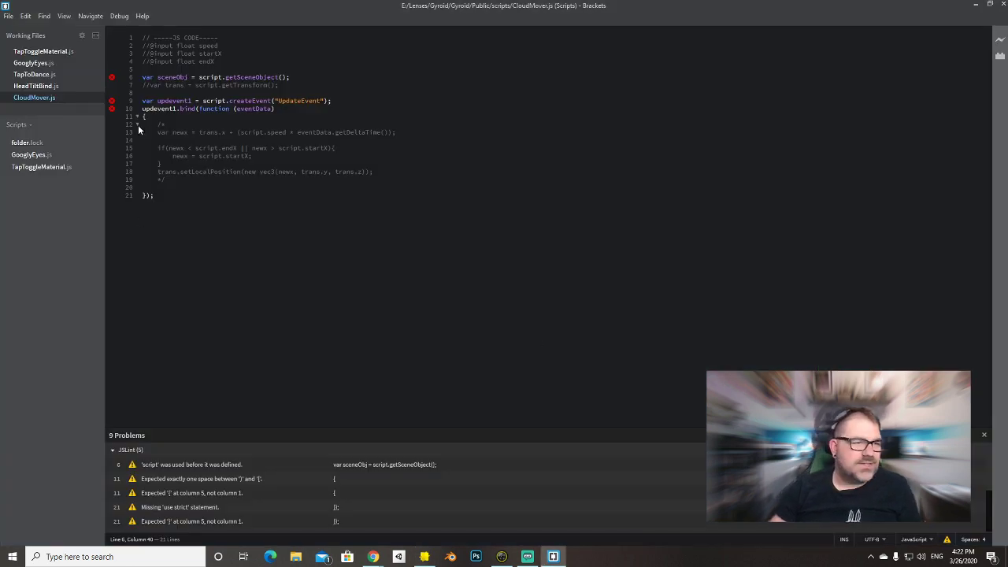
key(BackSpace)
key(BackSpace)
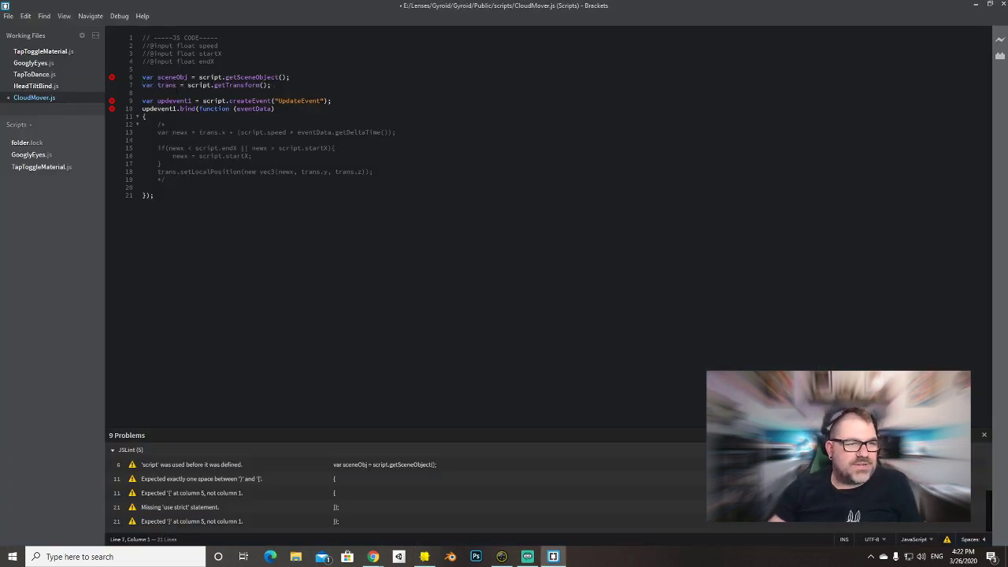
Replace script with sceneObj in line 7's getTransform call and save.
double_click(172, 78)
key(ctrl+c)
double_click(197, 85)
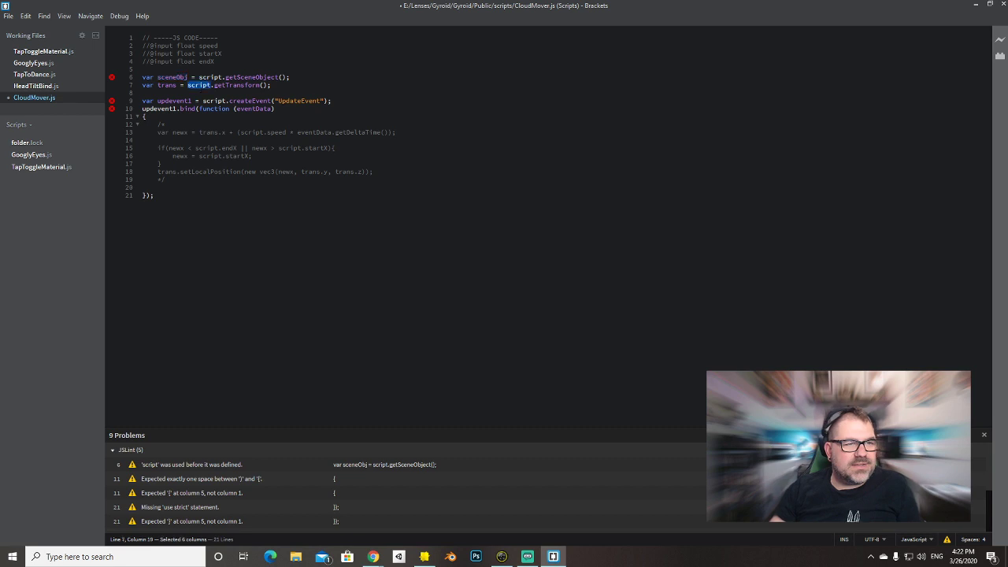
key(ctrl+v)
key(Up)
key(Up)
key(Up)
key(ctrl+s)
Check the cloud in Lens Studio, then delete the /* on line 12 to uncomment the update body.
key(alt+Tab)
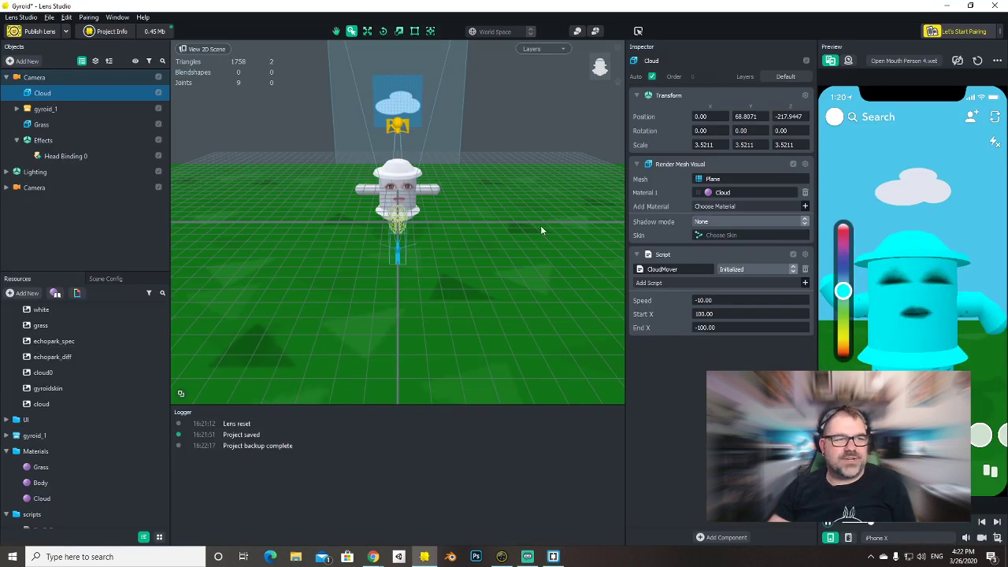
key(alt+Tab)
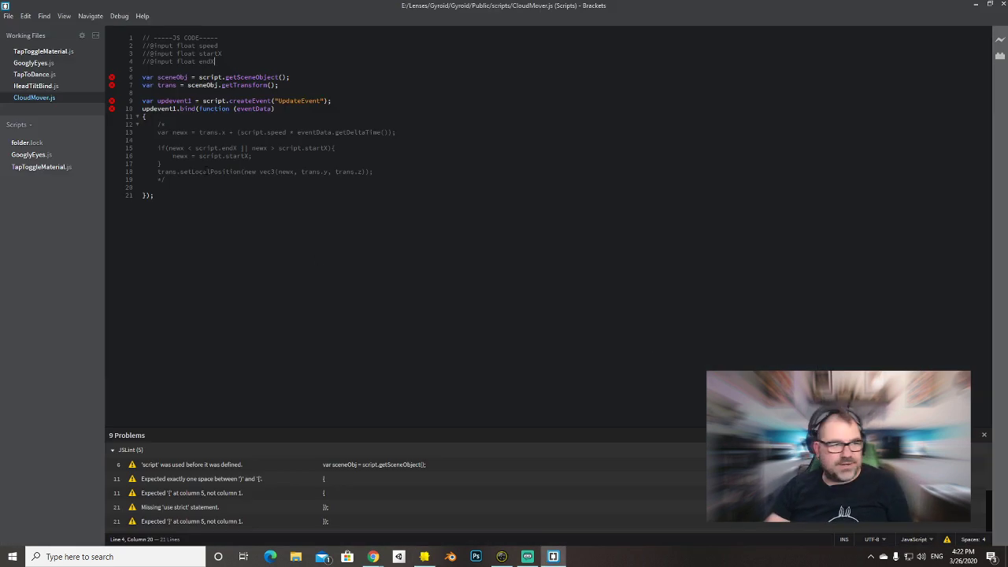
click(166, 124)
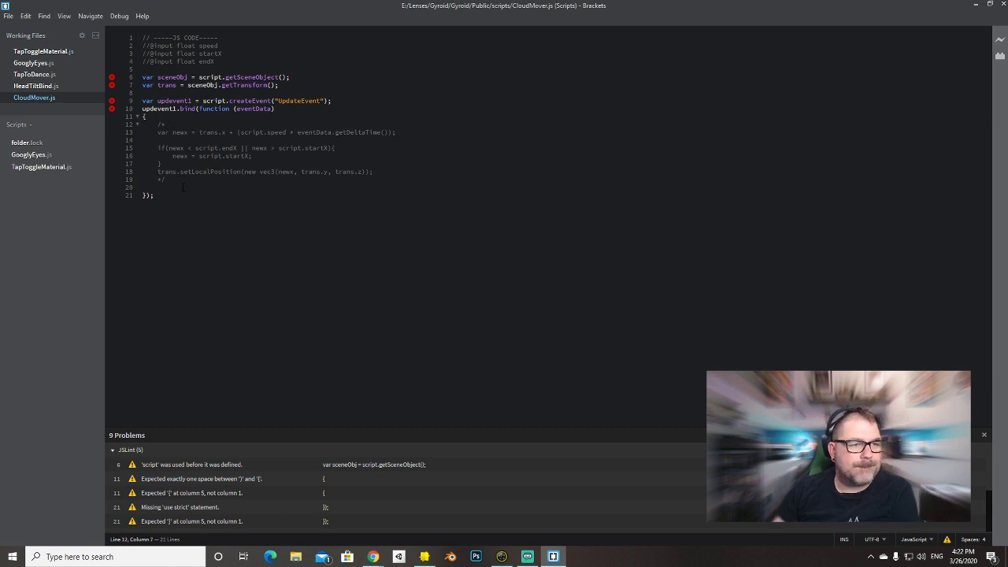
key(BackSpace)
key(BackSpace)
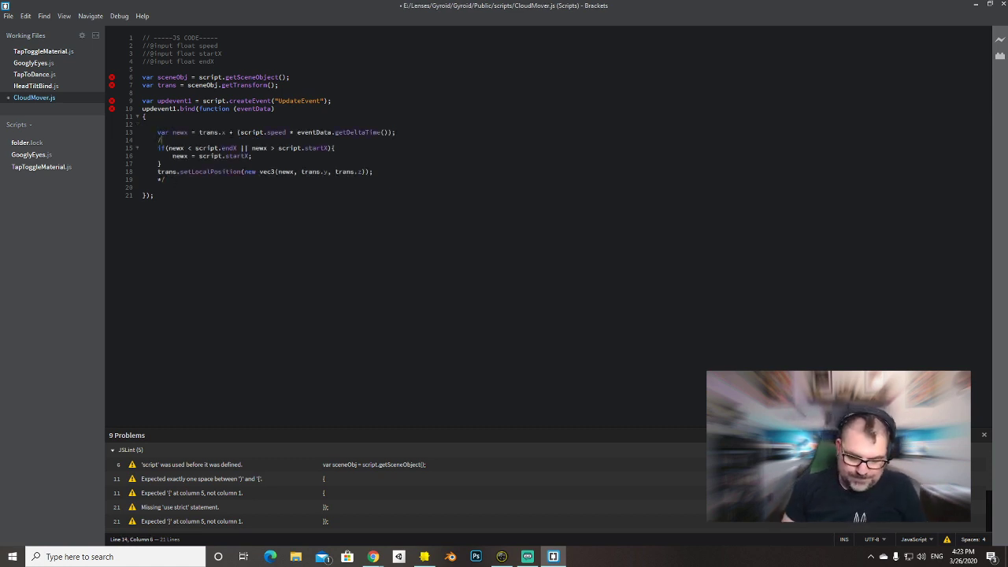
Re-comment the update code after the newx calculation with /* and add print(newx); above it.
text(*)
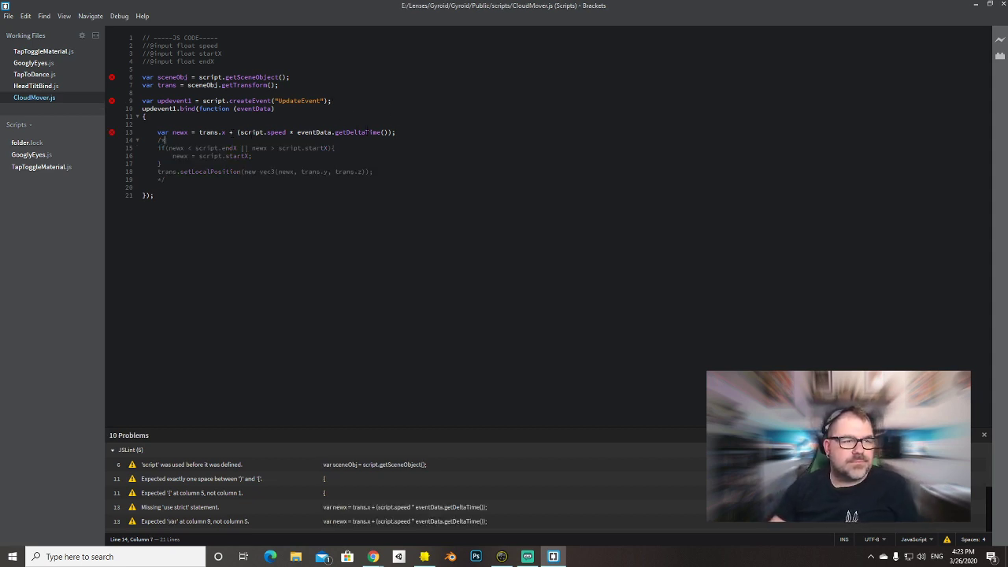
key(Home)
key(Return)
key(Up)
text(pri)
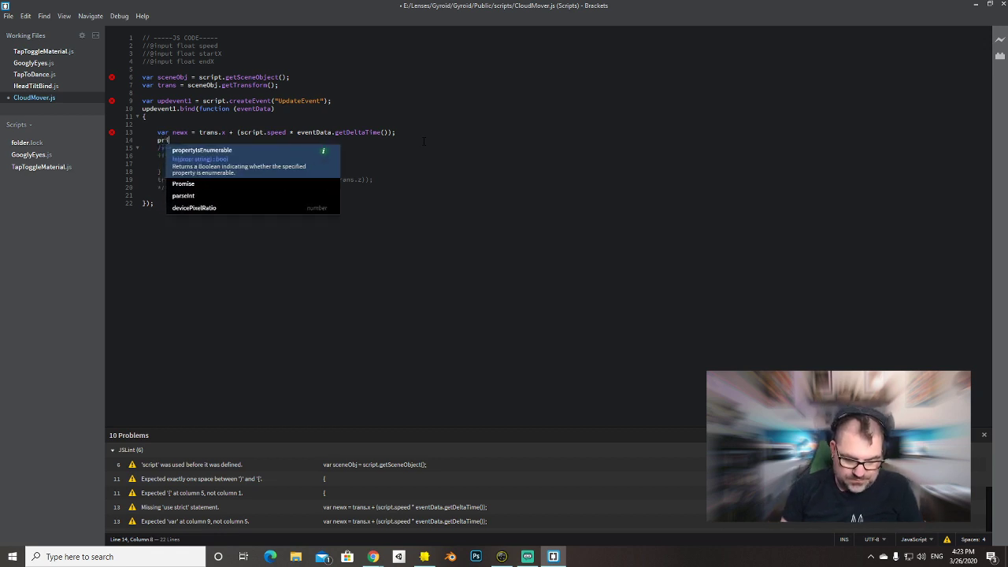
text(nt(newx)
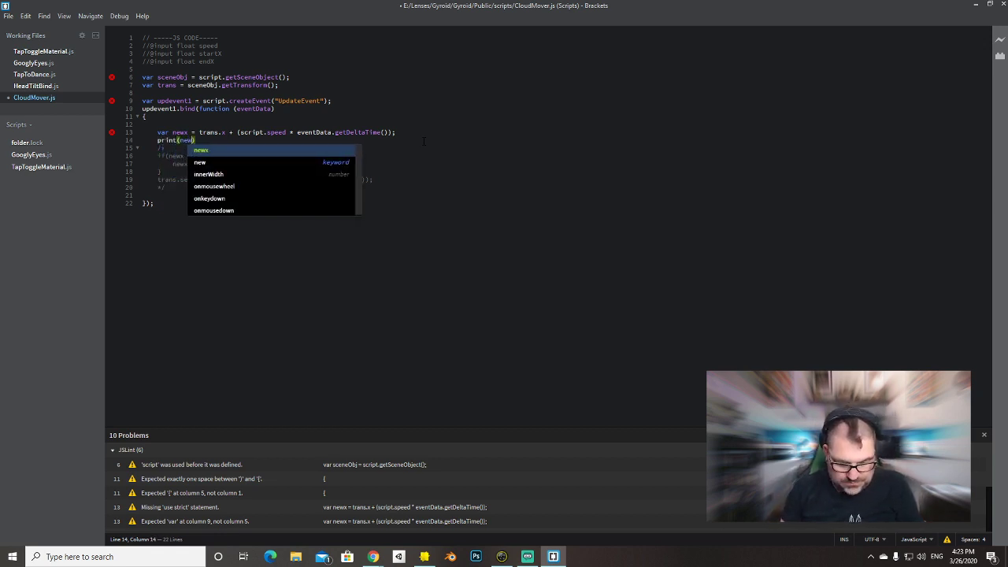
Save the script and check Lens Studio's Logger, which shows NaN.
key(ctrl+s)
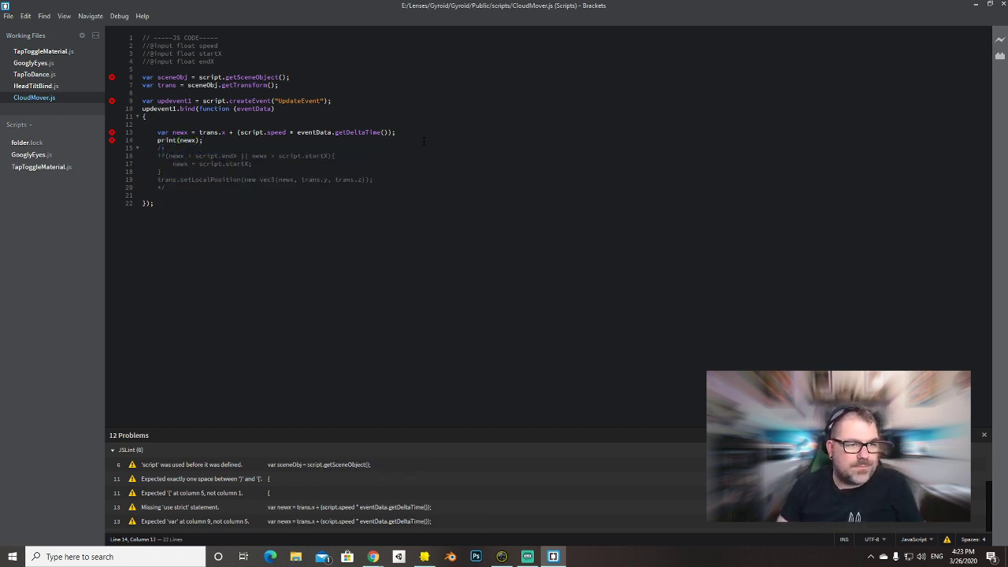
key(alt+Tab)
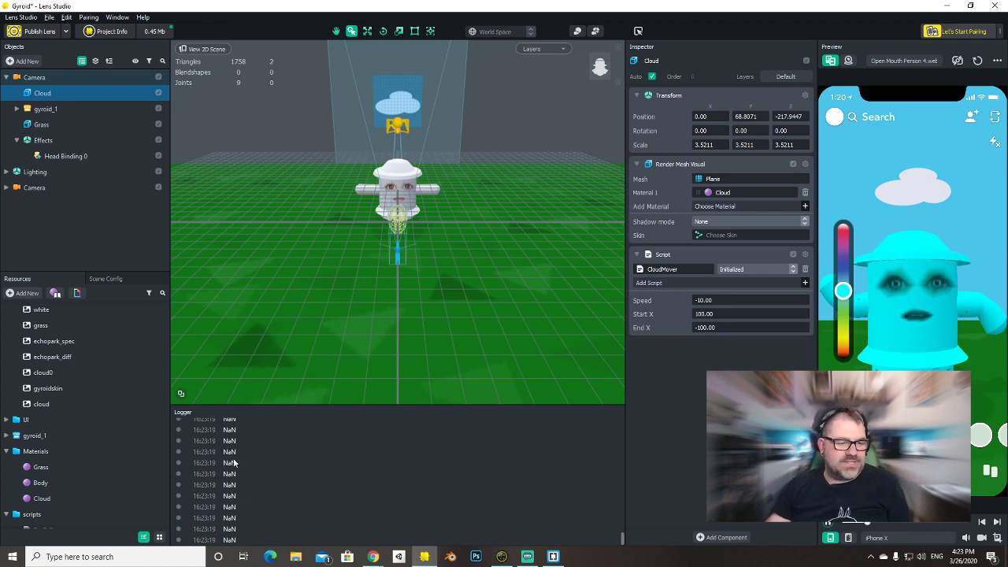
key(alt+Tab)
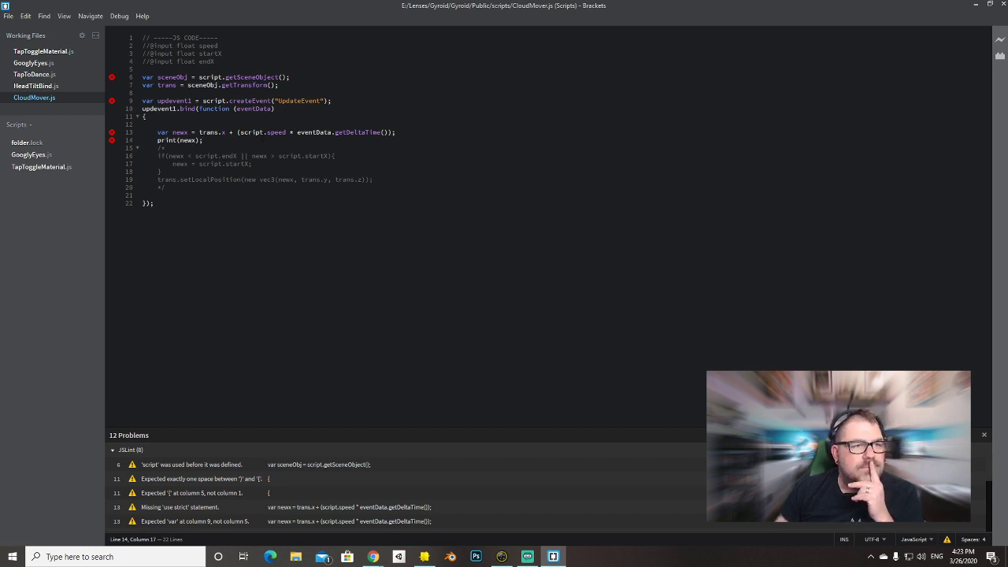
Move the var trans transform line from line 7 into the update function on line 12, then save.
click(229, 51)
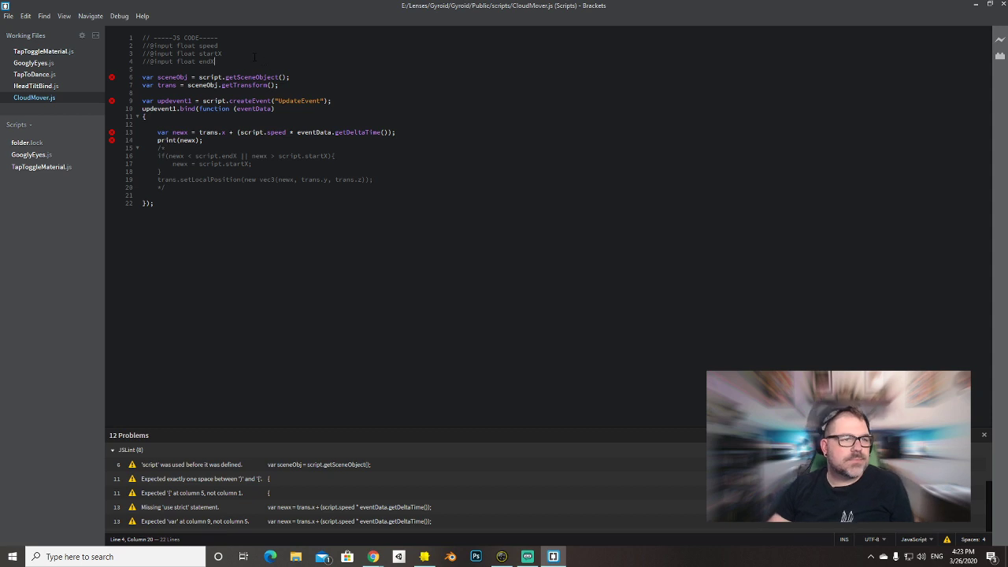
click(211, 46)
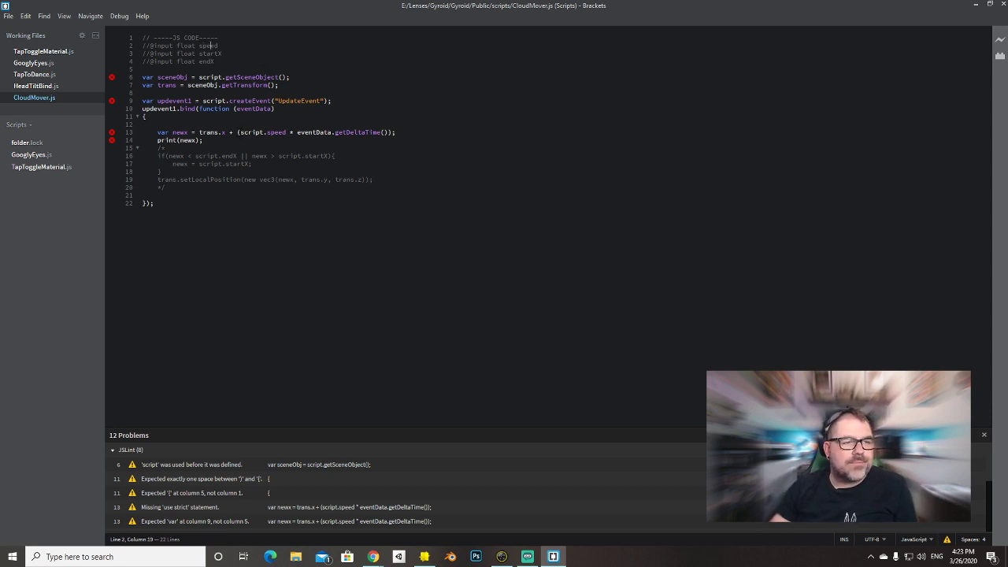
click(239, 133)
drag(200, 132, 221, 132)
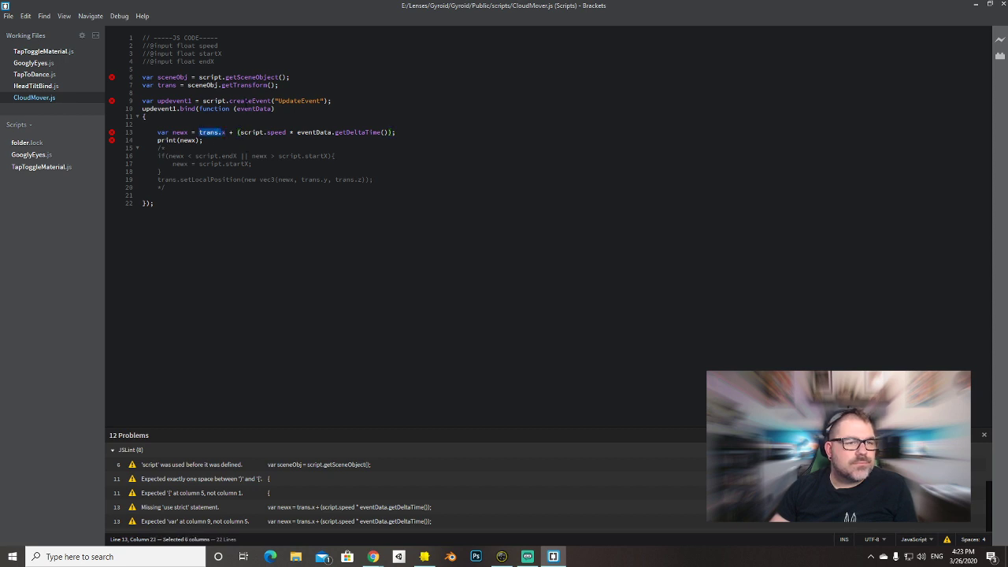
drag(143, 85, 278, 85)
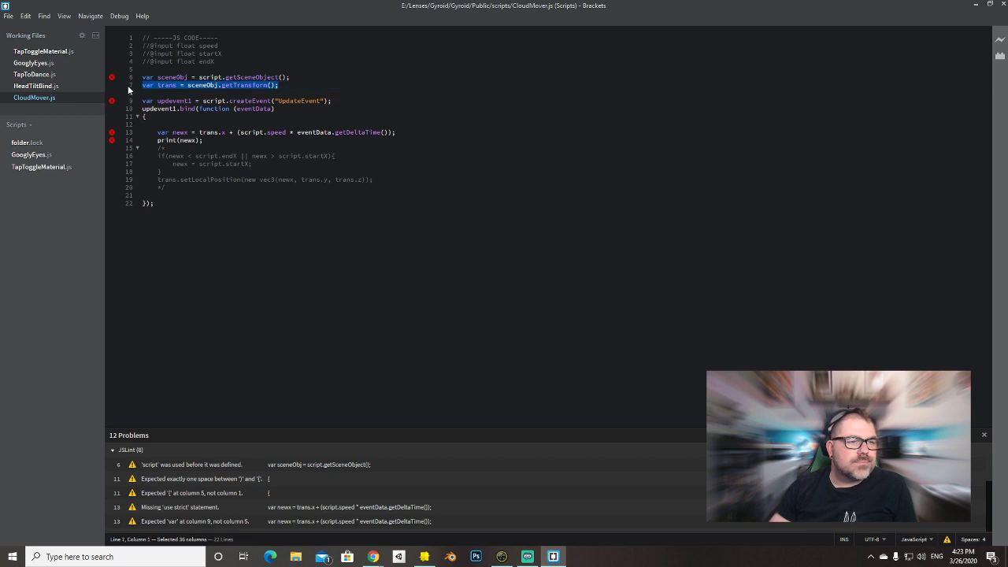
key(BackSpace)
click(158, 125)
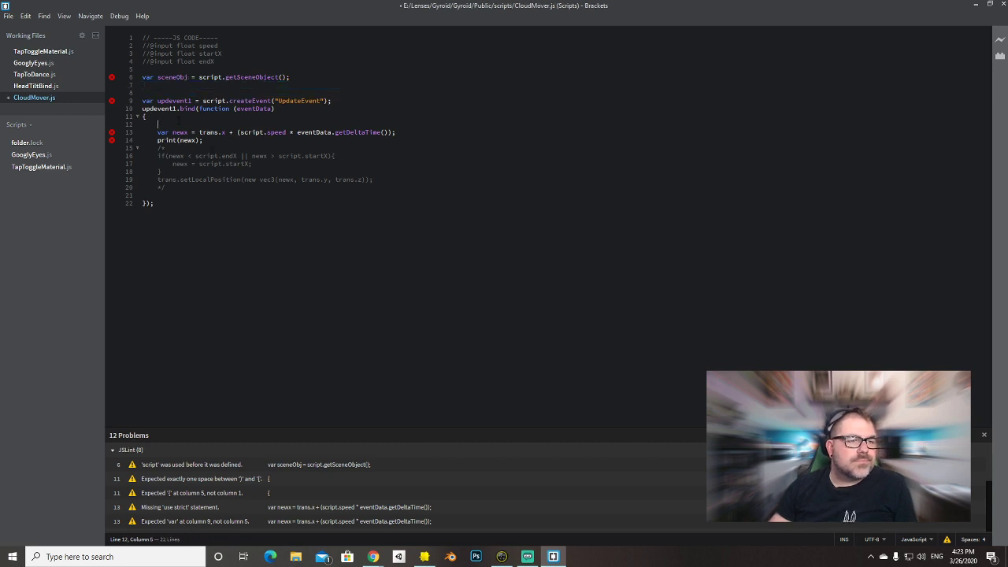
key(ctrl+v)
key(ctrl+s)
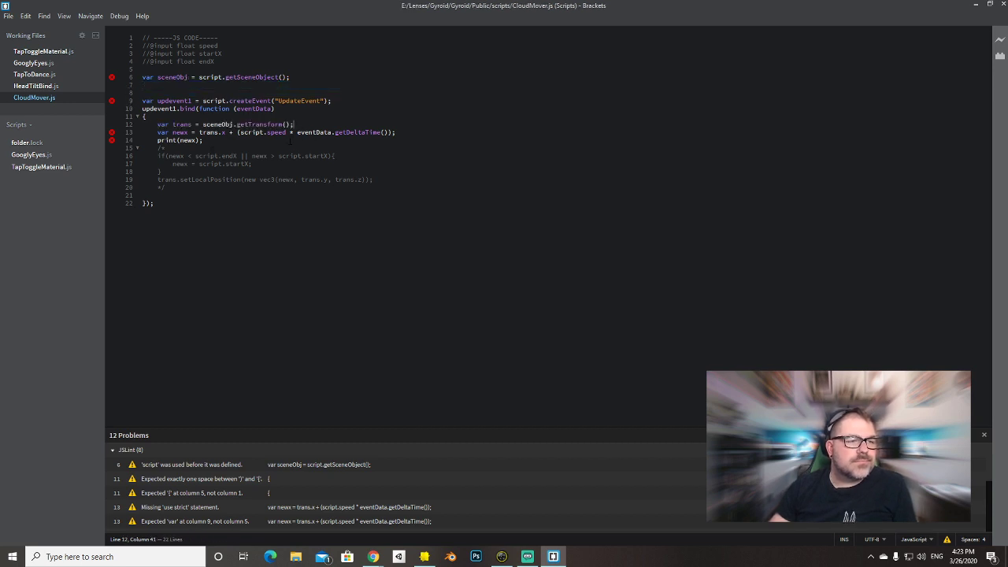
key(alt+Tab)
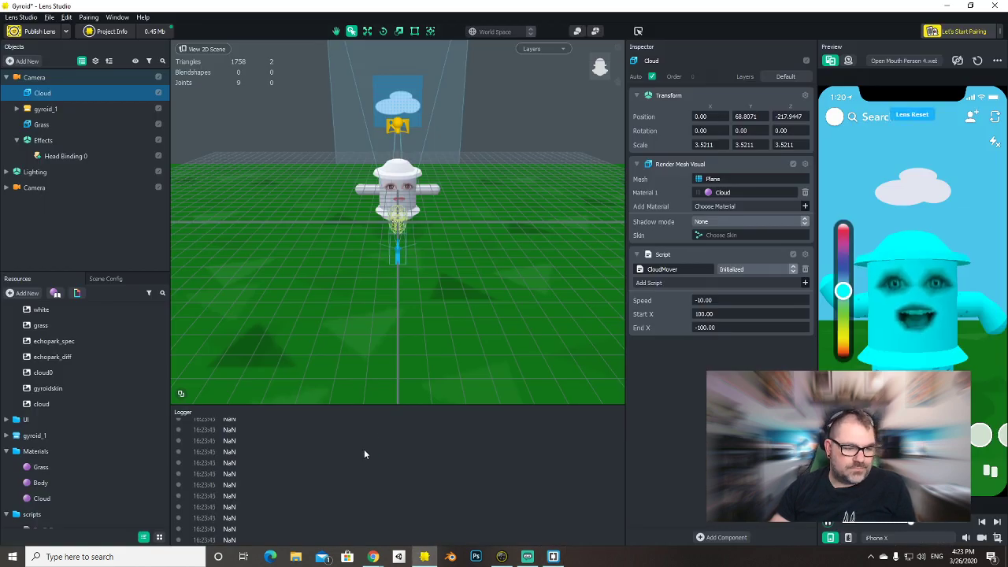
key(alt+Tab)
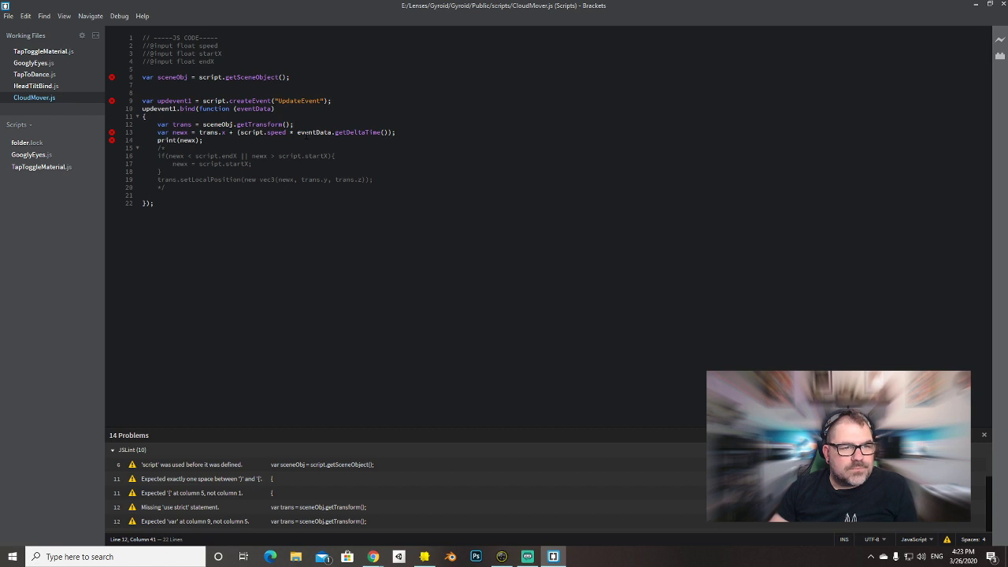
Temporarily print eventData.getDeltaTime() (about 0.03–0.05 per frame), then undo back to print(newx).
drag(297, 132, 391, 133)
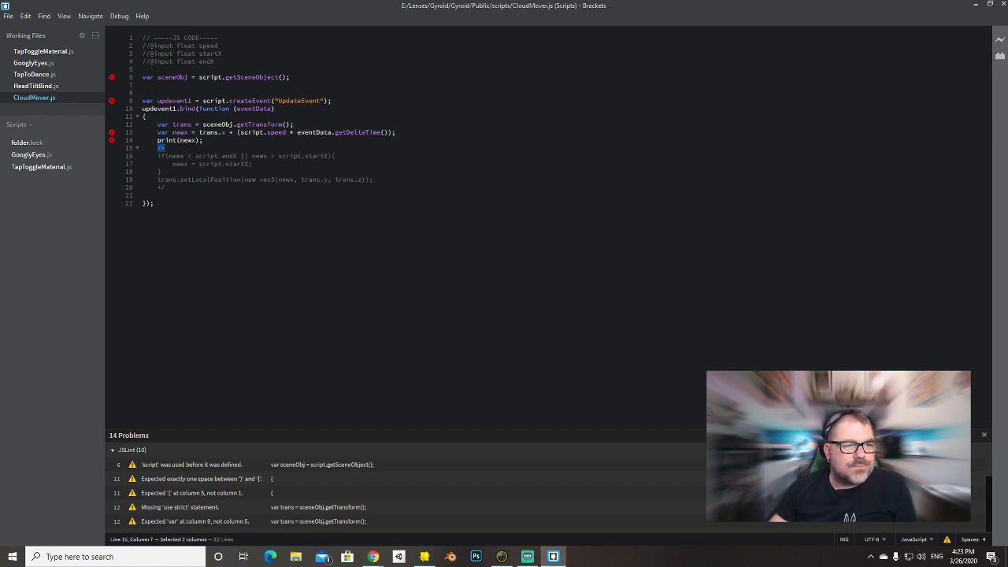
double_click(188, 140)
key(ctrl+v)
key(ctrl+a)
click(461, 135)
key(ctrl+s)
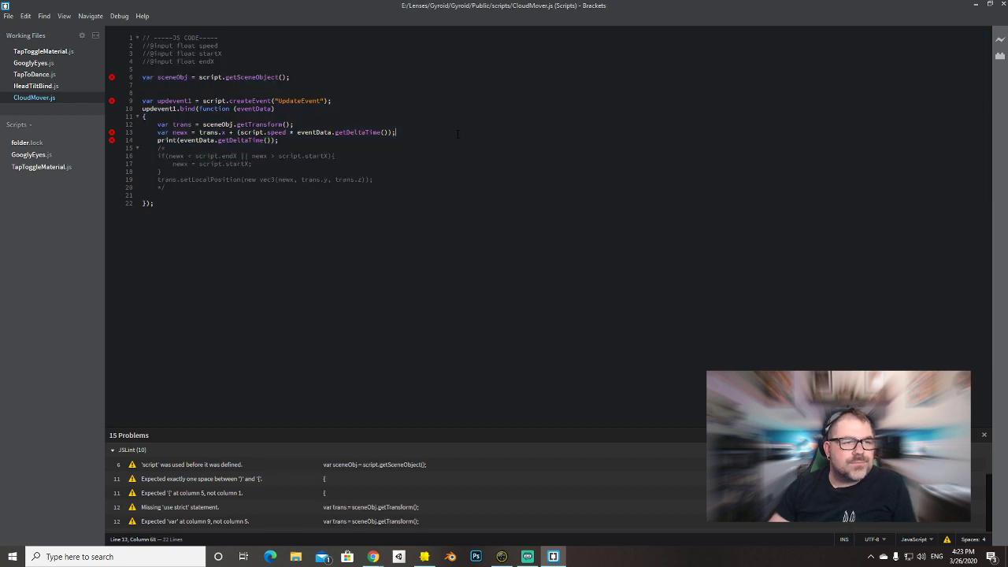
key(alt+Tab)
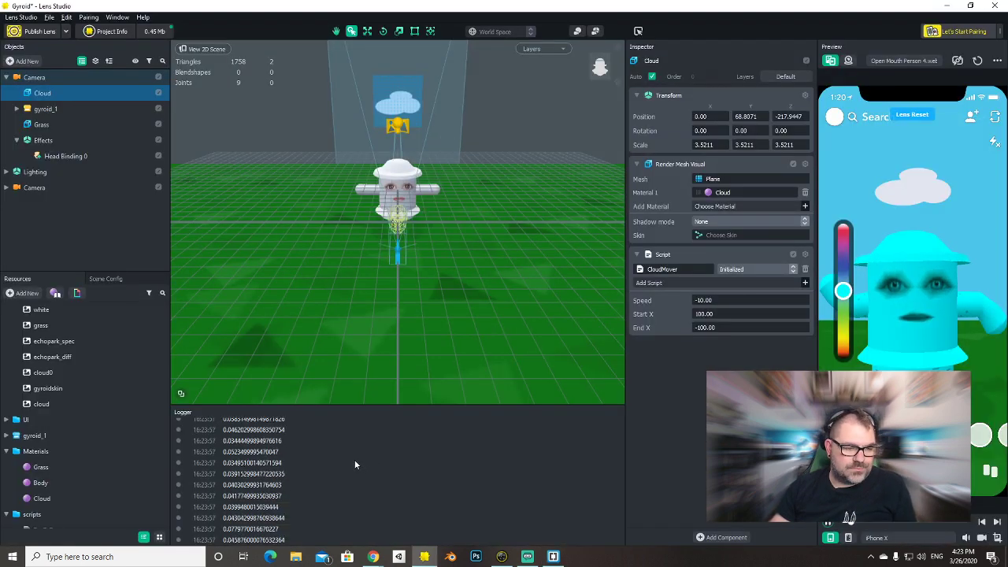
key(alt+Tab)
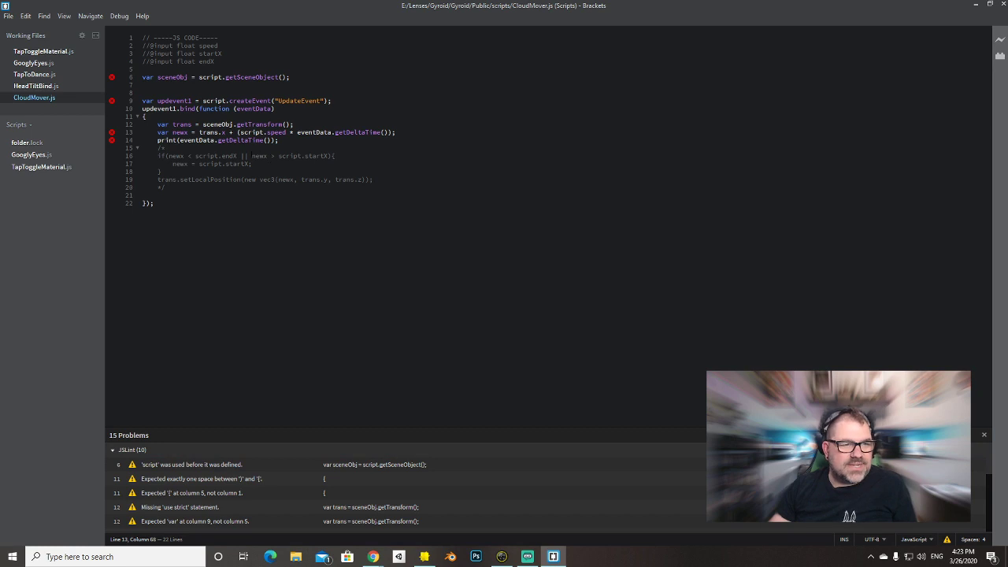
key(ctrl+z)
key(ctrl+z)
Return the transform line to line 7 and briefly test print(trans.x) before reverting to newx.
key(ctrl+y)
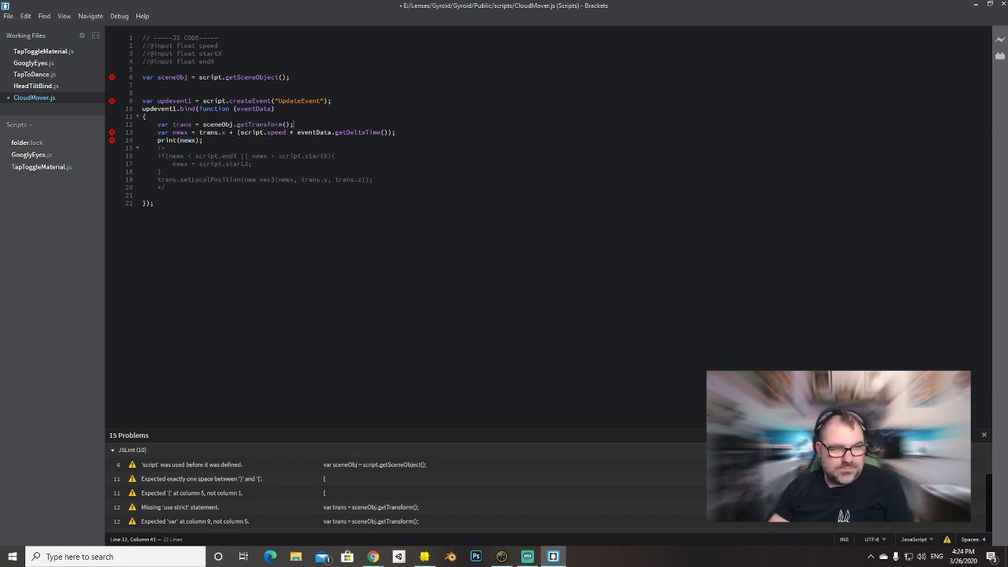
key(ctrl+z)
key(ctrl+z)
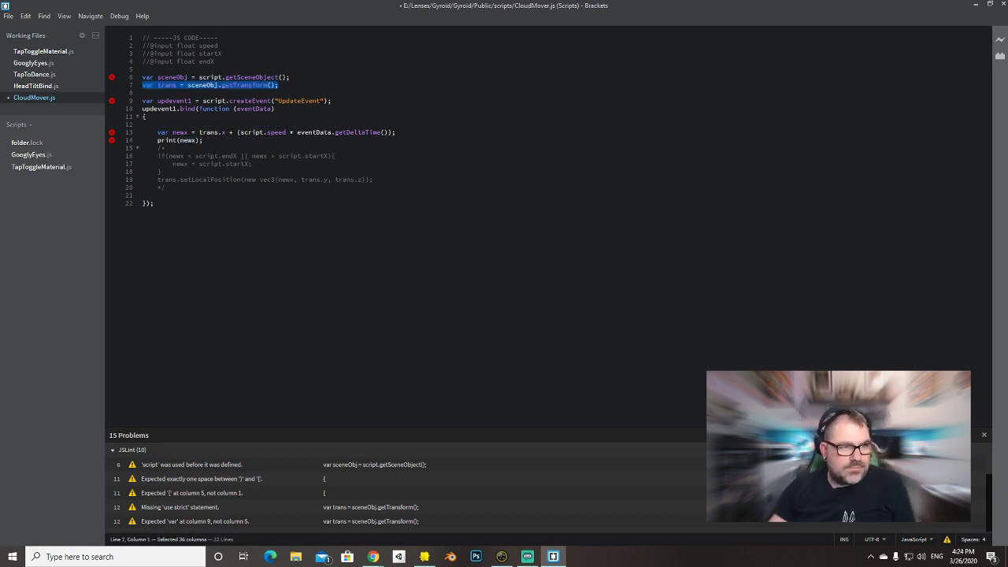
drag(199, 132, 226, 132)
key(ctrl+c)
double_click(188, 140)
key(ctrl+v)
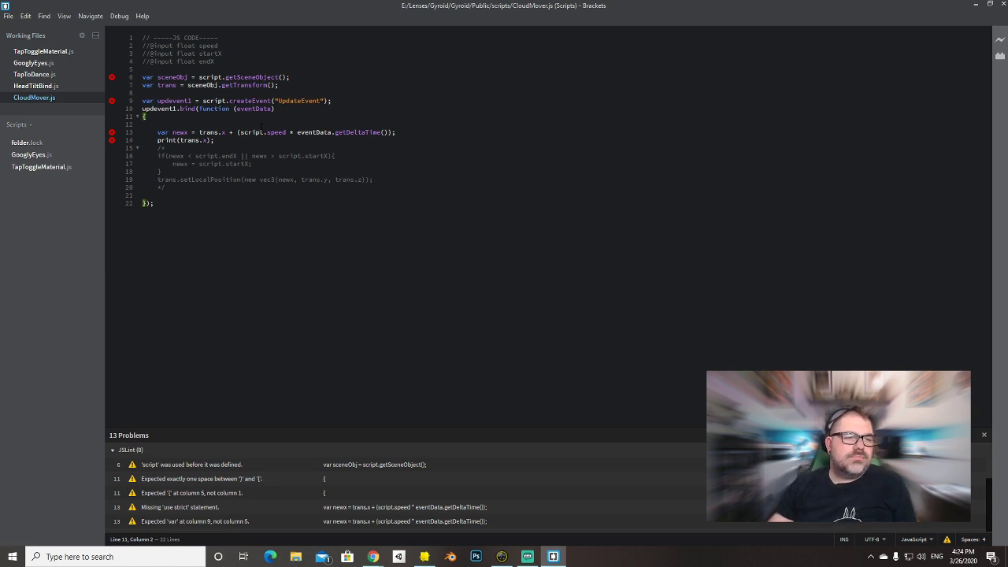
key(ctrl+z)
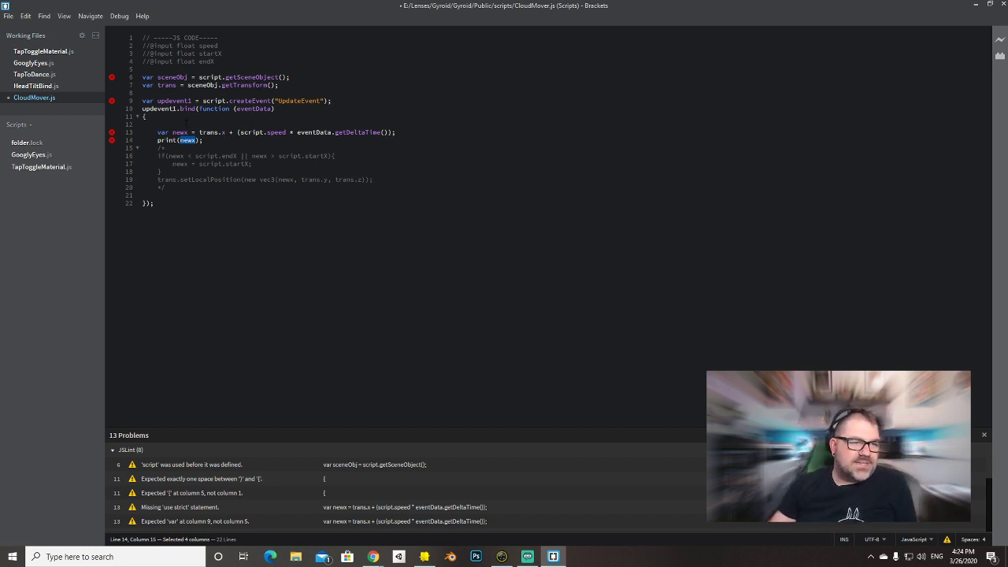
Discard a half-written localPos declaration and add an empty line below the transform lookup.
click(283, 120)
text(var )
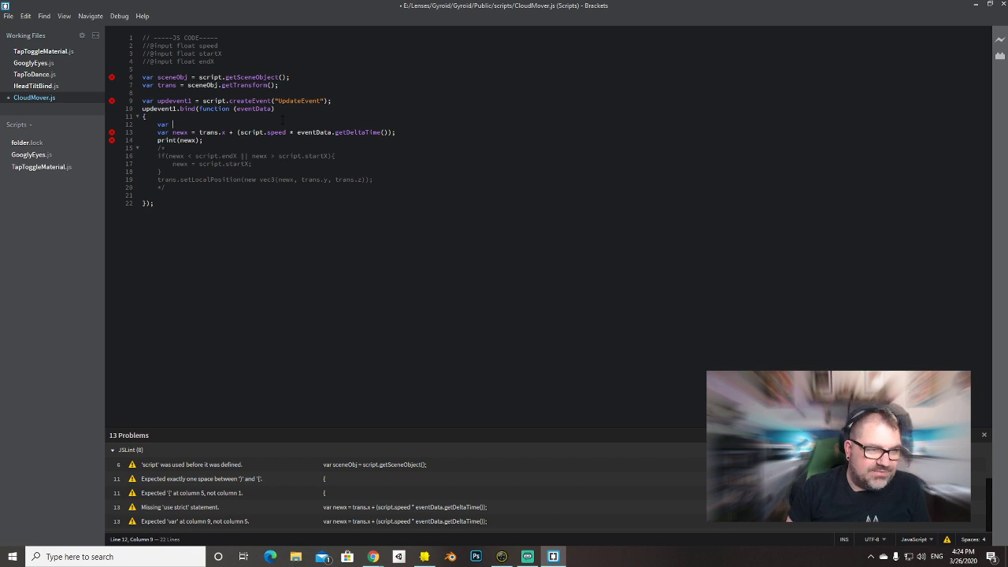
text(localPos)
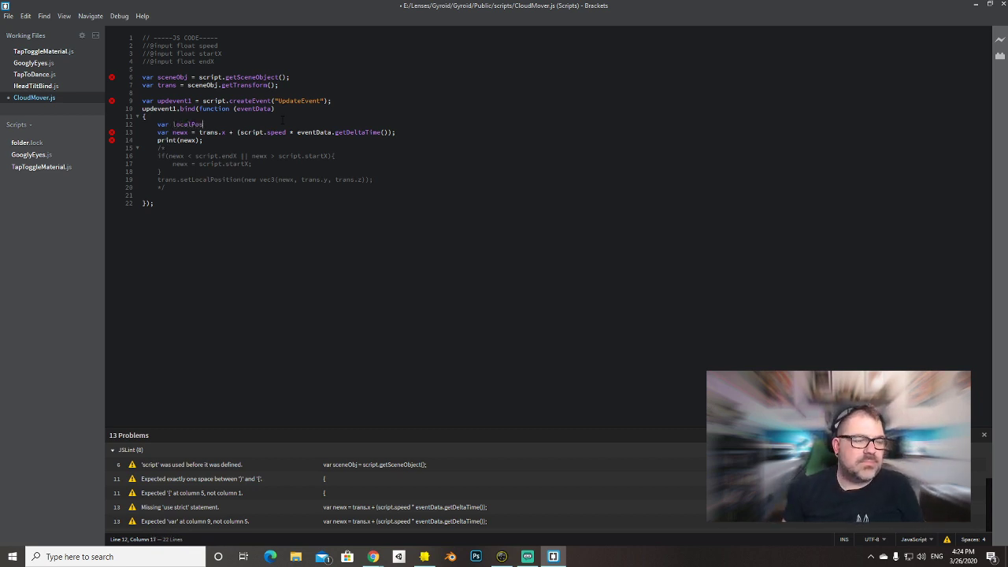
key(shift+Home)
key(BackSpace)
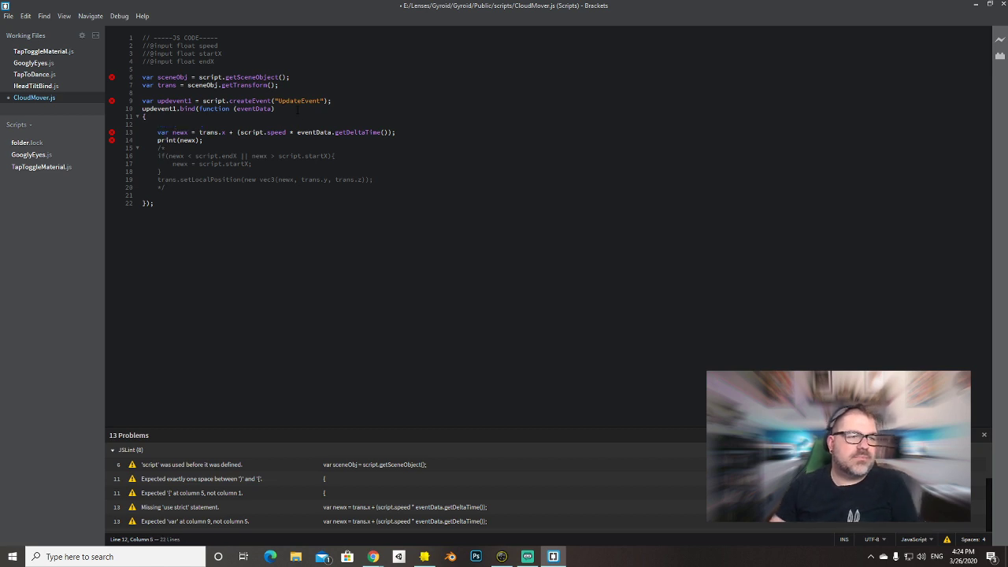
click(351, 87)
key(Return)
Declare var newx = trans.getLocalPosition(); at the top and make line 14 start with newx +=.
text(var newx)
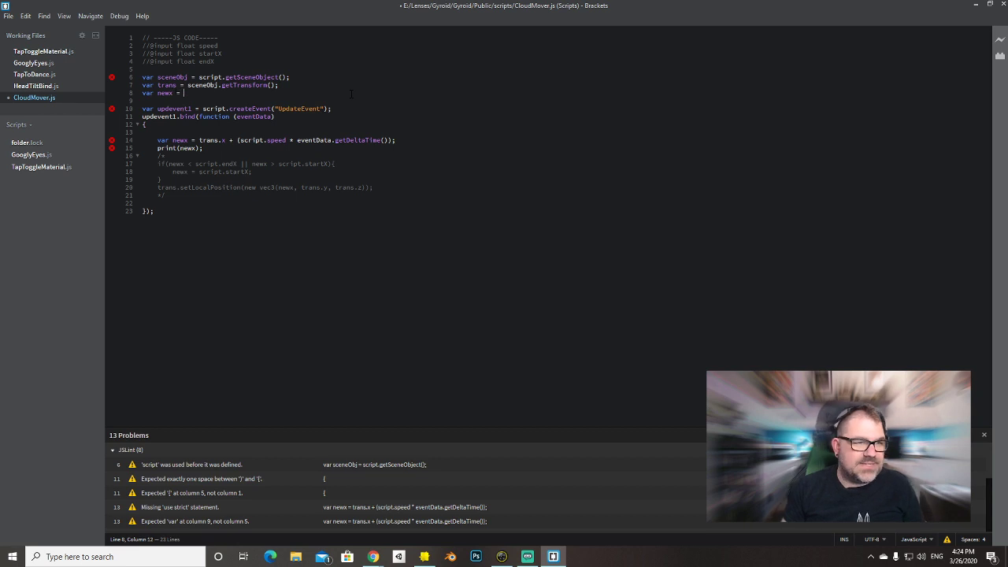
text( = trans)
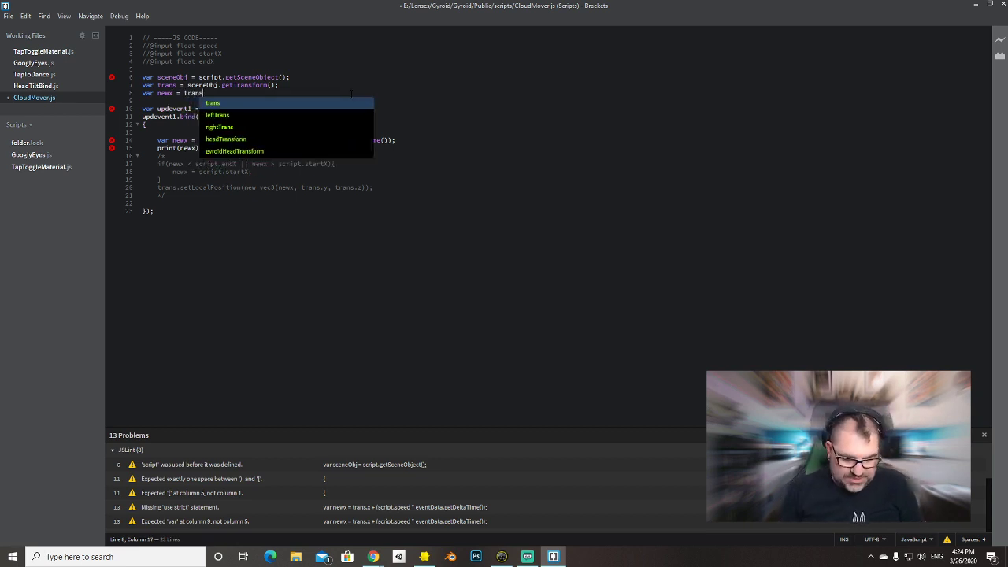
text(.getLoc)
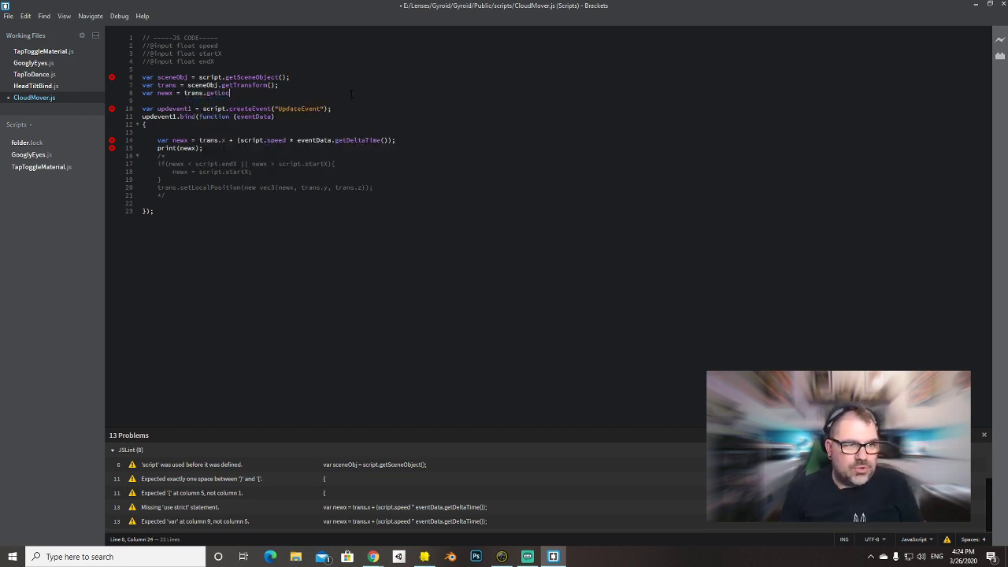
text(alPosition())
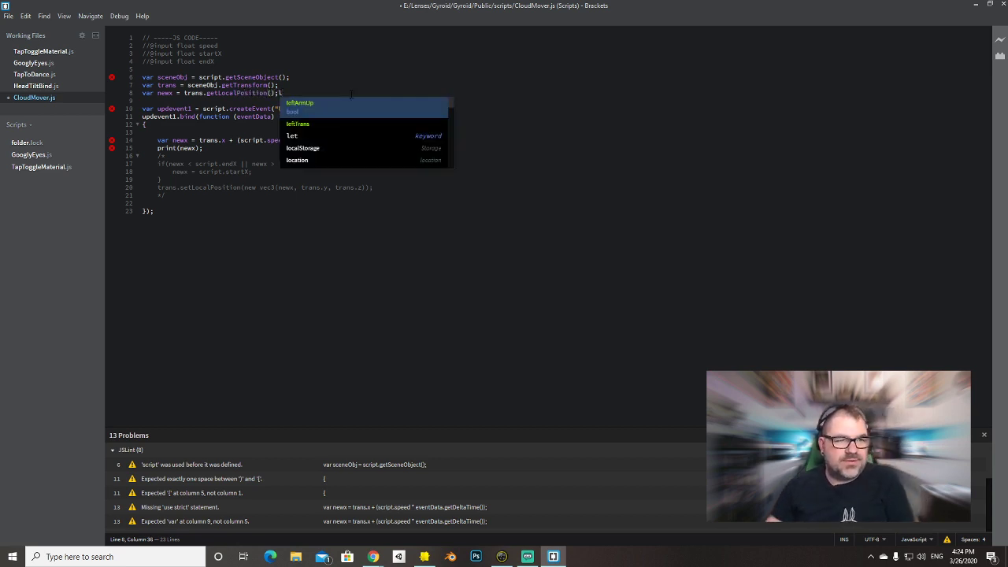
text(;)
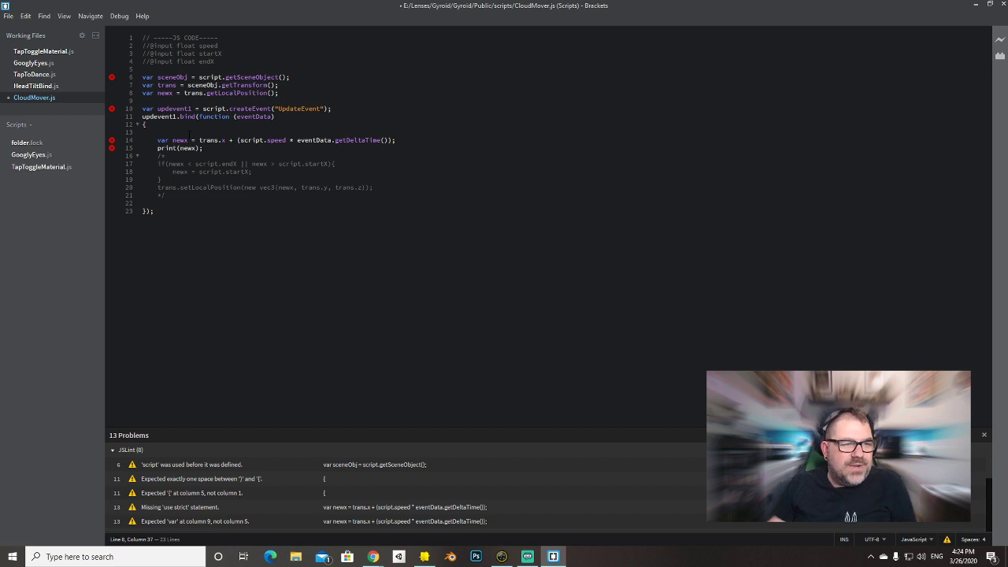
click(173, 141)
key(BackSpace)
key(BackSpace)
key(BackSpace)
key(BackSpace)
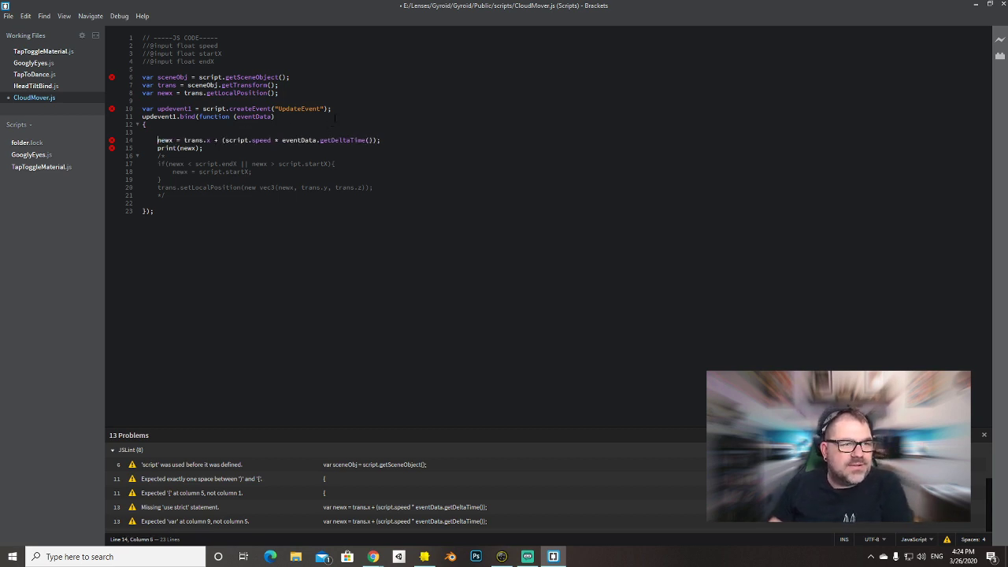
click(335, 117)
double_click(165, 140)
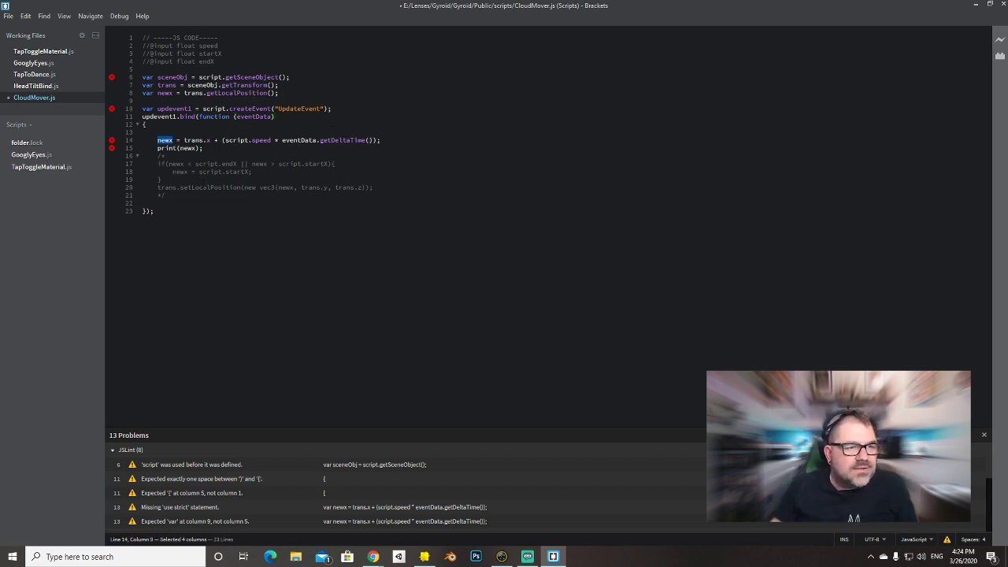
click(176, 141)
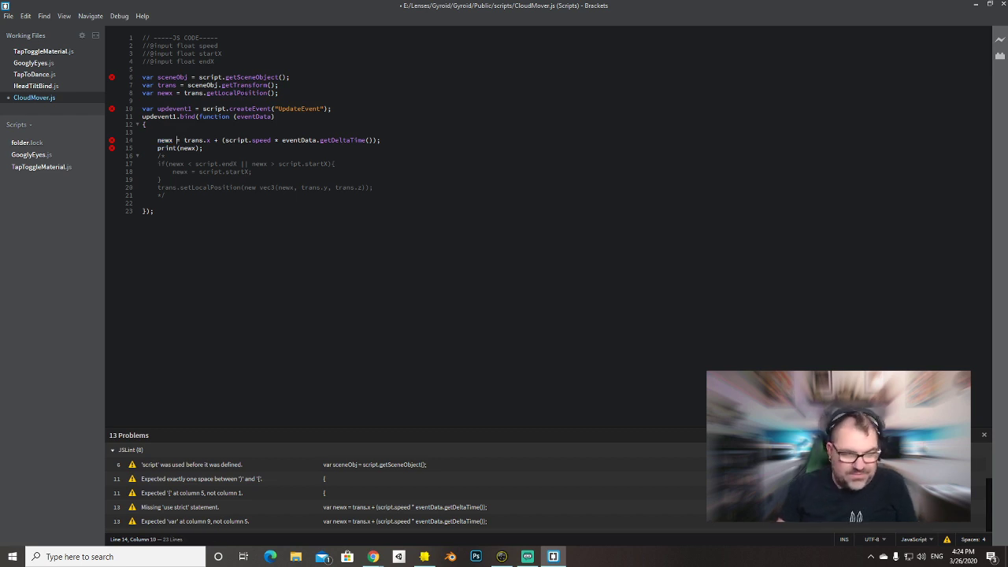
text(+)
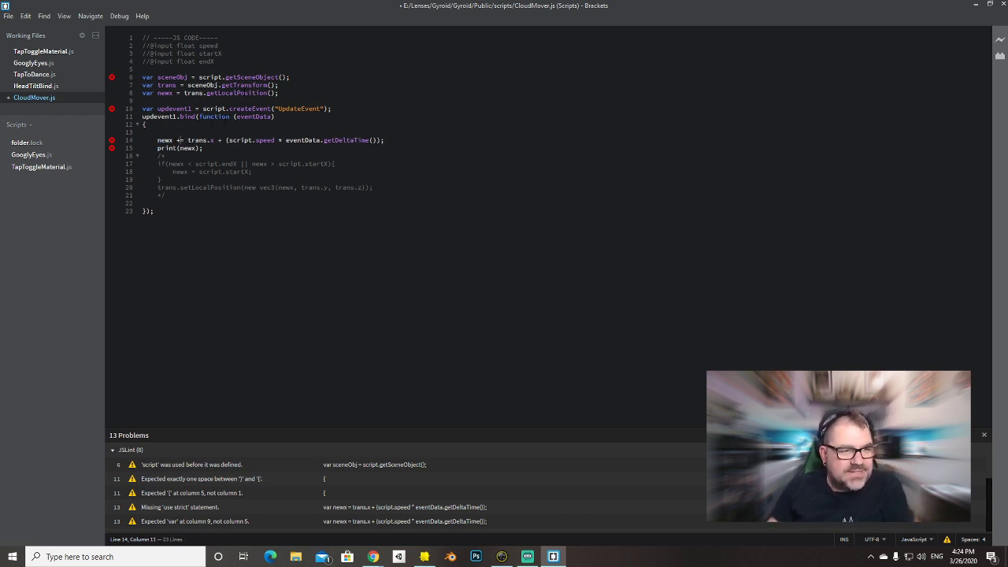
Finish line 14 as newx += script.speed * eventData.getDeltaTime(); and remove the /* */ markers.
key(ctrl+shift+Right)
key(shift+Down)
key(shift+Up)
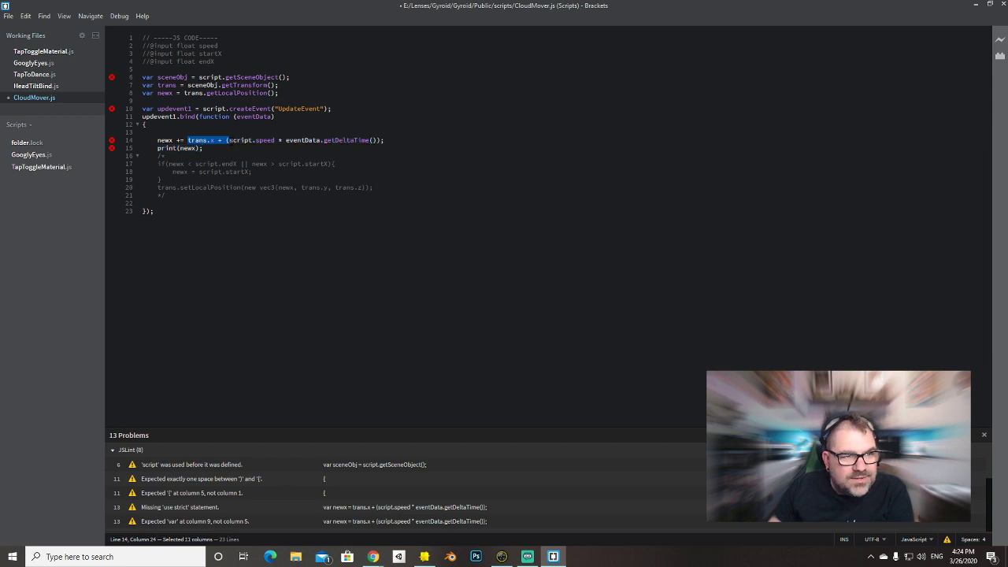
key(Delete)
key(End)
key(Left)
key(BackSpace)
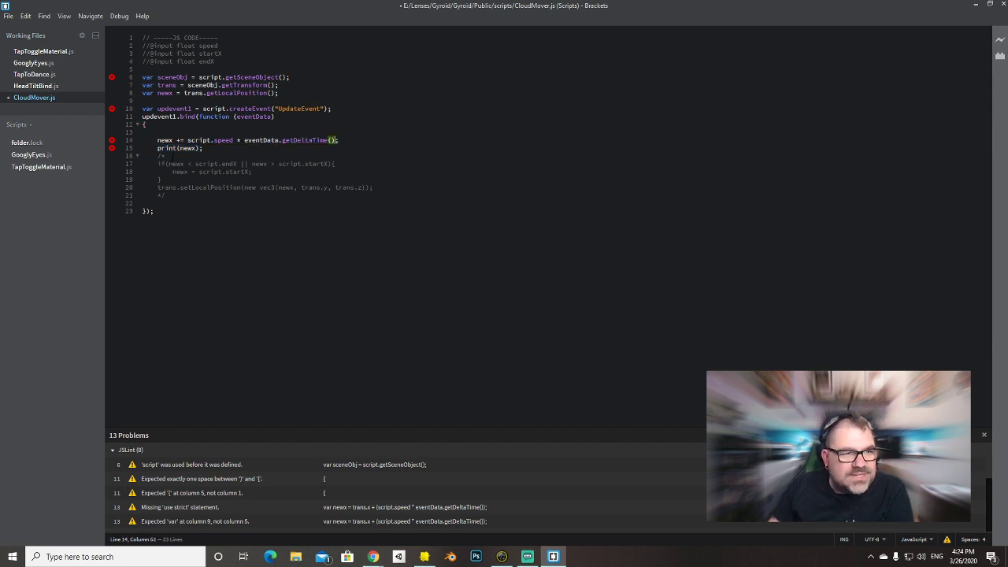
key(Down)
key(Down)
key(BackSpace)
key(BackSpace)
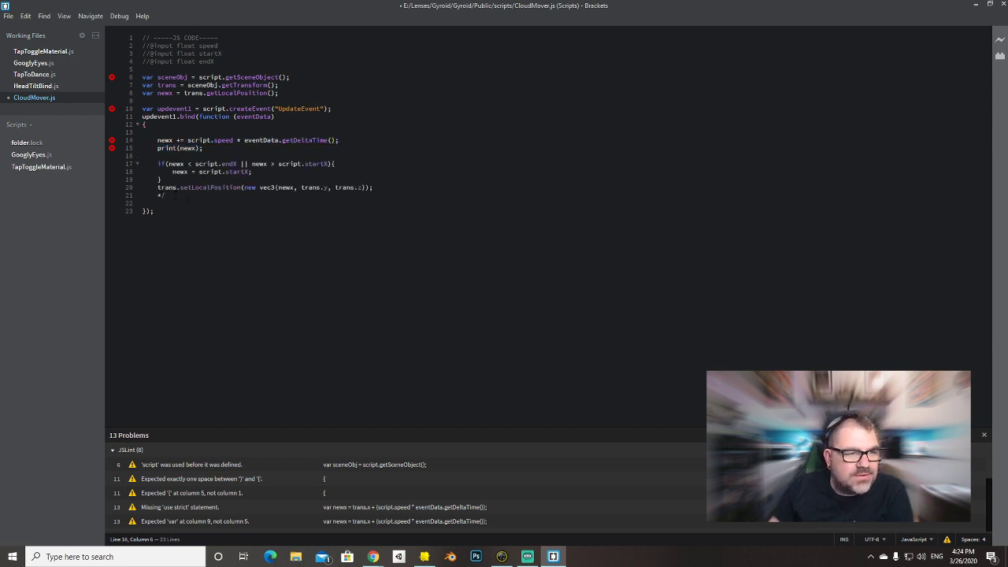
key(BackSpace)
key(BackSpace)
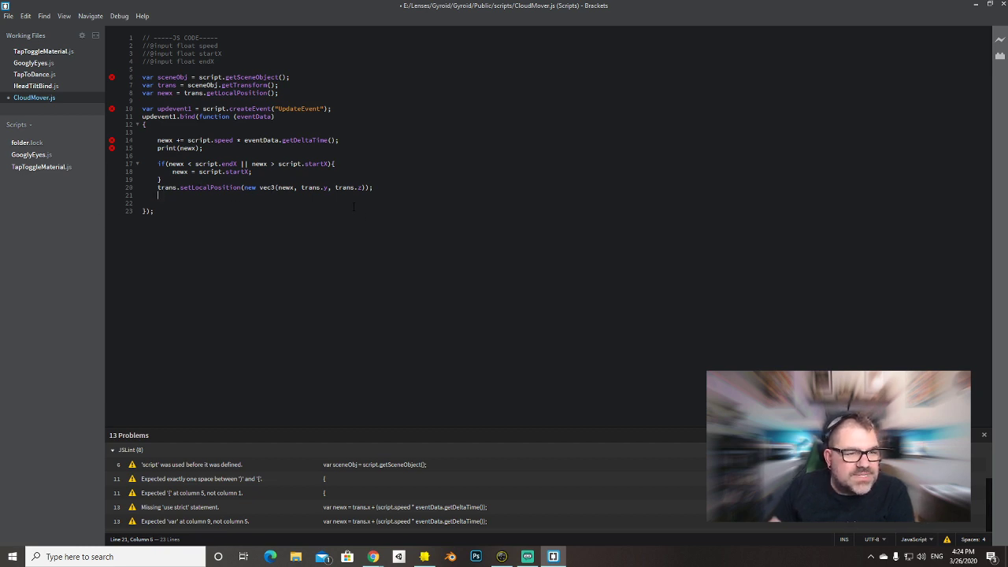
Delete the print(newx) line and the extra blank lines, then save CloudMover.js.
click(203, 148)
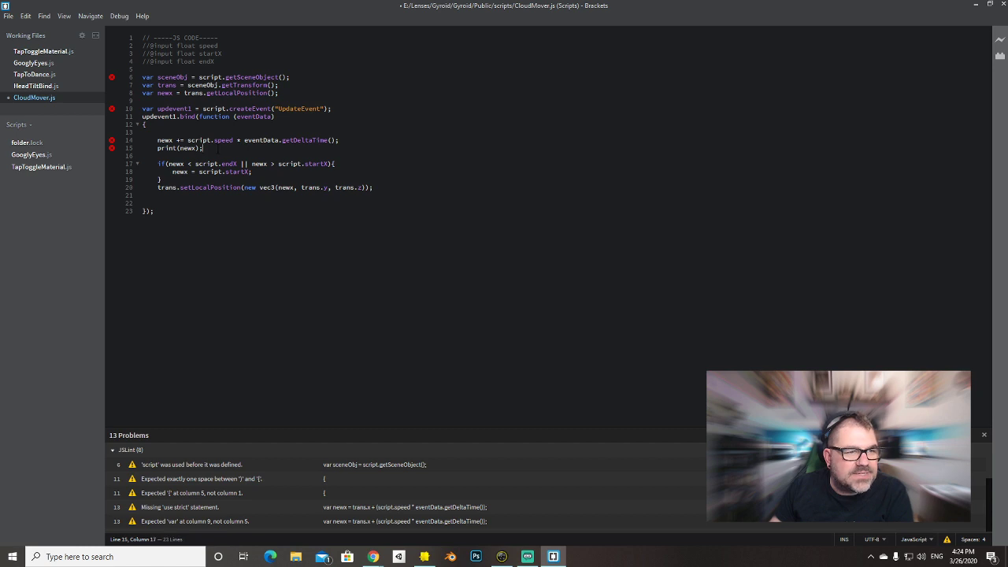
key(shift+Home)
key(shift+Home)
key(BackSpace)
key(Delete)
key(Delete)
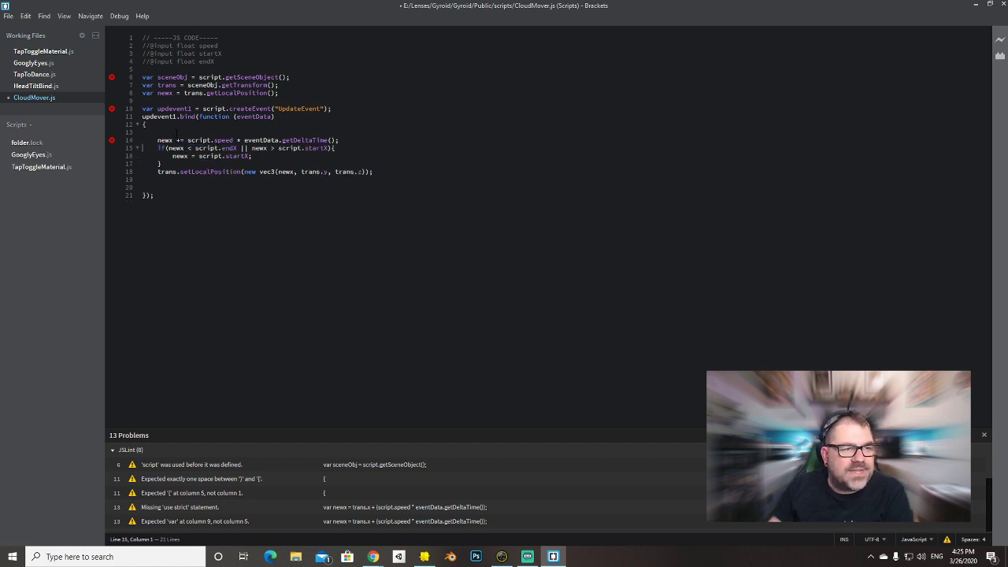
key(BackSpace)
key(BackSpace)
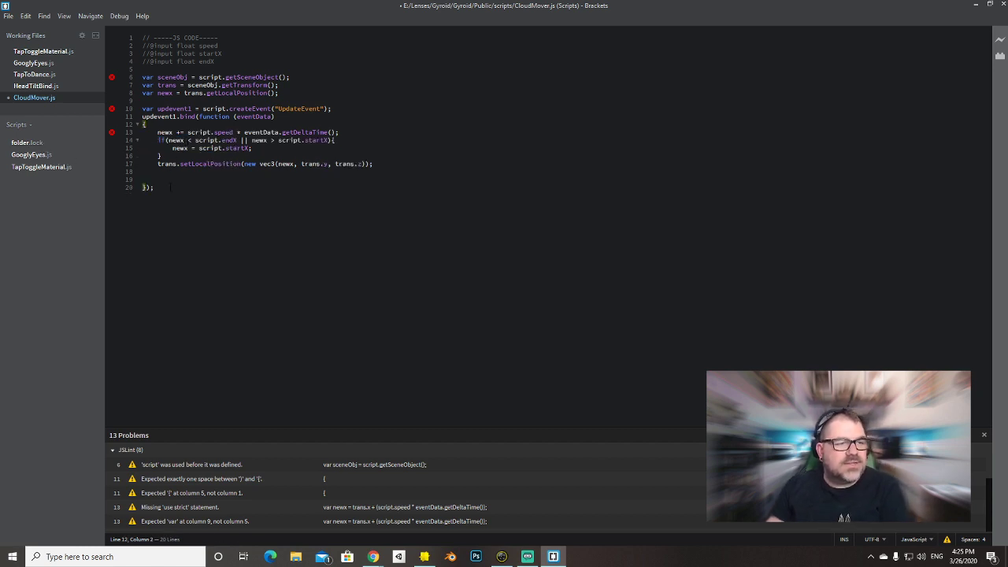
click(171, 179)
key(BackSpace)
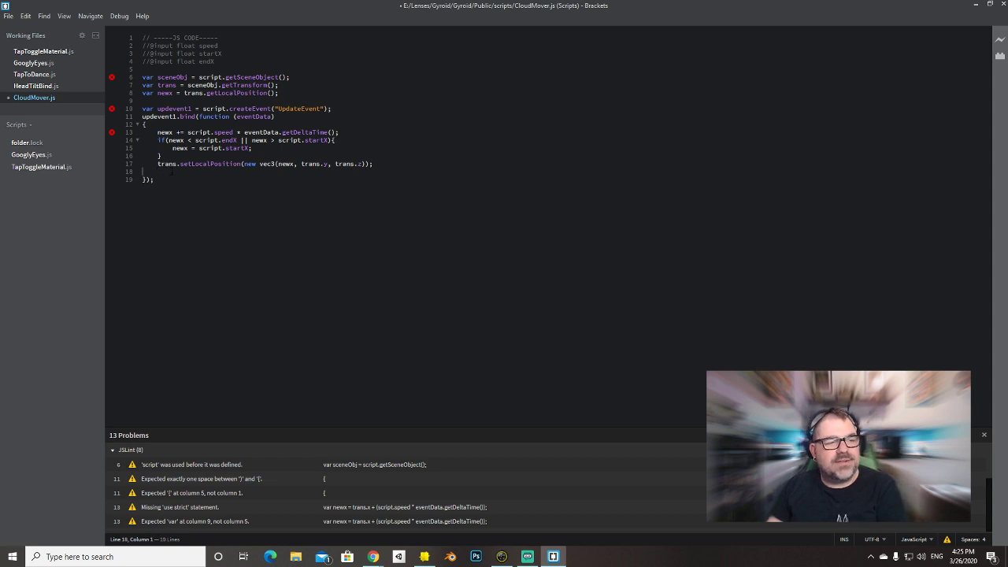
key(BackSpace)
key(ctrl+s)
key(alt+Tab)
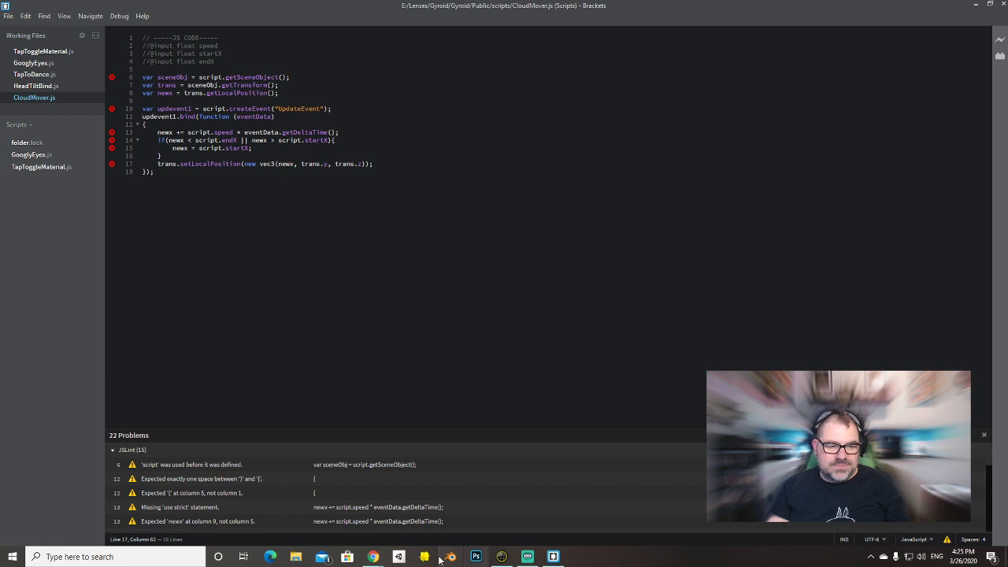
key(Up)
key(Up)
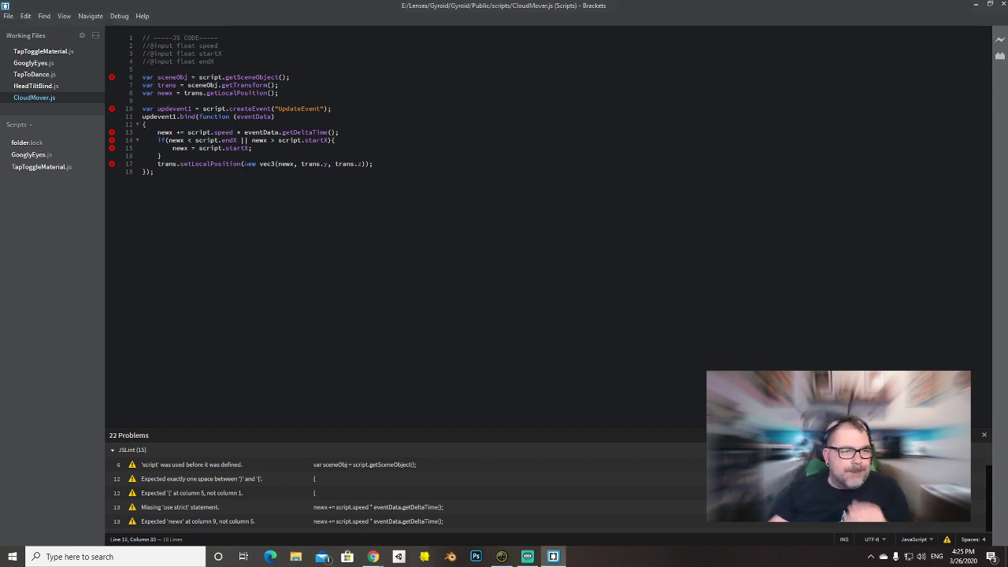
Remove '|| newx > script.startX' so the reset only checks newx < script.endX, and save.
key(Up)
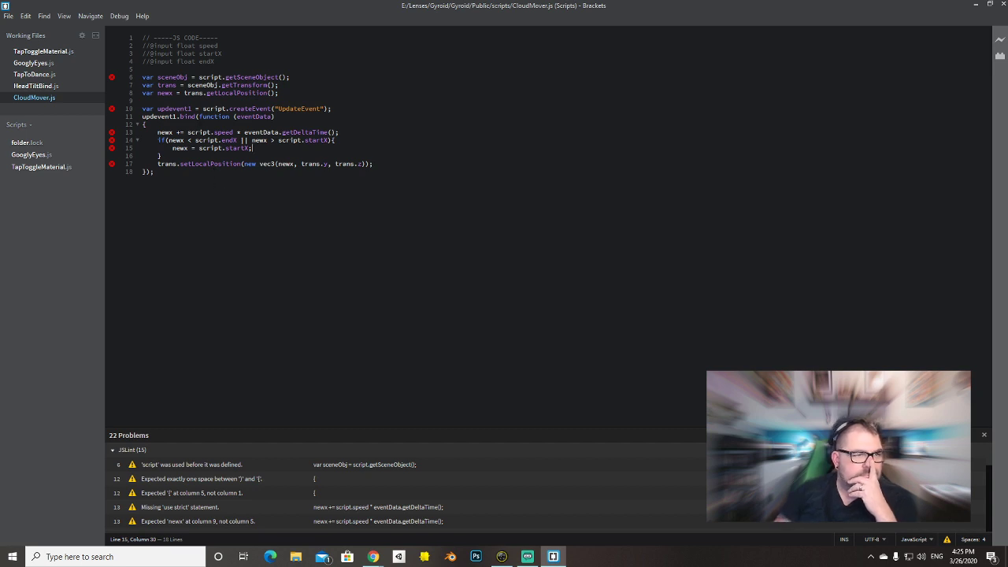
click(130, 93)
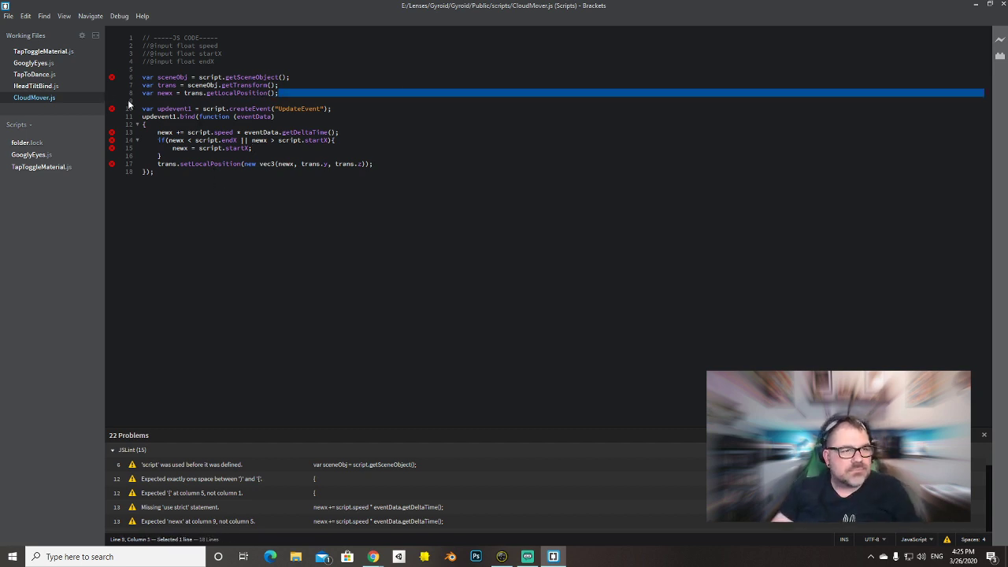
click(146, 125)
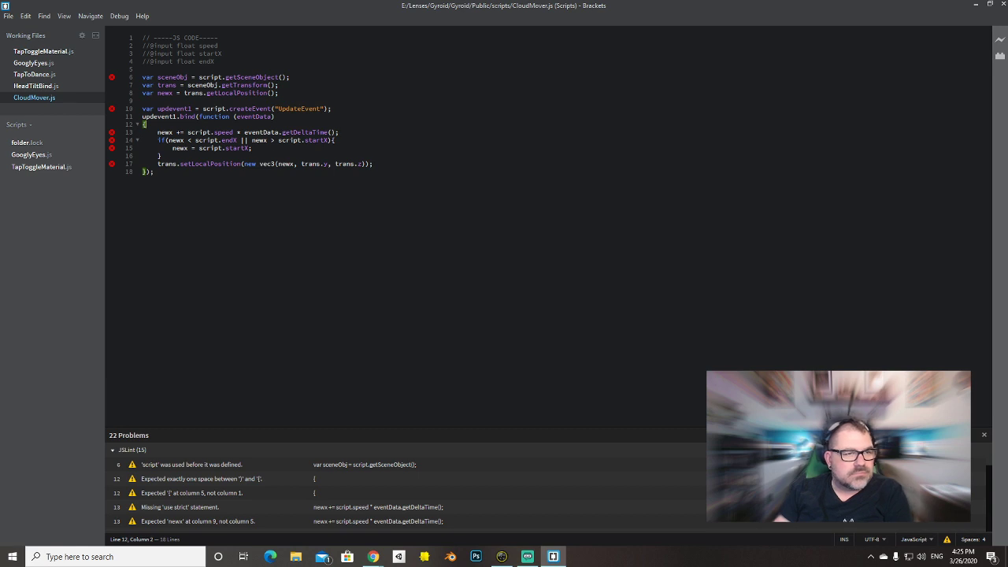
click(341, 133)
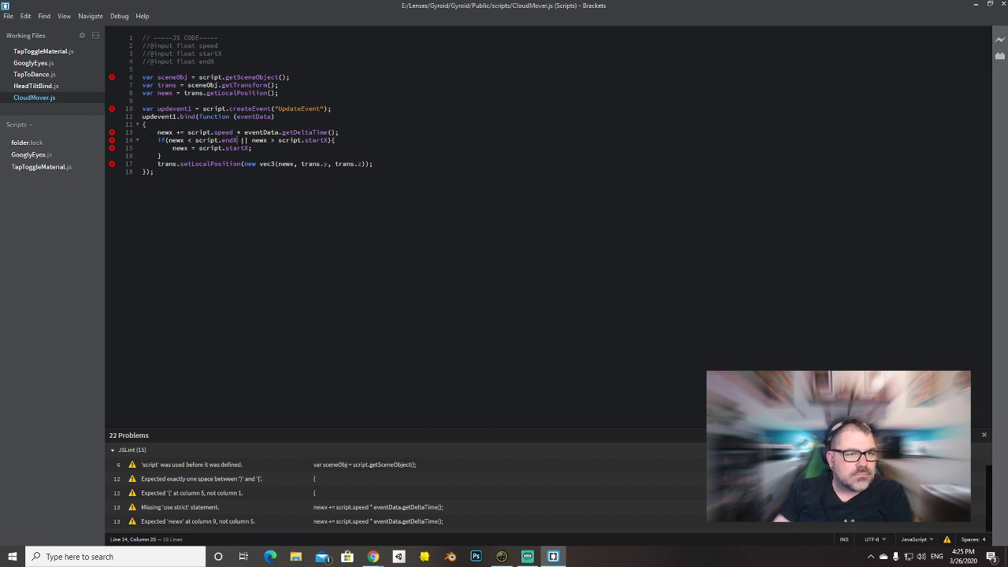
drag(239, 141, 329, 141)
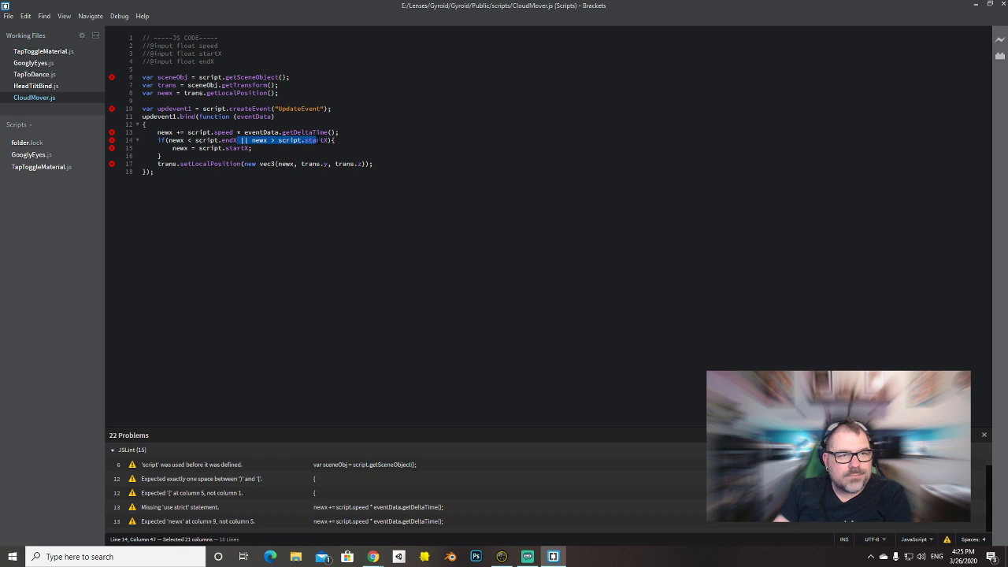
key(BackSpace)
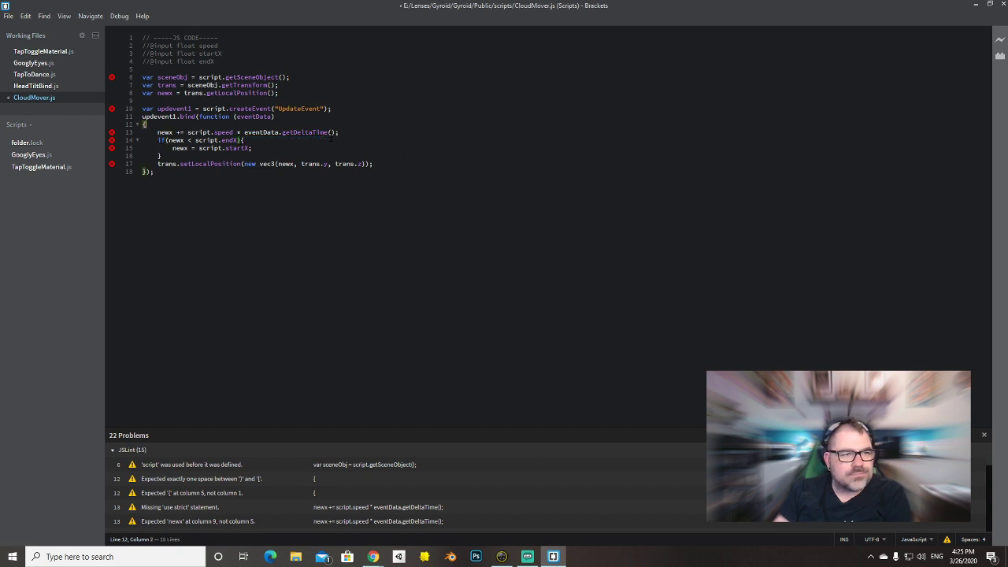
drag(369, 132, 299, 142)
click(293, 148)
key(ctrl+s)
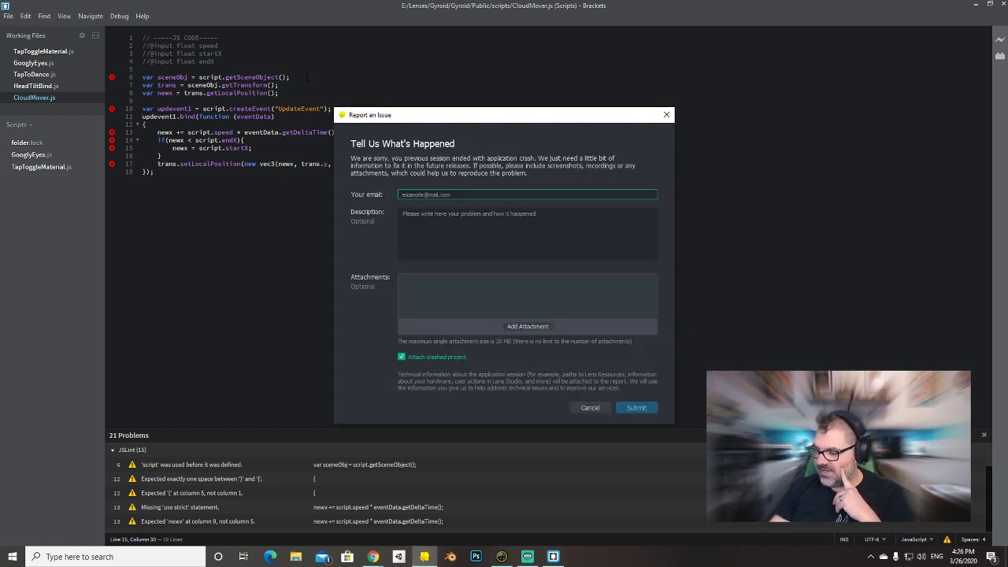
Dismiss the crash report, decline backup recovery, and reopen the recent Gyroid project.
click(587, 407)
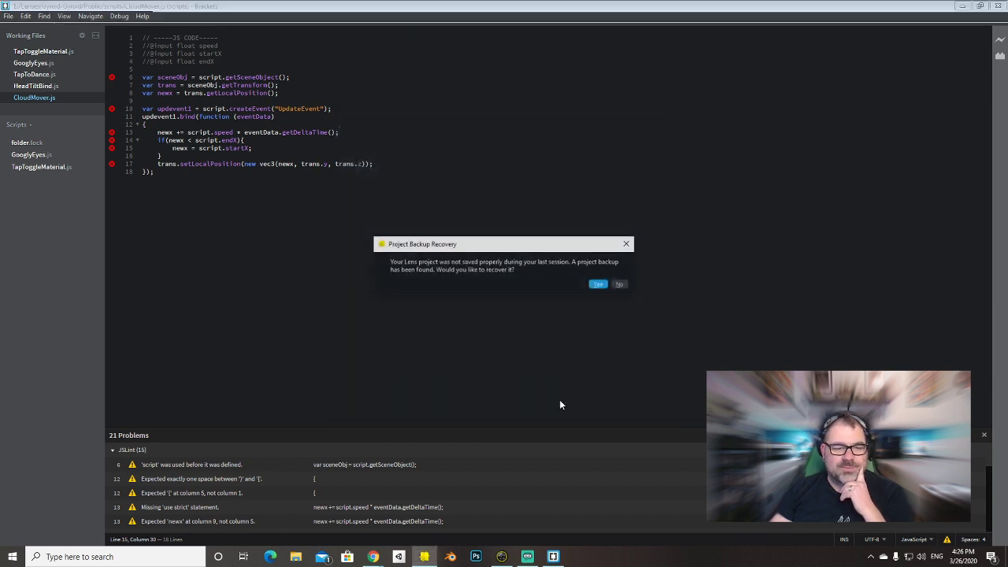
click(619, 285)
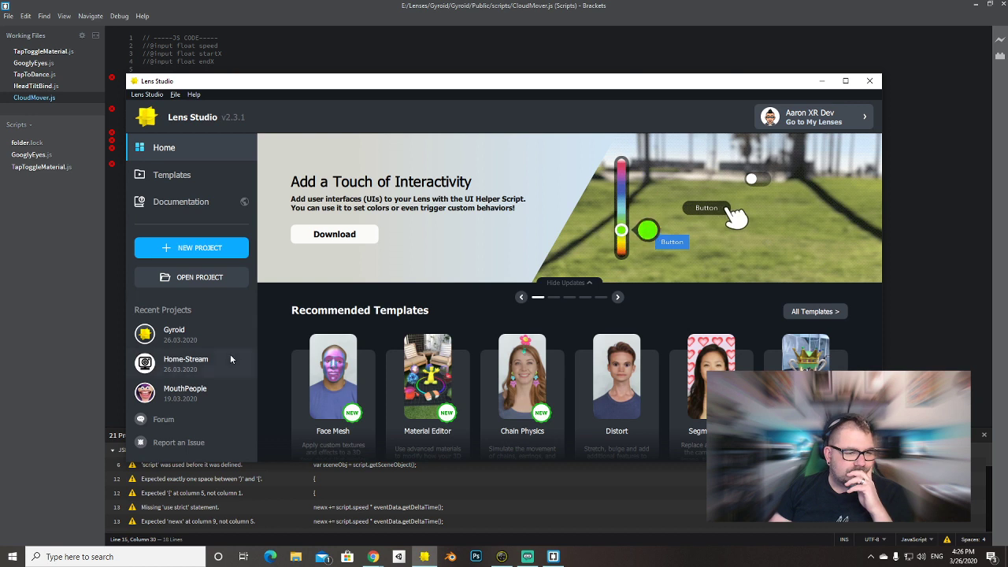
click(200, 337)
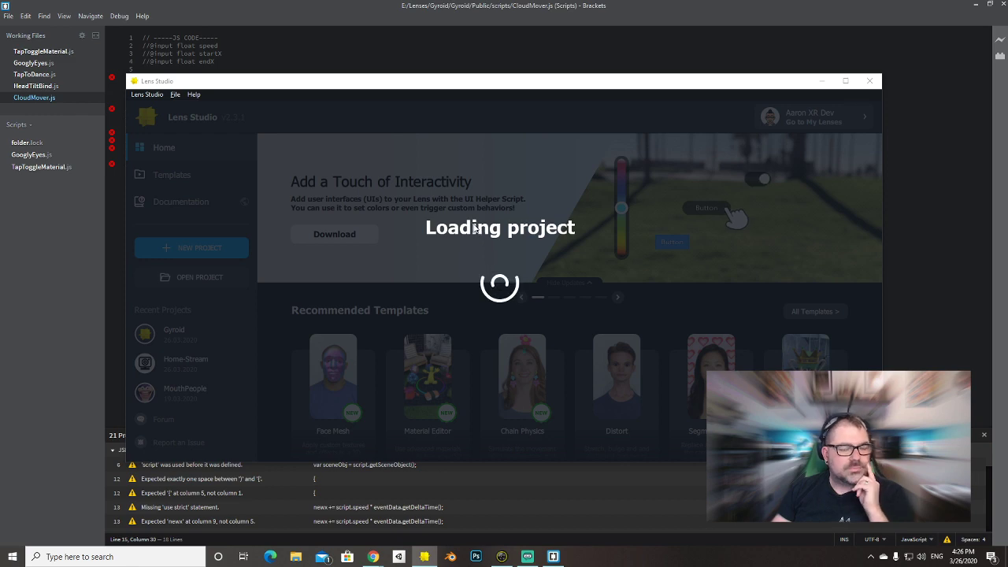
key(alt+Tab)
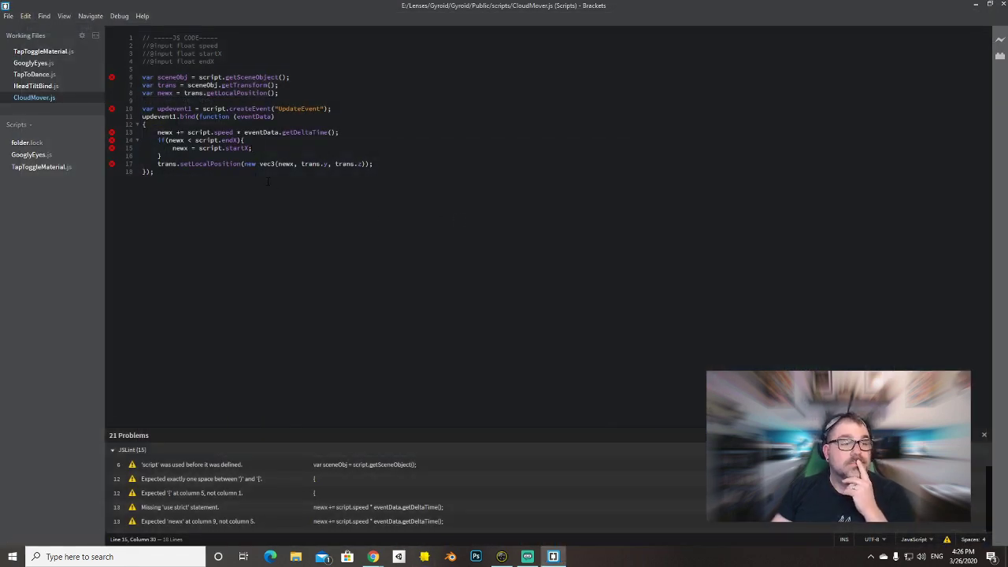
Comment out the setLocalPosition line in CloudMover.js with // and save.
key(Down)
key(Down)
key(Home)
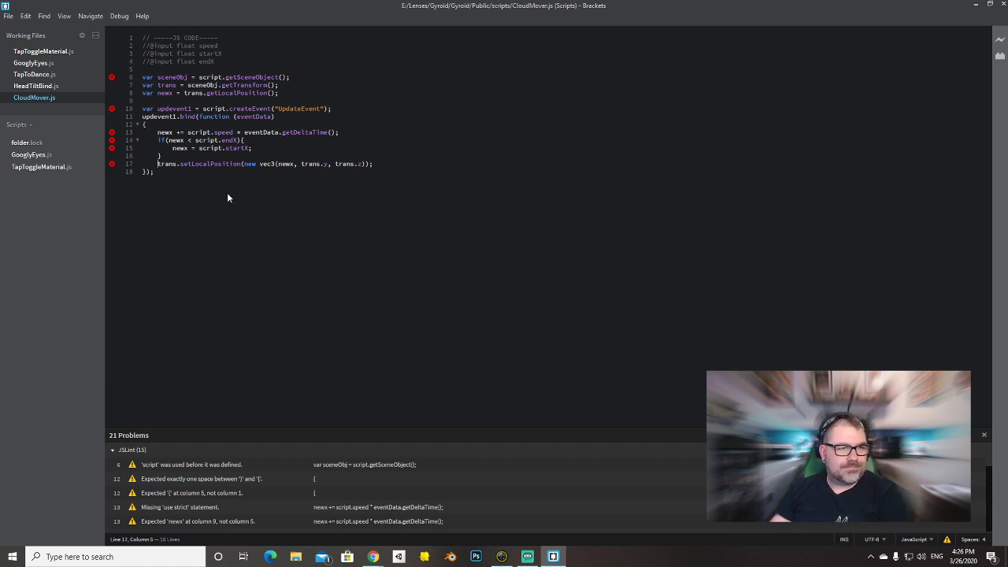
text(//)
key(ctrl+s)
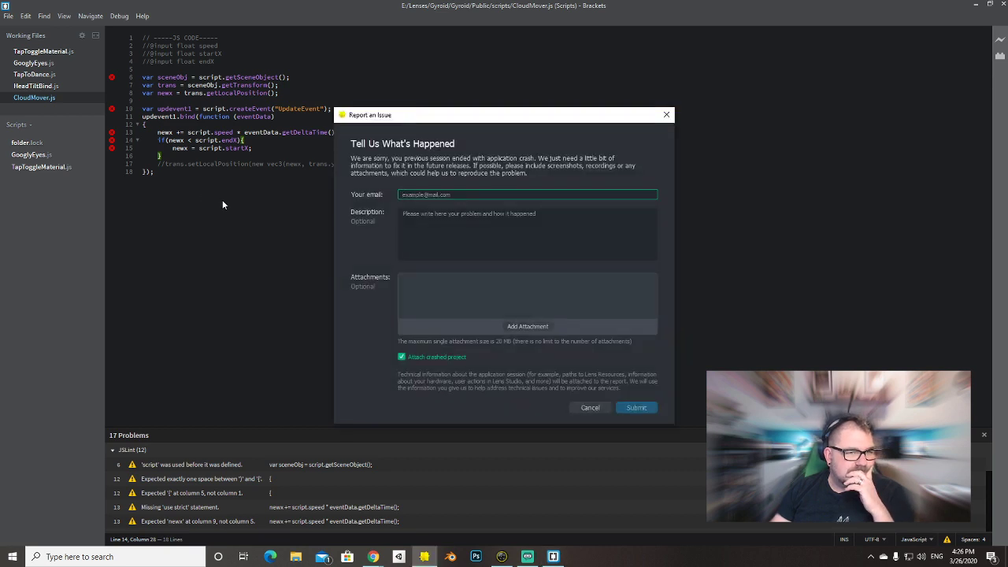
After the next crash, decline recovery again and reload the Gyroid project.
click(581, 407)
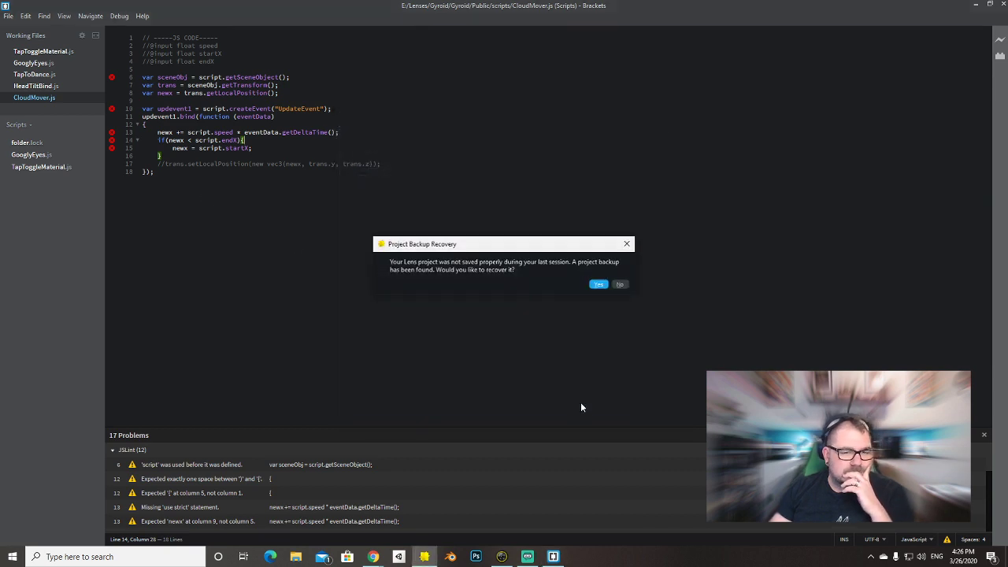
click(619, 284)
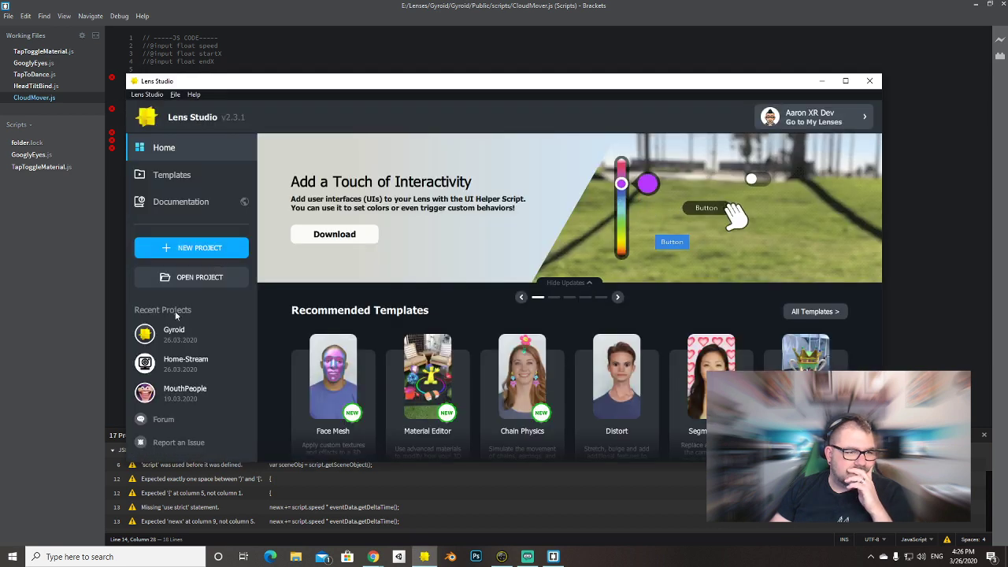
click(177, 331)
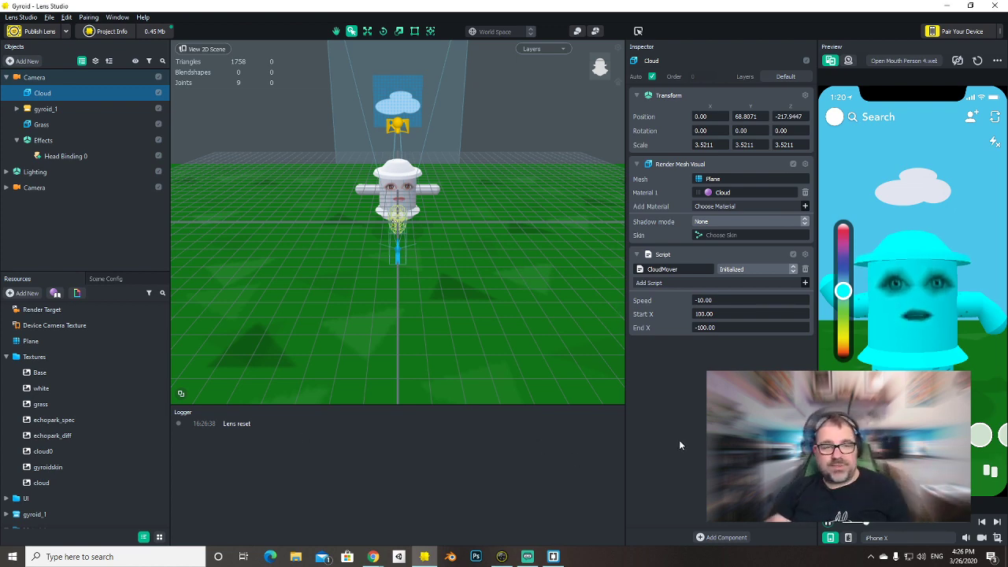
key(alt+Tab)
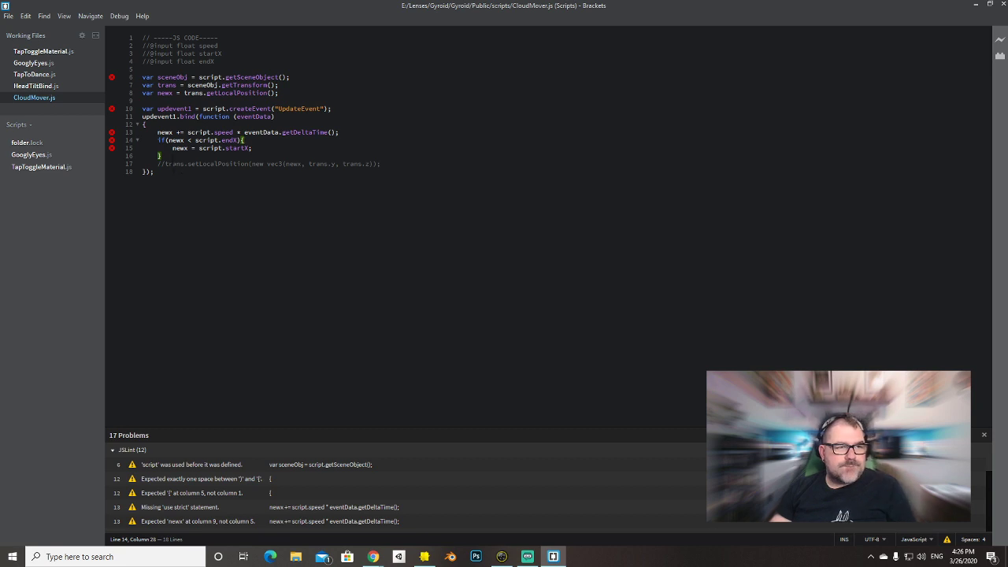
Rename the trans variable on line 7 to transformer.
click(172, 163)
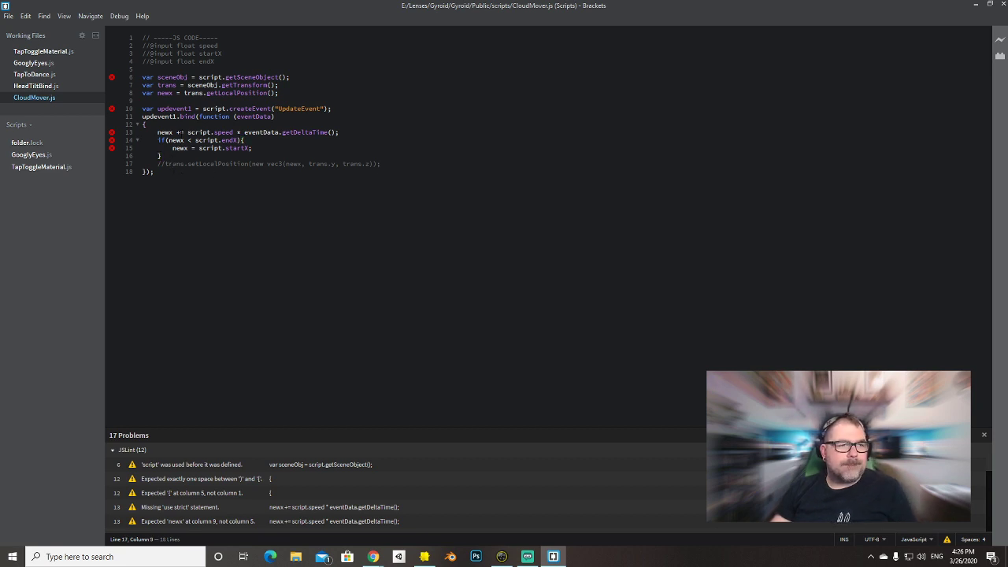
click(161, 85)
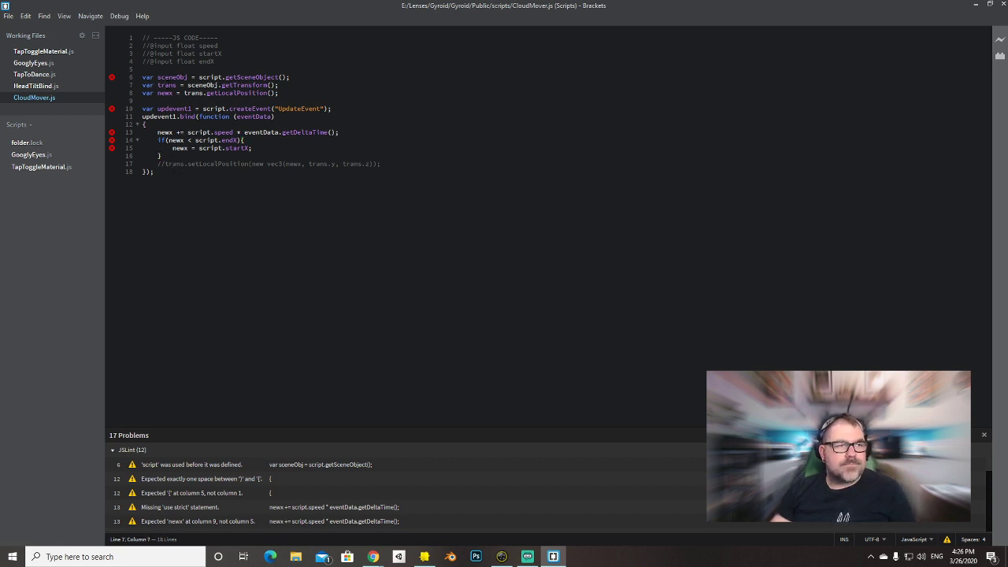
click(178, 85)
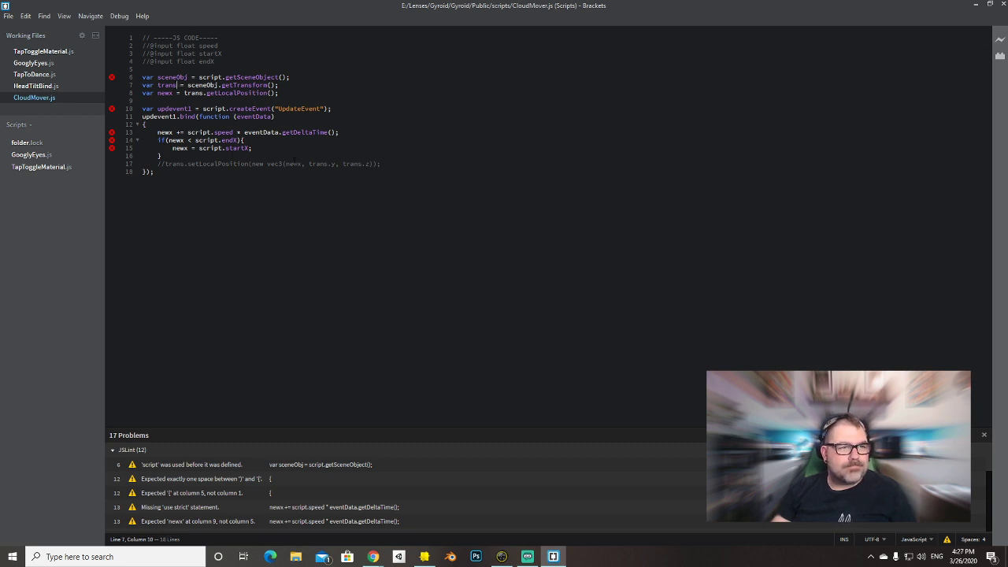
text(form)
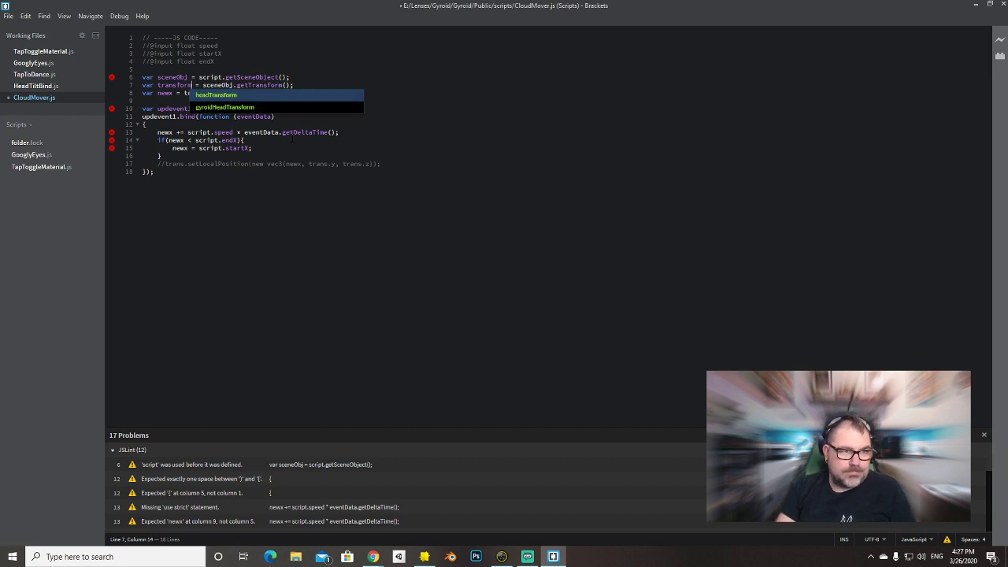
text(er)
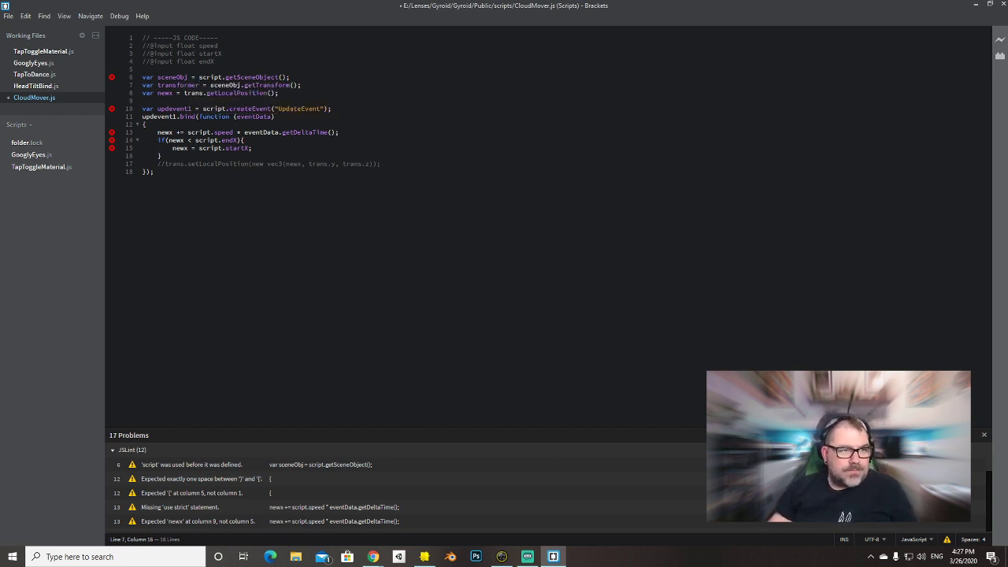
key(ctrl+b)
key(ctrl+c)
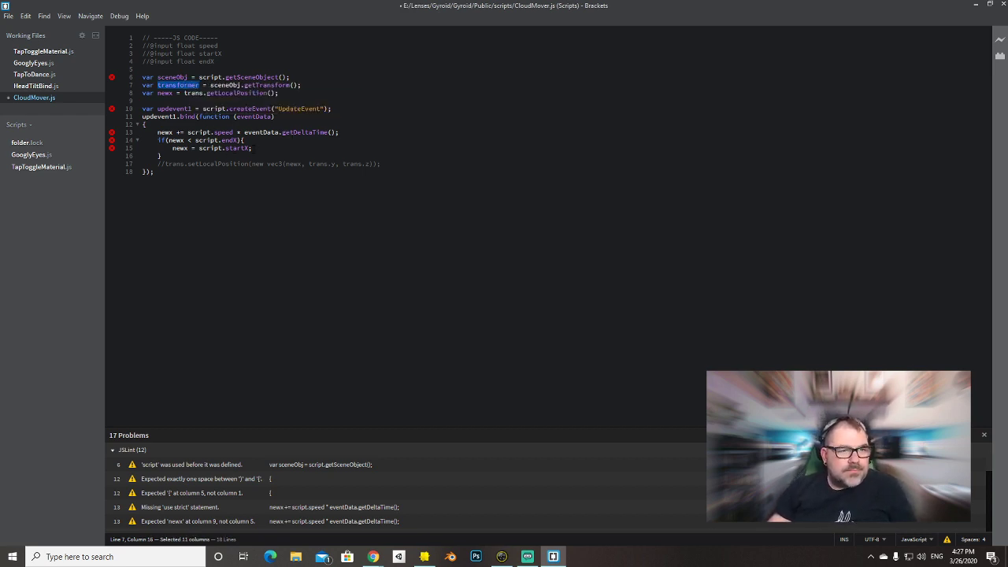
Use transformer in the setLocalPosition line 17 and remove its // comment.
double_click(174, 164)
key(ctrl+v)
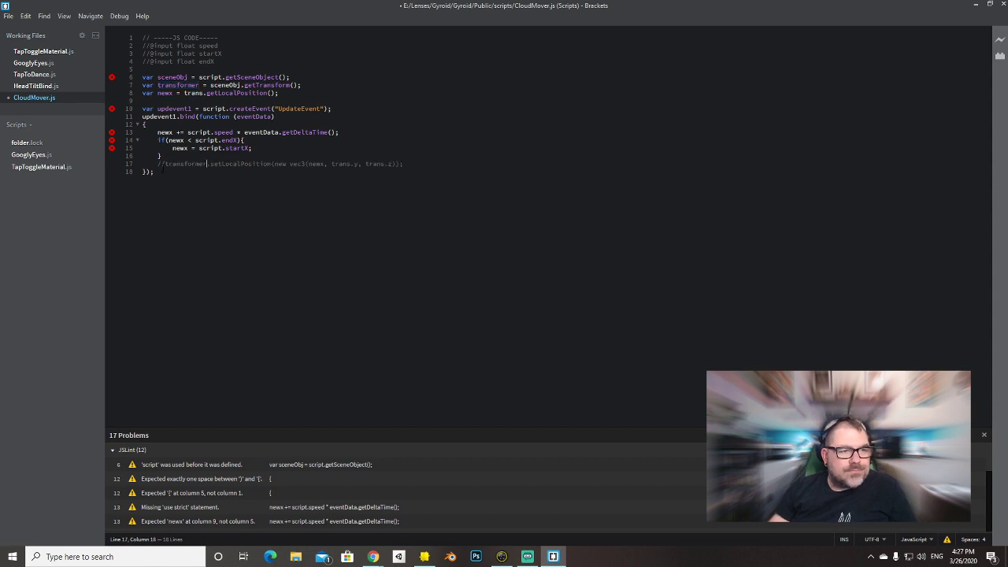
click(164, 164)
key(BackSpace)
key(BackSpace)
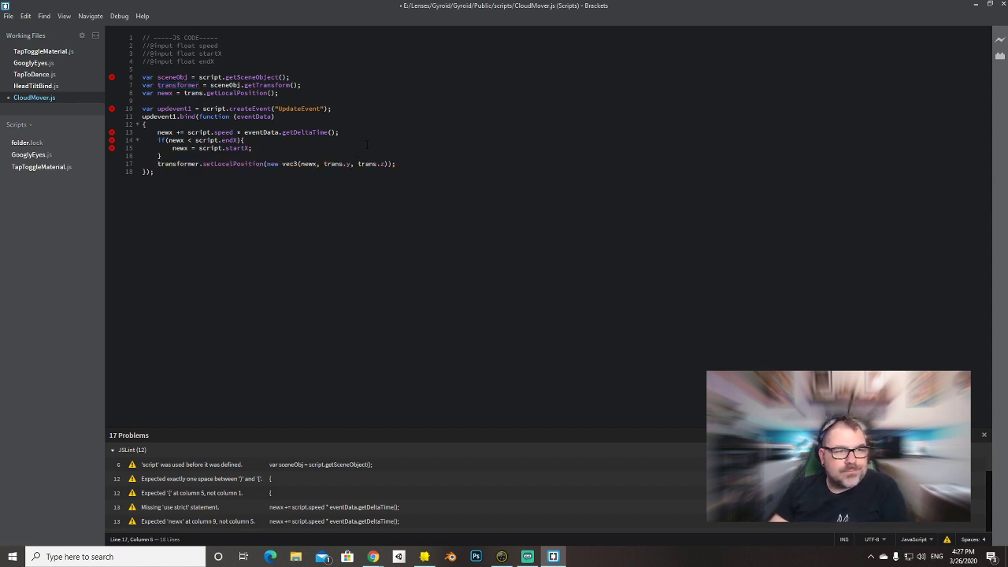
click(363, 148)
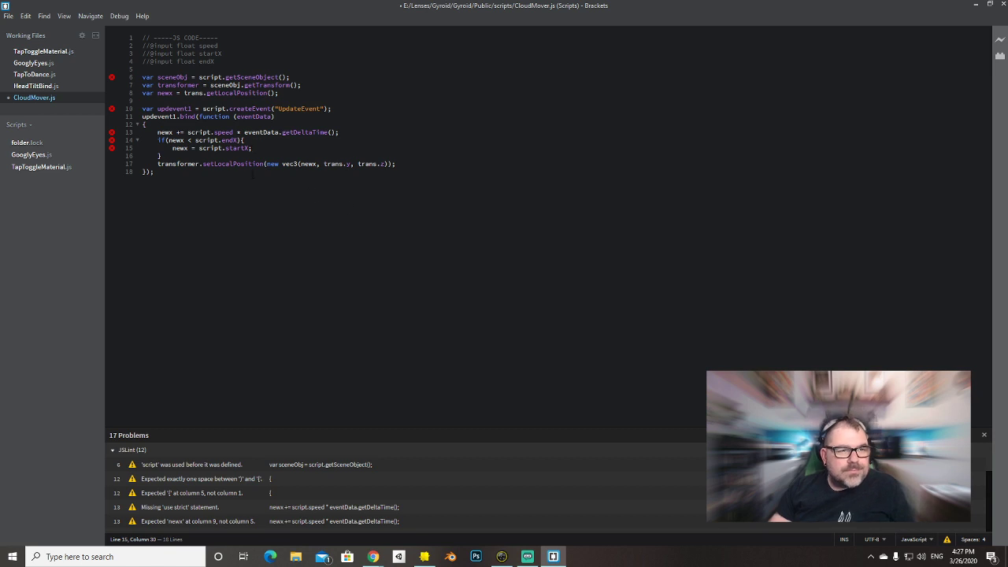
key(alt+Tab)
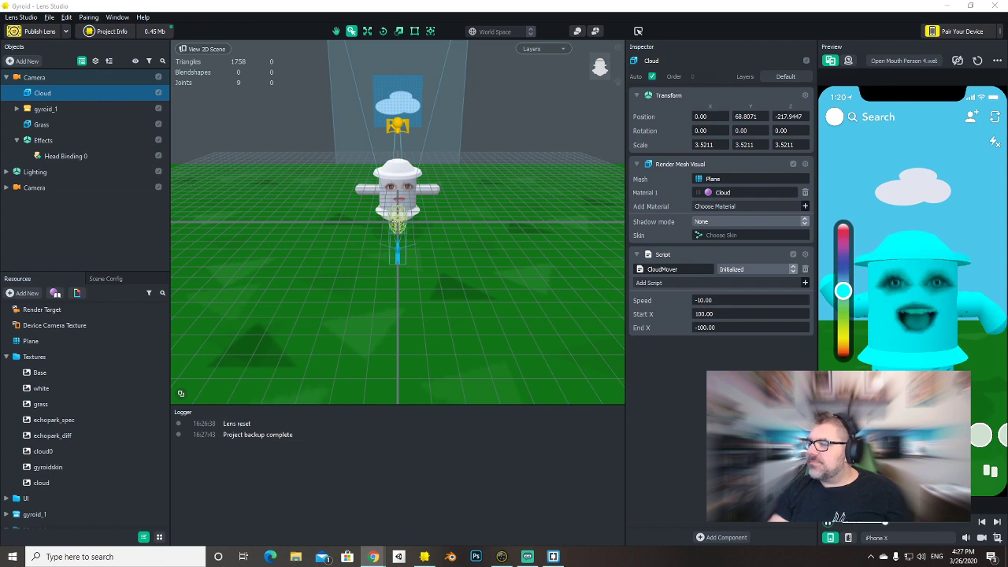
Switch from Lens Studio to Brackets, which now shows CloudMover.js with 17 linter problems.
click(472, 326)
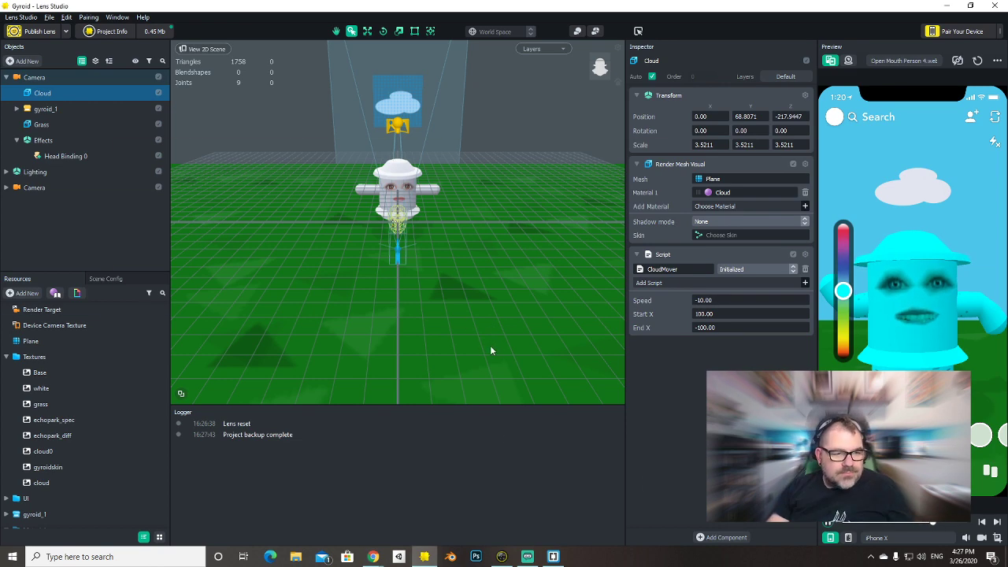
key(alt+Tab)
key(Tab)
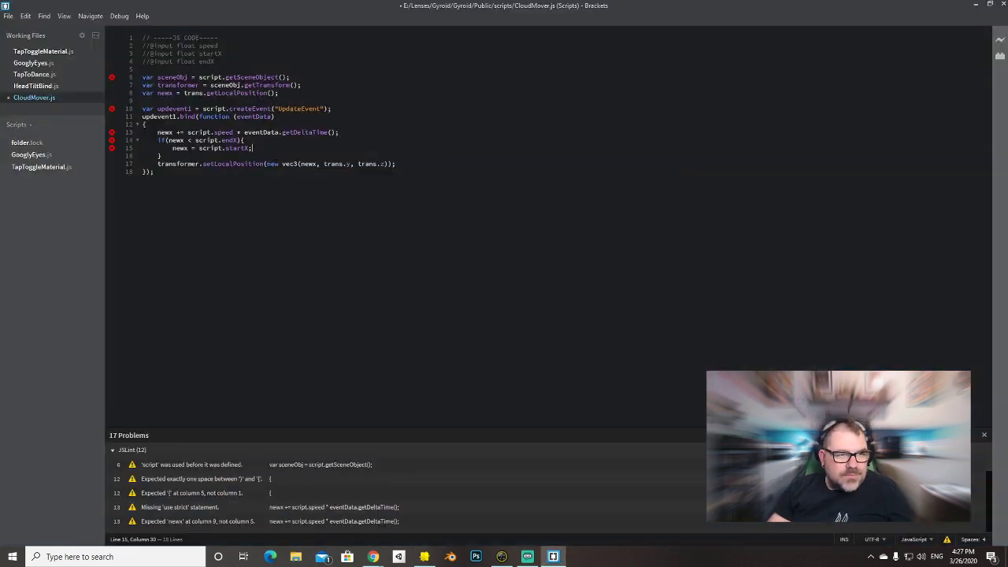
key(alt+Tab)
key(alt+Tab)
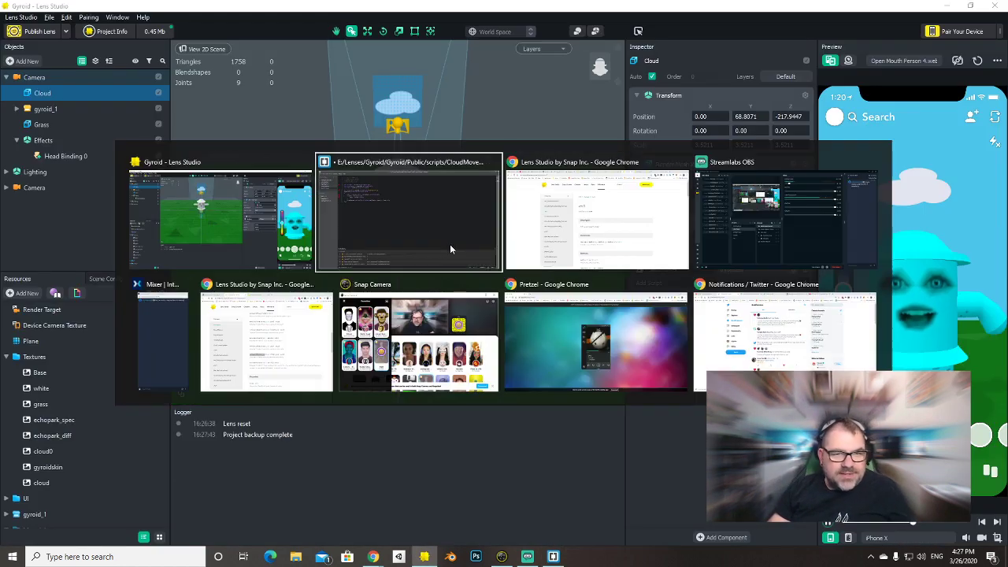
key(Escape)
key(alt+Tab)
key(Tab)
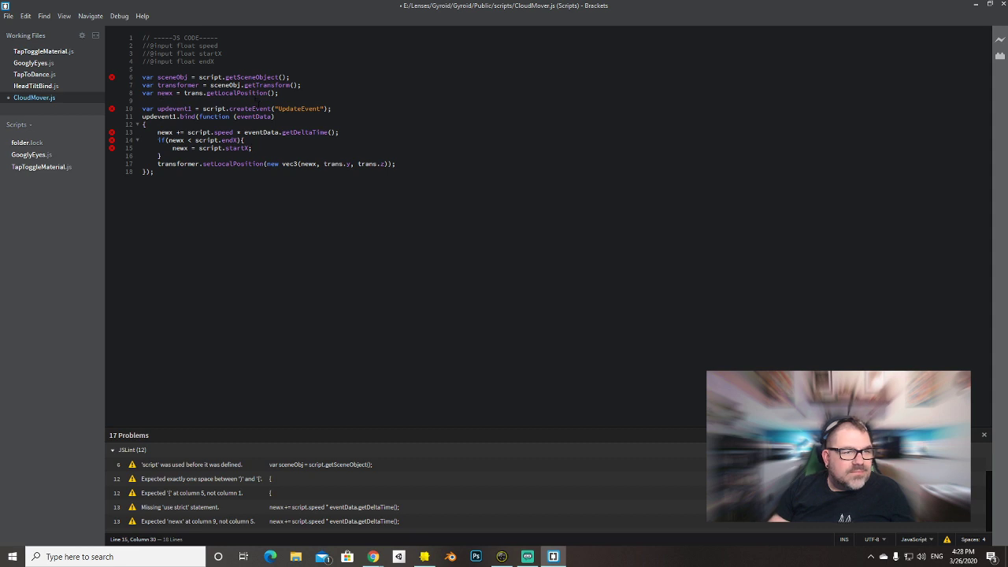
Append .x to getLocalPosition() on the newx line.
double_click(164, 93)
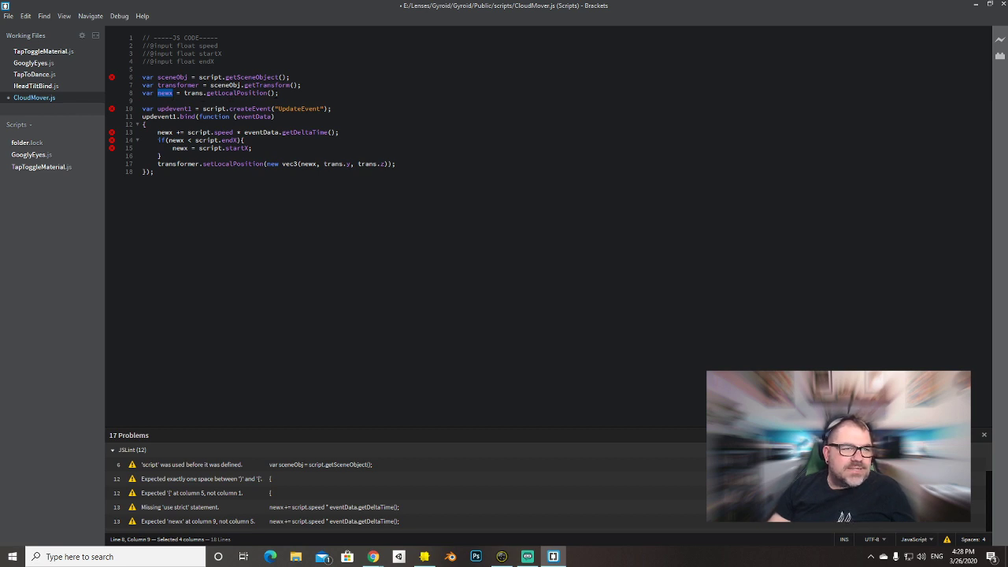
click(274, 93)
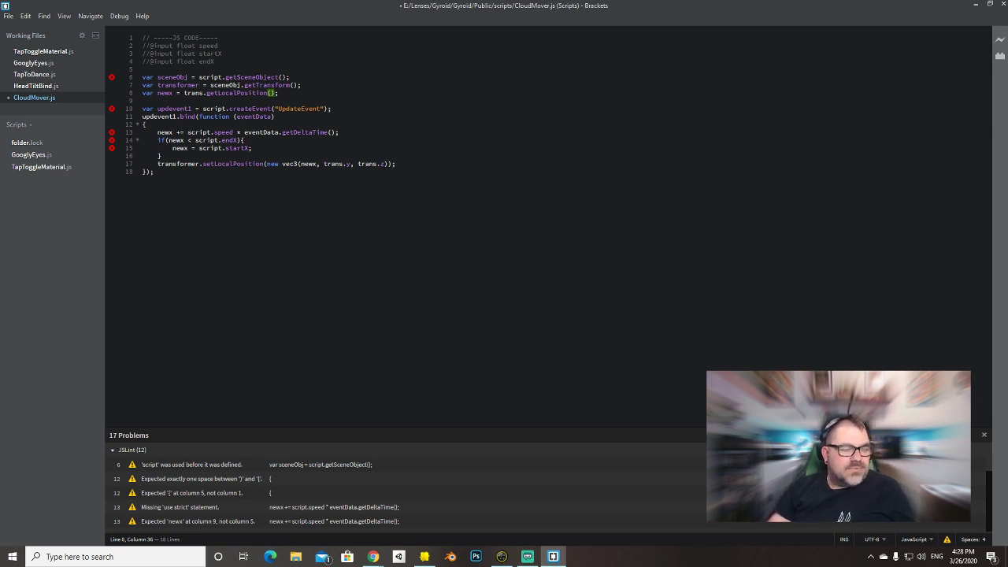
text(.z)
key(BackSpace)
text(x)
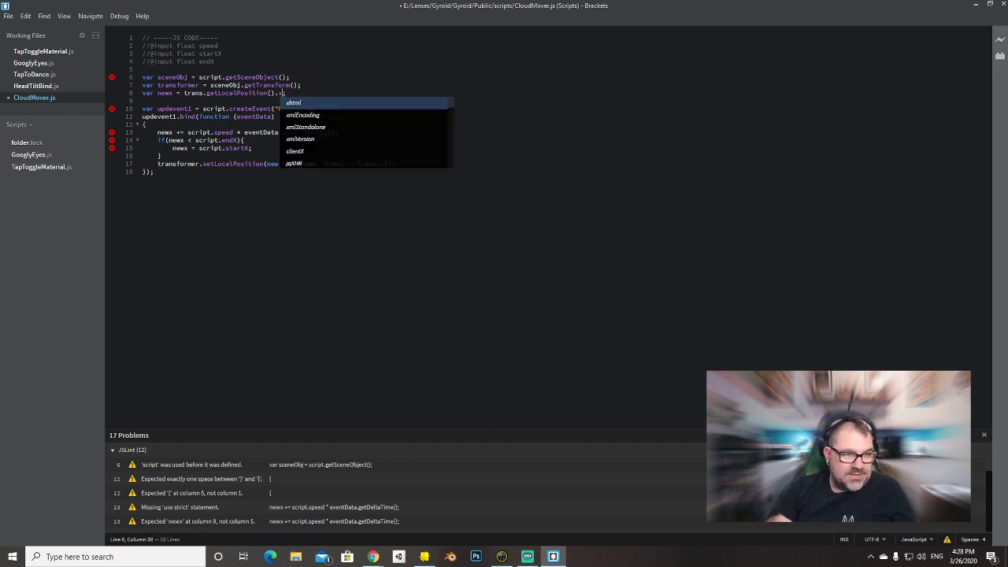
Rename transformer back to trans and start a new var declaration below line 7.
click(178, 85)
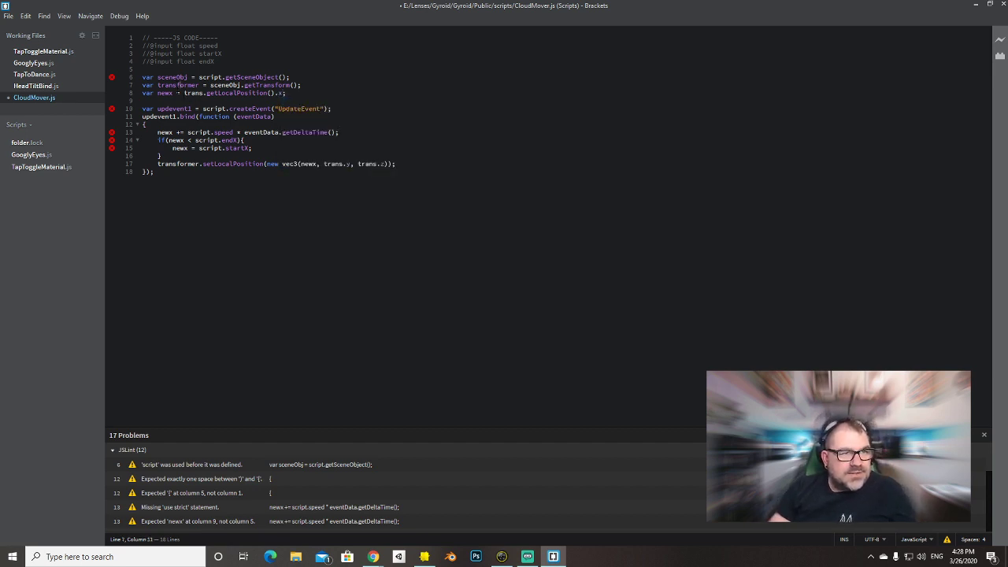
drag(172, 93, 178, 85)
key(BackSpace)
double_click(167, 85)
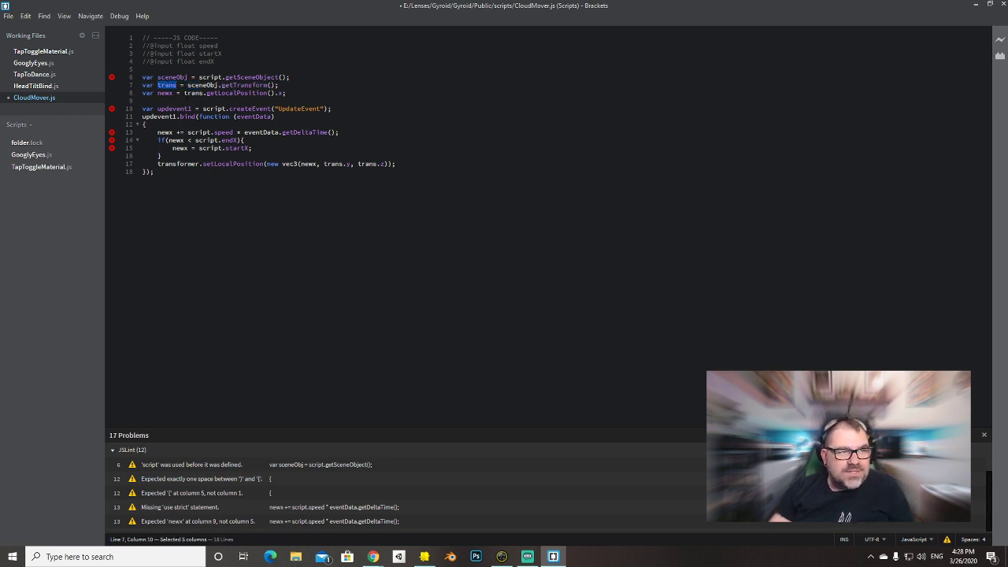
drag(184, 93, 268, 92)
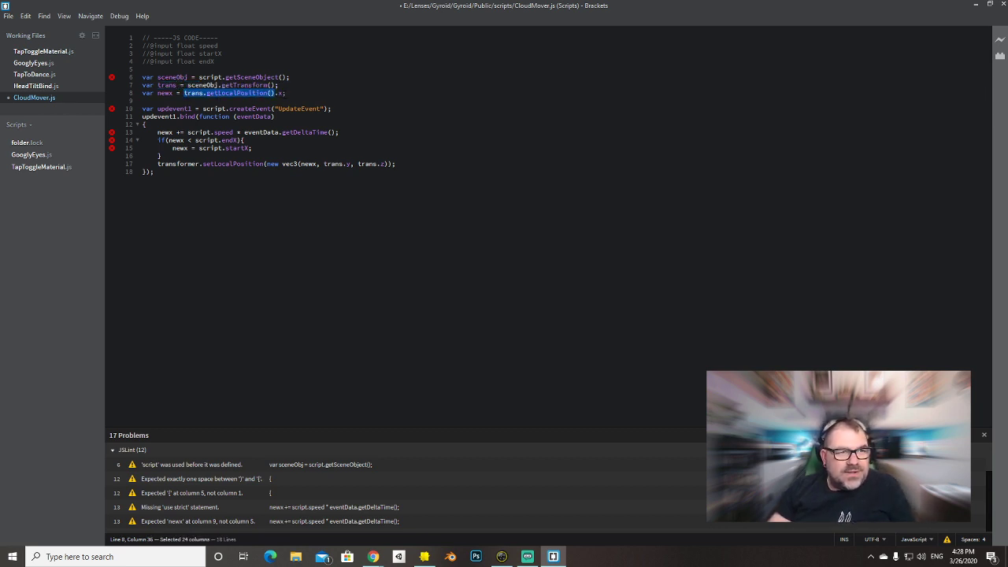
click(296, 88)
key(Return)
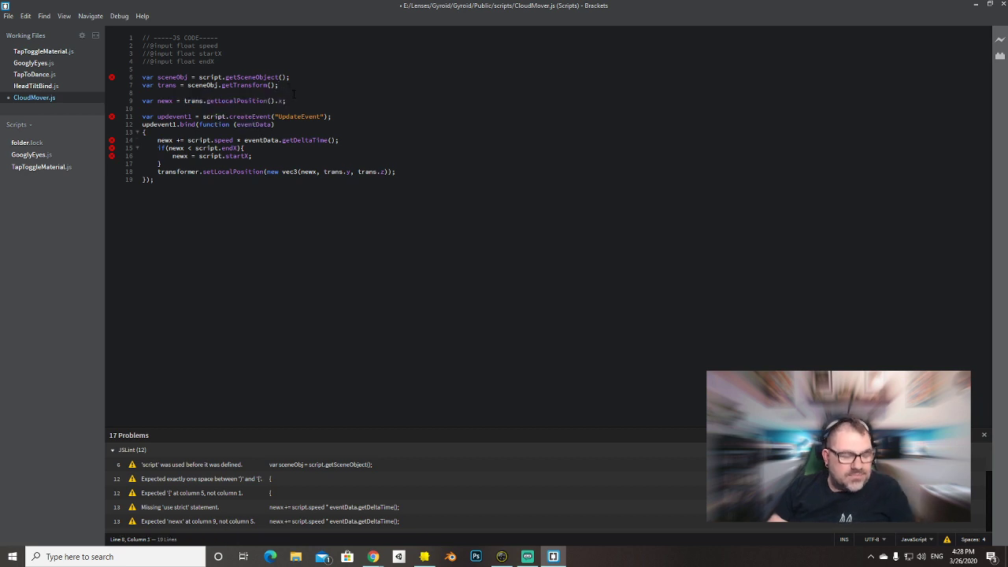
text(var orig)
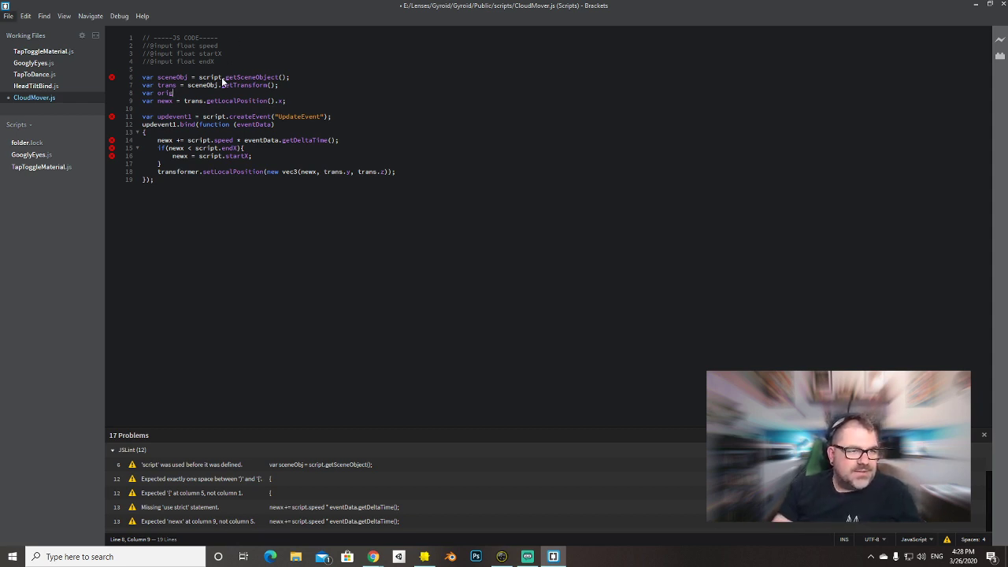
Complete line 8 as origPos = trans.getLocalPosition(); in CloudMover.js.
drag(224, 78, 220, 86)
click(209, 94)
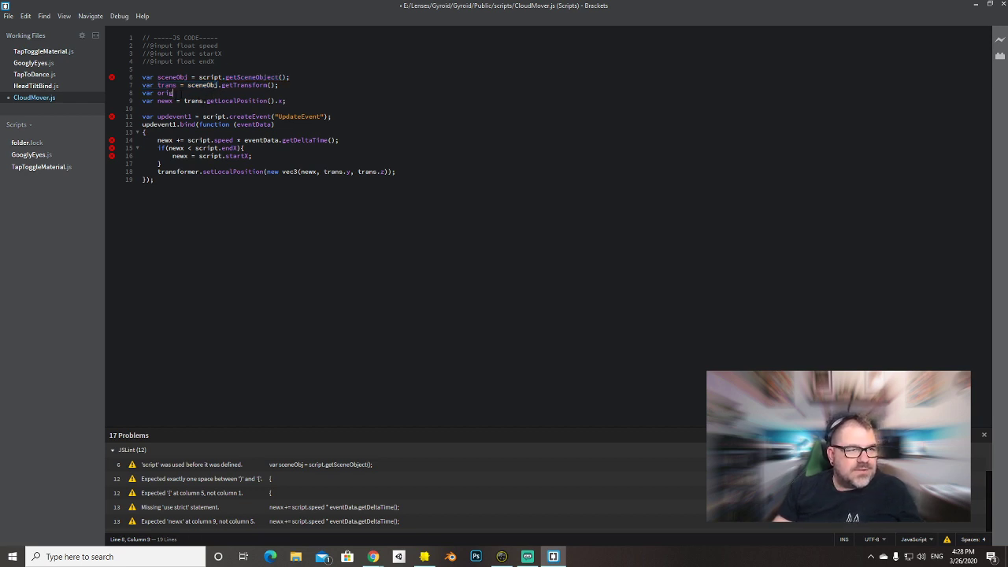
key(shift+Up)
key(shift+Down)
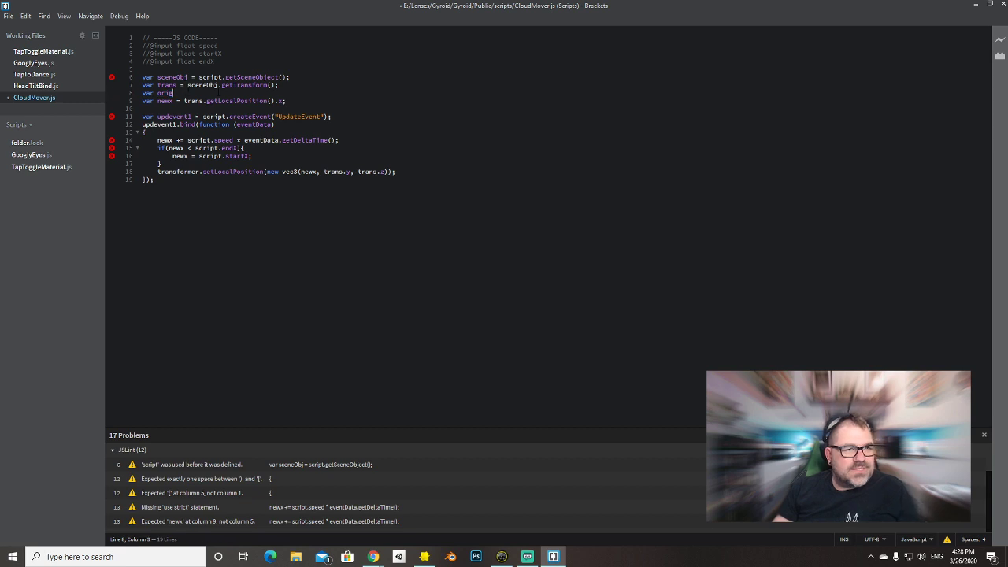
text(Pos =)
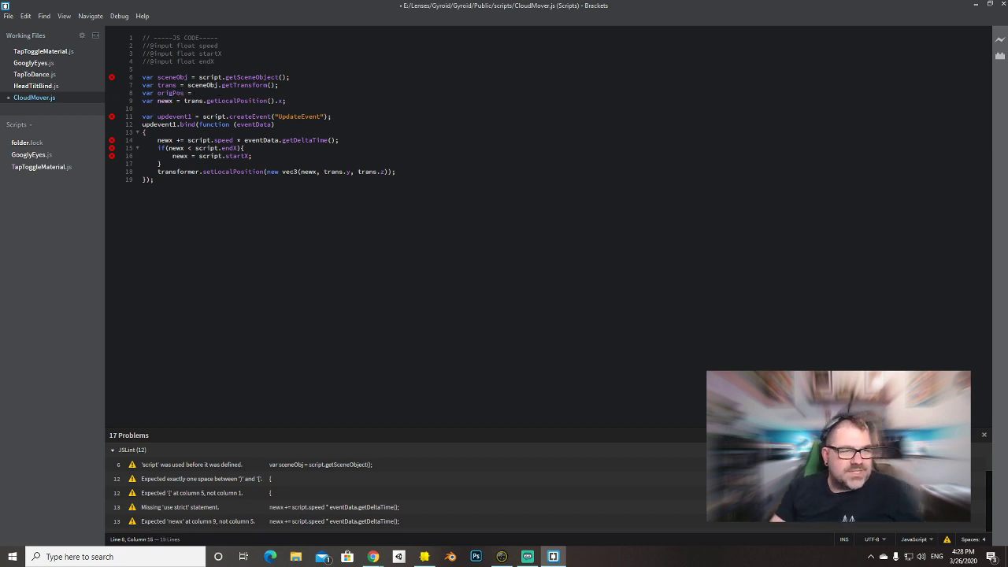
drag(184, 101, 274, 101)
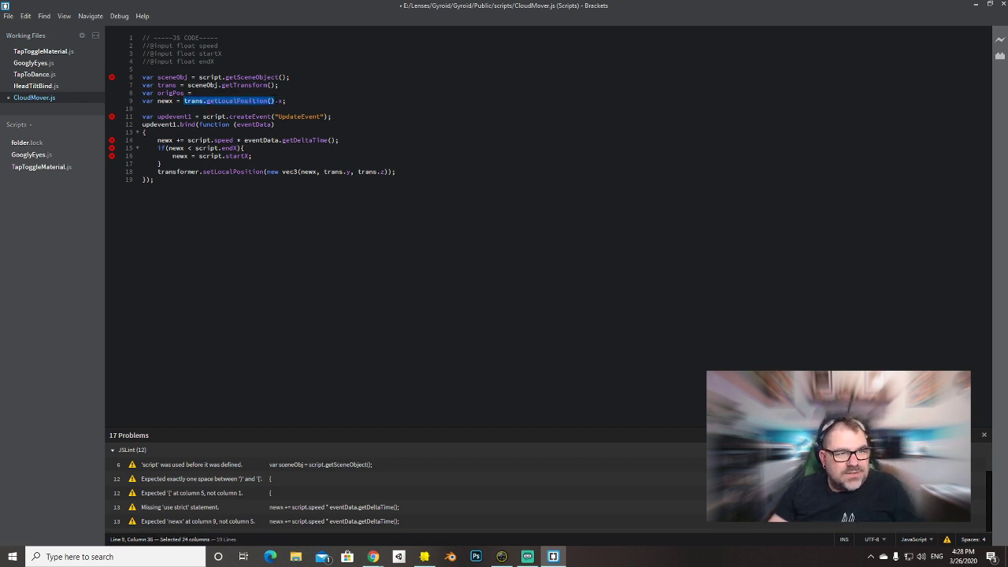
click(193, 93)
text(trans)
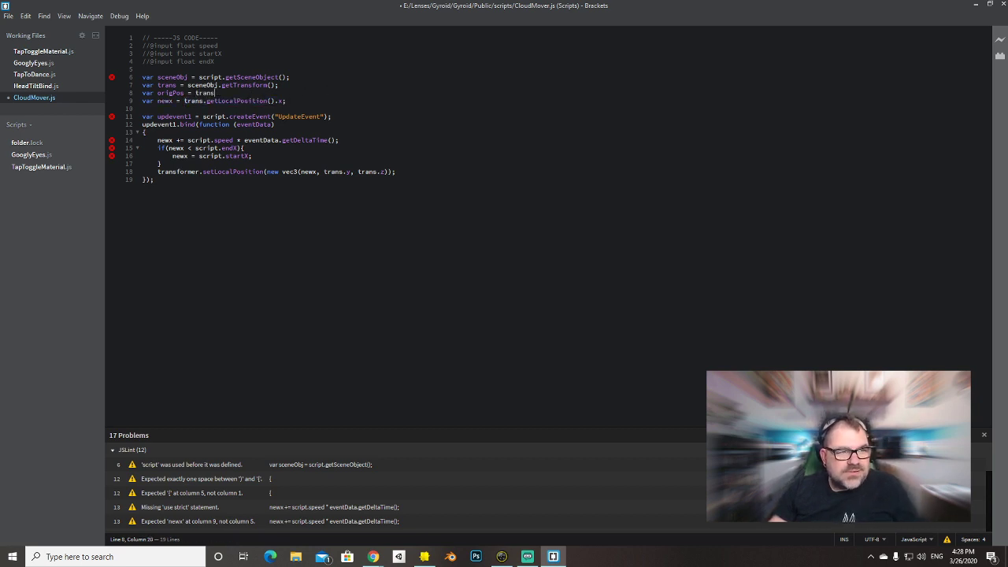
drag(183, 101, 275, 100)
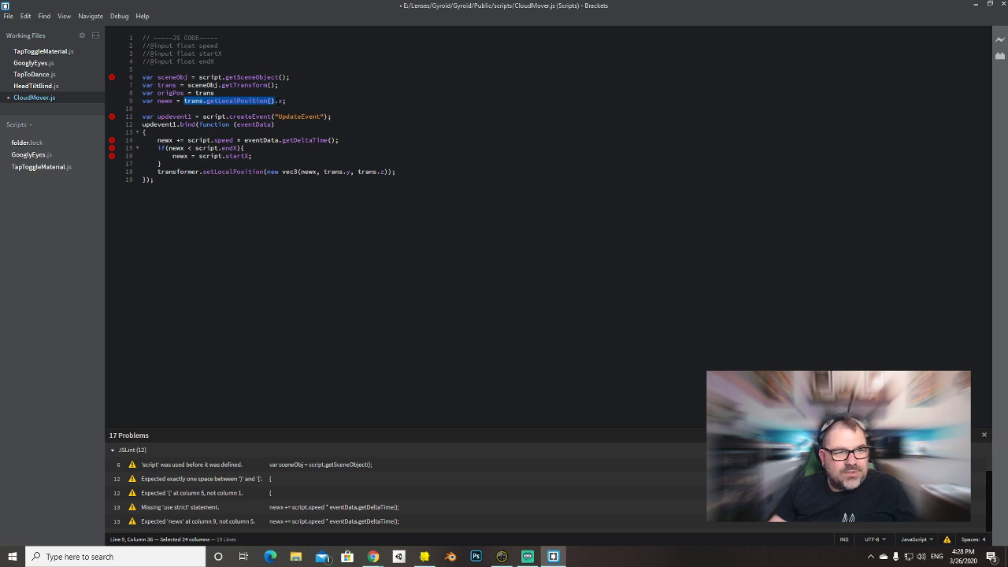
key(ctrl+c)
double_click(205, 93)
key(ctrl+v)
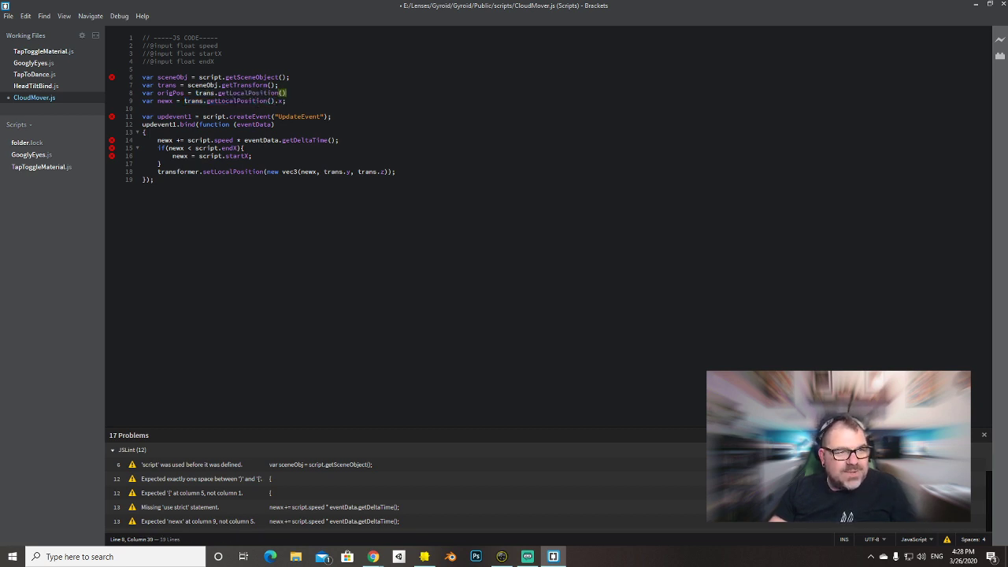
text(;)
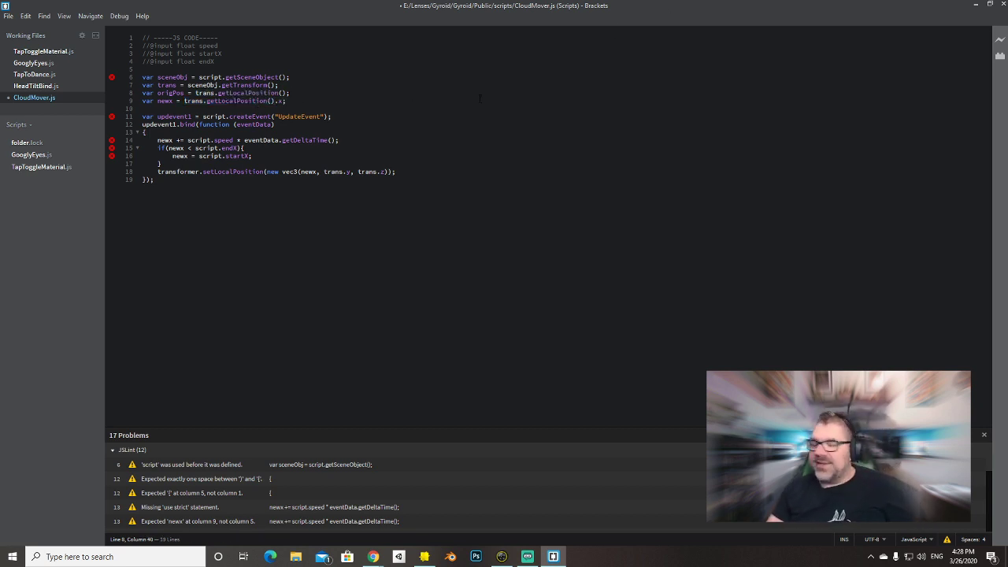
Replace trans with origPos in trans.y and trans.z on line 18.
double_click(171, 93)
key(ctrl+c)
double_click(331, 172)
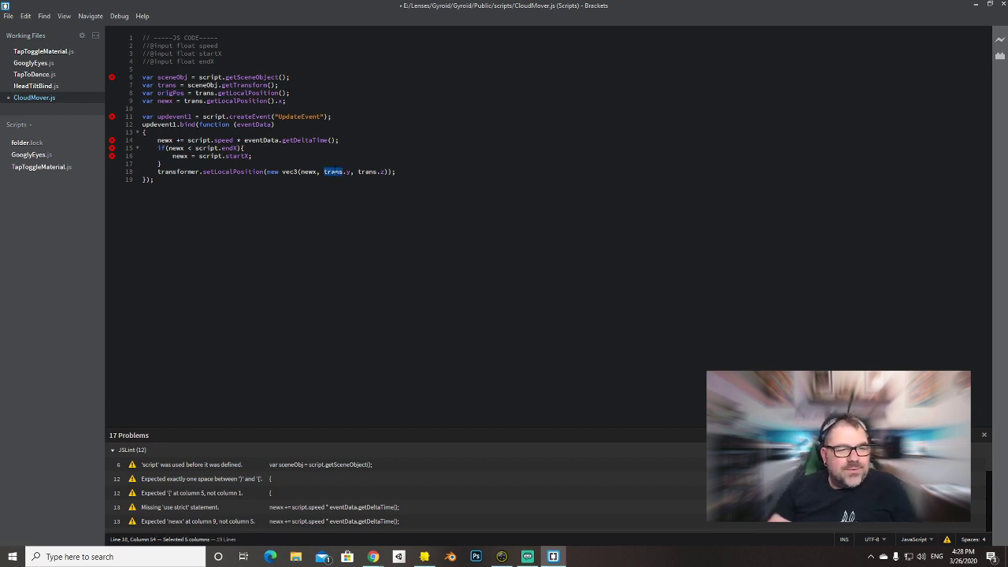
key(ctrl+v)
double_click(373, 172)
key(ctrl+v)
Save CloudMover.js and return to Lens Studio to test it.
click(146, 132)
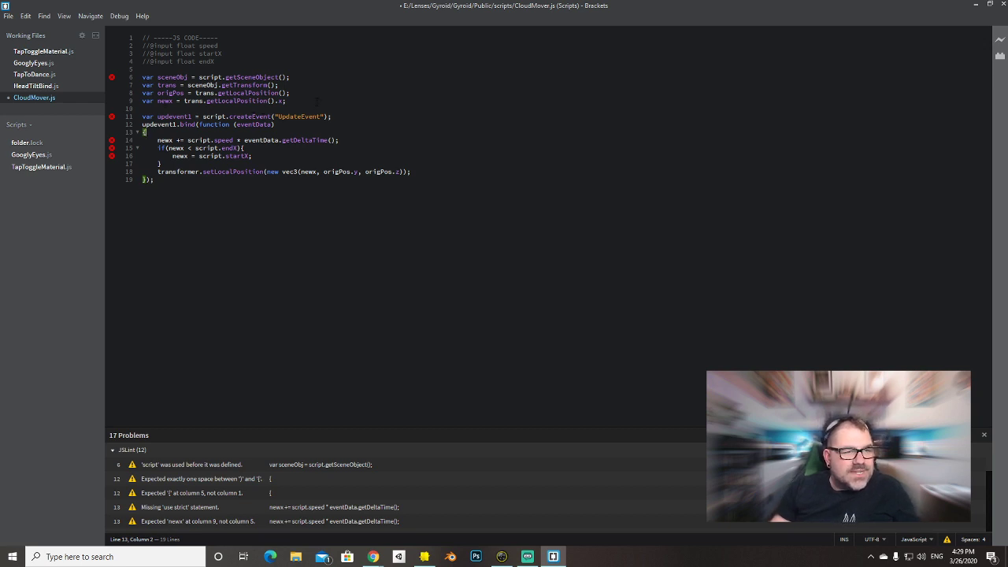
click(286, 101)
key(ctrl+s)
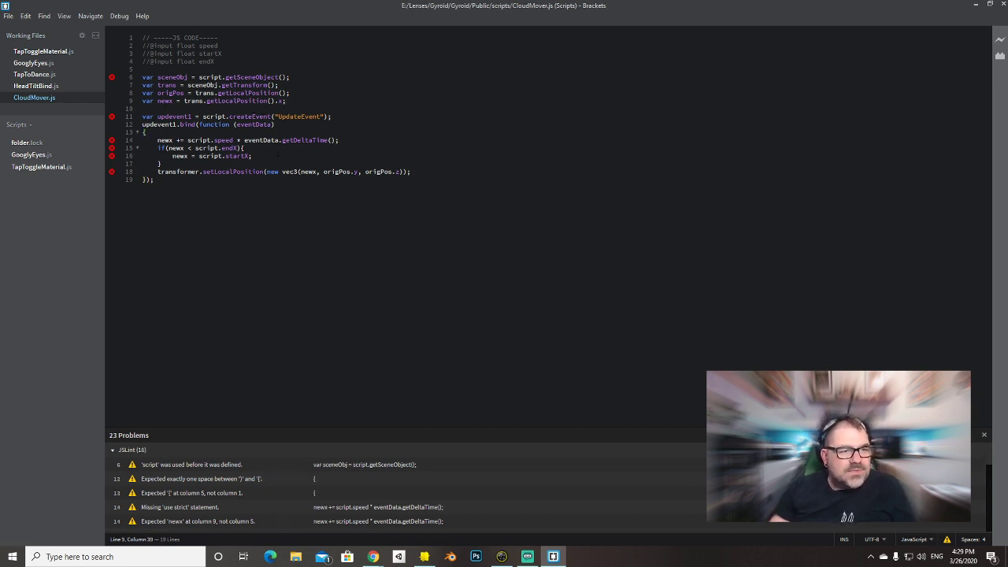
key(alt+Tab)
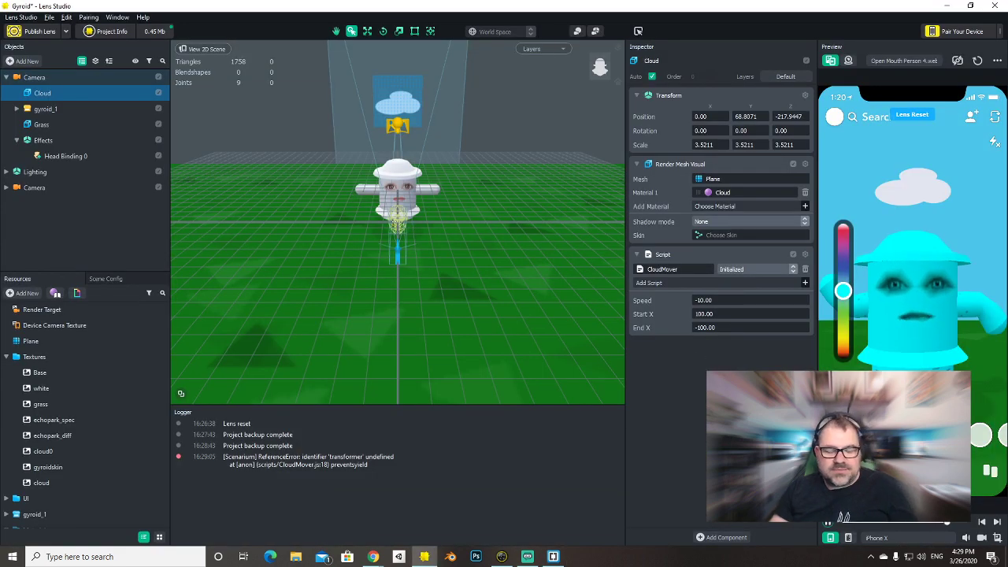
Change line 18 of CloudMover.js to use trans instead of the undefined transformer.
click(71, 108)
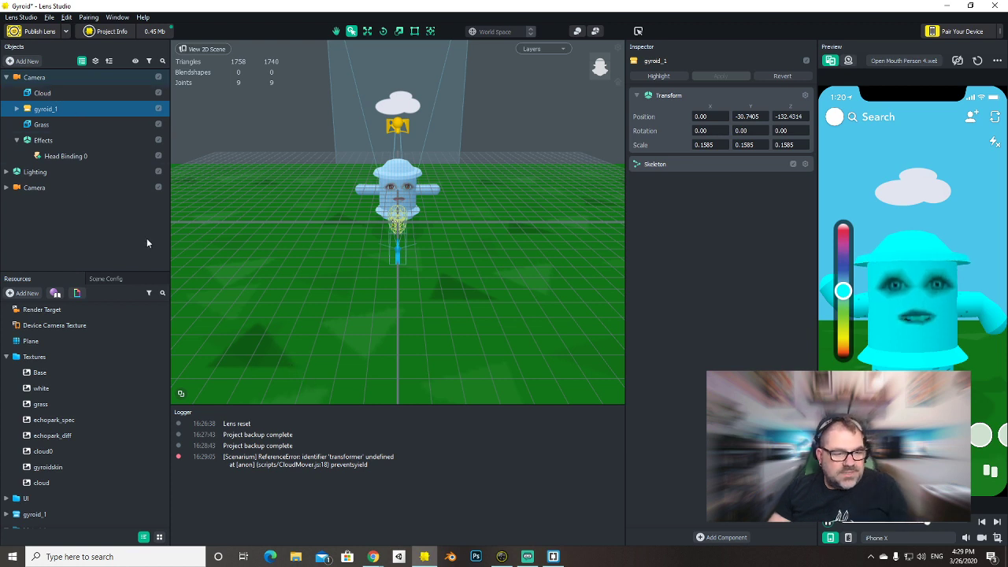
key(alt+Tab)
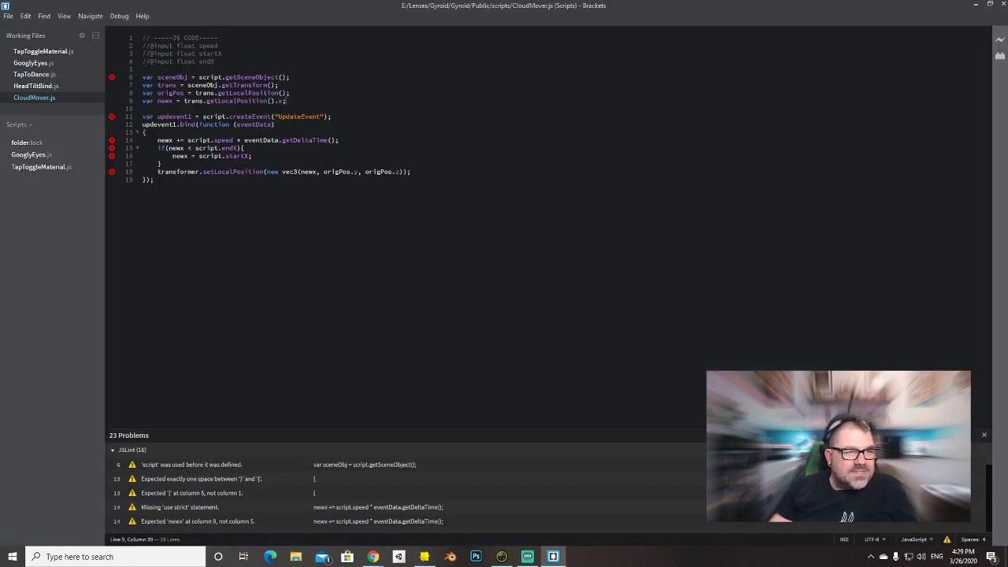
double_click(167, 85)
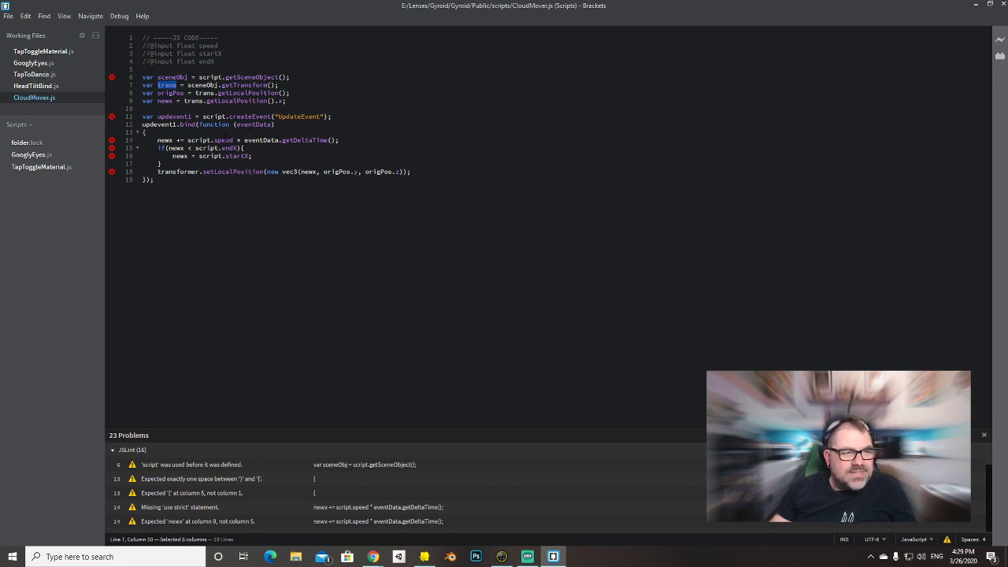
double_click(179, 172)
key(ctrl+v)
Save the fixed CloudMover.js in Brackets and switch back to Lens Studio.
click(246, 148)
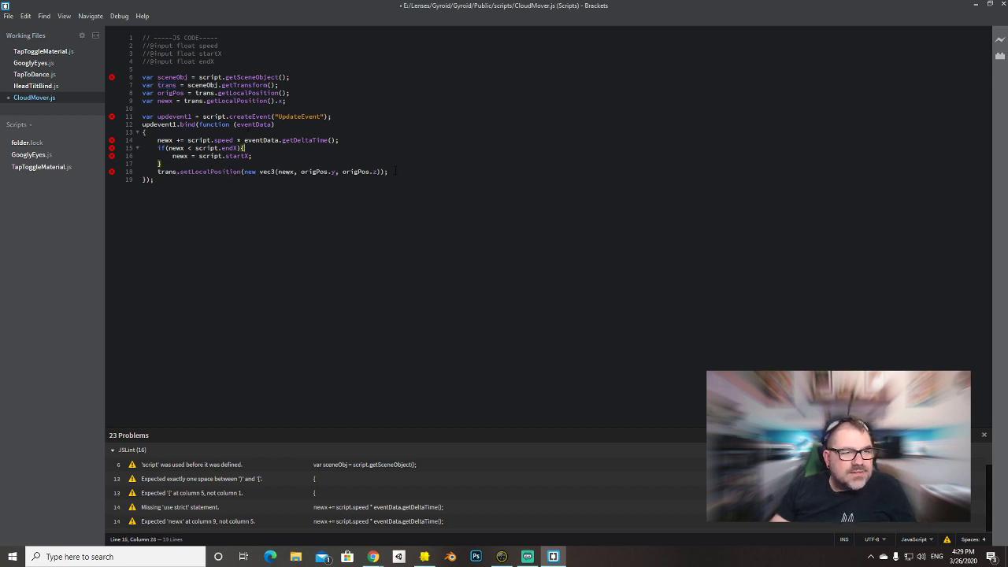
click(362, 155)
key(ctrl+s)
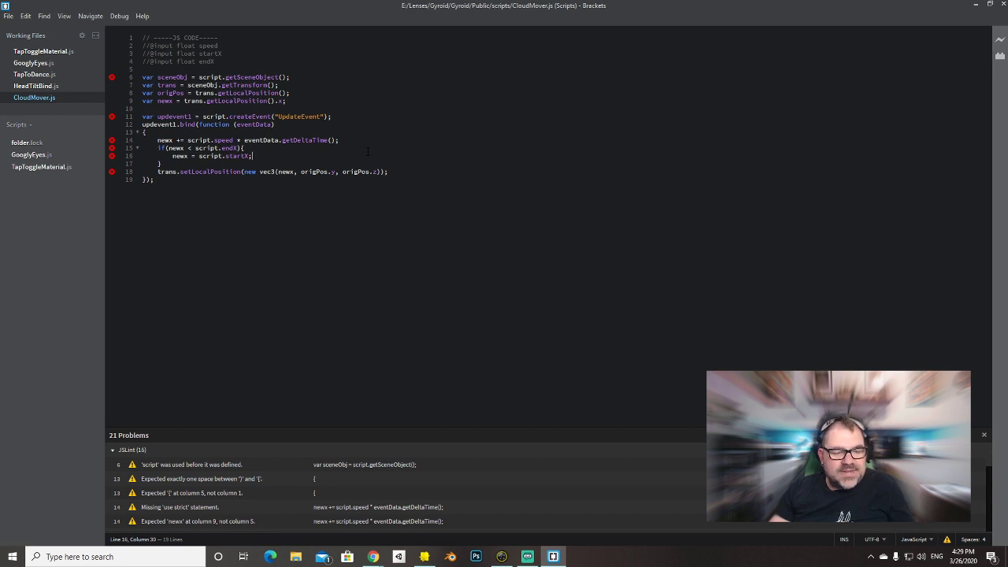
key(alt+Tab)
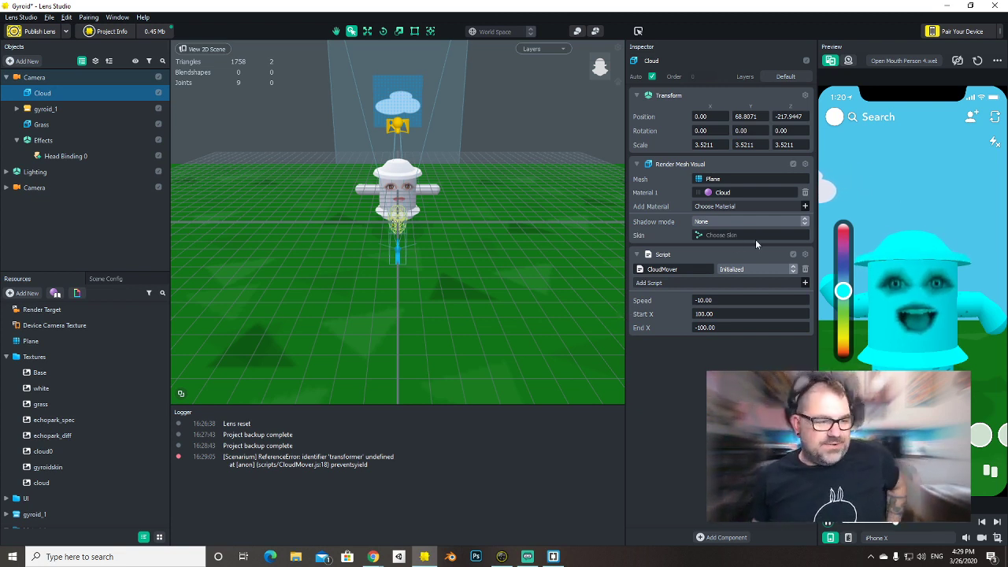
Clear the Logger messages and duplicate Cloud to create Cloud 2.
right_click(469, 456)
click(498, 463)
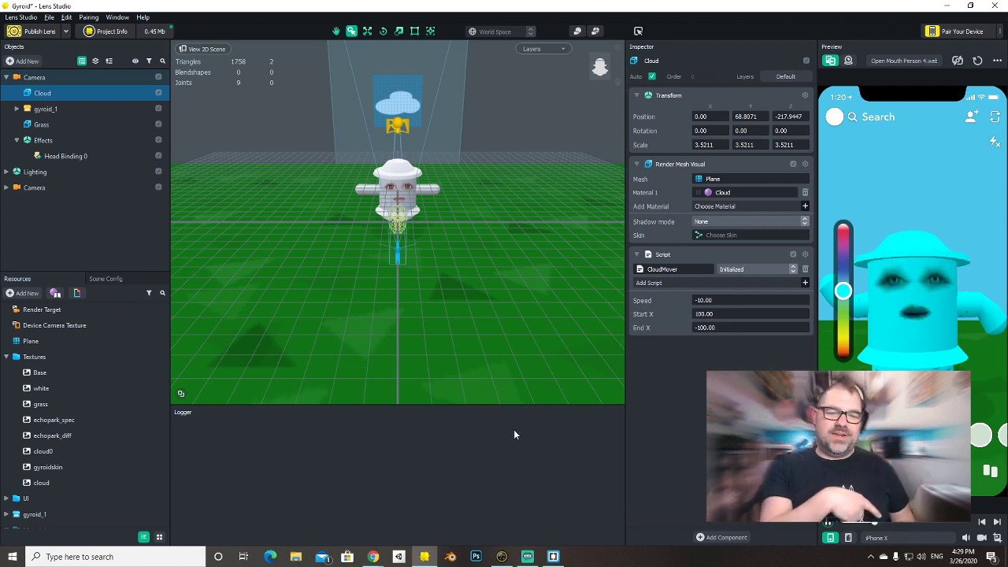
click(37, 112)
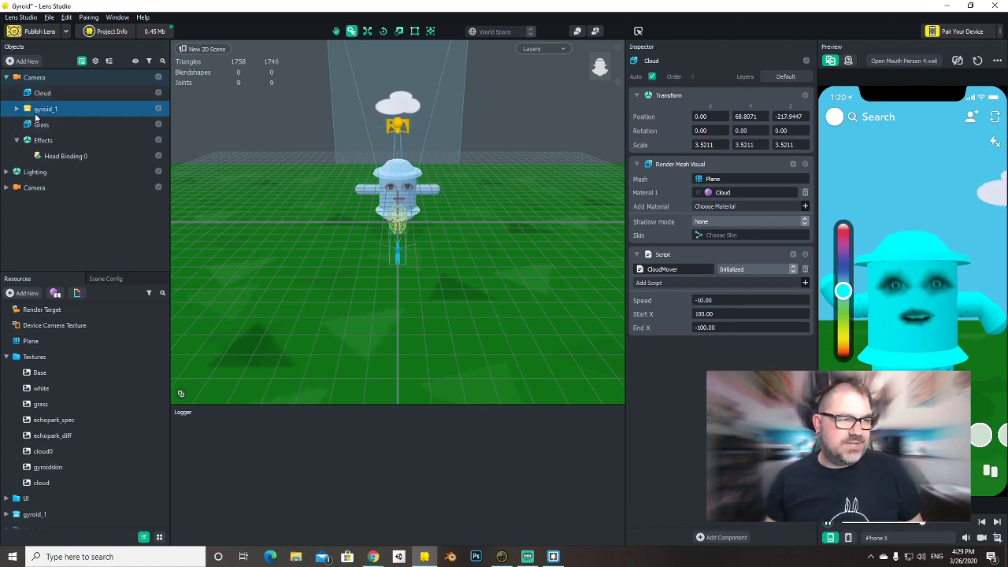
key(Up)
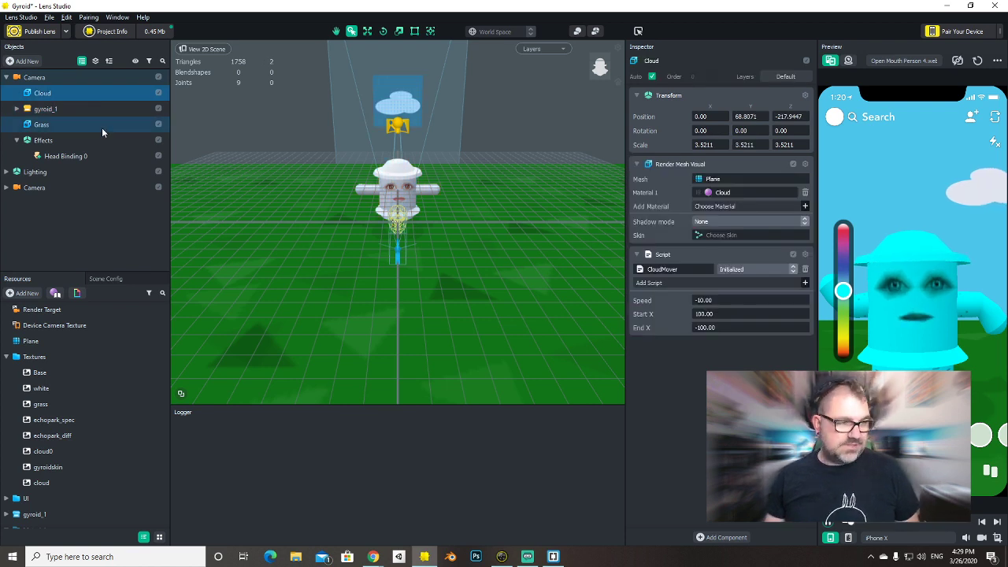
key(ctrl+d)
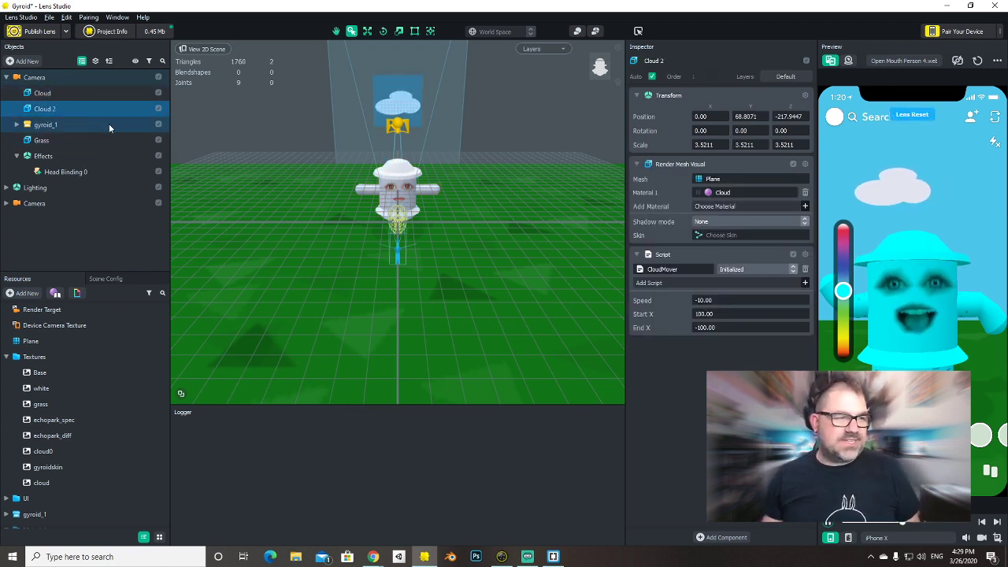
click(51, 94)
click(67, 109)
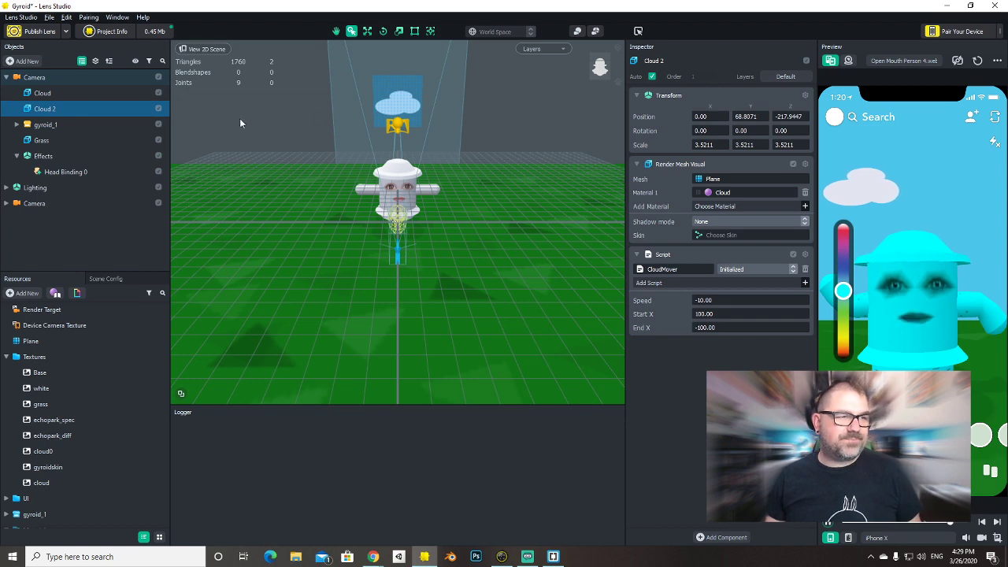
Move Cloud 2 higher and farther back, and set its Speed to -8.
alt+drag(342, 163, 409, 198)
right_drag(413, 195, 317, 218)
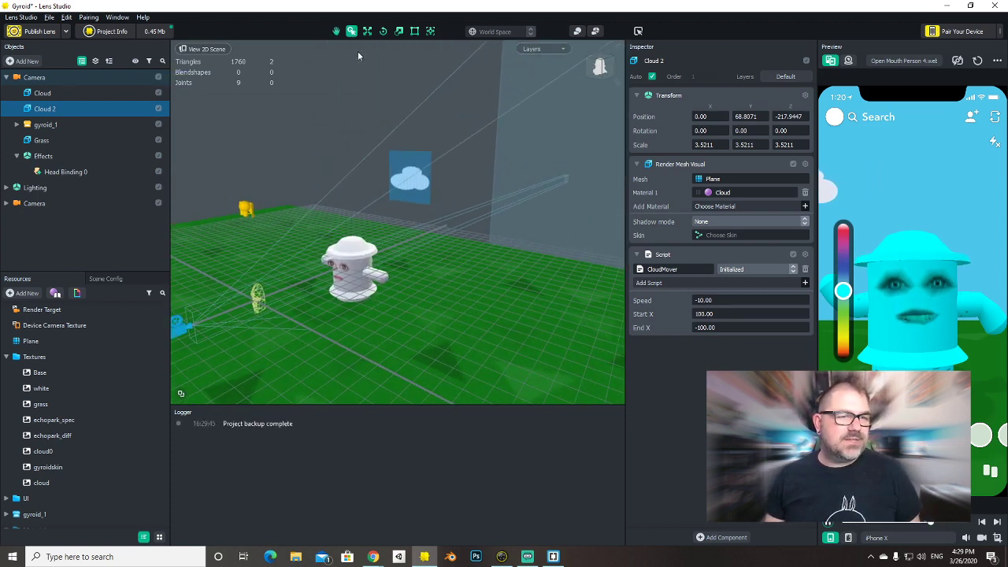
click(430, 31)
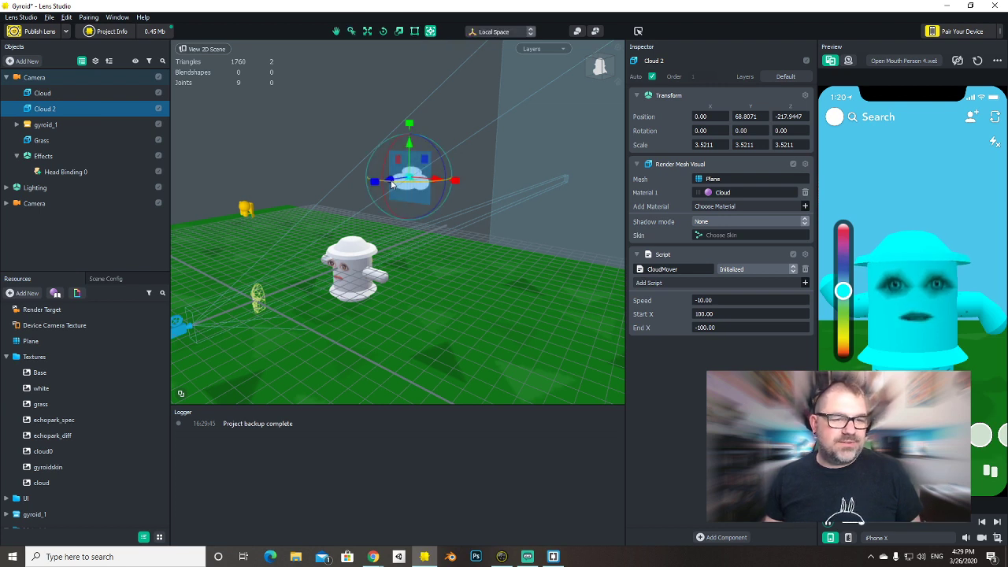
drag(394, 181, 512, 108)
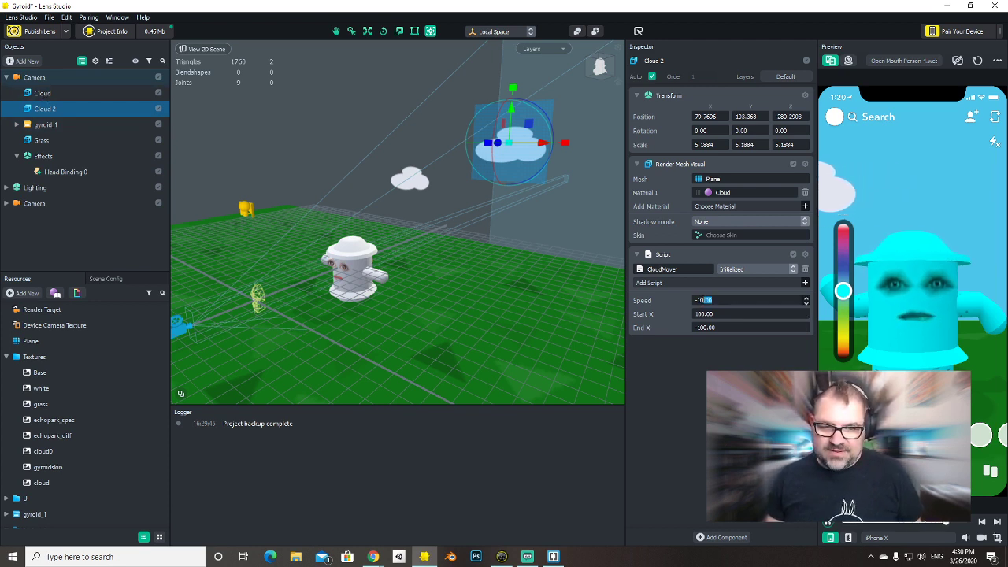
text(-8)
key(Return)
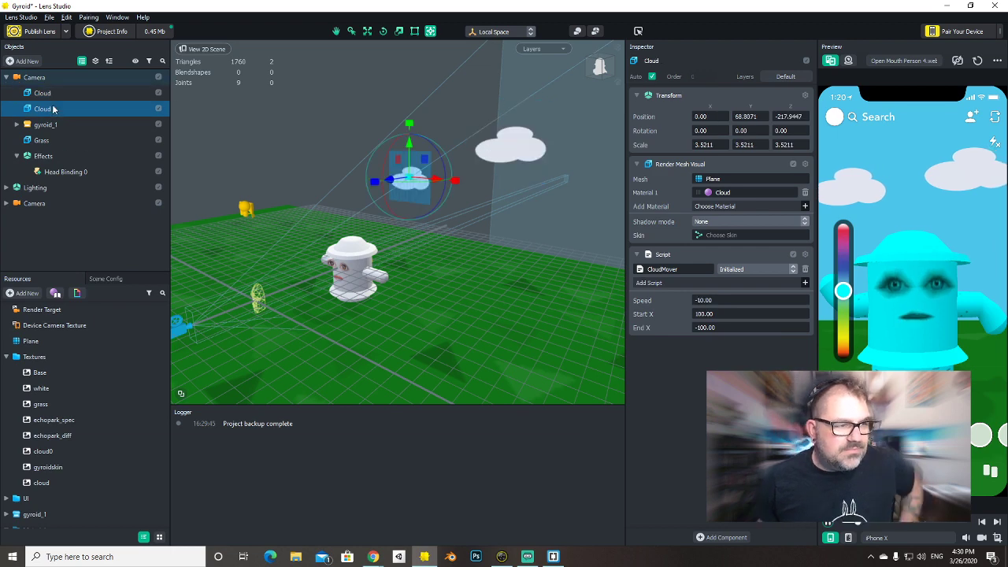
Duplicate Cloud 2 as Cloud 3, reposition it in the sky, and set Speed -14.
key(ctrl+d)
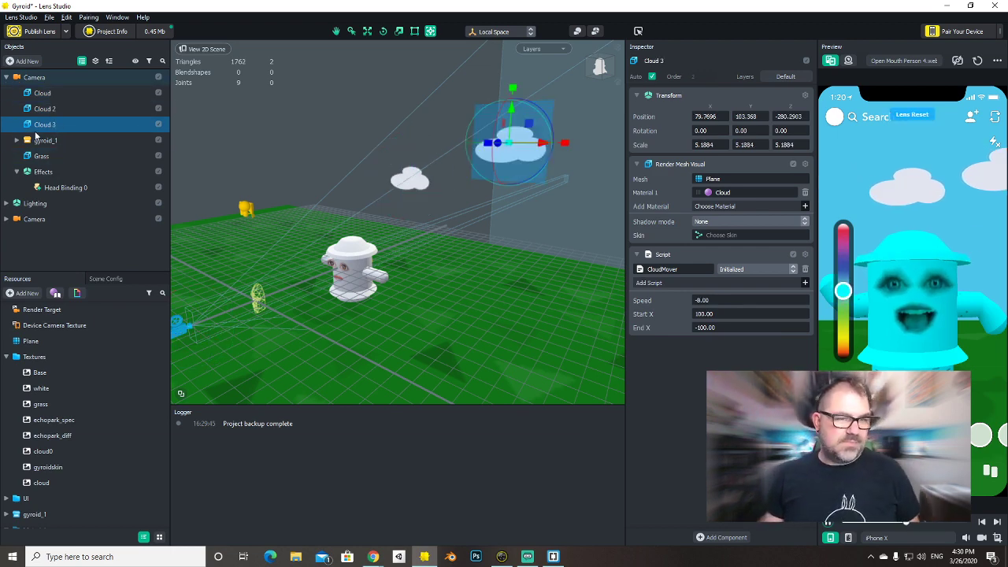
right_drag(528, 157, 552, 246)
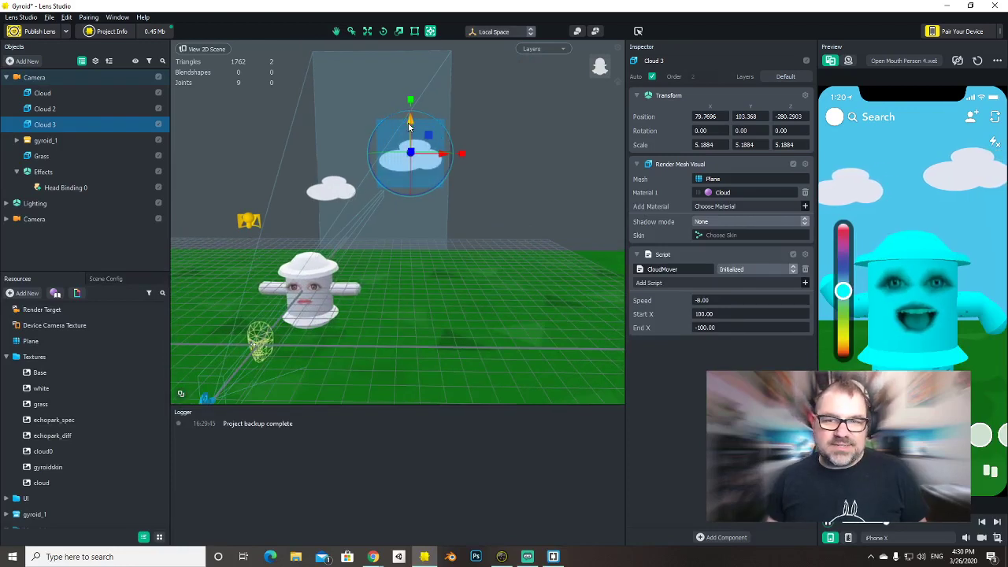
drag(409, 126, 269, 129)
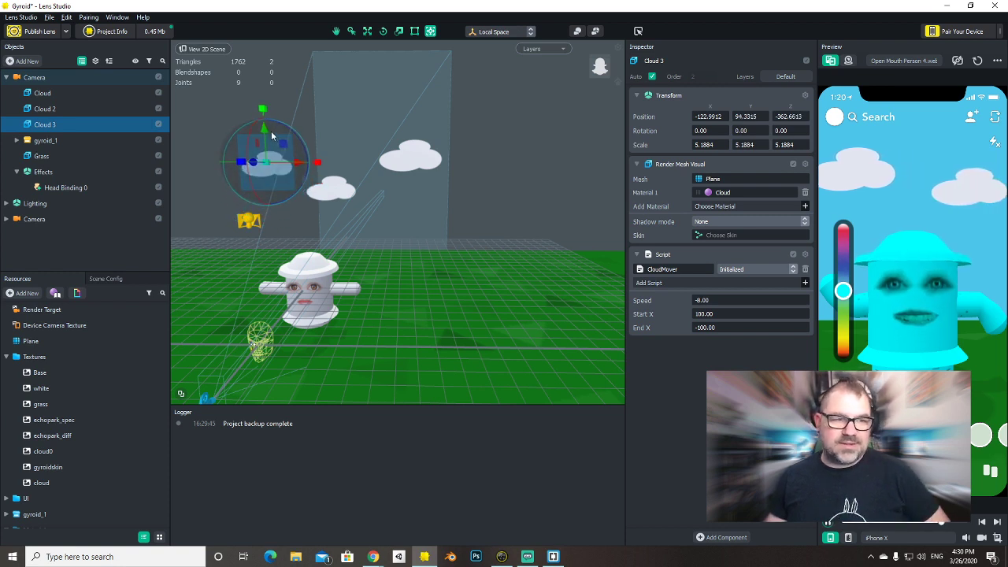
double_click(702, 300)
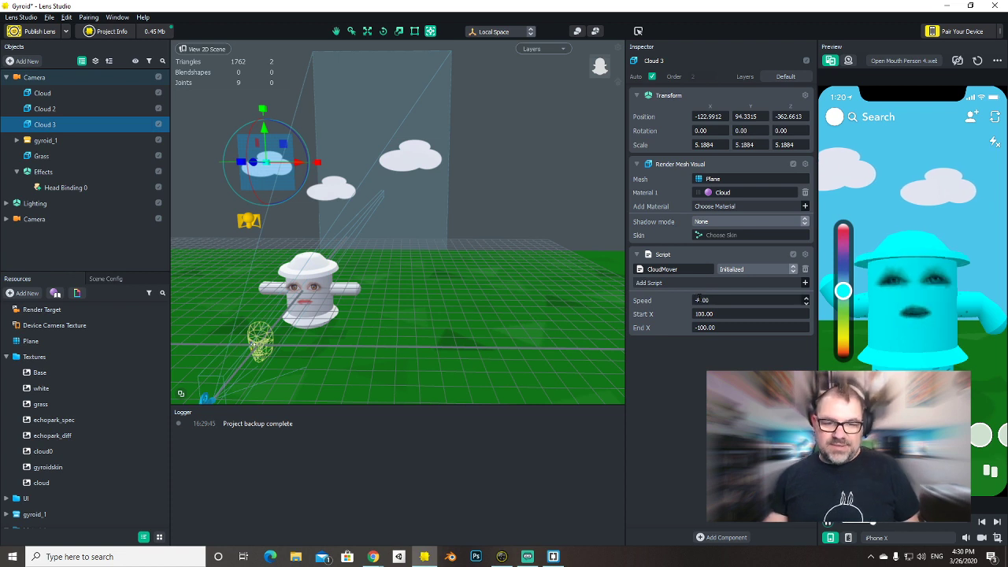
text(-14)
key(Return)
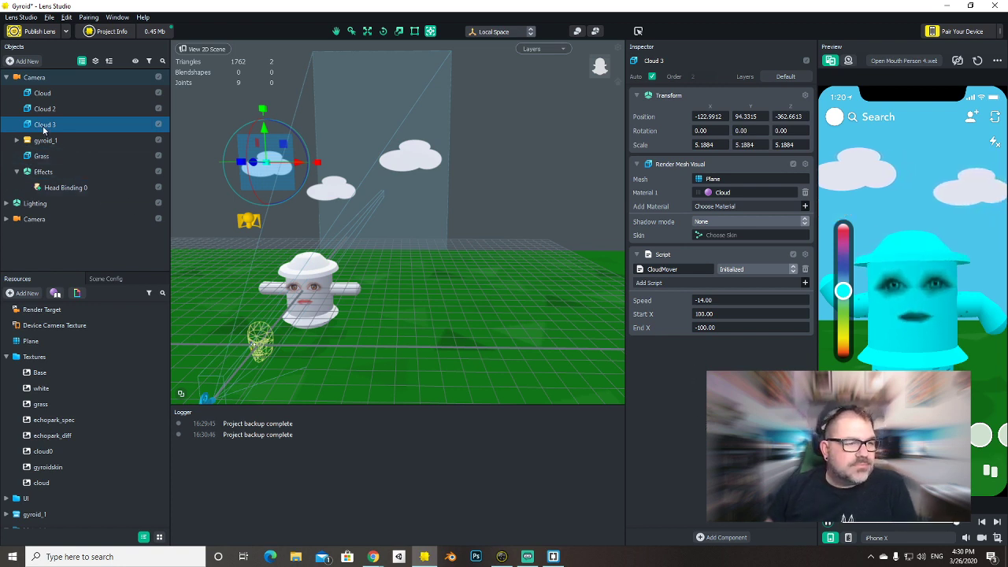
Set the Cloud material's blend mode to Alpha Test, keeping back-face culling.
scroll(47, 331, down, 3)
click(43, 450)
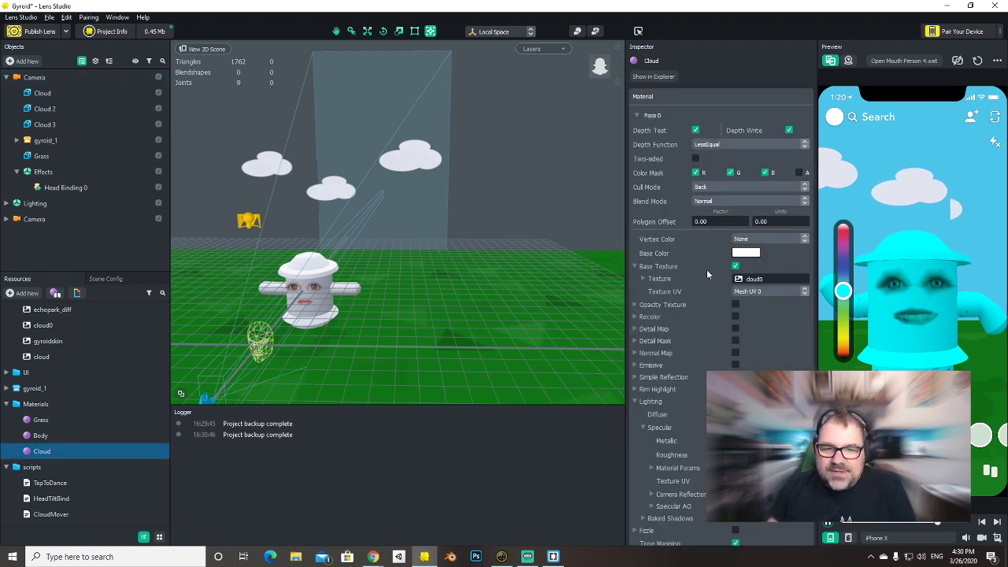
click(721, 190)
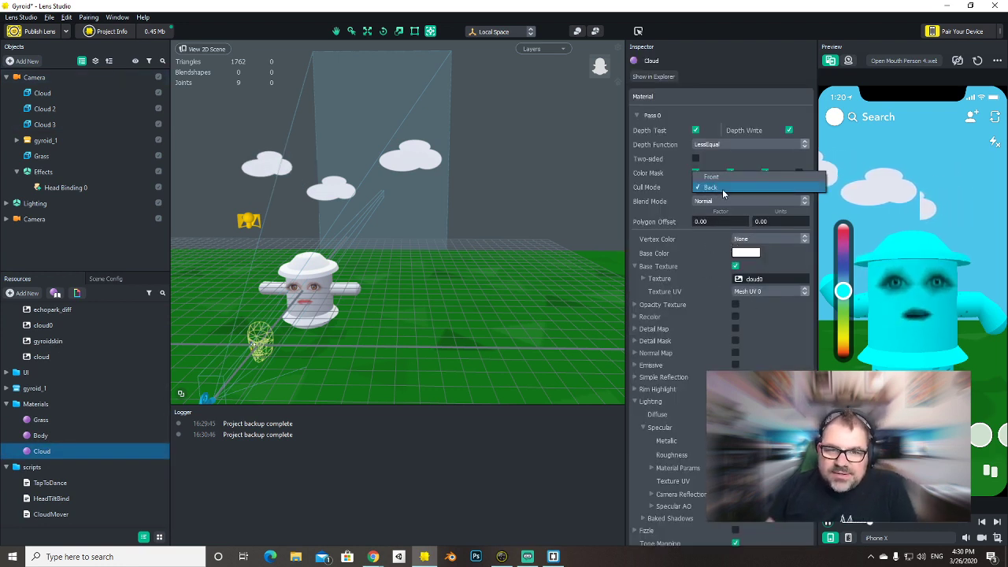
click(722, 189)
click(722, 202)
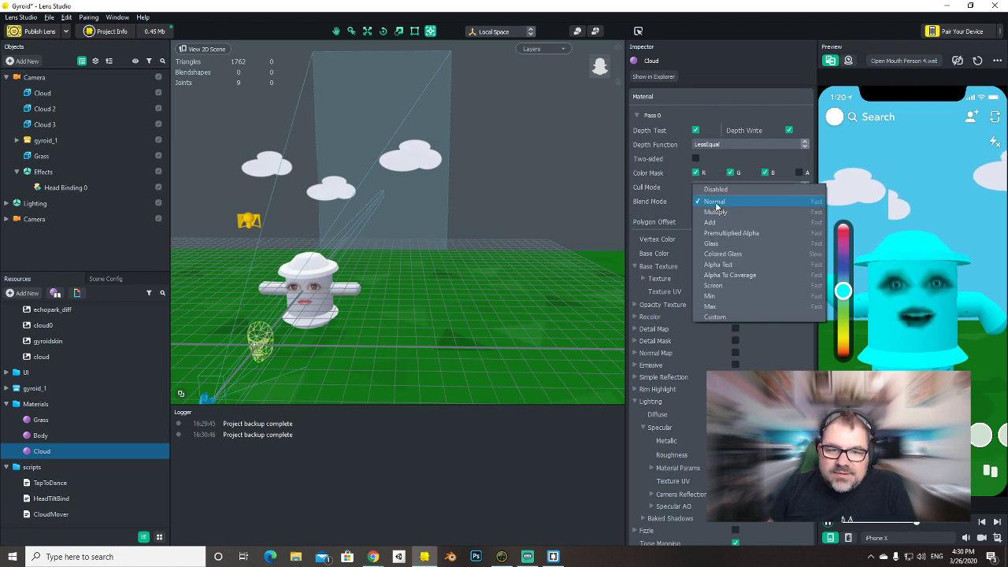
click(730, 213)
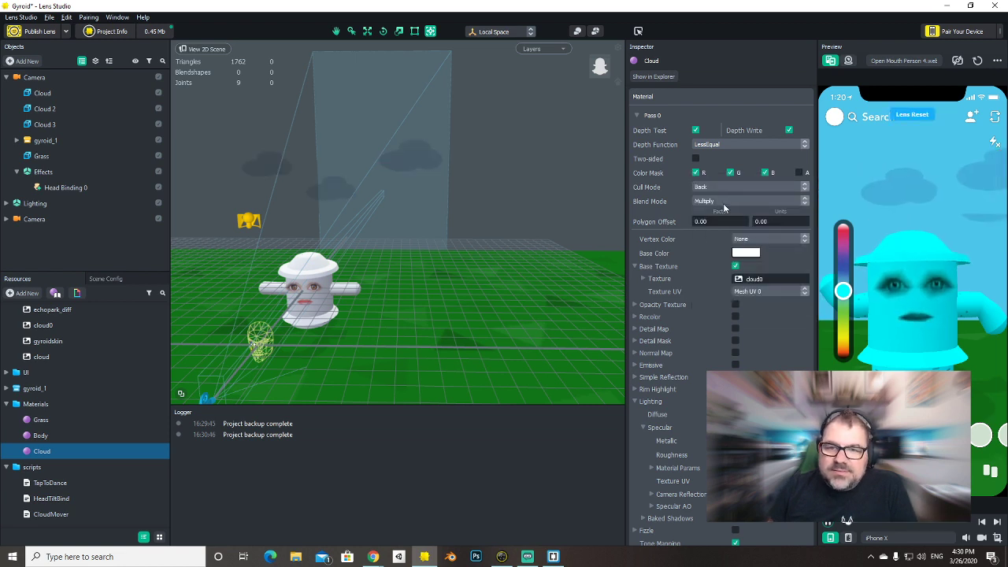
click(715, 200)
click(717, 212)
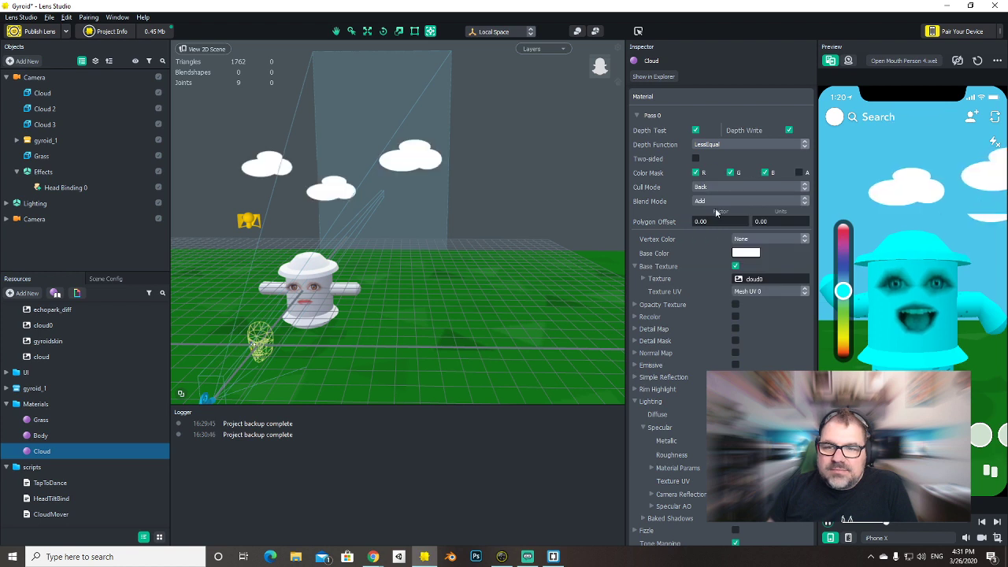
click(716, 202)
click(723, 209)
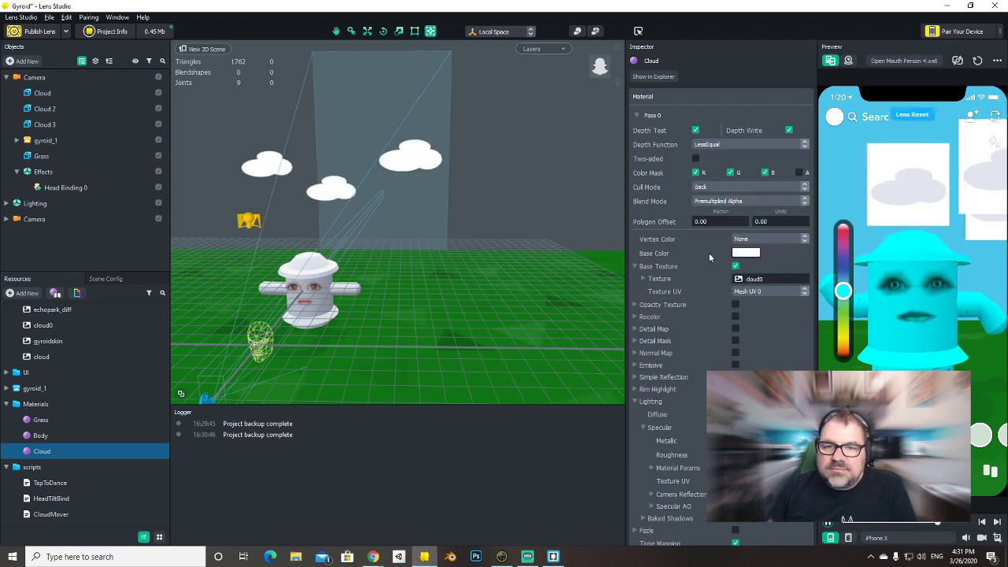
click(708, 201)
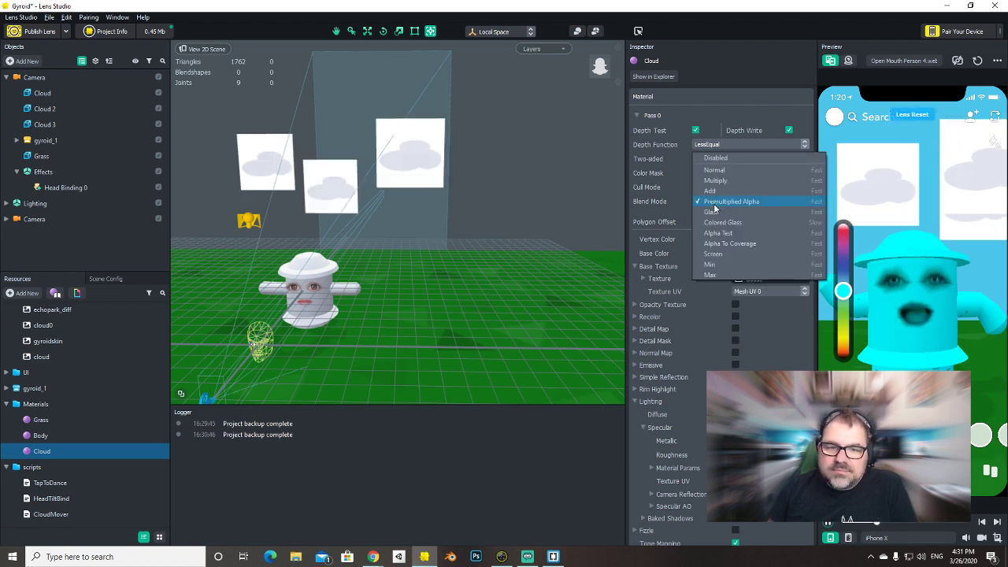
click(726, 233)
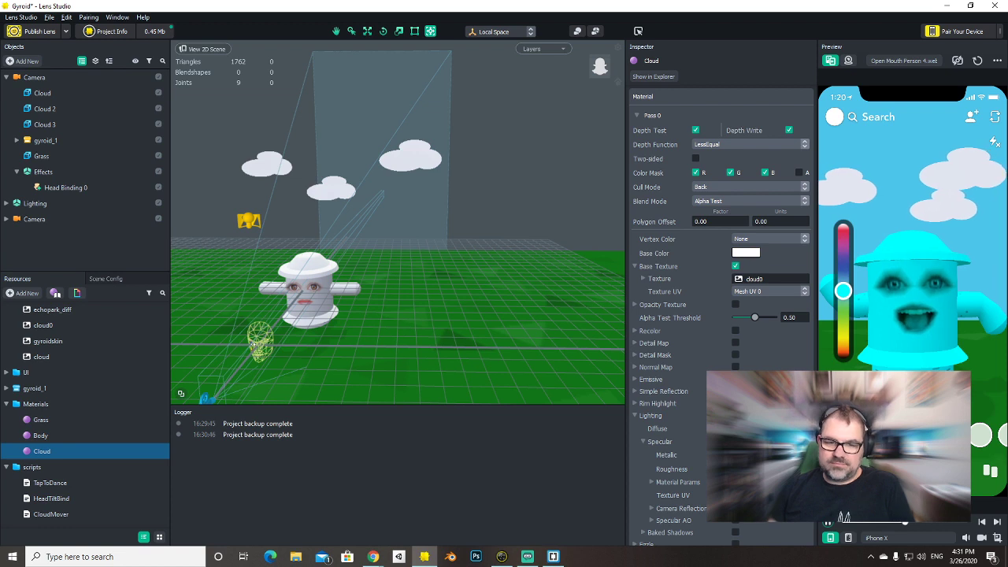
Collapse the material's Lighting settings and save the project.
scroll(723, 315, down, 1)
click(650, 366)
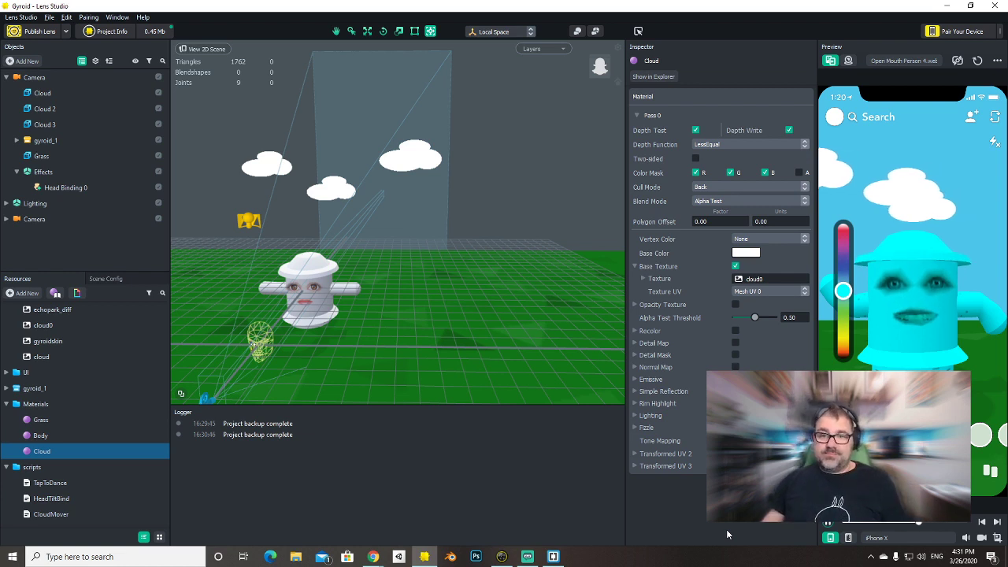
key(ctrl+s)
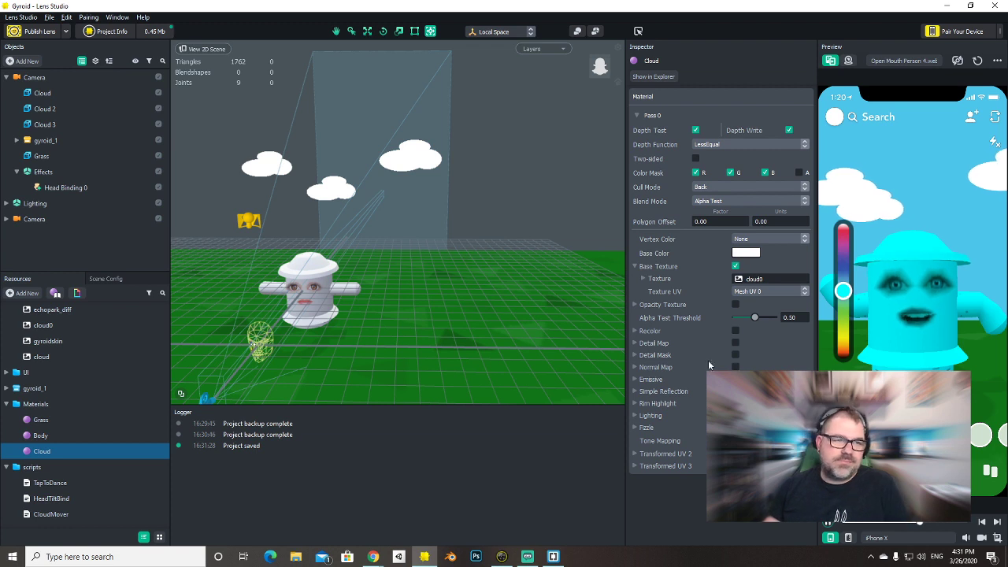
Give Cloud 2 a Start X of 120 and End X of -120, then restart the preview.
click(413, 159)
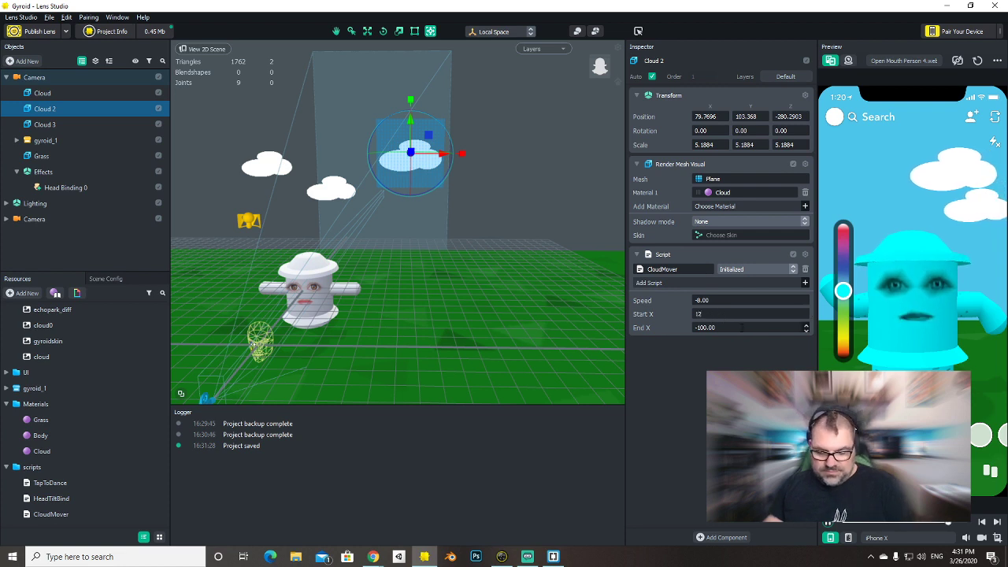
text(120)
key(Tab)
text(-120)
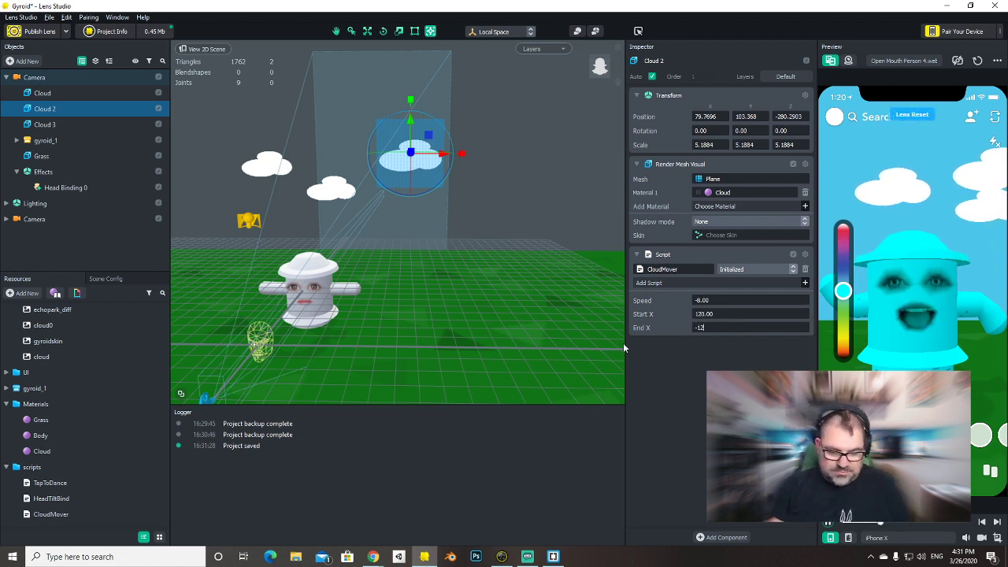
key(Return)
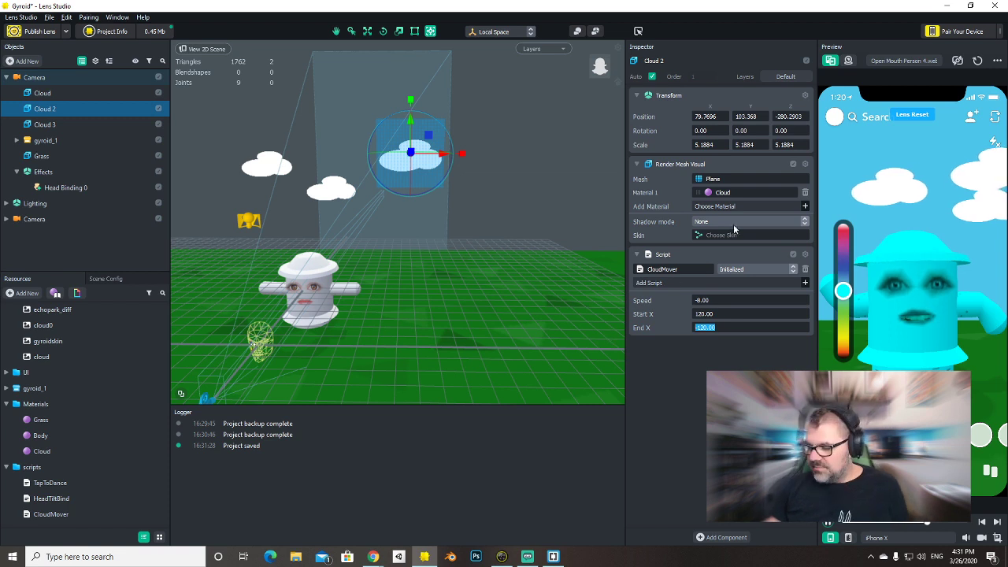
click(980, 136)
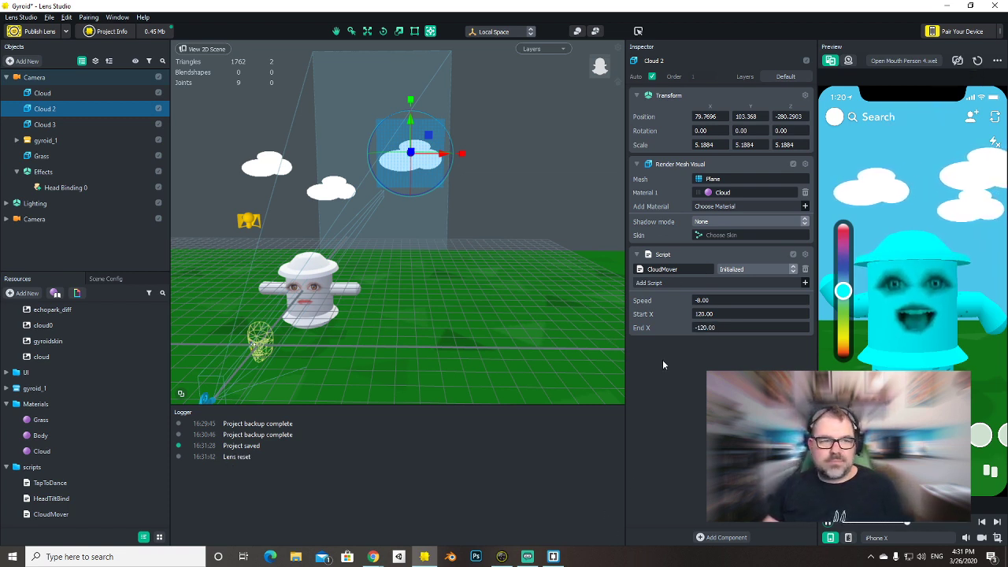
Shift Cloud 2, Cloud 3 and Cloud to the right in the sky.
drag(441, 154, 499, 154)
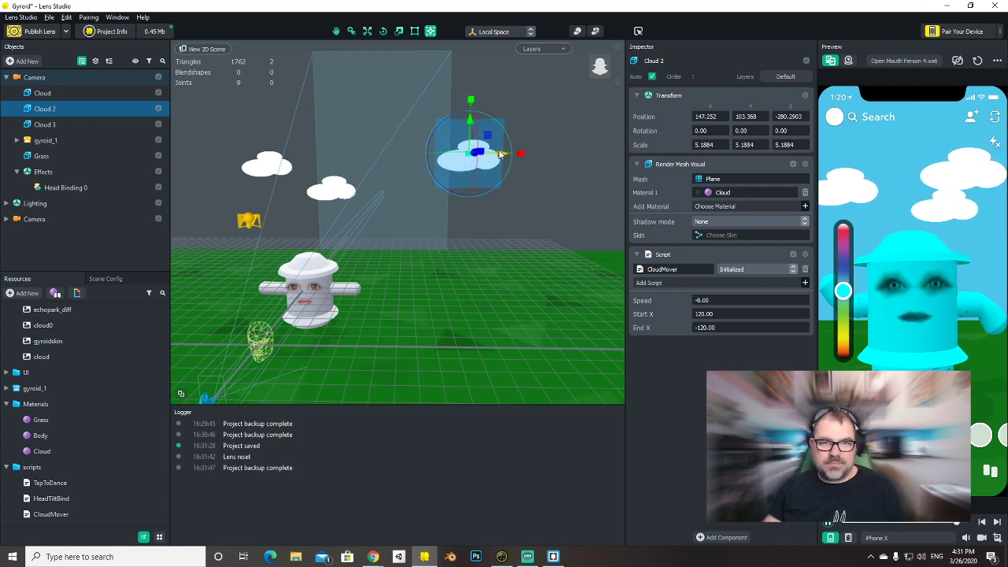
click(254, 164)
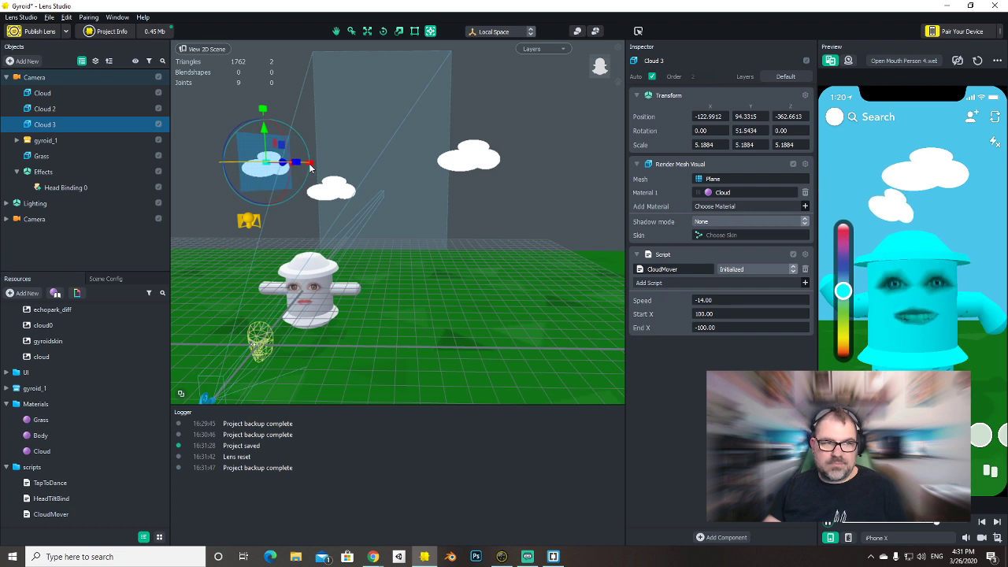
drag(310, 167, 299, 171)
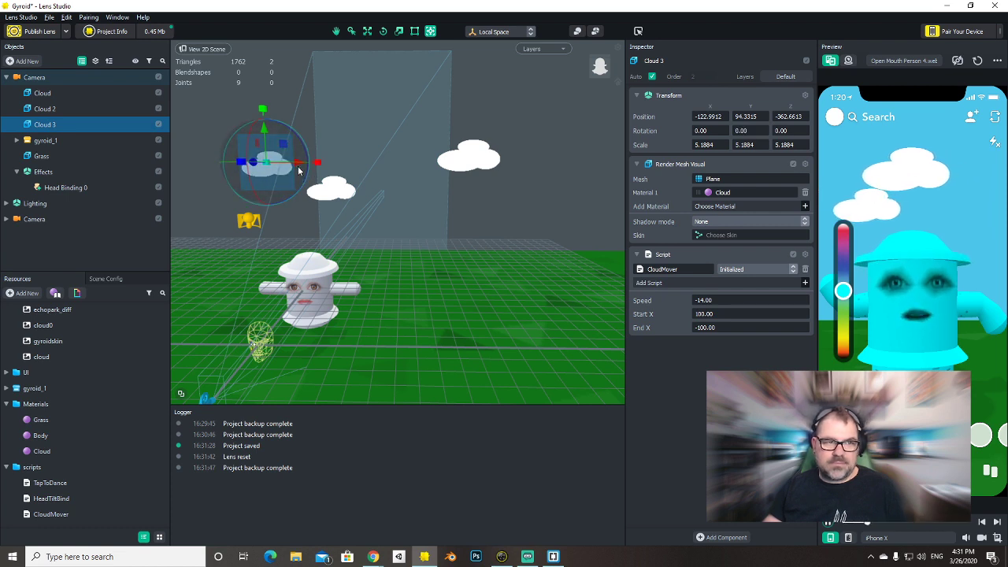
drag(297, 170, 323, 170)
click(339, 192)
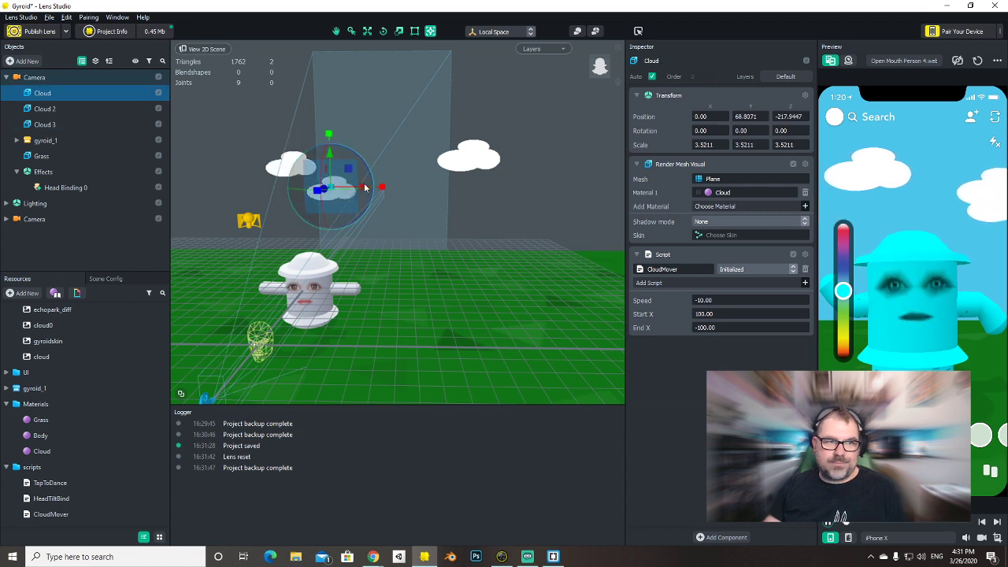
drag(363, 188, 431, 181)
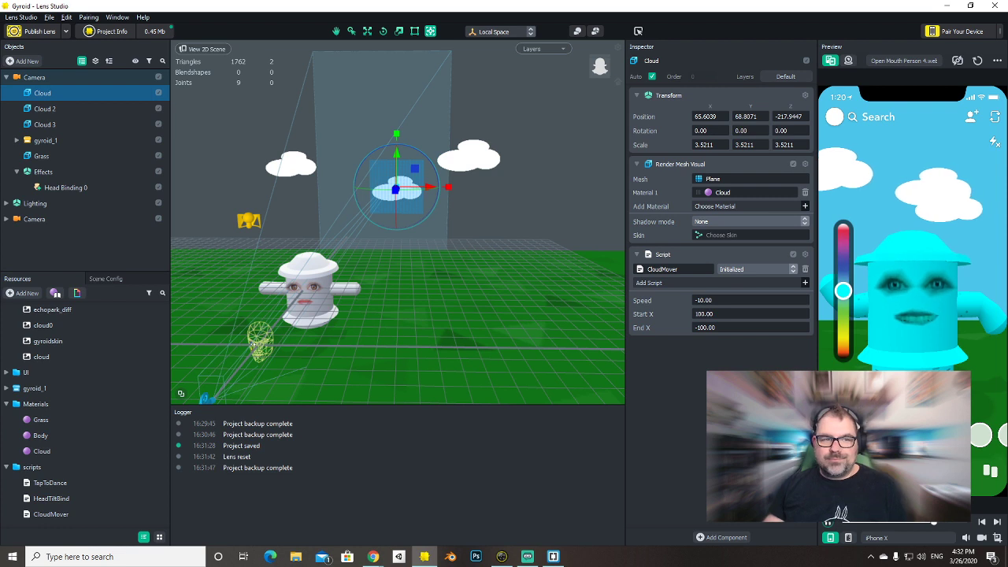
click(977, 61)
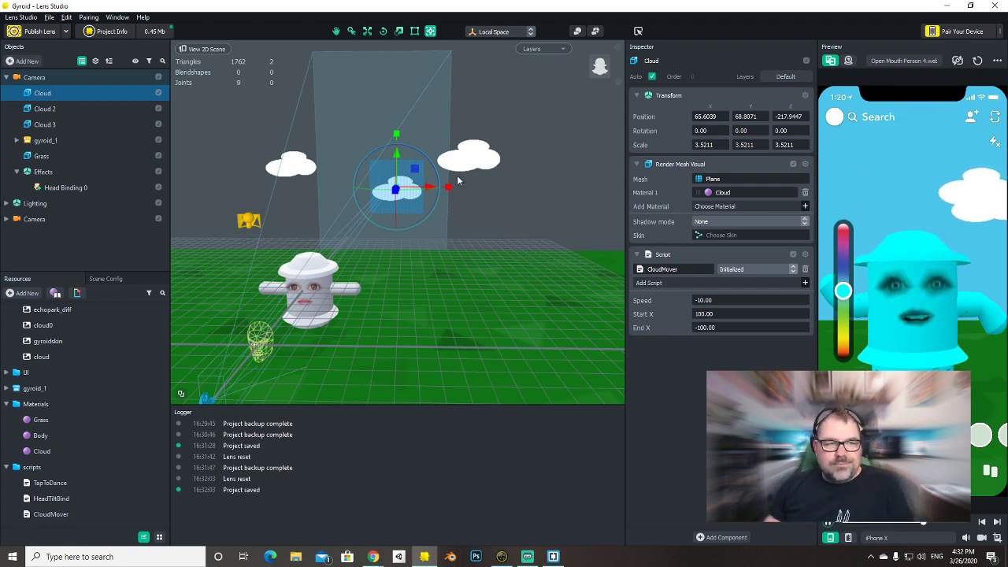
Select the three clouds, then reselect Cloud alone to edit its drift values.
click(56, 124)
shift+click(59, 95)
key(alt+Tab)
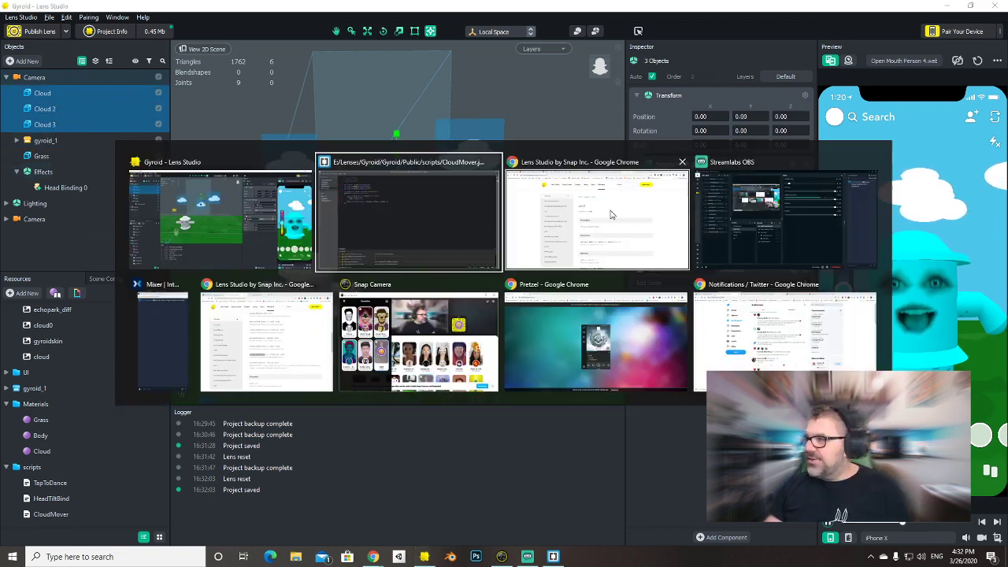
key(alt+Tab)
key(alt+Tab)
key(alt+Tab)
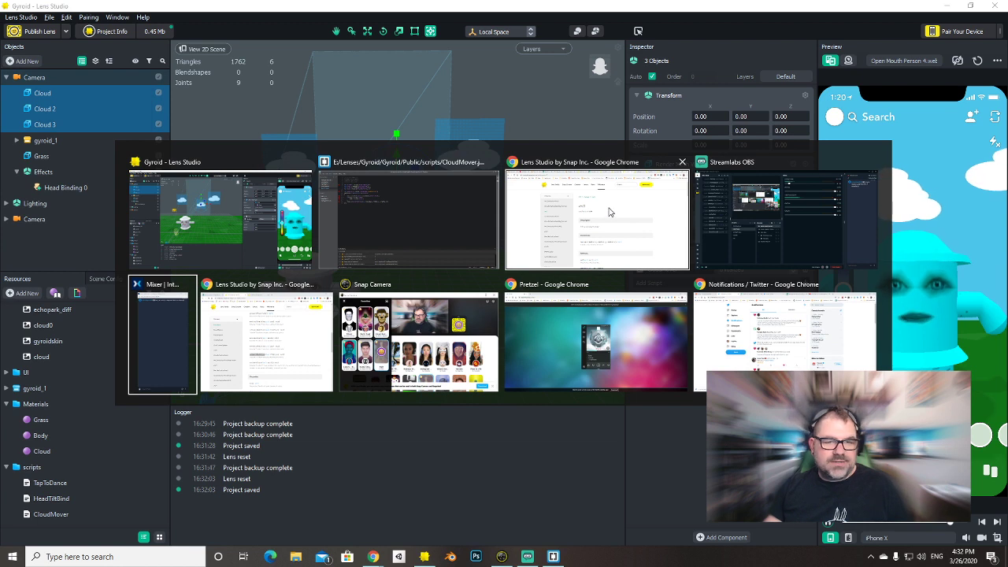
key(Escape)
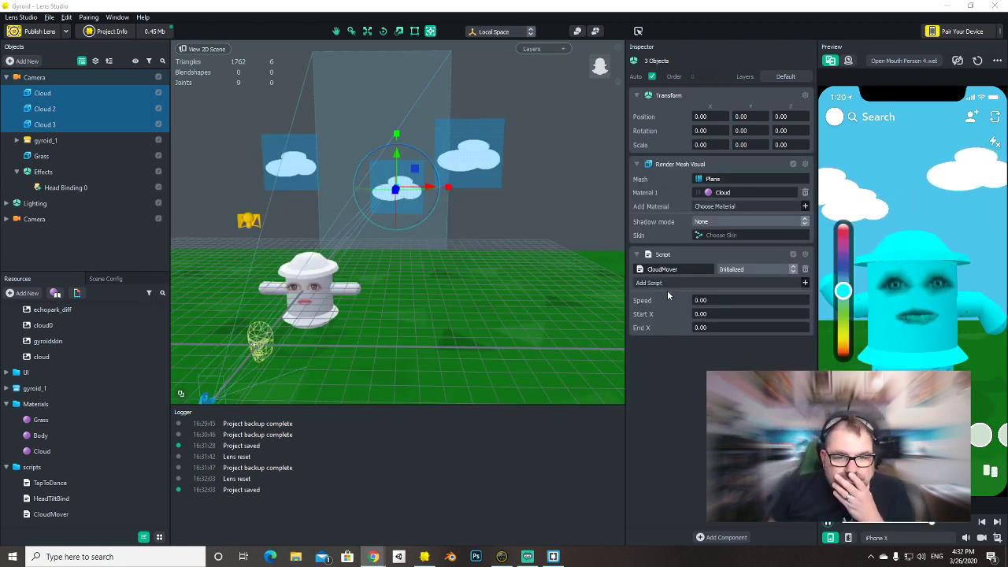
click(60, 93)
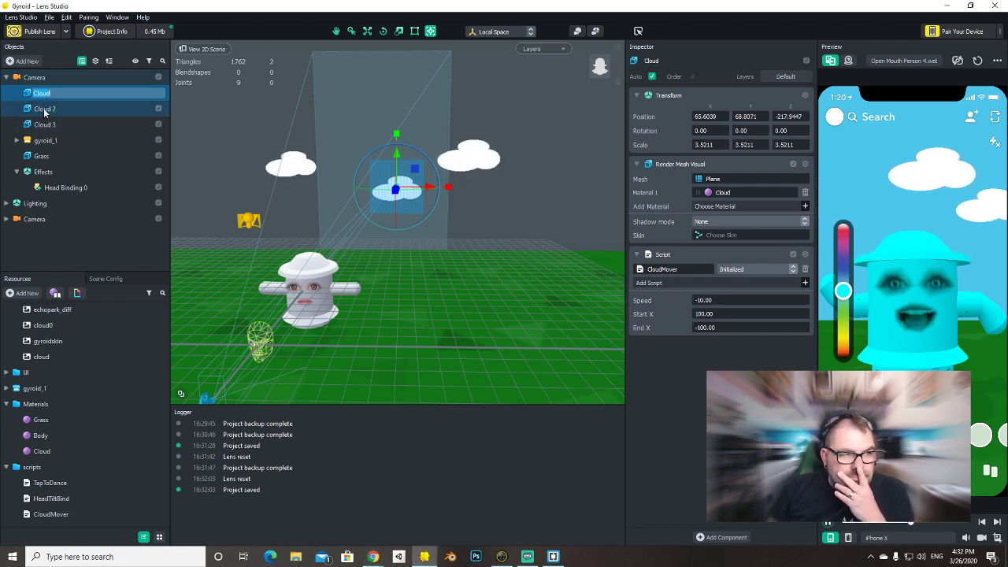
click(44, 109)
click(399, 201)
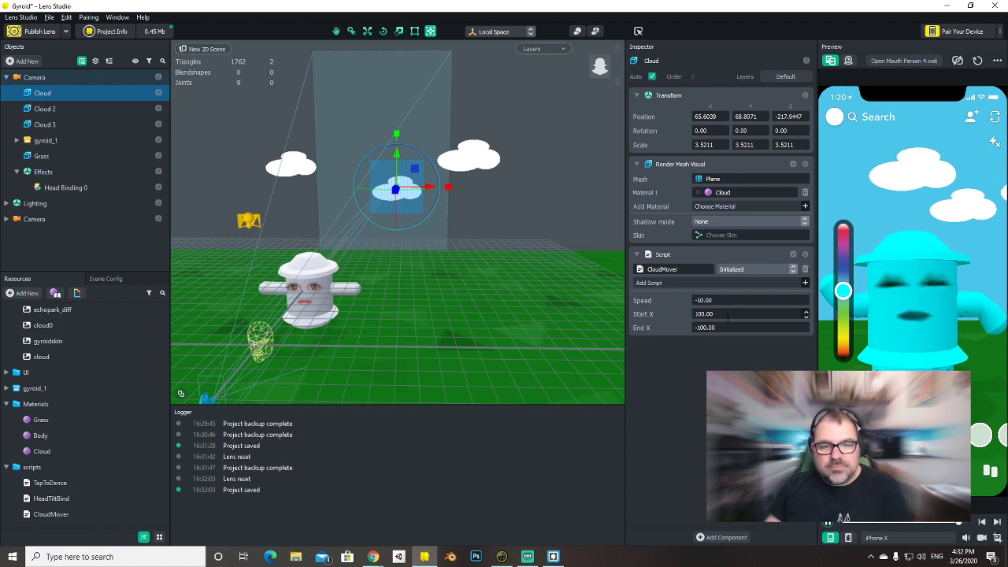
Enter Cloud's new Start X and set its End X to -160.
text(150)
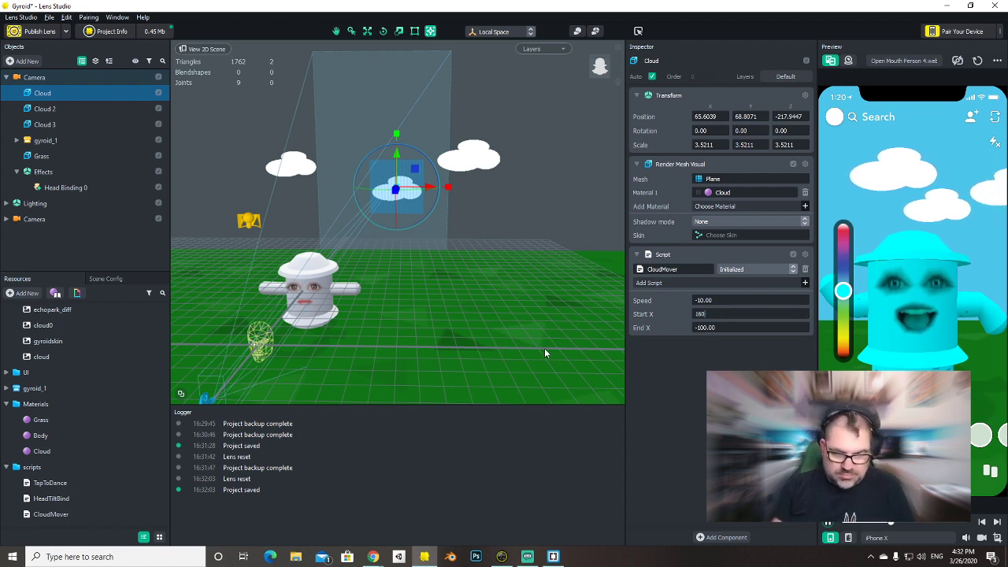
key(Return)
key(Tab)
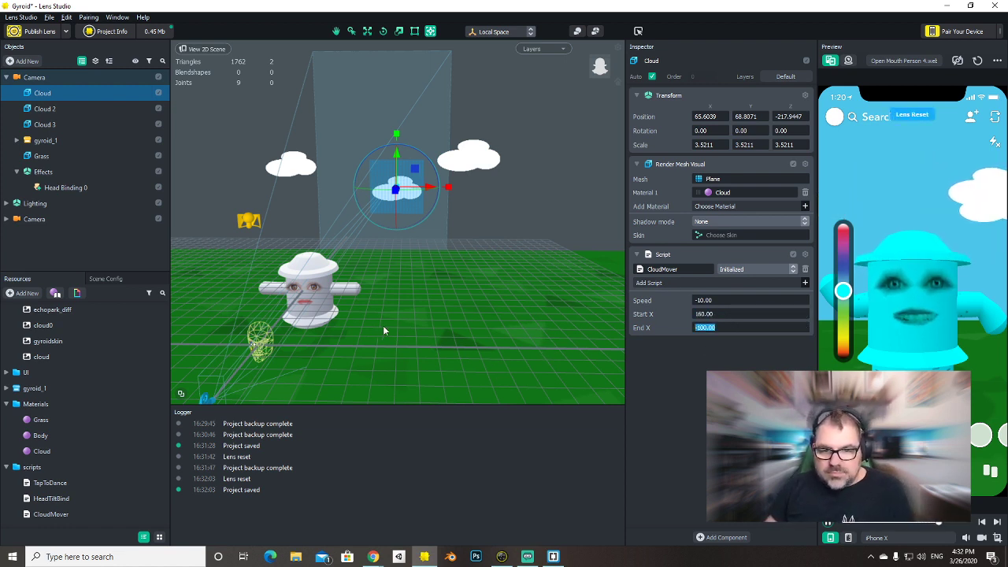
text(-160)
key(Return)
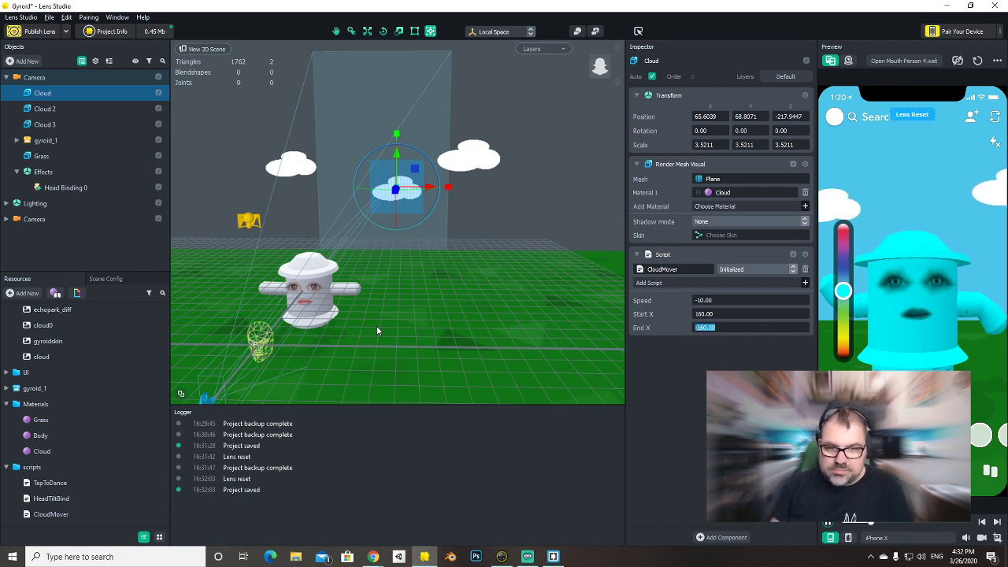
Set End X to -160 for Cloud 2 and Cloud 3, starting from X 160.
click(44, 109)
shift+click(45, 124)
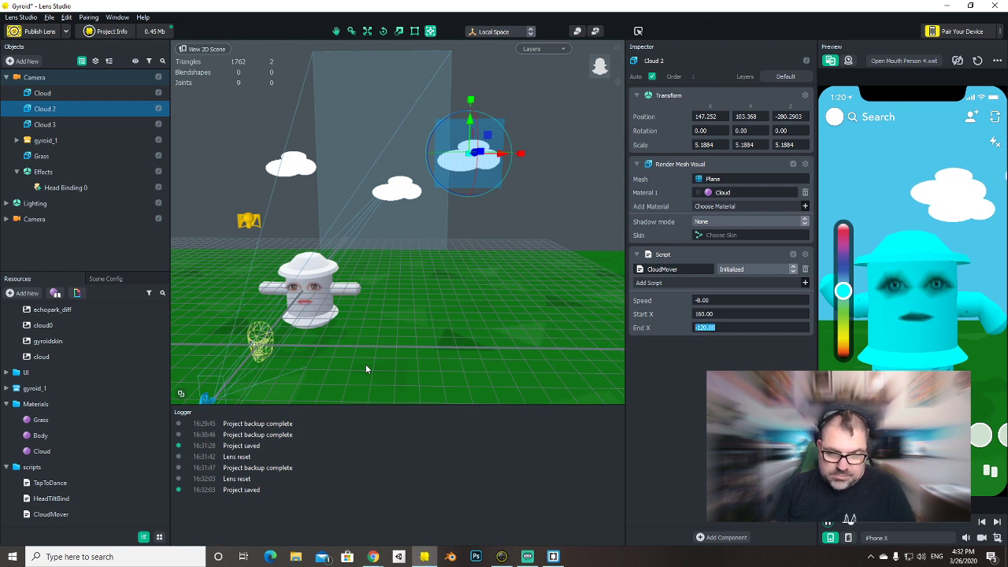
text(-1)
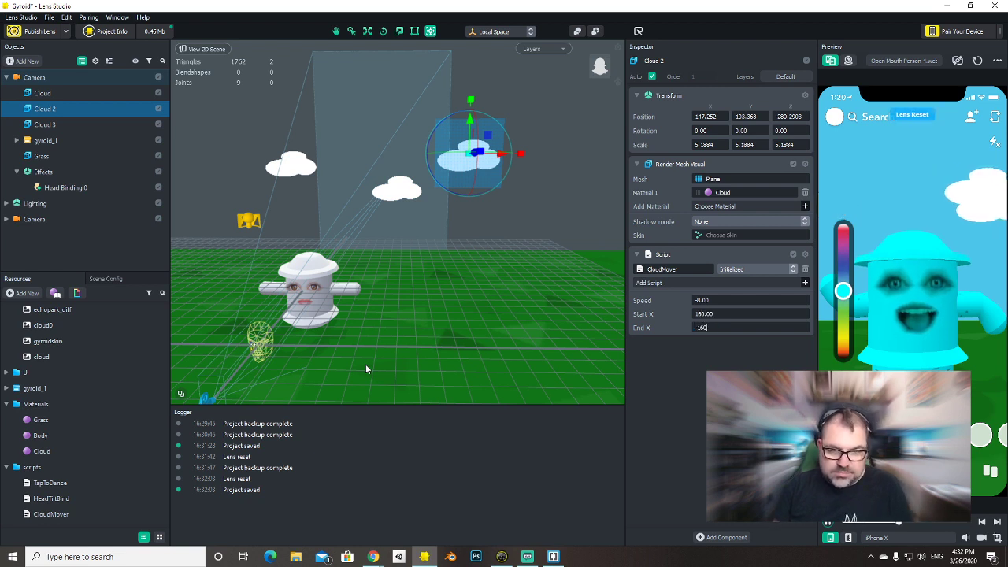
text(60)
key(Return)
click(71, 124)
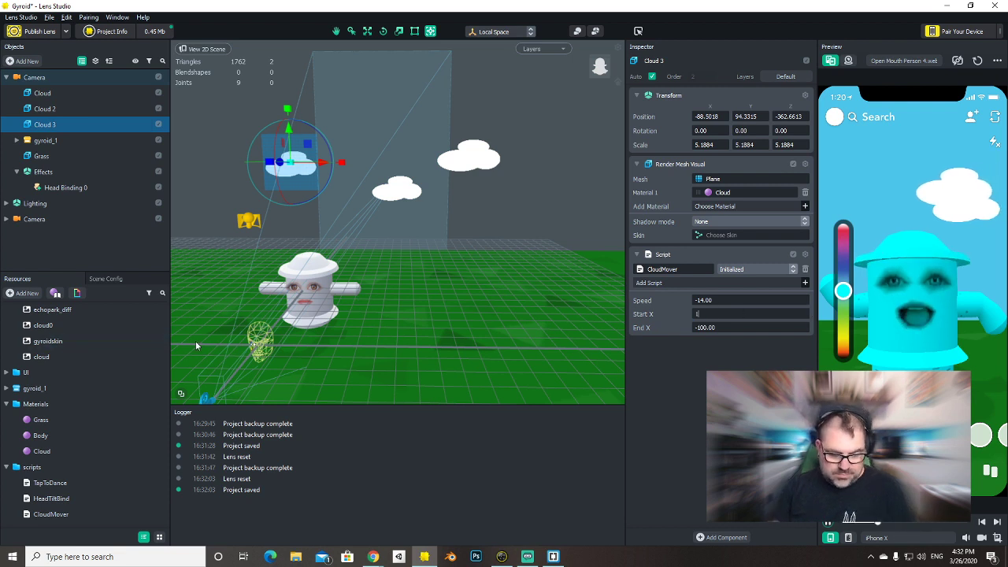
key(Tab)
text(-)
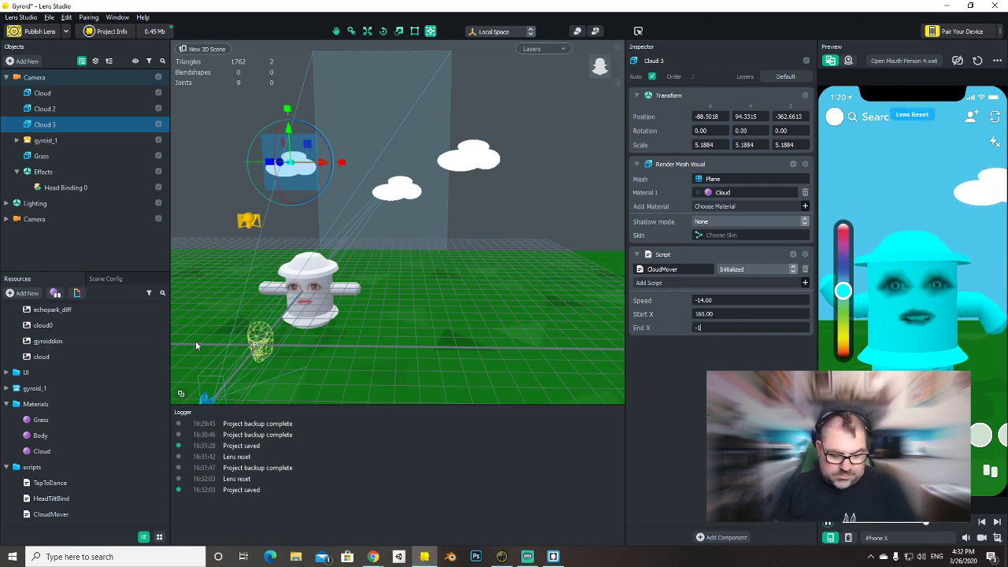
key(Return)
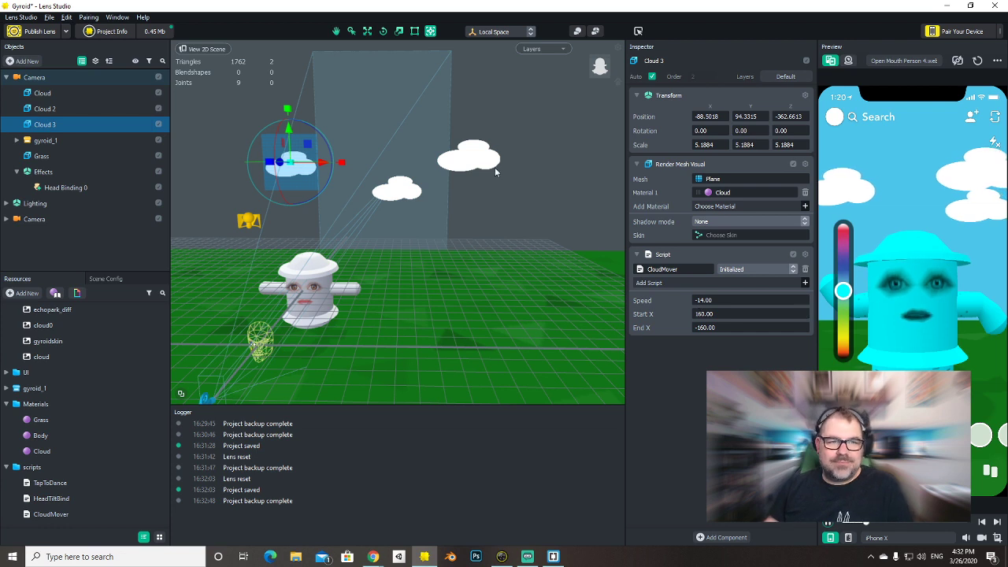
Raise Cloud 2 higher in the sky, restart the preview and save the project.
click(477, 157)
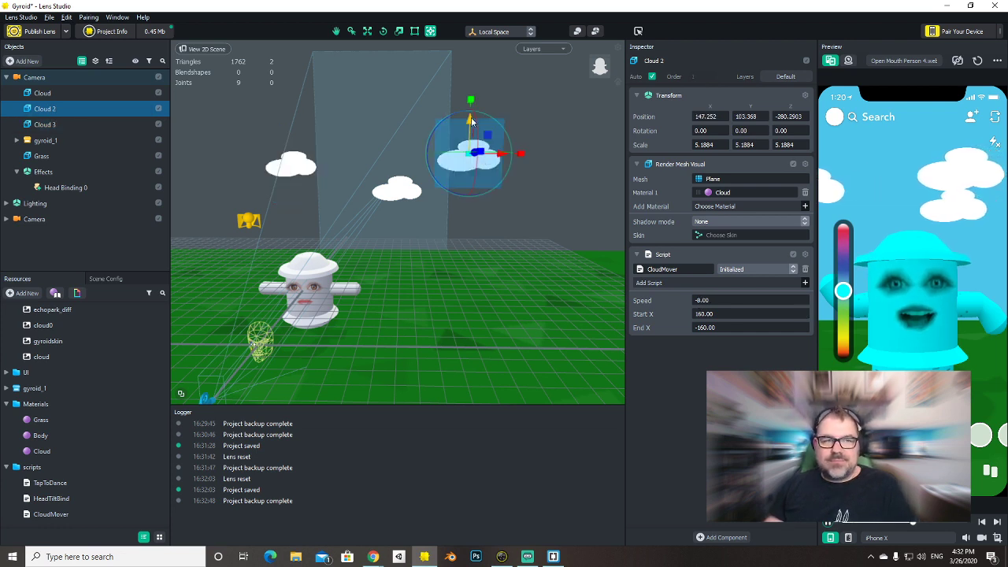
drag(471, 119, 471, 82)
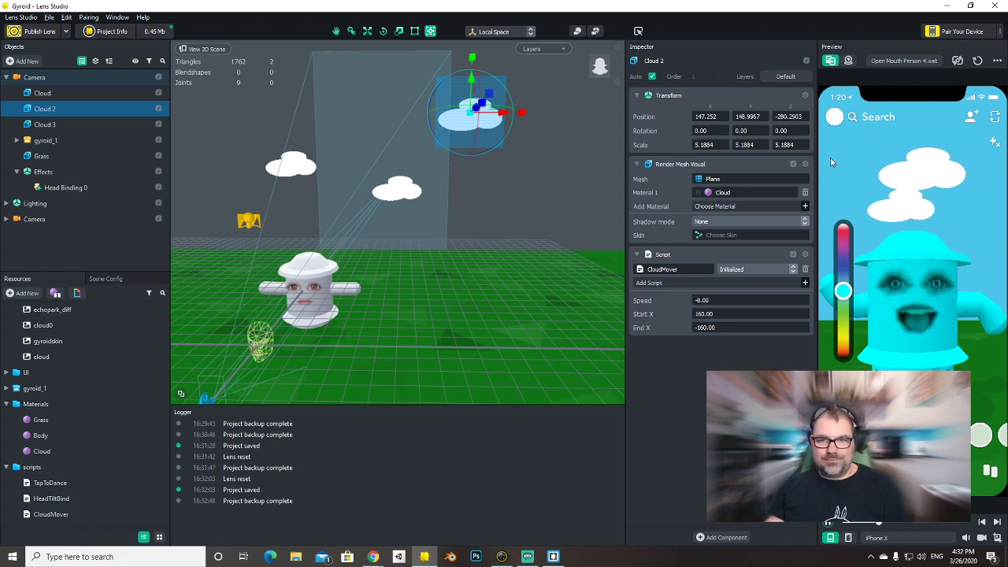
click(977, 61)
key(ctrl+s)
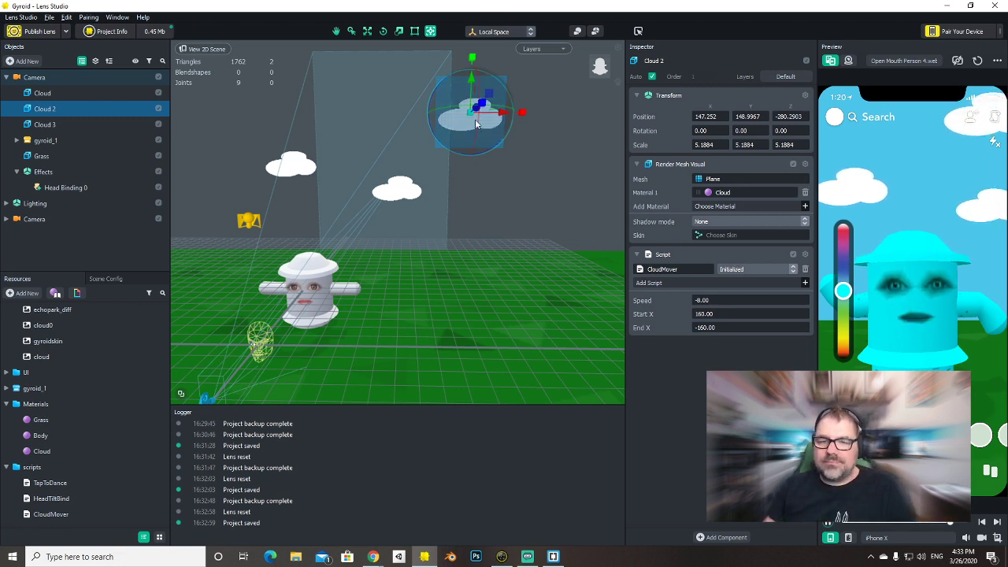
Preview the lens with the Open Mouth Person 6 video and a yellow character.
drag(846, 291, 837, 334)
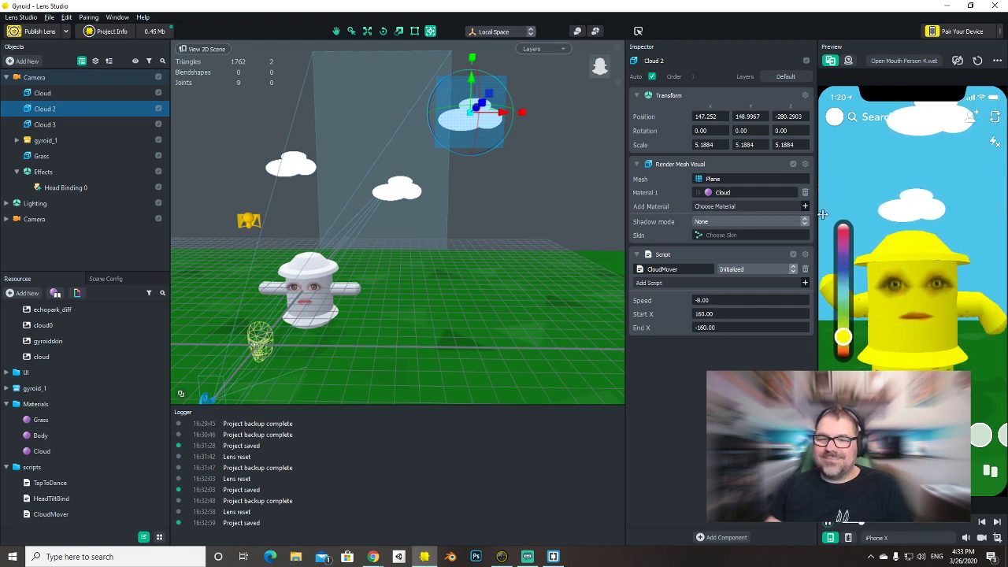
click(903, 62)
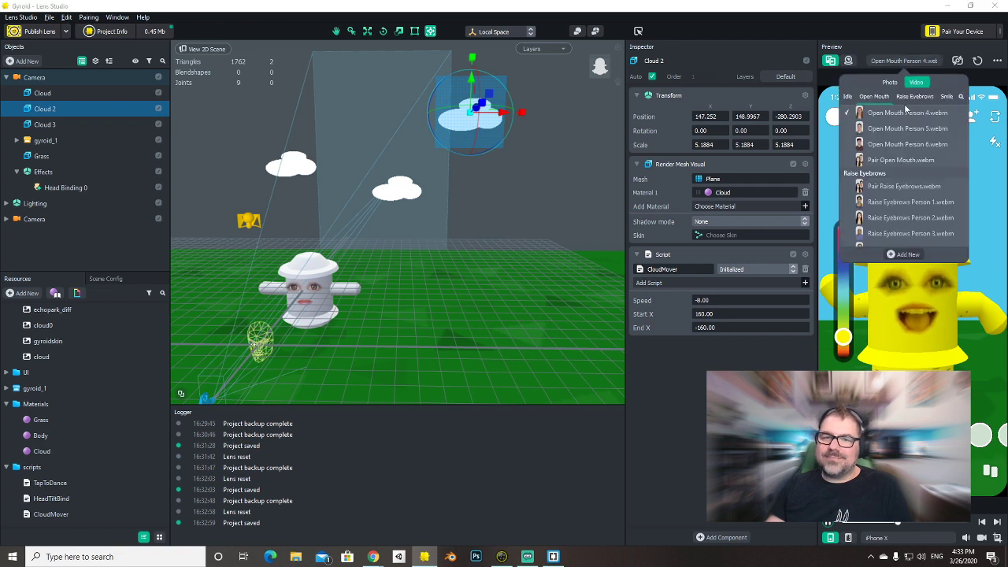
click(899, 146)
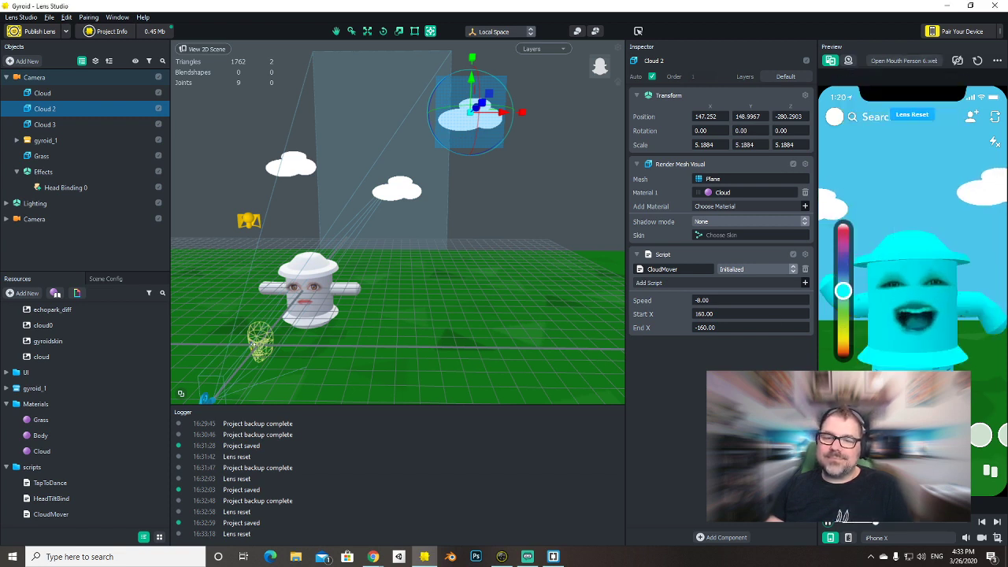
drag(843, 291, 829, 334)
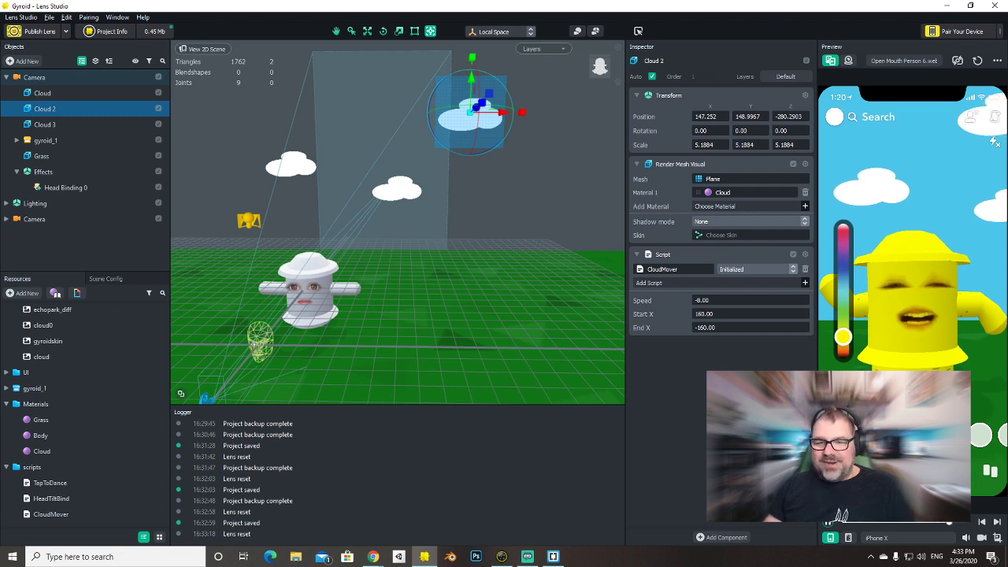
Save a screenshot of the lens preview as gyroid.png.
click(998, 540)
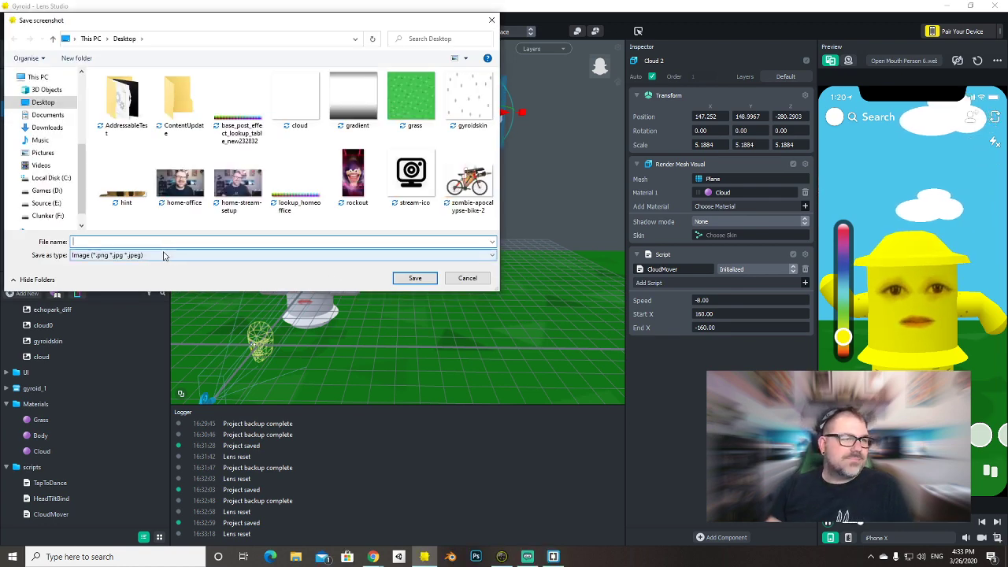
text(gyr)
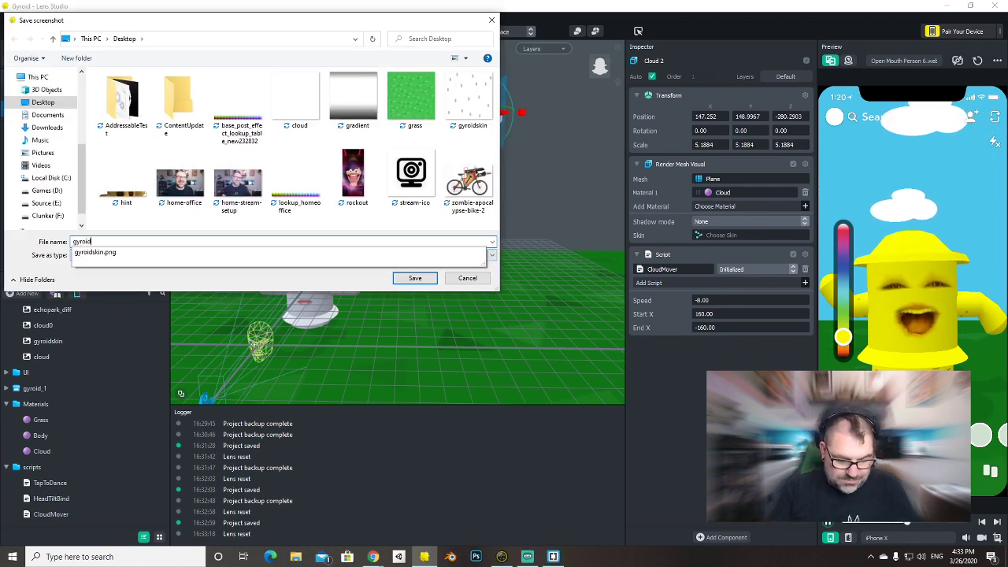
text(oid)
key(Return)
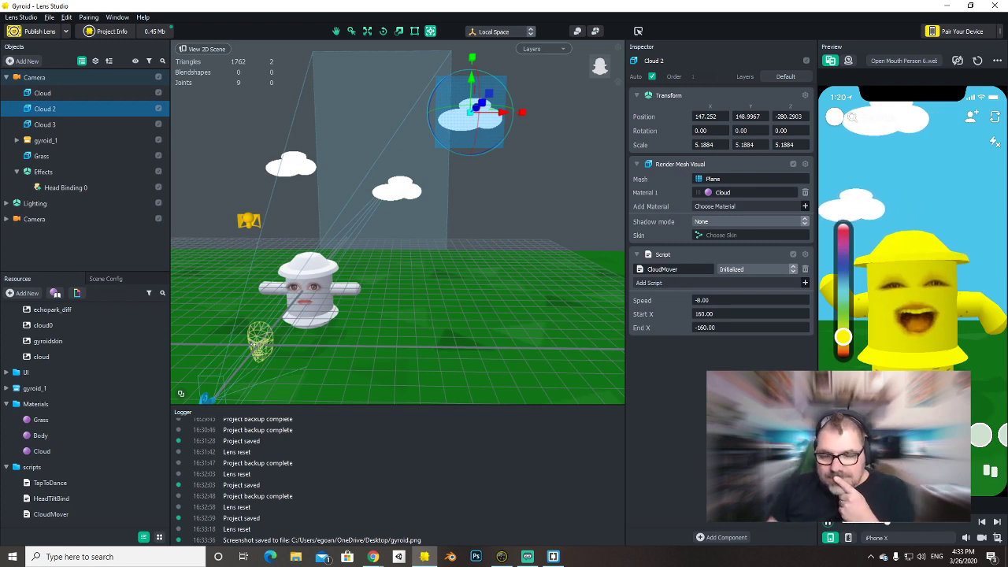
Check the File menu, then open and scroll the Objects panel's Add New list.
click(49, 17)
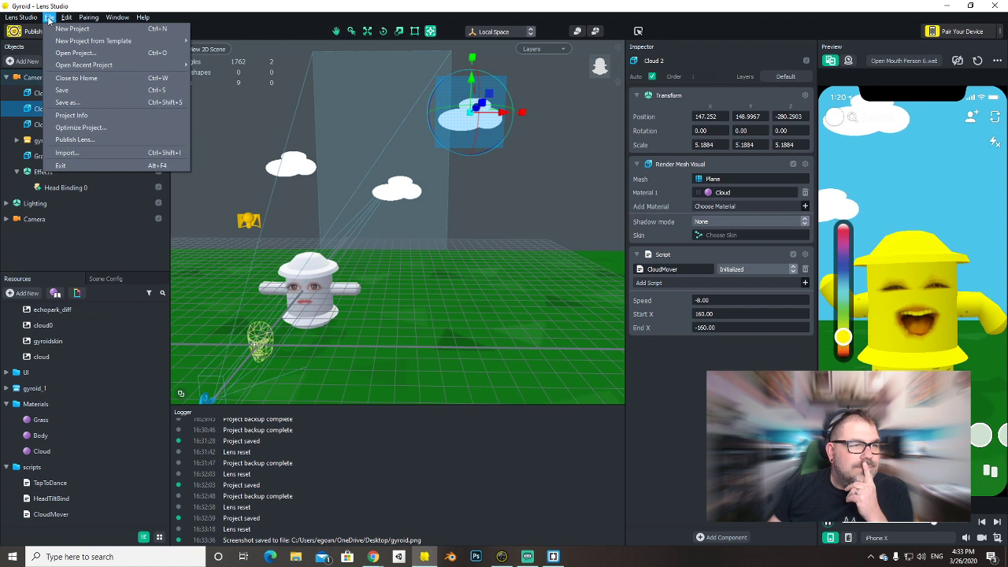
click(49, 17)
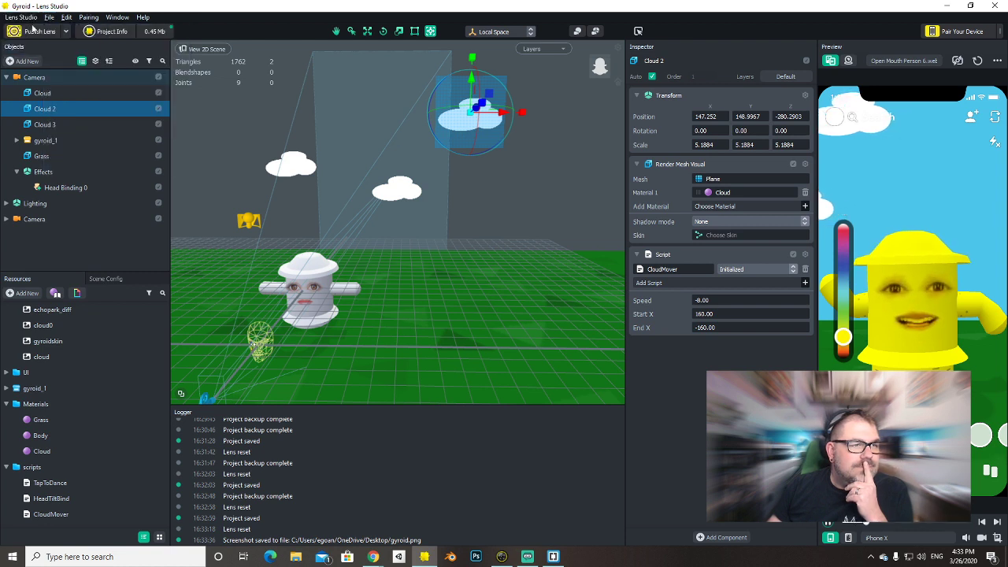
click(24, 62)
scroll(35, 158, down, 2)
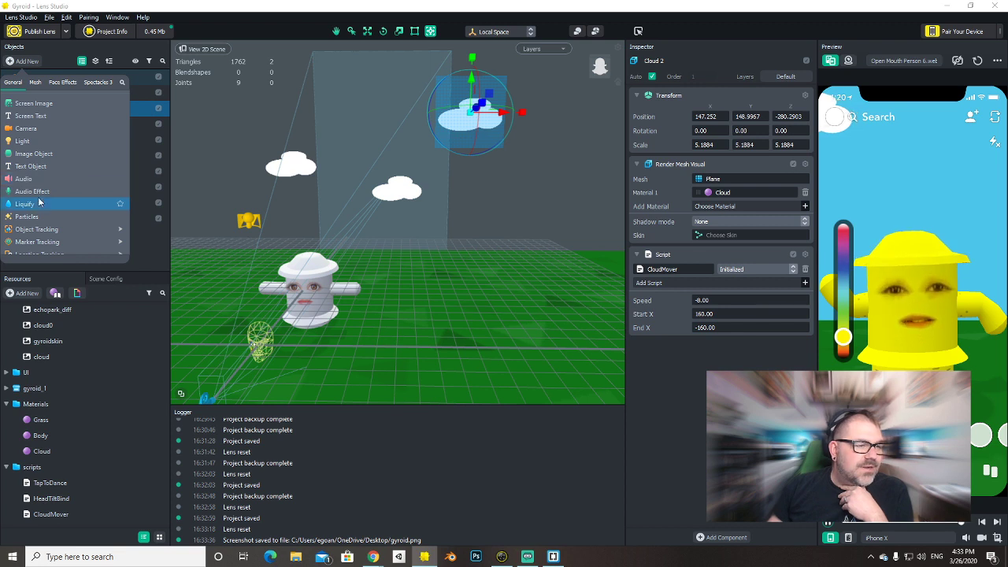
Add an Audio Effect with the Animal High preset and preview the voice sample.
click(33, 191)
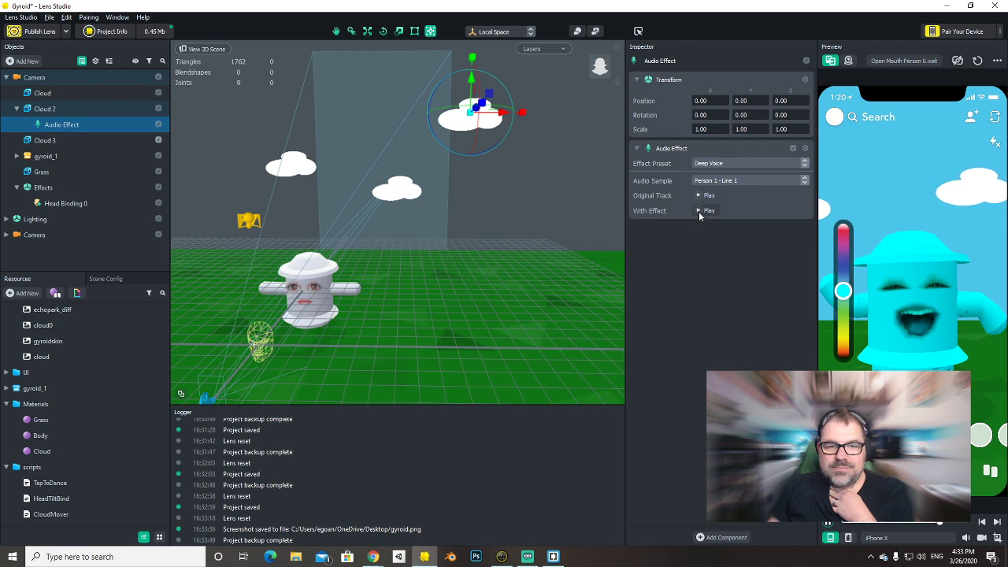
click(725, 164)
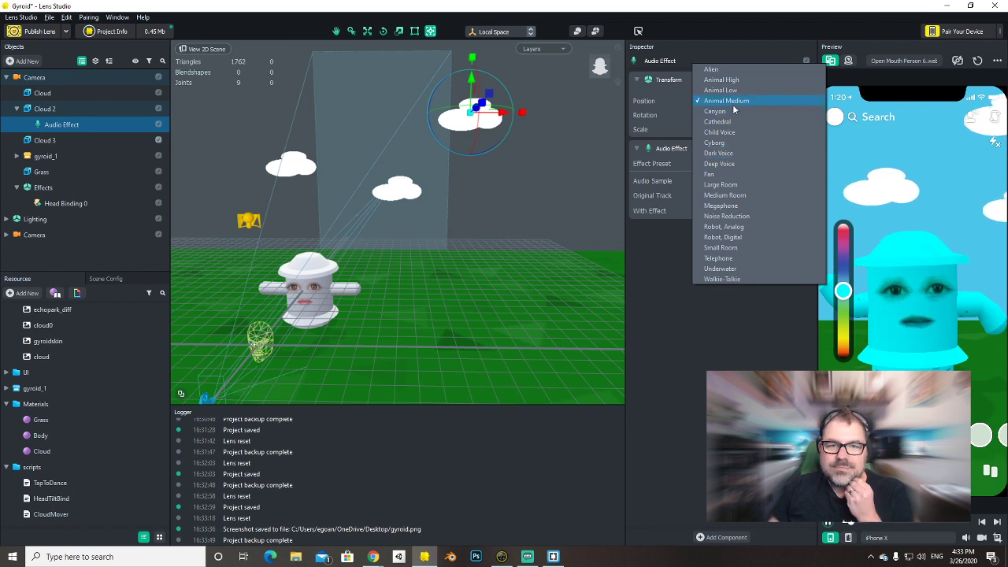
click(738, 80)
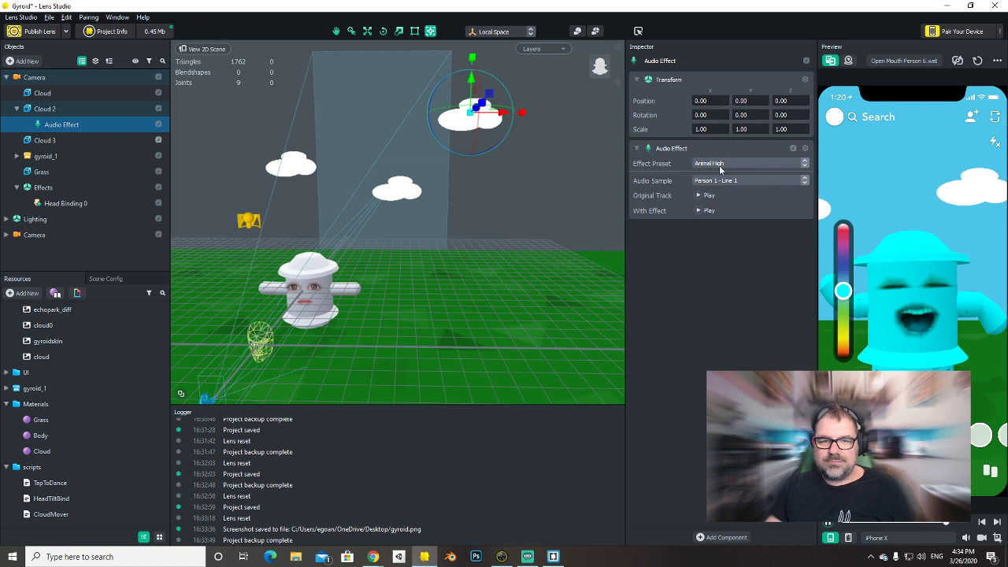
click(699, 211)
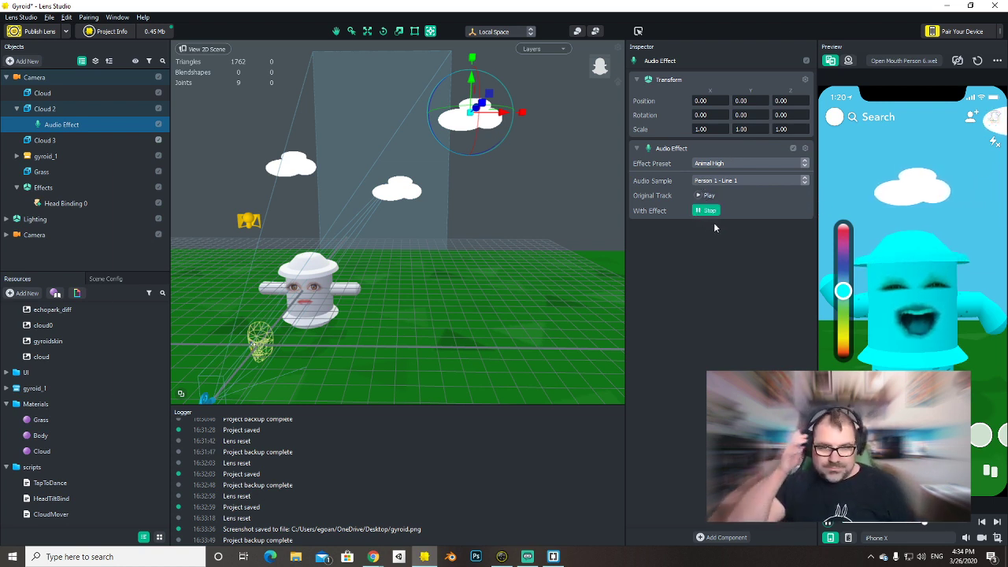
key(alt+Tab)
key(Escape)
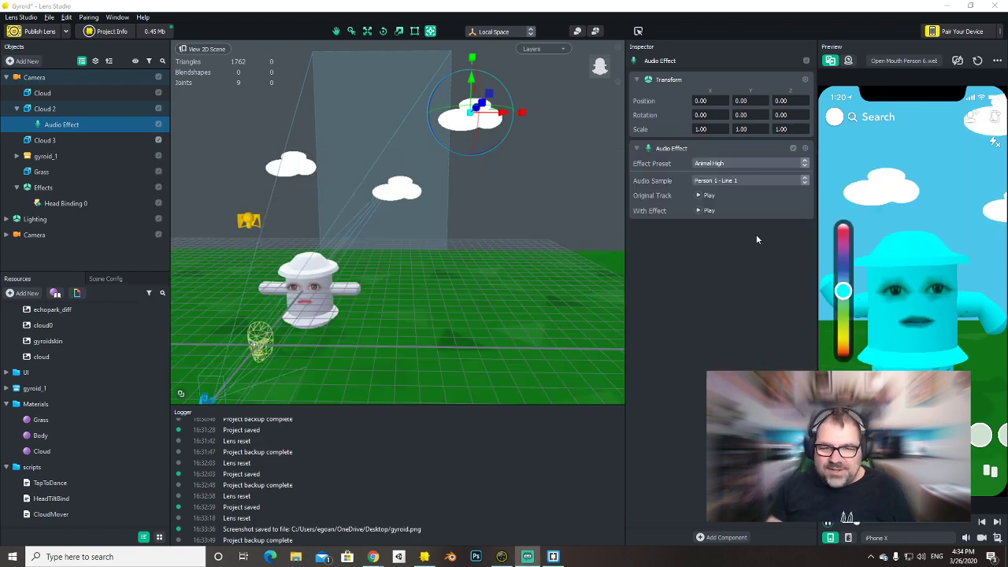
mouse_move(373, 557)
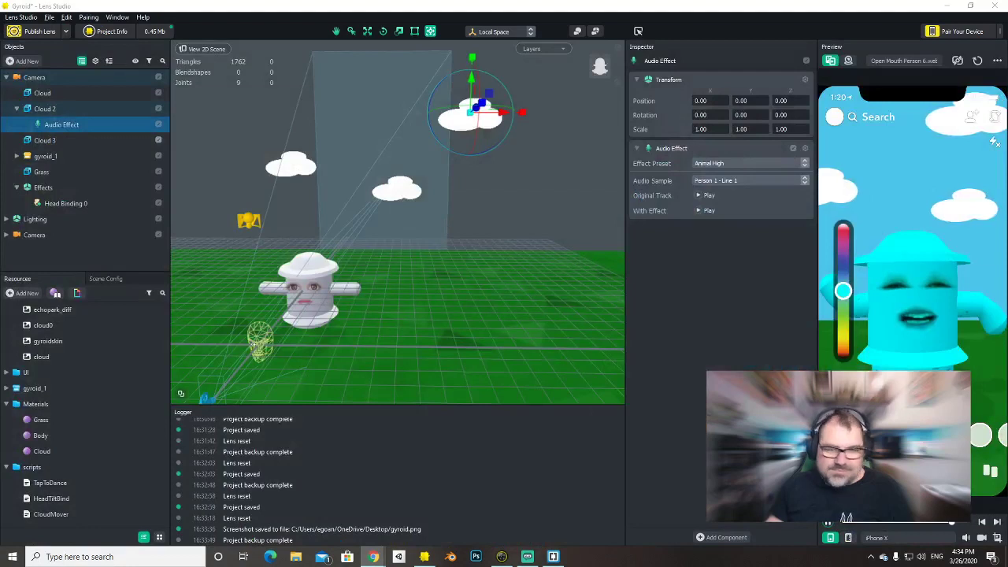
click(705, 211)
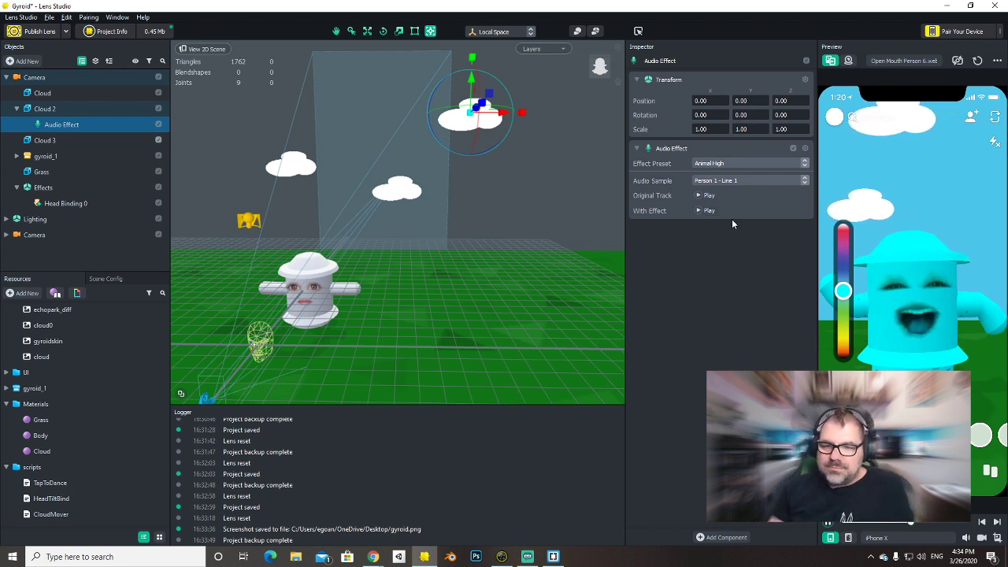
click(709, 213)
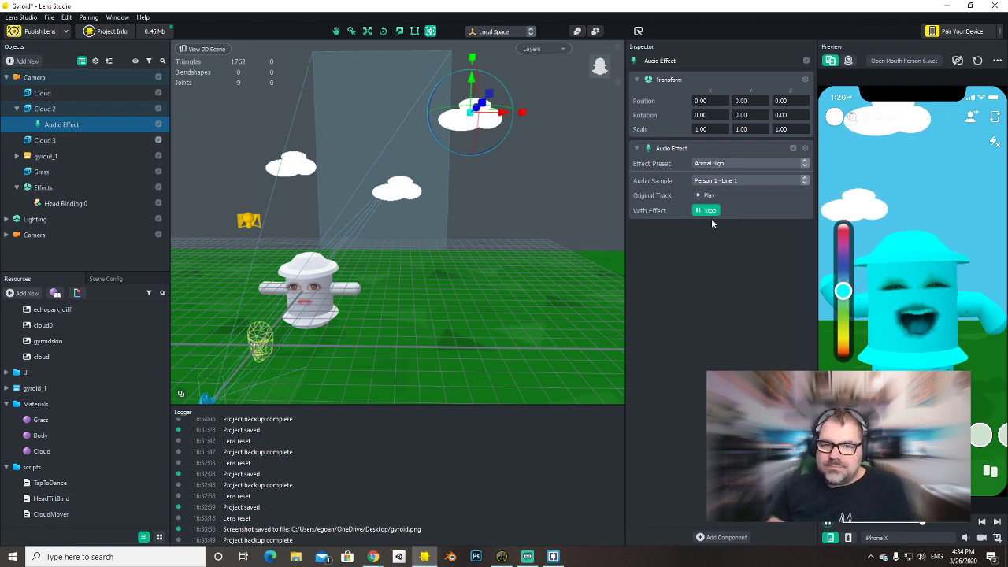
Switch the audio effect preset to Animal Medium and save the project.
click(719, 164)
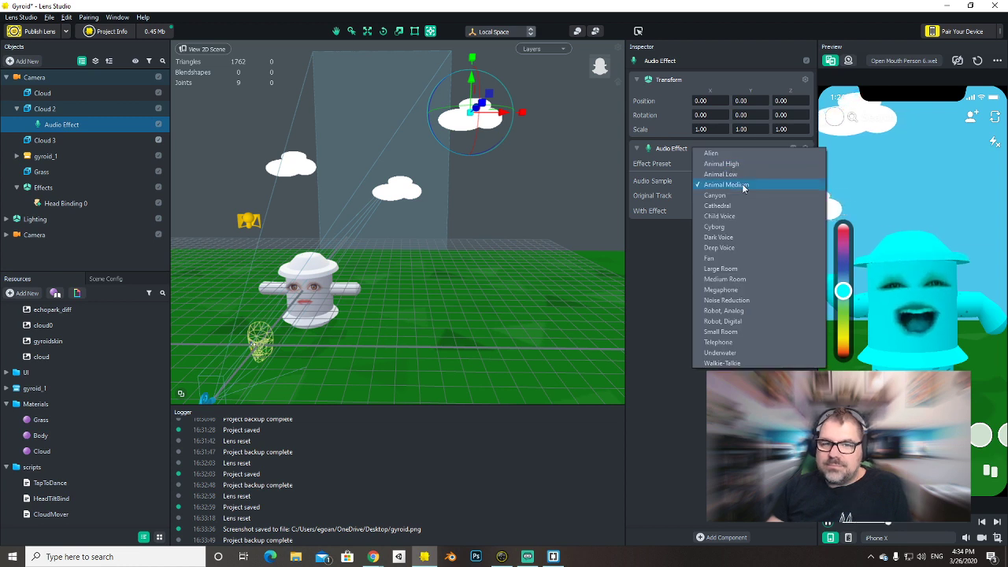
click(726, 184)
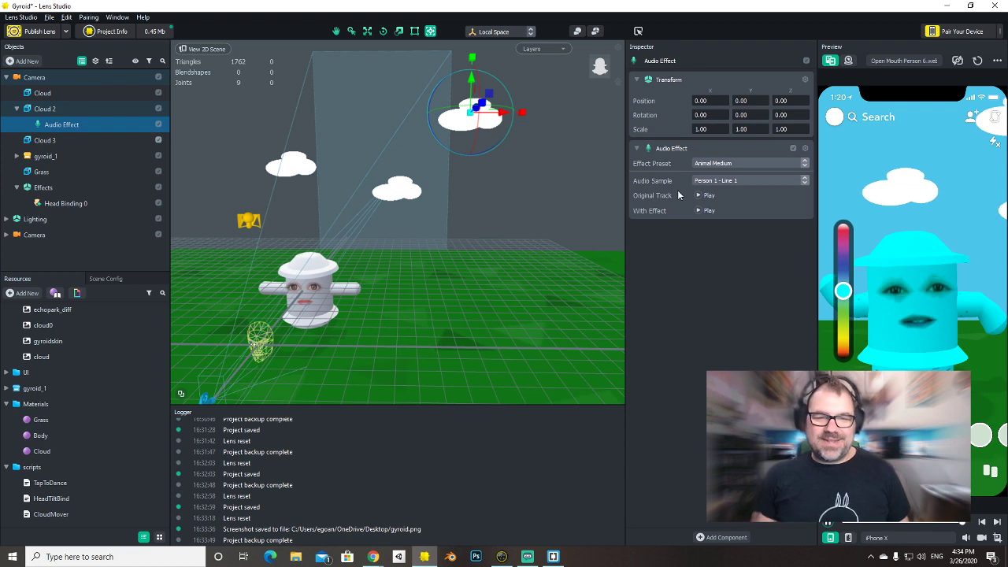
click(704, 165)
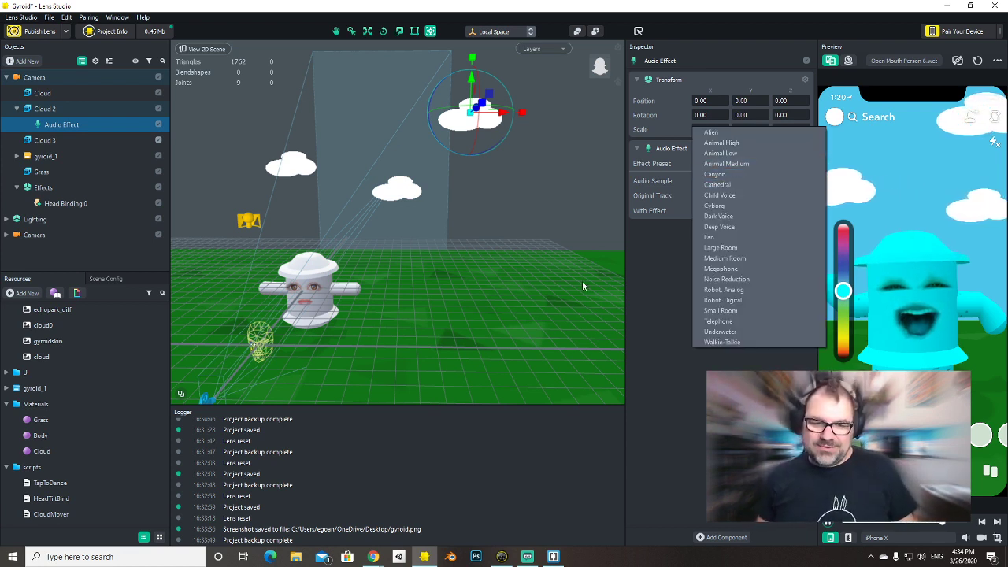
click(634, 335)
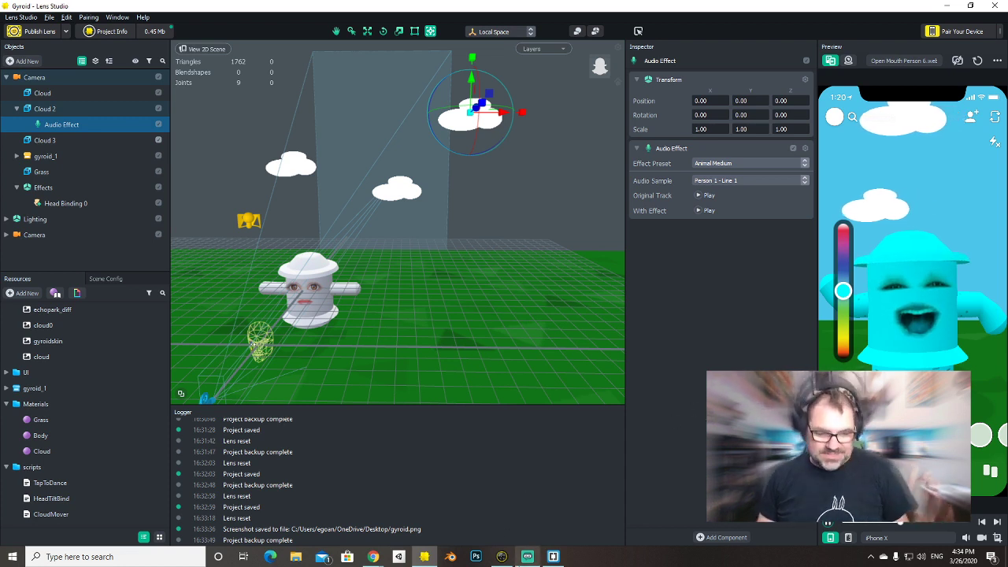
key(ctrl+s)
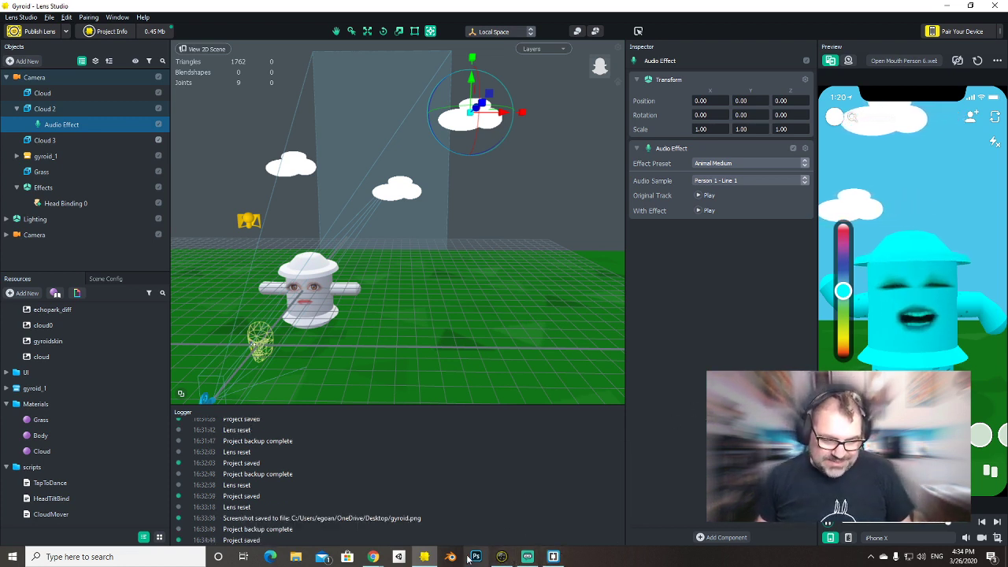
Add the Smile lens preview in Project Info.
click(106, 32)
click(370, 230)
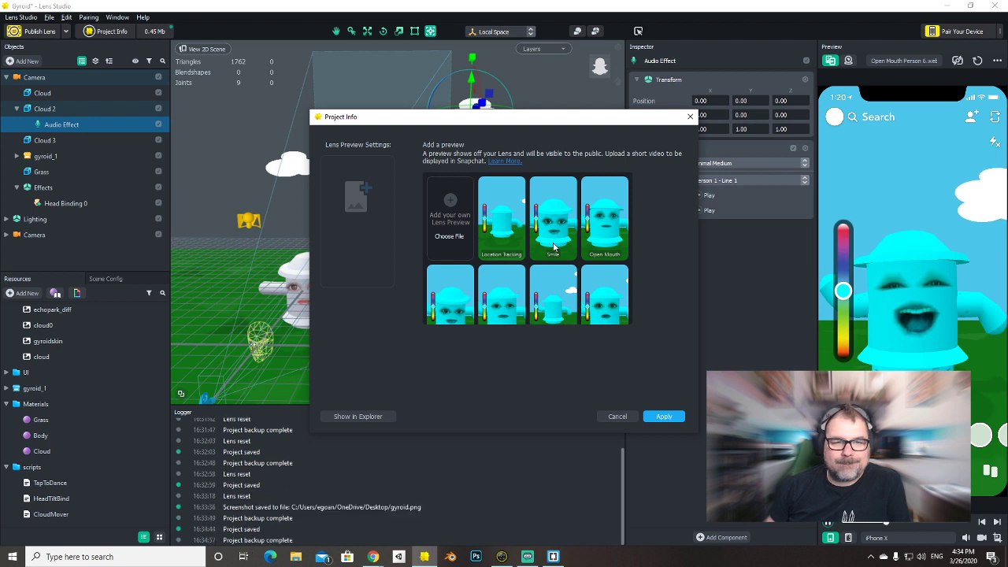
click(556, 240)
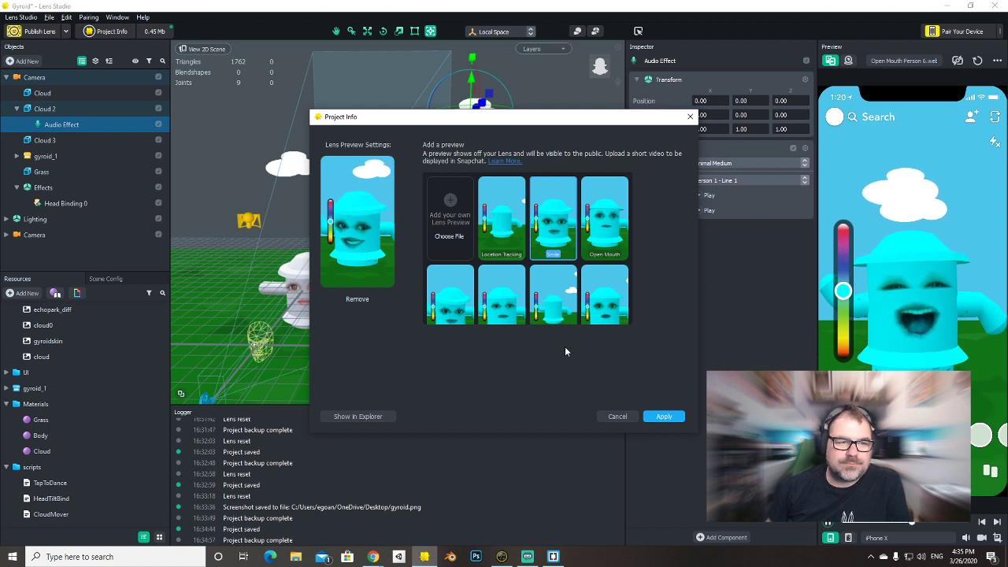
click(660, 418)
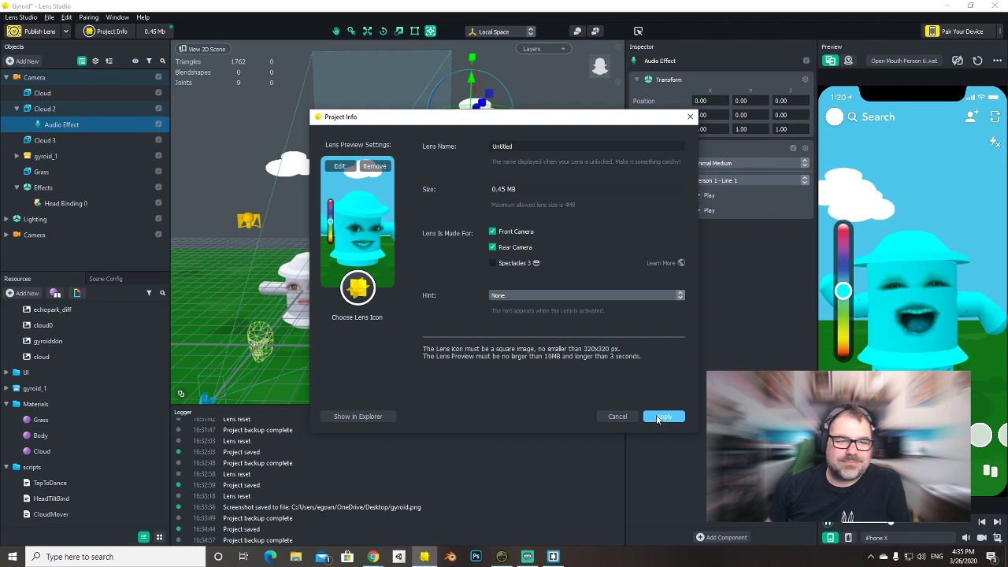
Set the lens hint to TAP!, apply the changes, and launch Photoshop.
click(587, 295)
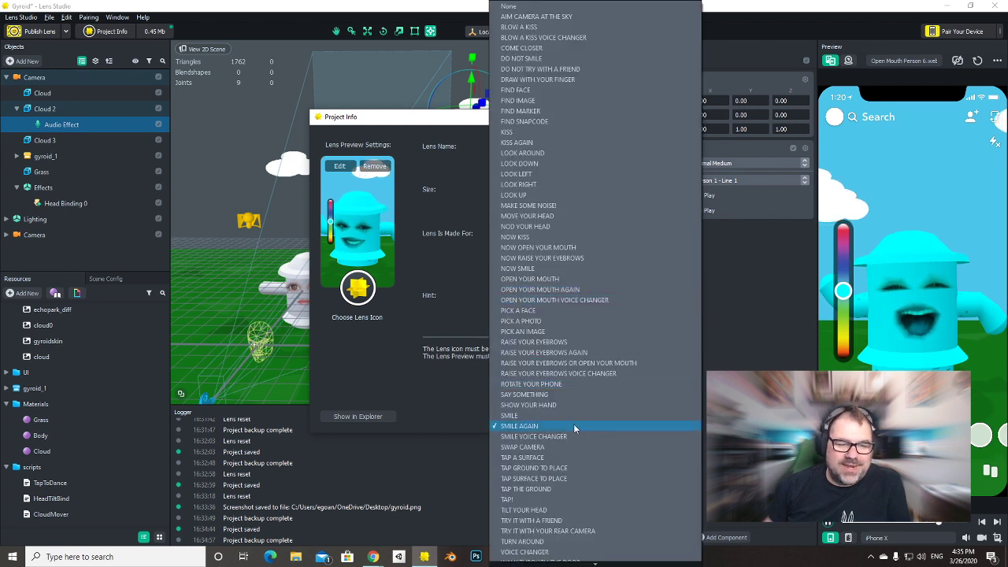
click(583, 499)
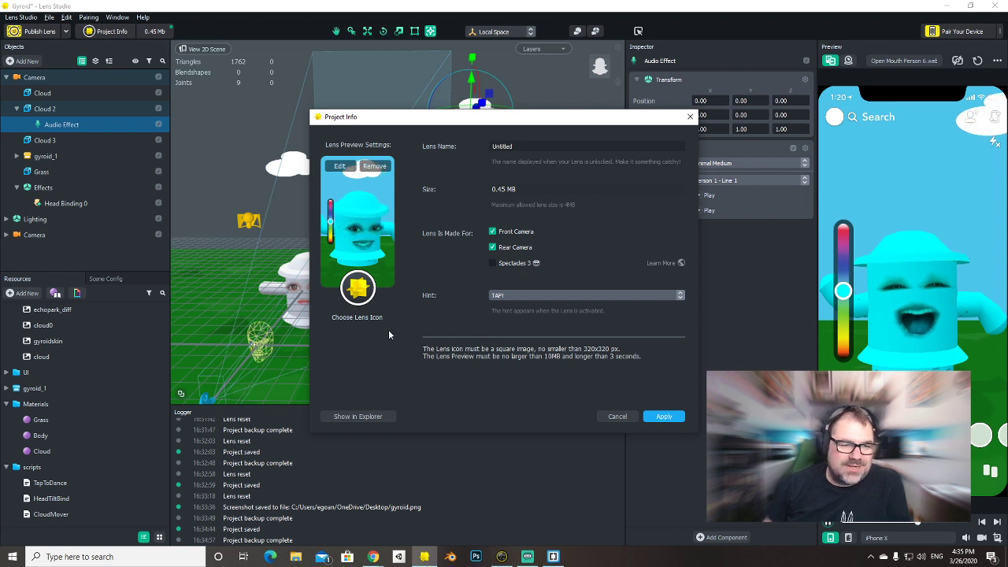
click(664, 417)
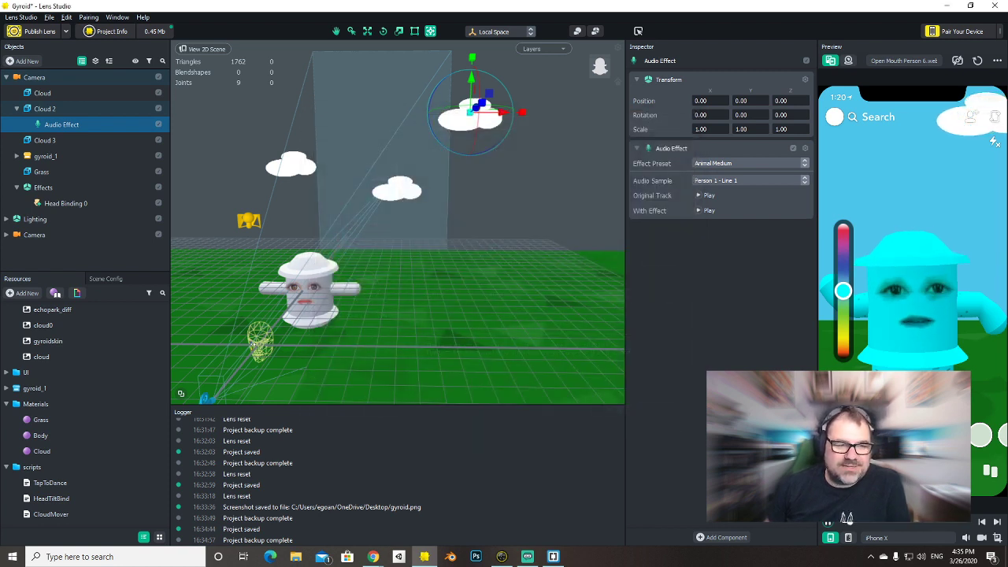
click(475, 557)
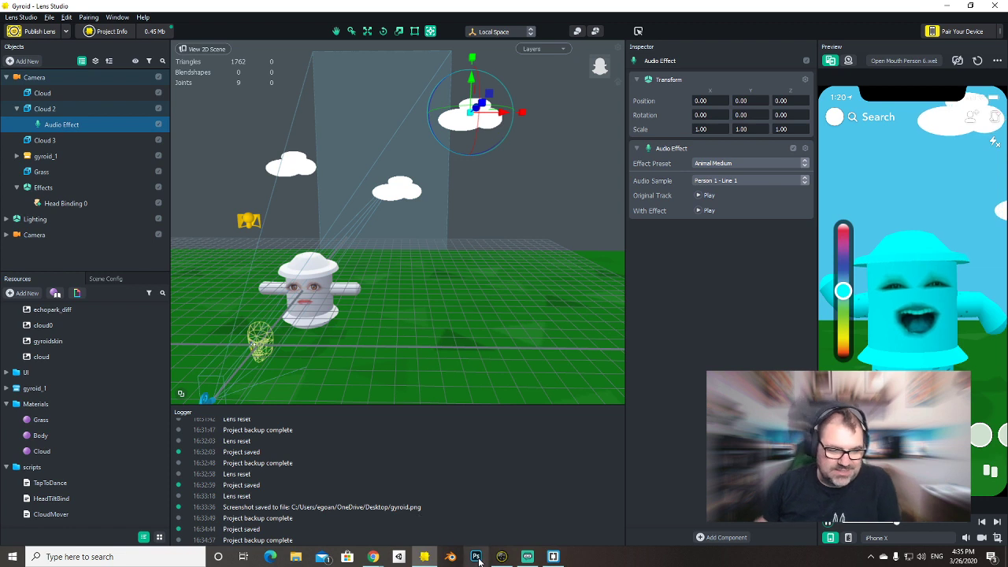
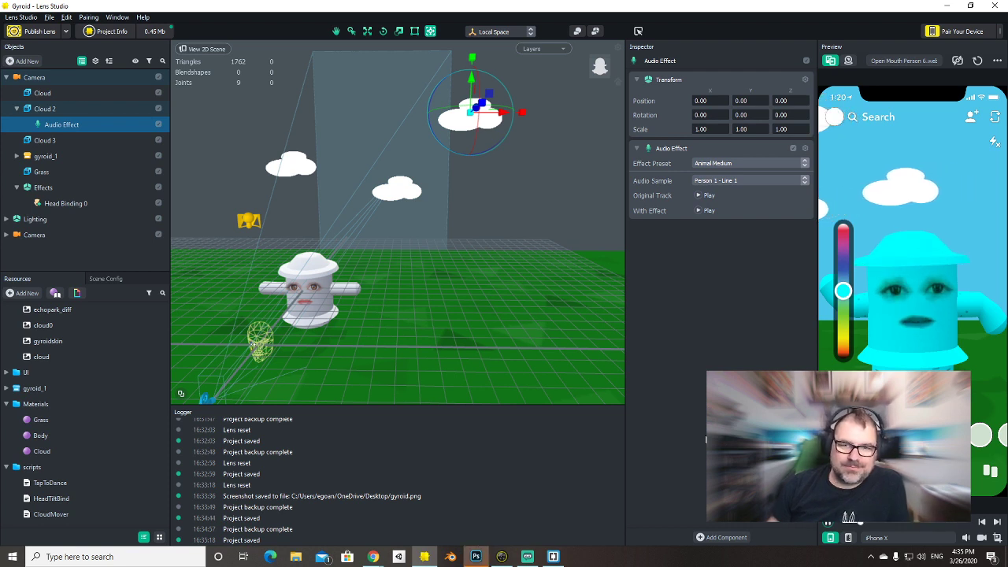
Switch from the Gyroid project in Lens Studio to Photoshop using the taskbar.
click(476, 556)
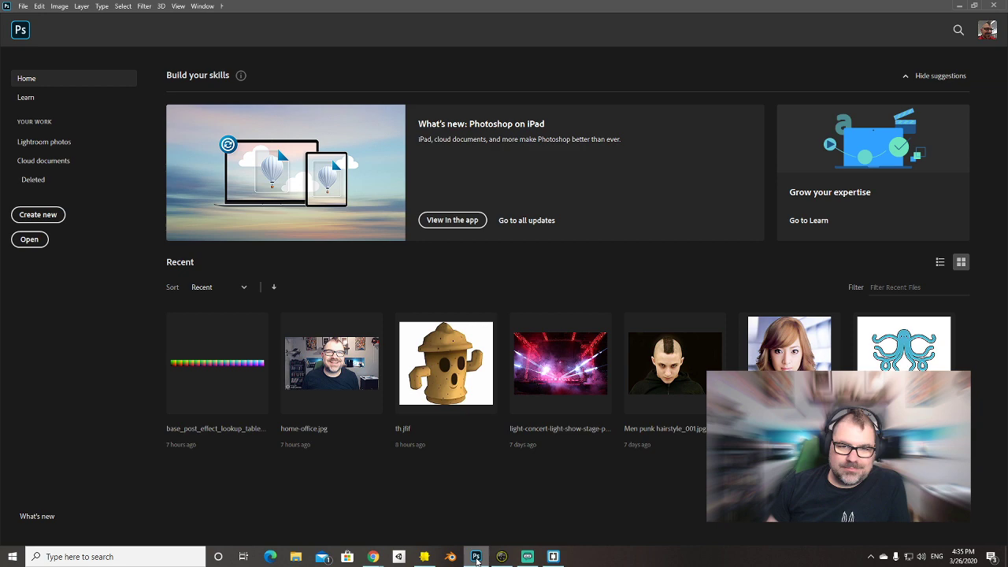
Create a new 320×320 px custom document in Photoshop.
click(43, 217)
click(386, 222)
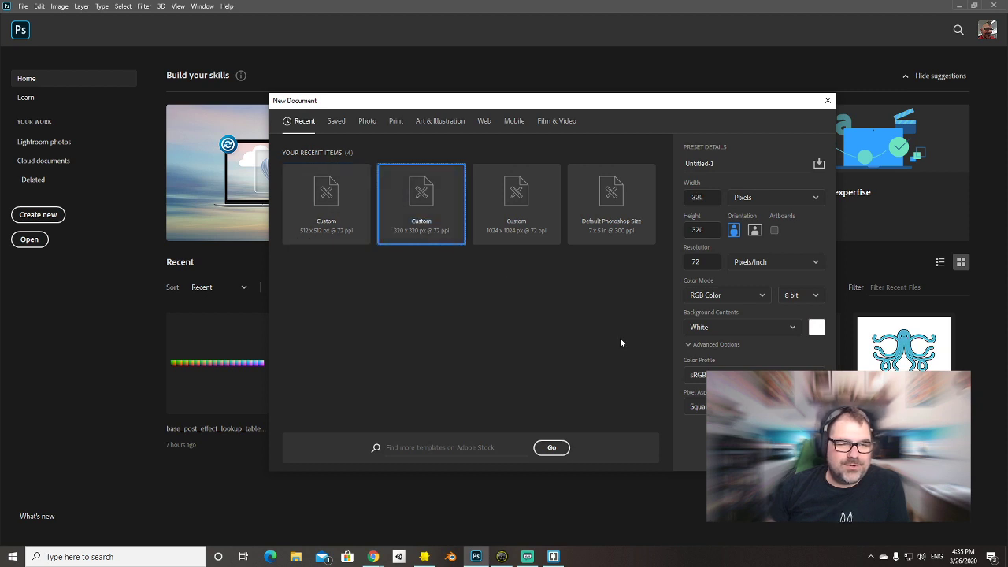
click(768, 451)
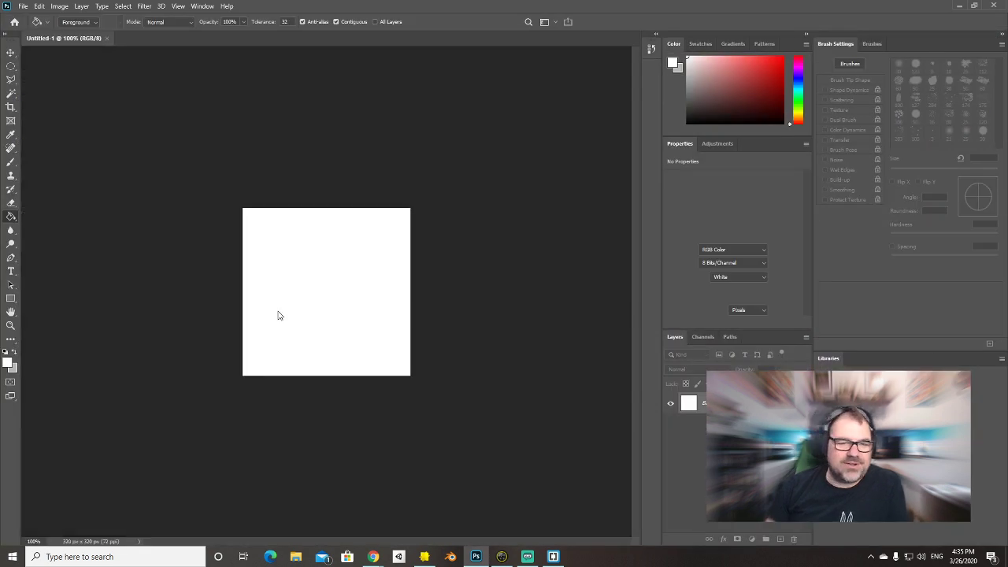
Place the gyroid screenshot into the document as an embedded image.
click(23, 6)
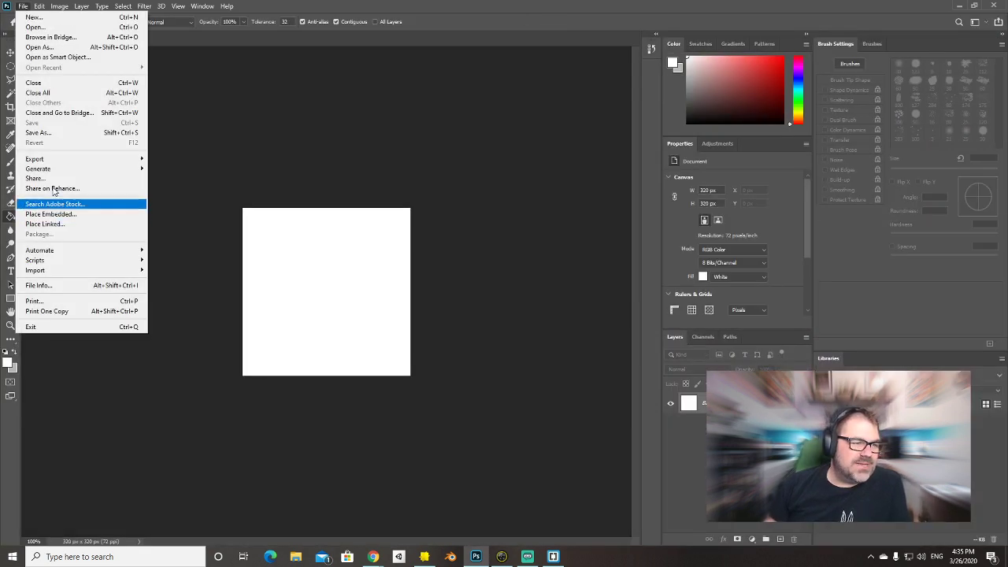
click(67, 215)
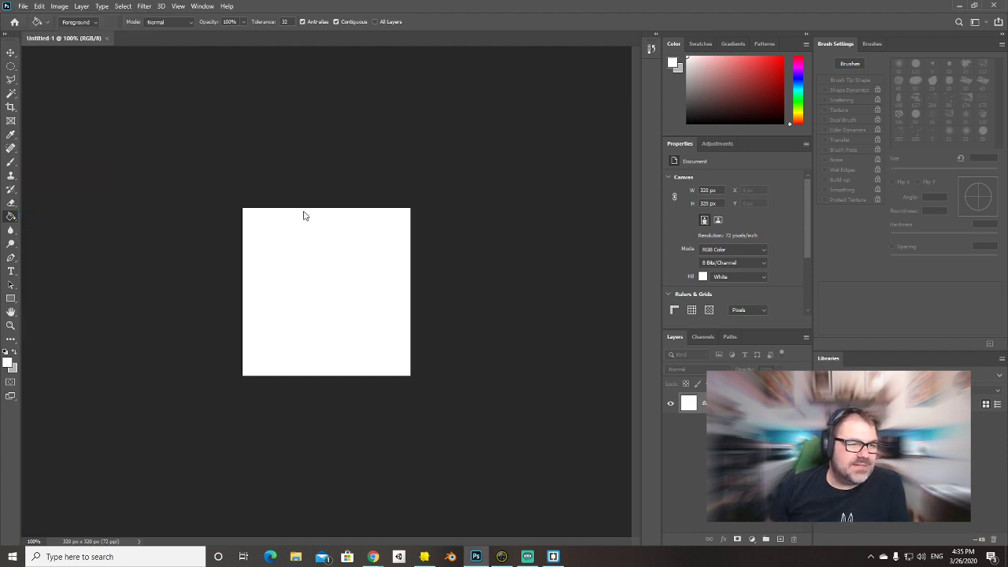
drag(636, 269, 428, 142)
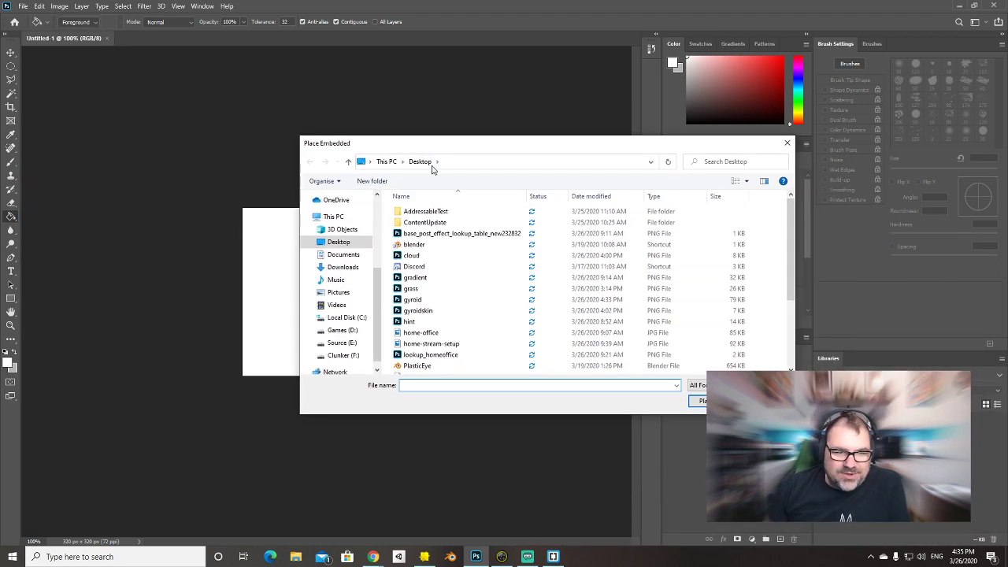
click(600, 196)
click(413, 211)
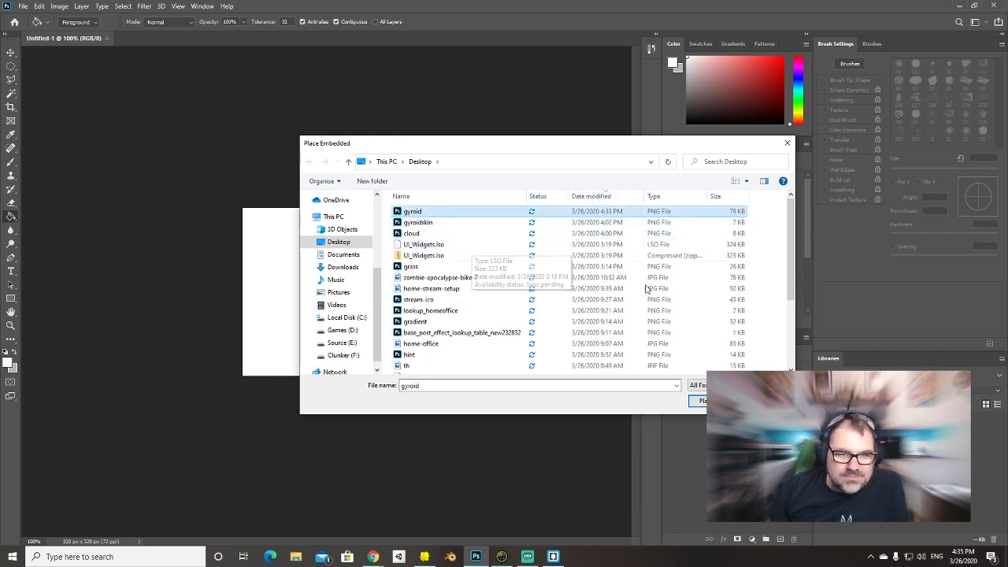
key(Return)
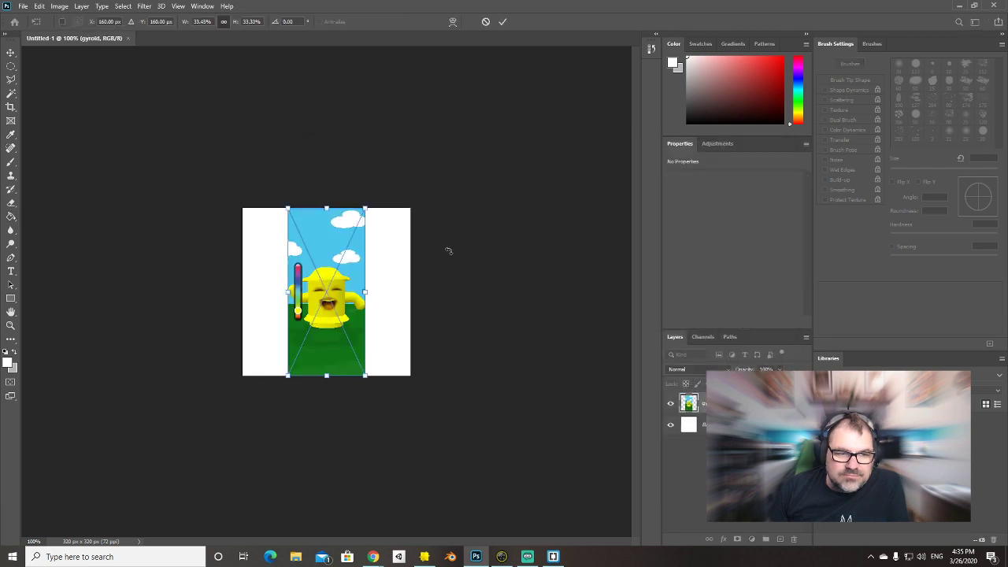
Scale the gyroid image to 150 px wide, centre it, and return to Lens Studio.
drag(364, 207, 583, 19)
drag(426, 189, 280, 359)
drag(394, 88, 412, 45)
drag(331, 225, 388, 215)
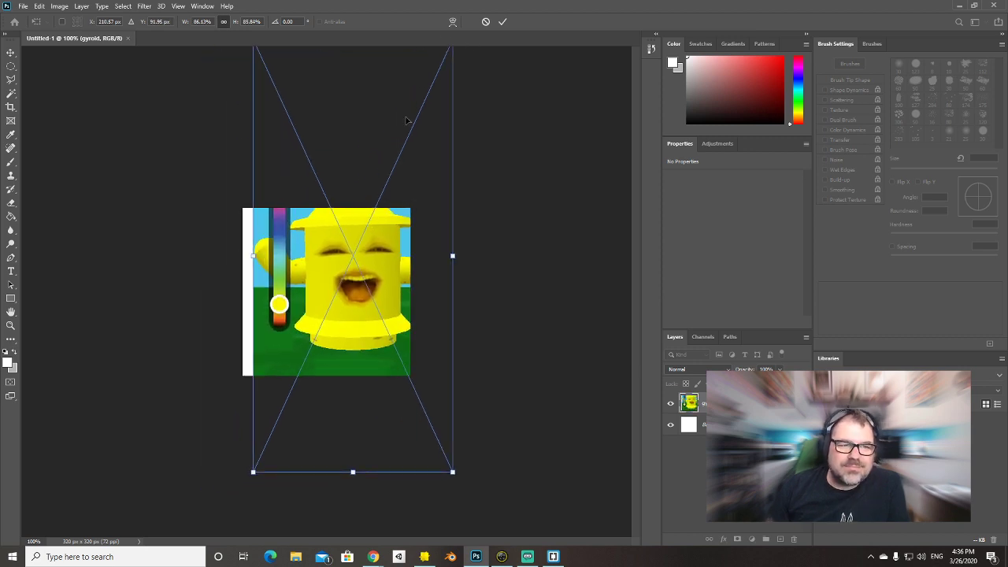
drag(406, 120, 371, 209)
drag(418, 129, 296, 385)
drag(264, 435, 331, 246)
key(Return)
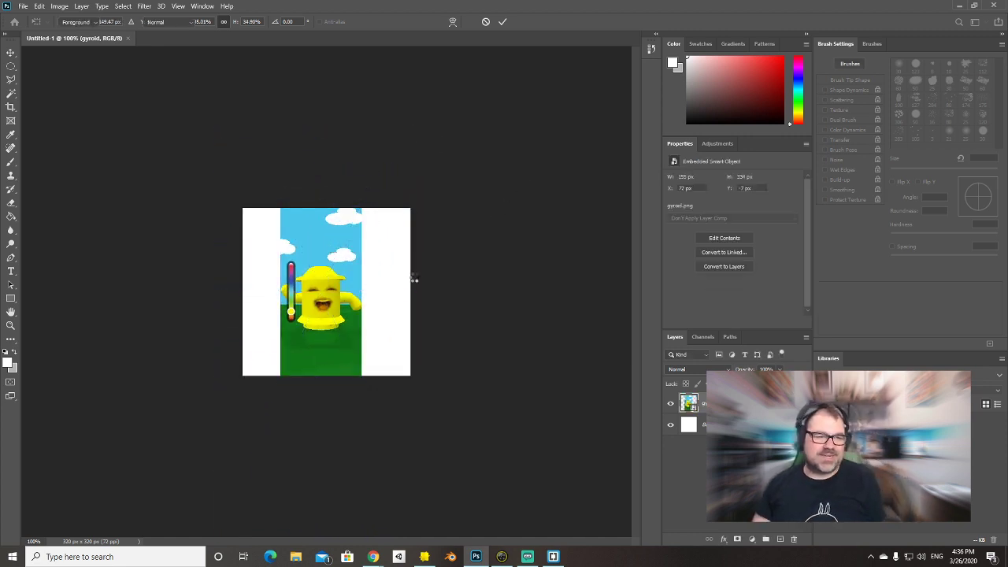
key(alt+Tab)
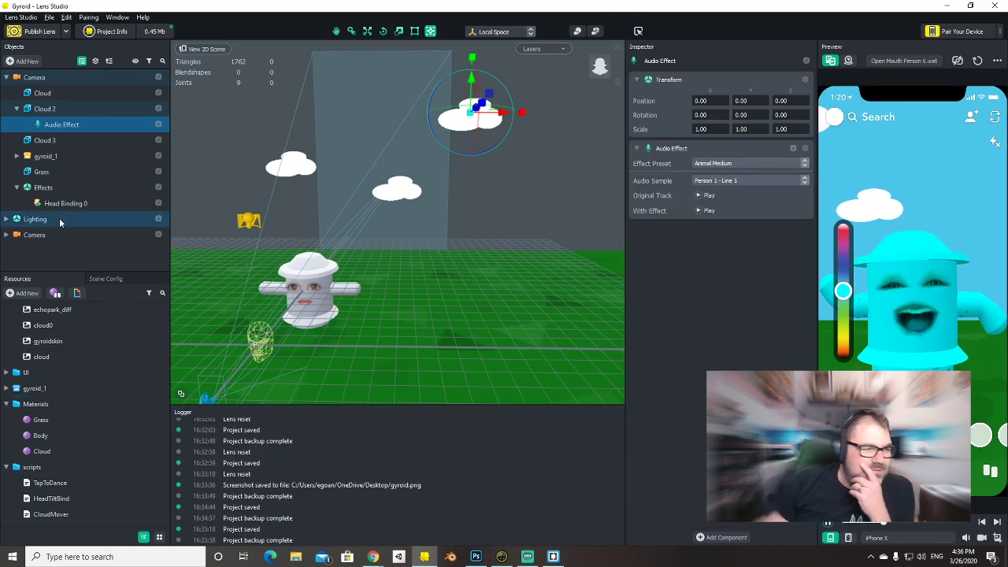
Expand the orthographic Camera and inspect the UI Panel script's advanced options.
click(6, 236)
scroll(31, 230, down, 3)
click(78, 159)
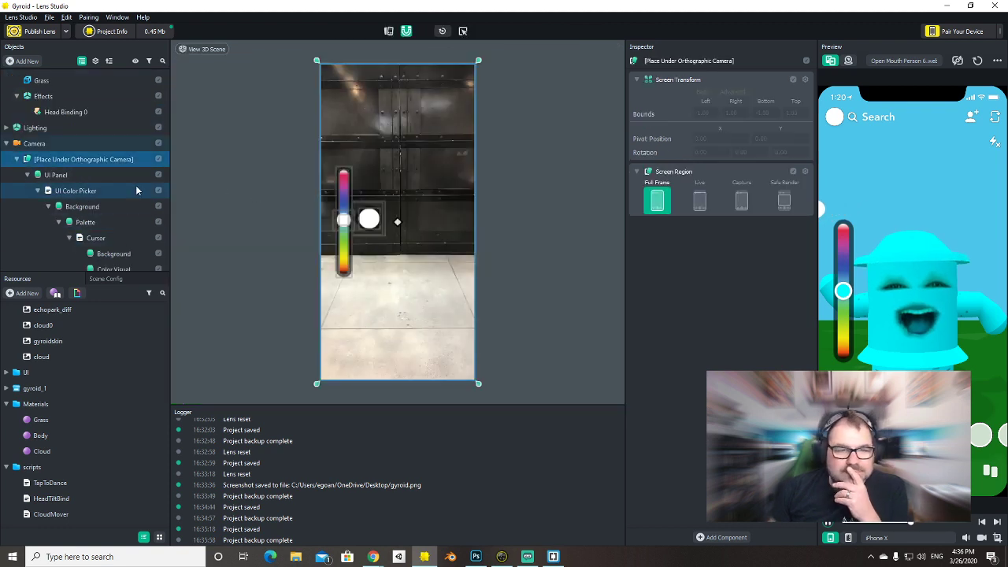
click(101, 176)
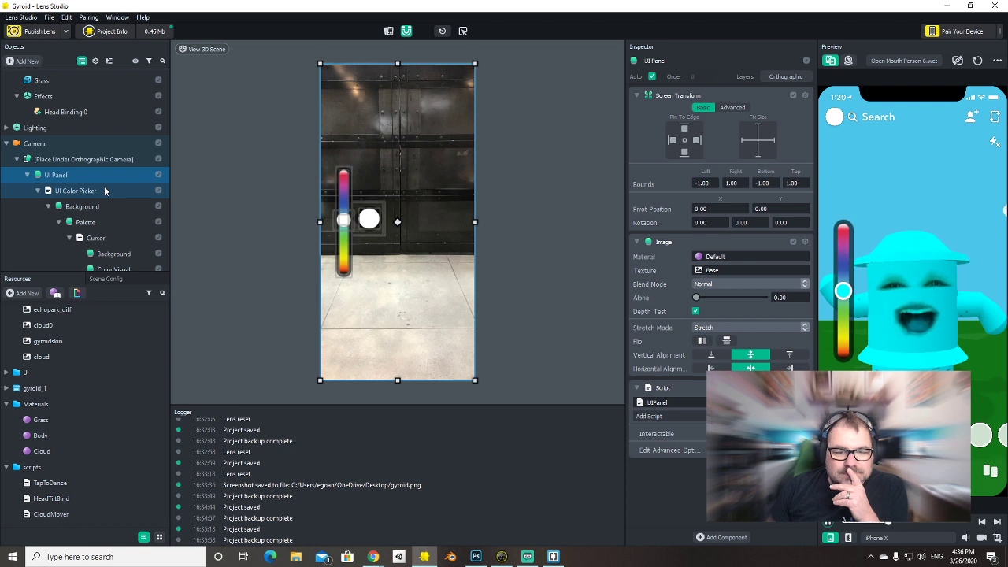
click(669, 449)
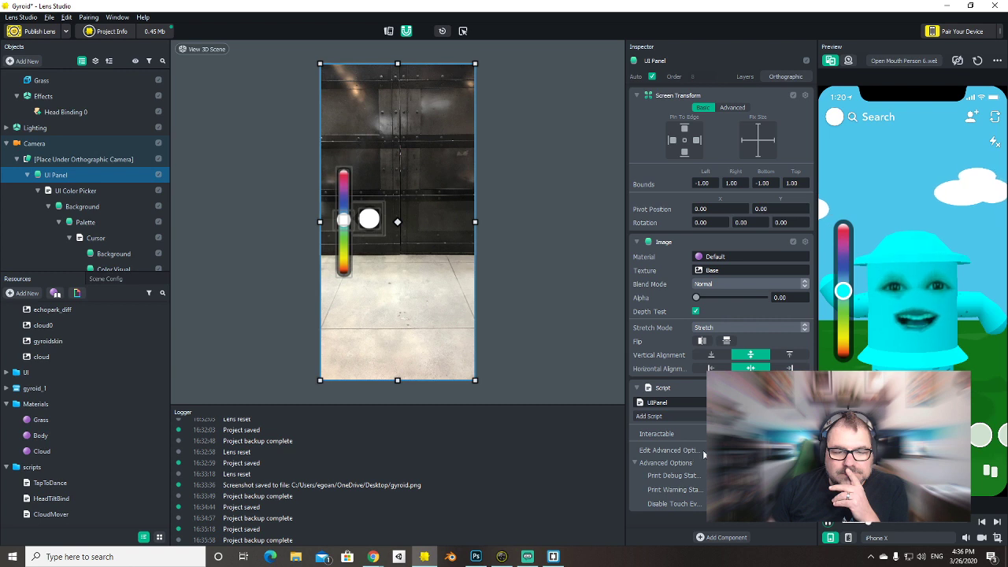
click(670, 449)
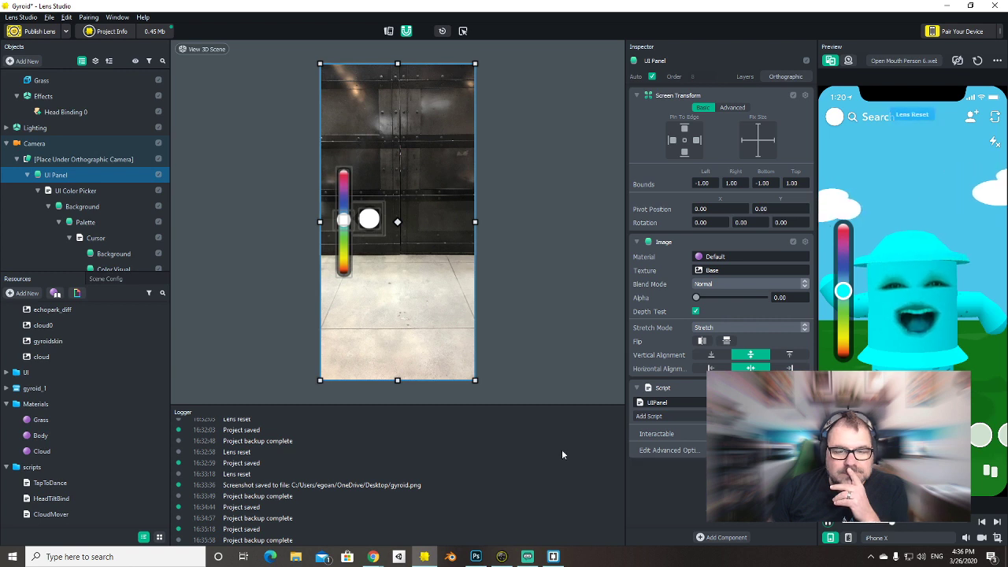
Shift the character's hue from cyan to yellow and disable UI Color Picker.
click(74, 190)
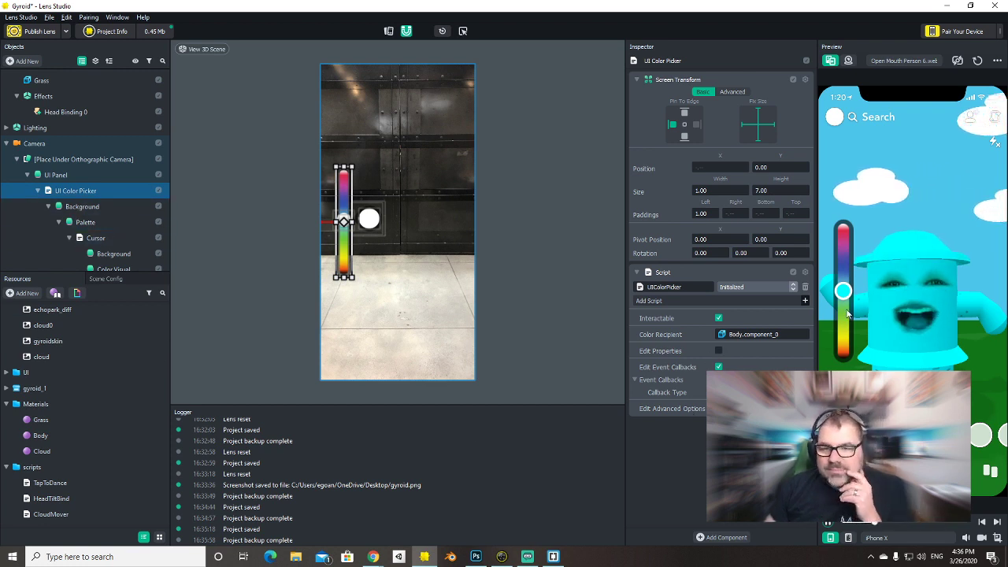
drag(843, 291, 842, 335)
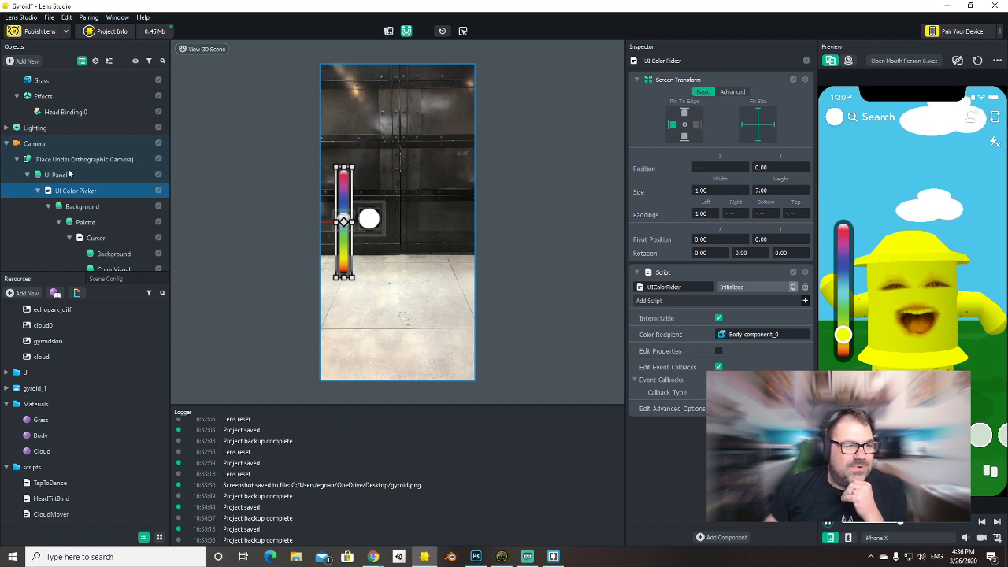
click(158, 191)
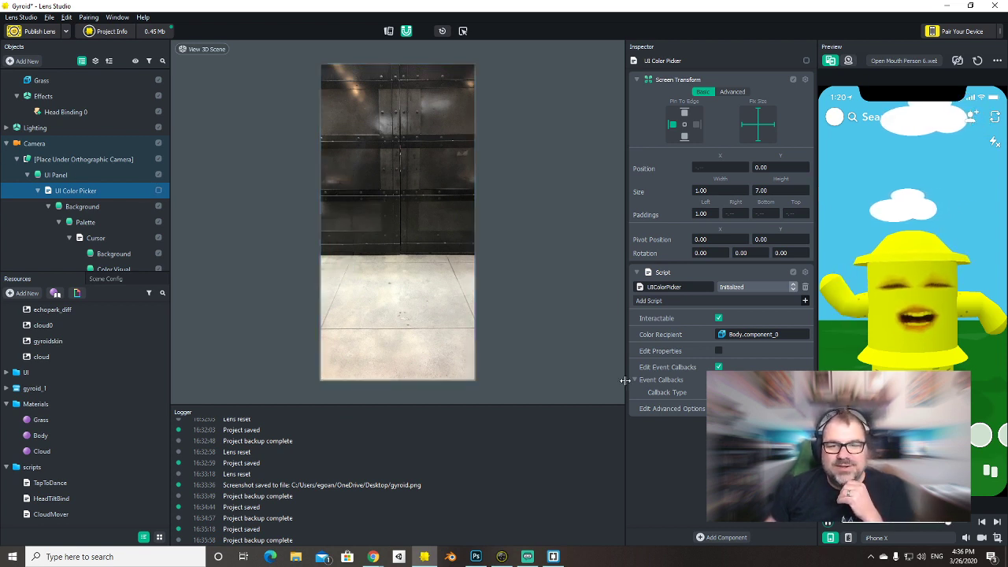
Capture the preview over the Desktop's gyroid.png, then re-enable UI Color Picker.
click(997, 539)
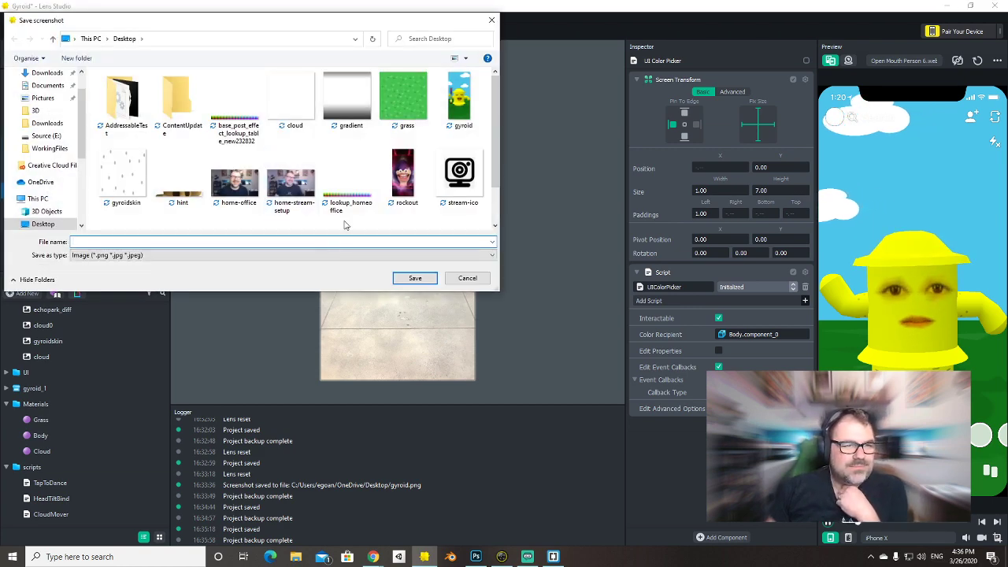
click(459, 99)
click(415, 278)
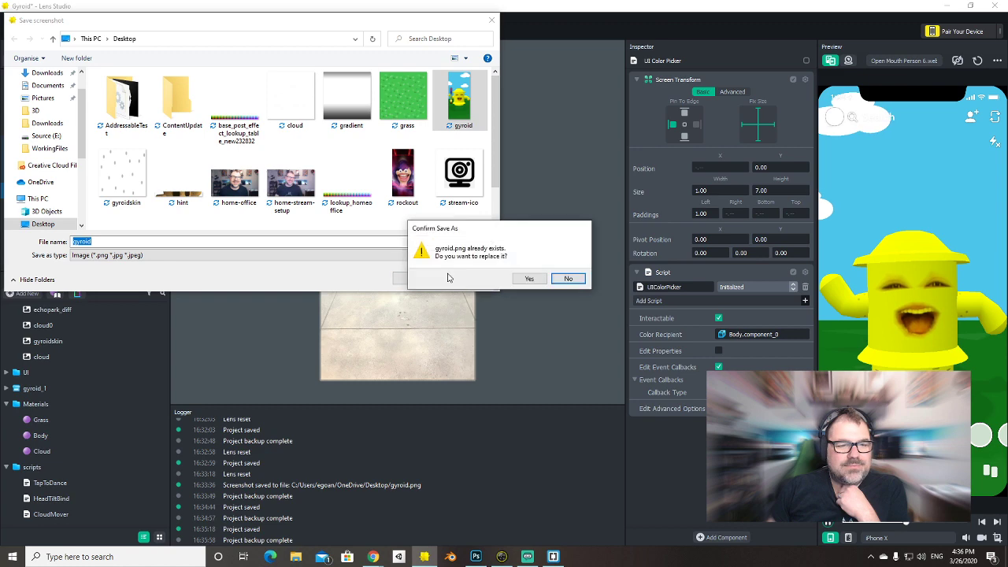
click(529, 279)
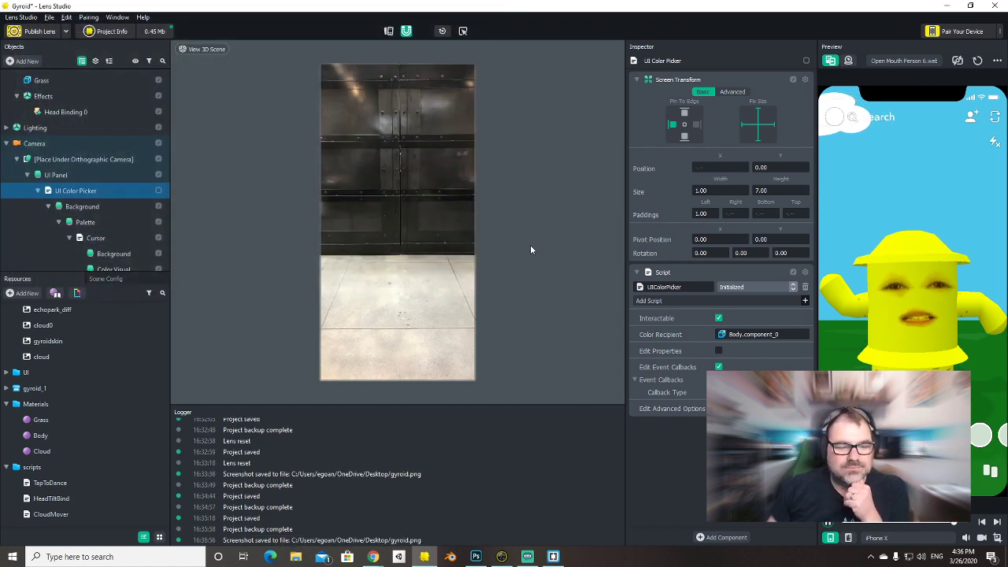
click(159, 191)
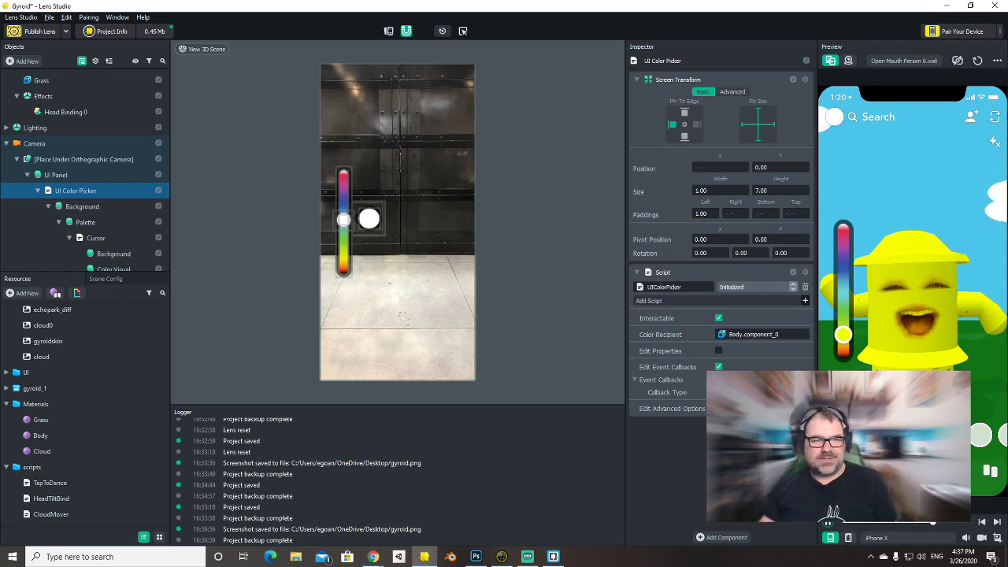
click(475, 557)
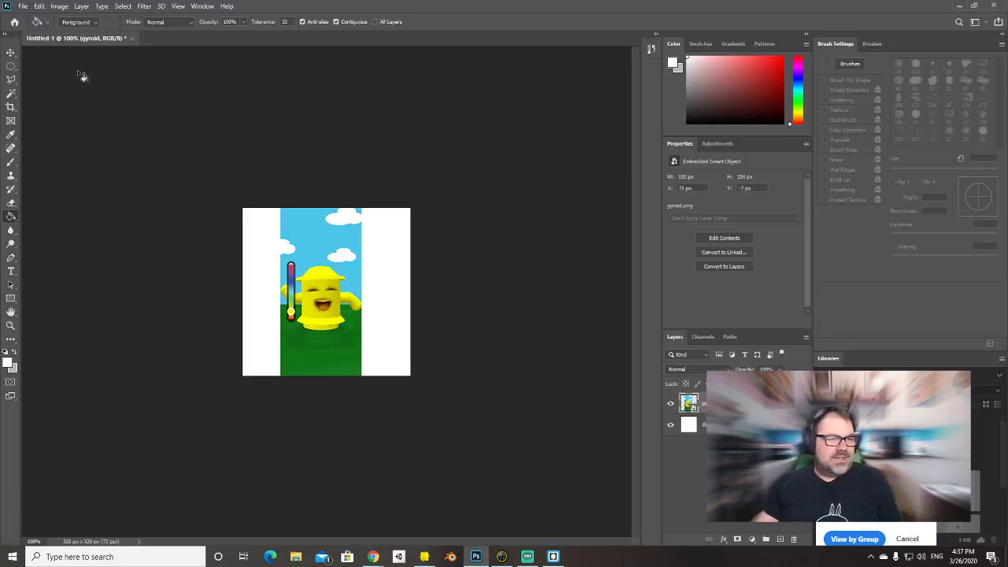
Replace the old gyroid layer with the updated gyroid.png as an embedded image.
click(793, 539)
click(24, 7)
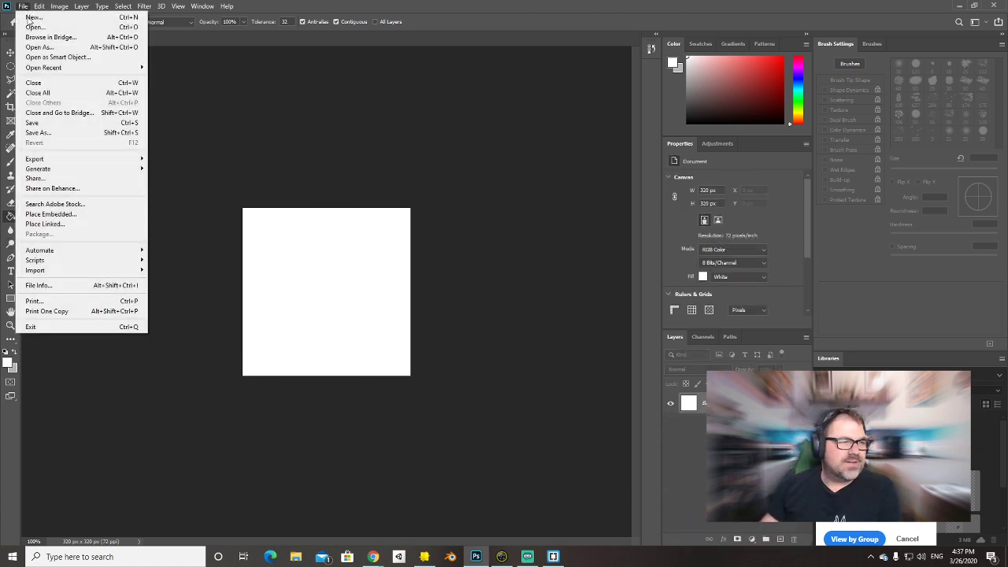
click(76, 214)
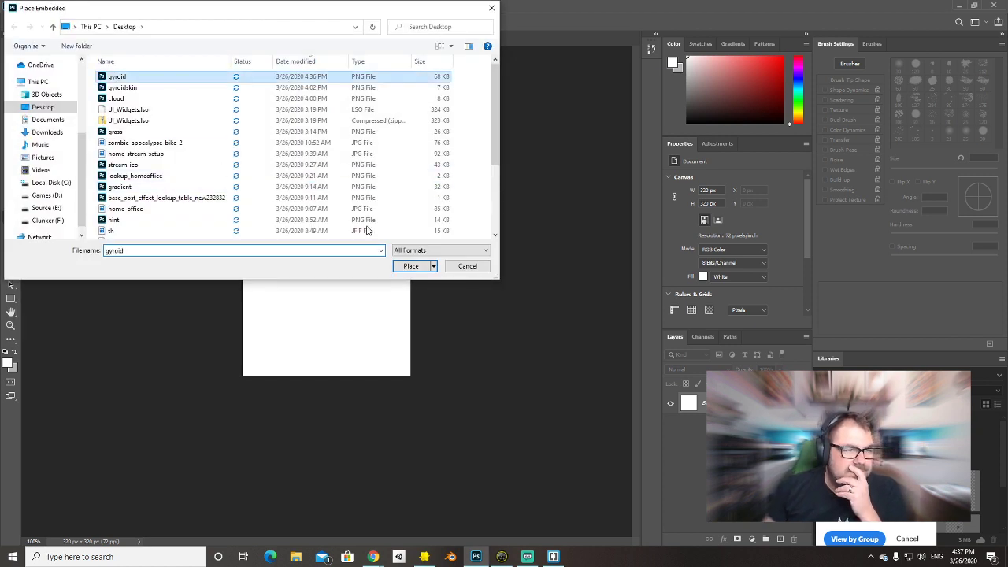
click(410, 265)
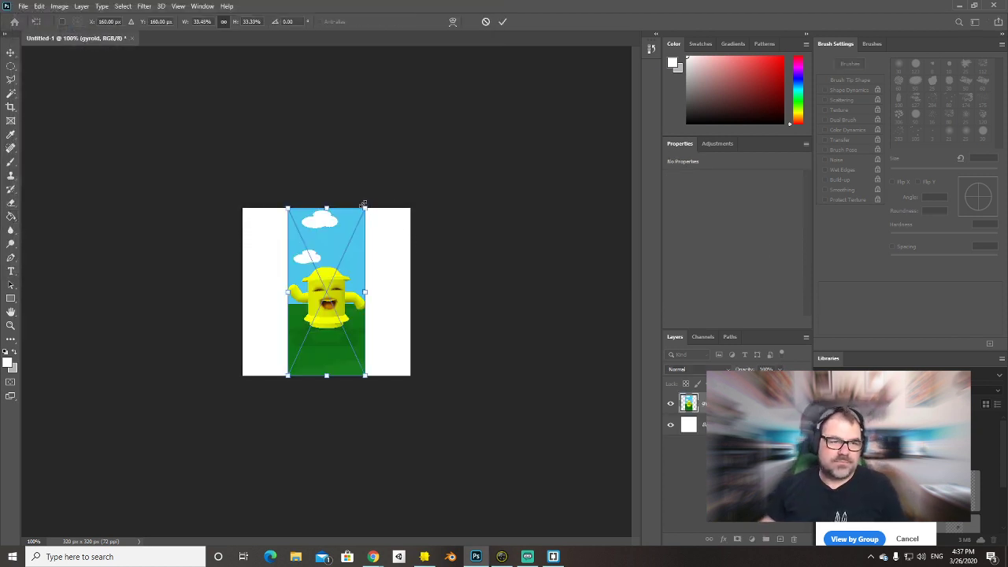
Scale the new gyroid image to 216×466 px, centred on the canvas.
drag(364, 207, 434, 55)
drag(359, 270, 324, 335)
drag(402, 120, 371, 192)
drag(321, 280, 339, 249)
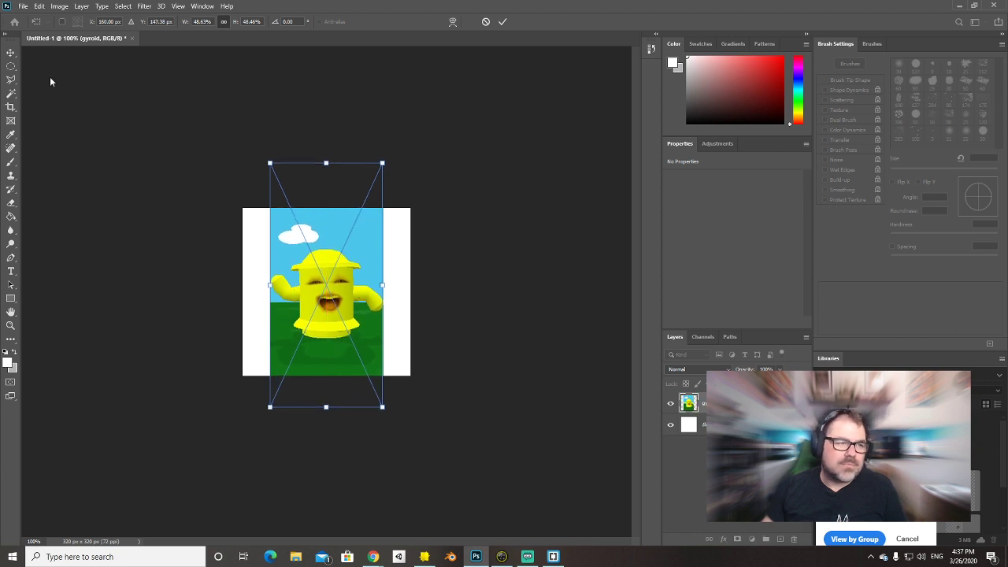
click(12, 55)
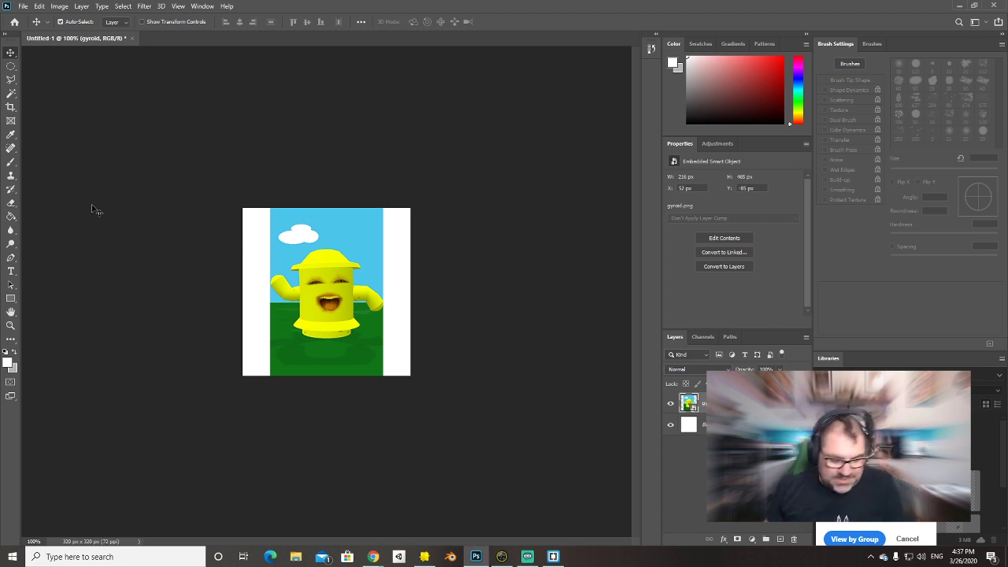
Fill the white background margins with the sky blue sampled from the image.
key(i)
click(347, 225)
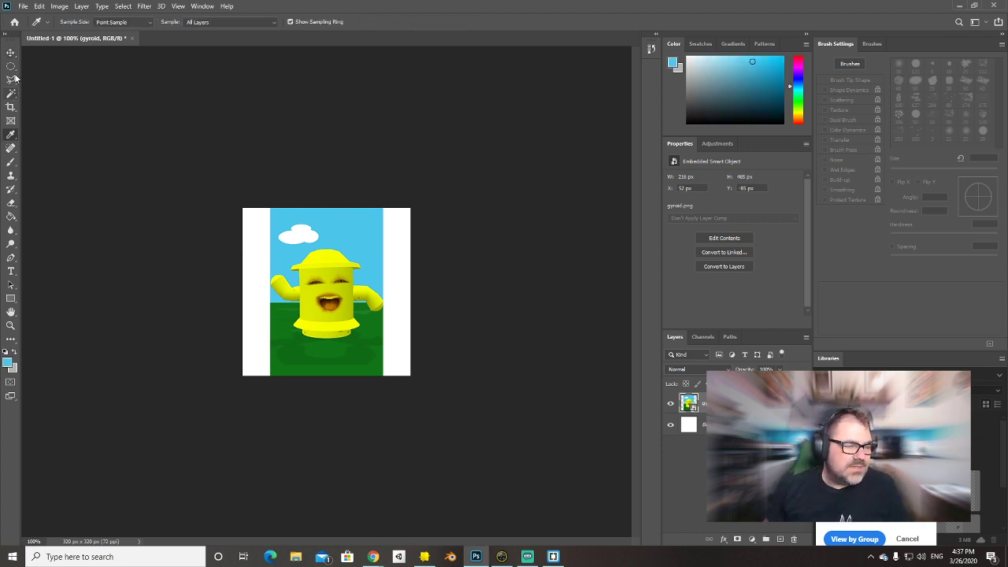
key(alt+bracketleft)
key(g)
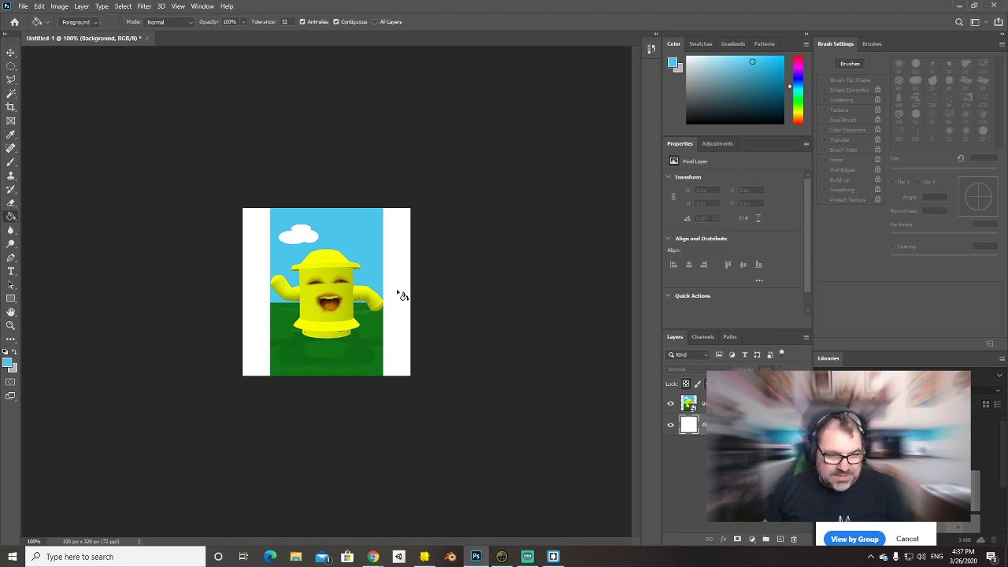
click(403, 298)
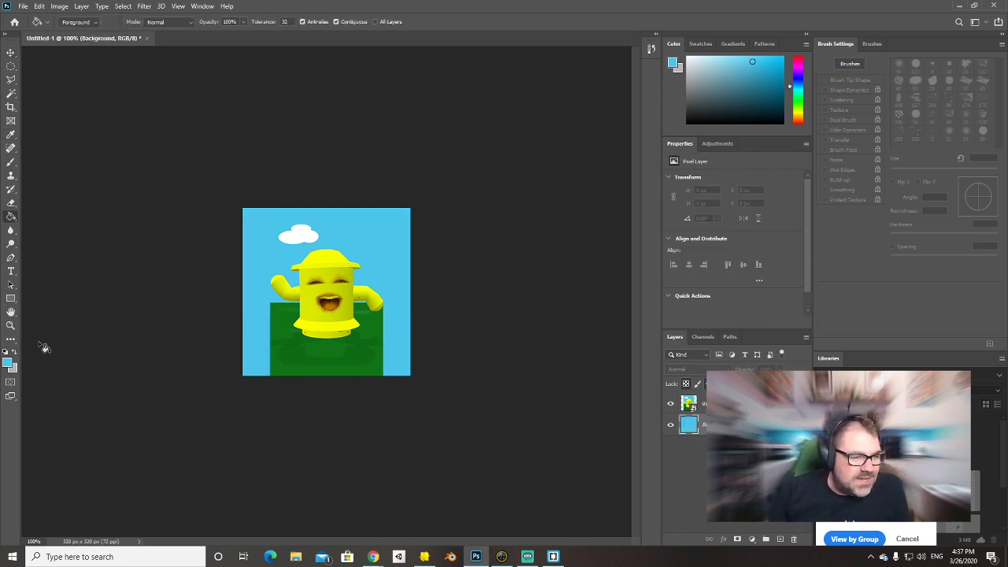
Rasterize the character layer and select a narrow strip at the grass's left edge.
right_click(733, 403)
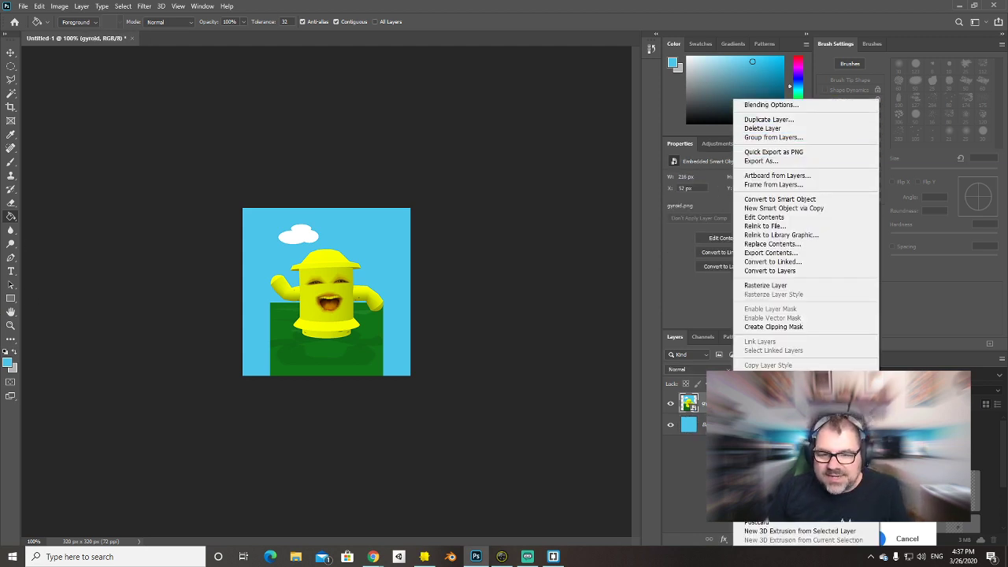
click(779, 285)
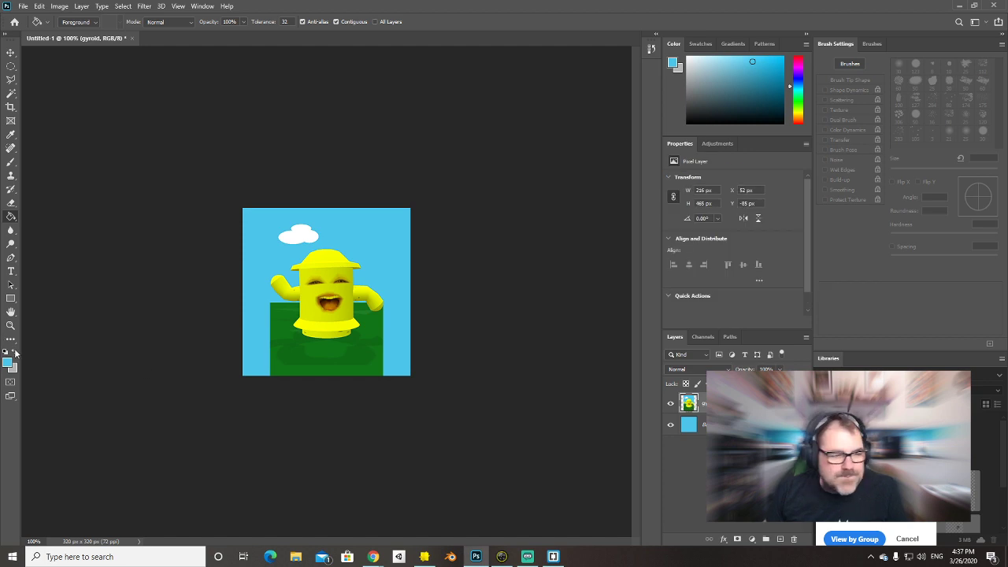
click(10, 326)
drag(323, 321, 378, 315)
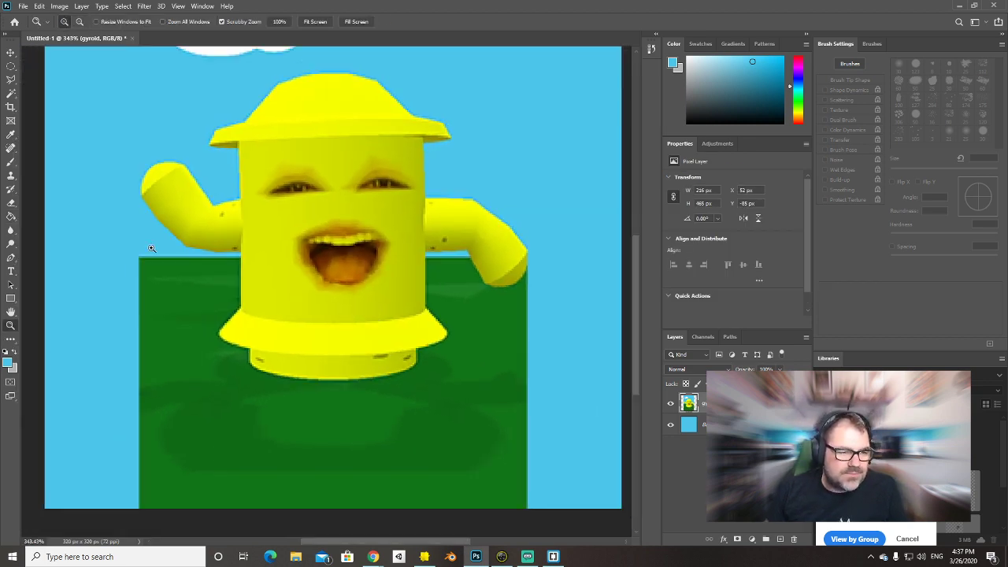
right_click(11, 71)
click(63, 77)
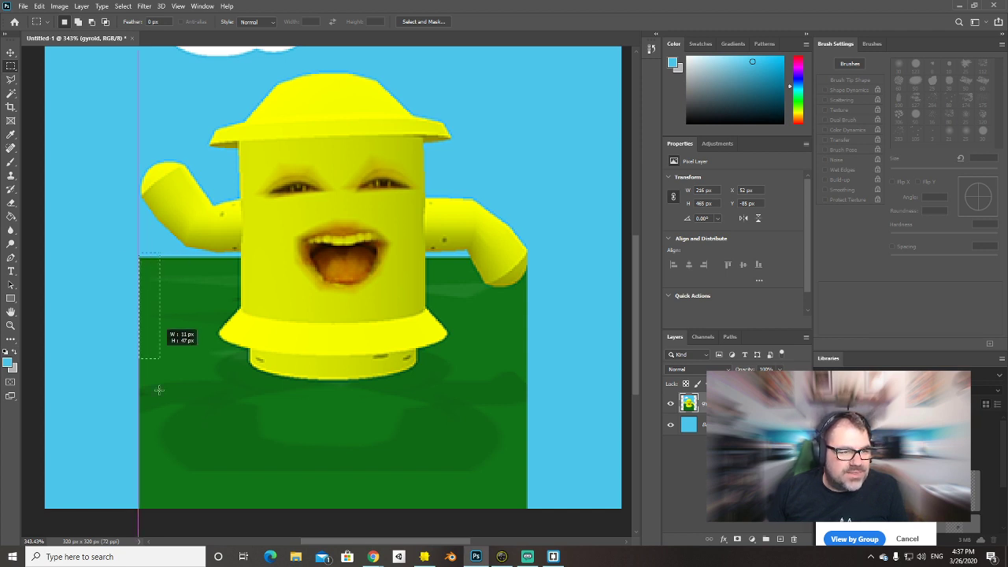
drag(159, 389, 225, 422)
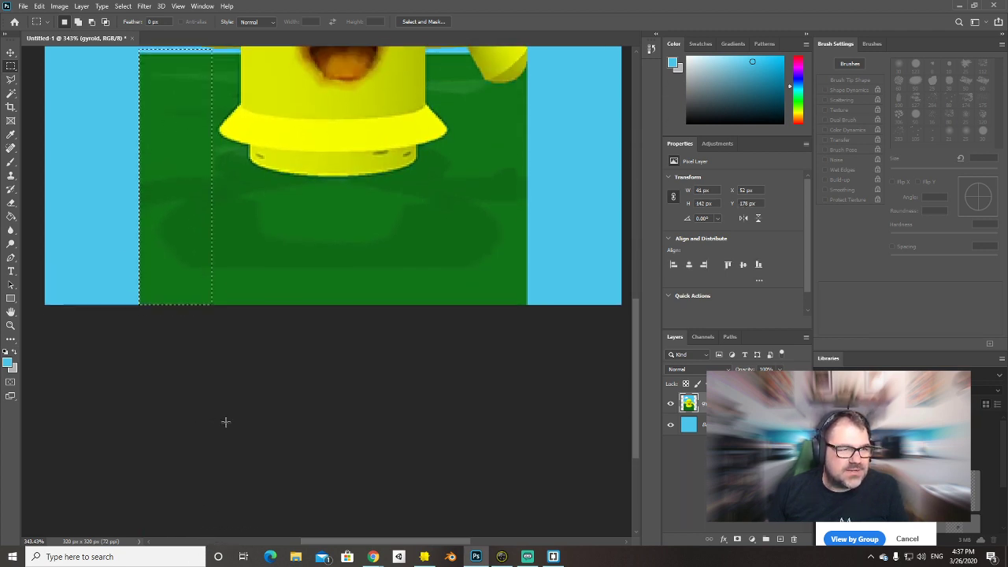
scroll(268, 378, up, 4)
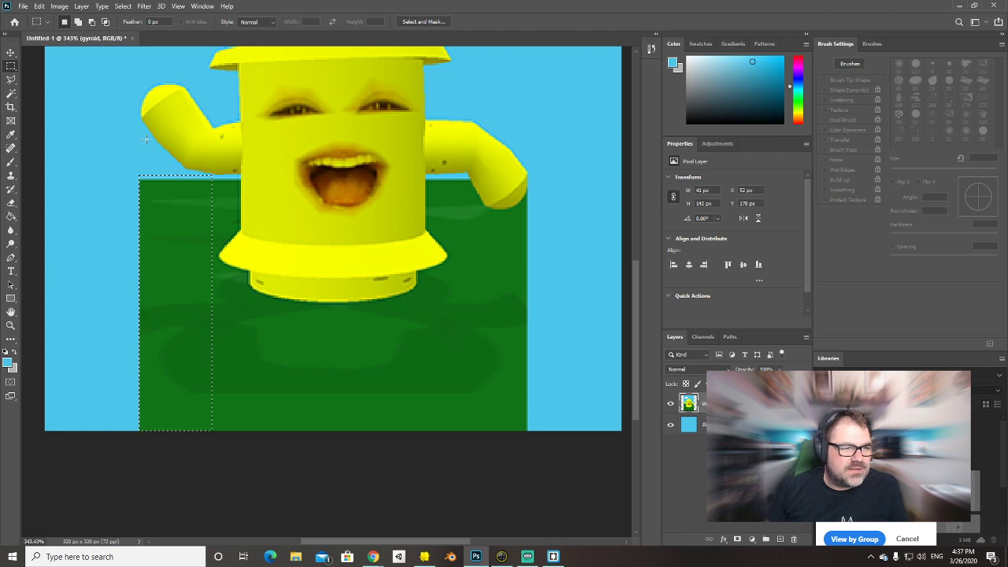
alt+drag(123, 153, 261, 176)
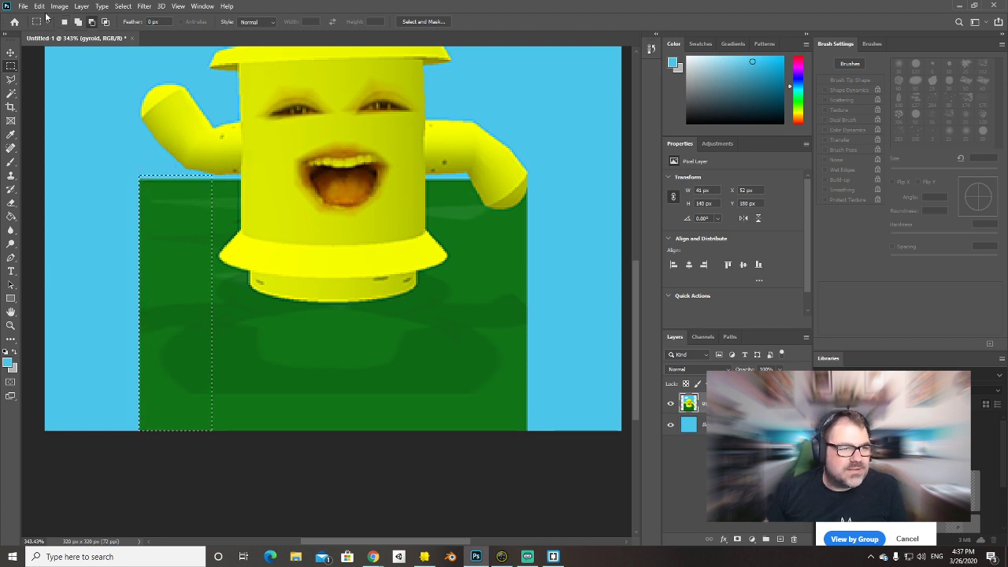
Stretch the selected grass strip out to the canvas's left edge.
click(39, 6)
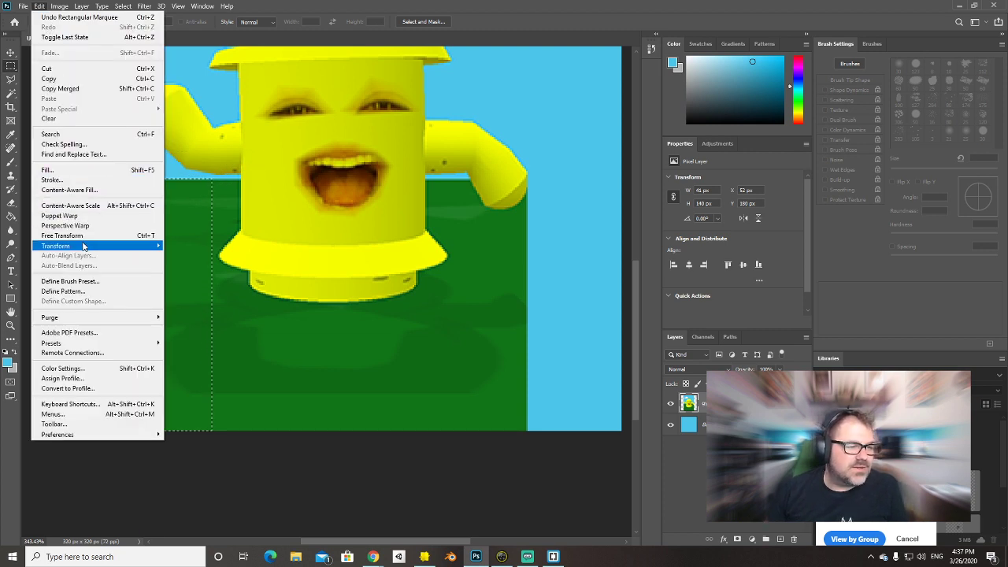
click(84, 235)
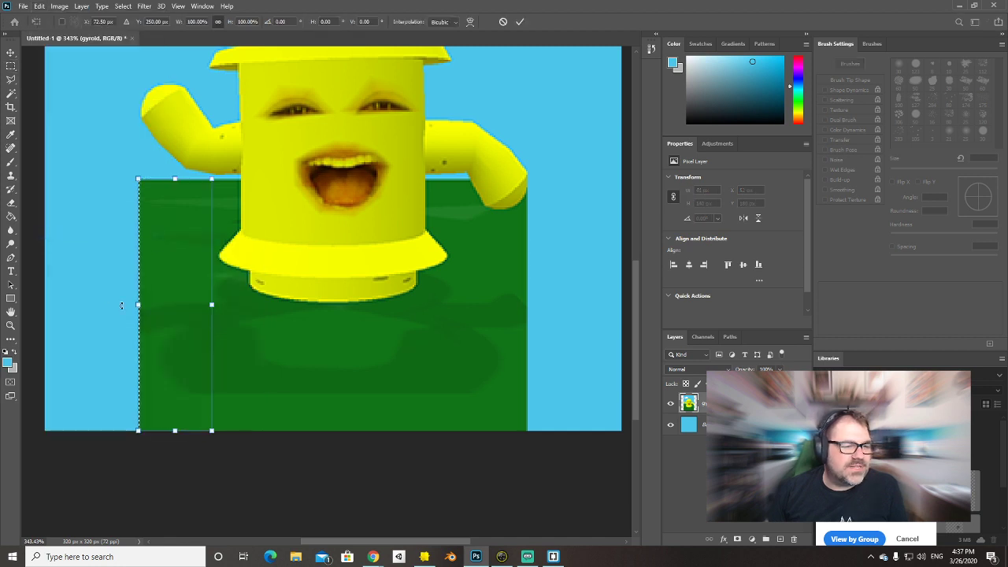
drag(137, 305, 36, 304)
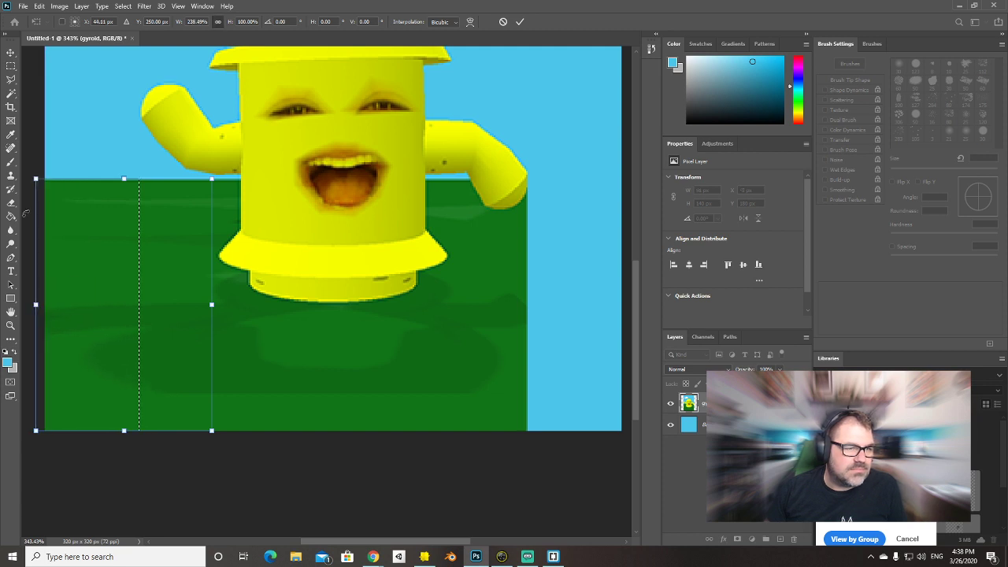
click(12, 55)
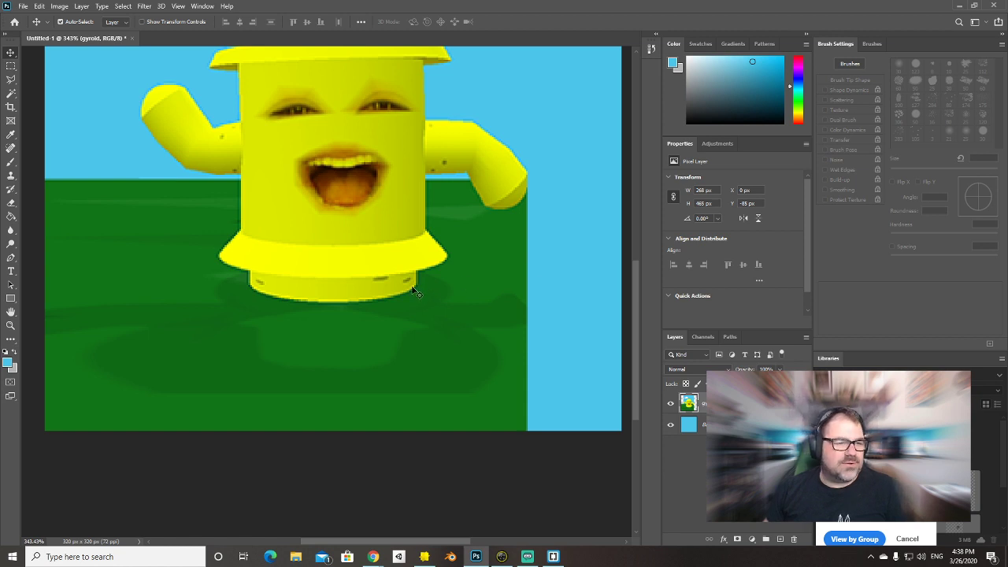
Copy a left-side strip of grass down to the bottom onto a new Layer 1.
click(10, 67)
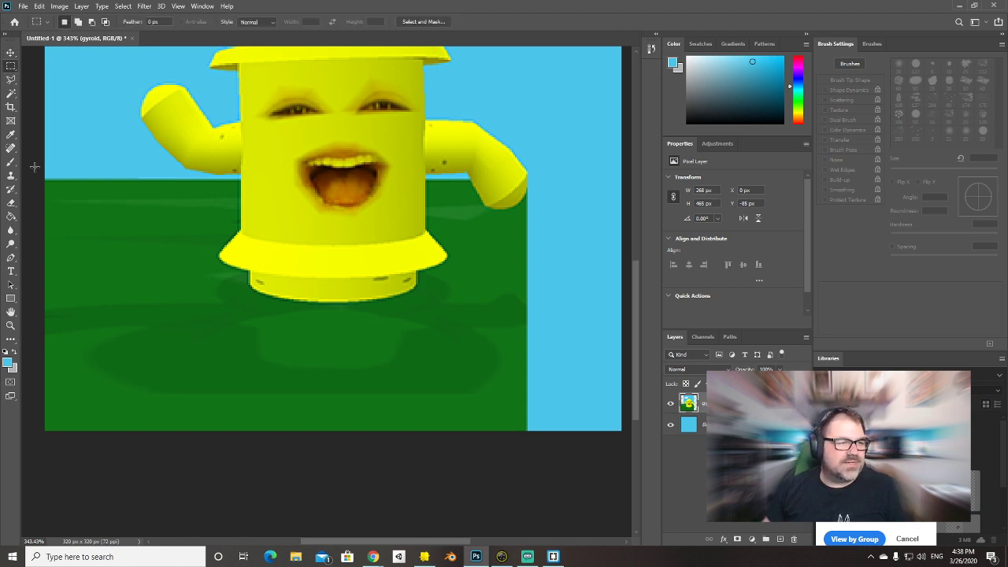
drag(34, 166, 172, 526)
click(543, 269)
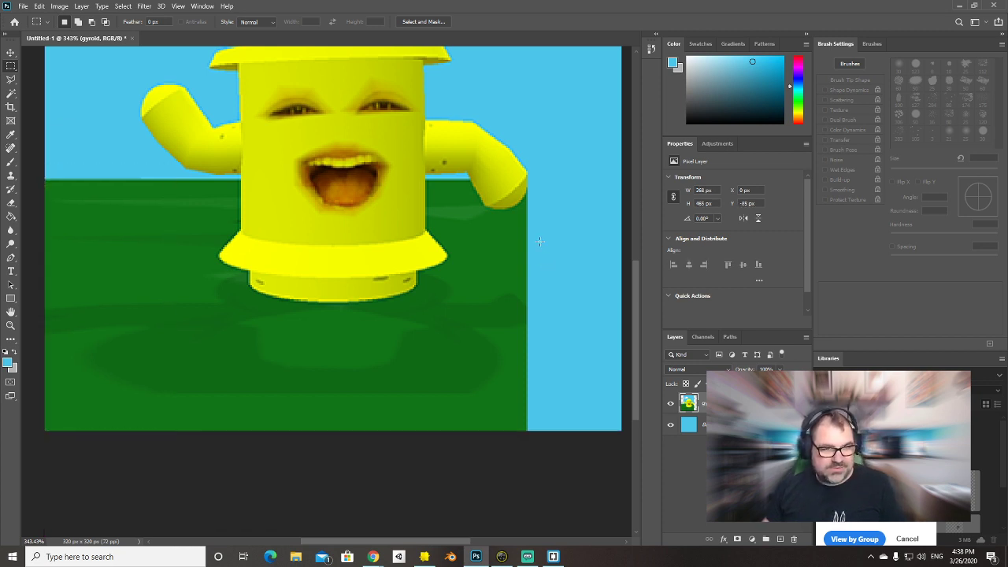
drag(42, 156, 167, 510)
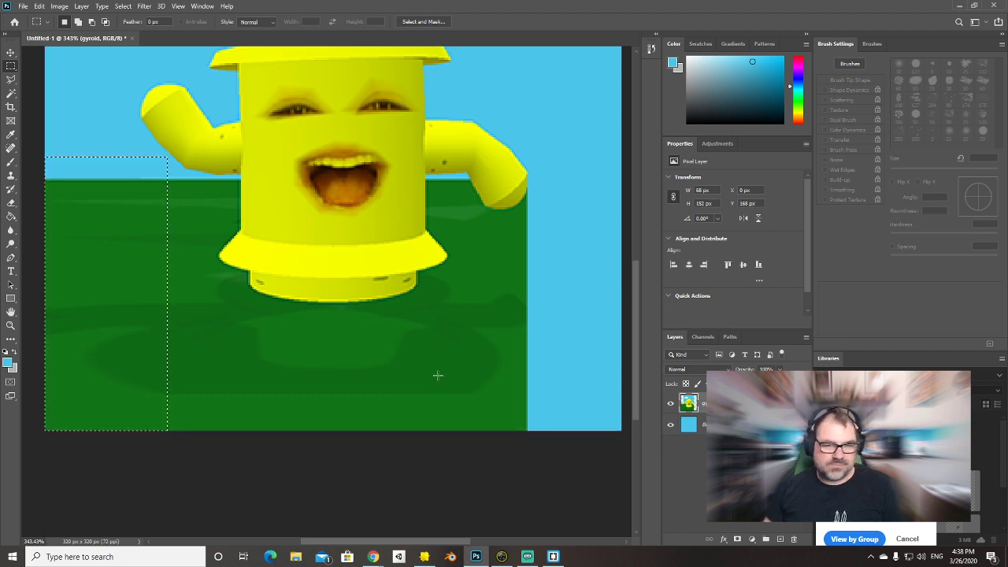
key(ctrl+j)
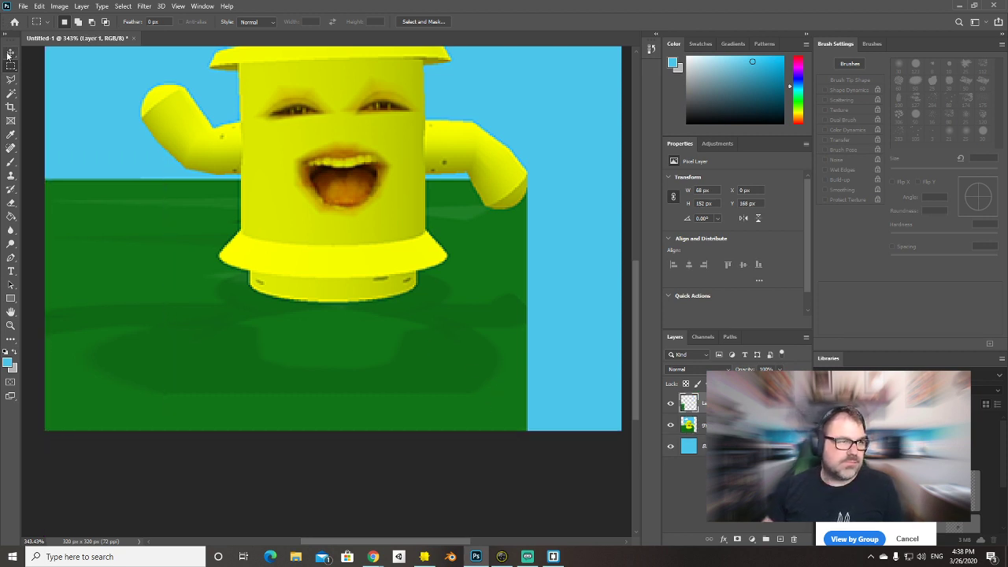
Move the copied grass strip to the right side and flip it horizontally.
click(10, 53)
drag(105, 257, 550, 297)
click(39, 5)
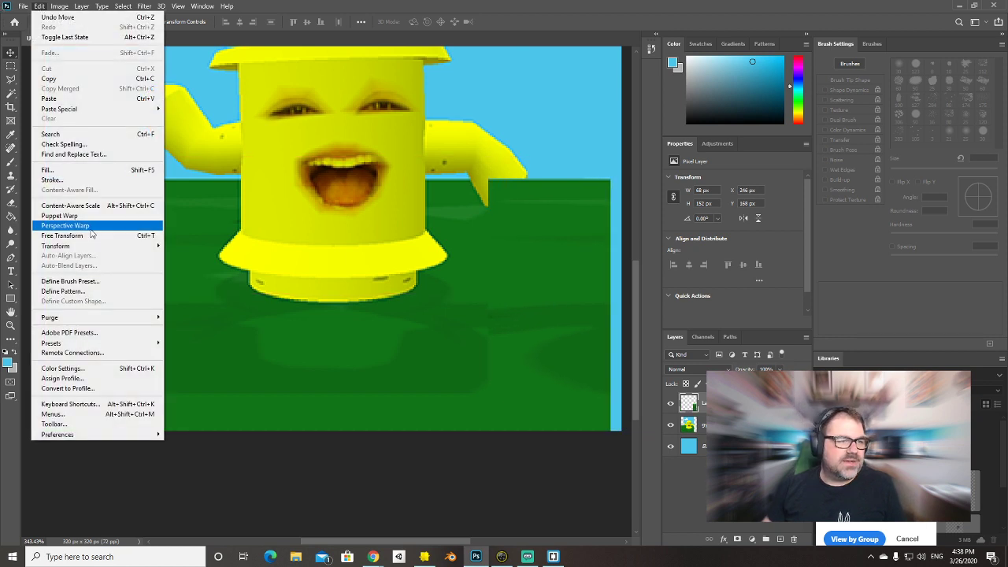
mouse_move(88, 246)
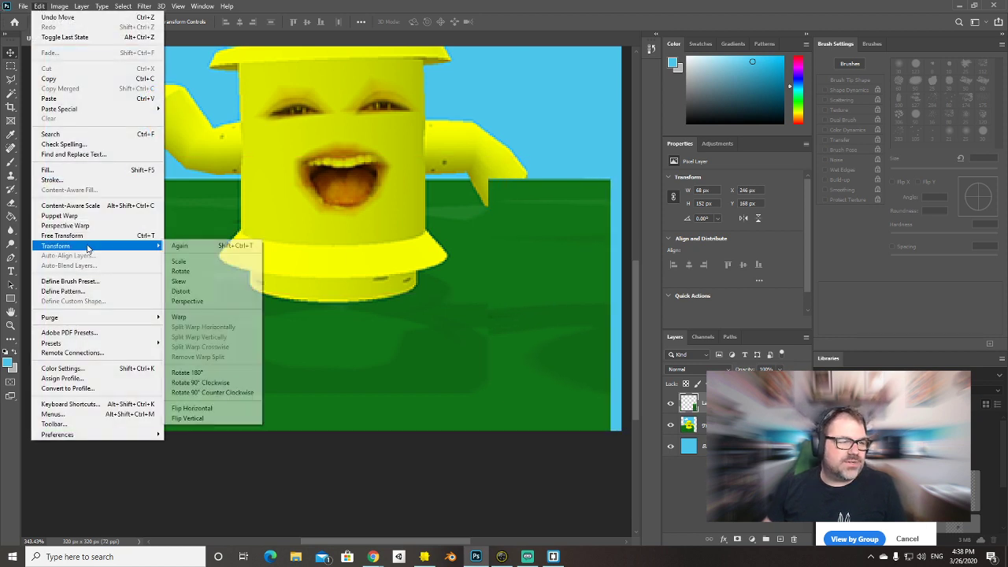
click(211, 409)
drag(517, 291, 496, 293)
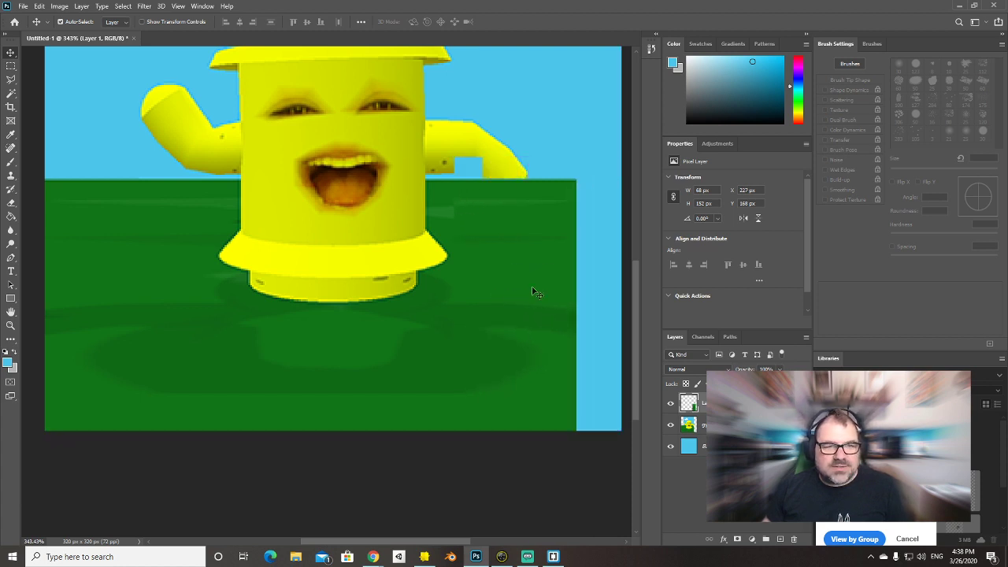
Widen the grass strip to 93 px to reach the right edge, then add a layer mask.
key(ctrl+t)
drag(577, 293, 622, 293)
key(Return)
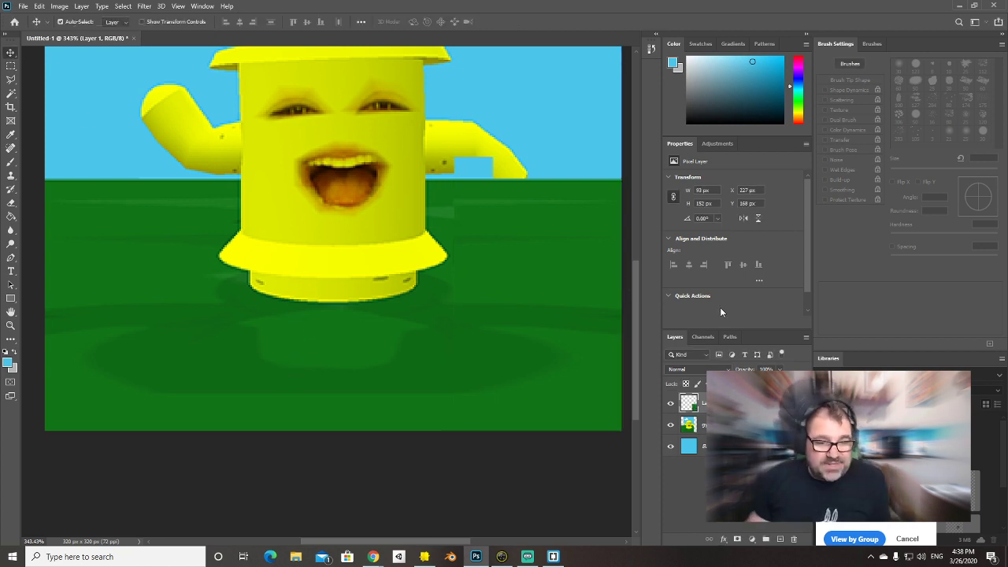
click(736, 539)
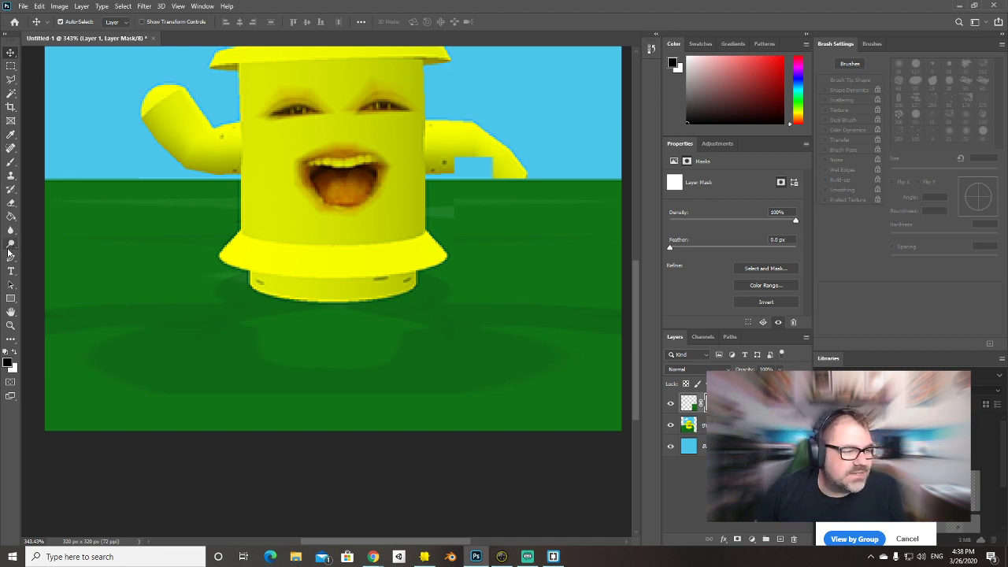
Brush white on the mask along the right arm's underside and cut-off tip.
key(b)
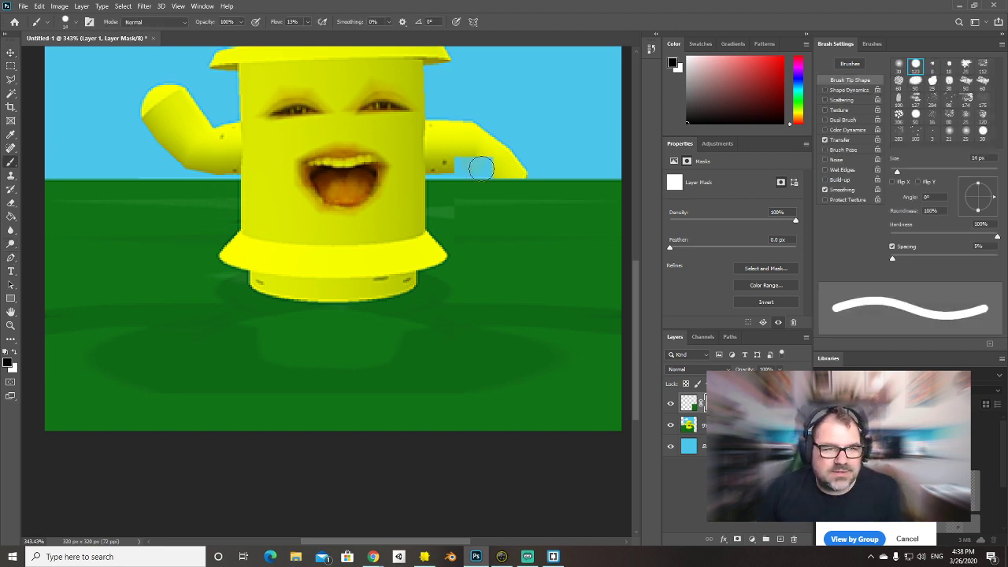
drag(482, 168, 493, 164)
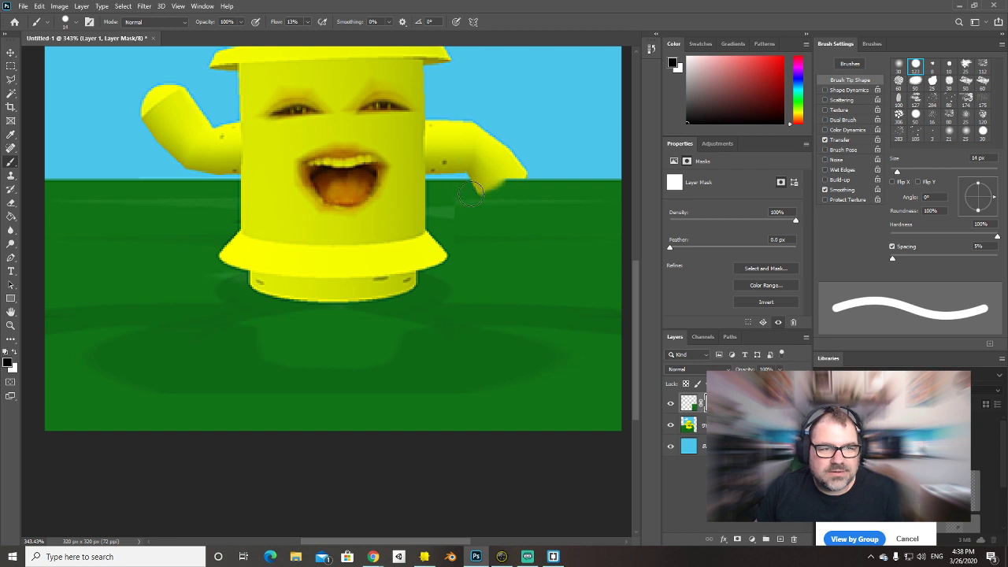
drag(445, 213, 520, 186)
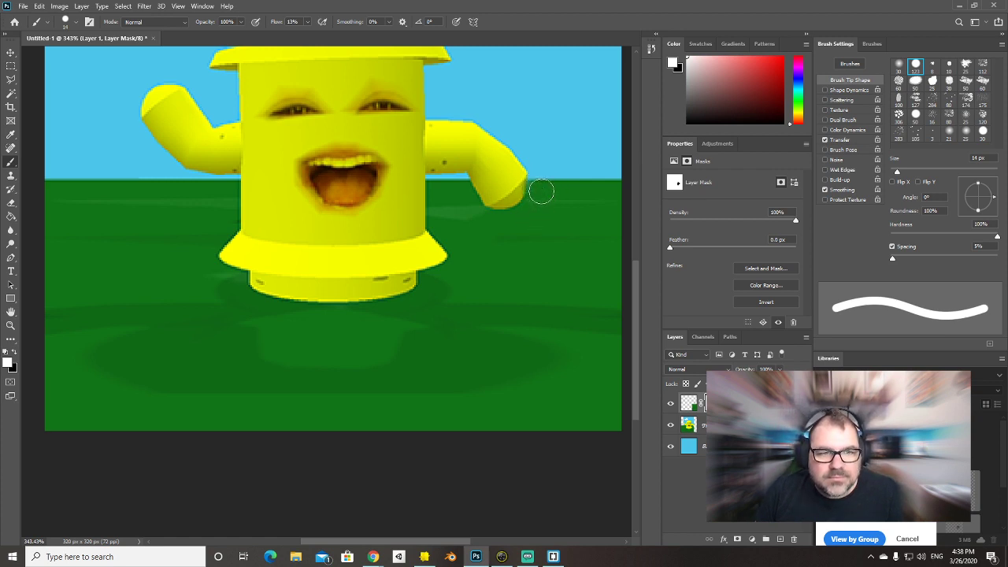
click(10, 325)
Fit the image on screen and export it as PNG-24 'gyroid-icon' on the Desktop.
right_click(226, 218)
click(250, 222)
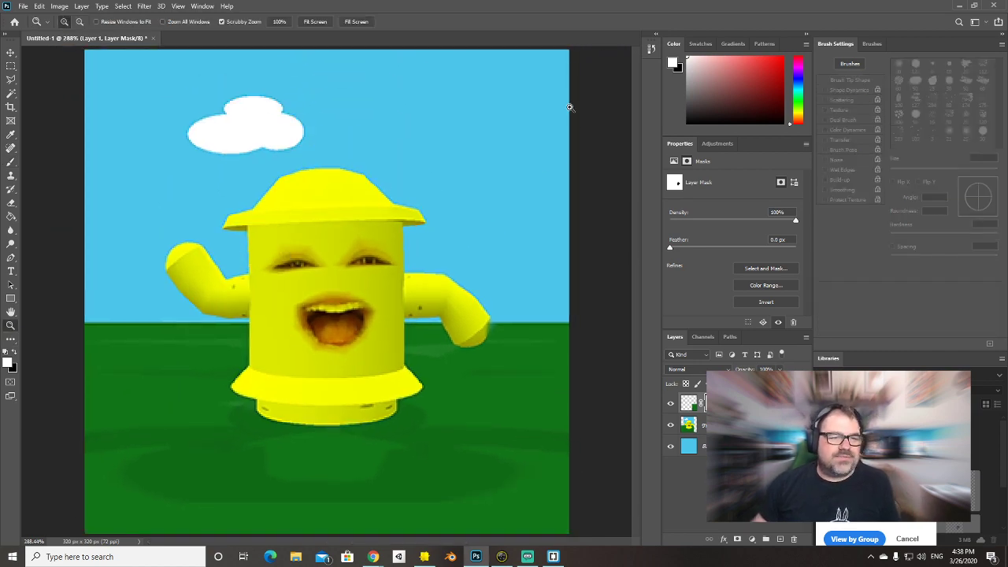
key(ctrl+alt+shift+s)
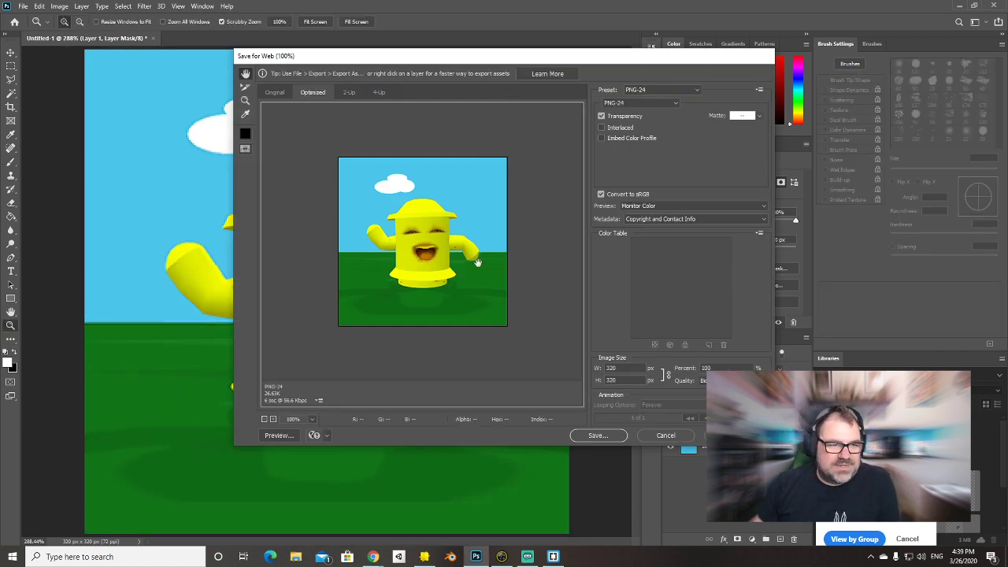
click(598, 435)
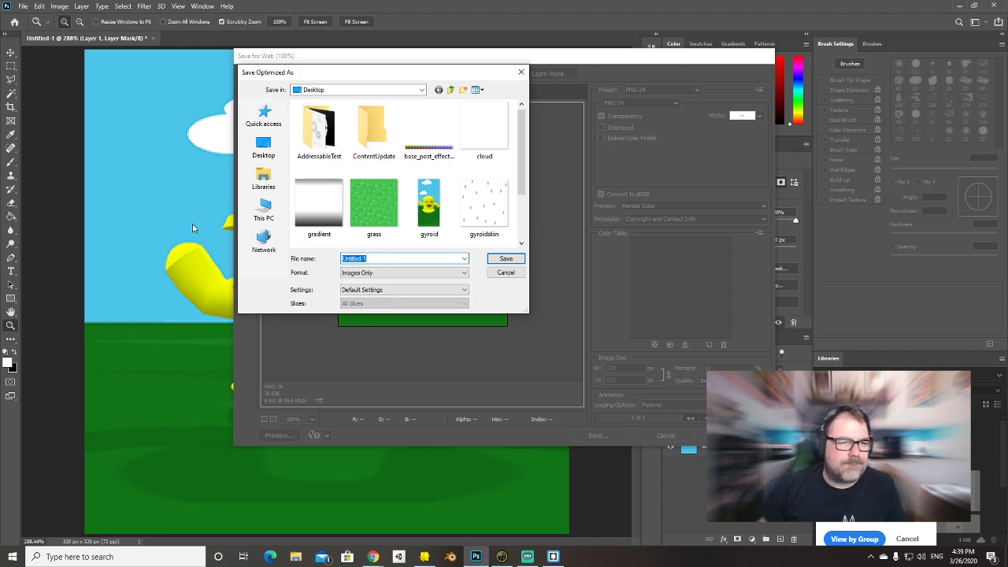
text(gyroid)
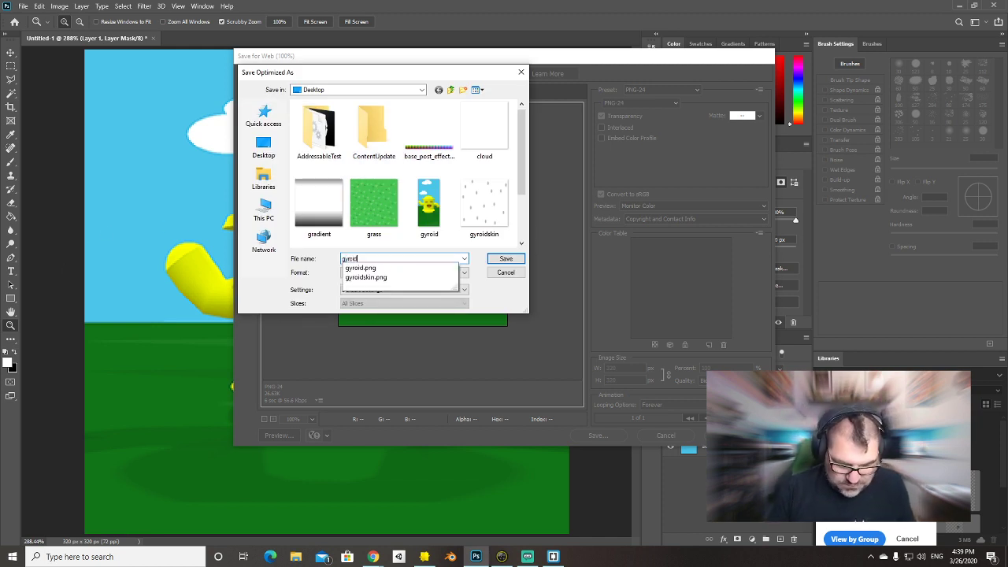
key(Escape)
text(-icon)
key(Return)
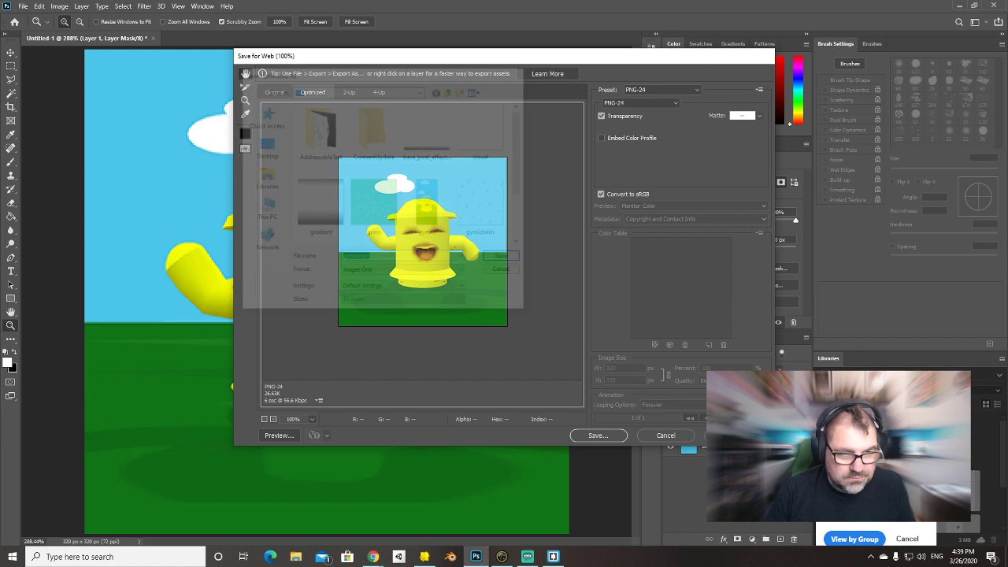
key(alt+Tab)
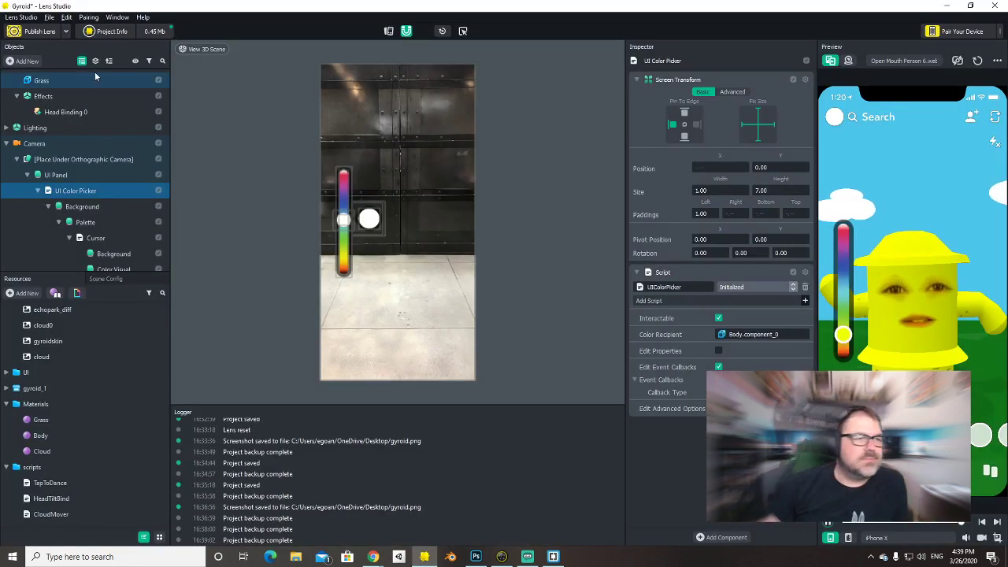
Rename the lens to 'Gyroid' in Project Info.
click(107, 31)
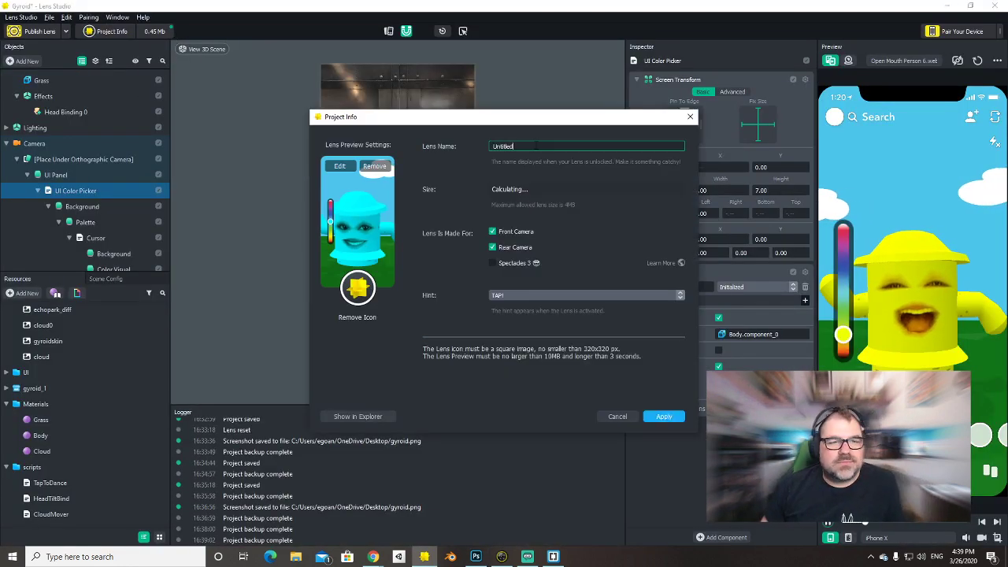
double_click(502, 147)
text(Gyroid)
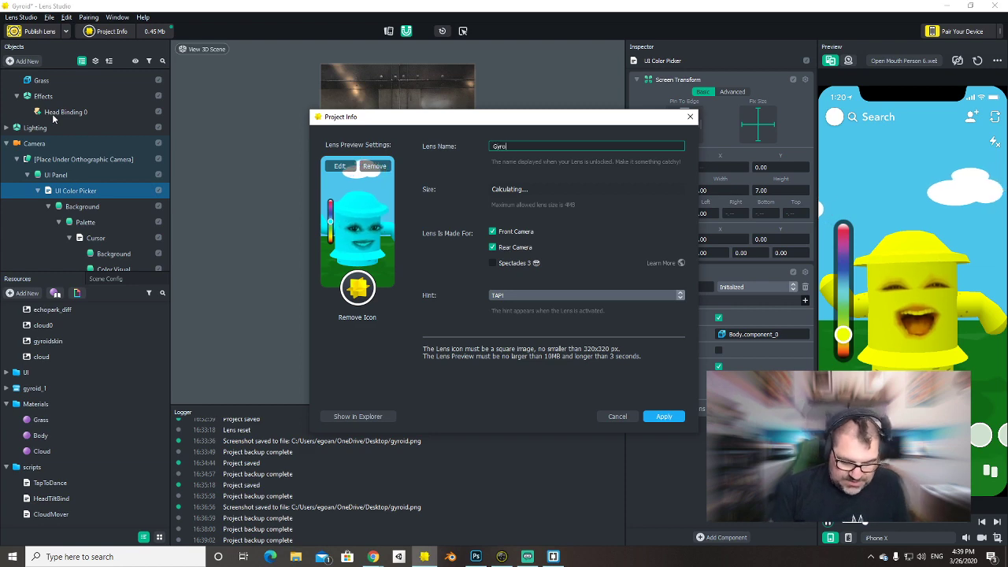
Set gyroid-icon as the lens icon and apply the project info changes.
click(360, 317)
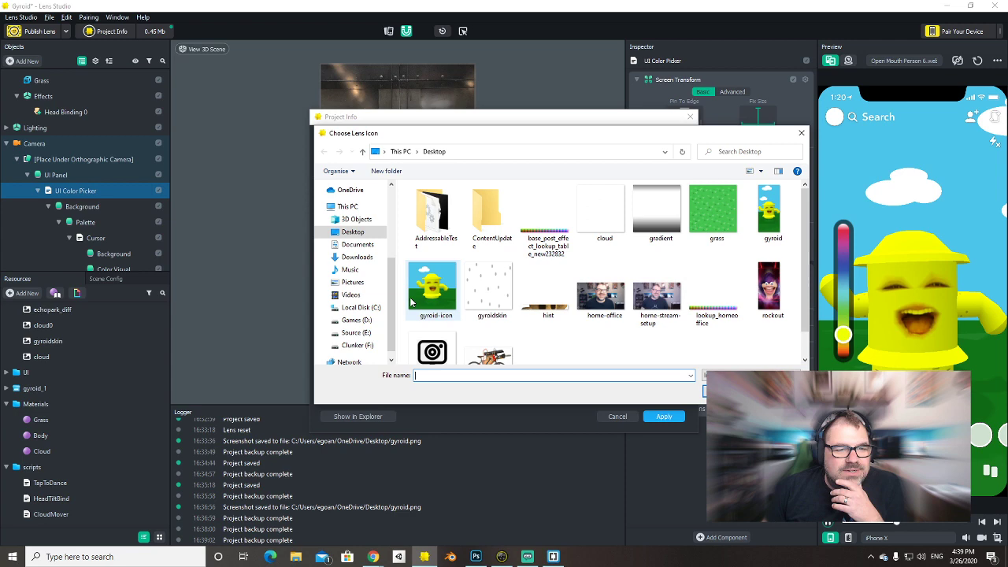
key(Return)
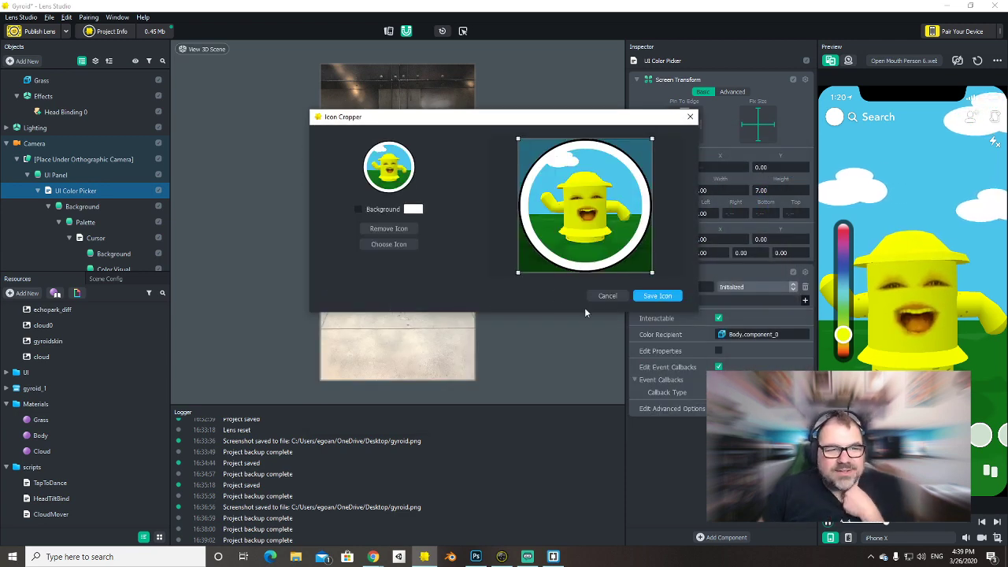
click(657, 295)
click(664, 417)
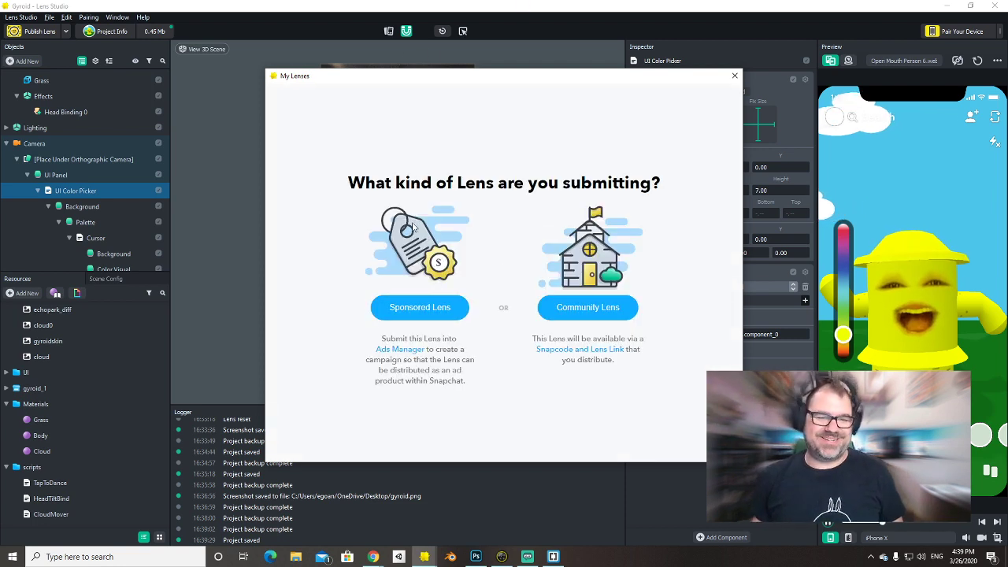
Choose to publish Gyroid as a Community Lens and add the tag 'animal'.
click(577, 309)
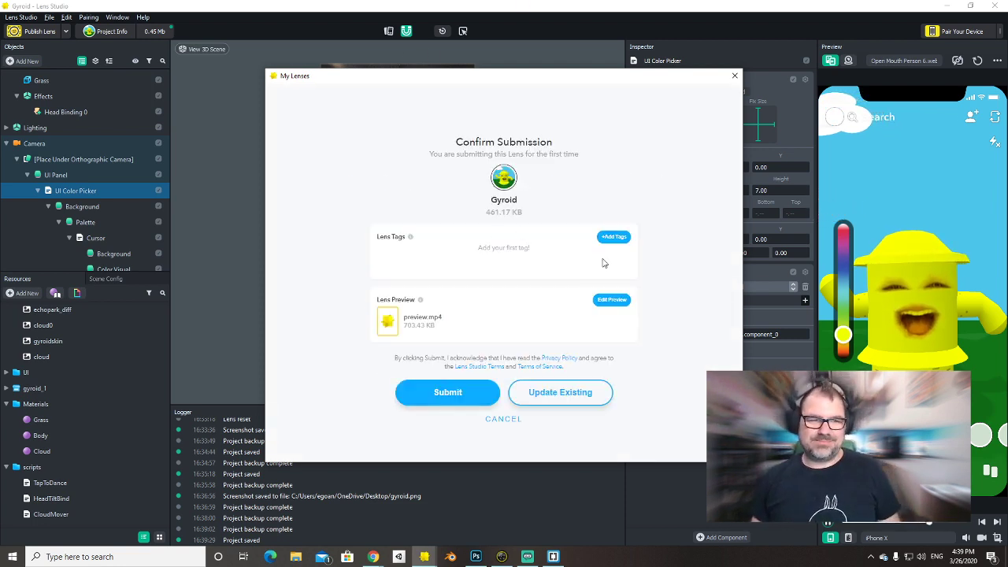
click(614, 236)
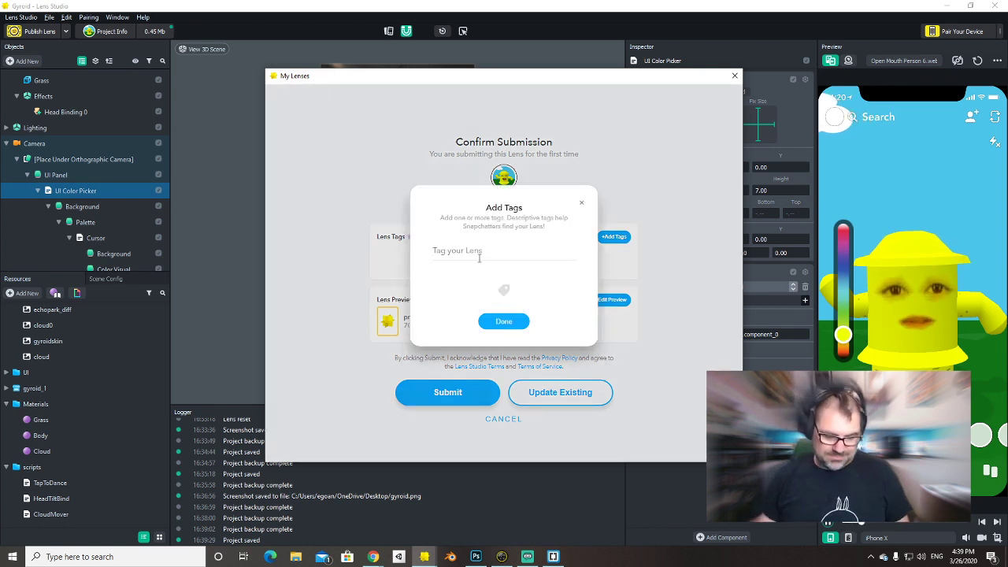
text(animal)
key(Return)
Add the tags 'character' and 'gyroid', then close the tags popup.
text(crossing)
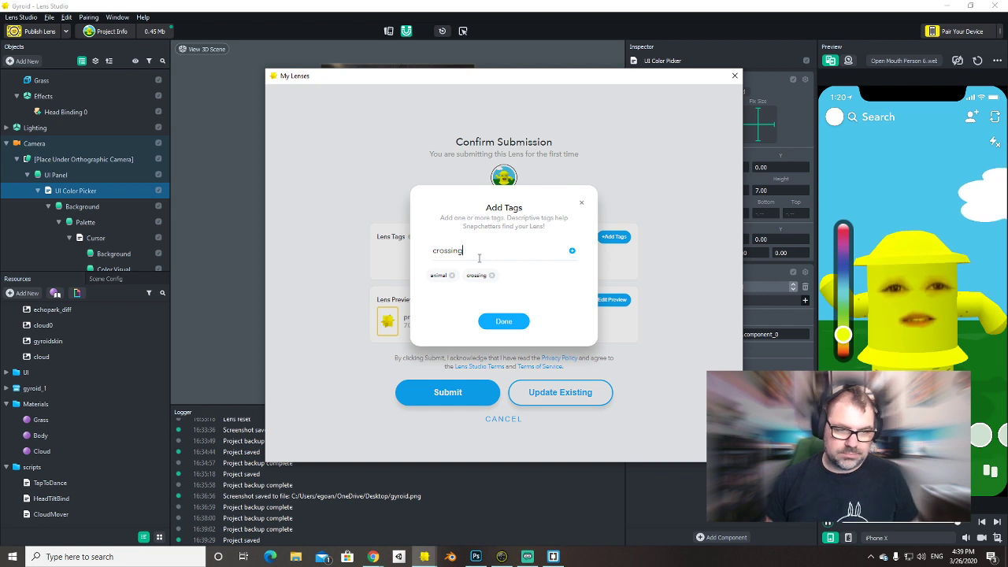
key(BackSpace)
key(BackSpace)
key(BackSpace)
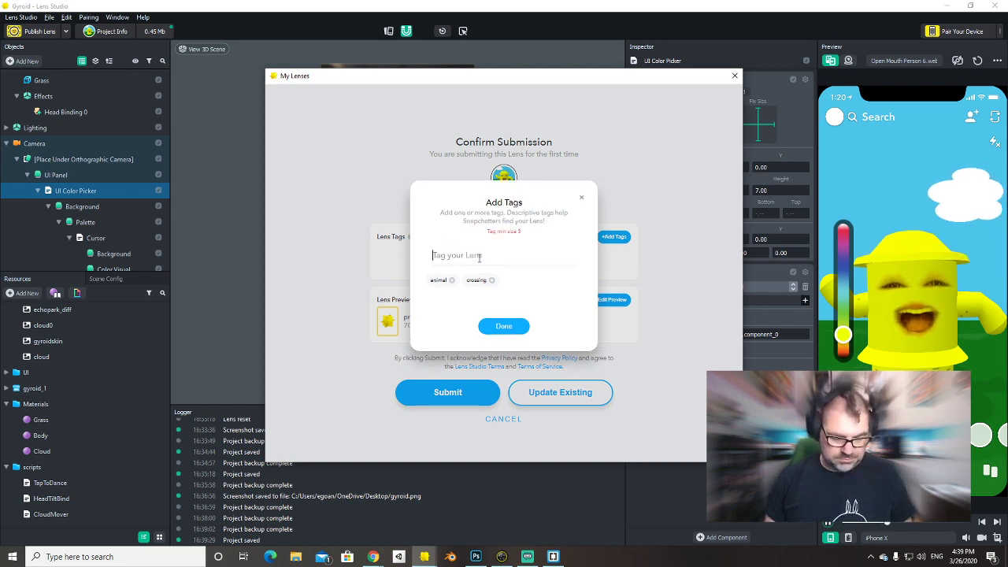
text(character)
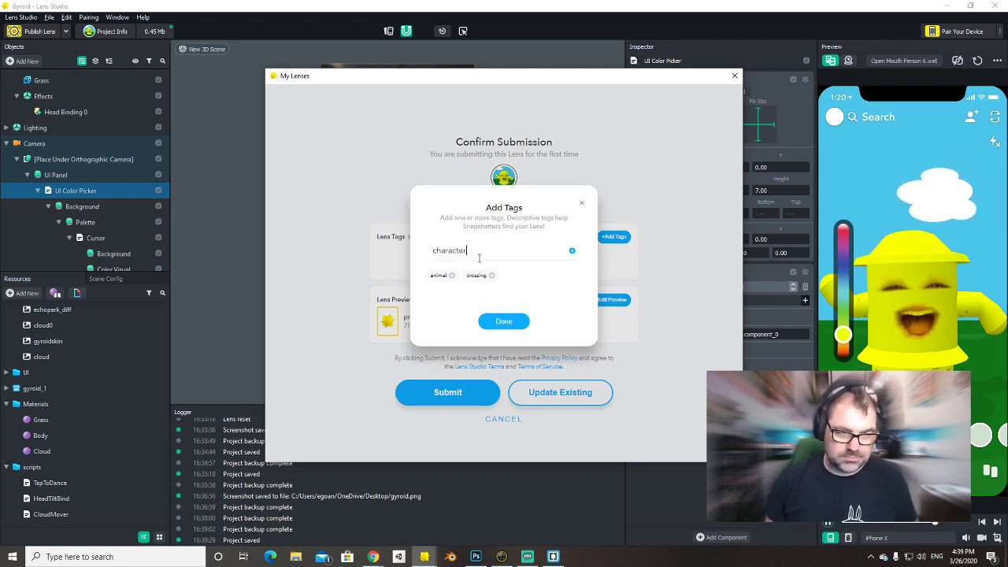
key(Return)
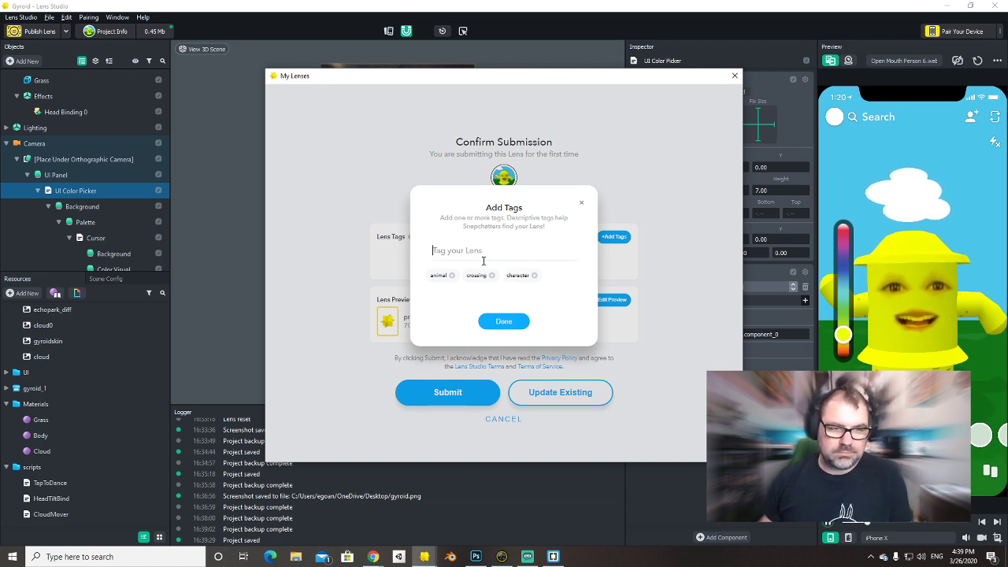
text(gyroid)
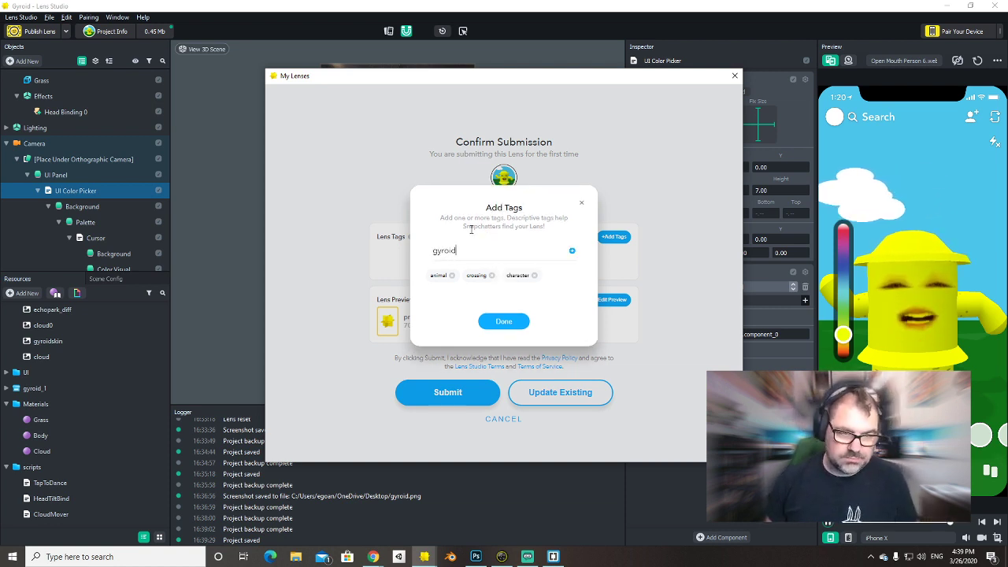
key(Return)
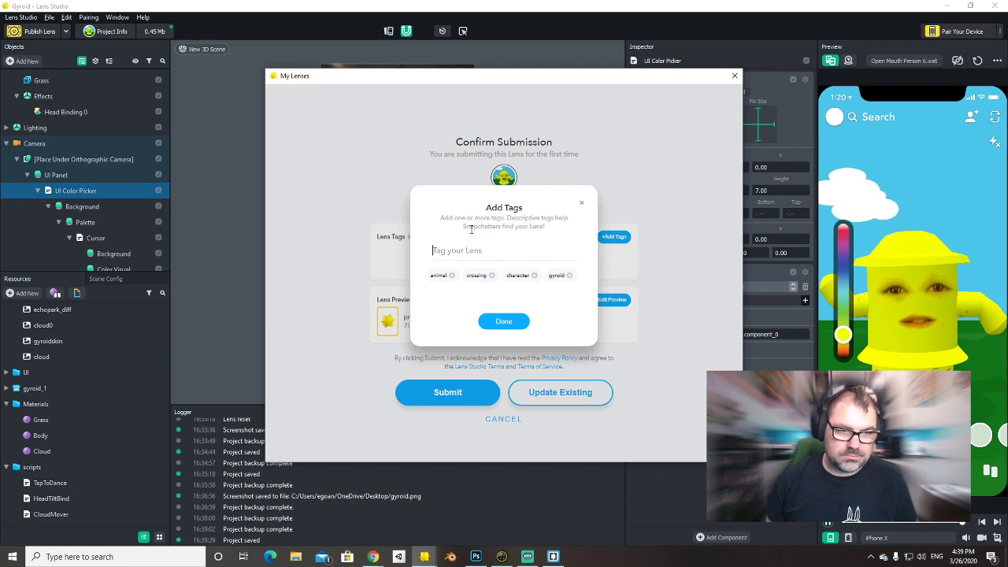
text(funny)
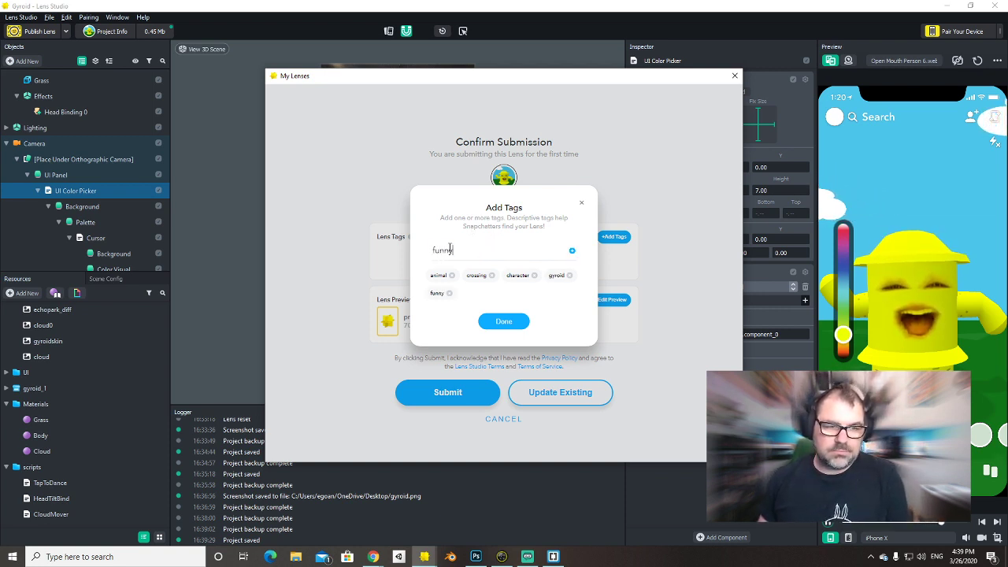
click(580, 204)
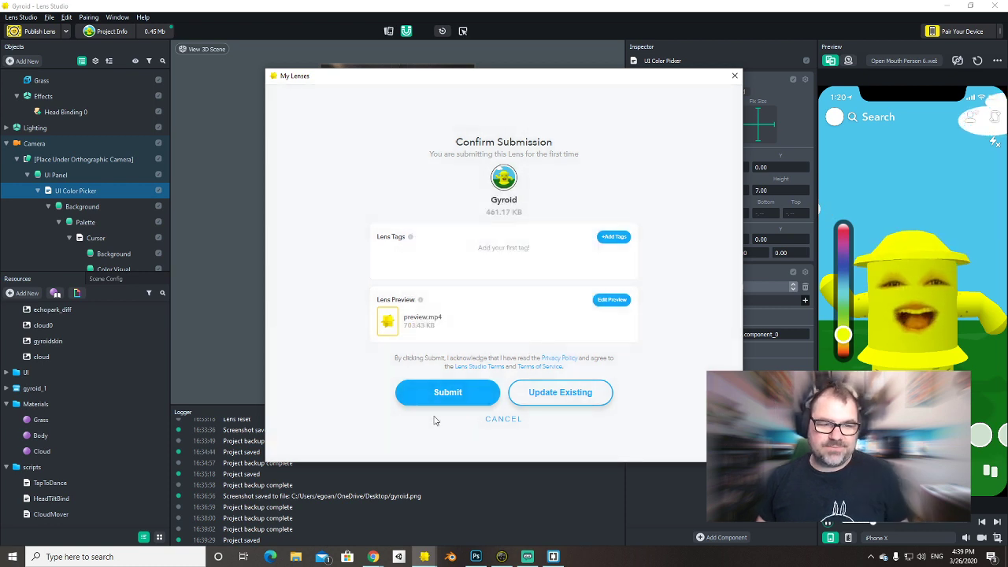
Submit the Gyroid lens for review and wait until it appears as In Review.
click(438, 397)
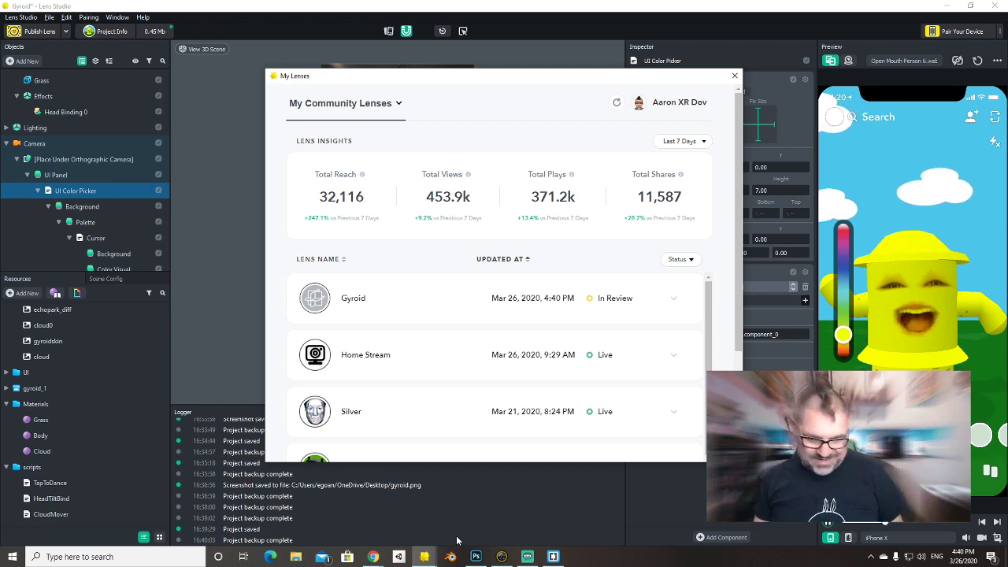
mouse_move(505, 557)
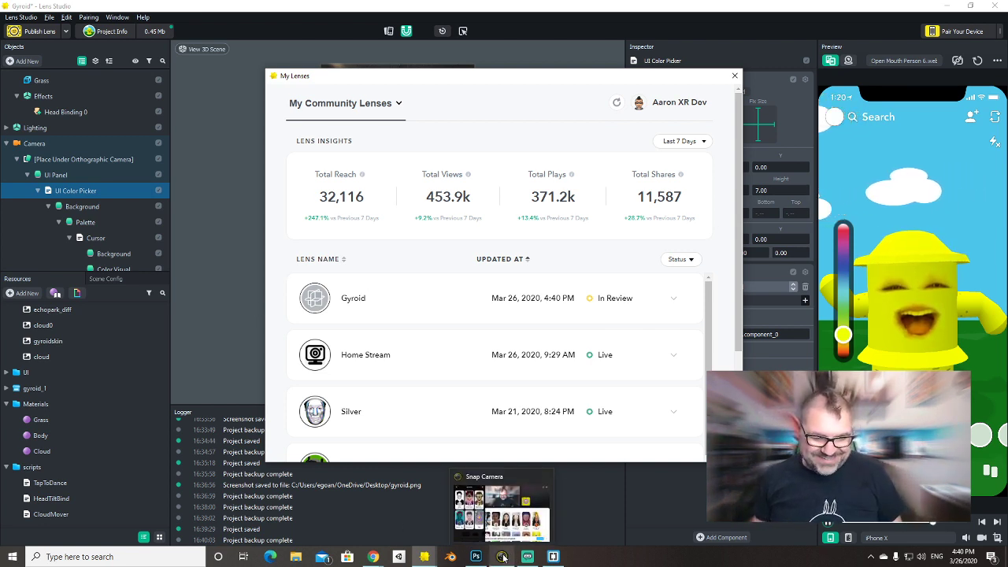